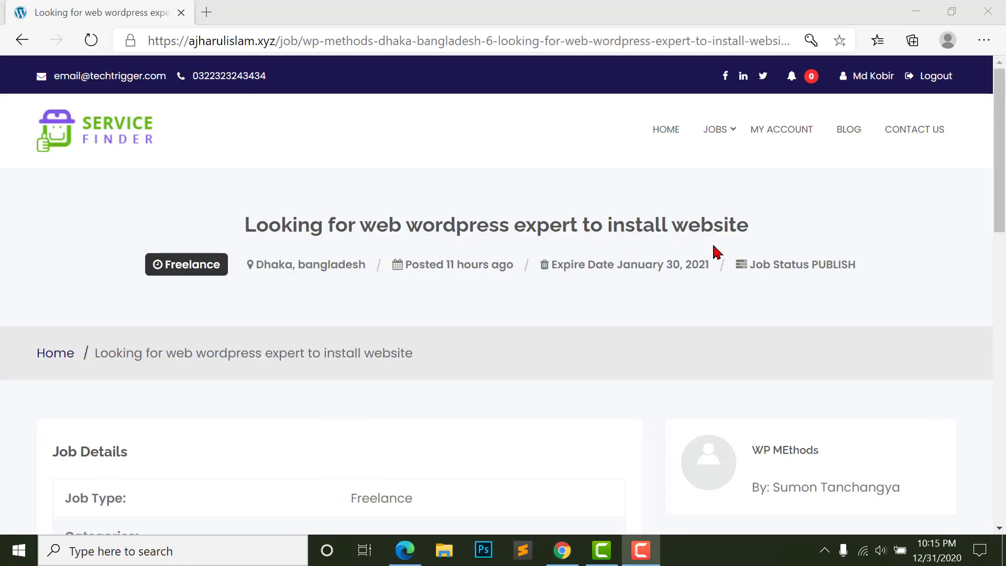
scroll(874, 314, down, 5)
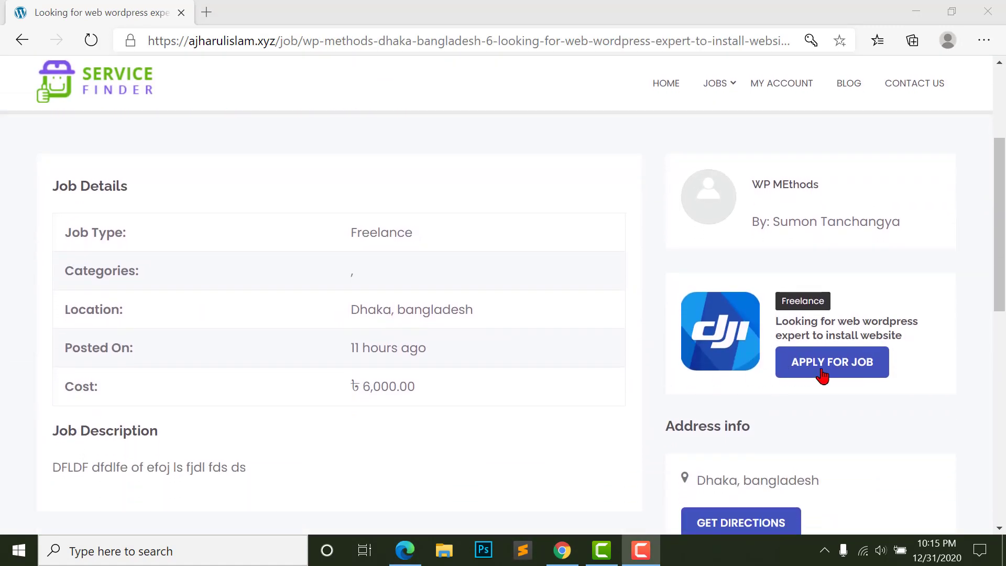
- Apply for the WordPress expert job with the description 'I want', then view the home page
click(823, 375)
text(I want)
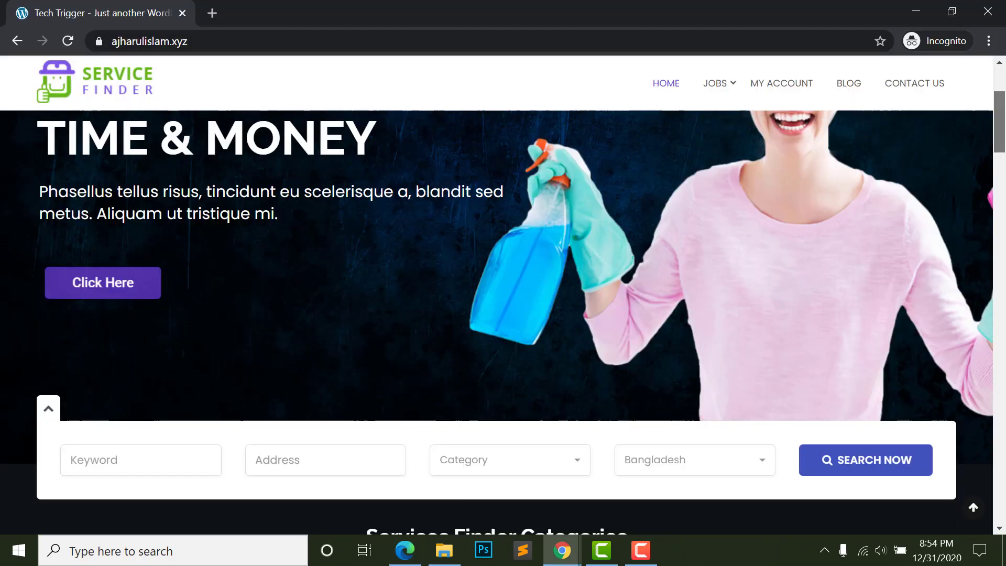
drag(1005, 129, 1005, 498)
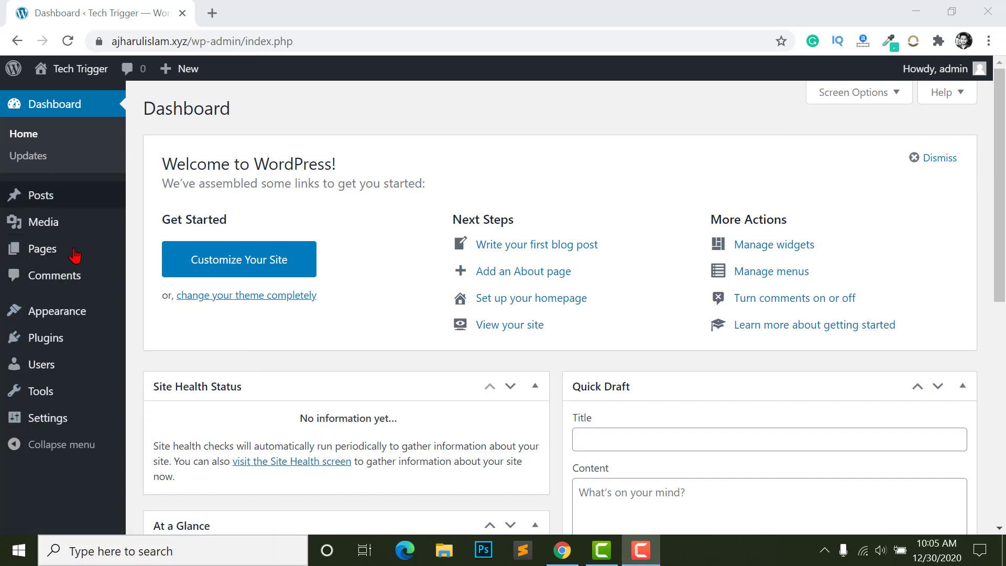
- Open the Tech Trigger site's front end in a new tab and scroll through its Hello world page
mouse_move(74, 254)
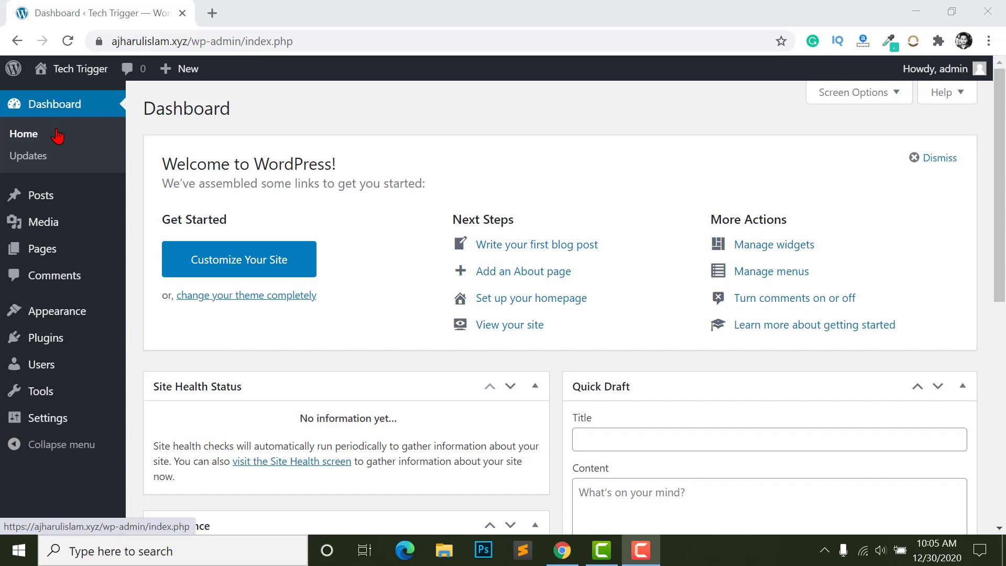
mouse_move(68, 74)
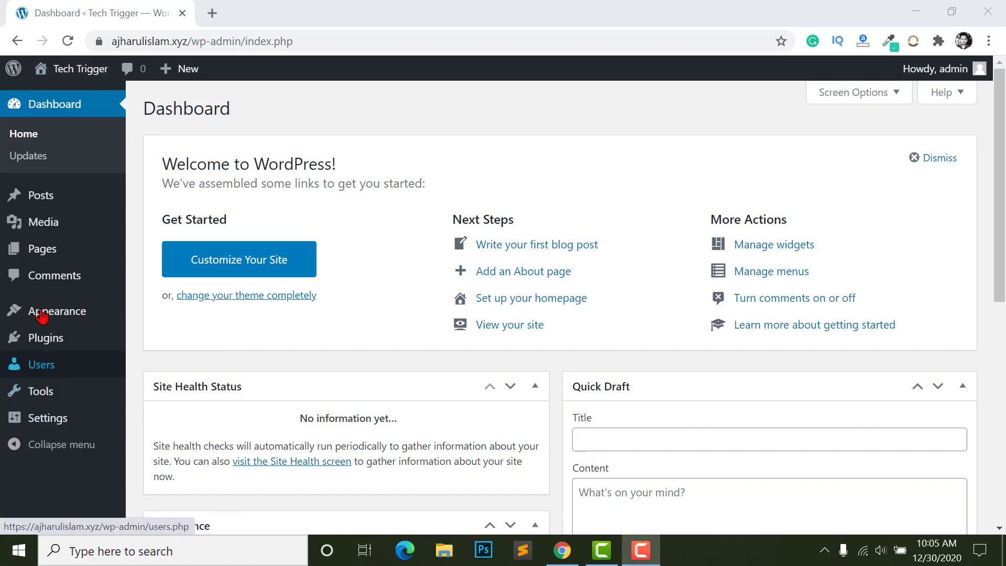
right_click(78, 100)
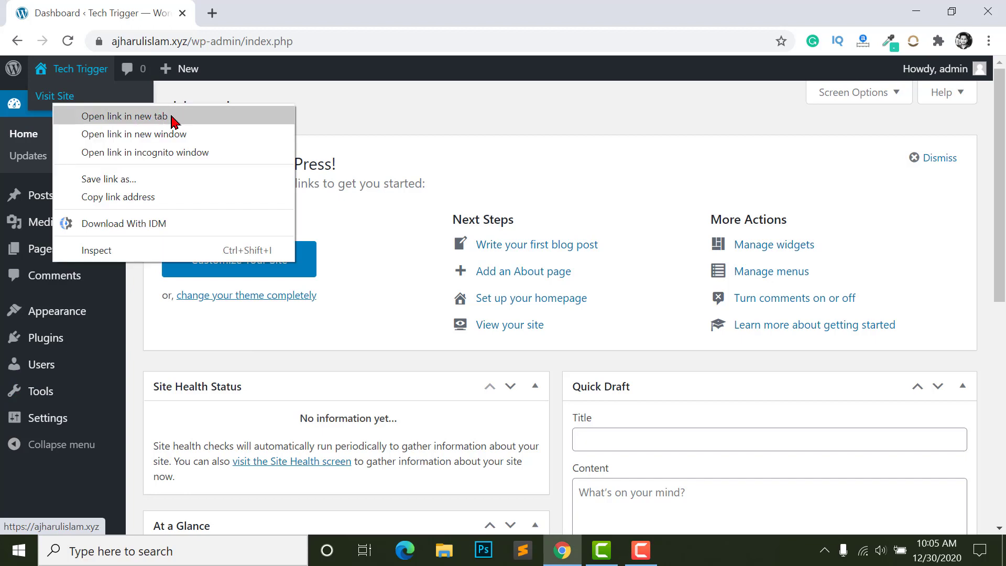
click(209, 121)
click(262, 23)
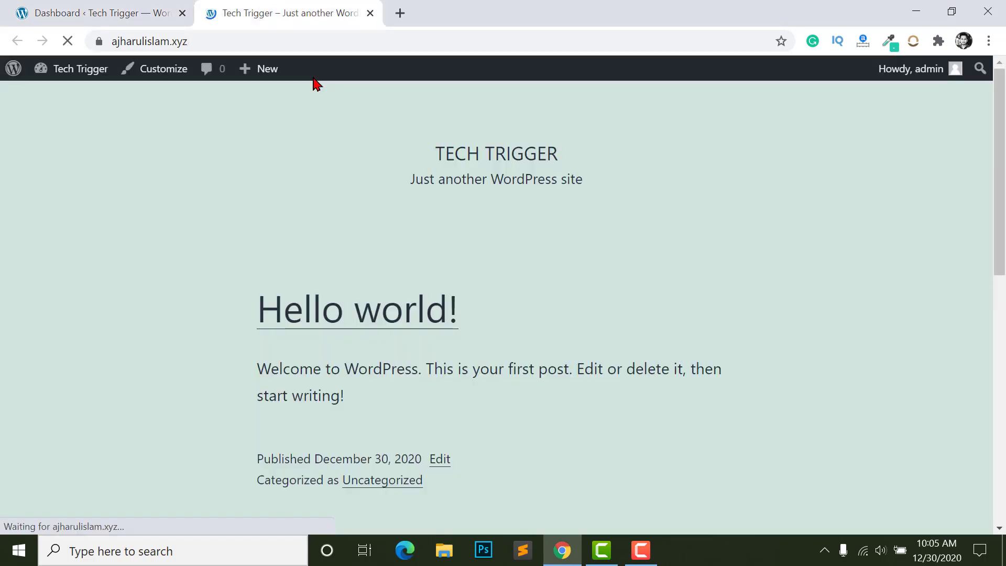
scroll(409, 270, down, 15)
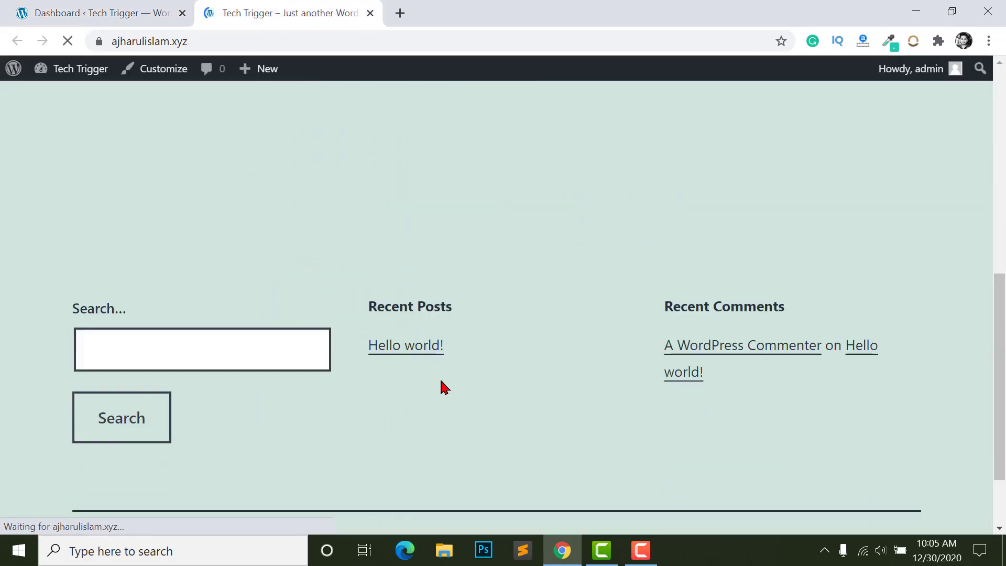
scroll(378, 397, up, 15)
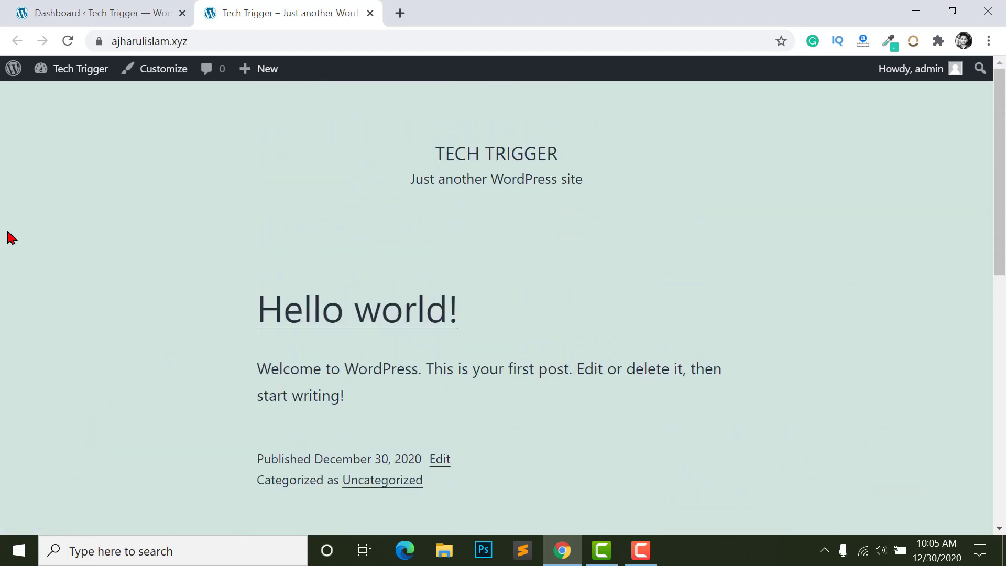
scroll(762, 321, down, 5)
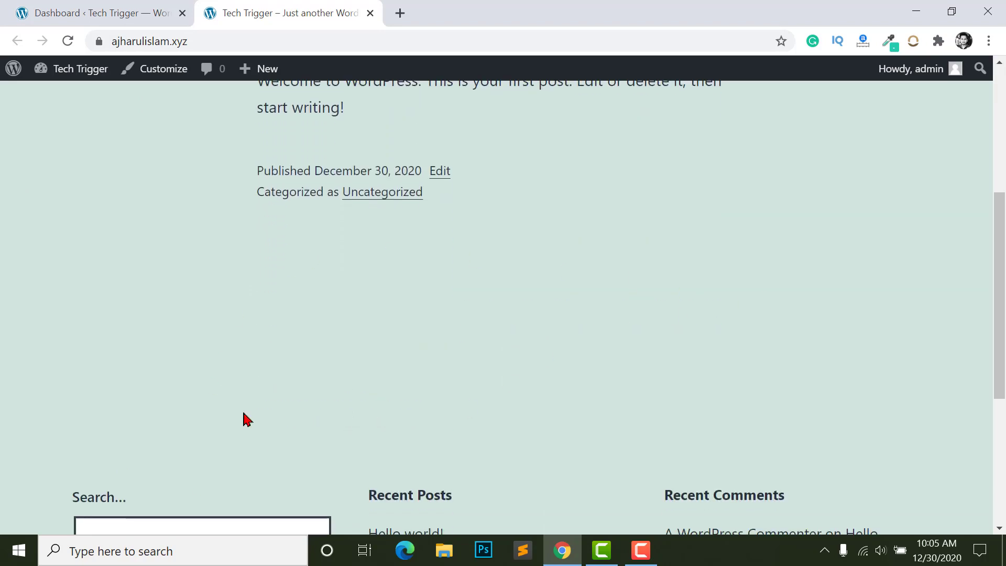
scroll(297, 381, up, 3)
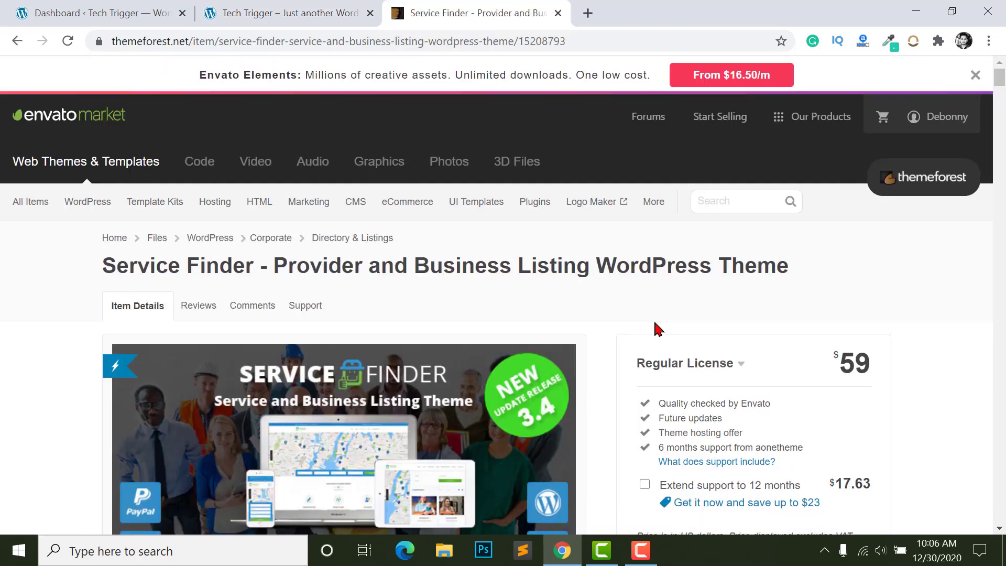
- Open the Service Finder theme's Live Preview in a new tab
scroll(657, 327, down, 2)
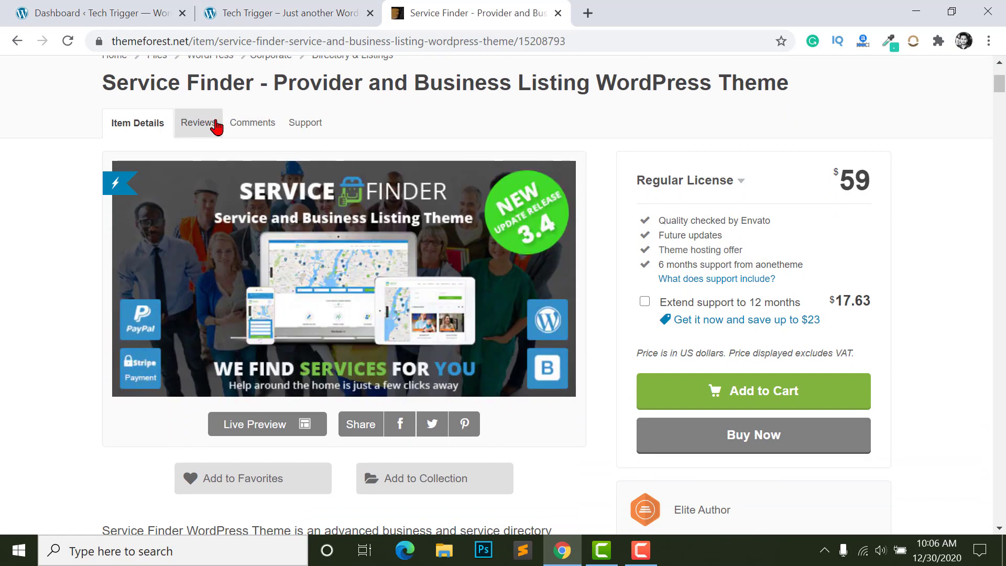
scroll(628, 290, down, 2)
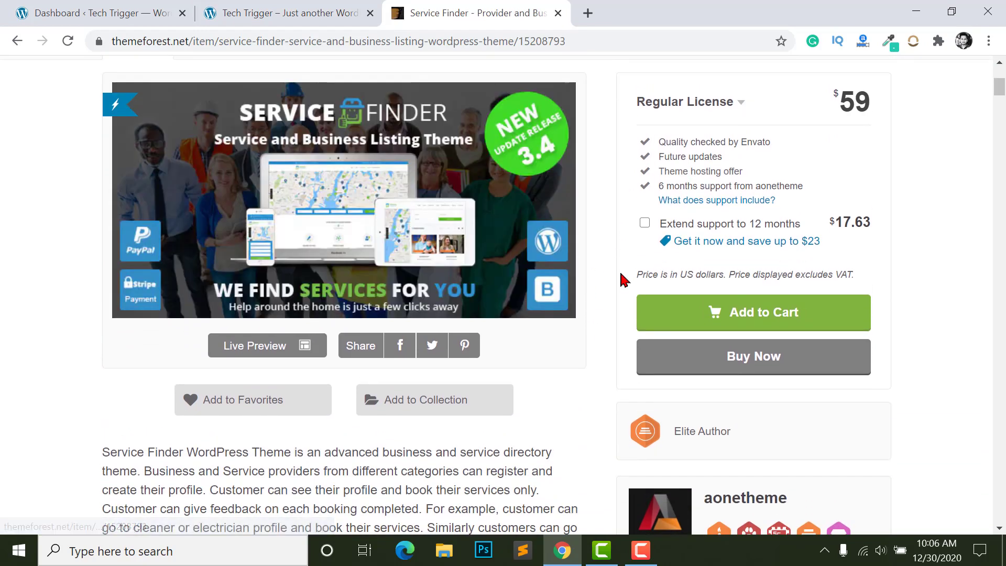
scroll(244, 252, up, 1)
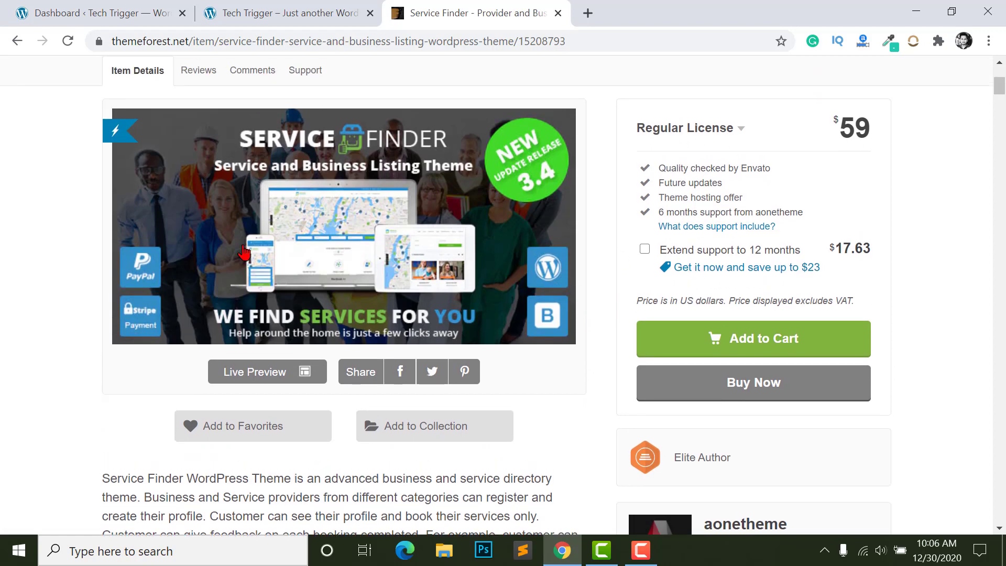
right_click(241, 377)
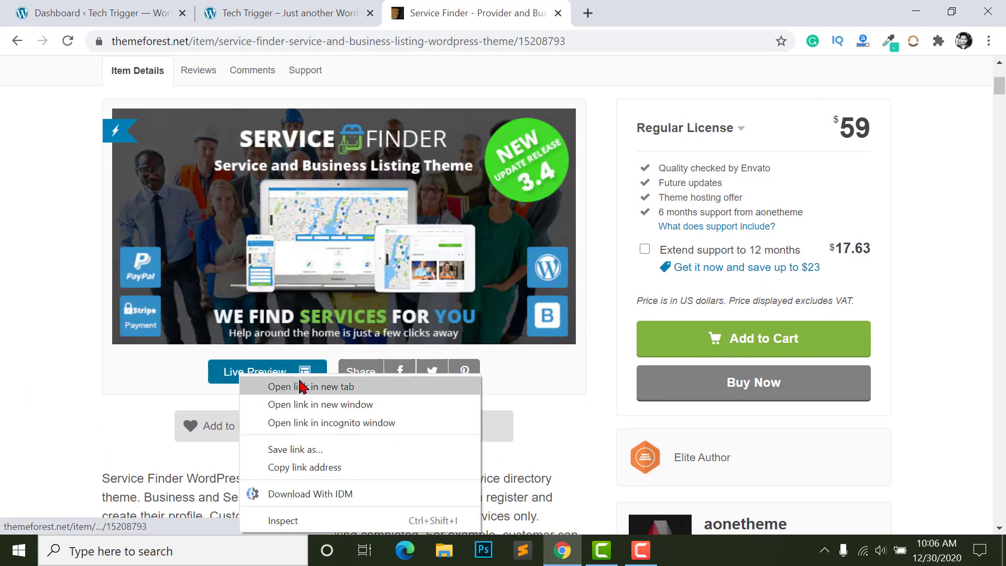
click(302, 387)
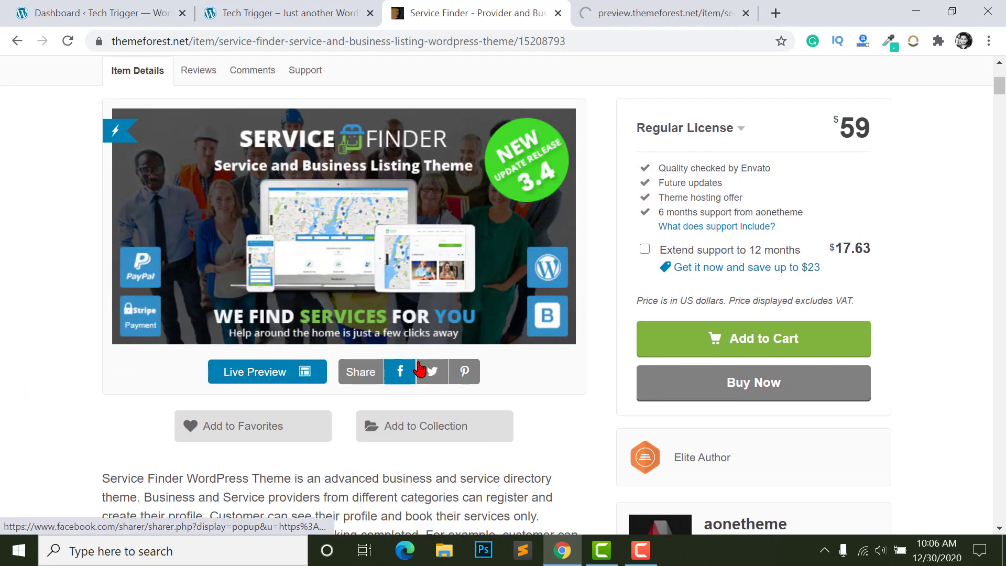
- Scroll the product page down to the Customer Account Login Details for the demo
scroll(360, 356, down, 1)
scroll(361, 356, down, 10)
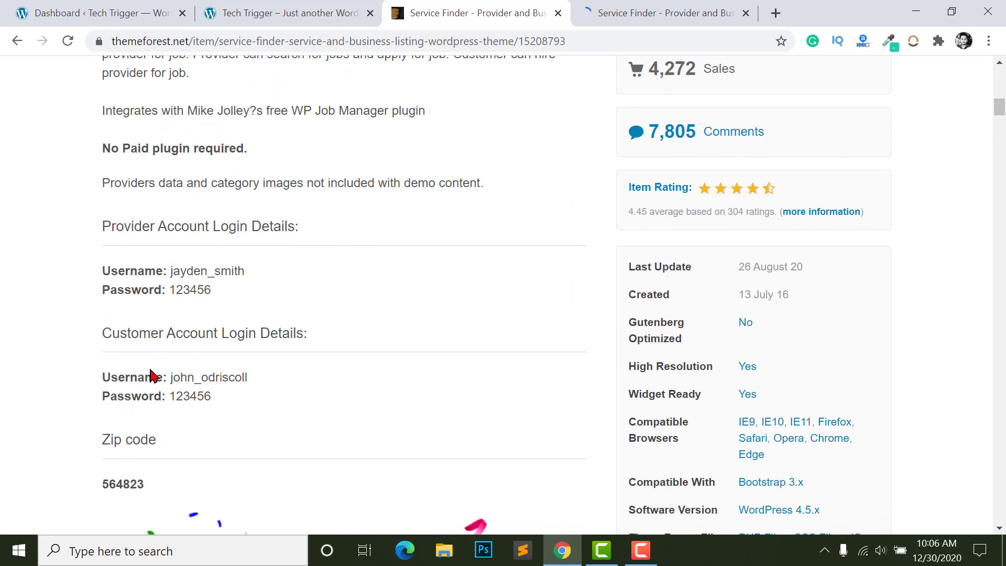
scroll(205, 318, down, 1)
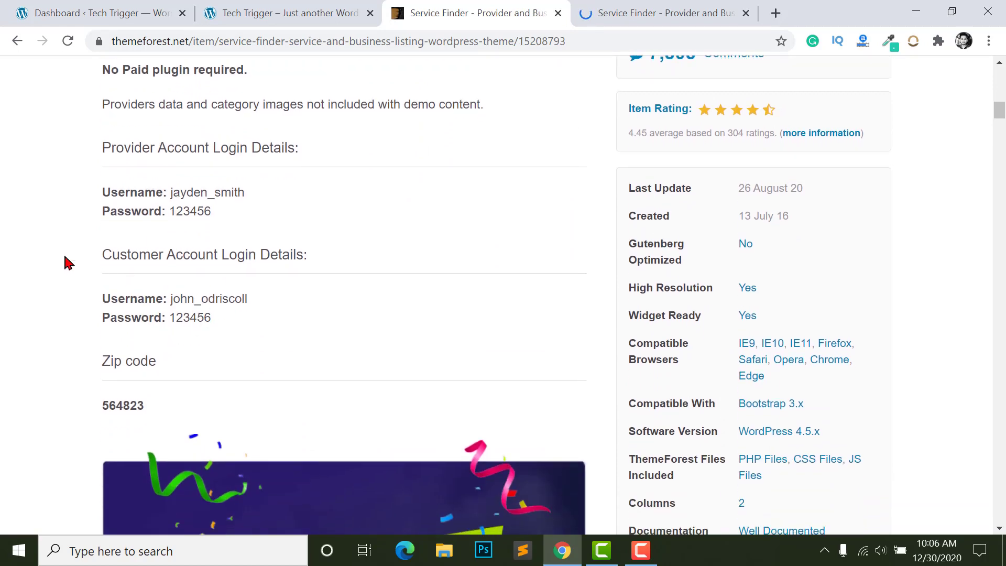
triple_click(158, 253)
click(179, 320)
scroll(225, 325, up, 15)
scroll(716, 281, down, 1)
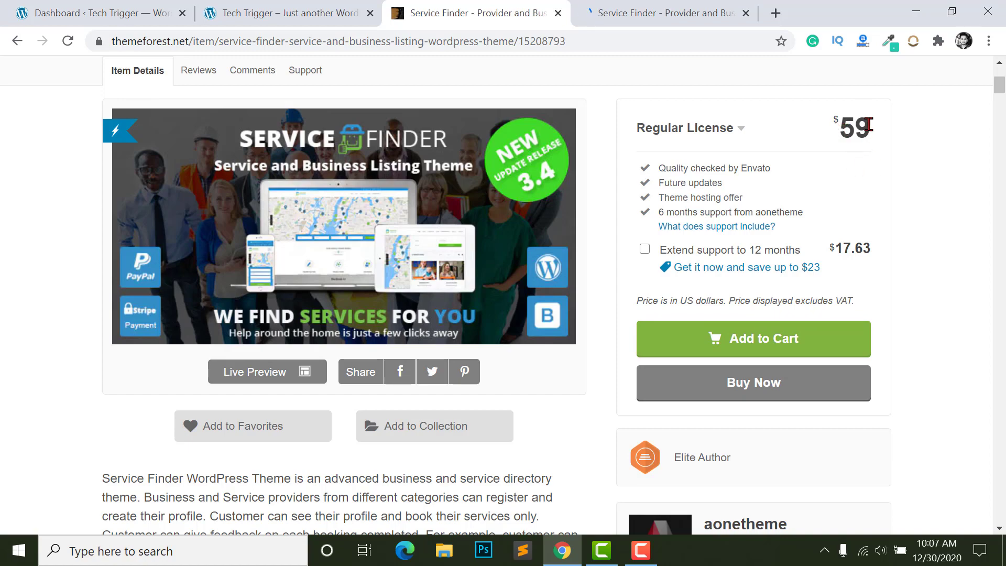
scroll(827, 262, up, 1)
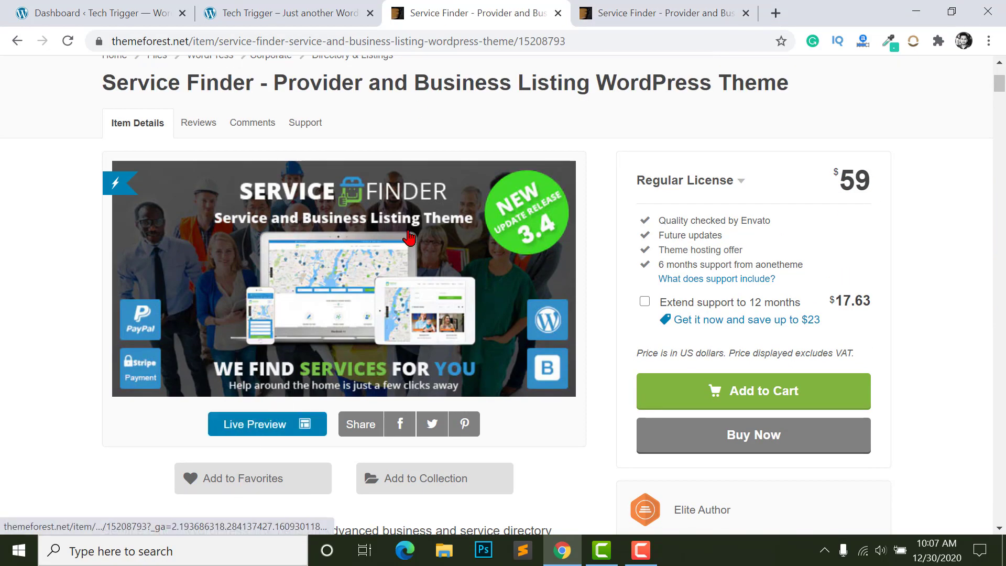
- Browse the demo choices on the Envato live preview tab
click(619, 6)
scroll(366, 263, down, 15)
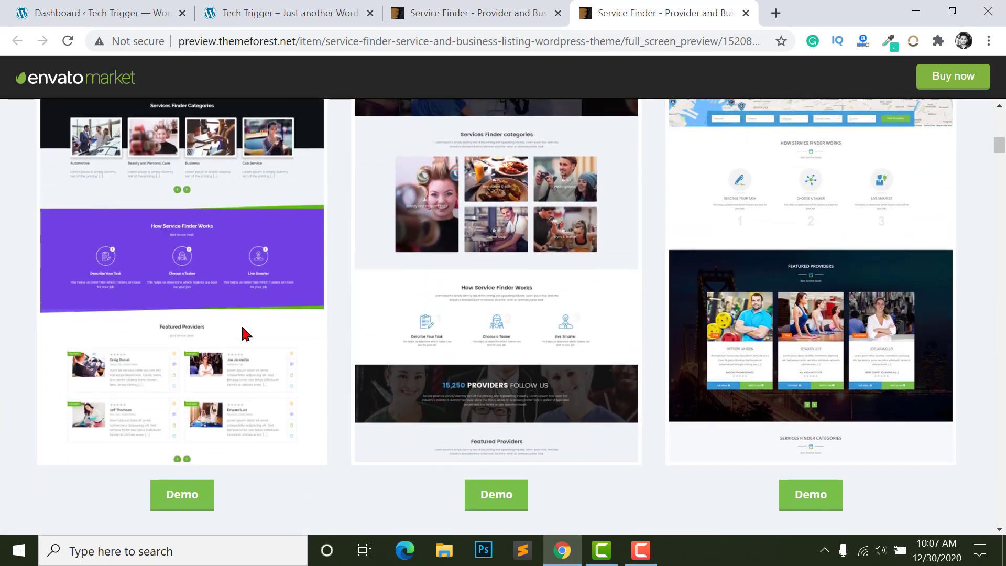
scroll(242, 332, down, 4)
scroll(324, 328, up, 6)
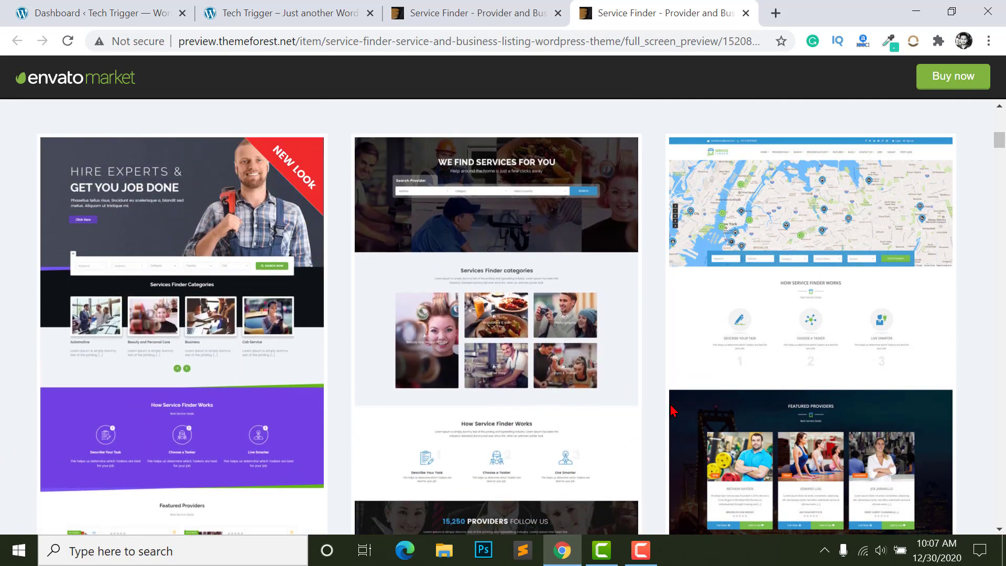
scroll(180, 420, down, 5)
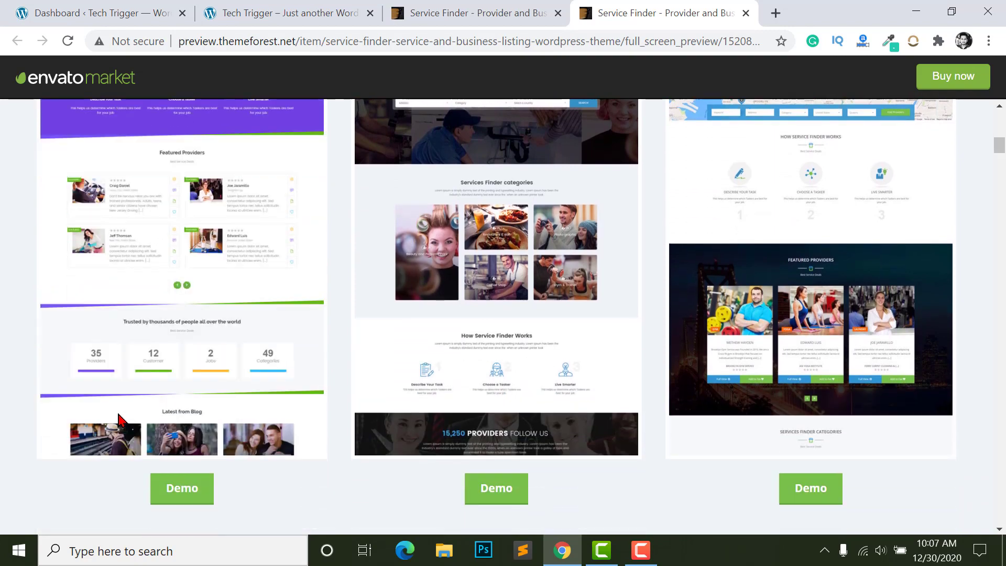
scroll(182, 416, up, 3)
scroll(163, 326, up, 1)
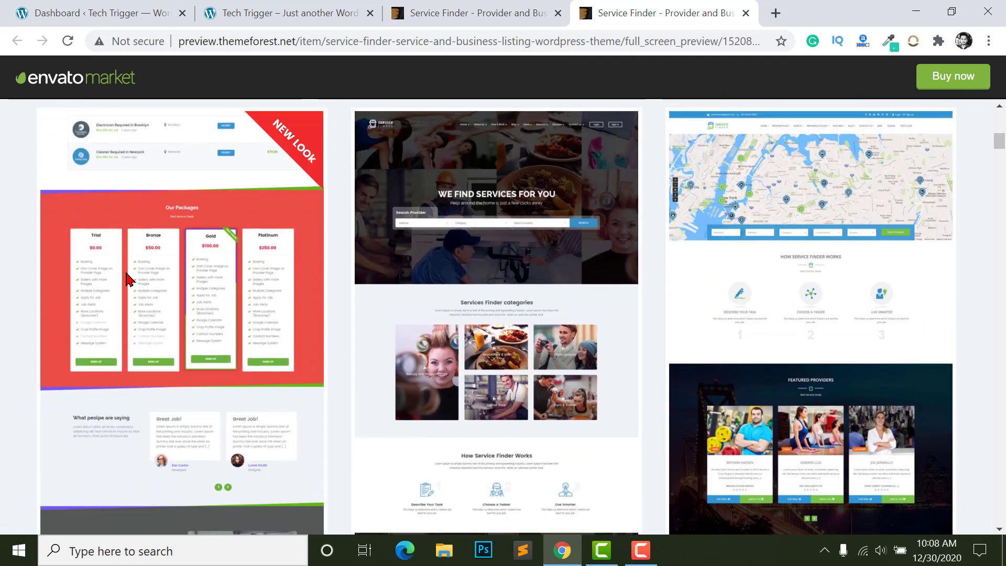
scroll(219, 347, down, 5)
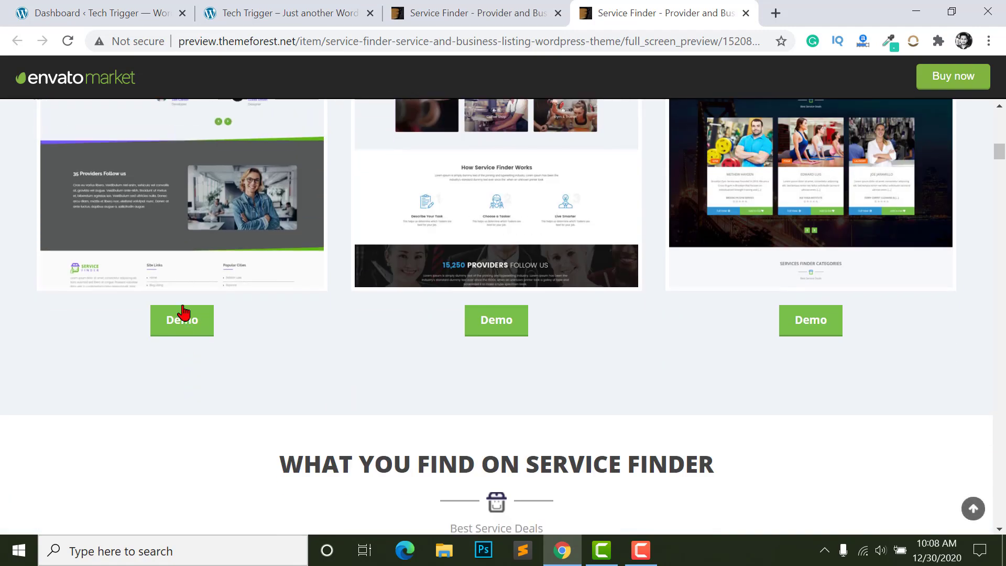
- Open the first demo in its own tab, look through it, then return to the Service Finder item page
right_click(178, 327)
click(260, 337)
key(ctrl+Tab)
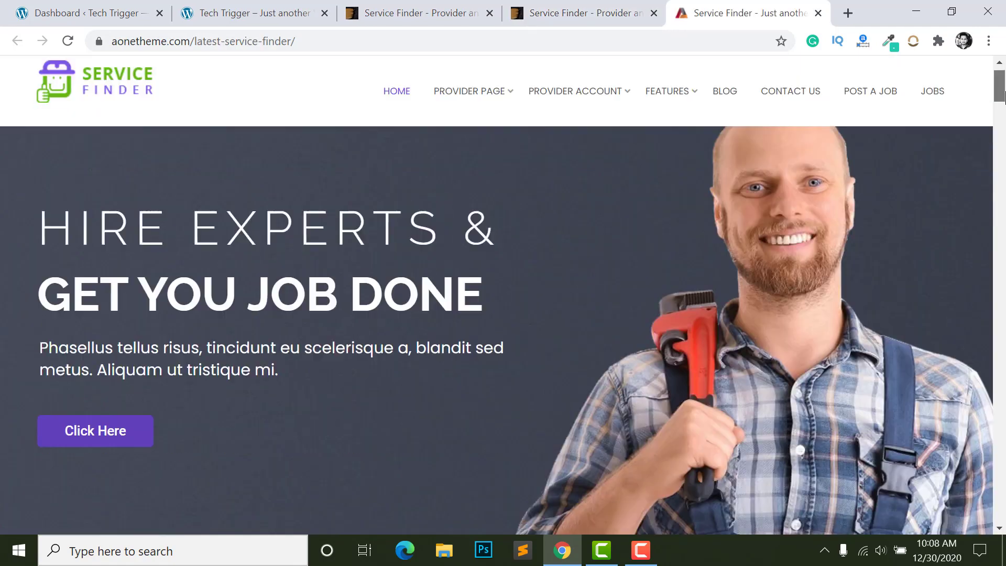
scroll(518, 144, down, 10)
scroll(265, 332, down, 10)
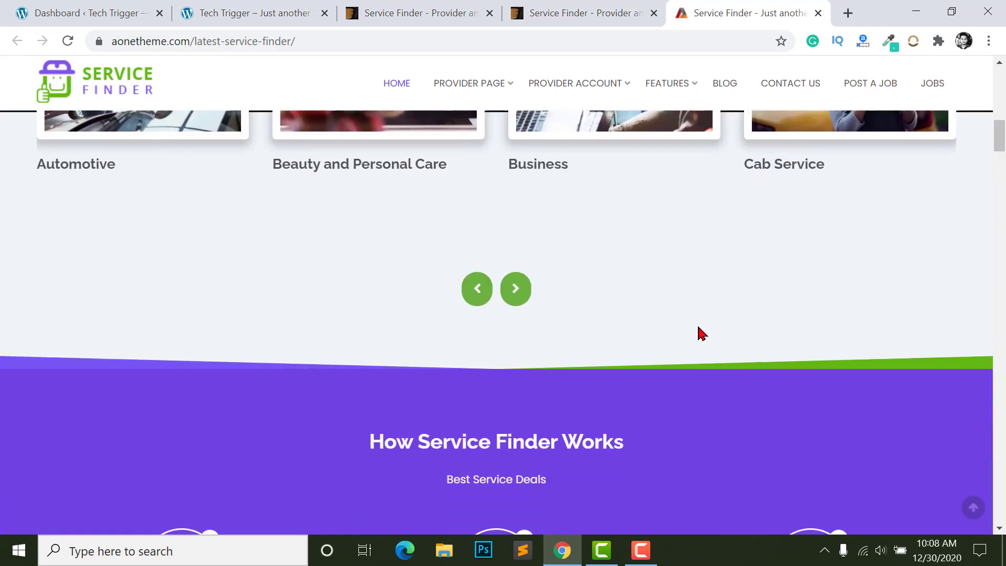
scroll(565, 300, down, 15)
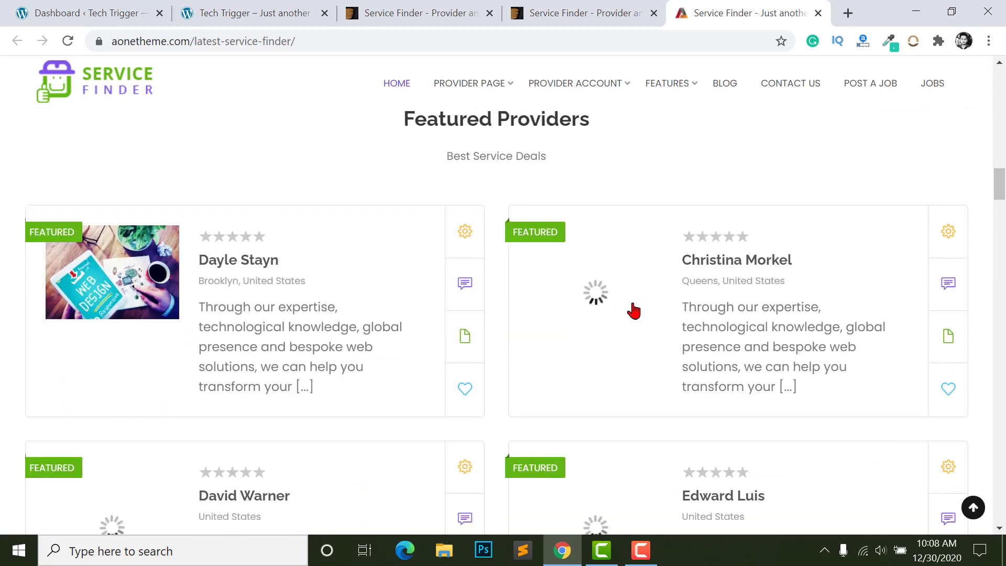
scroll(439, 303, down, 9)
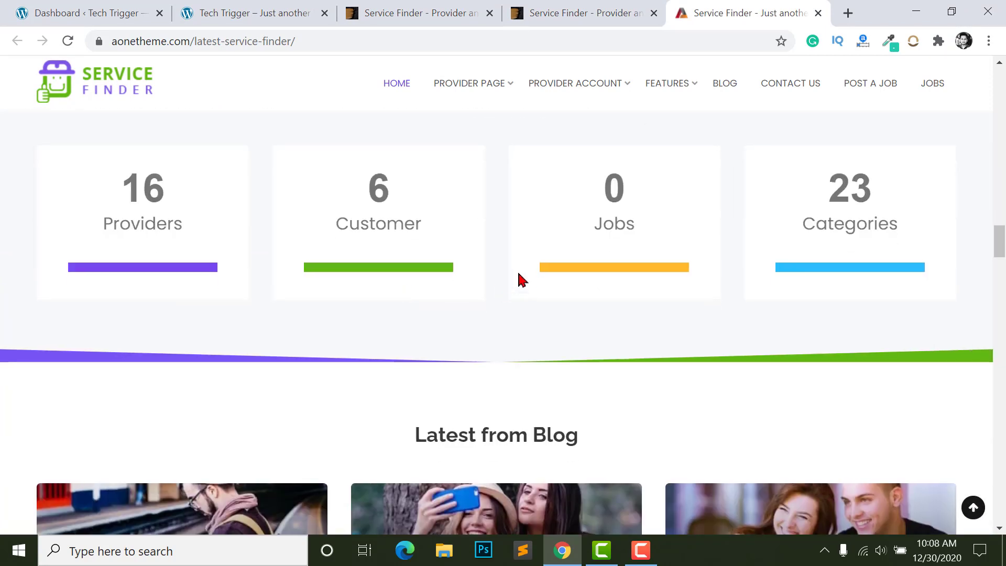
scroll(471, 310, up, 15)
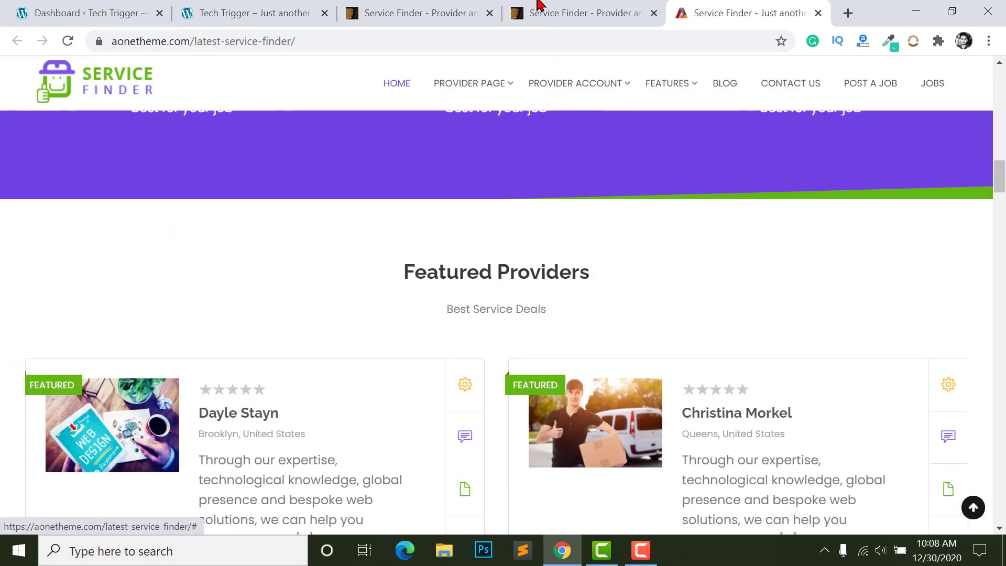
click(540, 11)
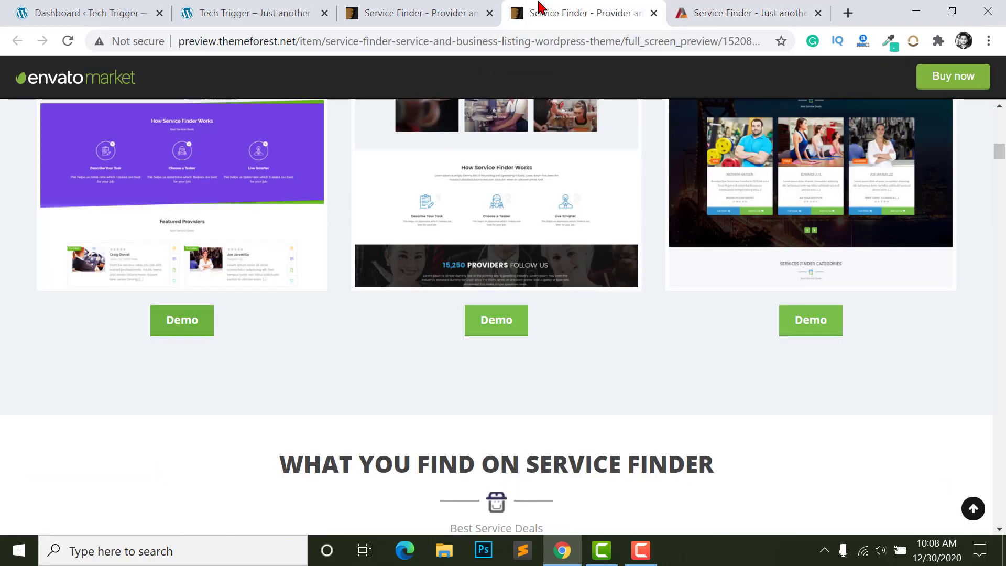
key(ctrl+shift+Tab)
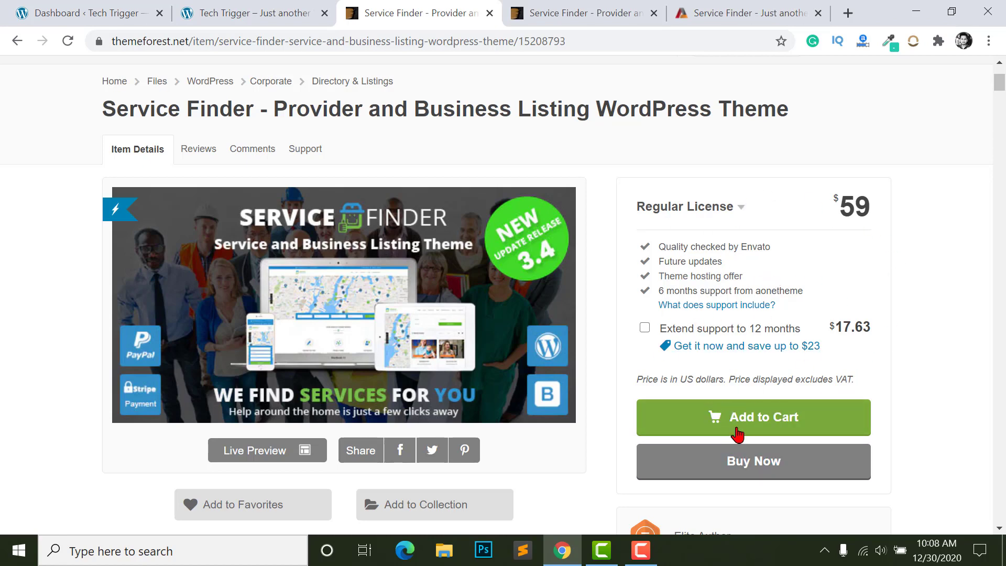
- Open the account's Downloads page and start downloading servicefinder35.rar from a Download dropdown
scroll(851, 427, up, 3)
mouse_move(948, 126)
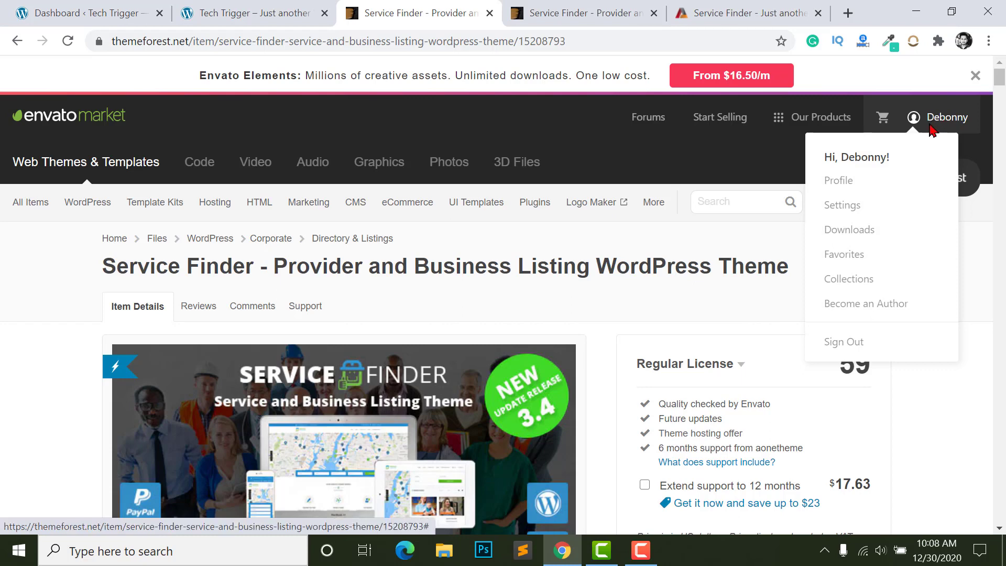
click(838, 230)
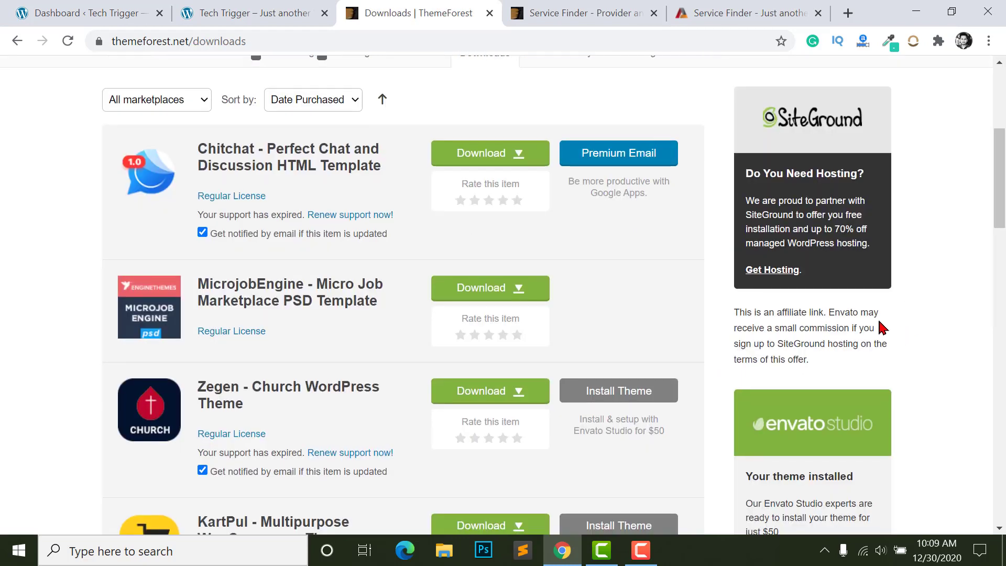
scroll(400, 359, down, 1)
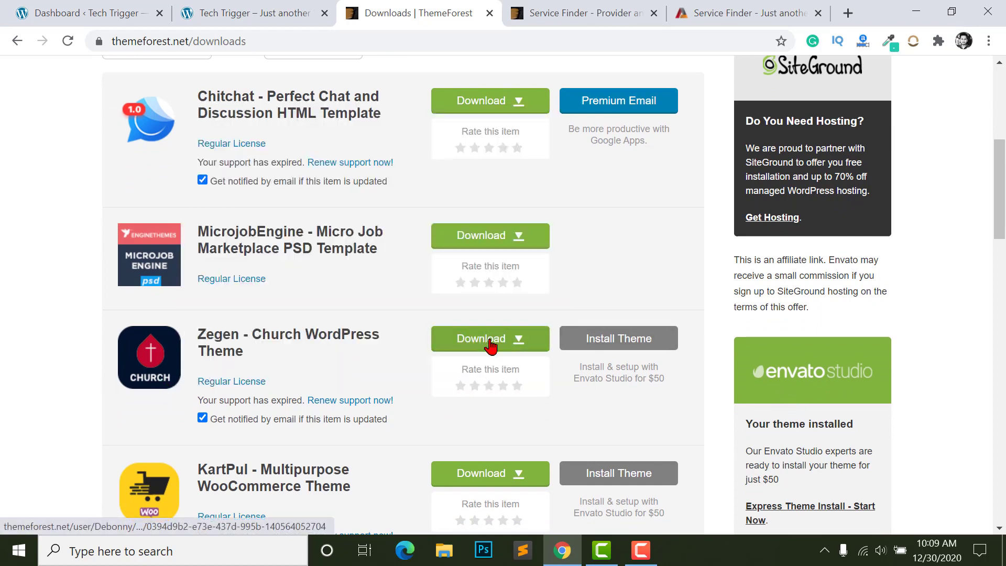
click(511, 340)
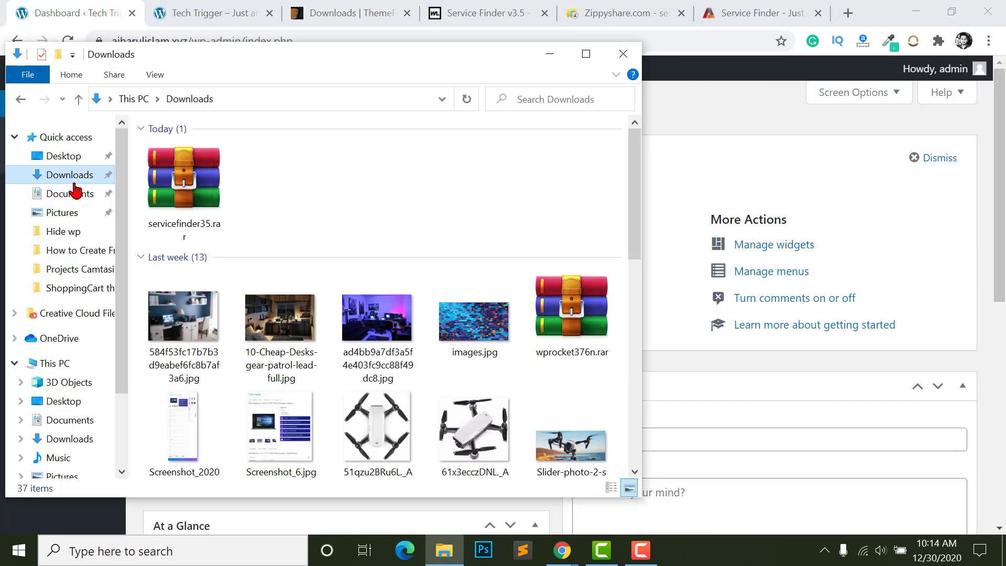
- Extract servicefinder35.rar in Downloads and open the service-finder.zip theme archive inside
click(183, 194)
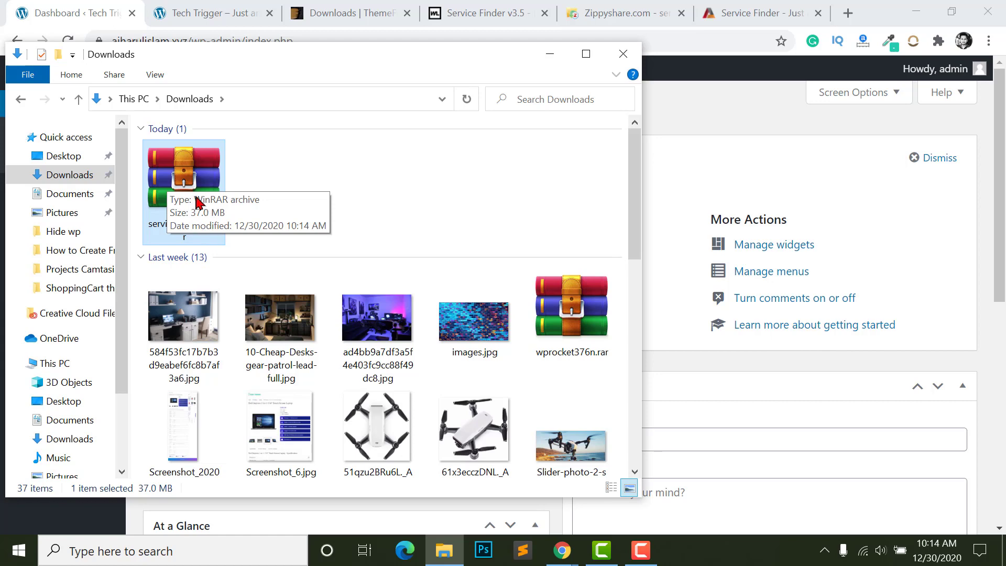
right_click(192, 187)
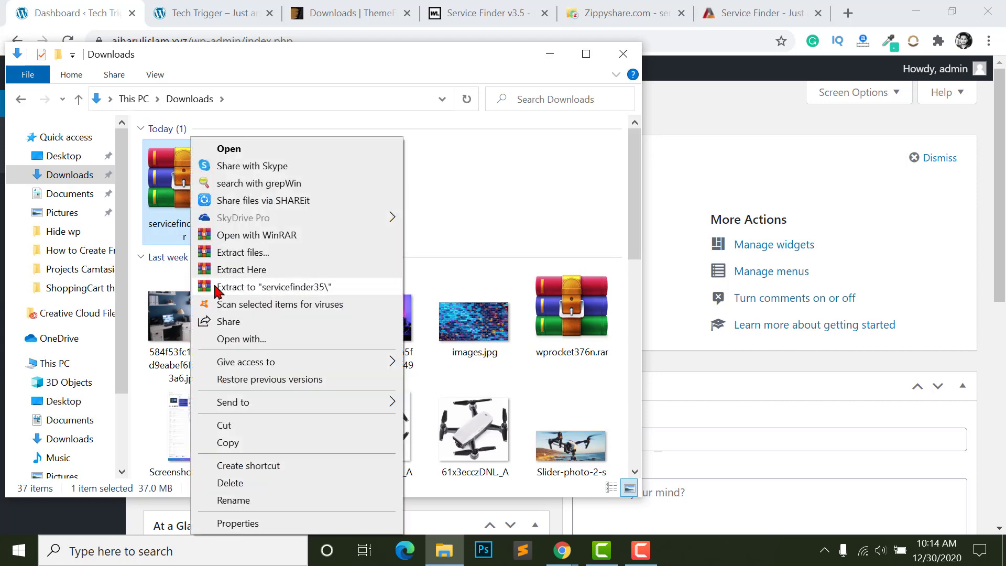
click(244, 253)
key(Return)
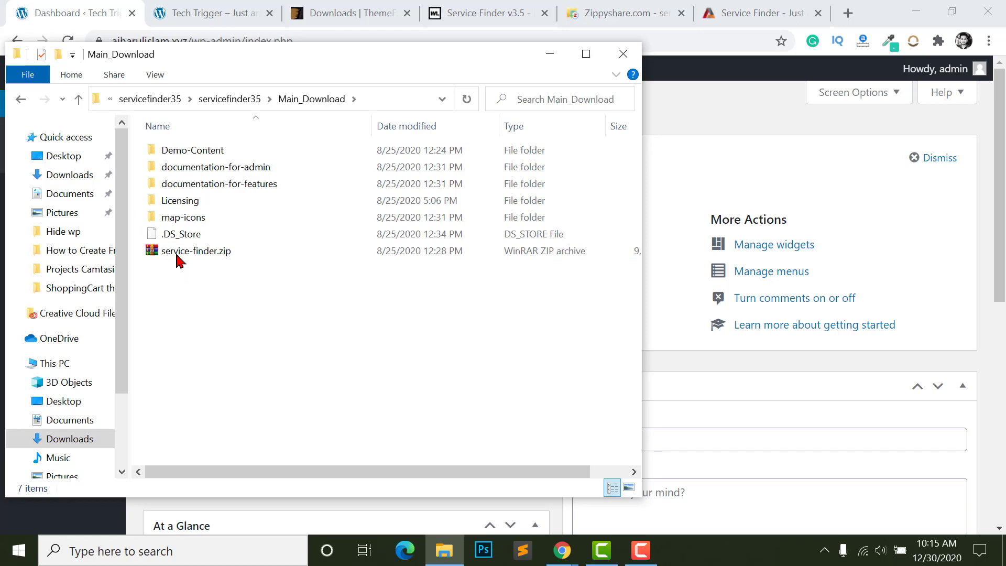
click(178, 255)
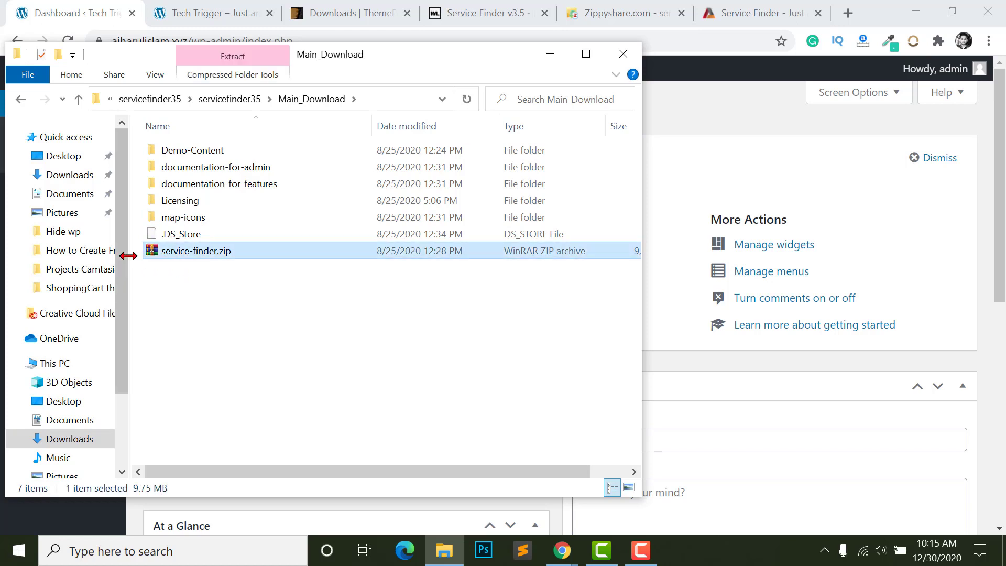
double_click(163, 257)
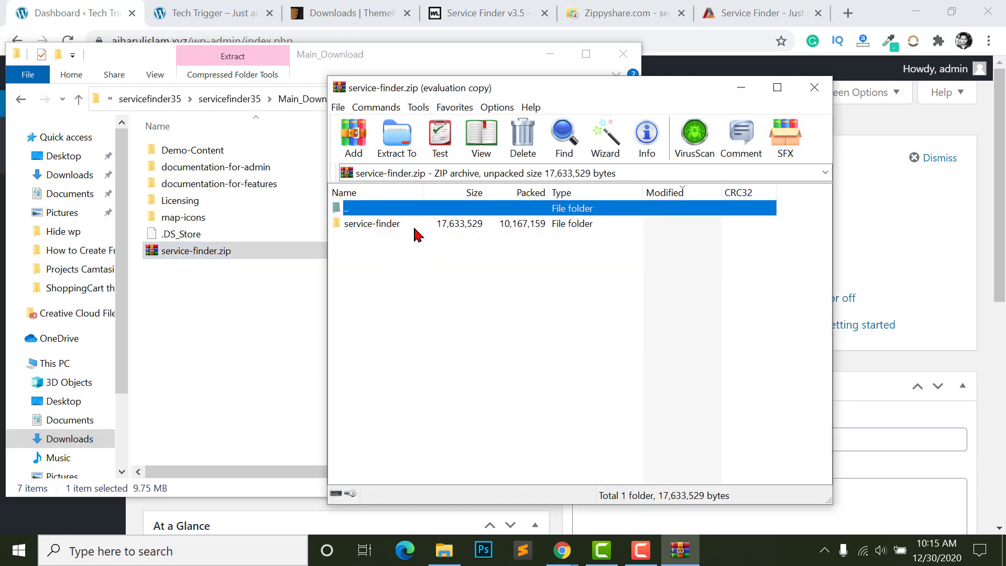
click(379, 227)
double_click(379, 226)
scroll(360, 286, down, 7)
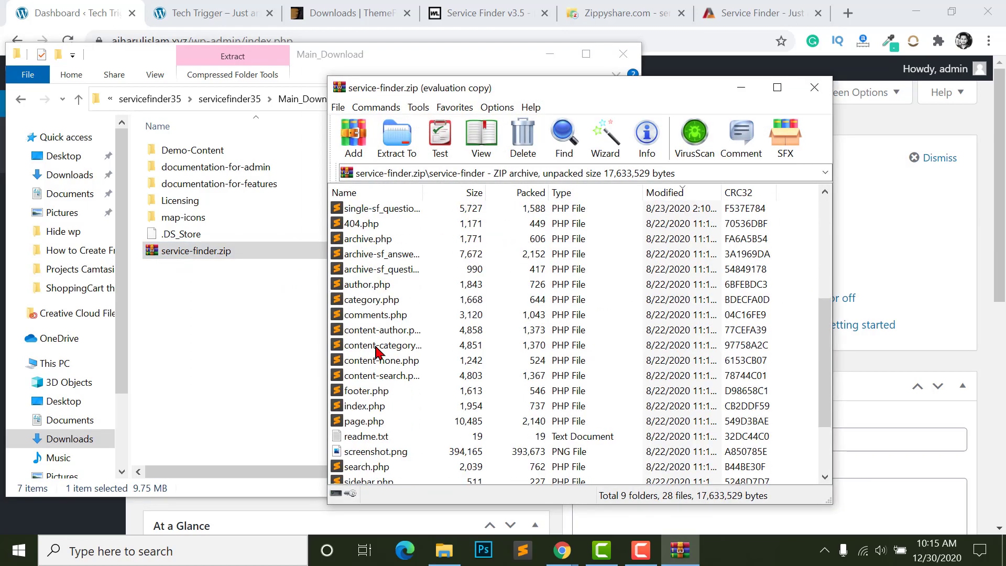
scroll(366, 308, up, 7)
scroll(377, 367, down, 5)
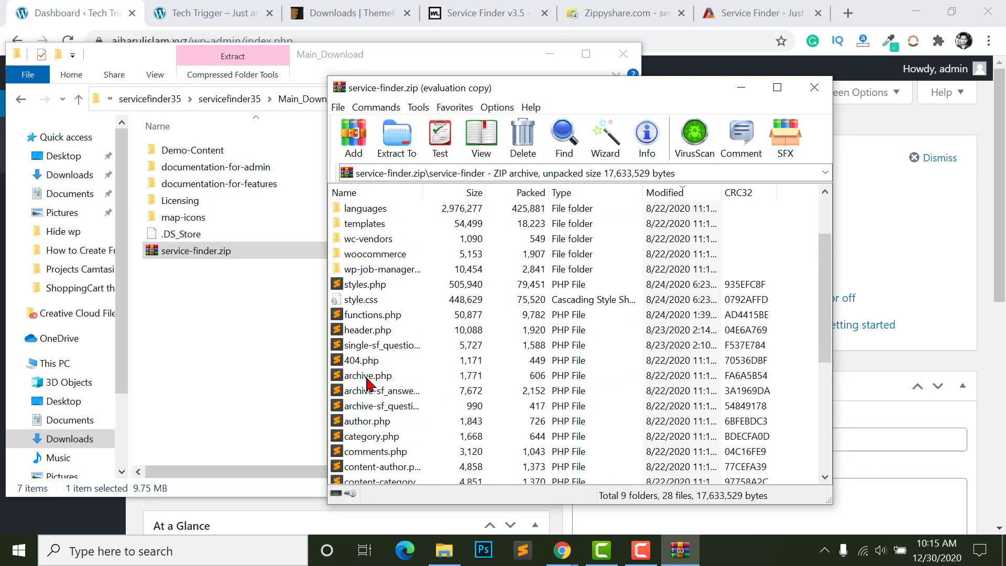
scroll(421, 363, down, 2)
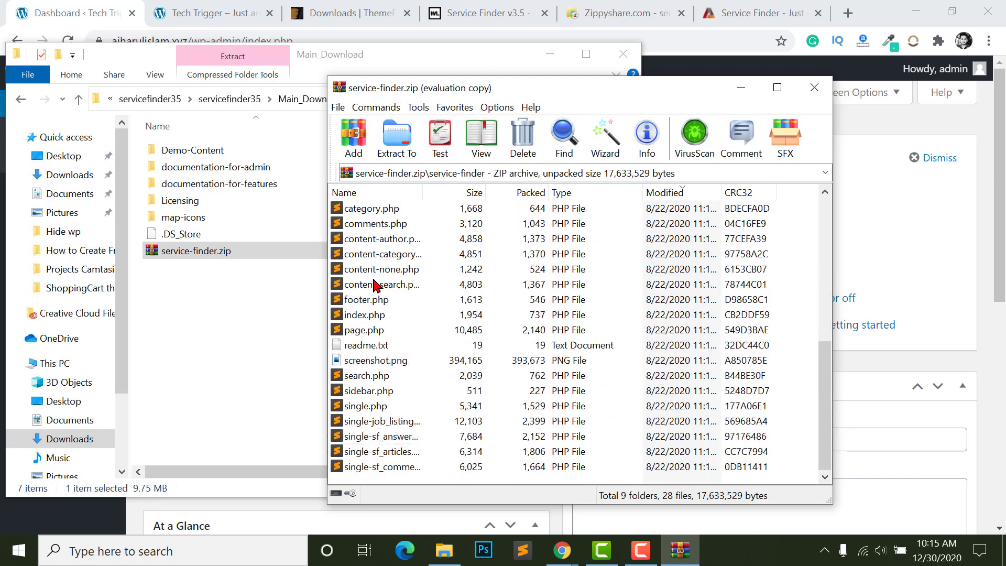
scroll(369, 278, up, 5)
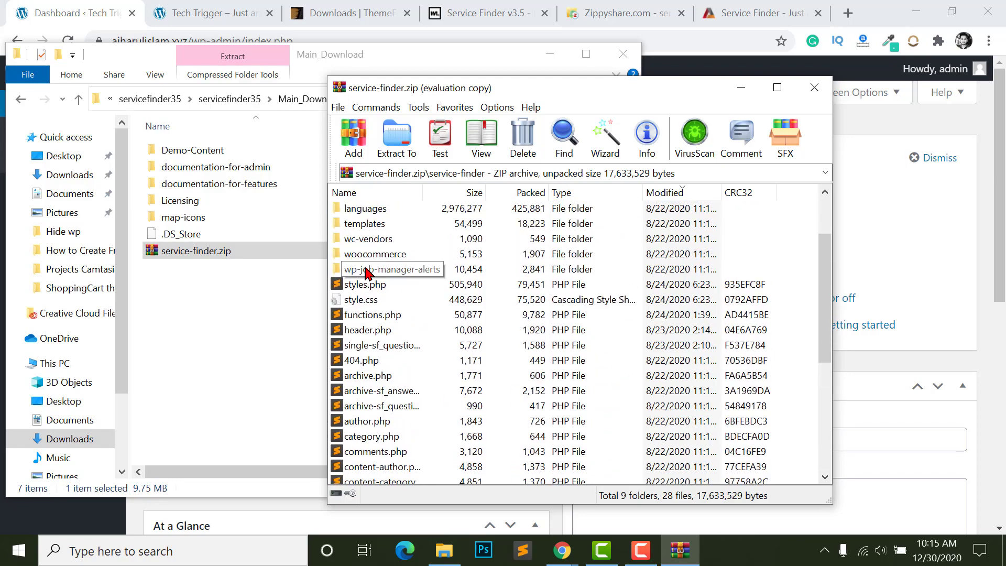
scroll(370, 270, up, 2)
key(Escape)
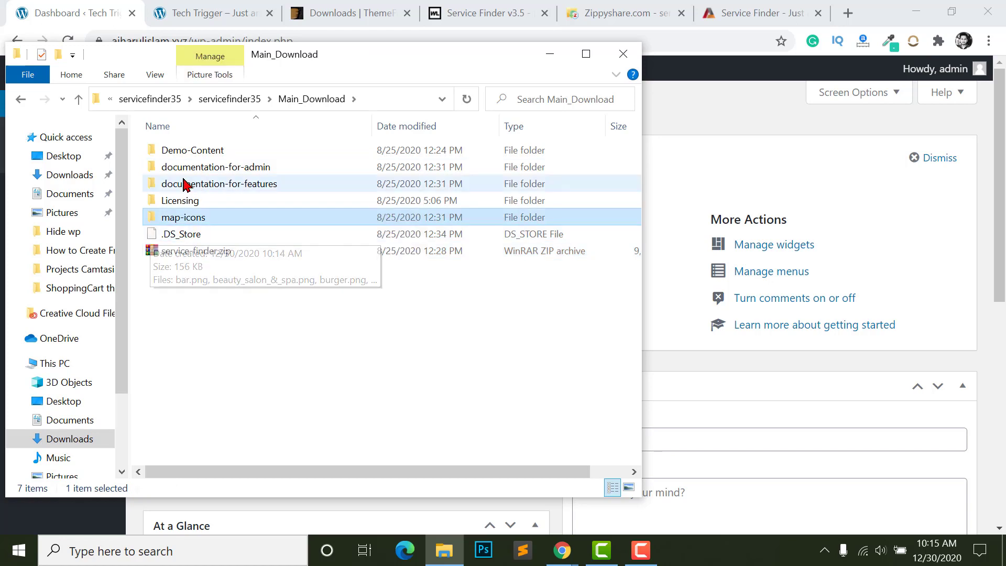
double_click(170, 155)
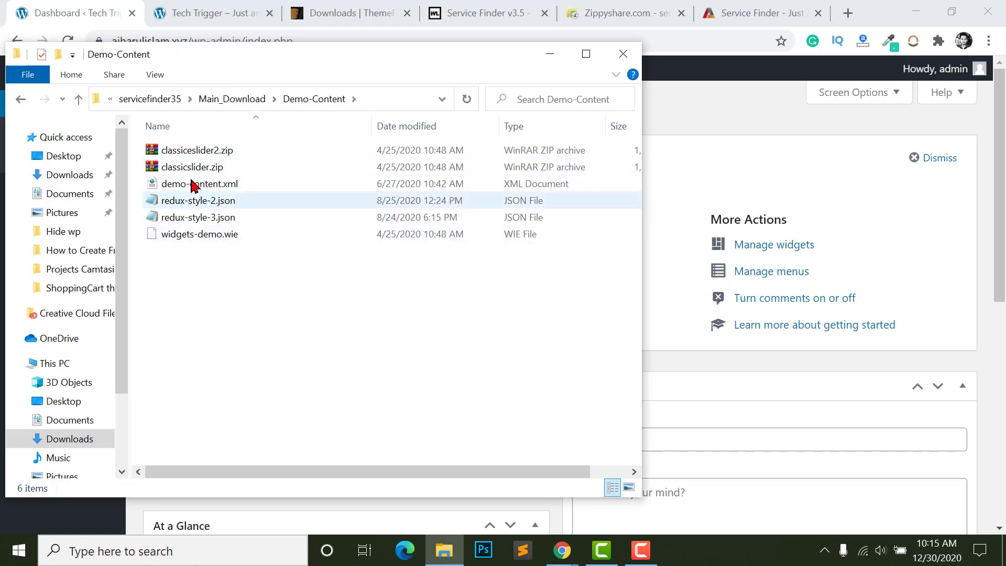
- Review the Demo-Content files: classiceslider2.zip, demo-content.xml, redux-style-2/3.json and widgets-demo.wie
click(204, 167)
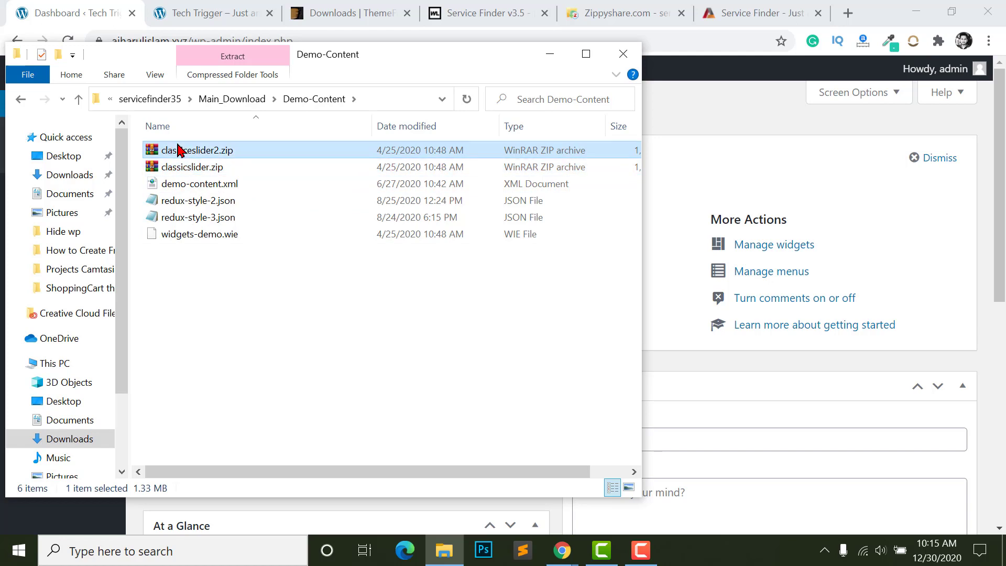
click(163, 185)
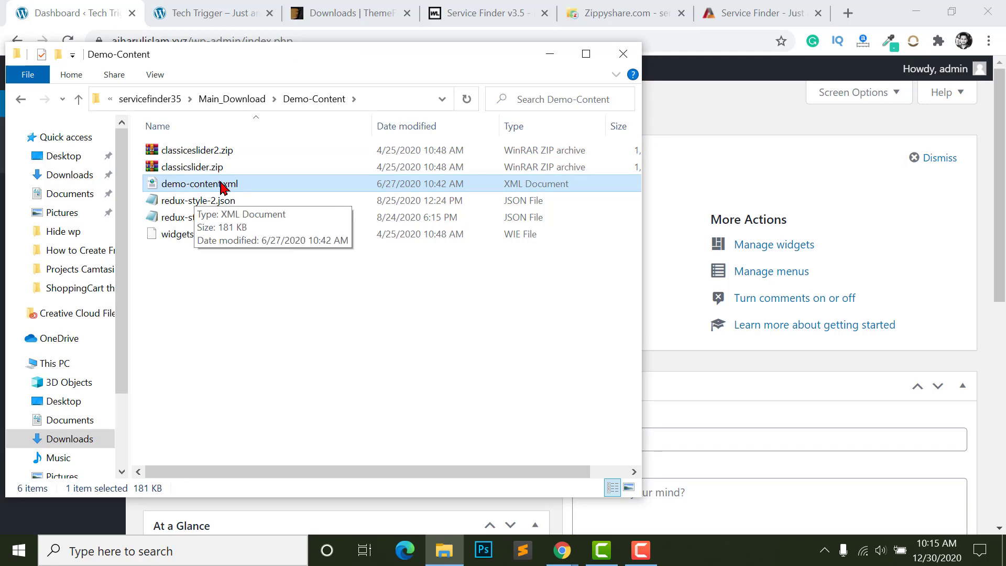
click(198, 200)
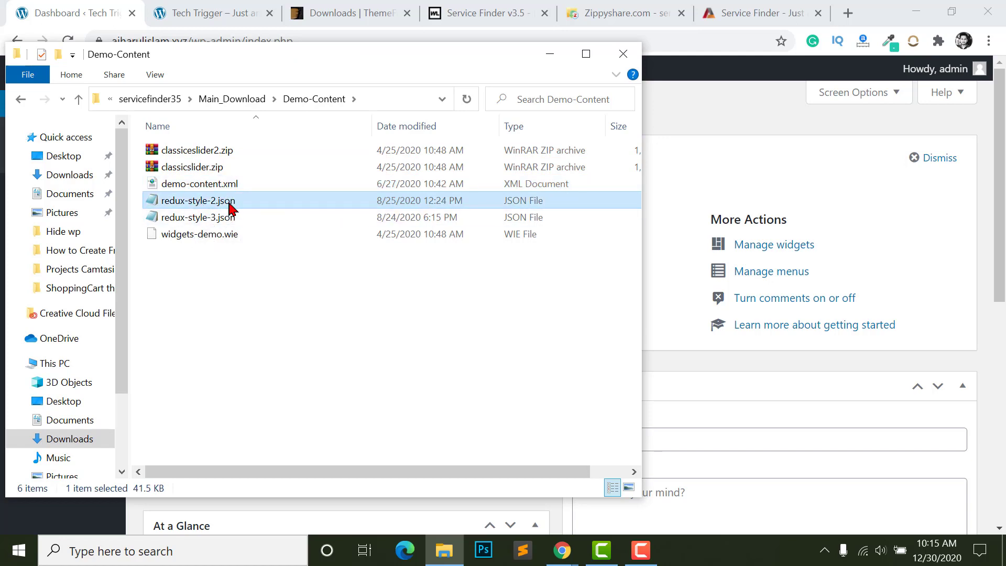
click(199, 218)
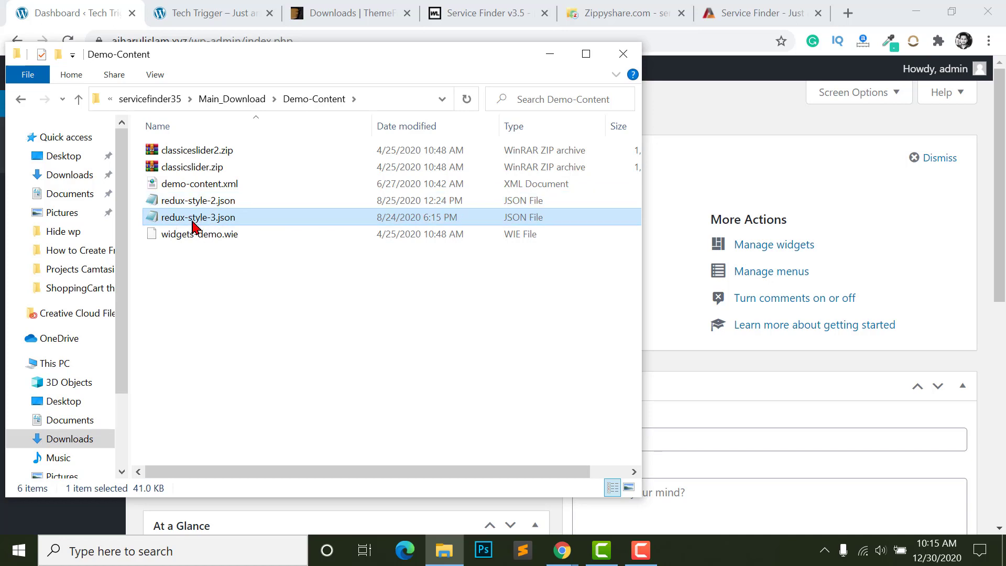
key(Up)
click(196, 214)
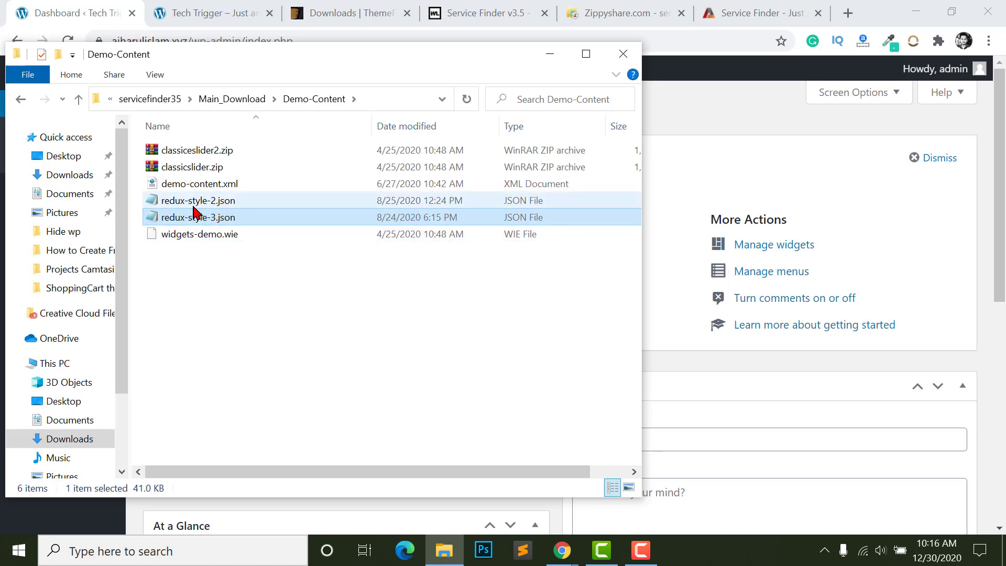
key(Up)
click(198, 219)
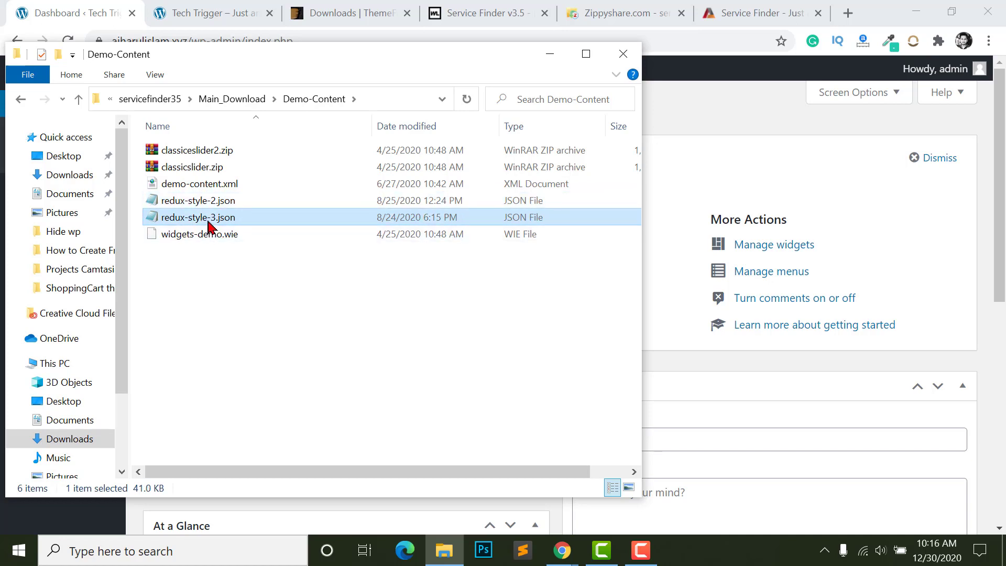
click(198, 237)
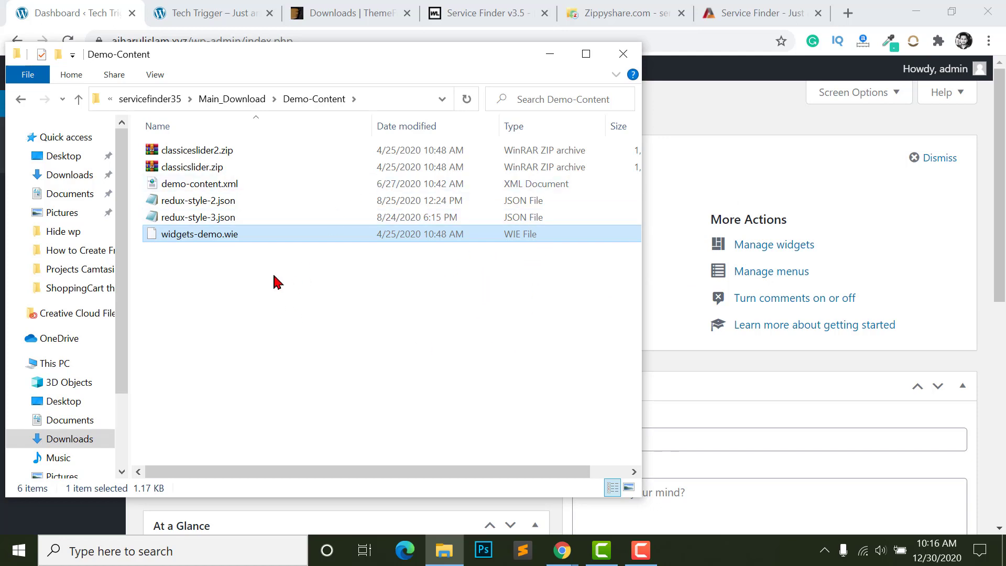
- Go back up to Main_Download and bring the WordPress dashboard to the front
click(180, 286)
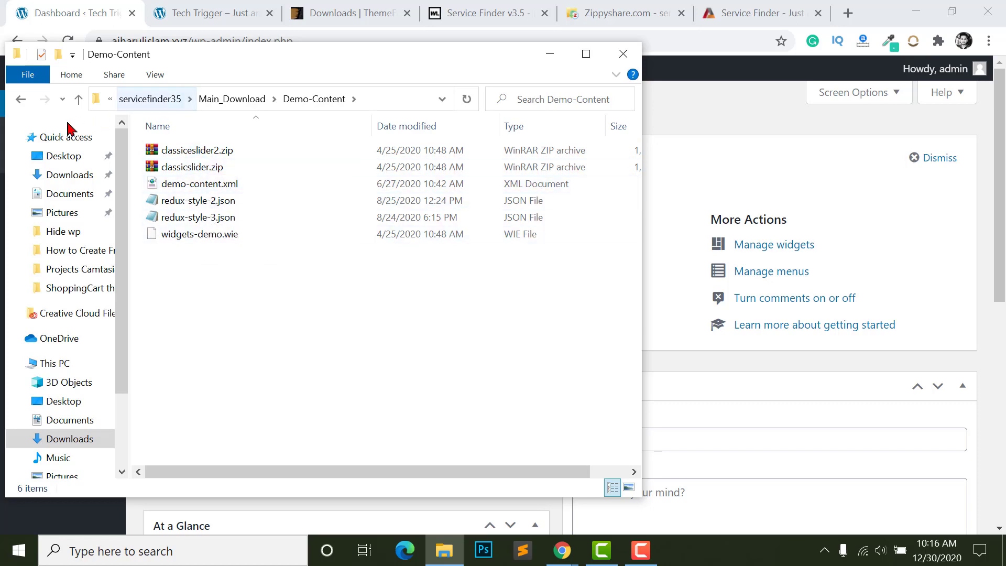
click(80, 99)
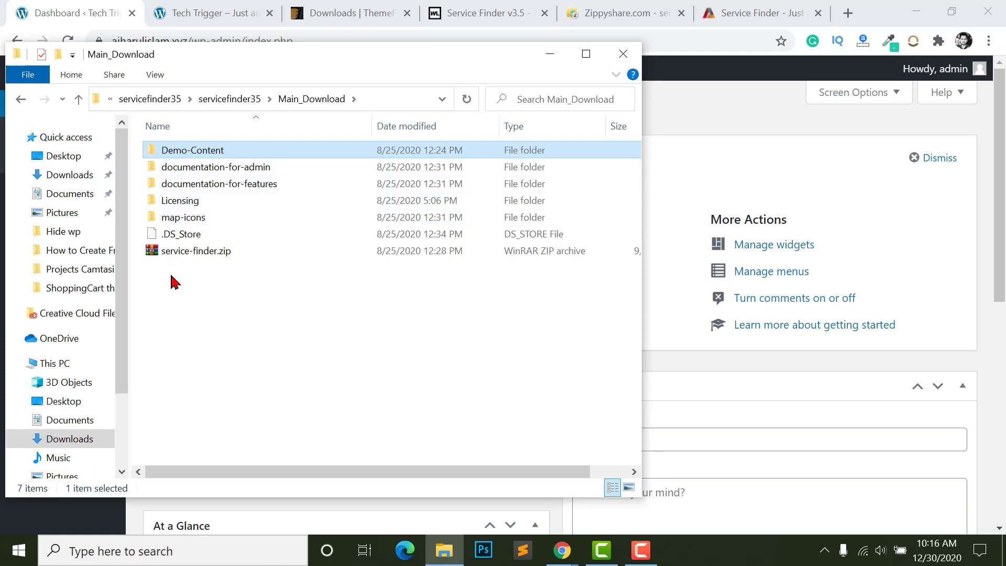
click(810, 356)
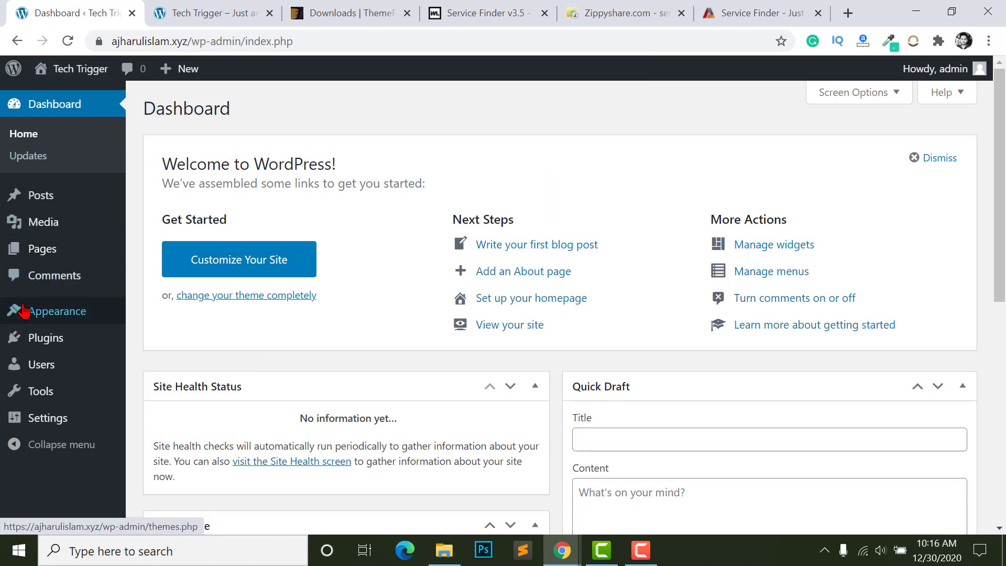
- Upload service-finder.zip from servicefinder35 > Main_Download and install it as a new theme
mouse_move(23, 319)
click(149, 314)
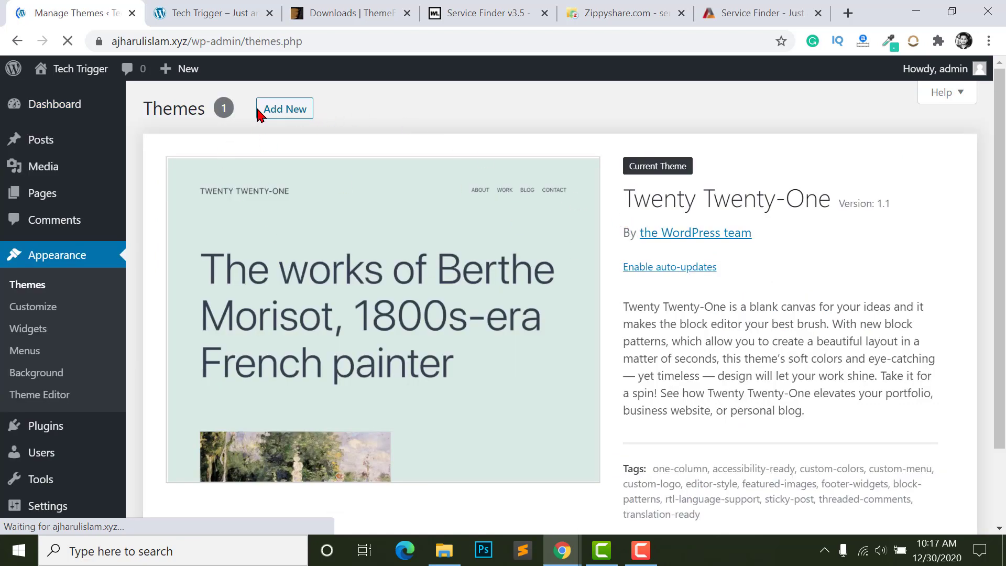
scroll(238, 118, down, 2)
scroll(331, 148, up, 2)
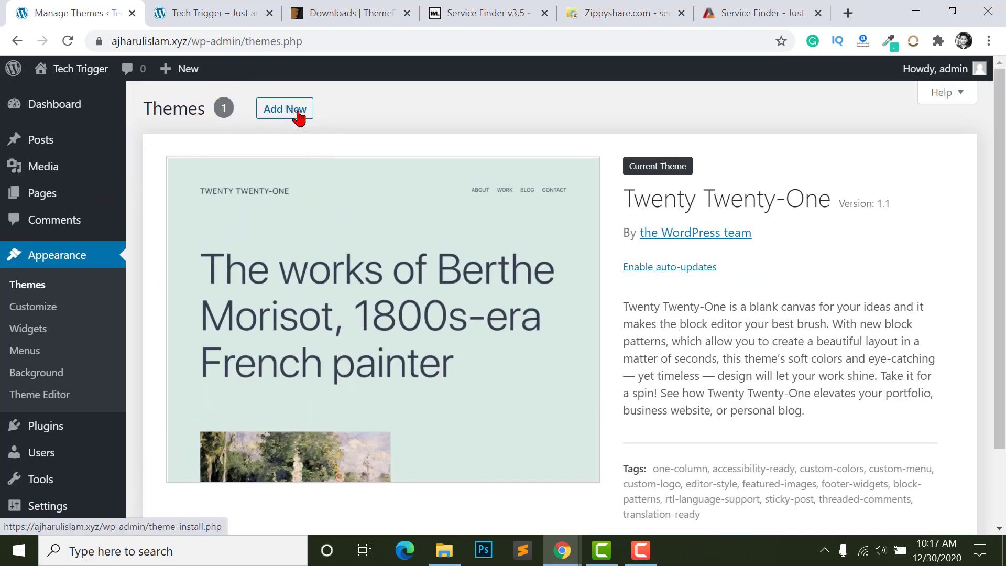
click(269, 112)
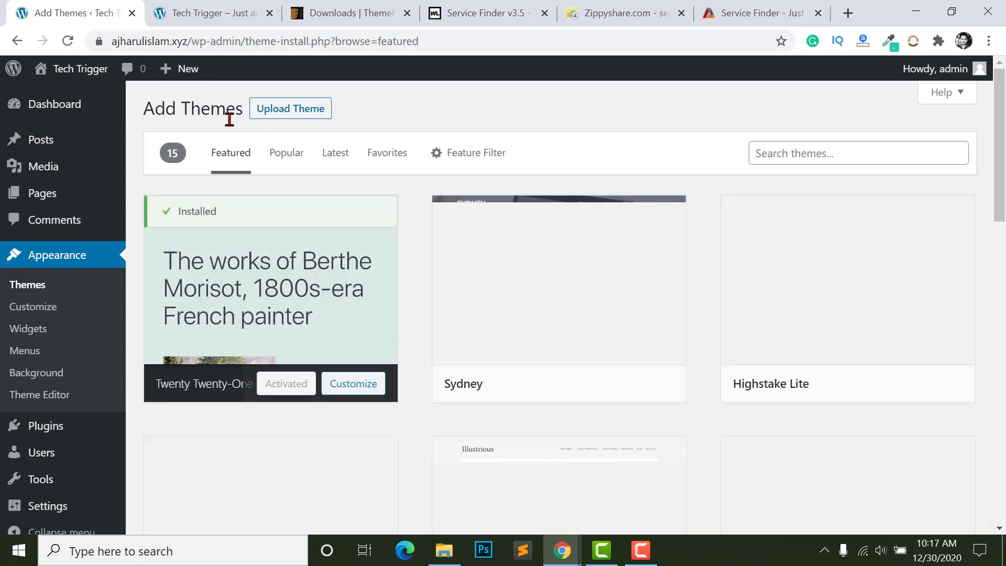
click(288, 112)
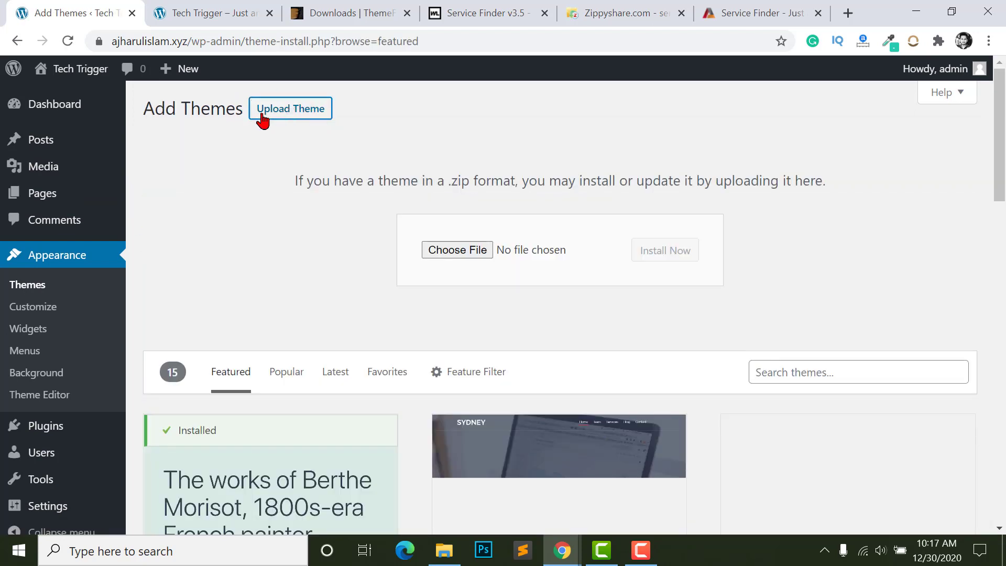
click(471, 251)
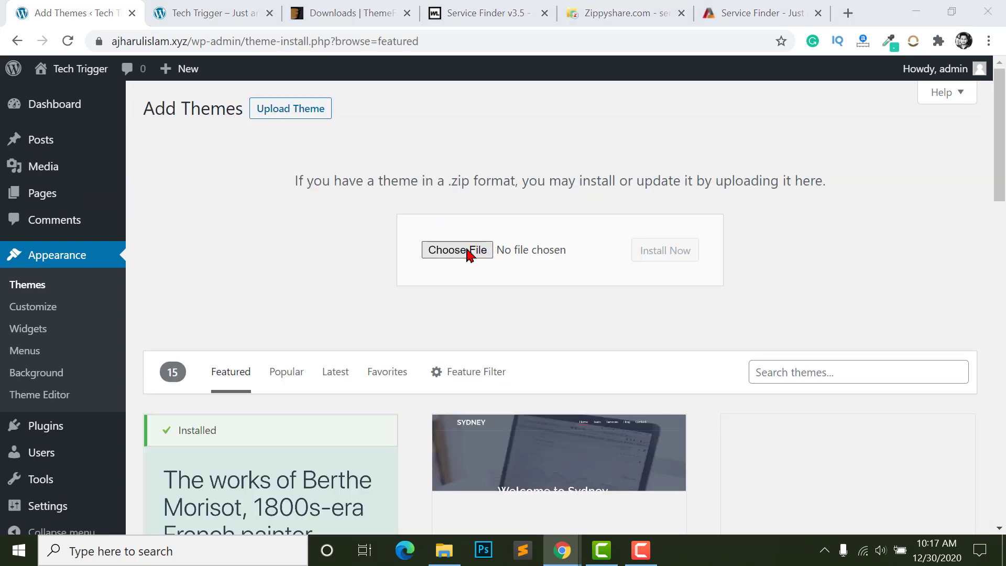
double_click(181, 181)
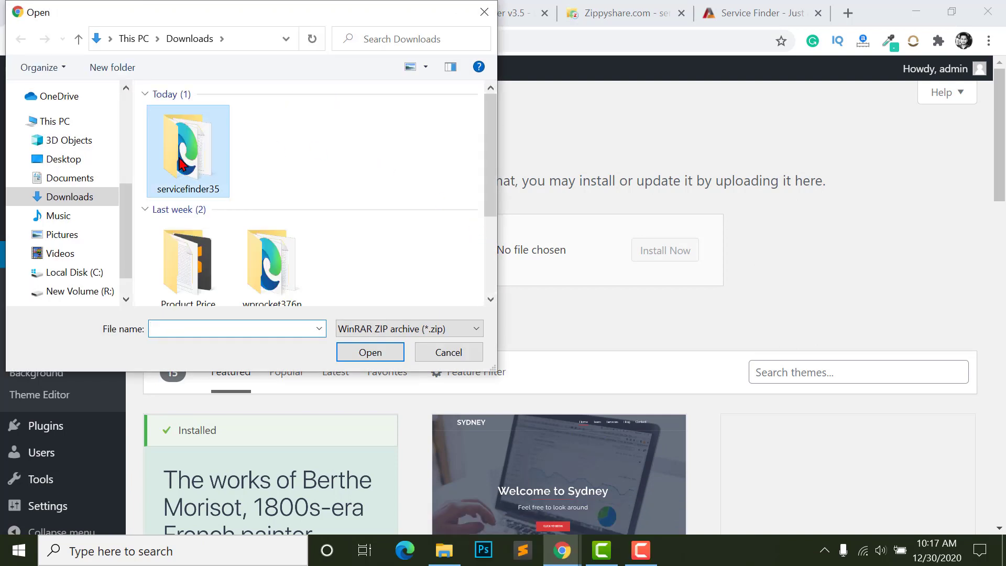
double_click(231, 119)
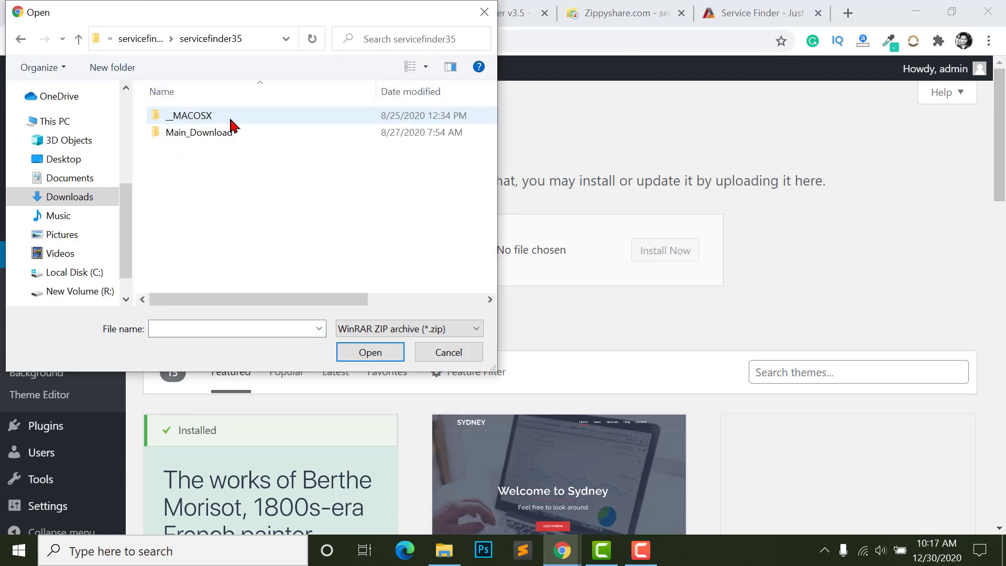
double_click(199, 133)
click(174, 201)
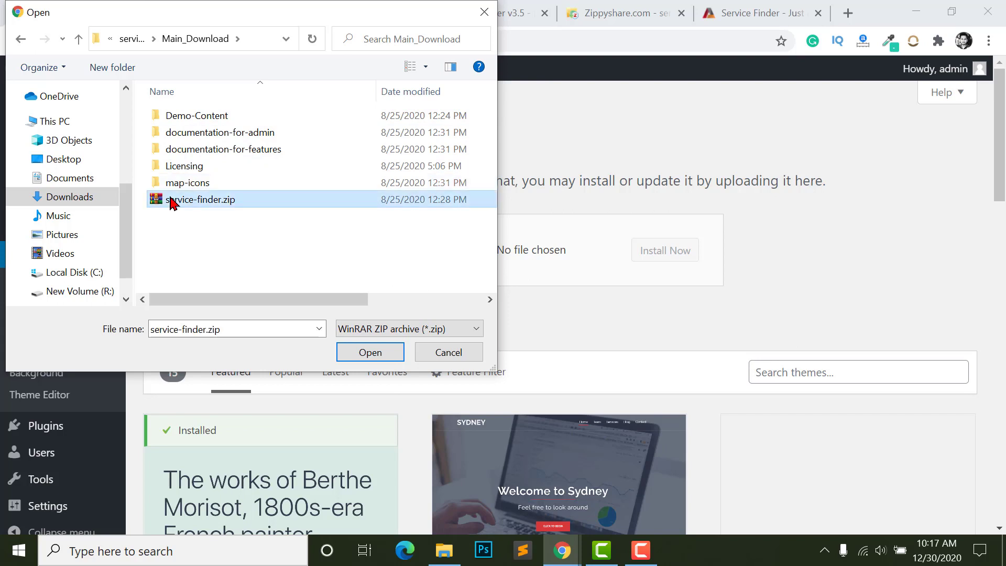
click(362, 349)
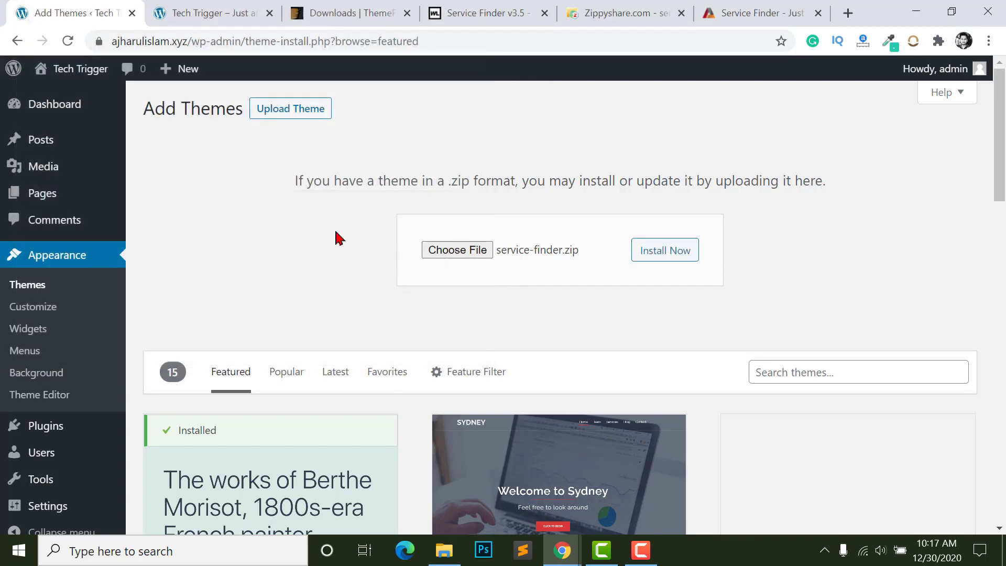
click(656, 255)
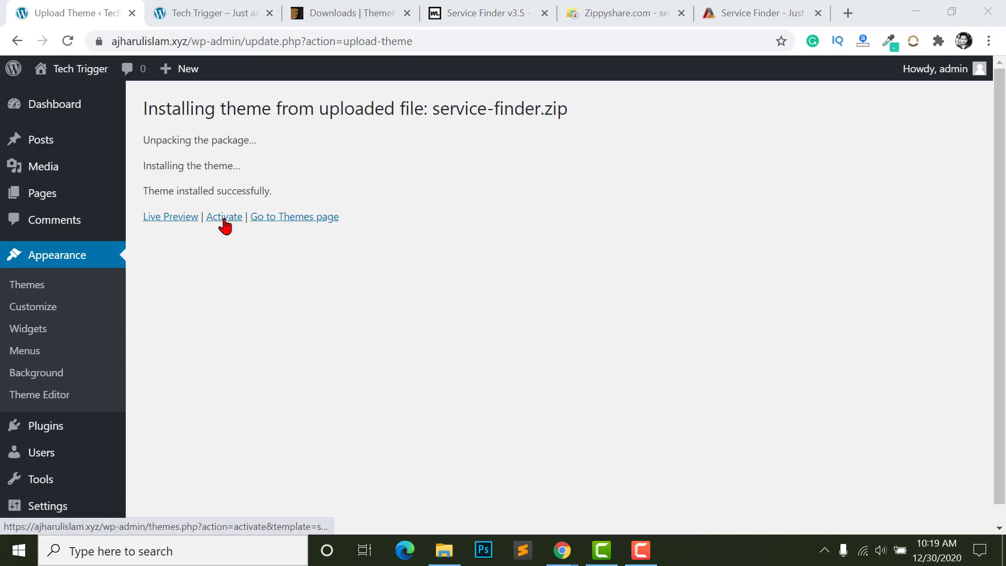
- Activate the Service Finder theme and bring up its Install Required Plugins list
click(224, 223)
scroll(344, 473, down, 2)
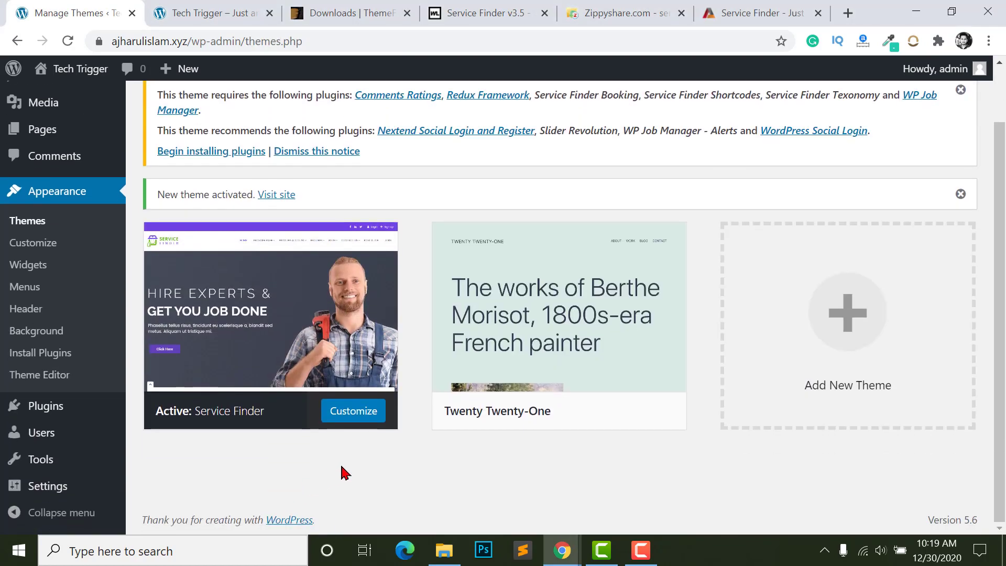
scroll(346, 469, up, 2)
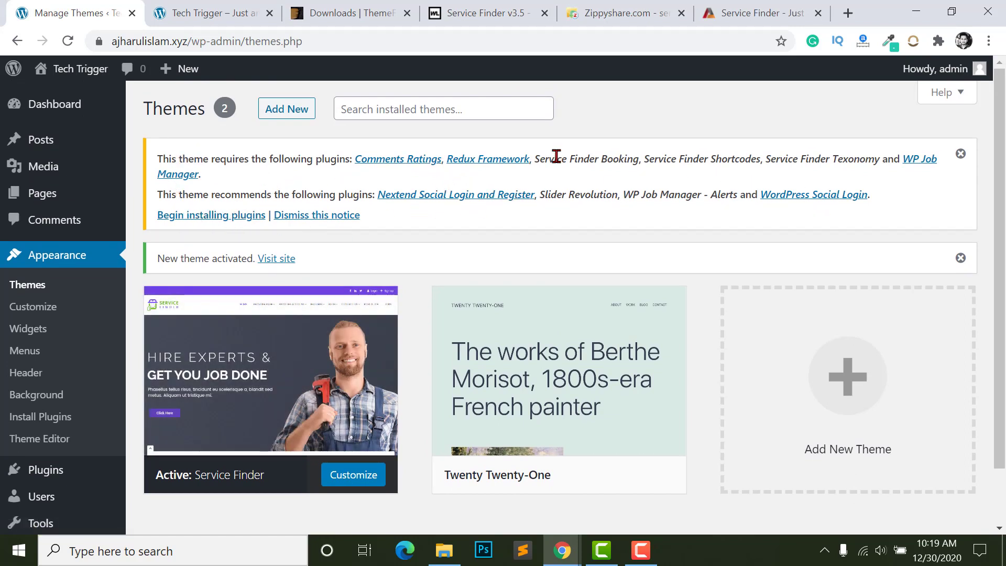
mouse_move(214, 433)
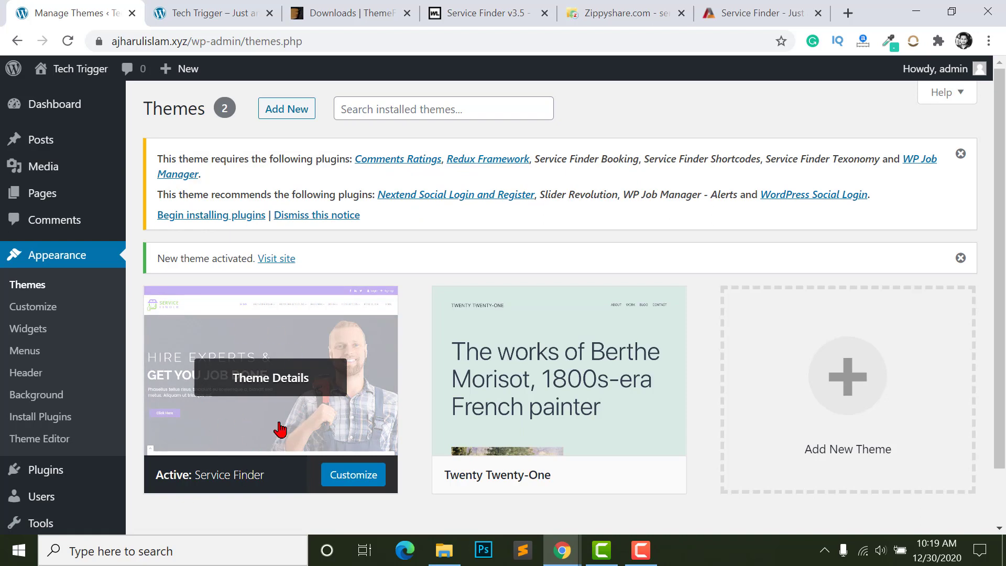
click(219, 220)
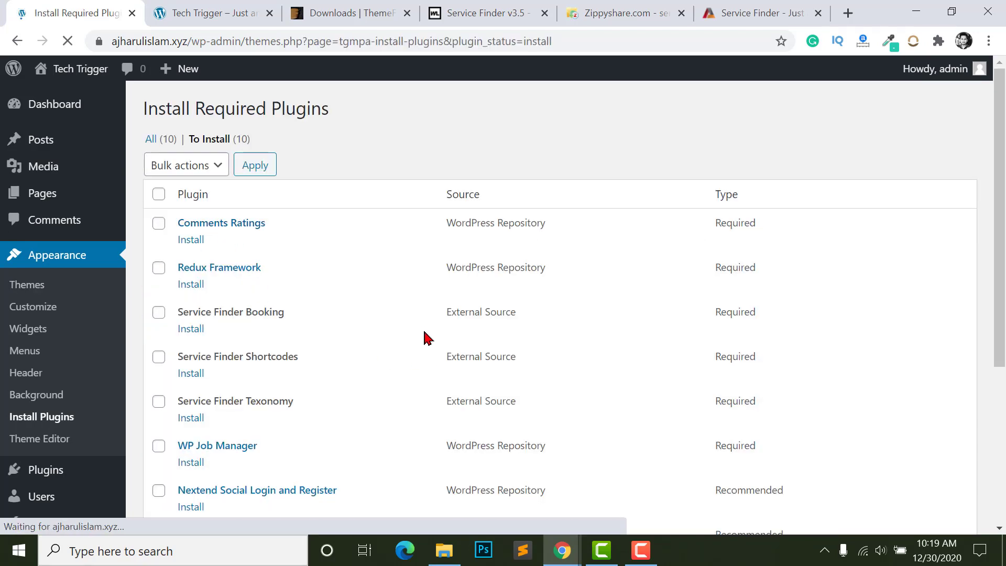
- Review the ten required plugins, including Service Finder Booking
scroll(383, 346, down, 5)
scroll(210, 405, up, 5)
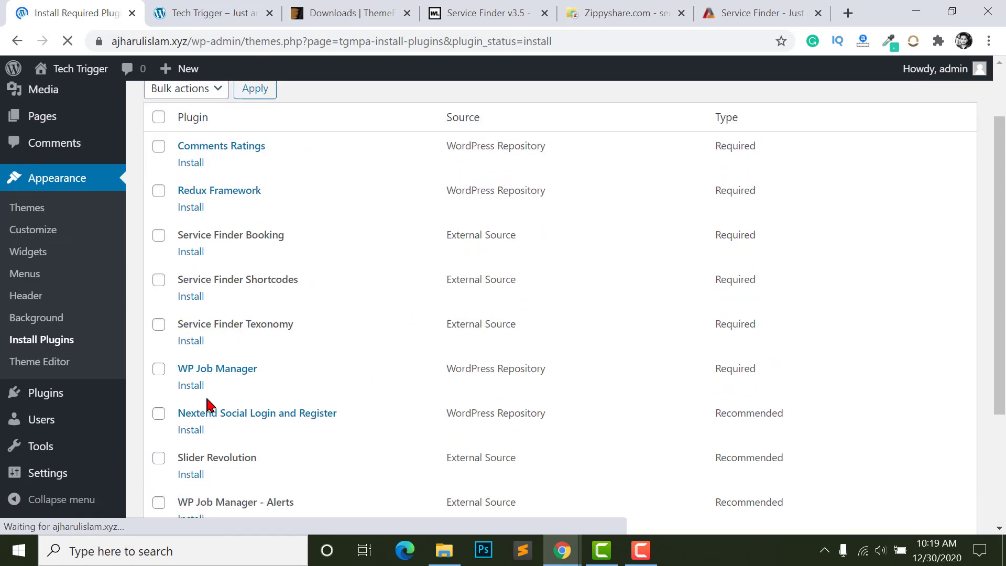
scroll(278, 273, down, 1)
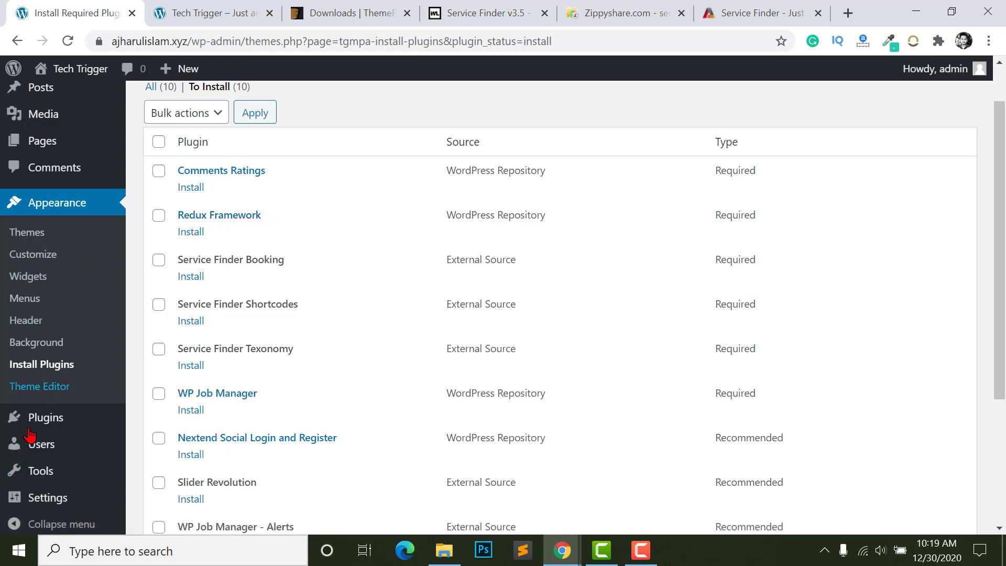
mouse_move(47, 494)
scroll(229, 232, down, 3)
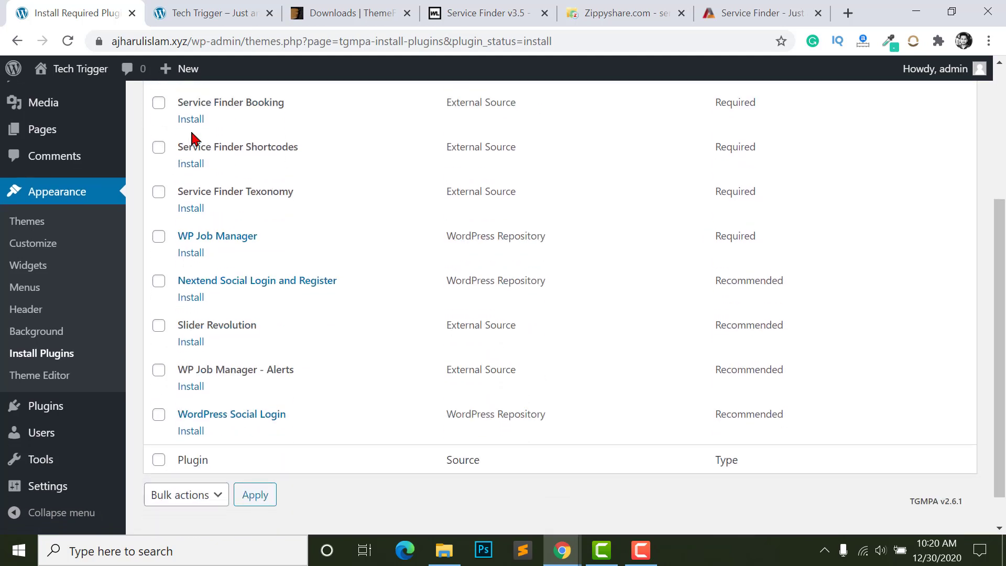
scroll(272, 107, up, 1)
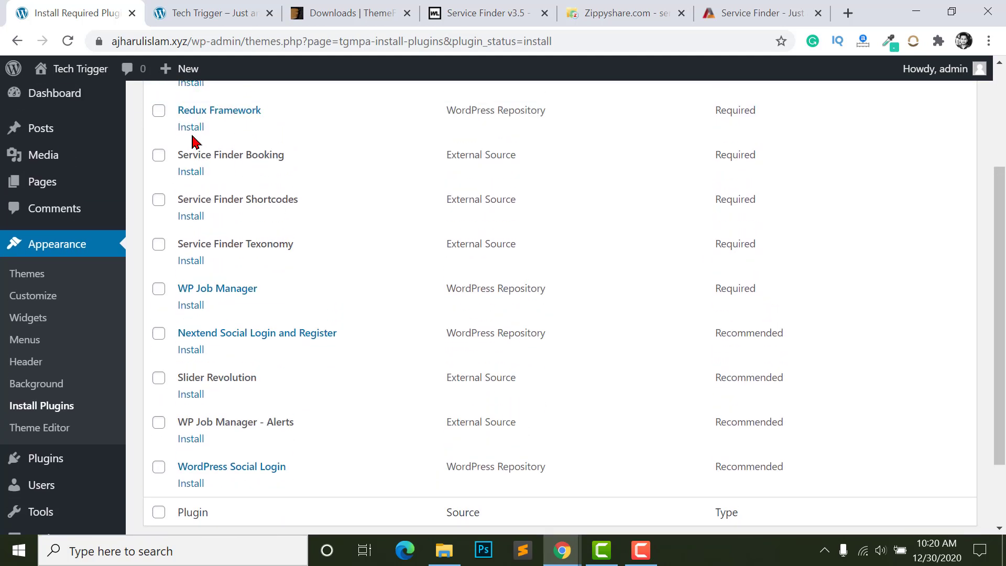
drag(180, 152, 327, 157)
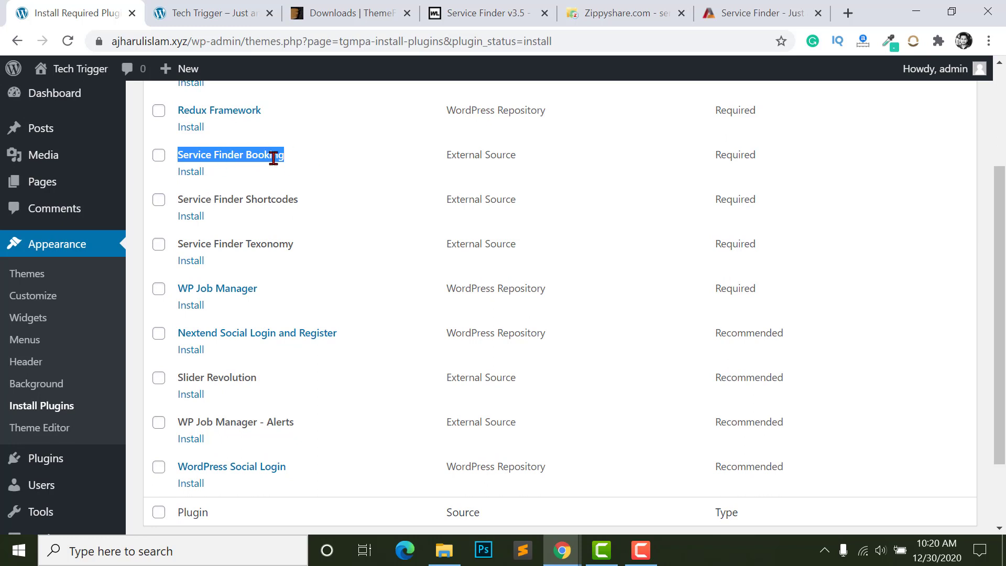
click(316, 162)
scroll(236, 283, down, 2)
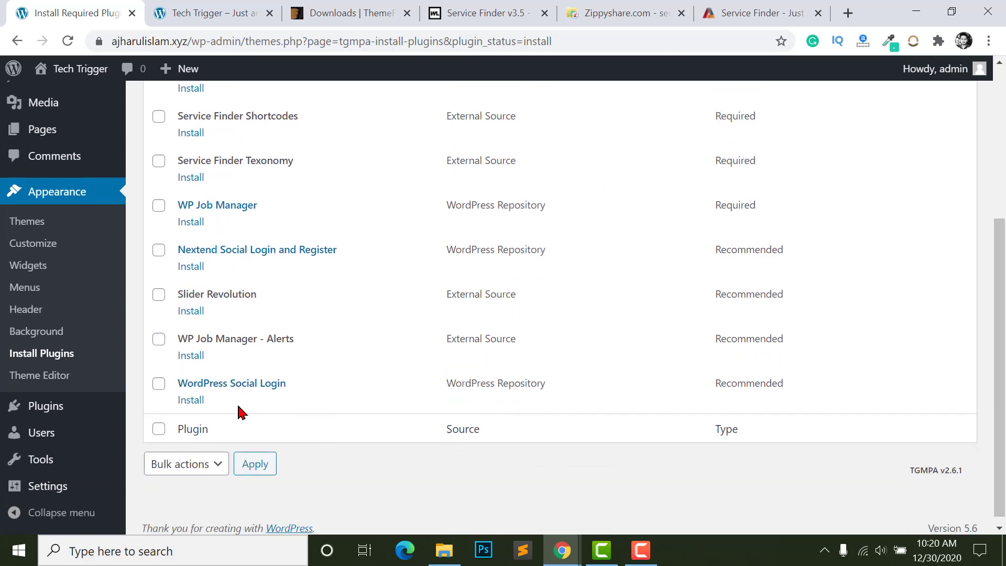
scroll(183, 276, up, 5)
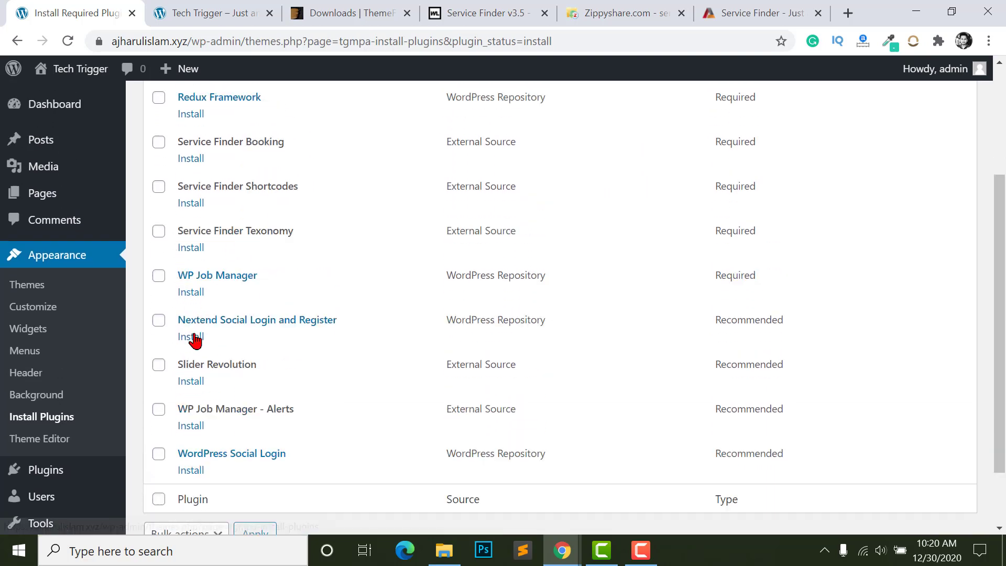
- Select all required plugins and run the bulk Install action on all ten
click(160, 195)
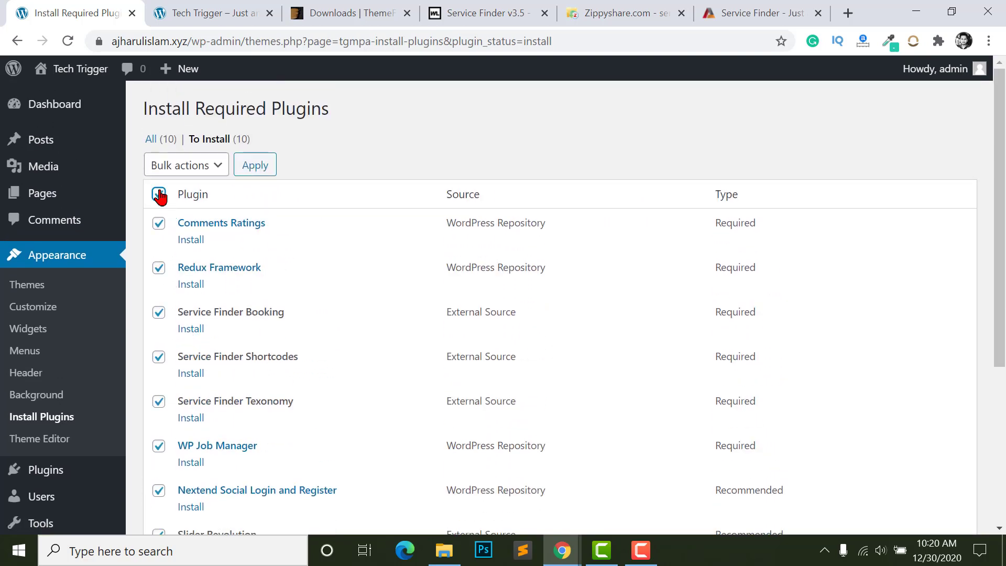
click(182, 167)
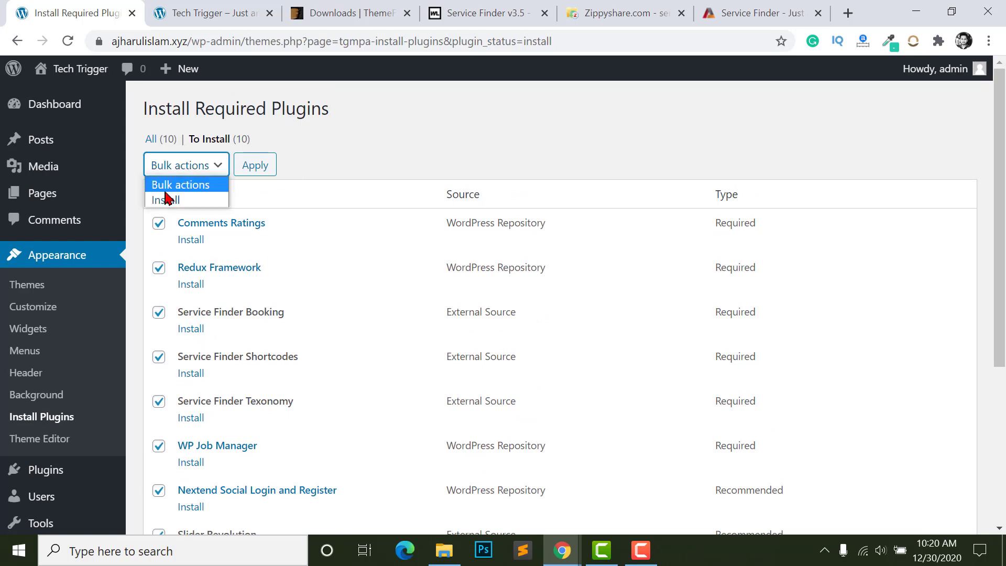
click(177, 172)
click(173, 198)
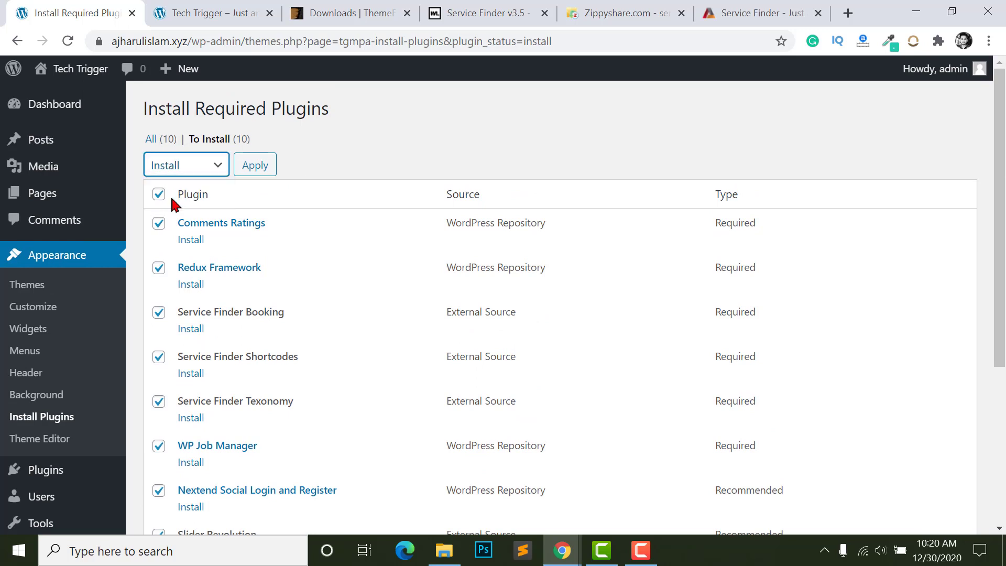
click(258, 163)
scroll(218, 276, down, 1)
scroll(215, 275, down, 4)
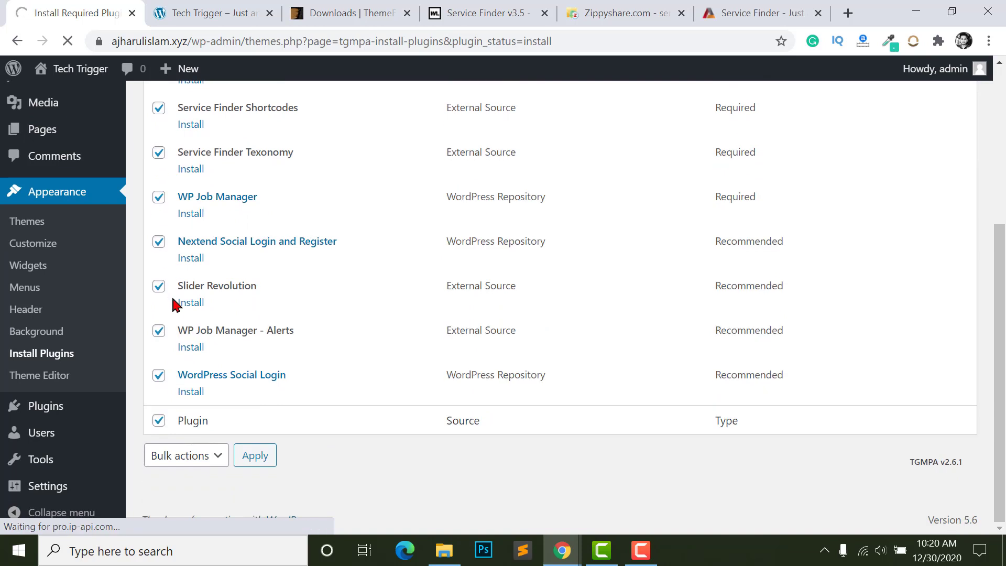
scroll(204, 197, up, 1)
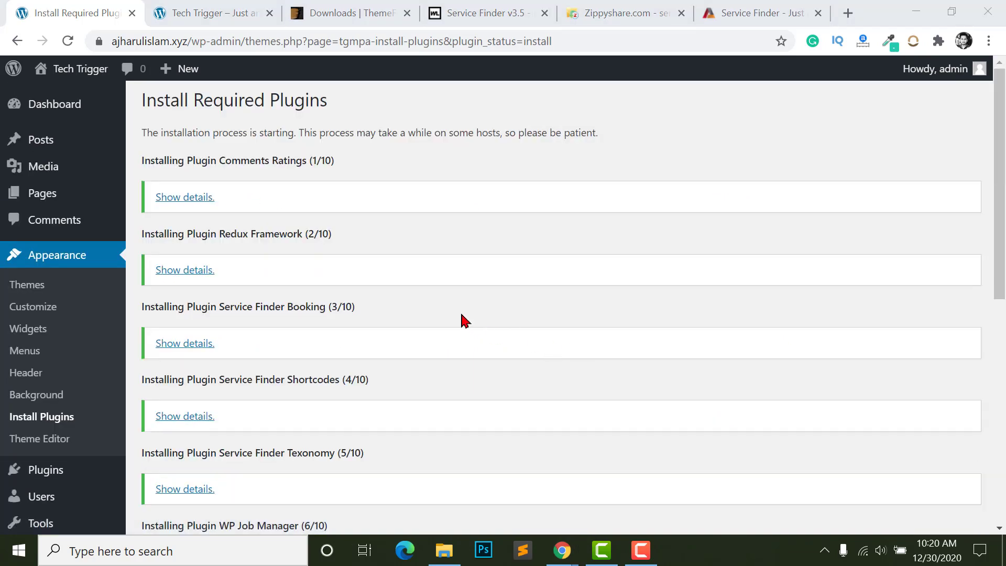
scroll(215, 305, down, 5)
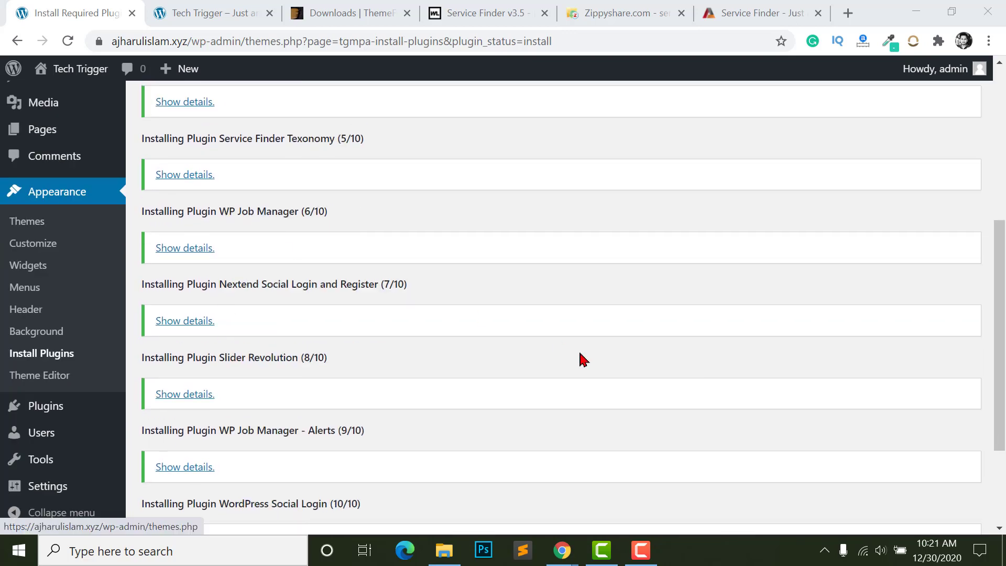
scroll(582, 360, up, 5)
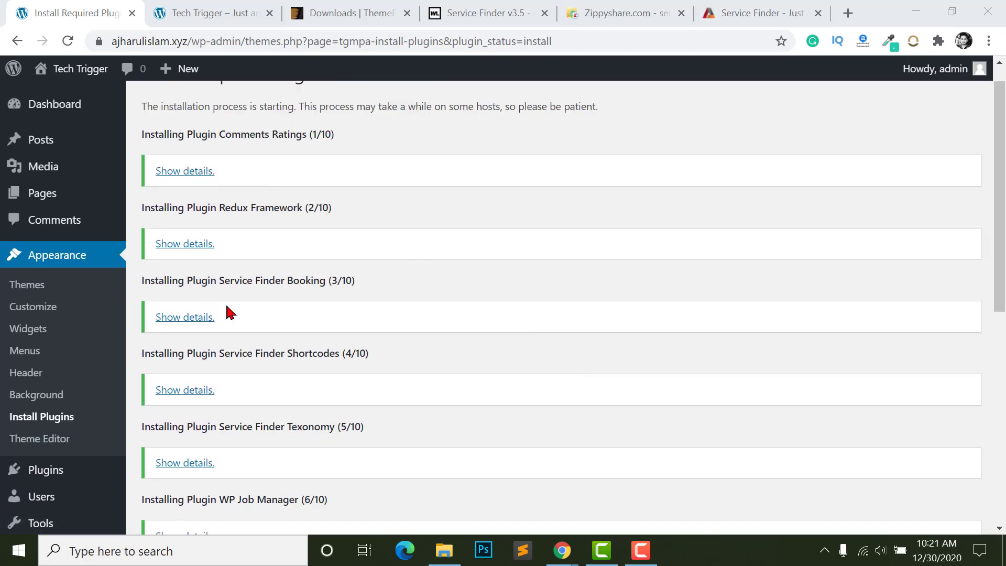
scroll(231, 313, down, 5)
scroll(299, 353, up, 3)
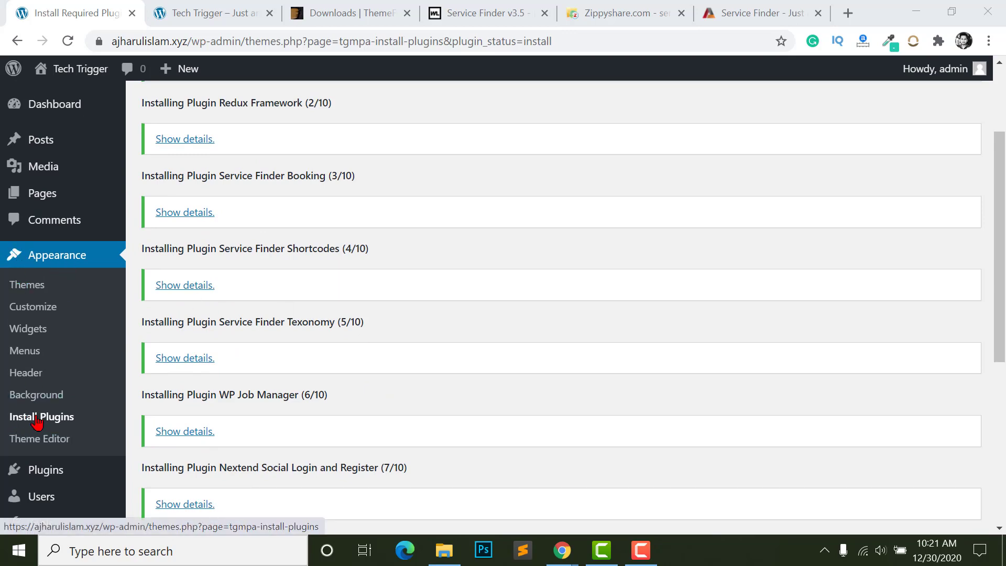
scroll(391, 426, down, 6)
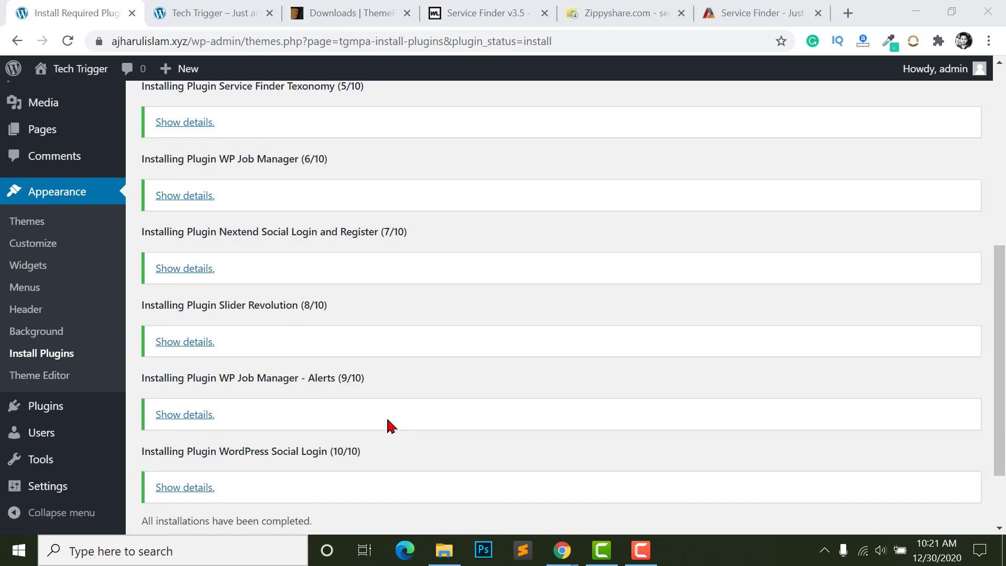
- Bulk-activate all the checked required plugins, then go back to the Dashboard
click(182, 457)
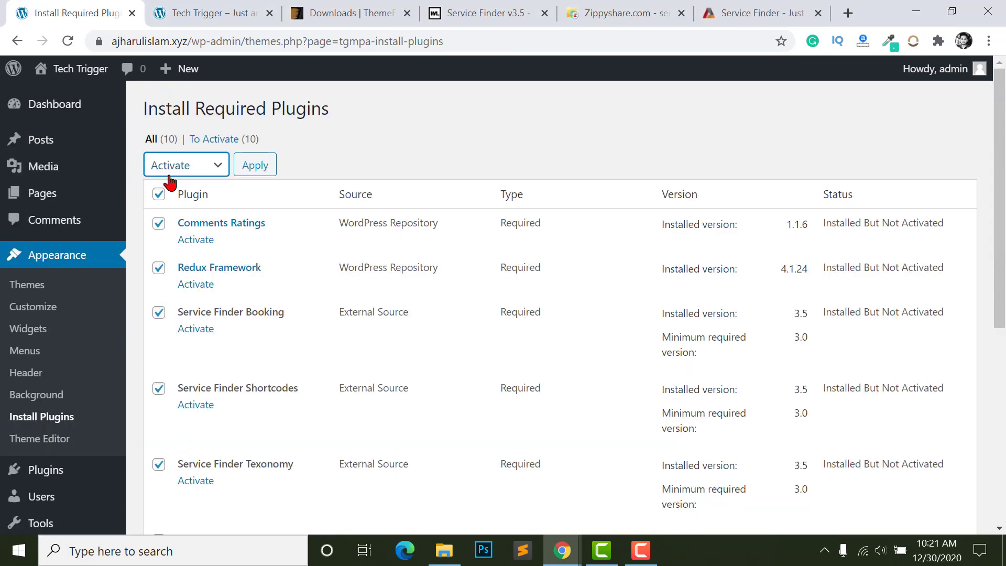
click(173, 167)
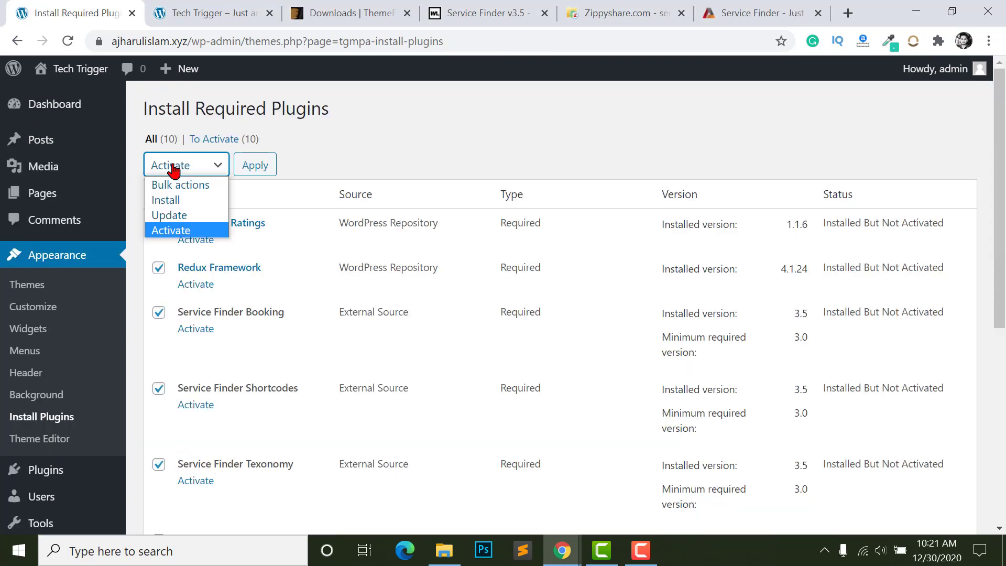
click(167, 233)
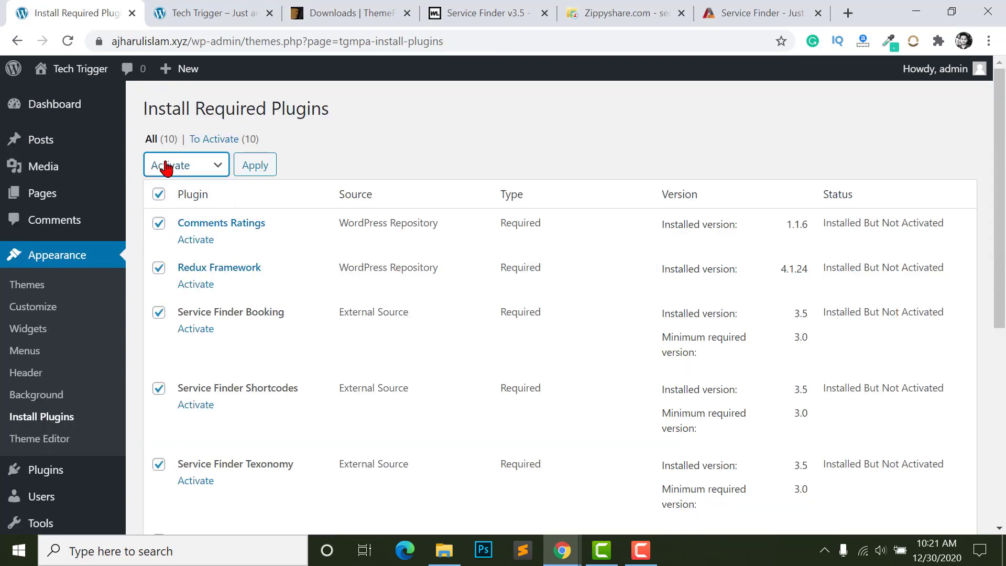
click(256, 170)
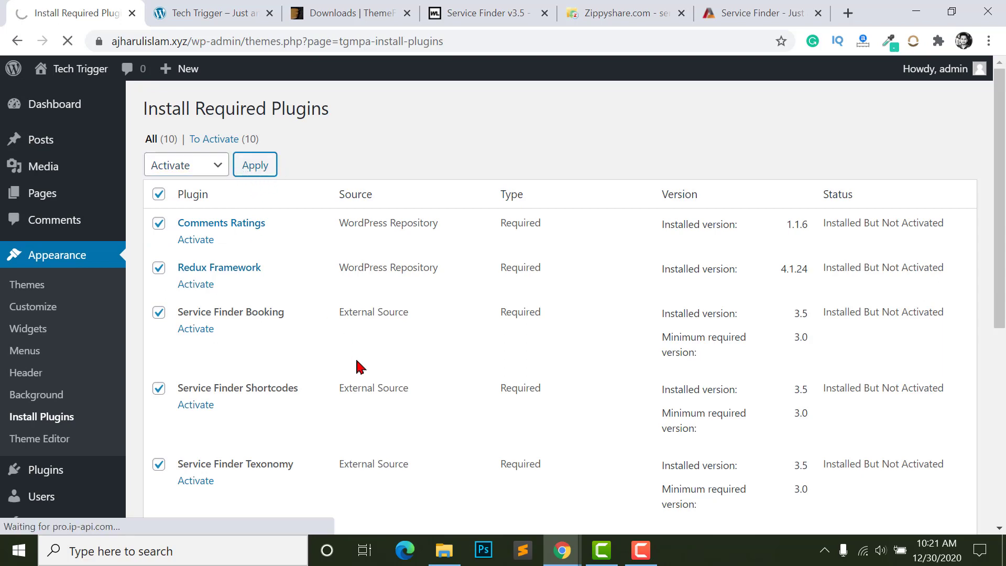
scroll(299, 162, down, 2)
scroll(236, 343, down, 1)
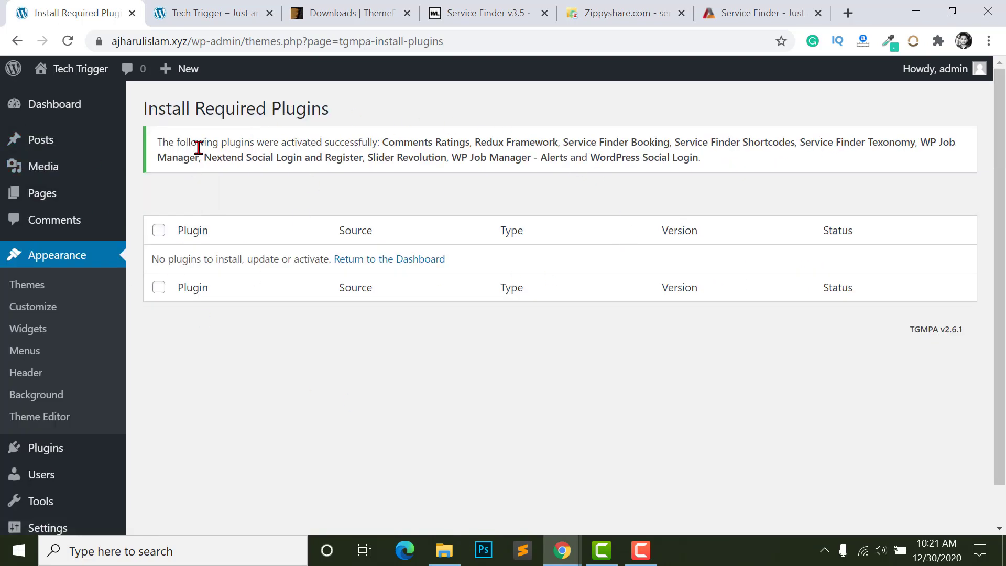
click(11, 105)
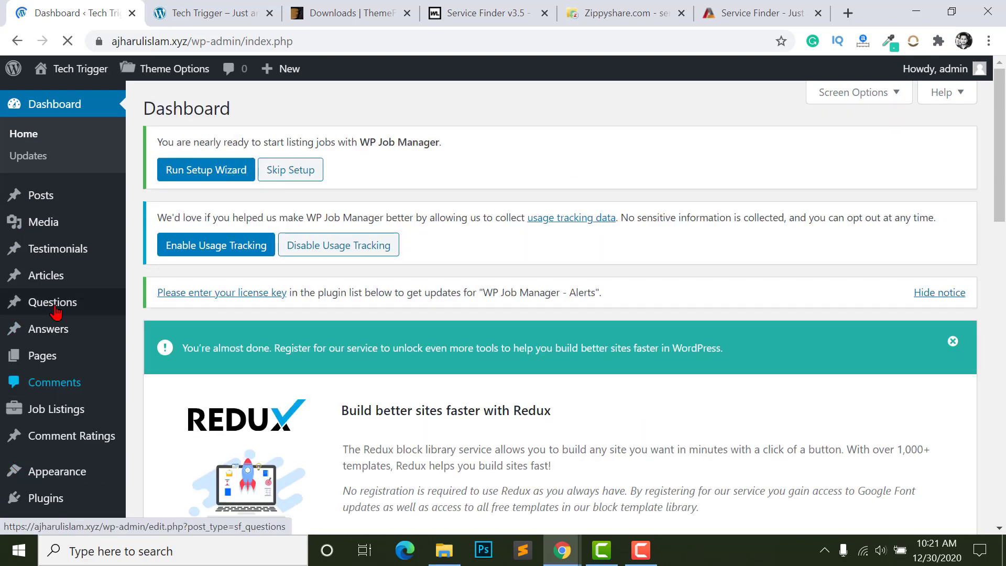
scroll(21, 322, down, 3)
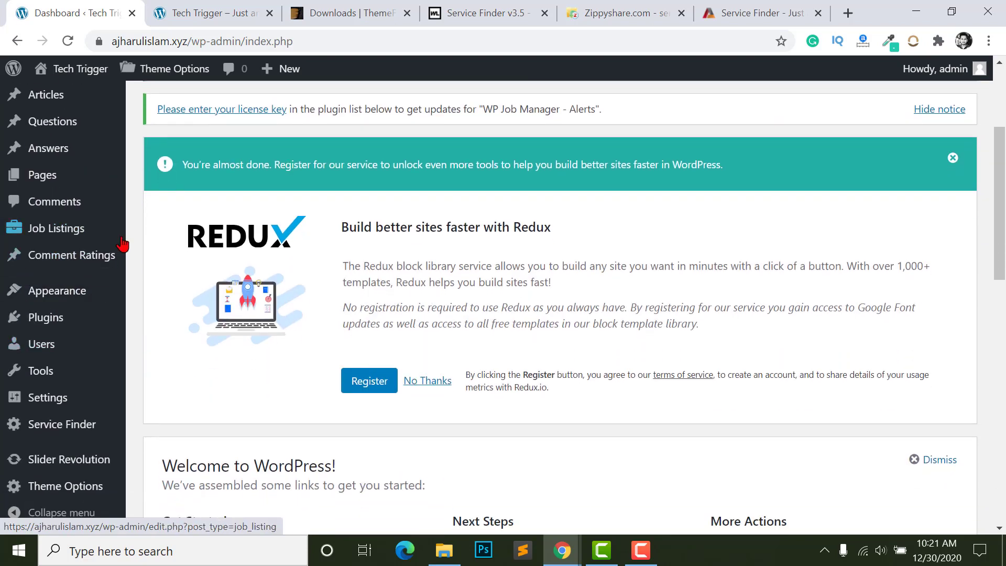
mouse_move(54, 244)
scroll(32, 335, down, 2)
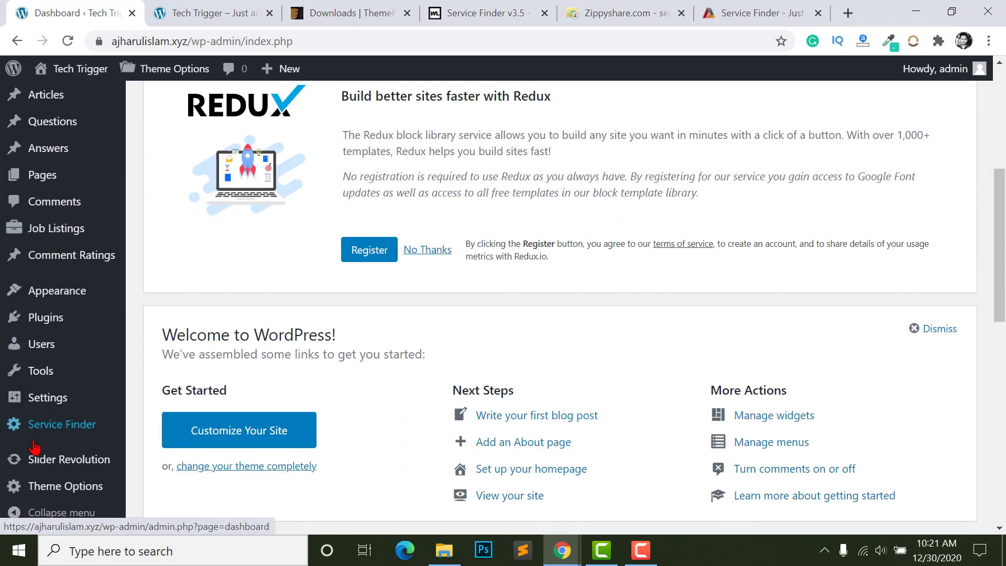
mouse_move(29, 442)
mouse_move(56, 496)
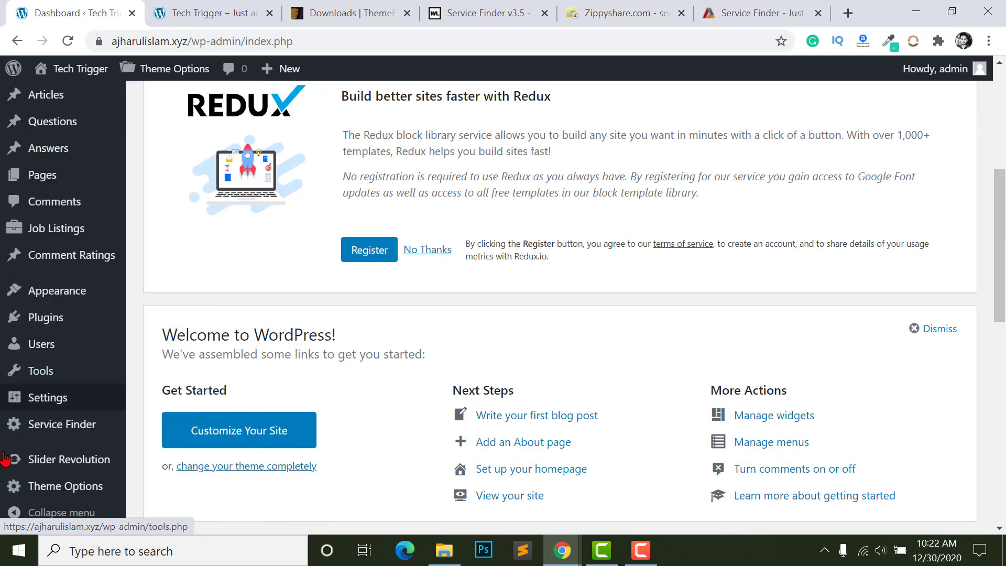
scroll(26, 366, up, 2)
scroll(26, 309, up, 2)
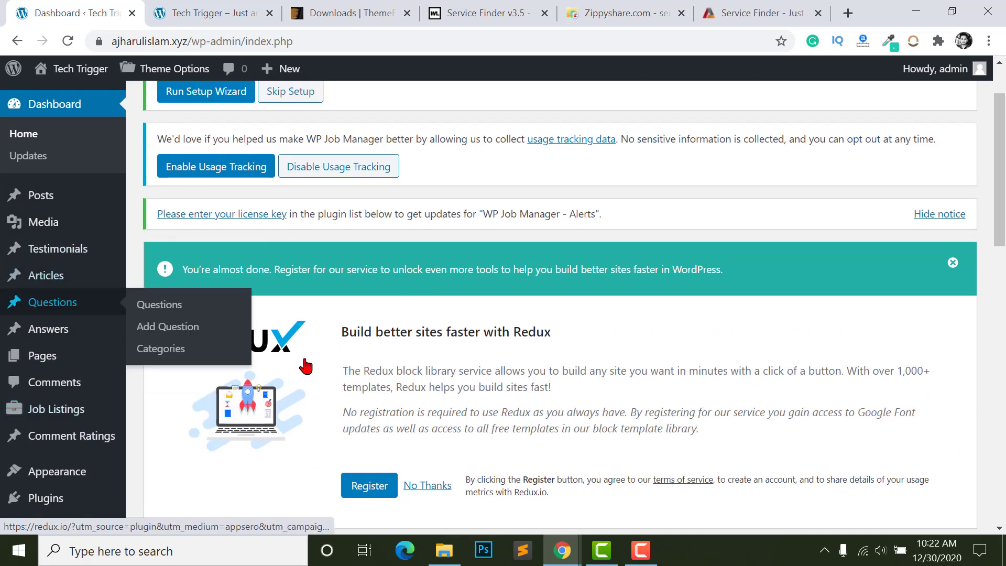
scroll(21, 314, up, 2)
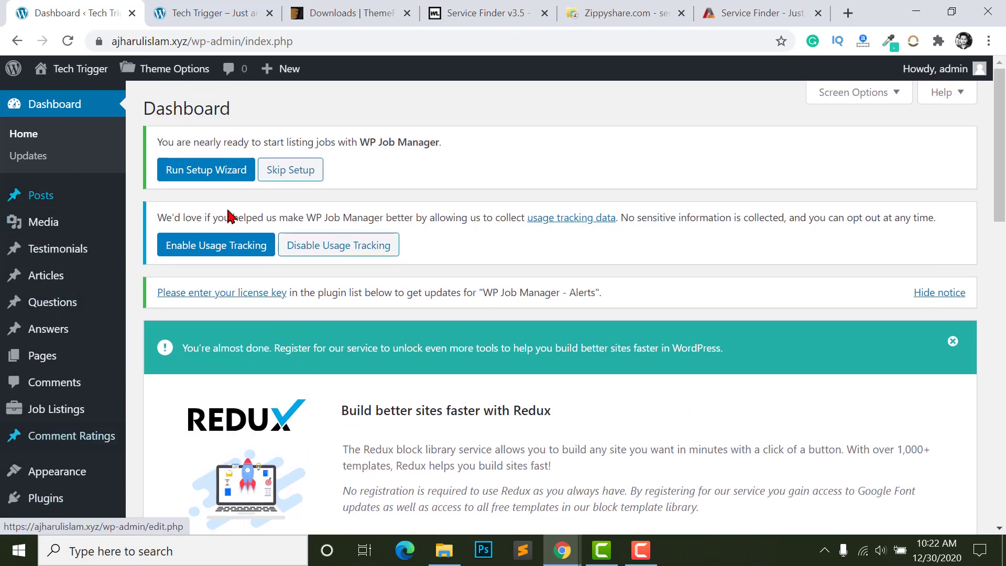
drag(157, 146, 397, 158)
click(280, 137)
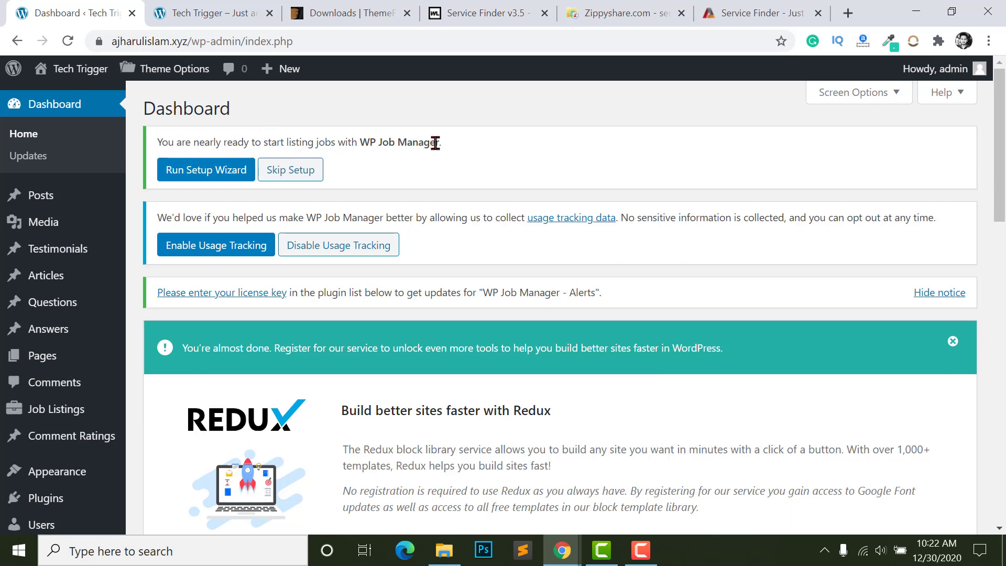
drag(340, 142, 460, 150)
click(336, 141)
drag(357, 142, 497, 159)
click(273, 131)
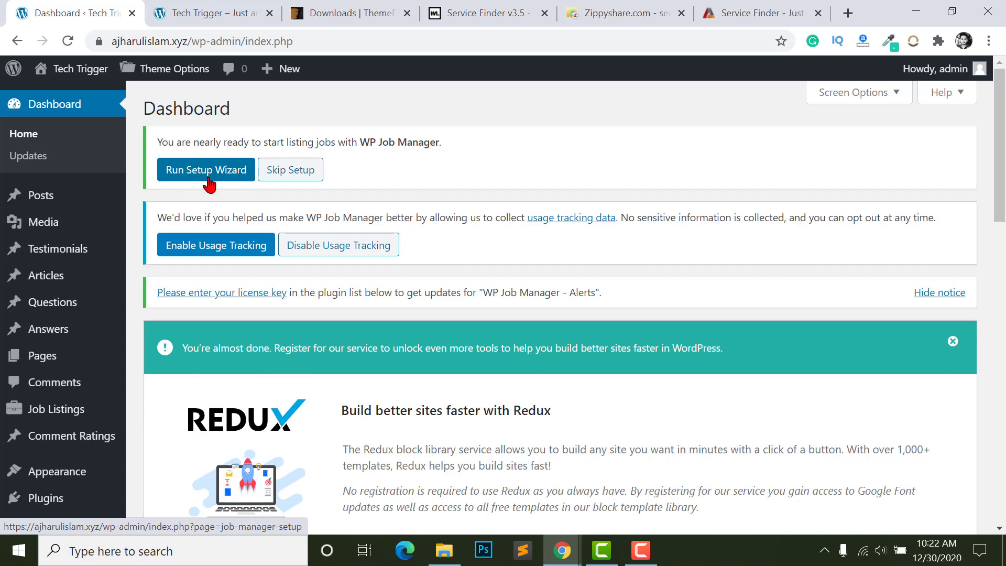
- Launch the WP Job Manager wizard, reload the live site to check the new layout, then return
click(209, 180)
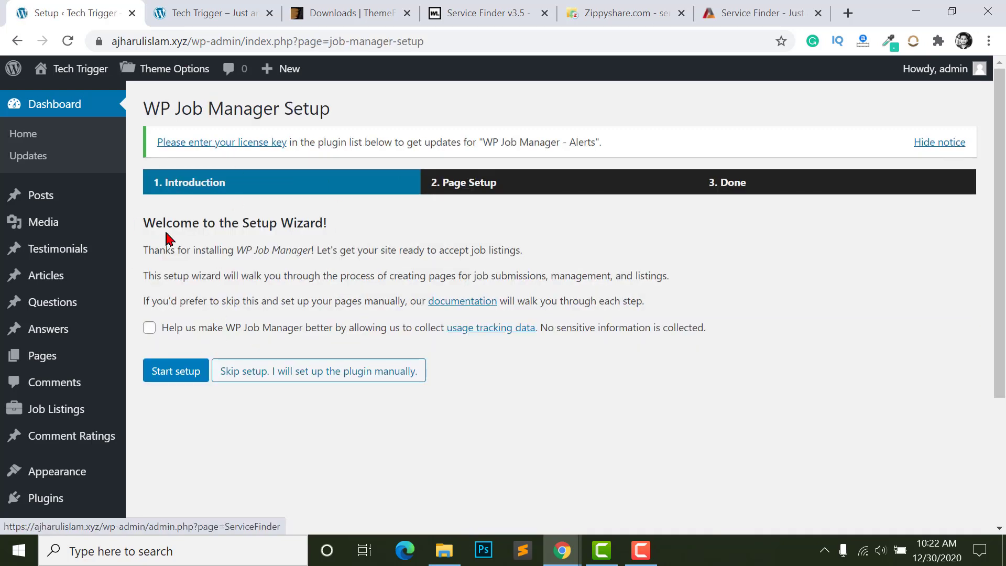
click(178, 11)
click(68, 41)
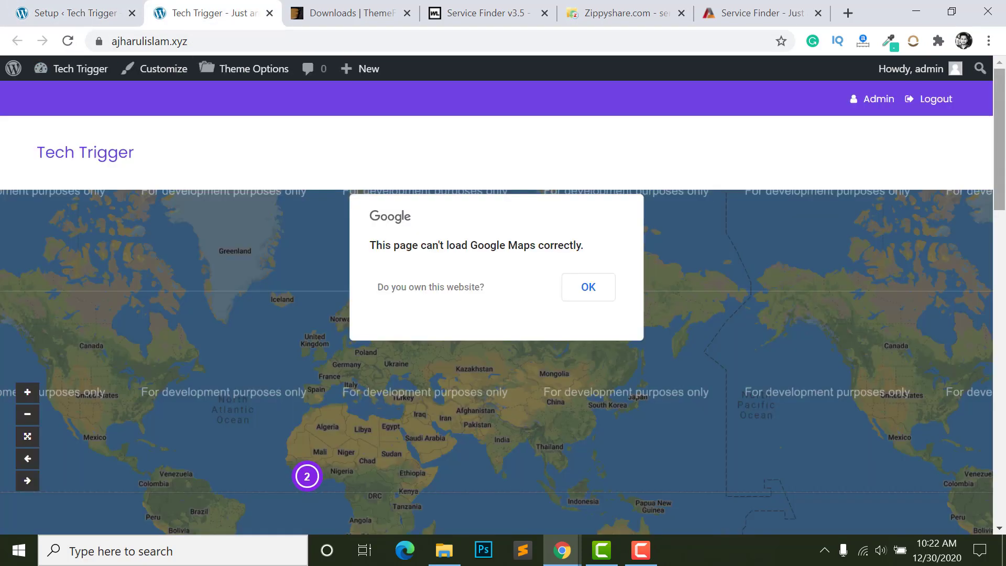
mouse_move(1005, 123)
mouse_down()
mouse_move(1005, 315)
mouse_move(1005, 134)
mouse_up()
scroll(292, 227, down, 5)
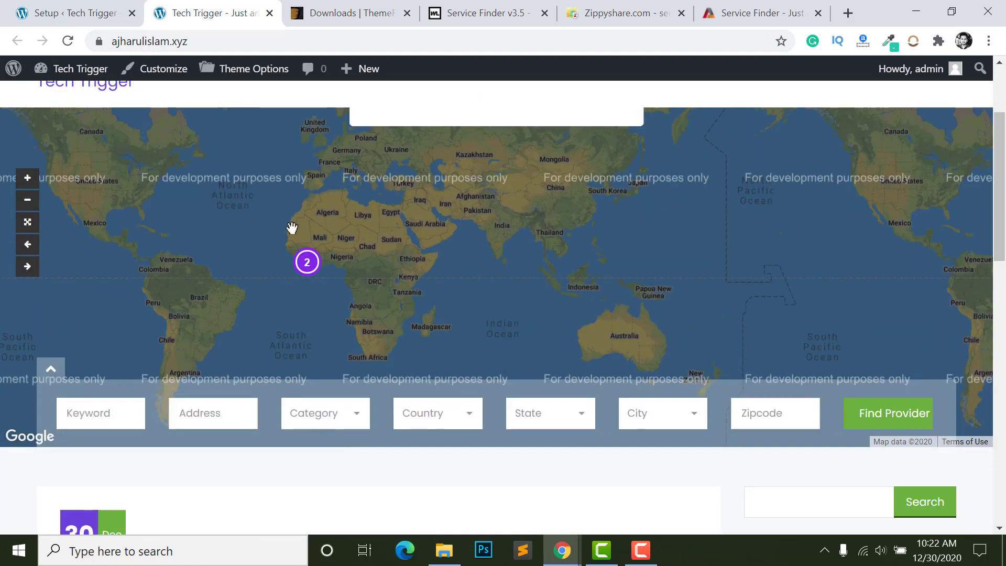
scroll(479, 278, down, 15)
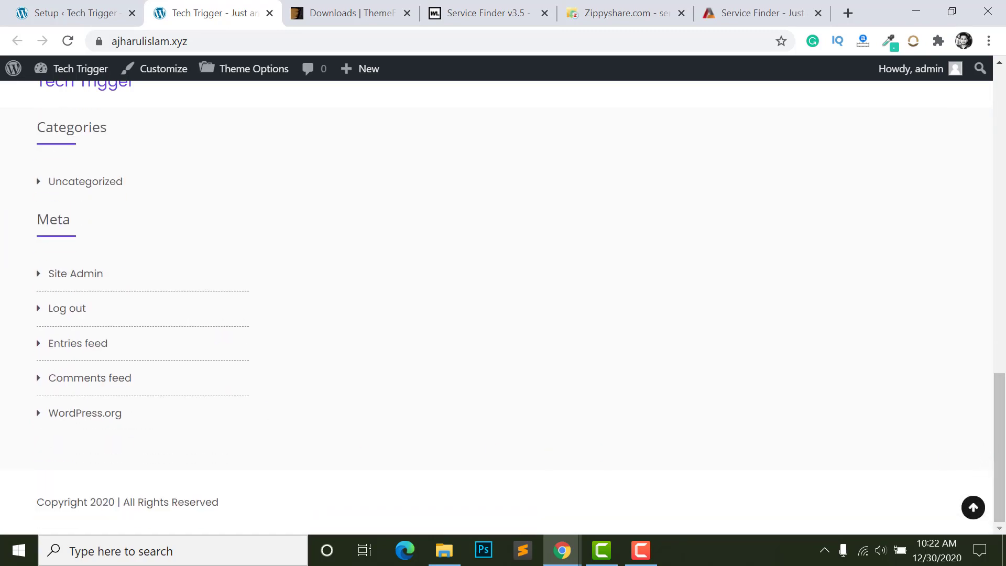
drag(993, 486, 393, 195)
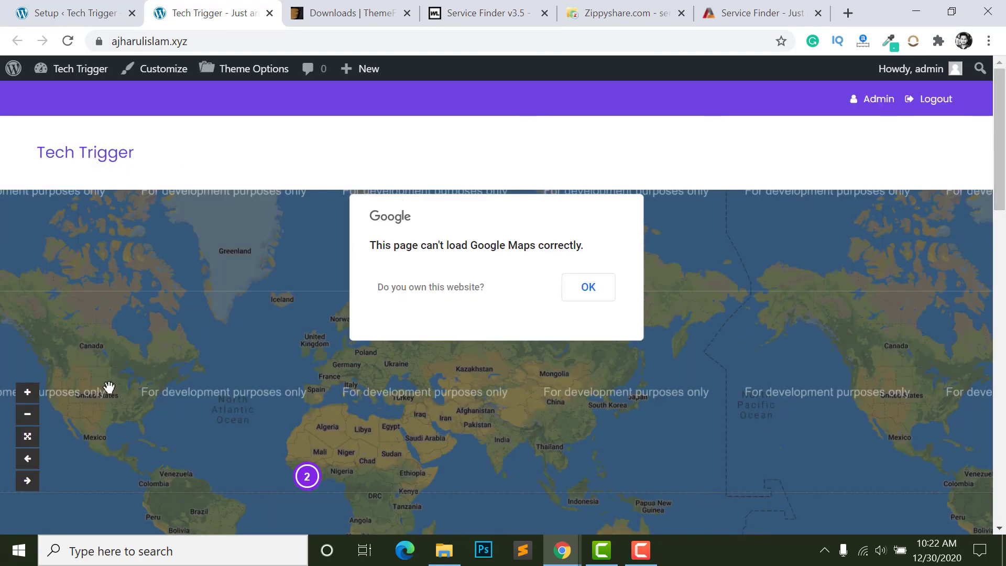
click(75, 13)
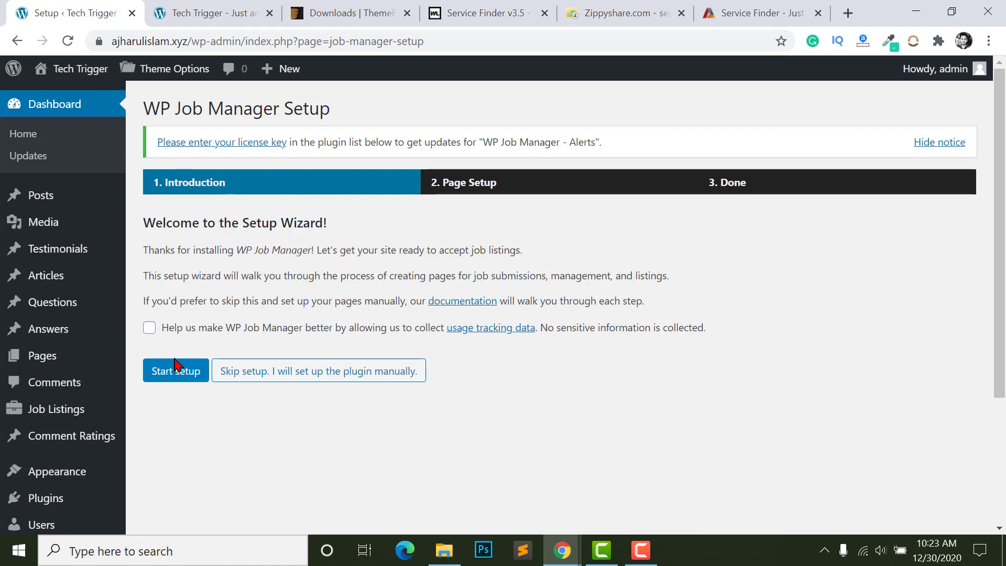
- Start the WP Job Manager setup and review the Post a Job, Job Dashboard and Jobs page titles
click(169, 377)
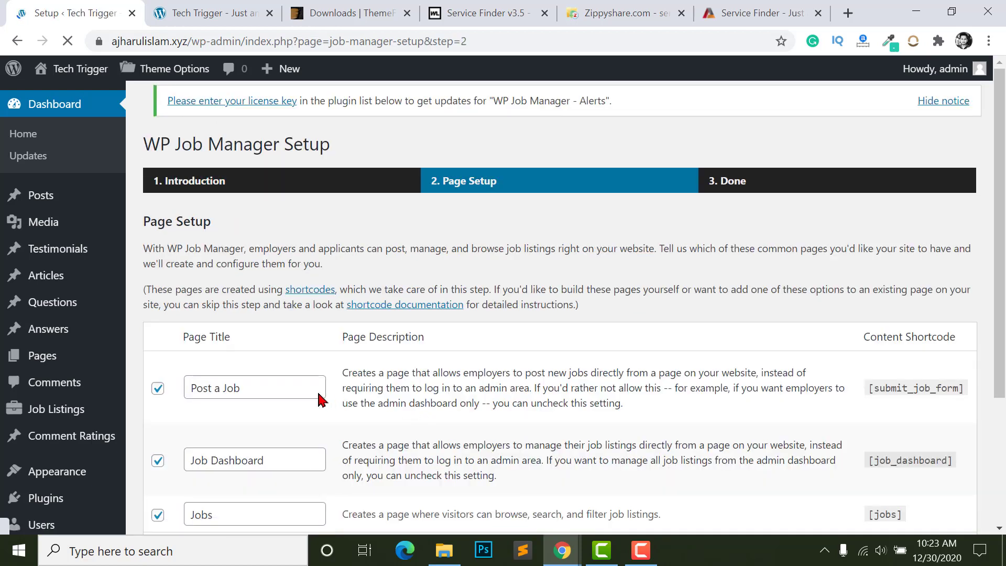
scroll(321, 400, down, 3)
scroll(250, 212, up, 2)
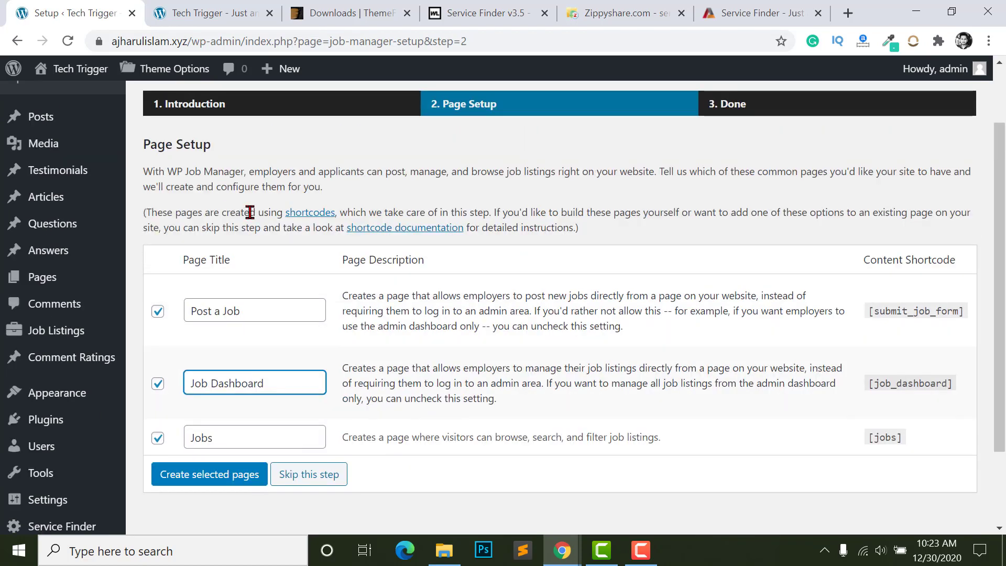
scroll(299, 261, up, 1)
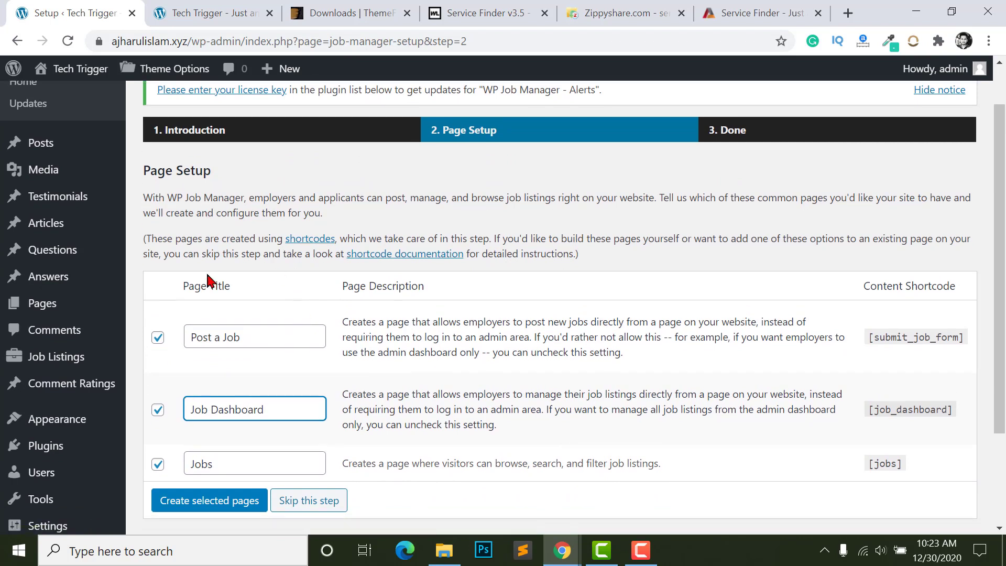
scroll(208, 411, down, 2)
click(211, 386)
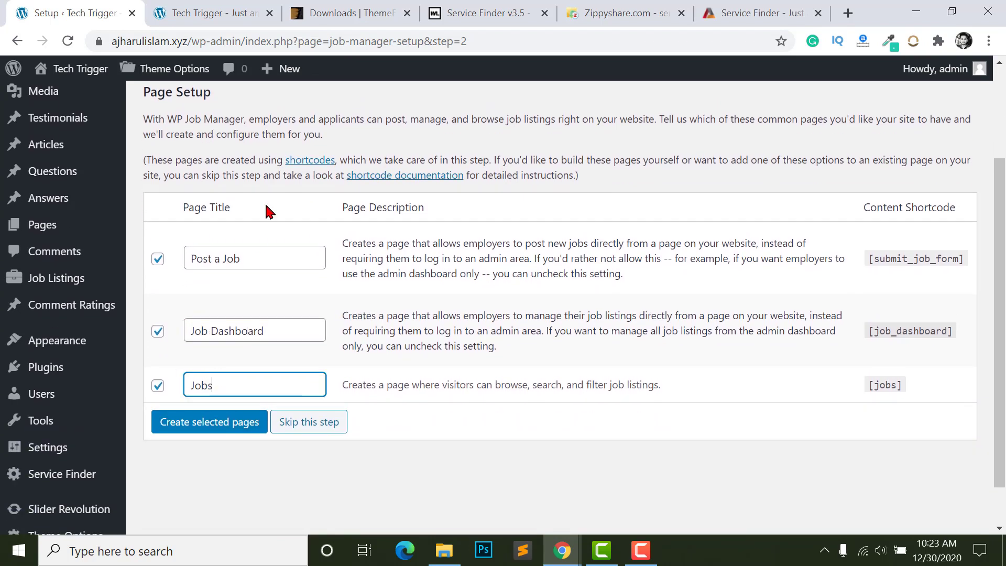
click(234, 260)
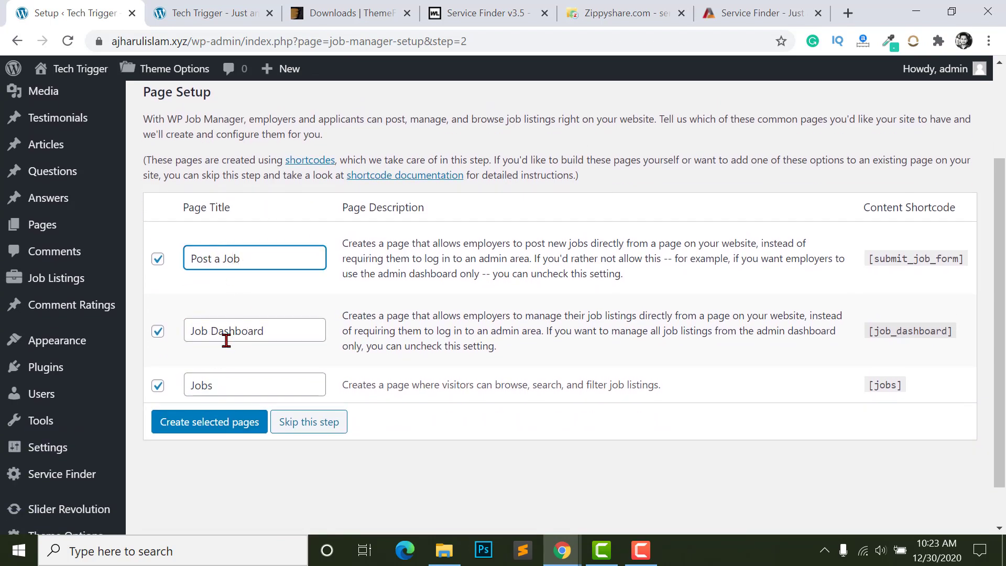
click(226, 335)
click(232, 388)
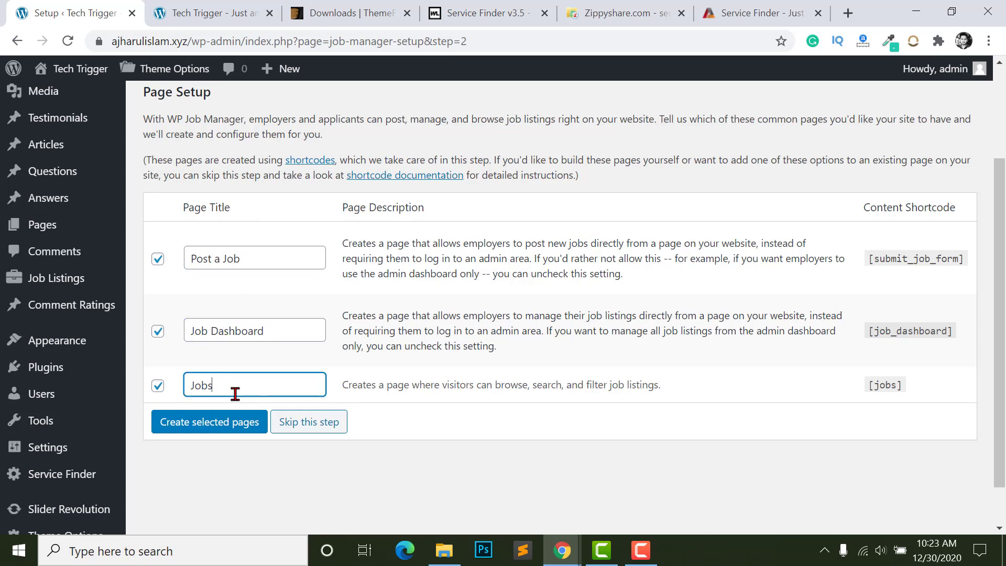
double_click(234, 385)
click(240, 380)
- Check the page shortcodes and create the three selected job pages
mouse_move(870, 262)
mouse_down()
mouse_move(903, 261)
mouse_move(919, 287)
mouse_move(865, 259)
mouse_up()
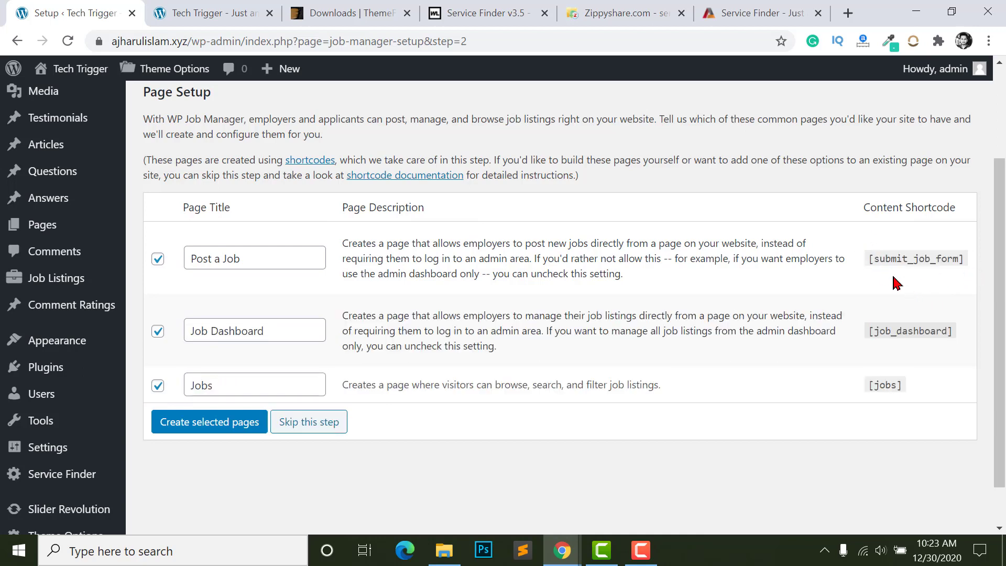
scroll(63, 209, up, 2)
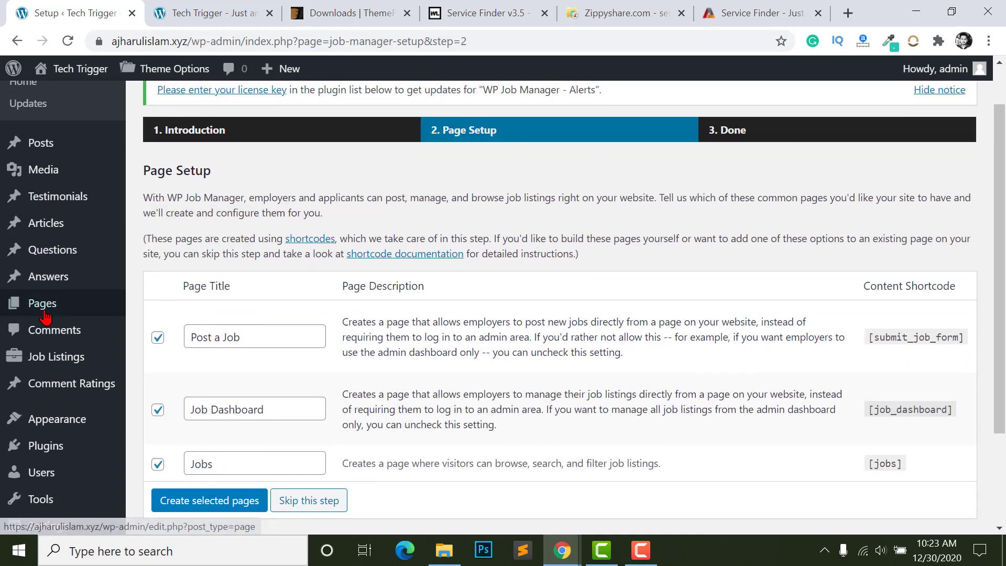
mouse_move(118, 312)
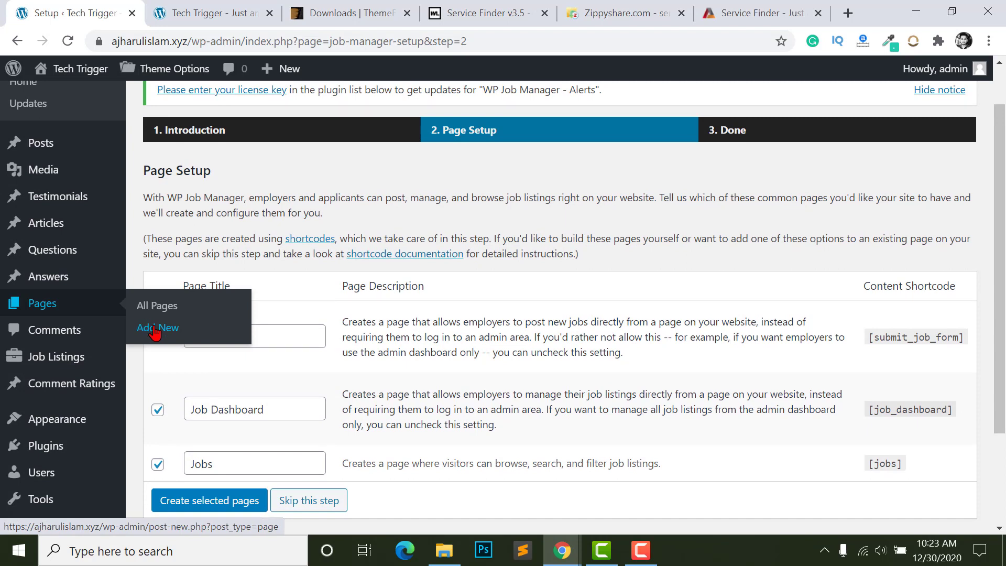
scroll(196, 274, down, 2)
click(190, 260)
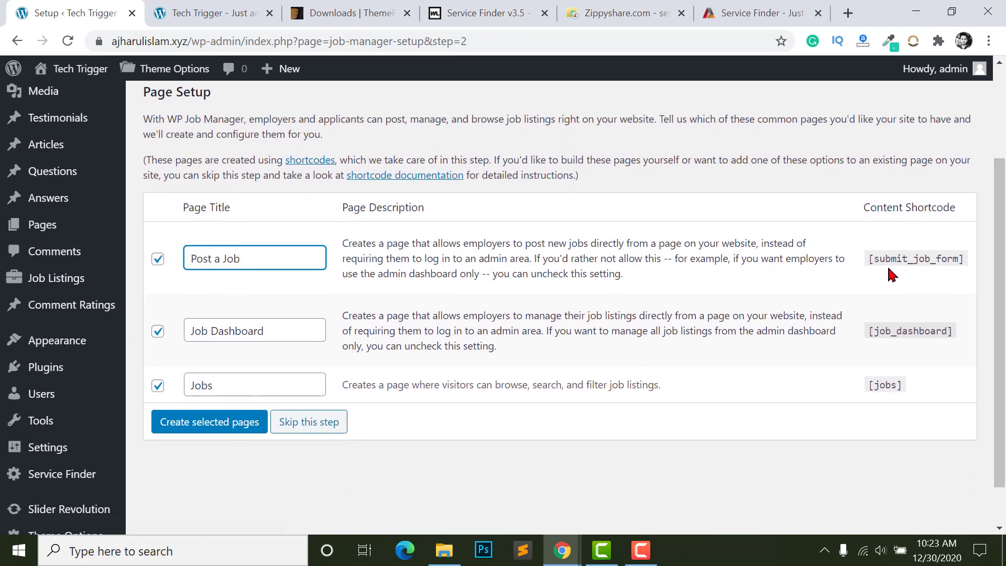
drag(867, 259, 984, 274)
click(945, 269)
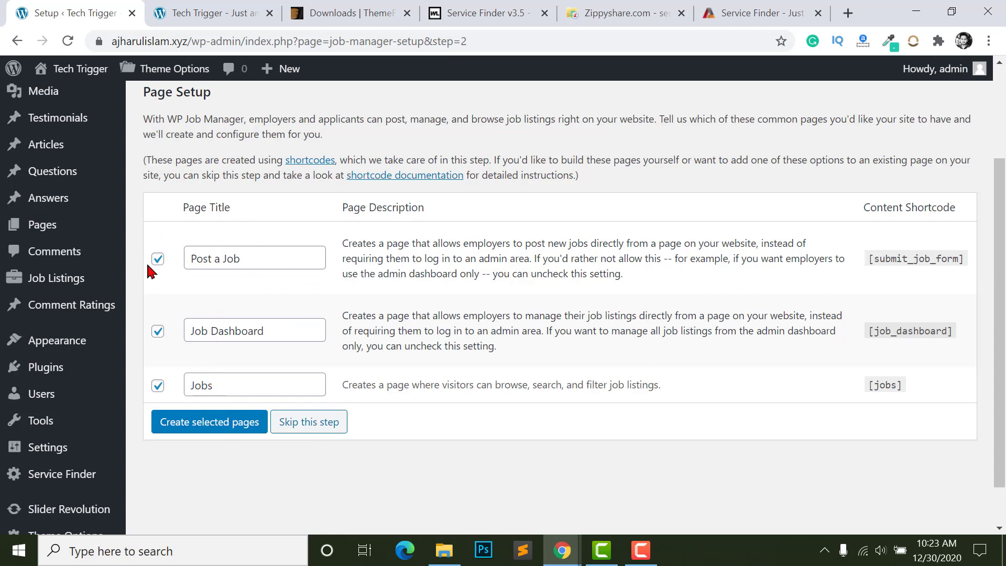
click(220, 423)
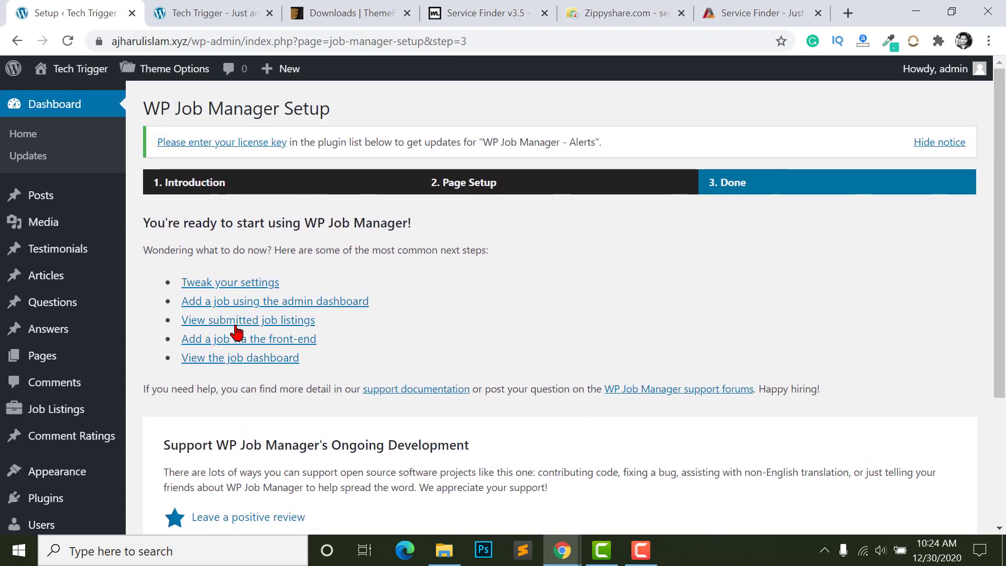
scroll(261, 443, down, 2)
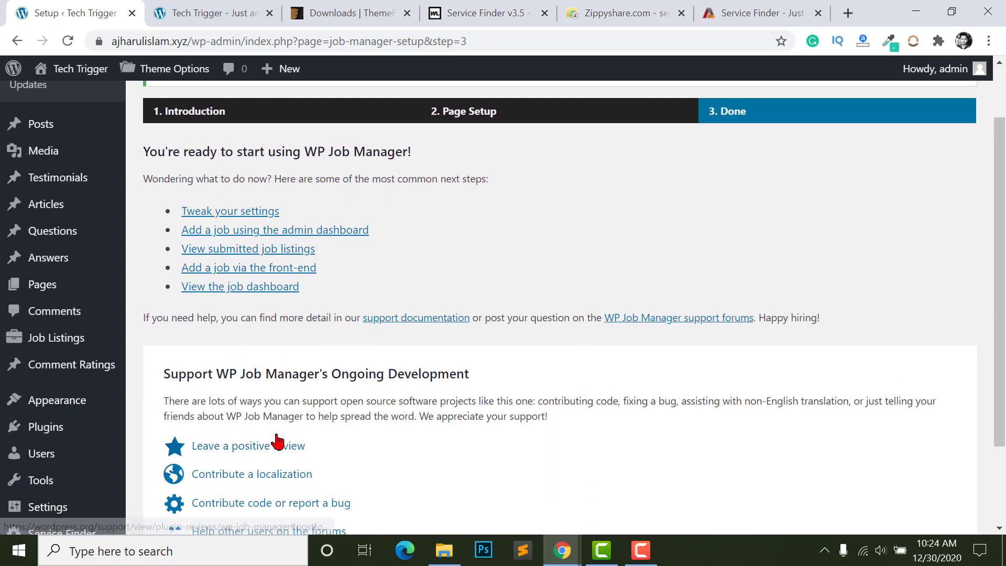
scroll(276, 443, up, 2)
mouse_move(27, 367)
click(156, 365)
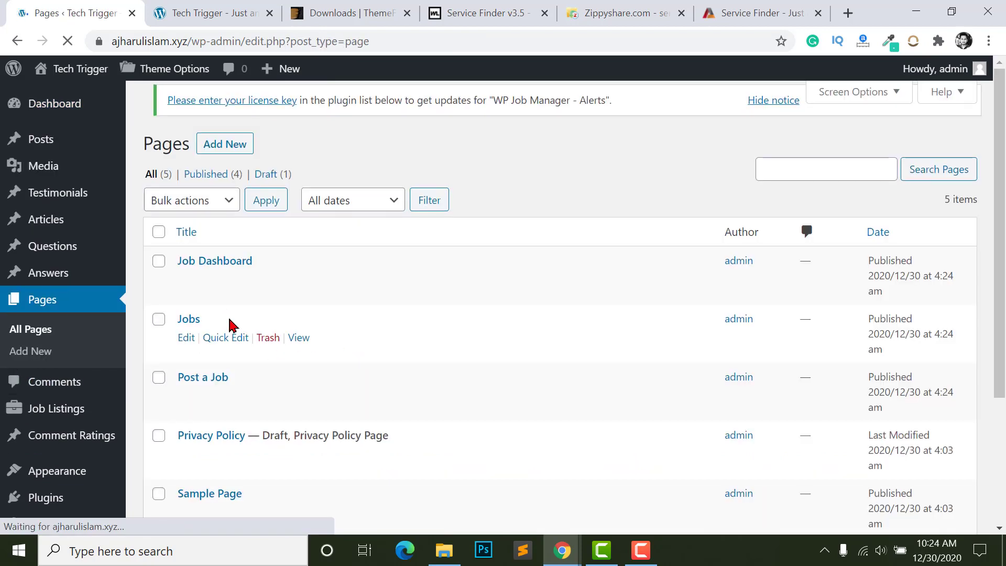
scroll(206, 189, down, 3)
scroll(202, 232, up, 1)
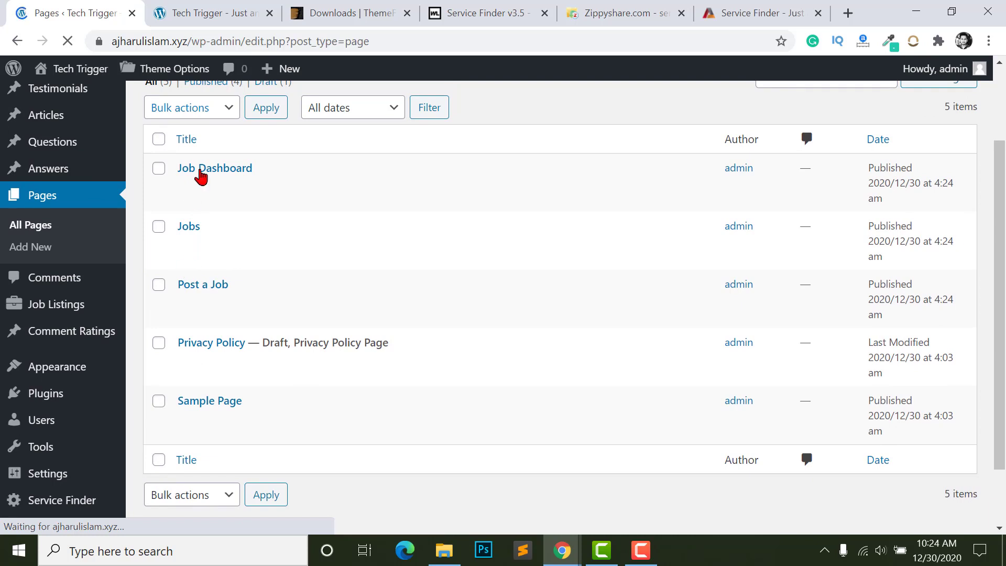
ctrl+click(299, 303)
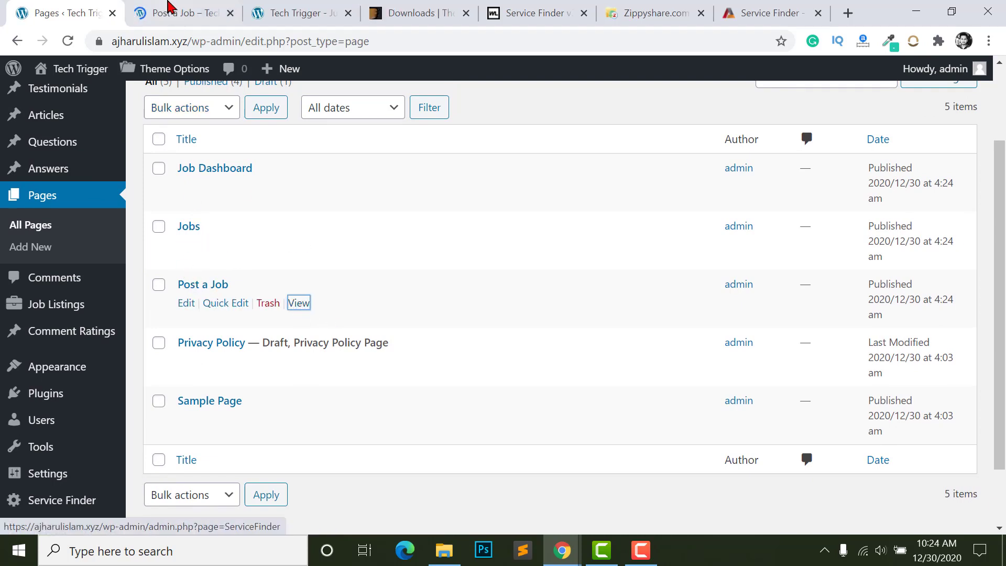
click(173, 12)
scroll(427, 206, down, 7)
scroll(401, 286, down, 15)
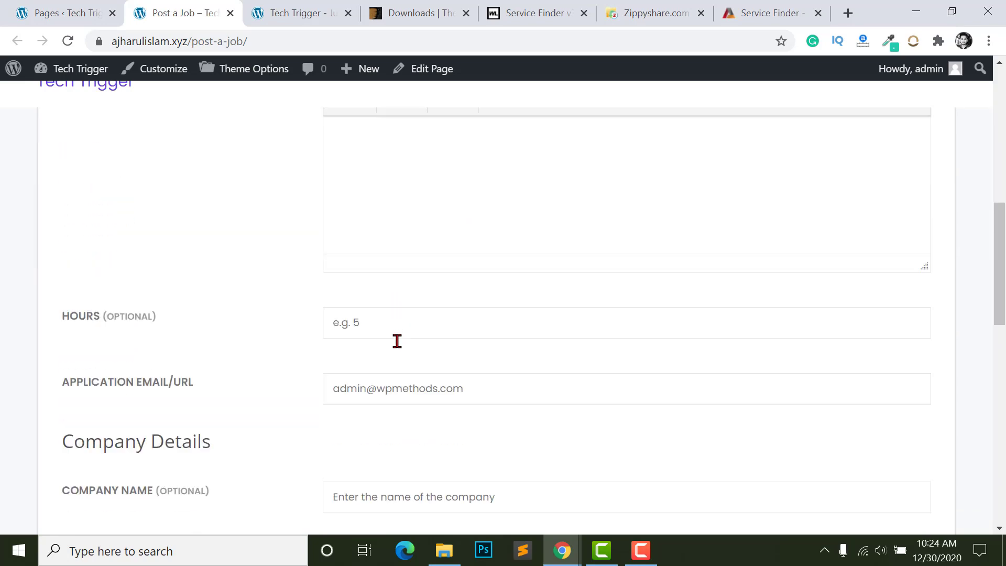
scroll(400, 355, up, 15)
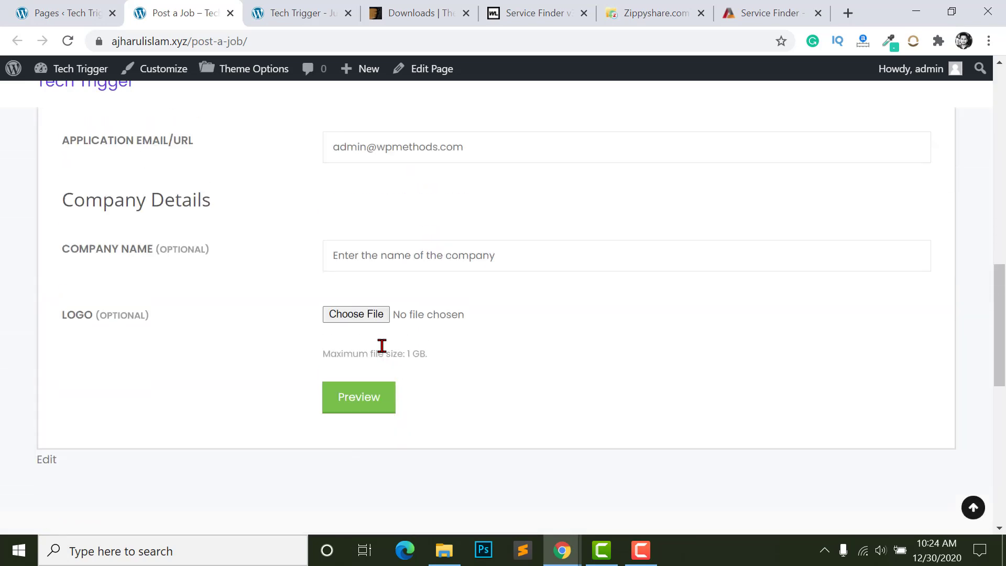
scroll(336, 256, up, 2)
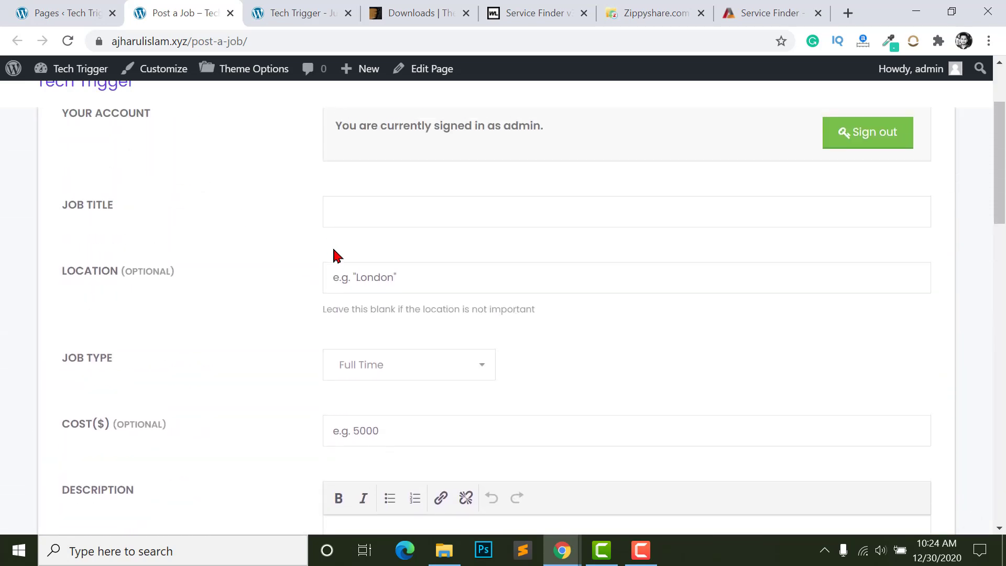
scroll(389, 336, down, 5)
key(ctrl+w)
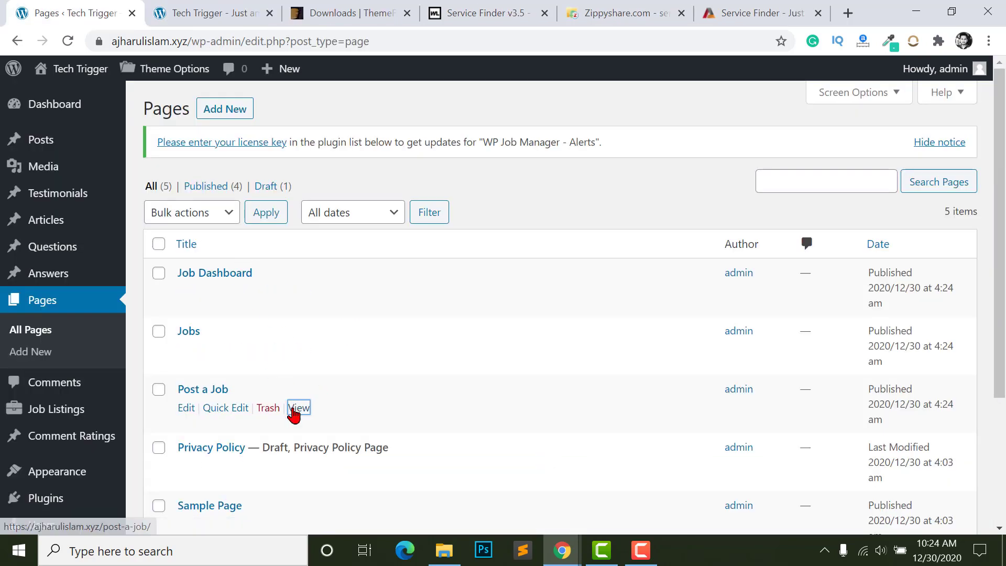
scroll(294, 381, down, 4)
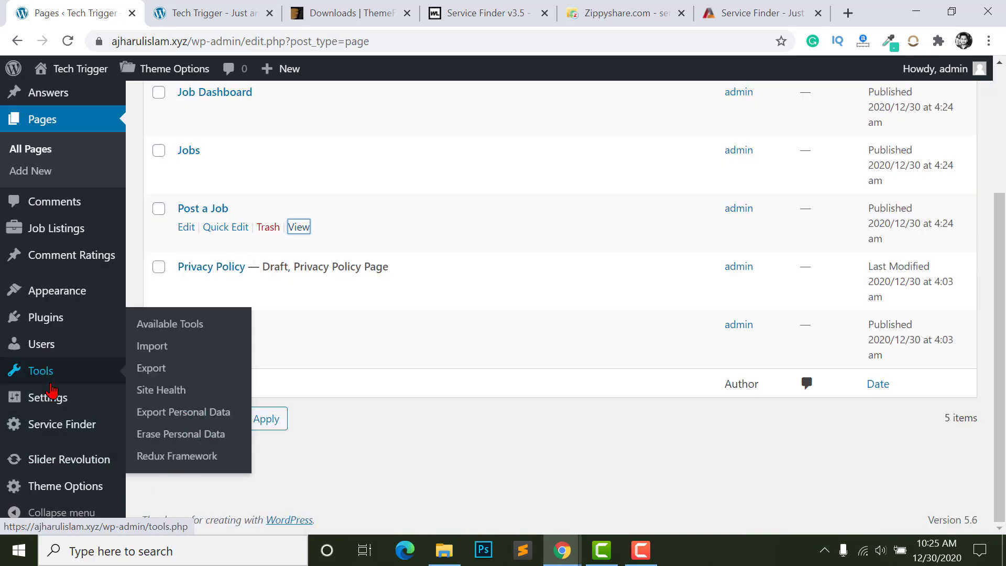
- Install the WordPress importer from Tools > Import and run it
mouse_move(50, 397)
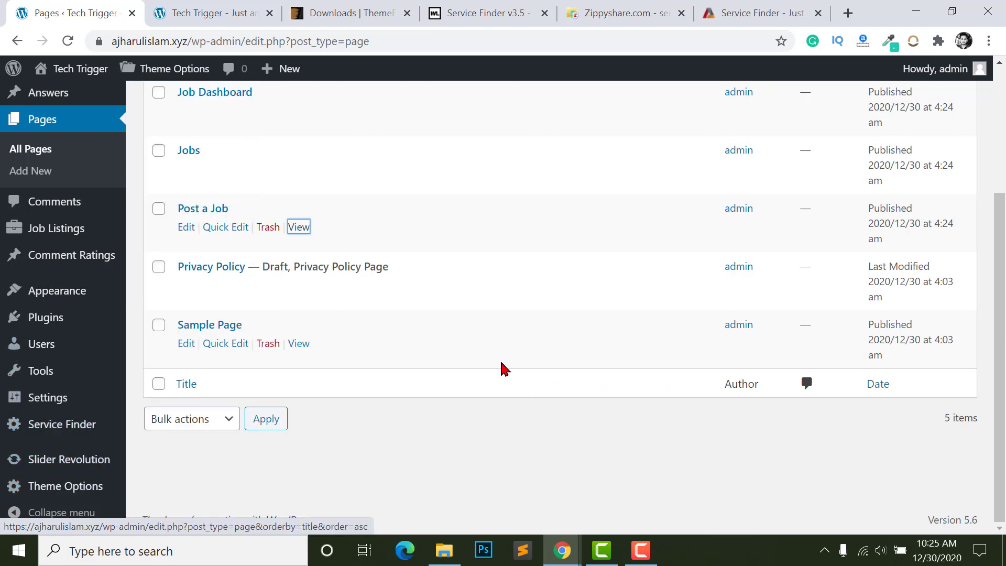
mouse_move(27, 373)
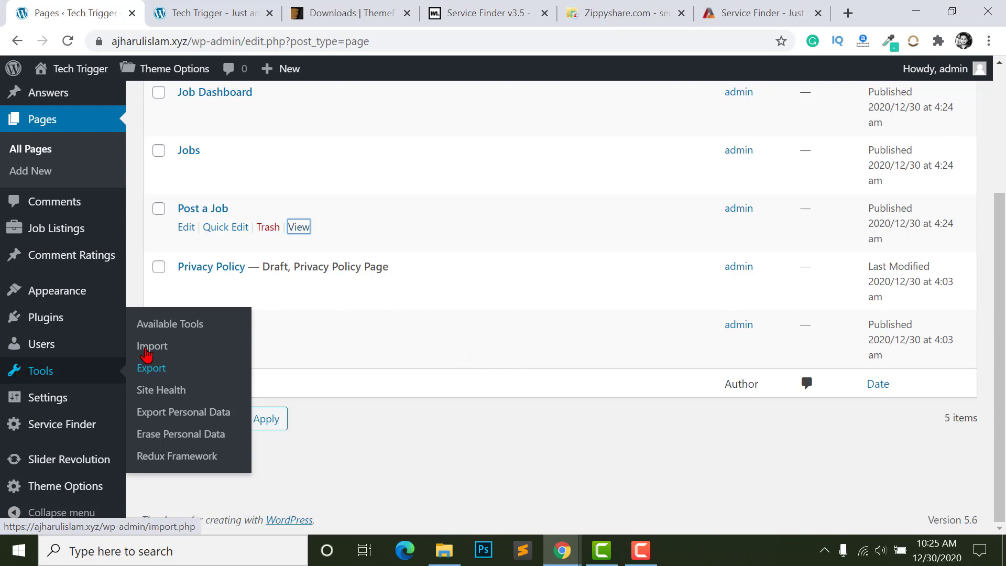
click(152, 346)
scroll(175, 241, down, 5)
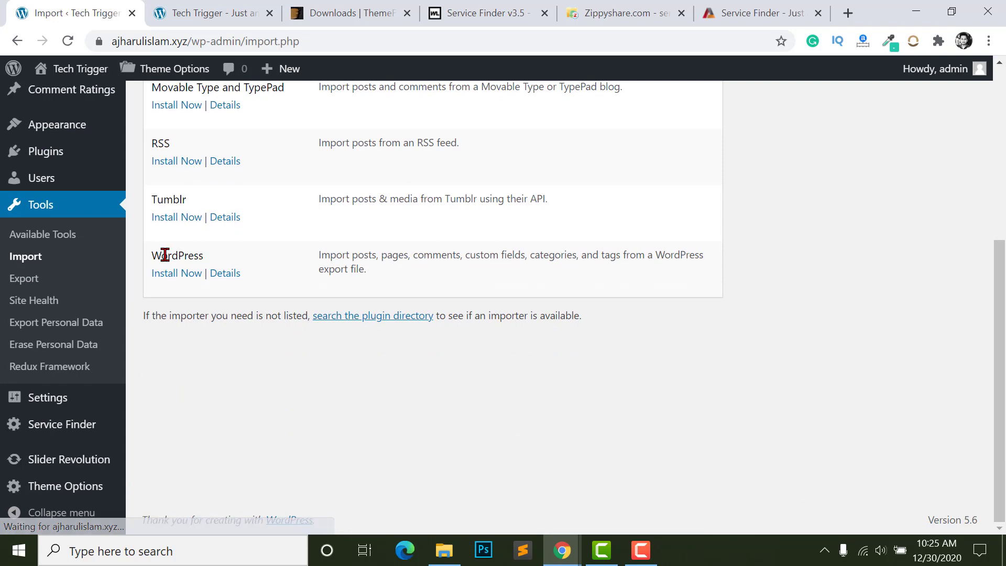
click(174, 274)
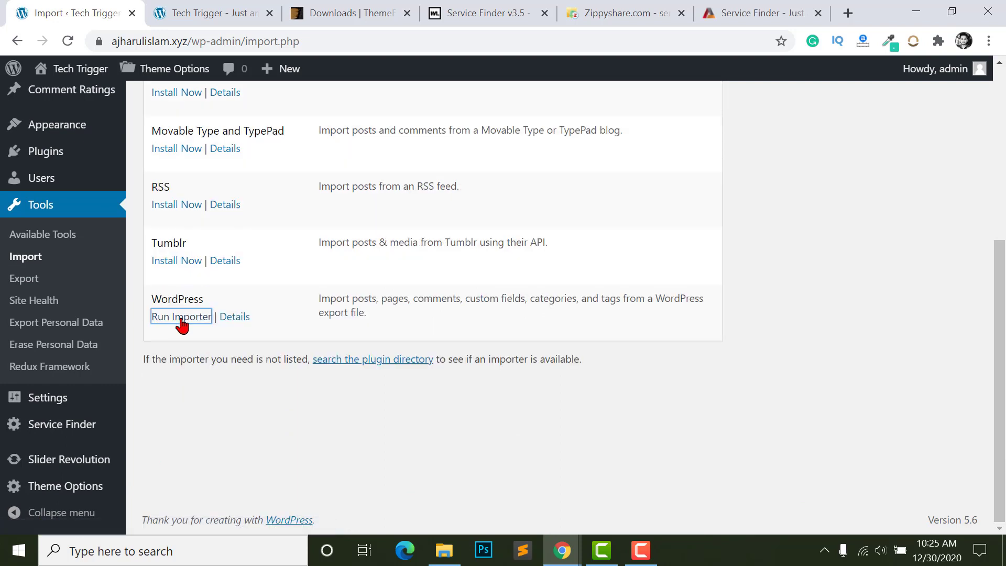
click(156, 319)
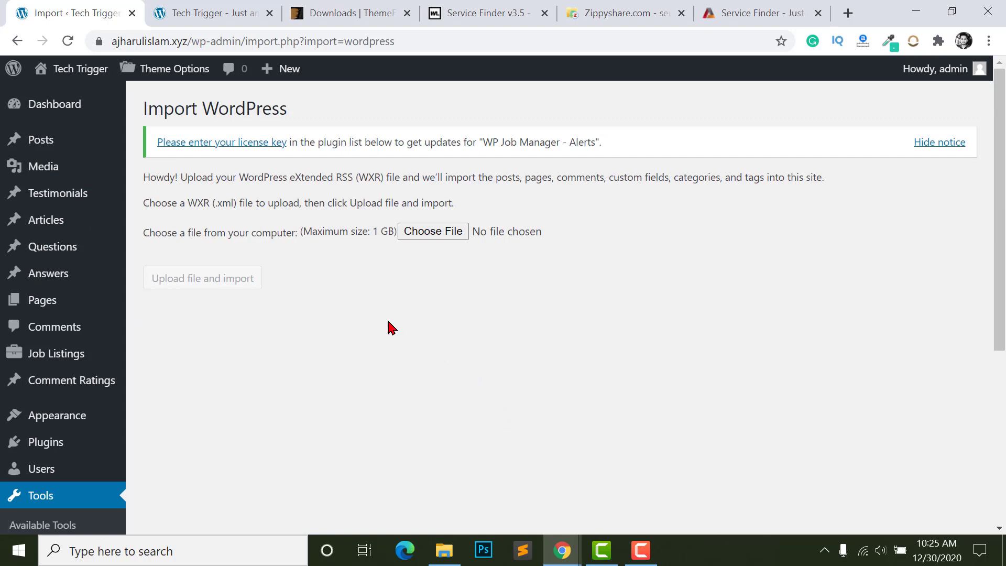
- Browse the upload dialog into the servicefinder35\Main_Download folder
click(438, 236)
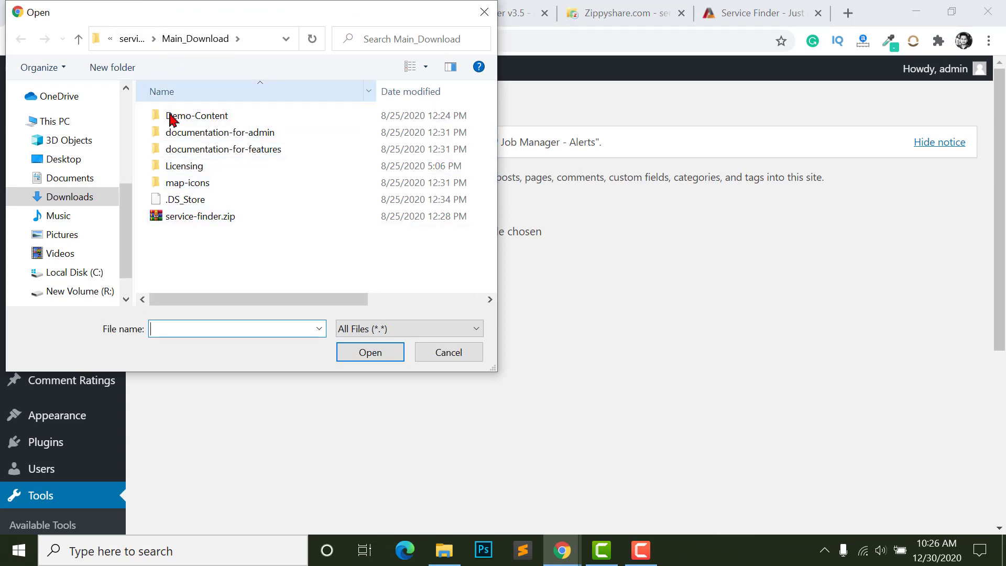
click(79, 40)
click(79, 40)
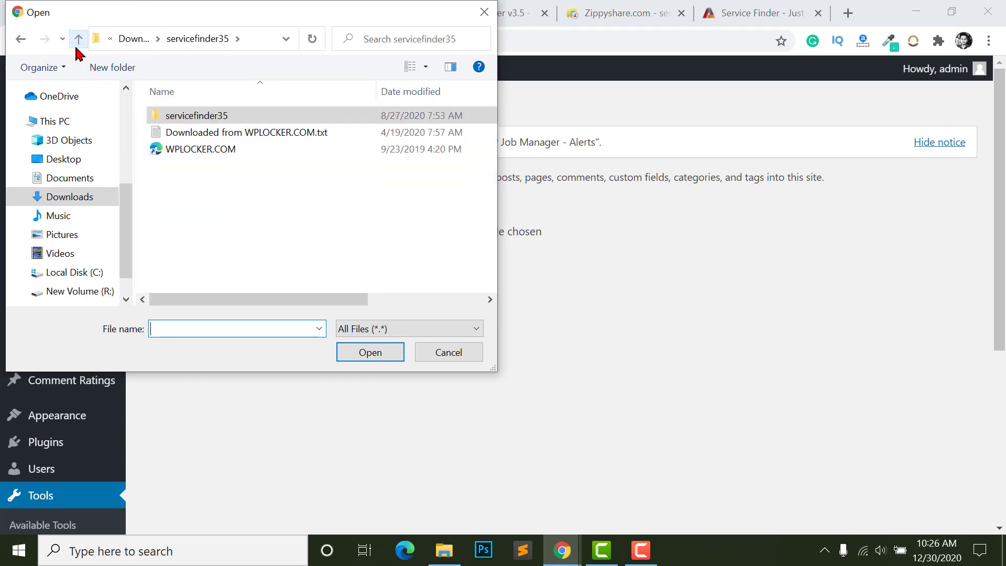
click(79, 39)
double_click(271, 155)
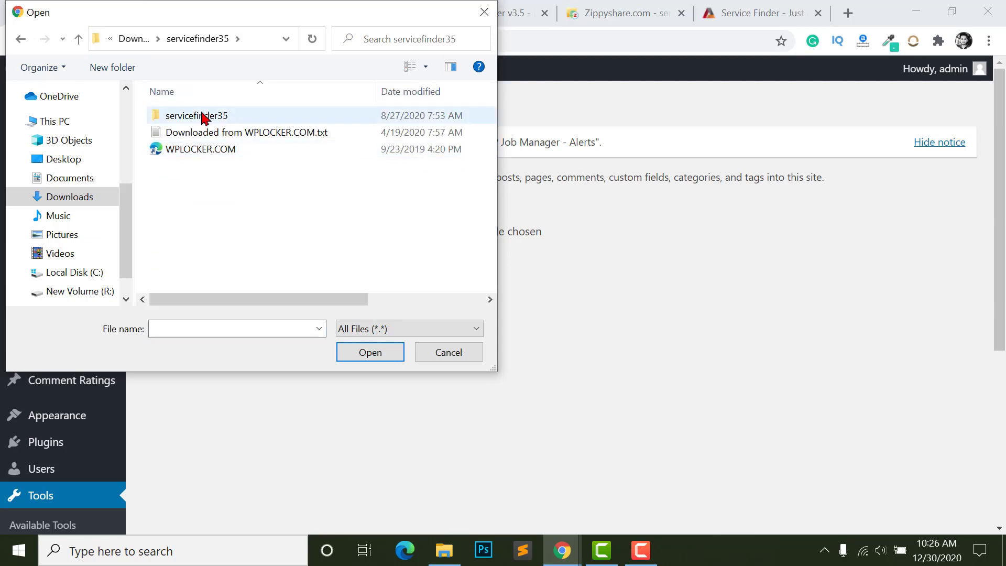
double_click(202, 117)
click(194, 131)
double_click(193, 131)
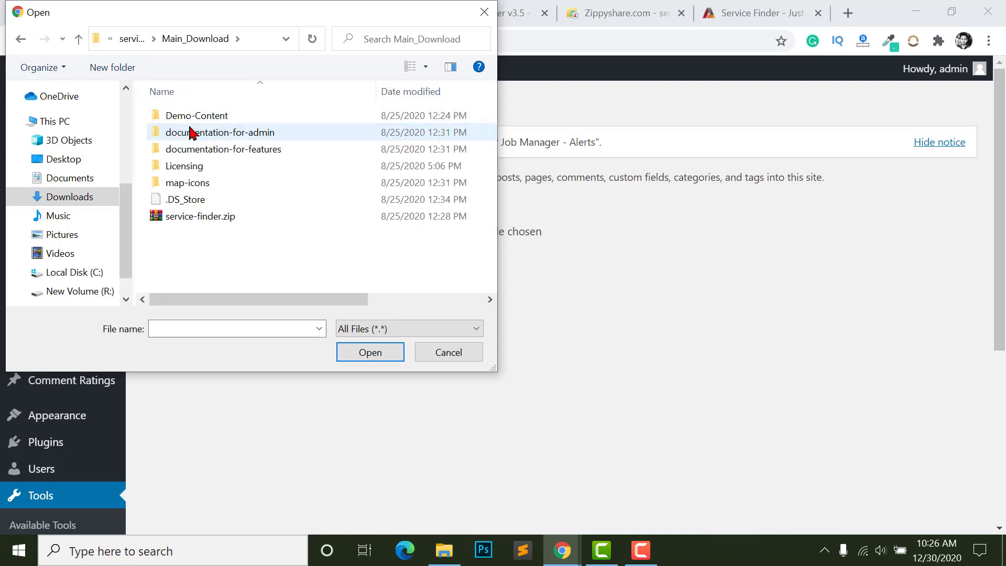
- Choose demo-content.xml from Demo-Content and upload it to the importer
double_click(193, 116)
click(192, 151)
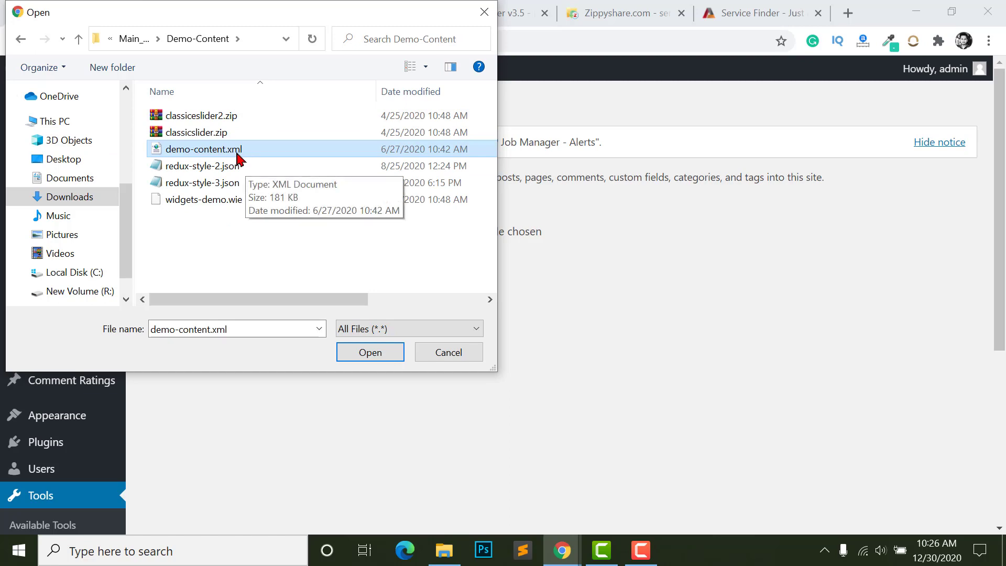
click(375, 358)
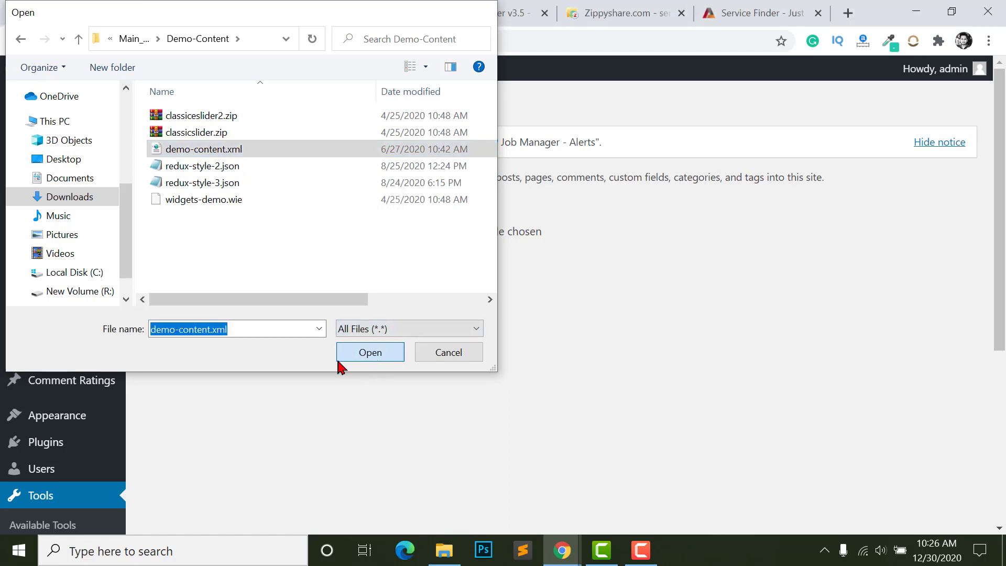
click(210, 284)
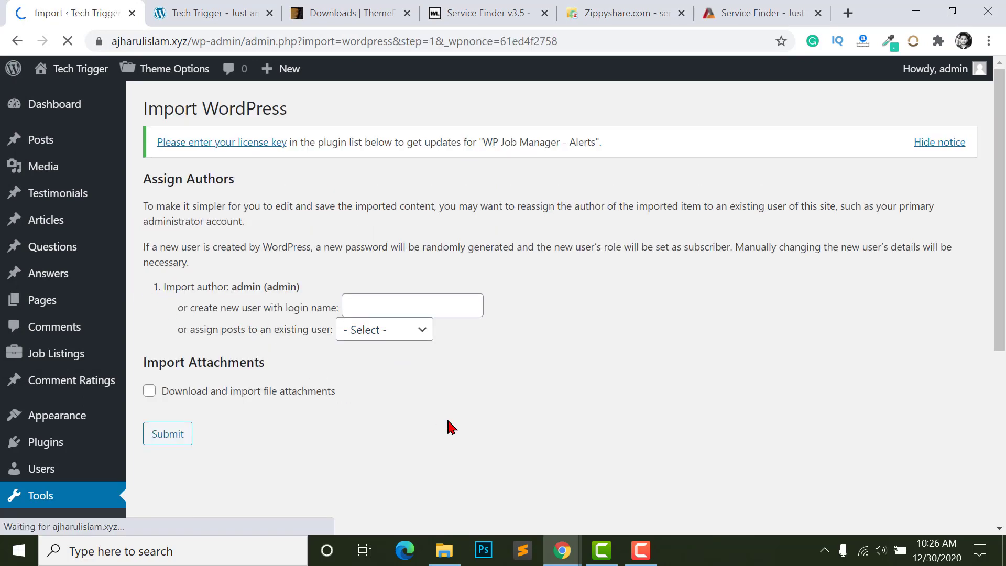
scroll(479, 369, down, 2)
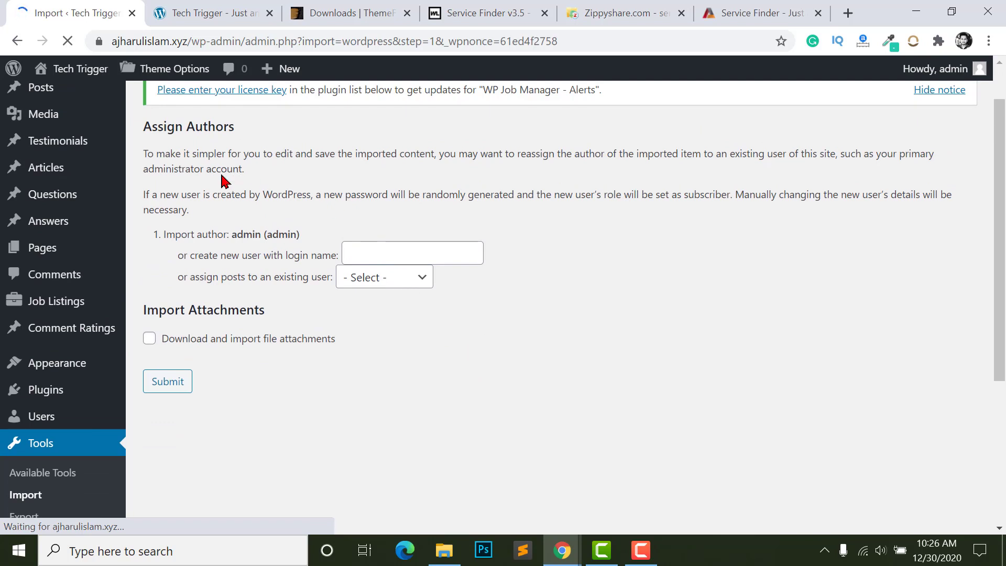
- Assign the imported posts to the existing admin user instead of a new login
click(368, 252)
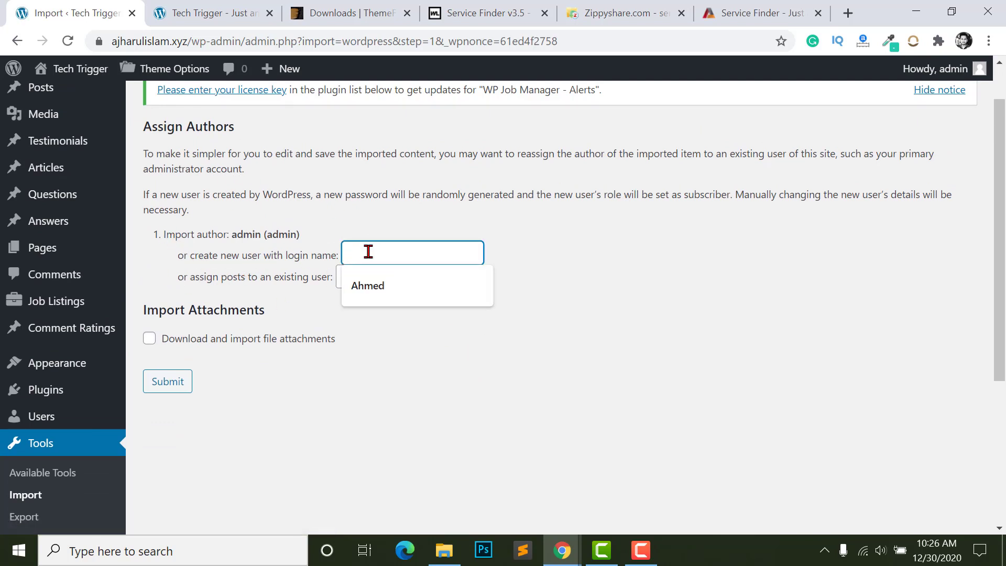
click(395, 285)
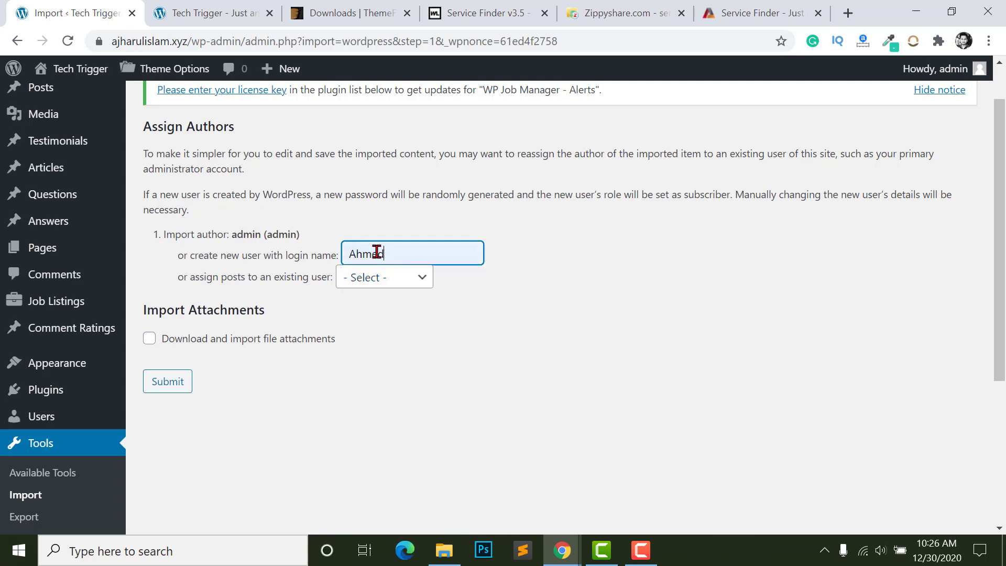
drag(389, 252, 244, 258)
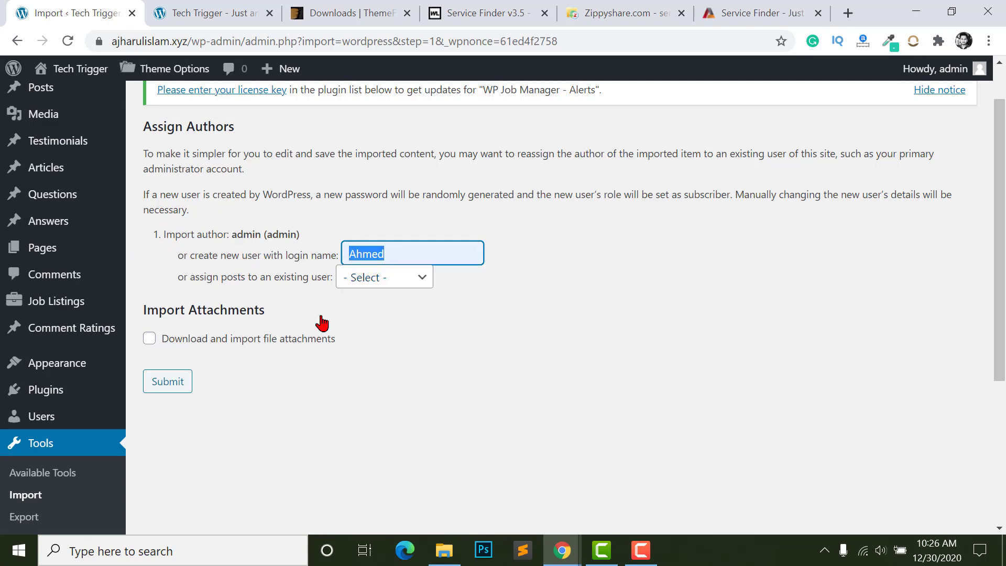
key(BackSpace)
click(404, 277)
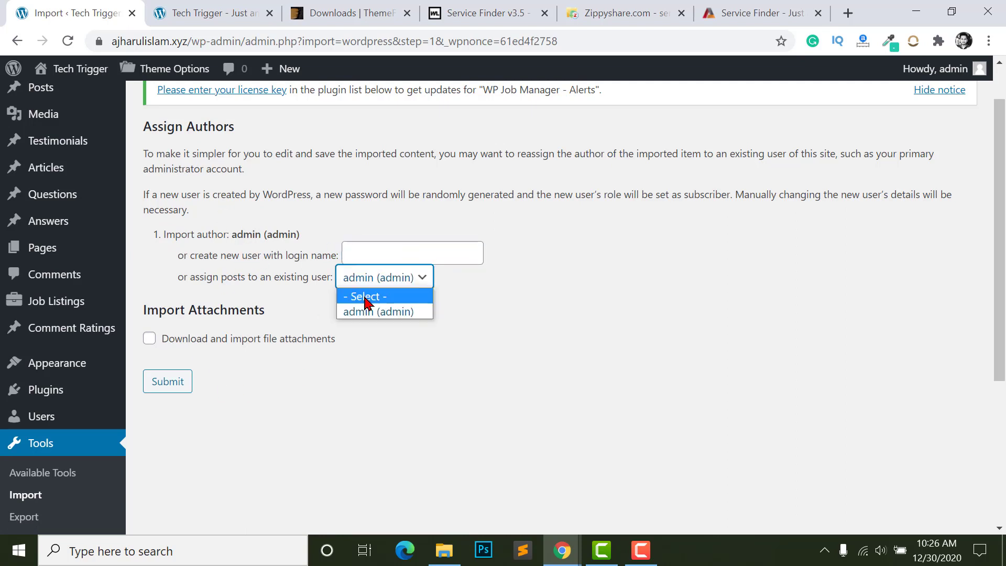
click(369, 295)
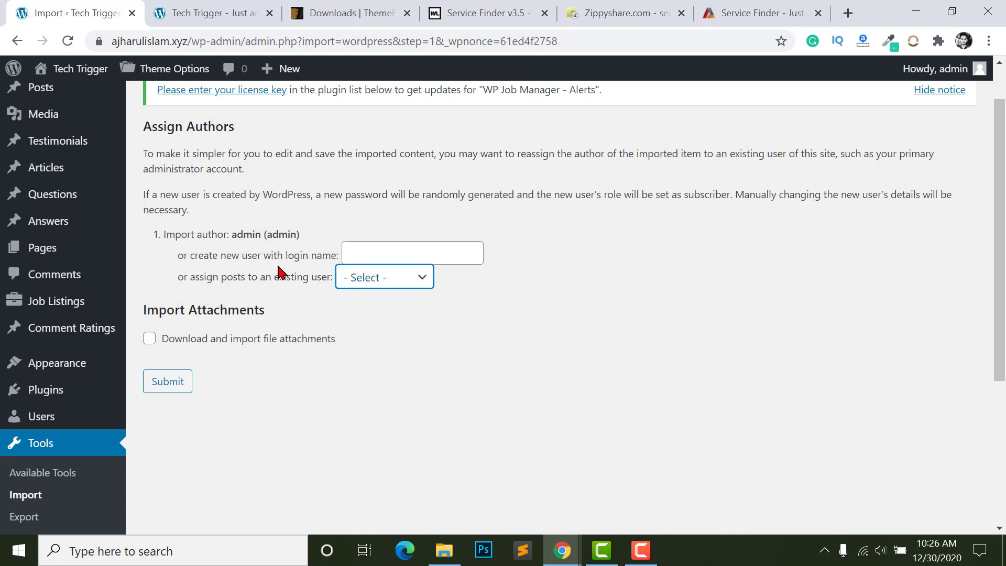
click(375, 287)
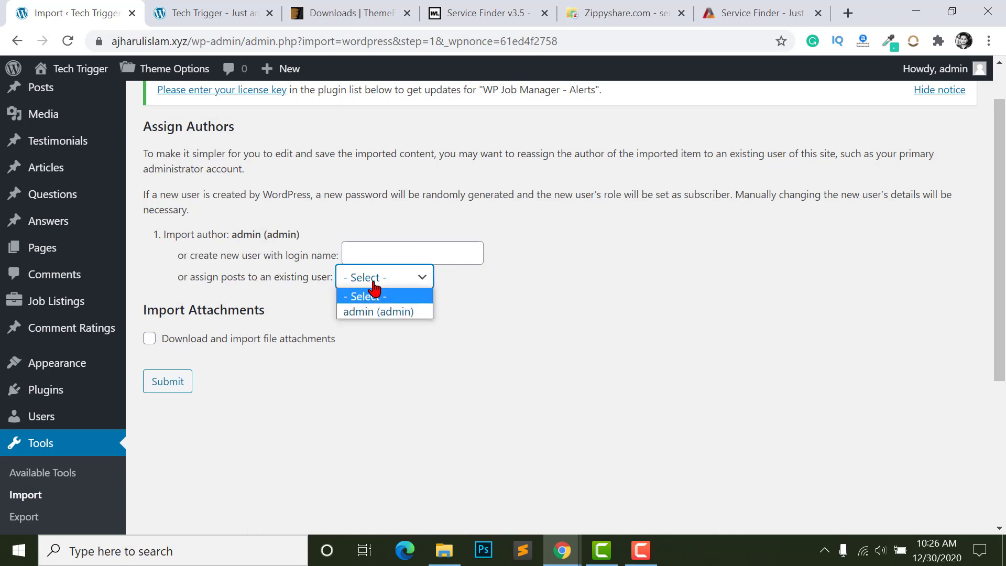
click(381, 311)
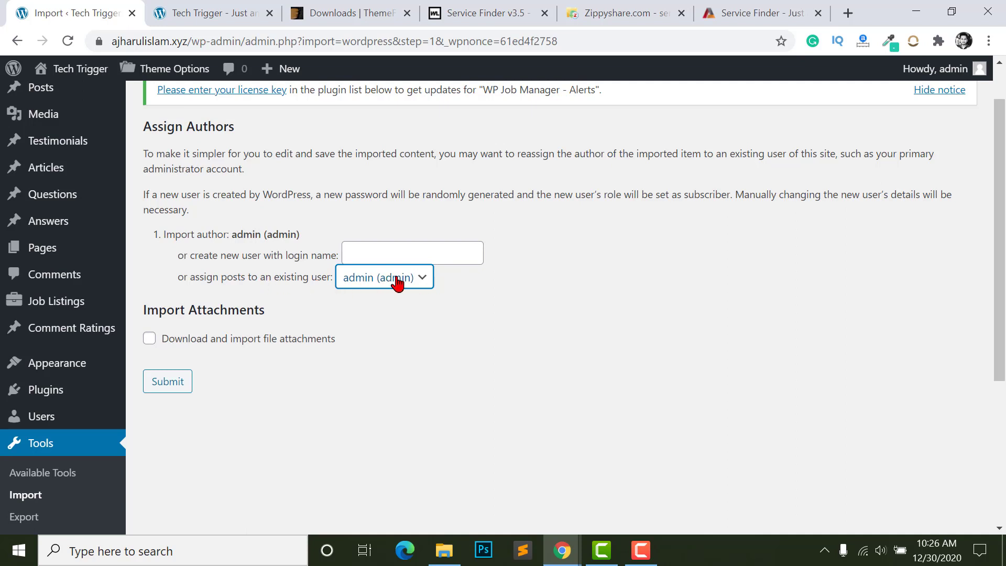
- Enable downloading file attachments, then switch to the Demo-Content folder window
click(149, 341)
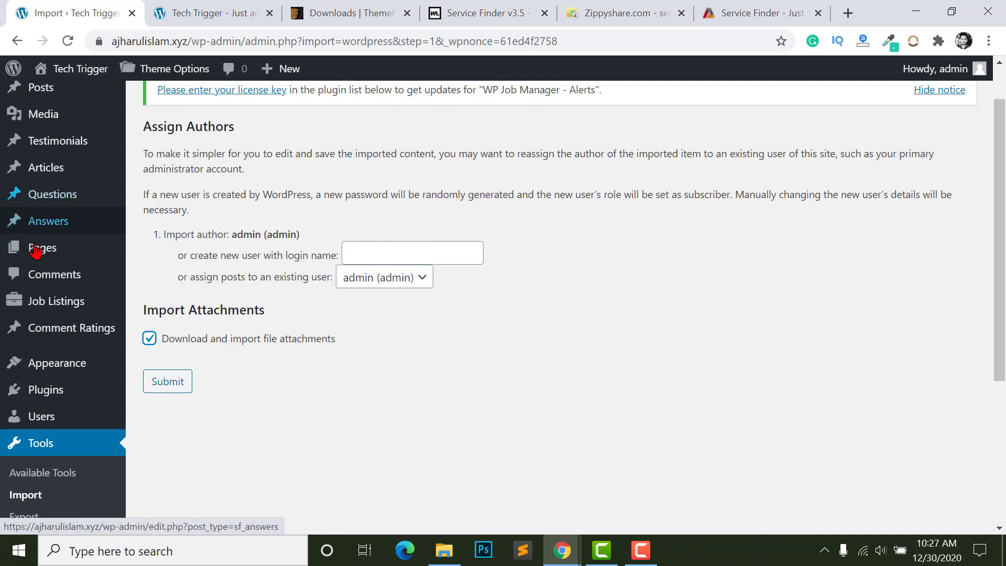
scroll(31, 414, down, 1)
scroll(25, 427, down, 1)
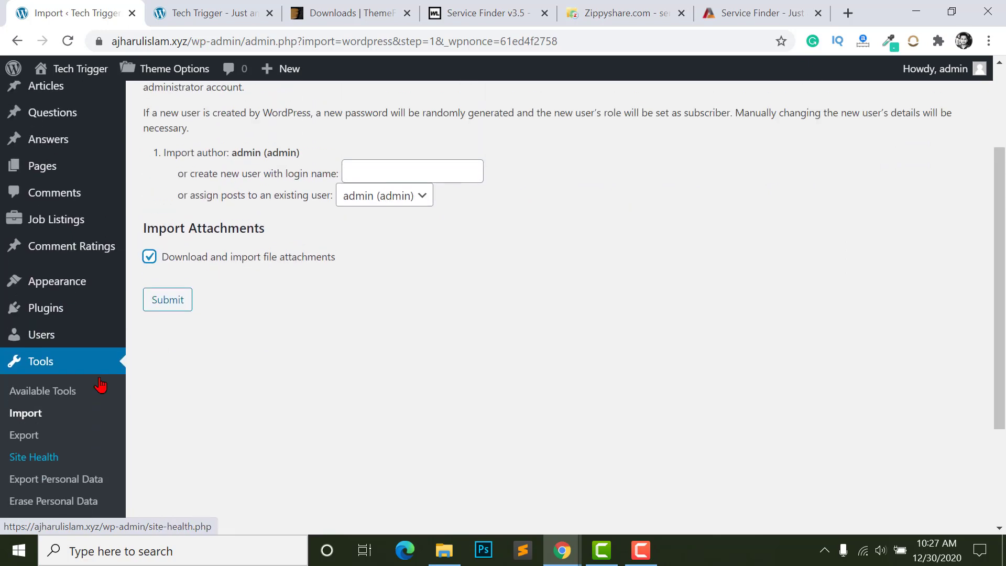
scroll(32, 420, up, 2)
scroll(63, 157, down, 3)
scroll(226, 338, up, 3)
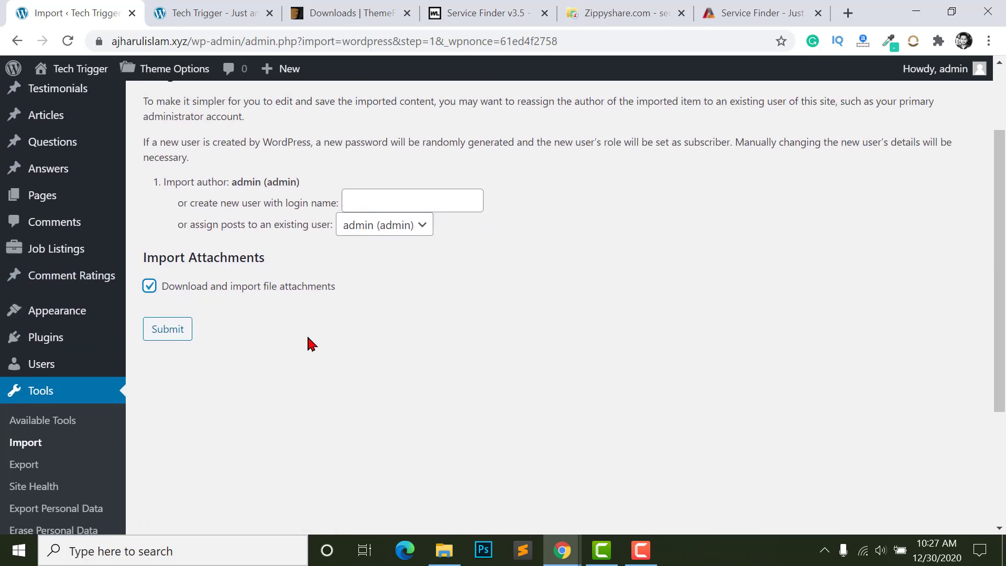
scroll(232, 334, down, 2)
key(alt+Tab)
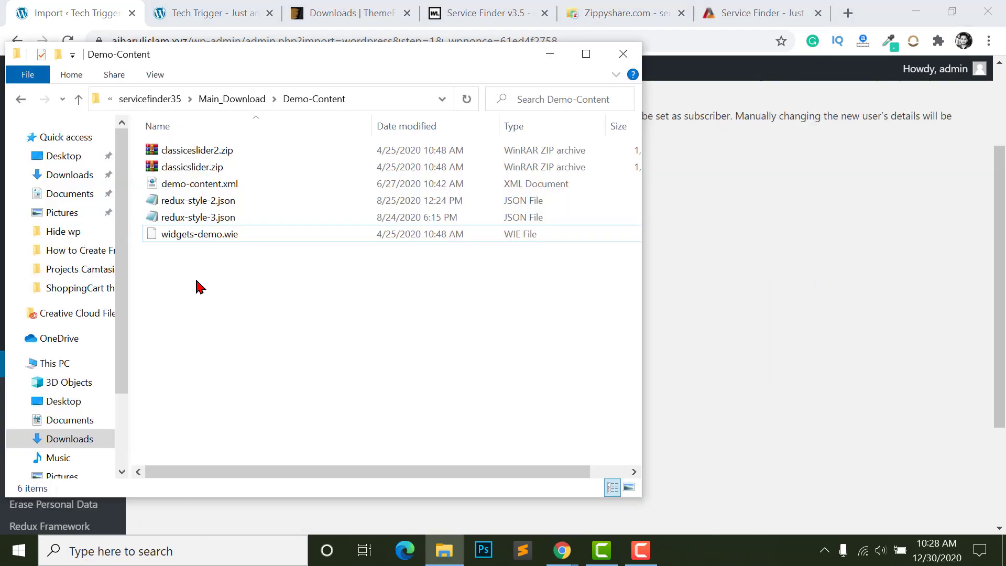
- Select widgets-demo.wie in Demo-Content and close the File Explorer window
click(186, 240)
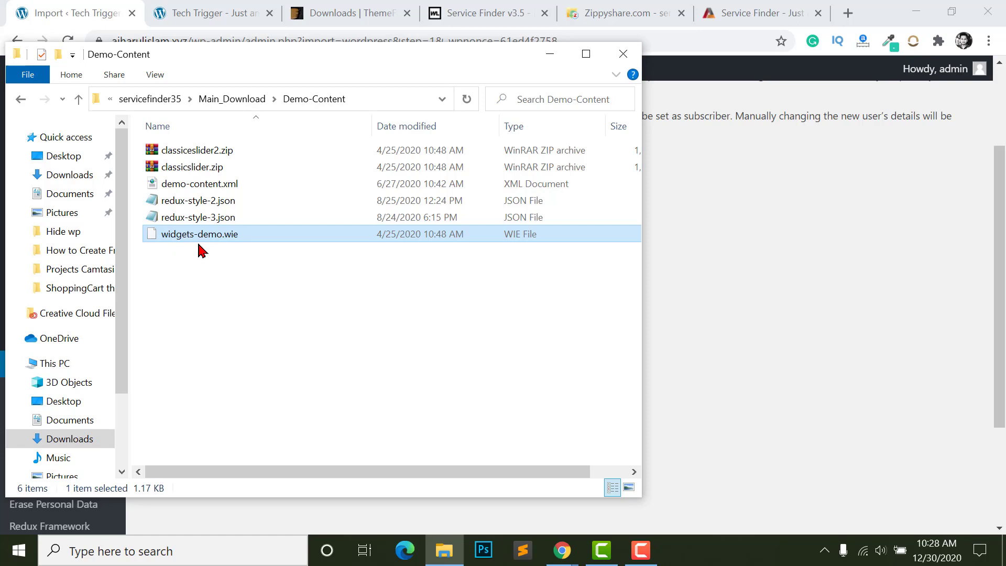
click(624, 54)
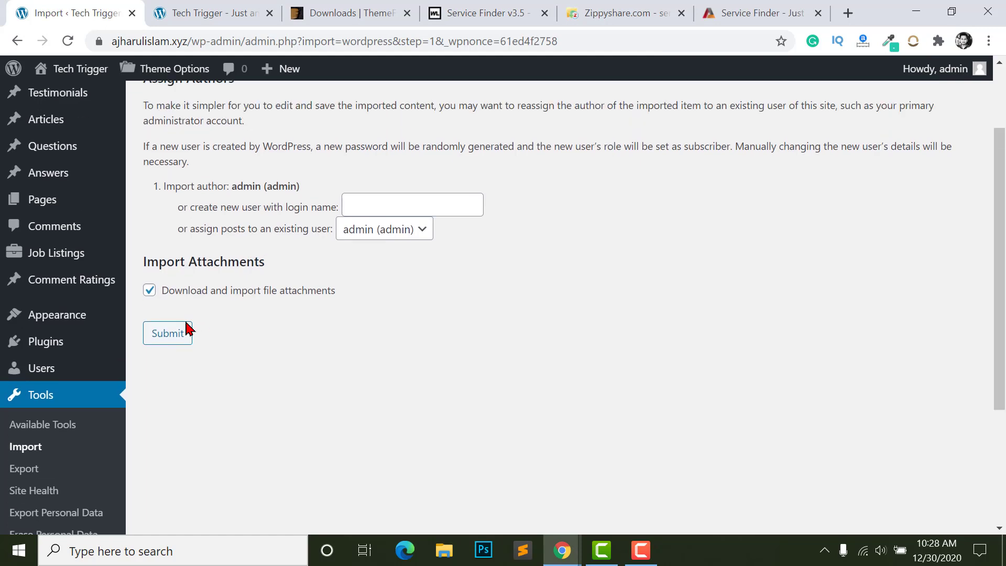
- Install and activate the Widget Importer & Exporter plugin from Plugins > Add New
scroll(186, 328, up, 3)
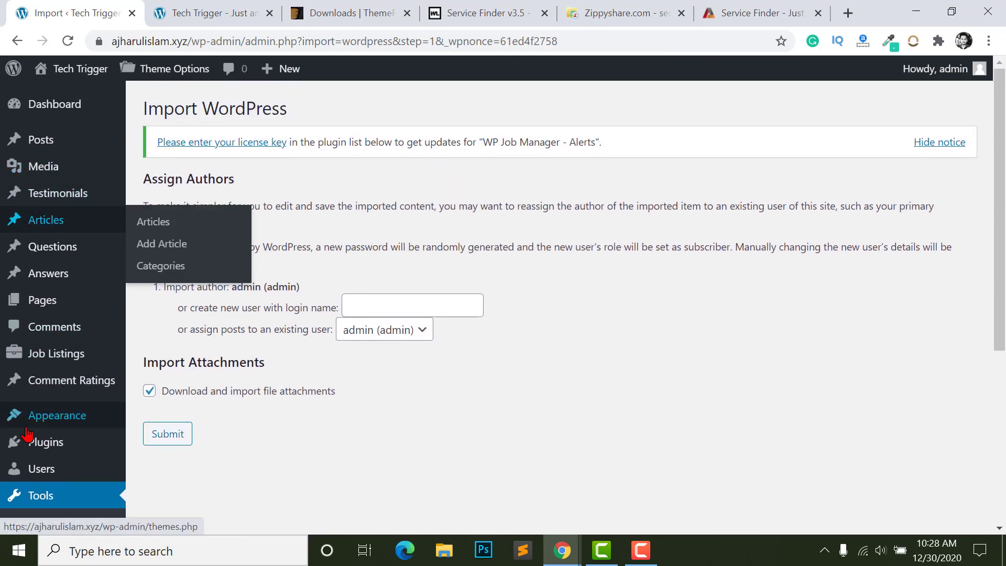
mouse_move(45, 450)
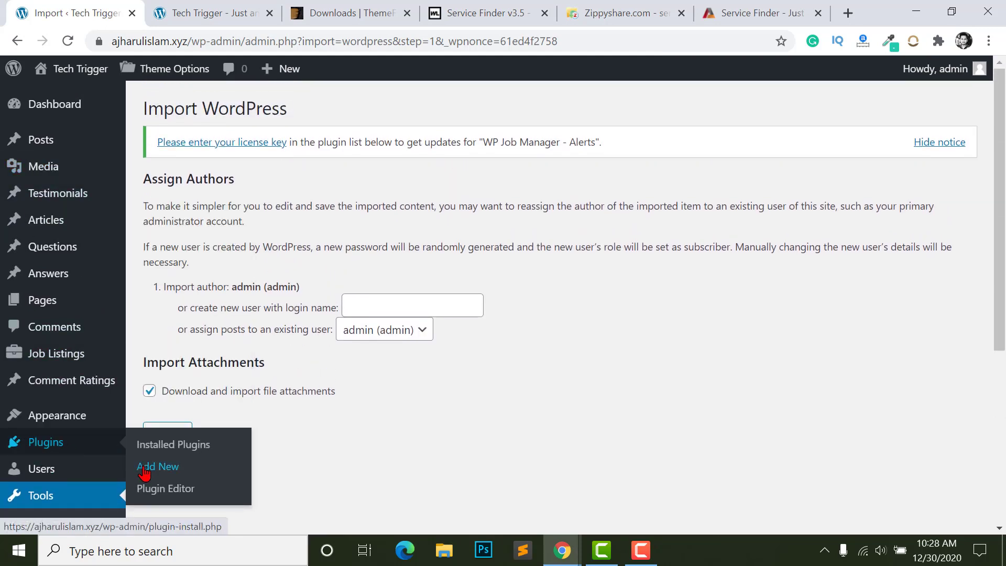
click(139, 466)
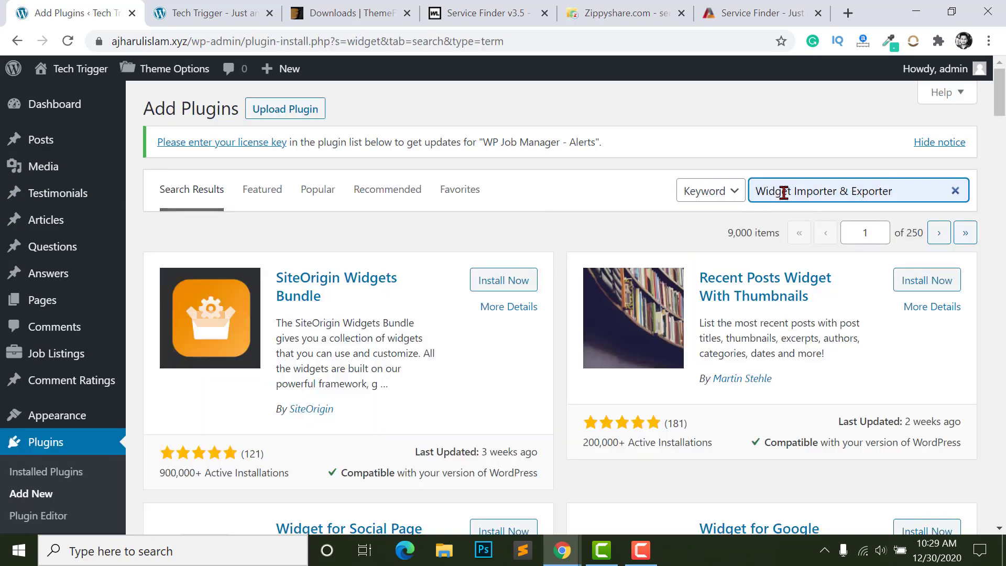
key(Return)
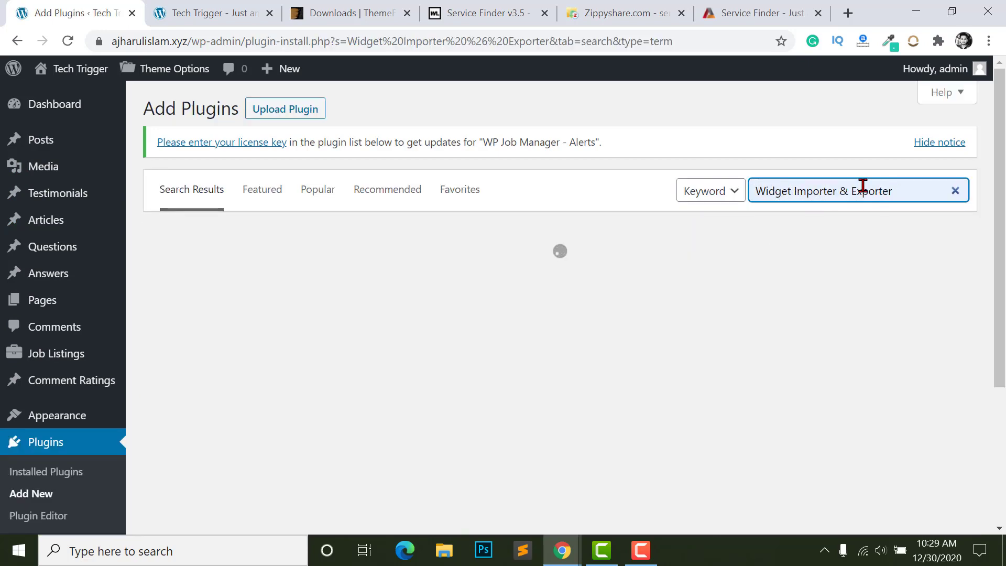
scroll(483, 263, down, 1)
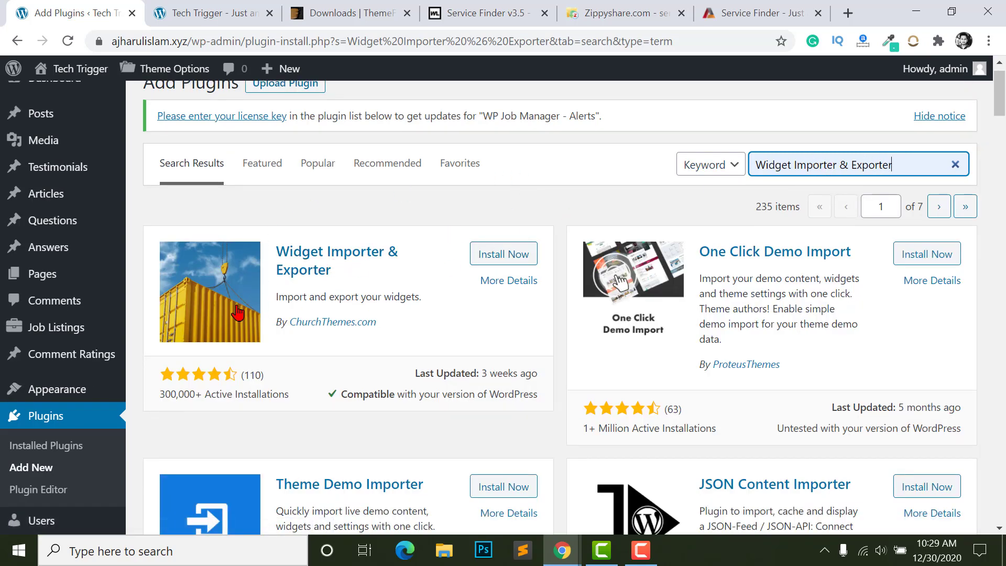
click(498, 254)
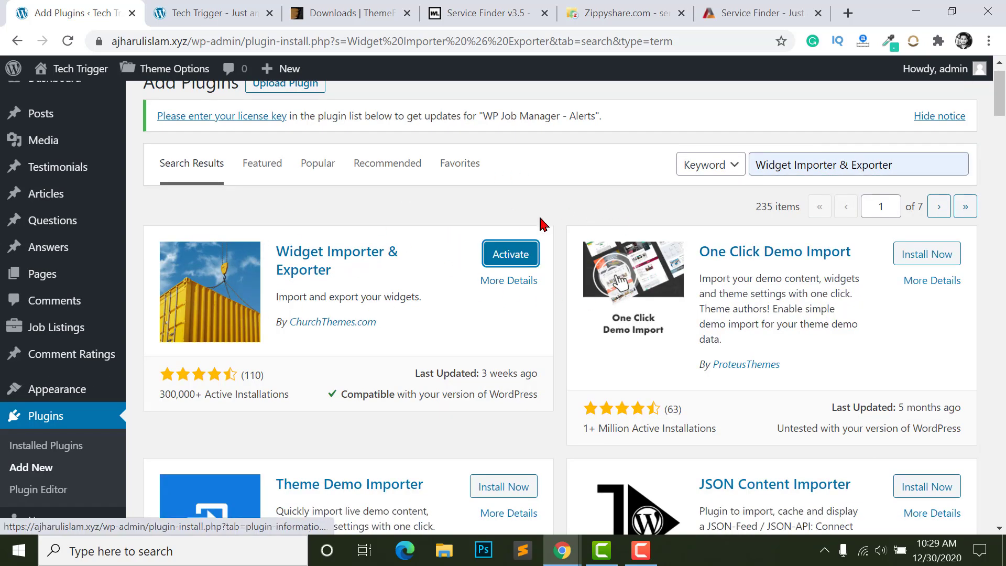
click(504, 256)
- Open the Tools > Widget Importer & Exporter page
scroll(418, 331, up, 3)
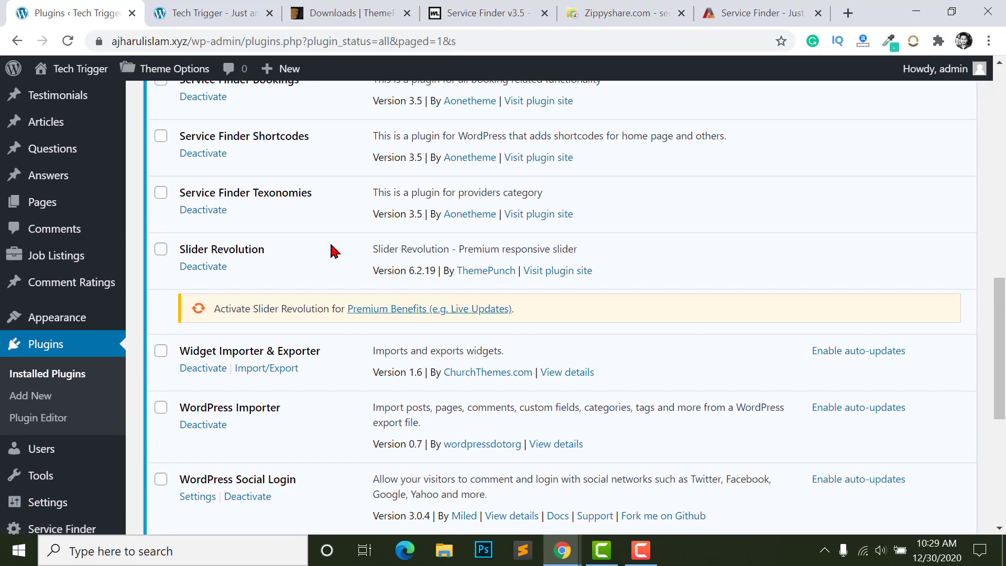
mouse_move(37, 478)
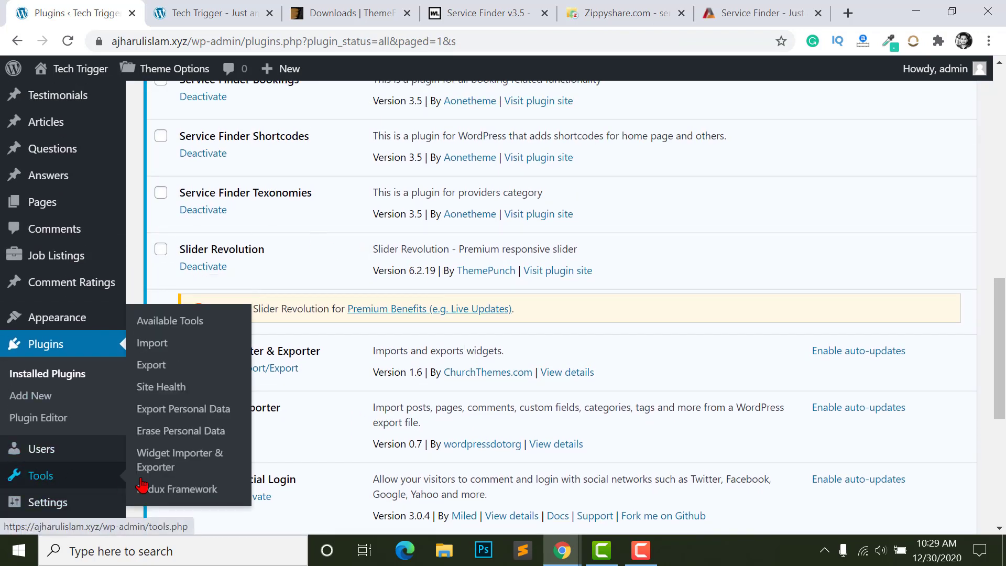
click(165, 464)
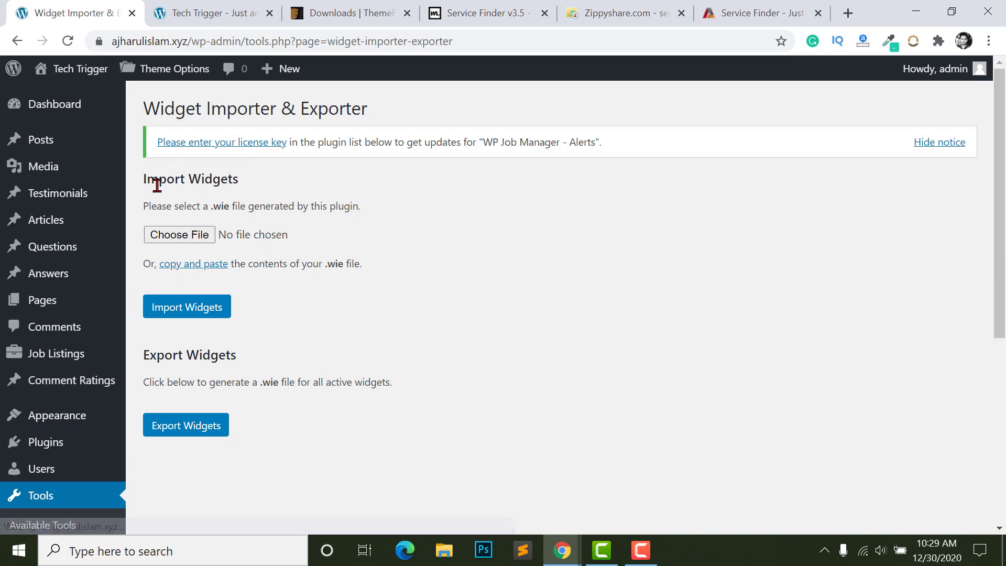
- Choose widgets-demo.wie from the Demo-Content folder as the widget import file
click(188, 235)
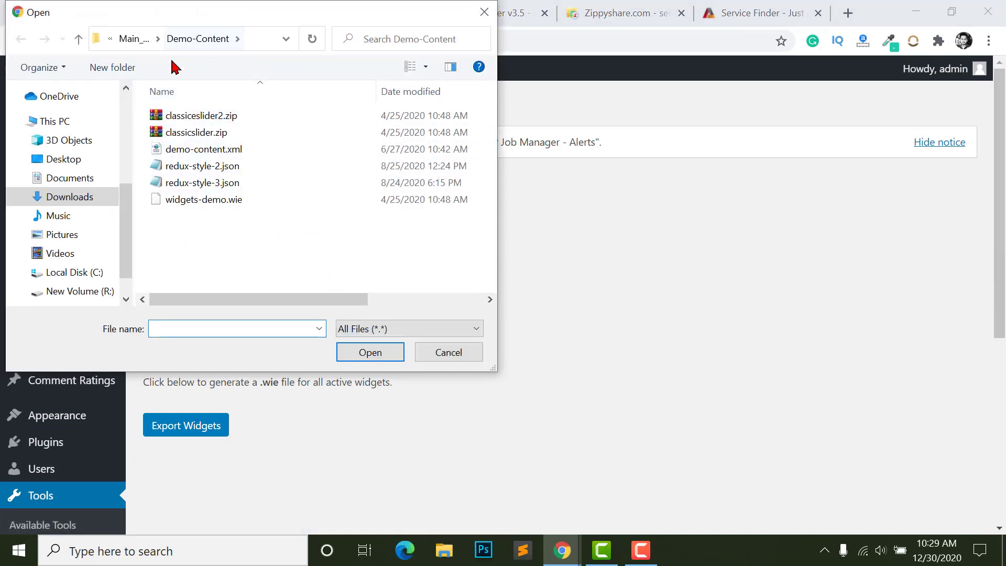
click(170, 204)
click(353, 361)
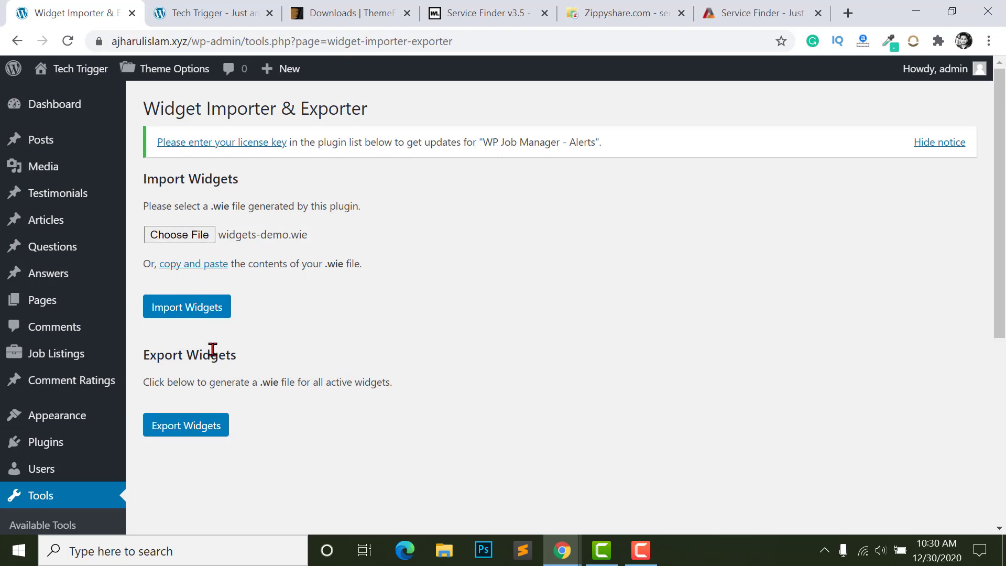
key(alt+Tab)
click(209, 234)
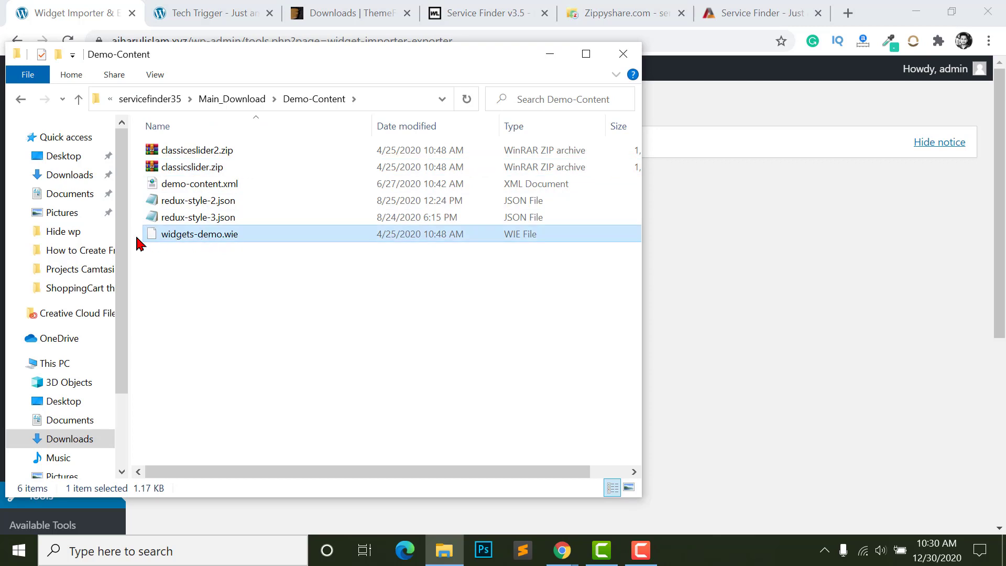
click(202, 201)
click(205, 185)
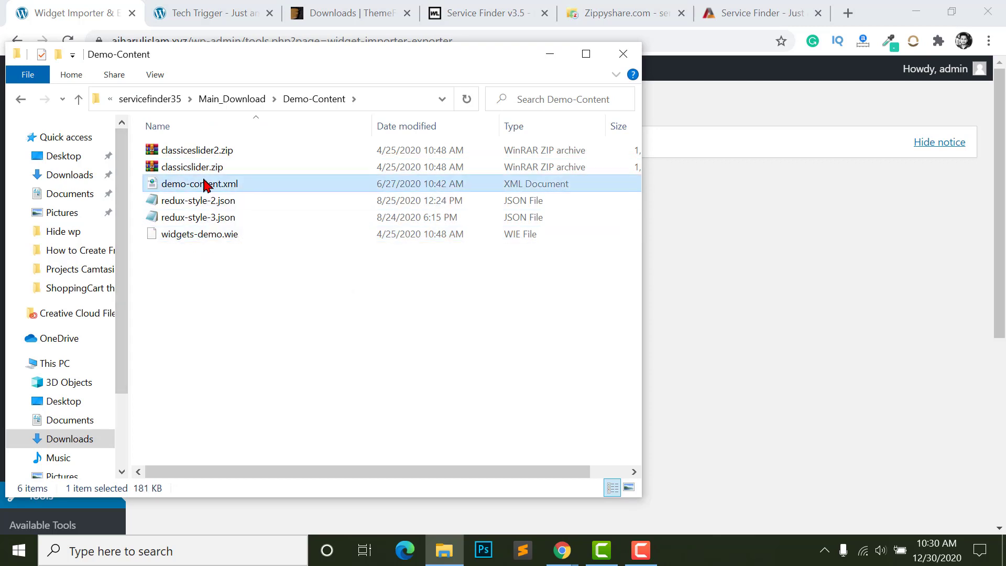
click(202, 201)
click(180, 167)
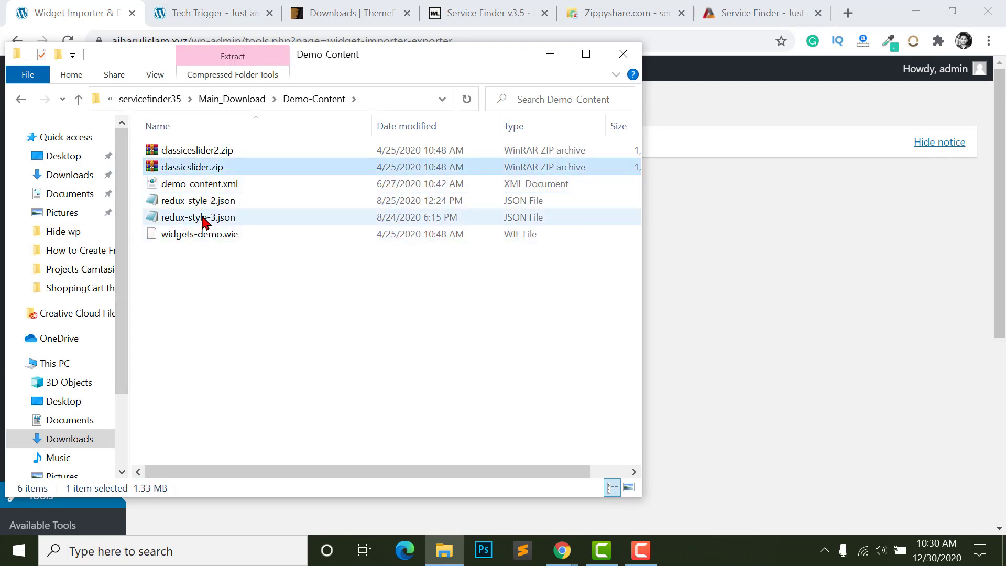
click(181, 152)
click(167, 168)
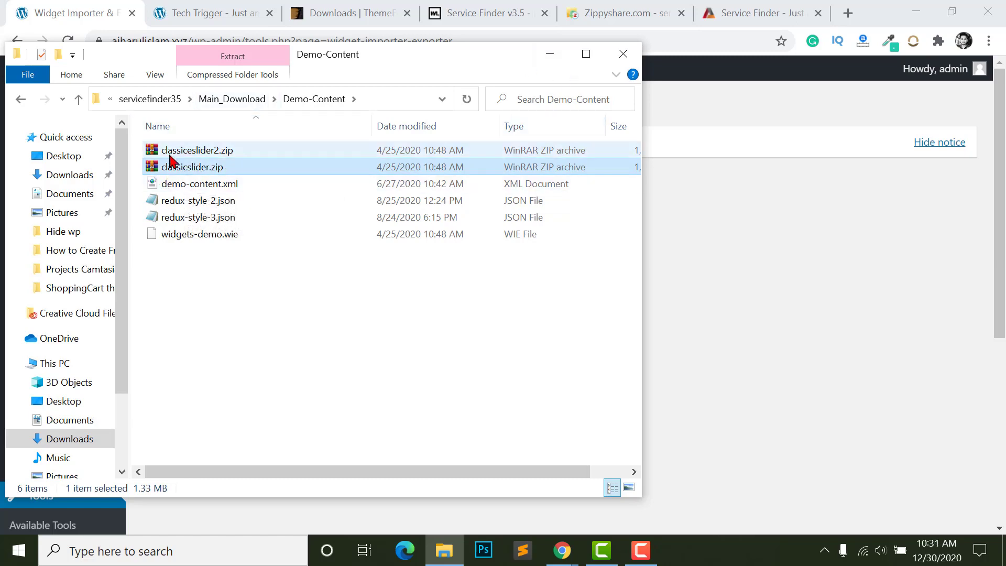
click(547, 55)
scroll(45, 267, down, 3)
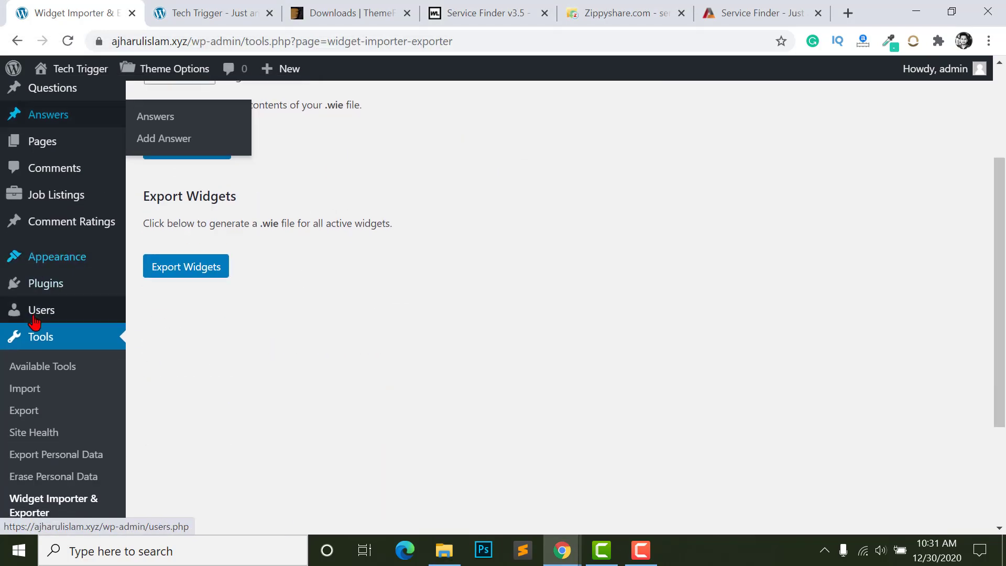
- Manually import classiceslider2.zip from Demo-Content into Slider Revolution
scroll(34, 320, down, 3)
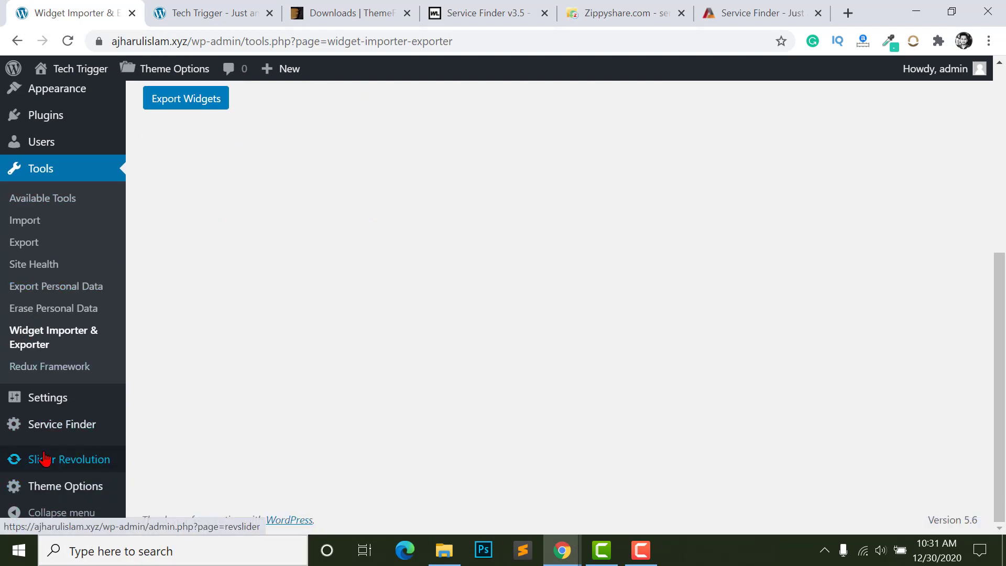
click(84, 461)
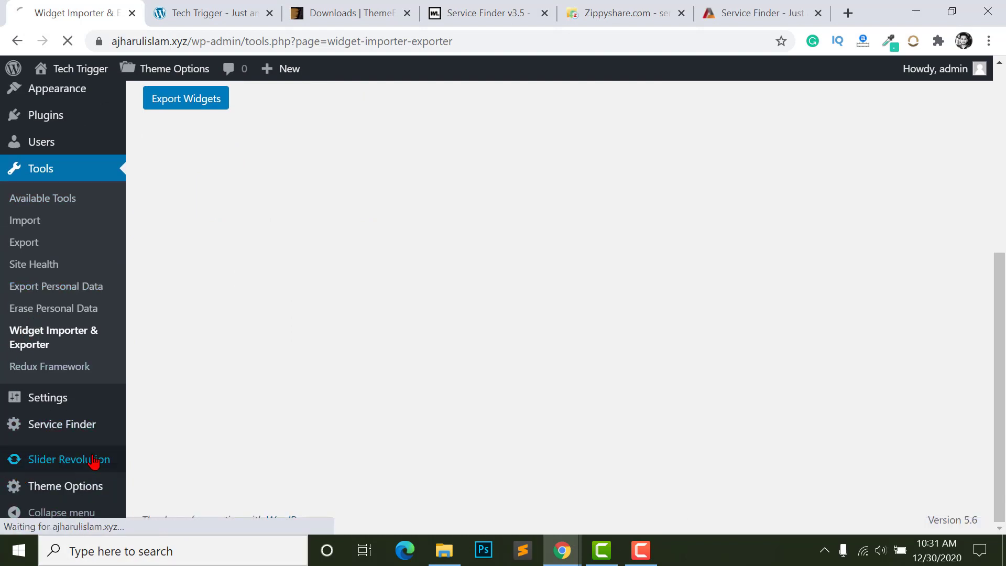
scroll(868, 413, up, 2)
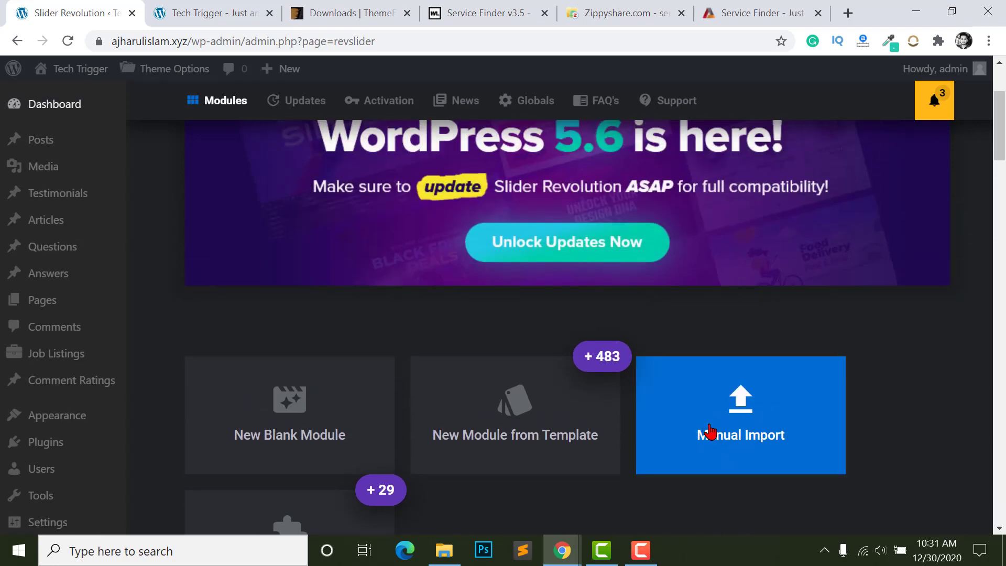
scroll(706, 423, down, 1)
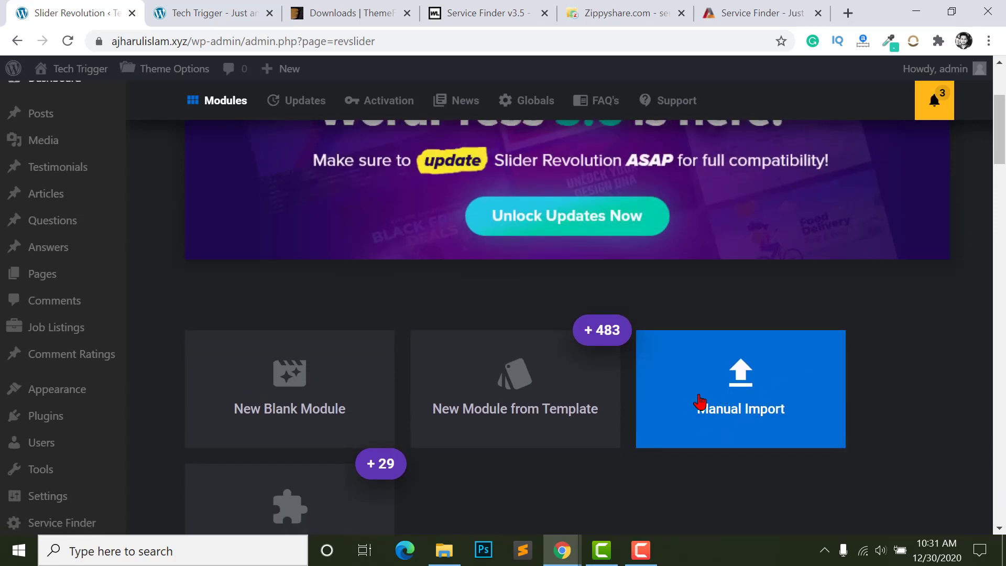
click(699, 402)
click(510, 333)
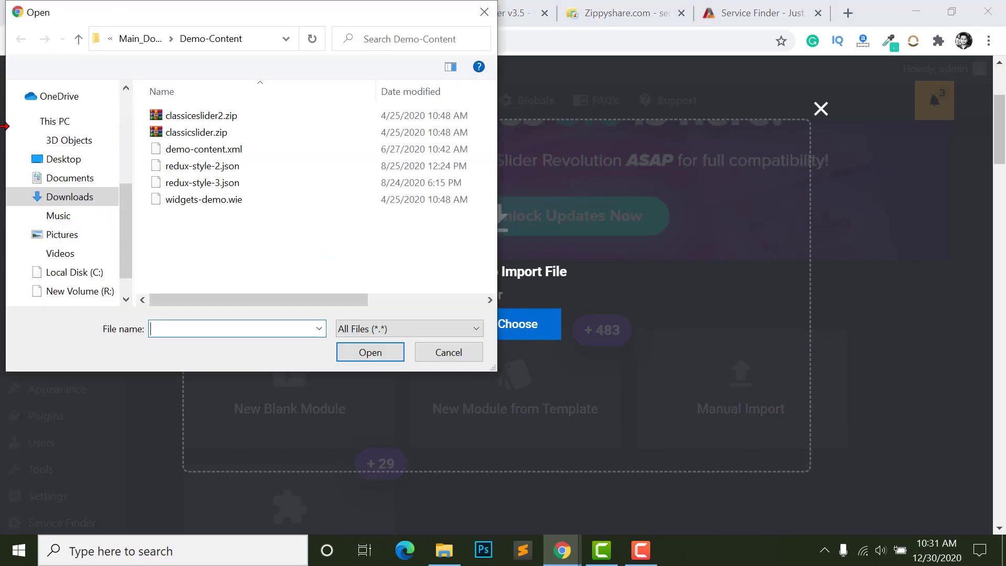
click(191, 133)
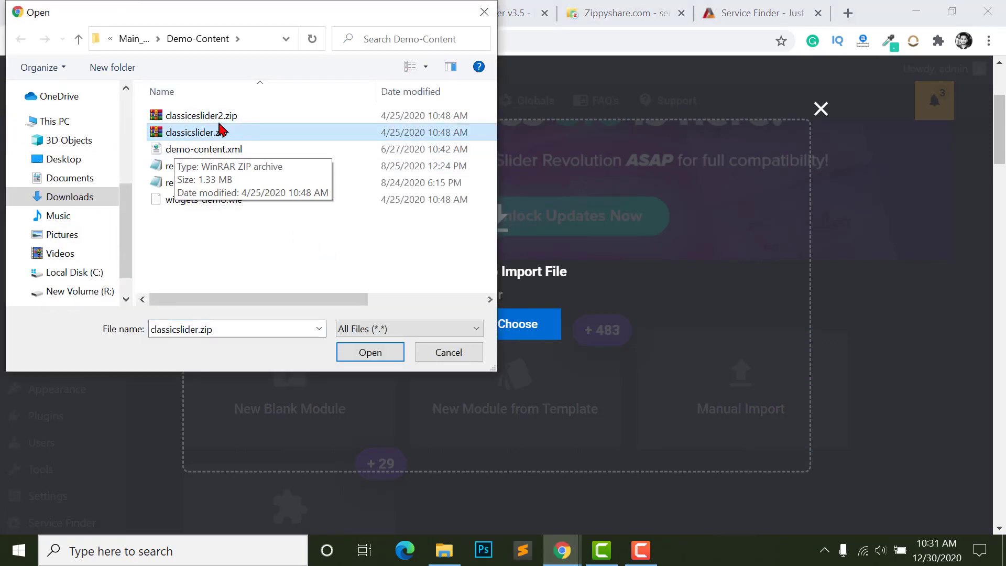
click(211, 119)
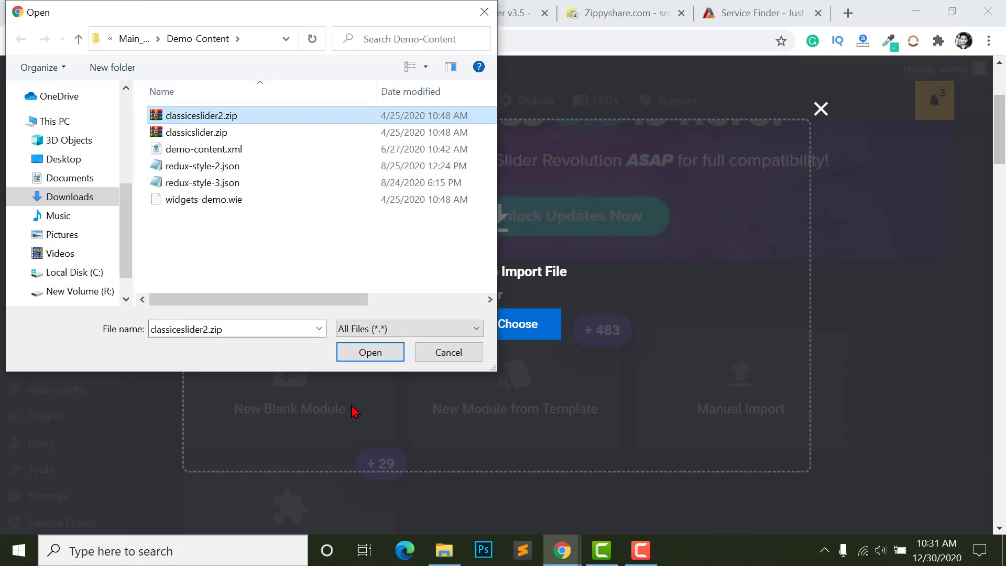
click(361, 354)
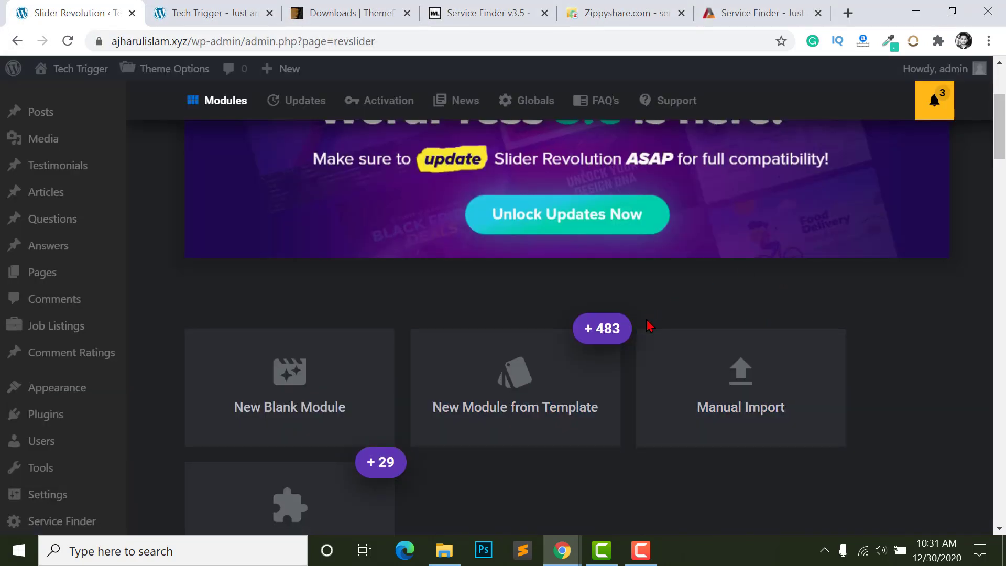
scroll(648, 326, down, 10)
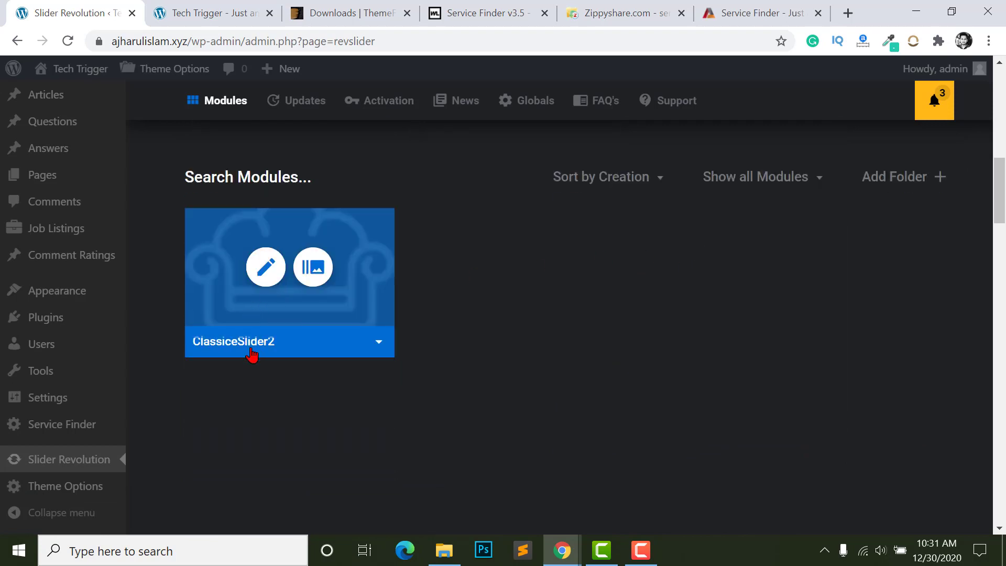
mouse_move(235, 351)
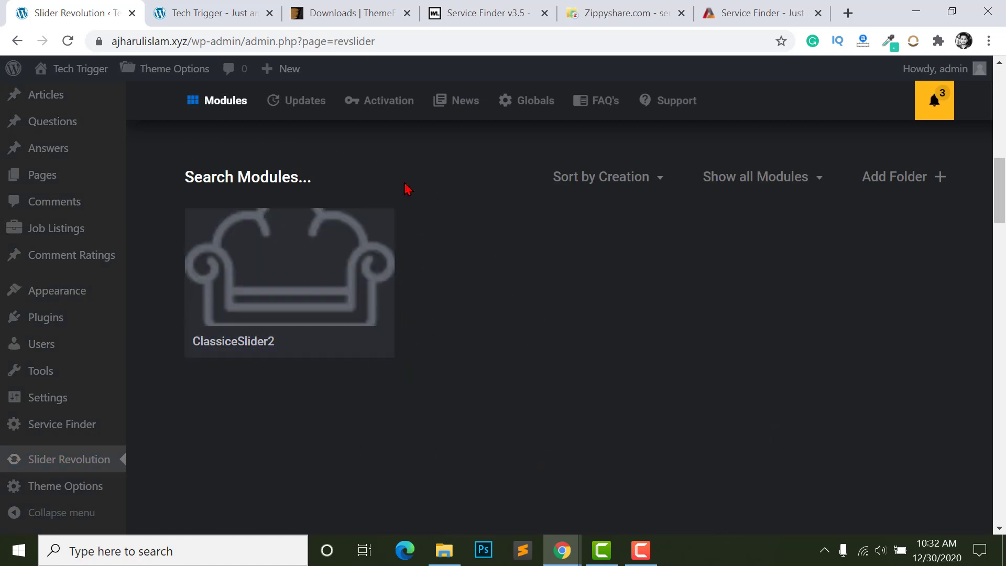
scroll(180, 353, up, 3)
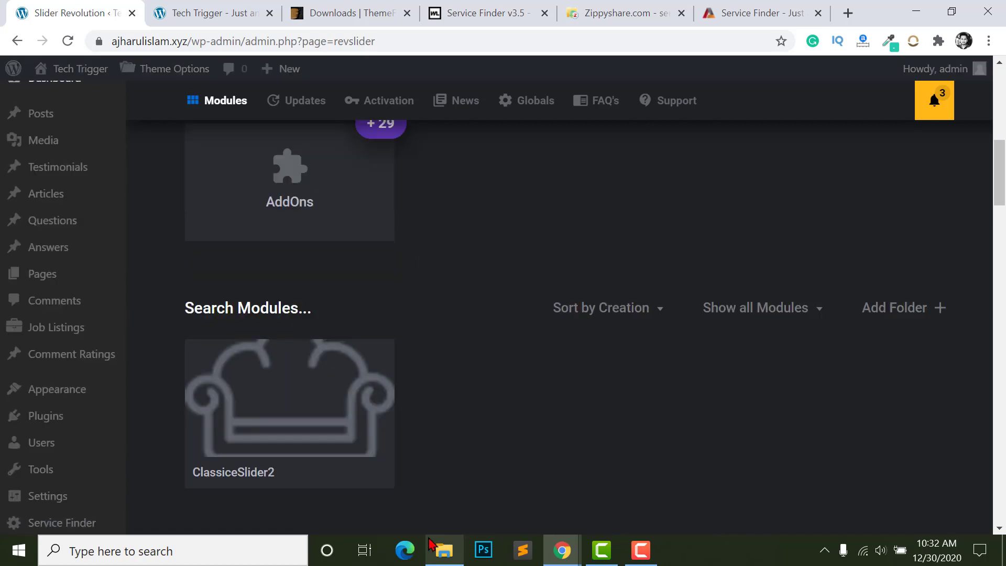
- Select redux-style-3.json in the Demo-Content folder, then minimize the window
click(444, 551)
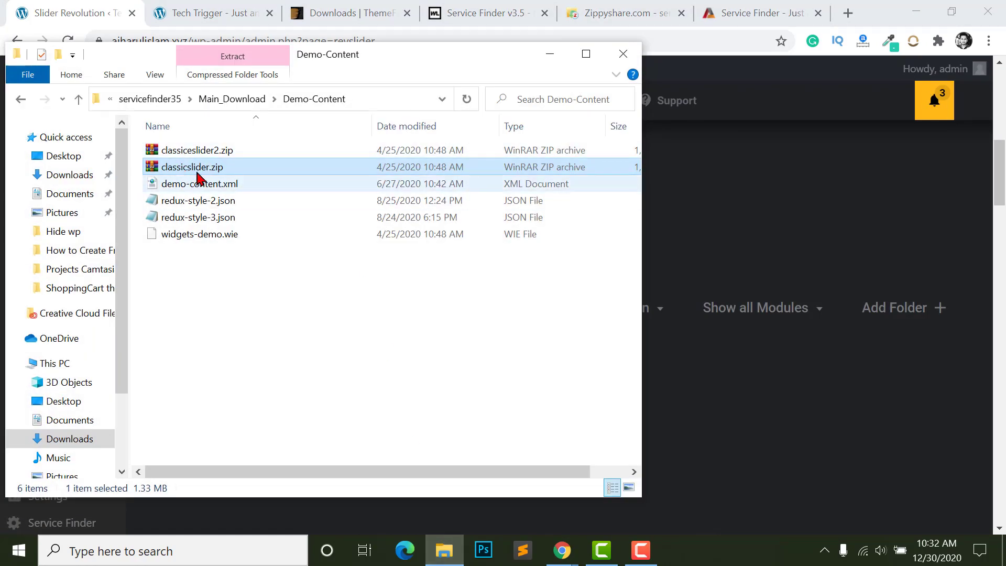
click(200, 202)
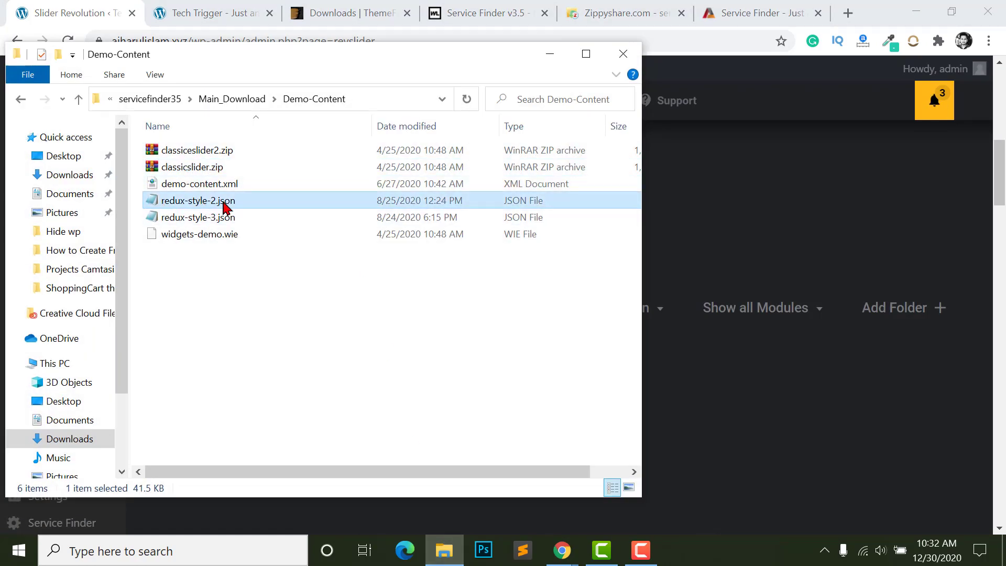
click(196, 215)
click(198, 186)
click(199, 216)
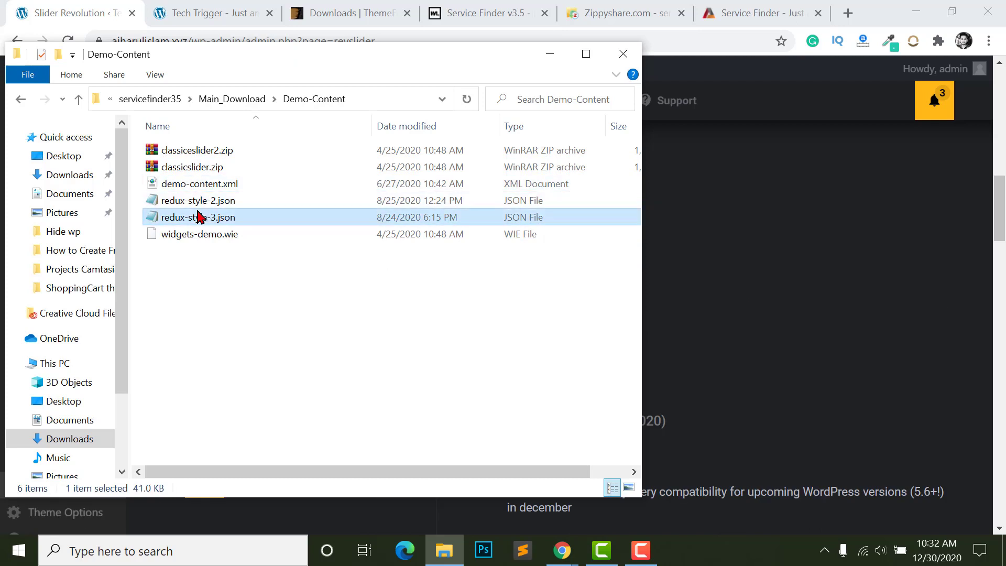
click(201, 199)
click(198, 218)
click(193, 204)
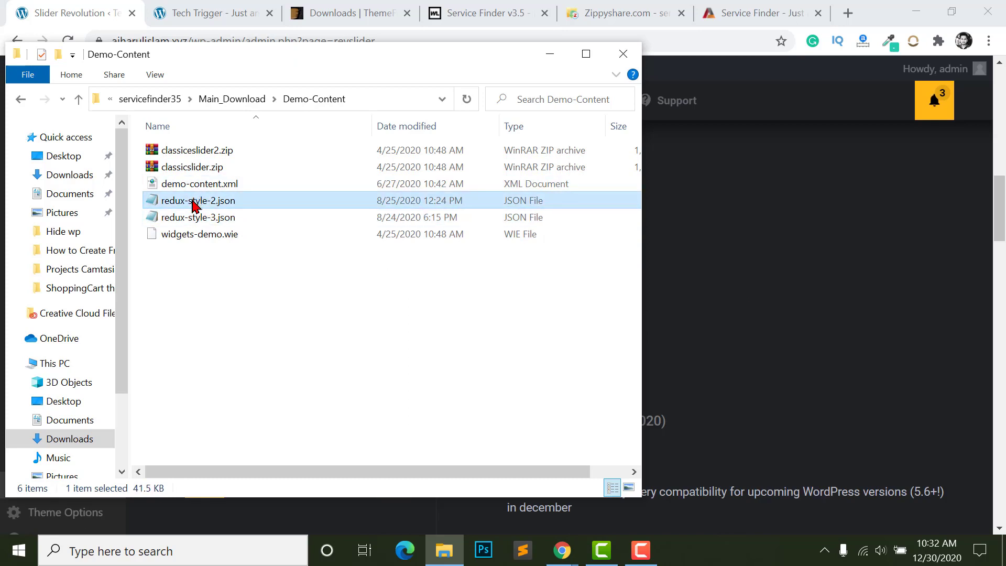
click(187, 220)
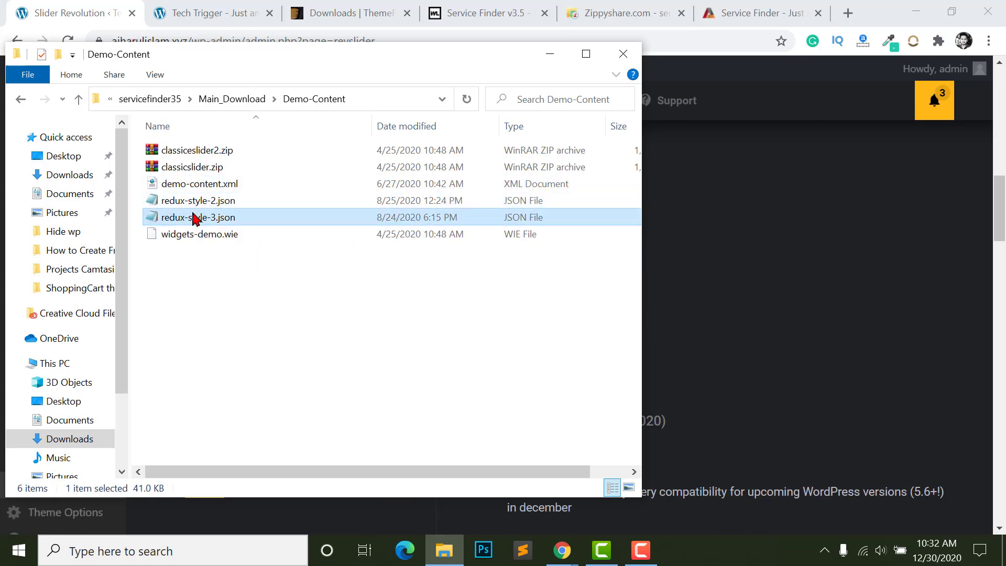
click(550, 54)
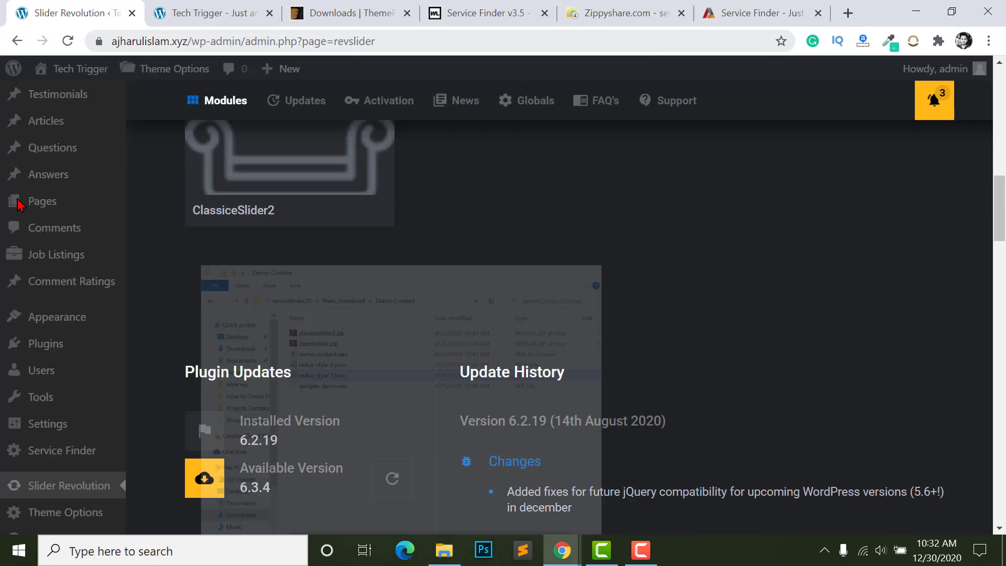
- Open Theme Options > Import / Export and reveal the Import from Clipboard paste box
scroll(28, 419, down, 3)
mouse_move(30, 433)
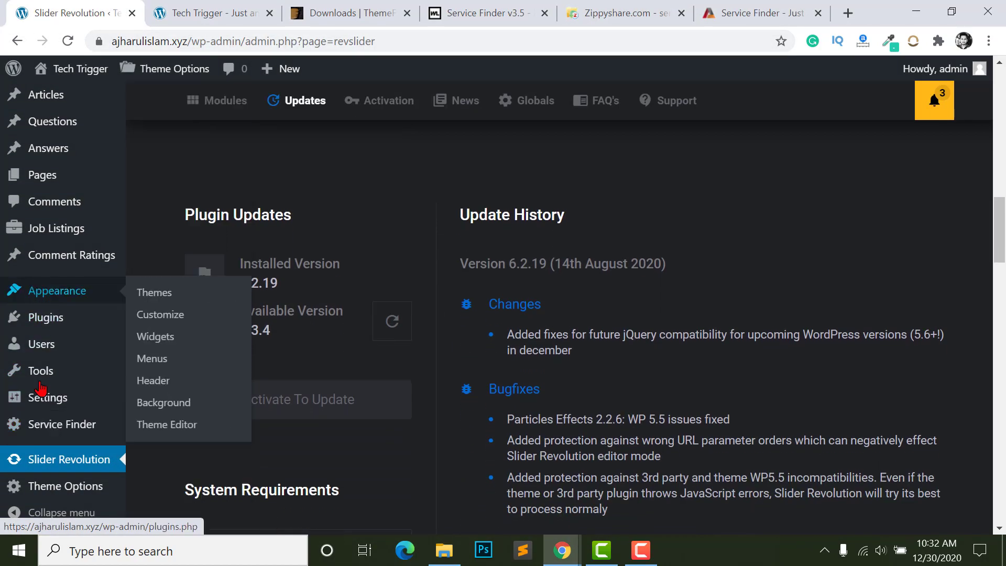
scroll(67, 409, up, 1)
mouse_move(58, 495)
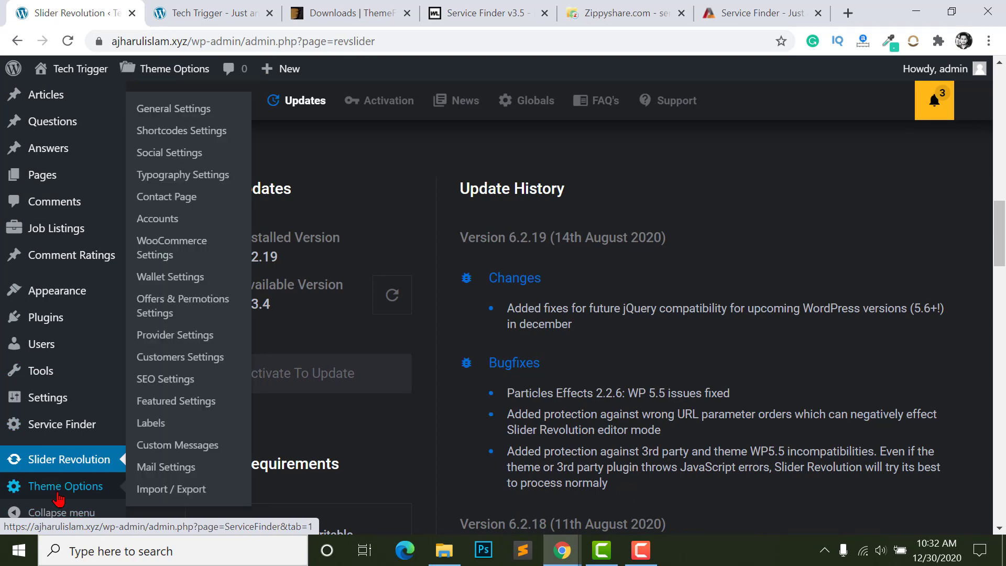
click(186, 490)
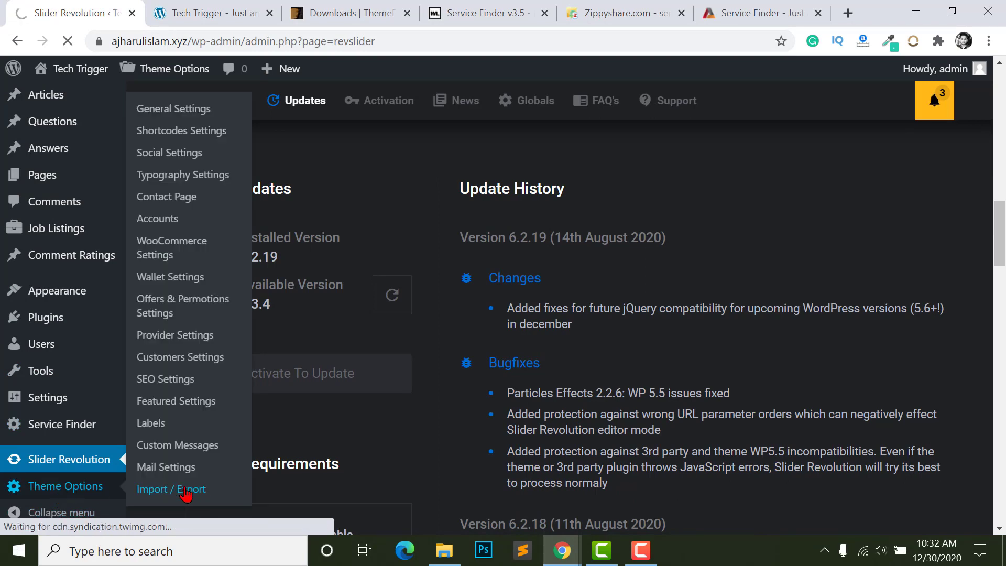
scroll(698, 300, down, 2)
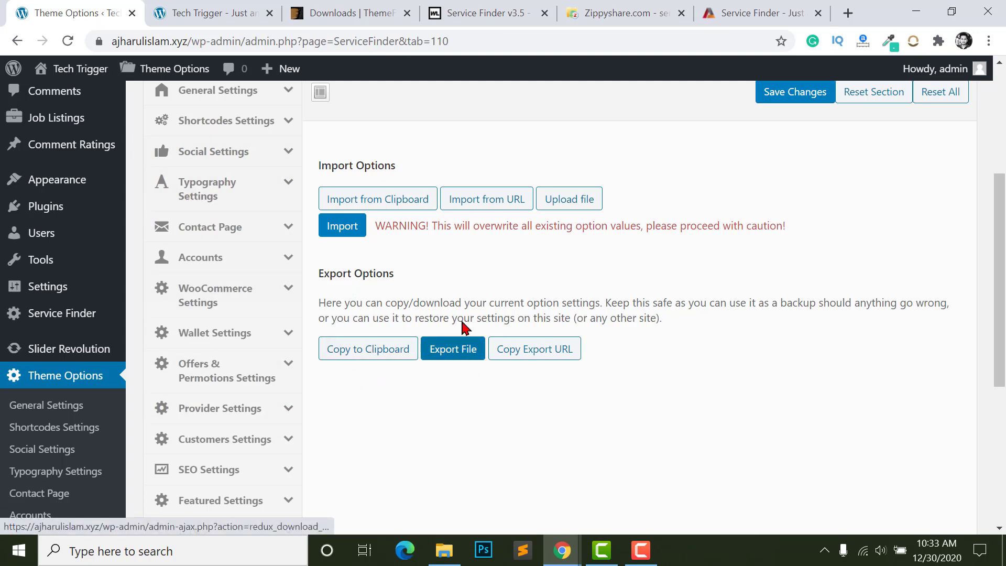
scroll(480, 317, up, 2)
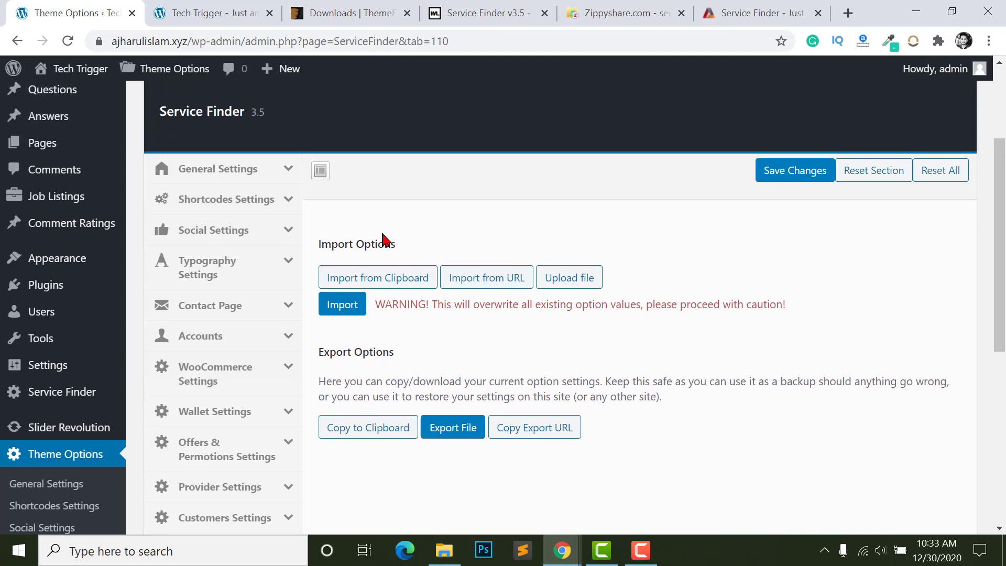
scroll(390, 241, up, 1)
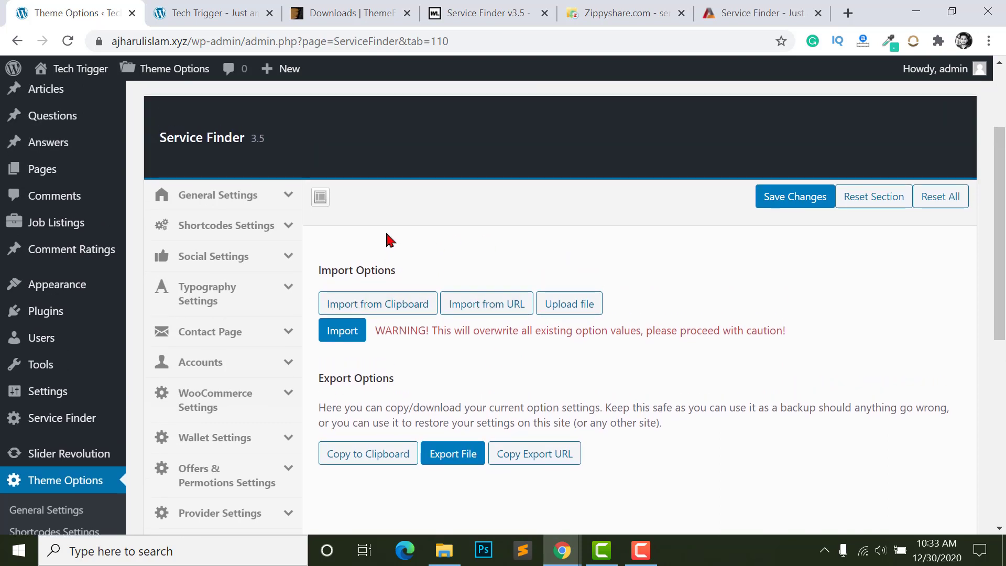
click(573, 307)
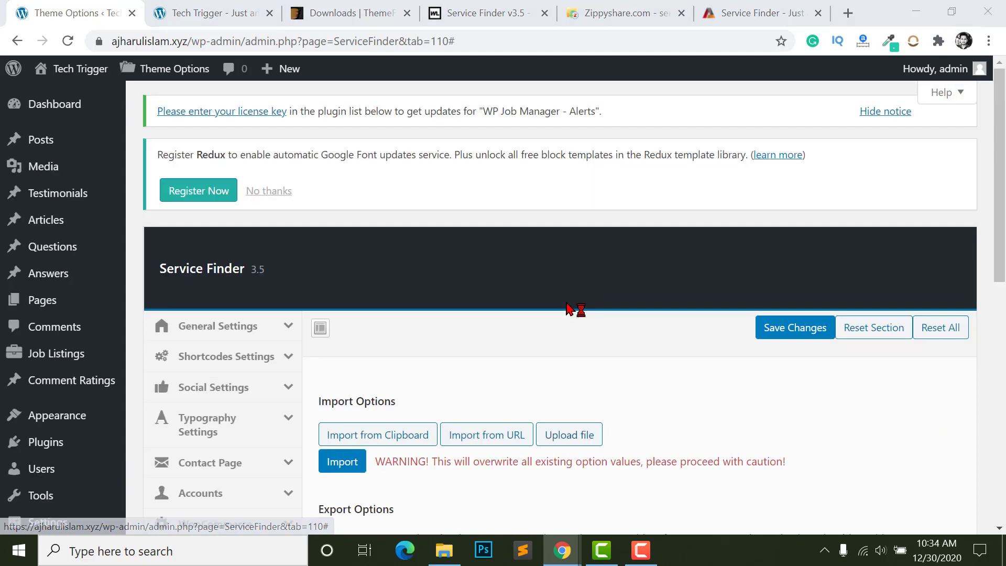
scroll(549, 370, down, 3)
click(428, 309)
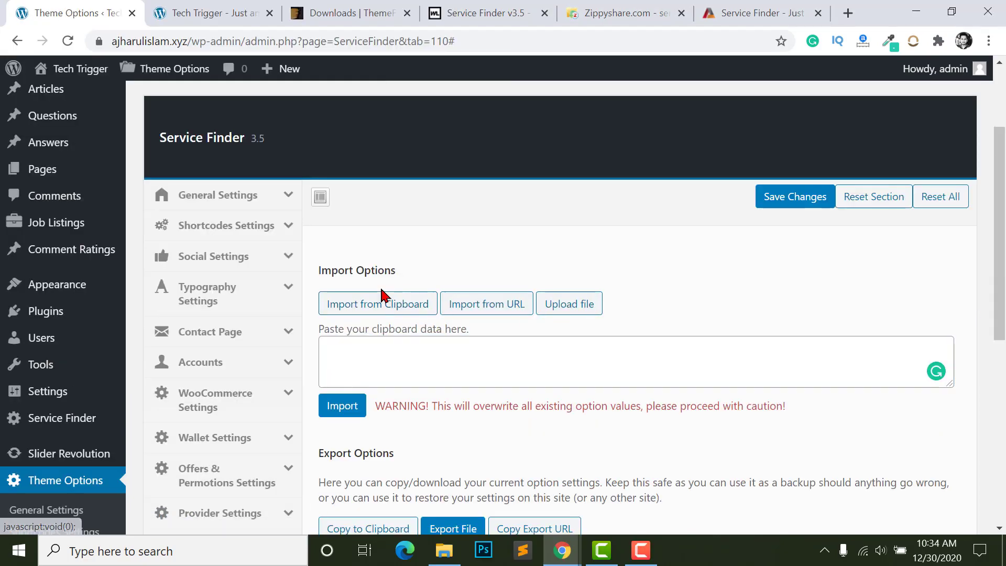
click(373, 304)
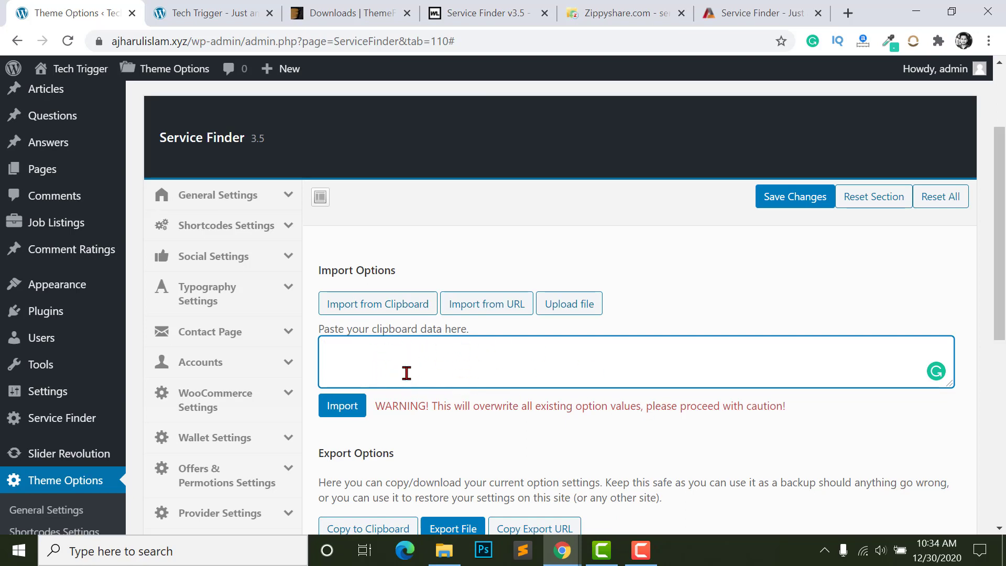
- Open redux-style-3.json from the Demo-Content folder in Notepad
click(444, 550)
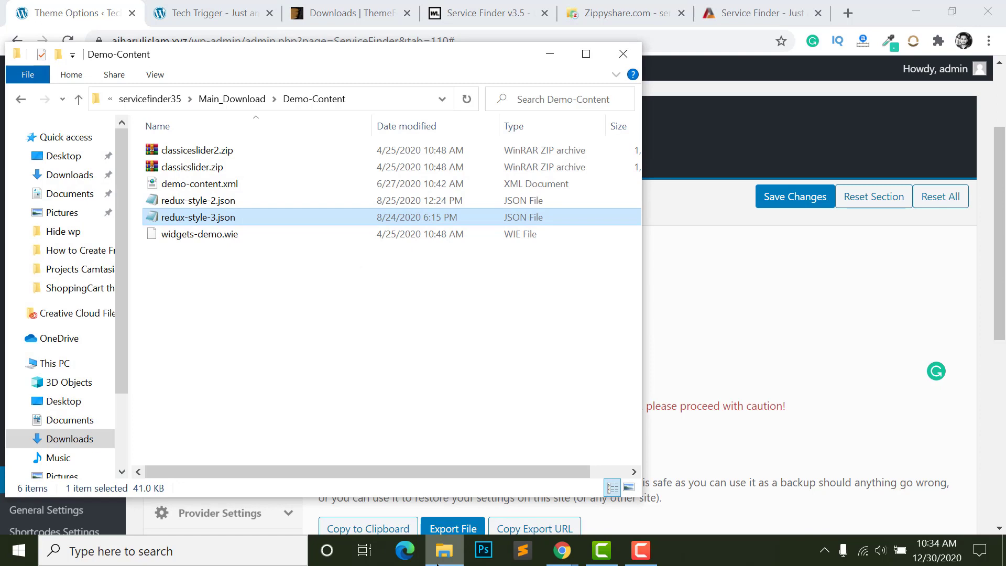
click(276, 314)
click(197, 202)
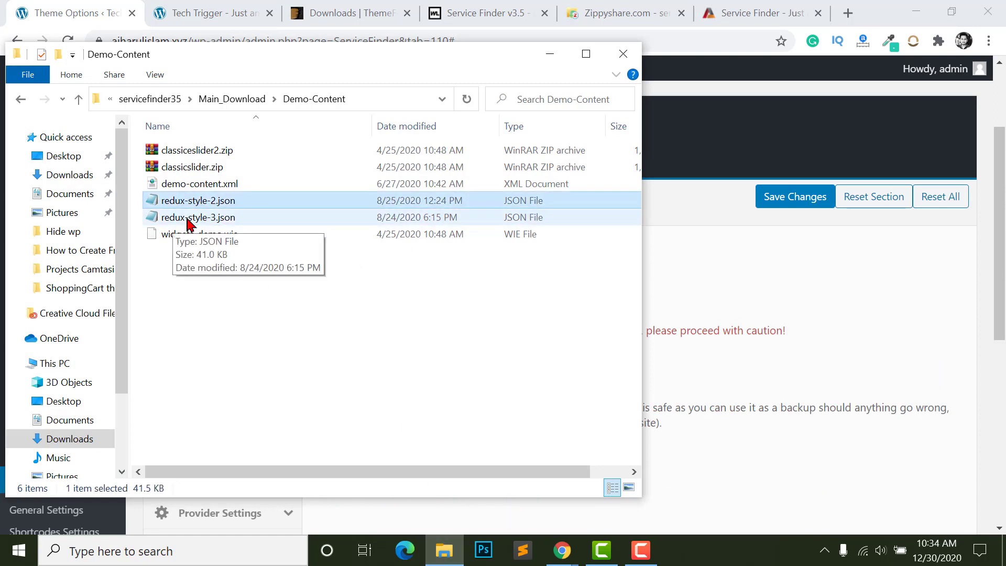
click(187, 220)
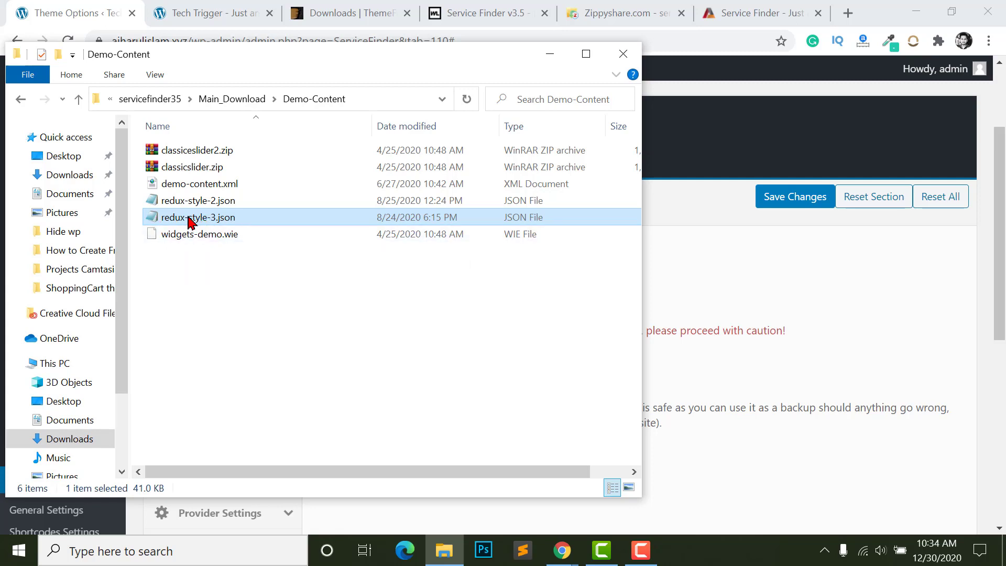
right_click(187, 219)
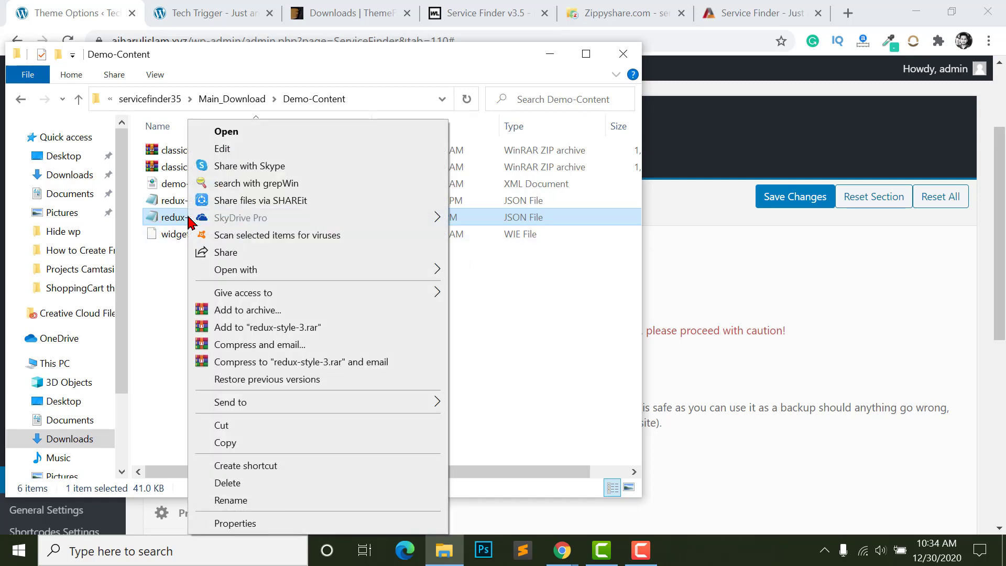
right_click(321, 210)
right_click(179, 218)
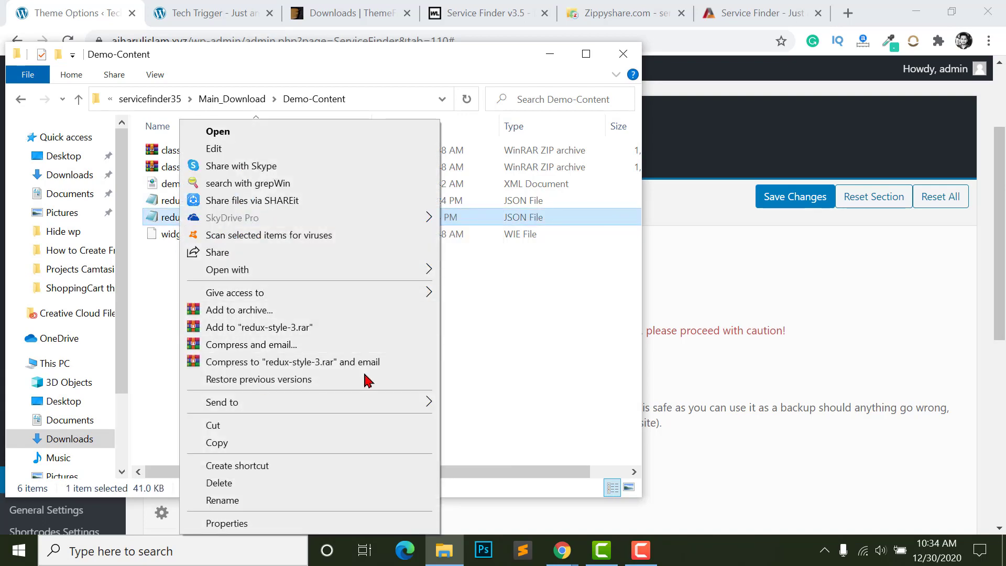
mouse_move(294, 278)
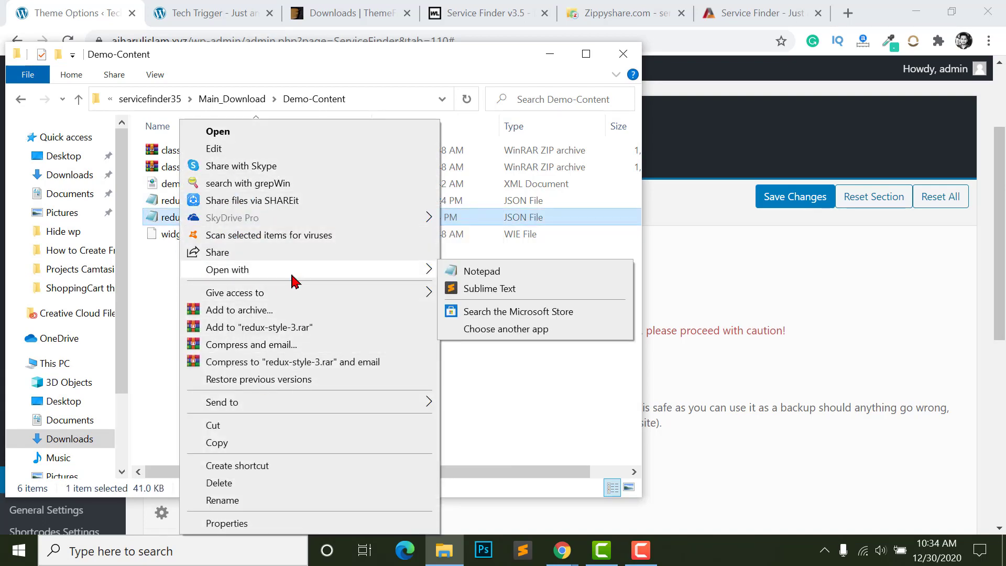
click(480, 273)
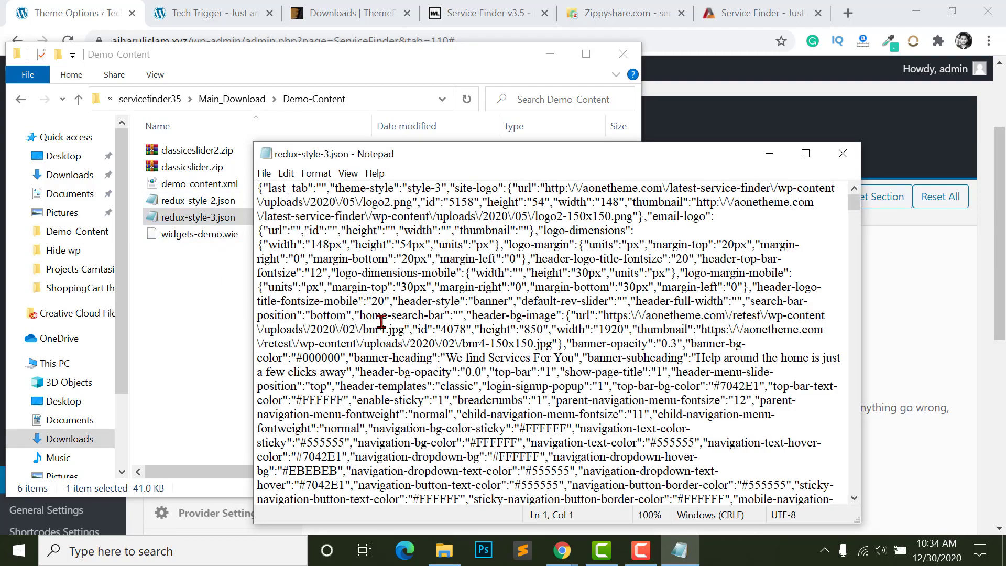
- Copy the entire Style 3 options JSON text and return to the WordPress theme options page
click(479, 273)
key(ctrl+a)
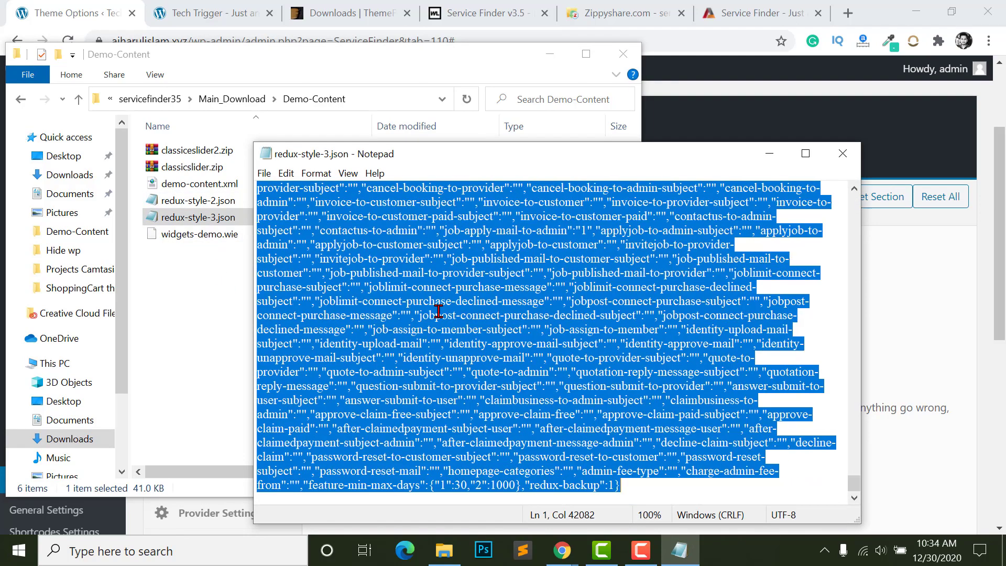
right_click(418, 250)
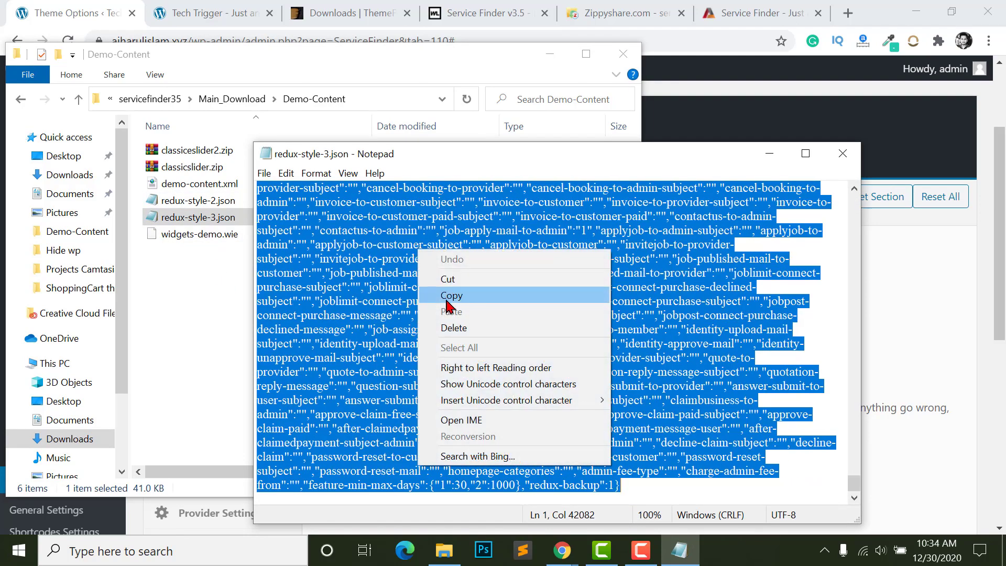
click(449, 297)
key(alt+Tab)
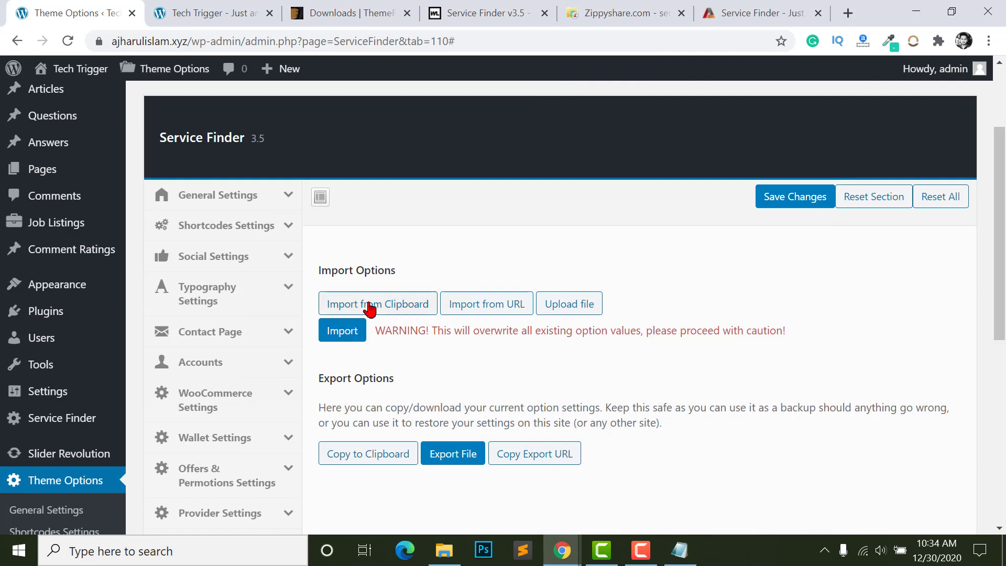
- Paste the copied Style 3 JSON into the import box, import it and confirm replacing current options
click(371, 307)
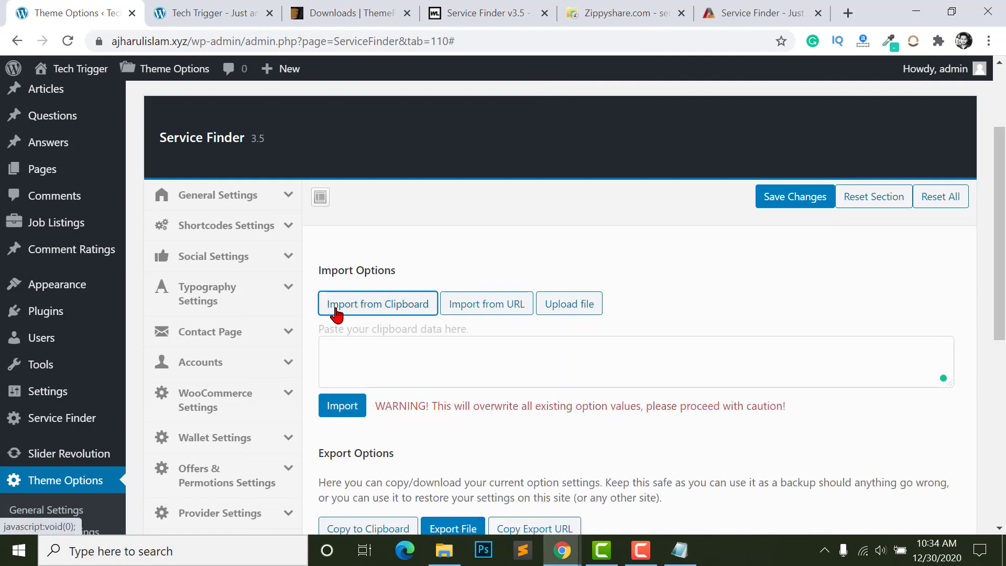
right_click(402, 368)
click(445, 230)
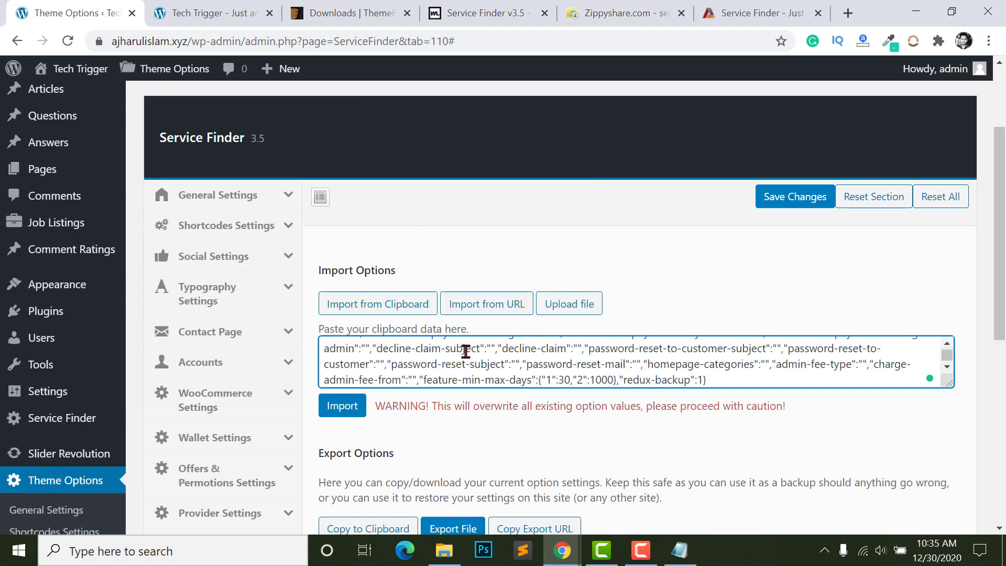
scroll(428, 355, up, 5)
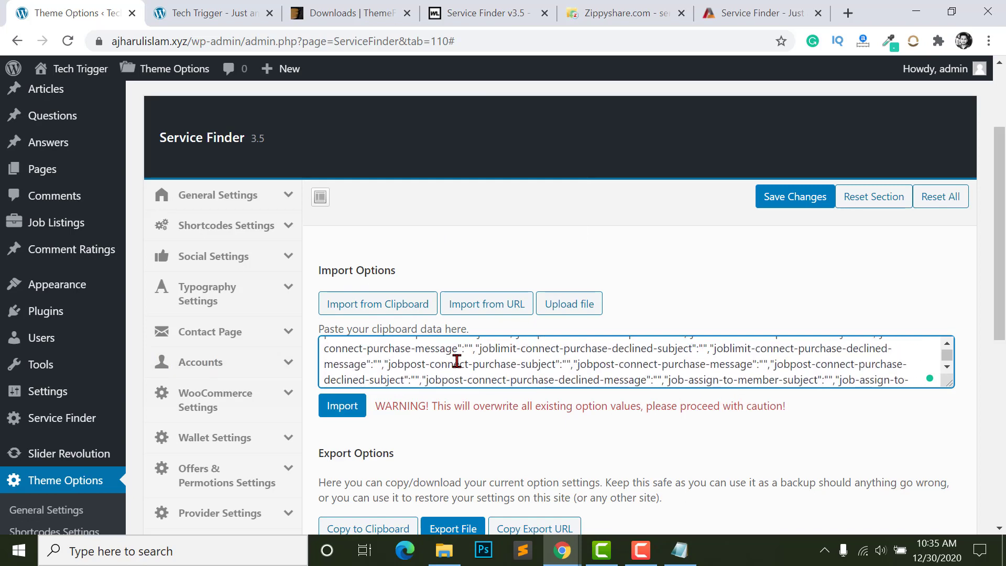
click(341, 412)
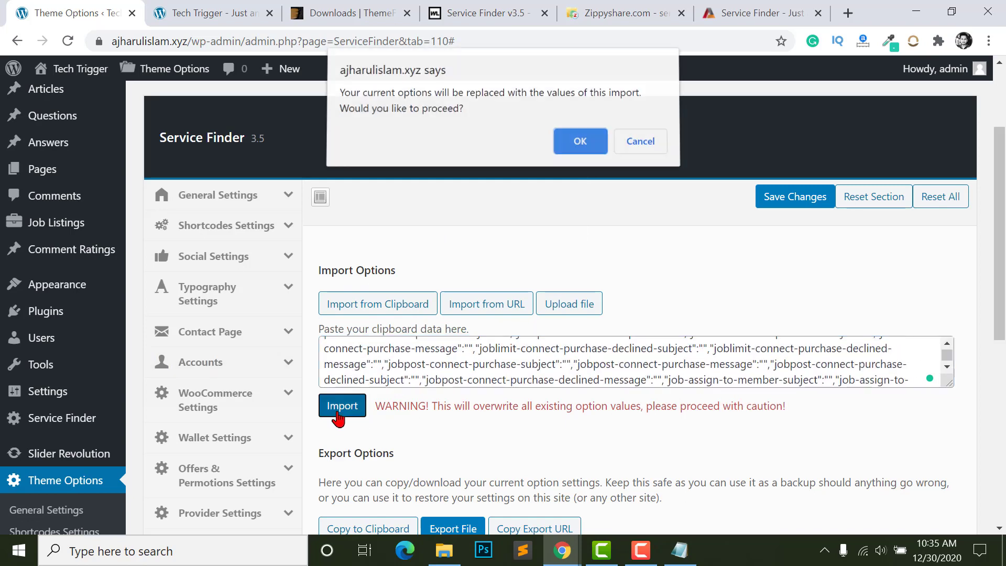
click(577, 147)
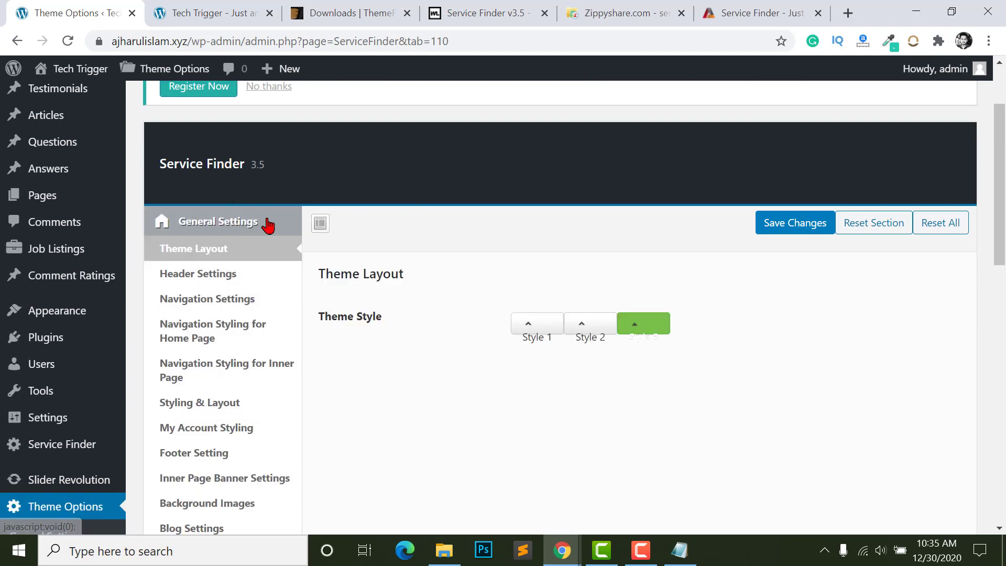
- Review the Theme Layout section to confirm Theme Style is now Style 3
scroll(640, 333, down, 2)
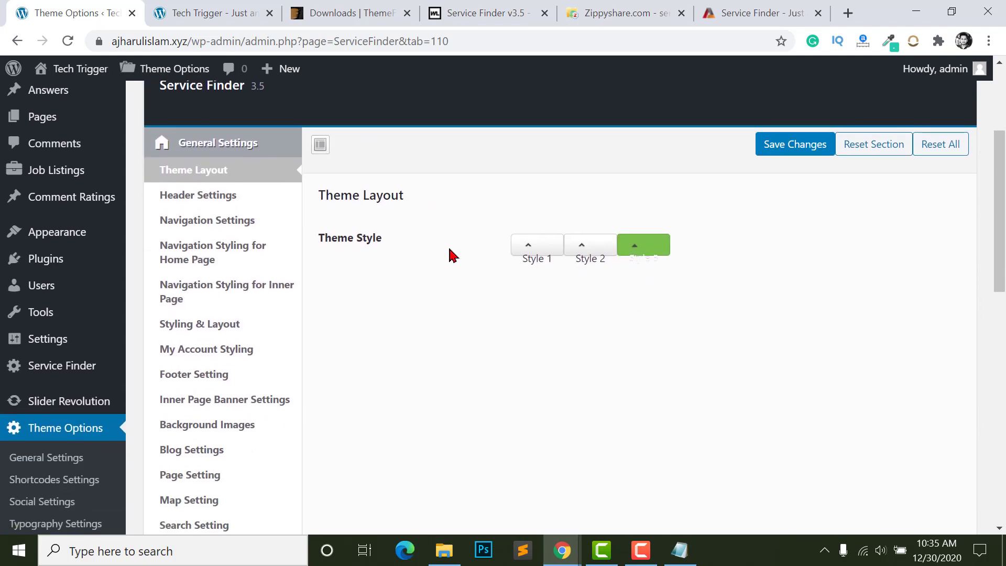
drag(680, 279, 638, 263)
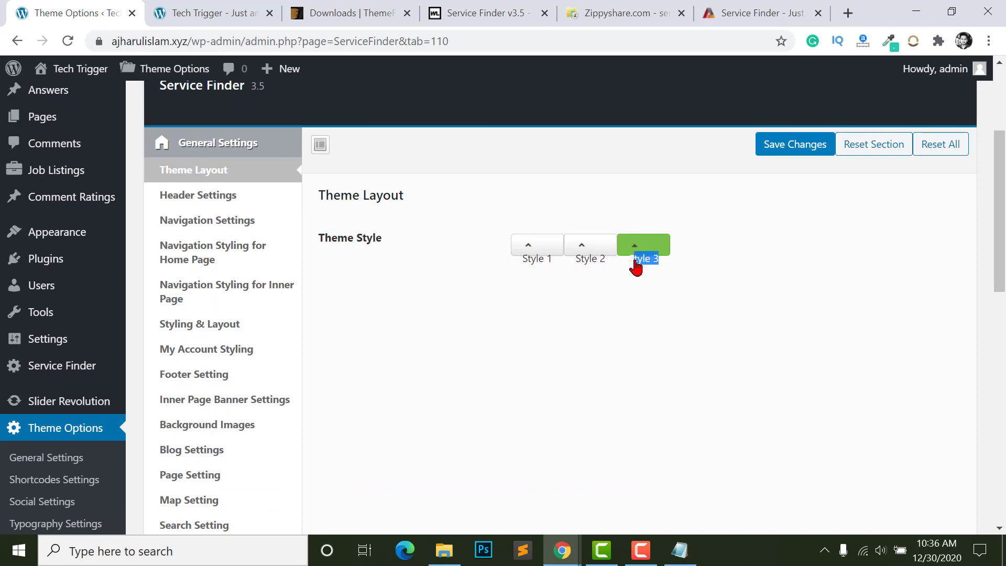
scroll(702, 283, up, 2)
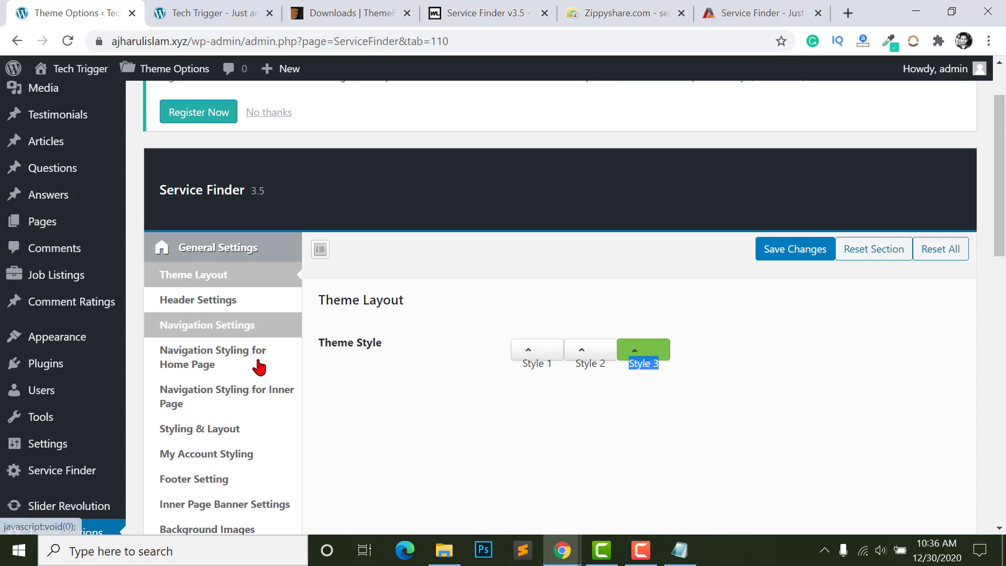
scroll(687, 337, down, 1)
scroll(559, 321, down, 8)
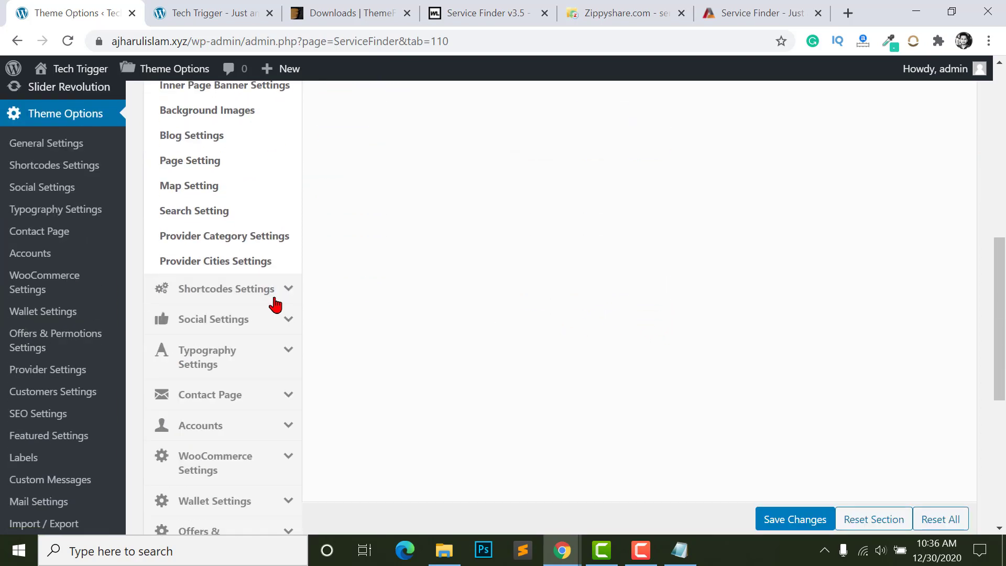
scroll(195, 266, up, 3)
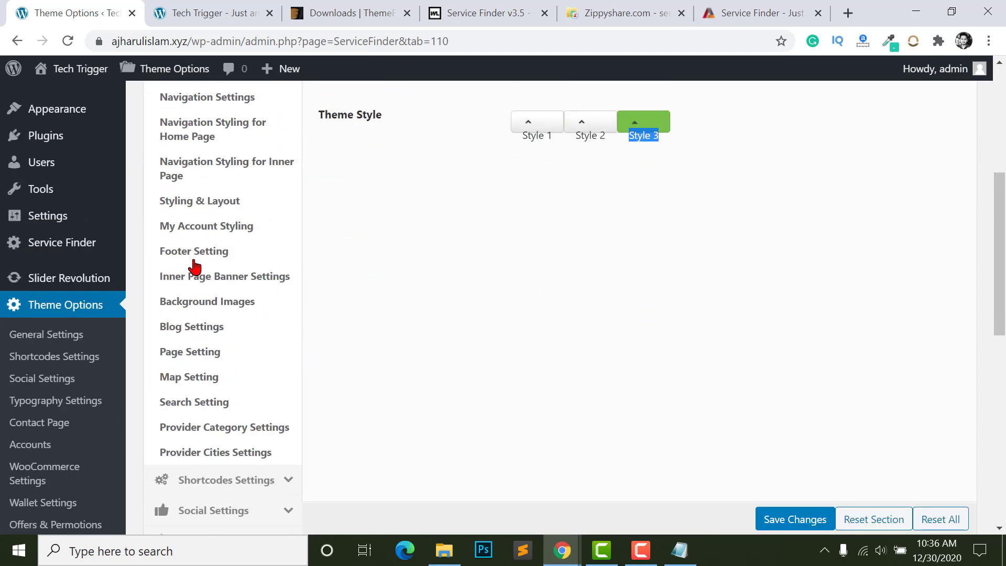
click(191, 7)
- Reload the Tech Trigger home page and scroll through its new 'We Find Services For You' design
key(F5)
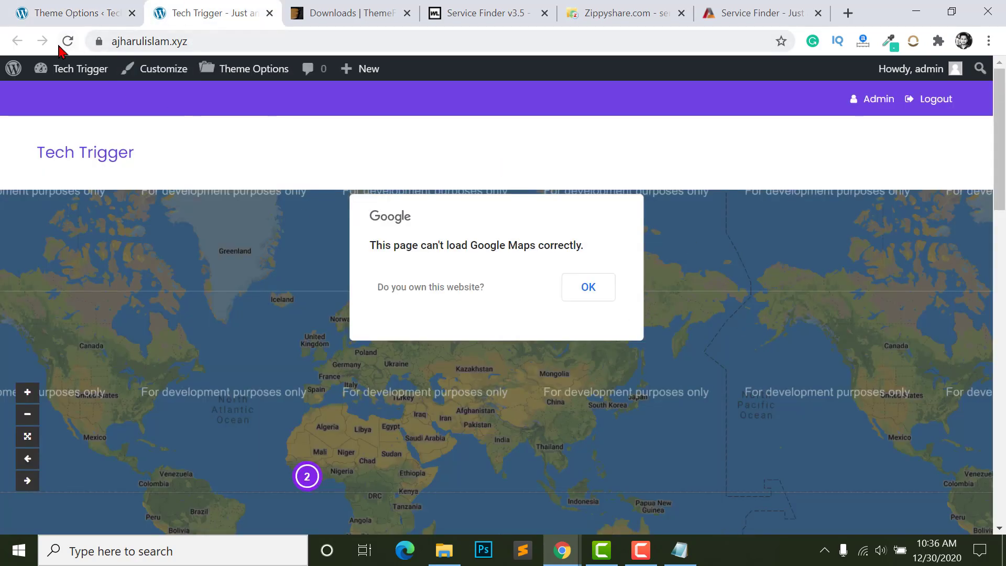
drag(1003, 137, 1004, 208)
scroll(142, 273, up, 5)
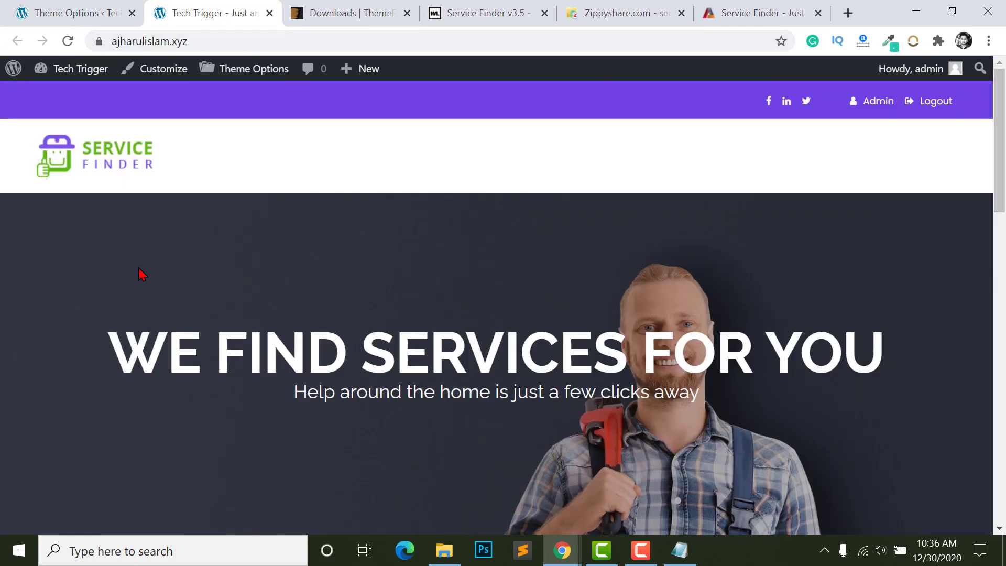
scroll(711, 224, down, 3)
scroll(755, 407, down, 1)
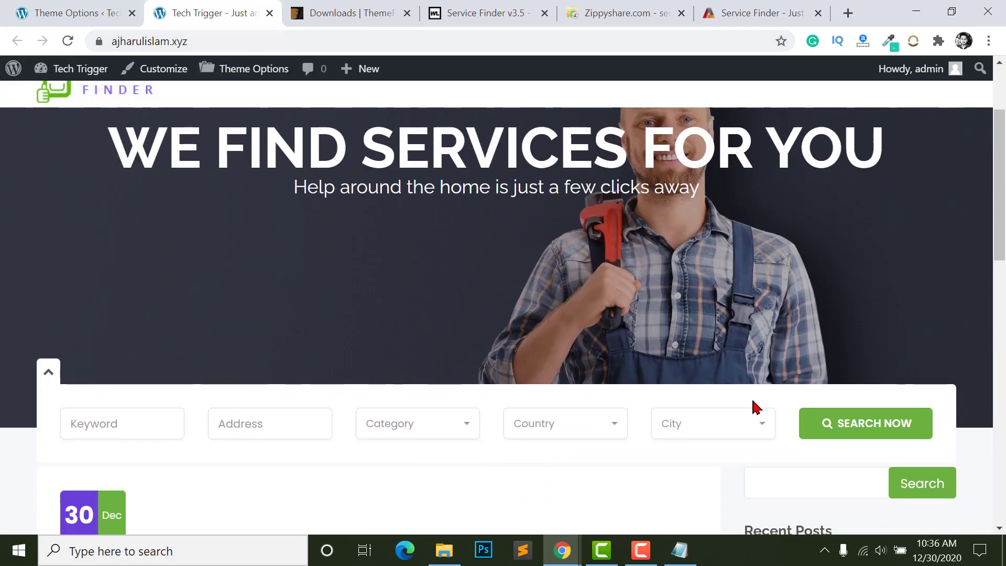
scroll(175, 391, down, 2)
scroll(629, 307, up, 3)
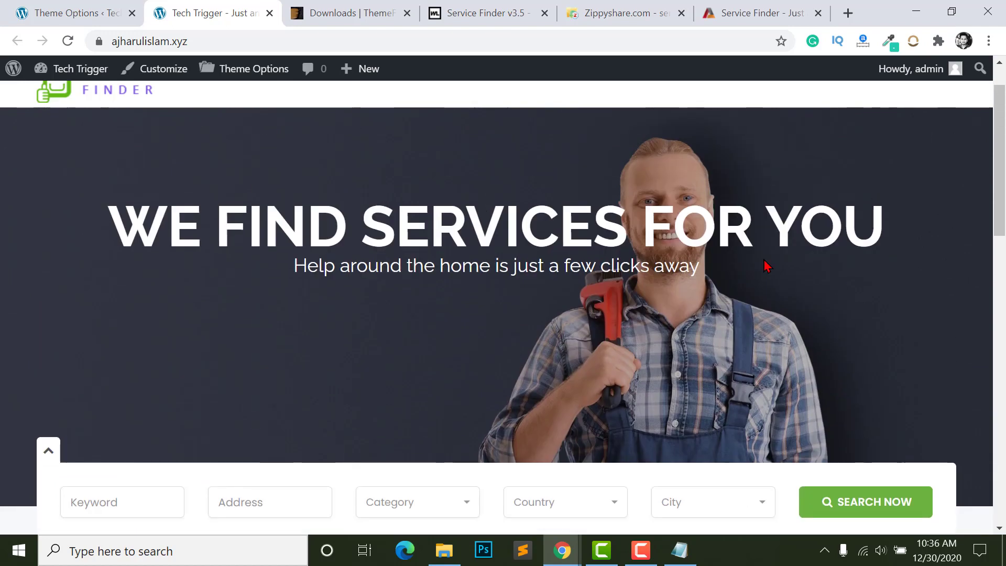
scroll(434, 341, down, 1)
scroll(283, 244, up, 1)
scroll(193, 285, up, 2)
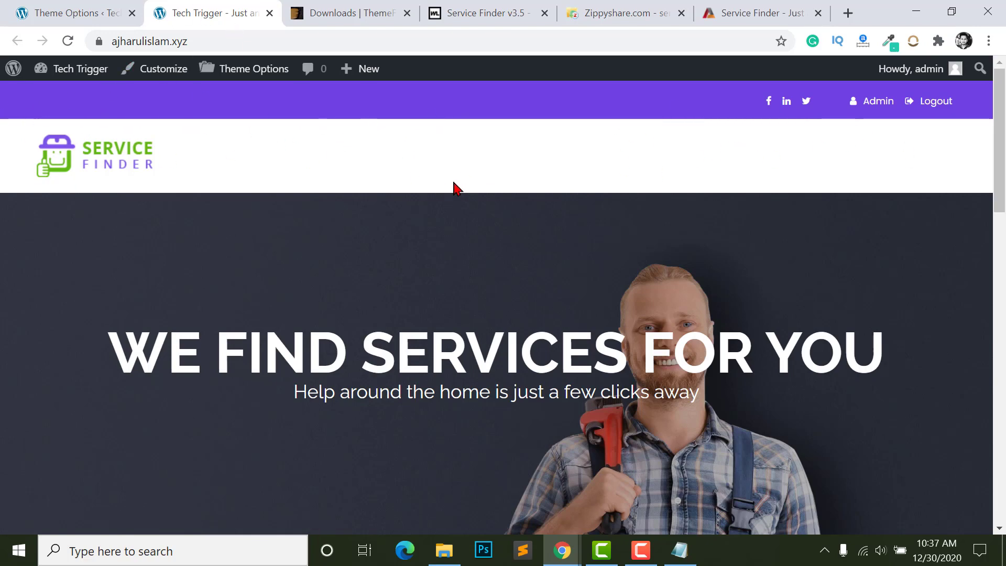
- In Header Settings, replace the Service Finder site logo with uploaded logo.jpg
click(85, 21)
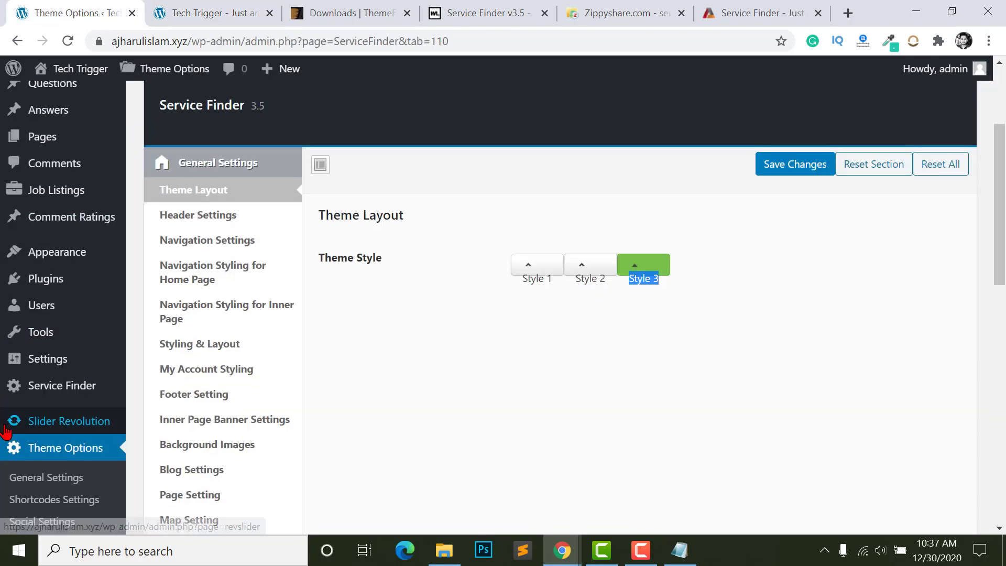
scroll(6, 430, down, 1)
click(34, 409)
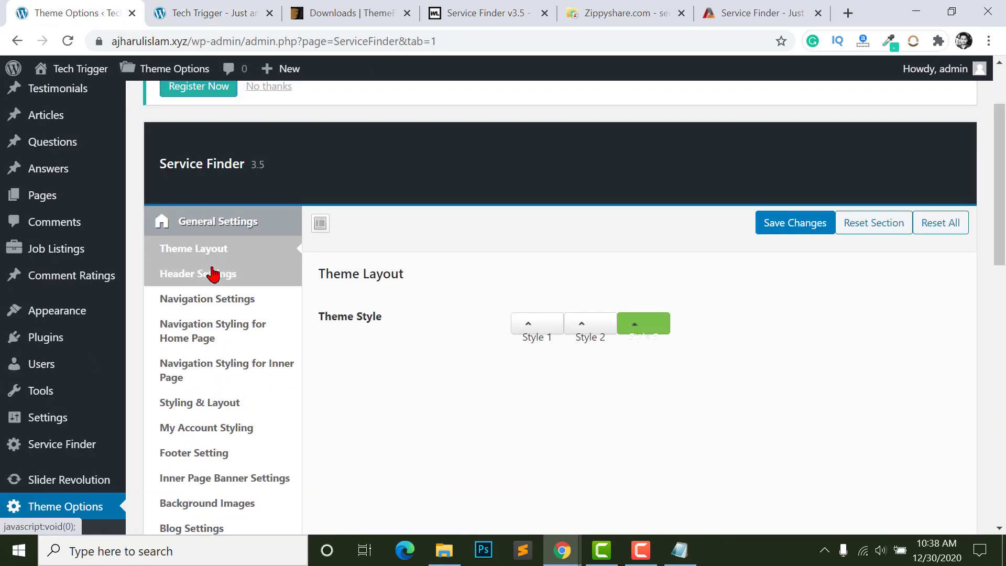
click(201, 275)
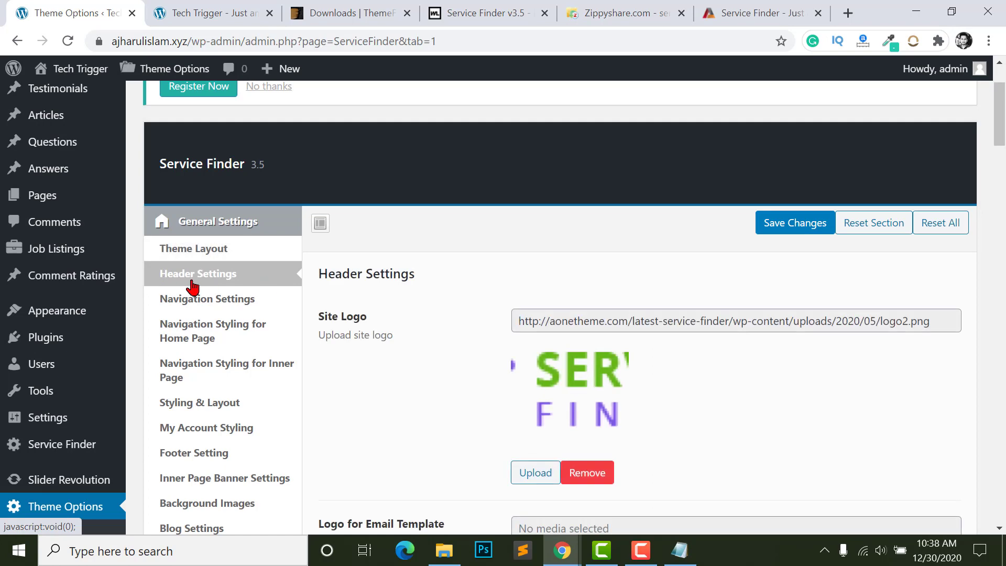
scroll(317, 314, down, 3)
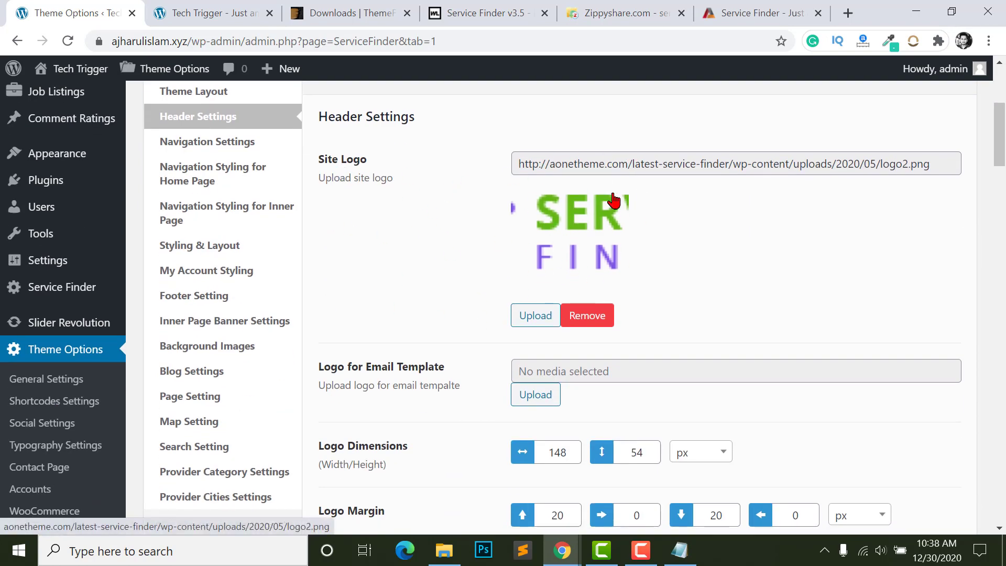
click(583, 318)
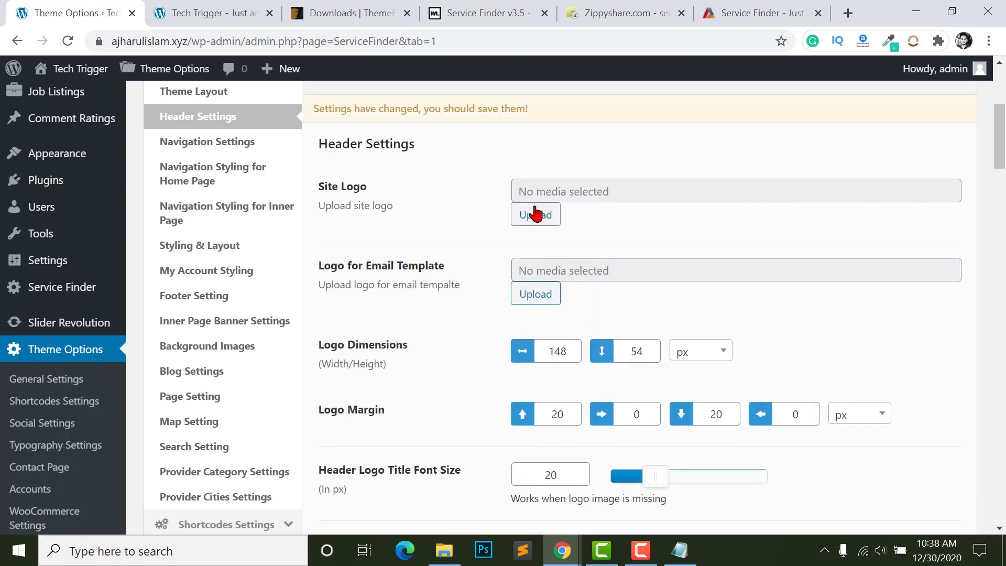
click(535, 216)
click(480, 331)
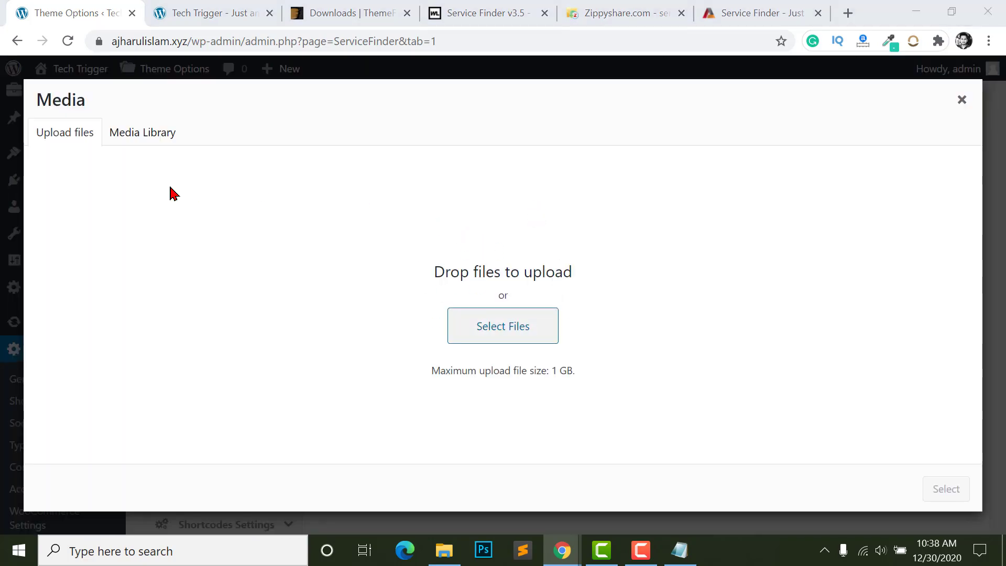
click(68, 196)
click(456, 105)
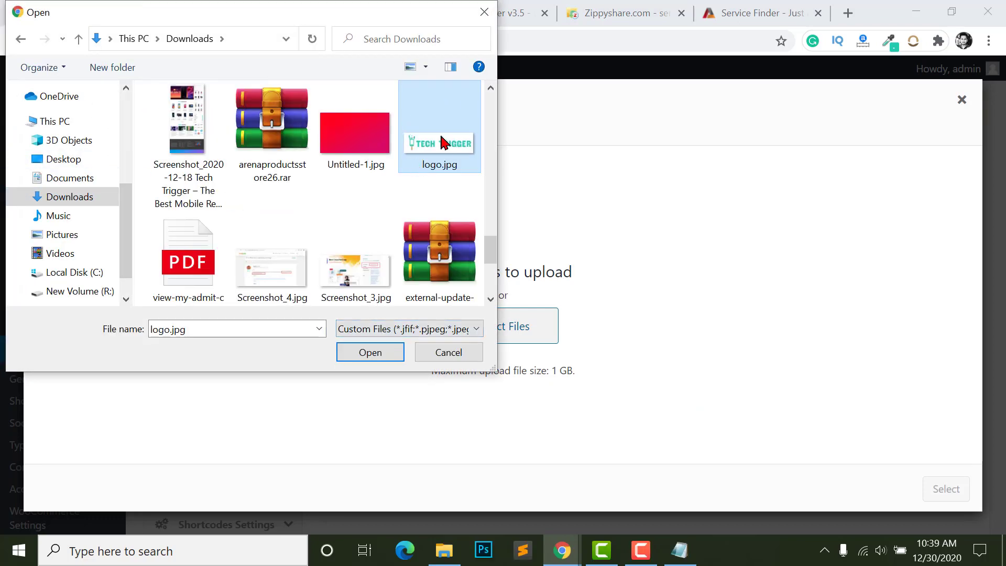
click(354, 354)
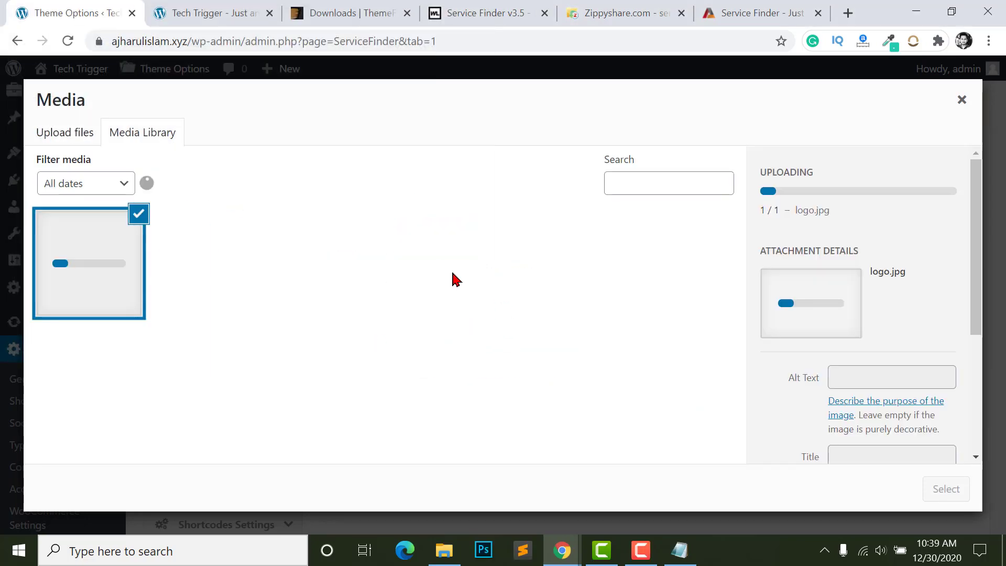
click(939, 492)
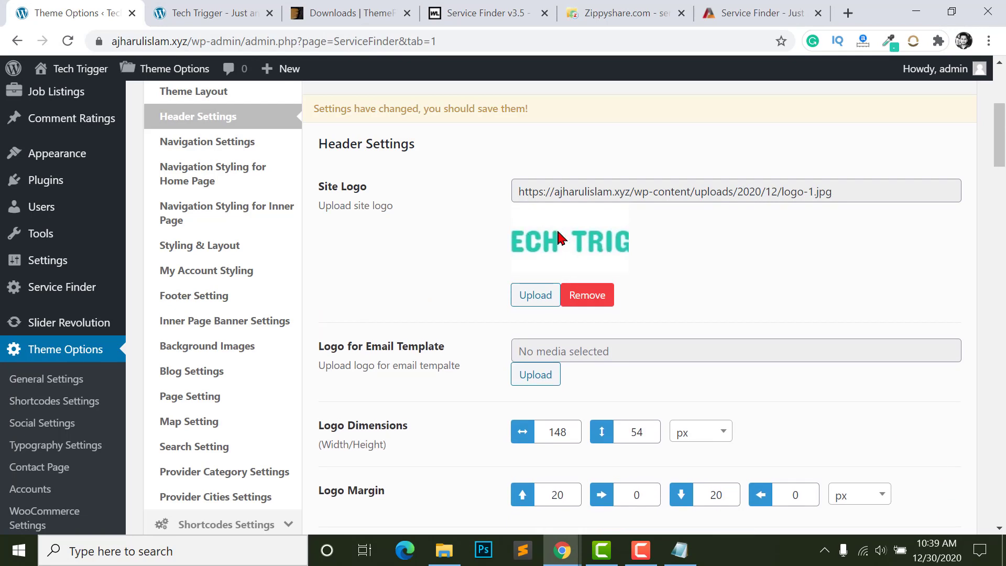
- Set the same Tech Trigger logo image as the Logo for Email Template
scroll(577, 241, down, 2)
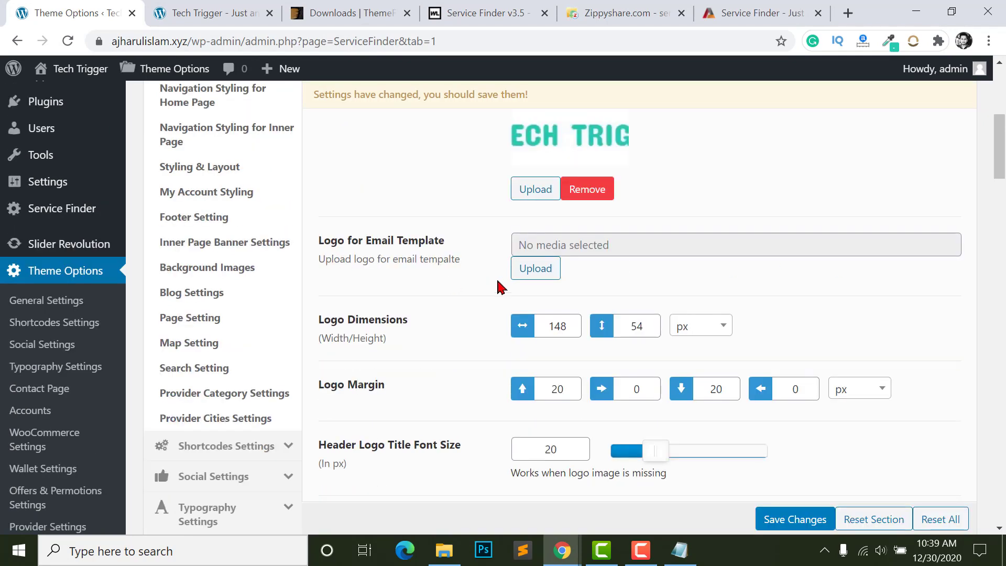
triple_click(343, 243)
click(343, 243)
click(535, 269)
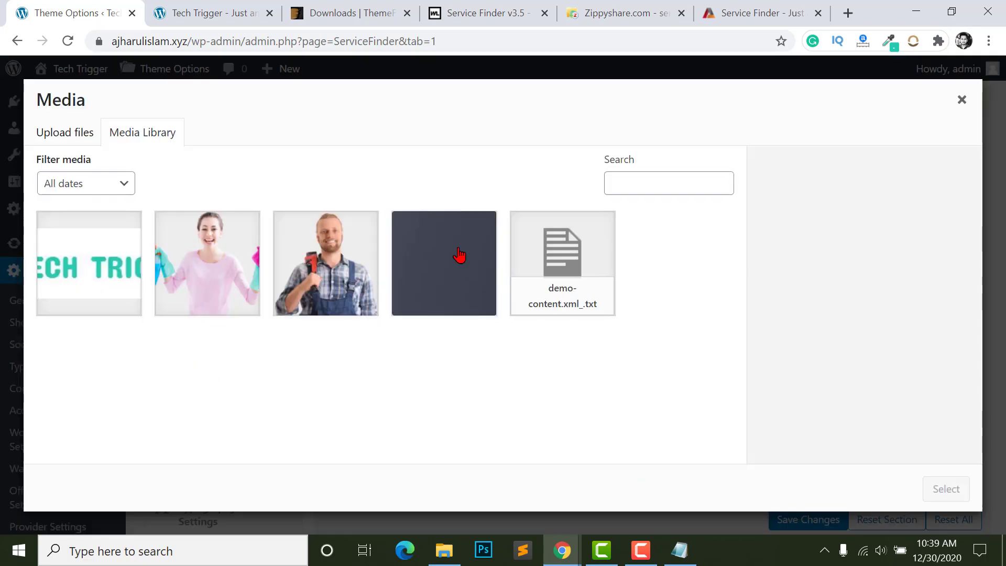
click(96, 252)
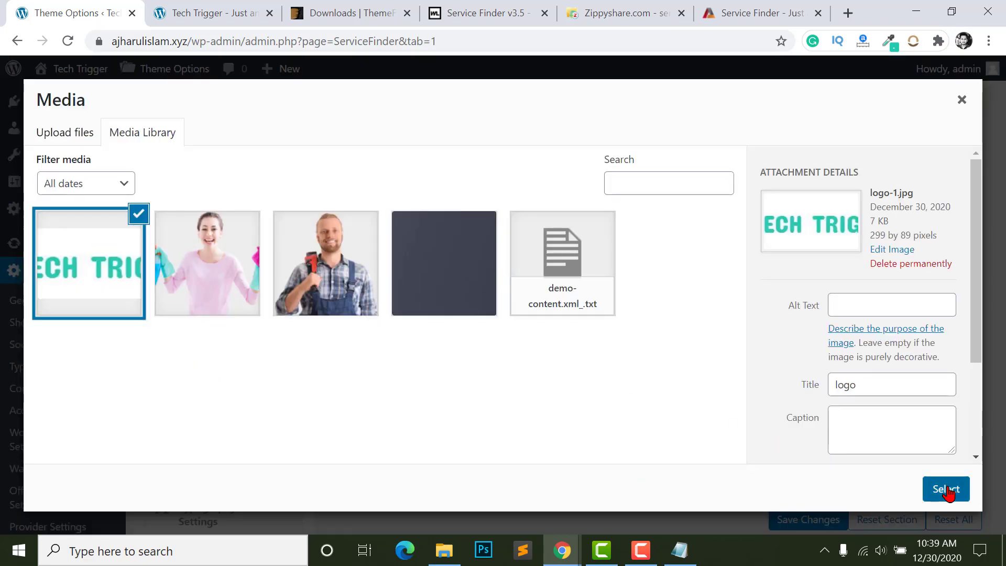
click(947, 490)
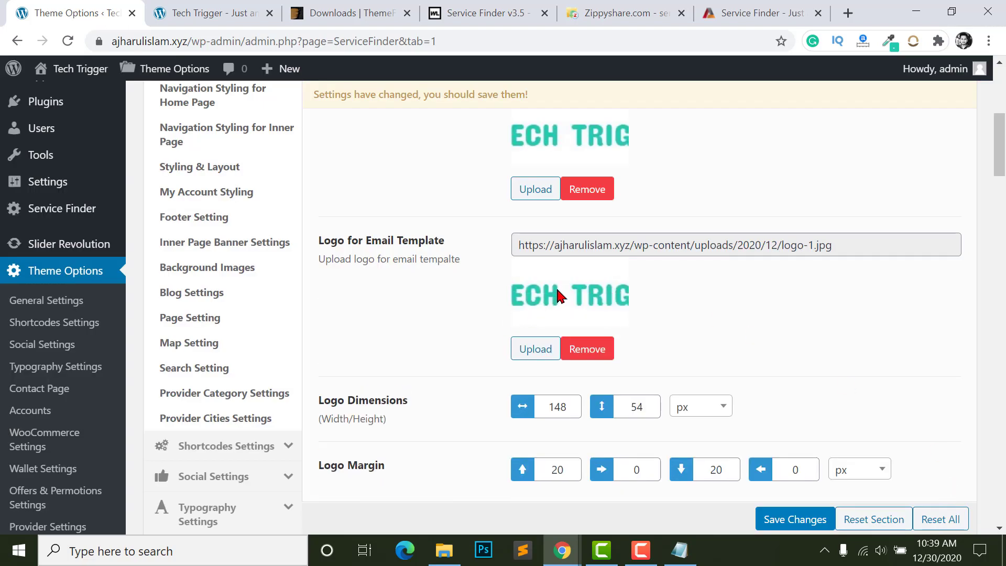
scroll(552, 291, down, 1)
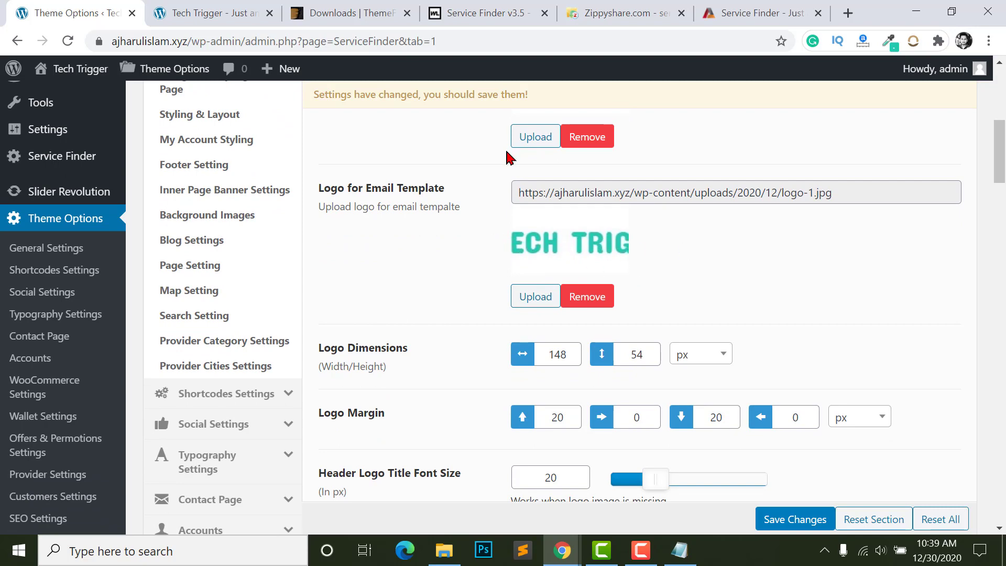
- Look over the header logo title and top bar font size values, glancing at the demo site
scroll(554, 255, down, 4)
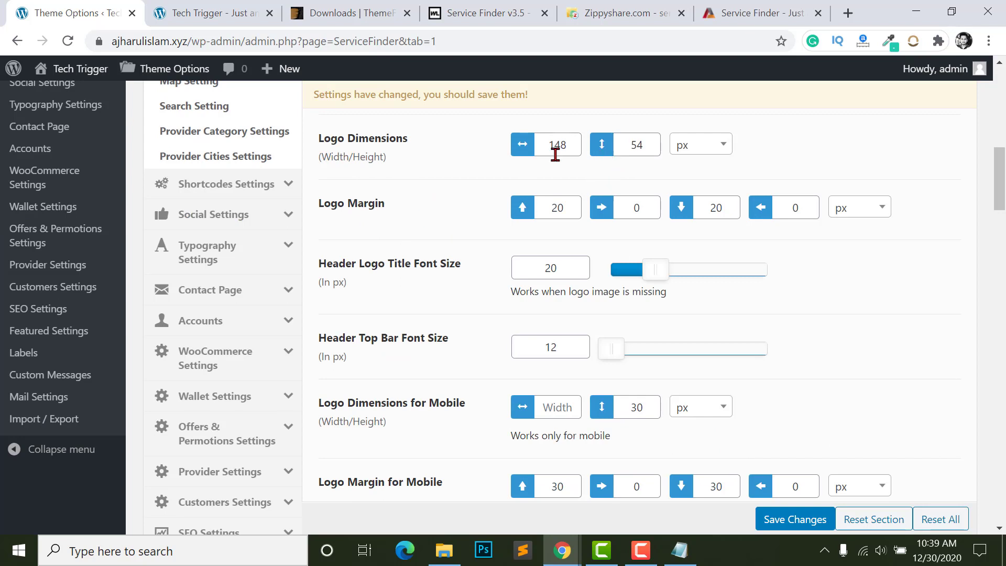
scroll(655, 160, up, 1)
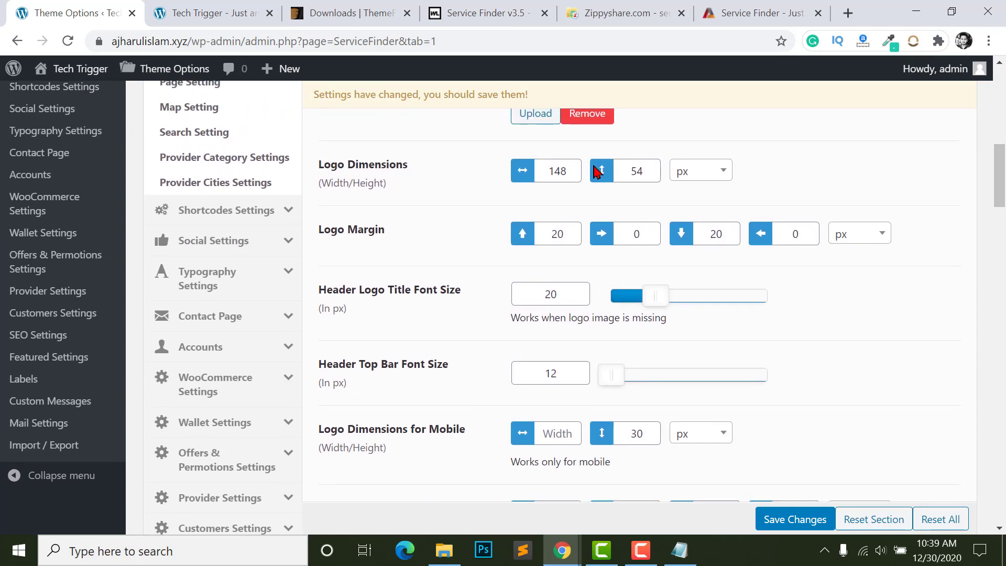
scroll(577, 285, down, 2)
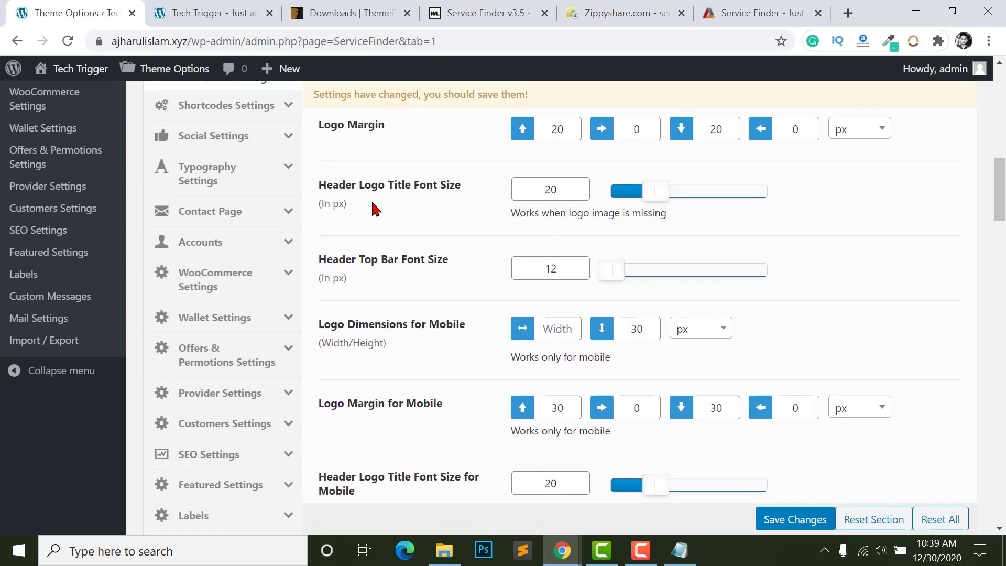
click(567, 195)
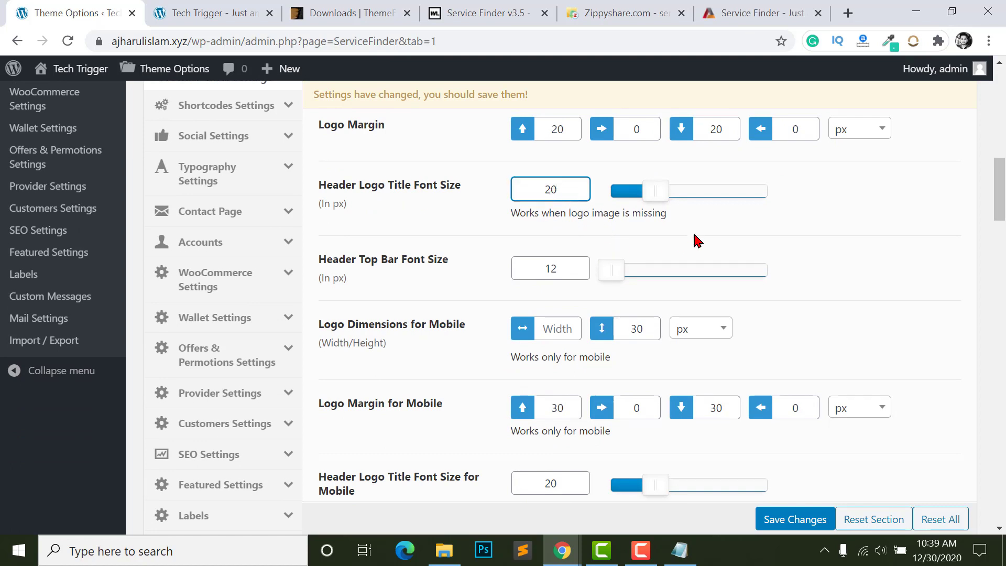
scroll(697, 241, down, 2)
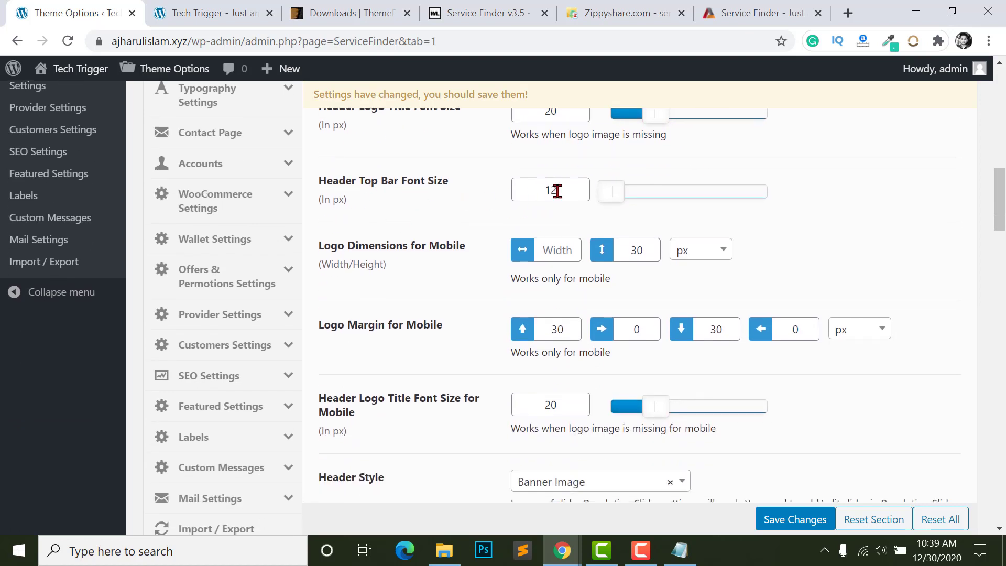
click(580, 194)
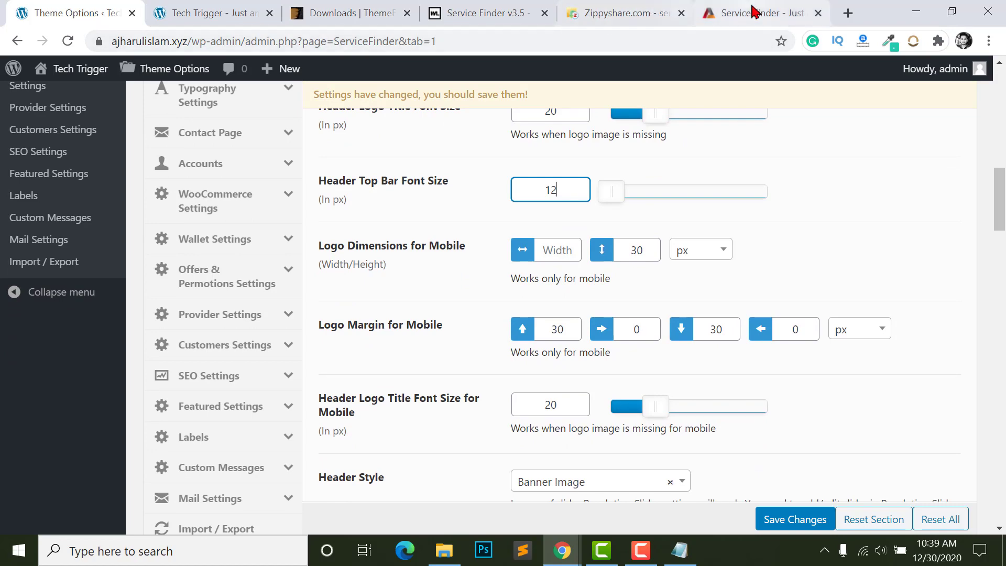
click(723, 12)
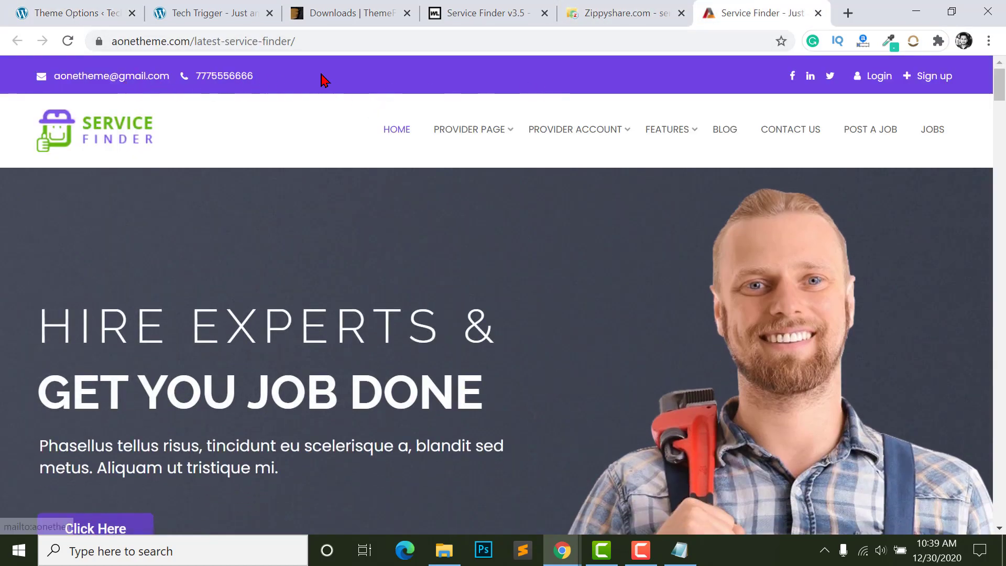
click(79, 12)
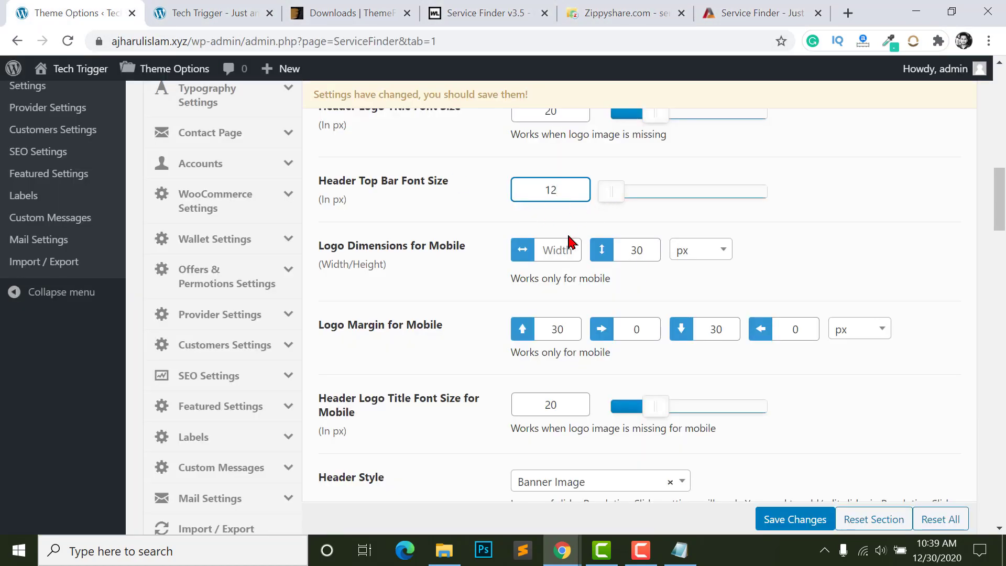
- Inspect the mobile logo title font size value of 20
scroll(571, 242, down, 3)
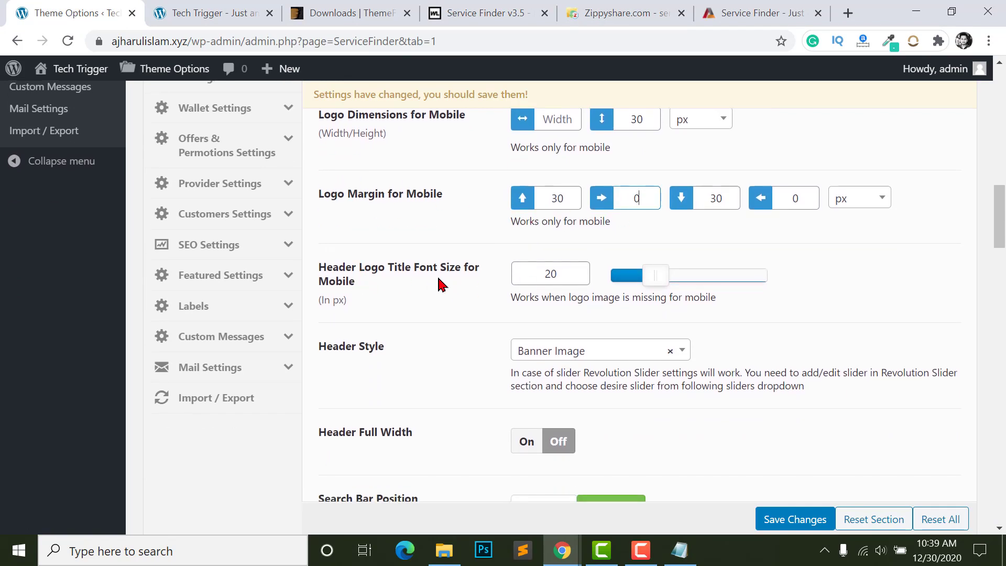
click(550, 276)
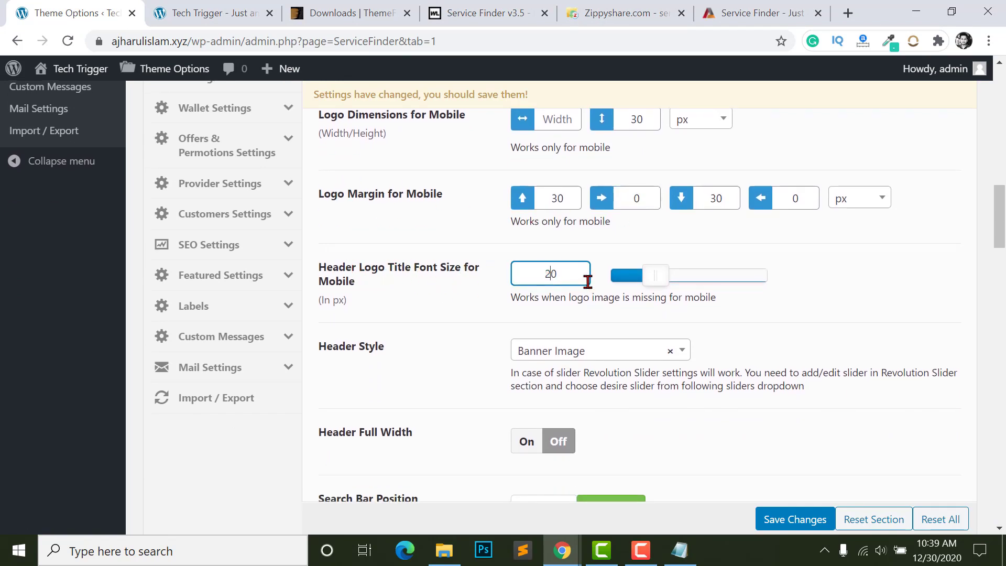
double_click(550, 276)
click(414, 283)
scroll(545, 325, down, 3)
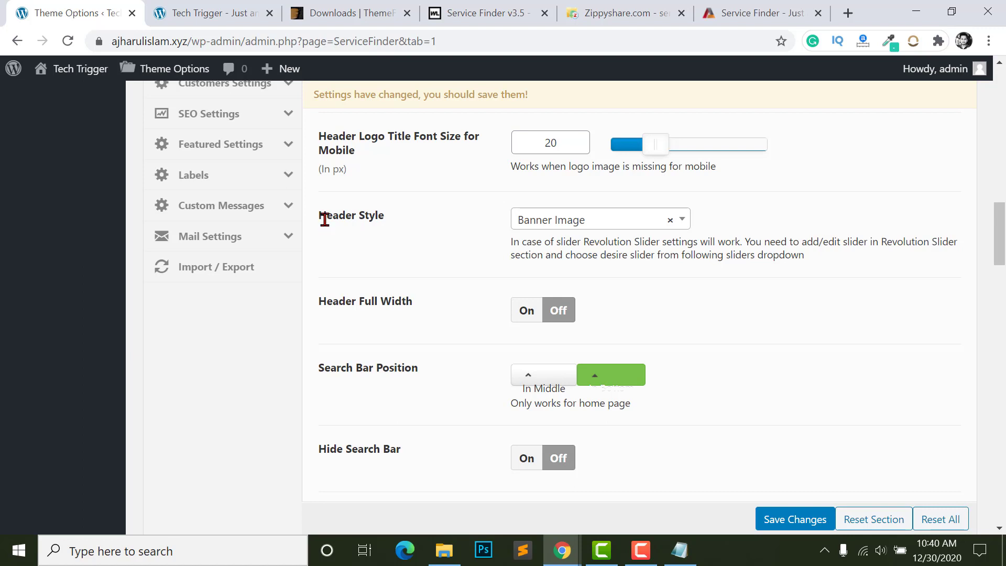
- Try the Header Style options, switching from Slider to Map
click(590, 223)
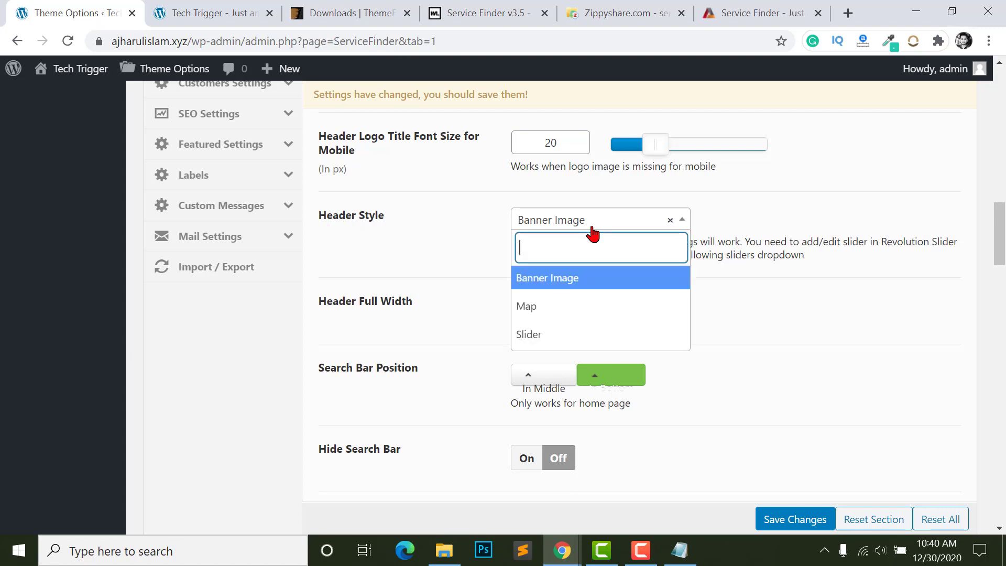
click(537, 333)
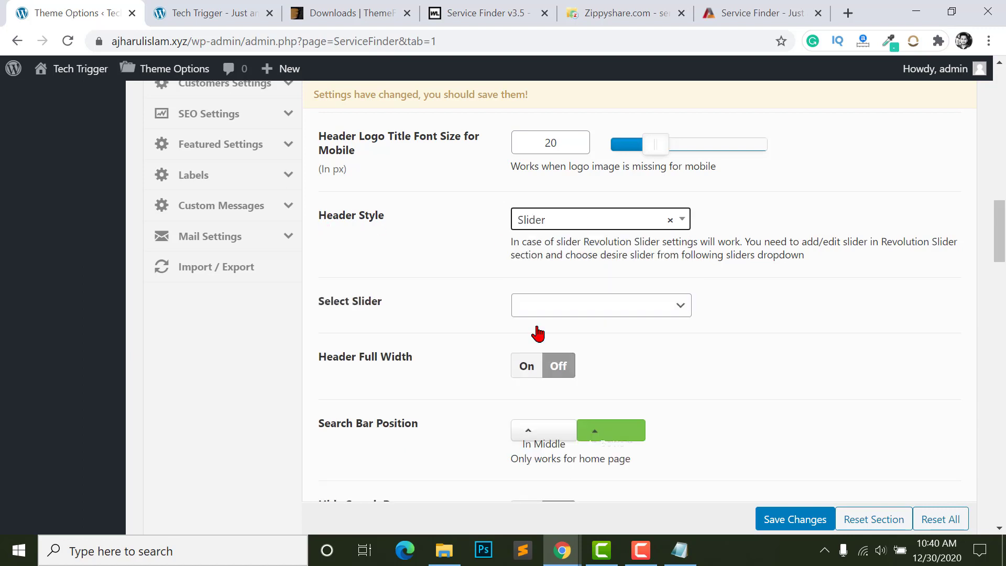
click(547, 224)
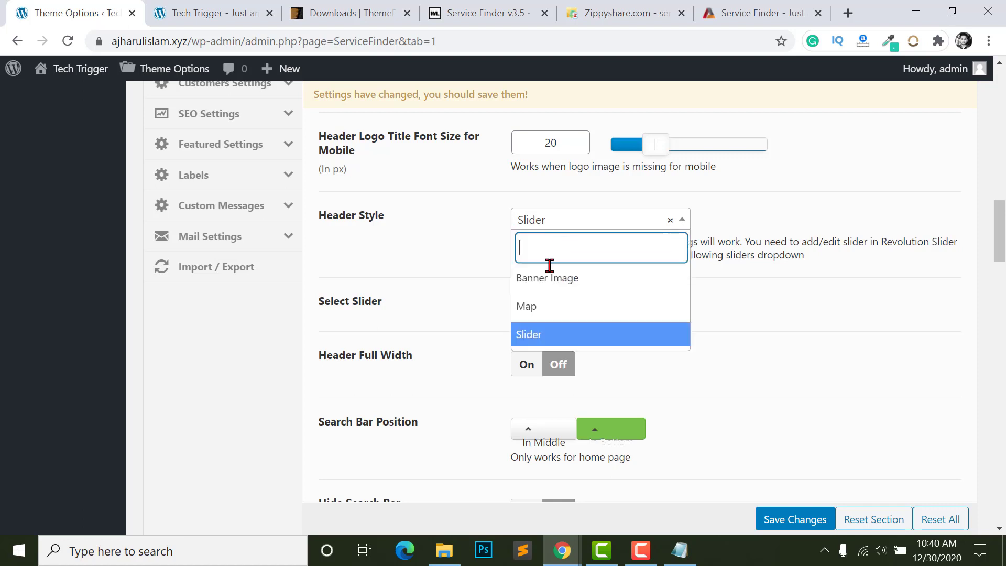
click(546, 333)
click(542, 220)
click(543, 306)
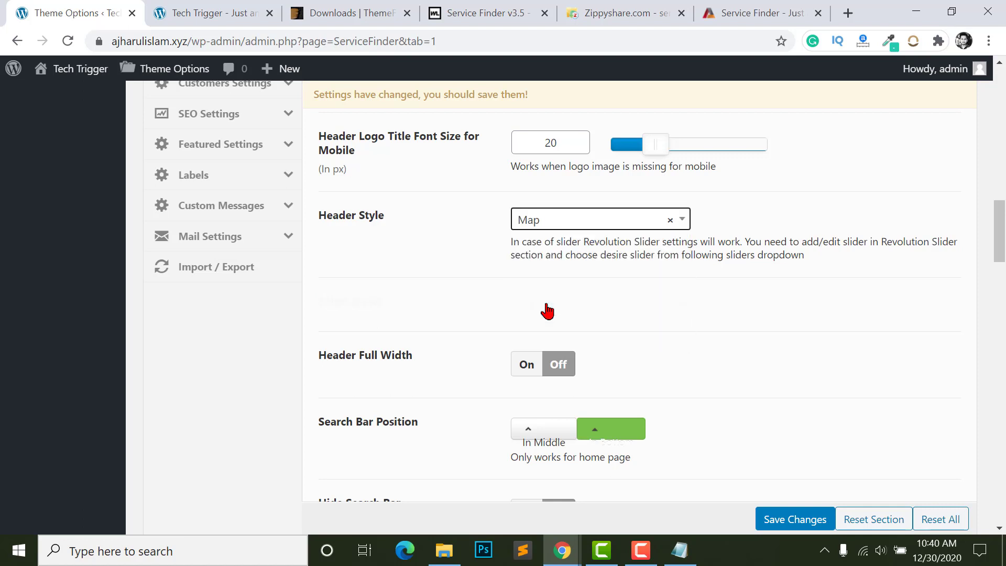
- Compare the Service Finder demo site's header, then return to Theme Options
click(443, 13)
key(ctrl+Tab)
key(ctrl+Tab)
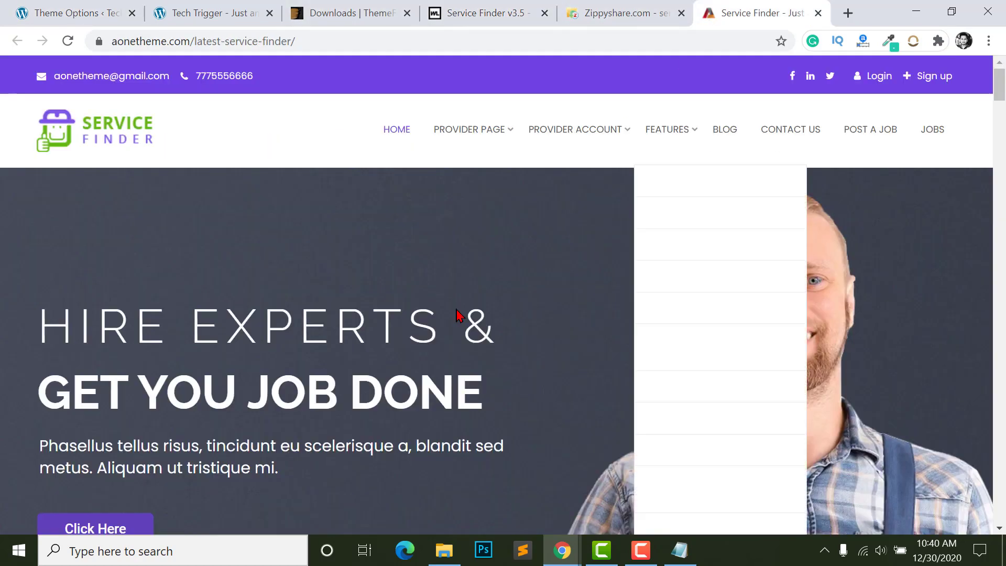
scroll(414, 336, down, 4)
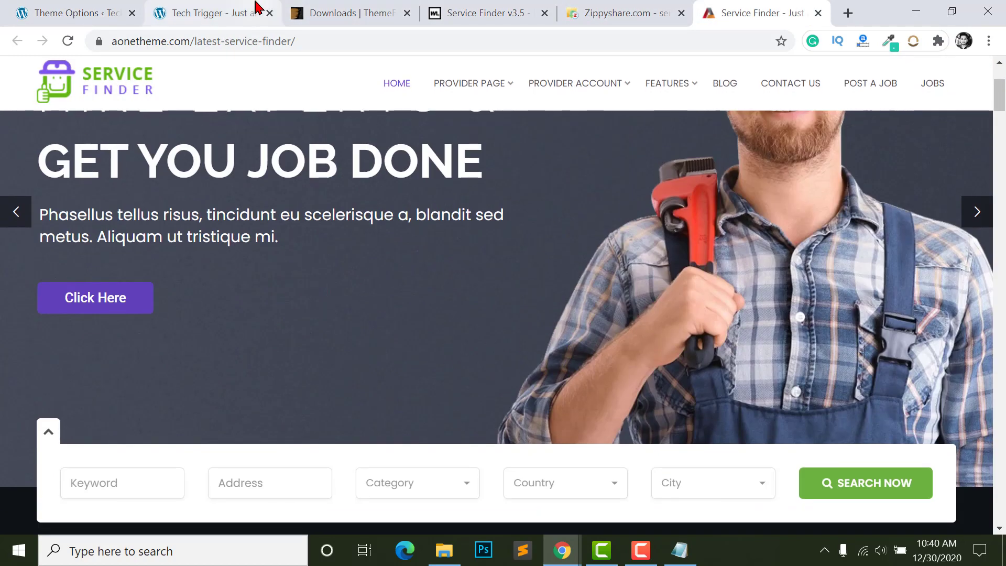
click(253, 11)
click(55, 12)
- Set Header Style to Slider and choose ClassiceSlider2 as the slider
click(569, 219)
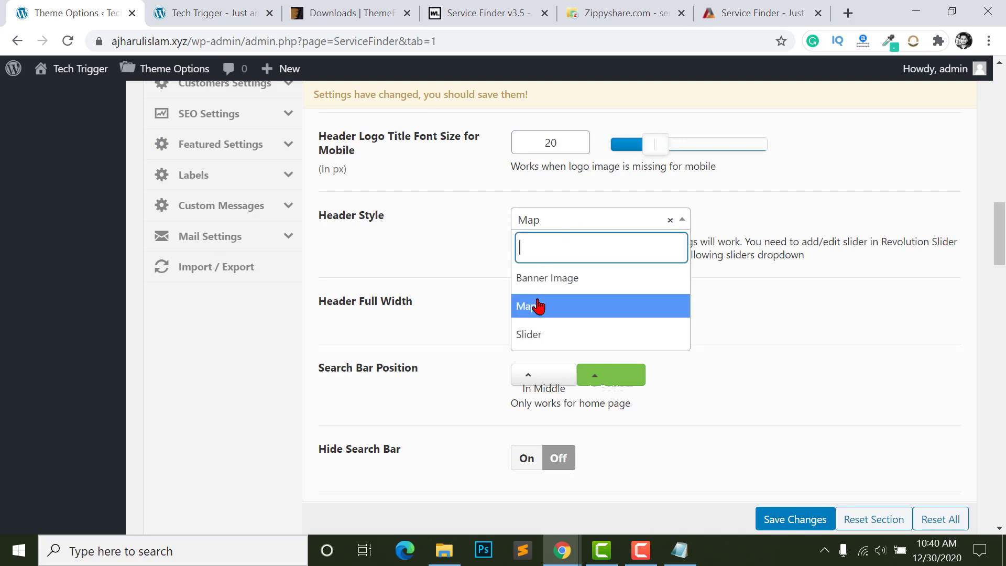
click(533, 304)
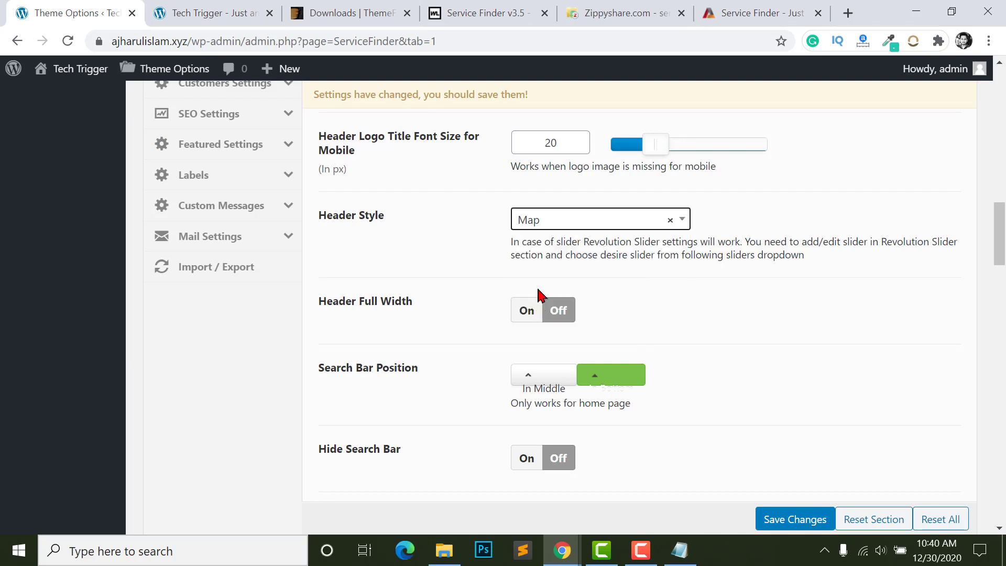
click(550, 219)
click(543, 339)
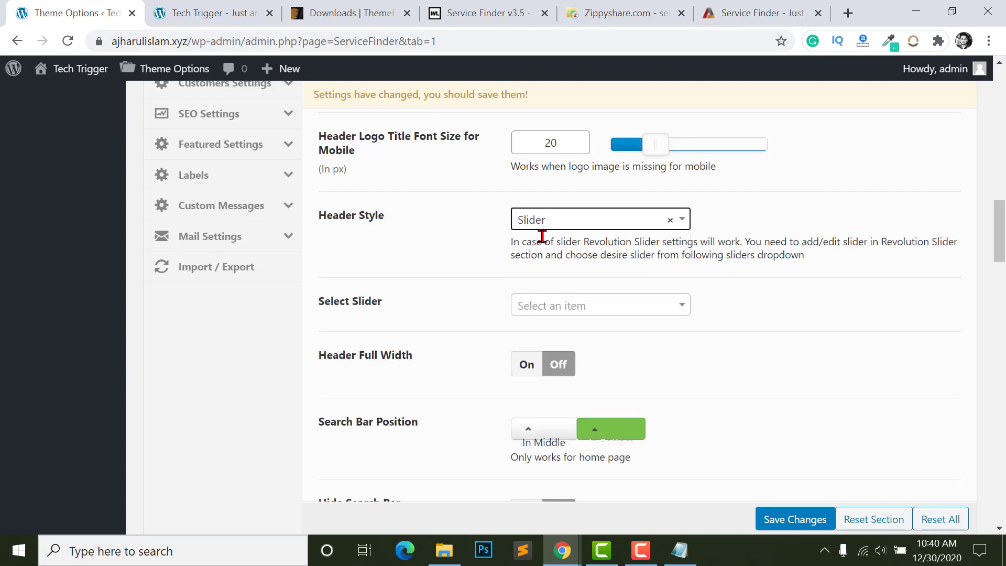
click(553, 306)
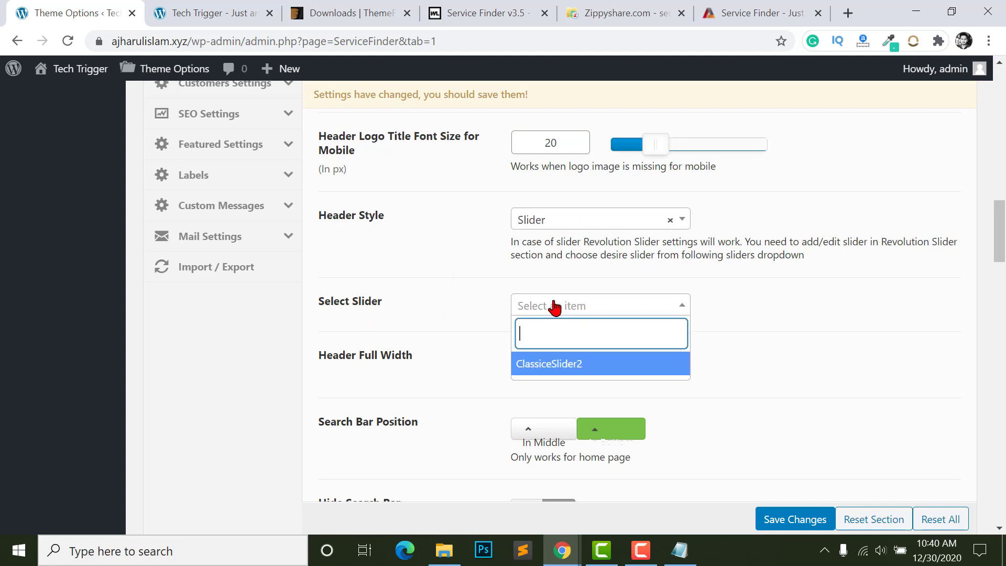
click(552, 366)
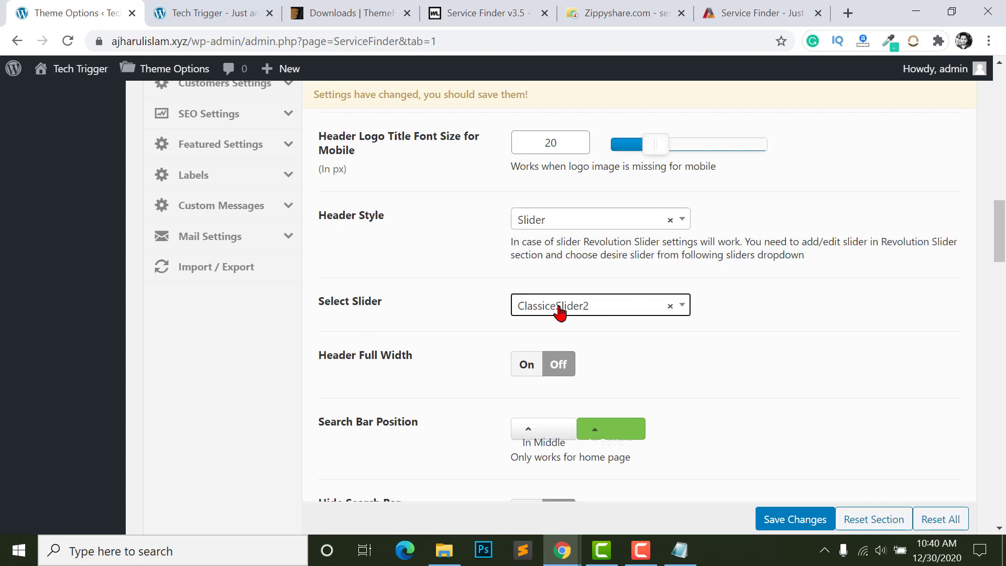
- Place the header search bar in the middle
scroll(648, 320, down, 2)
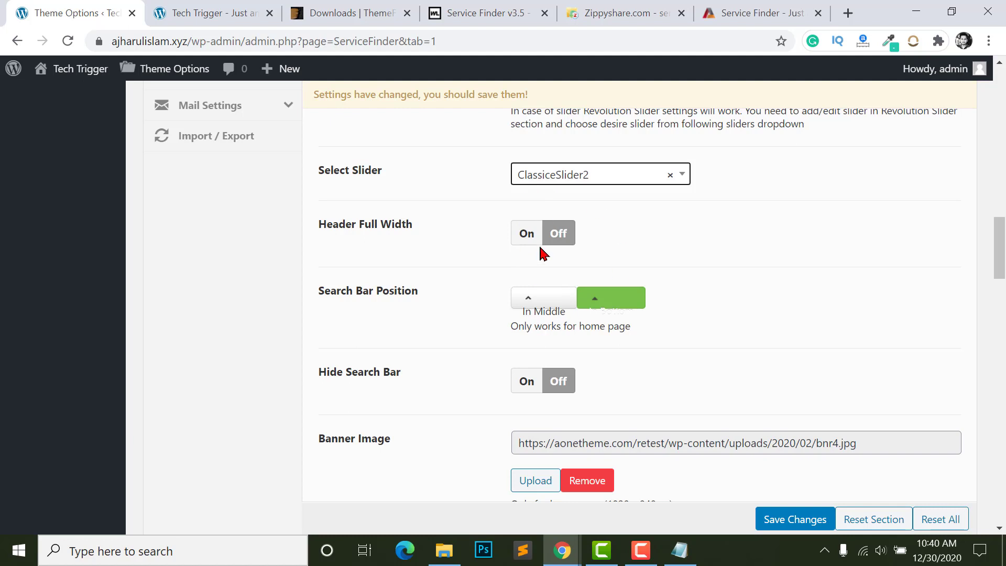
scroll(493, 304, down, 1)
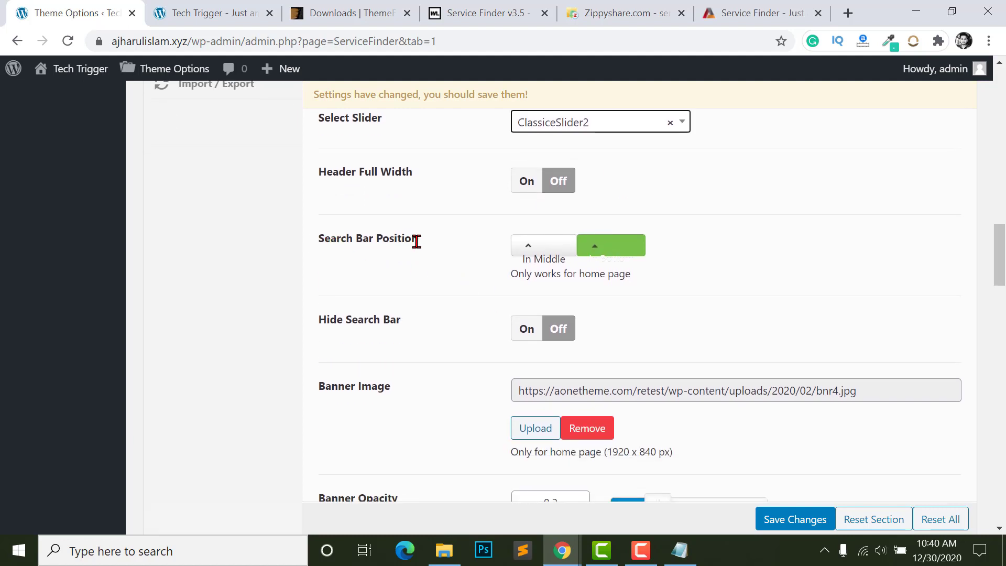
click(535, 252)
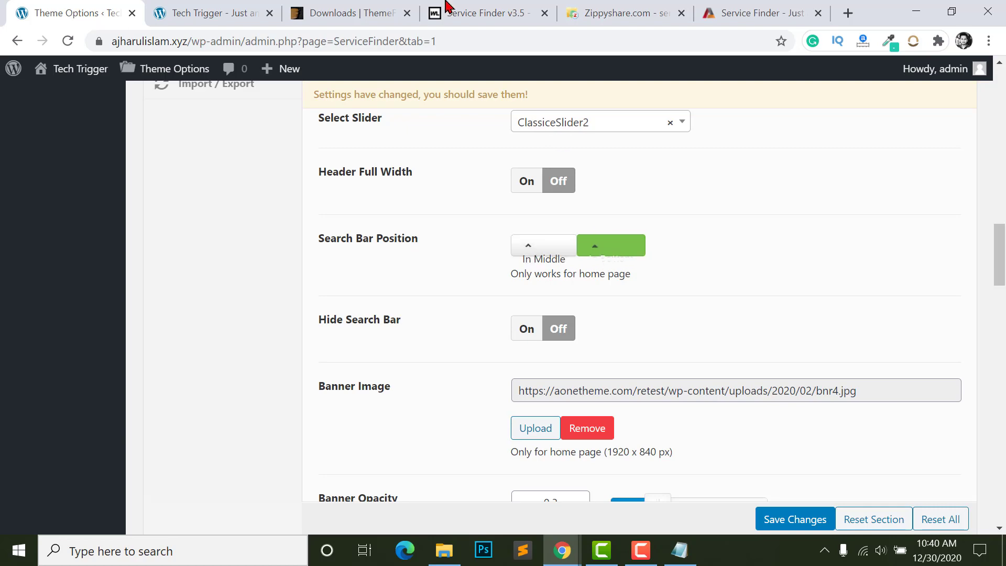
- Glance at the ThemeForest downloads and the Service Finder demo home page, then return to Theme Options
click(333, 12)
click(737, 7)
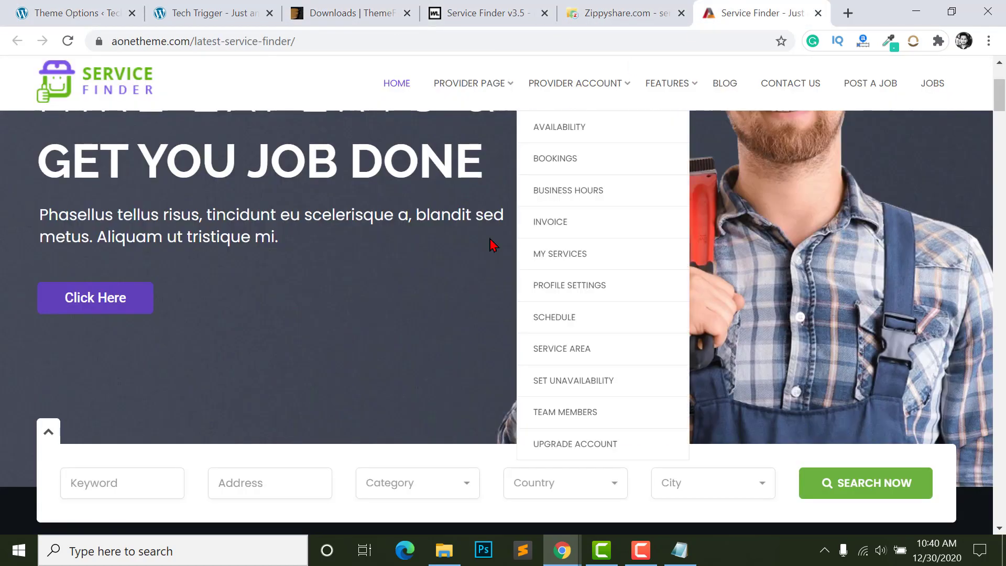
scroll(152, 317, down, 3)
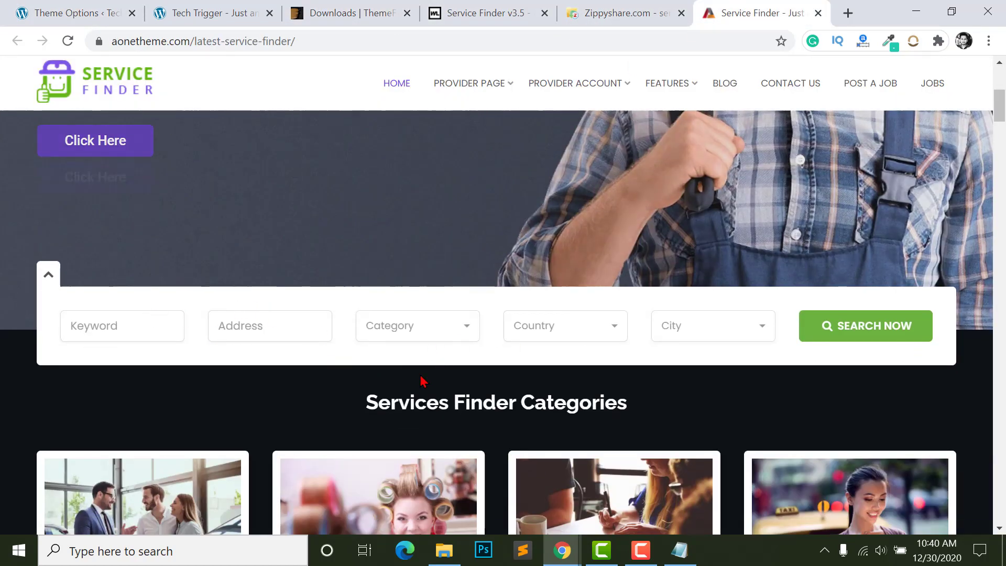
scroll(481, 371, up, 3)
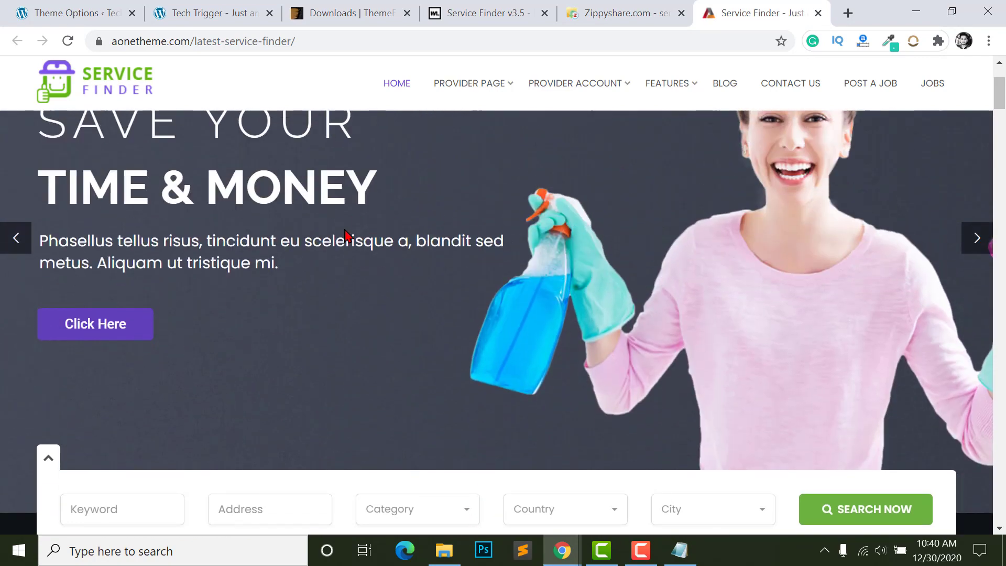
key(ctrl+1)
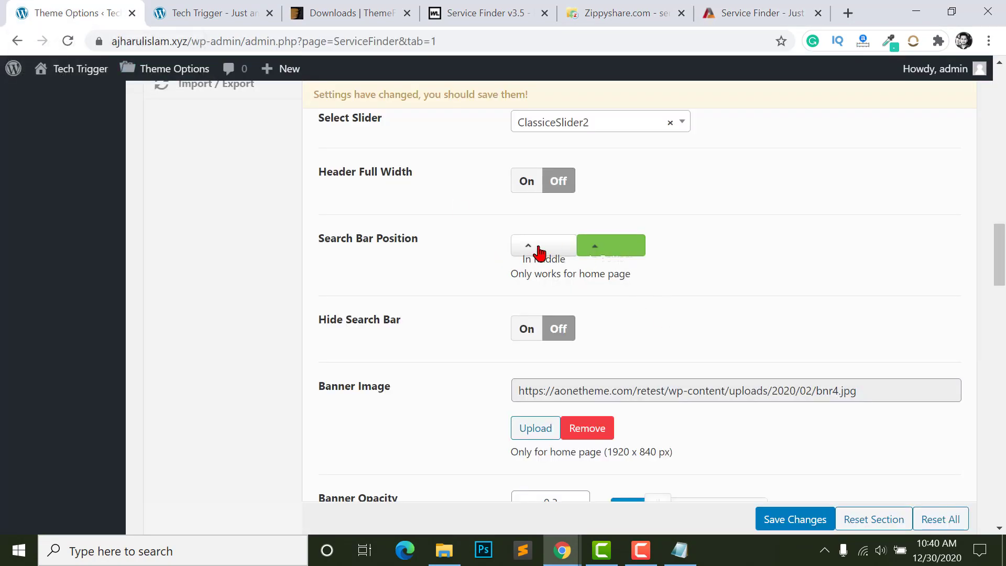
- Scroll through the Service Finder demo page to compare its header
scroll(534, 288, down, 2)
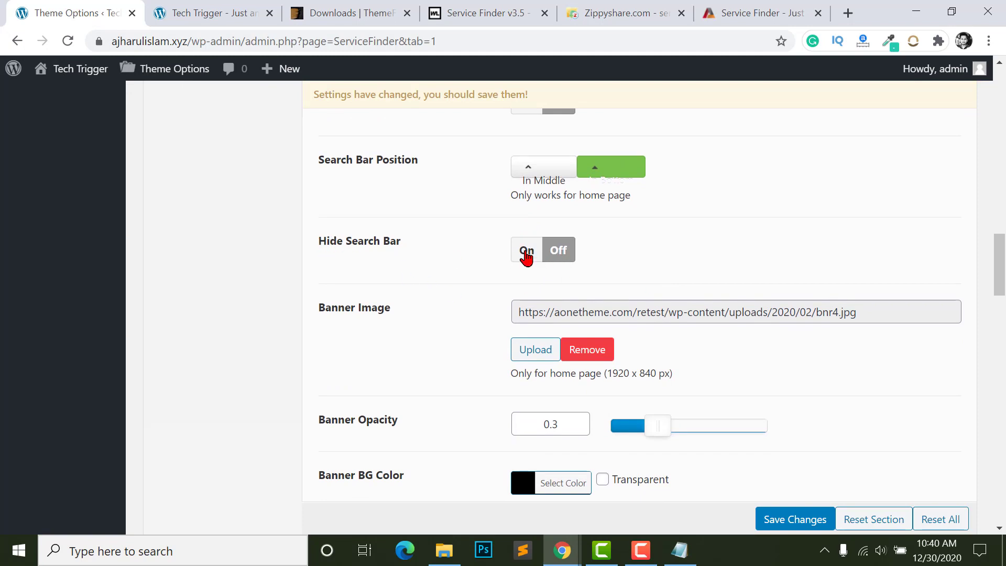
click(775, 21)
scroll(382, 341, down, 3)
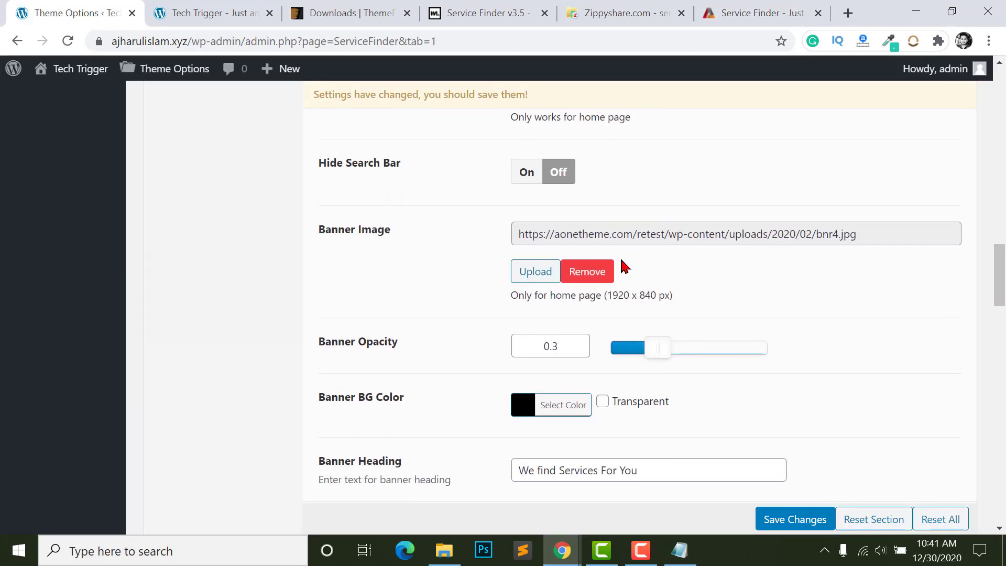
scroll(623, 286, up, 5)
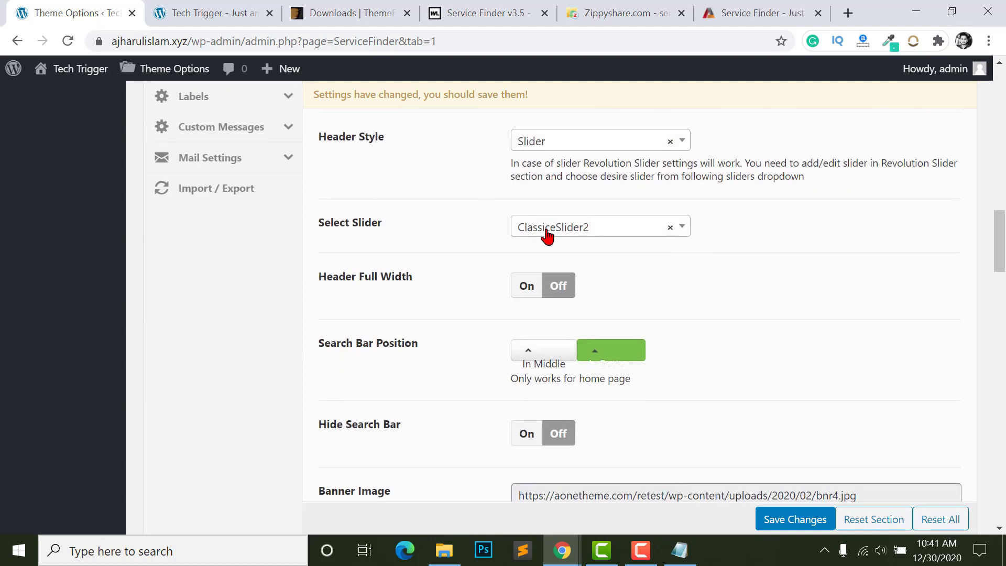
scroll(680, 238, down, 5)
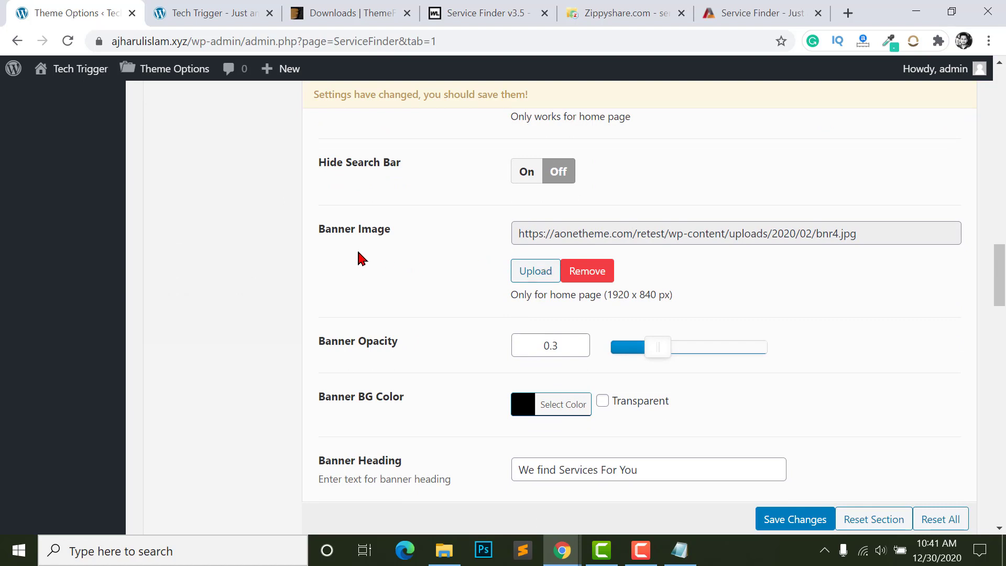
scroll(569, 308, down, 3)
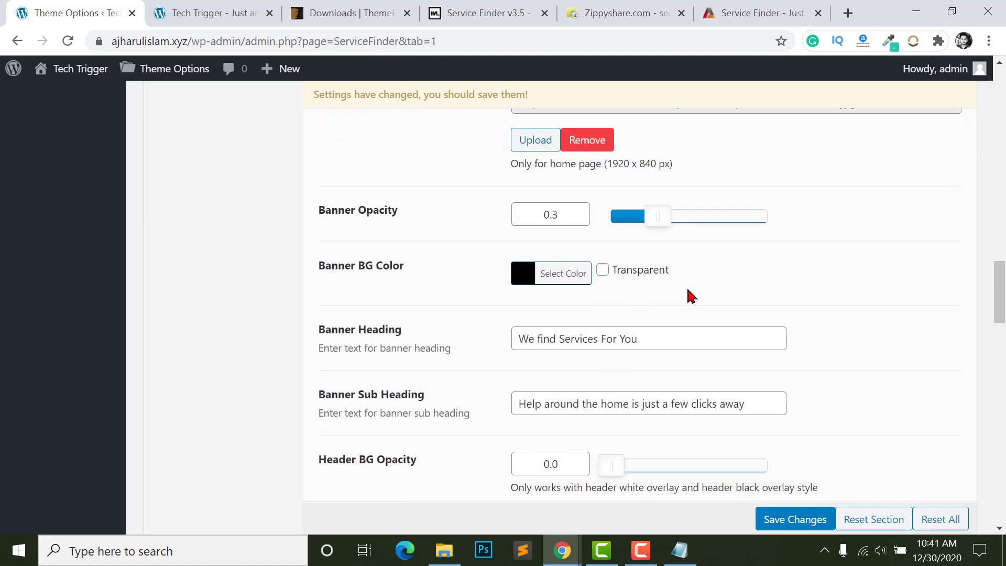
- Review the banner opacity, slider list and header style, keeping Slider
click(569, 210)
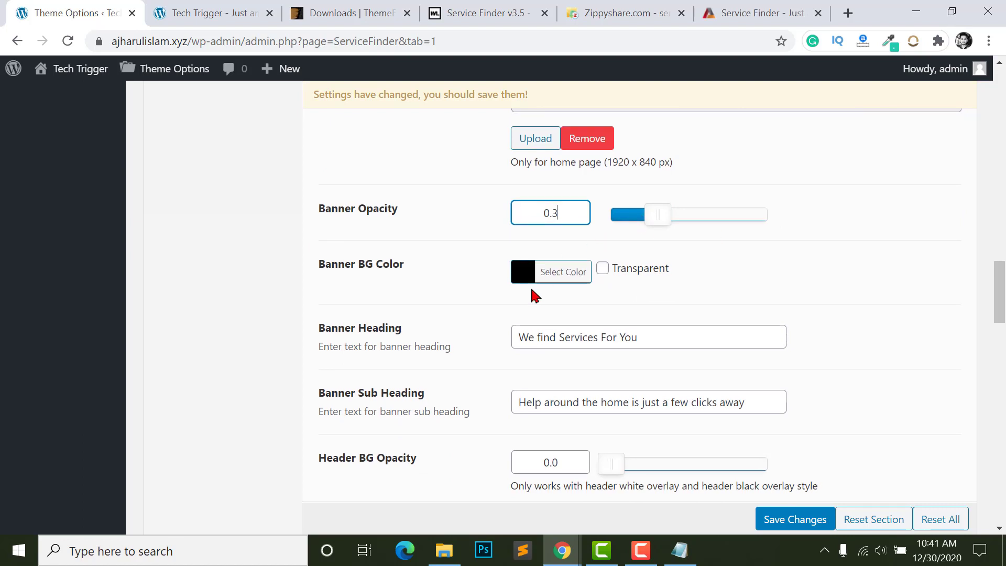
scroll(532, 292, down, 2)
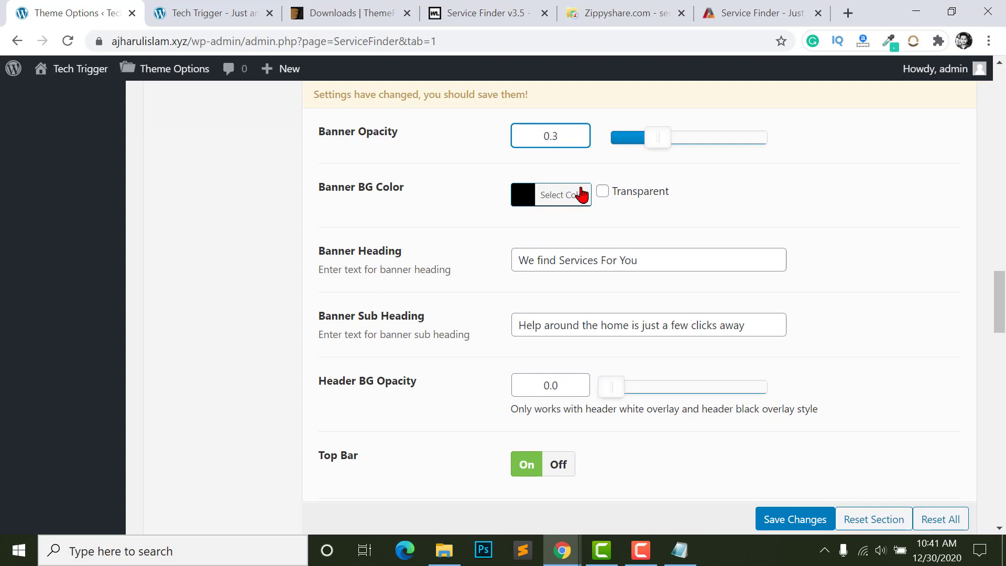
scroll(523, 241, up, 10)
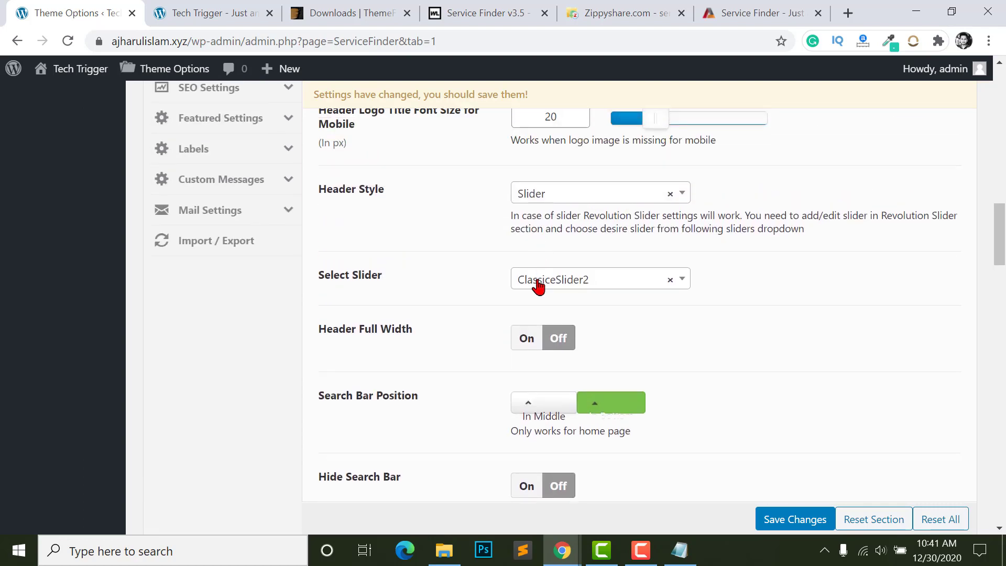
click(538, 287)
click(596, 195)
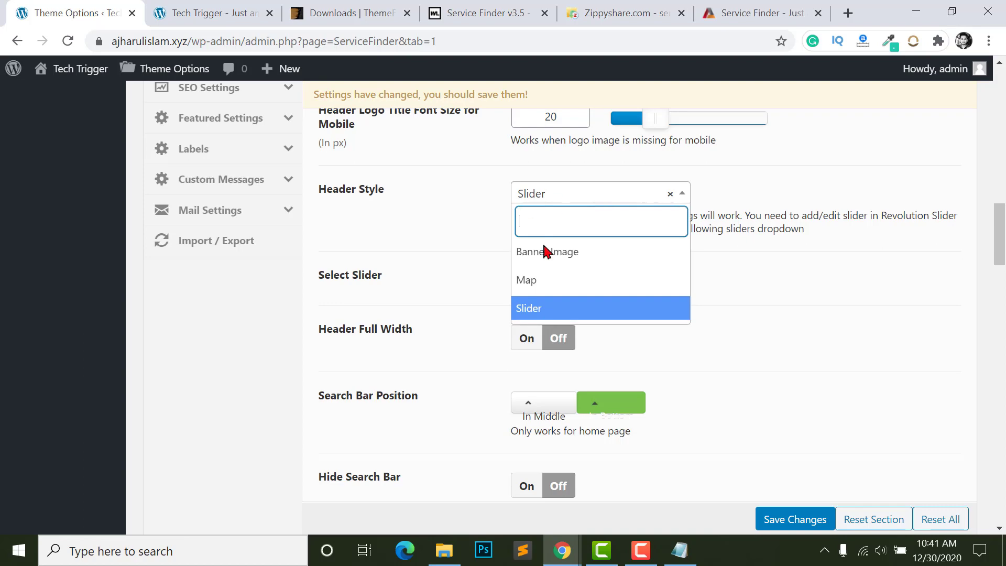
click(386, 271)
- Check the banner heading and sub heading text, then switch to the demo site
scroll(452, 299, down, 10)
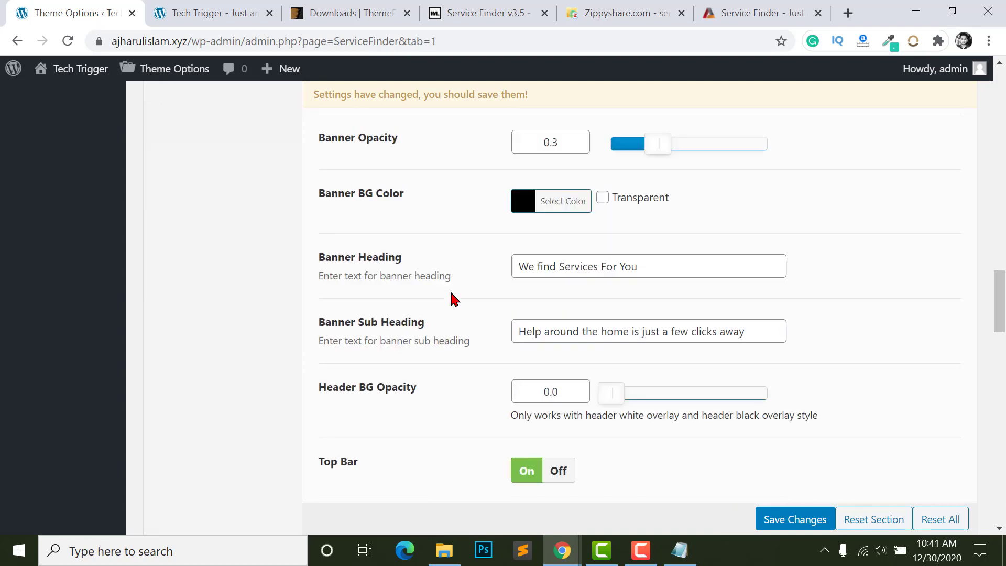
scroll(636, 185, up, 3)
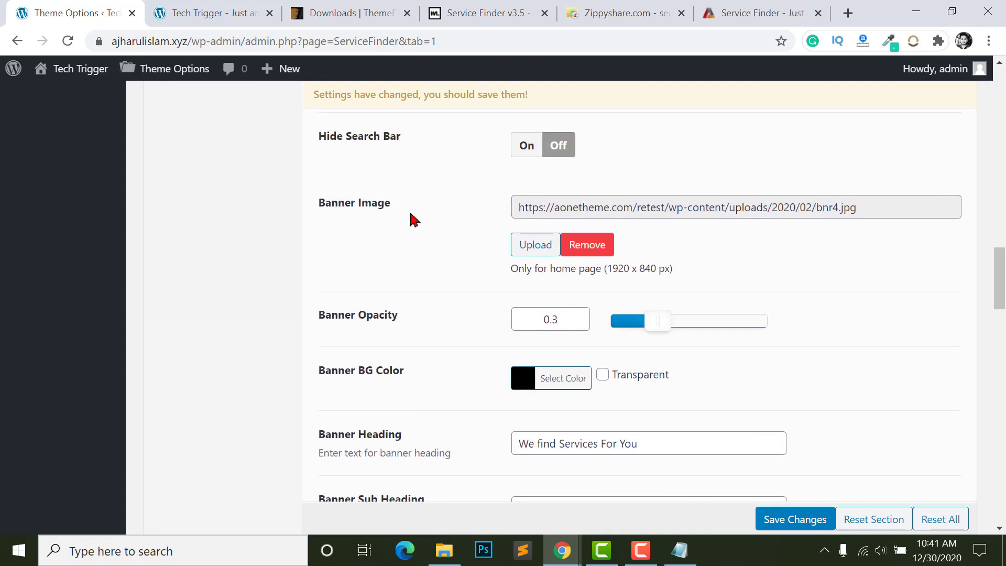
scroll(353, 257, down, 2)
scroll(460, 289, down, 3)
scroll(400, 168, up, 1)
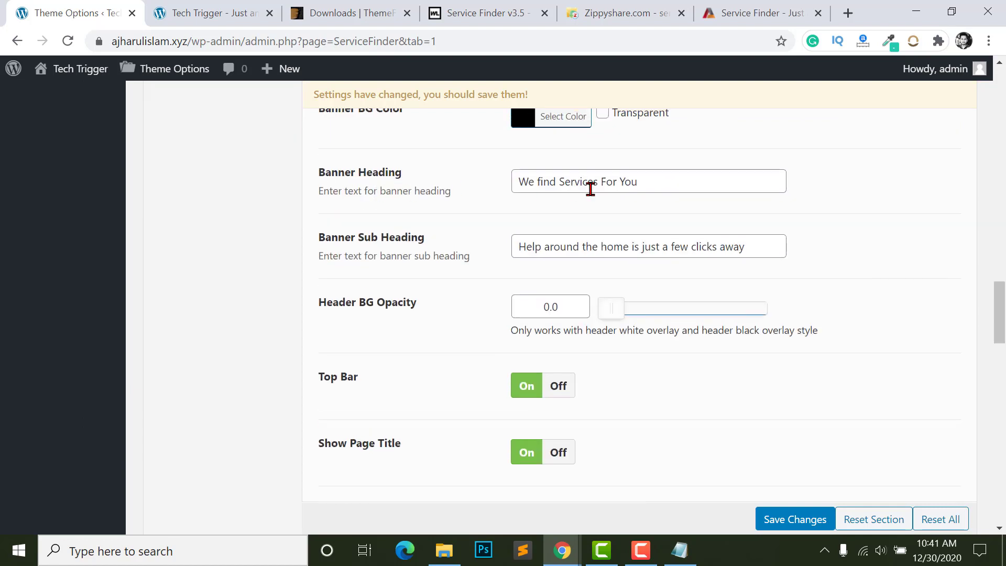
click(588, 182)
key(ctrl+a)
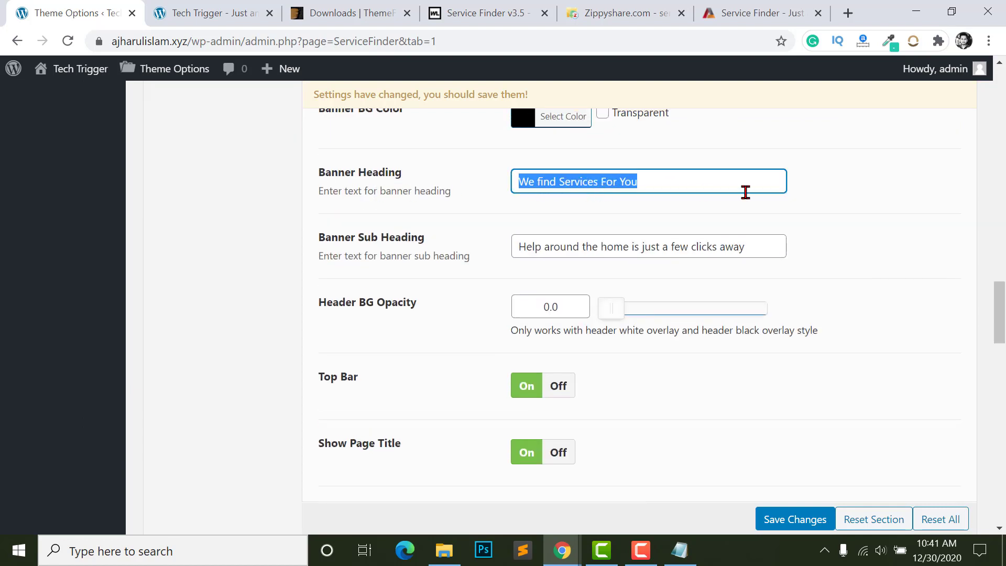
click(611, 249)
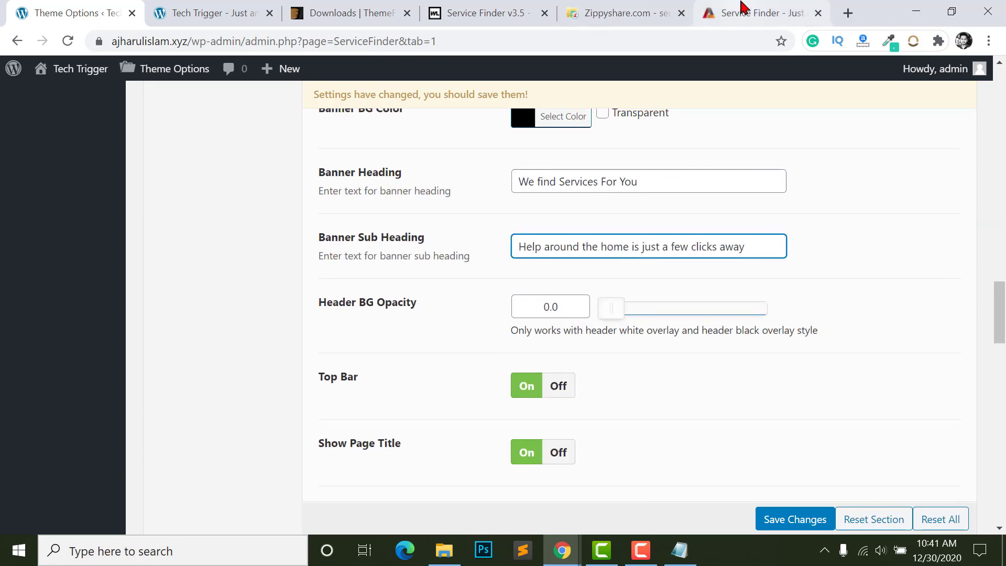
click(745, 12)
scroll(614, 329, down, 5)
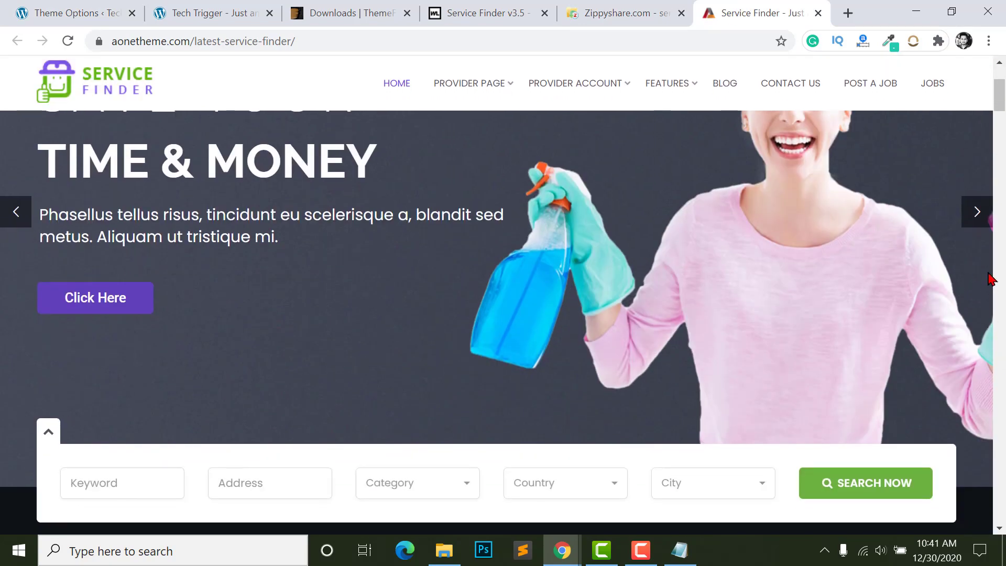
- Open the Tech Trigger home page and highlight its WE FIND SERVICES FOR YOU heading
click(228, 7)
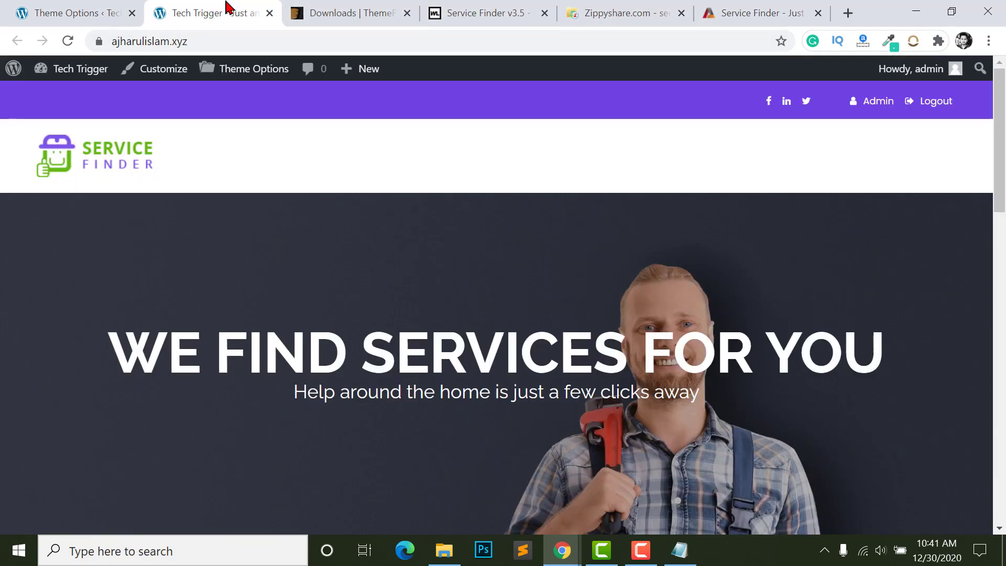
scroll(147, 219, down, 3)
drag(169, 175, 908, 176)
click(335, 200)
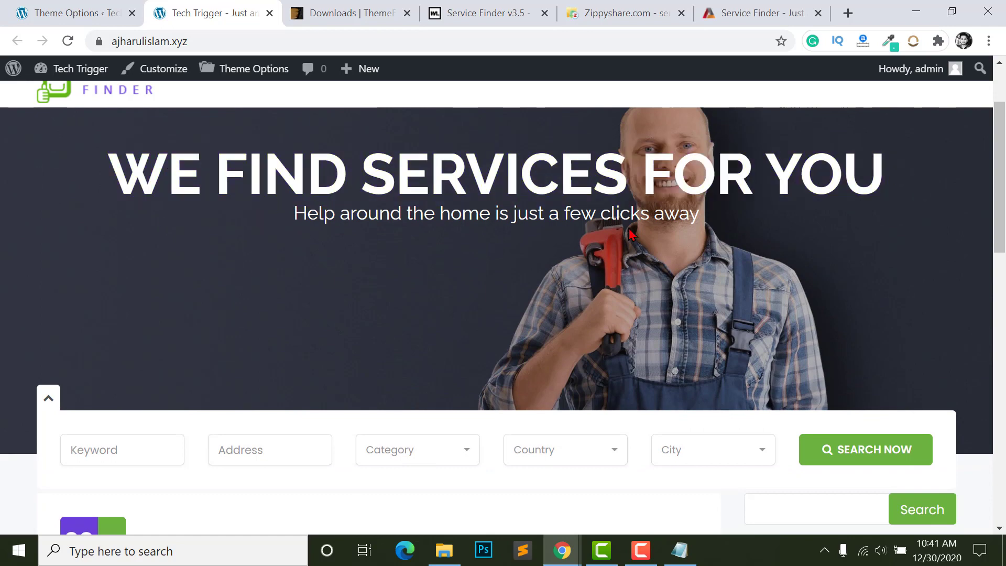
key(ctrl+a)
click(695, 174)
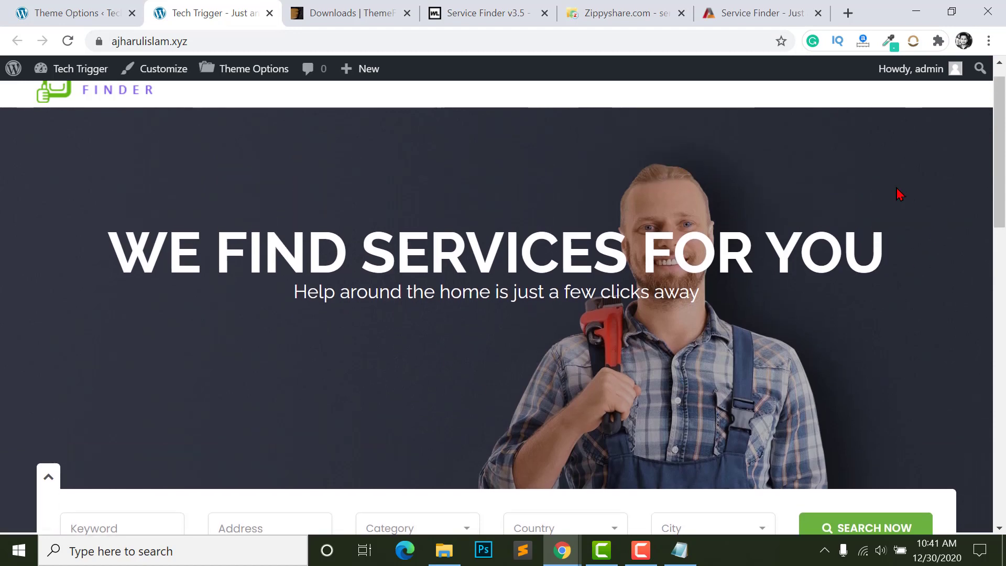
scroll(670, 291, up, 4)
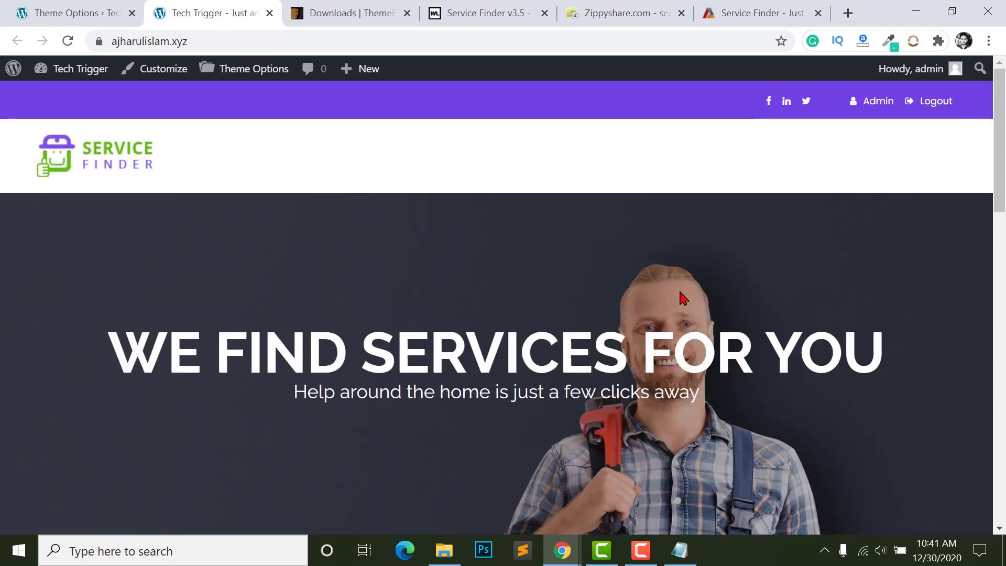
- Check the banner sub heading setting against the Tech Trigger home page
click(84, 12)
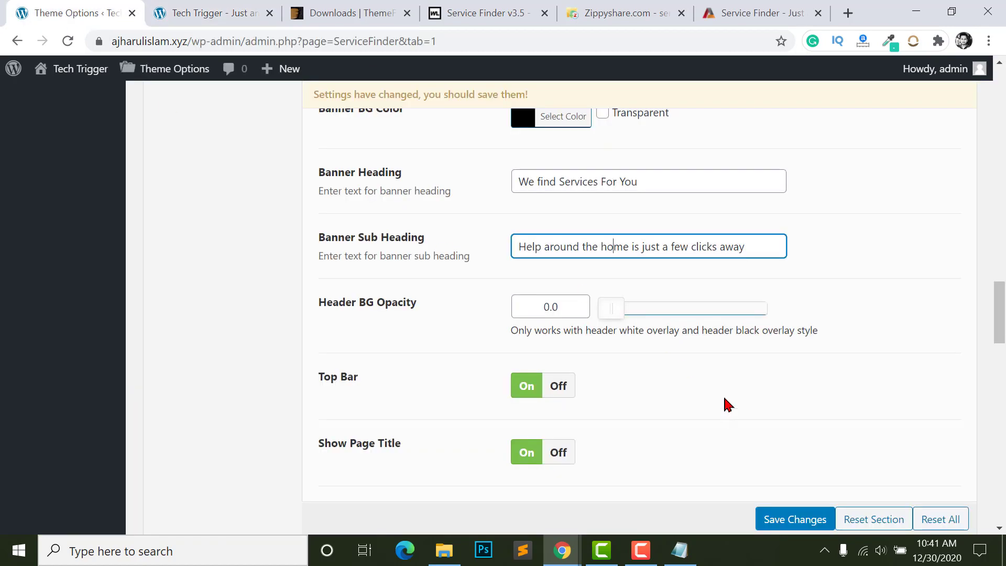
click(545, 233)
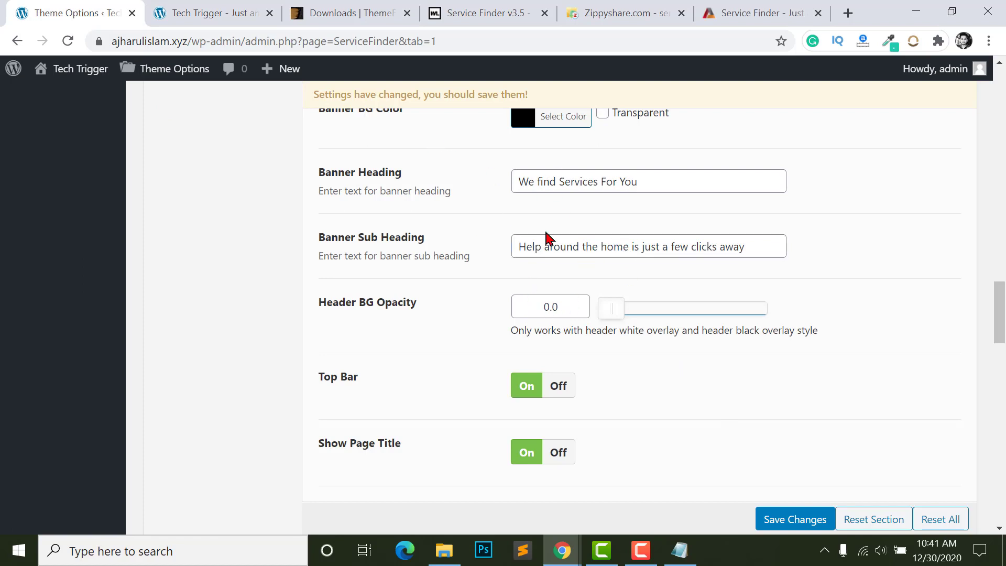
scroll(542, 255, down, 3)
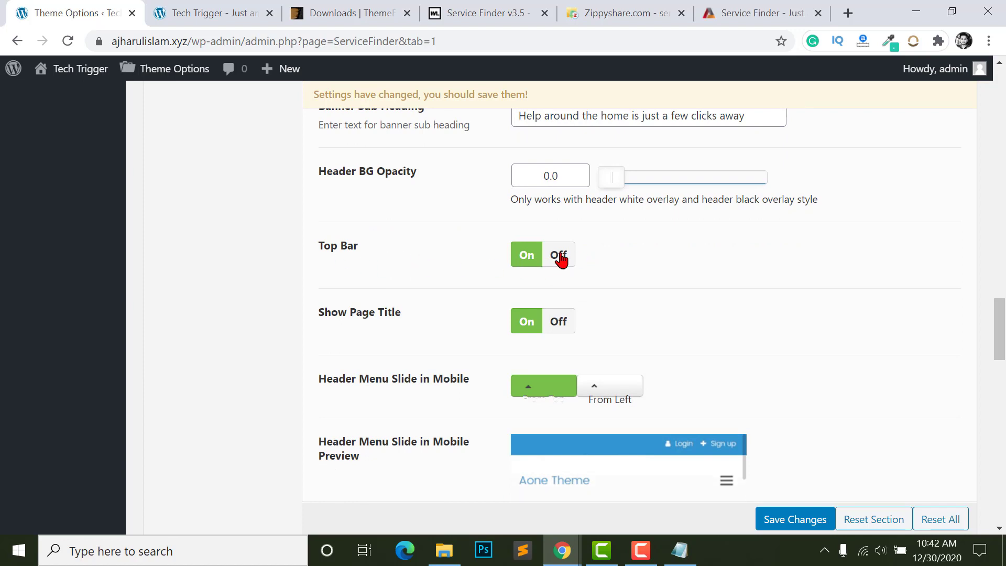
click(223, 11)
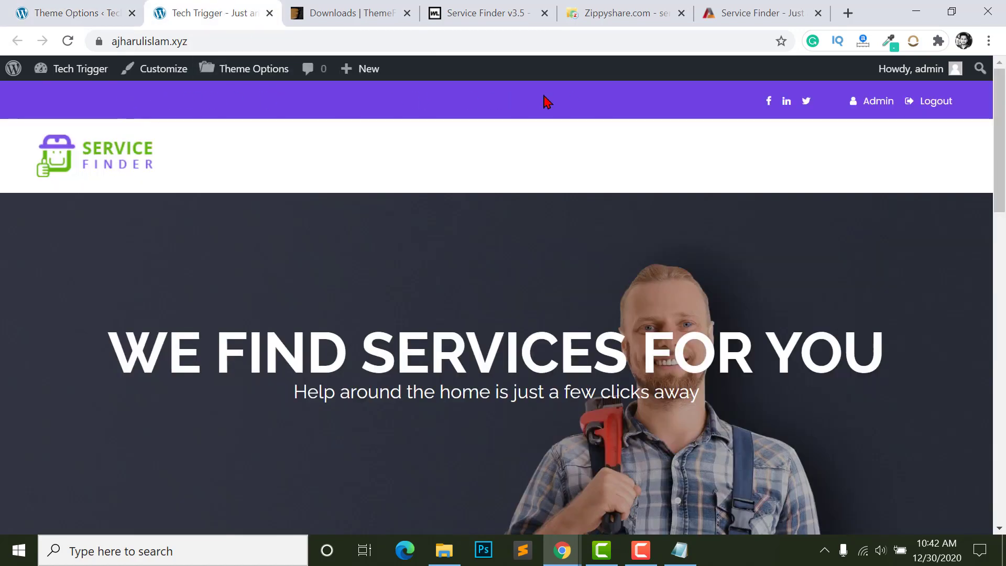
click(39, 10)
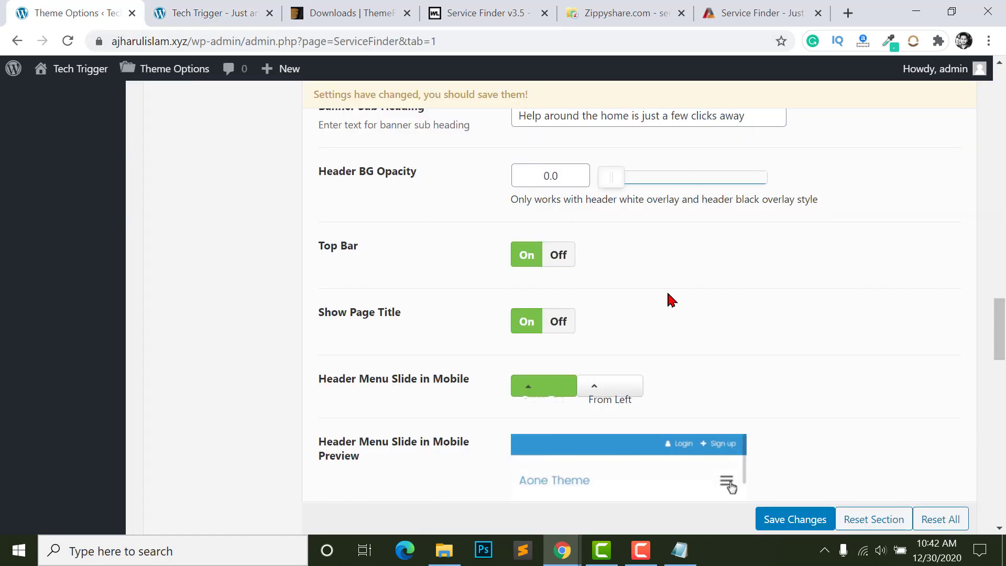
- Scroll down to Header Styles and compare it with the Tech Trigger home page
scroll(588, 356, down, 3)
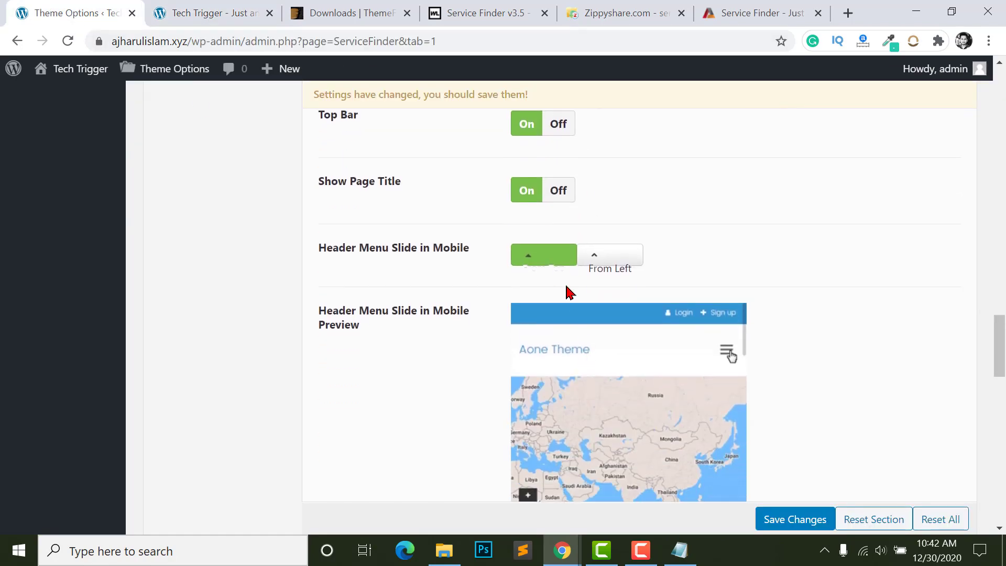
scroll(564, 262, down, 2)
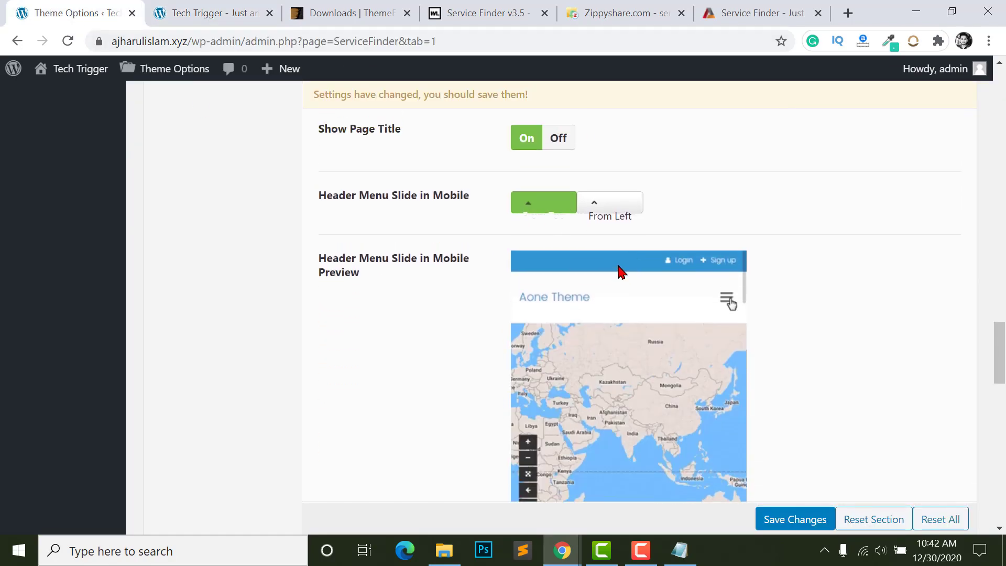
scroll(571, 360, down, 5)
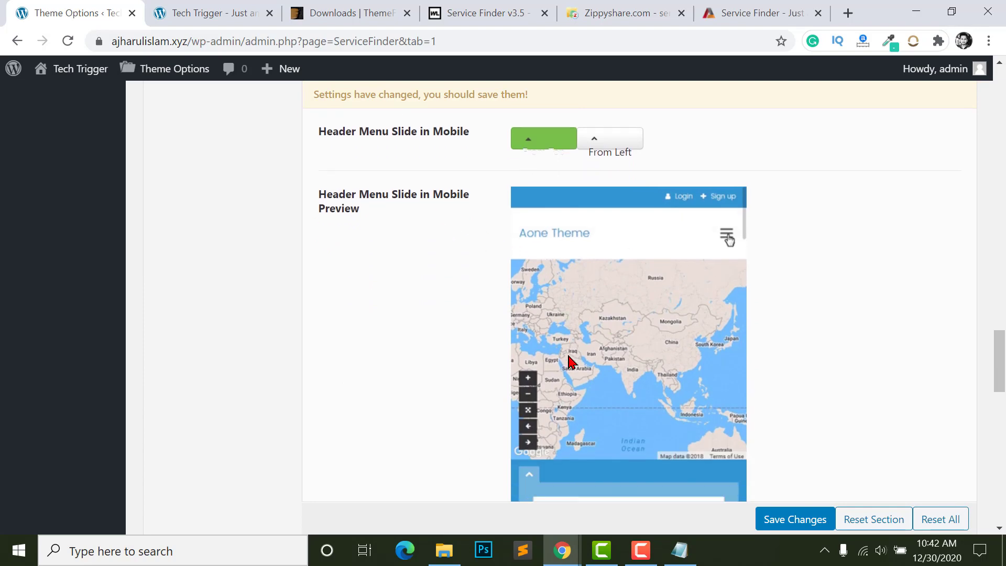
scroll(608, 369, down, 3)
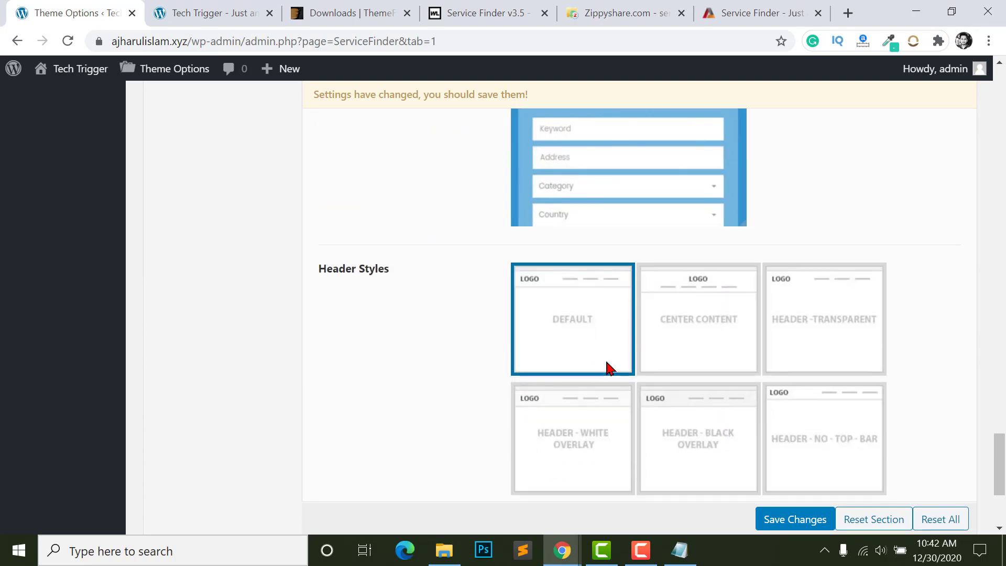
triple_click(415, 268)
click(558, 317)
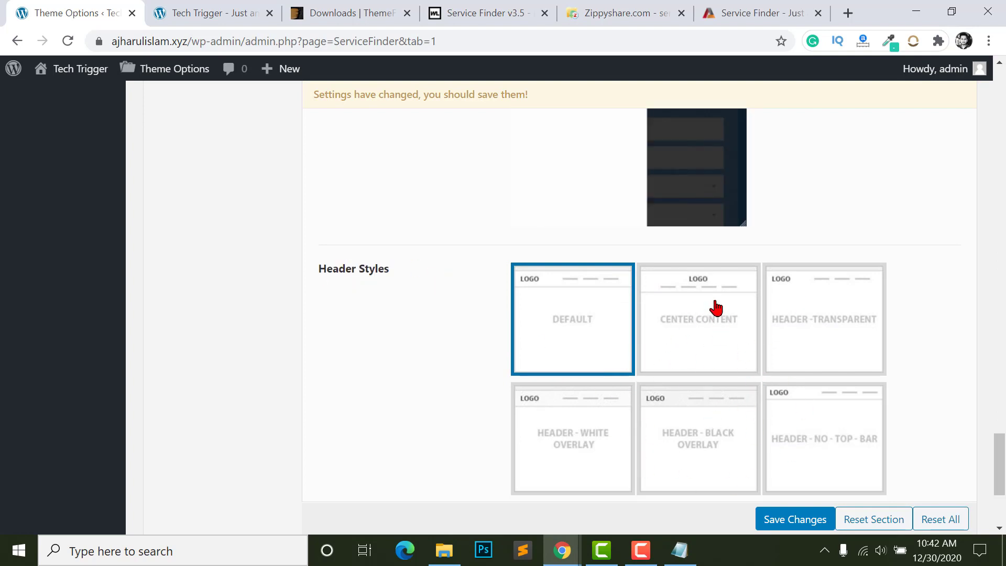
click(260, 11)
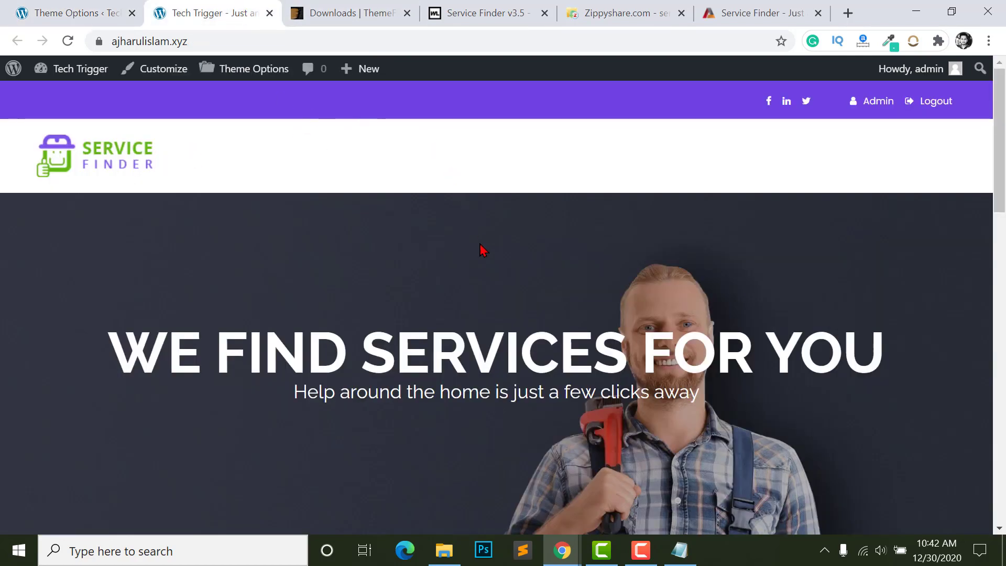
click(74, 12)
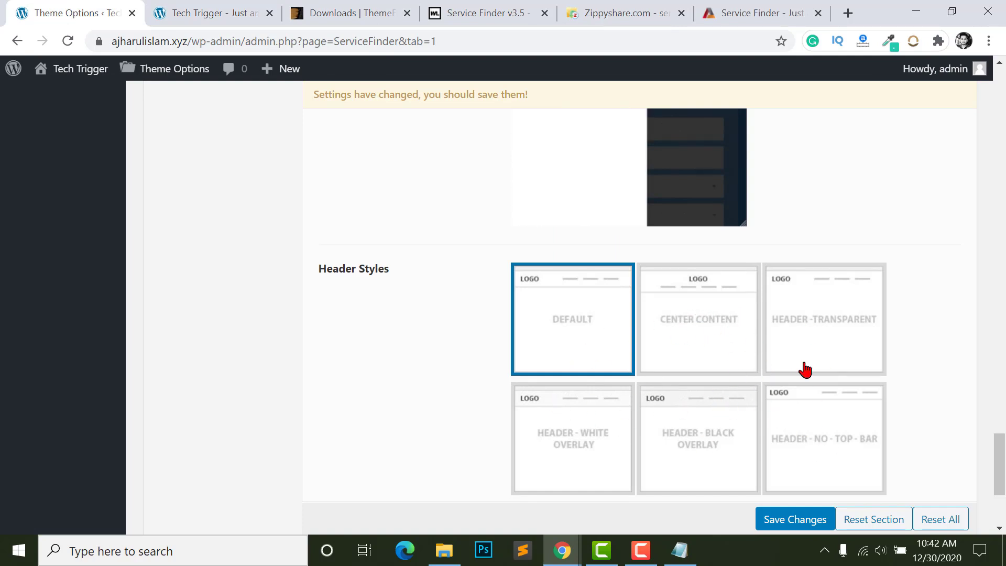
scroll(827, 427, down, 4)
scroll(807, 465, down, 1)
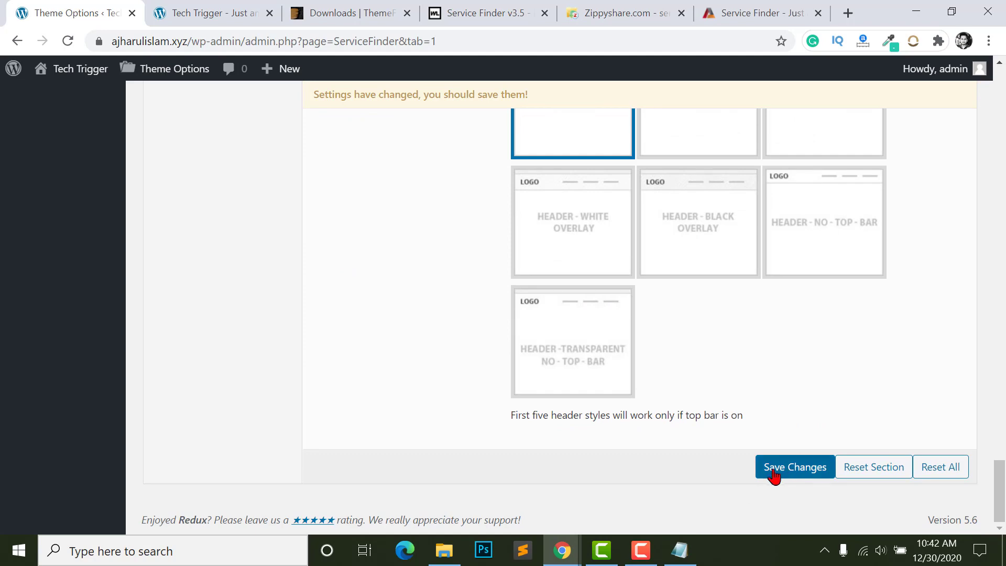
- Save the theme option changes and reload the Tech Trigger home page
click(769, 475)
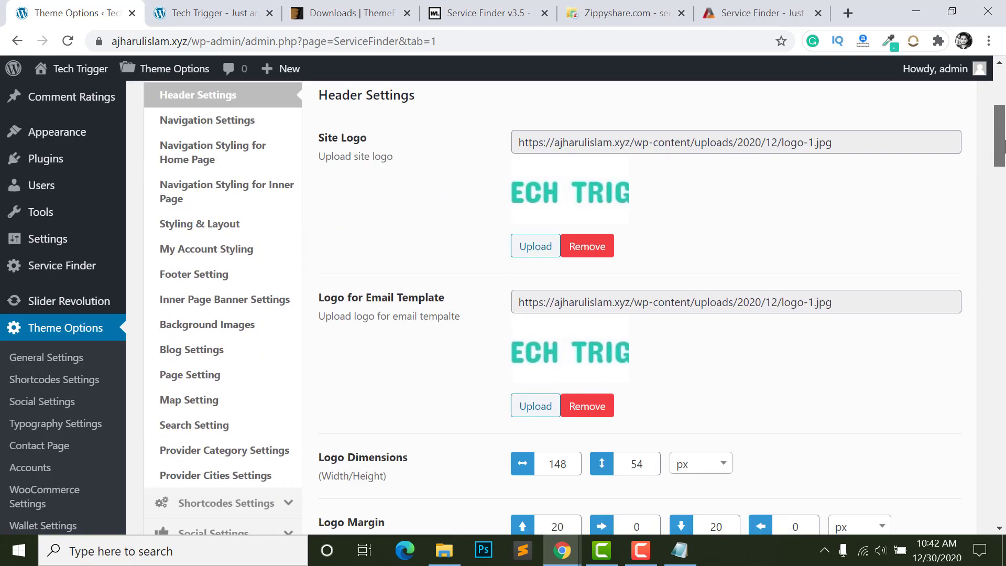
click(162, 16)
click(68, 41)
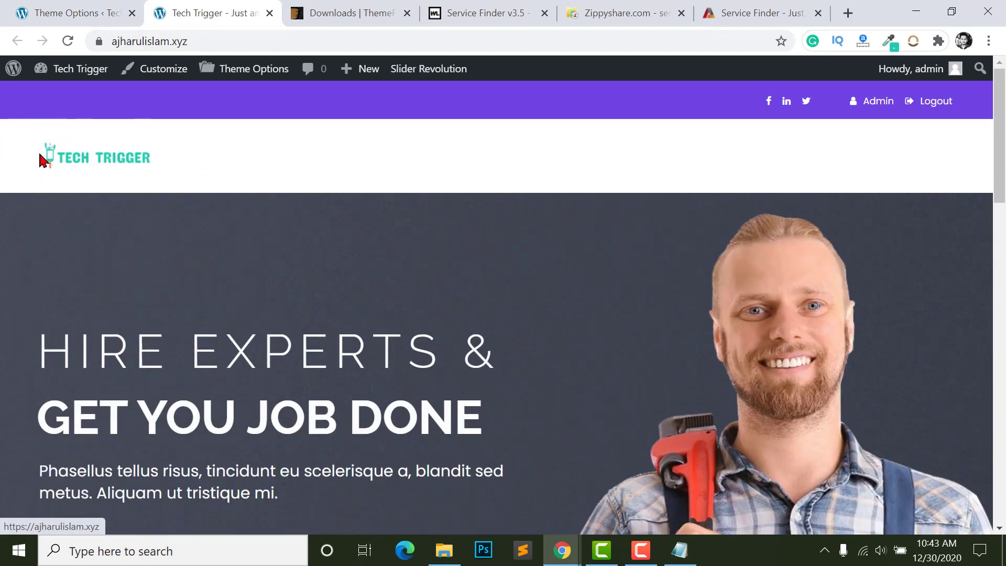
scroll(309, 277, down, 2)
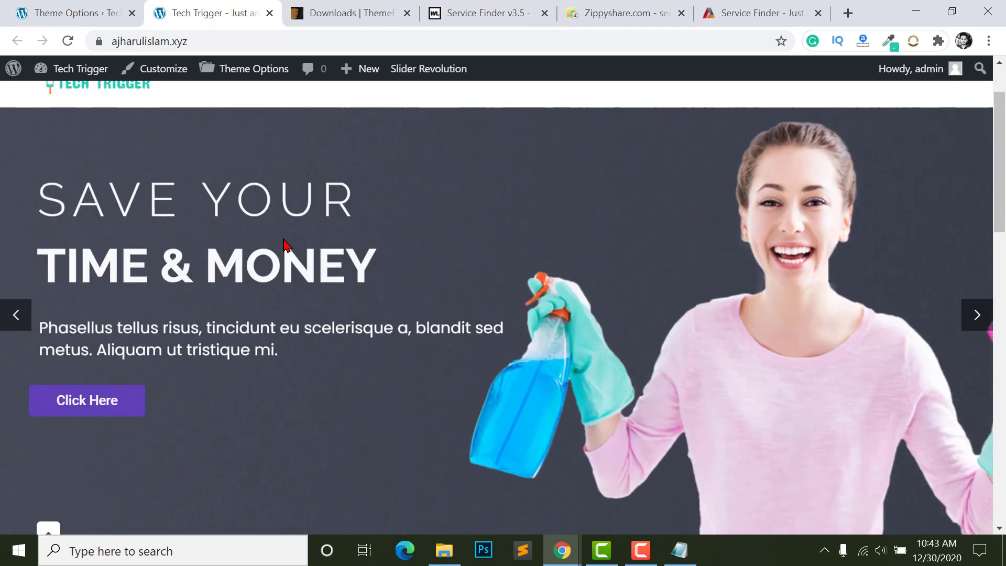
- Step between the hero slider's next and previous slides
click(976, 321)
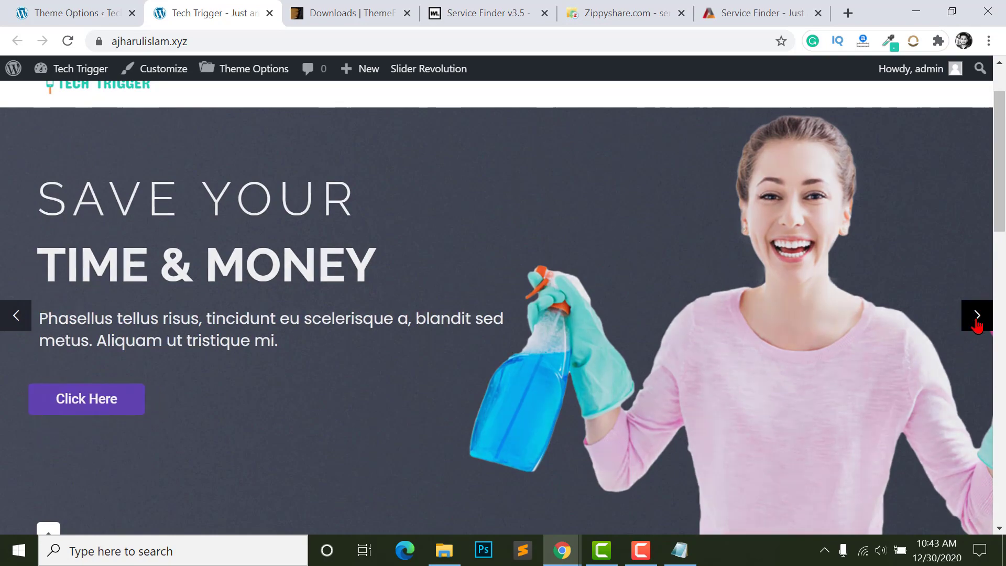
click(974, 321)
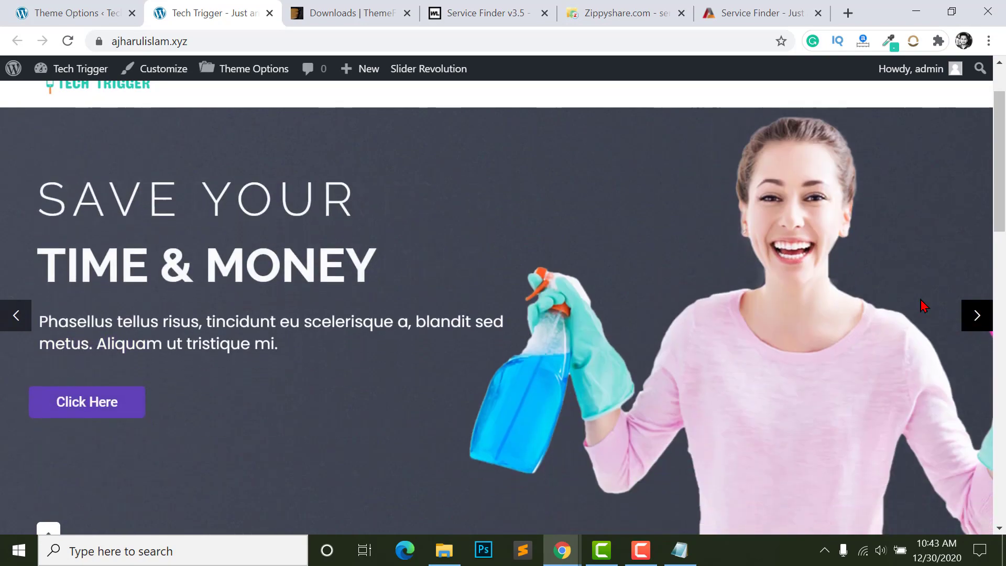
scroll(283, 287, down, 6)
scroll(308, 285, up, 4)
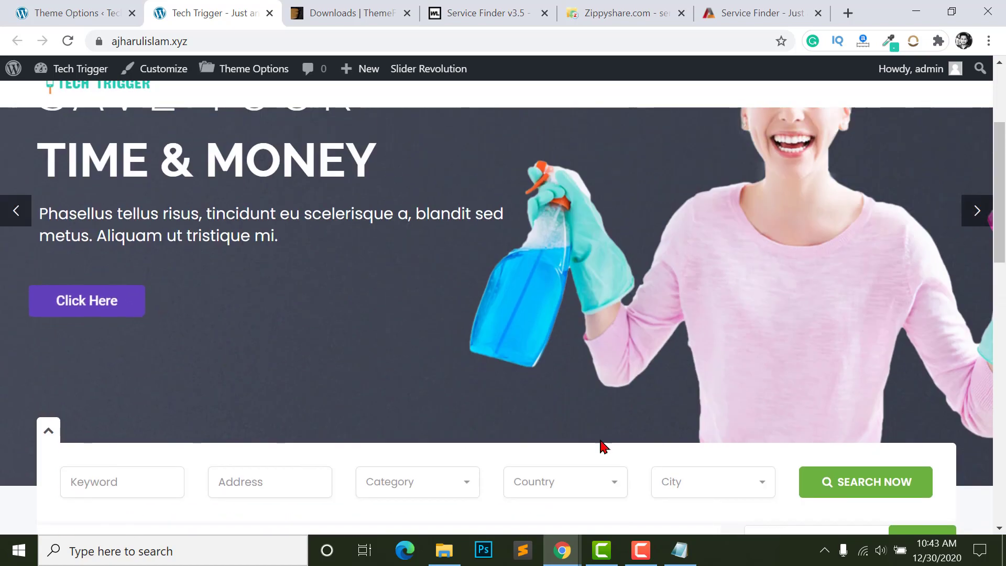
scroll(532, 442, down, 1)
scroll(532, 442, up, 4)
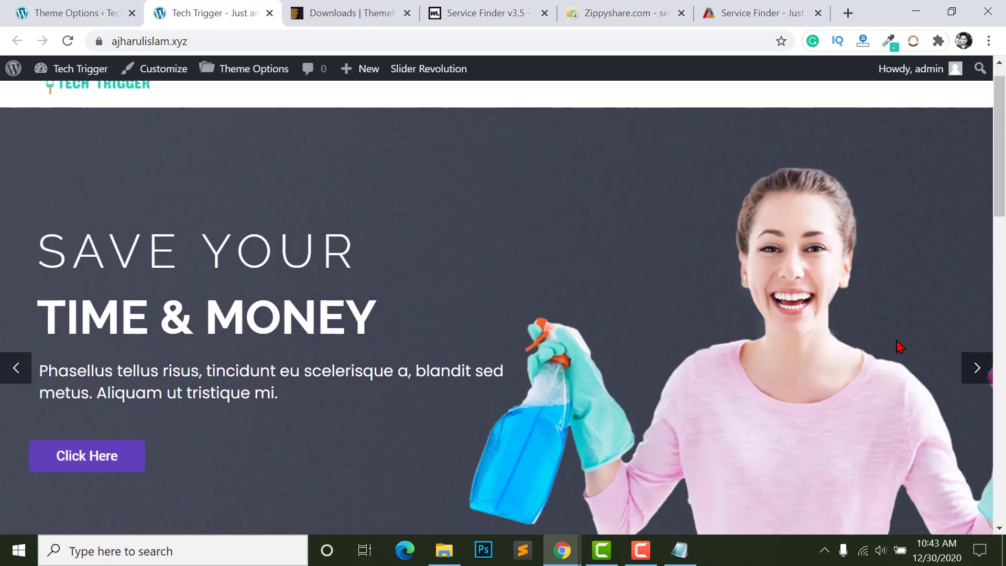
- Open Slider Revolution from the admin sidebar in a new tab
click(73, 12)
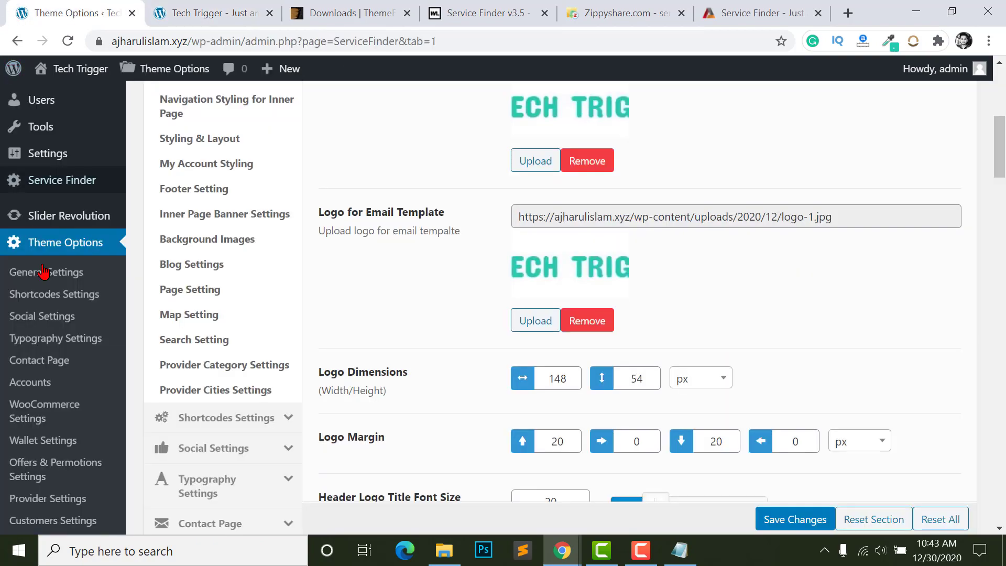
scroll(47, 314, down, 4)
scroll(49, 369, down, 3)
scroll(67, 344, up, 8)
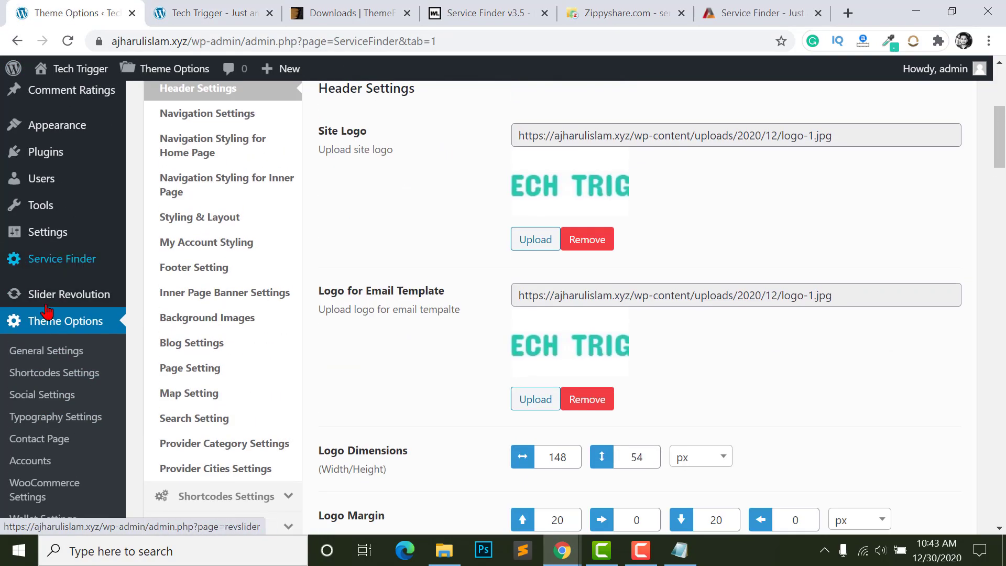
right_click(61, 296)
click(67, 305)
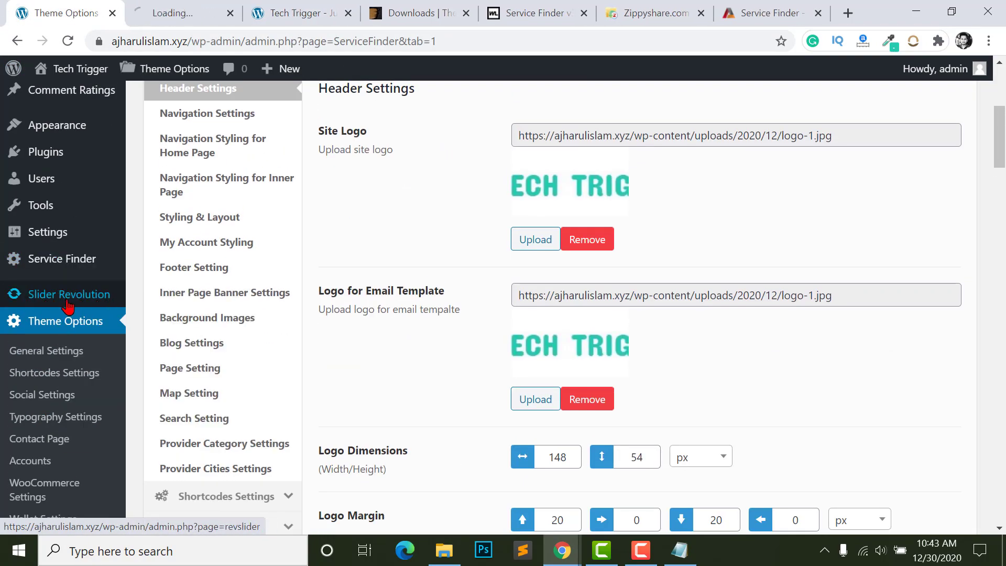
- Go to the Slider Revolution page and scroll to the ClassiceSlider2 module
click(178, 12)
click(67, 15)
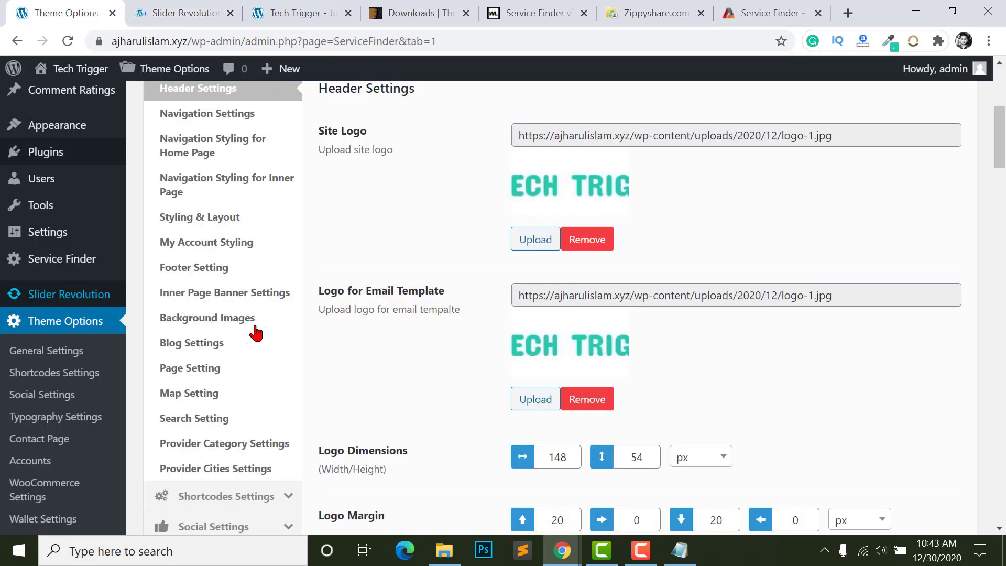
scroll(573, 301, up, 4)
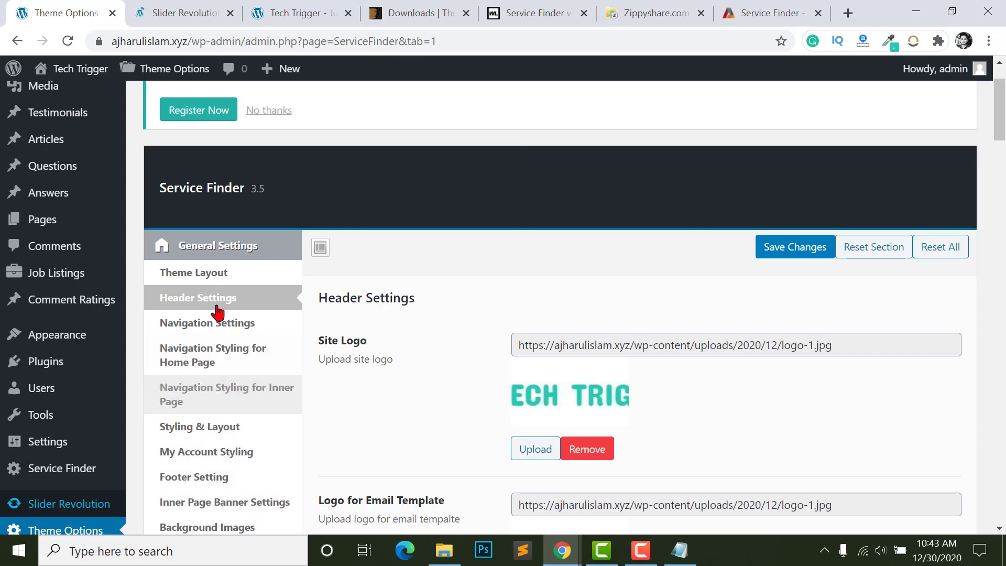
click(187, 7)
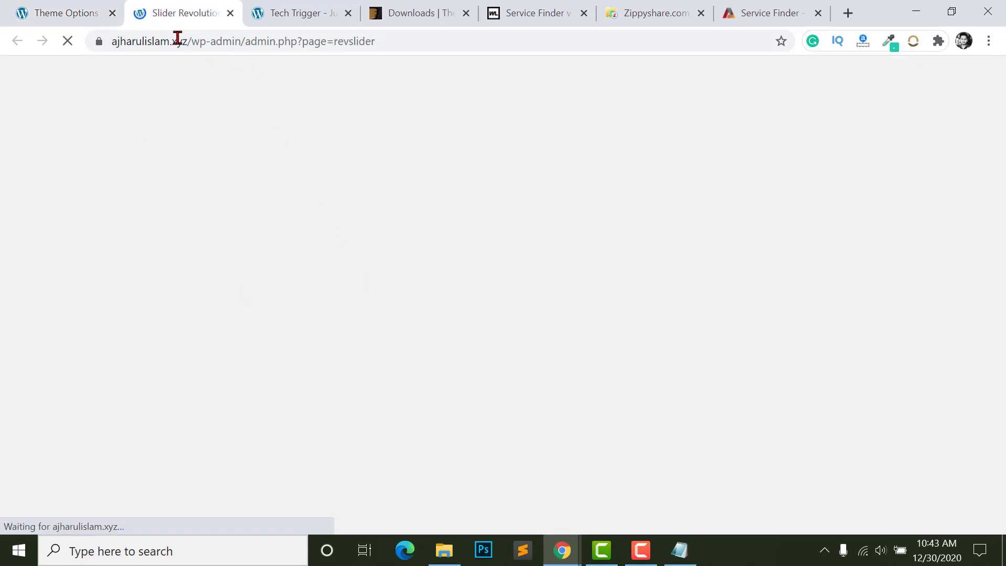
scroll(546, 337, down, 10)
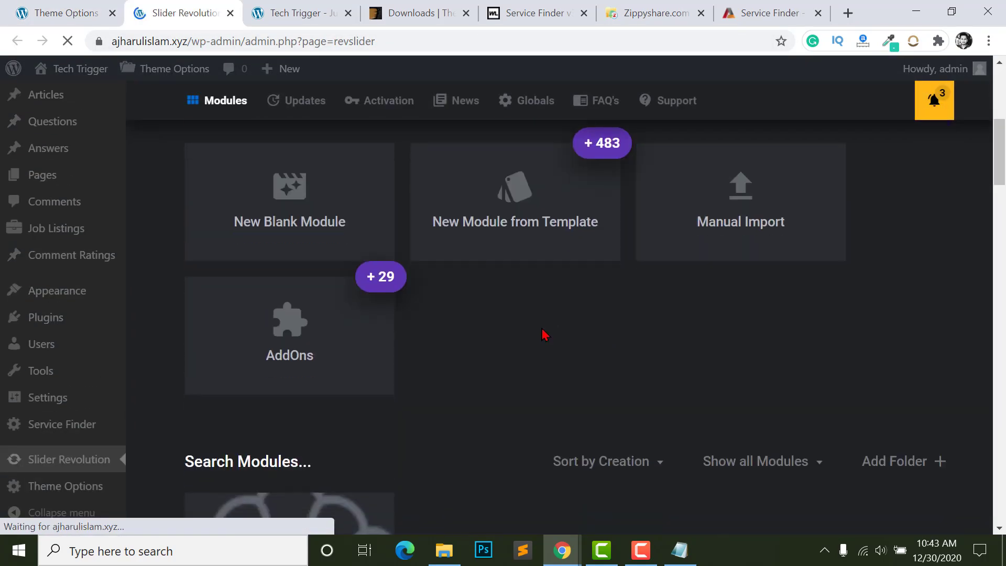
scroll(438, 348, down, 3)
mouse_move(264, 260)
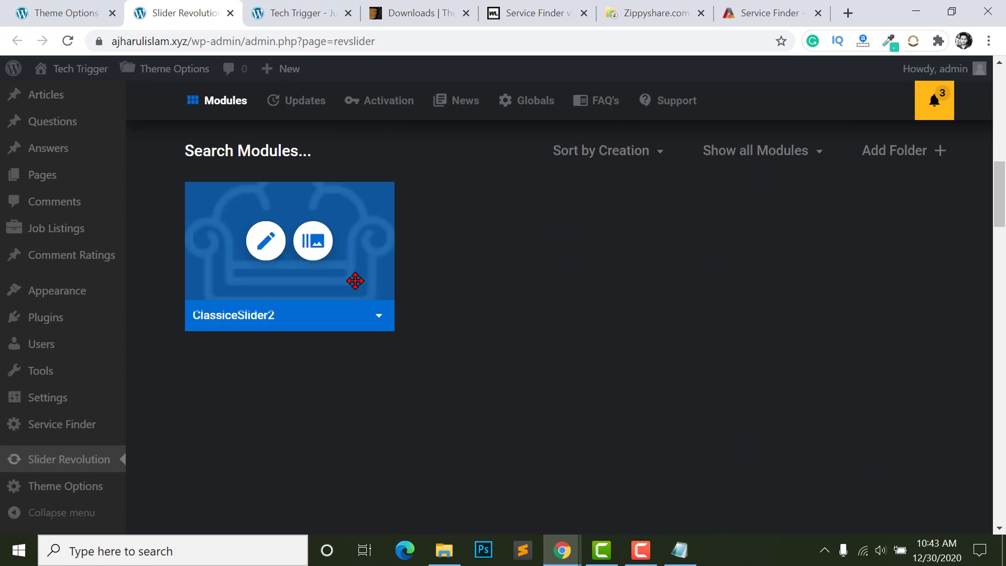
- Open ClassiceSlider2 in the slide editor
click(263, 253)
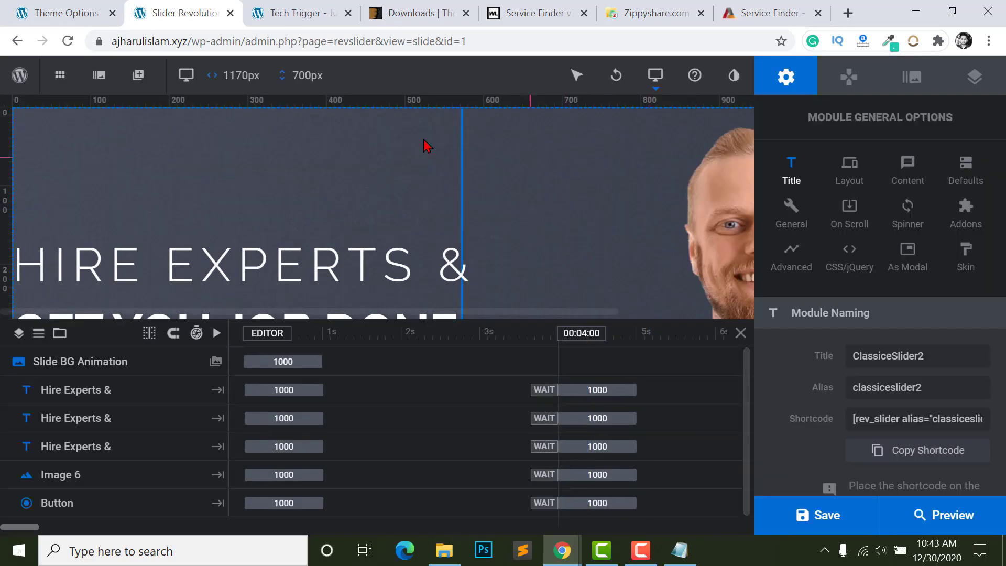
scroll(607, 259, down, 5)
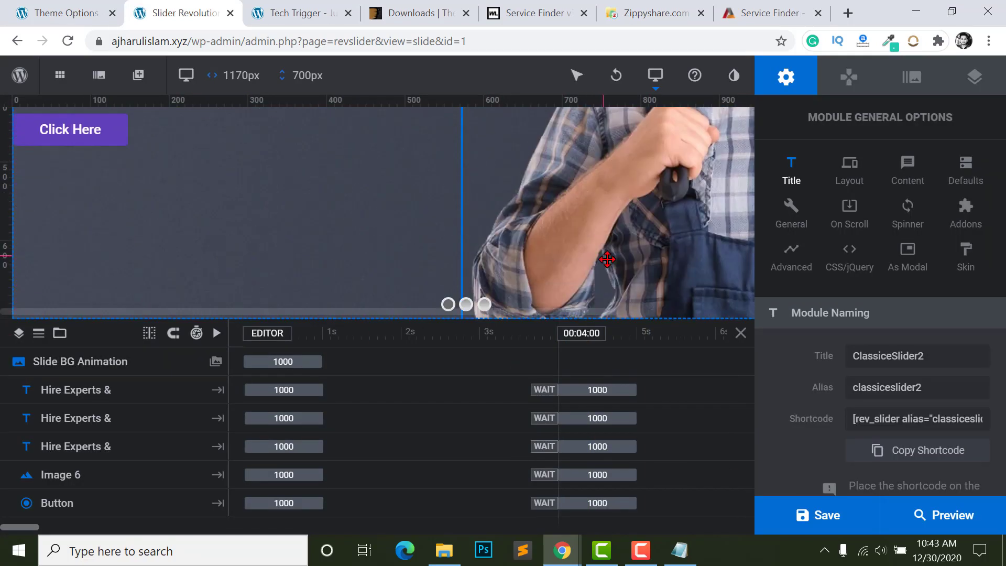
scroll(472, 235, up, 8)
scroll(209, 199, down, 5)
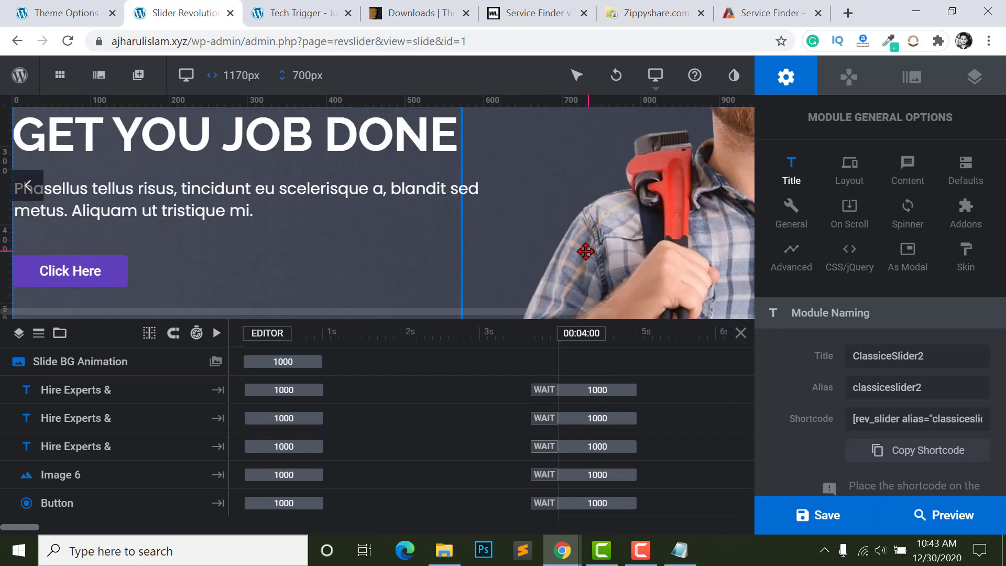
scroll(204, 192, up, 3)
- Inspect the HIRE EXPERTS &, GET YOU JOB DONE, paragraph and Click Here layers
click(189, 188)
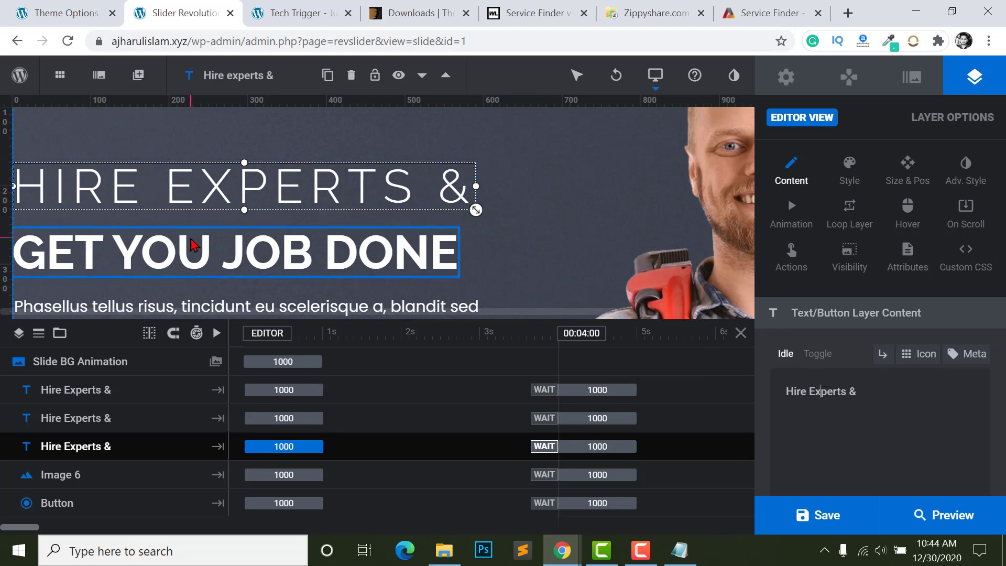
click(146, 250)
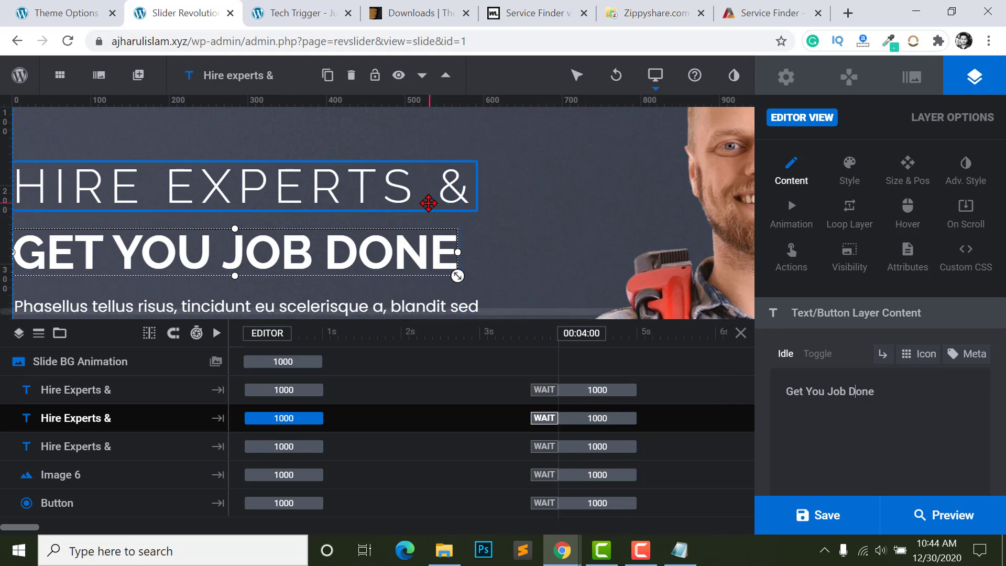
scroll(321, 157, down, 4)
scroll(456, 112, up, 1)
click(315, 162)
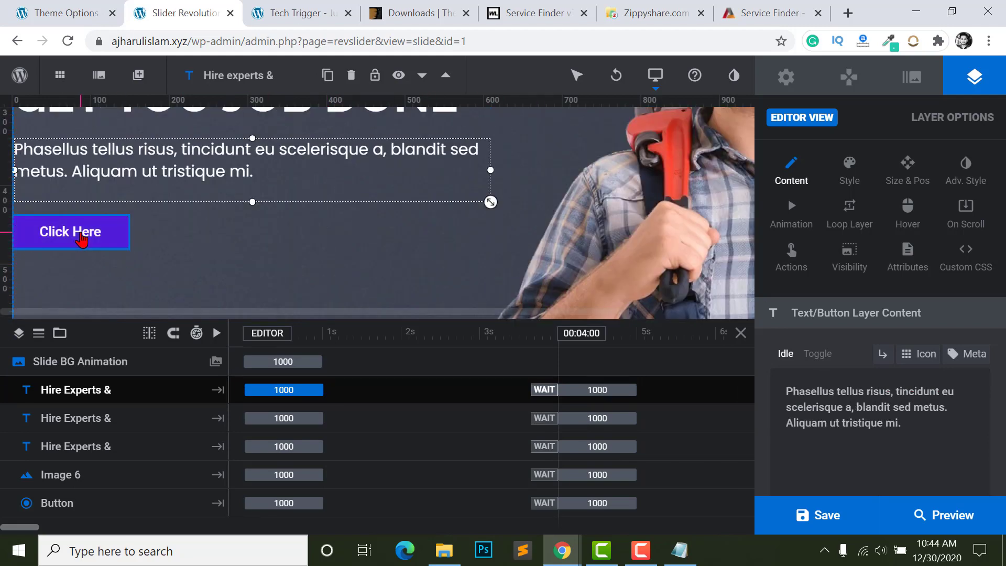
click(83, 237)
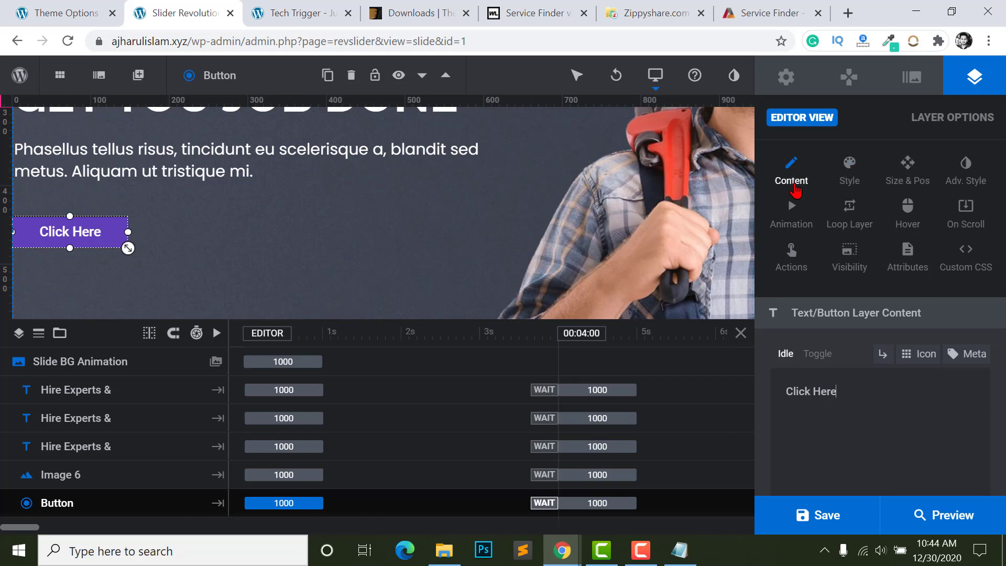
click(790, 254)
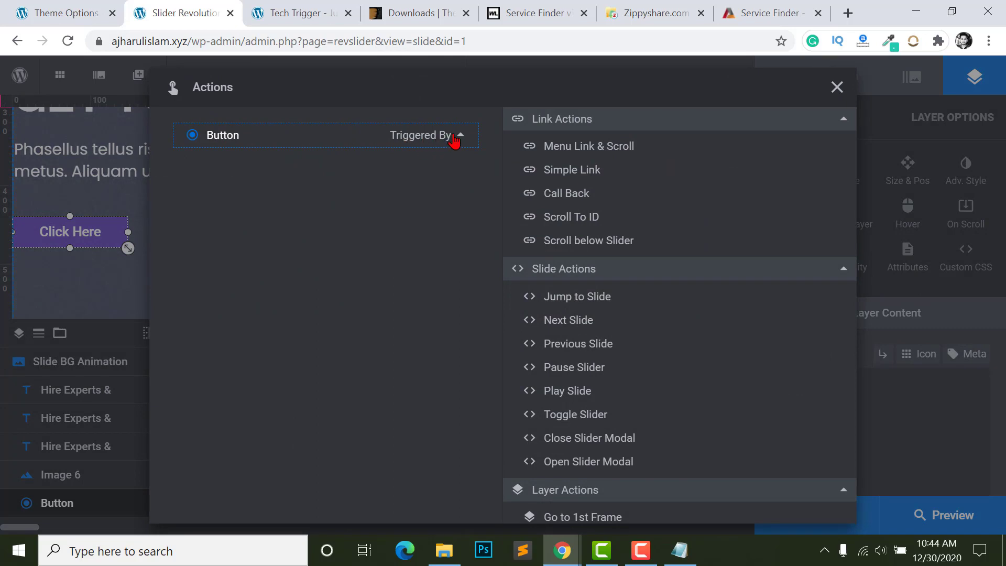
click(455, 136)
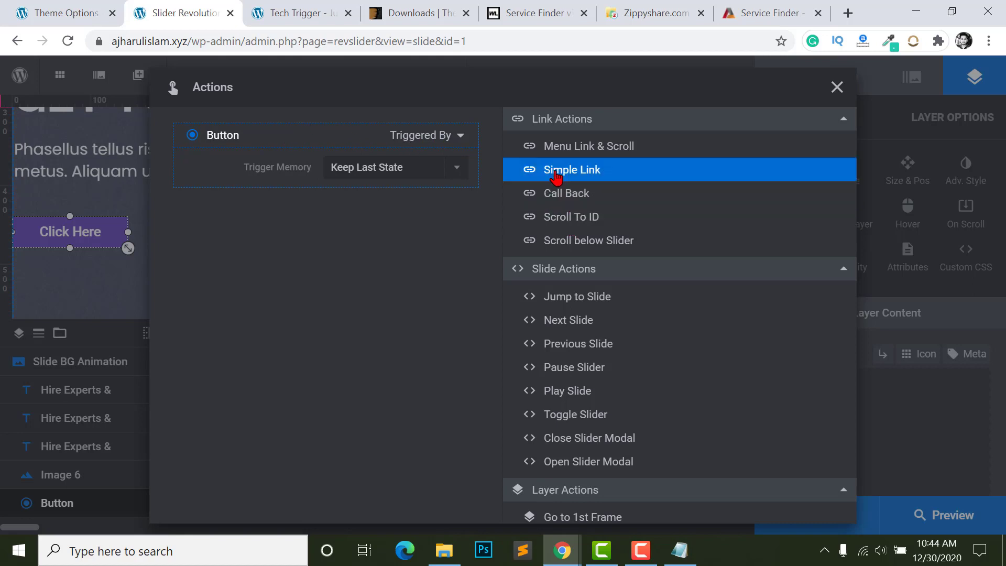
click(536, 172)
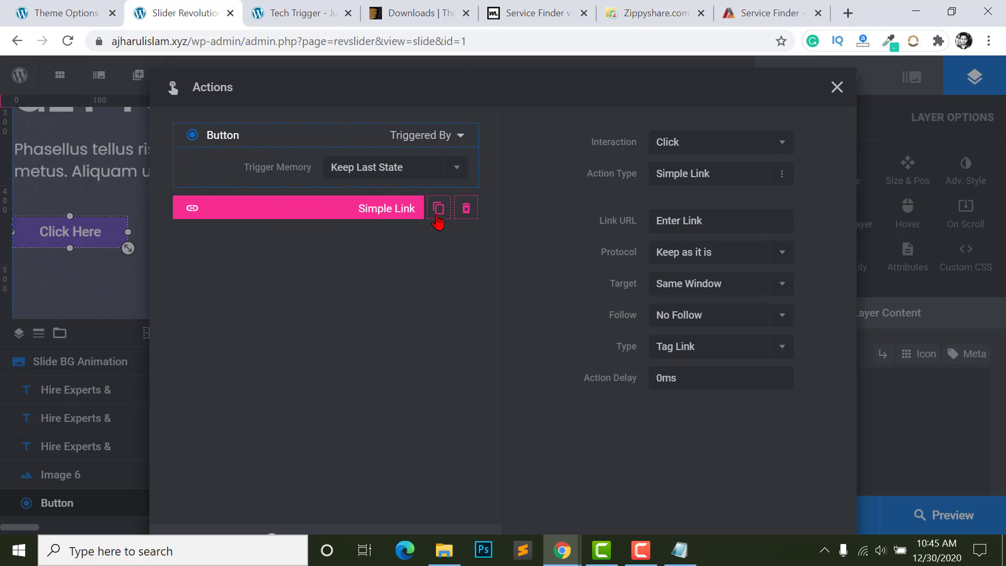
click(697, 217)
text(https;//facebook.com)
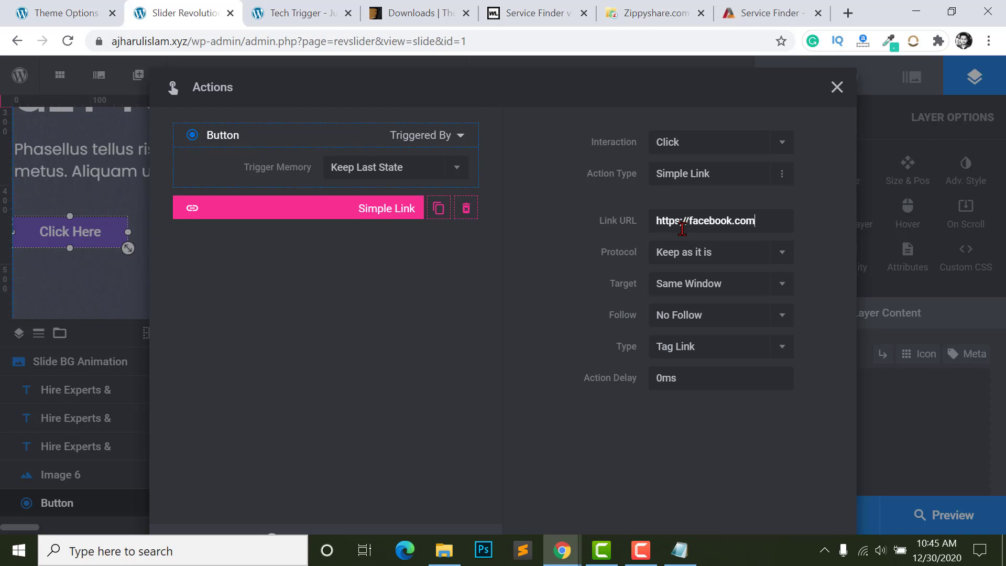
click(692, 221)
click(683, 217)
click(837, 87)
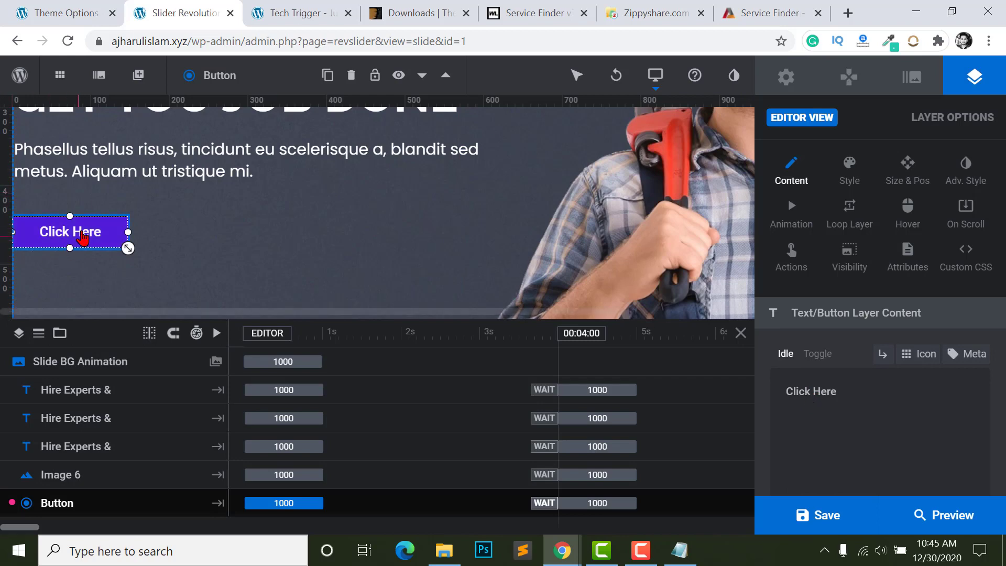
- Select the worker image layer and zoom the page out two steps
scroll(315, 236, up, 4)
scroll(677, 236, down, 2)
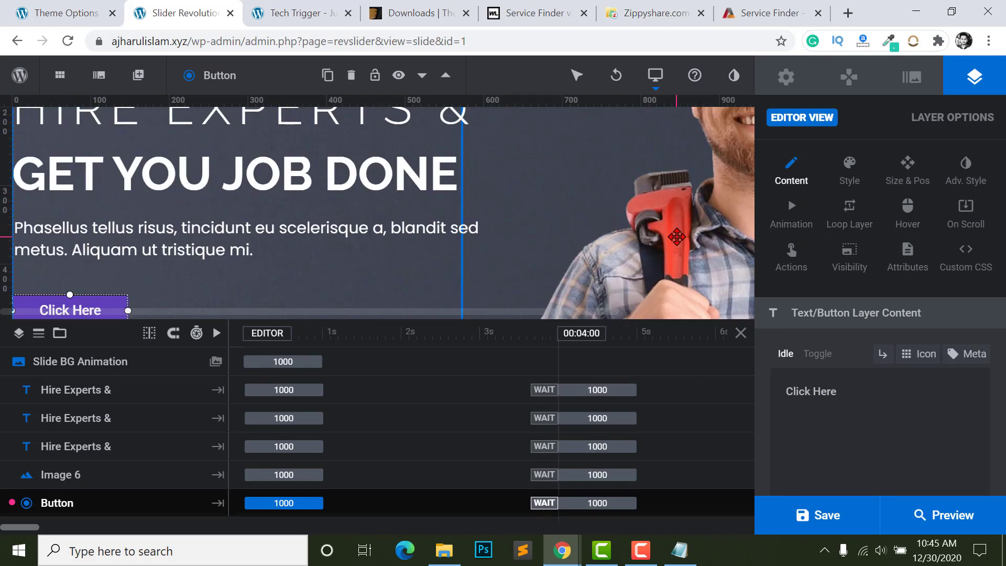
click(678, 239)
scroll(666, 220, down, 3)
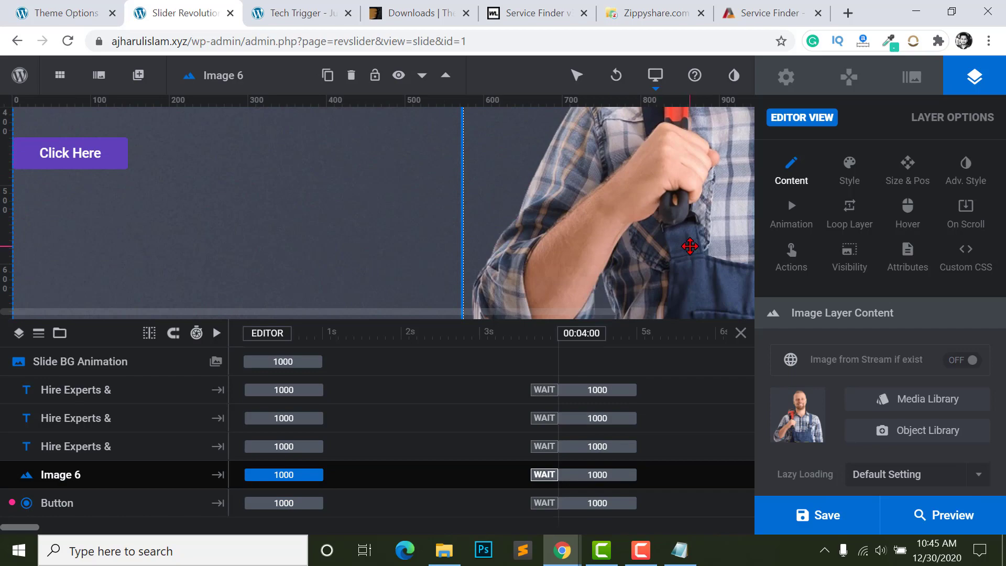
key(ctrl+minus)
key(ctrl+minus)
key(ctrl+minus)
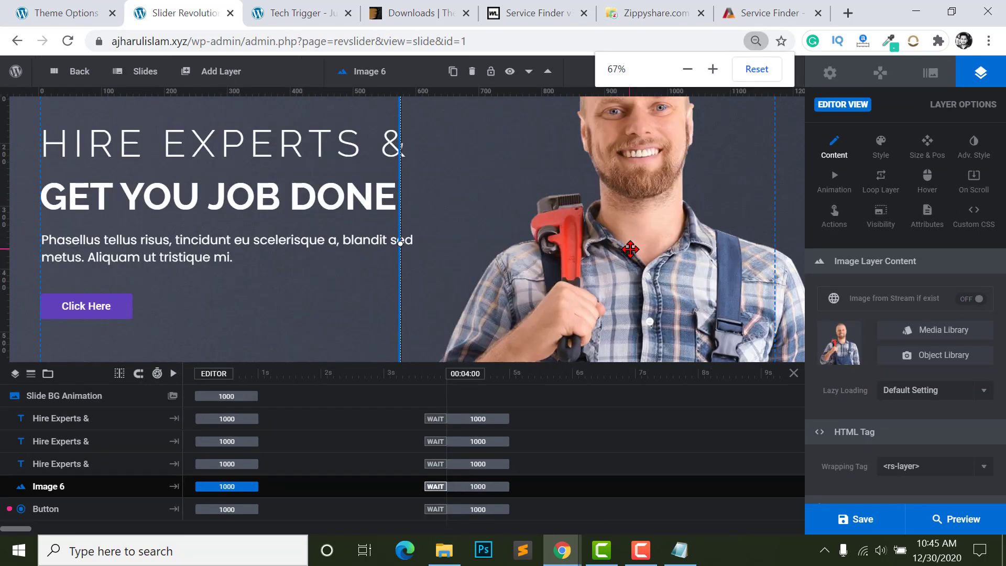
key(ctrl+minus)
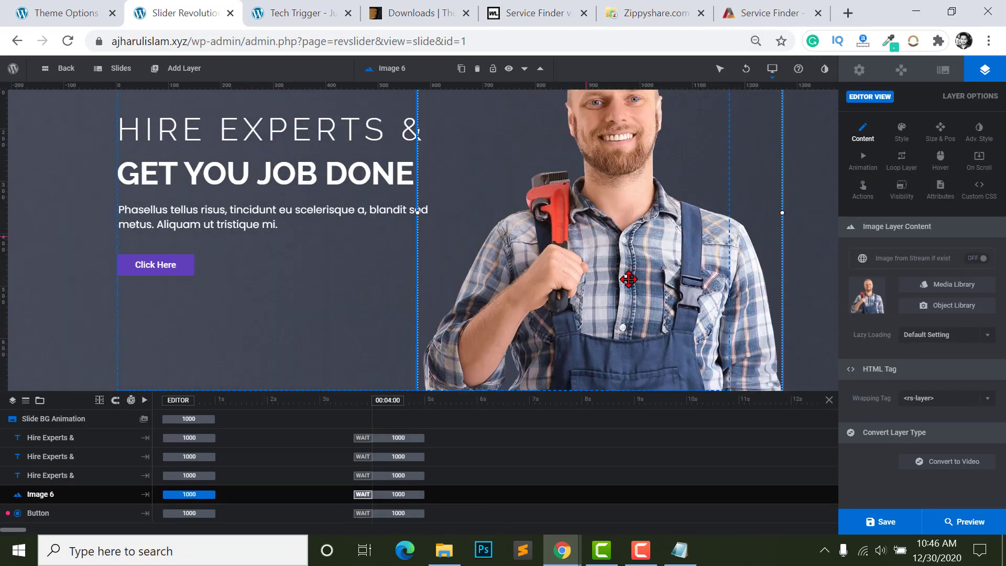
scroll(628, 279, up, 2)
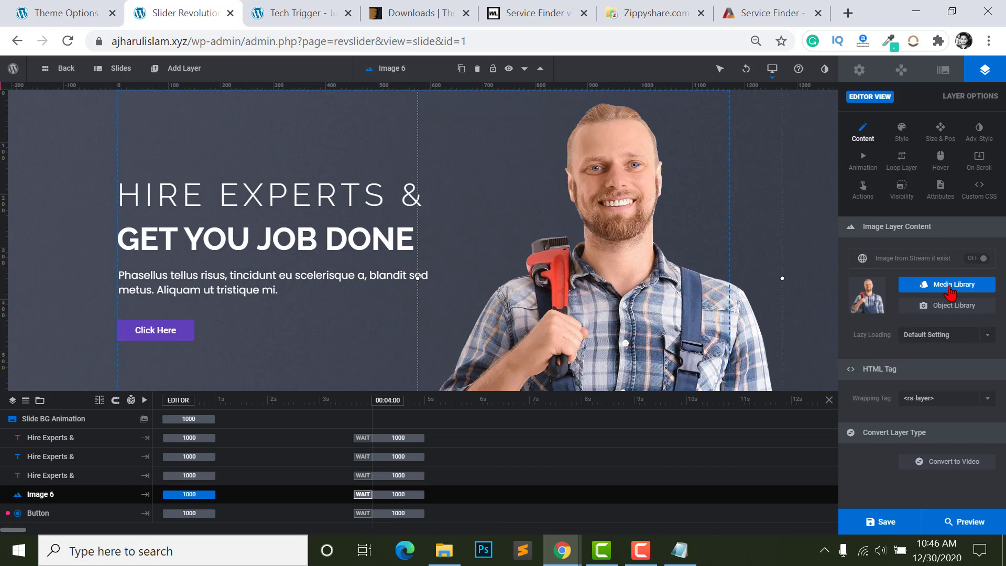
- Replace the image layer's picture with cleaning-1-2.png from the Media Library
click(923, 290)
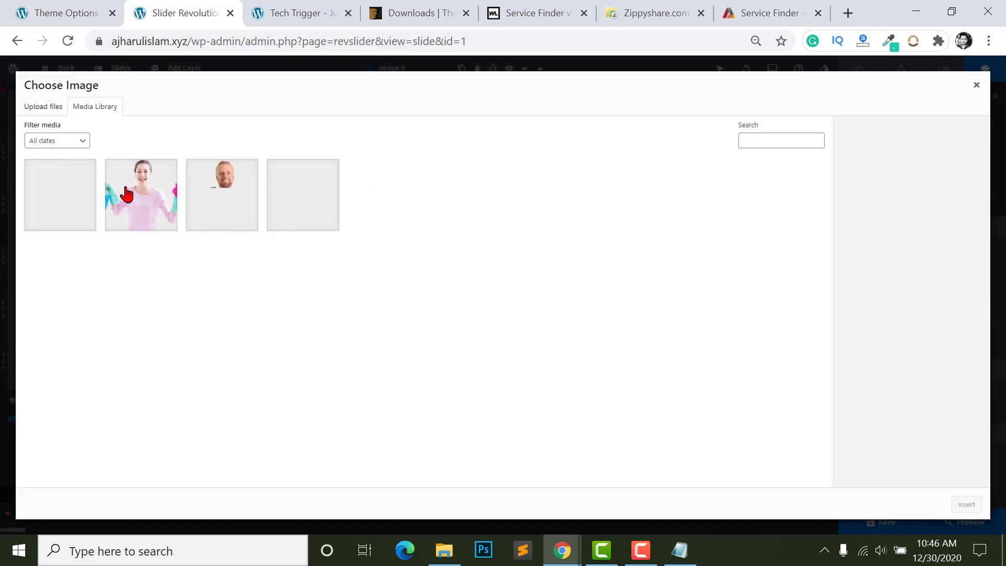
click(118, 195)
click(198, 198)
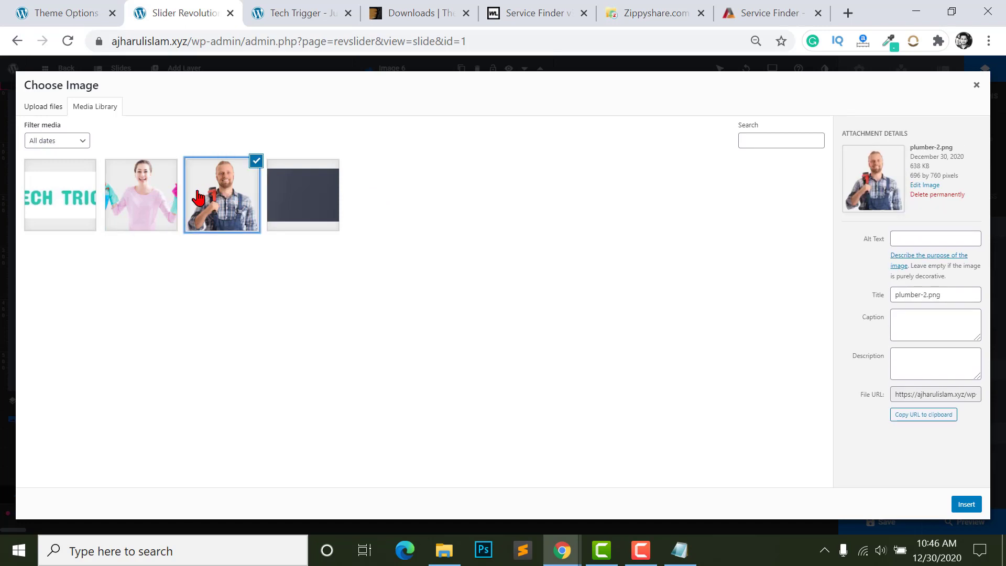
click(176, 192)
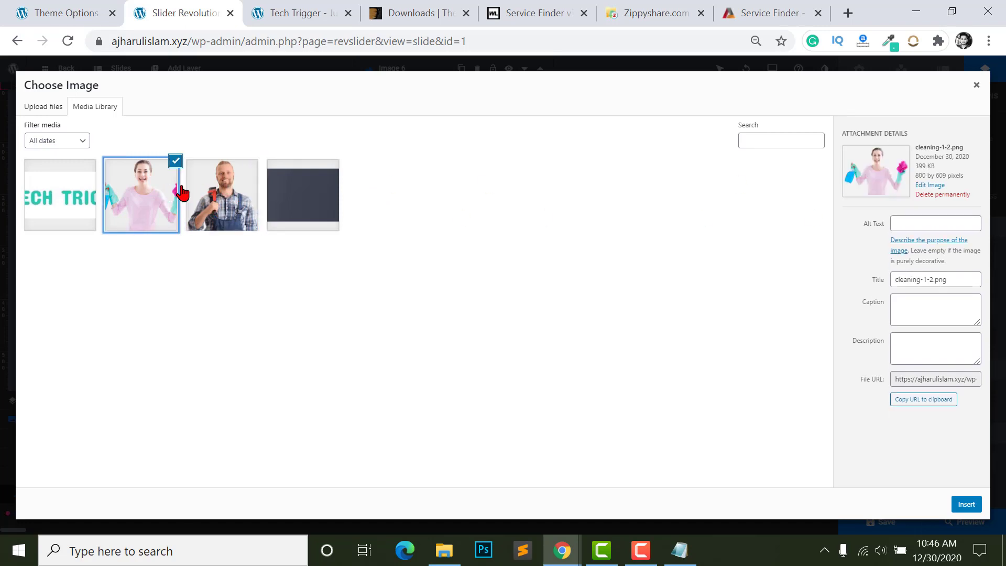
click(223, 187)
click(178, 196)
click(967, 505)
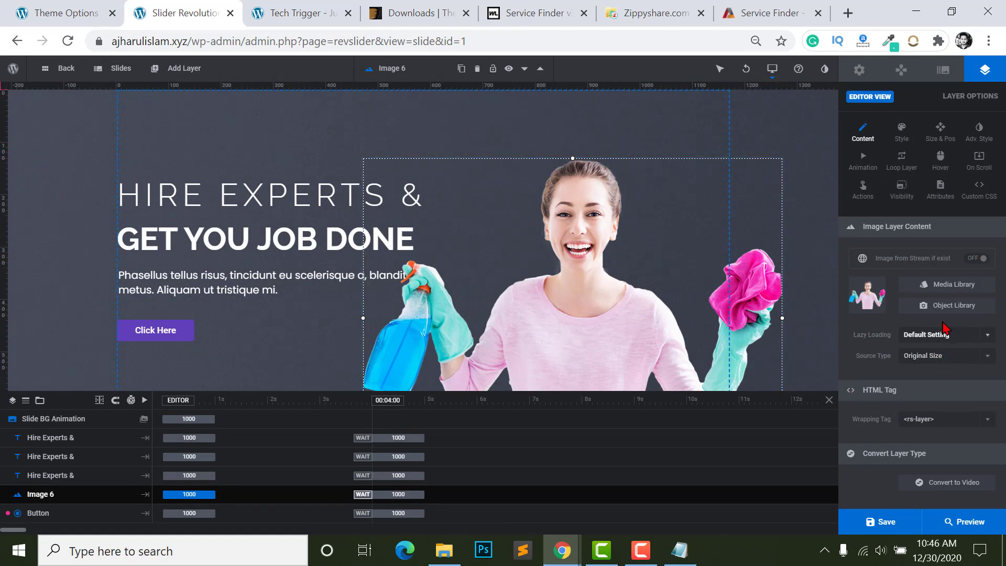
click(943, 71)
click(985, 74)
- Upload images.jpg from Downloads to the Media Library and insert it as the slide background
click(942, 72)
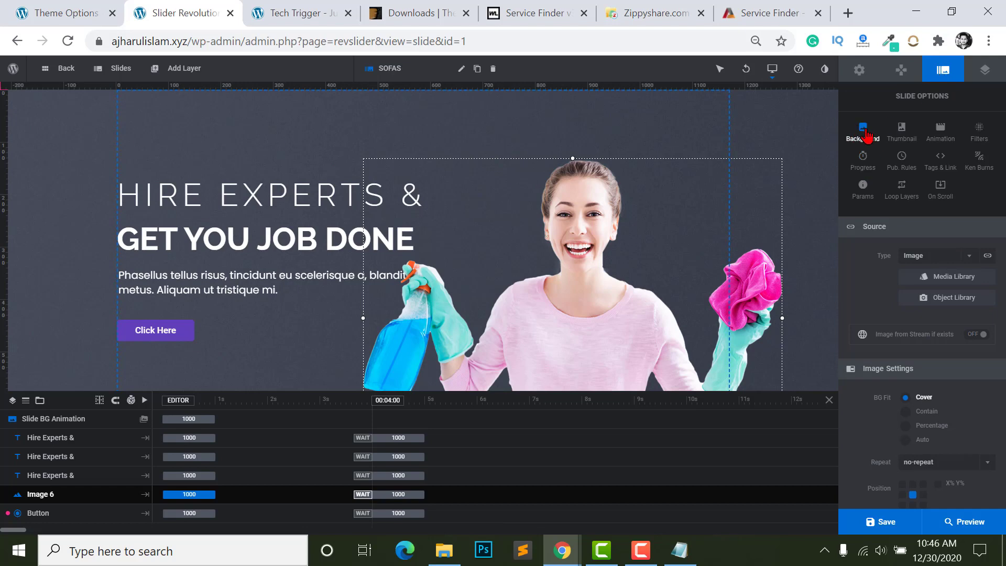
scroll(919, 330, down, 1)
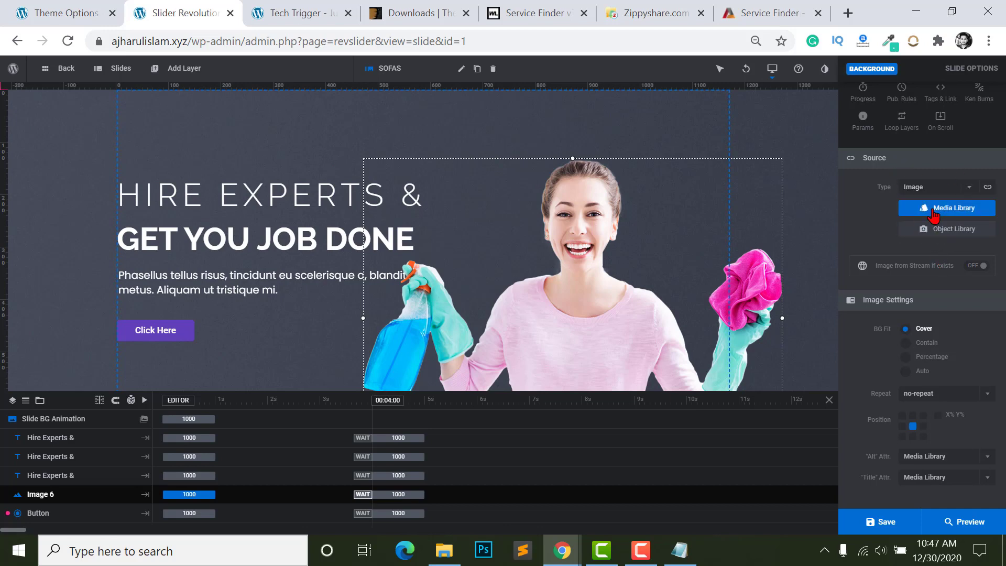
click(933, 210)
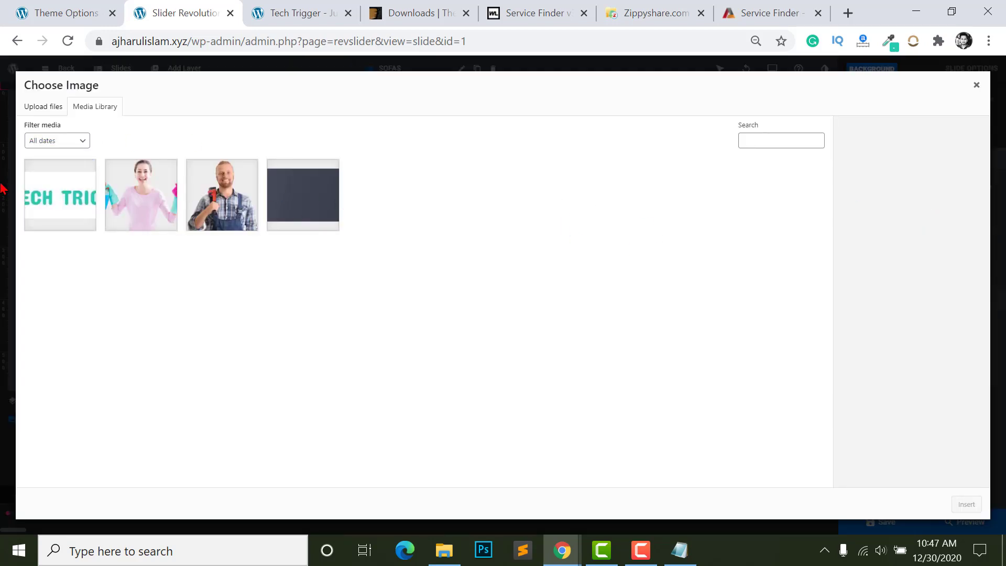
click(63, 198)
click(57, 109)
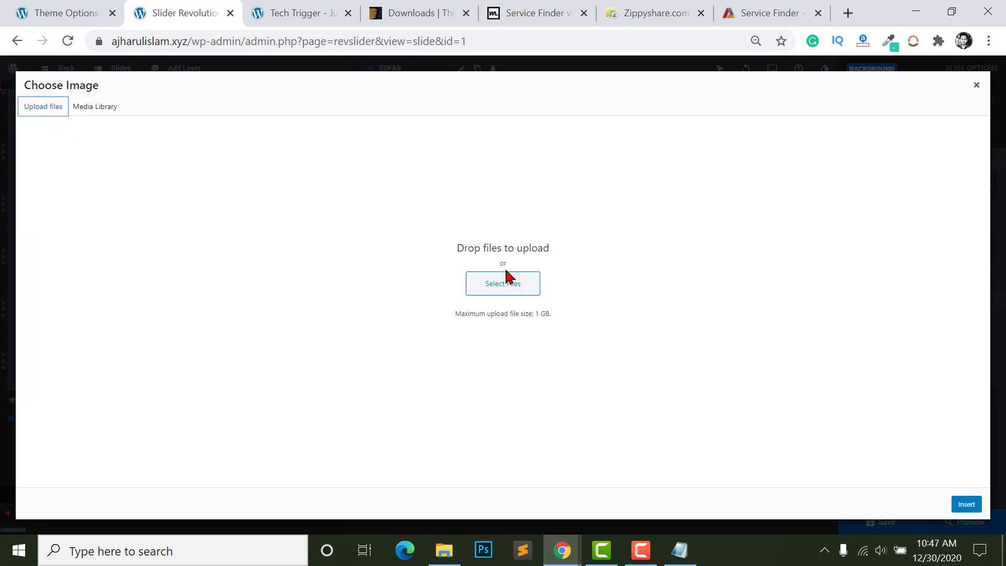
click(505, 283)
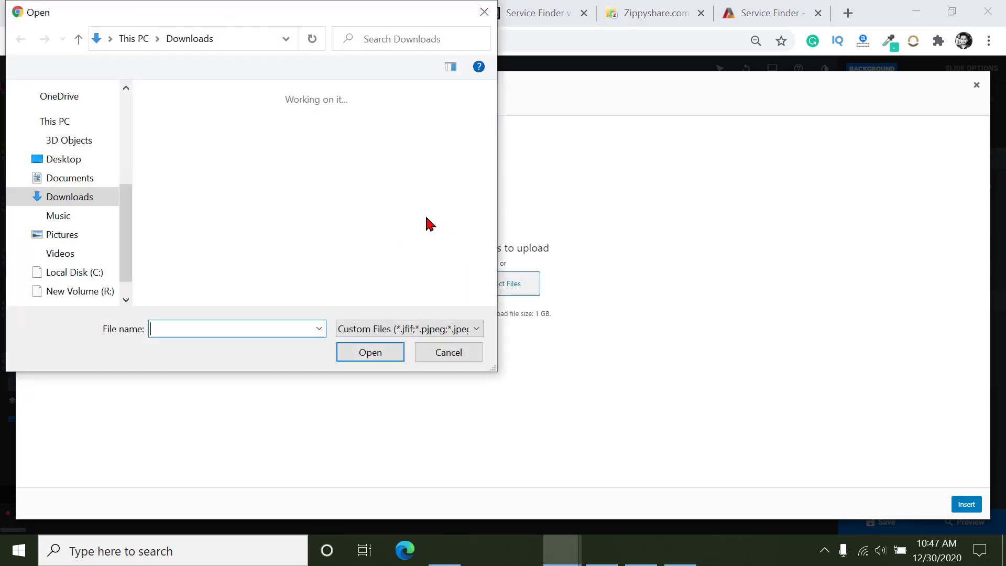
scroll(288, 210, down, 3)
click(357, 173)
click(435, 145)
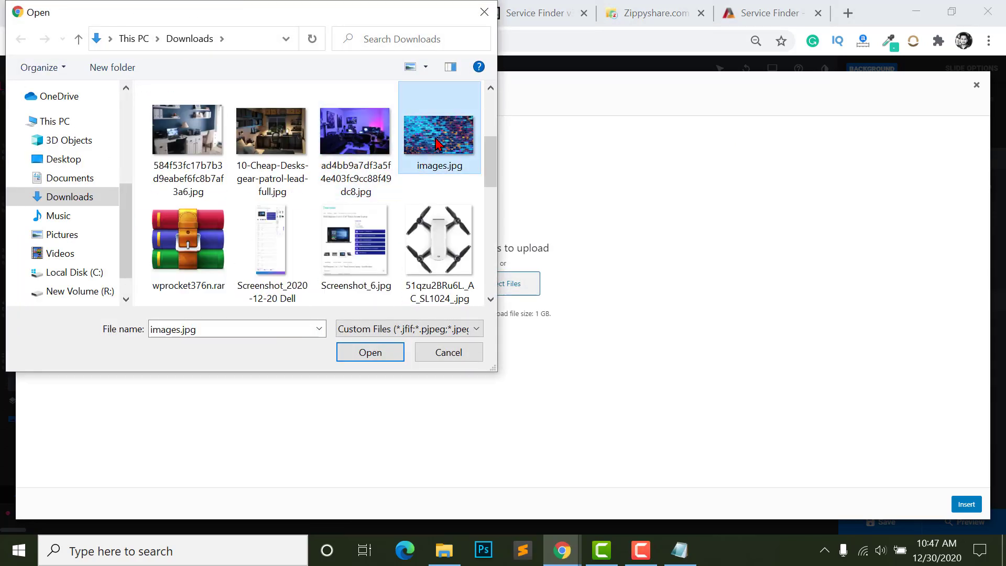
click(360, 352)
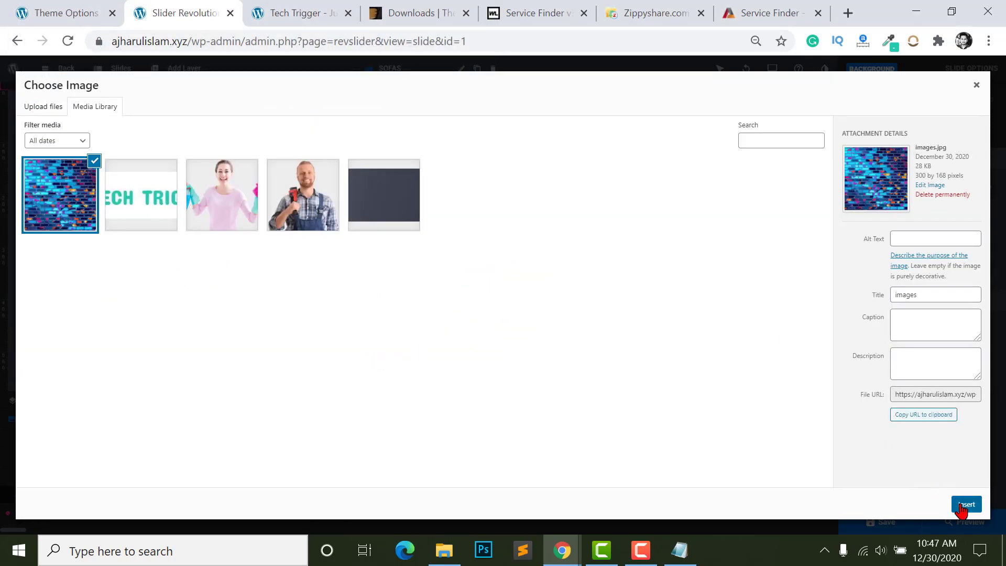
click(965, 505)
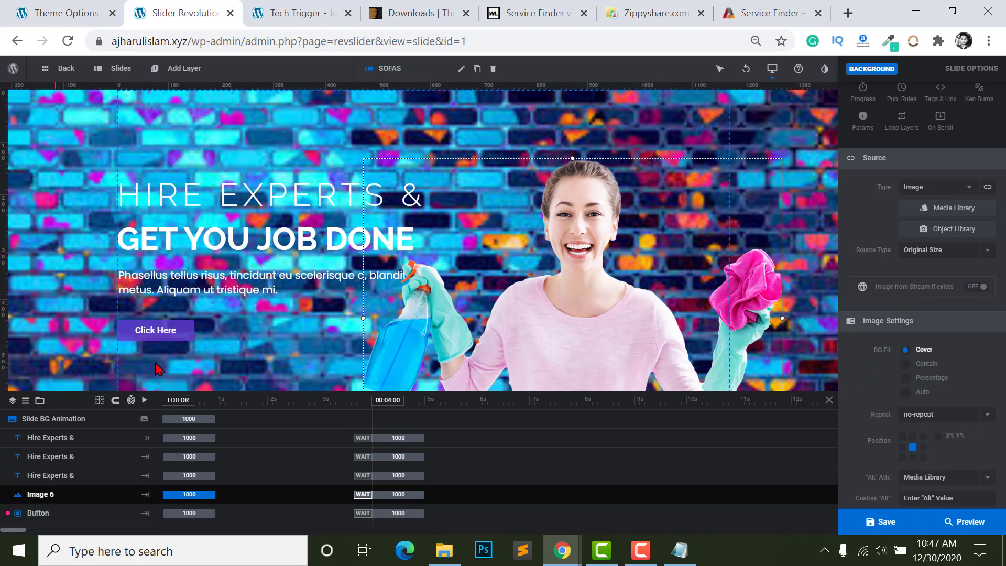
click(607, 343)
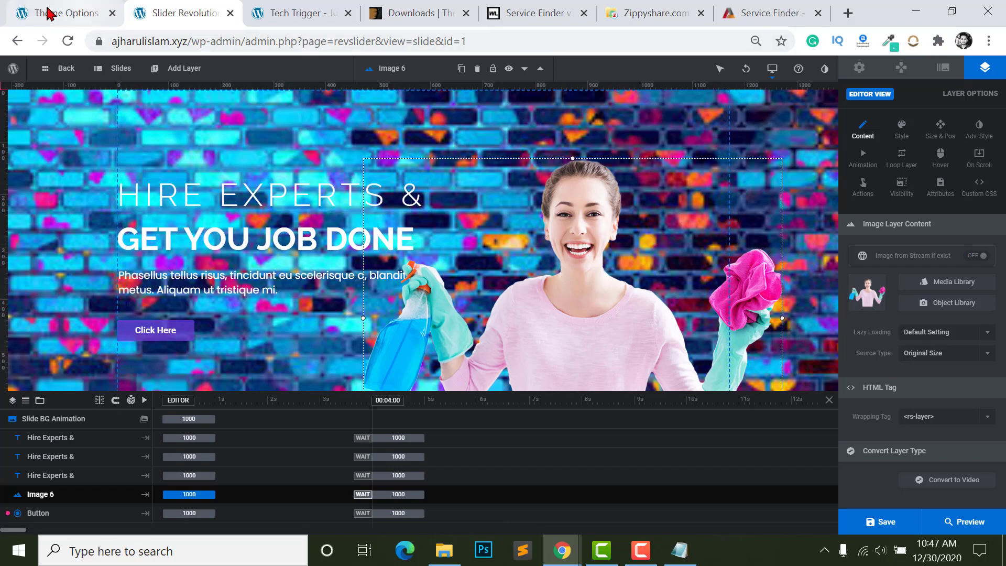
- Close the Slider Revolution editor tab, confirming Leave
click(231, 14)
click(598, 132)
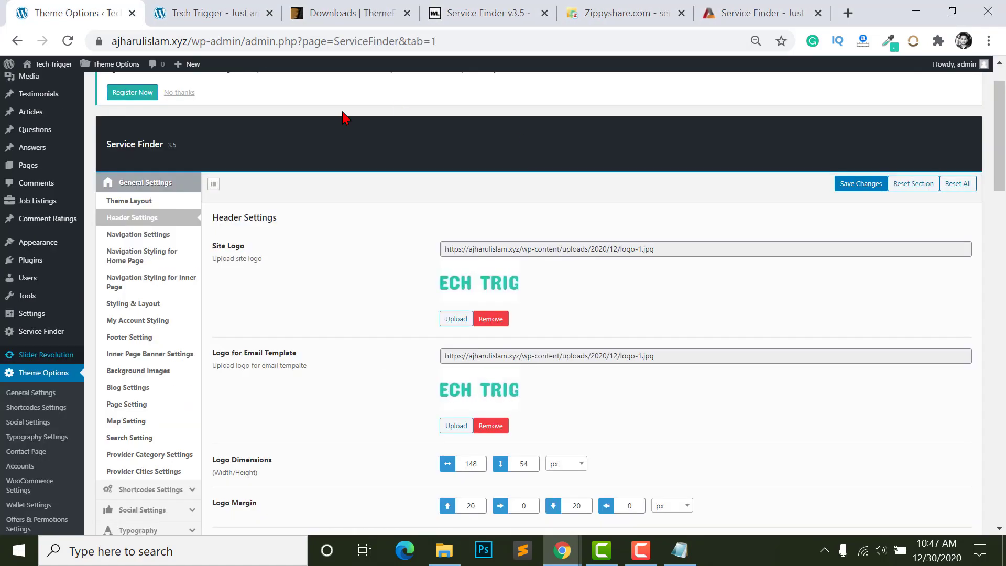
key(ctrl+Tab)
click(59, 10)
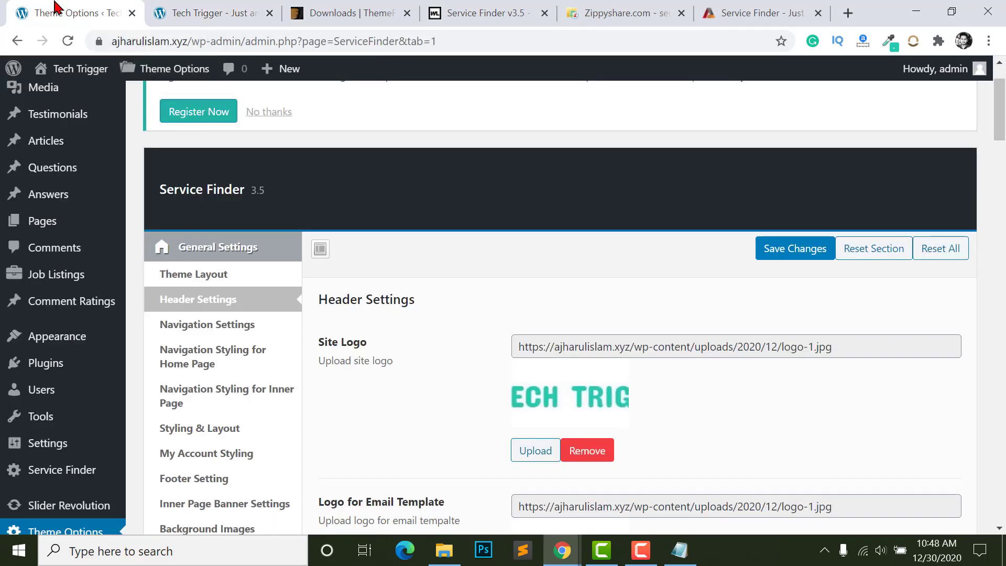
- Look over Navigation Settings in Theme Options, then return to the site's front-end tab
scroll(222, 299, down, 1)
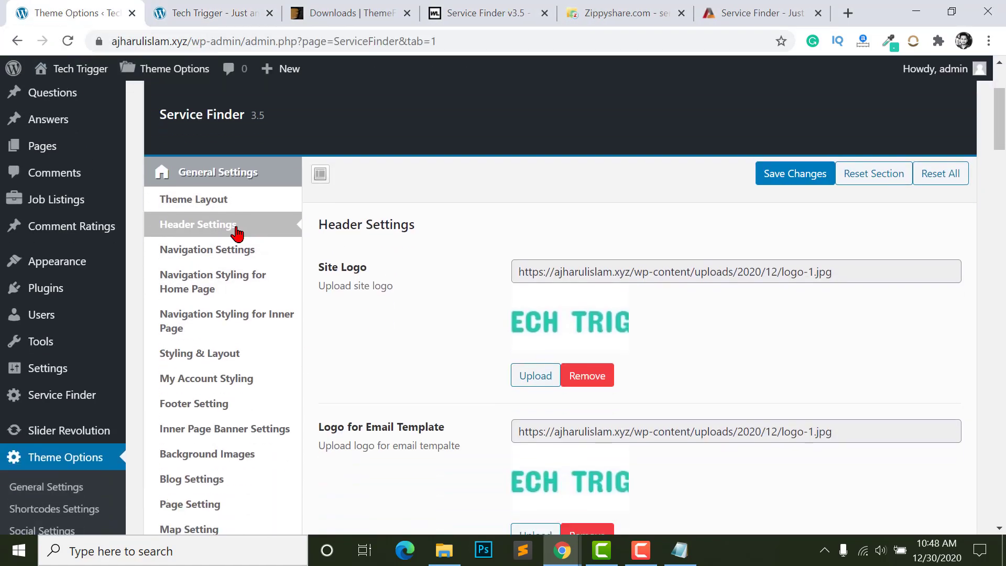
click(191, 256)
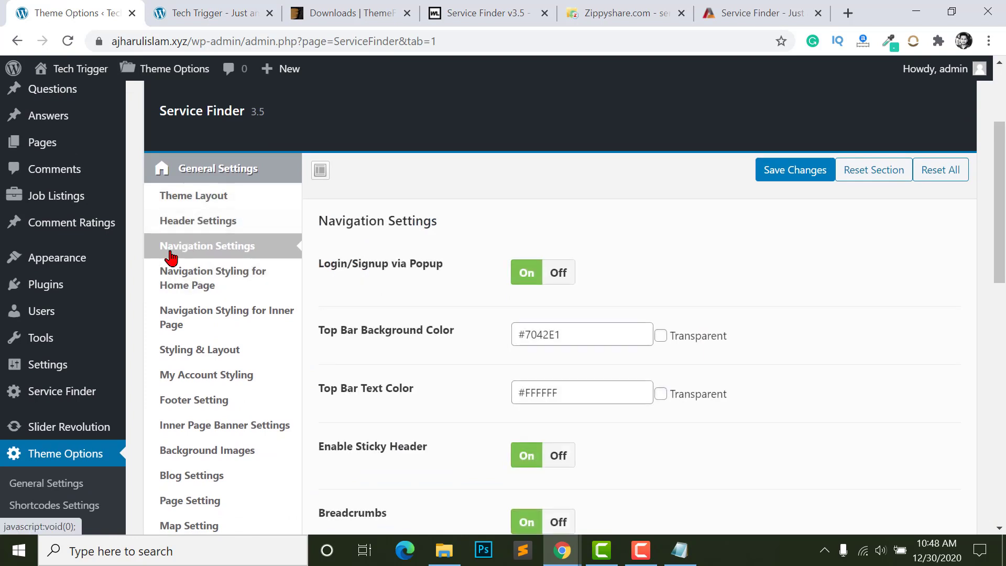
scroll(187, 258, down, 2)
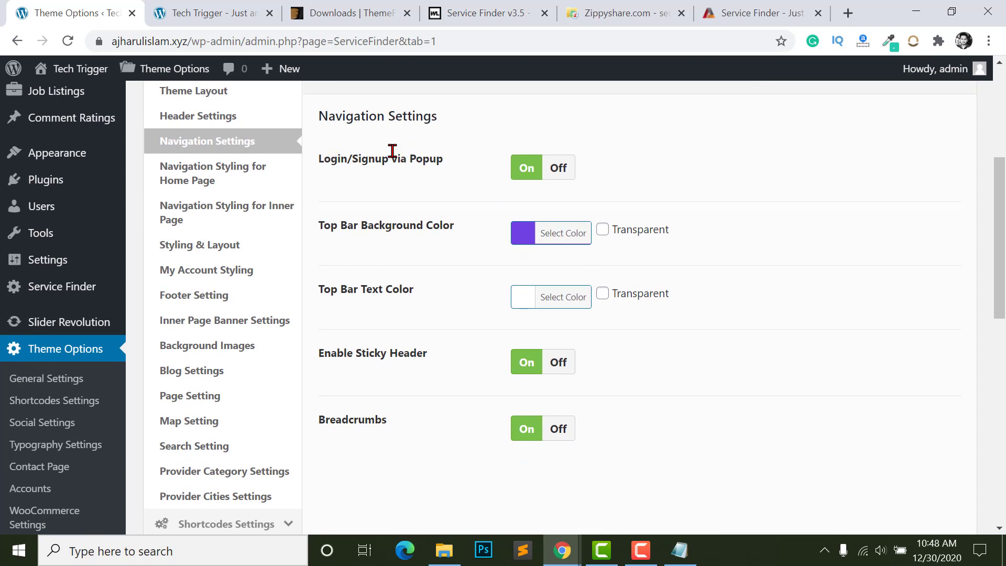
click(204, 10)
click(180, 40)
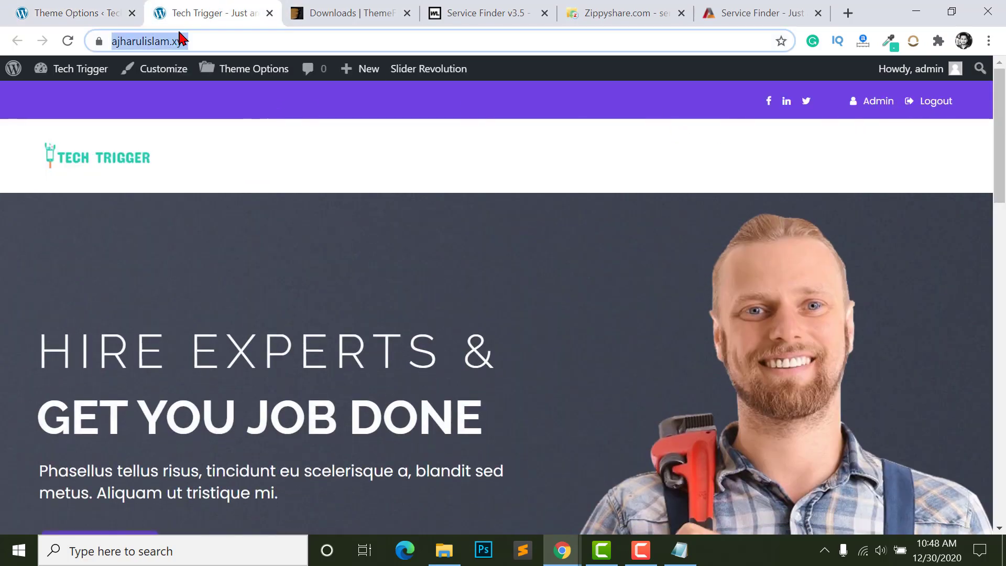
- Load the site in a Chrome incognito window, open and close the Login popup, then return to Theme Options
click(989, 41)
click(892, 100)
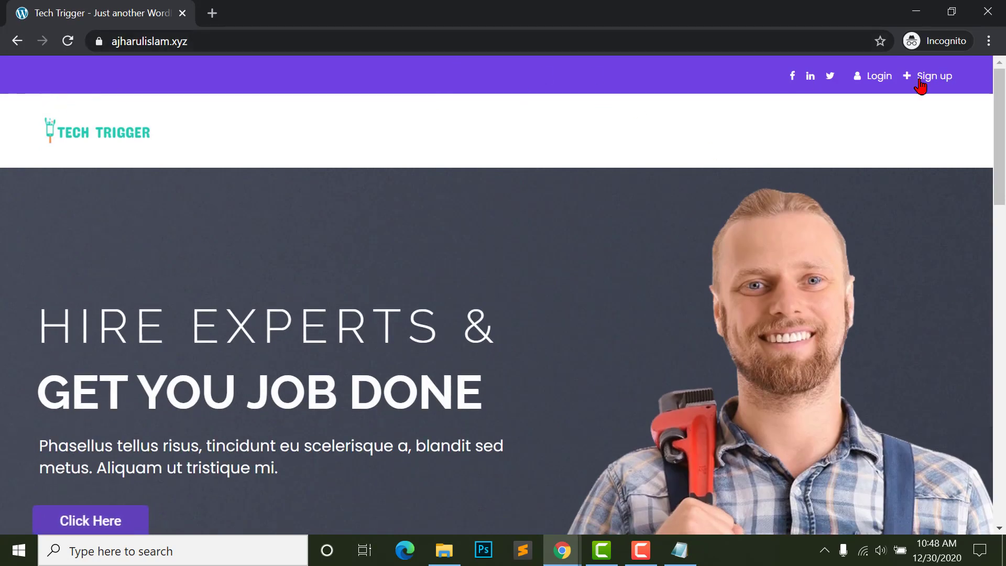
click(875, 77)
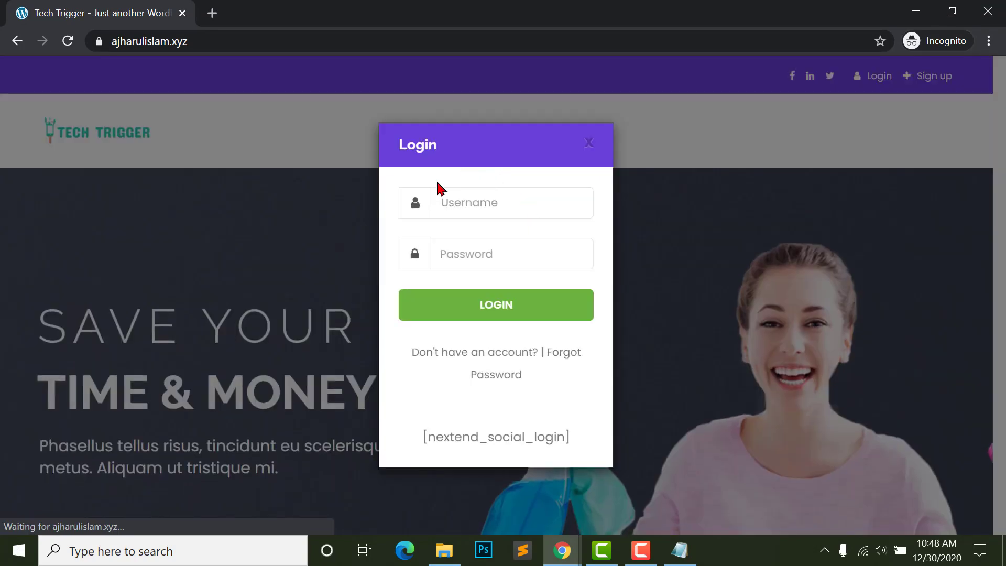
click(456, 352)
mouse_move(564, 550)
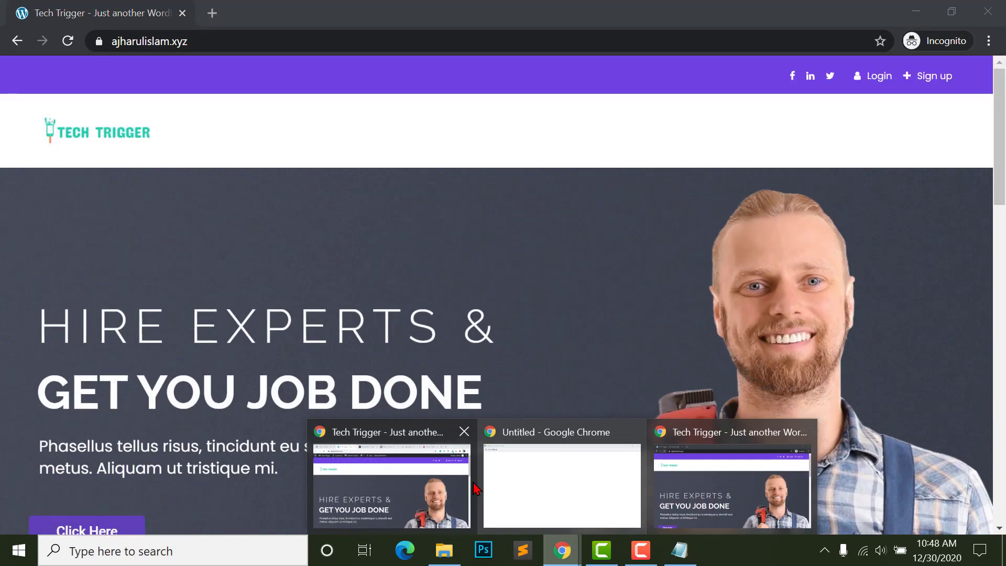
click(393, 482)
click(61, 7)
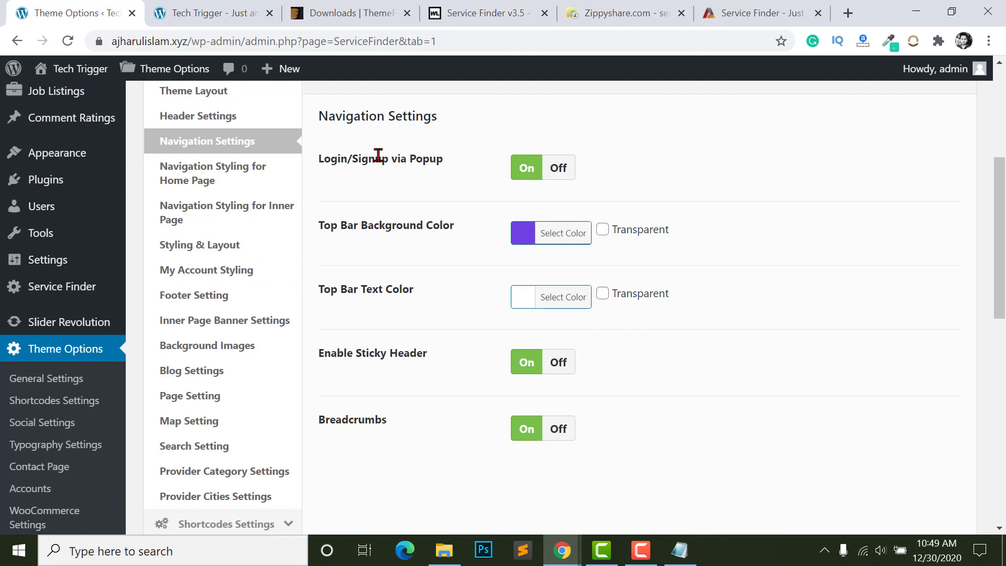
- Set the Top Bar Background Color to dark blue #25258e
scroll(336, 178, down, 1)
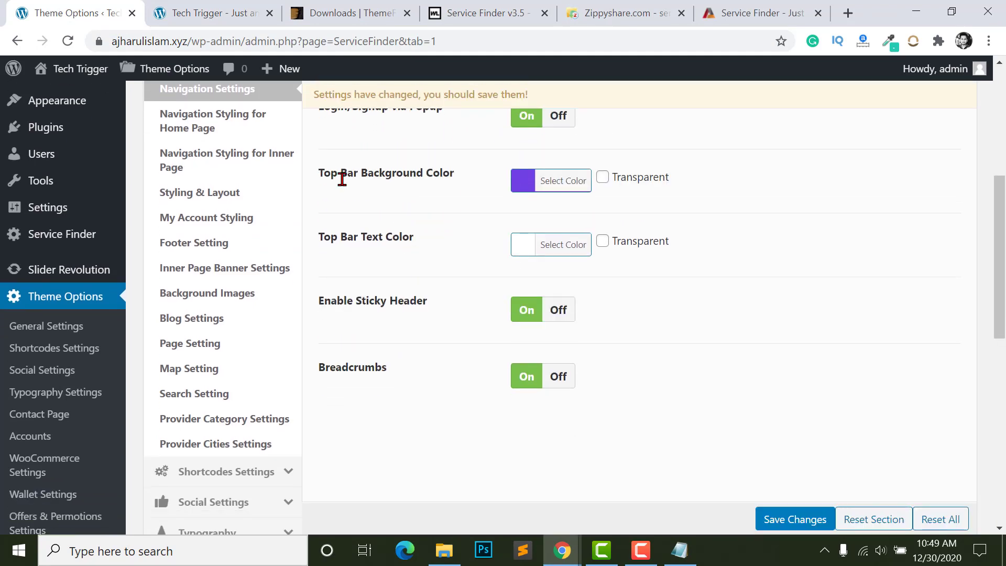
click(228, 20)
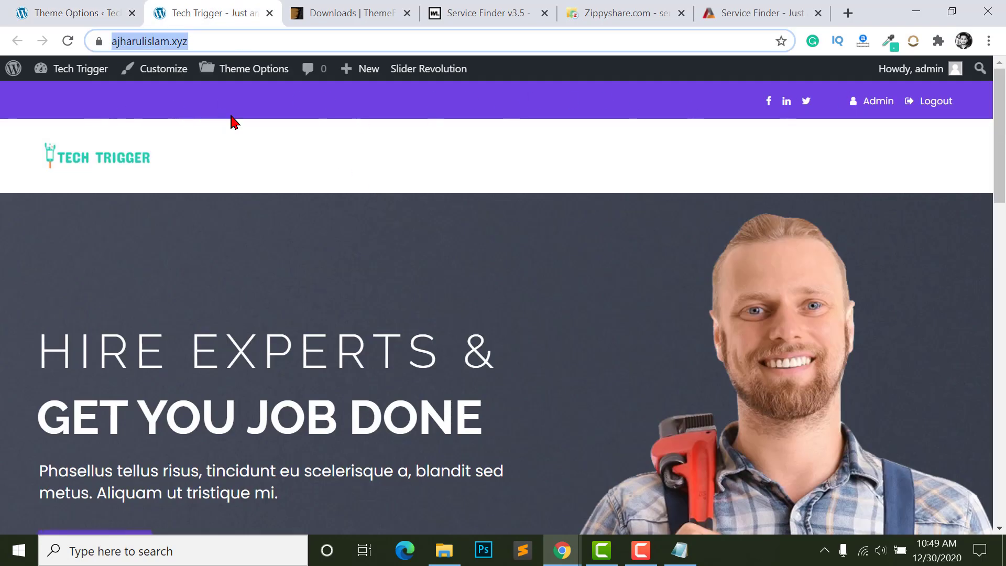
click(81, 16)
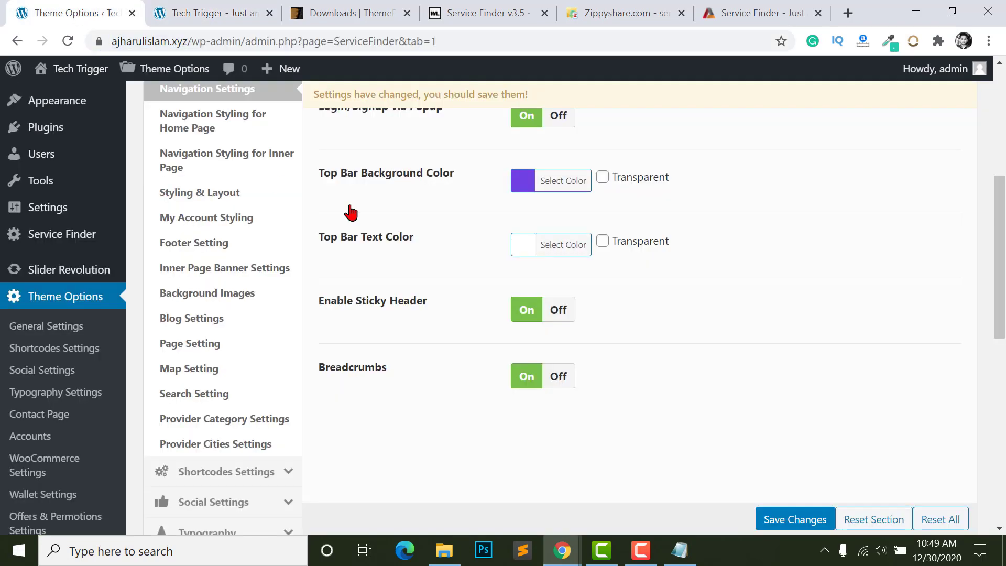
click(518, 192)
drag(615, 276, 611, 306)
click(423, 263)
- Check the new dark blue top bar on the front end, then open Navigation Styling for Home Page
scroll(425, 194, down, 1)
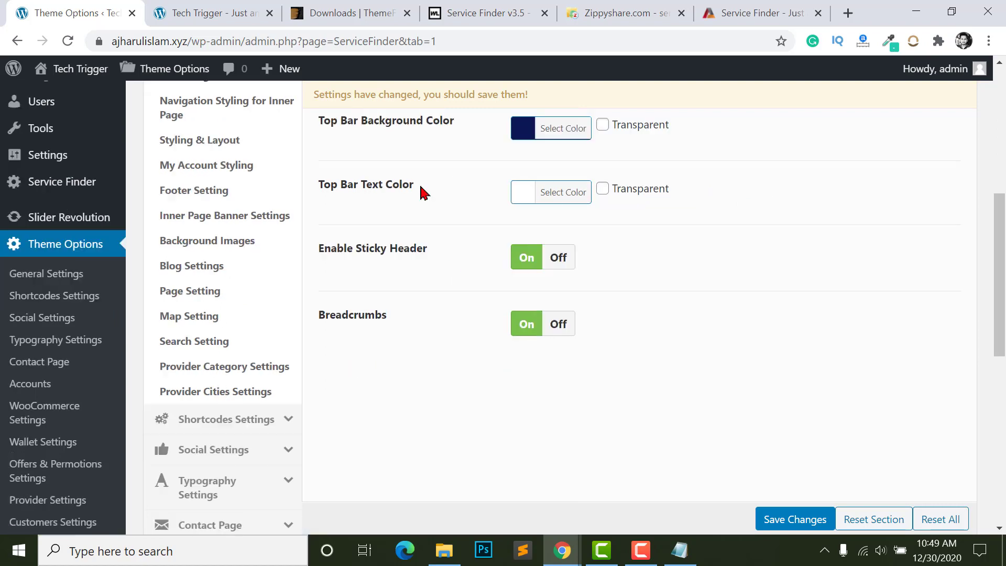
scroll(523, 262, down, 1)
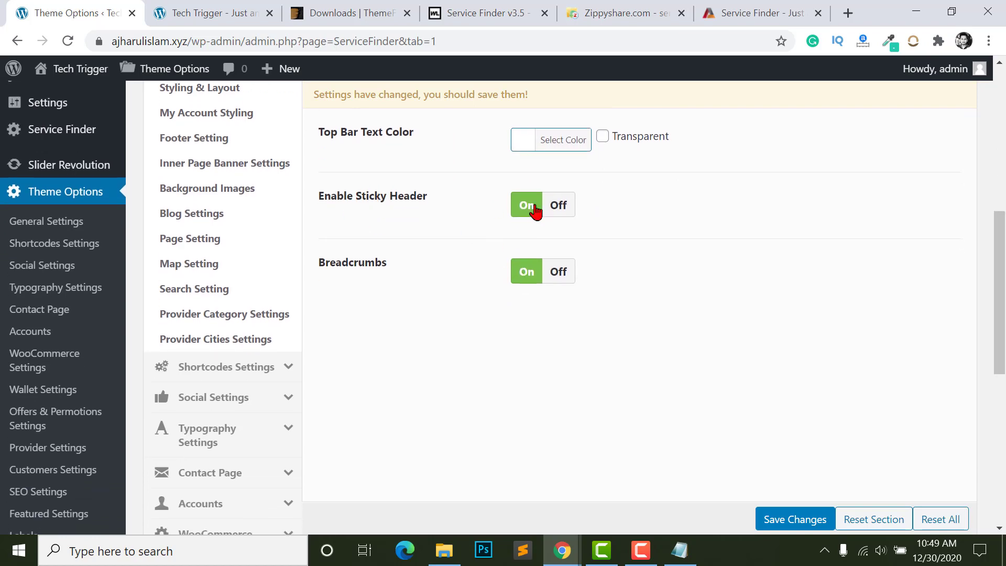
click(195, 12)
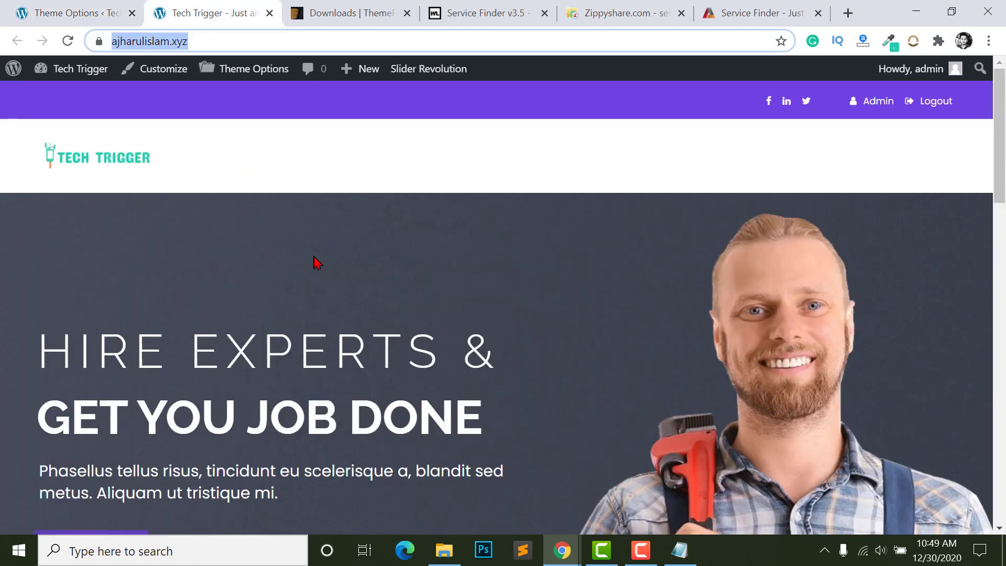
scroll(318, 265, down, 8)
scroll(336, 302, up, 6)
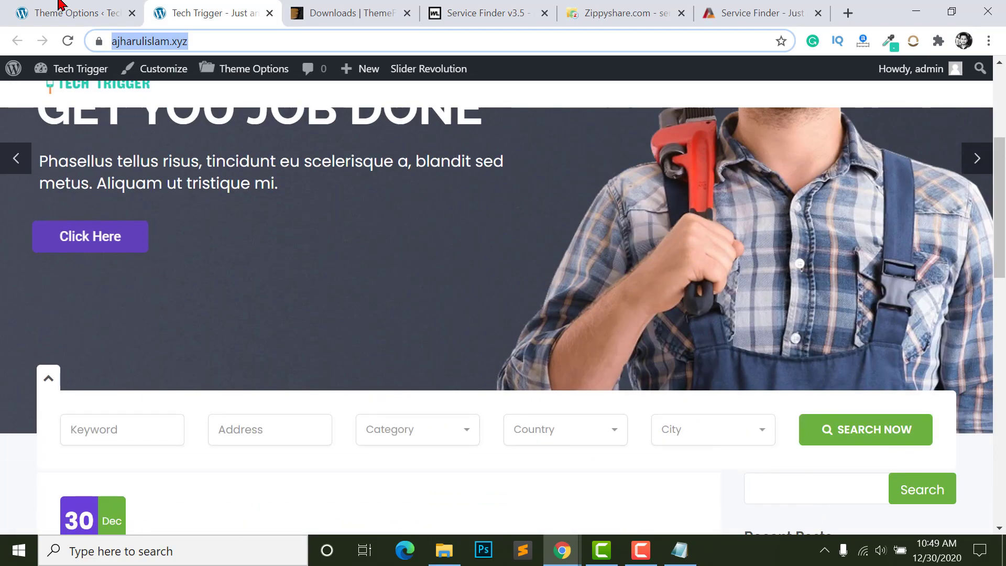
scroll(297, 300, down, 2)
scroll(294, 306, down, 3)
scroll(272, 283, up, 10)
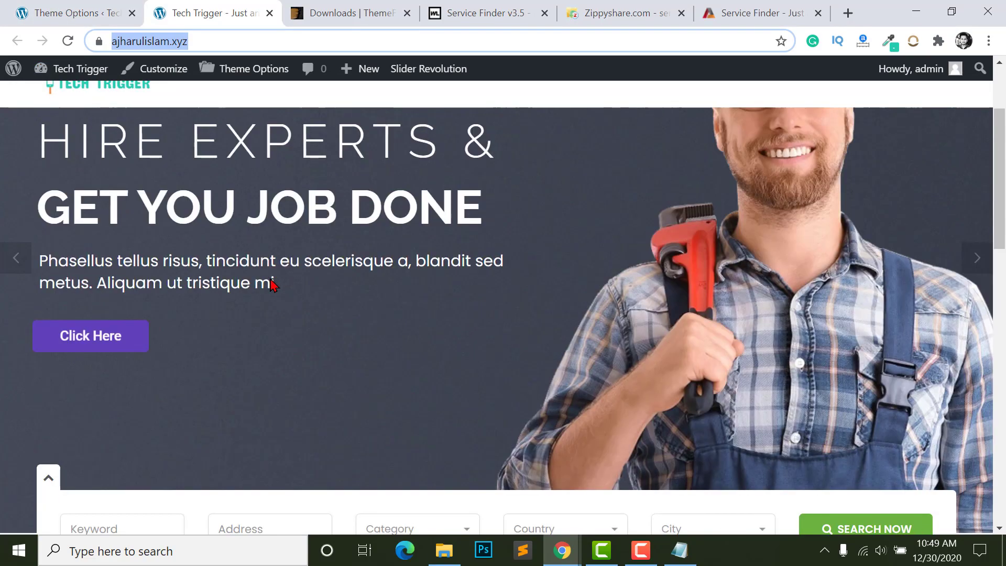
scroll(182, 258, down, 4)
scroll(183, 258, down, 4)
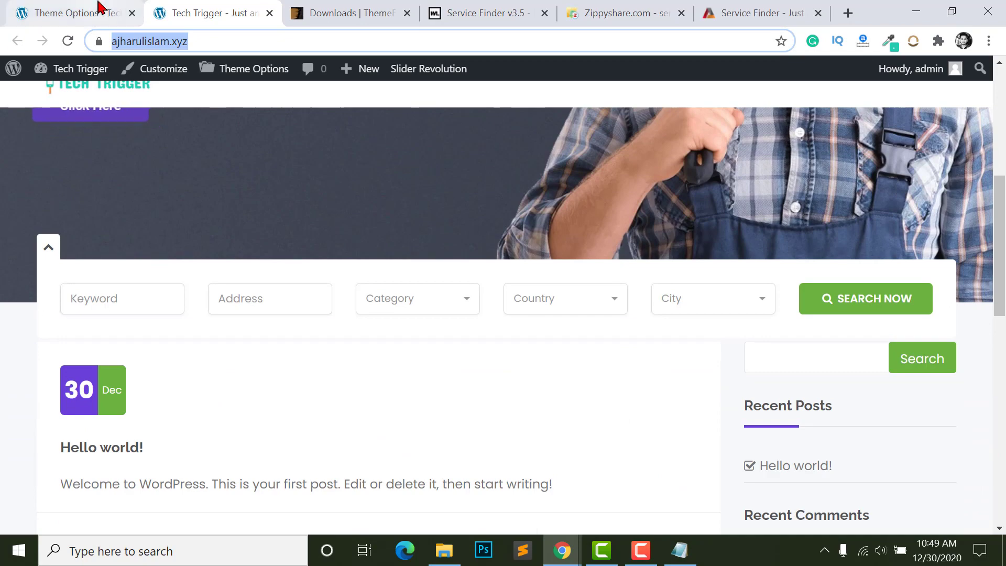
click(72, 13)
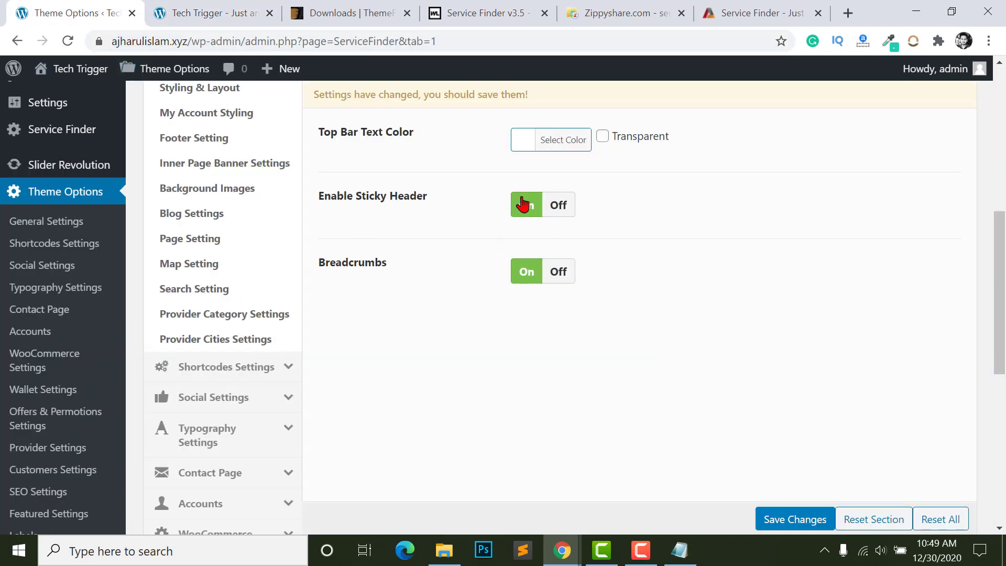
scroll(557, 288, up, 5)
click(208, 283)
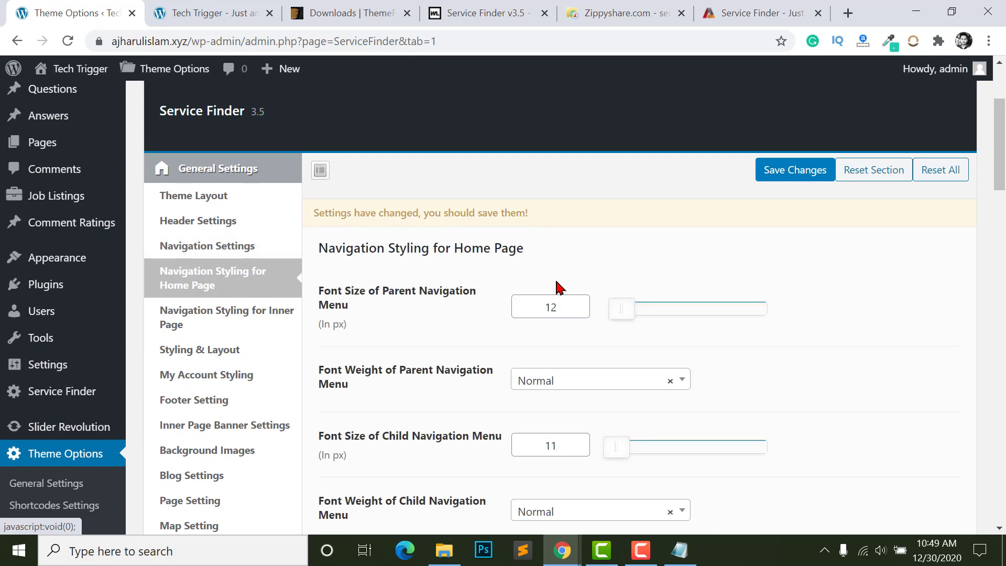
- Review the Navigation Styling for Home Page colour settings and compare them with the live home page
scroll(559, 287, down, 1)
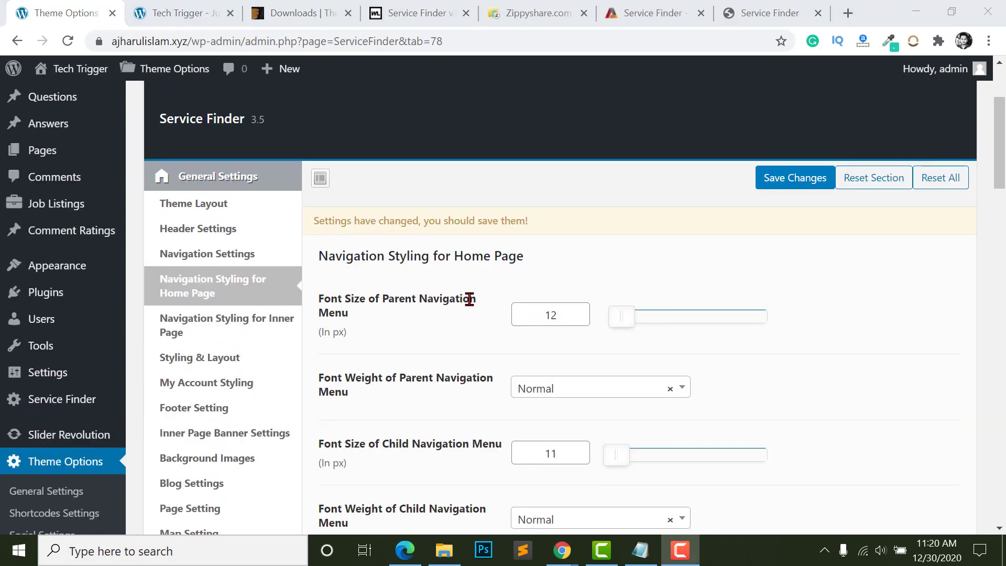
scroll(550, 309, down, 4)
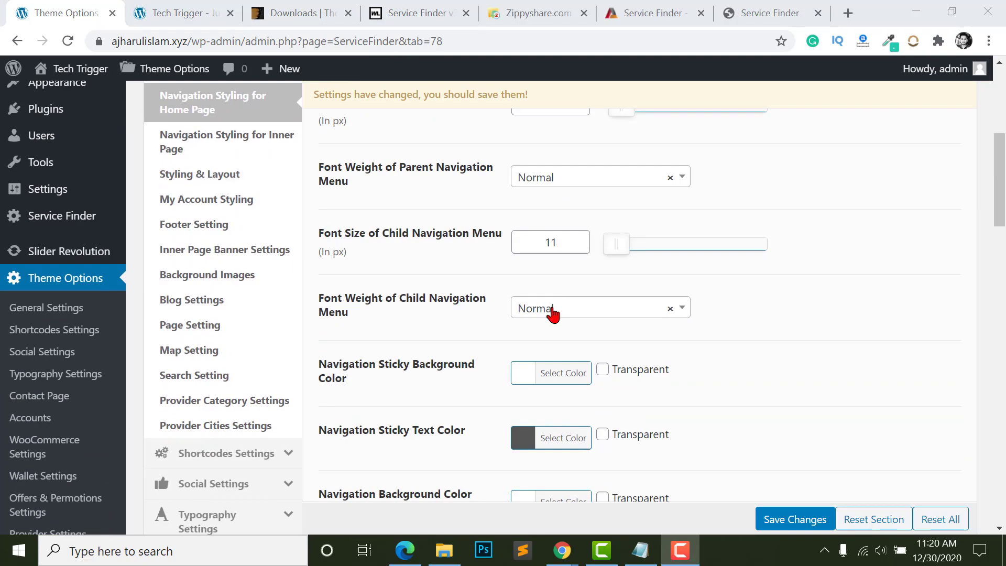
scroll(550, 309, down, 6)
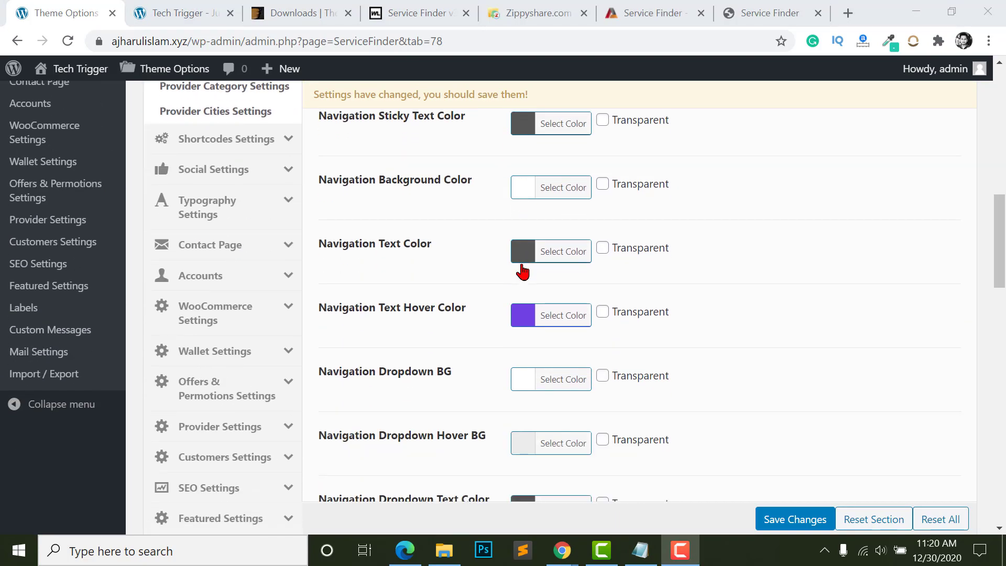
scroll(533, 375, down, 5)
scroll(525, 393, up, 20)
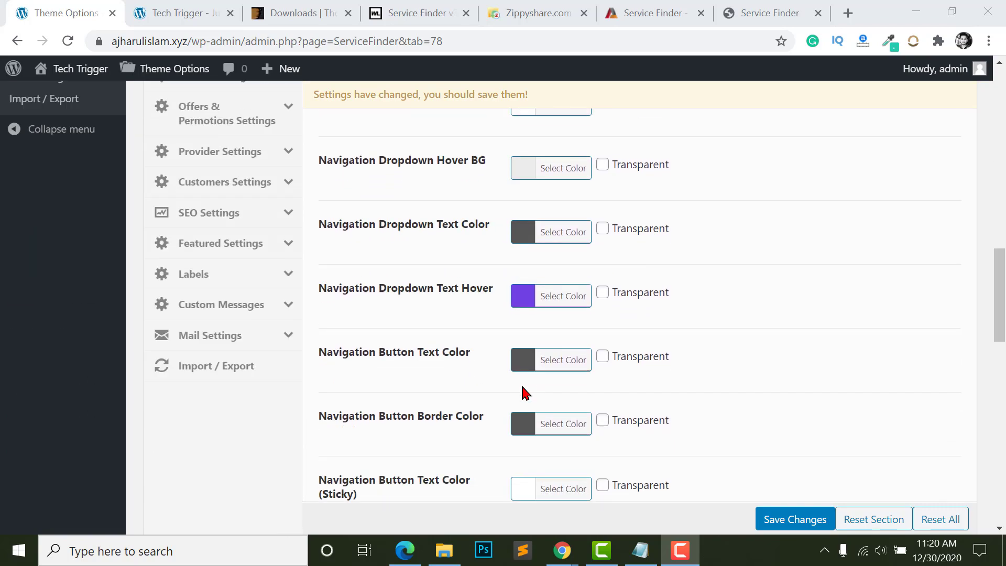
scroll(501, 360, down, 15)
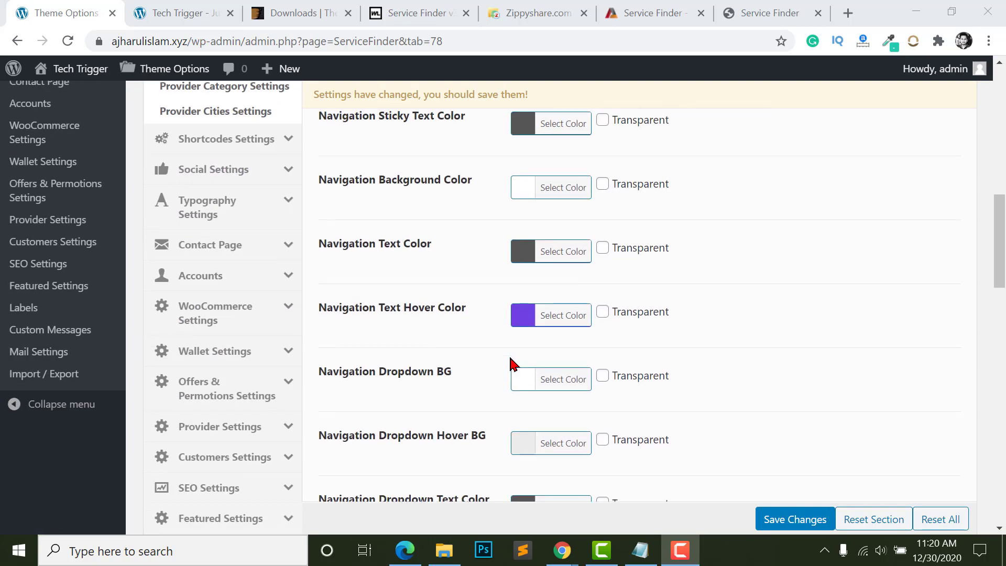
scroll(513, 361, down, 4)
scroll(513, 360, up, 4)
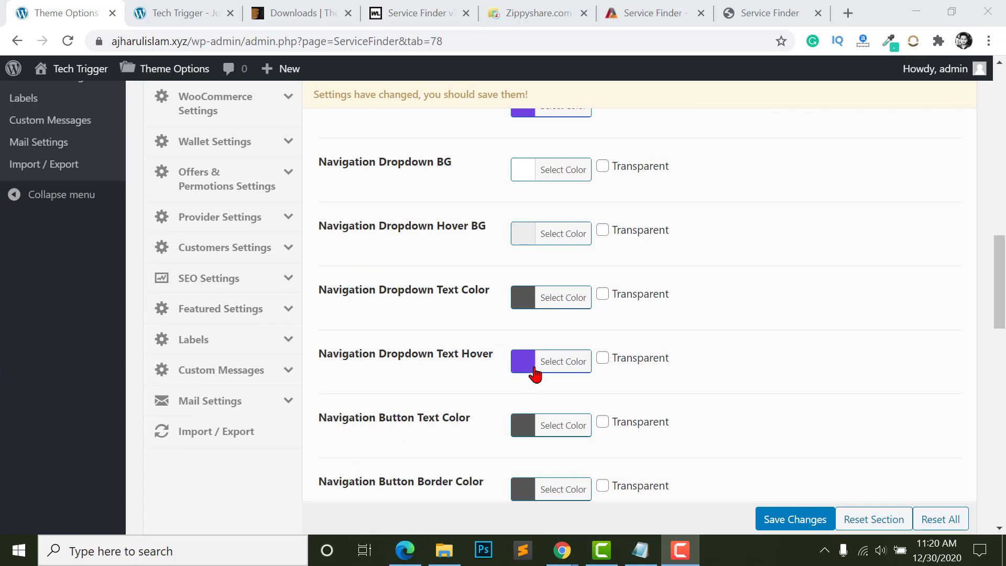
scroll(535, 362, up, 7)
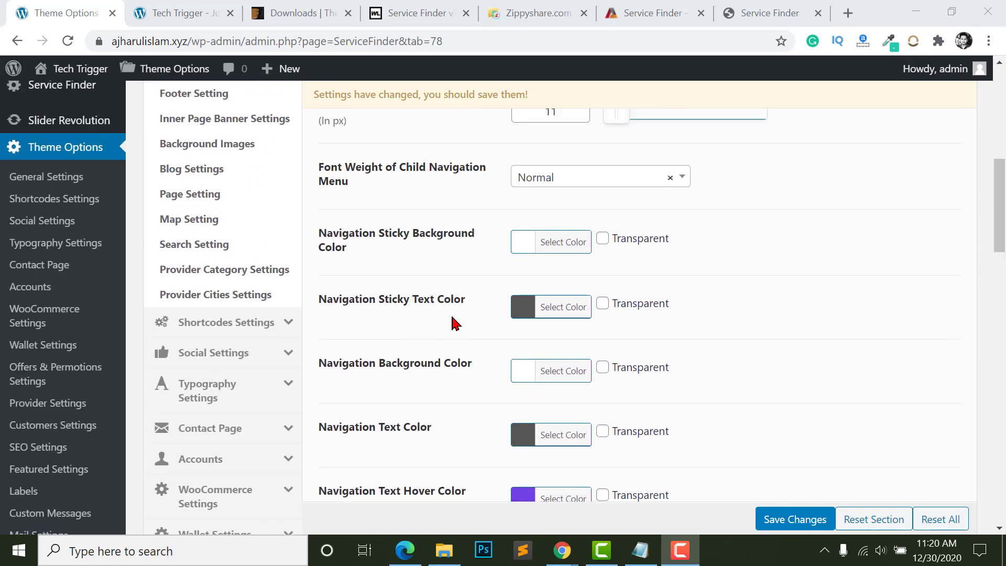
scroll(493, 330, up, 6)
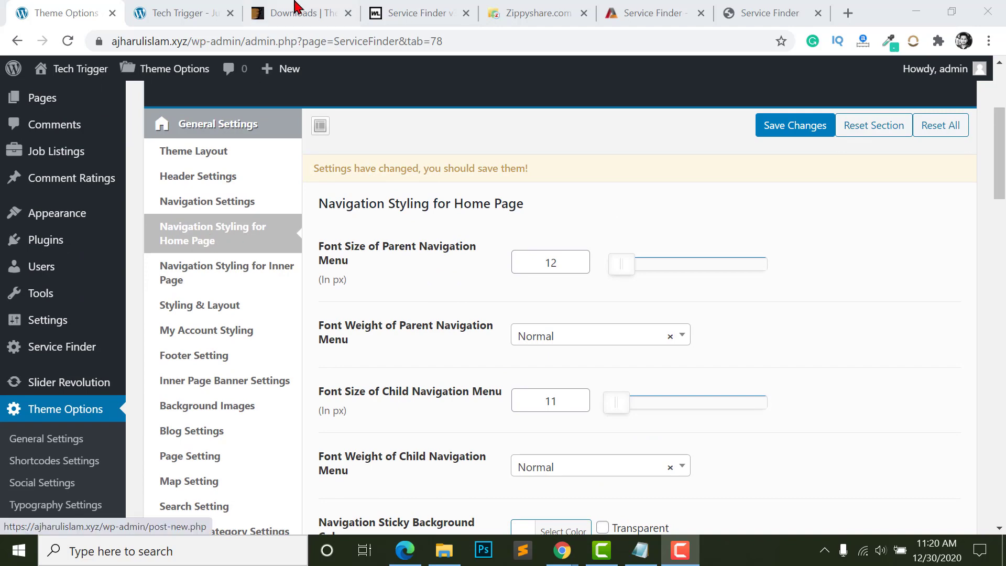
click(191, 12)
click(74, 8)
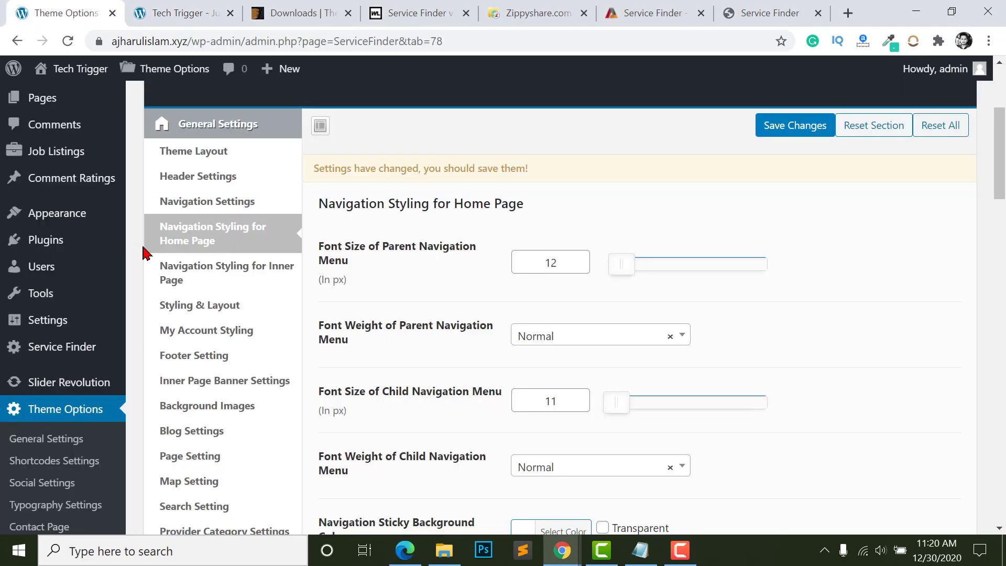
- Bring up Navigation Styling for Inner Page (parent 12 px, child 11 px) and compare with the site
click(204, 281)
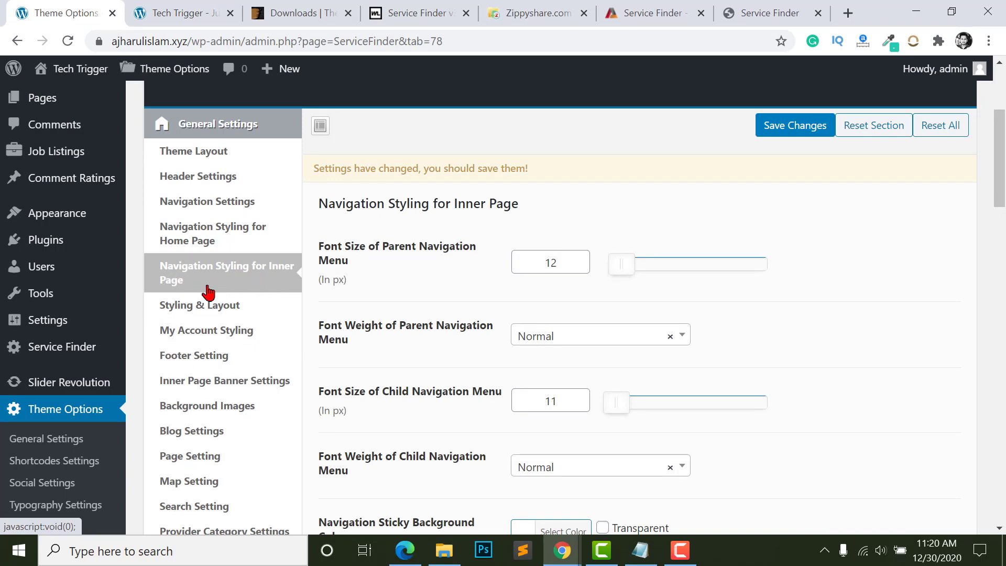
scroll(550, 273, down, 7)
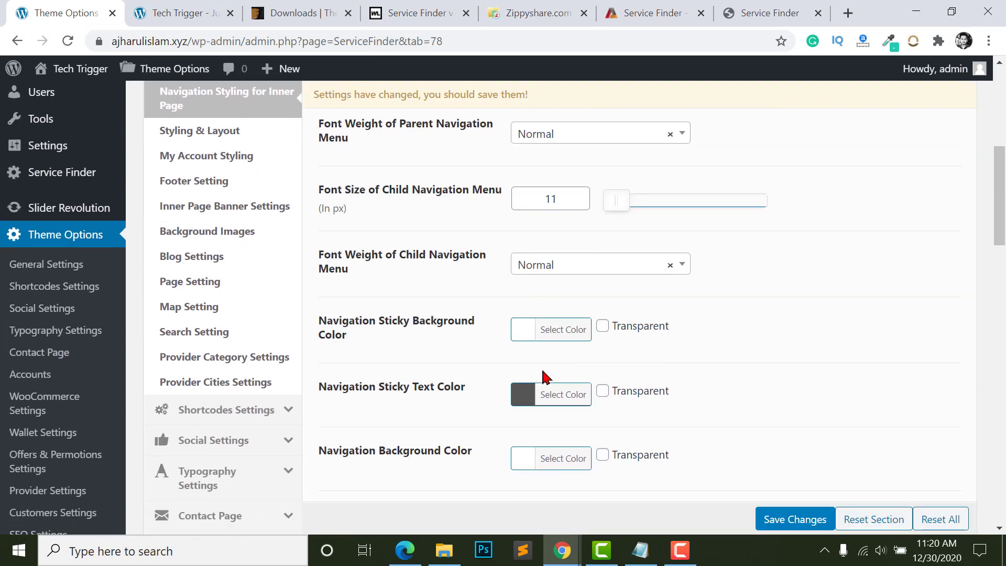
click(158, 13)
scroll(292, 351, down, 4)
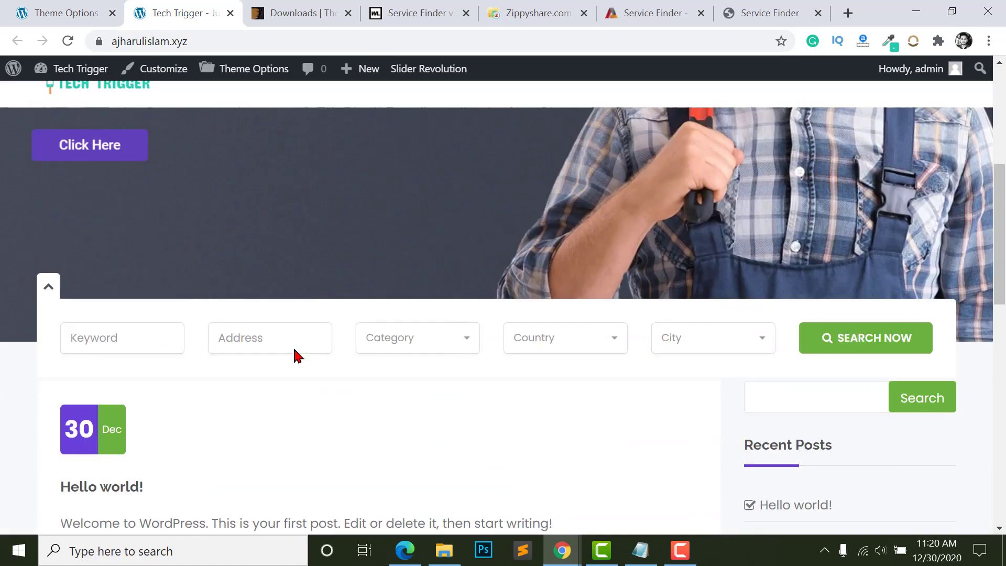
scroll(791, 382, up, 5)
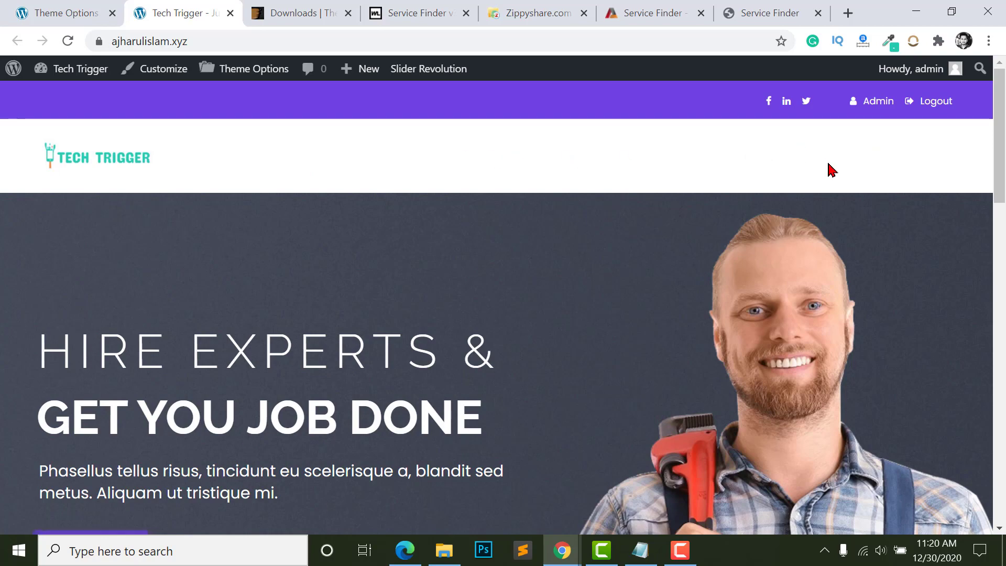
click(79, 9)
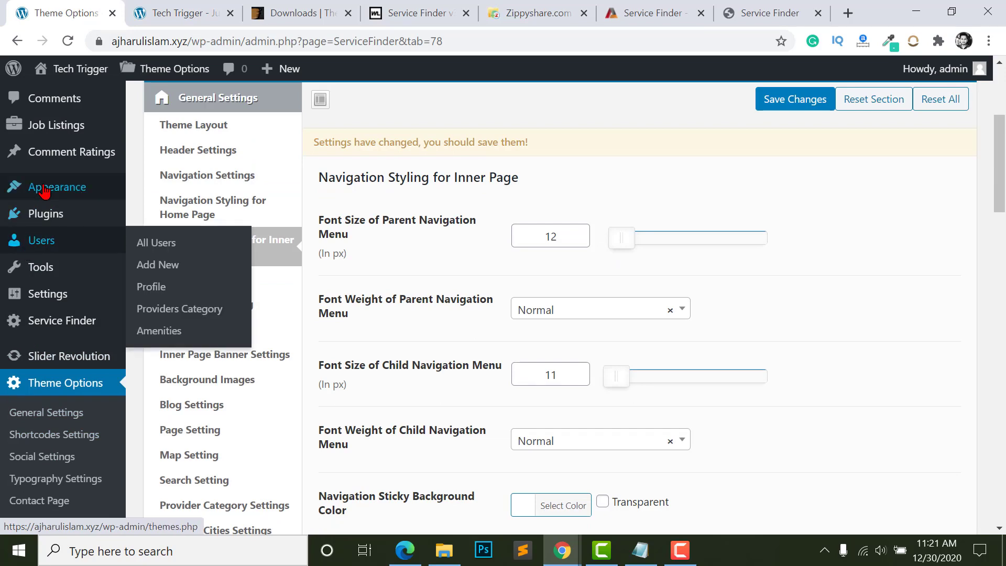
- In the Menus editor, add the Home, Jobs and Post a Job pages to the menu
mouse_move(52, 187)
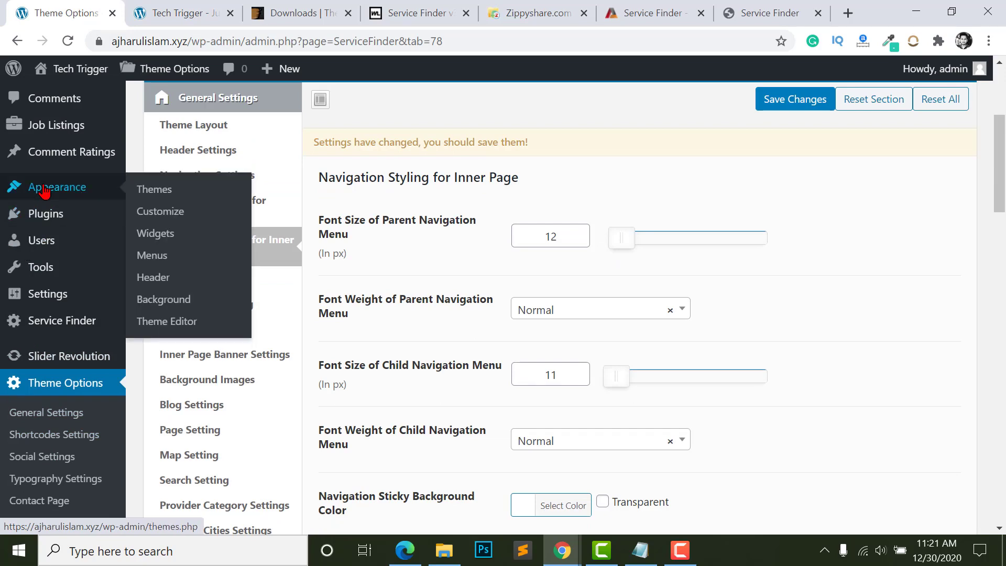
right_click(155, 256)
click(233, 262)
scroll(353, 285, down, 2)
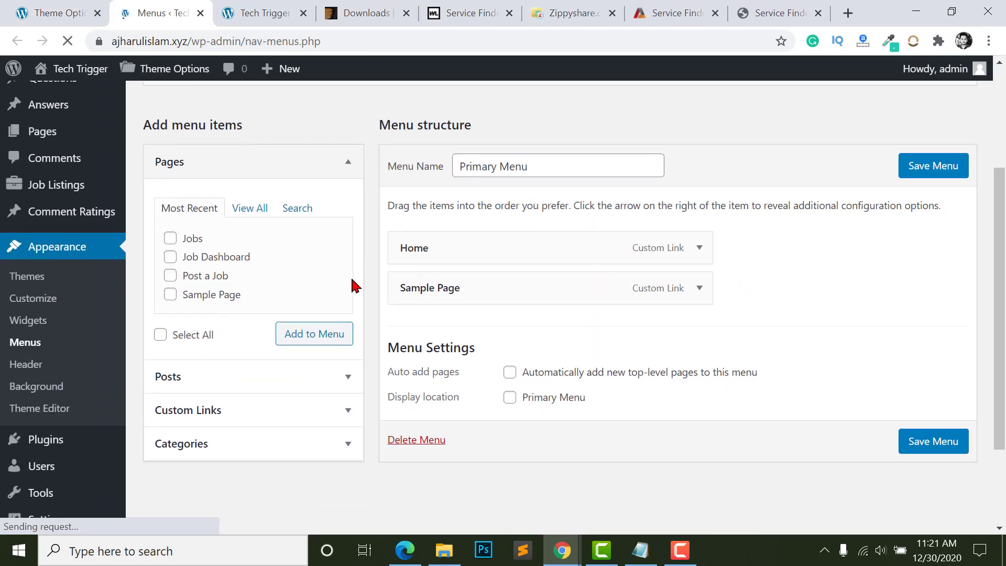
scroll(178, 168, up, 1)
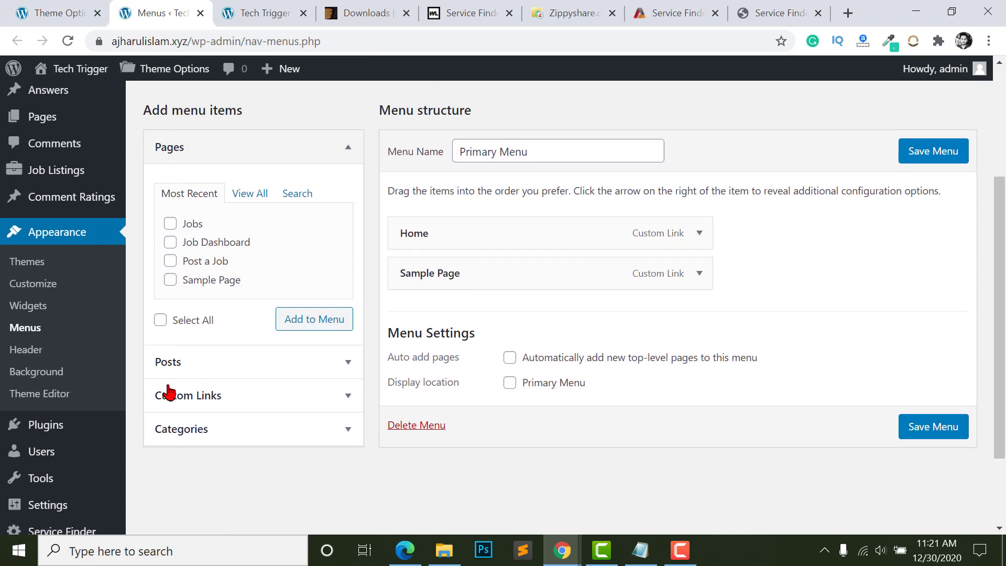
click(252, 195)
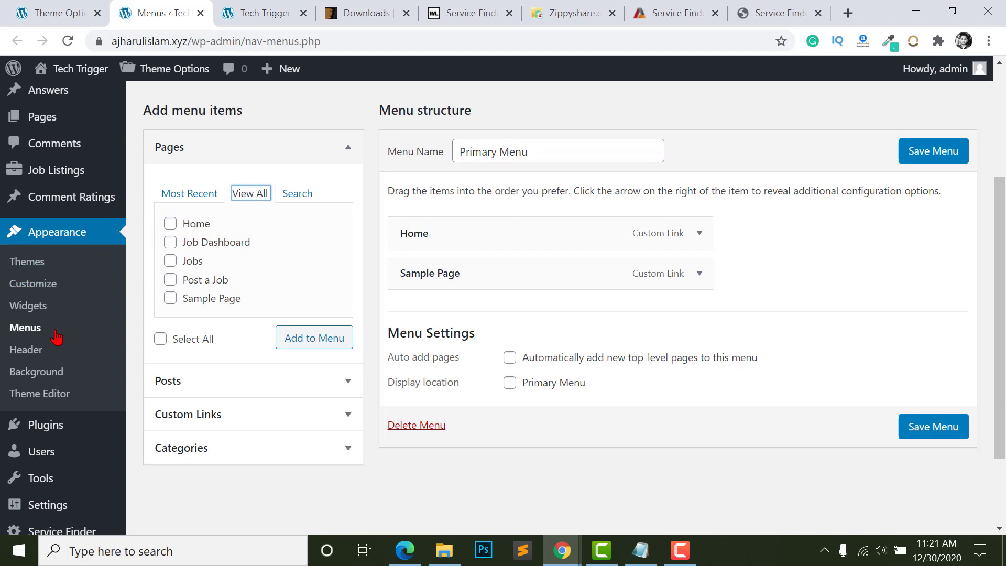
click(173, 226)
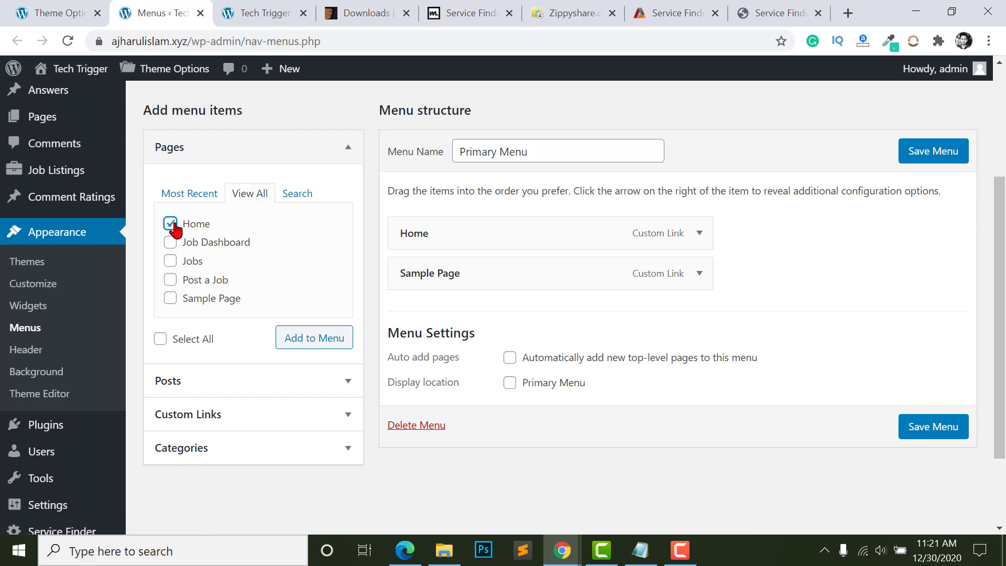
click(171, 260)
click(171, 280)
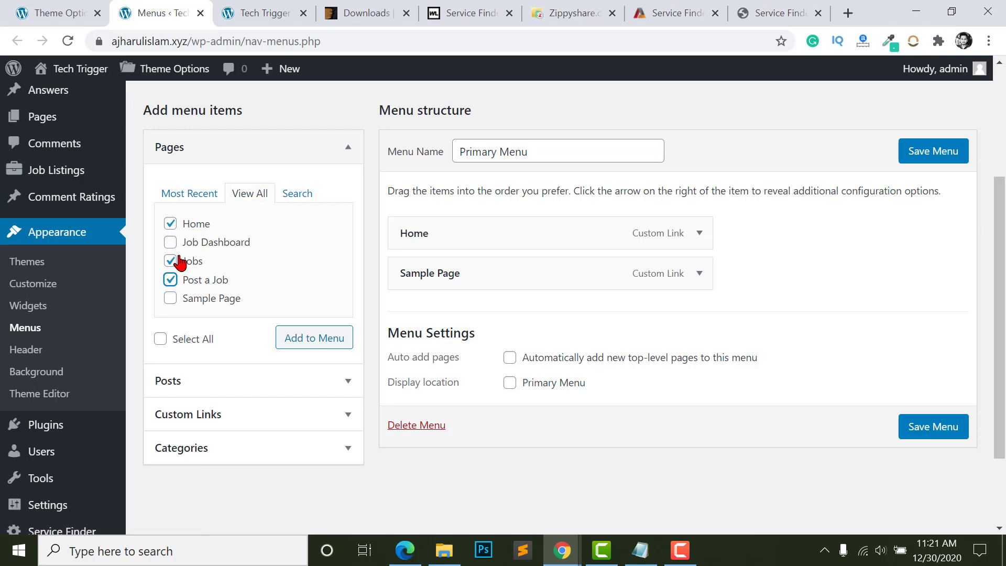
click(311, 340)
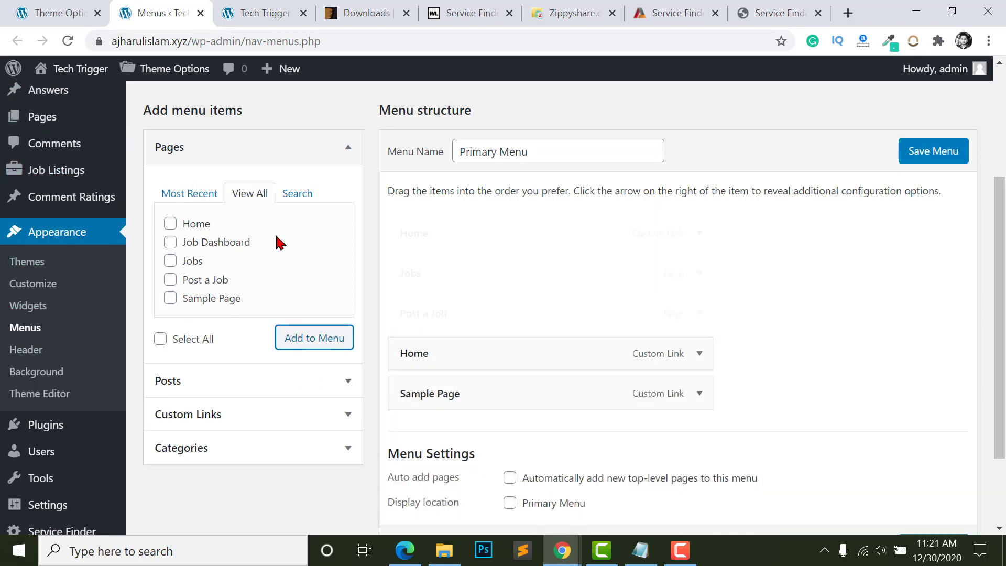
- Remove Sample Page and the duplicate Home link, then save the Primary Menu
click(698, 404)
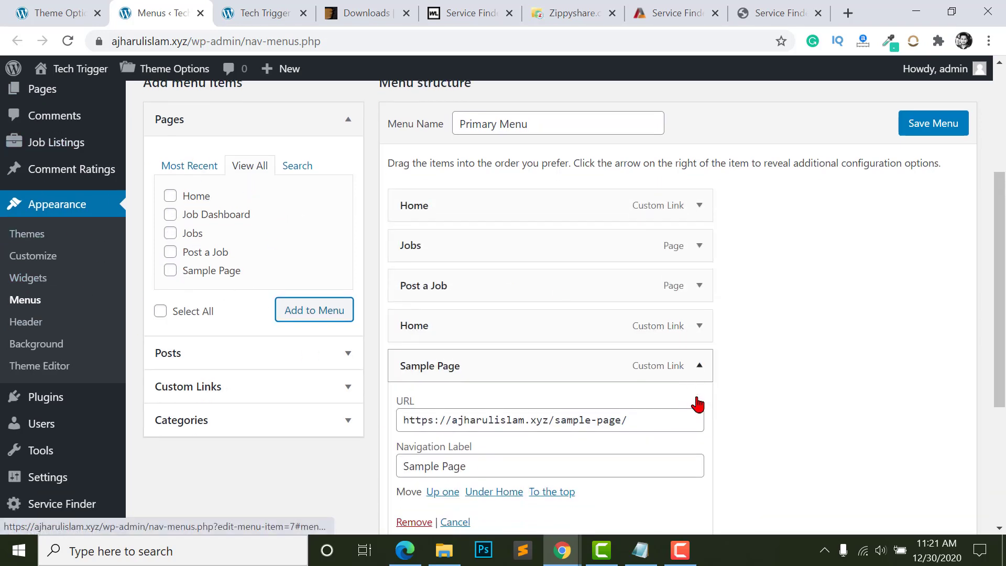
scroll(454, 314, down, 4)
click(427, 292)
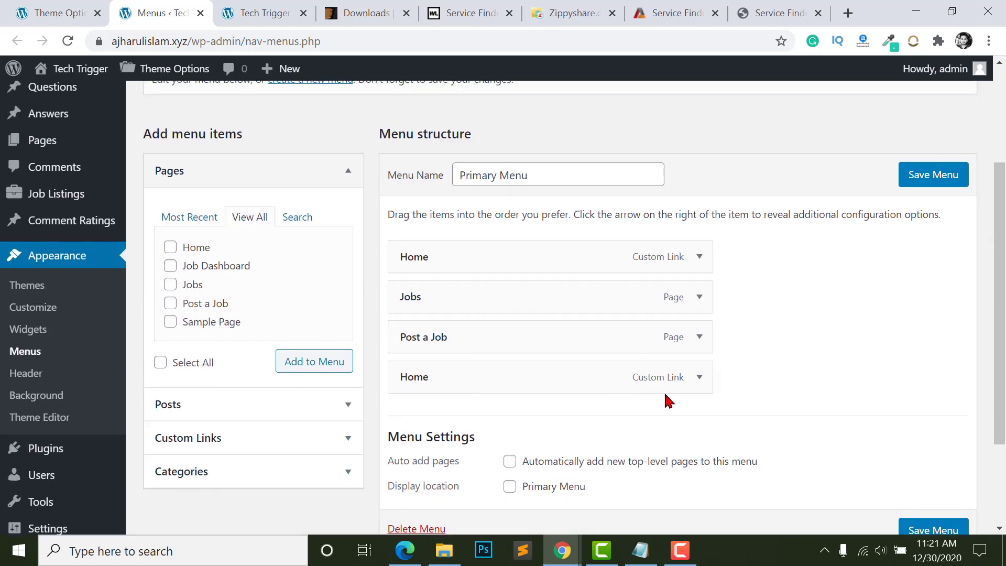
click(699, 382)
scroll(472, 362, down, 4)
click(422, 296)
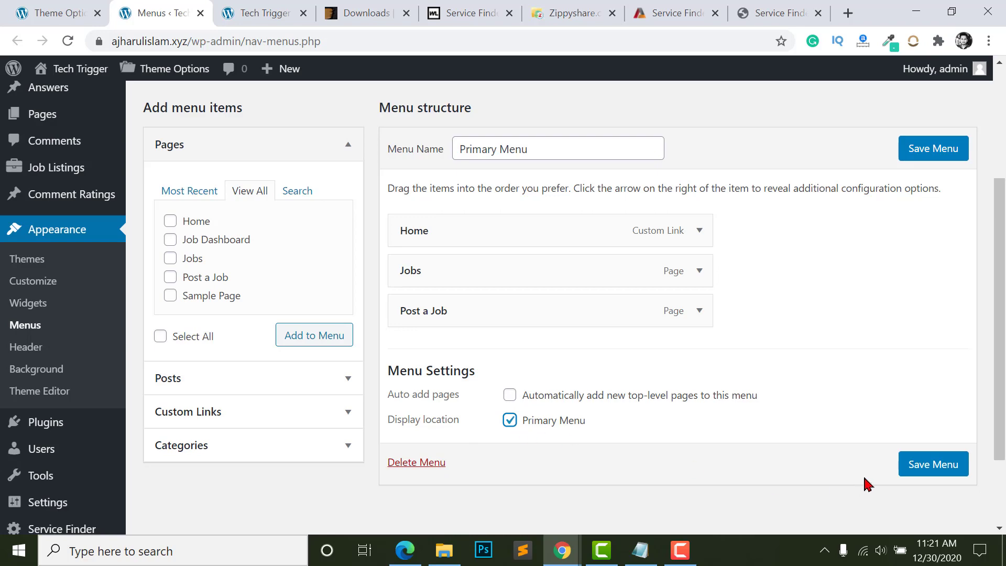
click(924, 468)
key(ctrl+Tab)
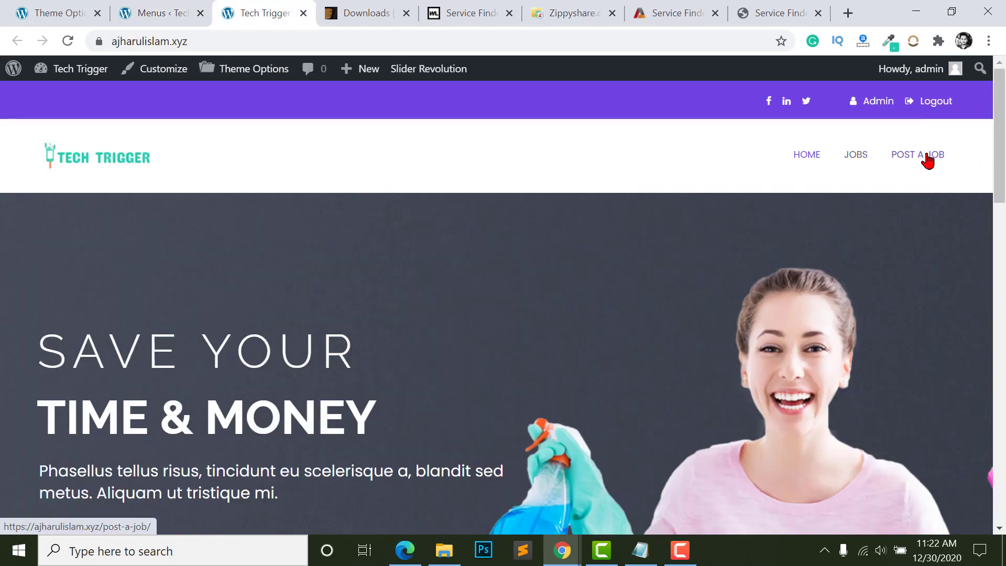
- View the front page to confirm the header menu shows Home, Jobs and Post a Job
click(70, 10)
click(156, 7)
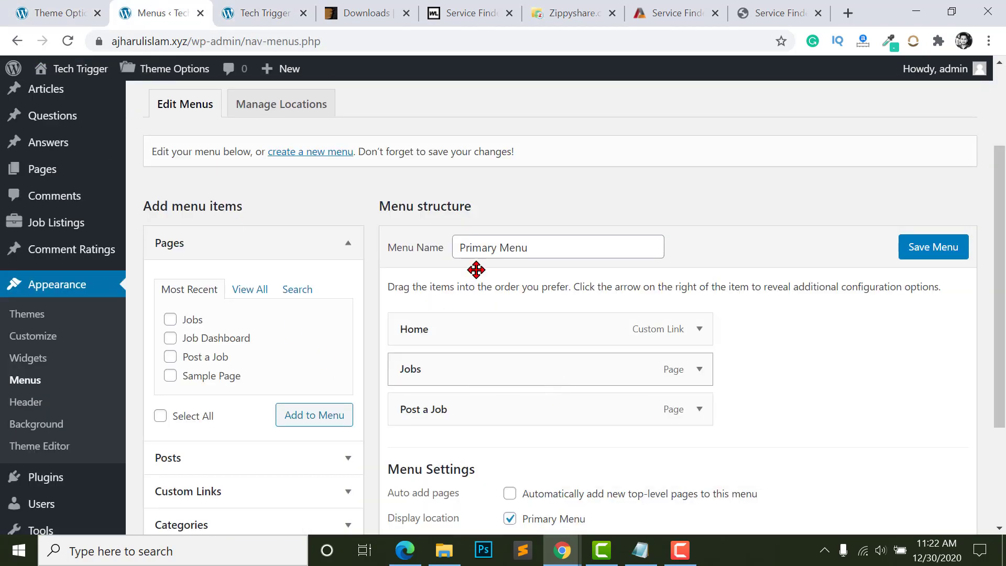
key(ctrl+shift+Tab)
scroll(178, 467, down, 2)
scroll(181, 490, down, 1)
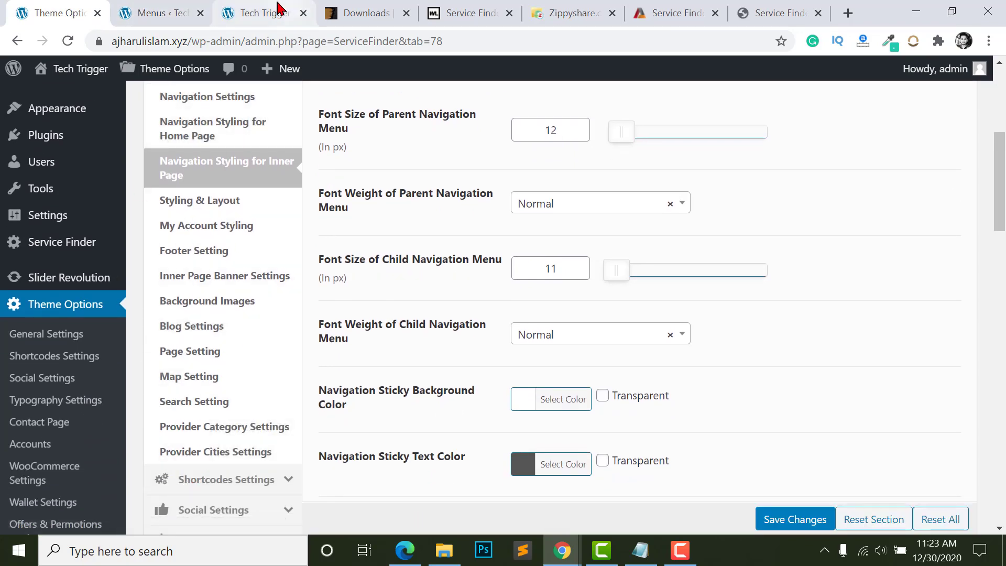
click(263, 13)
scroll(1005, 155, down, 1)
scroll(1005, 154, down, 10)
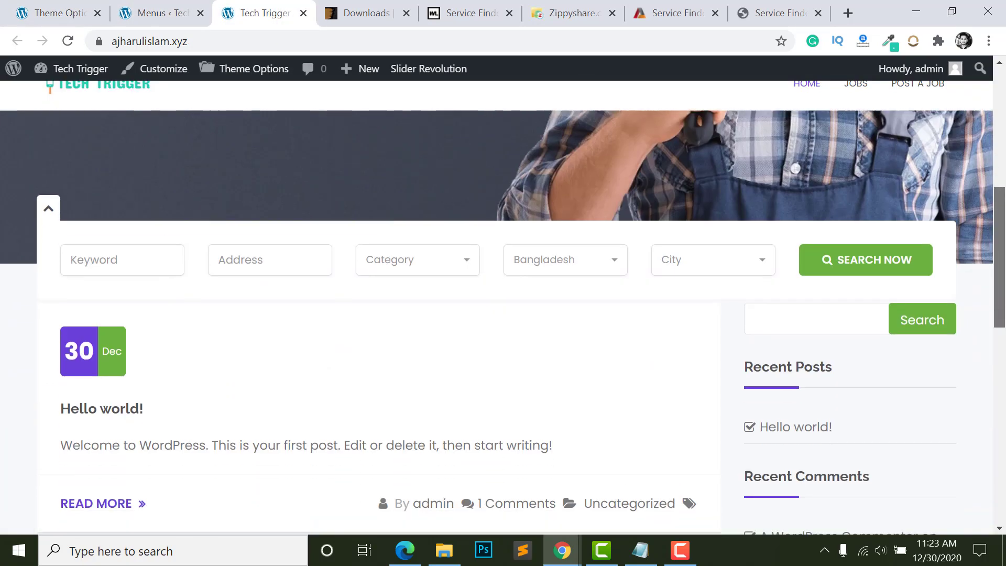
scroll(407, 409, down, 6)
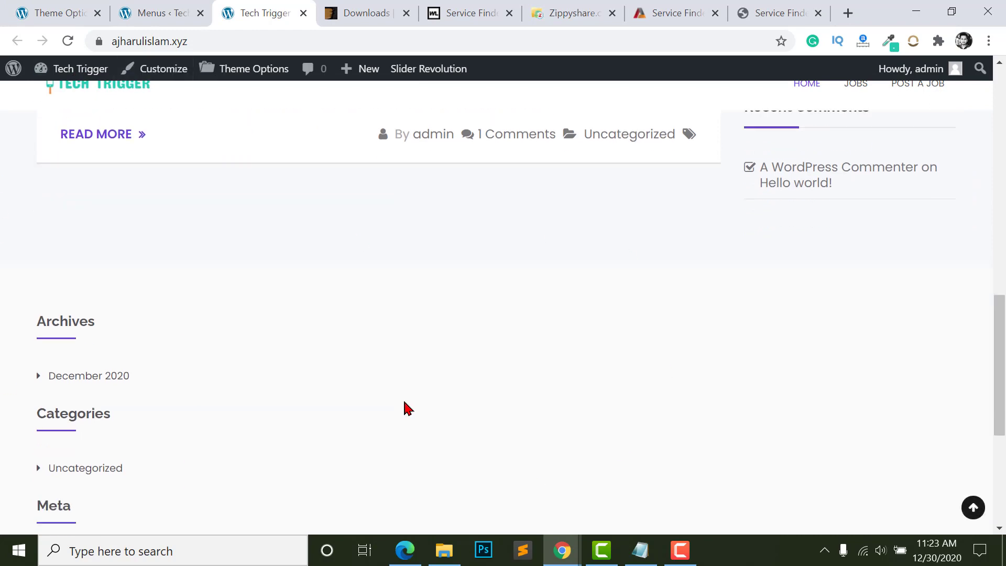
drag(1005, 483, 1005, 307)
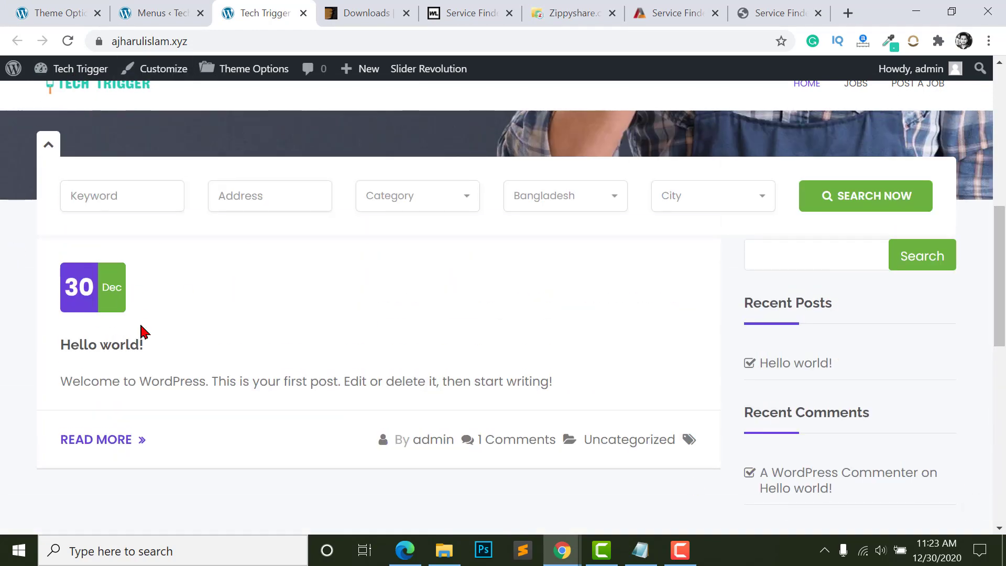
- Close the Menus editor tab and go back to Theme Options
click(134, 13)
click(200, 14)
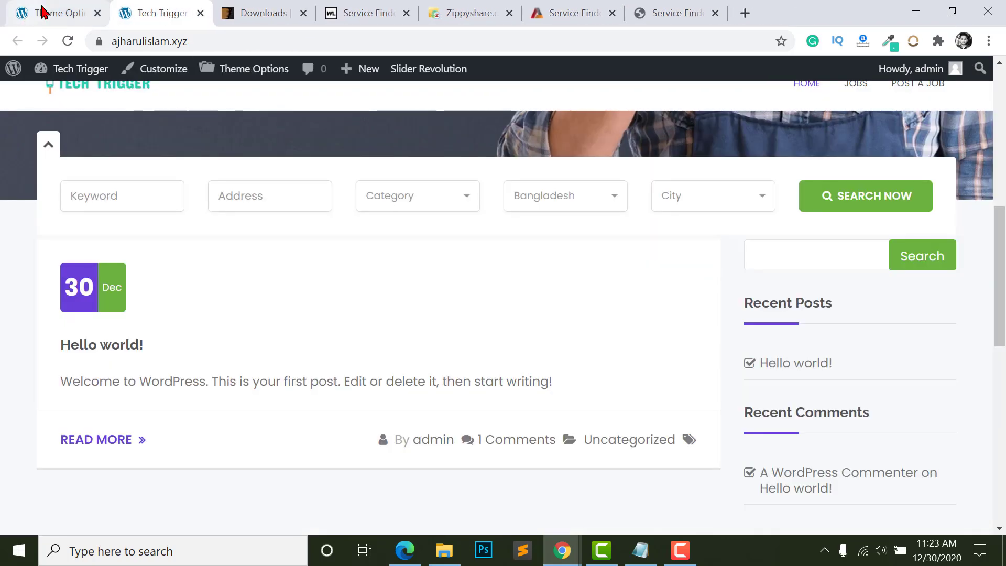
click(47, 13)
- Create a new empty page titled 'Home' and publish it at /home/
mouse_move(32, 182)
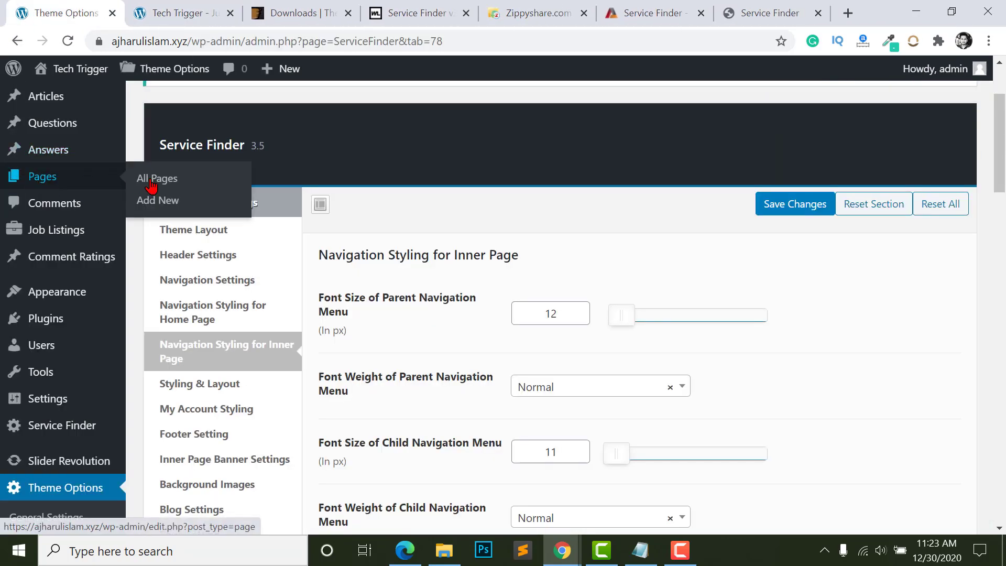
right_click(152, 211)
click(181, 216)
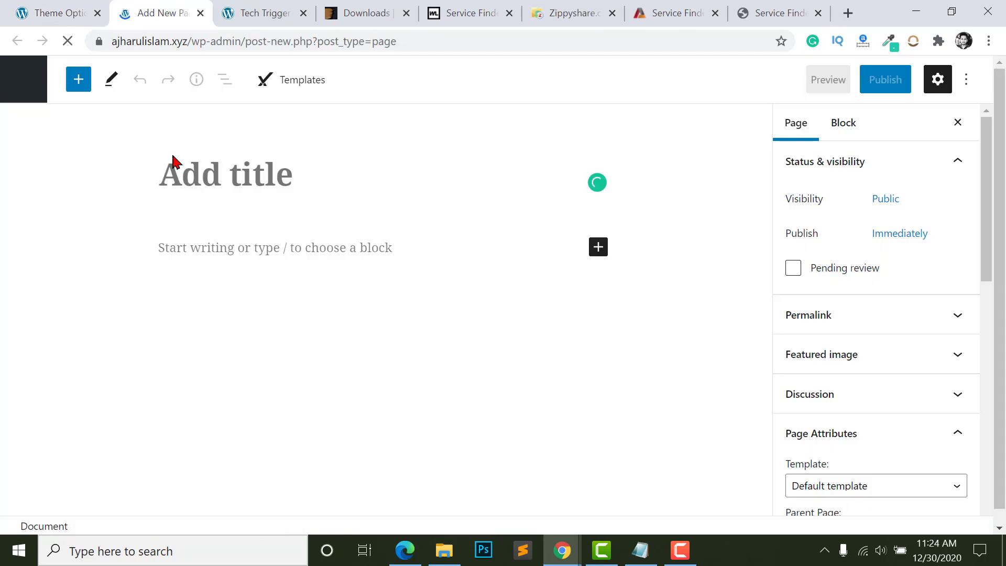
click(173, 160)
text(Home)
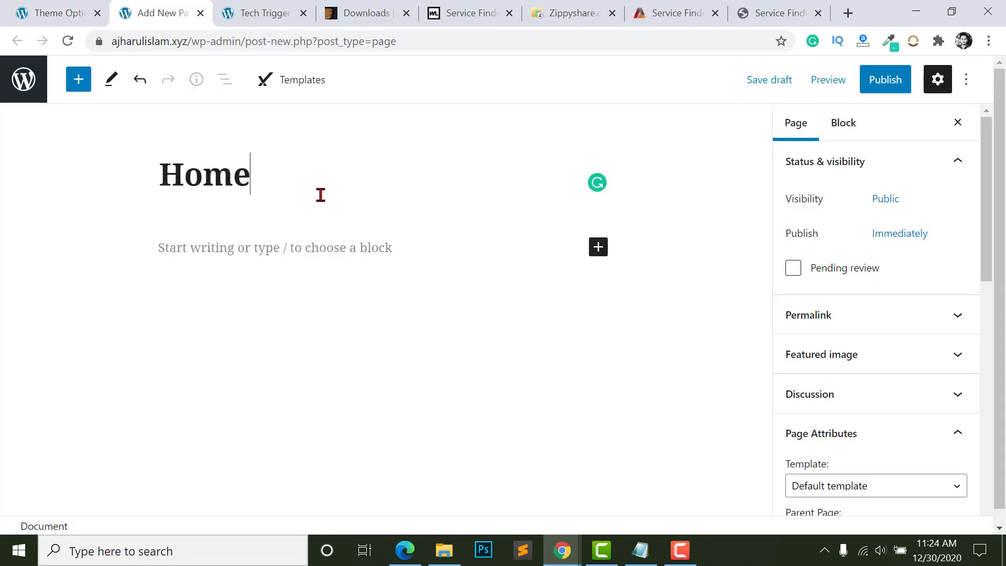
key(Return)
click(885, 79)
click(834, 81)
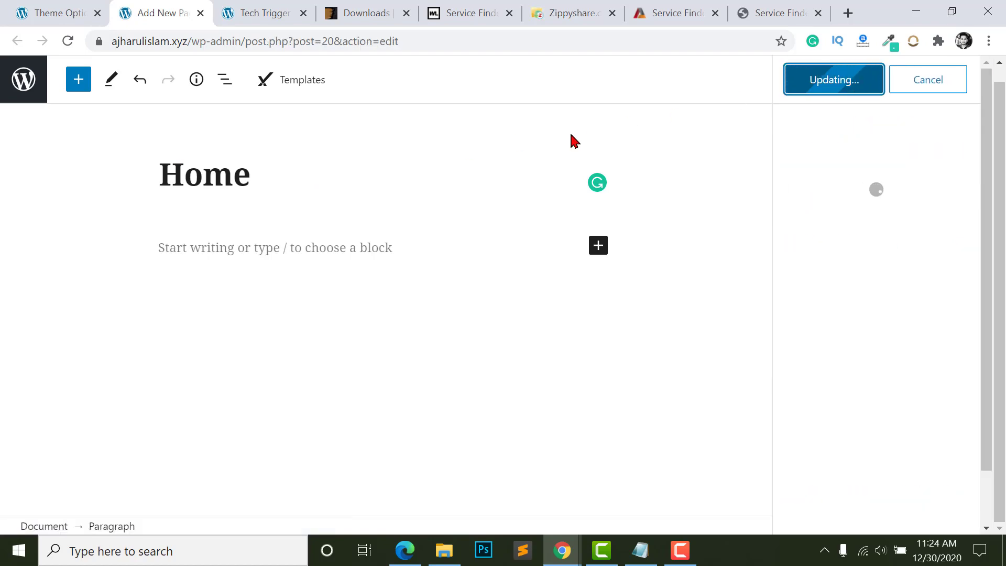
click(2, 4)
scroll(14, 471, down, 6)
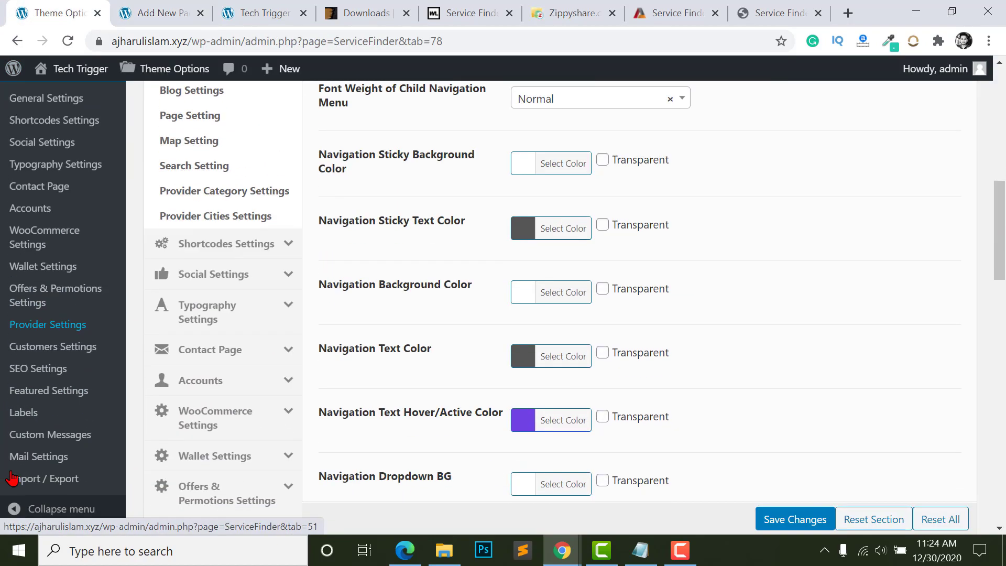
- In Reading Settings, set a static homepage using the Home page and save
scroll(16, 483, down, 2)
scroll(18, 398, up, 5)
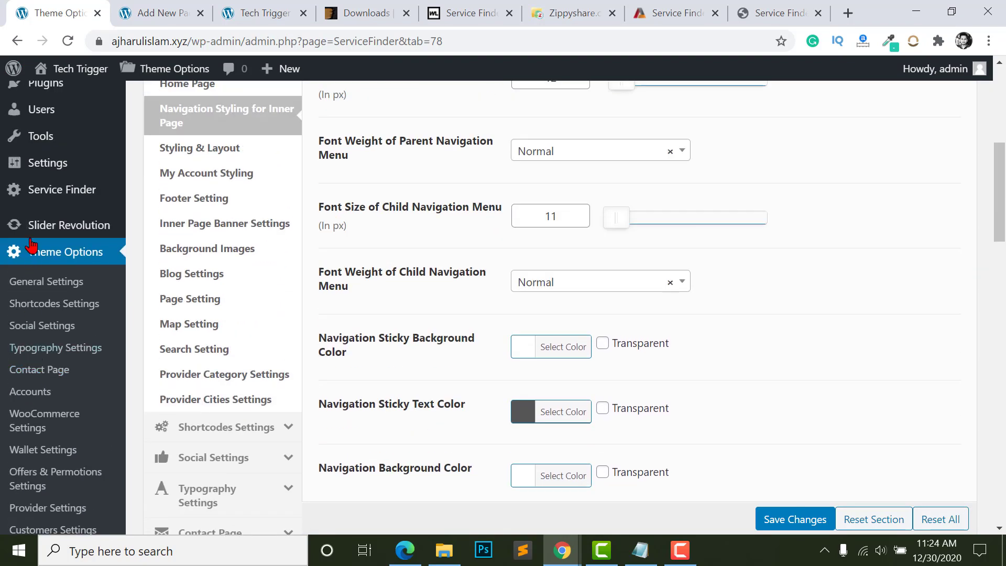
scroll(34, 194, up, 1)
mouse_move(42, 194)
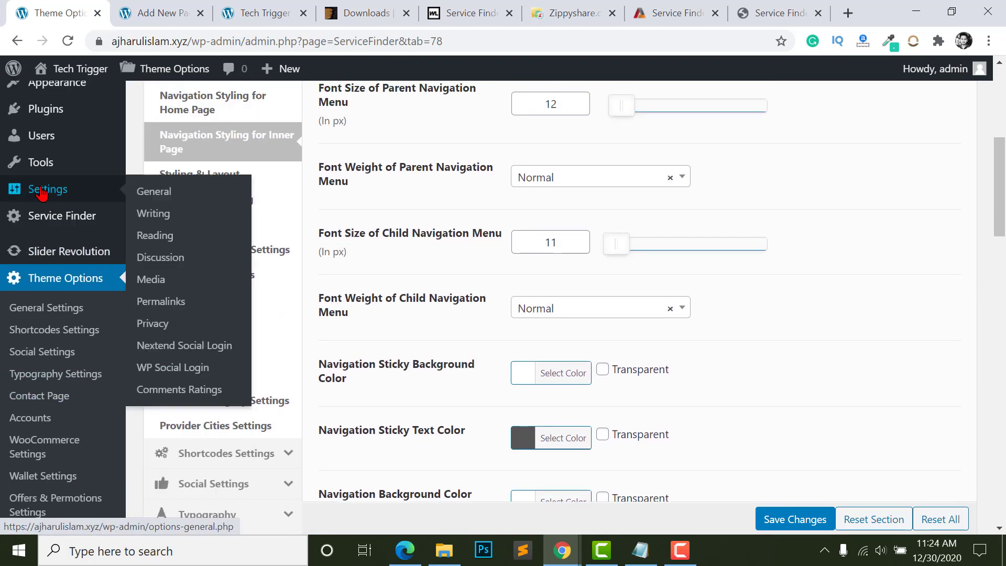
click(153, 235)
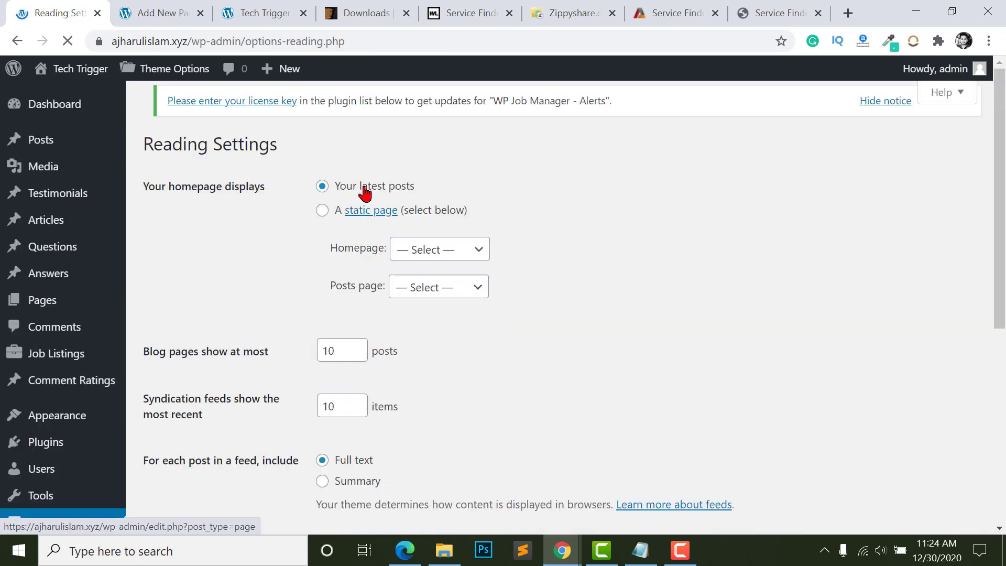
click(322, 221)
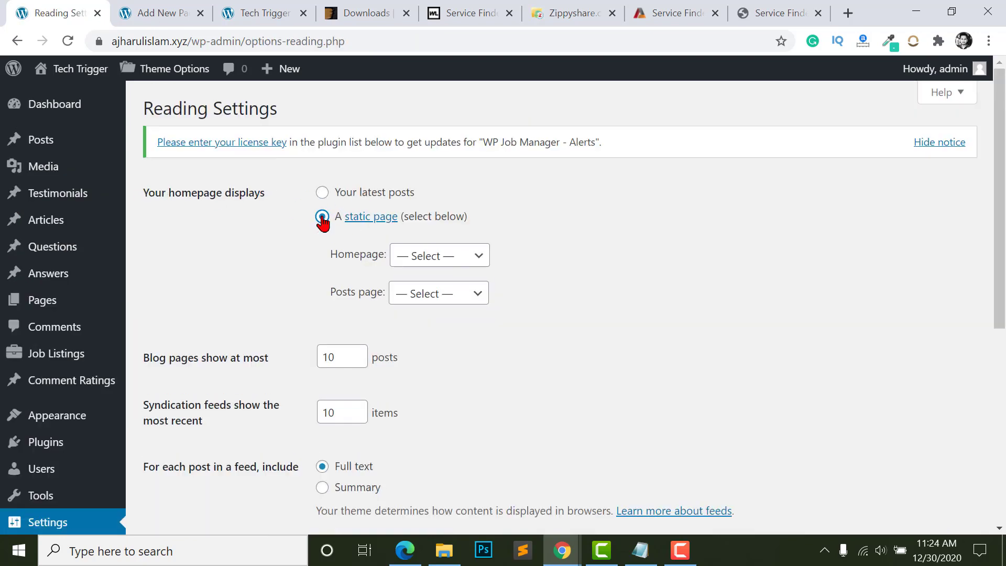
click(453, 256)
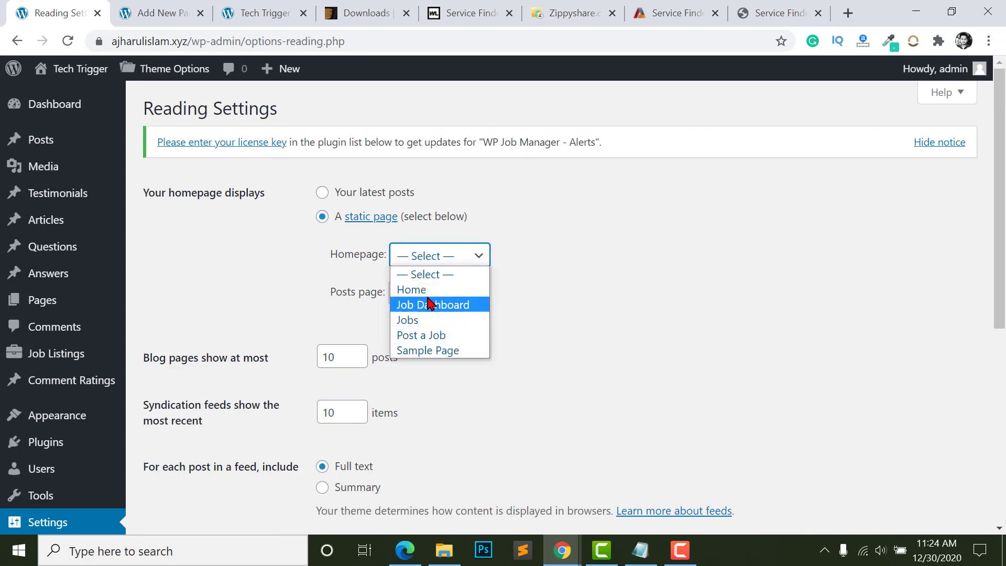
click(397, 289)
scroll(426, 275, down, 7)
click(183, 268)
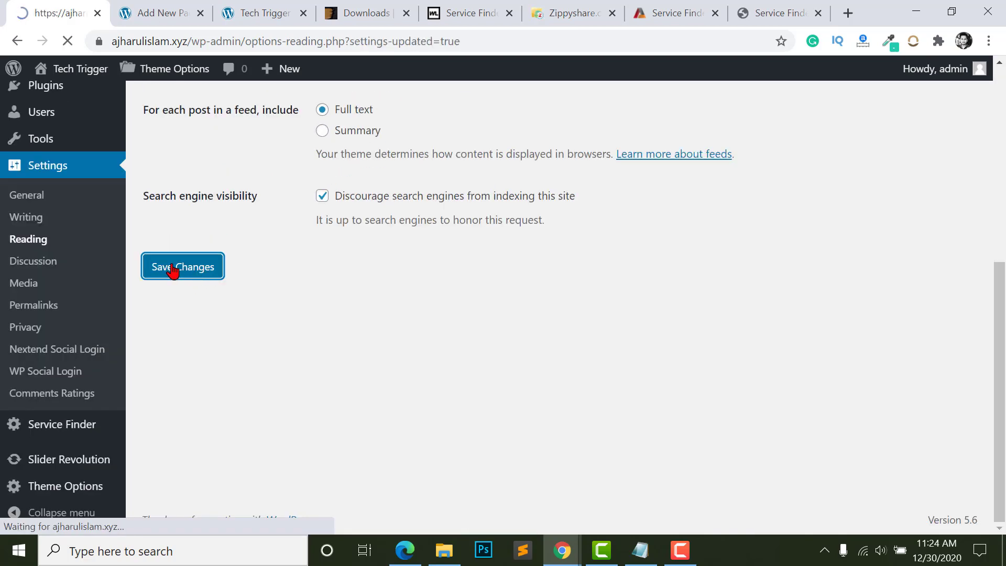
- Compare the live front end with the Service Finder demo site
key(ctrl+3)
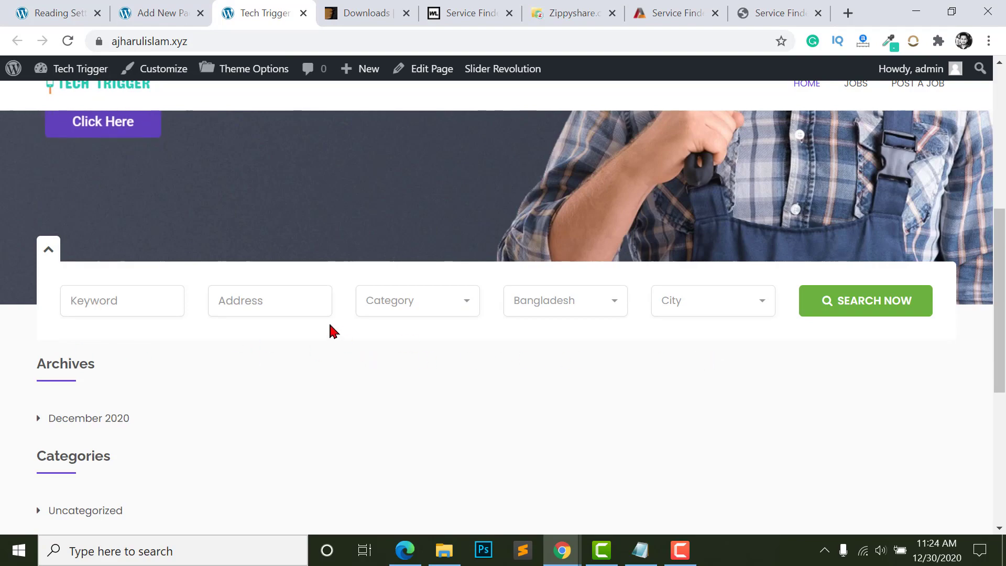
click(663, 13)
scroll(223, 275, down, 8)
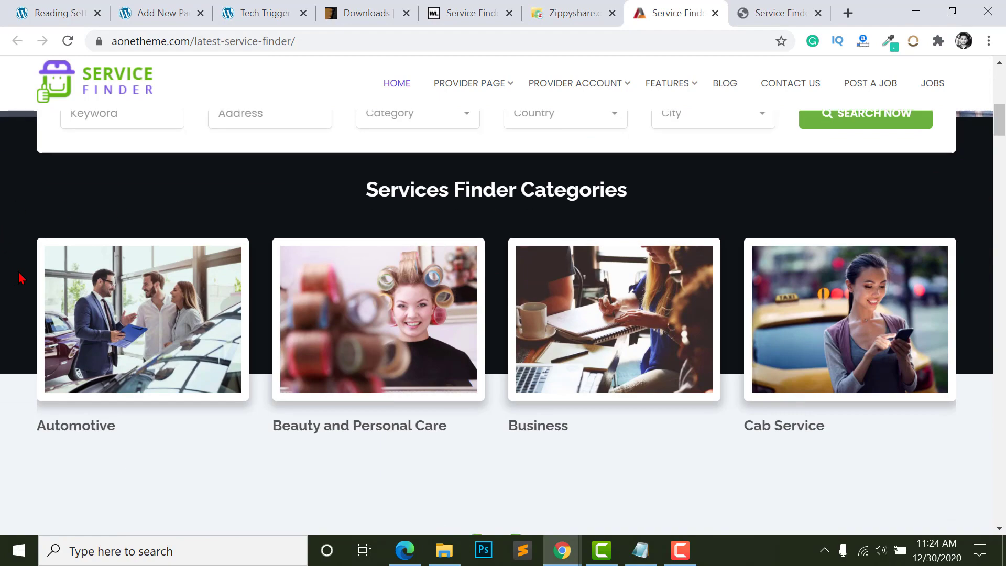
scroll(104, 336, down, 12)
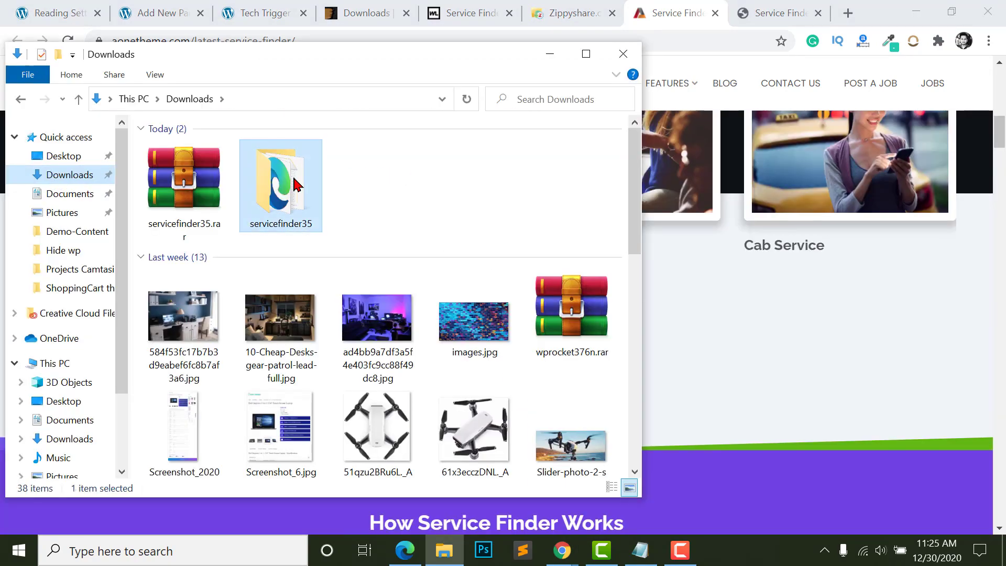
- Open the booking-manager HTML pages from servicefinder35 > Main_Download > documentation-for-admin in the browser
double_click(283, 181)
double_click(173, 150)
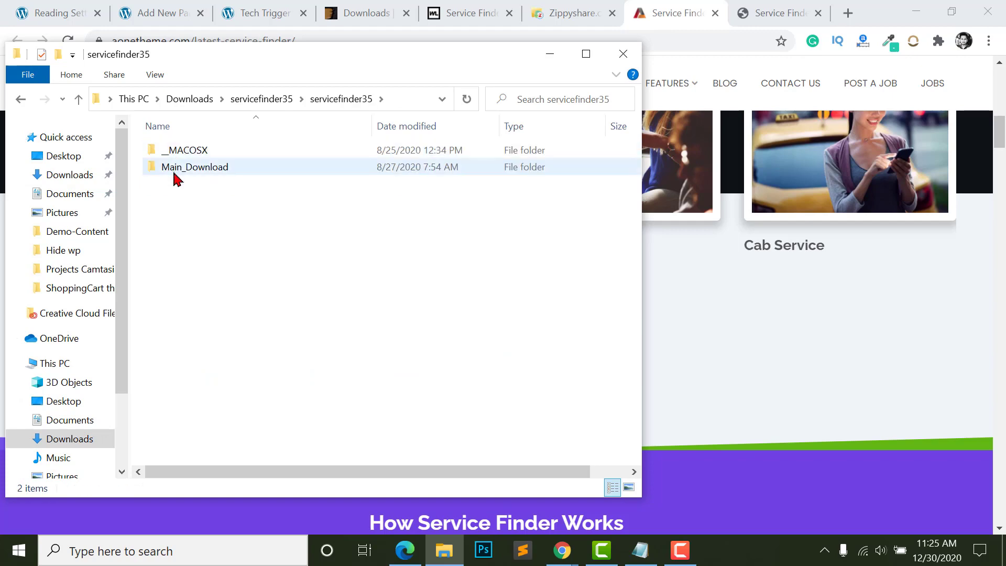
double_click(173, 167)
click(213, 184)
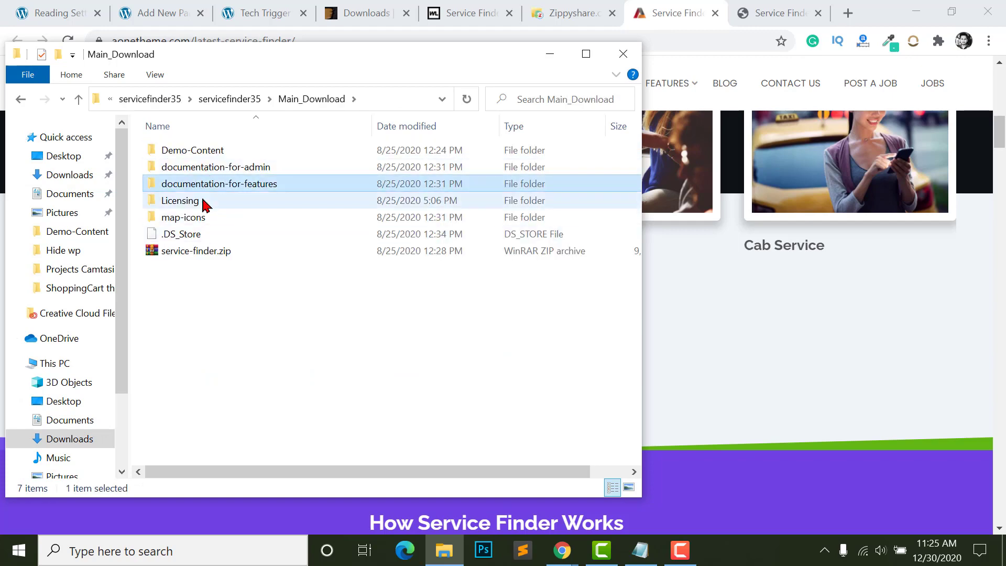
double_click(246, 188)
click(78, 101)
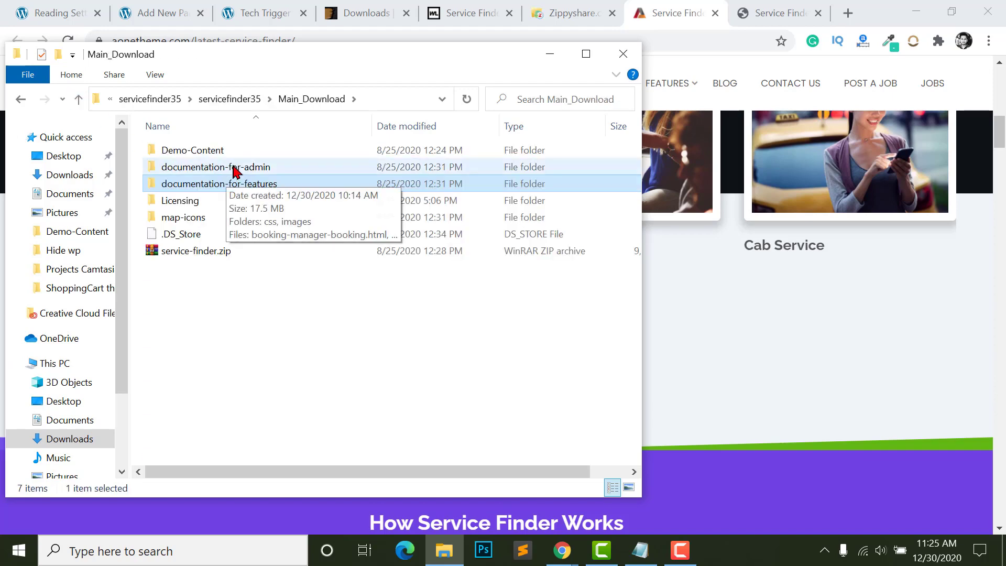
double_click(233, 166)
click(225, 201)
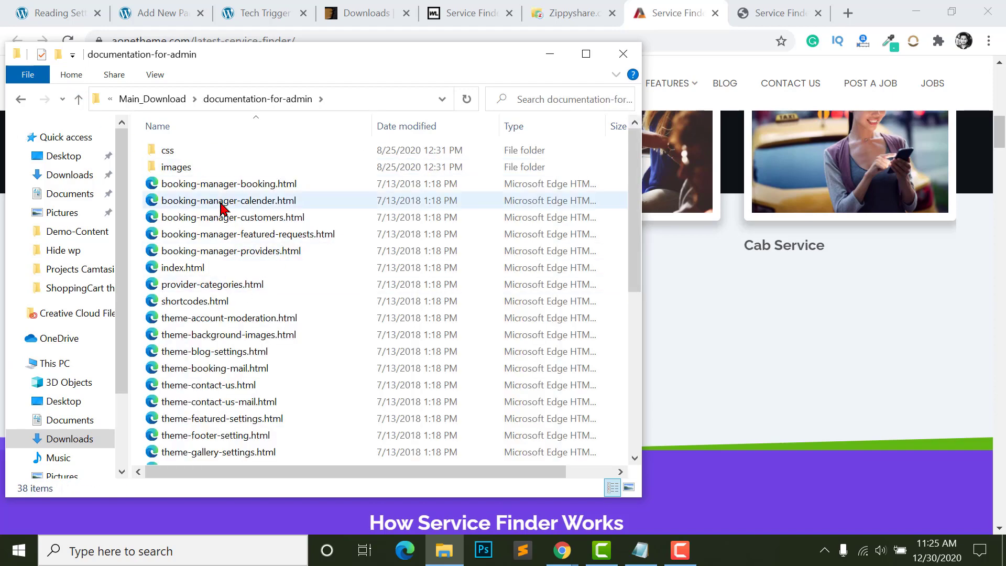
shift+click(231, 234)
double_click(288, 207)
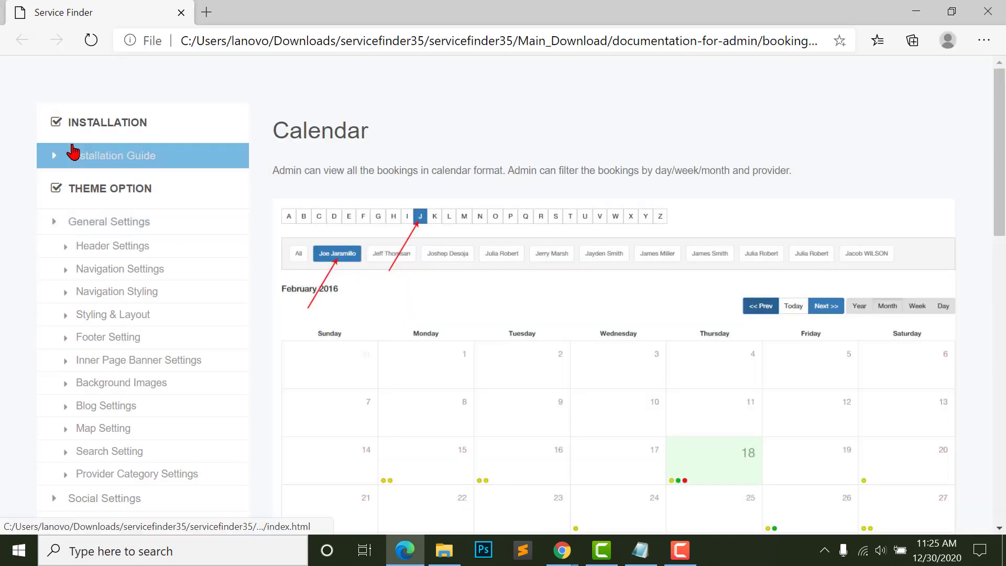
- Copy the [Show-Categories] shortcode from the Service Finder Shortcodes documentation
scroll(73, 152, down, 15)
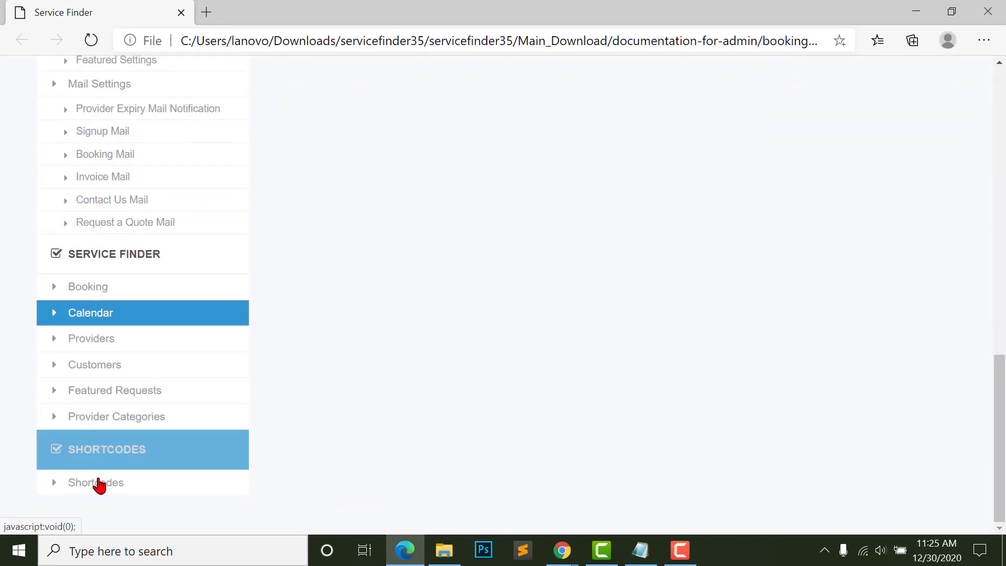
click(90, 488)
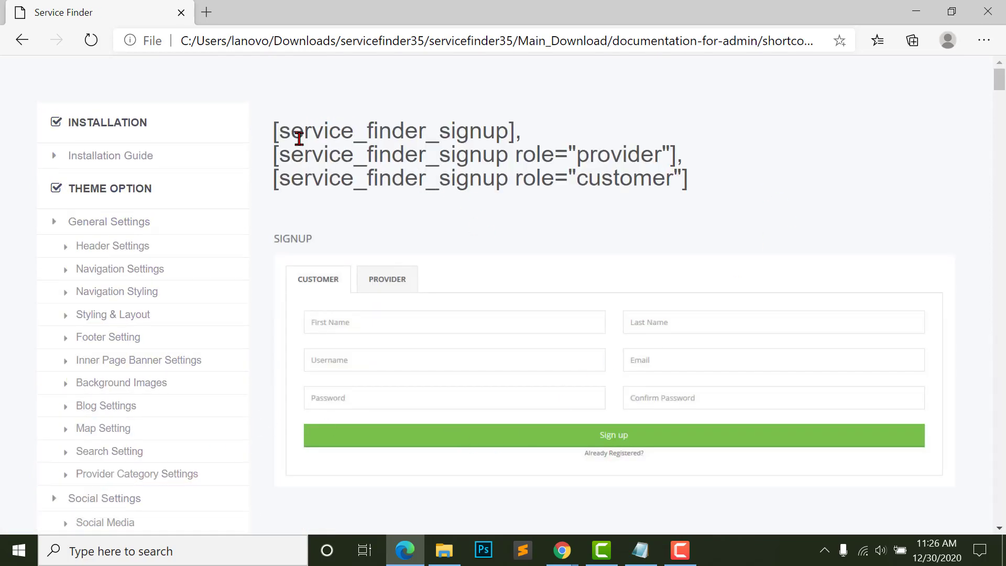
scroll(602, 250, down, 10)
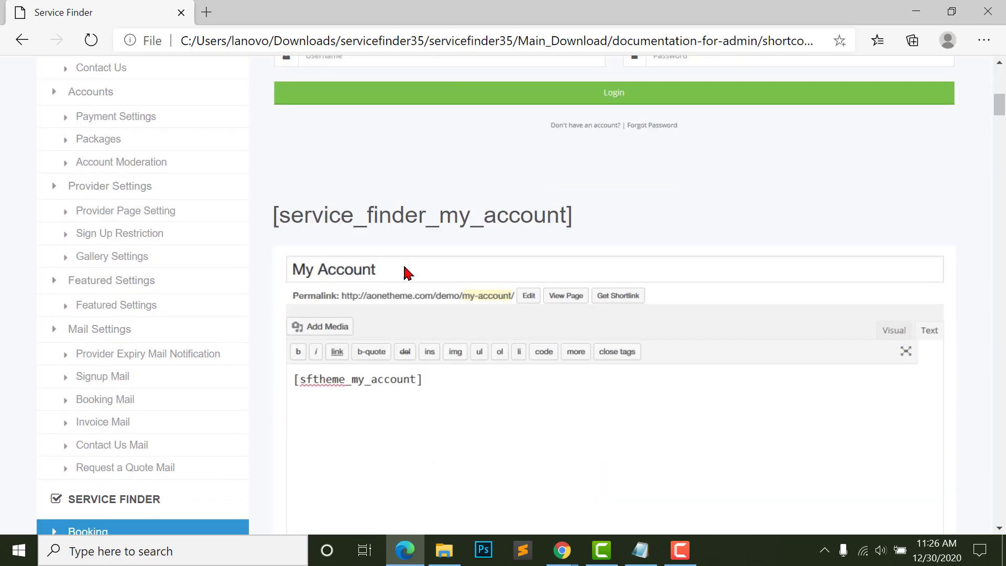
scroll(408, 272, down, 10)
key(Home)
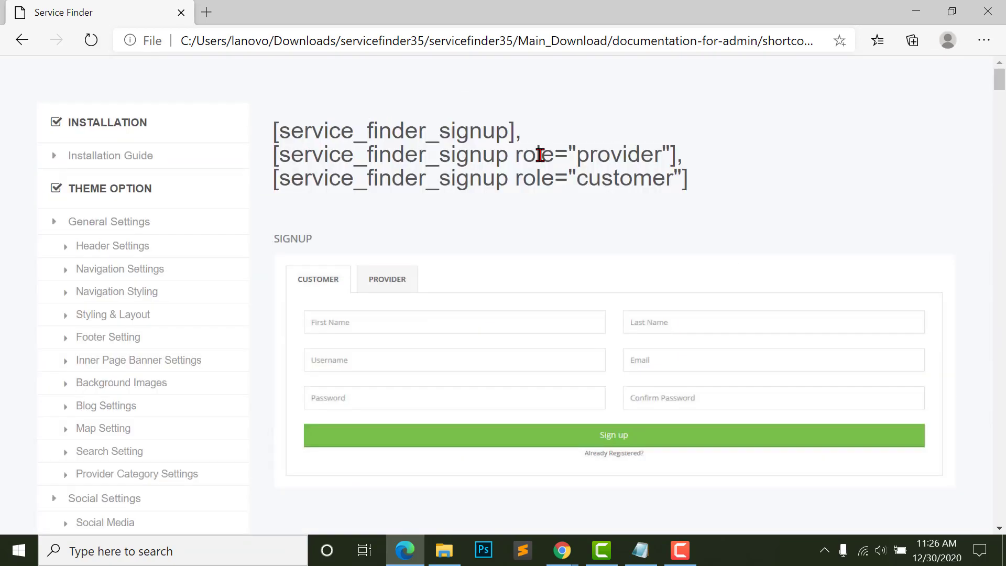
scroll(540, 155, down, 10)
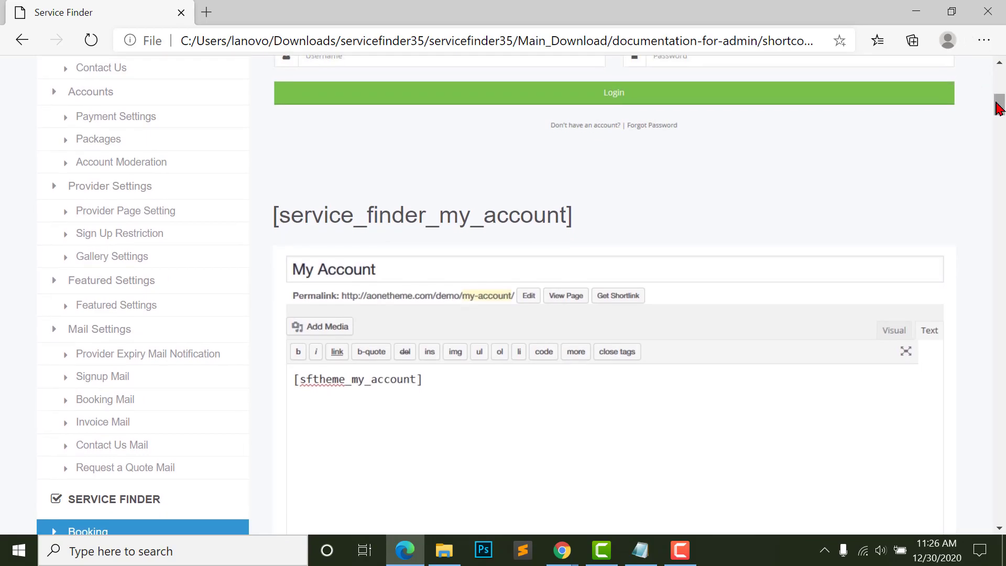
drag(999, 108, 1000, 147)
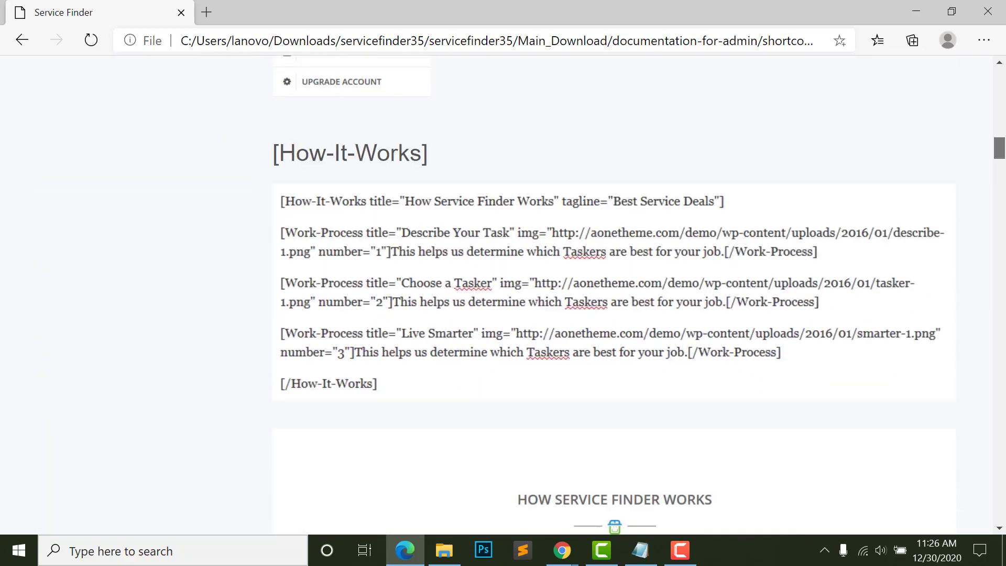
scroll(891, 209, down, 8)
scroll(891, 209, up, 4)
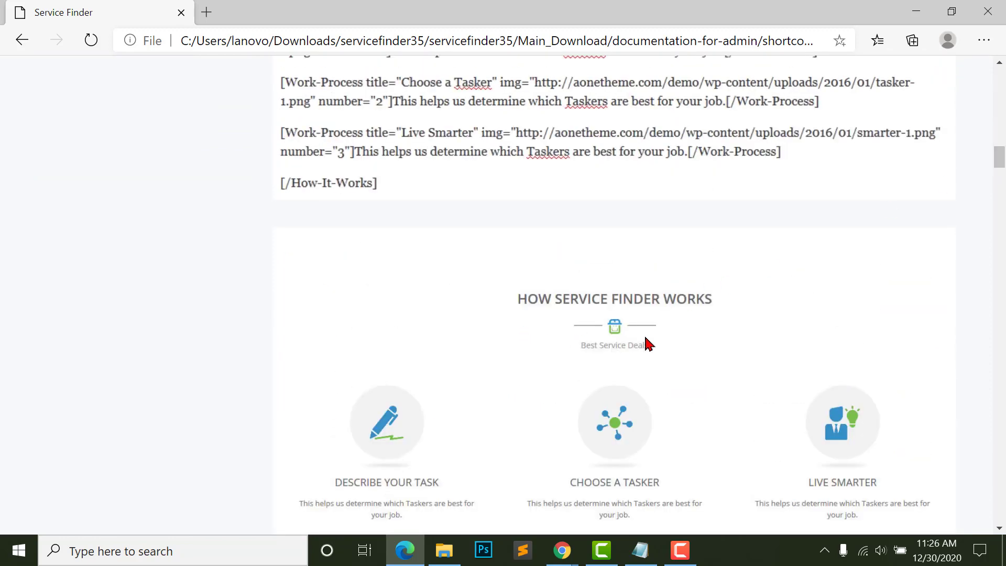
scroll(652, 315, down, 6)
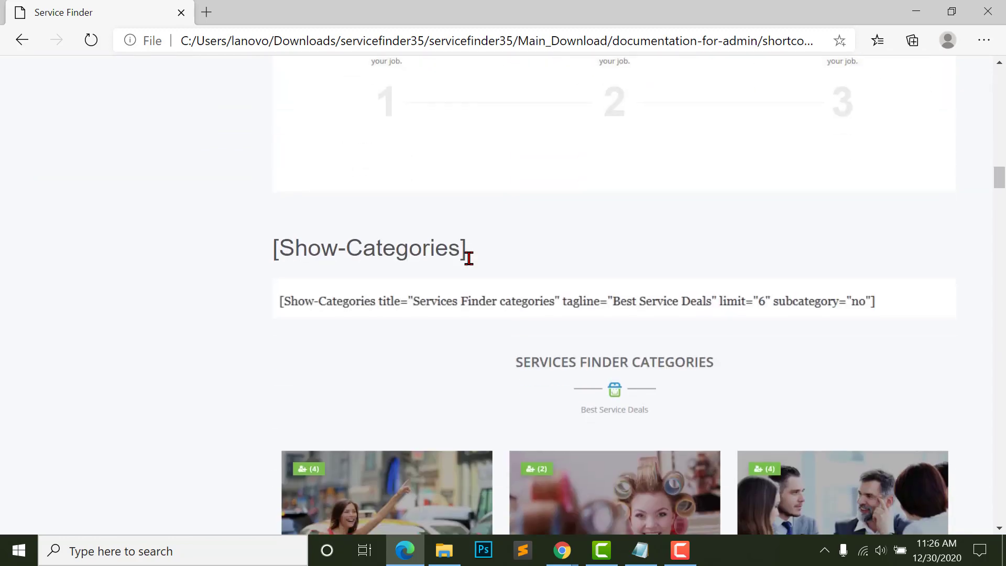
scroll(487, 227, down, 5)
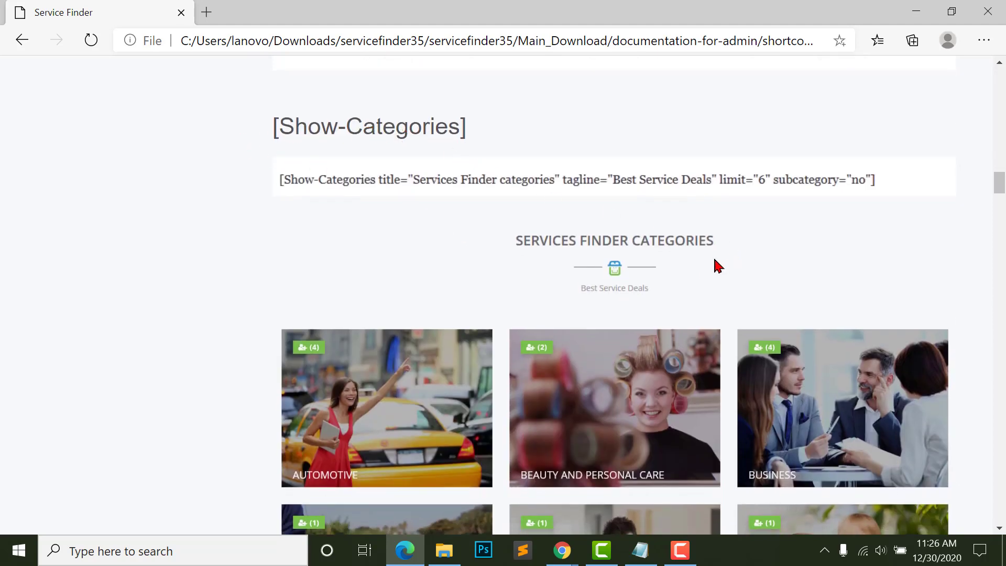
scroll(705, 239, down, 2)
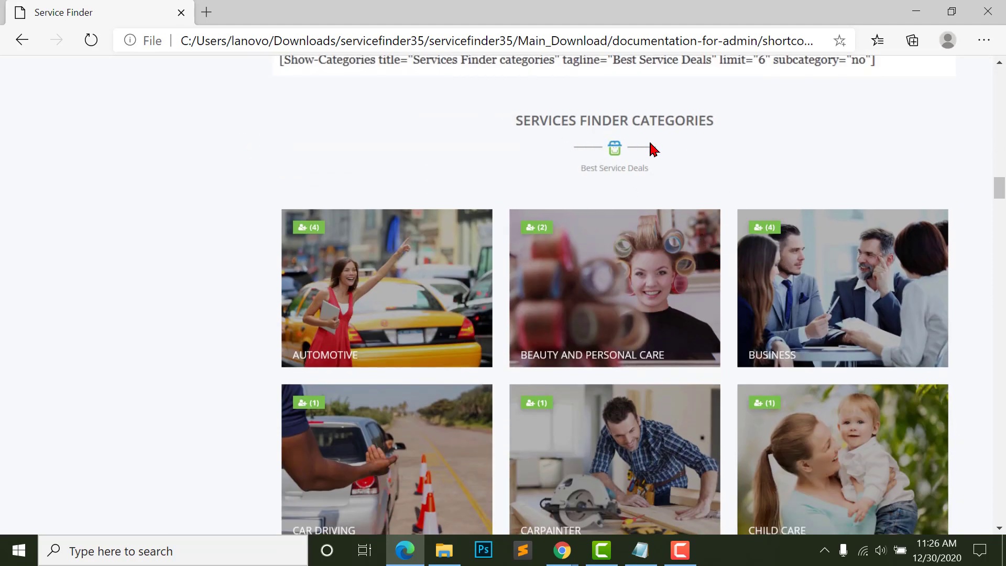
scroll(633, 309, down, 5)
scroll(632, 313, up, 11)
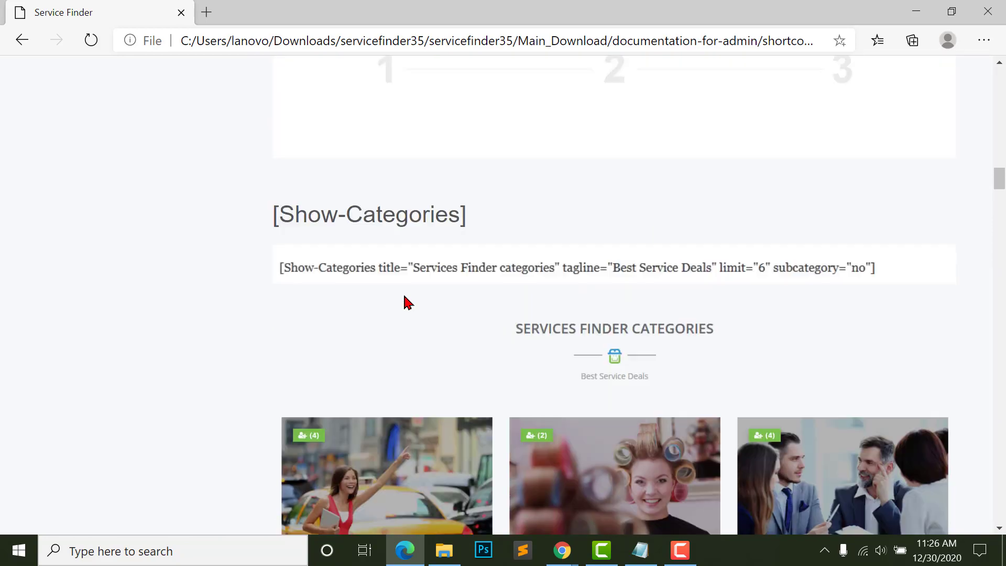
drag(268, 346, 493, 351)
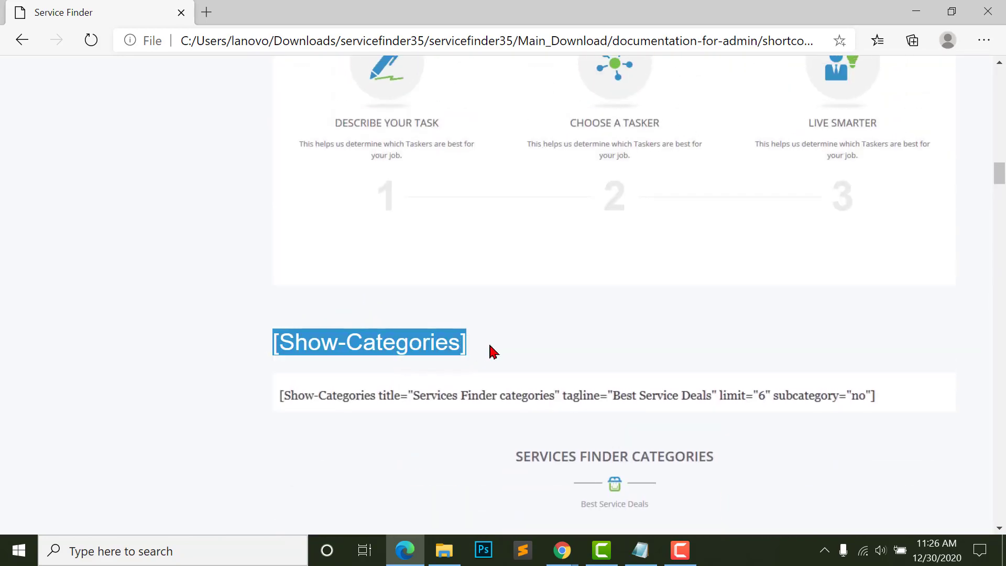
right_click(429, 342)
click(481, 101)
- Add a Shortcode block to the Home page body in the WordPress editor
click(423, 551)
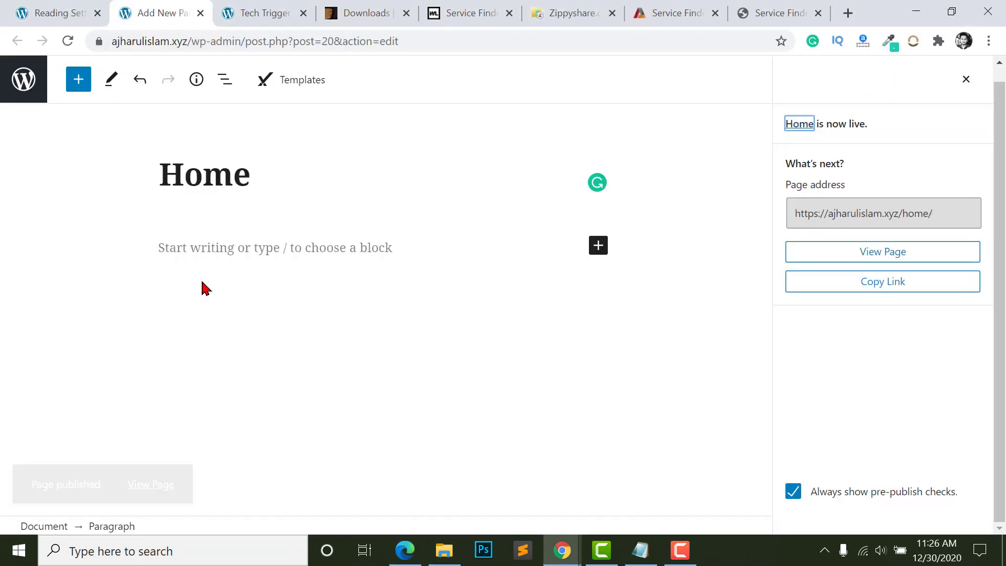
click(234, 247)
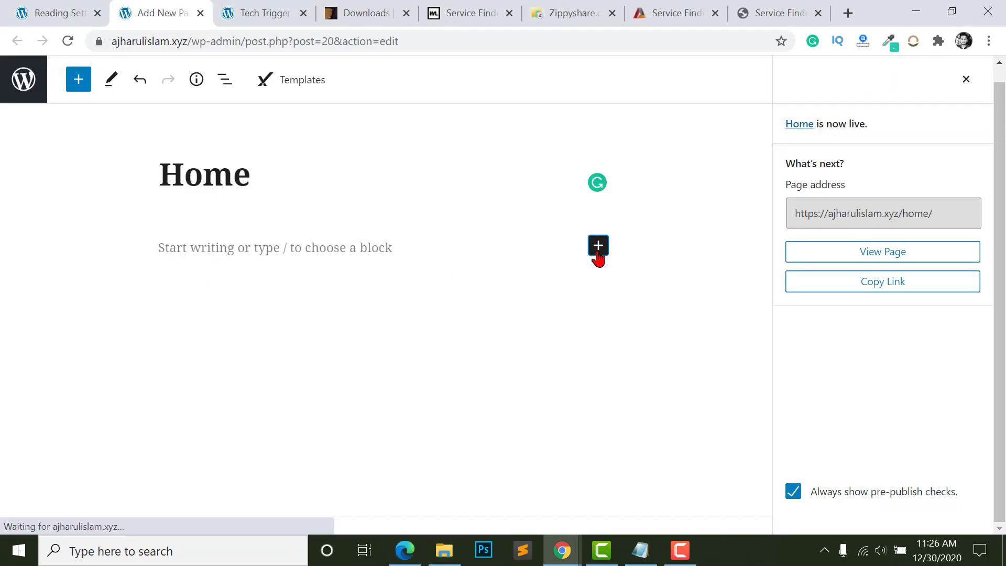
click(598, 246)
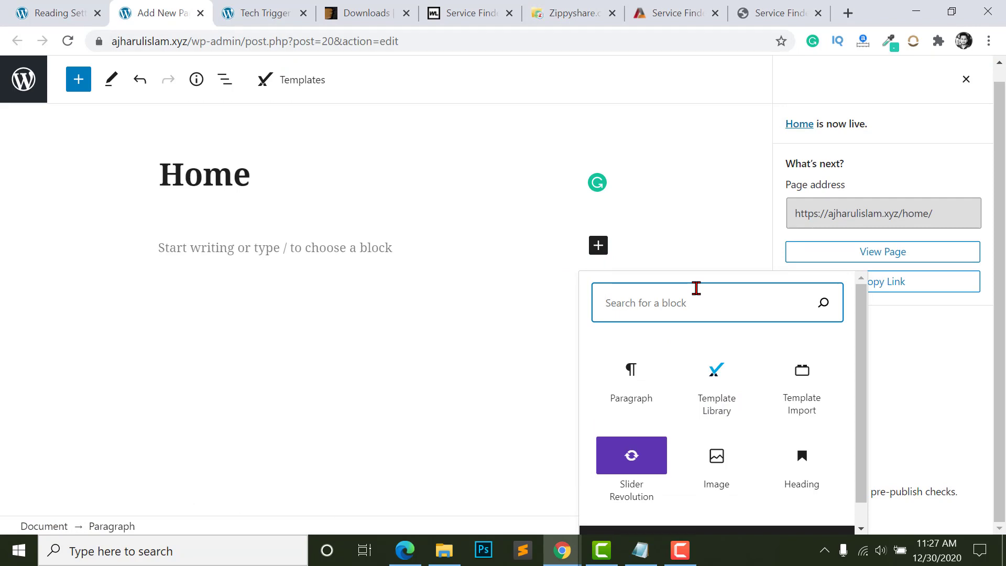
text(shor)
click(643, 390)
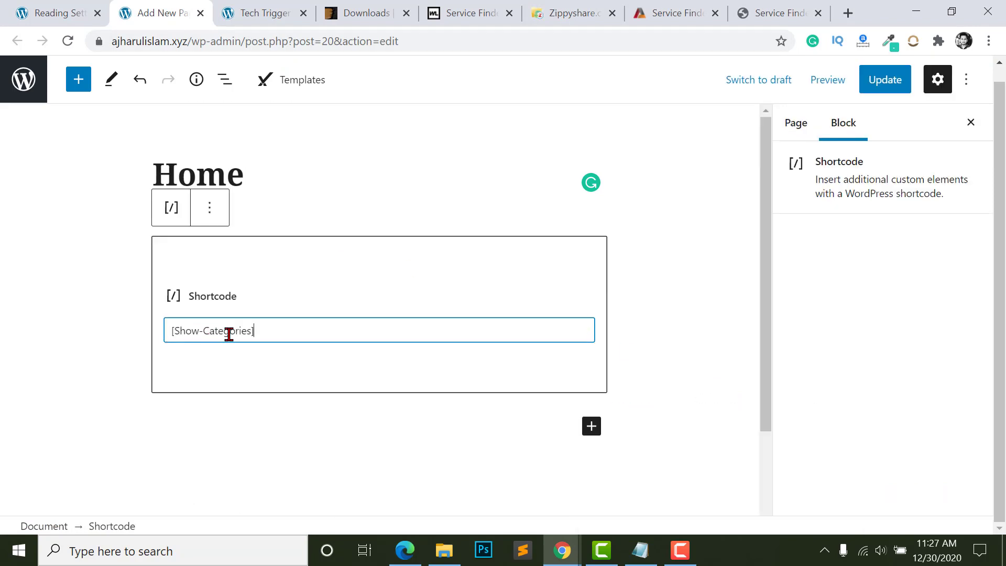
- Update the Home page and open the live page in a new tab
click(250, 403)
click(901, 88)
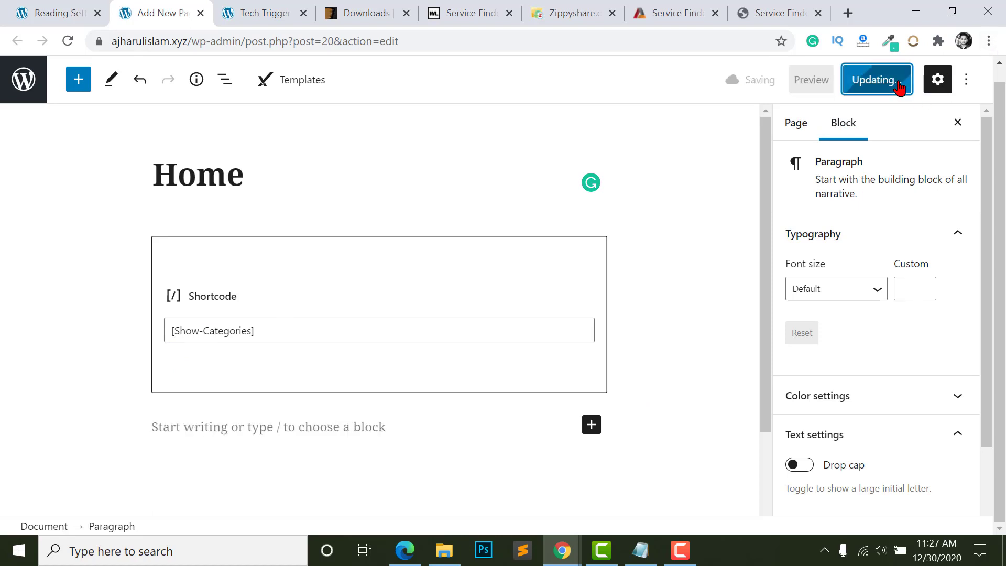
right_click(152, 483)
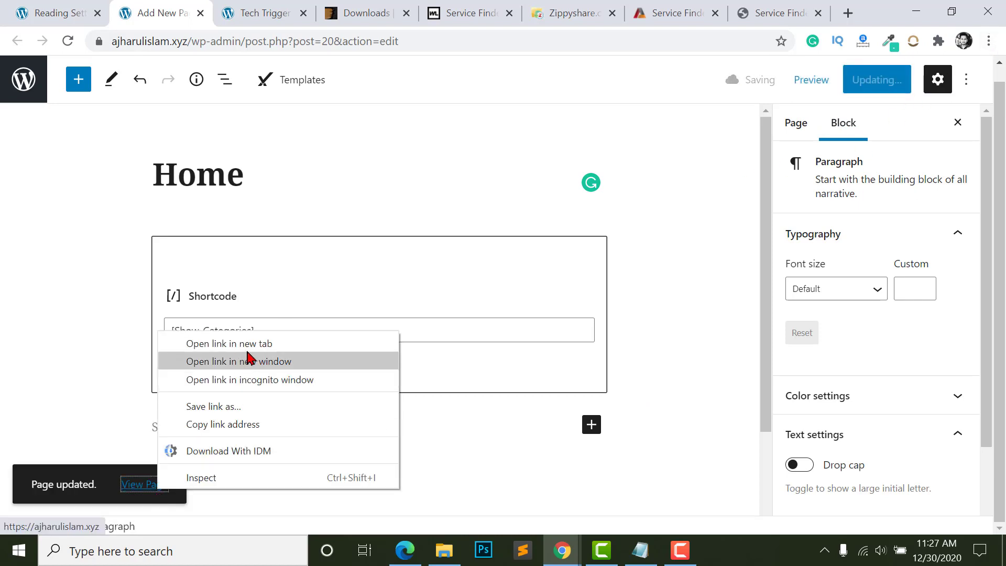
click(220, 341)
key(ctrl+Tab)
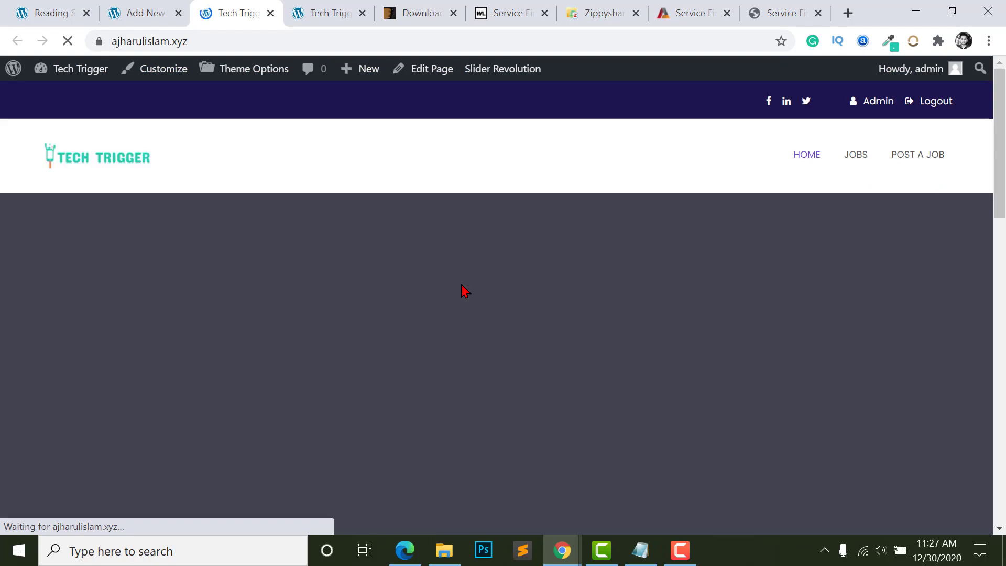
- Check the new Services Finder Categories heading on the live Home page
scroll(463, 290, down, 5)
triple_click(466, 269)
click(465, 270)
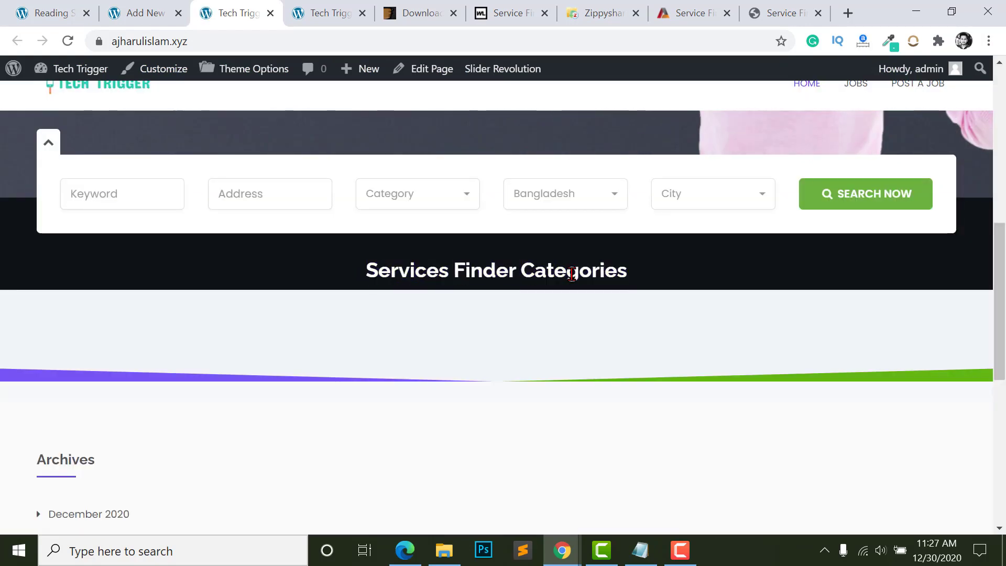
drag(676, 271, 239, 278)
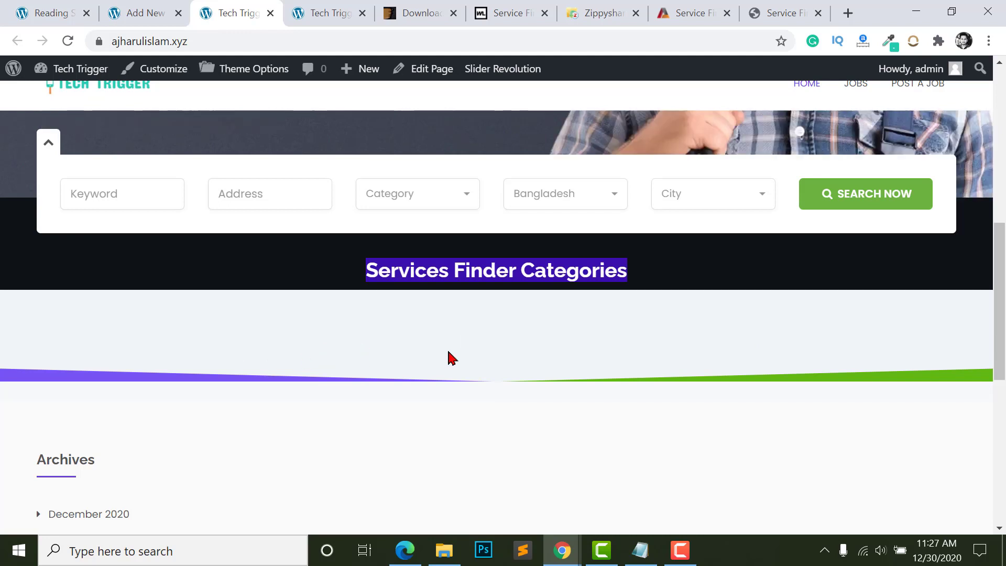
click(596, 354)
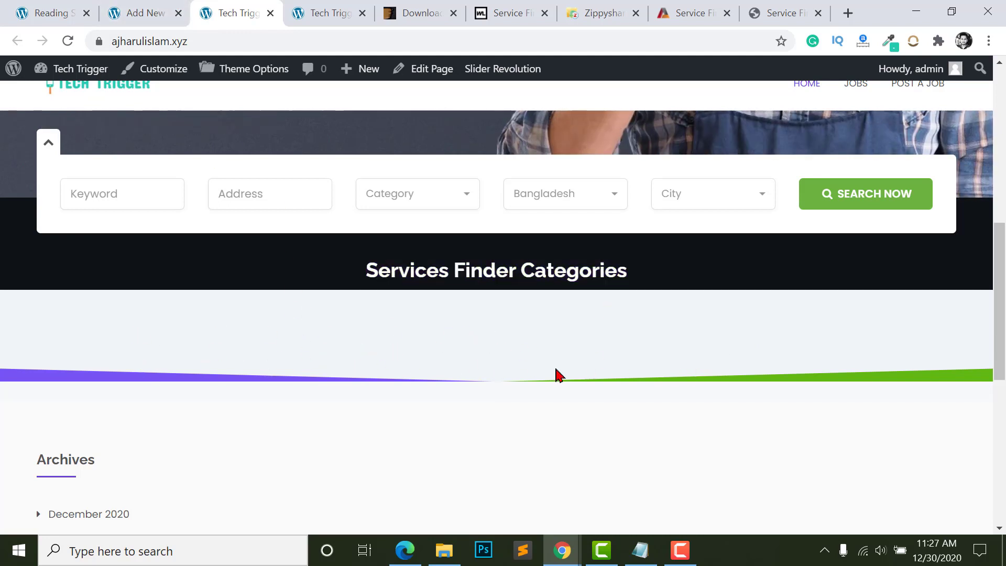
- Copy the [Show-Bio] shortcode from the Edge shortcode documentation
key(alt+Tab)
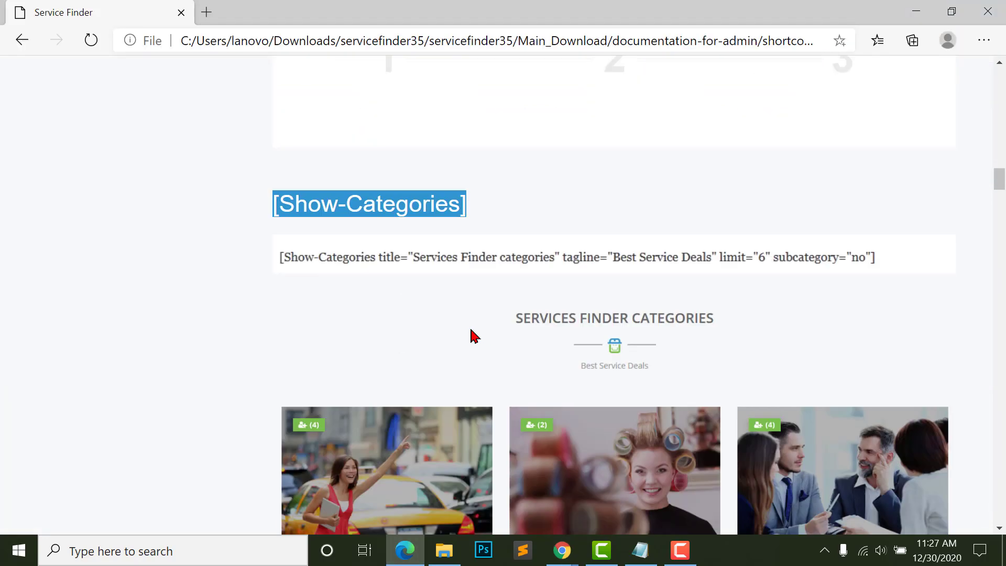
scroll(472, 335, down, 1)
scroll(287, 166, down, 1)
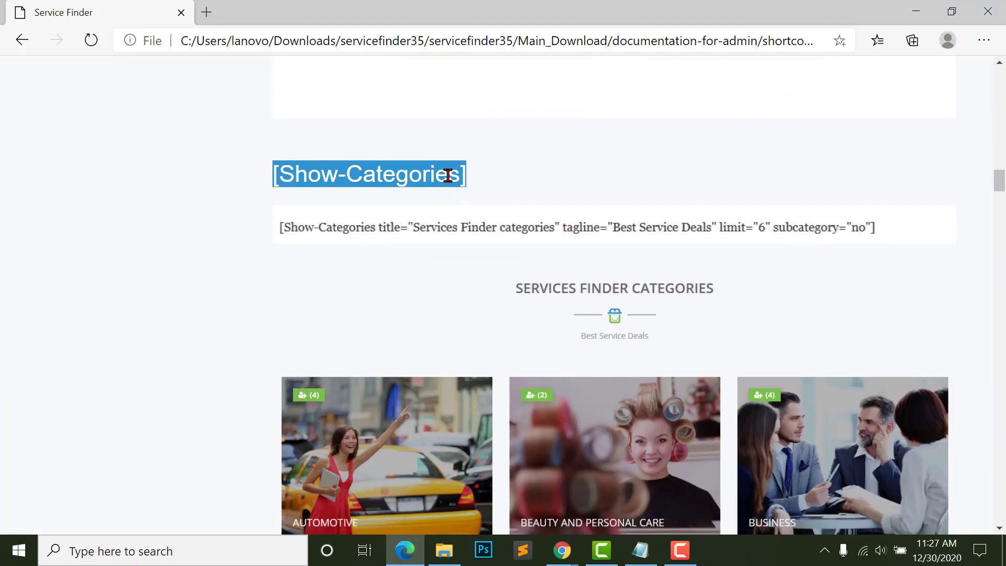
scroll(387, 317, down, 10)
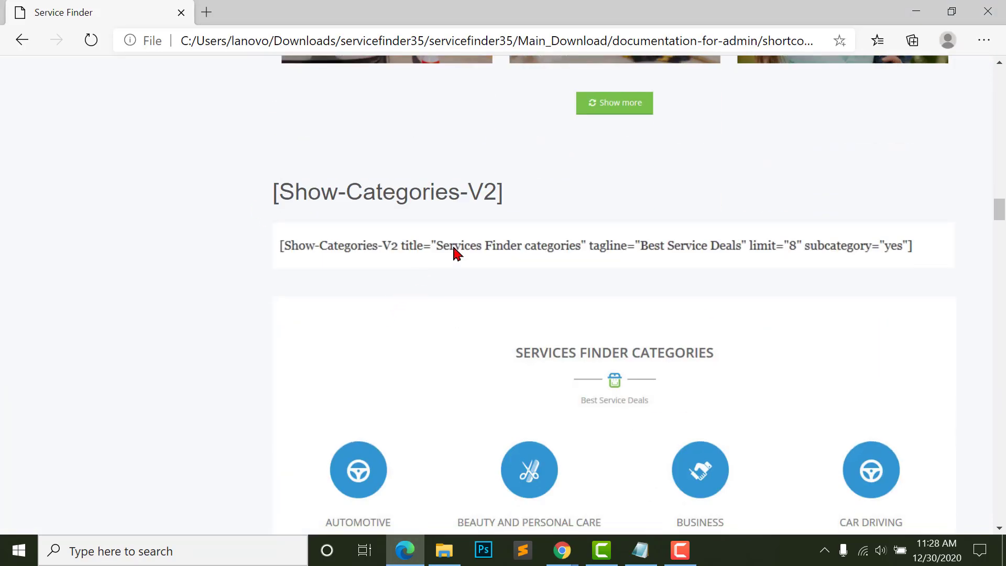
scroll(380, 224, down, 2)
scroll(517, 247, up, 2)
drag(563, 196, 593, 196)
scroll(461, 281, down, 4)
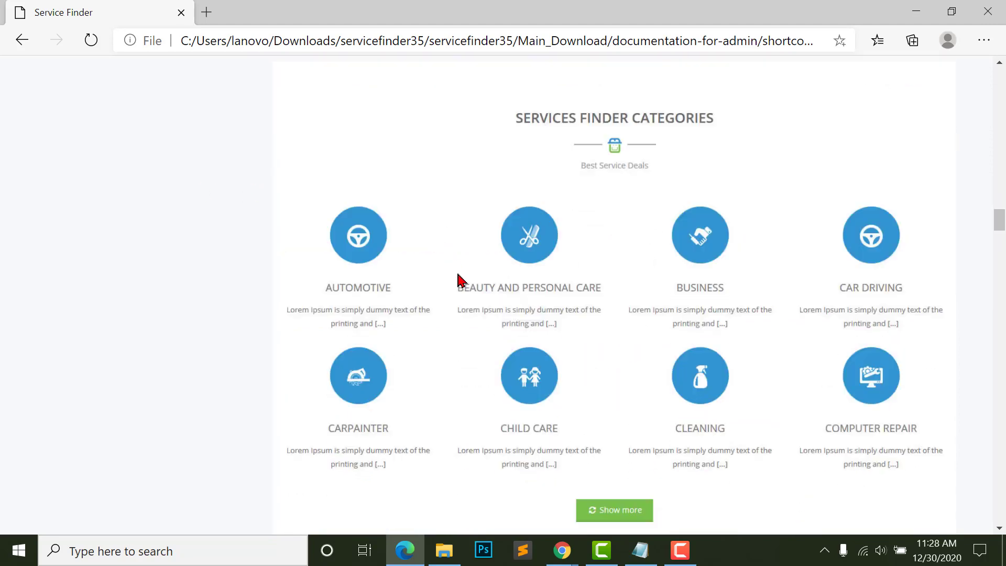
scroll(681, 241, up, 2)
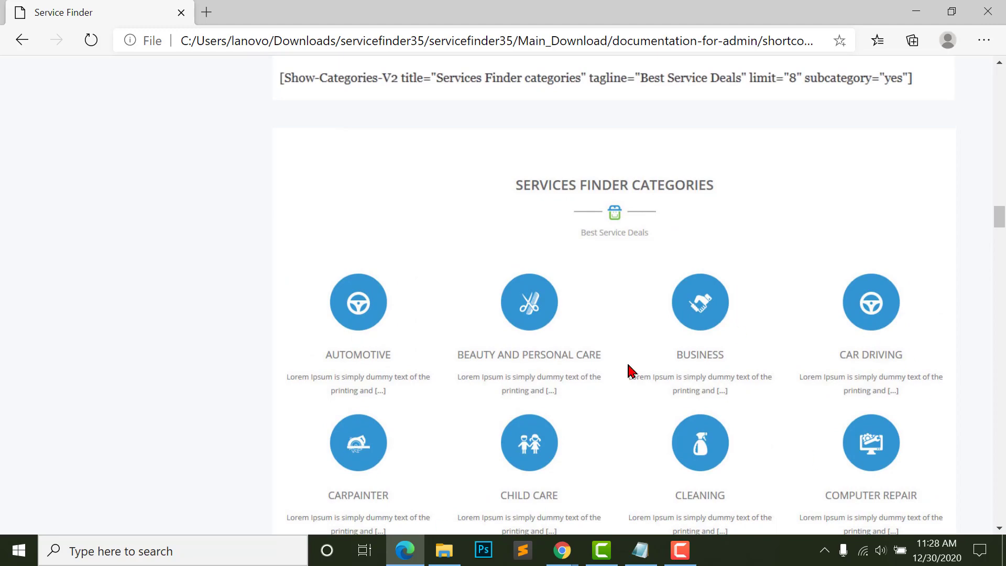
scroll(517, 320, up, 4)
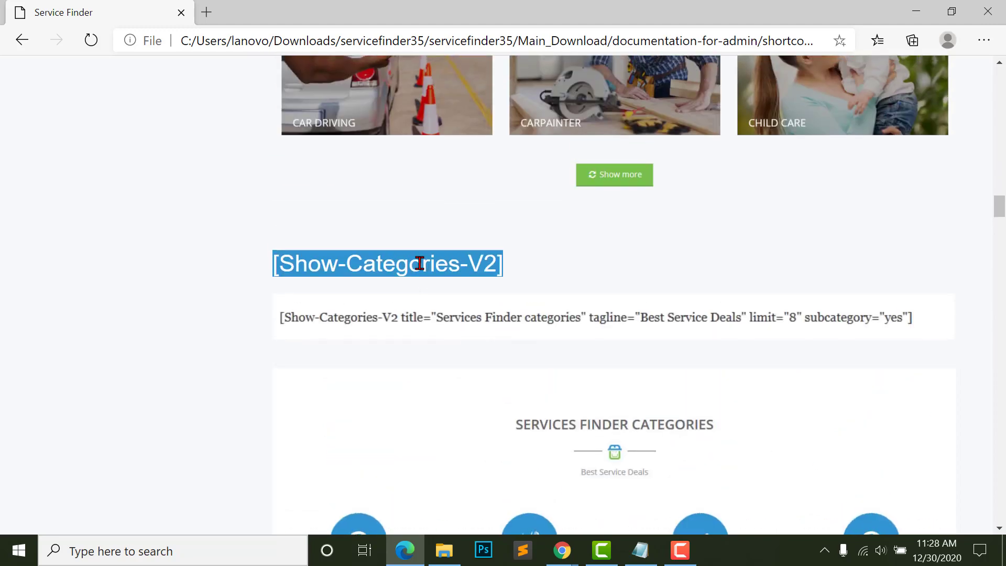
scroll(423, 263, down, 6)
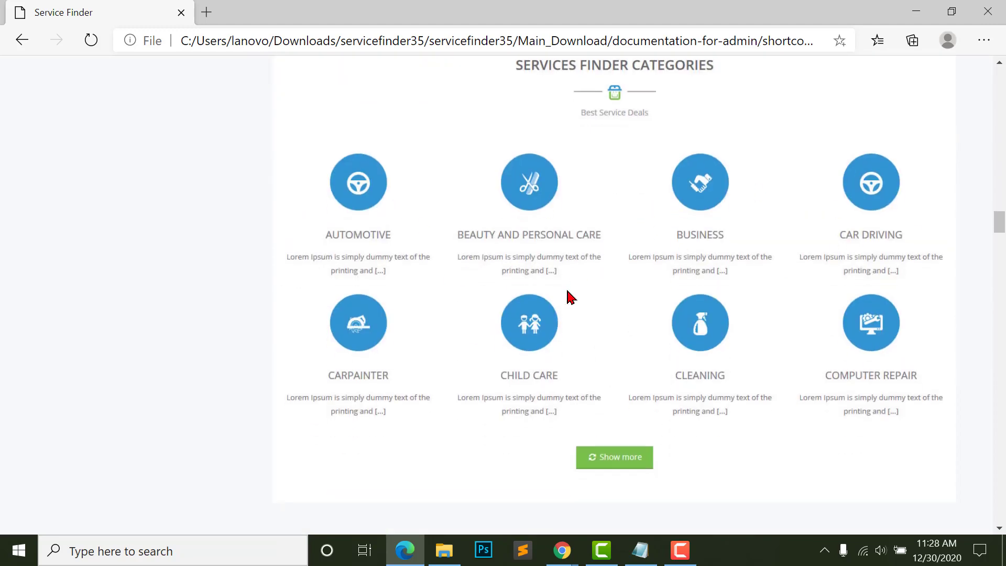
scroll(388, 301, down, 6)
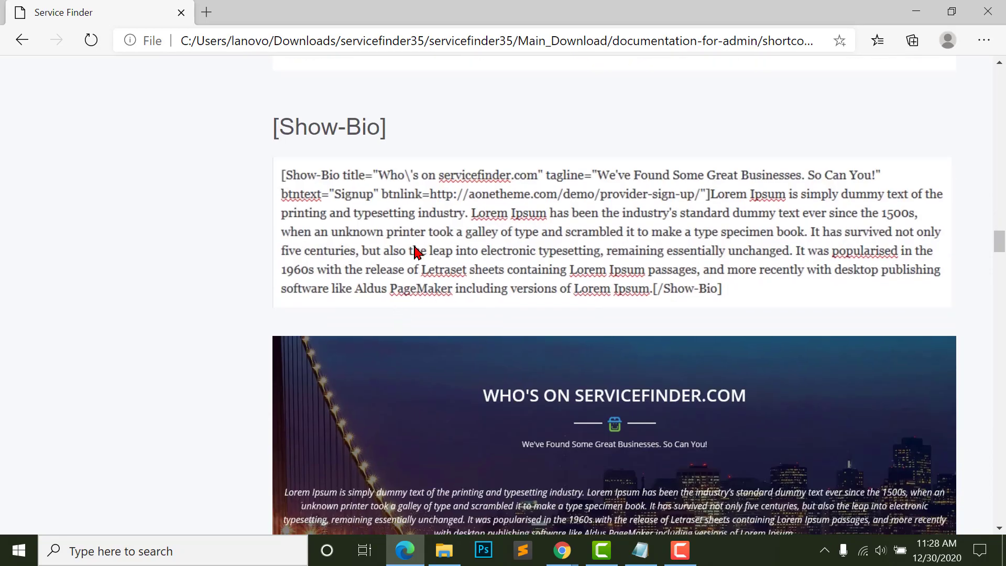
scroll(361, 304, down, 2)
scroll(472, 352, up, 4)
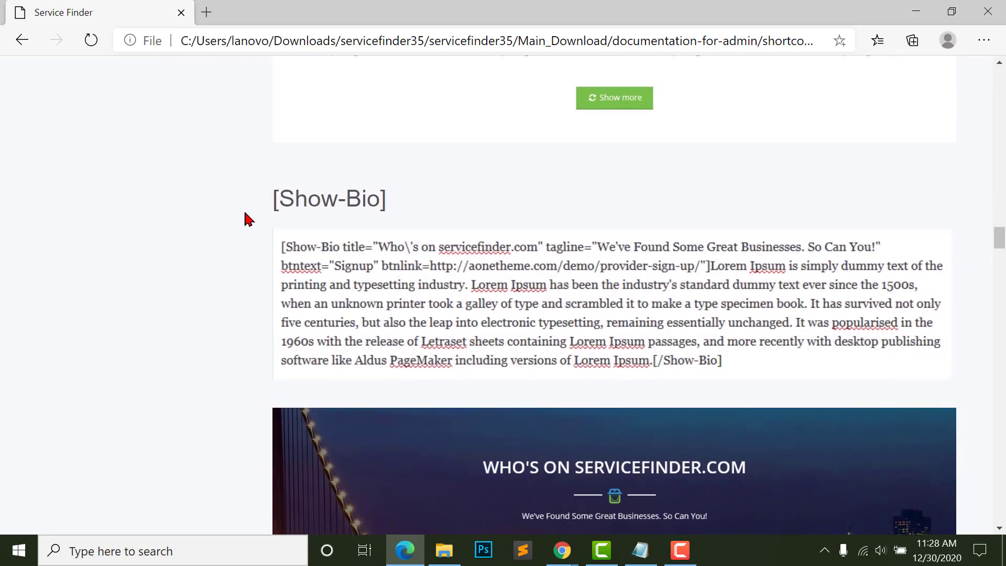
right_click(348, 188)
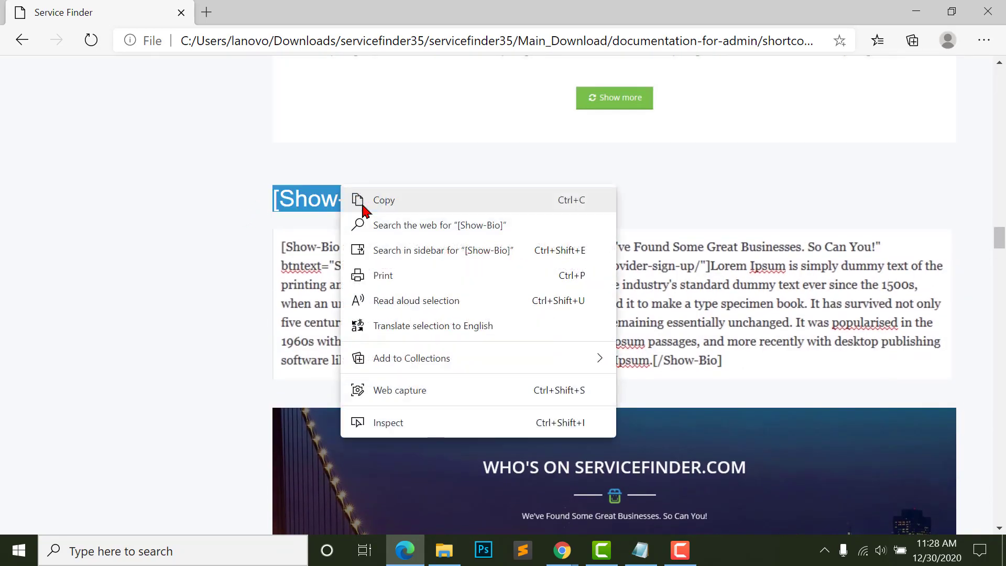
click(367, 209)
- Return to the WordPress Home page editor in Chrome
scroll(344, 202, down, 5)
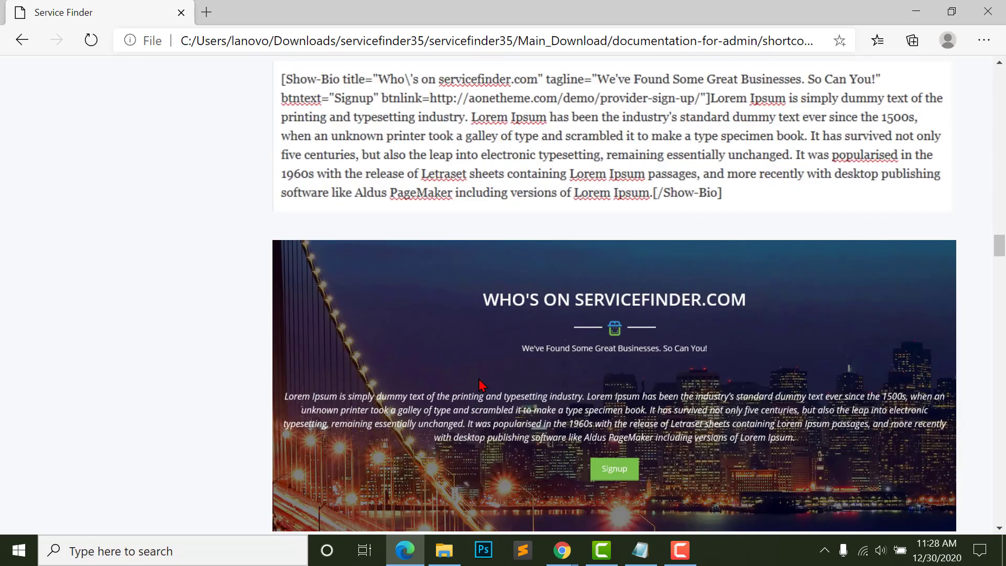
scroll(631, 411, up, 3)
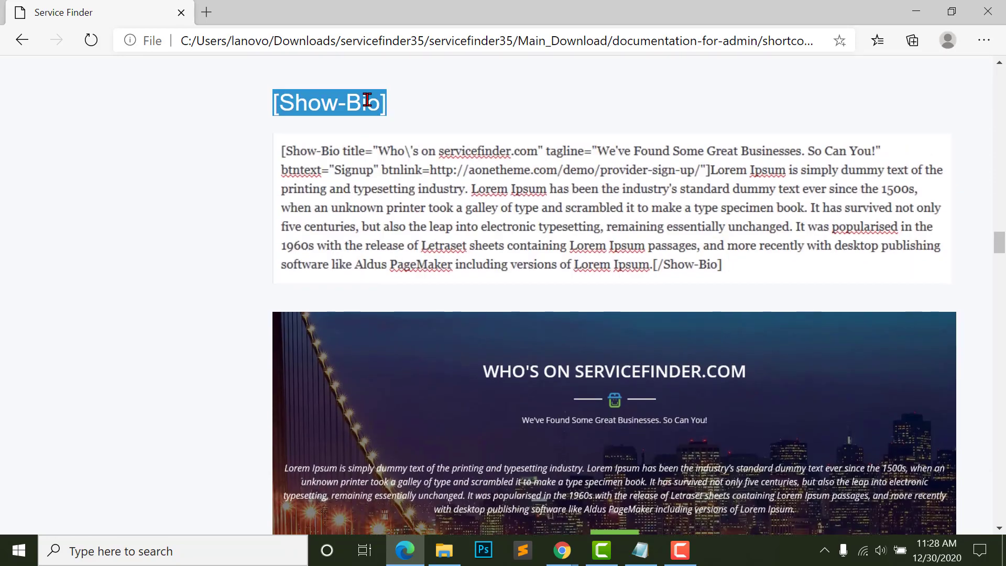
key(alt+Tab)
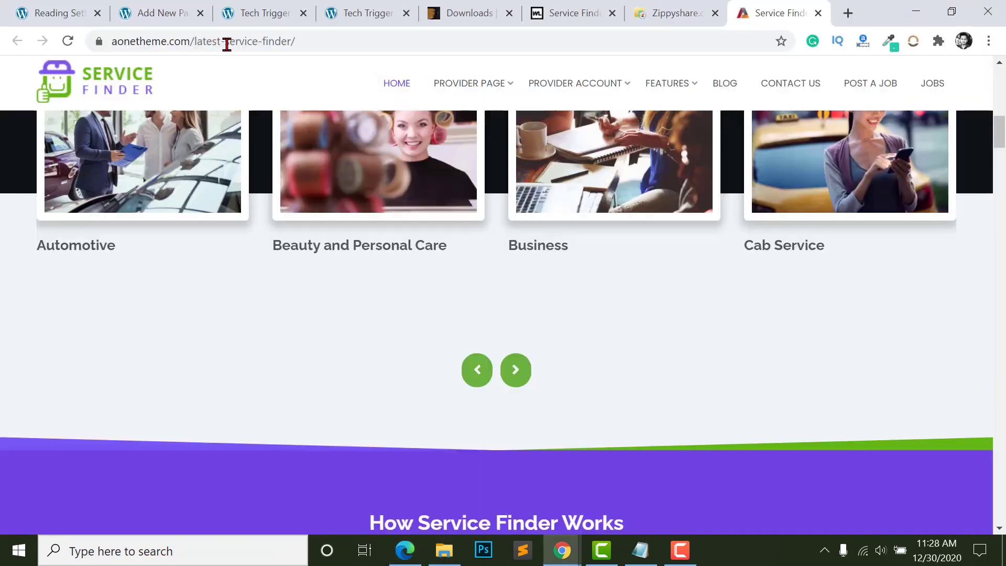
click(182, 12)
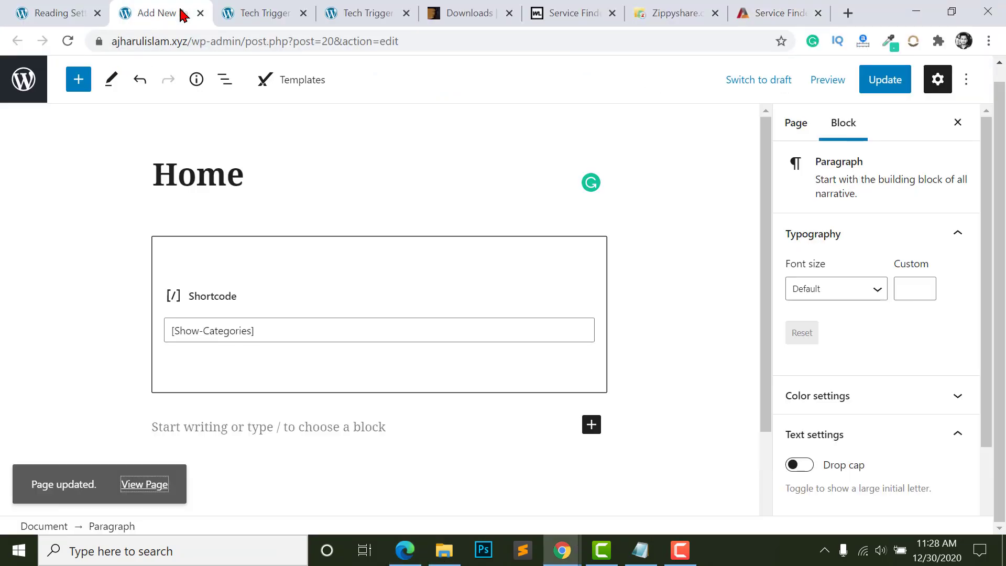
- Add a [Show-Bio] Shortcode block and copy the [Show-Features] shortcode from the docs
click(592, 424)
click(701, 230)
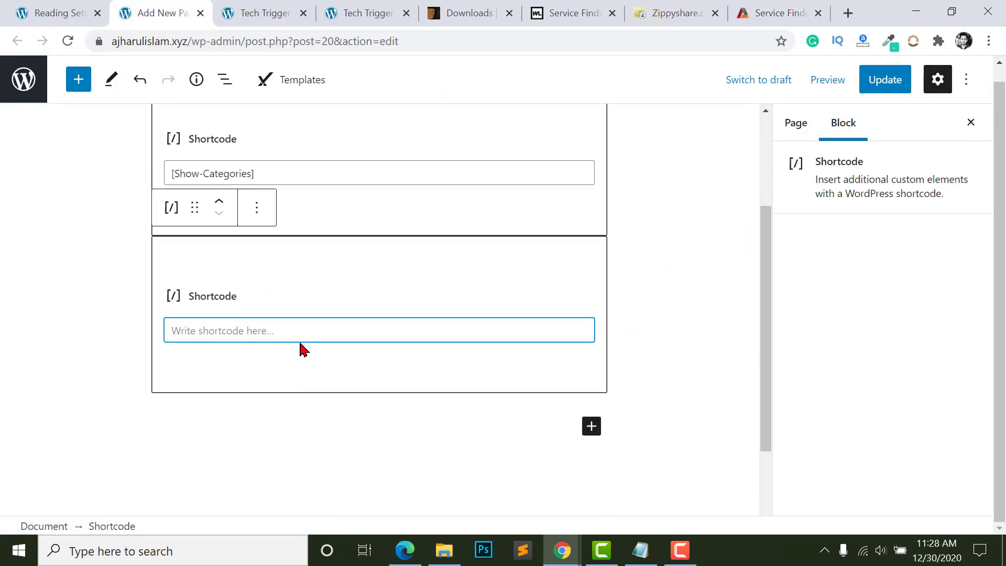
key(alt+Tab)
scroll(393, 228, down, 9)
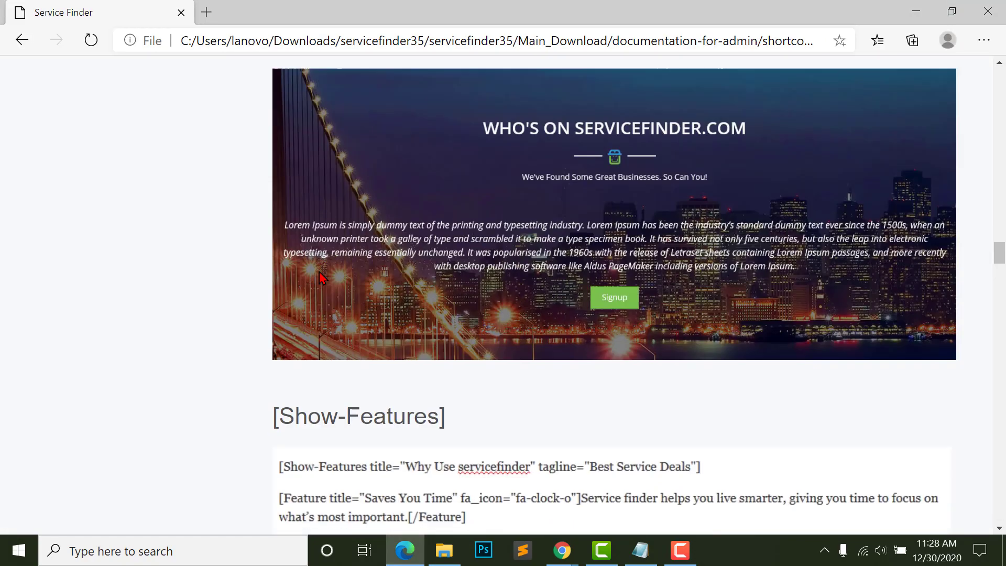
scroll(387, 225, down, 2)
scroll(335, 196, up, 3)
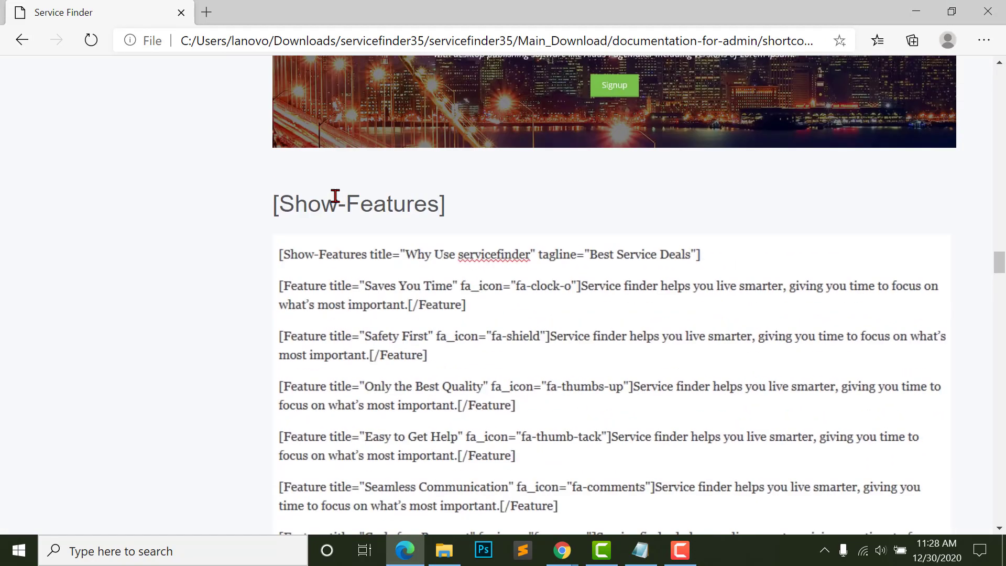
triple_click(302, 205)
right_click(377, 203)
click(451, 228)
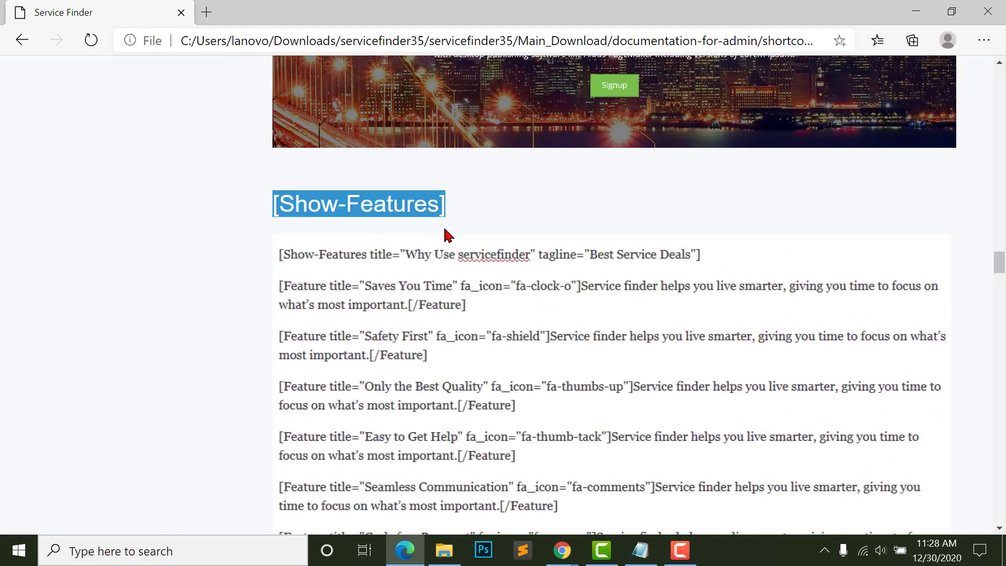
scroll(362, 230, down, 1)
scroll(365, 244, down, 9)
scroll(467, 254, up, 9)
right_click(338, 153)
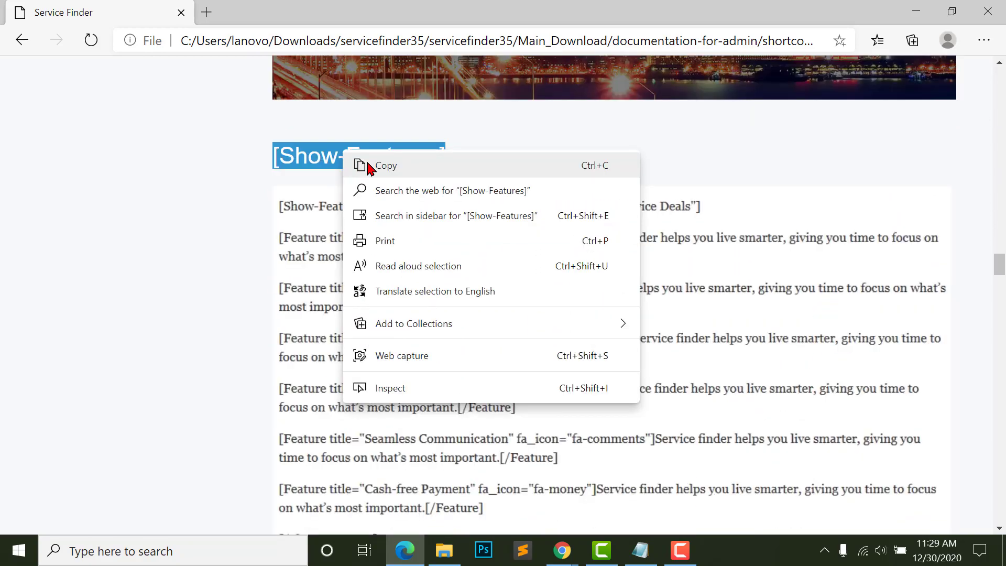
click(370, 164)
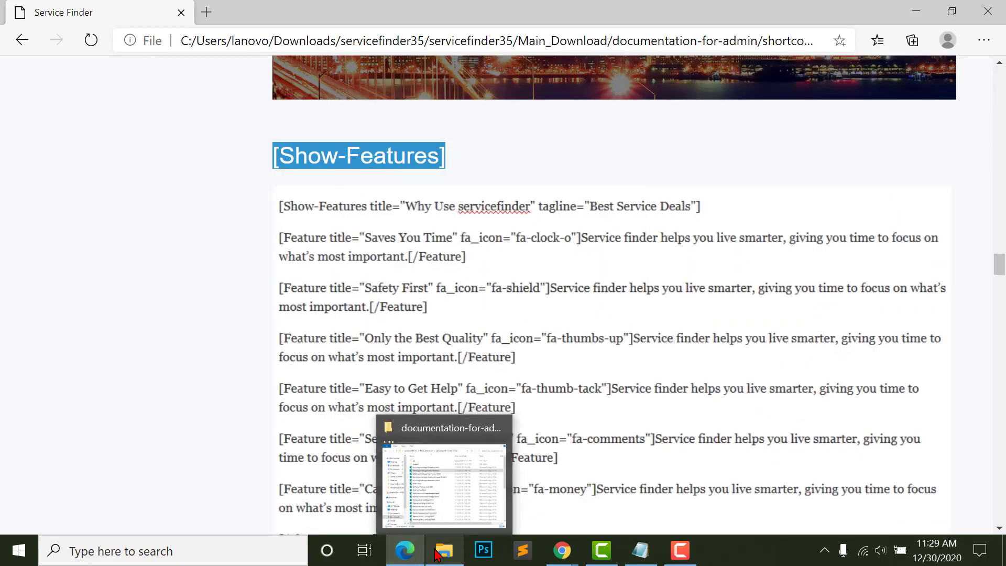
- Add another Shortcode block containing [Show-Features]
click(405, 551)
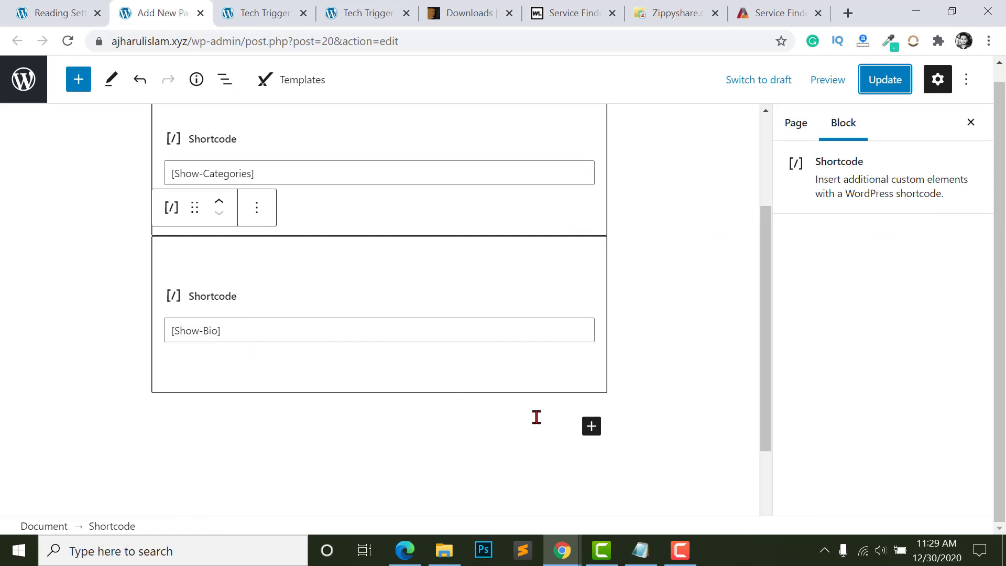
click(592, 427)
click(721, 235)
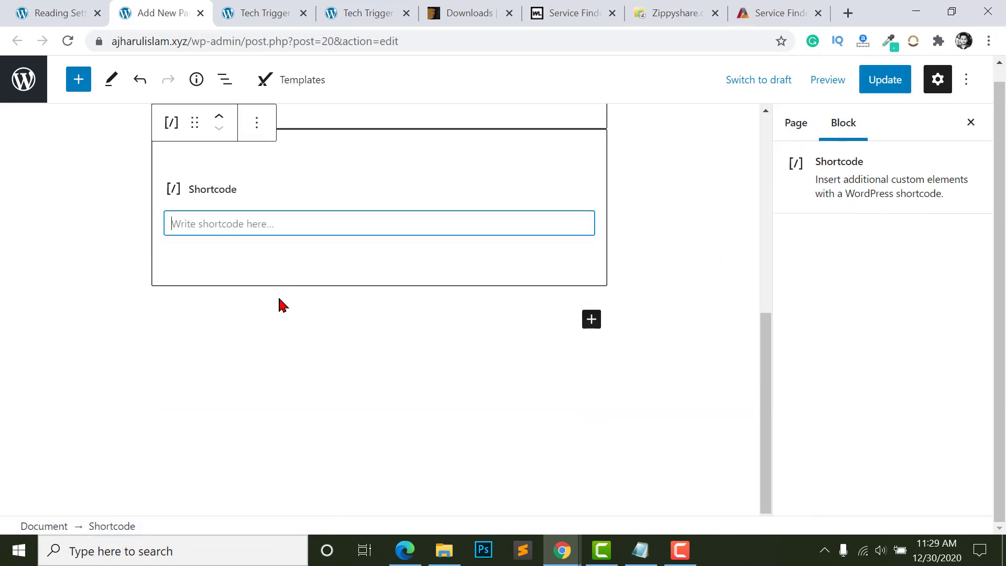
scroll(309, 305, up, 3)
key(ctrl+v)
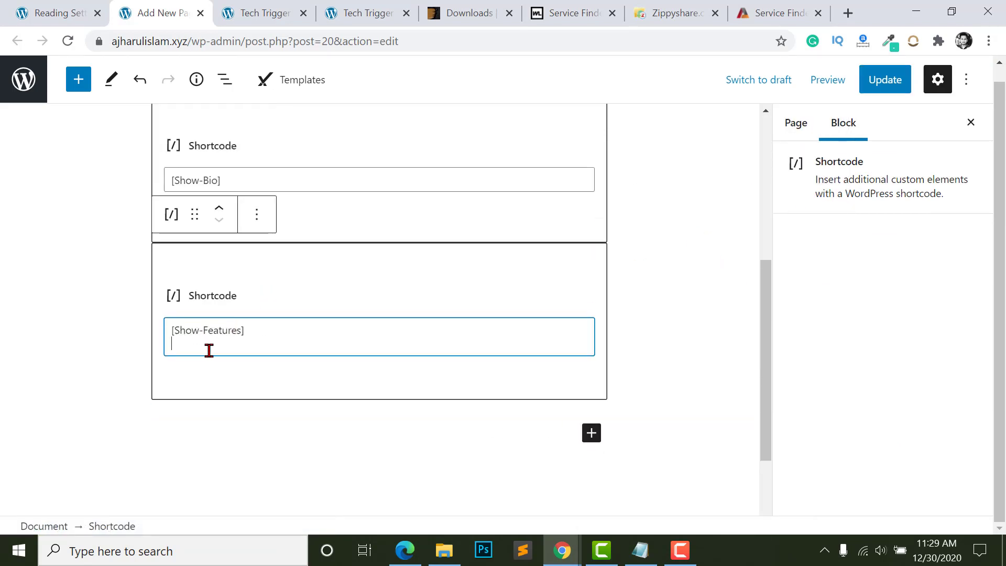
key(BackSpace)
- Move the [Show-Features] block between the Categories and Bio blocks
scroll(360, 376, up, 2)
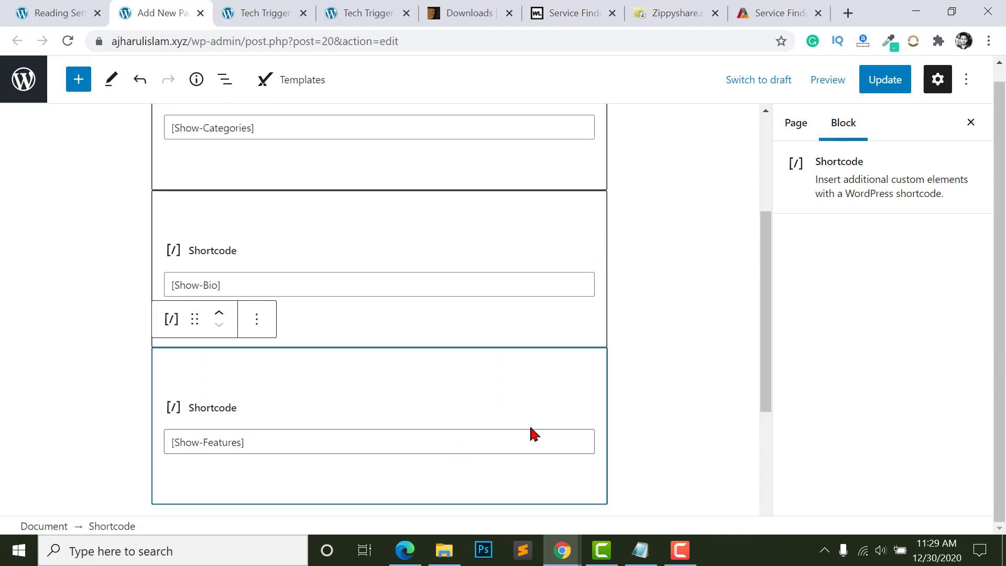
drag(194, 319, 179, 347)
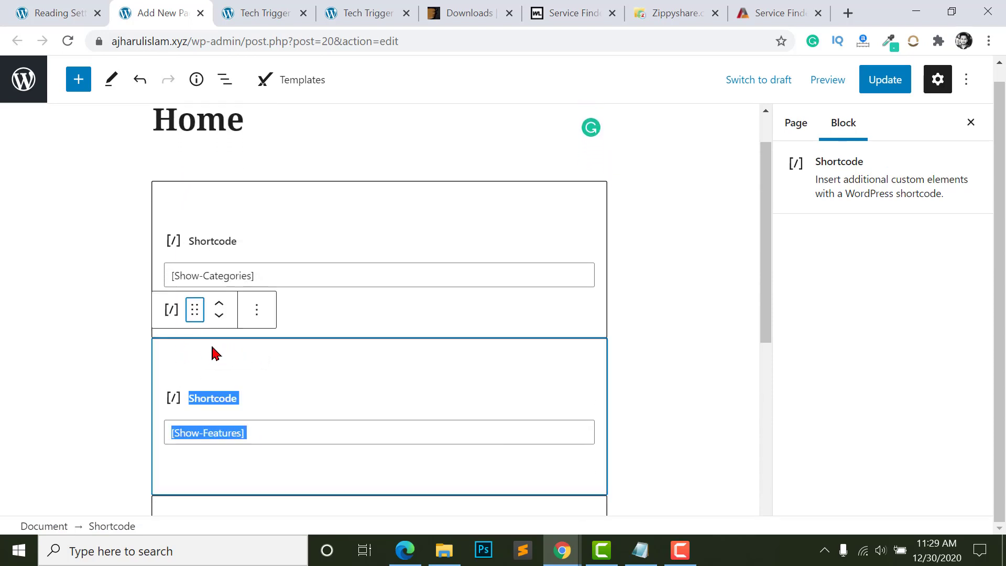
click(70, 359)
scroll(220, 370, down, 3)
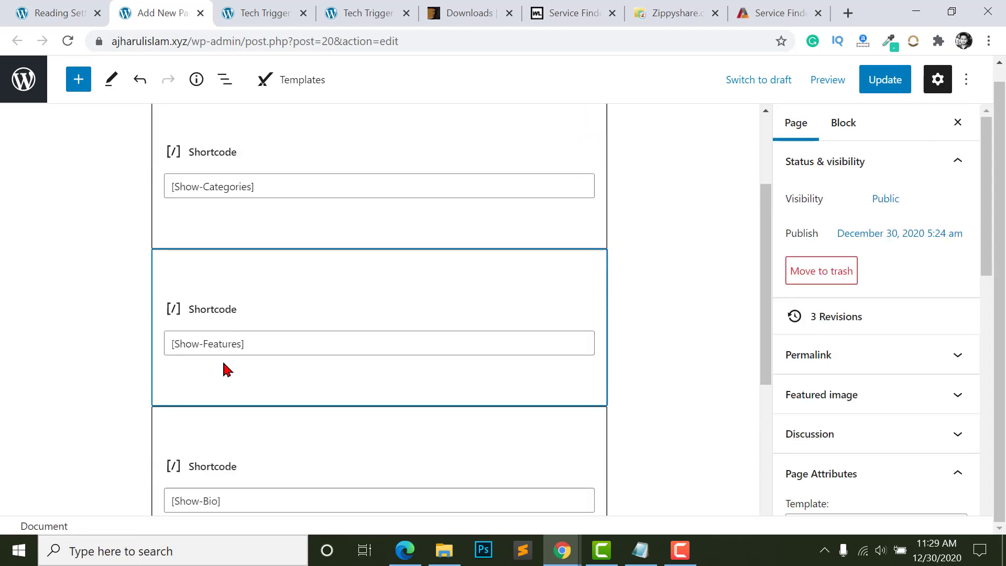
scroll(227, 370, down, 1)
scroll(236, 336, down, 4)
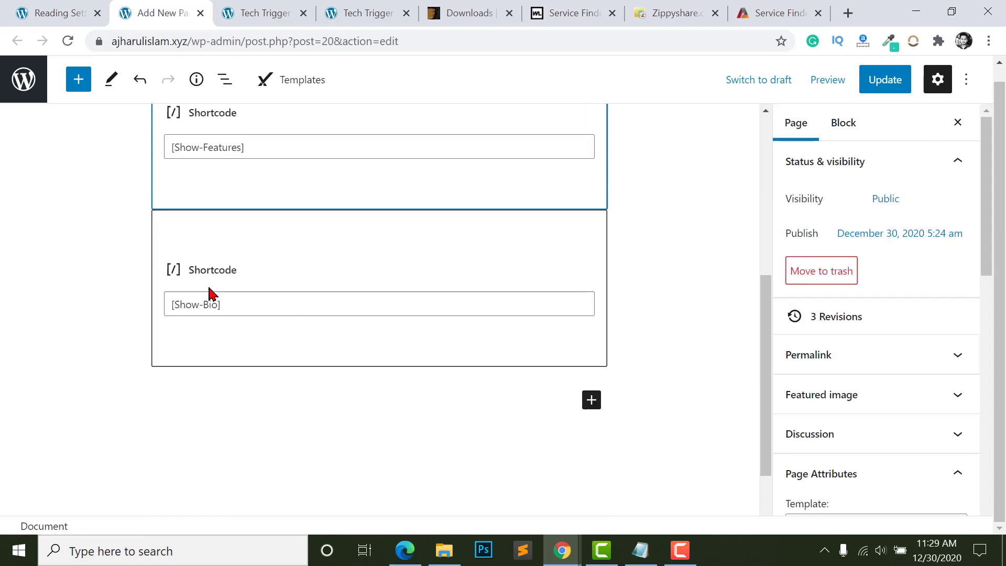
click(771, 9)
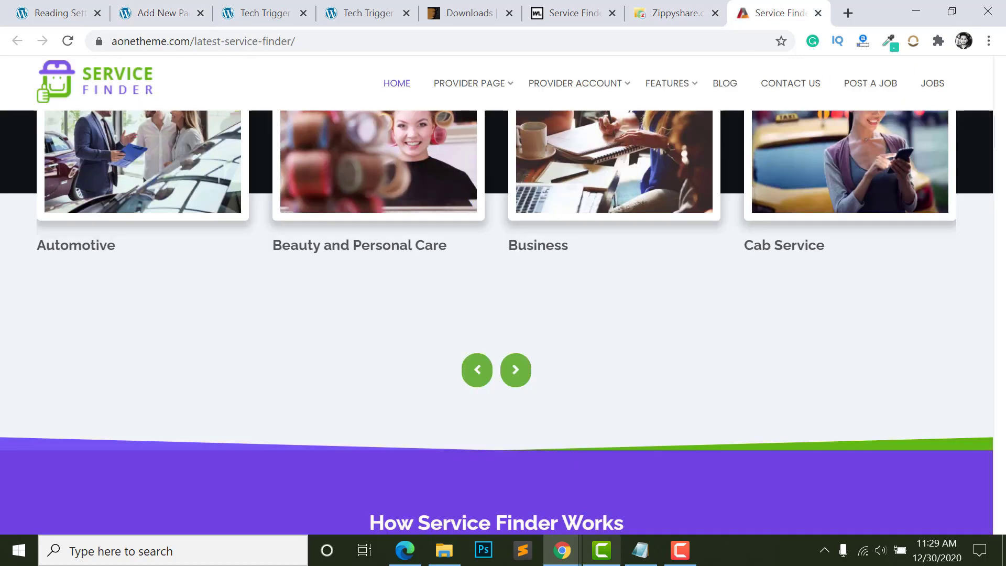
- Scroll the Edge shortcode documentation down to [Featured-Providers] and select its shortcode line
click(404, 550)
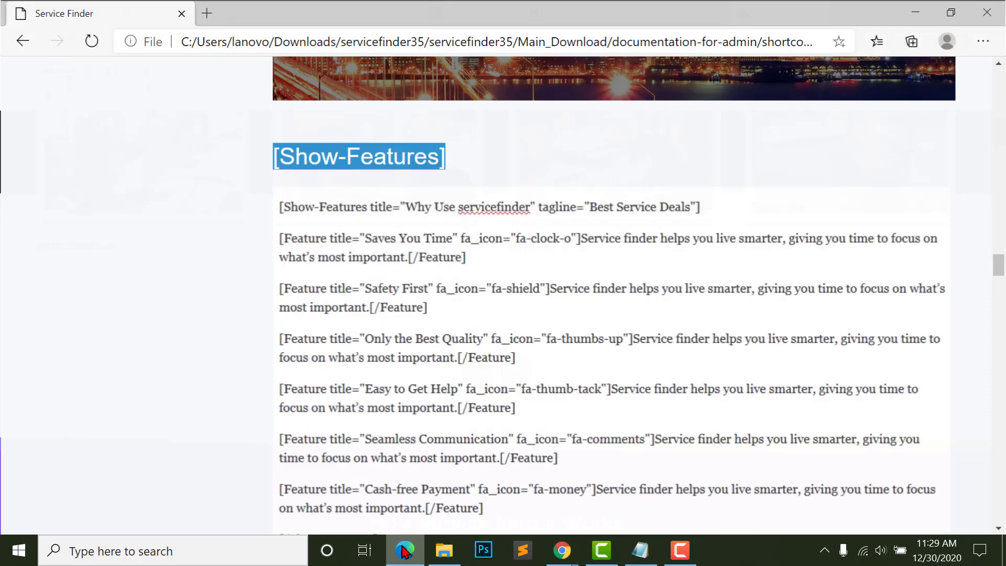
scroll(414, 384, down, 6)
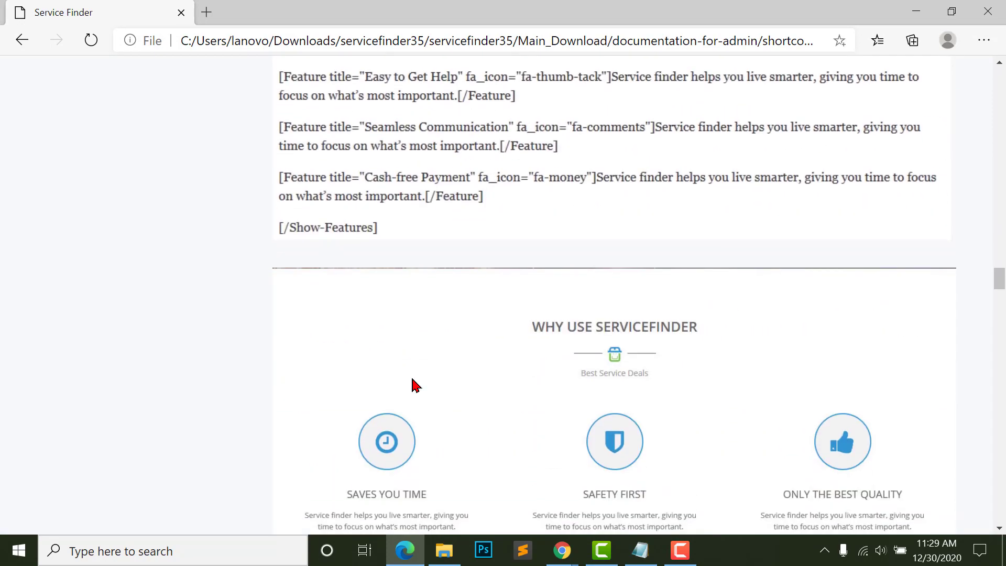
scroll(414, 385, down, 8)
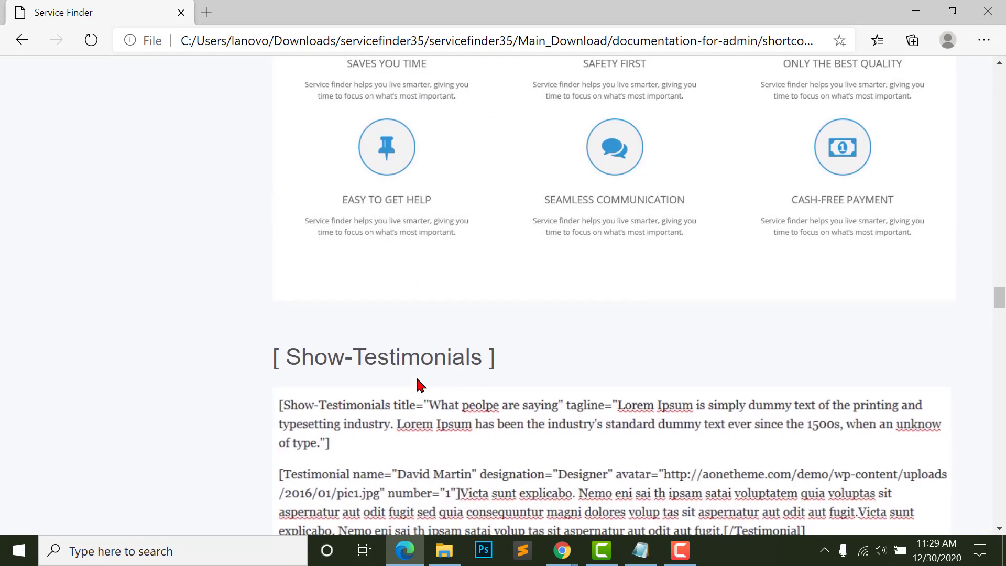
scroll(424, 384, down, 10)
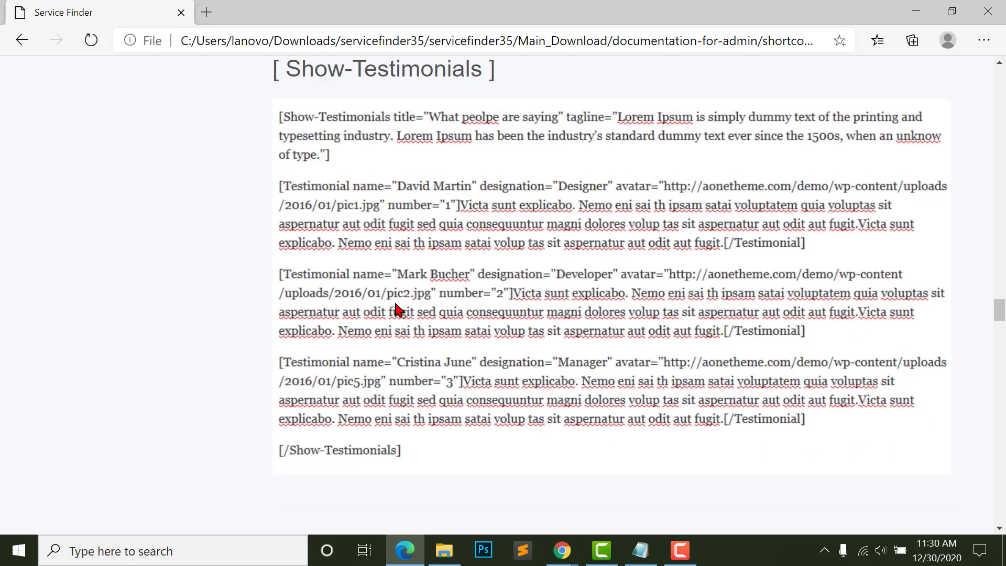
scroll(412, 333, up, 10)
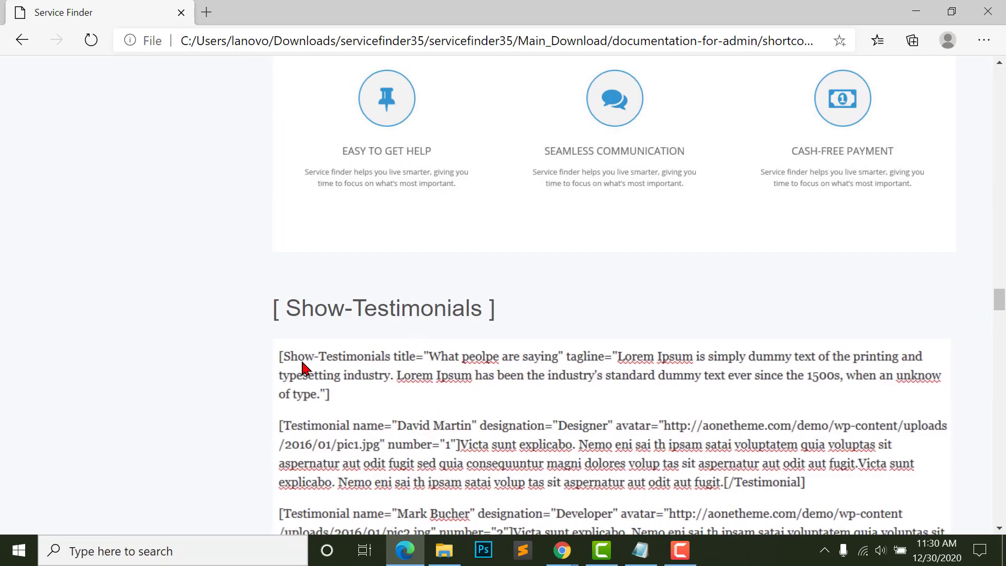
scroll(376, 341, down, 7)
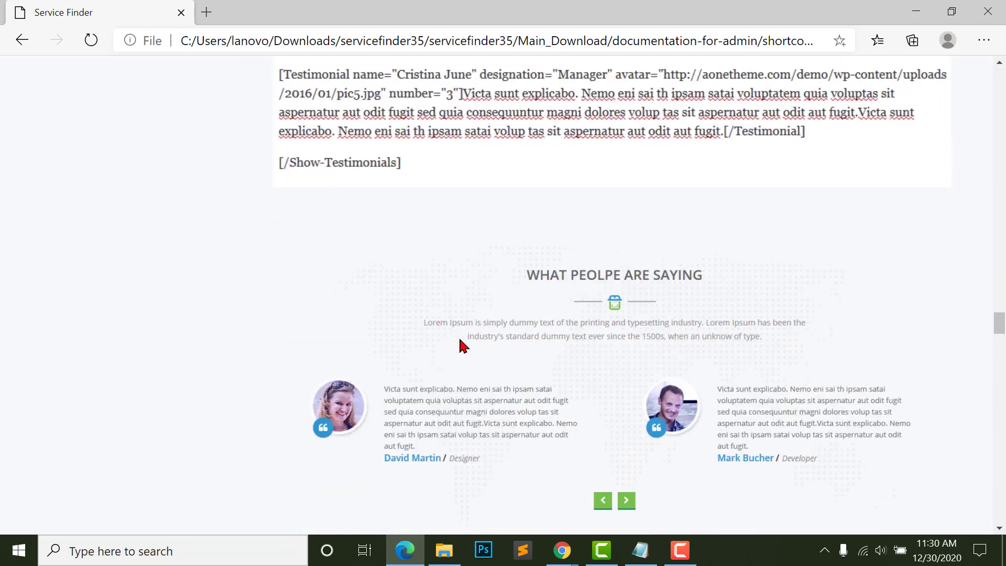
scroll(445, 346, up, 7)
scroll(353, 288, down, 9)
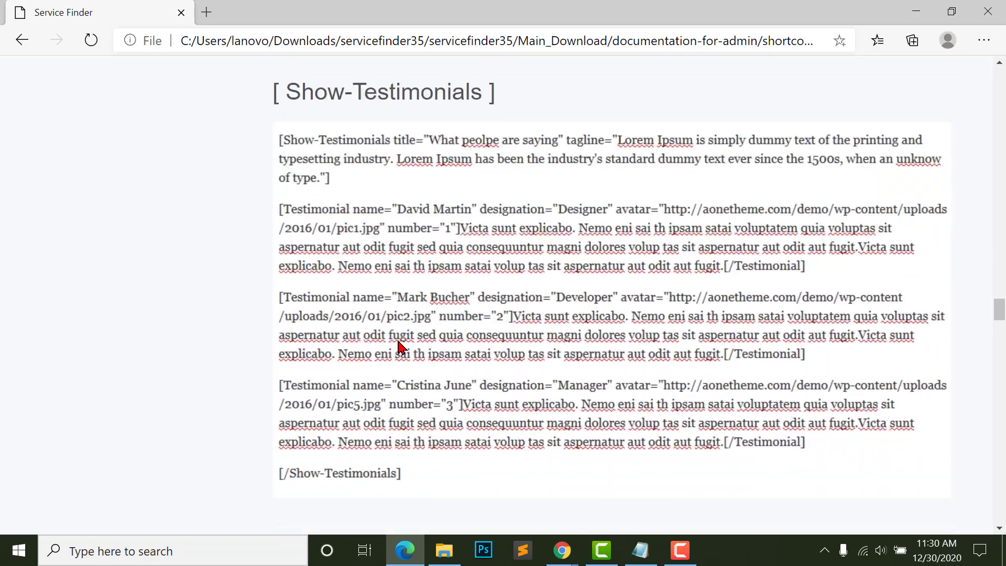
scroll(404, 350, down, 10)
scroll(307, 176, up, 1)
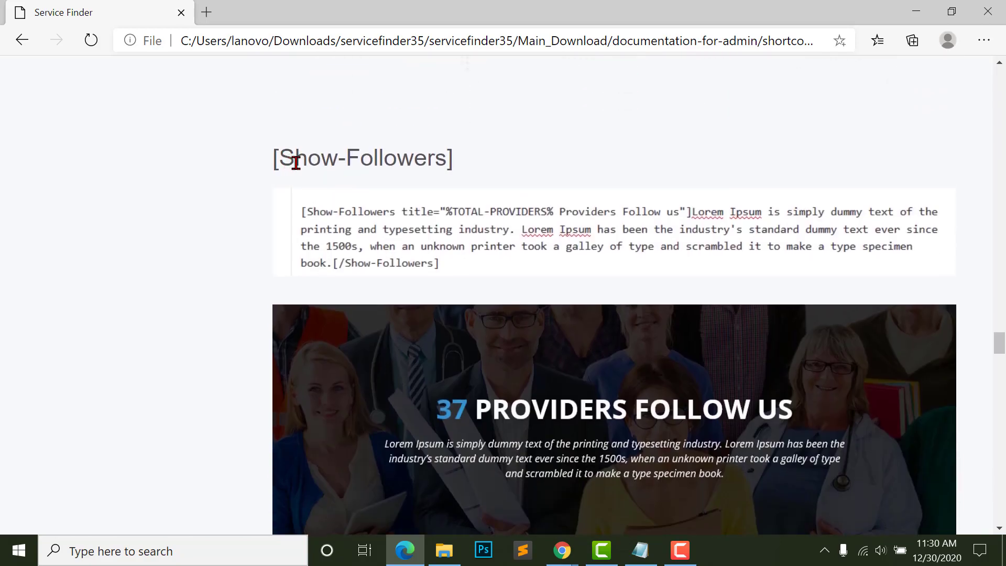
scroll(398, 220, down, 1)
scroll(501, 276, down, 8)
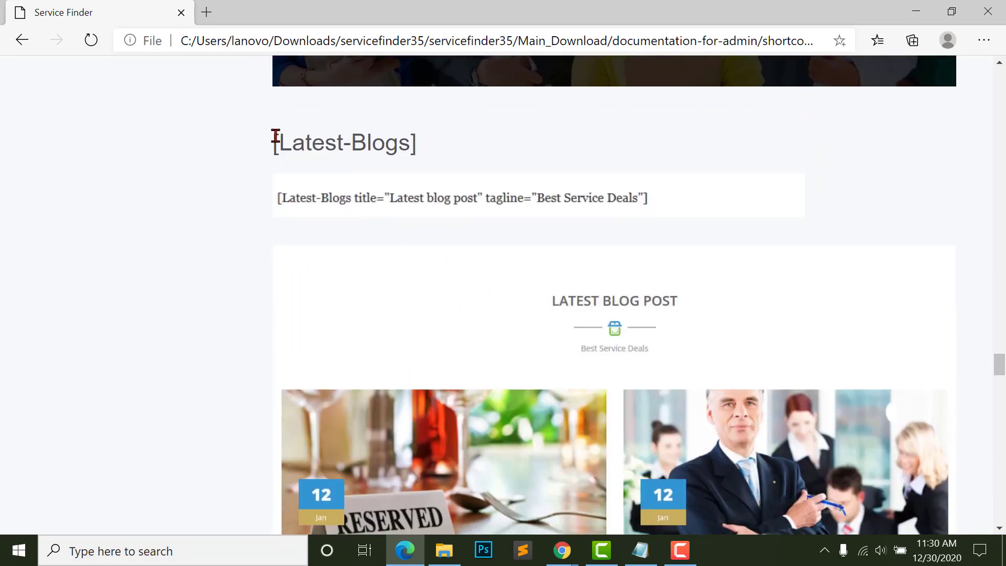
scroll(476, 240, down, 8)
scroll(516, 258, up, 3)
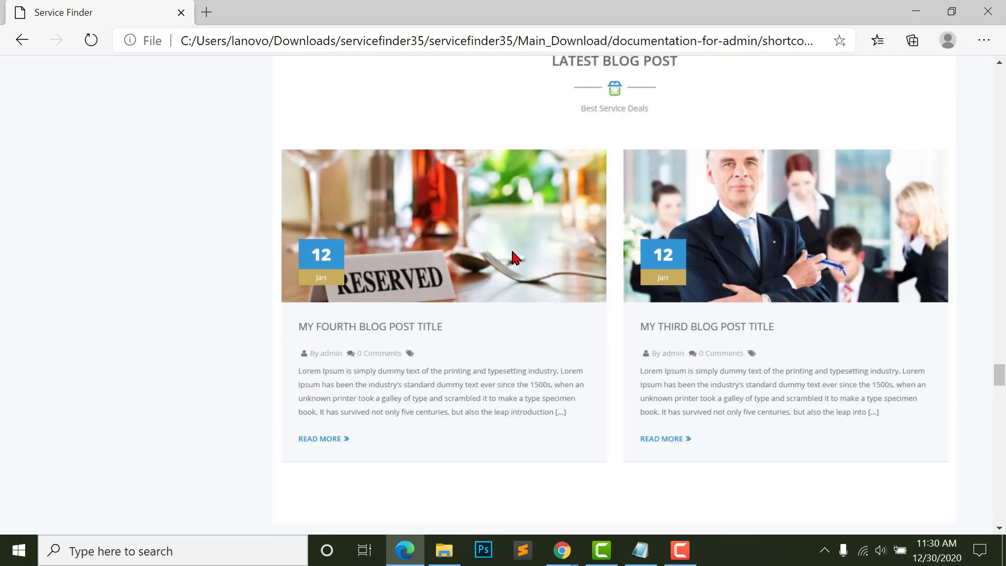
scroll(430, 244, up, 5)
triple_click(354, 191)
right_click(342, 191)
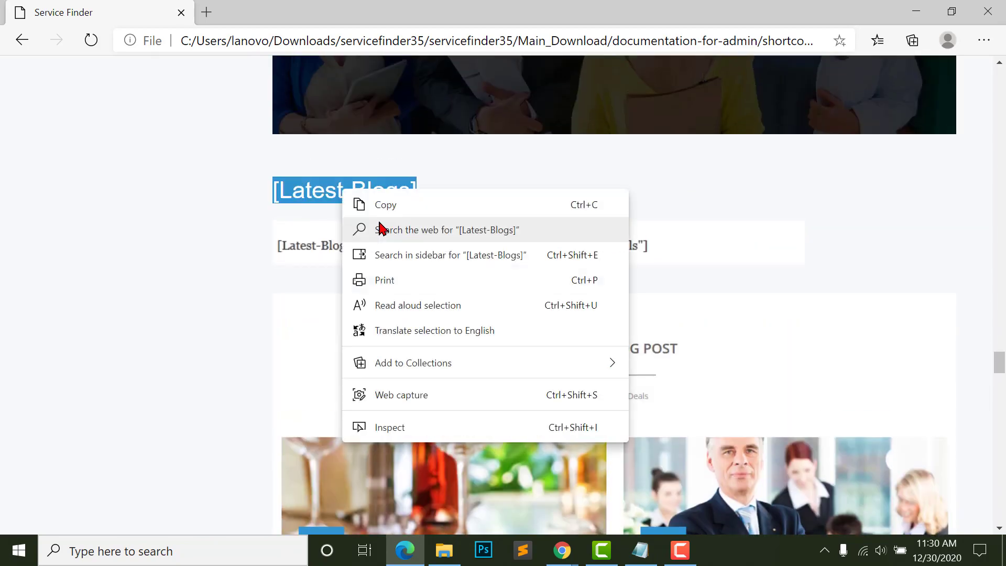
click(376, 205)
scroll(446, 354, down, 10)
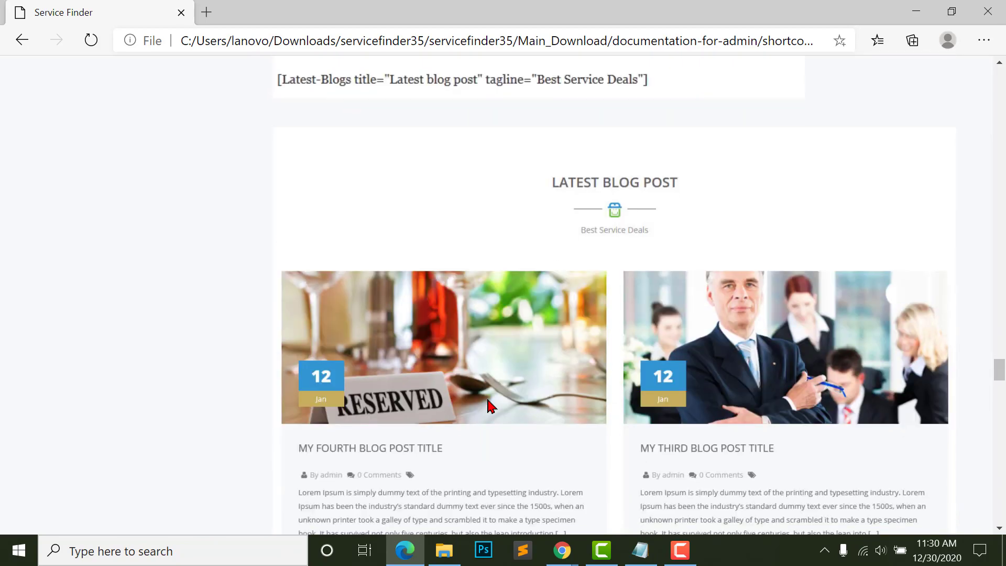
triple_click(933, 244)
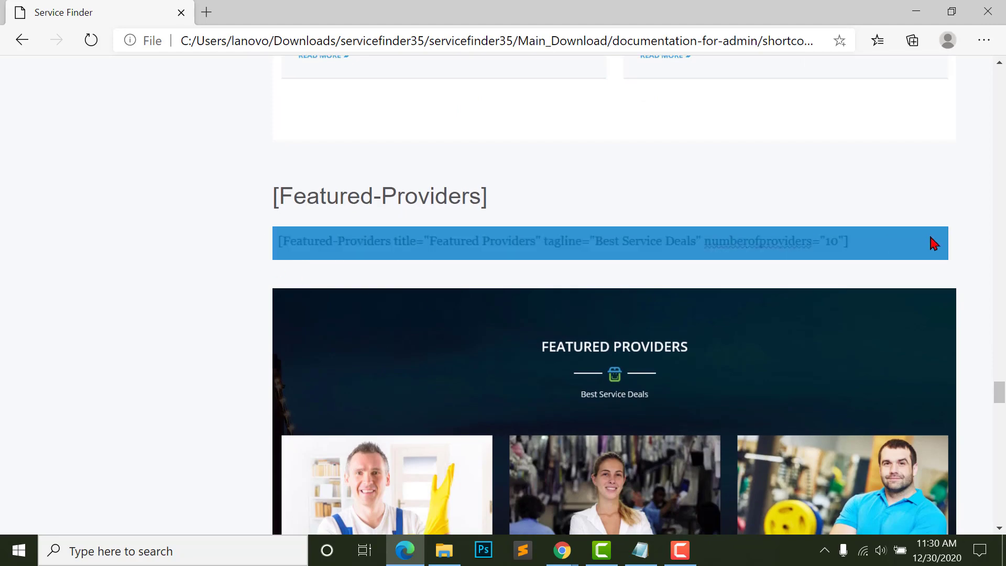
- Replace the [Show-Features] block's shortcode with [Featured-Providers] copied from the docs
scroll(346, 231, up, 1)
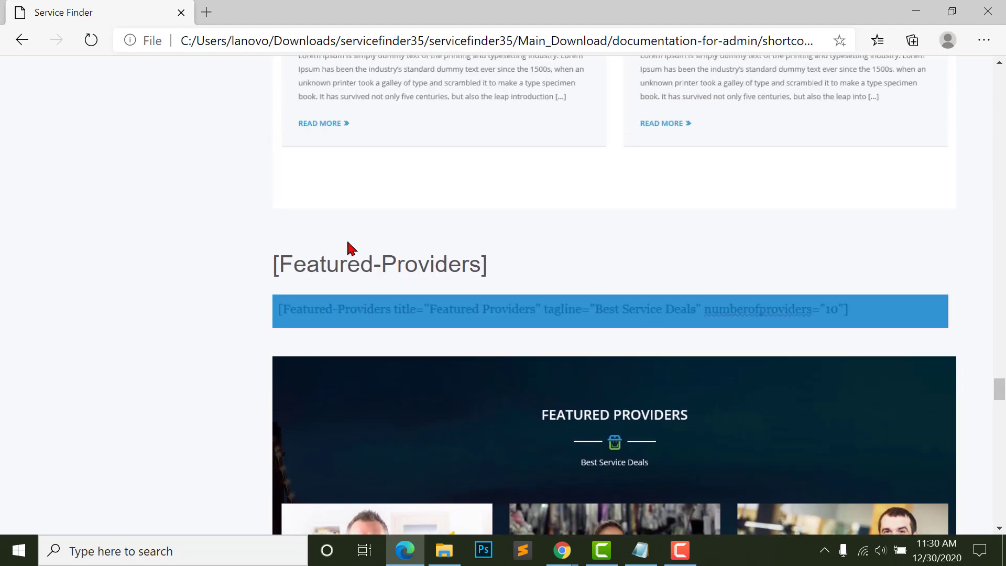
click(339, 257)
scroll(427, 220, down, 5)
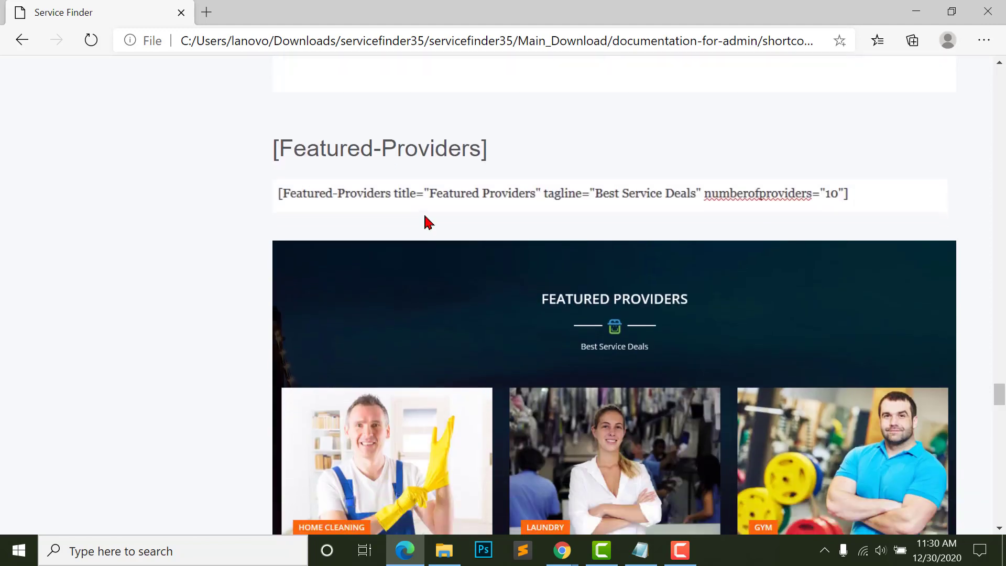
scroll(288, 180, up, 4)
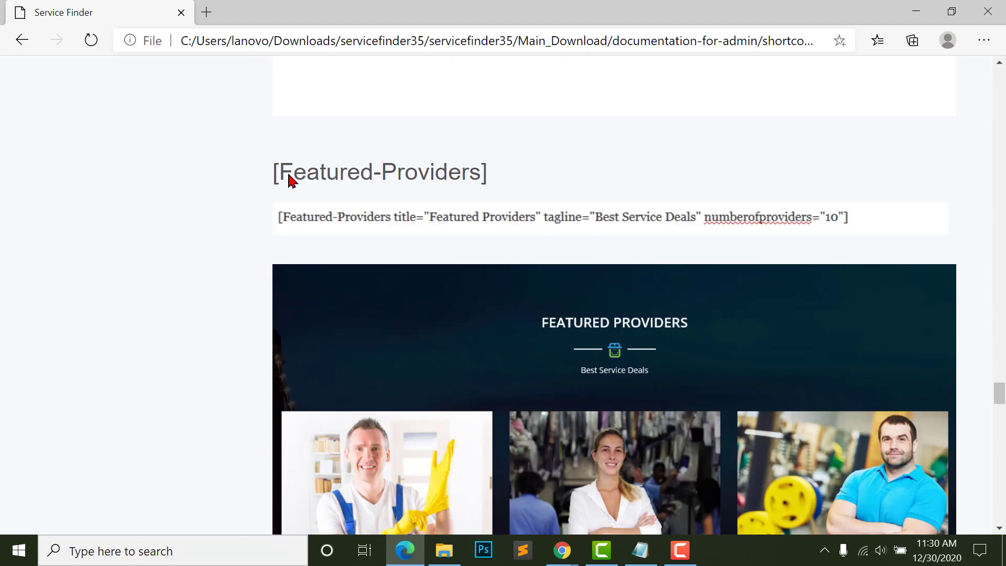
triple_click(288, 178)
right_click(419, 167)
click(452, 188)
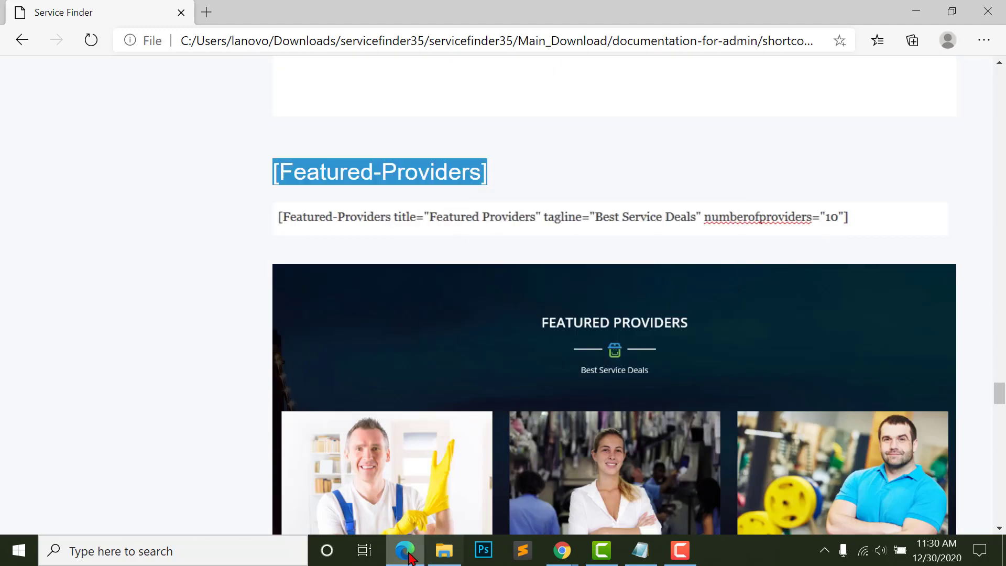
click(405, 550)
triple_click(227, 364)
key(ctrl+v)
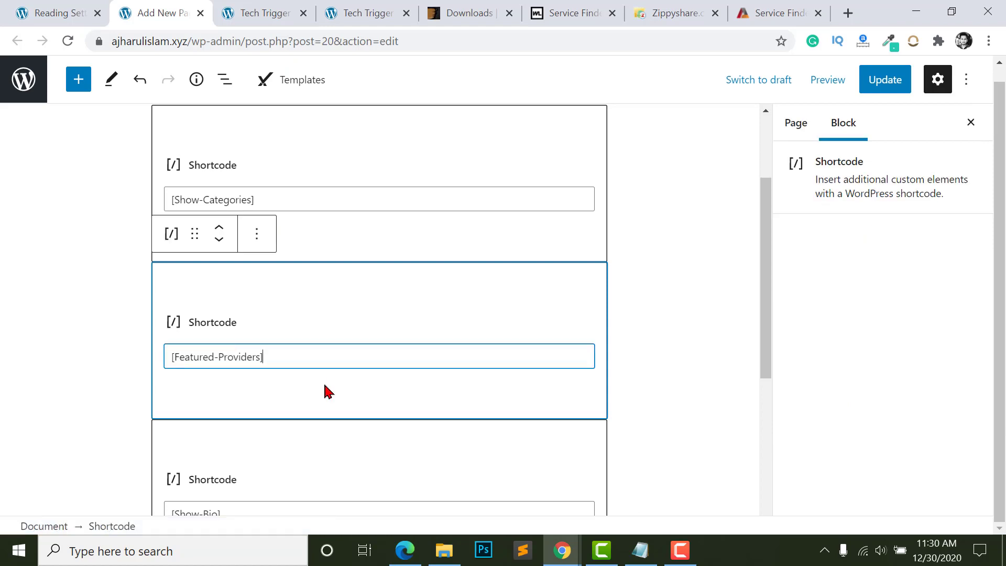
- Replace [Show-Bio] with the full pricing-table shortcode copied from the documentation
click(405, 550)
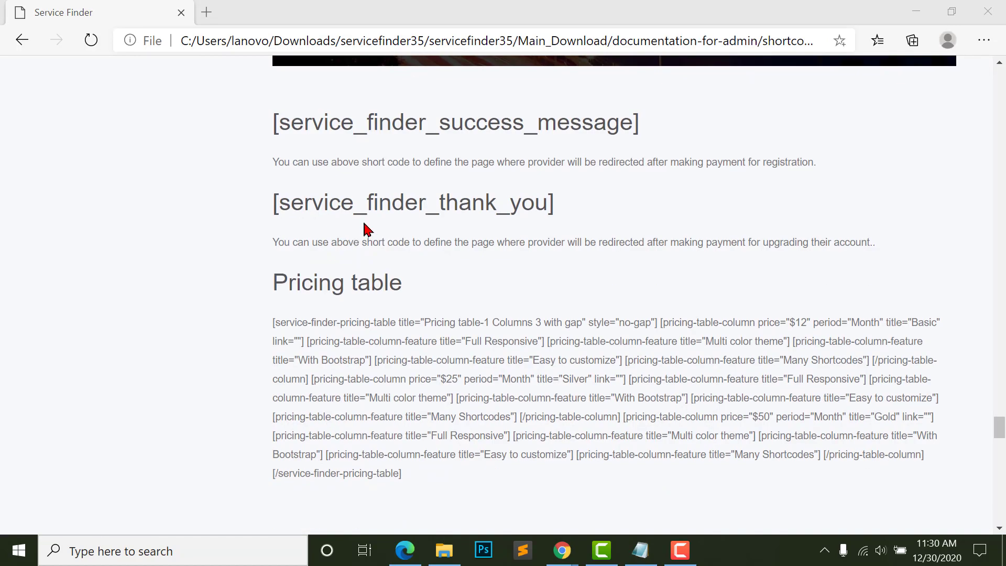
scroll(312, 183, down, 2)
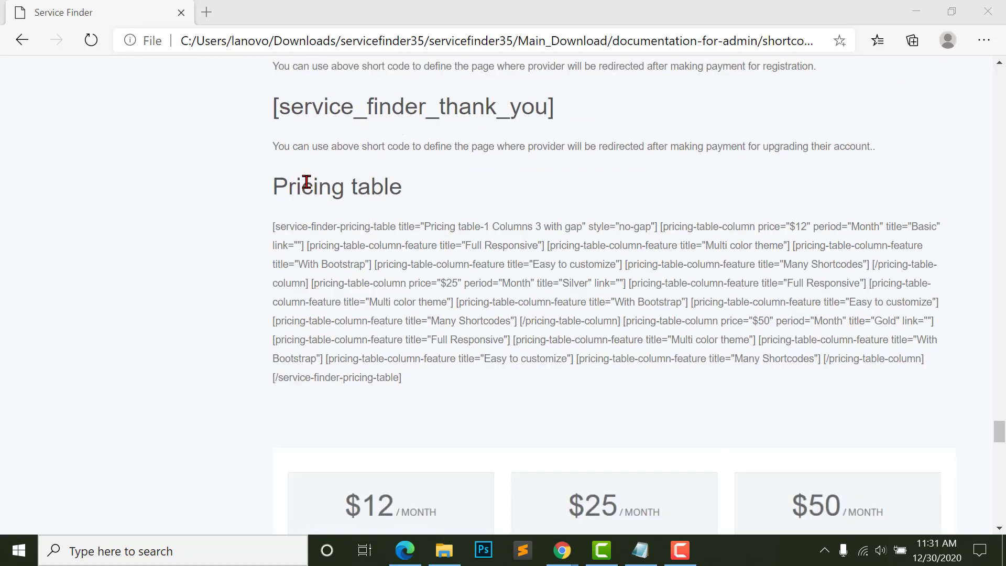
scroll(374, 519, down, 1)
drag(271, 202, 417, 376)
right_click(369, 243)
click(420, 253)
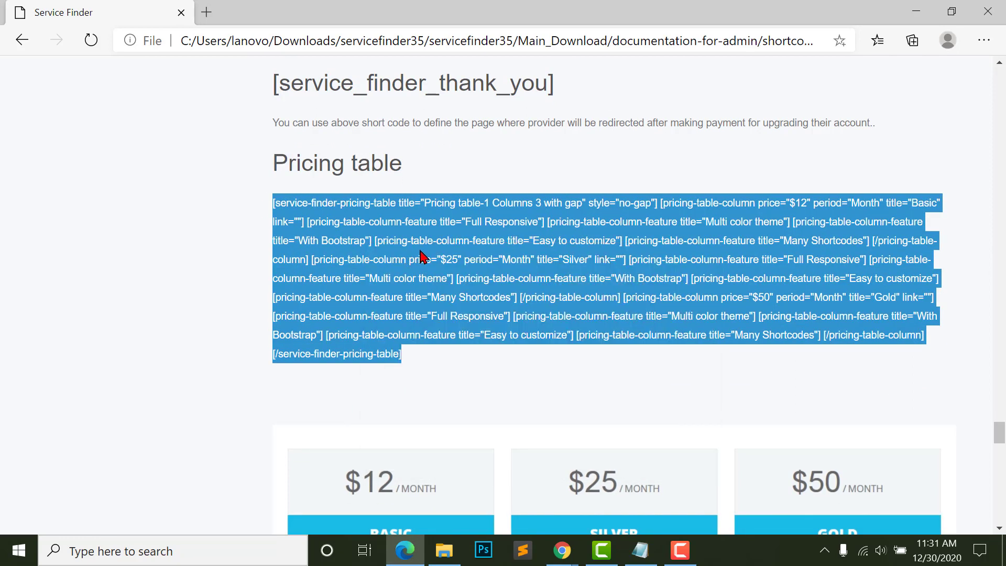
key(alt+Tab)
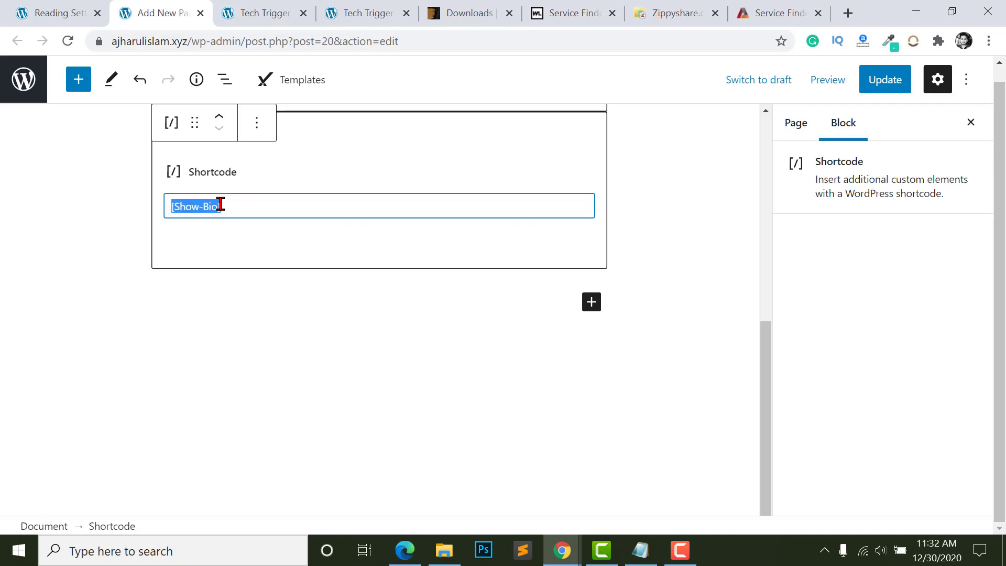
key(ctrl+v)
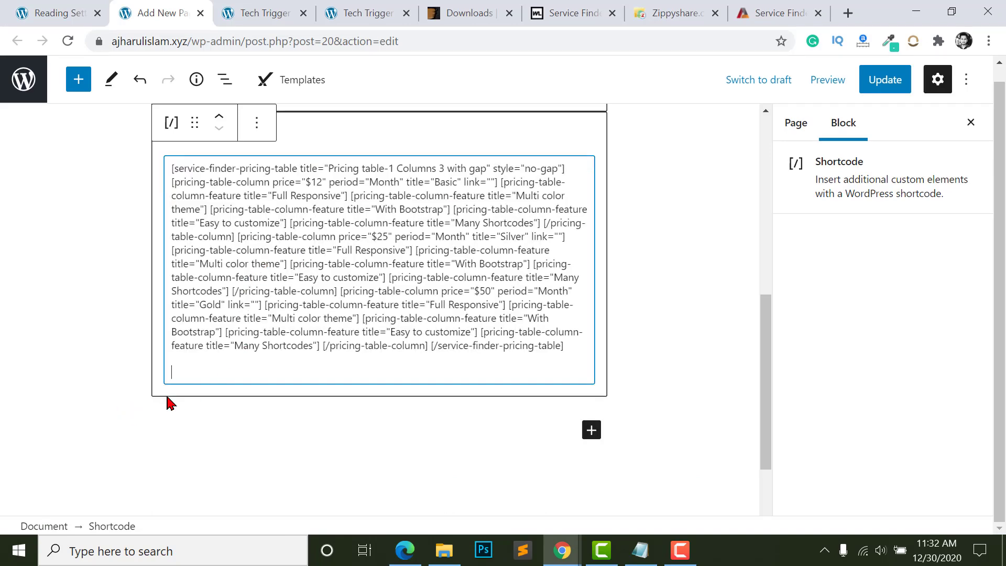
key(BackSpace)
- Update the Home page with the new shortcode blocks
scroll(166, 403, up, 8)
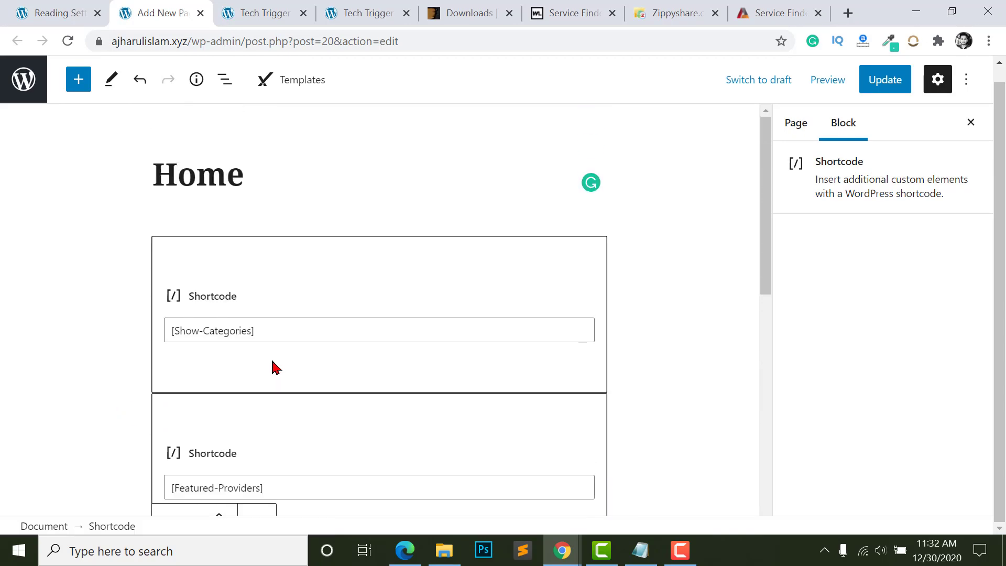
scroll(276, 367, down, 6)
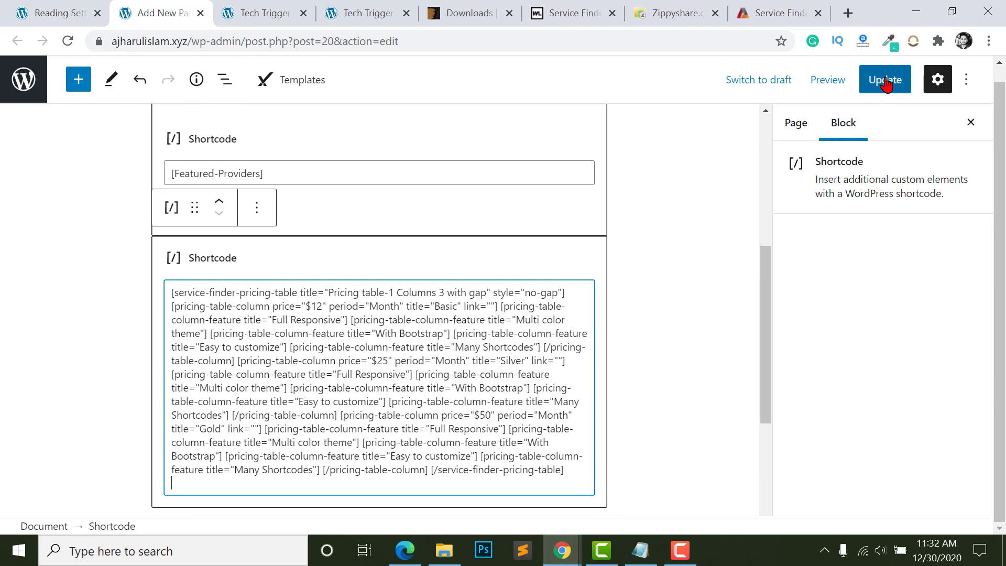
click(886, 80)
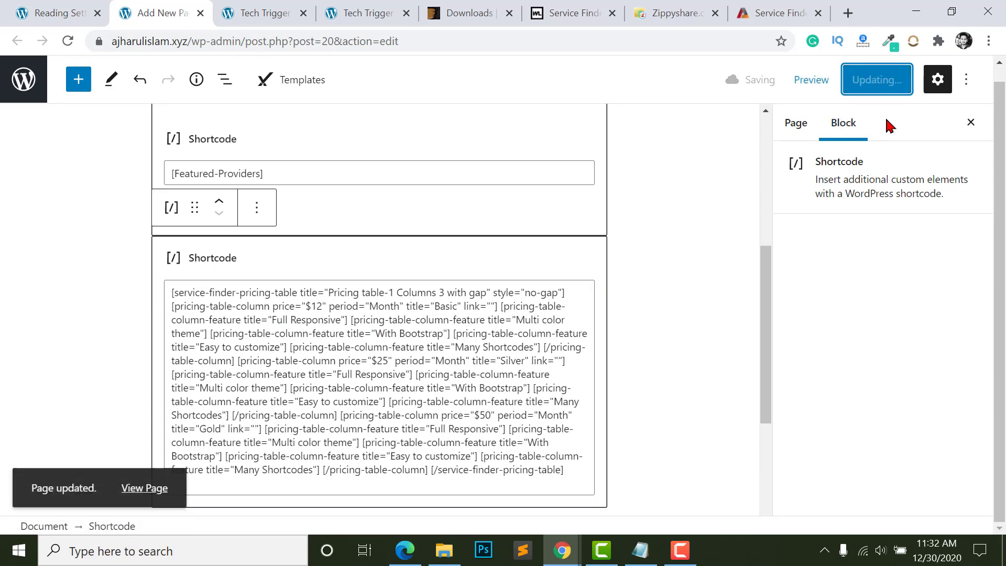
click(245, 14)
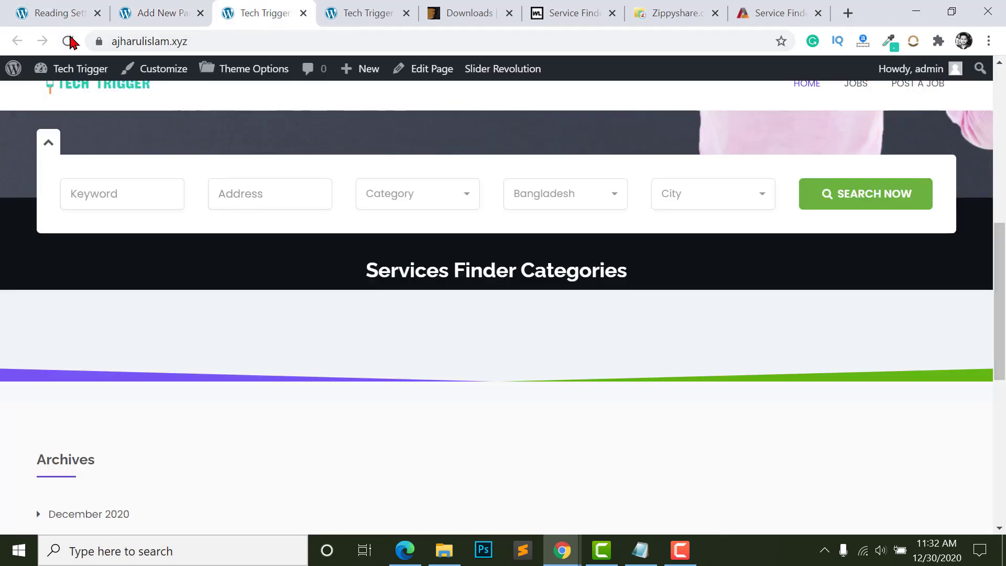
click(68, 40)
scroll(335, 229, down, 3)
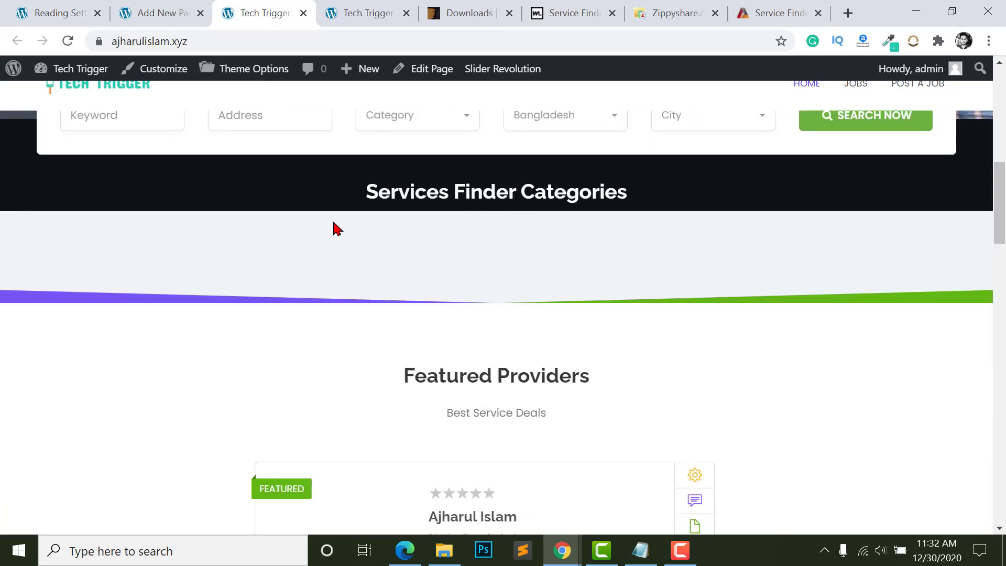
scroll(590, 193, down, 5)
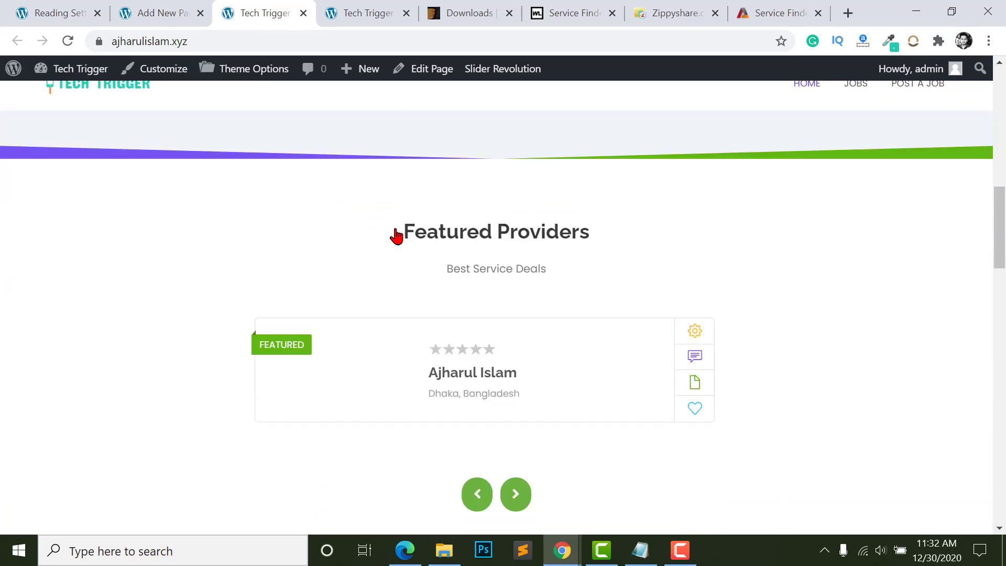
scroll(304, 294, up, 1)
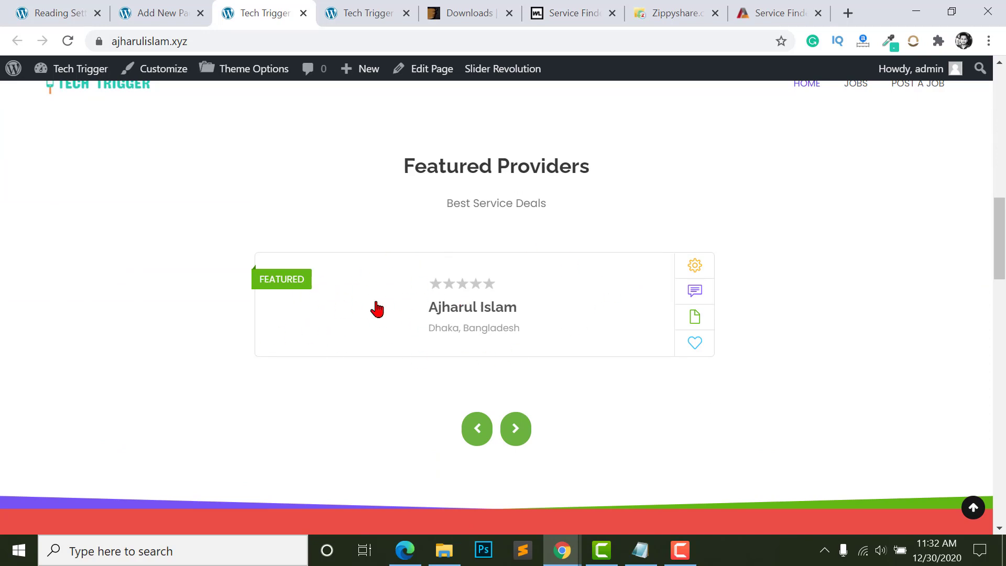
scroll(375, 252, down, 1)
scroll(414, 232, down, 1)
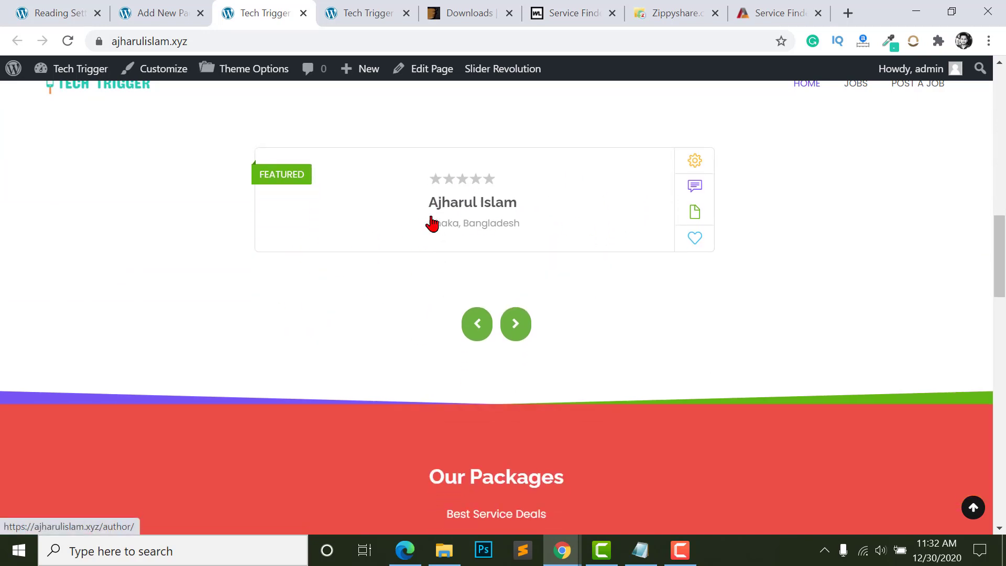
scroll(483, 215, down, 10)
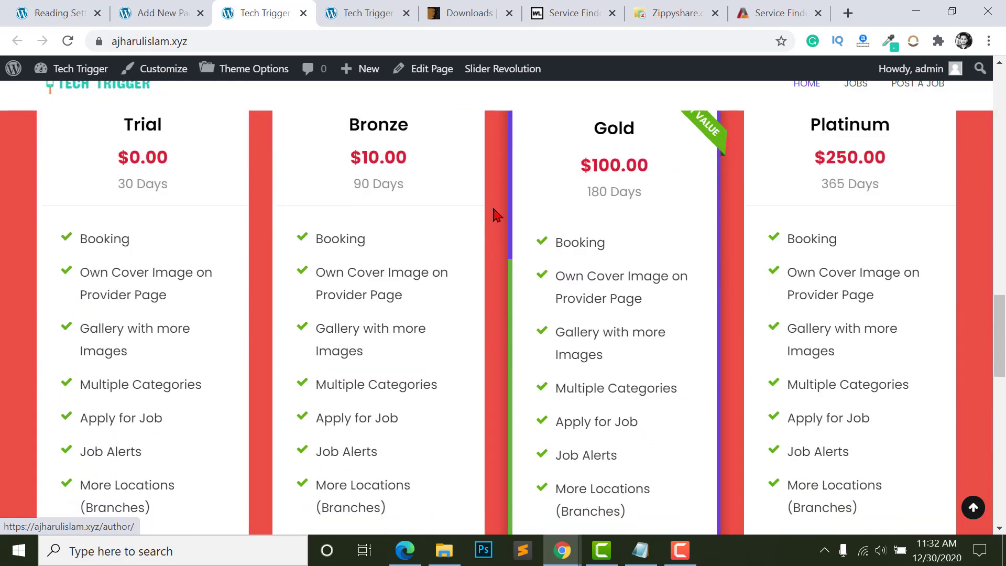
scroll(126, 263, up, 1)
scroll(195, 263, up, 3)
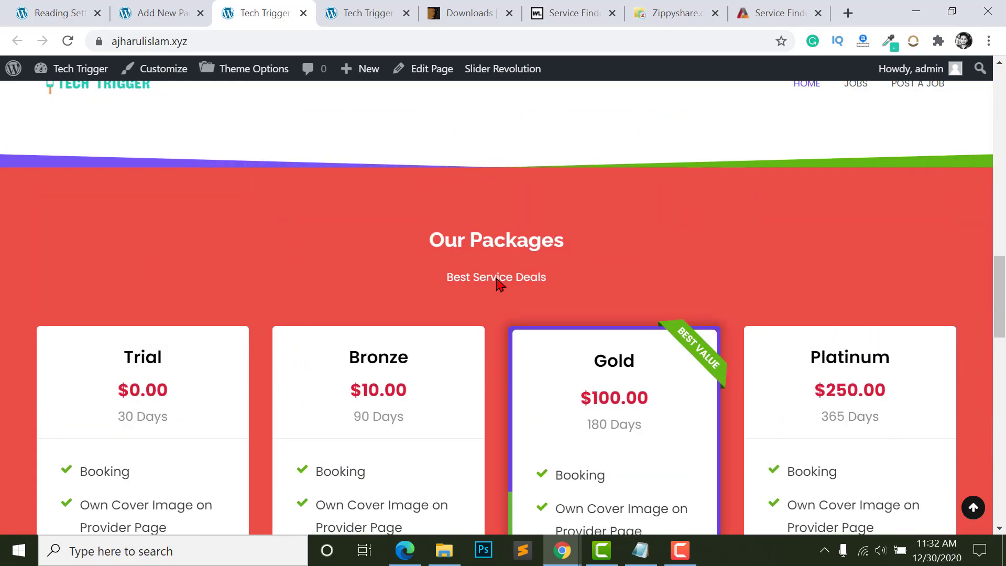
scroll(498, 283, down, 14)
scroll(420, 252, up, 8)
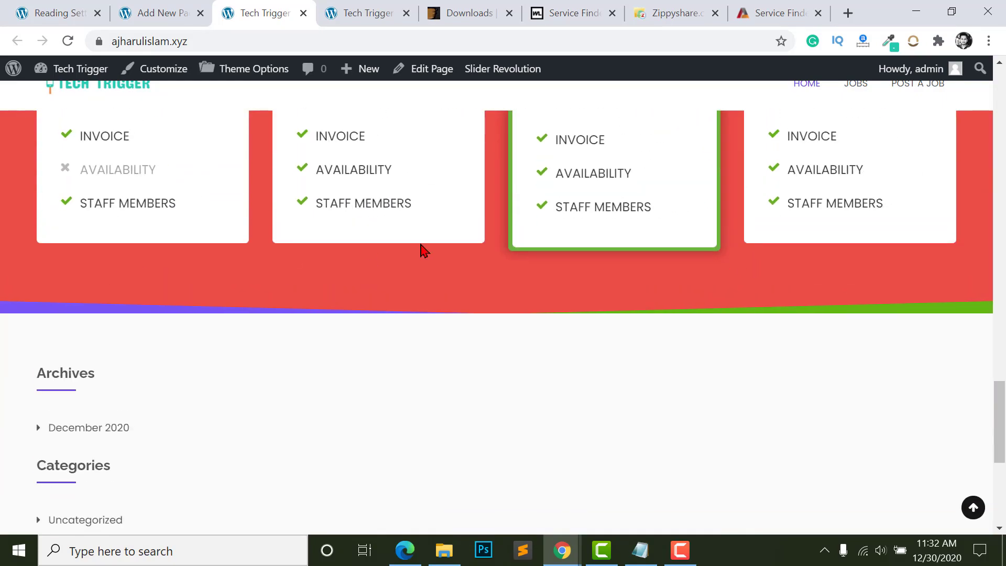
- Copy the [Latest-Blogs] shortcode from the documentation and return to the Home page editor
key(alt+Tab)
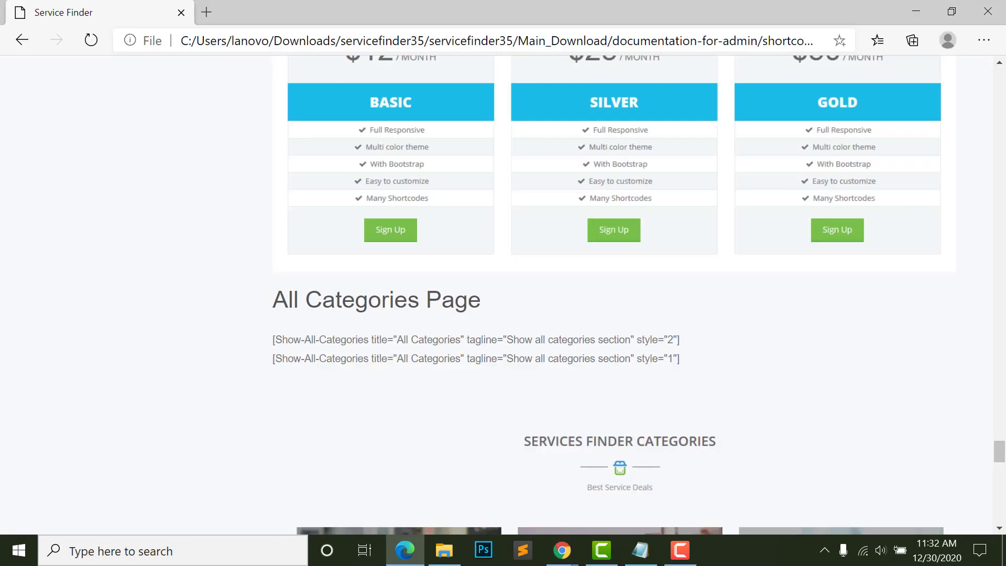
drag(1002, 461, 1002, 349)
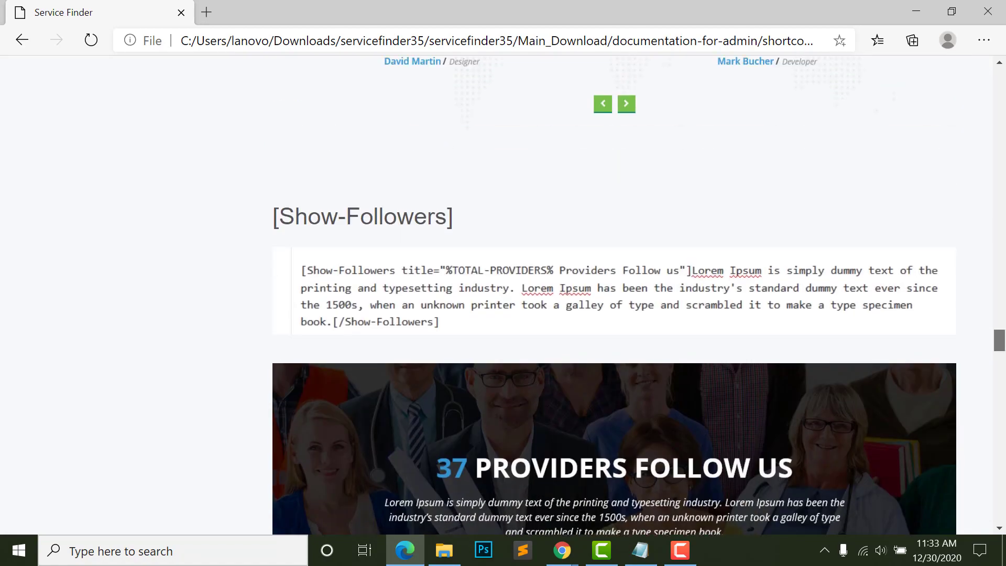
scroll(338, 213, down, 5)
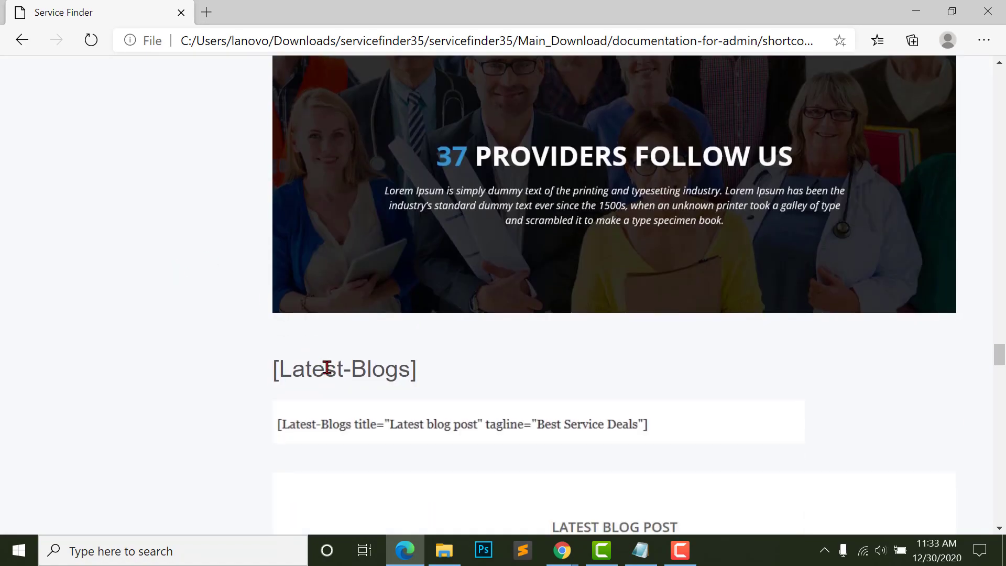
triple_click(336, 372)
right_click(336, 371)
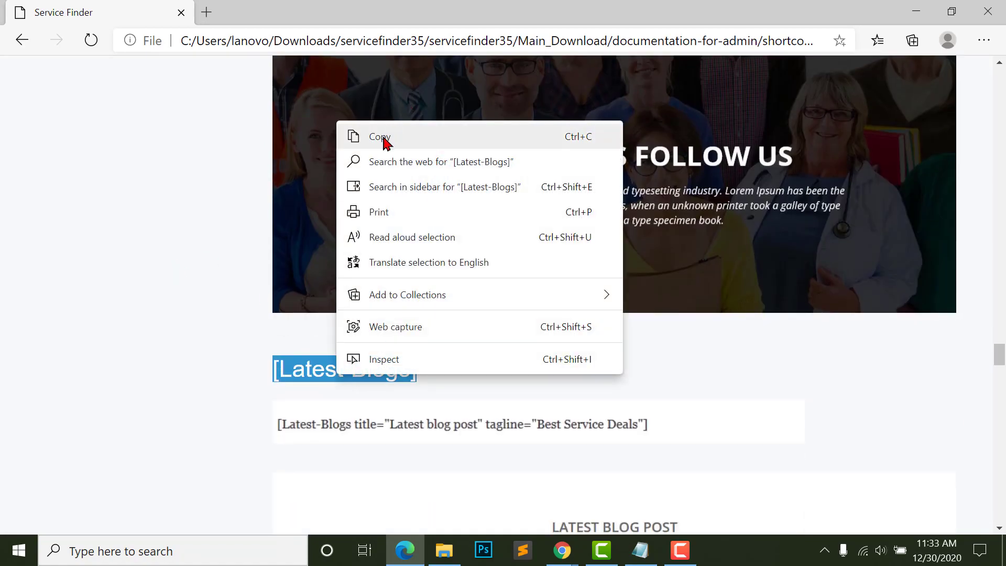
click(384, 137)
click(406, 561)
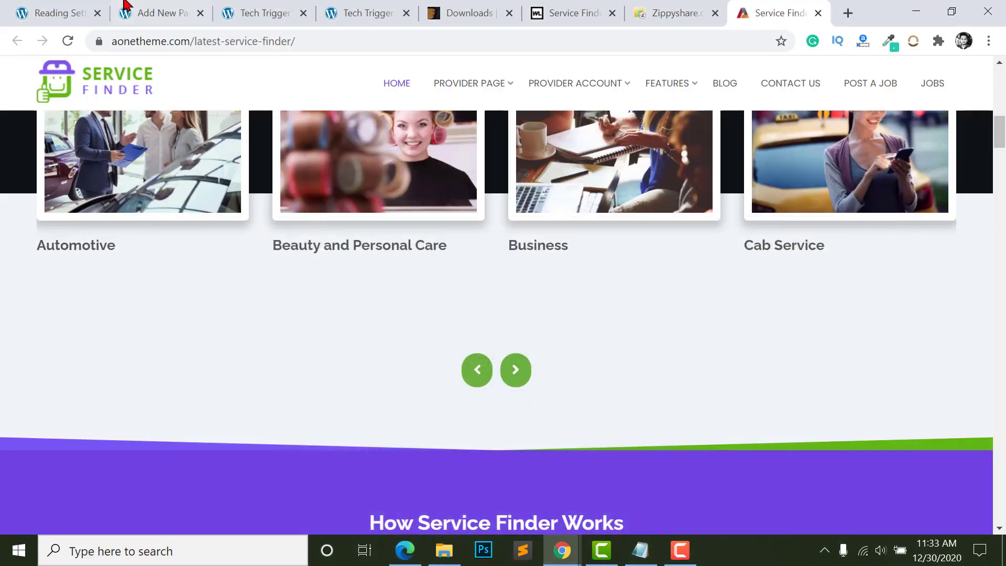
click(67, 13)
mouse_move(40, 149)
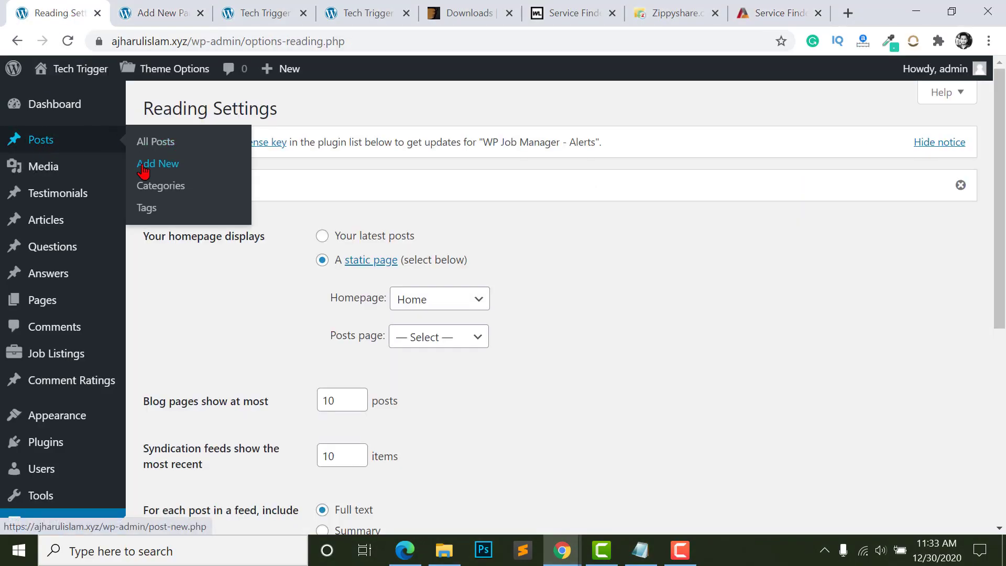
click(152, 7)
scroll(305, 368, down, 3)
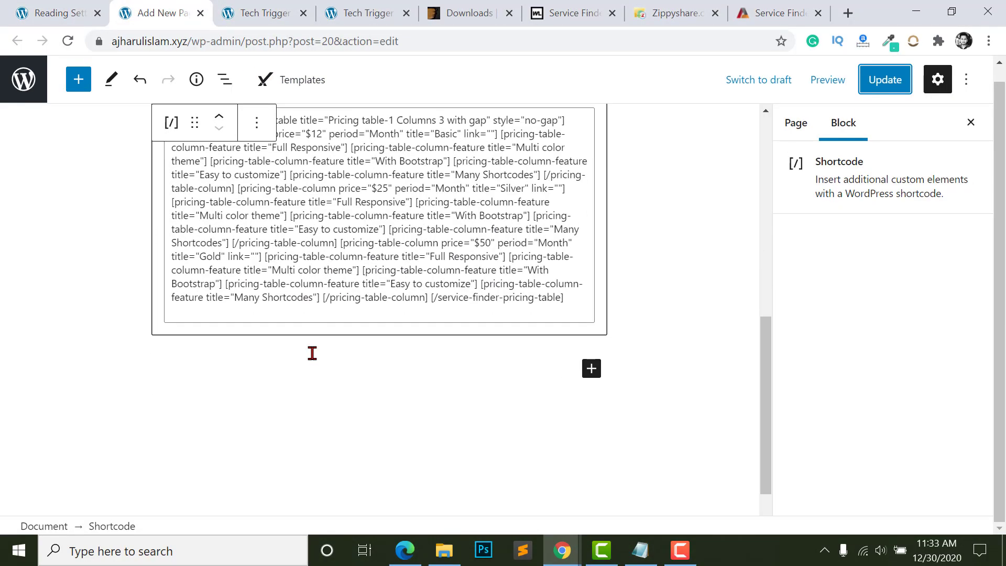
scroll(494, 348, up, 1)
- Insert a Shortcode block containing [Latest-Blogs] below the pricing table and update the page
click(592, 408)
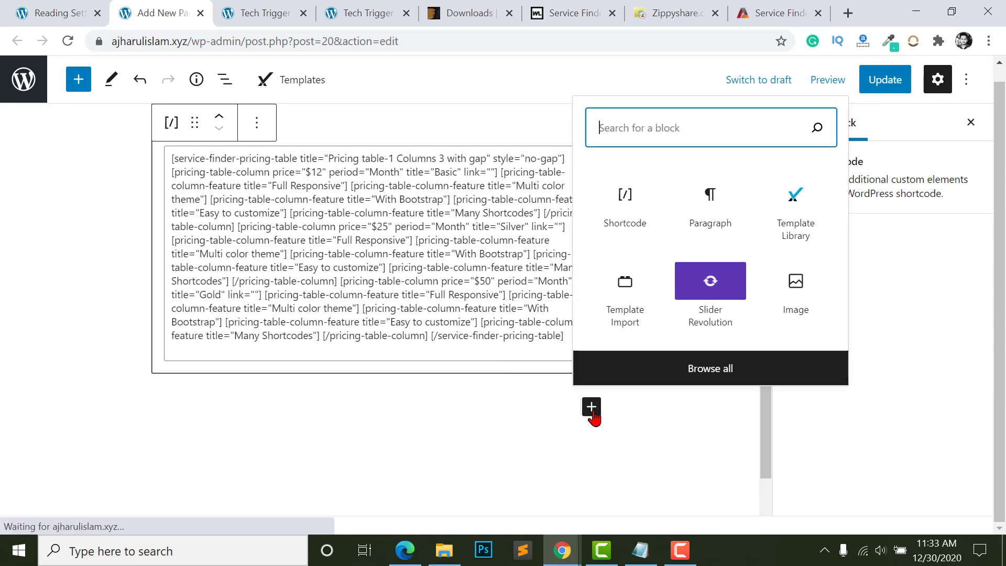
click(636, 206)
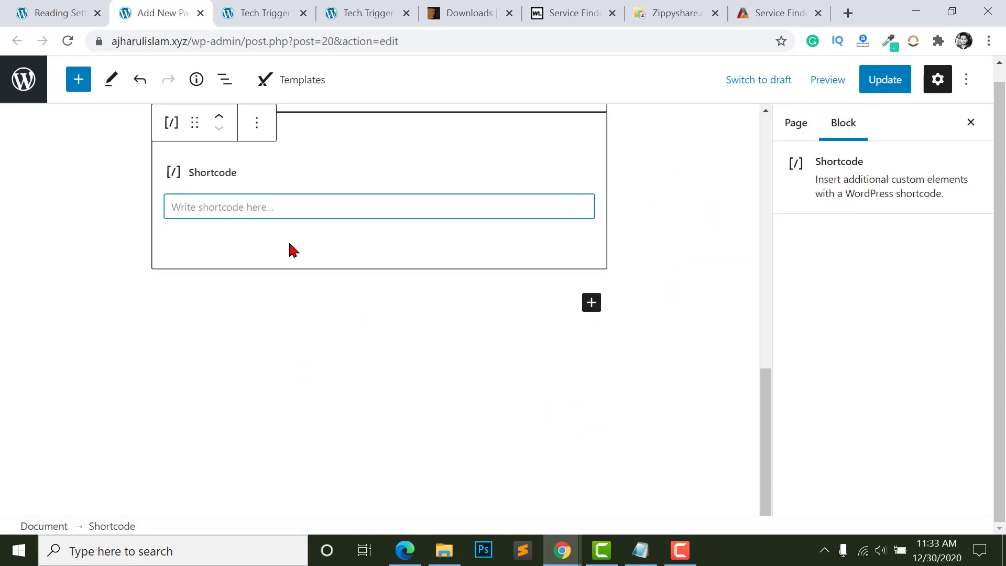
right_click(270, 219)
click(227, 234)
right_click(229, 236)
click(260, 360)
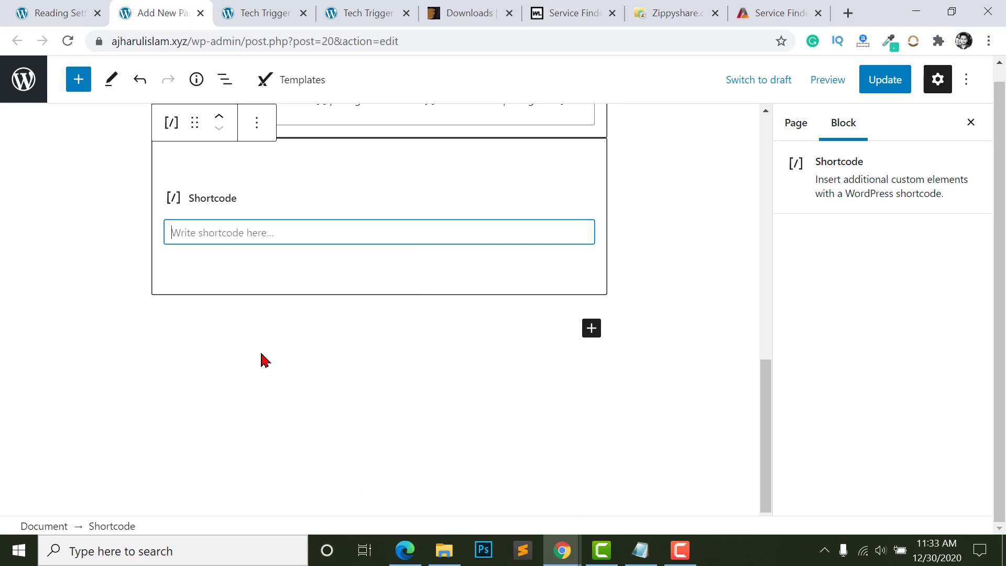
key(BackSpace)
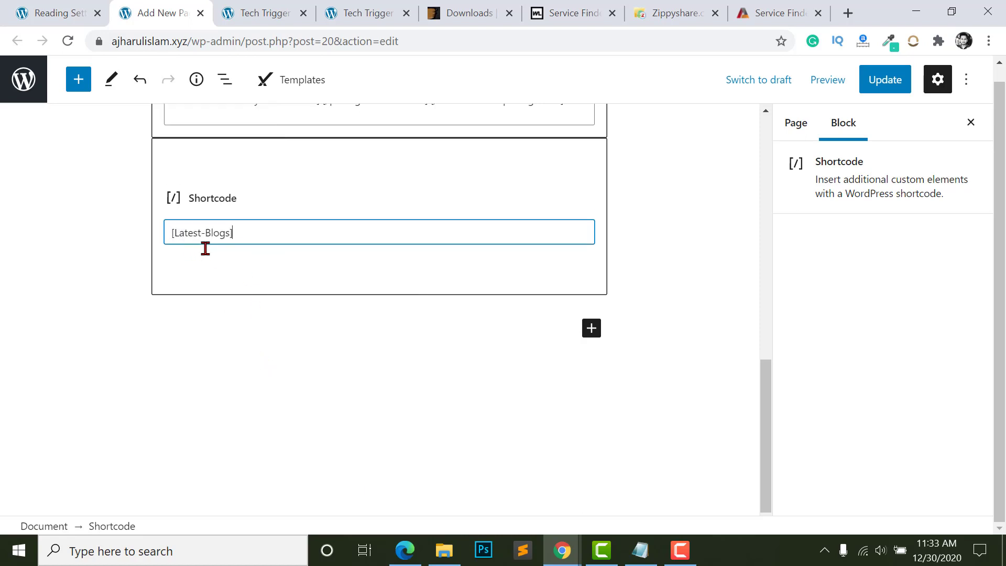
click(895, 68)
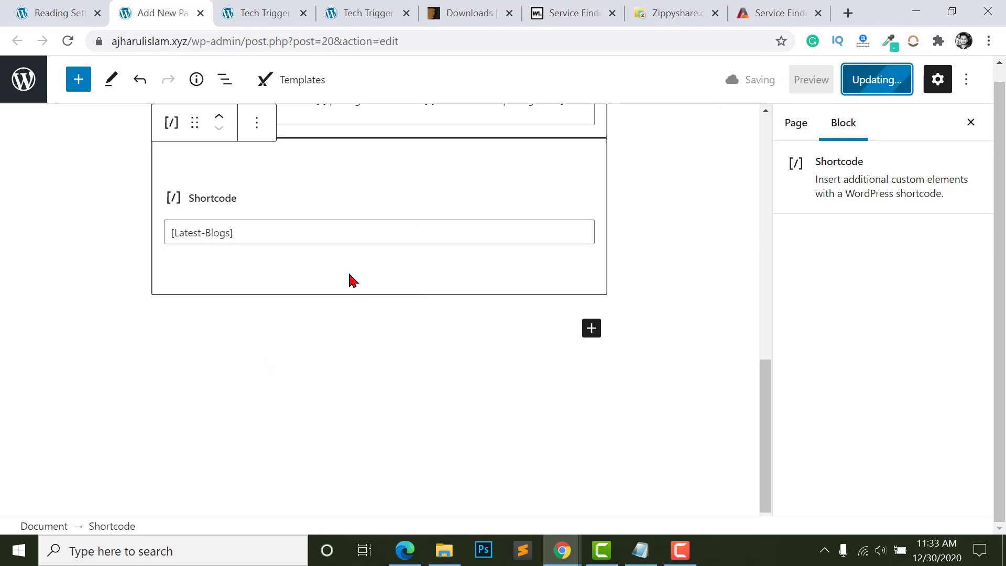
click(262, 13)
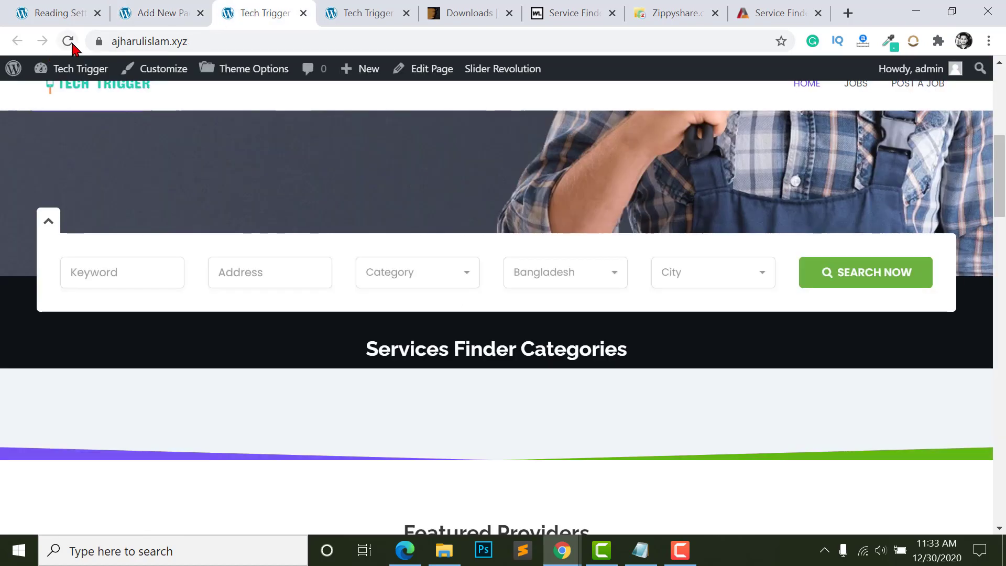
- Reload the live home page and confirm the Latest from Blog section shows 'Hello world!'
click(70, 42)
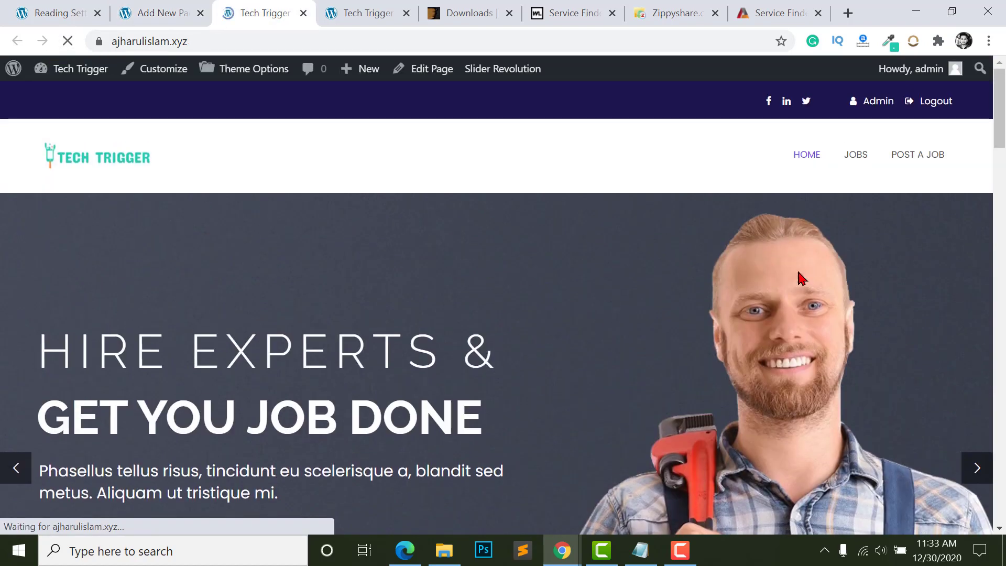
scroll(802, 278, down, 20)
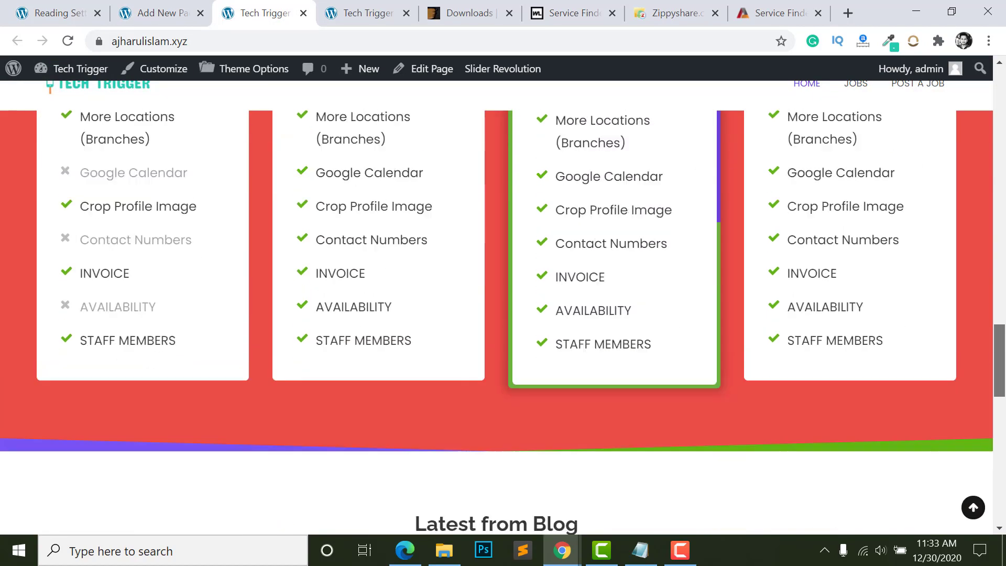
scroll(933, 353, down, 9)
scroll(932, 353, up, 3)
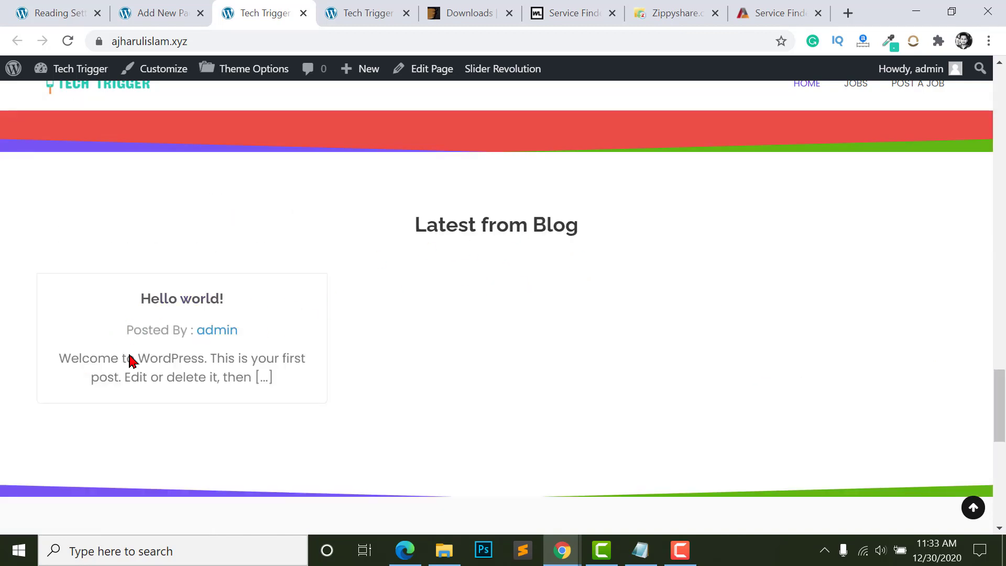
scroll(117, 344, down, 3)
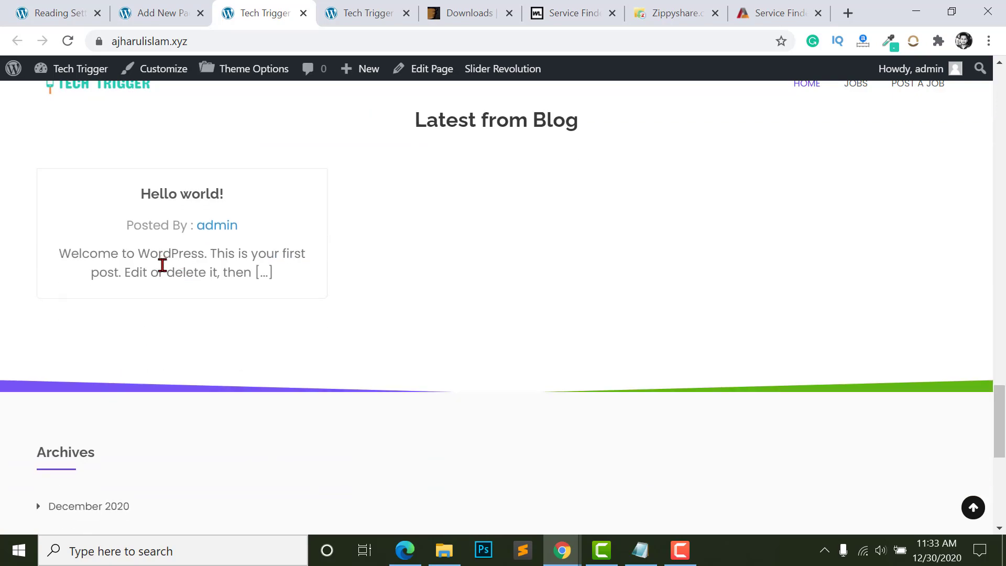
scroll(171, 269, up, 4)
scroll(286, 369, up, 15)
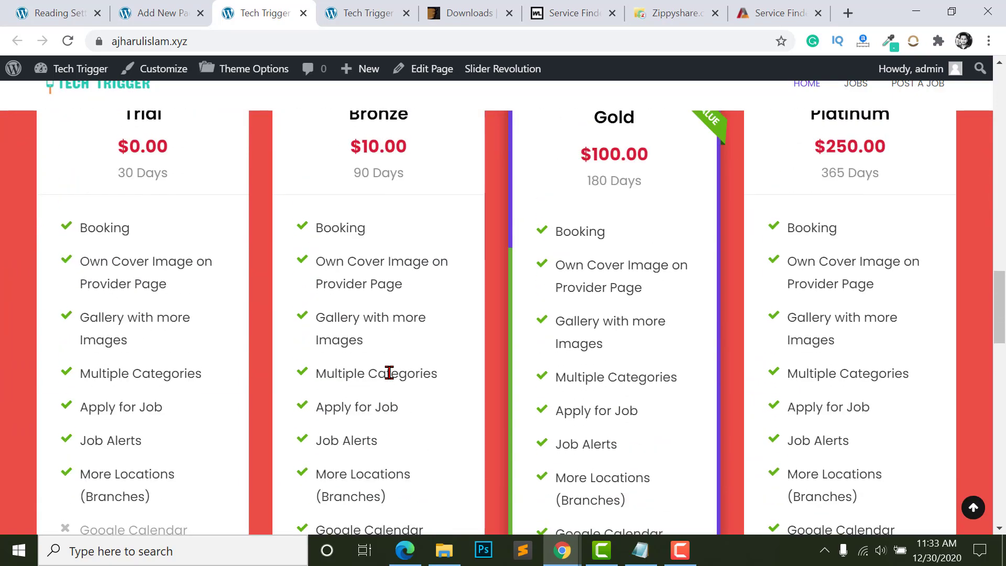
scroll(386, 370, up, 9)
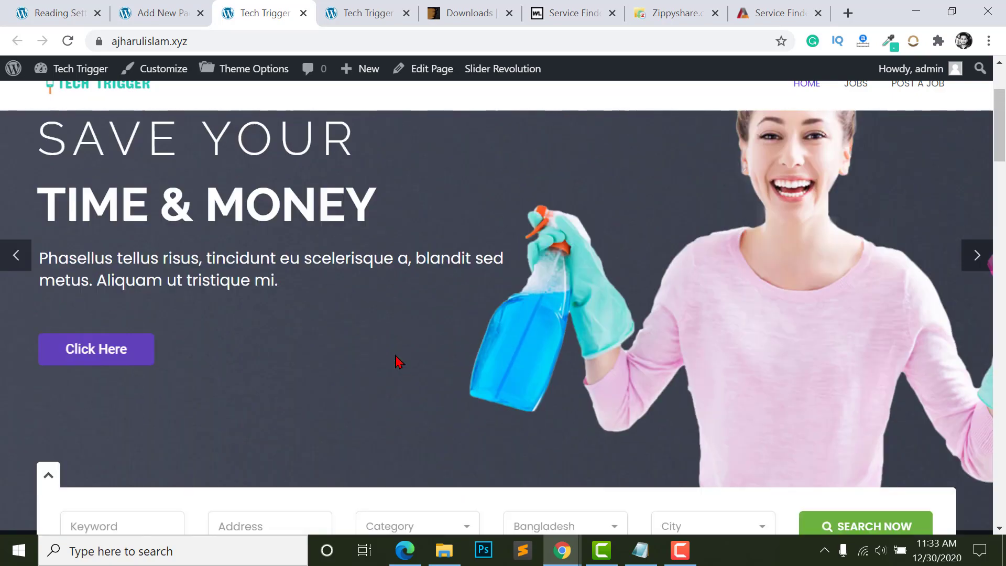
scroll(397, 359, down, 10)
scroll(400, 355, down, 4)
drag(400, 354, 395, 355)
scroll(465, 347, up, 5)
click(465, 340)
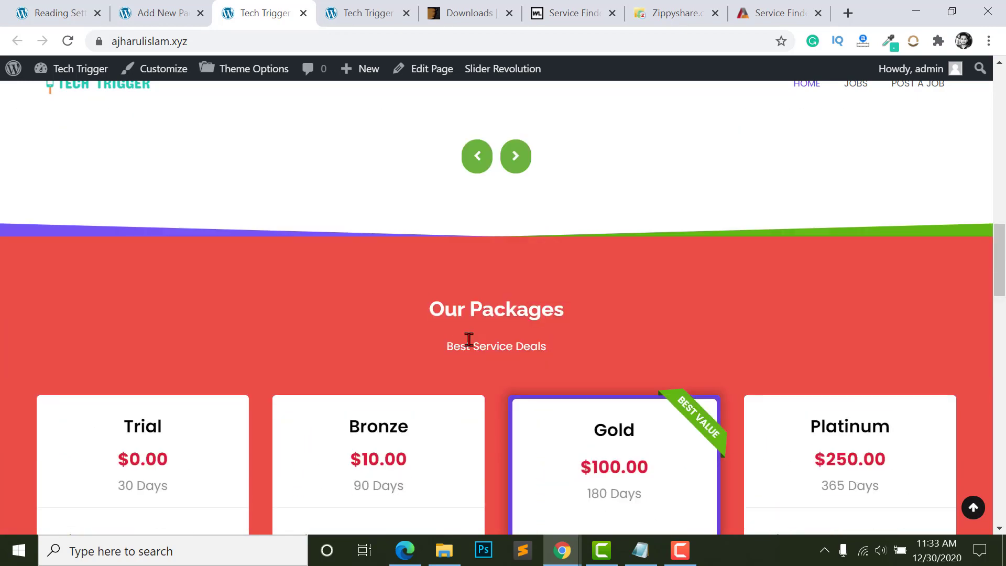
key(ctrl+a)
click(485, 316)
scroll(460, 300, down, 5)
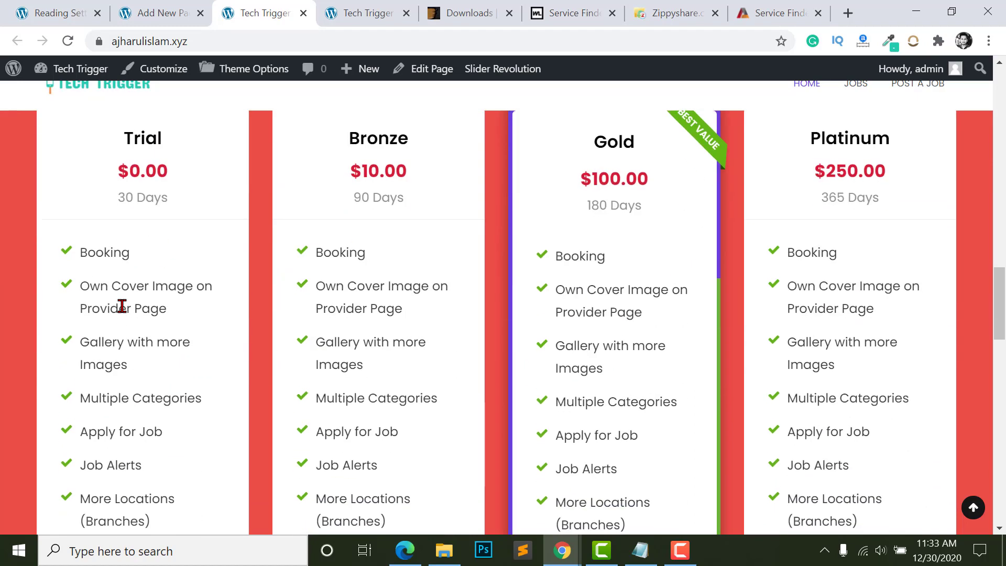
click(54, 7)
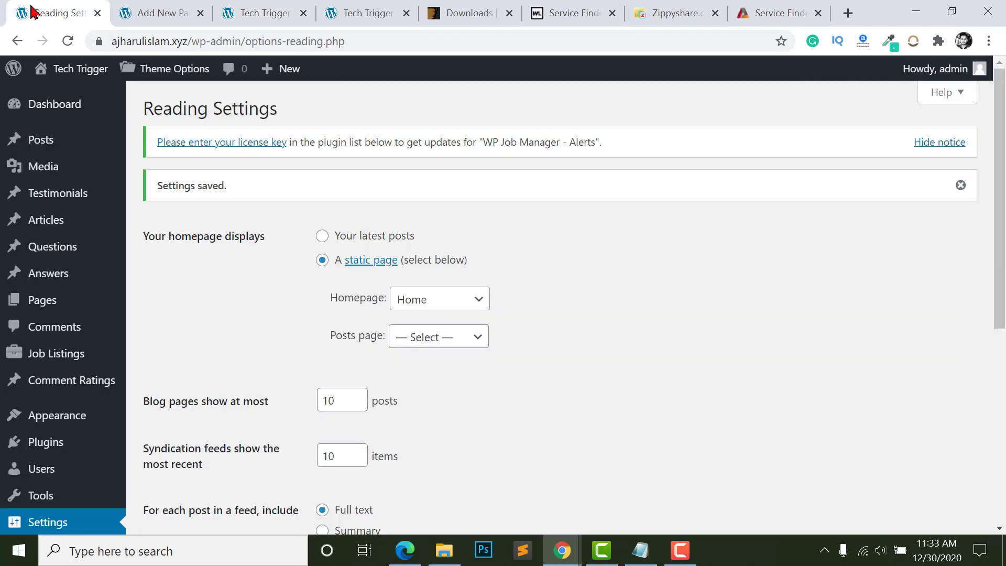
- Go to Theme Options › Shortcodes Settings to view the 'Popular Cities' section options
scroll(45, 438, down, 7)
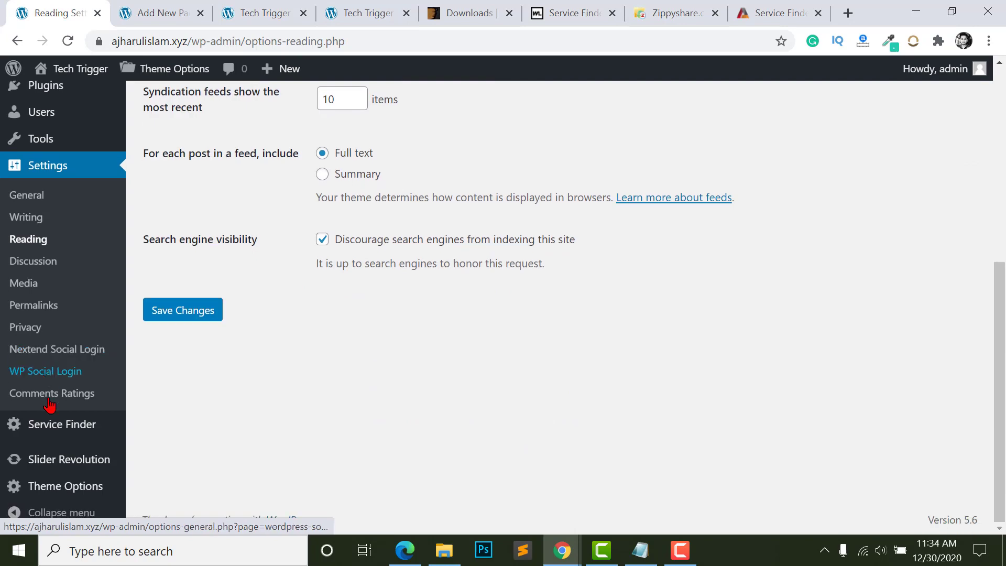
mouse_move(53, 488)
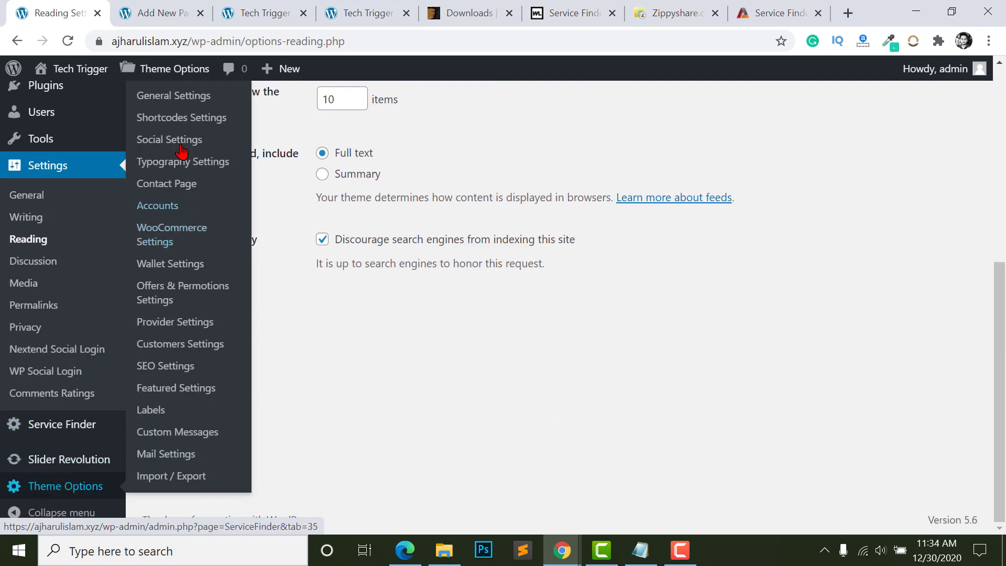
scroll(179, 152, up, 2)
click(181, 135)
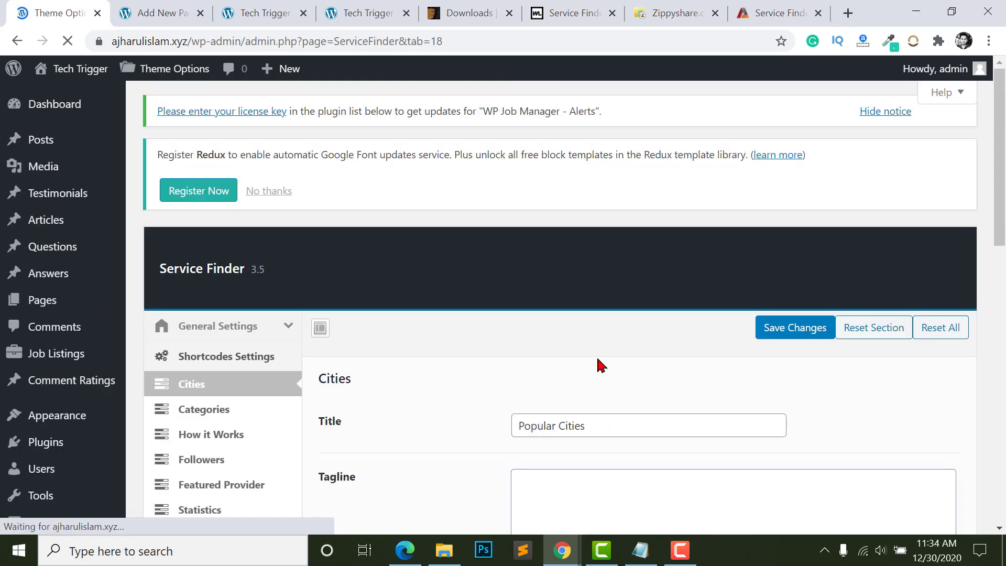
scroll(449, 297, down, 4)
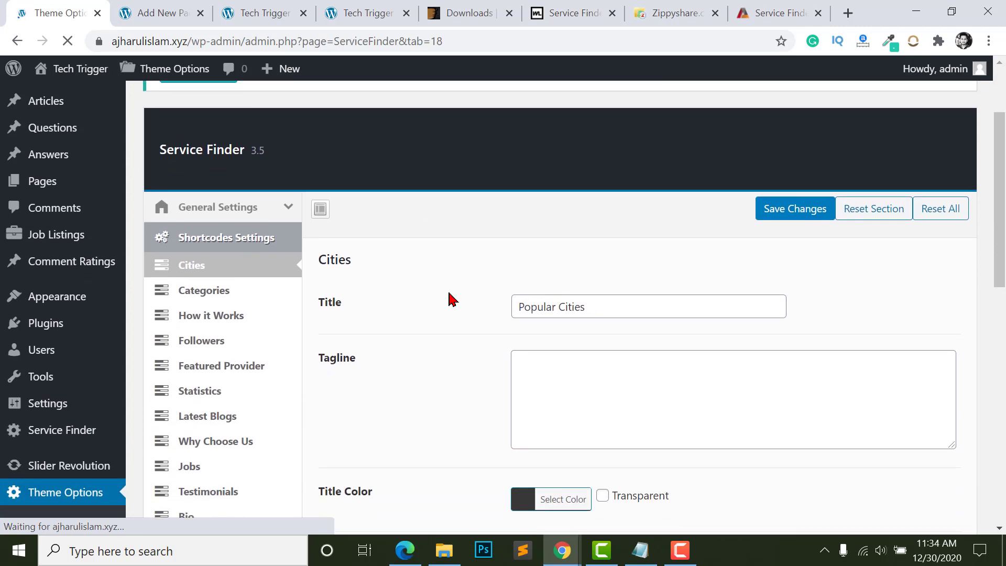
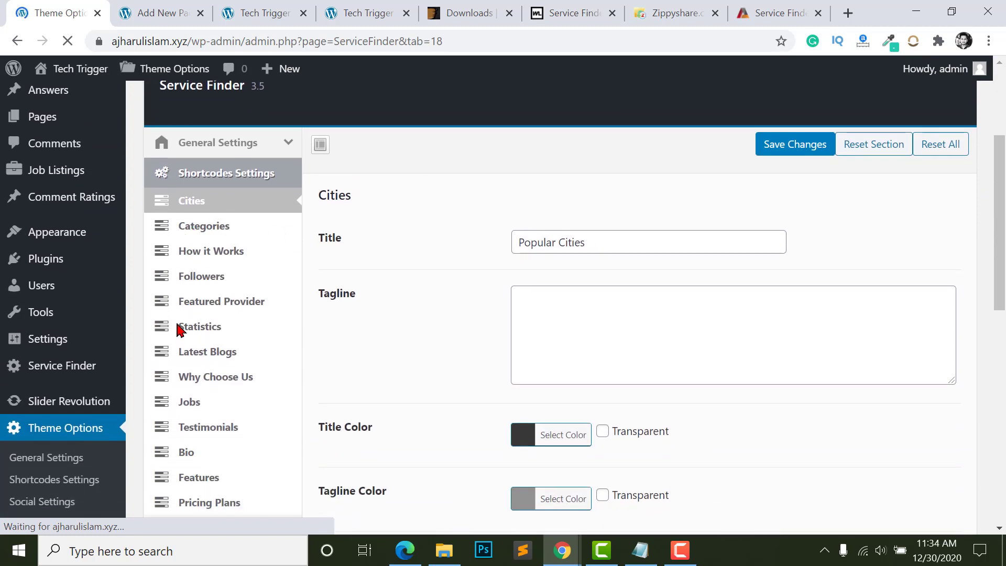
- Compare the Categories section title with the front page's 'Services Finder Categories' heading
click(196, 233)
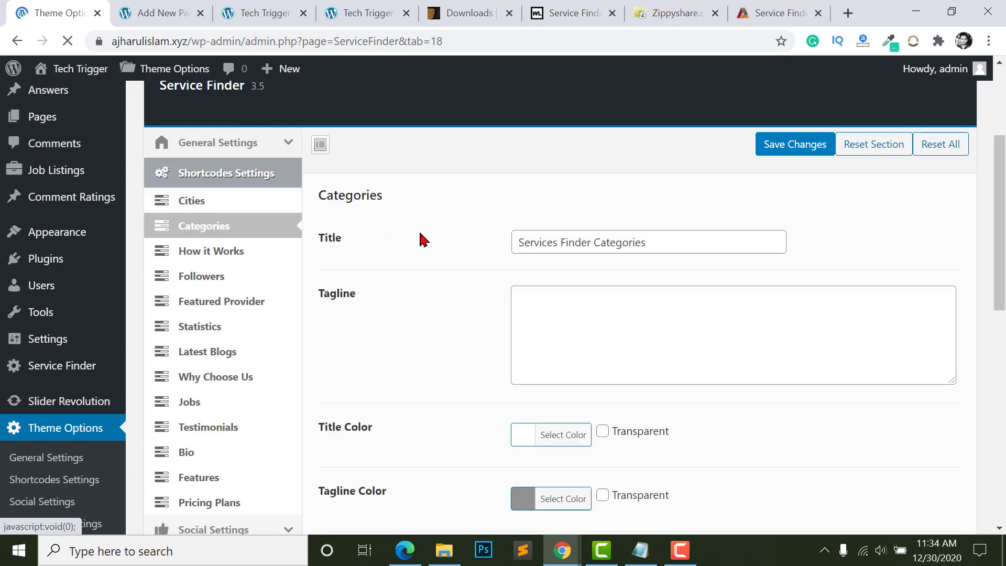
click(558, 250)
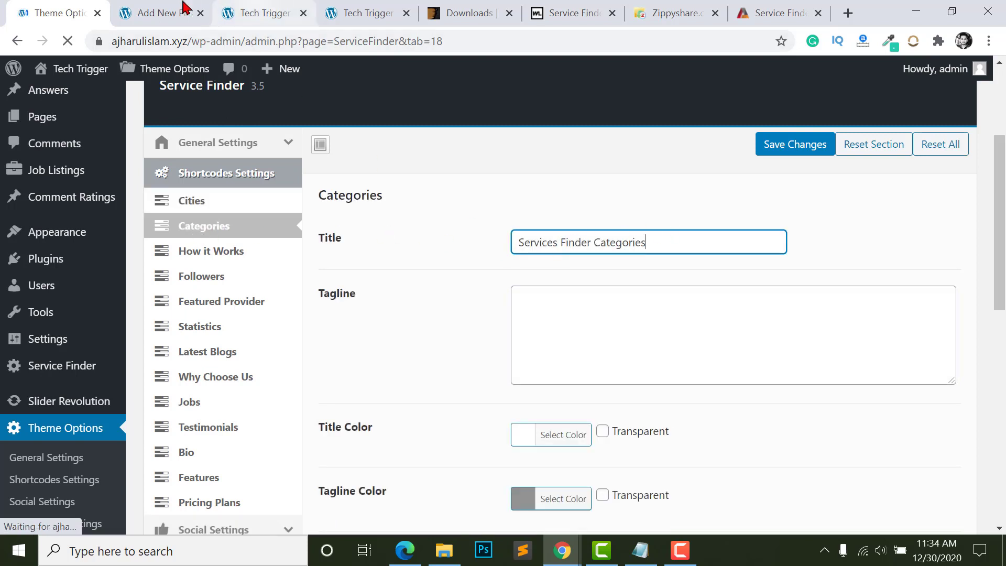
click(338, 14)
scroll(347, 309, down, 3)
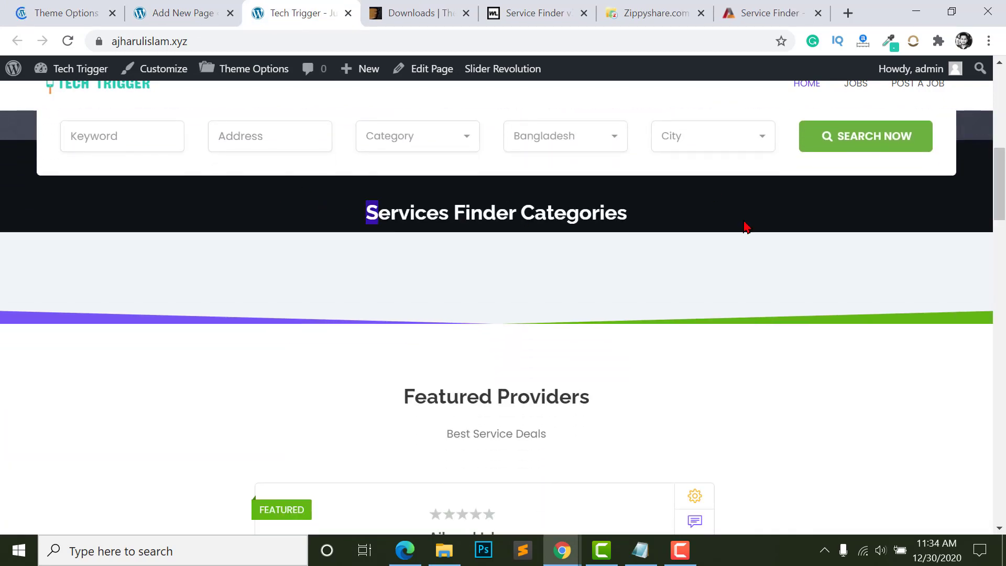
drag(746, 227, 775, 227)
key(ctrl+1)
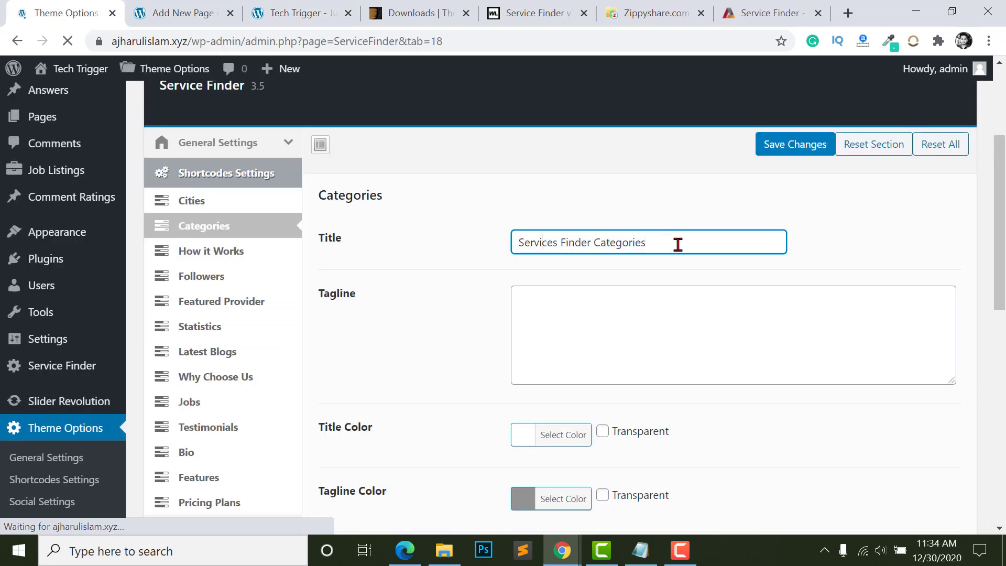
click(292, 12)
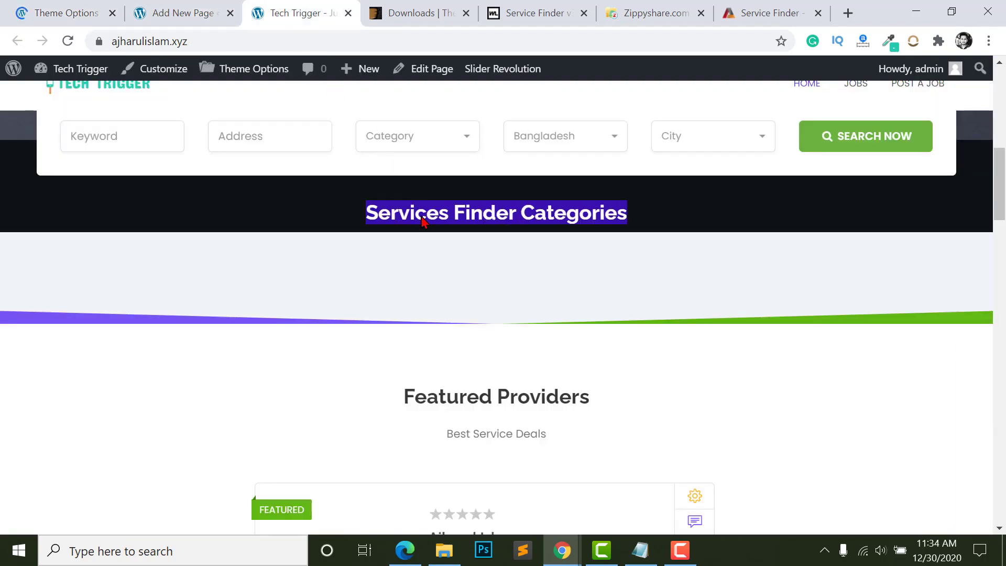
click(56, 6)
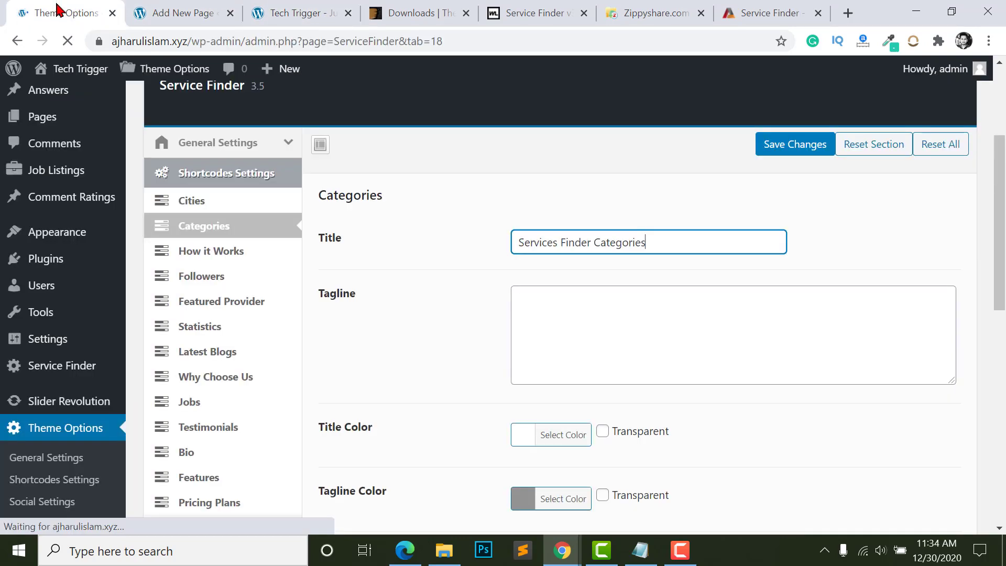
- Check the empty categories tagline and the Number of Categories value of 6
scroll(618, 332, down, 3)
click(586, 166)
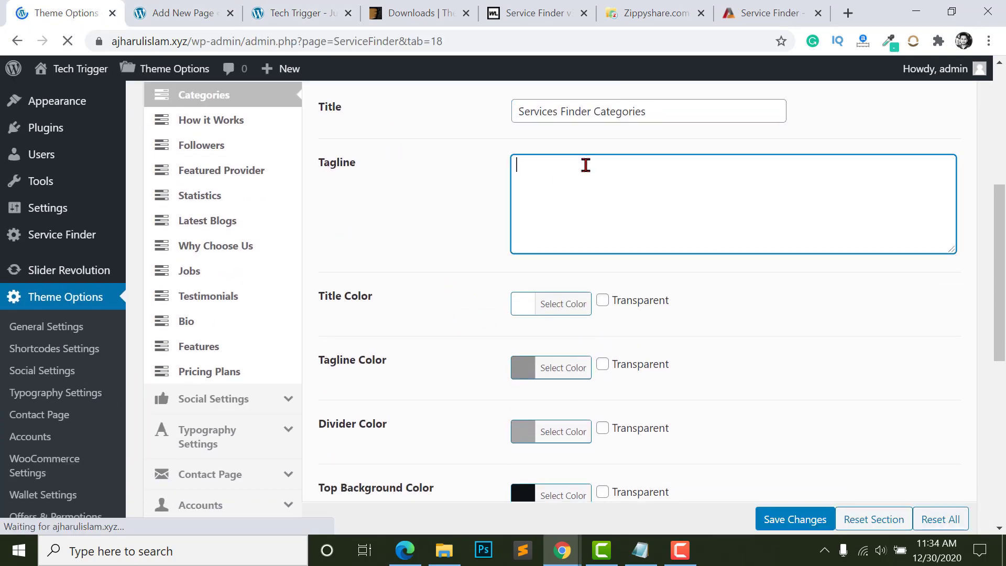
scroll(418, 264, down, 1)
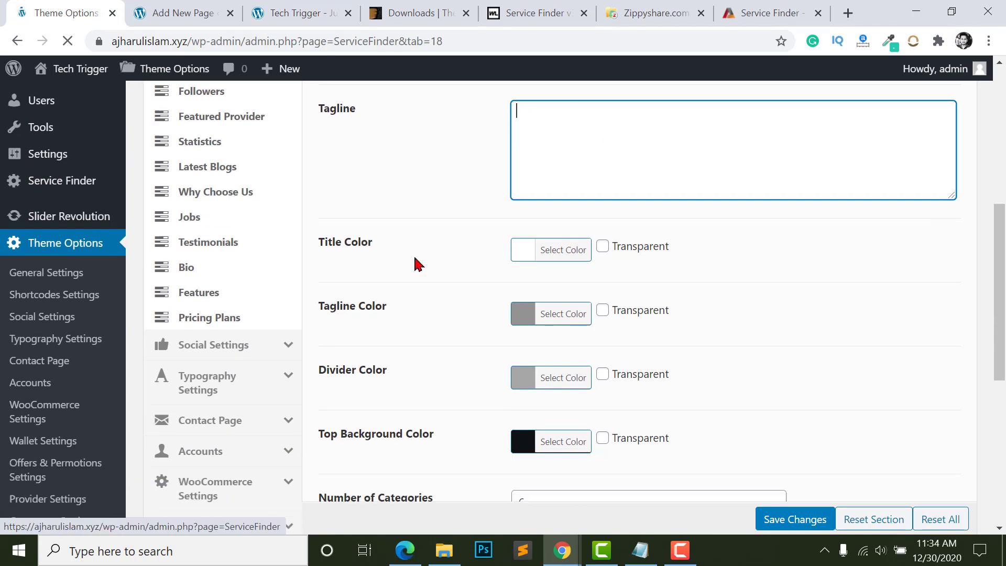
scroll(361, 338, down, 2)
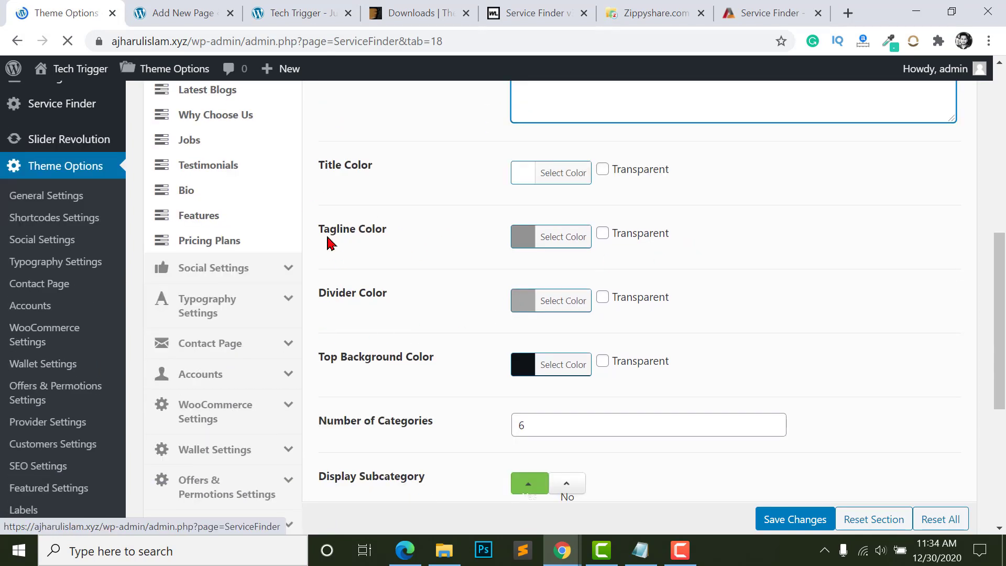
scroll(549, 257, down, 2)
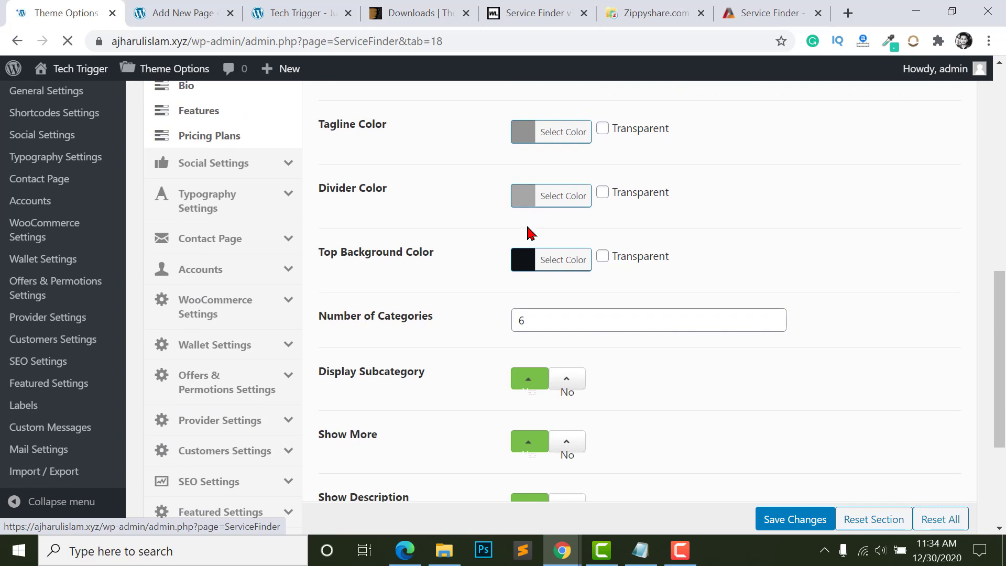
scroll(344, 278, down, 1)
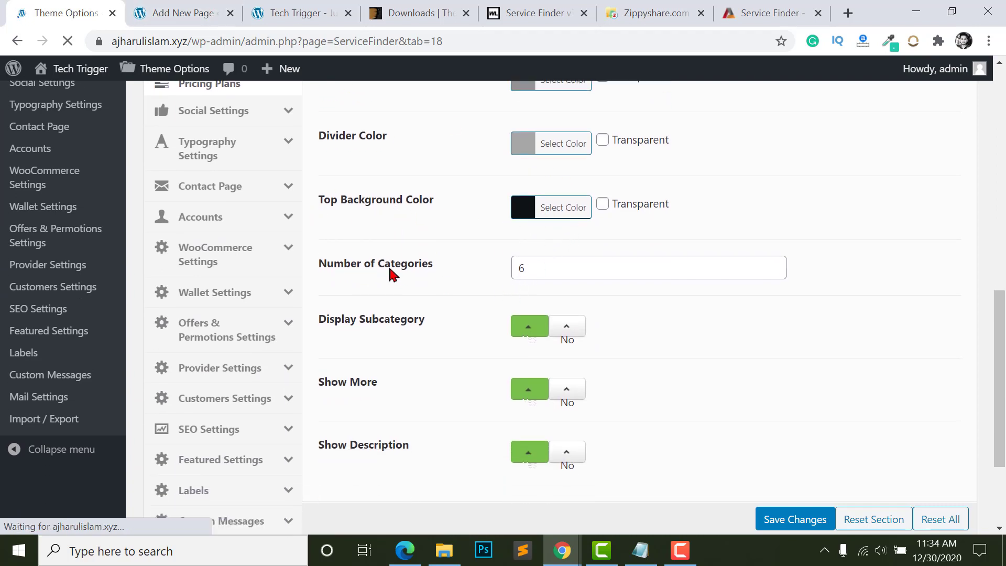
scroll(362, 241, down, 2)
click(563, 195)
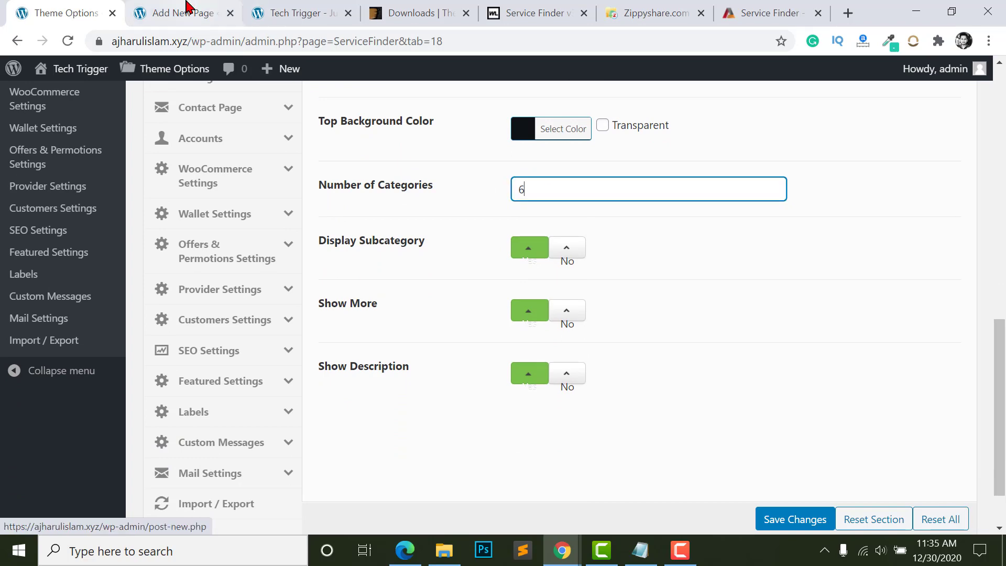
- Check the front page's category cards against the Categories theme settings
click(306, 6)
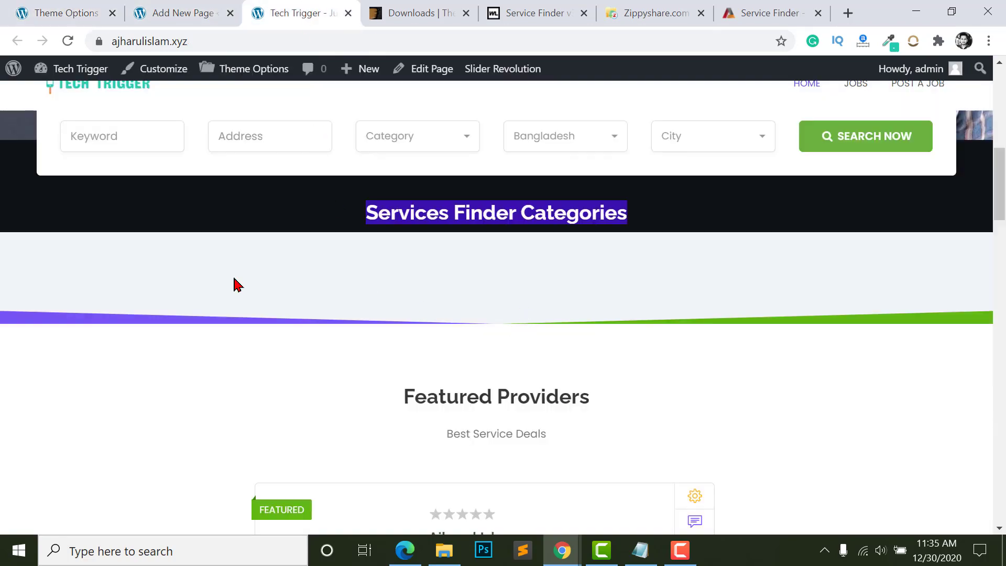
click(51, 7)
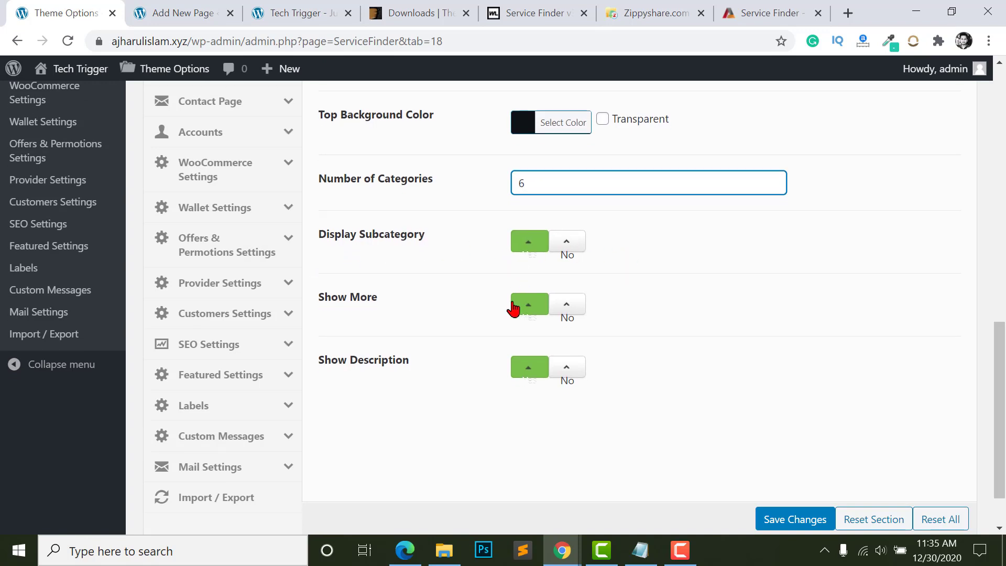
scroll(513, 307, down, 2)
scroll(353, 254, up, 1)
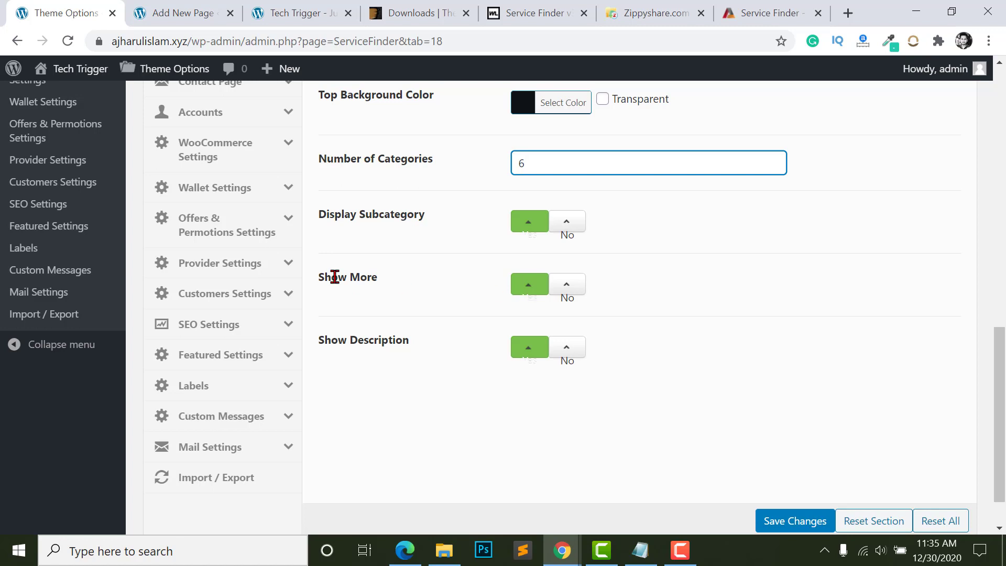
scroll(533, 313, down, 1)
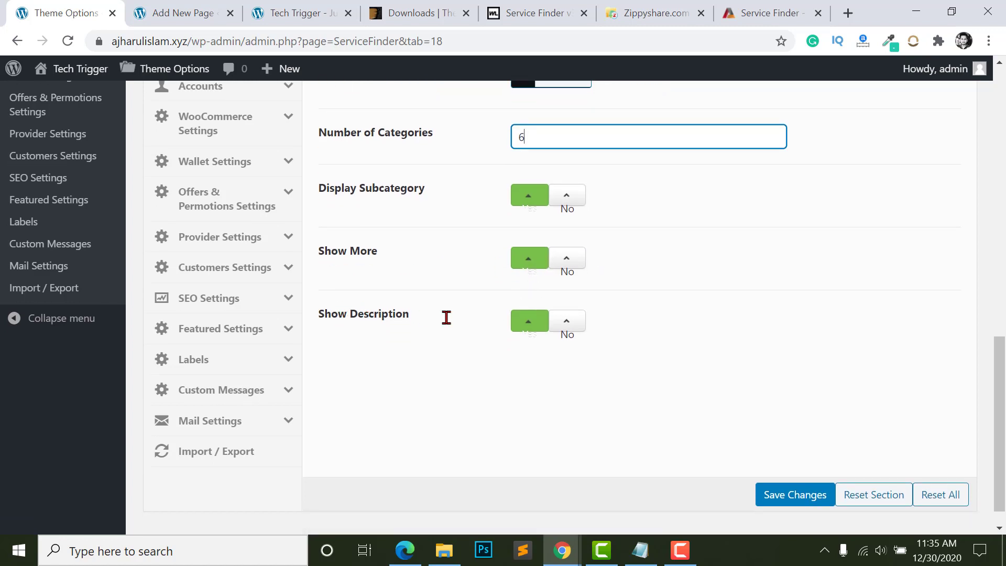
scroll(533, 332, up, 4)
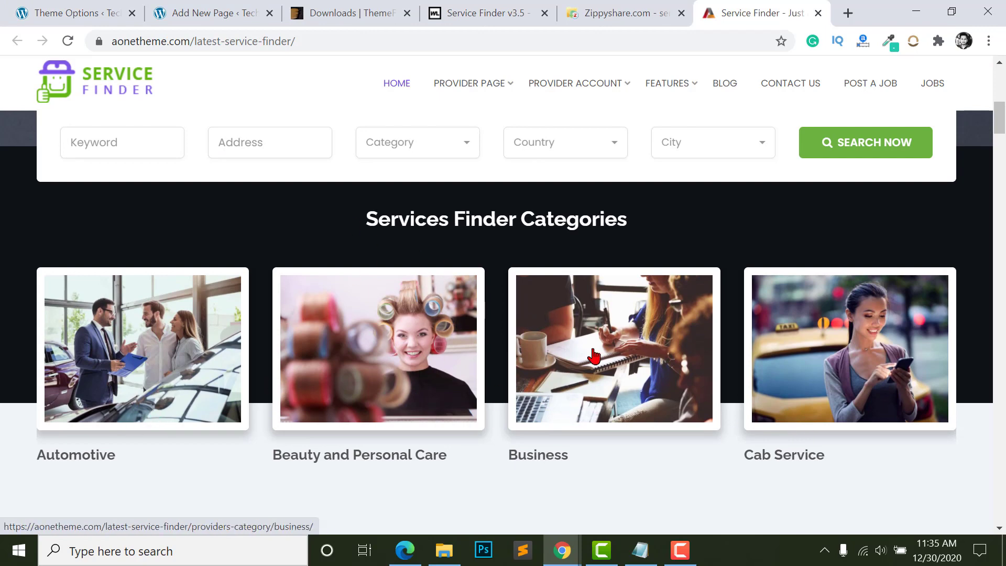
- Browse the Followers, Statistics and Categories sections, ending in Featured Provider settings
click(71, 14)
scroll(608, 278, up, 10)
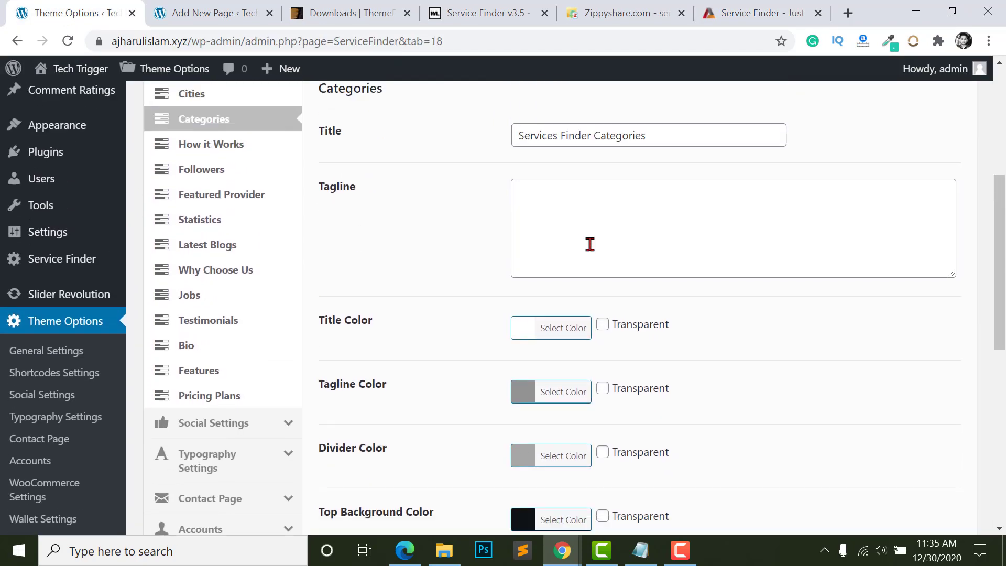
click(207, 182)
click(213, 224)
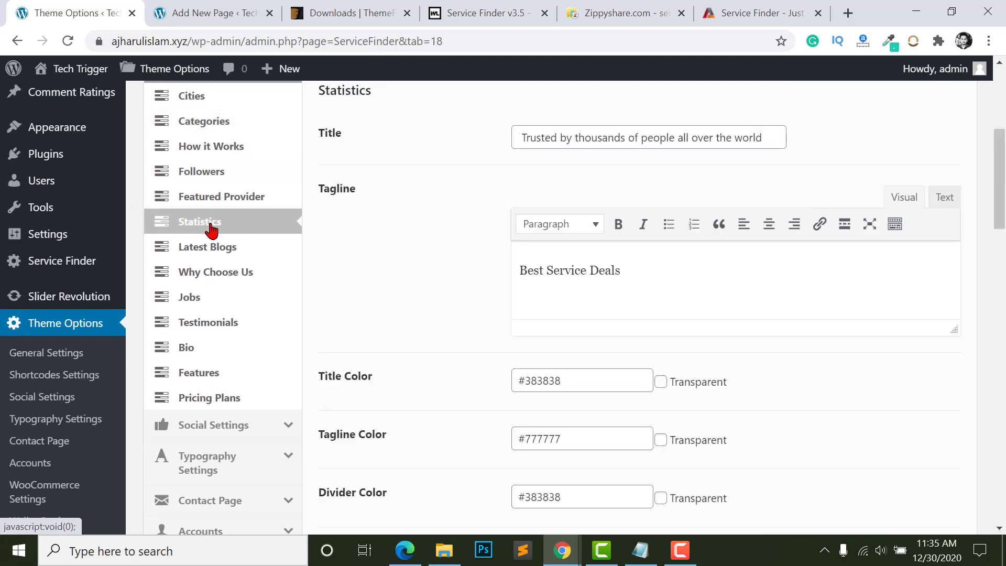
click(188, 130)
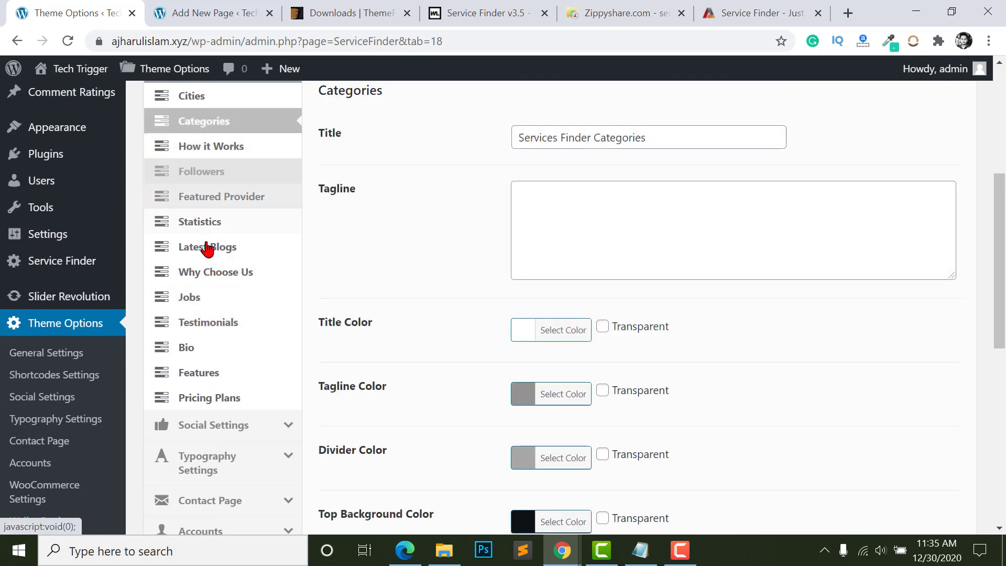
scroll(182, 257, up, 1)
click(209, 257)
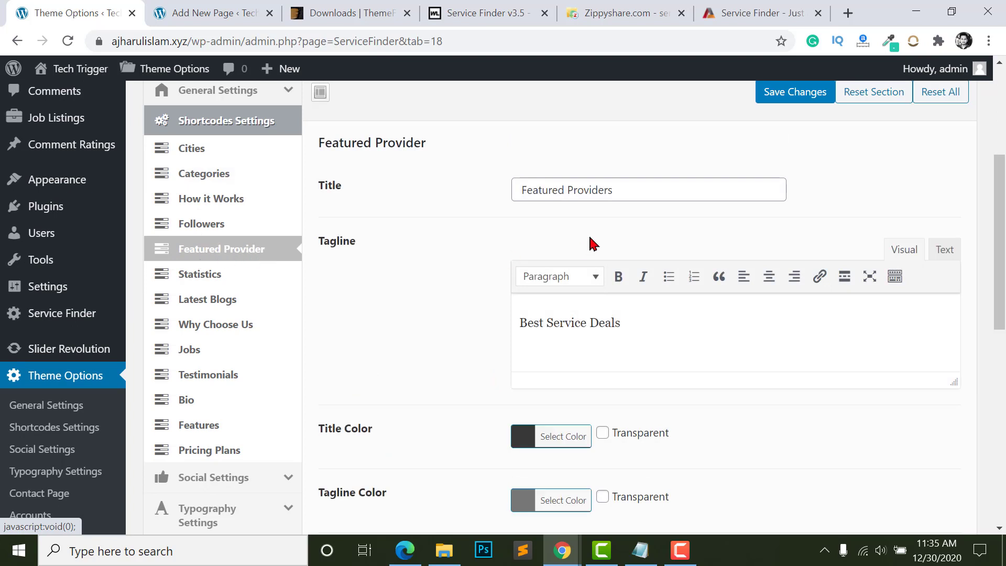
- Compare the Featured Providers title and Best Service Deals tagline with the front page
click(589, 193)
click(548, 332)
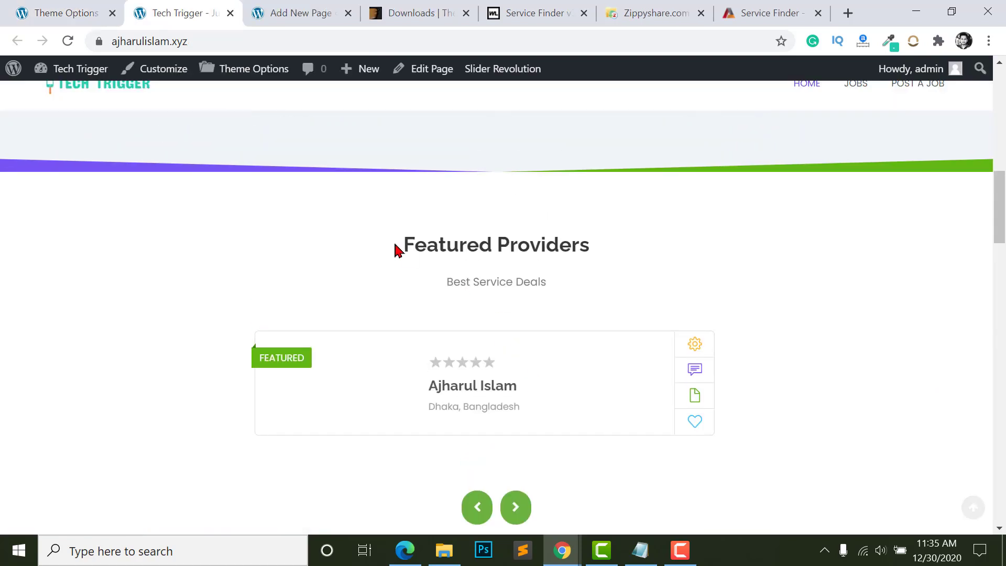
double_click(407, 247)
drag(639, 250, 604, 254)
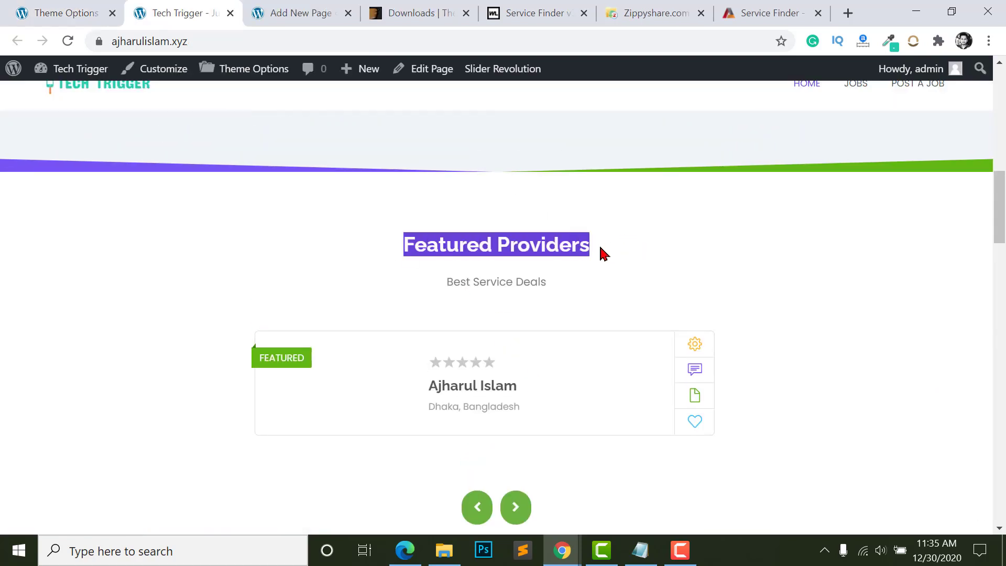
drag(440, 273, 591, 283)
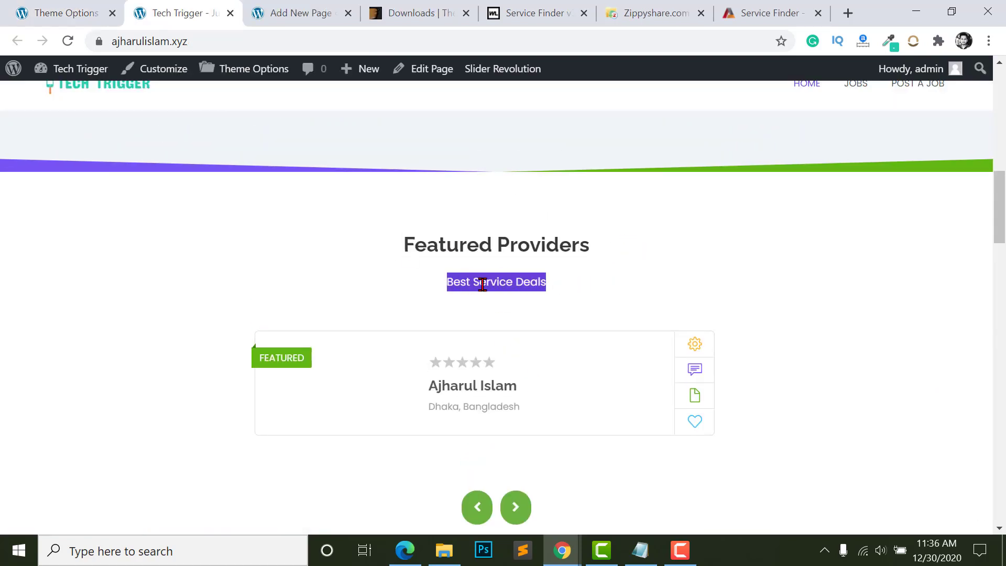
click(47, 13)
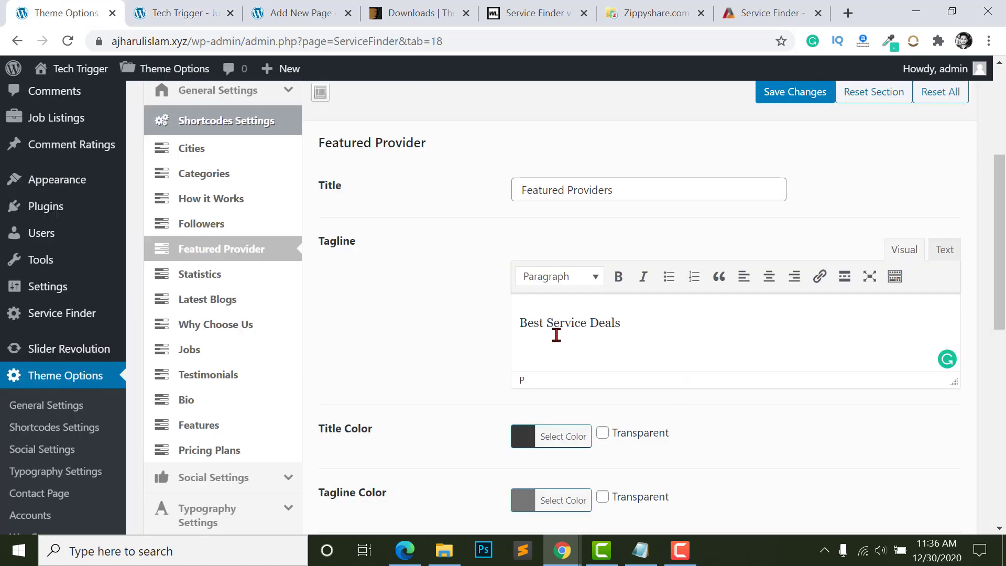
- Browse the Why Choose Us, Testimonials, Jobs and Statistics sections, then view Tech Trigger
scroll(606, 325, down, 5)
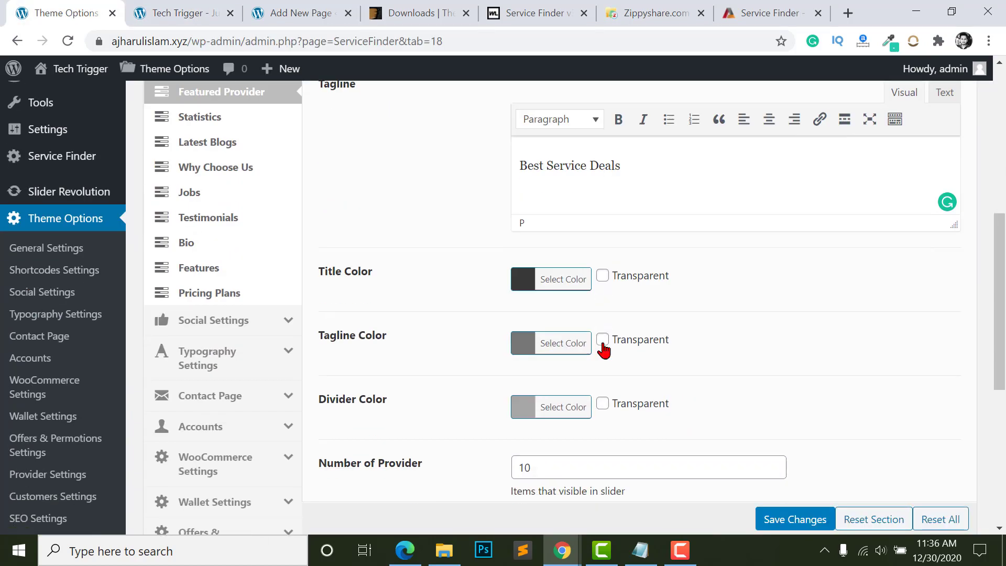
scroll(530, 378, down, 3)
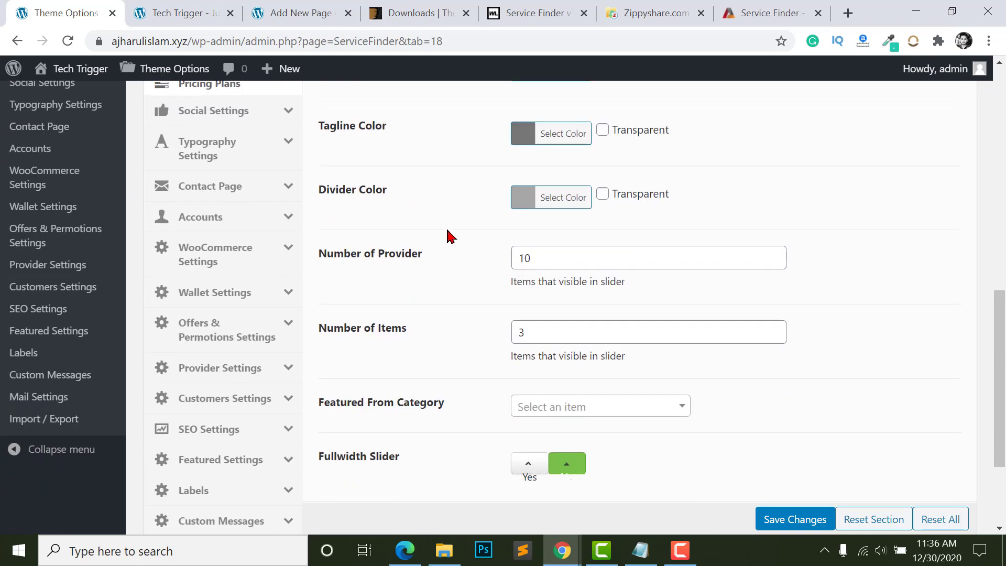
scroll(544, 360, up, 6)
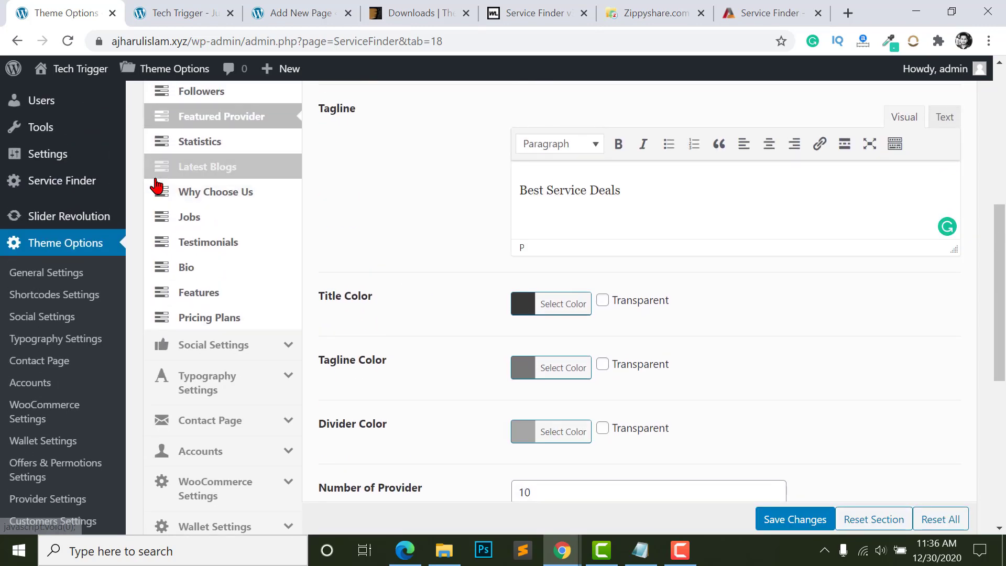
click(173, 192)
click(231, 249)
click(197, 223)
click(200, 142)
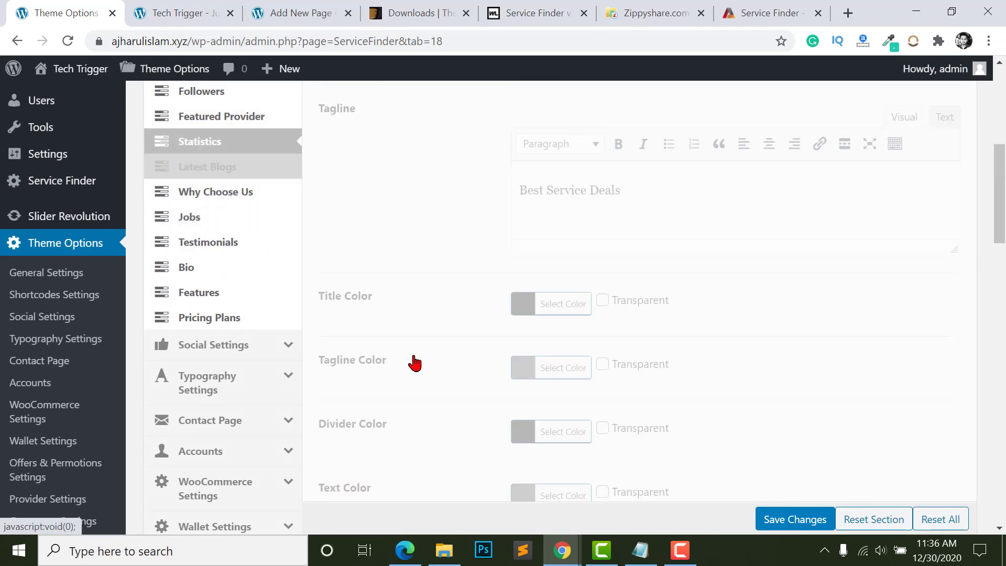
scroll(519, 314, up, 3)
key(ctrl+Tab)
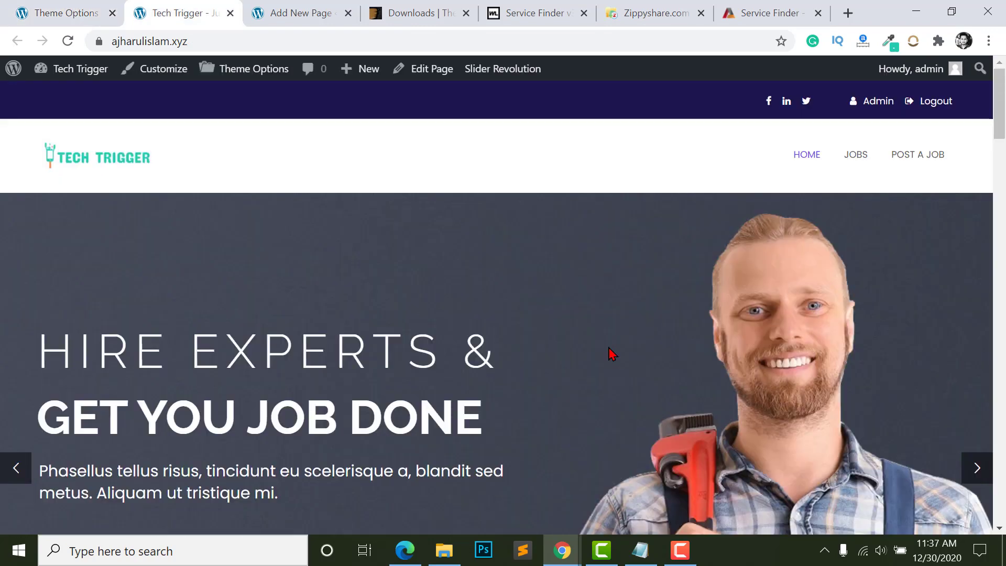
scroll(545, 304, down, 5)
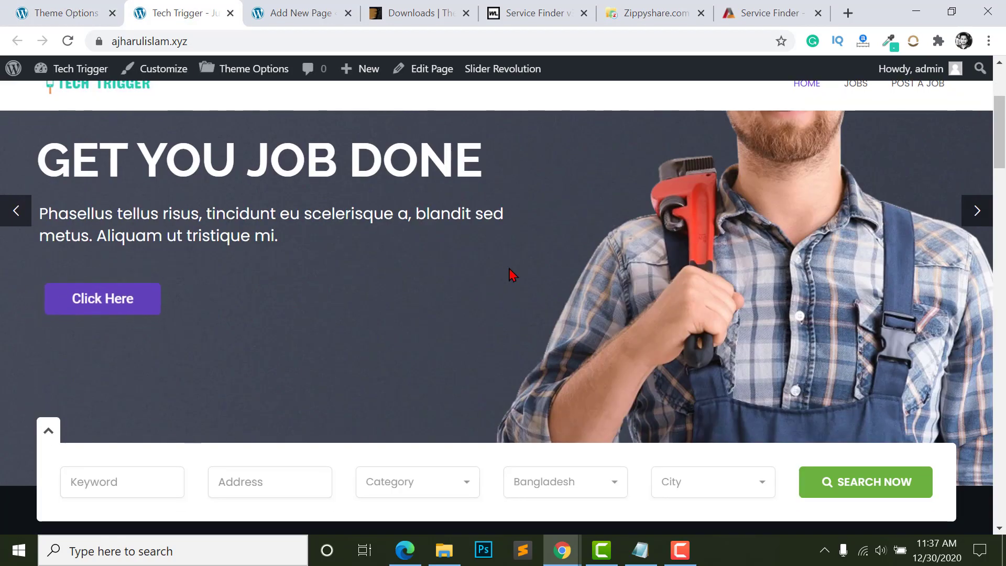
scroll(390, 296, up, 2)
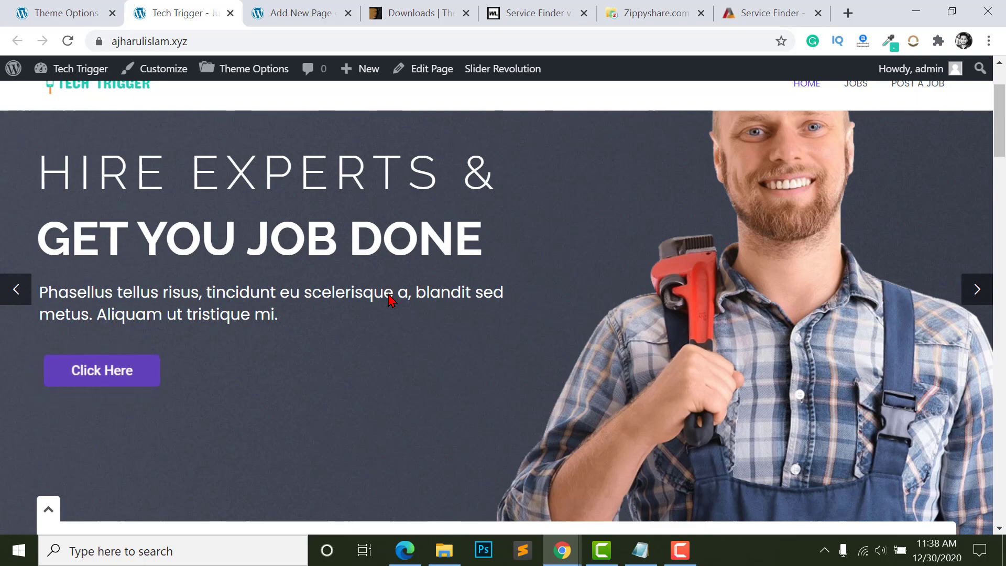
scroll(395, 303, down, 10)
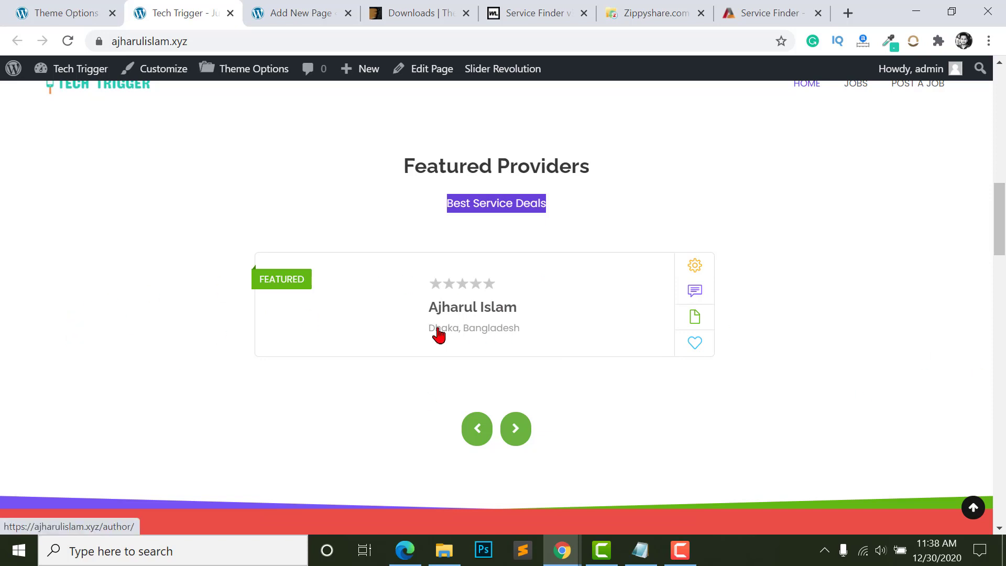
click(483, 313)
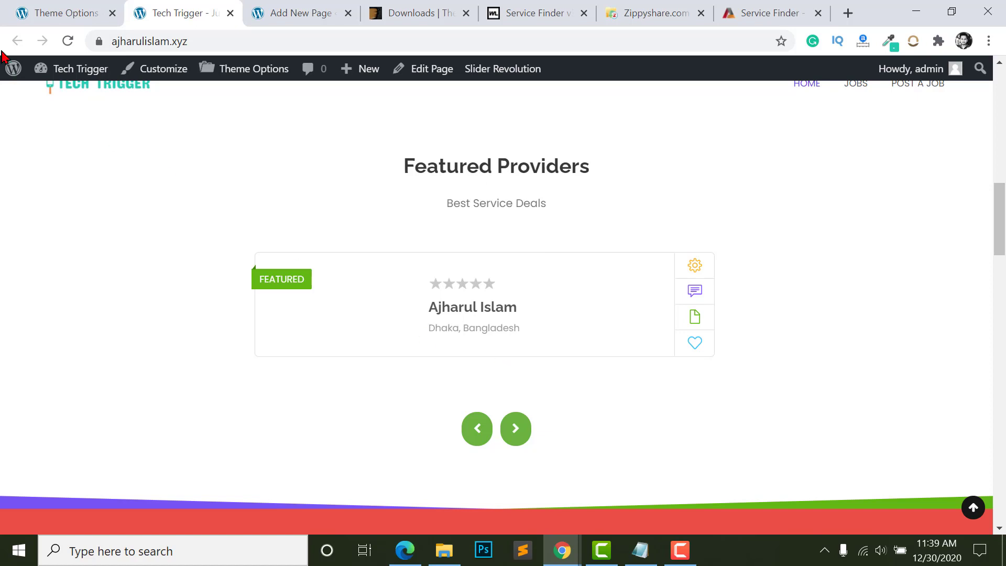
- Show the All Pages list and bring forward the Service Finder shortcode documentation
click(48, 14)
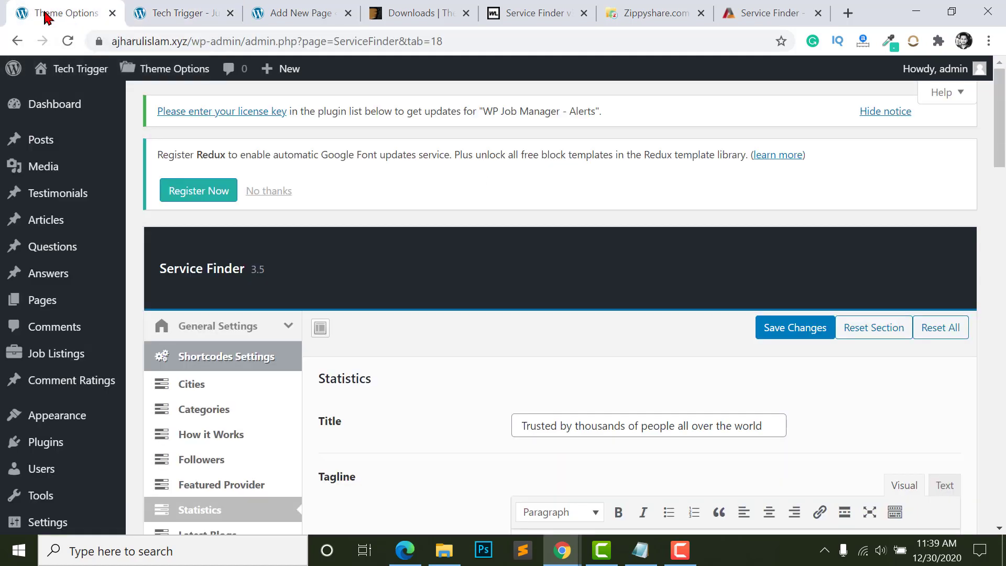
mouse_move(109, 303)
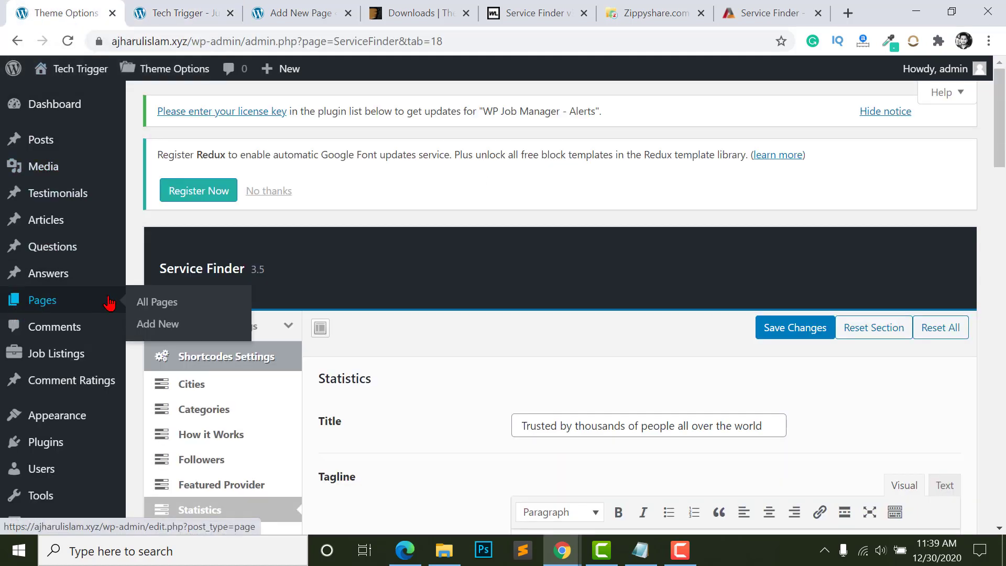
click(157, 304)
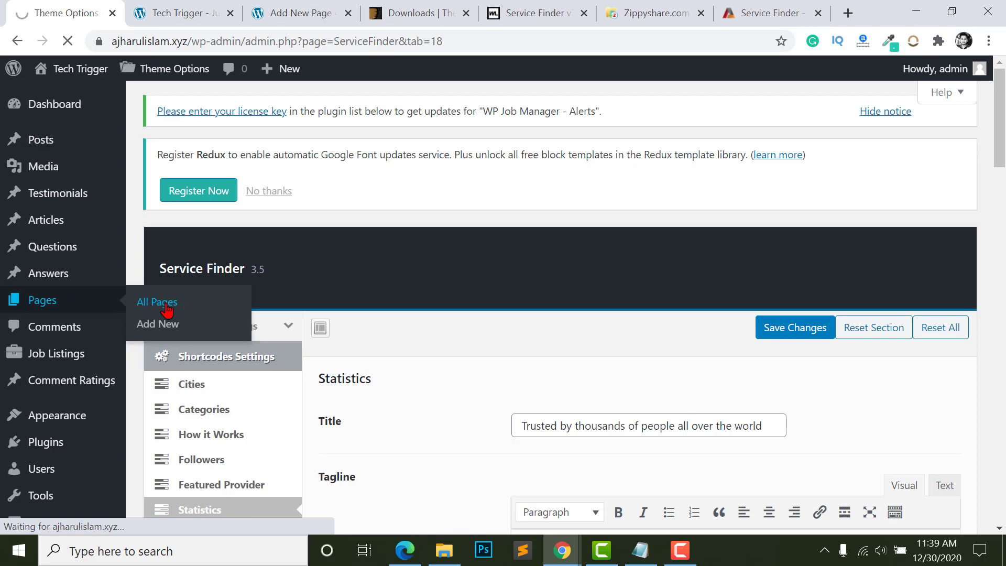
scroll(244, 210, down, 2)
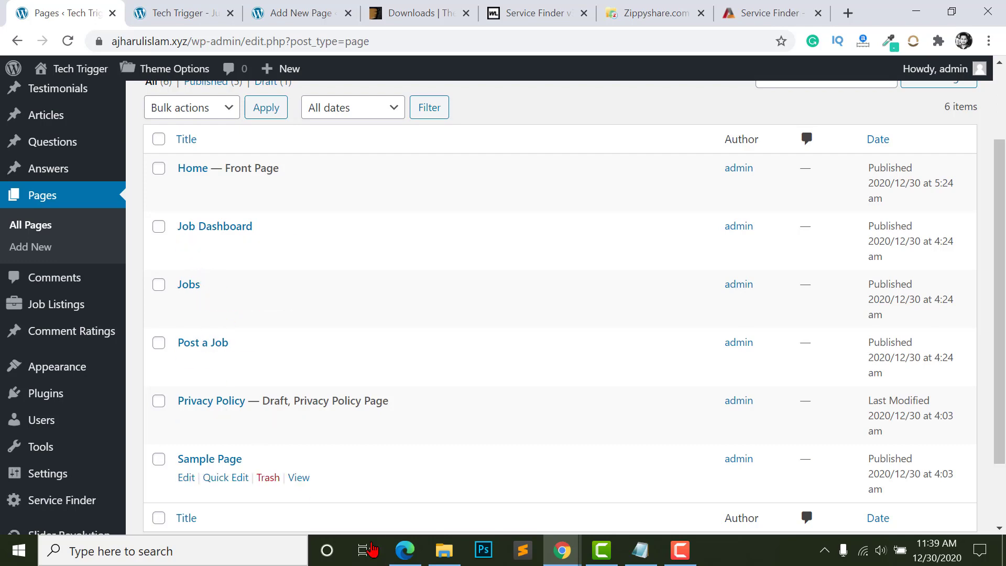
click(410, 554)
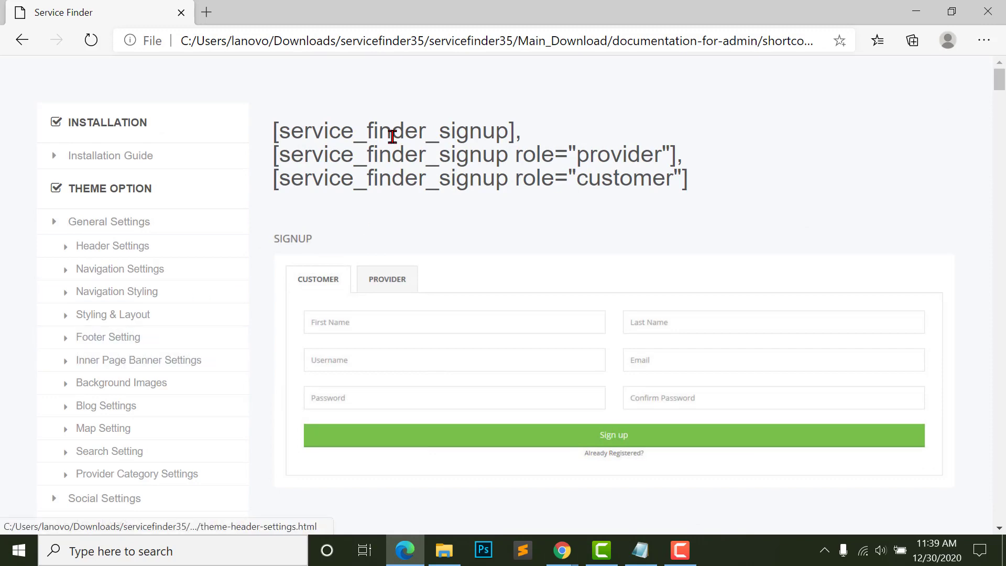
- Copy the [service_finder_signup] shortcode from the documentation
scroll(202, 413, down, 3)
scroll(189, 419, down, 5)
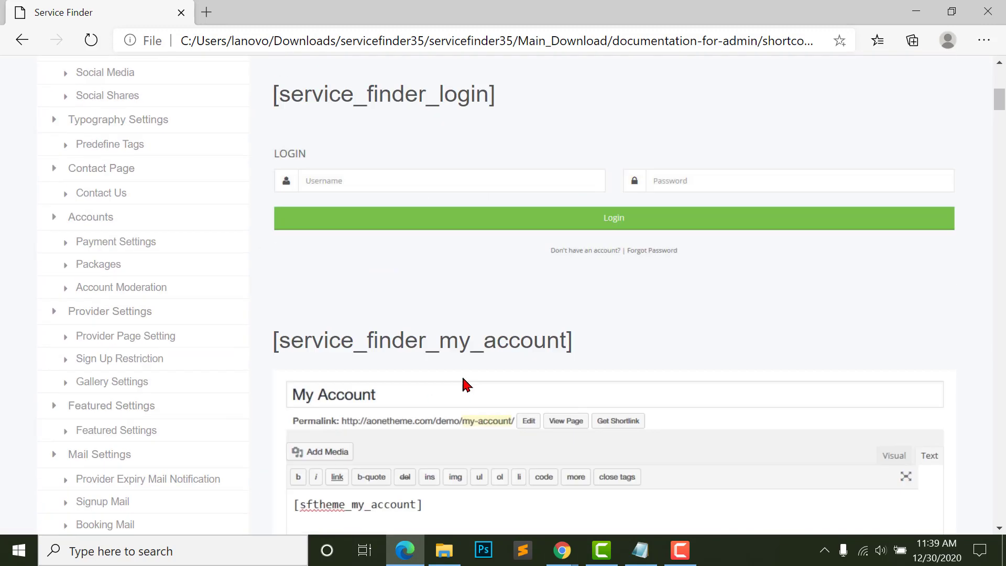
scroll(469, 375, up, 8)
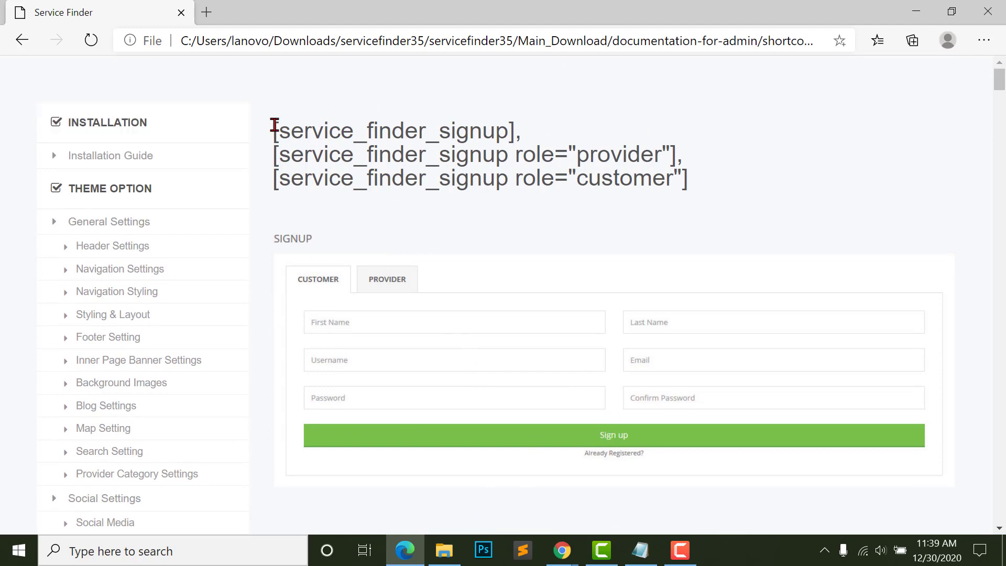
drag(274, 129, 517, 136)
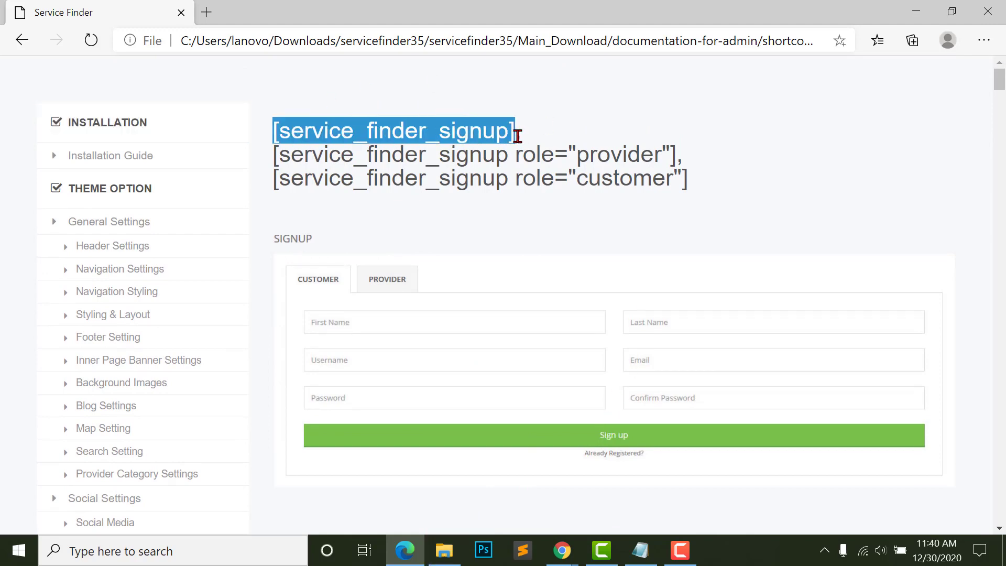
right_click(458, 131)
click(479, 144)
- Open a new WordPress Add New Page editor in a separate tab
key(alt+Tab)
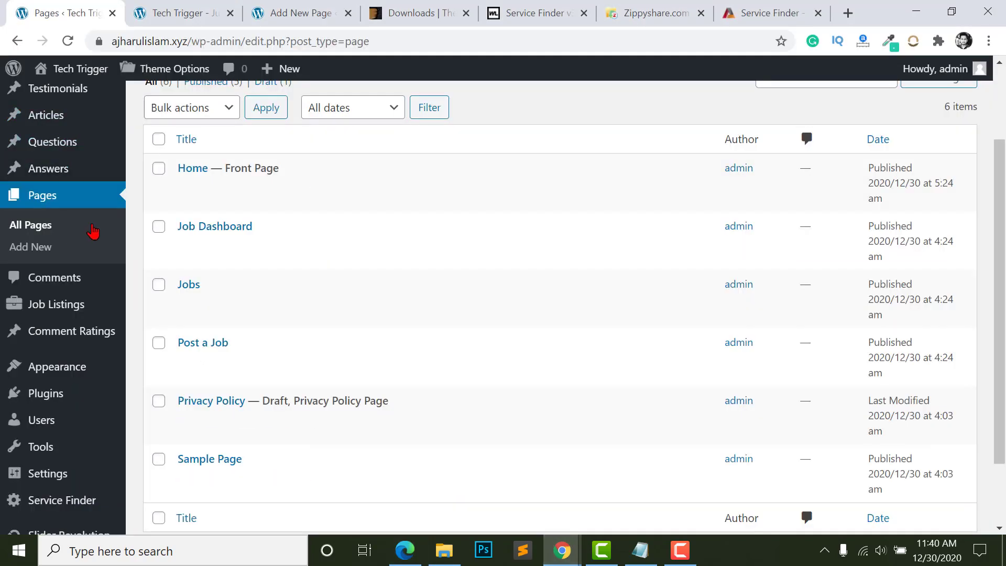
scroll(289, 336, up, 2)
right_click(226, 110)
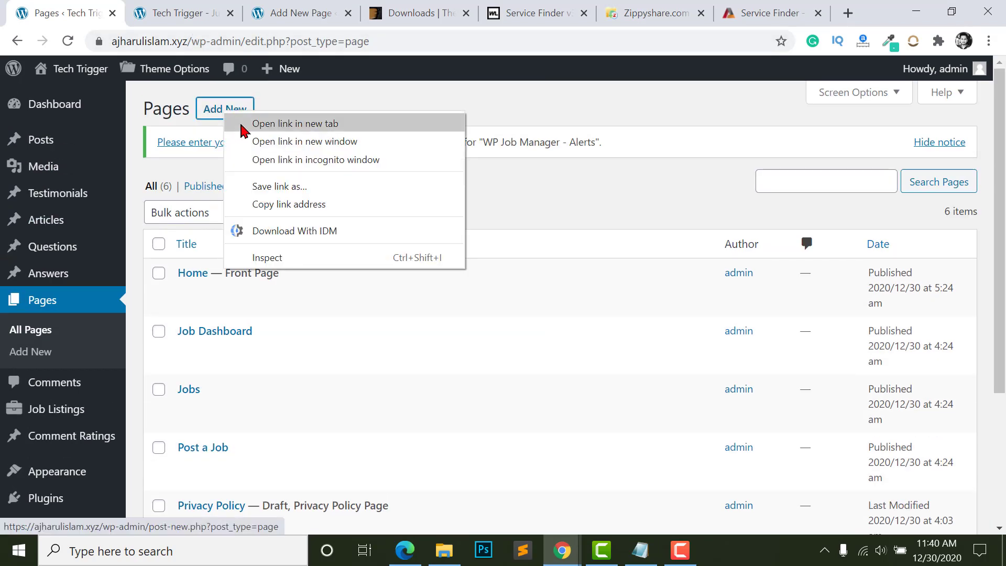
click(256, 125)
click(260, 13)
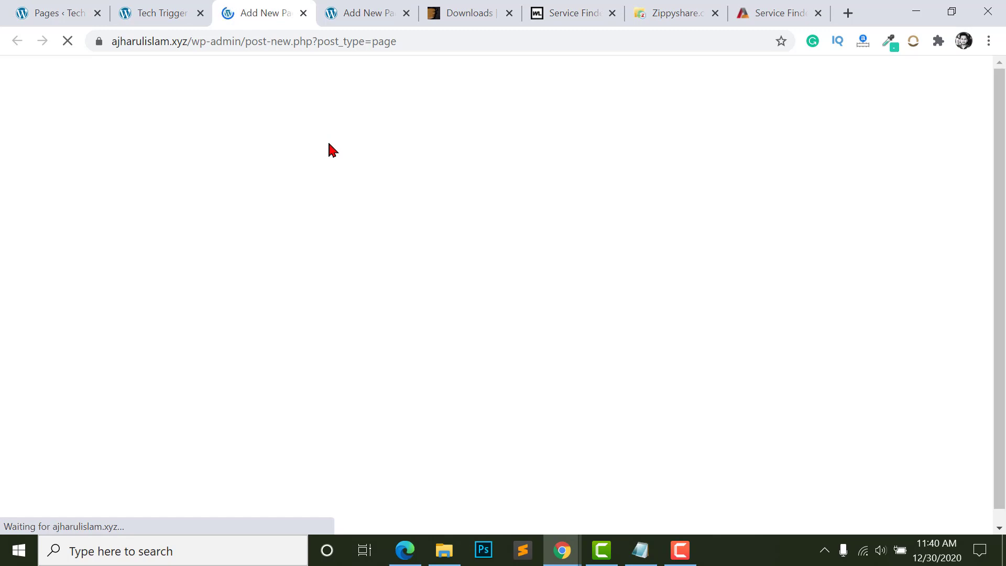
- Title the page Register and add a Shortcode block containing [service_finder_signup]
click(248, 174)
text(Re)
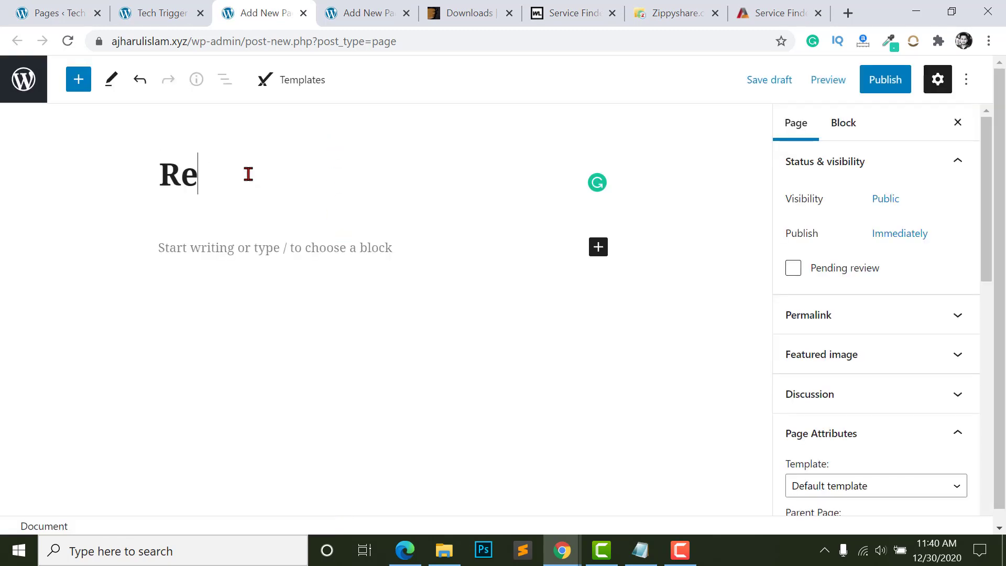
text(gister)
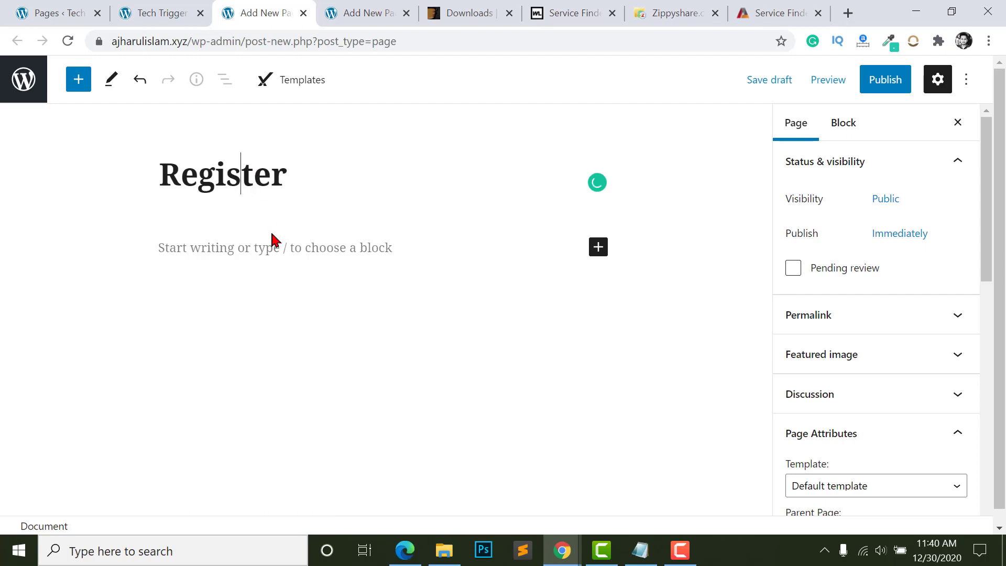
click(273, 243)
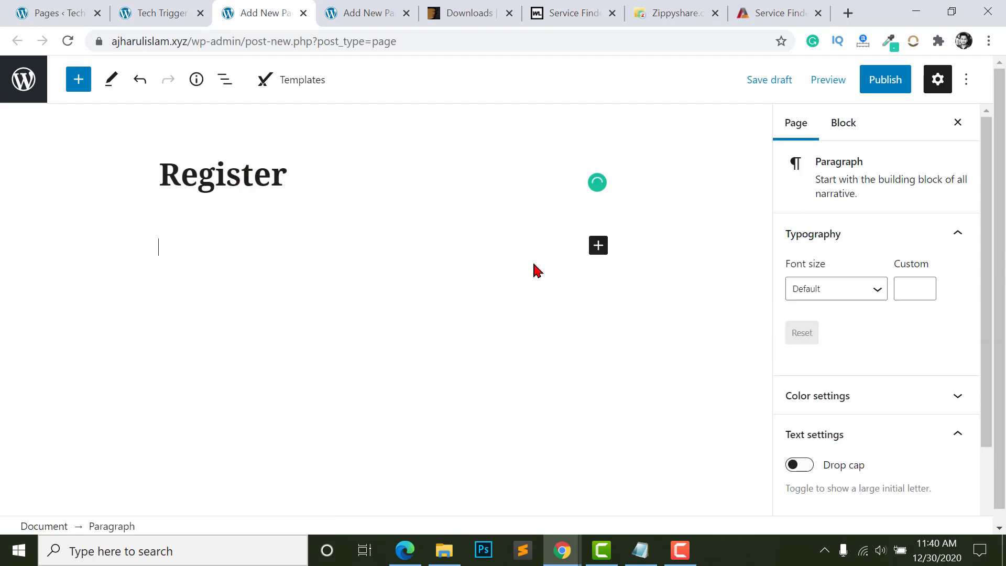
click(598, 246)
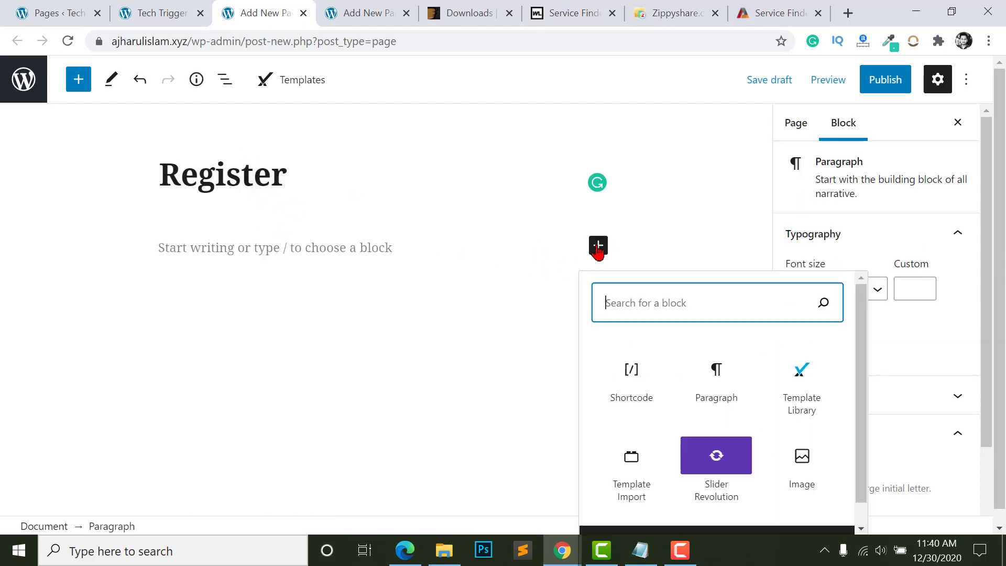
click(635, 370)
key(ctrl+v)
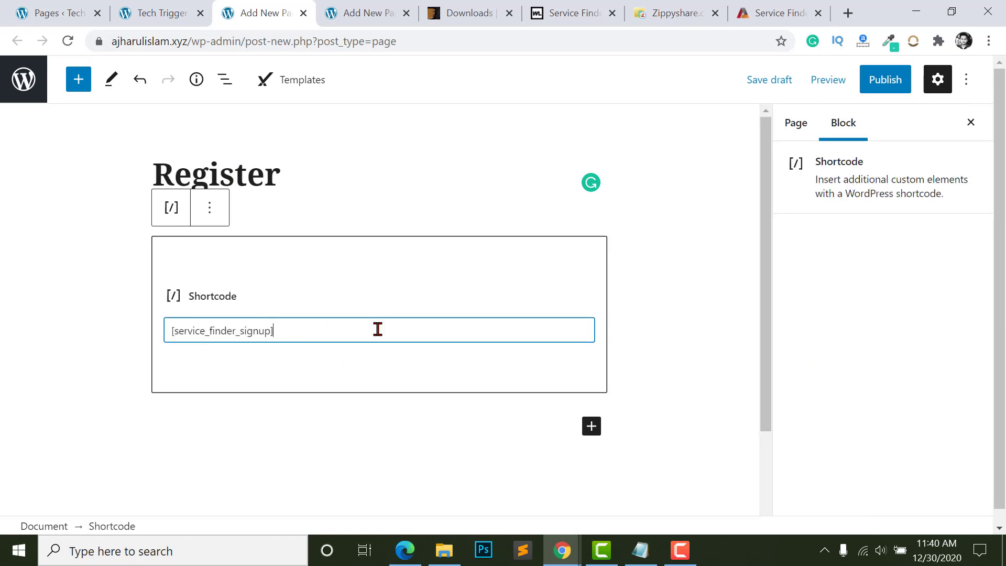
- Publish the Register page and open the live page in a new tab
click(810, 126)
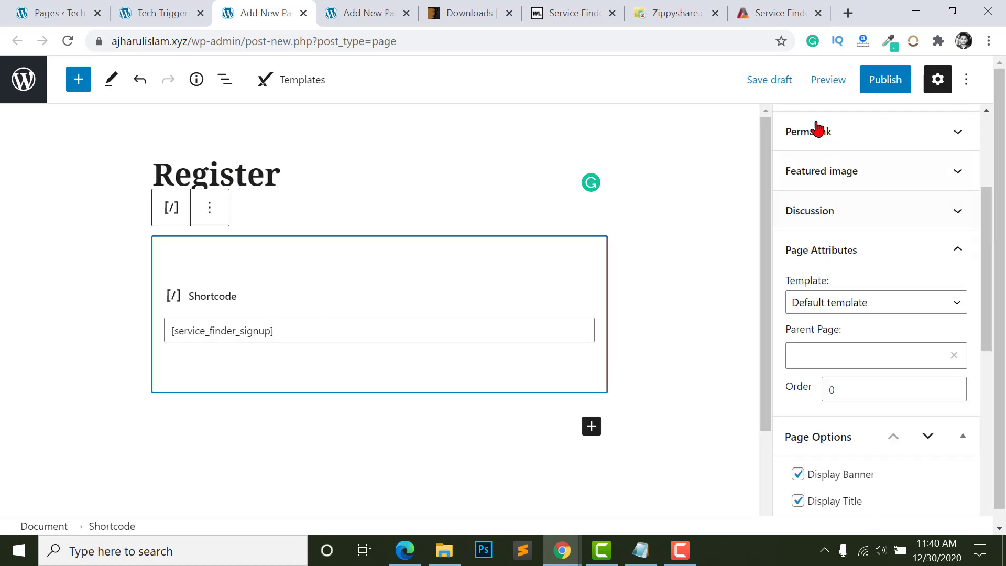
click(886, 80)
click(794, 90)
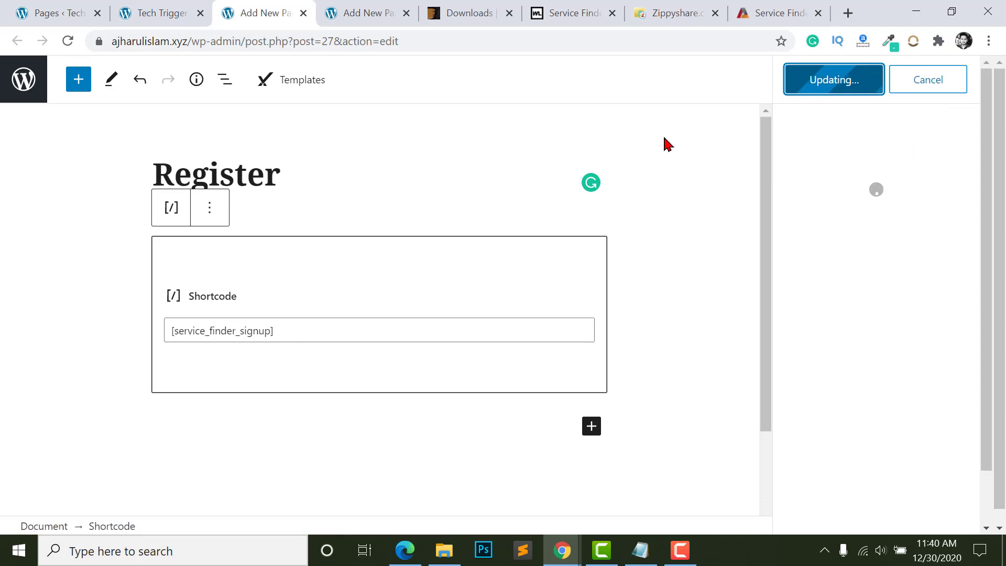
right_click(146, 486)
click(184, 342)
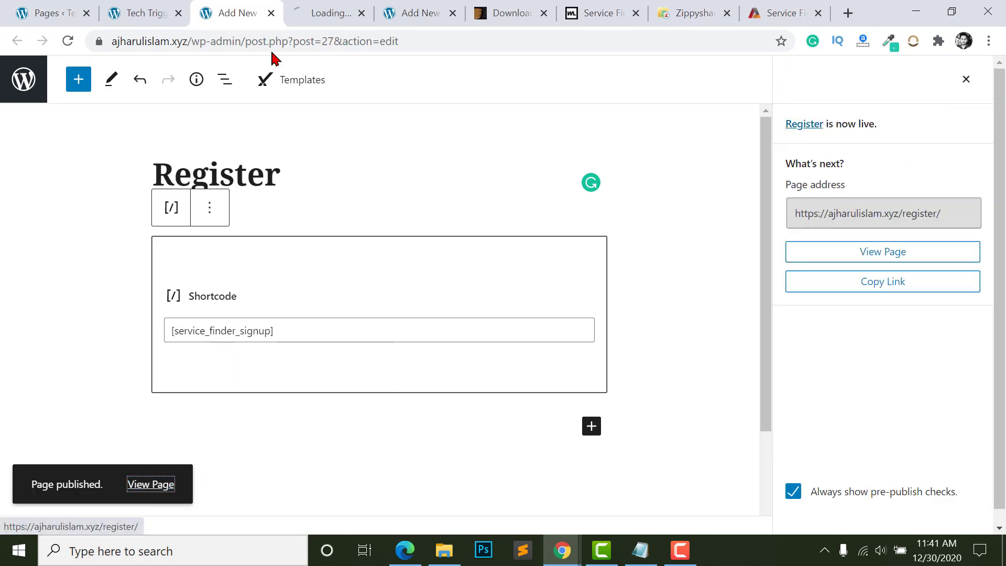
click(323, 13)
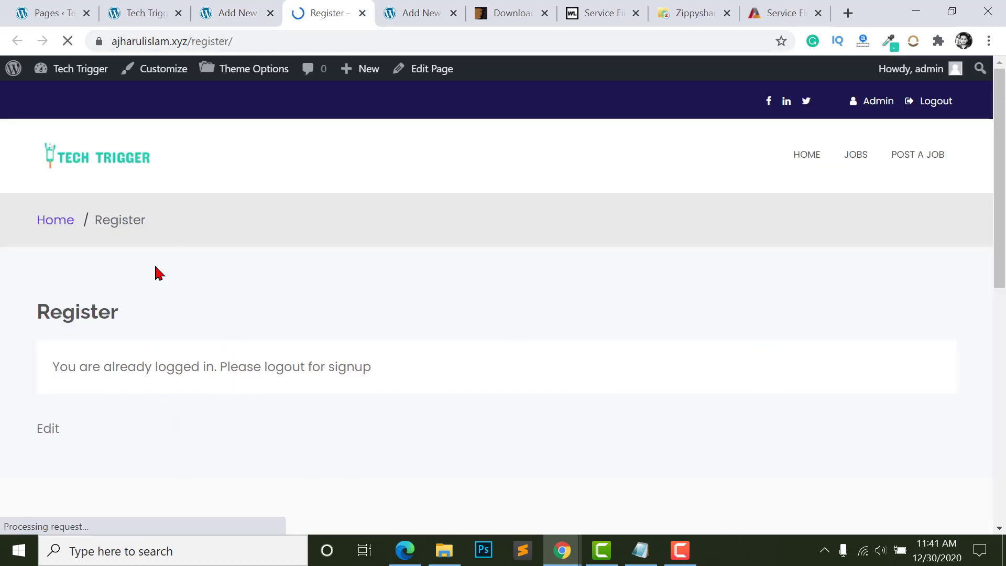
- Load the /register/ page logged out in the incognito window
click(173, 41)
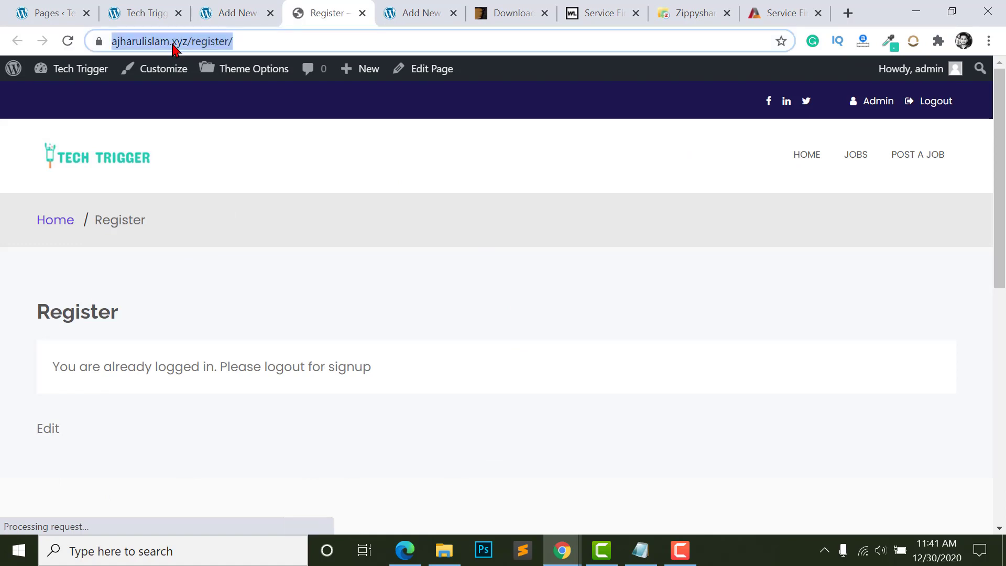
mouse_move(569, 559)
click(654, 476)
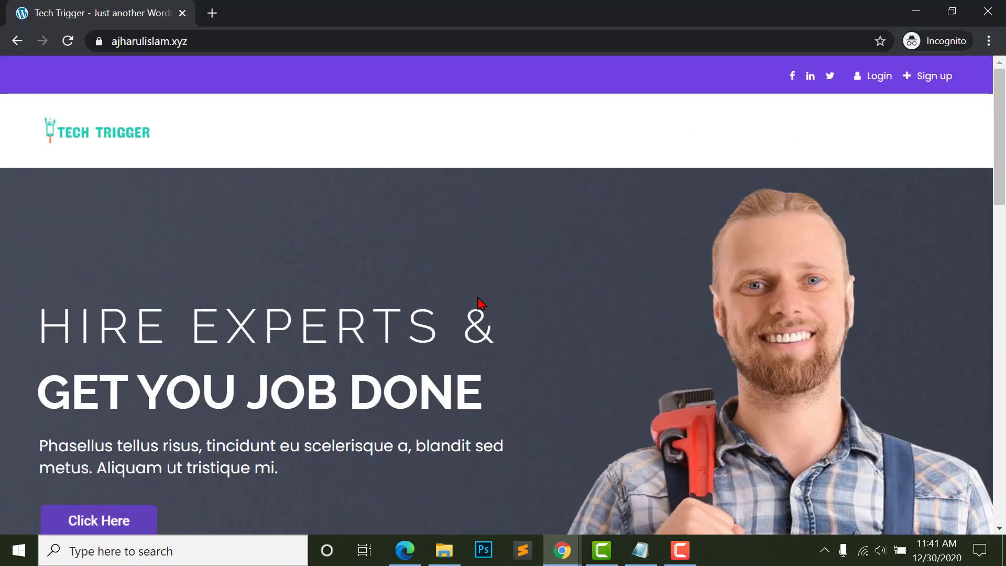
click(214, 41)
text(/register/)
key(Return)
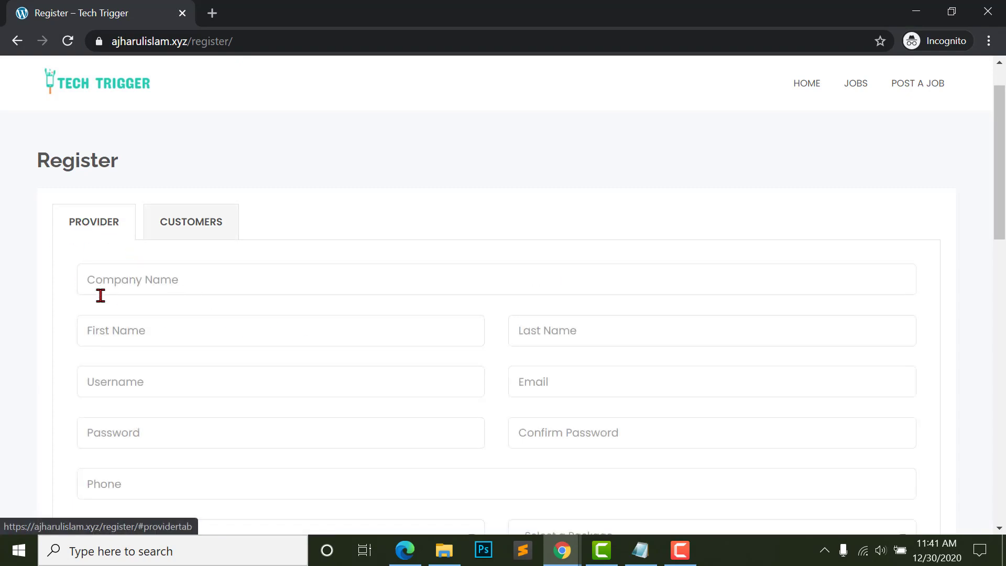
scroll(99, 294, down, 3)
scroll(447, 391, up, 3)
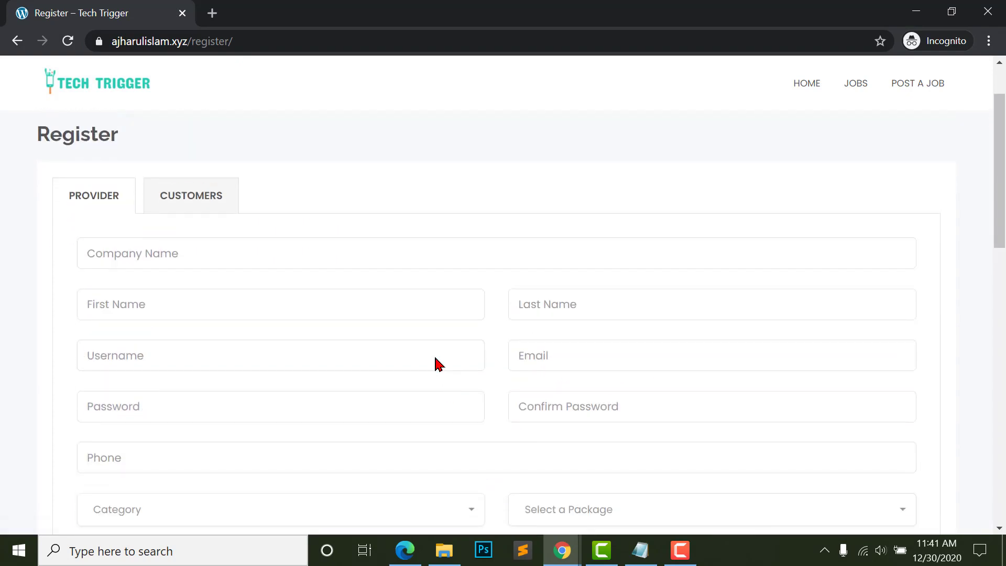
- Autofill the customer signup form, then return to the documentation's [service_finder_login] section
click(187, 195)
click(182, 266)
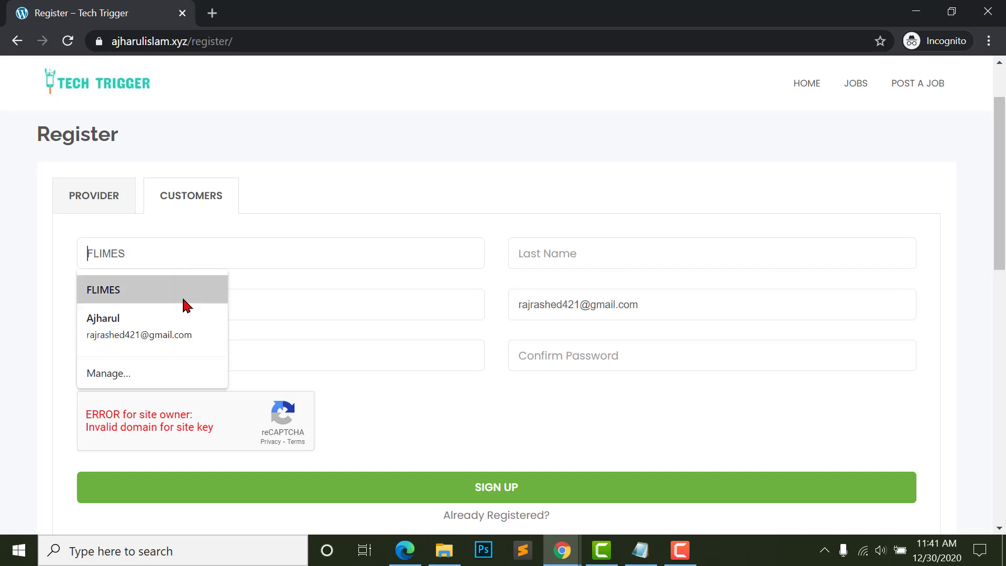
click(357, 301)
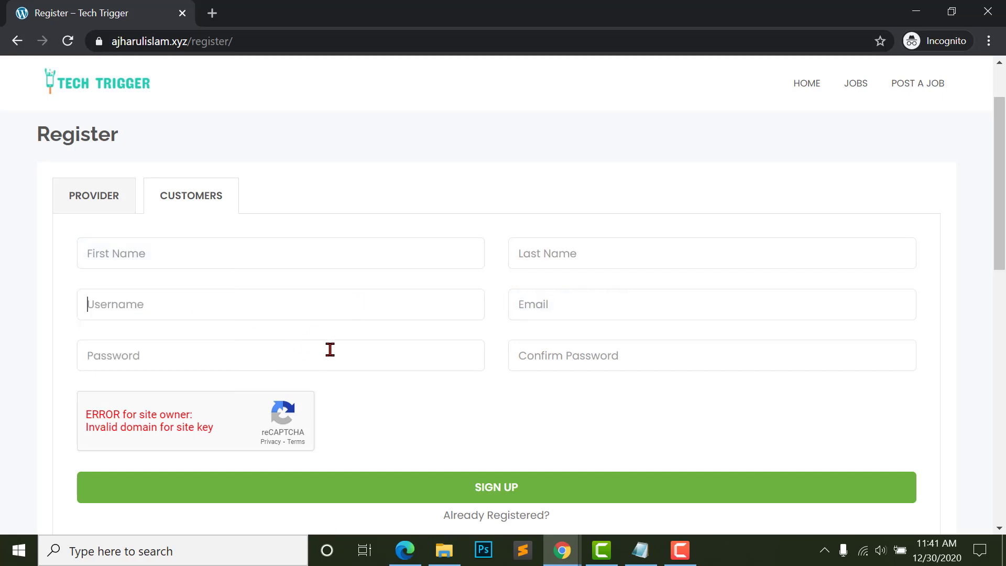
click(298, 256)
click(227, 314)
click(445, 291)
scroll(158, 225, up, 3)
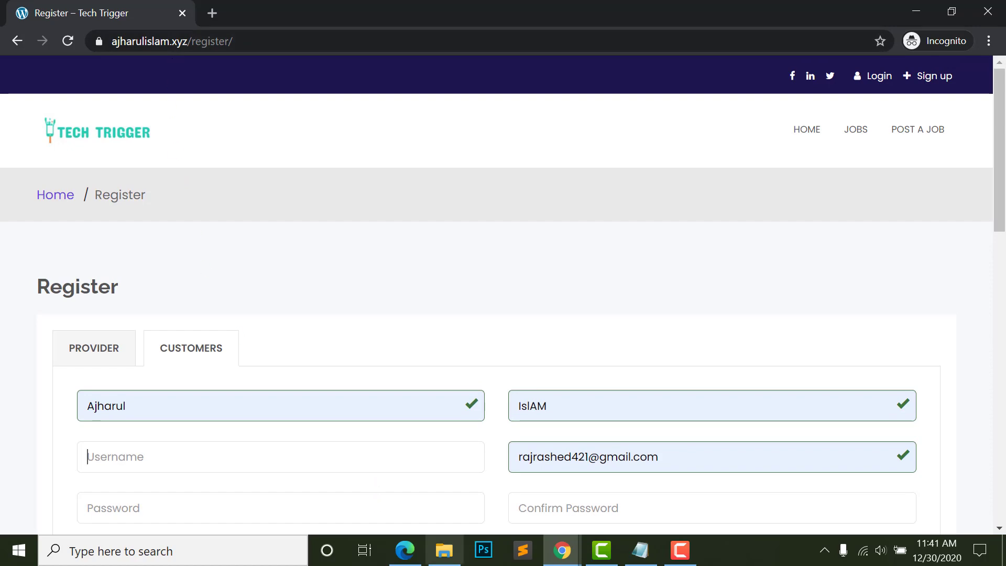
click(404, 550)
scroll(406, 270, down, 5)
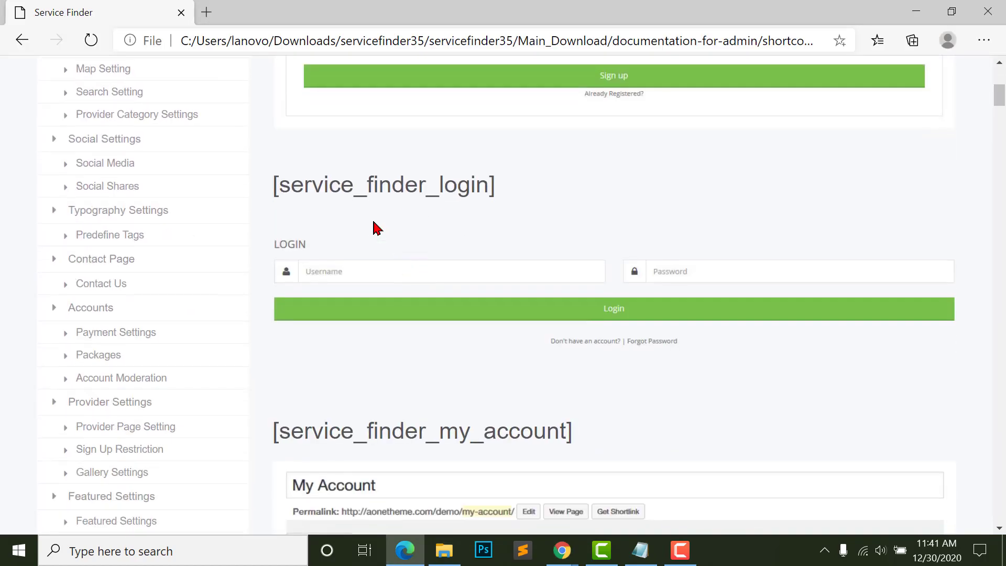
- Copy the [service_finder_login] shortcode and open a new page editor in another tab
triple_click(339, 185)
key(ctrl+c)
scroll(347, 188, up, 1)
right_click(438, 261)
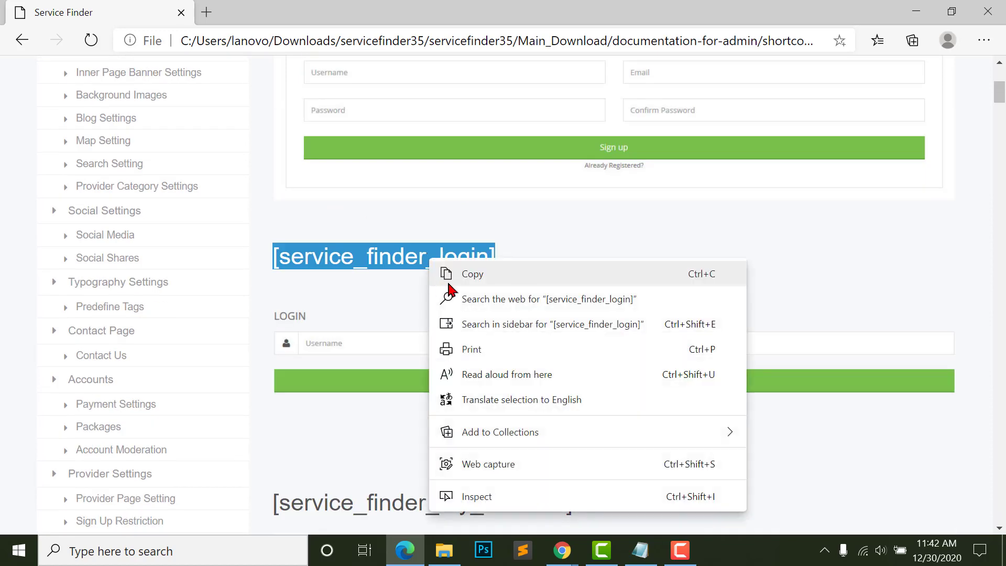
click(461, 273)
click(561, 550)
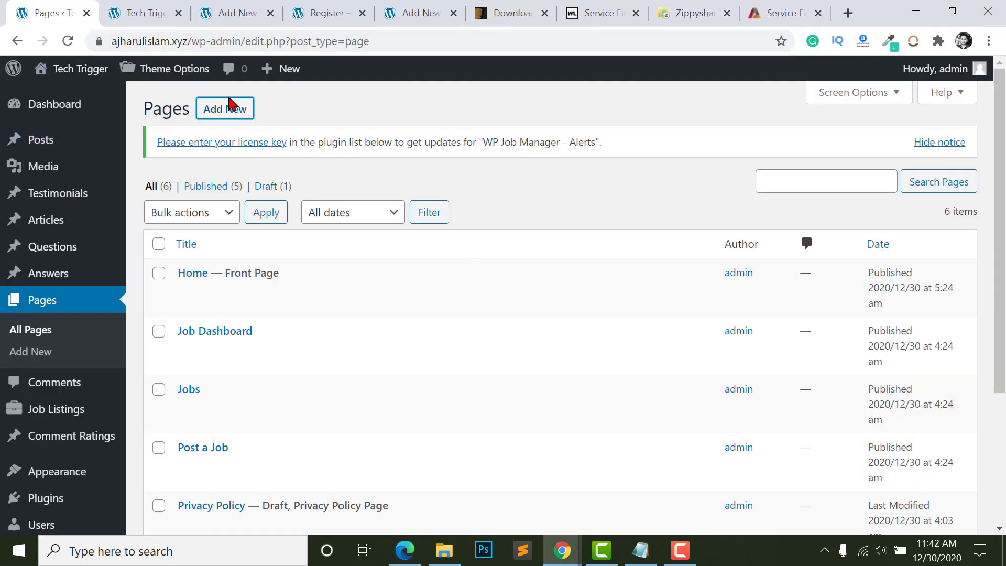
right_click(223, 107)
click(294, 121)
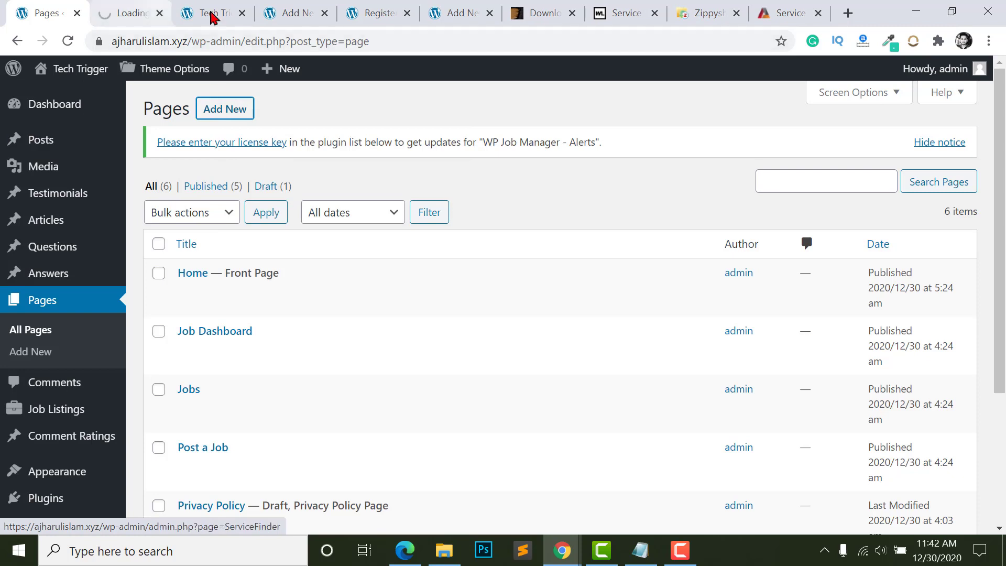
click(147, 13)
- Add a Shortcode block with [service_finder_login] and publish the Login page
click(263, 249)
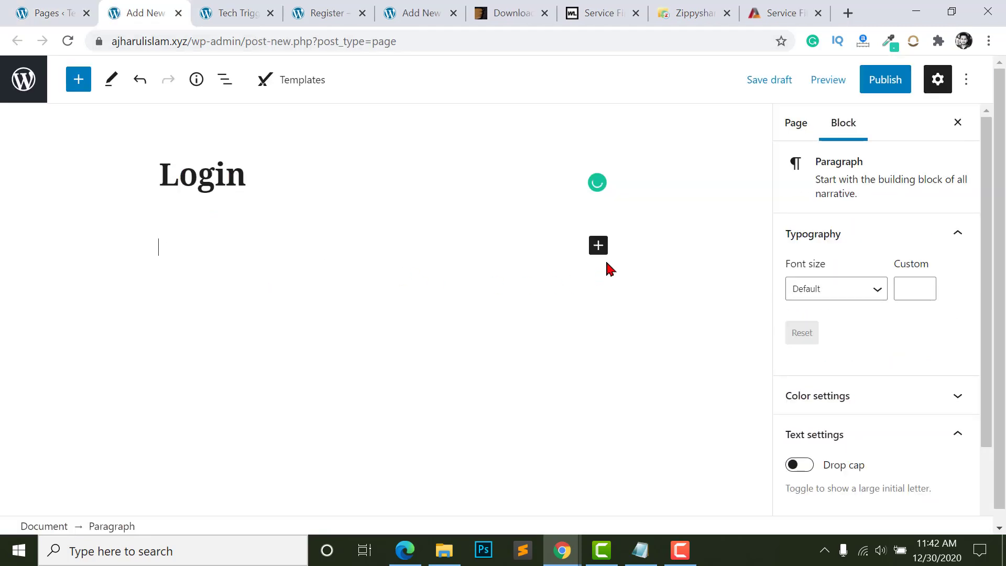
click(599, 245)
click(650, 382)
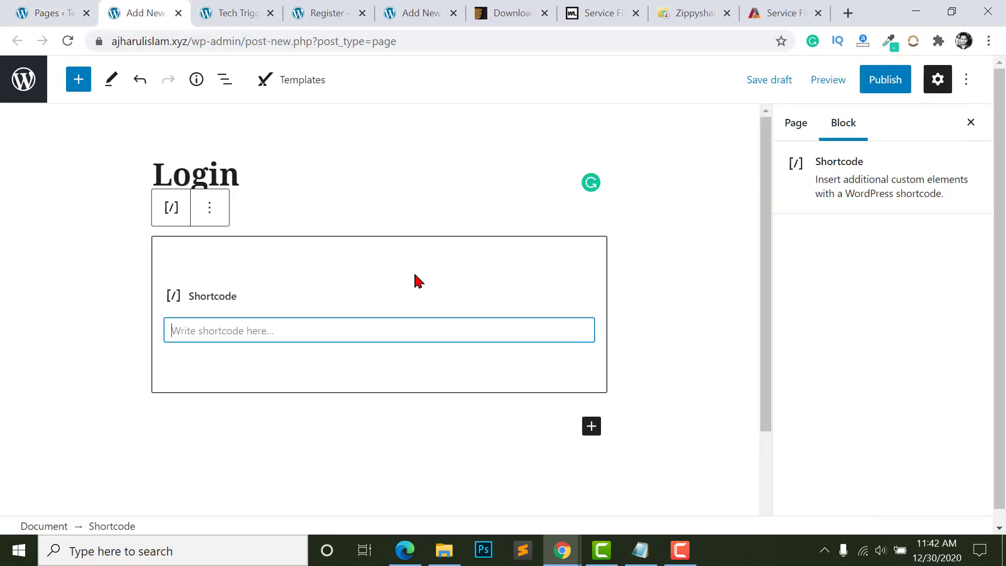
key(ctrl+v)
click(875, 80)
click(839, 83)
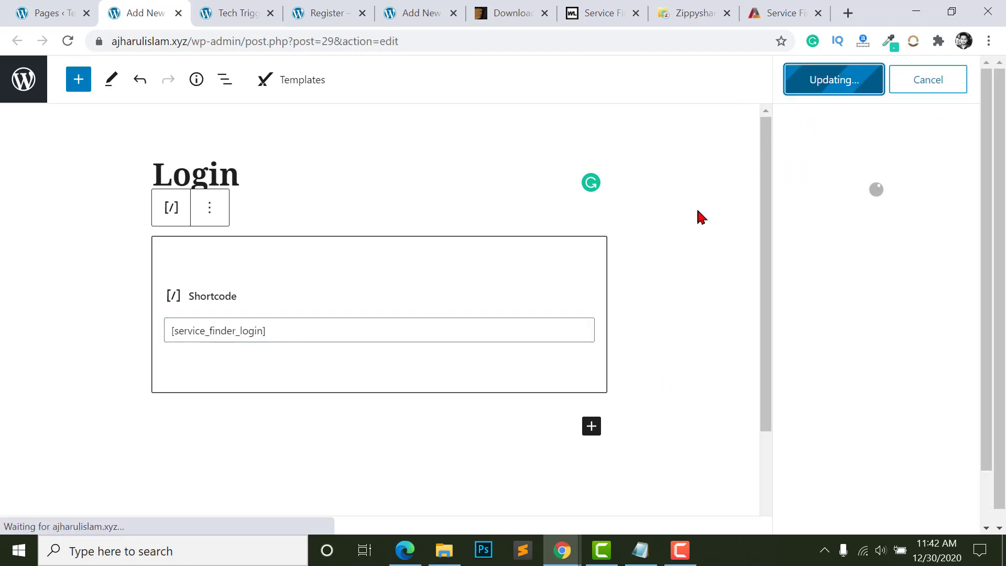
key(alt+Tab)
- Copy the [service_finder_my_account] shortcode from the documentation
scroll(385, 346, down, 5)
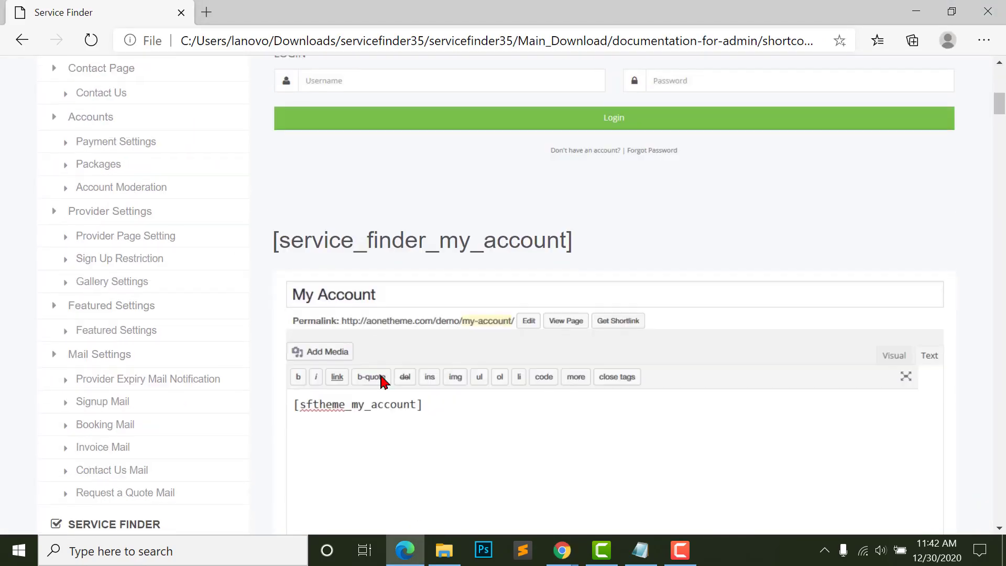
scroll(478, 265, down, 2)
scroll(420, 231, down, 4)
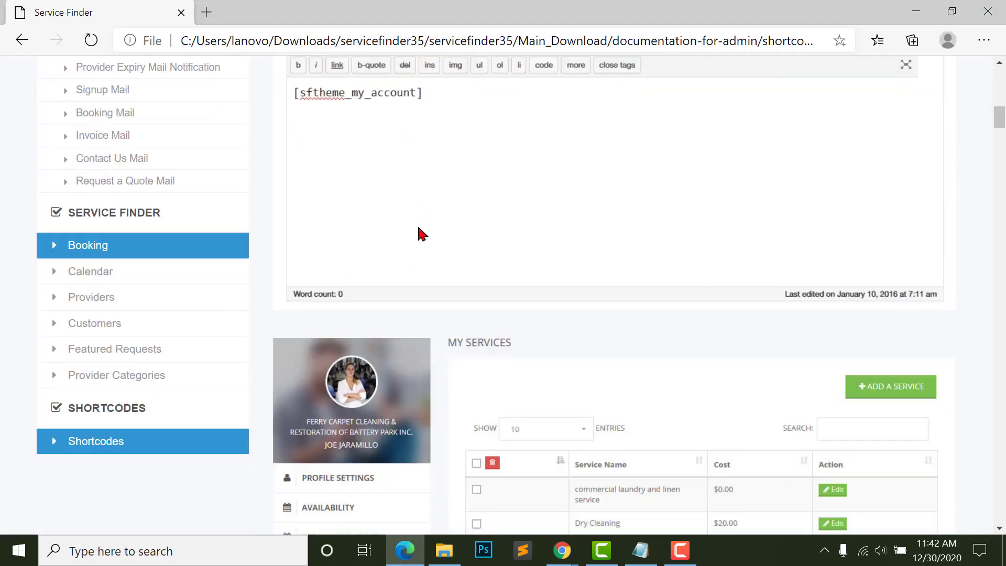
scroll(488, 310, up, 5)
scroll(468, 300, up, 2)
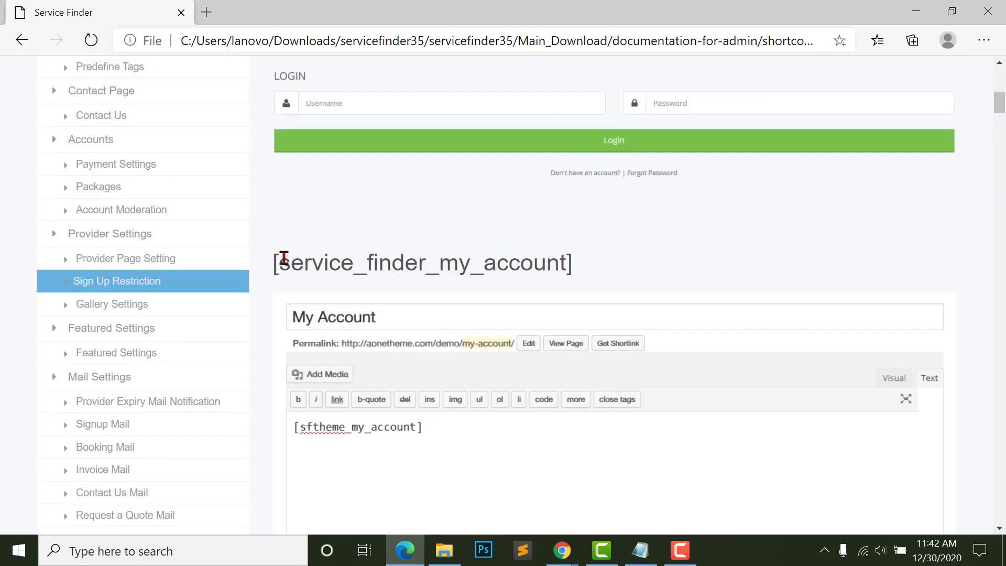
drag(278, 262, 624, 269)
right_click(320, 272)
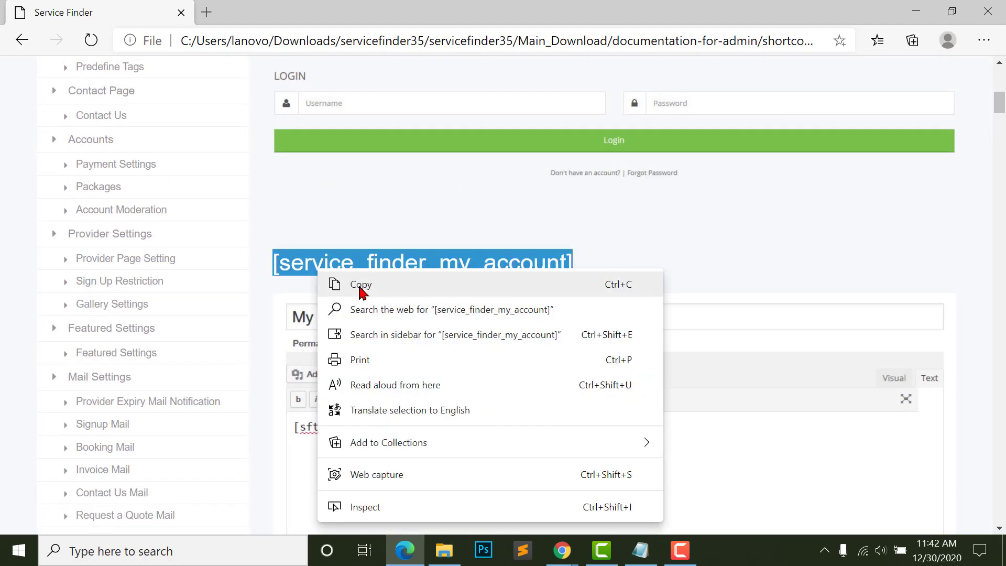
click(360, 288)
click(563, 550)
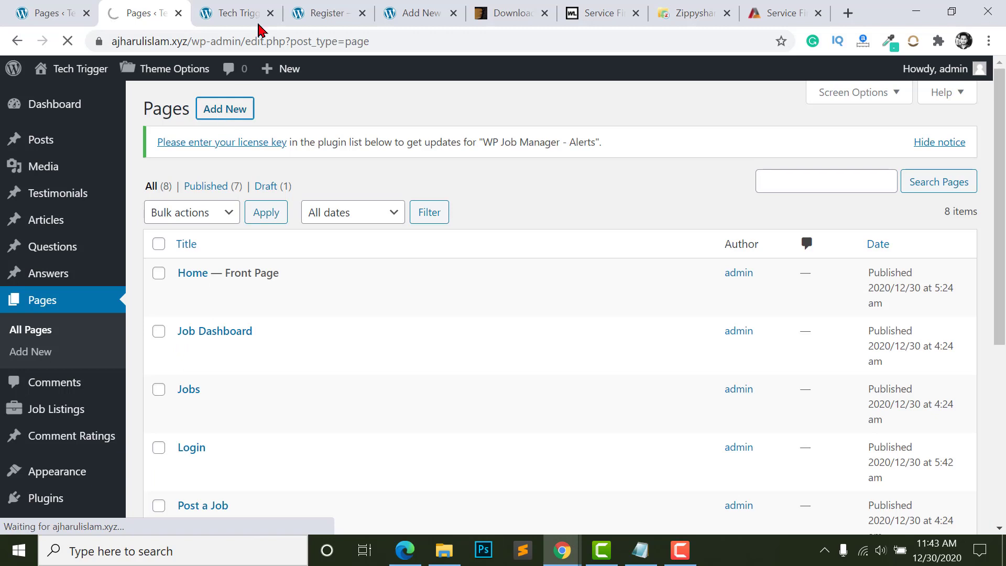
- Publish a My Account page with a Shortcode block holding [service_finder_my_account]
middle_click(299, 18)
middle_click(299, 17)
text(My)
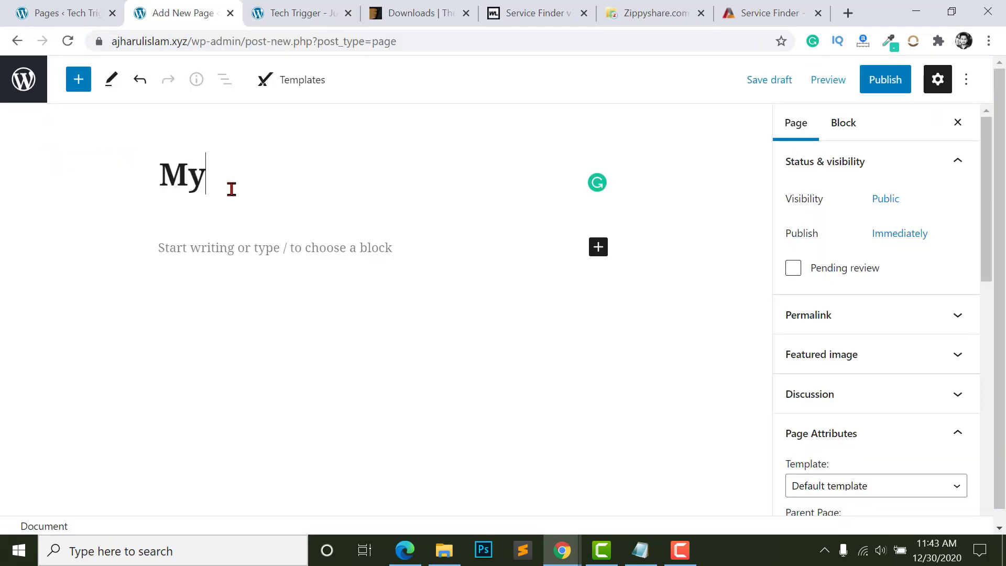
text( Account)
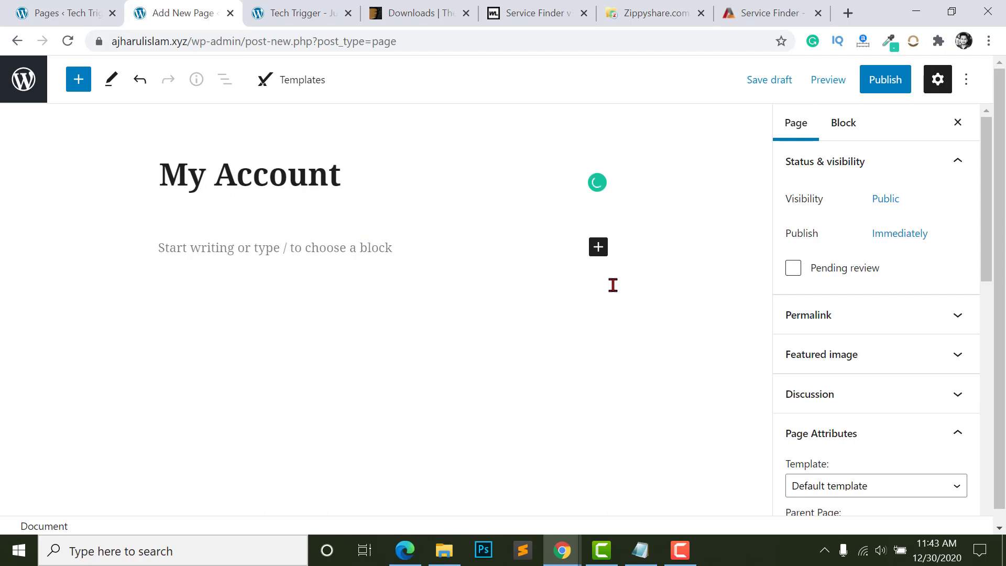
click(597, 250)
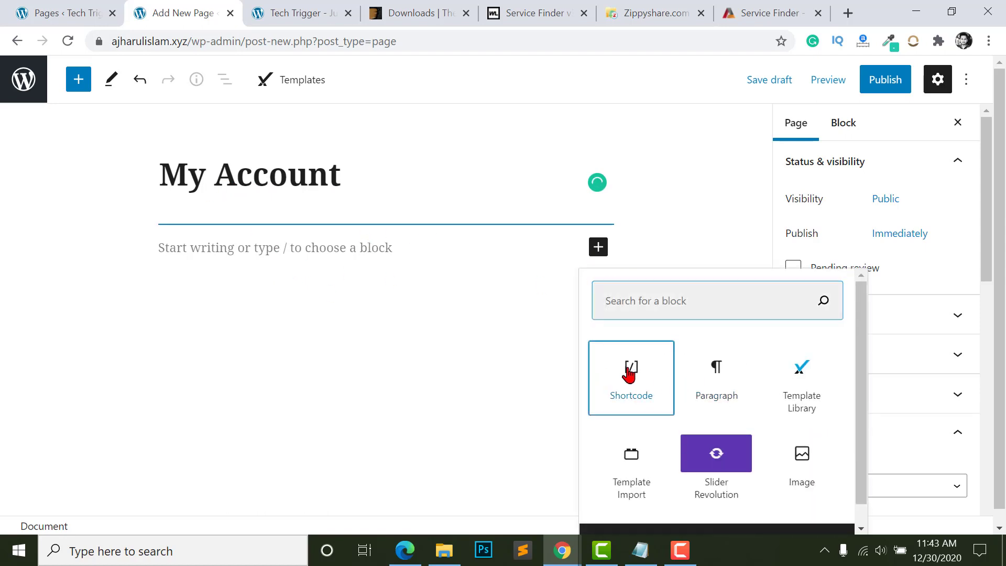
click(629, 367)
key(ctrl+v)
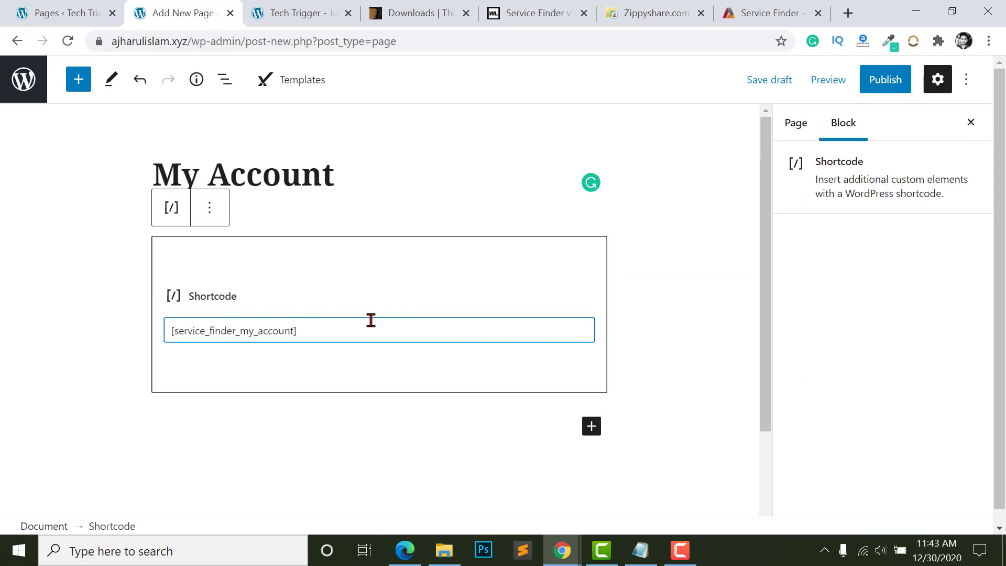
click(882, 83)
click(832, 82)
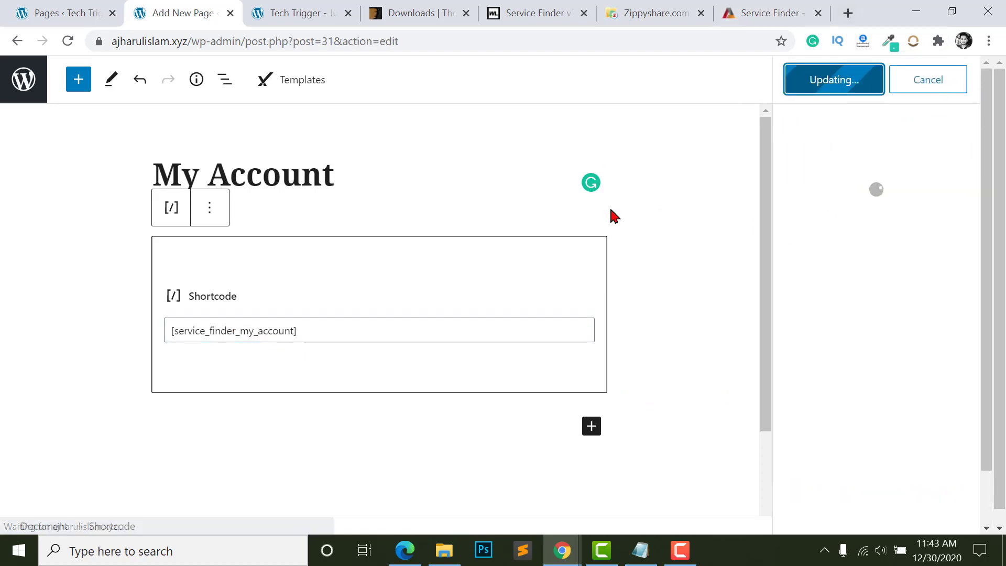
key(ctrl+1)
scroll(213, 94, down, 3)
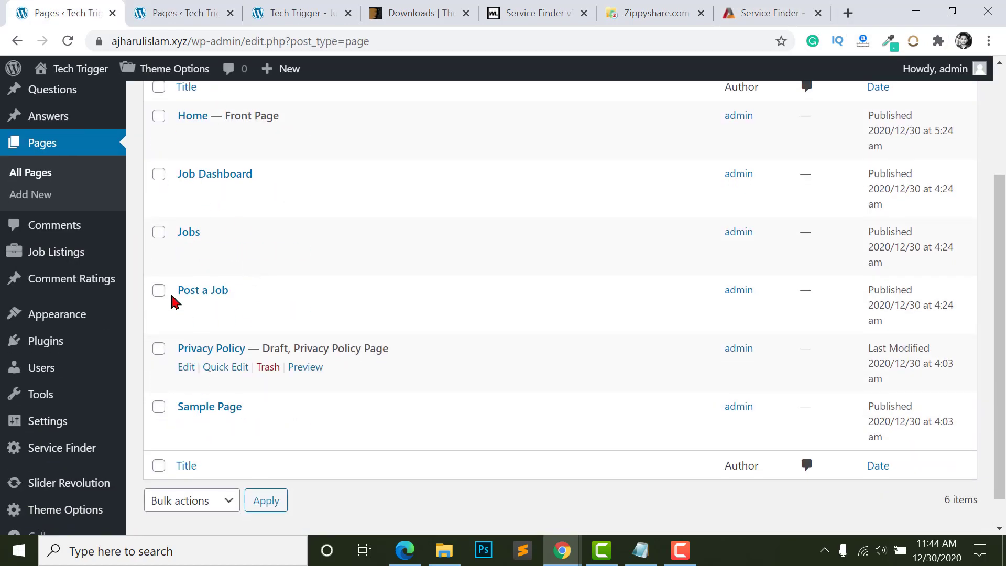
- Go to the Service Finder theme's Provider Settings options
scroll(63, 367, down, 1)
mouse_move(55, 485)
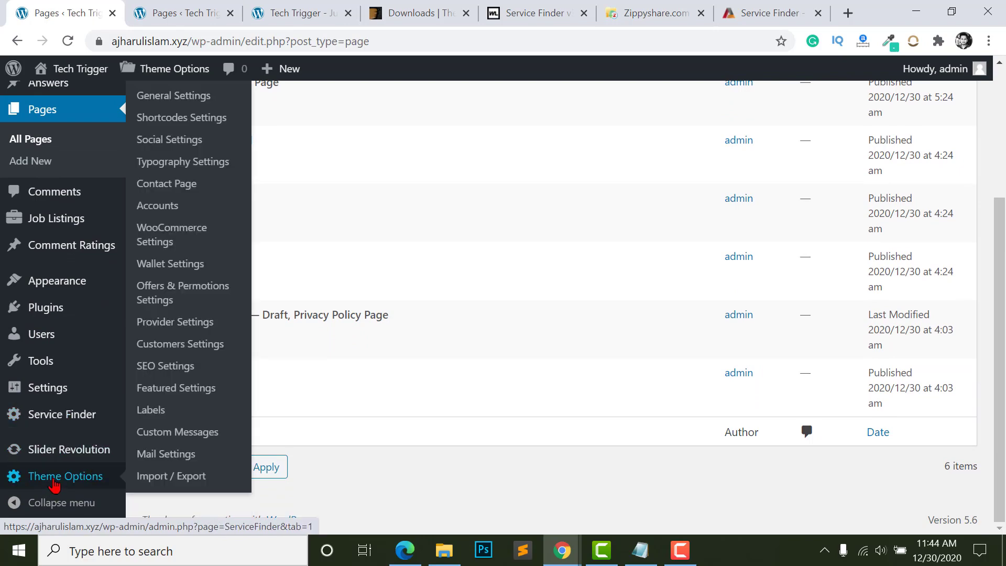
scroll(169, 379, up, 1)
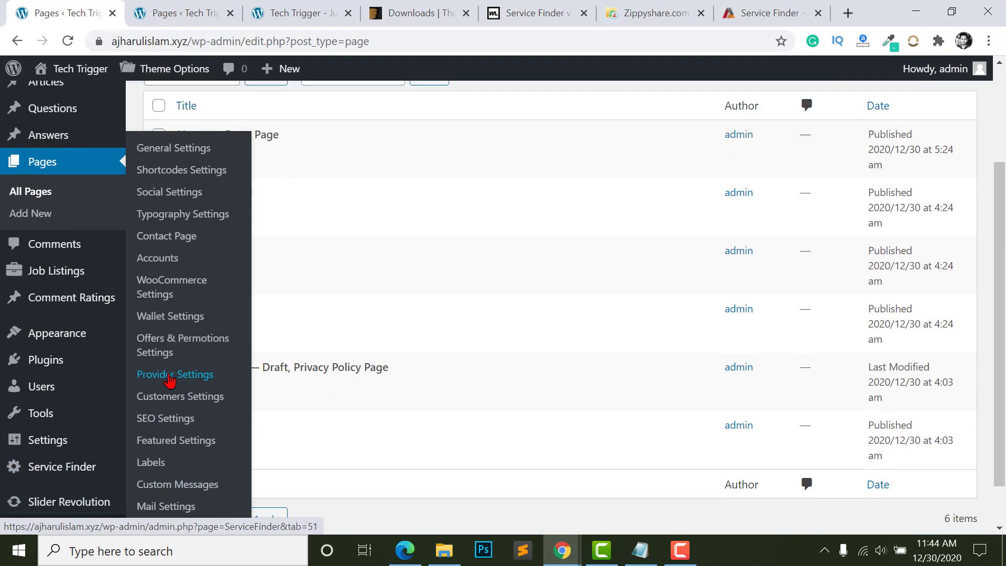
click(167, 336)
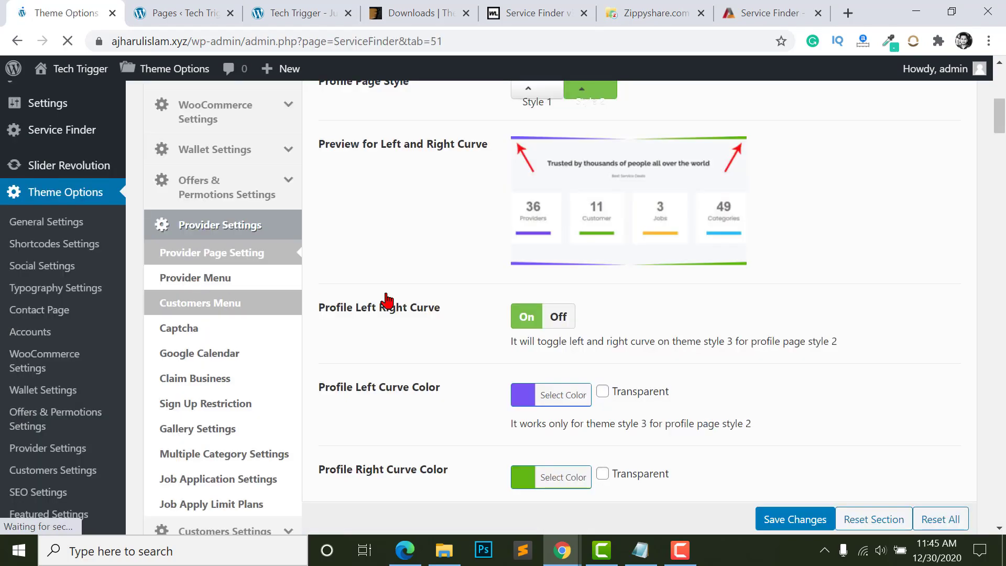
scroll(650, 371, up, 3)
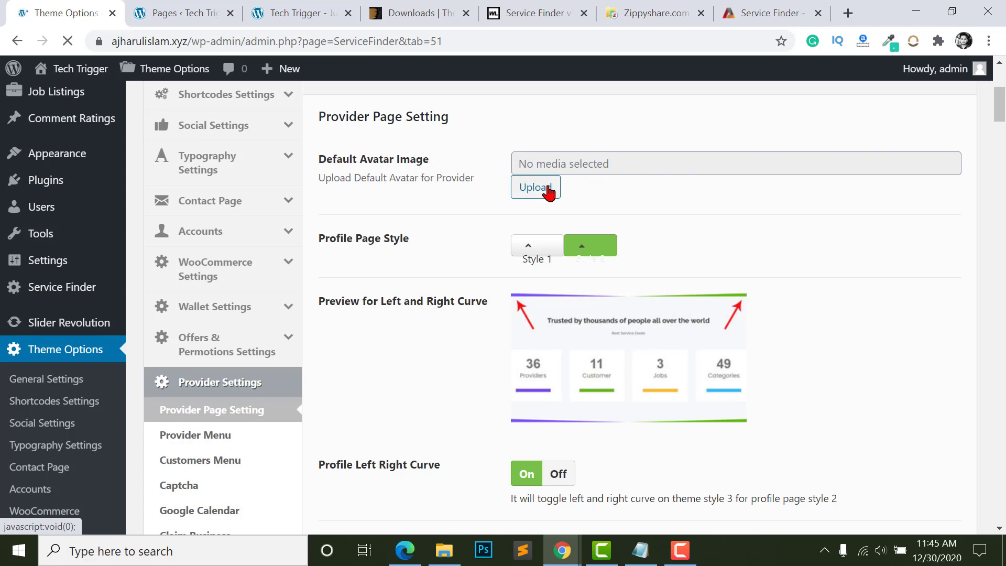
- Review Provider Menu and Sign Up Restriction, with allowed countries Albania, Angola, United States
scroll(499, 319, down, 3)
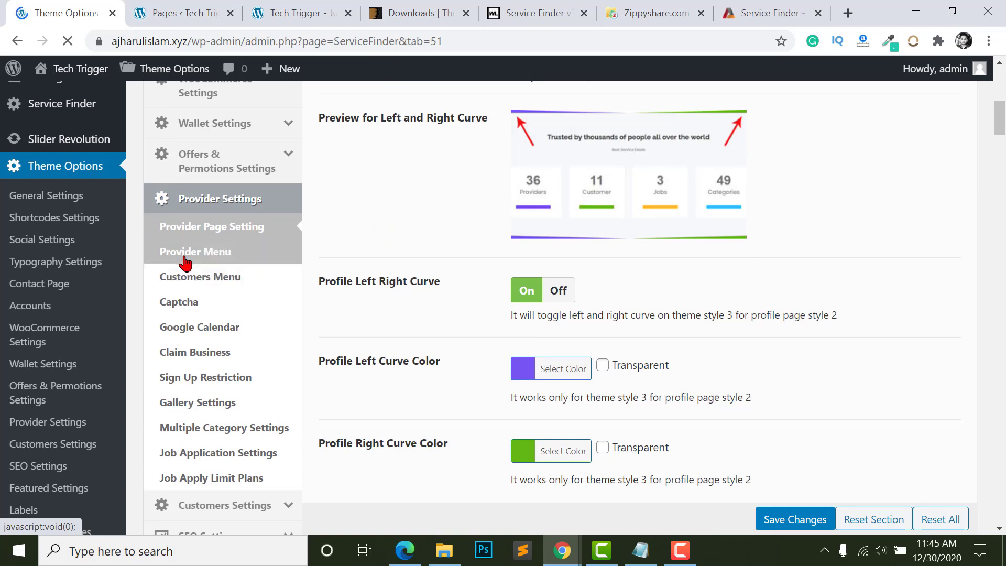
click(185, 253)
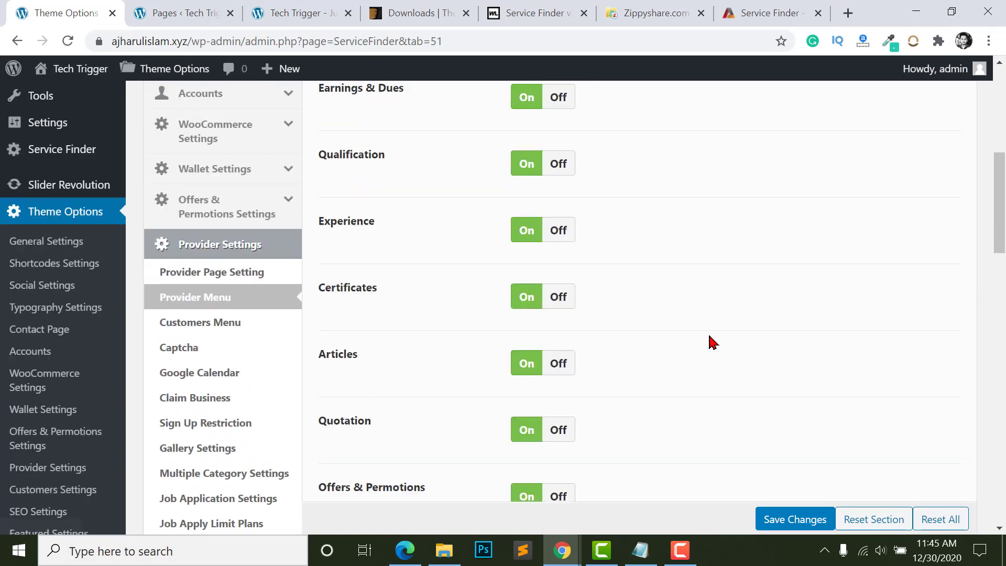
scroll(479, 279, up, 1)
scroll(502, 353, down, 5)
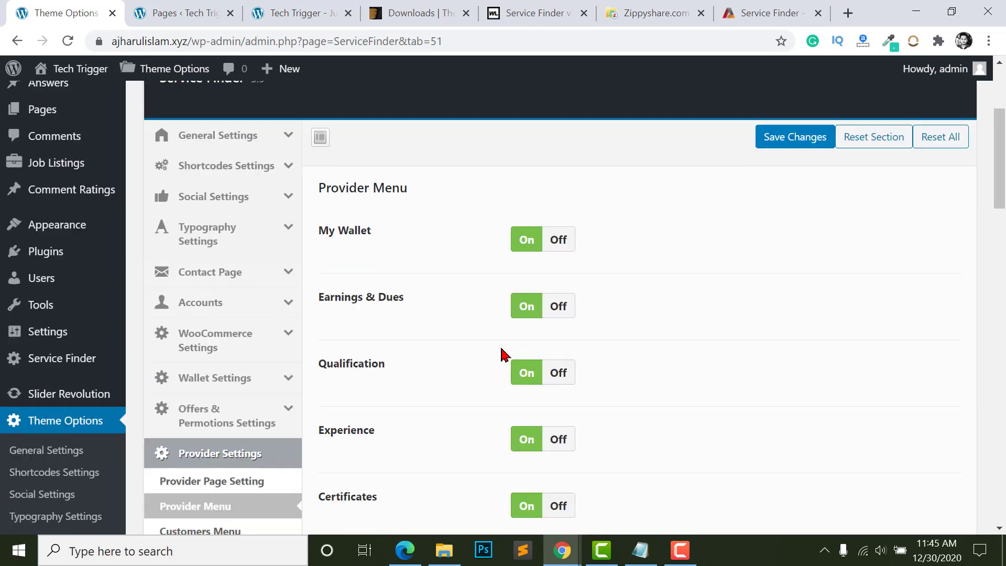
scroll(503, 315, up, 2)
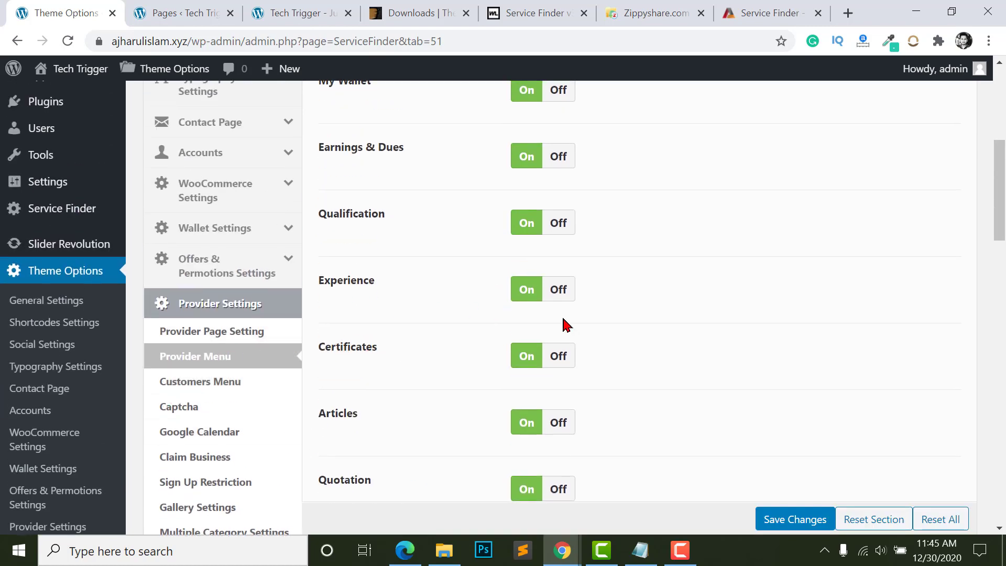
click(197, 486)
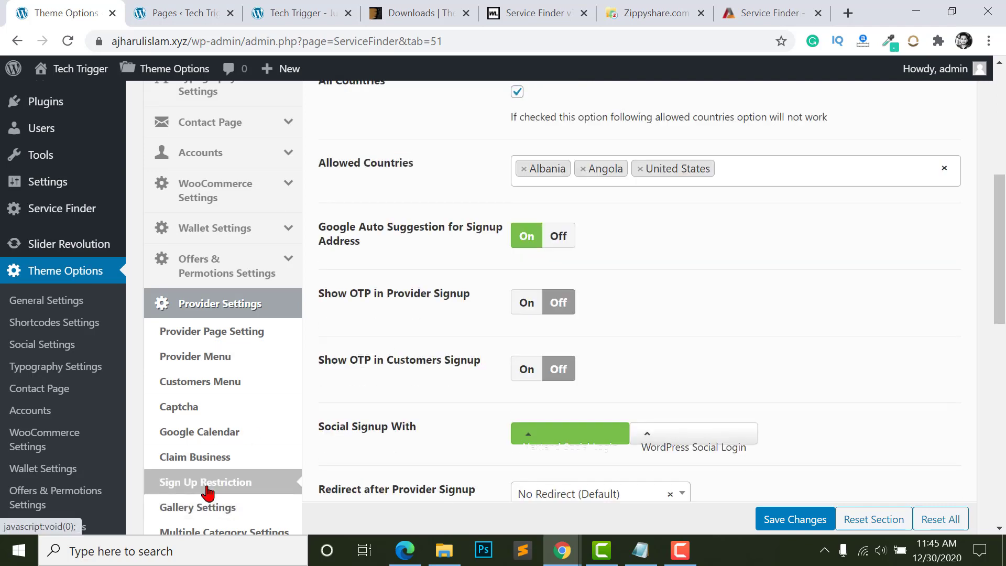
scroll(619, 388, up, 5)
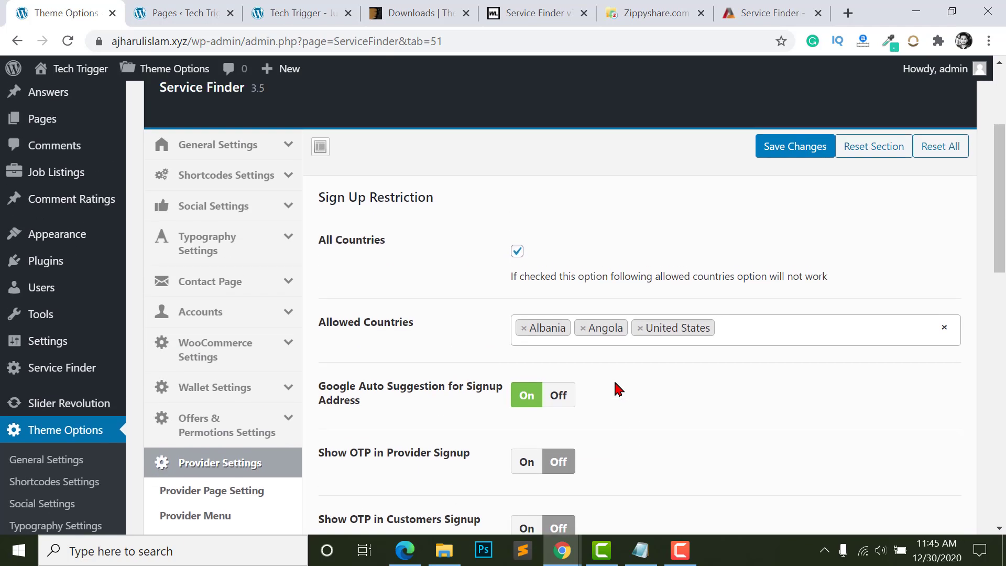
scroll(608, 383, down, 3)
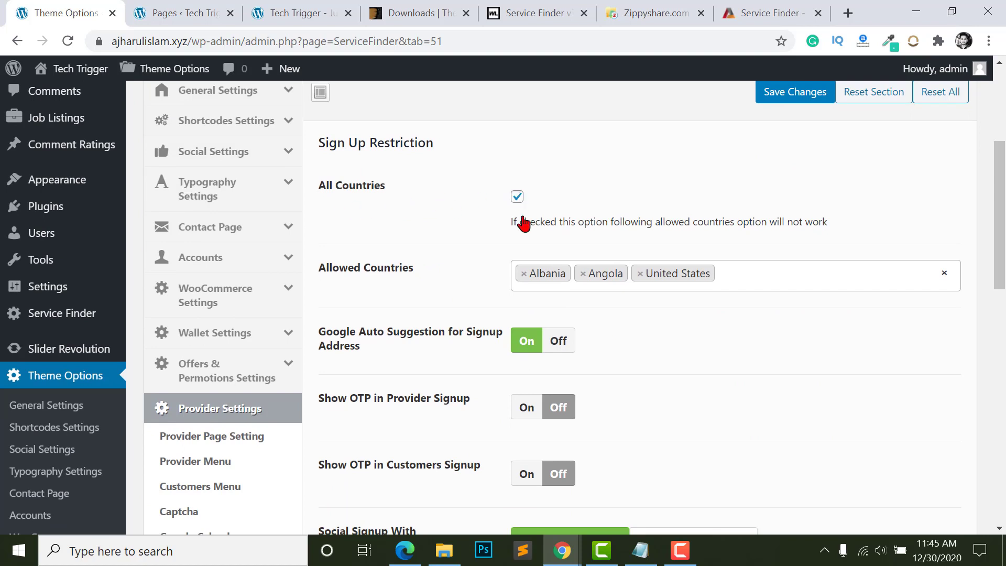
- Remove Albania, Angola and United States from Allowed Countries and add Bangladesh
scroll(566, 263, down, 1)
scroll(385, 294, down, 1)
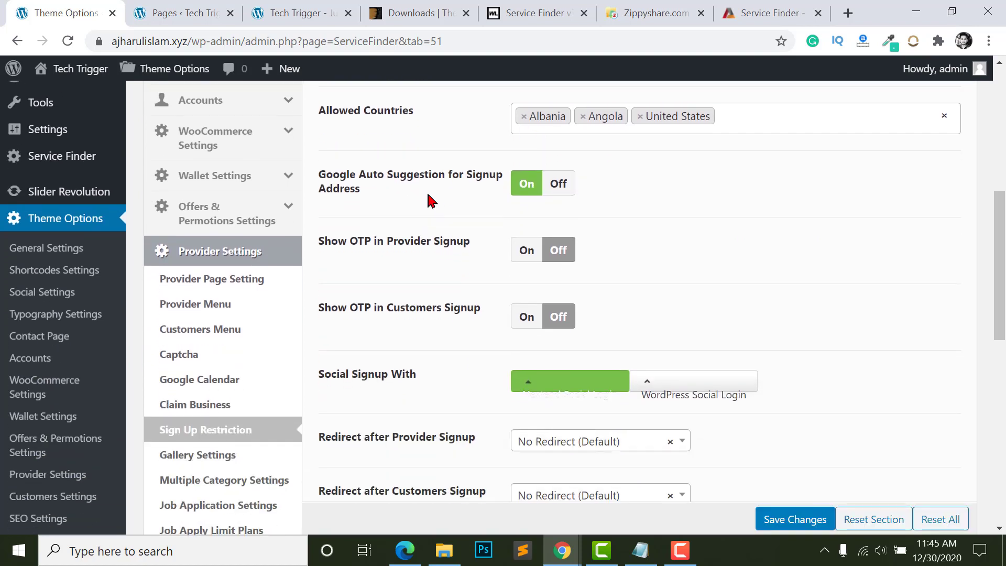
scroll(451, 242, up, 3)
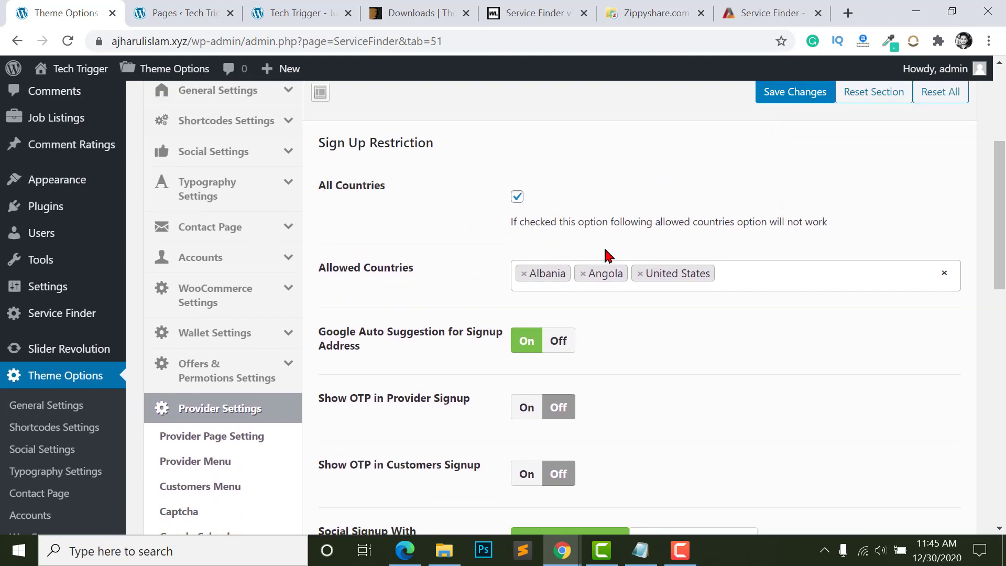
click(638, 283)
click(584, 276)
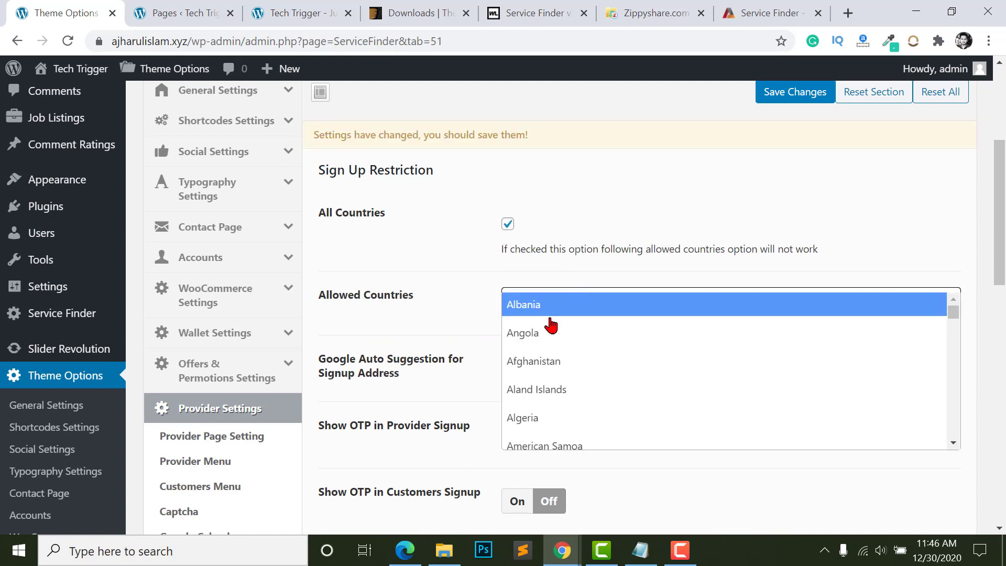
text(bang)
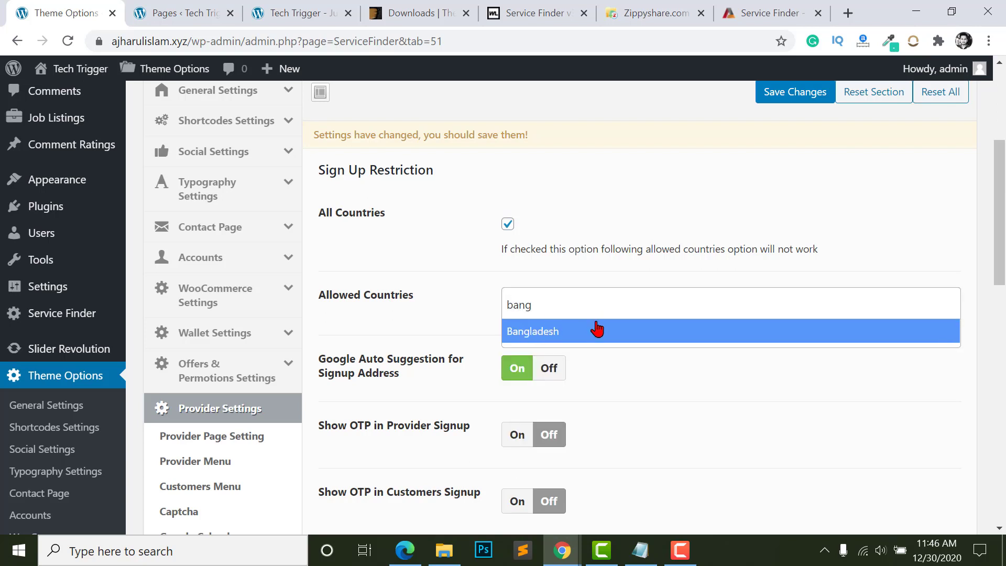
click(552, 334)
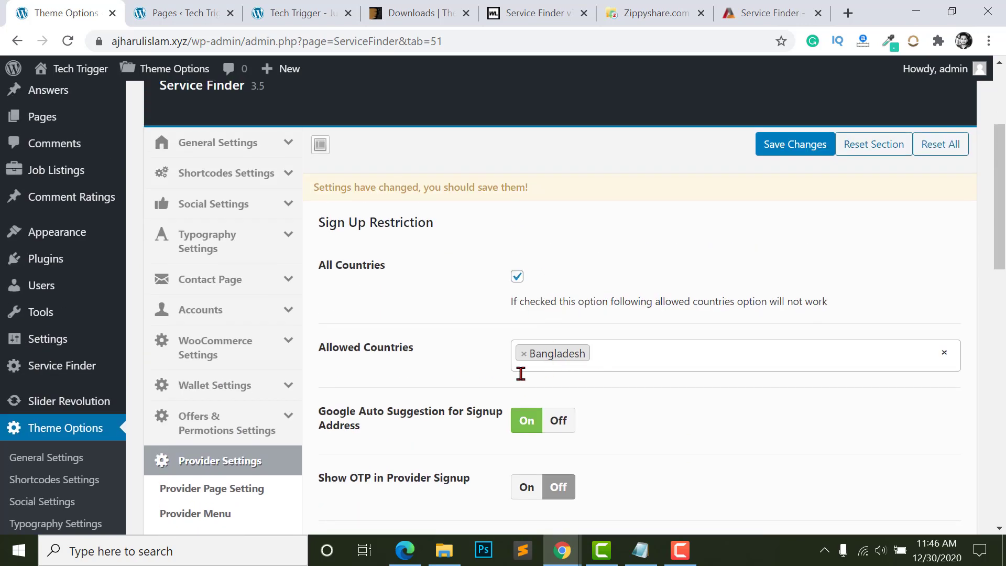
- Turn provider signup OTP on, then switch it back off
scroll(564, 382, down, 3)
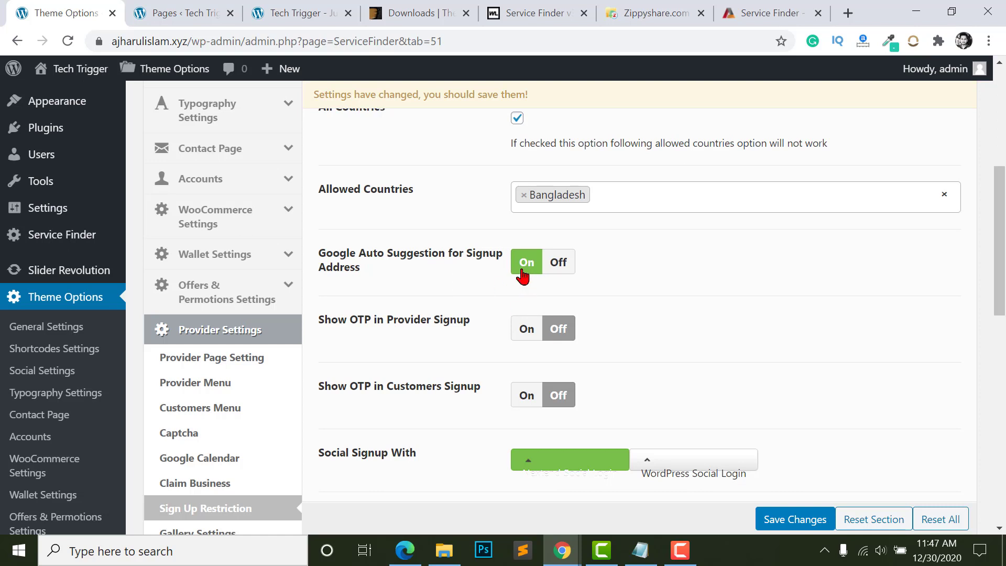
scroll(527, 267, down, 2)
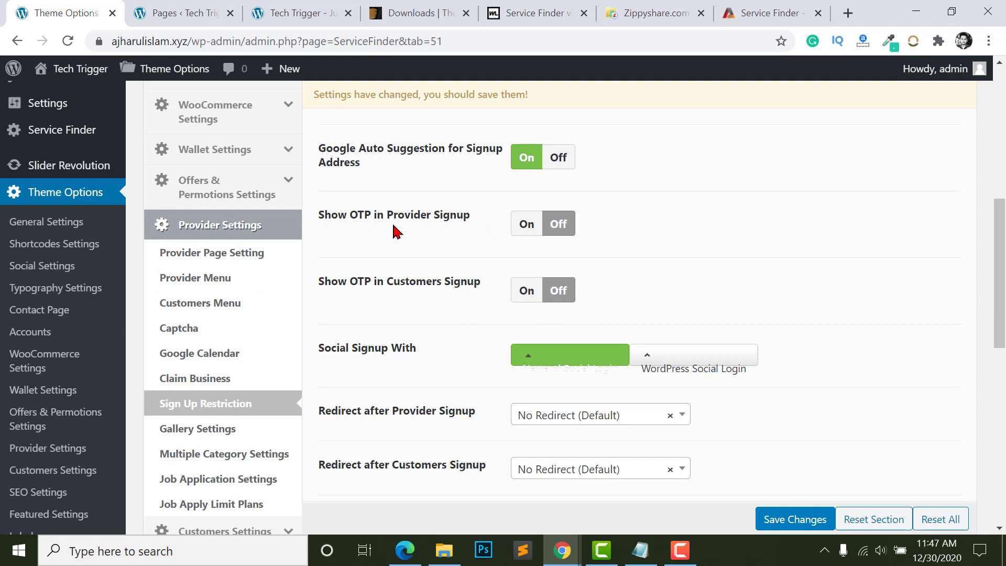
click(528, 224)
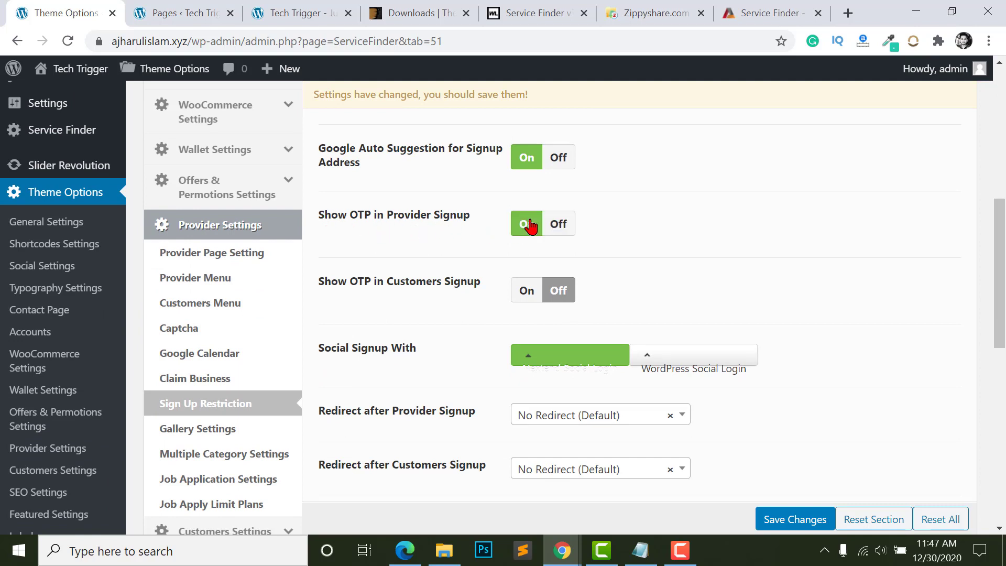
click(560, 224)
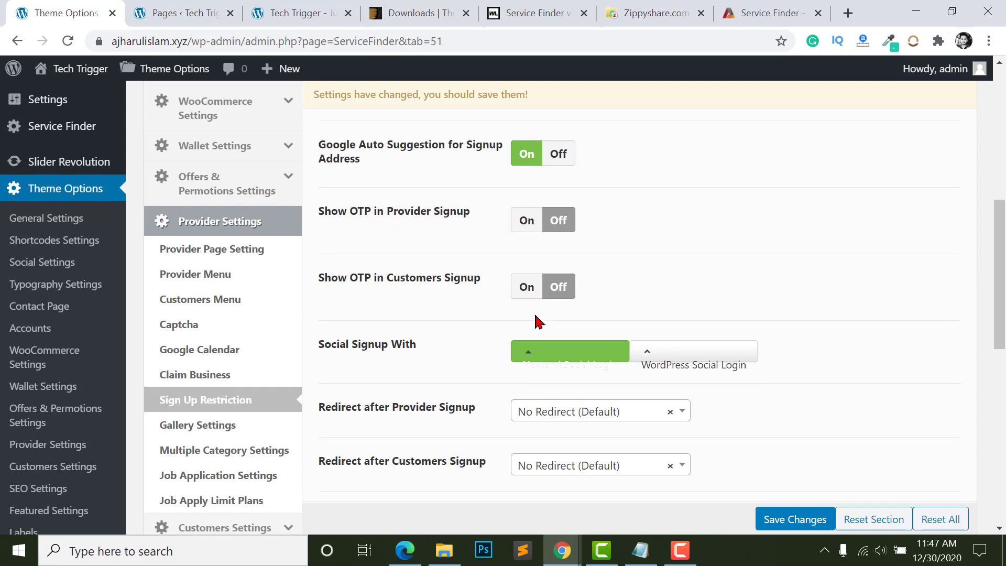
- Try WordPress Social Login for Social Signup With, then set it back to Nextend Social Login
scroll(314, 223, down, 2)
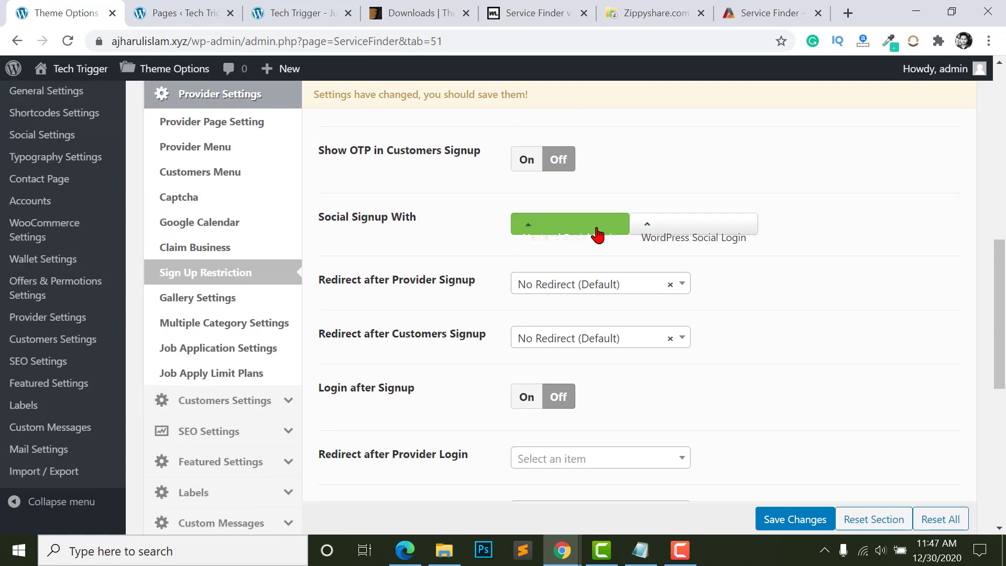
click(755, 240)
drag(760, 243, 659, 248)
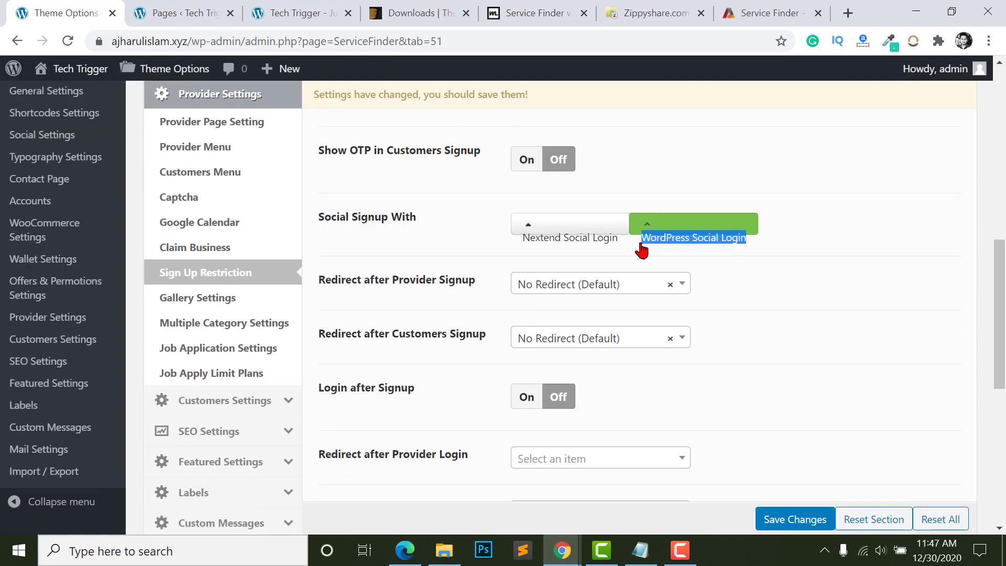
click(639, 248)
drag(511, 246, 624, 249)
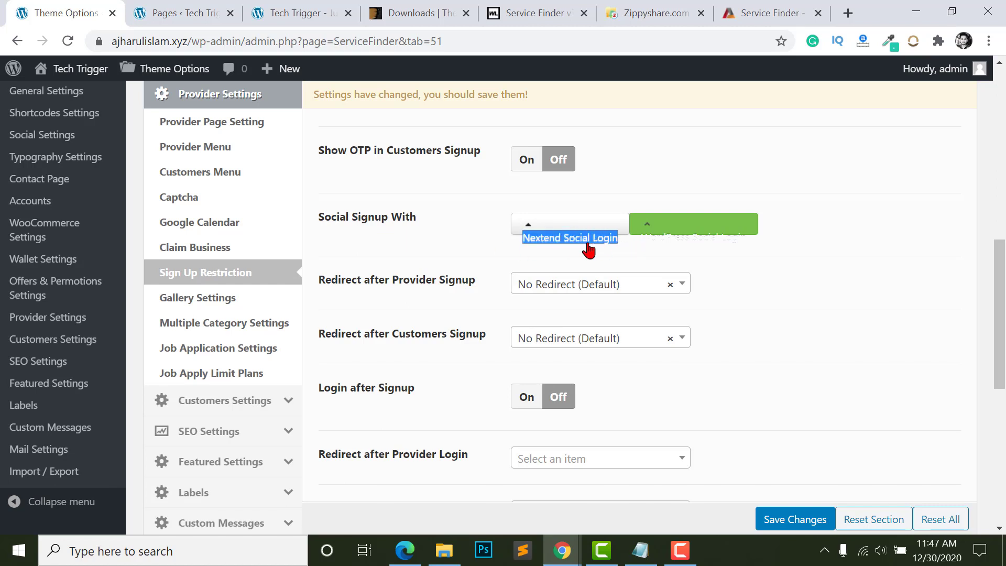
click(566, 226)
click(530, 246)
drag(625, 248, 485, 251)
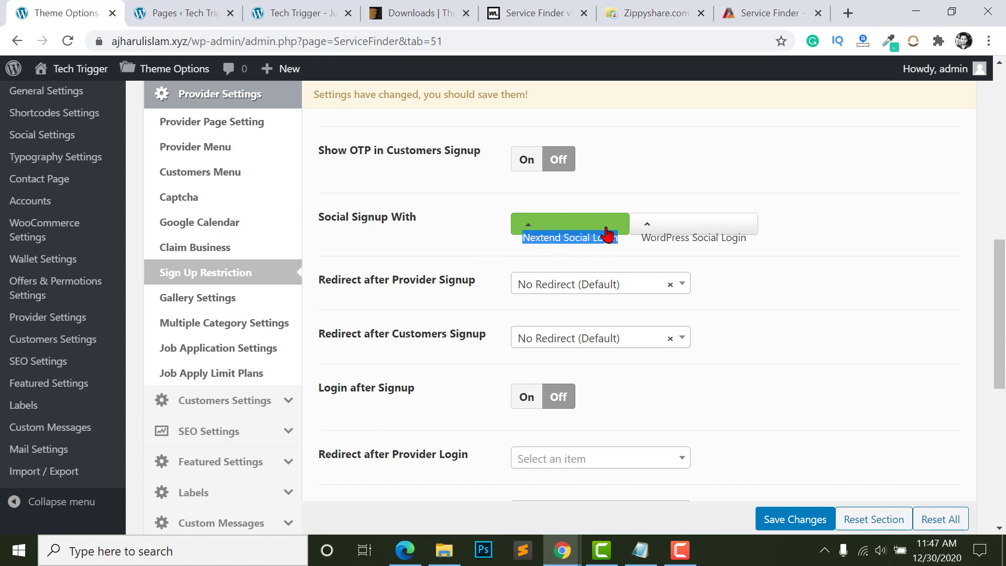
click(417, 240)
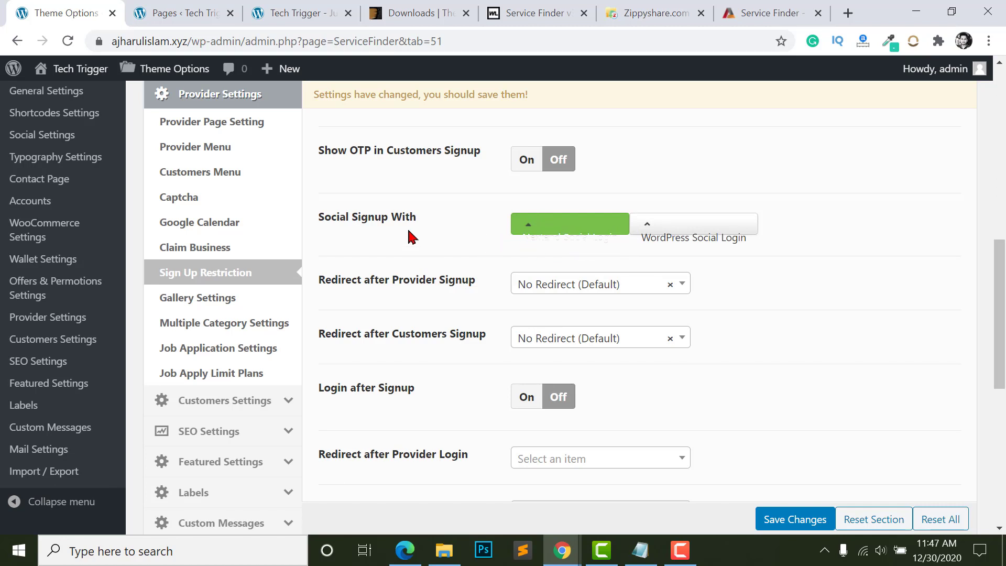
scroll(419, 239, down, 1)
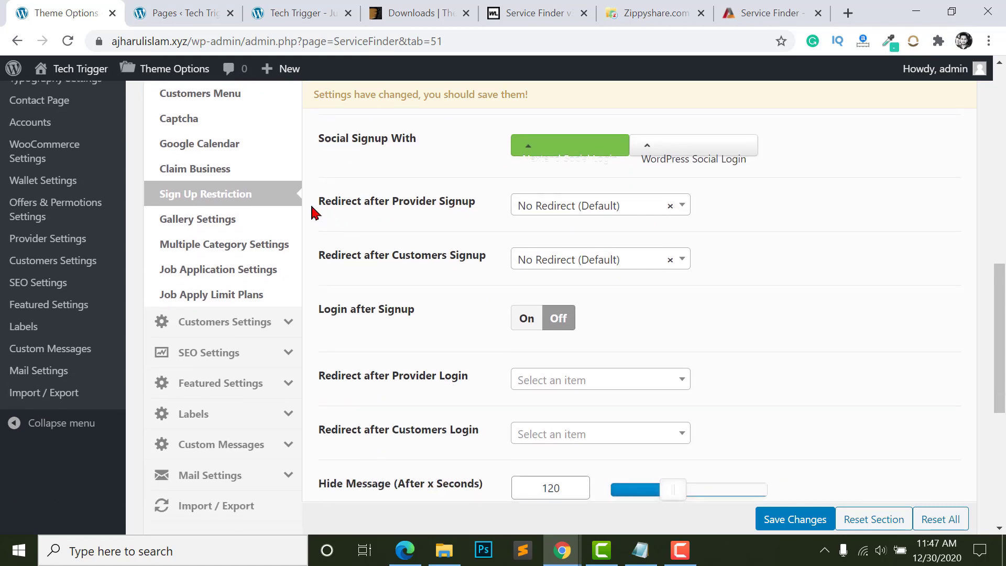
- Redirect both providers and customers to My Account after signup
click(587, 209)
scroll(603, 325, down, 3)
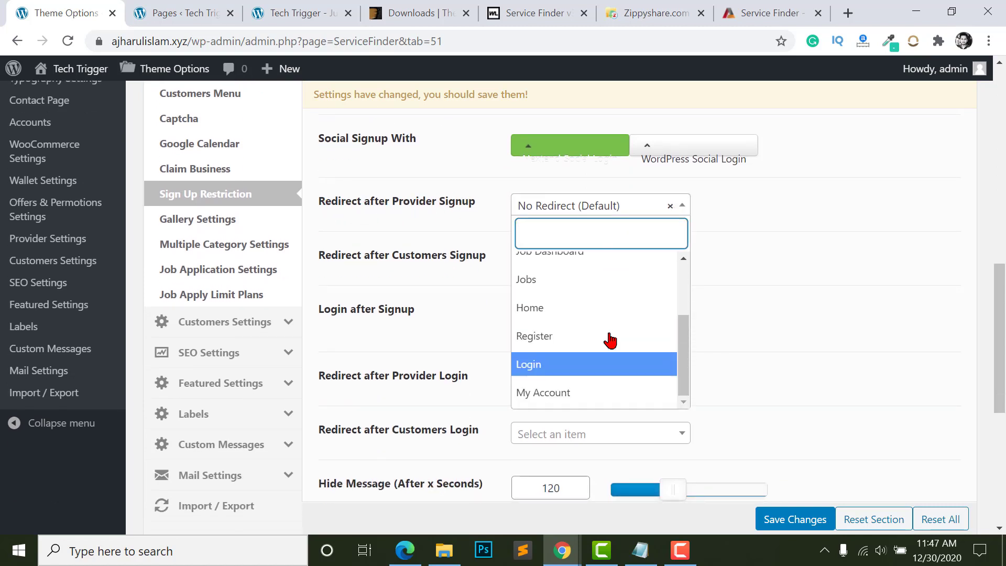
scroll(587, 336, up, 3)
scroll(577, 393, down, 4)
click(551, 342)
scroll(555, 257, up, 2)
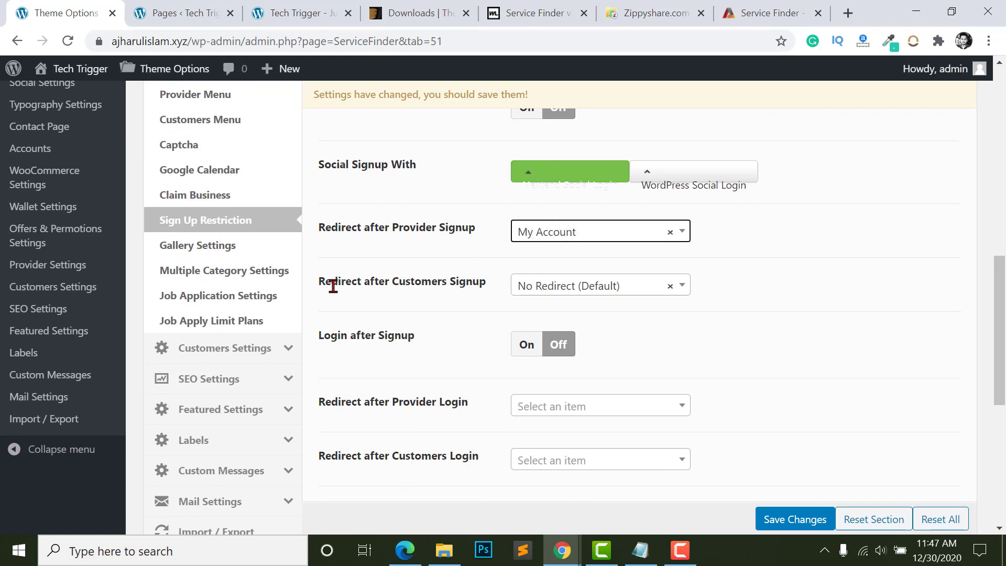
click(583, 289)
scroll(573, 440, down, 4)
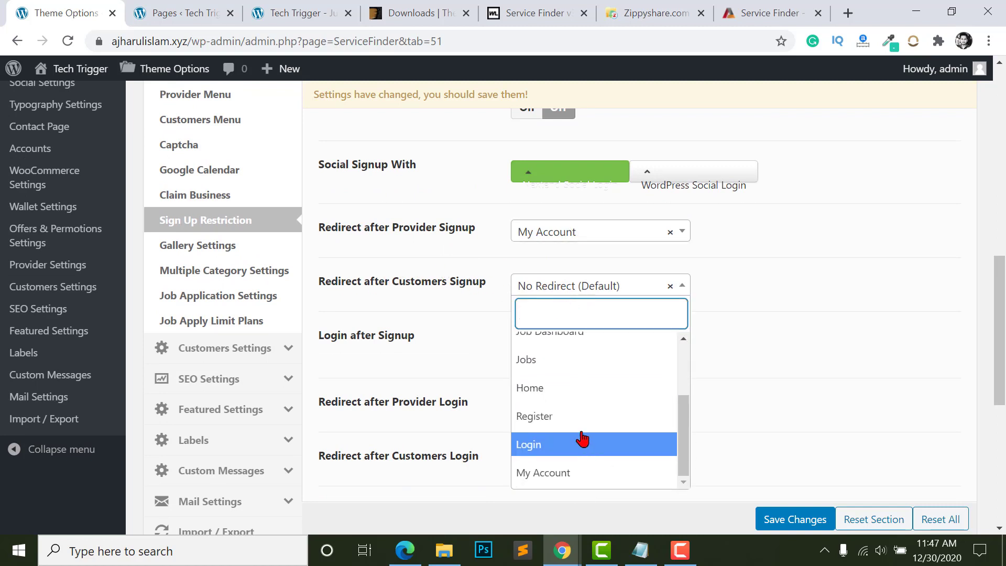
click(560, 400)
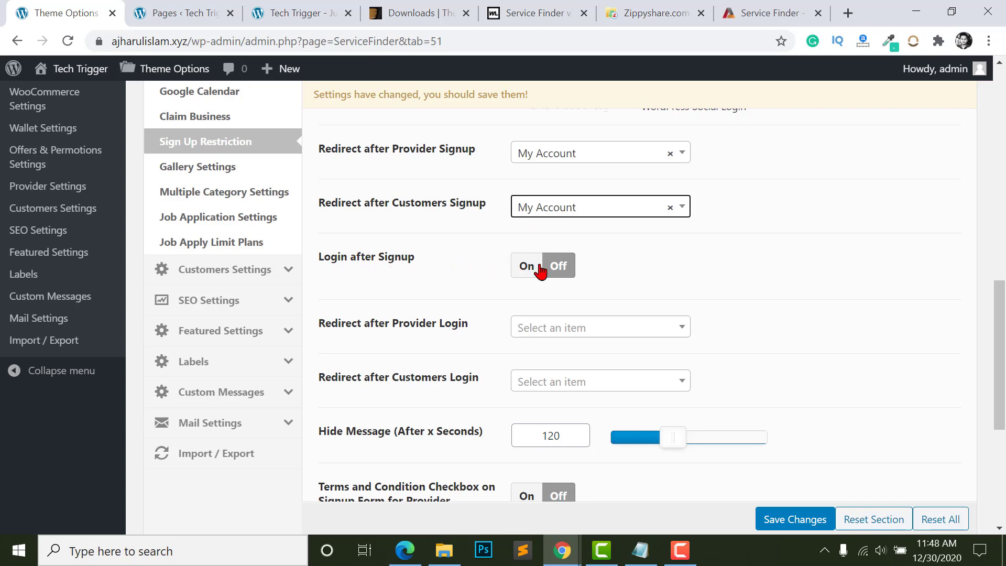
- Enable automatic login after signup and redirect providers and customers to My Account after login
click(521, 269)
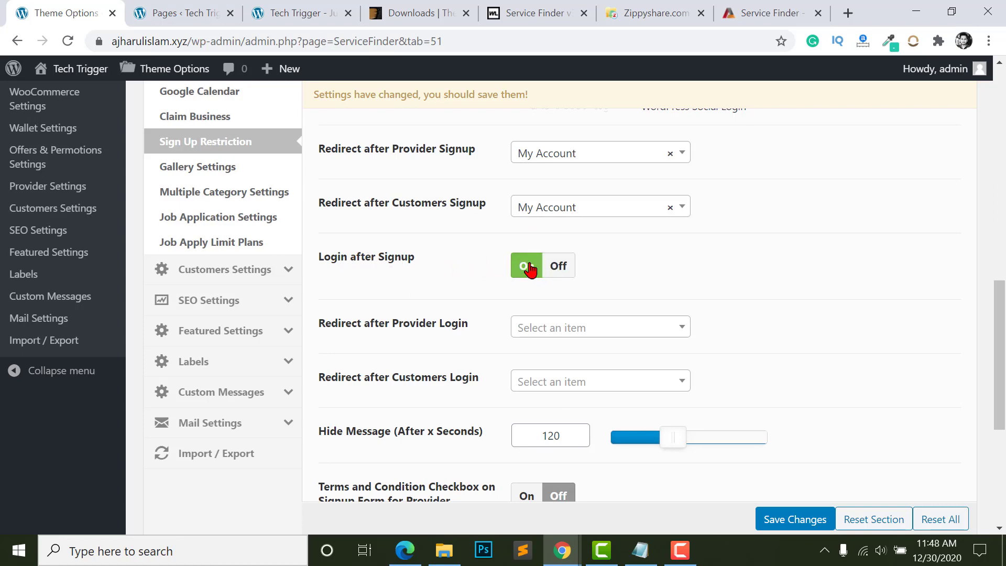
scroll(504, 222, down, 2)
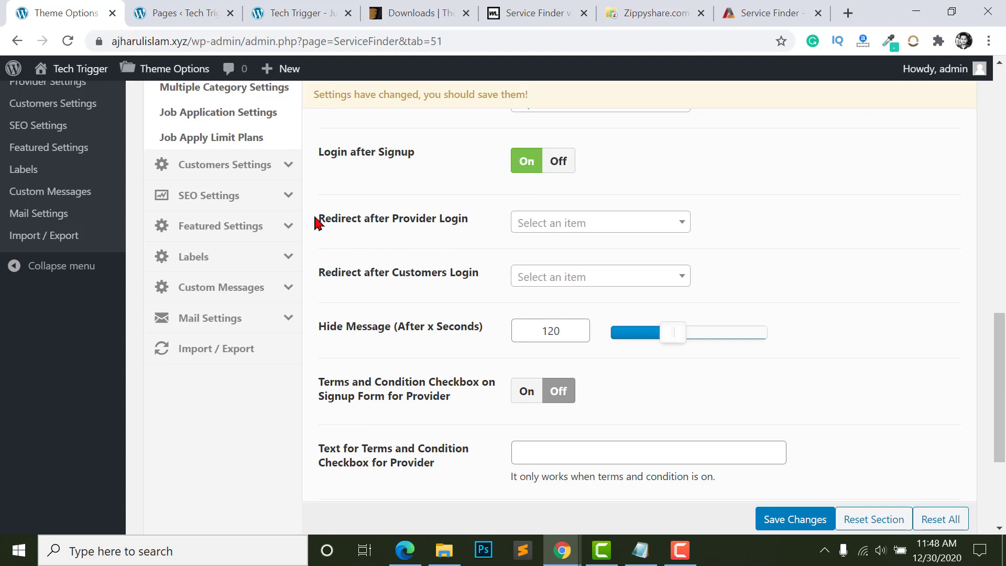
drag(314, 222, 450, 219)
click(448, 220)
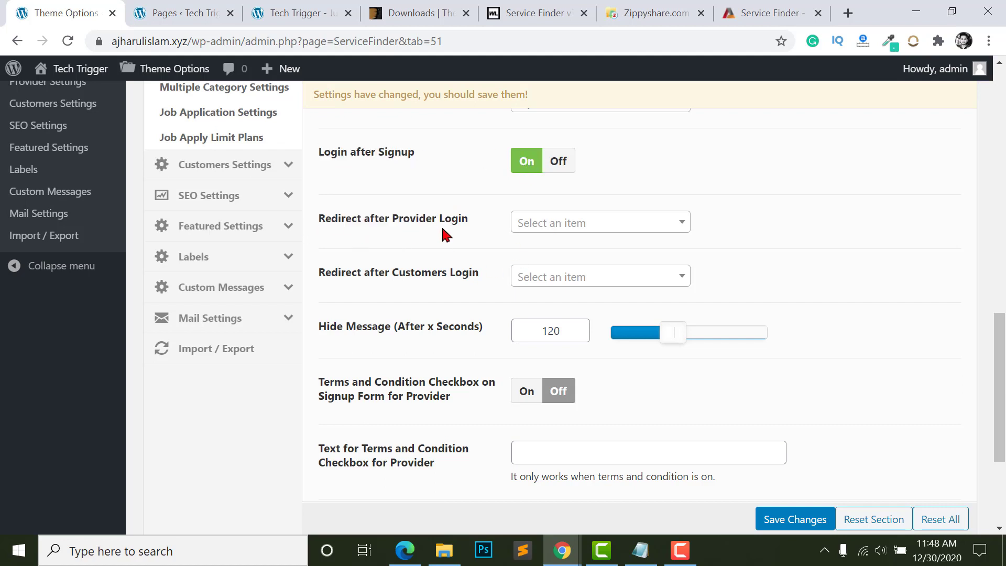
click(572, 237)
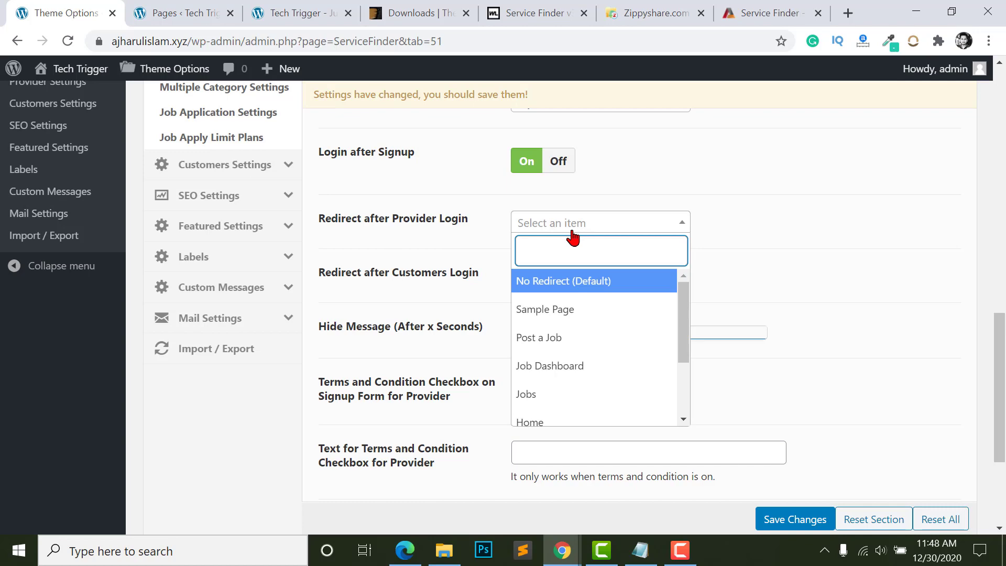
scroll(571, 357, down, 5)
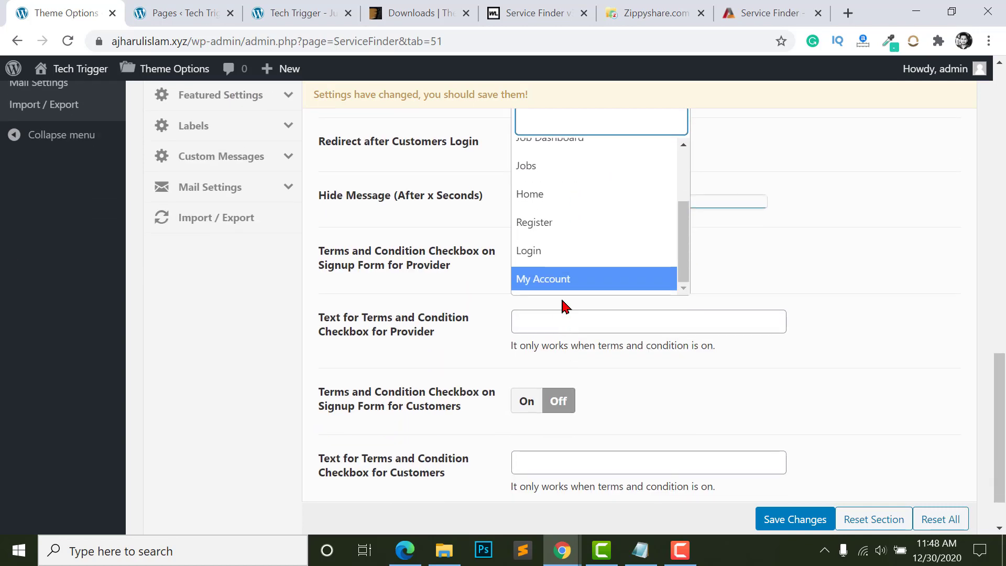
click(562, 283)
scroll(720, 320, up, 3)
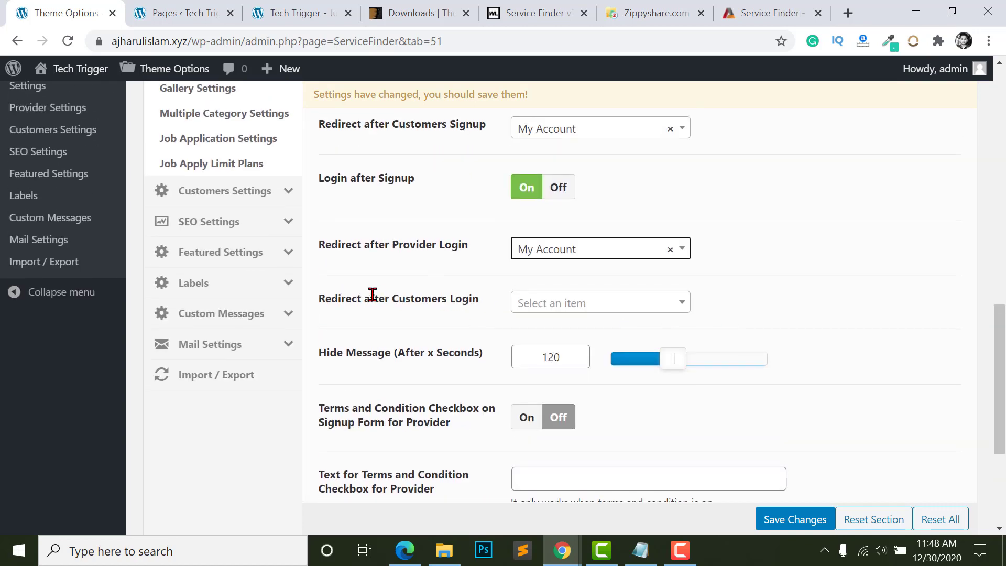
click(553, 304)
scroll(557, 409, down, 5)
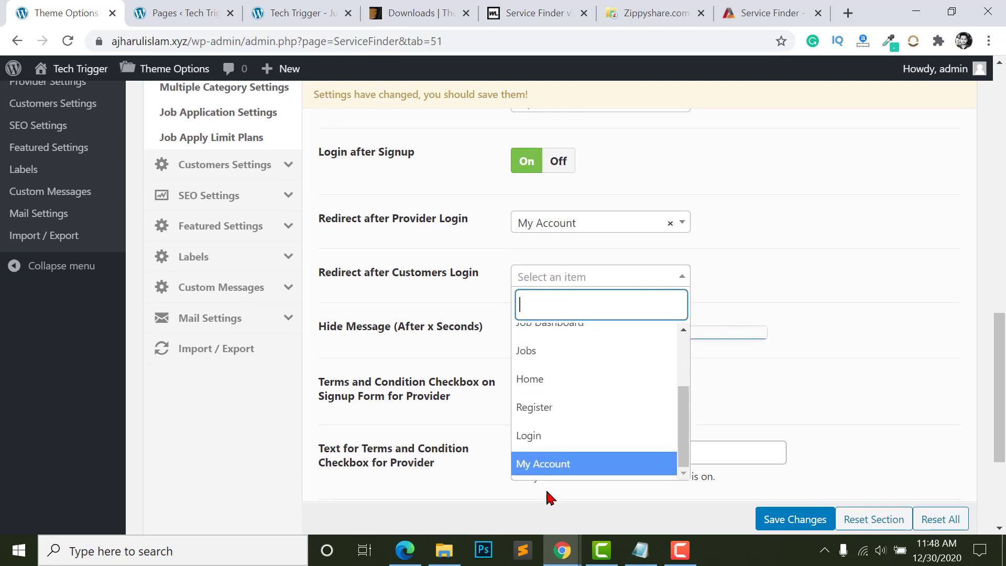
click(540, 464)
- Check the provider terms and condition field and save the sign-up restriction settings
scroll(536, 306, down, 2)
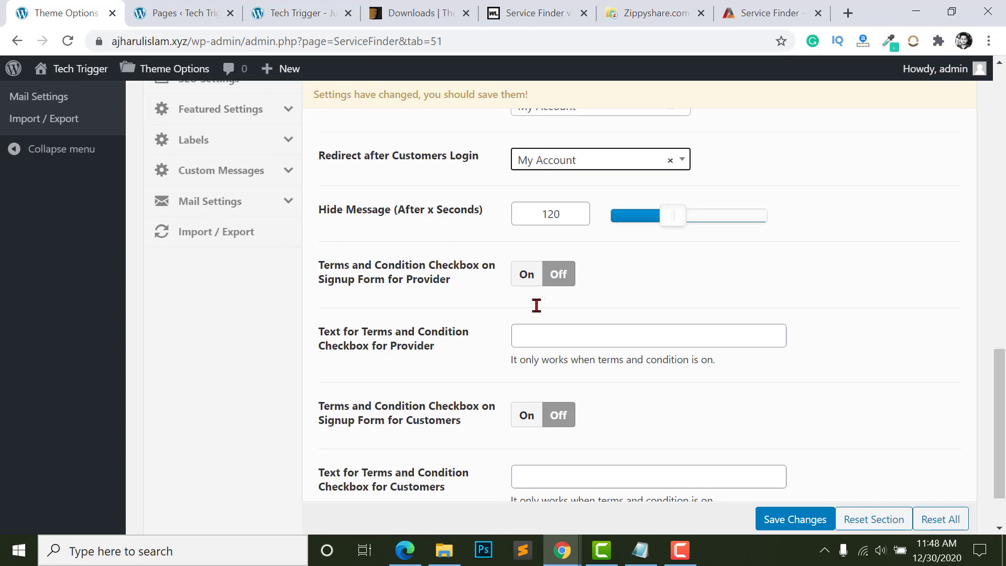
scroll(393, 254, down, 2)
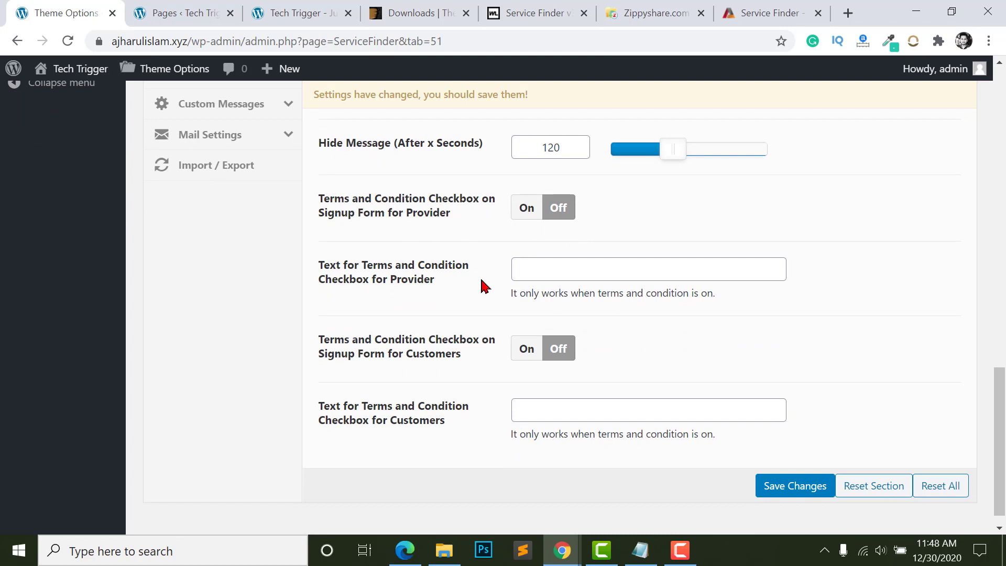
scroll(524, 288, down, 1)
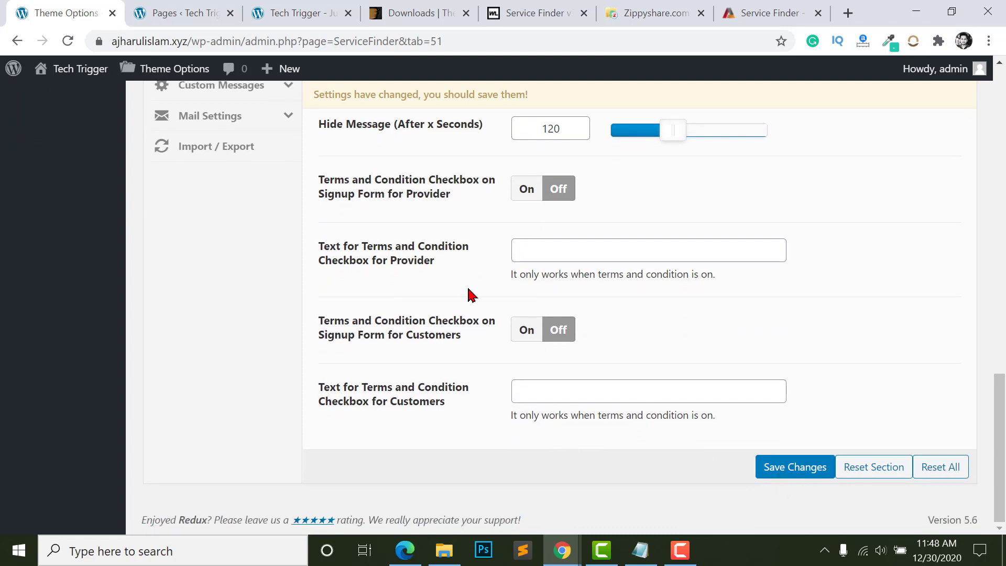
click(540, 254)
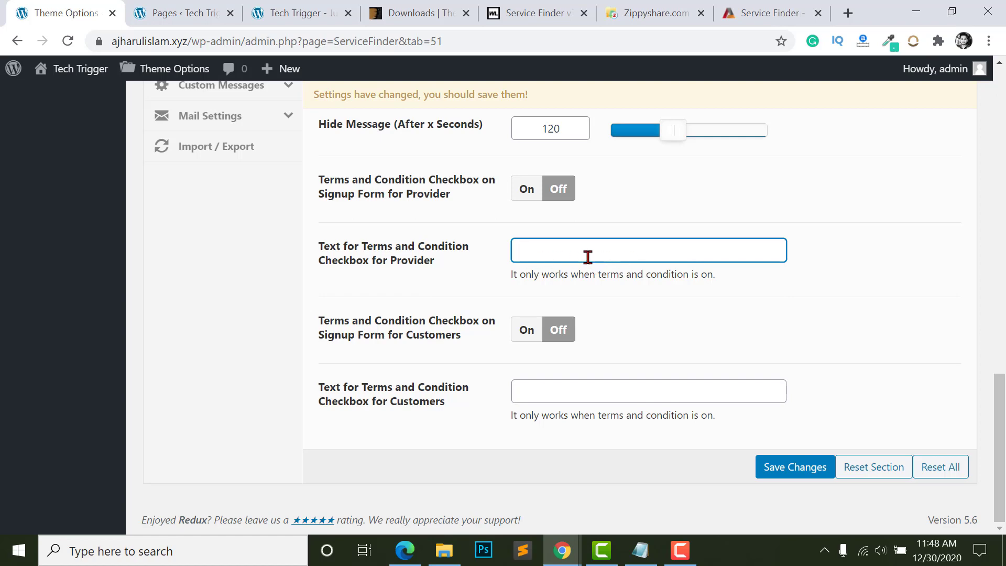
click(790, 468)
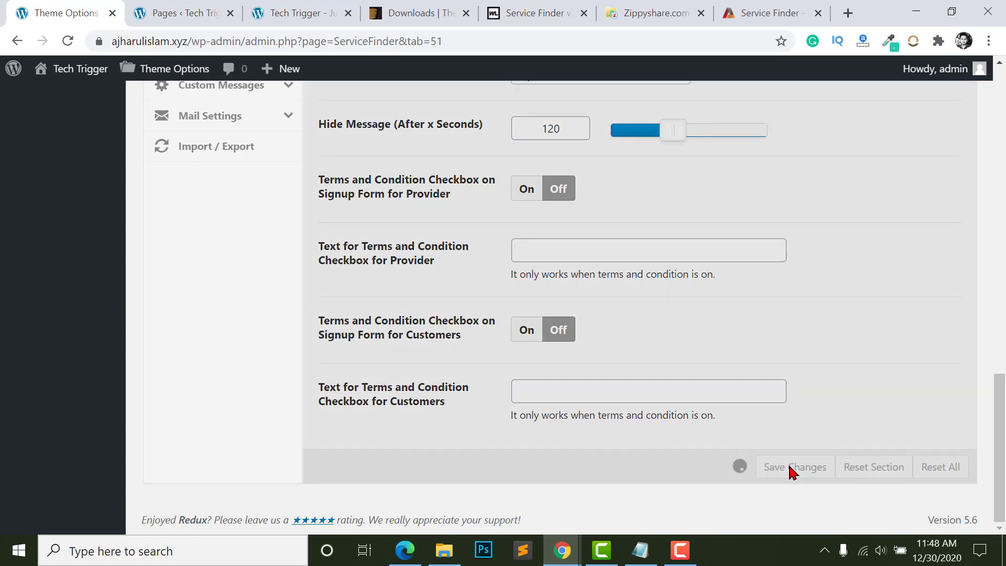
click(562, 550)
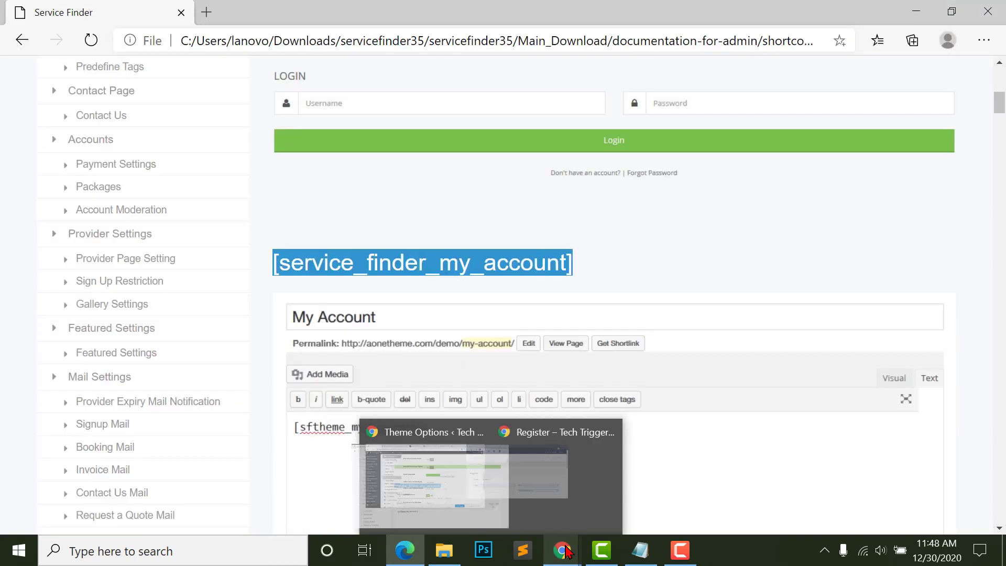
- Open Sign up on the live Tech Trigger site and inspect the reCAPTCHA invalid-domain error
click(602, 476)
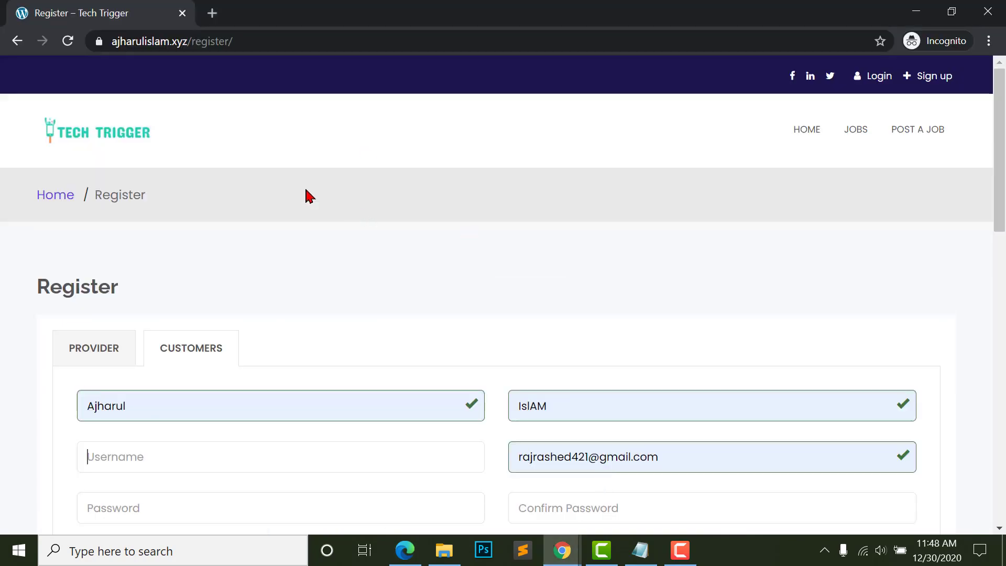
click(83, 139)
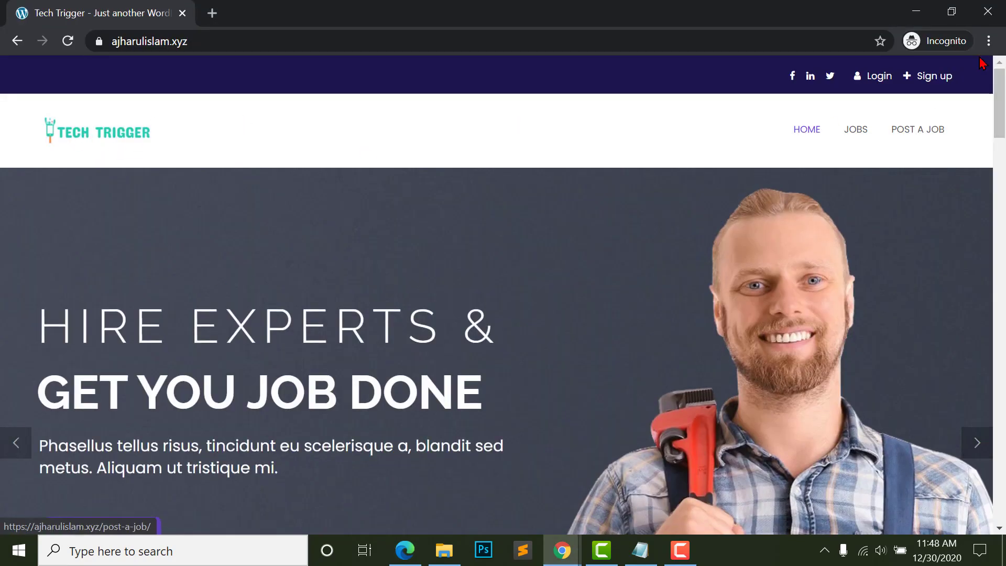
click(934, 77)
scroll(522, 274, down, 2)
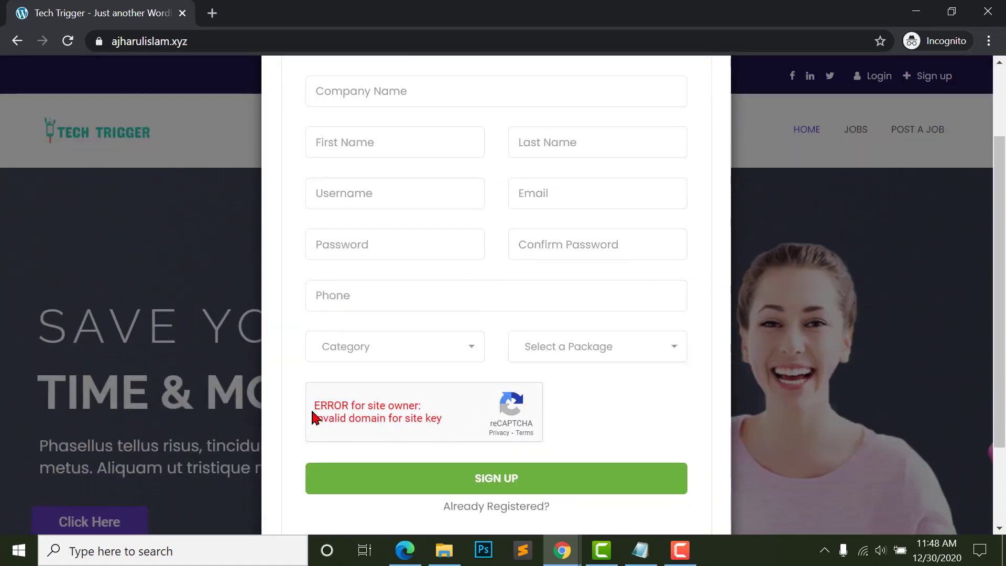
drag(314, 406, 407, 418)
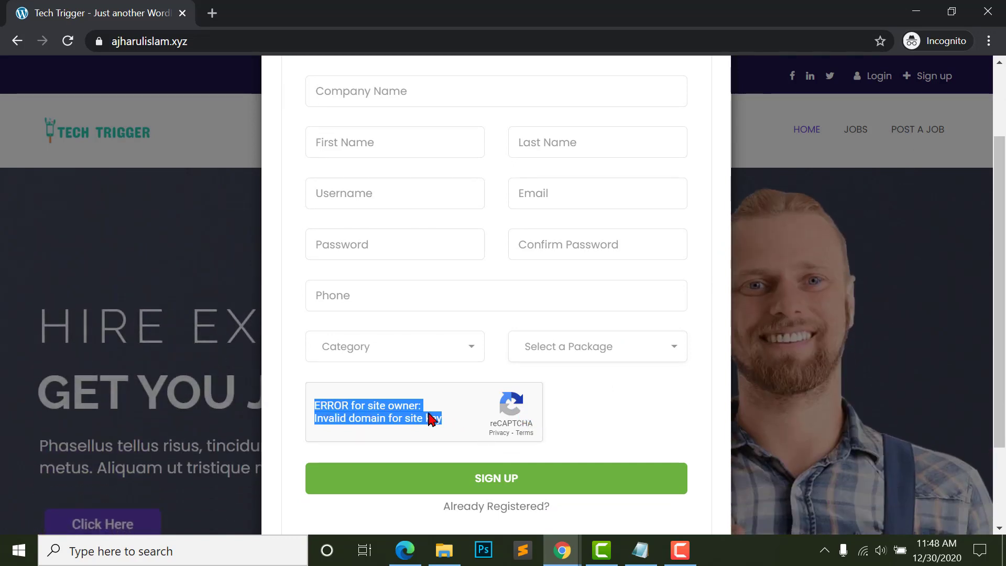
click(553, 416)
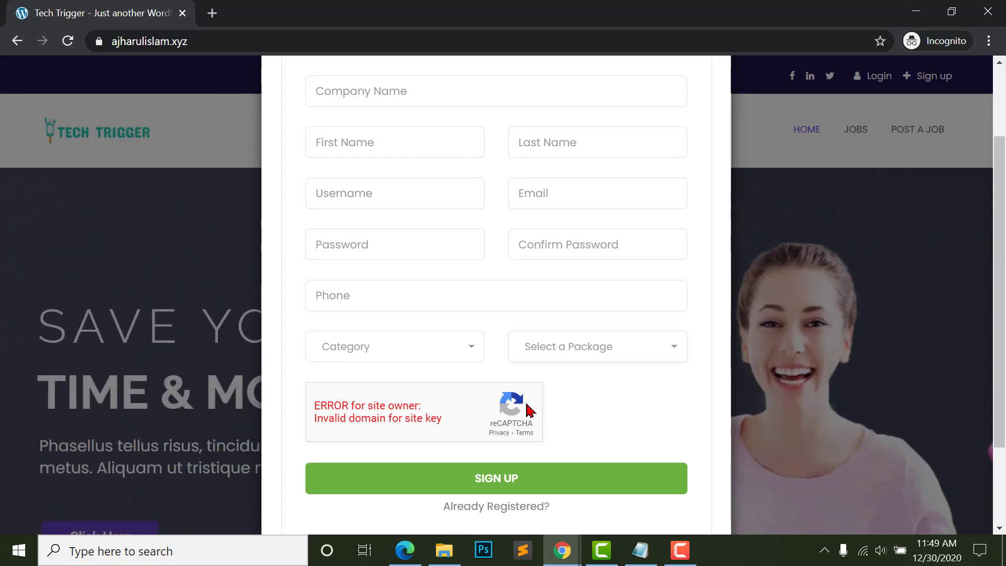
scroll(466, 383, up, 1)
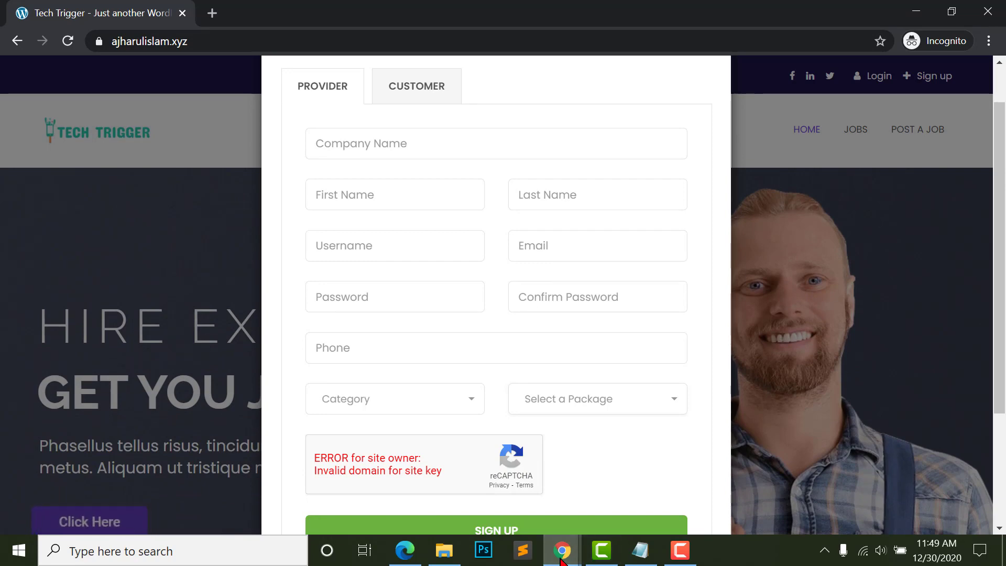
mouse_move(562, 550)
click(480, 486)
- Show the Captcha settings and select the reCAPTCHA Site Key value
scroll(419, 369, down, 1)
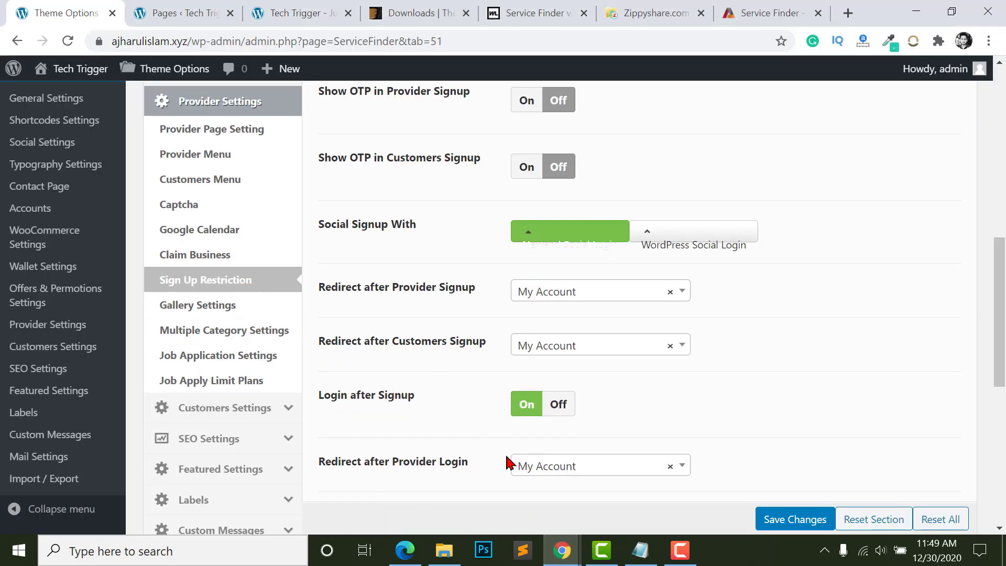
scroll(440, 362, up, 2)
click(199, 286)
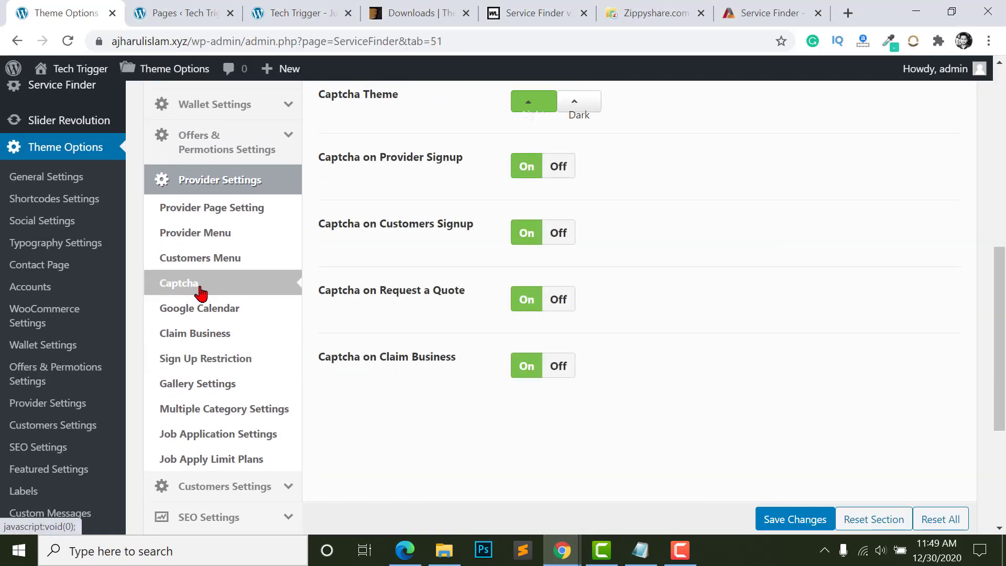
scroll(690, 375, up, 8)
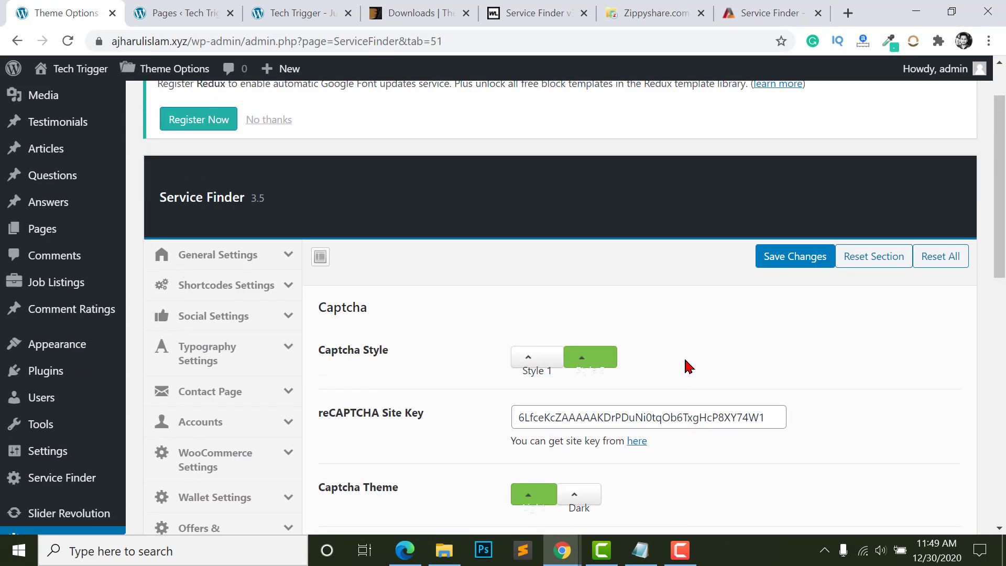
scroll(690, 367, down, 2)
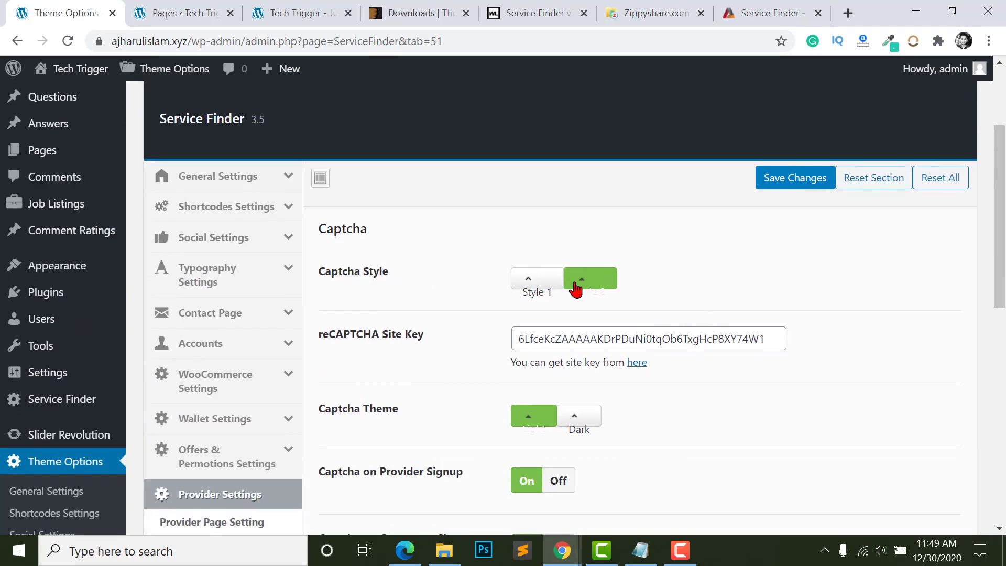
double_click(534, 337)
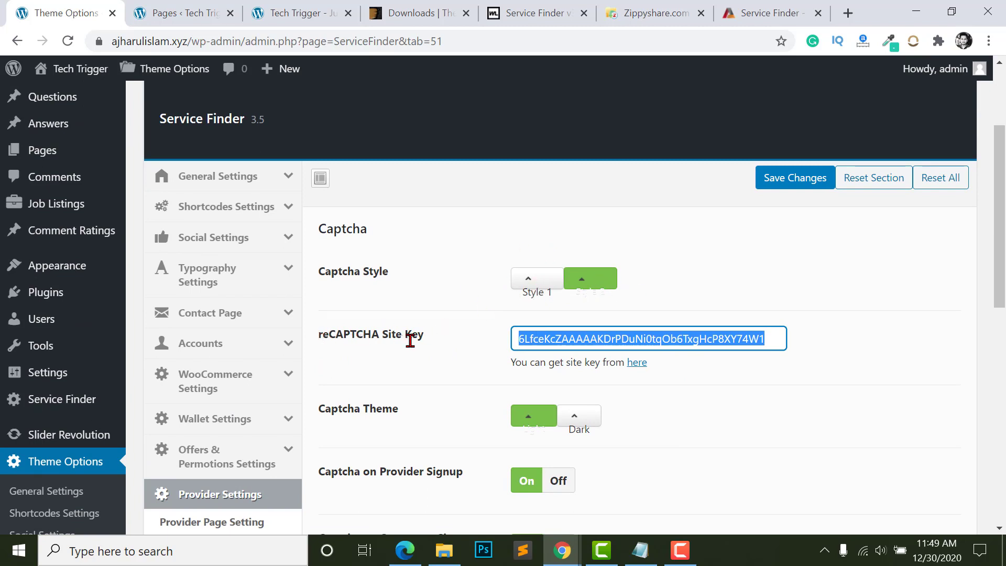
click(598, 339)
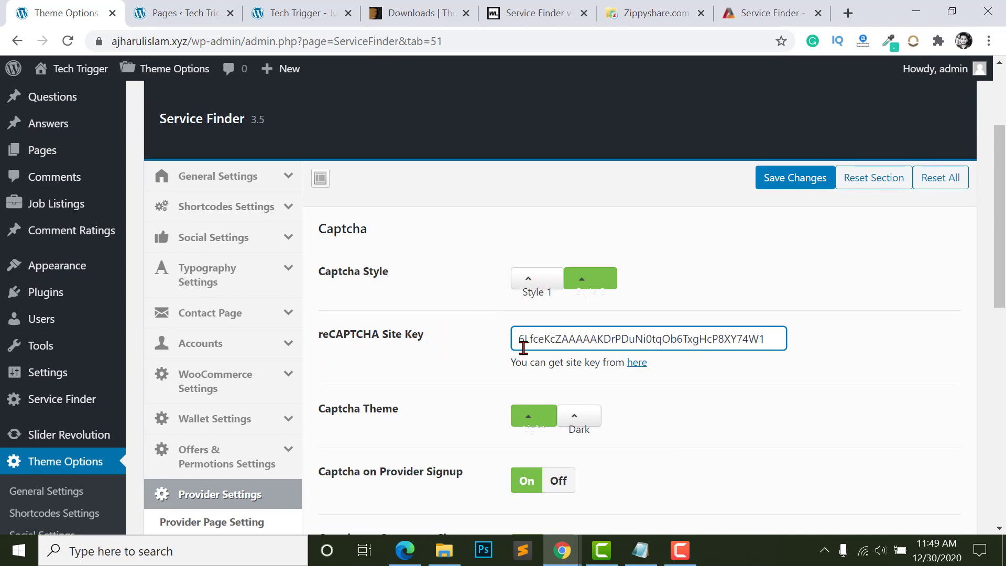
double_click(564, 339)
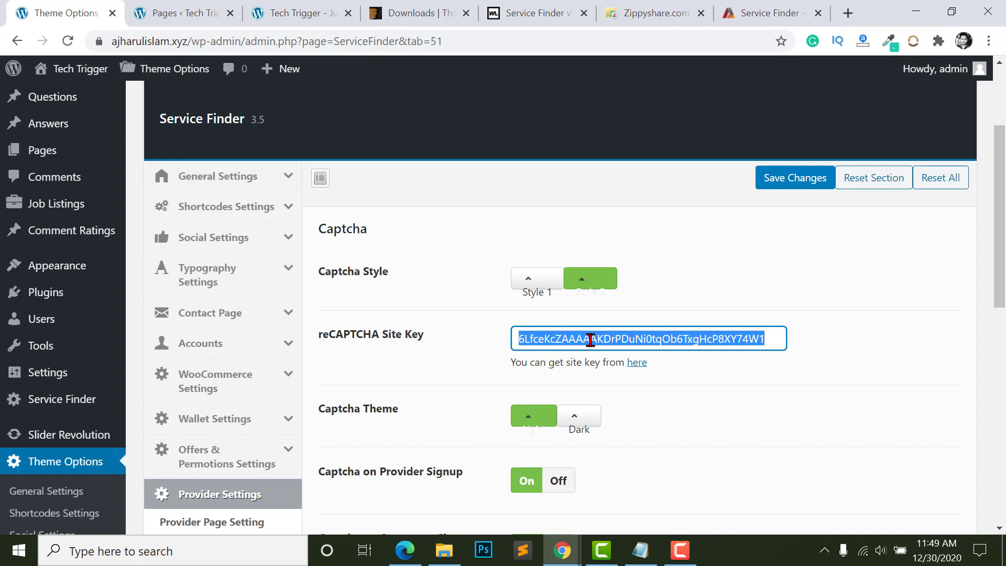
- Open the reCAPTCHA admin page from the site key's source link in a new tab
right_click(641, 369)
click(662, 375)
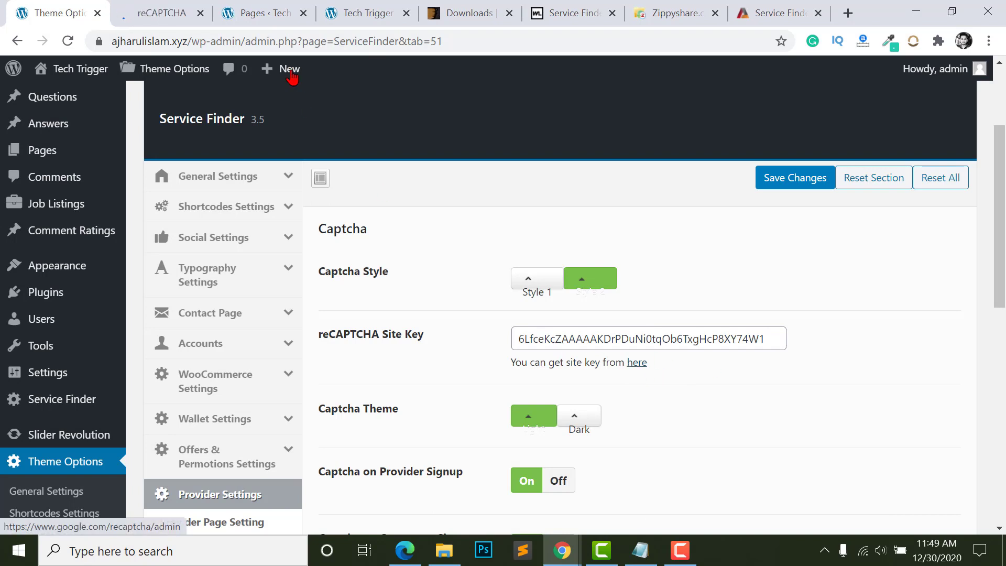
click(147, 13)
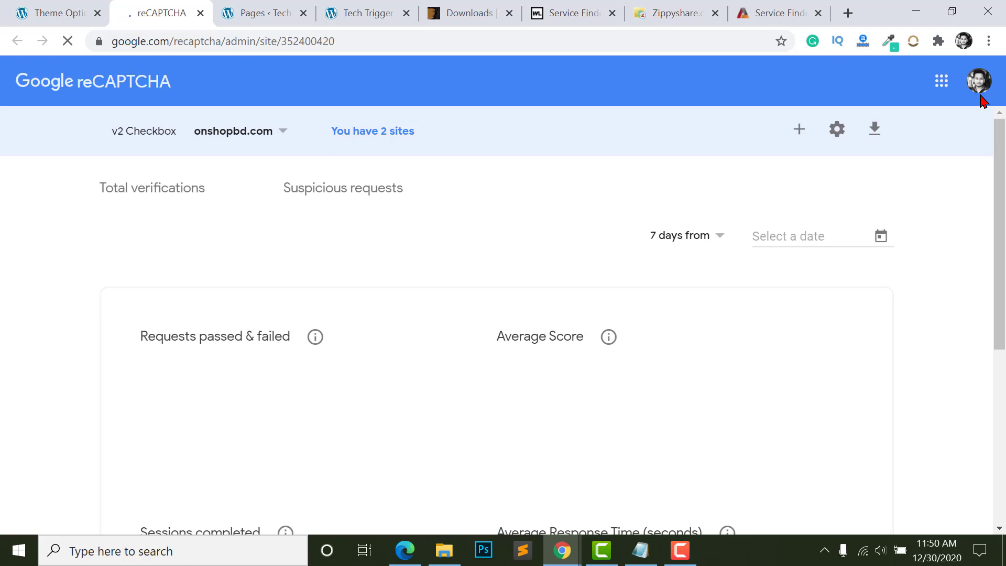
- Start registering a new reCAPTCHA site, using the site address as label and type v2
click(246, 126)
click(265, 126)
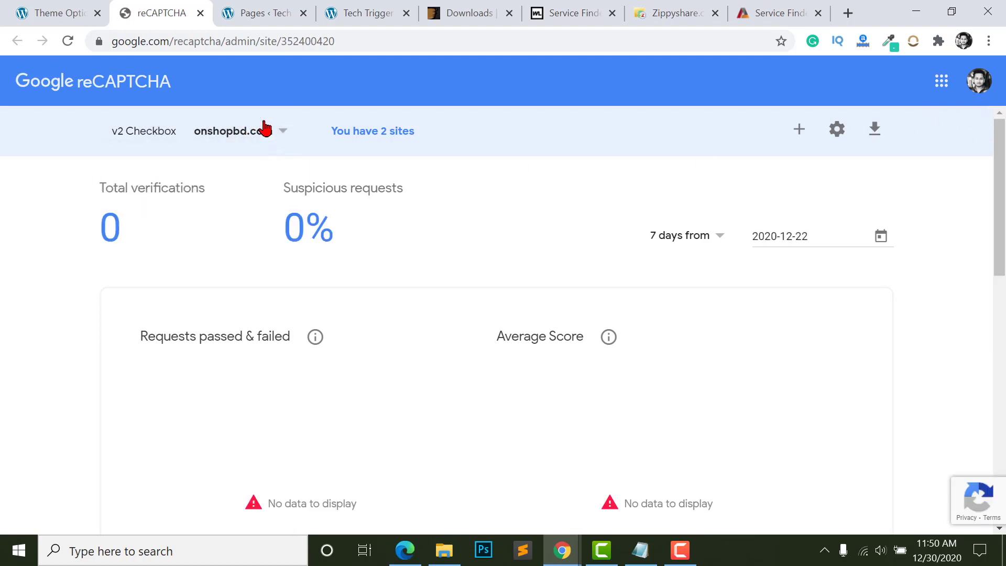
click(264, 126)
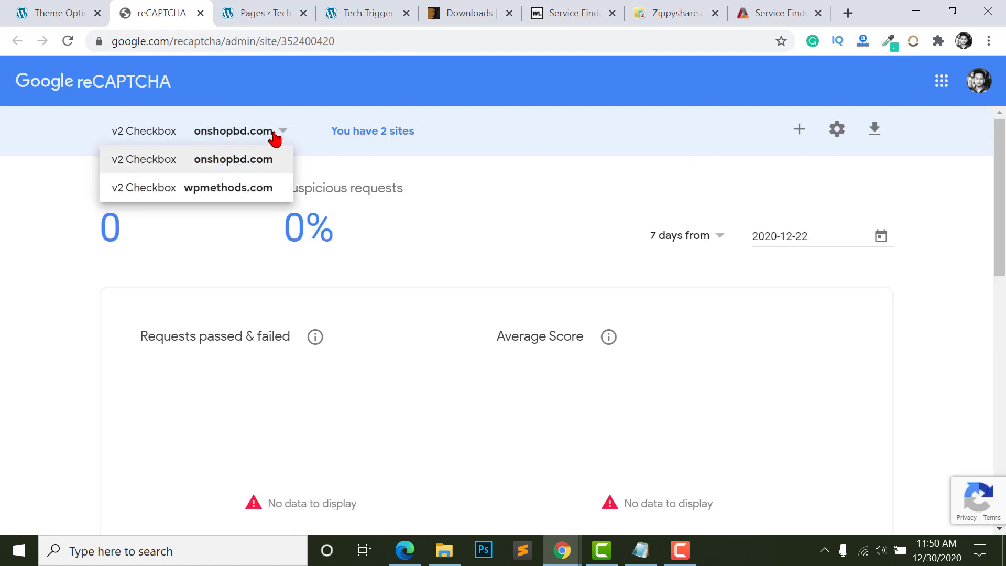
click(273, 136)
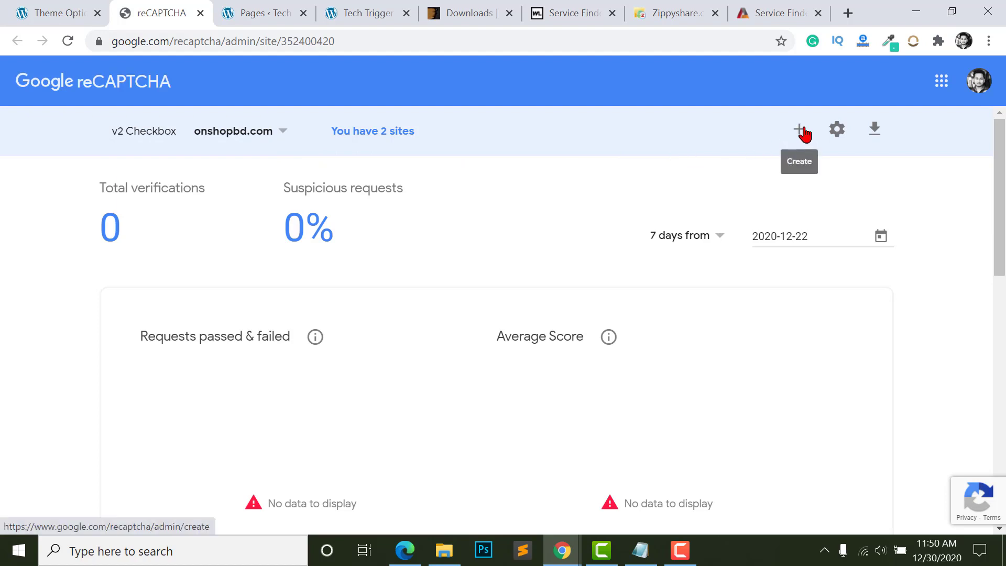
click(800, 131)
click(165, 228)
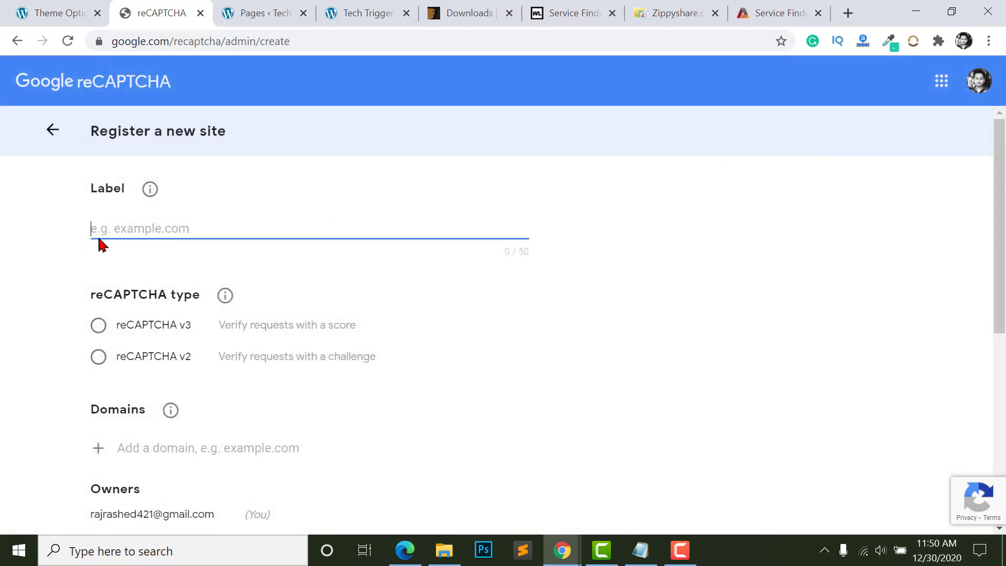
text(https://ajharulislam.xyz)
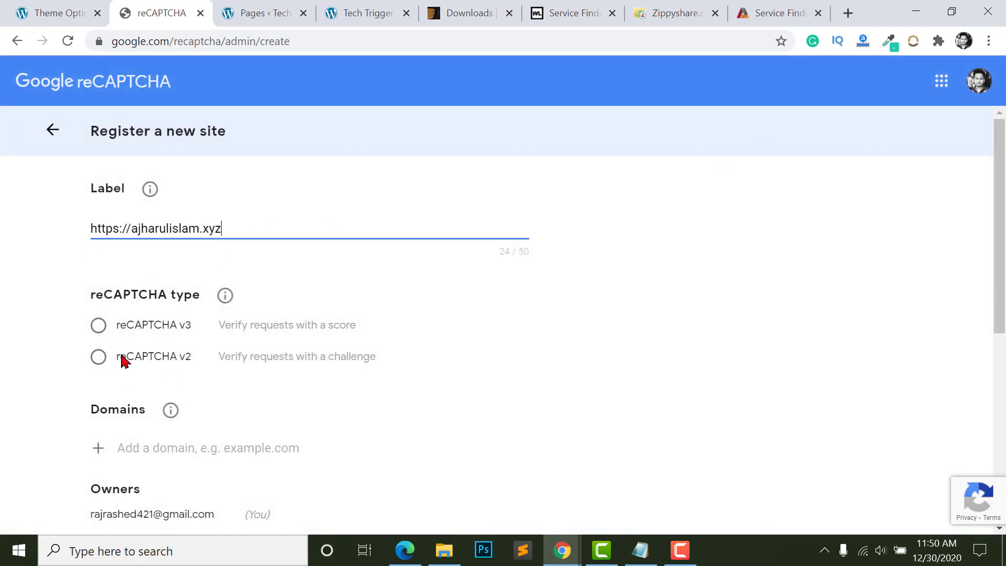
click(131, 336)
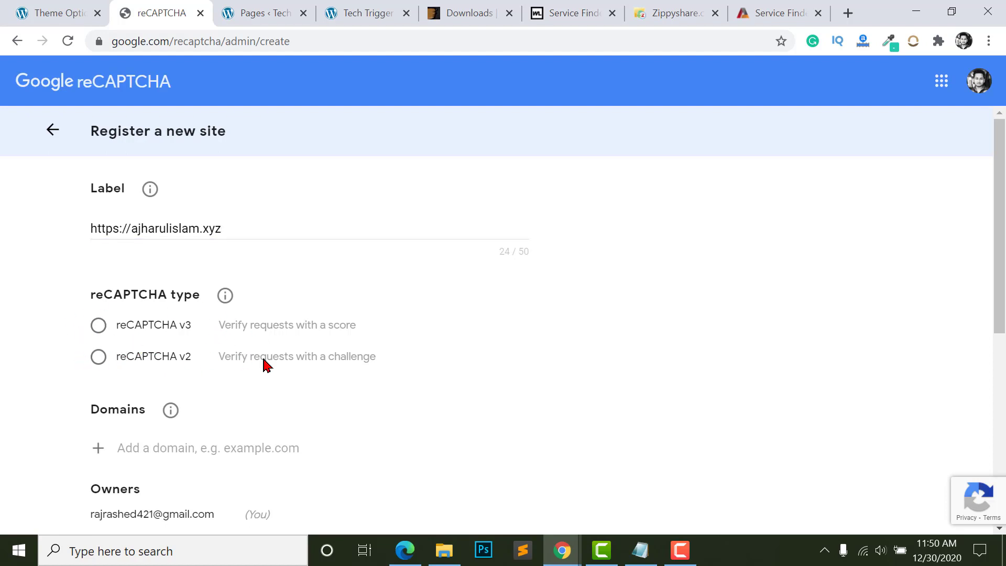
click(98, 359)
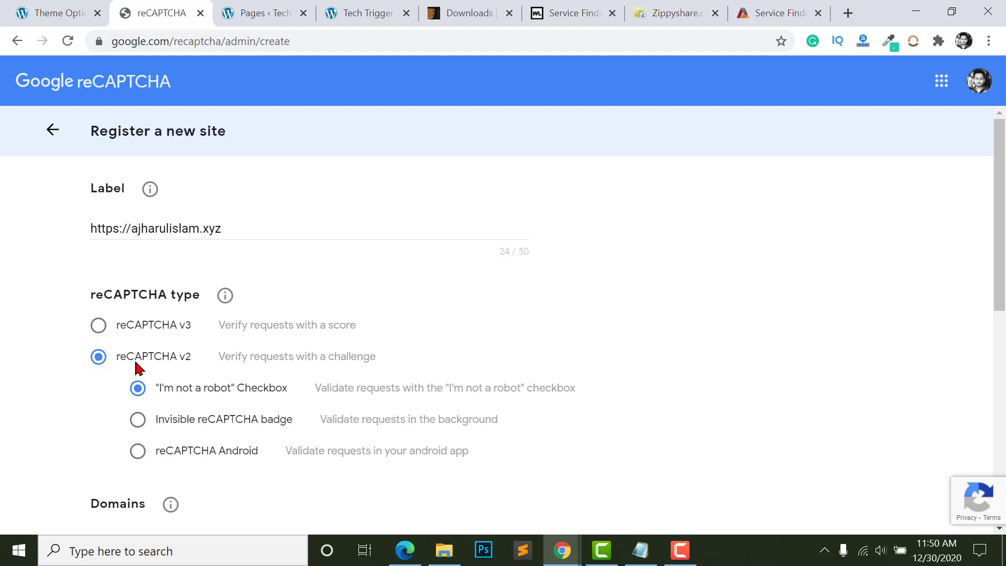
- Add the site's domain, accept the reCAPTCHA Terms of Service and submit the registration
scroll(138, 368, down, 2)
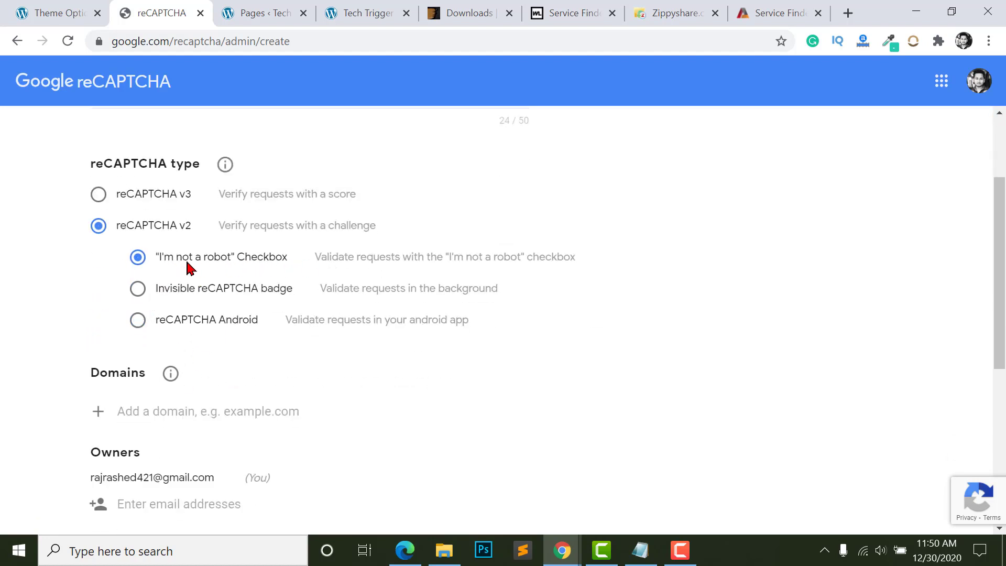
scroll(207, 270, down, 3)
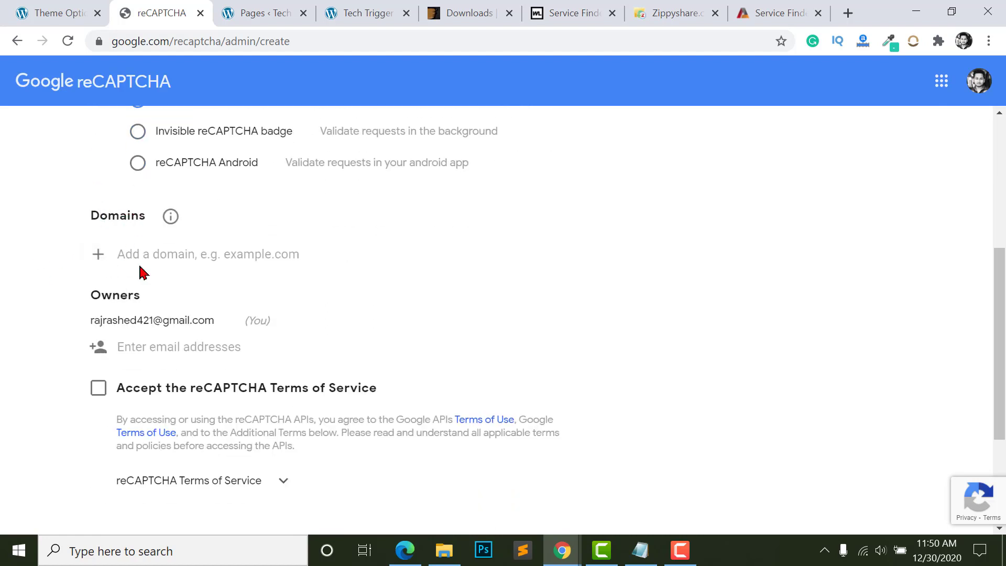
click(187, 257)
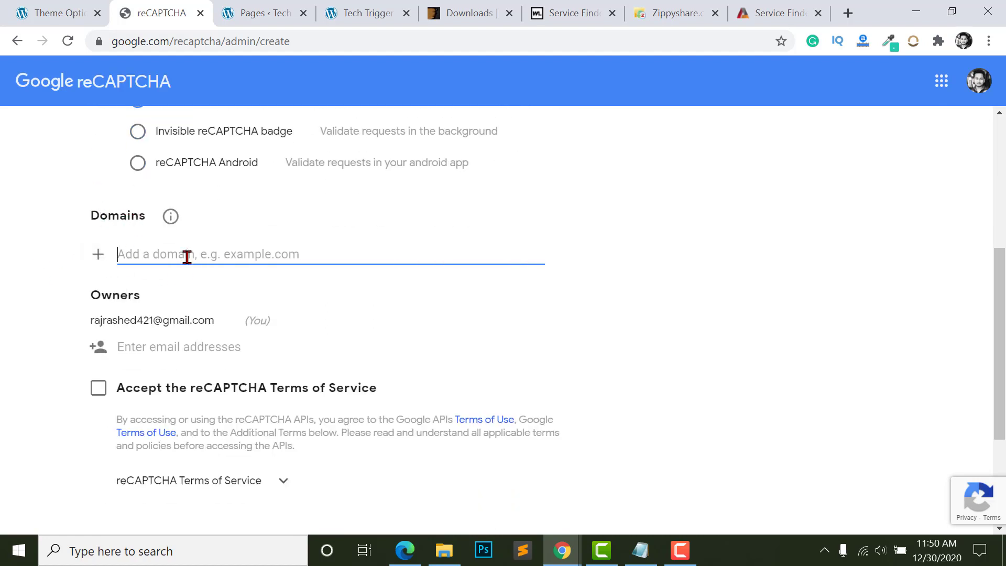
text(ajharulislam.xyz)
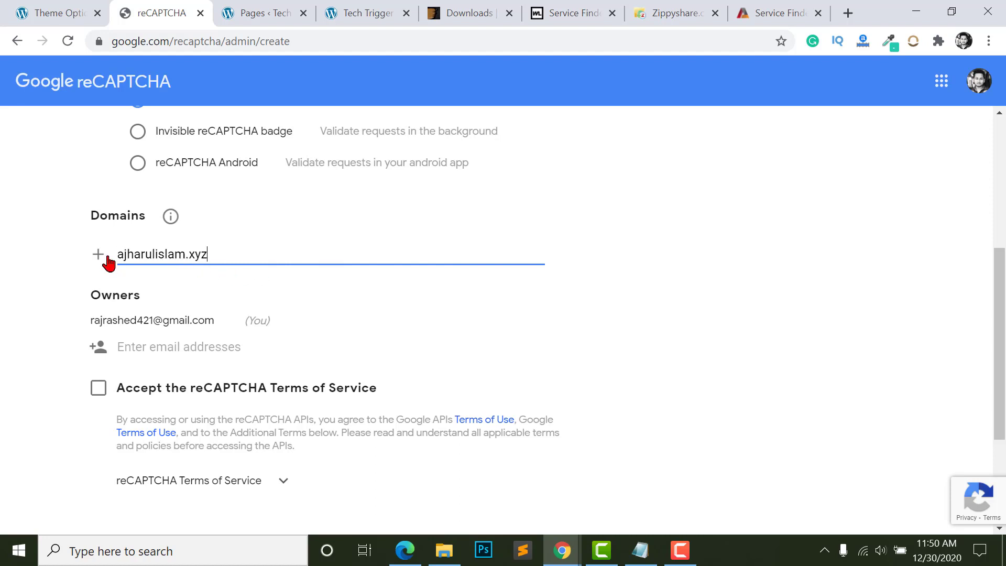
click(94, 260)
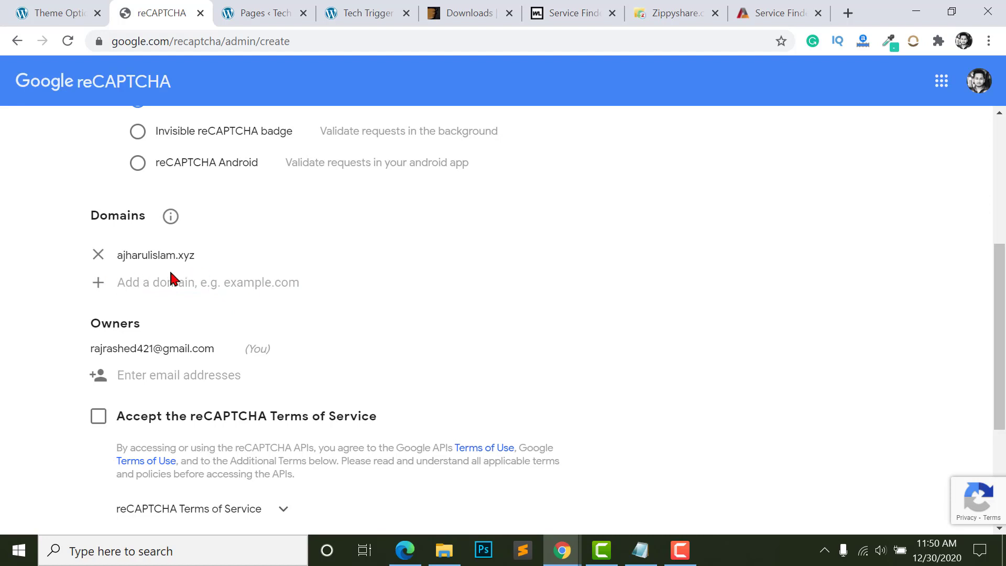
scroll(209, 304, down, 3)
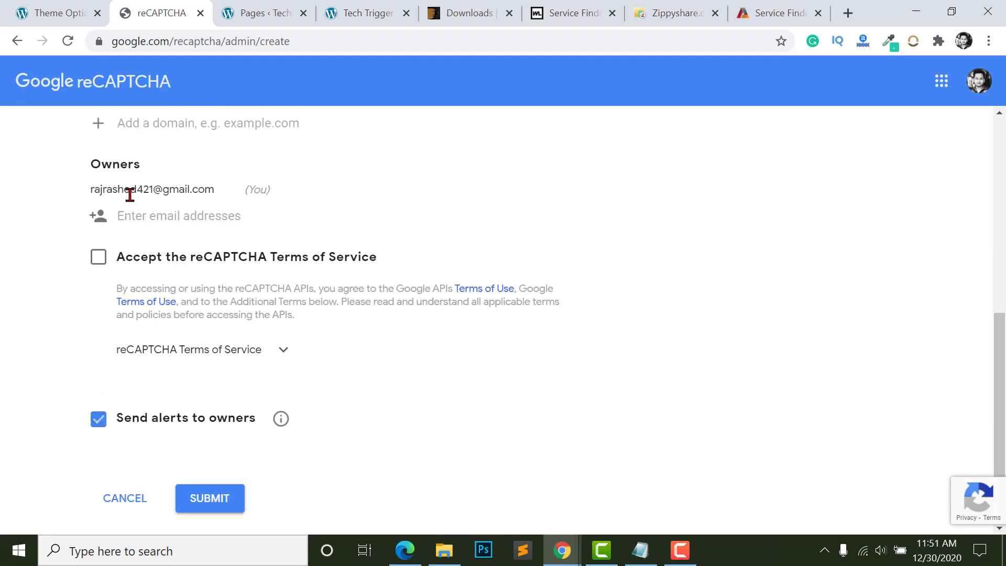
scroll(129, 333, down, 2)
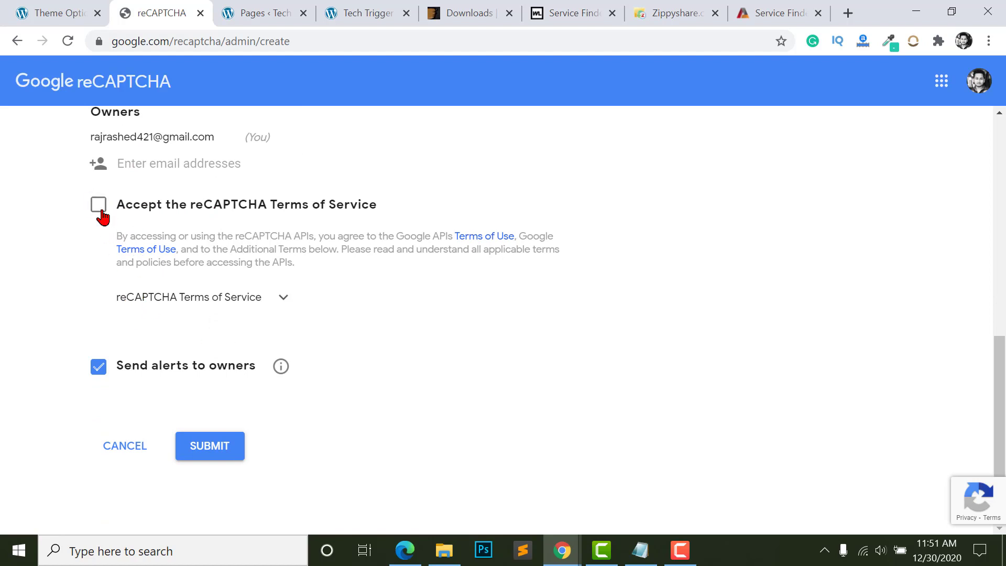
click(99, 207)
click(215, 445)
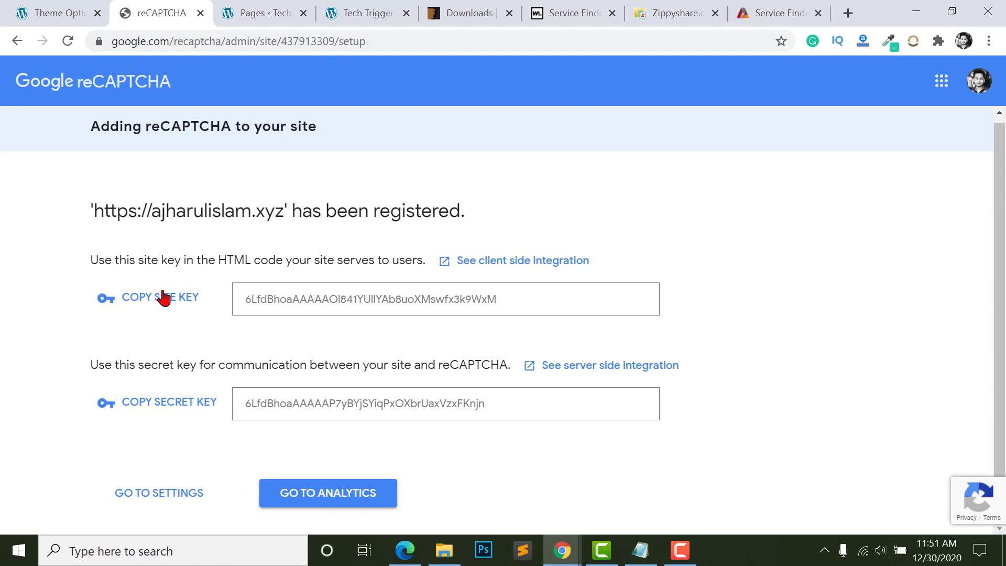
- Copy the newly issued site key and return to the WordPress theme options
click(145, 302)
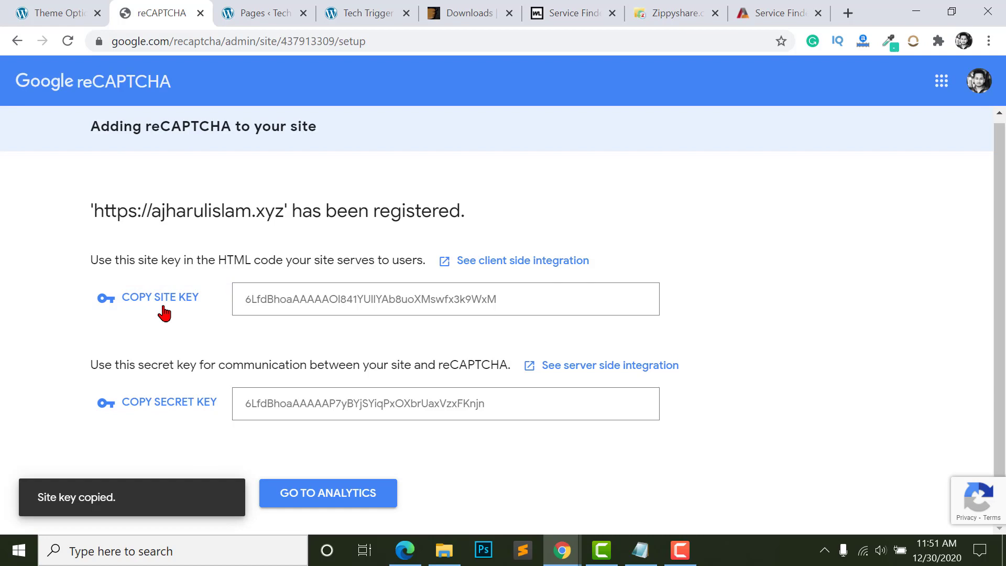
click(41, 13)
scroll(584, 316, up, 2)
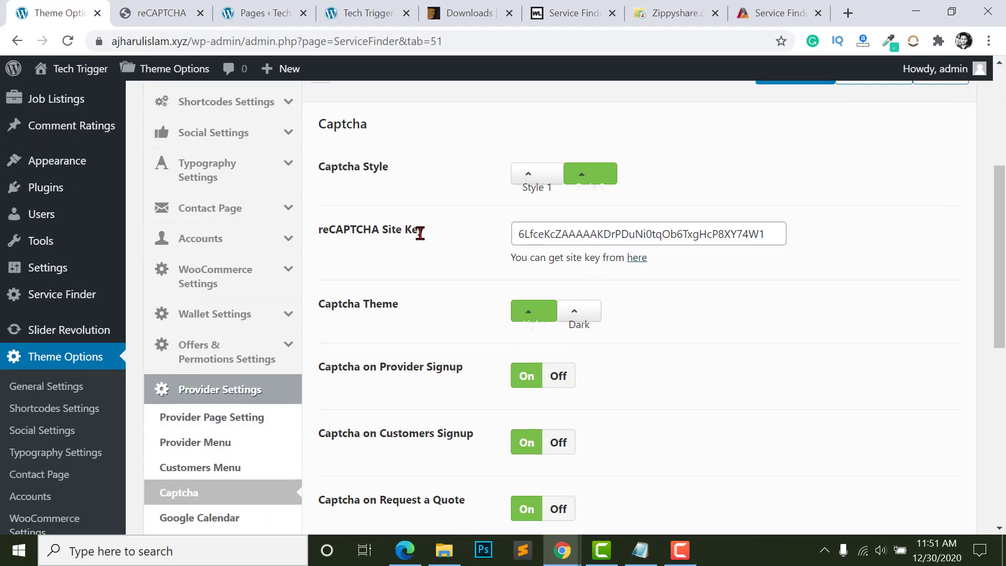
- Paste the new reCAPTCHA site key over the old one and save the Captcha settings
double_click(586, 231)
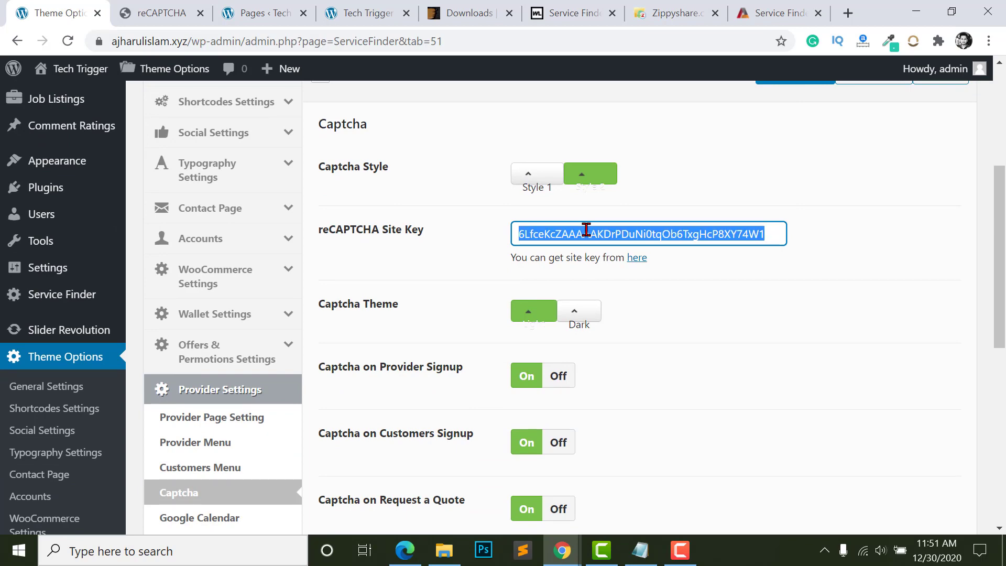
key(ctrl+v)
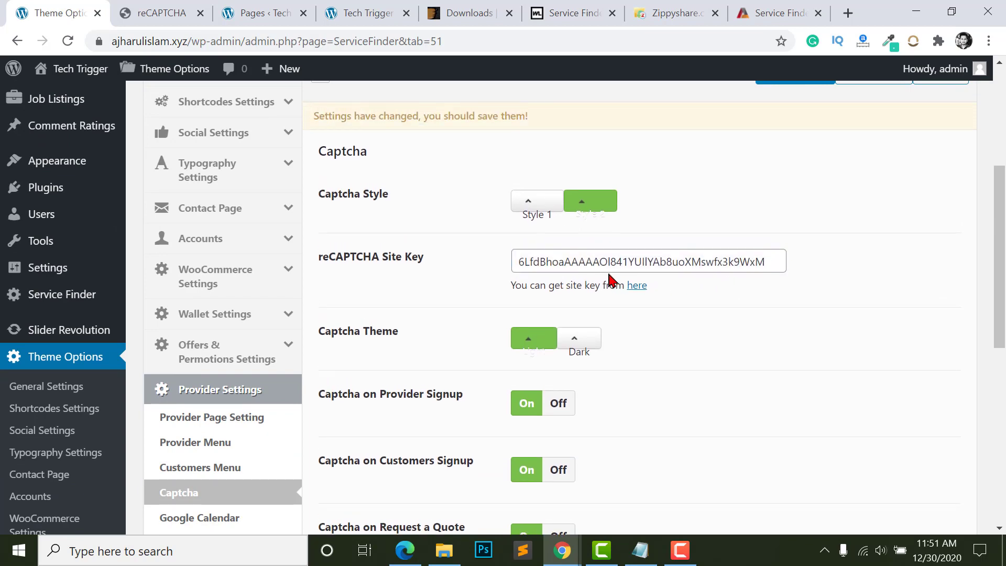
scroll(631, 306, down, 4)
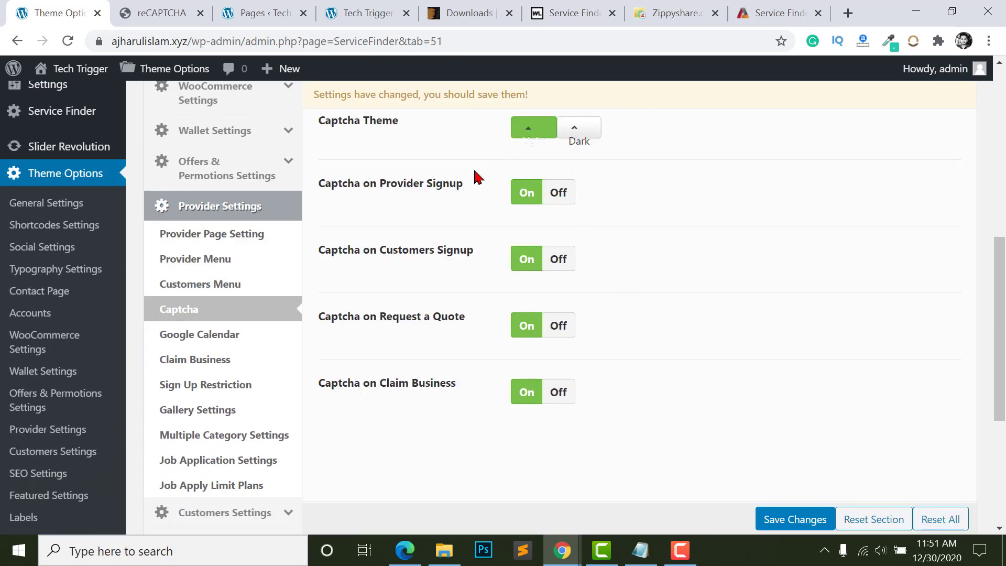
scroll(434, 294, up, 1)
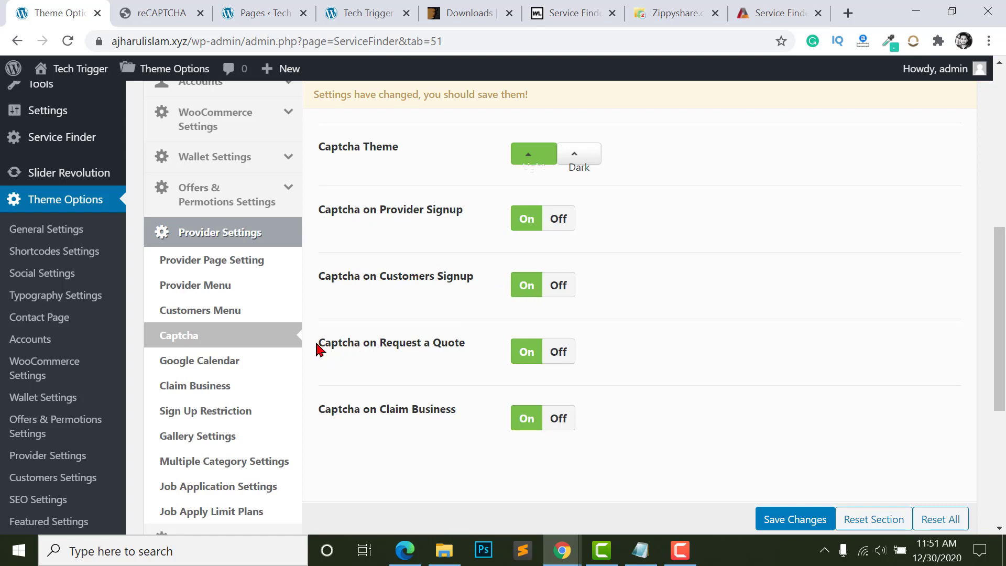
drag(318, 347, 458, 341)
click(443, 343)
click(794, 520)
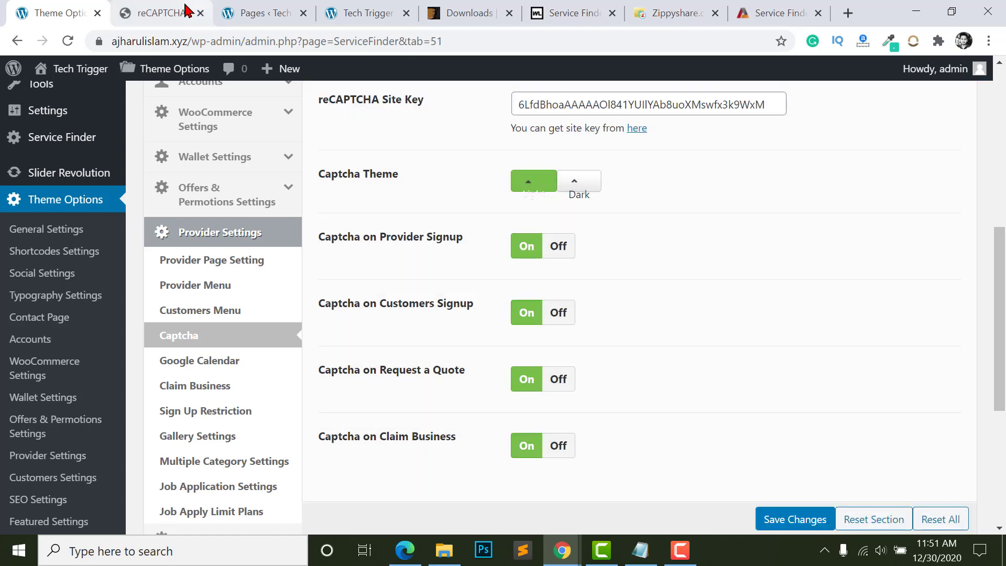
- Revisit the reCAPTCHA page, then bring up the Pages list and the private site window
click(173, 14)
click(257, 13)
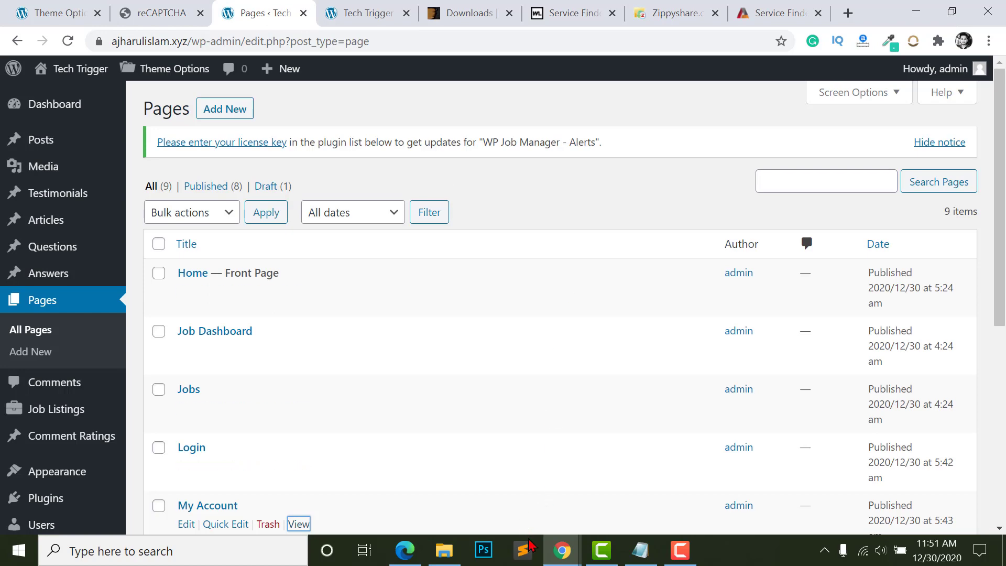
mouse_move(562, 551)
click(640, 493)
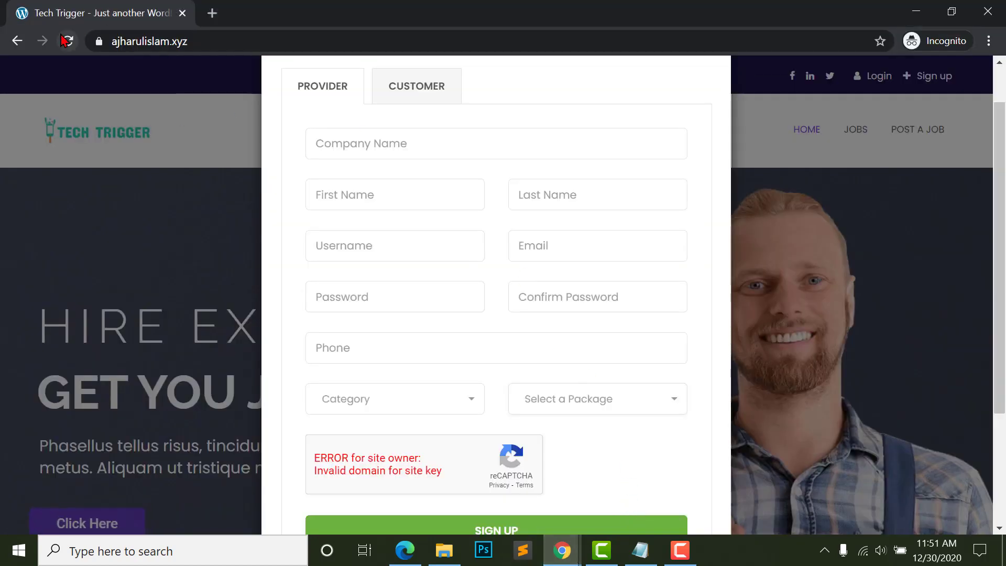
click(68, 41)
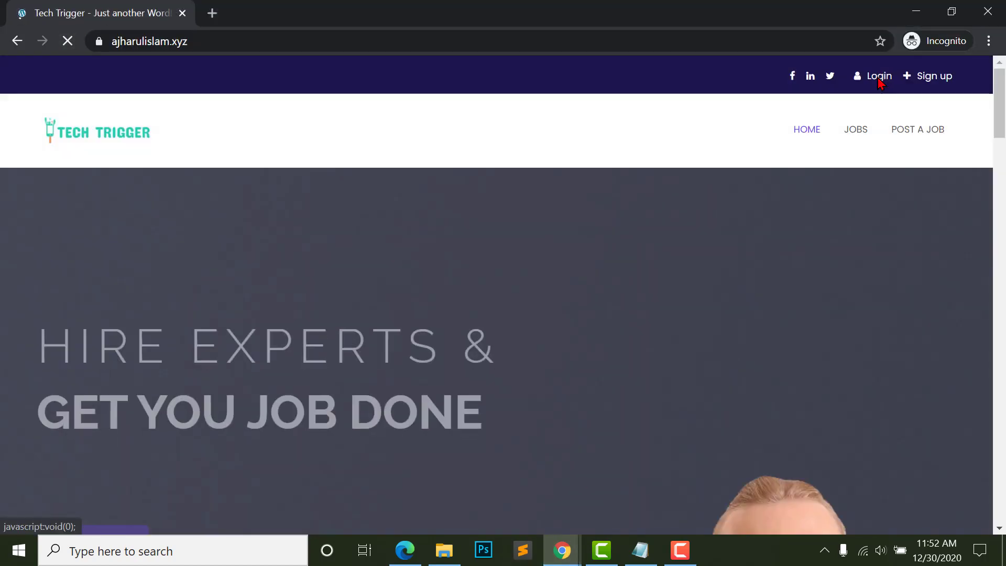
click(929, 83)
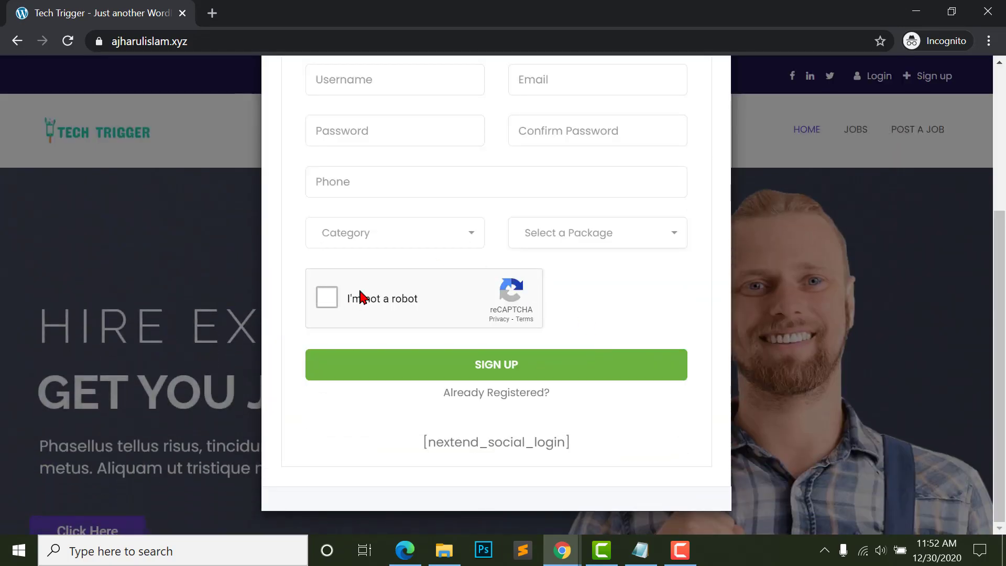
scroll(443, 364, up, 2)
scroll(467, 358, up, 3)
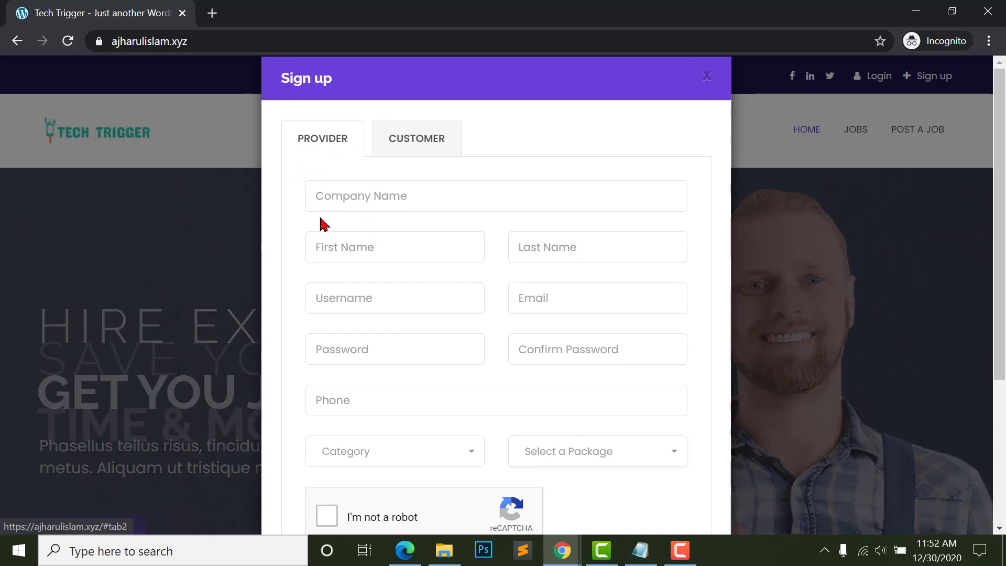
click(419, 144)
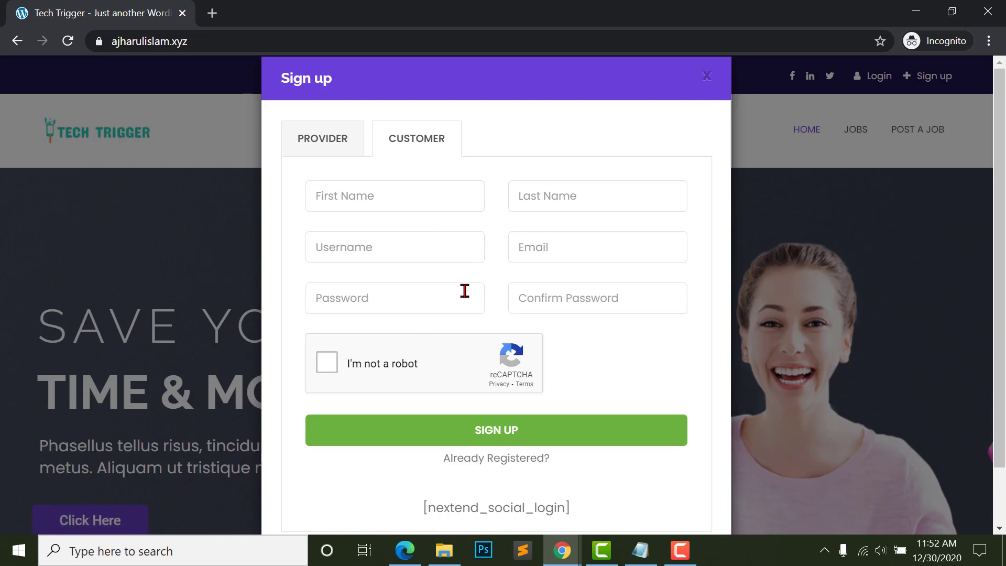
click(319, 138)
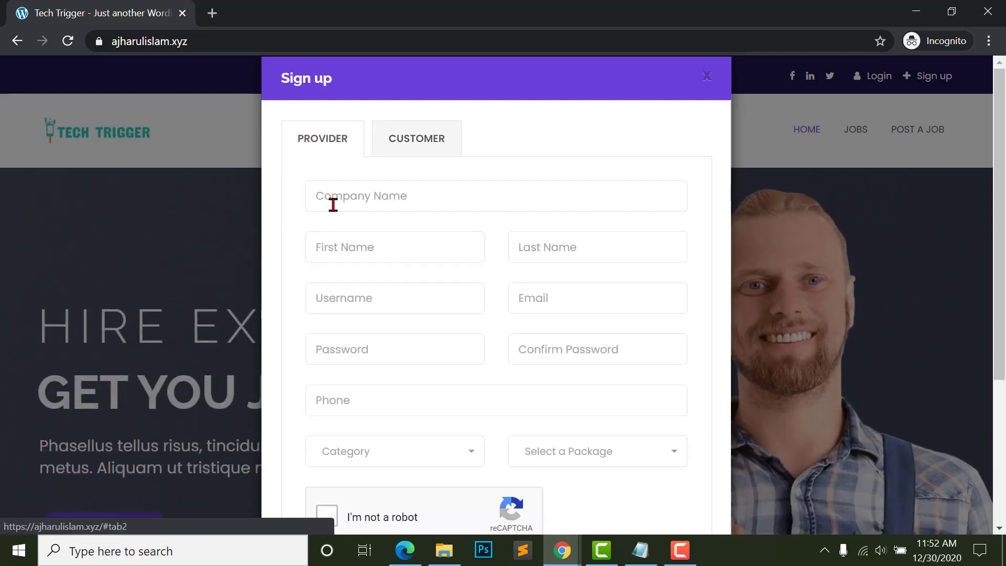
scroll(391, 316, down, 3)
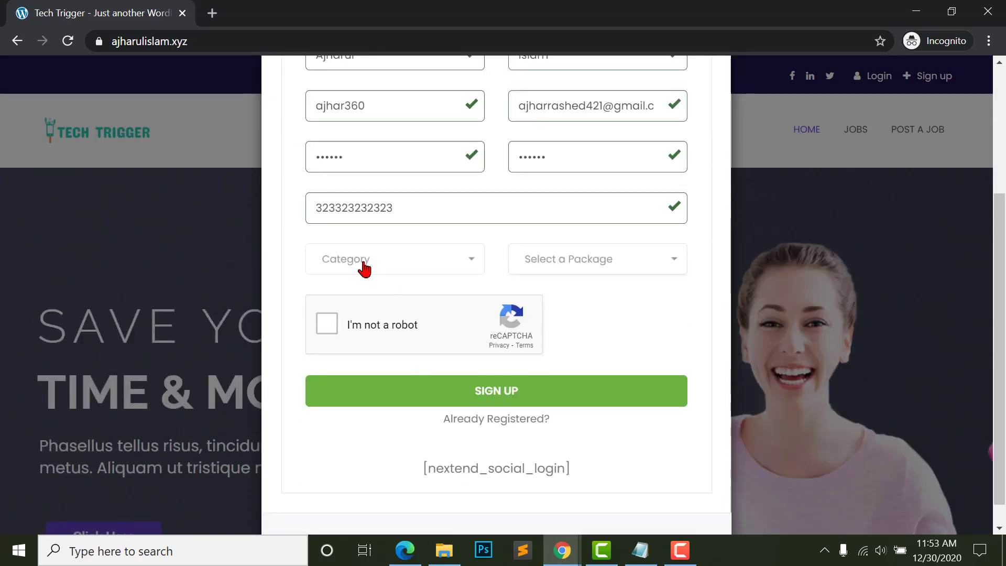
click(367, 264)
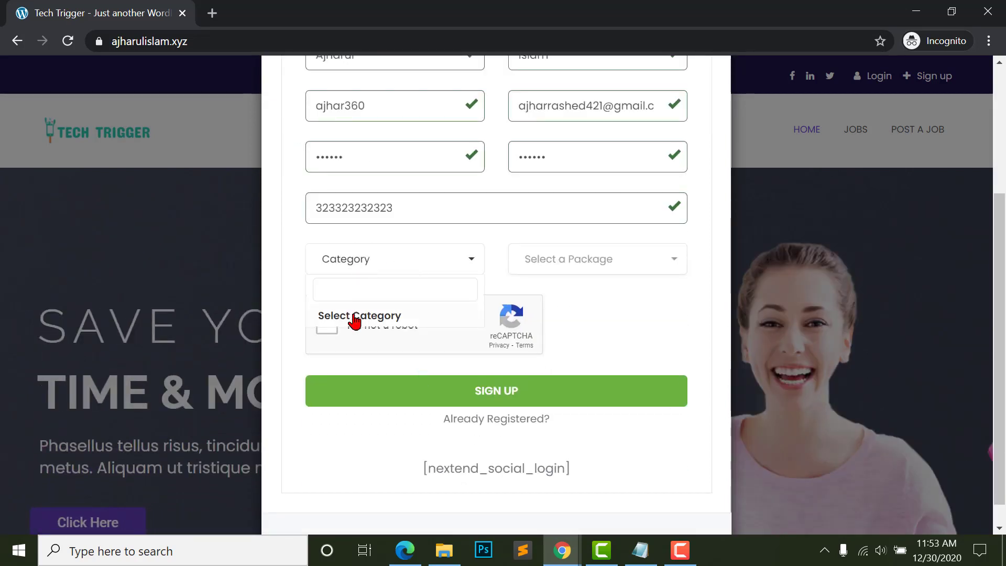
click(386, 272)
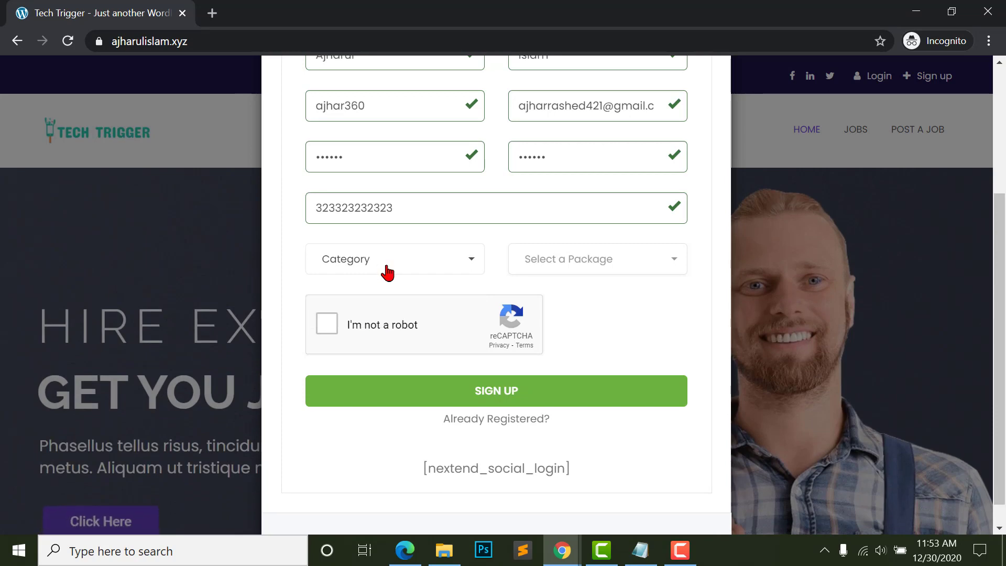
click(385, 270)
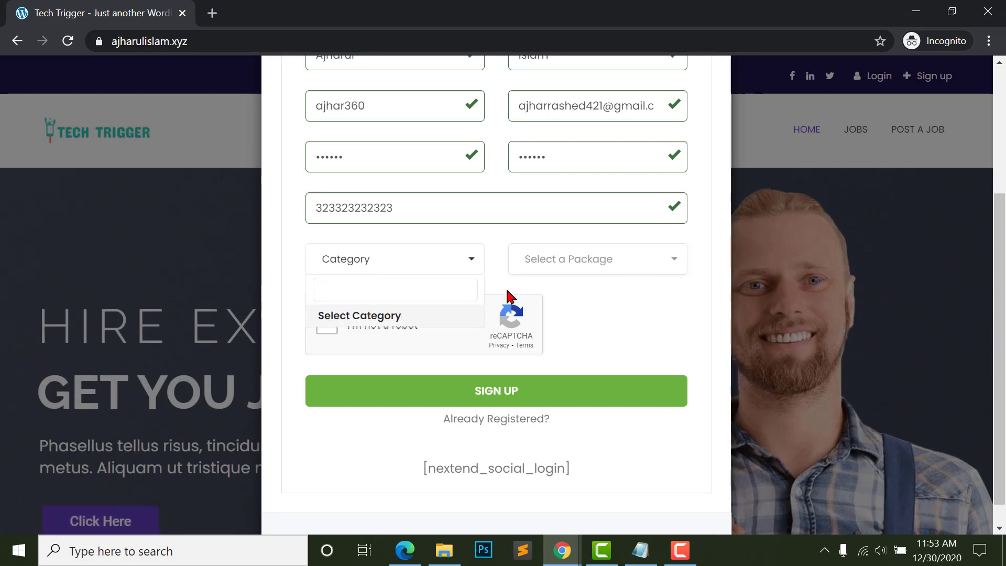
click(589, 272)
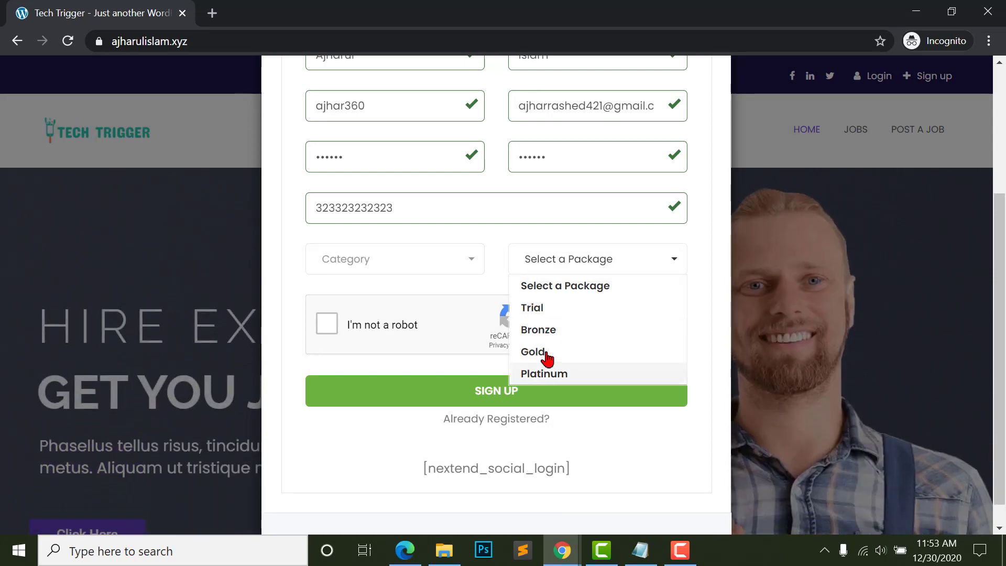
click(548, 309)
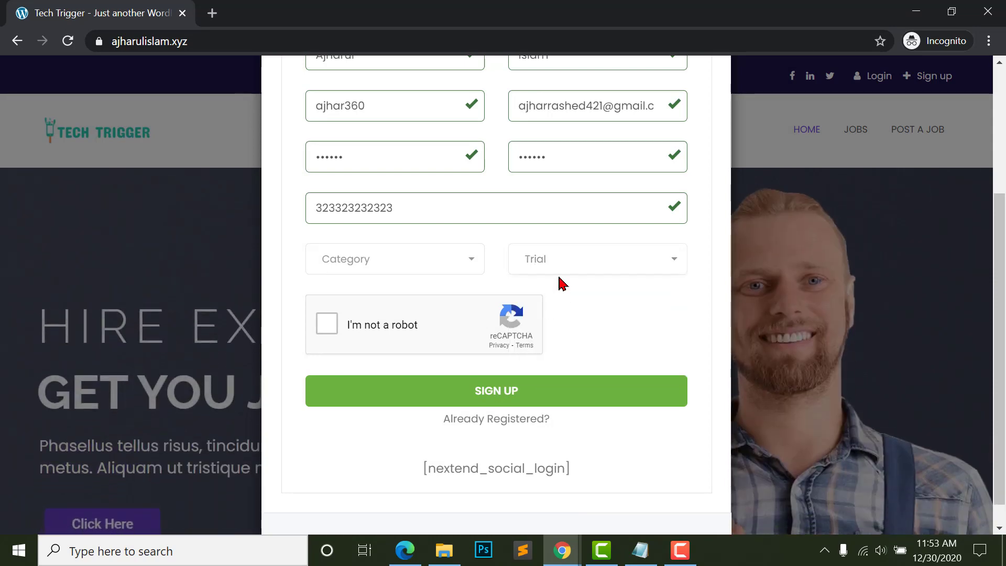
click(419, 260)
click(386, 321)
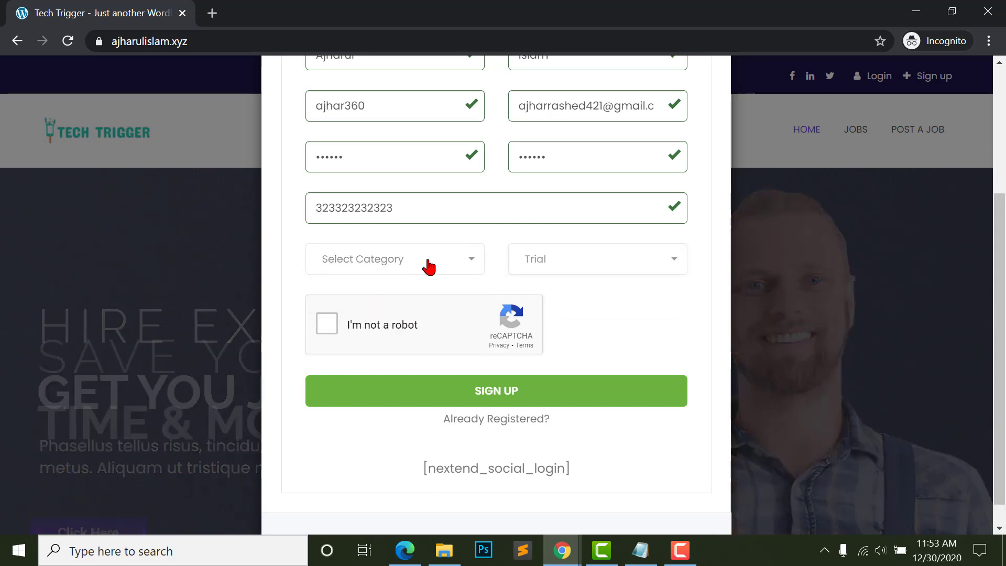
mouse_move(562, 550)
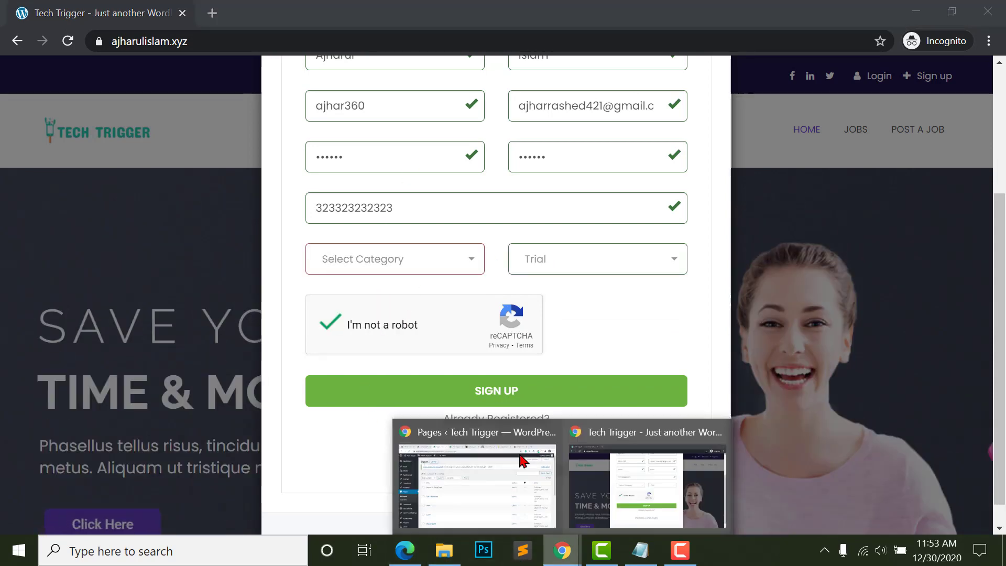
click(503, 472)
scroll(440, 359, down, 6)
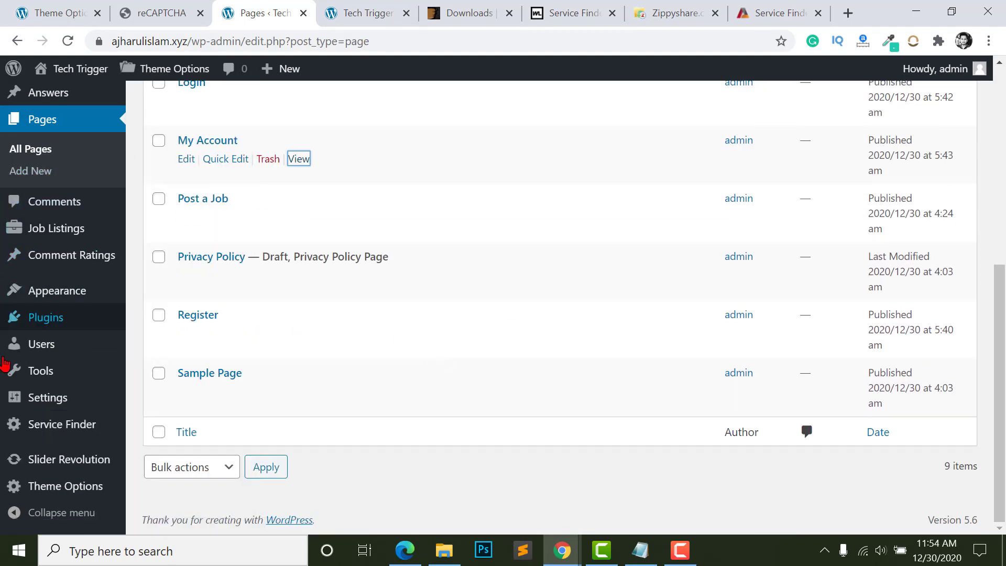
- Open Providers Category management and compare it with the demo site's service categories
mouse_move(34, 349)
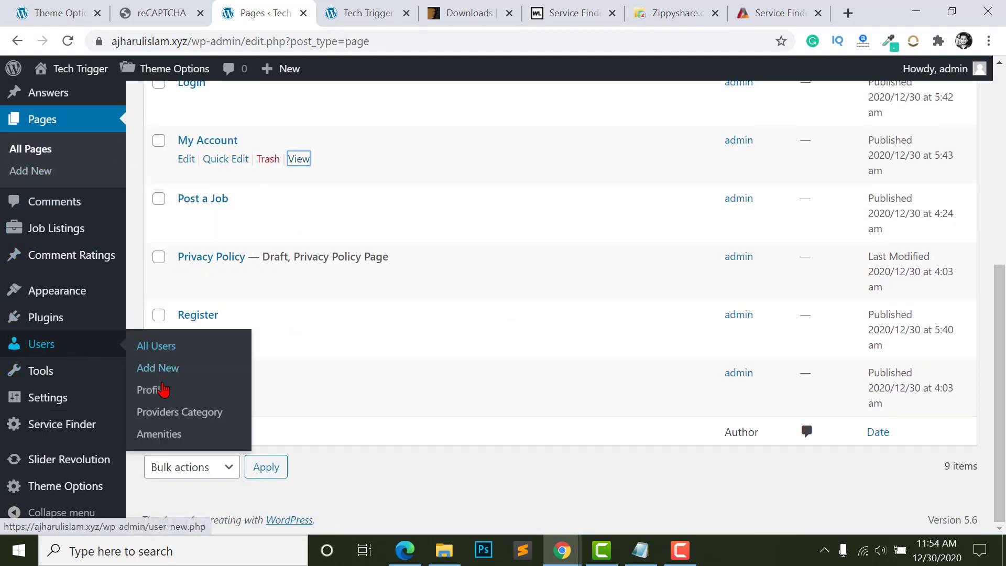
click(185, 414)
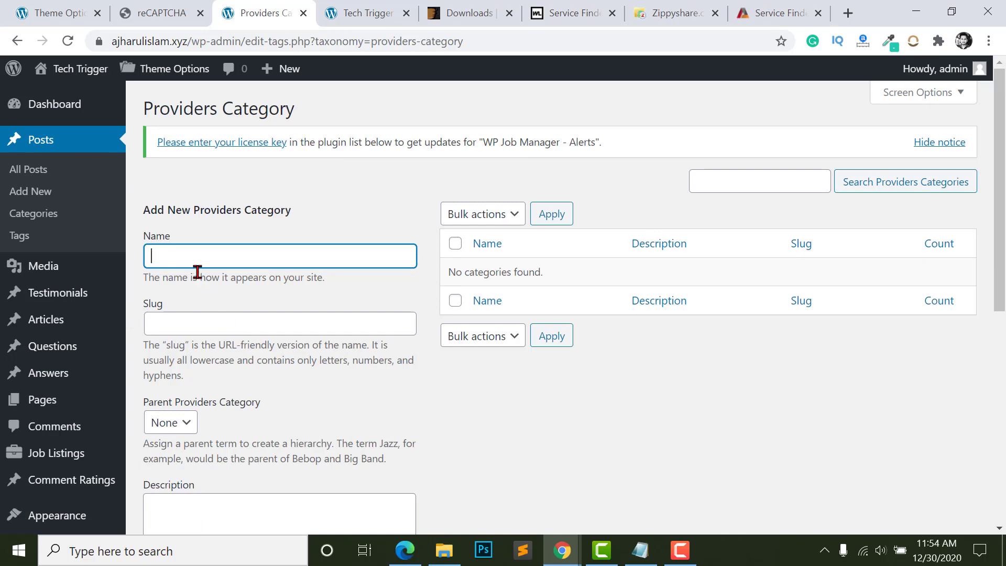
click(769, 14)
scroll(157, 430, down, 1)
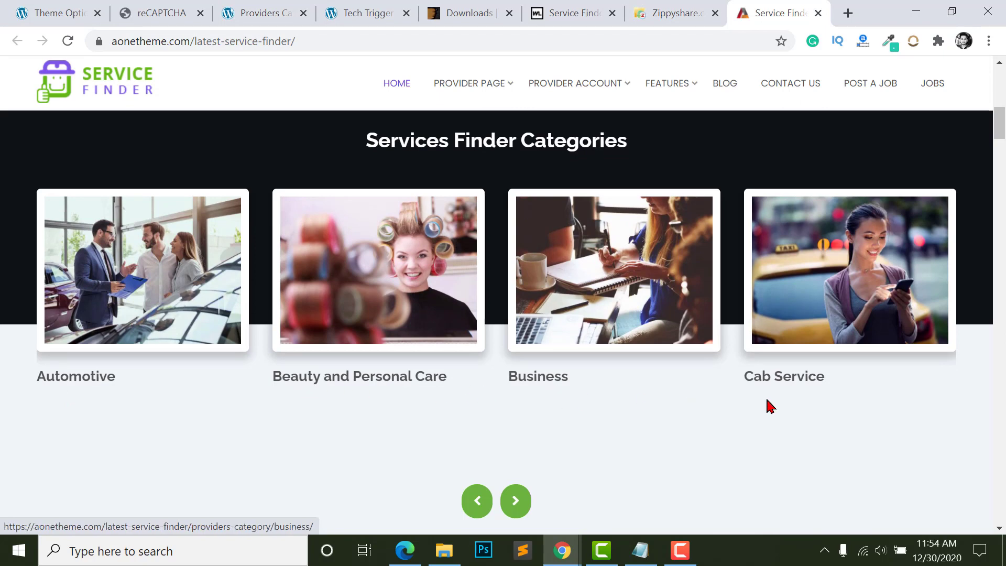
click(142, 12)
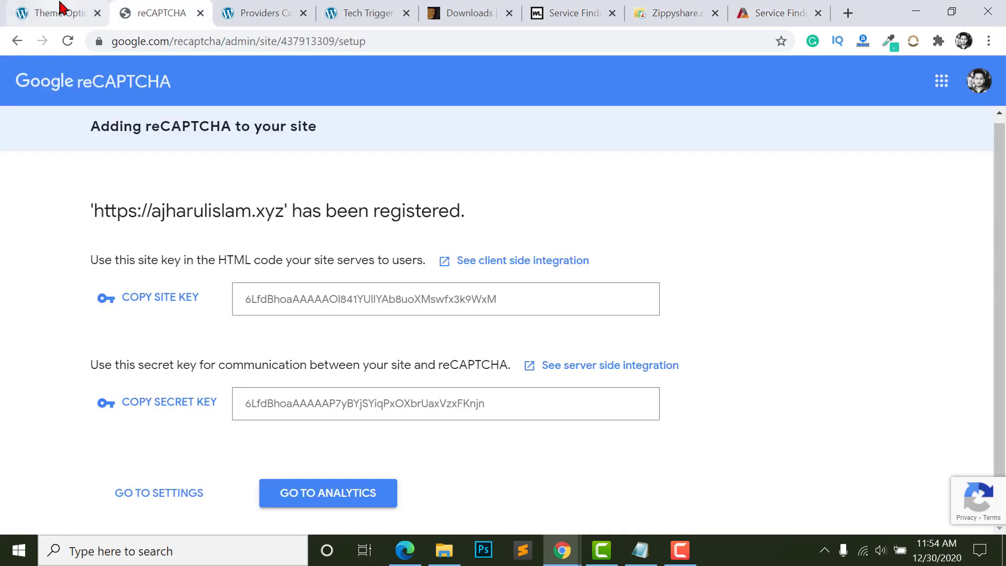
click(61, 13)
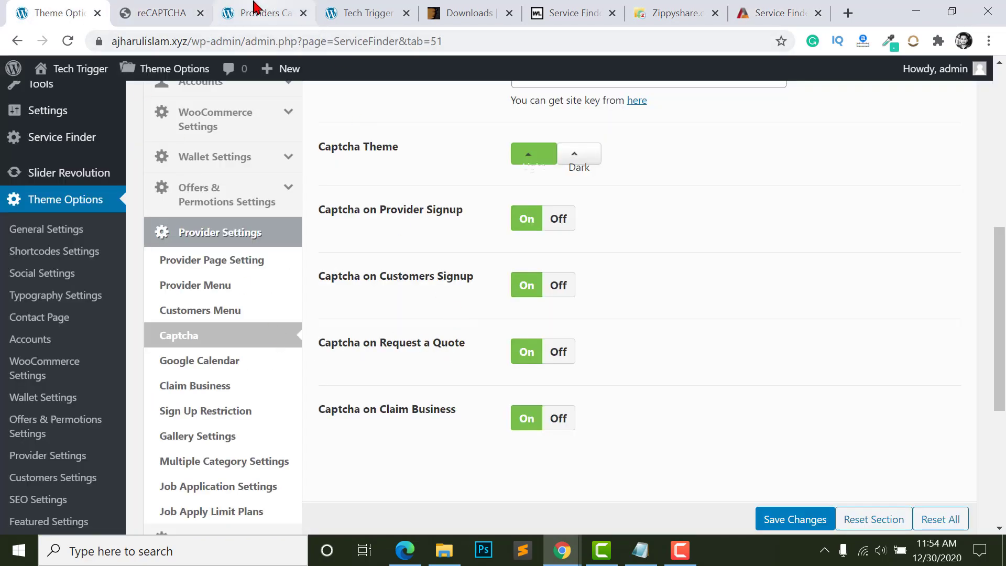
click(257, 9)
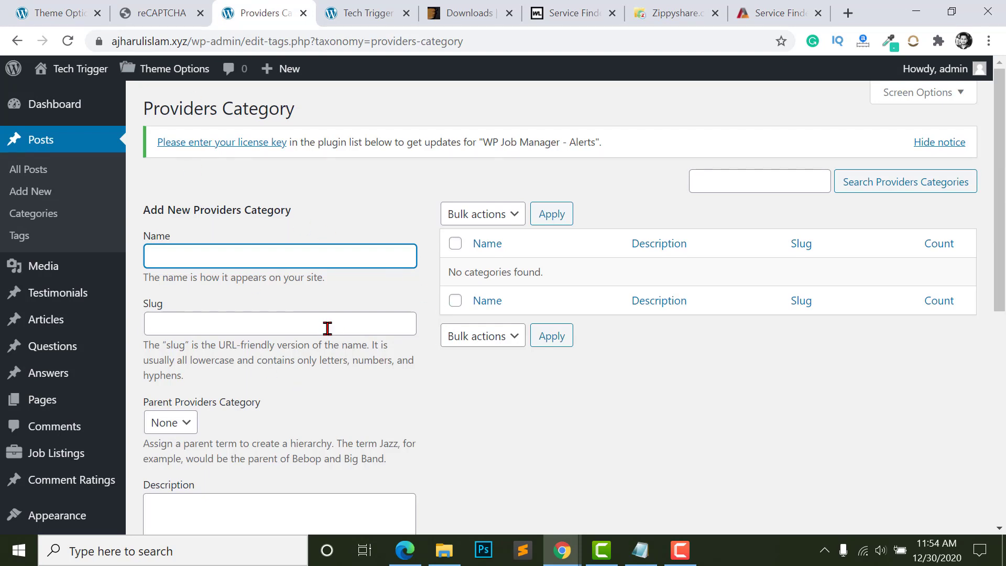
- Enter Web Development as the new provider category name
text(Web Development)
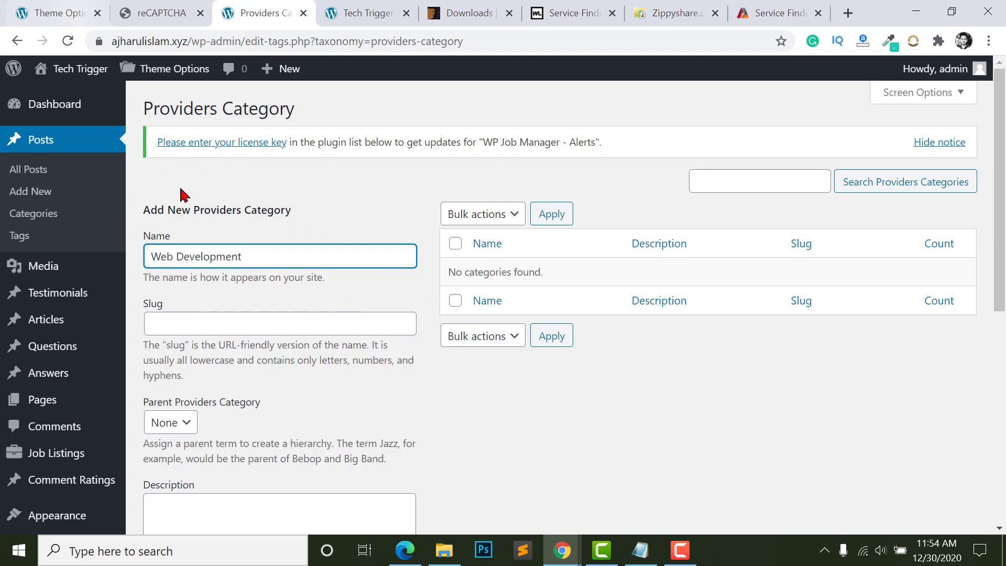
scroll(241, 408, down, 8)
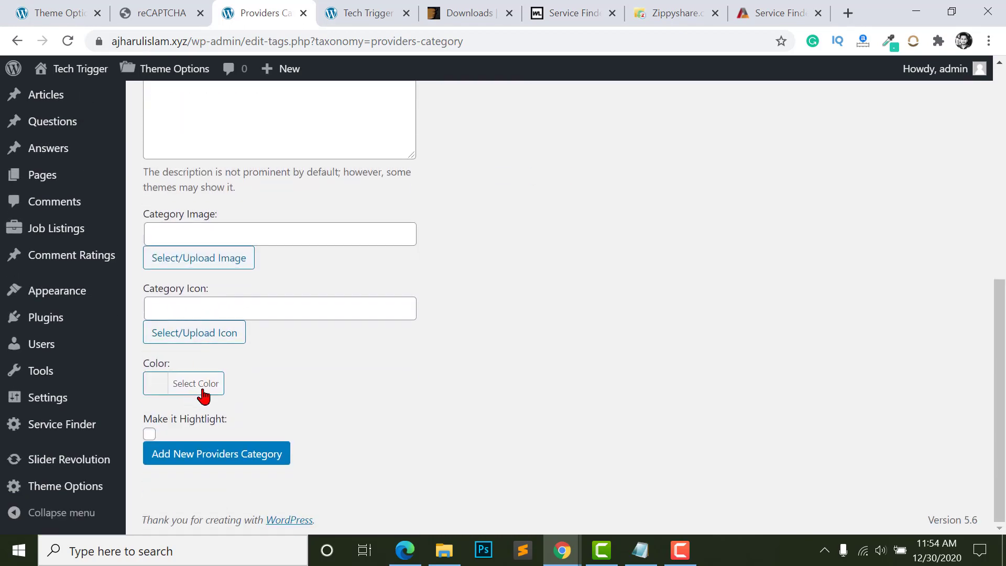
click(158, 239)
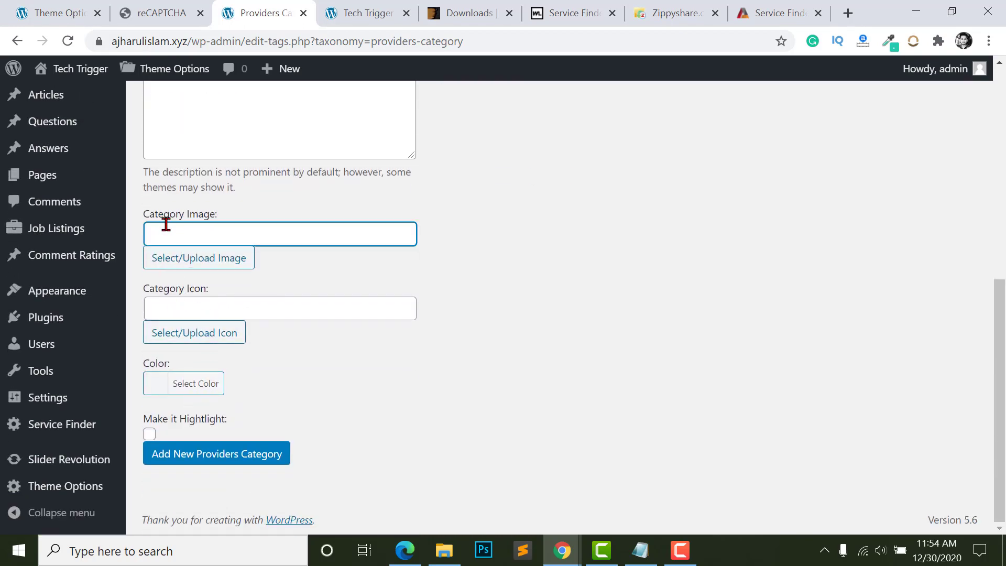
click(181, 308)
click(211, 227)
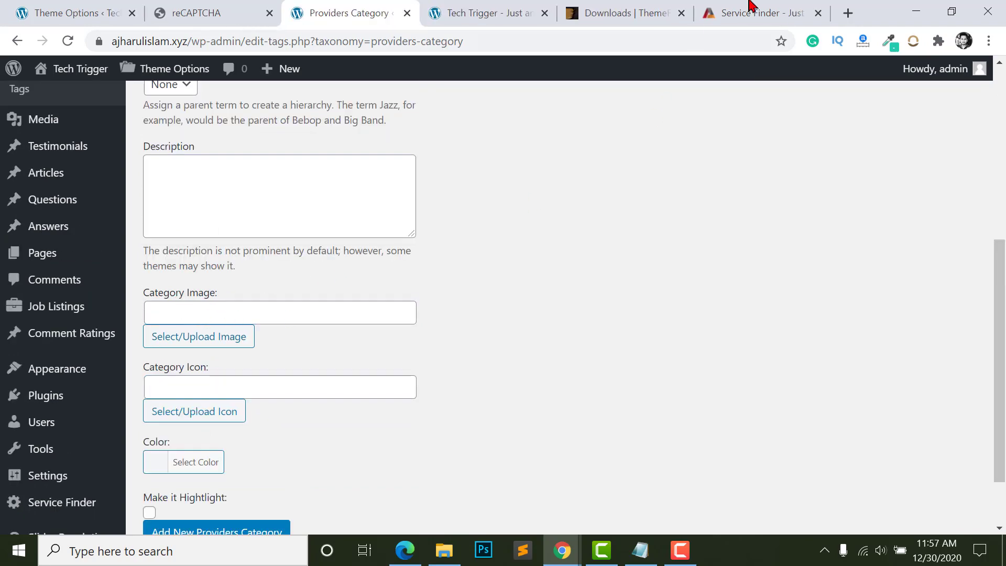
- Review the demo site's category images, then open a blank browser tab
click(749, 7)
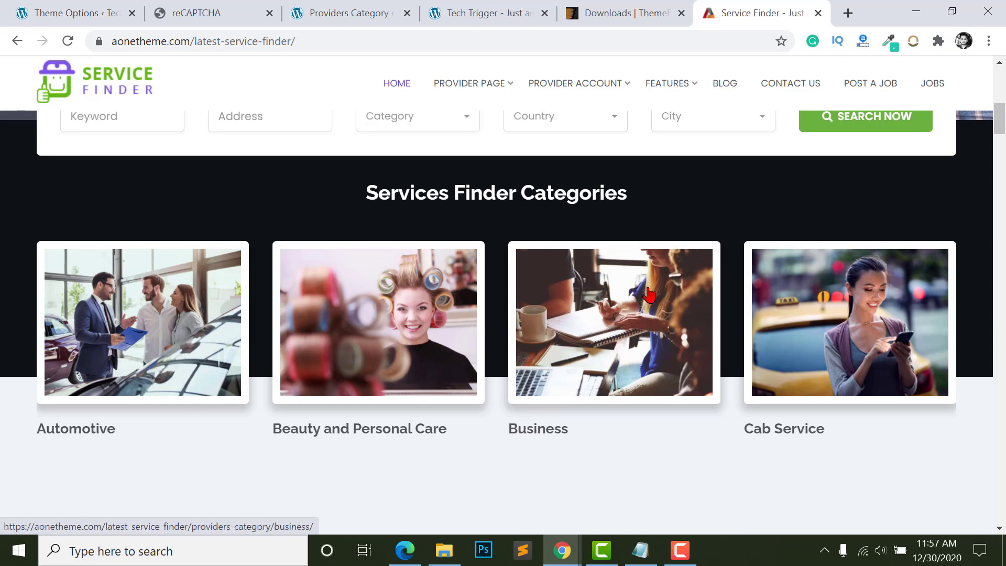
click(482, 13)
click(357, 11)
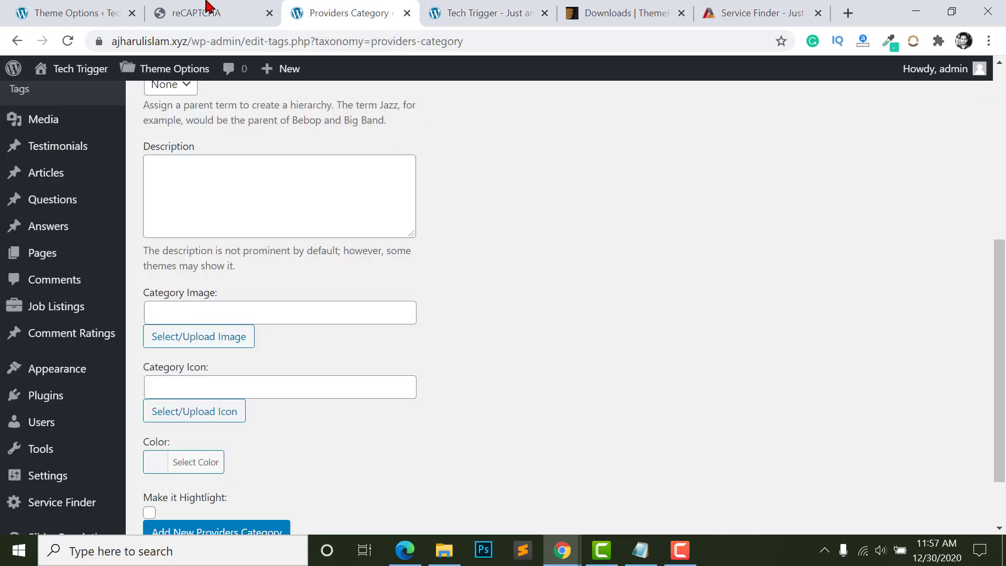
click(212, 12)
click(350, 7)
click(849, 13)
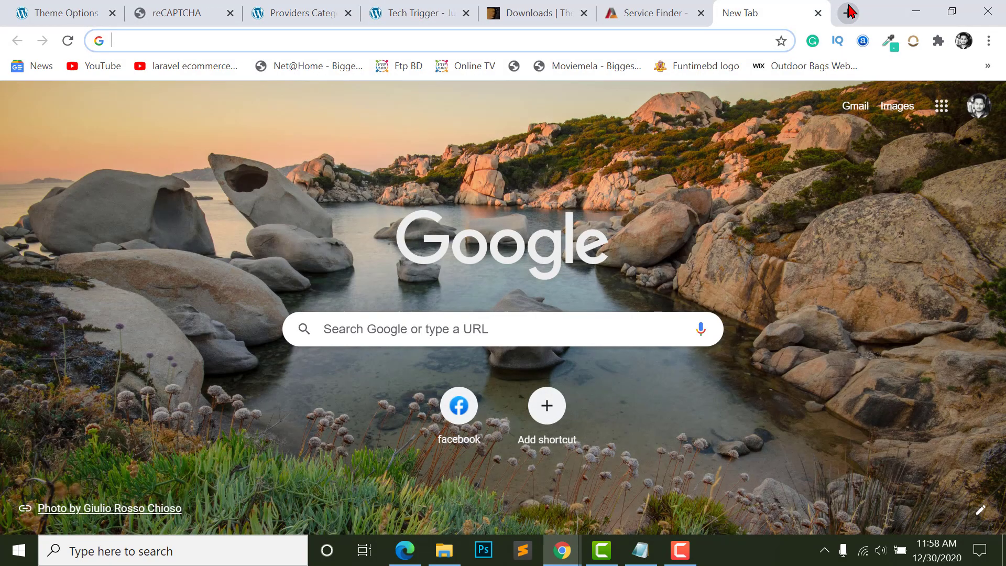
- Search Google Images for 'web development images' and save the web development trends picture
text(web development images)
key(Return)
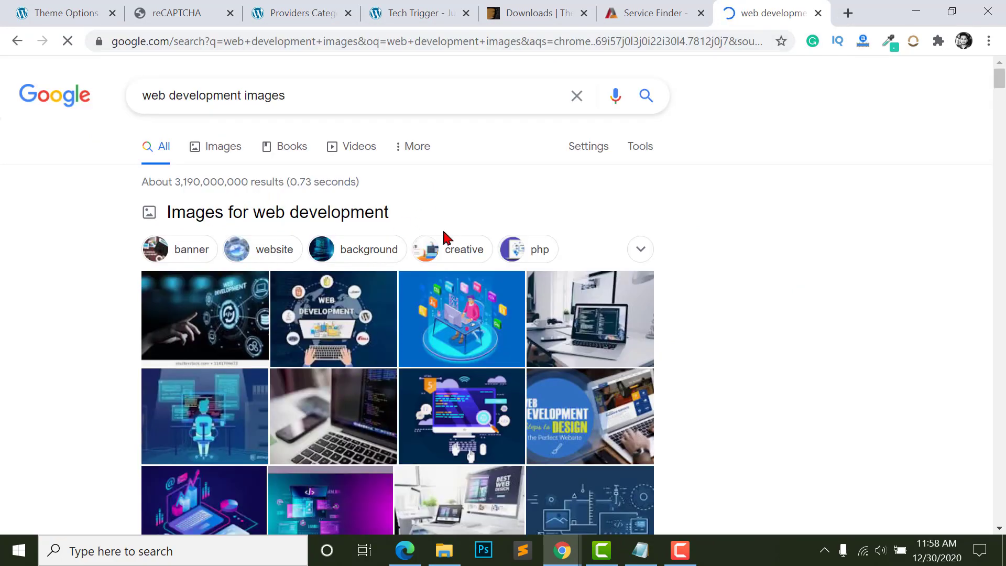
click(217, 153)
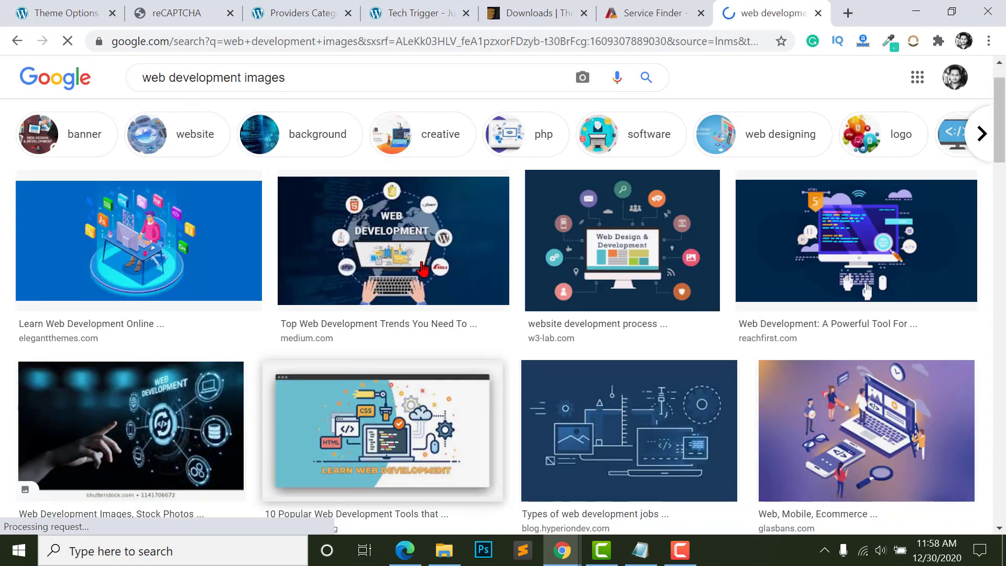
click(378, 246)
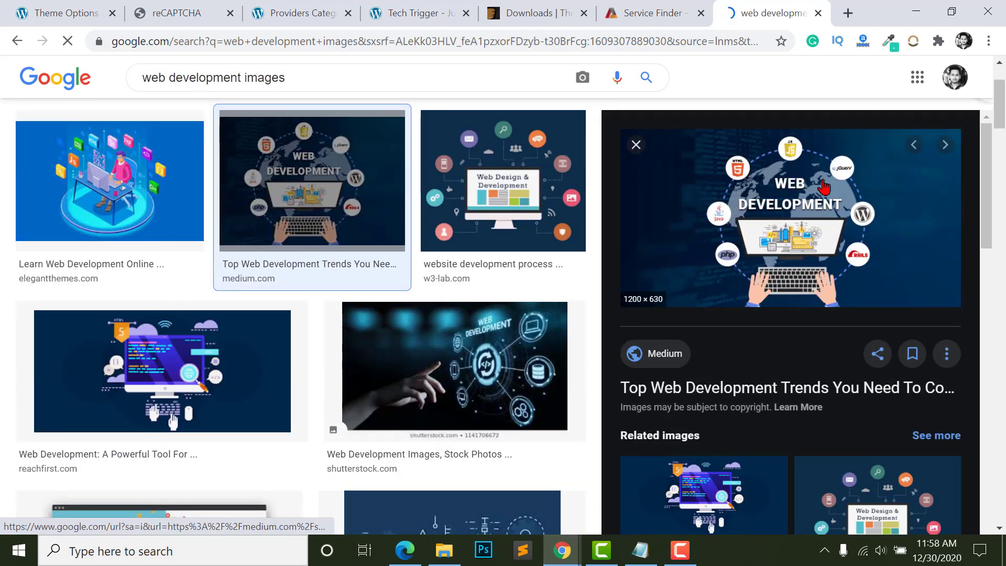
right_click(819, 201)
click(828, 337)
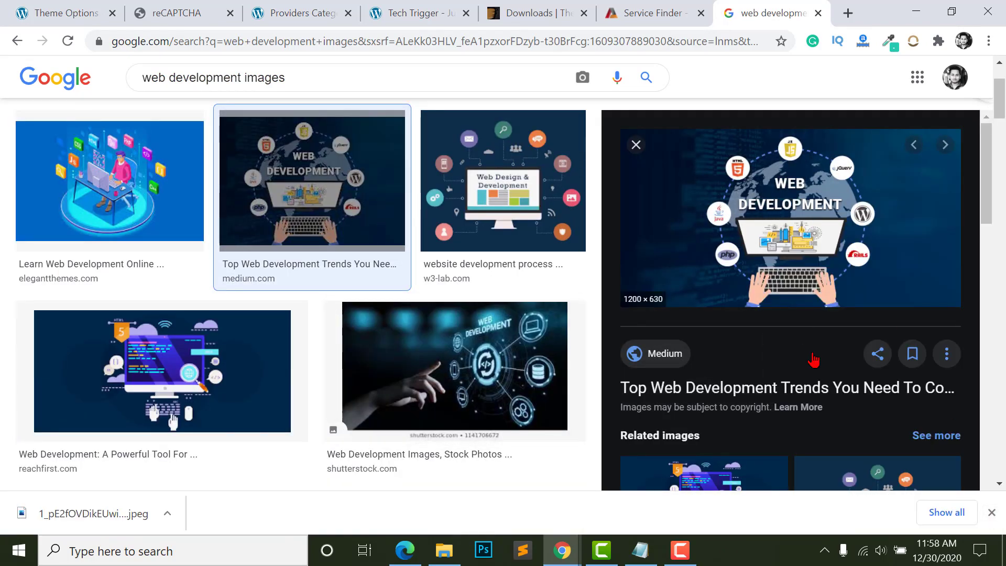
click(991, 512)
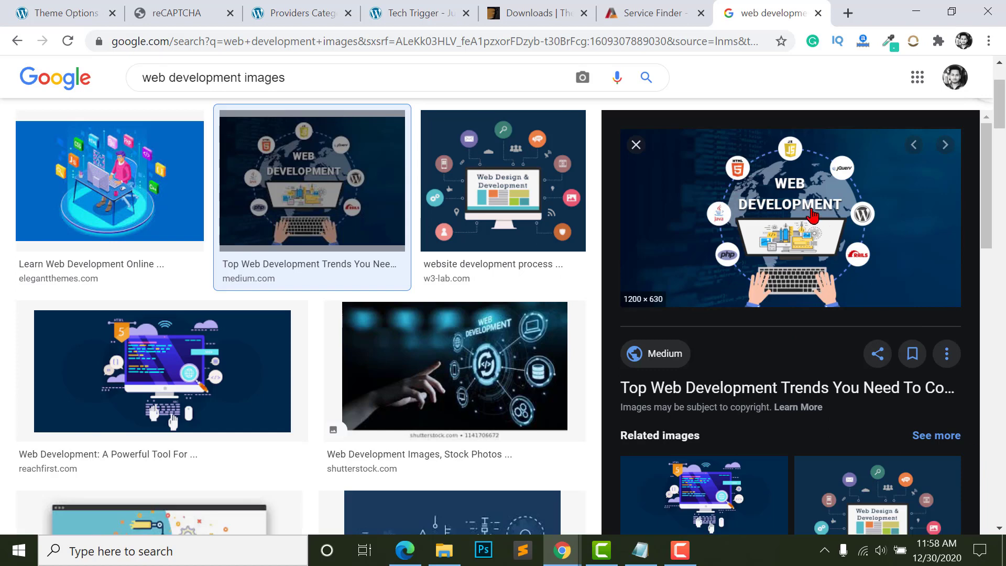
click(423, 10)
click(303, 11)
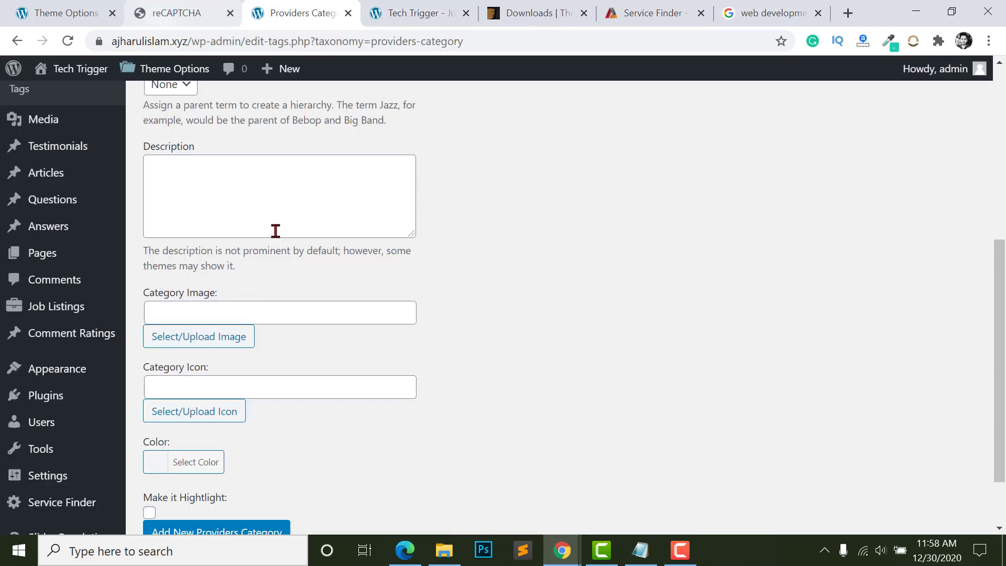
- Upload the saved web development picture as the Web Development category image
click(185, 342)
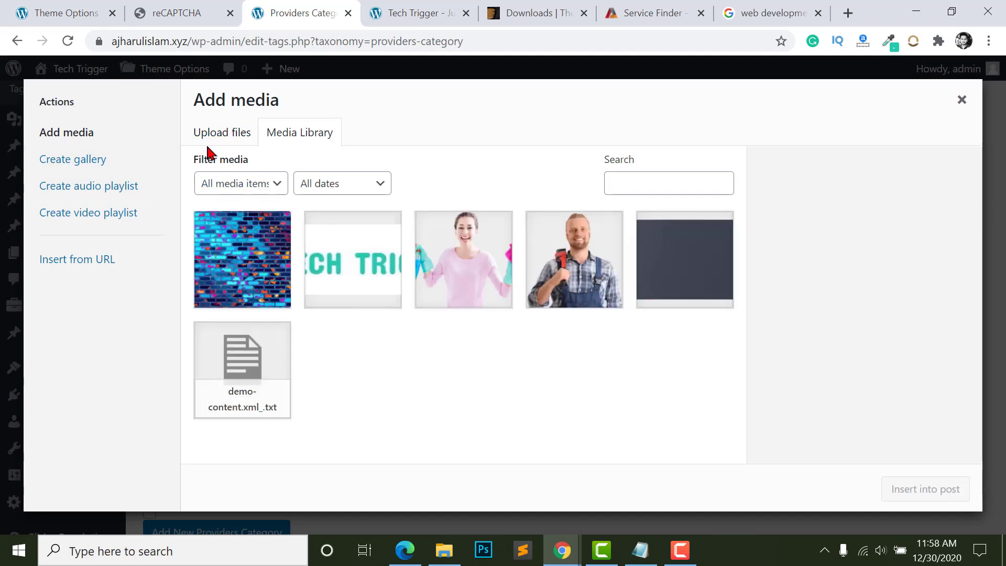
click(212, 139)
click(602, 338)
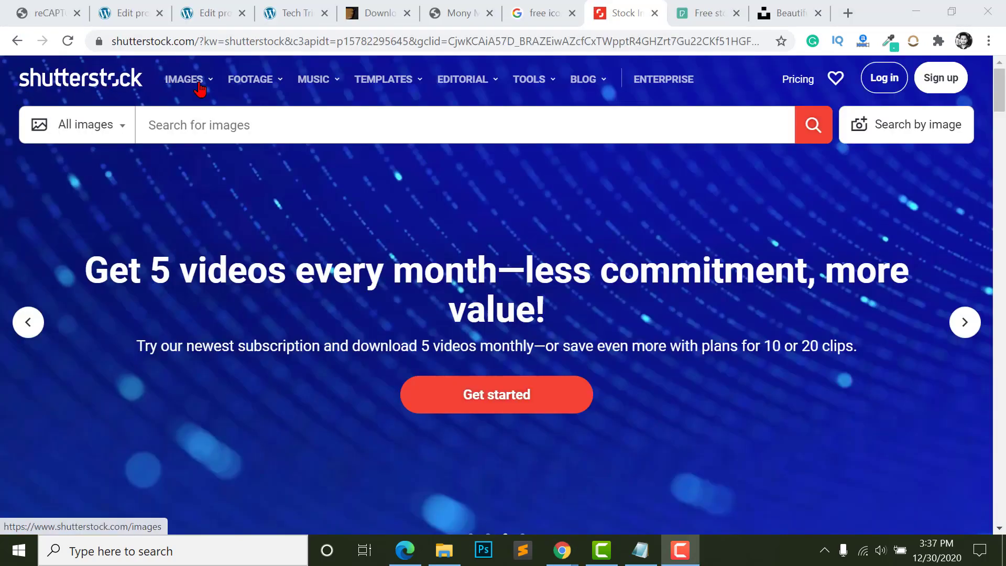
scroll(331, 328, down, 2)
key(ctrl+Tab)
key(ctrl+Tab)
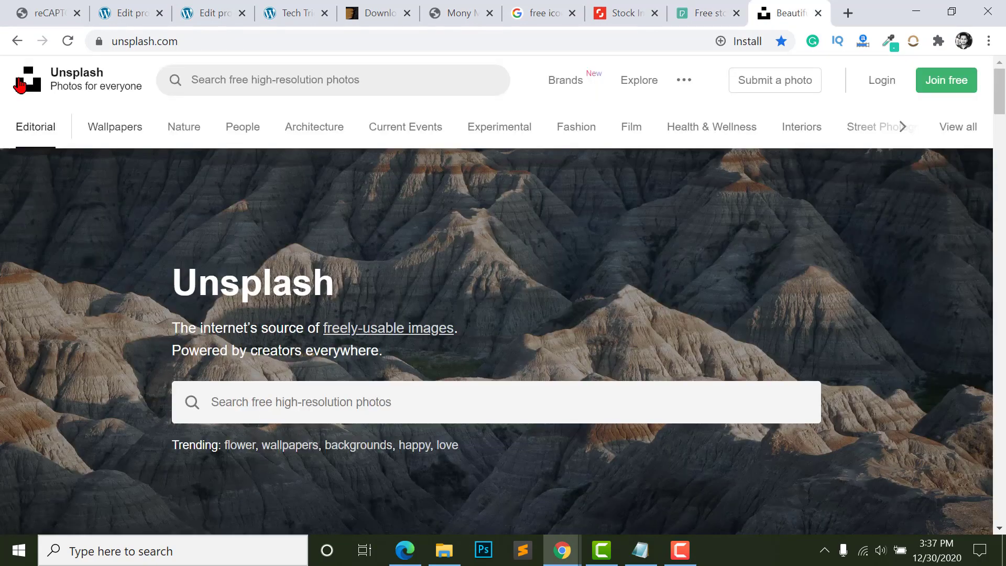
scroll(270, 243, down, 10)
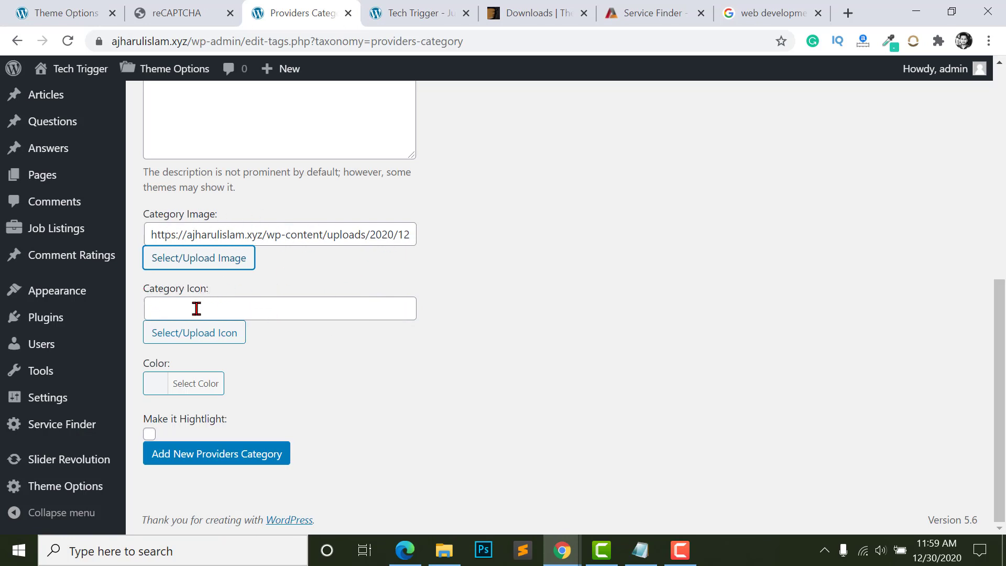
click(213, 306)
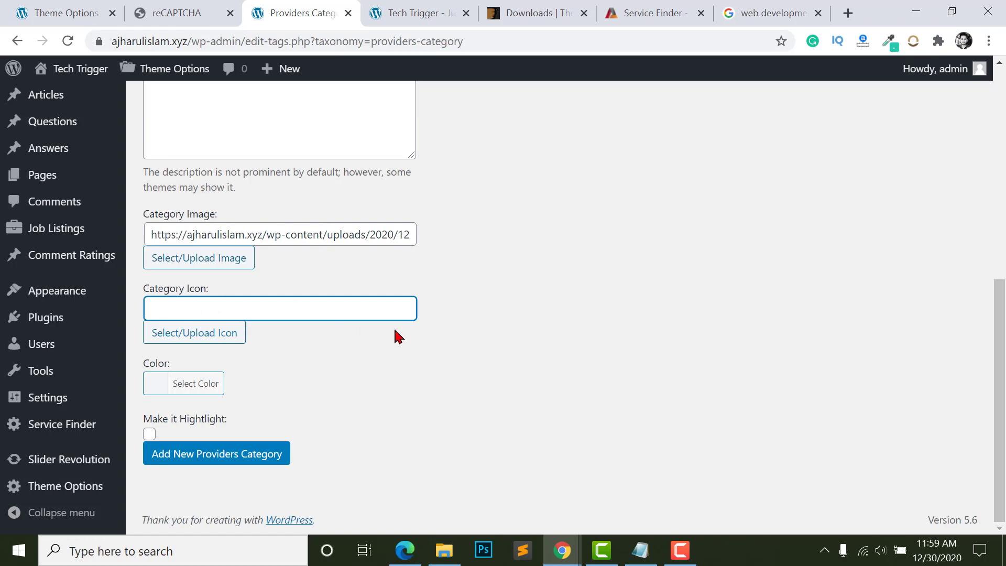
- Return to the image results and search Google for 'web icons png'
click(775, 16)
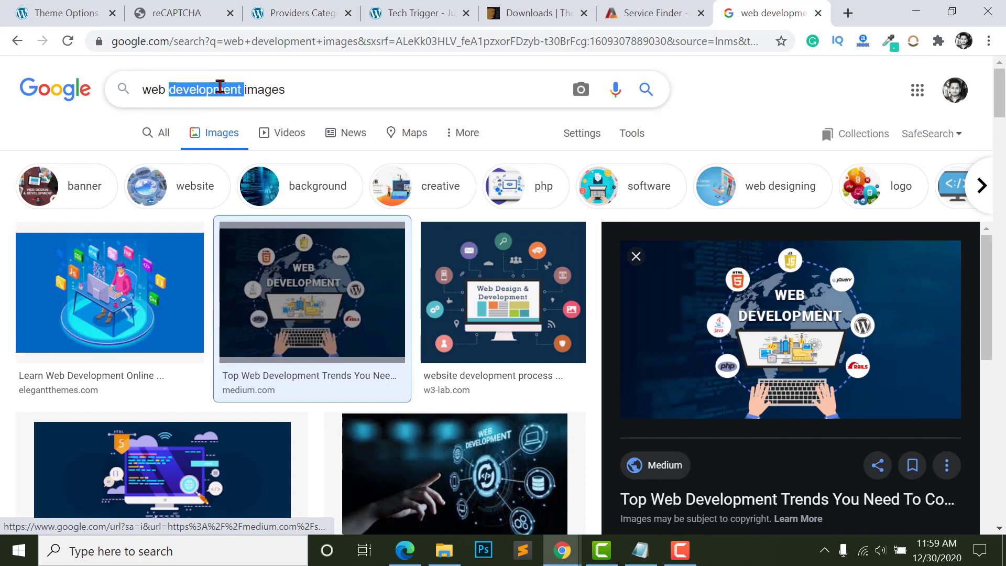
triple_click(221, 87)
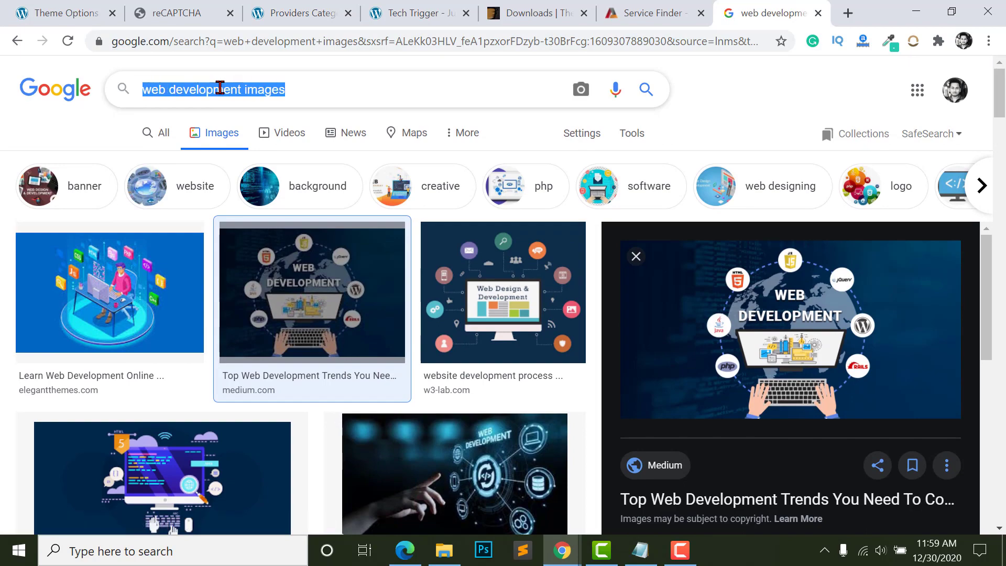
text(web icons png)
key(Return)
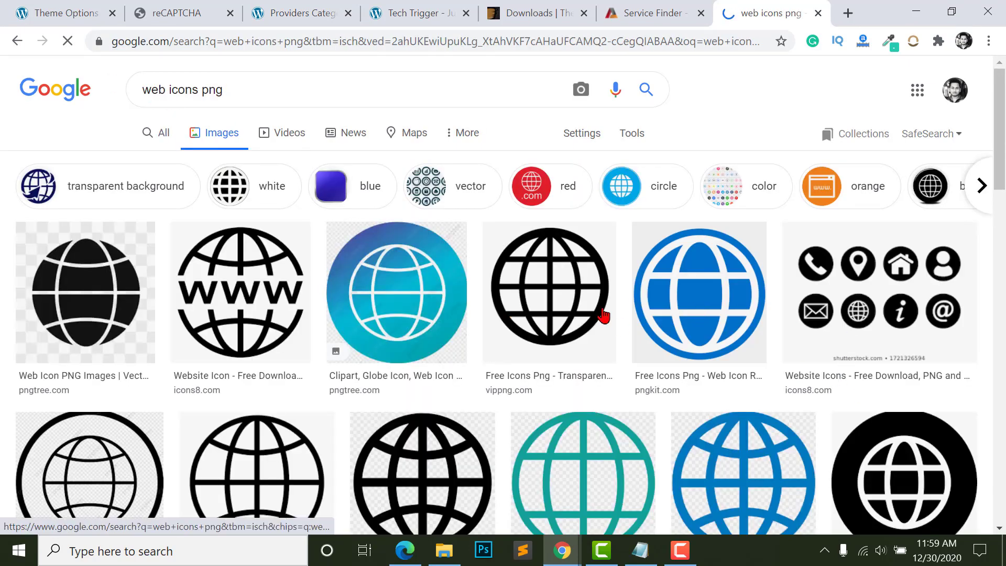
scroll(604, 315, down, 5)
scroll(597, 326, up, 4)
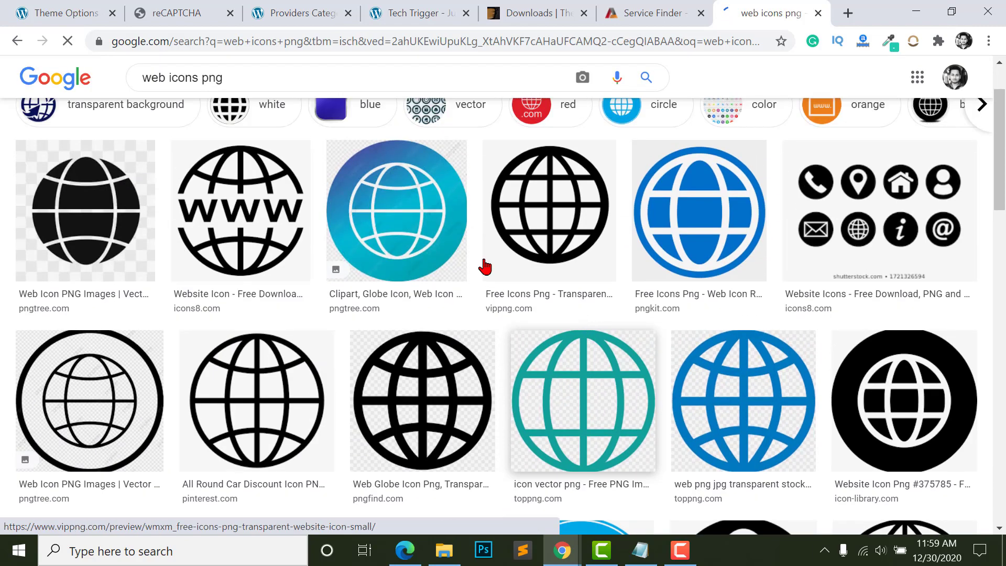
scroll(485, 267, up, 2)
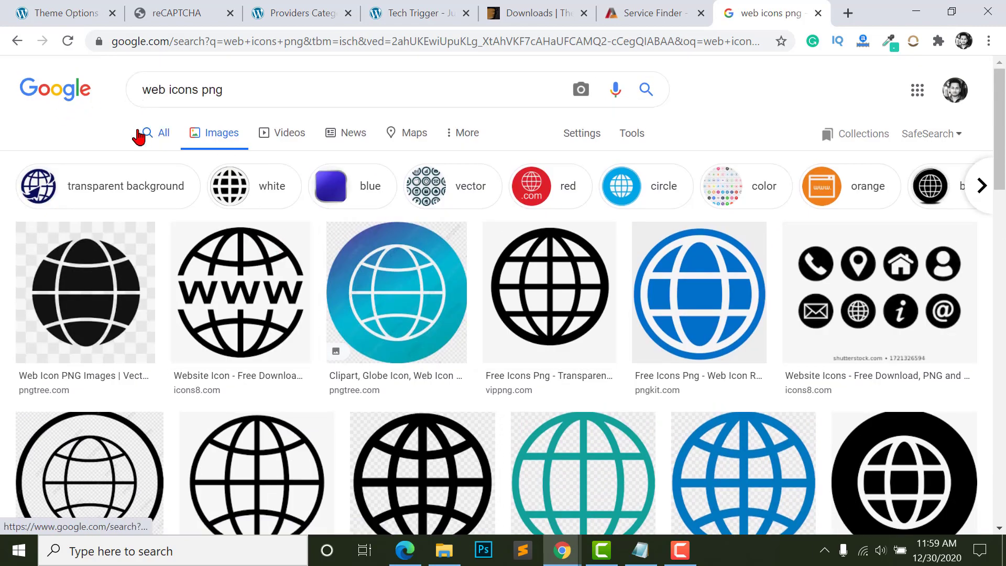
- Switch to regular web results and search for 'free icons website'
click(138, 132)
triple_click(198, 95)
text(free icons website)
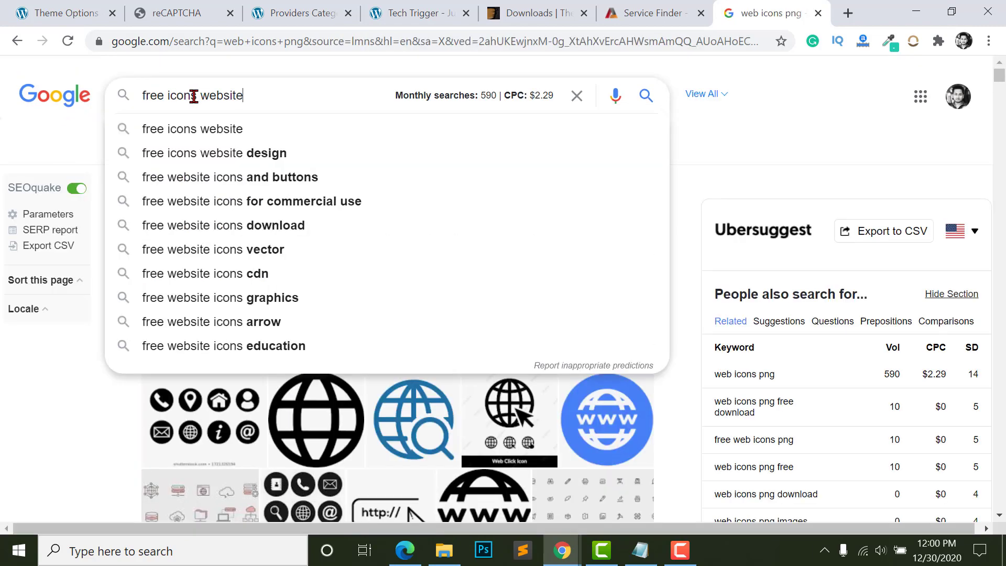
key(Return)
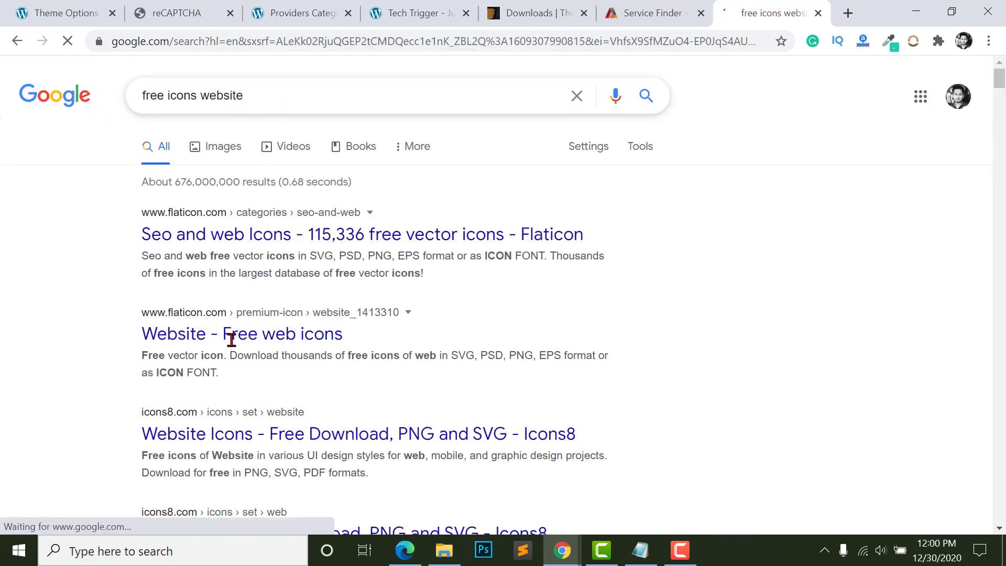
scroll(191, 387, down, 3)
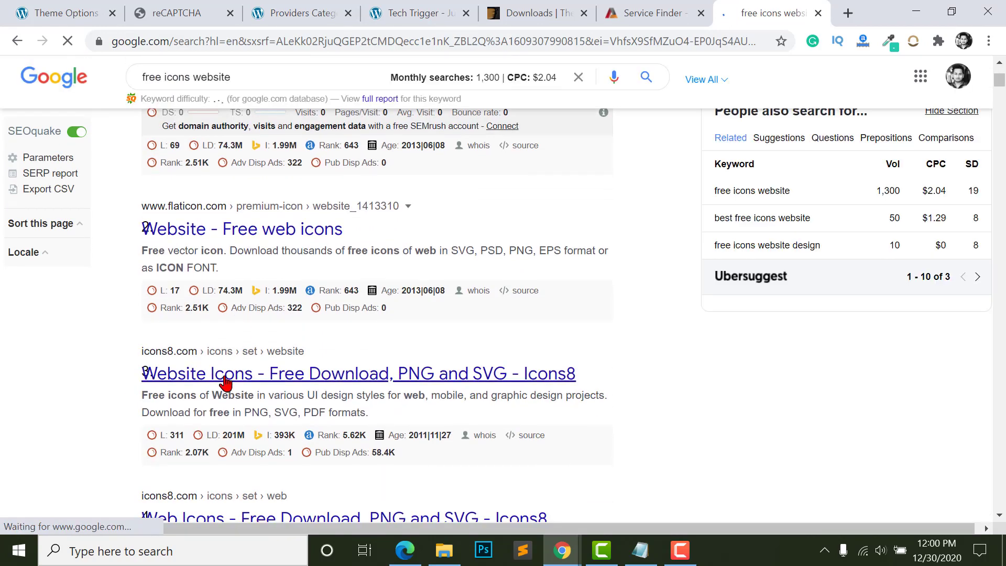
scroll(222, 384, up, 3)
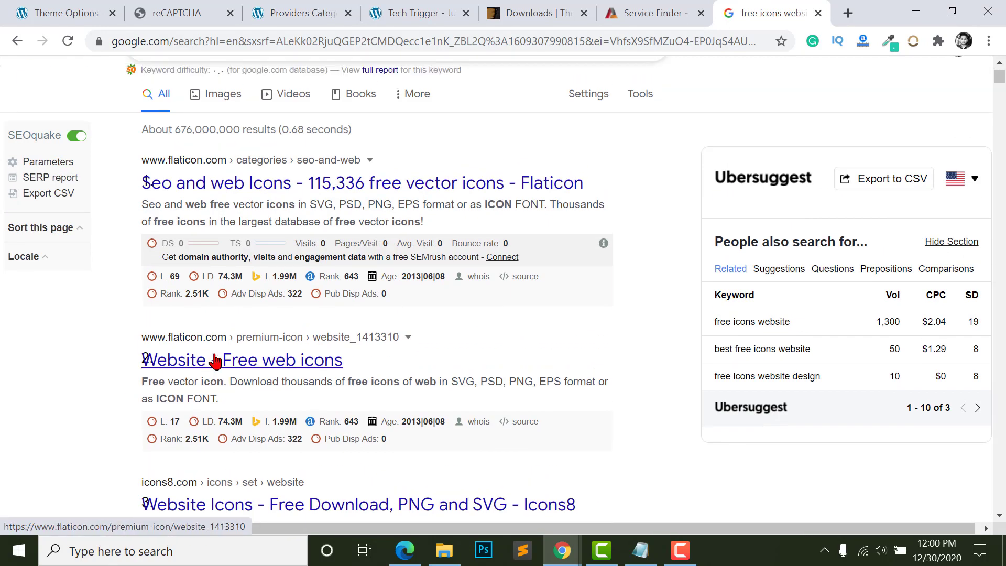
- Open the Flaticon 'Website - Free web icons' result in a new tab and try downloading the icon
right_click(214, 353)
click(376, 365)
key(ctrl+Tab)
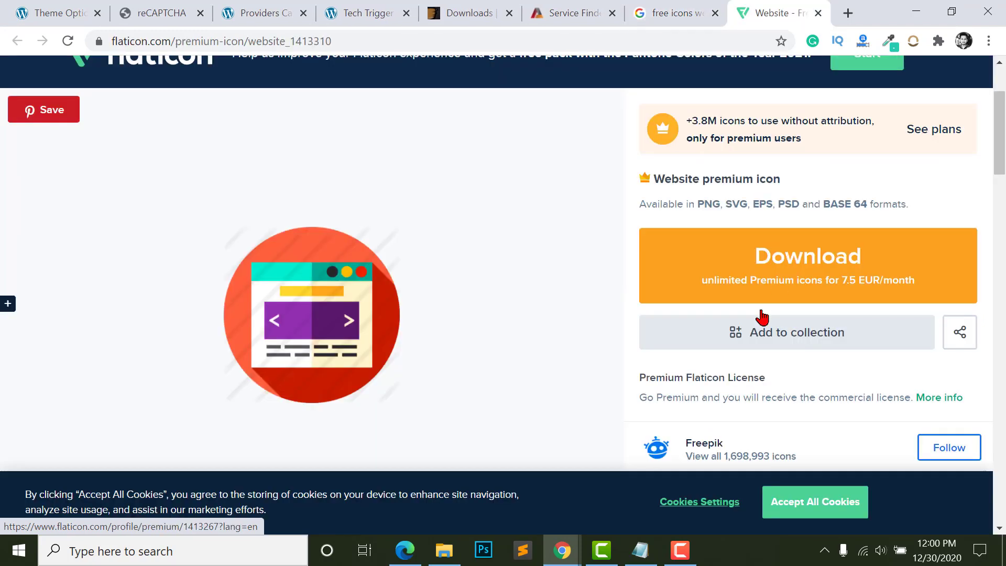
click(795, 270)
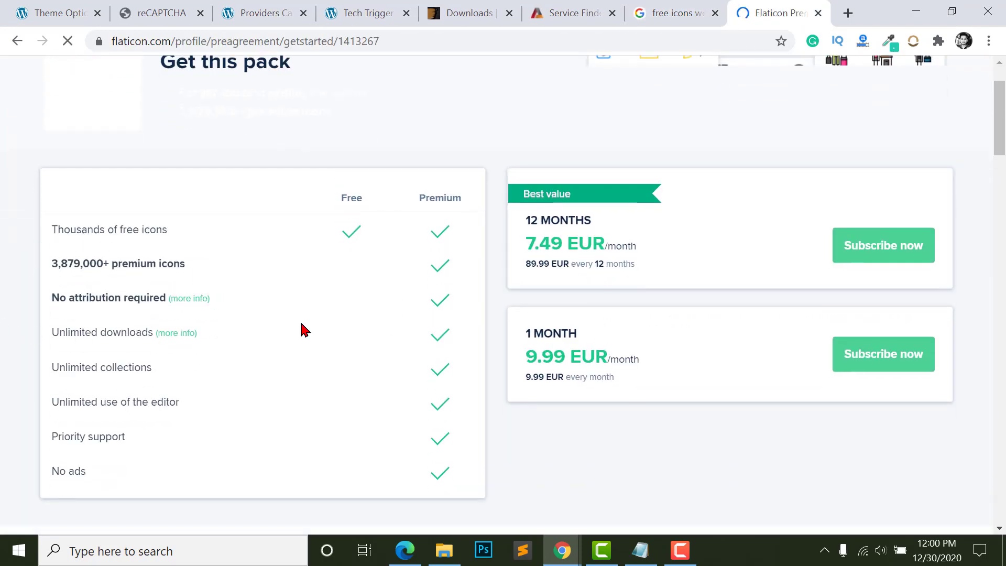
key(ctrl+shift+Tab)
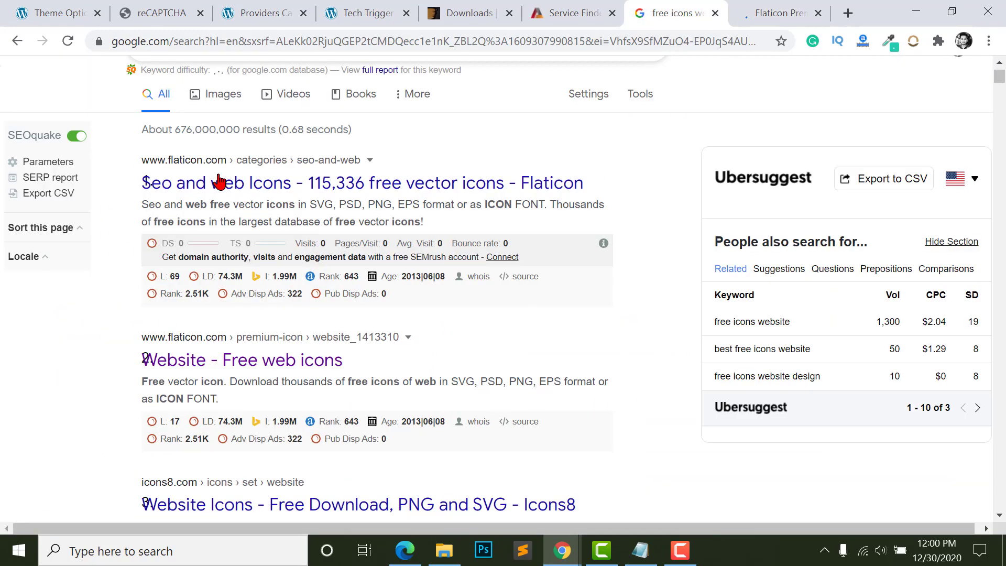
- Open the Icons8 website icons result in a new tab and bring that page up
scroll(212, 210, up, 1)
scroll(191, 310, down, 5)
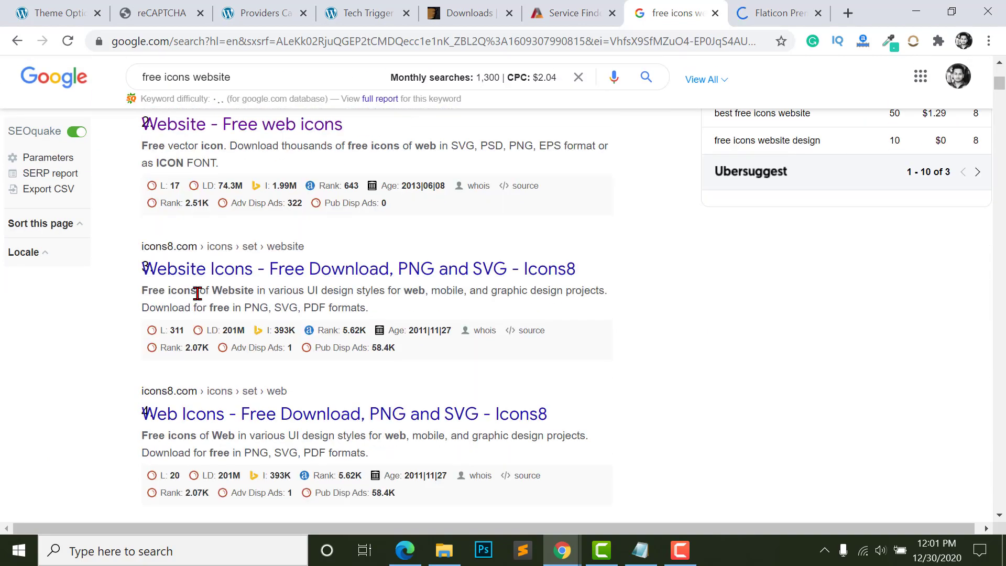
right_click(238, 281)
click(242, 279)
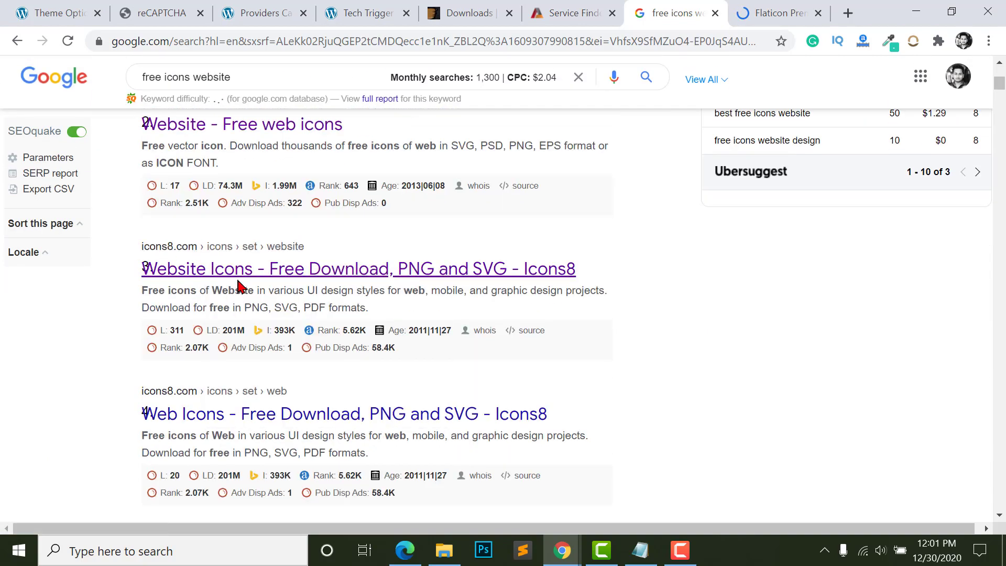
scroll(238, 313, down, 3)
scroll(231, 314, down, 4)
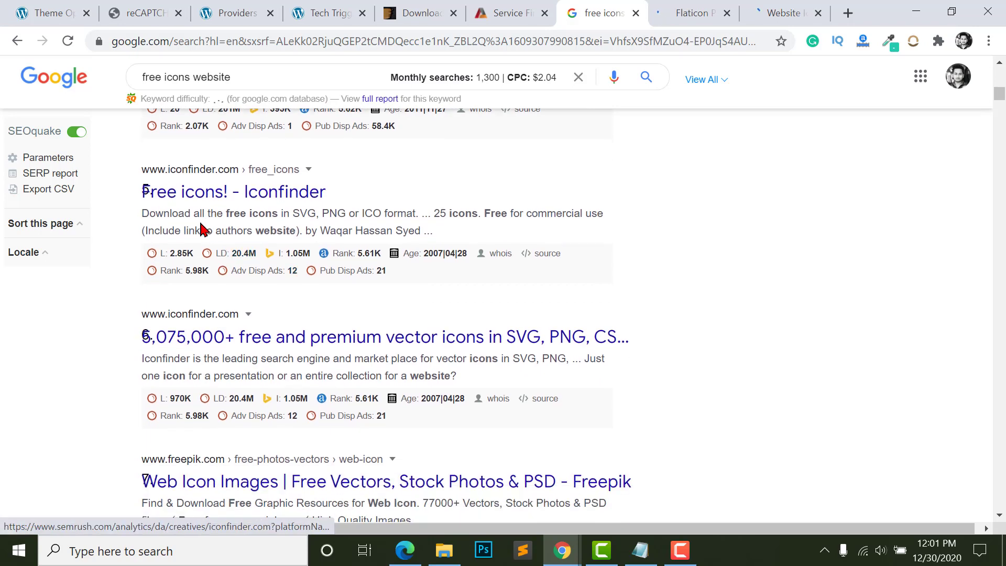
scroll(202, 334, down, 2)
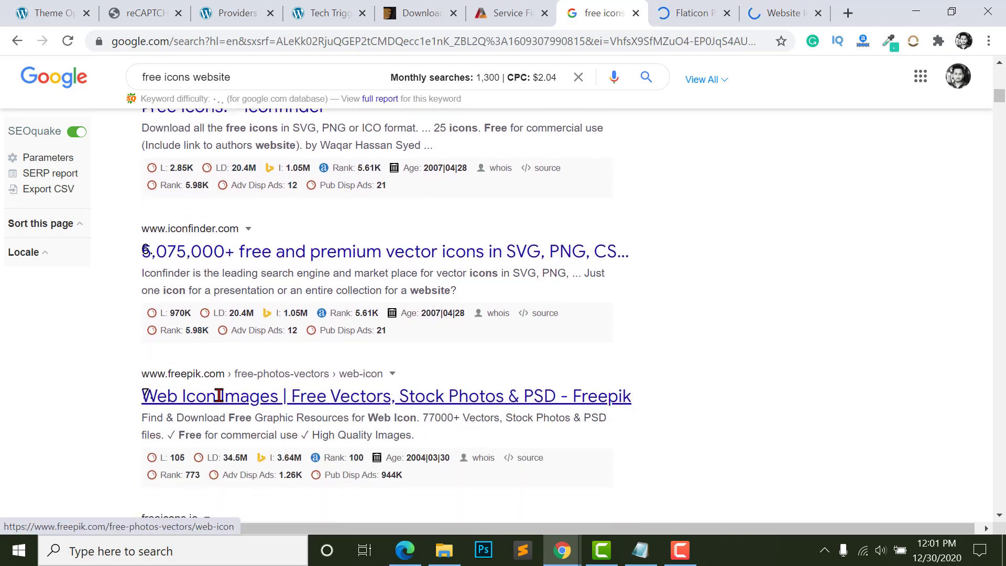
click(718, 8)
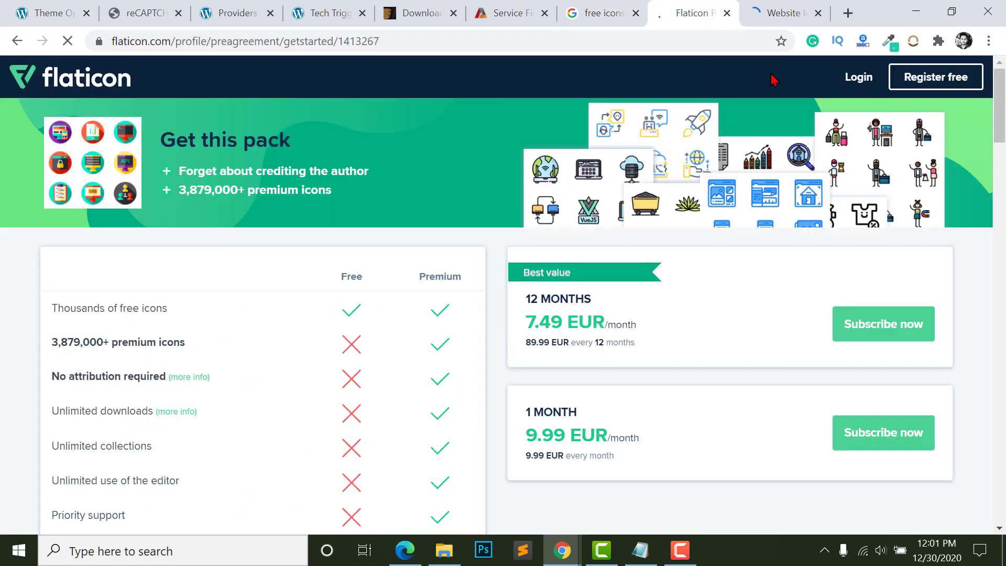
click(787, 12)
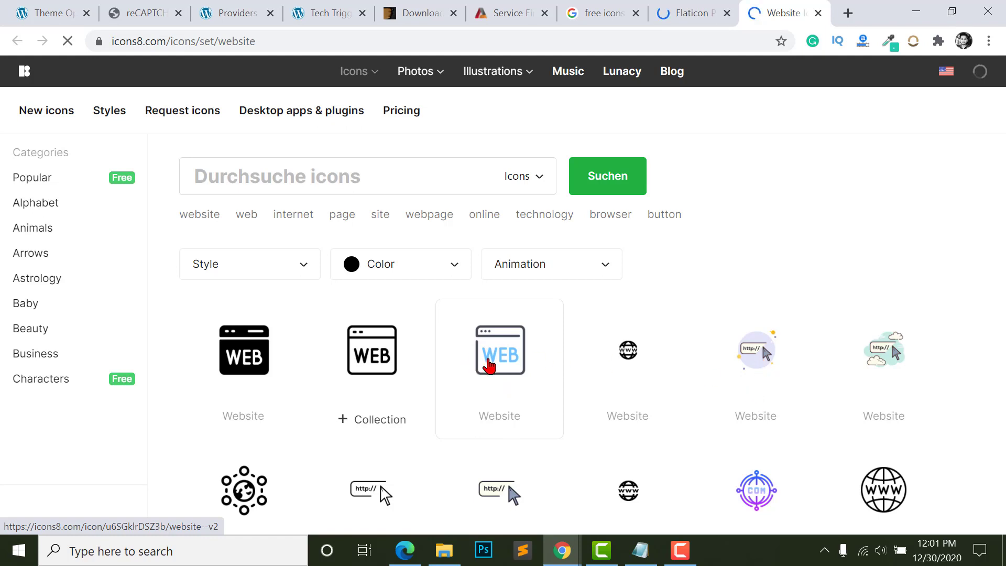
- Start downloading the pastel WEB website icon and register an Icons8 account with the saved e-mail
click(493, 364)
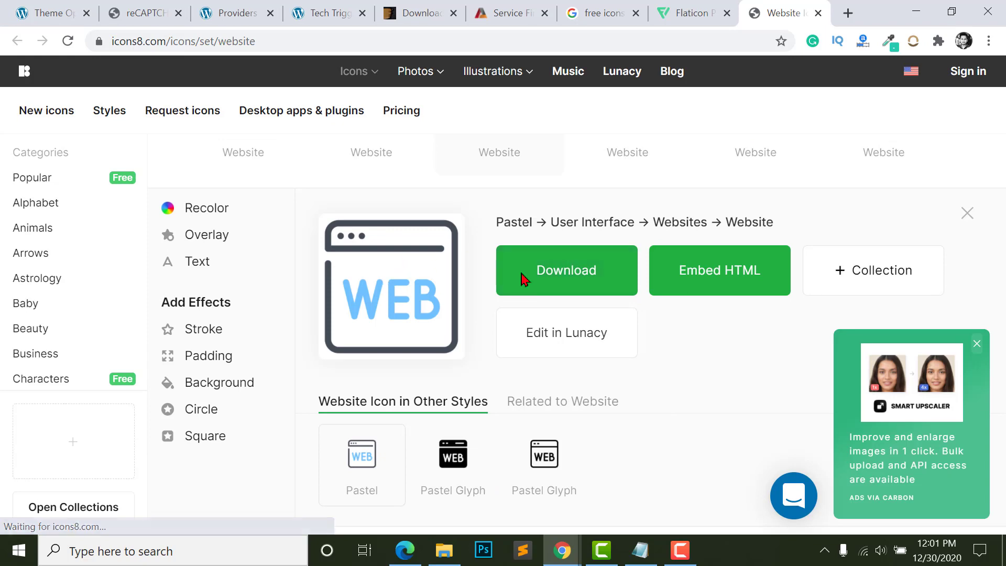
click(557, 262)
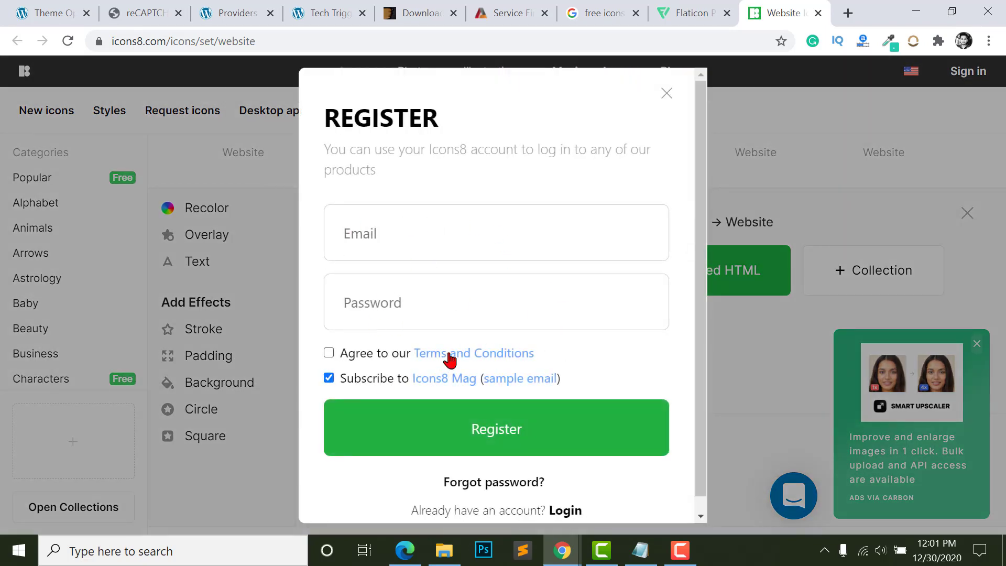
scroll(484, 403, down, 1)
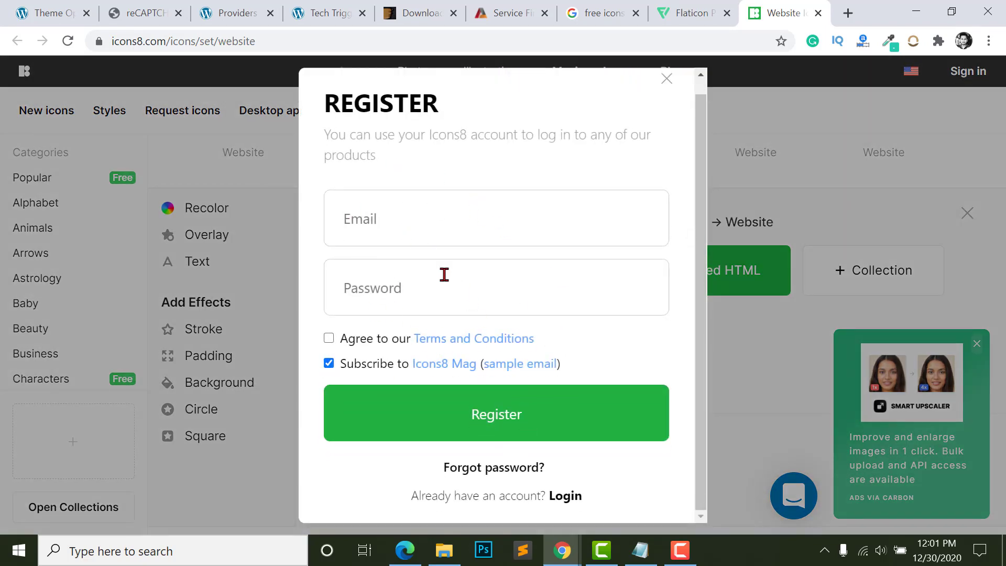
click(404, 222)
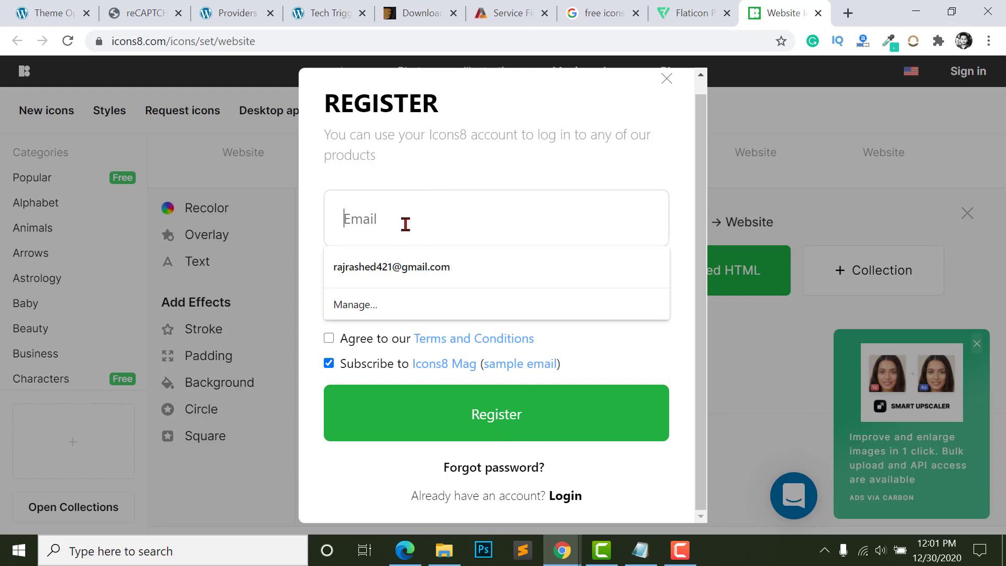
click(402, 265)
click(329, 338)
click(442, 407)
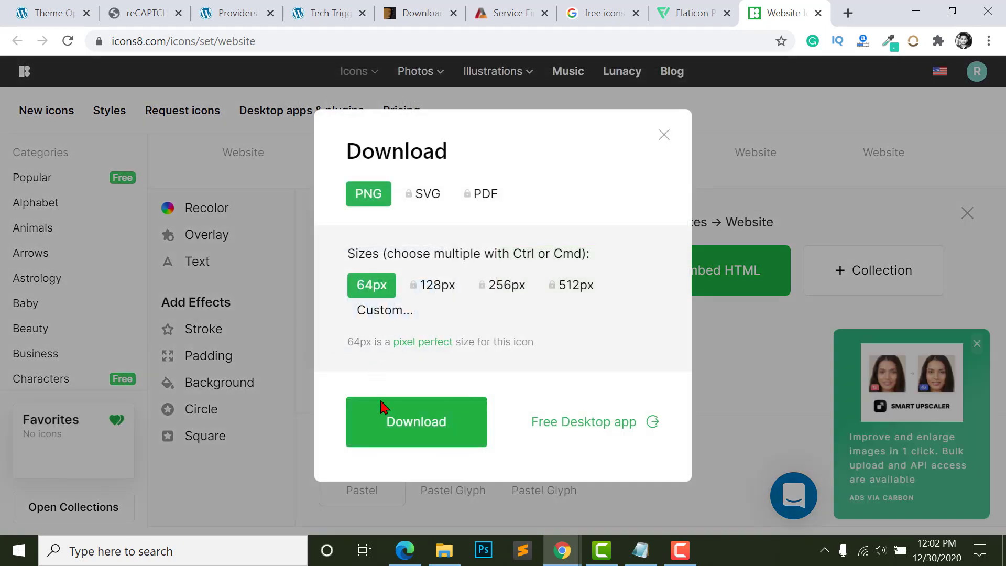
- Download the icon free as a 64px PNG, dismiss popups, and return to Providers Category
click(411, 433)
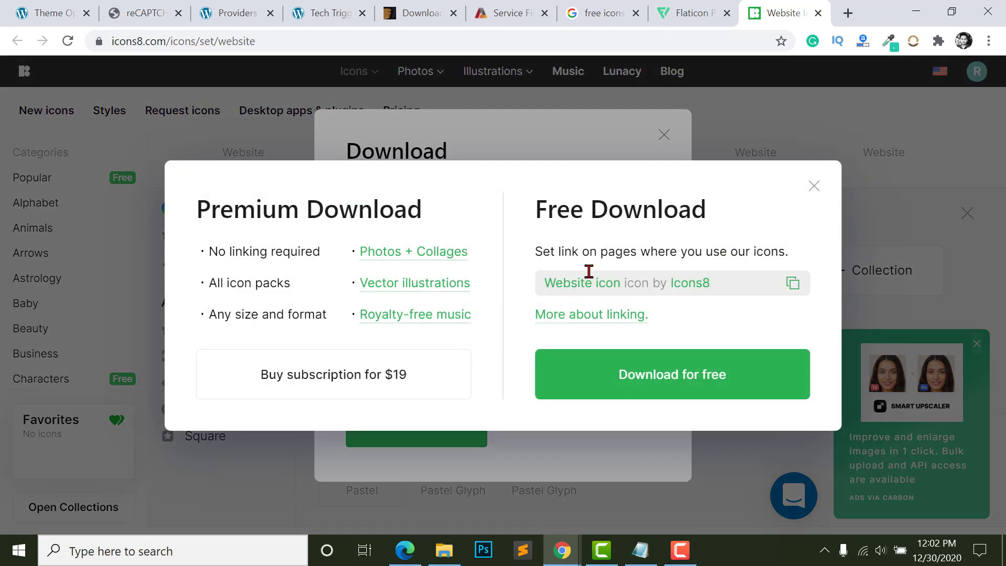
click(630, 377)
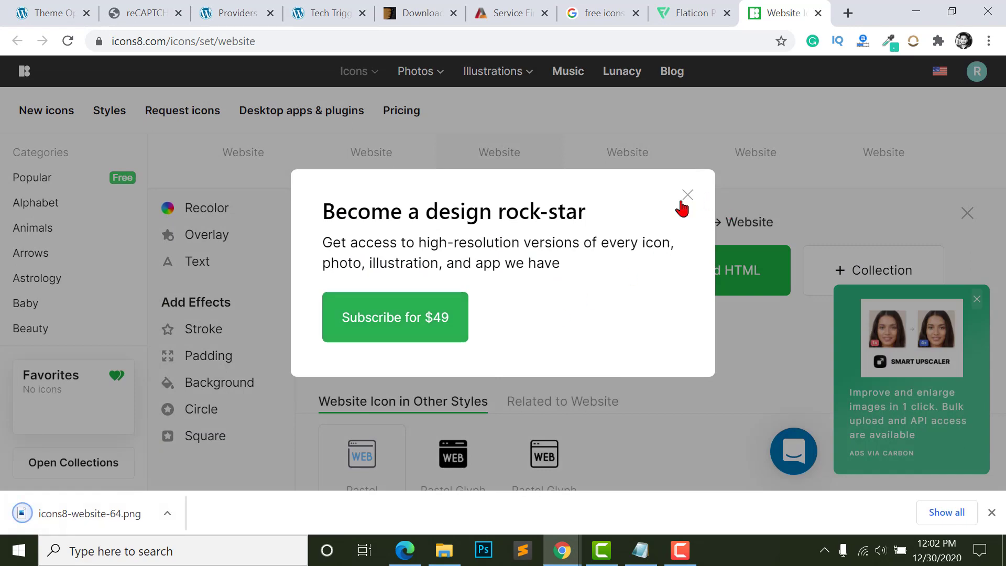
click(688, 196)
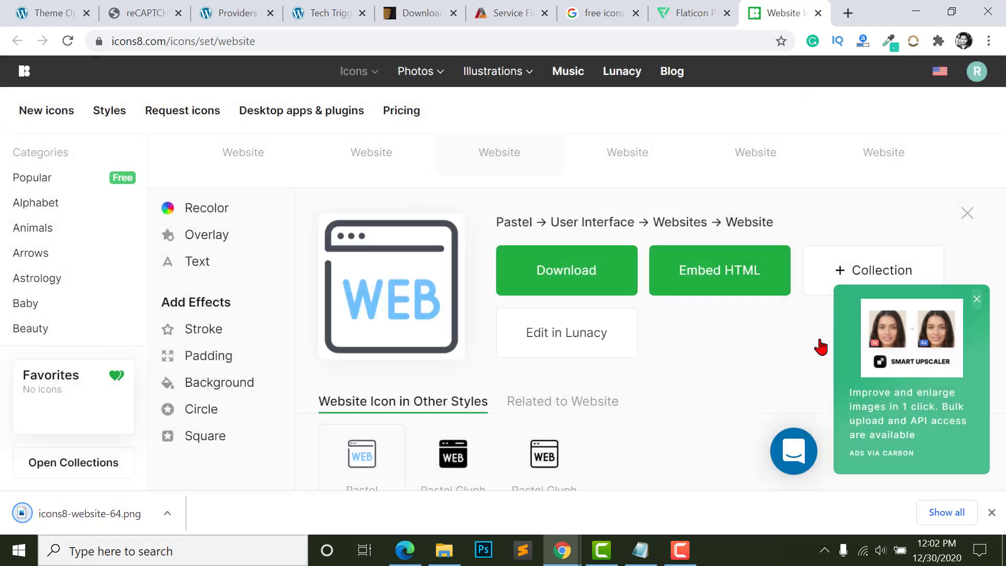
click(992, 512)
click(324, 12)
click(231, 10)
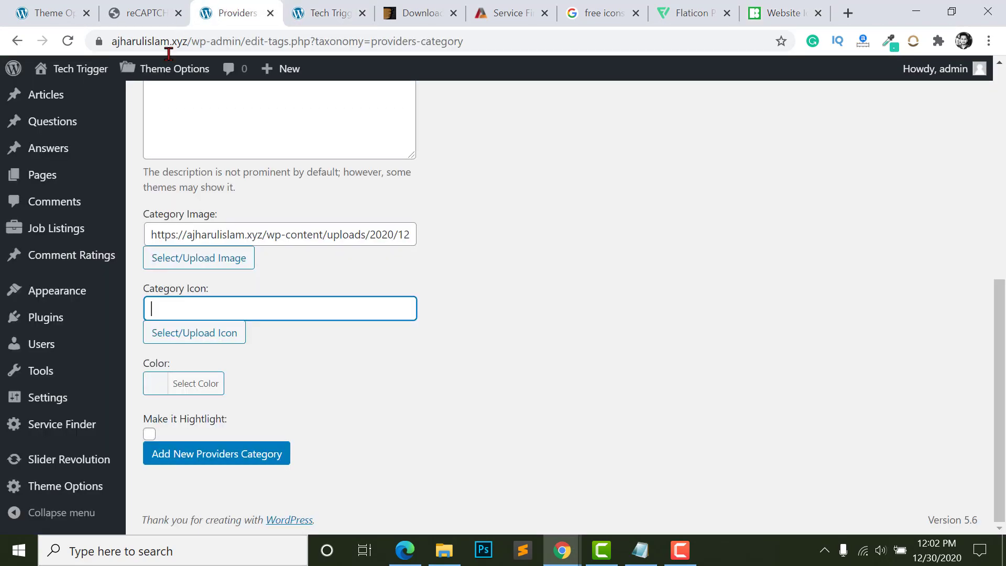
- Upload icons8-website-64.png and insert it as the category icon
click(208, 333)
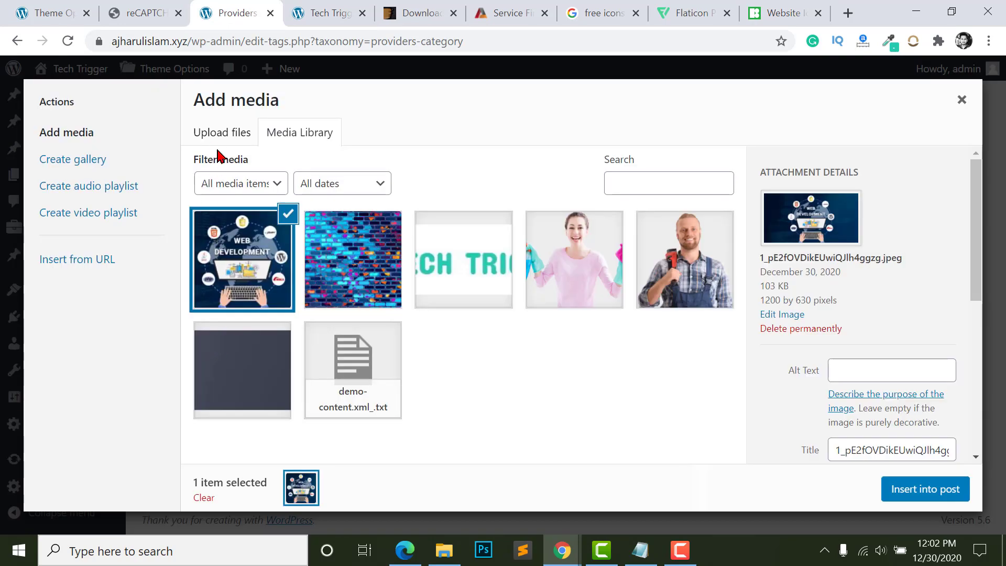
click(222, 132)
click(581, 336)
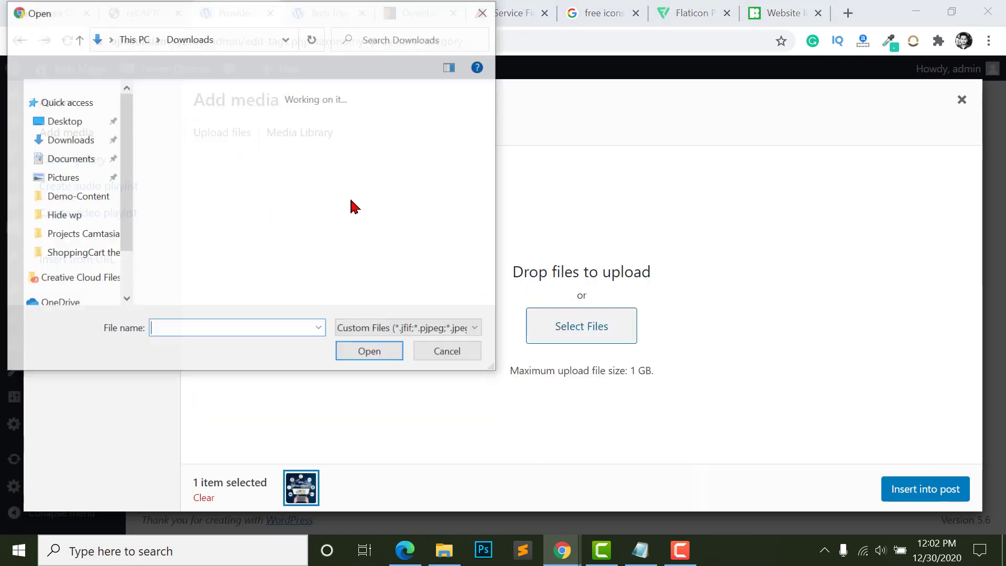
double_click(180, 142)
click(262, 255)
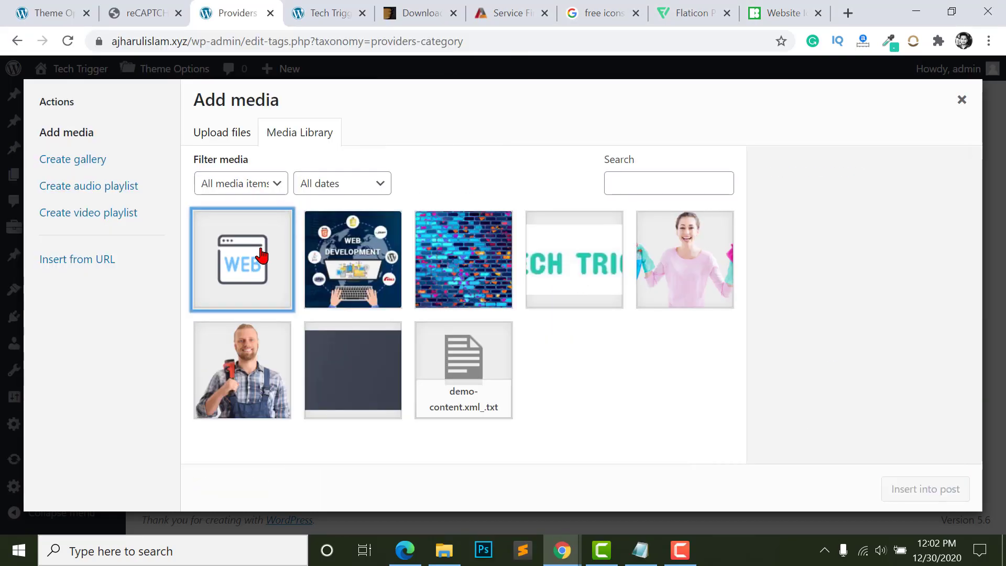
click(262, 255)
click(910, 484)
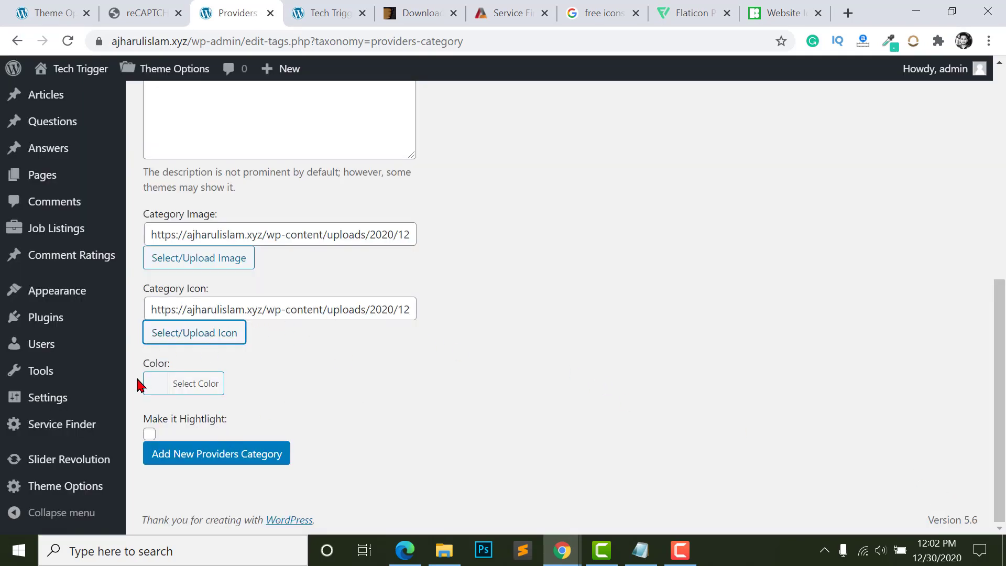
- Submit the new Web Development providers category
scroll(242, 218, up, 8)
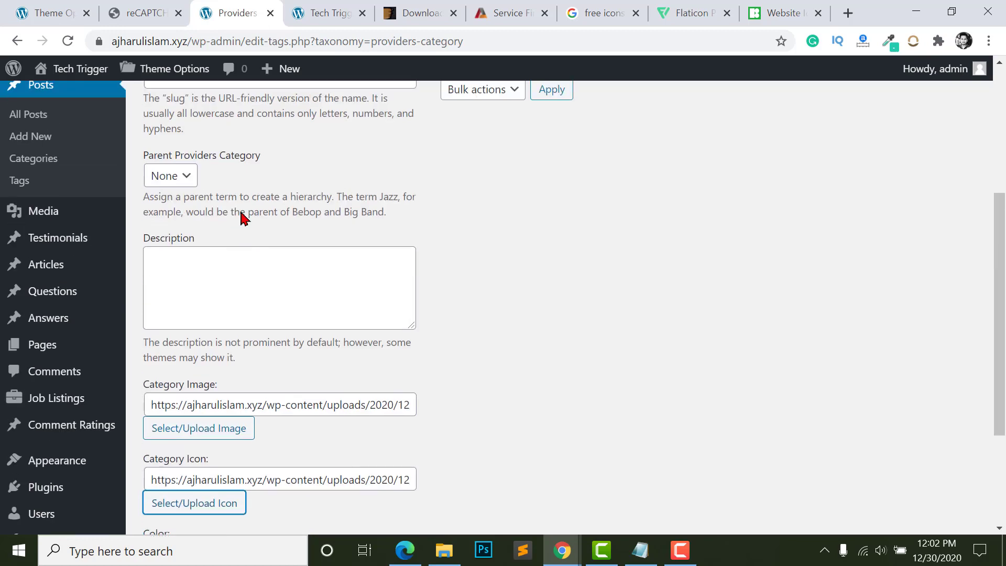
scroll(264, 303, down, 4)
scroll(265, 303, down, 4)
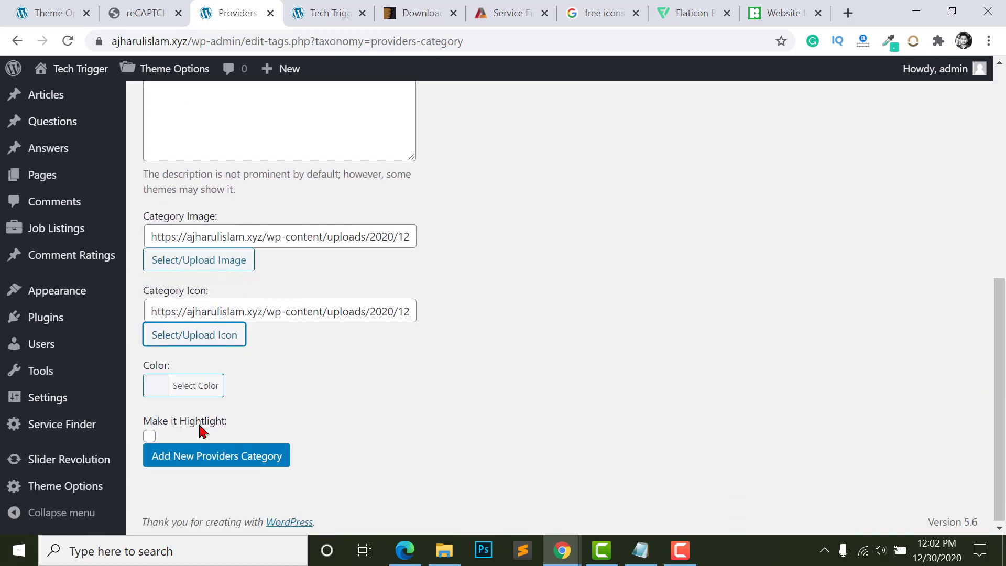
click(202, 462)
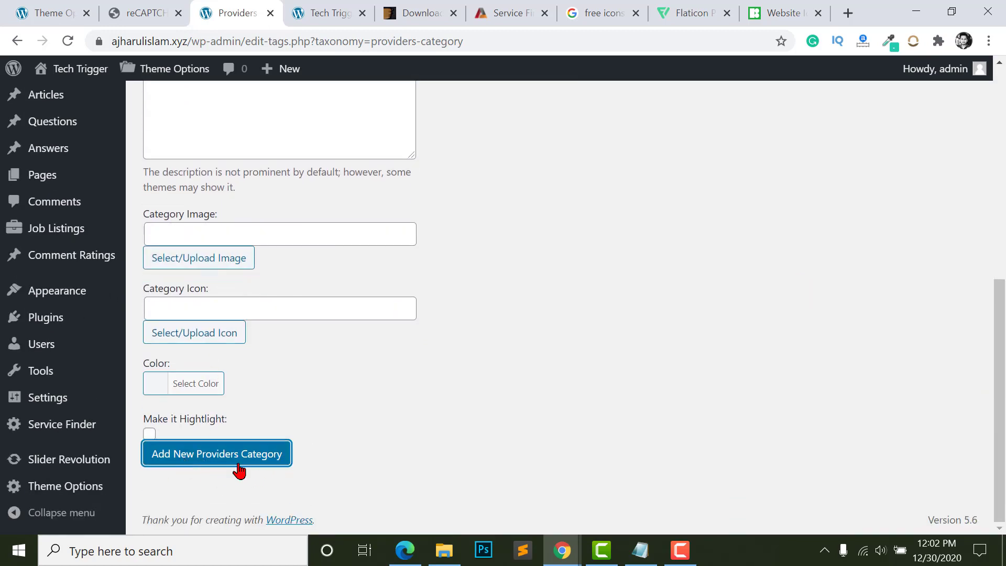
scroll(488, 438, up, 8)
- Name the new providers category 'Mobile Servicing'
click(176, 262)
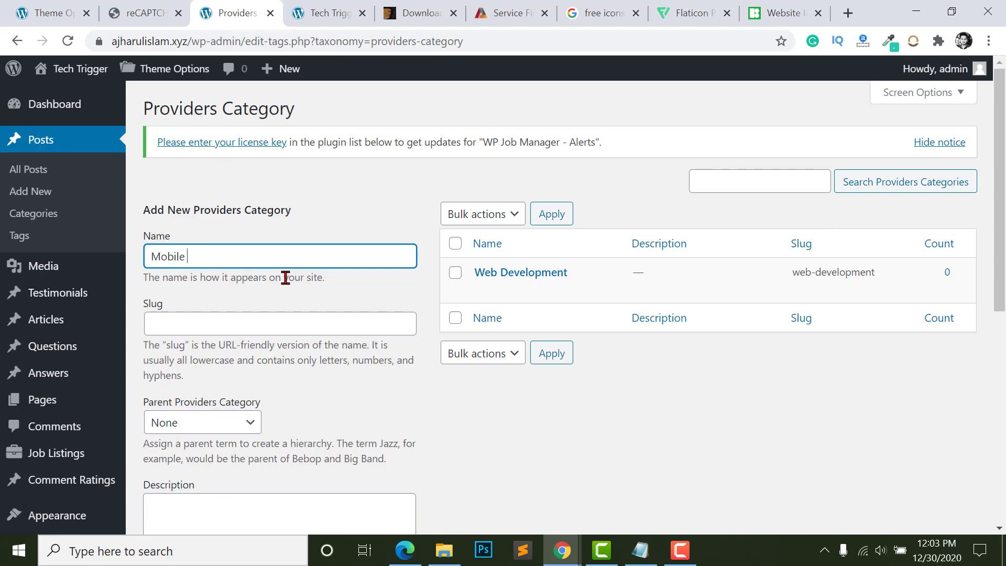
text(Mobile Servicing)
scroll(240, 367, down, 5)
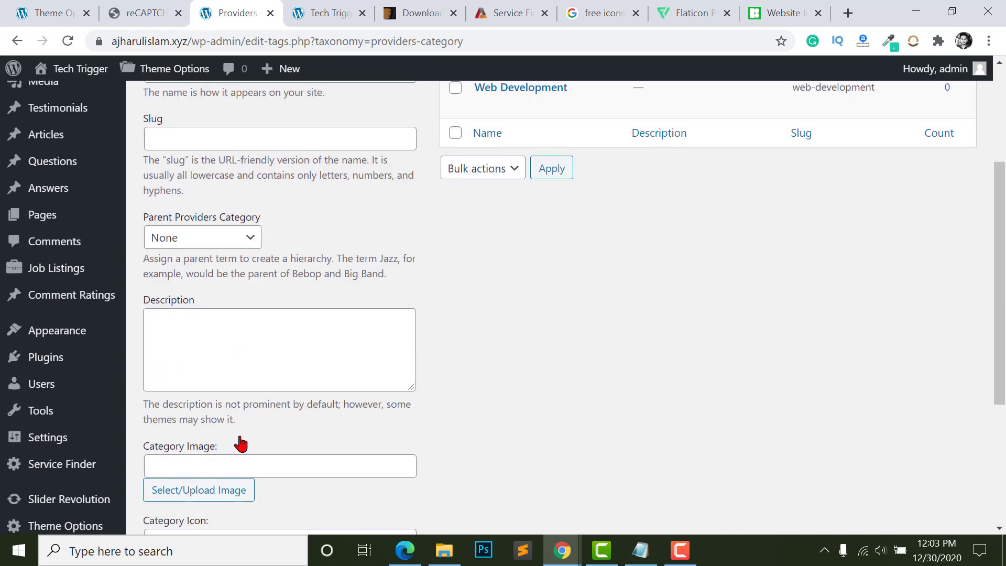
click(244, 286)
scroll(313, 348, down, 2)
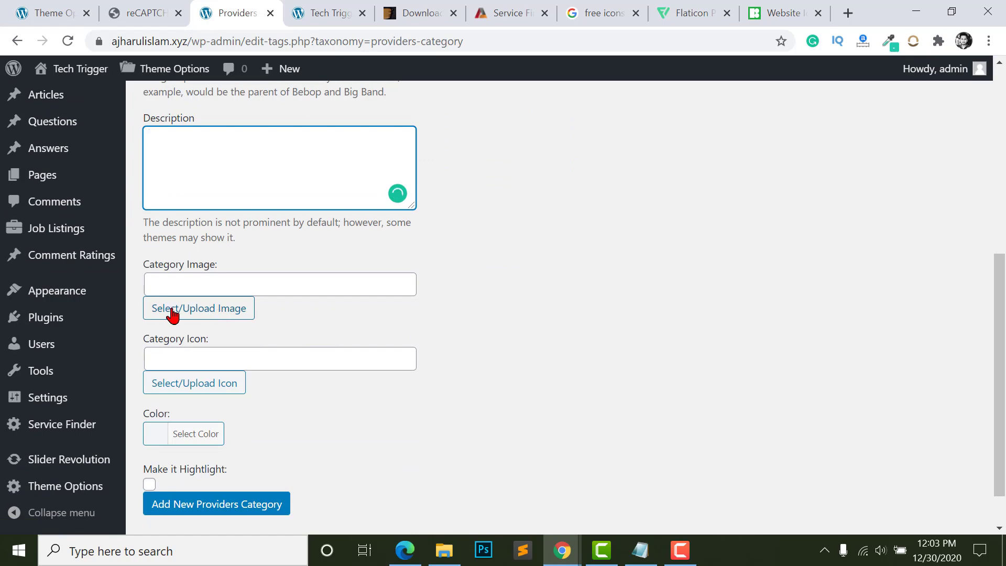
- Upload the Samsung Galaxy A72 phone photo and set it as the category image
click(173, 314)
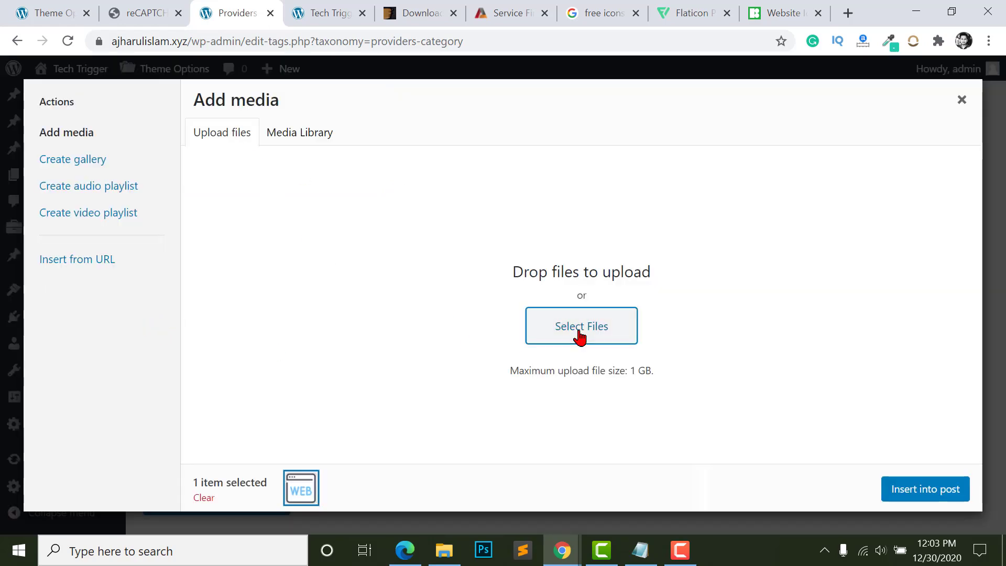
click(580, 334)
scroll(230, 206, down, 5)
click(272, 195)
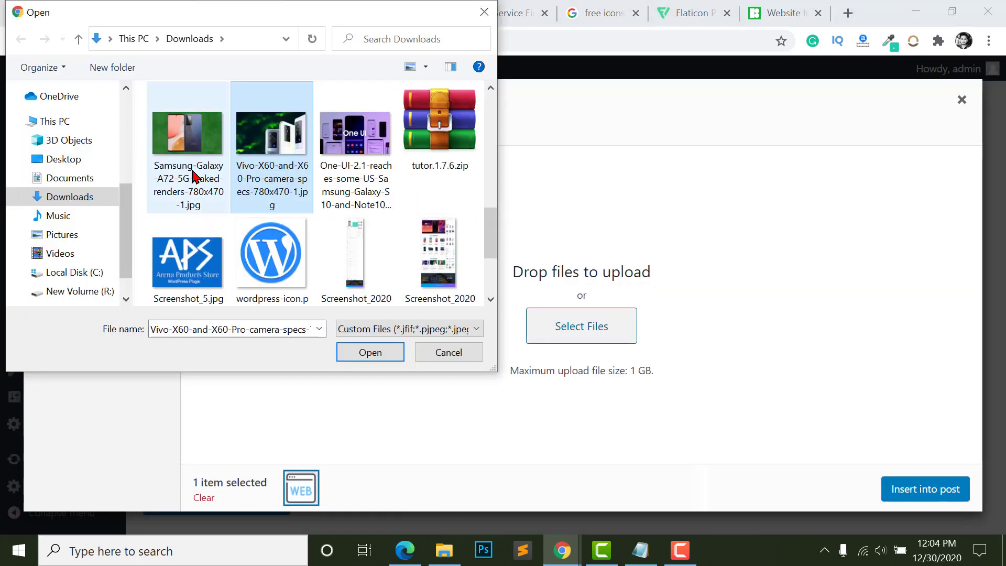
click(200, 152)
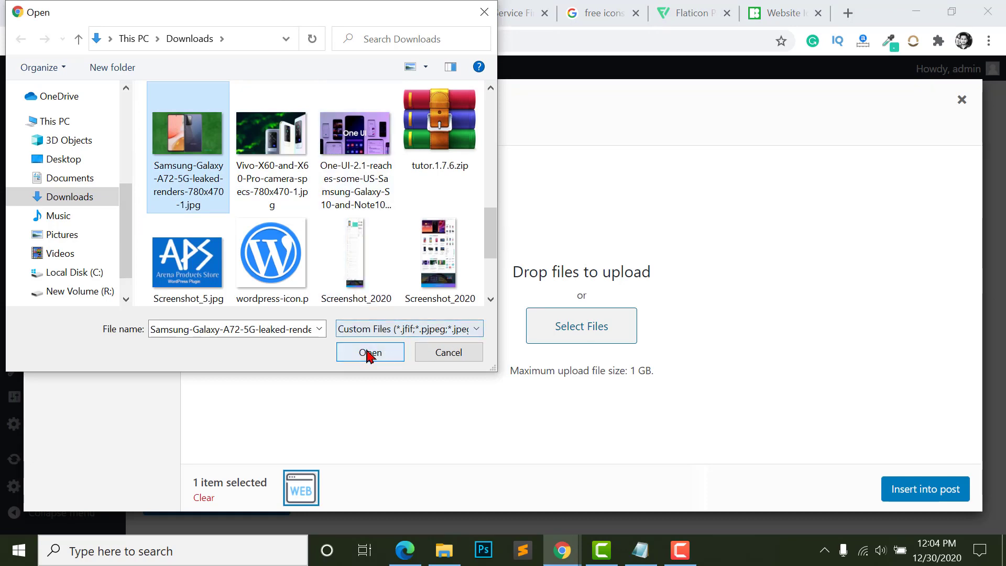
click(367, 352)
click(252, 250)
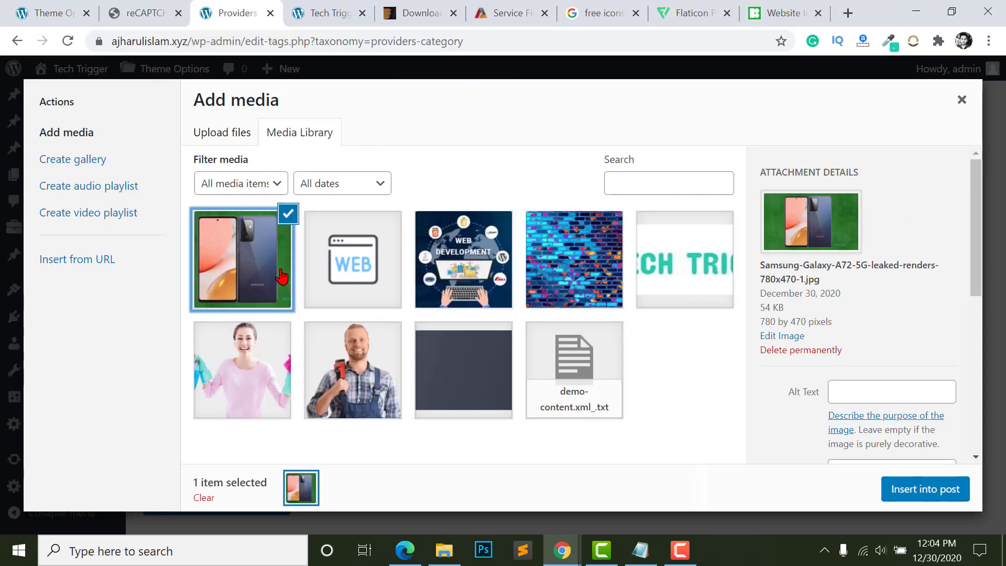
scroll(188, 381, down, 1)
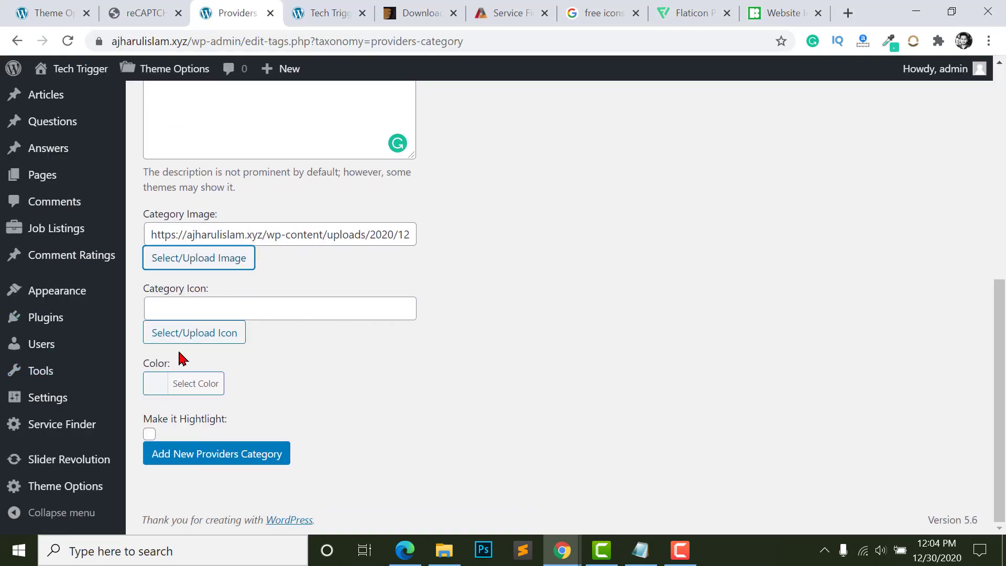
- Search Icons8 for mobile icons and download the colour Android Tablet icon as a free PNG
click(768, 11)
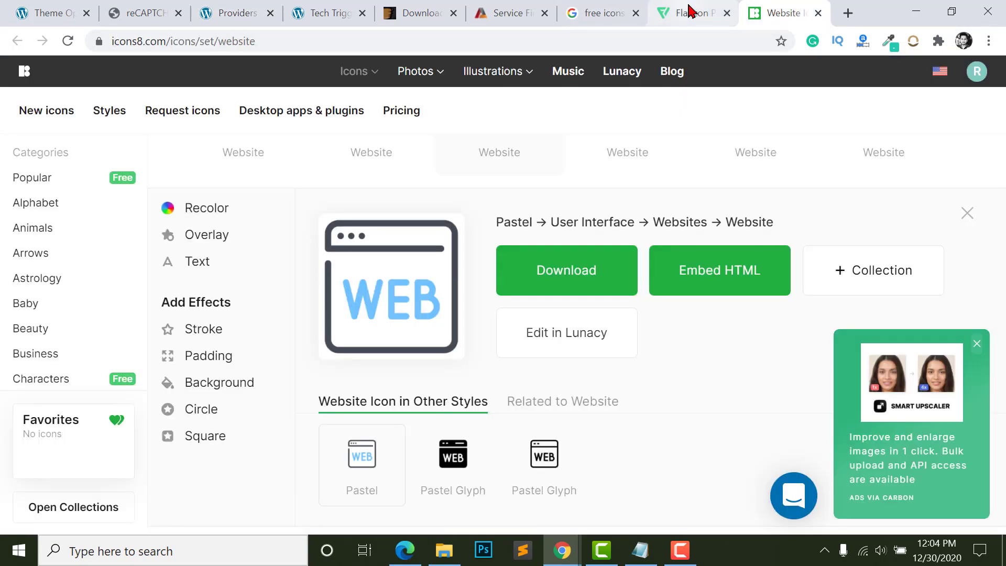
scroll(519, 207, up, 5)
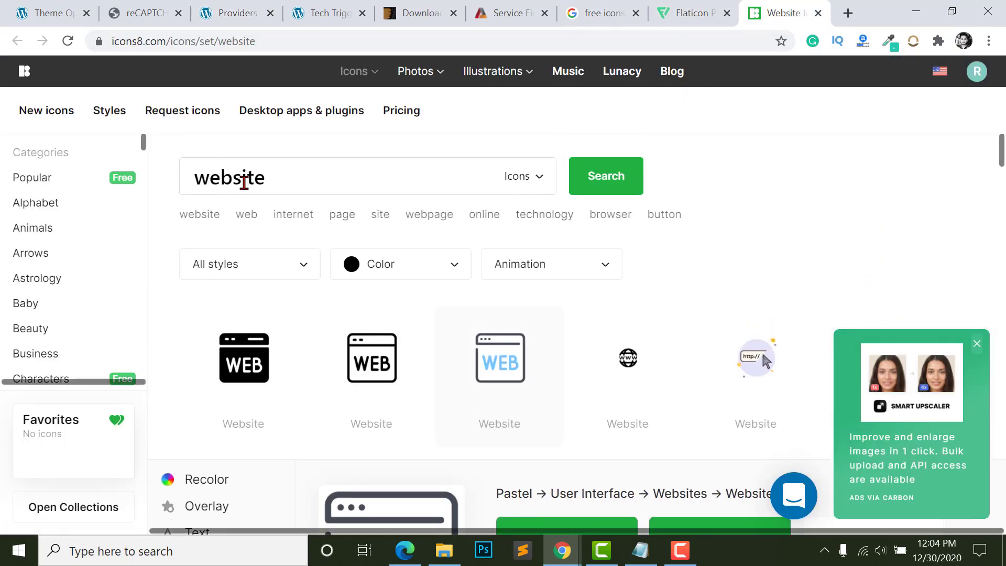
double_click(243, 180)
text(mon)
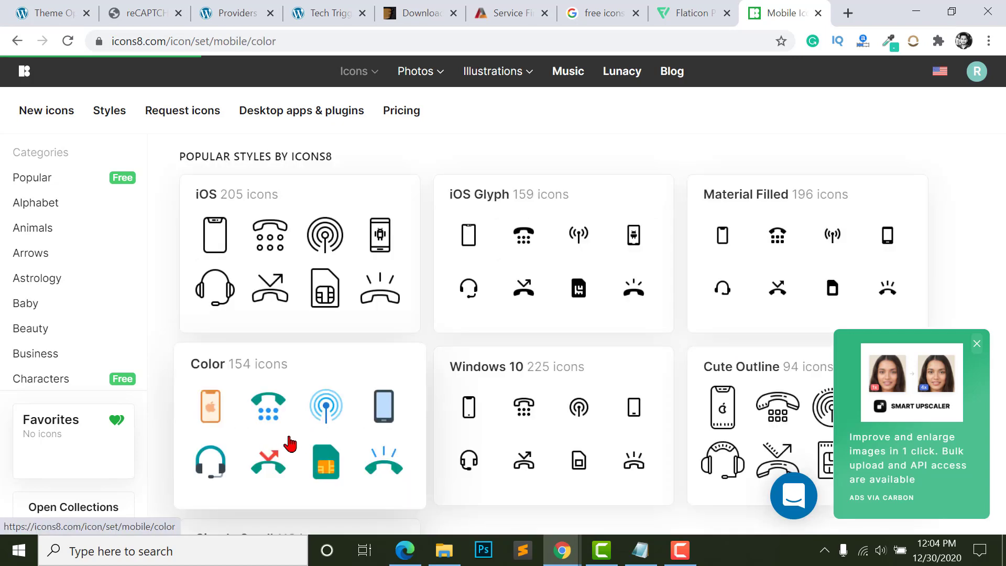
click(304, 424)
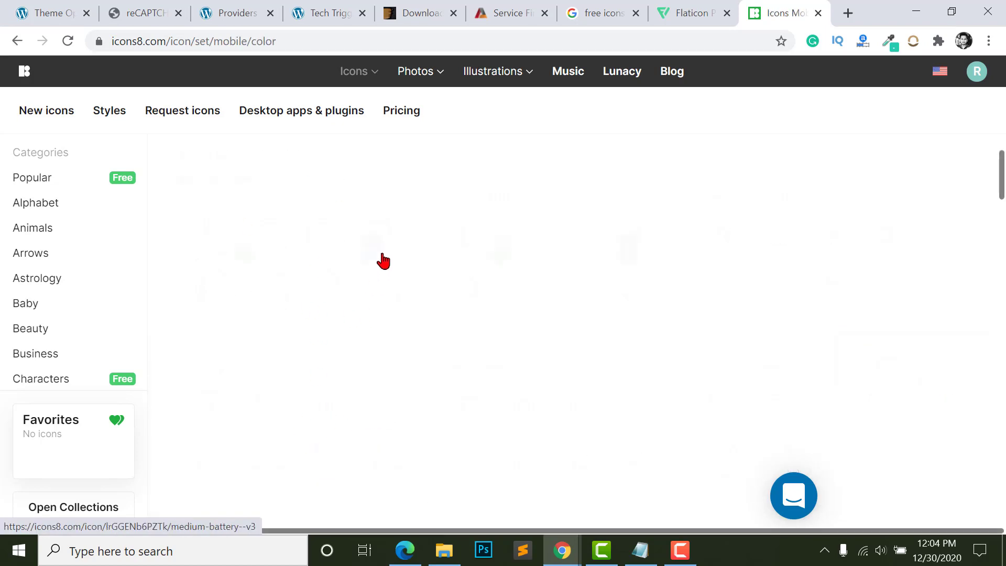
scroll(273, 309, down, 10)
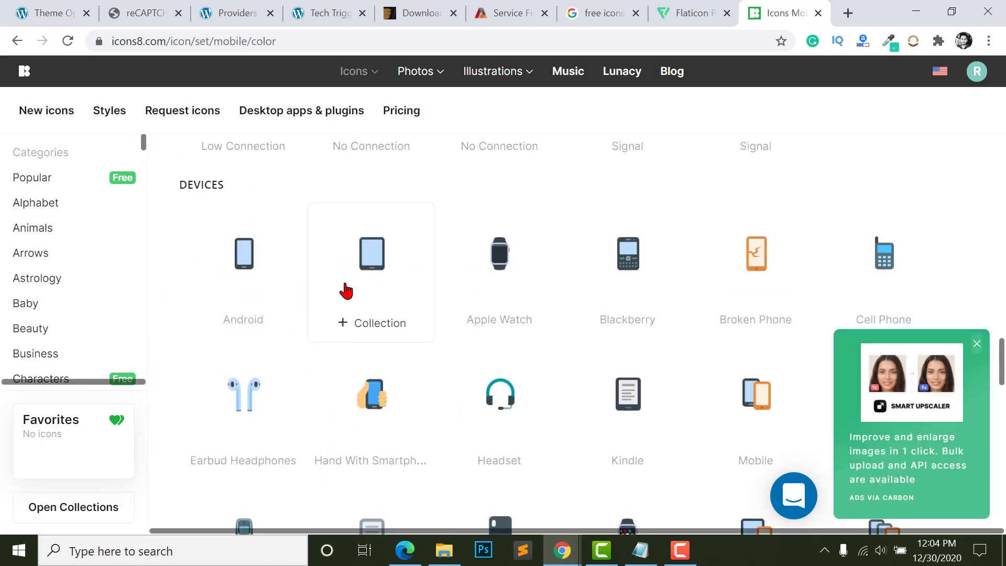
click(361, 276)
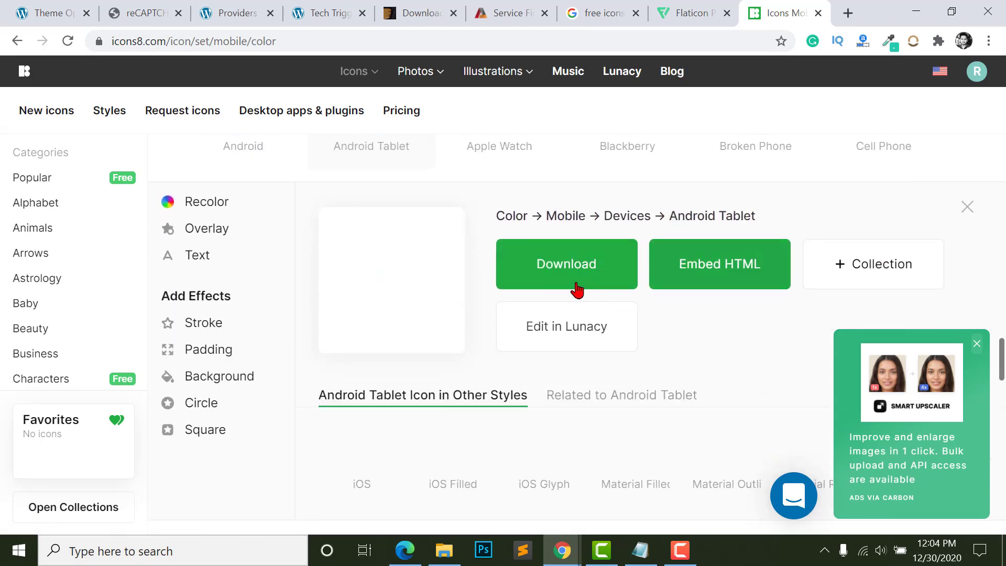
click(575, 283)
click(458, 424)
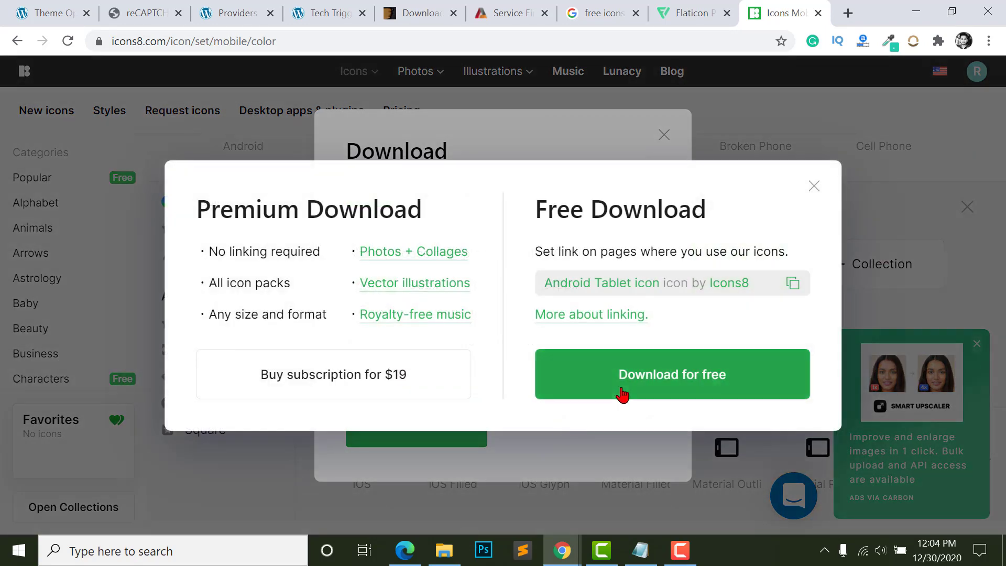
click(621, 392)
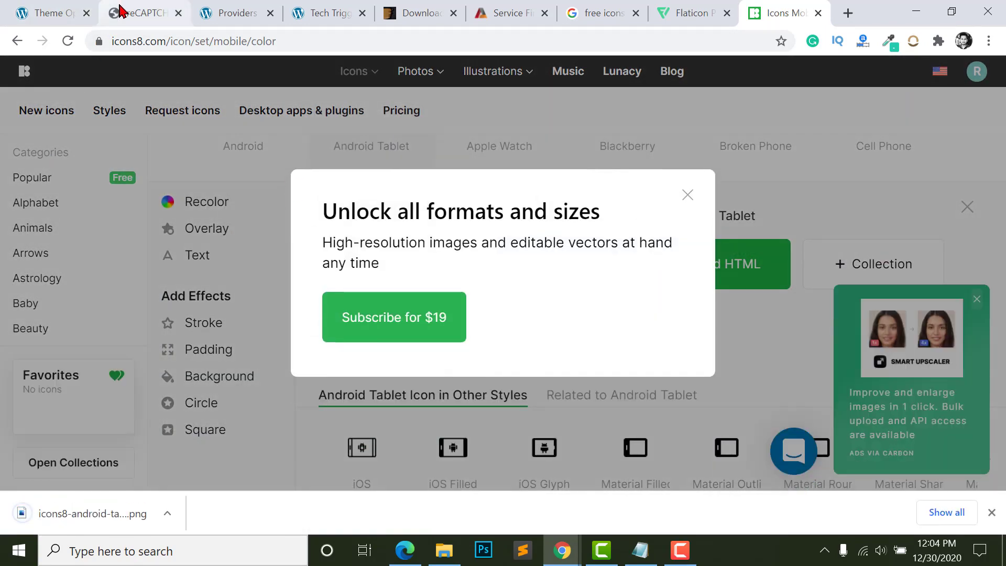
click(124, 14)
- Upload the downloaded Android Tablet icon and insert it as the category icon
click(202, 15)
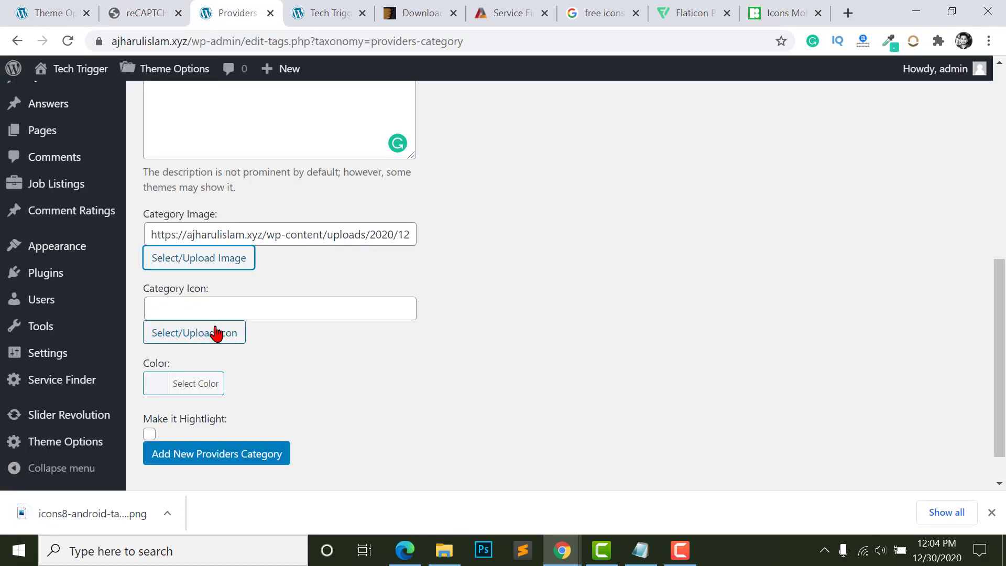
click(213, 332)
click(212, 139)
click(542, 313)
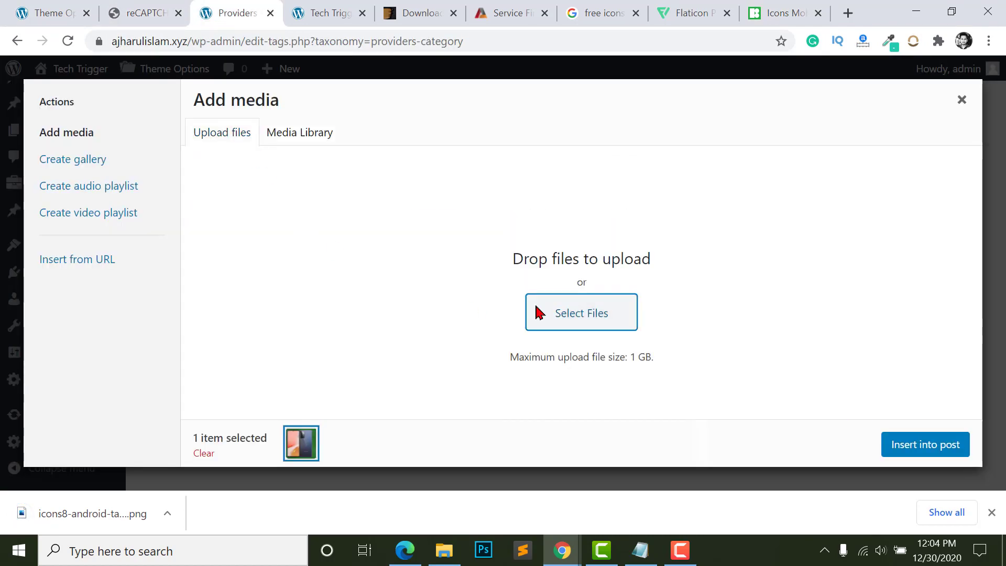
click(376, 354)
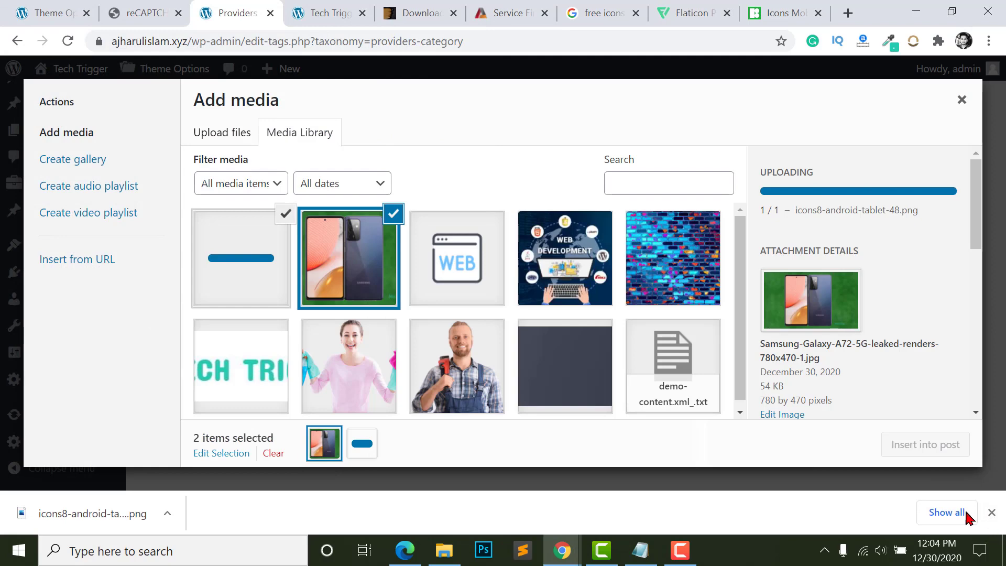
click(939, 446)
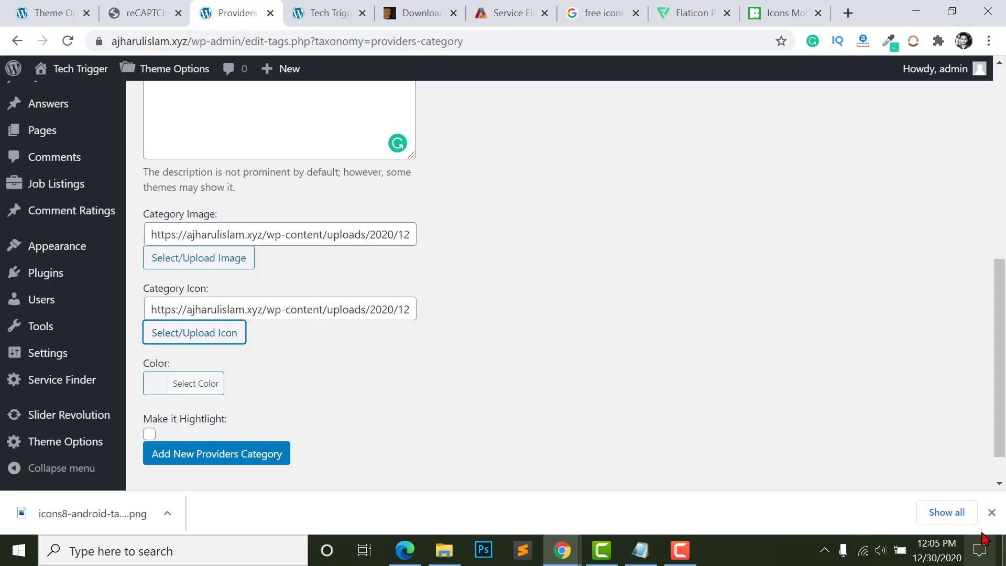
- Add the Mobile Servicing providers category
click(991, 516)
click(223, 461)
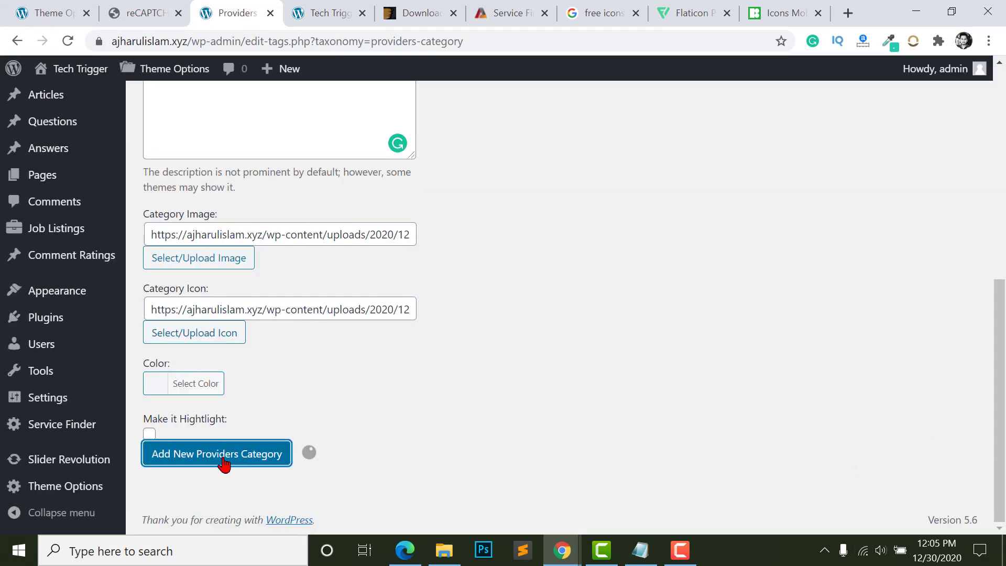
scroll(449, 427, up, 10)
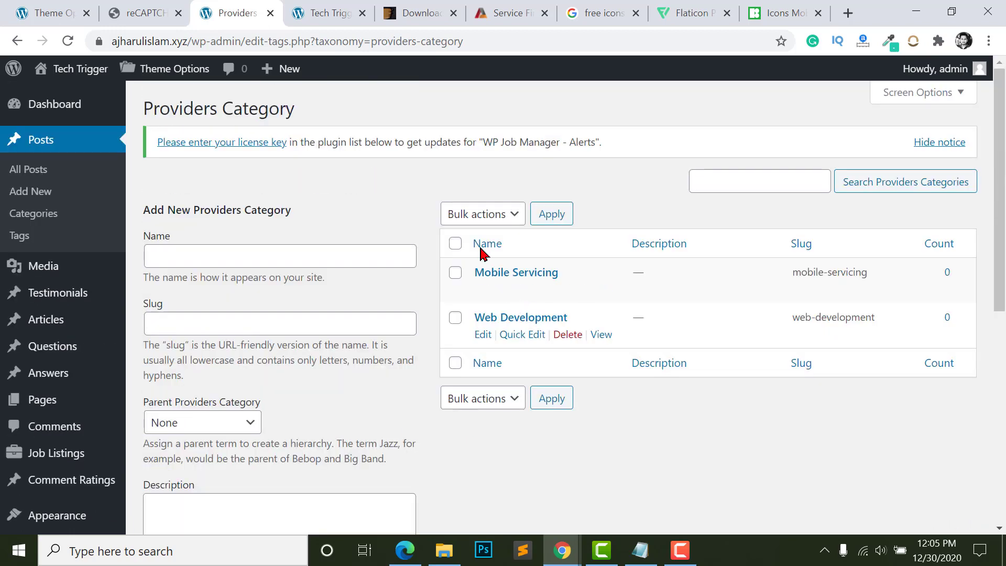
click(562, 551)
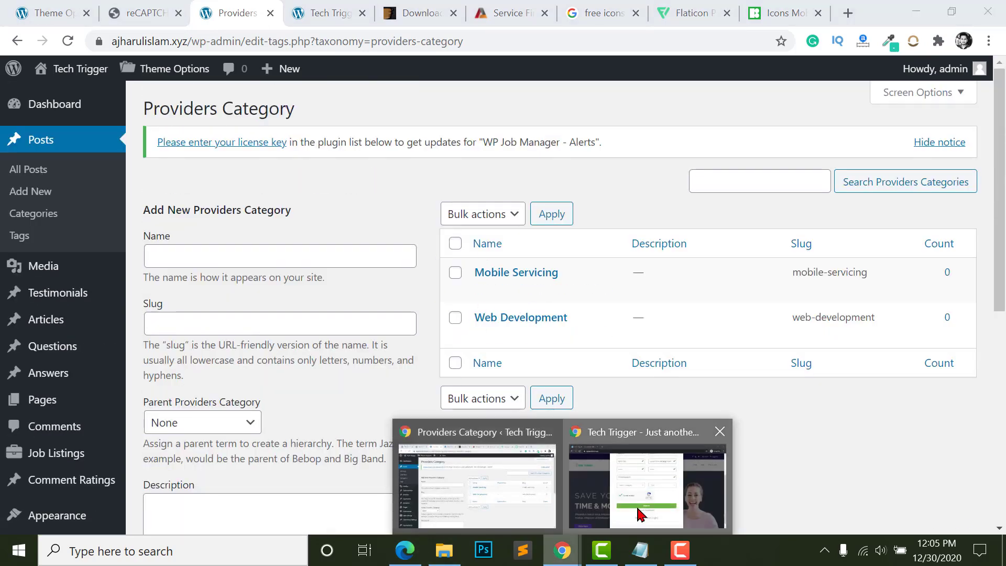
click(649, 485)
scroll(335, 315, up, 3)
click(618, 424)
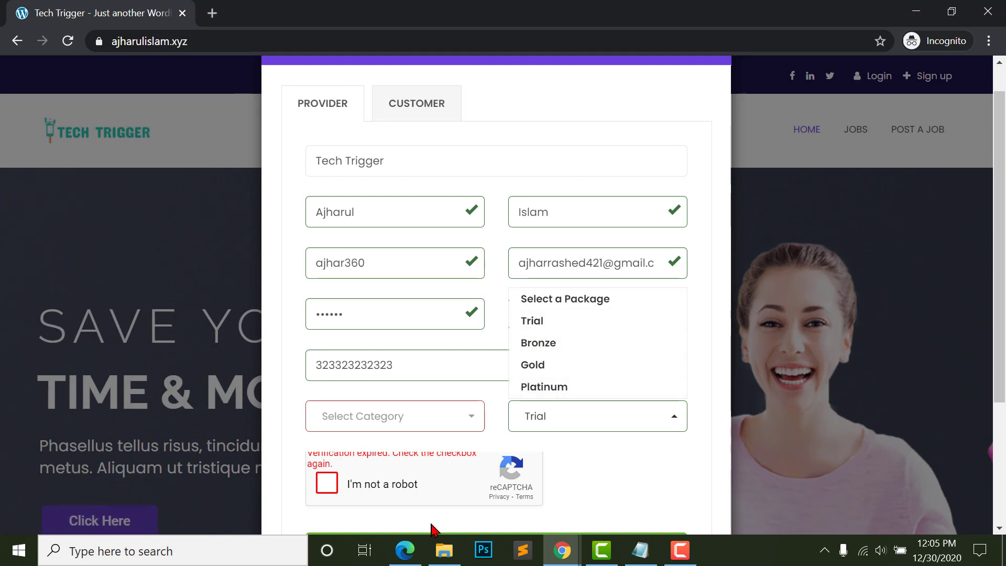
click(562, 550)
click(516, 511)
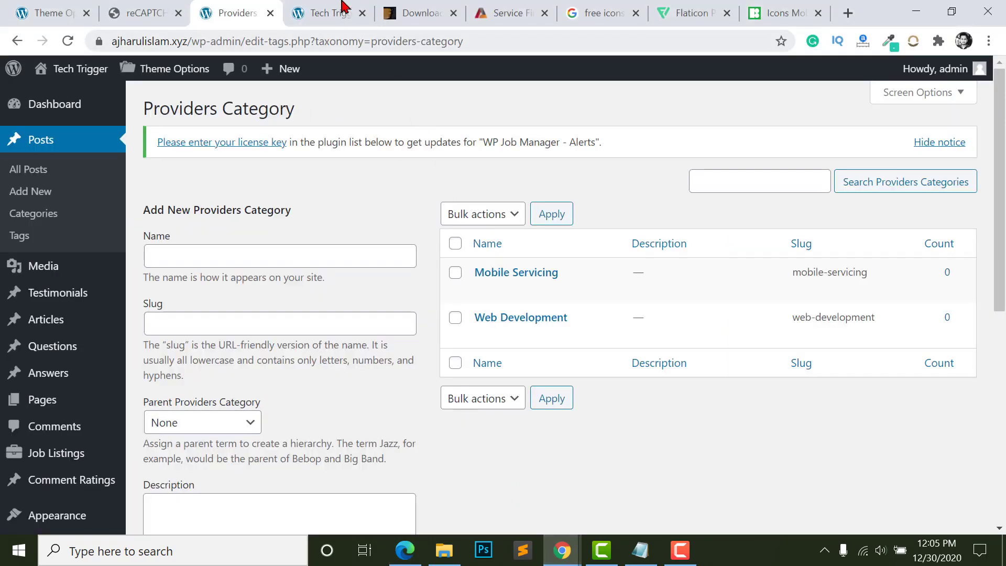
scroll(41, 261, down, 5)
- Go to the Service Finder Theme Options Accounts > Packages settings
mouse_move(42, 495)
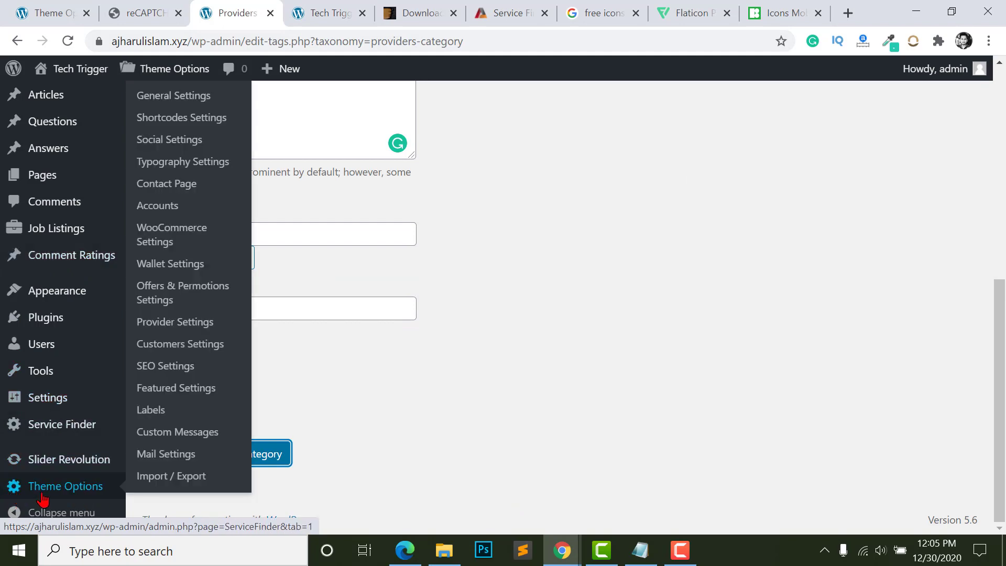
scroll(189, 220, up, 2)
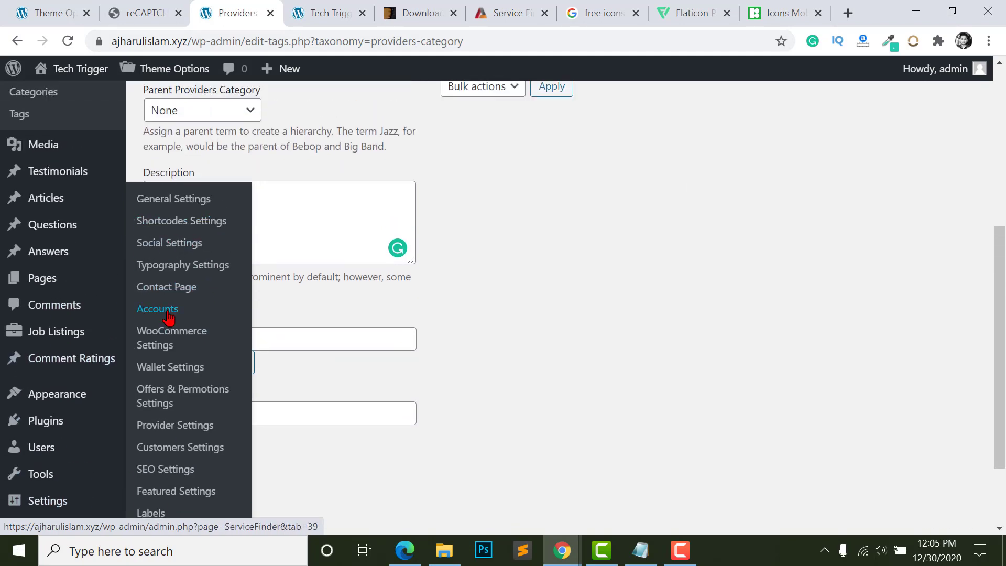
click(159, 220)
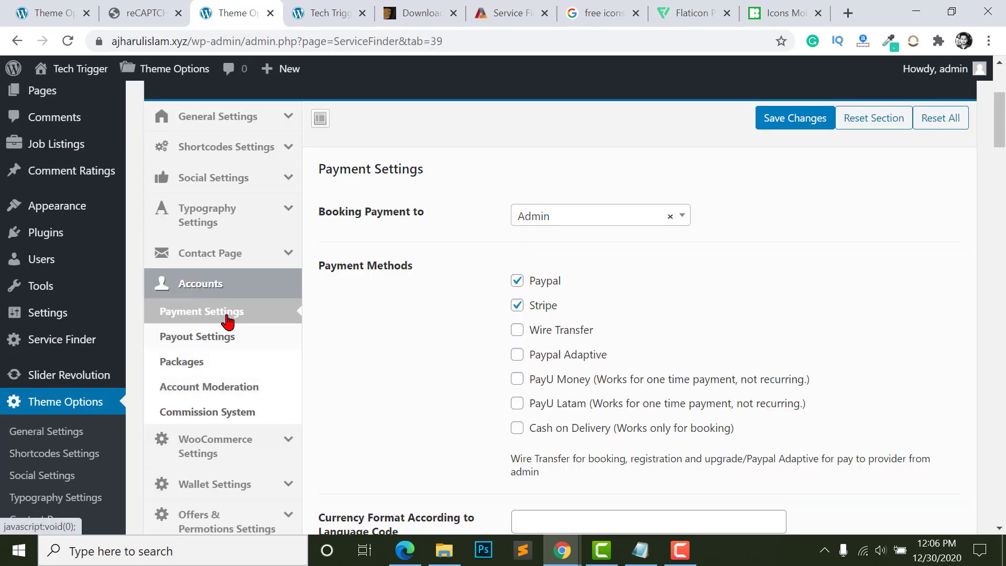
click(209, 363)
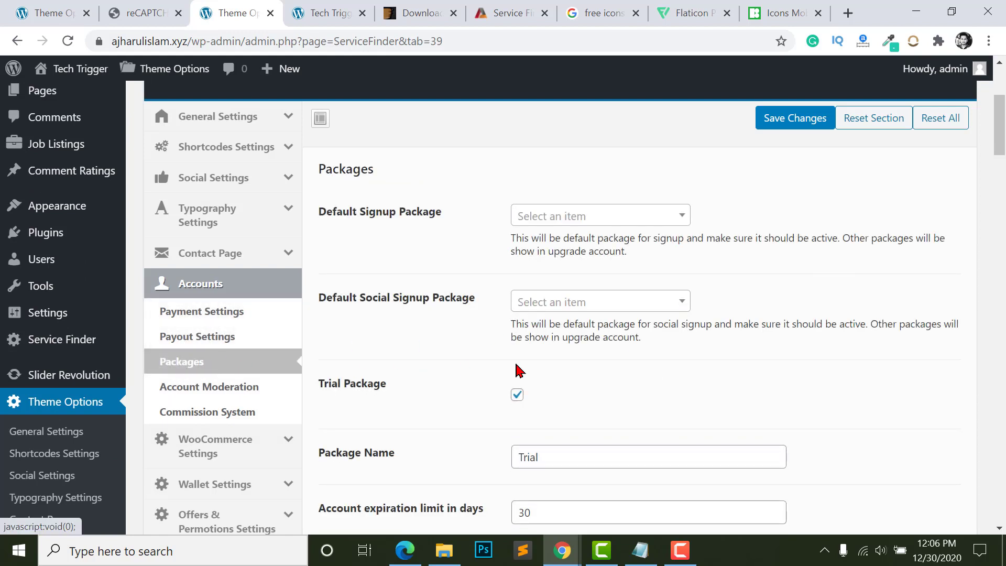
- Set Default Signup Package to Trial Package and open the Default Social Signup Package list
scroll(498, 351, up, 1)
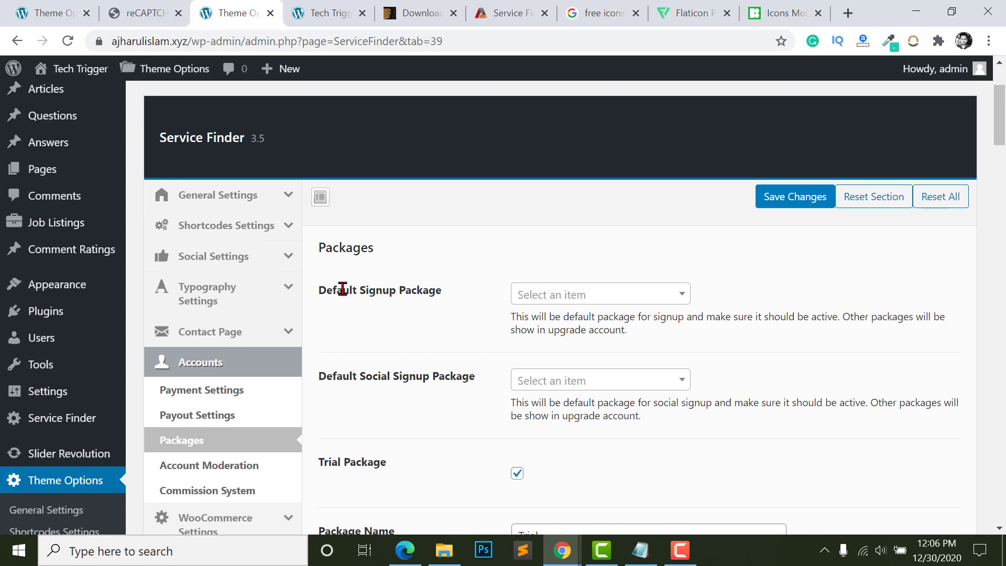
click(582, 300)
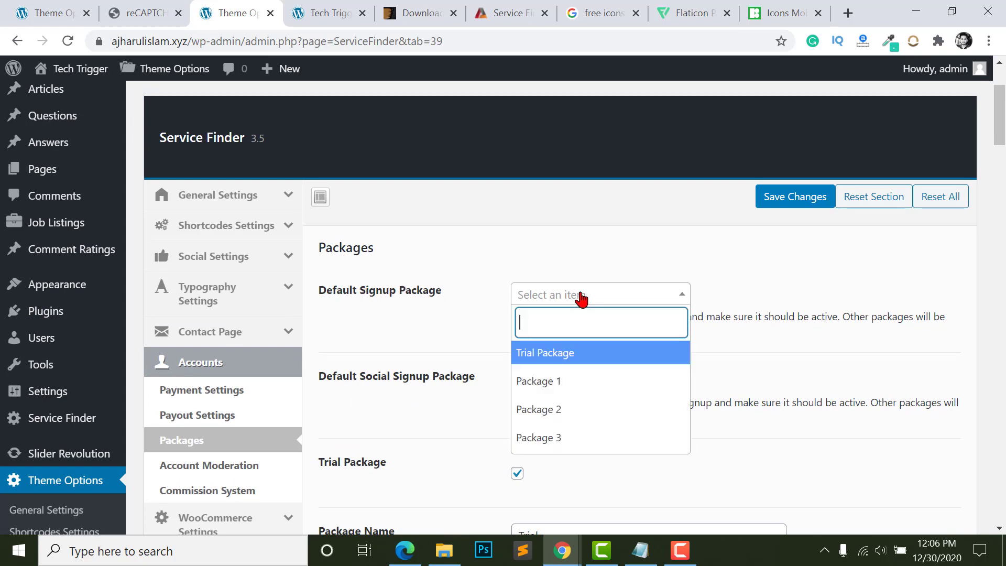
click(580, 297)
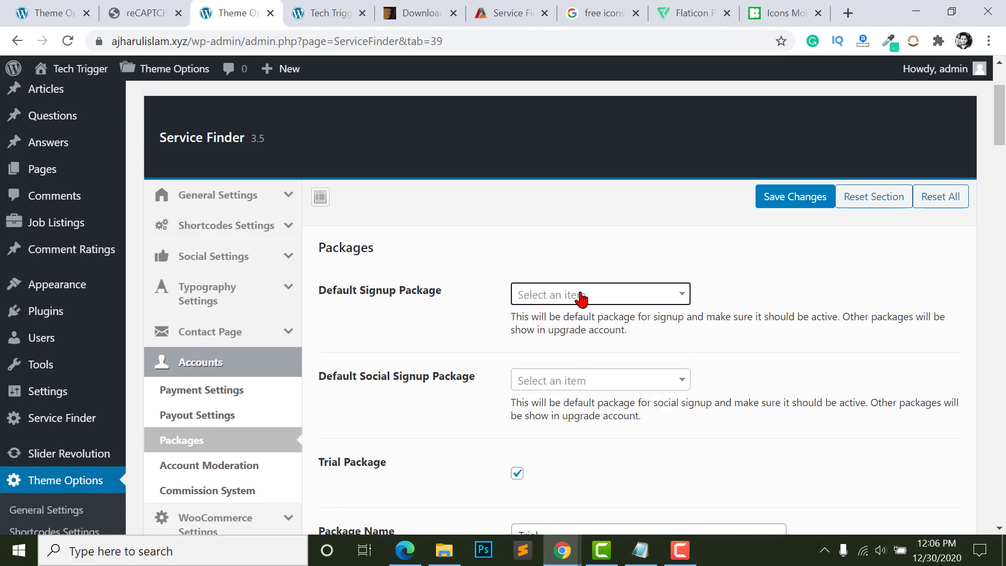
click(579, 296)
click(559, 355)
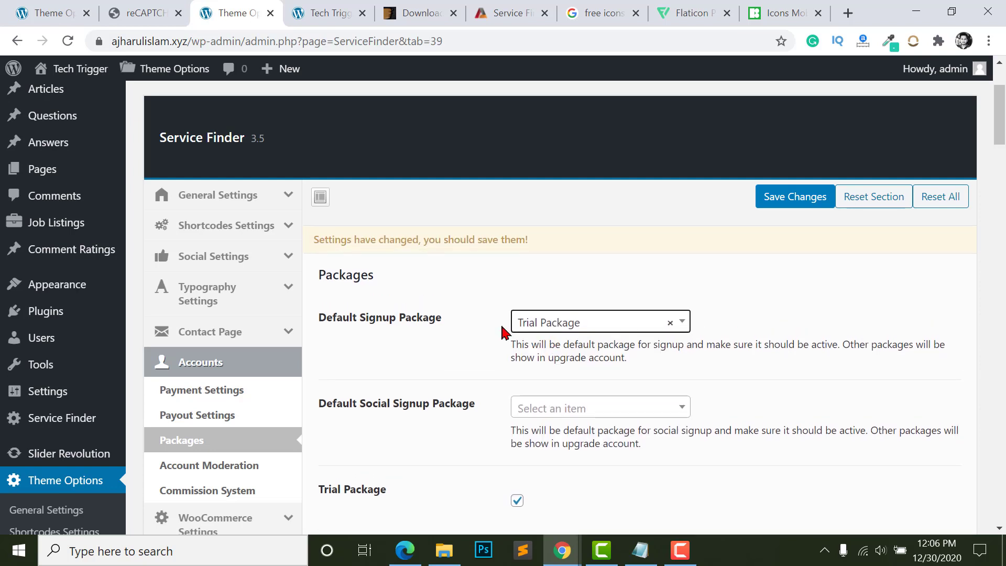
scroll(531, 309, down, 2)
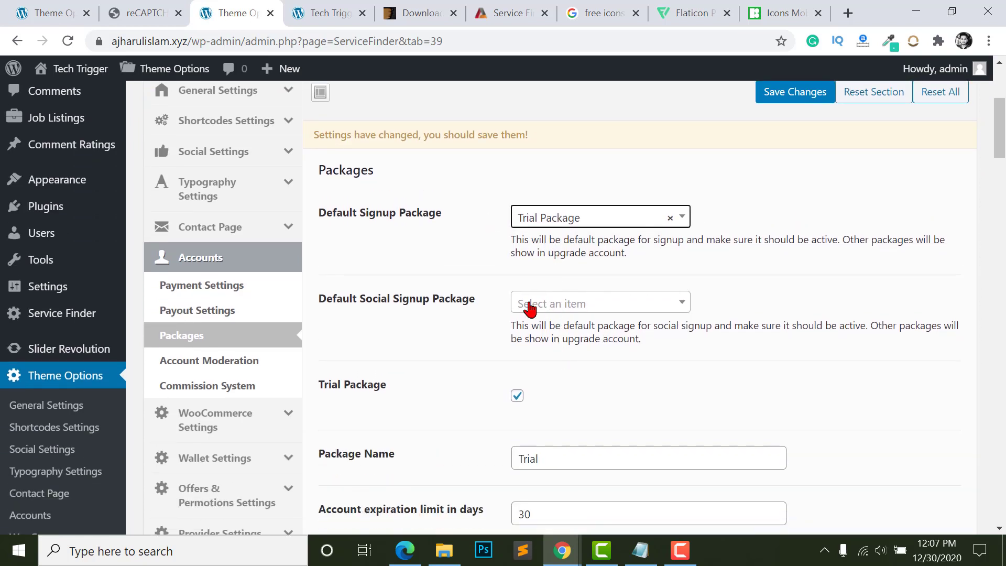
click(572, 313)
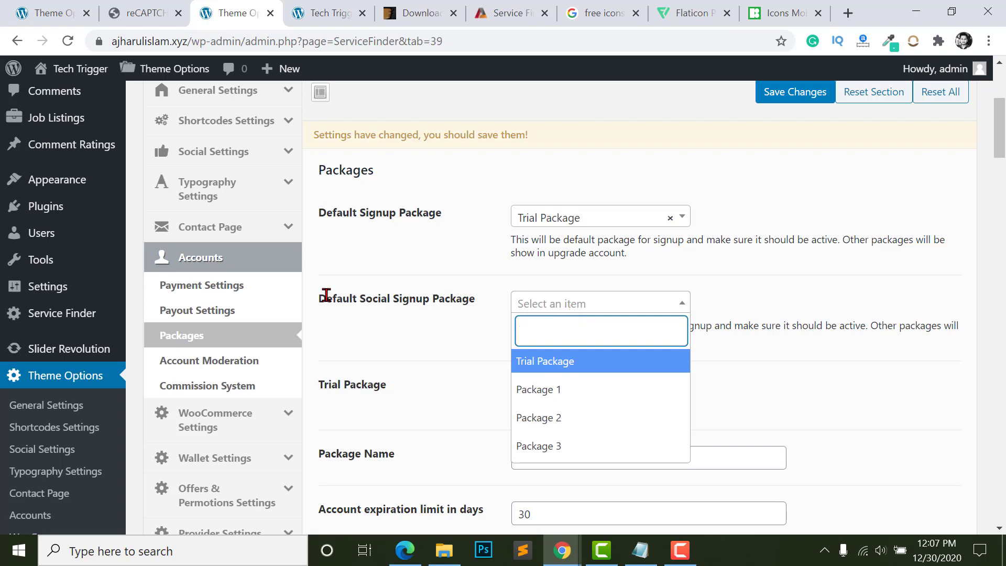
- Make Trial Package the default social signup package
click(550, 362)
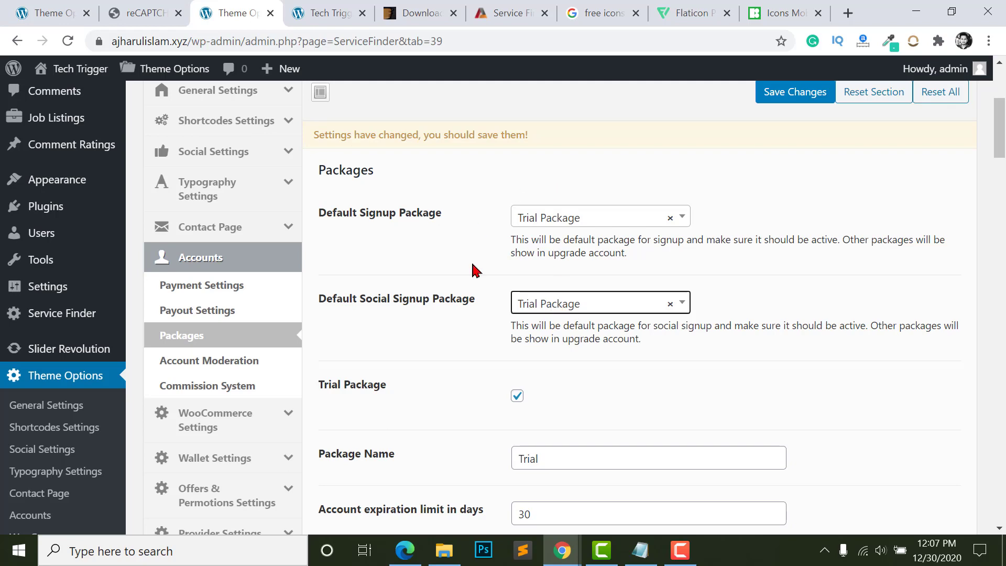
scroll(545, 293, down, 3)
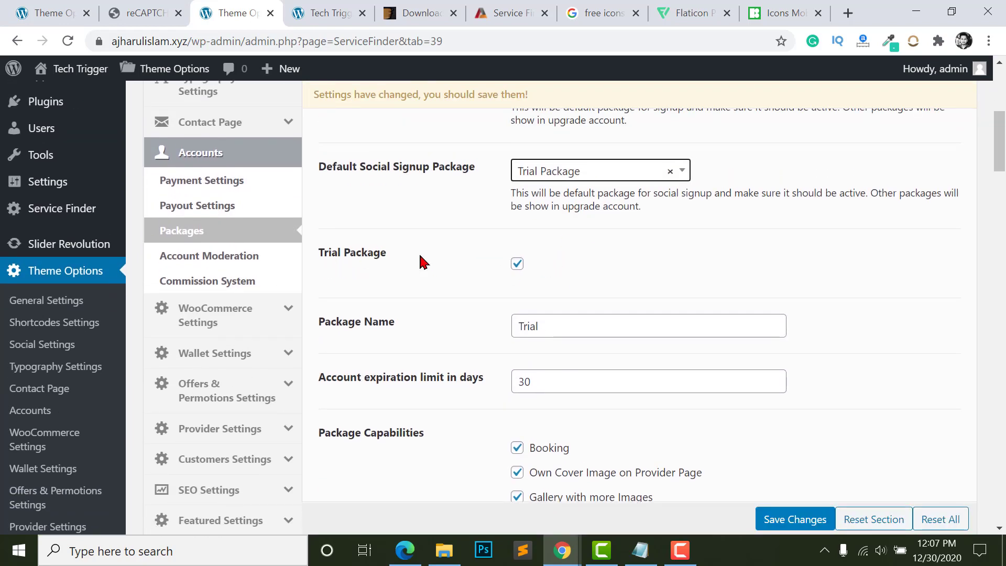
click(517, 267)
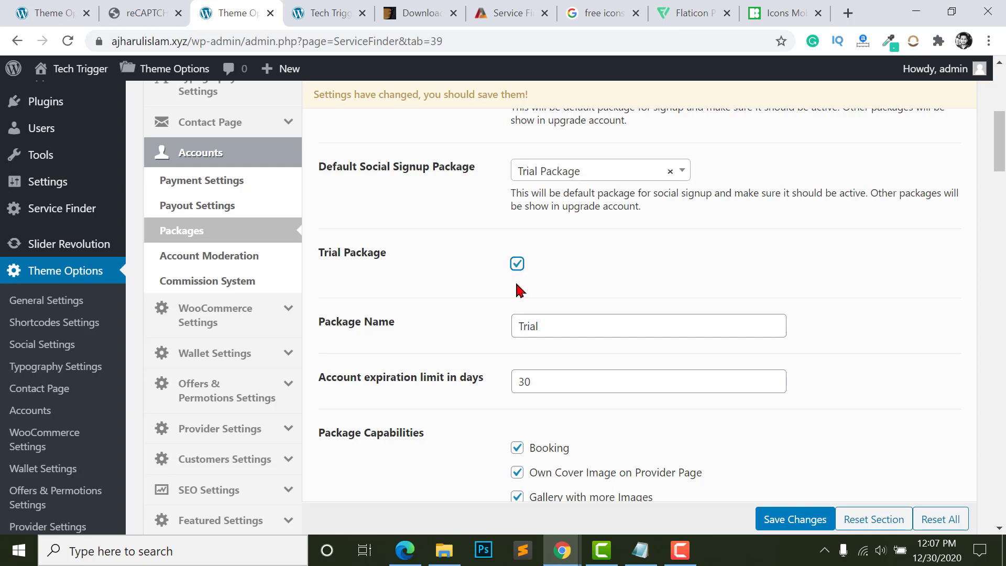
- Change the Trial package's account expiration limit from 30 to 7 days
scroll(515, 267, down, 1)
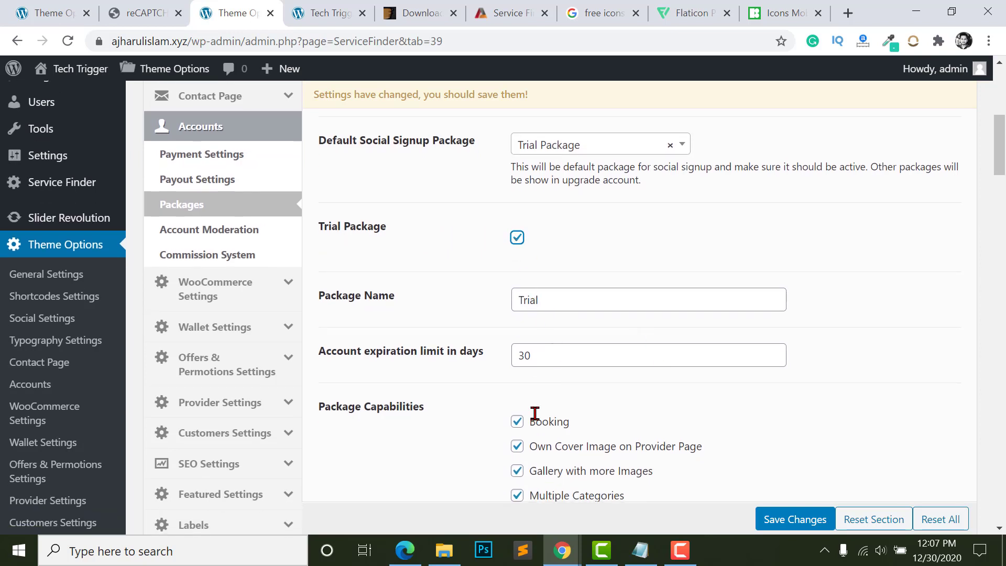
scroll(540, 330, down, 3)
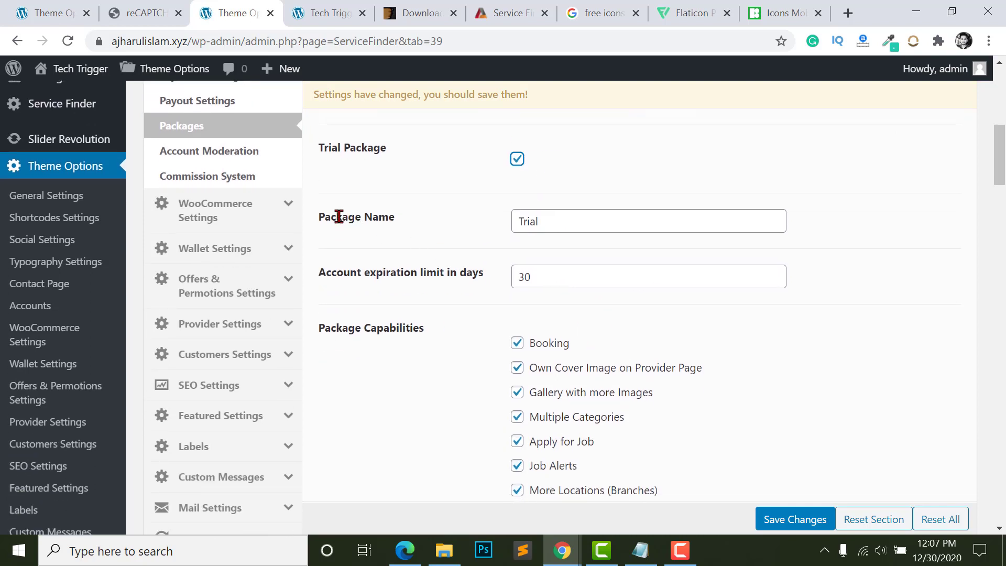
click(598, 220)
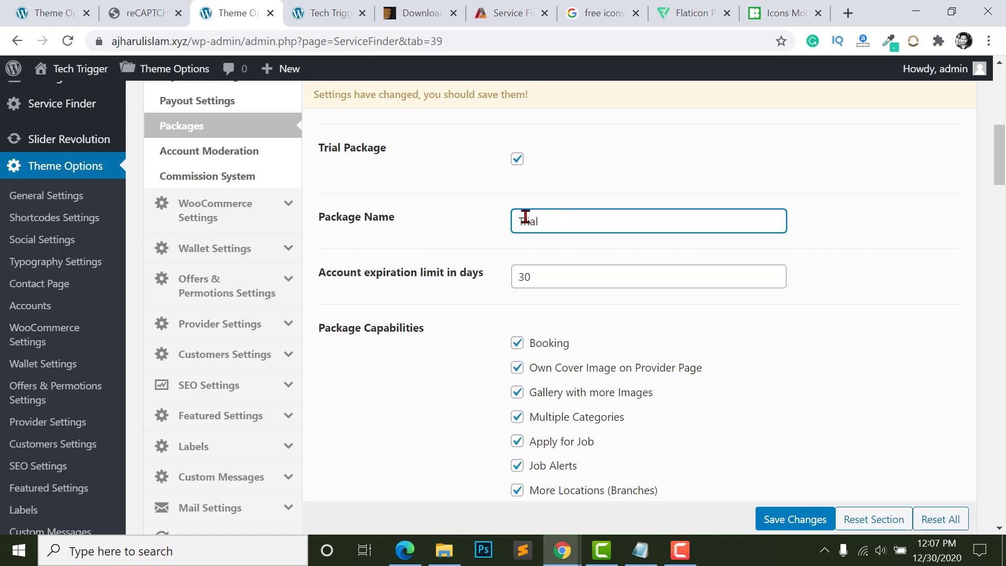
drag(524, 218, 555, 218)
click(388, 292)
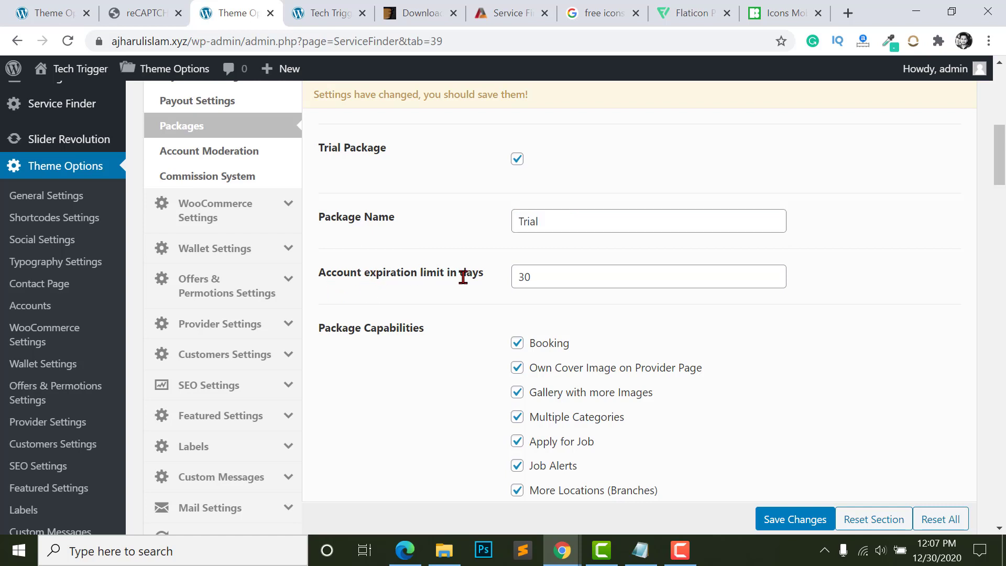
click(553, 276)
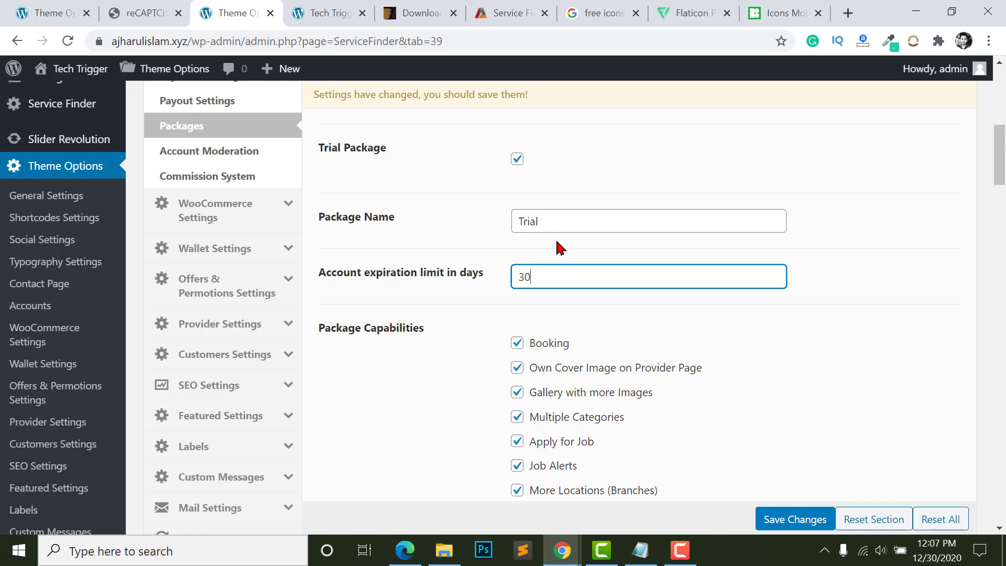
drag(532, 277, 526, 281)
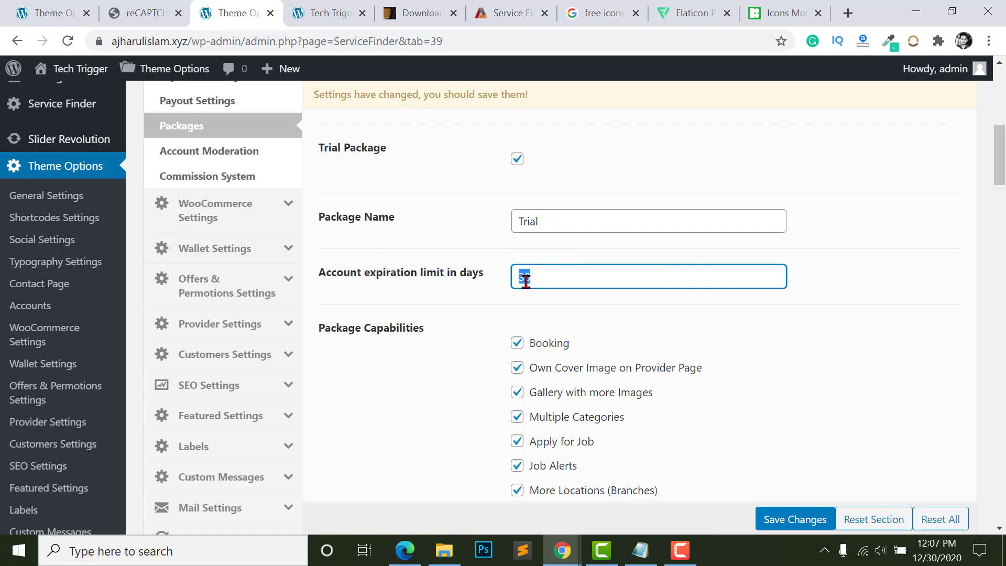
drag(462, 276, 512, 278)
click(555, 279)
click(586, 334)
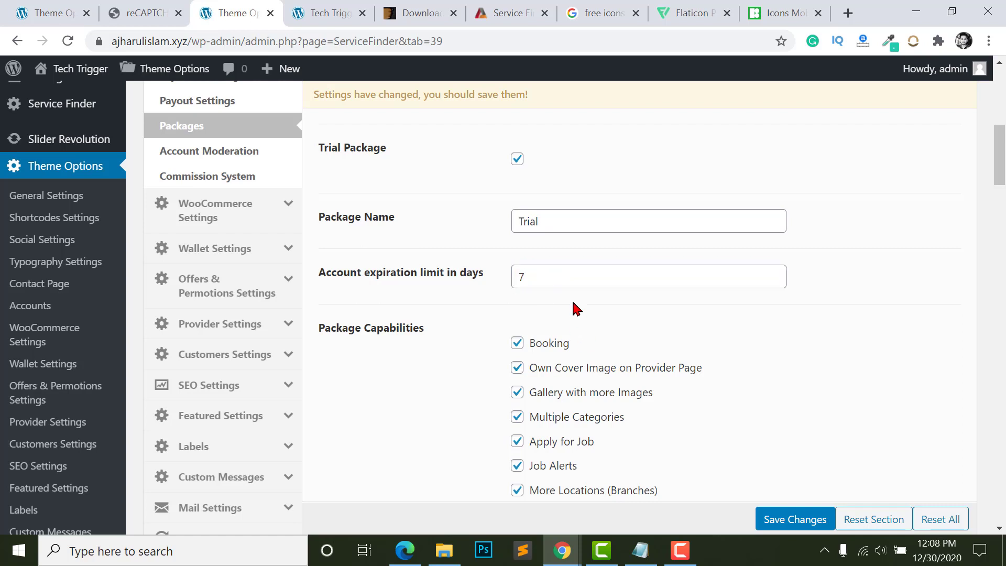
- Uncheck Own Cover Image, Gallery with more Images and Multiple Categories for Trial, keeping Apply for Job and Job Alerts
scroll(494, 269, down, 3)
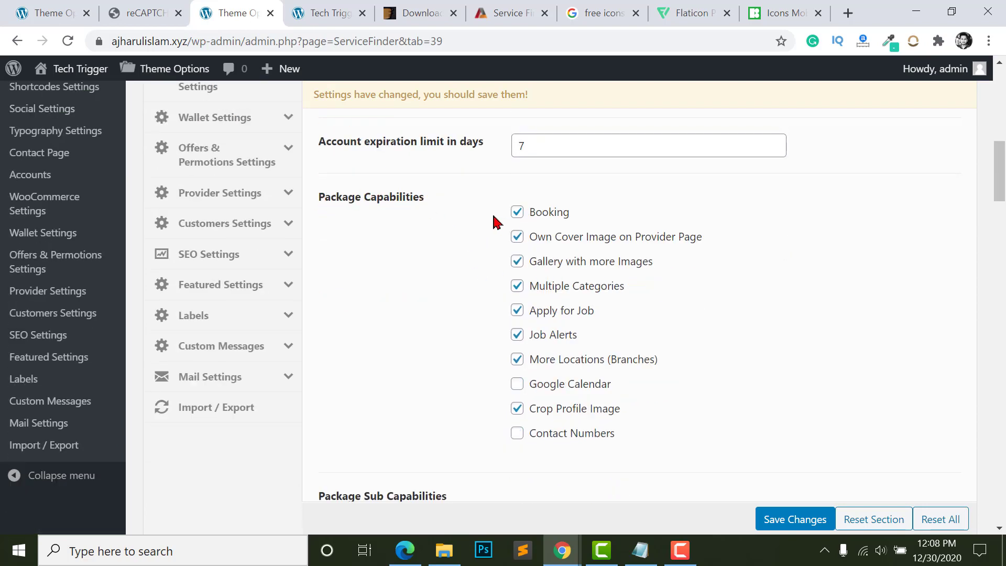
scroll(594, 252, up, 6)
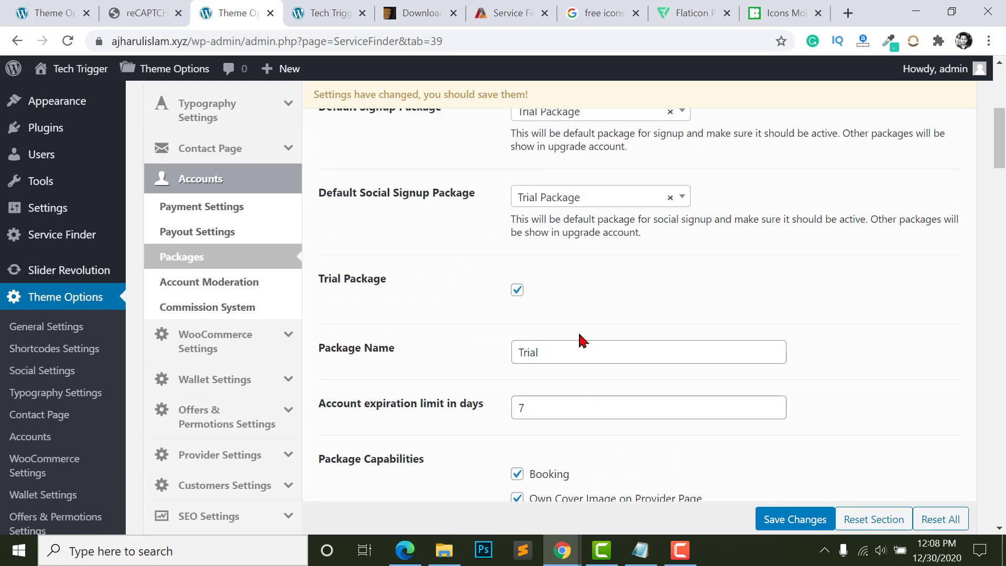
scroll(545, 321, down, 4)
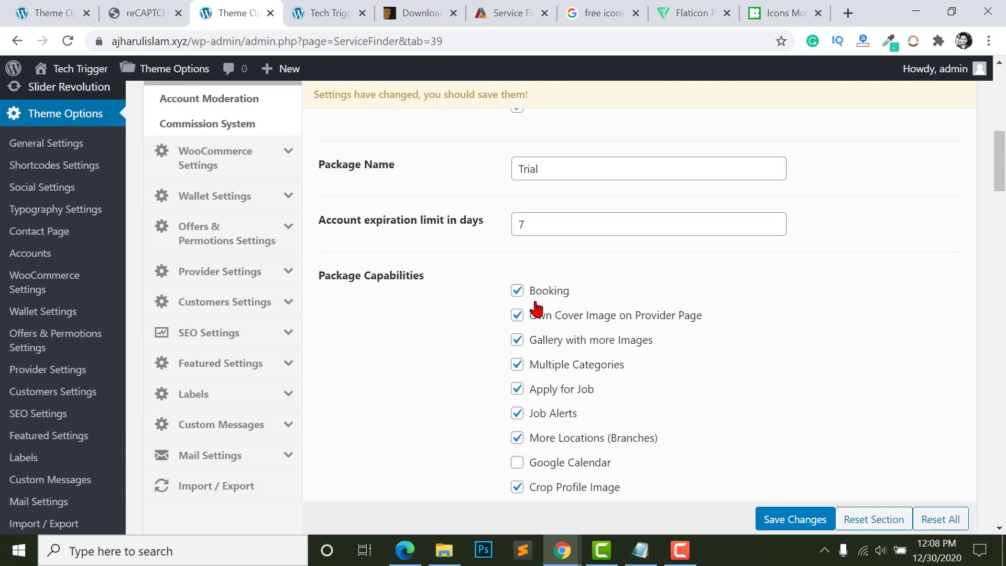
scroll(522, 367, down, 2)
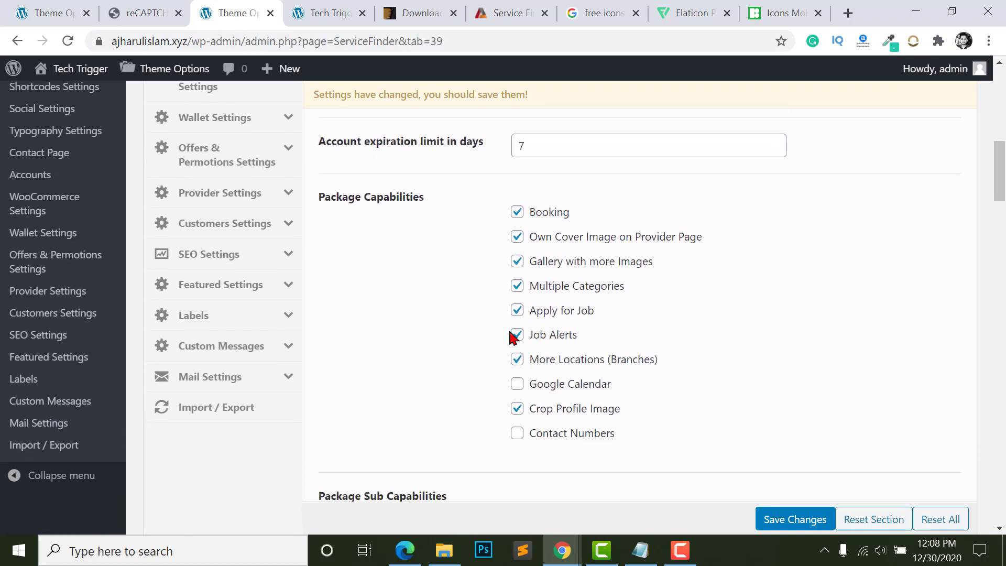
click(517, 238)
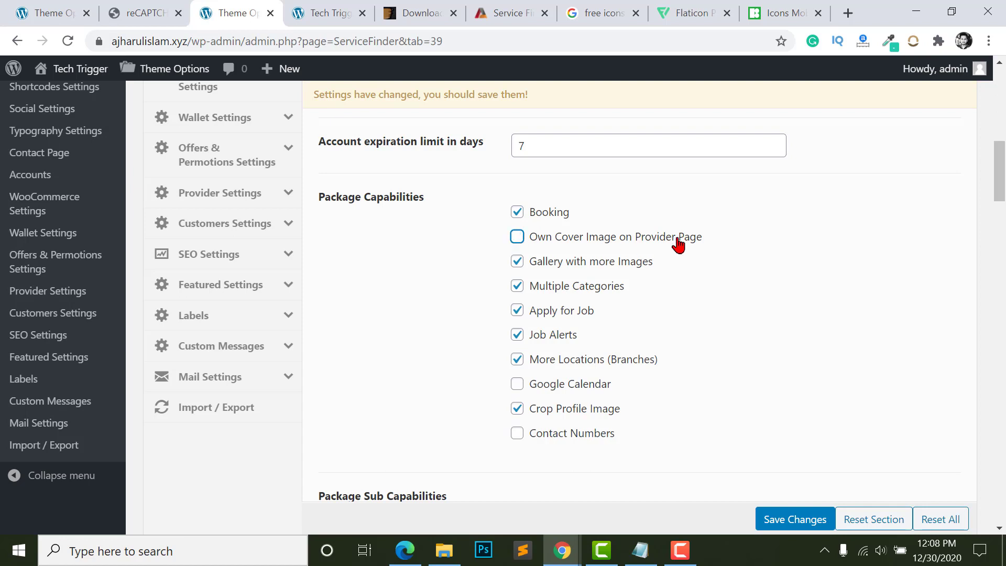
click(518, 263)
click(518, 287)
click(517, 311)
click(518, 335)
click(515, 310)
click(535, 336)
- Remove Crop Profile Image from the Trial package's capabilities
scroll(520, 309, down, 2)
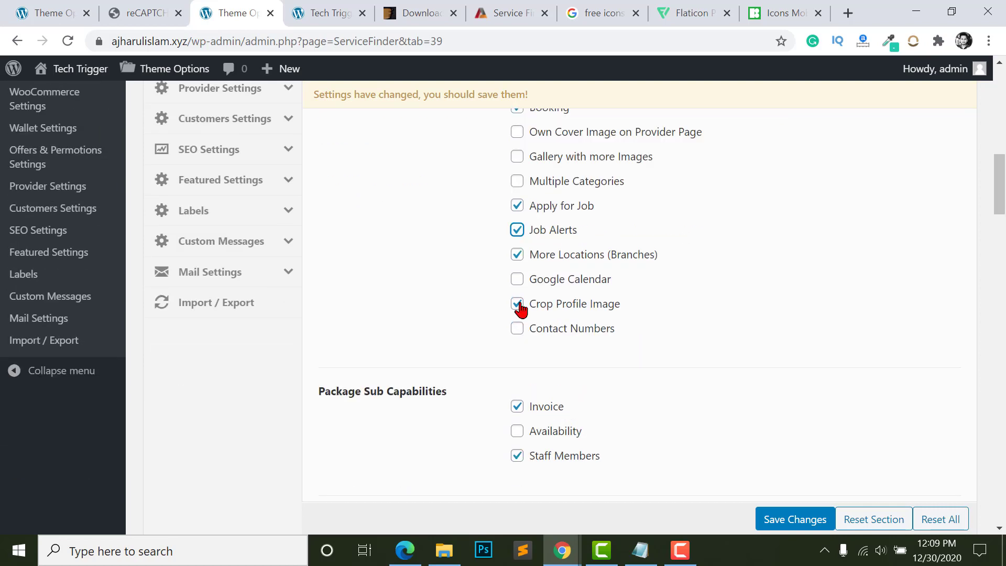
click(518, 304)
scroll(535, 321, up, 2)
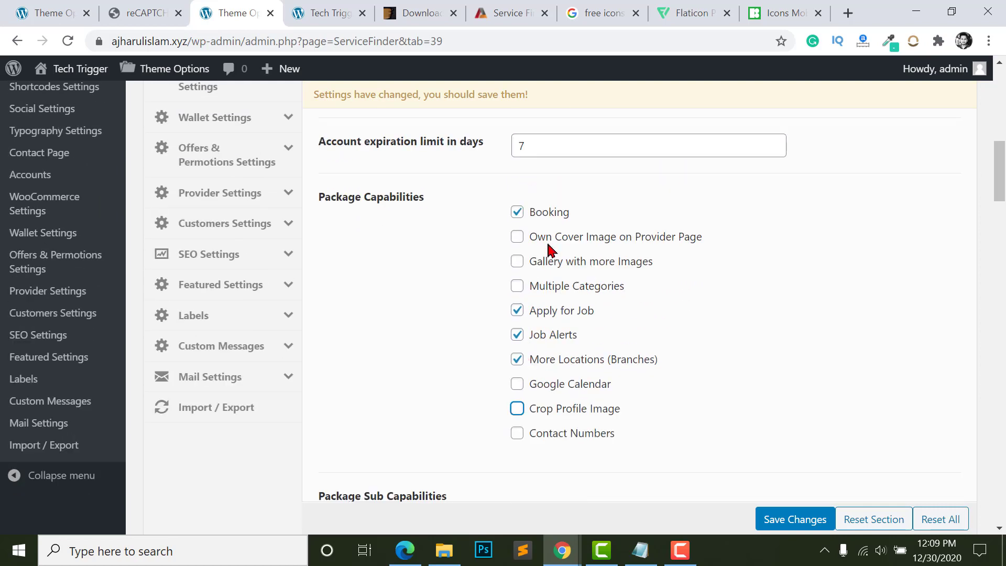
scroll(549, 249, down, 6)
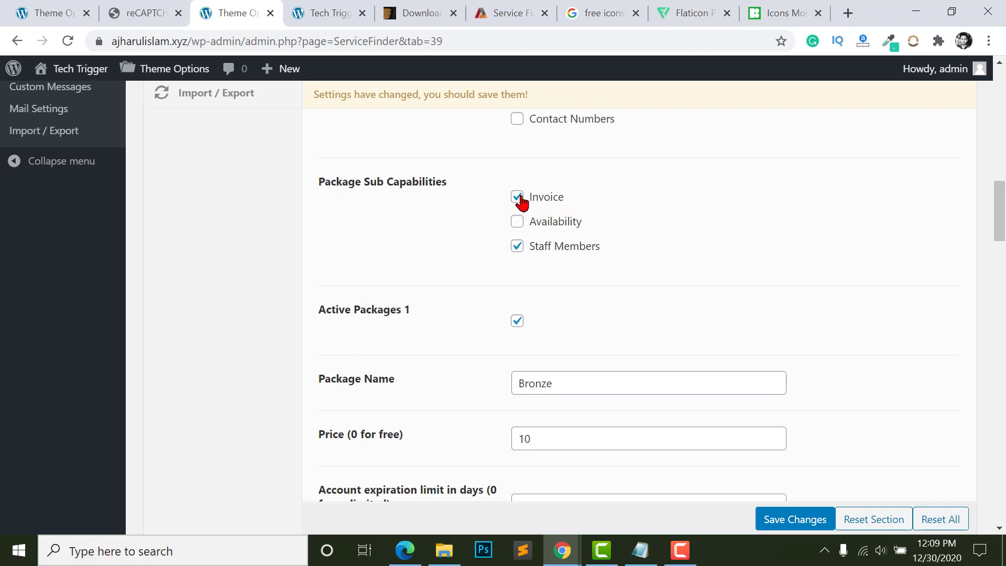
scroll(517, 231, up, 1)
double_click(519, 321)
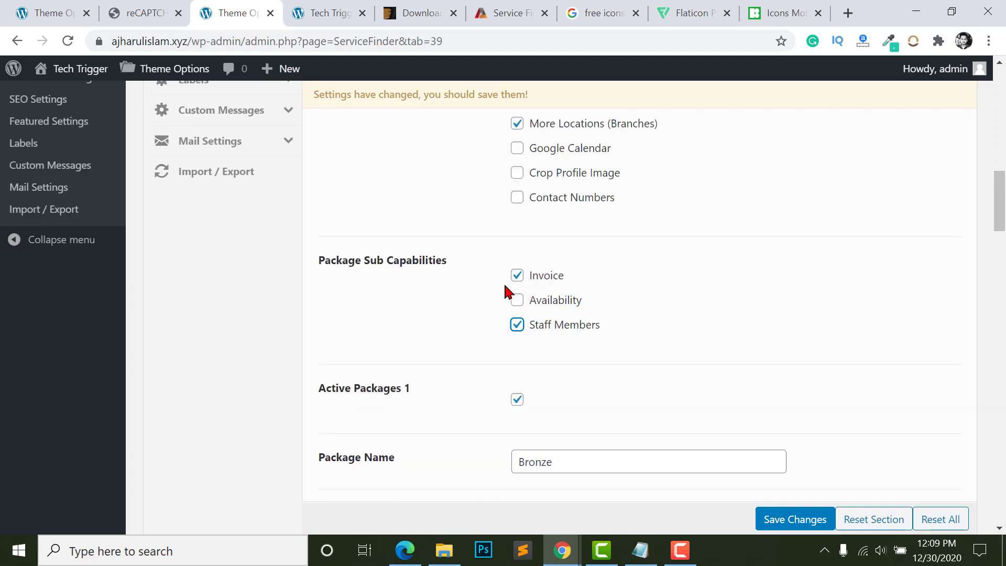
- Move down to the Bronze package, then switch to the site's front page
scroll(519, 304, down, 2)
scroll(517, 257, down, 1)
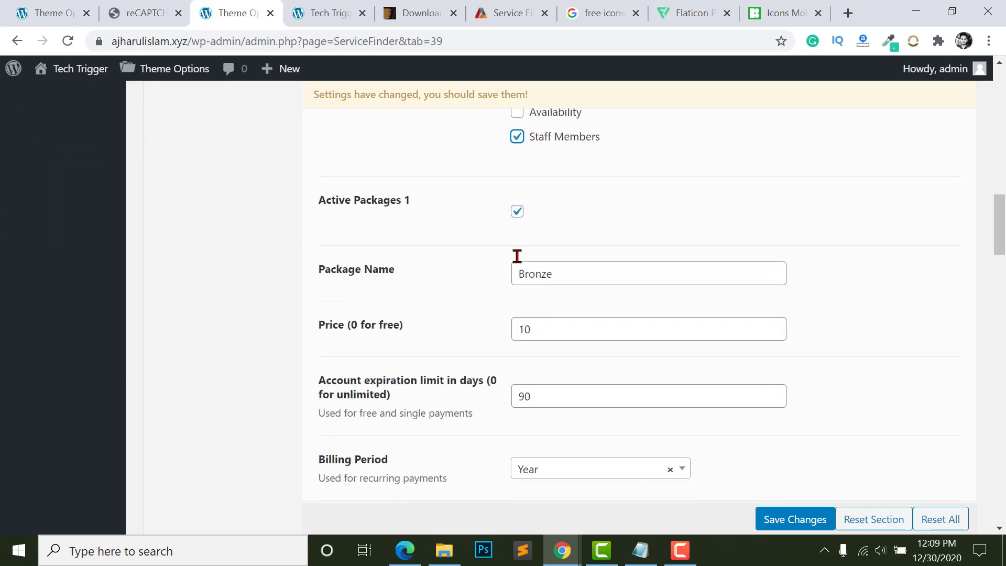
drag(317, 190, 440, 193)
click(458, 196)
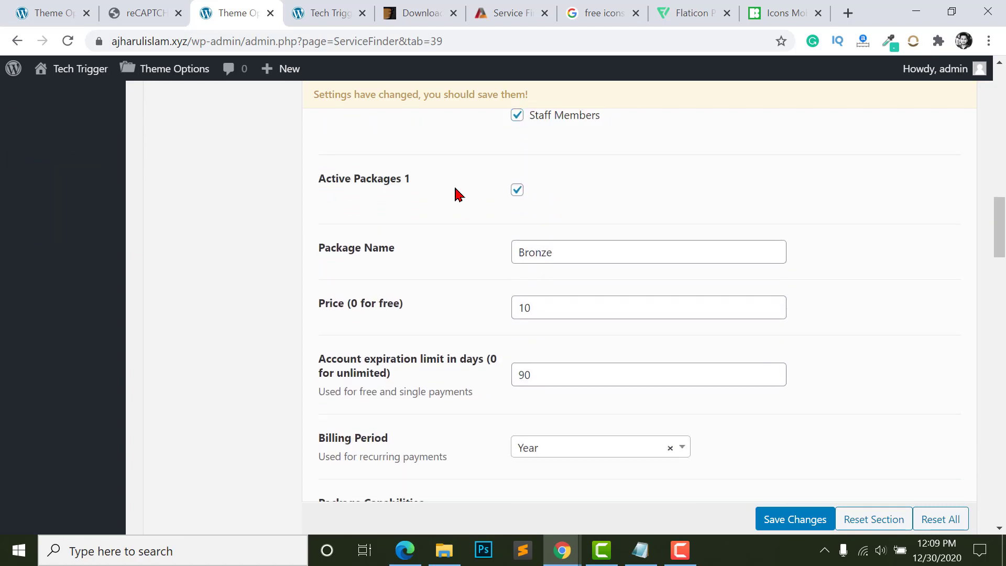
click(539, 252)
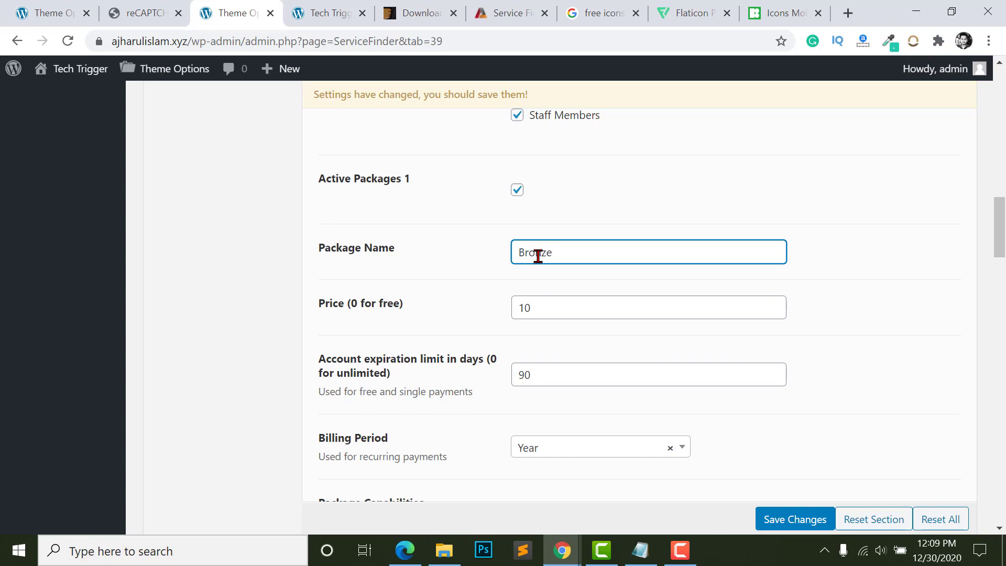
click(331, 12)
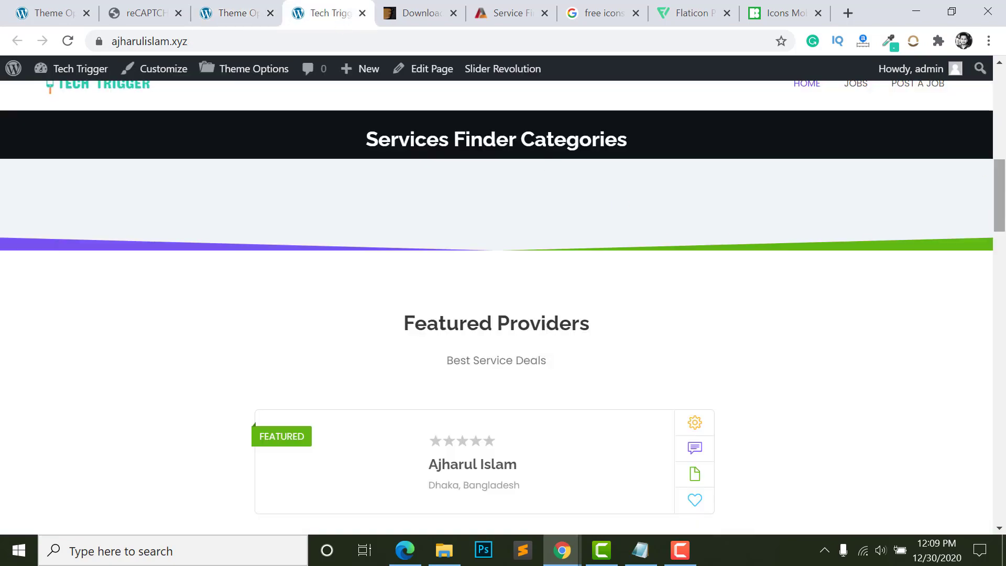
- On the front-end pricing cards, note the Trial package's 30 Days duration
drag(1002, 204, 1004, 319)
scroll(1004, 320, down, 1)
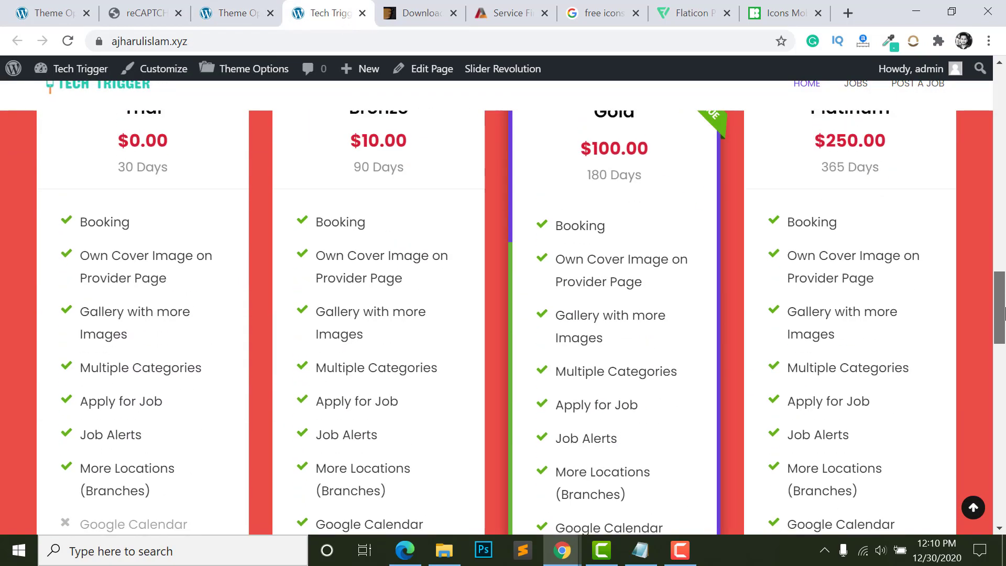
scroll(203, 180, up, 2)
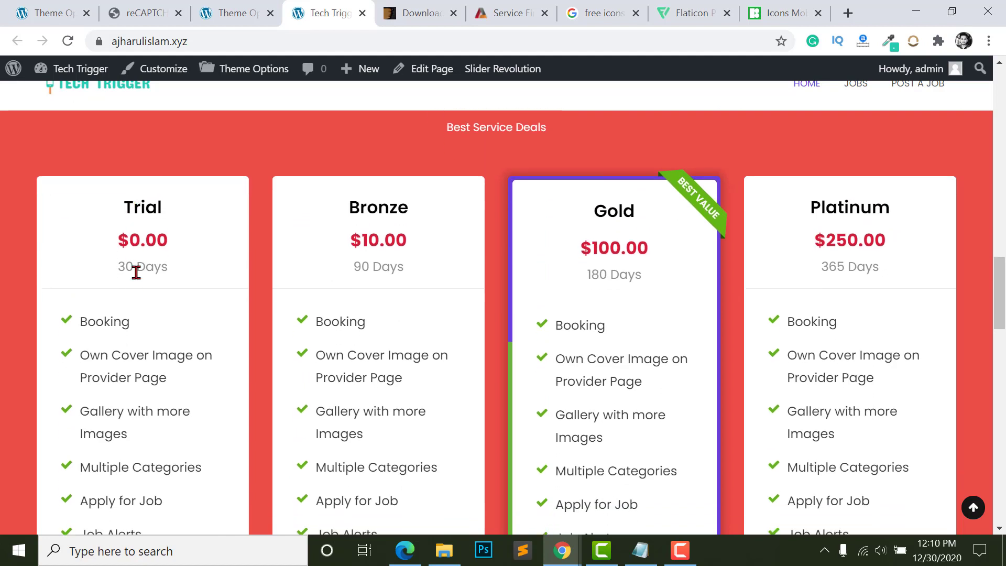
drag(118, 267, 187, 268)
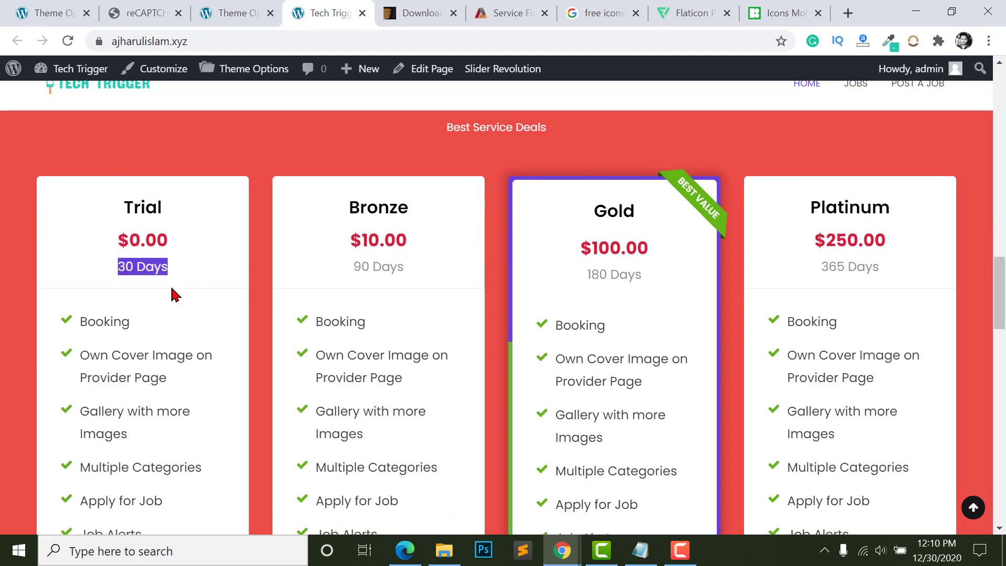
scroll(131, 262, down, 3)
click(130, 164)
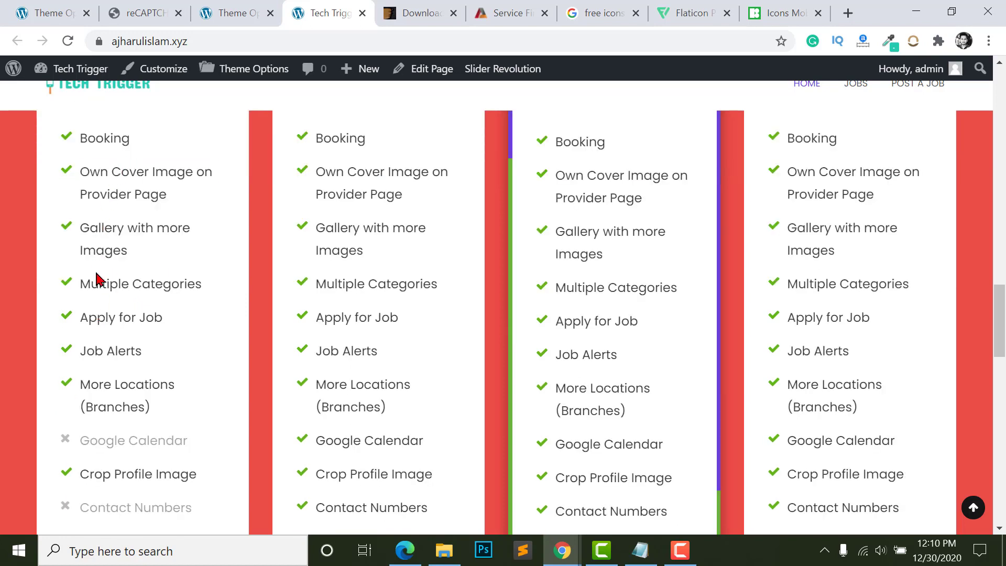
scroll(100, 390, down, 2)
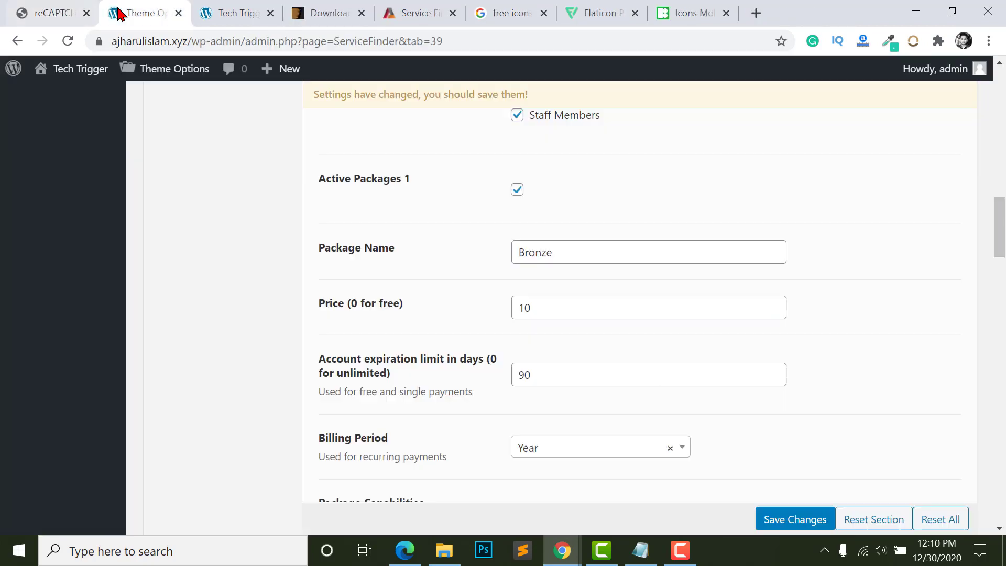
- Compare the Bronze package name with its $10.00 front-end pricing card
click(603, 254)
scroll(571, 272, up, 1)
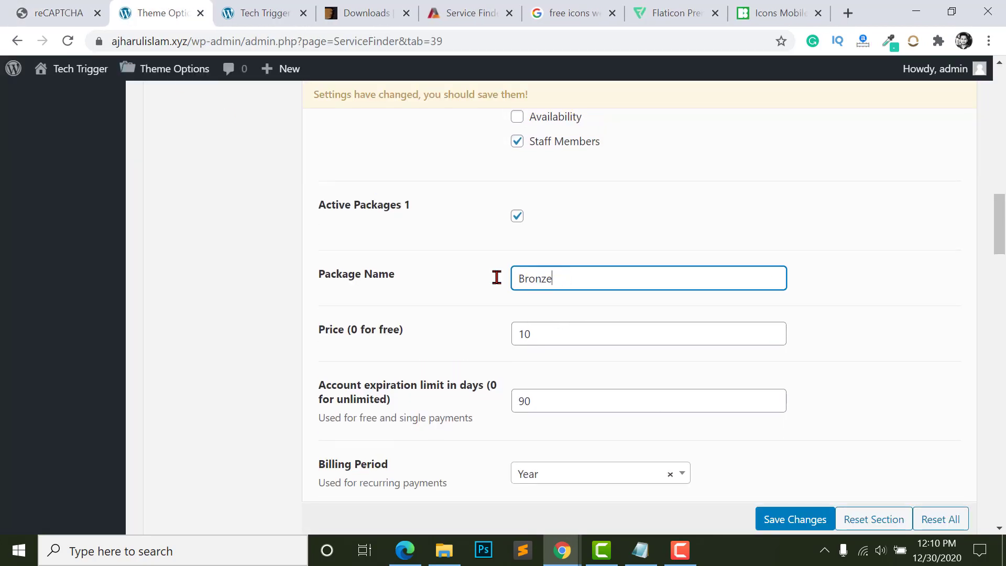
drag(499, 278, 611, 301)
click(250, 6)
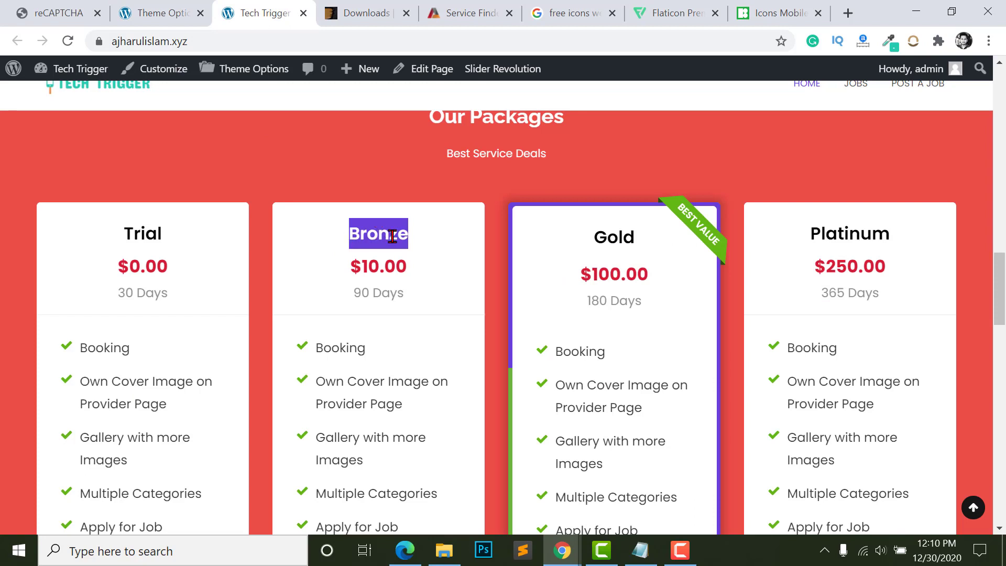
click(369, 267)
drag(334, 267, 411, 268)
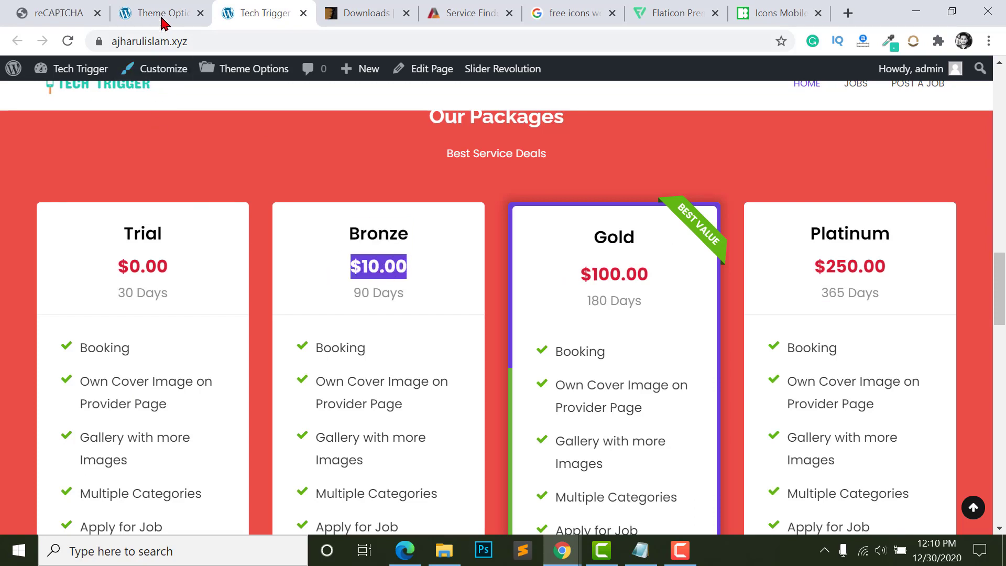
click(162, 17)
- Check the Bronze package's price of 10 and its 90-day account expiration
click(530, 334)
drag(543, 335, 425, 333)
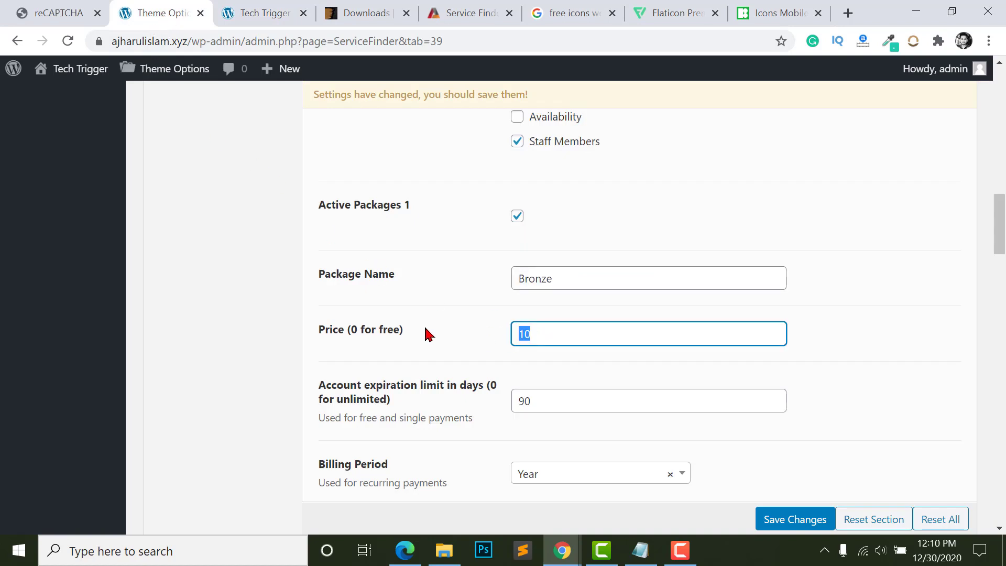
click(566, 353)
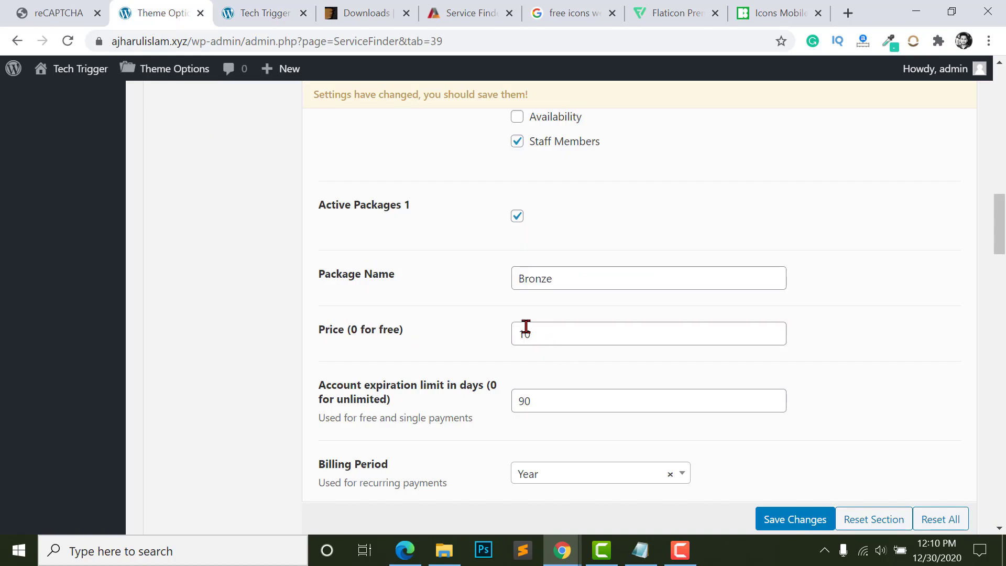
drag(563, 336, 454, 346)
scroll(524, 336, down, 2)
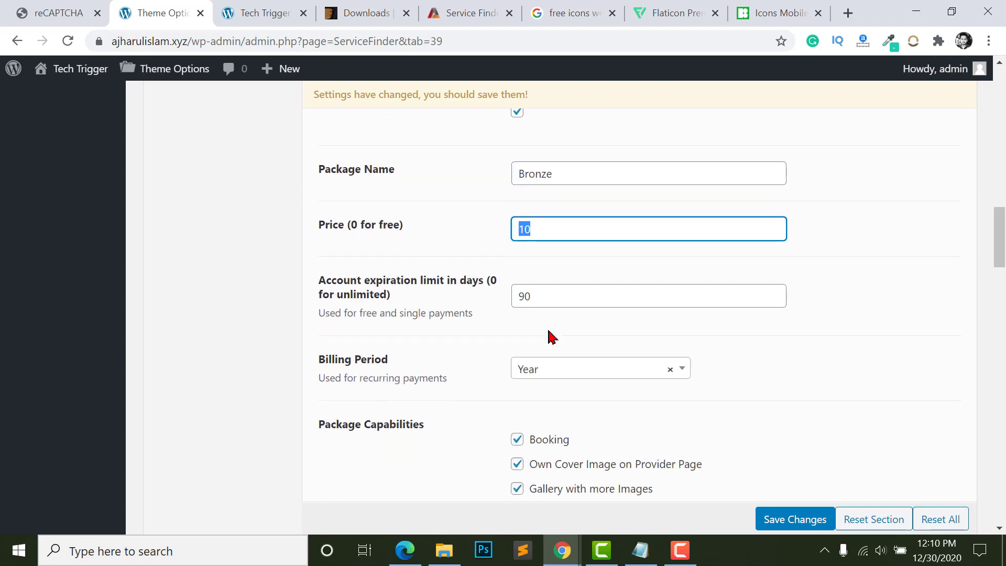
click(557, 296)
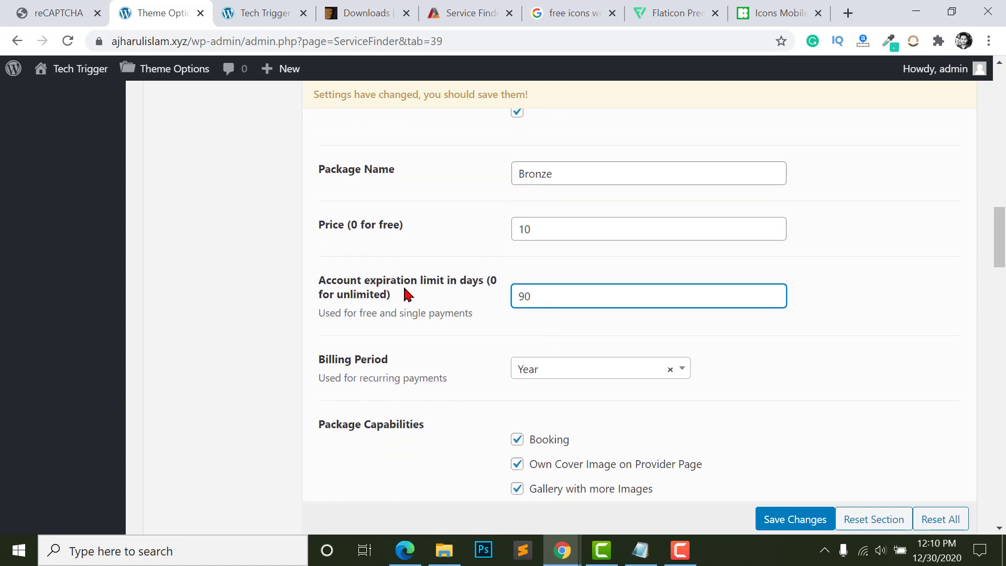
drag(582, 303, 519, 306)
- Review the live pricing cards again and return to the Bronze package settings
click(255, 7)
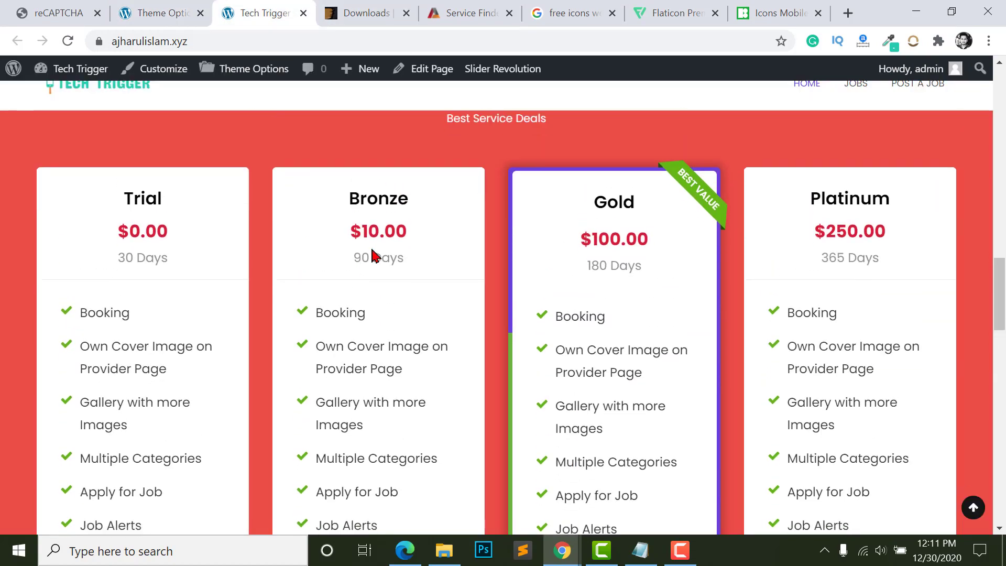
scroll(337, 329, down, 3)
scroll(343, 401, down, 4)
scroll(367, 293, up, 3)
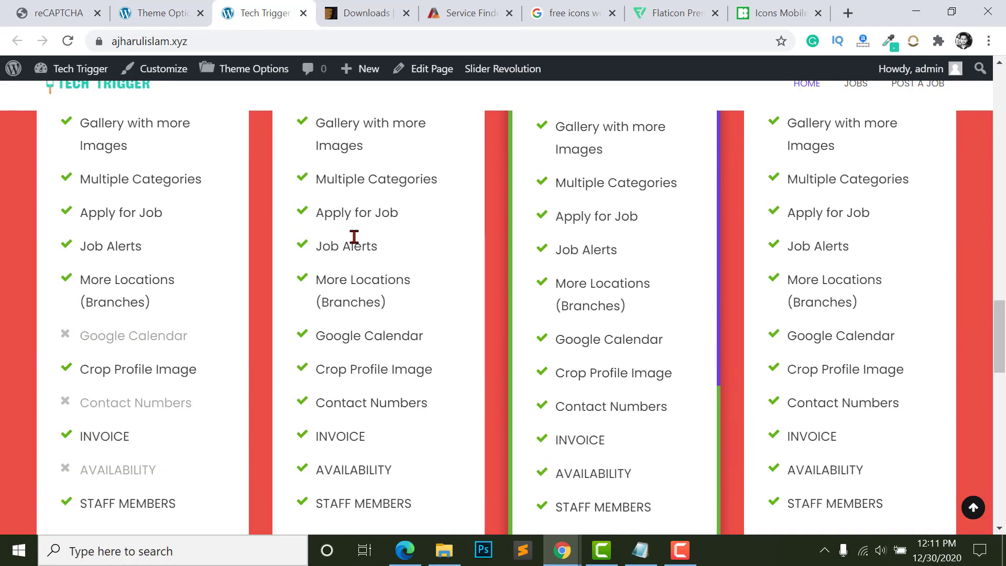
click(45, 11)
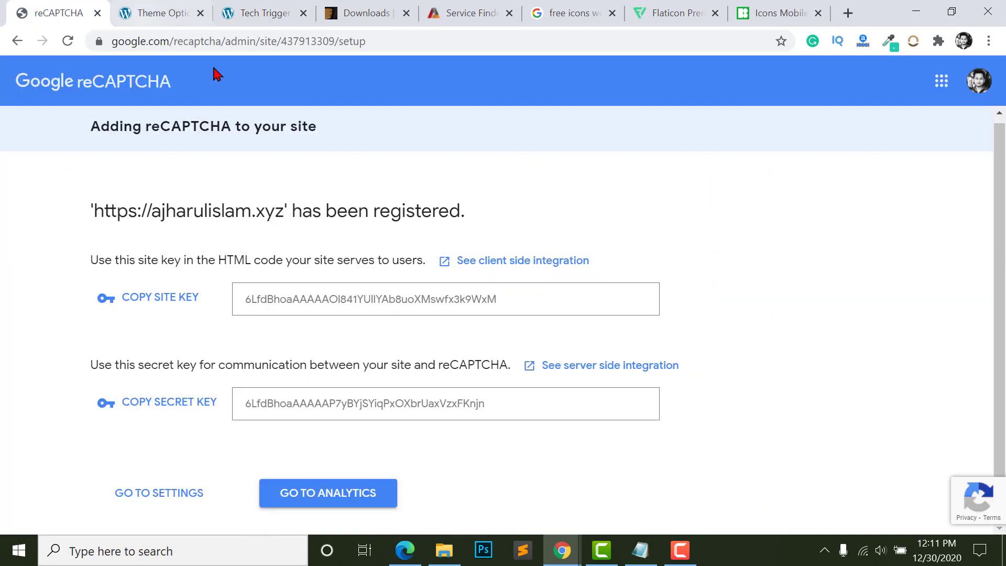
click(154, 13)
scroll(554, 262, down, 1)
click(556, 269)
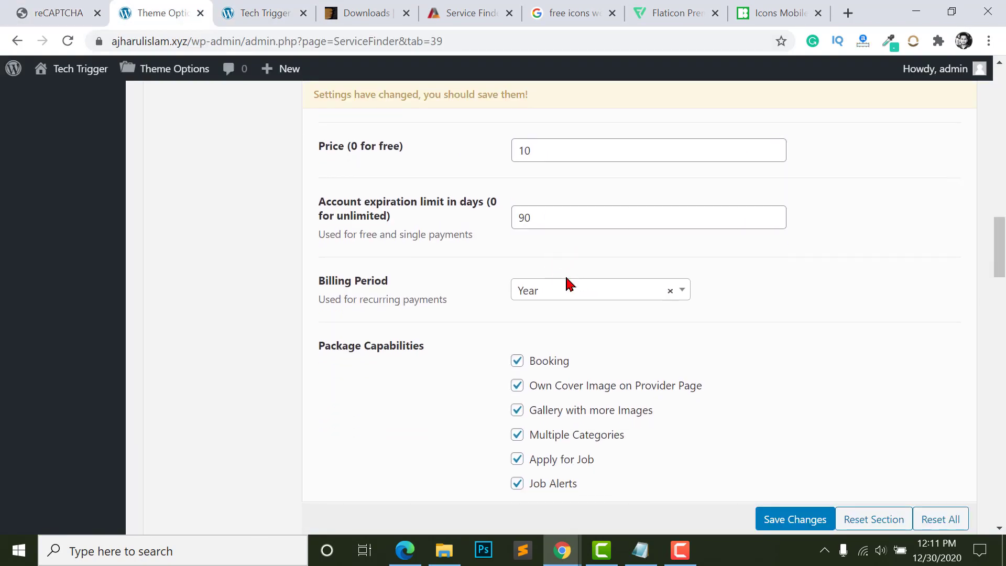
click(539, 224)
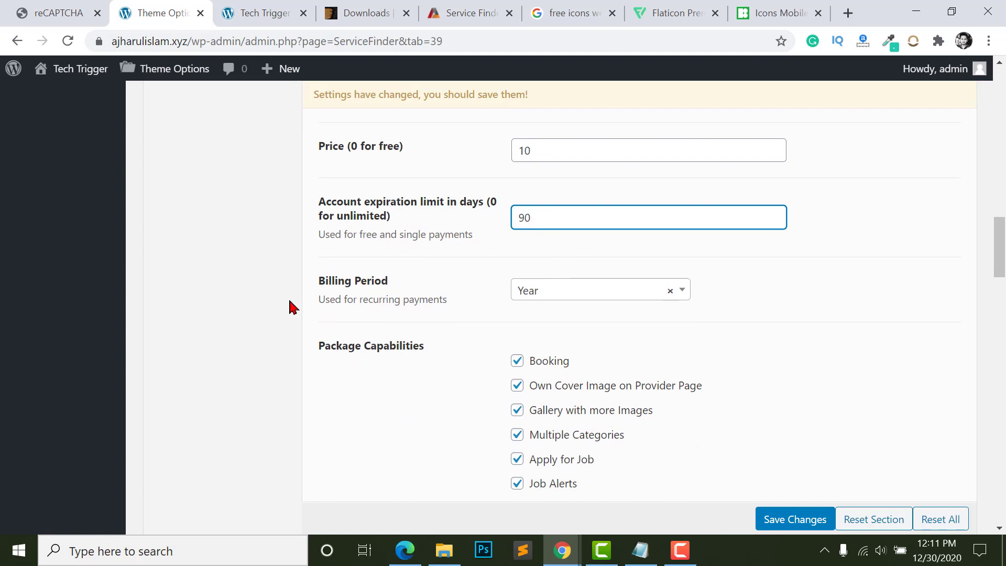
drag(317, 280, 425, 288)
click(419, 286)
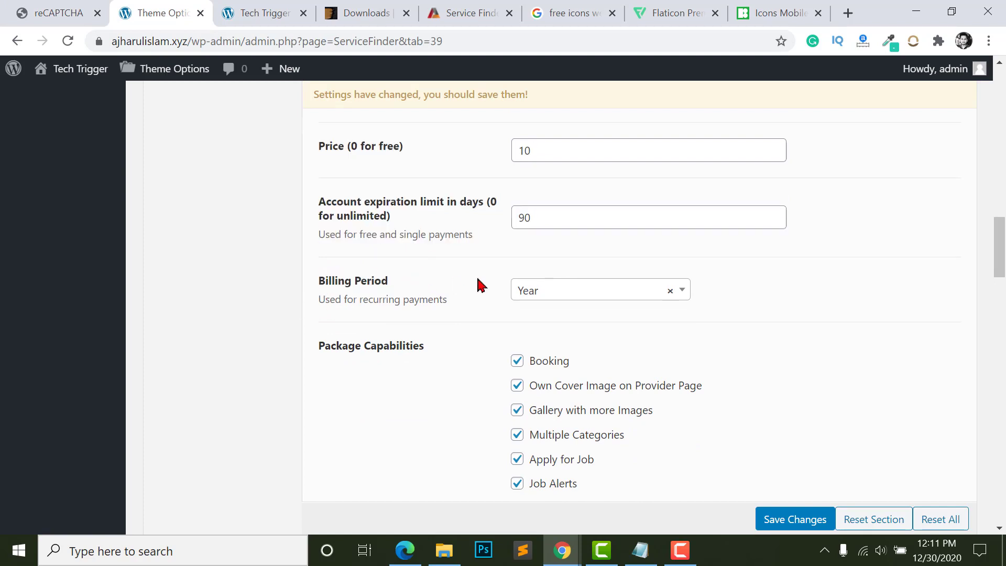
- Set the Bronze package's billing period to Day
click(574, 298)
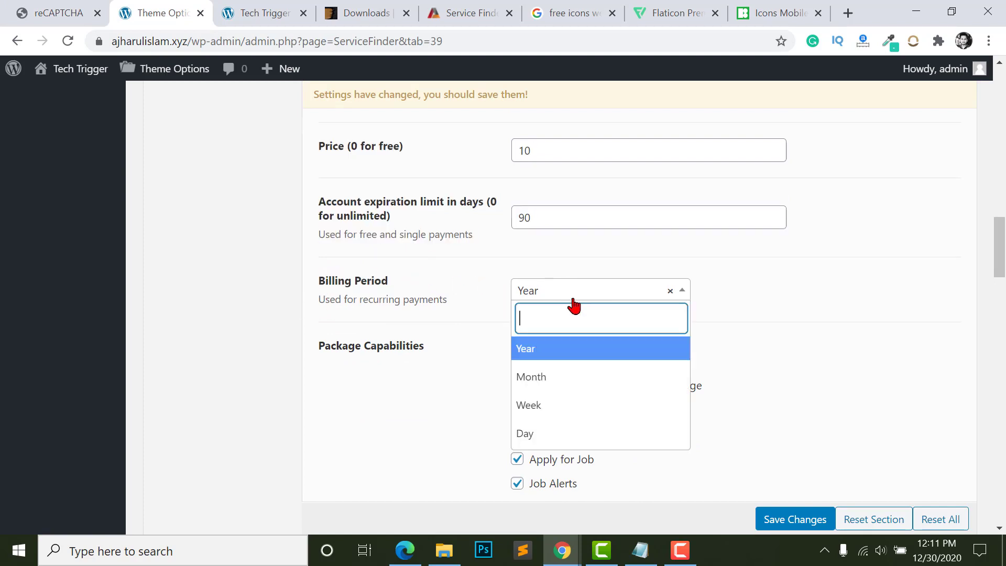
click(547, 385)
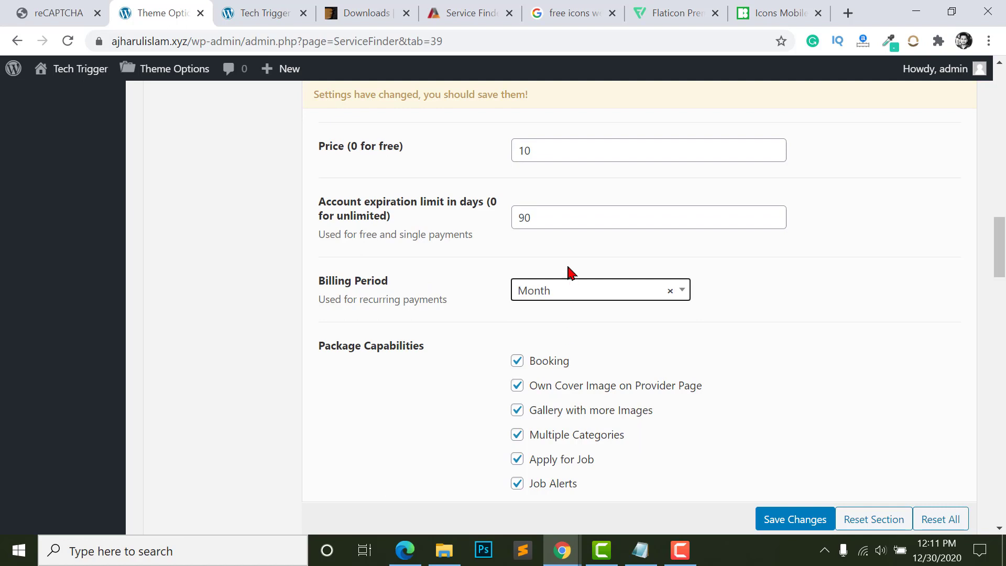
click(545, 293)
click(545, 349)
click(550, 294)
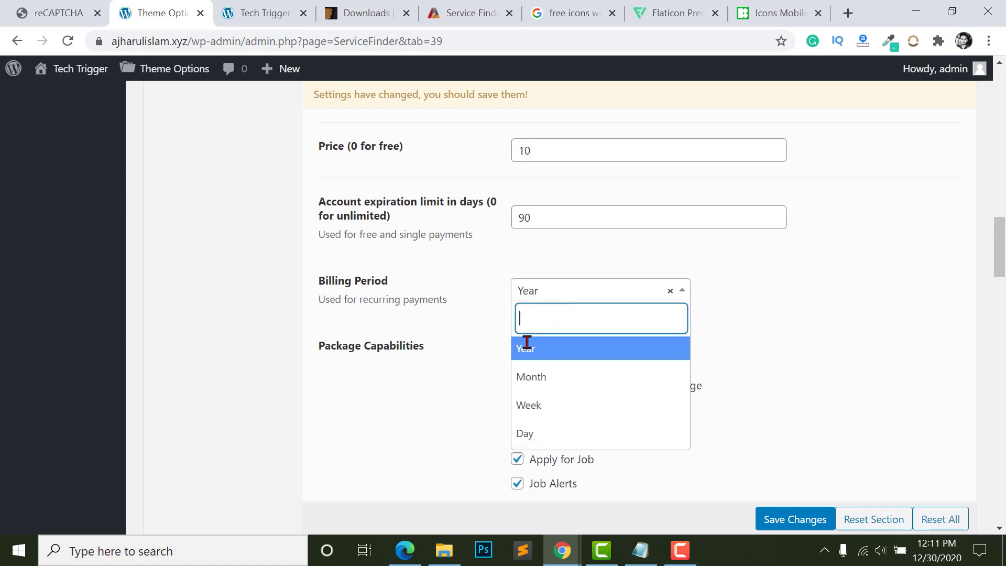
click(524, 433)
- Scroll through the Gold and Platinum packages, whose capabilities all stay enabled
scroll(531, 189, down, 3)
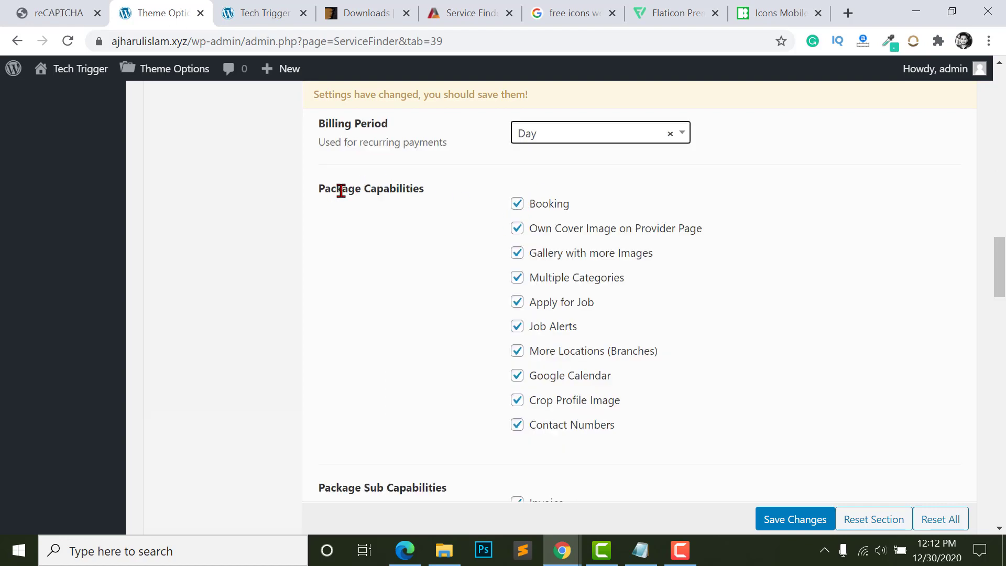
scroll(541, 382, down, 8)
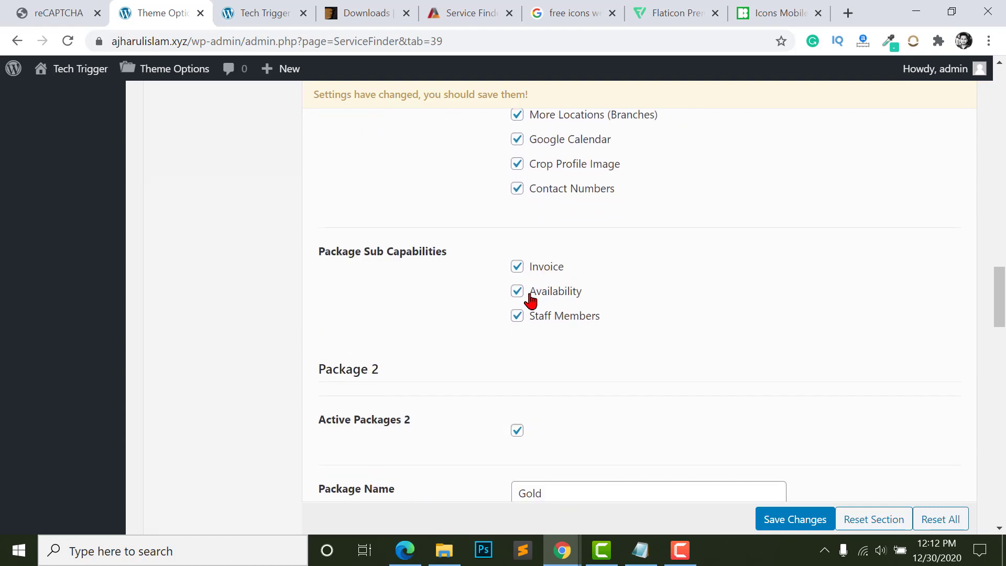
scroll(517, 268, up, 2)
scroll(514, 309, down, 8)
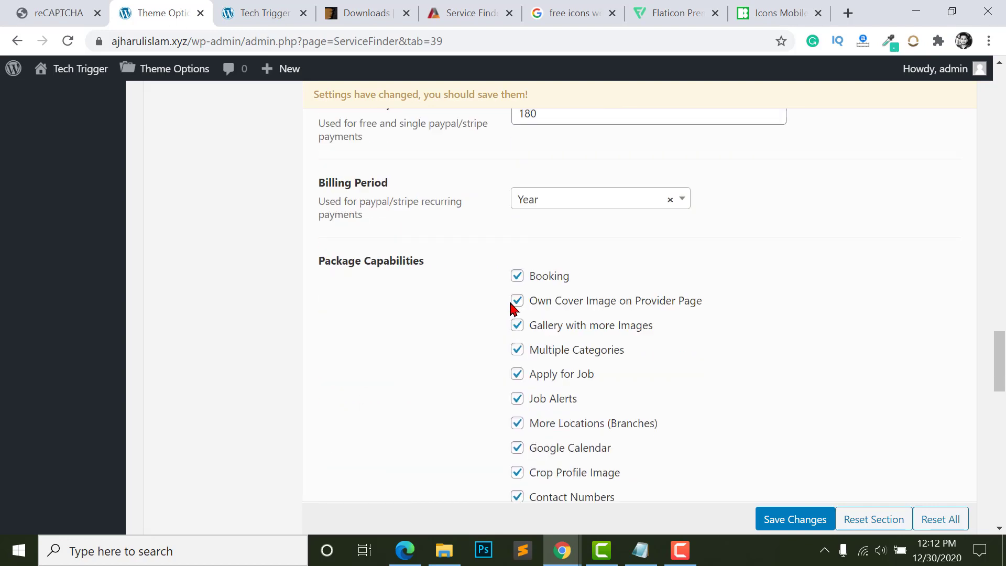
scroll(509, 297, down, 8)
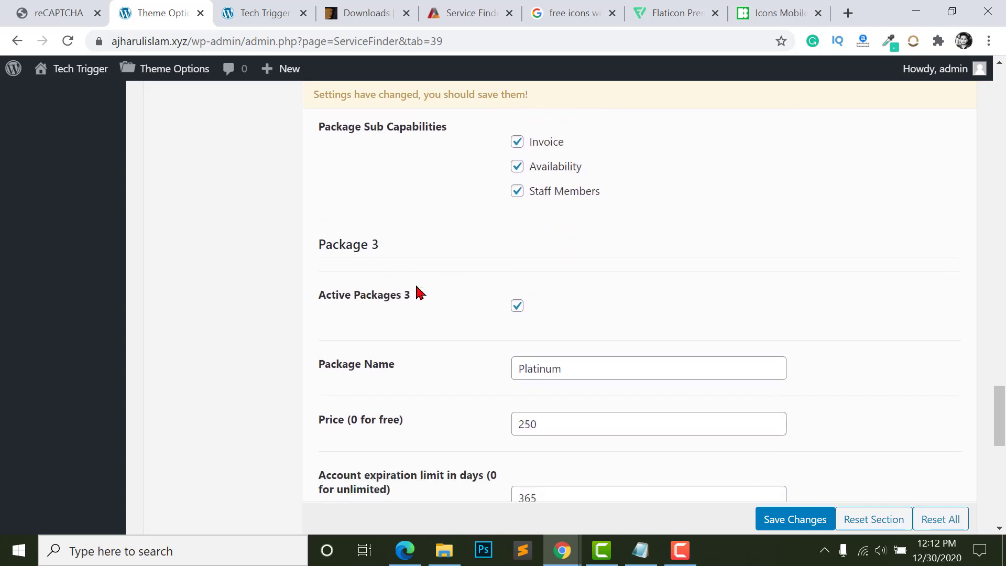
scroll(566, 320, down, 4)
scroll(564, 323, down, 6)
scroll(562, 322, up, 5)
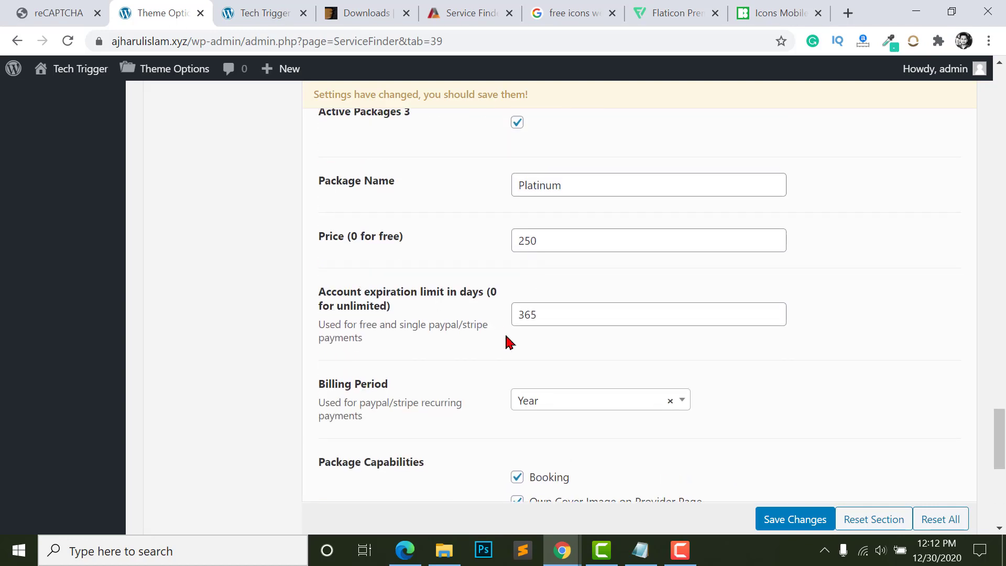
scroll(559, 362, down, 3)
scroll(567, 406, down, 5)
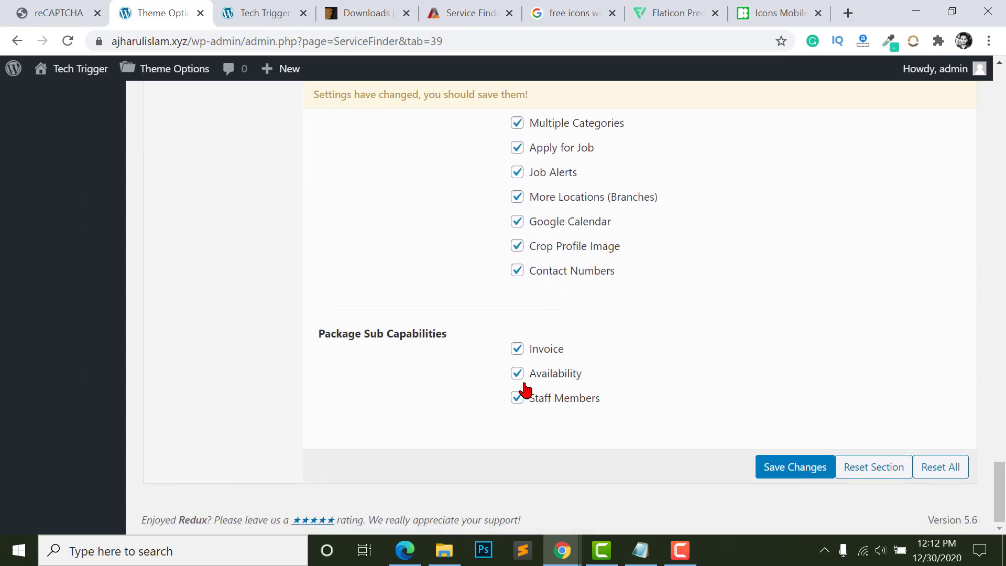
scroll(519, 378, up, 6)
scroll(511, 344, up, 20)
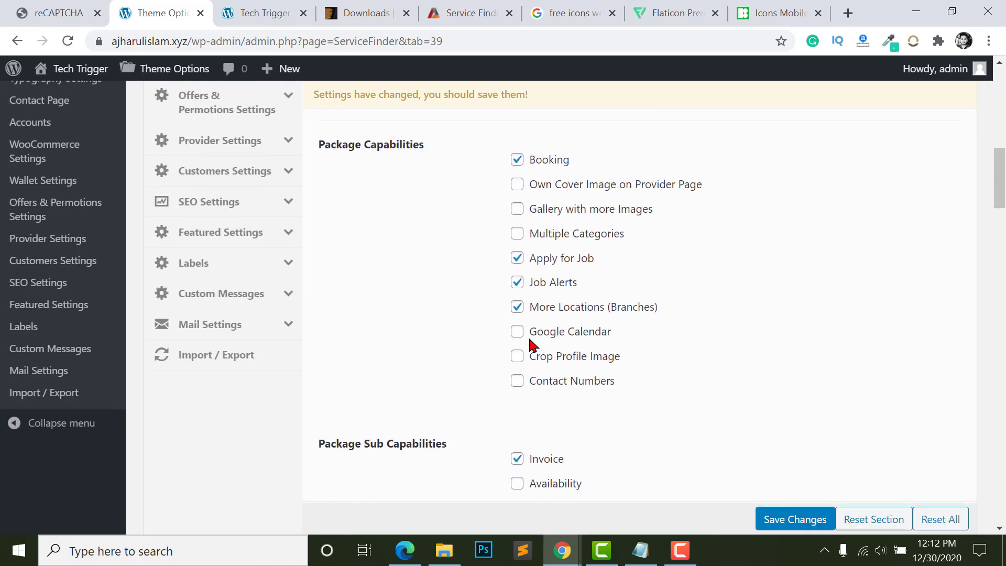
scroll(540, 334, up, 5)
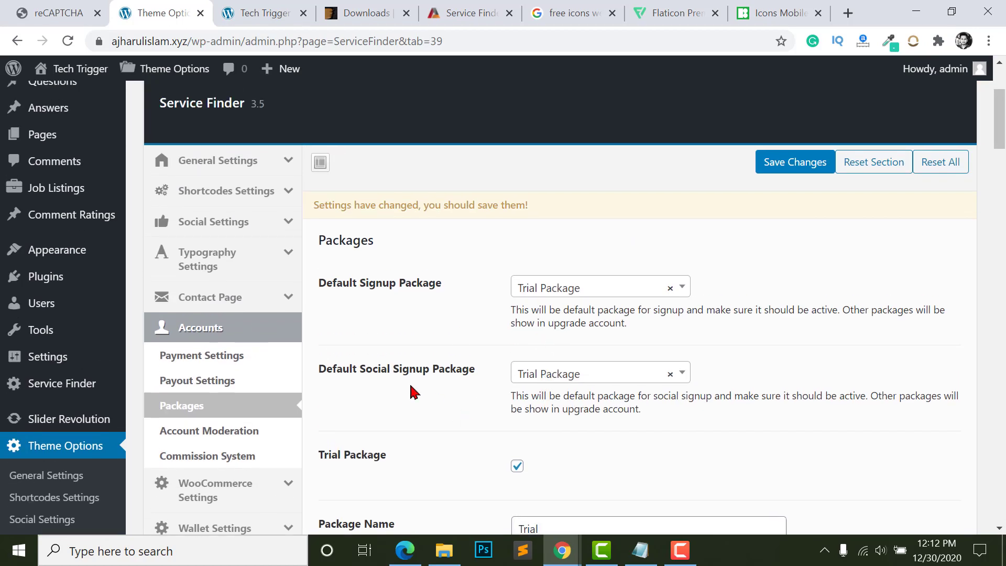
- Toggle Account Moderation off and back on, then bring up the Commission System settings
scroll(315, 372, down, 1)
click(198, 352)
scroll(472, 325, up, 1)
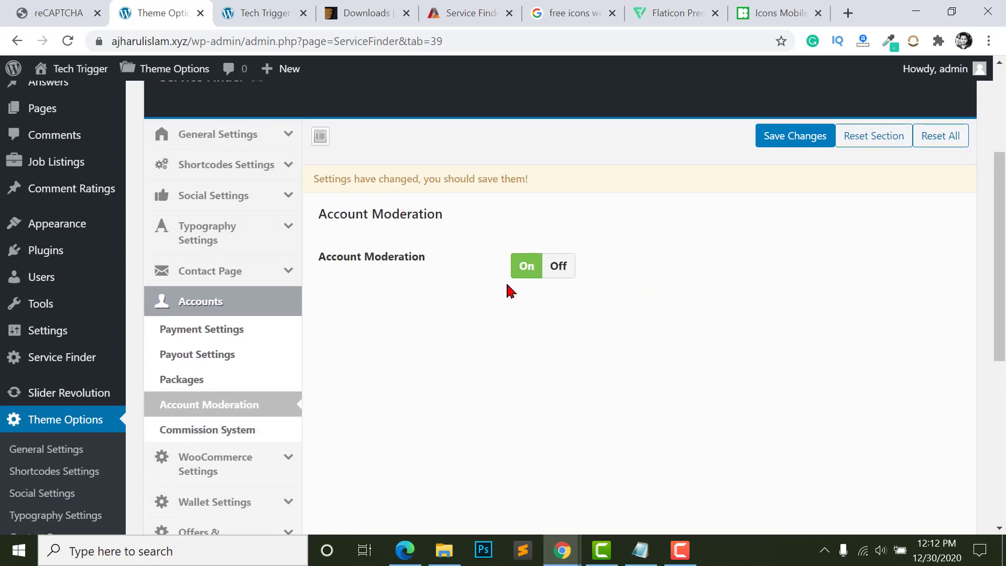
scroll(511, 291, up, 1)
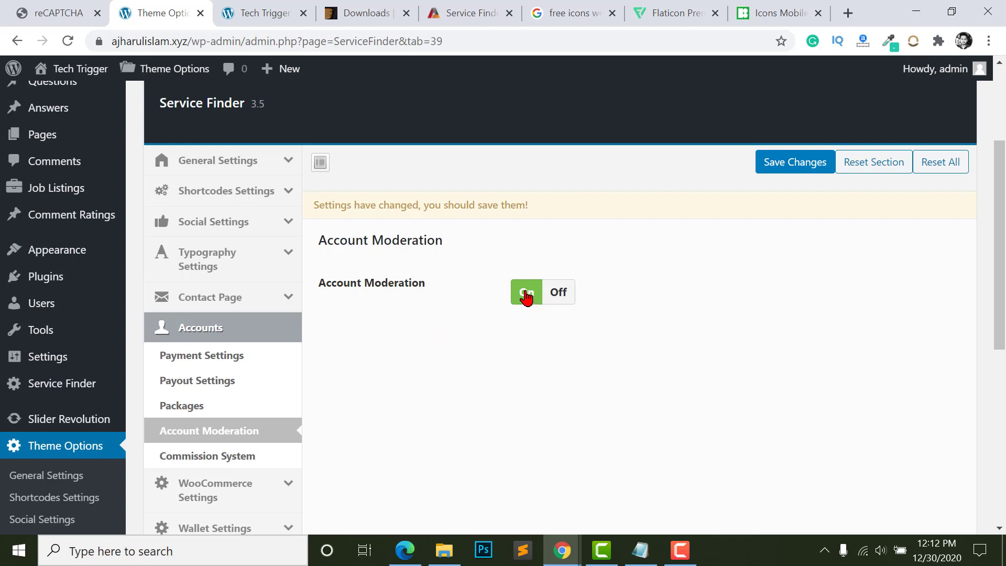
click(558, 298)
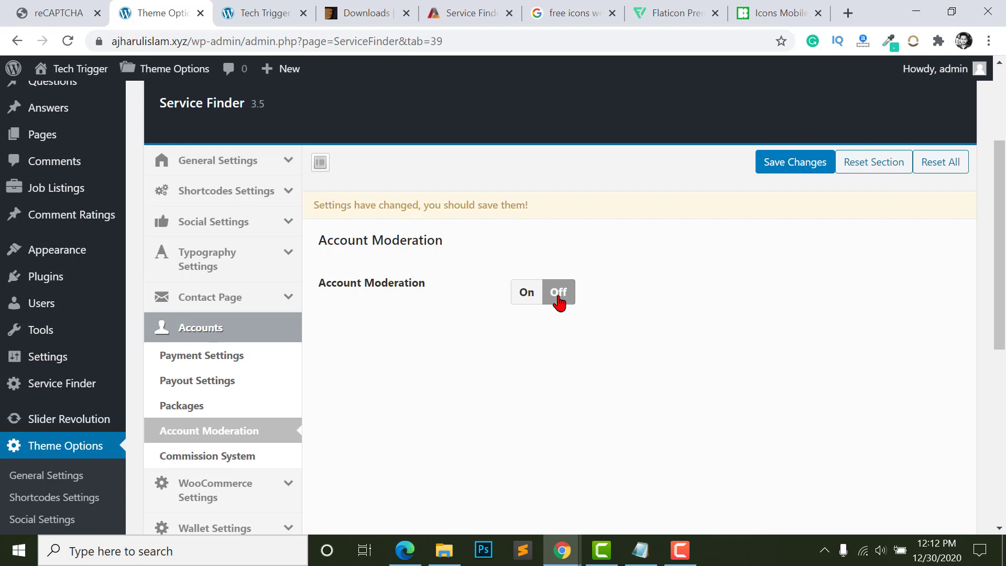
click(532, 300)
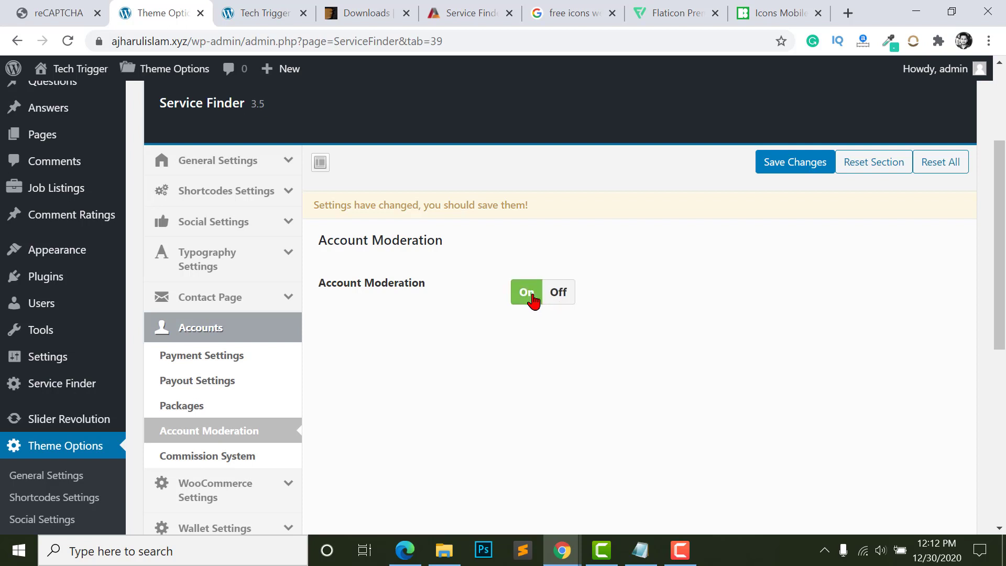
scroll(194, 398, down, 1)
click(189, 377)
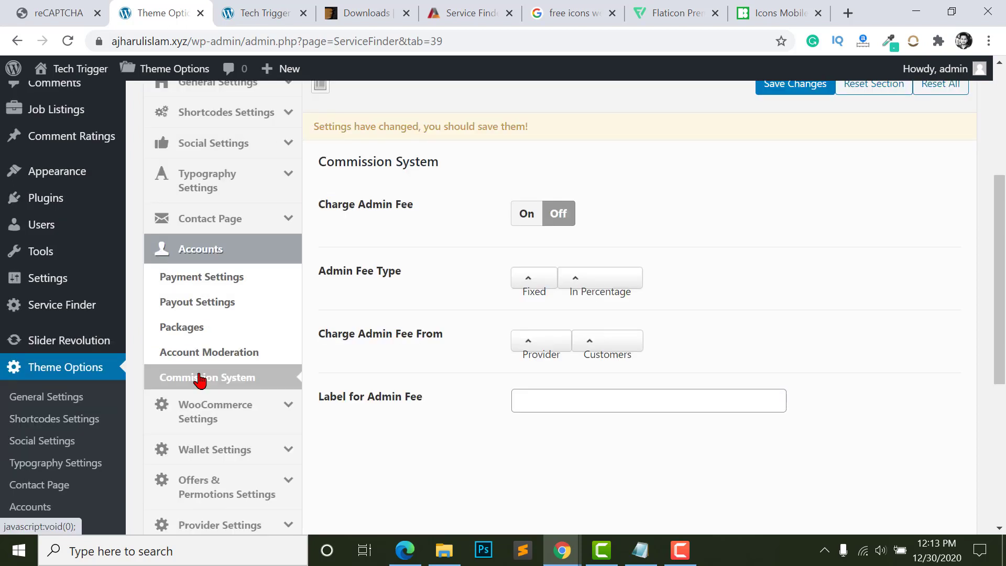
- Turn on Charge Admin Fee, leaving Pay Only Admin Fee off
click(537, 214)
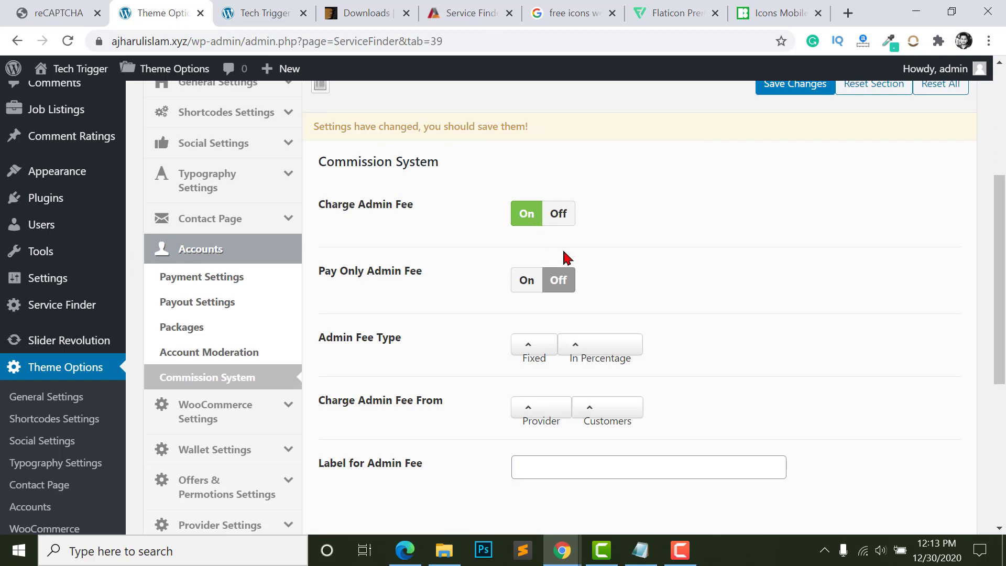
scroll(557, 285, down, 2)
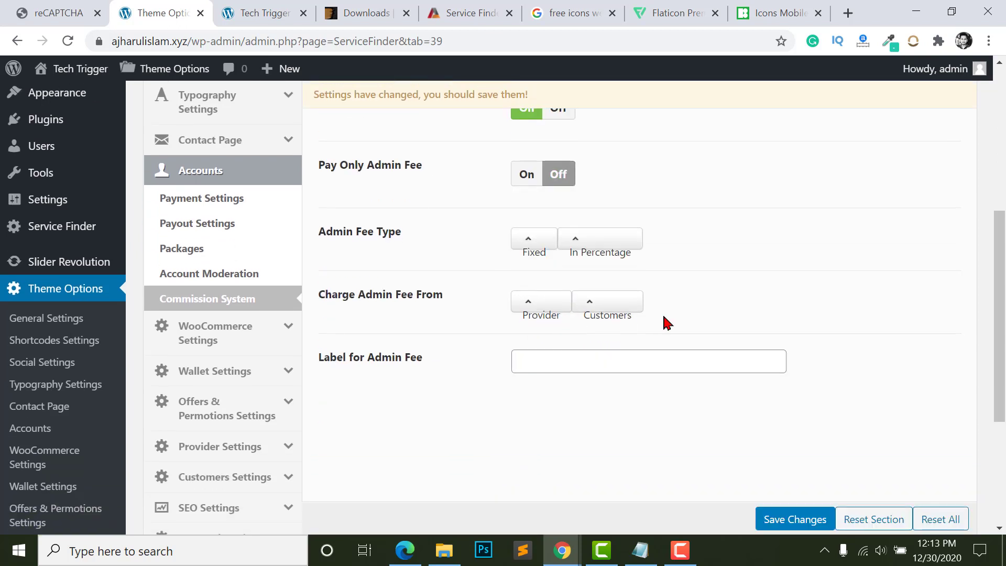
scroll(665, 321, up, 1)
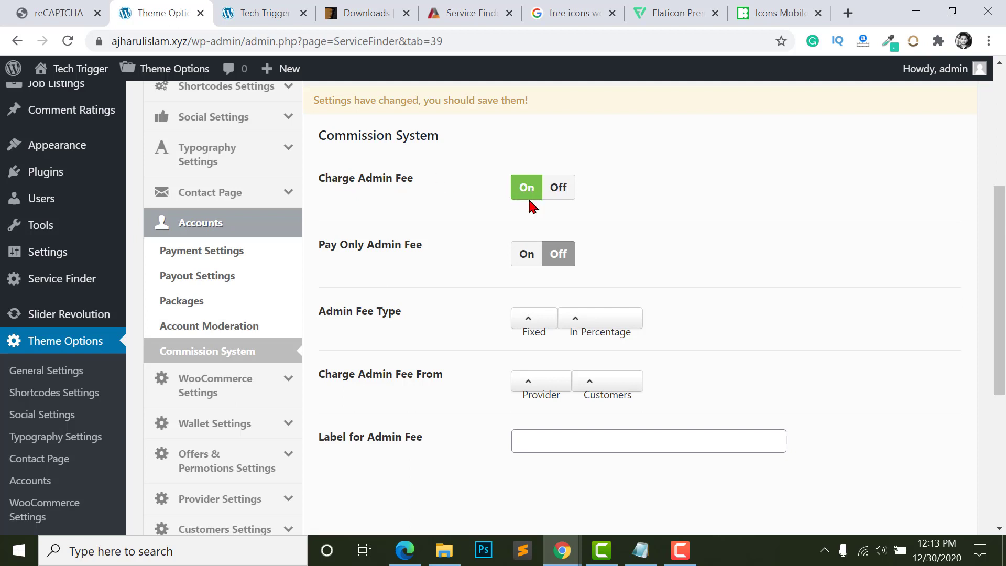
scroll(470, 277, down, 2)
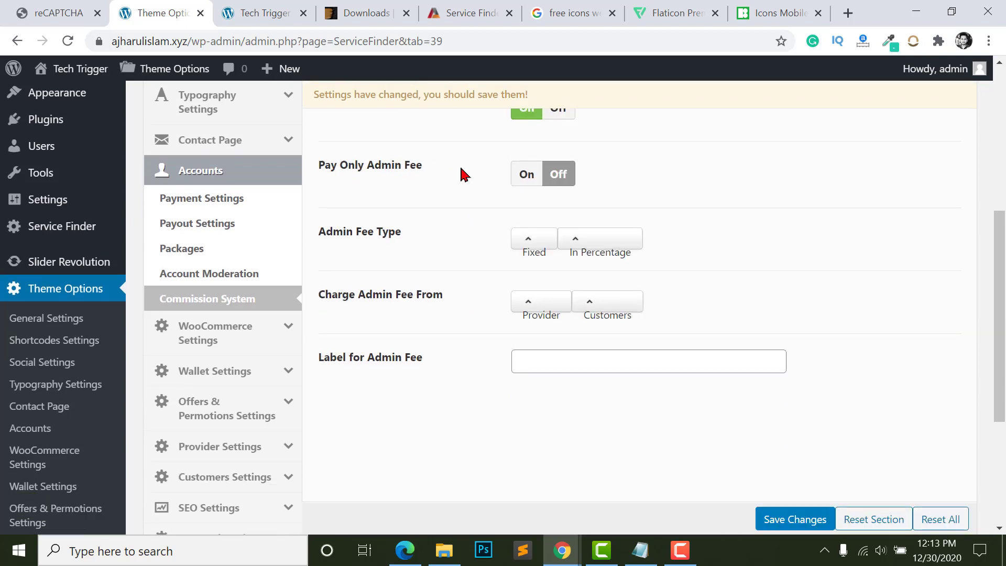
click(526, 180)
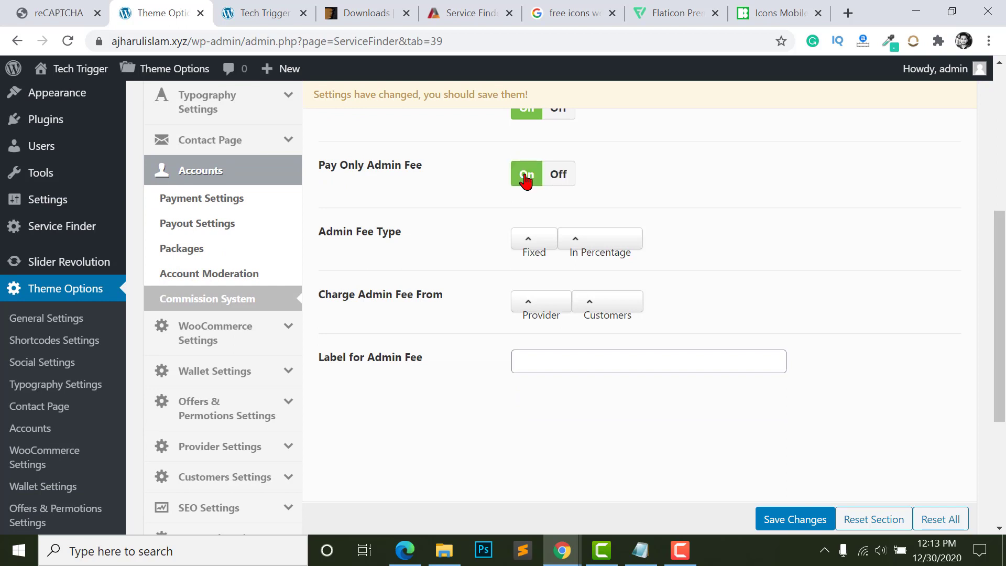
click(561, 180)
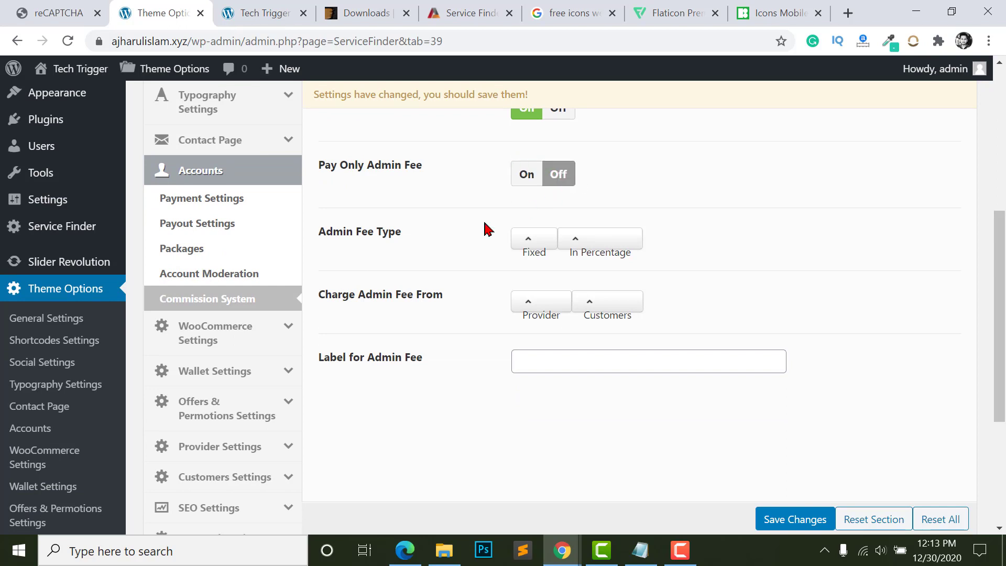
- Set the admin fee type to In Percentage with a value of 20
click(591, 246)
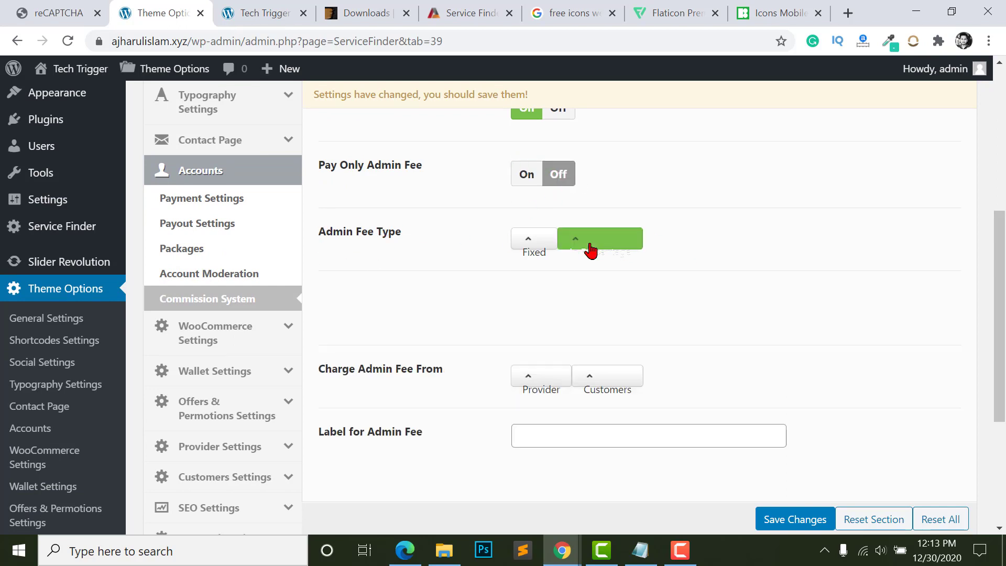
click(536, 252)
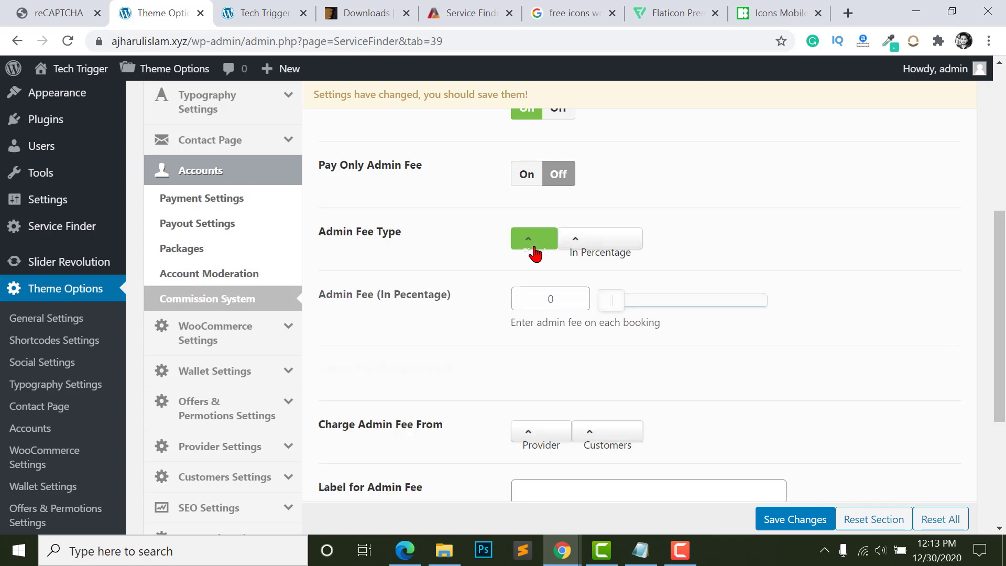
click(595, 246)
drag(562, 294, 494, 311)
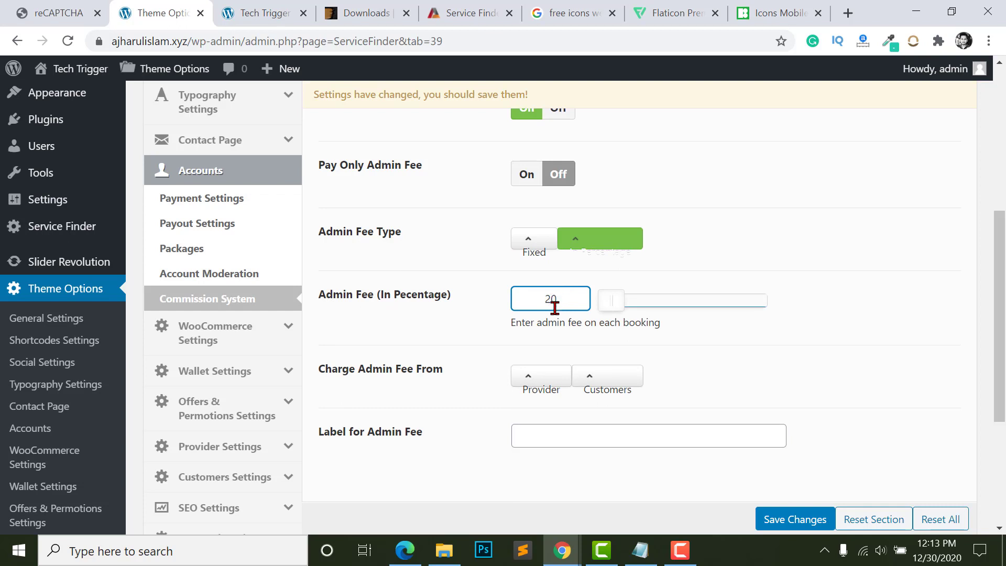
click(556, 350)
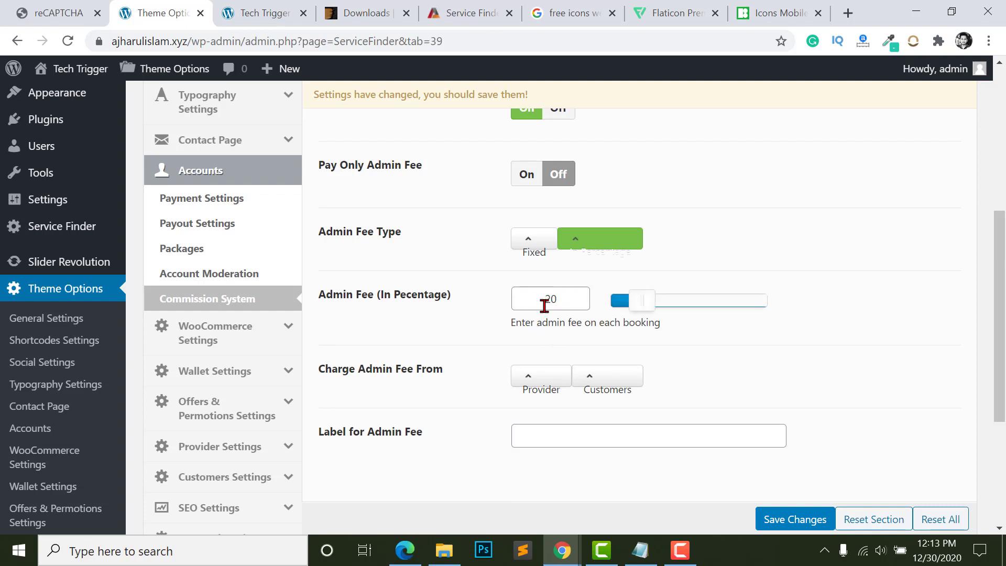
scroll(545, 306, down, 1)
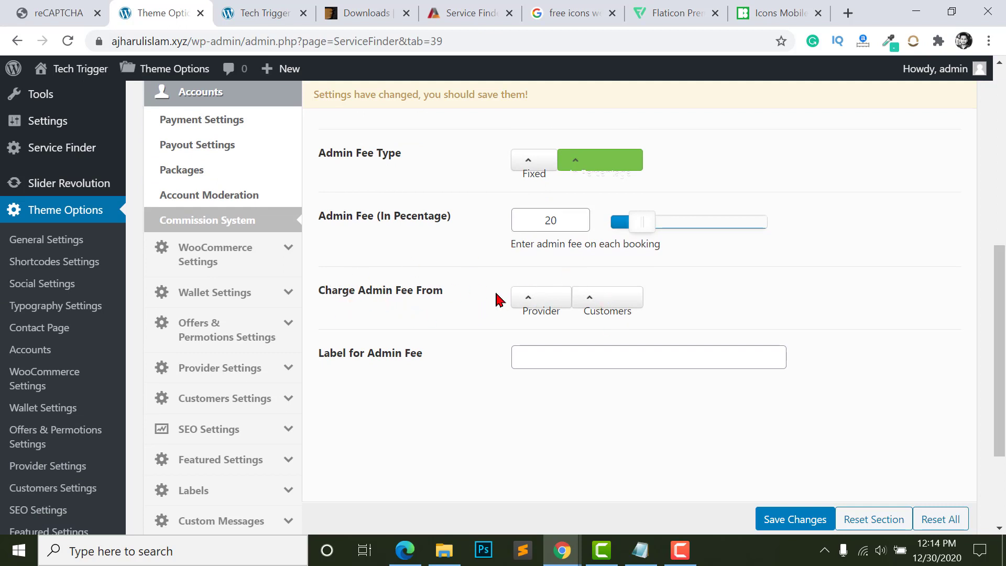
click(554, 303)
- Set Charge Admin Fee From to Provider
click(576, 306)
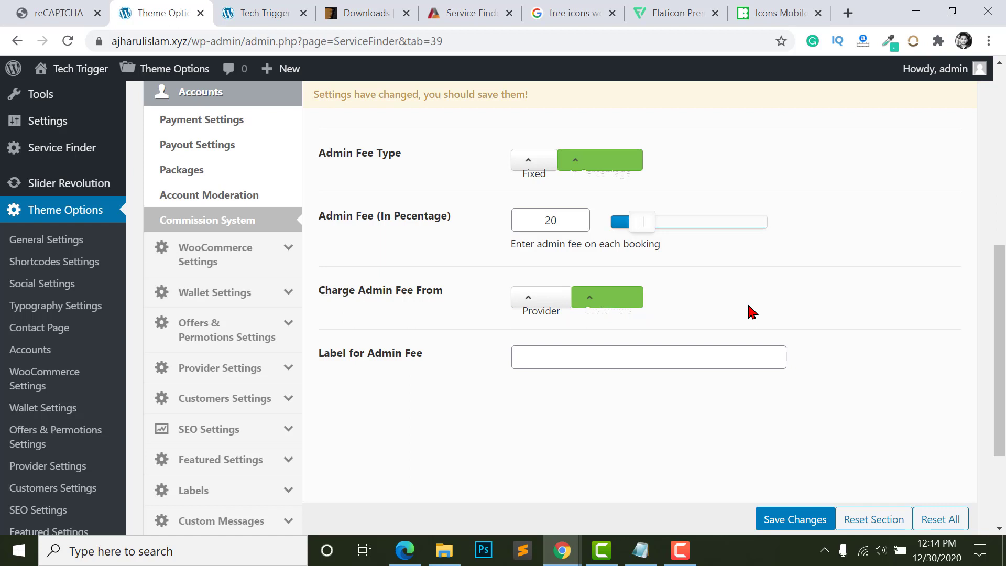
click(541, 309)
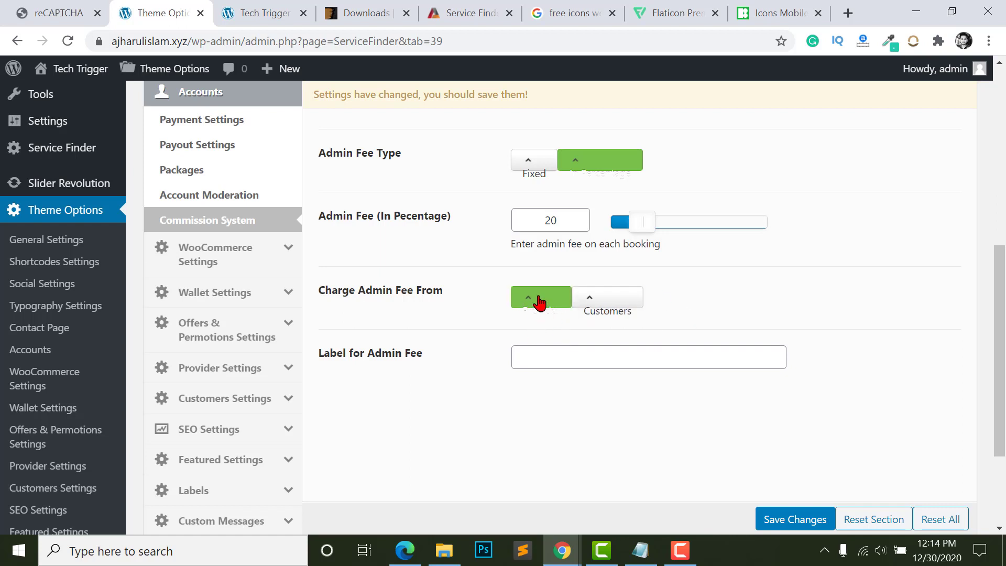
click(611, 307)
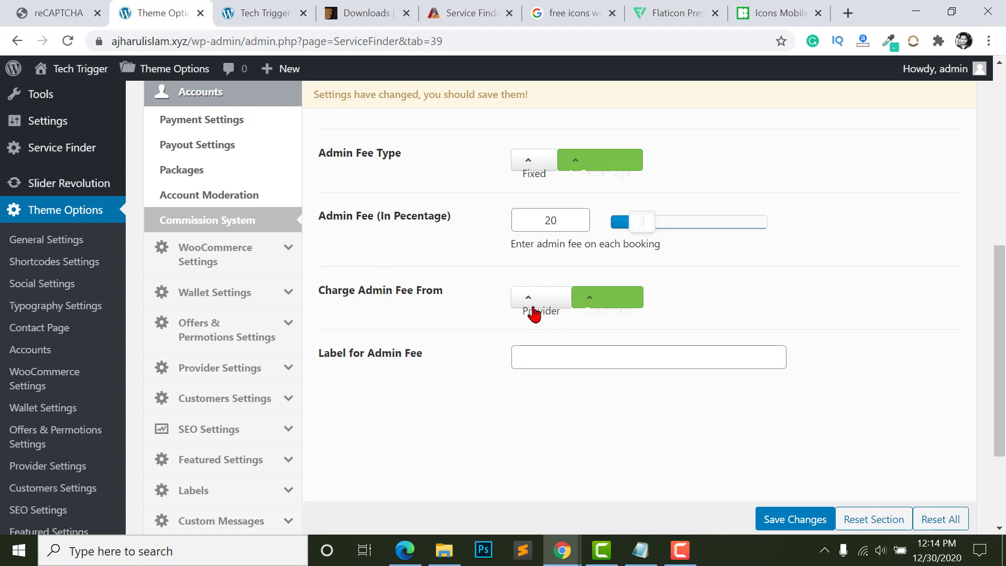
click(566, 314)
scroll(327, 300, down, 1)
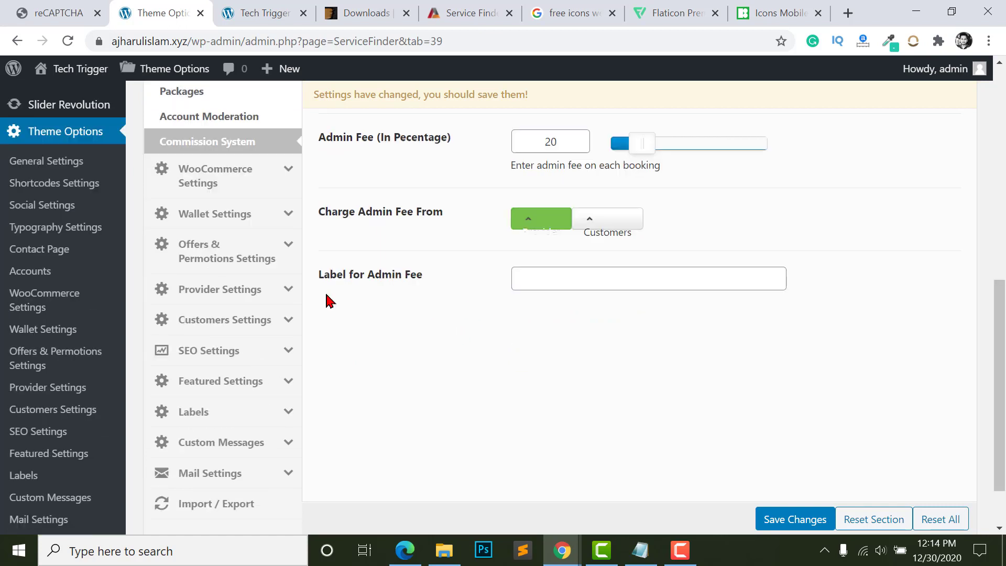
scroll(375, 299, up, 2)
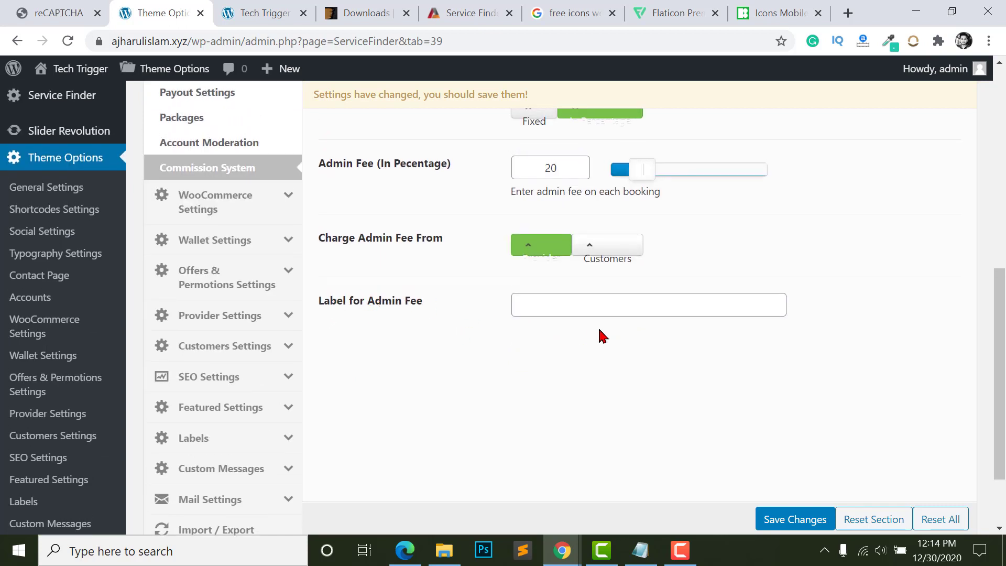
- Label the admin fee 'Website Fee' and save the commission settings
click(548, 354)
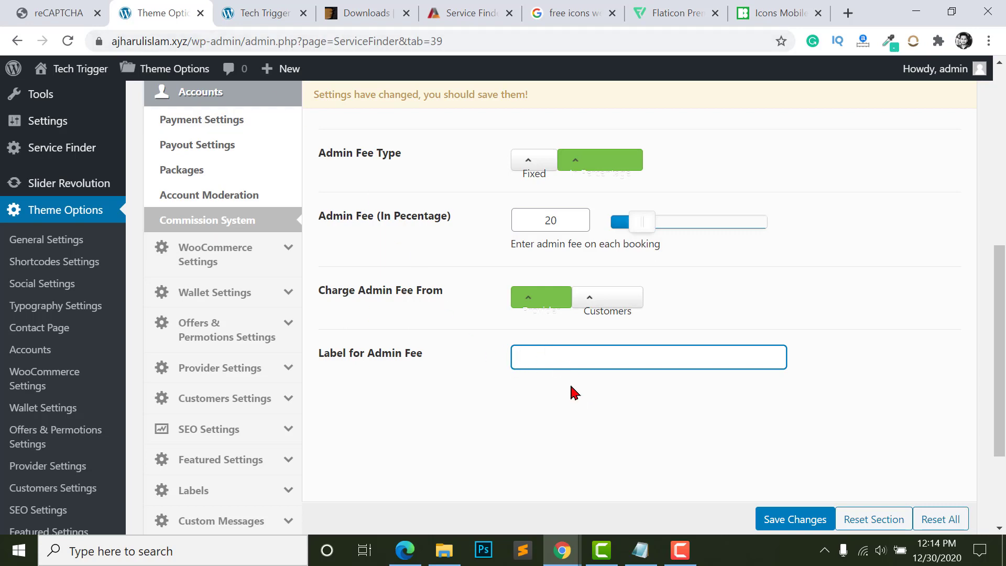
scroll(612, 352, up, 2)
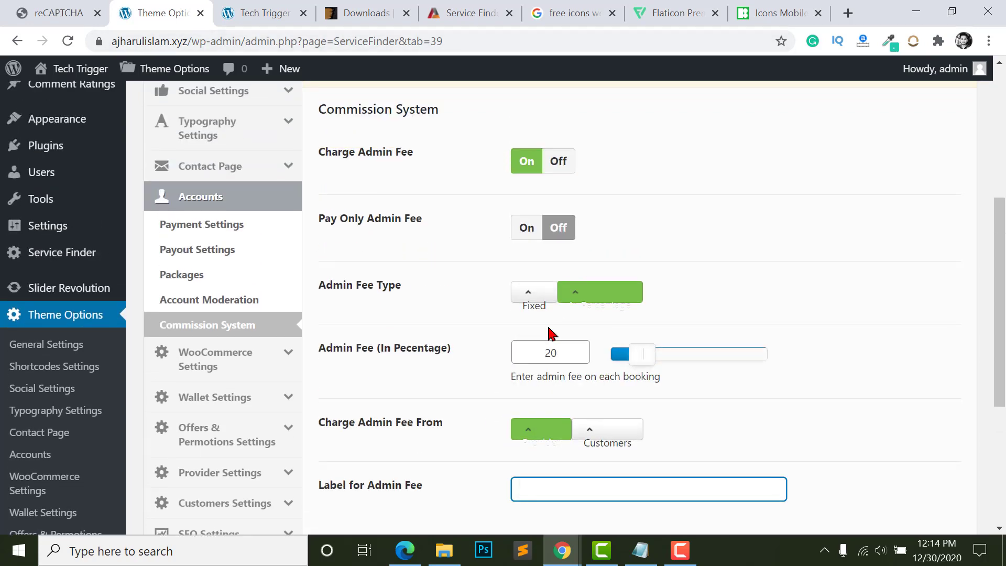
scroll(548, 367, down, 2)
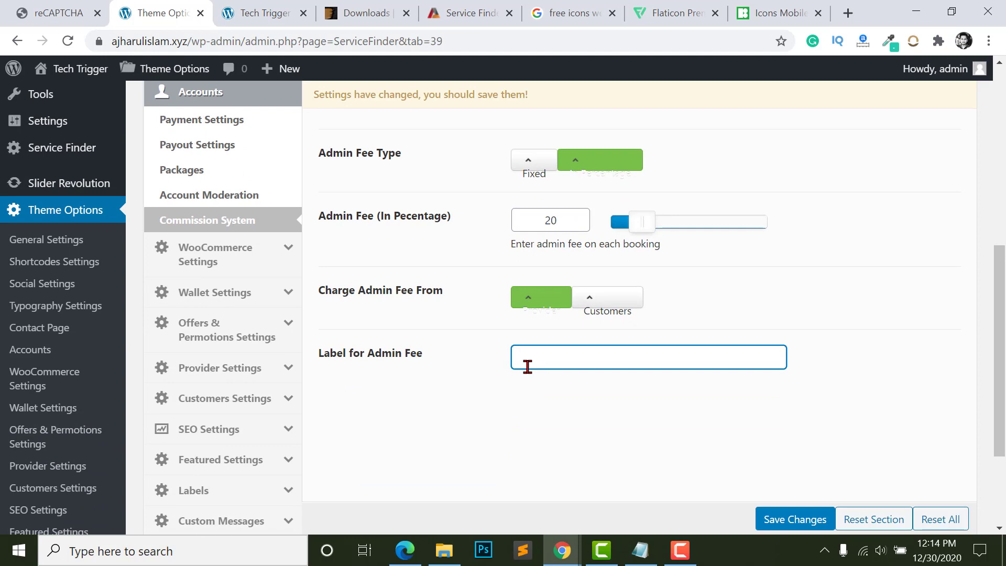
text(Website Fee)
scroll(668, 419, down, 1)
click(793, 520)
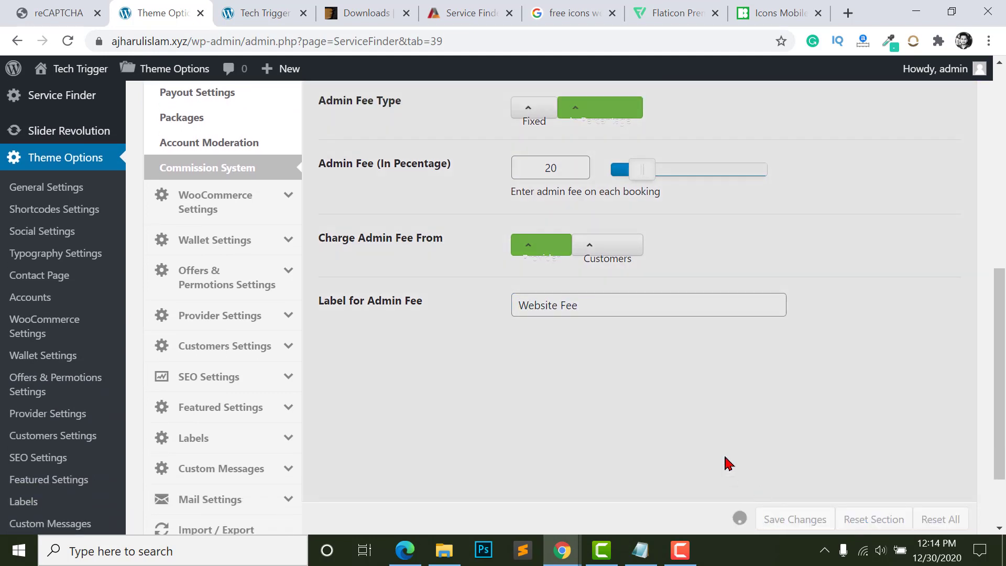
scroll(726, 394, up, 2)
scroll(503, 179, up, 2)
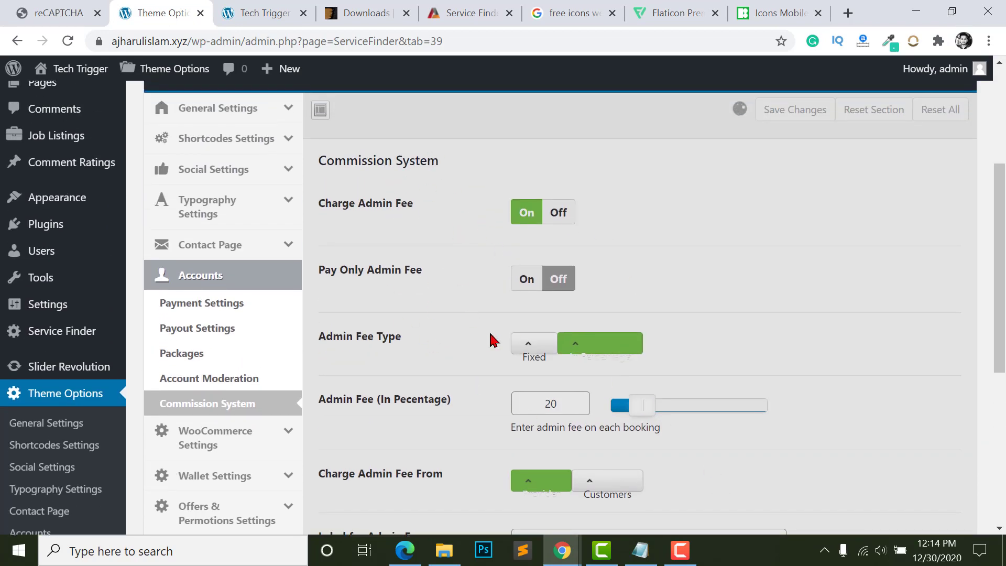
scroll(465, 264, down, 1)
scroll(482, 288, up, 2)
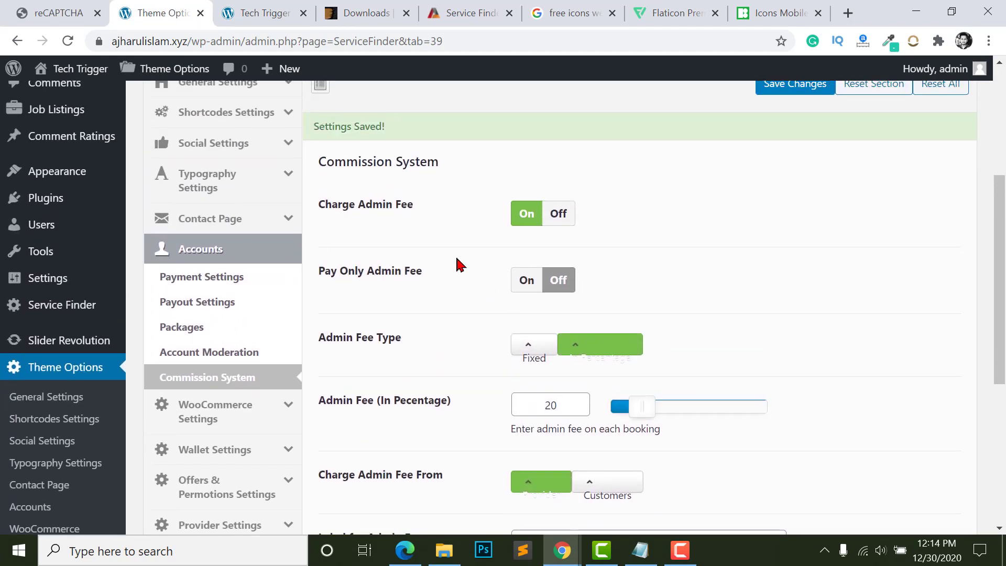
- View Payment Settings: booking payments go to Admin, with Paypal and Stripe enabled
click(202, 330)
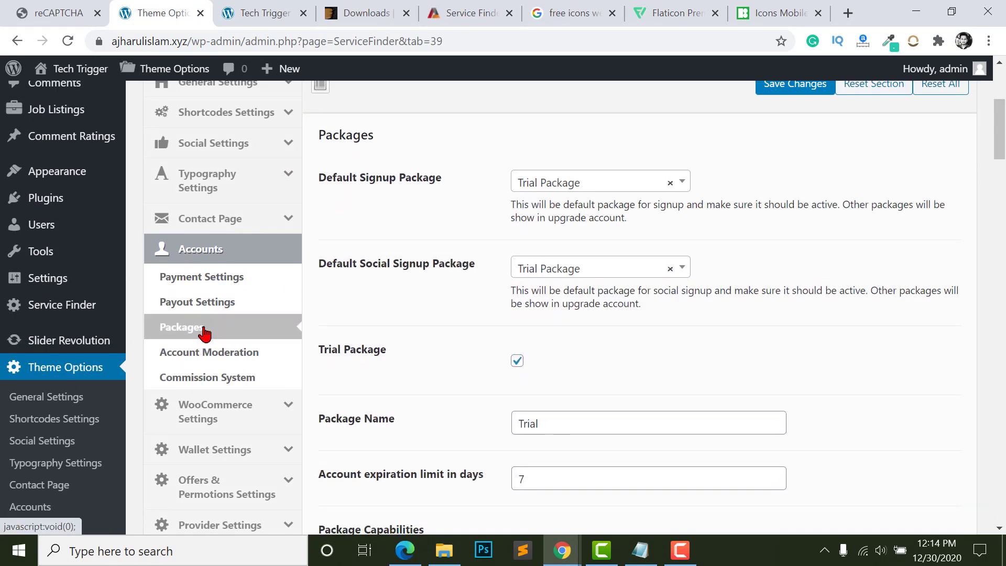
click(202, 284)
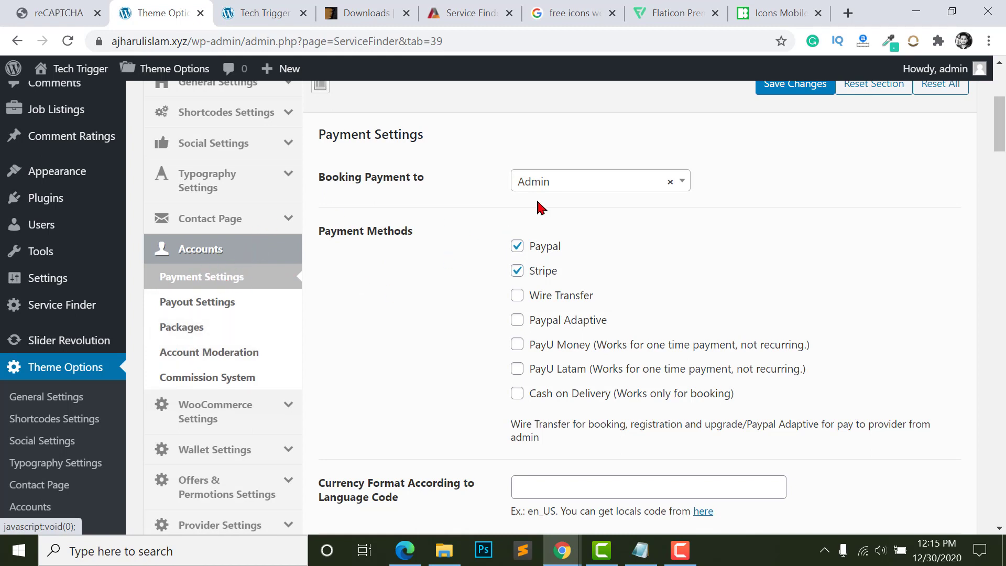
drag(346, 183, 426, 182)
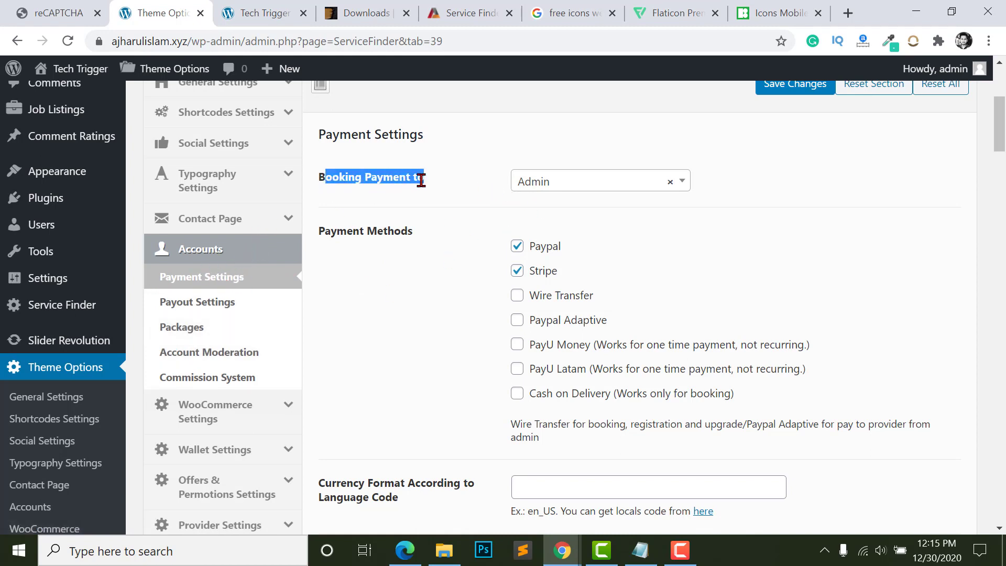
click(427, 182)
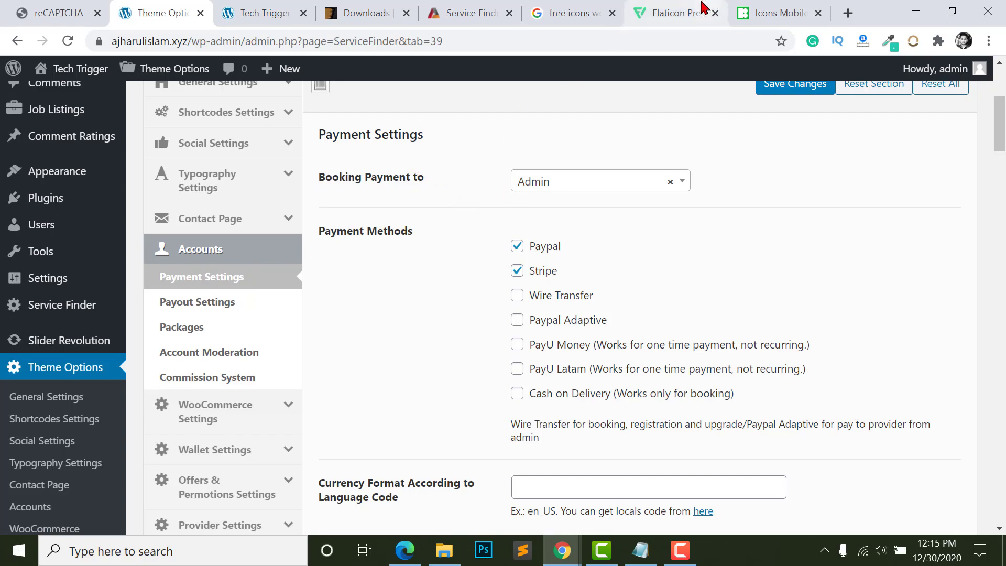
click(474, 13)
scroll(474, 58, up, 6)
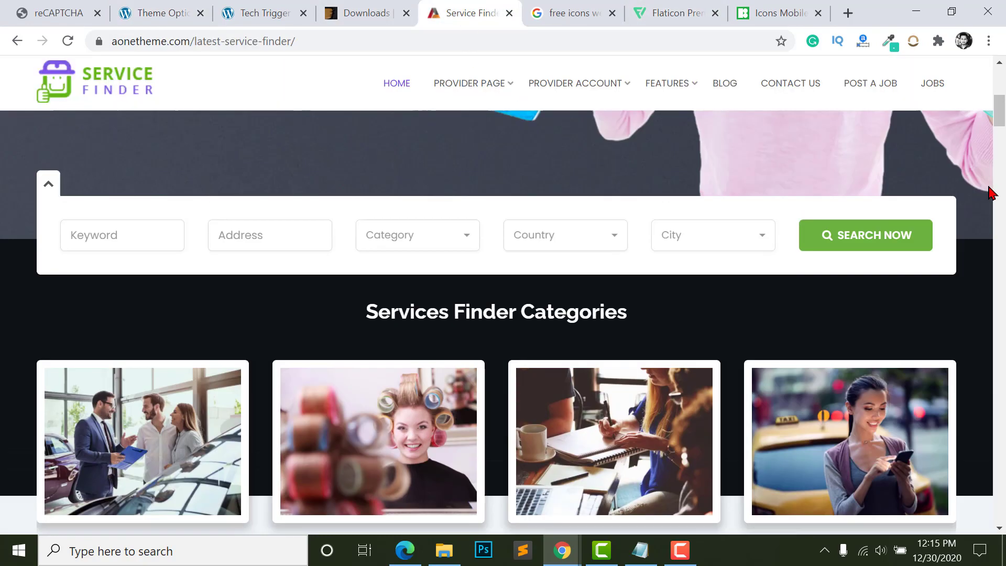
scroll(386, 327, down, 12)
scroll(322, 331, down, 3)
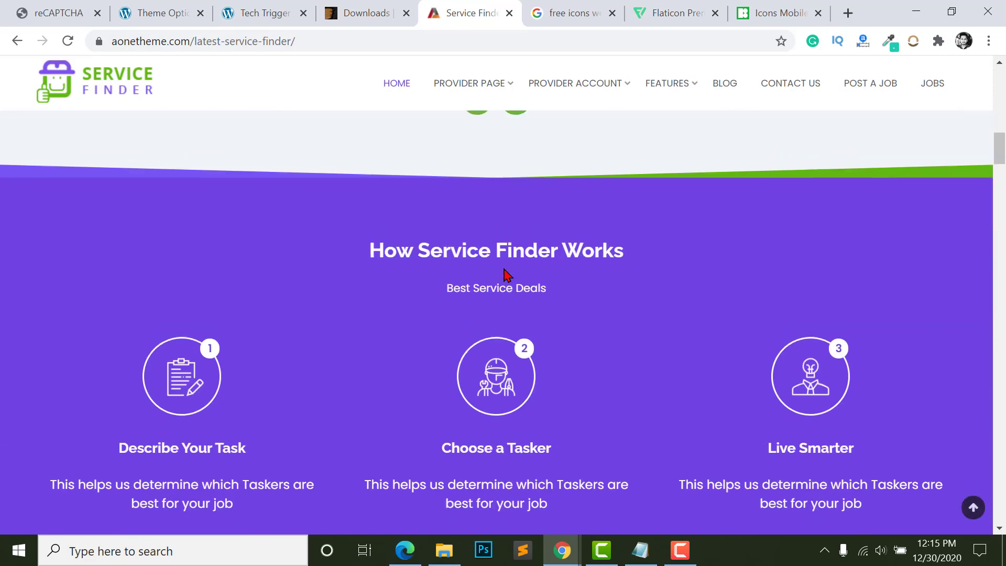
scroll(508, 274, up, 7)
click(642, 314)
scroll(642, 314, down, 2)
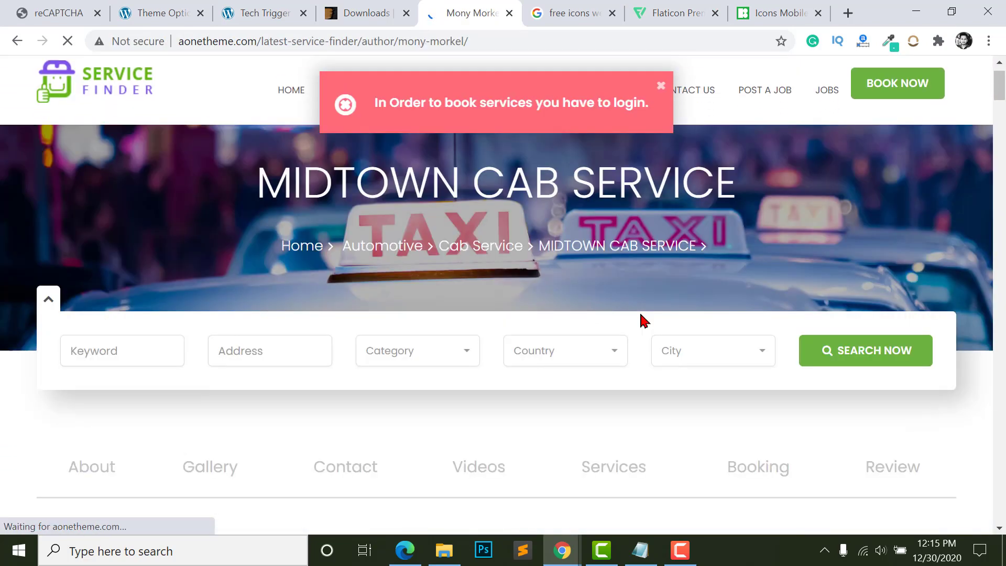
scroll(644, 318, up, 3)
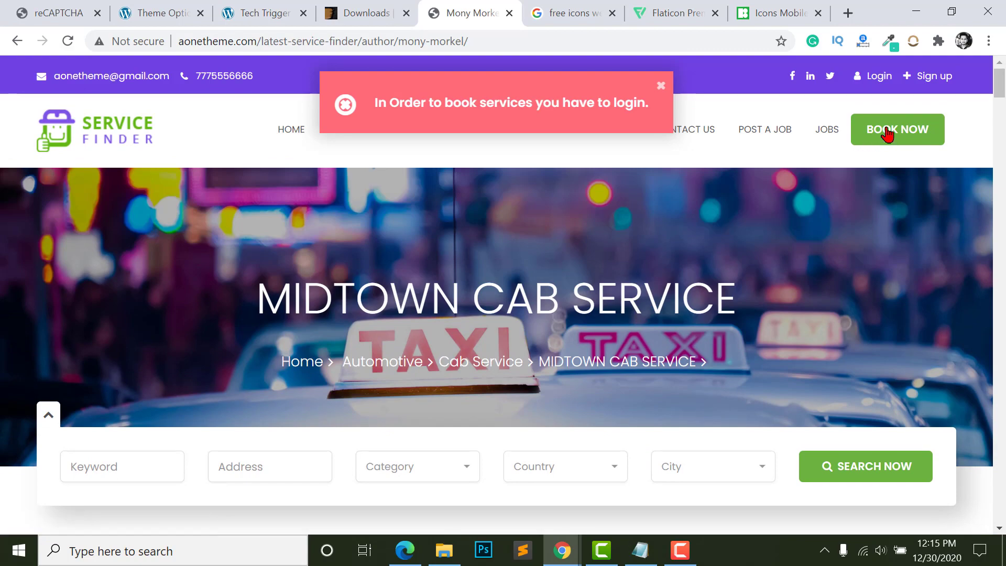
scroll(839, 337, down, 8)
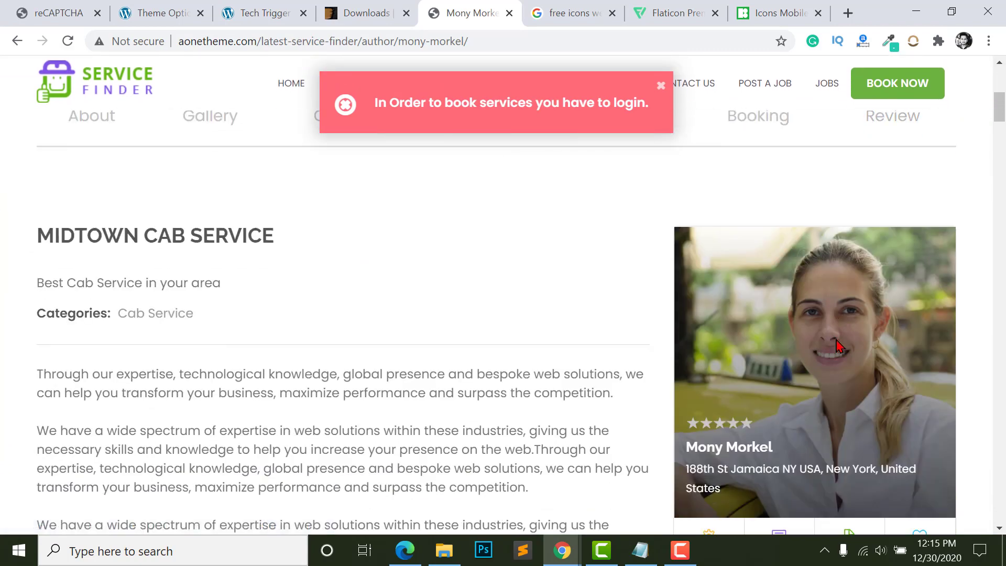
click(141, 14)
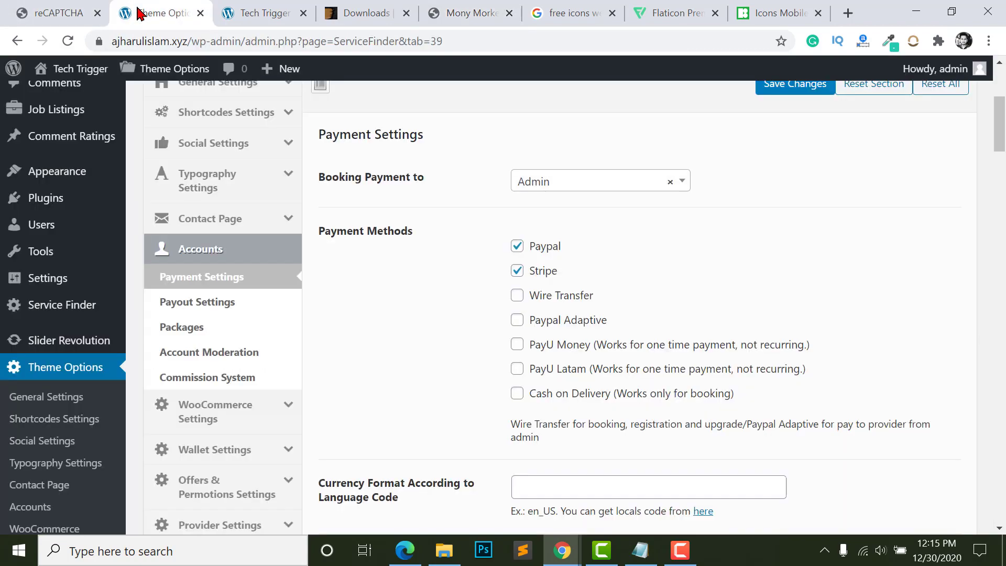
- Try the booking payment recipient options and leave booking payments going to Admin
click(537, 186)
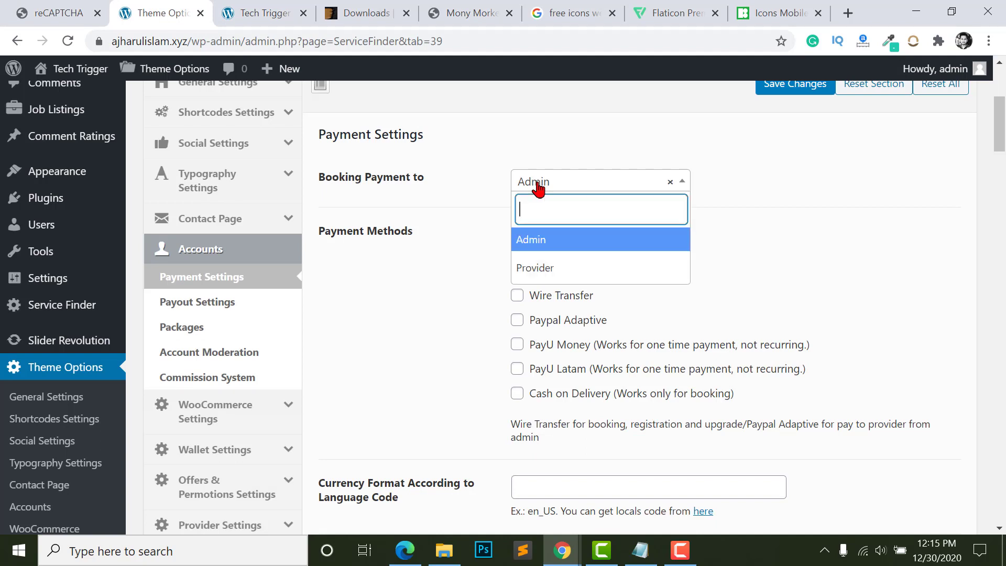
click(521, 236)
click(571, 189)
click(535, 272)
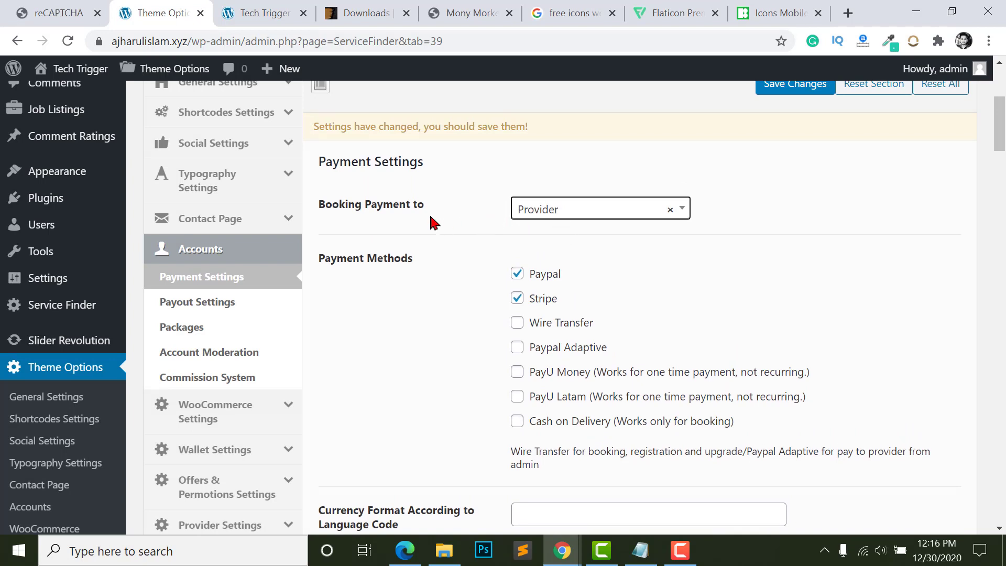
click(551, 213)
click(540, 291)
click(545, 209)
click(548, 267)
scroll(526, 263, down, 2)
scroll(414, 223, up, 1)
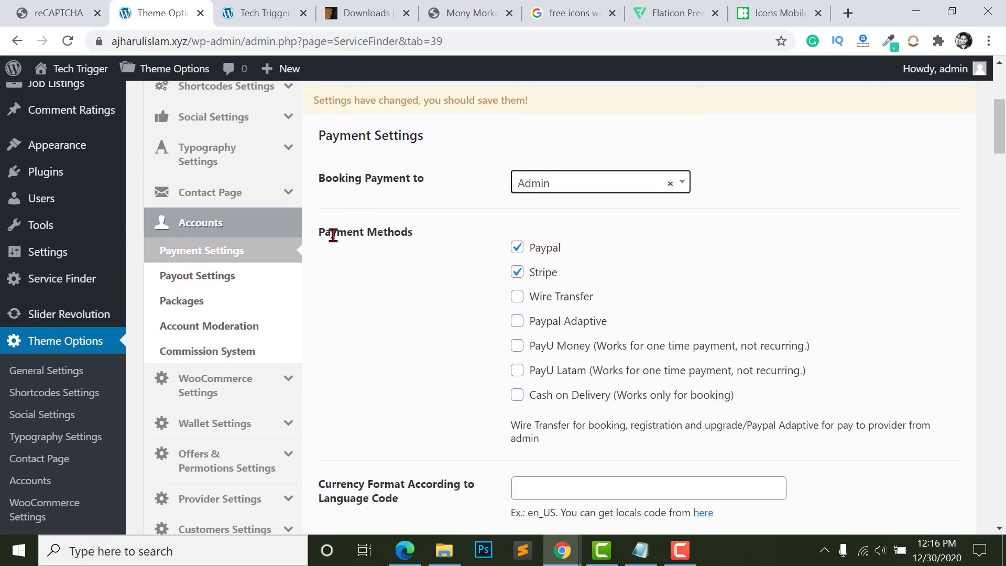
- Tick Paypal and Stripe as payment methods, with Wire Transfer and Paypal Adaptive unticked
click(516, 247)
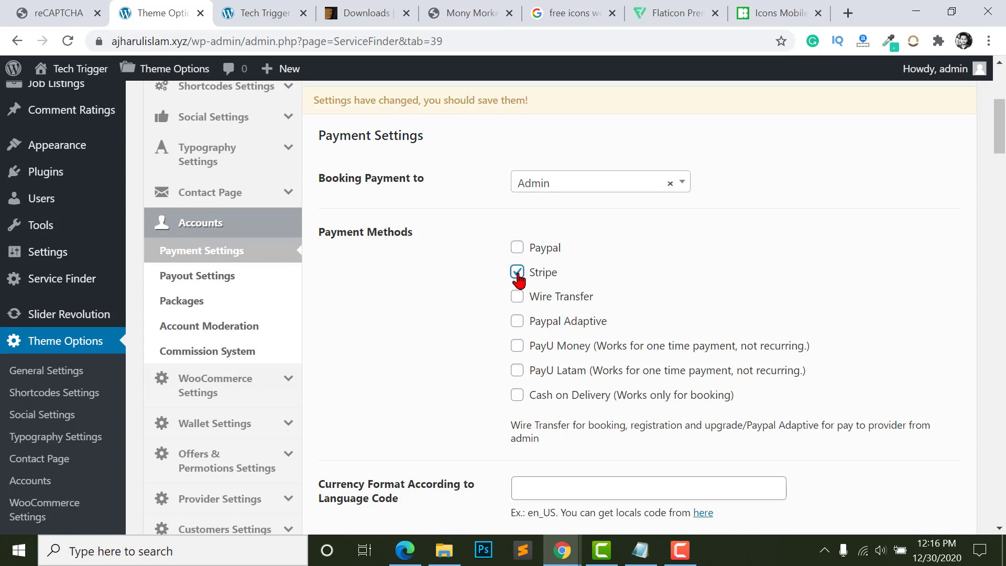
click(517, 296)
click(517, 321)
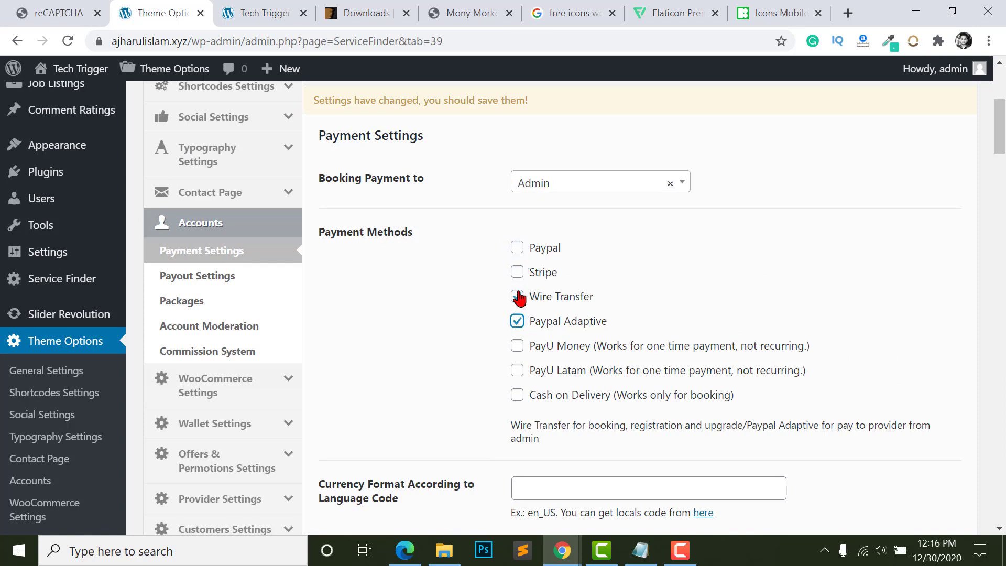
click(516, 297)
click(518, 246)
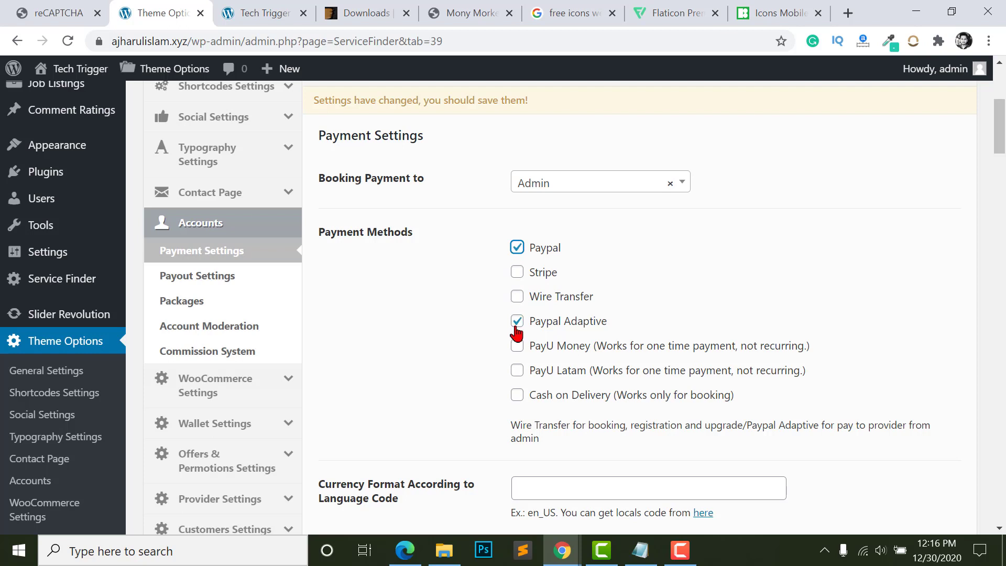
click(517, 320)
click(518, 272)
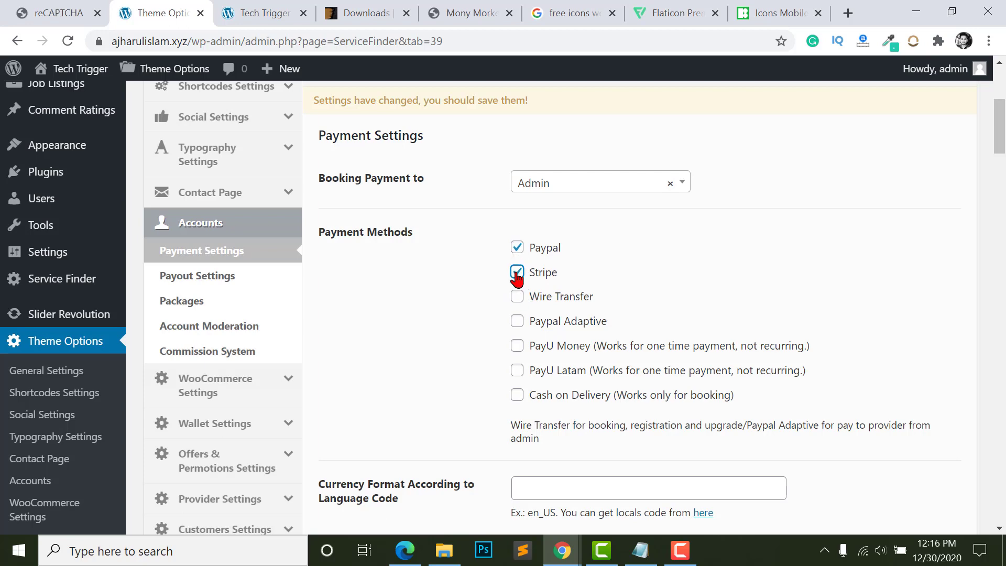
- Enter BDT as the Currency Format
scroll(588, 351, down, 4)
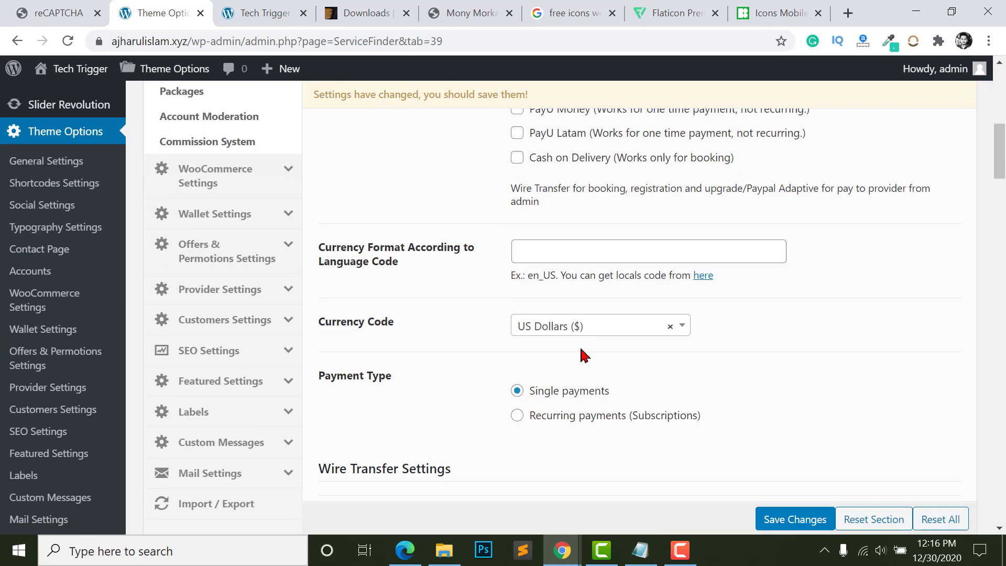
scroll(584, 356, down, 1)
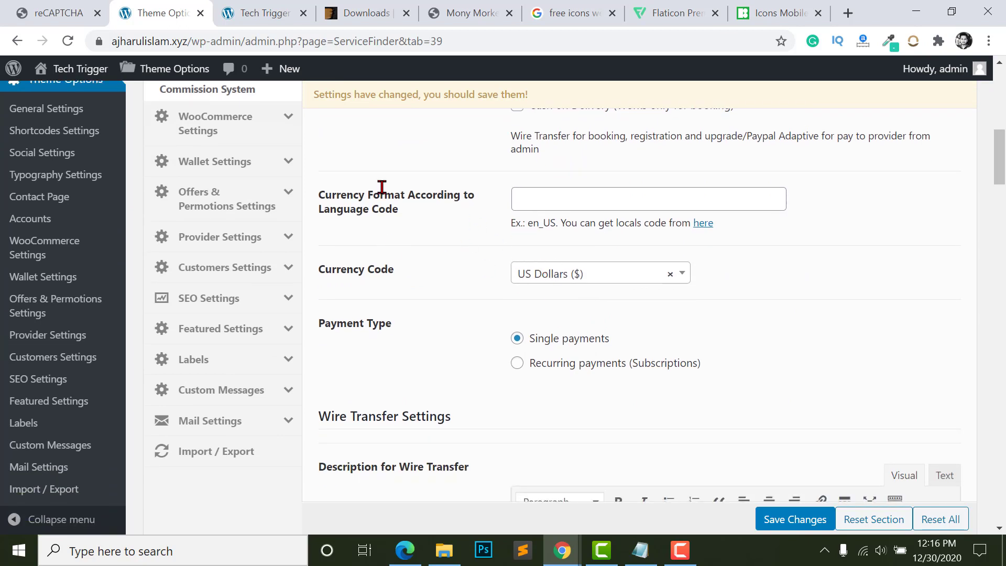
click(603, 201)
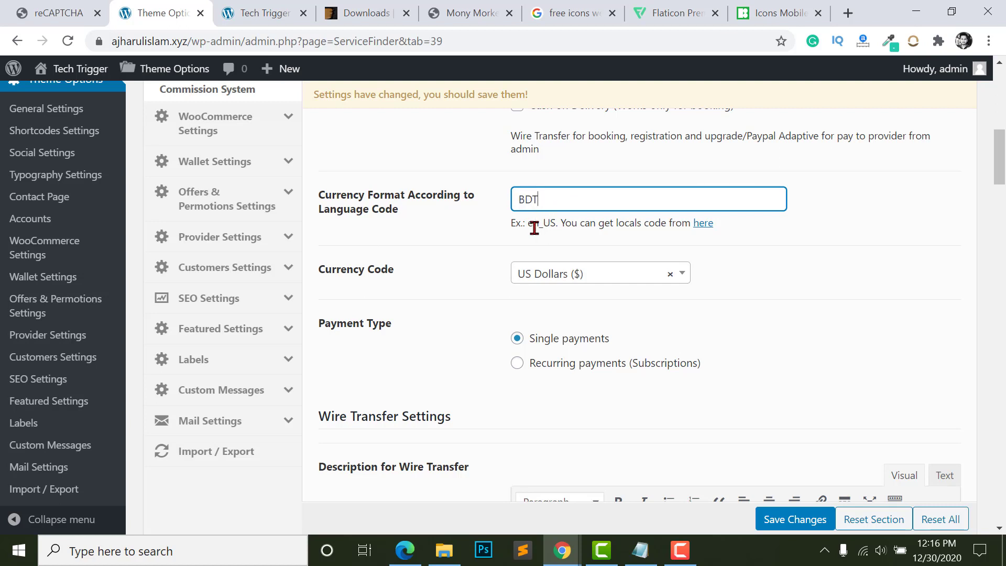
scroll(579, 218, down, 2)
scroll(577, 218, up, 1)
drag(331, 246, 406, 246)
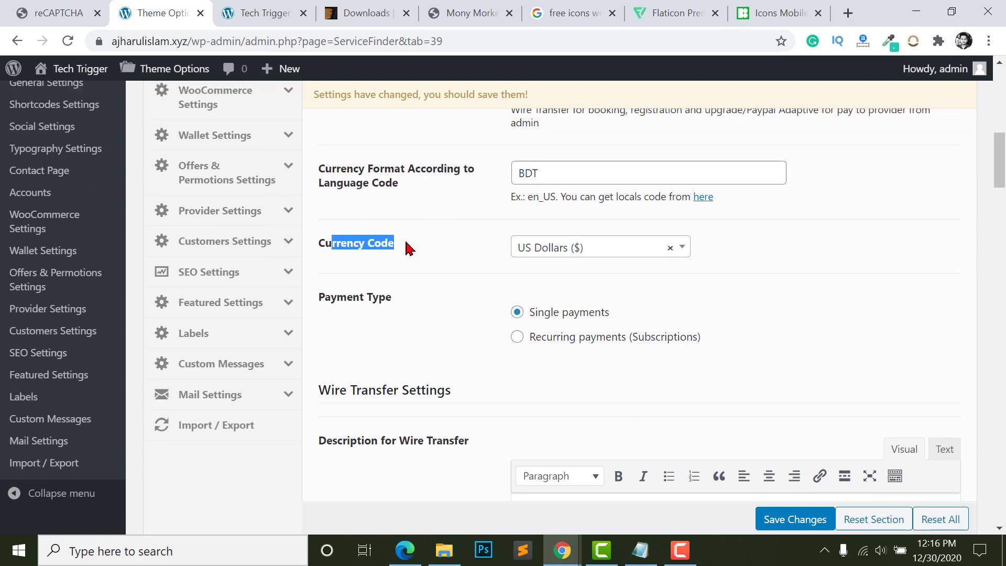
click(449, 242)
- Pick Bangladeshi Taka as the Currency Code and keep Single payments as the payment type
click(588, 243)
text(ban)
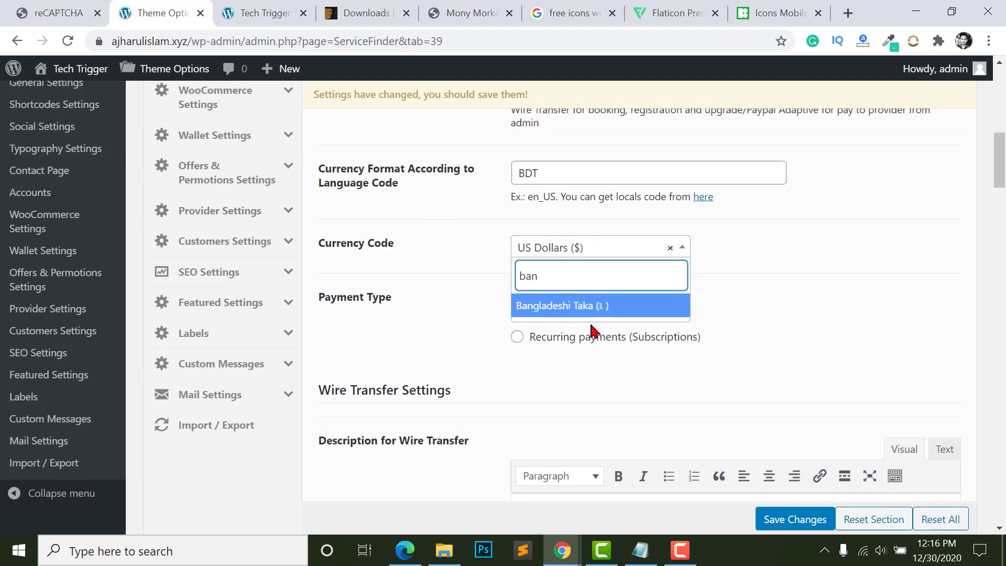
click(606, 305)
scroll(579, 255, down, 2)
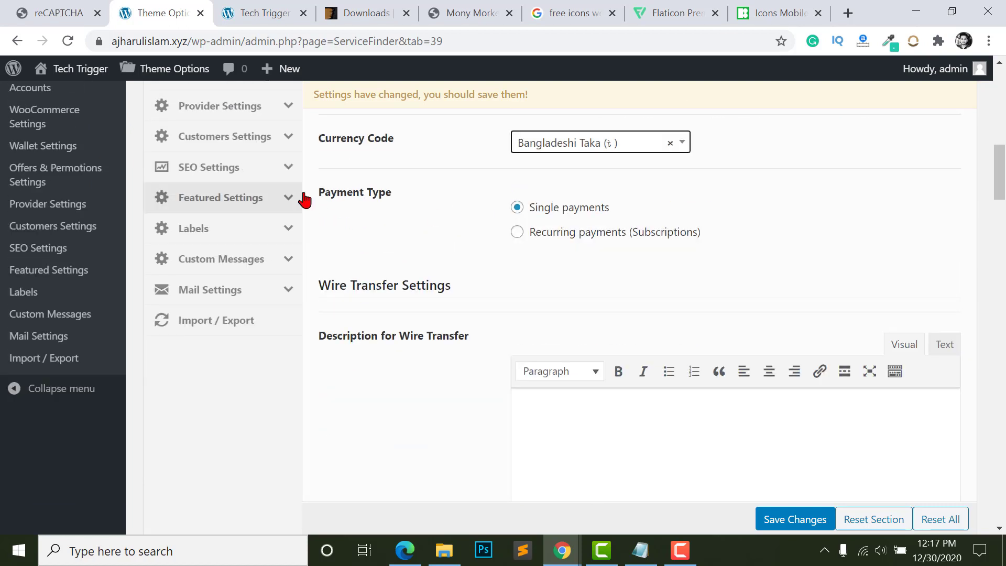
click(517, 209)
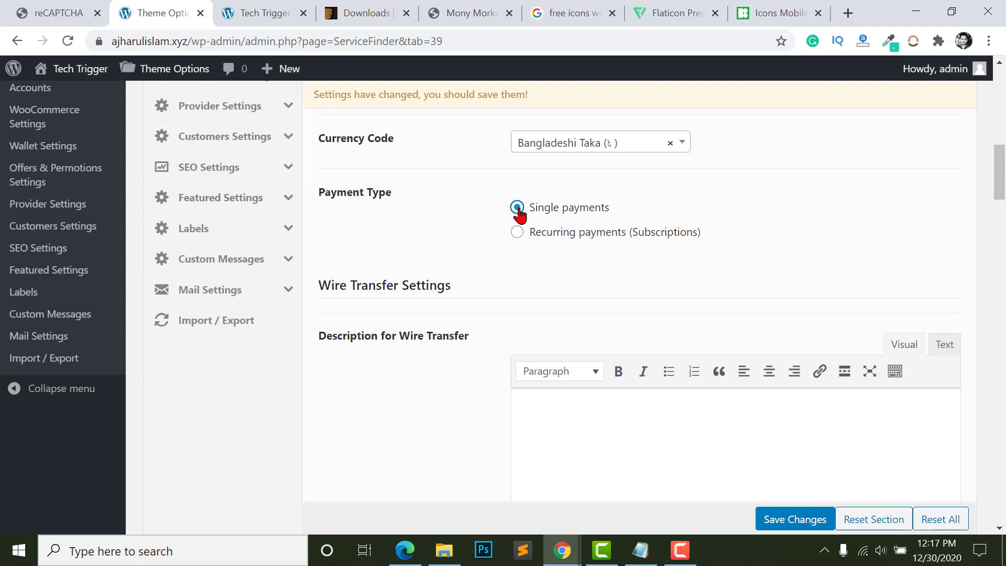
scroll(526, 299, down, 3)
scroll(556, 321, up, 1)
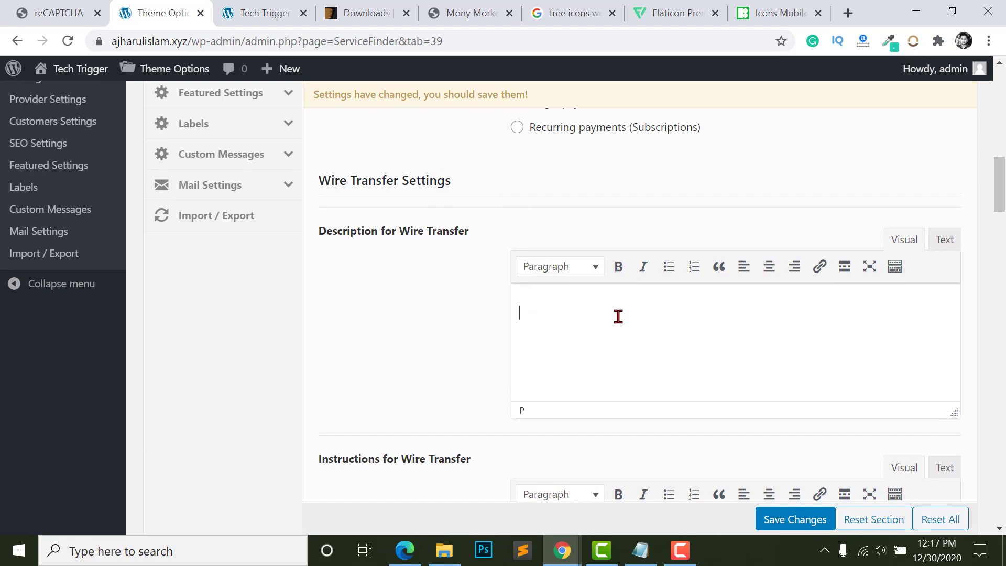
- Enable Wire Transfer as an additional payment method
scroll(618, 293, up, 10)
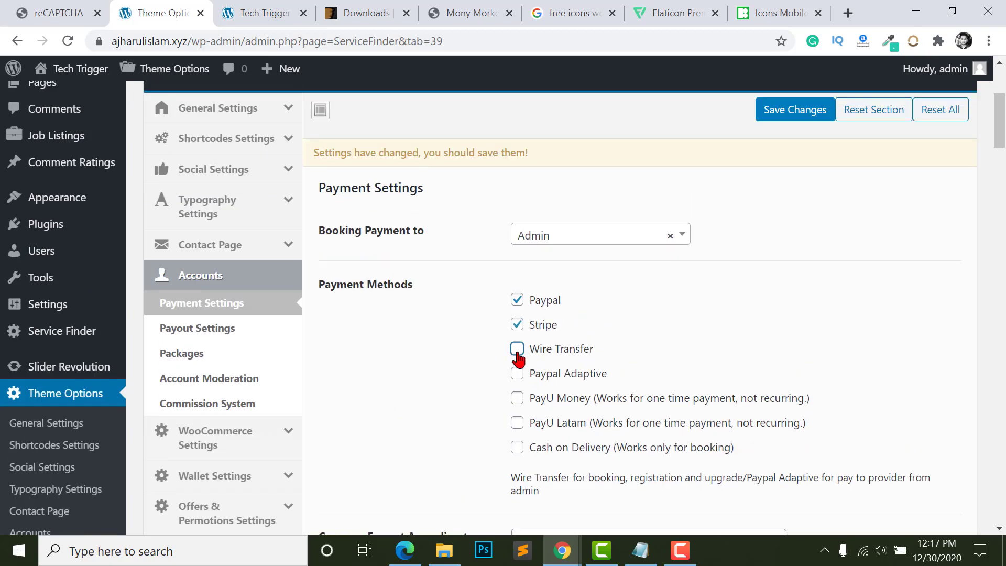
click(517, 349)
scroll(525, 367, down, 4)
scroll(534, 376, down, 8)
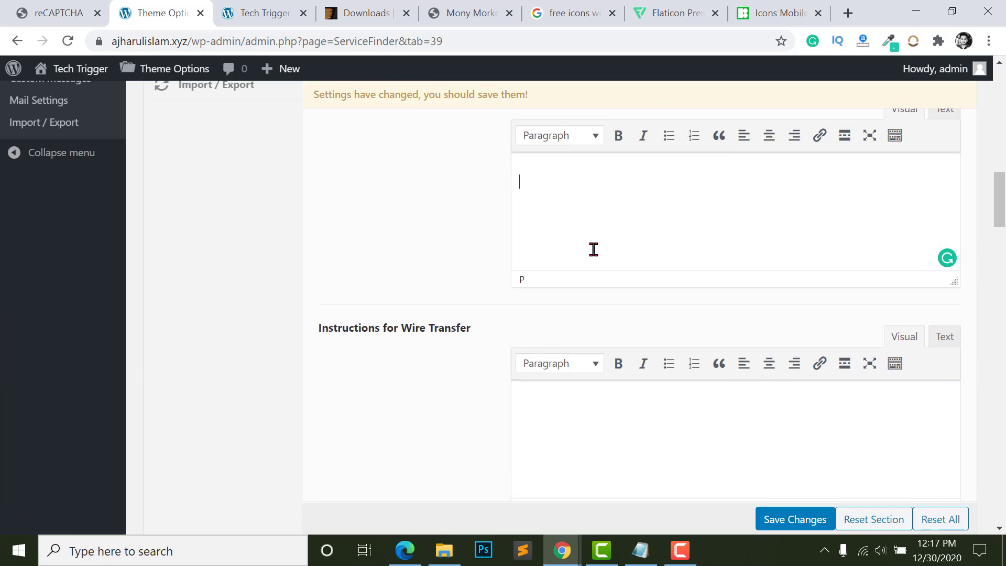
scroll(594, 250, up, 2)
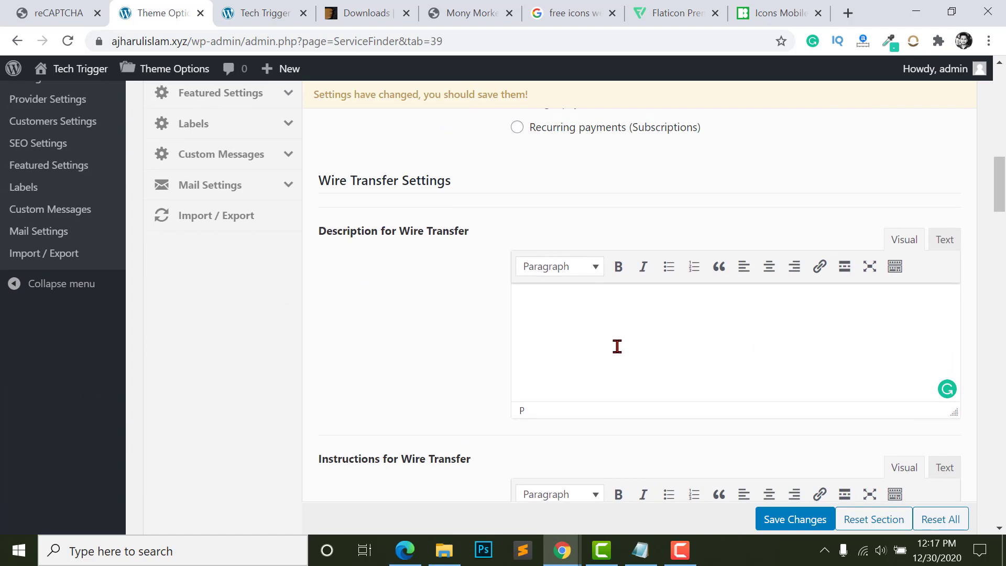
scroll(557, 346, down, 3)
- Review the Wire Transfer Settings and its instructions editor
click(587, 418)
scroll(591, 348, down, 1)
scroll(545, 275, up, 2)
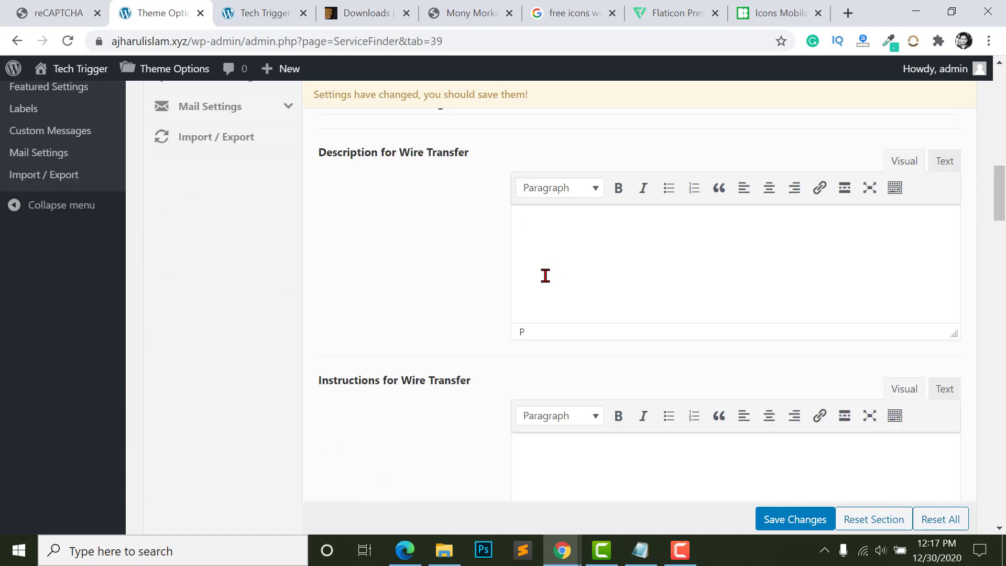
scroll(527, 269, down, 3)
scroll(552, 429, up, 2)
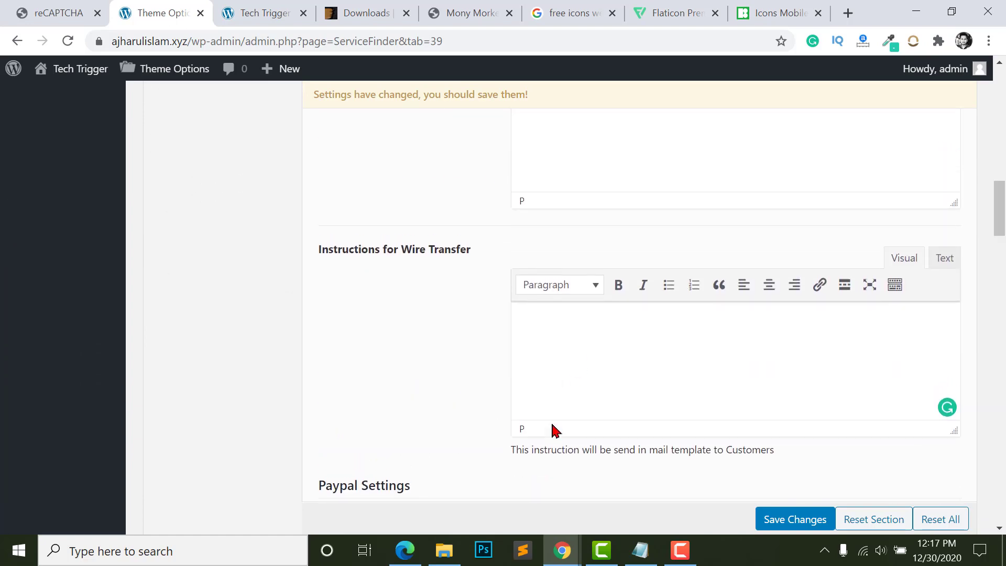
scroll(325, 217, down, 6)
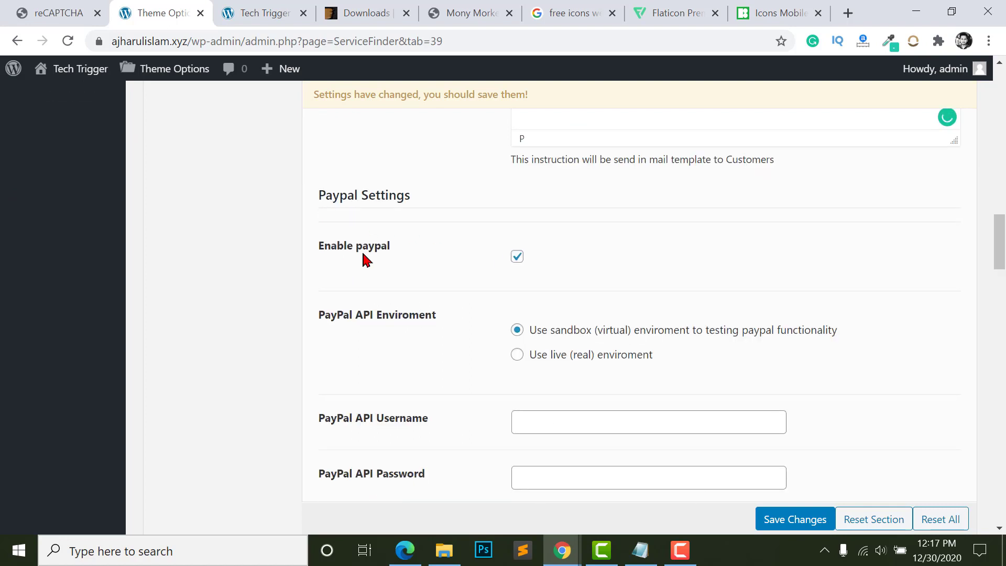
scroll(508, 220, down, 1)
scroll(443, 278, down, 2)
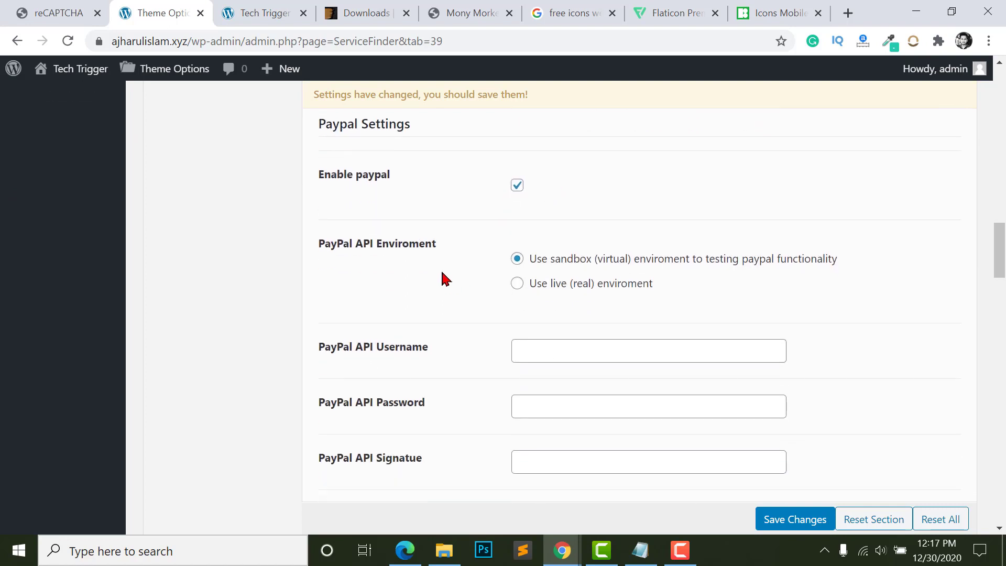
scroll(321, 209, up, 4)
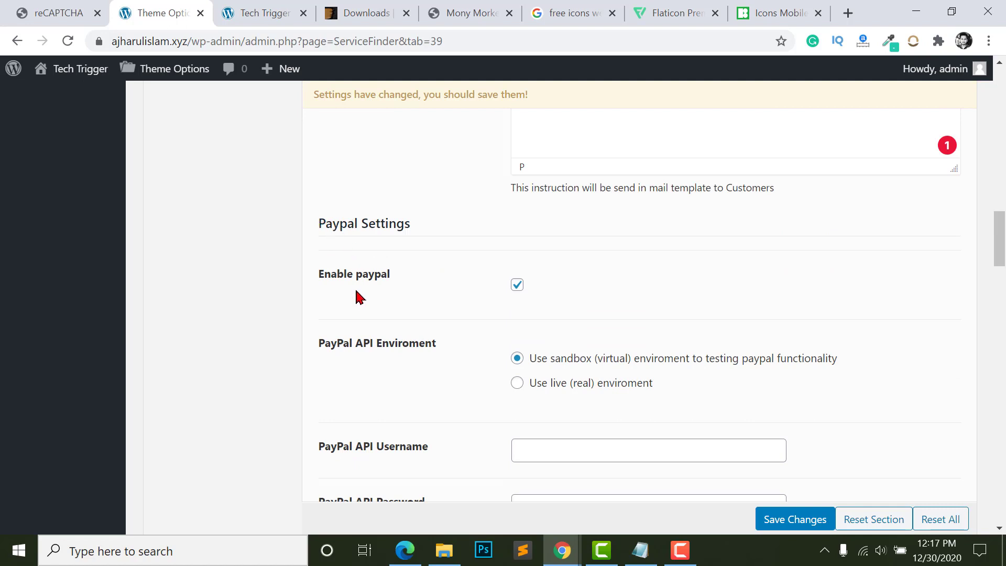
scroll(431, 287, down, 3)
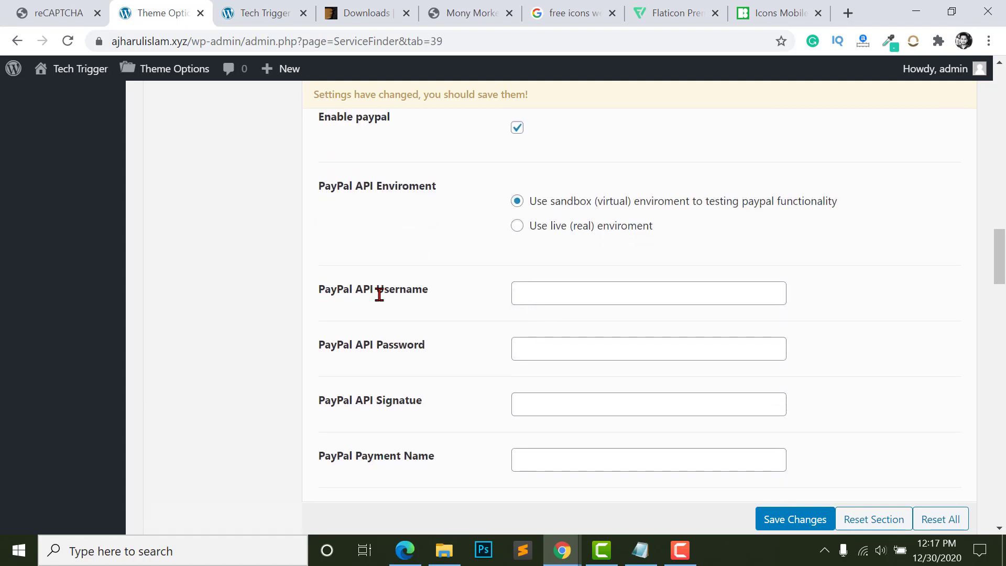
- Check the empty PayPal API Username, Password, Signature and Payment Name fields
click(584, 294)
click(561, 357)
scroll(558, 362, down, 2)
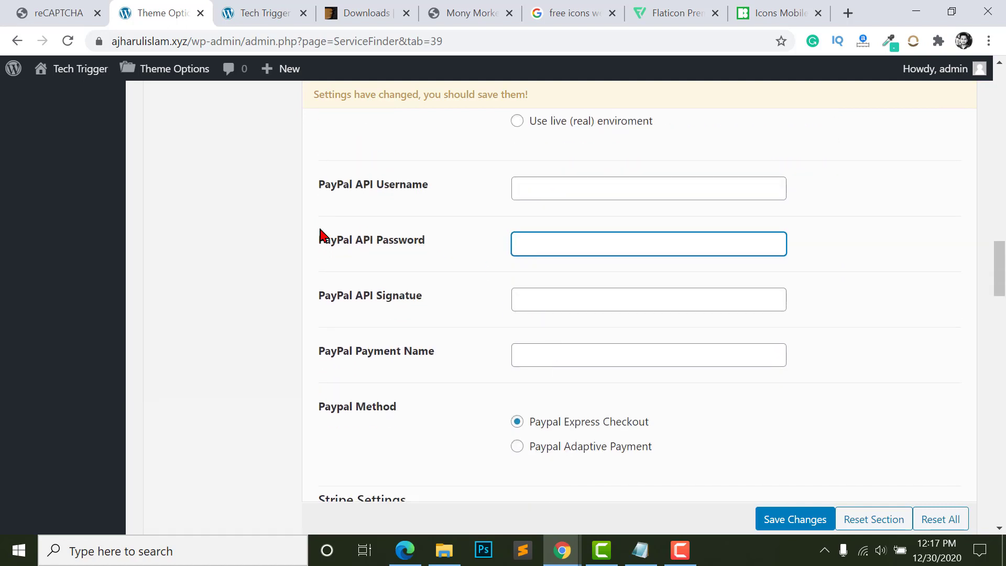
click(546, 311)
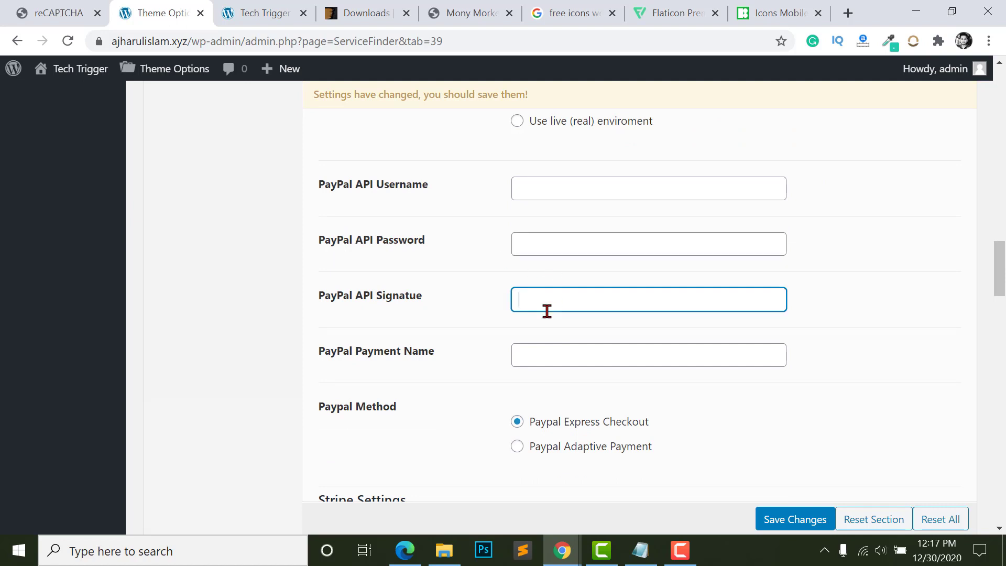
click(535, 366)
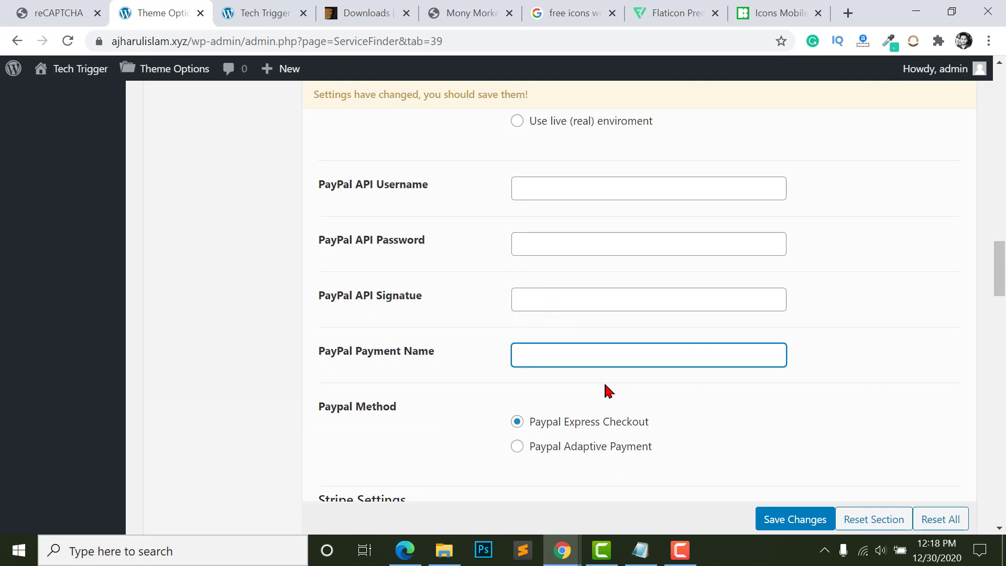
scroll(557, 361, up, 4)
scroll(548, 301, down, 3)
click(505, 270)
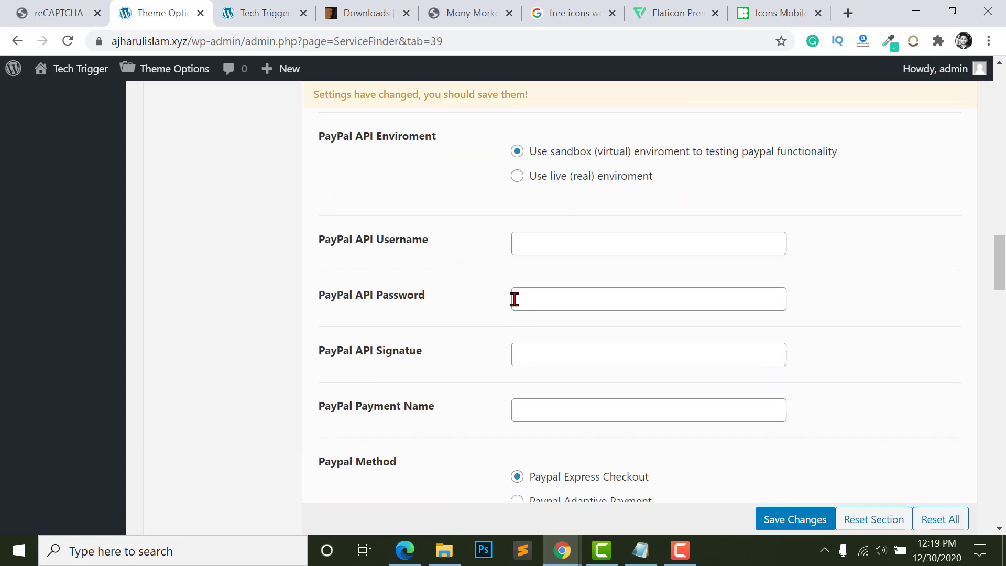
scroll(524, 304, down, 3)
scroll(545, 277, down, 7)
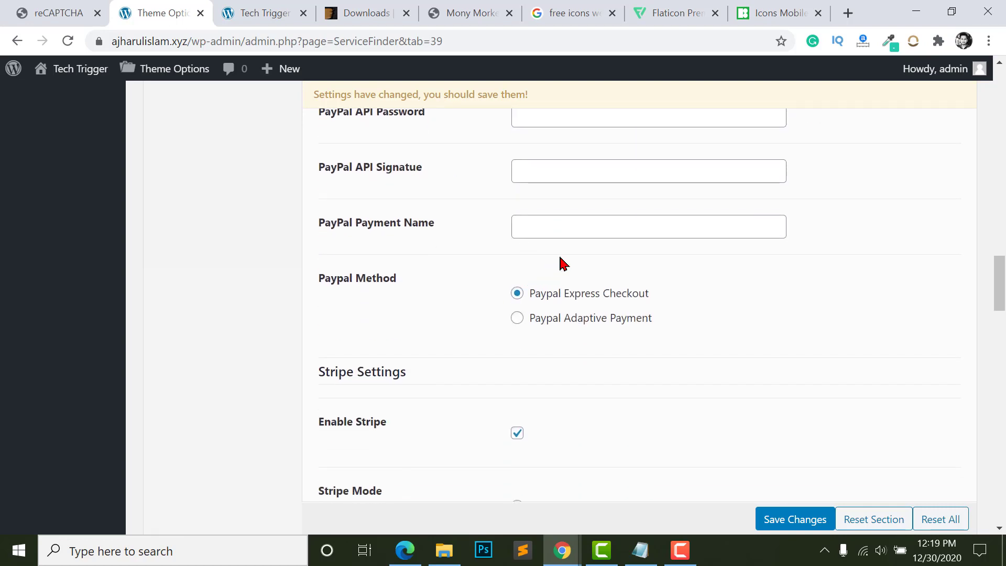
- Set Stripe Mode to Live Mode and check the Stripe test secret and public key fields
scroll(561, 314, down, 6)
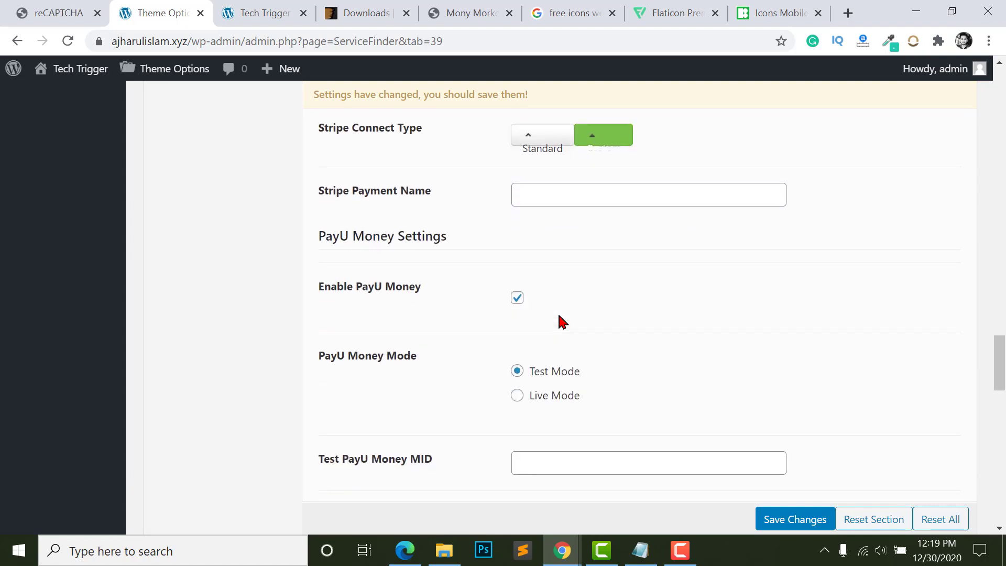
scroll(561, 321, up, 8)
click(555, 297)
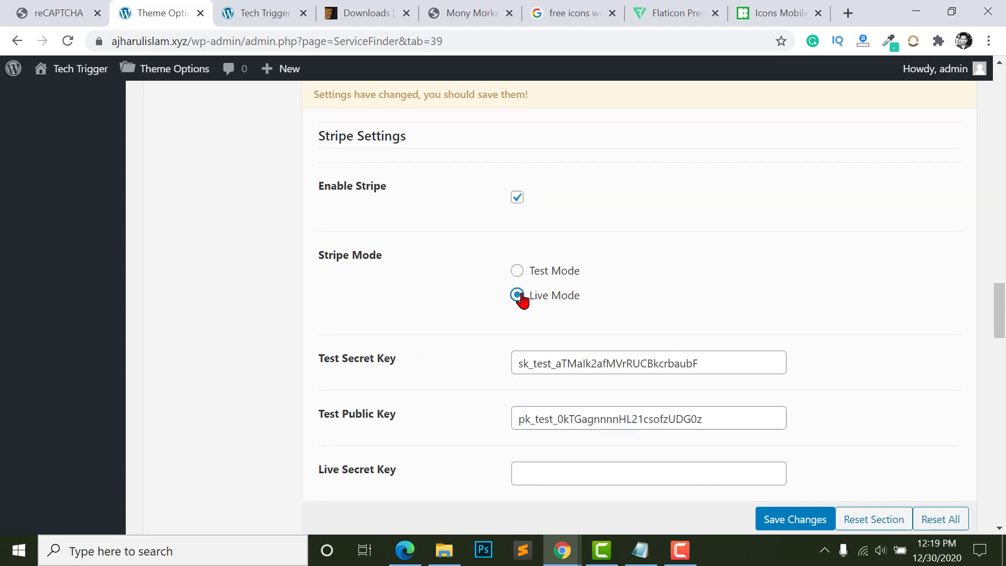
scroll(550, 307, down, 3)
click(530, 236)
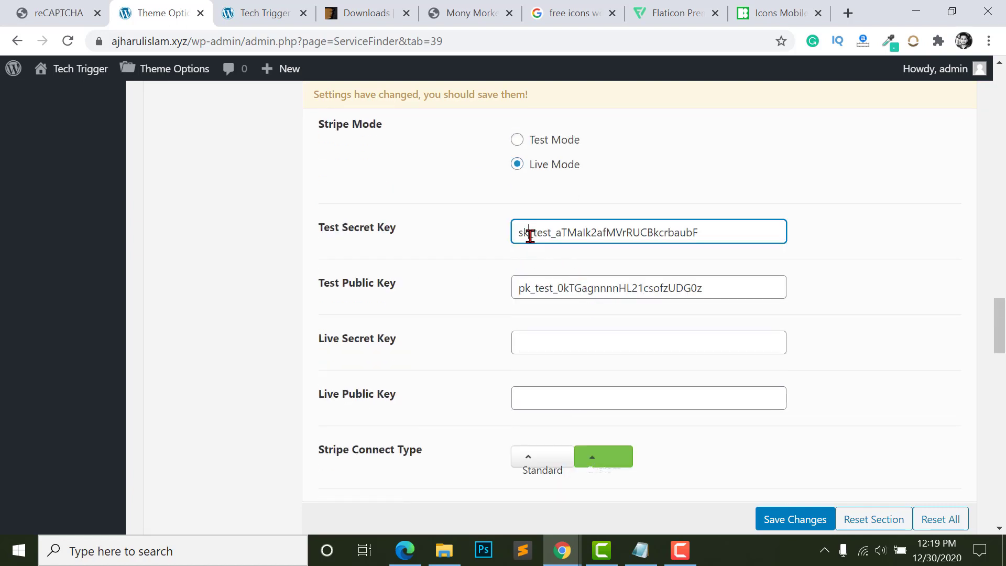
click(537, 283)
scroll(612, 342, down, 1)
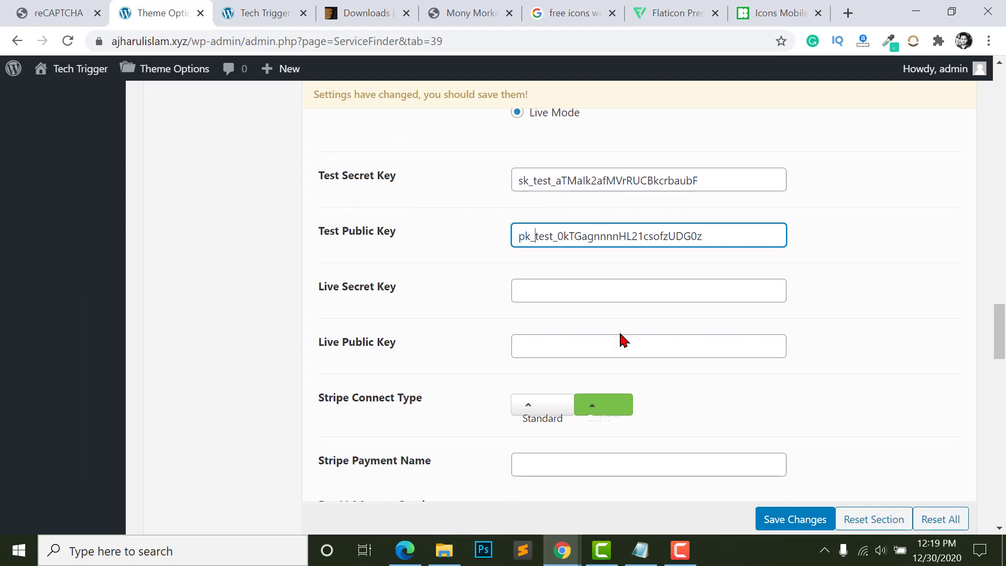
scroll(623, 341, up, 3)
scroll(343, 256, up, 20)
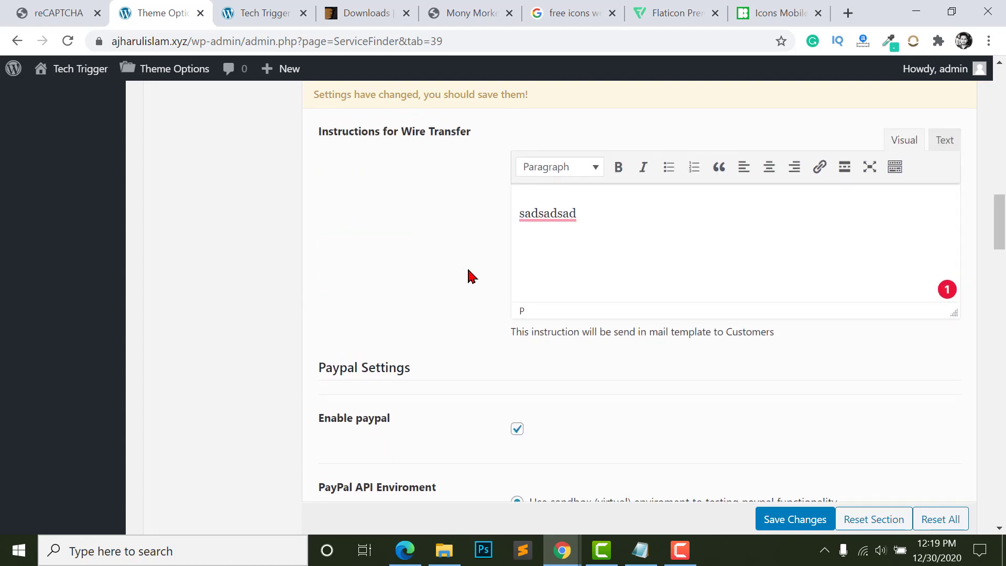
scroll(495, 270, up, 10)
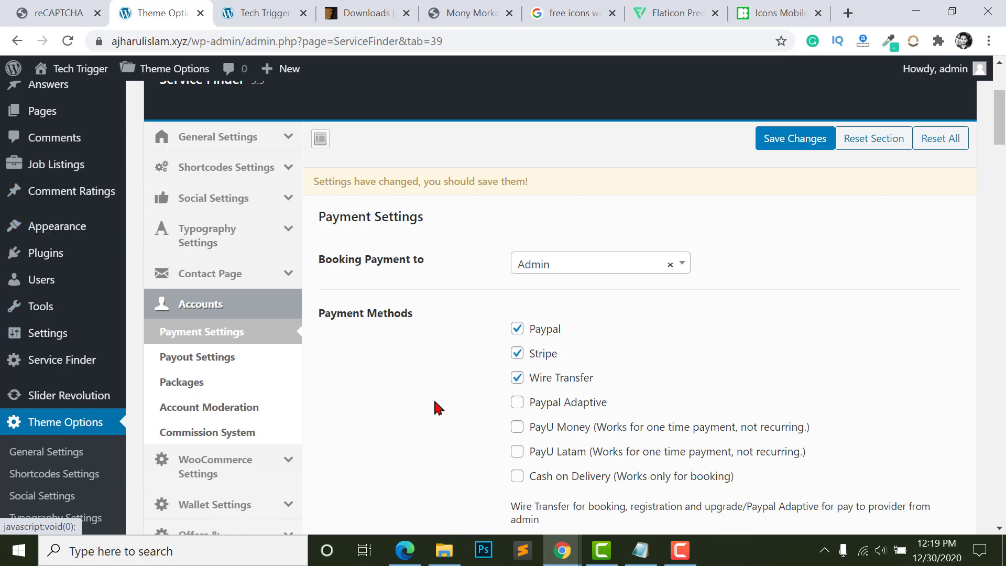
- Switch WooCommerce Payment to On in the WooCommerce Settings
scroll(169, 332, down, 2)
click(213, 374)
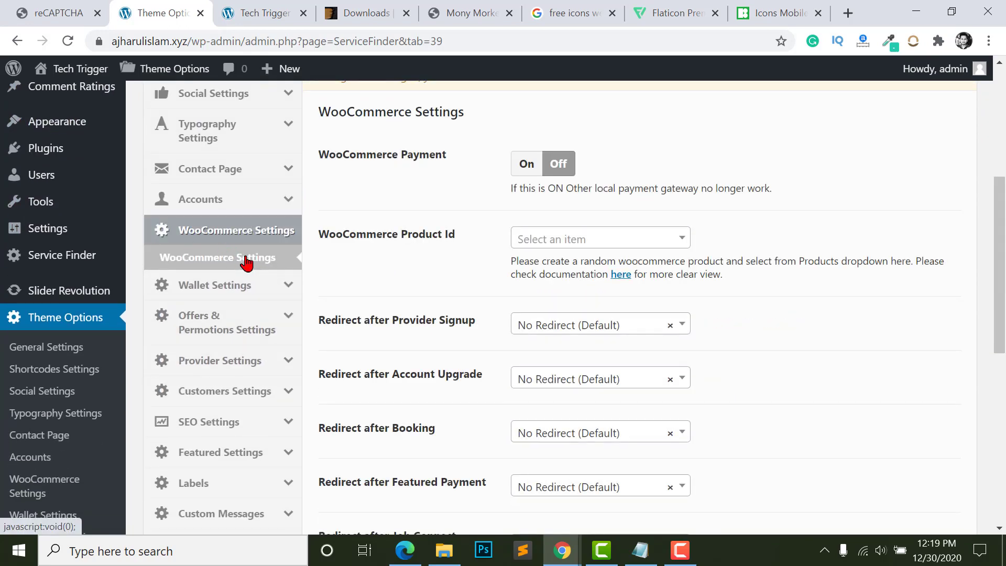
scroll(560, 315, up, 2)
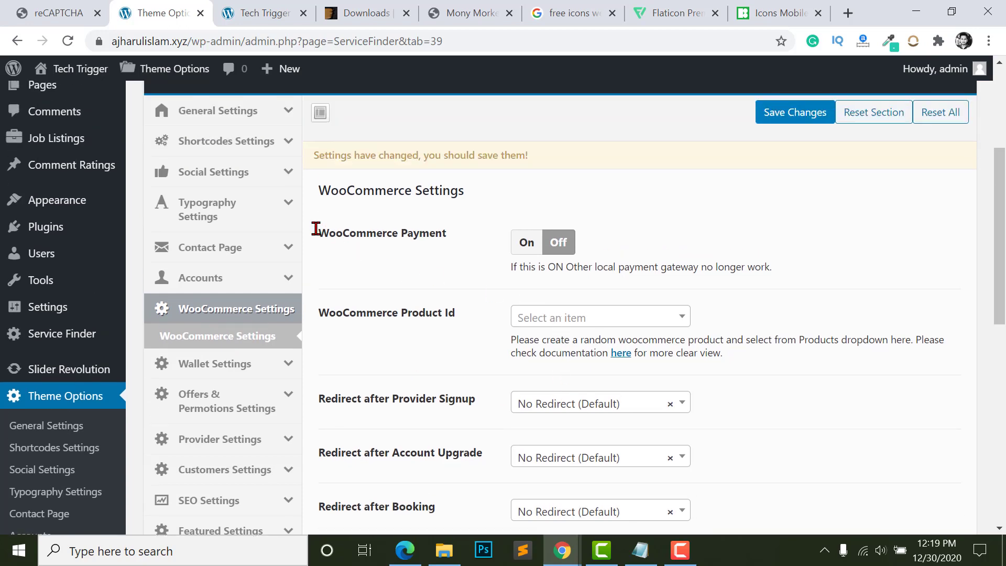
click(527, 242)
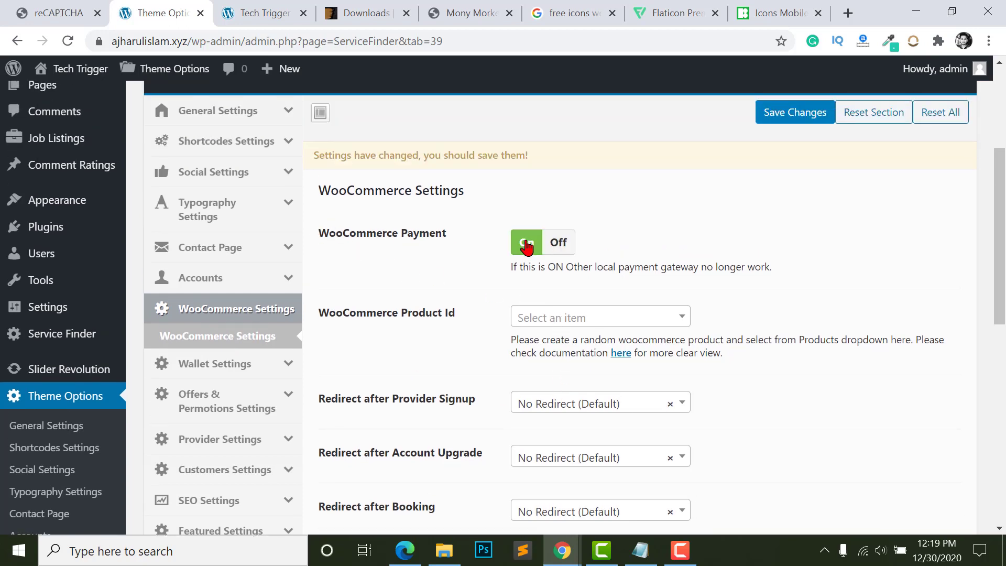
scroll(556, 326, down, 3)
scroll(566, 293, up, 2)
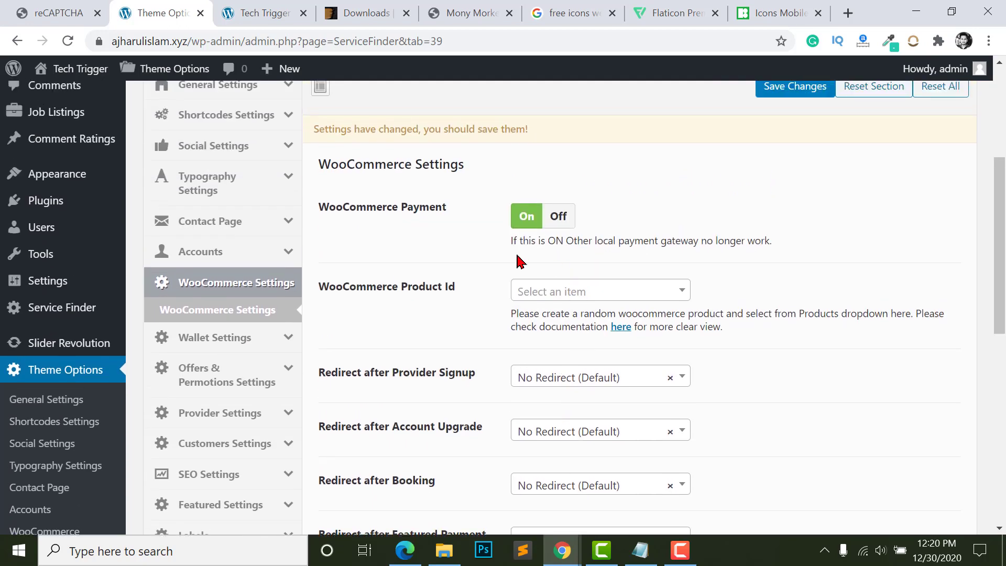
- Recheck the Payment Settings, then find the WooCommerce Product Id list empty
click(209, 253)
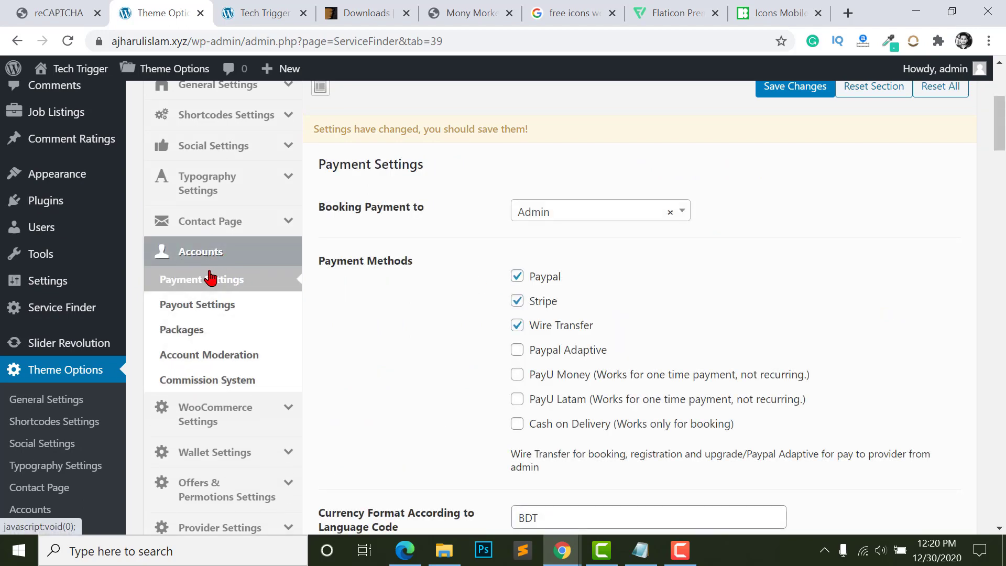
click(206, 420)
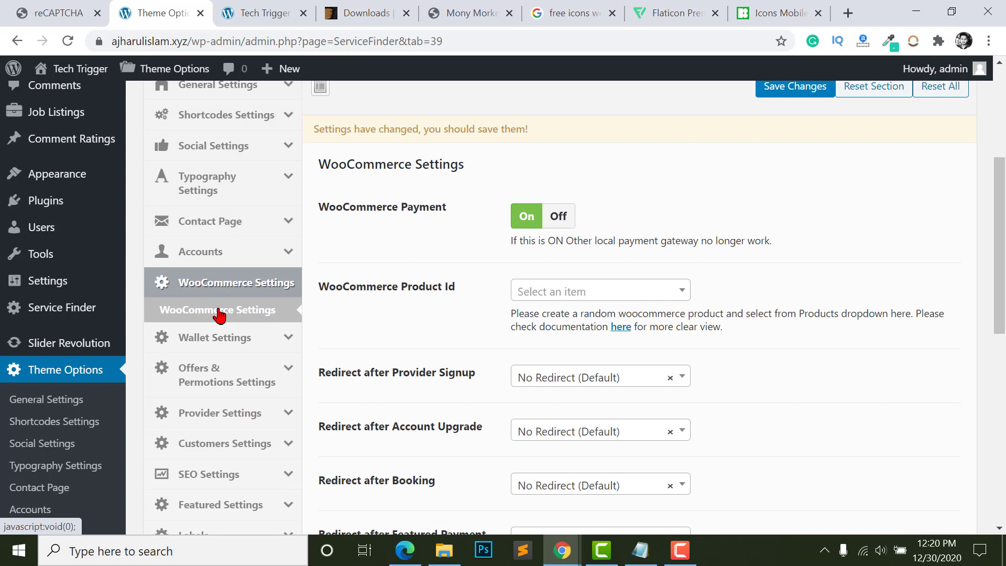
scroll(370, 149, down, 2)
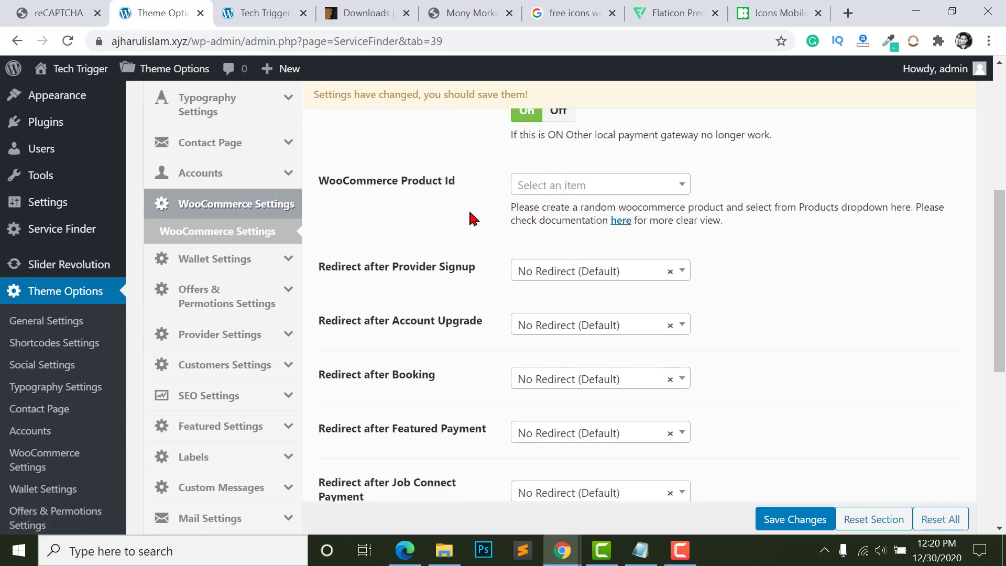
scroll(474, 218, up, 2)
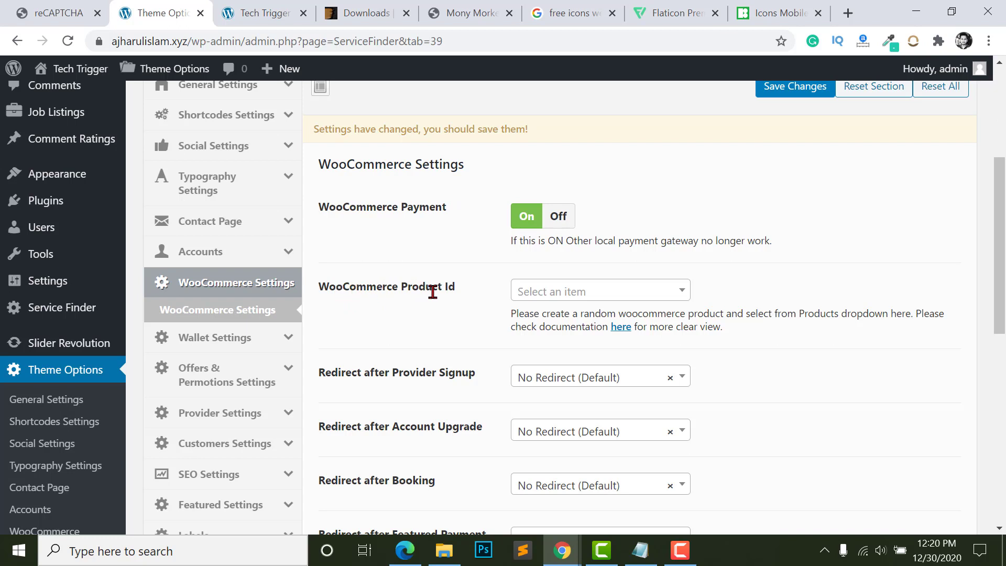
click(599, 299)
click(598, 297)
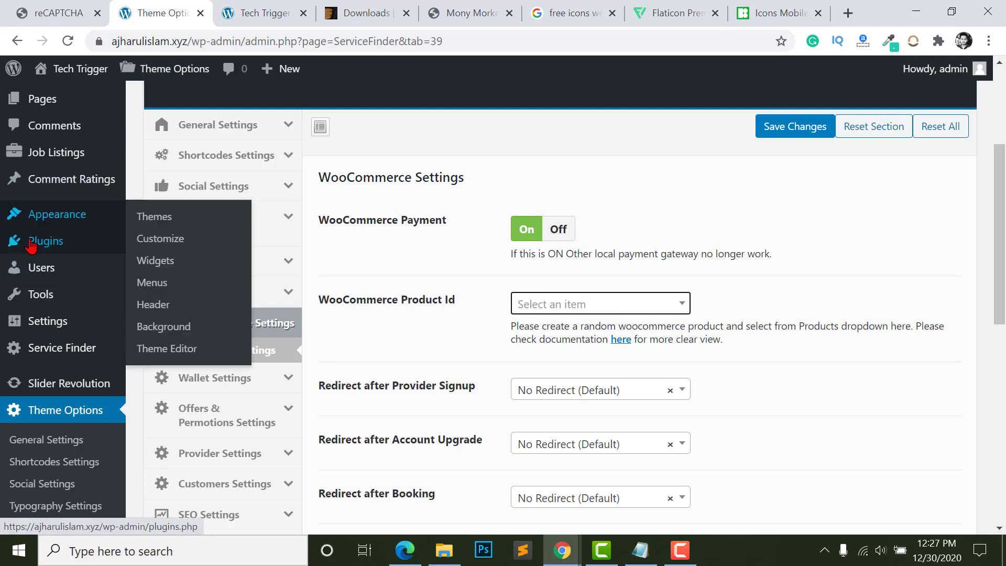
- Open the Add Plugins page in a new browser tab
mouse_move(32, 244)
right_click(157, 265)
click(273, 271)
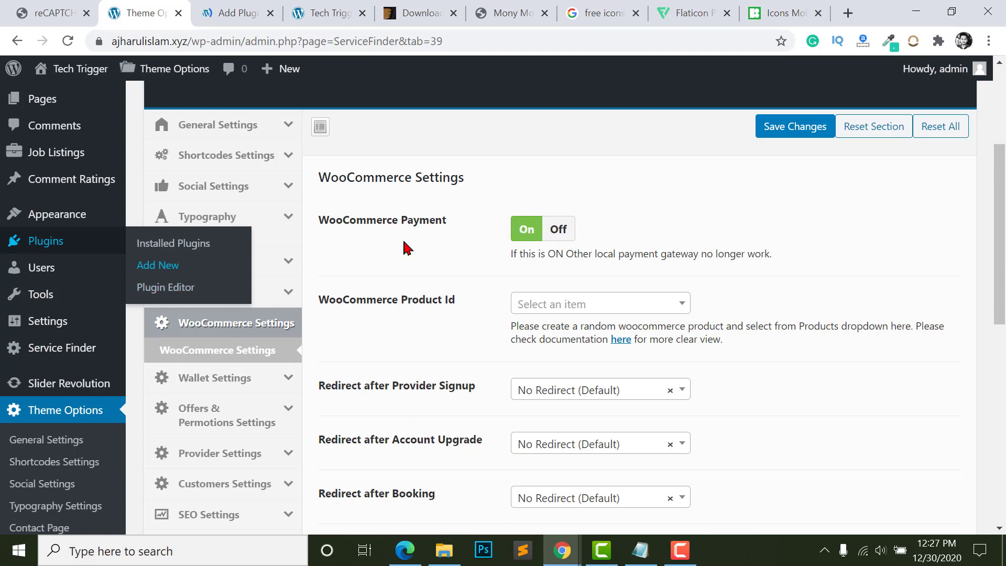
click(238, 14)
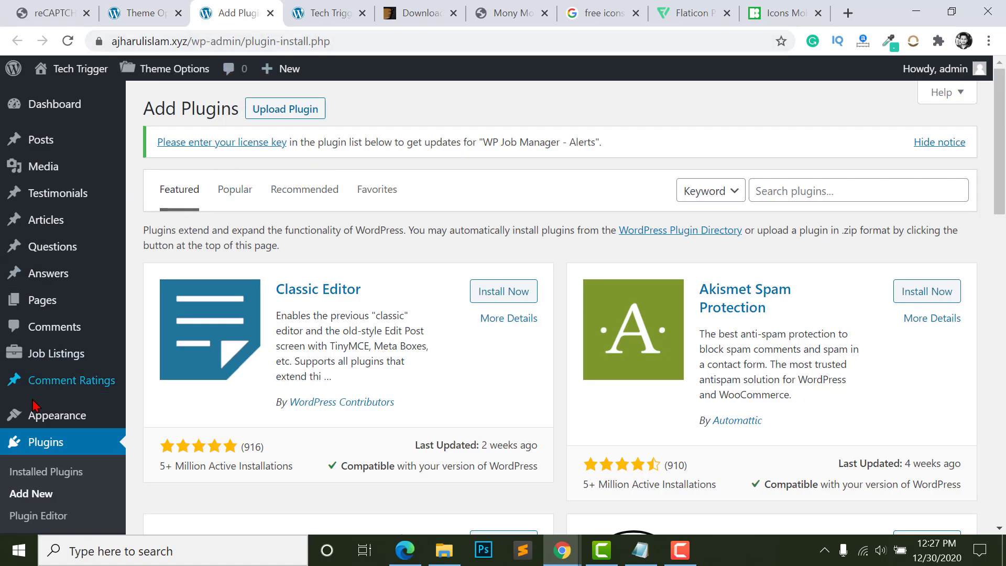
- Search for woocommerce, then install and activate the WooCommerce plugin
click(822, 192)
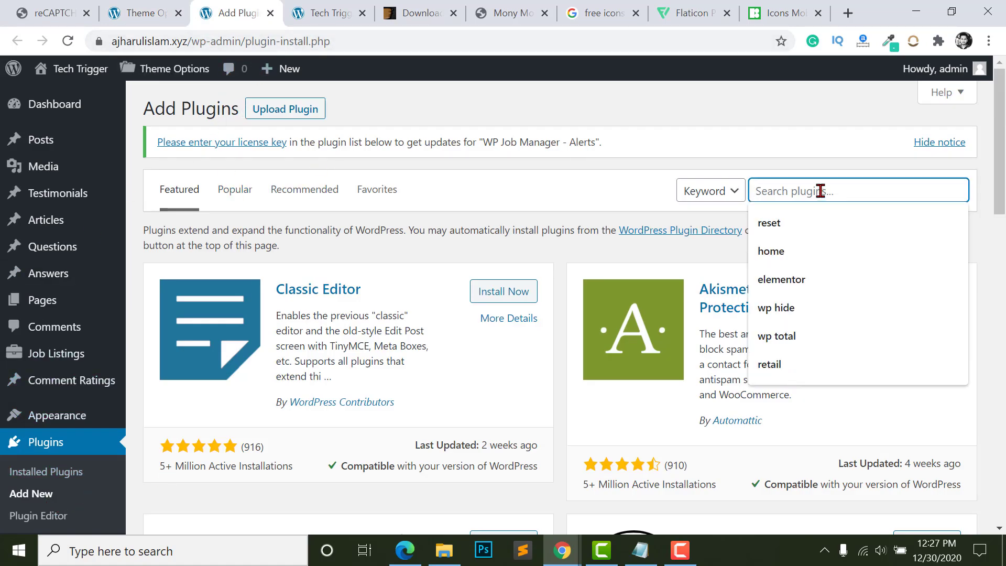
text(woocommerce)
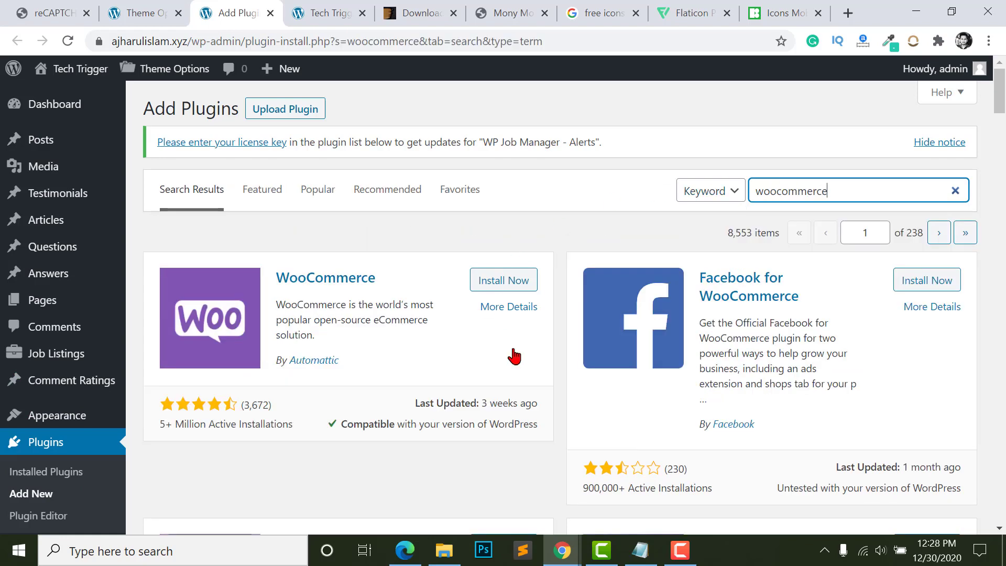
click(501, 290)
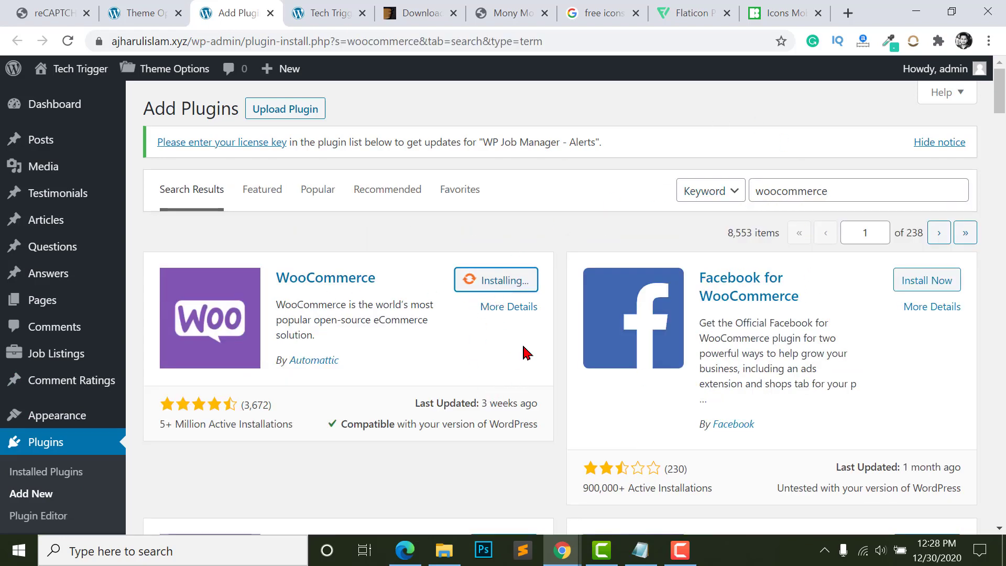
click(522, 286)
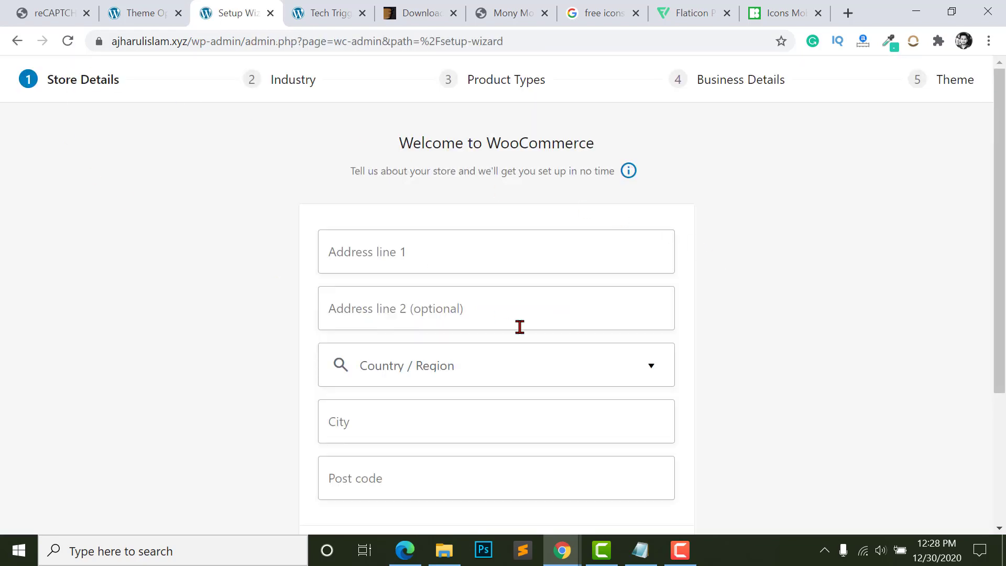
- Autofill the store address details and submit them
click(519, 246)
click(461, 413)
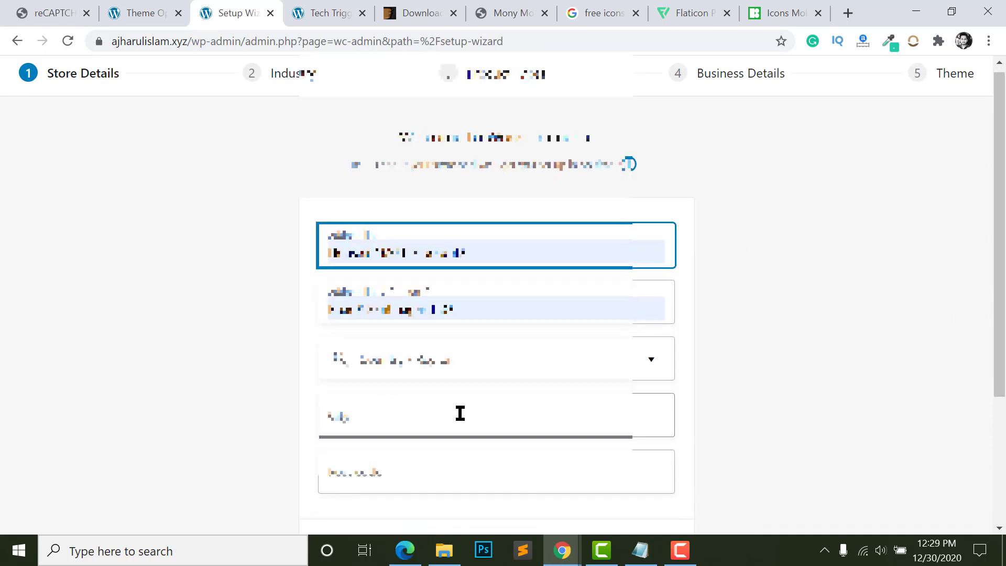
scroll(776, 367, down, 2)
scroll(780, 364, up, 2)
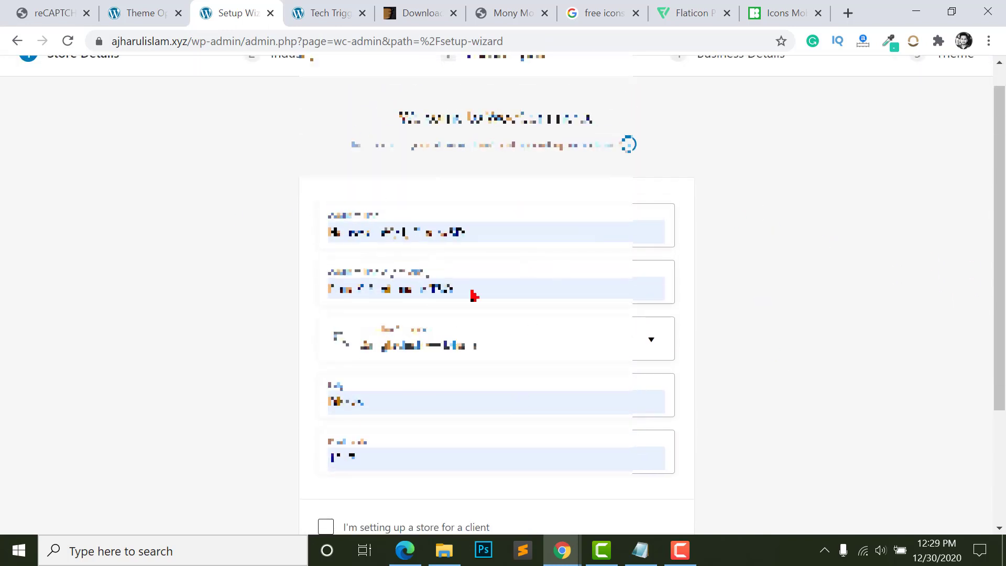
scroll(842, 290, down, 3)
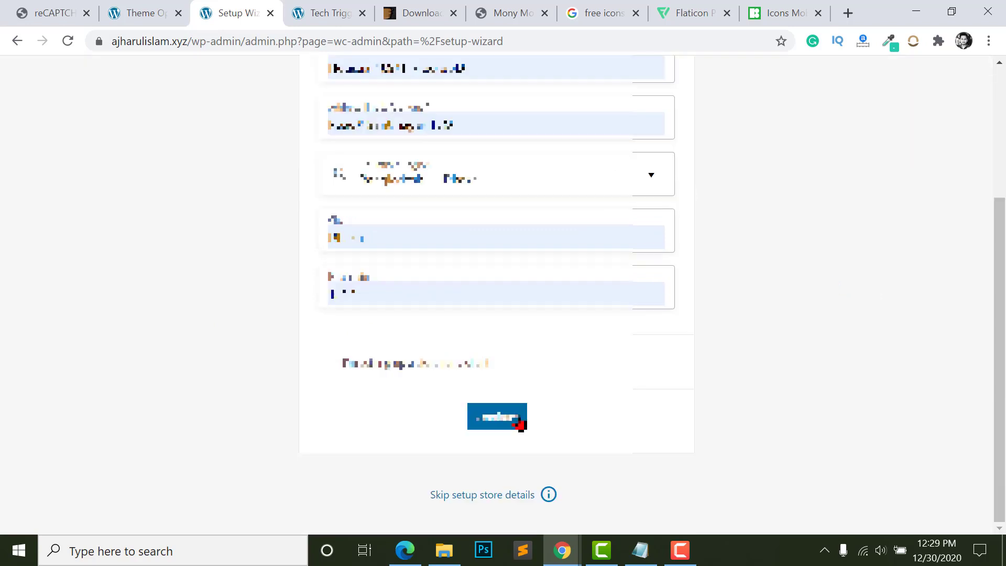
click(498, 425)
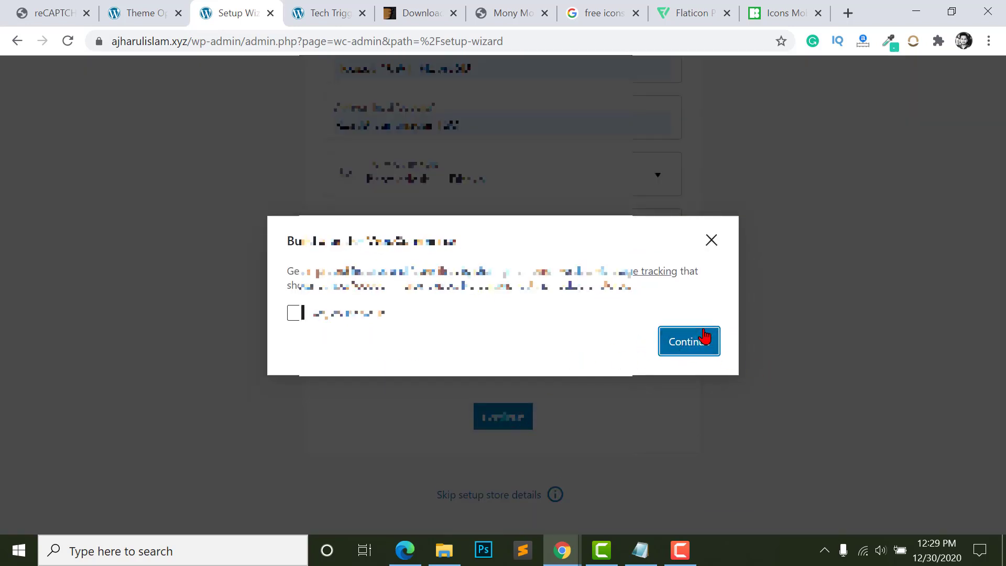
click(703, 339)
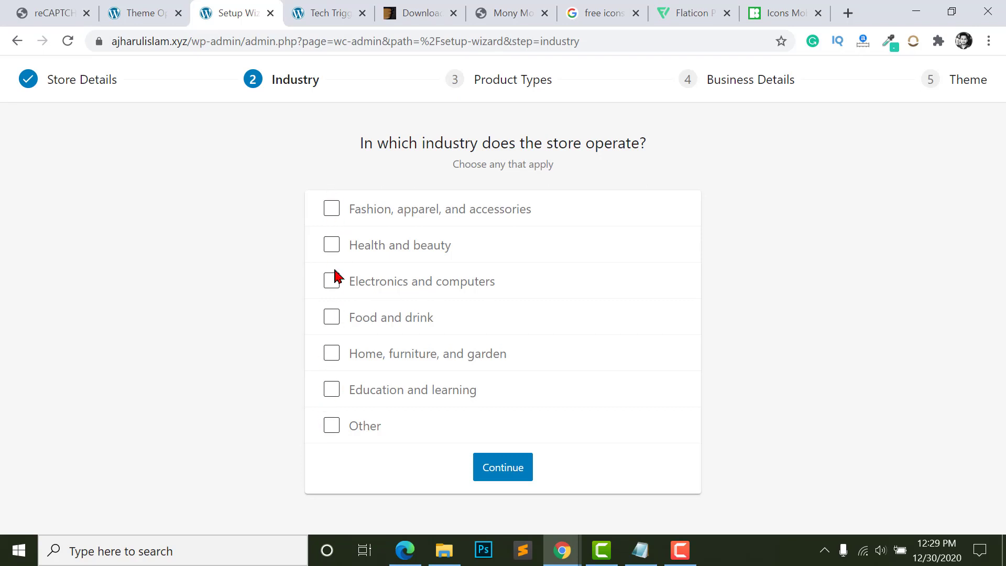
- Choose the Fashion, apparel, and accessories industry, 1 - 10 products, and No to selling elsewhere
click(332, 209)
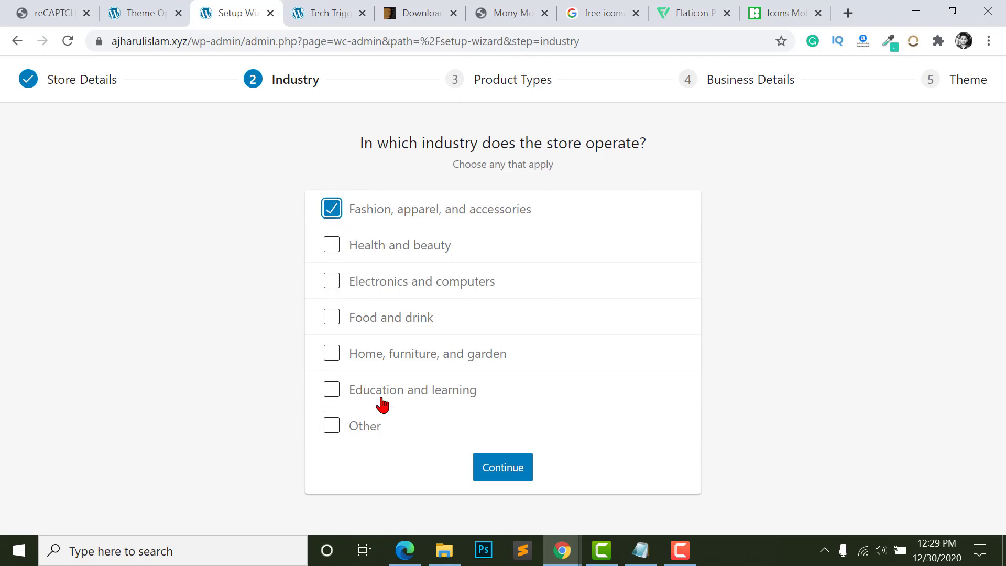
click(488, 467)
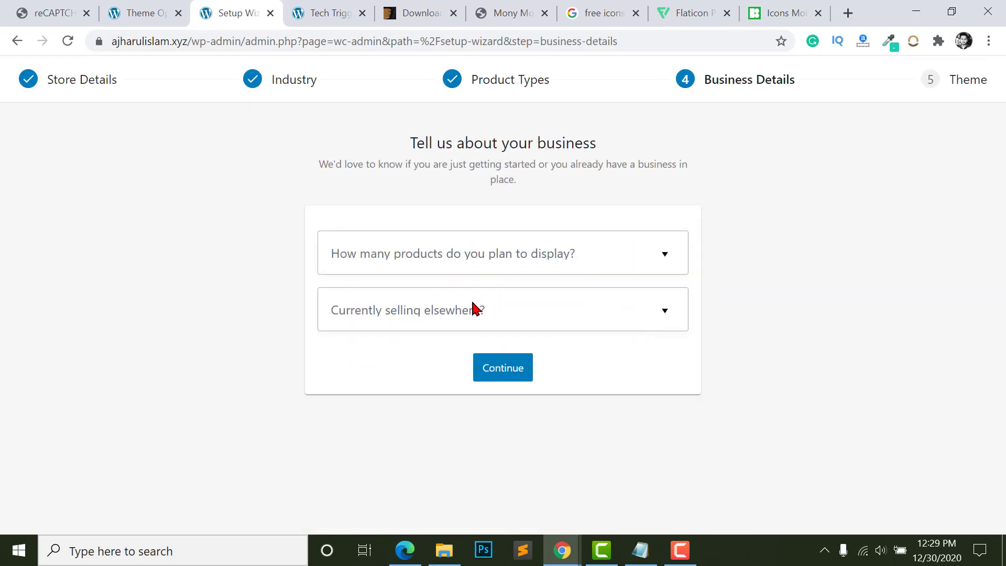
click(363, 244)
click(374, 344)
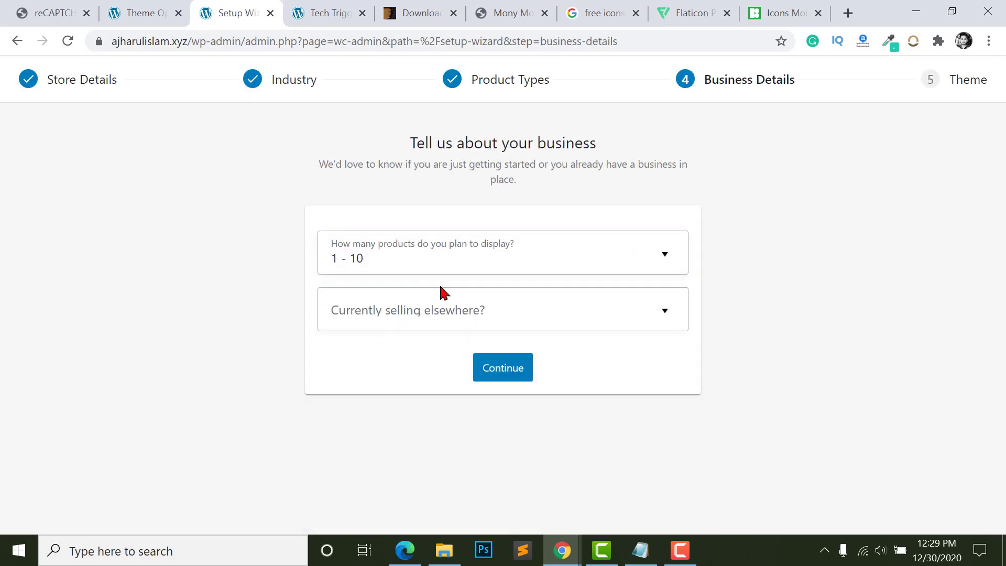
click(444, 320)
click(367, 367)
- Decline the Facebook, Mailchimp and Creative Mail extensions, keep the Service Finder theme, skip Jetpack
scroll(650, 259, down, 3)
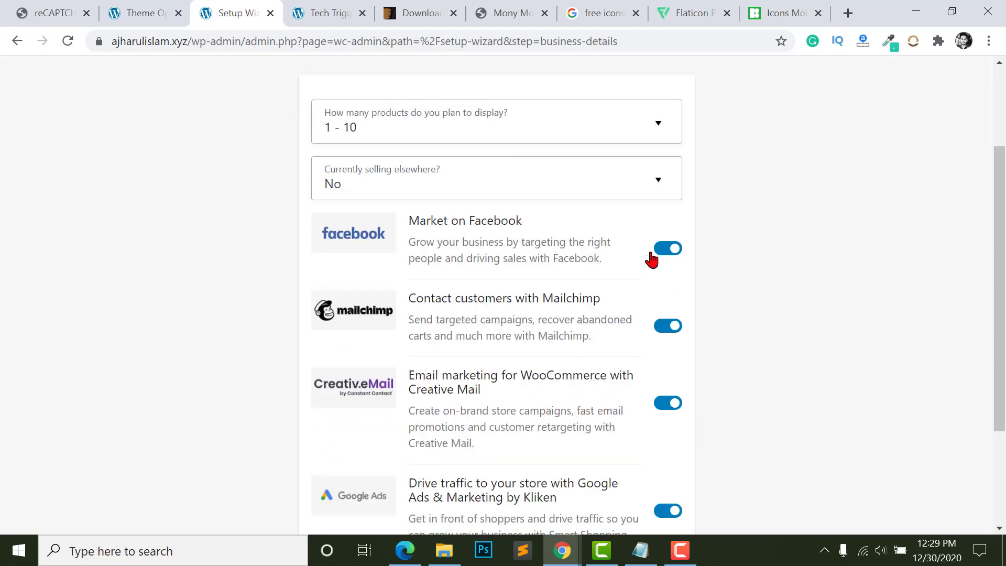
click(663, 250)
click(662, 330)
click(670, 404)
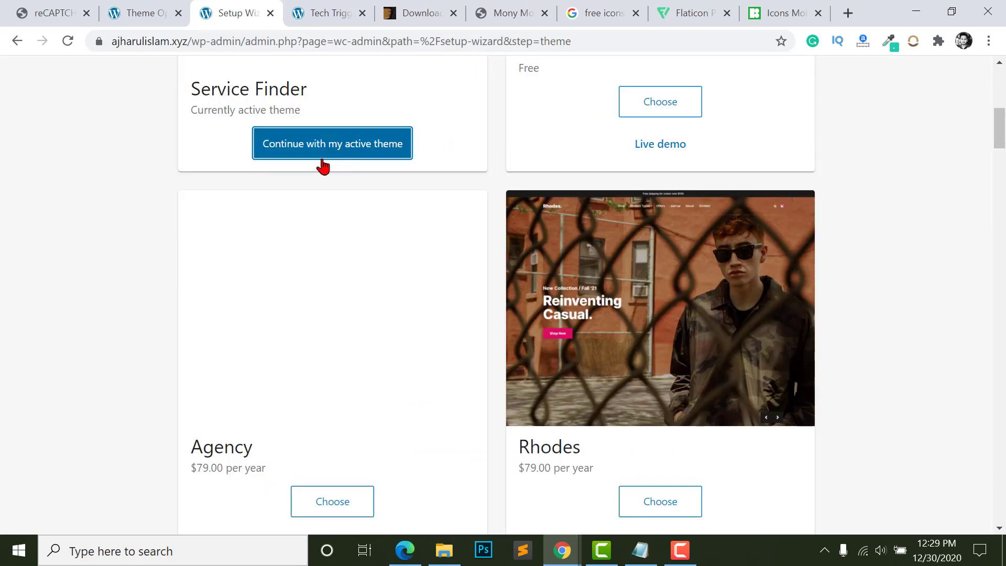
click(320, 148)
scroll(537, 378, down, 2)
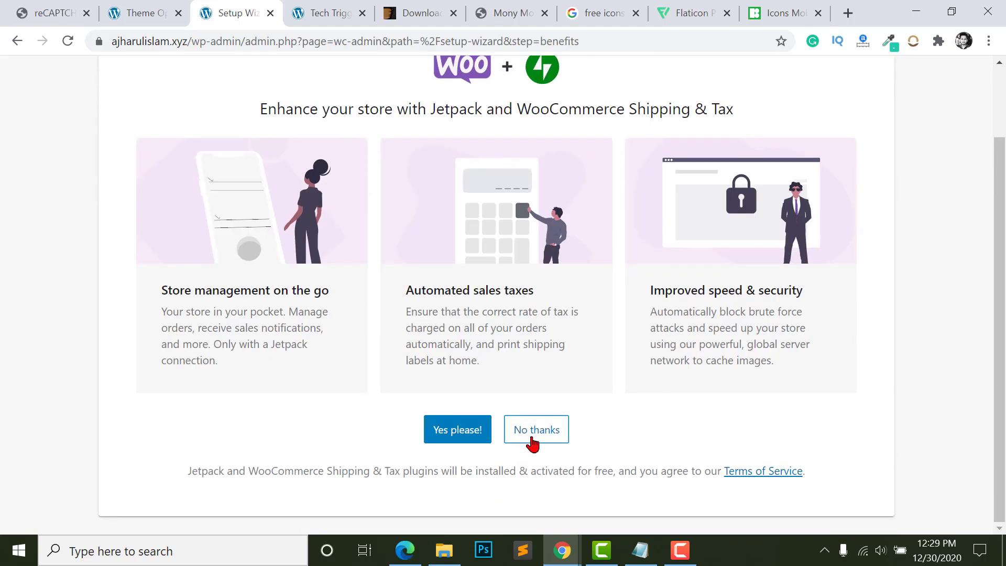
click(535, 431)
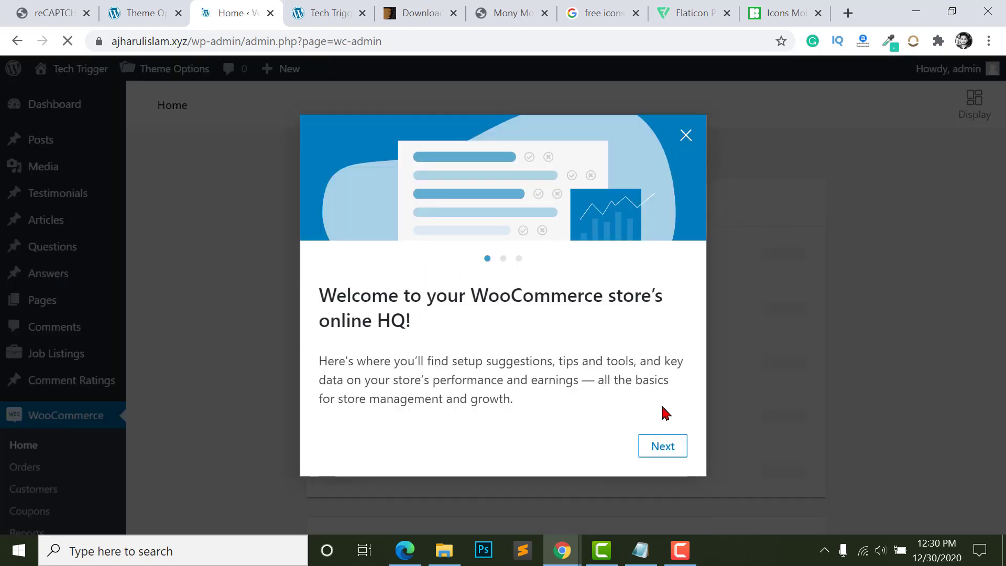
- Close the WooCommerce welcome tour and look over the Home page's Finish setup list
click(686, 137)
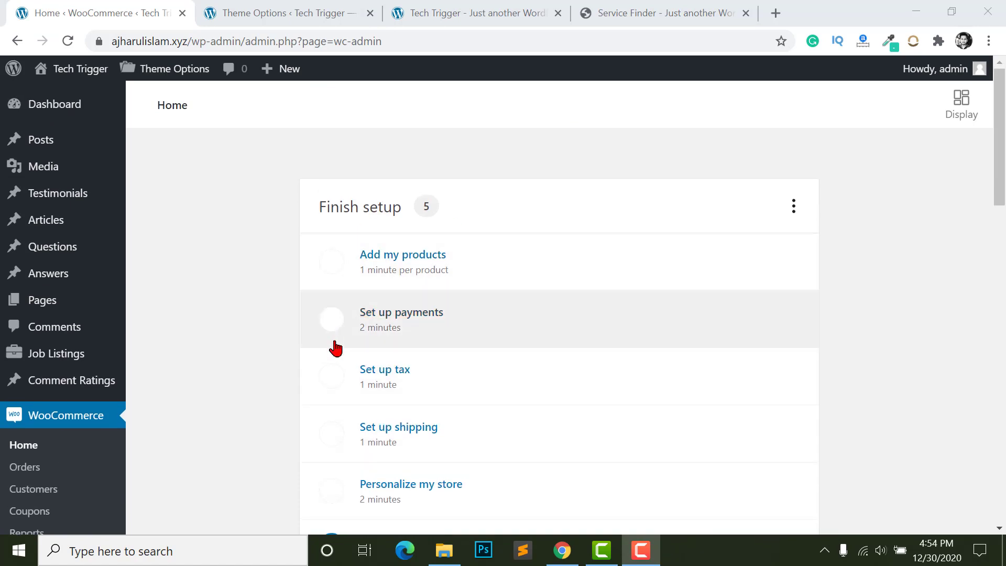
scroll(357, 346, down, 2)
scroll(380, 344, up, 2)
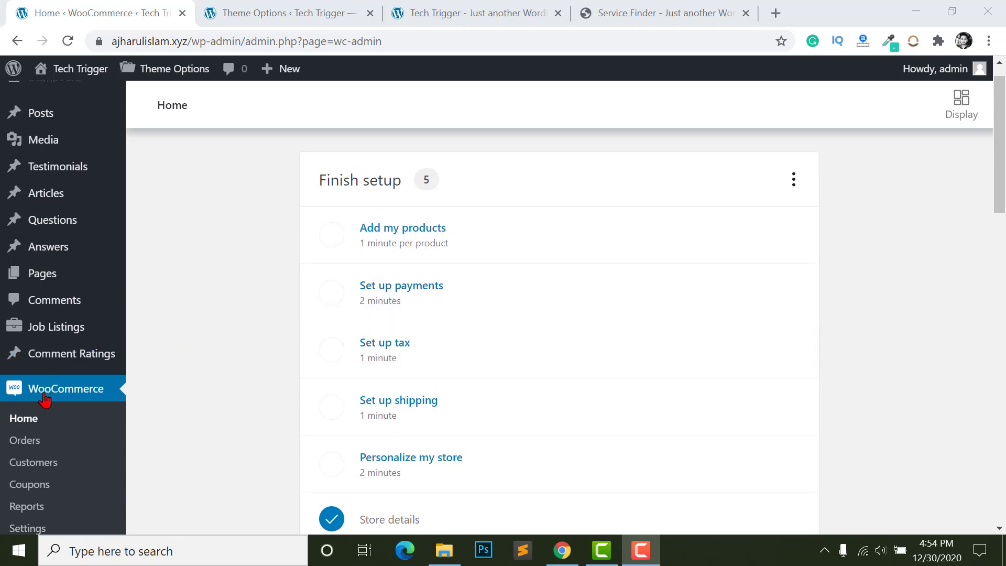
scroll(58, 406, down, 6)
- Start a new product named 'Package'
mouse_move(34, 242)
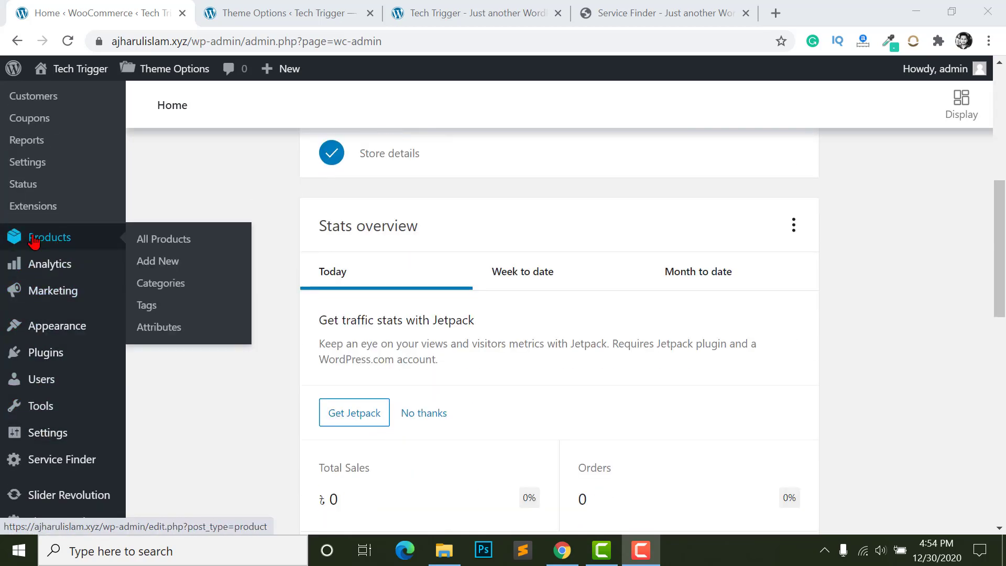
click(148, 261)
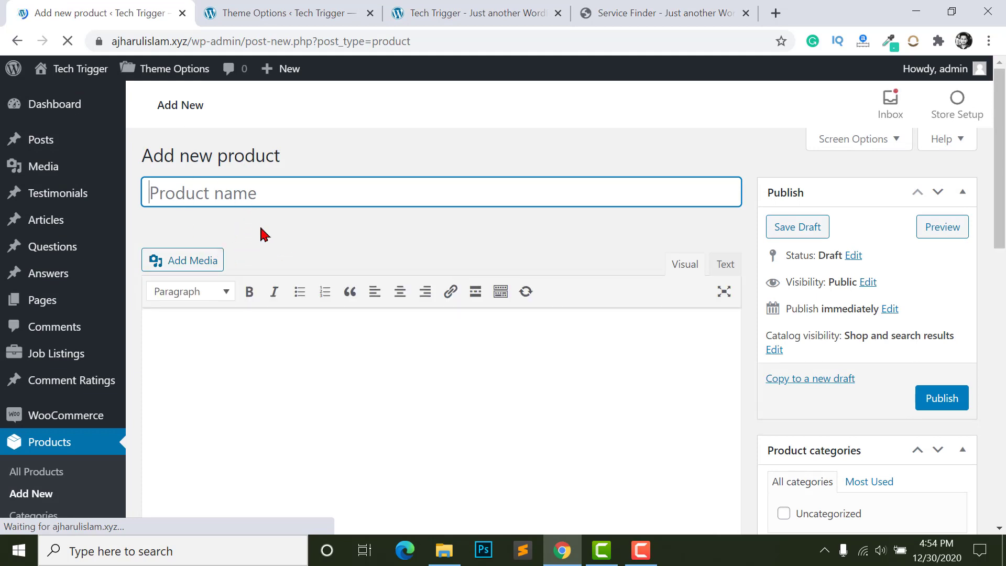
text(Package)
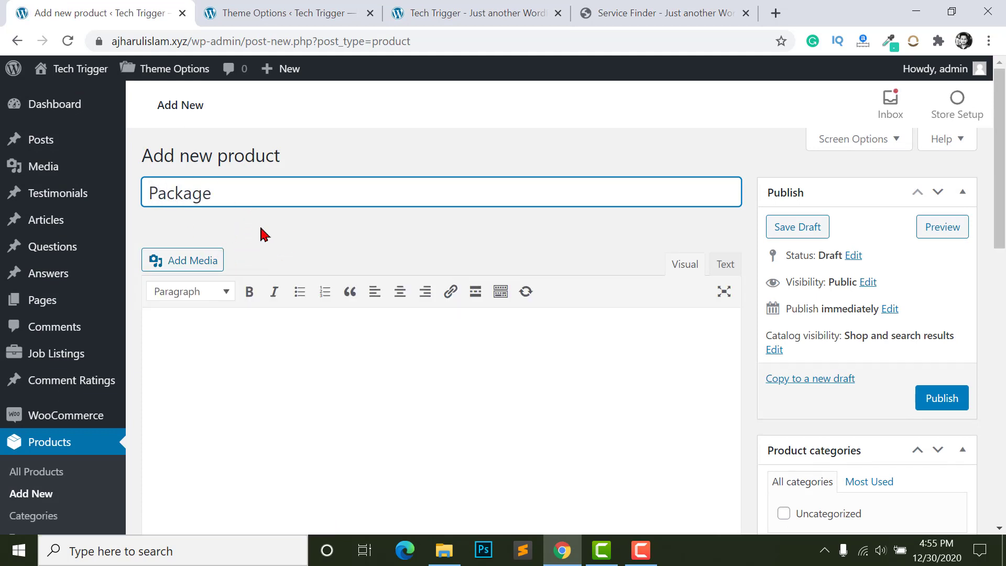
click(192, 220)
- Set the product's regular price to 100 and publish it
scroll(603, 294, down, 6)
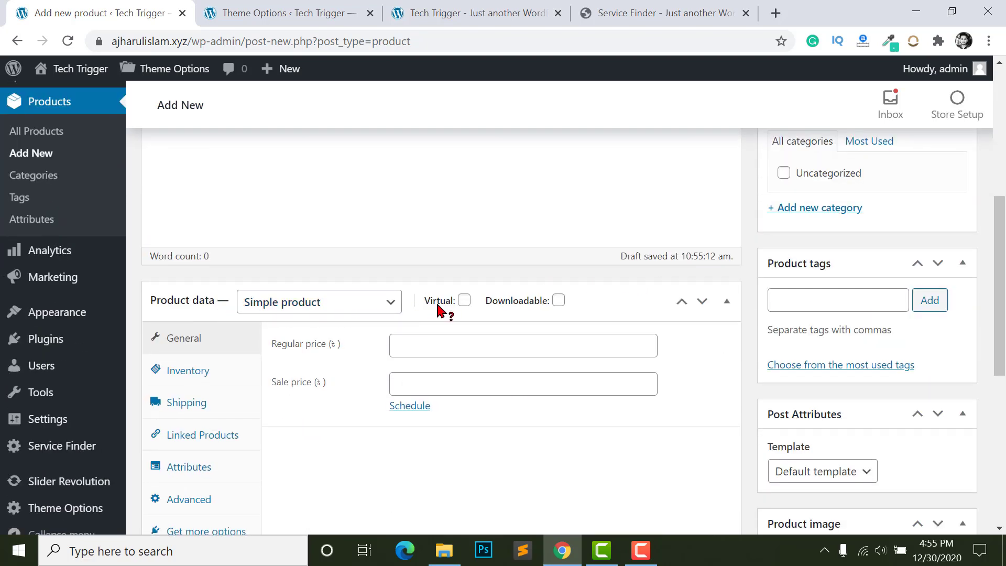
scroll(417, 330, down, 1)
scroll(417, 330, down, 1)
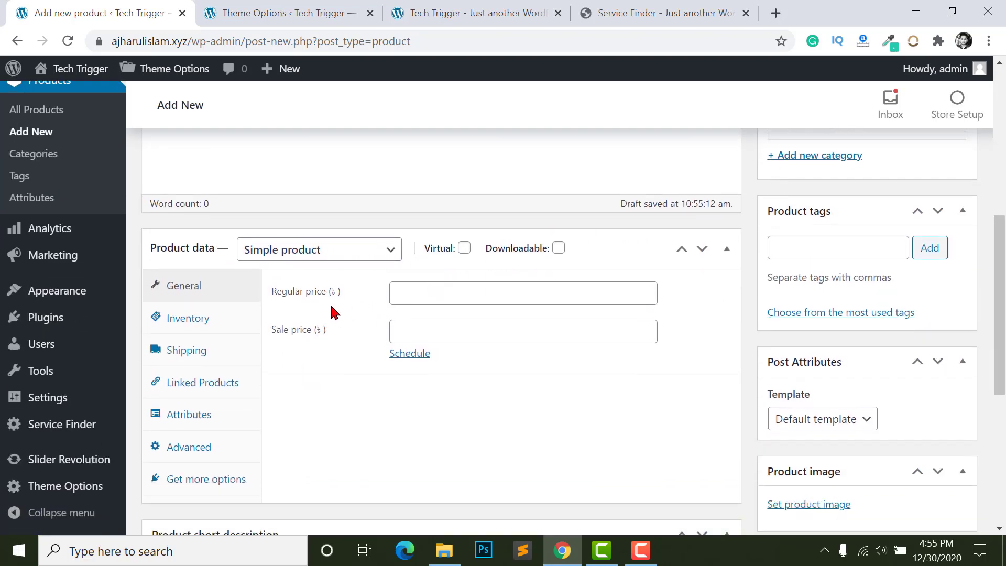
click(441, 290)
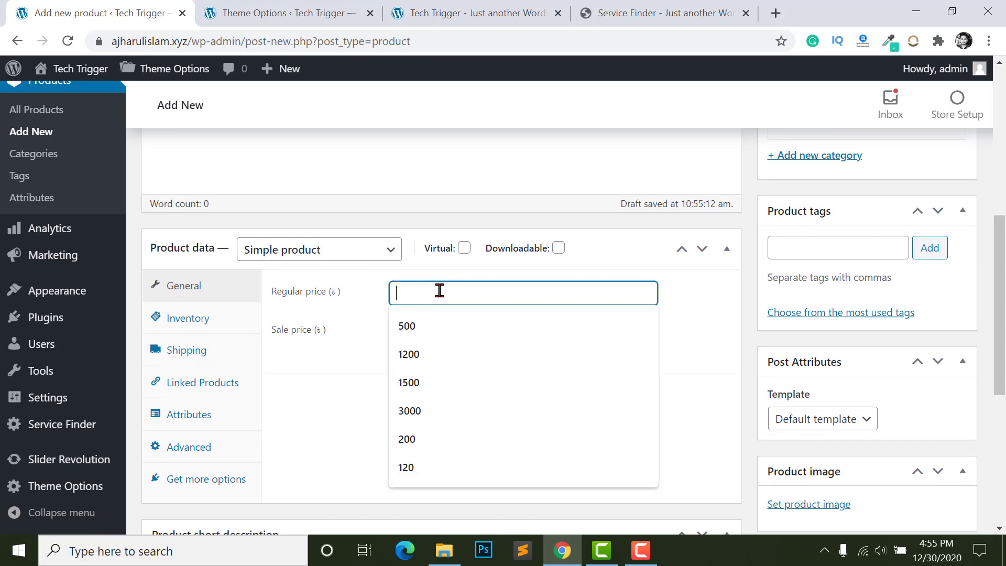
text(100)
click(645, 317)
scroll(759, 444, down, 2)
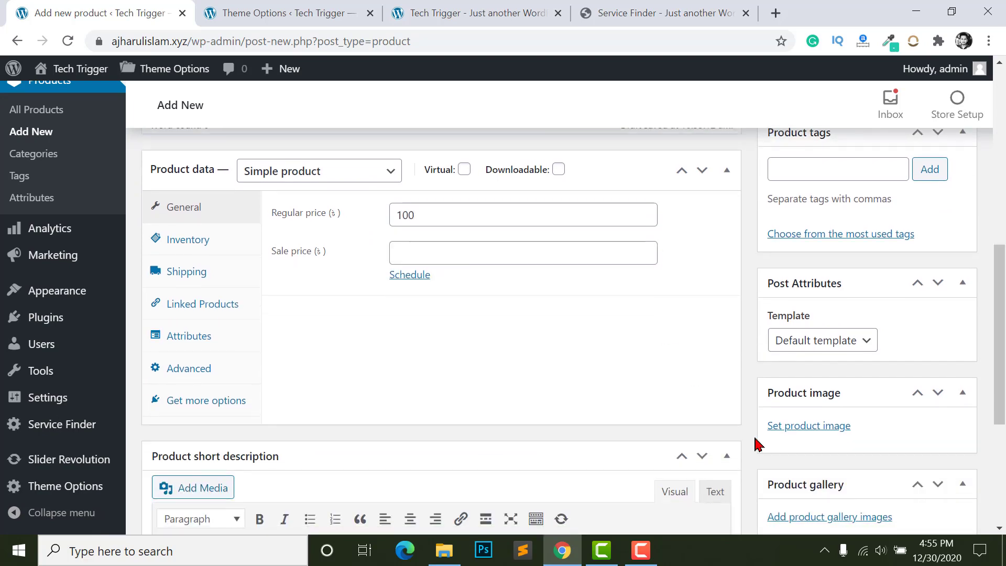
scroll(728, 391, down, 5)
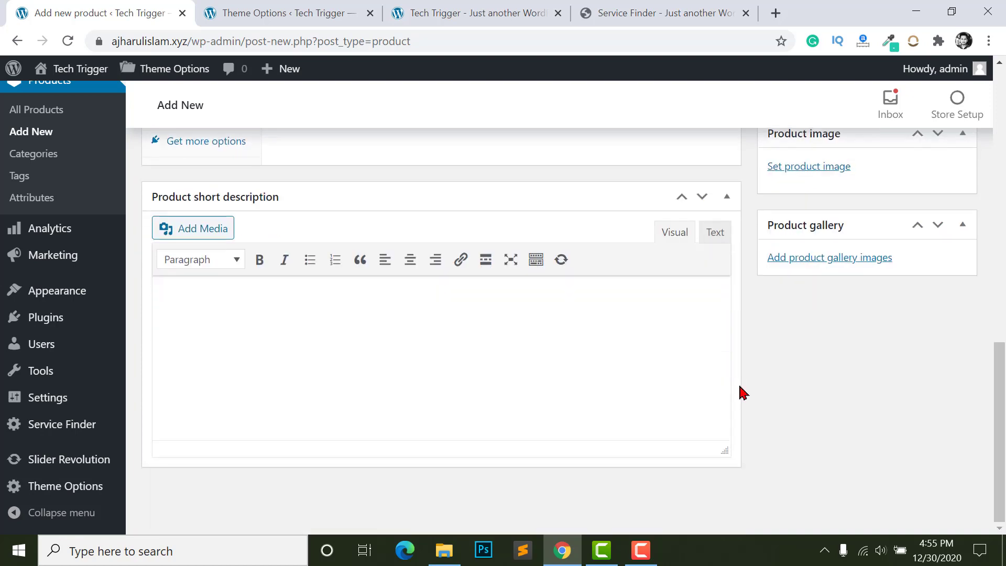
scroll(872, 315, up, 13)
scroll(873, 308, up, 2)
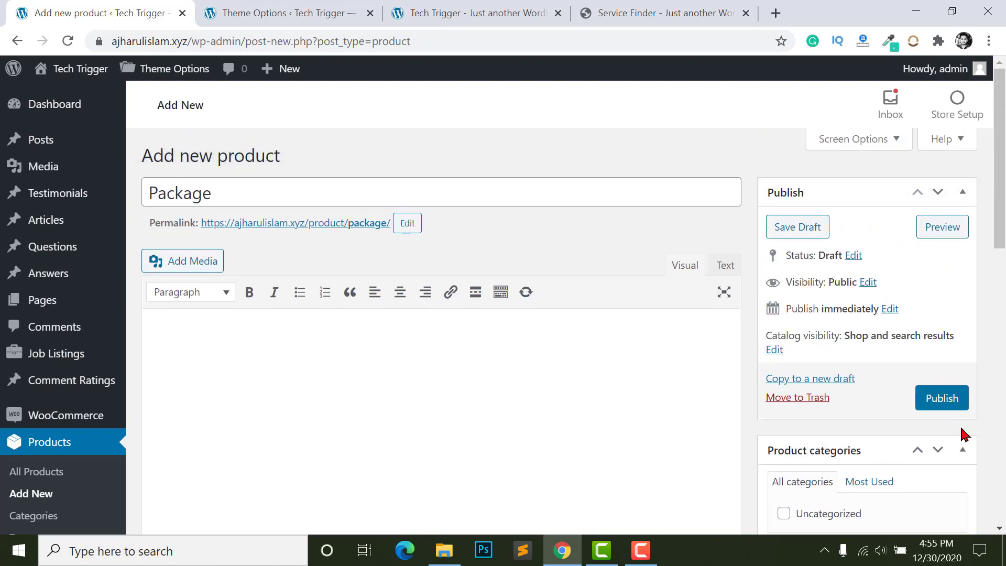
click(943, 401)
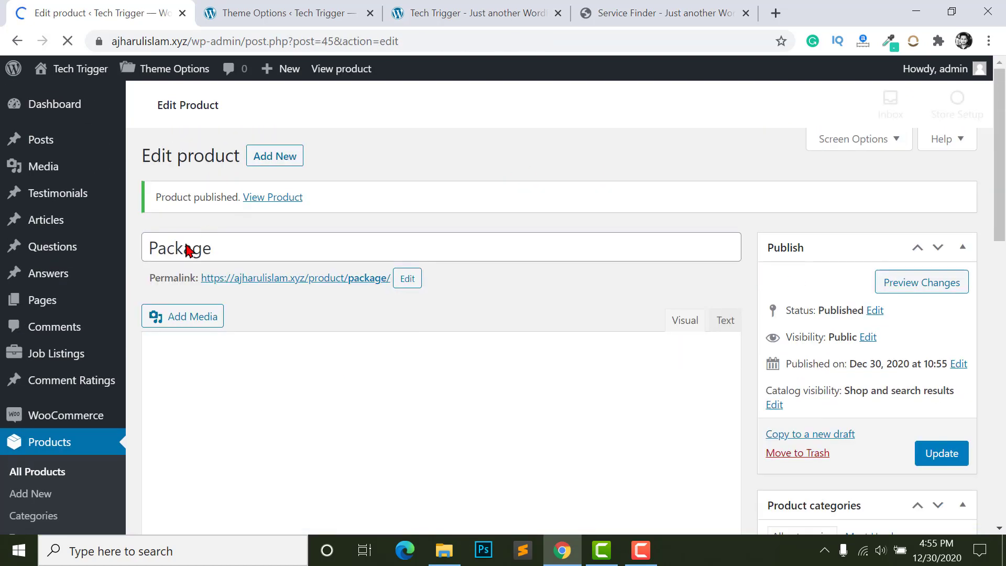
- Reload the Service Finder theme options and set WooCommerce Product Id to Package
click(289, 9)
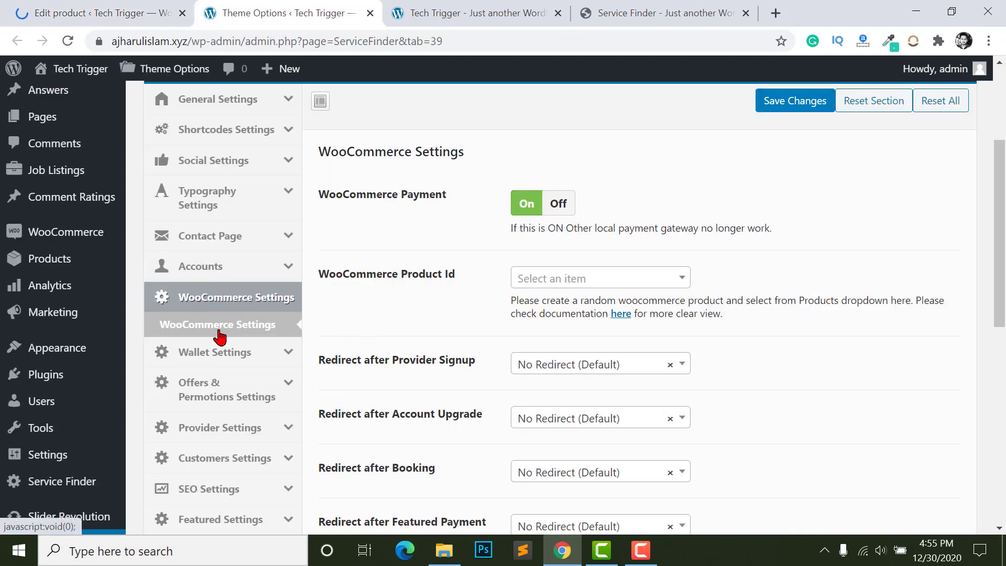
click(68, 40)
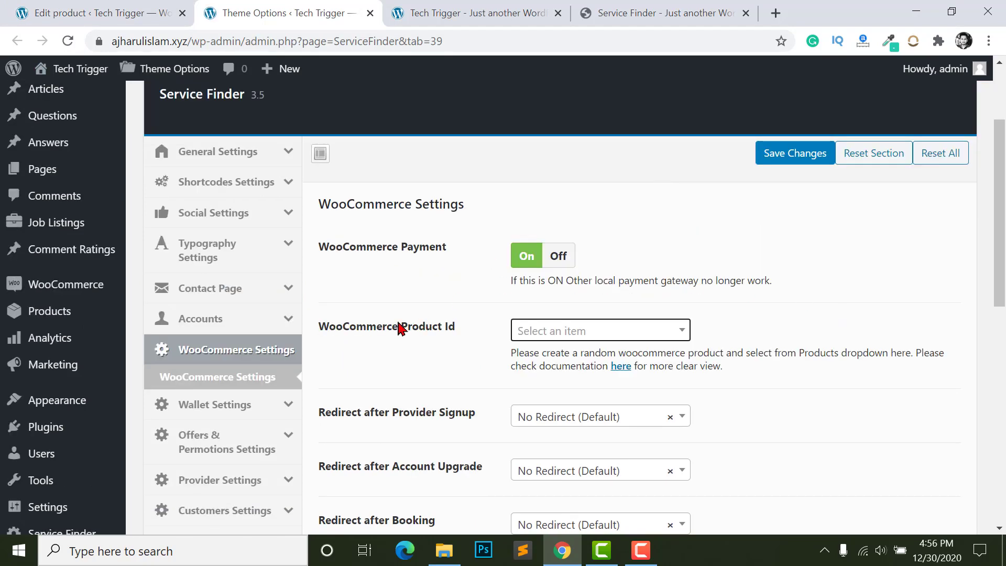
click(534, 331)
click(534, 386)
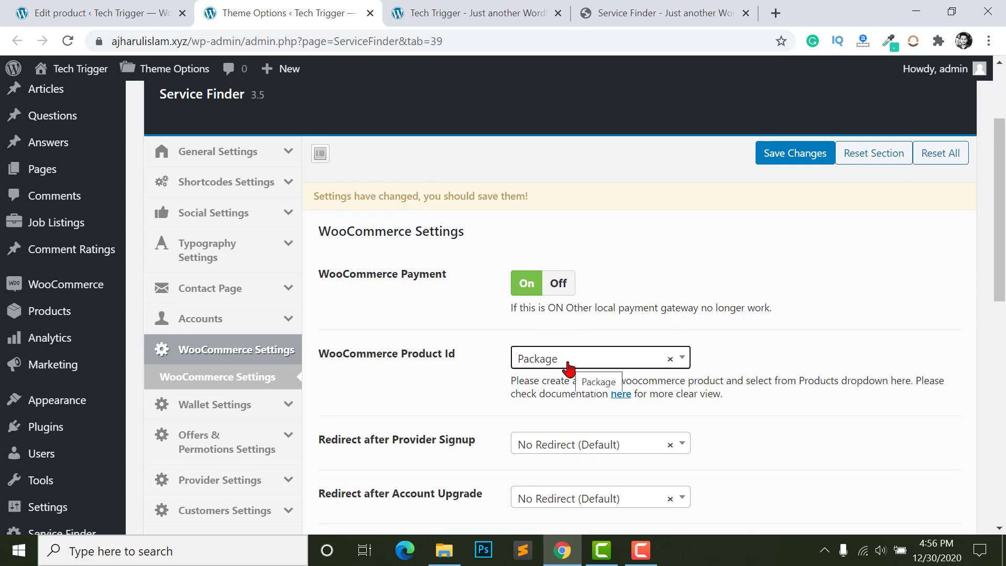
scroll(567, 367, down, 5)
scroll(571, 343, down, 1)
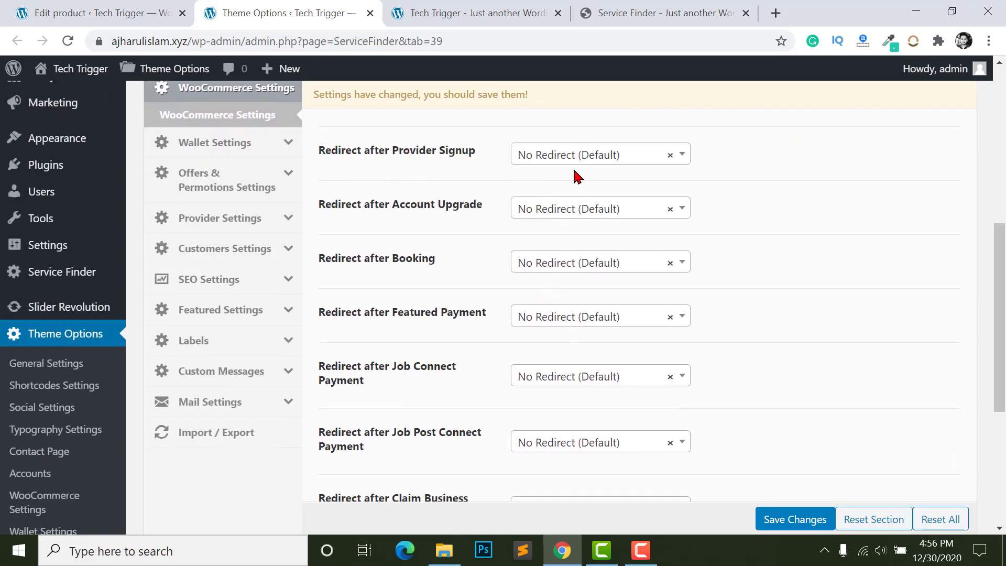
scroll(585, 210, up, 5)
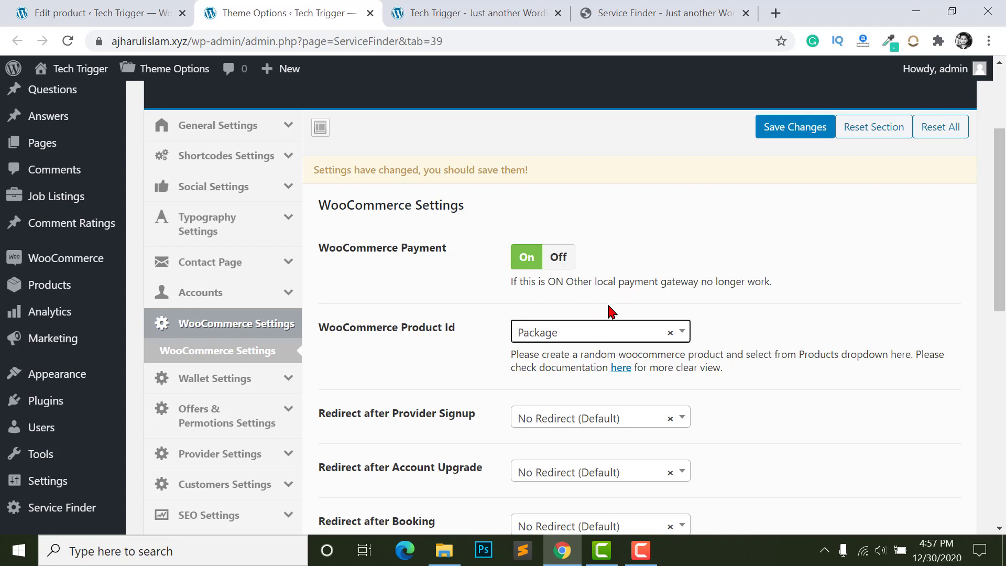
- Leave the signup and booking redirect options unchanged and save the WooCommerce settings
scroll(610, 312, down, 1)
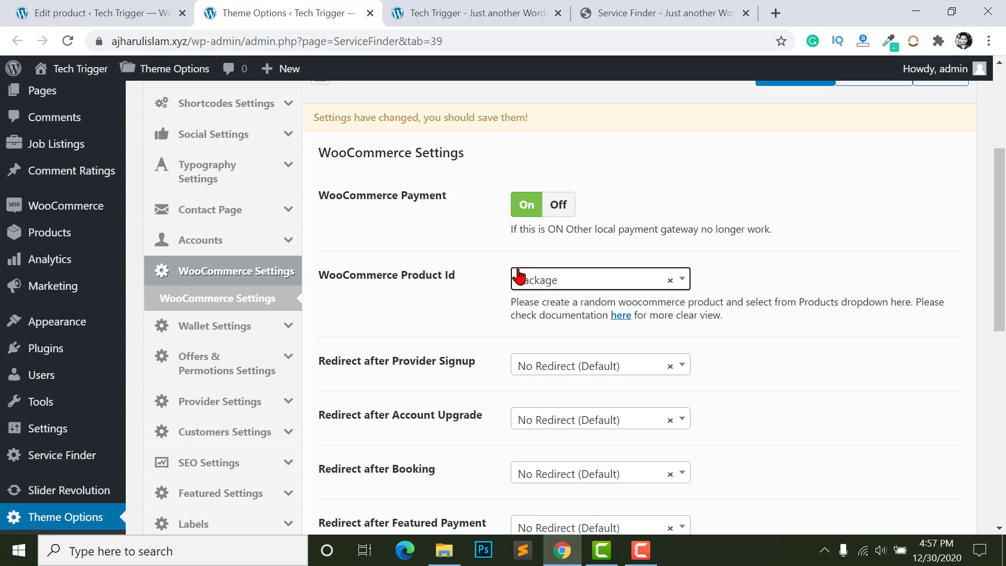
scroll(527, 278, down, 2)
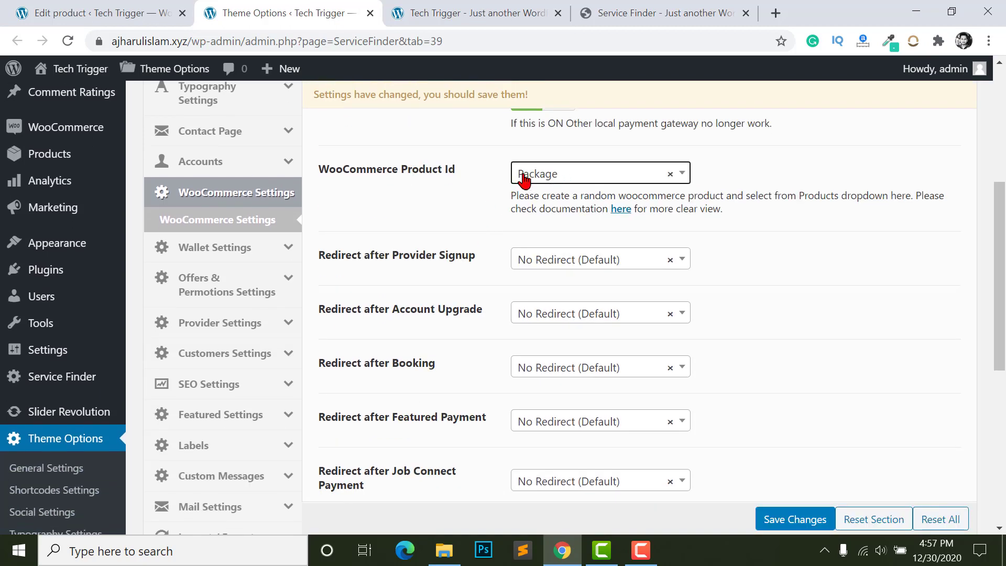
scroll(325, 206, down, 2)
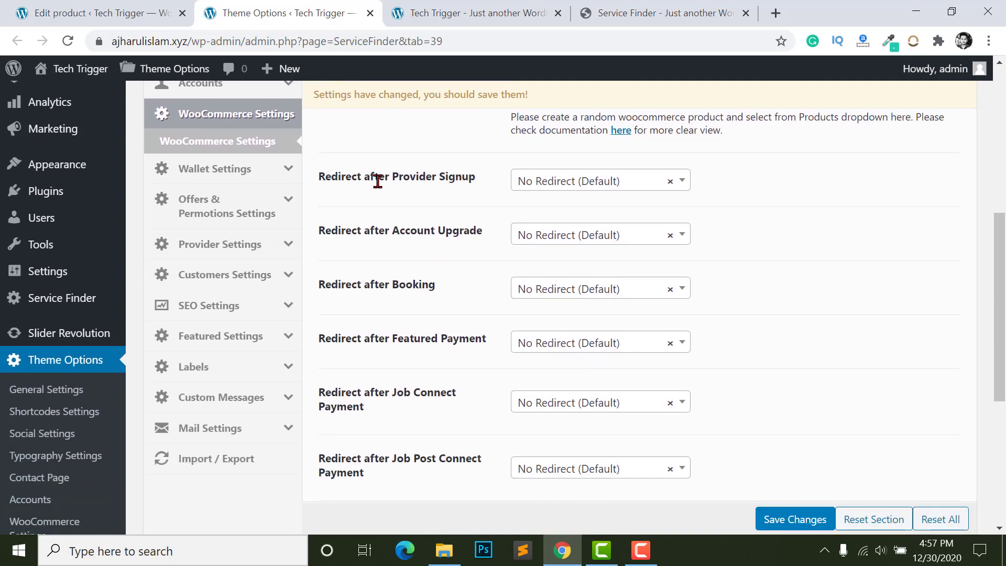
click(547, 185)
scroll(542, 320, down, 5)
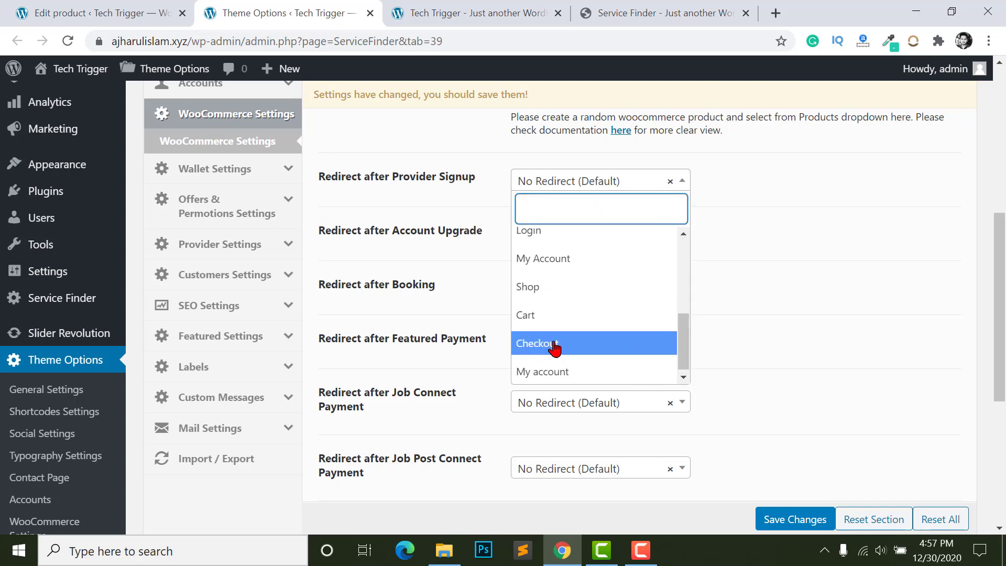
scroll(555, 348, down, 3)
scroll(568, 242, up, 5)
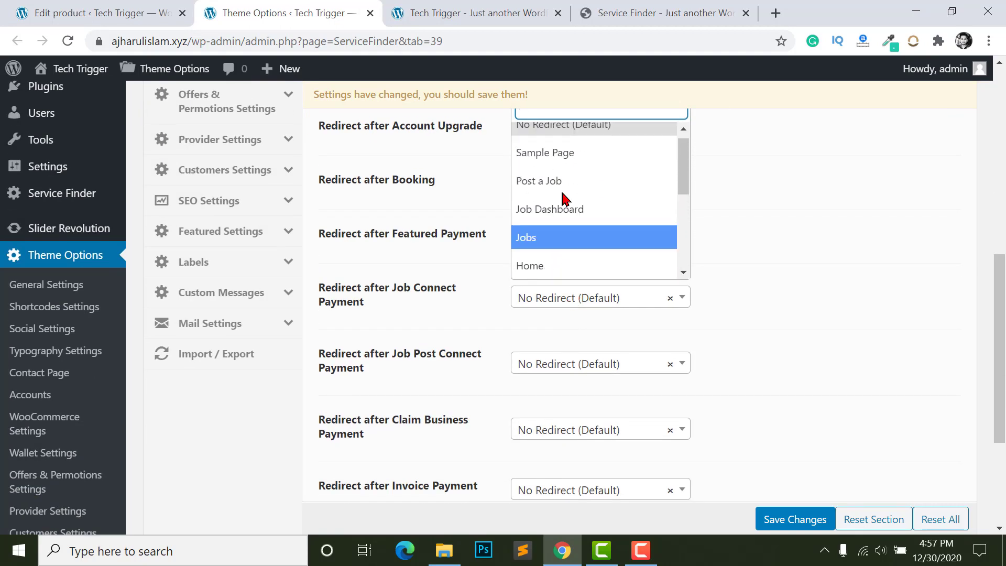
scroll(576, 247, down, 1)
click(784, 241)
scroll(547, 226, up, 2)
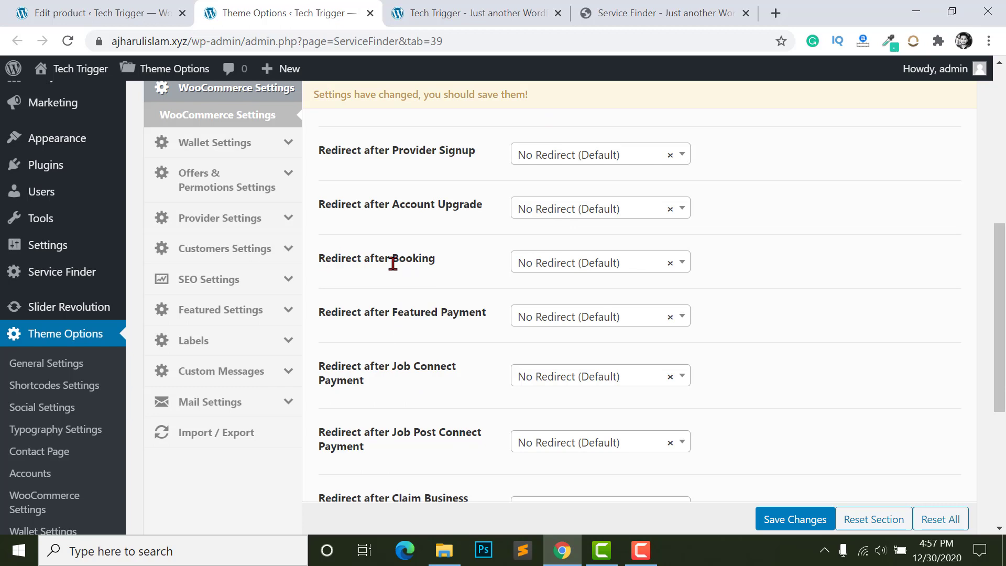
scroll(626, 285, up, 6)
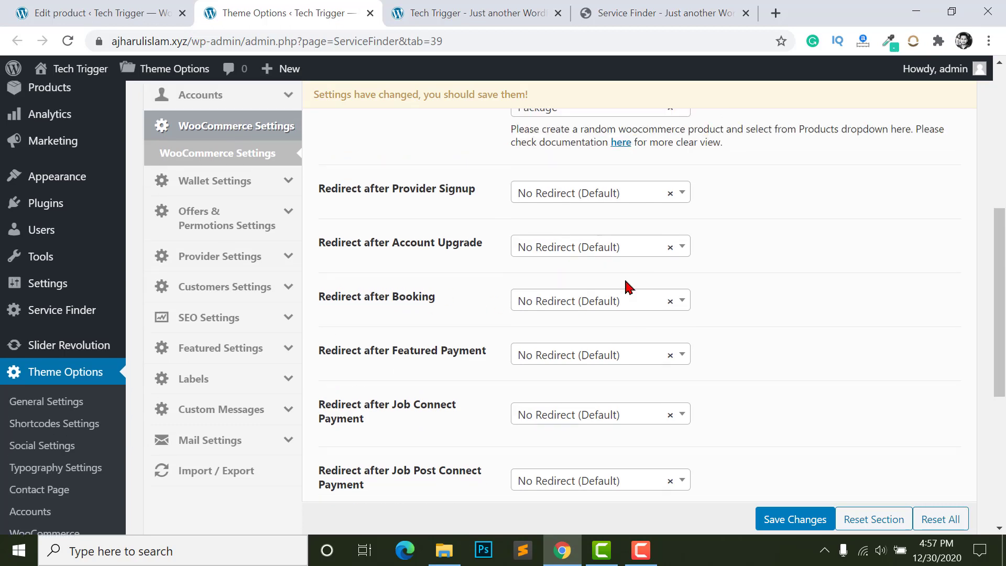
scroll(574, 306, down, 7)
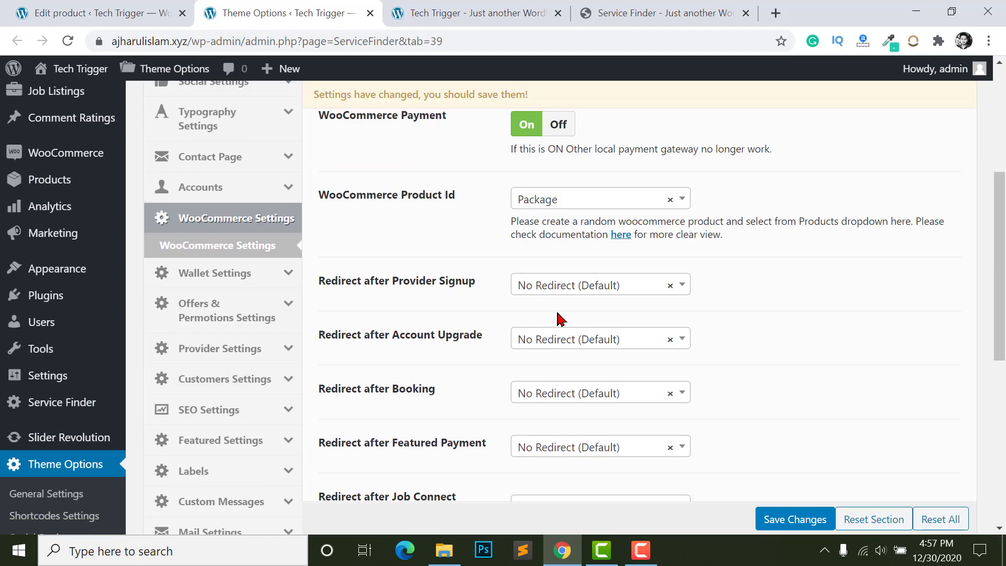
click(581, 219)
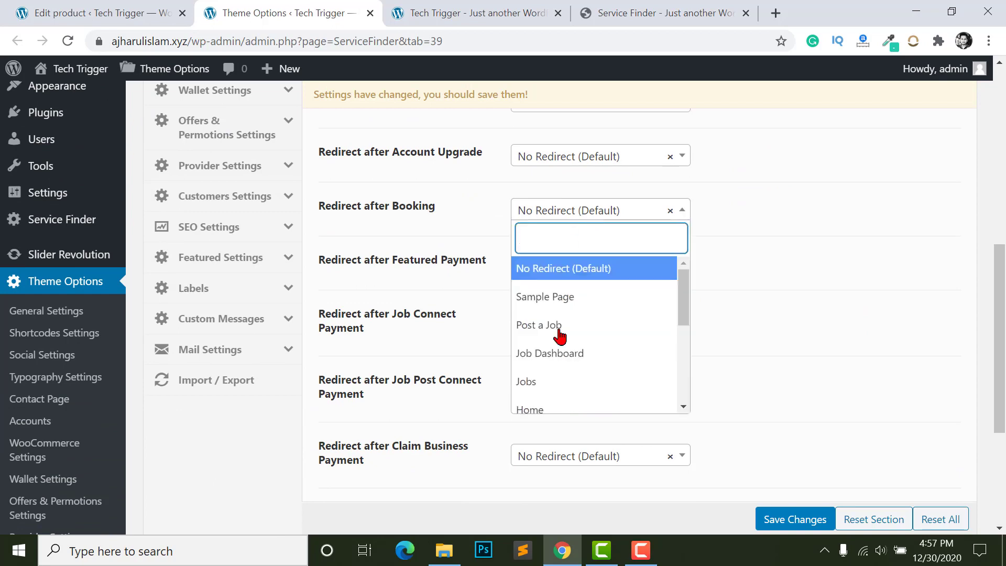
scroll(558, 359, down, 2)
scroll(433, 335, up, 5)
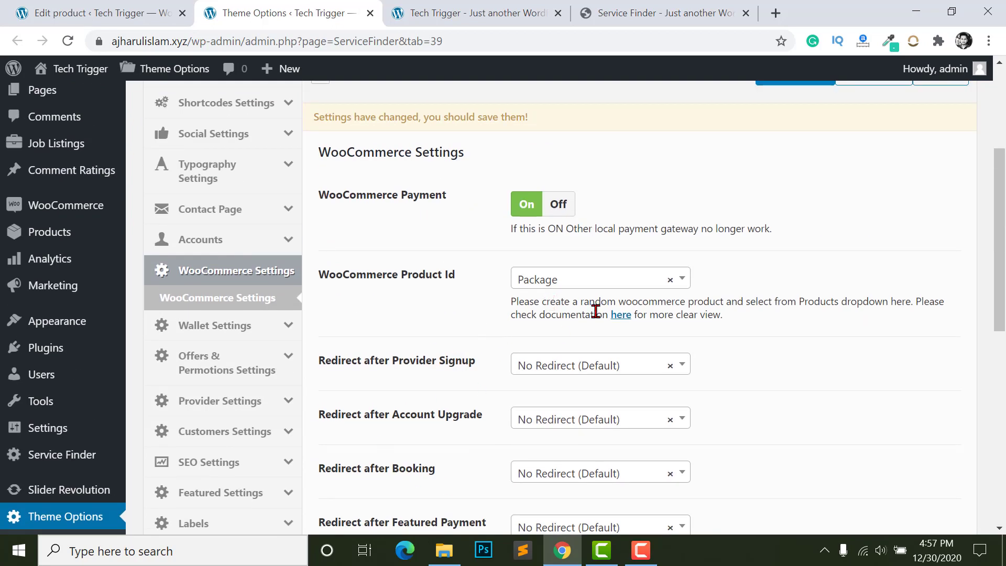
scroll(596, 311, down, 7)
click(800, 526)
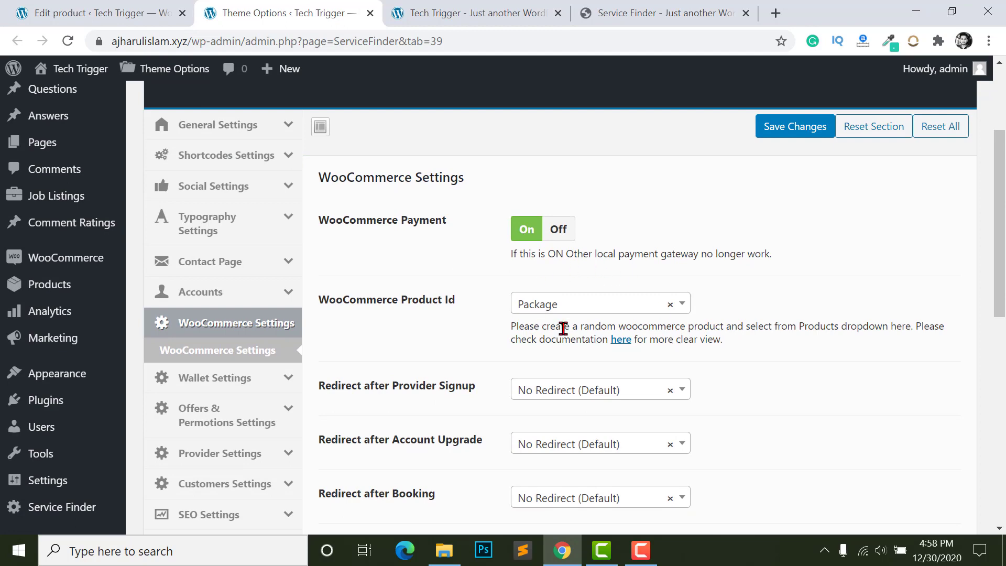
- Load the Tech Trigger site in a new private browsing window
click(477, 12)
click(663, 13)
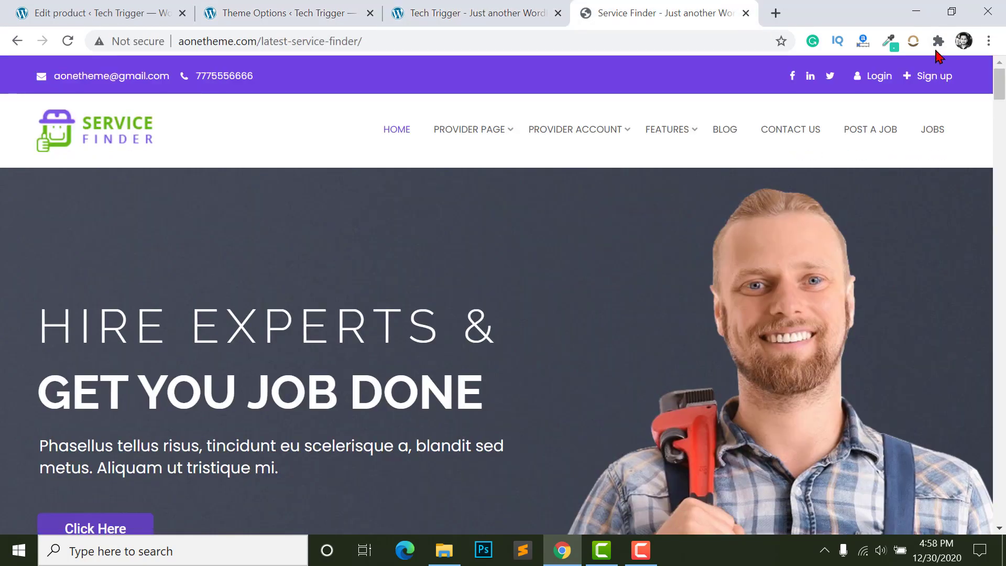
click(989, 41)
click(839, 100)
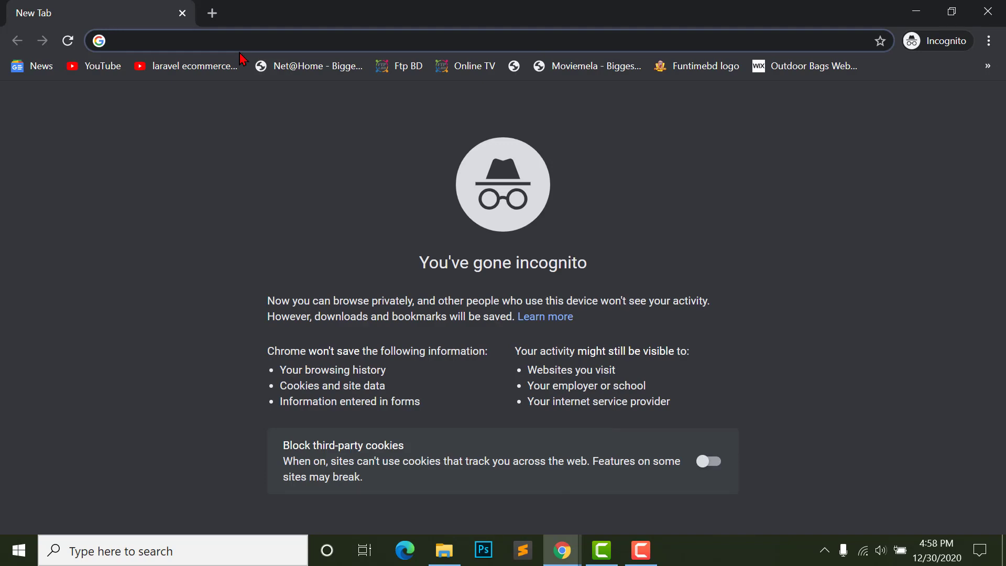
text(a)
key(Return)
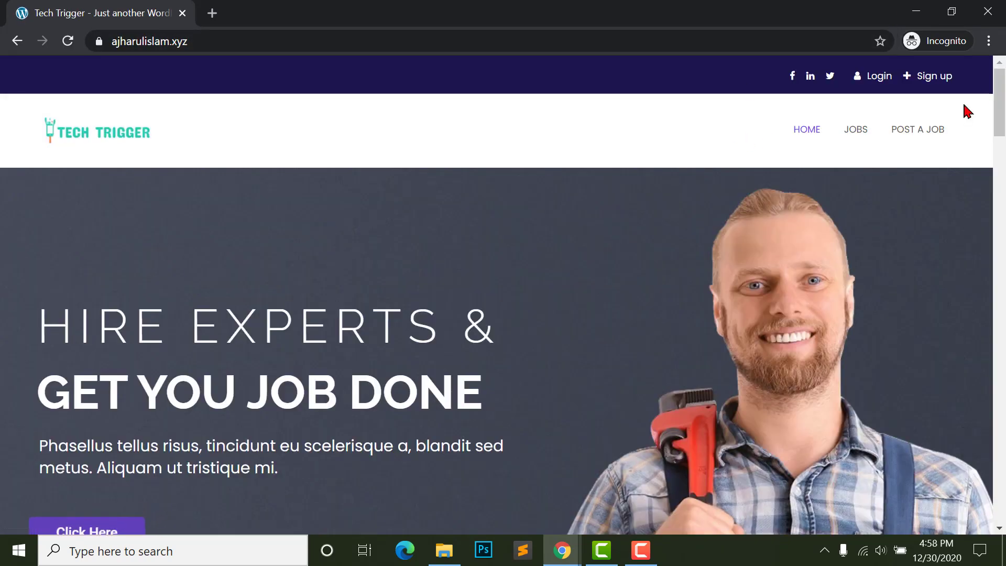
- Scroll through the Our Packages cards and back to the top of the home page
drag(1000, 102, 1000, 186)
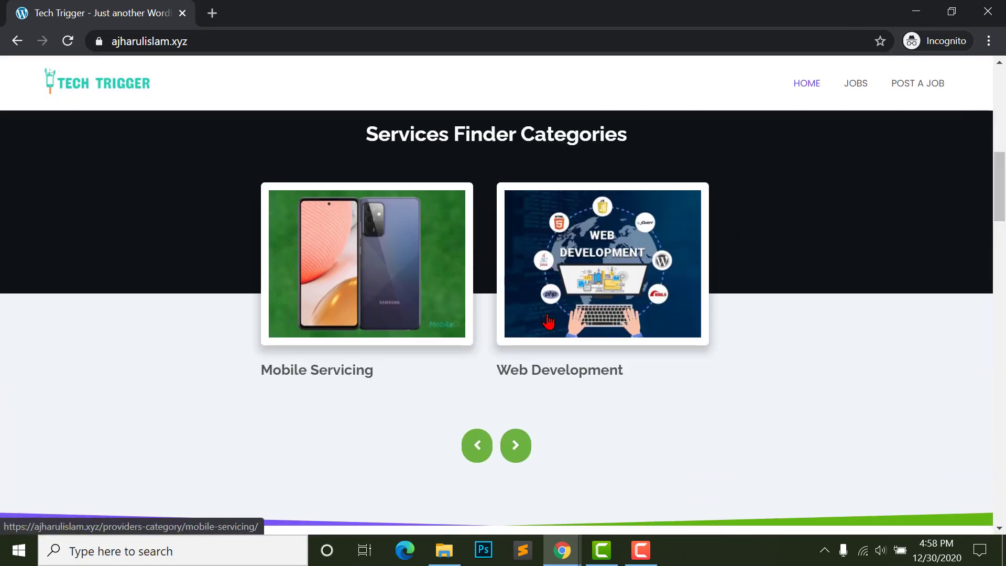
scroll(409, 280, down, 6)
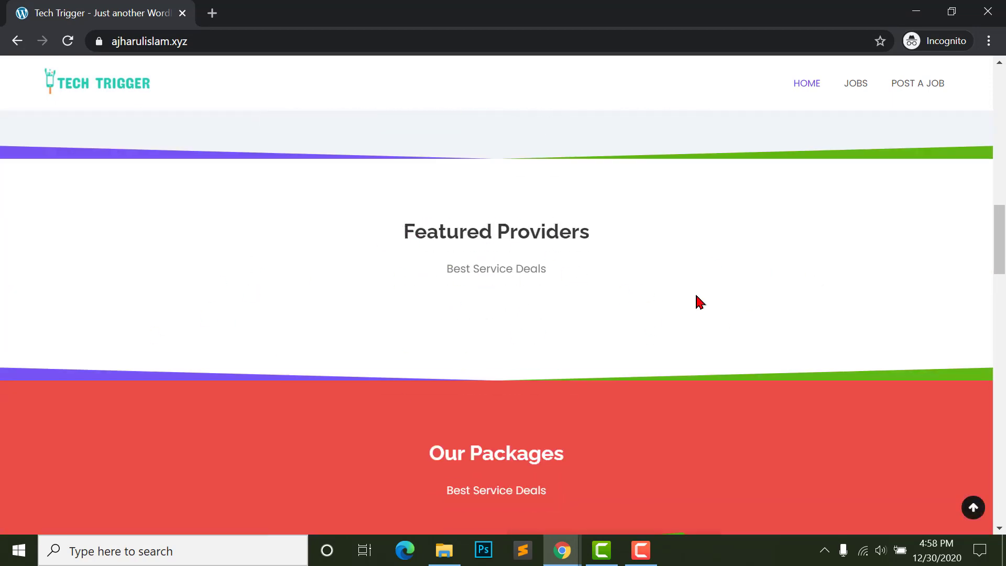
scroll(532, 292, down, 2)
scroll(551, 285, up, 1)
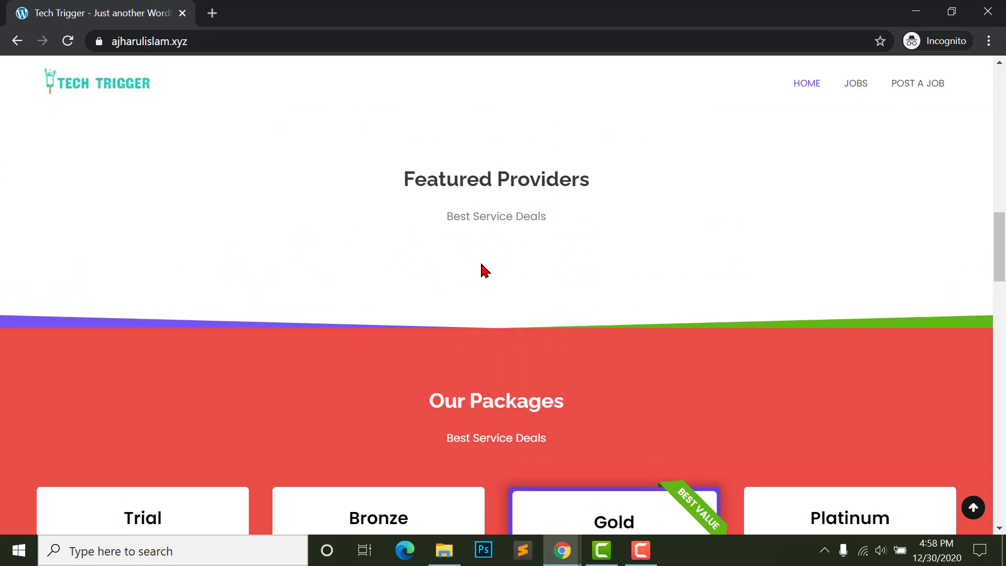
scroll(485, 265, down, 6)
scroll(393, 274, down, 9)
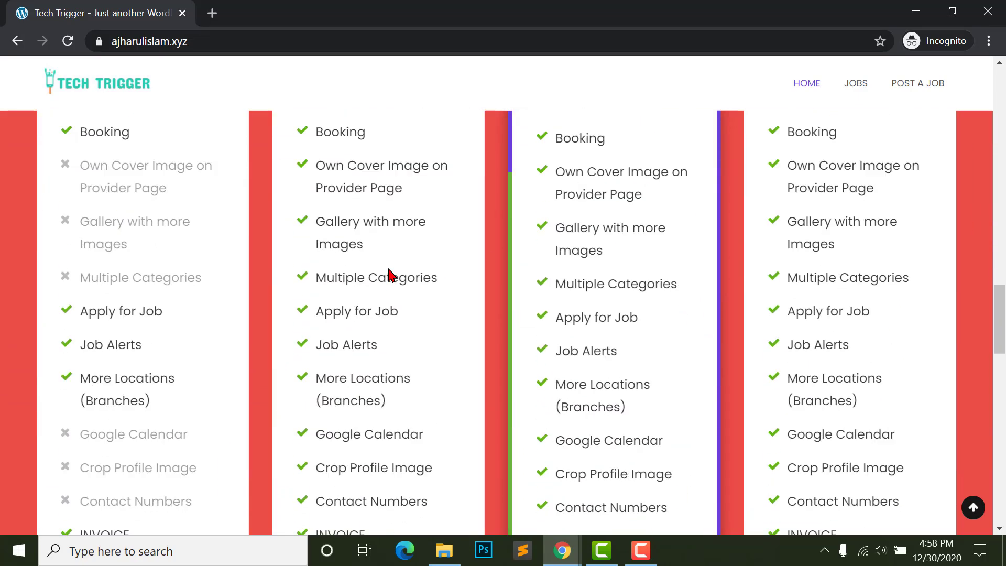
scroll(388, 369, up, 8)
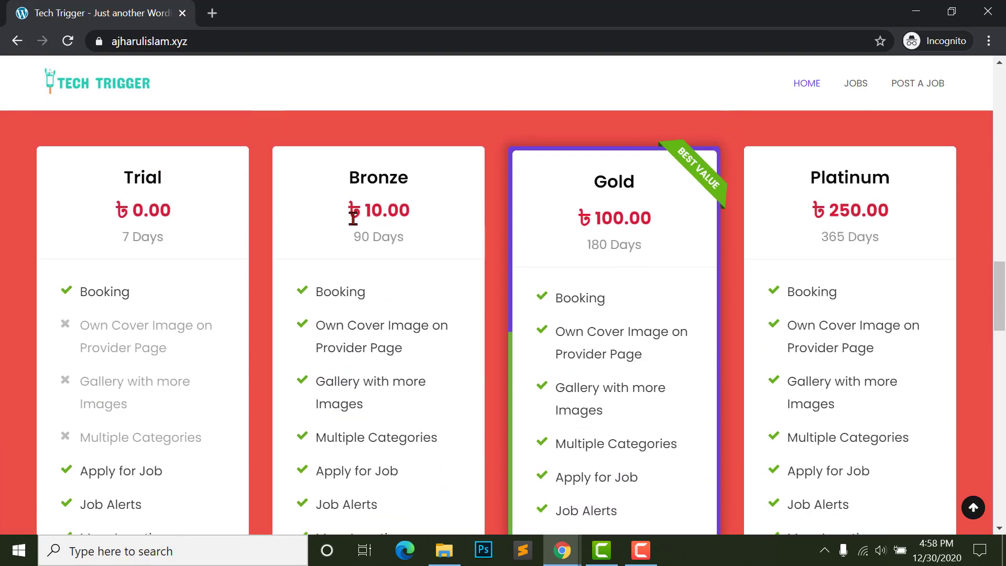
scroll(523, 375, up, 9)
scroll(903, 318, up, 15)
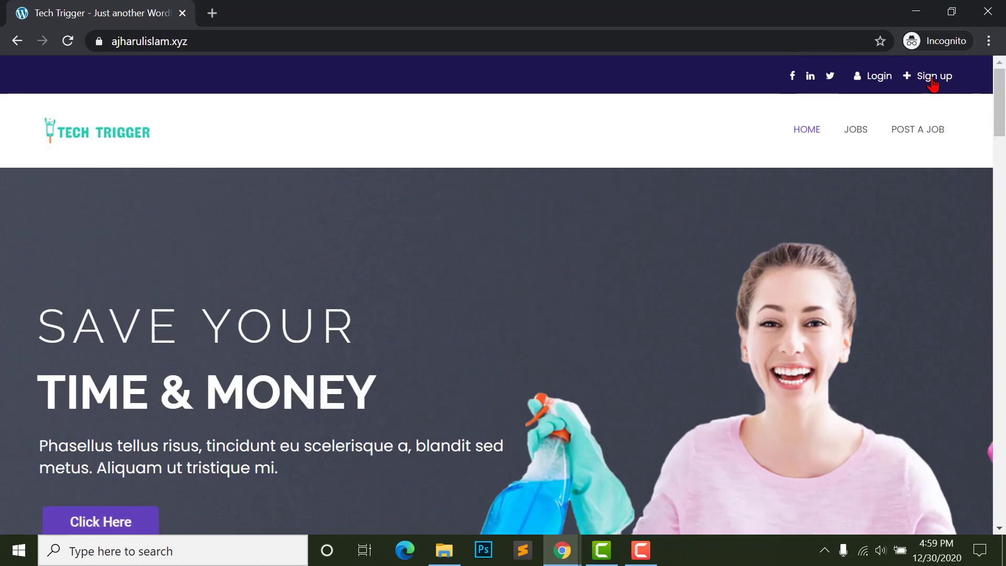
- In the sign-up form, enter company Tech Trigger and the provider's first and last name
click(933, 79)
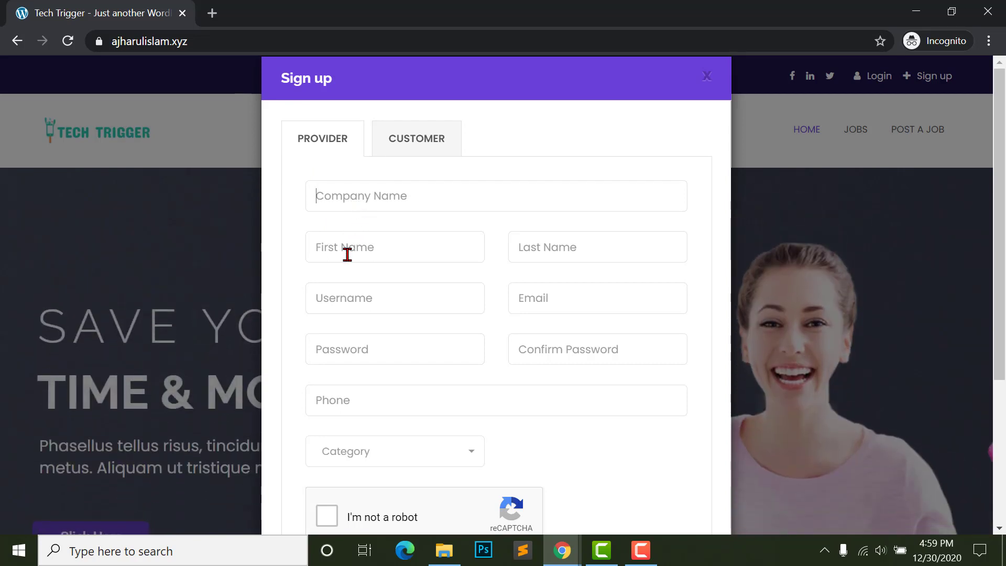
text(Tech Trigger)
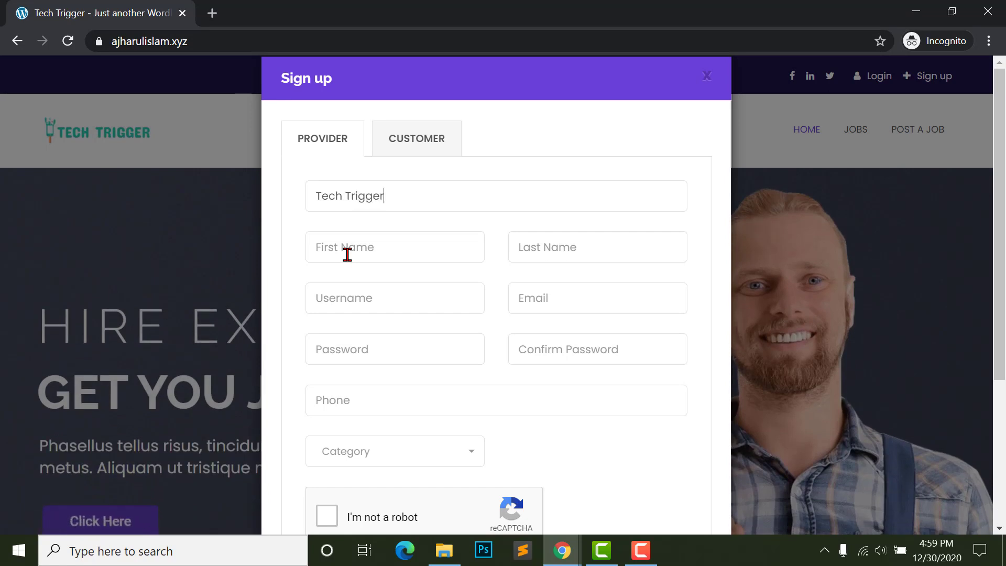
click(347, 255)
key(Tab)
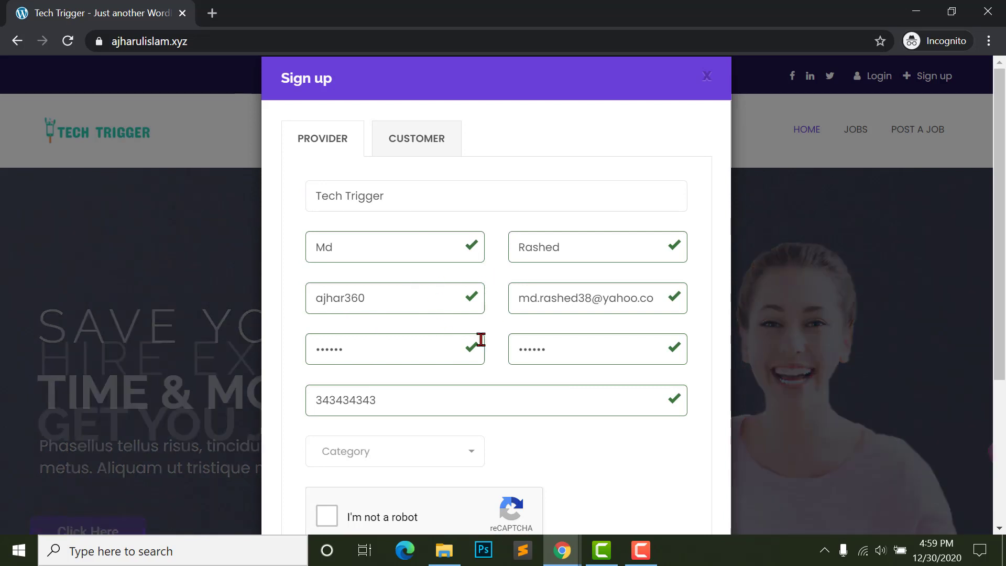
scroll(423, 378, down, 2)
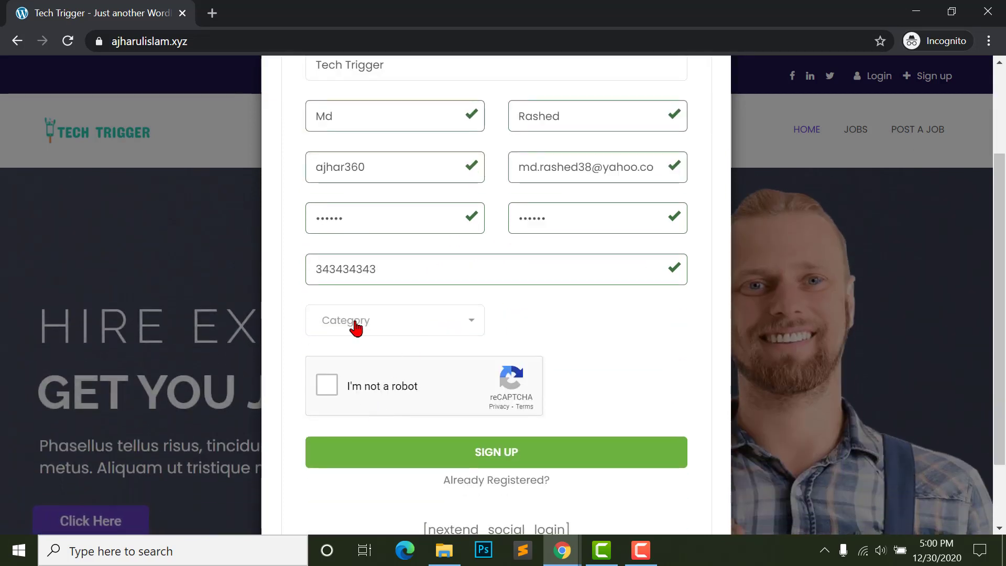
- Select Web Development as the provider category
click(353, 325)
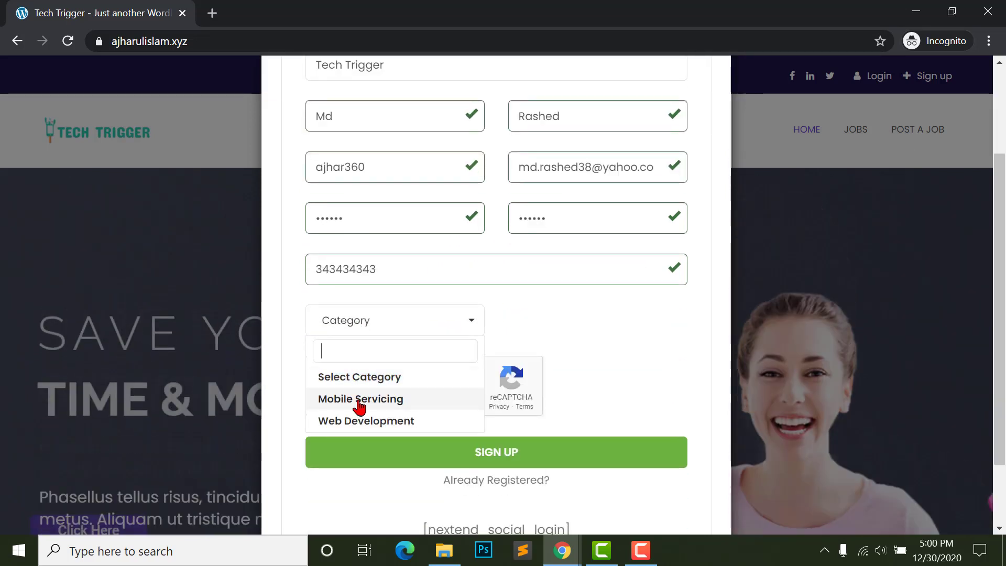
click(351, 422)
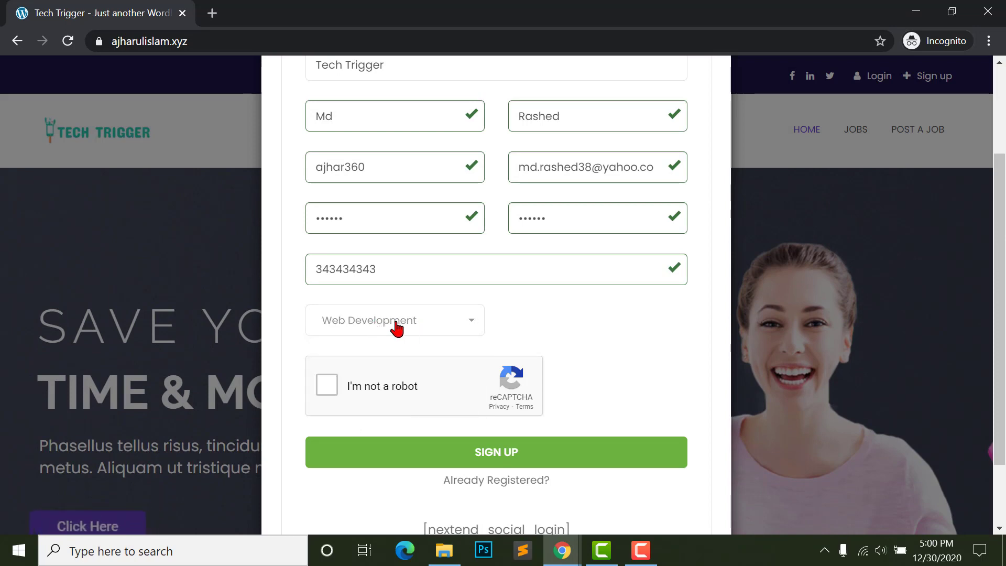
scroll(397, 329, up, 2)
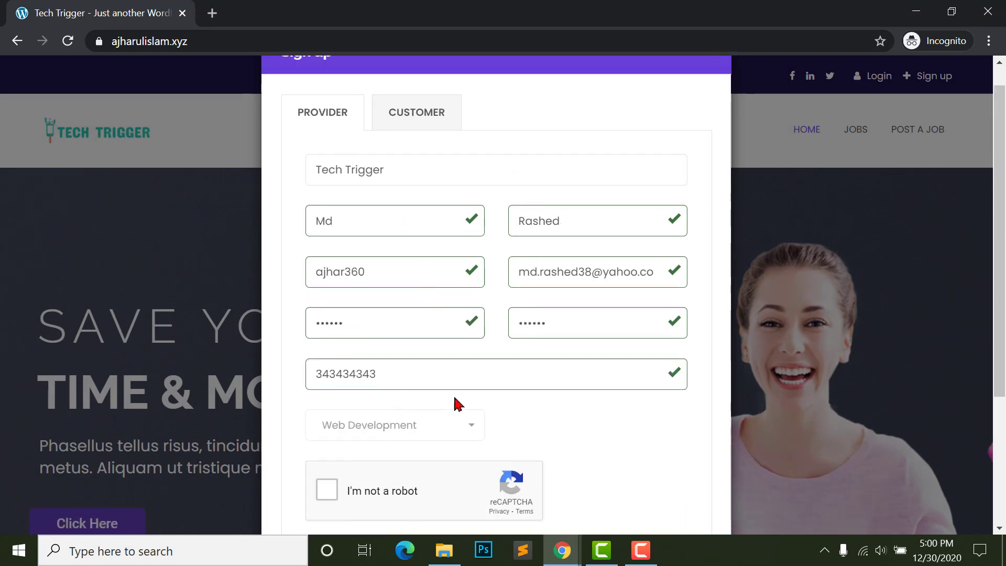
scroll(393, 373, down, 3)
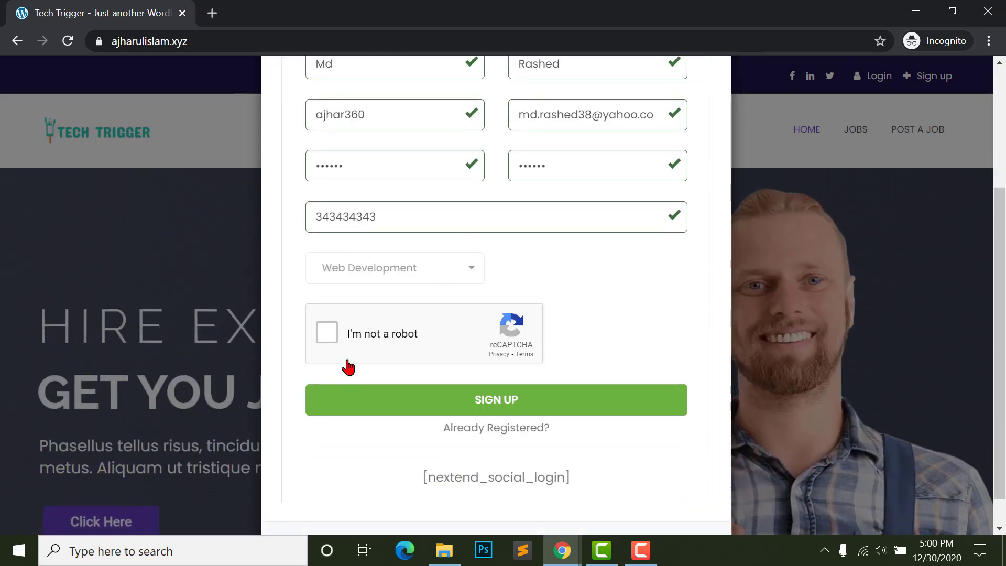
- Solve the traffic-light reCAPTCHA challenge and submit the provider registration
click(327, 335)
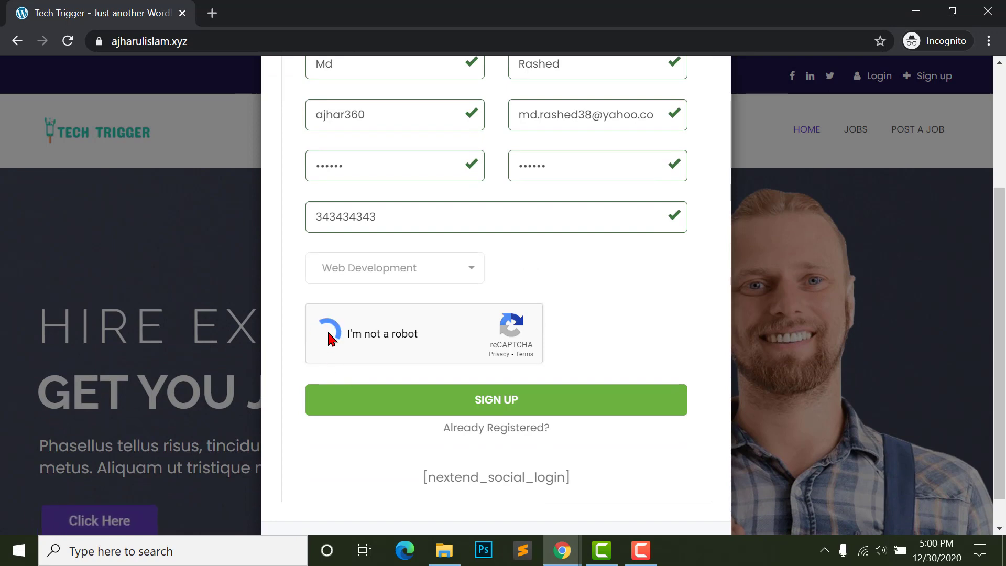
click(402, 222)
click(503, 324)
click(504, 426)
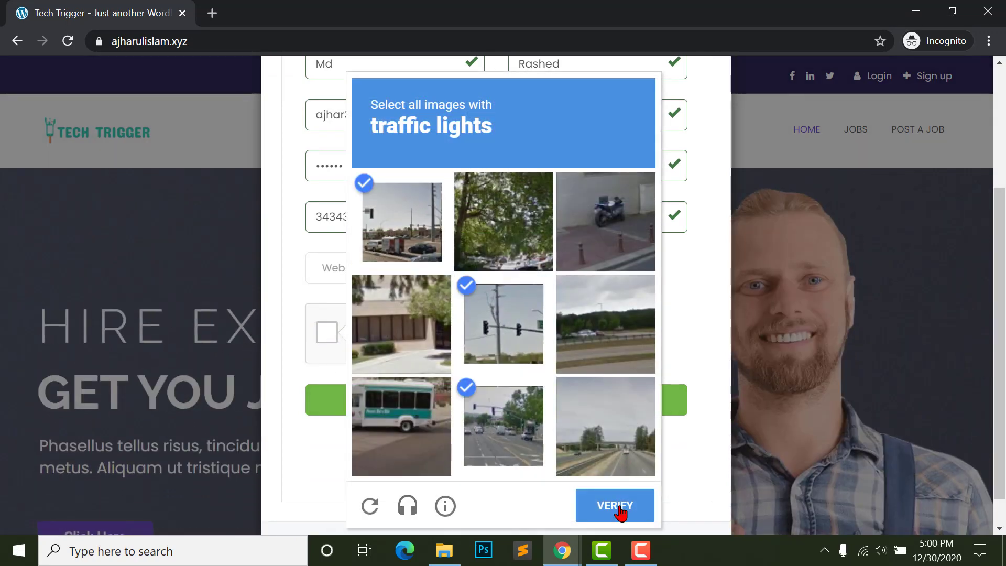
click(616, 506)
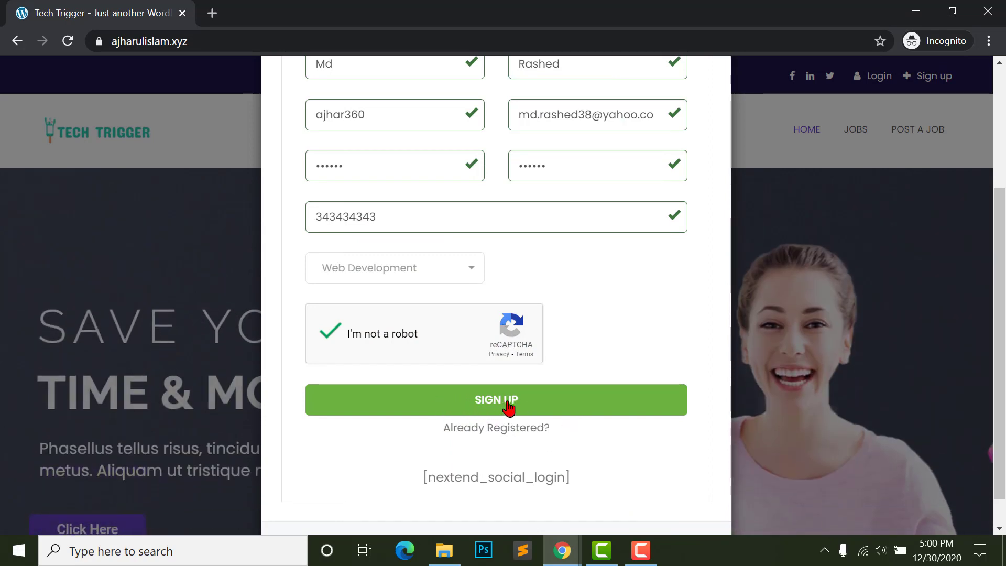
scroll(460, 443, down, 1)
drag(411, 449, 598, 445)
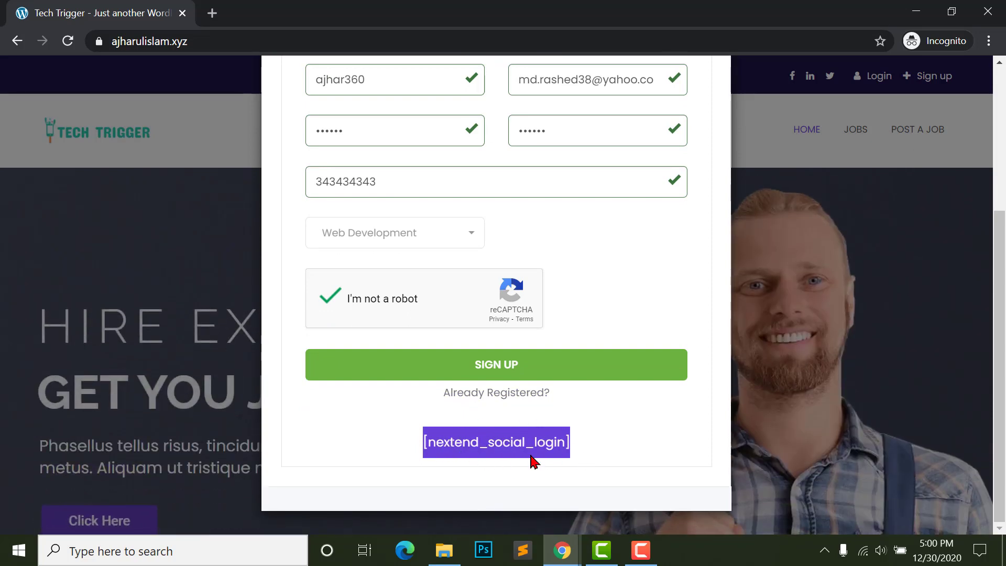
scroll(417, 164, up, 2)
scroll(478, 337, down, 1)
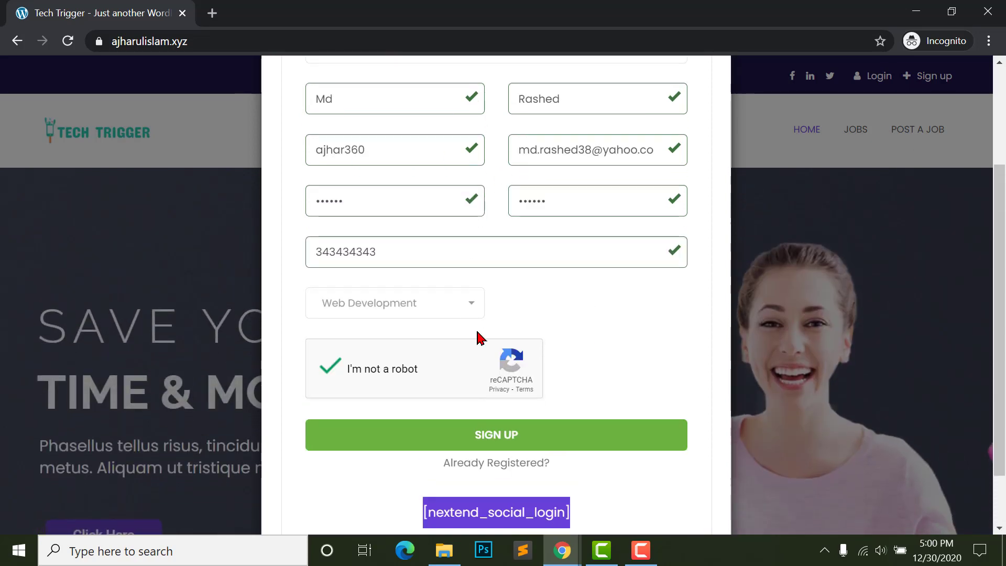
click(493, 420)
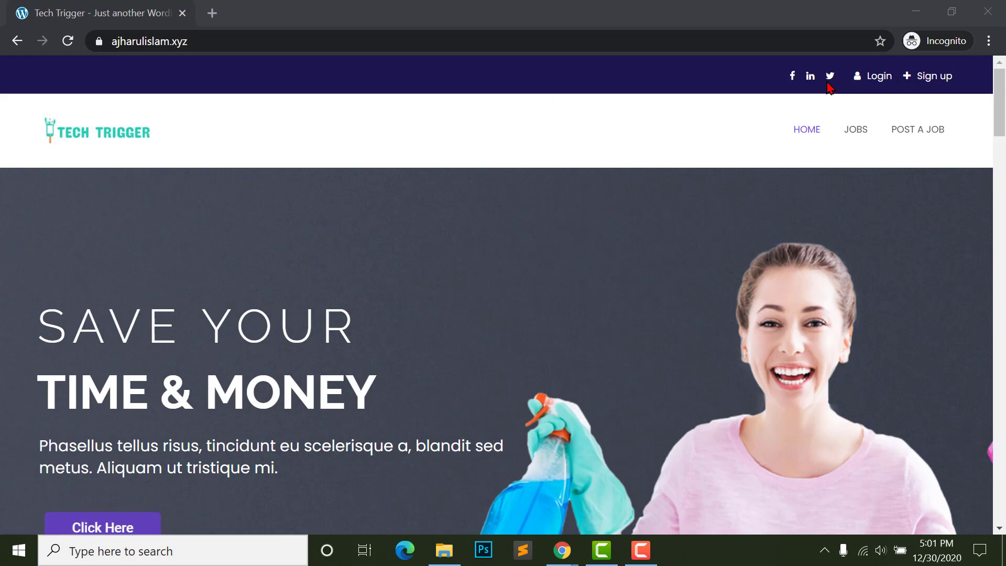
- Log in with the new provider's username and password, which is refused as not approved
click(883, 78)
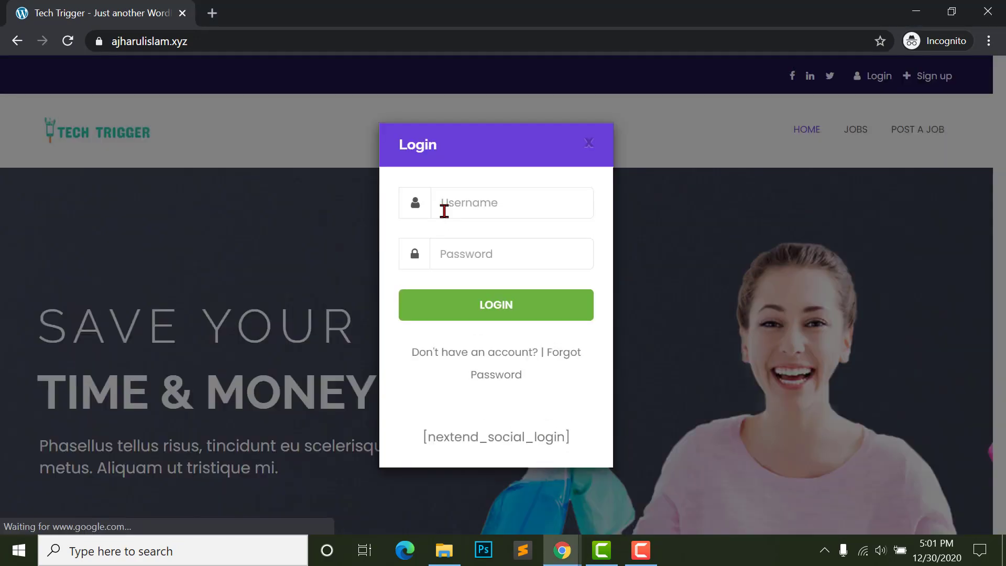
text(ajhar360)
key(Tab)
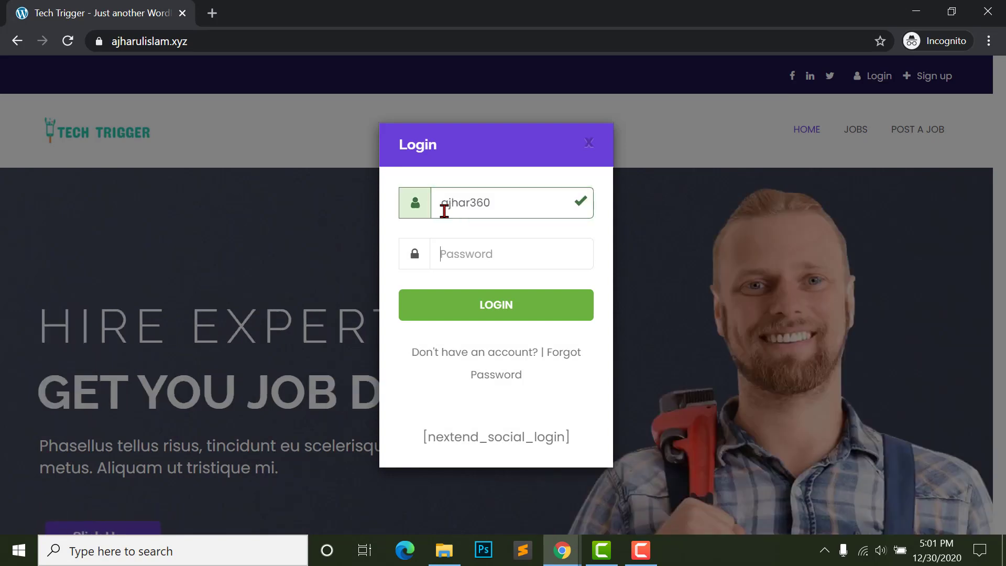
click(487, 306)
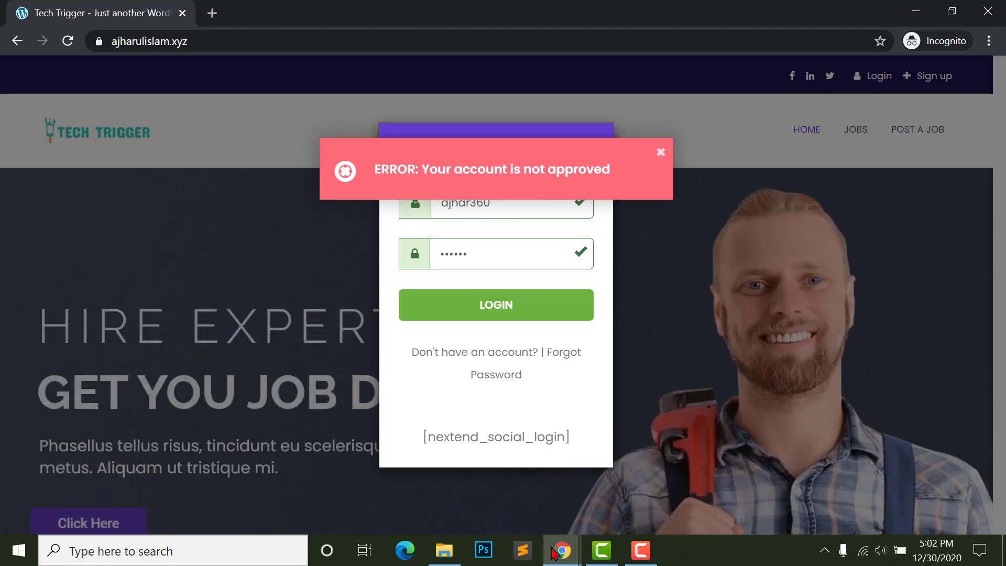
mouse_move(554, 536)
click(498, 490)
- Show the Service Finder Provider list with the new Trial, Free-payment provider awaiting approval
scroll(269, 341, down, 4)
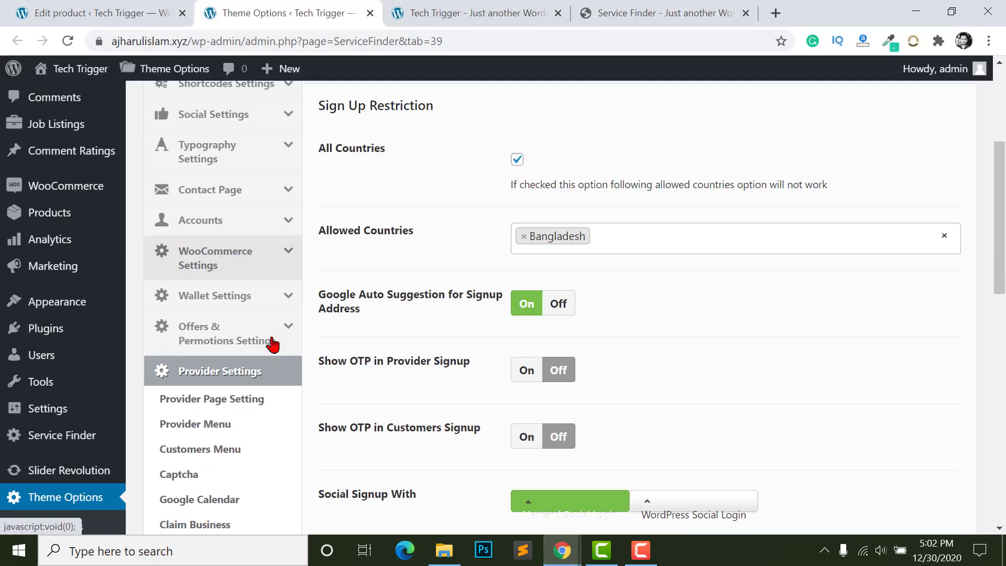
scroll(157, 451, down, 3)
scroll(52, 393, up, 3)
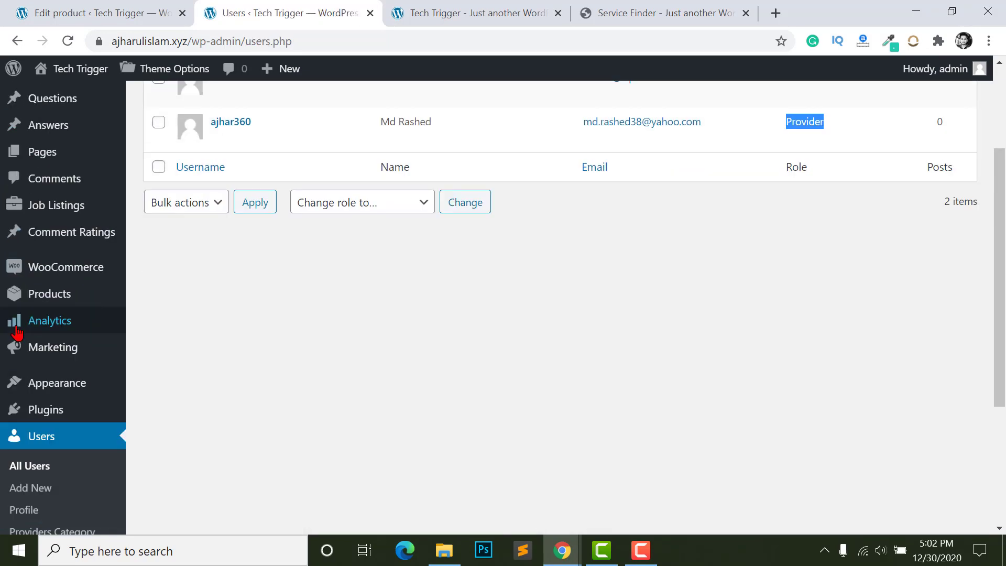
scroll(21, 338, down, 4)
mouse_move(60, 427)
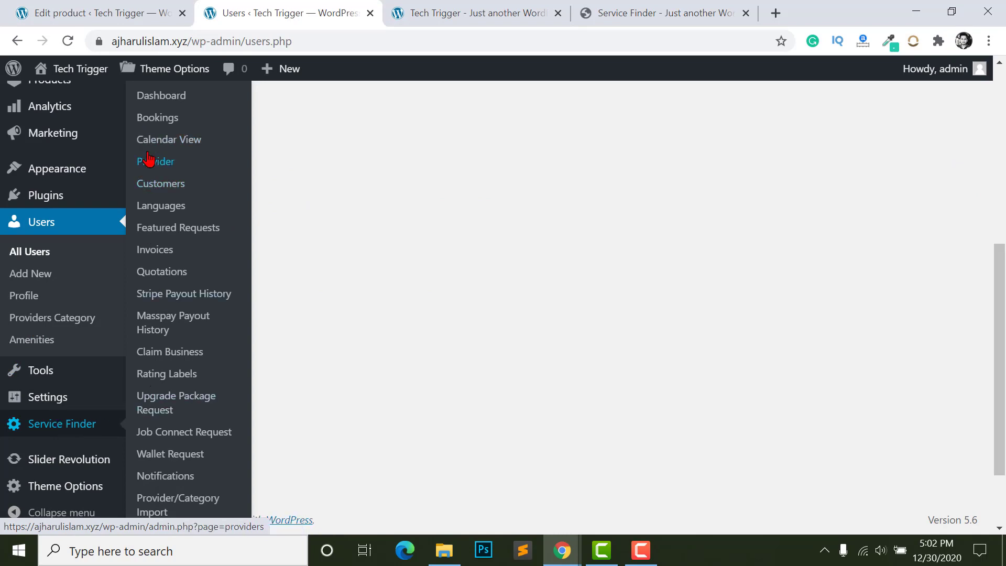
scroll(477, 433, down, 2)
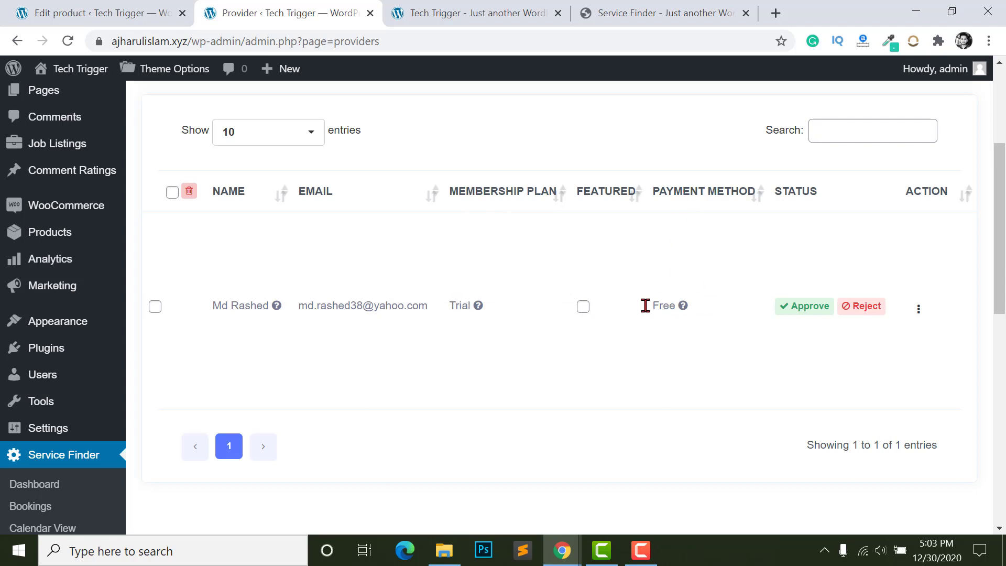
- Approve the pending Free-payment provider and confirm with OK
double_click(677, 306)
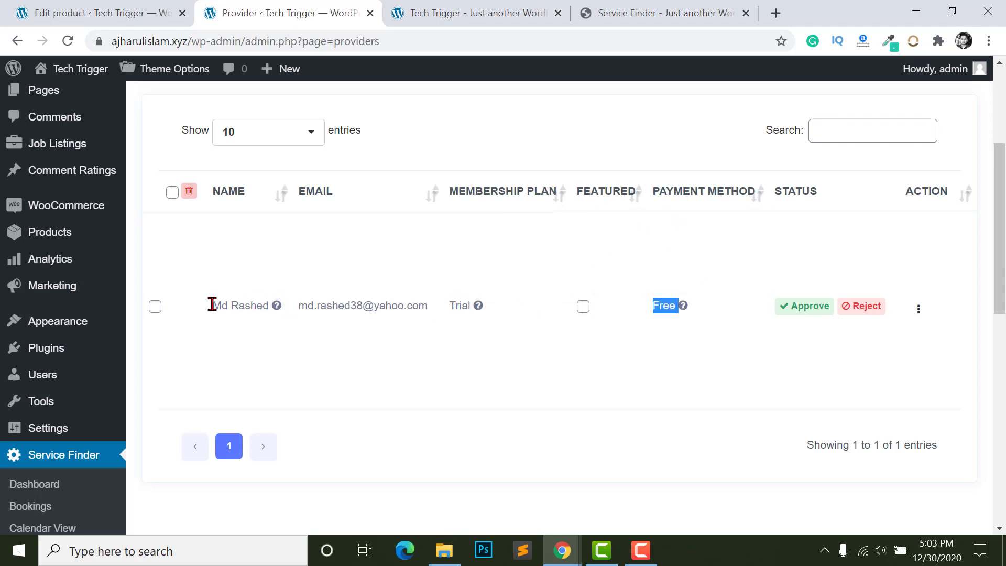
click(781, 320)
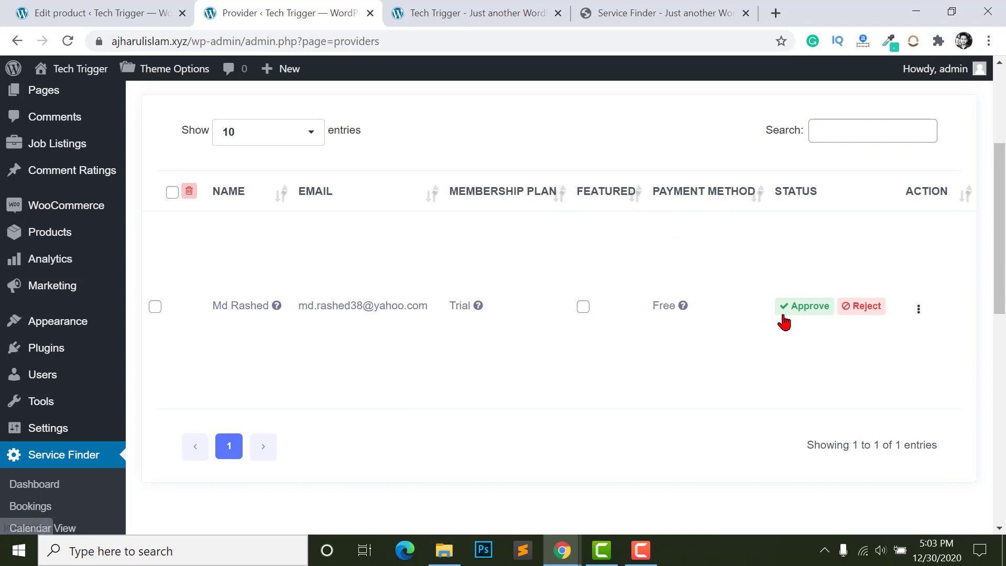
click(798, 313)
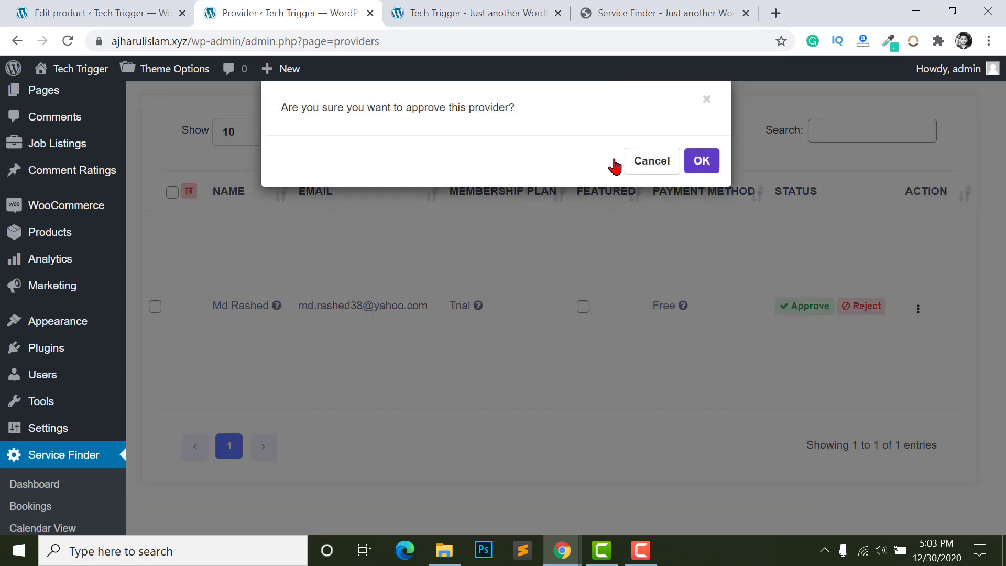
click(702, 161)
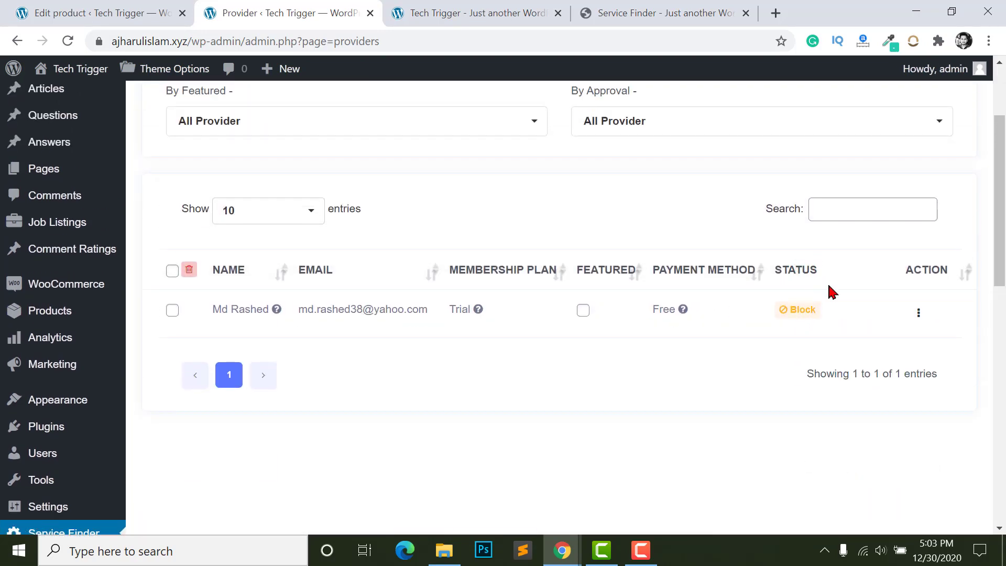
- Start blocking the provider, cancel it, and return to the Tech Trigger window
click(799, 314)
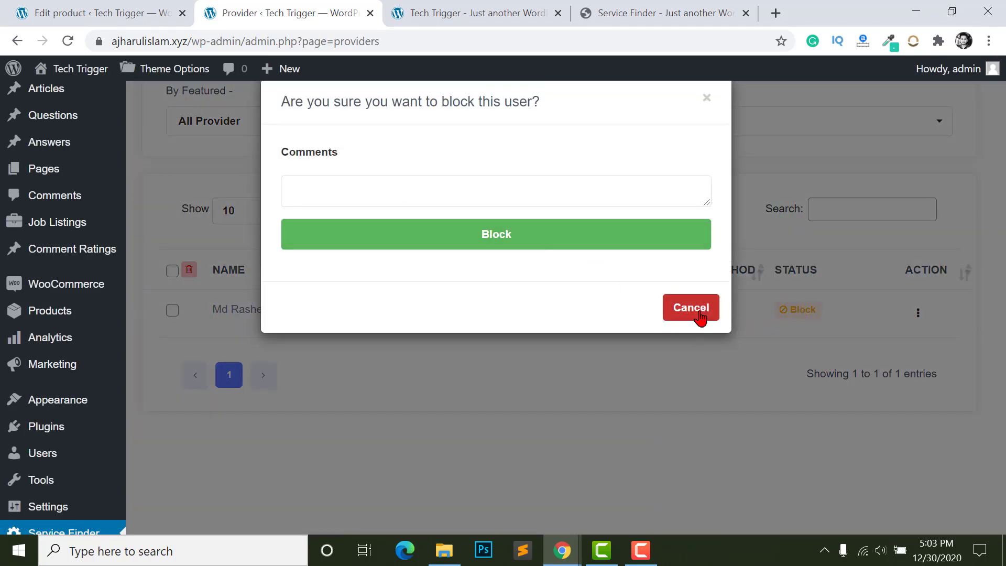
click(698, 311)
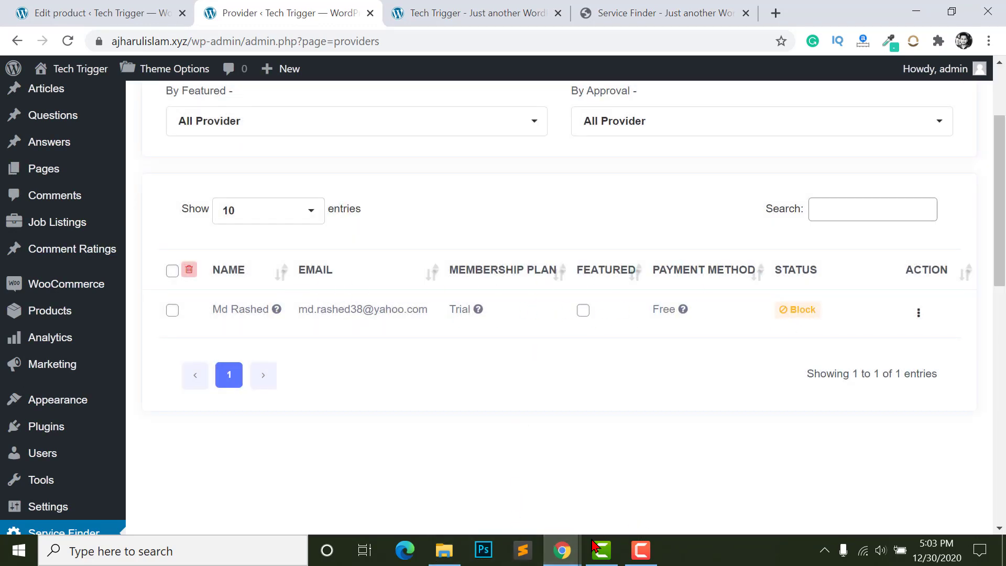
mouse_move(563, 550)
click(661, 445)
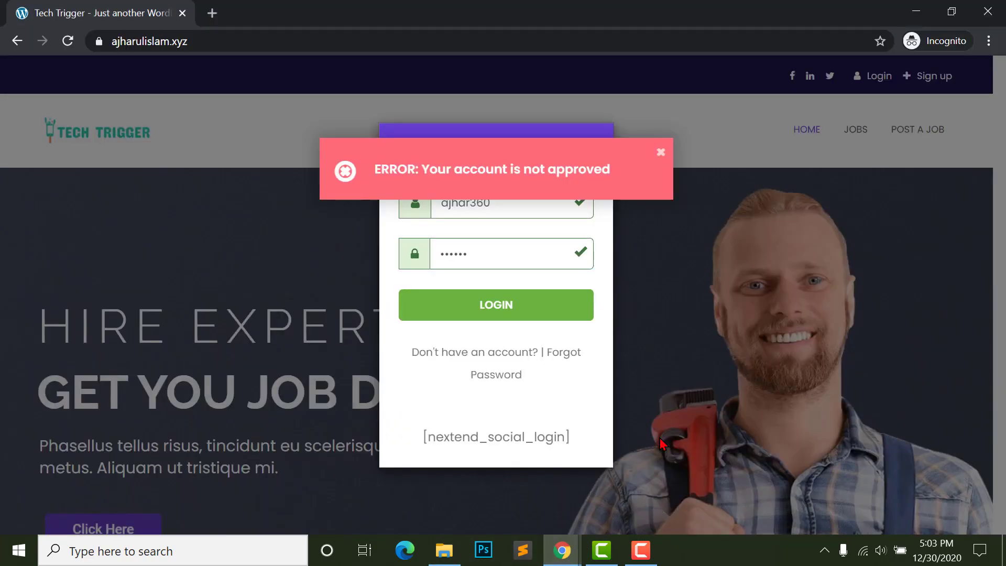
- Log in again as the now-approved provider and scroll the dashboard
click(474, 263)
click(477, 314)
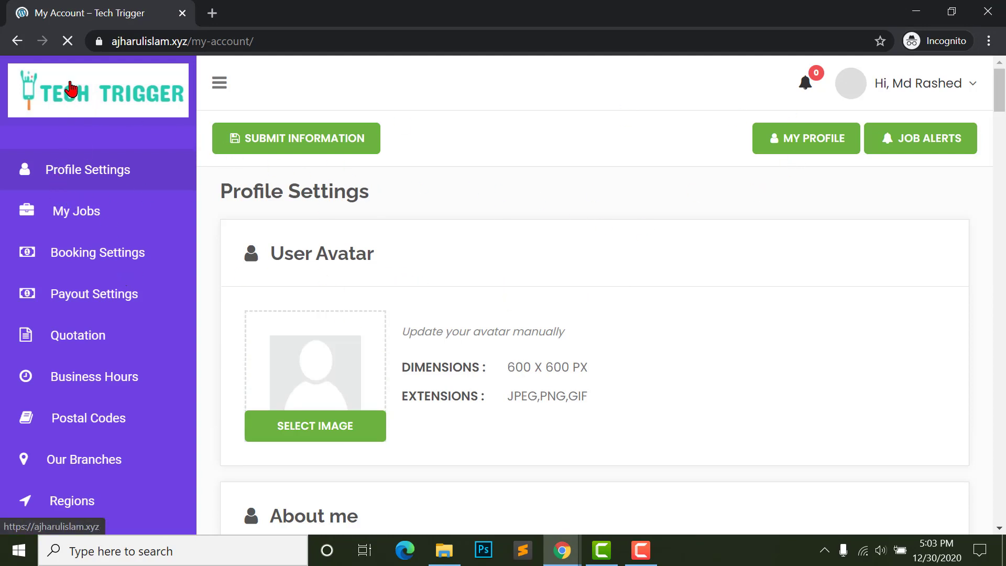
scroll(47, 420, down, 3)
scroll(443, 337, up, 3)
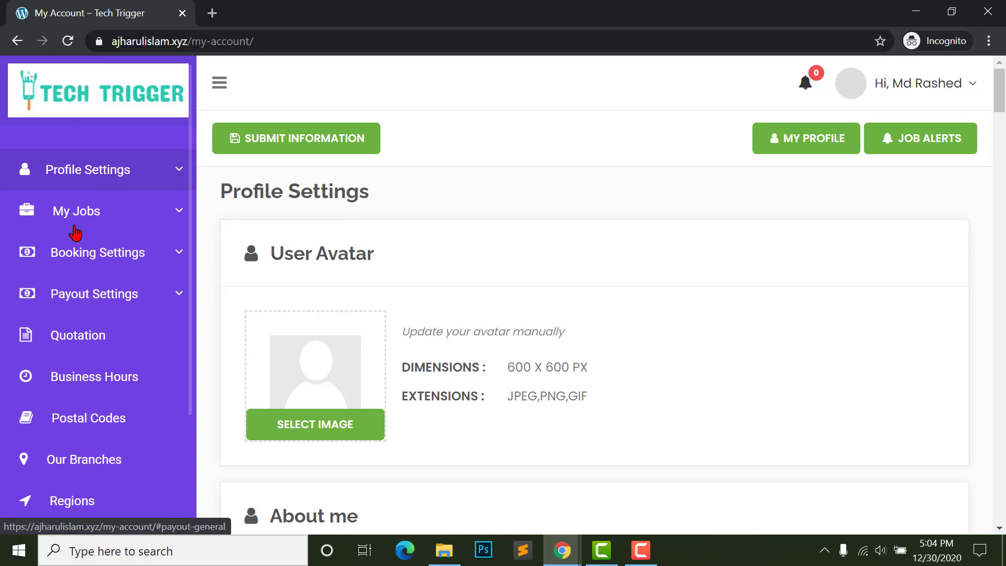
scroll(84, 434, down, 2)
scroll(84, 434, down, 3)
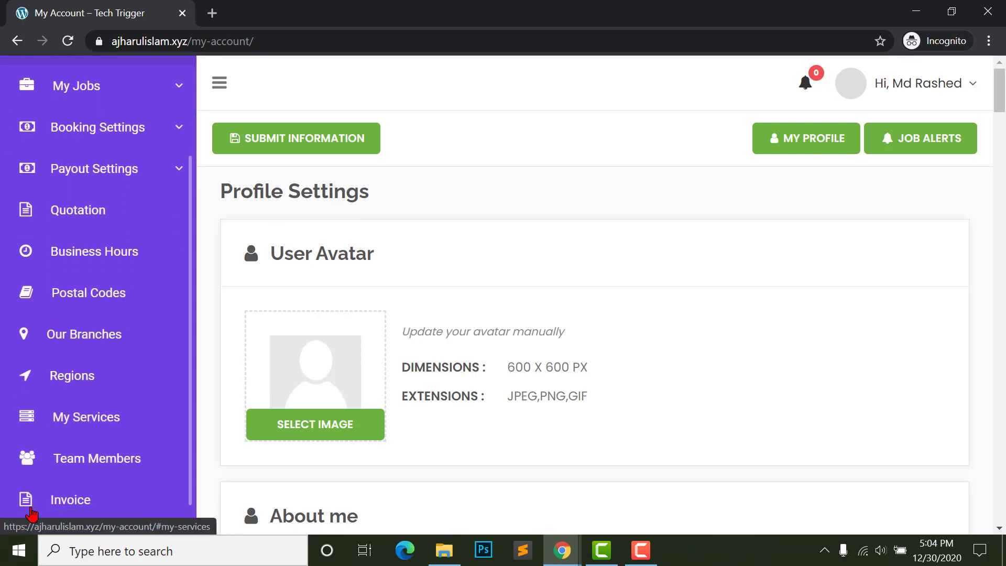
scroll(30, 476, down, 1)
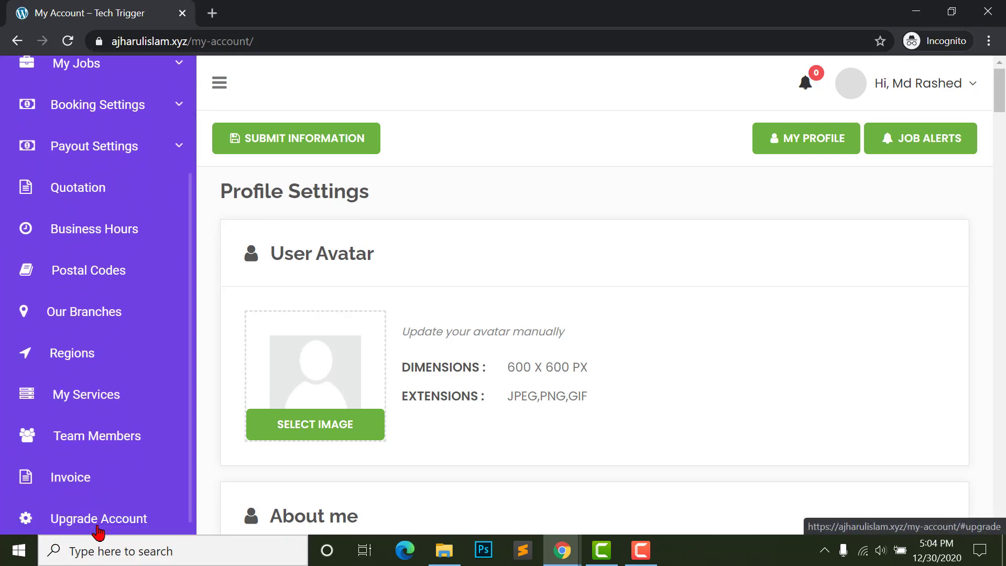
- Open Upgrade Account and review the current Trial package and its remaining countdown
click(81, 524)
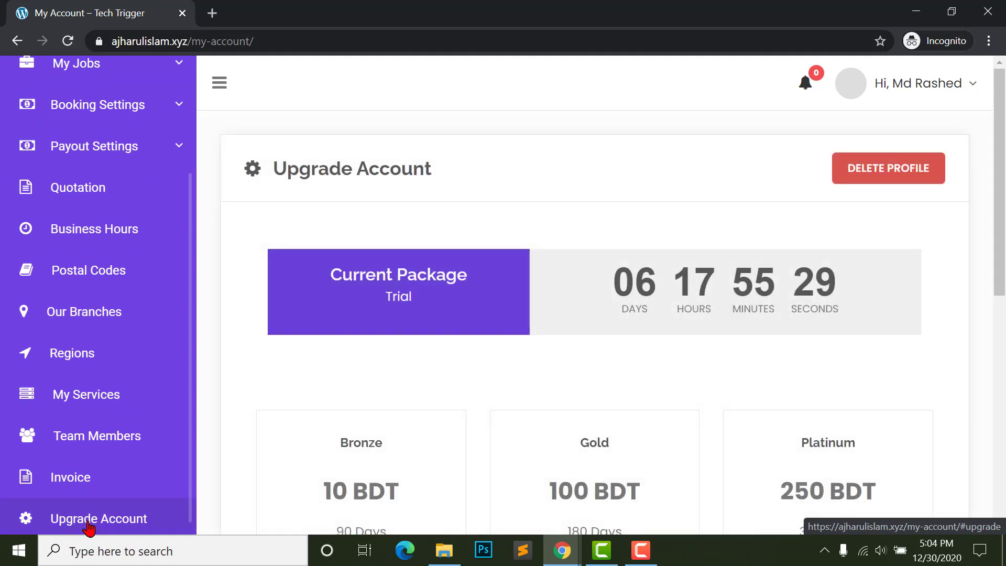
drag(337, 272, 449, 294)
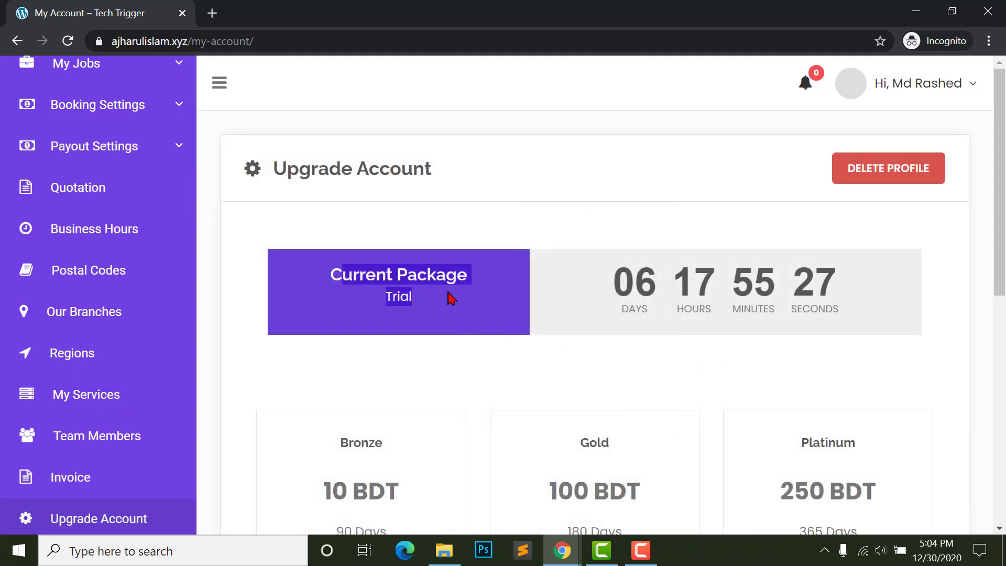
click(374, 297)
scroll(655, 262, down, 1)
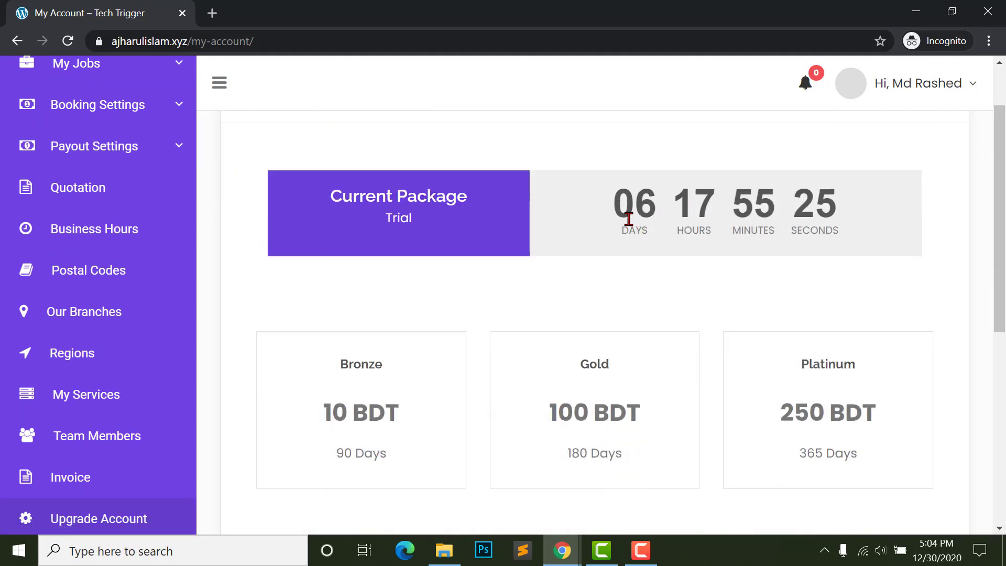
drag(611, 204, 841, 207)
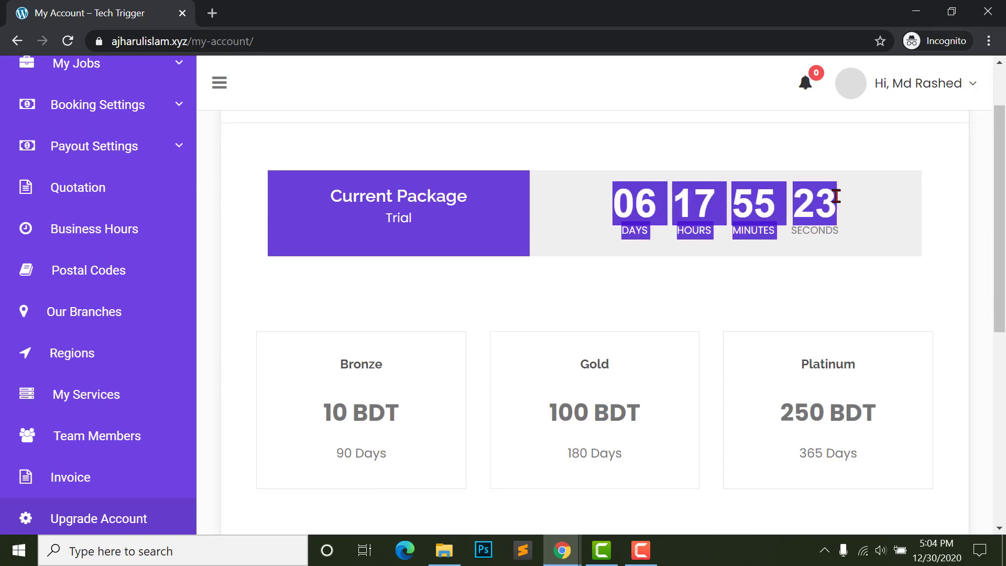
click(865, 201)
scroll(696, 229, down, 2)
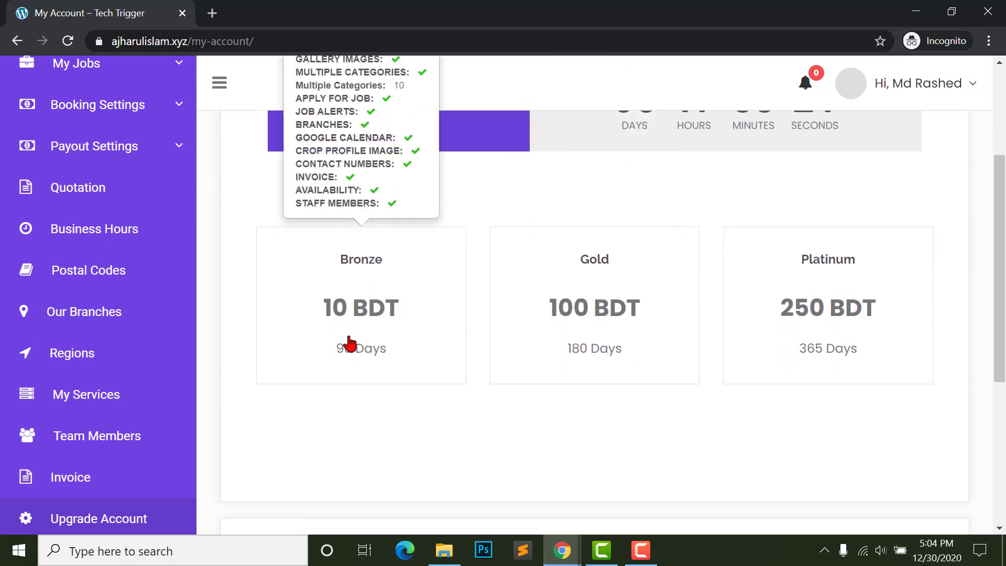
- Pick the Bronze package (10 BDT, 90 days)
mouse_move(738, 310)
click(347, 323)
scroll(455, 385, down, 1)
scroll(455, 386, down, 2)
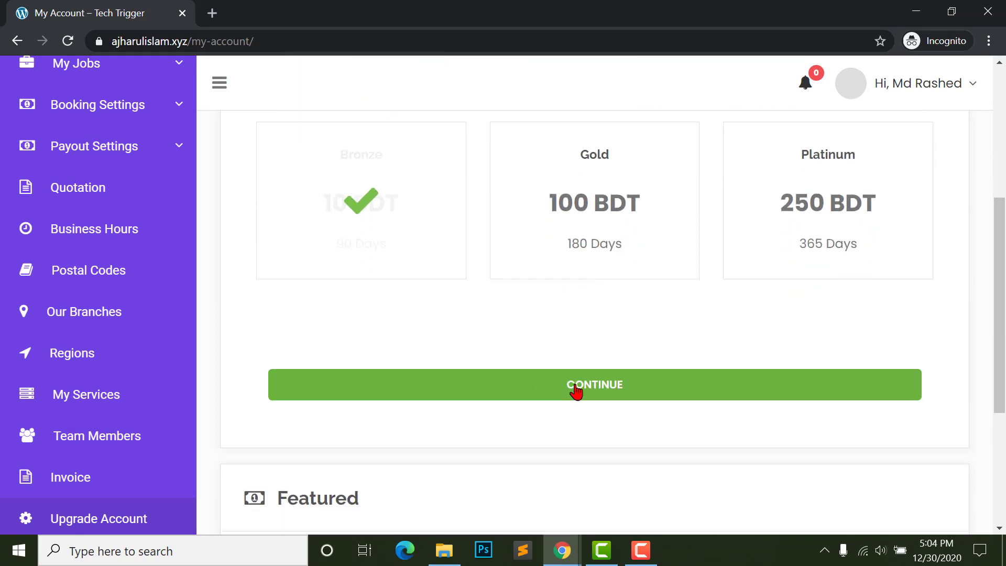
- Continue with the Bronze package to the cart and proceed to checkout
click(577, 391)
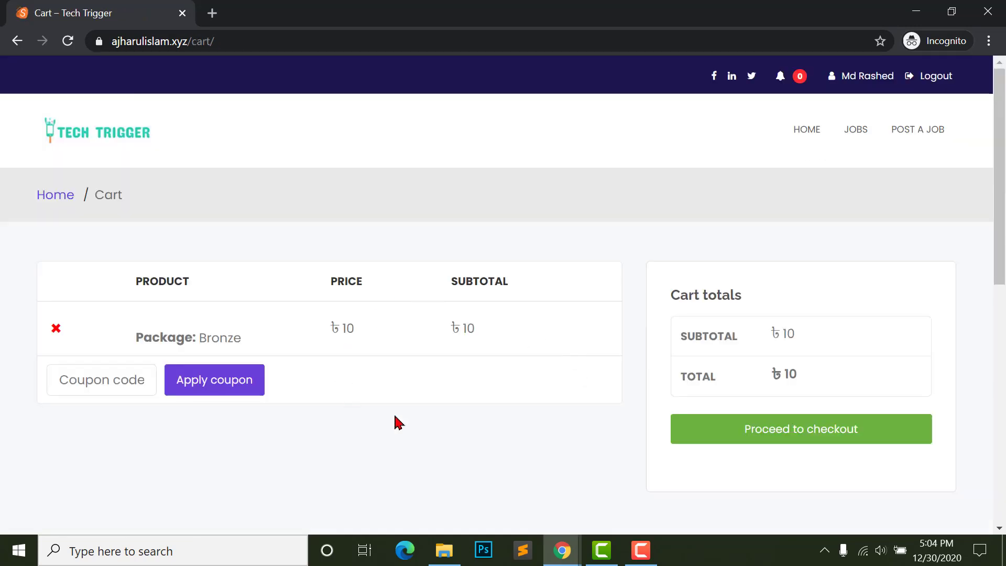
scroll(550, 383, down, 3)
scroll(546, 374, up, 3)
click(781, 435)
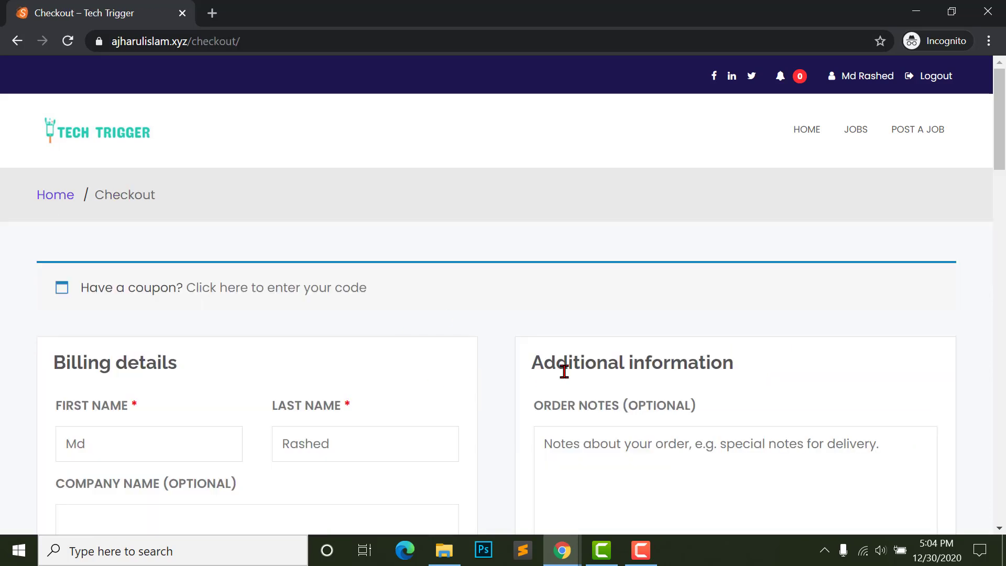
- Review billing details and place the 10 BDT order, which fails with 'Invalid payment method'
scroll(563, 370, down, 4)
scroll(565, 373, up, 2)
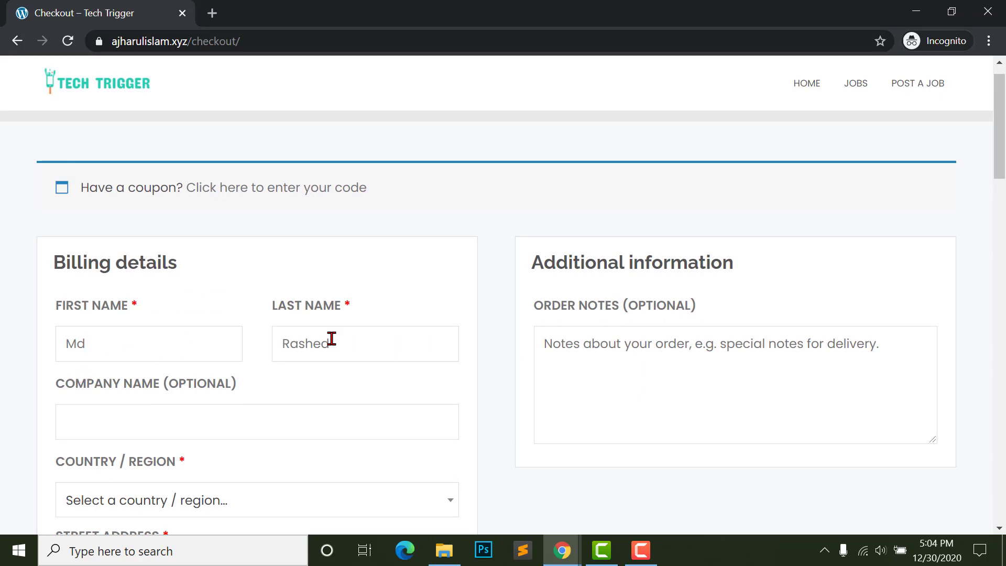
scroll(299, 415, down, 3)
scroll(198, 283, down, 10)
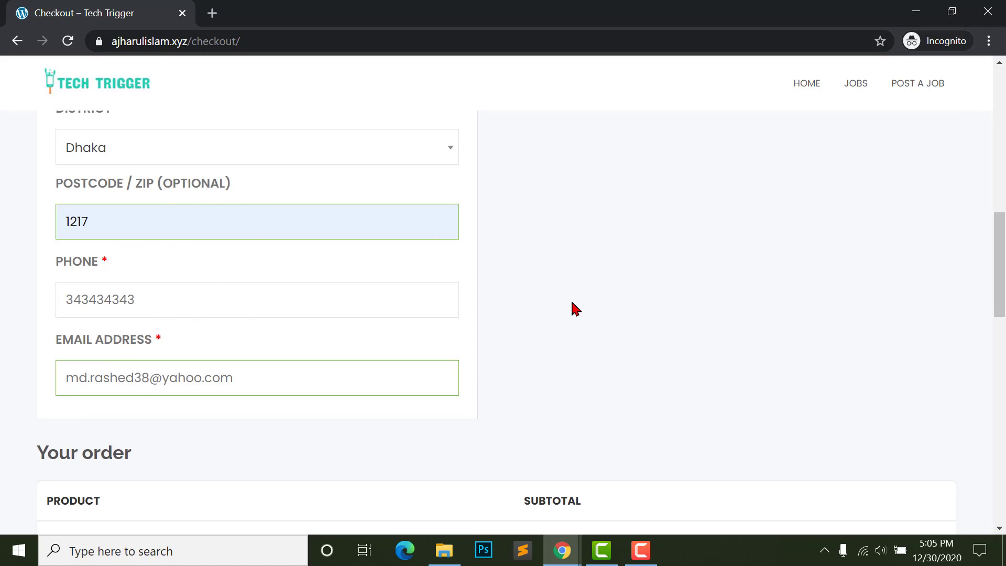
scroll(570, 308, down, 10)
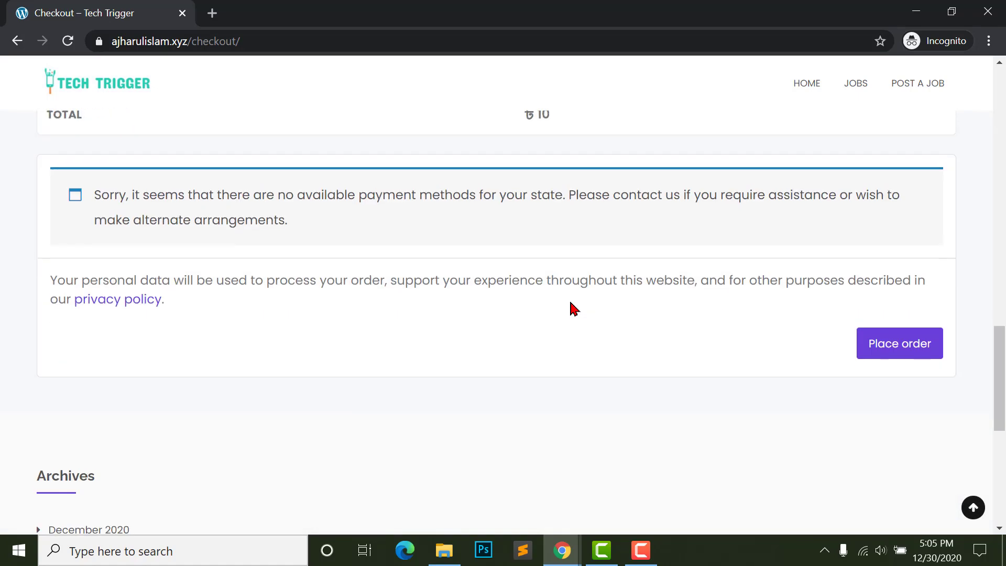
scroll(573, 308, up, 2)
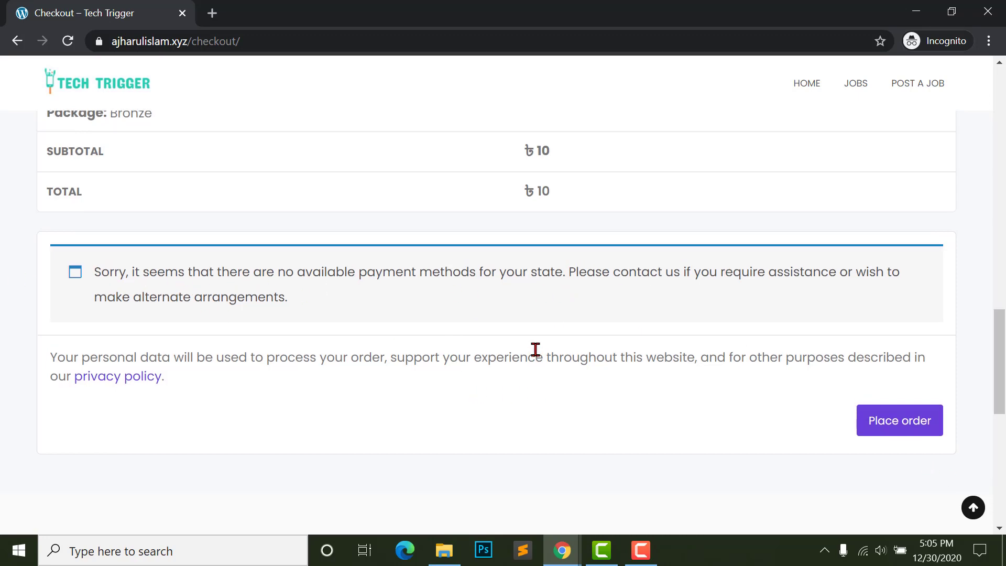
scroll(534, 348, up, 2)
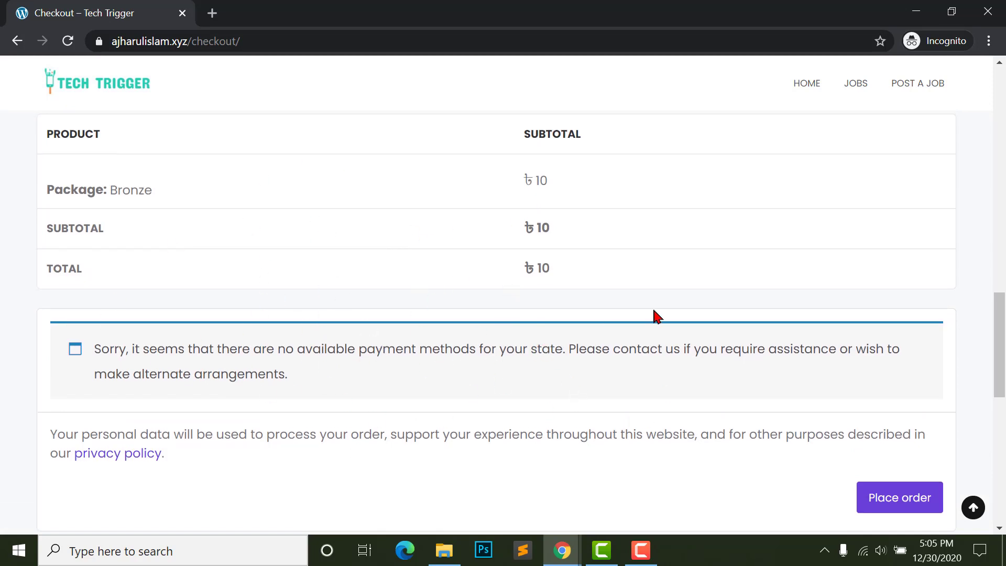
click(892, 502)
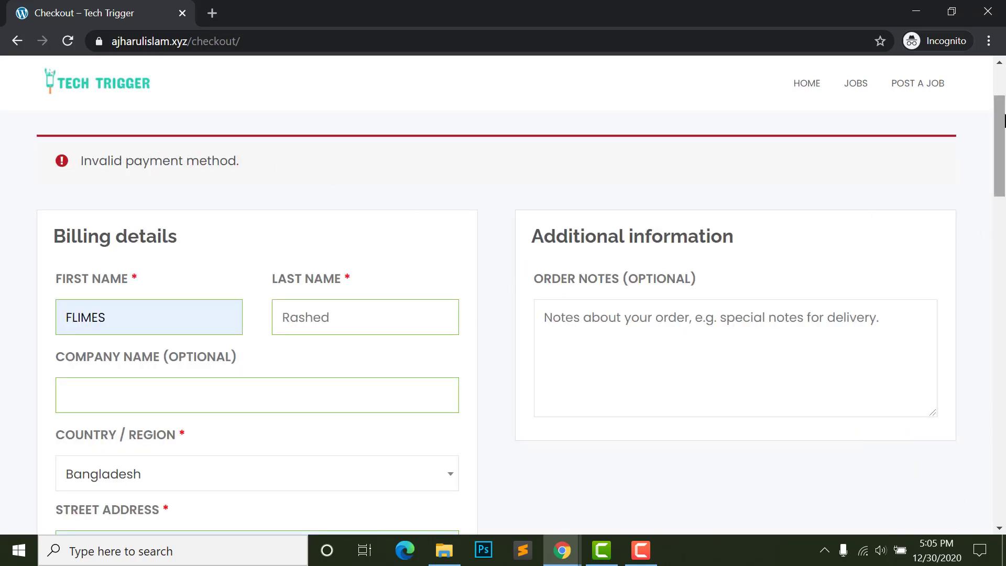
drag(1004, 120, 1002, 446)
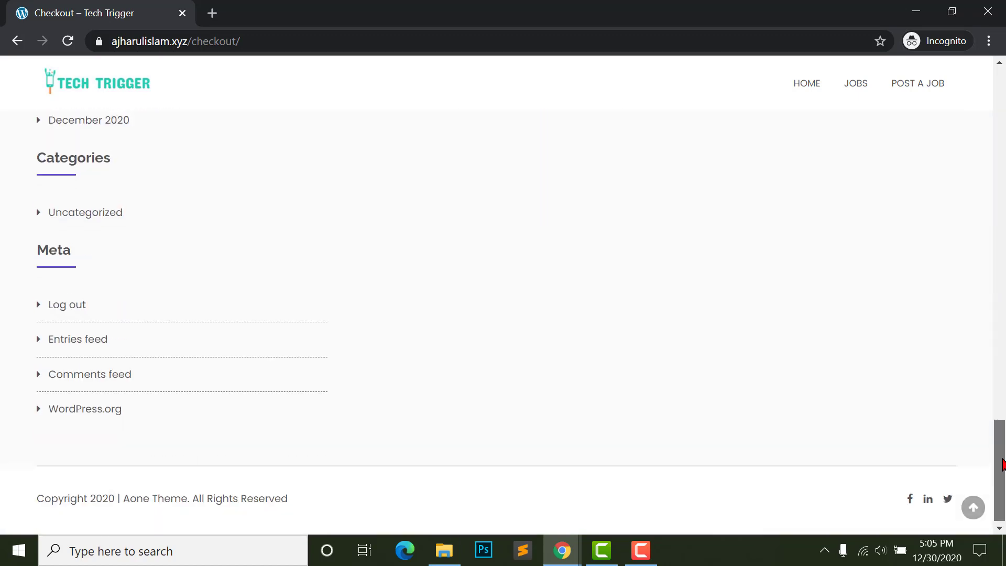
mouse_move(562, 545)
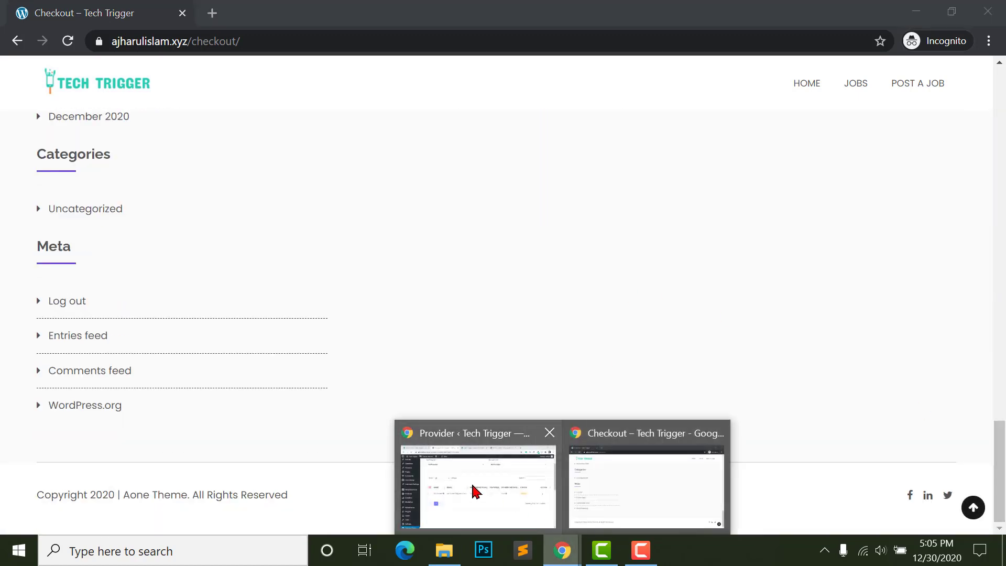
click(474, 487)
- Open WooCommerce Settings > Payments and check bank transfer, checks, COD and PayPal are disabled
scroll(42, 331, down, 2)
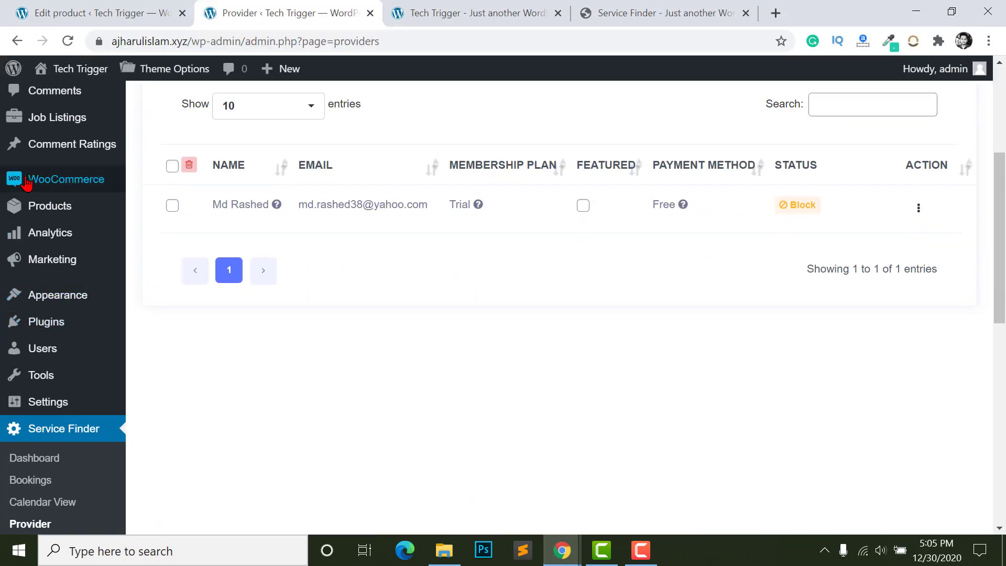
mouse_move(44, 185)
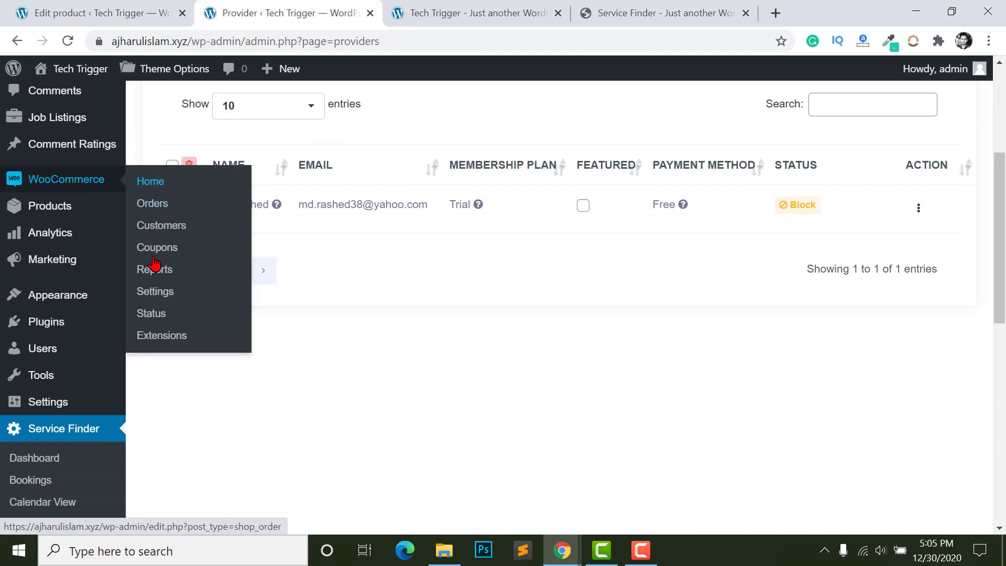
click(153, 295)
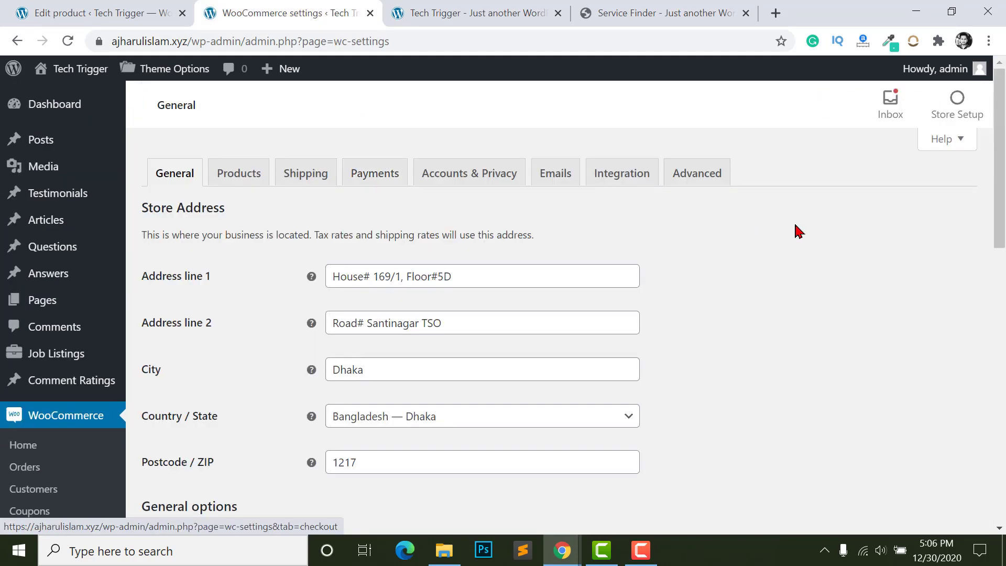
click(358, 178)
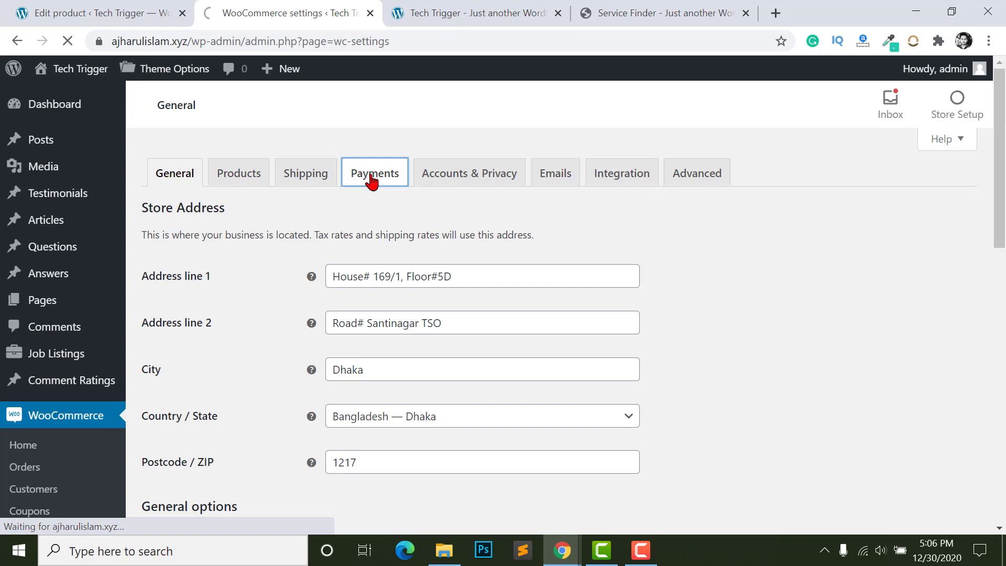
scroll(540, 321, down, 3)
scroll(632, 371, up, 2)
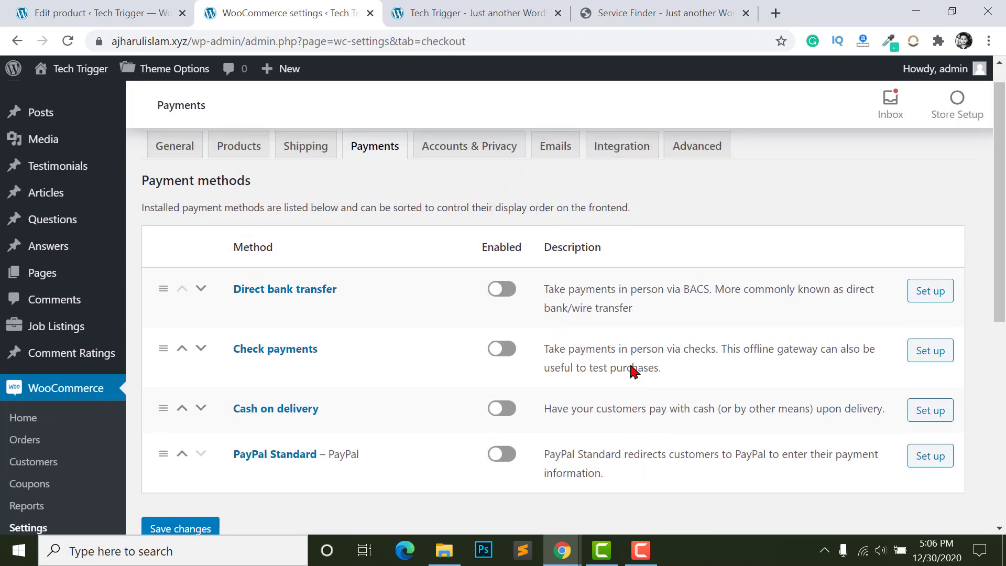
scroll(427, 322, down, 2)
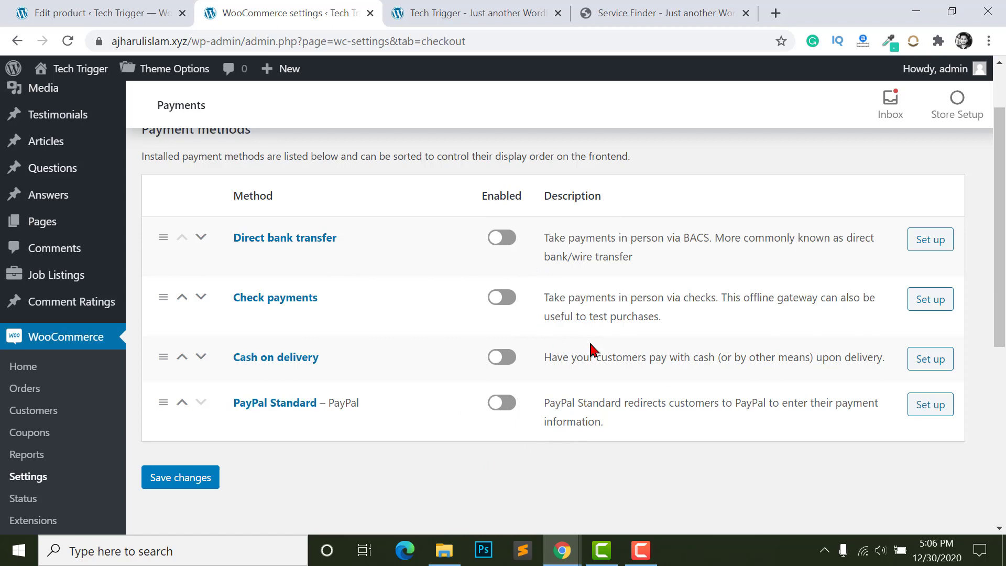
scroll(542, 372, up, 1)
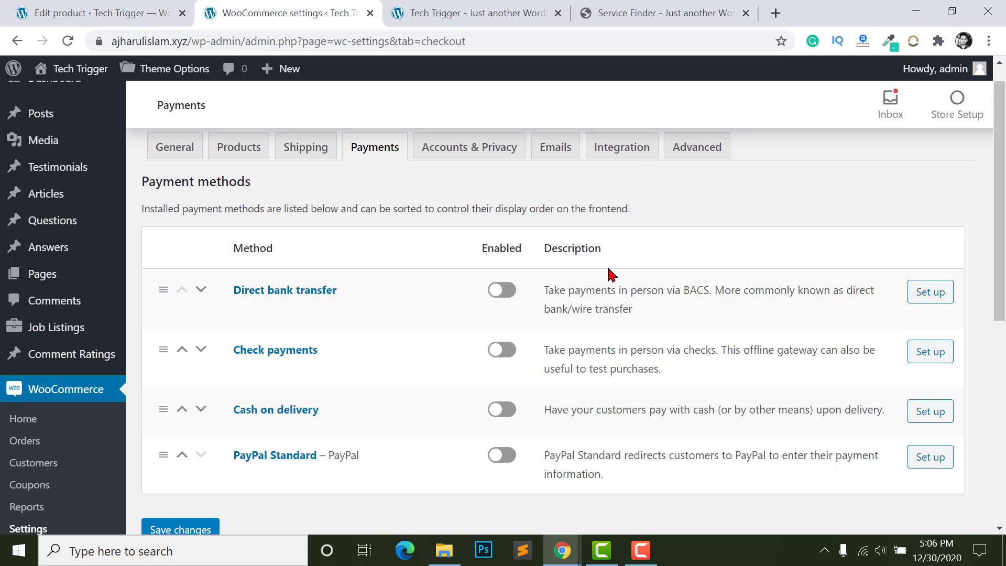
- Open the plugin installer in a new tab and search for 'bkash'
scroll(611, 274, up, 1)
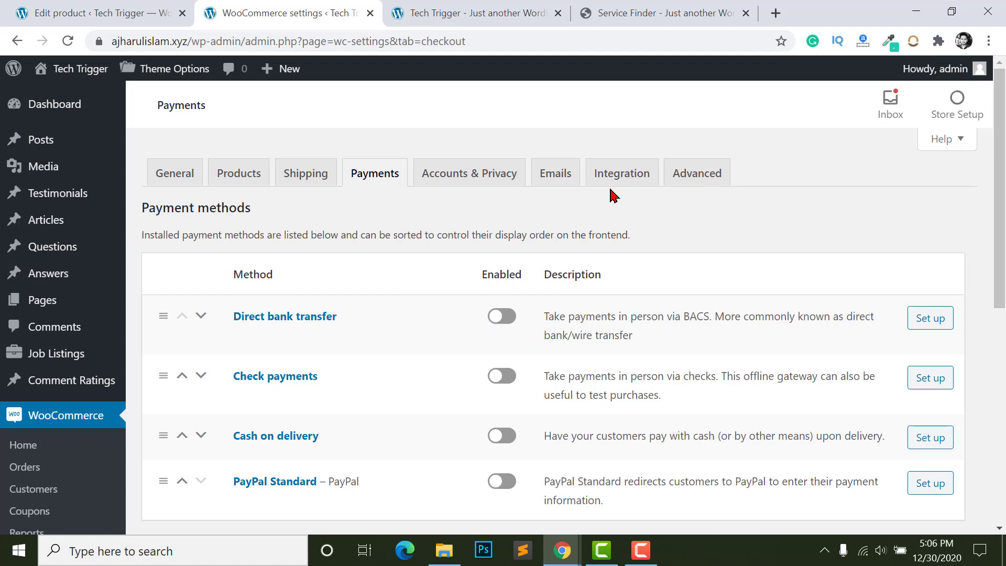
scroll(525, 286, down, 2)
scroll(500, 335, up, 1)
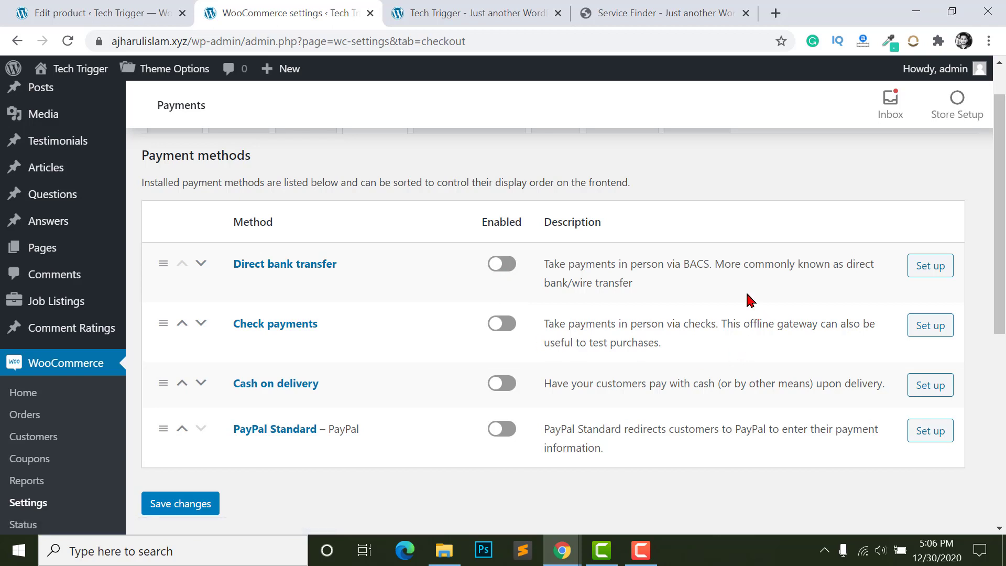
scroll(668, 270, up, 1)
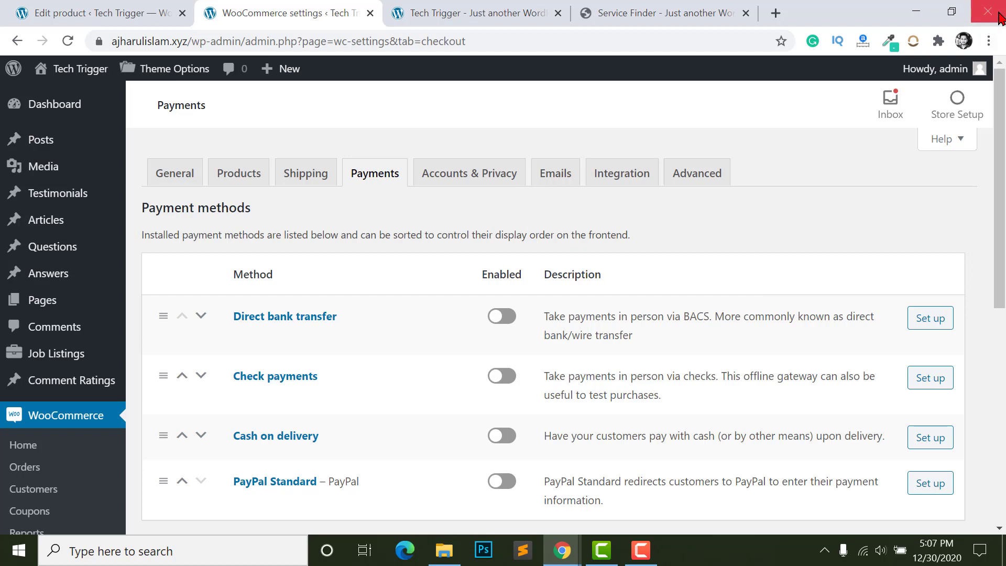
scroll(393, 292, down, 2)
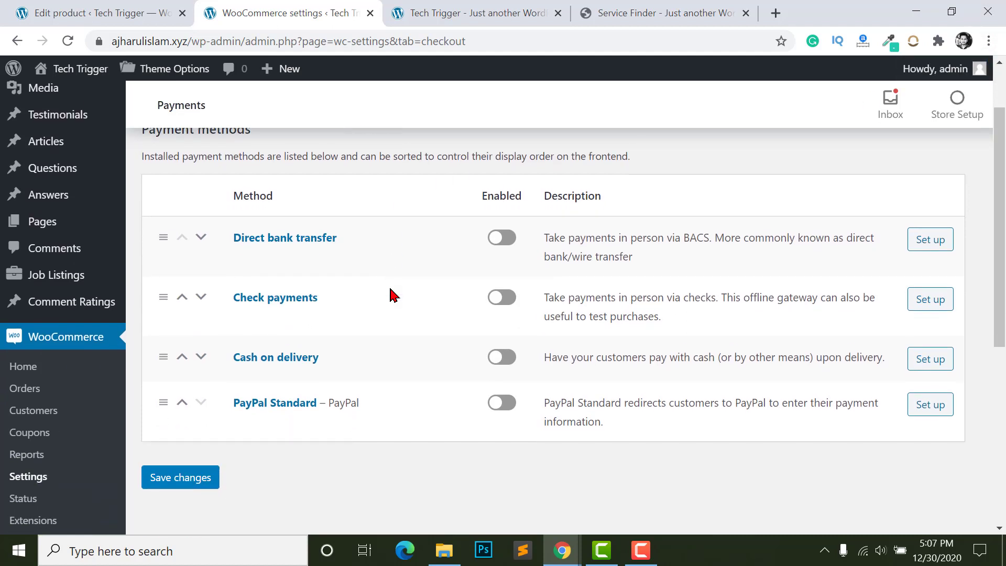
scroll(63, 315, down, 7)
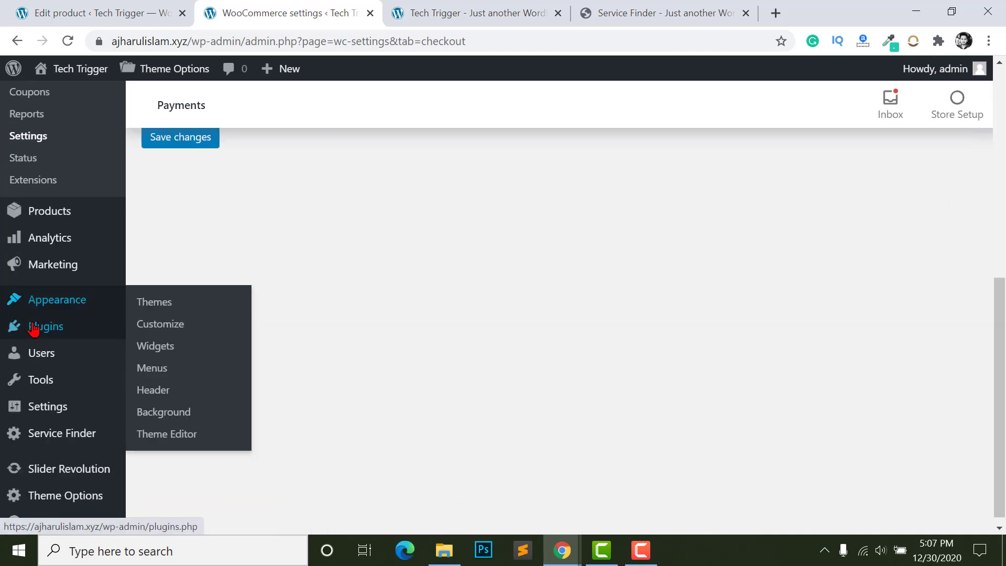
mouse_move(23, 326)
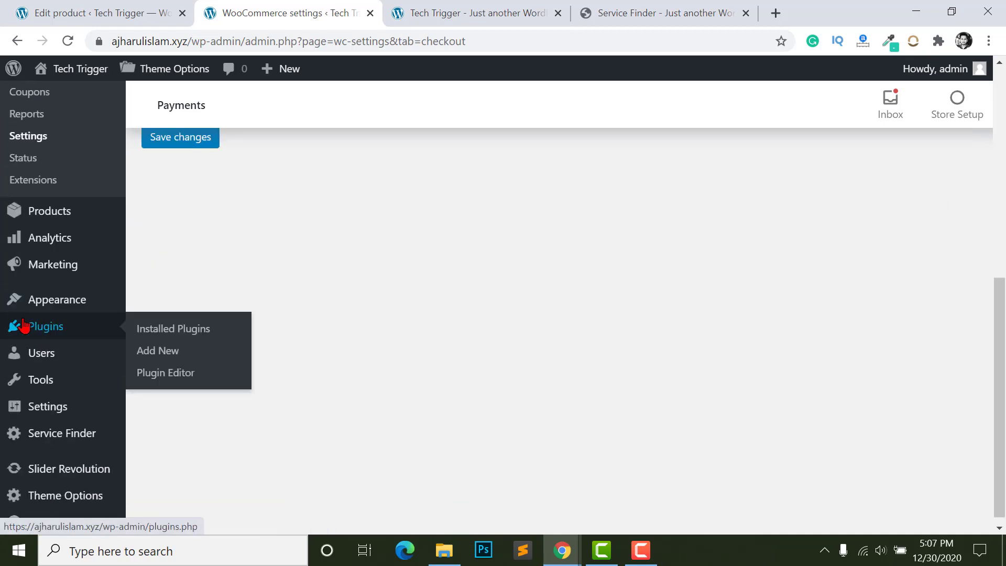
right_click(150, 361)
click(281, 368)
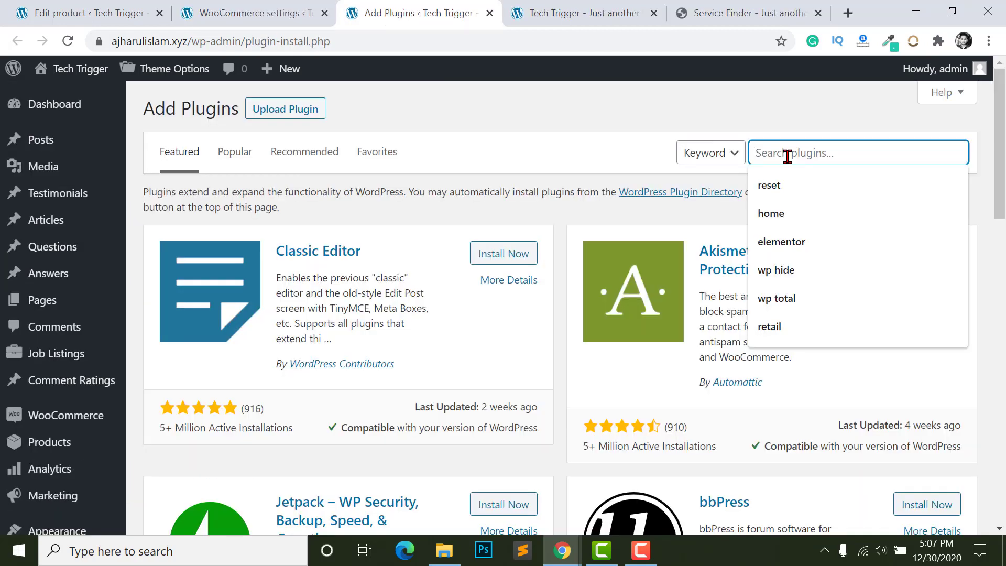
text(bkash)
key(Return)
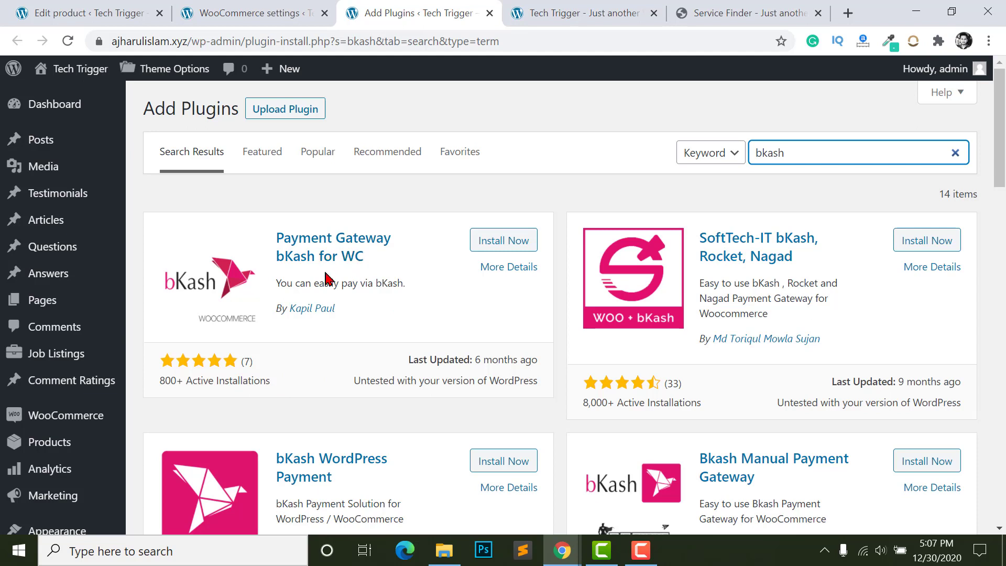
- Install and activate SoftTech-IT bKash, Rocket, Nagad, then return to the Payments settings tab
scroll(326, 281, down, 1)
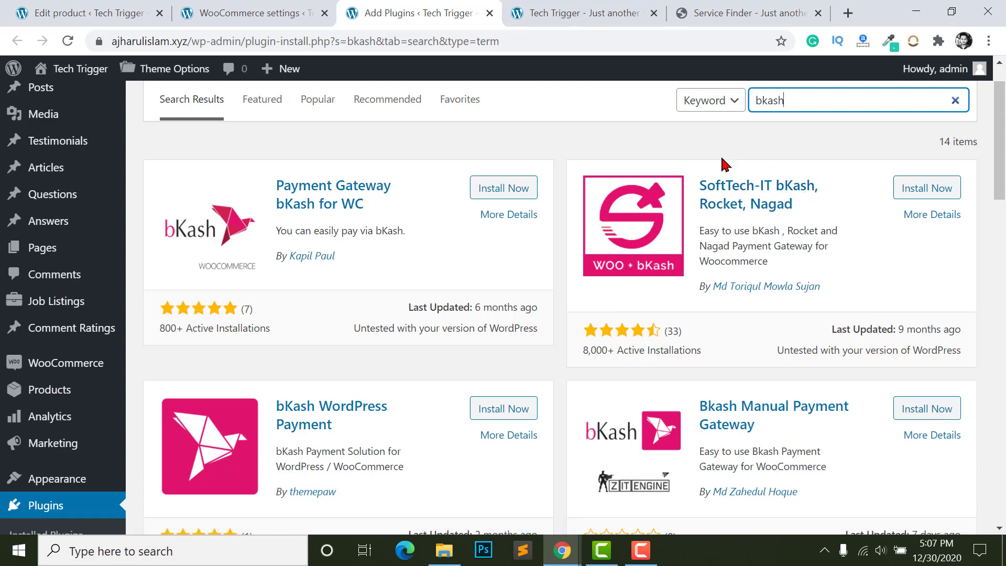
click(906, 192)
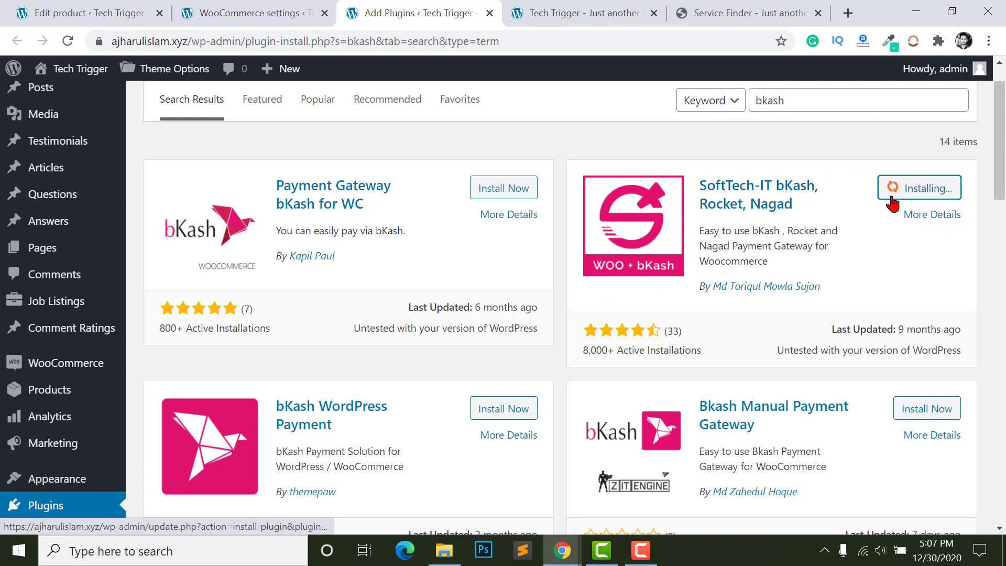
click(915, 190)
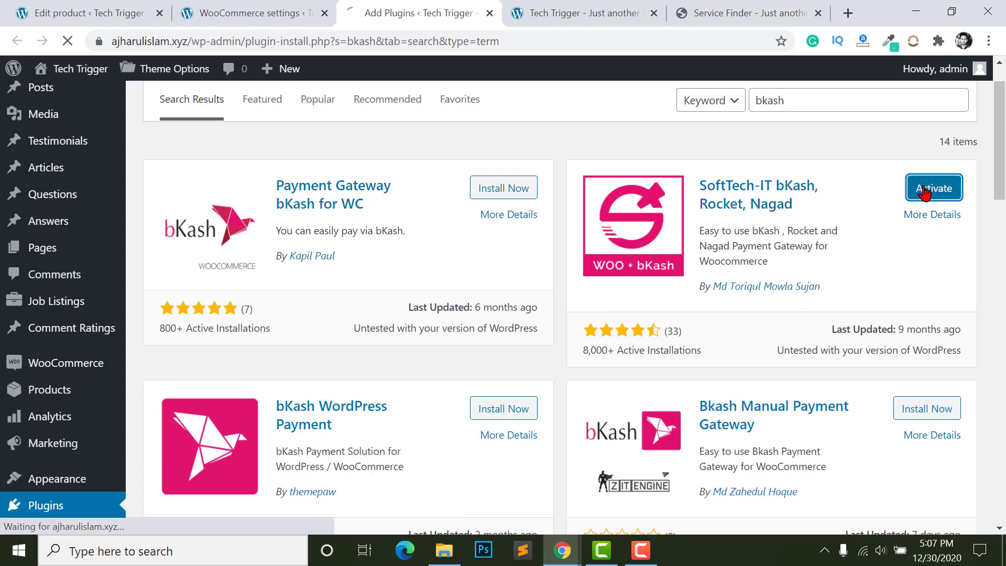
key(ctrl+Page_Up)
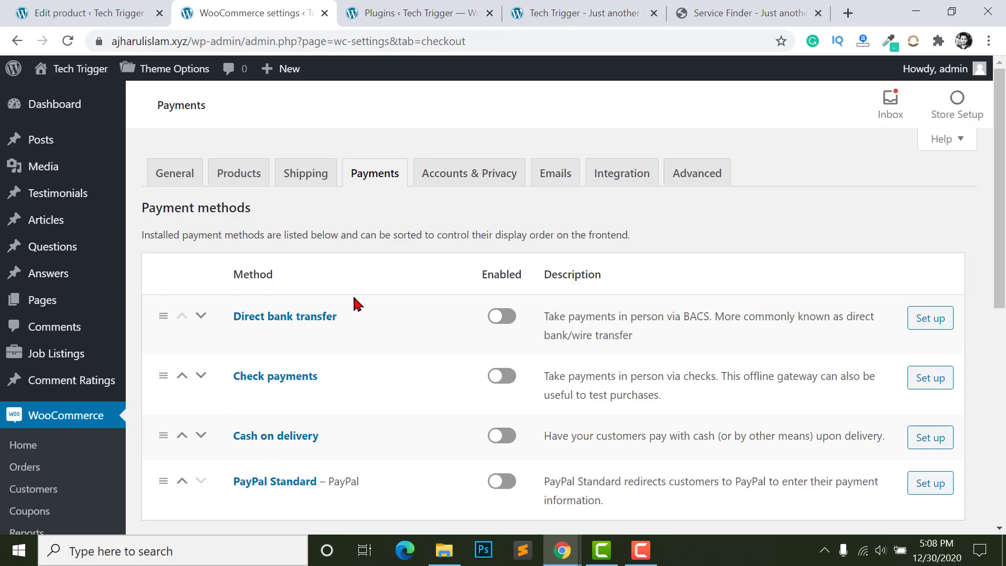
- Reload the Payments list and open the new bKash gateway's Manage settings
click(68, 41)
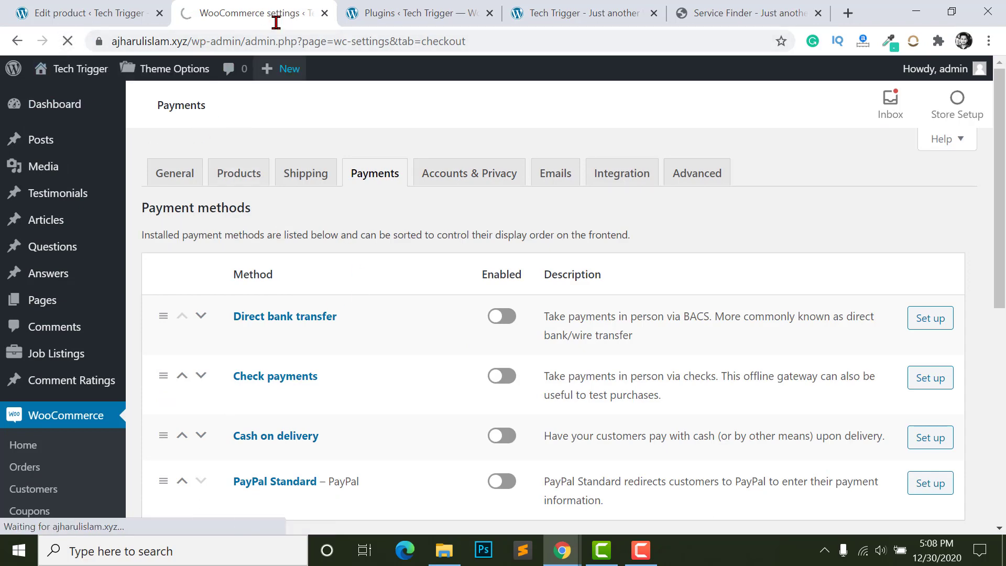
scroll(489, 323, down, 3)
scroll(489, 324, down, 3)
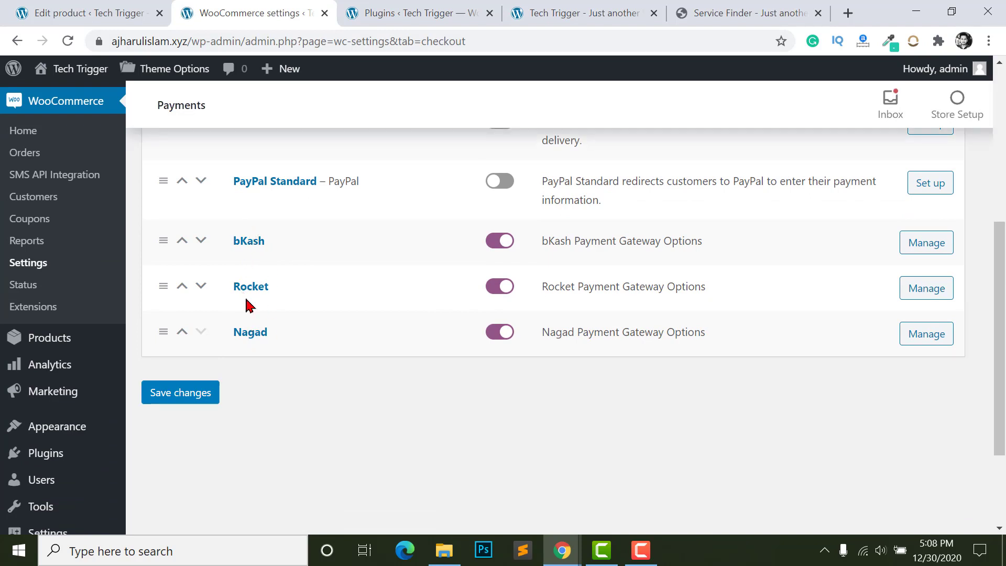
click(930, 249)
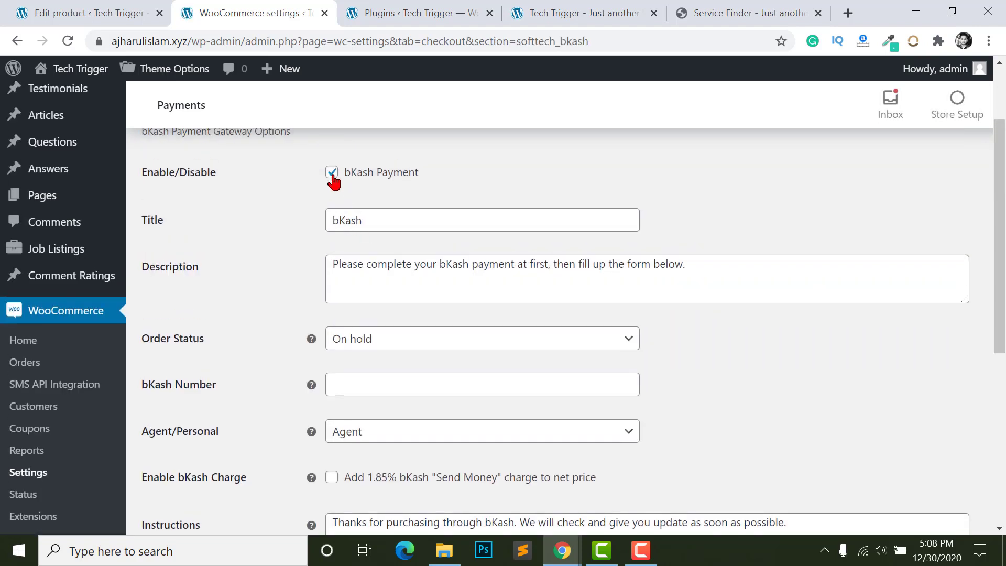
- Review the bKash title and description, leaving the order status at On hold
click(398, 218)
click(376, 273)
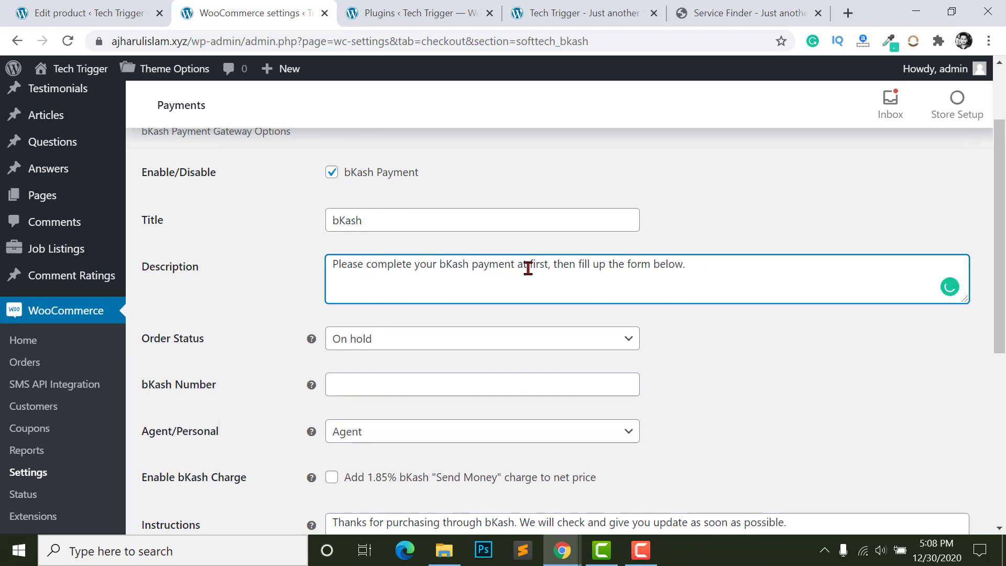
scroll(456, 335, down, 2)
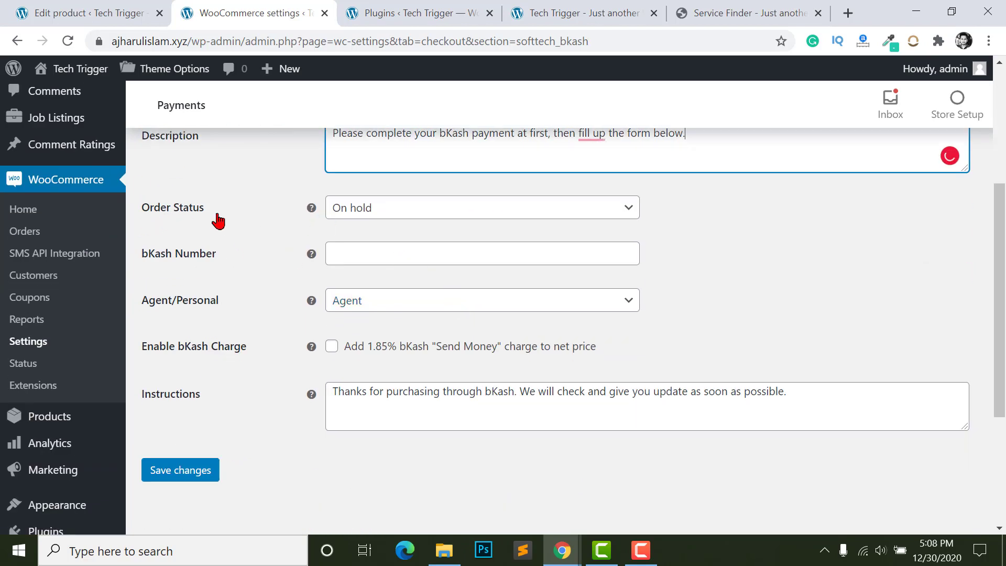
click(382, 209)
click(383, 211)
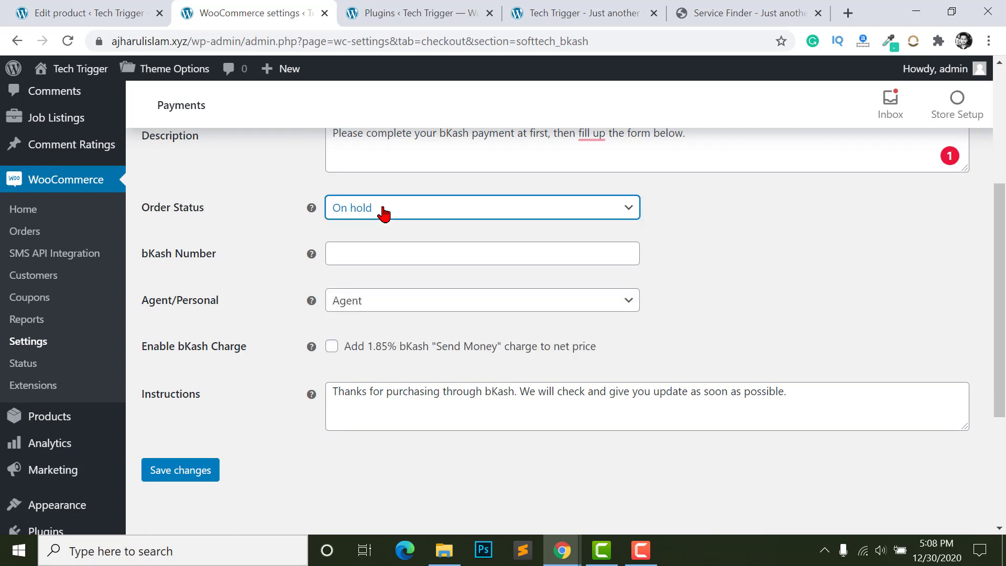
click(368, 212)
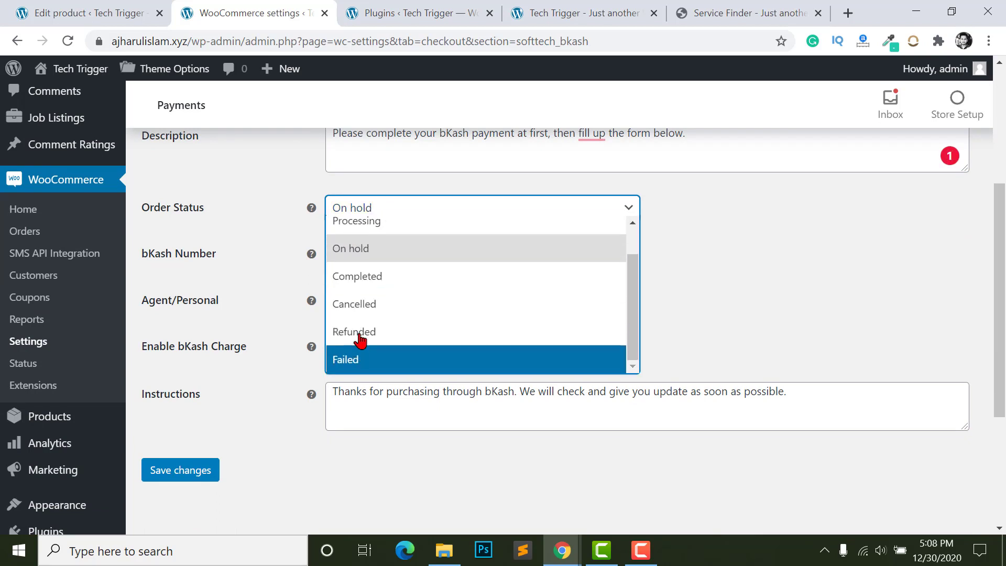
click(697, 254)
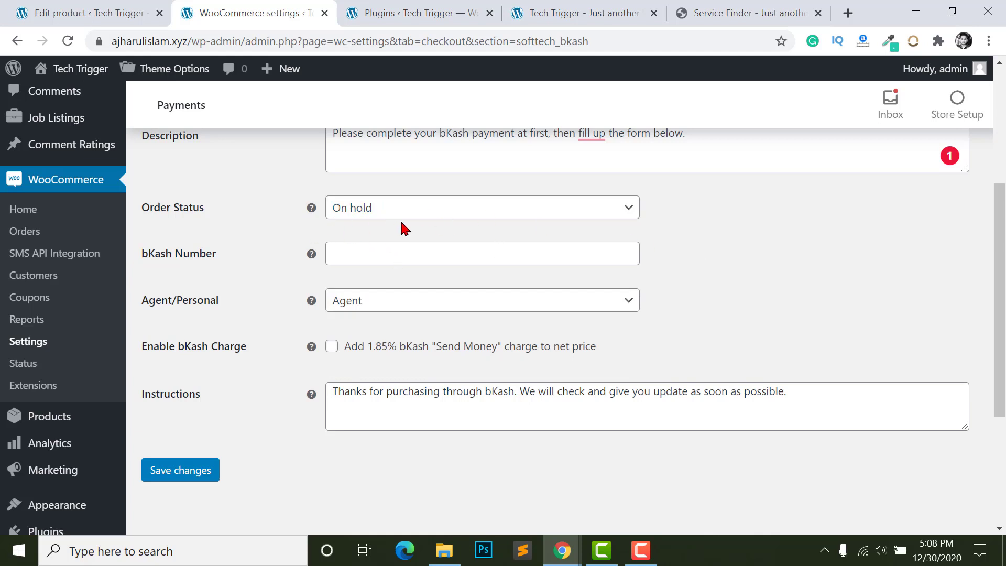
scroll(405, 228, up, 1)
- Enter the bKash wallet number, choose a Personal account, enable the 1.85% charge, and save
mouse_move(84, 450)
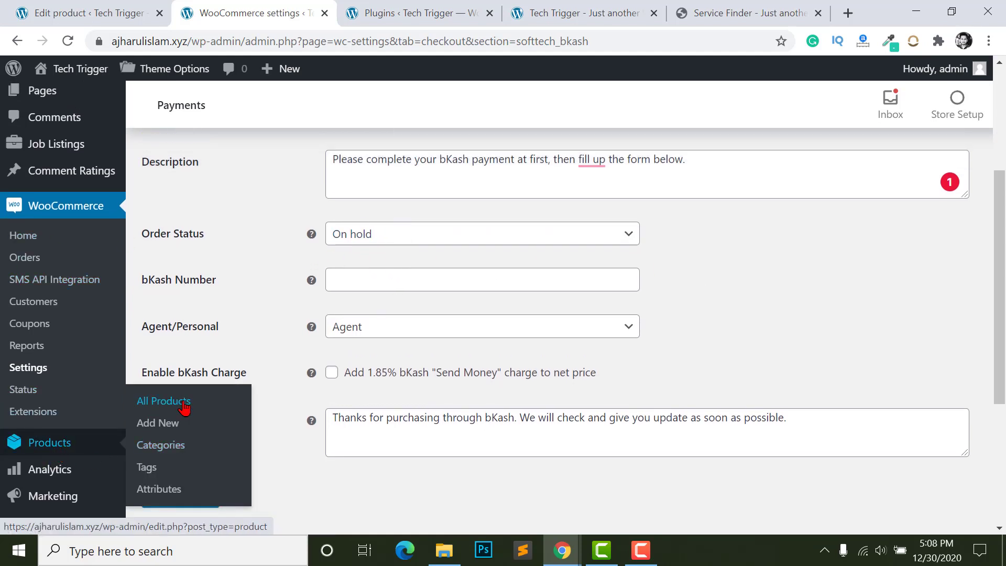
click(357, 277)
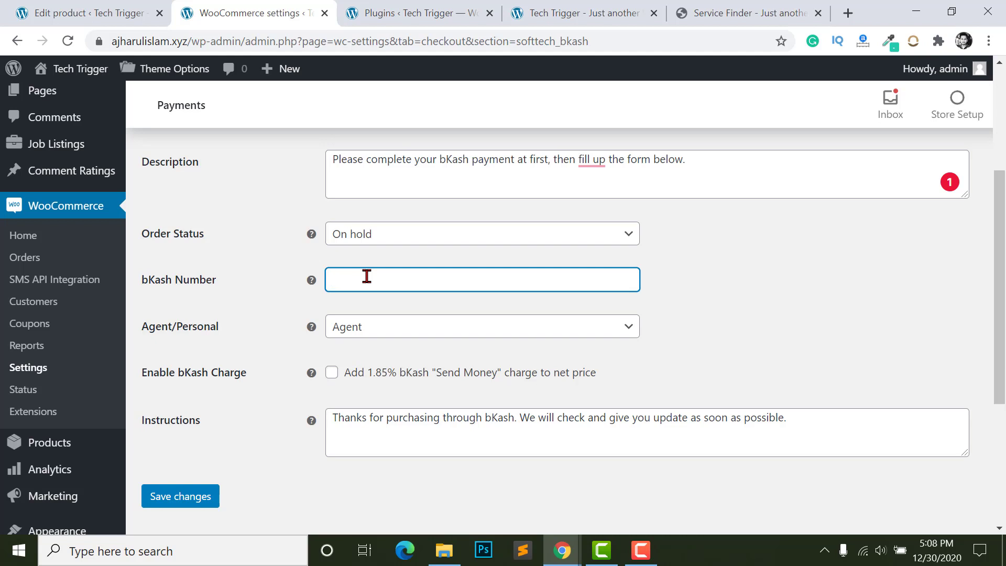
text(04384834)
click(778, 330)
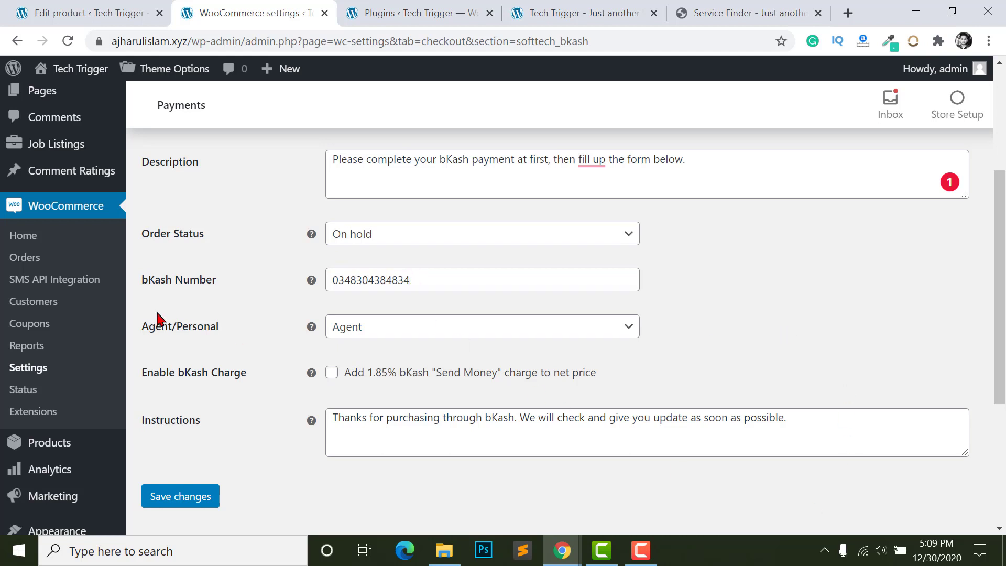
click(382, 331)
click(352, 390)
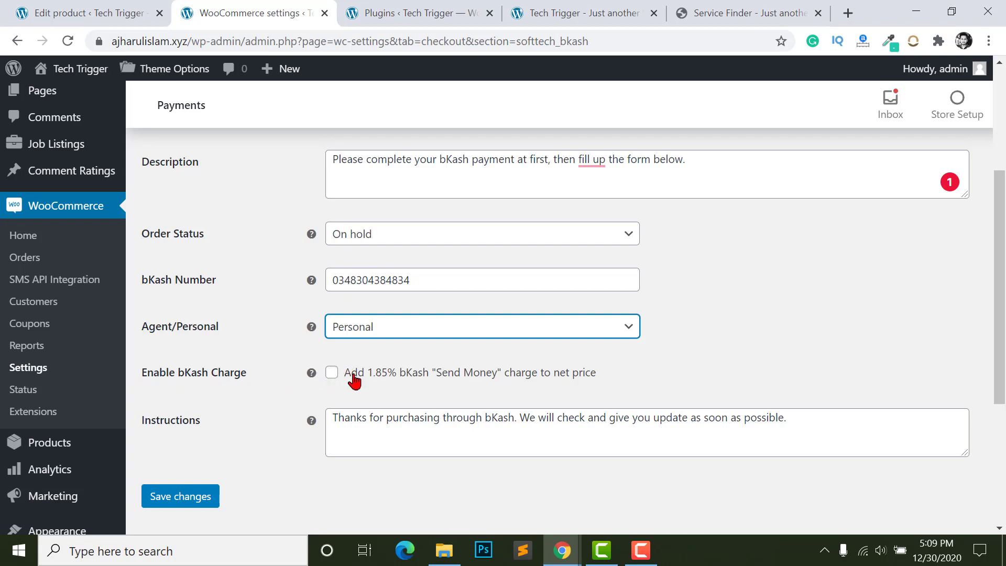
click(331, 377)
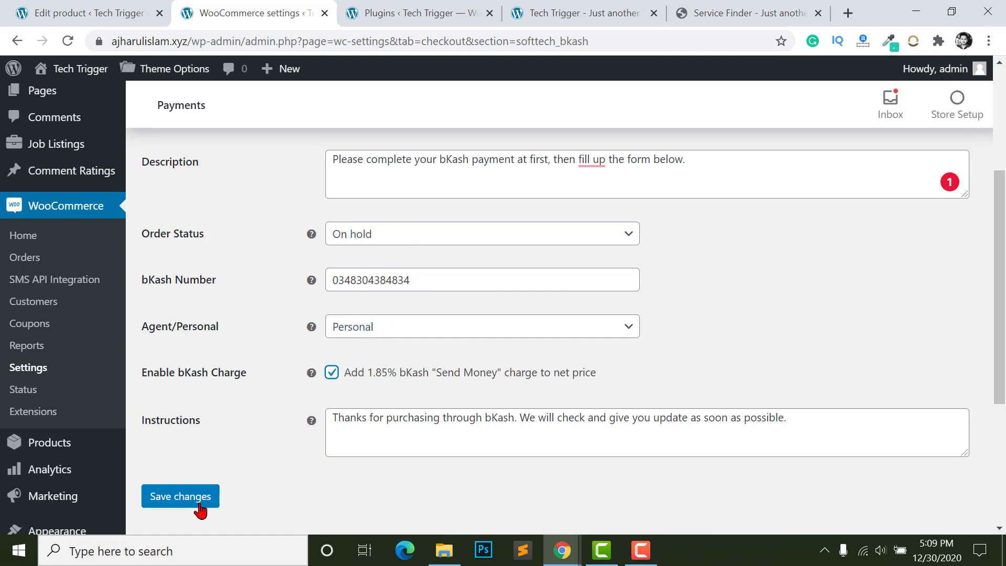
click(174, 502)
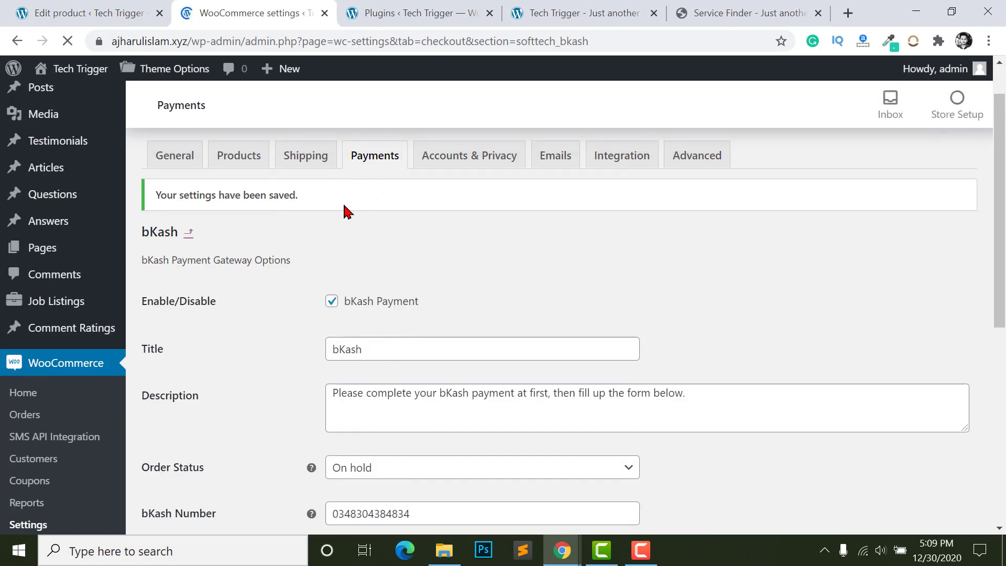
- Return to the payment methods list, then switch to the storefront checkout window
click(361, 171)
scroll(422, 384, down, 7)
scroll(424, 374, down, 3)
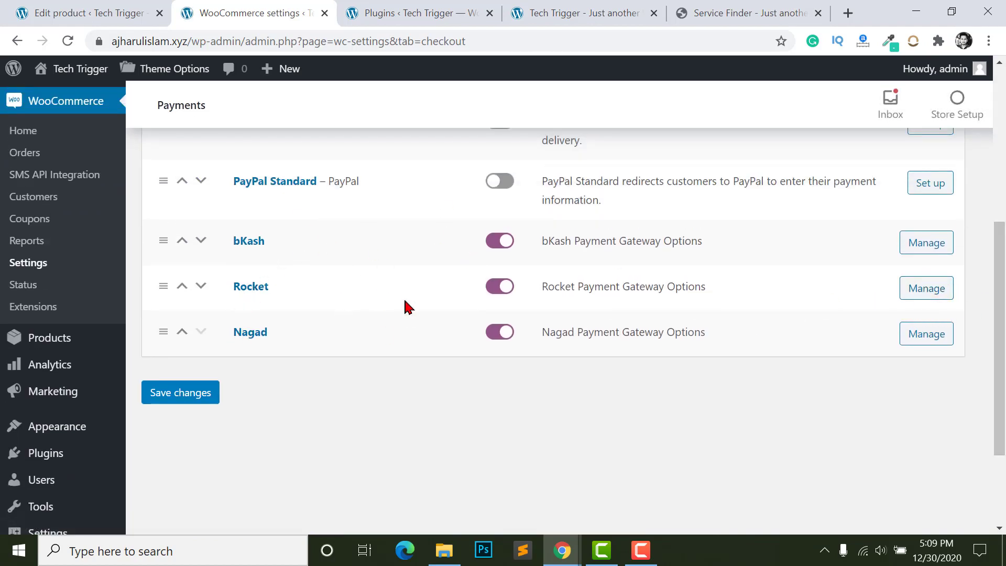
key(alt+Tab)
scroll(375, 309, up, 8)
scroll(355, 311, up, 7)
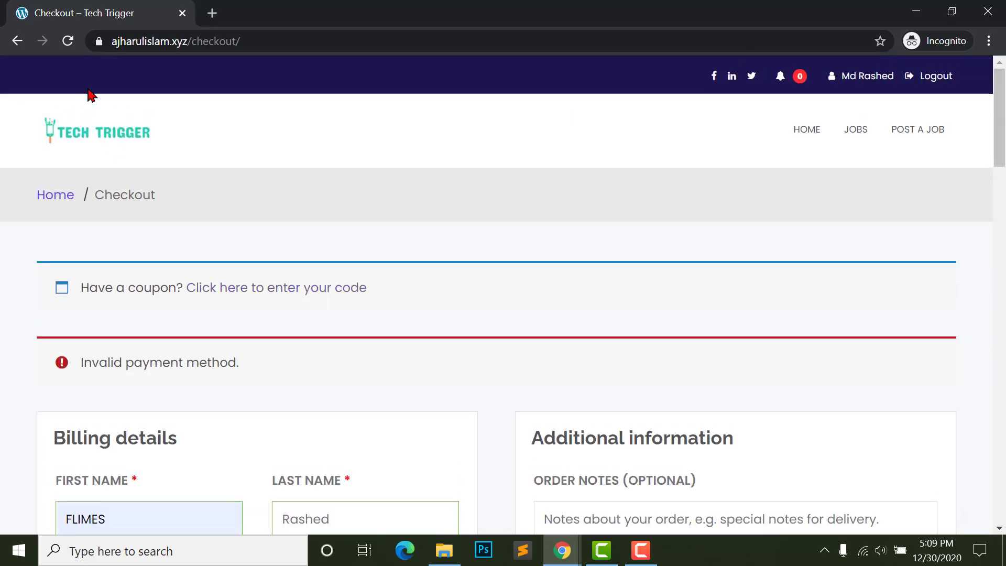
- Reload checkout and fill in the bKash sender number and transaction ID
click(67, 40)
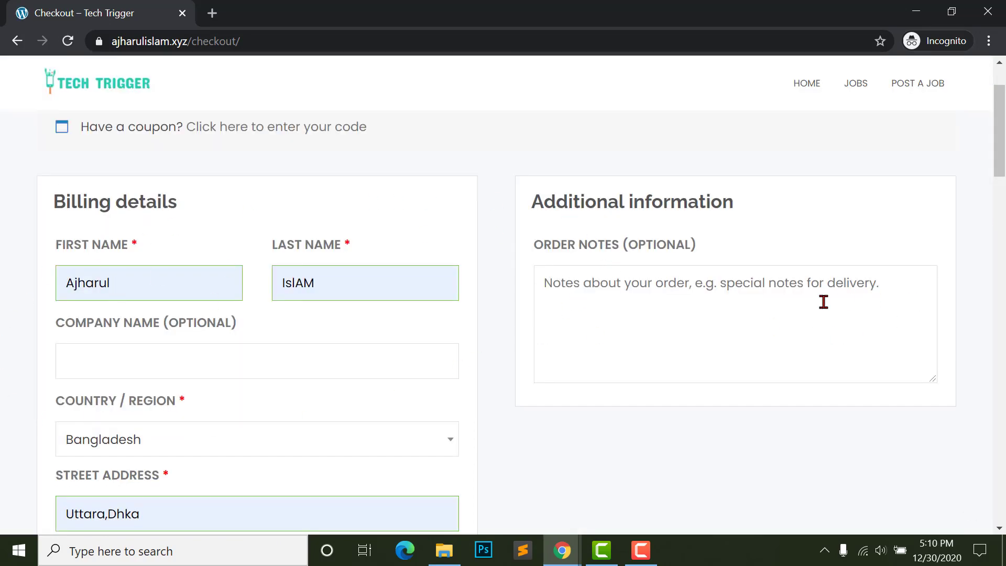
scroll(823, 302, down, 15)
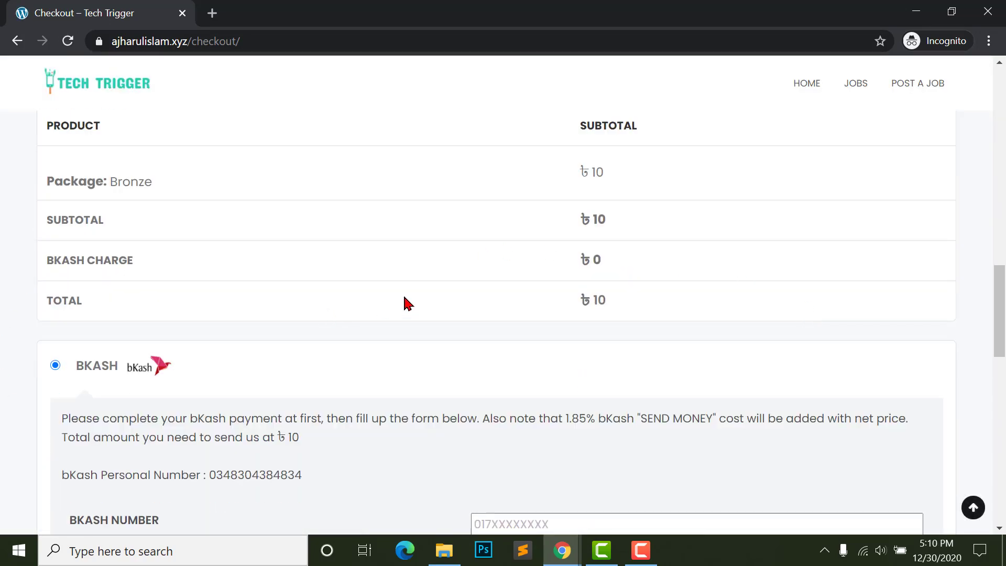
scroll(326, 281, down, 3)
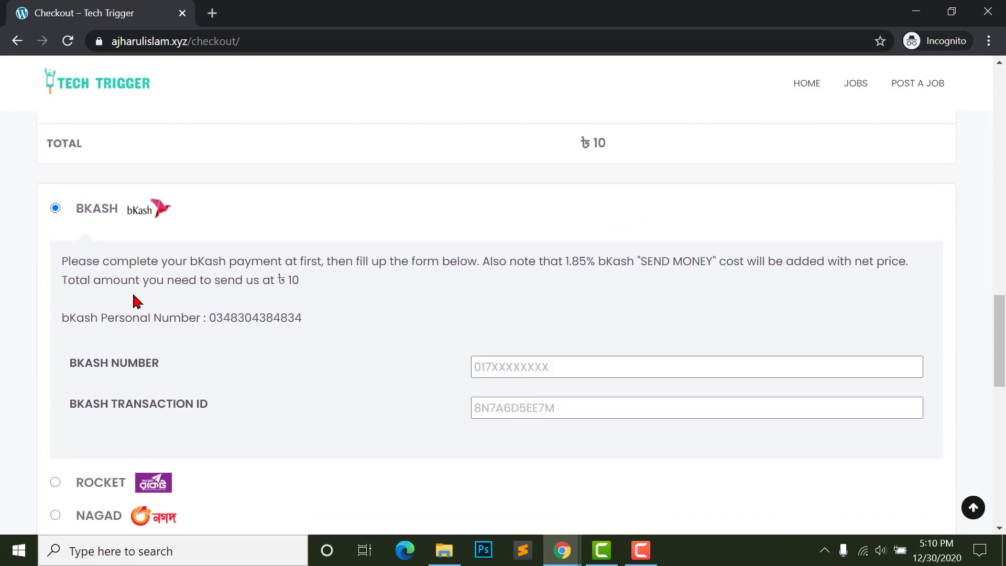
scroll(725, 404, down, 1)
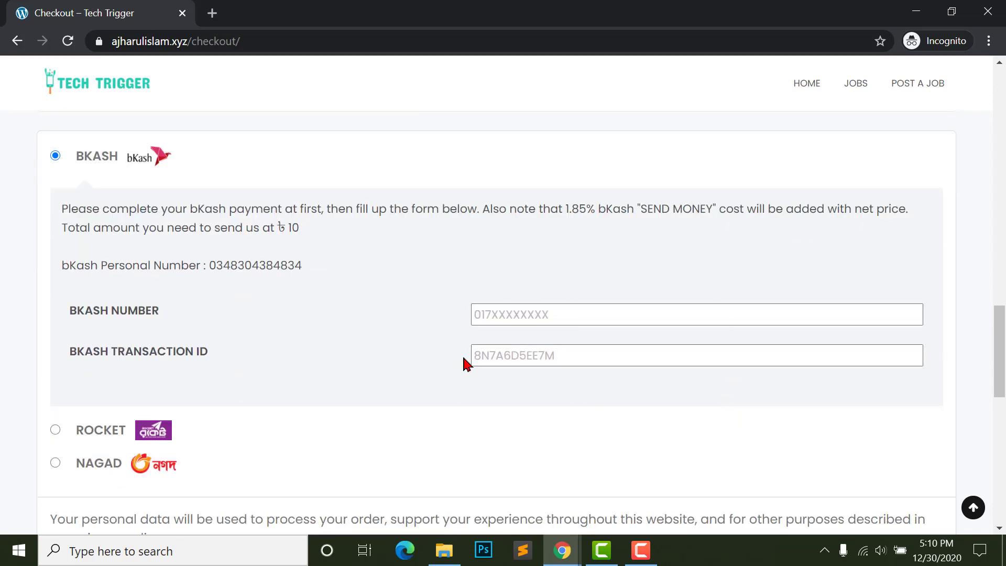
click(539, 315)
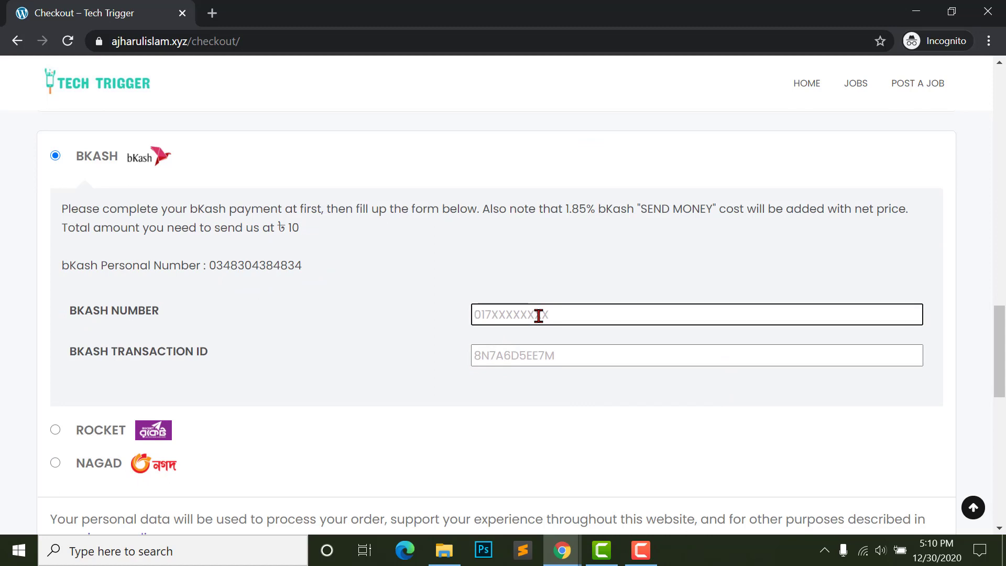
text(3843403434)
click(538, 359)
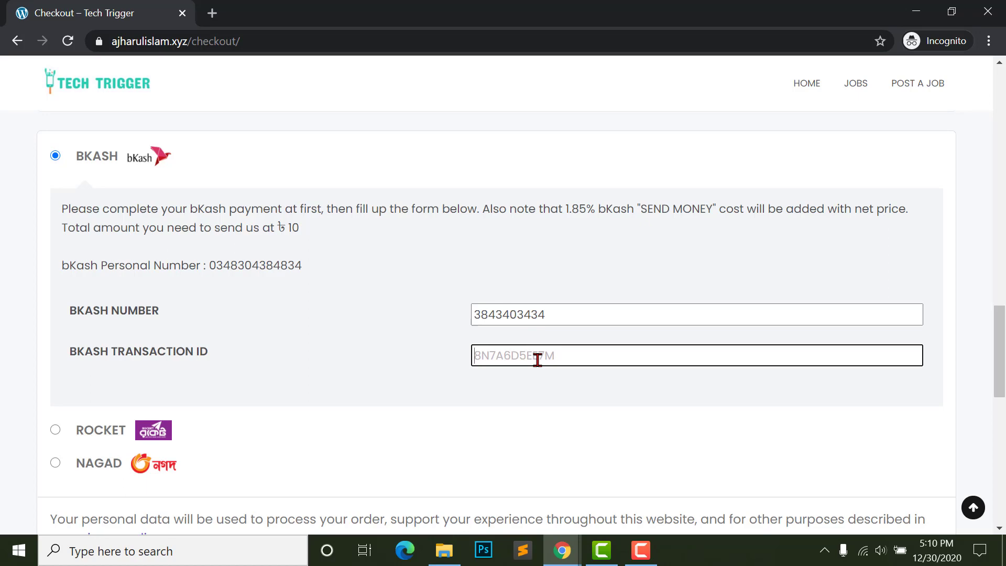
text(fef3434343)
- Place the Bronze order, then resubmit it with a corrected 11-digit bKash number
scroll(545, 332, down, 5)
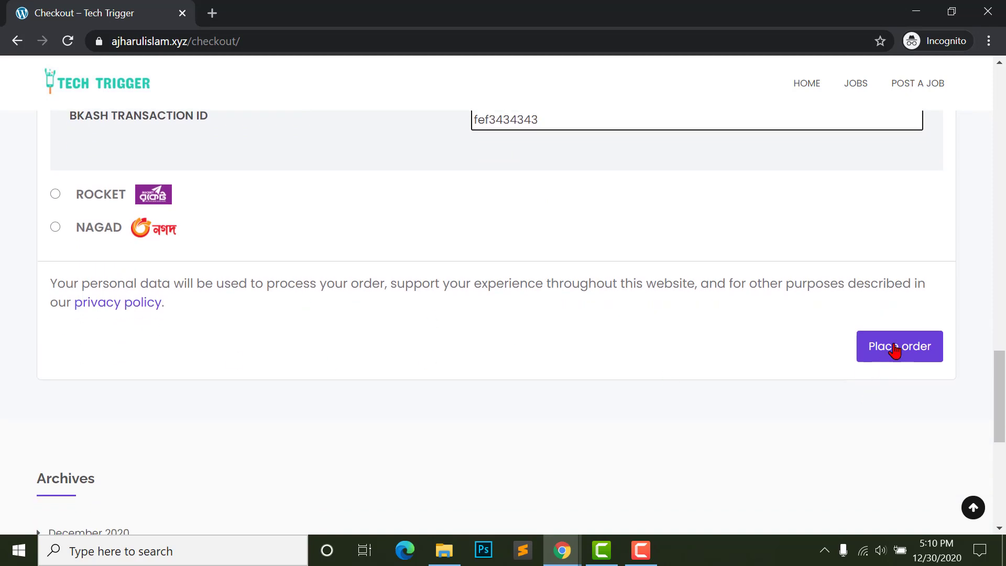
click(894, 347)
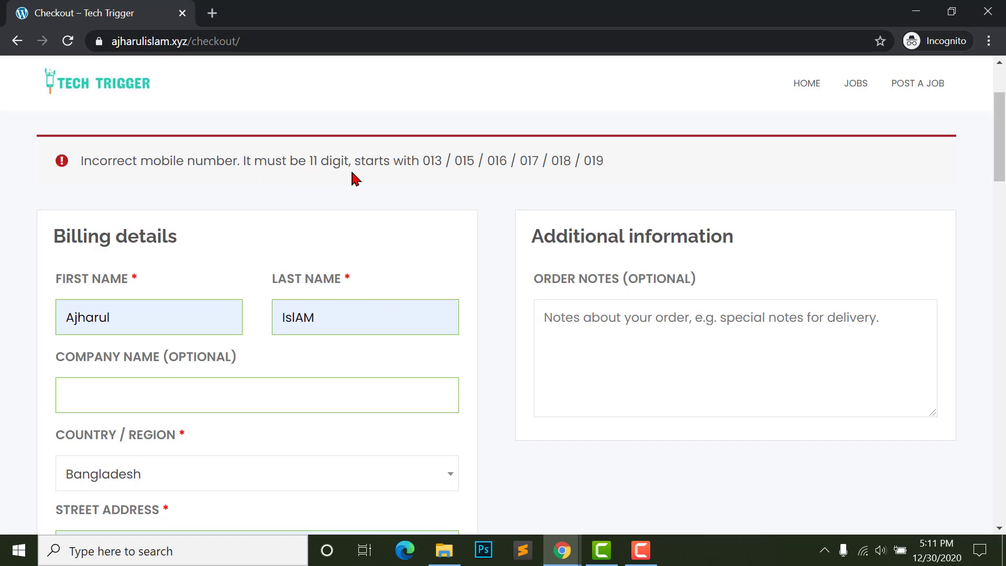
scroll(610, 168, down, 15)
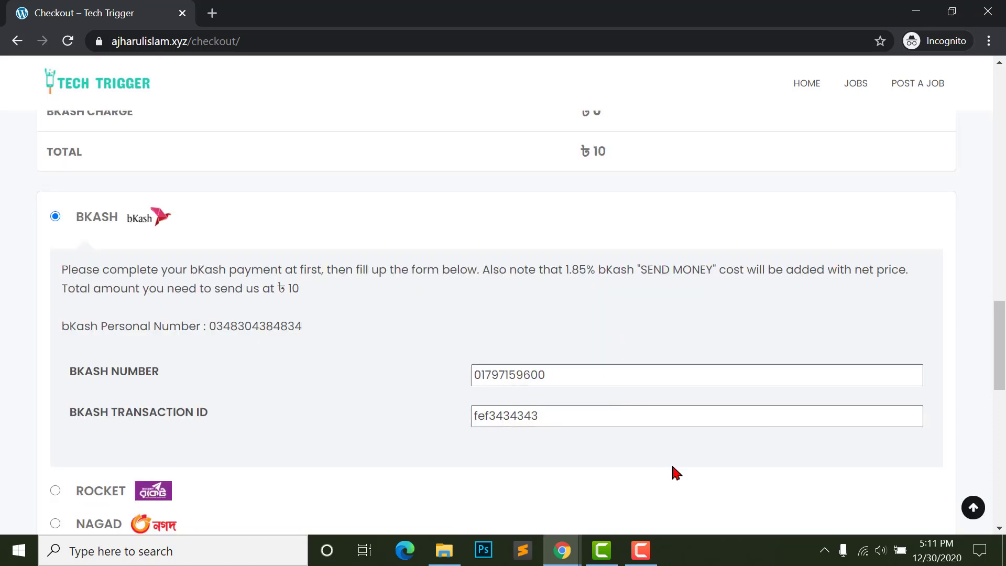
scroll(675, 474, down, 4)
click(869, 463)
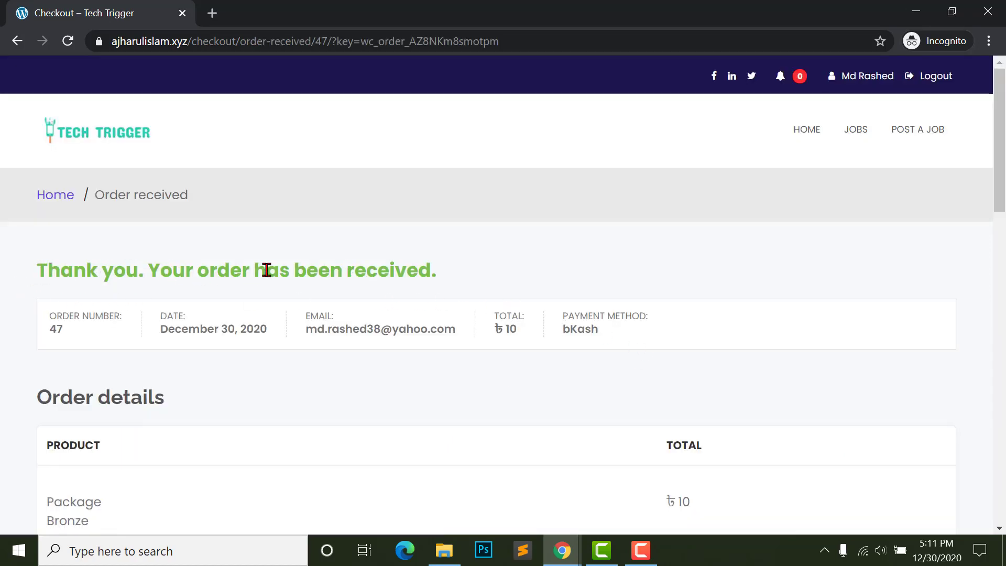
- Open the provider's My Account dashboard on the Upgrade Account packages
scroll(104, 224, down, 4)
scroll(285, 281, up, 4)
click(855, 78)
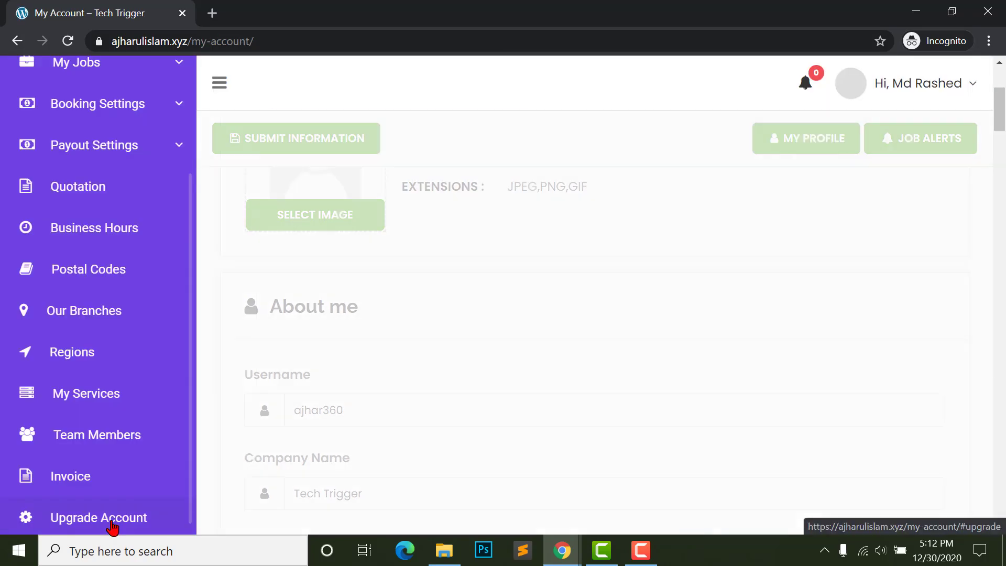
click(84, 529)
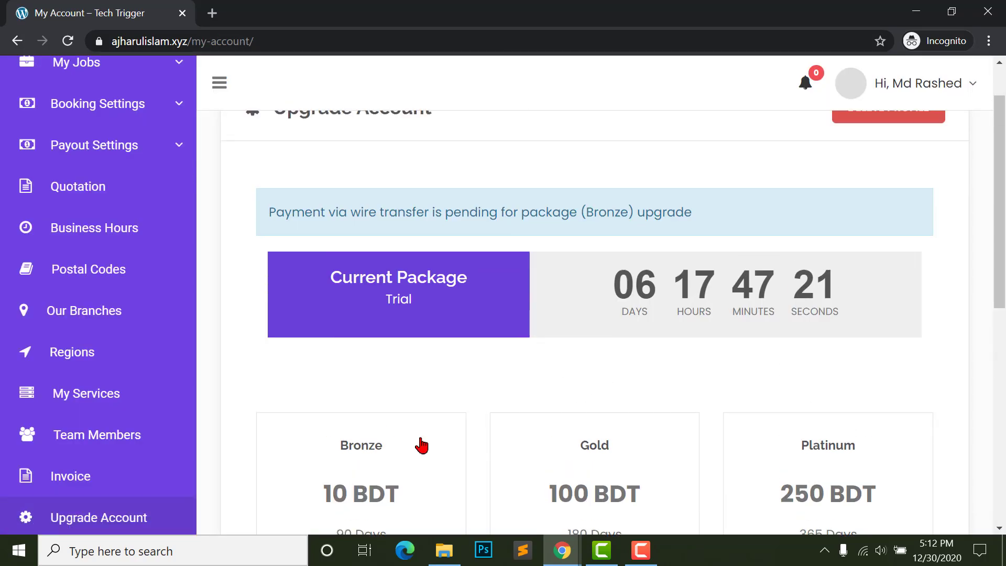
- Highlight the pending Bronze upgrade payment notice and review the package cards
mouse_move(495, 408)
scroll(551, 240, up, 1)
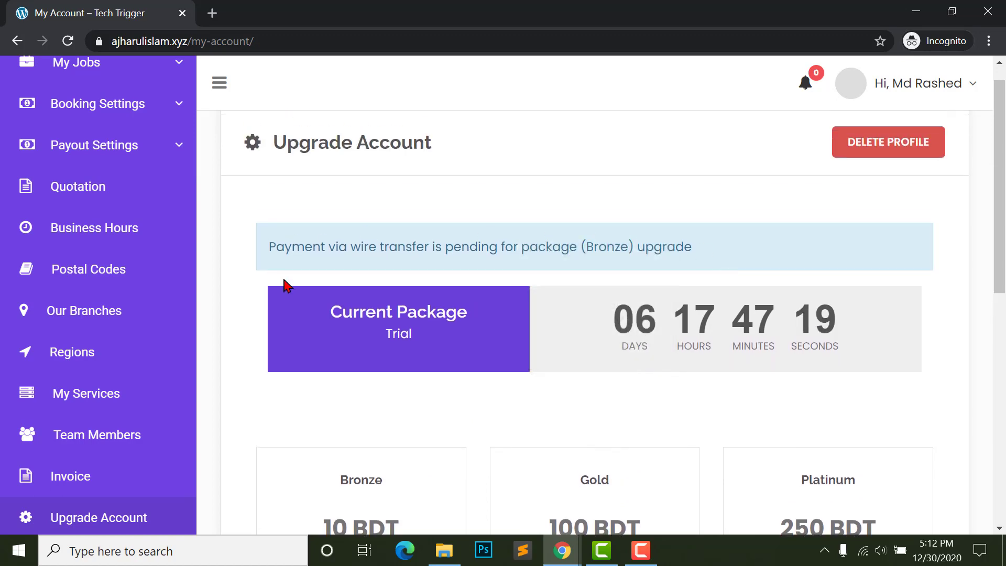
scroll(283, 231, up, 1)
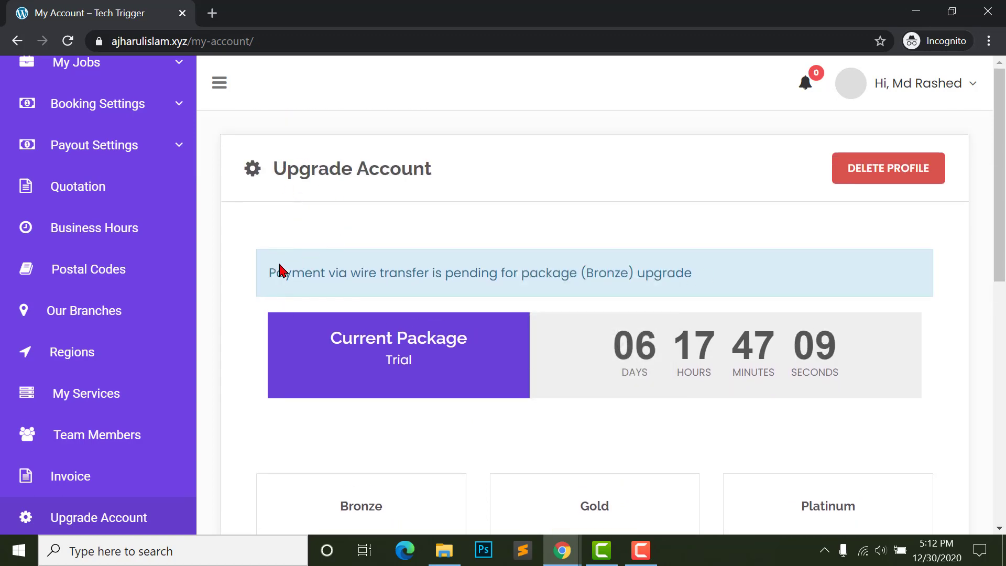
drag(260, 274, 681, 275)
click(383, 269)
click(517, 272)
click(688, 276)
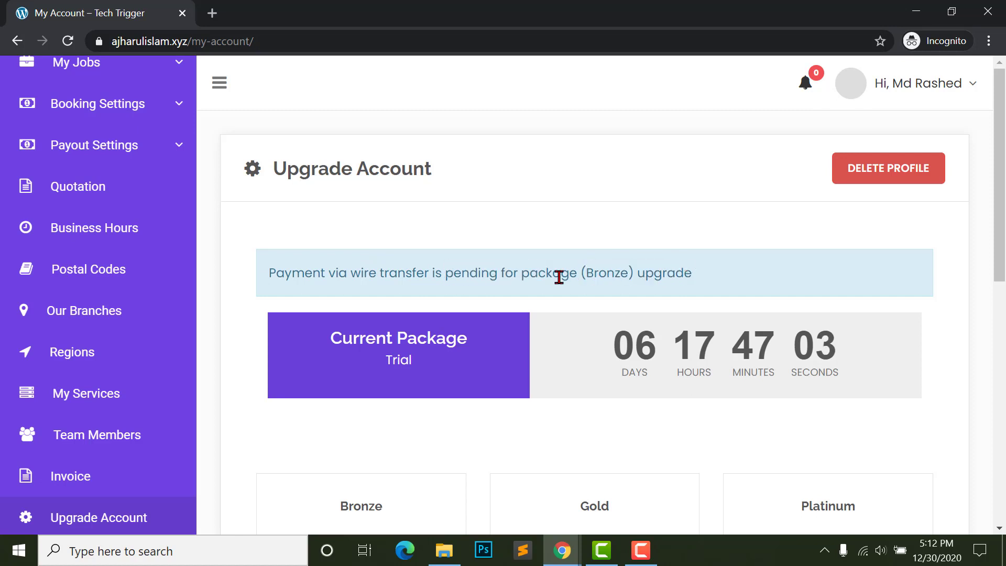
drag(530, 274, 640, 274)
click(640, 274)
scroll(573, 306, down, 7)
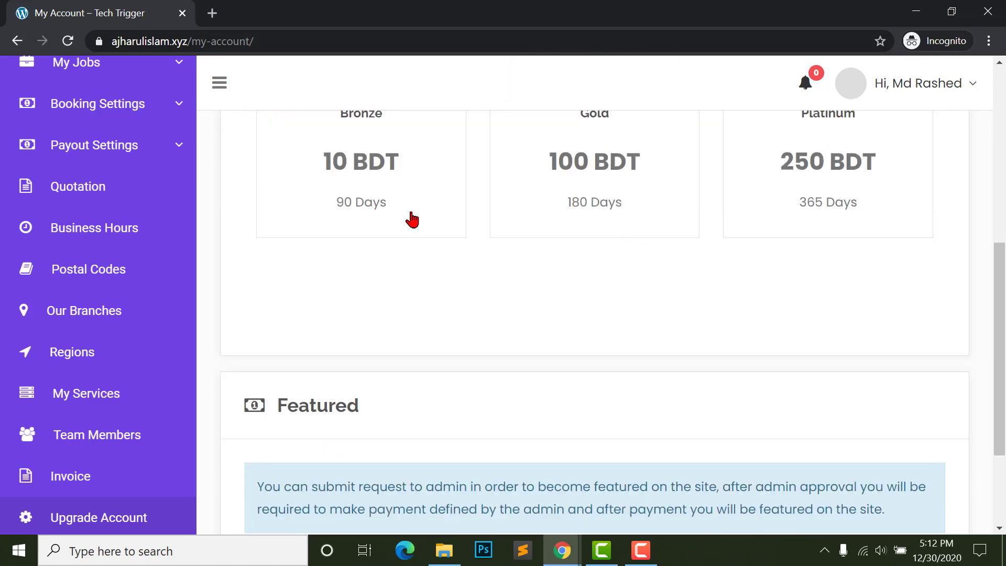
scroll(372, 307, down, 3)
scroll(438, 344, up, 7)
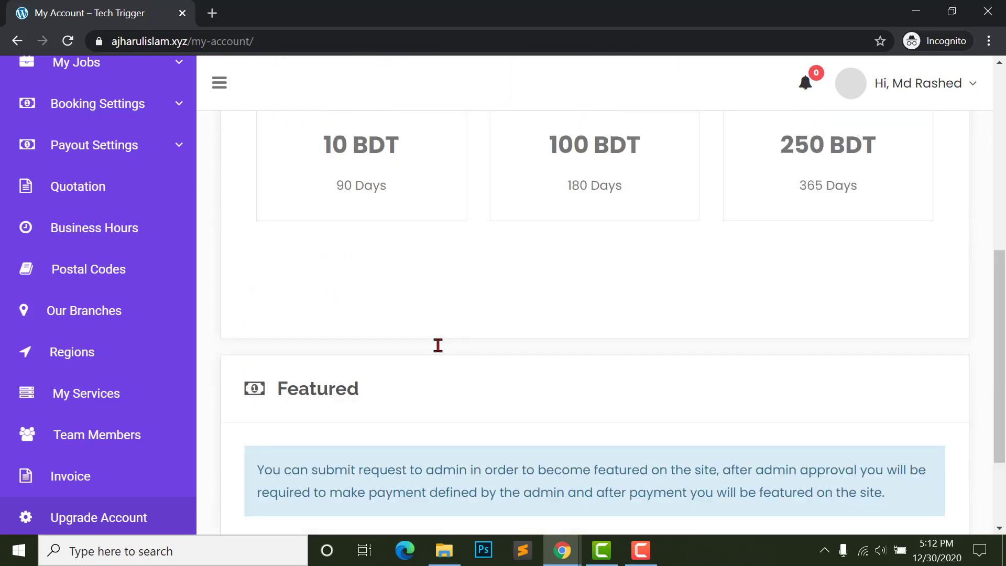
scroll(287, 339, up, 1)
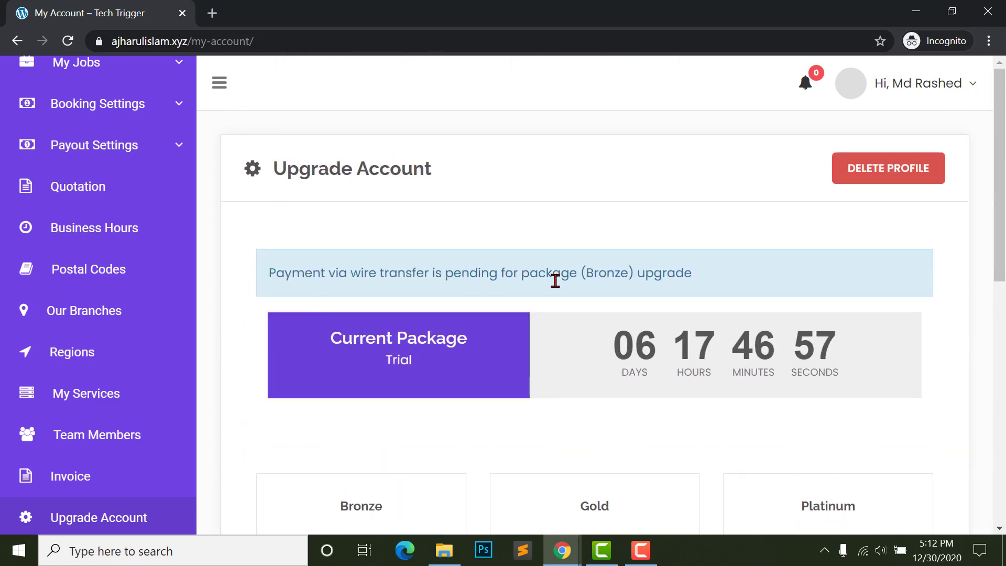
- In the admin window, open the new Bronze package order from WooCommerce Orders
mouse_move(562, 550)
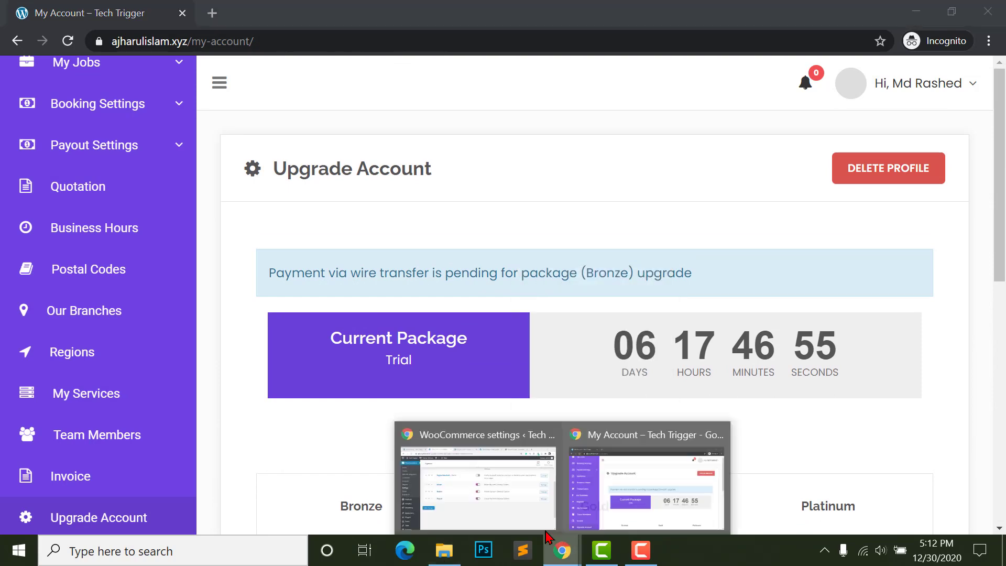
click(467, 465)
scroll(242, 375, up, 5)
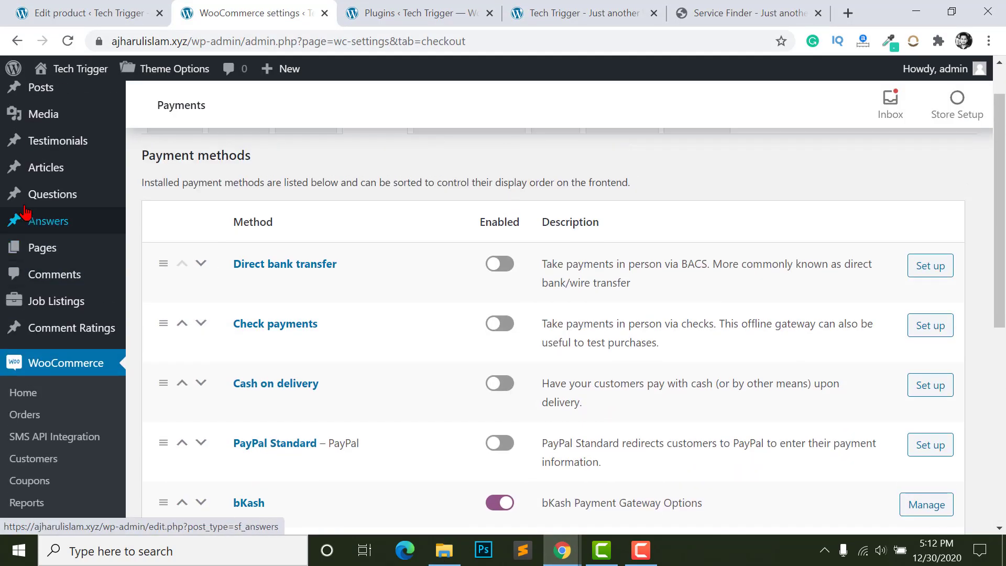
scroll(21, 367, down, 4)
scroll(40, 418, up, 3)
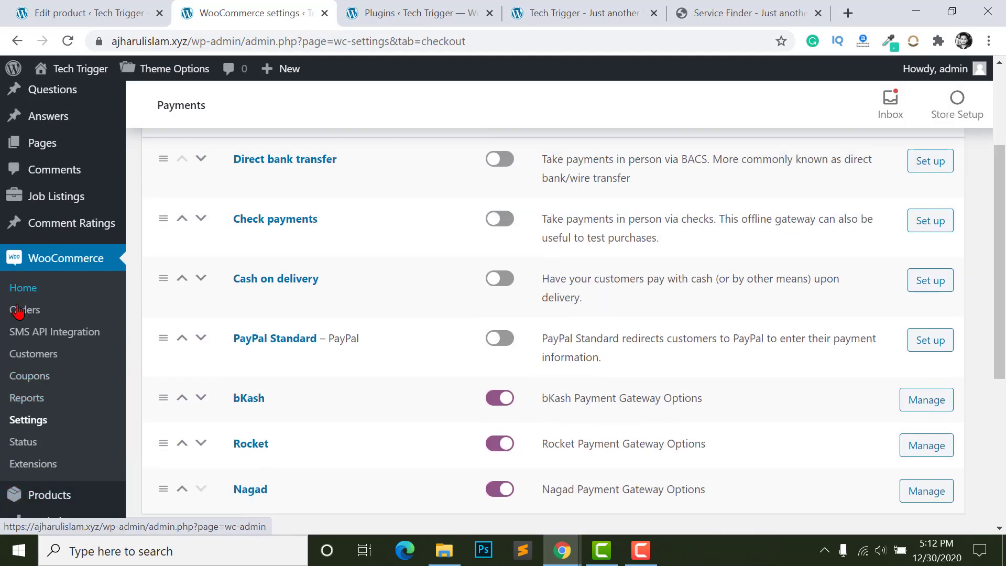
scroll(49, 278, down, 1)
click(13, 311)
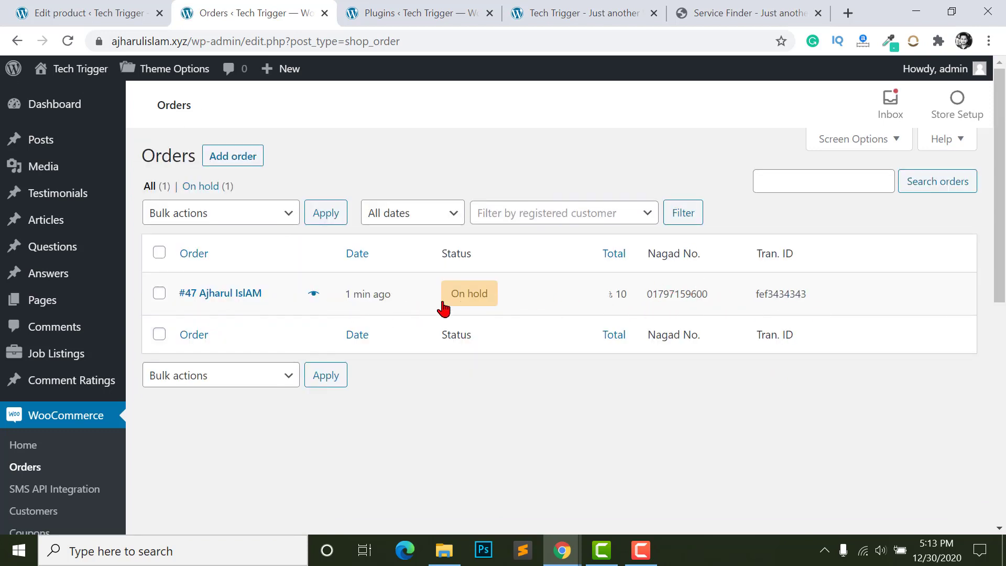
mouse_move(454, 285)
click(240, 293)
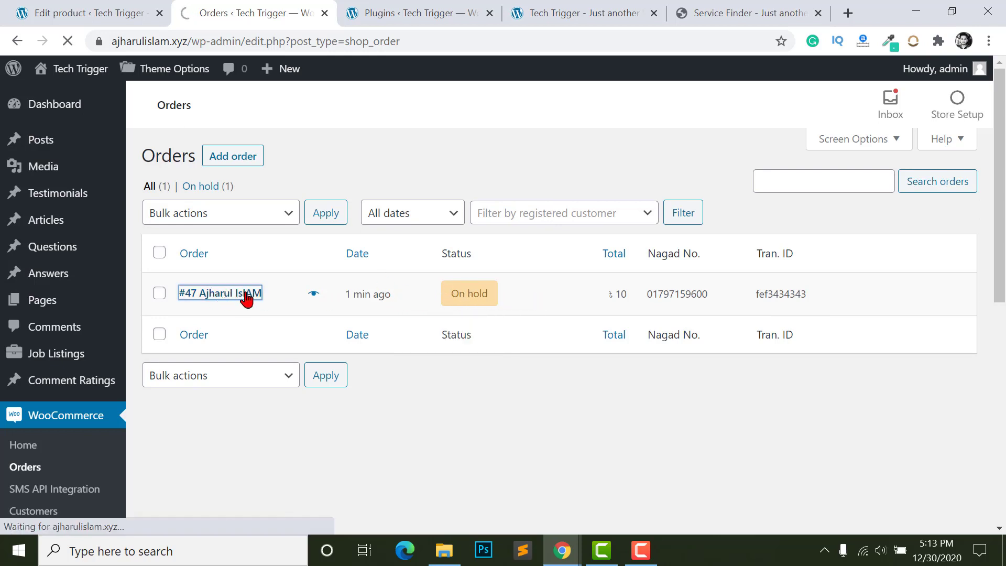
- Set the order status to Completed, update it, and return to the account window
scroll(565, 313, down, 5)
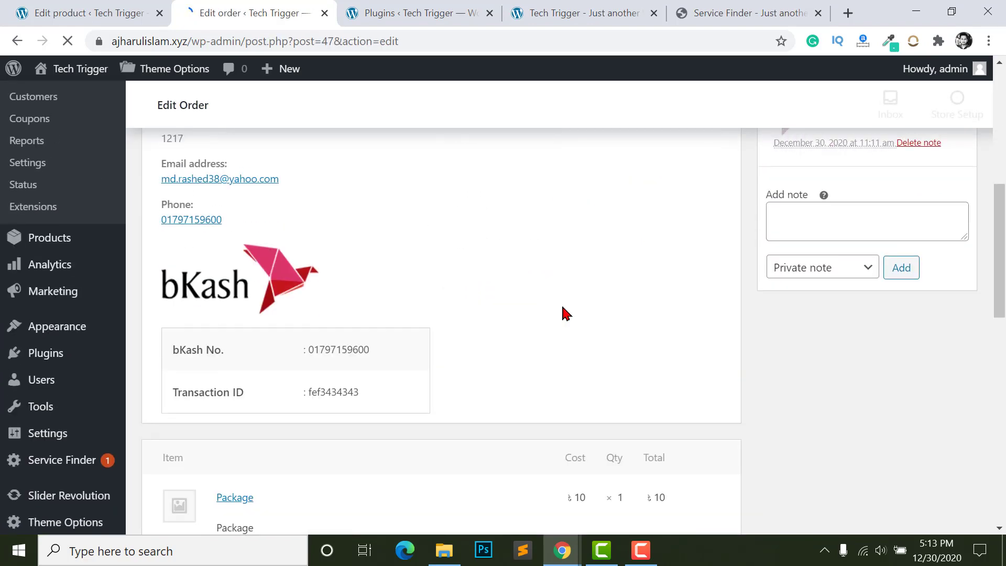
scroll(419, 315, up, 2)
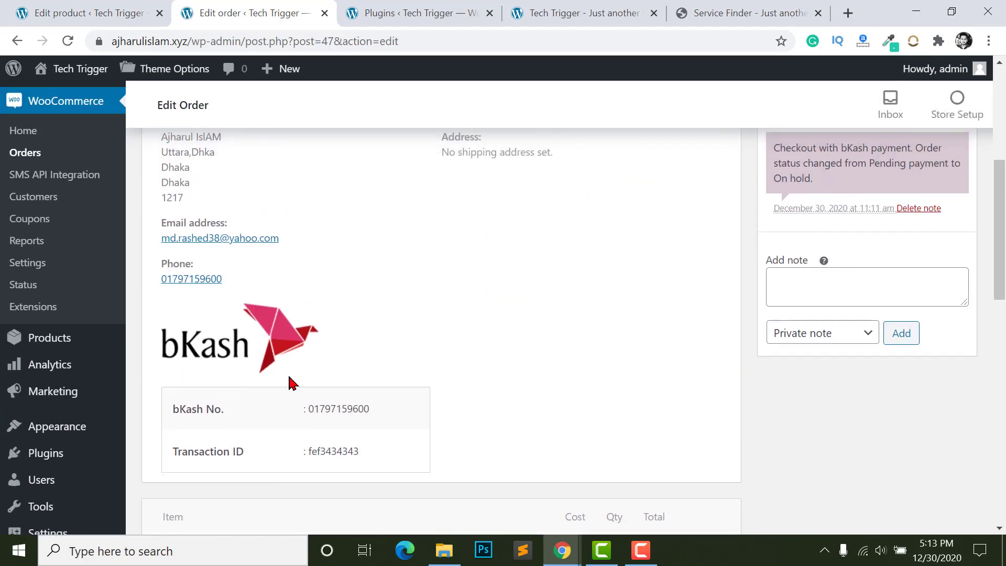
scroll(278, 415, down, 1)
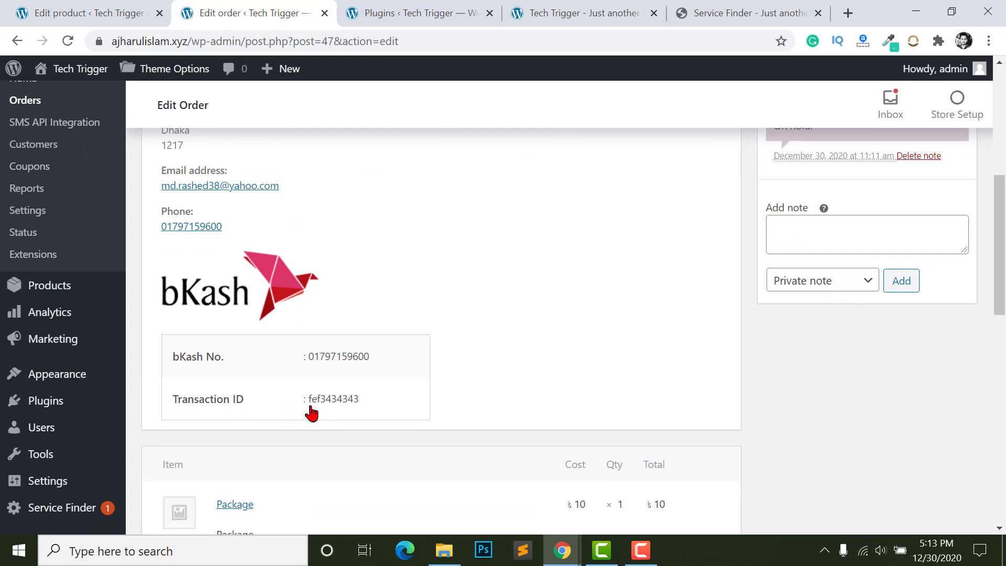
scroll(311, 413, up, 4)
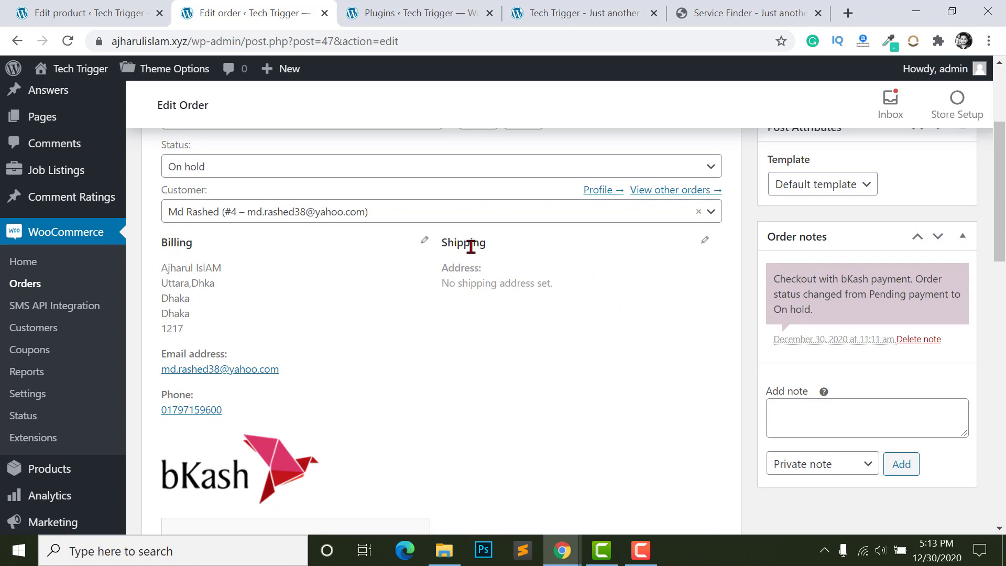
scroll(550, 372, down, 10)
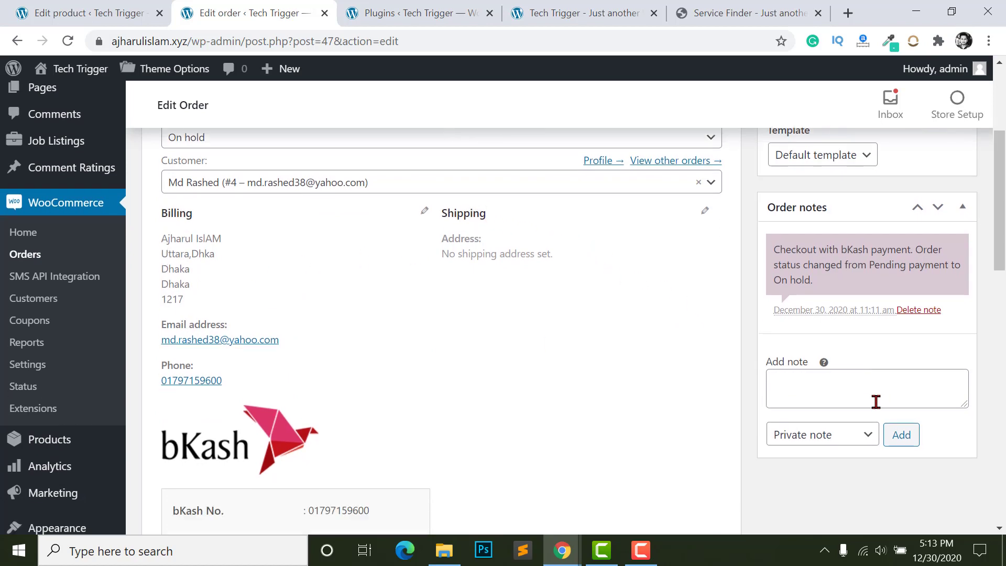
scroll(227, 286, up, 3)
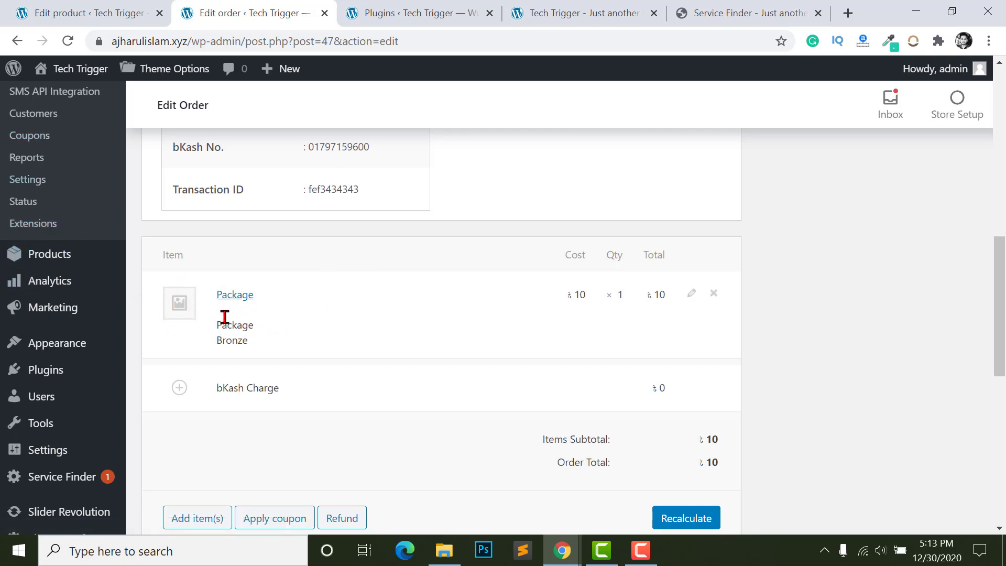
scroll(388, 367, up, 10)
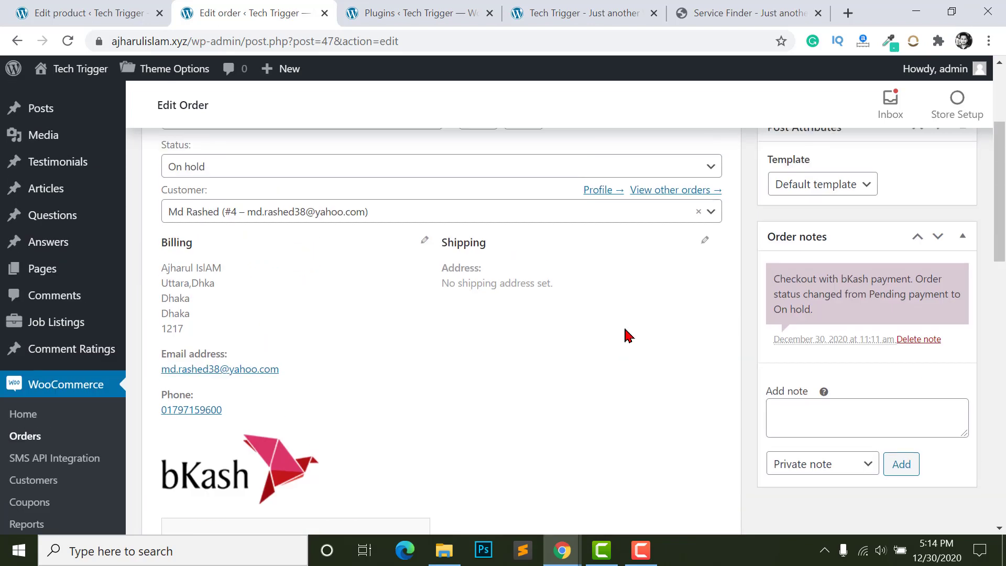
click(281, 348)
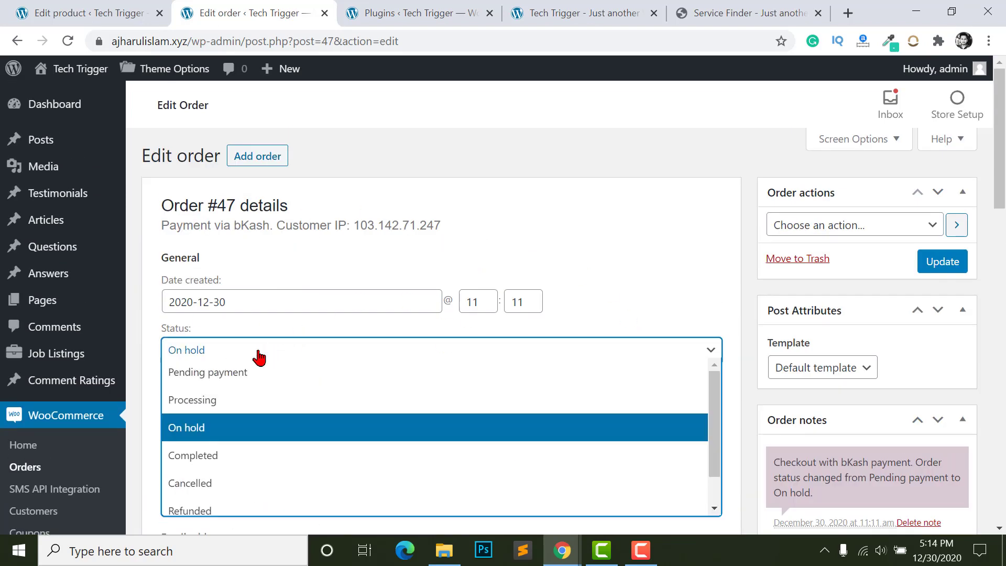
click(220, 464)
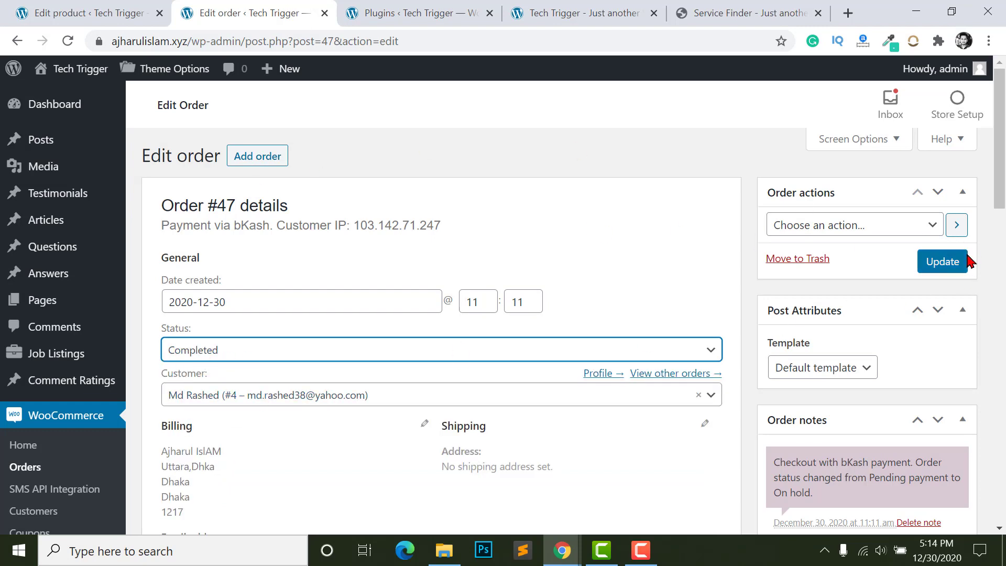
click(946, 262)
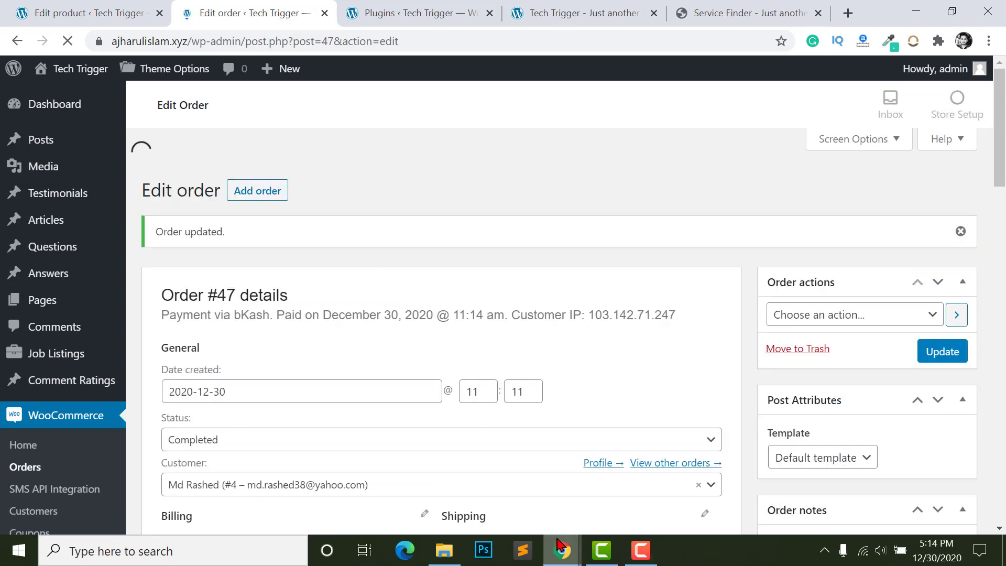
mouse_move(562, 550)
click(652, 472)
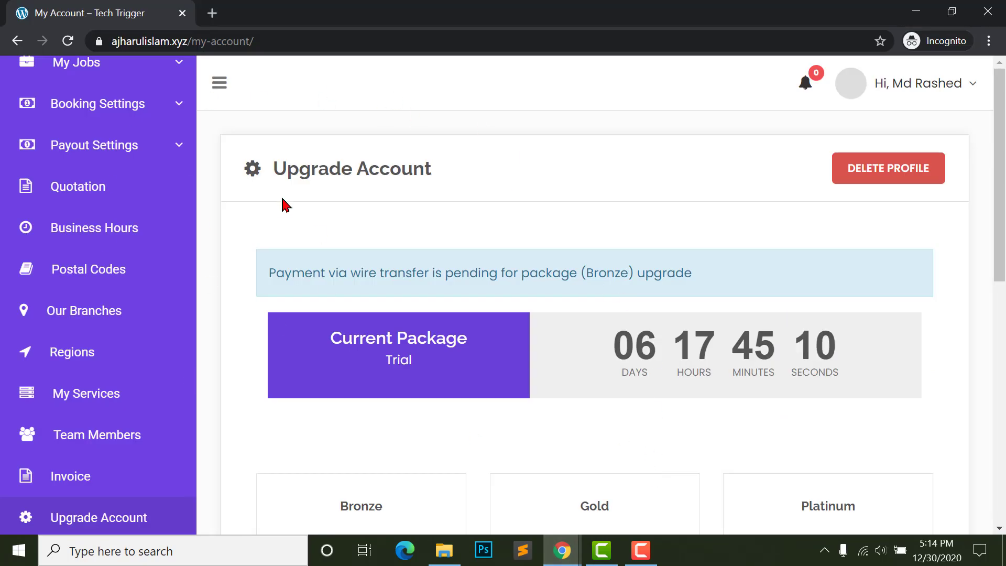
click(68, 41)
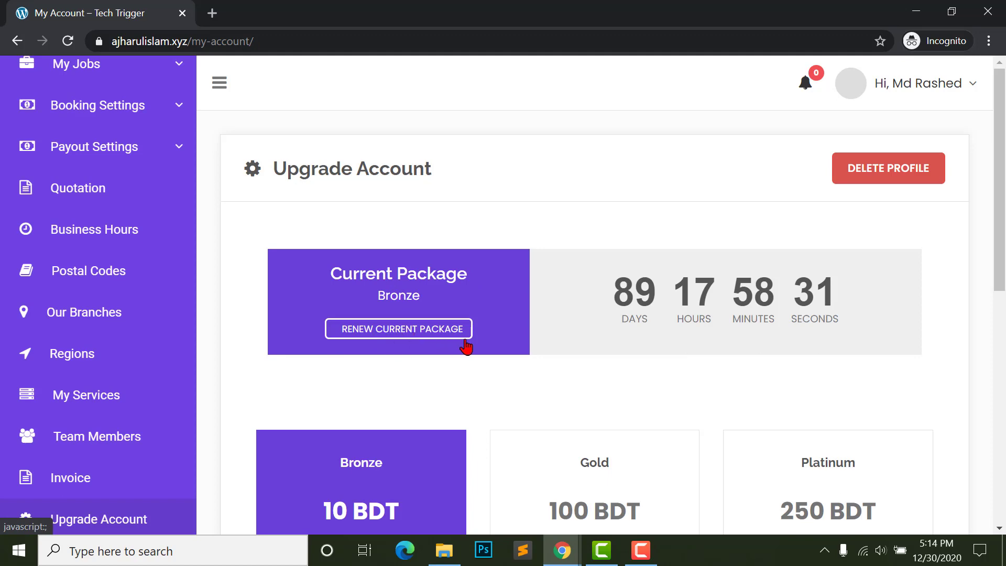
drag(618, 293, 699, 293)
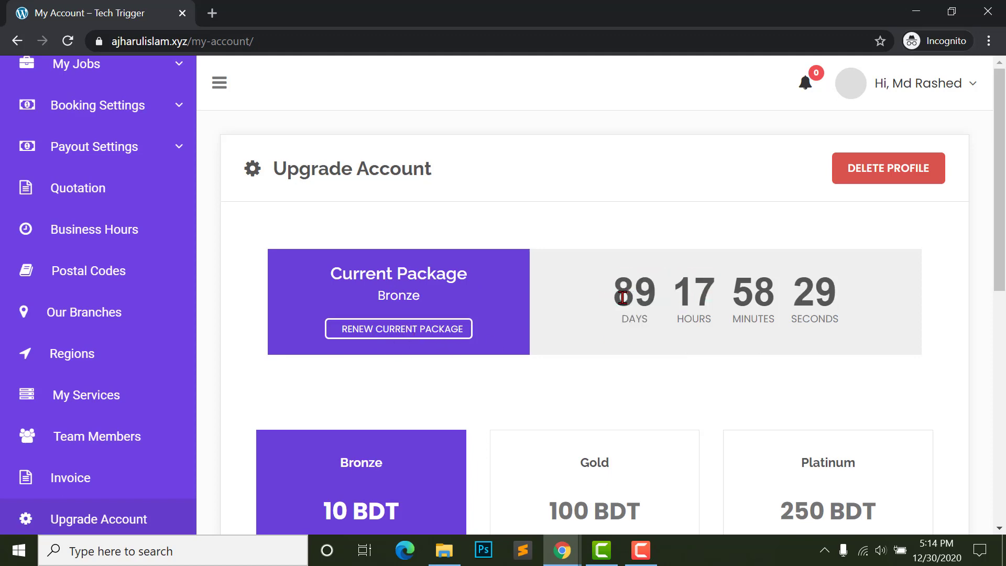
drag(623, 297, 672, 300)
scroll(650, 310, down, 5)
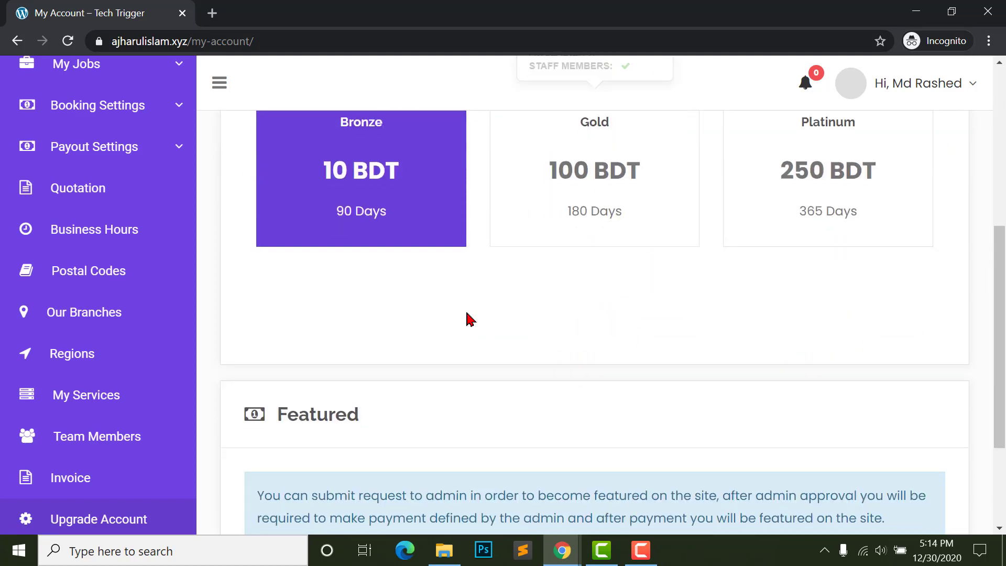
scroll(469, 316, up, 2)
mouse_move(360, 257)
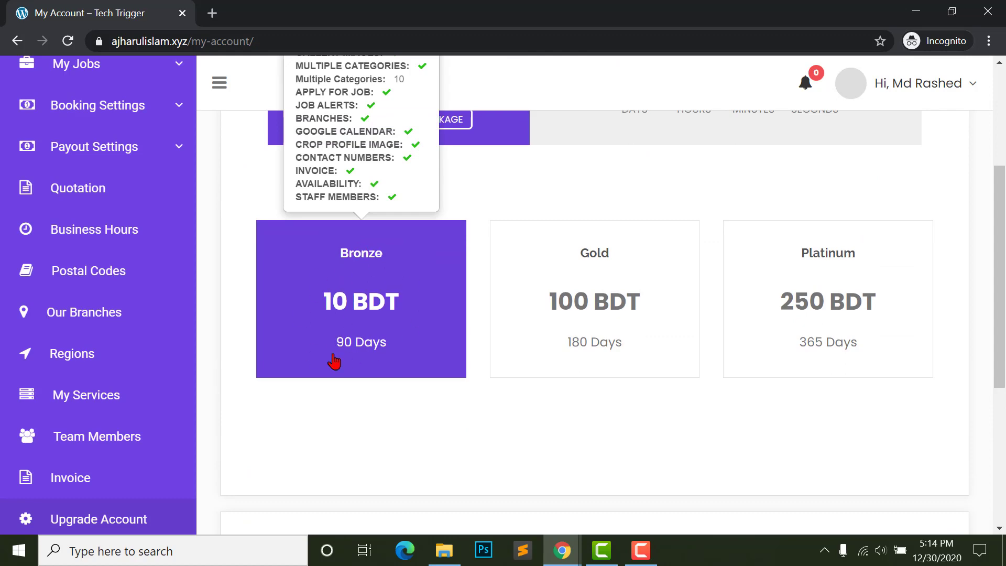
scroll(348, 404, down, 5)
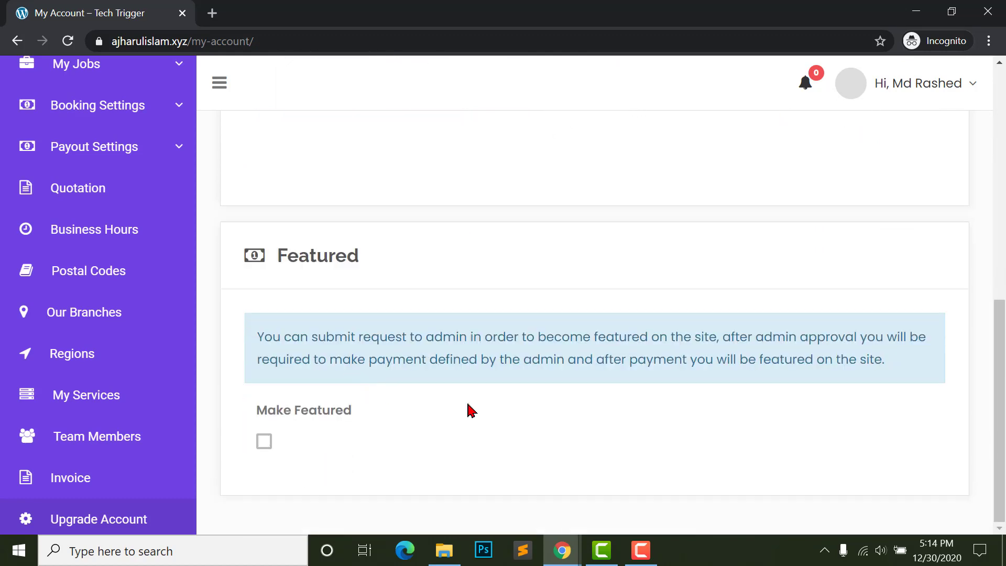
scroll(462, 367, up, 9)
scroll(415, 319, down, 2)
scroll(414, 319, up, 2)
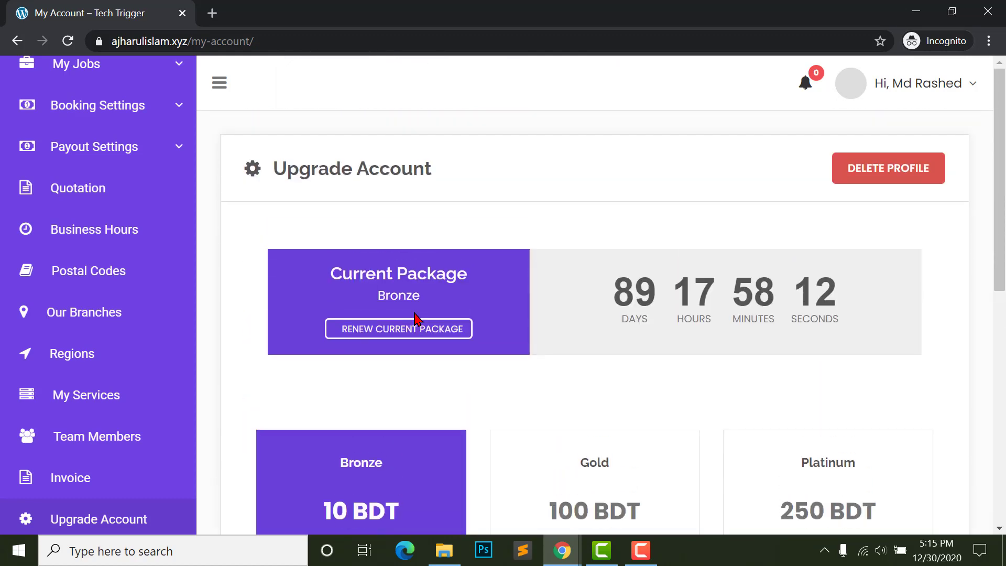
scroll(414, 318, down, 5)
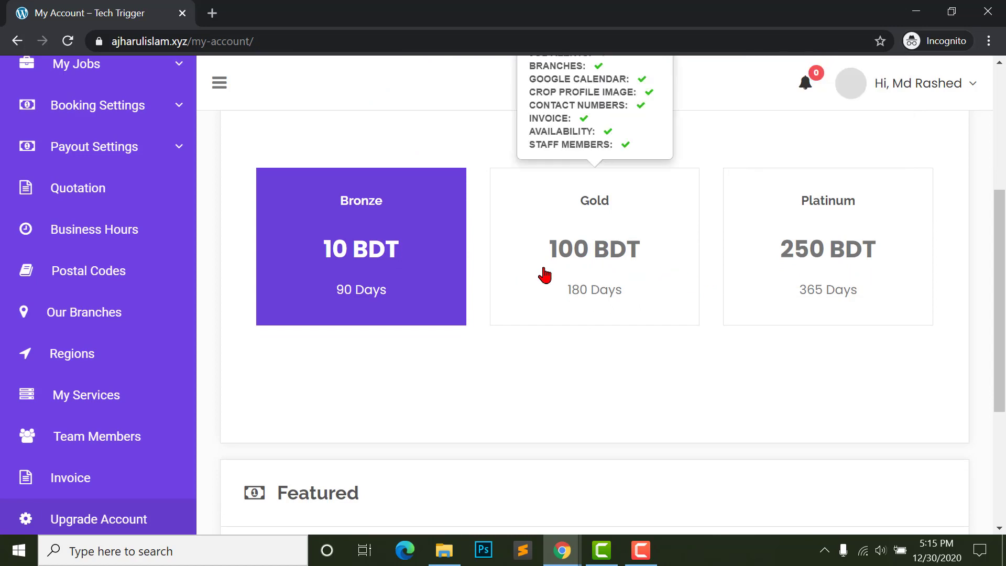
scroll(552, 274, up, 3)
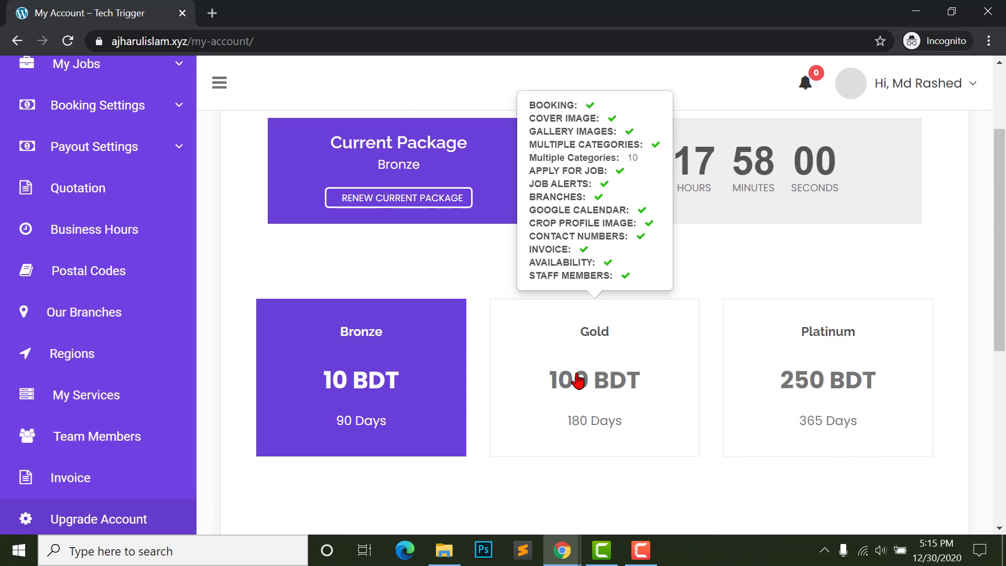
scroll(238, 353, up, 3)
scroll(79, 339, up, 1)
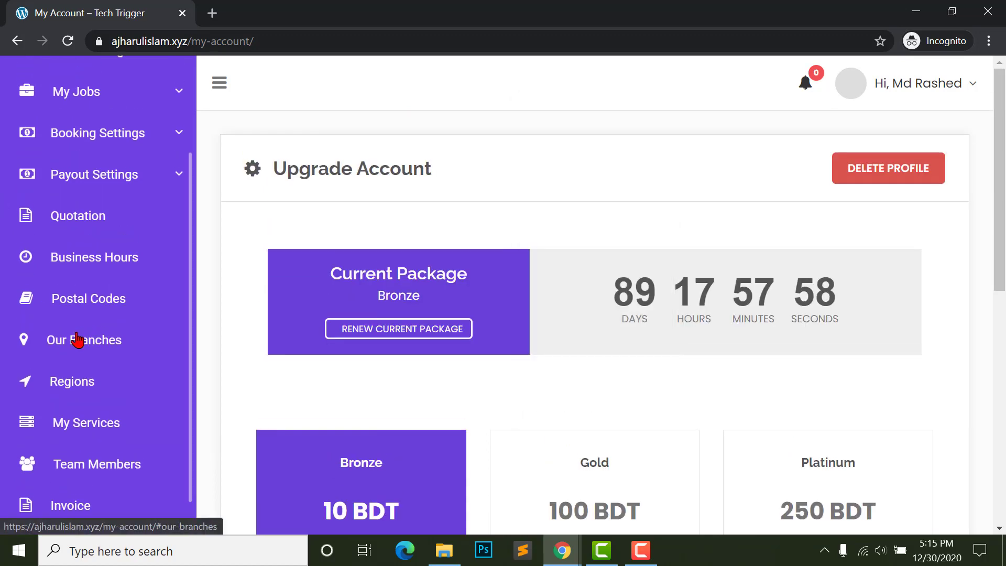
scroll(38, 206, up, 2)
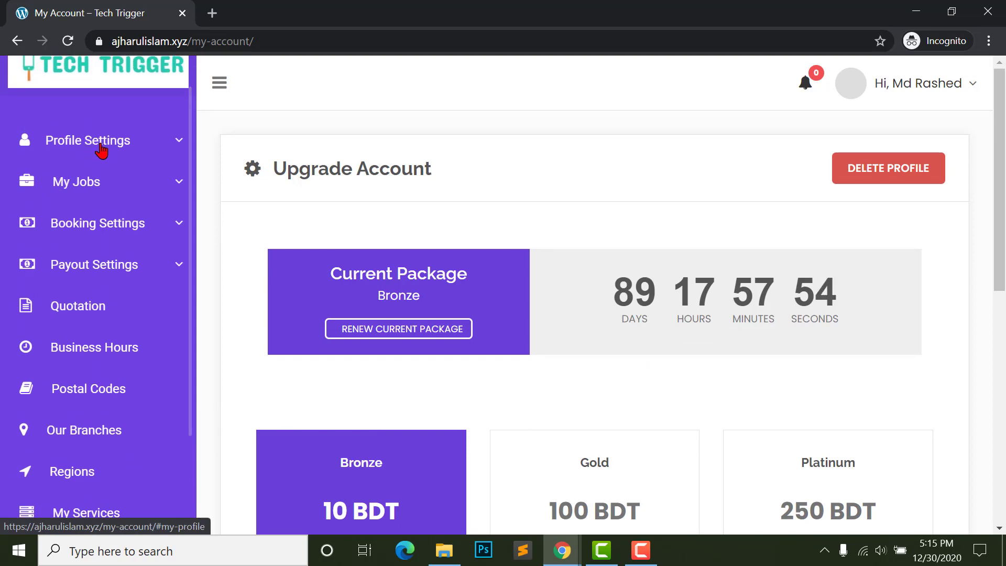
- Open Profile Settings and dismiss the Google Maps loading error
click(101, 152)
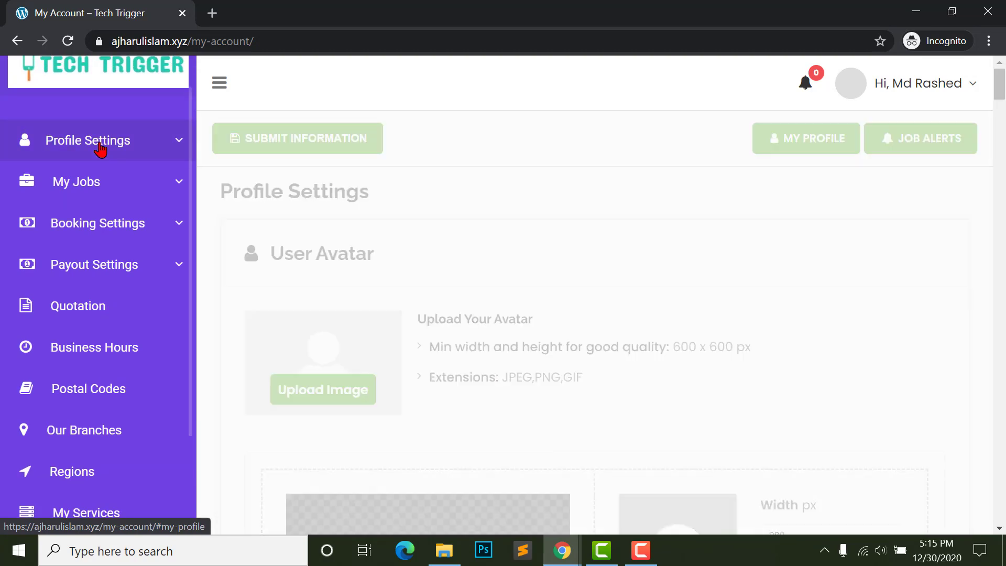
scroll(537, 287, down, 2)
scroll(647, 285, down, 5)
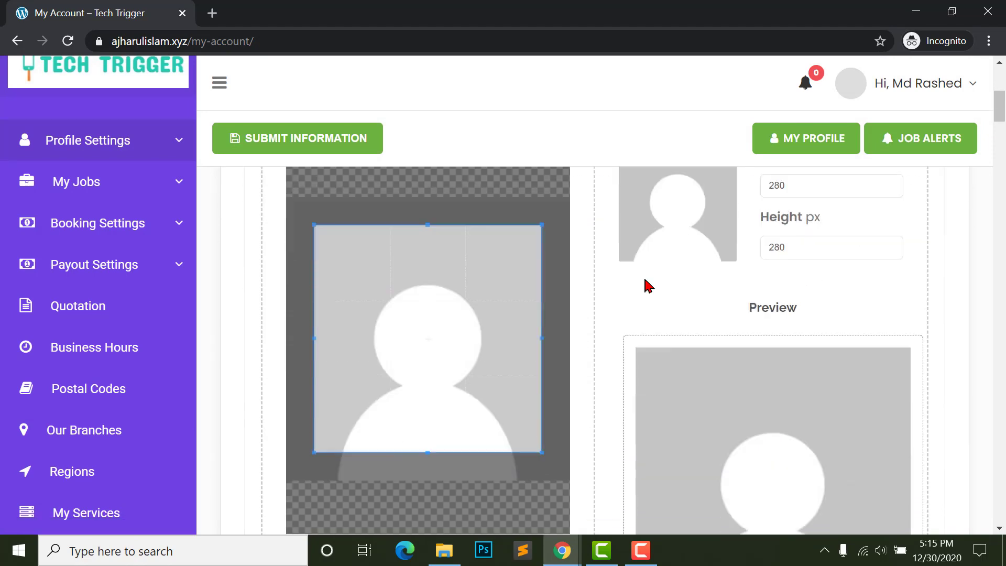
scroll(694, 346, up, 4)
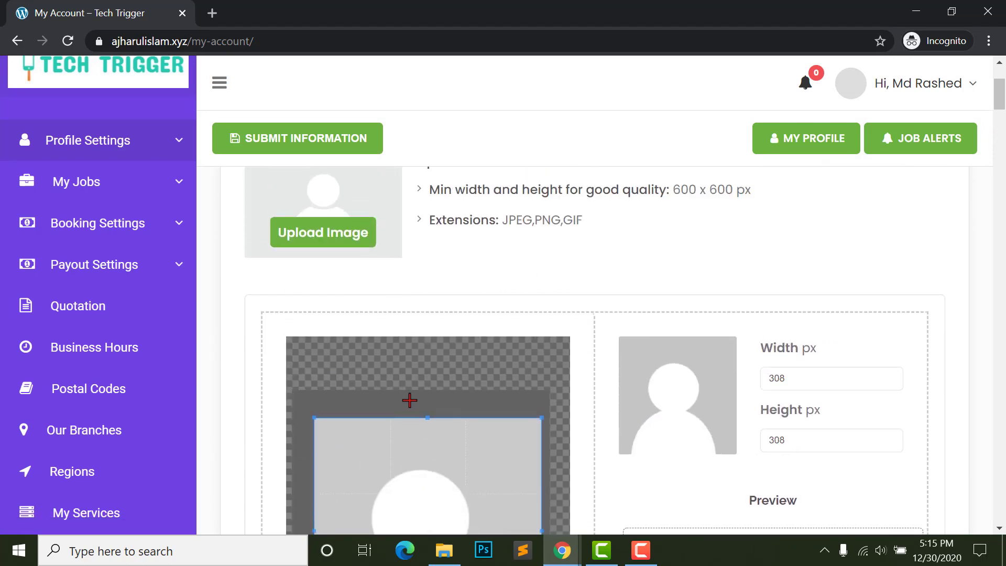
scroll(636, 406, down, 10)
scroll(604, 377, down, 15)
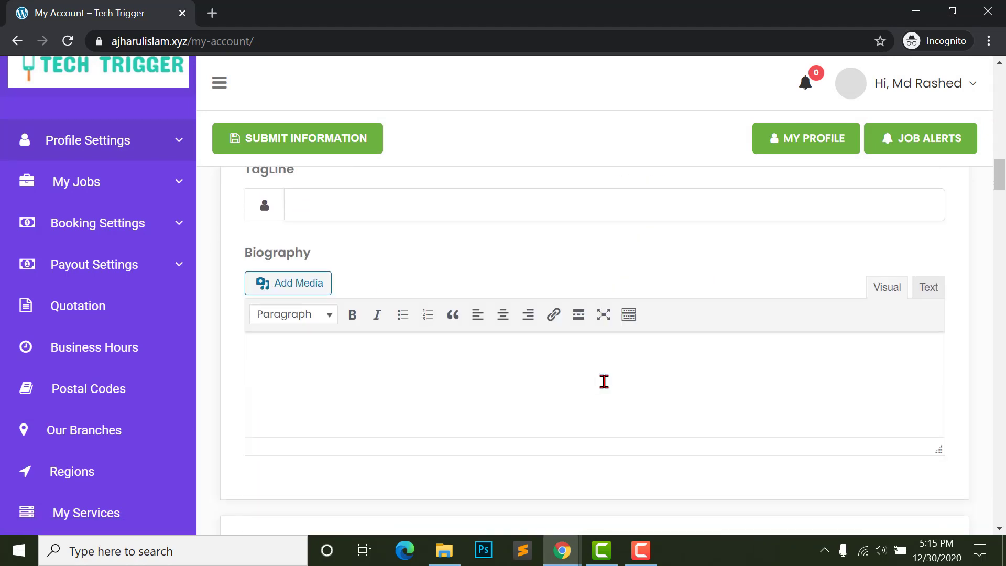
scroll(614, 385, up, 2)
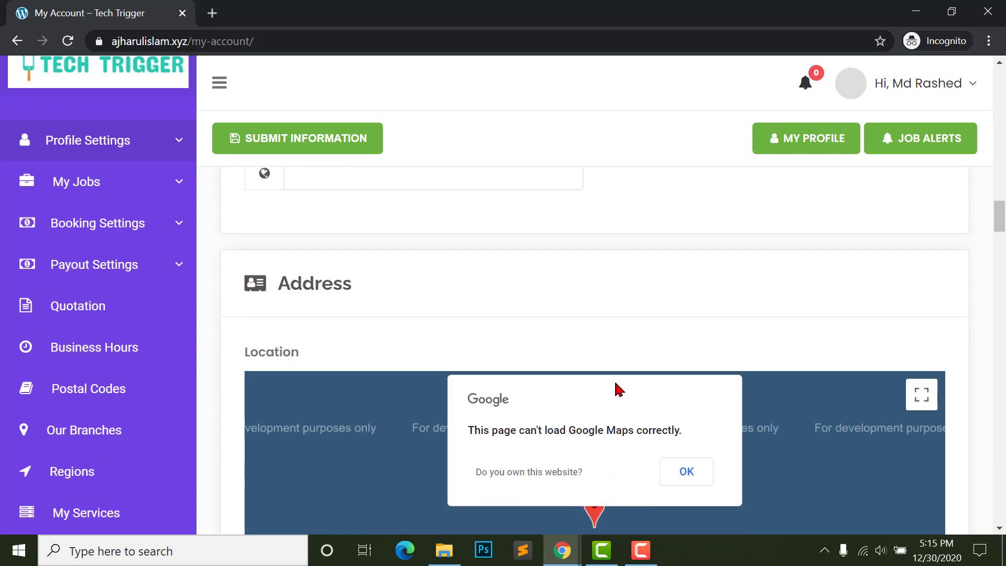
scroll(616, 382, down, 3)
click(1000, 406)
scroll(369, 386, up, 3)
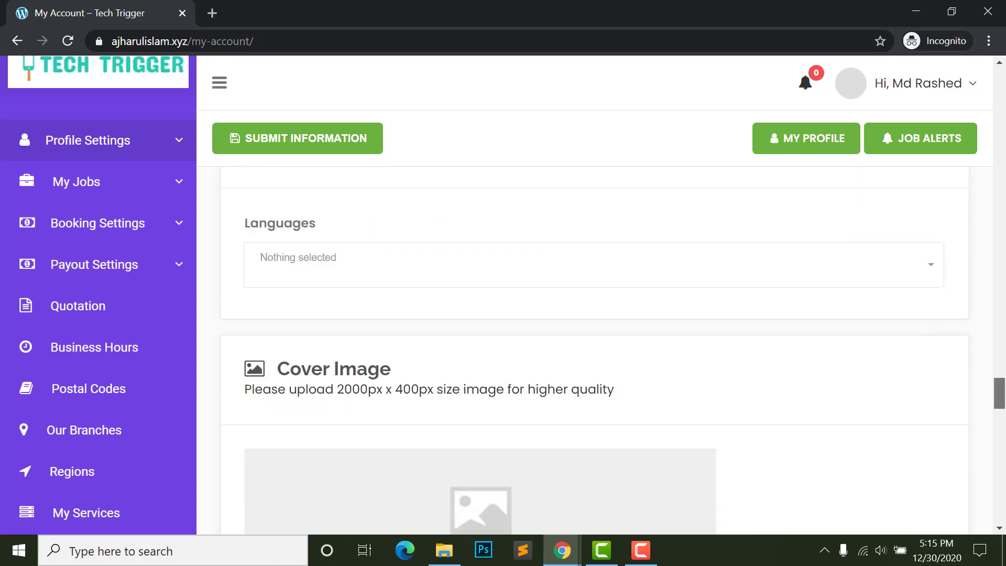
scroll(368, 387, down, 4)
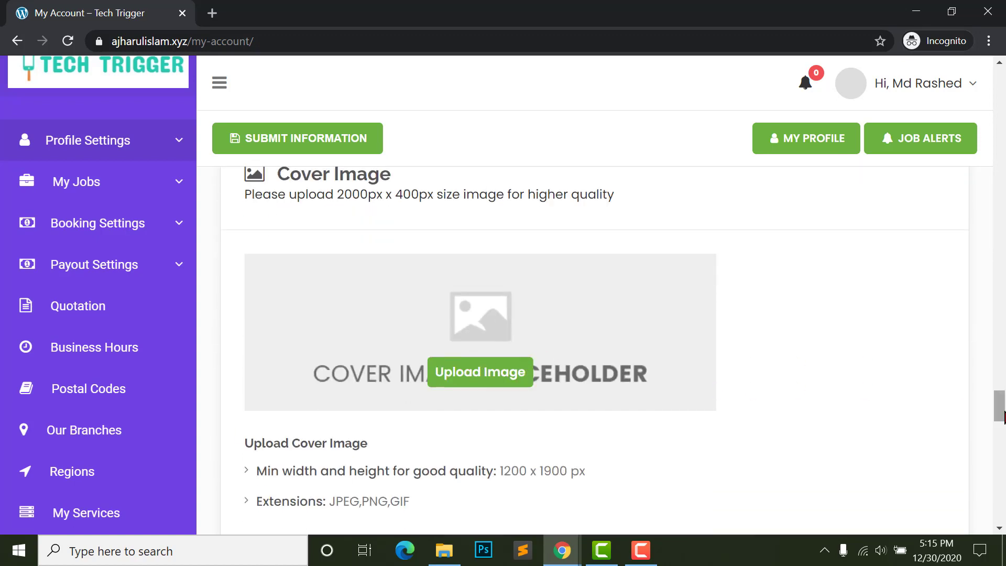
drag(1000, 406, 1001, 411)
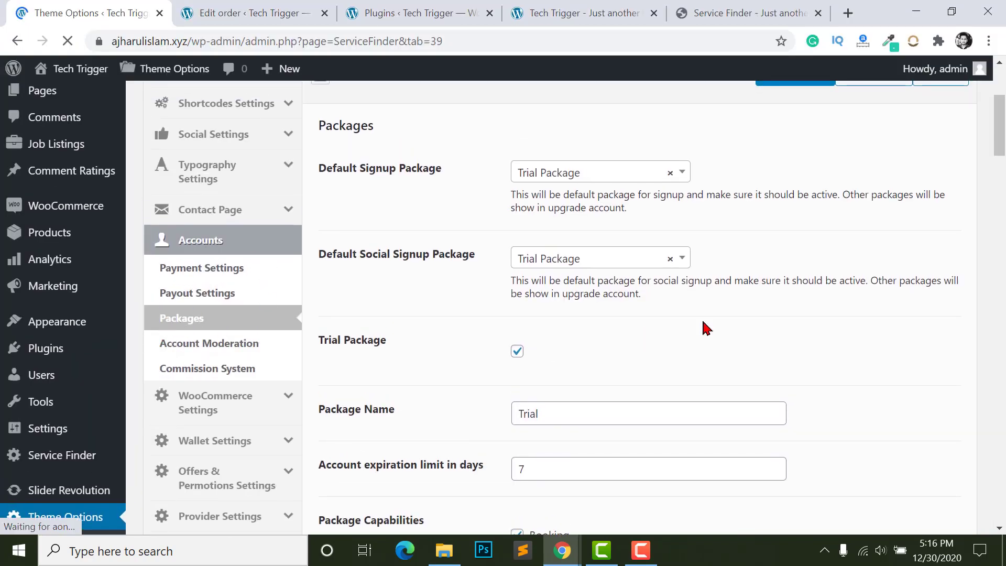
scroll(535, 227, up, 1)
scroll(530, 260, down, 2)
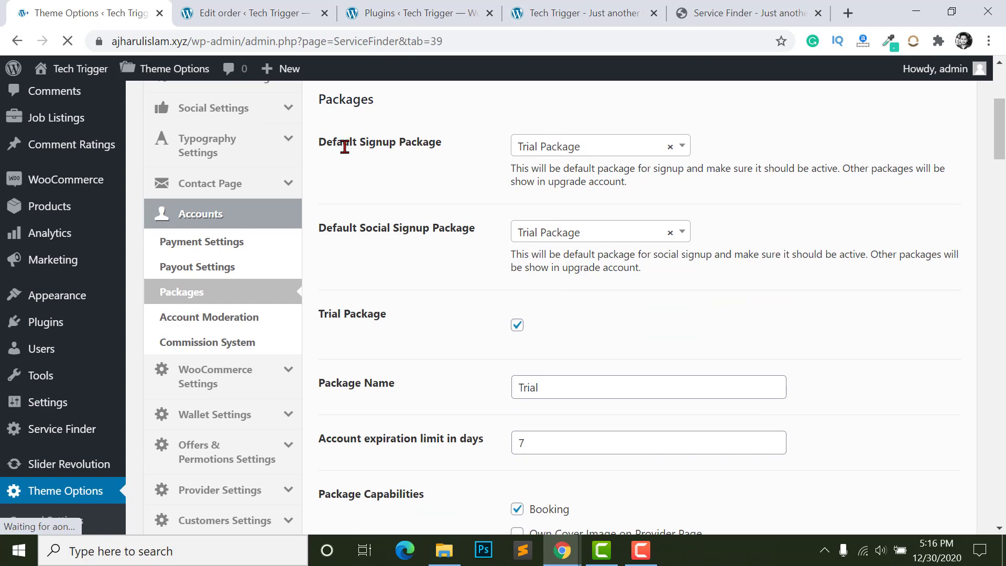
scroll(331, 262, up, 2)
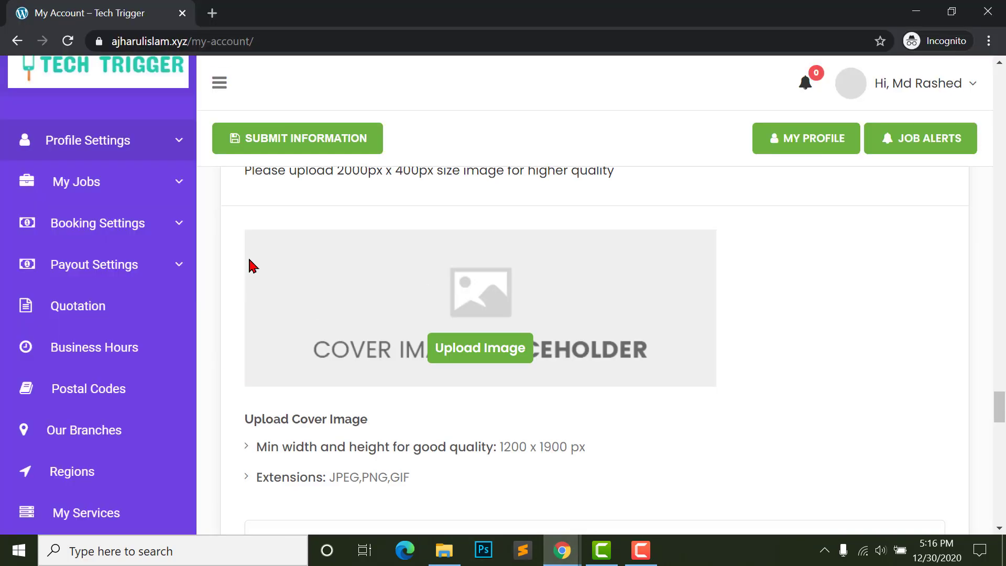
scroll(246, 265, up, 12)
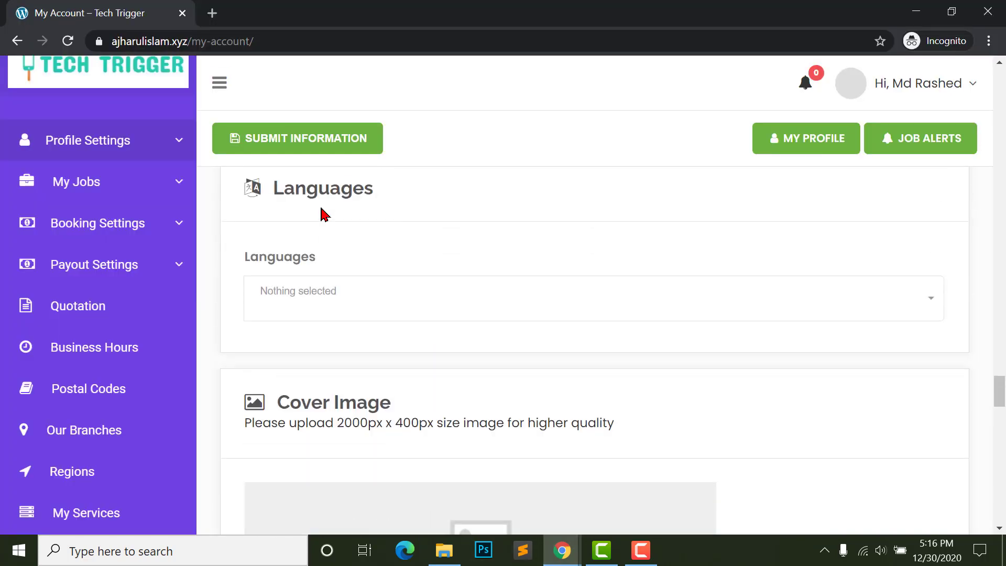
- Expand the Profile Settings sub-sections and scroll back to User Avatar
click(61, 152)
scroll(902, 252, up, 6)
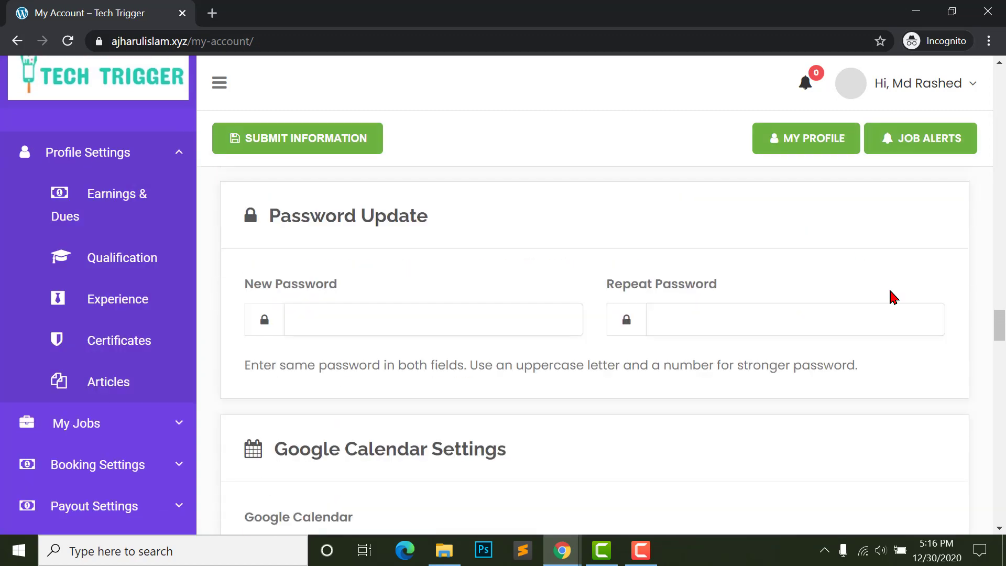
drag(997, 315, 998, 83)
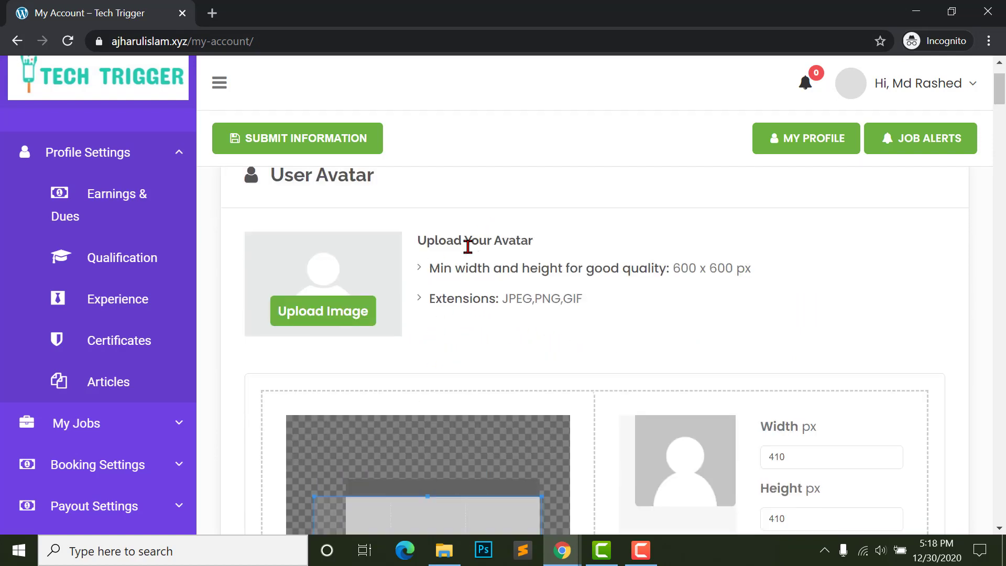
- Upload the Web Development image as avatar and resize the crop to about 907 × 568
click(314, 315)
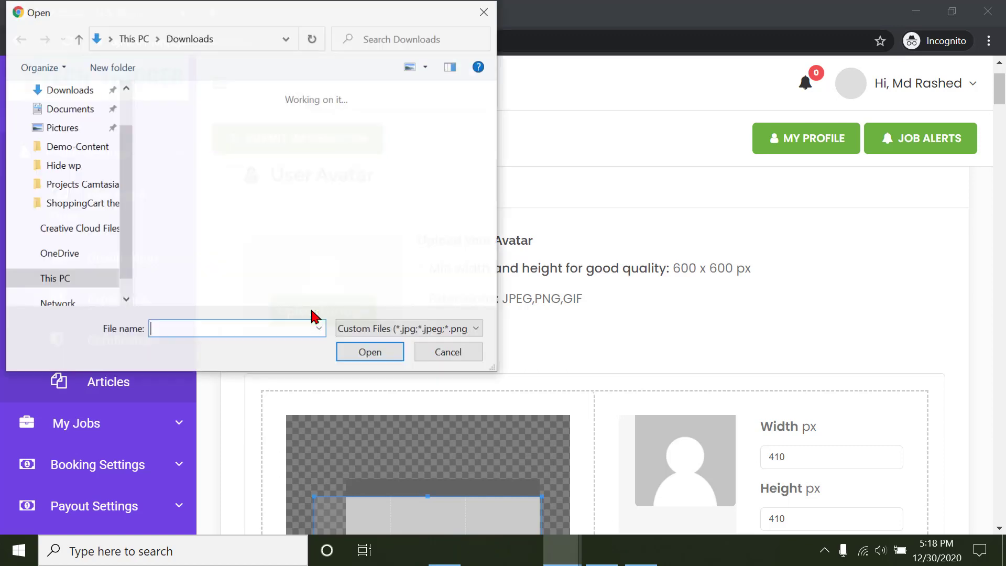
scroll(315, 220, up, 10)
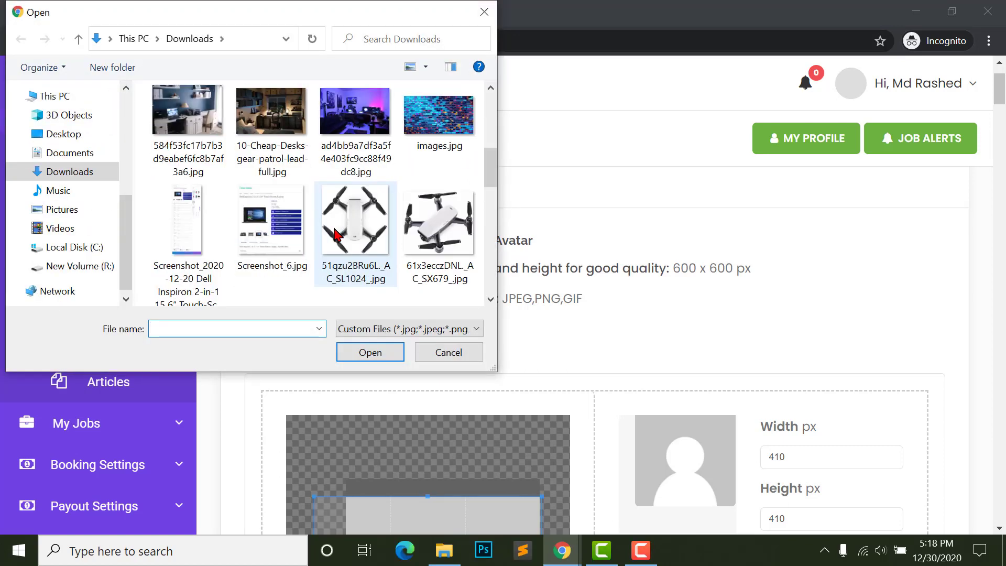
click(326, 204)
click(370, 353)
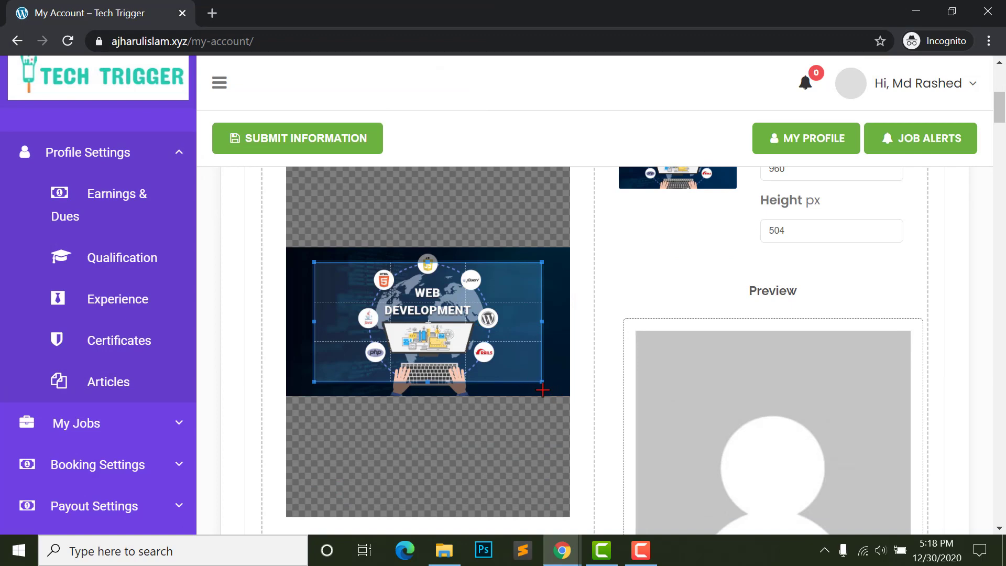
mouse_move(542, 381)
mouse_down()
mouse_move(551, 389)
mouse_move(531, 397)
mouse_up()
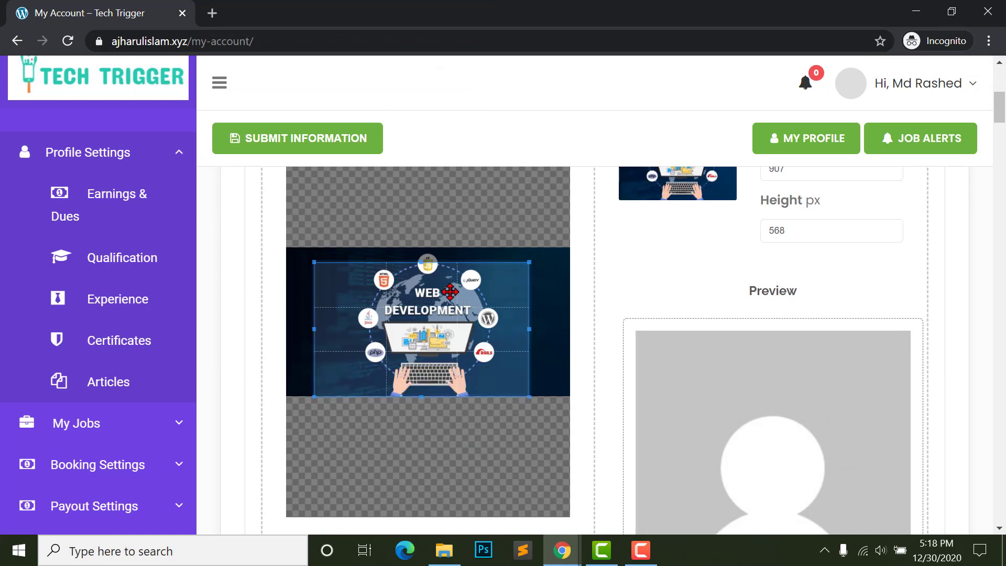
- Set gender to Male and the tagline to 'Web Developer'
scroll(685, 344, down, 4)
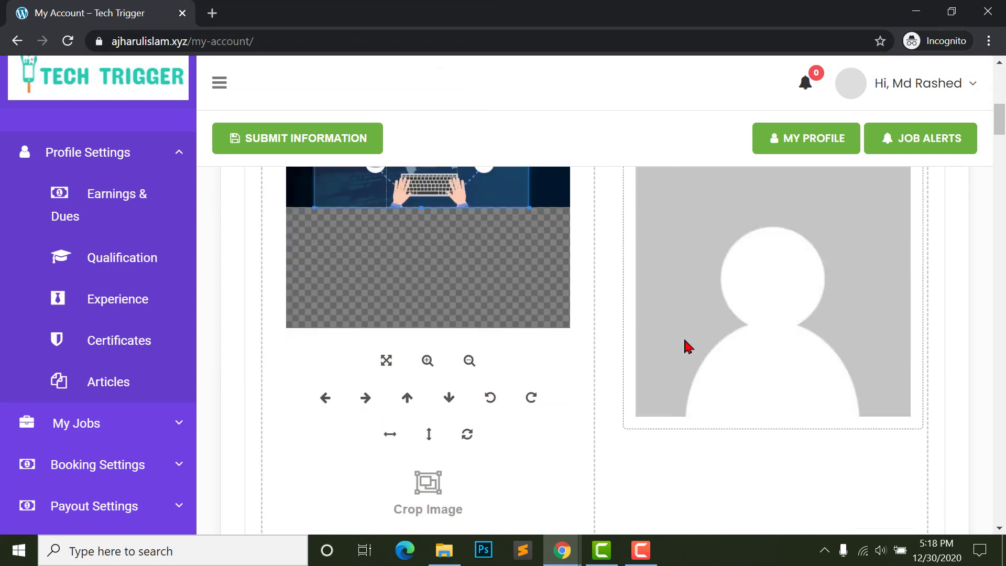
scroll(730, 330, up, 1)
scroll(731, 330, down, 1)
scroll(510, 333, down, 9)
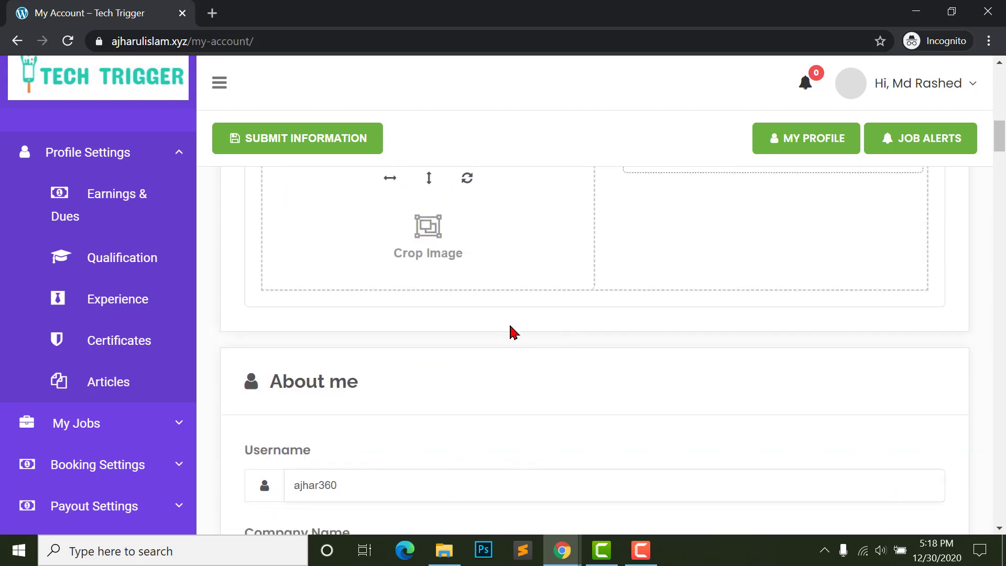
scroll(324, 274, up, 2)
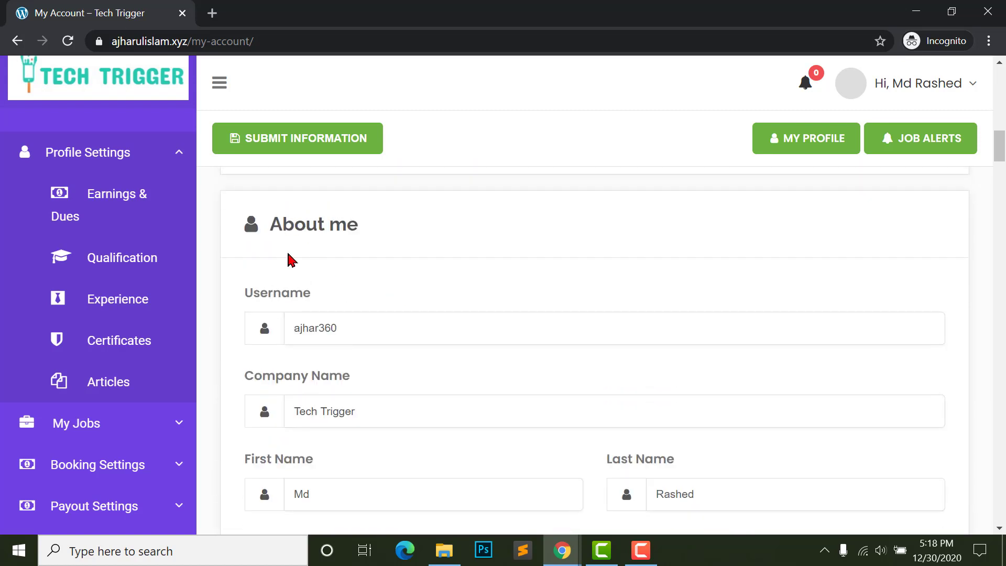
scroll(378, 321, down, 2)
scroll(336, 336, down, 3)
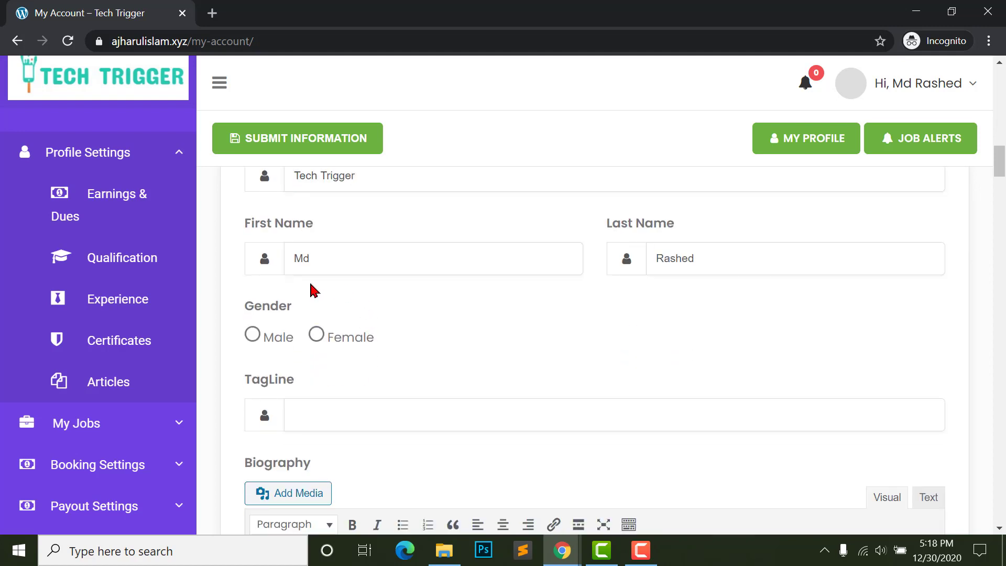
scroll(378, 288, down, 1)
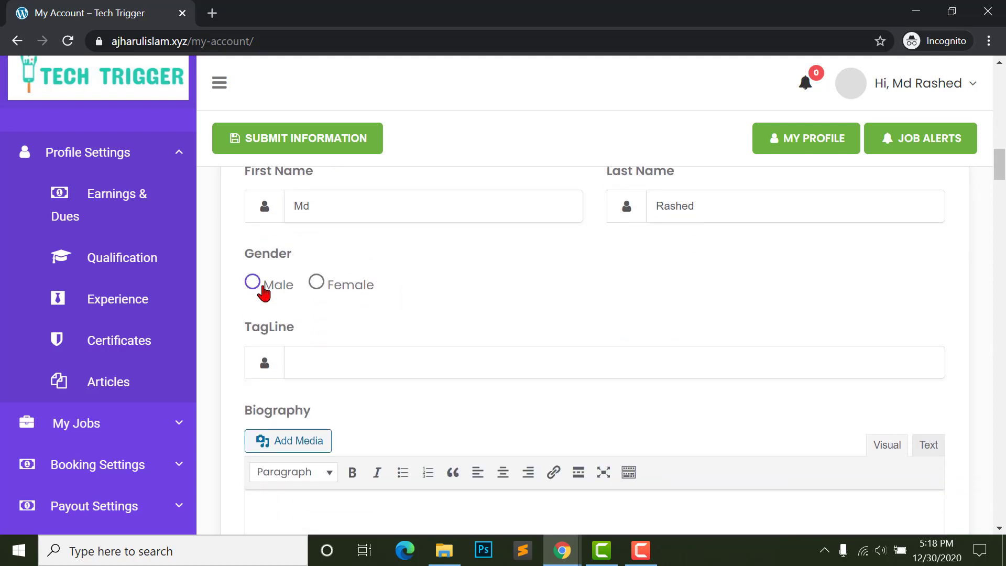
click(253, 283)
scroll(291, 359, down, 1)
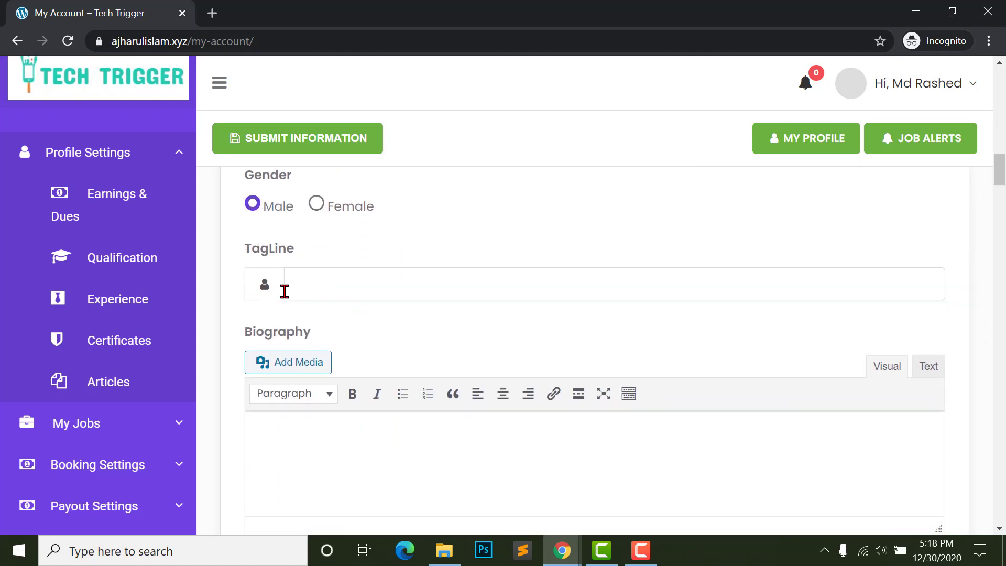
click(362, 298)
text(Web Developer)
- Paste the WordPress developer bio (5+ years of experience) into the Biography editor
scroll(358, 358, down, 2)
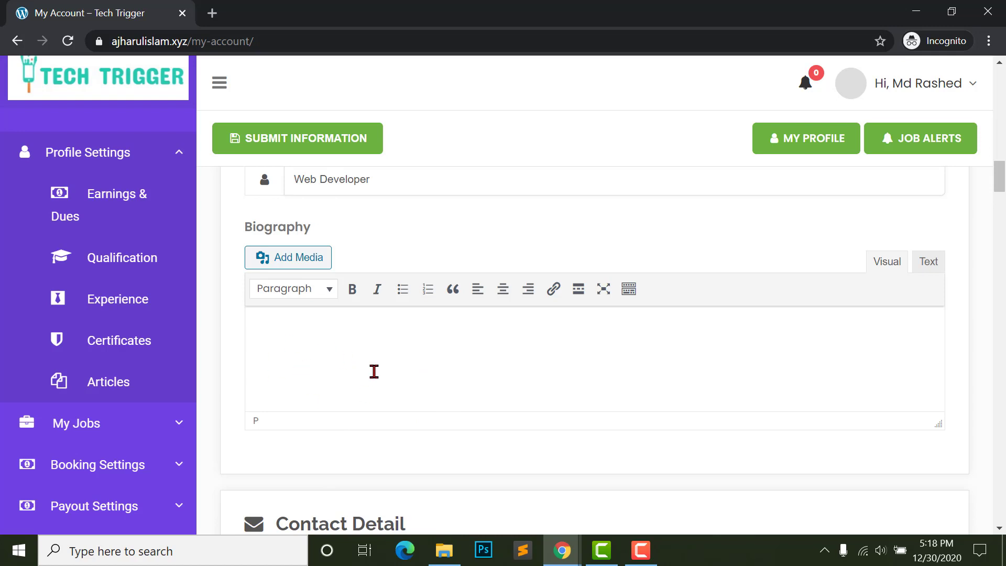
right_click(303, 336)
click(336, 207)
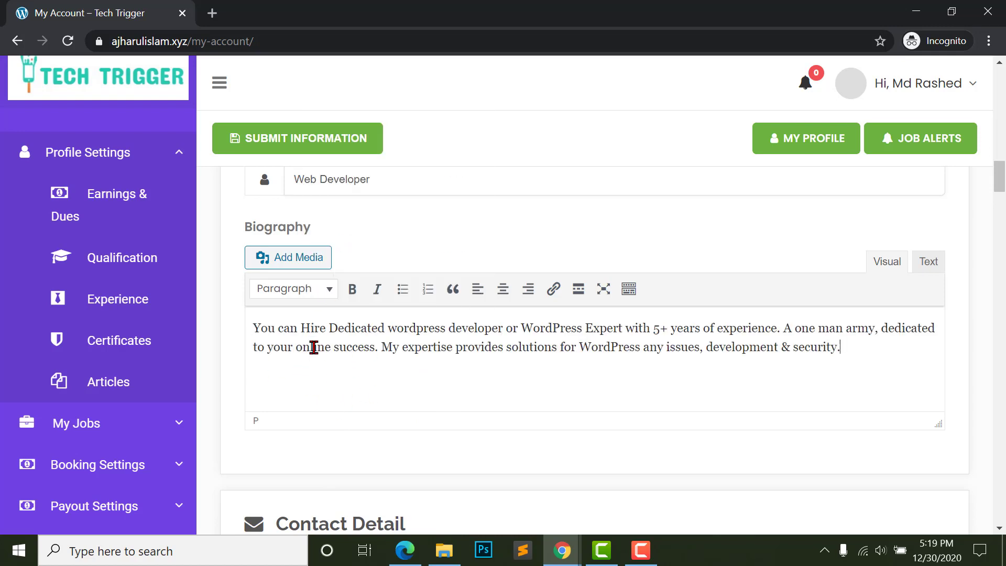
click(539, 327)
scroll(424, 345, down, 3)
scroll(424, 345, down, 3)
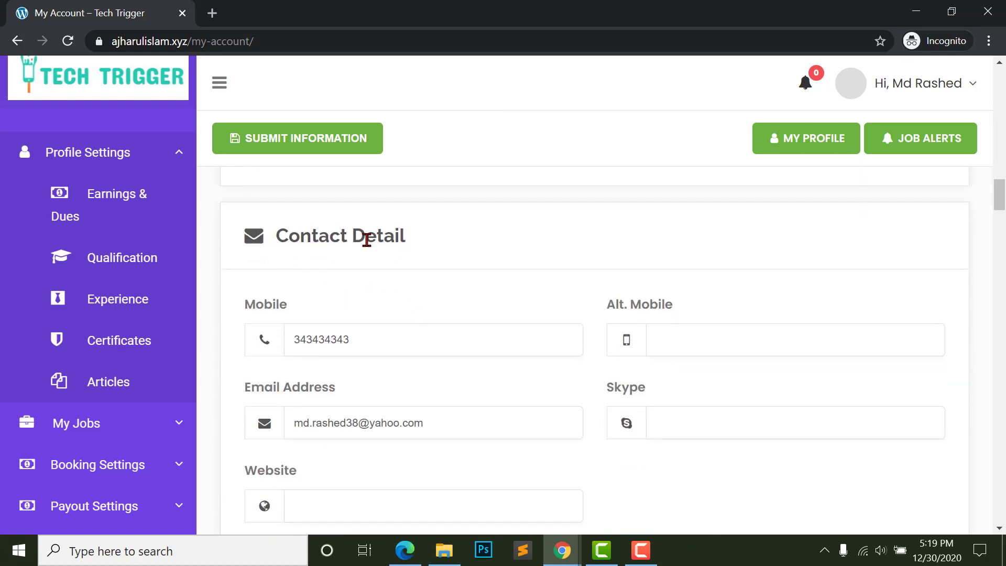
scroll(685, 323, down, 3)
scroll(682, 267, up, 2)
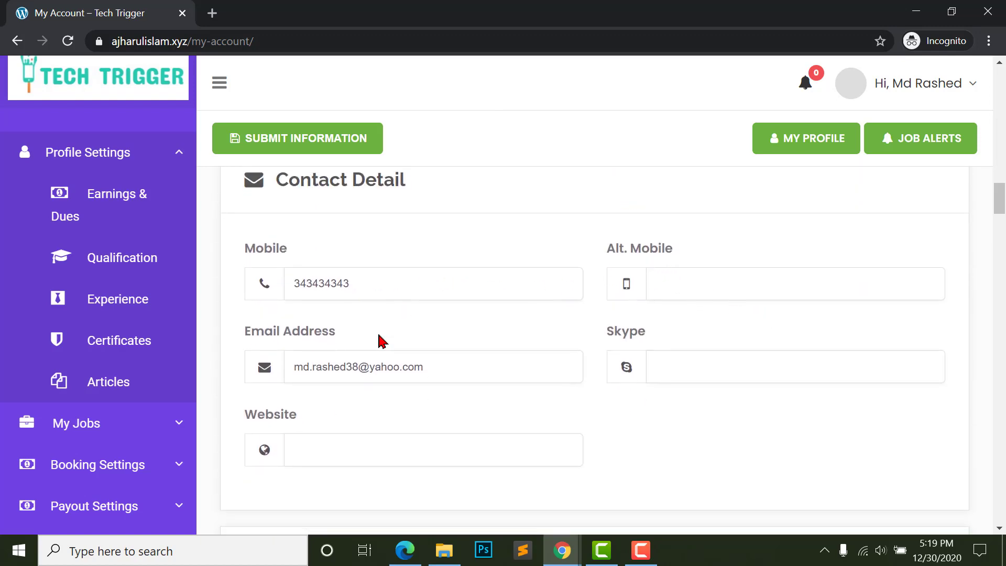
scroll(382, 341, down, 2)
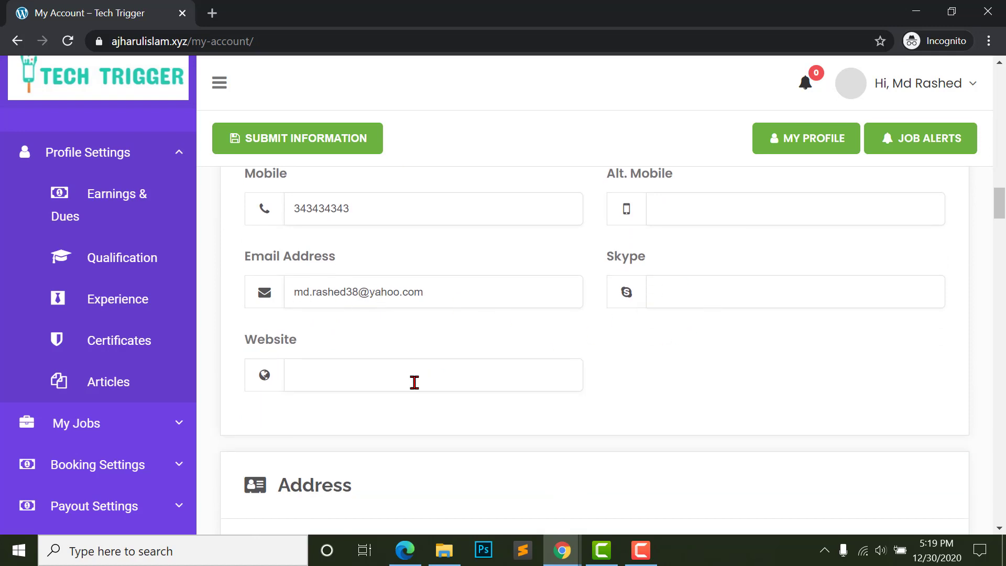
click(382, 381)
text(https://wpmethods.com)
scroll(604, 447, down, 5)
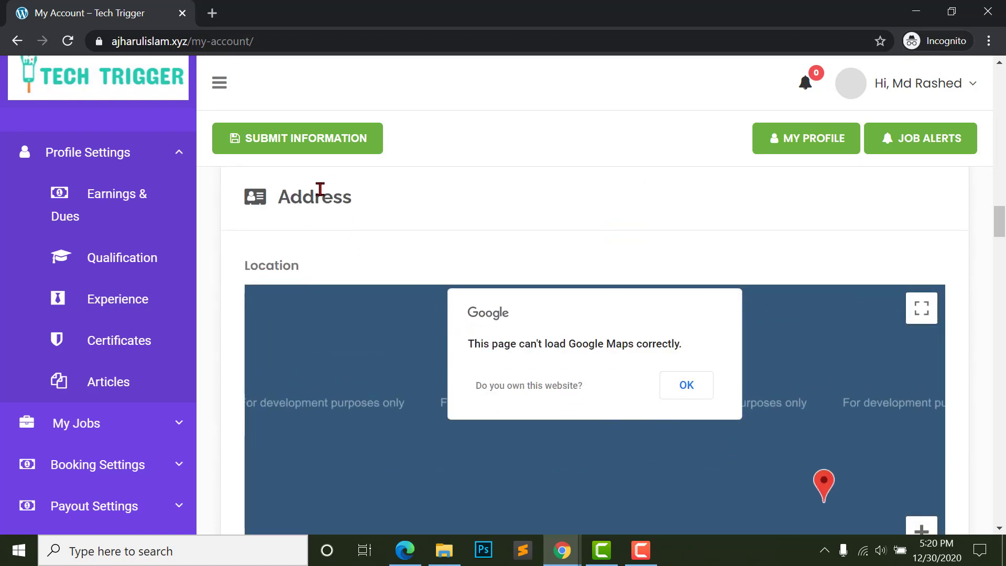
scroll(989, 321, down, 2)
scroll(557, 301, up, 1)
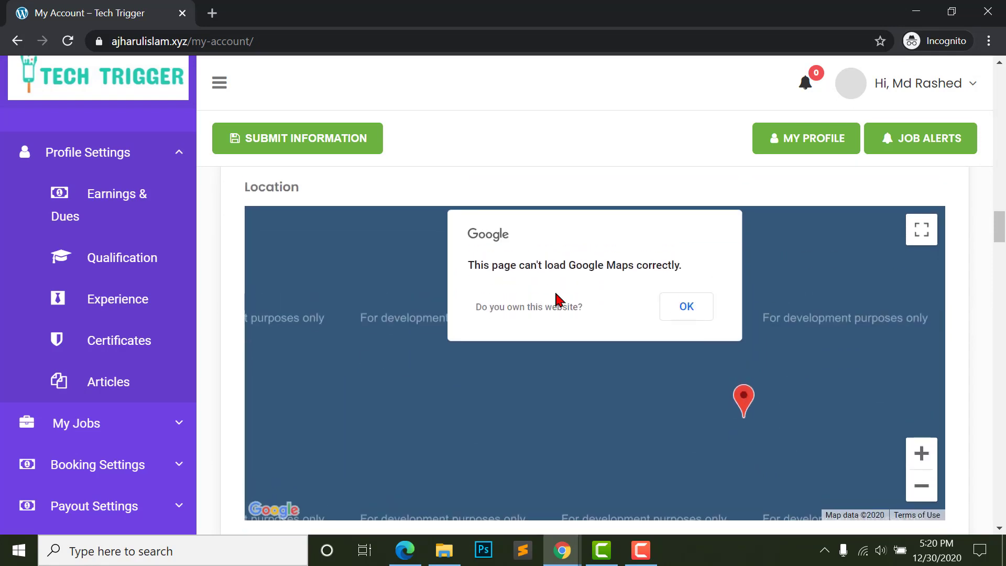
scroll(892, 425, down, 2)
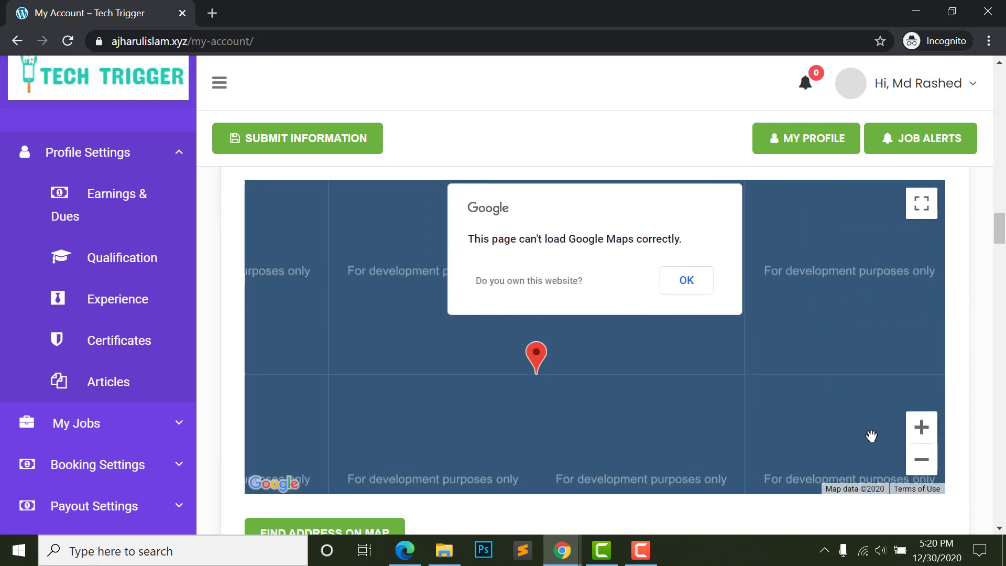
scroll(891, 430, up, 2)
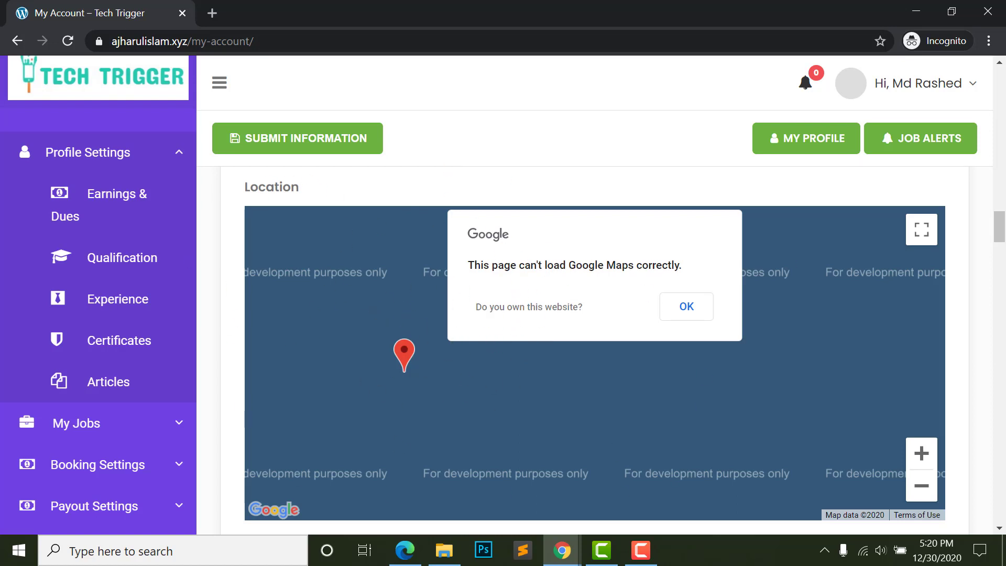
scroll(218, 287, up, 2)
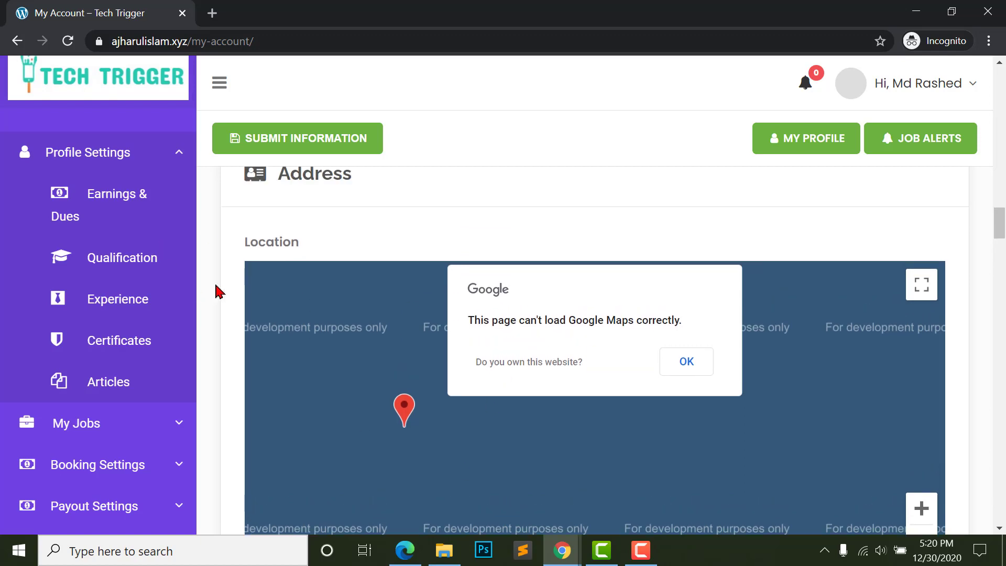
scroll(222, 269, down, 6)
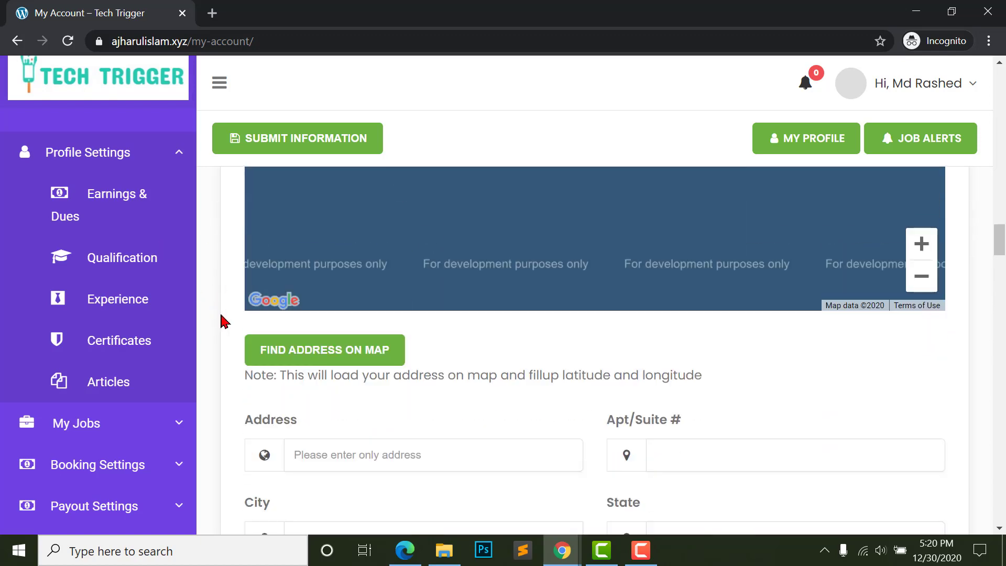
- Autofill the Address from a saved Bangladesh address with postal code 1217, checking latitude and longitude
scroll(222, 320, down, 3)
click(345, 311)
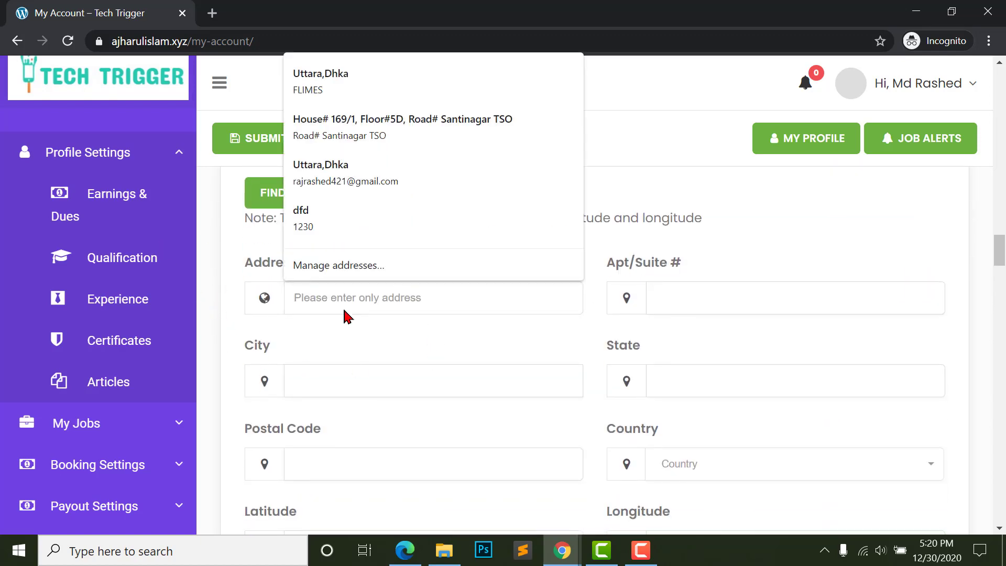
click(403, 126)
scroll(513, 299, down, 6)
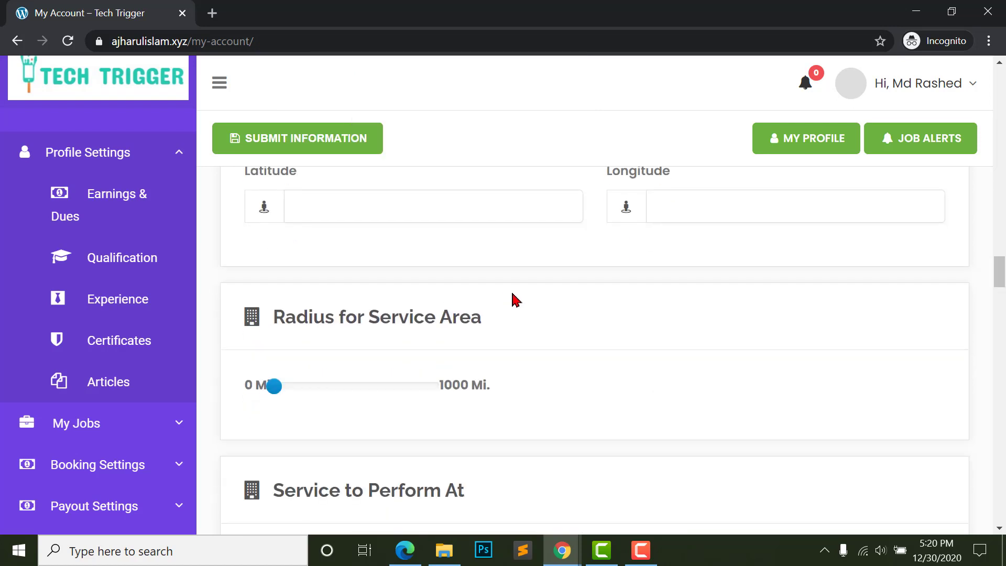
scroll(311, 325, up, 2)
drag(246, 282, 326, 281)
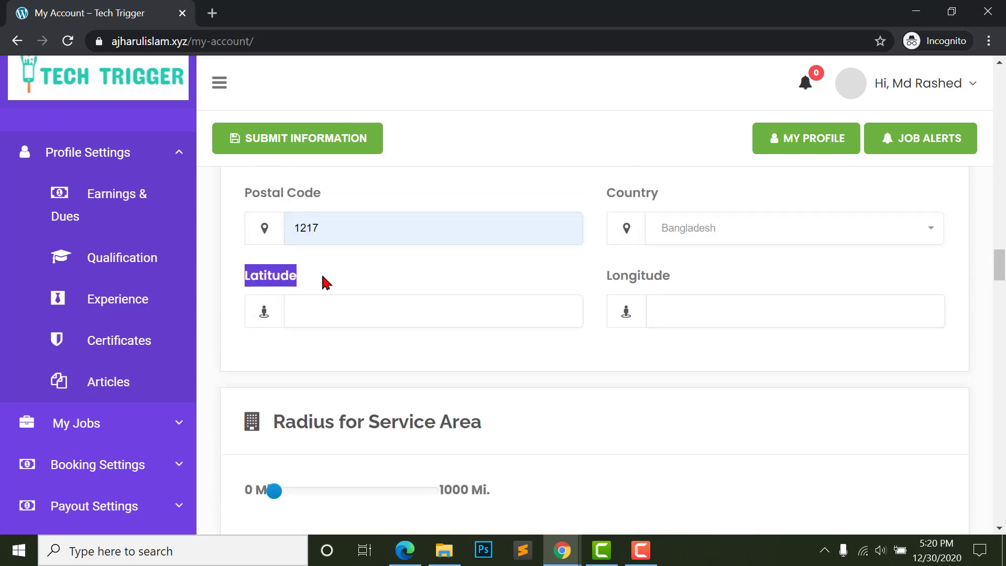
drag(608, 285, 690, 285)
click(528, 321)
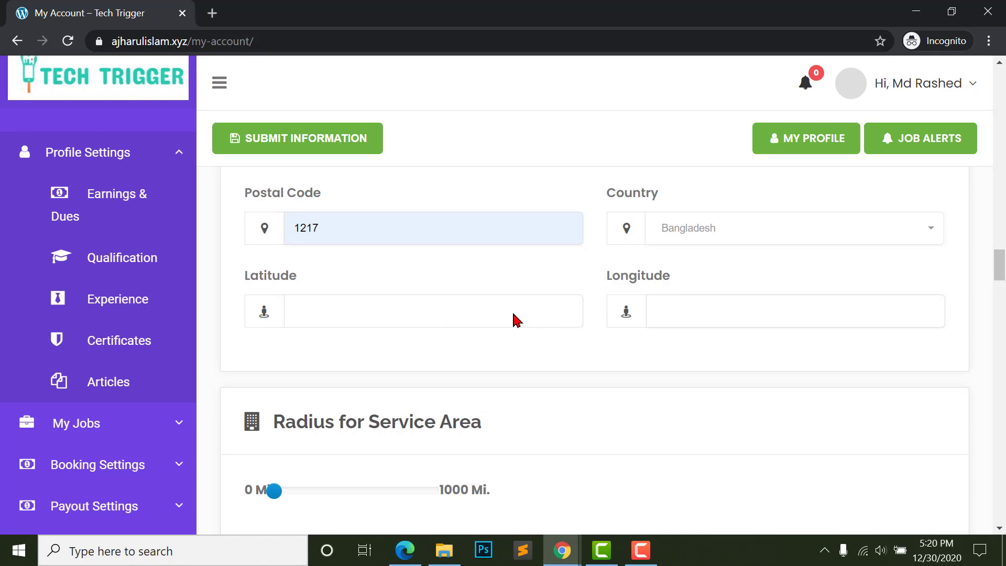
- Widen the Radius for Service Area slider to 130 miles
scroll(596, 489, up, 10)
scroll(540, 392, down, 1)
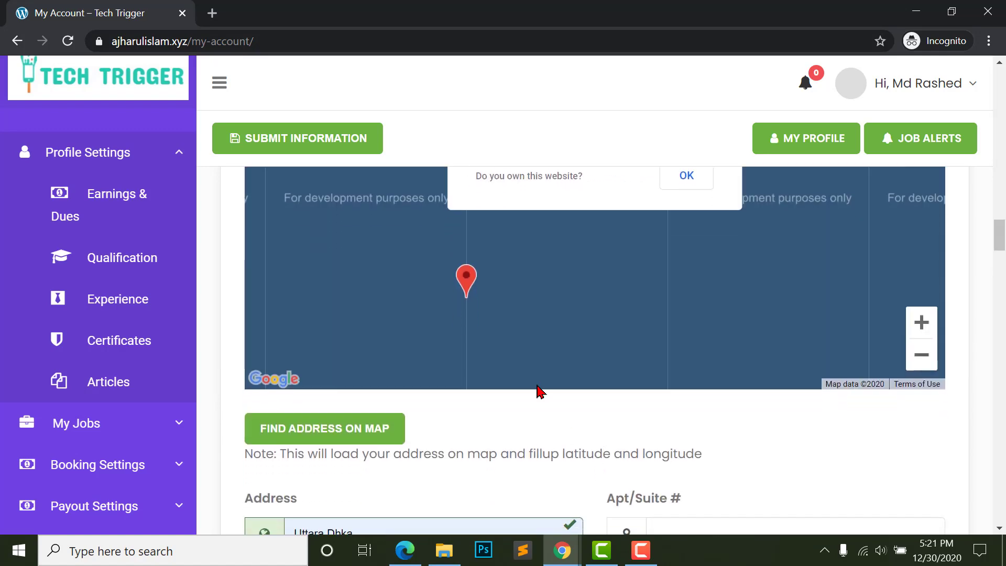
scroll(551, 423, down, 10)
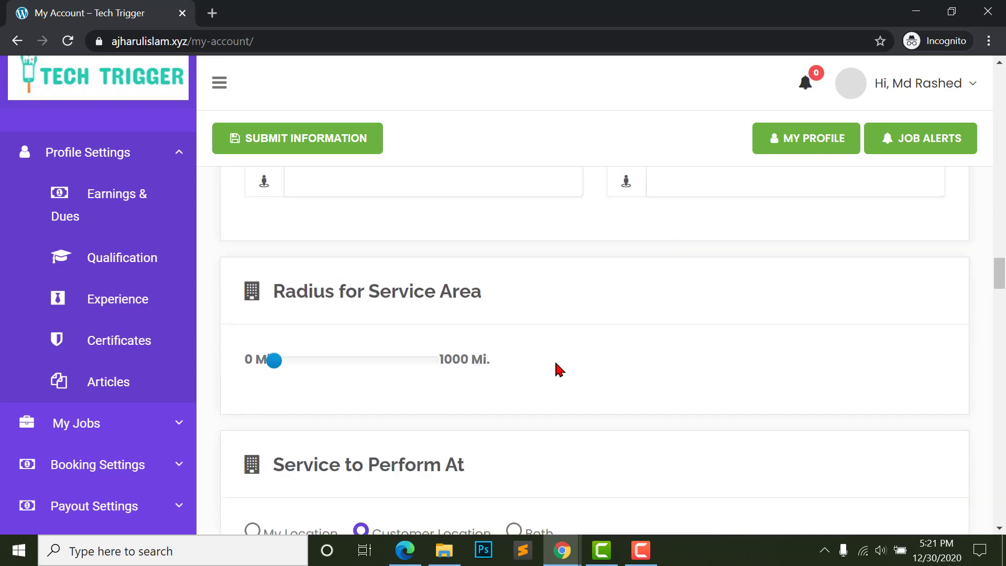
scroll(558, 366, up, 2)
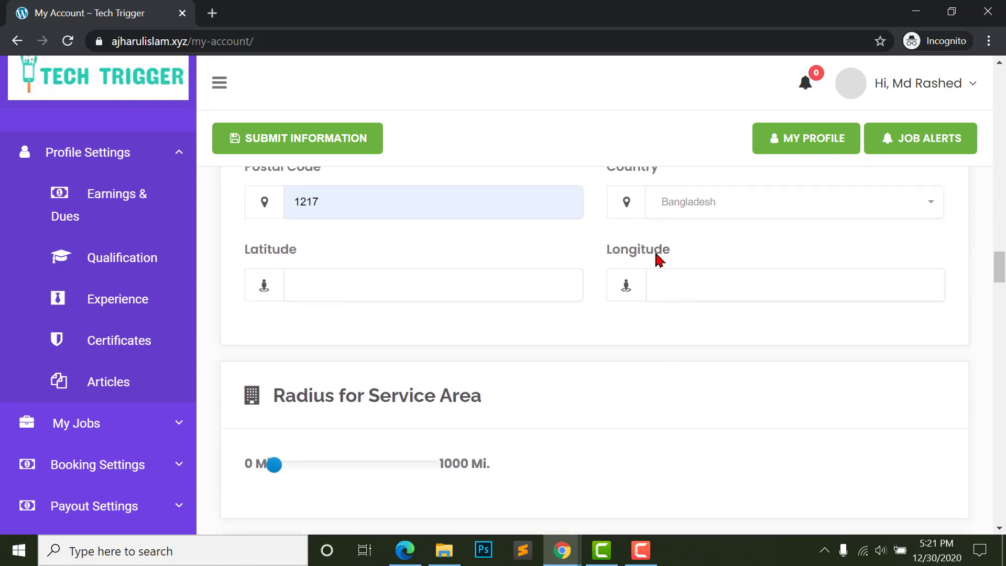
scroll(435, 299, down, 3)
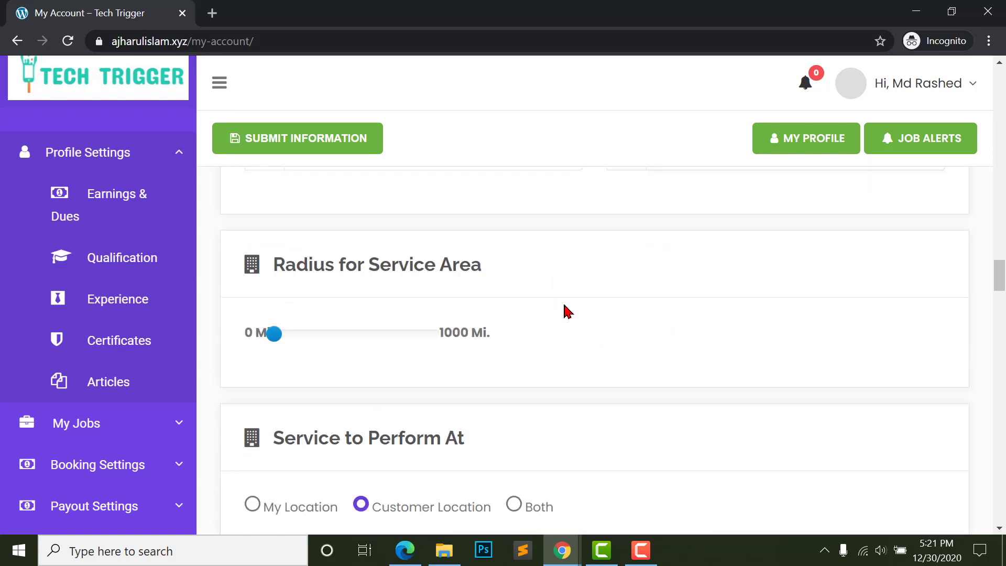
scroll(309, 293, down, 1)
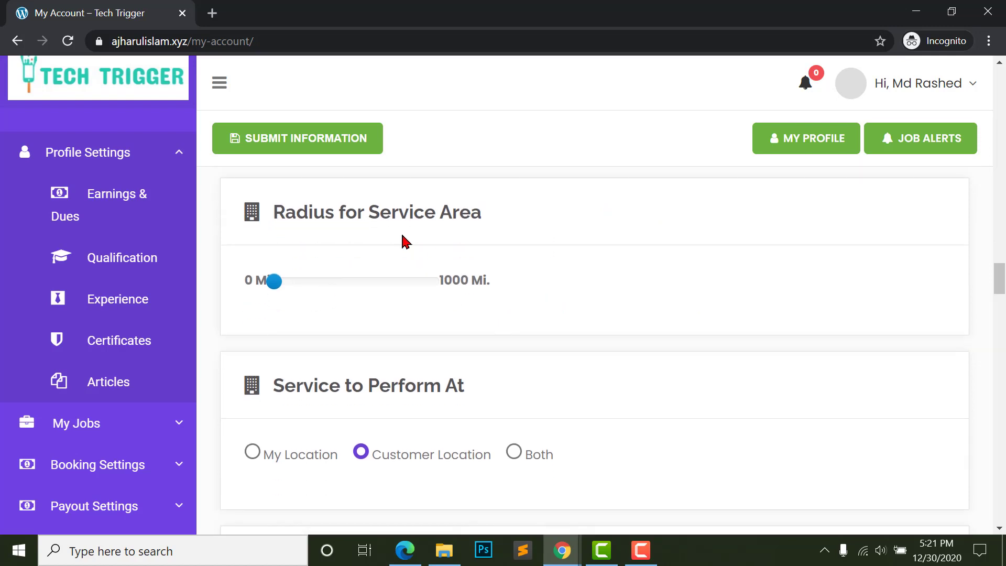
drag(274, 283, 297, 287)
scroll(367, 314, down, 3)
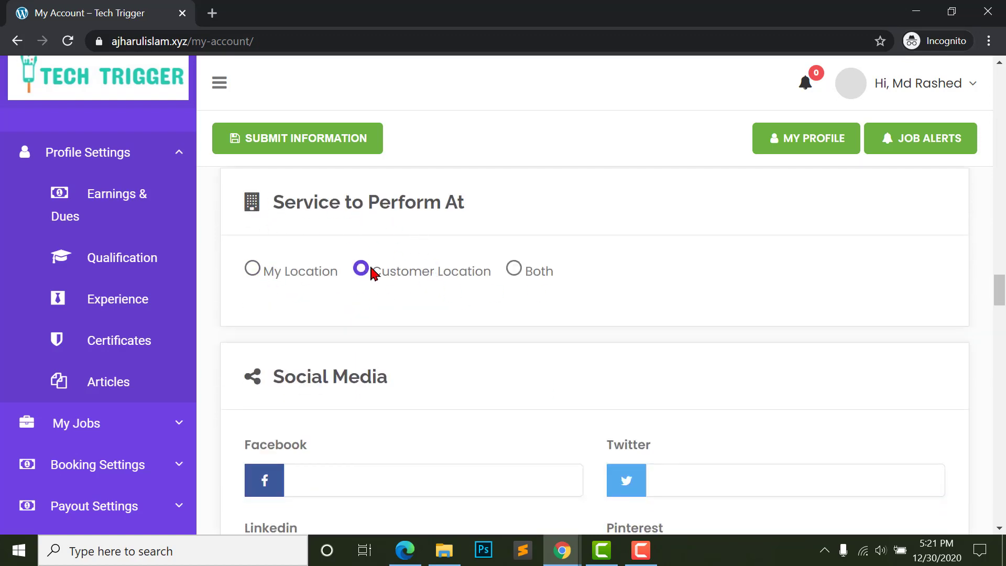
scroll(439, 277, down, 1)
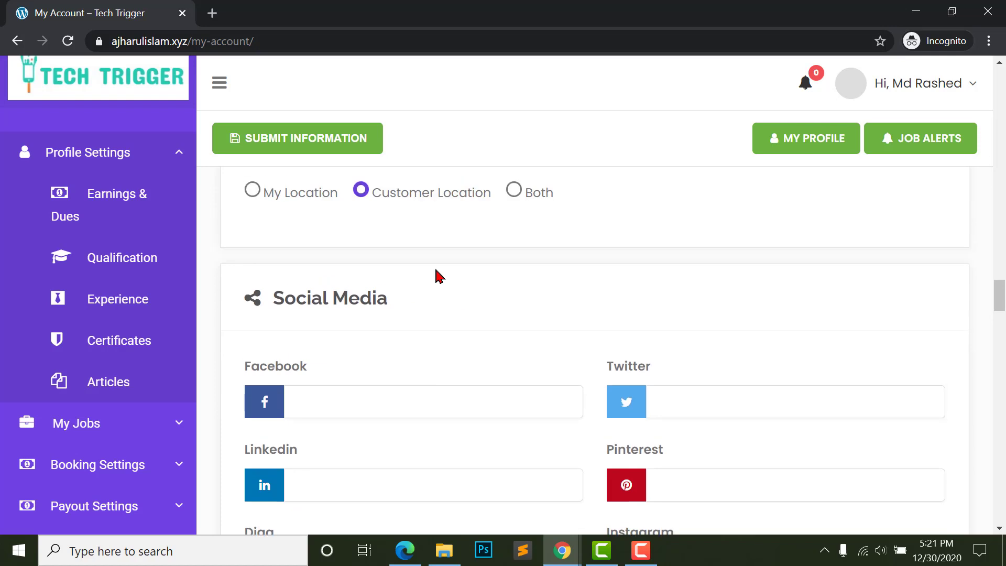
- Move down to the social media links and select the Facebook field
double_click(408, 195)
scroll(377, 352, down, 2)
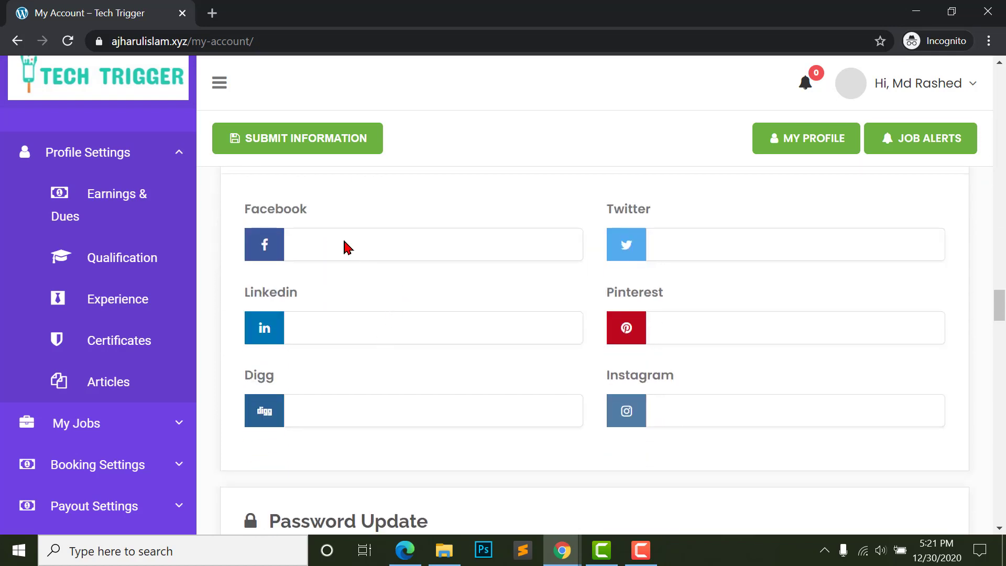
click(346, 247)
scroll(375, 364, up, 1)
scroll(370, 294, down, 1)
scroll(325, 314, up, 1)
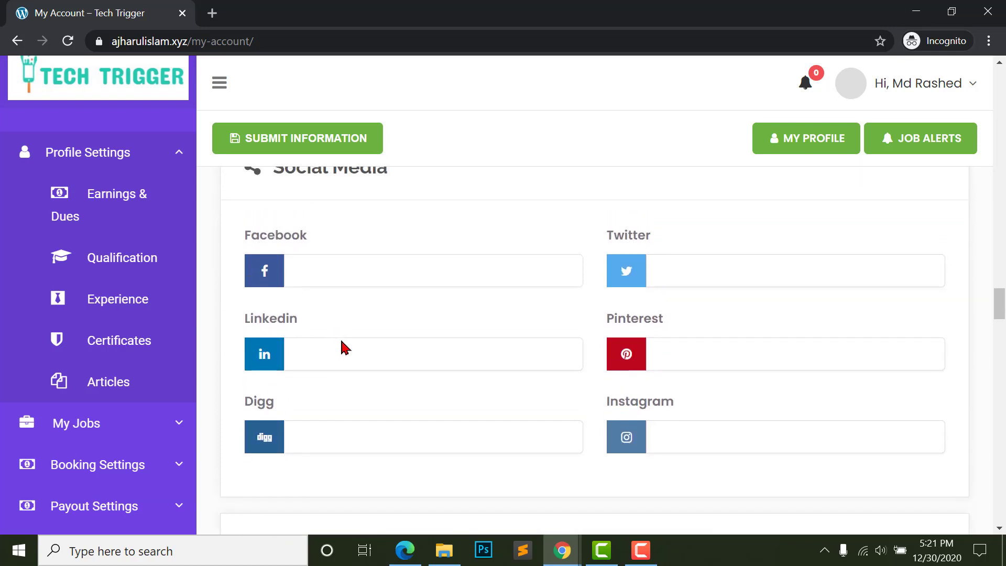
scroll(365, 388, down, 8)
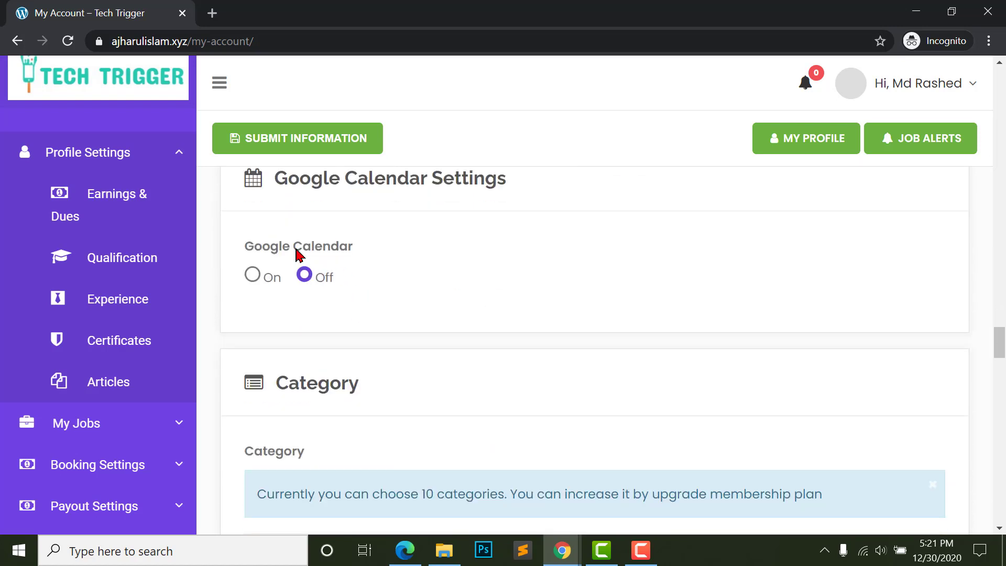
scroll(297, 255, up, 1)
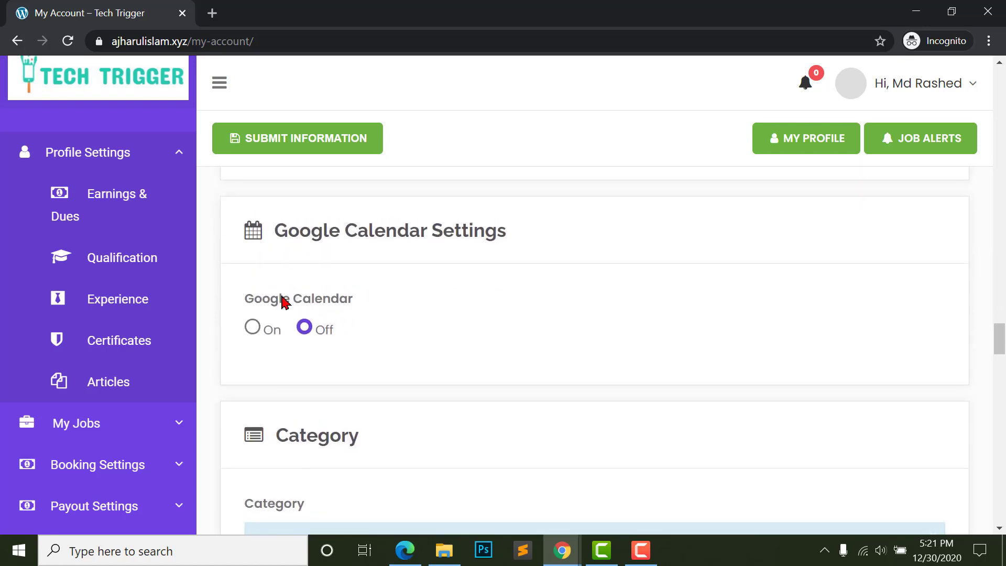
click(261, 336)
click(311, 330)
scroll(314, 344, down, 5)
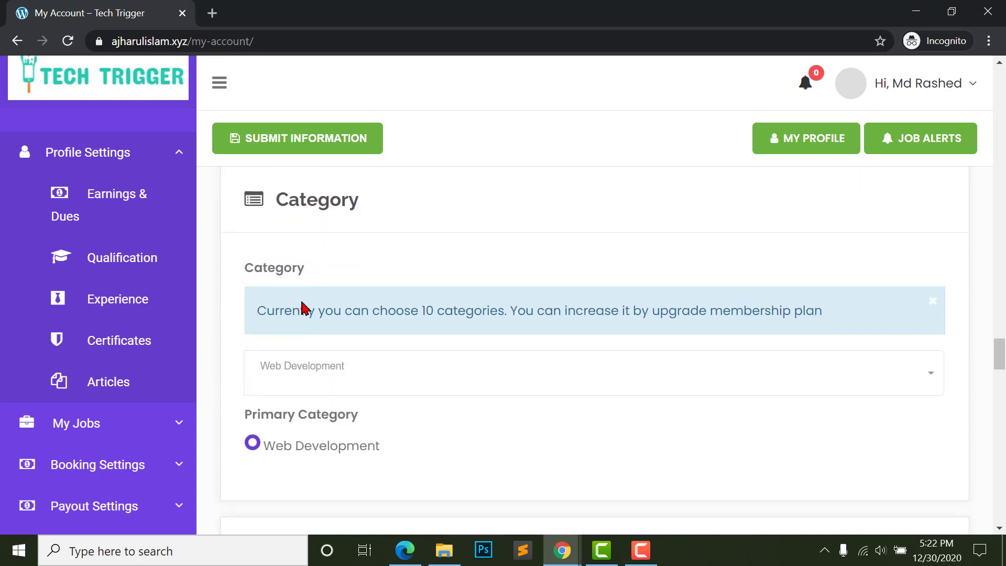
scroll(325, 341, down, 2)
click(372, 301)
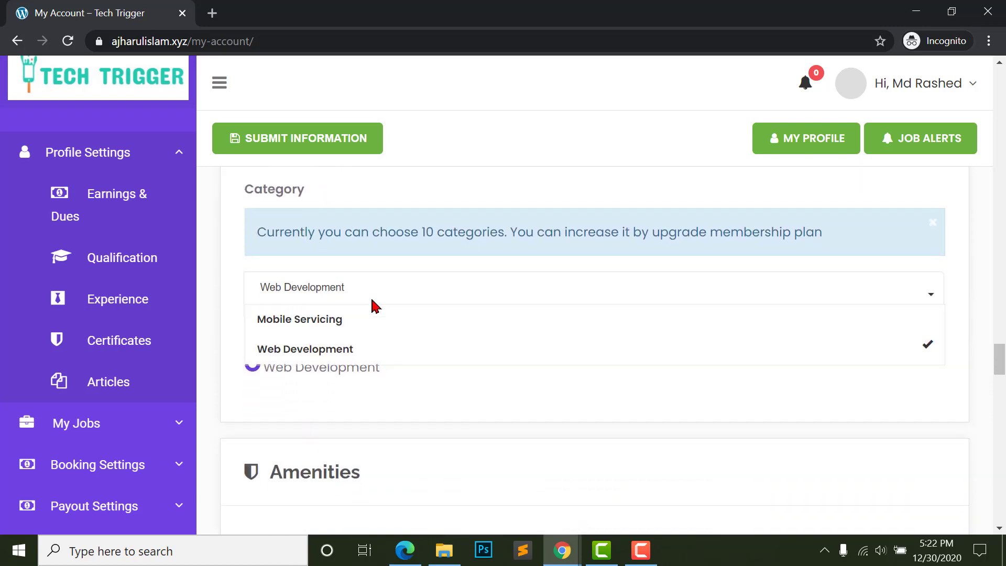
click(376, 305)
scroll(331, 336, down, 2)
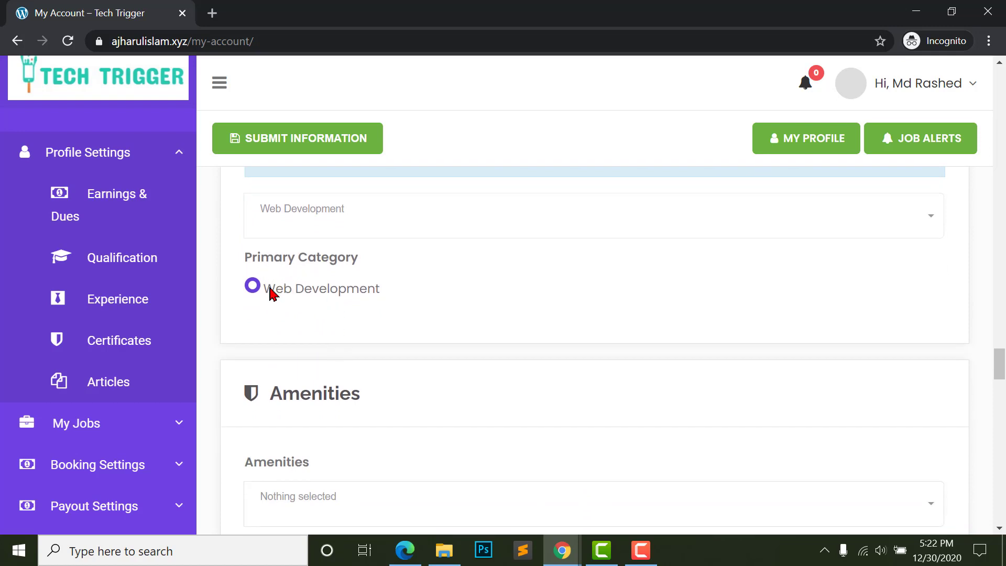
scroll(302, 314, down, 2)
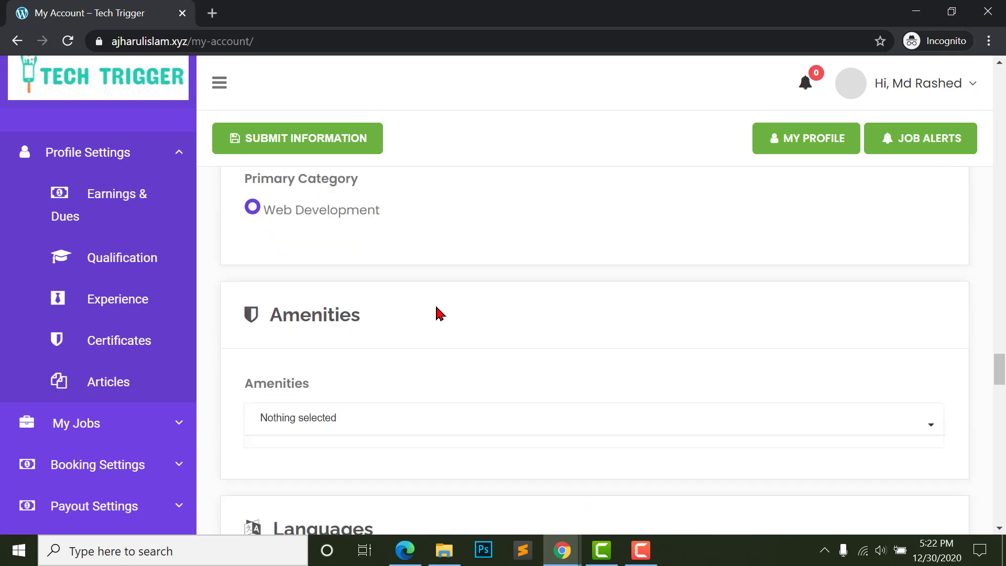
scroll(314, 313, down, 1)
scroll(261, 355, up, 2)
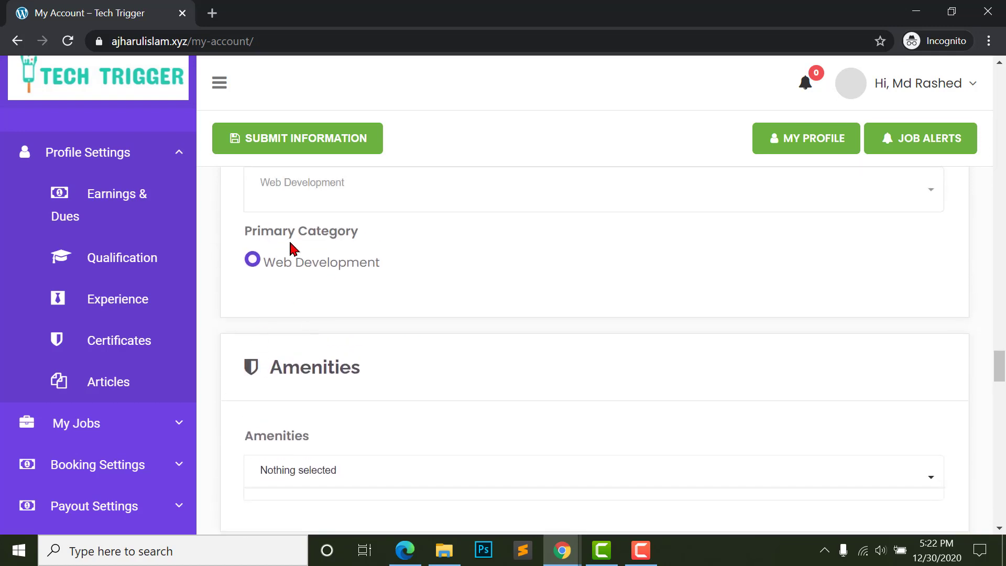
scroll(283, 273, down, 2)
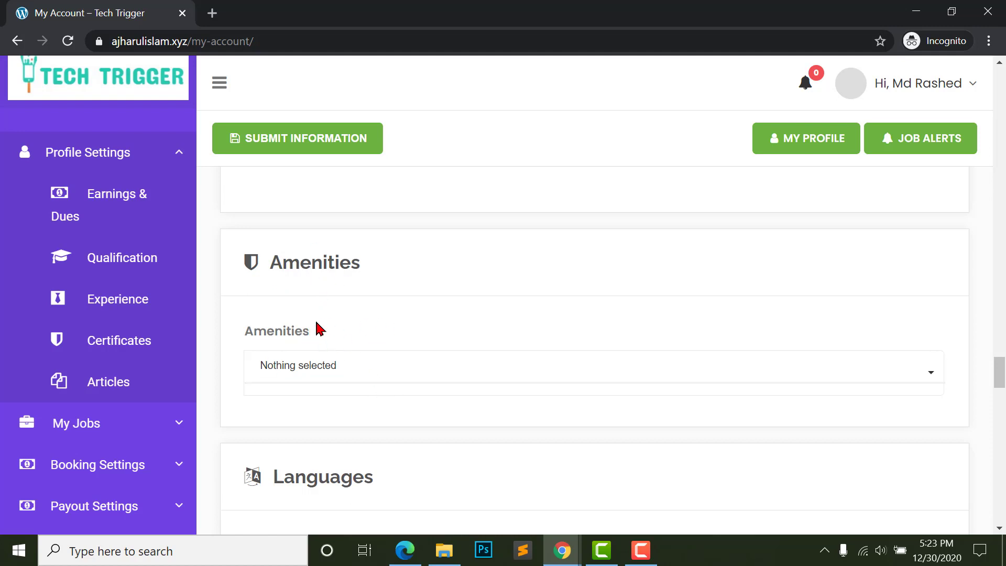
scroll(335, 384, down, 4)
scroll(314, 378, up, 2)
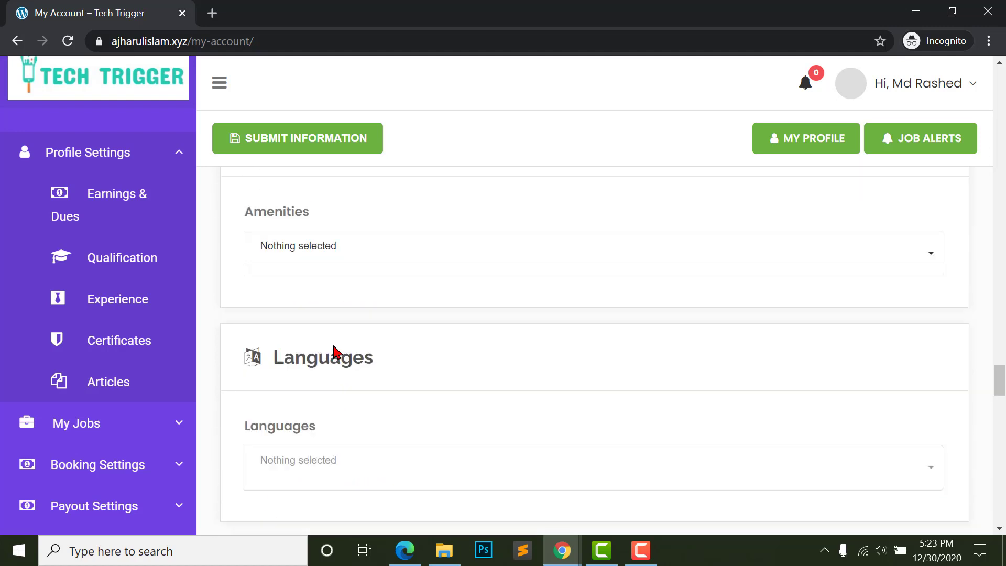
scroll(314, 354, up, 2)
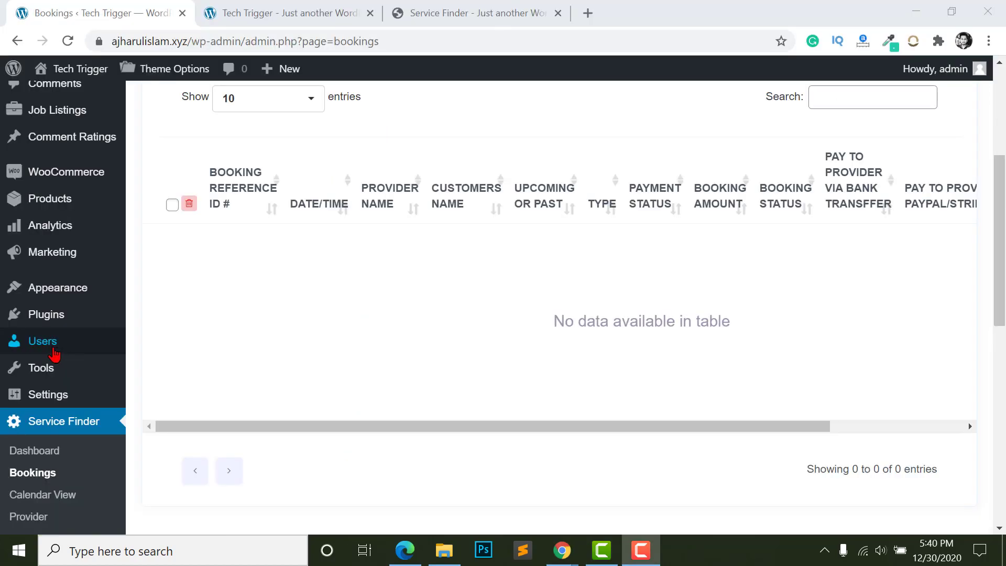
- On the Amenities page, enter Website Backup as the new amenity's name
mouse_move(43, 346)
click(159, 439)
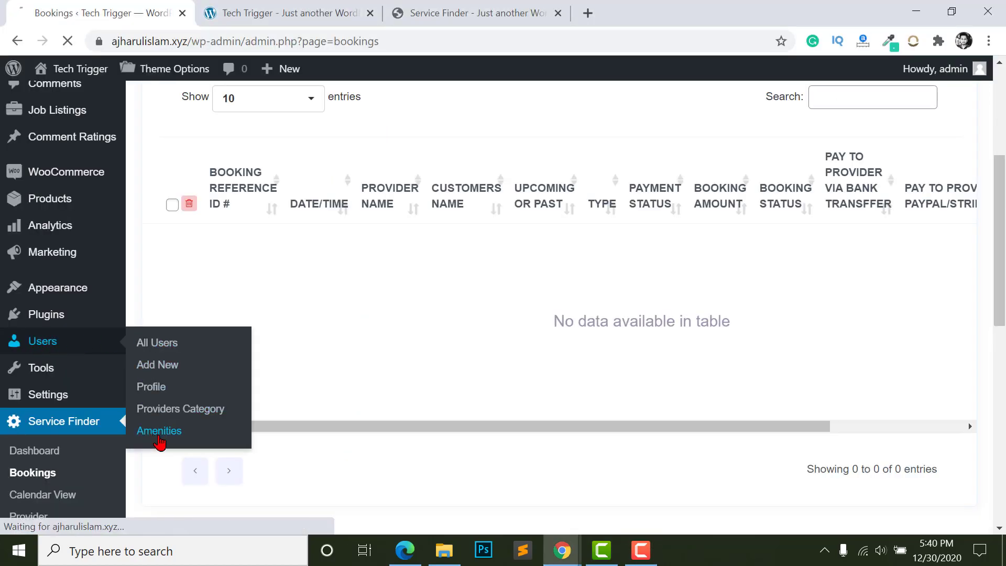
click(249, 214)
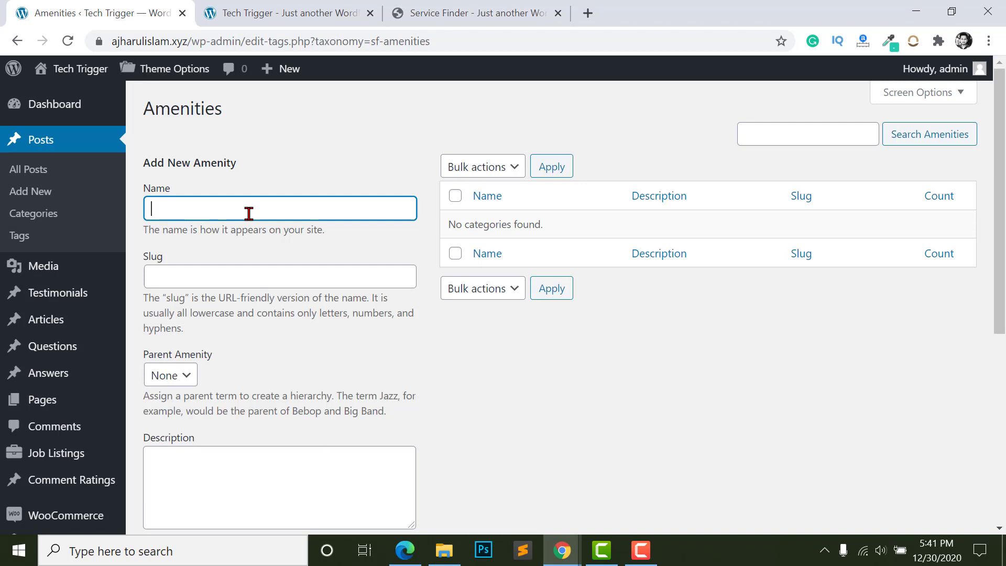
text(Website Backup)
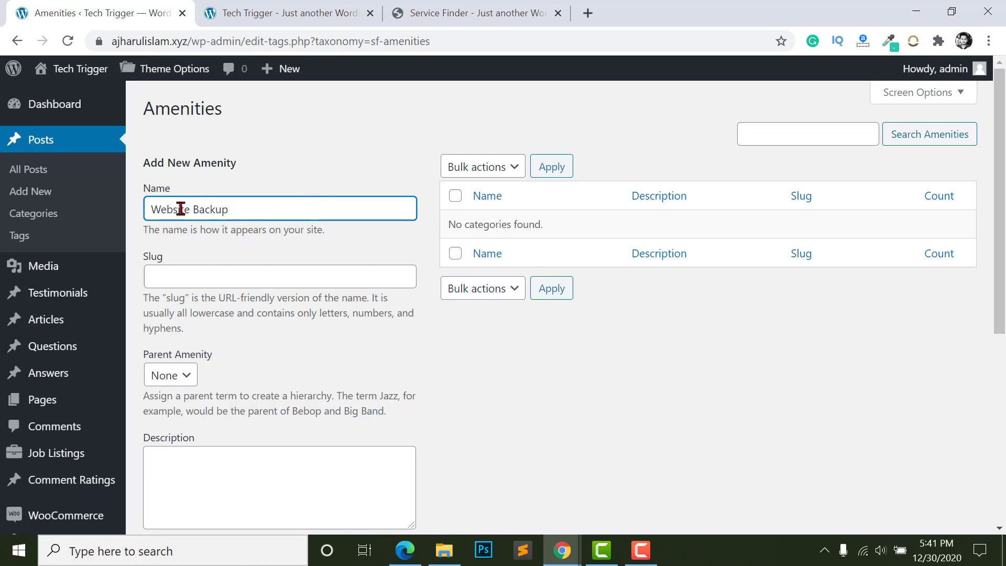
scroll(230, 263, down, 6)
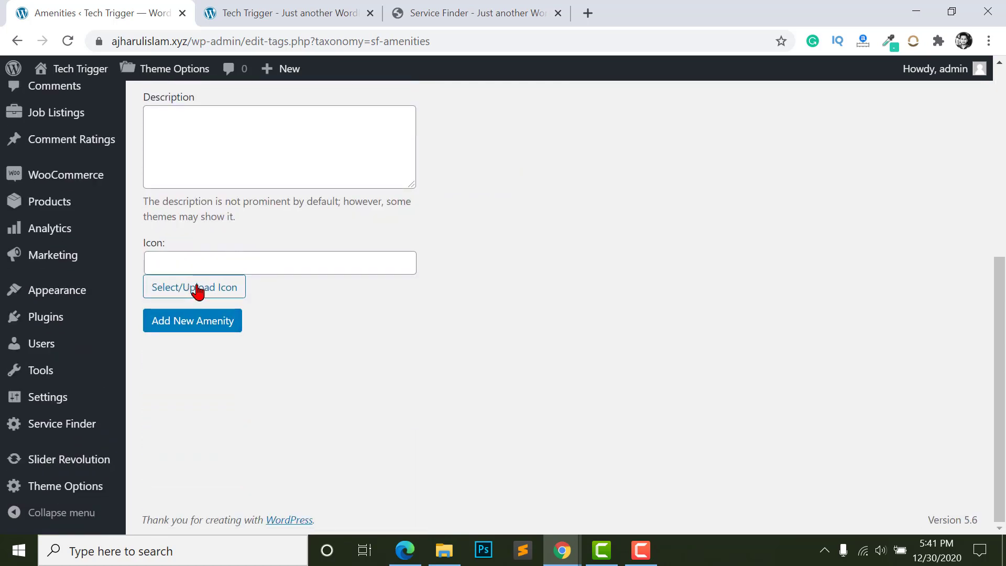
- Set the WEB image as its icon and add Website Backup as a new amenity
click(195, 289)
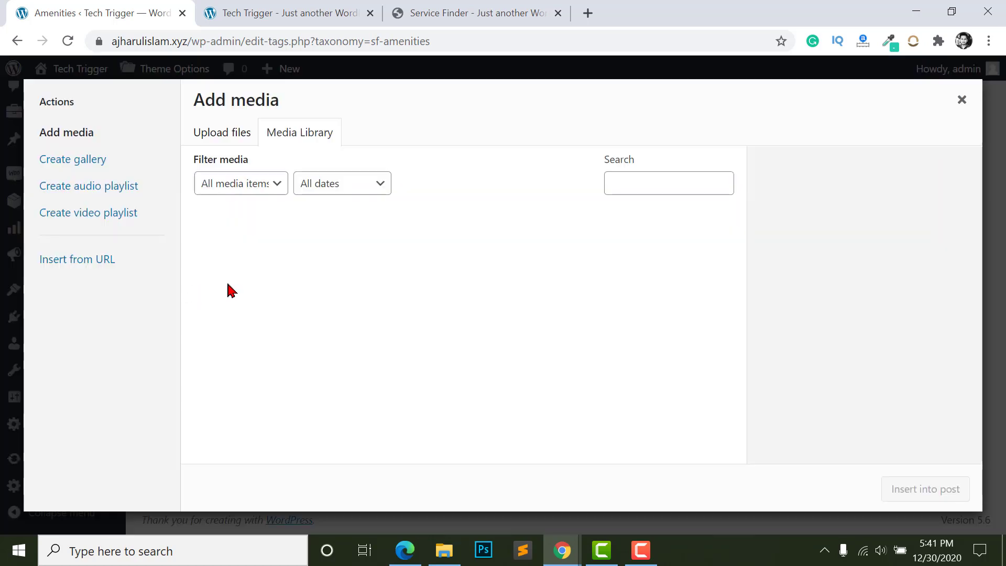
click(220, 141)
click(291, 138)
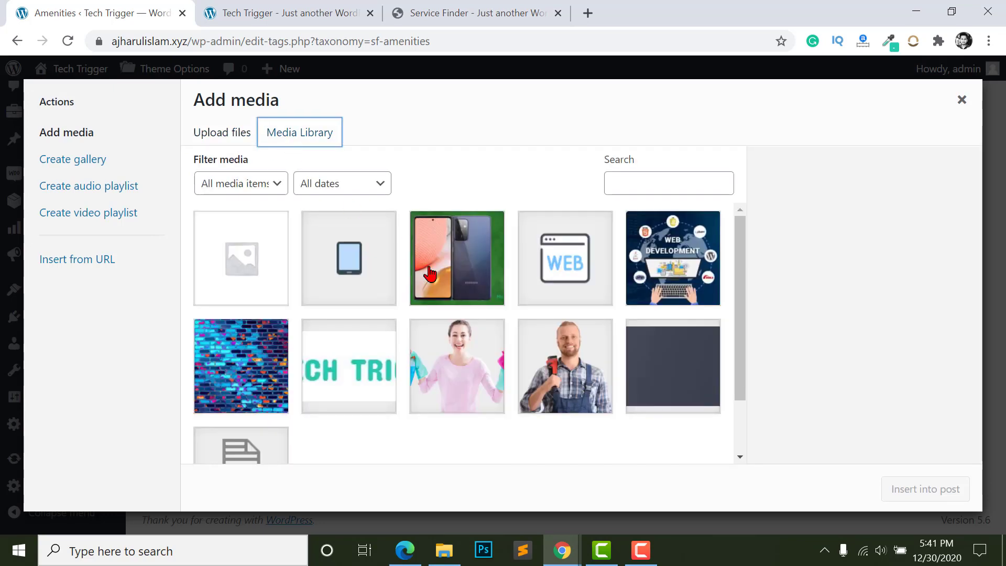
click(384, 264)
click(606, 255)
click(925, 489)
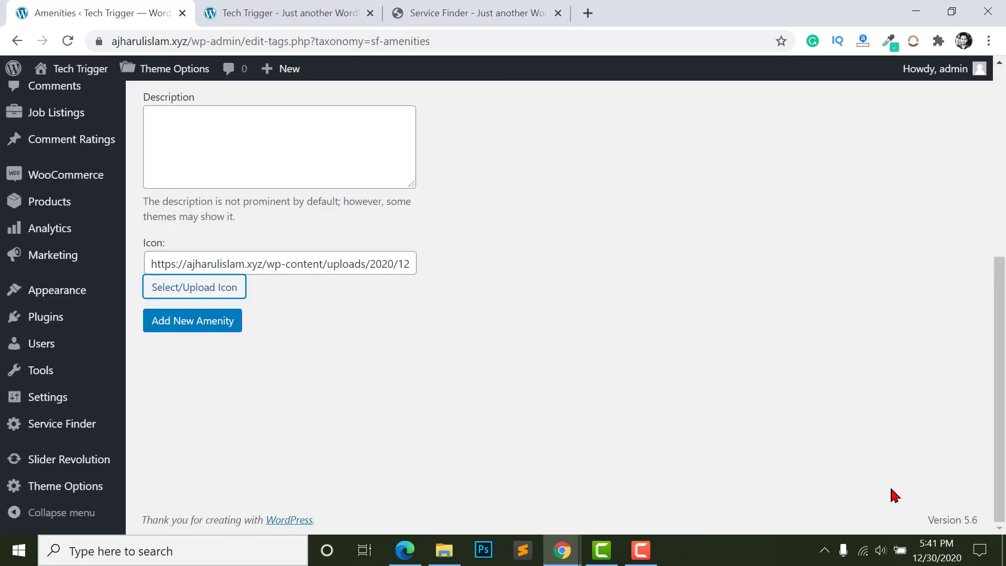
scroll(276, 332, up, 6)
scroll(315, 288, down, 3)
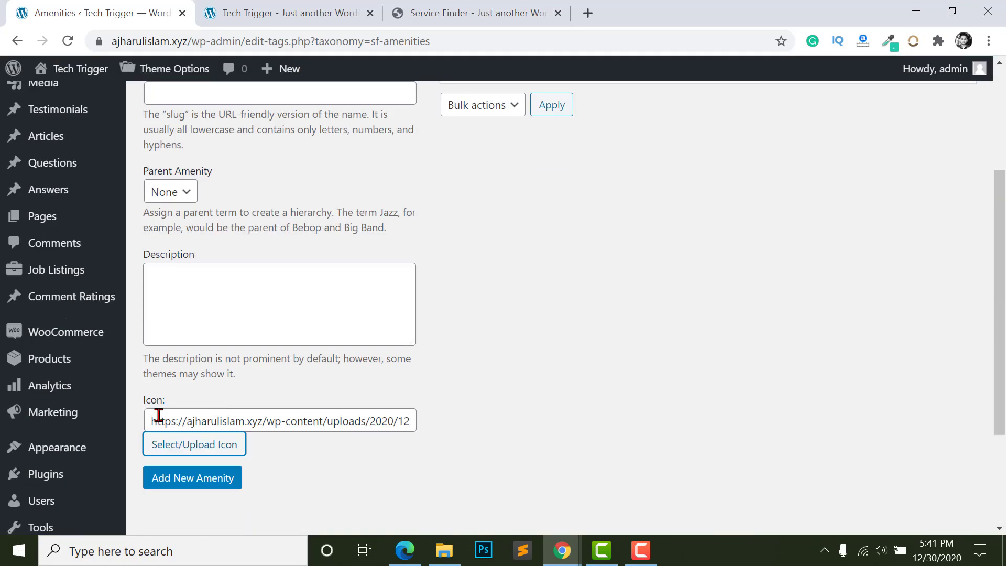
click(180, 486)
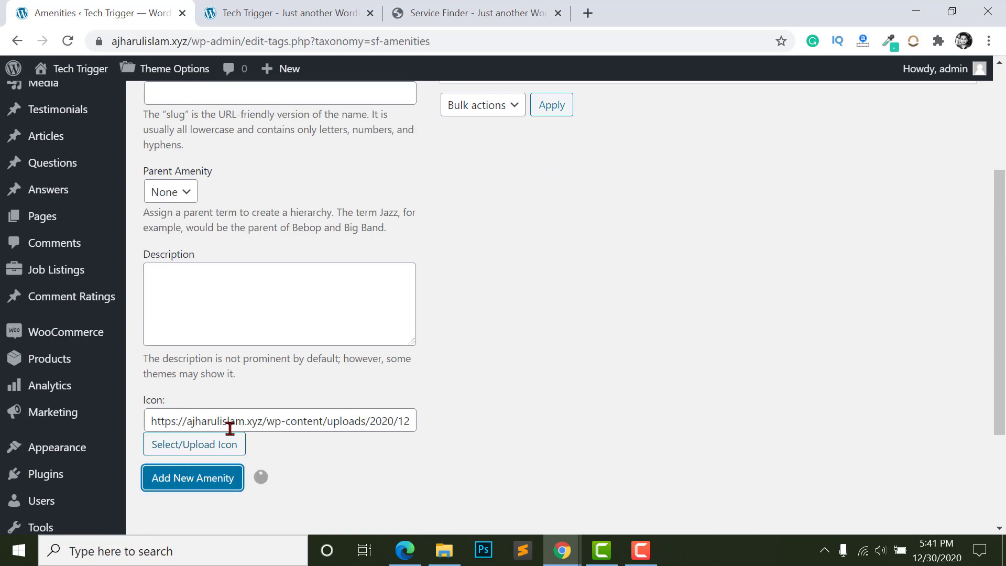
scroll(419, 414, up, 4)
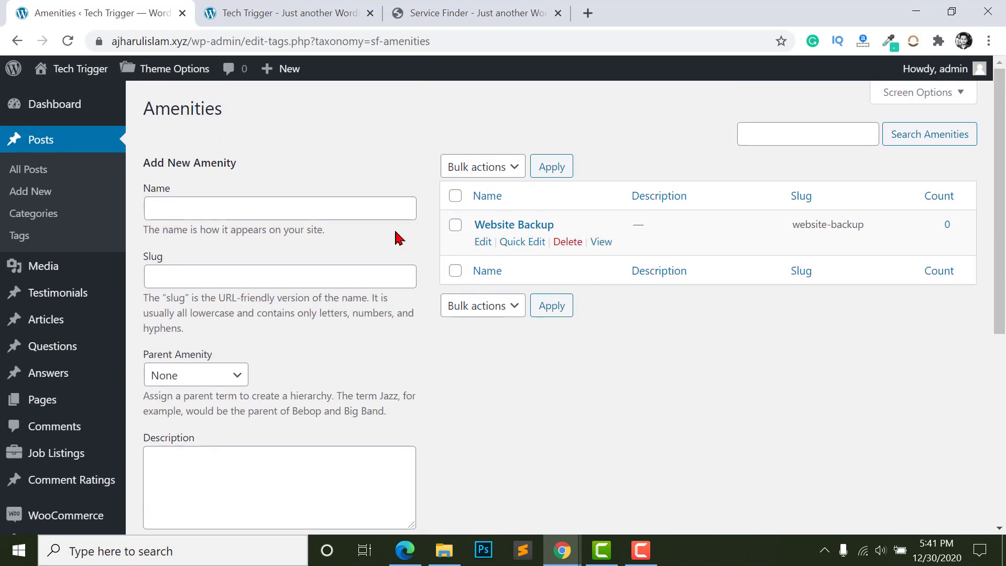
- Add a Speed Optimiazation amenity using the tablet image as its icon
mouse_move(514, 240)
click(202, 212)
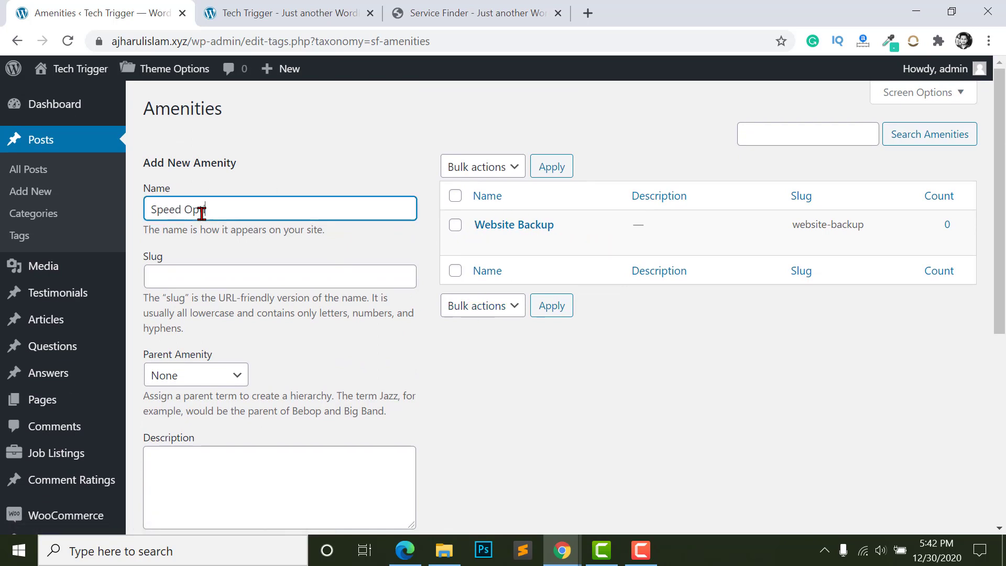
scroll(202, 212, down, 4)
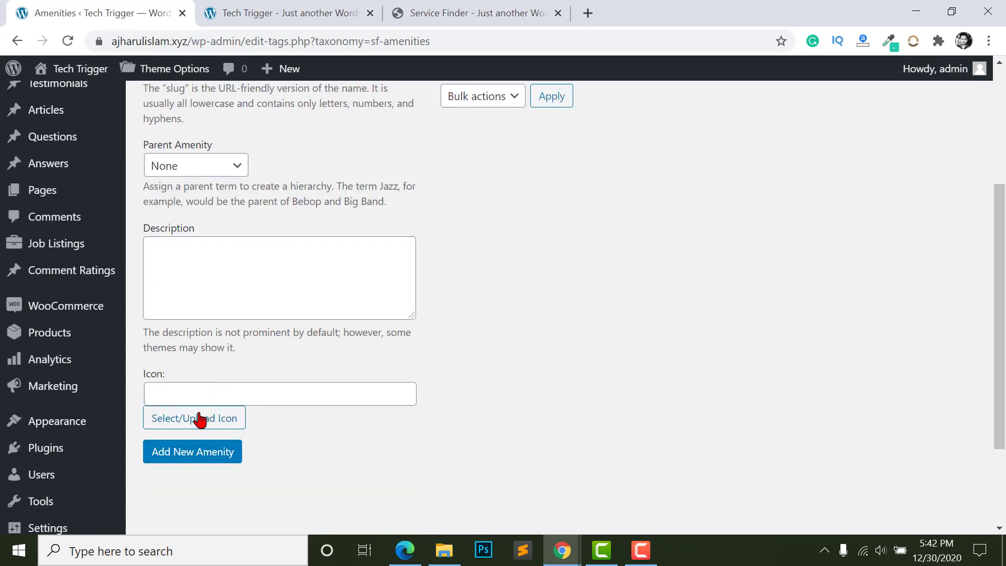
click(196, 418)
click(349, 257)
click(919, 490)
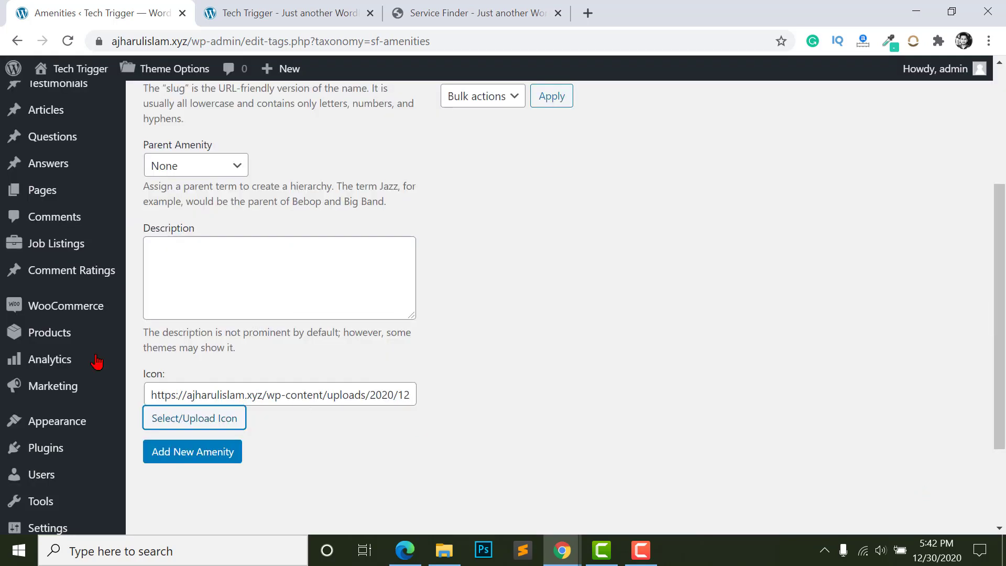
click(173, 452)
scroll(465, 393, up, 4)
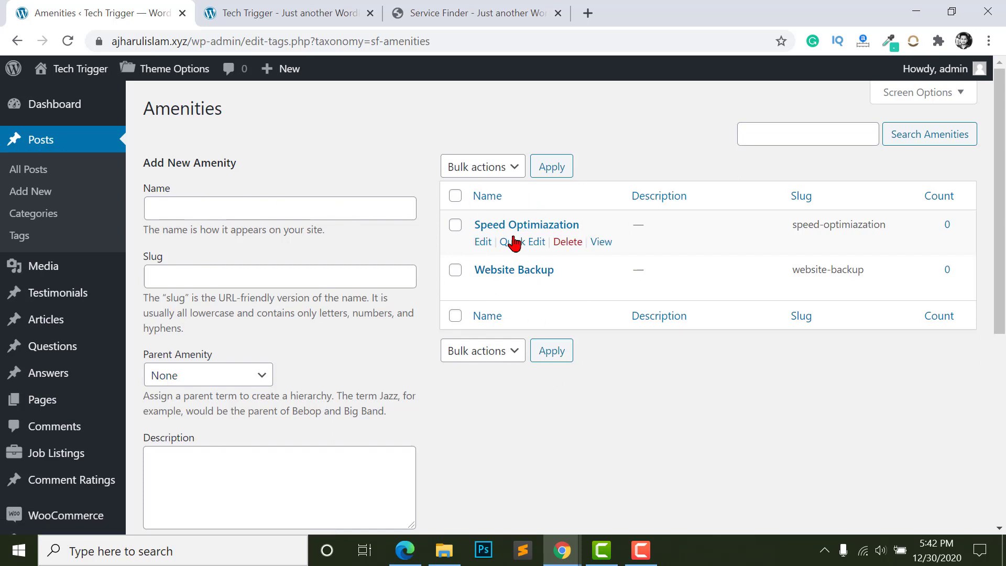
mouse_move(563, 550)
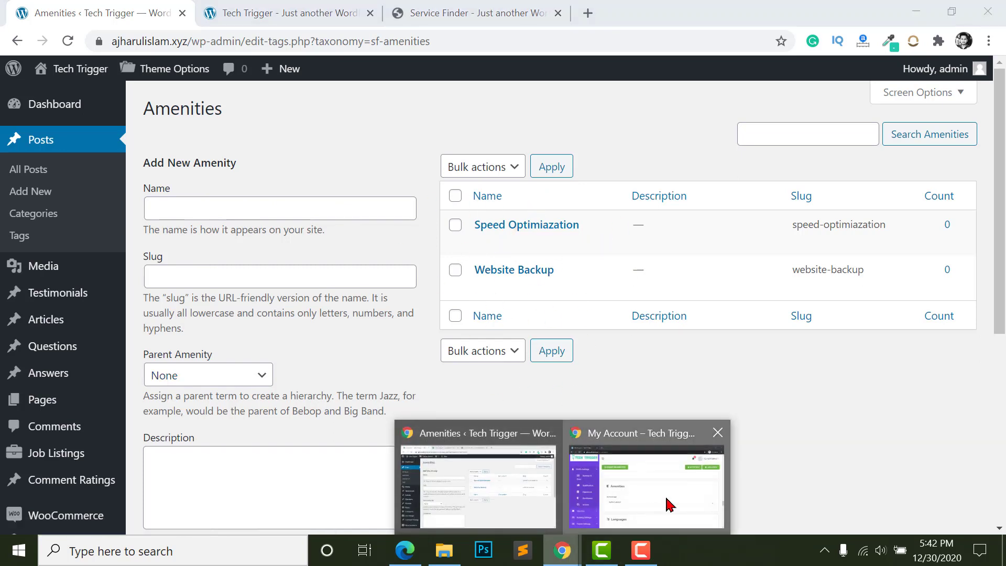
click(668, 503)
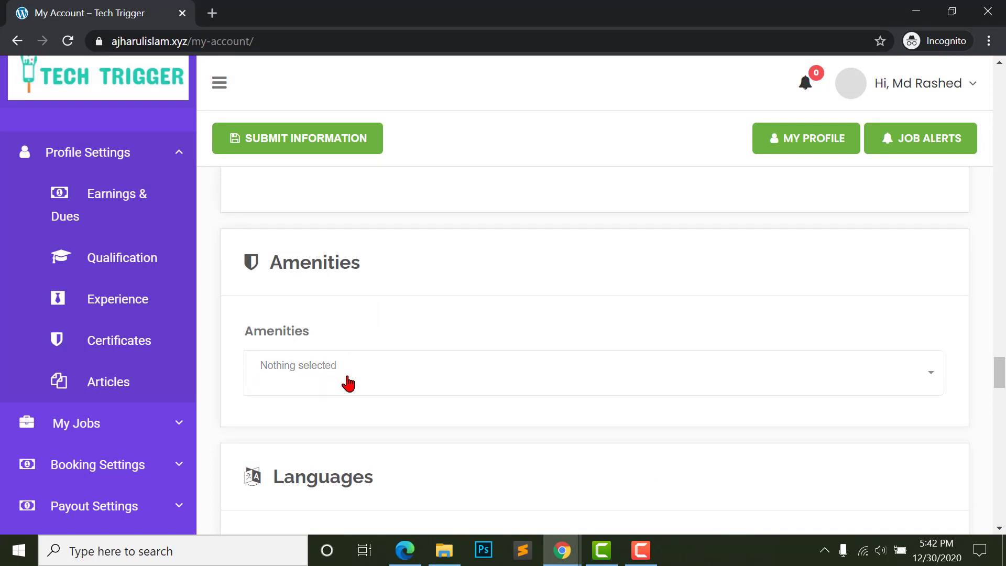
scroll(357, 384, down, 1)
scroll(306, 394, down, 2)
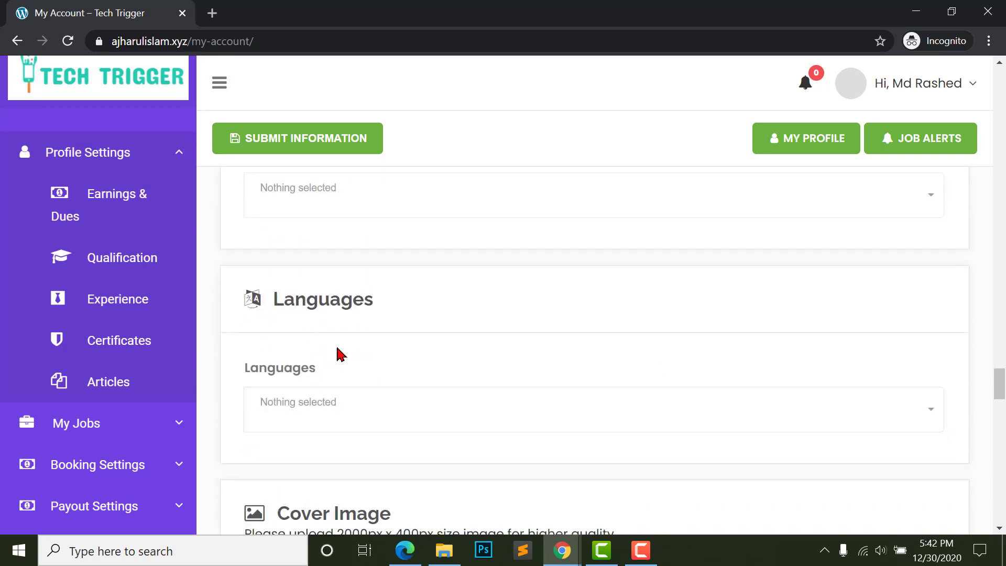
scroll(310, 386, down, 1)
click(349, 392)
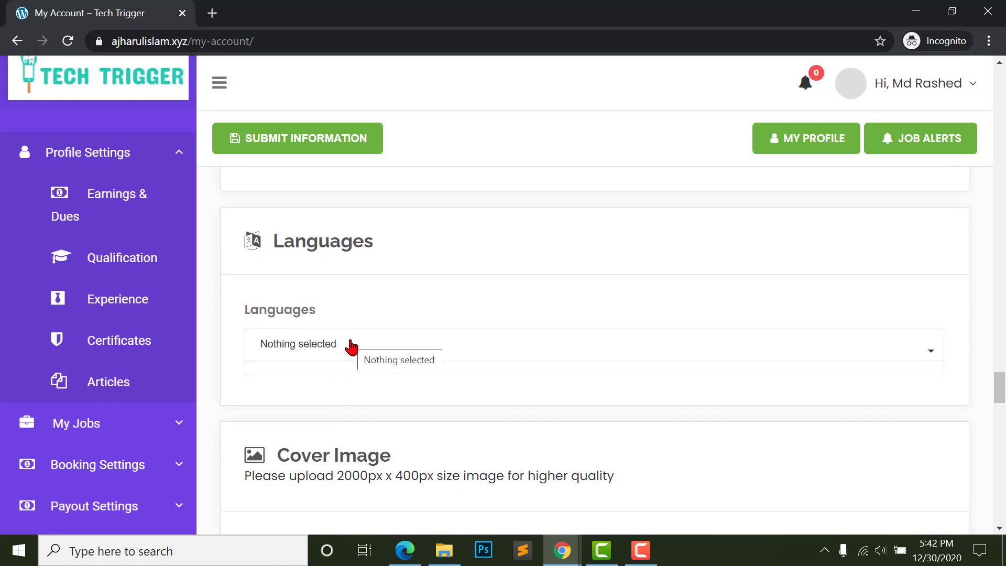
click(569, 550)
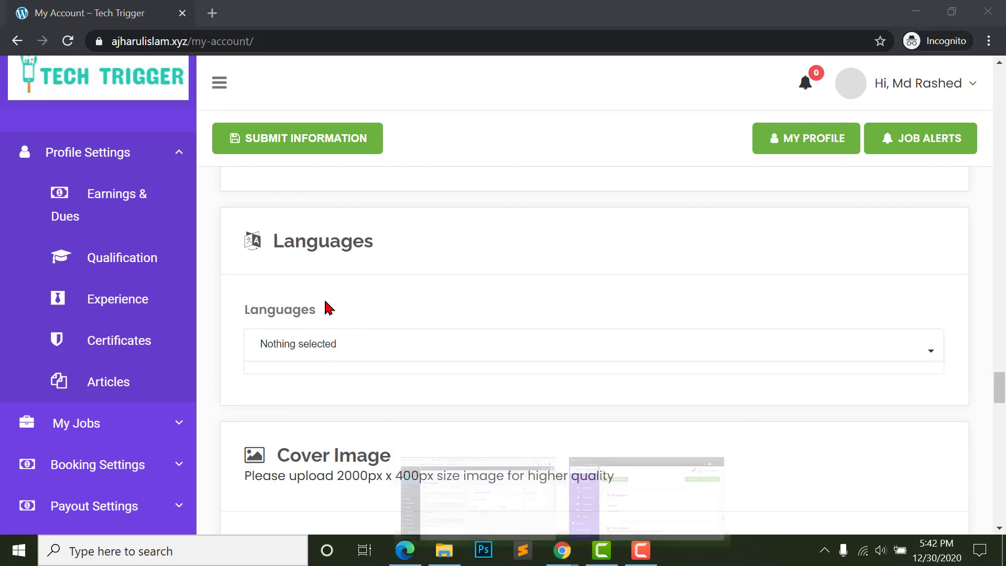
mouse_move(566, 551)
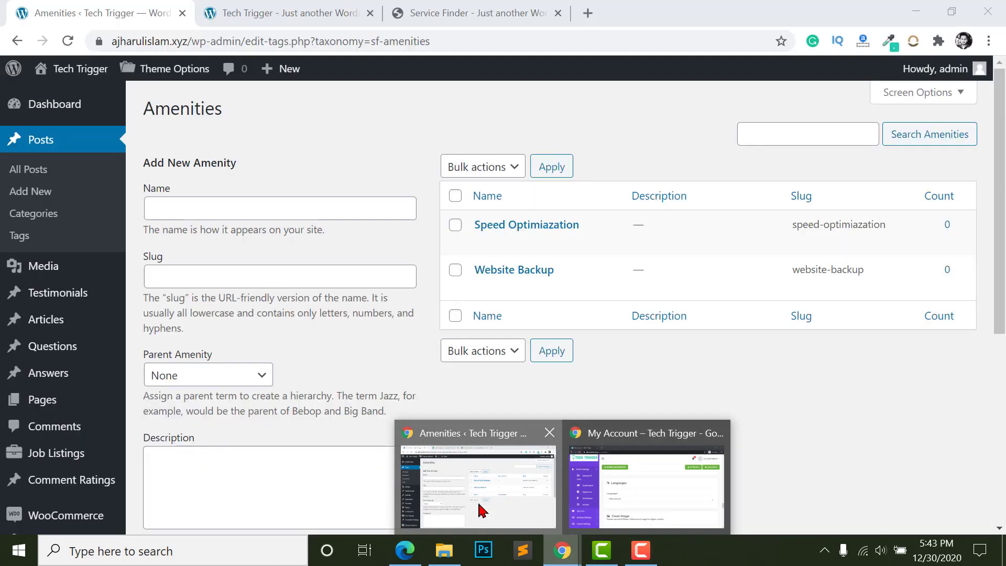
- Return to the Amenities admin window and review the amenities list
click(478, 506)
scroll(102, 241, down, 4)
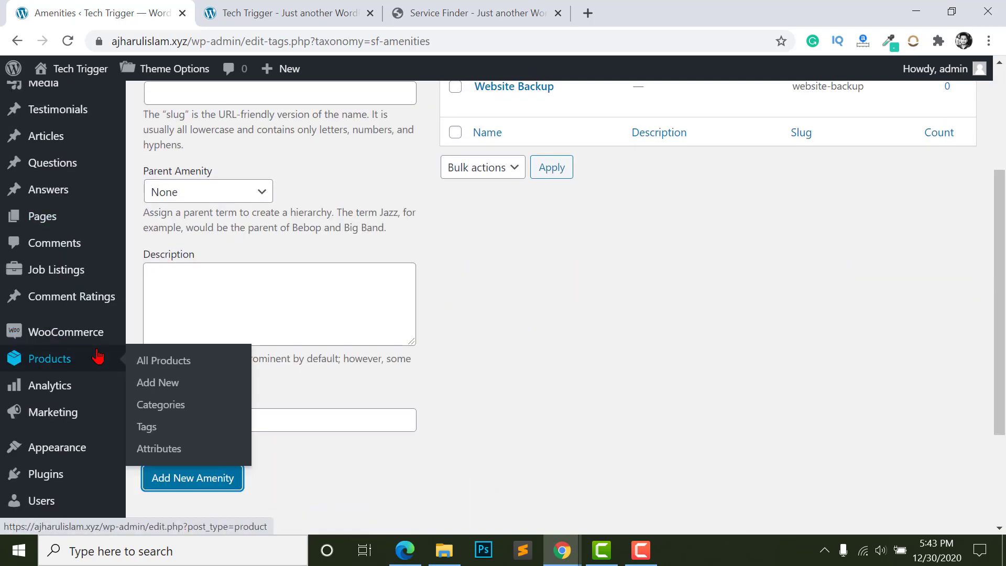
scroll(111, 351, up, 4)
scroll(82, 344, down, 4)
scroll(83, 343, down, 3)
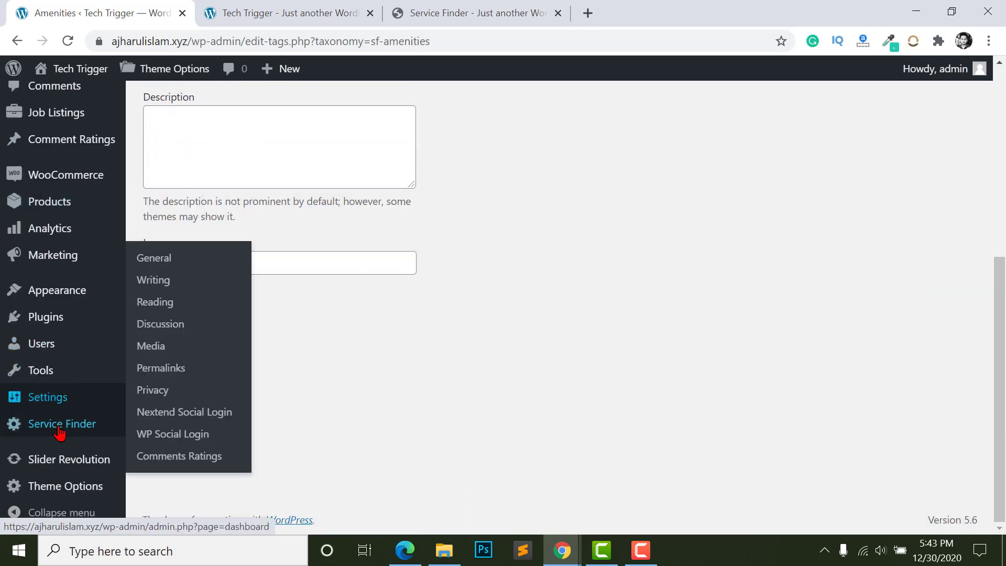
- Save the Service Finder Languages settings with Bengali and Catalan enabled
mouse_move(29, 425)
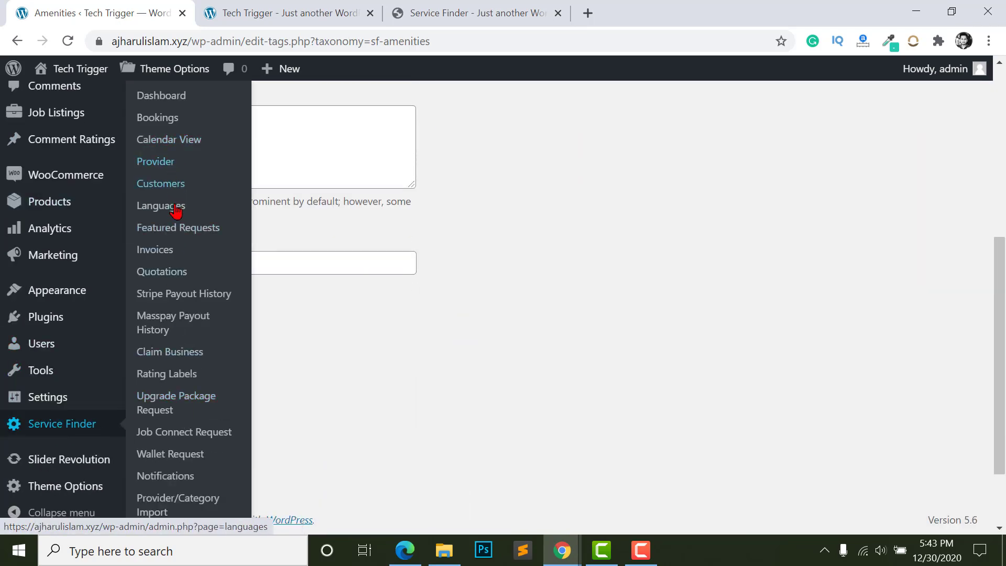
click(150, 210)
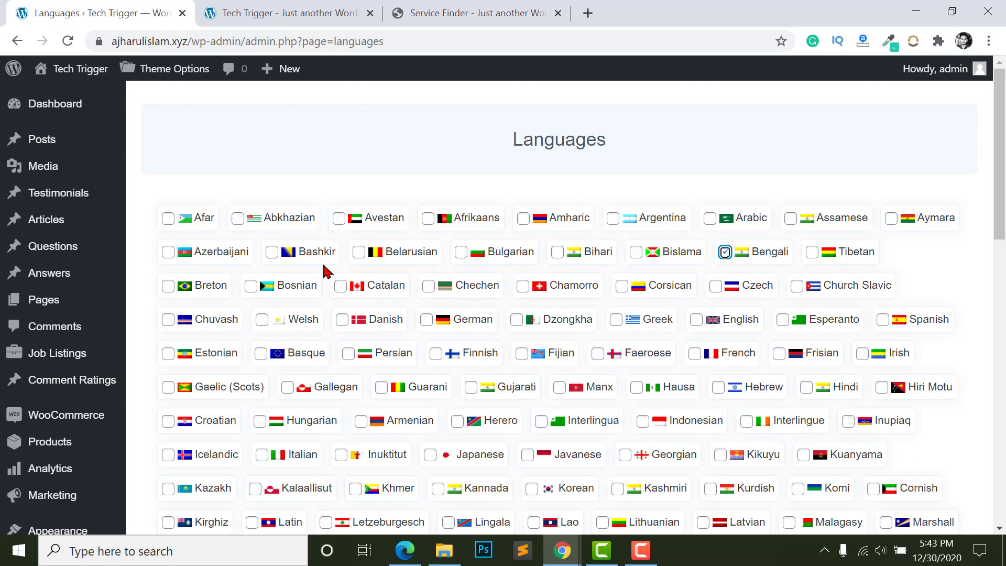
scroll(324, 270, down, 1)
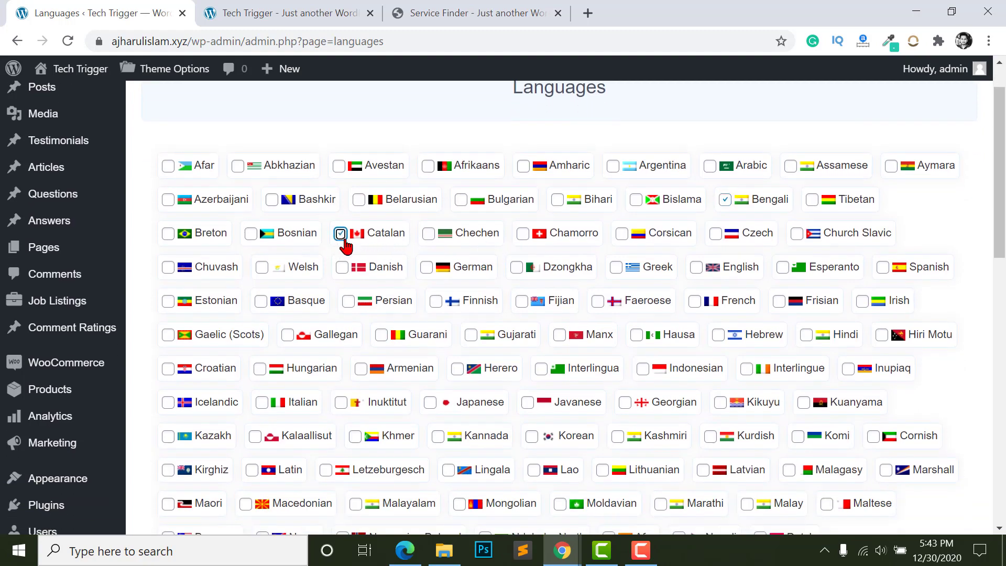
scroll(472, 246, down, 3)
scroll(655, 235, up, 4)
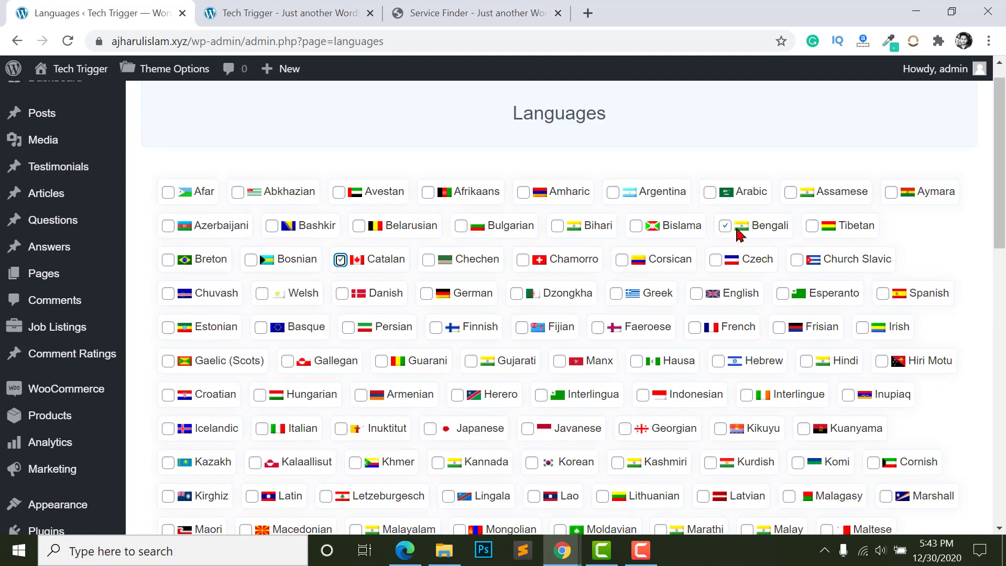
scroll(732, 262, down, 5)
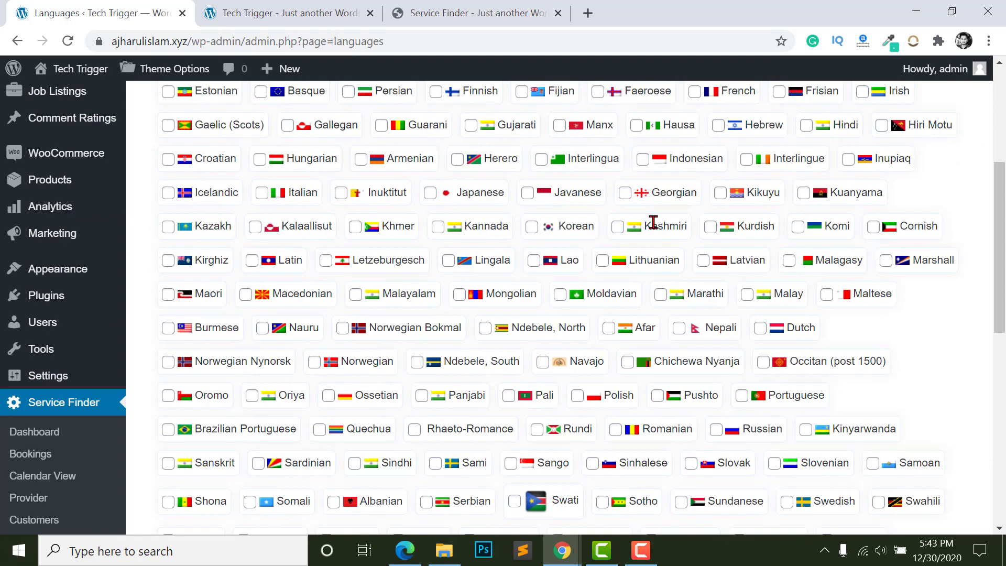
scroll(576, 294, up, 4)
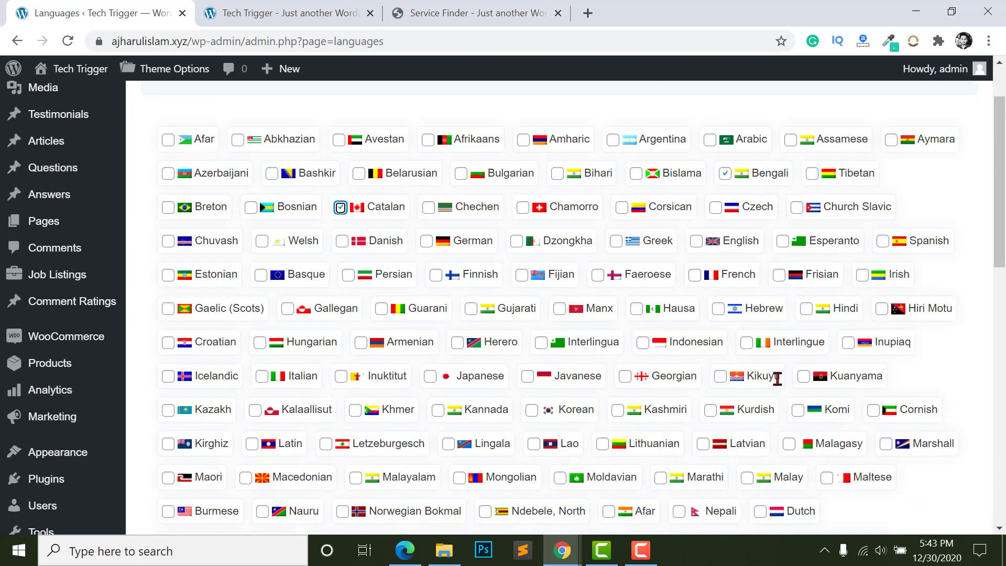
scroll(506, 431, down, 2)
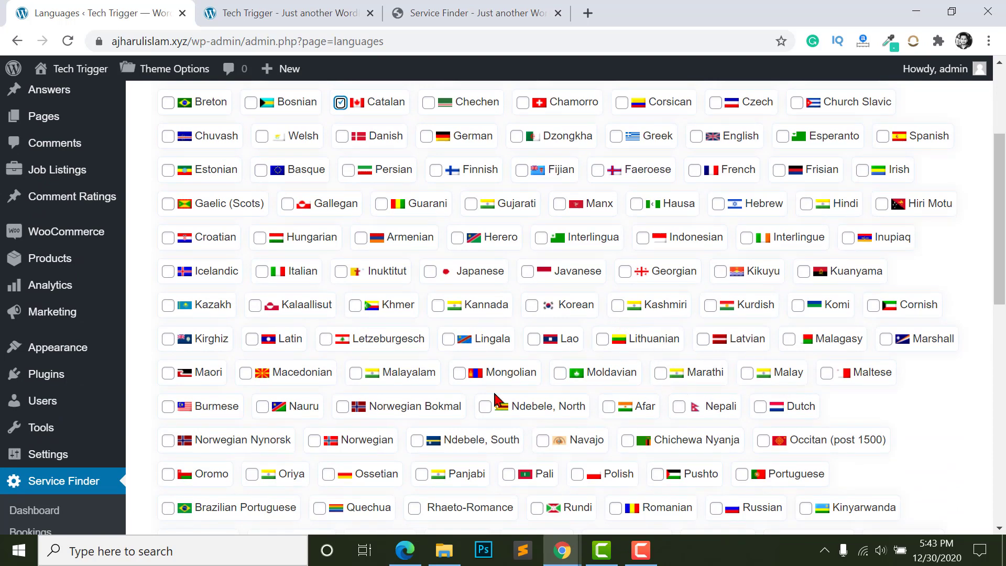
scroll(224, 411, up, 2)
scroll(198, 377, down, 5)
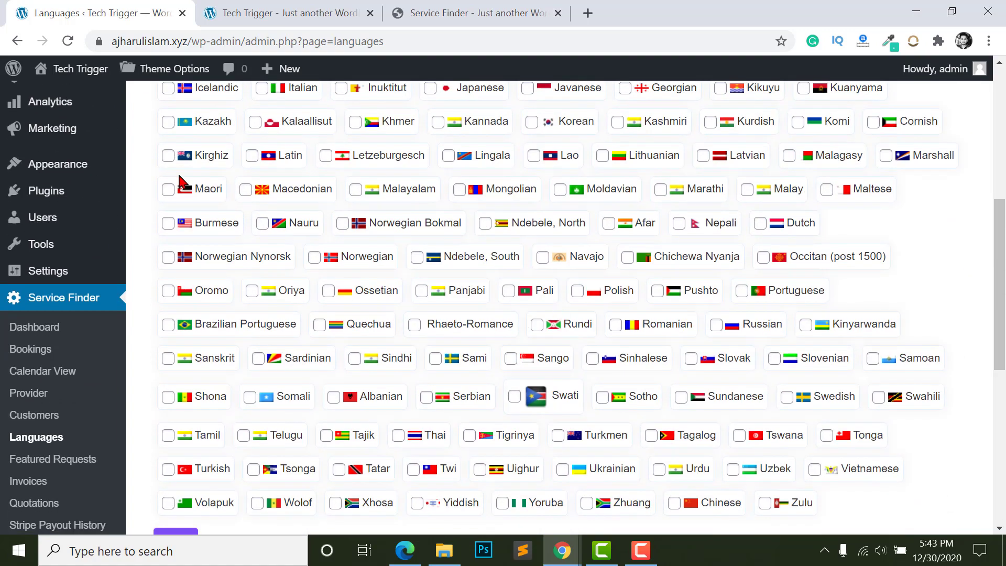
scroll(299, 427, down, 4)
click(179, 338)
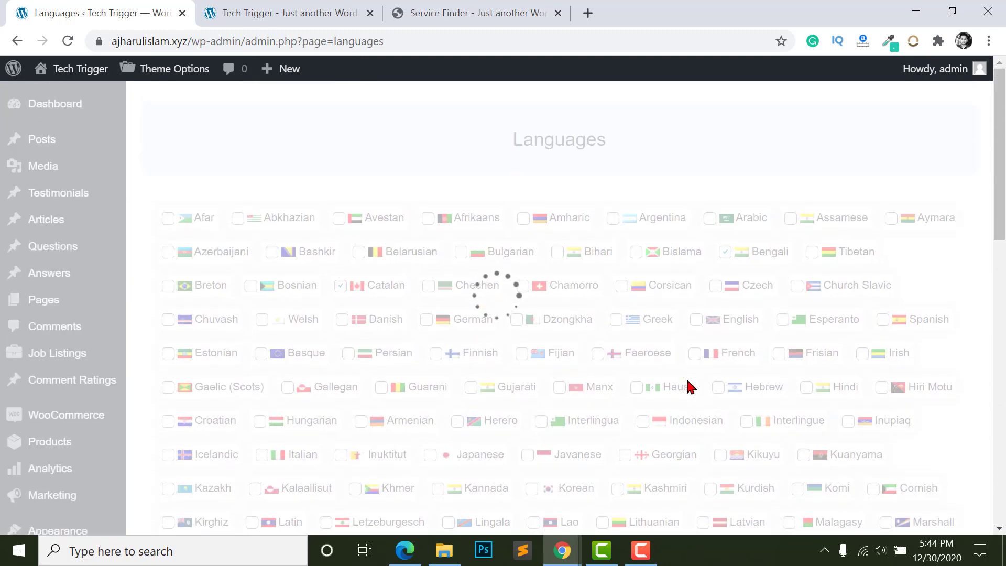
- Open the demo Service Finder provider profile in a new tab, then return to My Account's Cover Image section
mouse_move(562, 550)
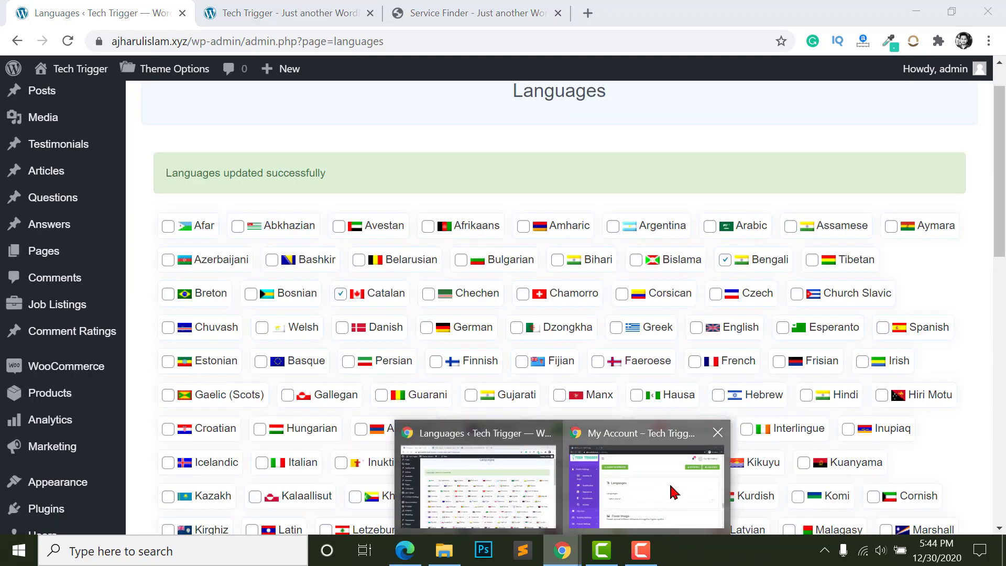
click(672, 491)
scroll(461, 434, down, 5)
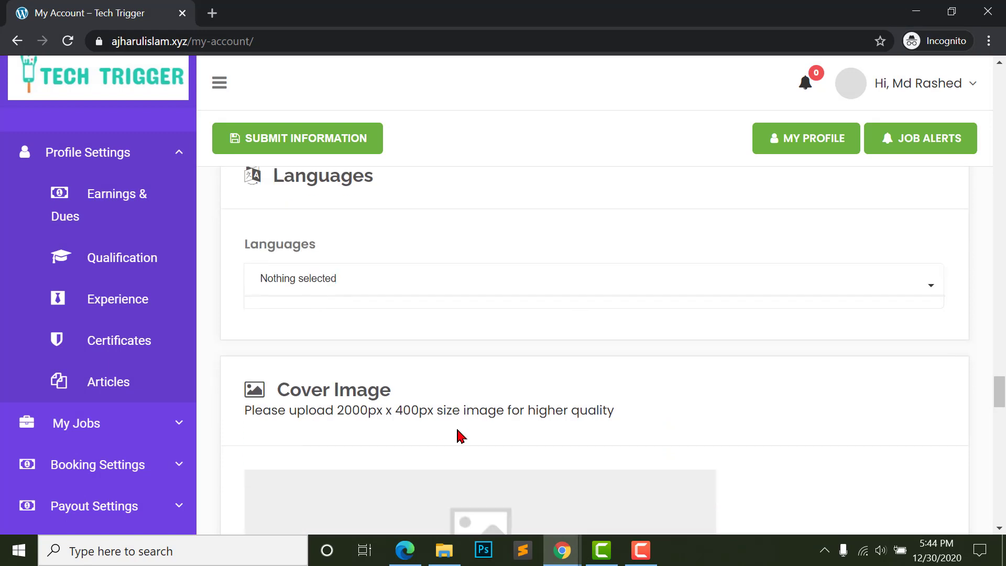
scroll(259, 287, up, 2)
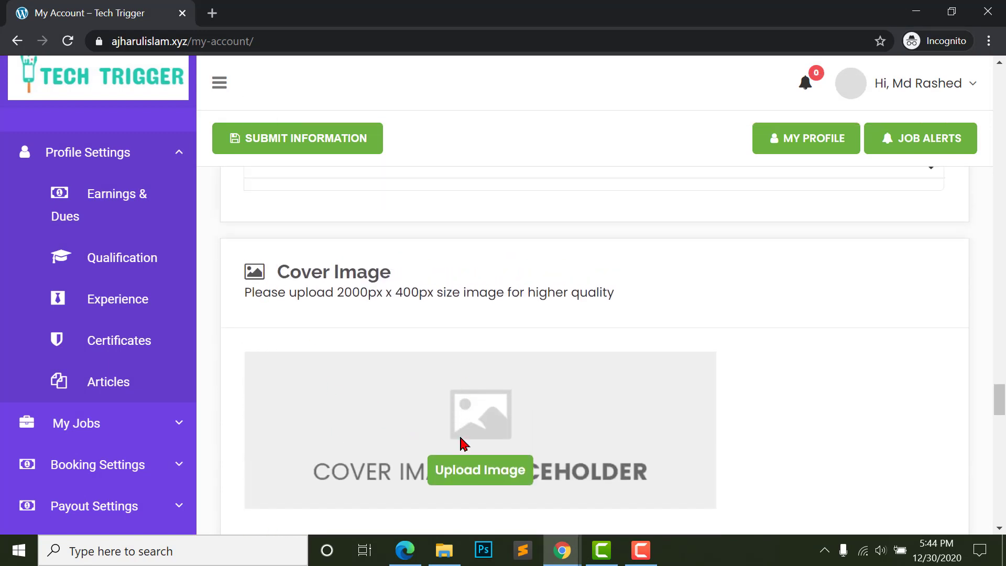
click(212, 13)
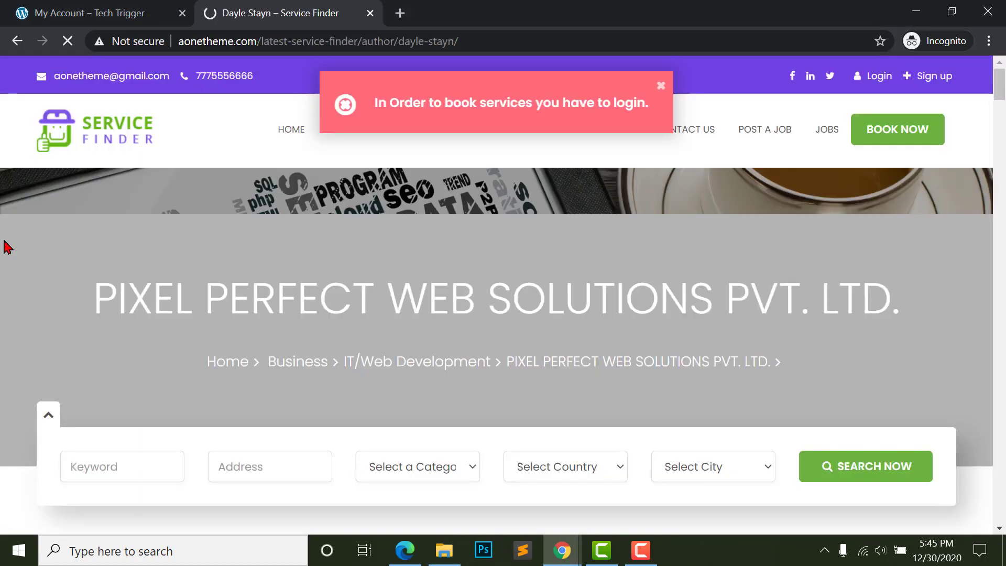
scroll(194, 131, down, 2)
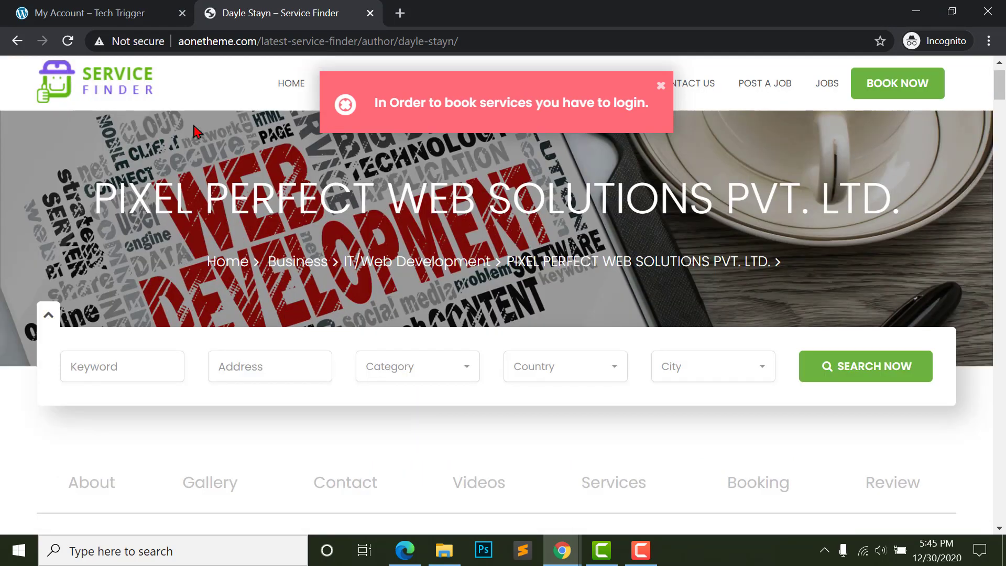
key(ctrl+Tab)
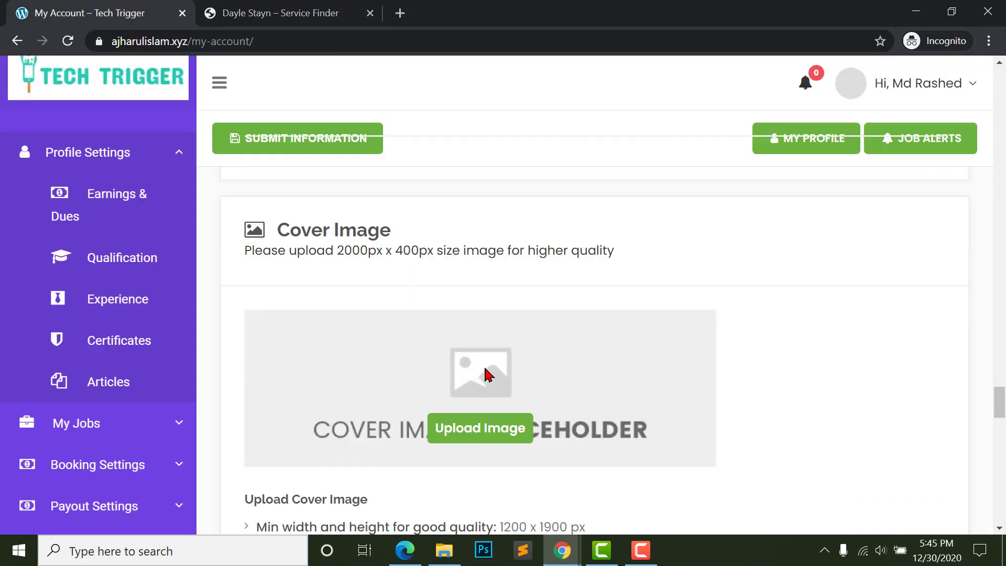
- Upload the drone slider photo as the profile cover image
click(477, 335)
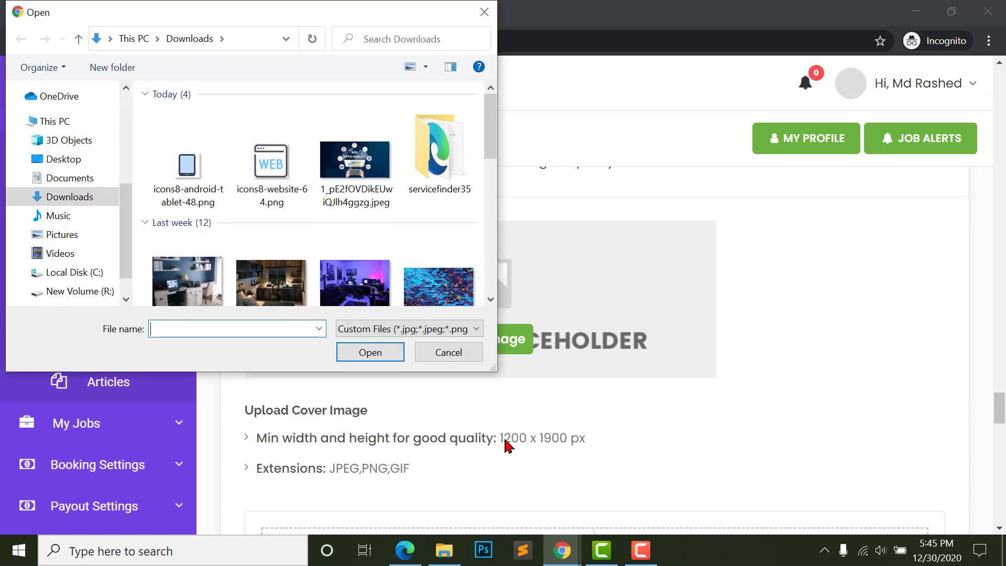
click(355, 168)
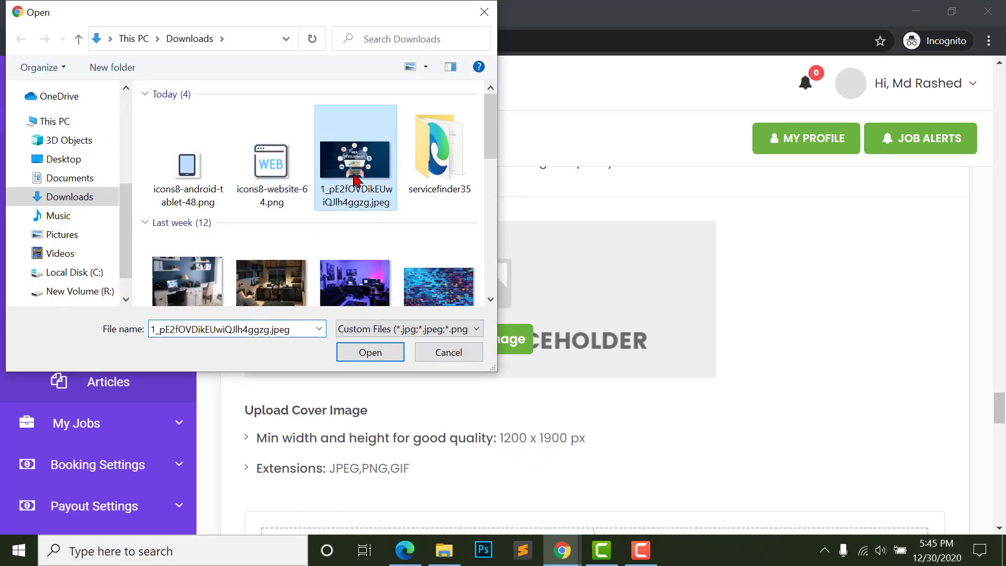
scroll(349, 265, down, 1)
click(361, 236)
click(300, 243)
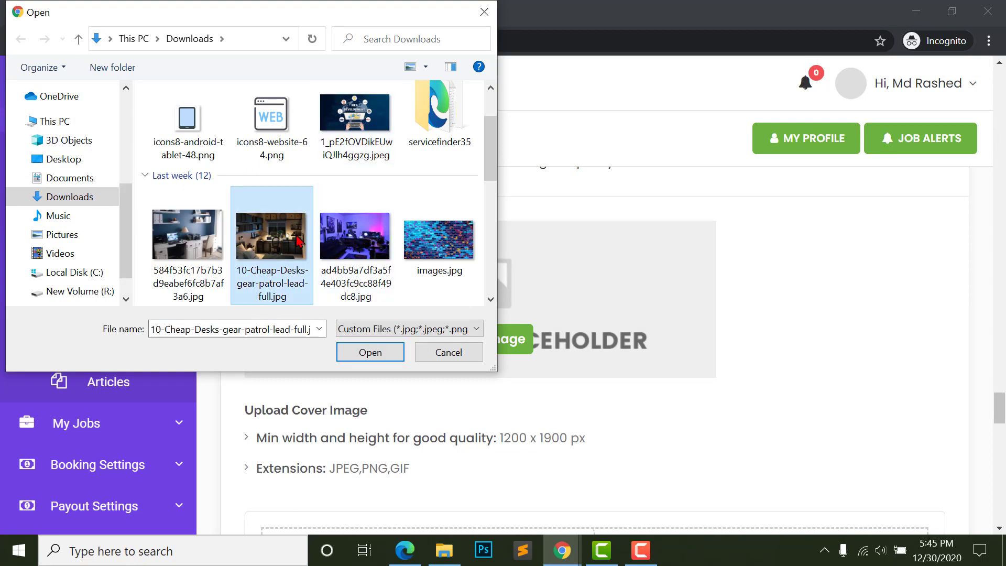
click(449, 243)
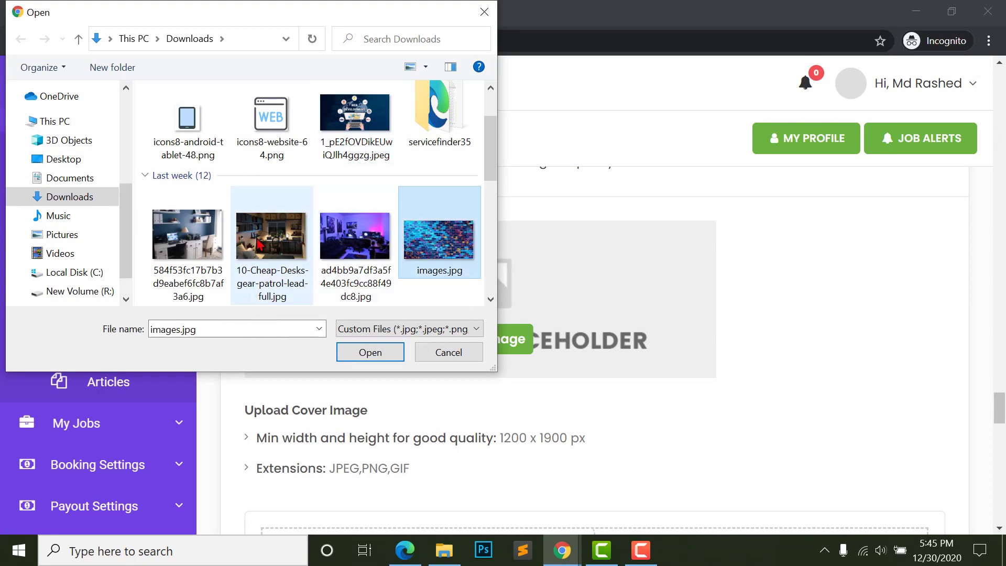
scroll(192, 260, down, 3)
click(193, 261)
click(370, 353)
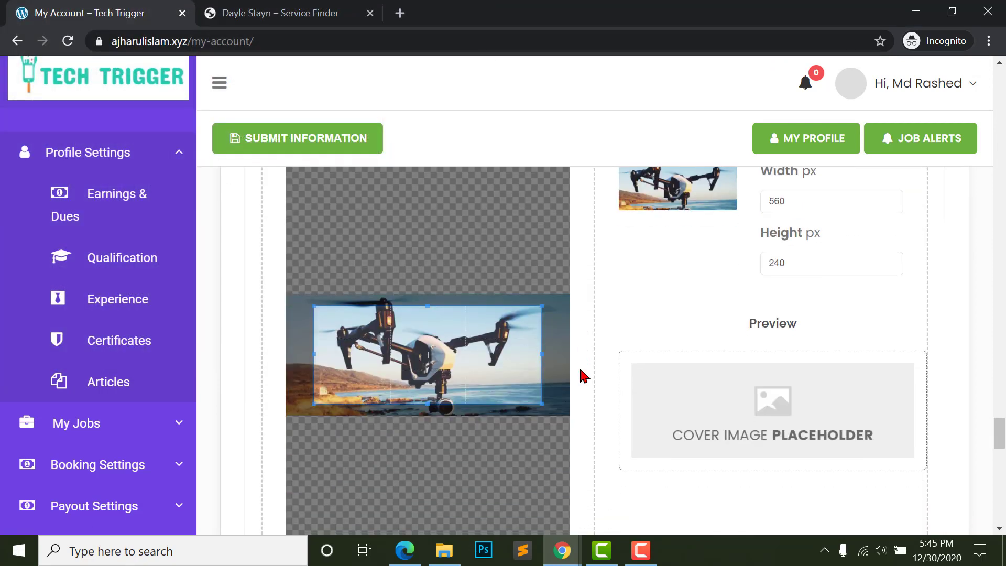
- Reposition the cover crop area over the drone photo (678 × 290 px)
scroll(580, 375, up, 3)
scroll(690, 416, up, 2)
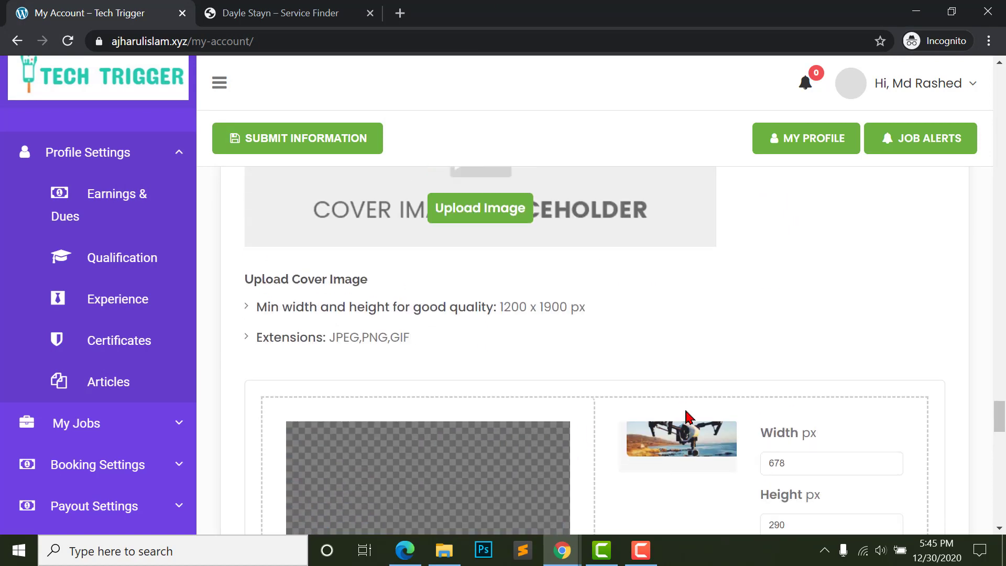
scroll(687, 416, down, 5)
drag(425, 347, 451, 307)
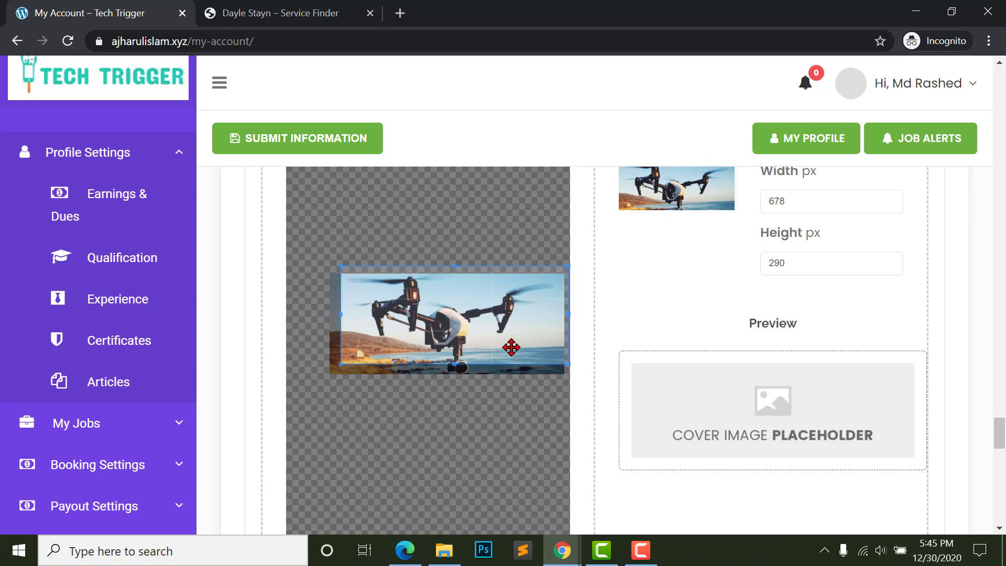
mouse_move(517, 329)
mouse_down()
mouse_move(479, 332)
mouse_move(521, 333)
mouse_move(512, 342)
mouse_up()
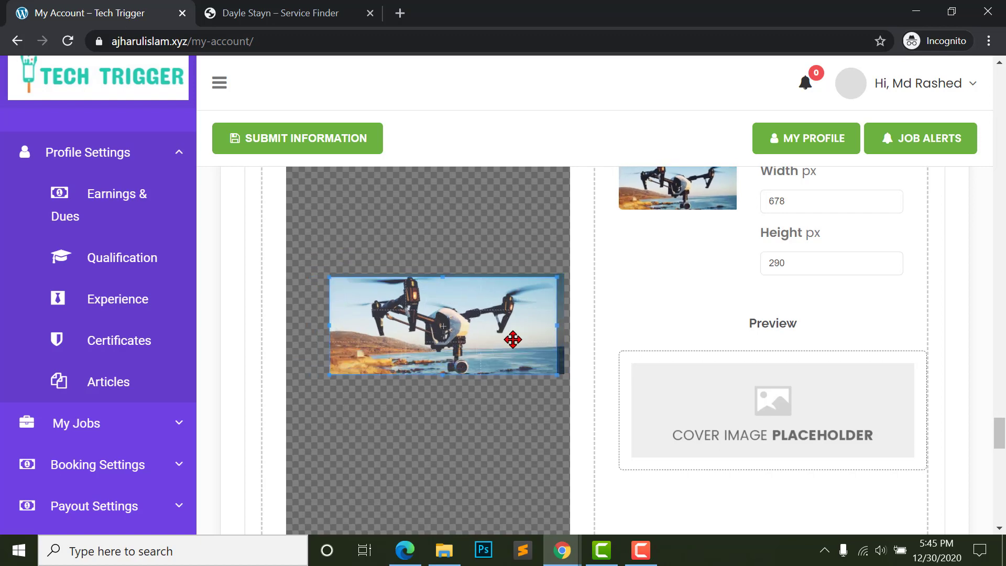
scroll(715, 331, down, 3)
scroll(715, 331, down, 10)
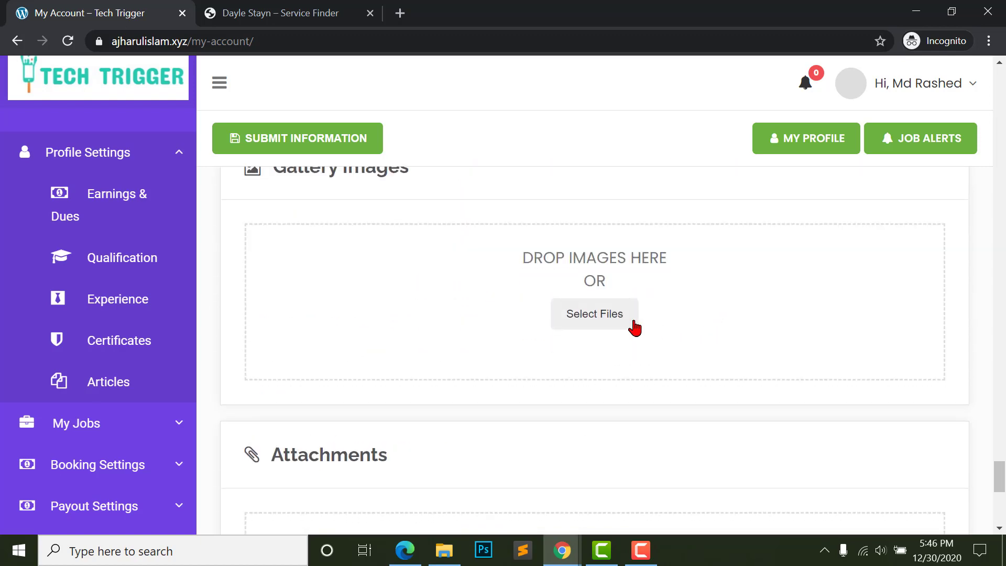
scroll(343, 280, up, 2)
- Look over the demo provider profile page for comparison
click(266, 10)
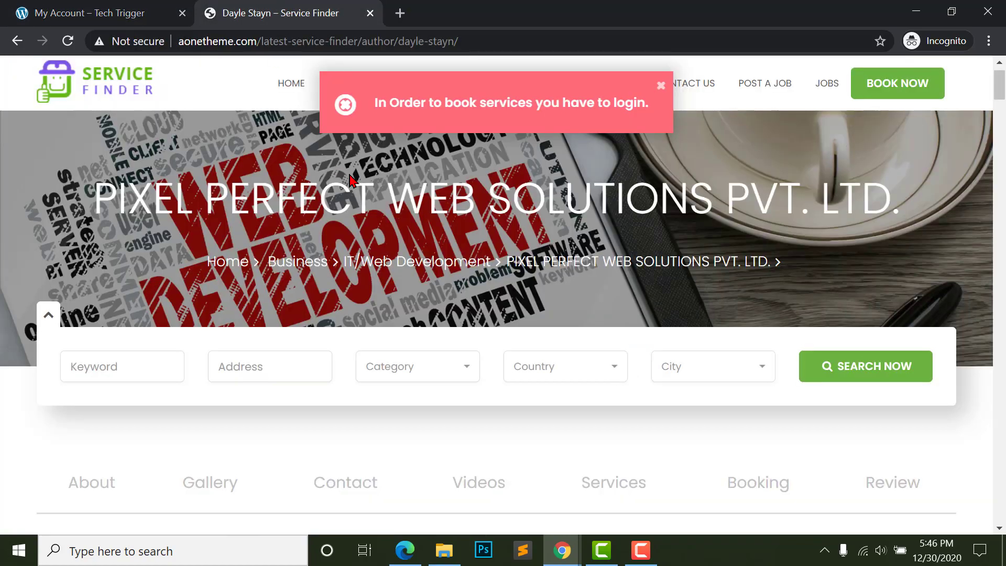
scroll(380, 286, down, 11)
scroll(598, 288, up, 7)
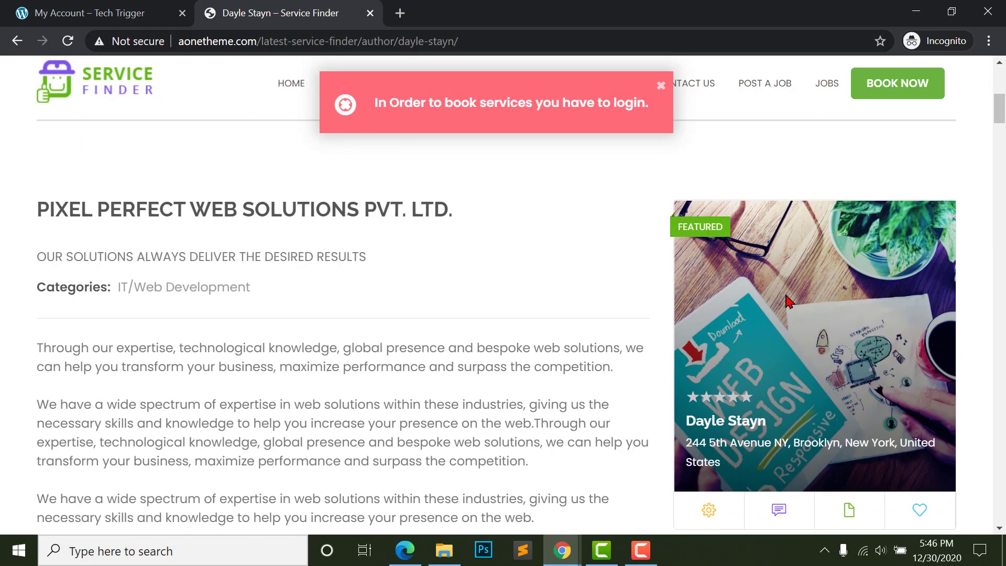
scroll(828, 464, up, 7)
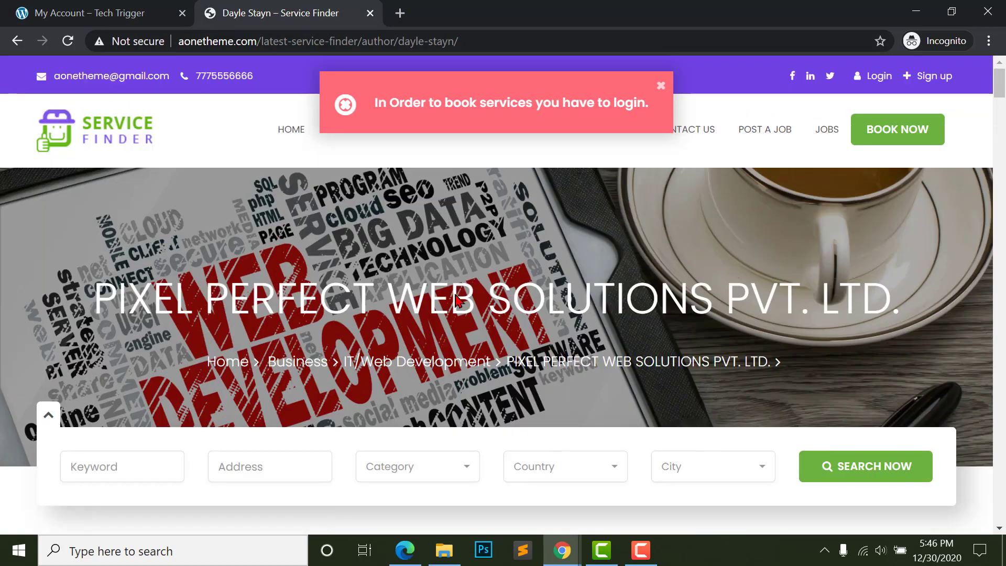
scroll(503, 365, down, 6)
scroll(505, 365, down, 15)
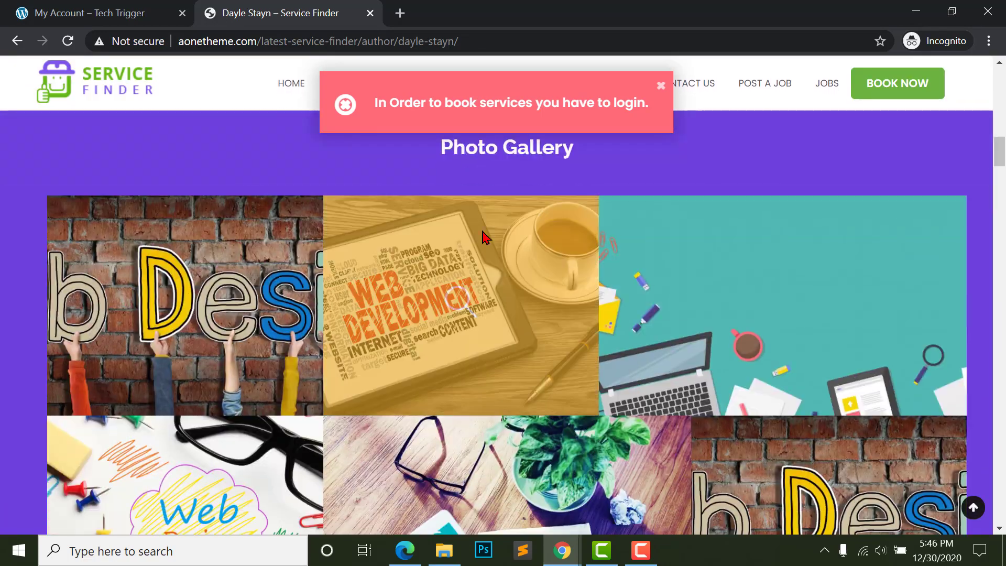
- Select three phone images and Screenshot_1.jpg for the Gallery Images
scroll(493, 153, down, 5)
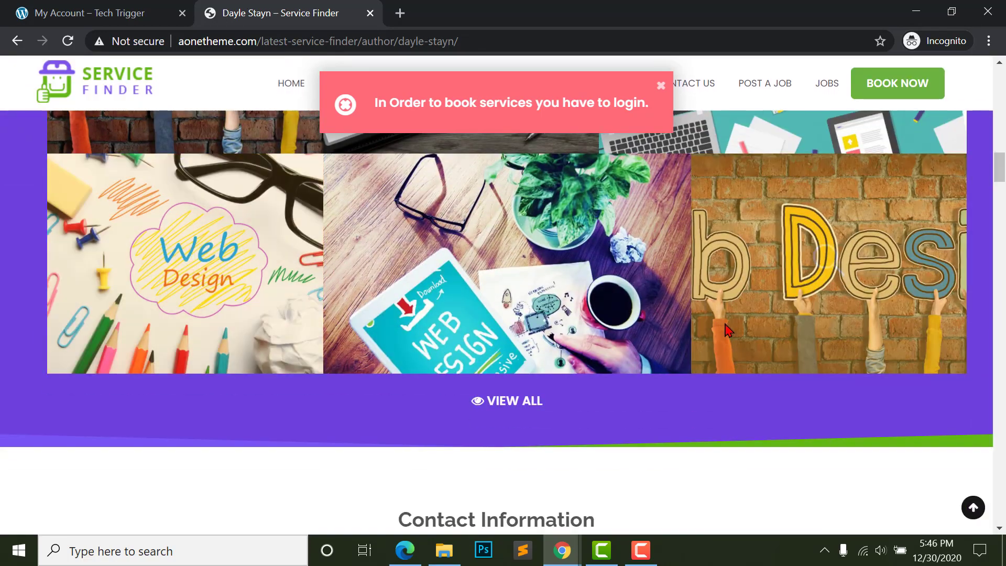
scroll(316, 308, up, 3)
click(137, 12)
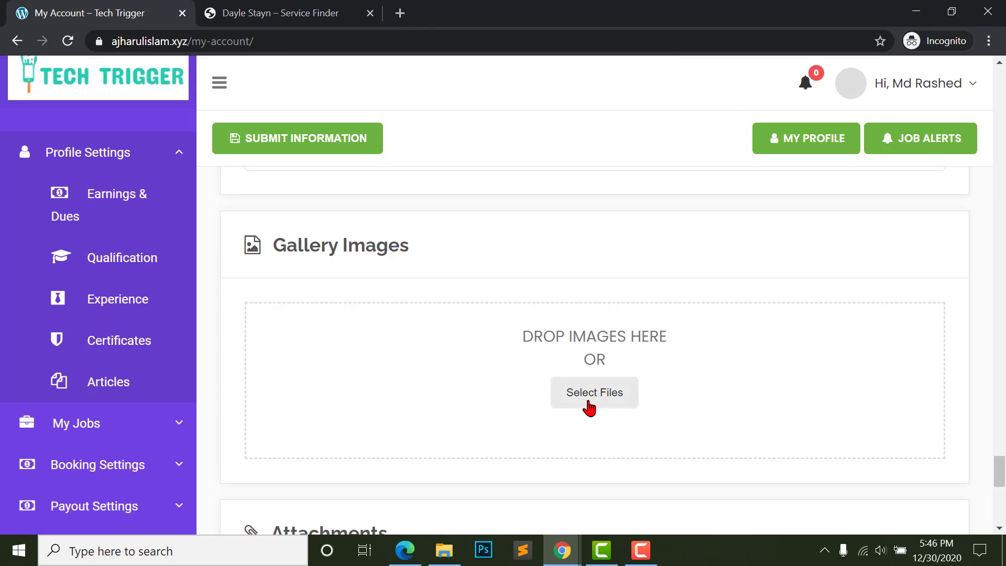
click(616, 399)
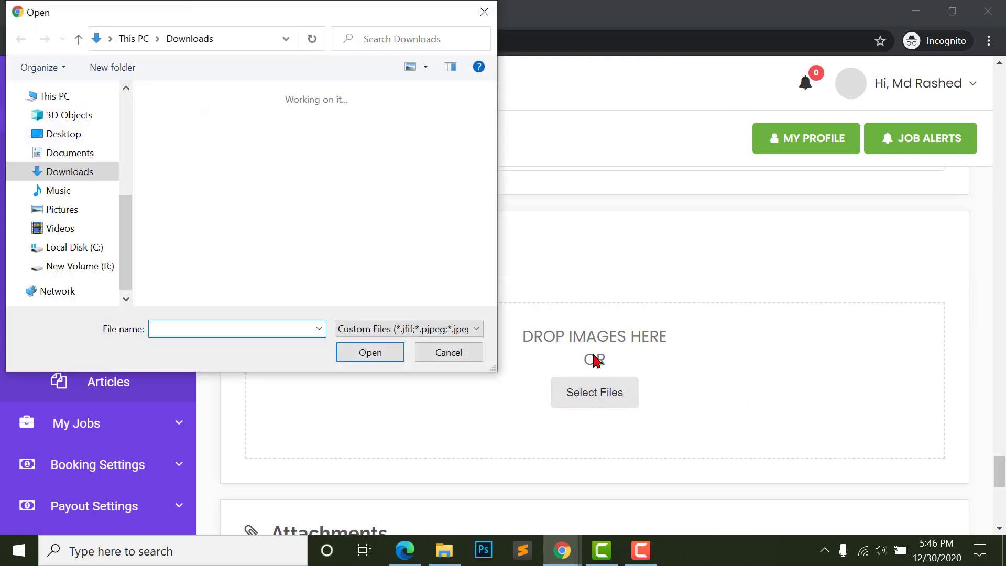
scroll(299, 213, down, 12)
click(191, 128)
shift+click(367, 129)
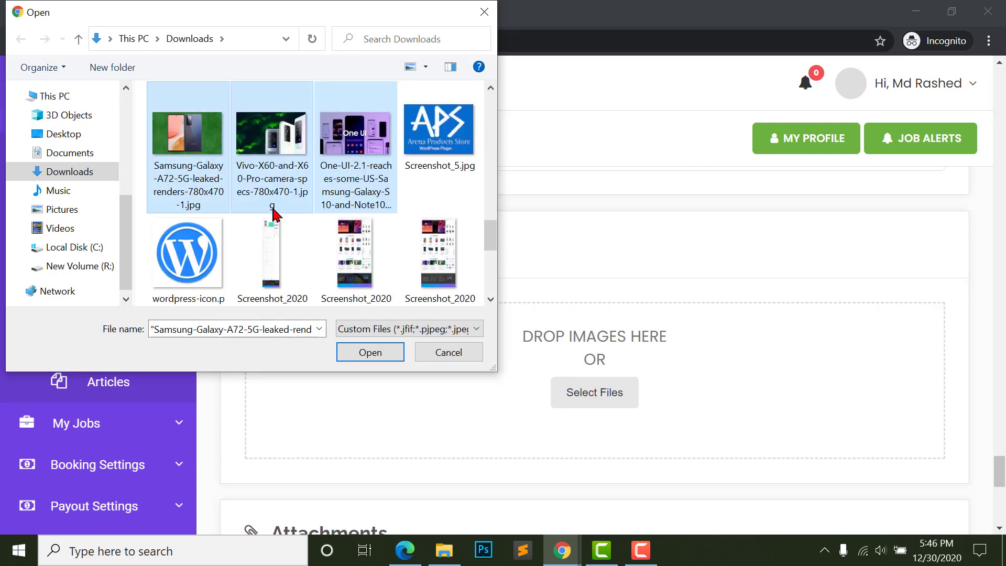
scroll(346, 183, up, 3)
scroll(335, 212, down, 5)
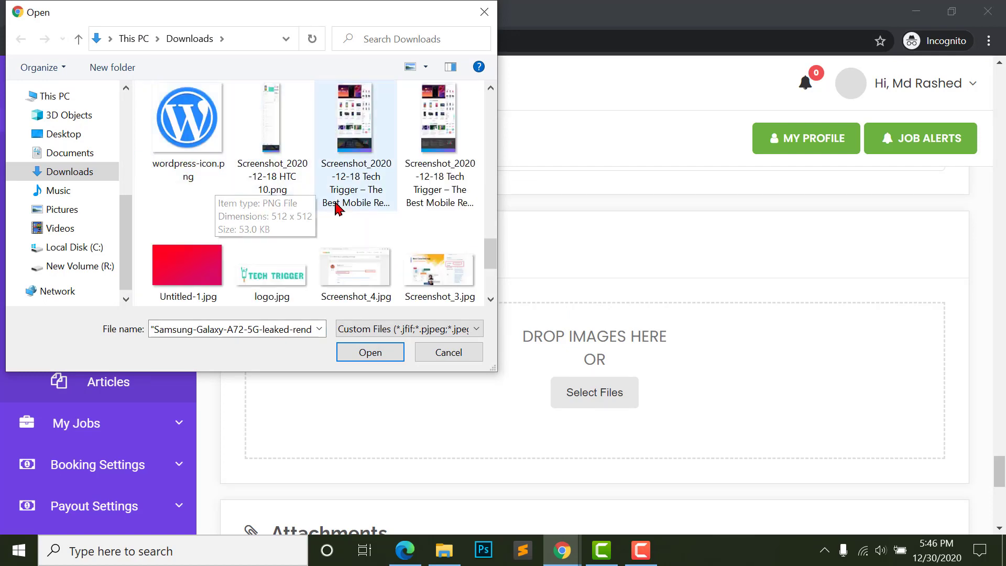
ctrl+click(340, 218)
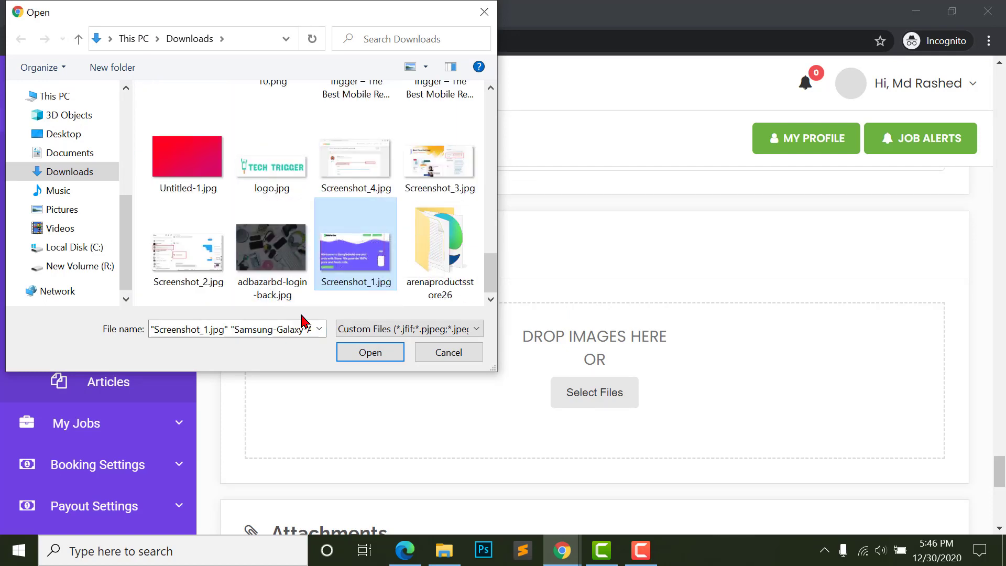
- Upload the four selected gallery images and let them finish
click(369, 352)
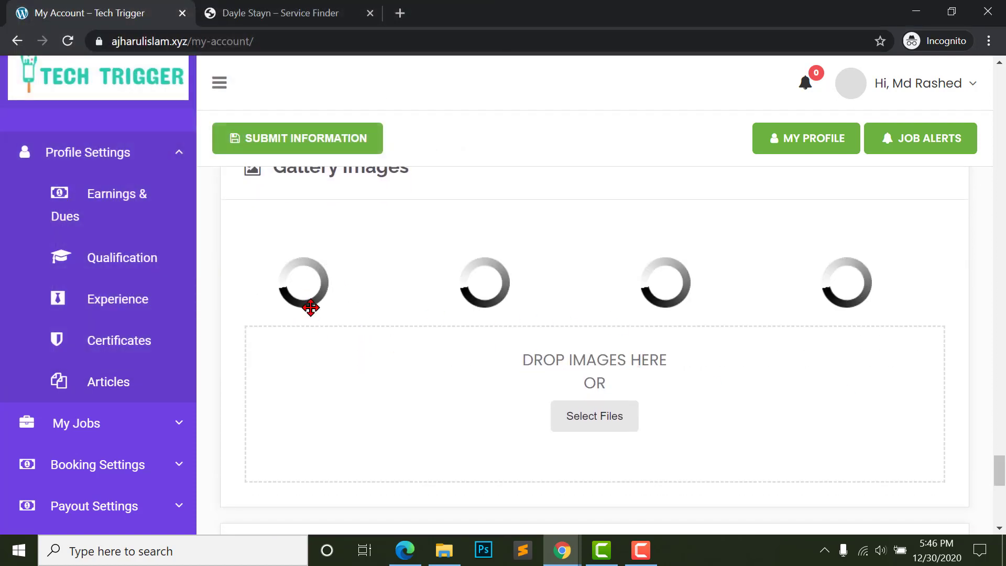
scroll(462, 278, up, 1)
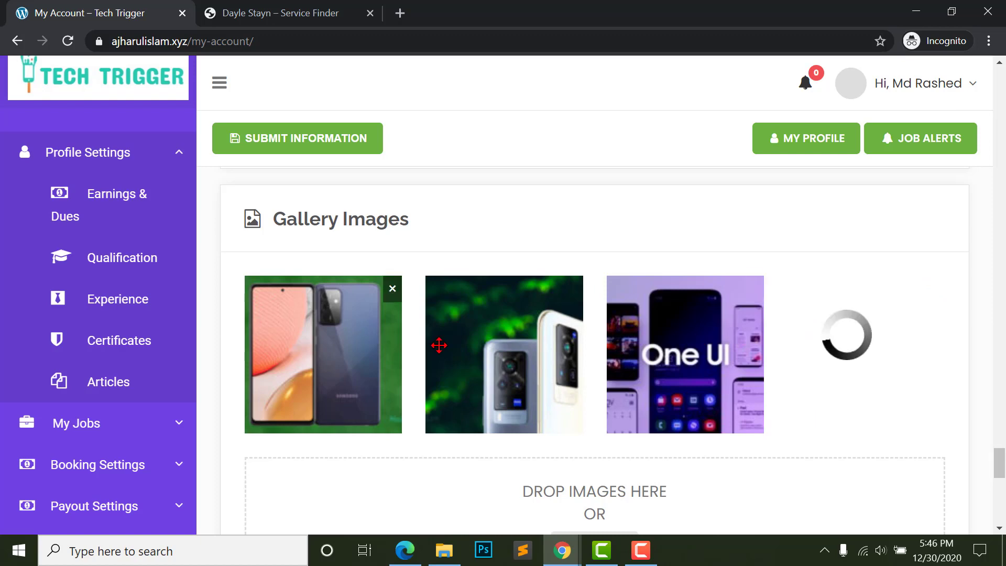
scroll(802, 367, down, 1)
scroll(793, 367, down, 2)
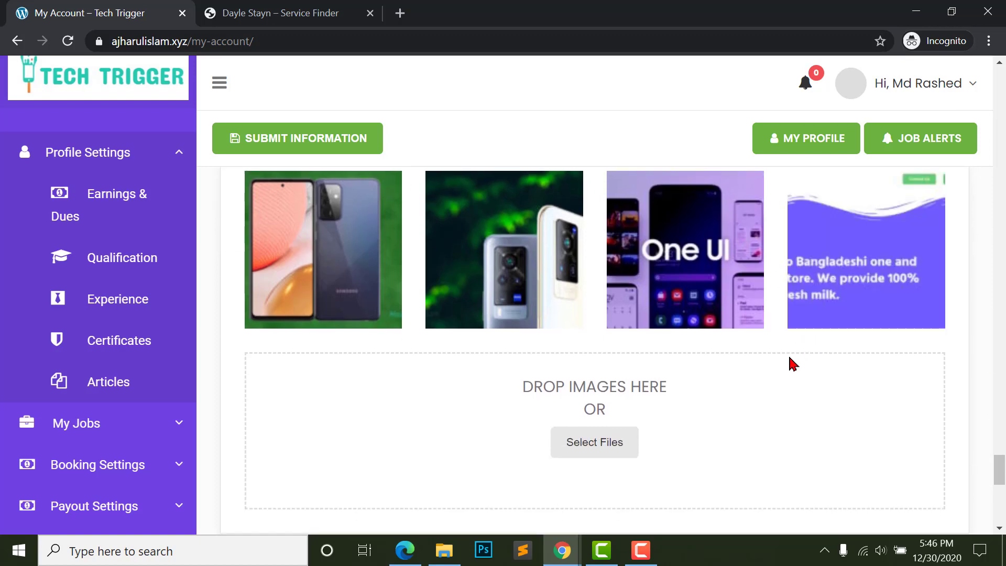
scroll(548, 367, down, 10)
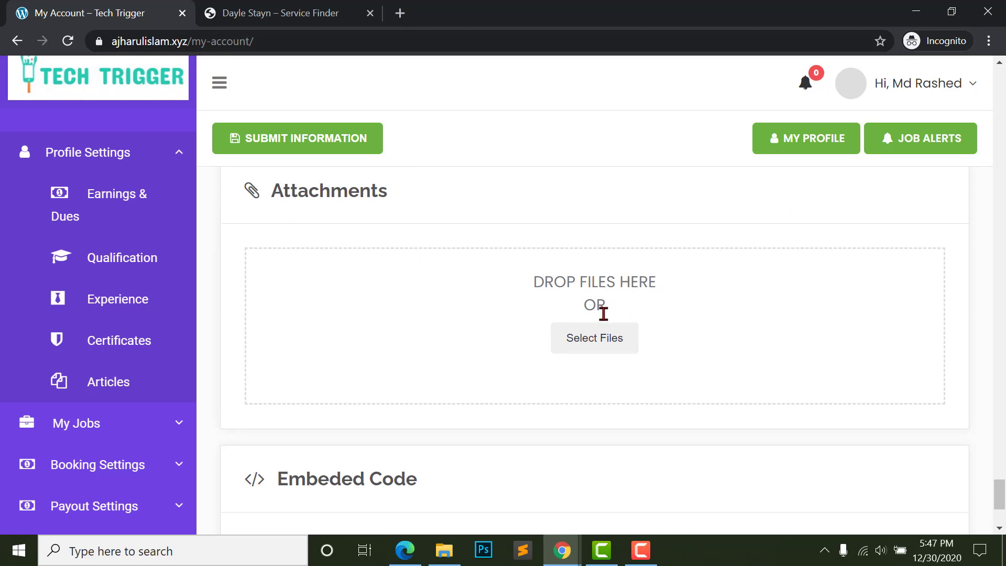
- Switch to the demo provider's profile tab and scroll through it
click(278, 12)
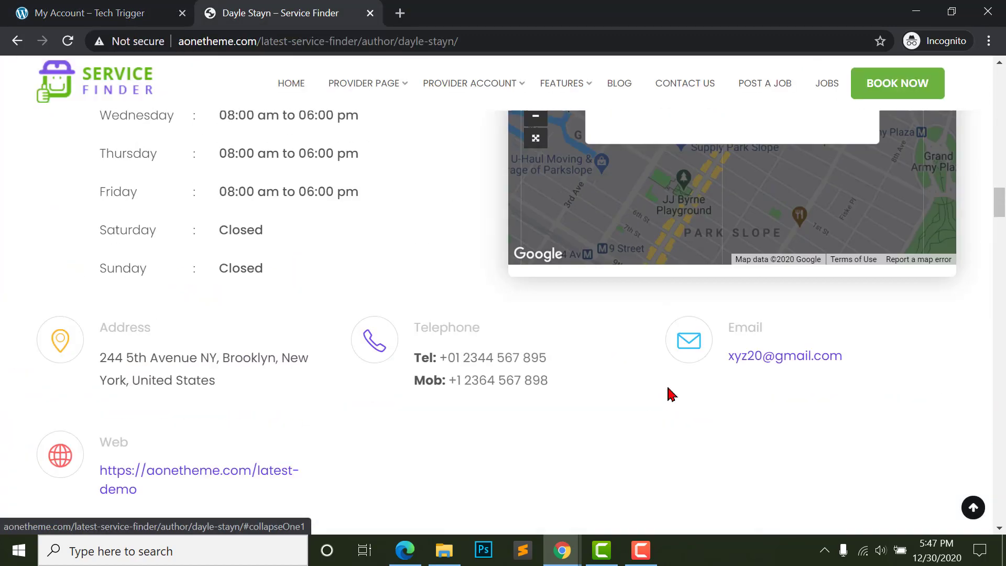
scroll(669, 396, down, 9)
scroll(671, 395, up, 3)
scroll(673, 394, up, 2)
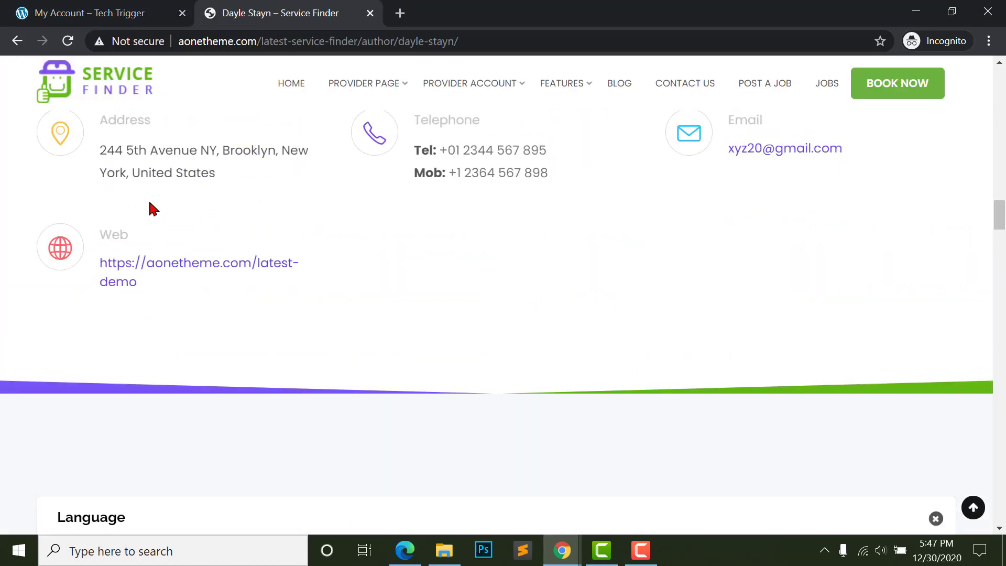
scroll(144, 218, down, 6)
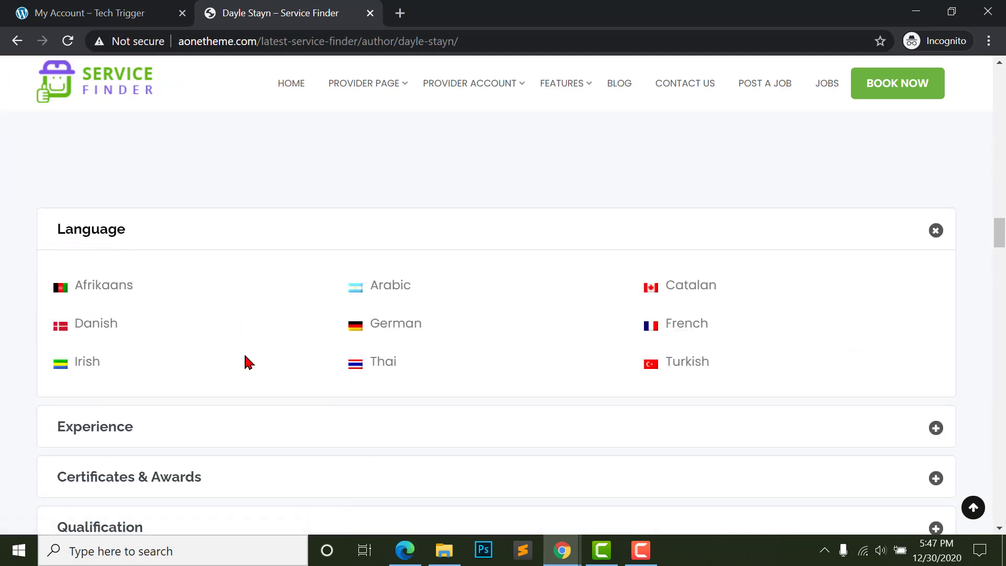
scroll(247, 362, down, 2)
scroll(420, 252, down, 2)
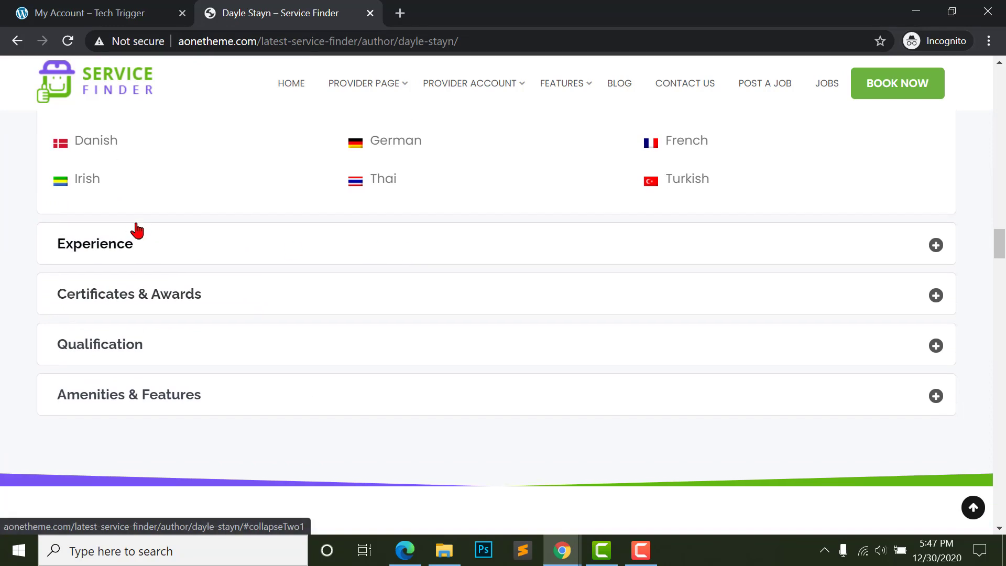
scroll(158, 198, up, 2)
- Expand the demo provider's Experience, Certificates & Awards, Qualification and Amenities & Features sections
click(146, 332)
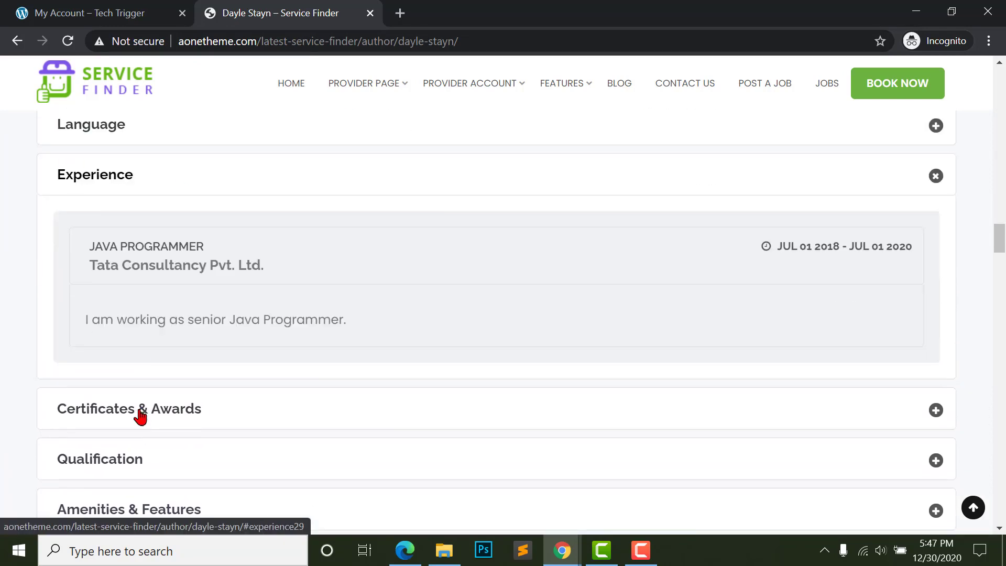
click(140, 427)
click(150, 426)
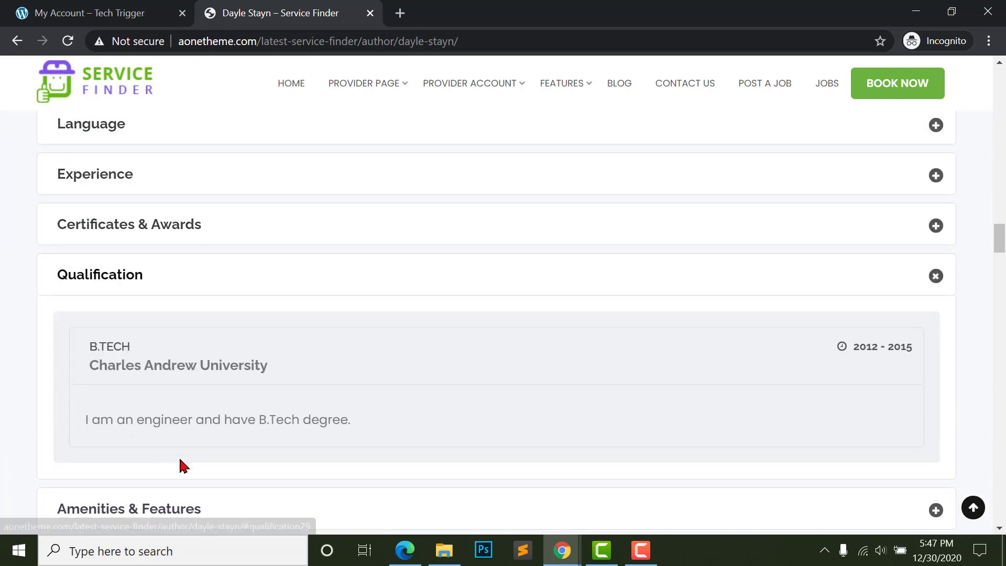
scroll(178, 461, down, 2)
click(173, 405)
scroll(293, 456, up, 6)
scroll(322, 442, down, 4)
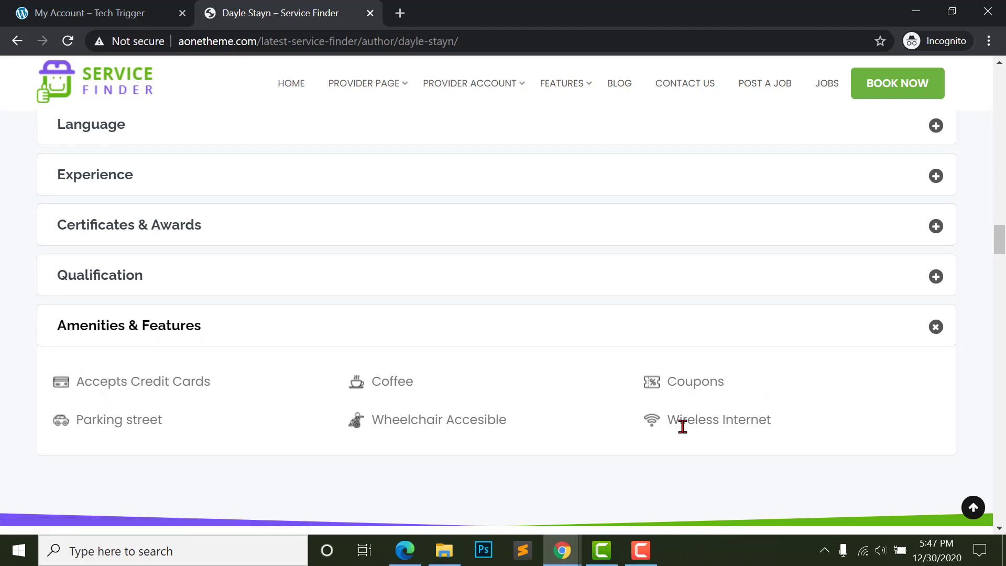
- Review the expanded details, then return to the Tech Trigger My Account tab
scroll(295, 456, up, 15)
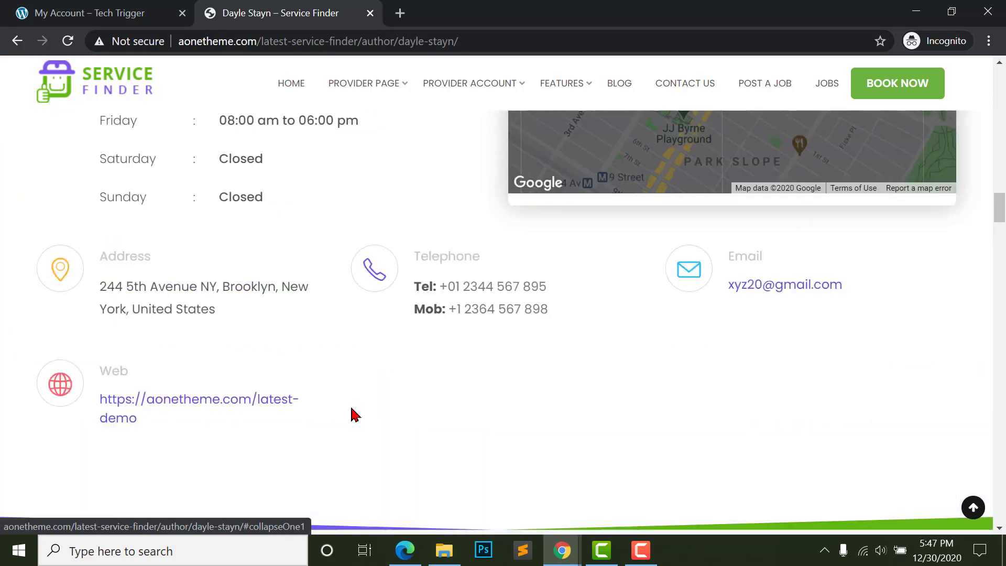
scroll(720, 287, up, 10)
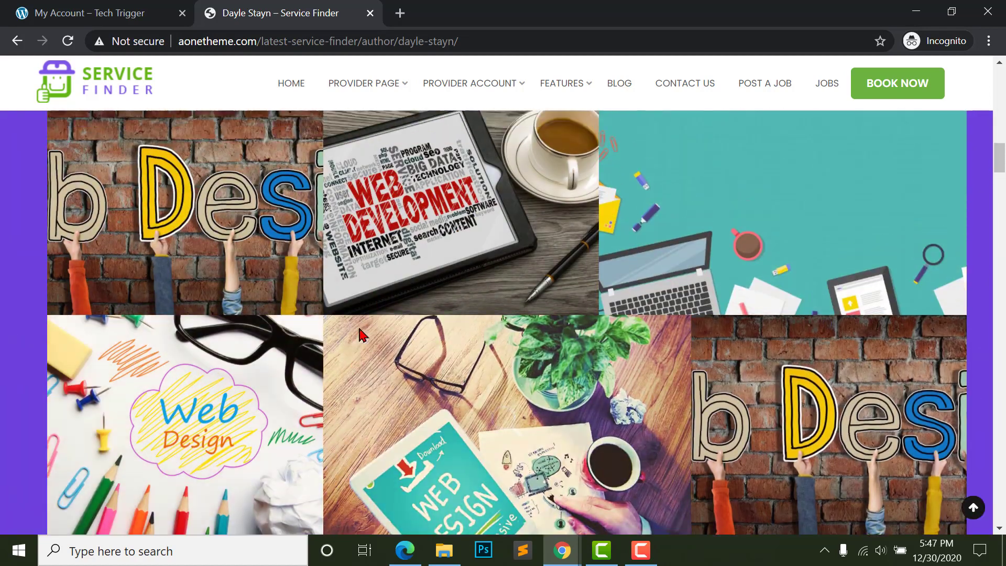
scroll(357, 272, down, 20)
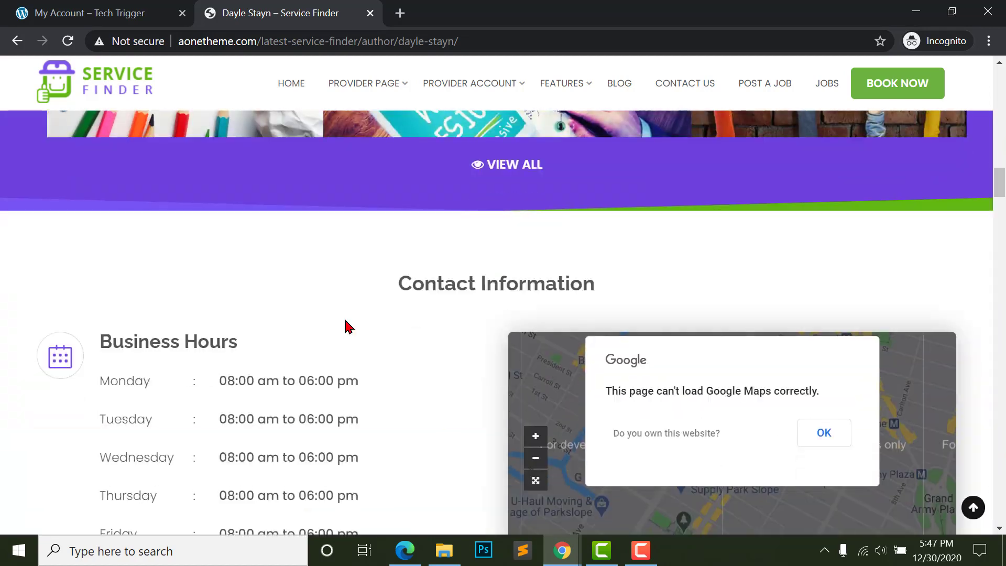
key(ctrl+Tab)
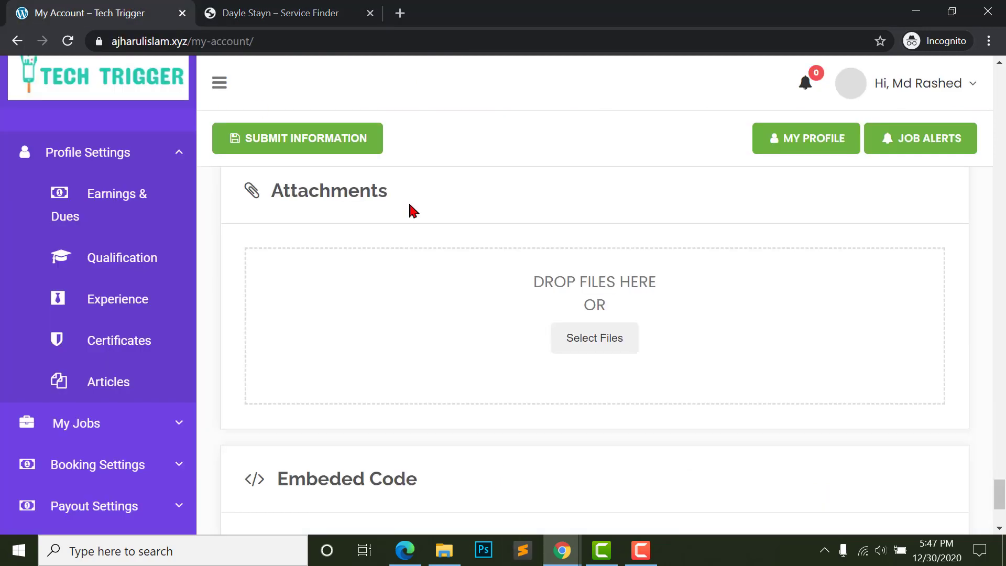
- Attach a PDF from Downloads under Attachments and submit the updated Tech Trigger profile
scroll(455, 288, up, 2)
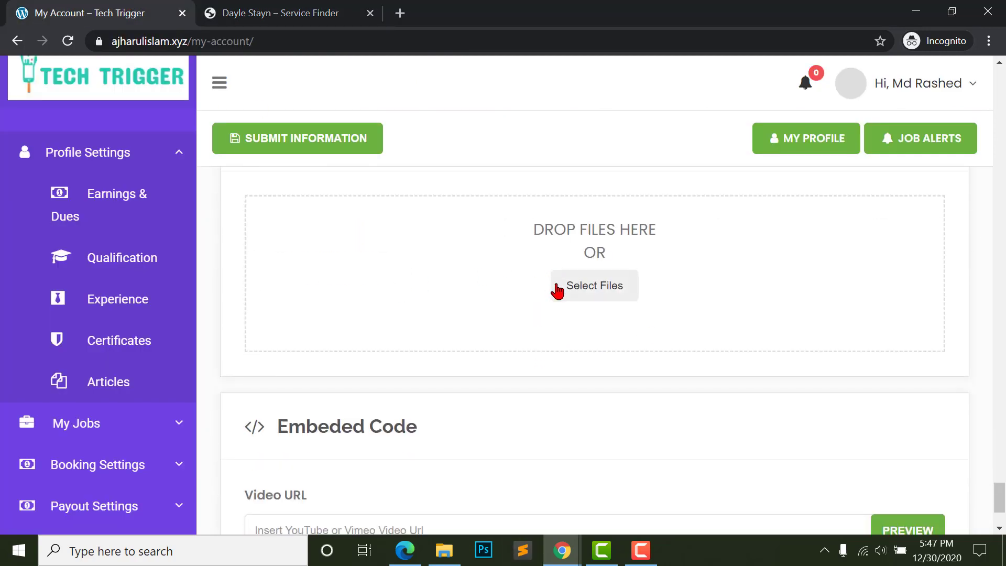
click(571, 290)
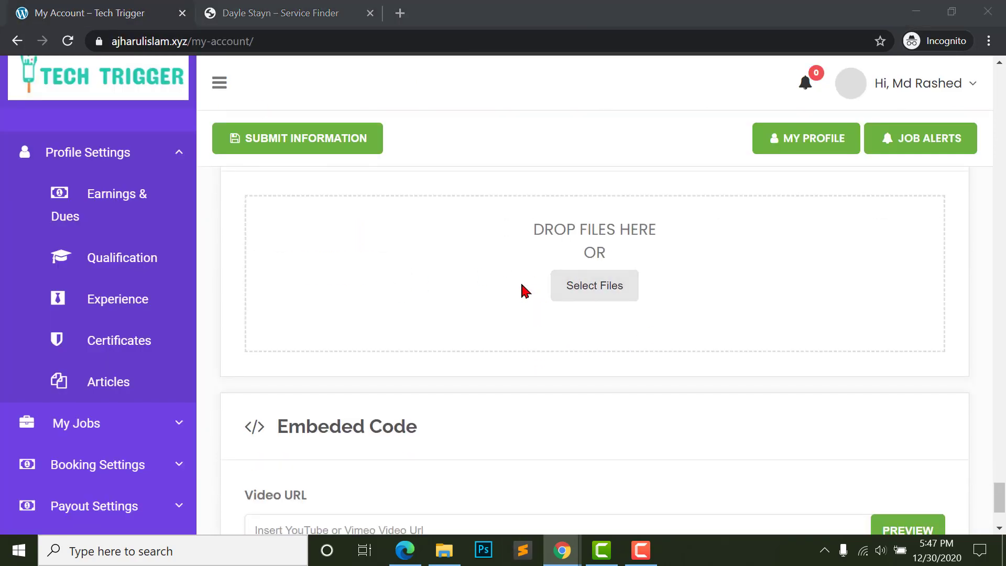
scroll(227, 195, down, 10)
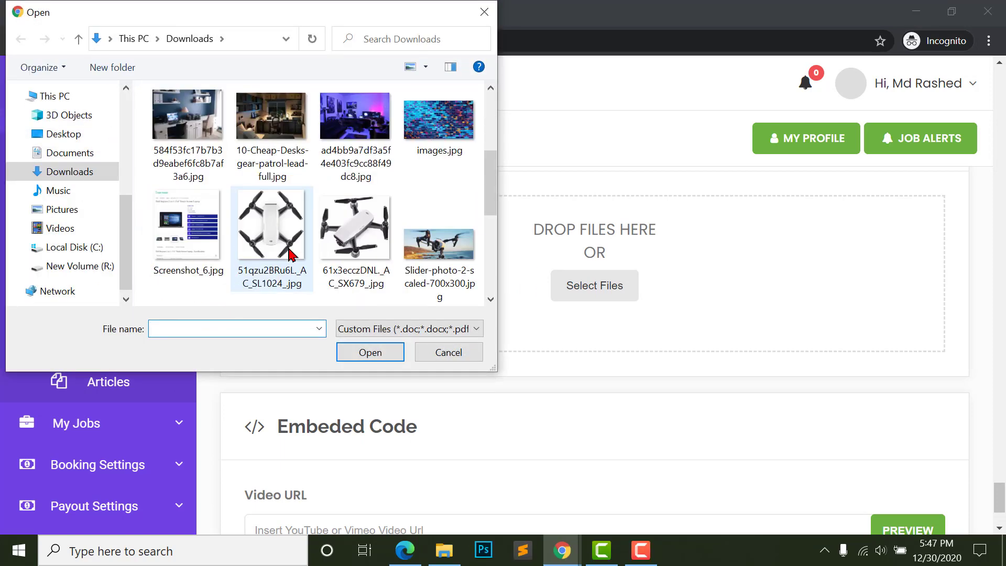
click(426, 233)
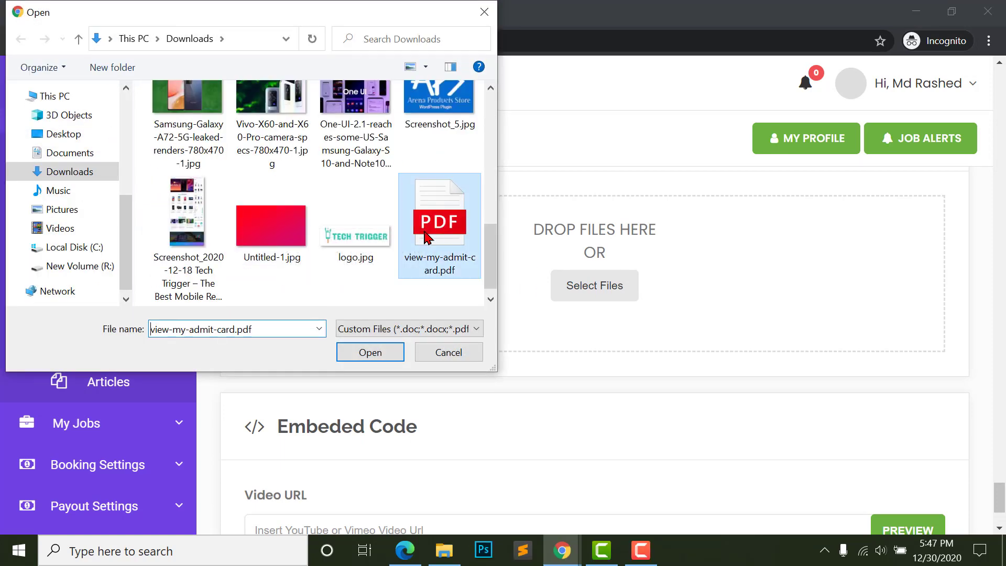
scroll(382, 226, down, 1)
click(342, 226)
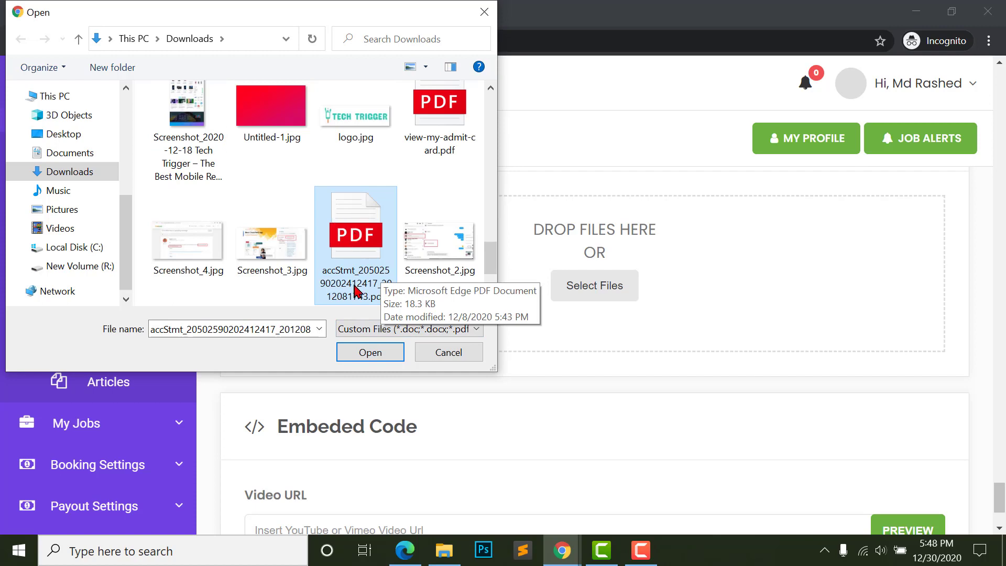
click(373, 351)
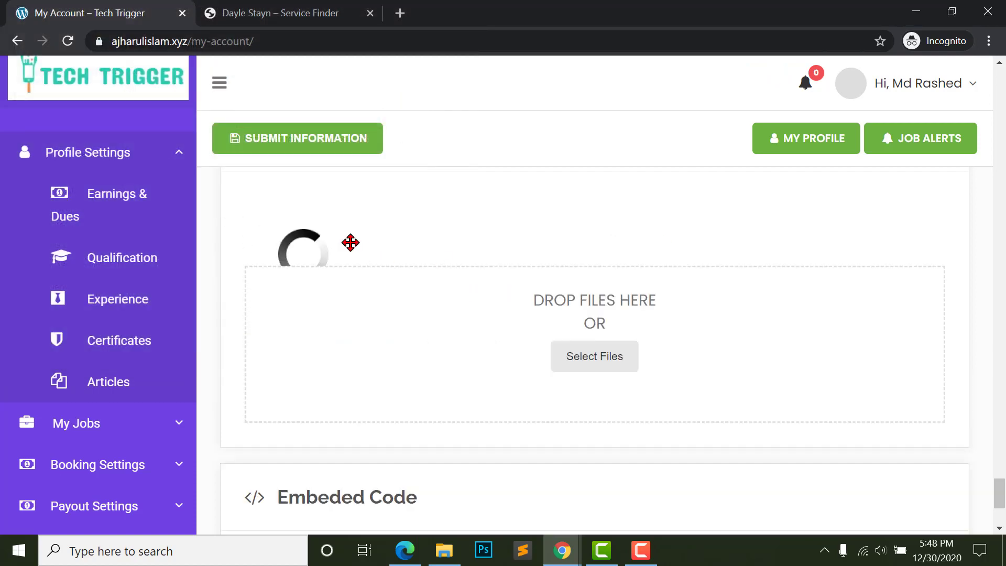
scroll(539, 355, down, 4)
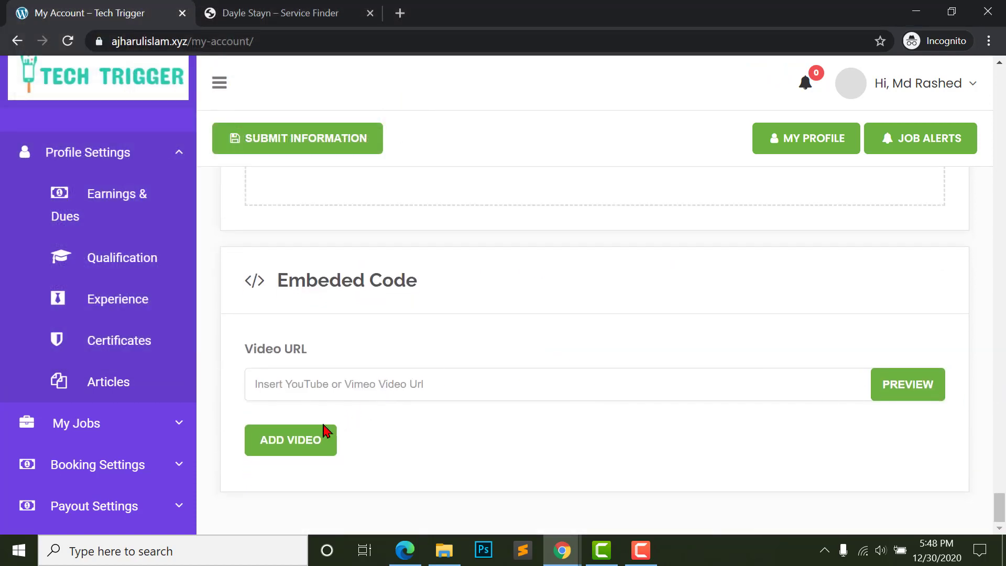
click(289, 148)
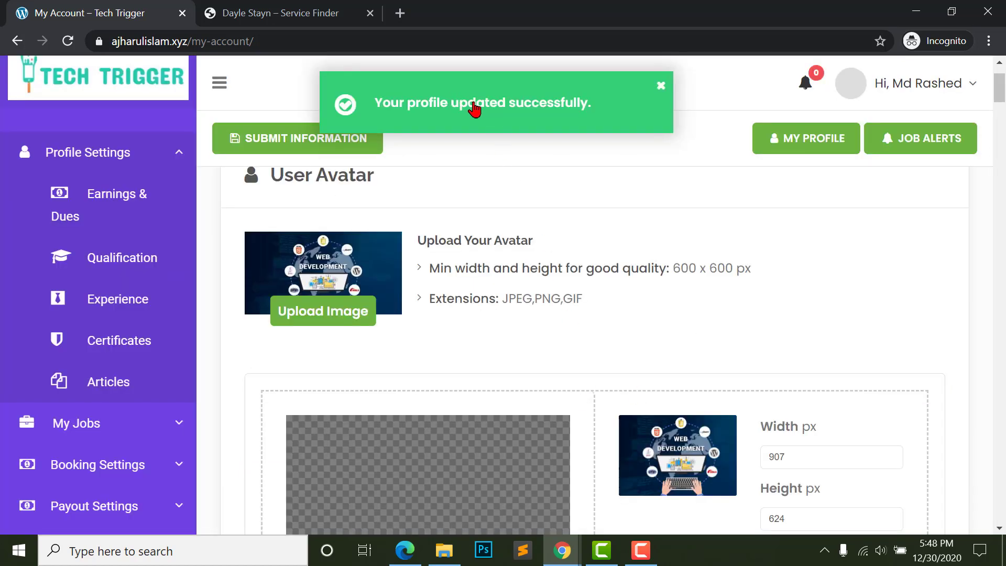
- Open Tech Trigger's public profile from My Profile in a new tab and switch to it
right_click(797, 149)
click(807, 155)
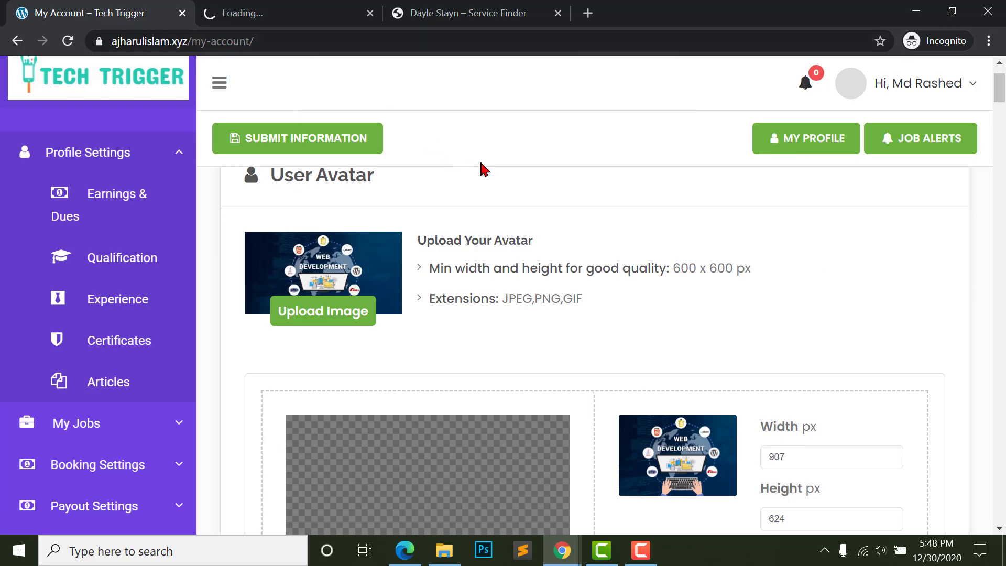
key(ctrl+Tab)
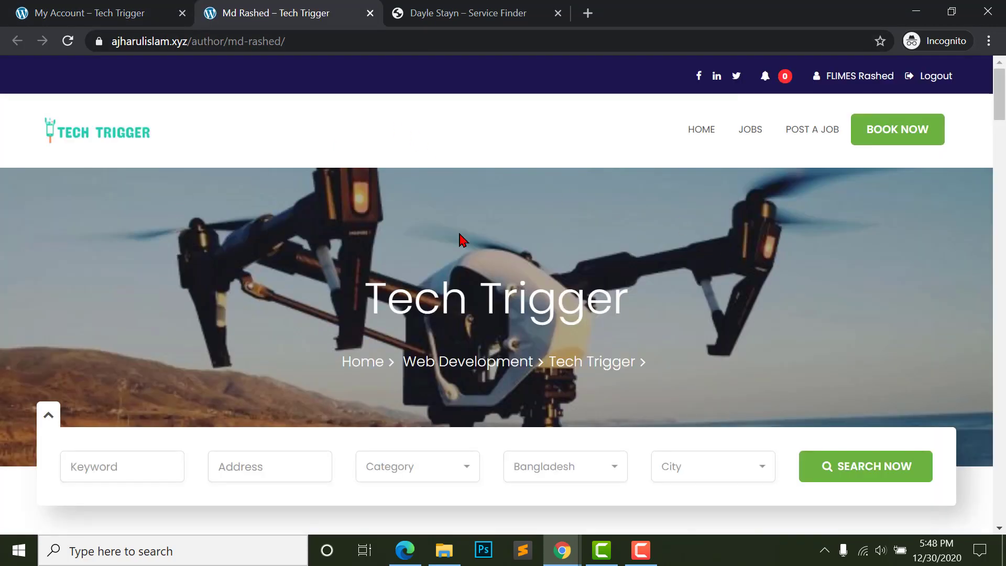
scroll(763, 248, down, 10)
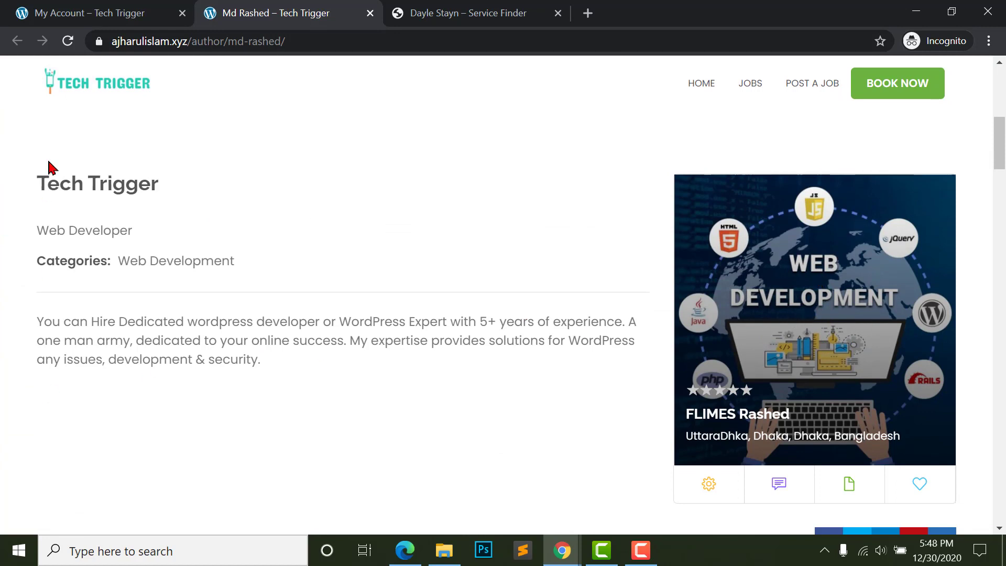
- Check the public profile's Web Developer tagline, biography, gallery and weekday hours 08:00 am–06:00 pm
scroll(81, 348, down, 1)
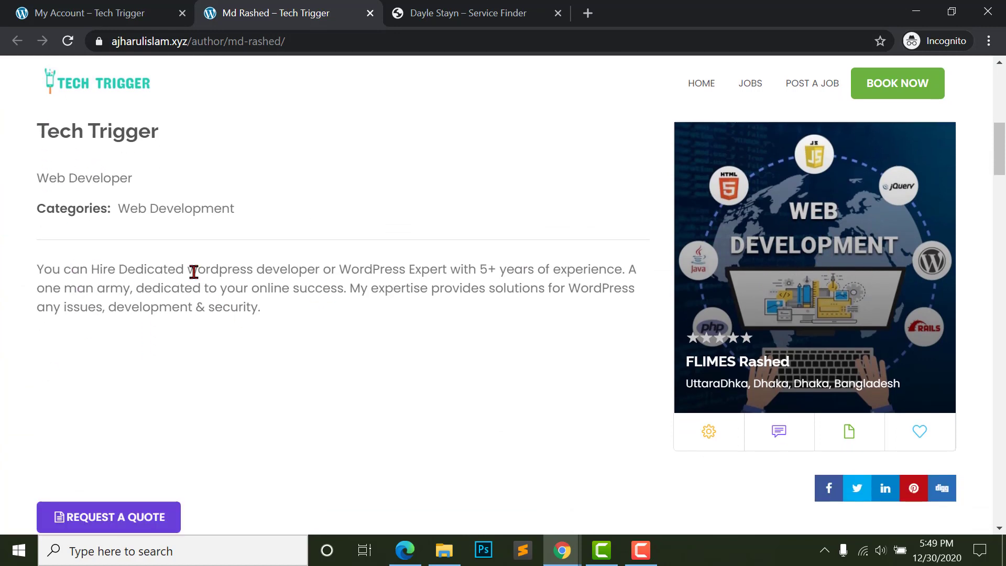
scroll(47, 288, down, 2)
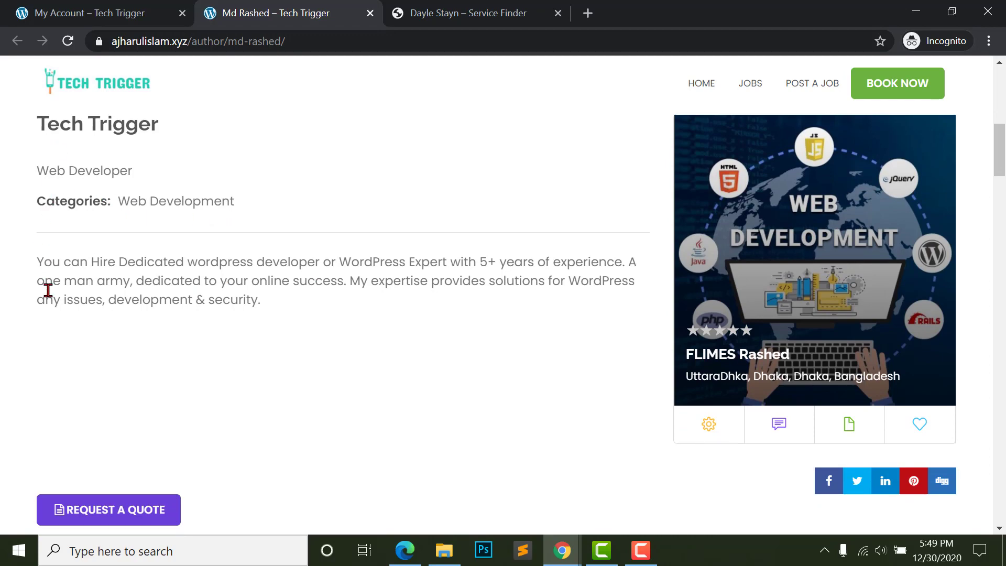
scroll(39, 153, up, 3)
scroll(142, 247, down, 1)
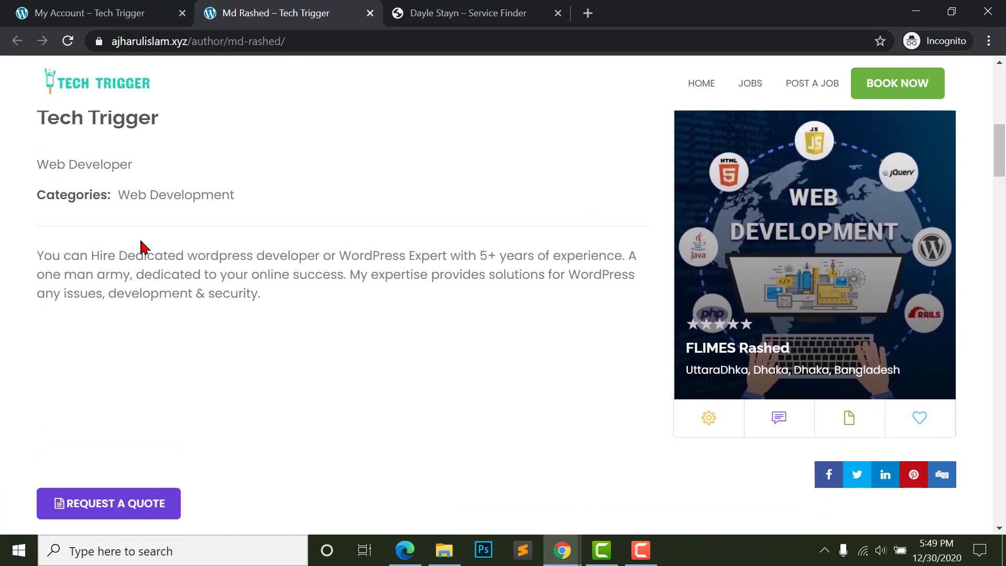
drag(38, 236, 263, 286)
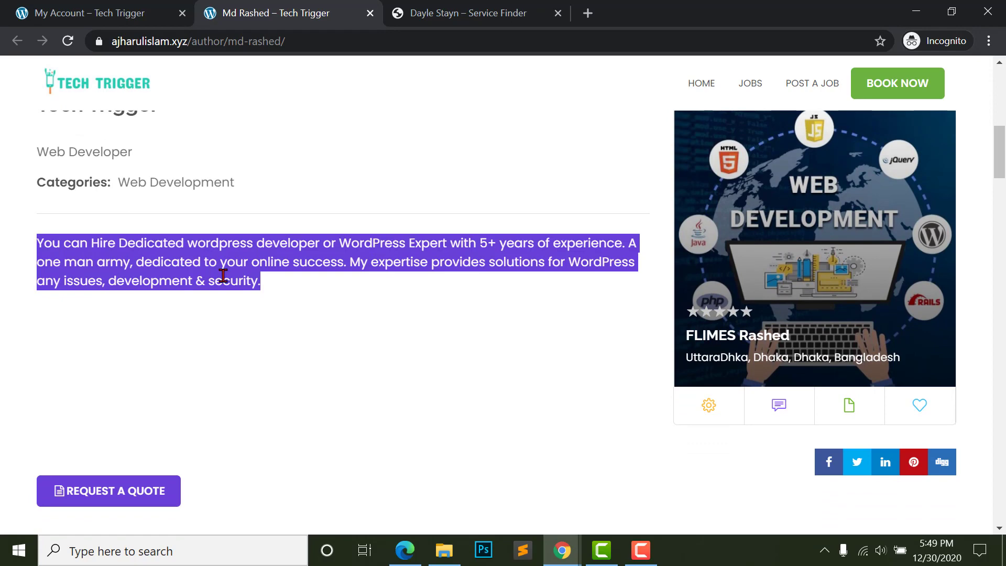
click(223, 276)
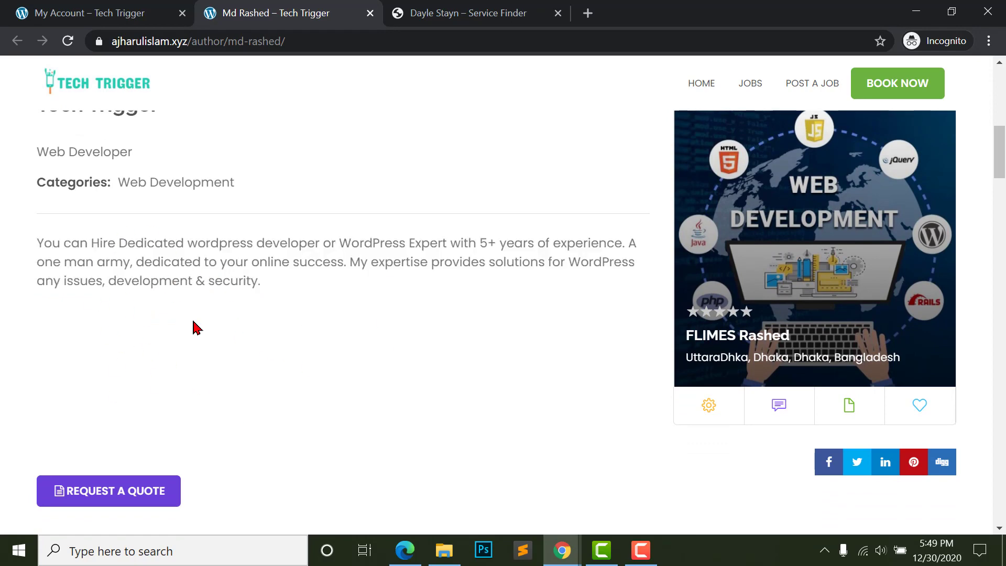
scroll(292, 334, down, 10)
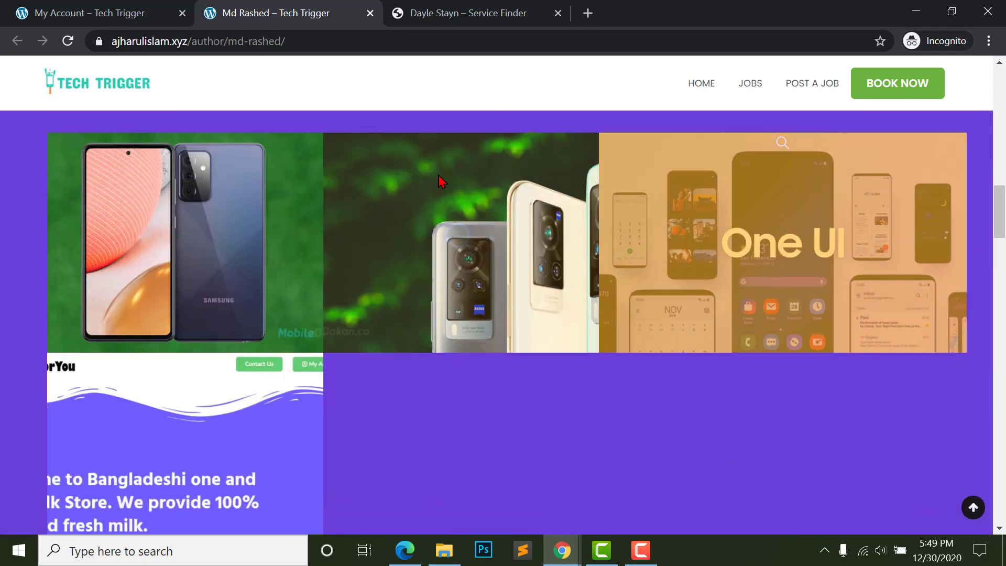
scroll(462, 286, down, 7)
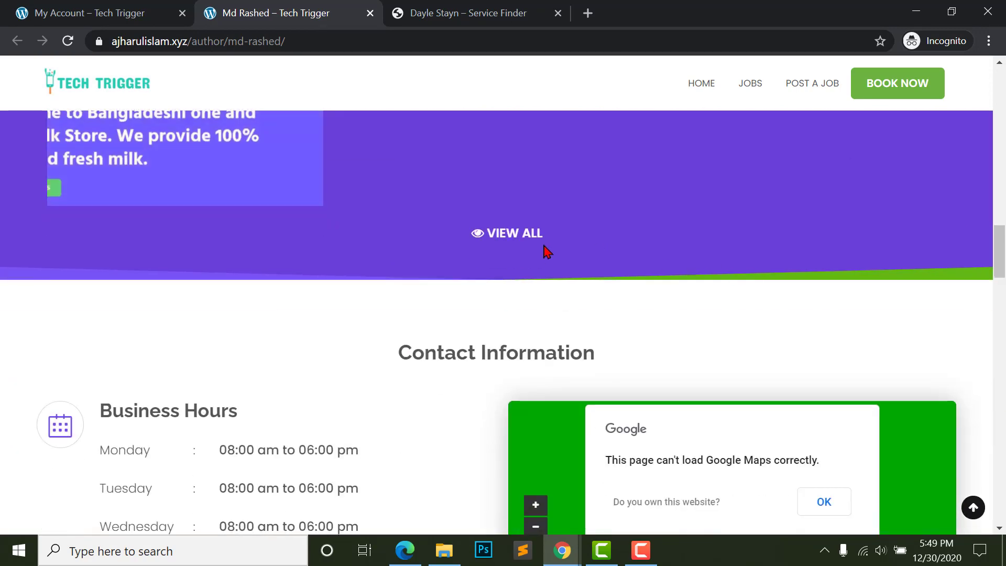
scroll(209, 191, down, 5)
scroll(447, 325, up, 2)
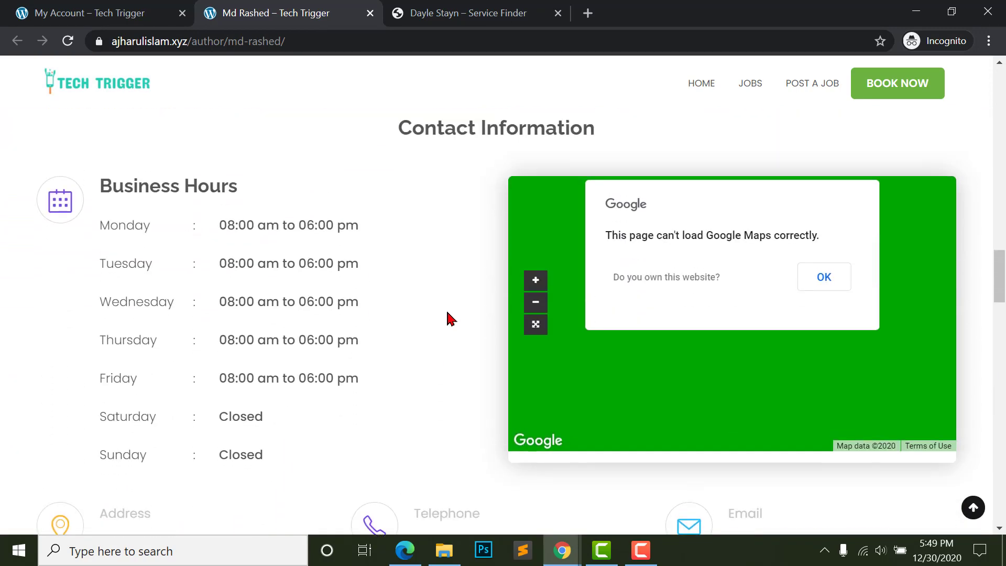
scroll(636, 270, down, 3)
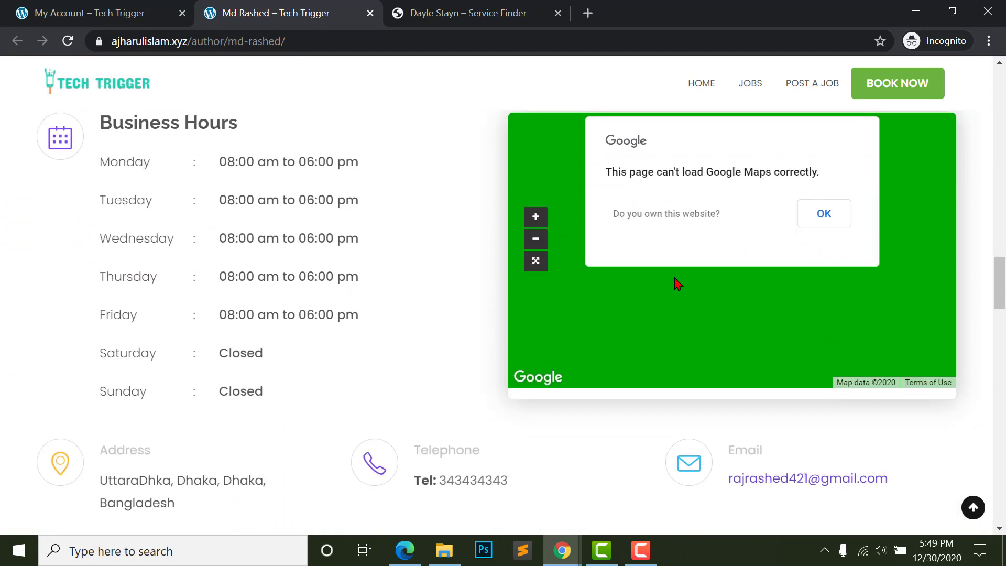
scroll(650, 362, up, 2)
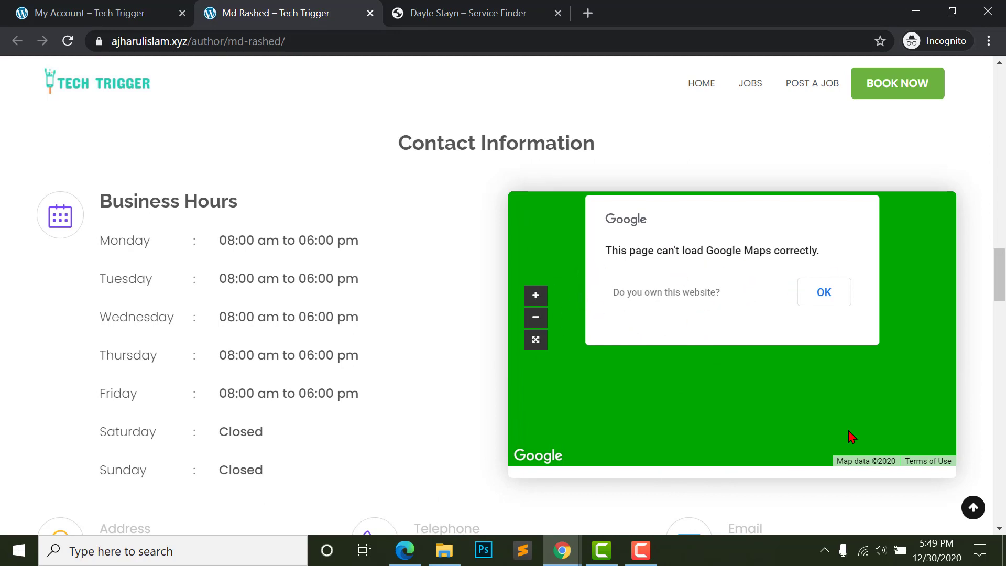
- Review the booking settings page, checking the customer type choices and the Business Hours section
scroll(572, 302, down, 2)
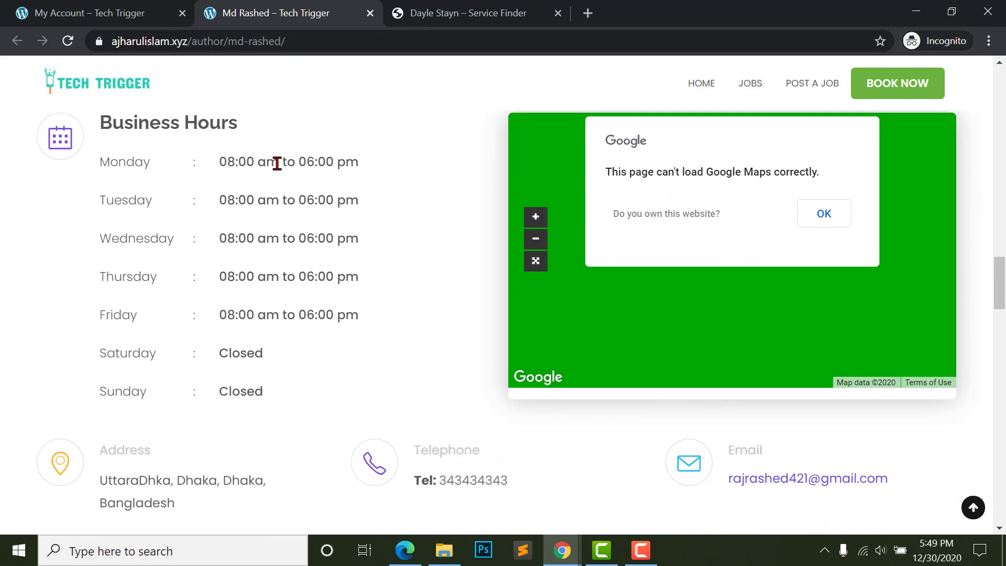
scroll(301, 362, down, 2)
scroll(133, 219, up, 2)
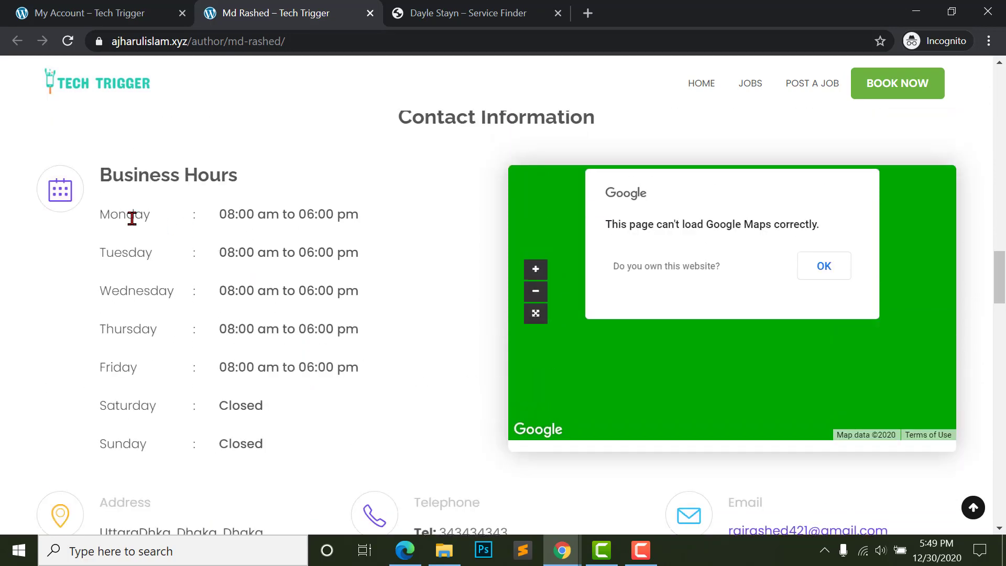
scroll(147, 289, down, 2)
scroll(147, 289, down, 1)
scroll(85, 124, up, 3)
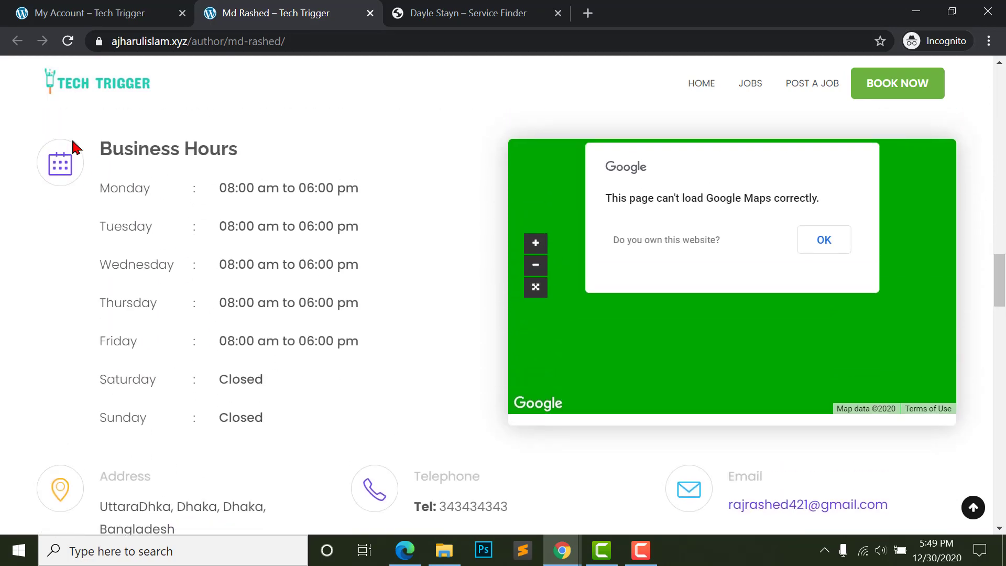
scroll(425, 319, down, 5)
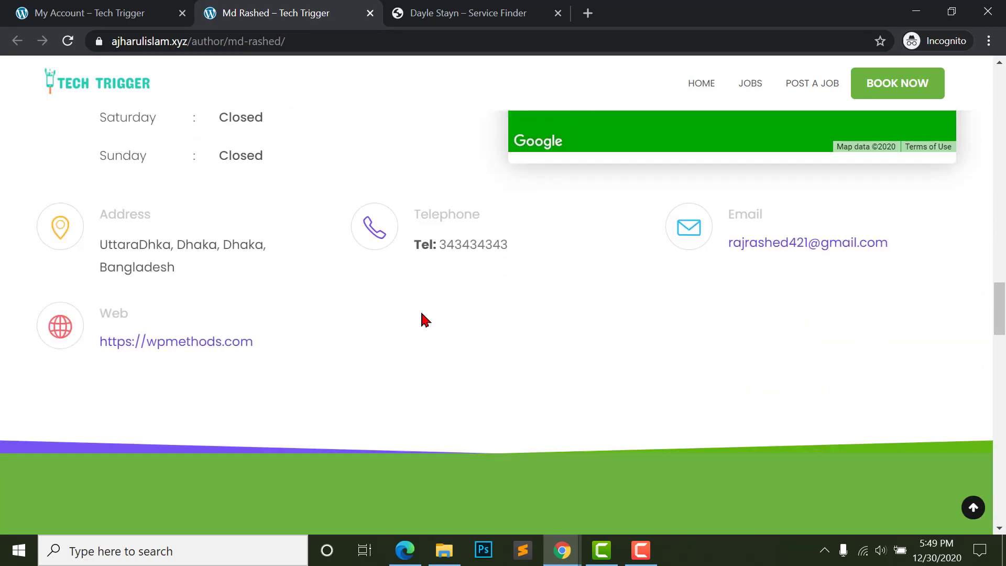
scroll(443, 306, up, 1)
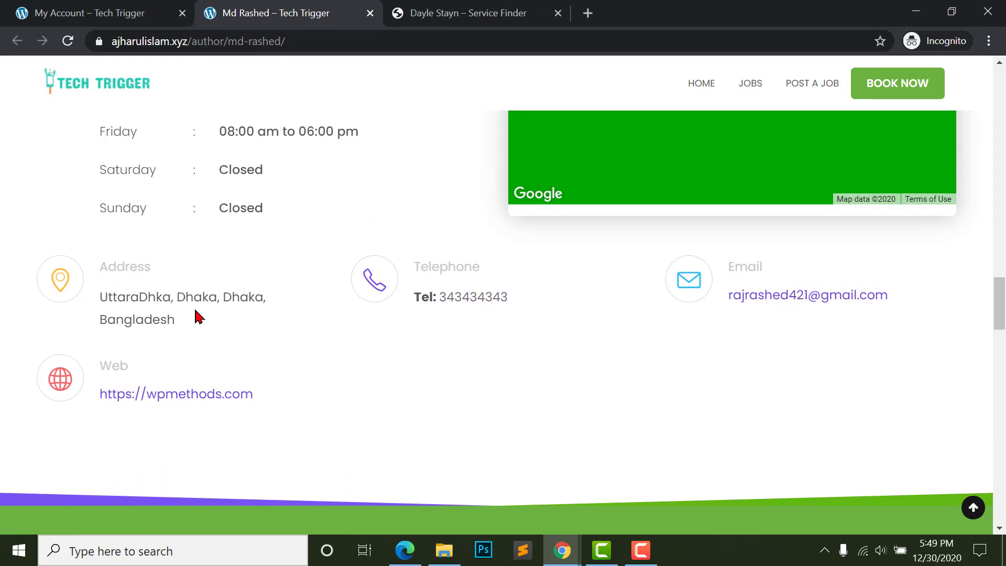
scroll(94, 317, down, 1)
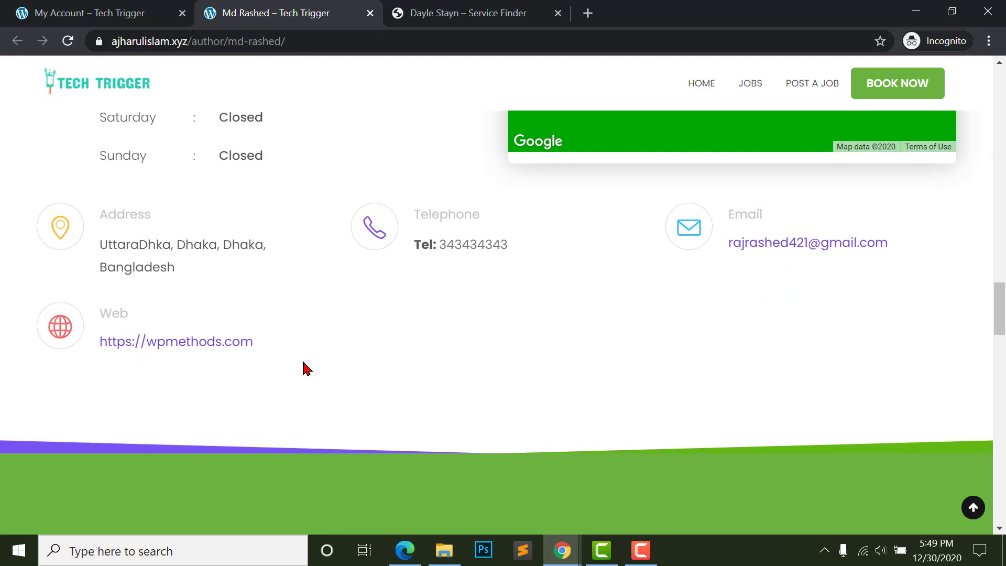
scroll(201, 370, down, 7)
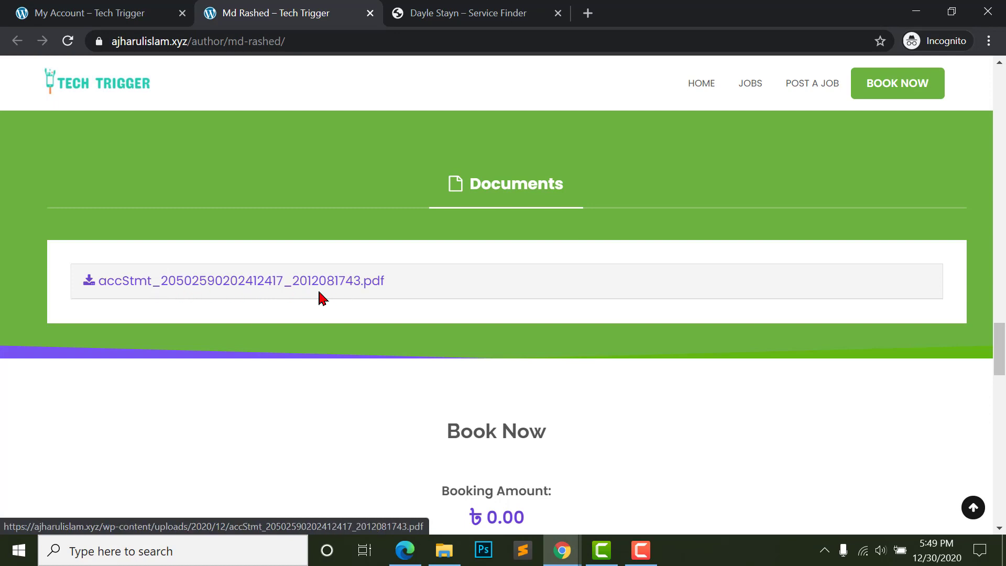
scroll(309, 333, down, 5)
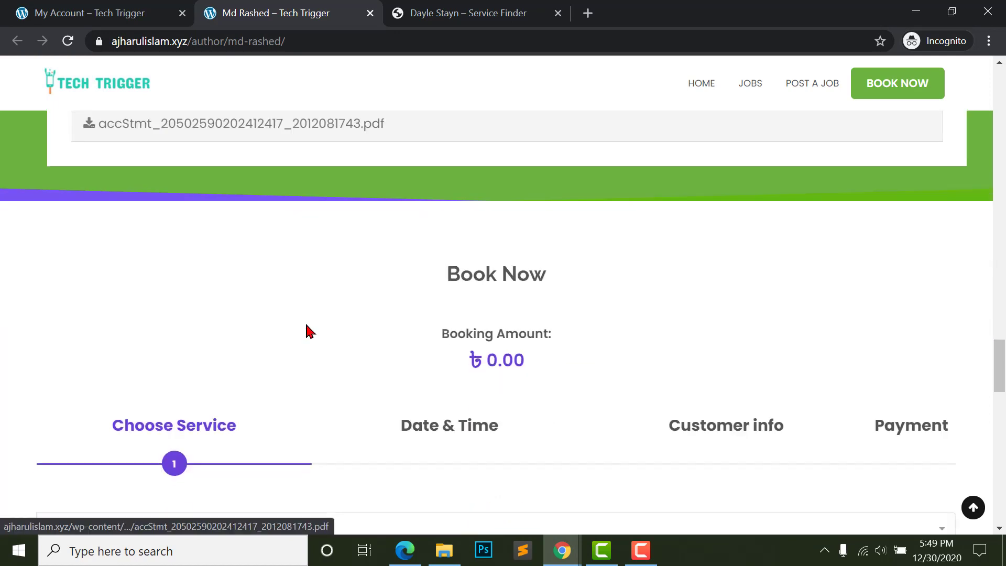
scroll(464, 236, down, 2)
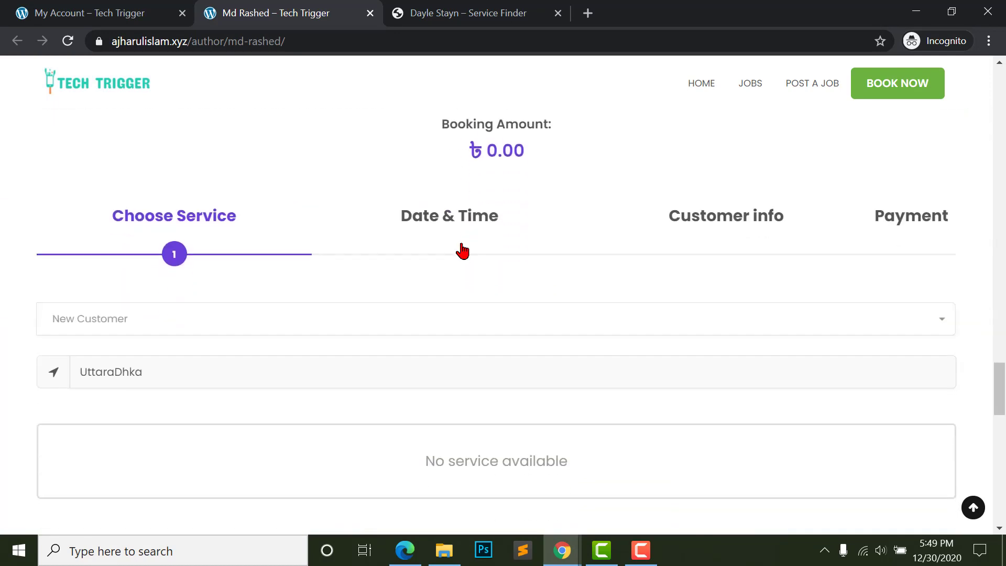
scroll(157, 274, up, 2)
scroll(207, 326, down, 1)
scroll(68, 364, down, 1)
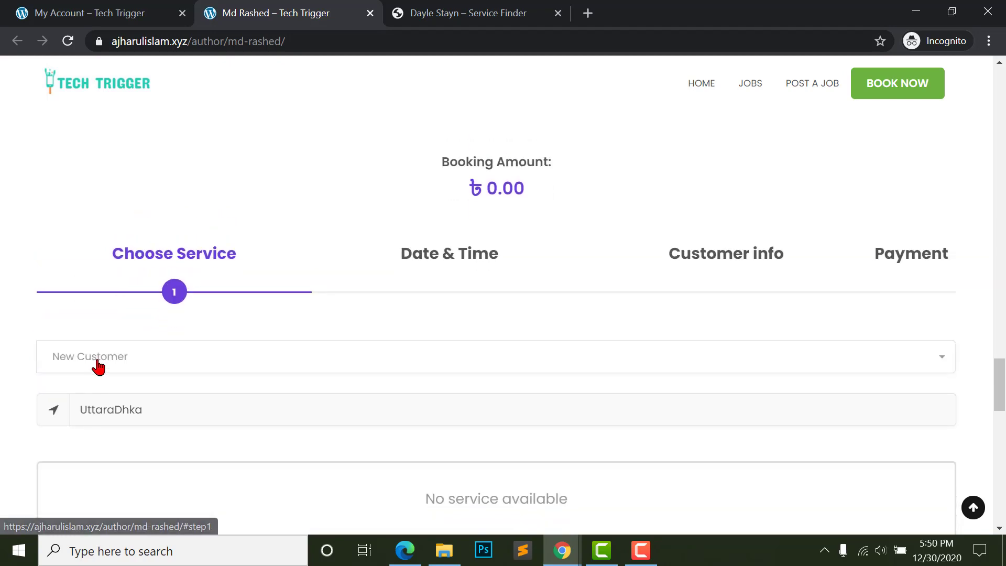
click(83, 351)
scroll(145, 384, down, 1)
scroll(191, 329, down, 1)
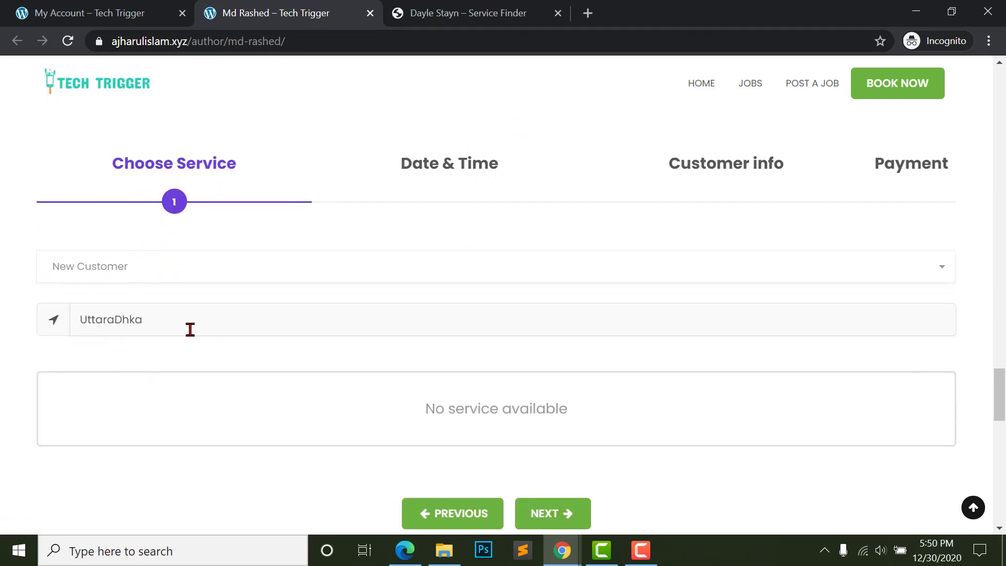
scroll(471, 443, down, 1)
scroll(85, 303, up, 3)
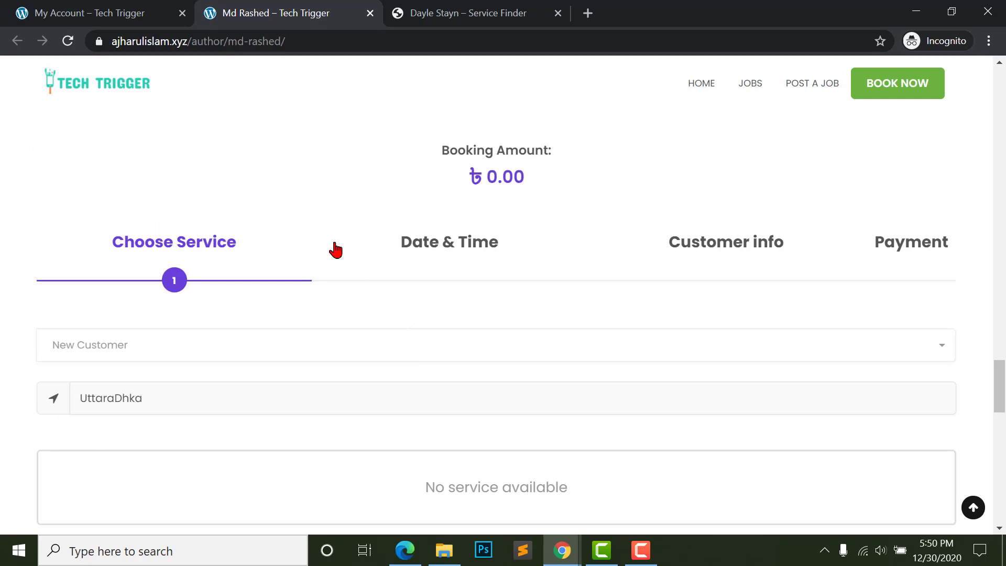
scroll(475, 303, up, 1)
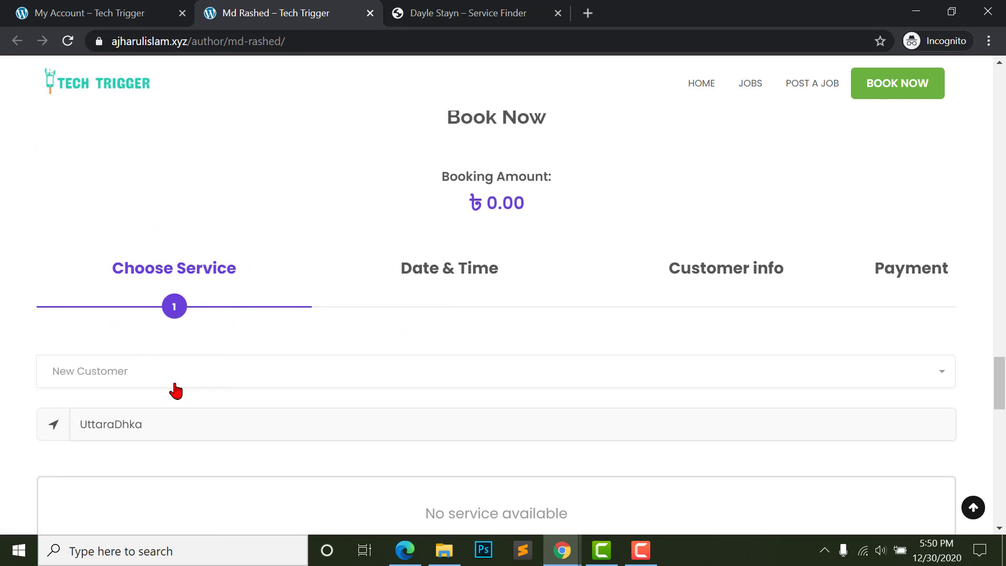
scroll(176, 391, down, 3)
scroll(443, 351, down, 1)
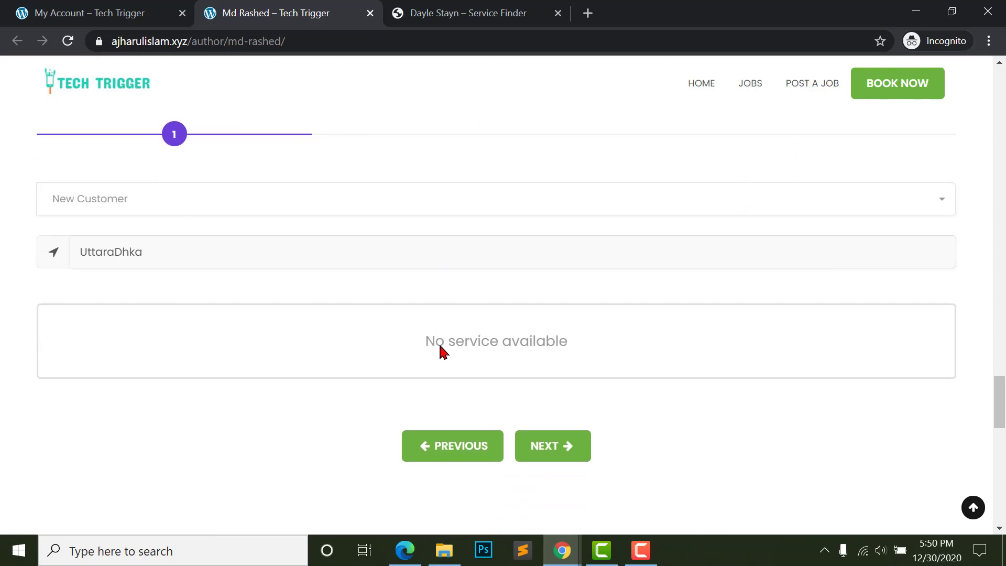
scroll(435, 299, up, 15)
scroll(436, 299, down, 7)
scroll(434, 296, down, 4)
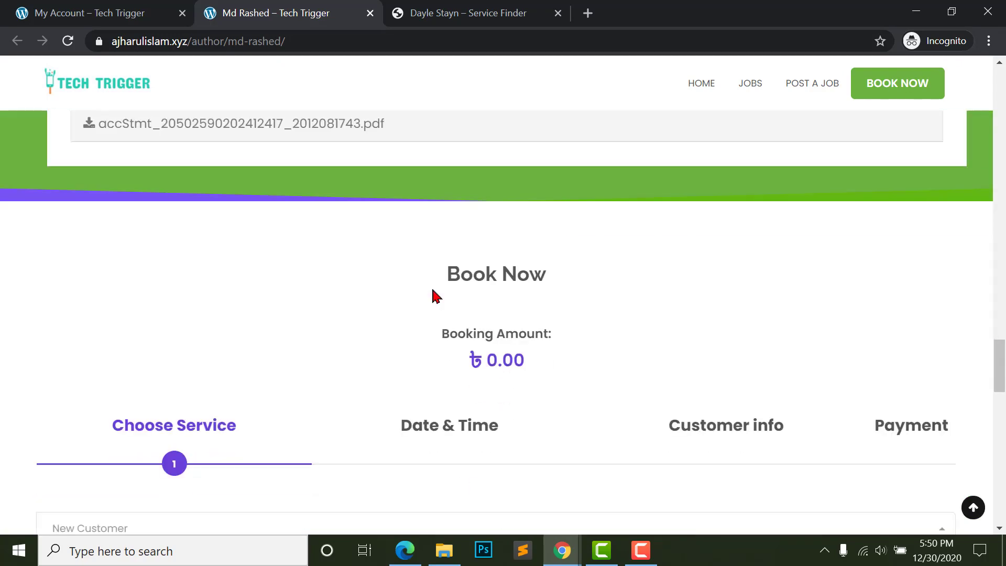
scroll(424, 294, up, 20)
scroll(427, 294, up, 3)
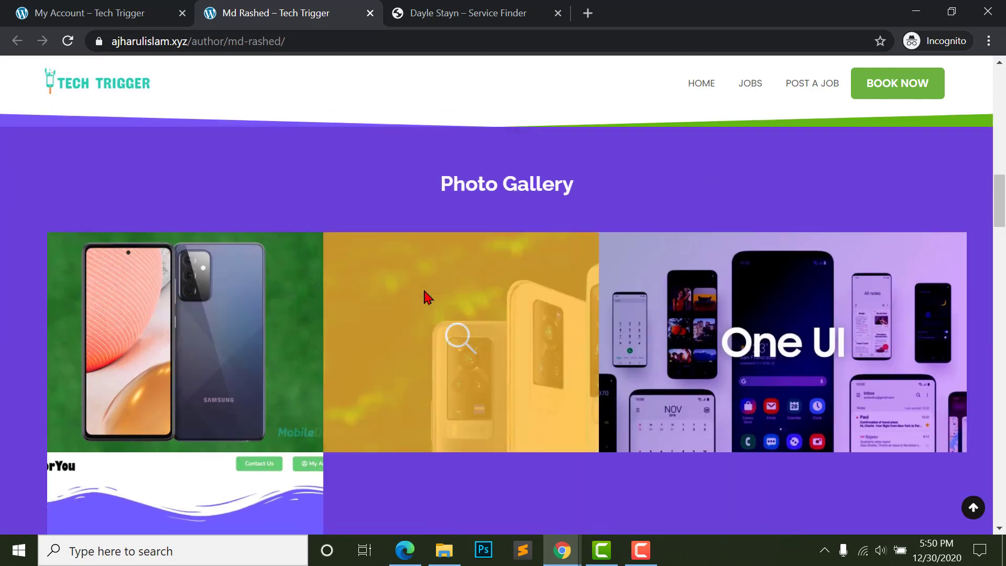
scroll(425, 292, down, 12)
scroll(406, 283, up, 3)
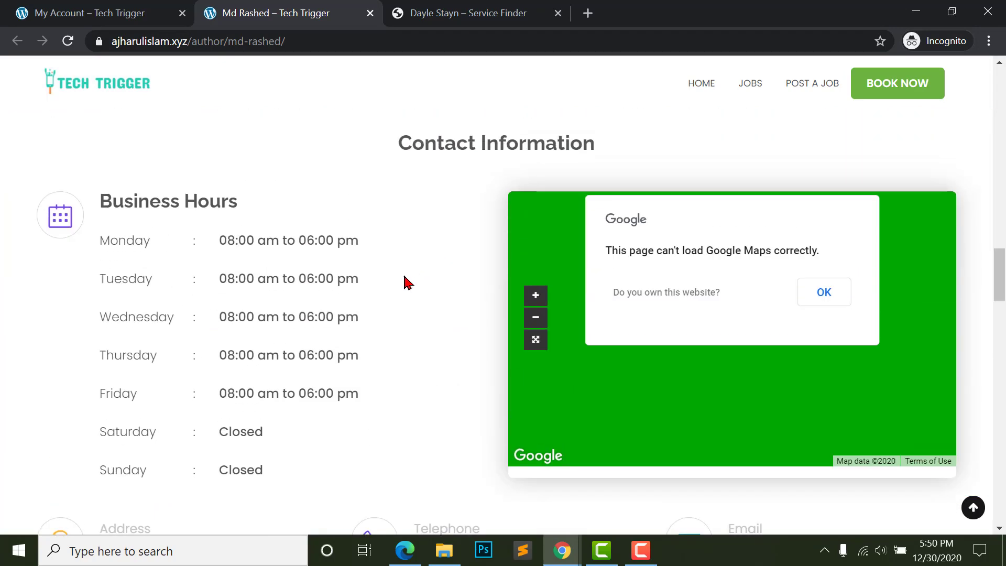
drag(96, 203, 314, 206)
click(220, 303)
- Start a new qualification with degree Diploma in Electrical Engineering and institute ICST
click(108, 21)
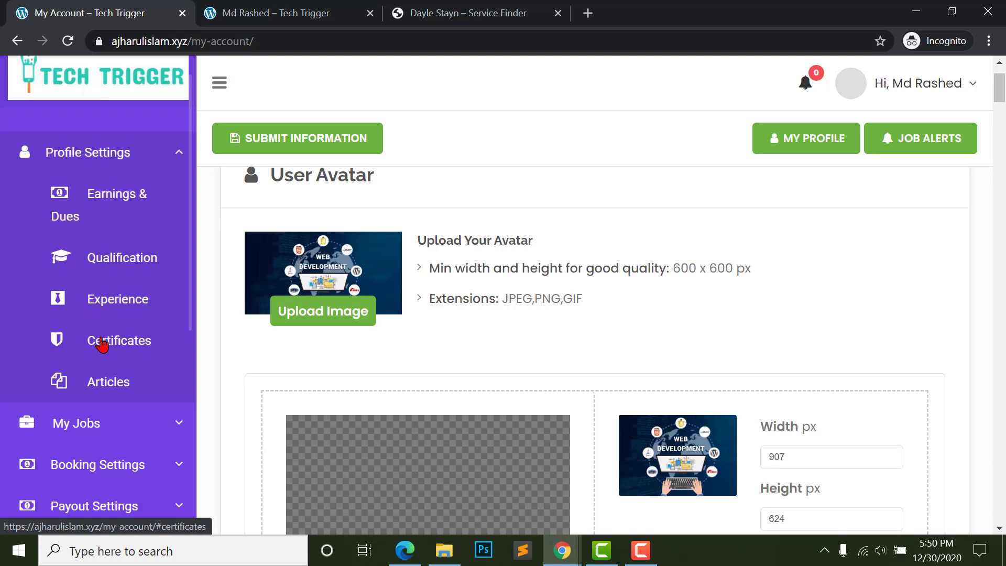
click(101, 260)
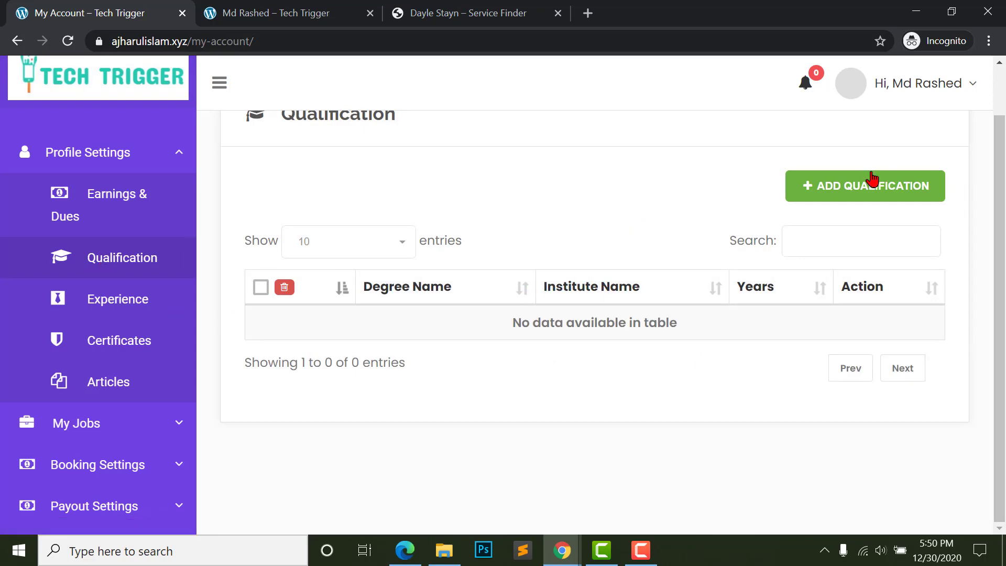
click(849, 185)
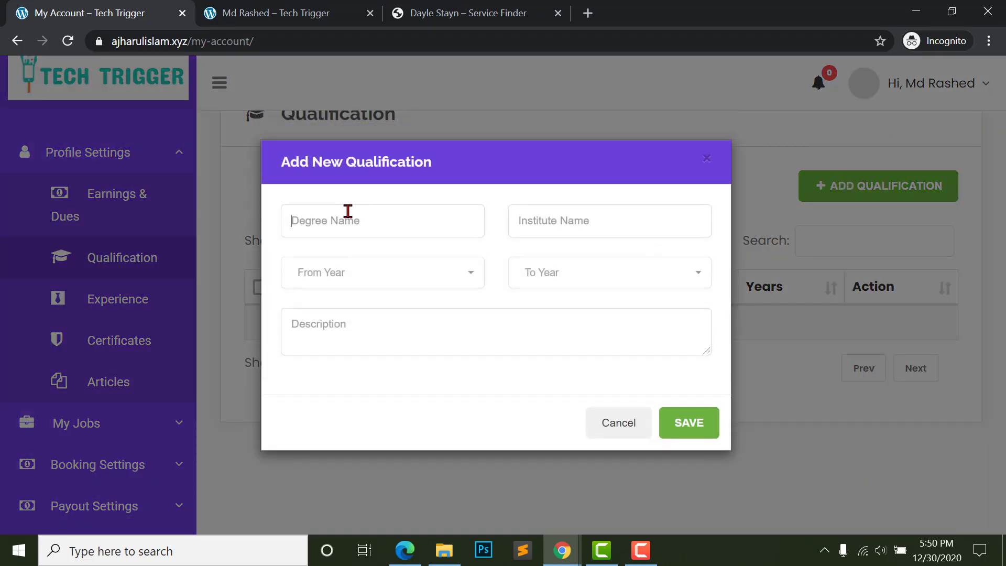
click(552, 224)
text(Diploma in Electrical Engineering)
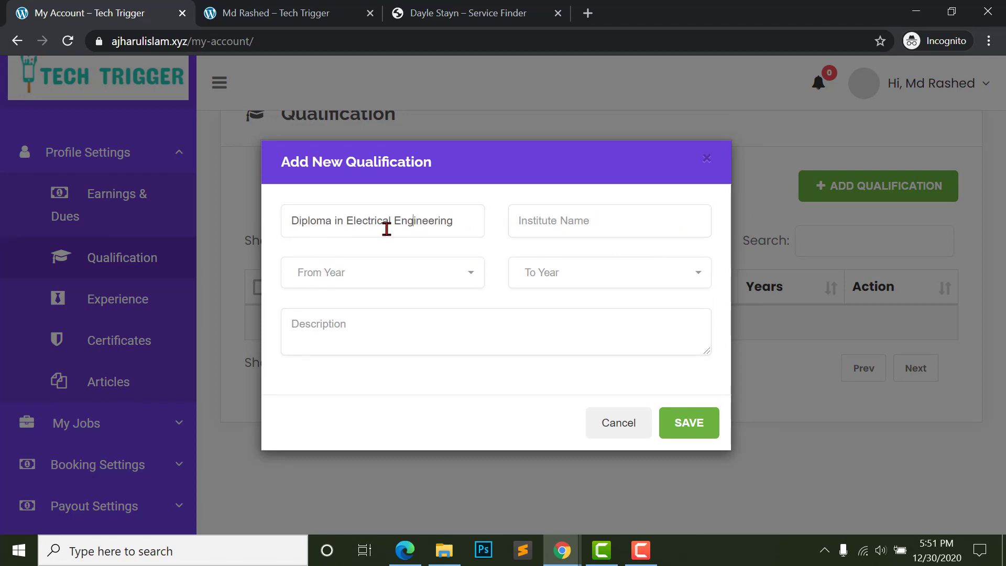
click(560, 218)
text(ICST)
- Set the qualification years to 2012–2016, add a short description, and save it
click(377, 271)
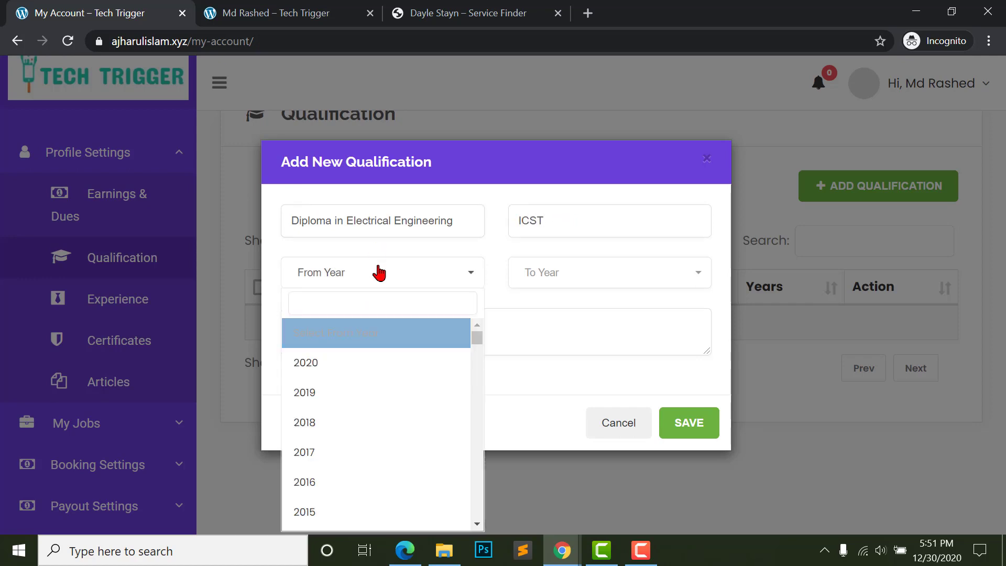
scroll(341, 382, down, 2)
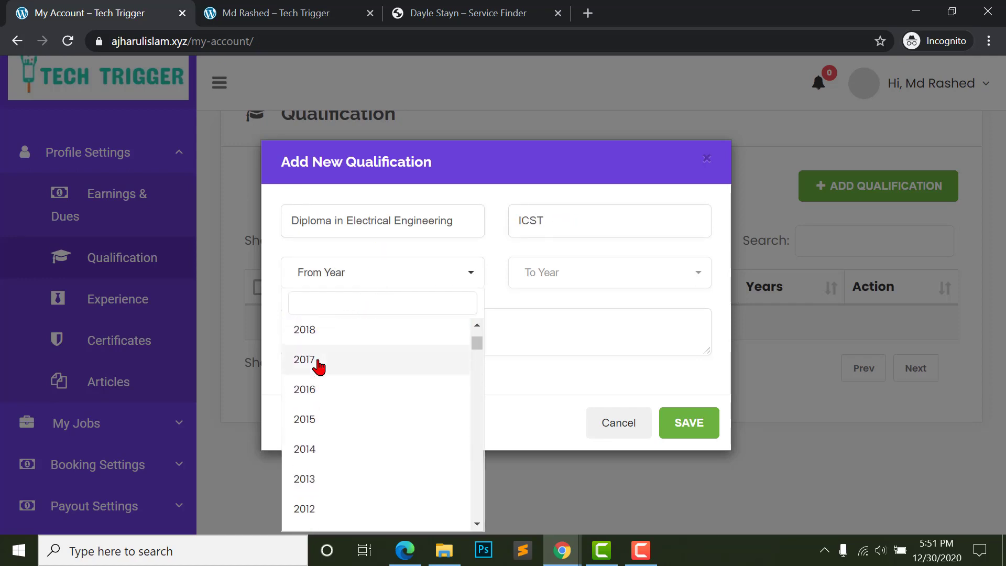
scroll(318, 367, up, 2)
scroll(322, 369, down, 5)
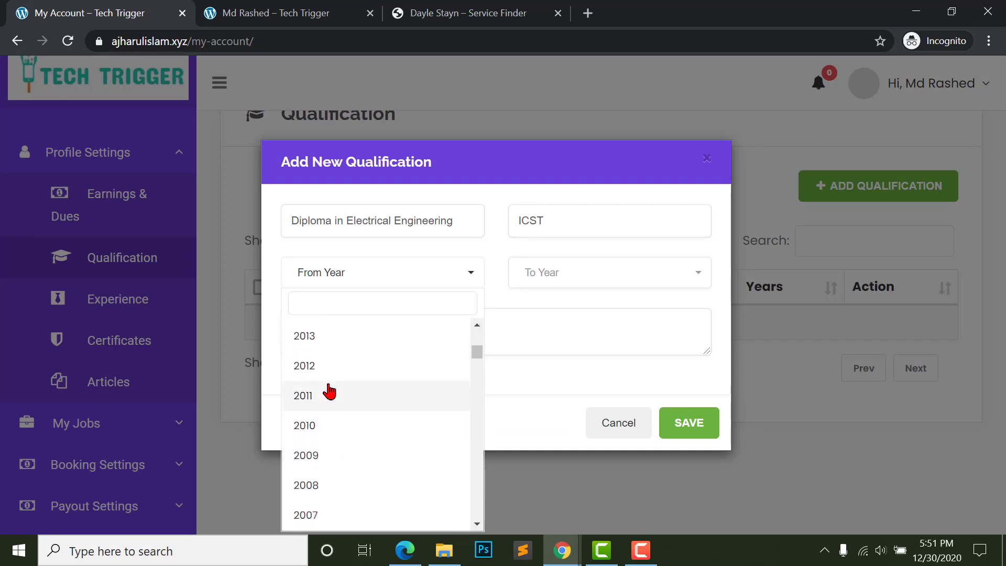
click(323, 366)
click(607, 278)
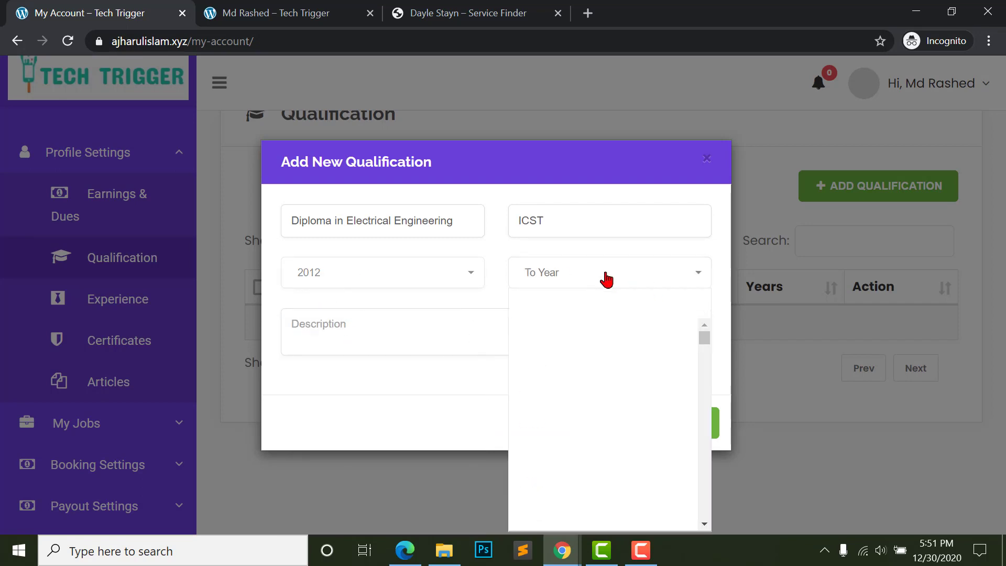
scroll(545, 432, down, 1)
click(541, 429)
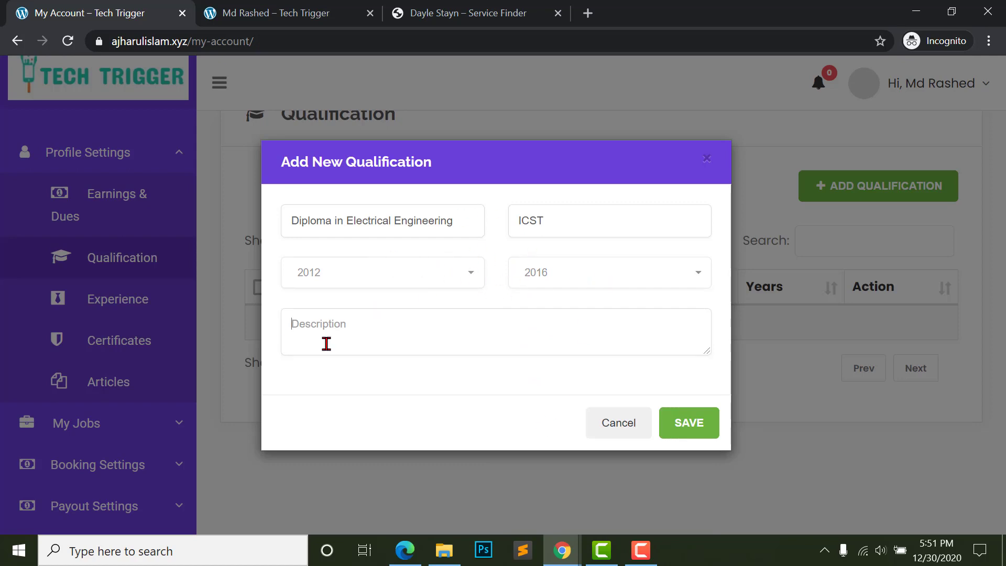
text(fdfdsfds fd fds fds fd fd)
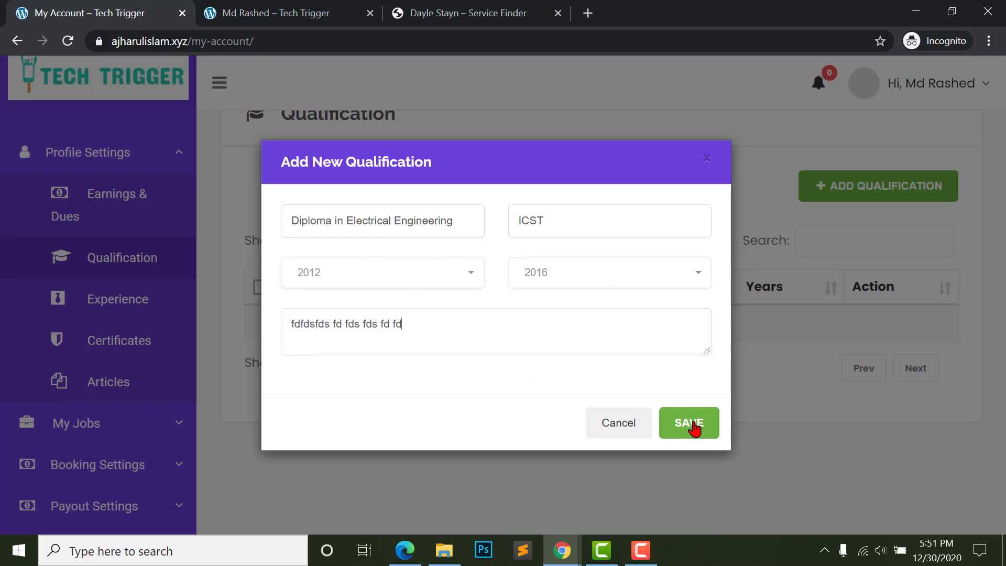
click(695, 428)
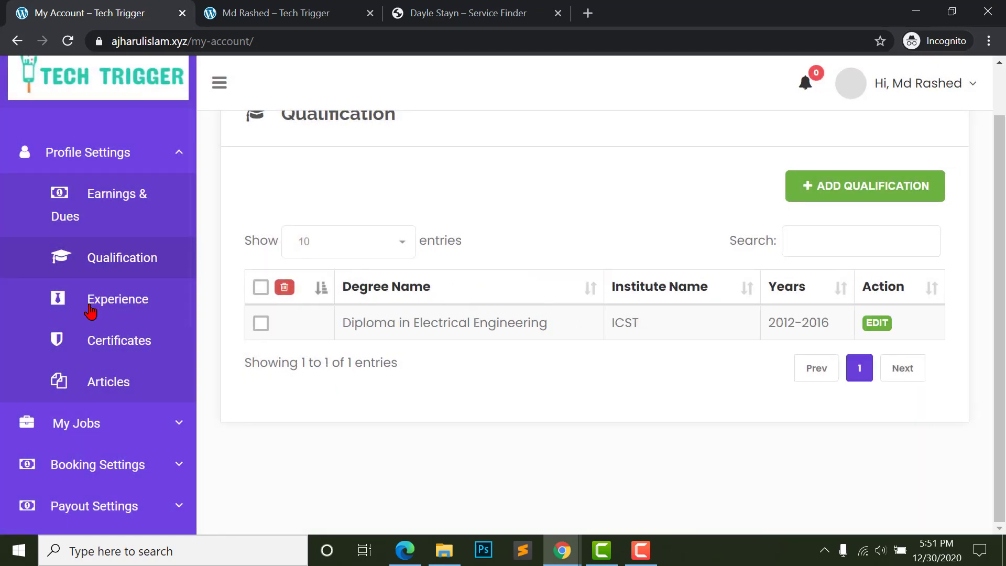
- Start a new experience entry with job title Wordpess and company Freelancer.com
click(103, 304)
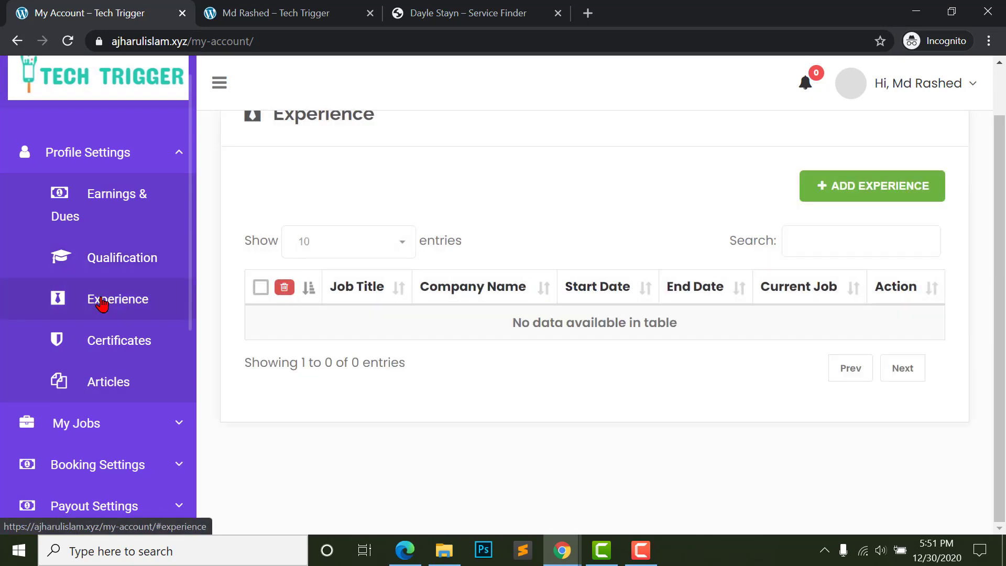
click(857, 197)
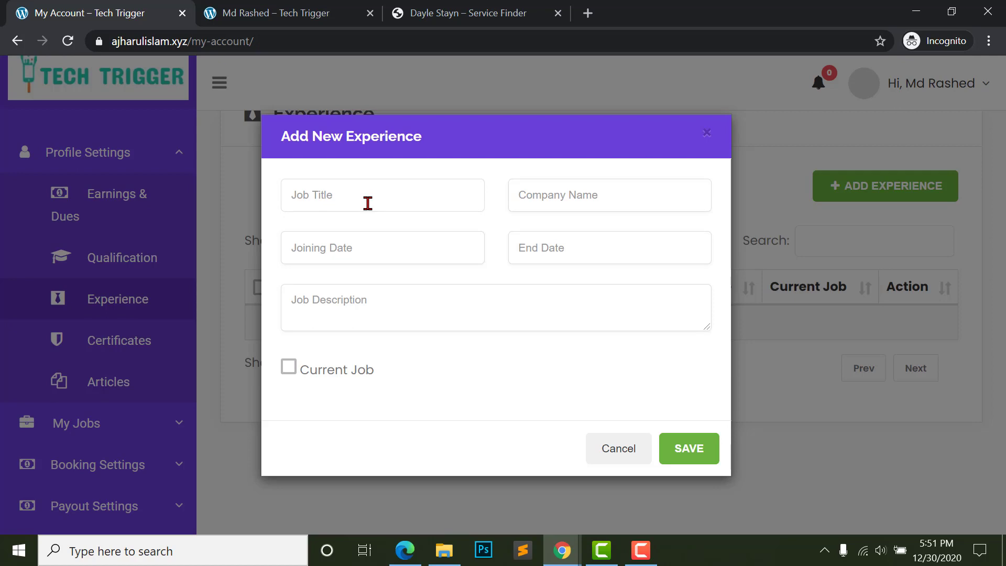
click(368, 204)
text(Wordpess)
key(Left)
key(Left)
key(Left)
key(Left)
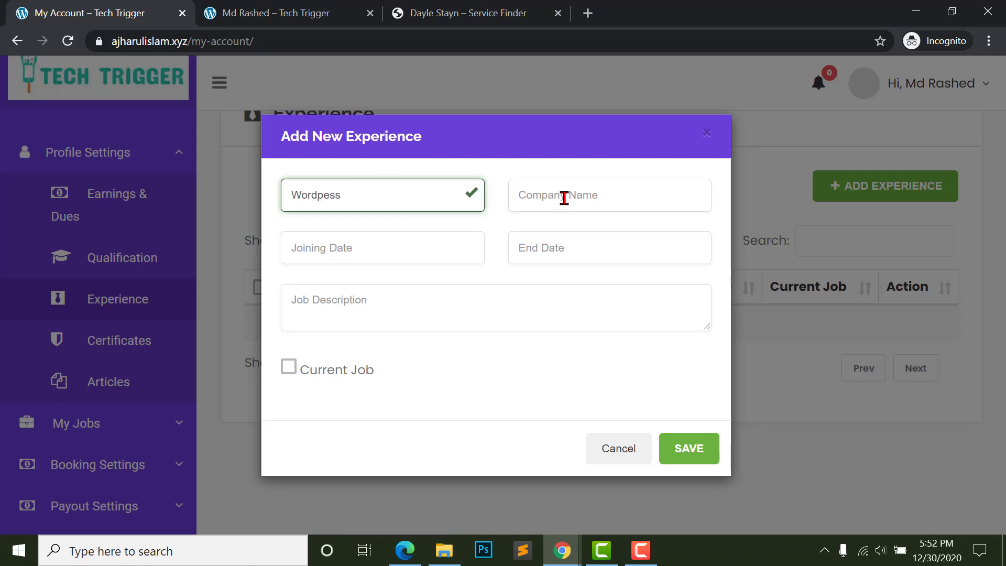
click(564, 198)
click(400, 192)
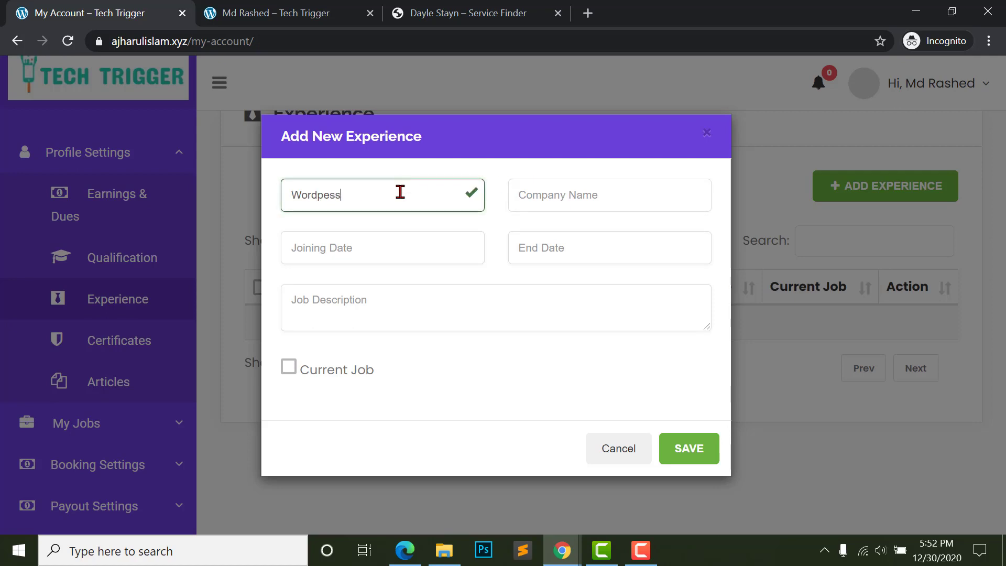
click(544, 206)
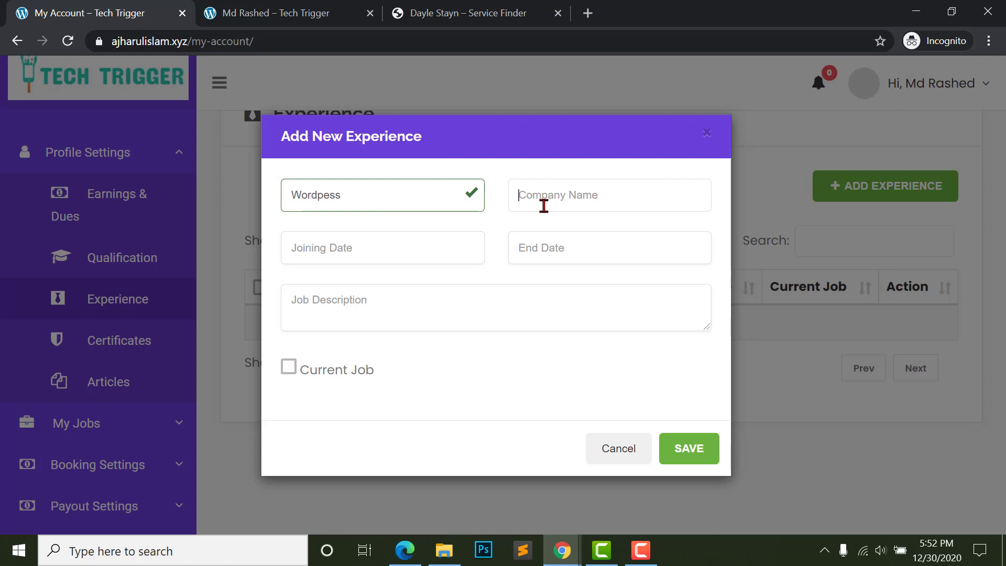
text(Freelancer.com)
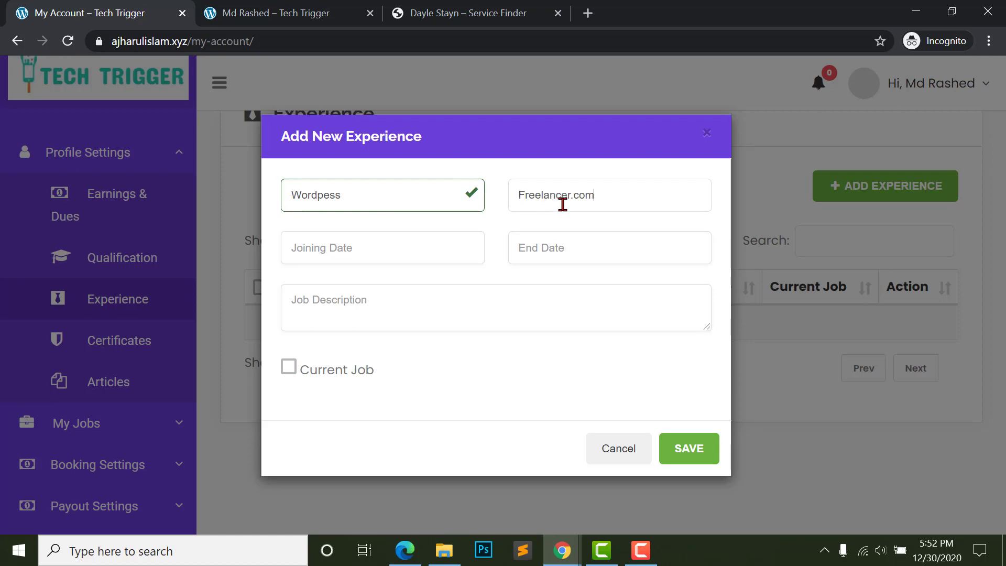
- Set the joining date to 2020-12-16, mark it as the current job, and save the entry
click(372, 256)
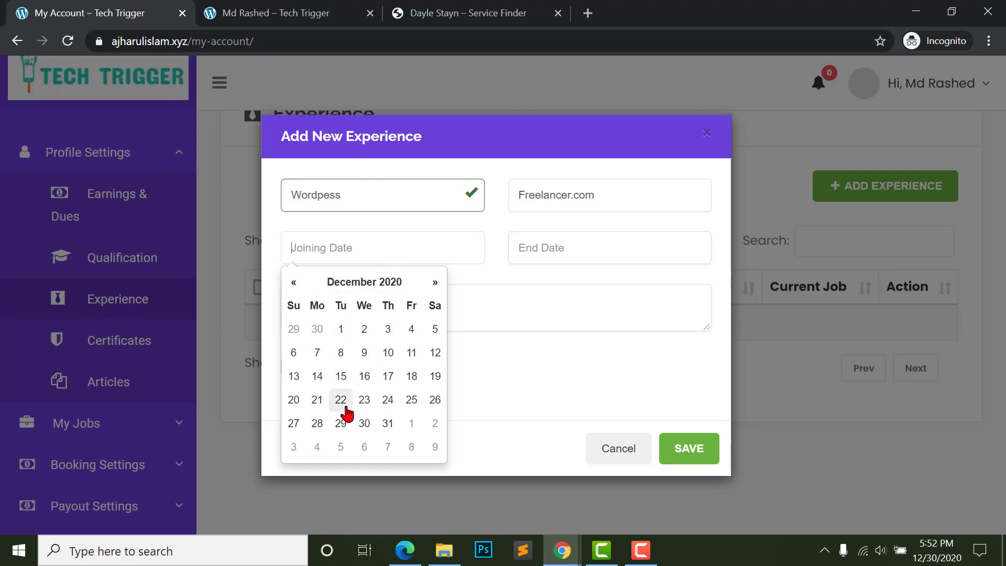
click(365, 377)
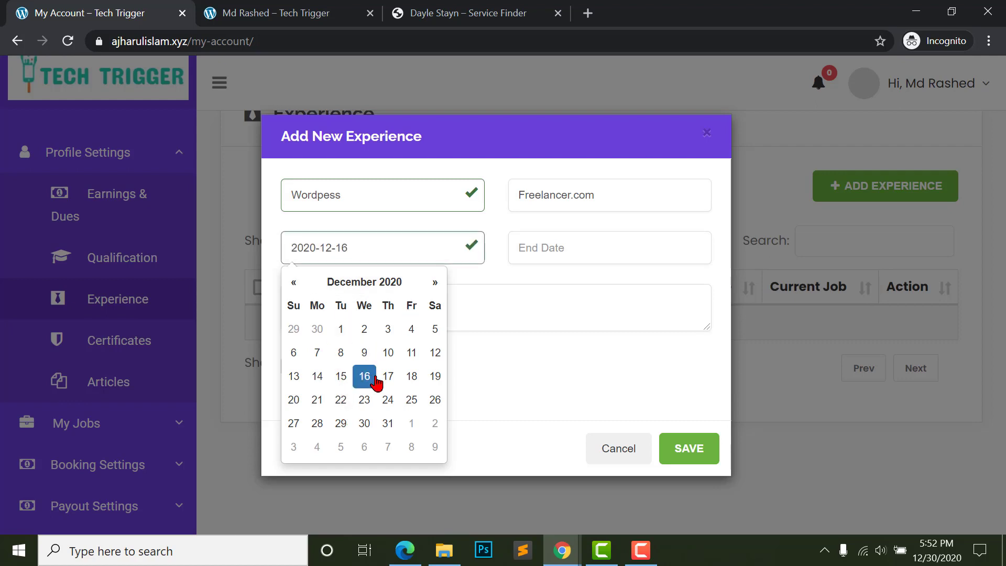
click(511, 363)
click(570, 248)
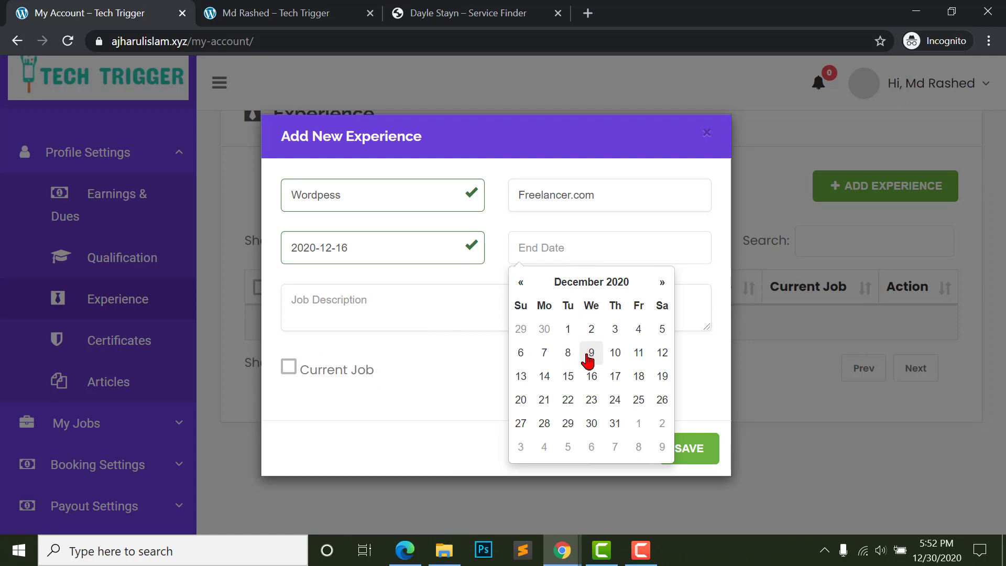
click(544, 263)
click(568, 239)
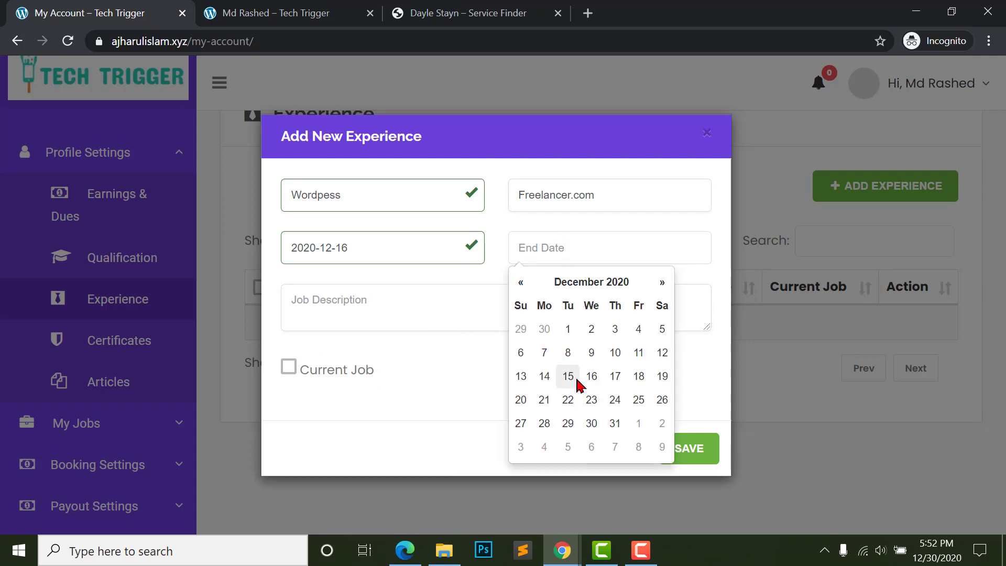
click(461, 314)
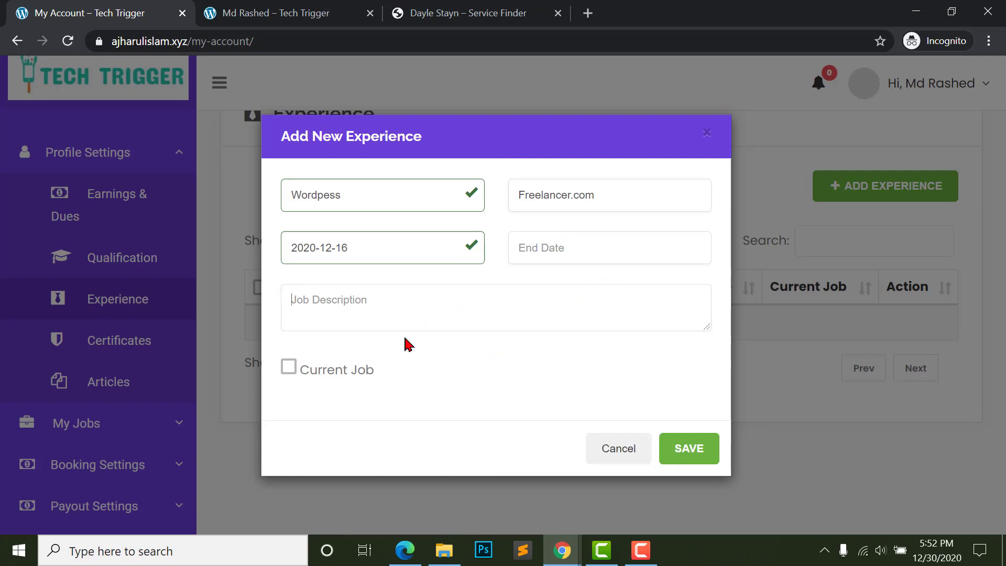
click(289, 370)
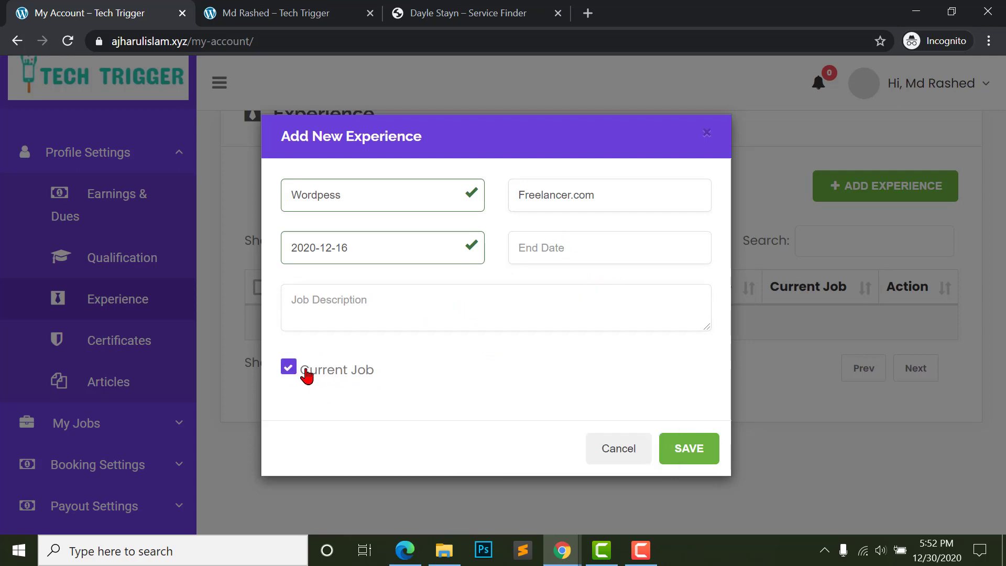
click(564, 247)
click(389, 368)
click(682, 458)
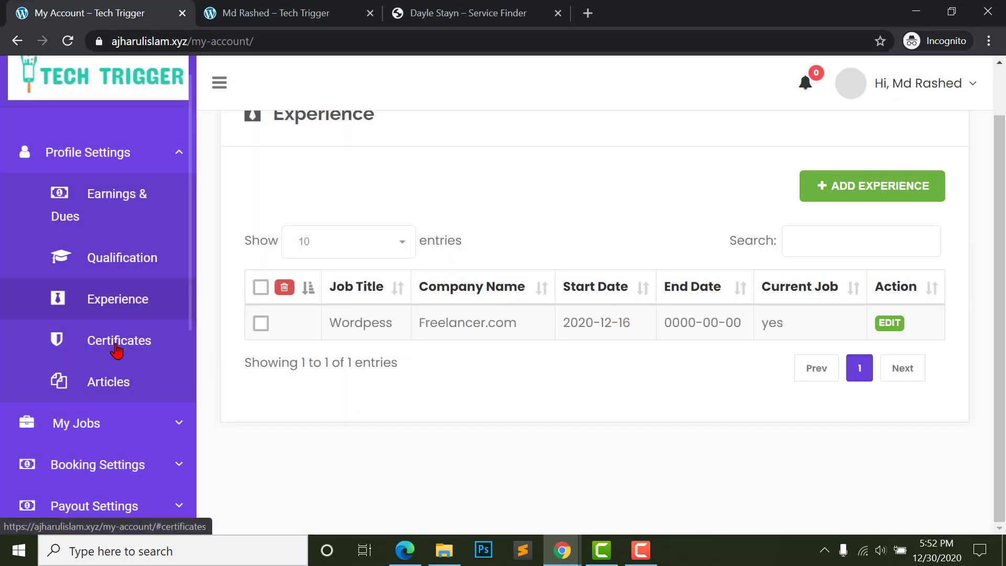
click(138, 347)
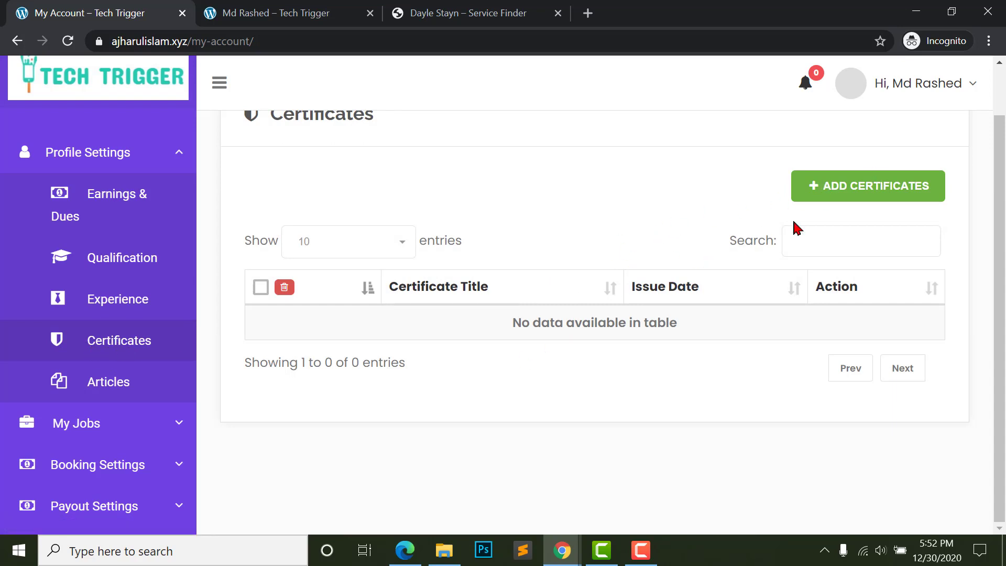
- View the empty Articles section, opening and then dismissing the Add Articles form
click(104, 390)
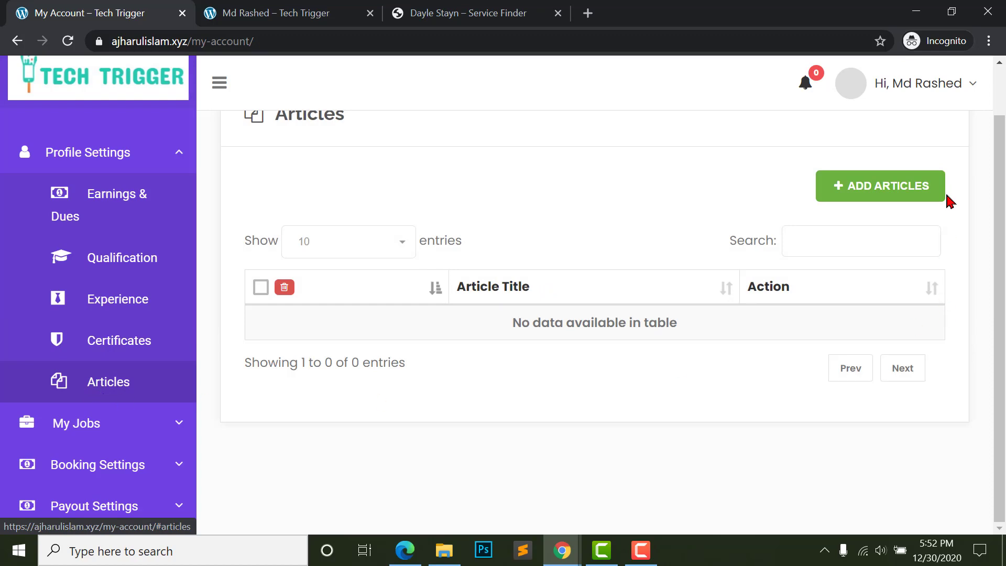
click(891, 190)
key(Escape)
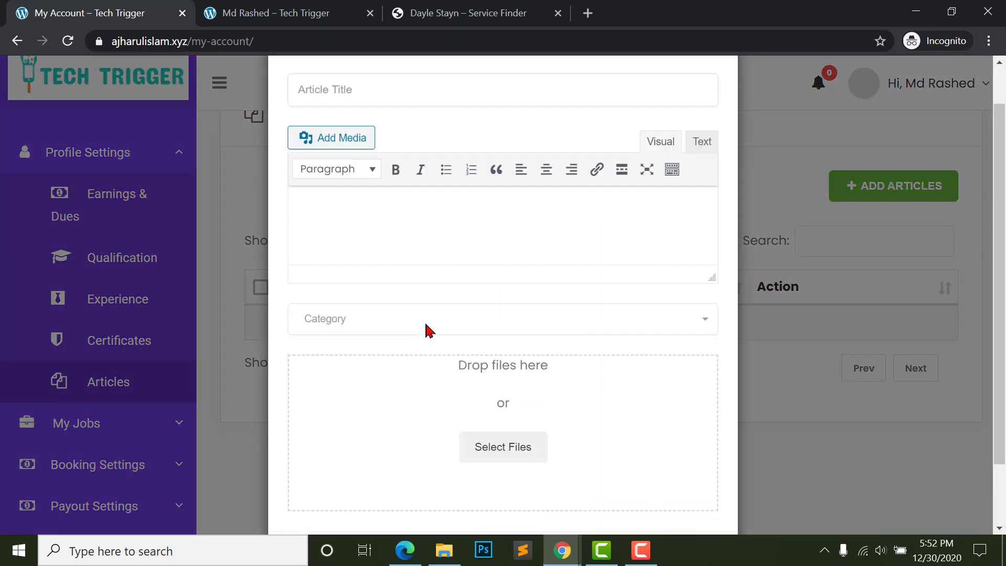
scroll(90, 139, down, 1)
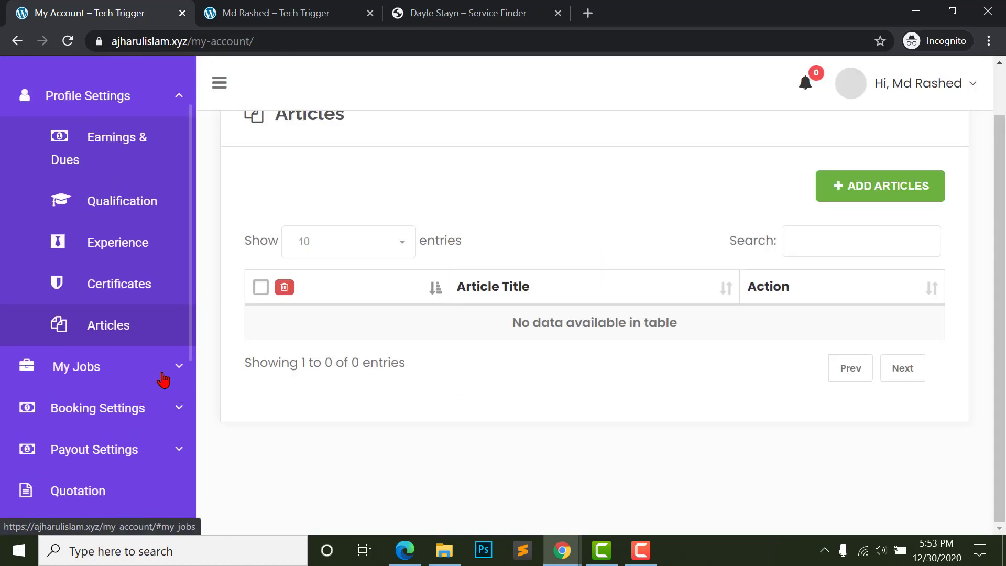
click(177, 377)
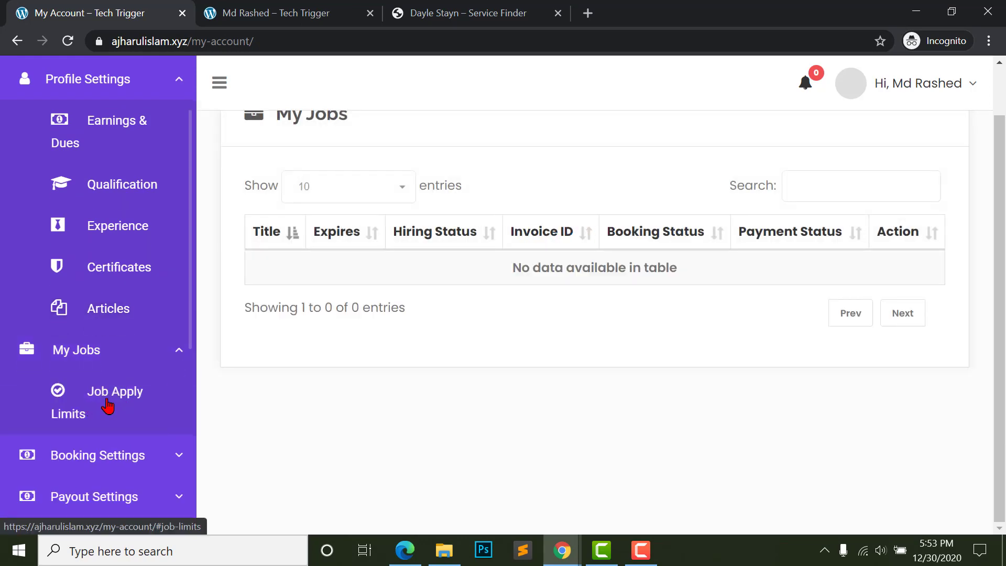
- Open Job Apply Limits and review the First, Second and Third connect plans
click(109, 405)
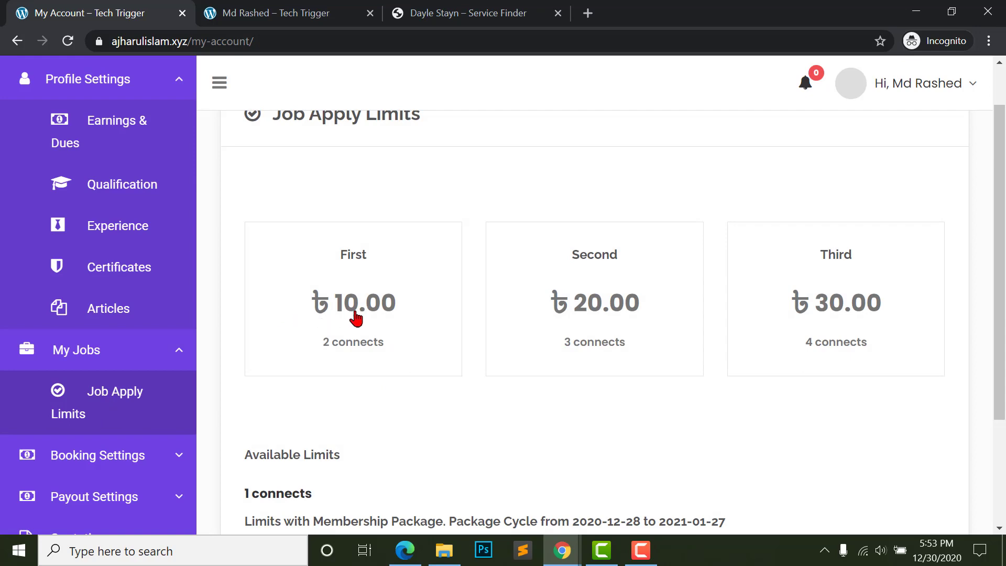
scroll(781, 316, down, 1)
scroll(781, 316, down, 2)
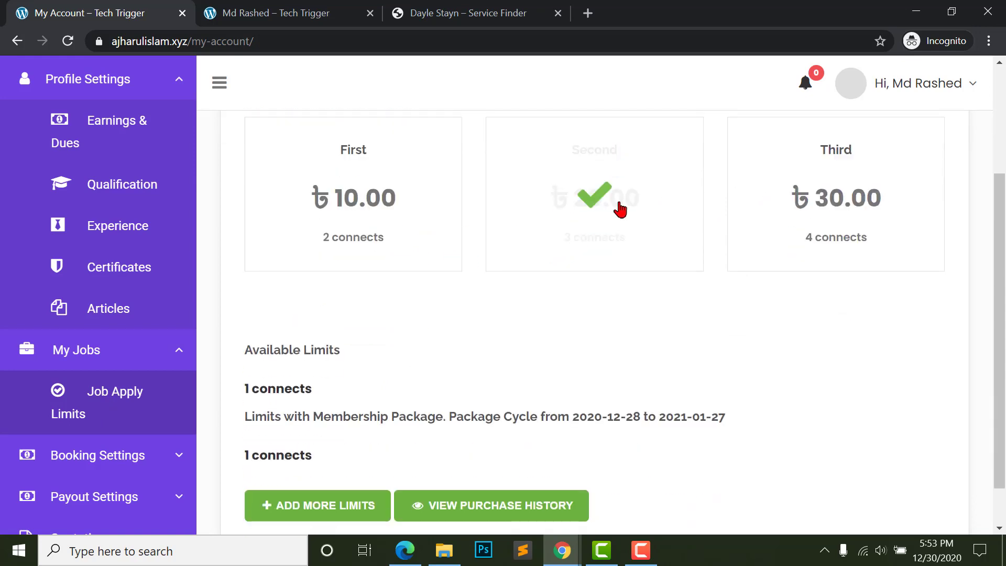
scroll(353, 258, up, 1)
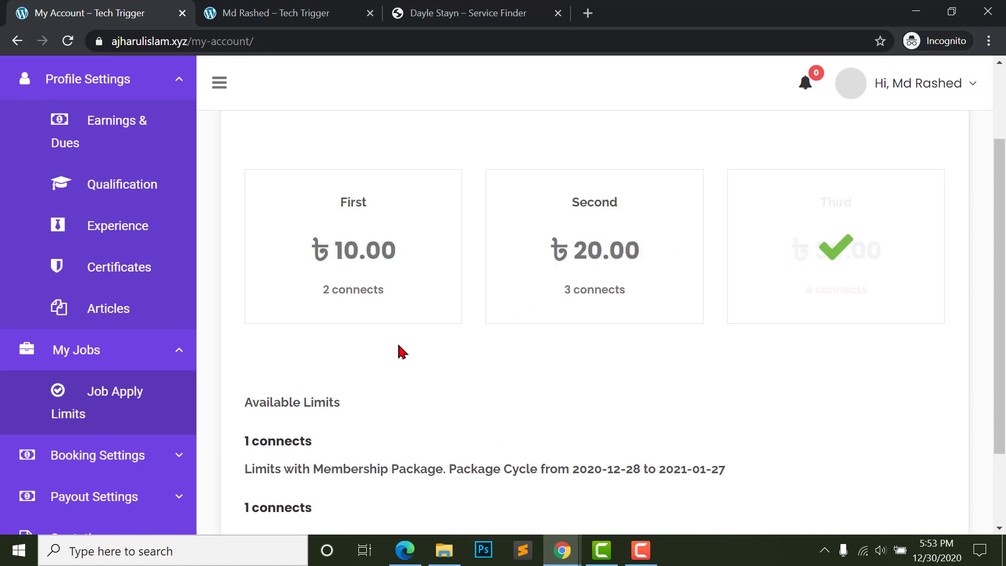
scroll(367, 325, down, 2)
scroll(367, 299, up, 2)
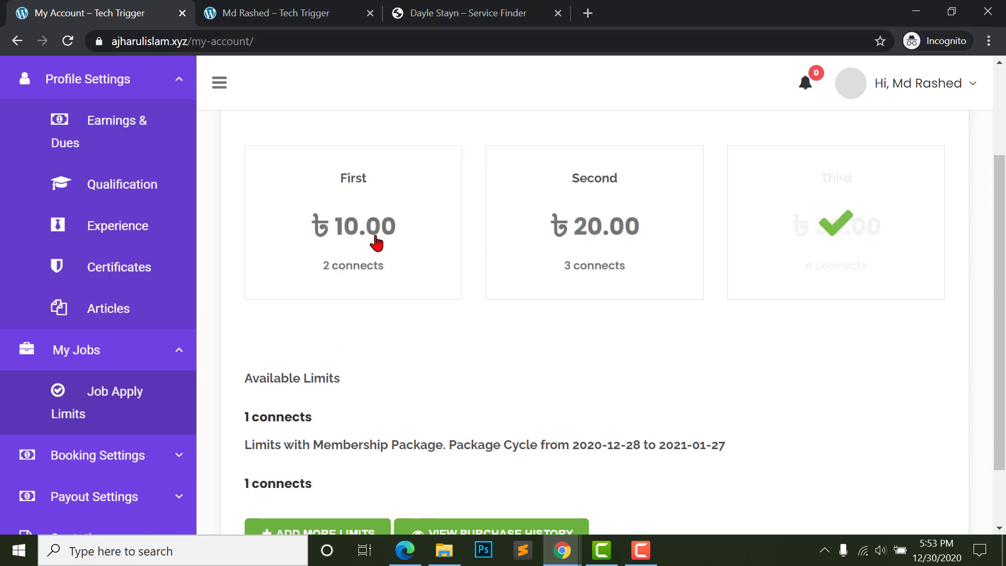
scroll(474, 296, up, 2)
scroll(265, 361, down, 3)
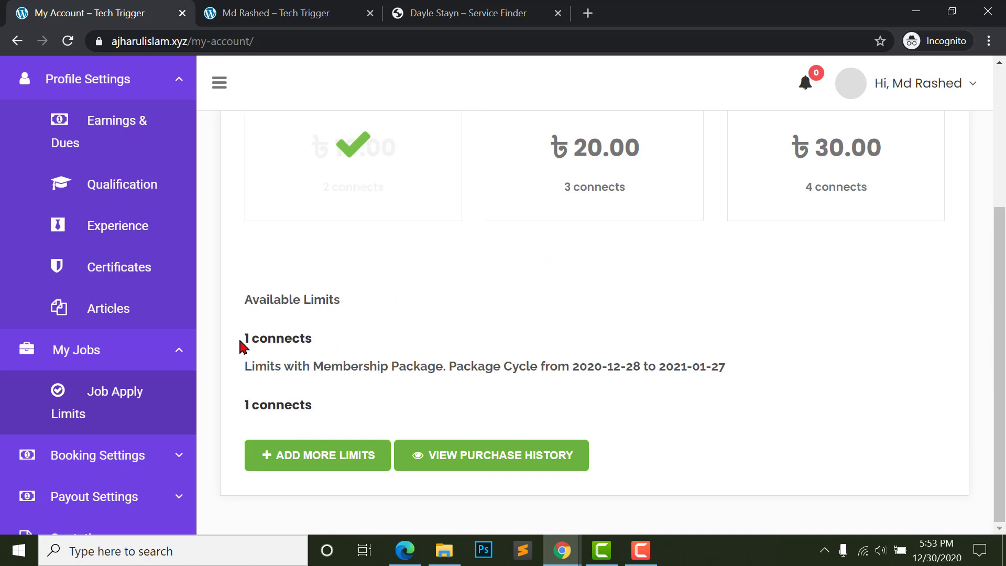
double_click(270, 338)
click(284, 338)
- Request more job apply limits with Add More Limits and look over the result
click(325, 464)
scroll(387, 427, down, 1)
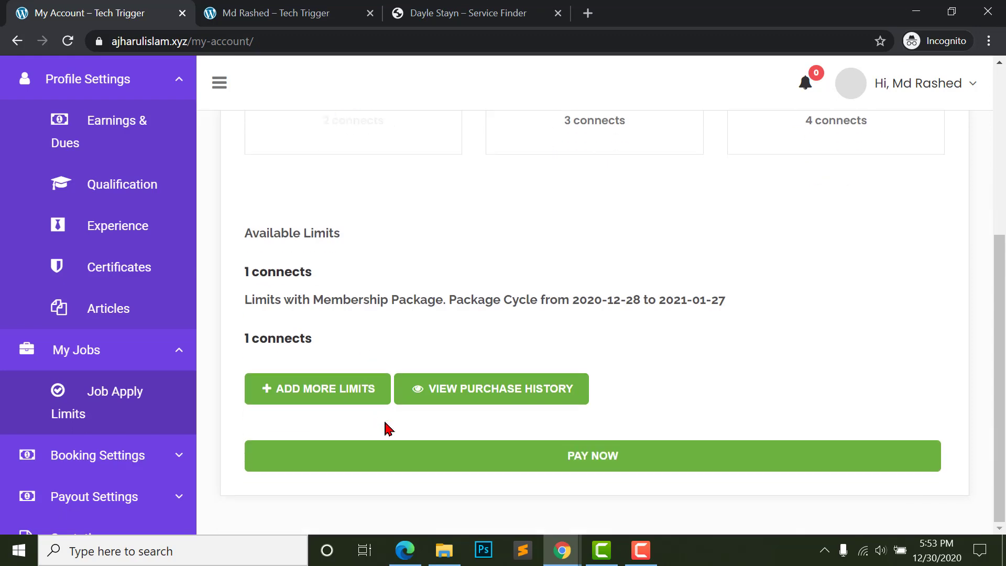
scroll(561, 317, up, 4)
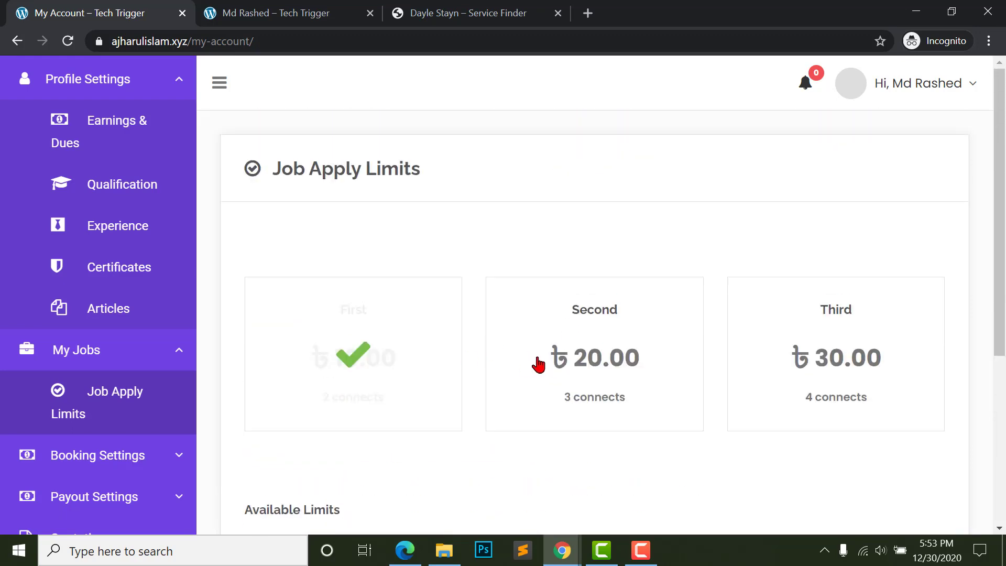
scroll(432, 389, down, 5)
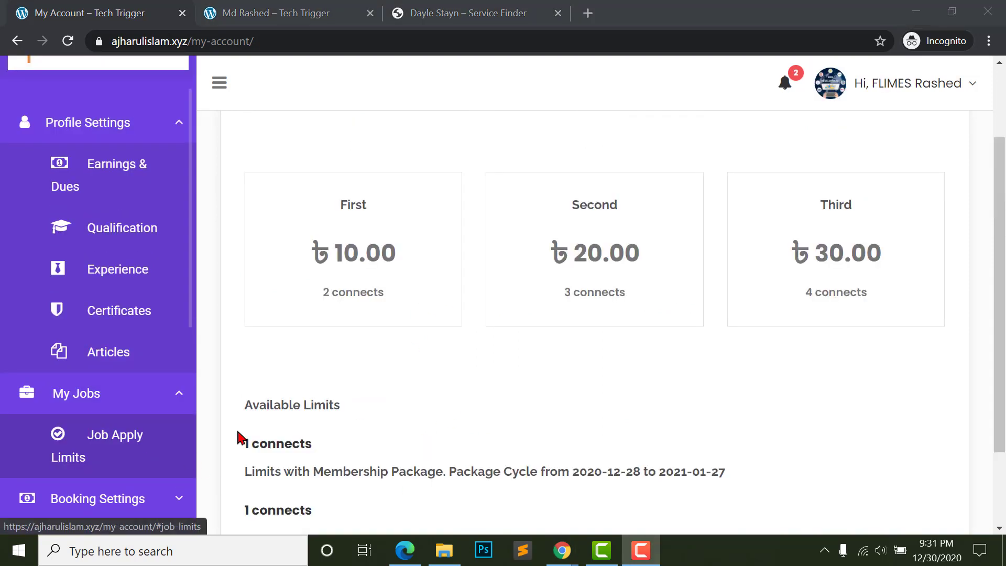
scroll(602, 234, down, 1)
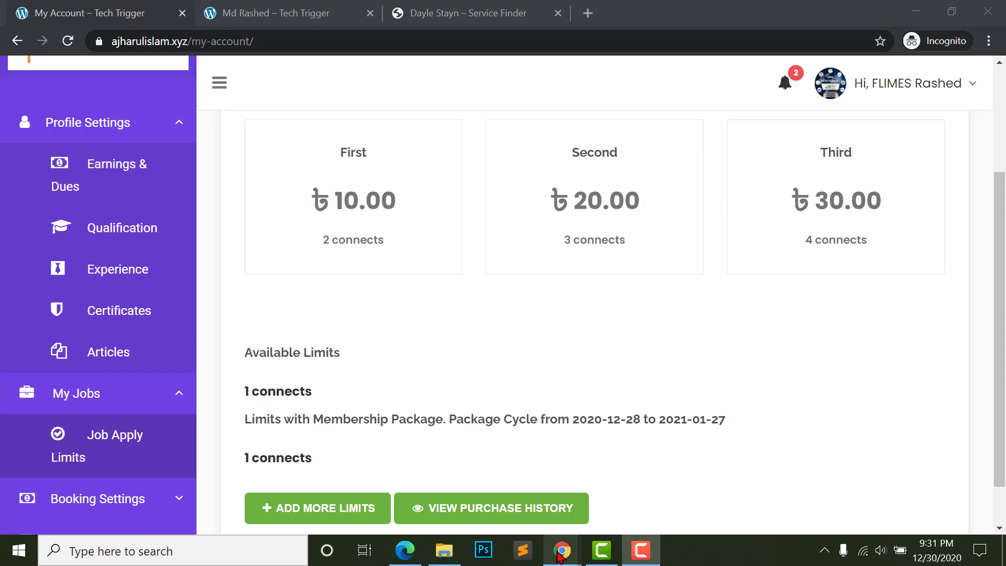
click(477, 460)
- Turn Increase Job Apply Limit Plans to Off in Provider Settings and save the theme options
scroll(63, 367, down, 10)
mouse_move(63, 490)
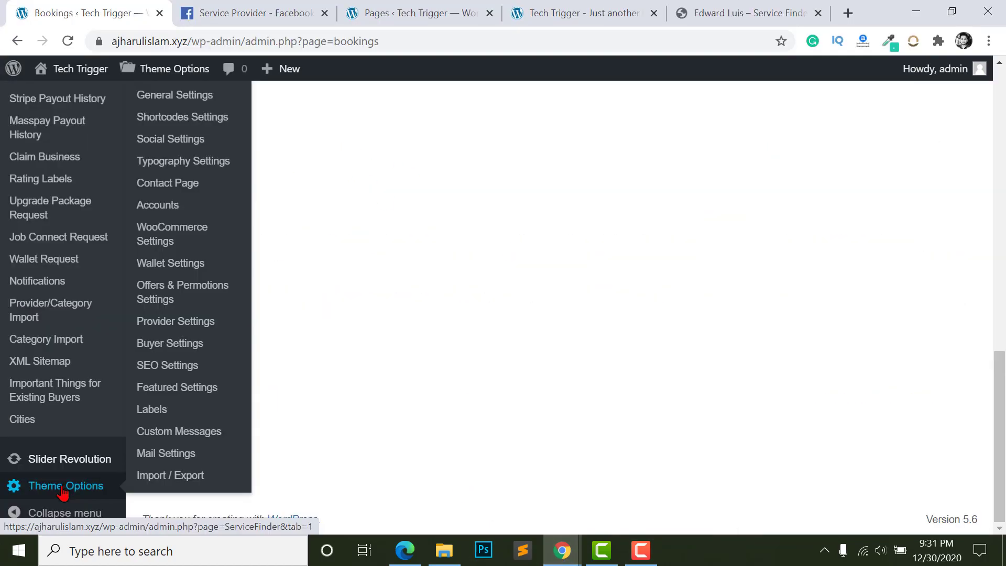
click(173, 321)
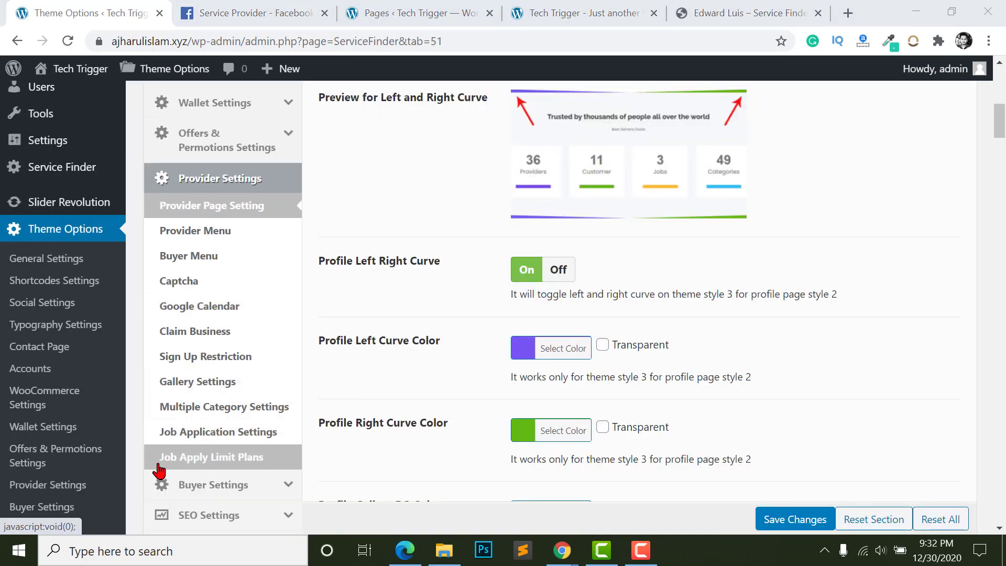
click(235, 463)
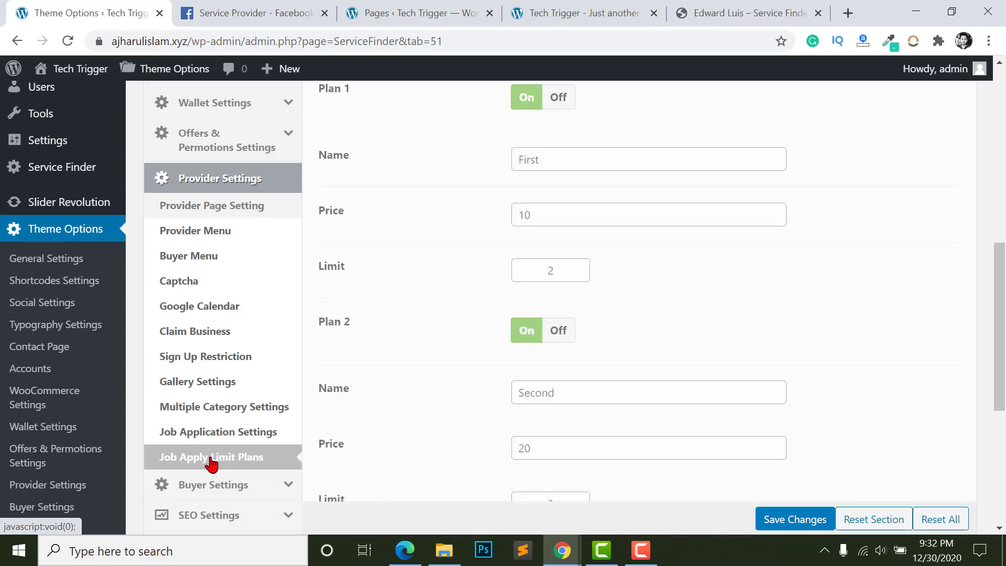
scroll(456, 409, up, 3)
scroll(457, 408, up, 4)
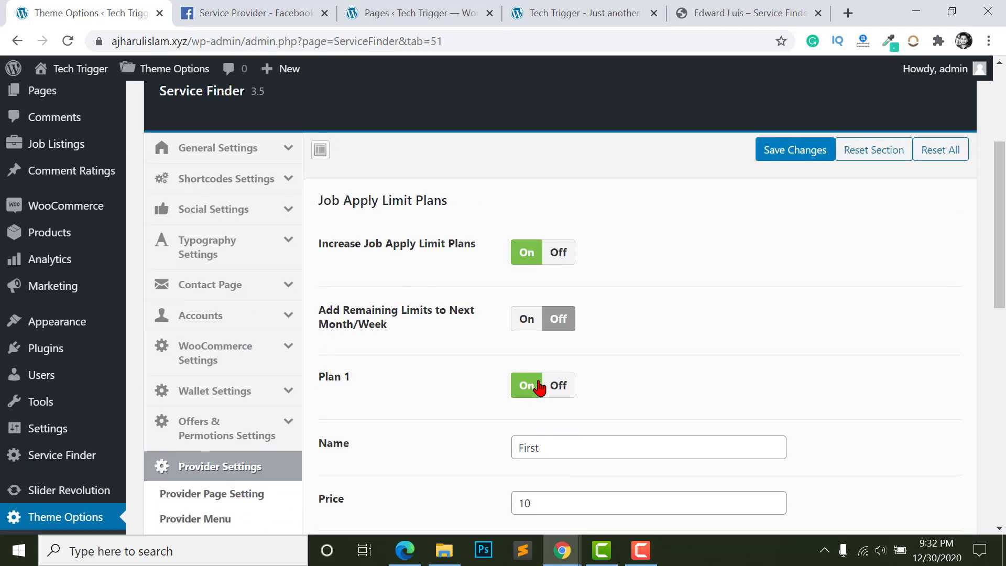
scroll(357, 251, down, 2)
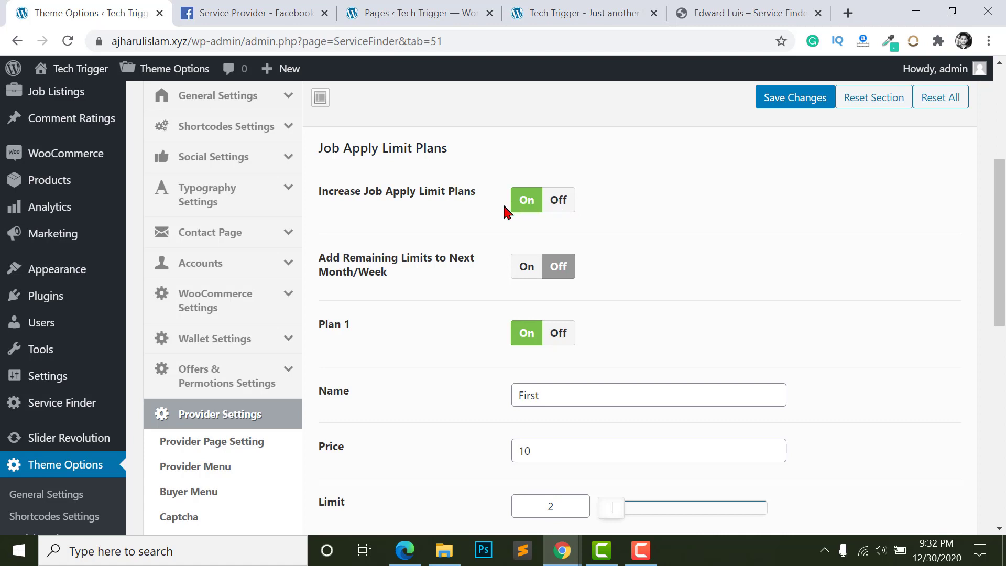
click(559, 206)
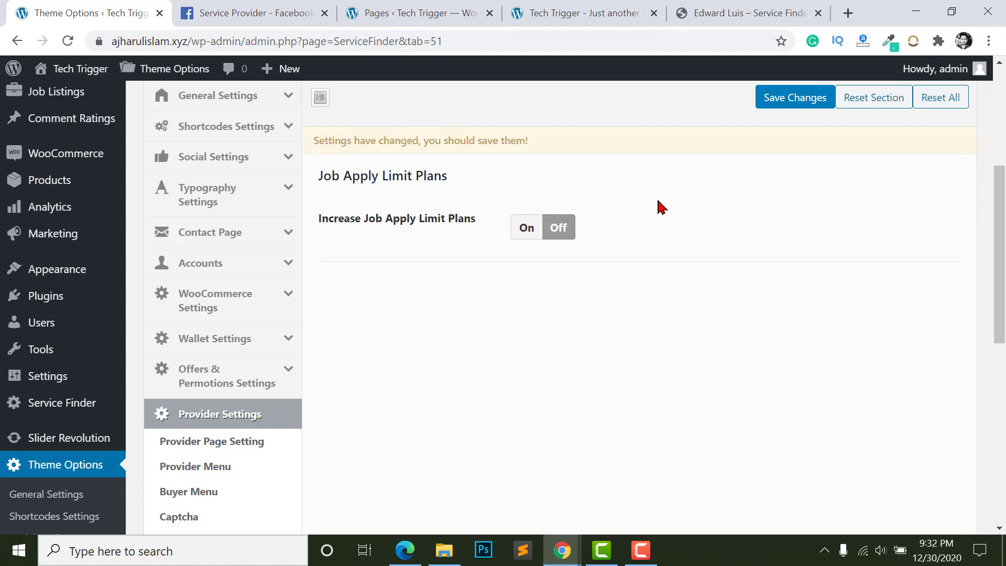
click(775, 97)
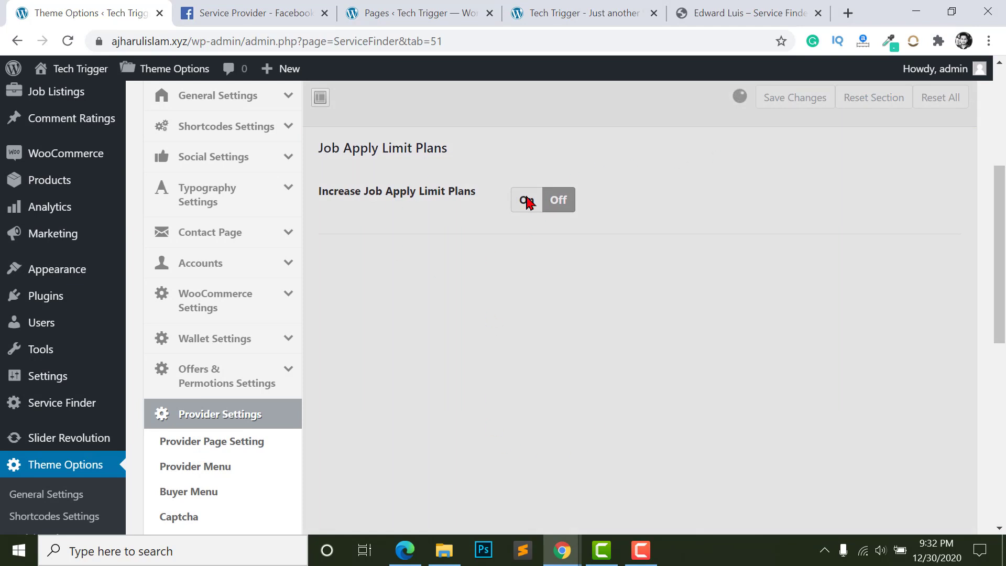
- Bring up the Accounts Payment Settings, showing currency Bangladeshi Taka
scroll(227, 346, up, 2)
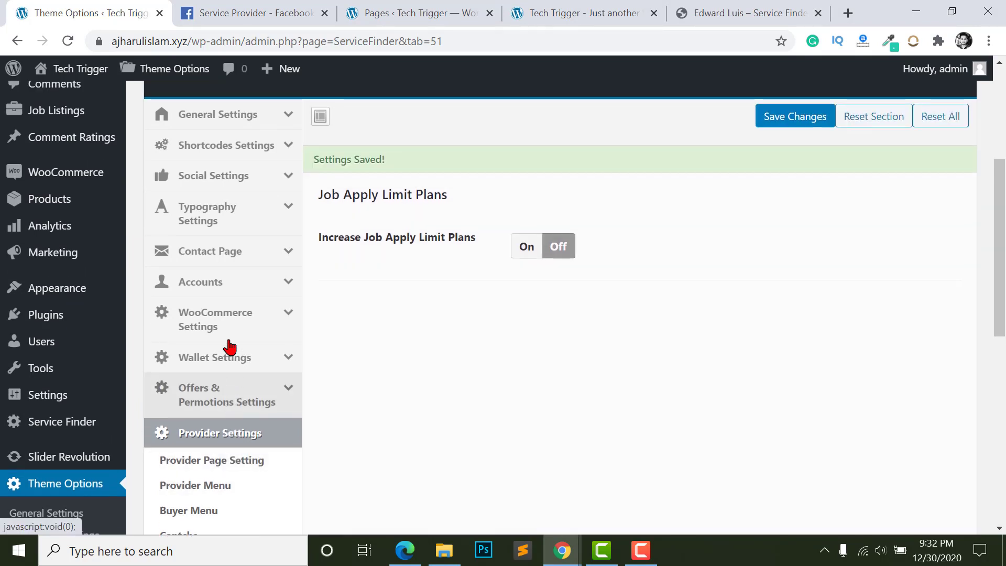
click(288, 344)
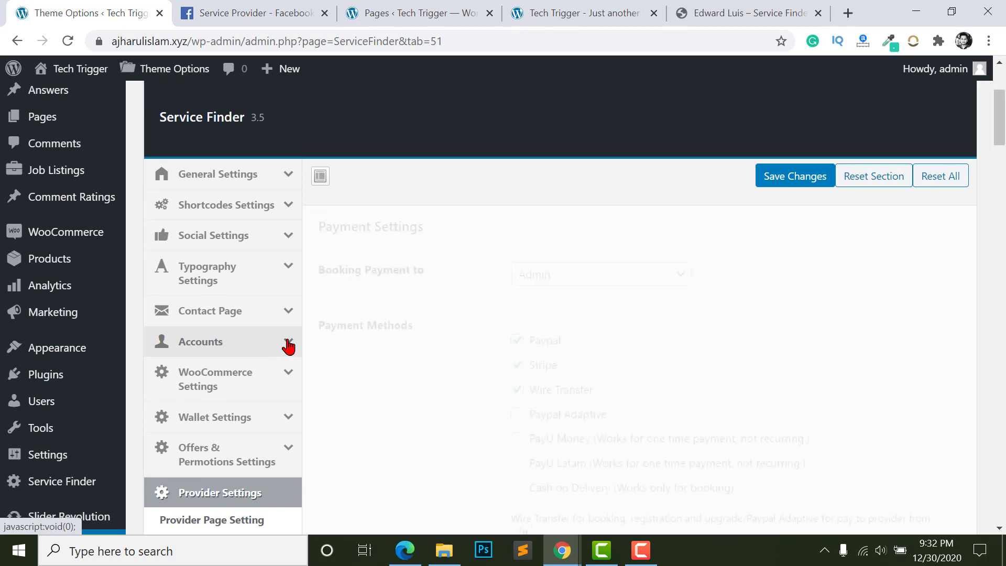
scroll(220, 424, down, 5)
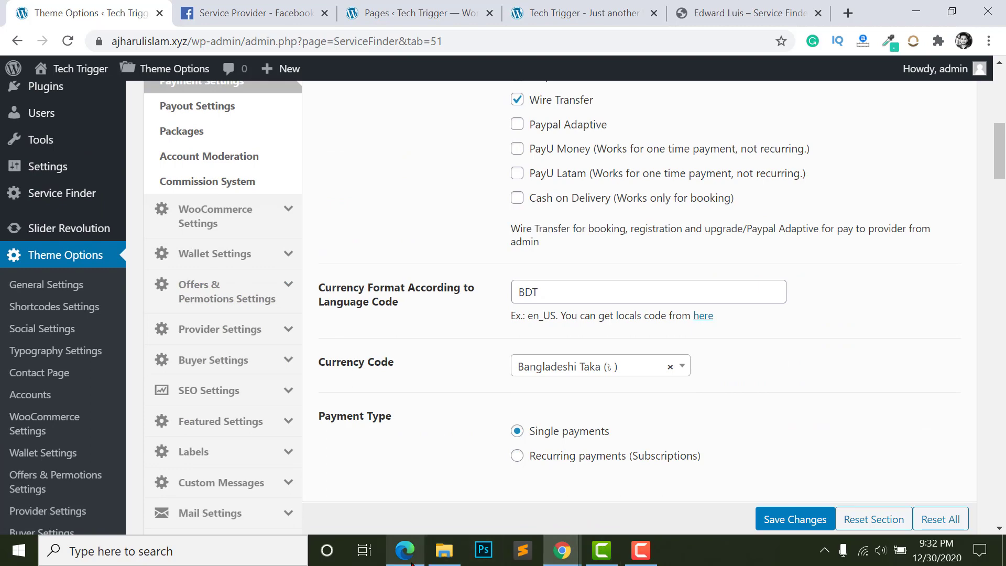
- Reload the provider's Job Apply Limits page in the incognito window so it shows no active plans
mouse_move(563, 551)
click(658, 436)
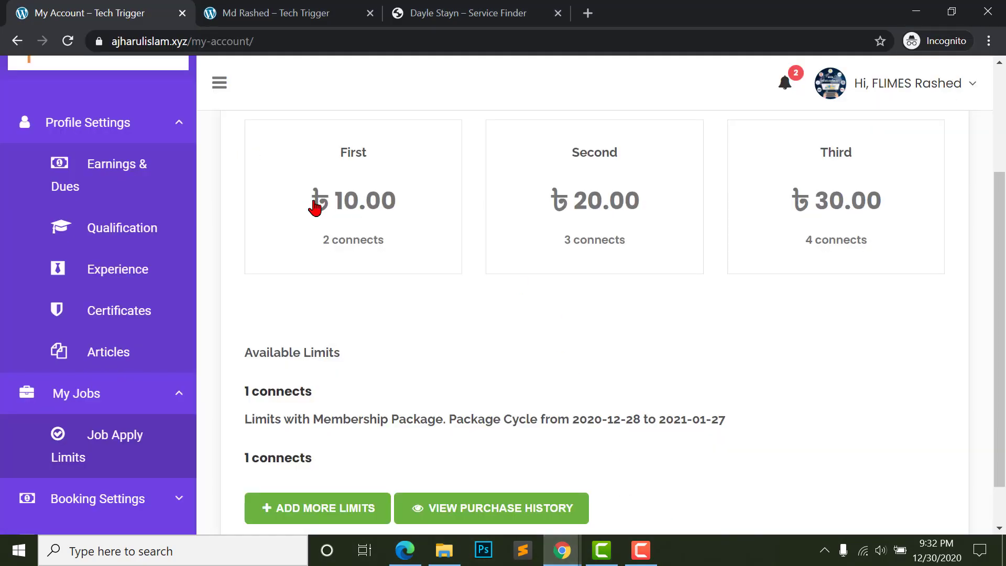
click(67, 41)
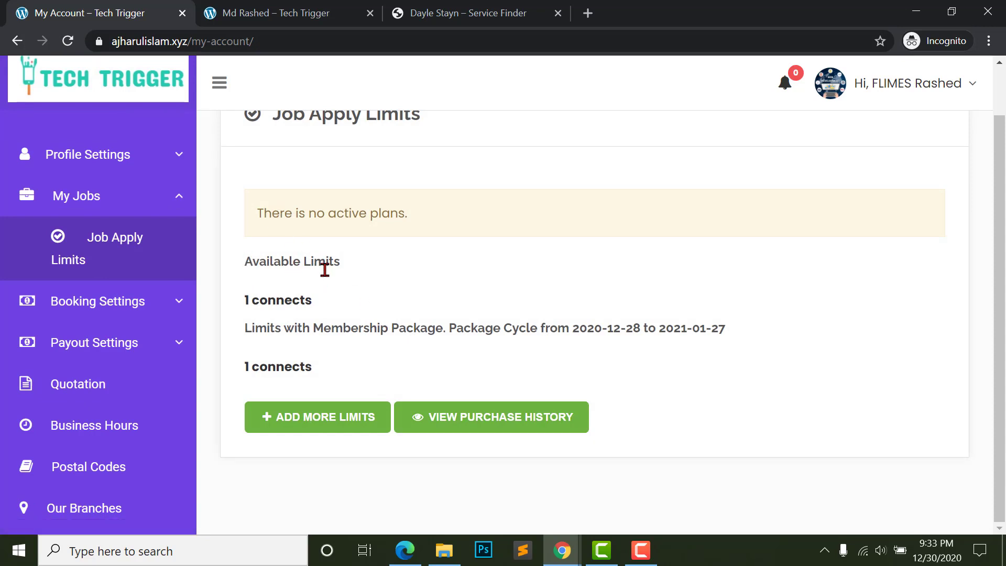
scroll(278, 268, up, 1)
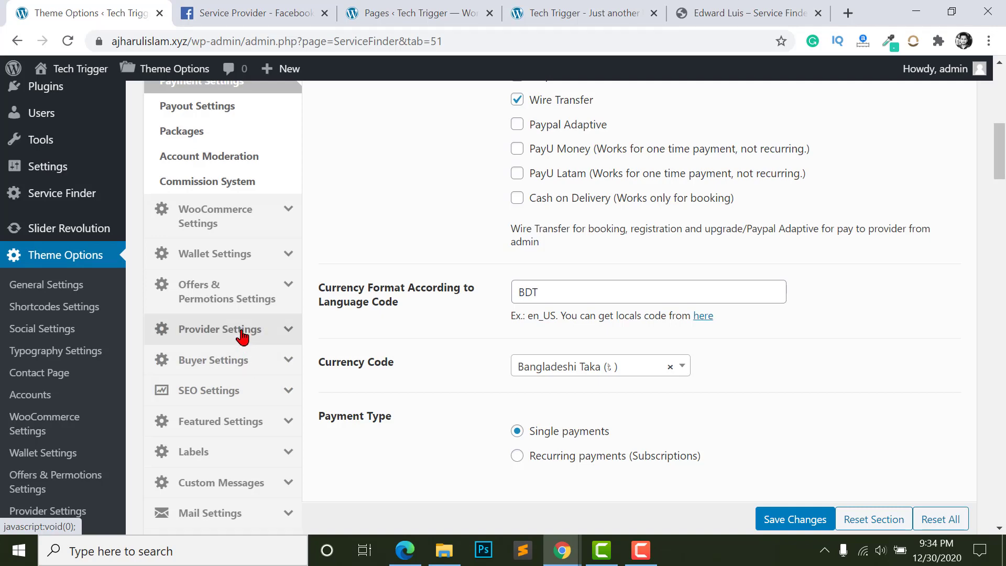
- In Job Application Settings, choose a Monthly period and set Job Apply Limit For to 48
click(242, 330)
scroll(216, 310, down, 3)
click(172, 328)
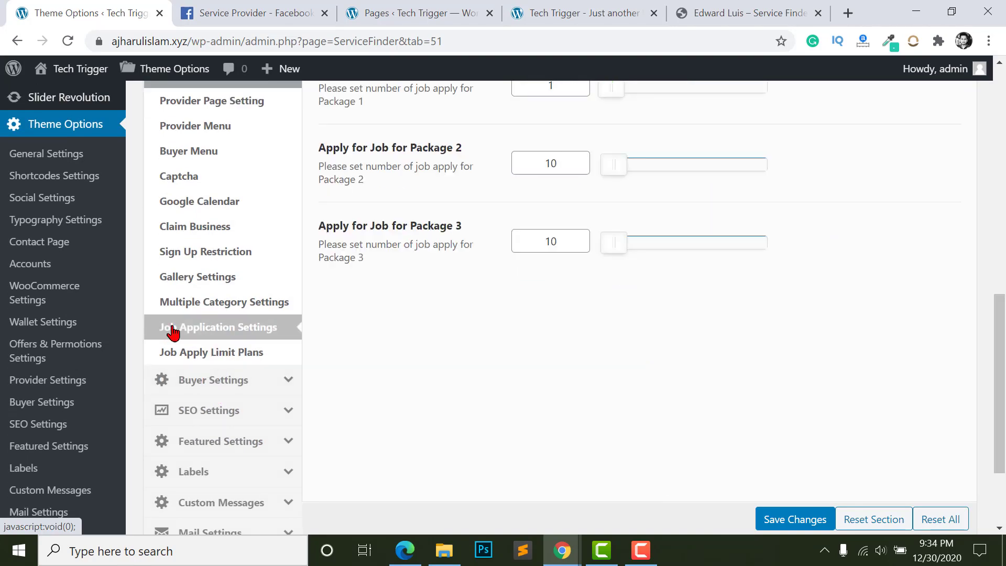
scroll(401, 389, up, 1)
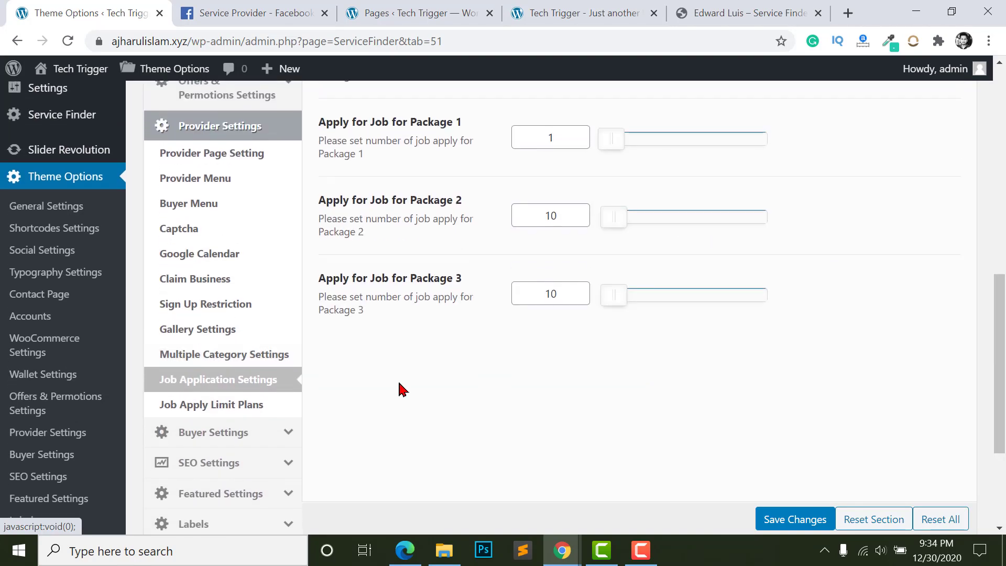
scroll(401, 389, up, 5)
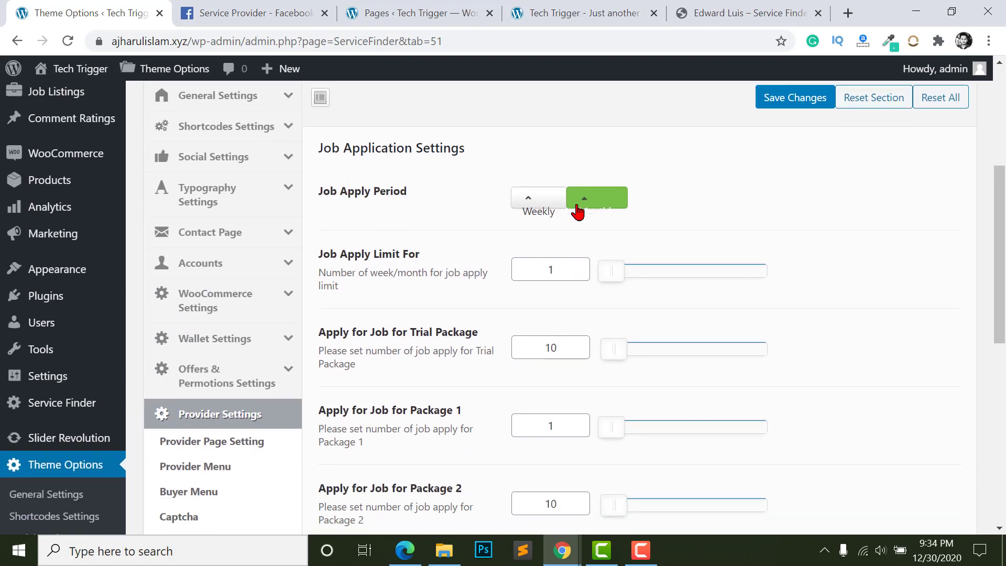
click(539, 199)
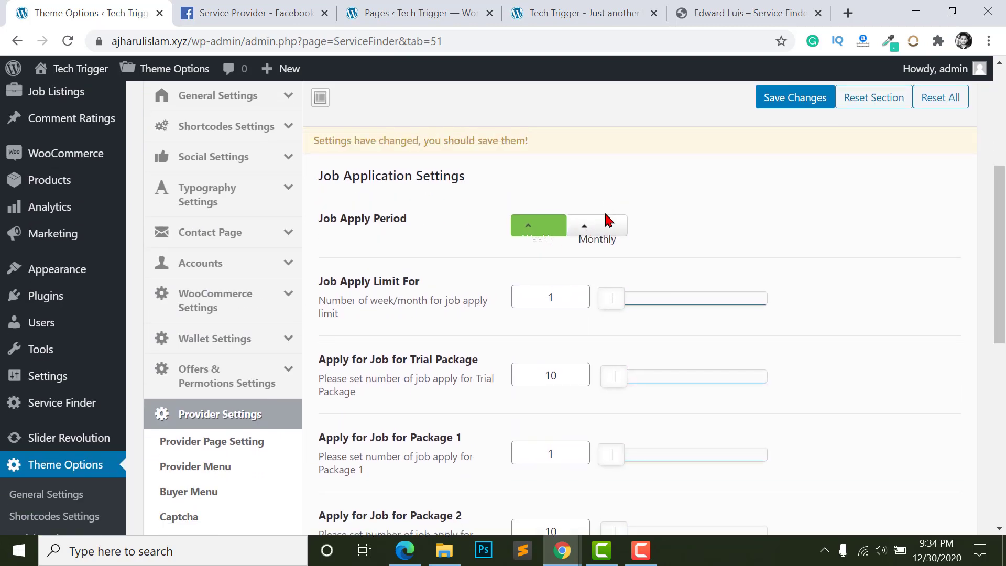
click(600, 223)
scroll(592, 243, down, 2)
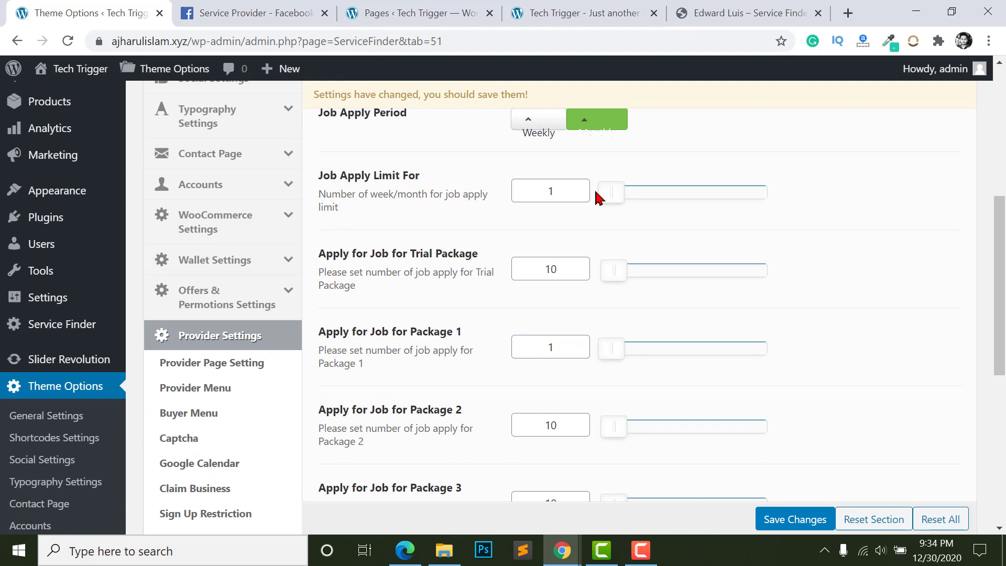
click(561, 192)
drag(606, 195, 798, 210)
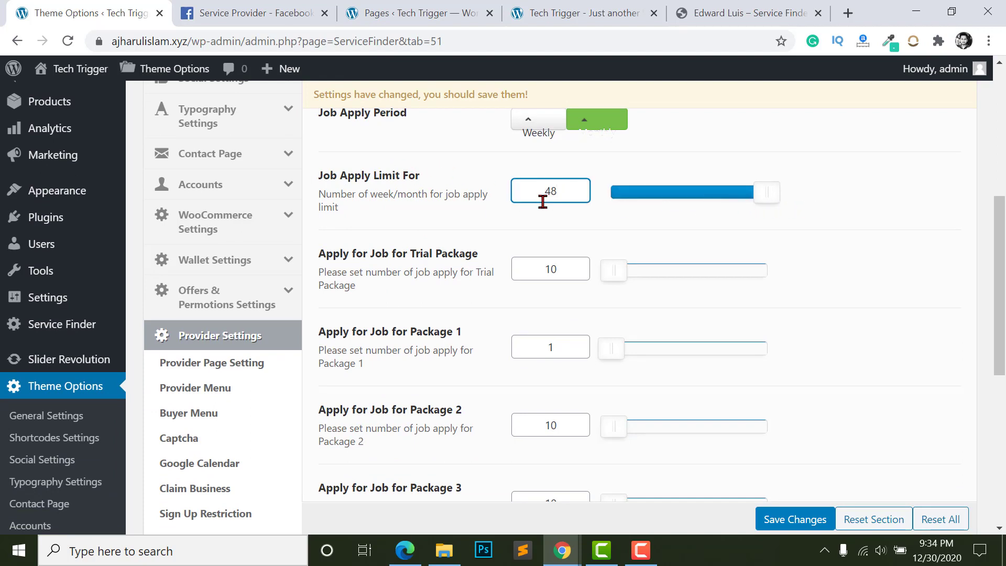
click(762, 233)
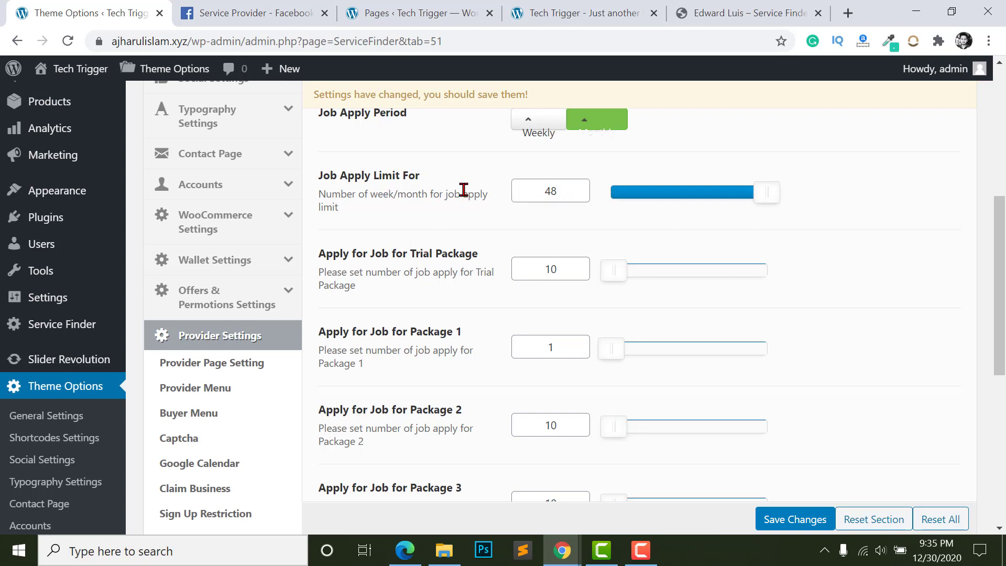
- Set Package 1, 2 and 3 job apply counts to 321, 393 and 436, then save
click(554, 192)
scroll(678, 269, down, 1)
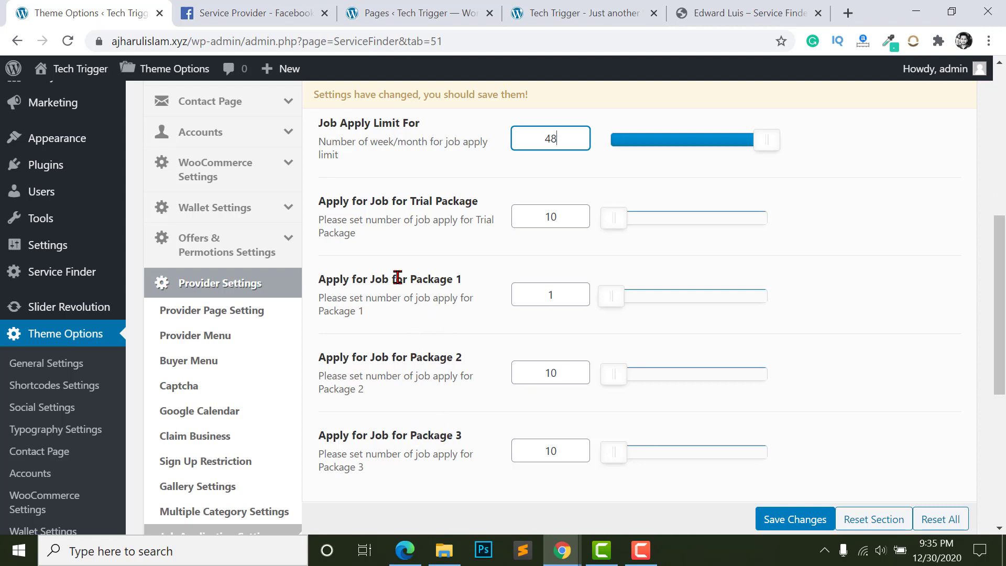
drag(411, 281, 461, 294)
scroll(197, 203, up, 1)
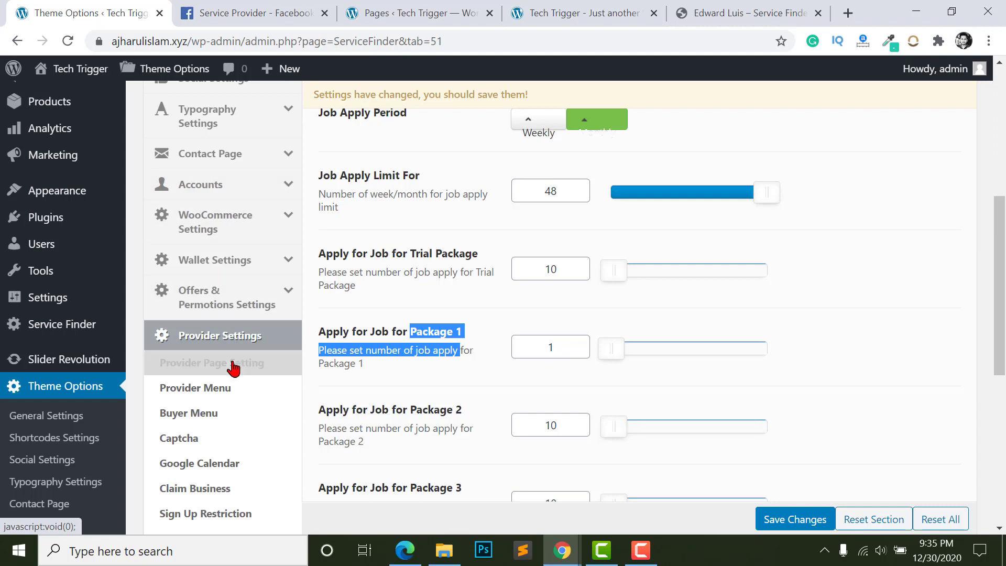
scroll(247, 346, down, 3)
scroll(386, 367, up, 1)
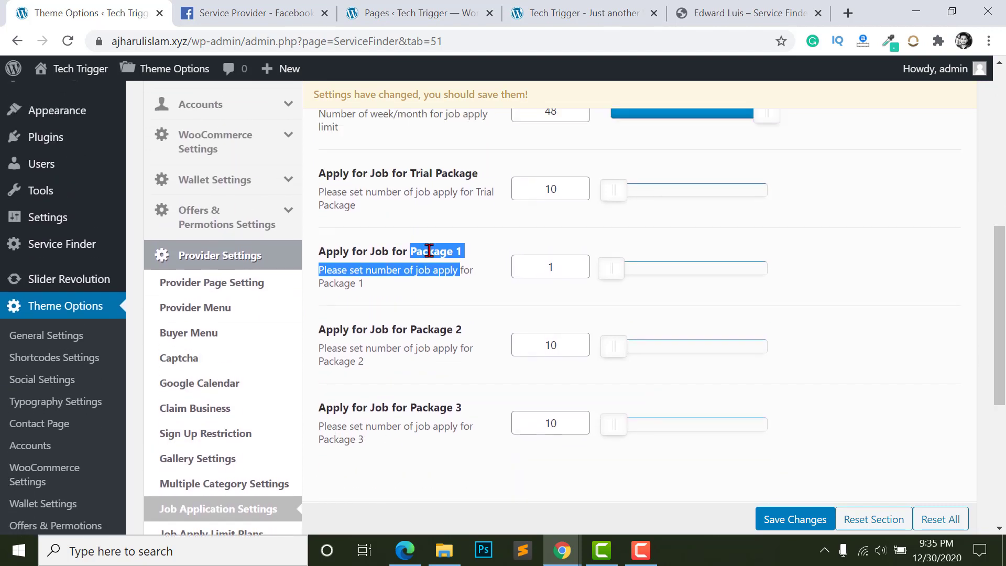
click(411, 266)
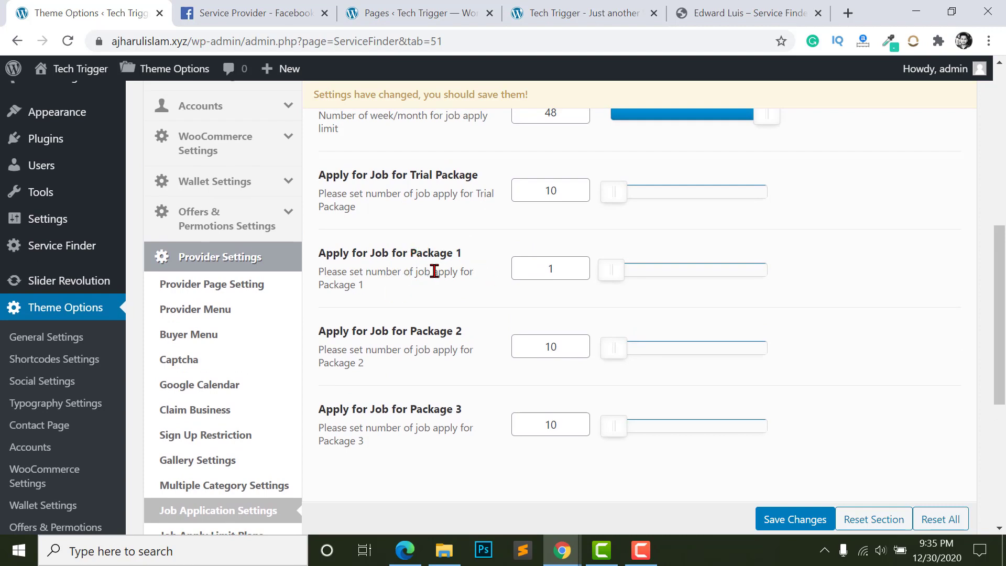
drag(618, 271, 719, 276)
drag(617, 361, 734, 359)
drag(608, 439, 749, 440)
scroll(606, 391, up, 2)
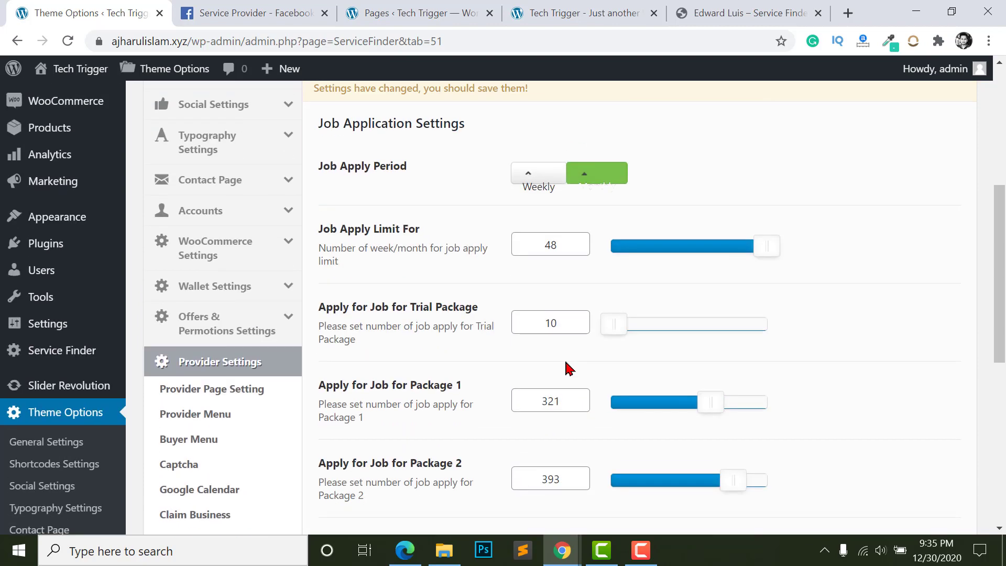
scroll(700, 453, down, 3)
click(794, 520)
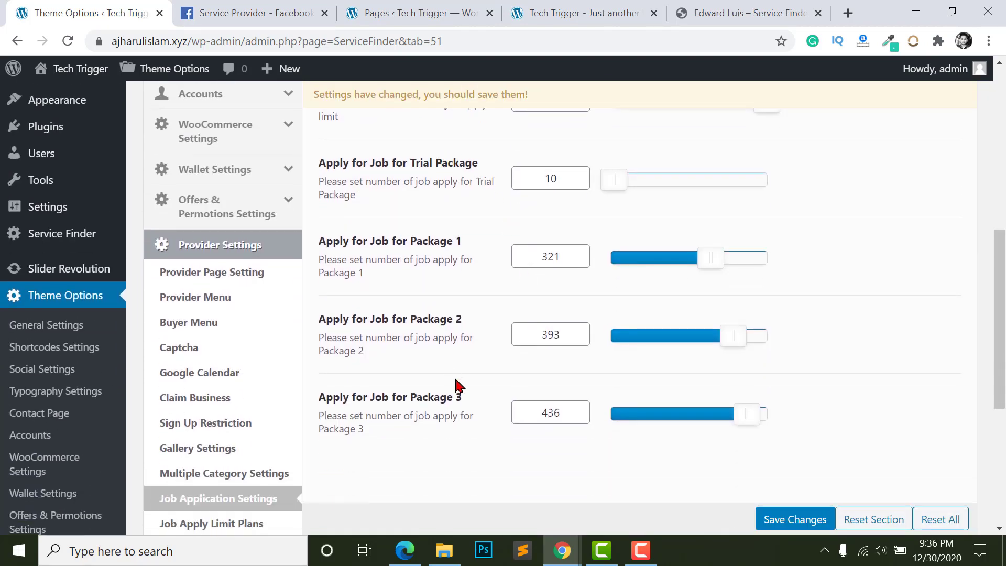
scroll(548, 388, up, 4)
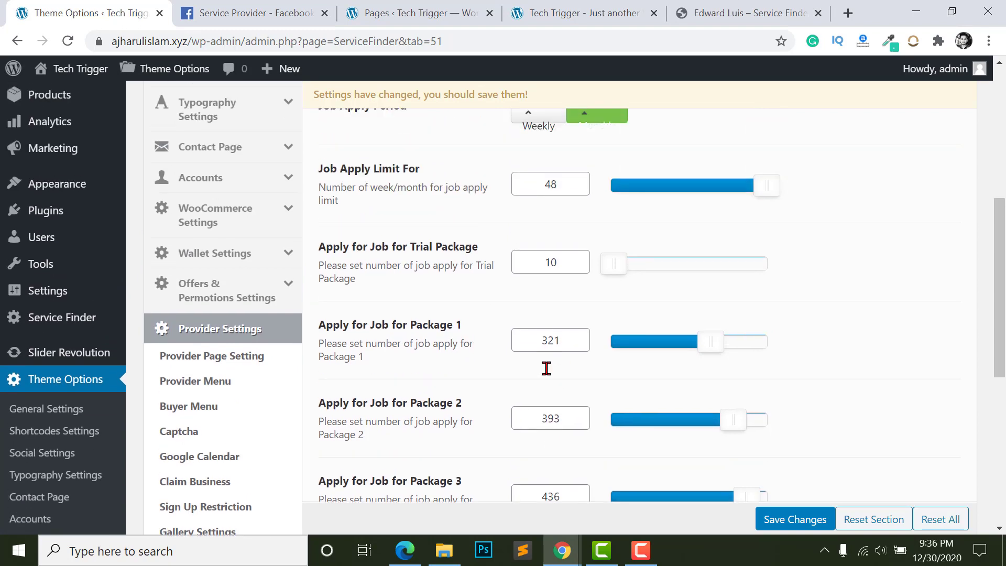
- Look over the Packages settings in the Accounts group of Theme Options
click(289, 257)
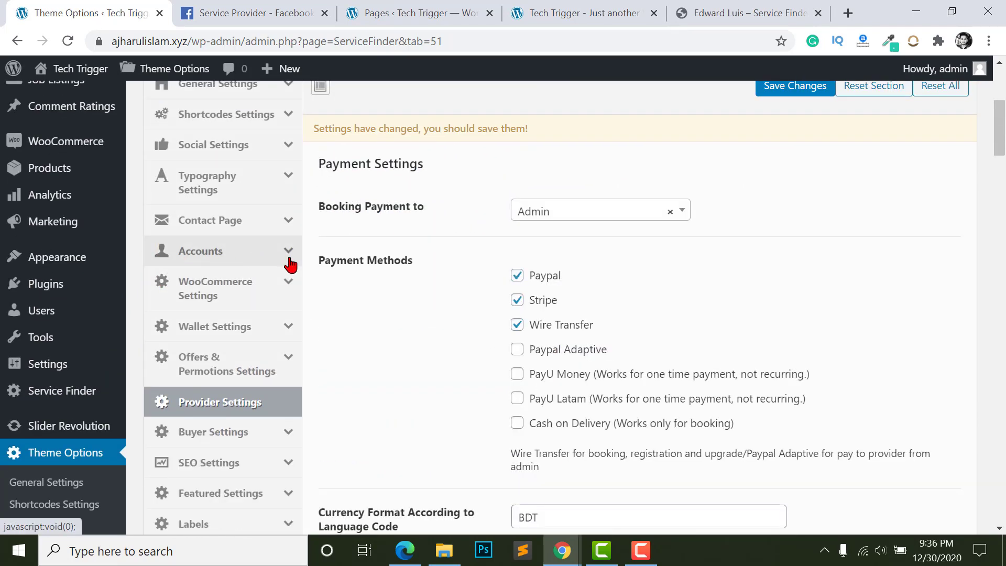
click(203, 332)
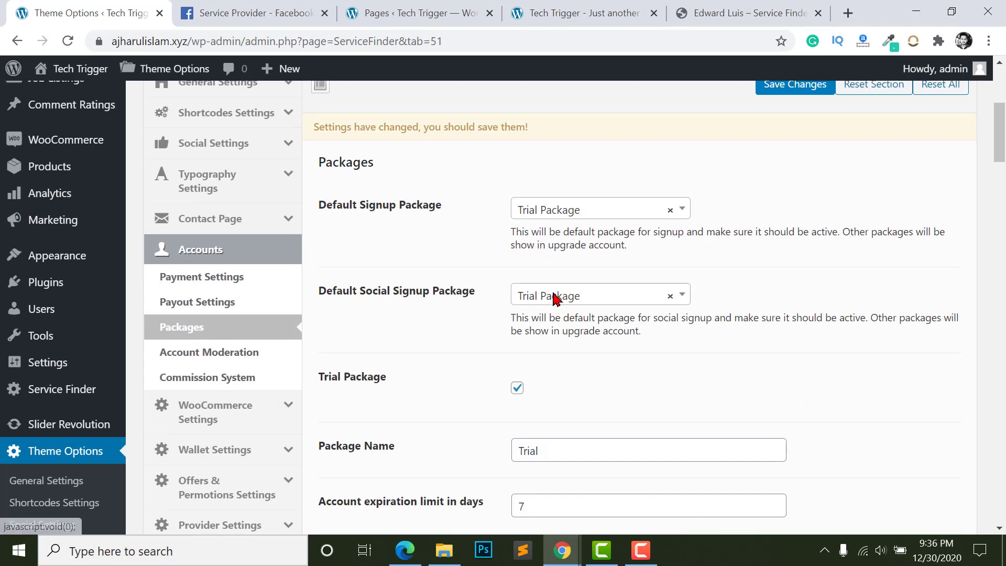
scroll(550, 294, down, 20)
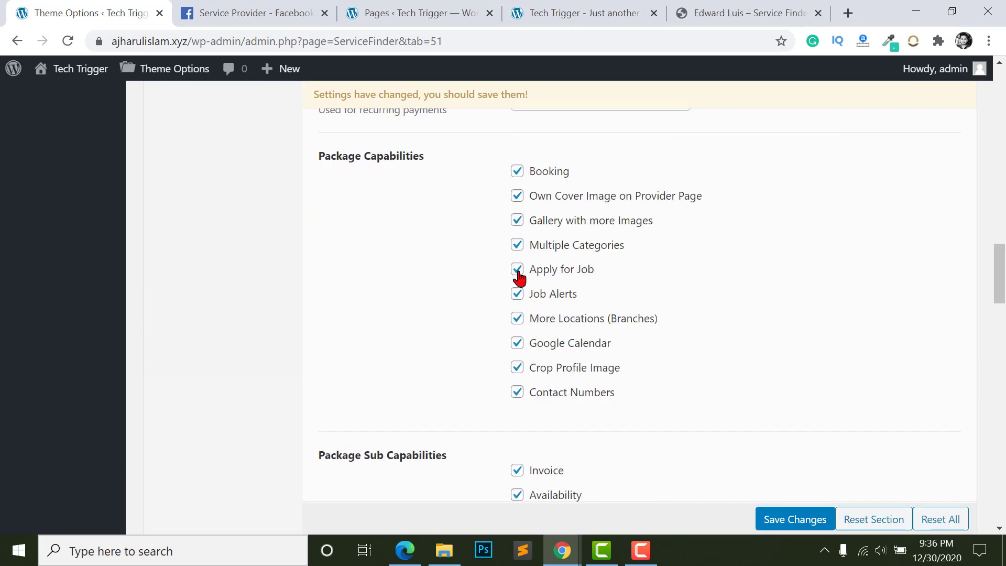
scroll(519, 277, up, 5)
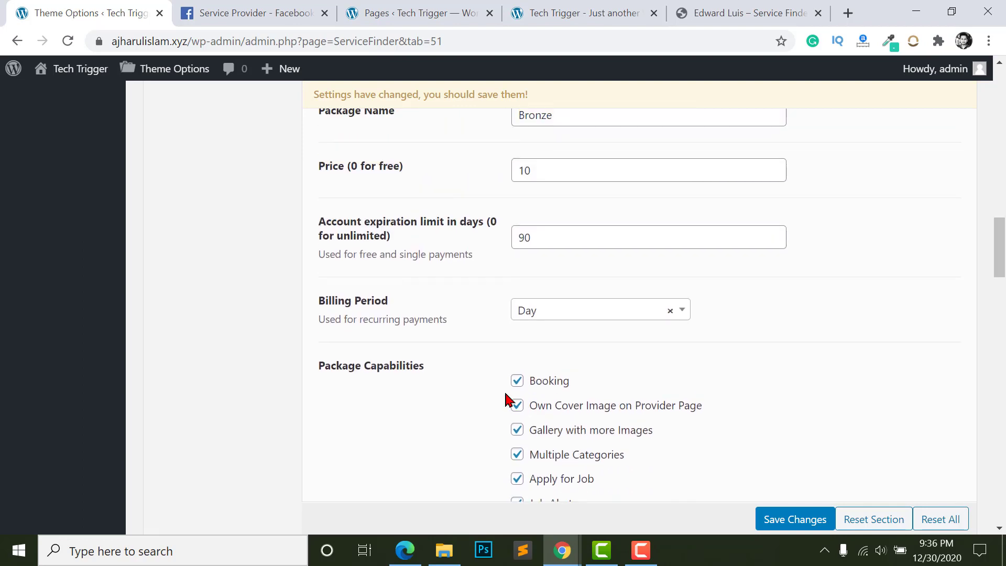
scroll(550, 337, down, 7)
scroll(545, 320, down, 6)
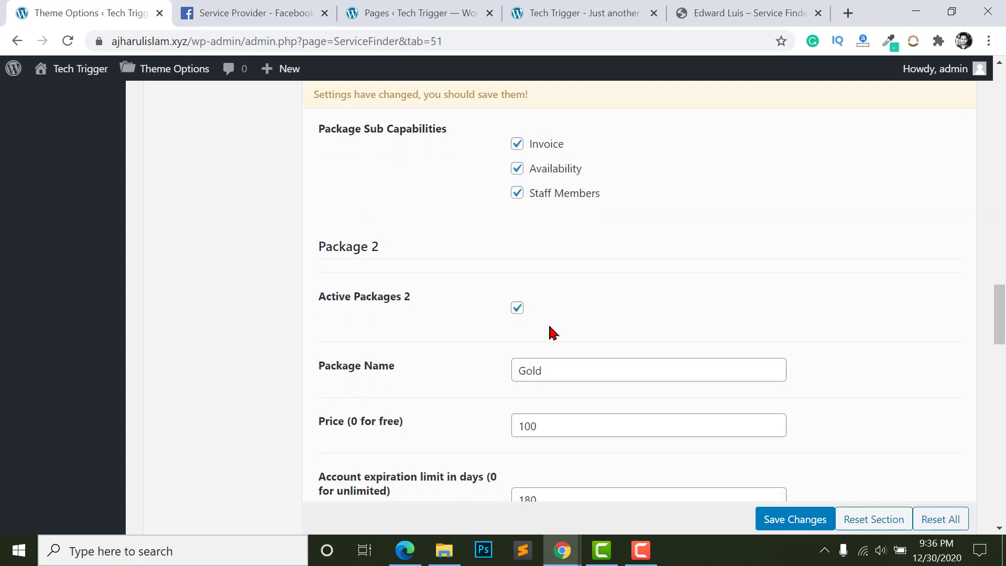
scroll(550, 317, up, 13)
scroll(540, 310, up, 15)
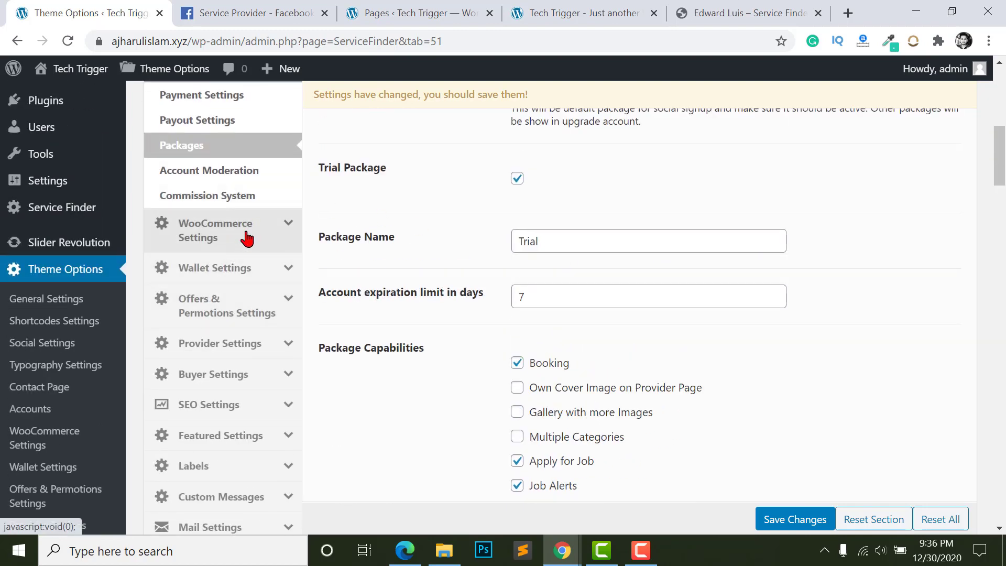
- Open Job Application Settings under Provider Settings and save the theme option changes
click(221, 351)
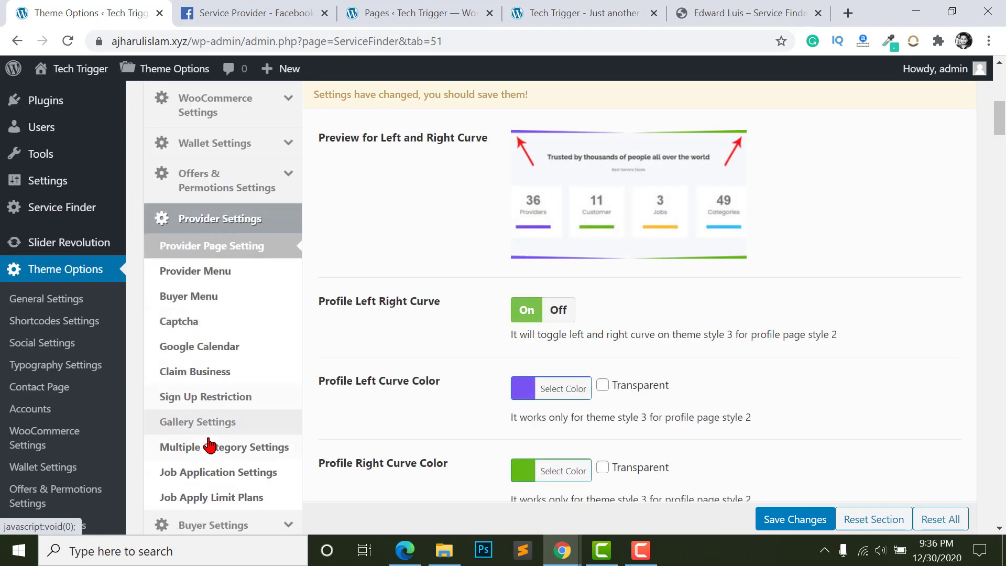
scroll(210, 341, down, 3)
click(210, 324)
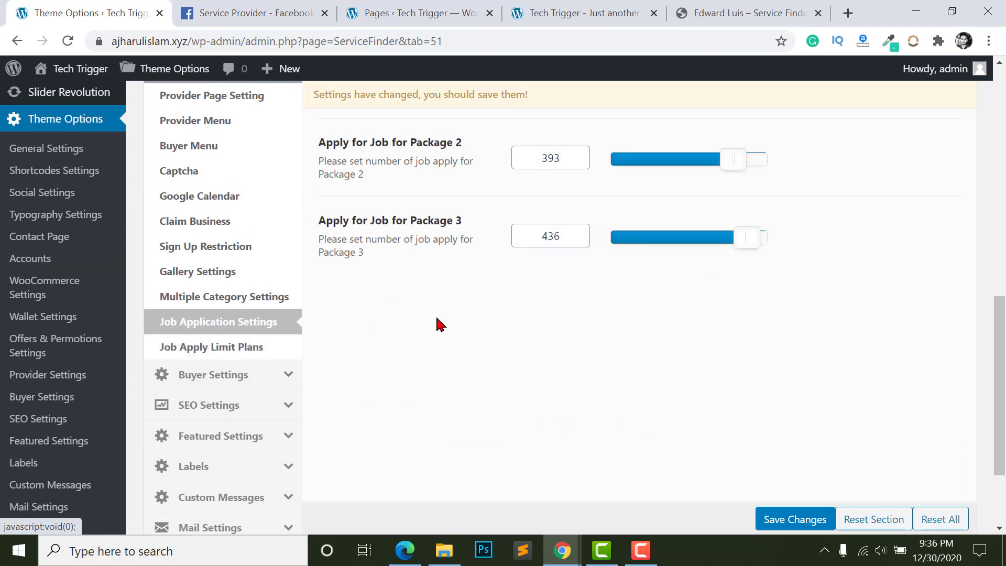
scroll(577, 255, up, 5)
scroll(552, 281, up, 2)
scroll(557, 378, down, 4)
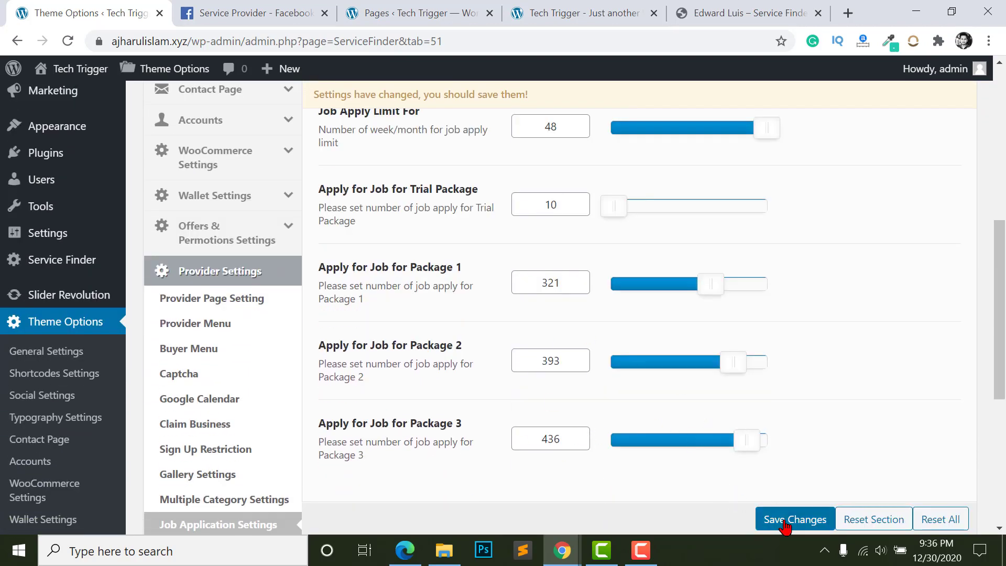
click(771, 519)
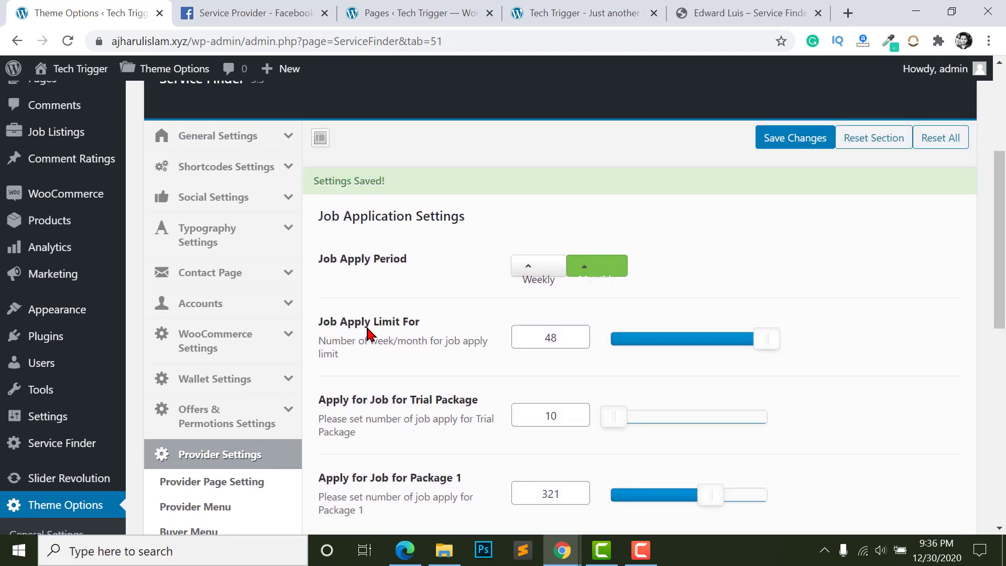
- In the provider's window, reload My Account and open the Job Apply Limits page
click(543, 333)
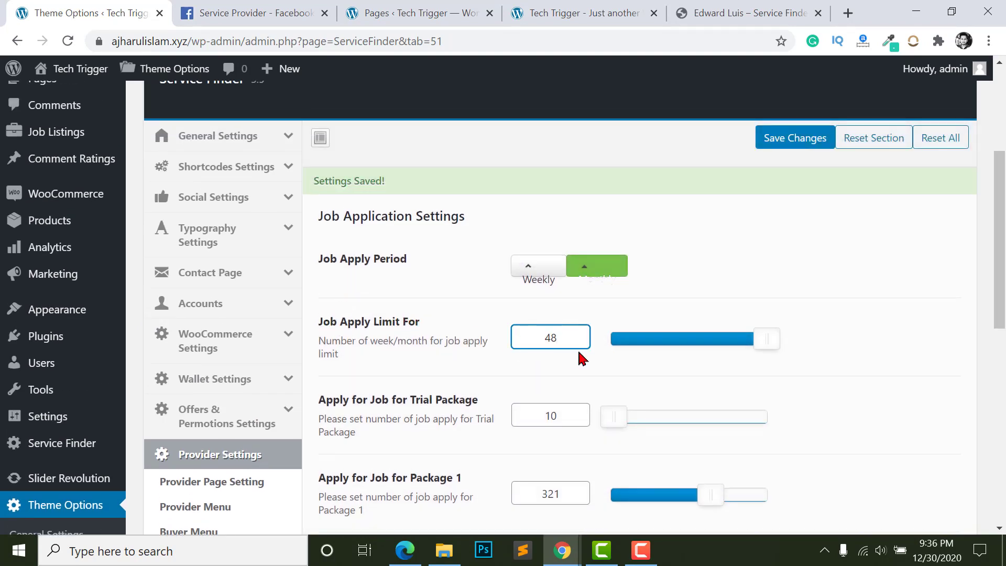
click(618, 468)
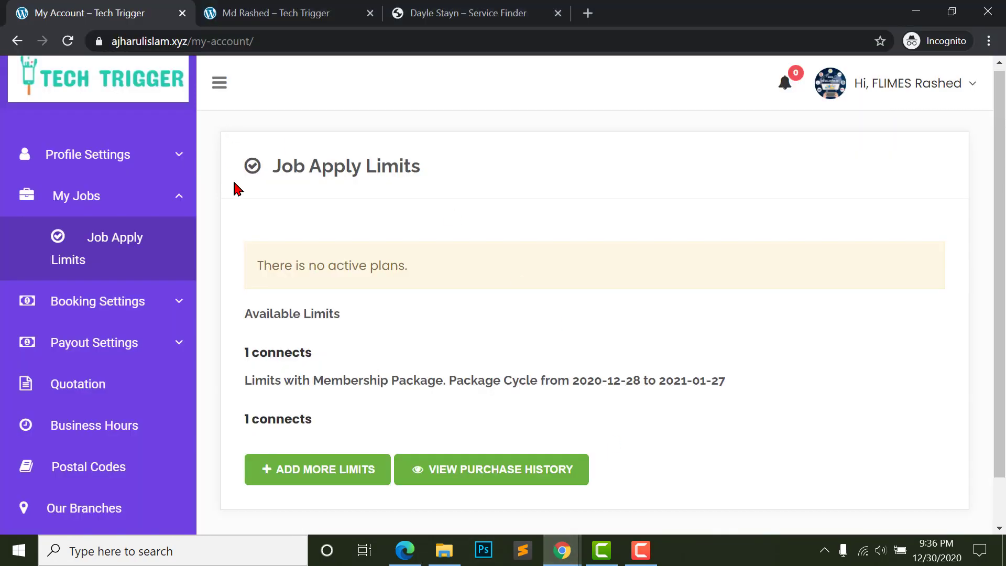
click(78, 196)
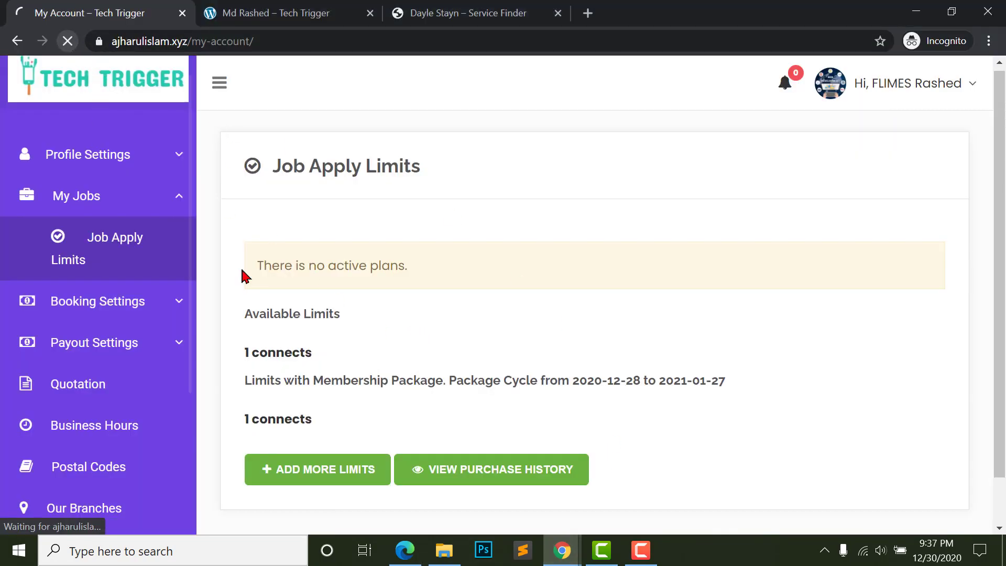
click(107, 262)
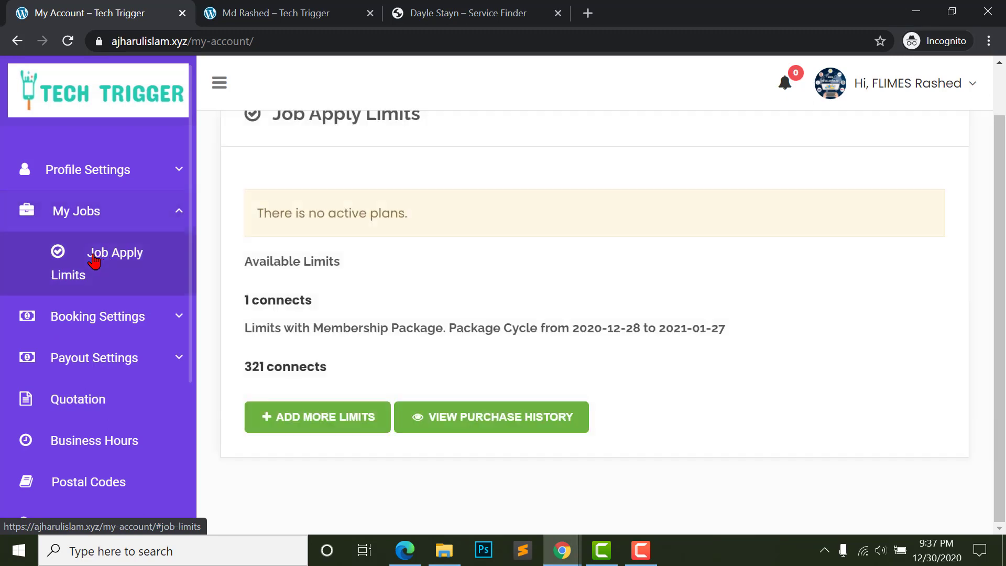
- Check the 321 and 1 connects figures, then return to Theme Options
drag(245, 369, 270, 368)
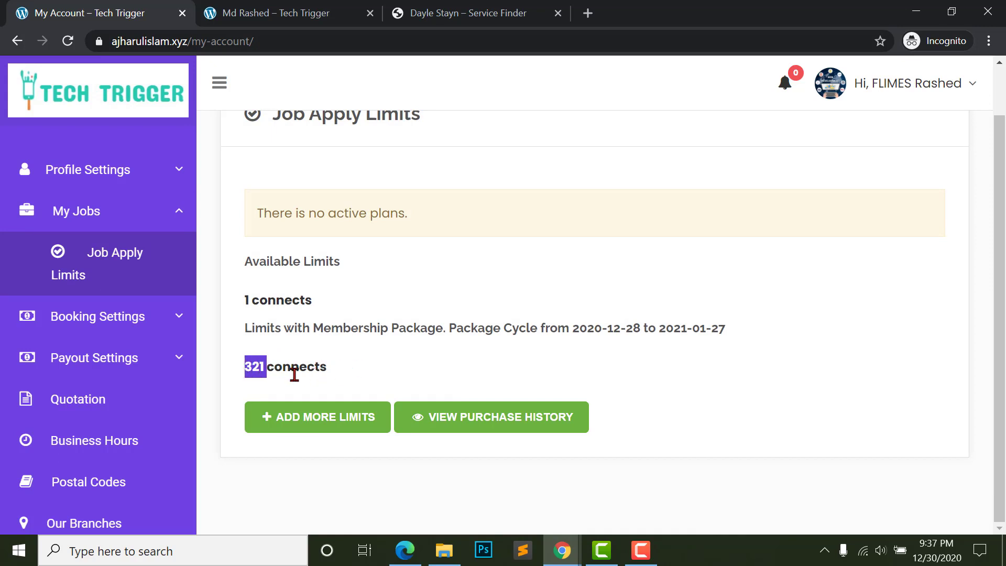
click(388, 326)
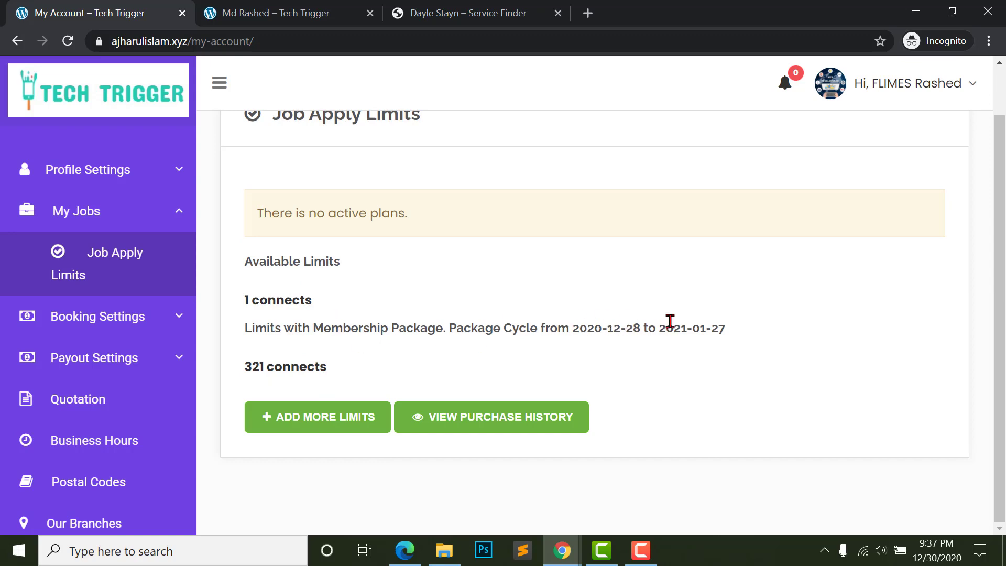
drag(252, 300, 308, 299)
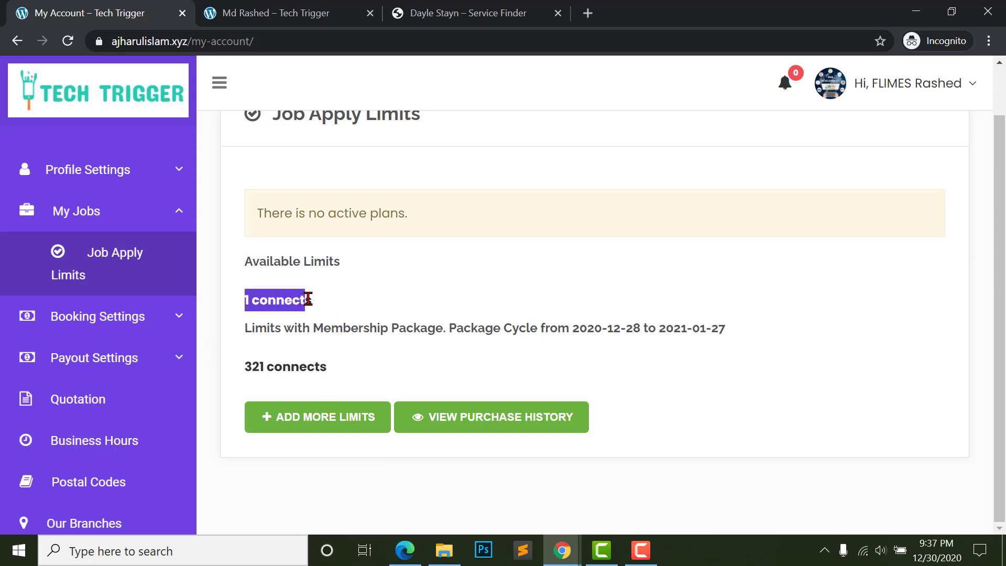
click(248, 303)
key(alt+Tab)
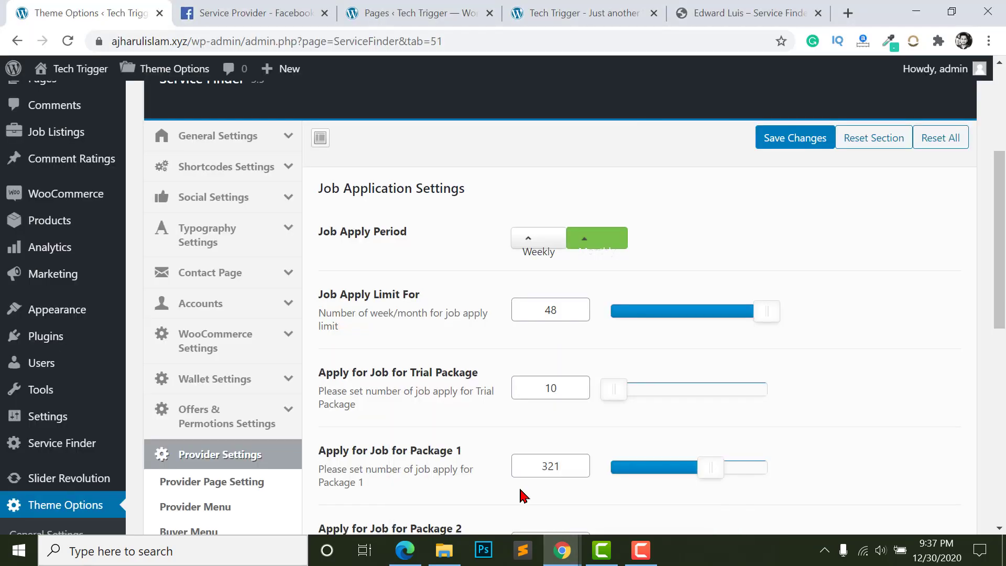
- Check the Package 1 job-apply value of 321
scroll(580, 404, down, 5)
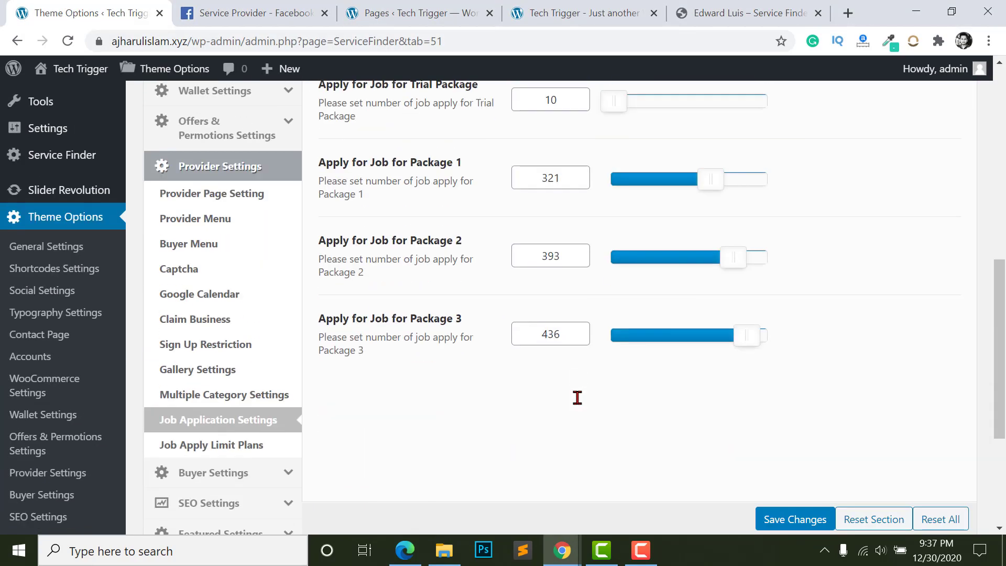
scroll(577, 398, up, 3)
drag(411, 298, 464, 304)
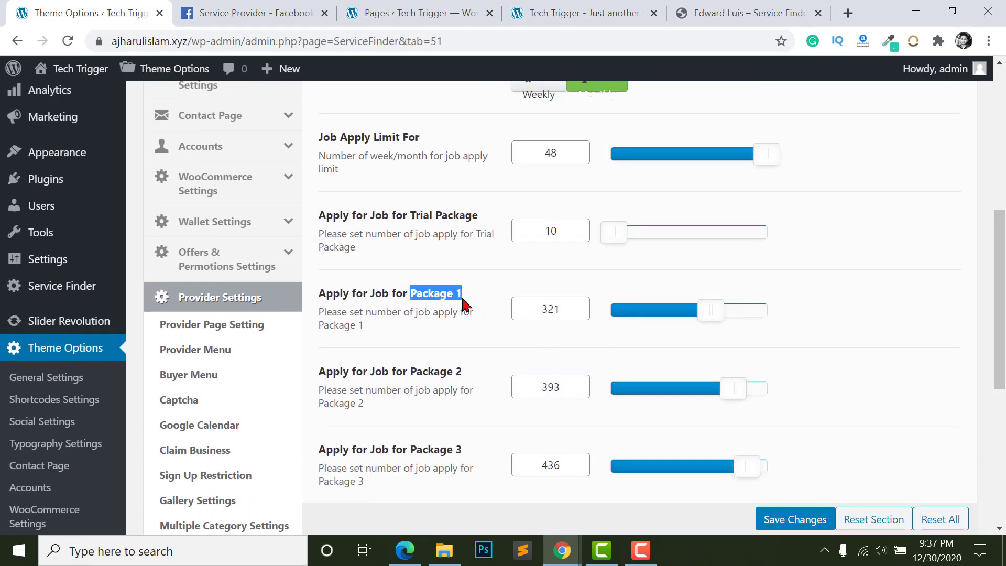
click(557, 314)
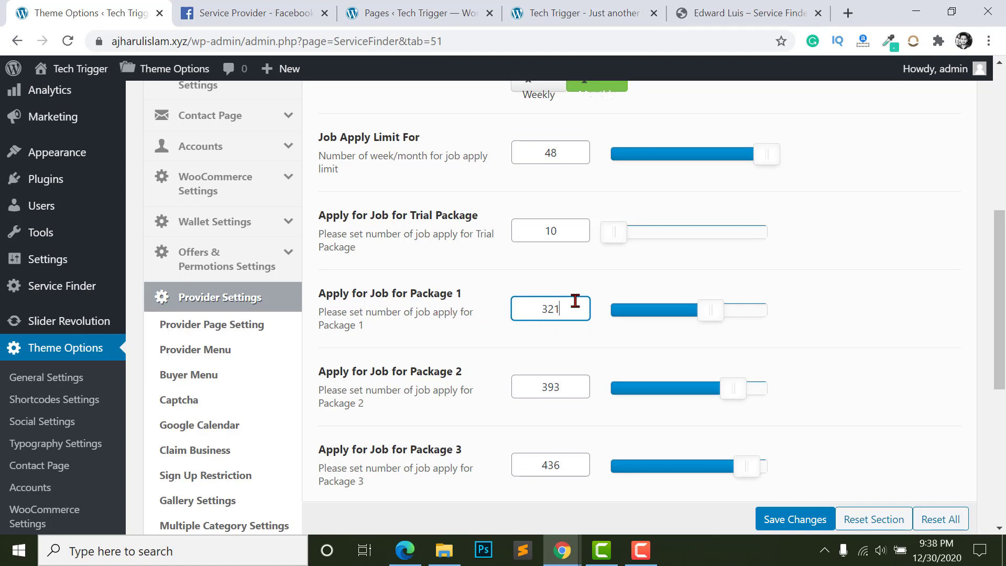
- Check the Job Apply Limit For value of 48, then return to the provider's account window
scroll(557, 332, up, 2)
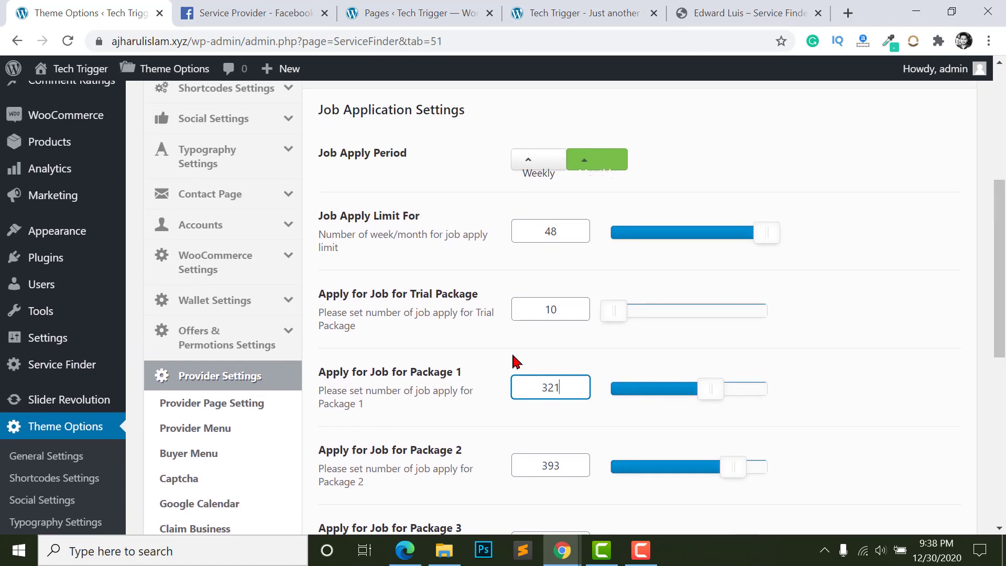
scroll(524, 360, up, 2)
click(534, 361)
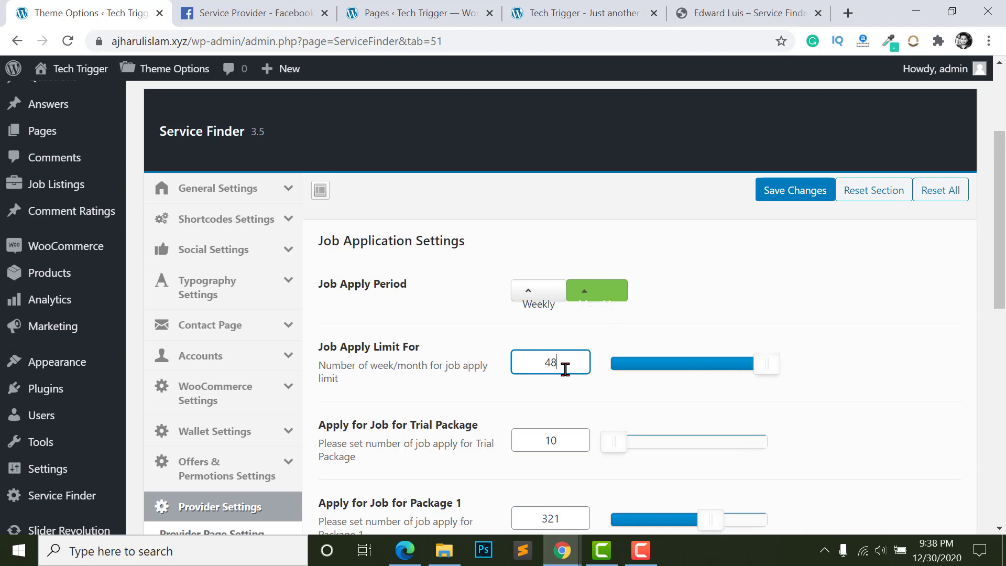
drag(566, 369, 539, 368)
click(584, 364)
click(542, 356)
double_click(551, 362)
key(alt+Tab)
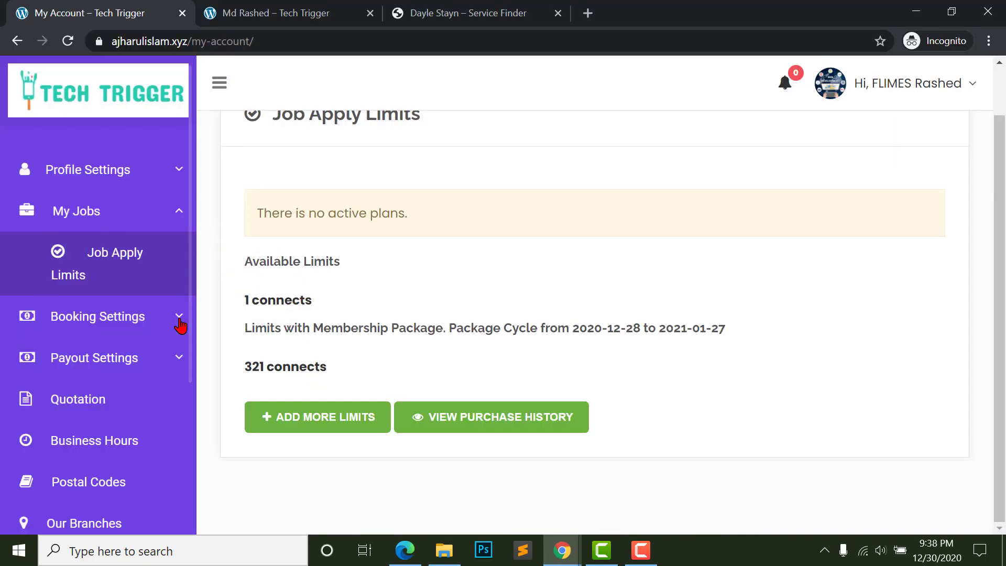
- Open the provider's Business Hours and leave Monday's start and end times unchanged
click(98, 445)
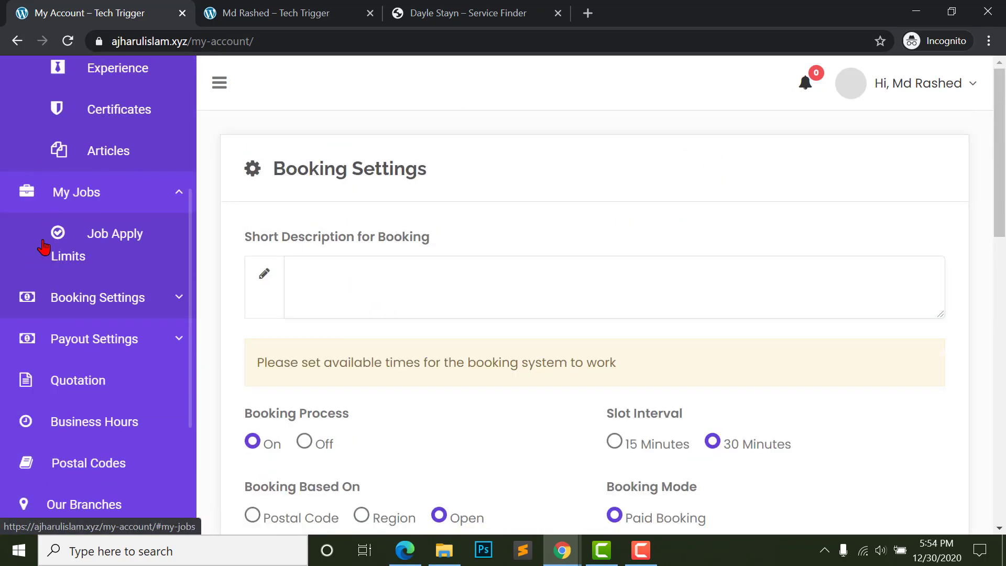
click(86, 432)
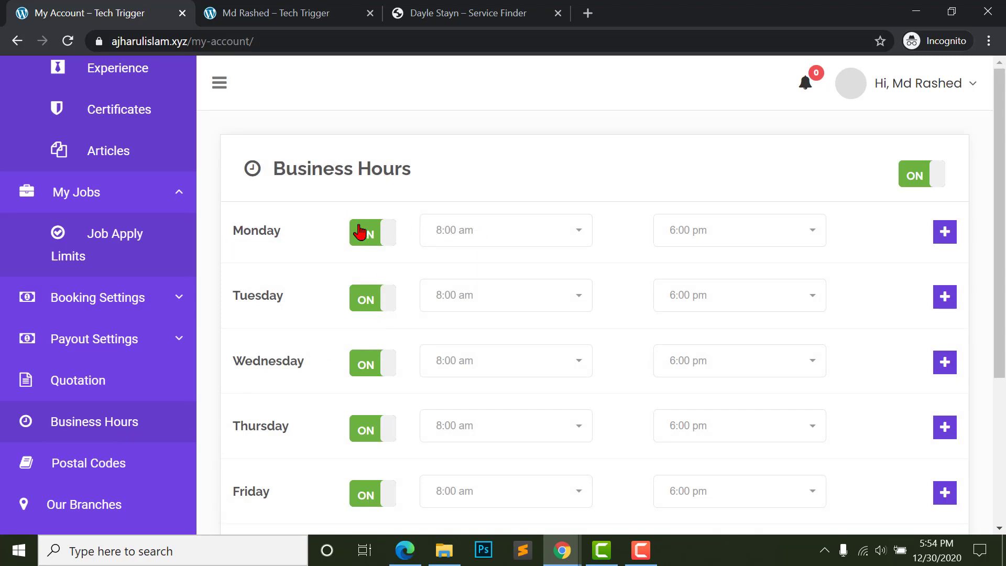
click(470, 240)
click(470, 240)
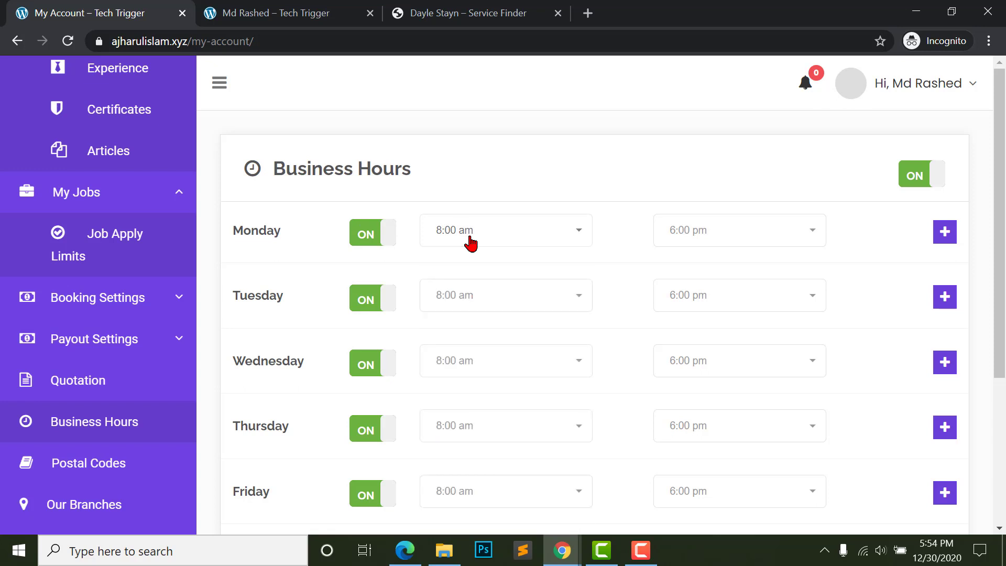
click(673, 230)
click(681, 229)
click(489, 234)
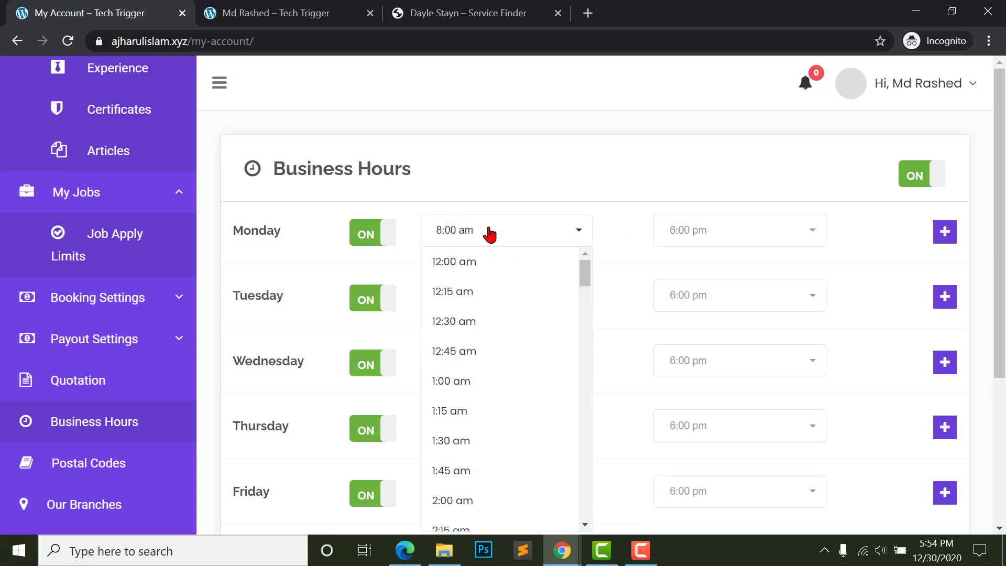
click(490, 234)
click(705, 235)
click(705, 235)
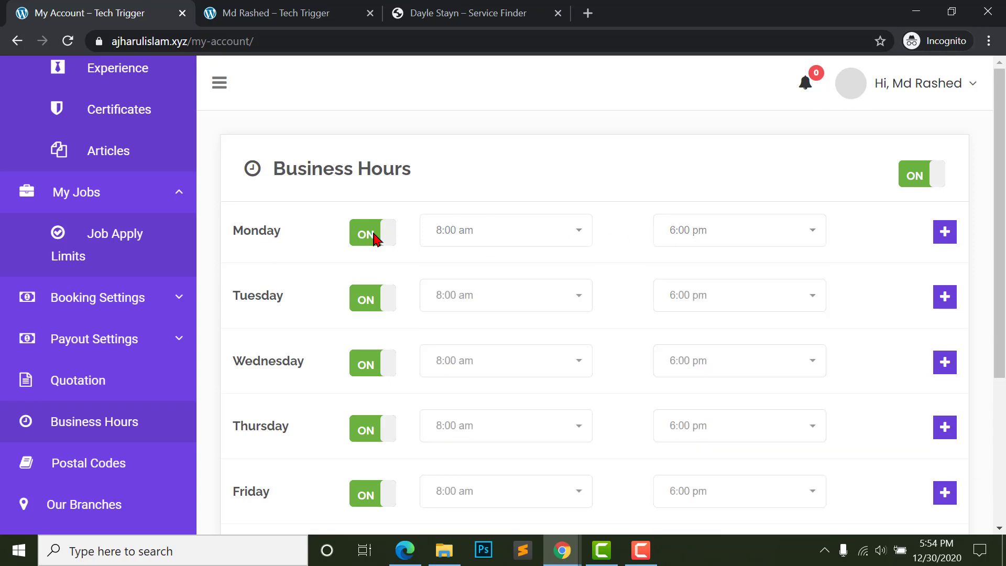
- Turn Friday off and switch Saturday and Sunday on as working days
scroll(303, 260, down, 2)
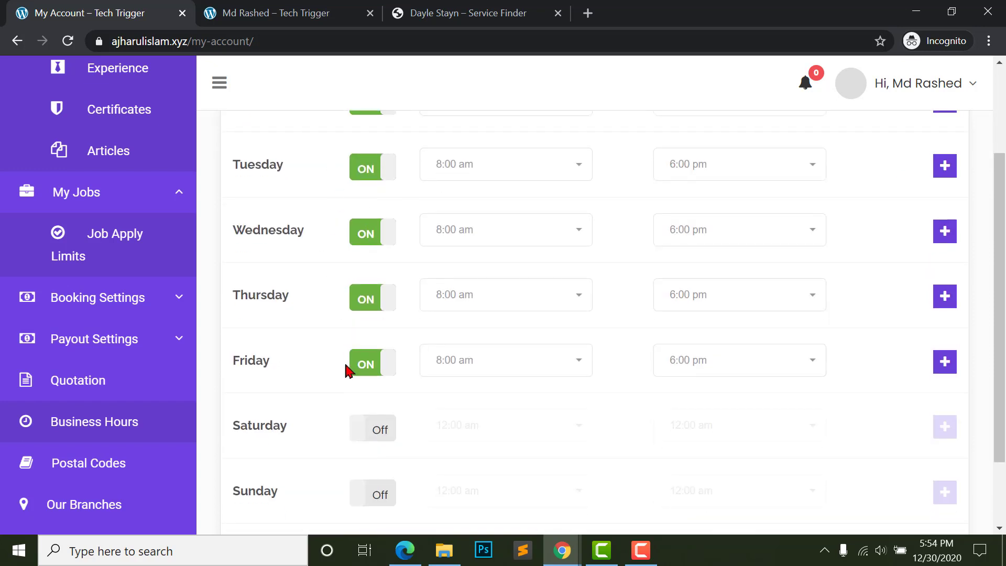
click(376, 369)
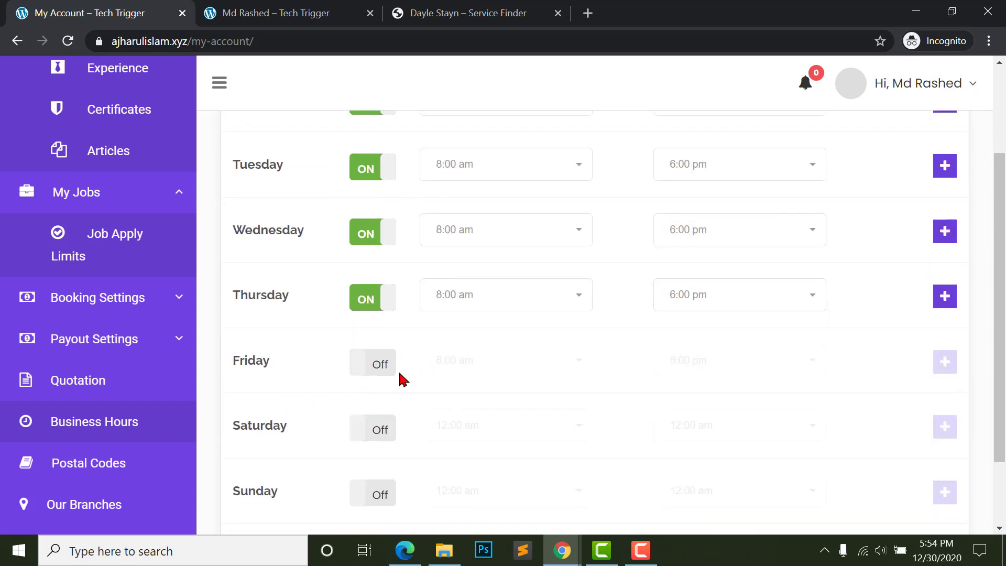
scroll(400, 380, down, 2)
click(391, 341)
click(382, 407)
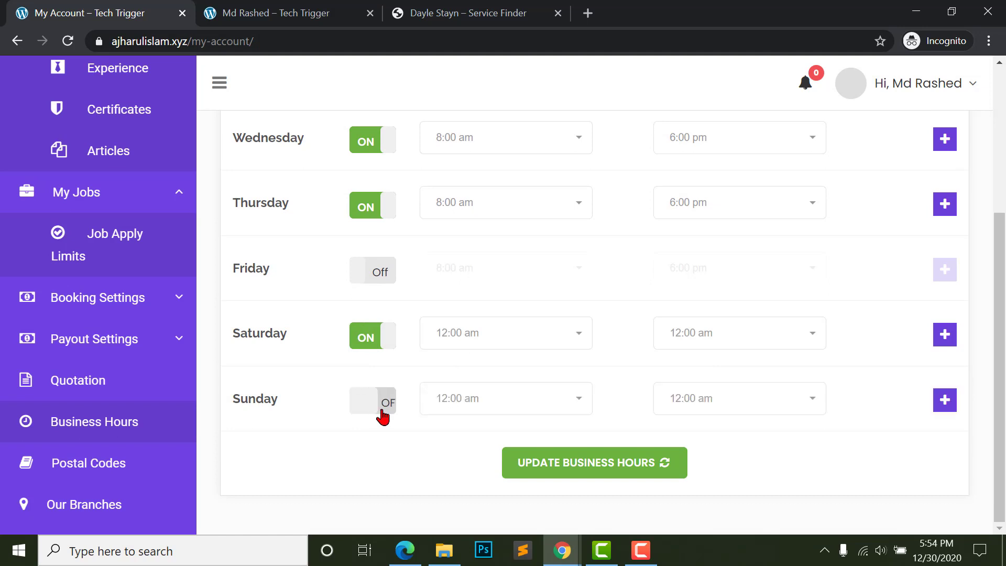
- Keep Tuesday's closing time at 6:00 pm and save the business hours
scroll(351, 363, up, 2)
scroll(625, 424, up, 3)
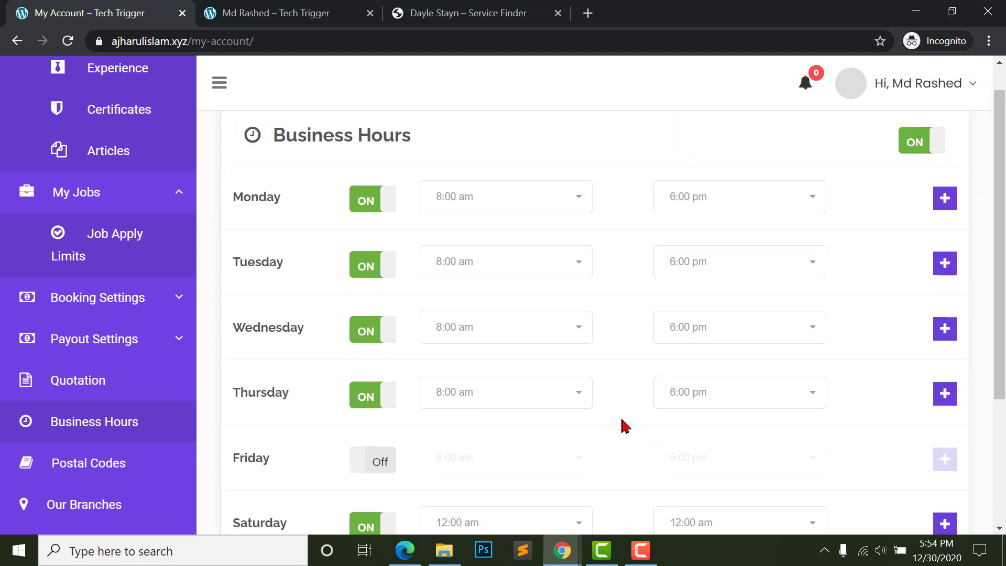
click(513, 245)
click(539, 241)
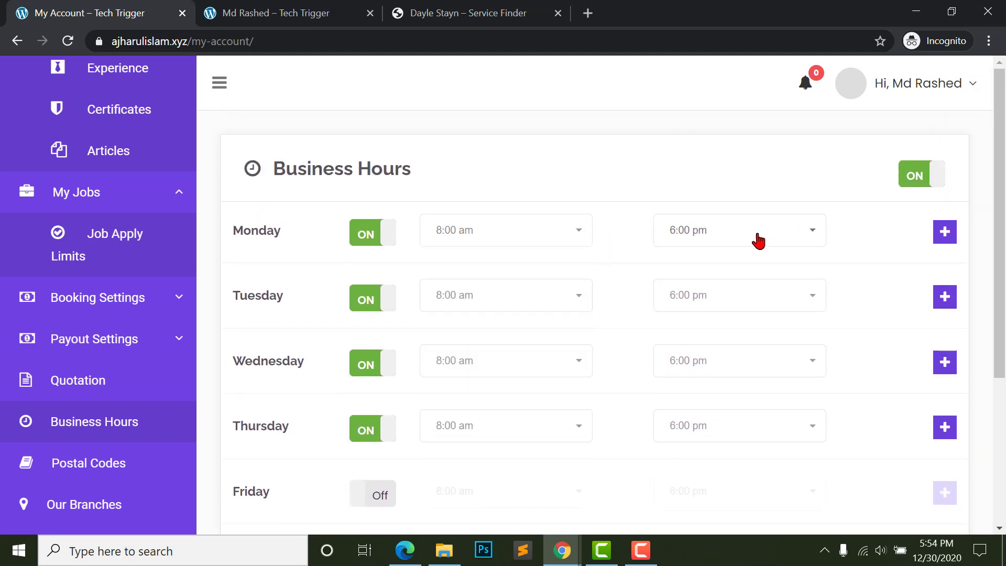
click(757, 241)
click(531, 309)
click(676, 308)
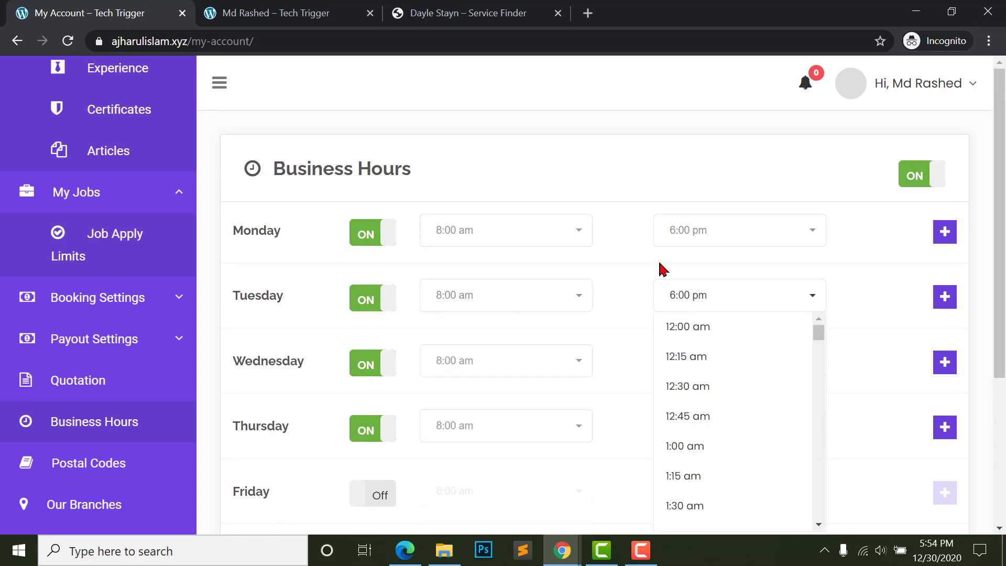
click(653, 290)
scroll(52, 270, down, 1)
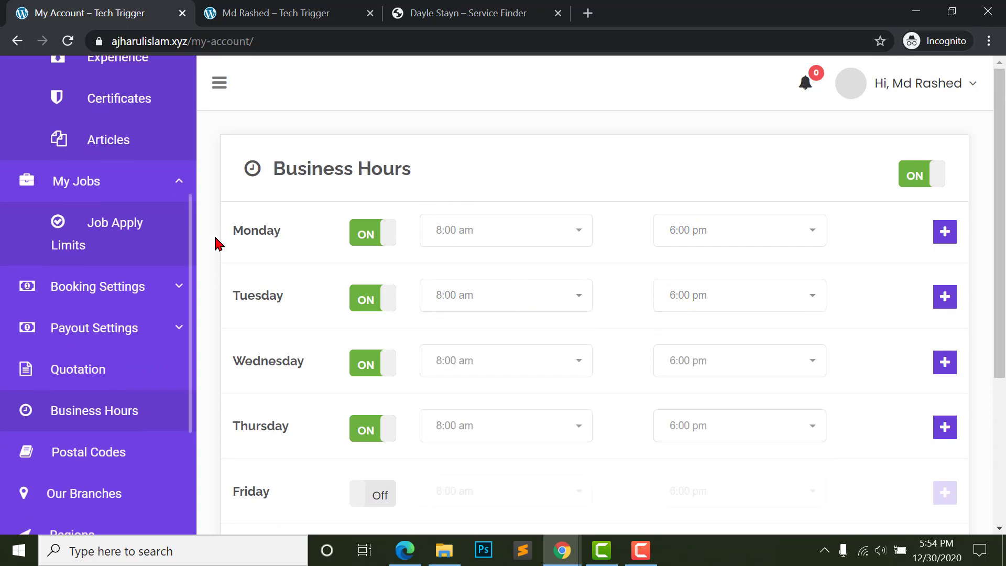
scroll(449, 337, down, 4)
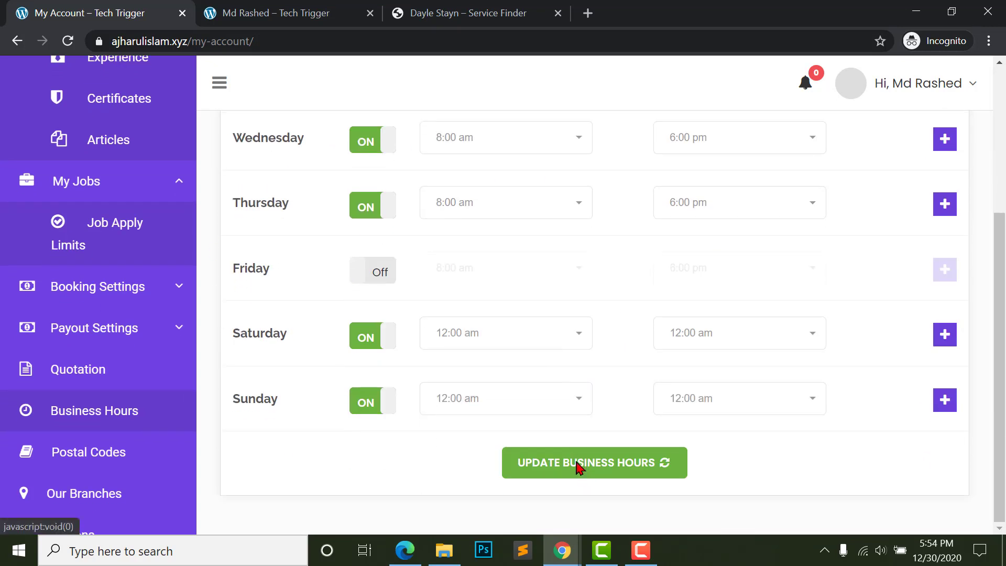
click(578, 463)
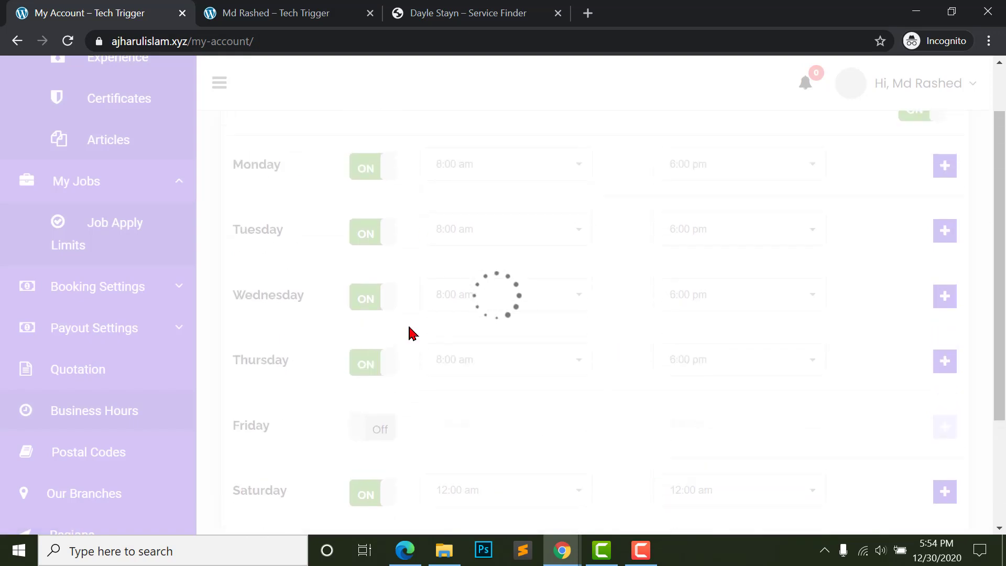
click(302, 19)
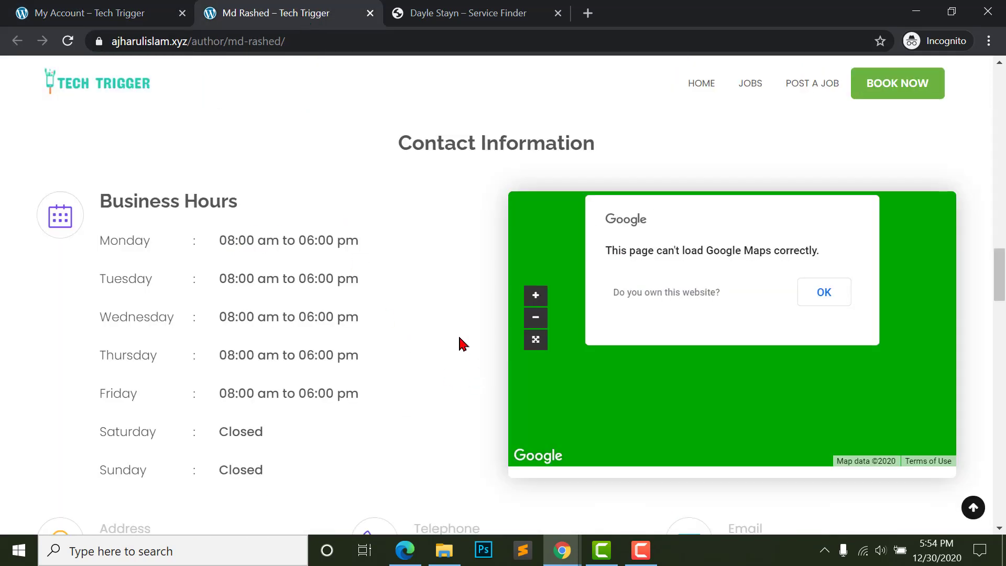
key(F5)
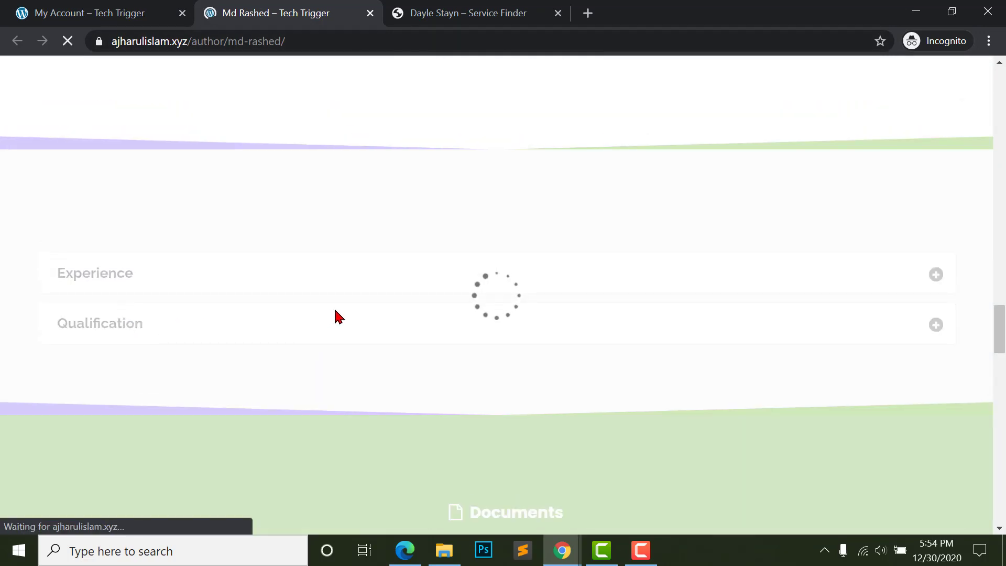
click(937, 278)
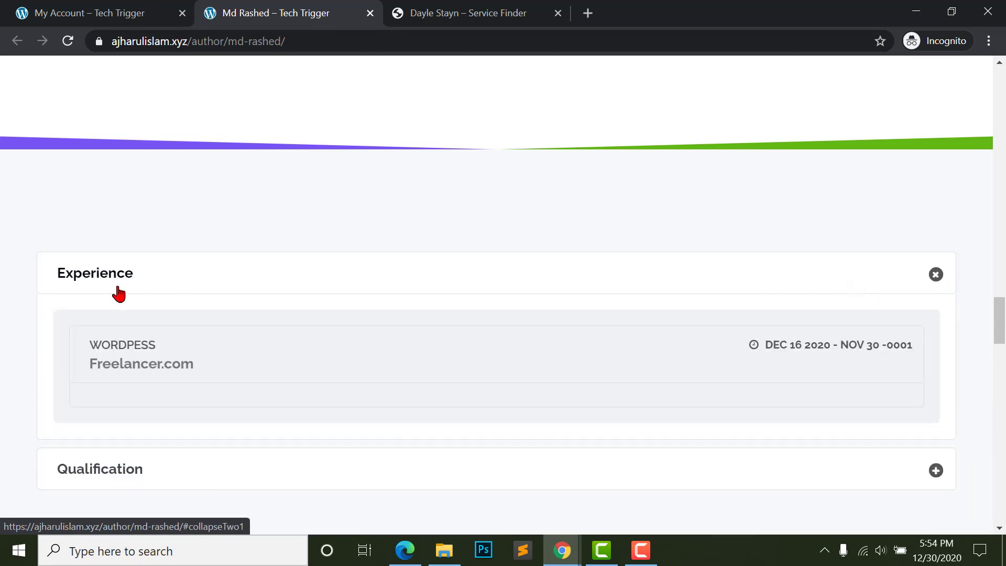
scroll(393, 261, down, 3)
click(325, 305)
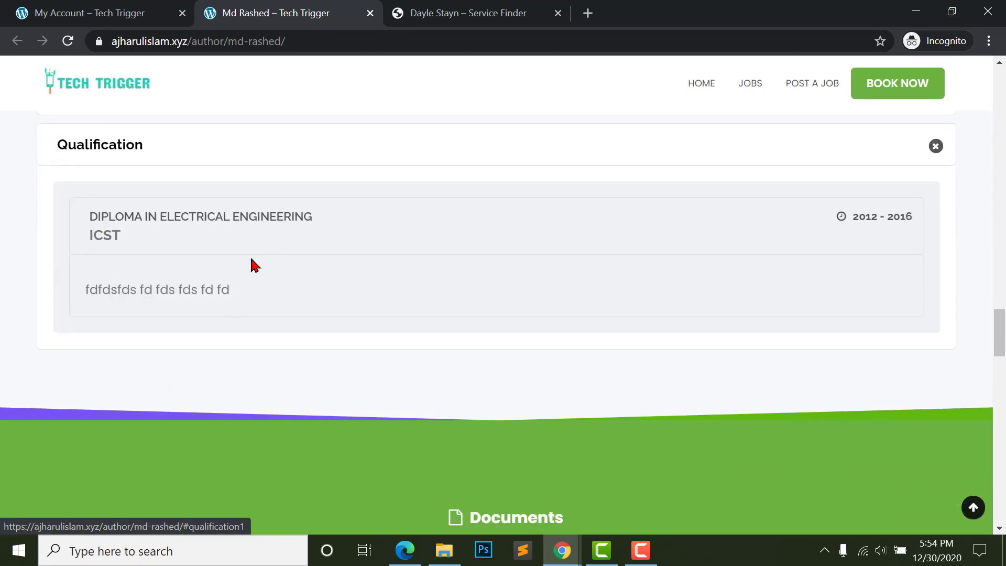
scroll(255, 265, up, 2)
click(647, 236)
scroll(362, 295, up, 2)
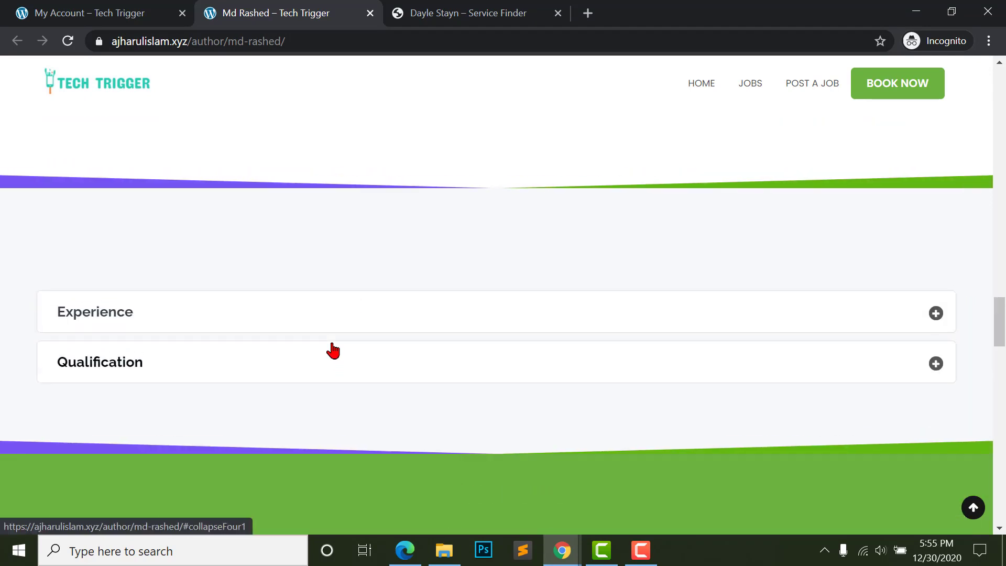
scroll(336, 350, up, 3)
scroll(343, 352, down, 15)
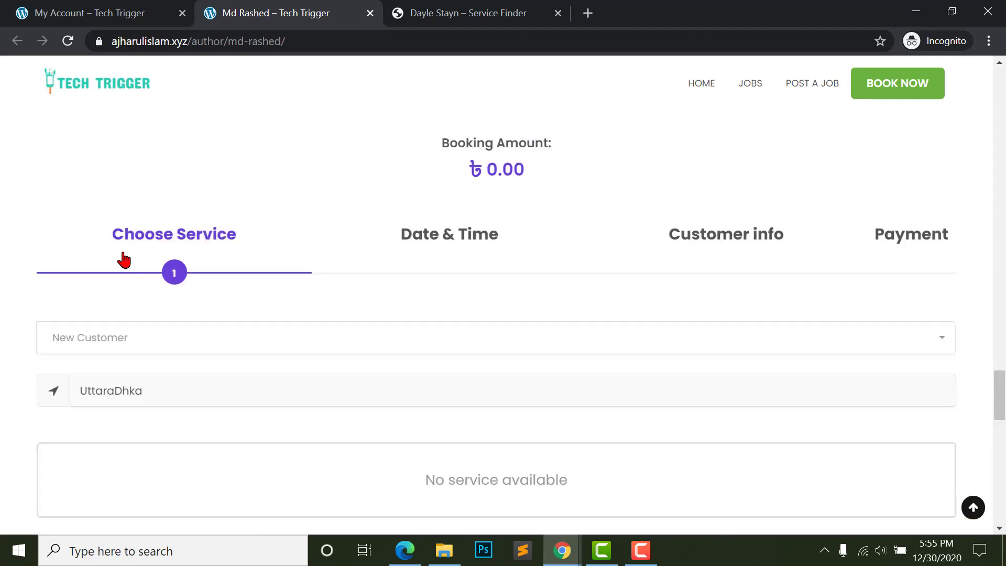
scroll(197, 269, down, 3)
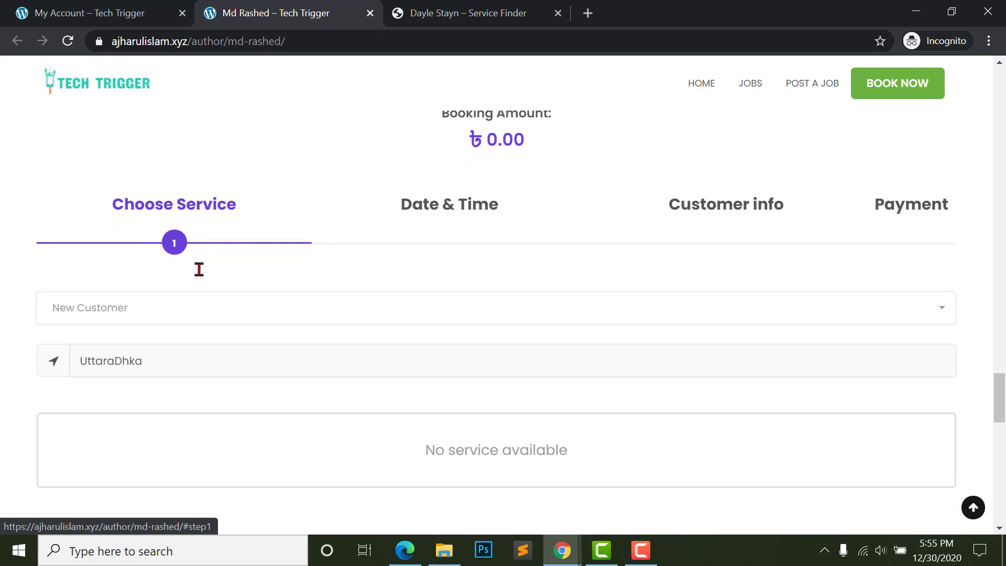
click(166, 215)
click(132, 214)
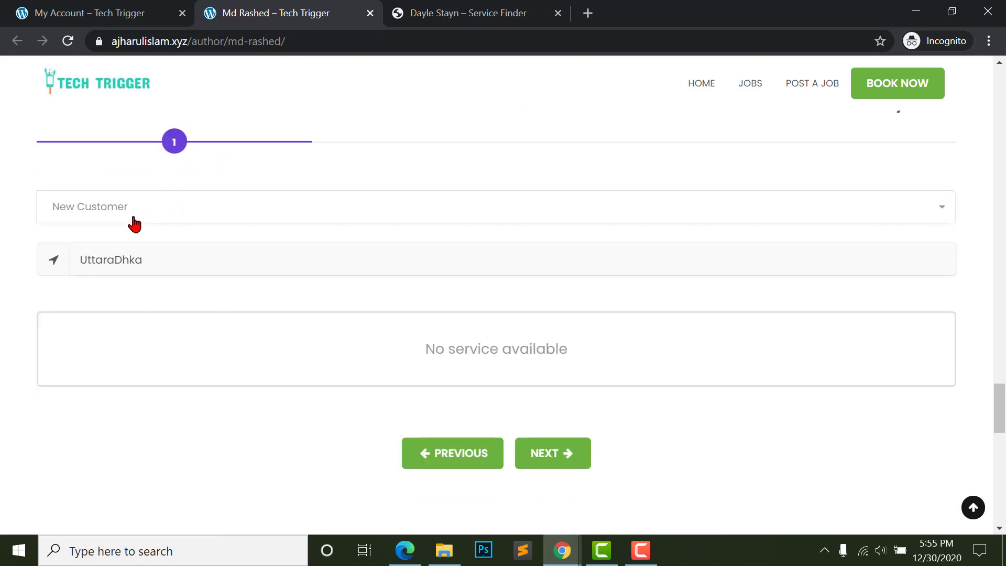
scroll(218, 416, up, 5)
click(84, 11)
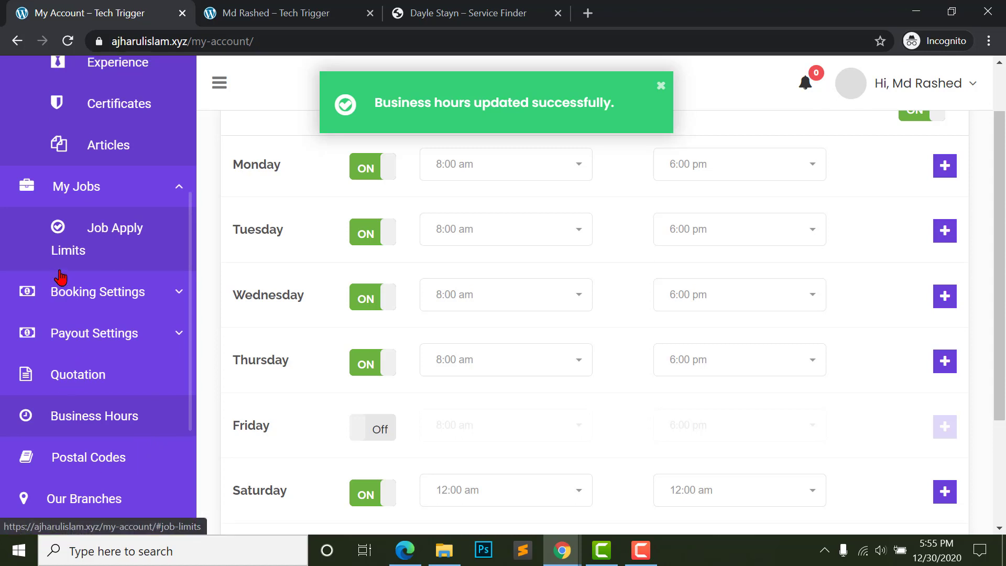
- Go to the provider's My Services page
scroll(74, 276, up, 1)
scroll(31, 387, down, 4)
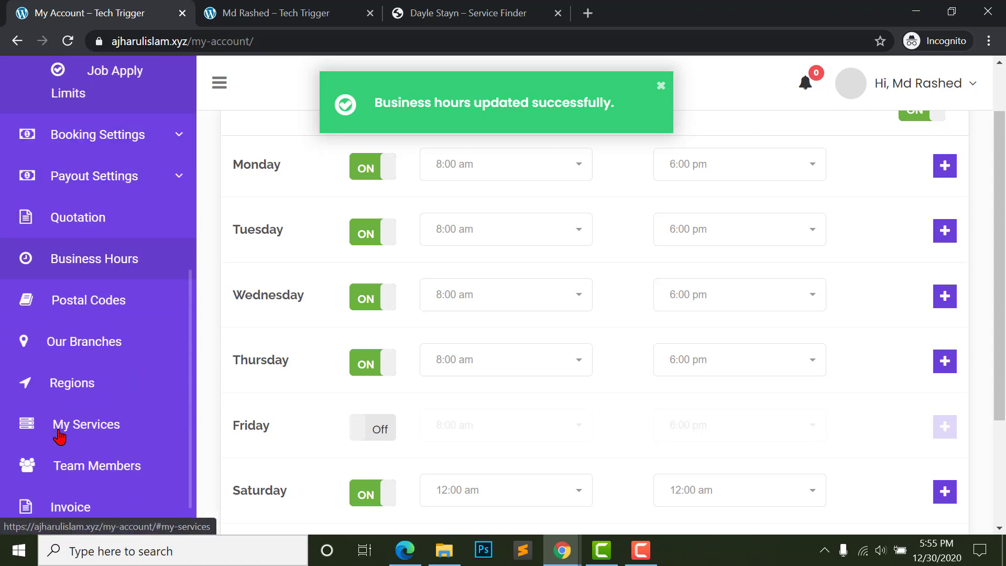
click(57, 431)
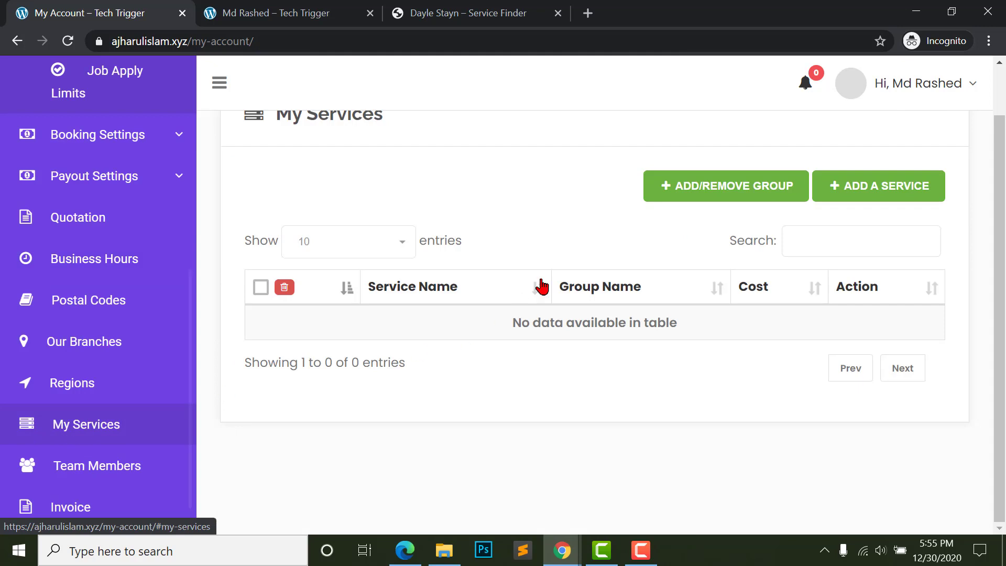
scroll(741, 205, up, 1)
right_click(741, 199)
click(403, 168)
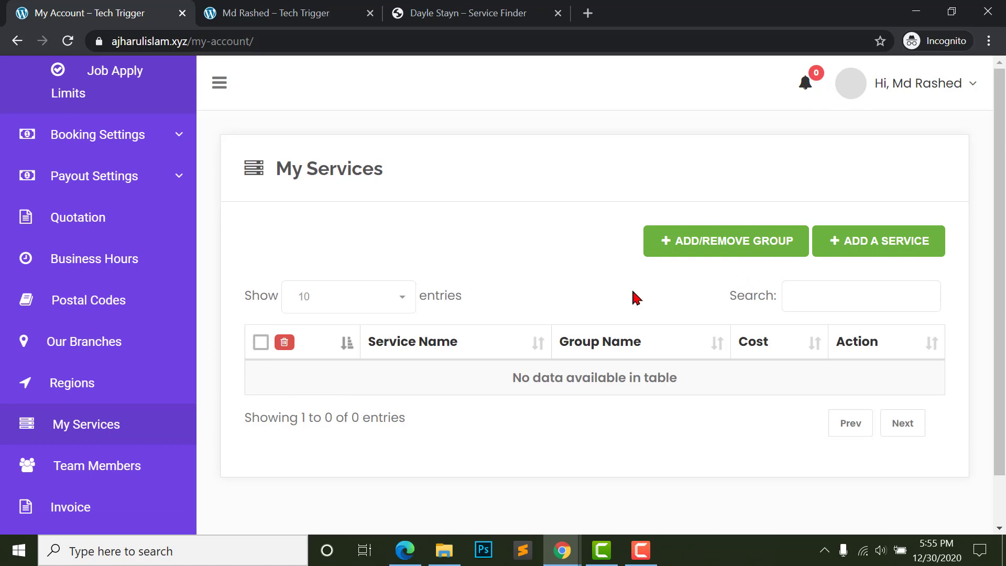
- Create a new service group named 'Wordpres'
click(729, 250)
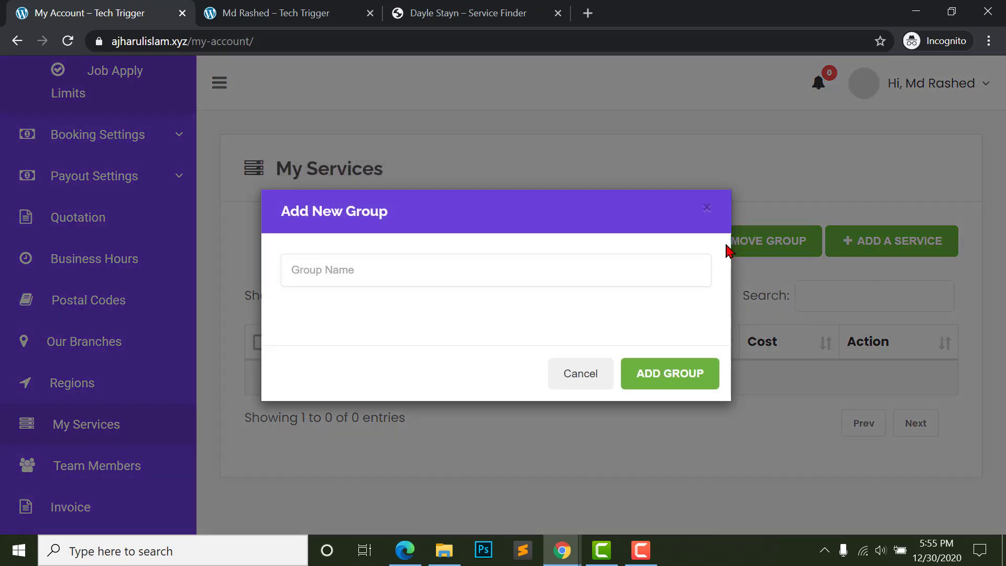
click(365, 261)
text(Wordpre)
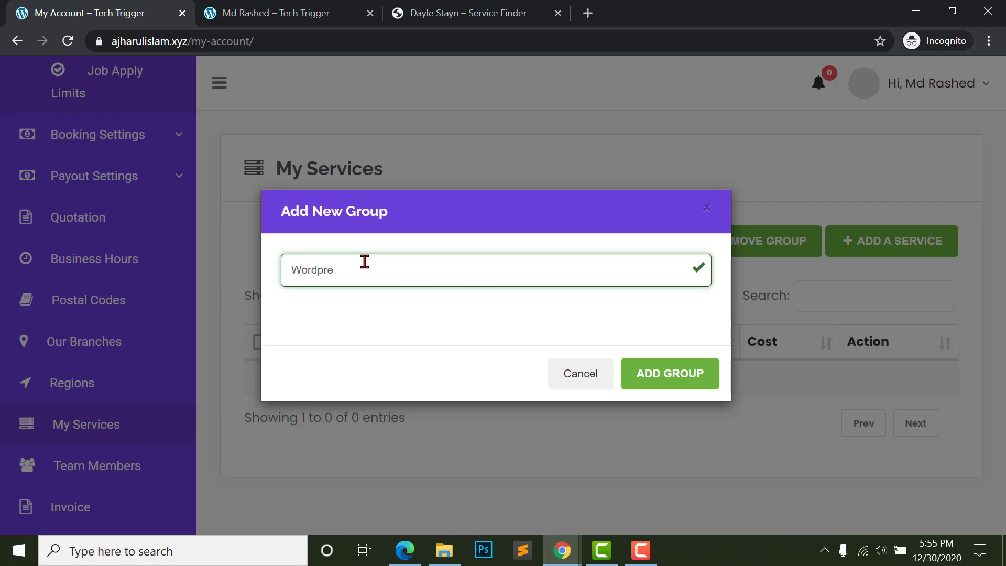
text(s)
click(708, 208)
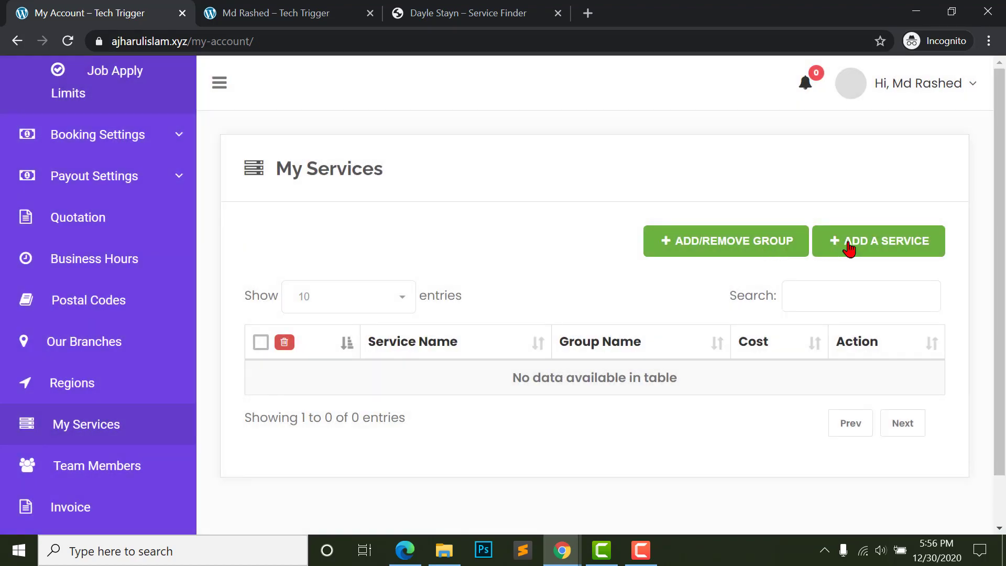
- Start a new service named Wordpress Theme Development and enter its cost
click(849, 246)
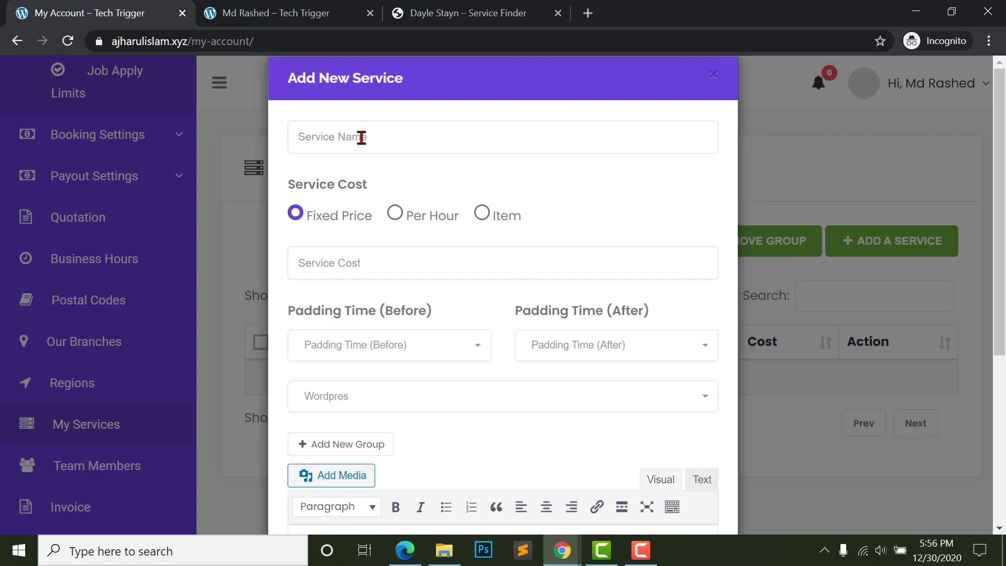
click(362, 137)
text(Wordpres)
text(s Theme Development)
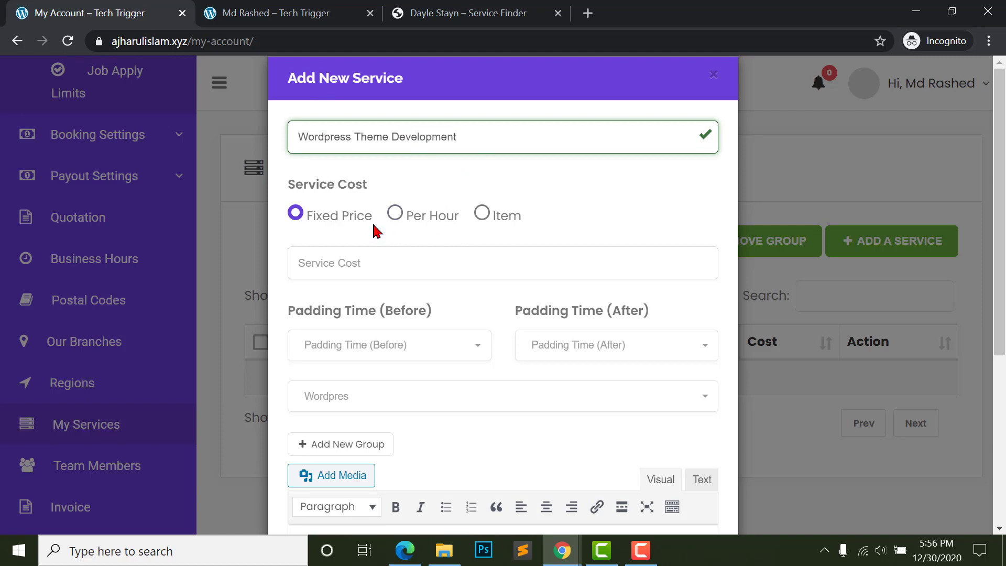
click(340, 258)
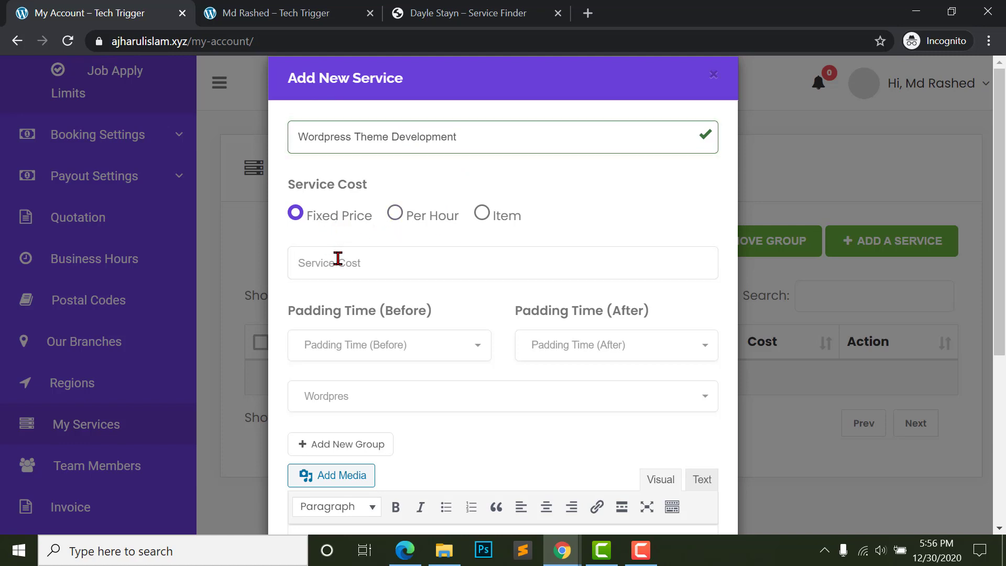
text(12)
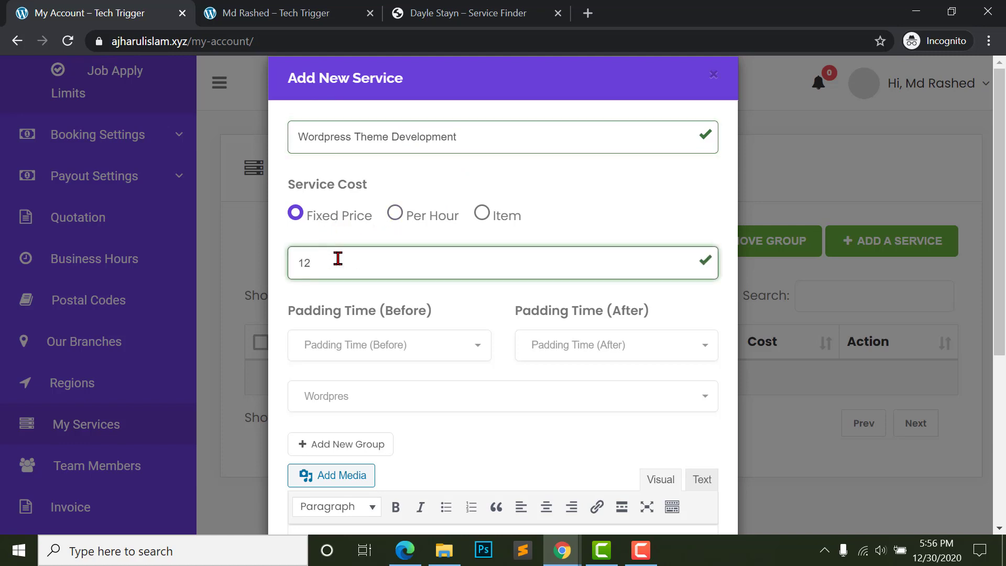
text(20000)
- Assign the service to the Wordpres group and add a short description
scroll(511, 385, down, 4)
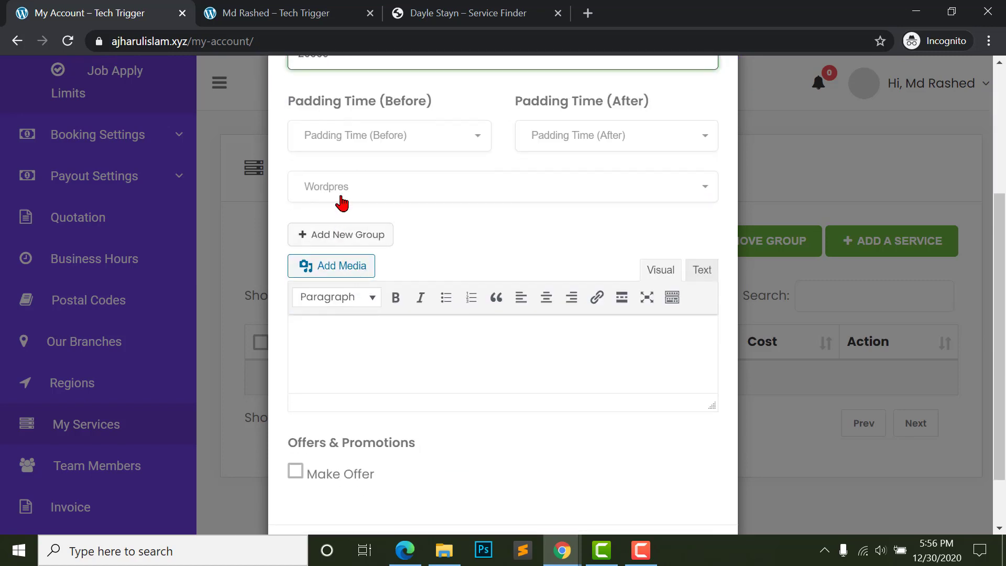
click(343, 198)
click(332, 244)
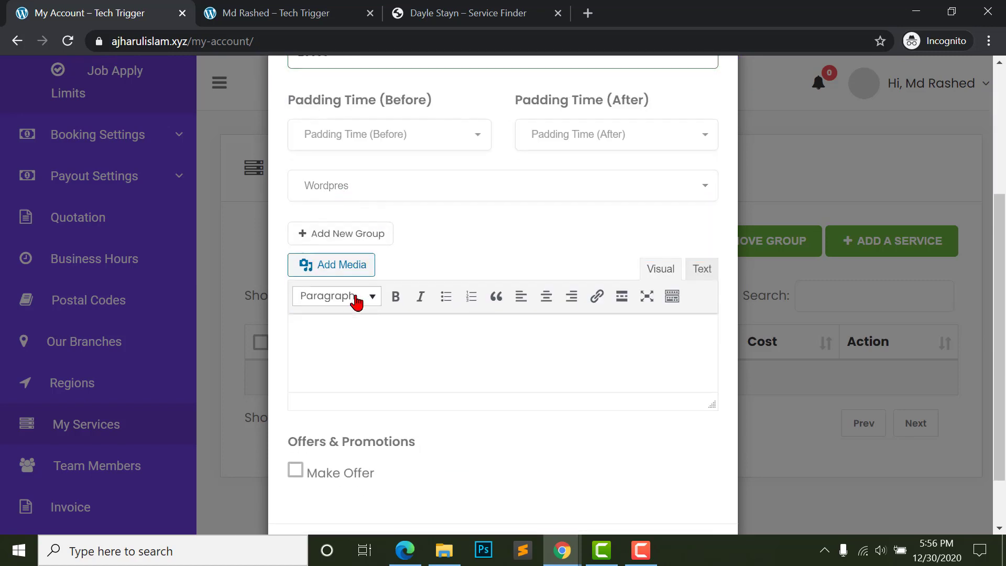
scroll(354, 309, down, 2)
scroll(352, 315, up, 5)
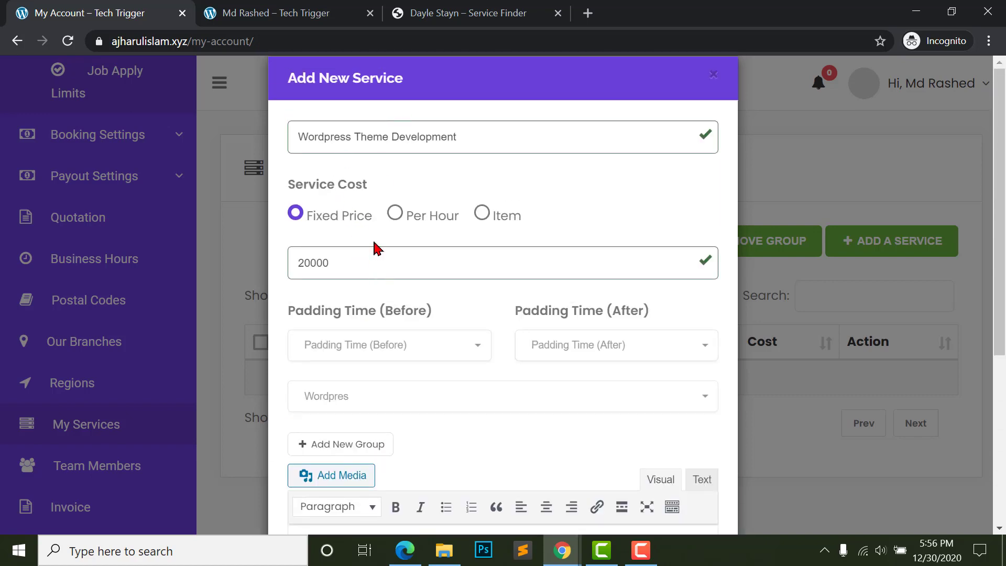
scroll(361, 299, down, 4)
scroll(346, 348, down, 1)
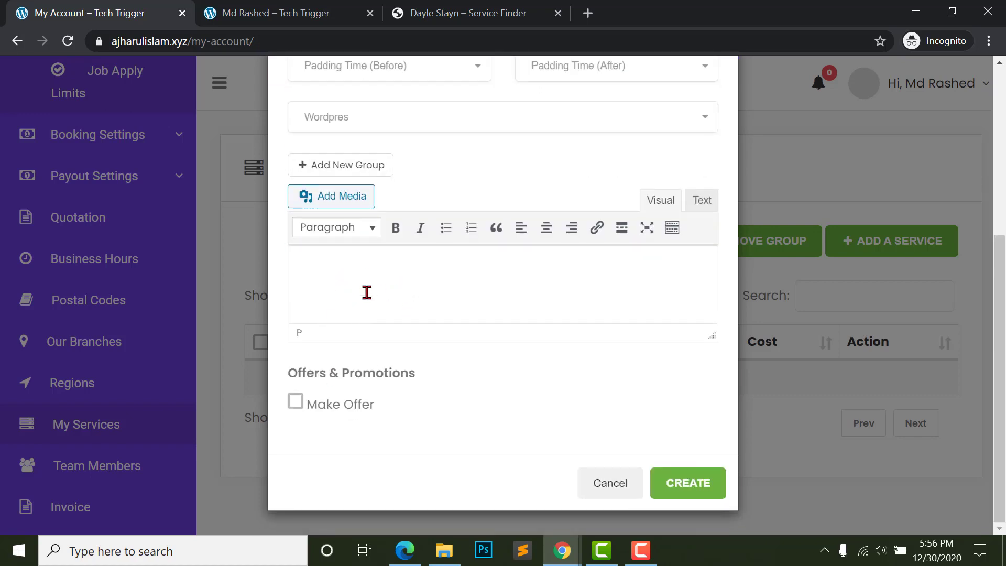
text(f df df df)
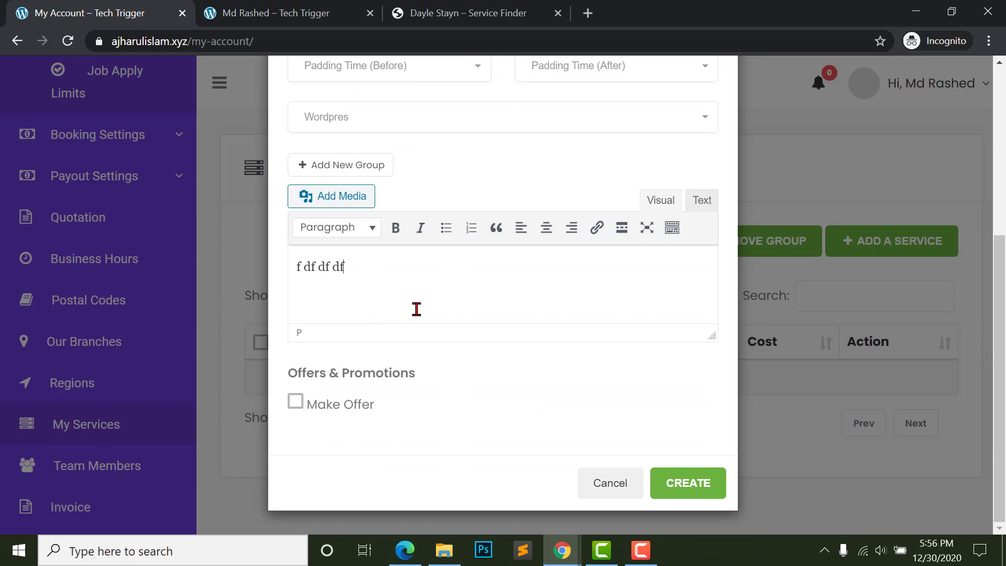
text( dsf sf s sdds)
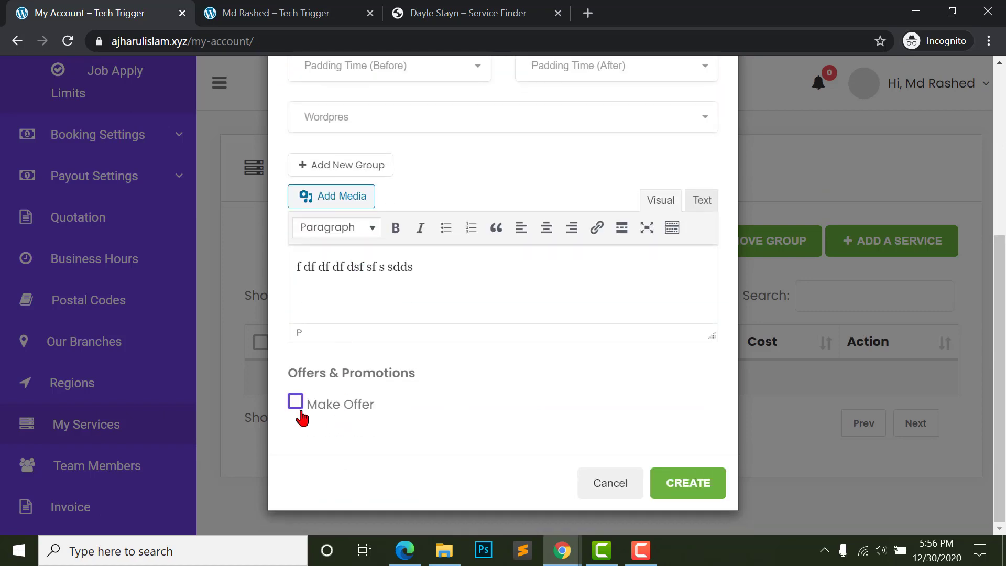
- Set the offer's discount type to Percentage
click(302, 410)
click(296, 402)
scroll(309, 409, down, 4)
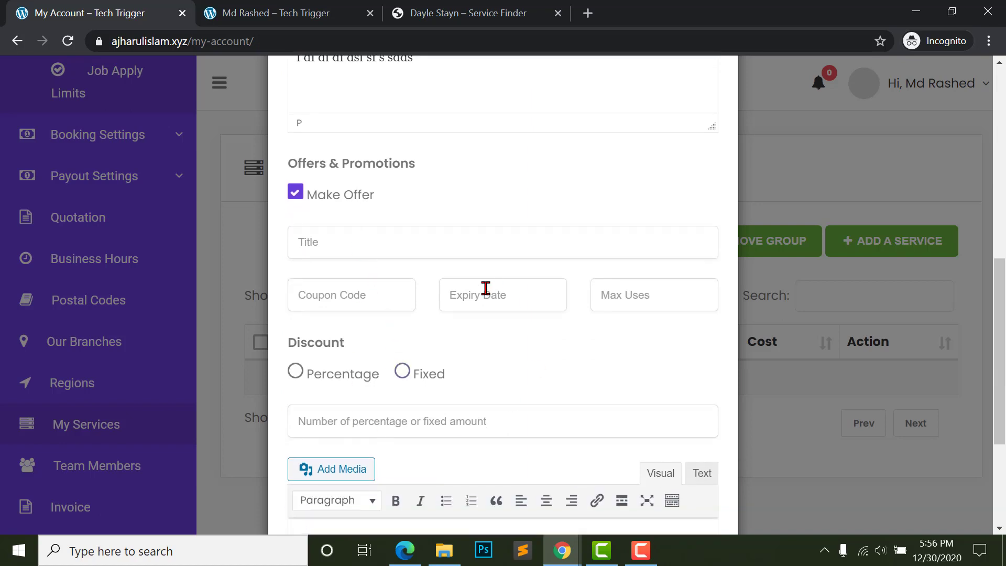
click(476, 305)
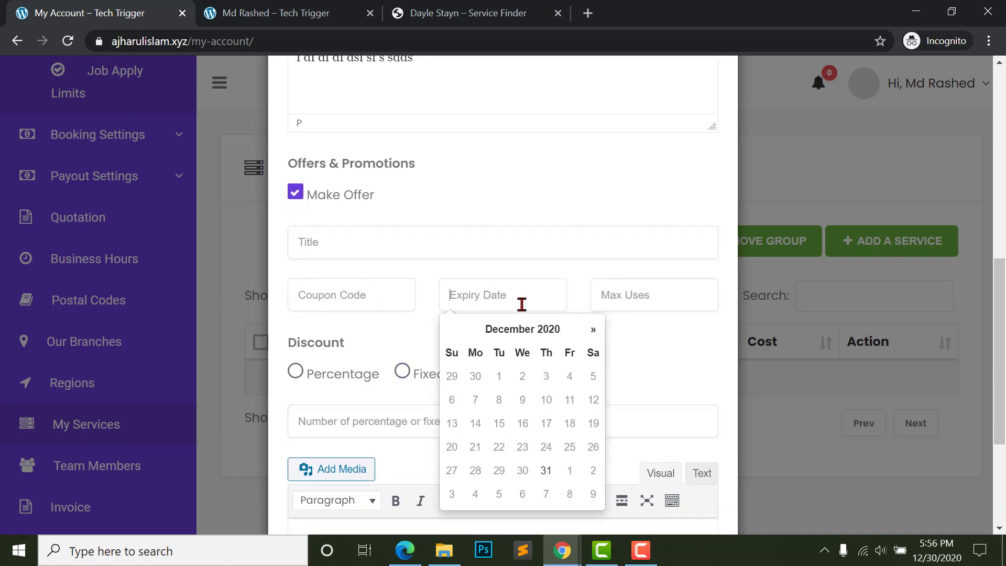
click(613, 297)
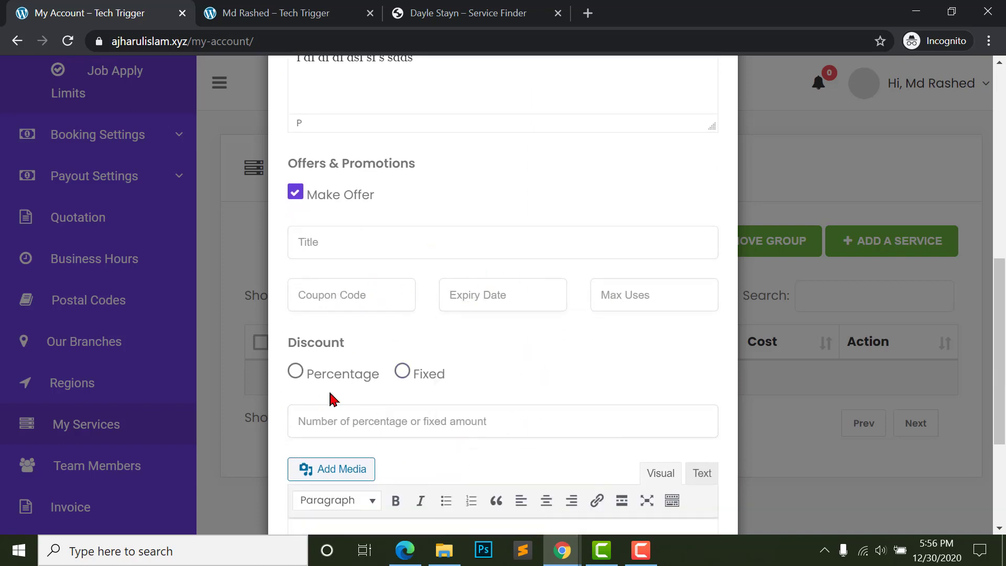
scroll(332, 400, down, 2)
click(296, 294)
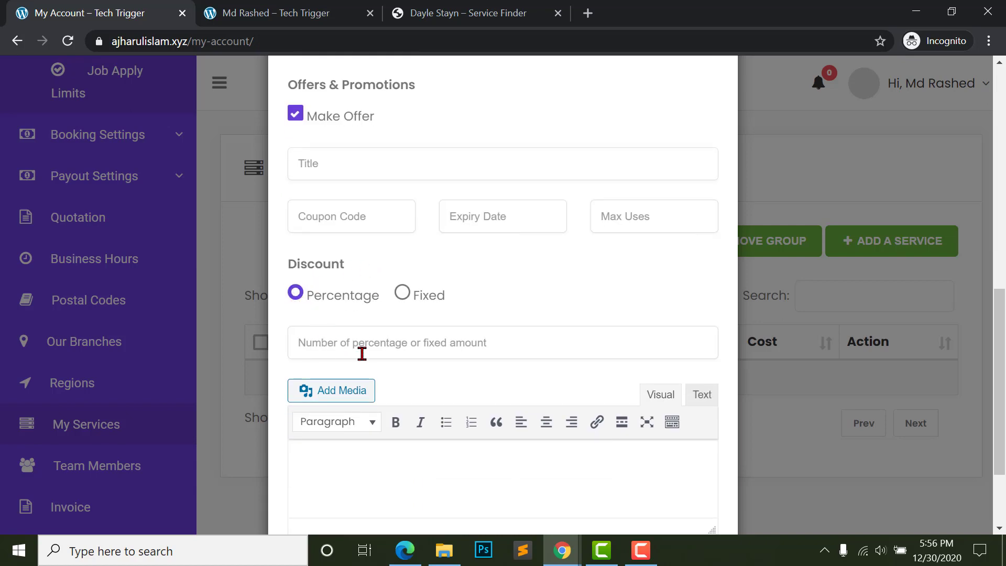
- Turn off Make Offer and create the service
scroll(381, 352, down, 3)
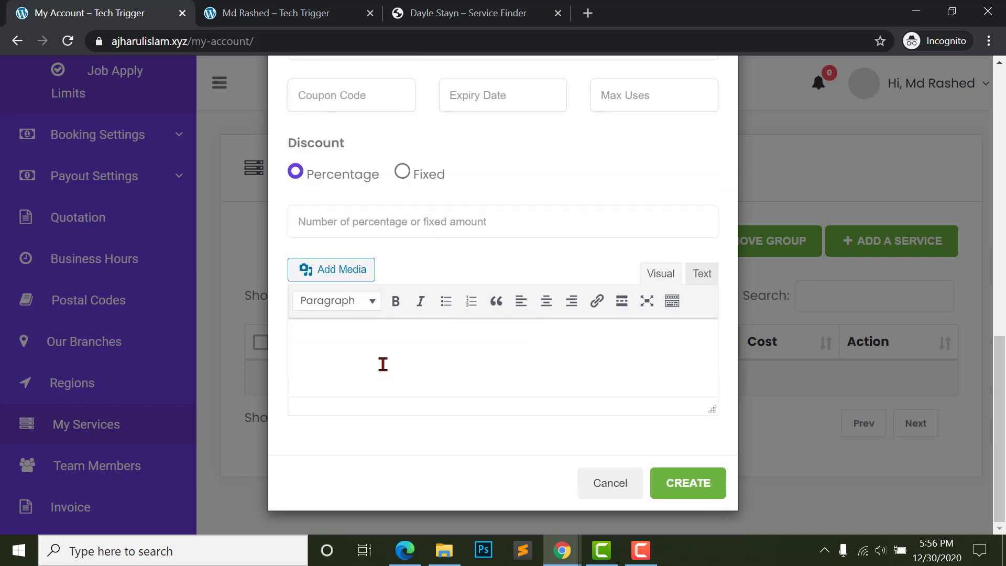
scroll(378, 362, up, 3)
scroll(375, 355, up, 5)
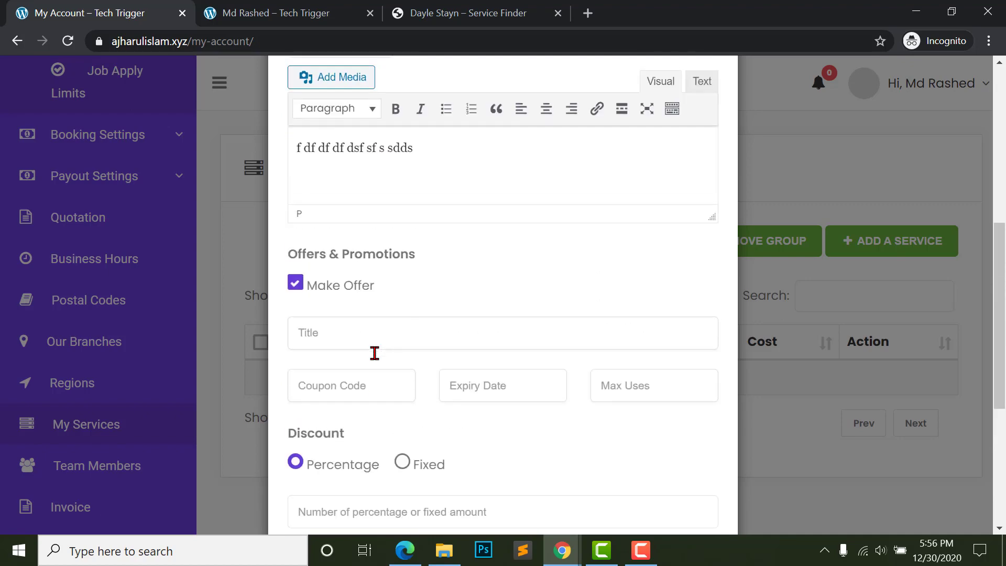
scroll(315, 356, down, 5)
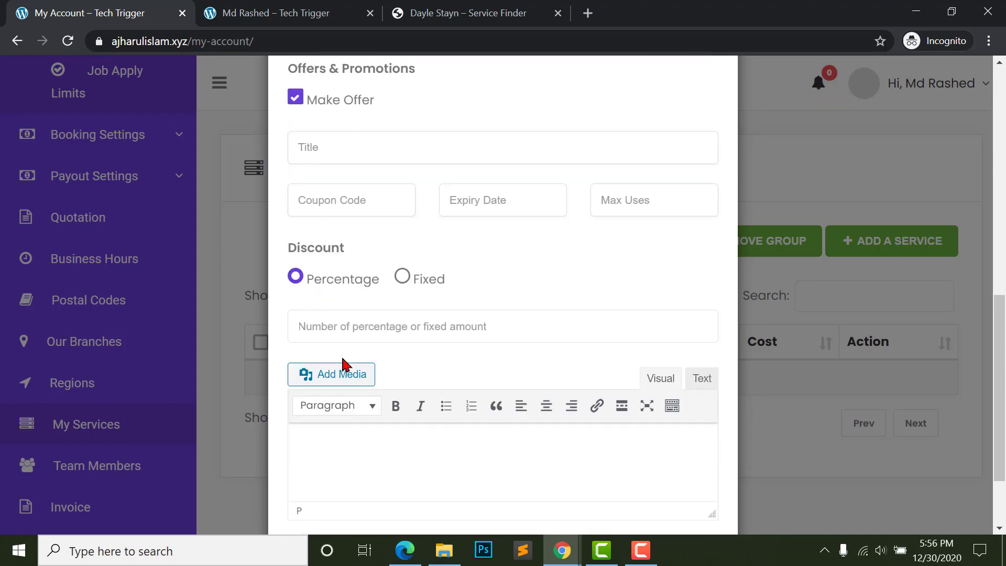
scroll(334, 315, up, 4)
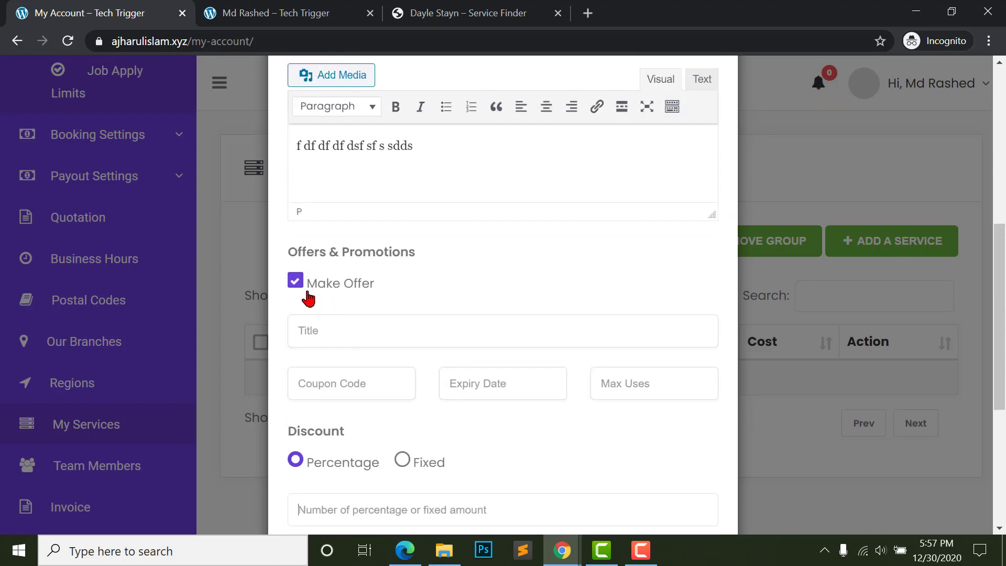
double_click(295, 285)
click(294, 285)
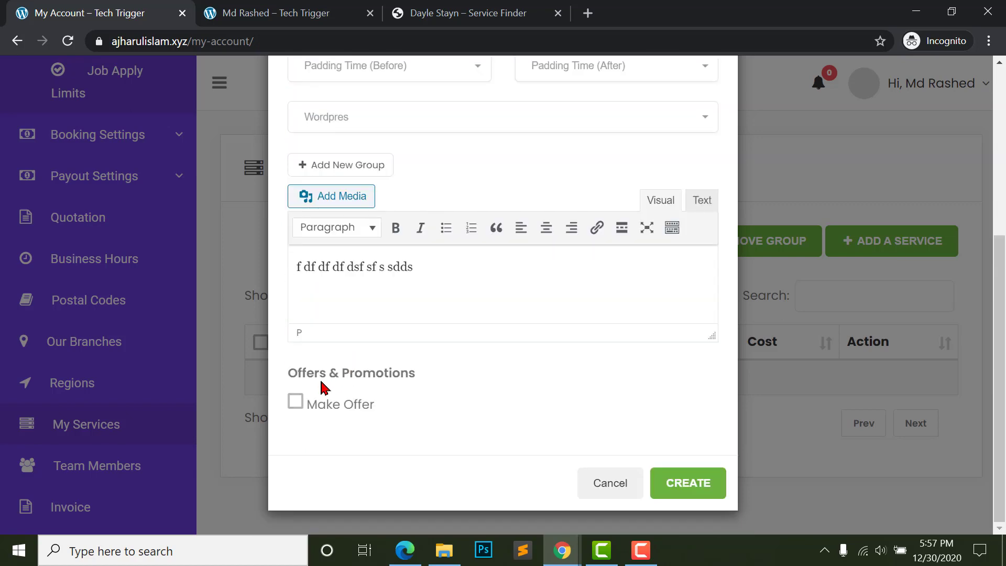
click(667, 493)
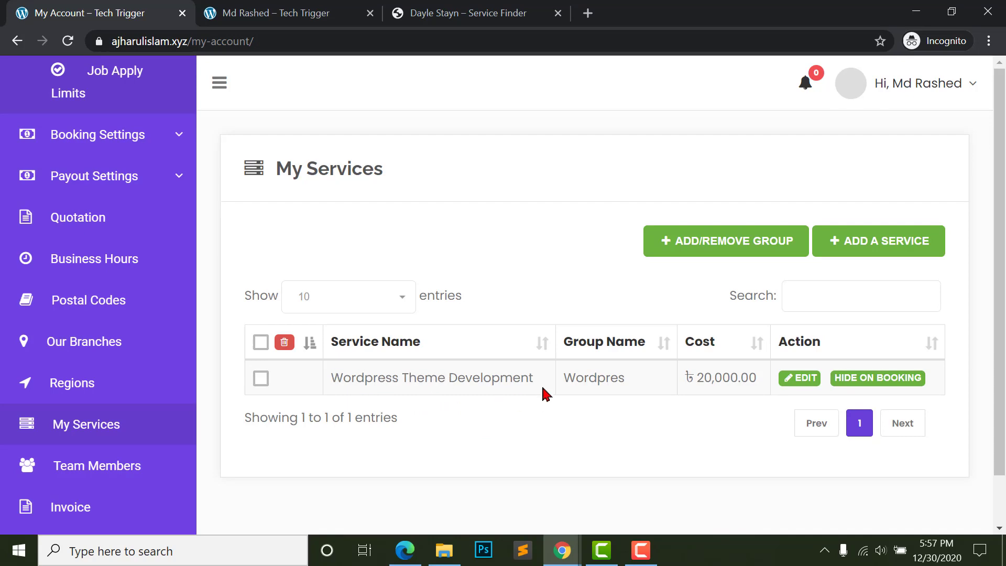
- Add the Wordpress Theme Customization service with a short description and create it
click(879, 242)
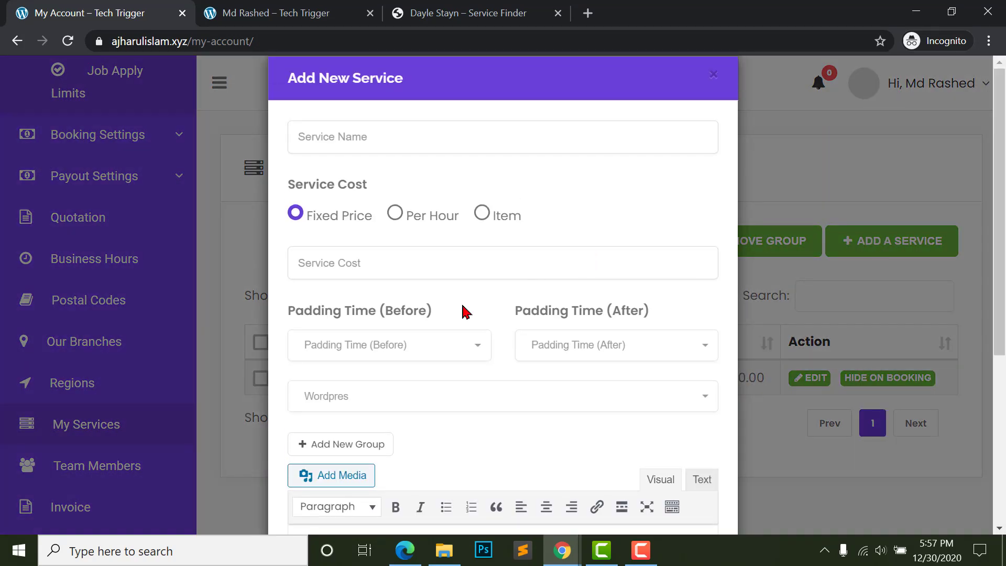
click(342, 137)
text(Wordpress Theme Customization)
click(420, 136)
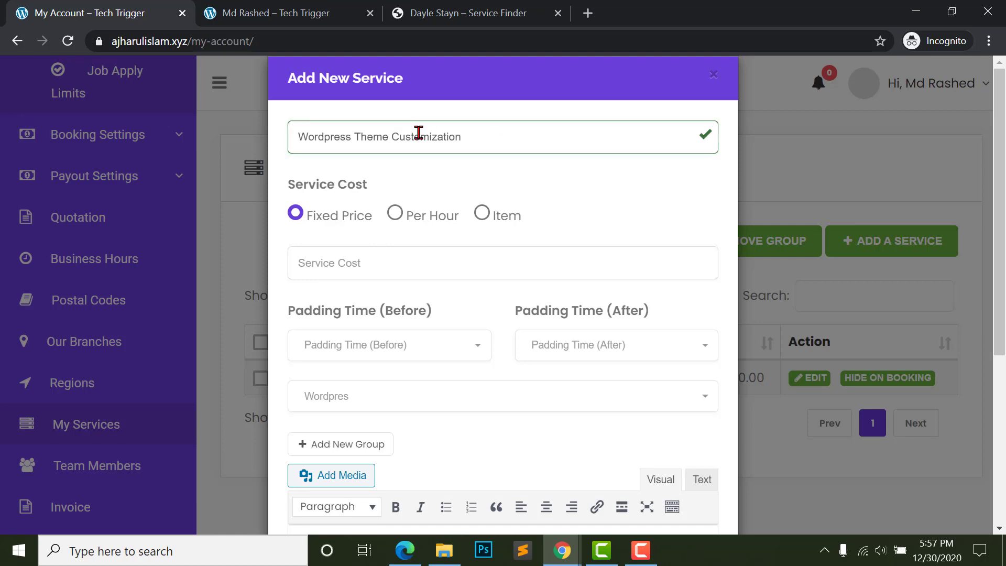
click(562, 191)
scroll(348, 333, down, 5)
click(470, 283)
text(fdsfdsf dsf ewfw afw)
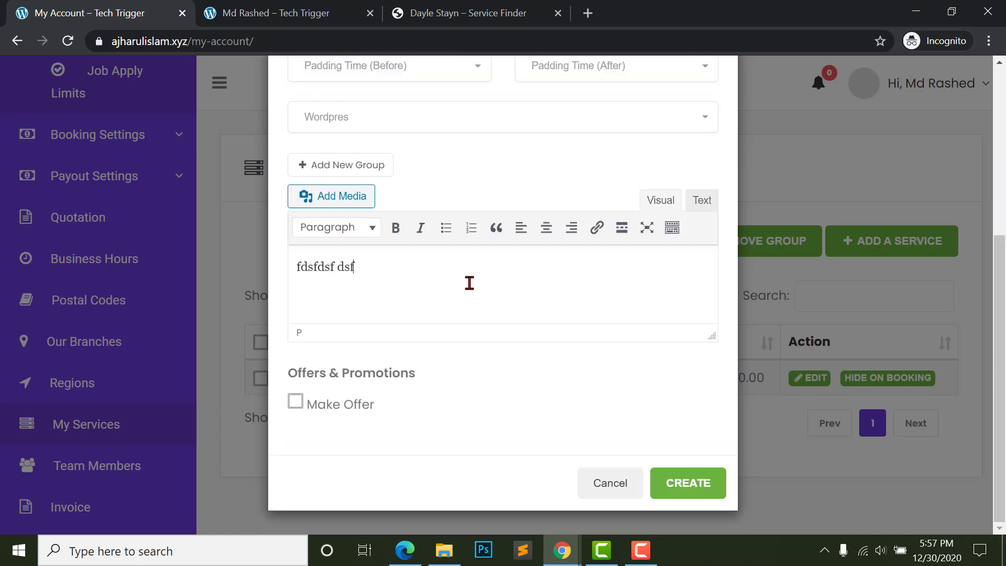
click(689, 485)
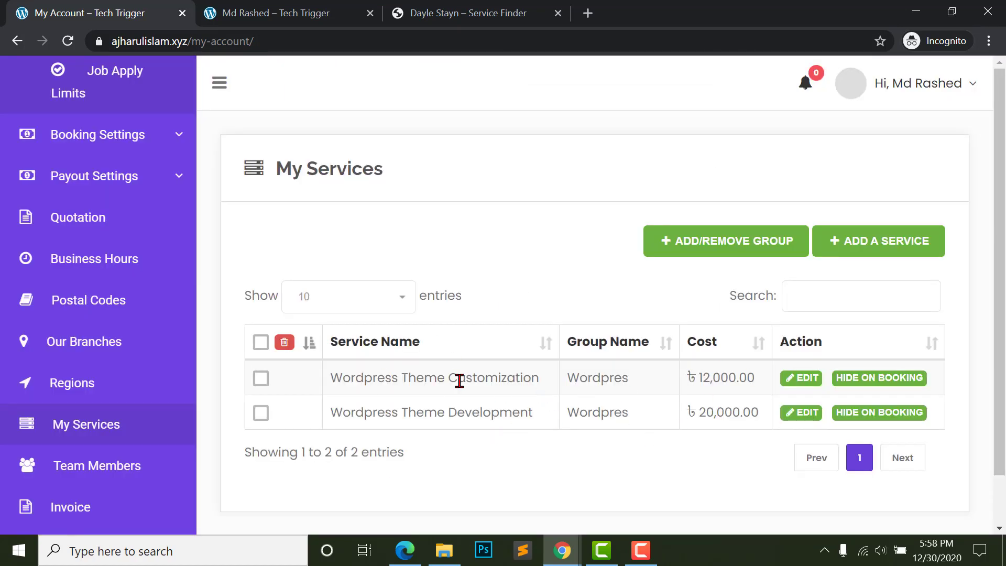
- Reload the provider's public profile page and scroll down to its services
click(315, 12)
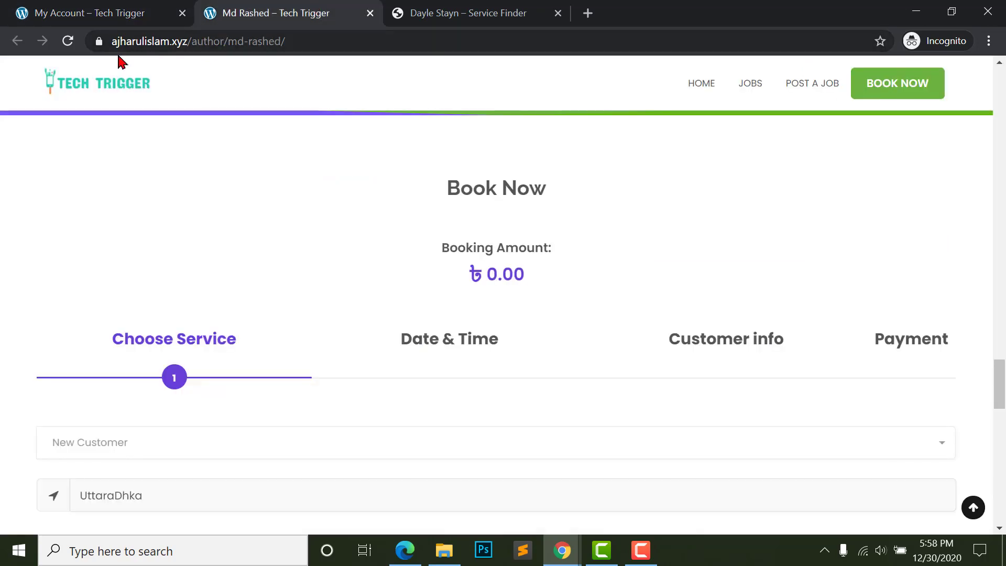
click(68, 41)
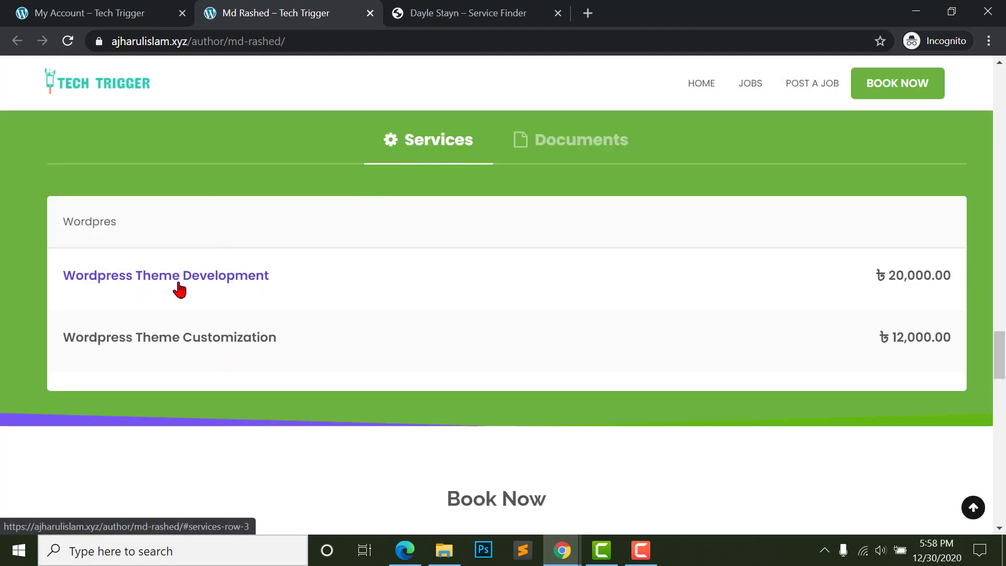
scroll(322, 344, down, 5)
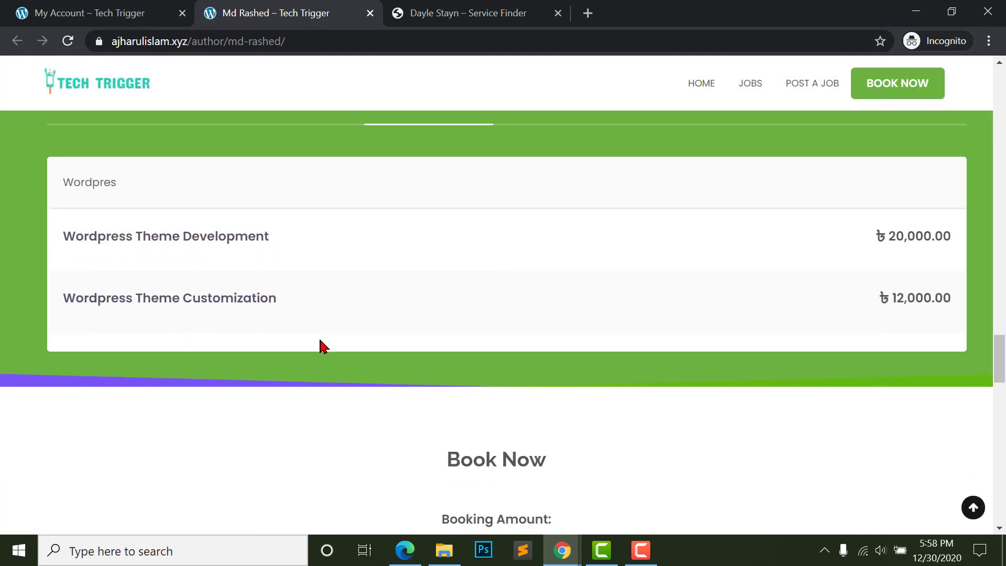
scroll(434, 341, up, 10)
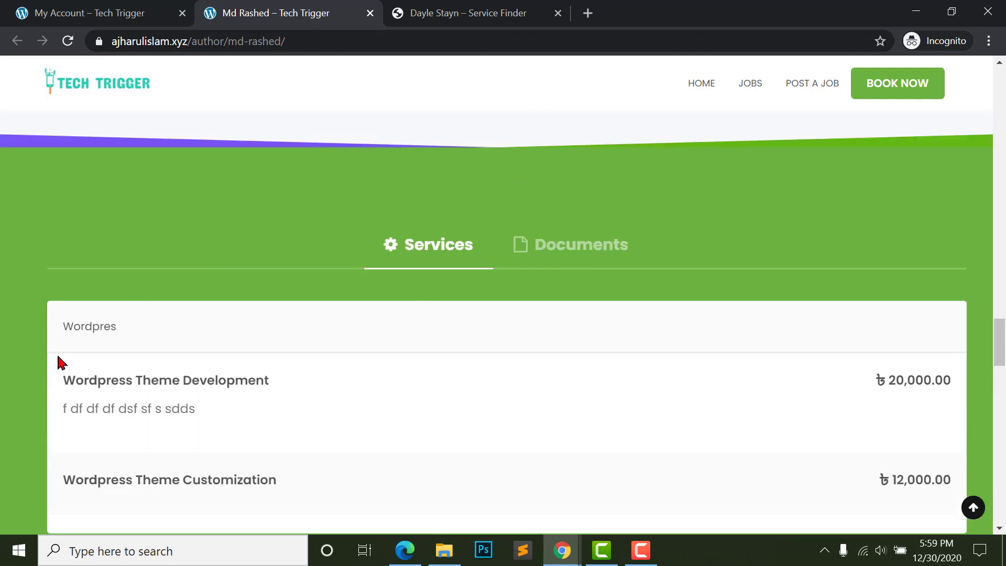
scroll(145, 368, down, 2)
scroll(355, 346, down, 10)
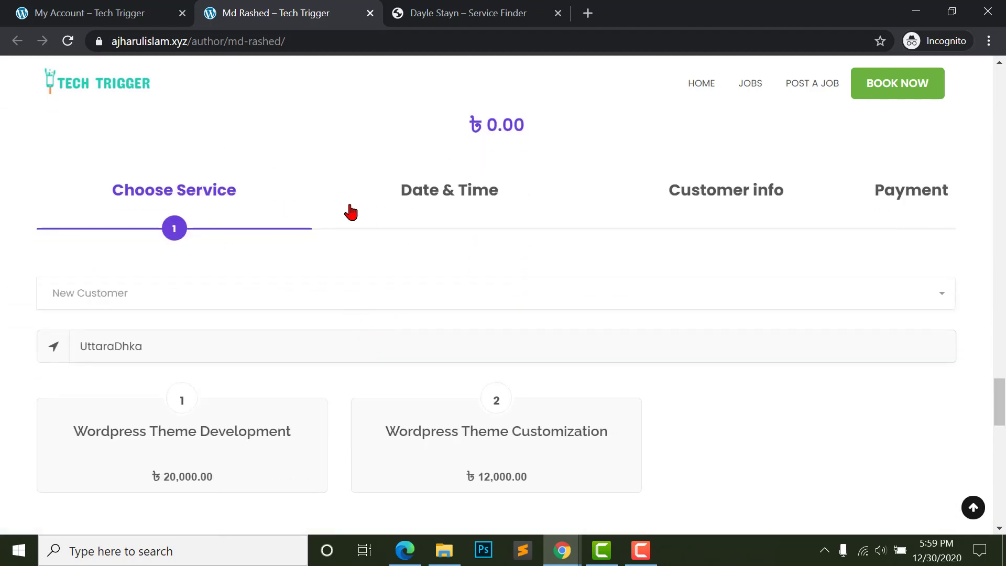
scroll(189, 330, down, 2)
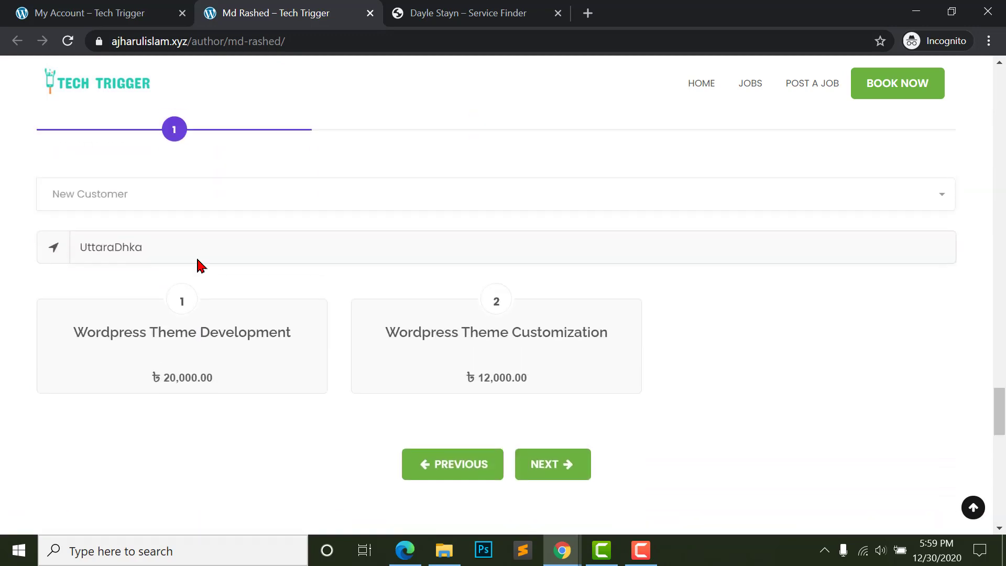
scroll(191, 210, up, 1)
scroll(148, 372, down, 2)
- Try selecting the two Wordpress services for booking, ending with neither selected
click(188, 338)
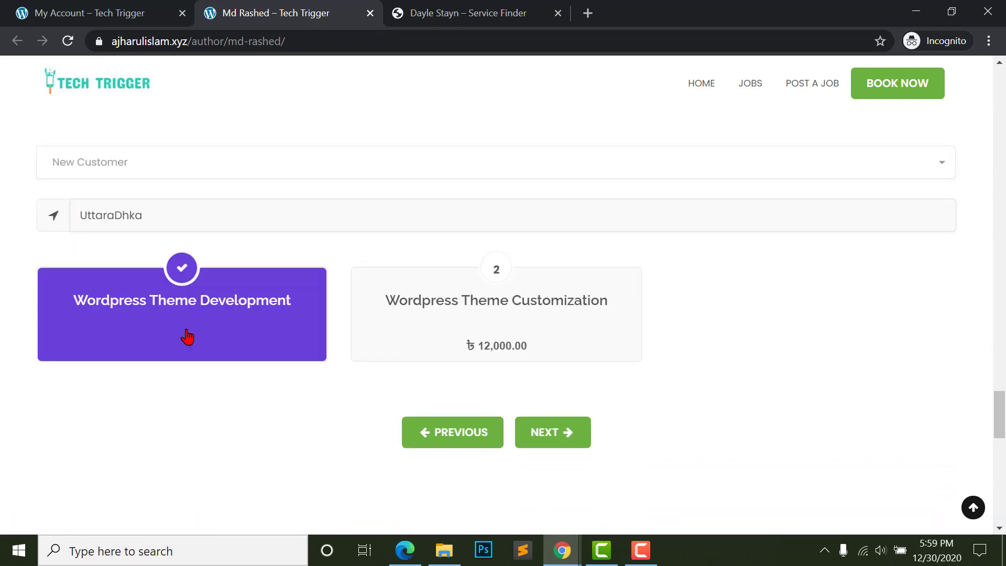
click(440, 318)
scroll(262, 321, up, 3)
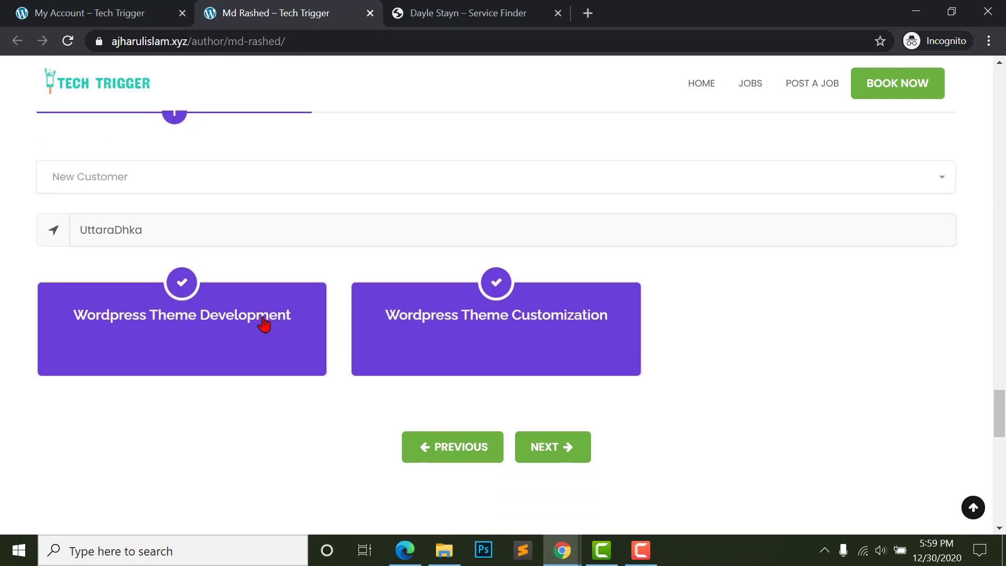
click(429, 499)
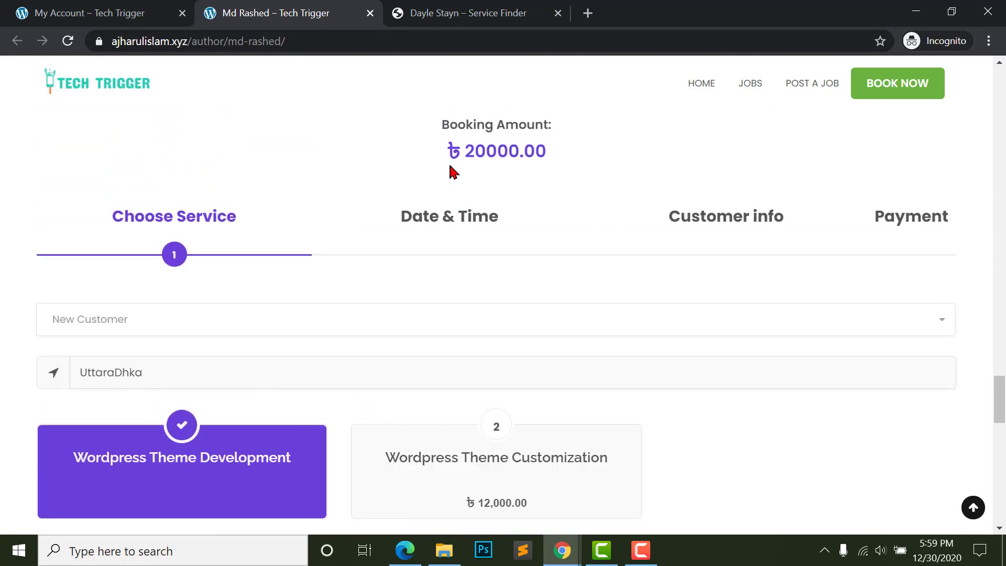
click(248, 467)
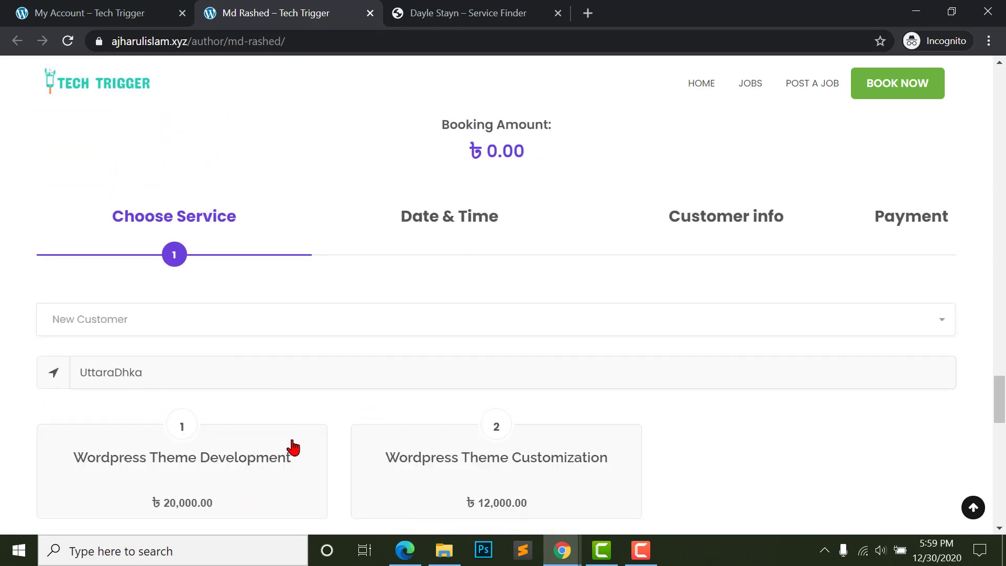
click(226, 469)
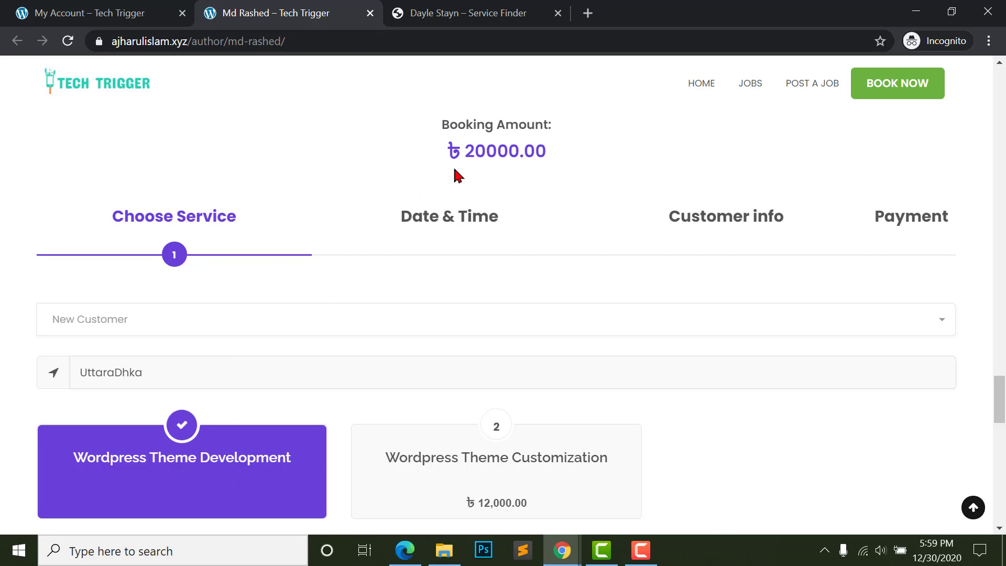
click(211, 468)
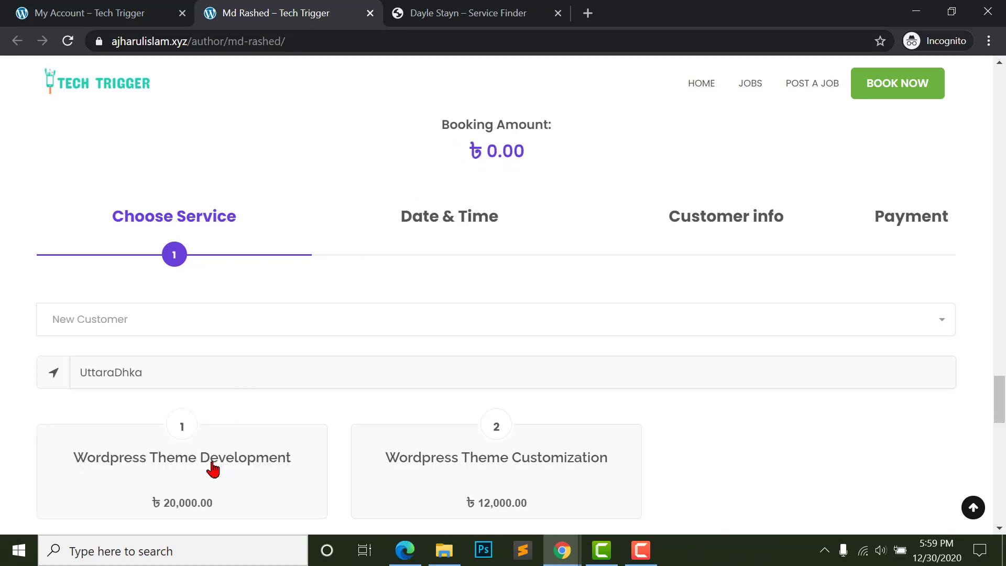
click(452, 477)
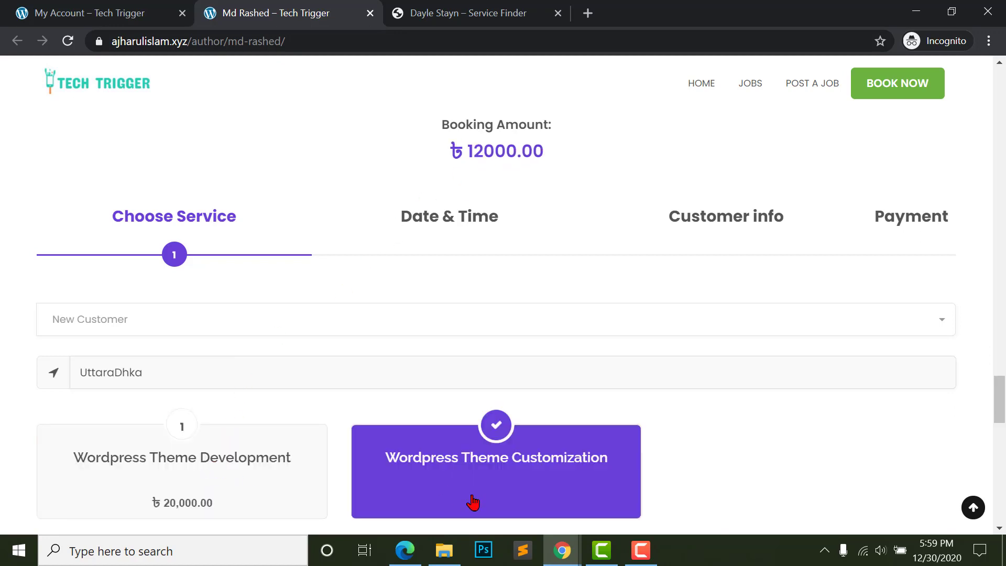
scroll(473, 195, up, 1)
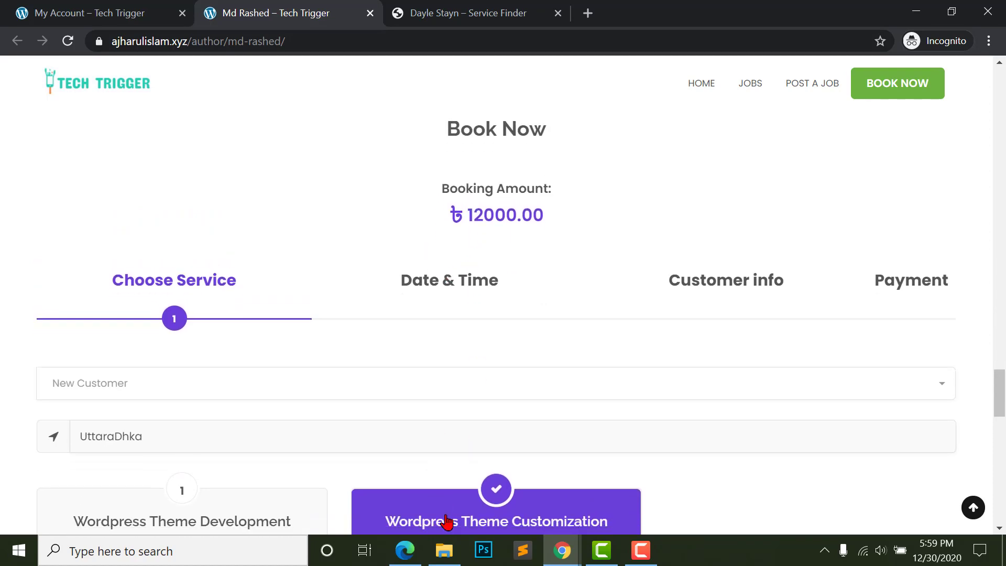
click(469, 500)
- Scroll back up through the provider's profile page
scroll(472, 451, up, 4)
scroll(462, 377, up, 20)
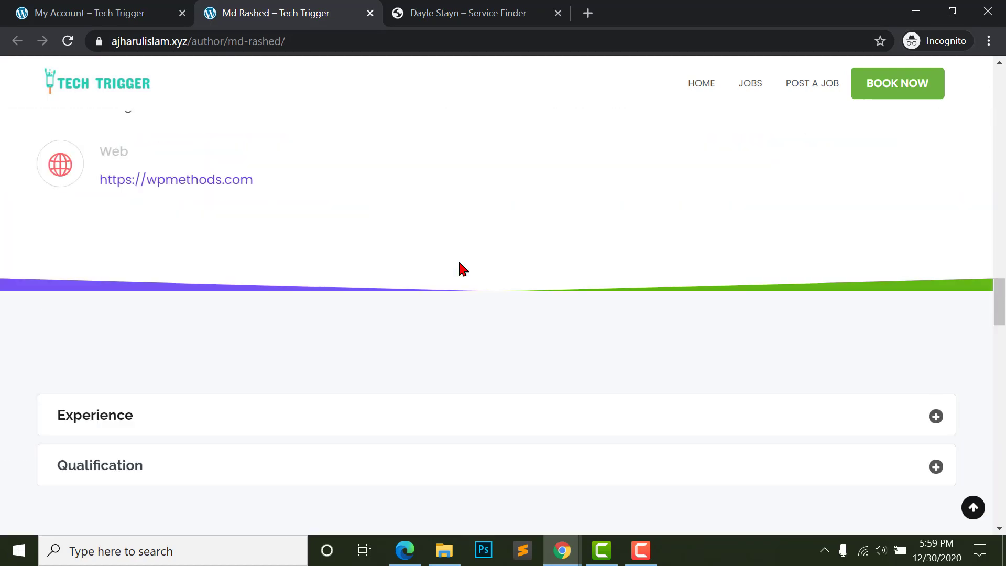
scroll(546, 396, up, 15)
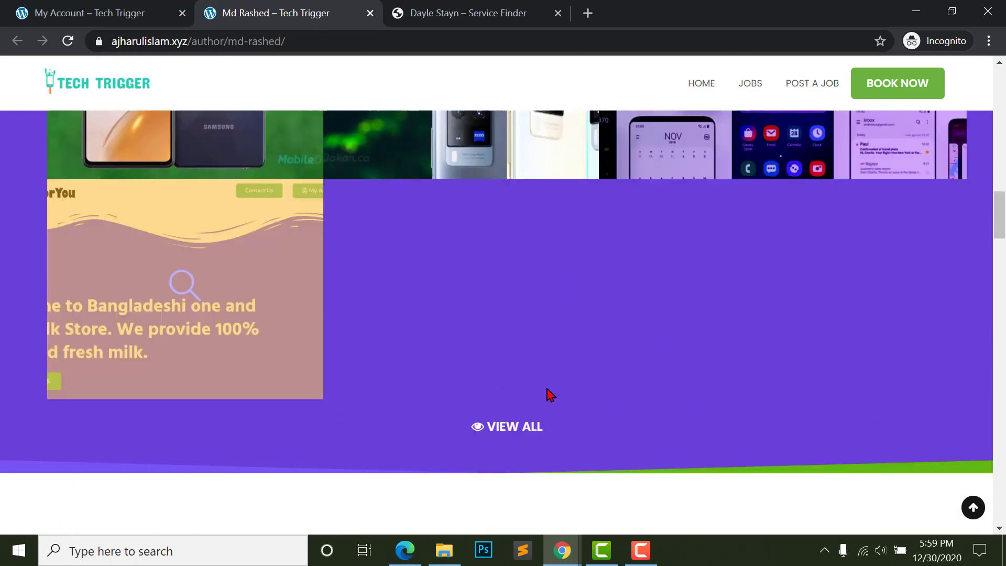
scroll(589, 356, up, 10)
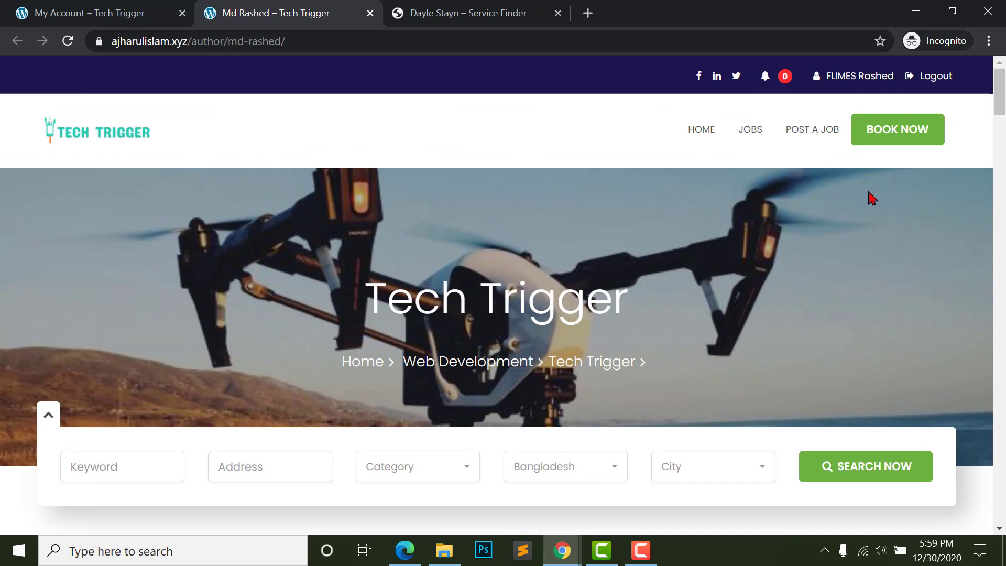
scroll(675, 381, down, 20)
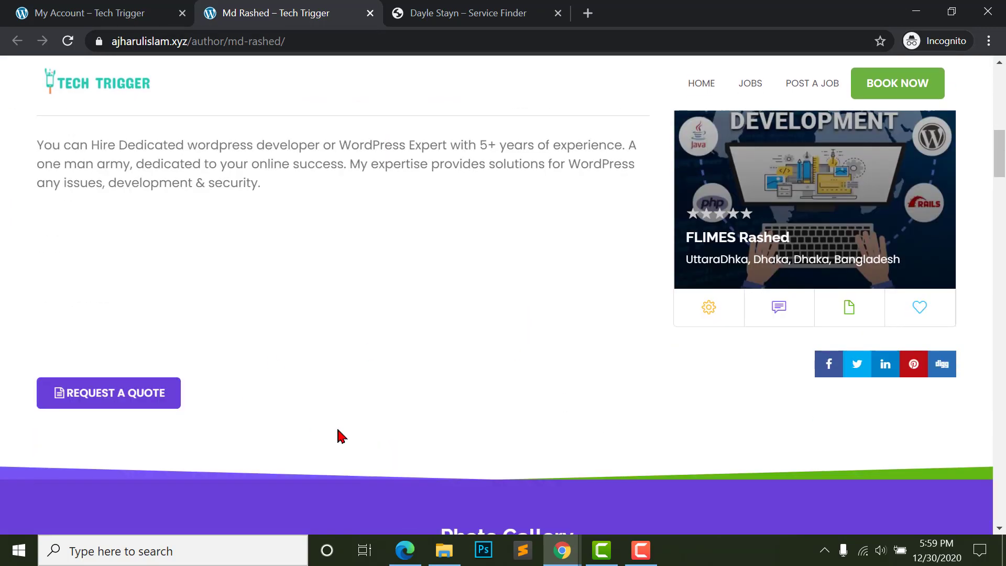
scroll(446, 447, up, 5)
scroll(449, 409, down, 5)
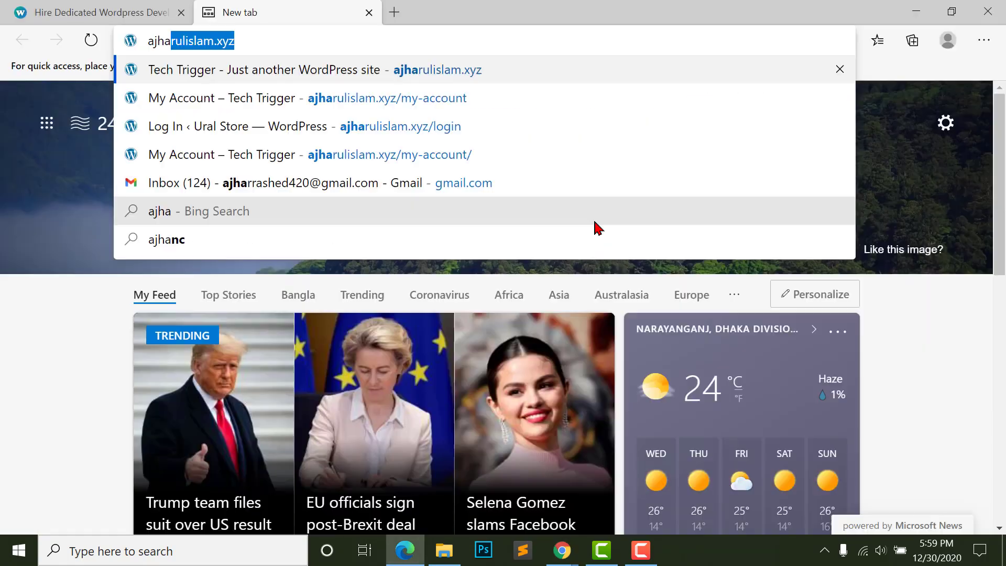
- Load ajharulislam.xyz in Edge, close the old developer tab, and open the Sign up form
key(Return)
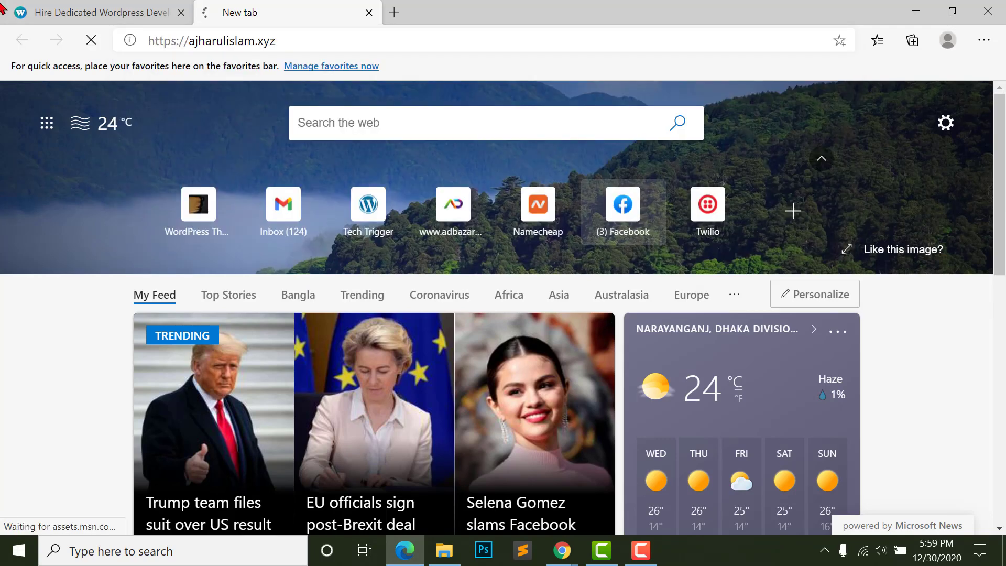
click(181, 12)
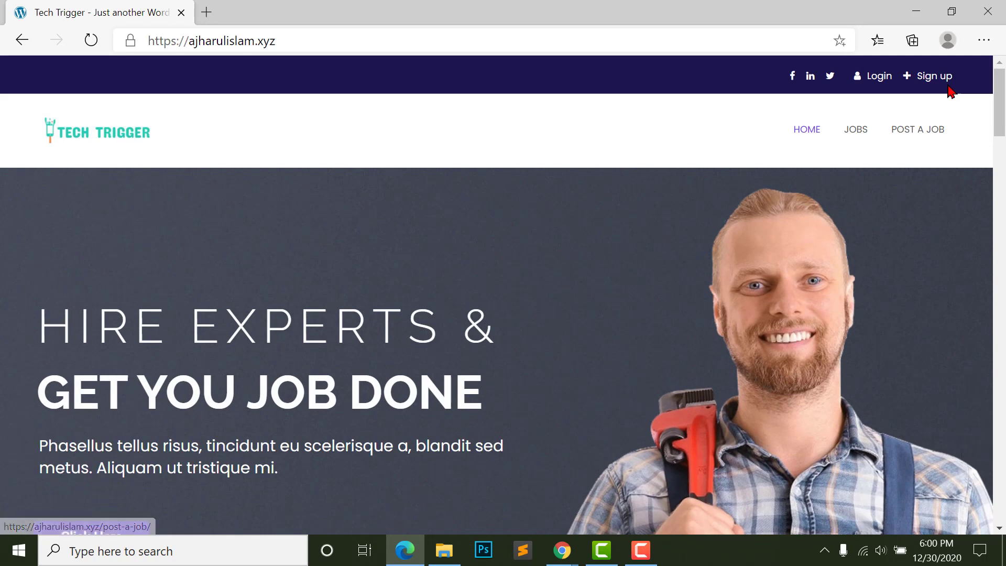
click(942, 79)
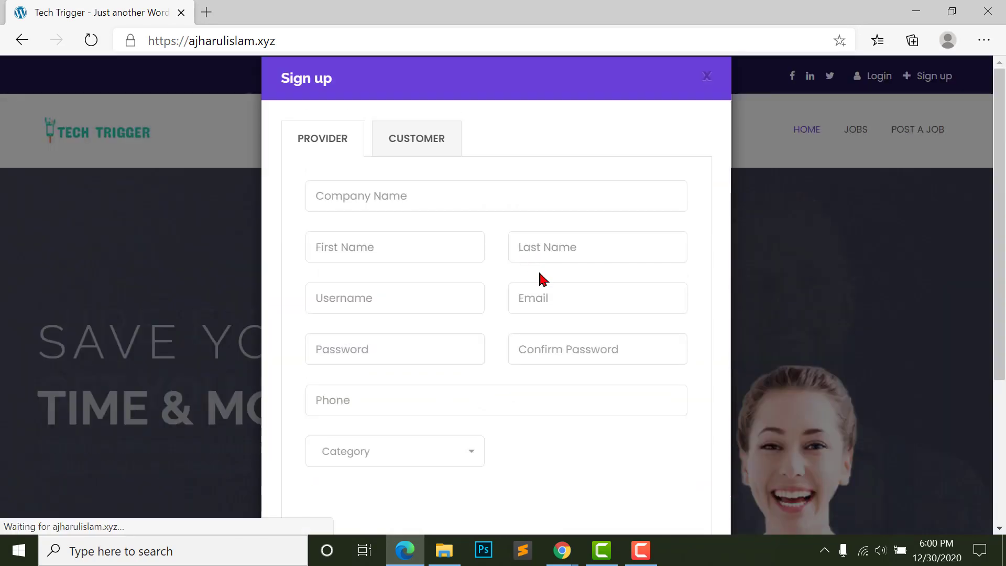
- Check the Customer and Provider sign-up tabs, confirming [nextend_social_login] appears only as plain text
click(394, 131)
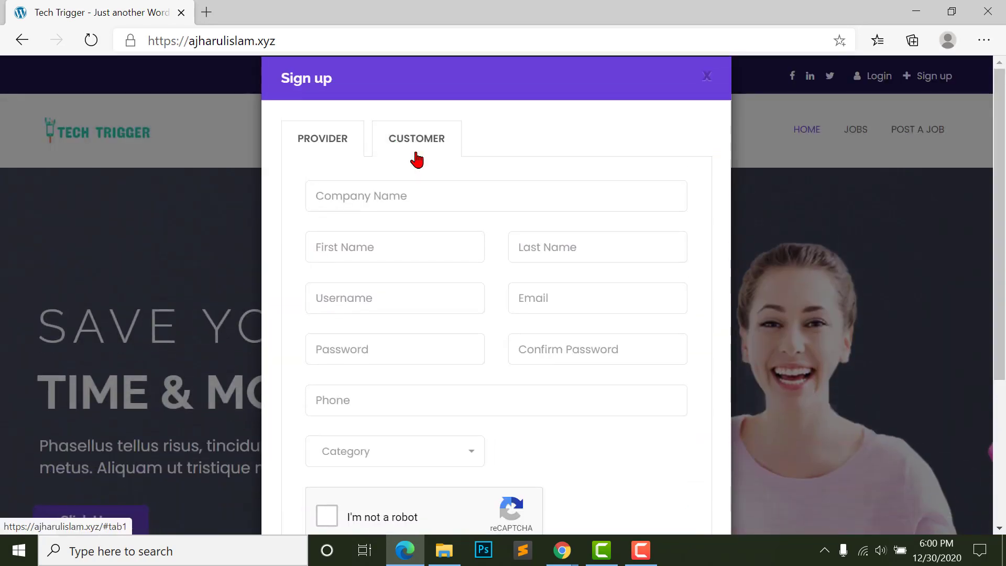
scroll(548, 427, down, 1)
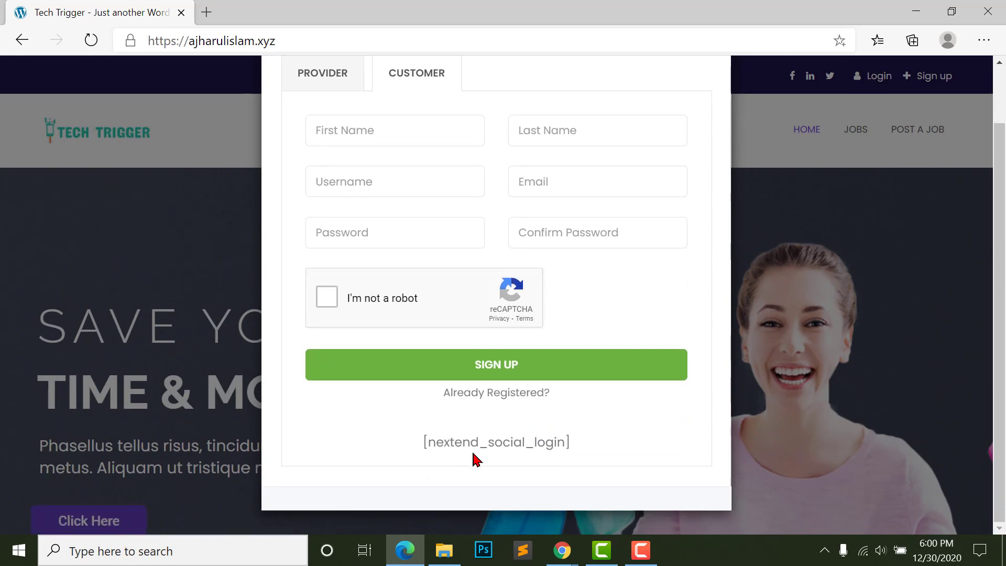
triple_click(494, 441)
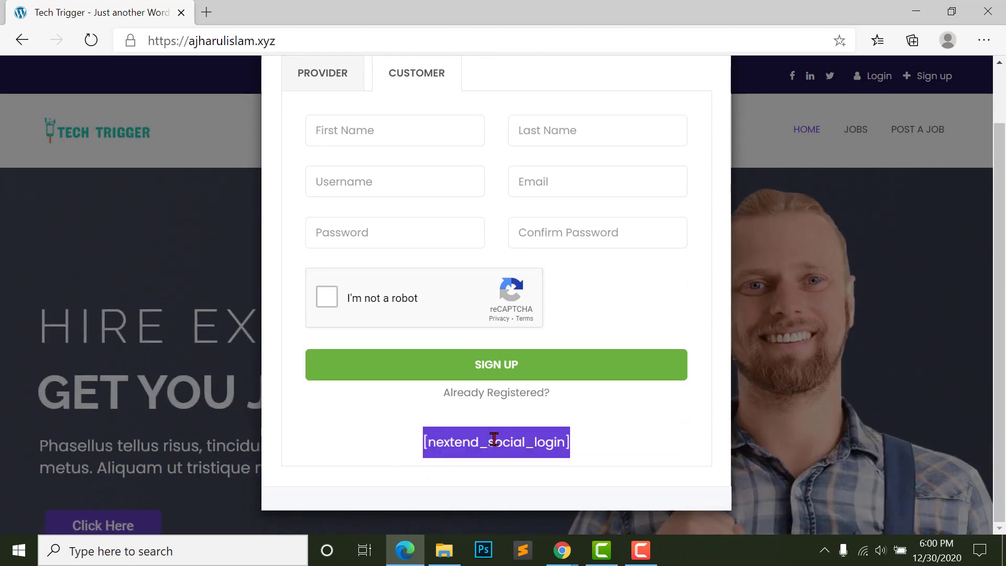
scroll(486, 443, up, 1)
click(325, 140)
scroll(475, 522, down, 1)
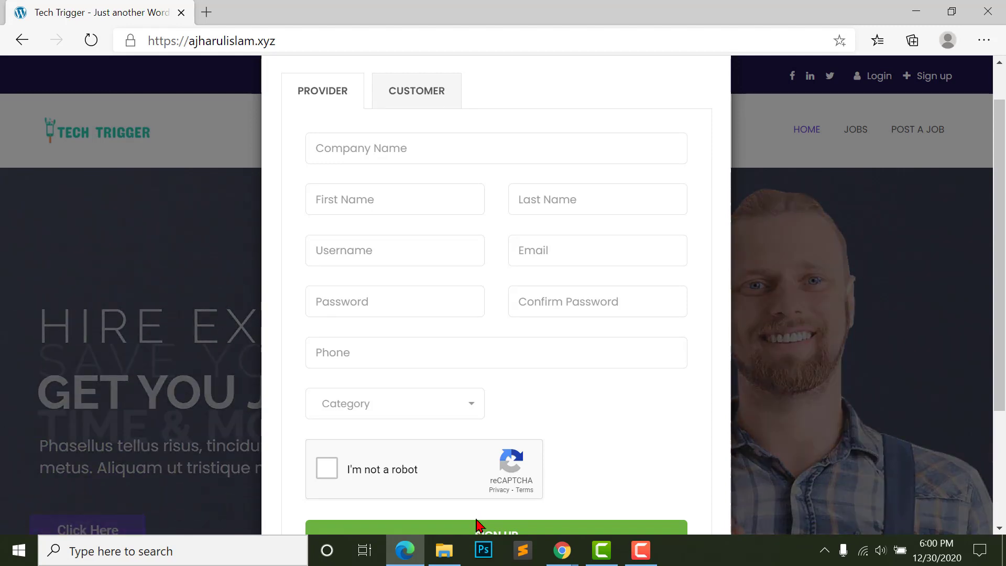
scroll(478, 523, down, 2)
scroll(472, 514, down, 1)
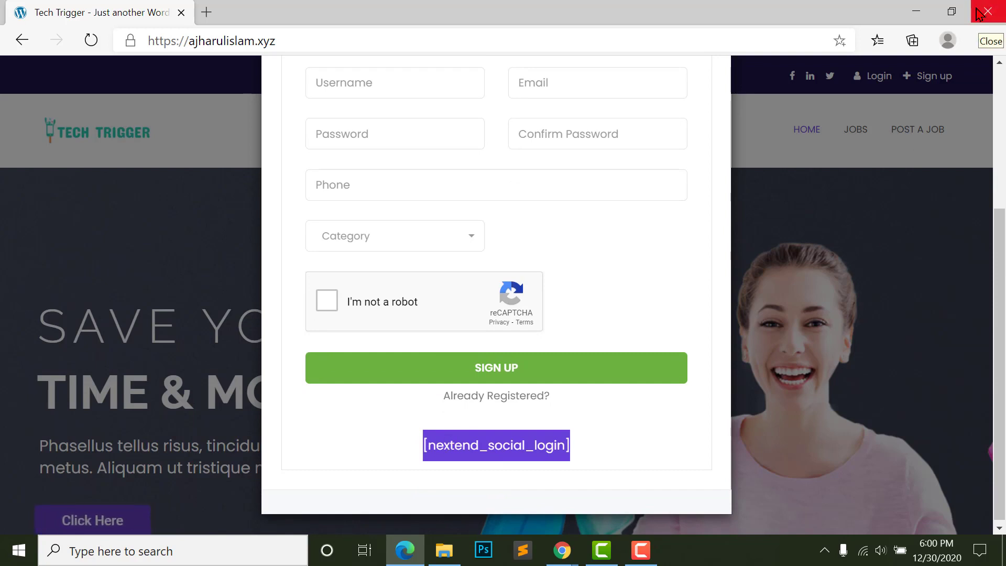
scroll(480, 447, up, 1)
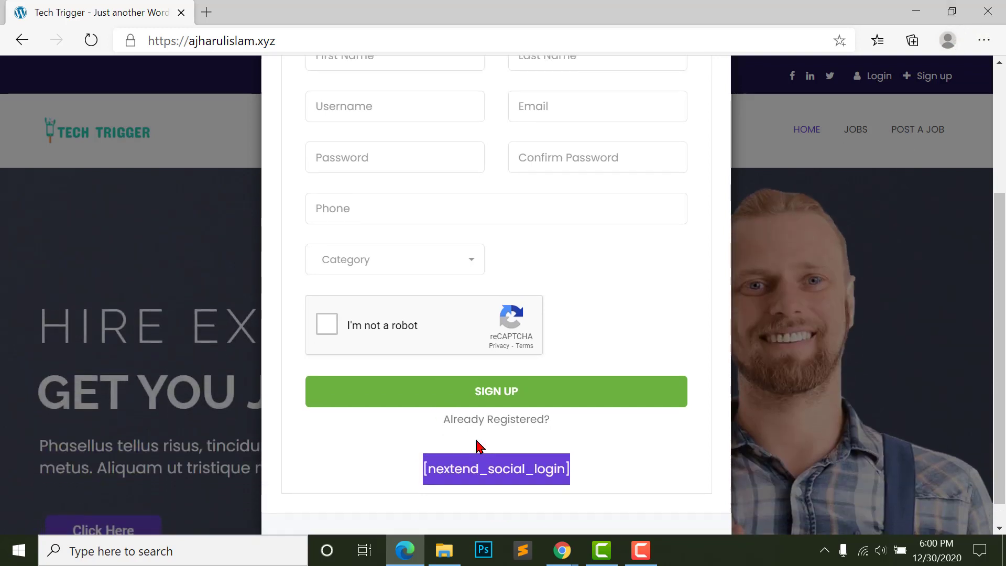
click(479, 446)
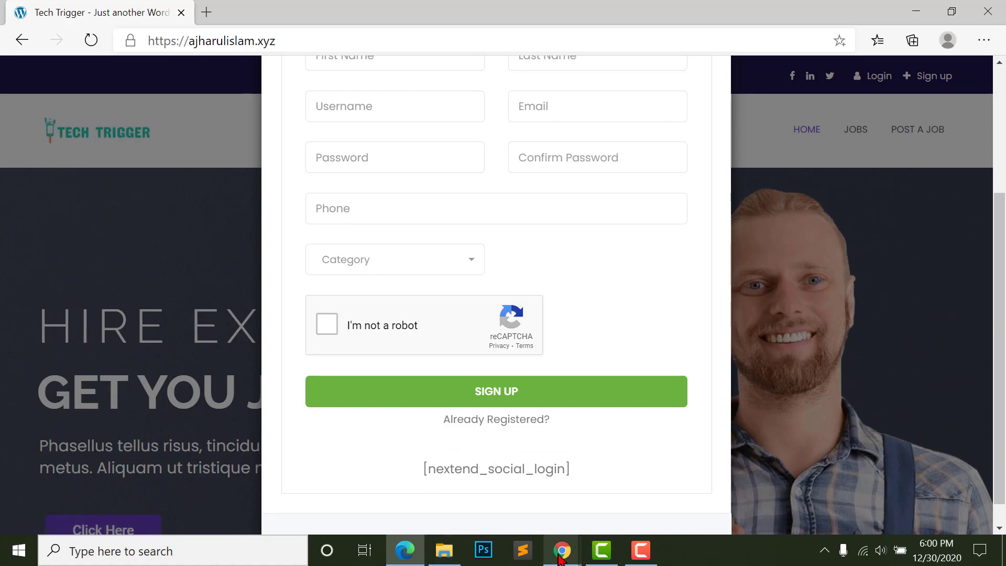
mouse_move(561, 560)
click(474, 472)
- From Chrome's Languages admin page, go to Settings > Nextend Social Login
click(124, 11)
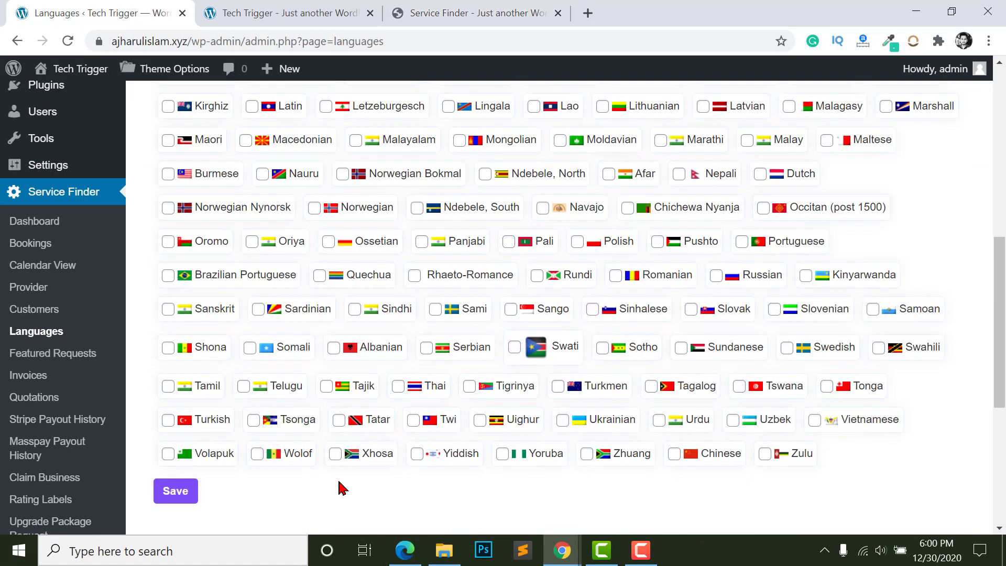
scroll(343, 488, up, 2)
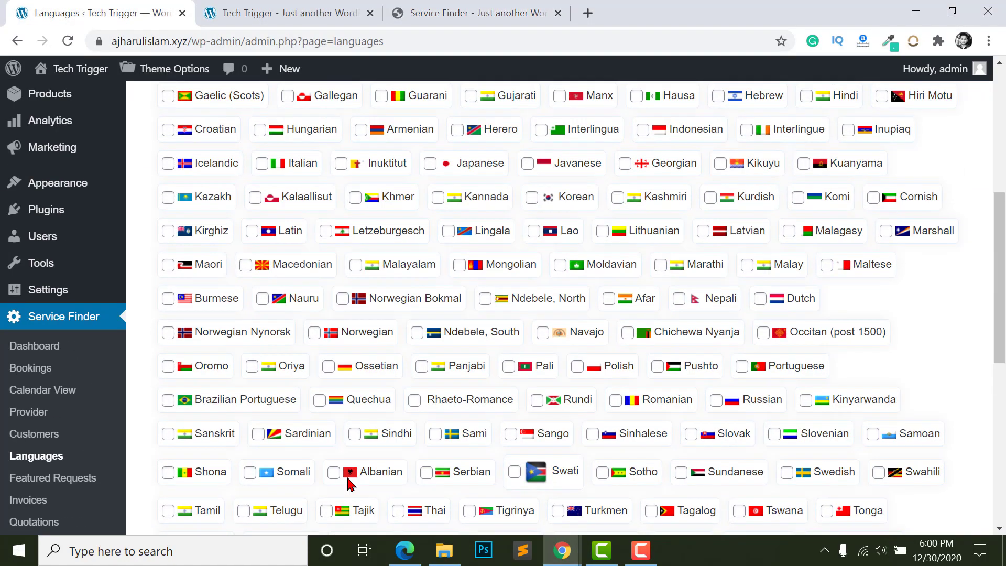
scroll(349, 483, up, 6)
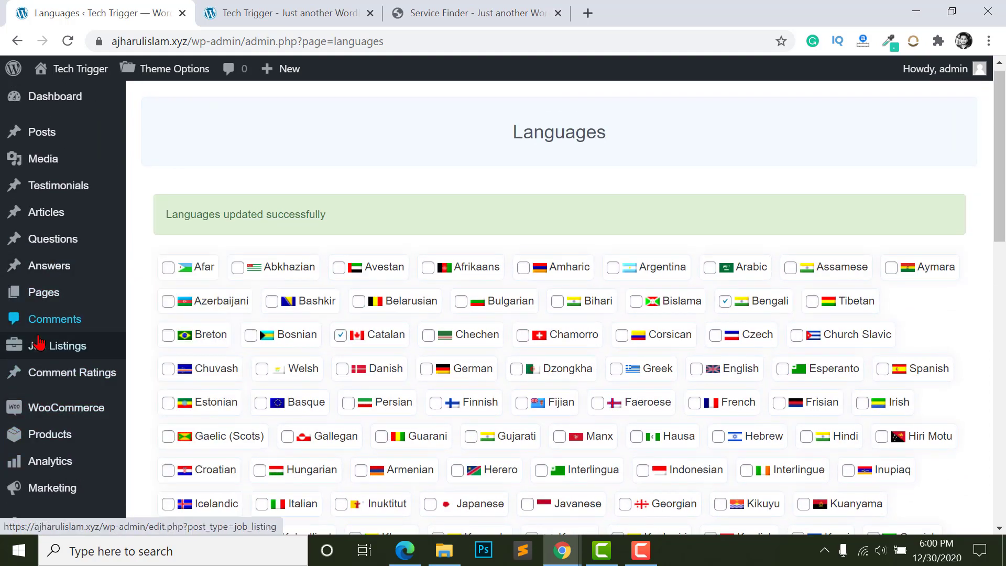
scroll(30, 389, down, 1)
scroll(30, 389, down, 3)
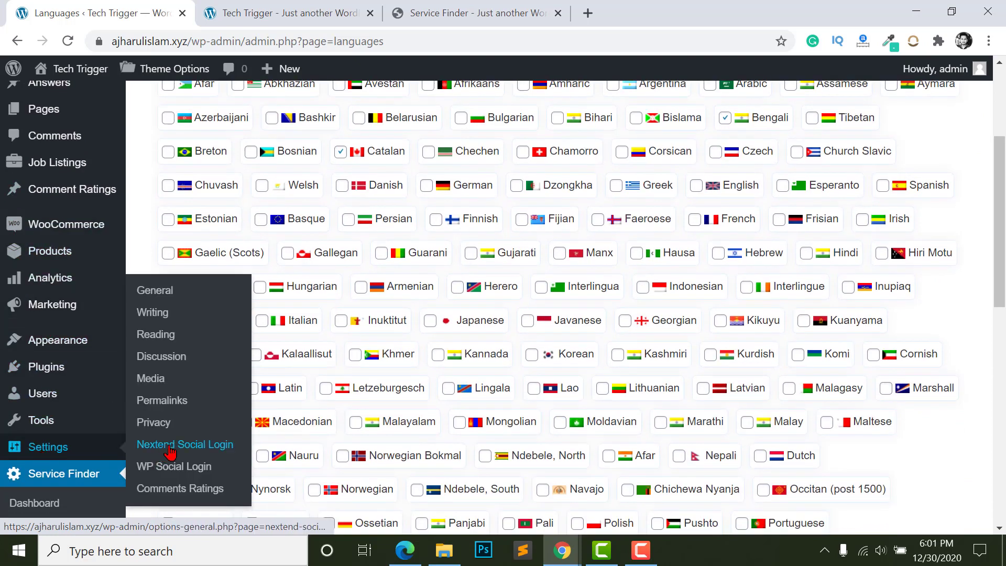
click(197, 446)
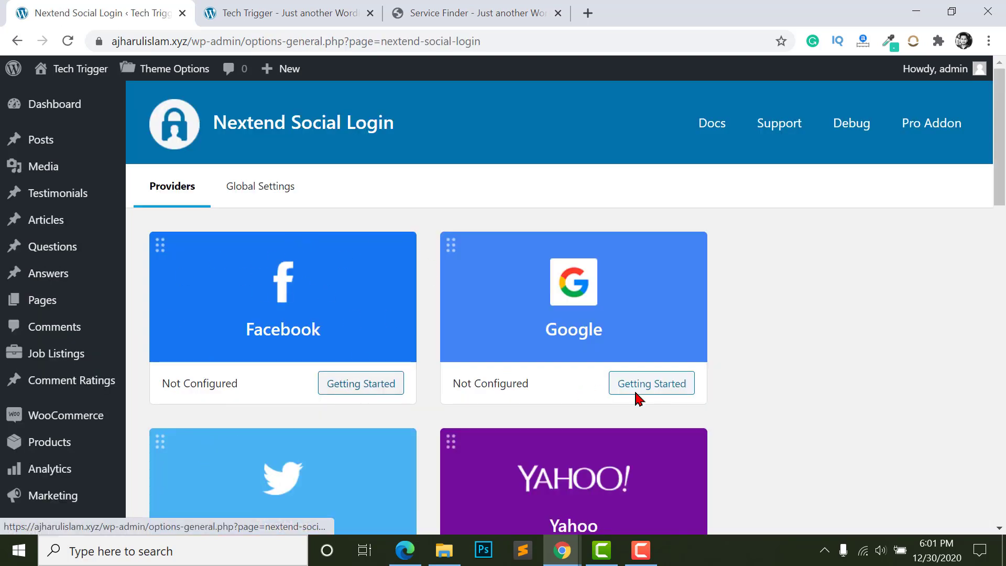
- Open the Getting Started guide on the Facebook provider card
click(339, 388)
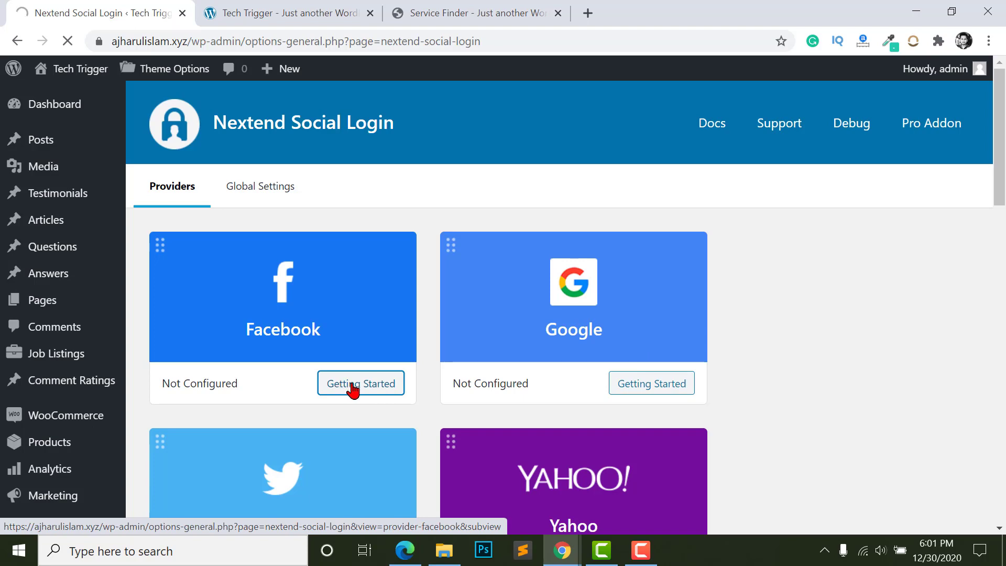
scroll(211, 284, down, 2)
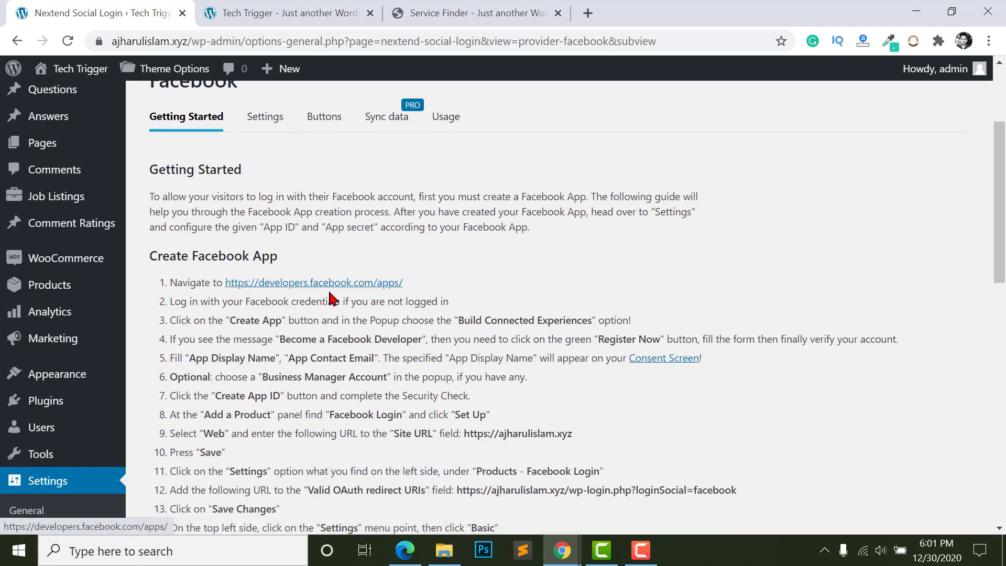
scroll(272, 236, down, 2)
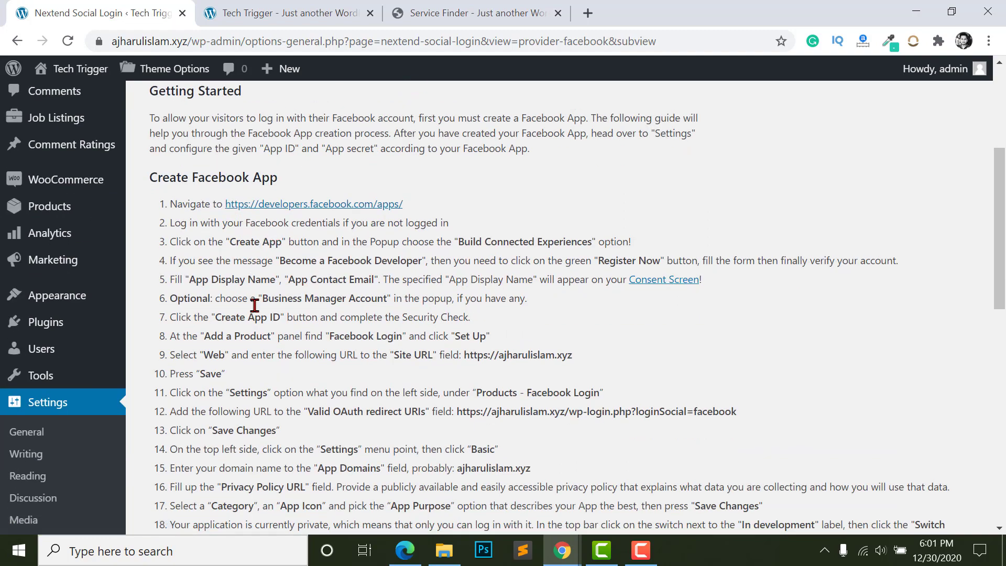
scroll(274, 239, down, 3)
scroll(303, 321, up, 5)
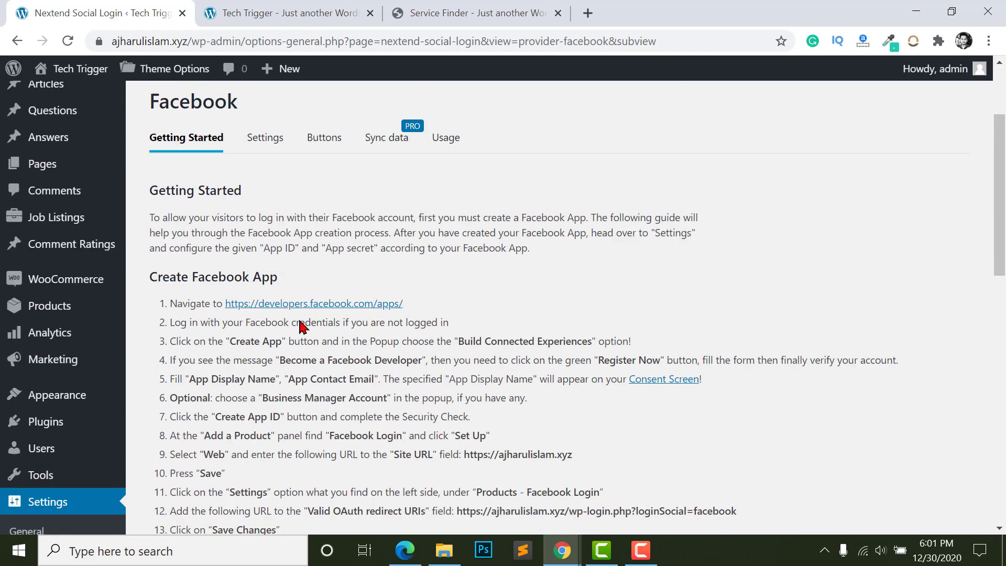
- Open the guide's developers.facebook.com/apps link in a new tab and switch to it
right_click(322, 313)
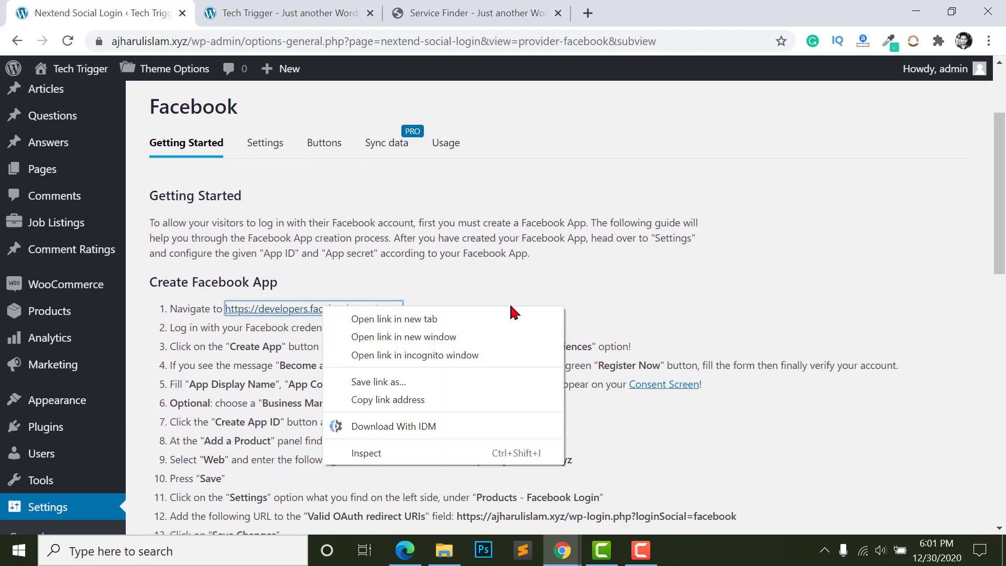
click(367, 318)
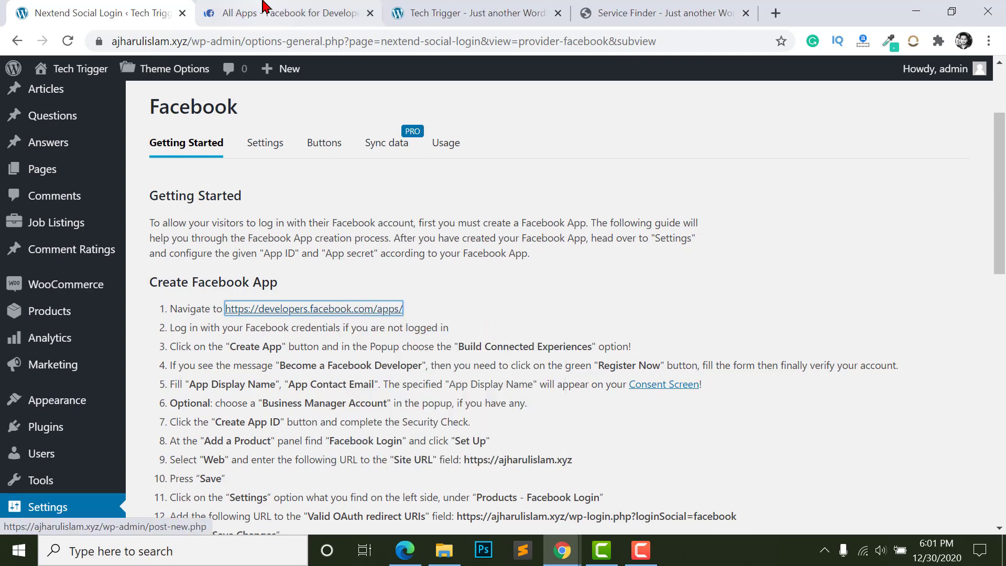
click(283, 12)
- Start a new Facebook app of type Build Connected Experiences
click(915, 173)
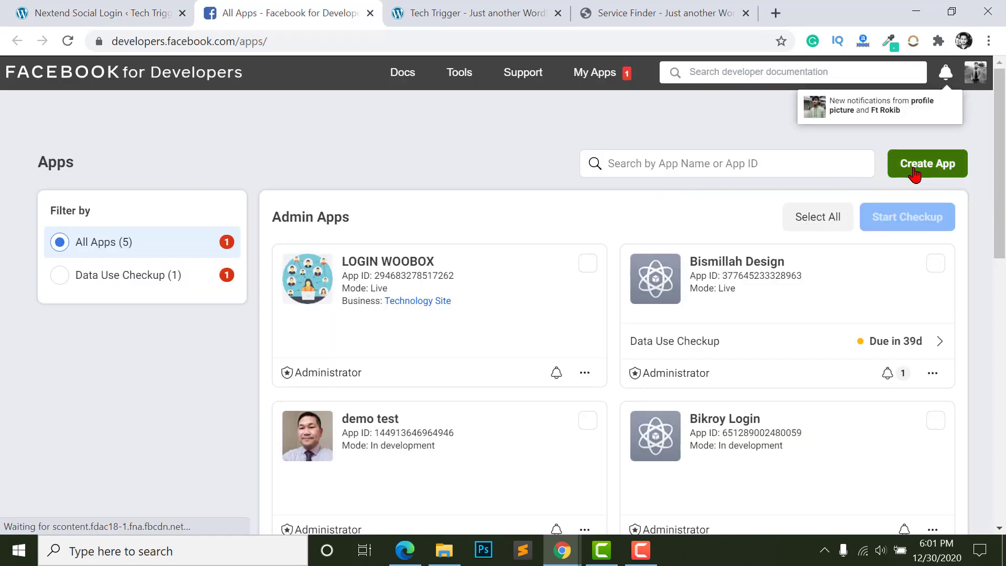
click(422, 326)
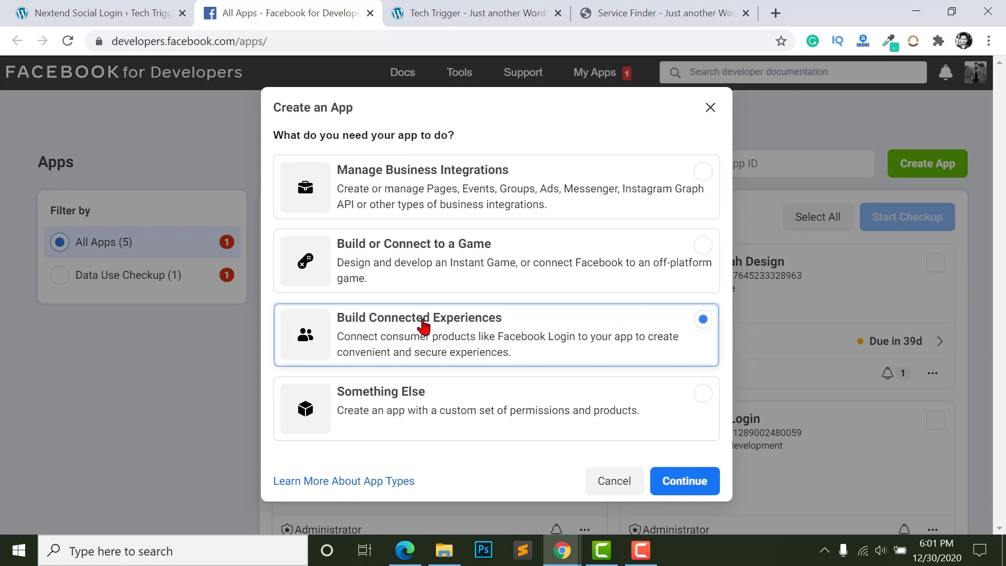
click(682, 480)
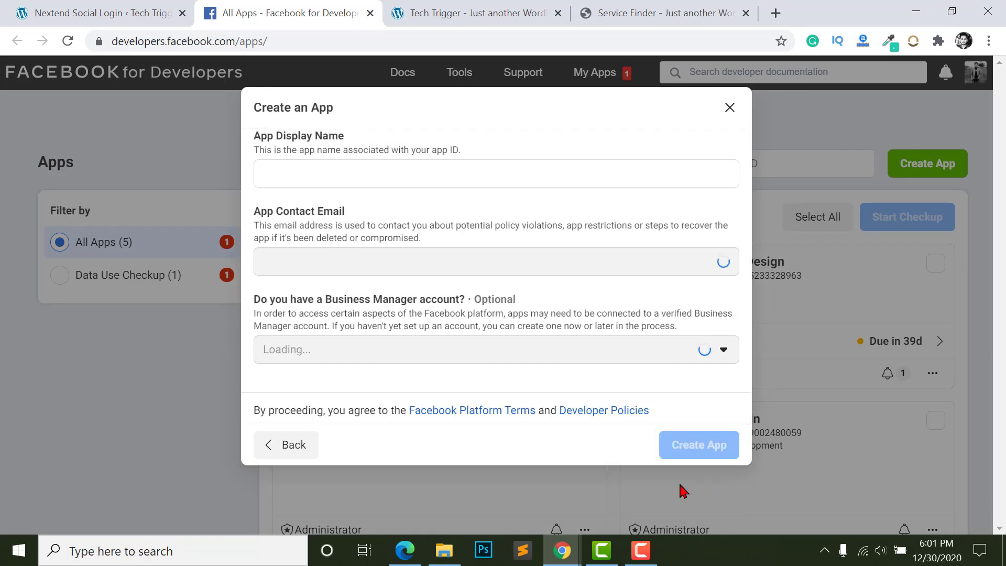
- Name the app 'Service Provider', create it, and pass the reCAPTCHA check
click(318, 178)
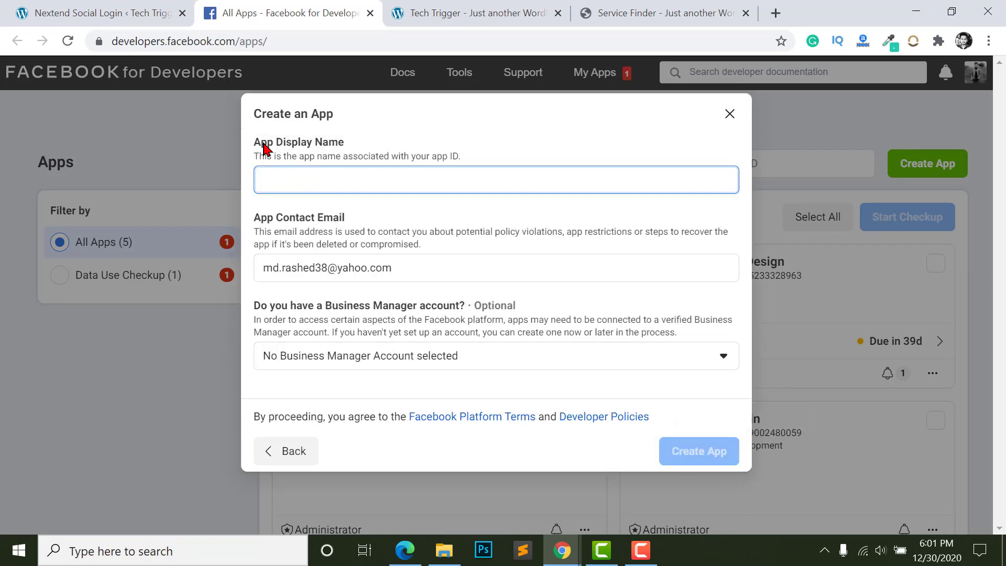
click(105, 13)
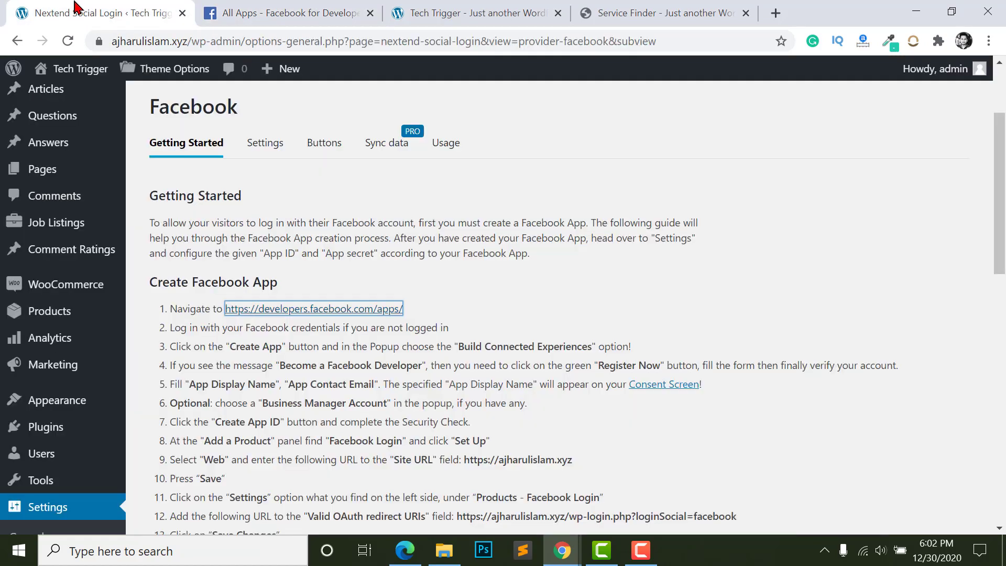
click(245, 14)
text(Service Provider)
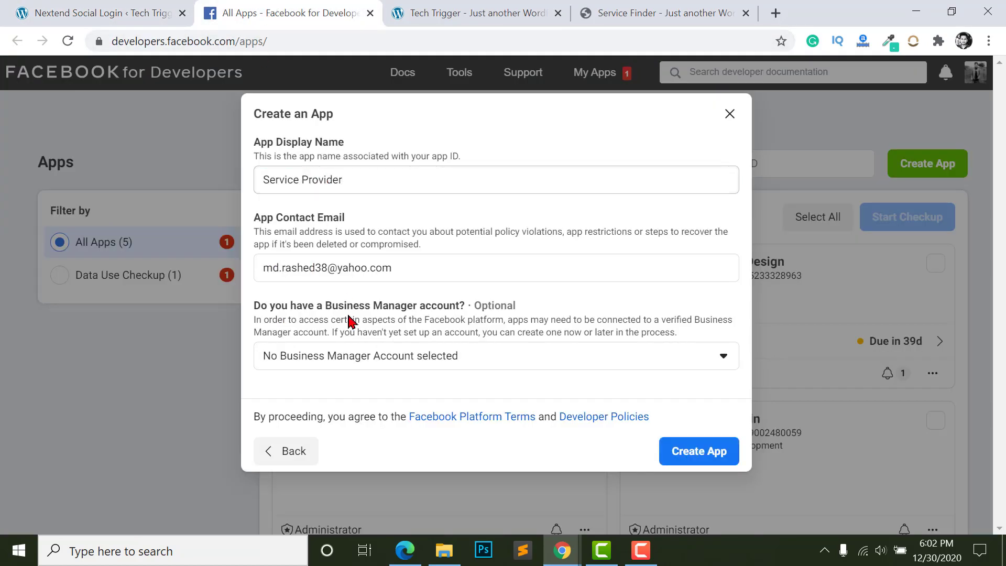
click(369, 270)
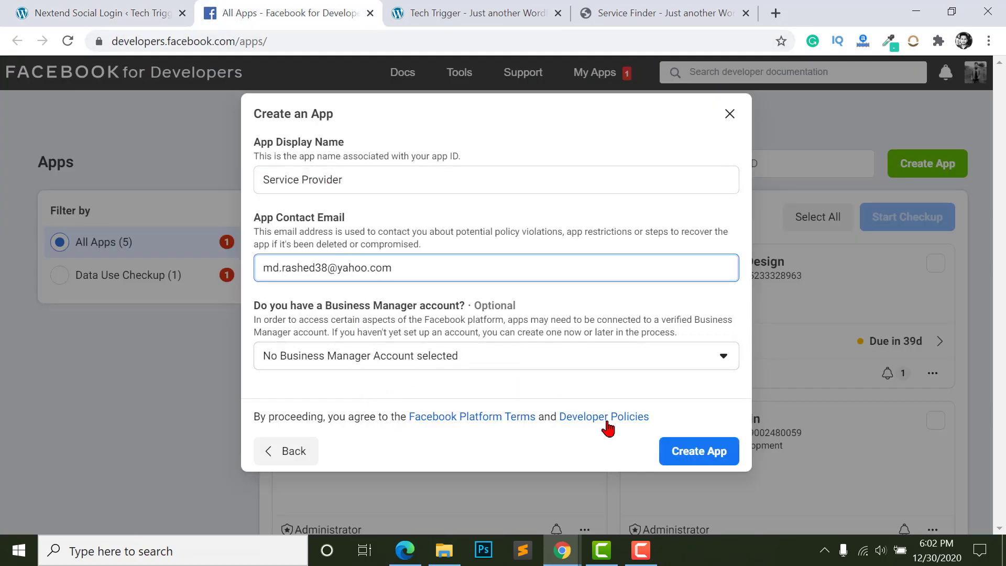
click(688, 450)
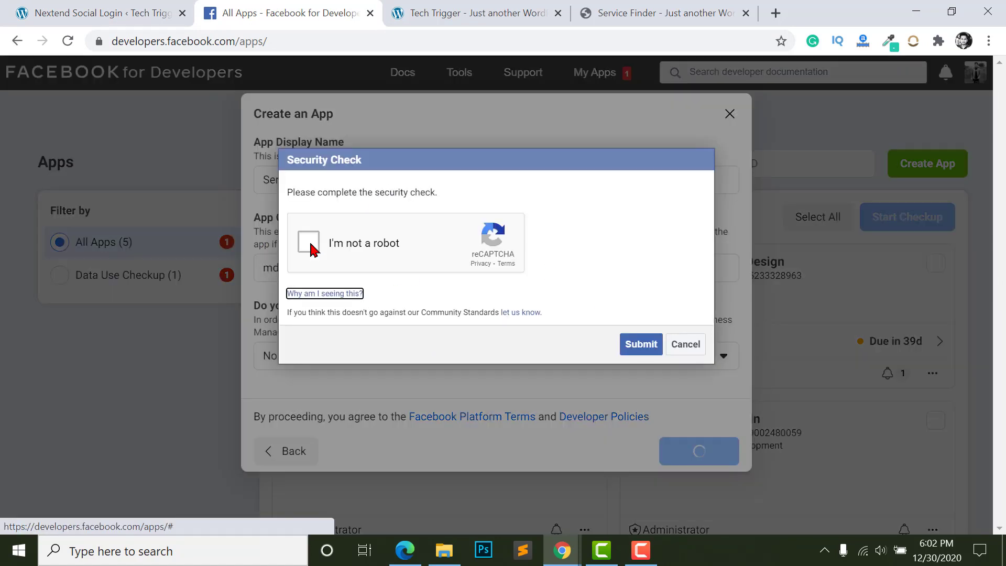
click(310, 245)
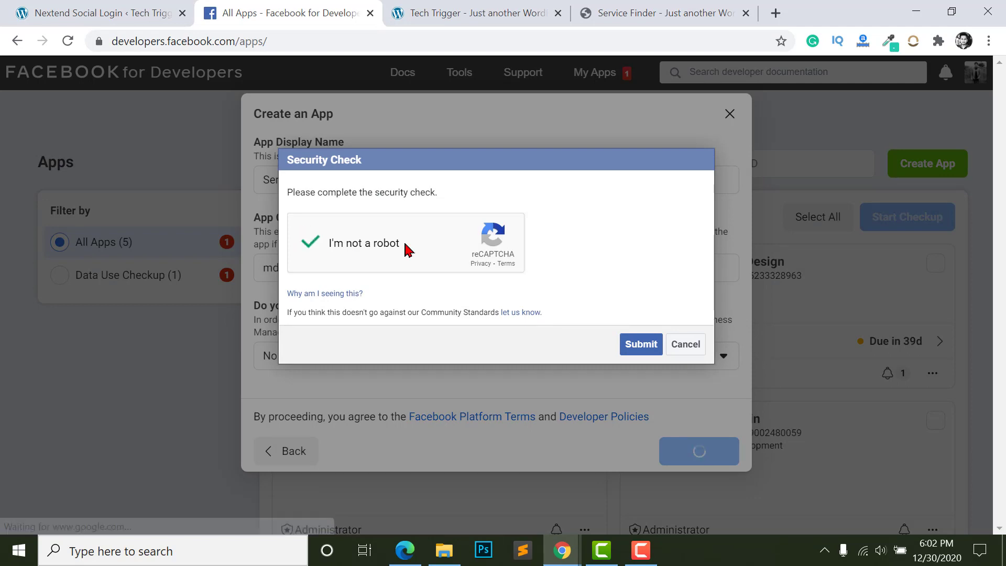
click(639, 345)
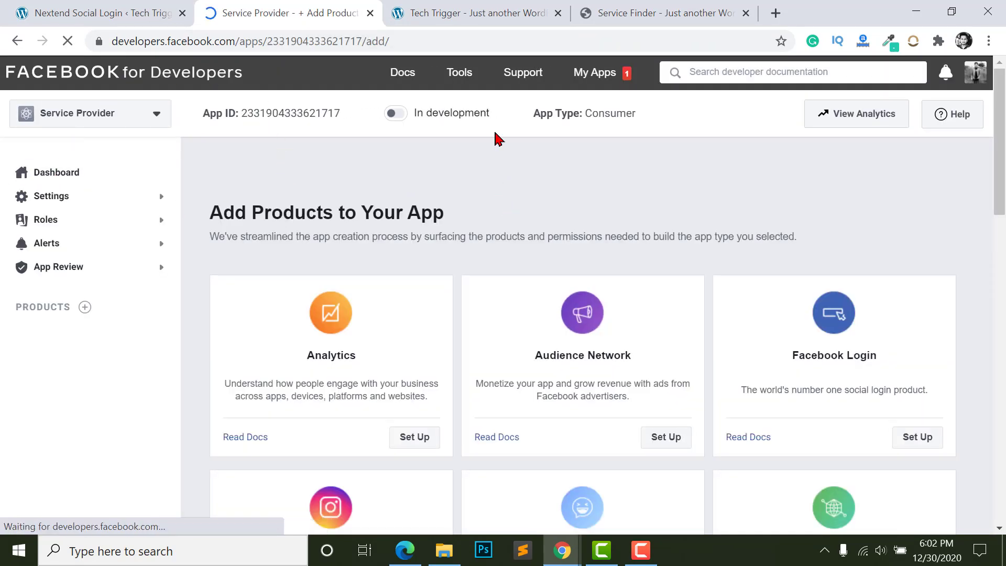
- Begin Facebook Login setup for the Service Provider app on the Web platform
click(74, 115)
click(74, 119)
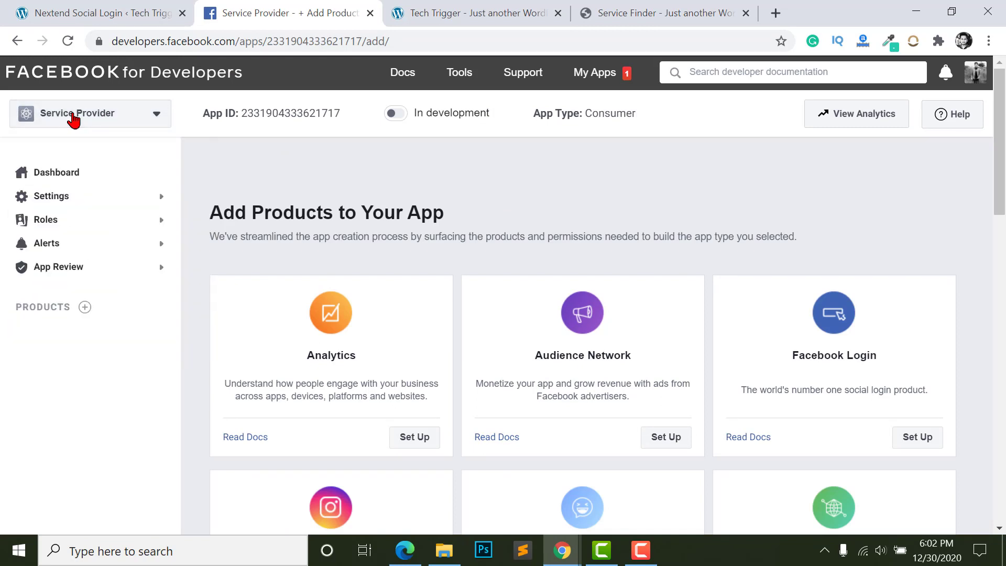
click(74, 118)
click(35, 119)
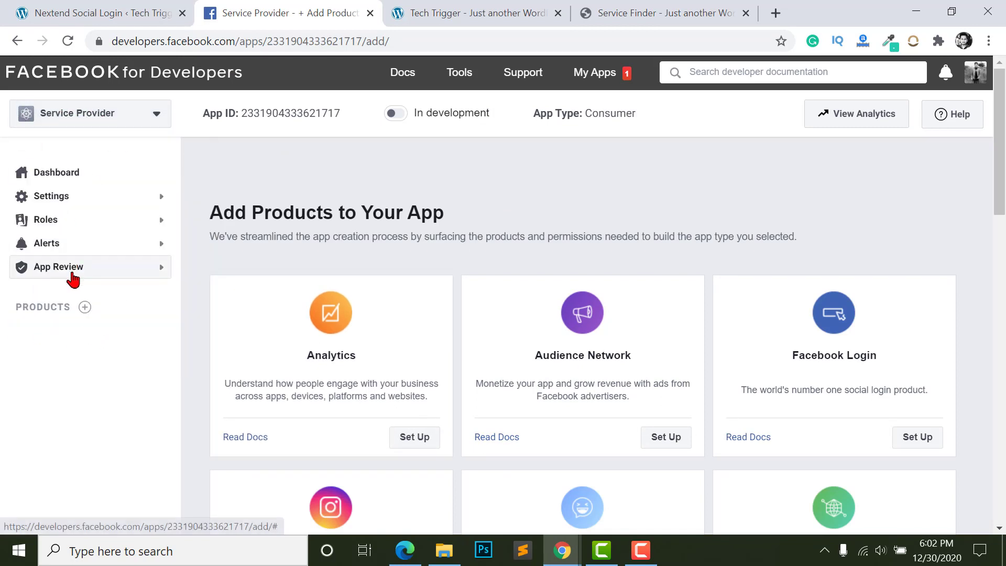
scroll(759, 214, down, 3)
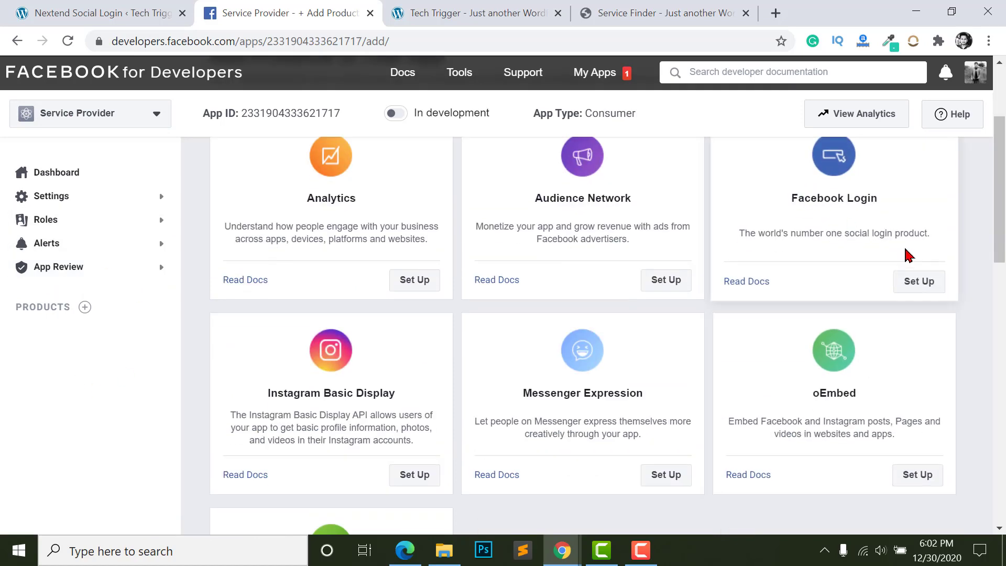
scroll(841, 247, up, 2)
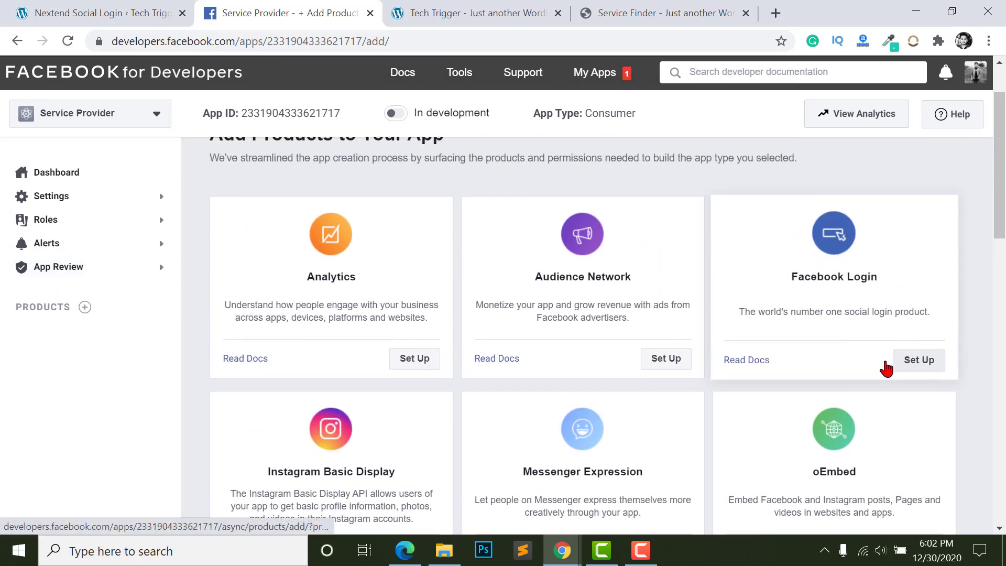
click(888, 362)
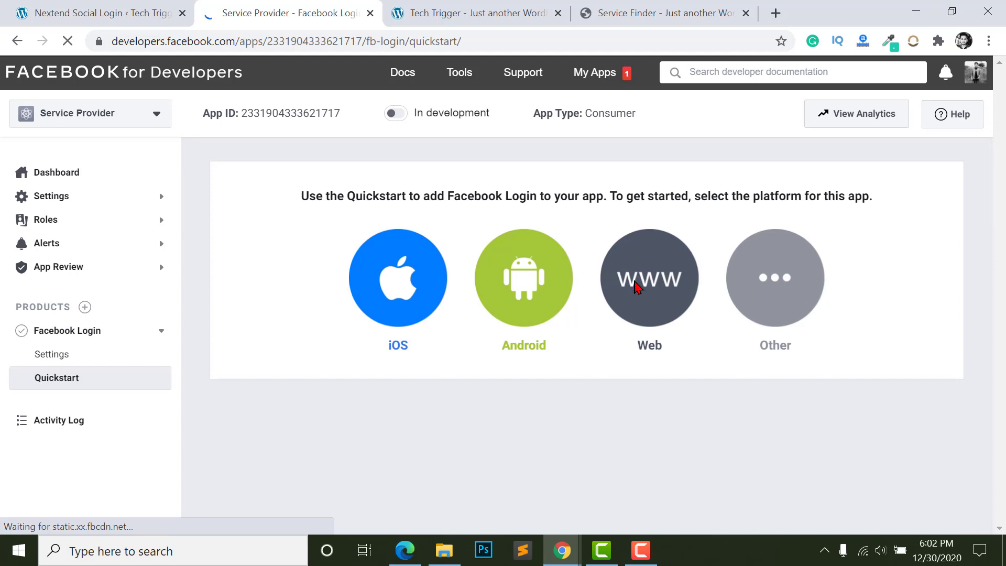
click(636, 286)
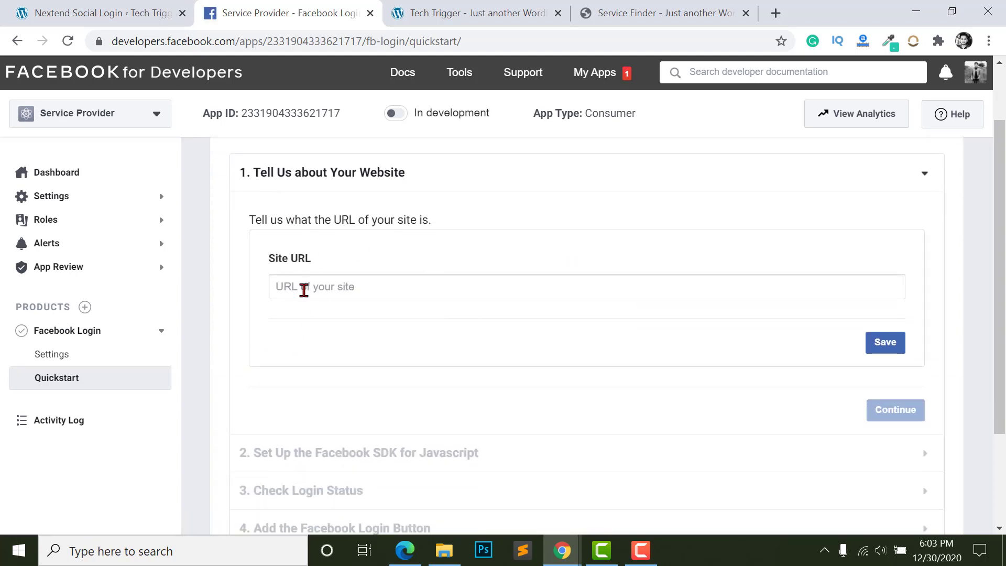
click(104, 10)
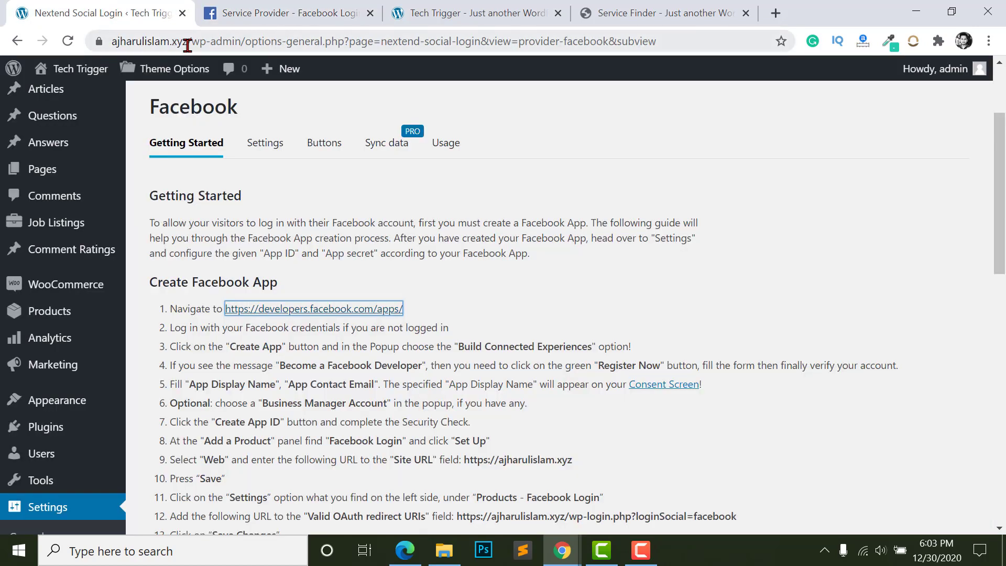
drag(188, 45, 67, 70)
key(ctrl+c)
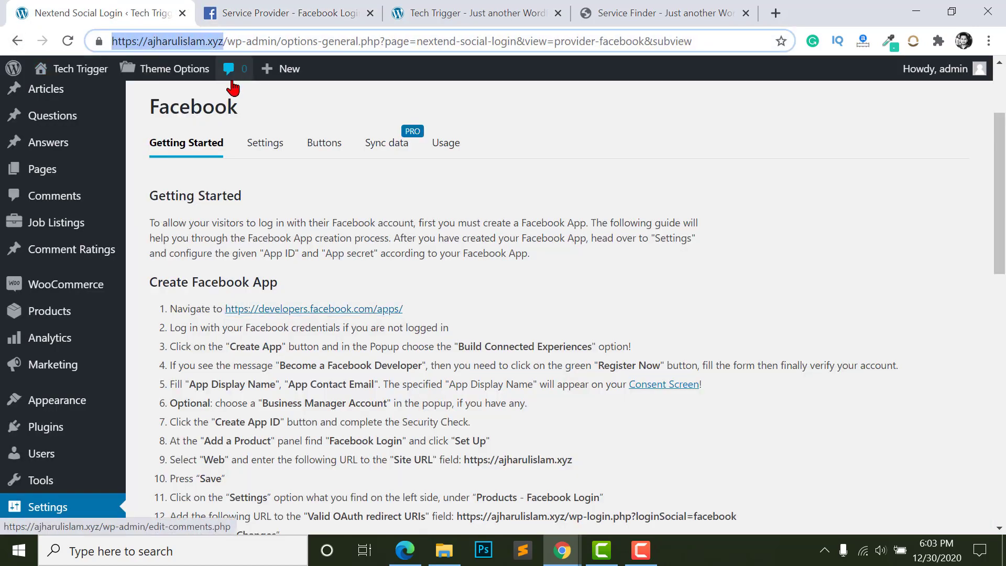
click(265, 10)
click(355, 286)
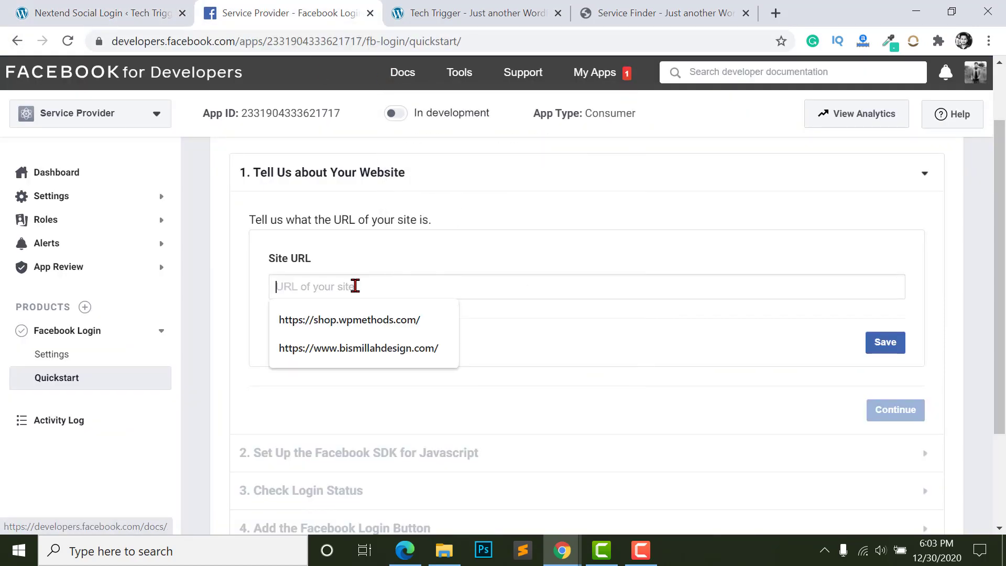
key(ctrl+v)
click(886, 342)
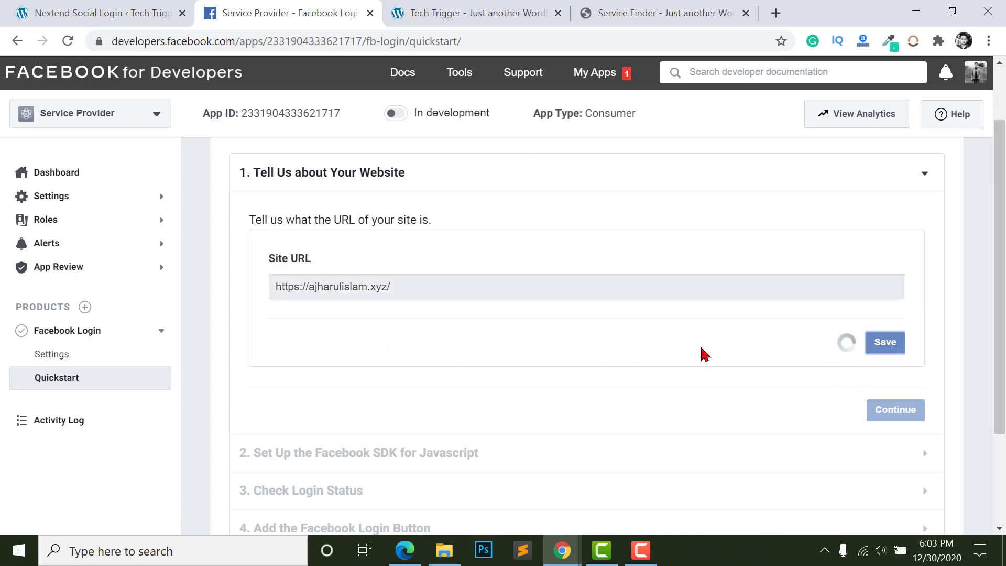
- Step through the Quickstart to Next Steps, then open Settings > Basic
scroll(786, 335, down, 2)
click(894, 334)
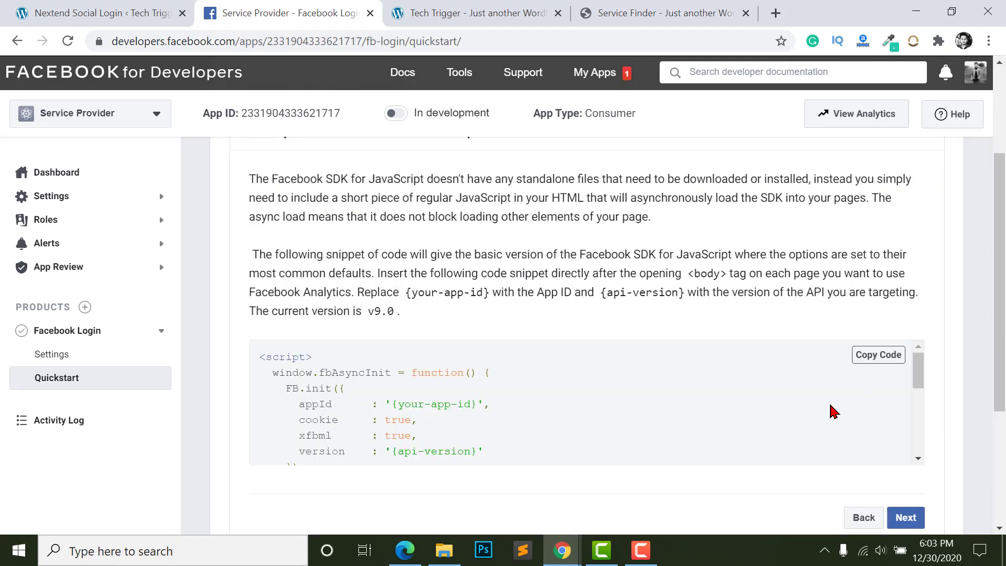
scroll(681, 435, down, 3)
scroll(681, 451, down, 5)
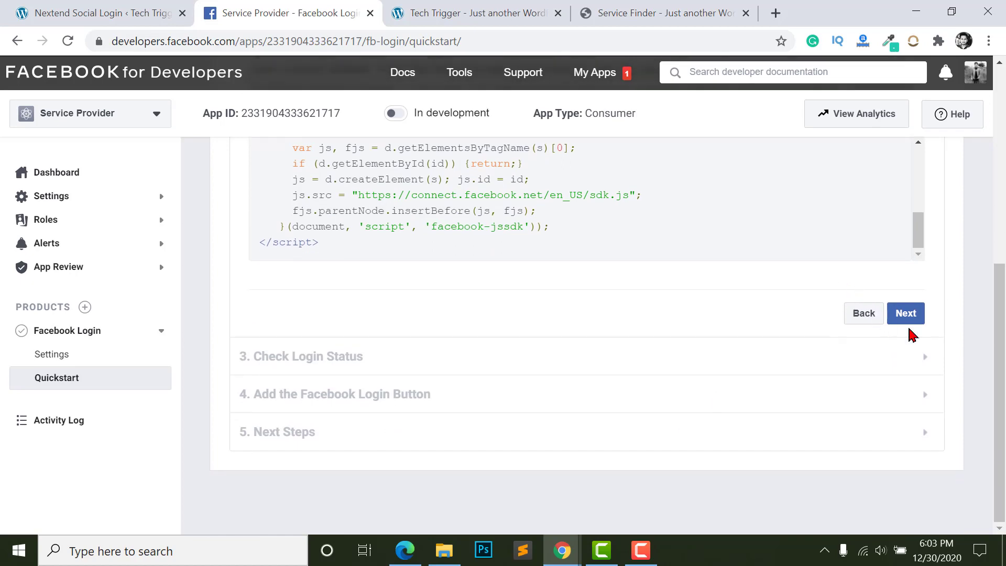
click(912, 322)
scroll(874, 456, down, 6)
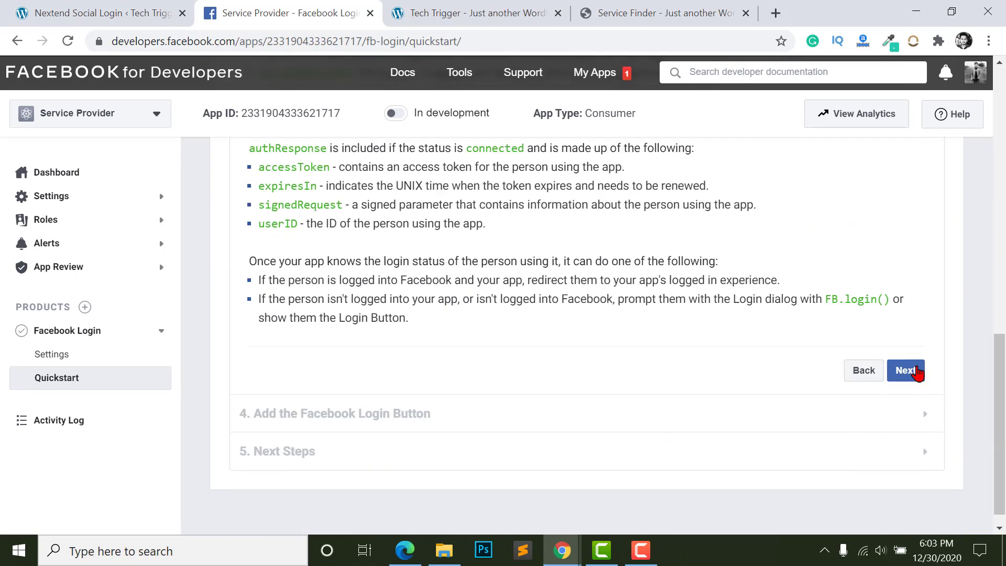
click(915, 373)
click(905, 388)
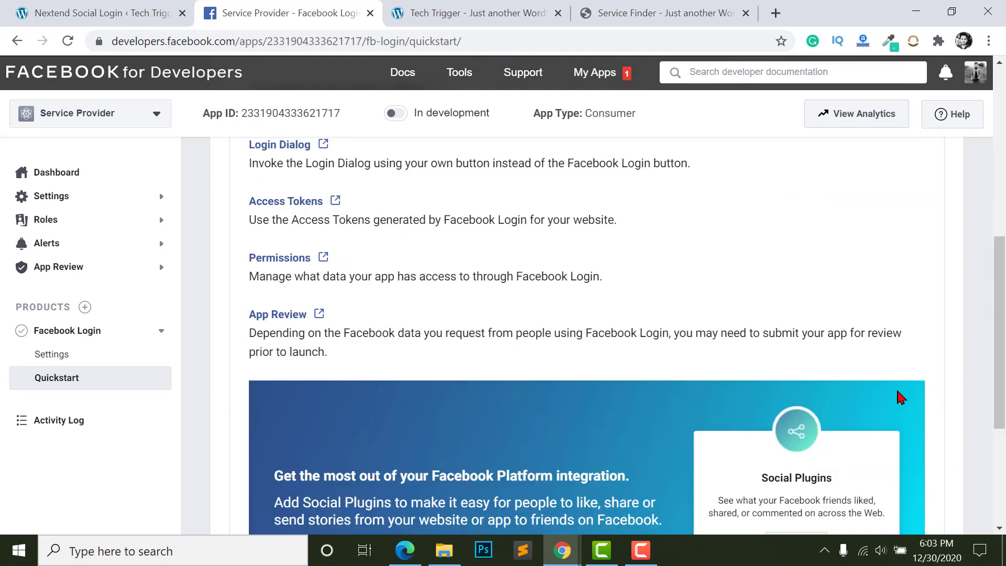
scroll(905, 394, down, 4)
scroll(177, 413, up, 7)
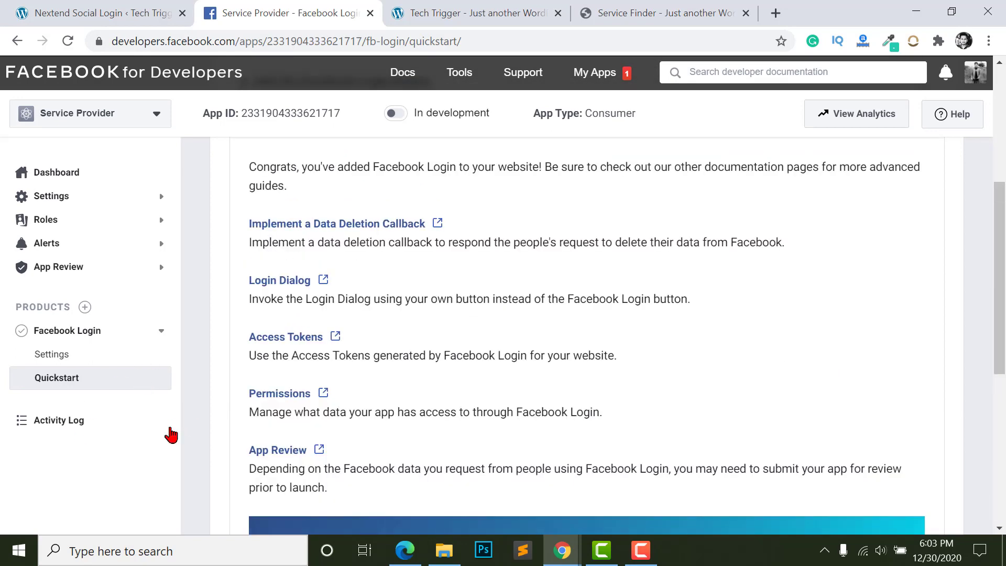
scroll(62, 356, up, 3)
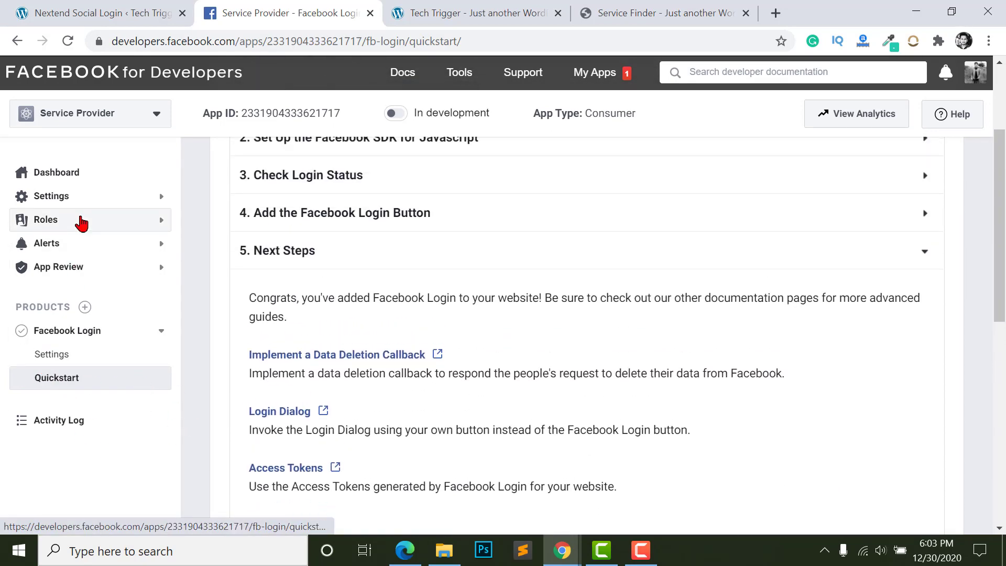
click(90, 206)
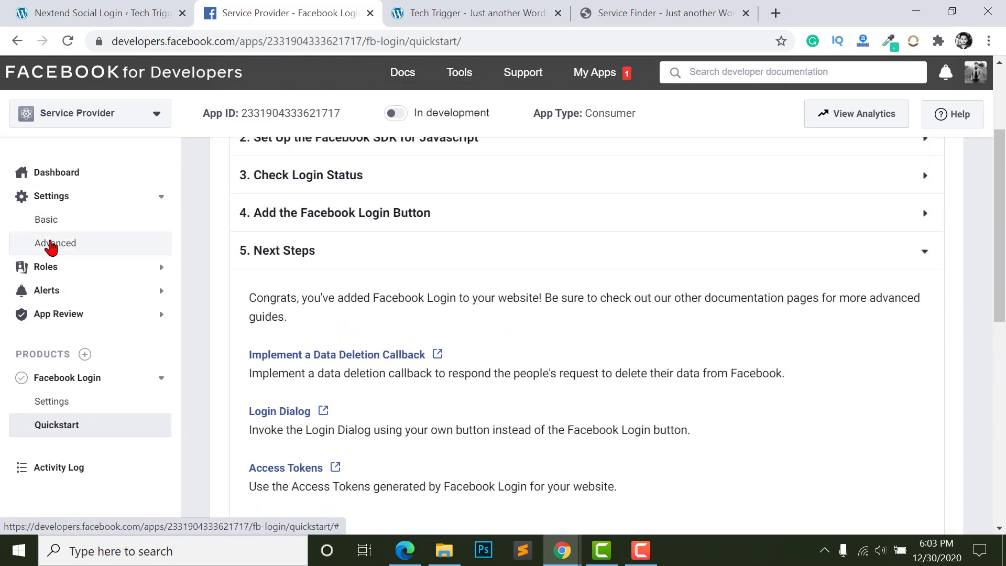
click(64, 220)
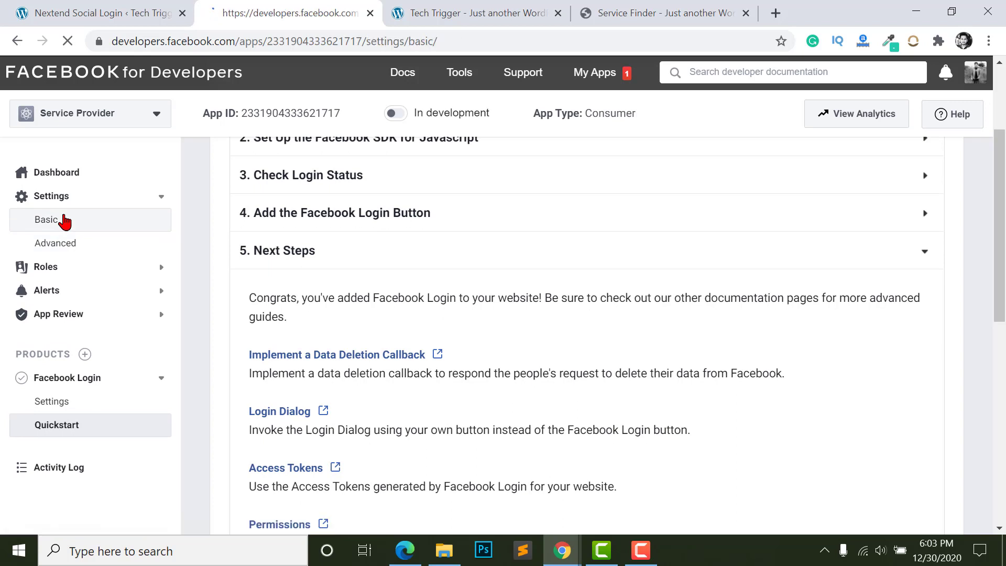
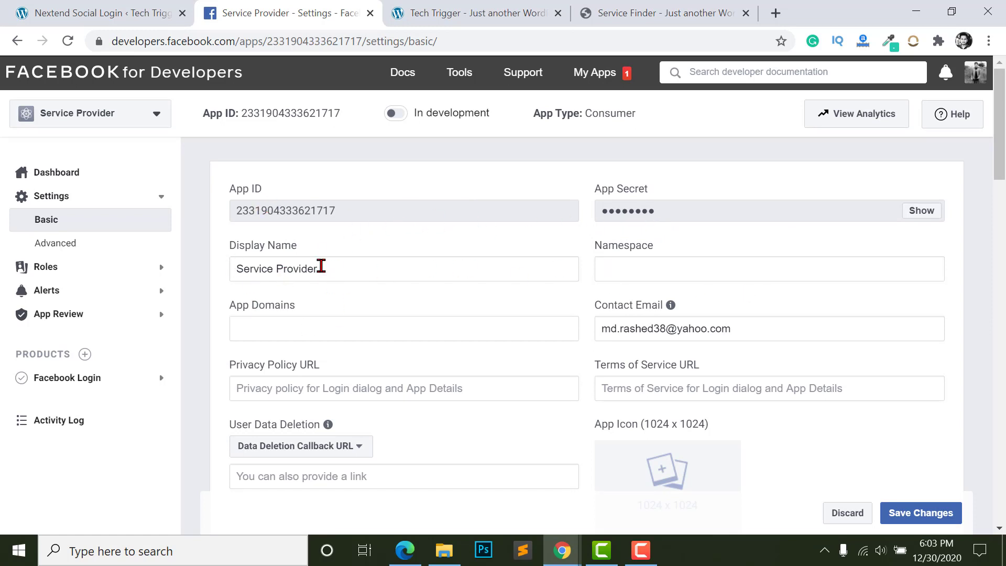
- Look over the app's Namespace, App Domains and policy URL fields, then return to the Nextend Social Login guide
click(741, 269)
click(316, 325)
scroll(577, 229, down, 1)
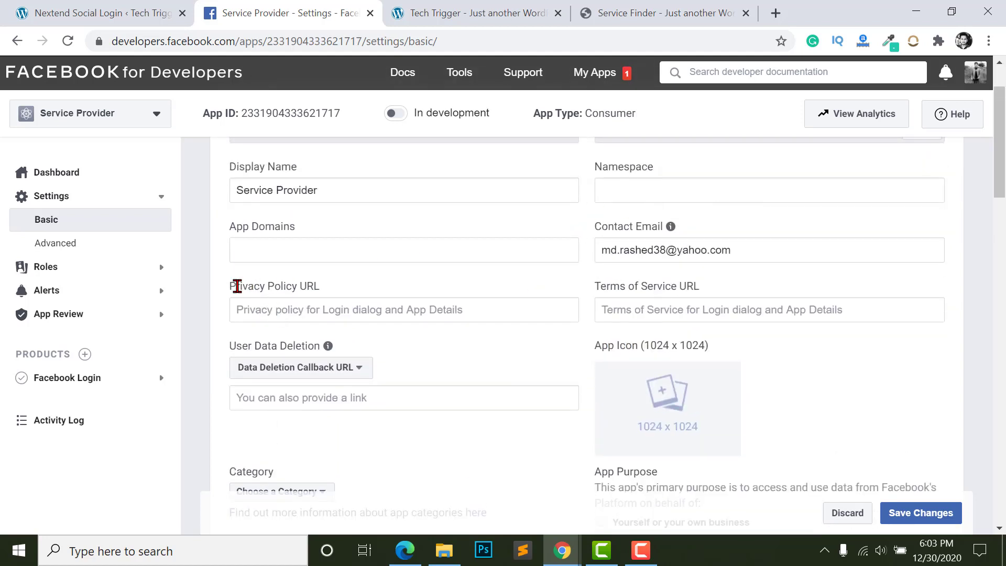
click(359, 316)
click(672, 308)
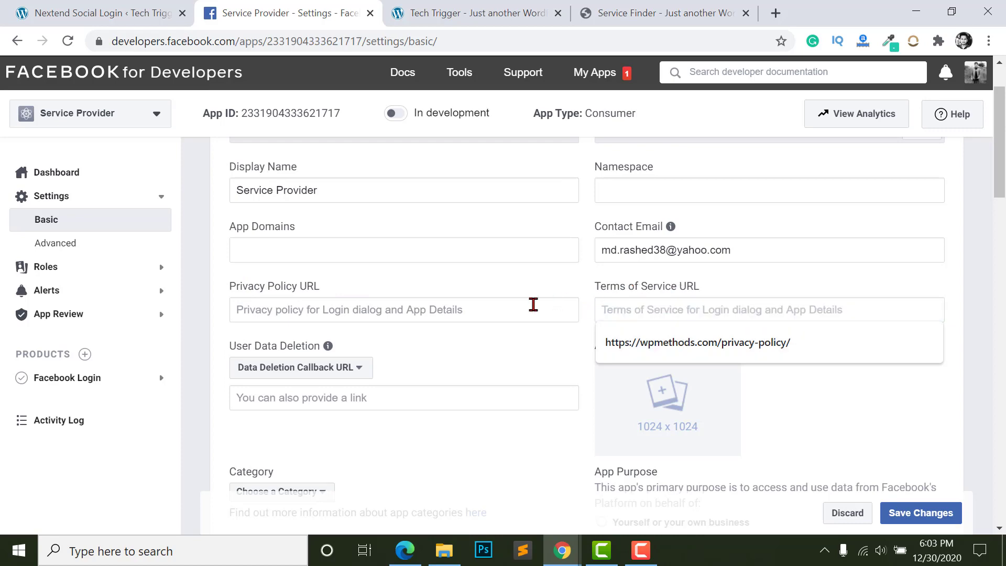
click(533, 305)
click(78, 11)
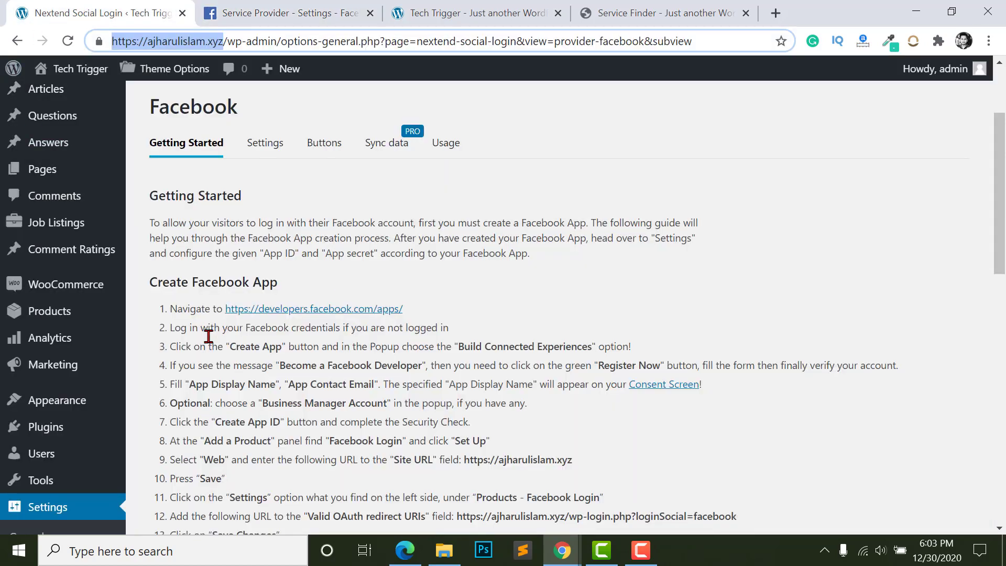
- Open the WordPress All Pages list in a new tab
scroll(208, 336, up, 3)
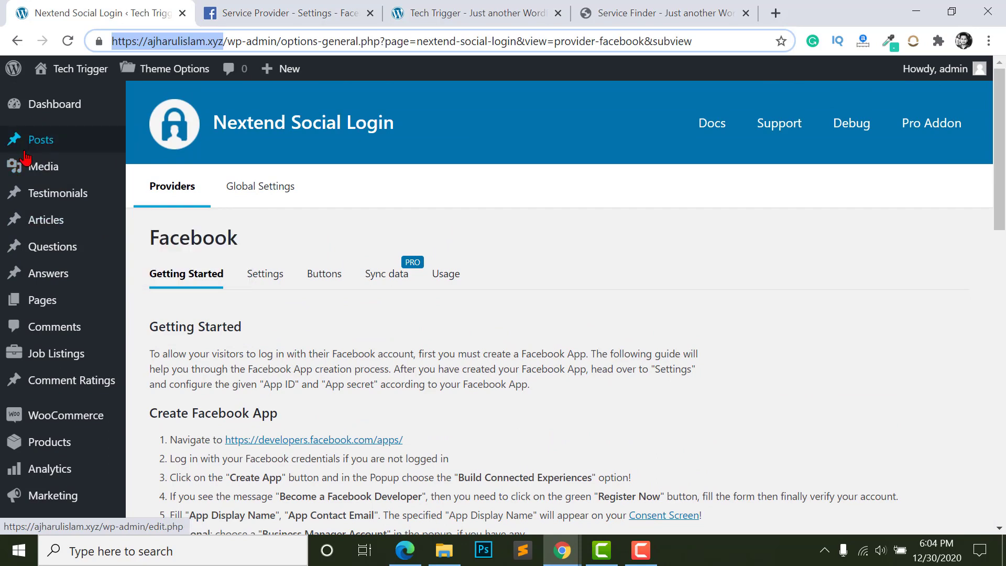
scroll(32, 147, down, 3)
mouse_move(48, 142)
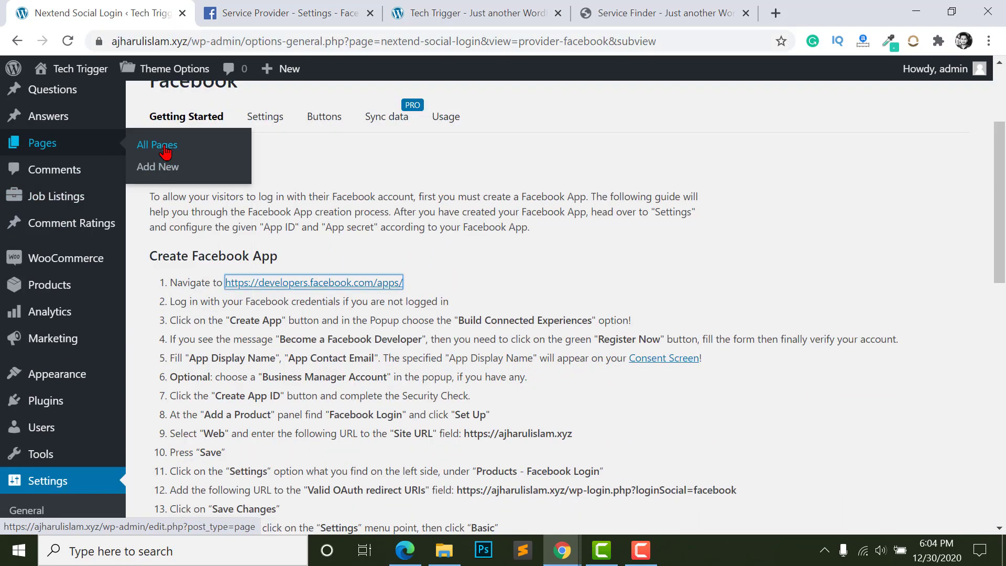
right_click(160, 145)
click(194, 154)
click(385, 15)
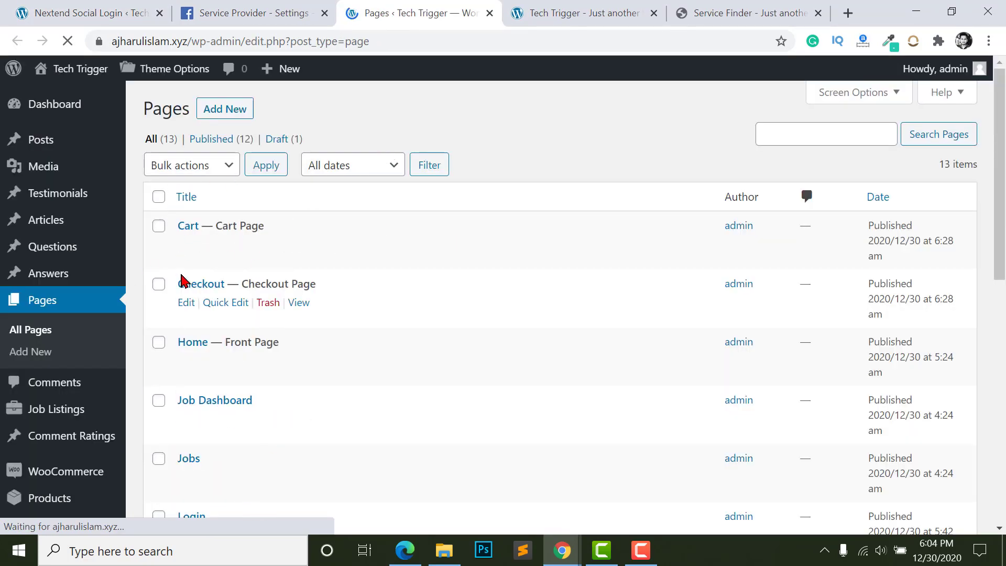
- Change the Privacy Policy page's status from Draft to Published with Quick Edit
scroll(202, 360, down, 2)
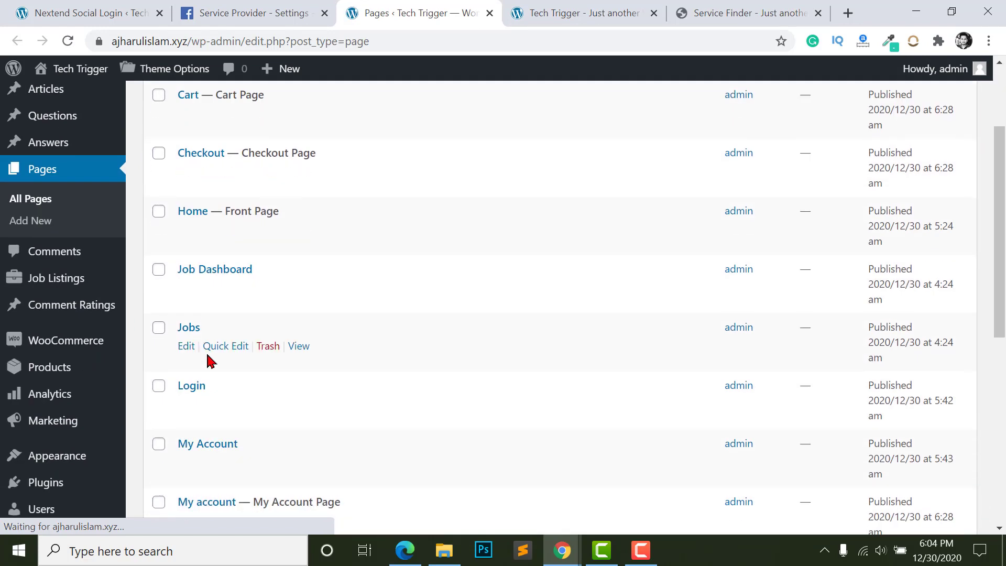
scroll(220, 444, down, 6)
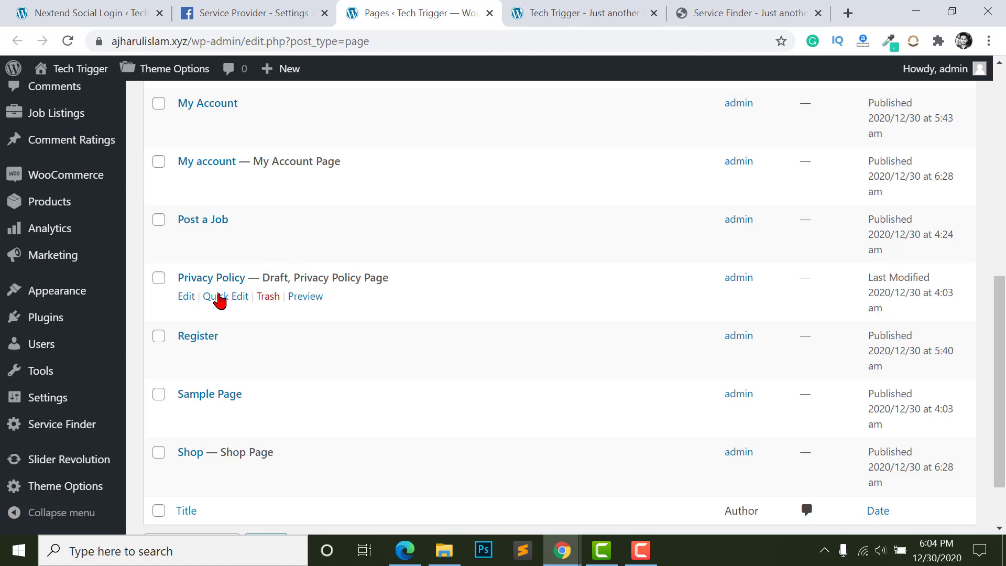
click(236, 307)
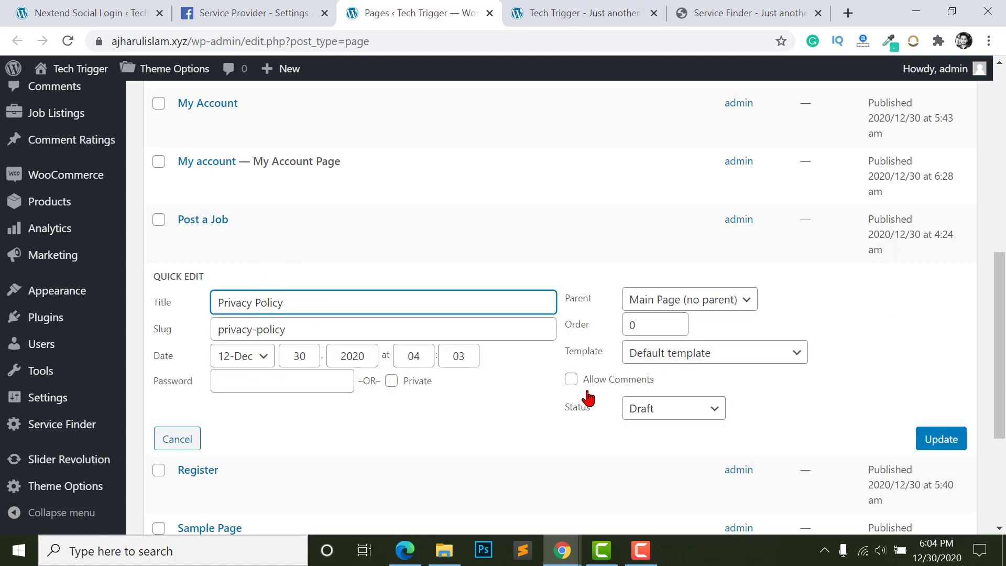
click(653, 414)
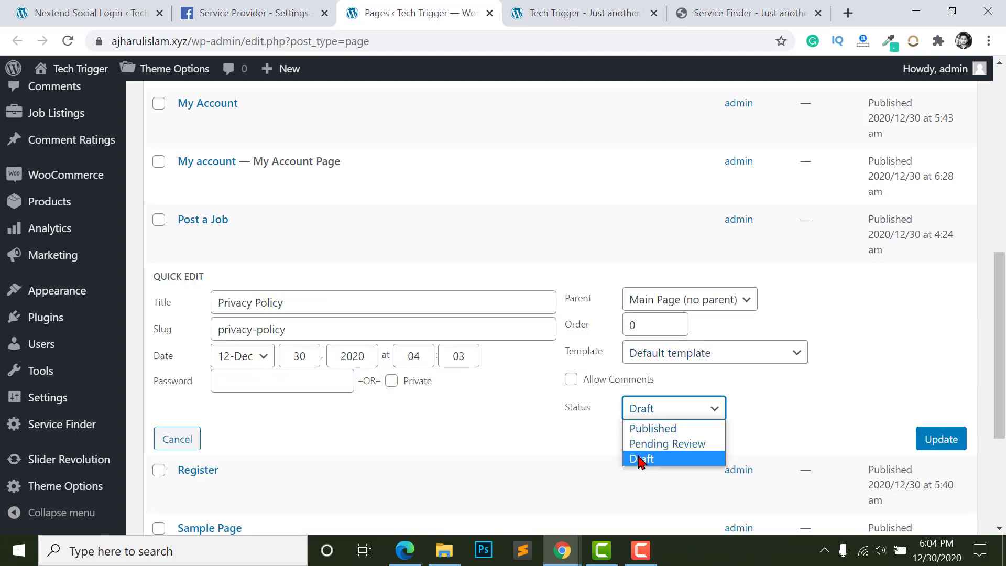
click(648, 428)
click(955, 438)
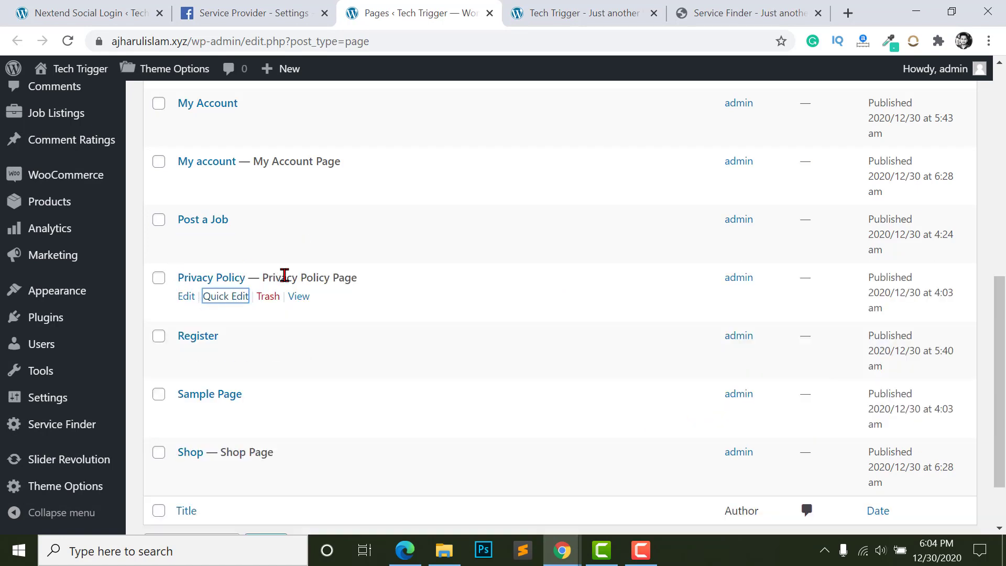
- Copy the Privacy Policy page's public link address
right_click(299, 307)
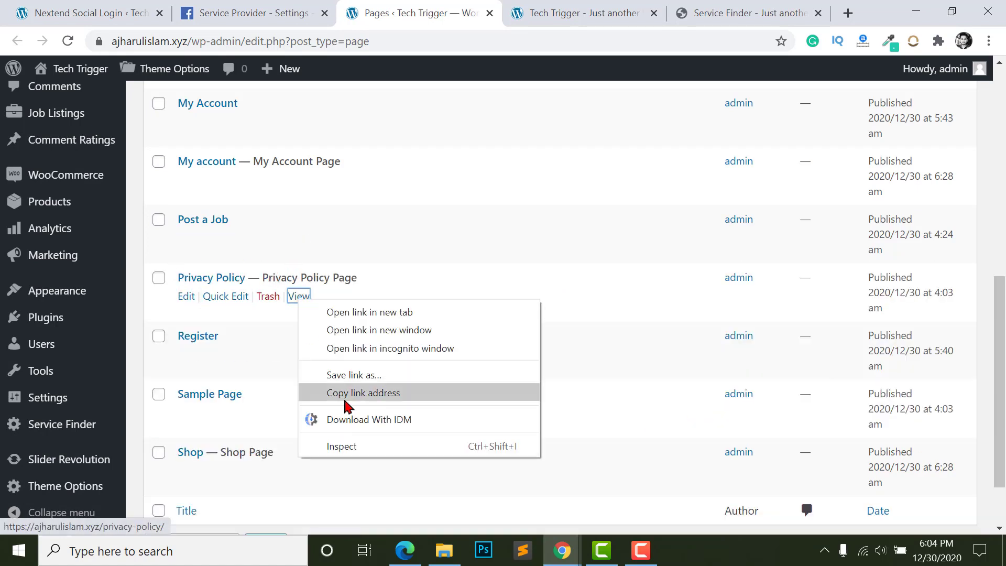
click(347, 397)
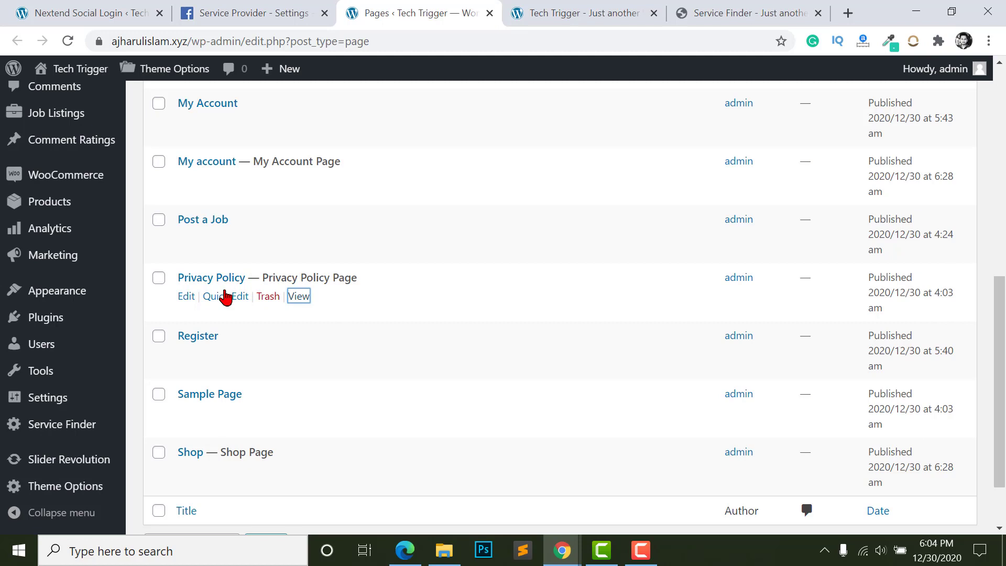
click(568, 553)
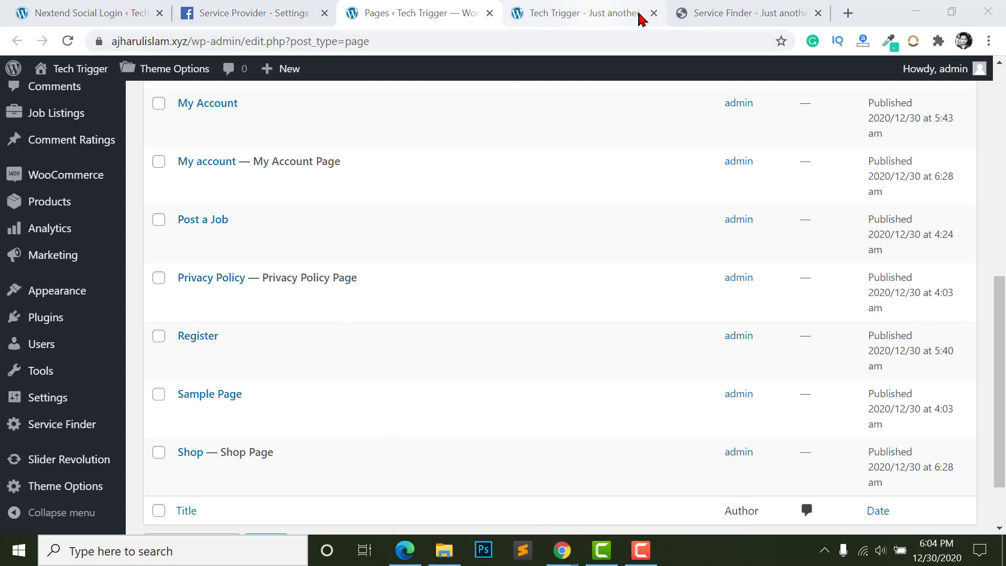
- Fill the app's privacy policy and terms of service URLs with the Privacy Policy page address
key(ctrl+shift+Tab)
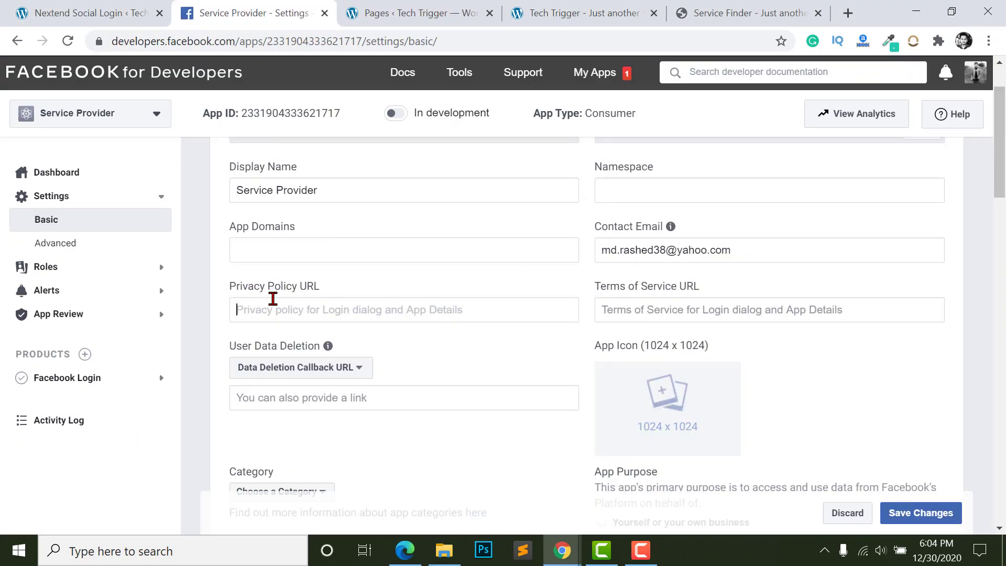
right_click(270, 309)
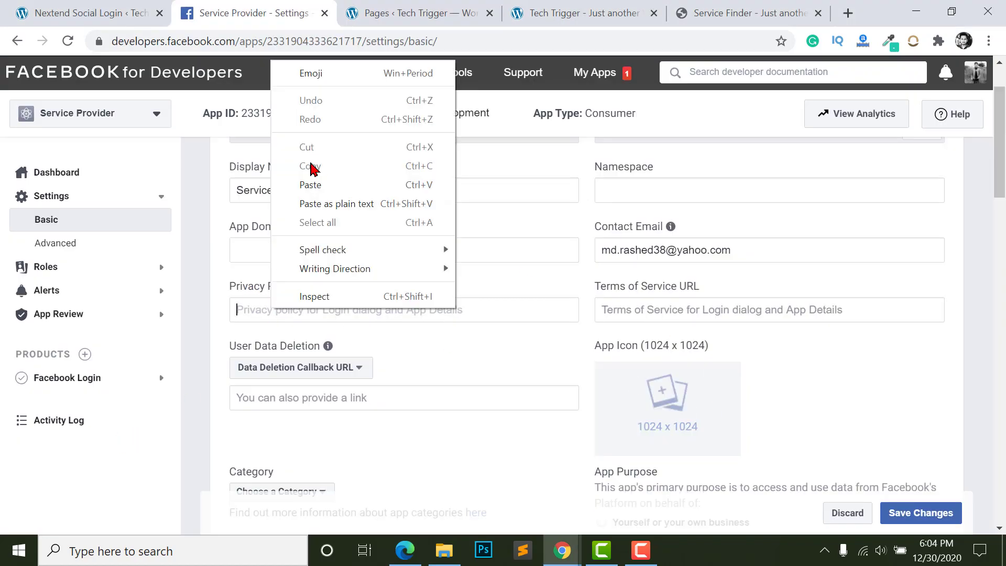
click(312, 185)
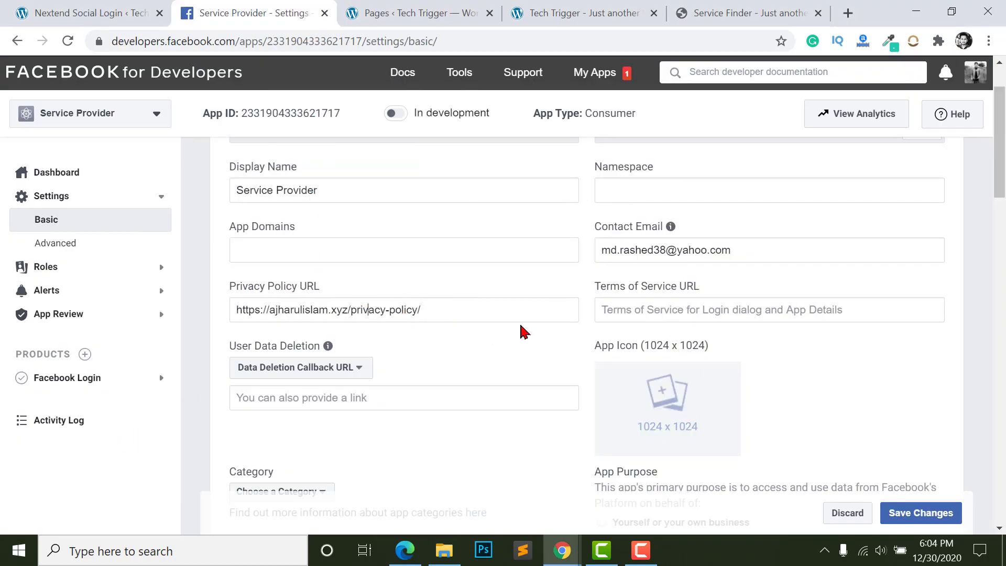
click(658, 306)
click(692, 341)
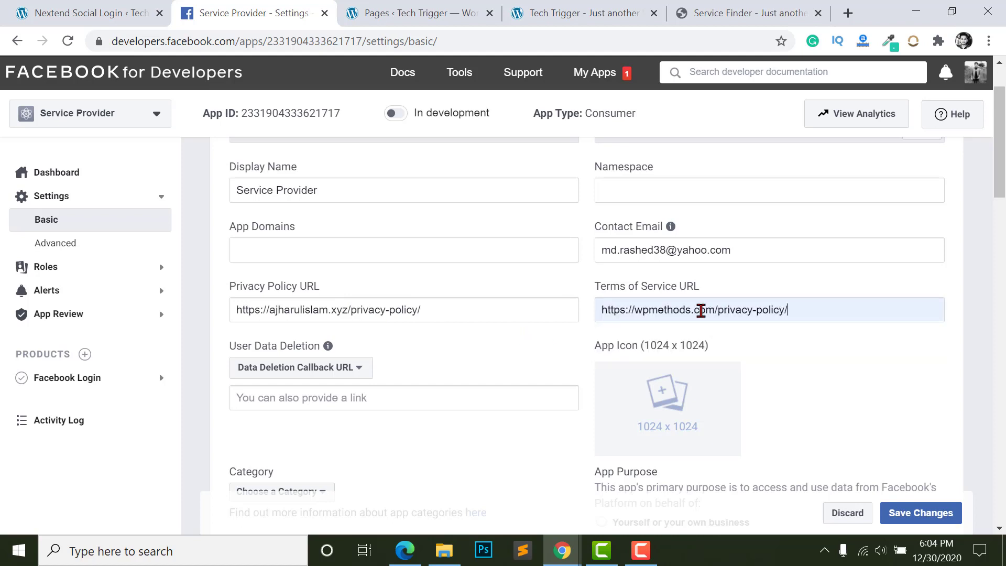
scroll(692, 298, down, 1)
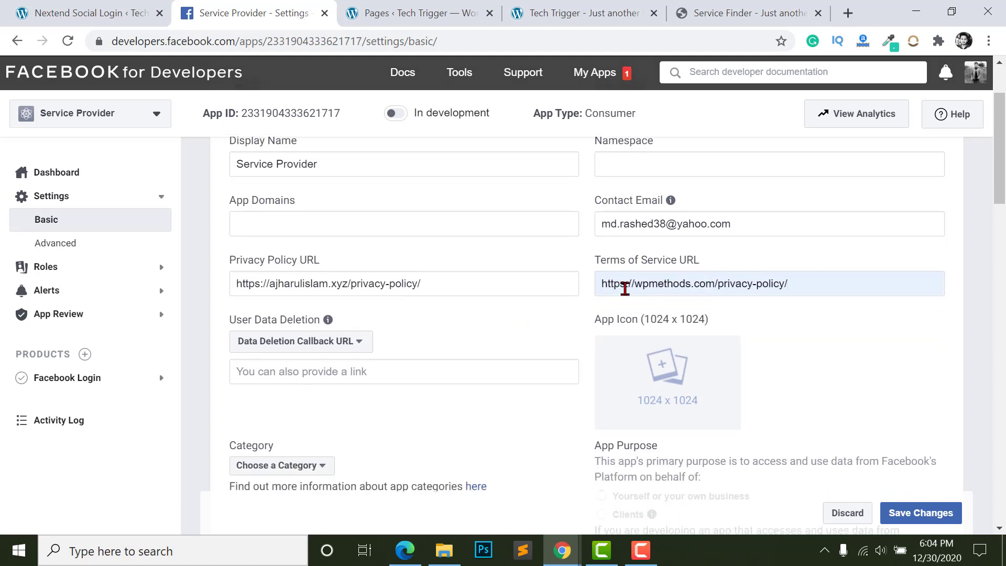
scroll(184, 311, down, 3)
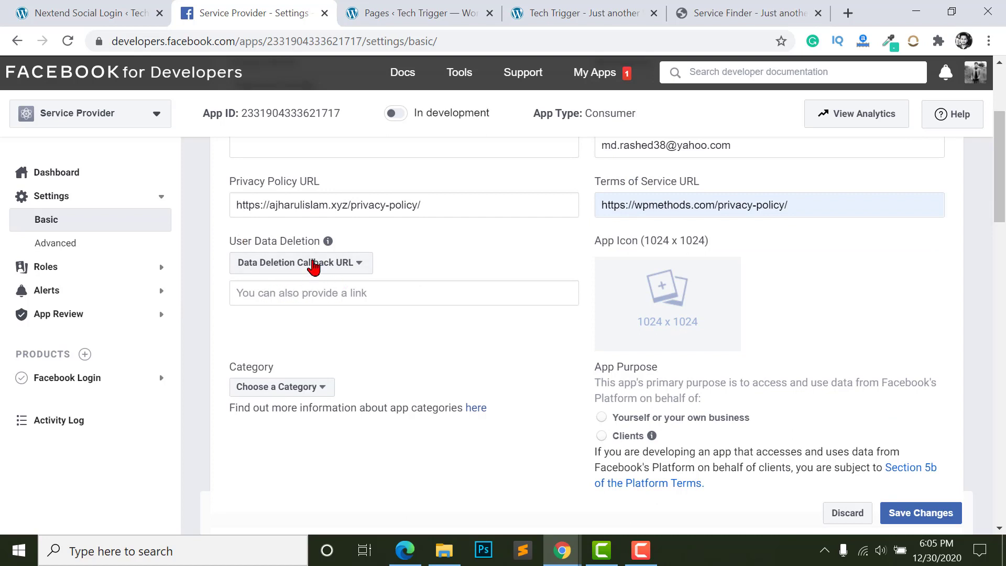
- Set the data deletion callback URL to the bare site address, without privacy-policy/
click(305, 293)
key(ctrl+v)
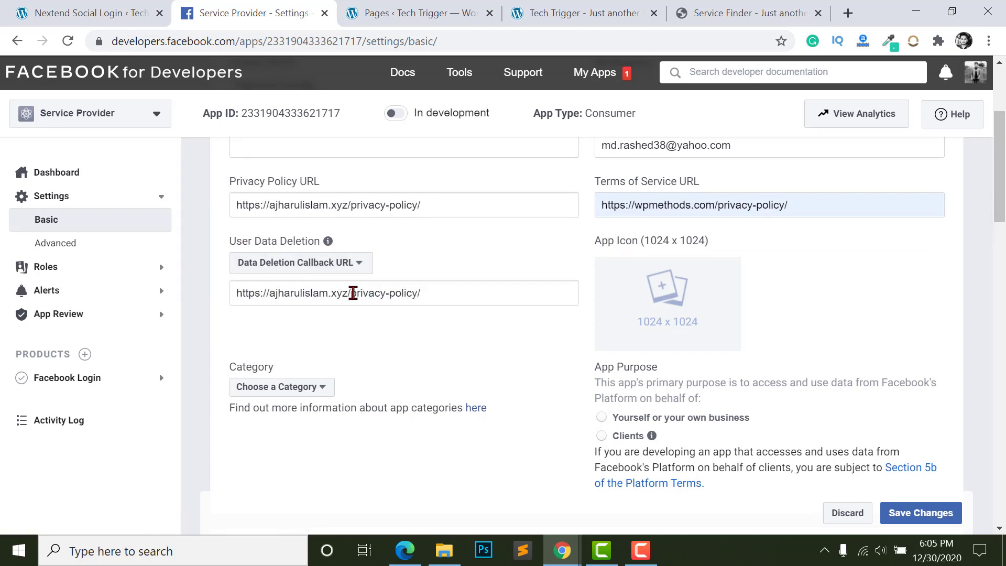
drag(351, 293, 488, 293)
key(BackSpace)
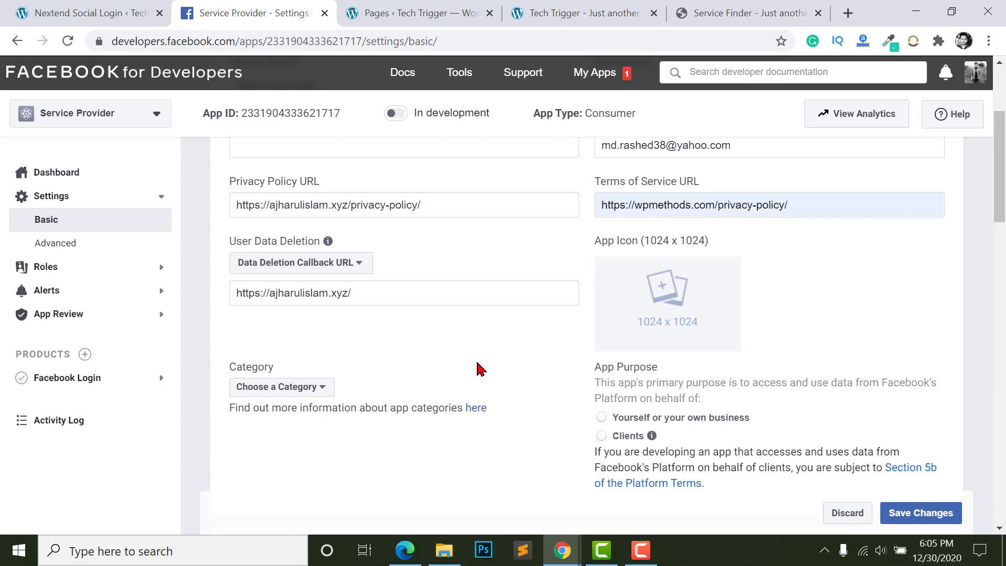
- Set the app category to Education
scroll(472, 367, down, 1)
click(285, 336)
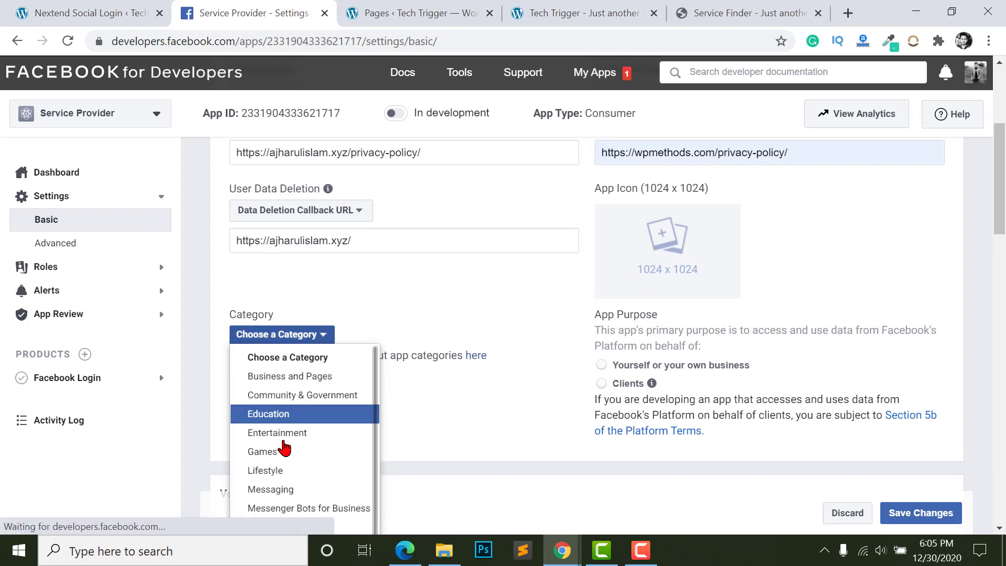
scroll(283, 448, down, 5)
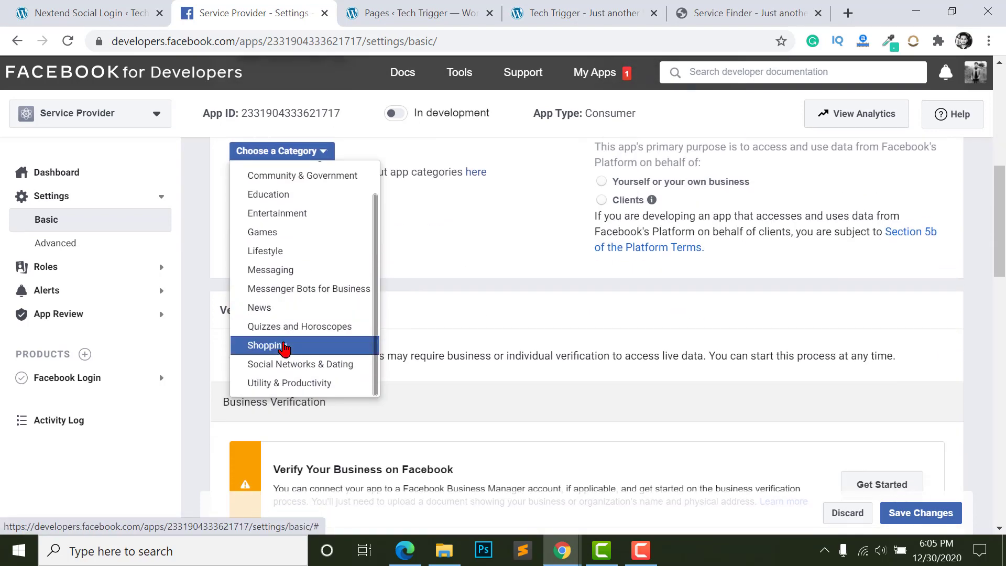
scroll(269, 288, up, 1)
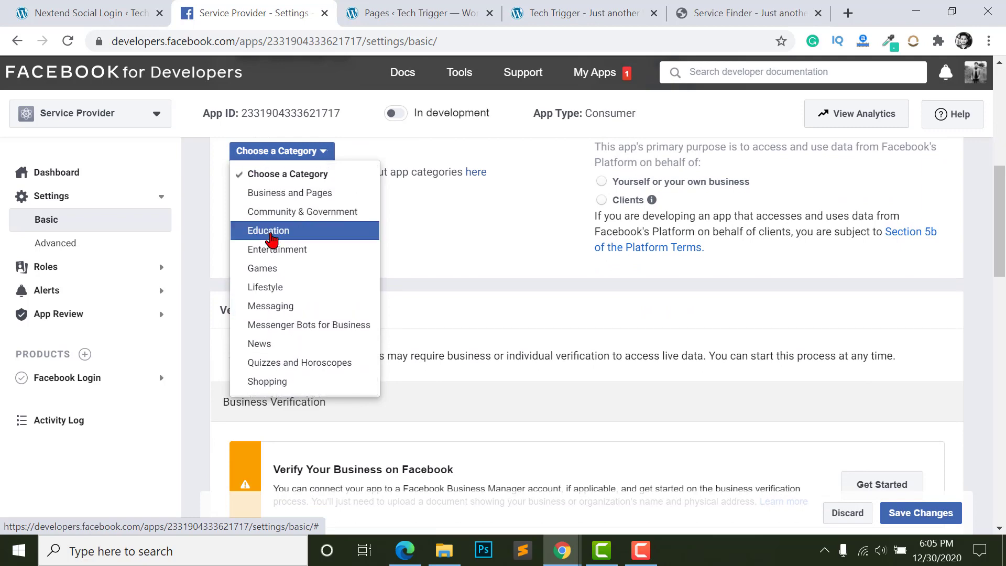
click(270, 231)
- Upload wordpress-icon.png as the app icon
scroll(307, 227, up, 3)
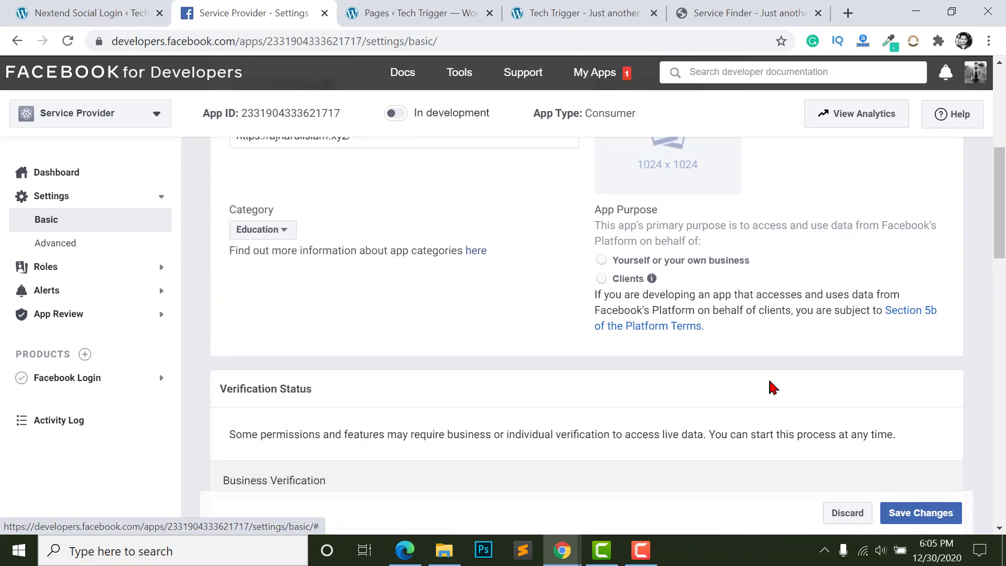
scroll(774, 387, up, 5)
mouse_move(692, 410)
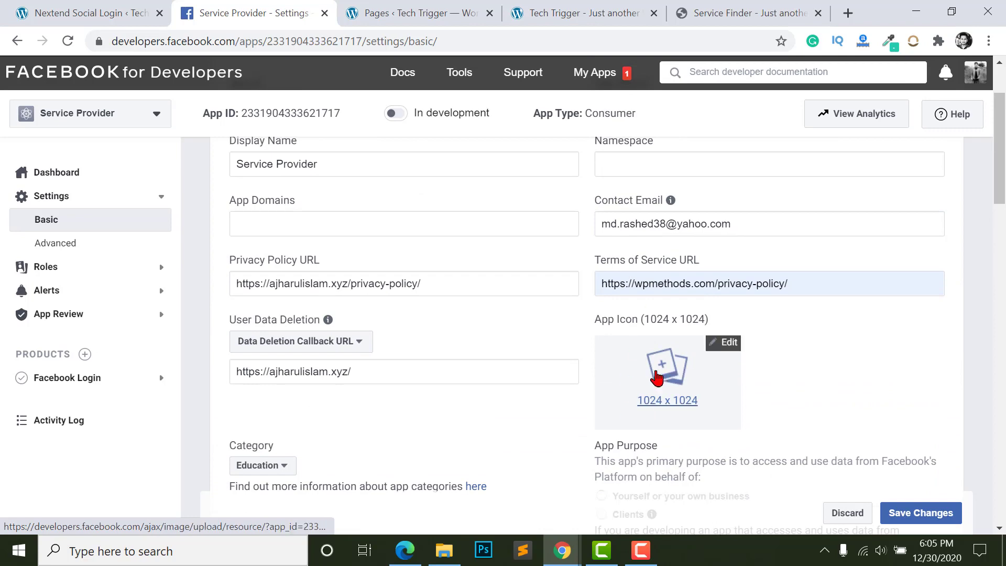
click(657, 377)
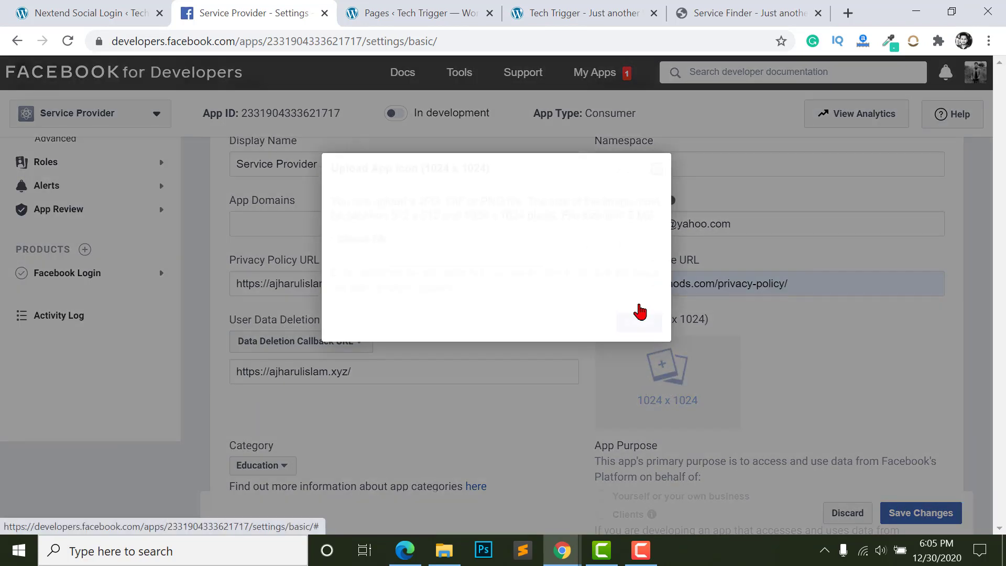
click(361, 239)
click(175, 147)
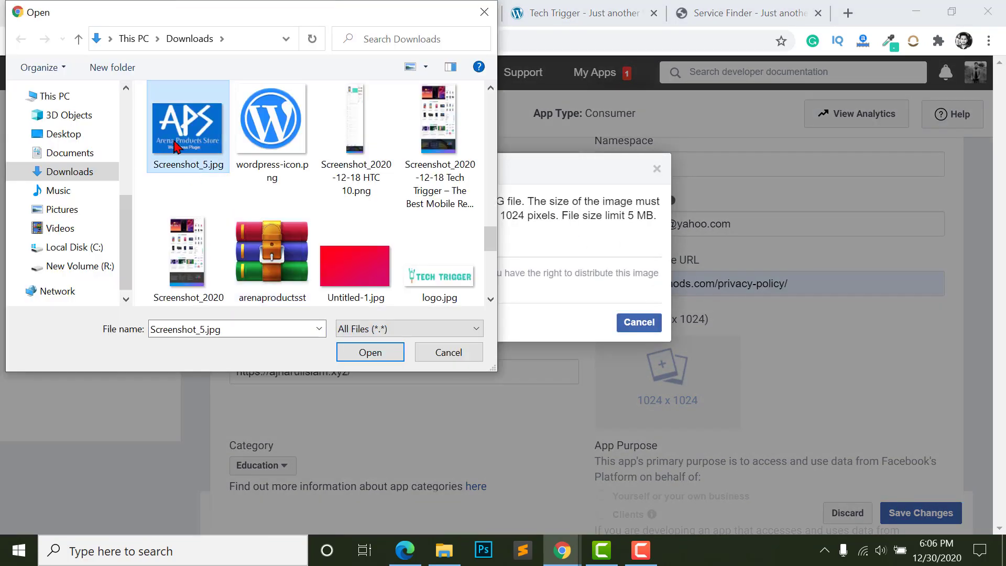
click(273, 147)
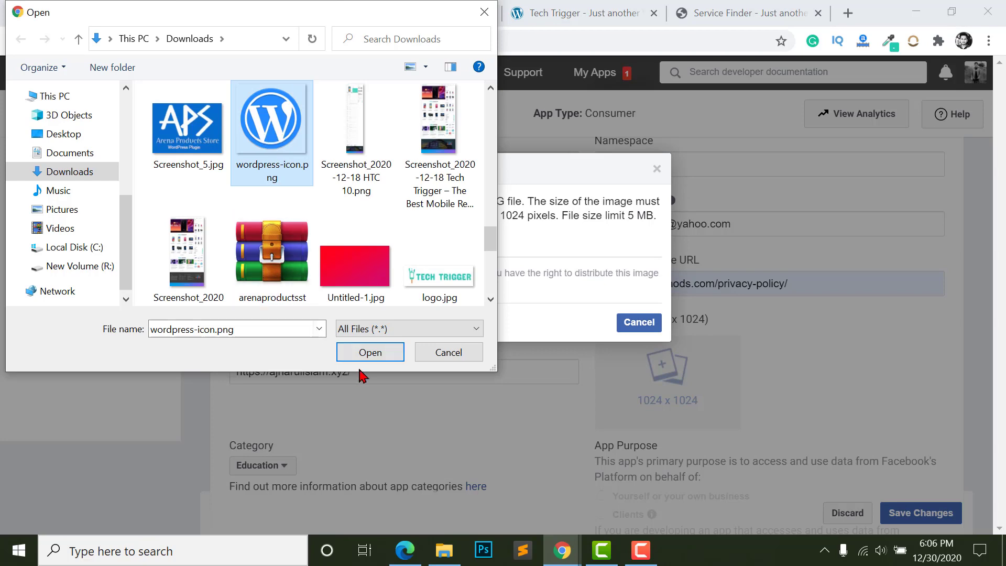
click(370, 352)
- Save the app's basic settings
scroll(677, 335, down, 2)
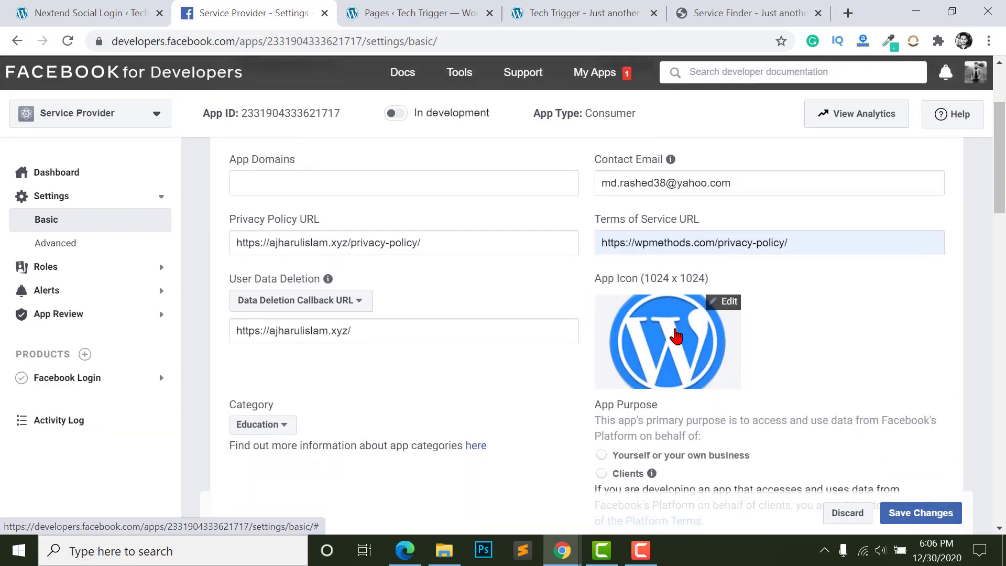
scroll(677, 336, down, 4)
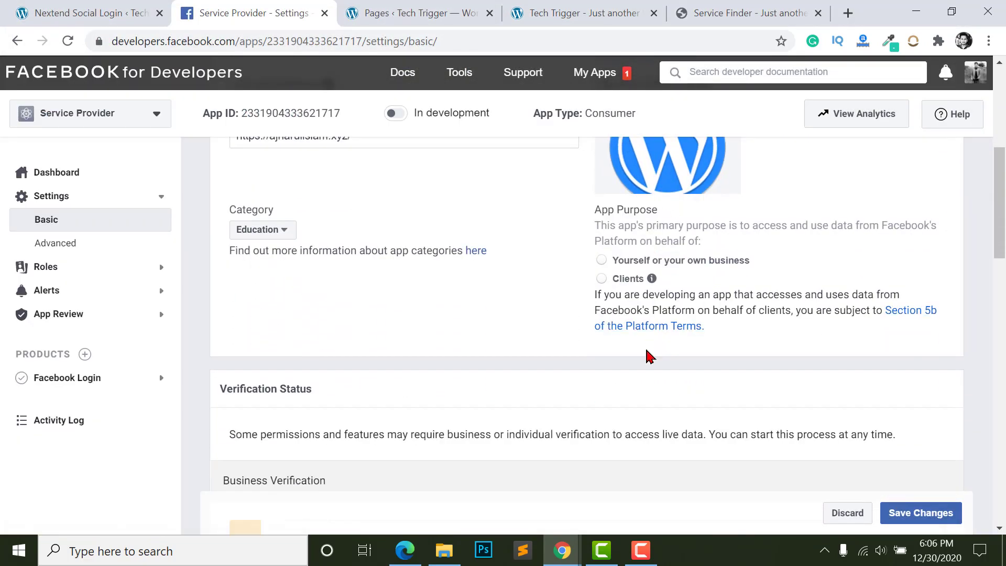
scroll(650, 357, down, 2)
click(902, 513)
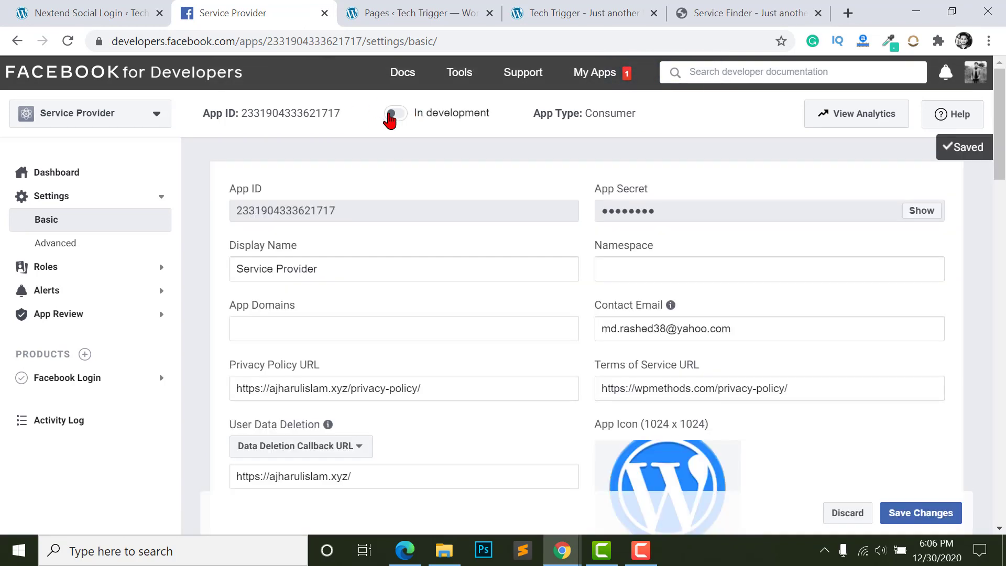
- Switch the Service Provider app to Live mode and copy its App ID
click(397, 116)
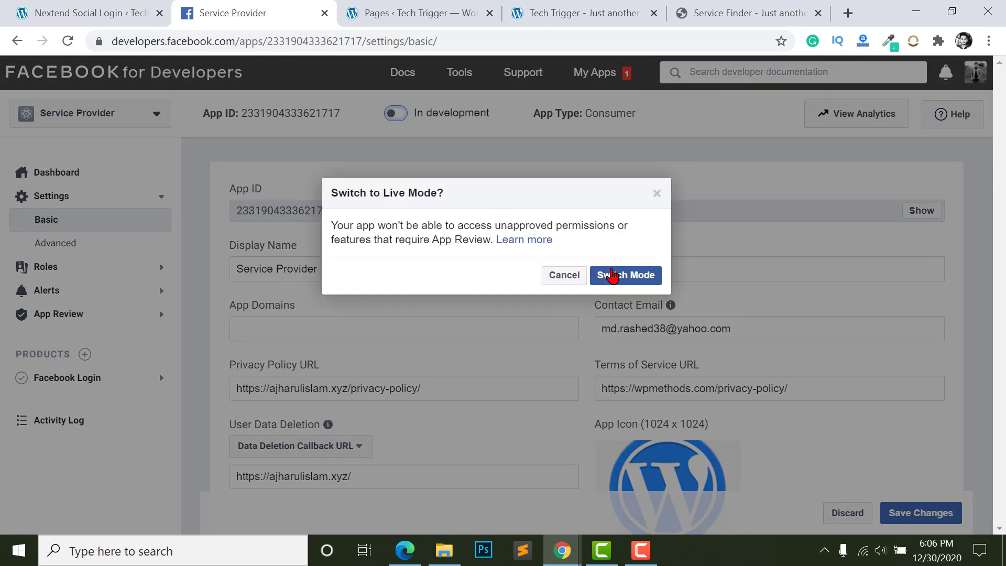
click(603, 275)
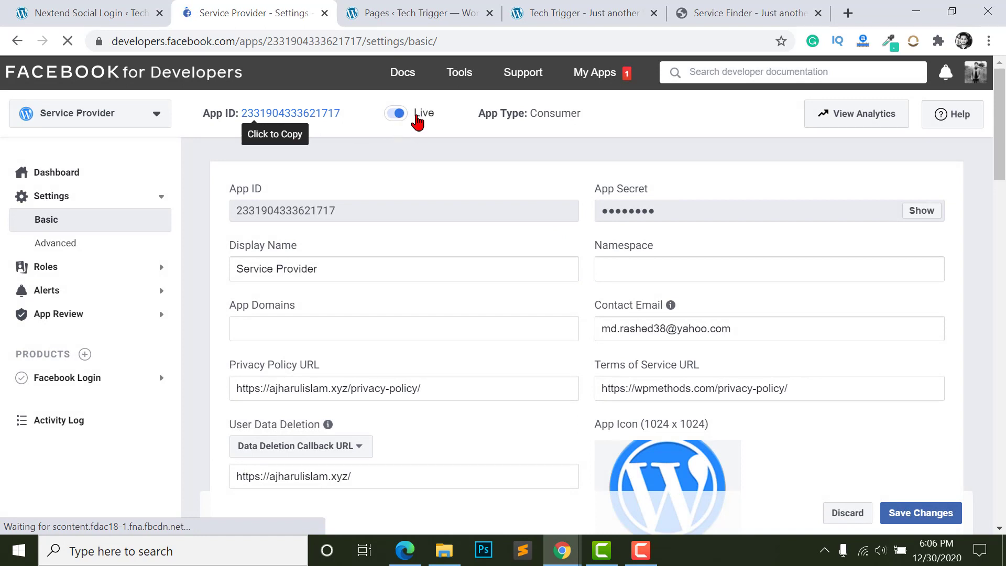
double_click(318, 210)
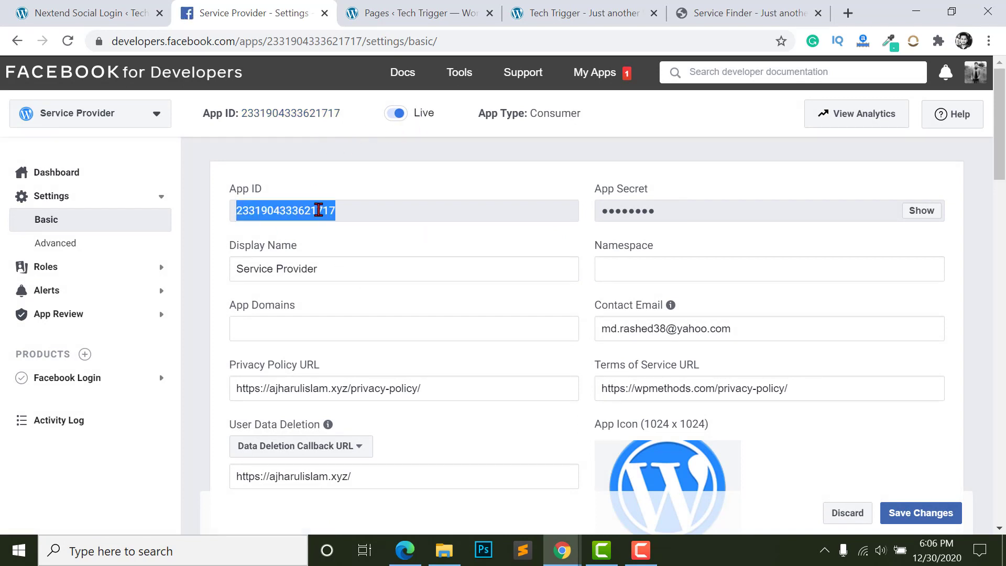
right_click(318, 210)
click(336, 221)
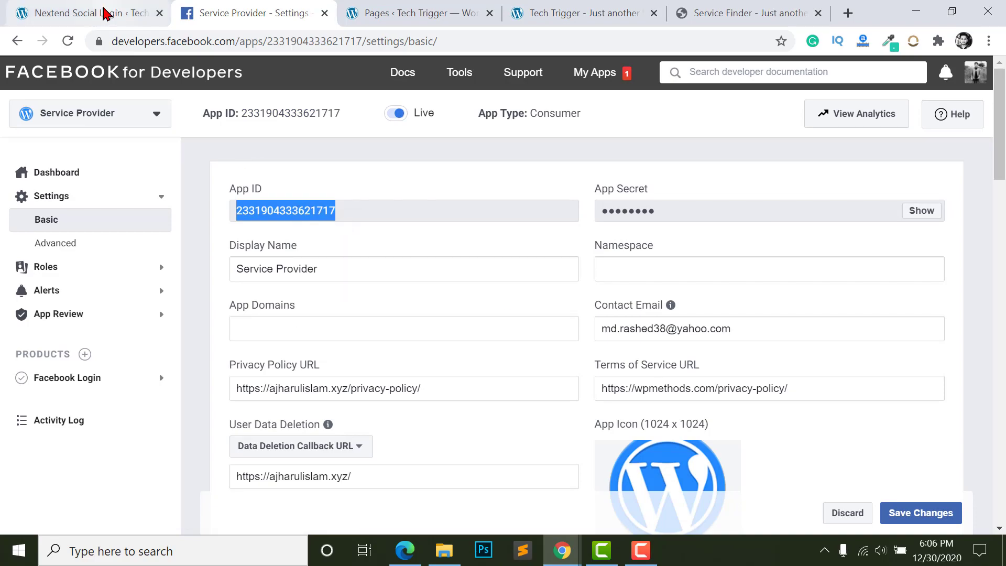
- Mark the Facebook setup done in Nextend Social Login and paste the App ID
click(104, 13)
scroll(372, 251, down, 8)
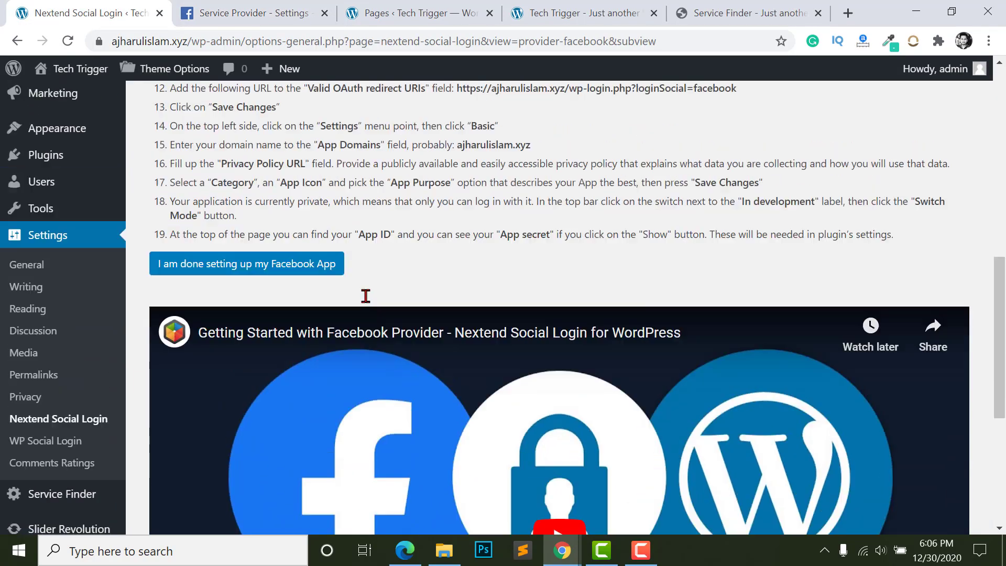
scroll(325, 289, up, 7)
scroll(283, 341, down, 4)
click(251, 399)
scroll(255, 340, up, 3)
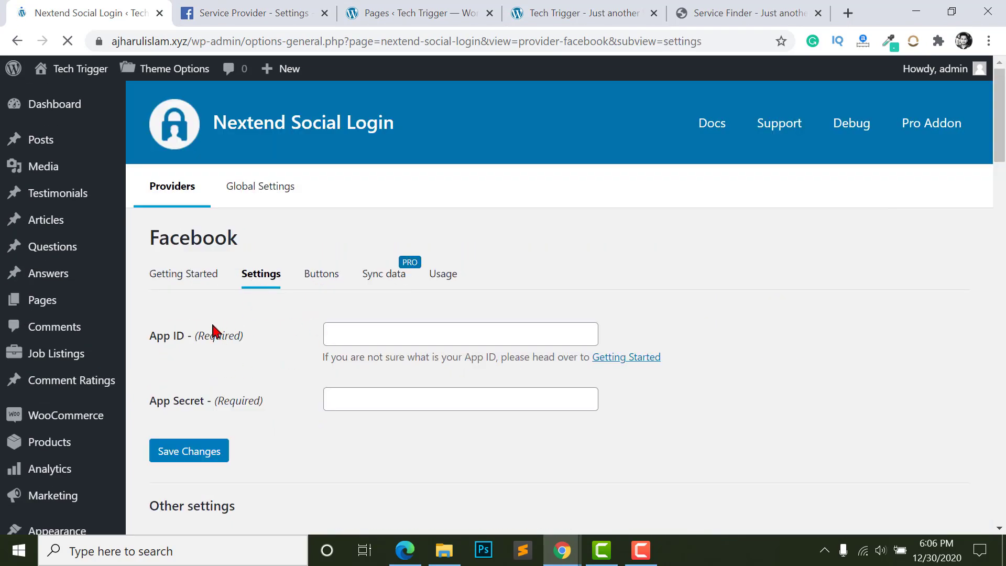
click(411, 333)
key(ctrl+v)
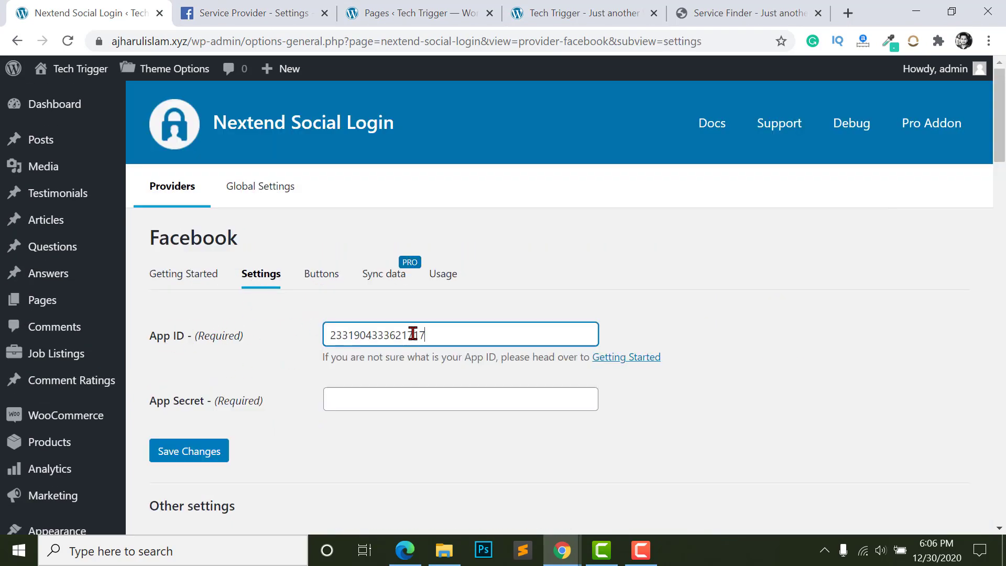
- Show the Service Provider app's App Secret, confirming with the account password, and copy it
click(287, 12)
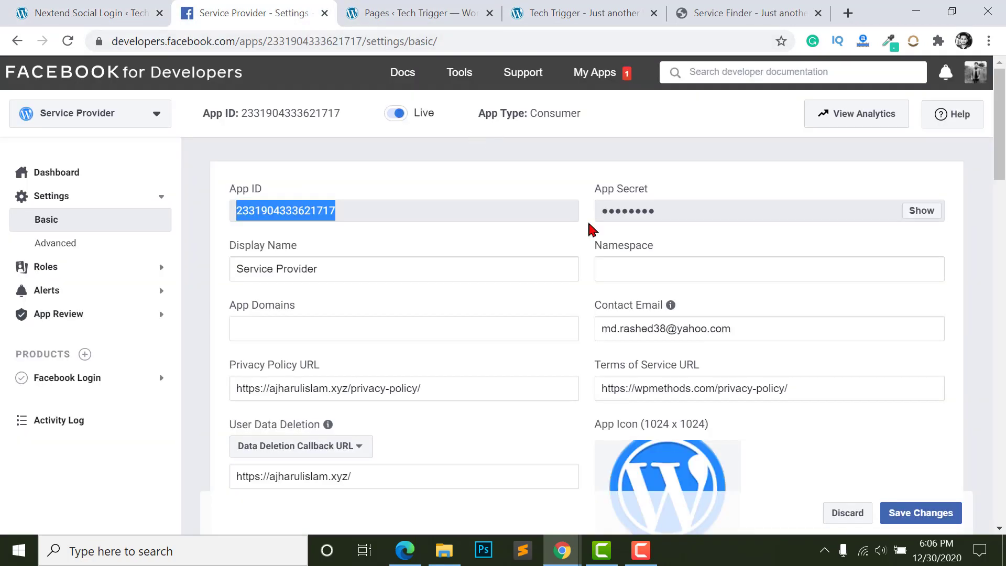
click(910, 220)
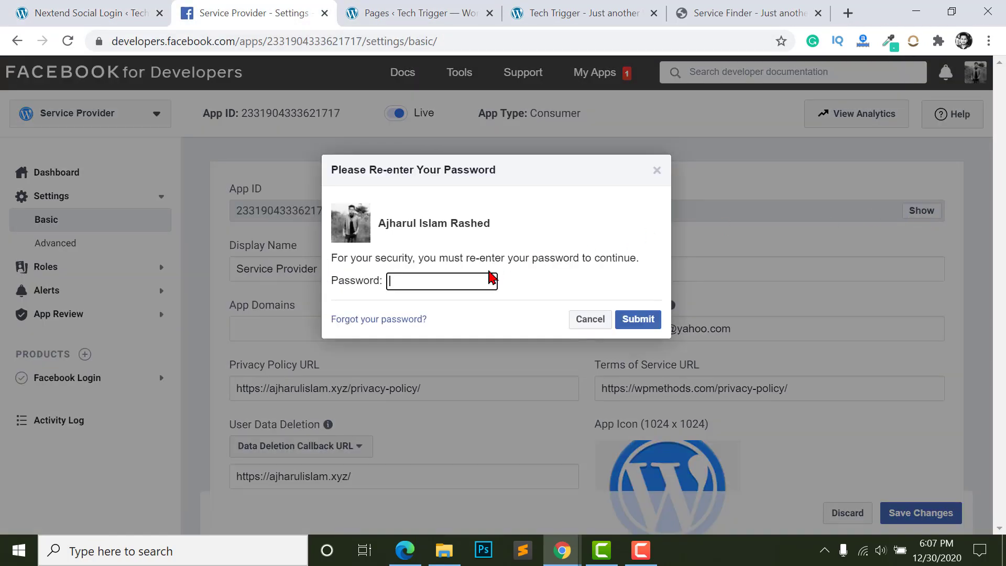
key(Return)
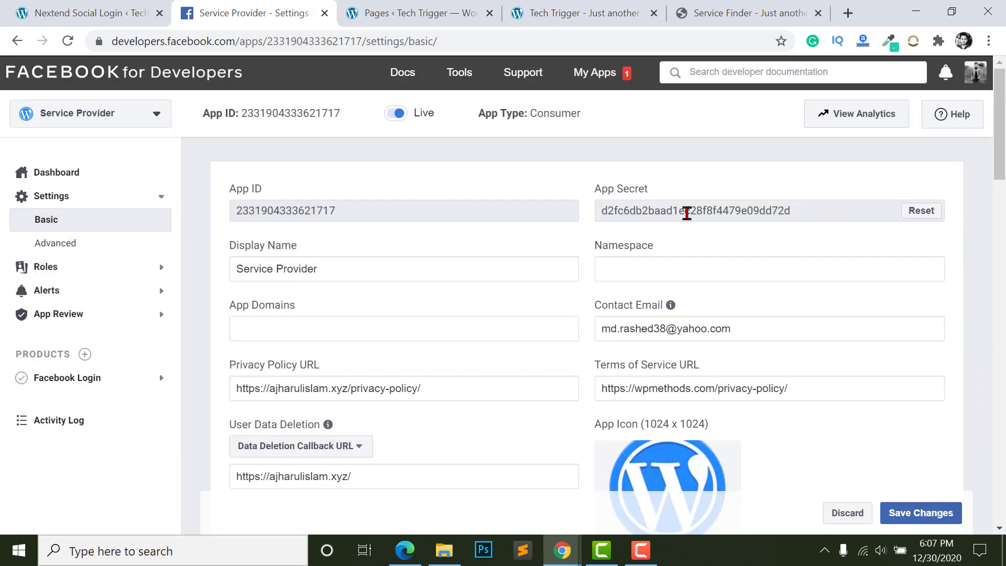
double_click(706, 213)
right_click(706, 213)
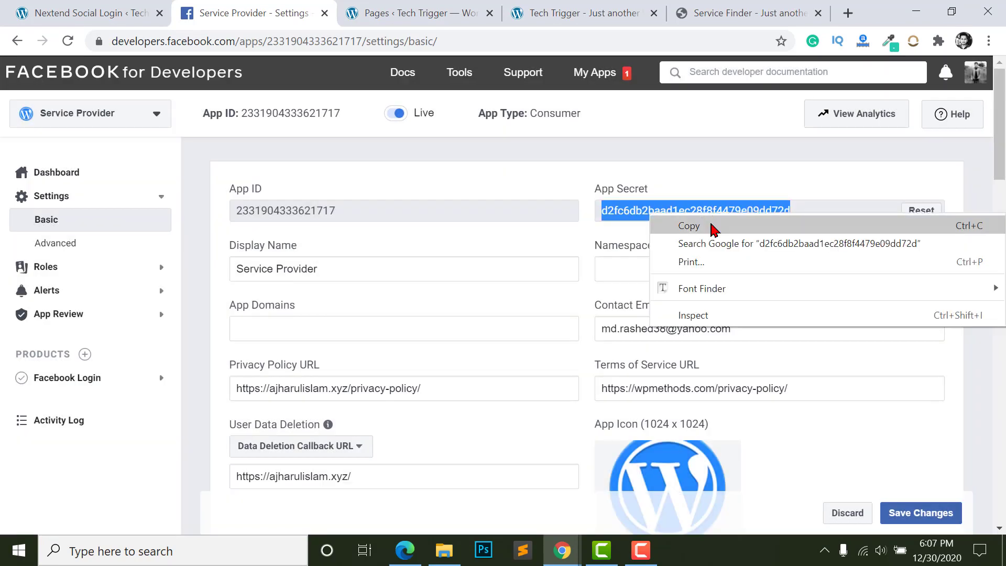
click(712, 224)
- Paste the App Secret into Nextend Social Login and save the Facebook credentials
click(68, 6)
click(391, 400)
right_click(392, 399)
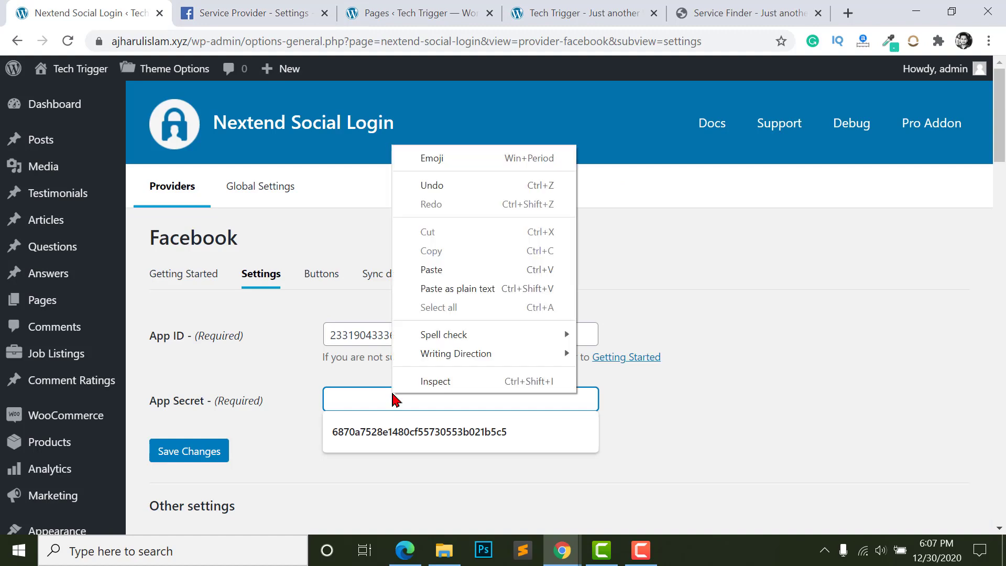
click(431, 260)
click(205, 449)
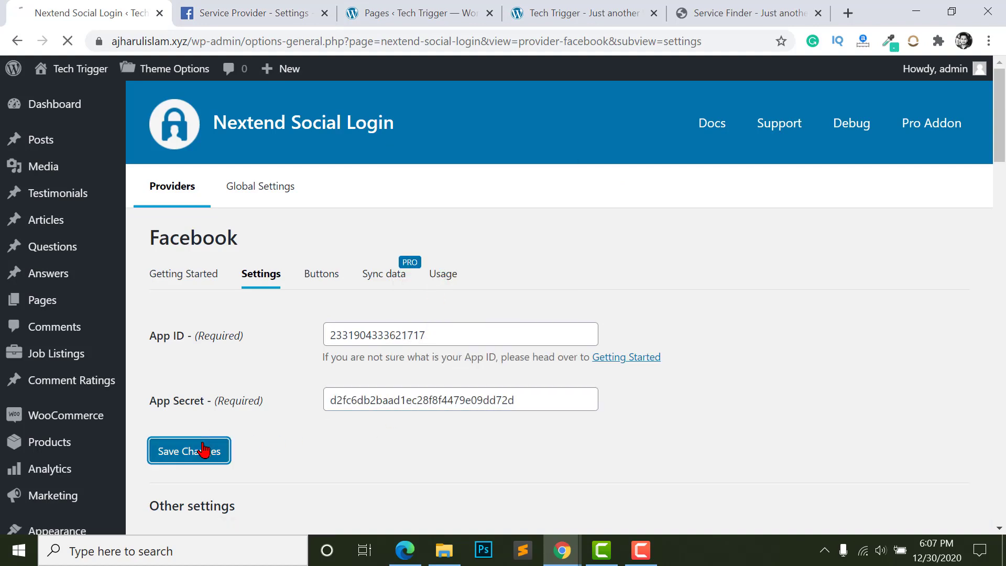
- Verify the settings, dismiss the App Domains error, and reopen the Getting Started guide
scroll(674, 420, down, 2)
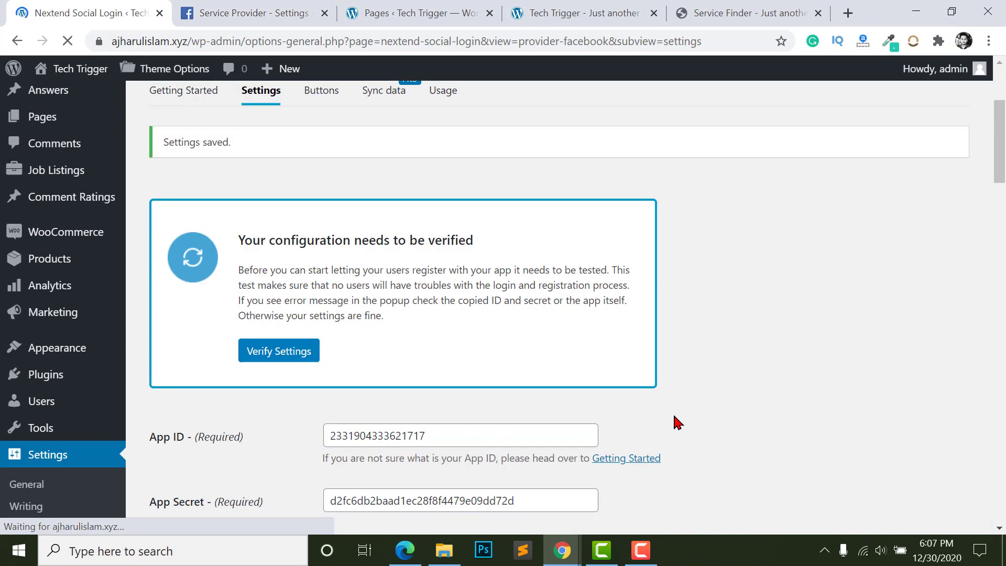
scroll(595, 383, up, 2)
scroll(247, 331, down, 3)
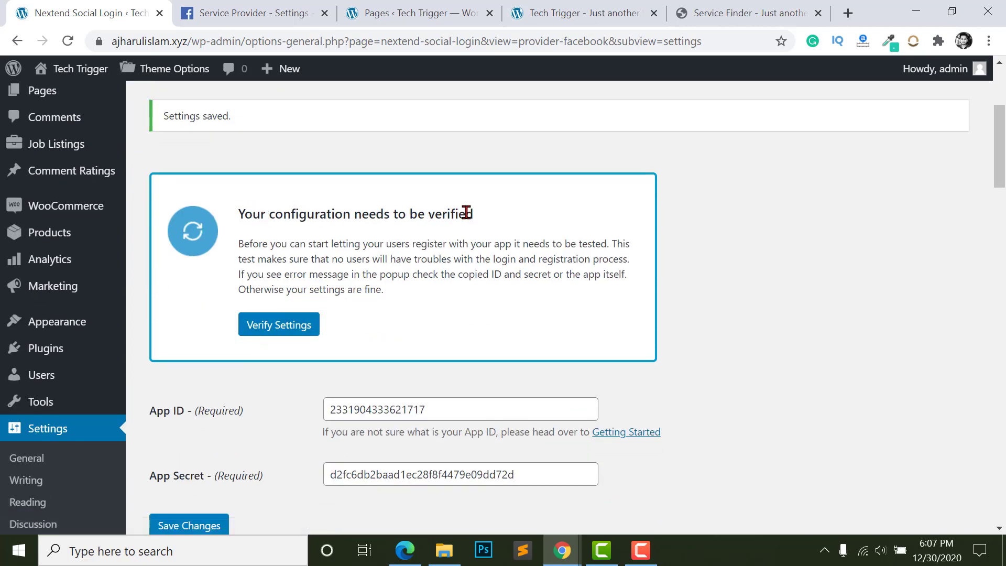
click(279, 332)
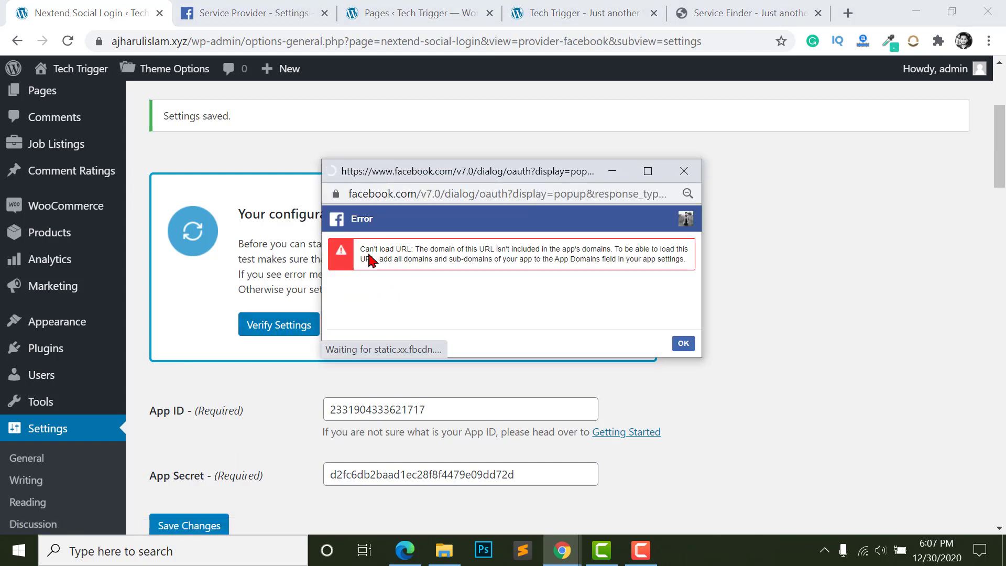
click(684, 171)
scroll(339, 299, up, 4)
click(194, 283)
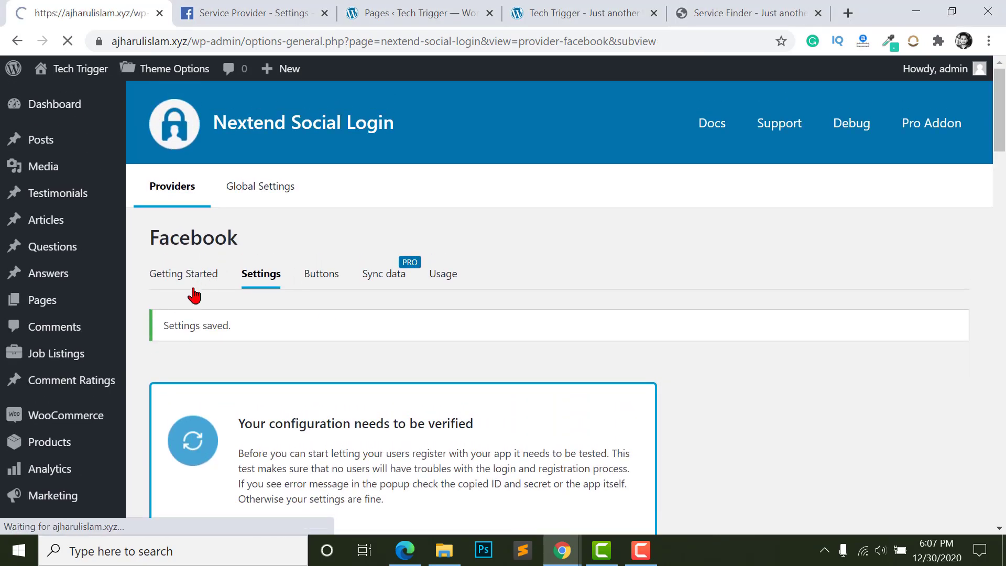
- Copy the step 12 OAuth redirect URL and return to the Facebook app's Facebook Login section
scroll(474, 290, down, 7)
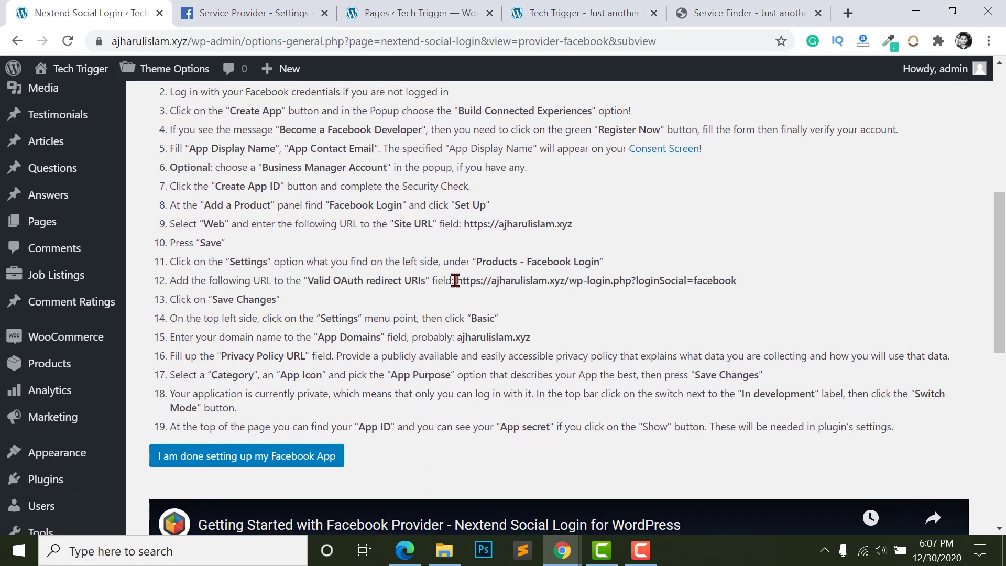
drag(455, 281, 737, 283)
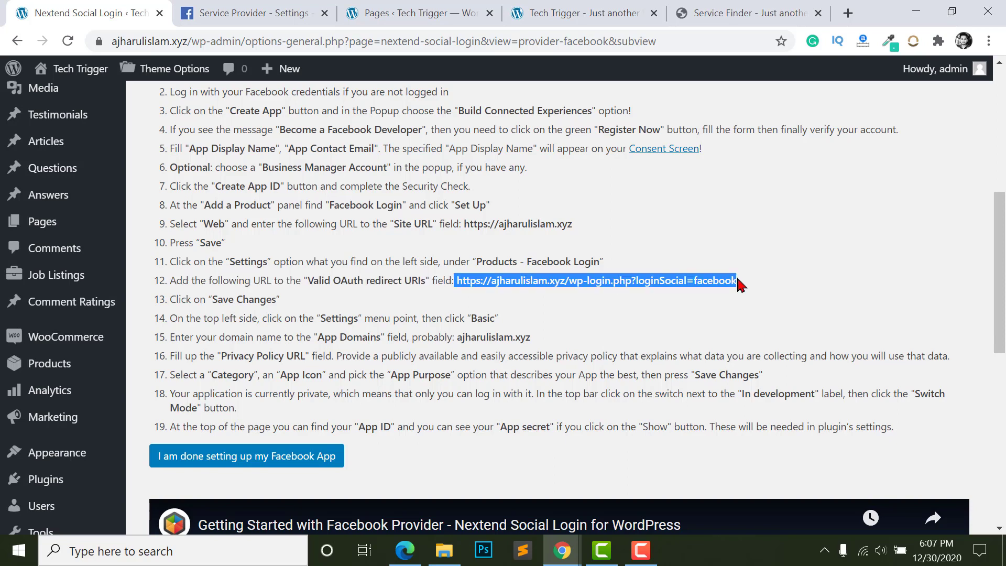
right_click(702, 280)
click(702, 292)
click(242, 16)
click(117, 386)
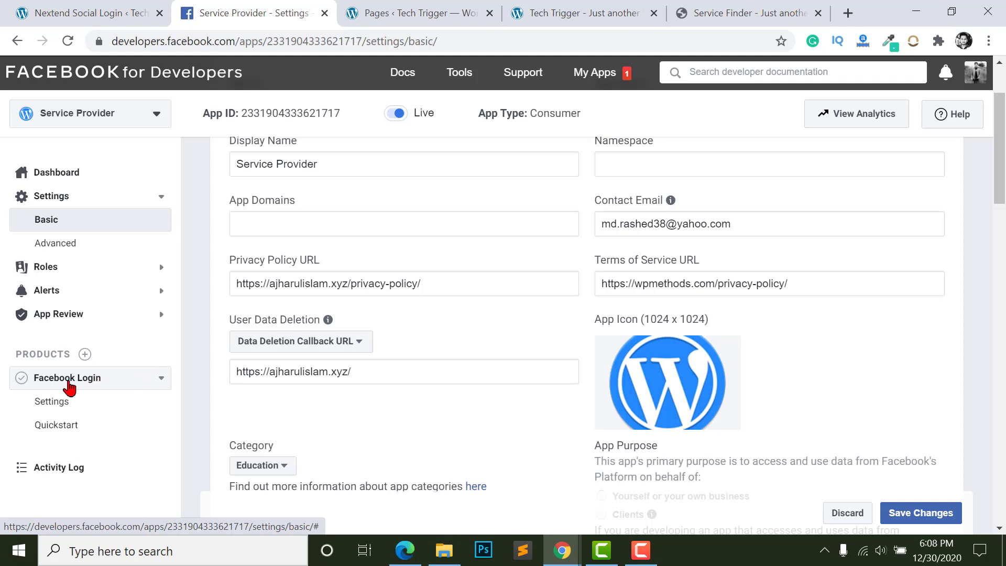
- Add the wp-login.php redirect URL to Valid OAuth Redirect URIs and save Facebook Login settings
click(52, 402)
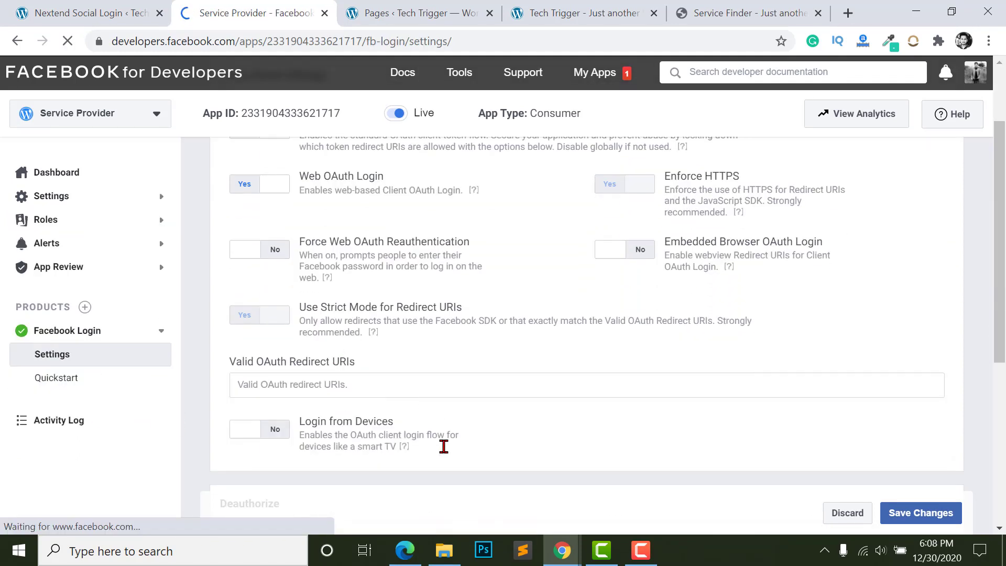
click(258, 381)
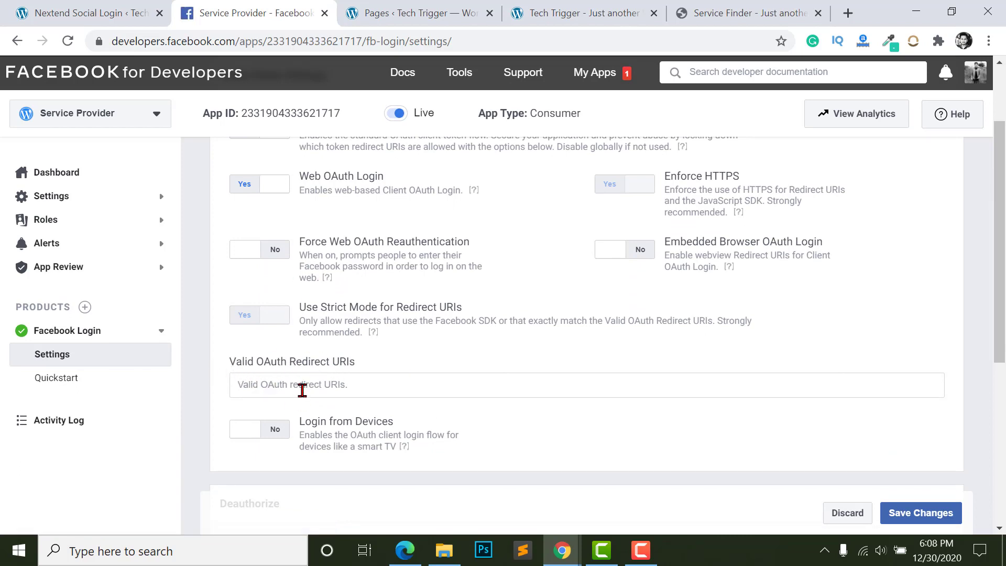
key(ctrl+v)
triple_click(281, 388)
click(281, 388)
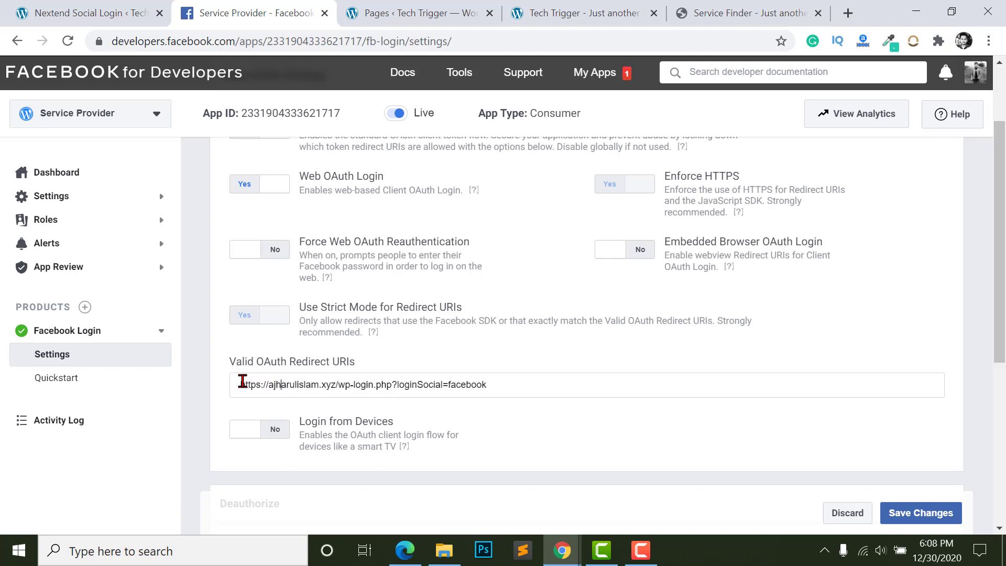
key(Down)
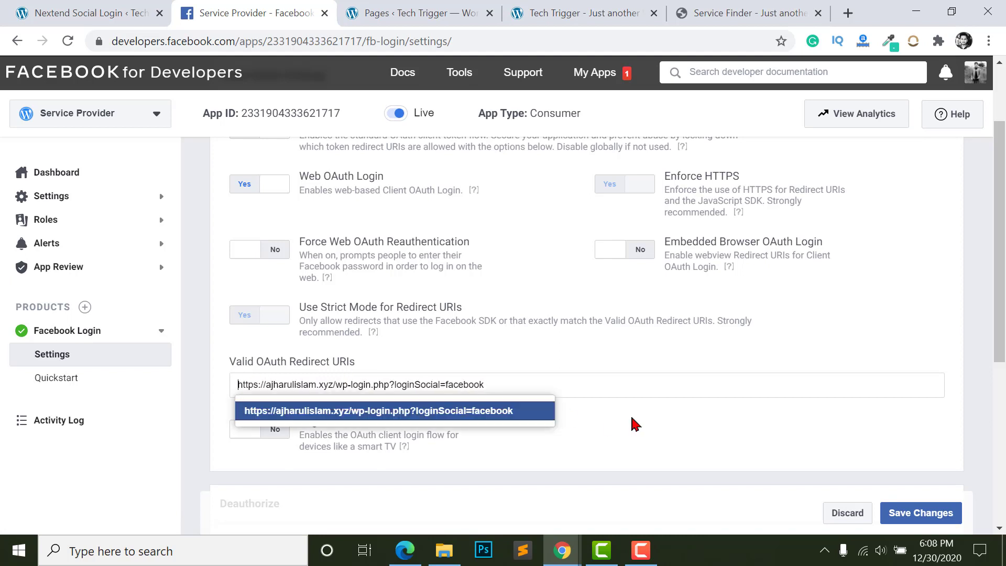
key(Return)
click(902, 511)
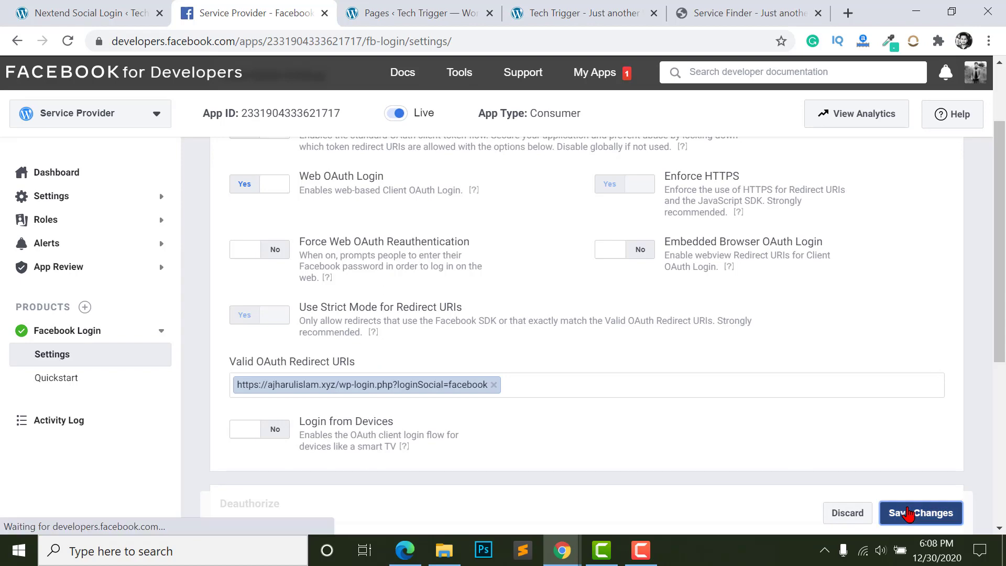
click(62, 17)
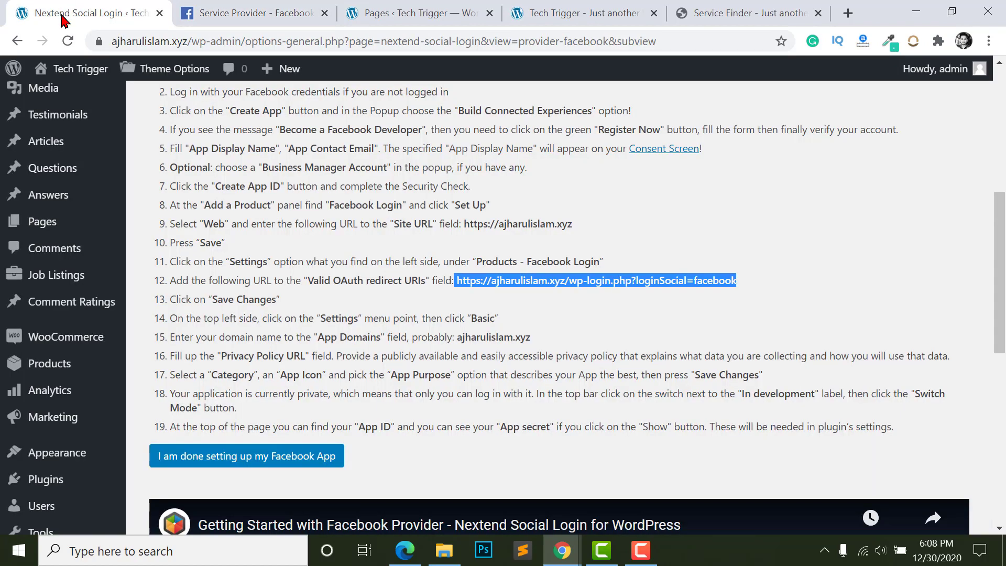
- Verify the Facebook settings by authorizing the app in the Facebook popup
scroll(453, 326, up, 5)
click(253, 149)
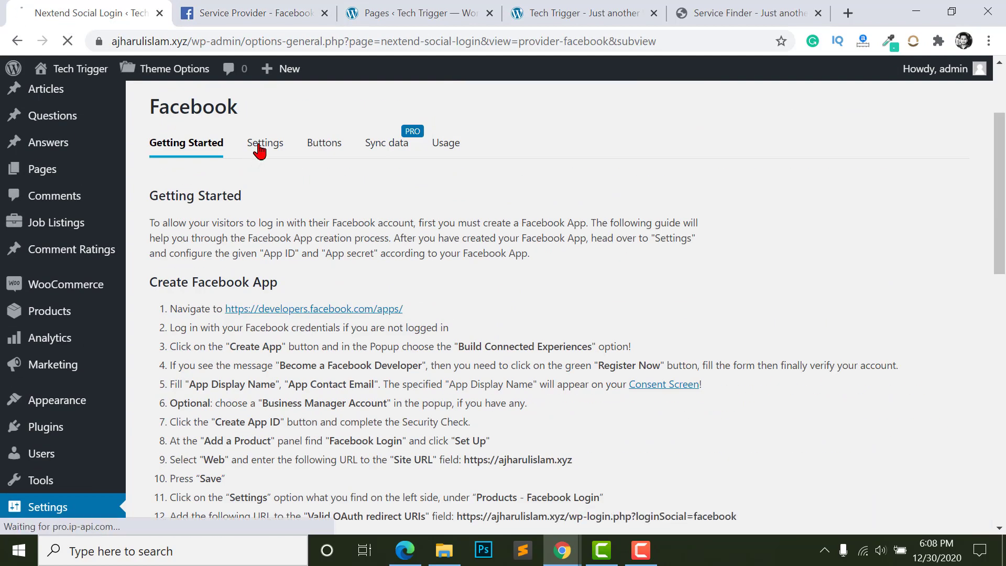
scroll(187, 180, up, 2)
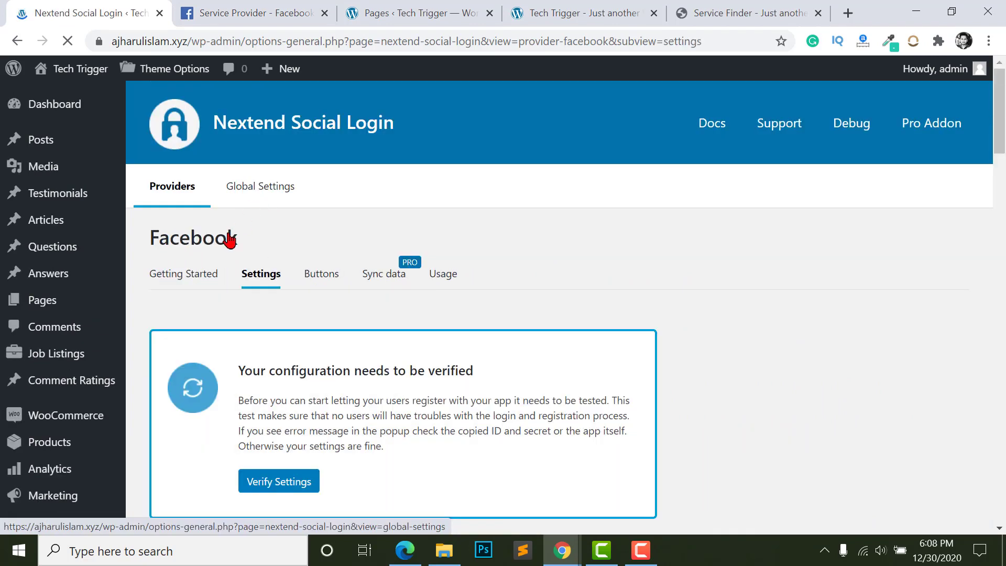
scroll(252, 283, down, 3)
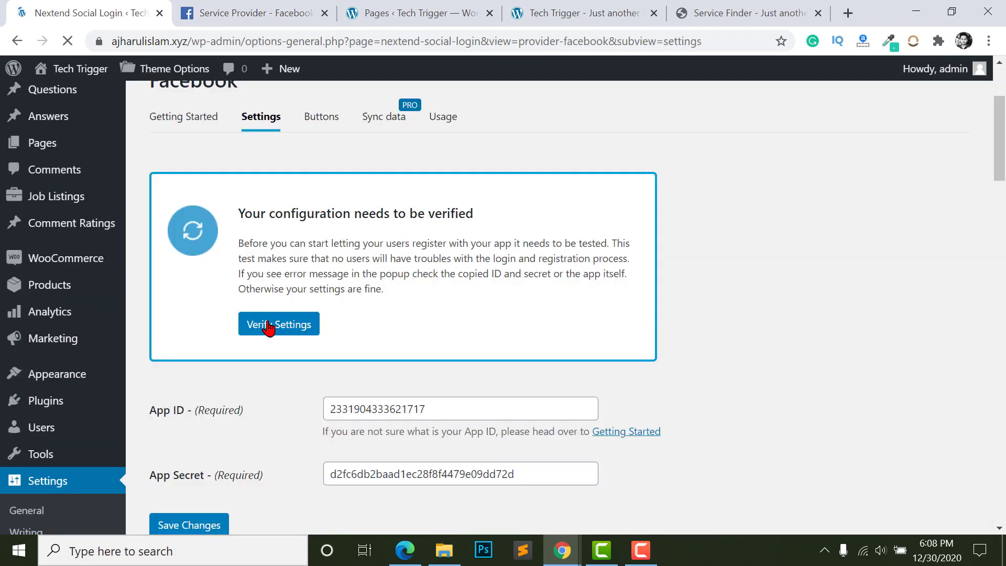
click(269, 327)
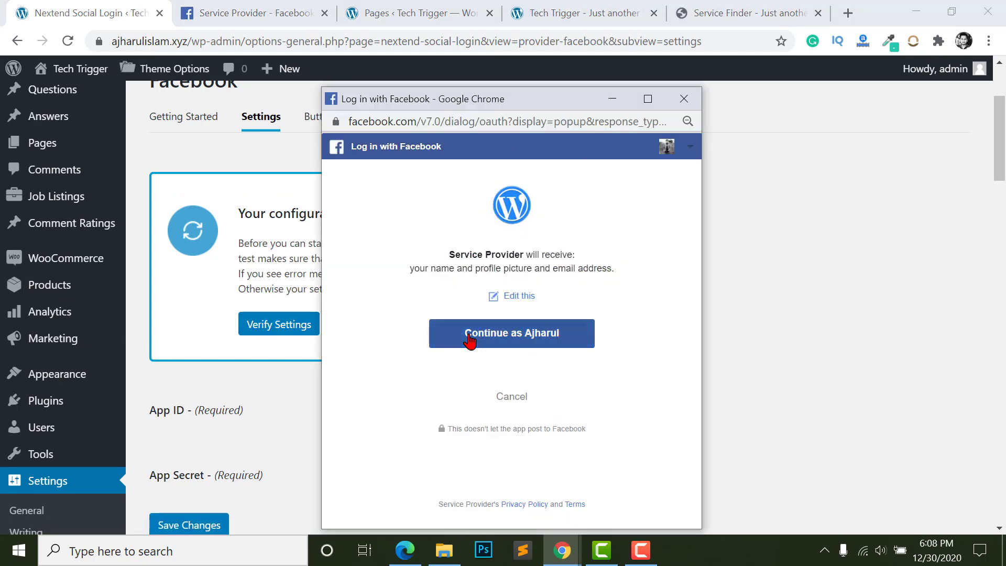
click(468, 340)
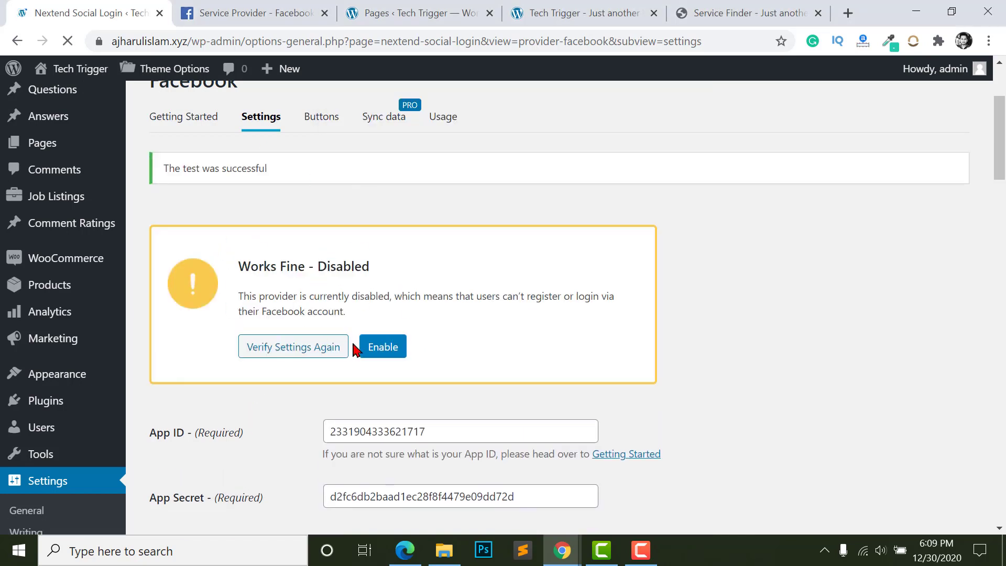
- Enable Facebook as a login provider and review the providers overview
click(382, 350)
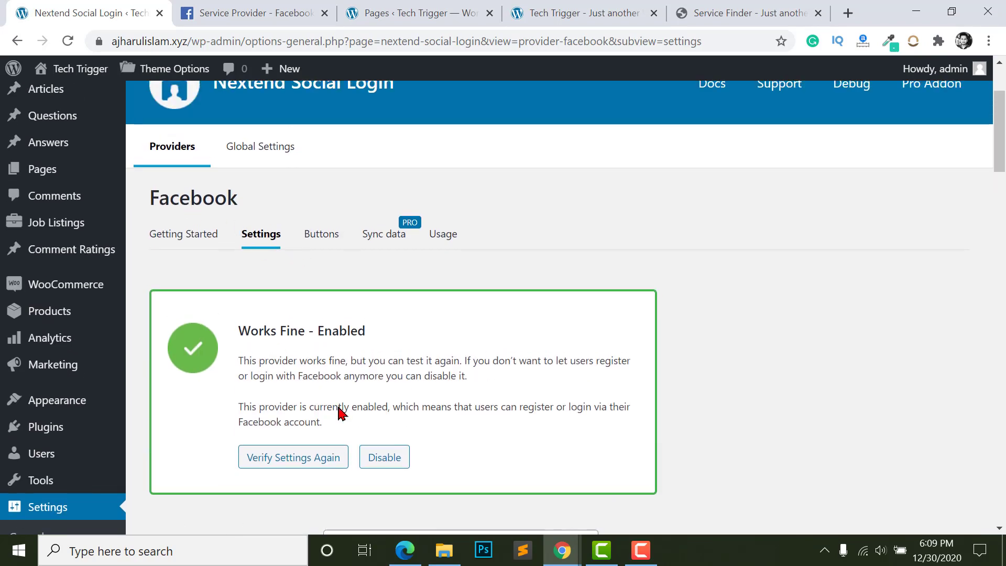
scroll(231, 303, up, 2)
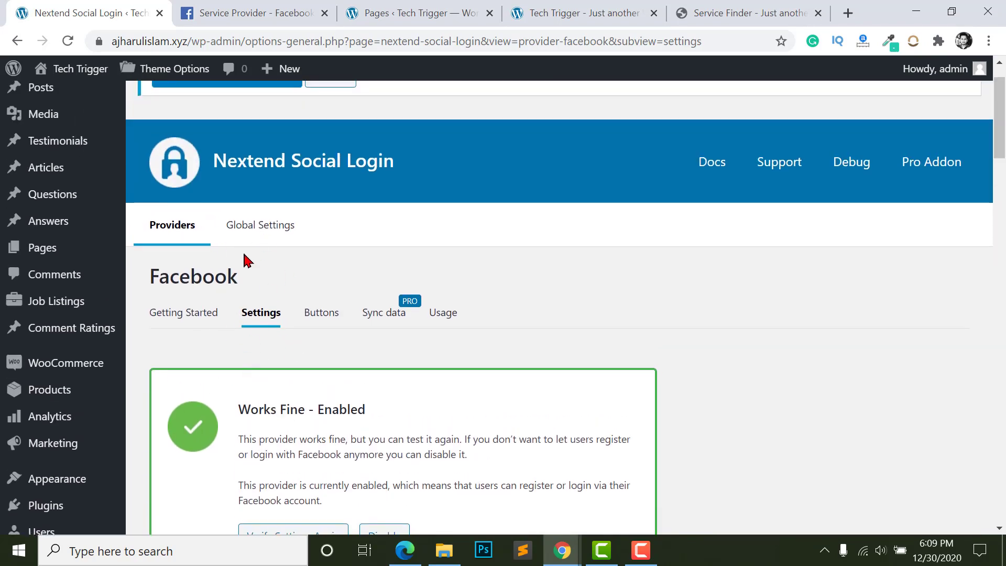
scroll(247, 261, up, 1)
scroll(257, 325, down, 6)
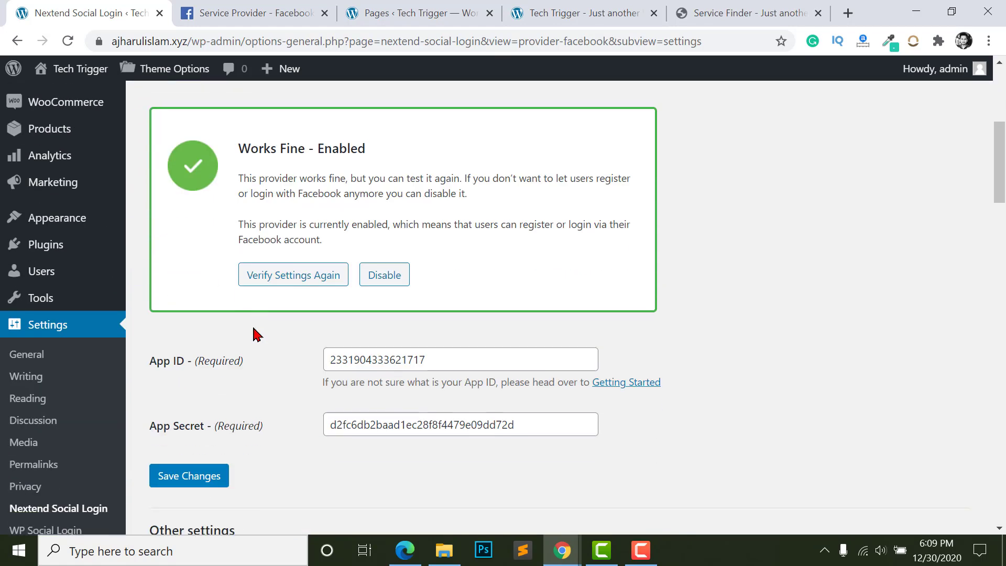
scroll(254, 333, down, 2)
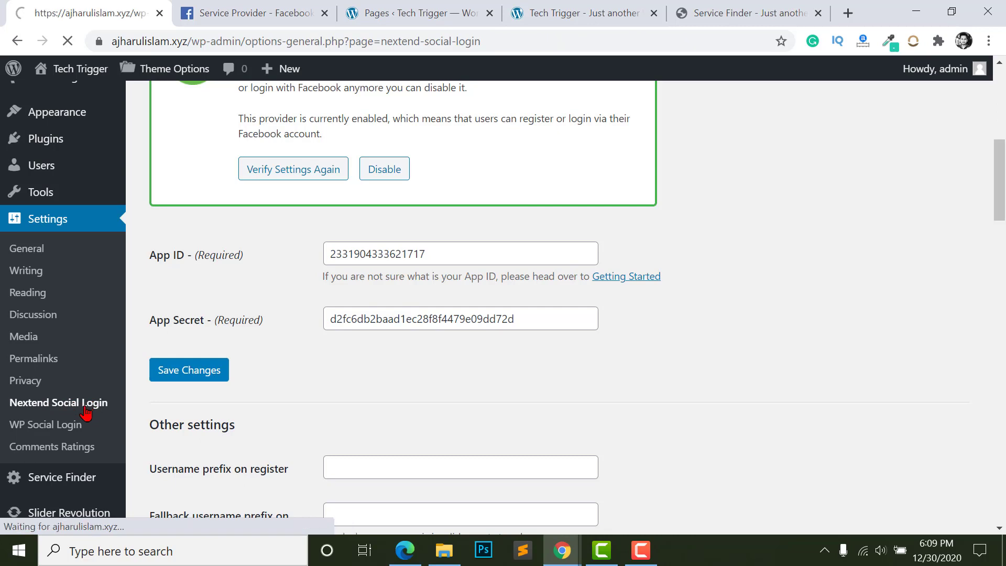
scroll(399, 370, down, 5)
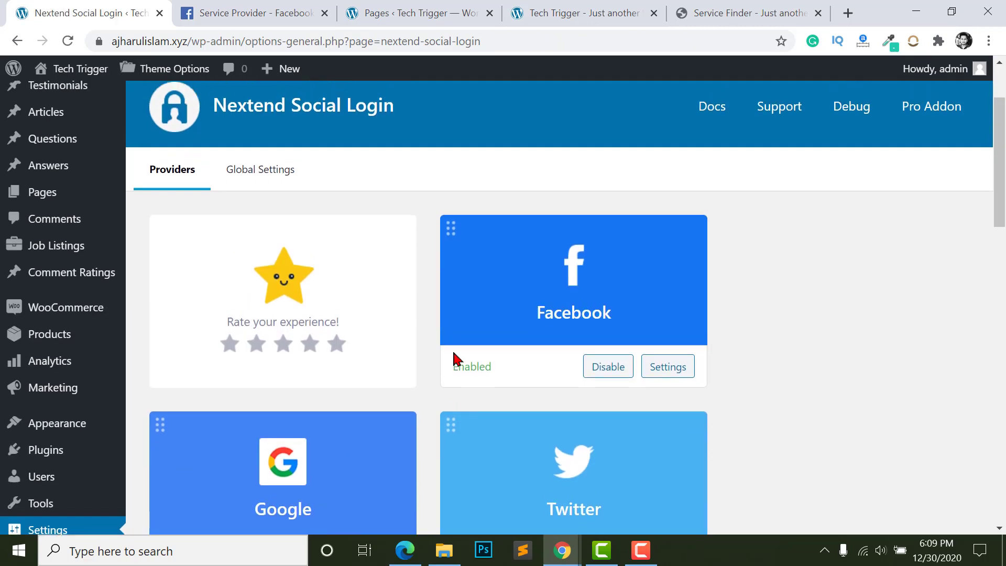
scroll(559, 213, up, 1)
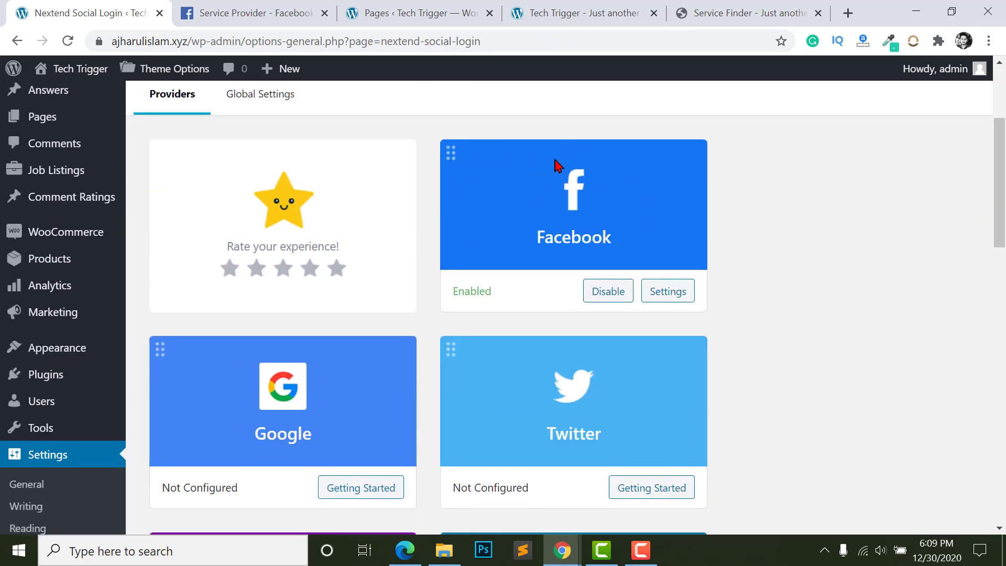
scroll(229, 332, down, 3)
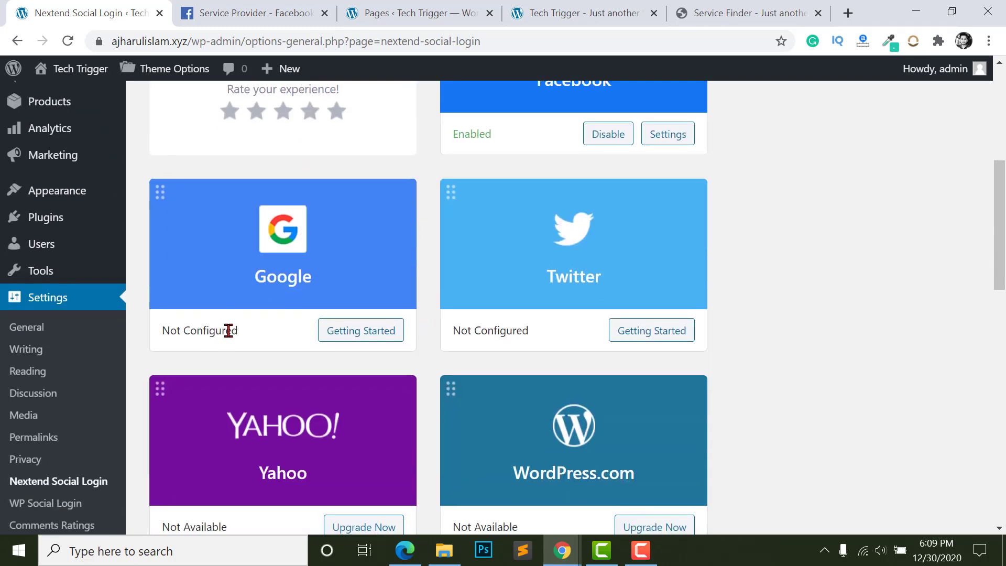
scroll(243, 218, down, 2)
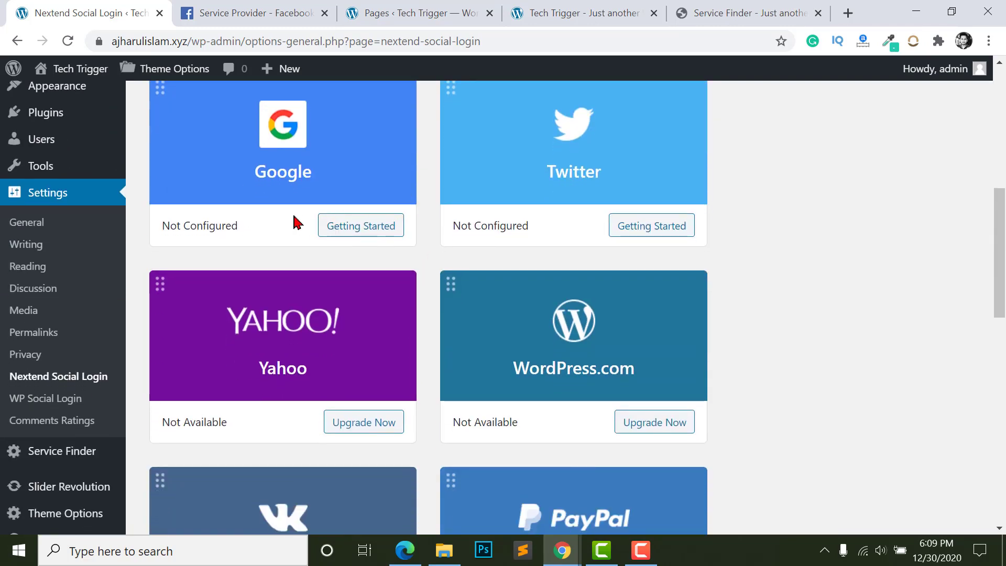
- Reload the Tech Trigger home page and open the sign-up form
scroll(289, 236, up, 1)
click(399, 557)
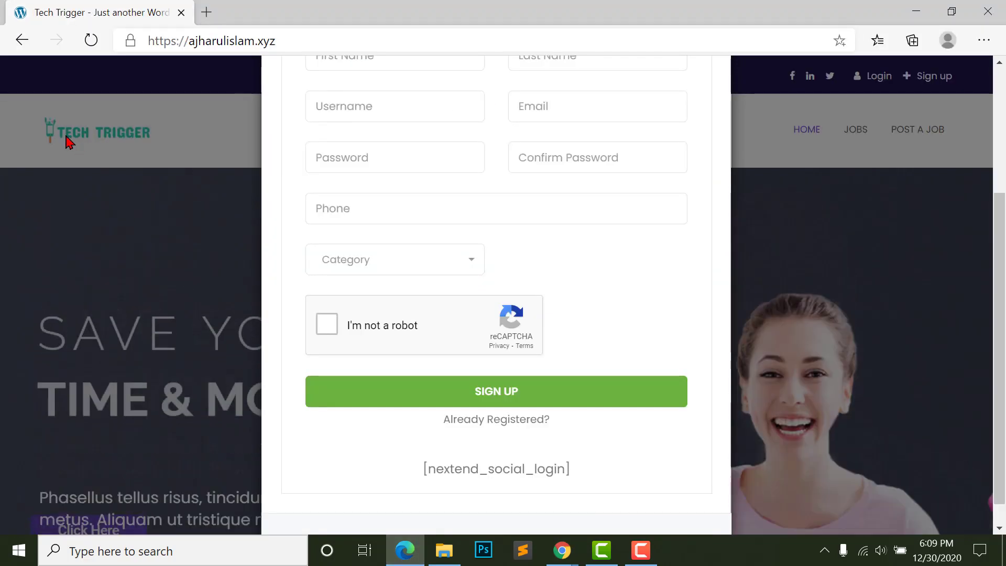
click(190, 296)
click(84, 41)
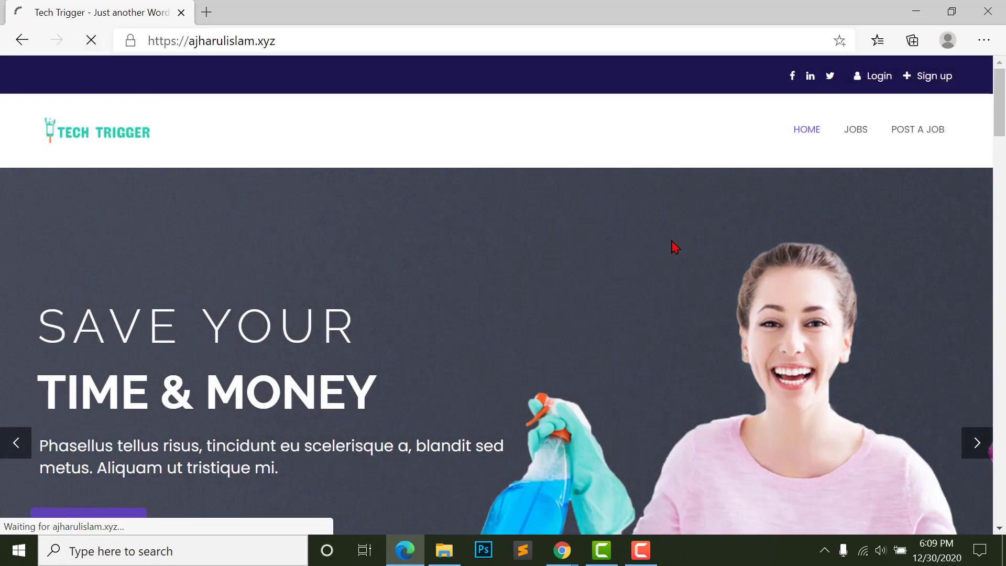
click(929, 80)
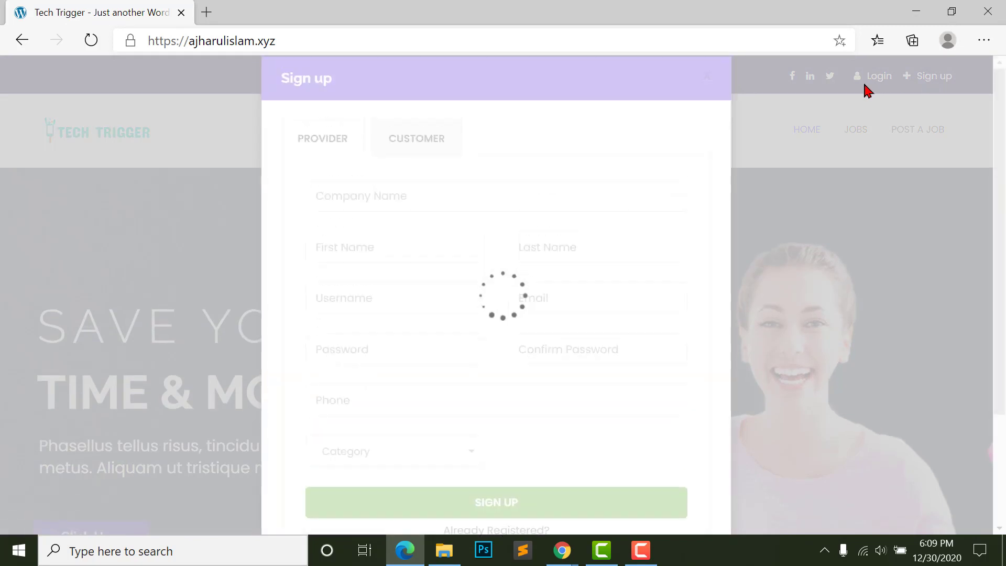
scroll(526, 357, down, 4)
scroll(528, 341, up, 3)
scroll(532, 344, down, 3)
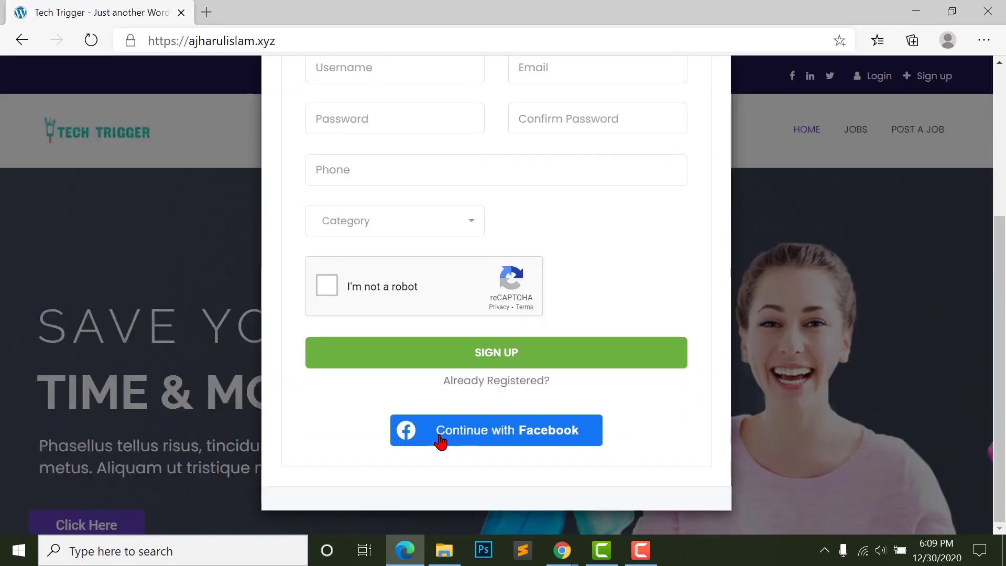
scroll(490, 431, up, 5)
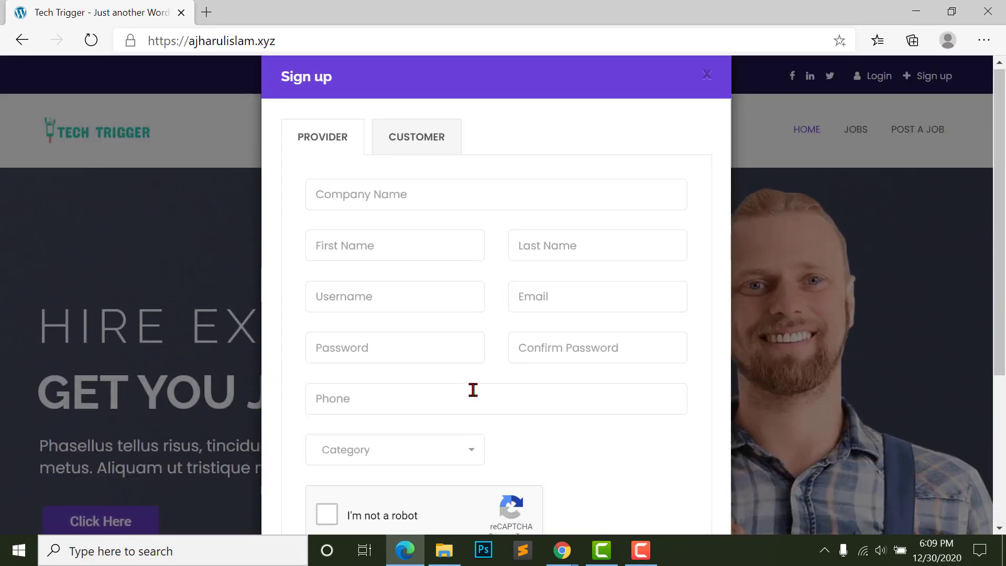
- Sign up as a CUSTOMER with Facebook, approving profile sharing in the popup
click(423, 146)
scroll(499, 383, down, 2)
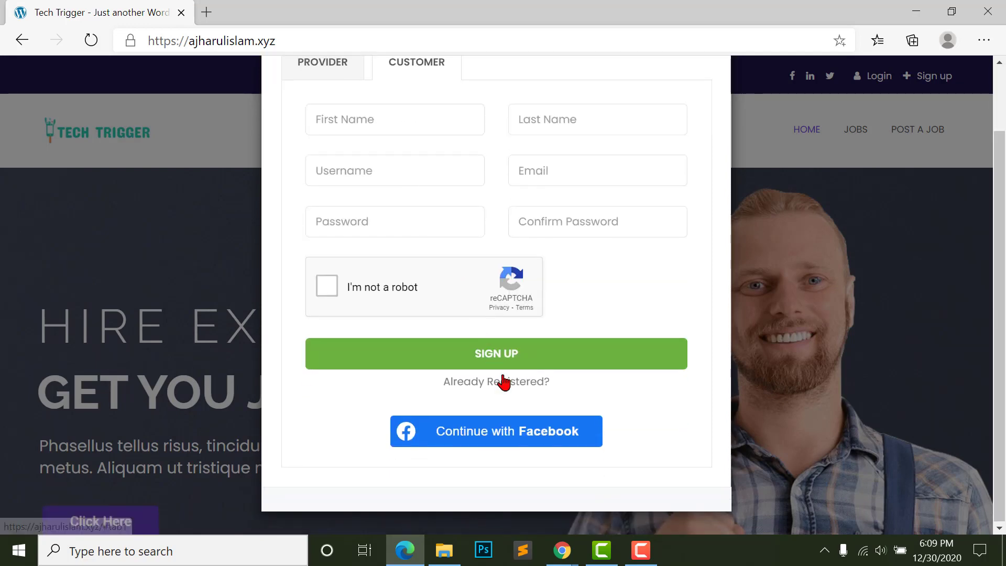
click(491, 436)
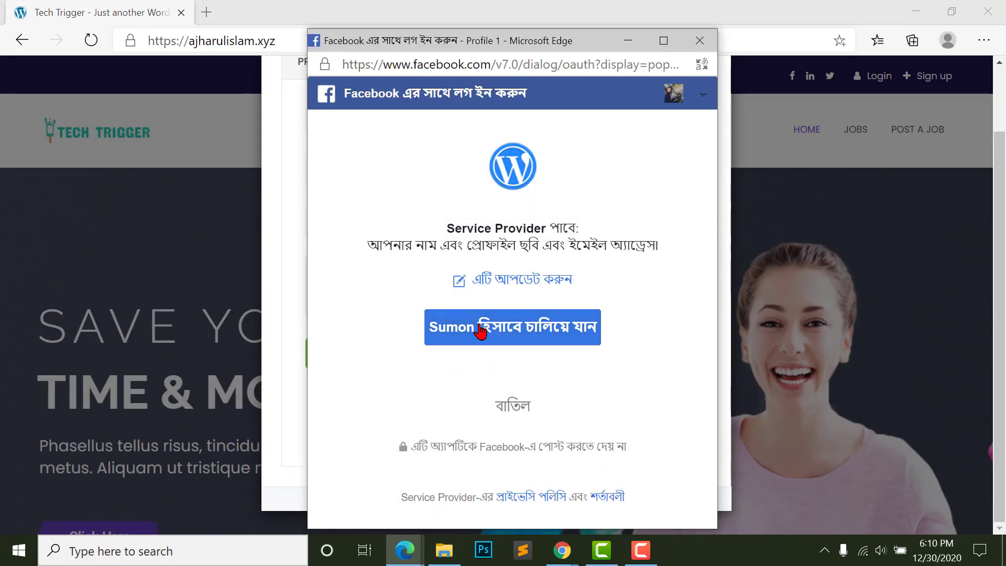
click(475, 328)
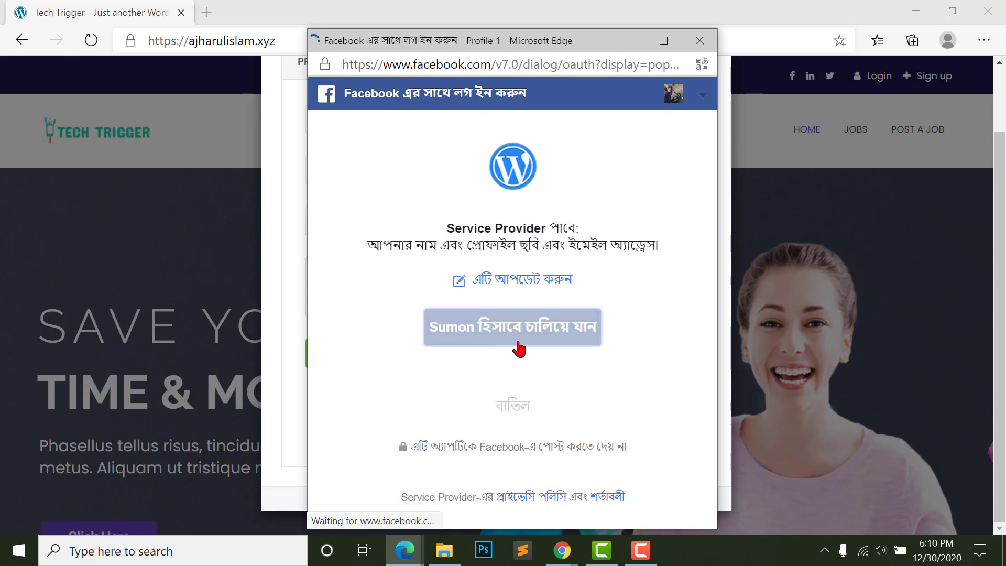
scroll(627, 333, down, 2)
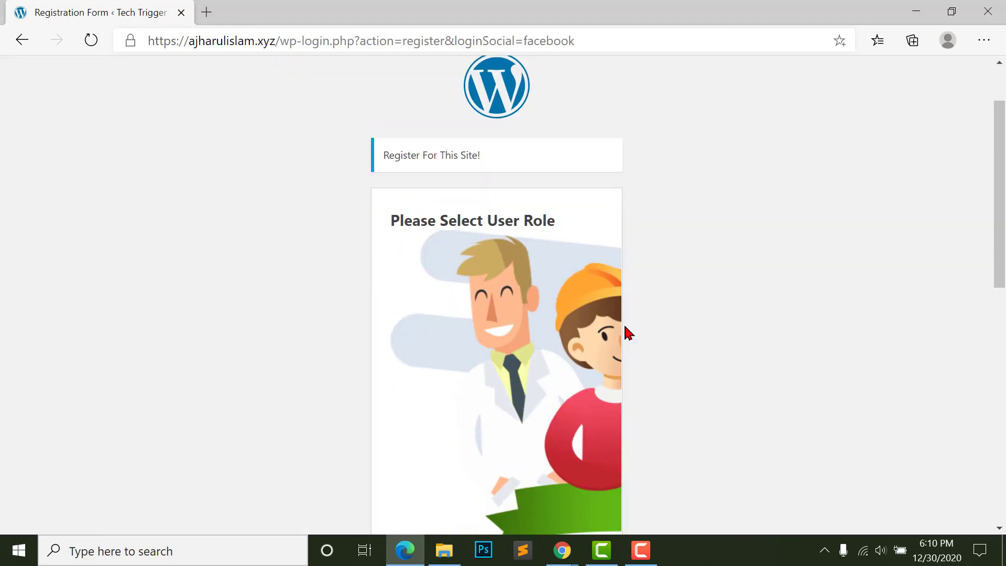
scroll(577, 262, up, 2)
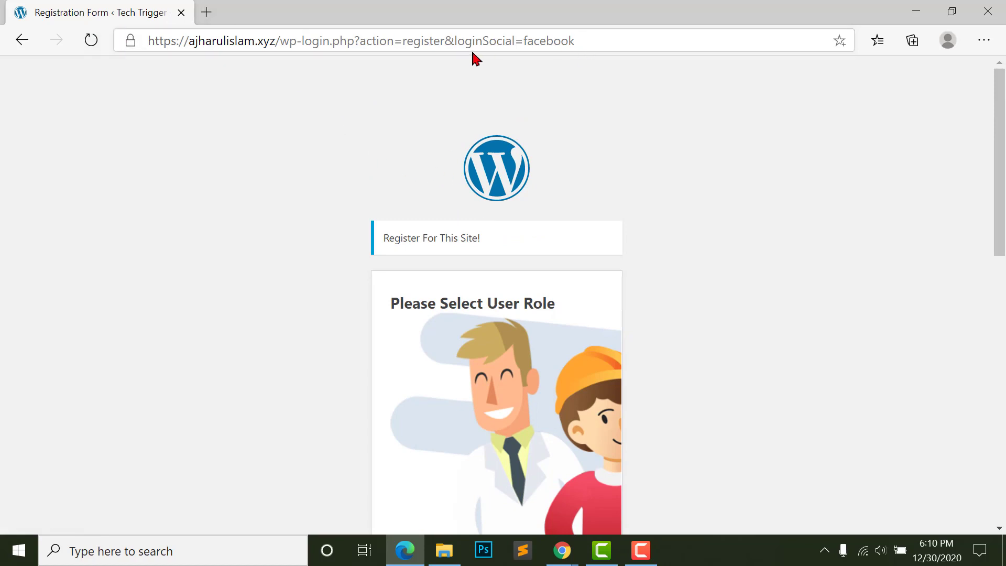
- Select the Customer user role on the Facebook registration page
scroll(330, 254, down, 5)
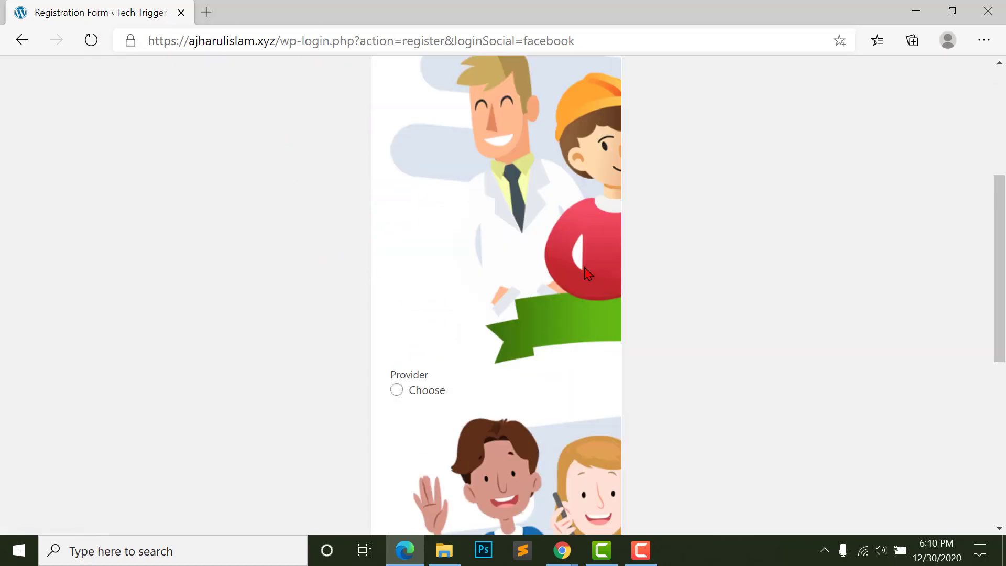
scroll(483, 232, down, 3)
scroll(485, 312, up, 6)
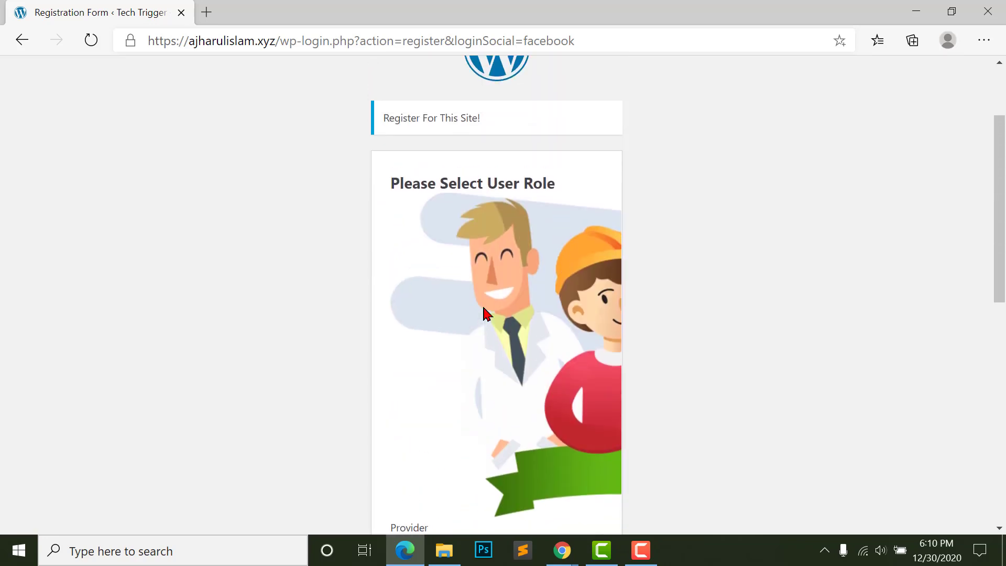
scroll(483, 313, down, 10)
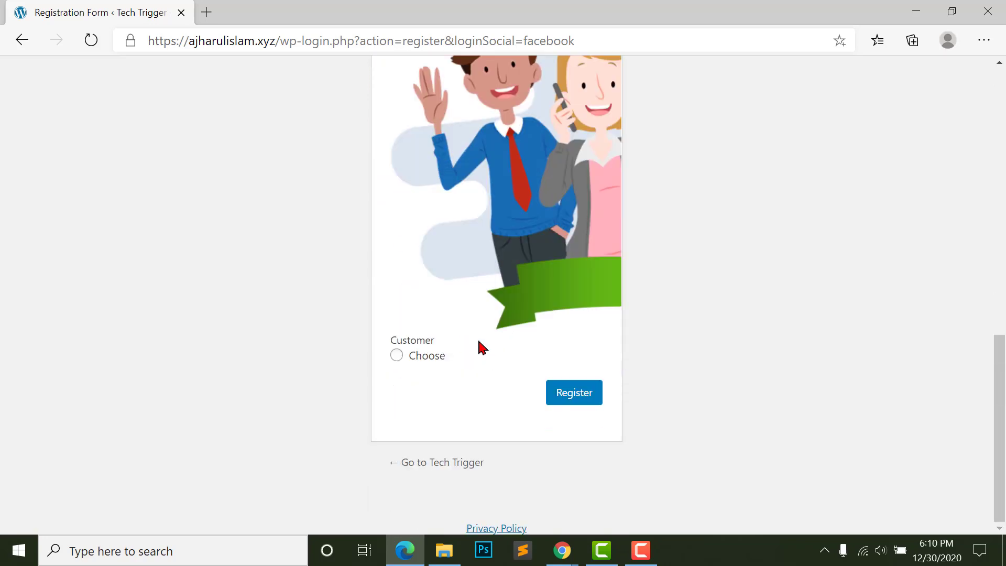
scroll(483, 347, up, 10)
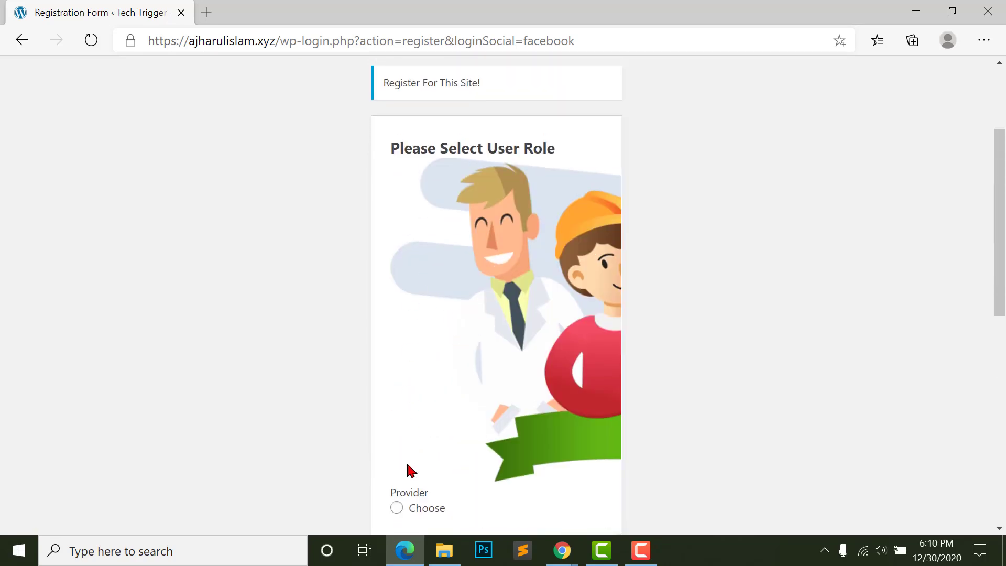
scroll(411, 470, down, 2)
scroll(422, 407, down, 7)
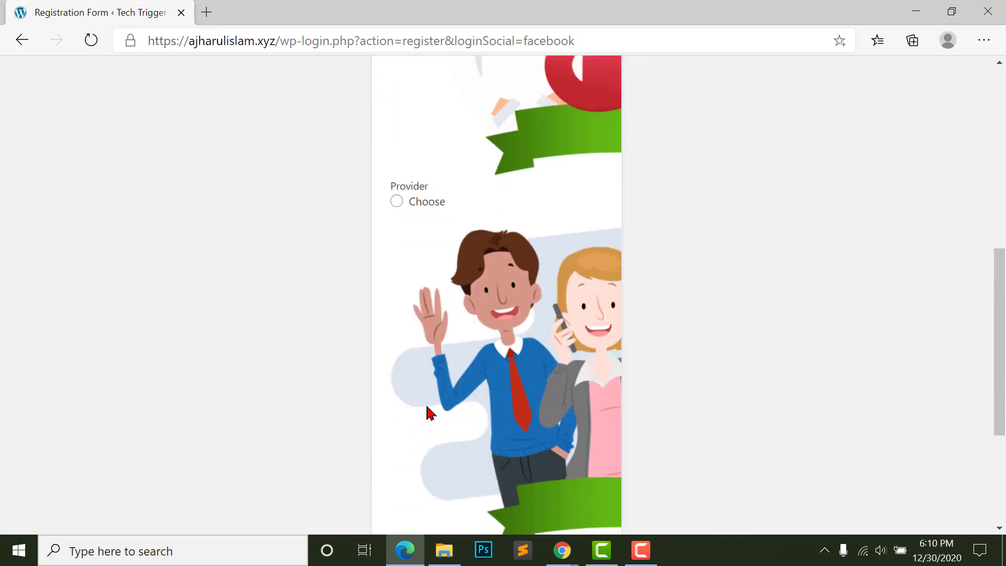
scroll(468, 389, up, 5)
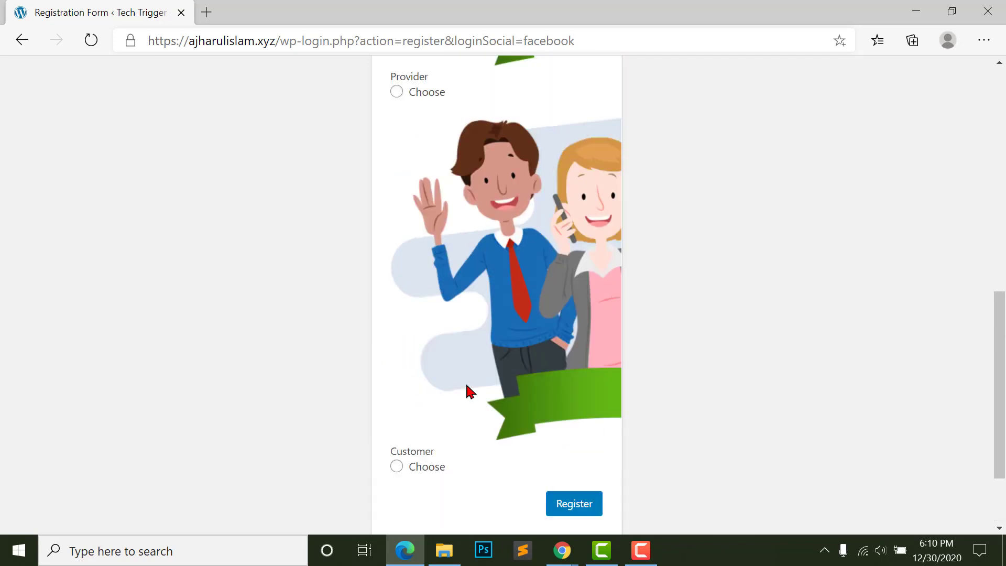
scroll(427, 420, down, 4)
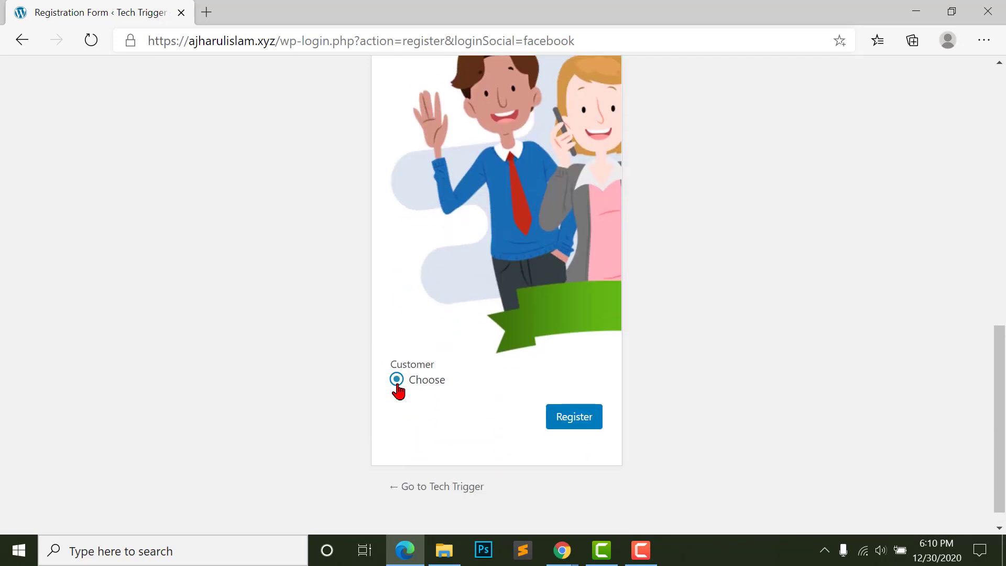
drag(397, 366, 485, 370)
- Submit the registration as a Customer
scroll(398, 398, up, 12)
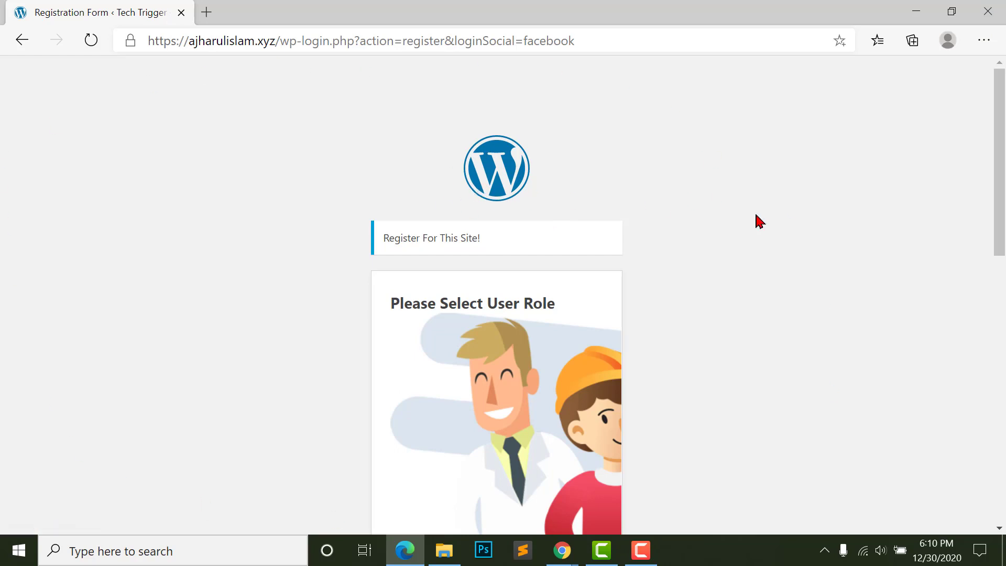
scroll(734, 378, down, 9)
drag(398, 504, 434, 503)
scroll(631, 451, down, 3)
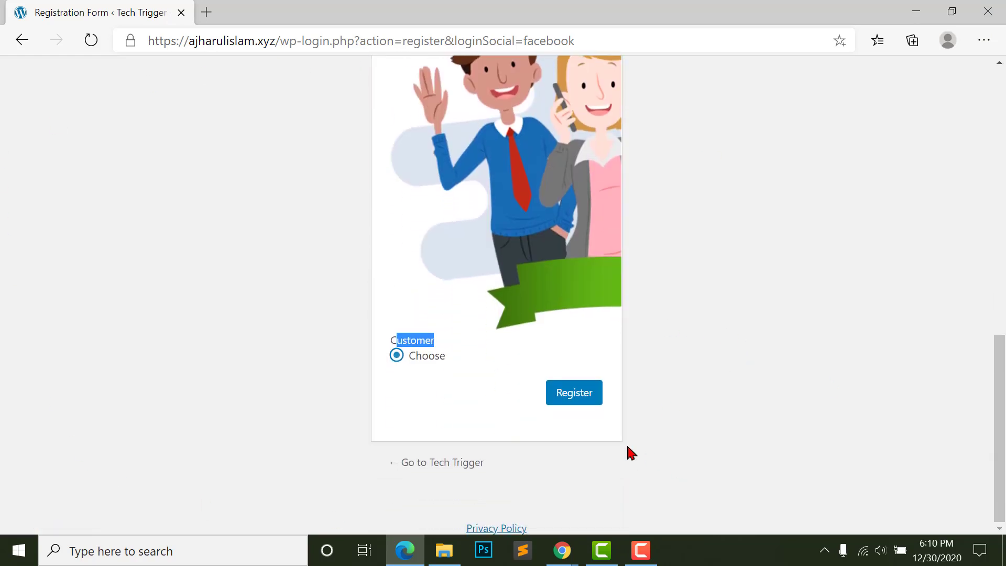
click(572, 397)
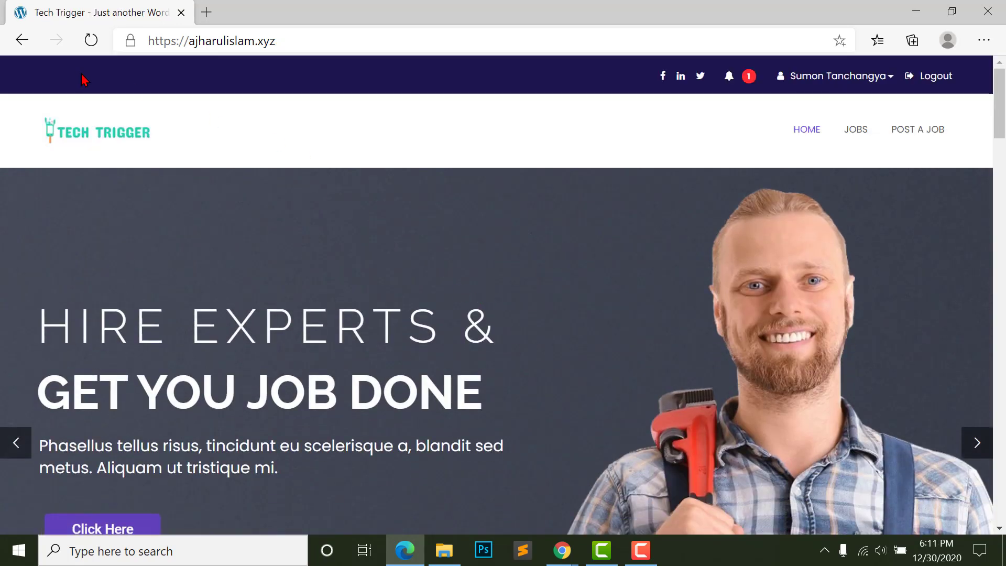
- Open My Profile from the account dropdown and look through its Profile Settings page
mouse_move(856, 83)
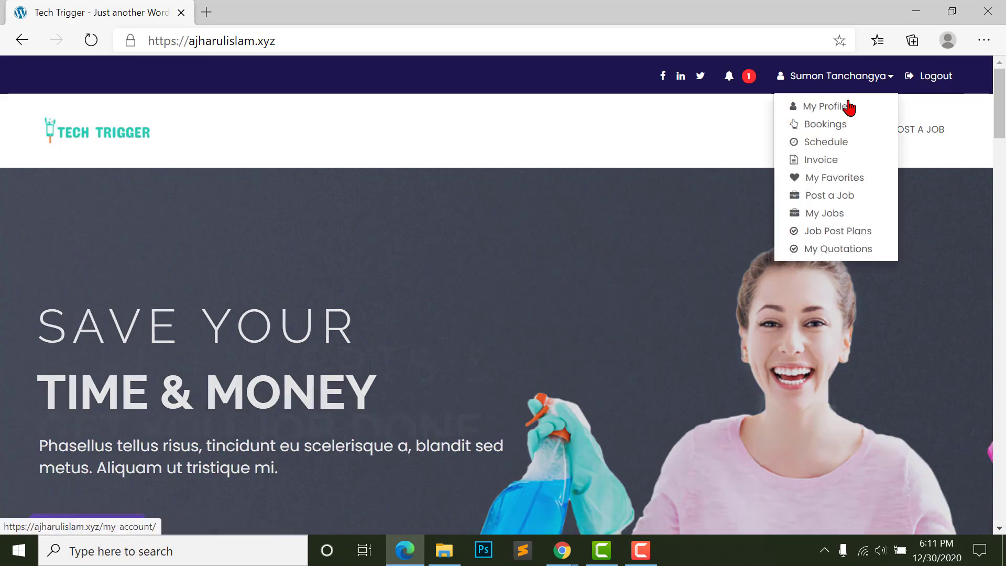
click(830, 111)
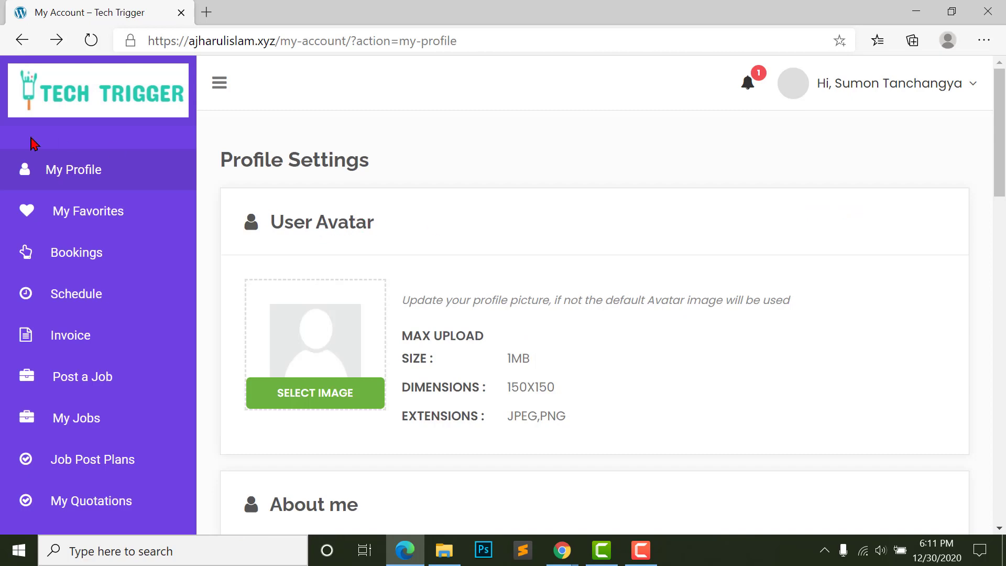
scroll(335, 257, down, 3)
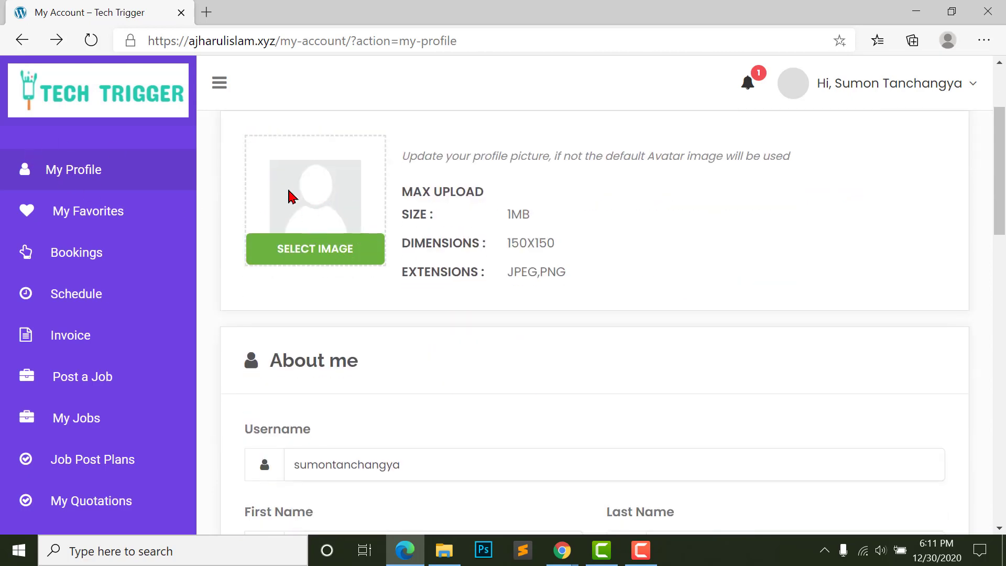
scroll(331, 306, down, 15)
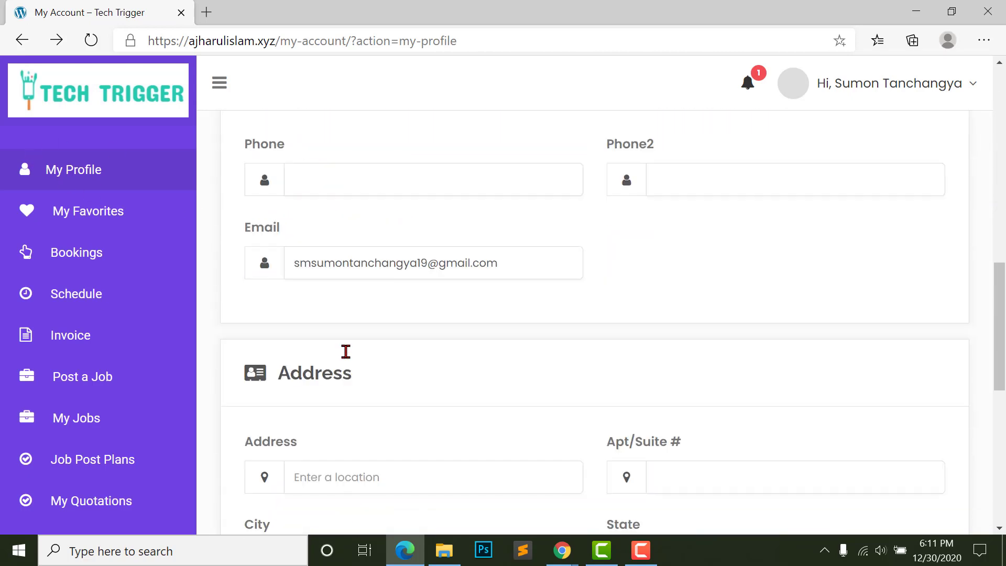
scroll(348, 354, down, 3)
scroll(463, 308, up, 20)
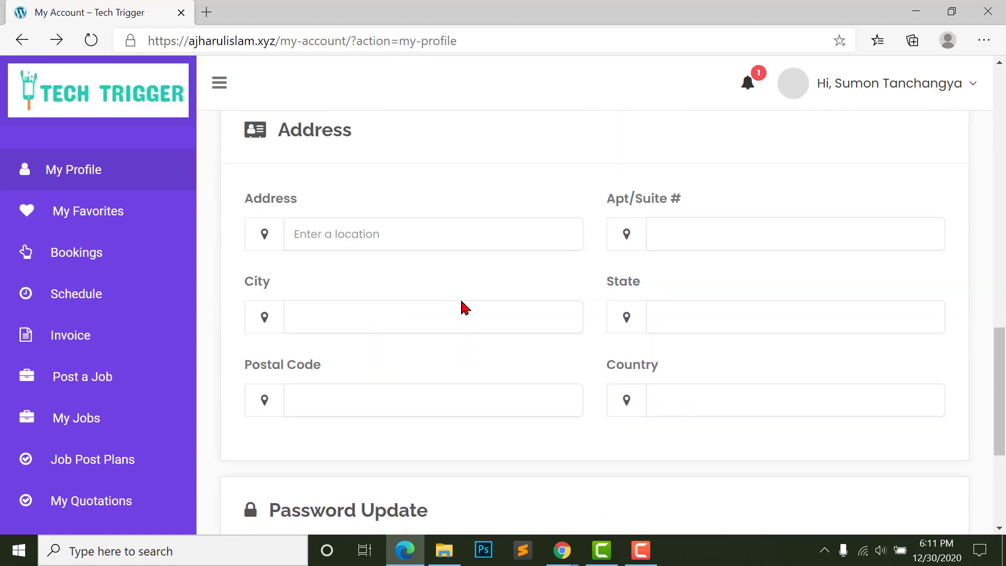
scroll(386, 375, down, 1)
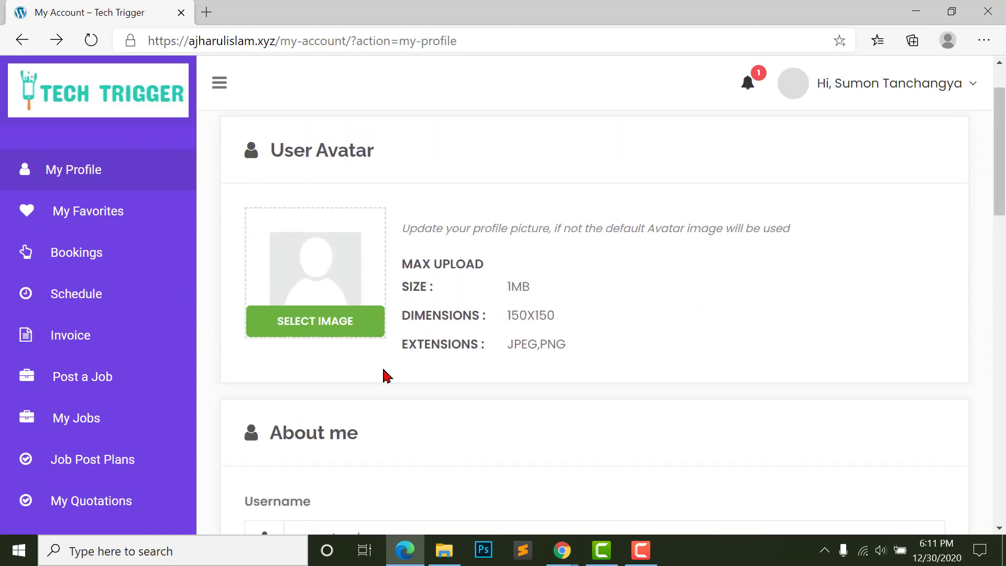
scroll(288, 320, up, 1)
scroll(71, 414, down, 1)
scroll(67, 374, up, 1)
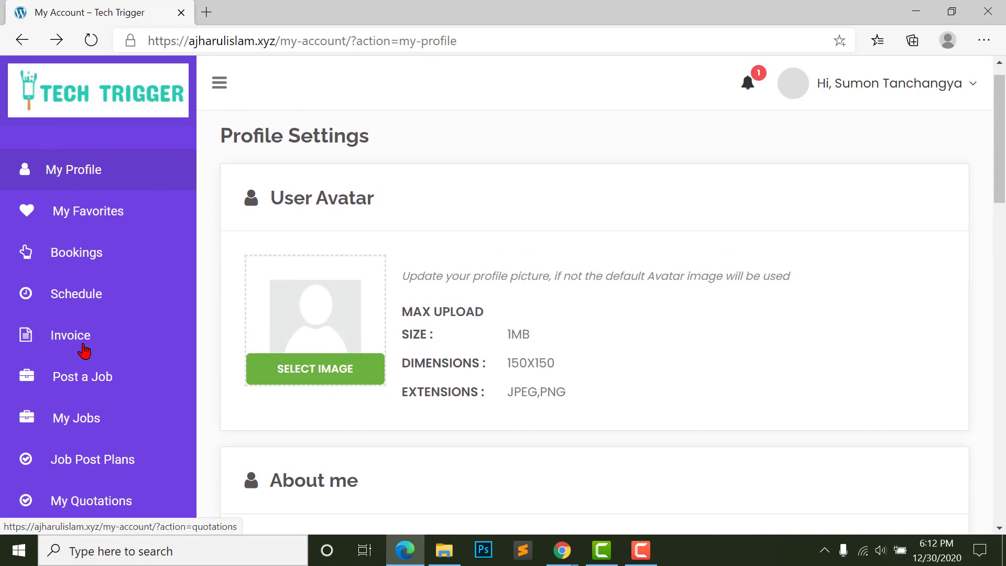
click(562, 550)
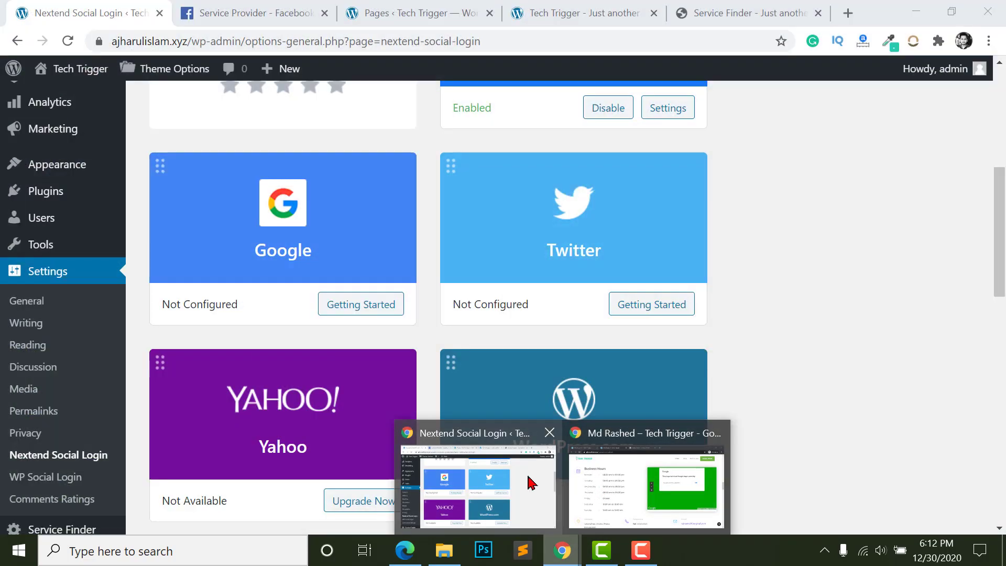
- Bring the provider's Chrome dashboard forward and scroll down its sidebar menu to My Services
click(525, 479)
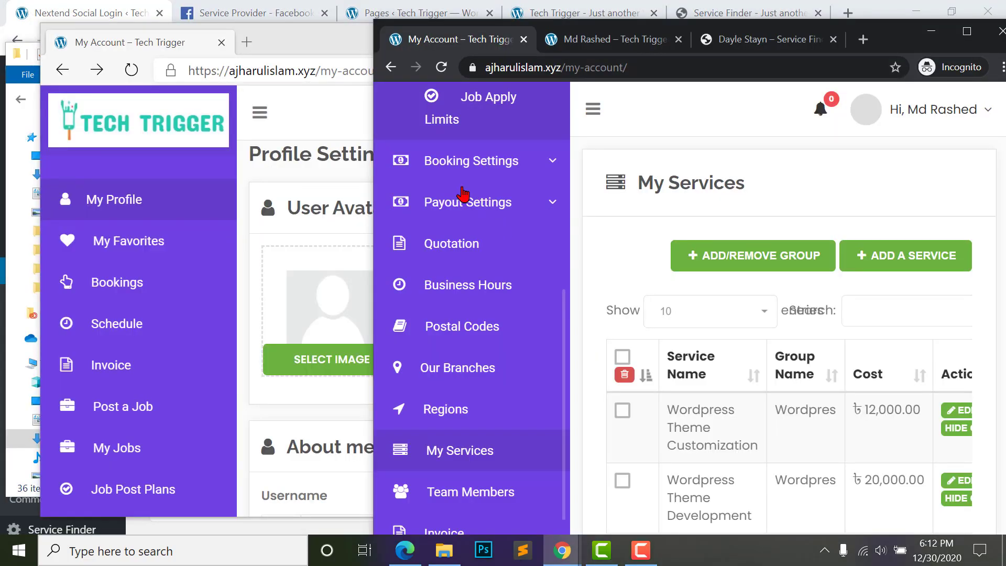
scroll(456, 195, down, 1)
scroll(451, 157, up, 1)
scroll(461, 220, down, 2)
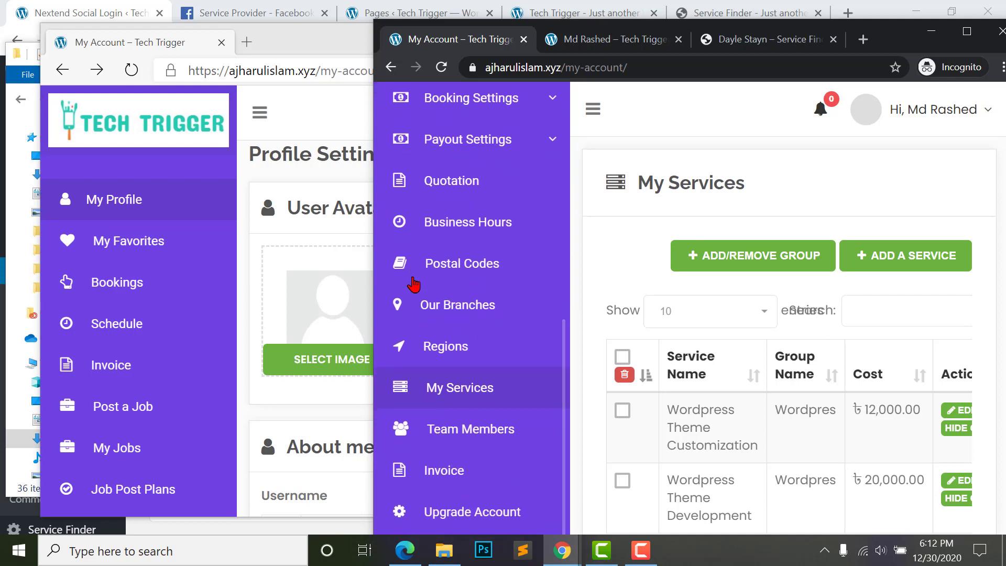
scroll(458, 366, down, 1)
scroll(99, 247, down, 1)
scroll(95, 312, down, 2)
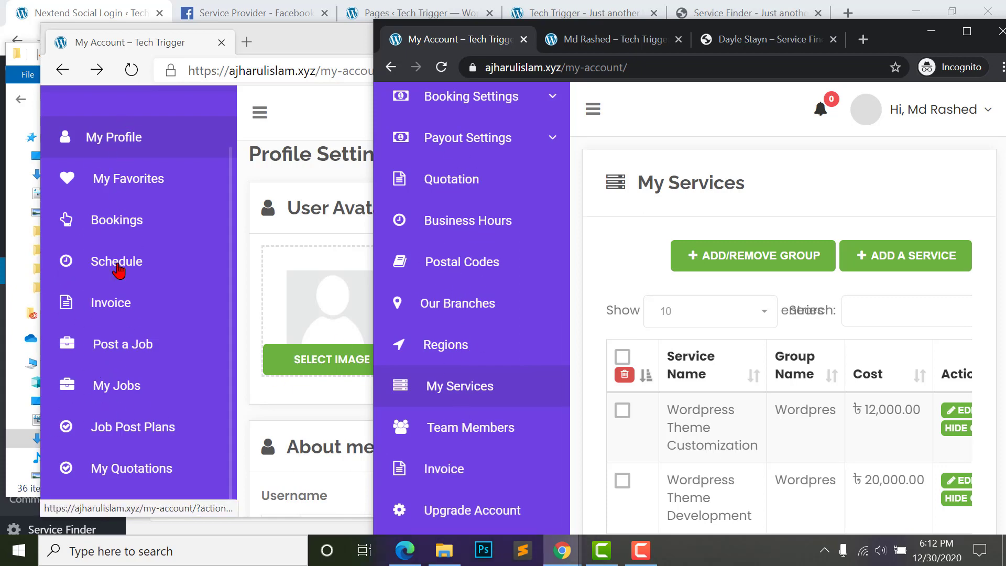
- Open the Provider Menu settings in the Service Finder theme options
click(89, 14)
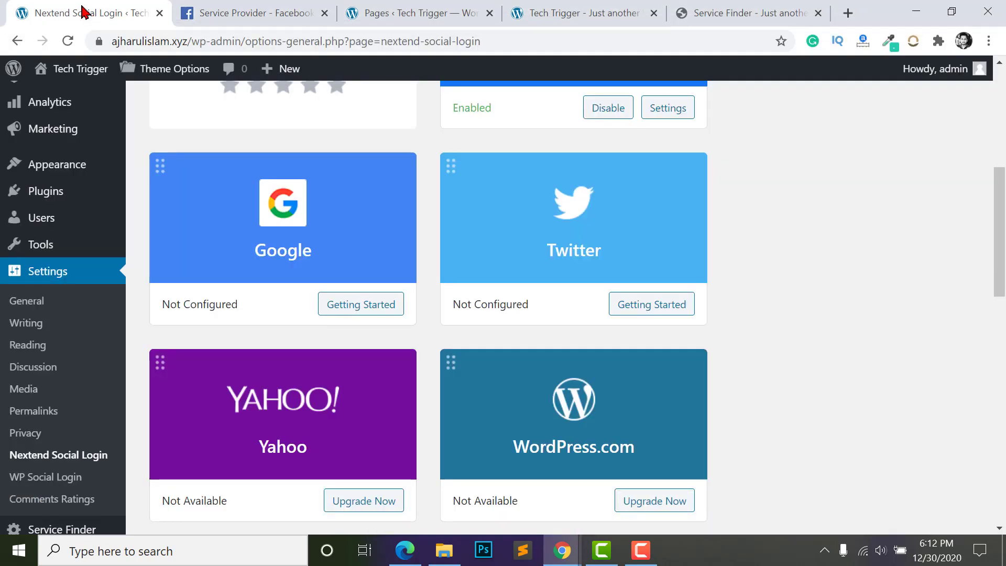
scroll(106, 364, down, 1)
scroll(34, 420, down, 7)
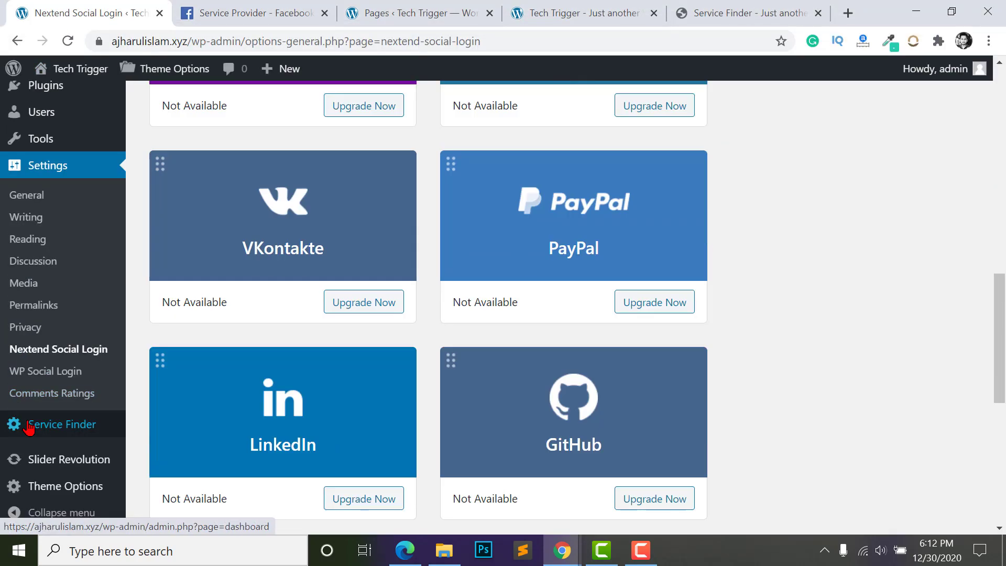
mouse_move(67, 487)
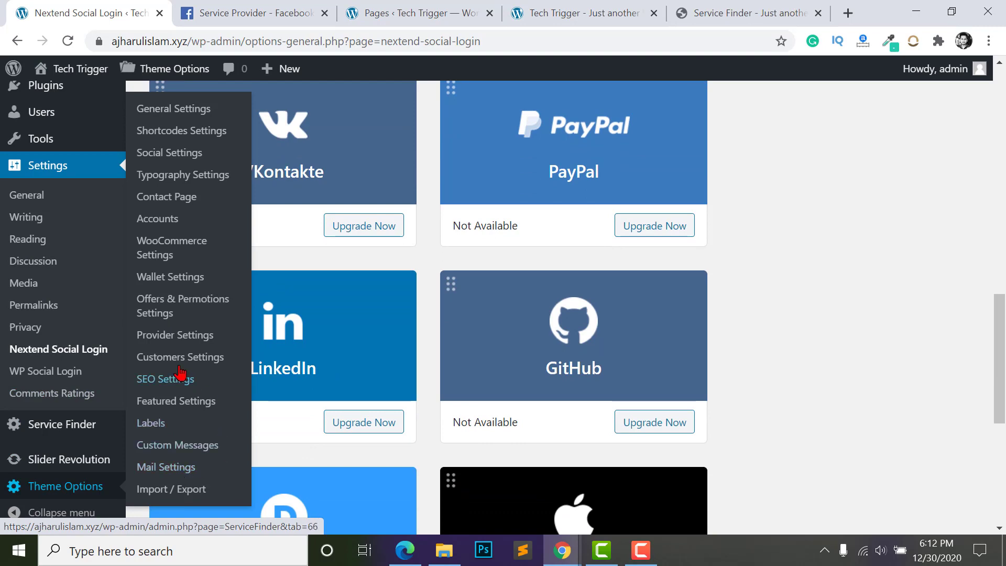
scroll(188, 377, up, 1)
click(163, 336)
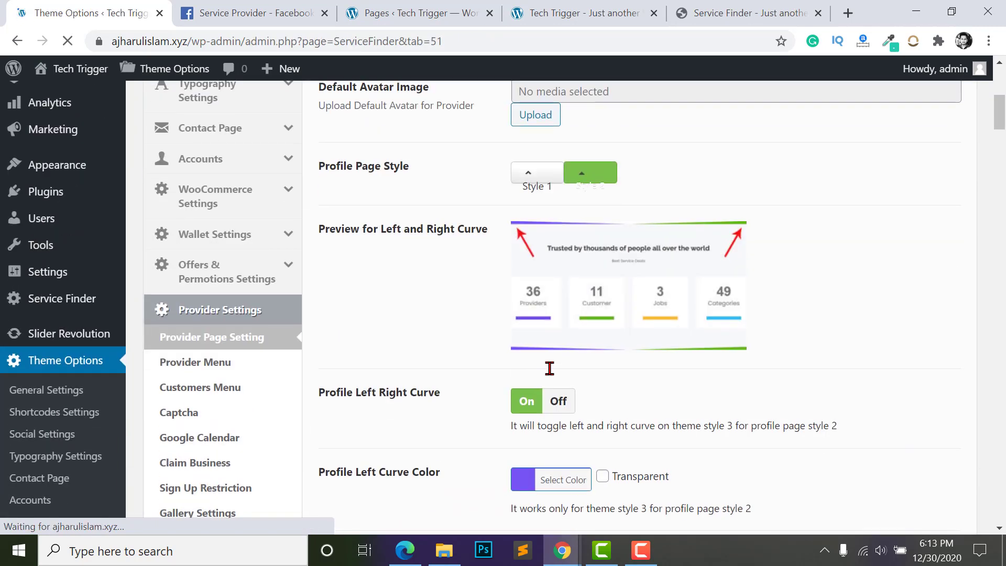
scroll(534, 278, down, 1)
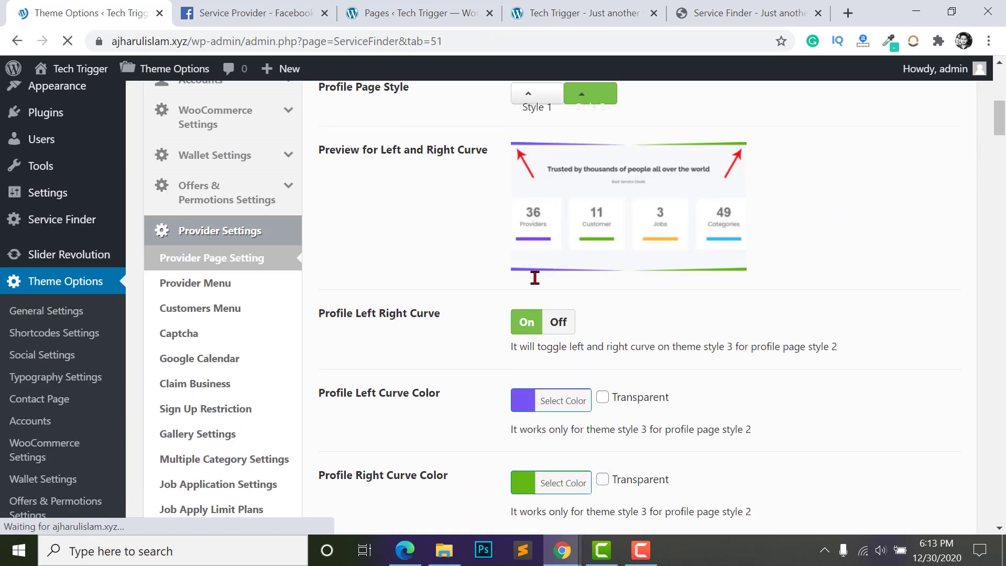
click(181, 283)
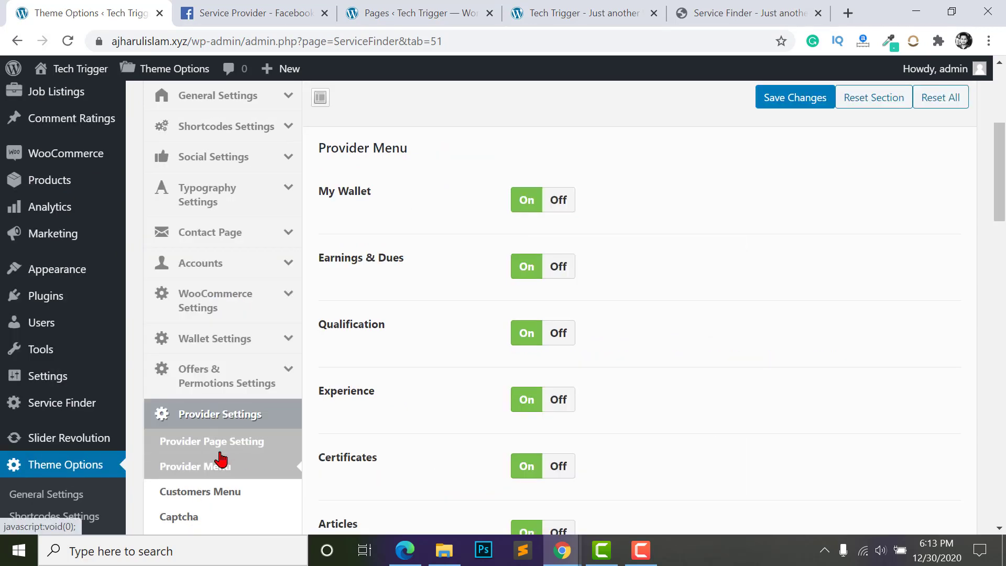
- Review the Provider Menu toggles, switching Bank Account Info Section off and back on
scroll(533, 249, up, 2)
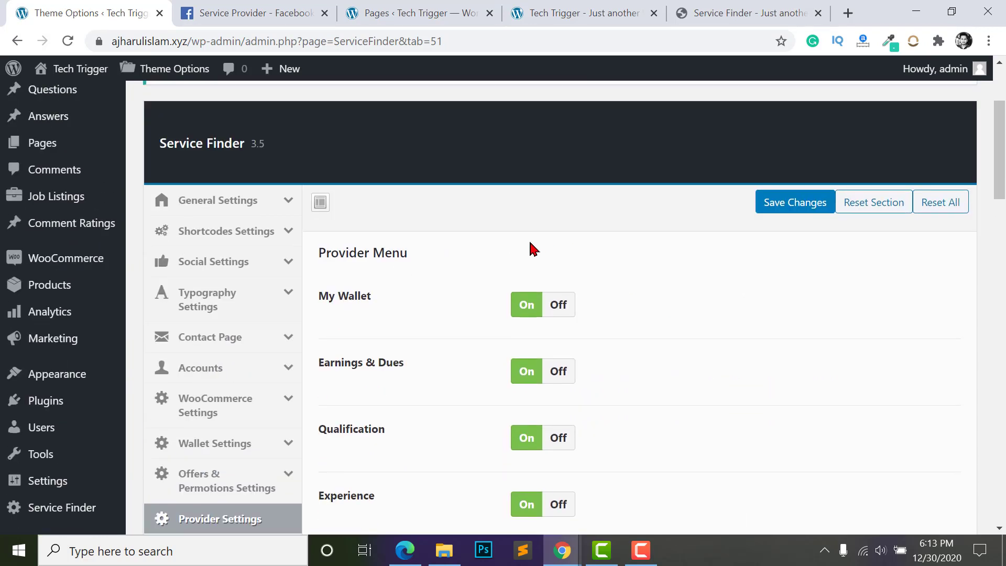
scroll(526, 231, down, 6)
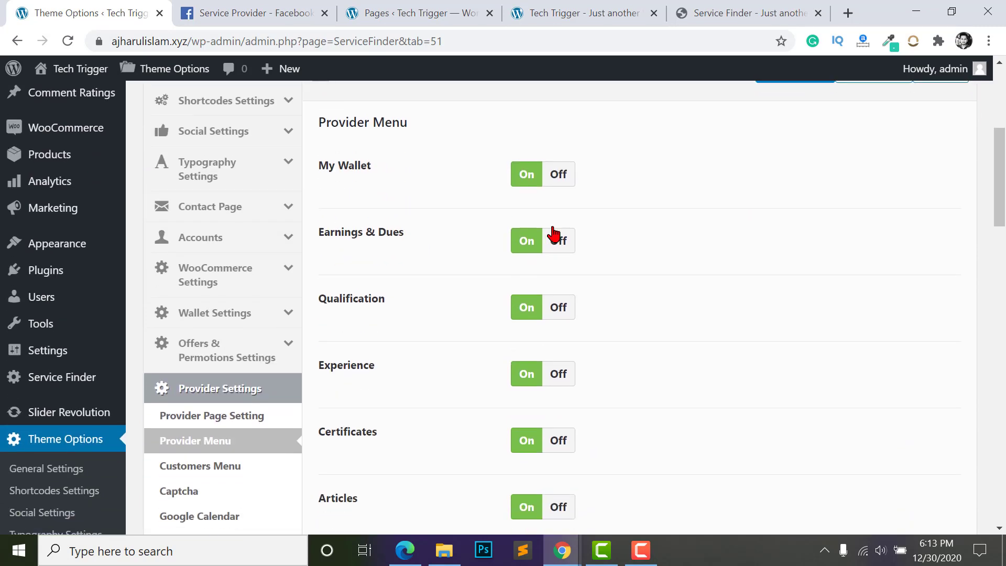
scroll(525, 339, down, 9)
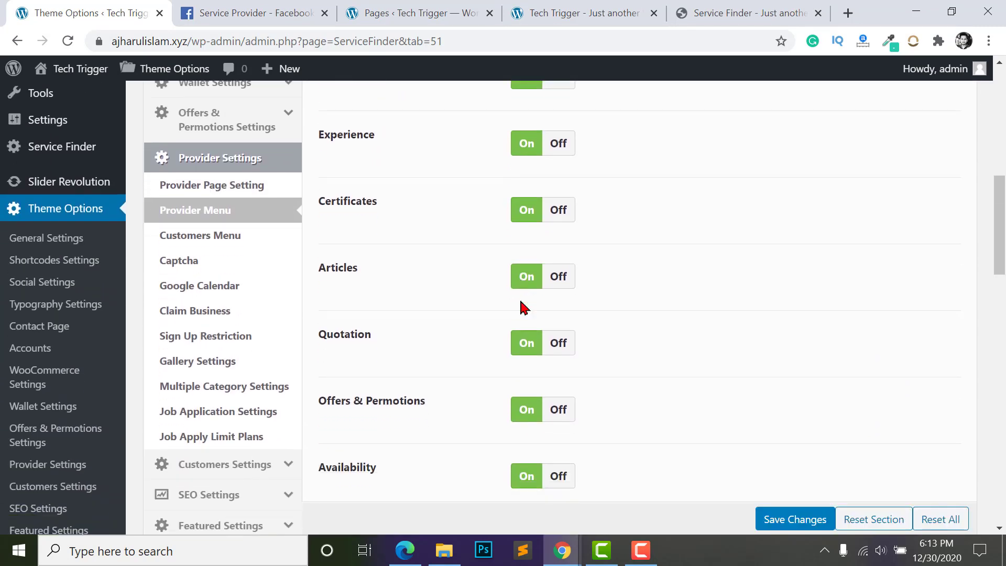
scroll(533, 359, down, 6)
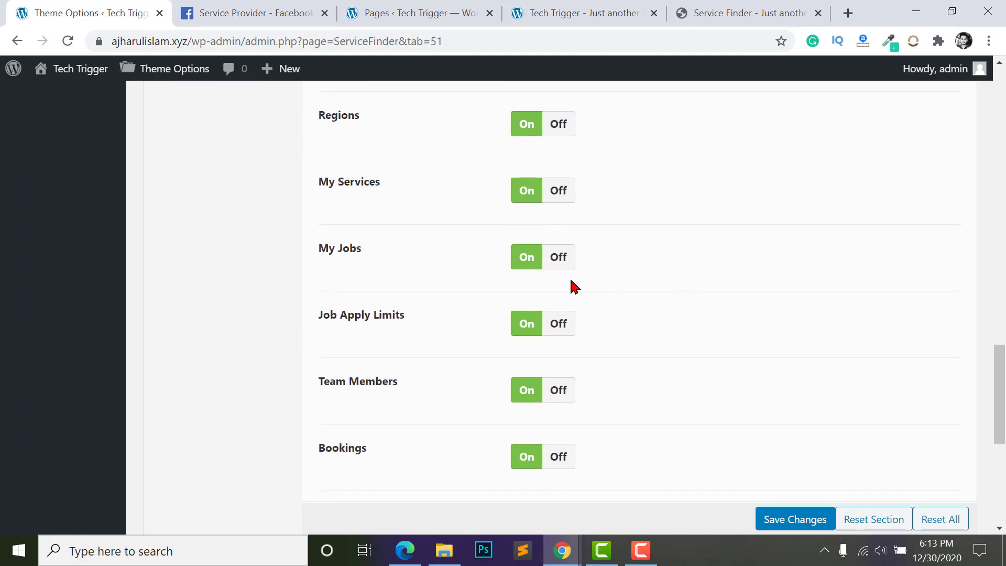
scroll(465, 258, down, 2)
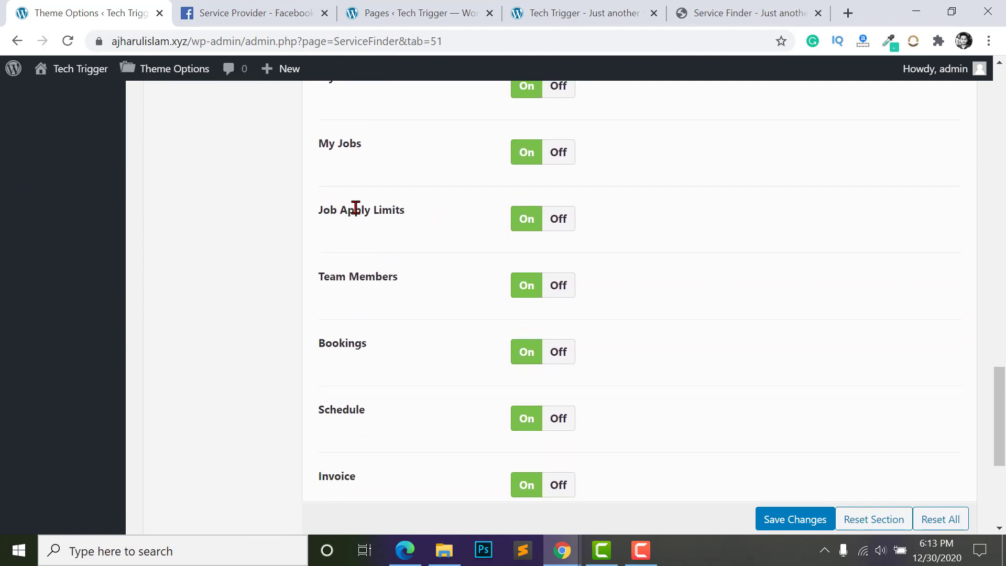
scroll(600, 272, down, 3)
scroll(519, 283, down, 3)
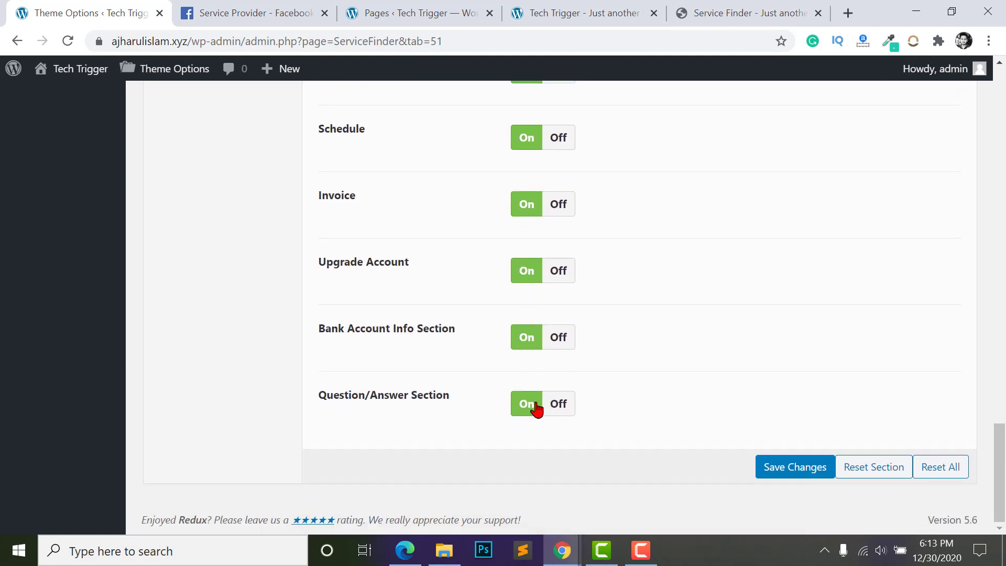
scroll(526, 343, up, 2)
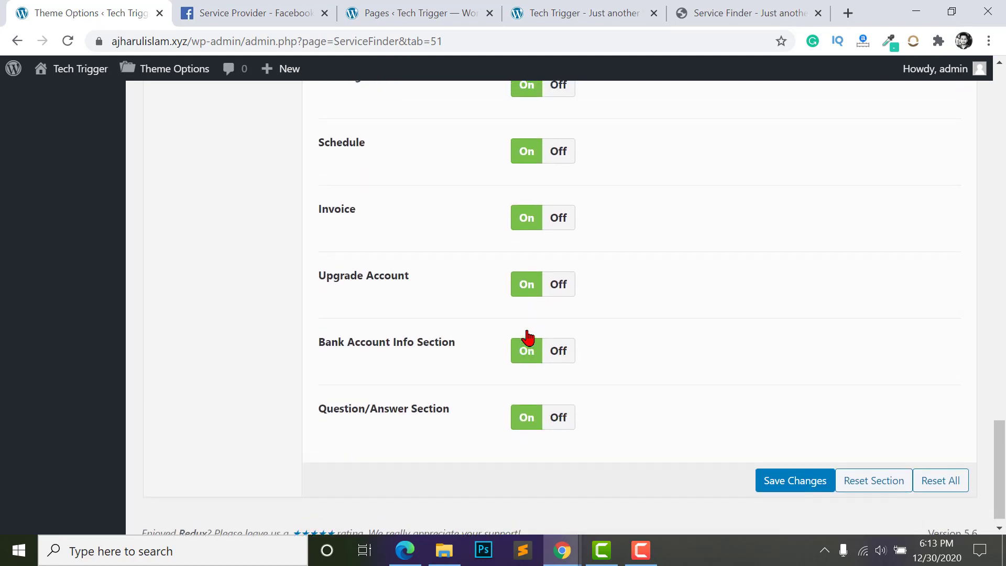
click(556, 418)
click(526, 418)
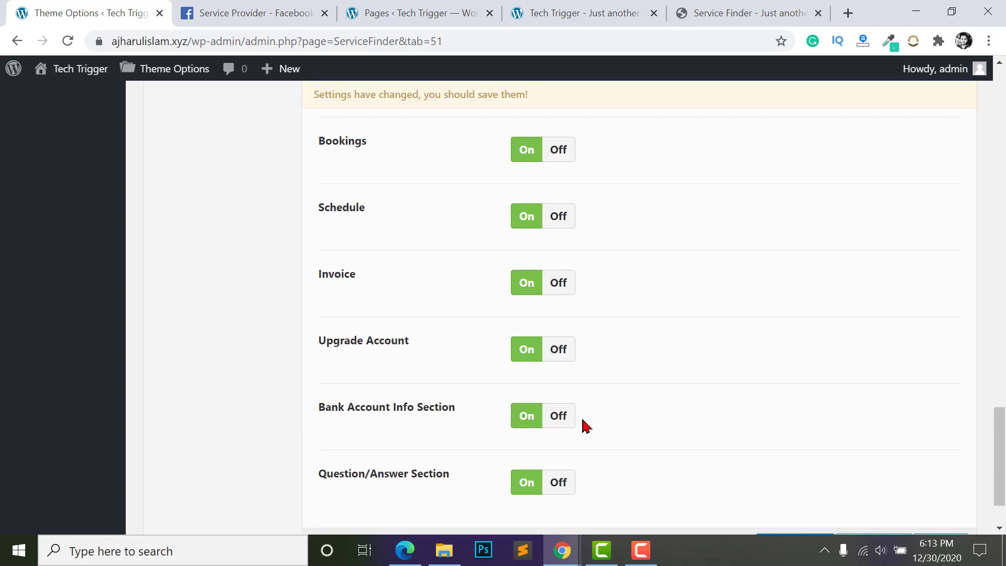
scroll(760, 443, down, 2)
scroll(416, 337, up, 15)
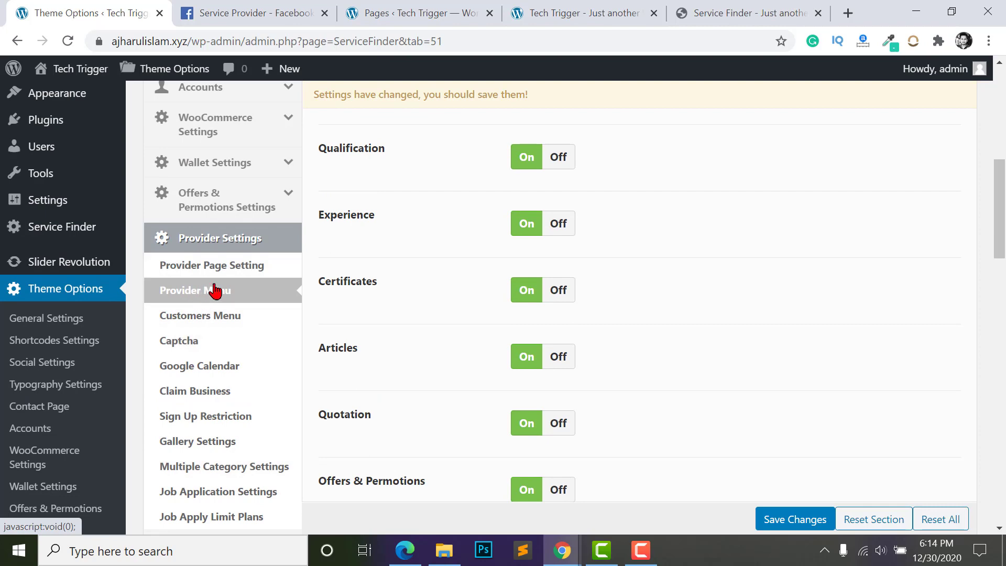
- Compare the Customers Menu and Provider Menu settings against the customer's profile window
click(199, 315)
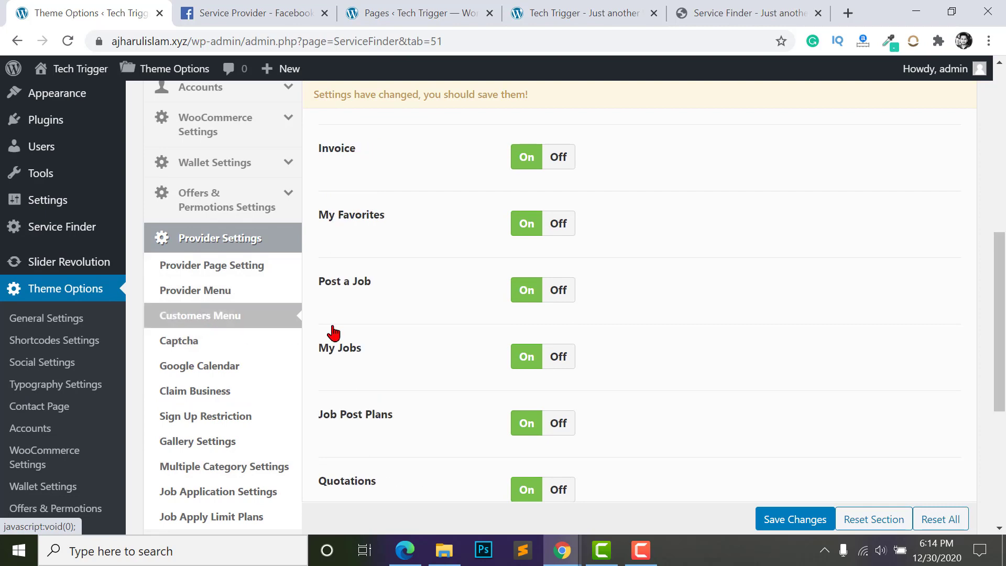
scroll(504, 294, down, 5)
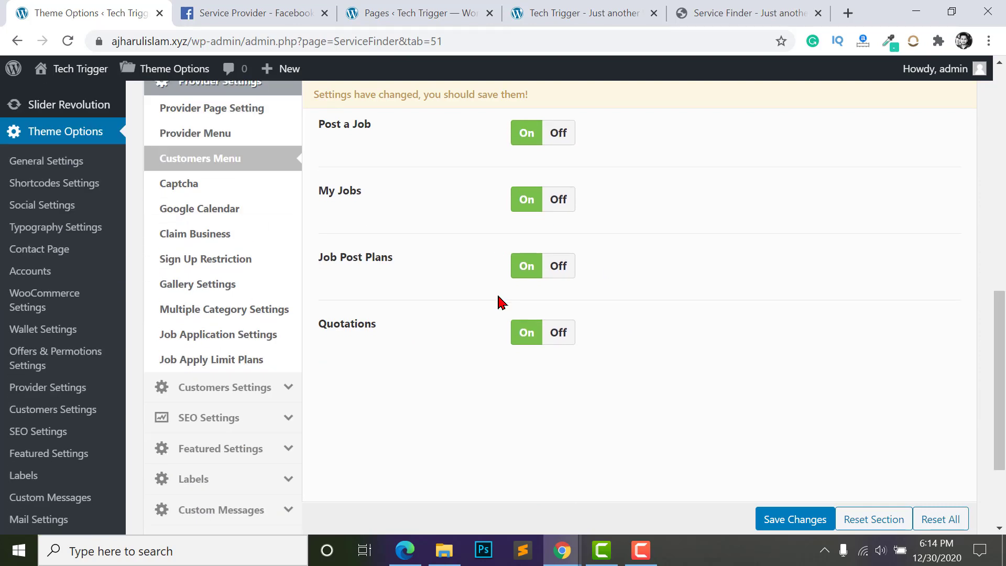
scroll(532, 309, up, 6)
scroll(401, 220, up, 2)
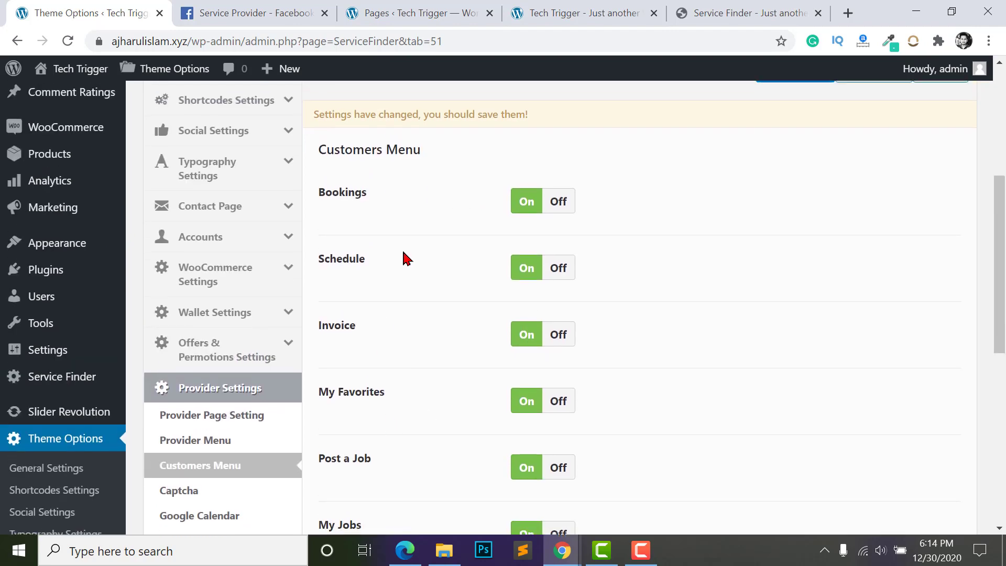
scroll(519, 325, down, 3)
scroll(358, 274, up, 1)
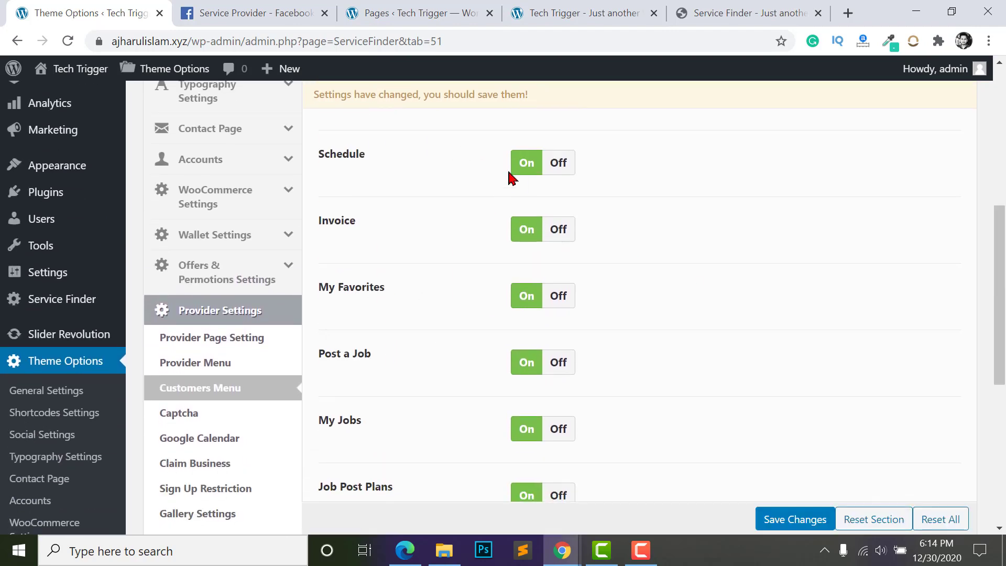
click(404, 550)
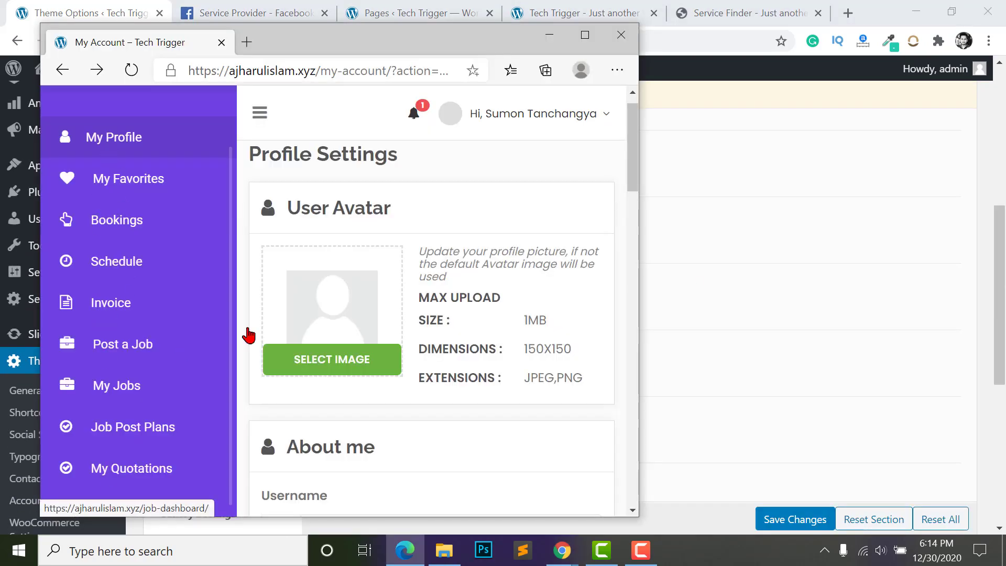
click(807, 337)
click(195, 363)
click(192, 390)
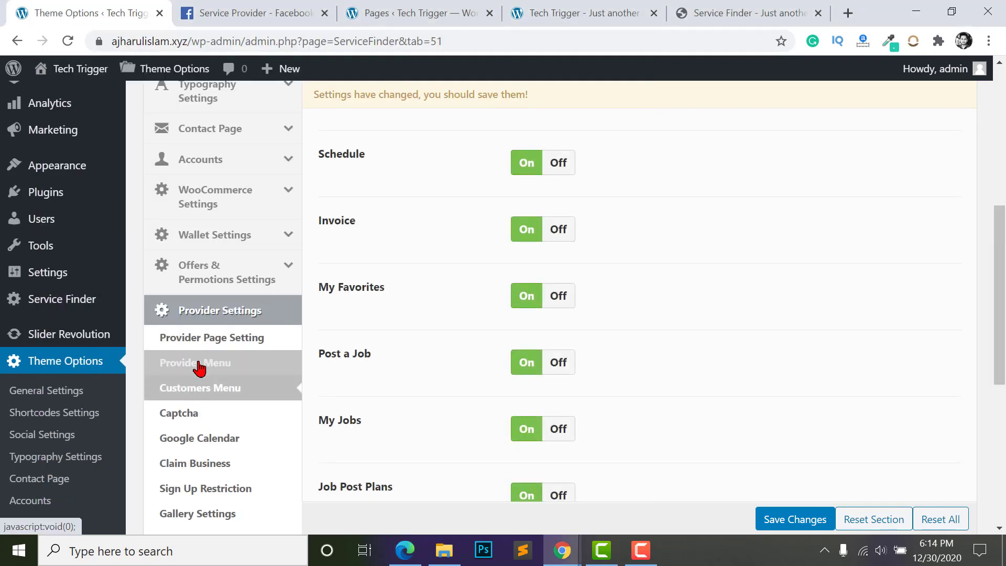
click(197, 365)
- Return to the customer's account window and load the Tech Trigger home page via the sidebar logo
key(alt+Tab)
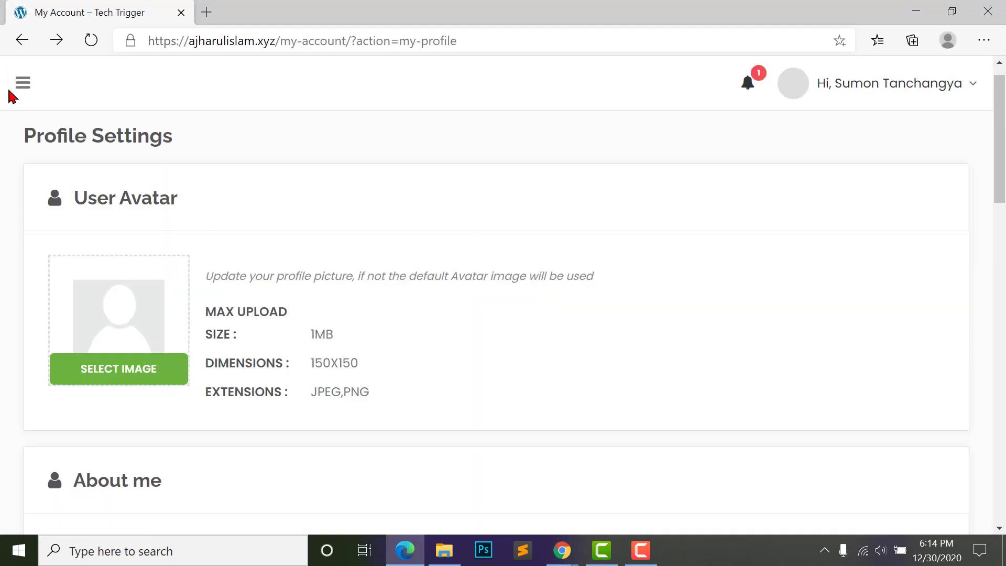
click(22, 87)
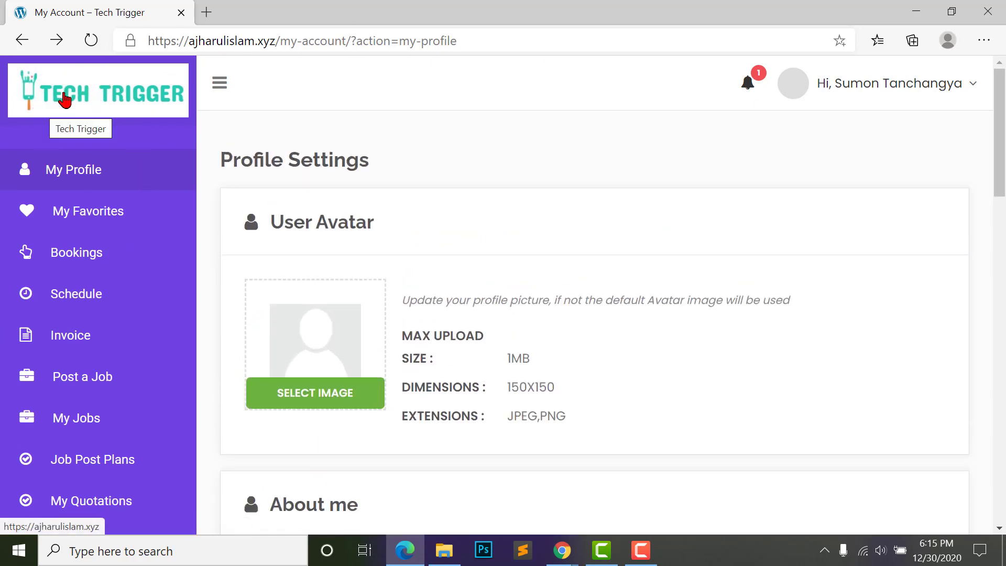
click(89, 93)
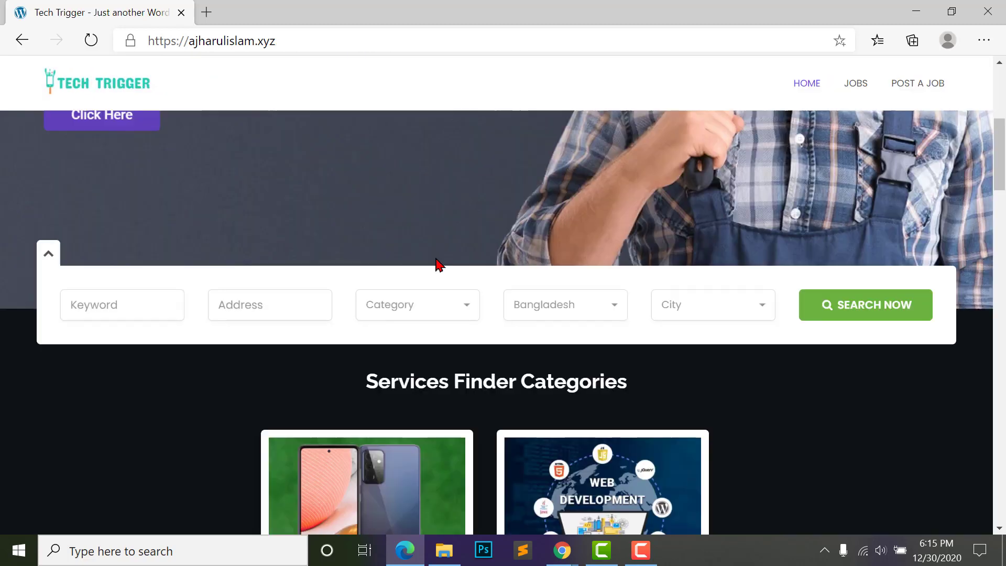
- Open the Service Finder provider list in the admin window
scroll(439, 266, down, 3)
scroll(439, 266, down, 7)
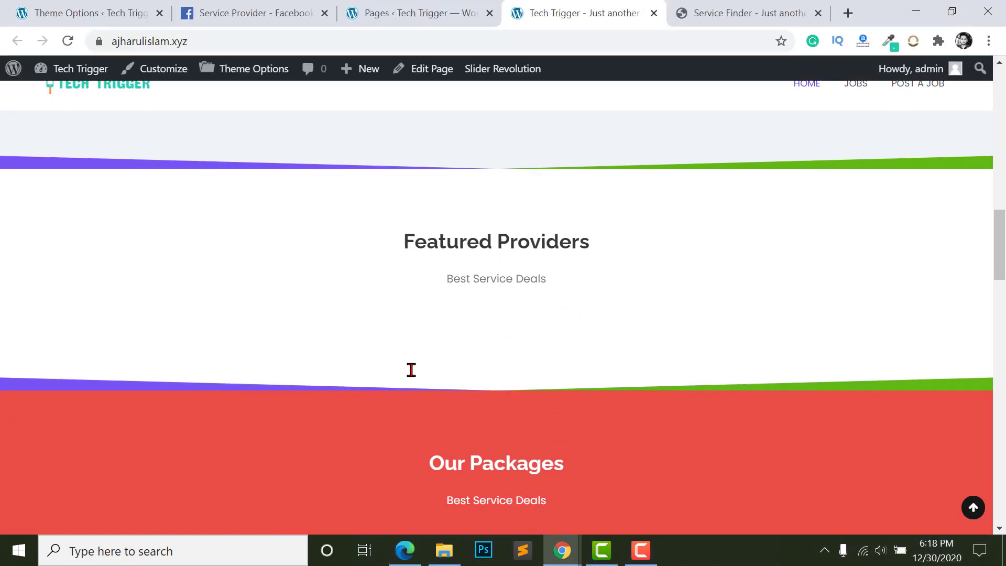
click(88, 13)
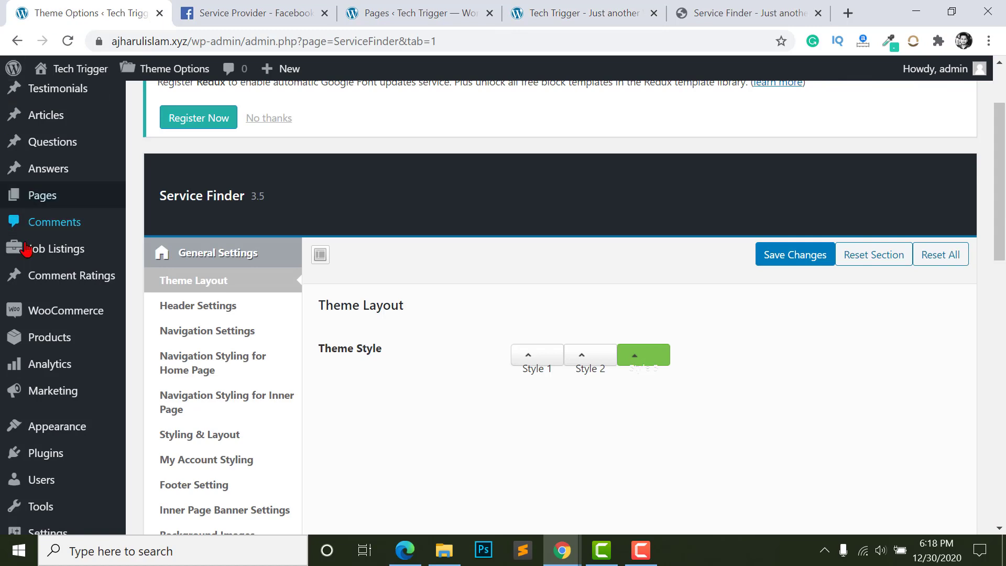
scroll(251, 344, down, 3)
scroll(251, 344, down, 2)
mouse_move(46, 281)
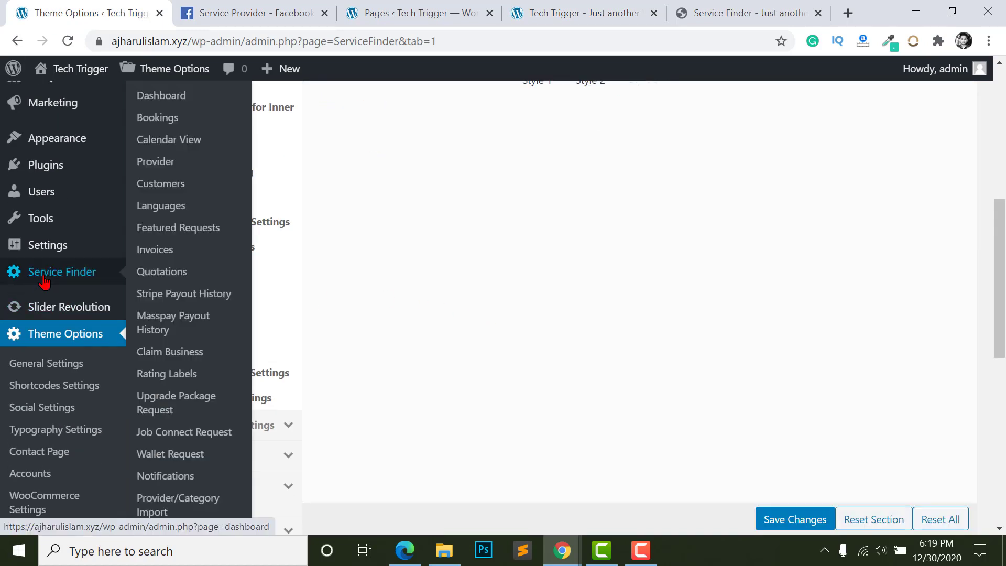
click(155, 163)
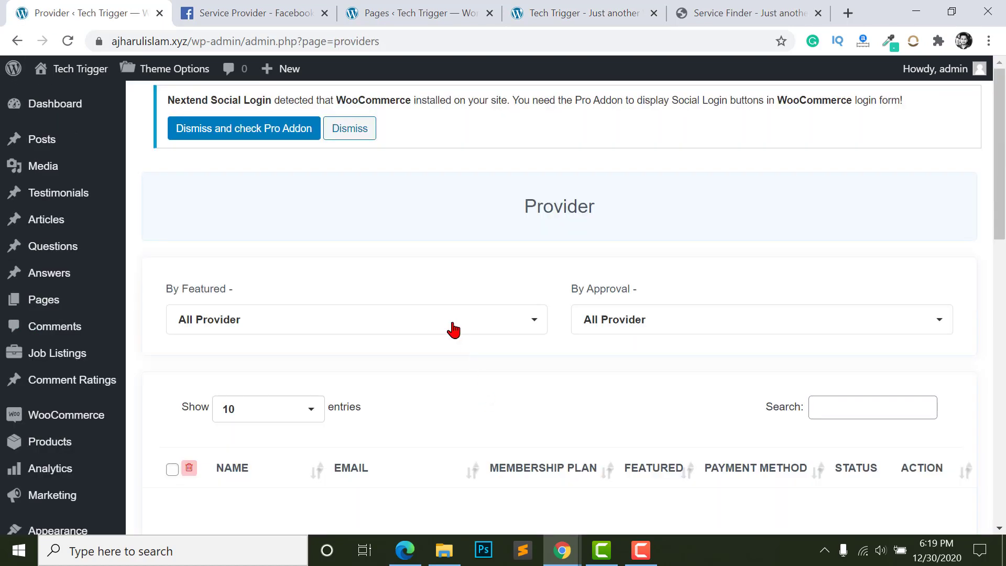
scroll(451, 328, down, 3)
scroll(454, 329, down, 2)
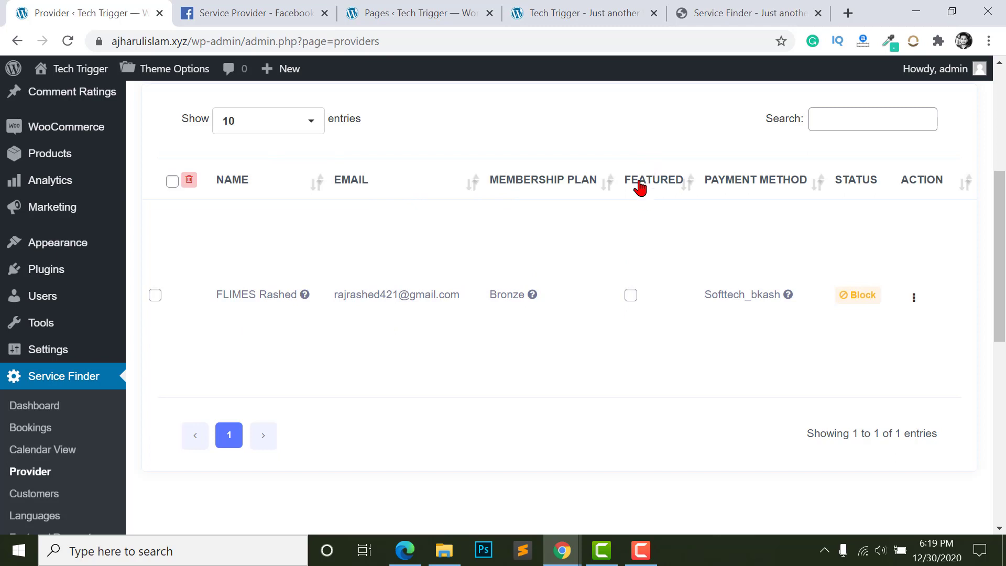
- Make the provider featured for 32 days and close the confirmation dialog
click(630, 296)
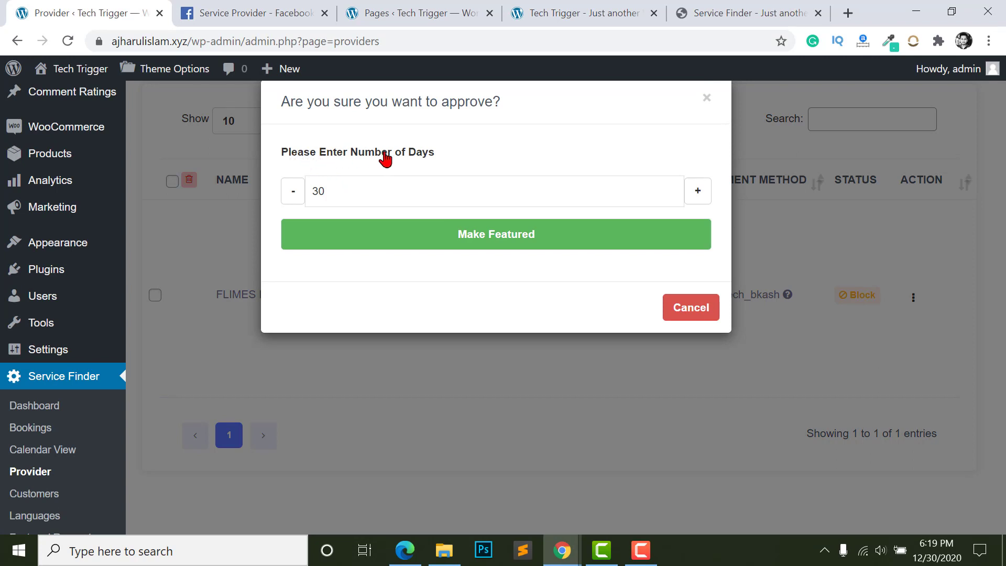
key(BackSpace)
key(BackSpace)
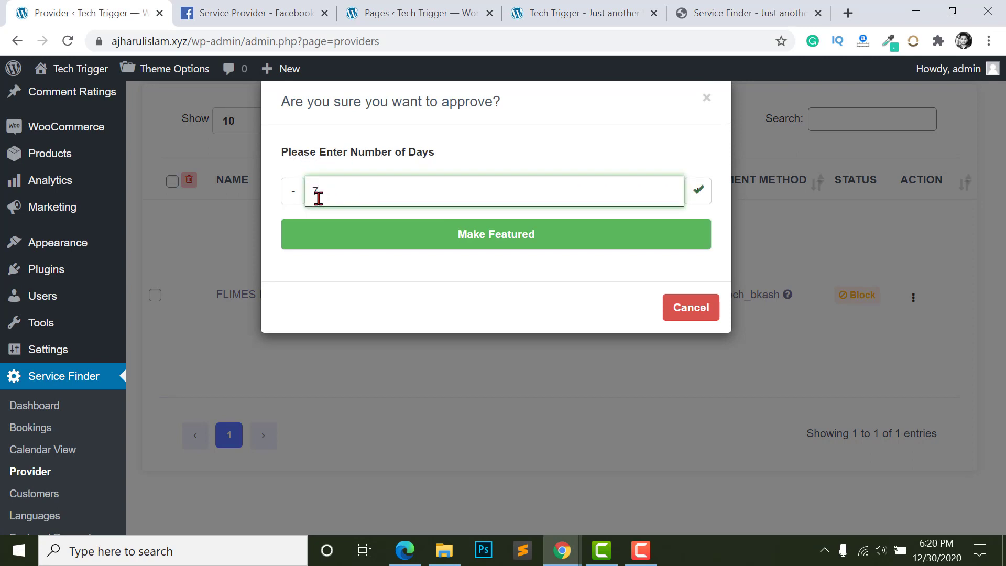
text(7)
key(BackSpace)
text(31)
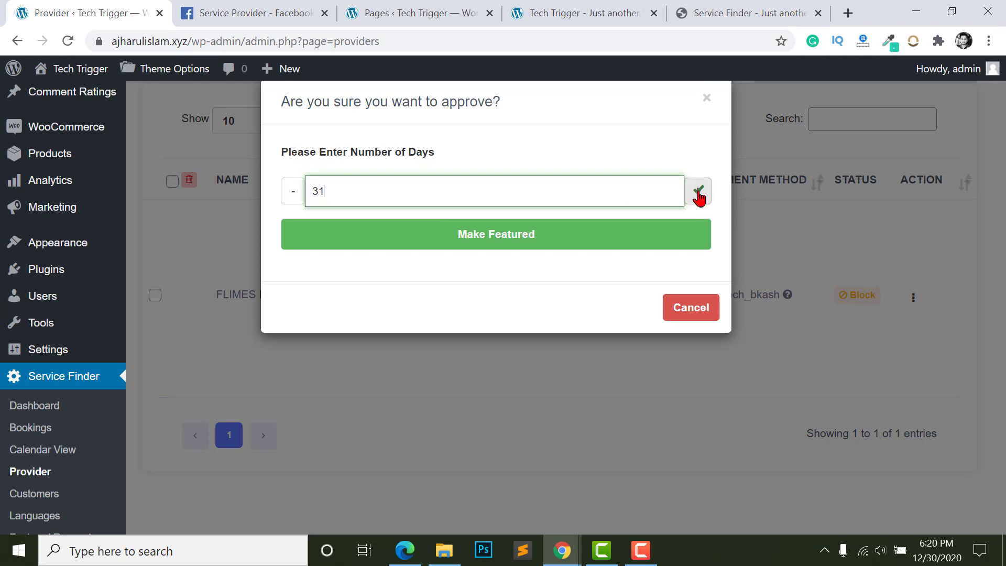
click(699, 198)
click(476, 232)
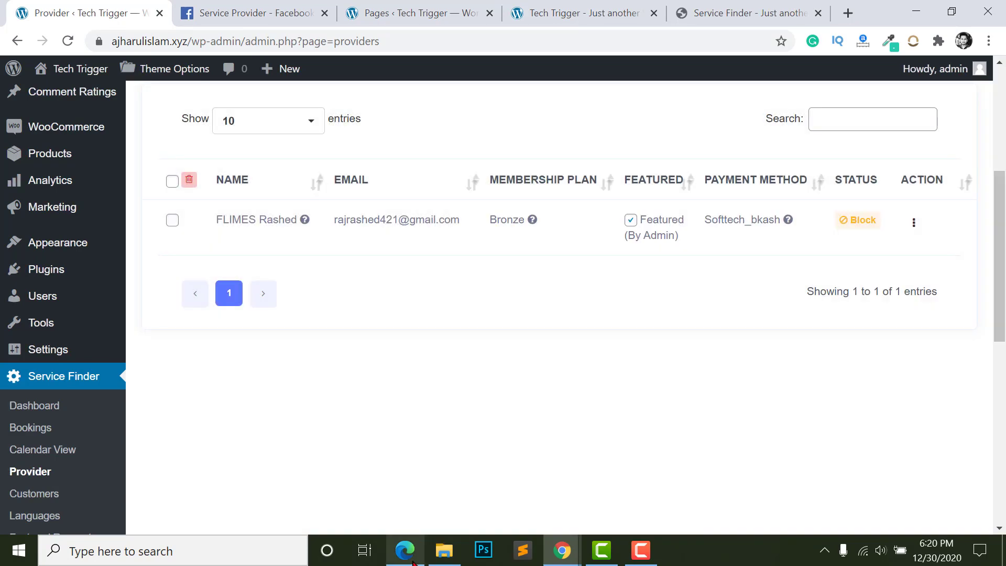
click(411, 560)
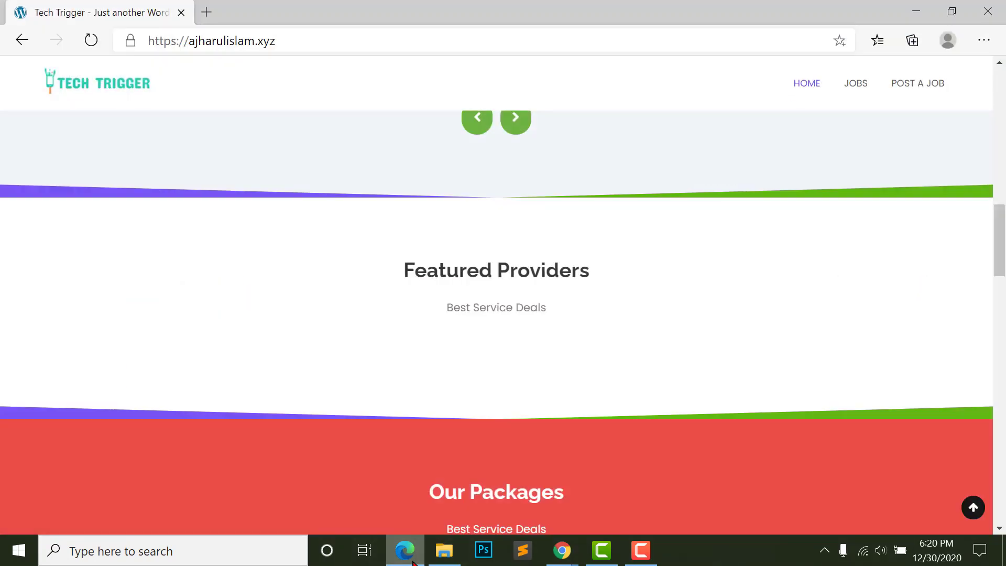
- Reload the home page, open the featured provider's profile, and scroll to its booking form
scroll(400, 281, up, 6)
click(91, 41)
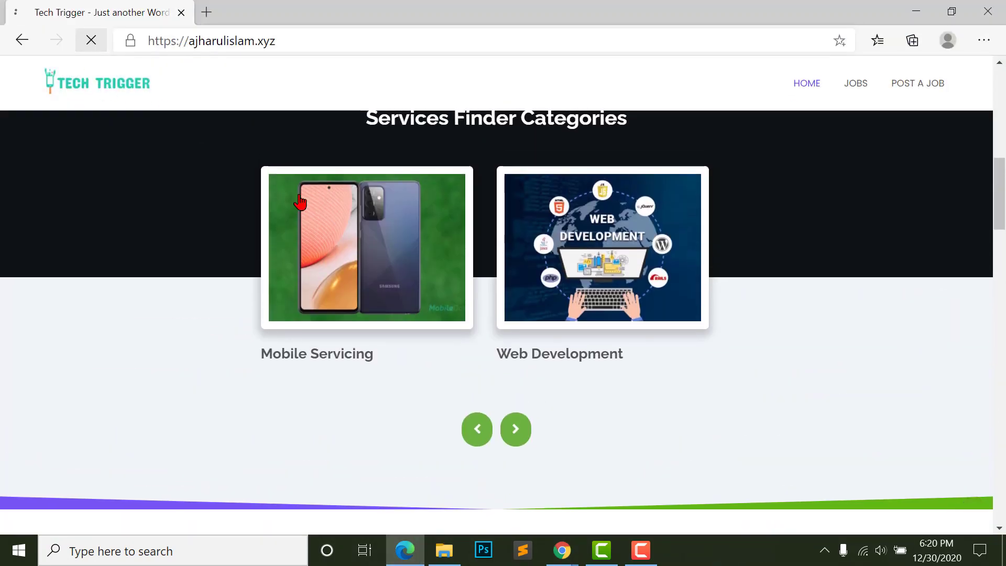
scroll(540, 305, down, 8)
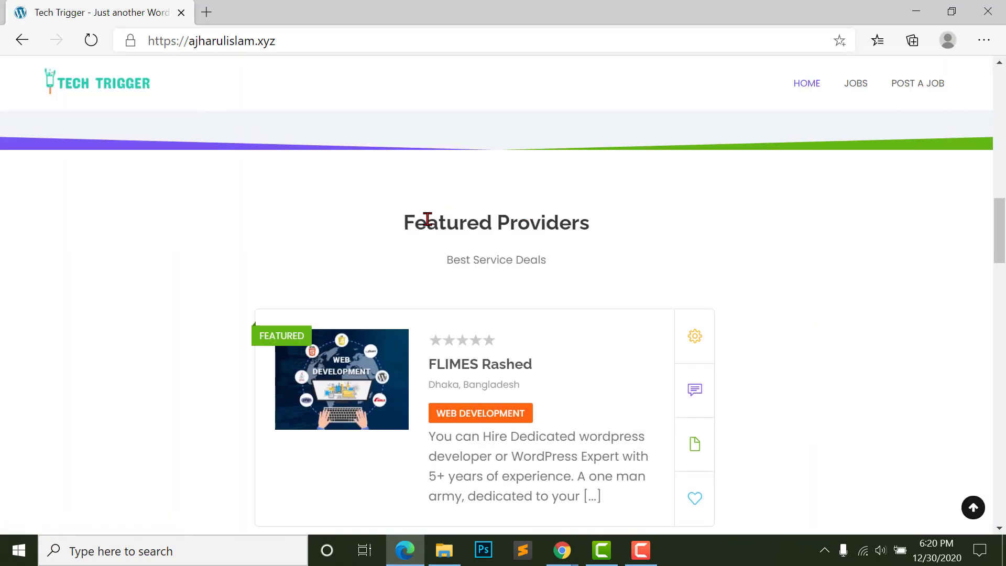
scroll(485, 337, down, 2)
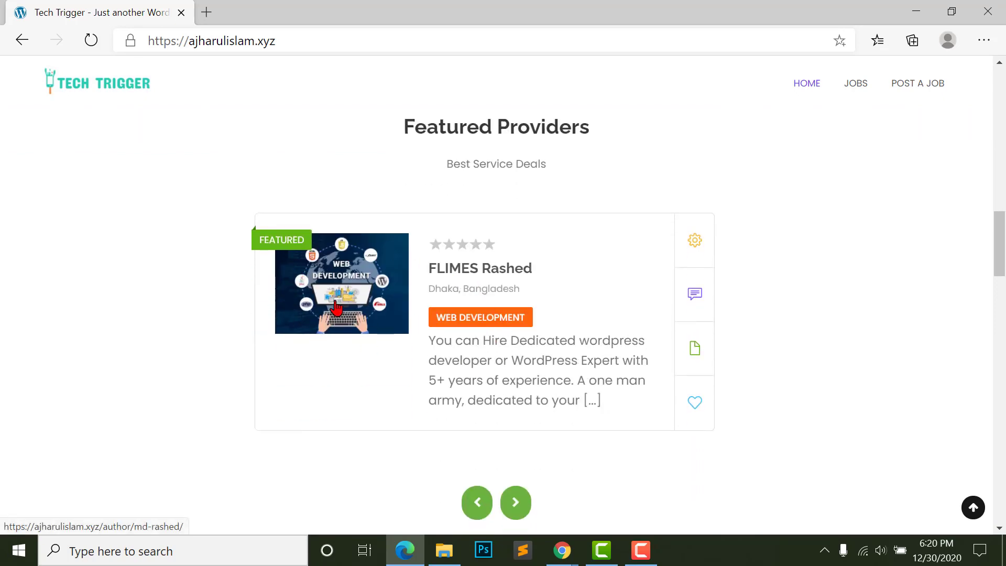
click(350, 280)
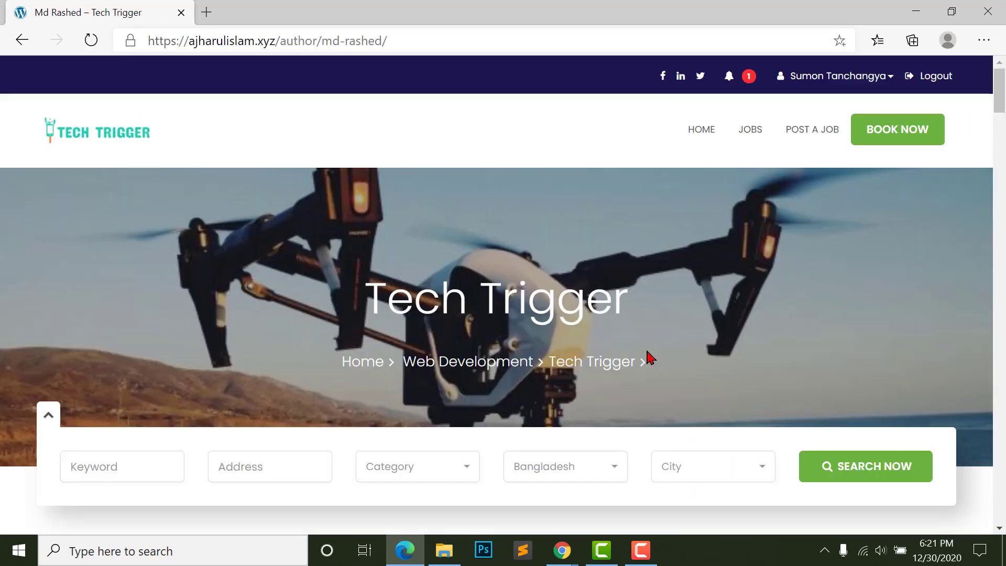
scroll(541, 412, down, 2)
scroll(905, 127, up, 2)
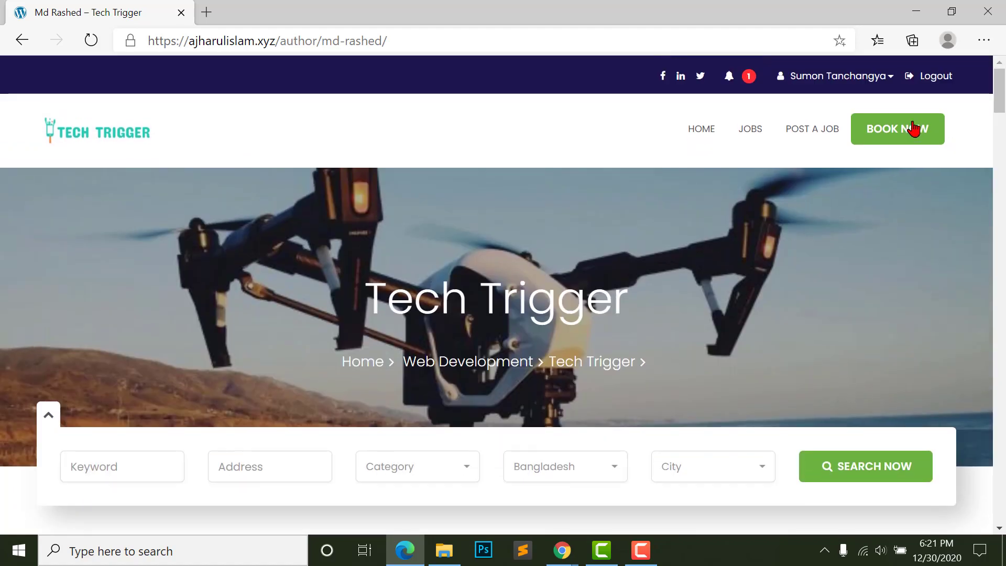
scroll(912, 137, down, 4)
scroll(786, 193, down, 20)
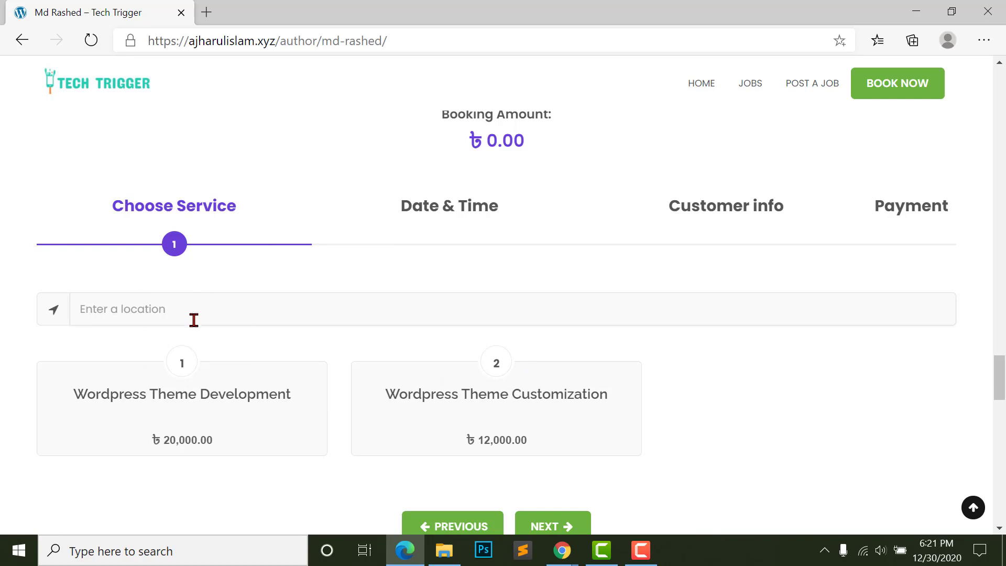
- Enter 'Santinagar, dhaka' as the booking location and dismiss the Google Maps error
click(161, 308)
text(Santinagar, dhaka)
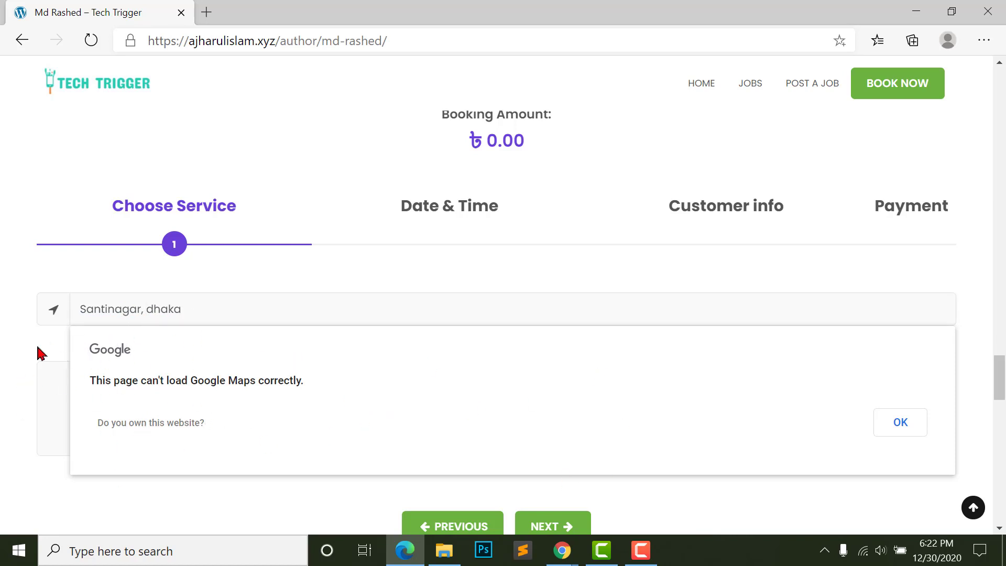
scroll(10, 399, down, 1)
click(895, 402)
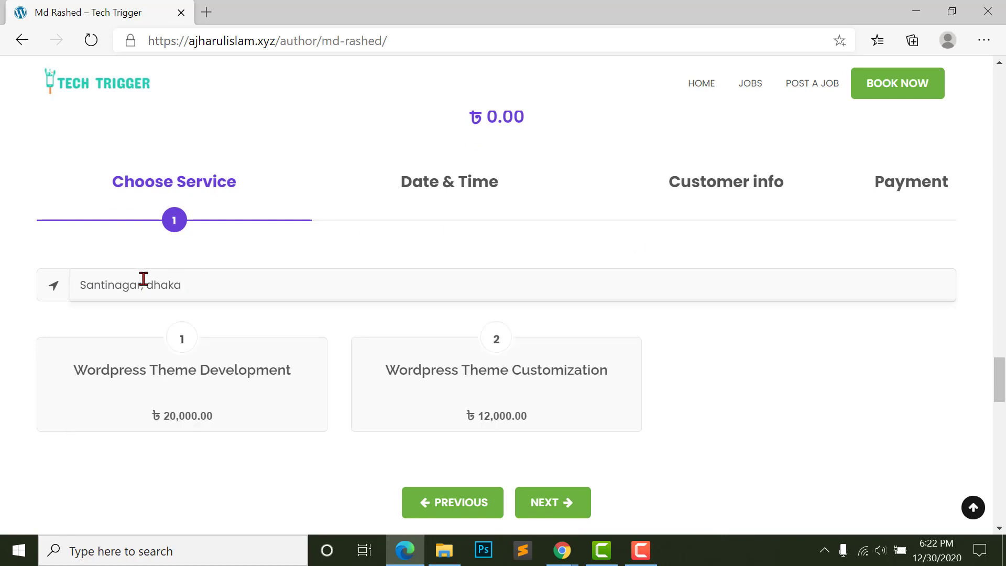
- Choose the Wordpress Theme Customization service and continue to Date & Time
scroll(210, 377, down, 1)
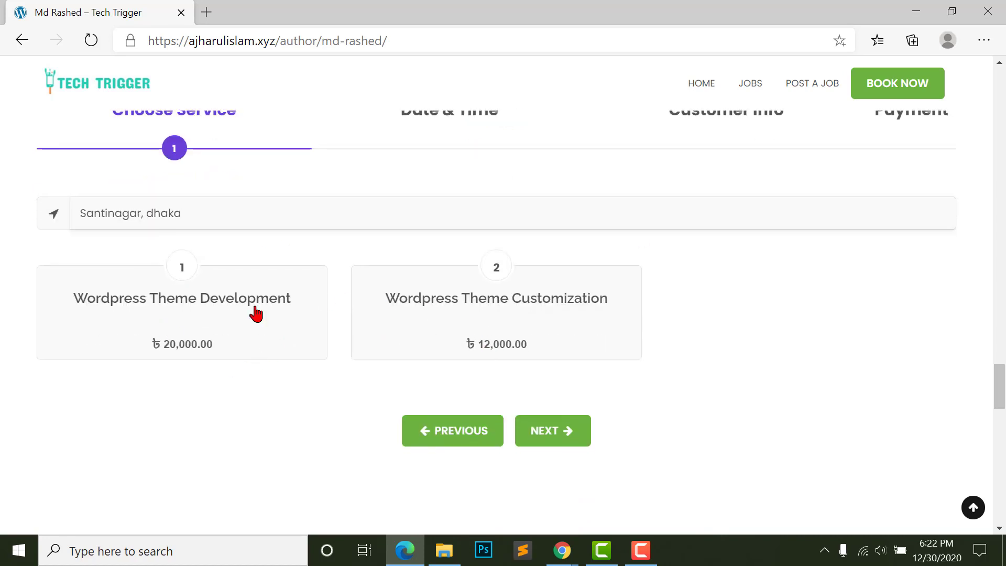
click(566, 342)
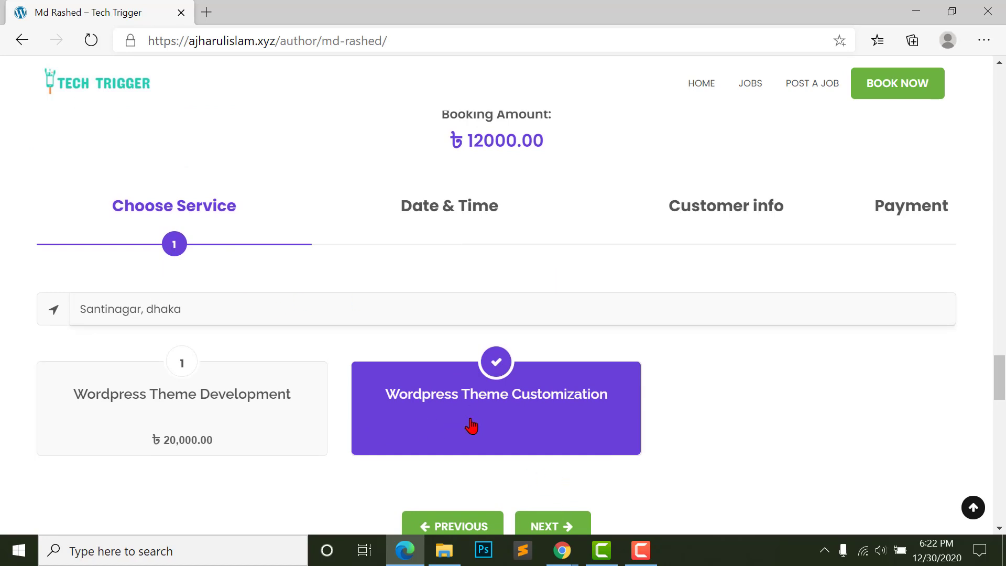
click(427, 404)
click(465, 408)
scroll(540, 406, down, 3)
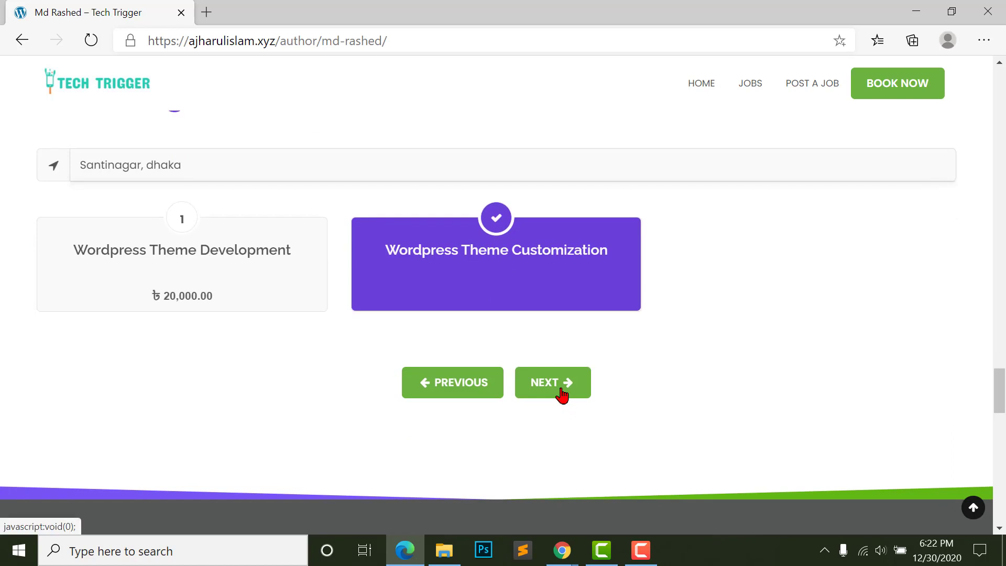
click(562, 393)
- Pick December 31, 2020 as the booking date
scroll(607, 401, up, 3)
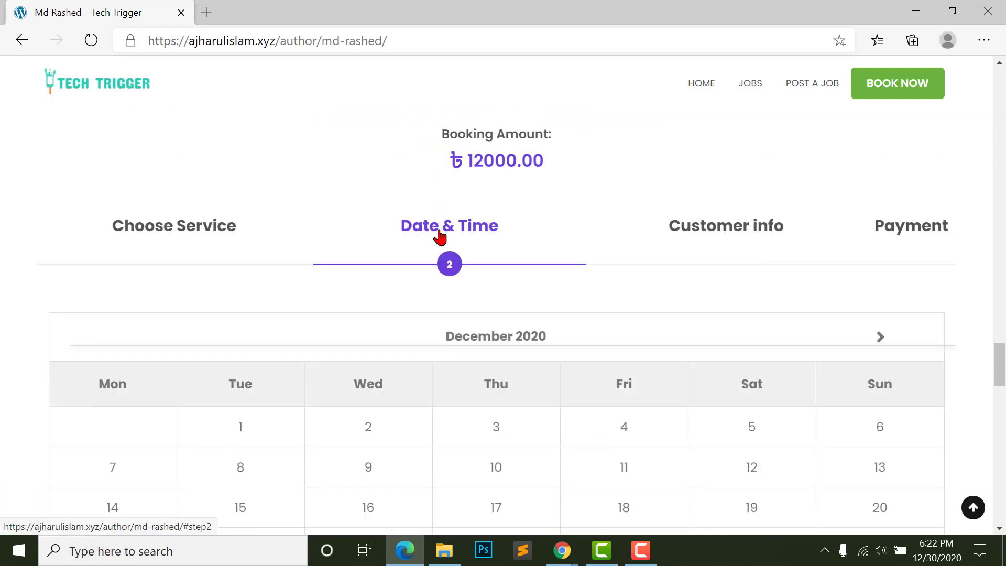
scroll(443, 236, down, 2)
scroll(442, 252, down, 3)
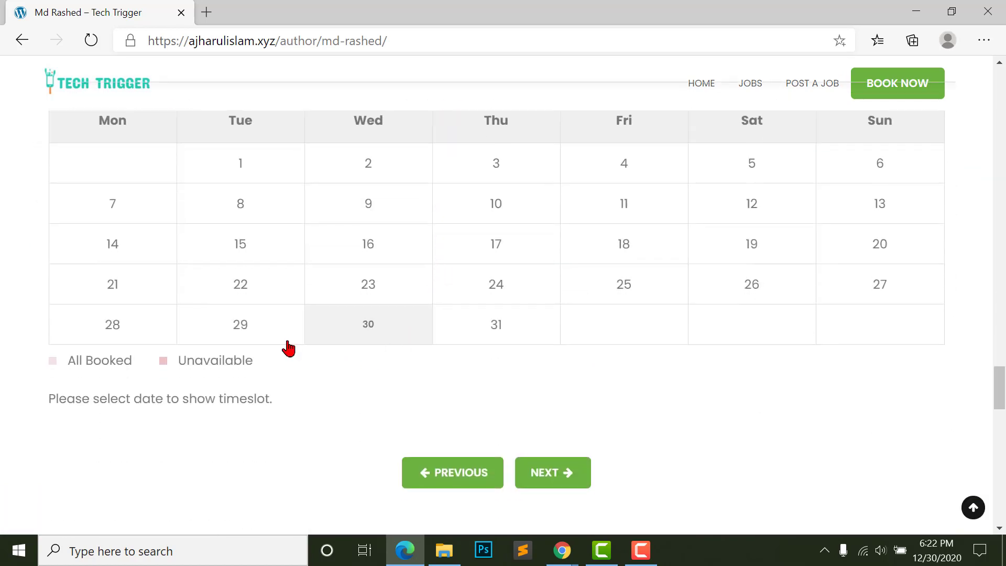
scroll(890, 224, up, 3)
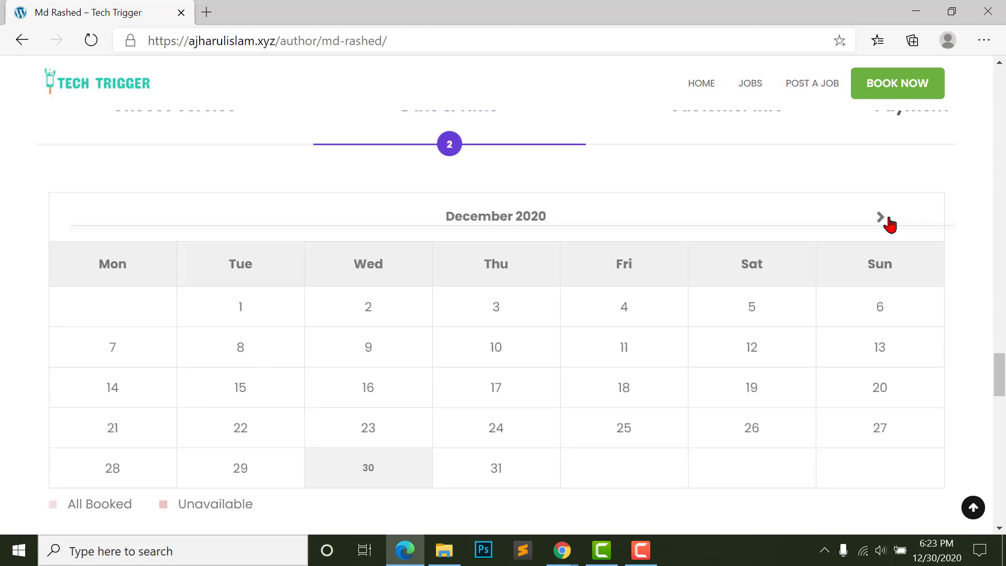
click(890, 224)
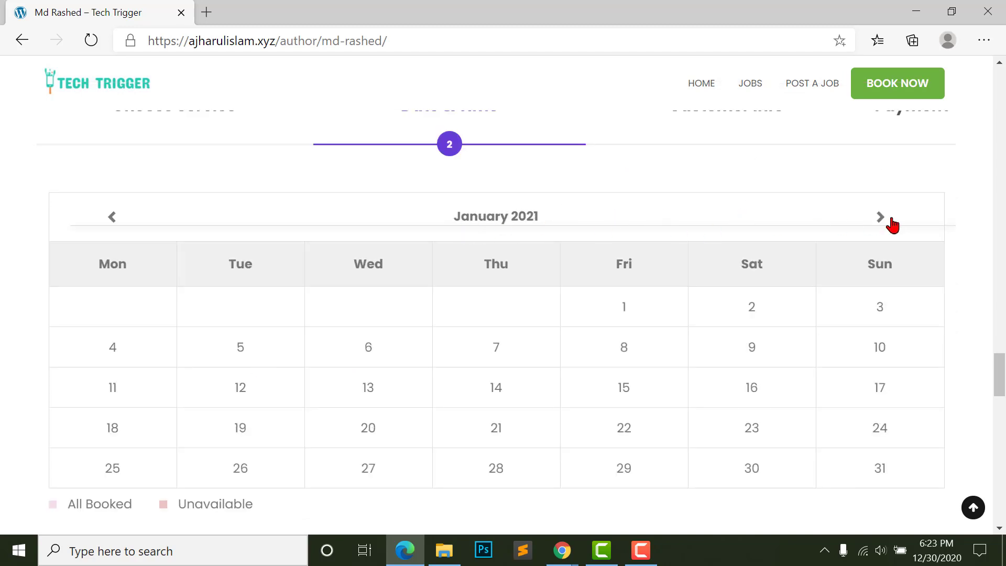
click(108, 216)
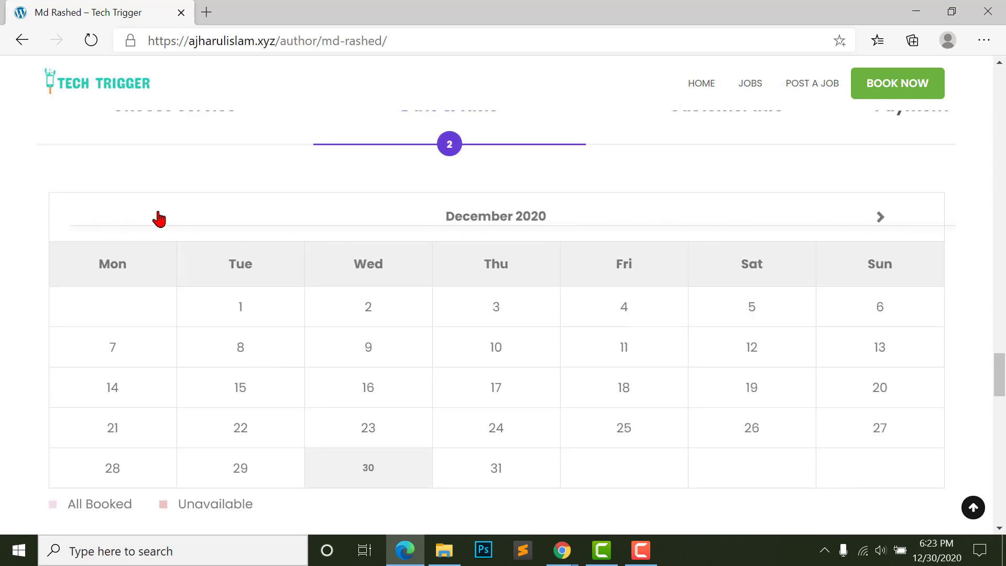
click(879, 217)
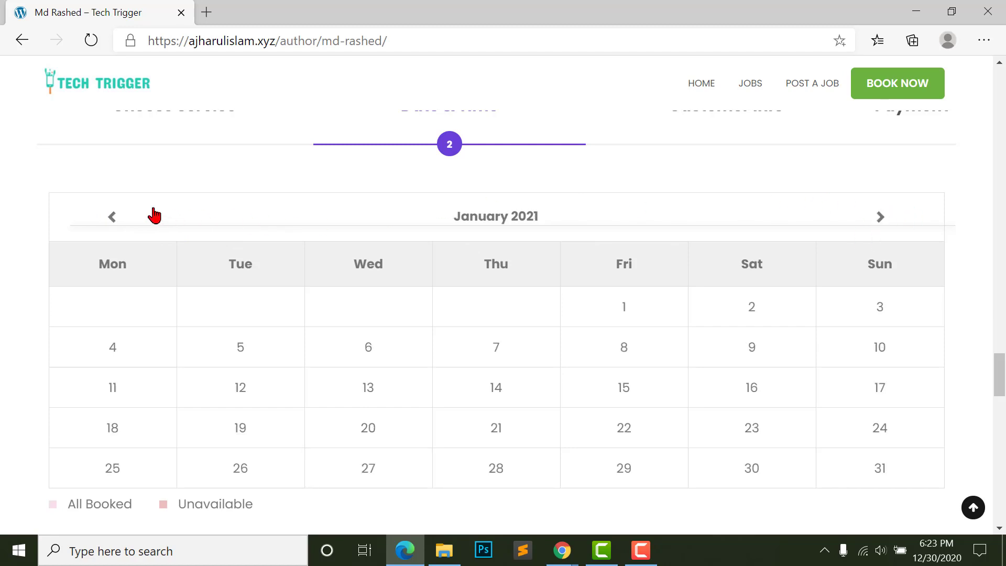
click(109, 218)
click(505, 469)
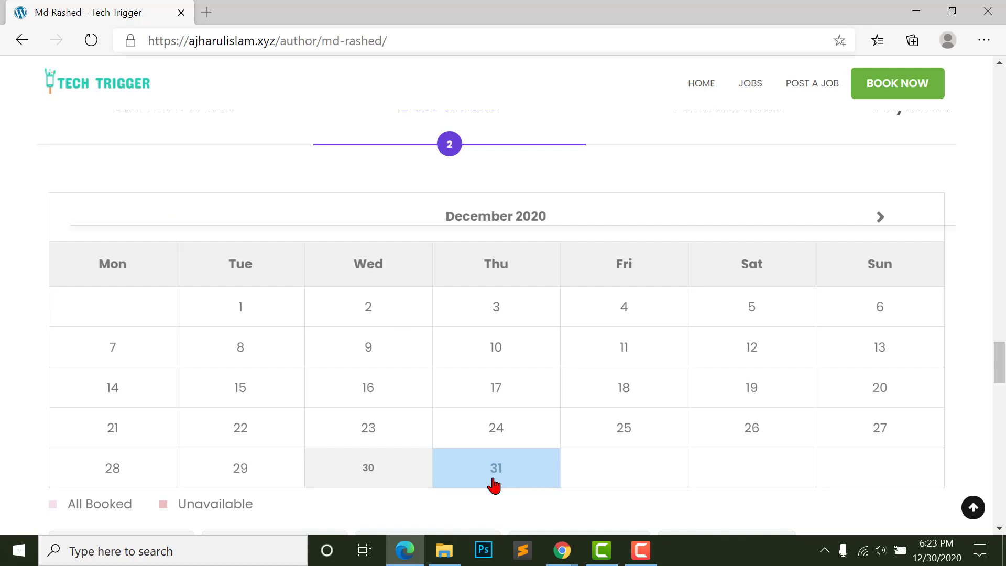
- Settle on the 05:00 PM-05:30 PM time slot and continue to Customer info
scroll(505, 448, down, 3)
scroll(535, 335, down, 2)
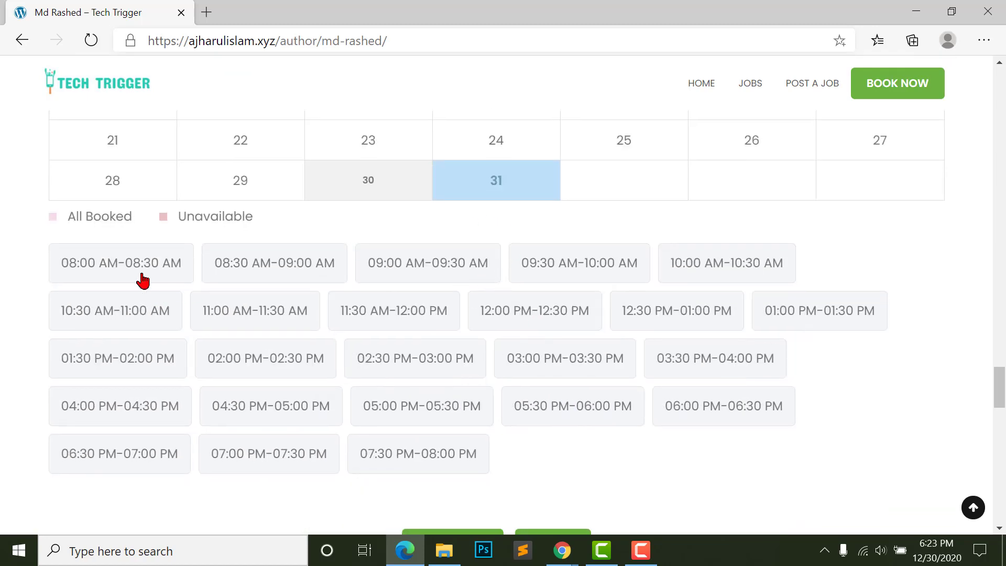
scroll(409, 282, down, 2)
scroll(408, 281, up, 1)
scroll(517, 426, up, 2)
scroll(516, 420, up, 6)
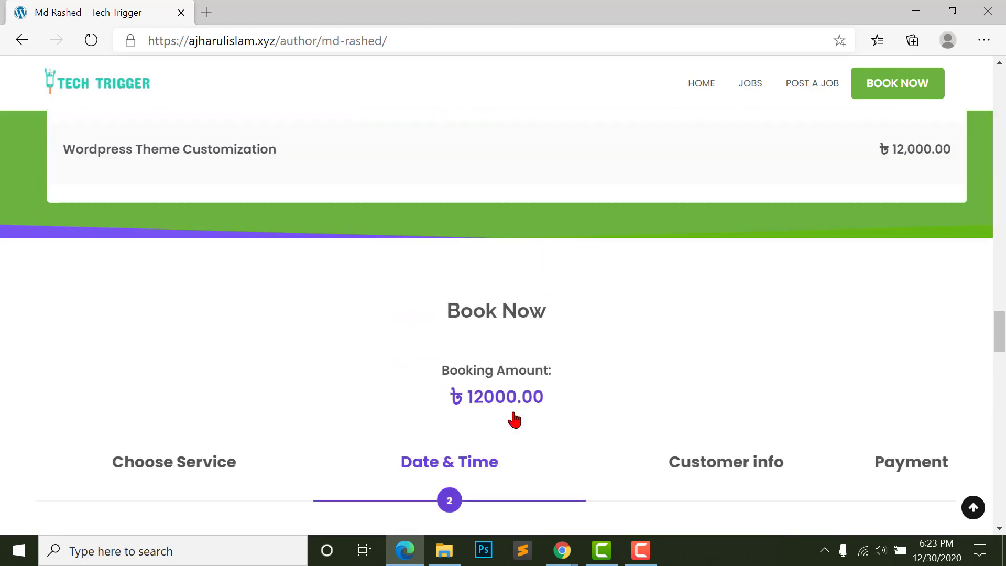
scroll(514, 420, down, 3)
scroll(463, 419, down, 5)
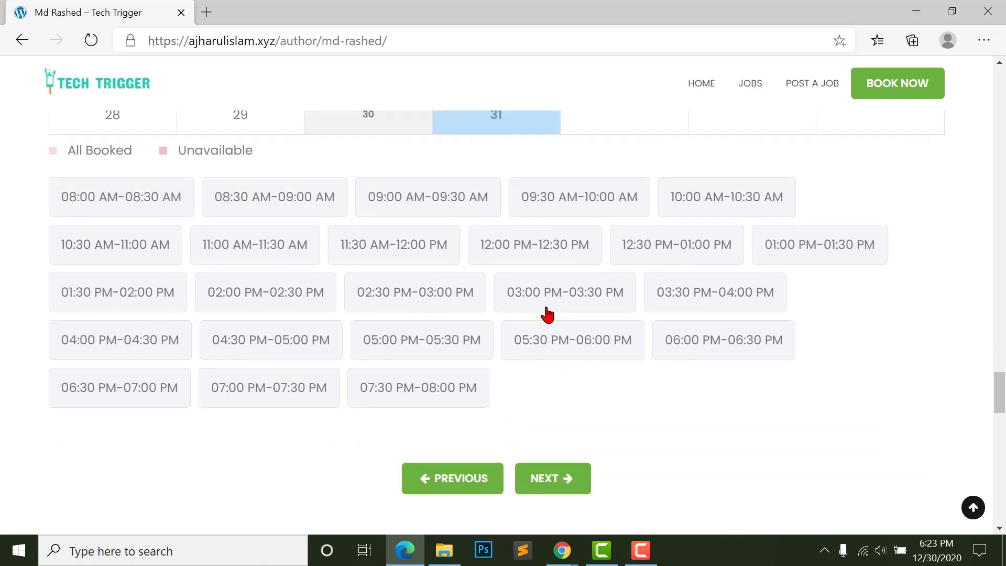
scroll(545, 312, down, 2)
click(556, 338)
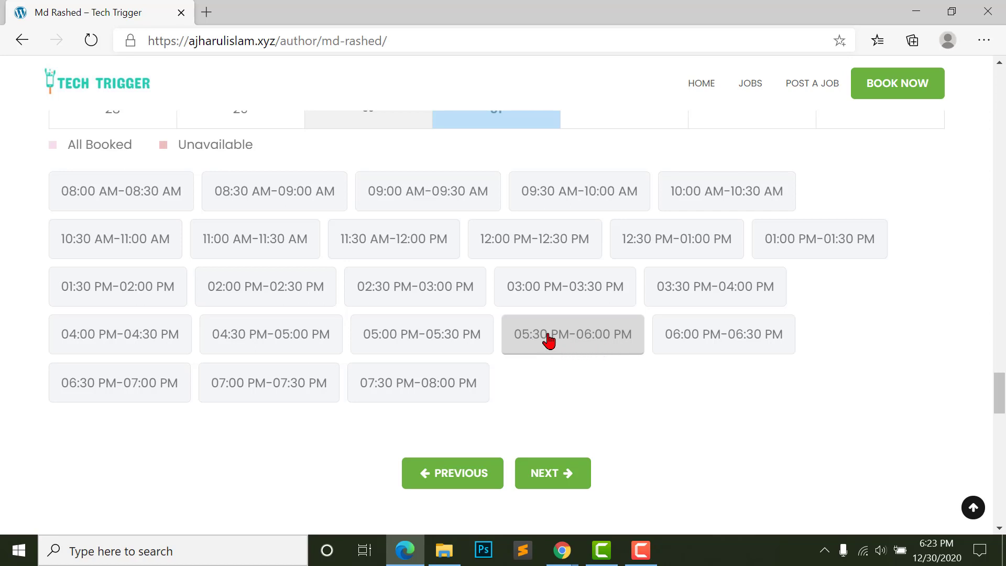
click(386, 350)
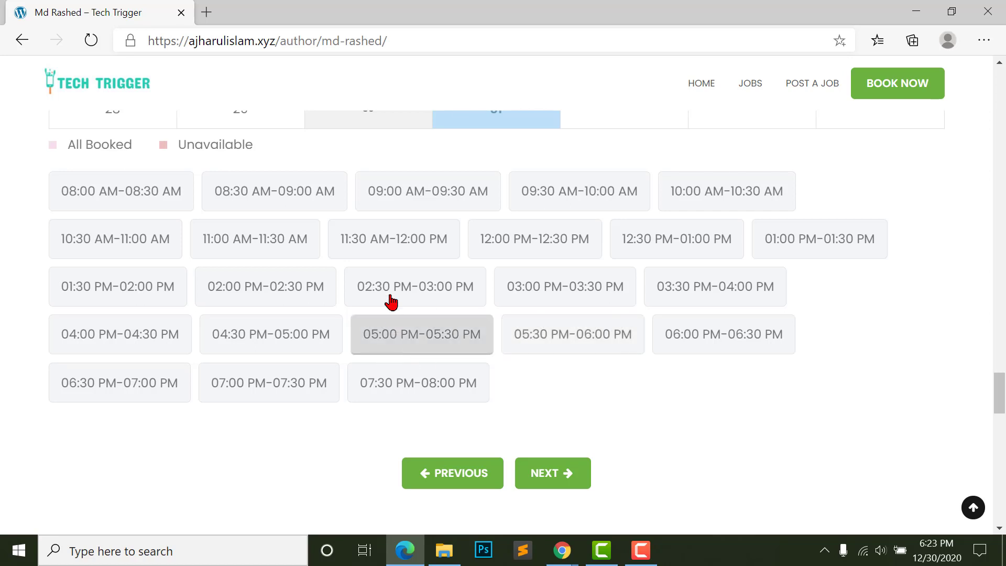
click(390, 298)
click(350, 254)
click(289, 333)
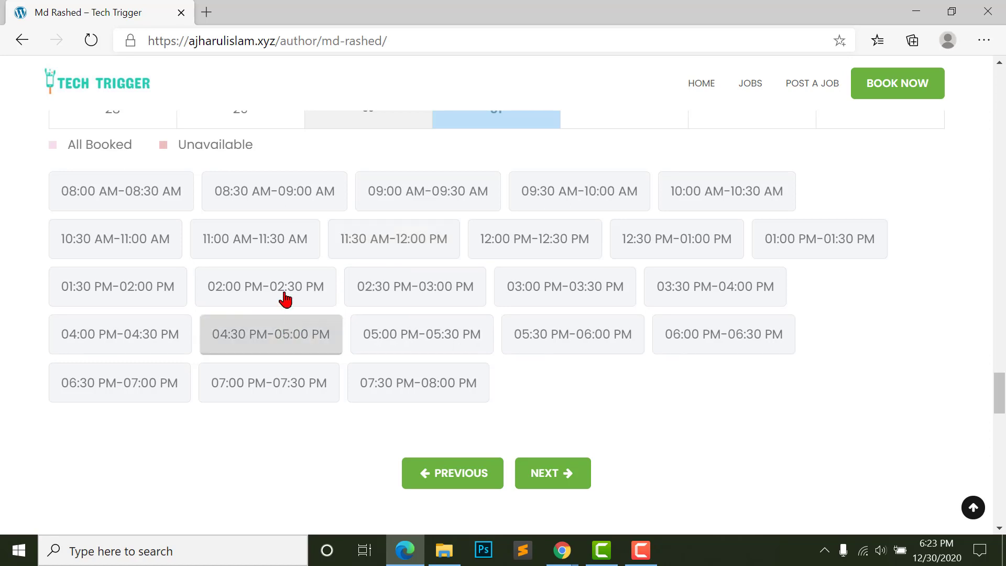
click(294, 302)
click(430, 342)
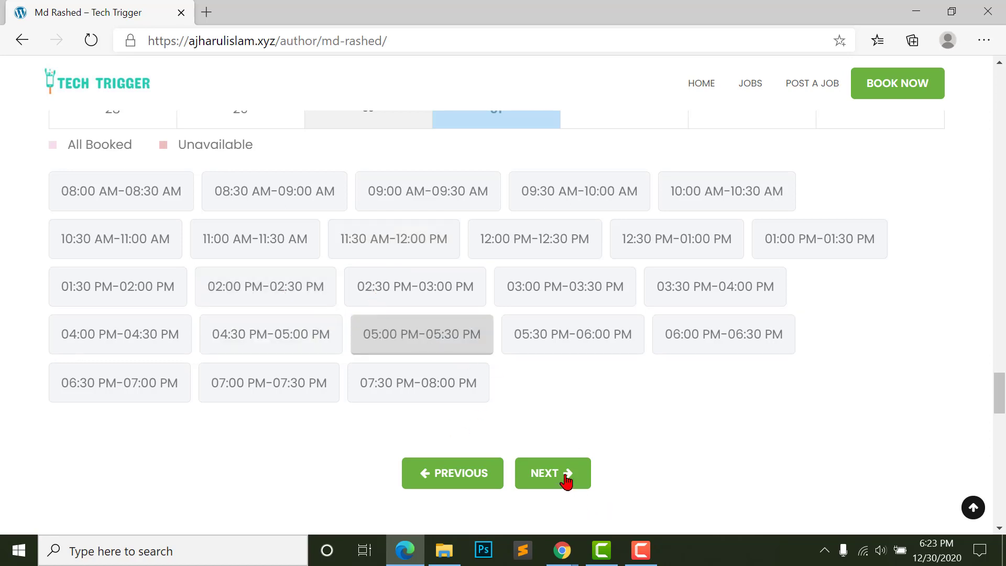
click(550, 476)
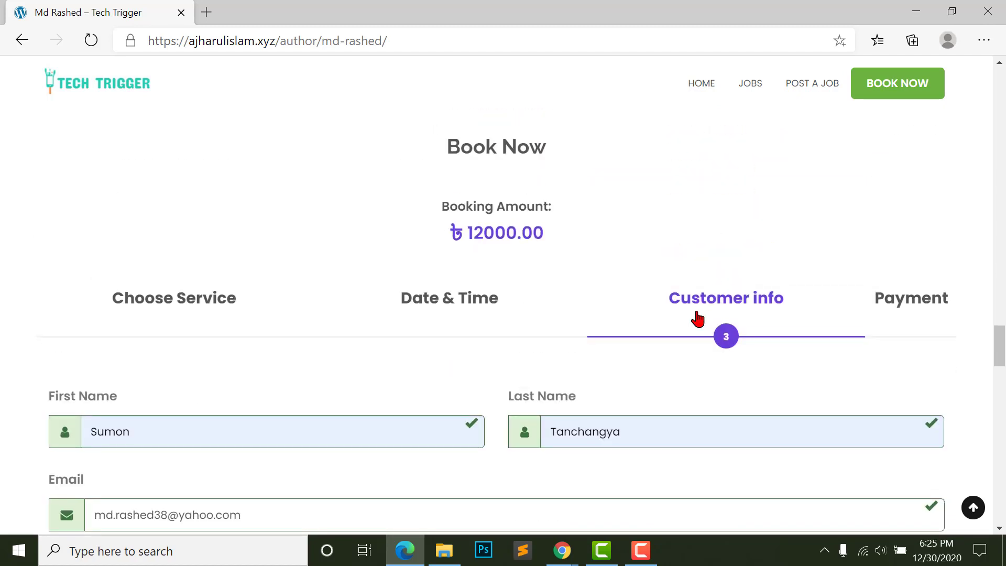
scroll(697, 319, down, 4)
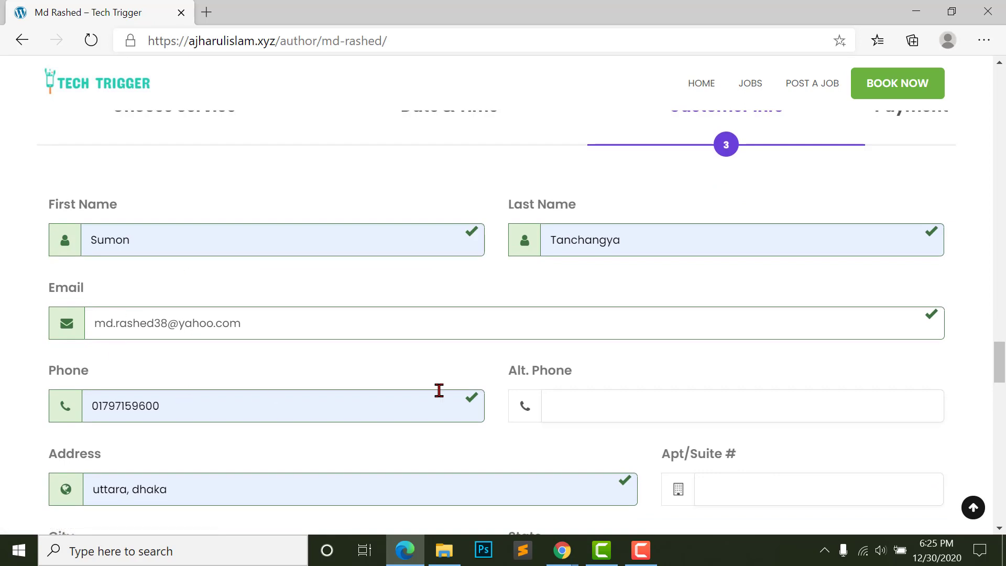
- Fill Describe Your Task with placeholder text 'df df df sfsd fdsfd fsd fd fds ds fd'
scroll(440, 390, down, 8)
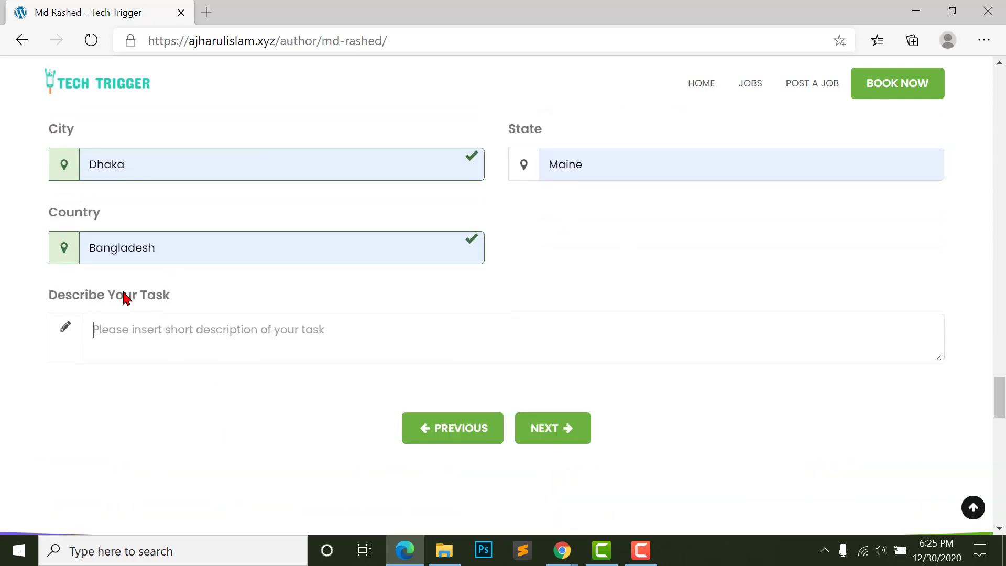
text(d)
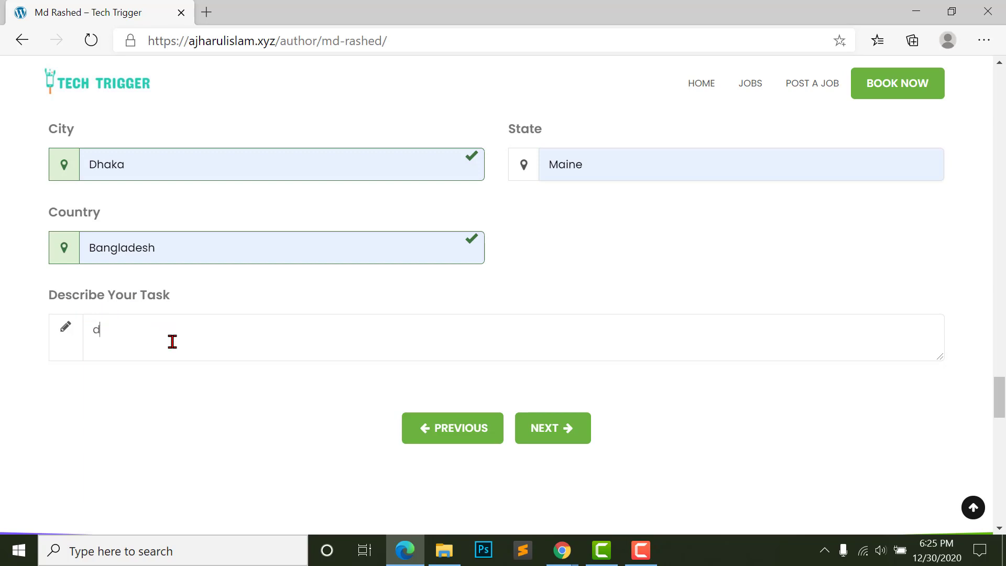
text(f df df sfsd fdsfd fsd f)
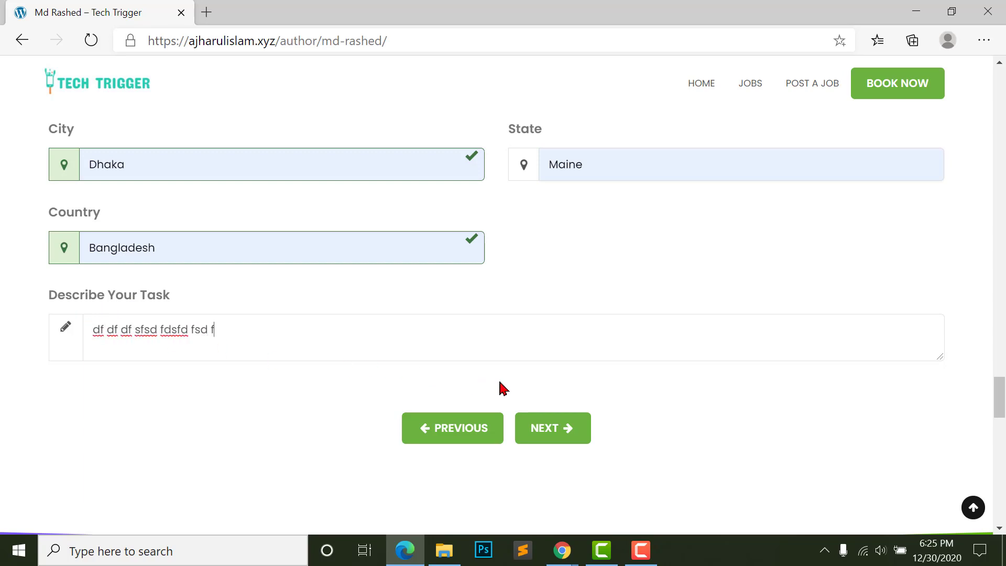
text(d fds ds fd)
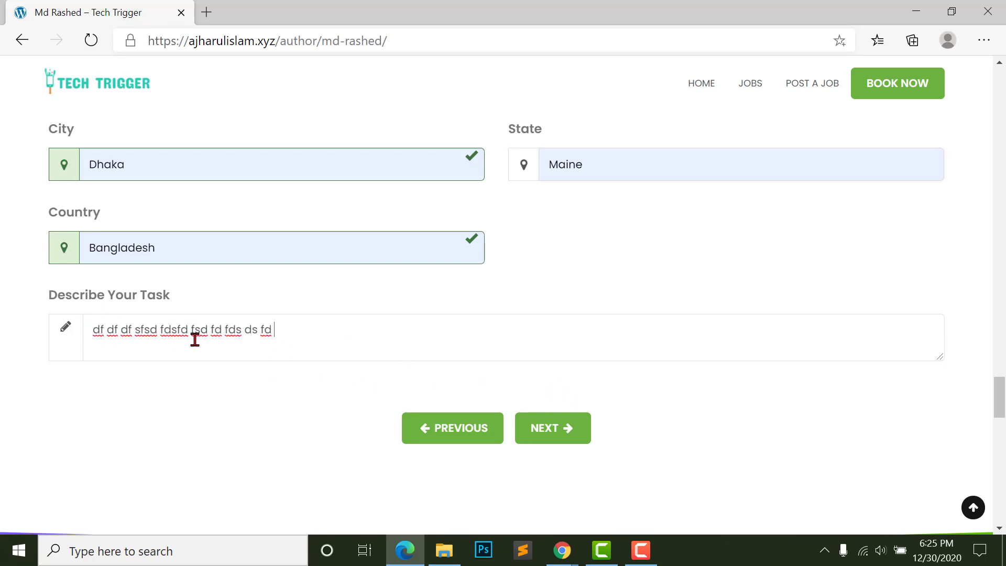
scroll(404, 351, up, 8)
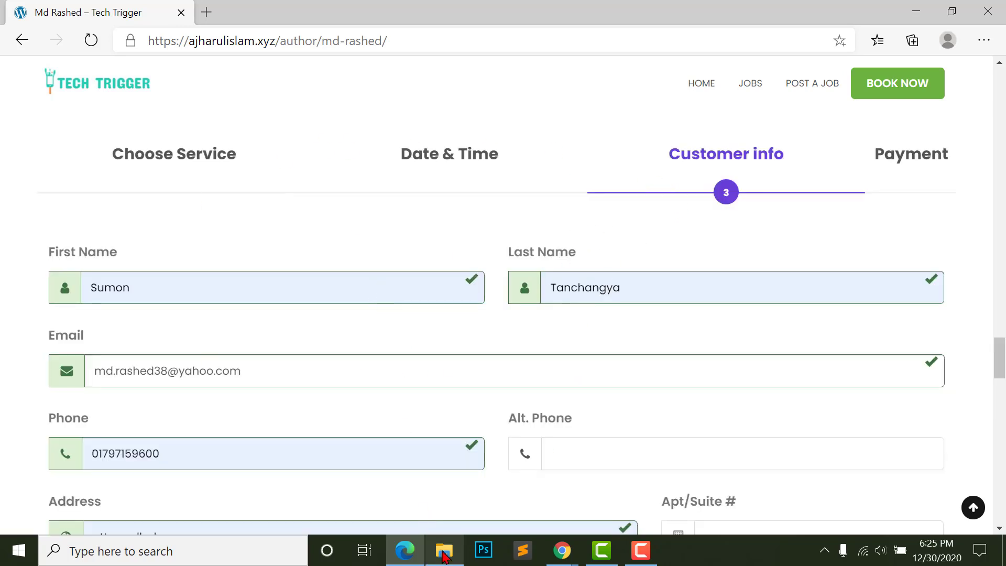
mouse_move(563, 550)
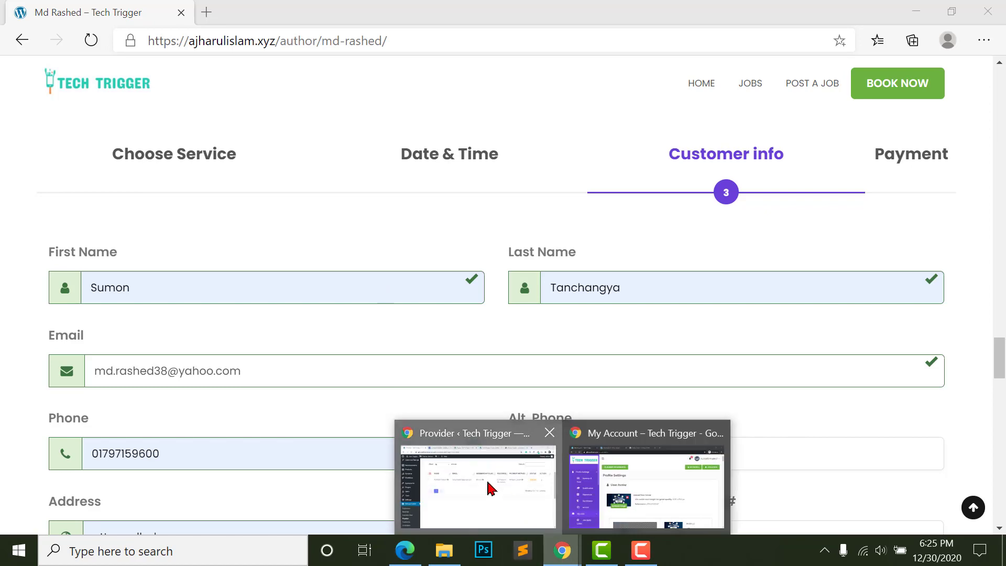
click(474, 487)
scroll(107, 340, up, 4)
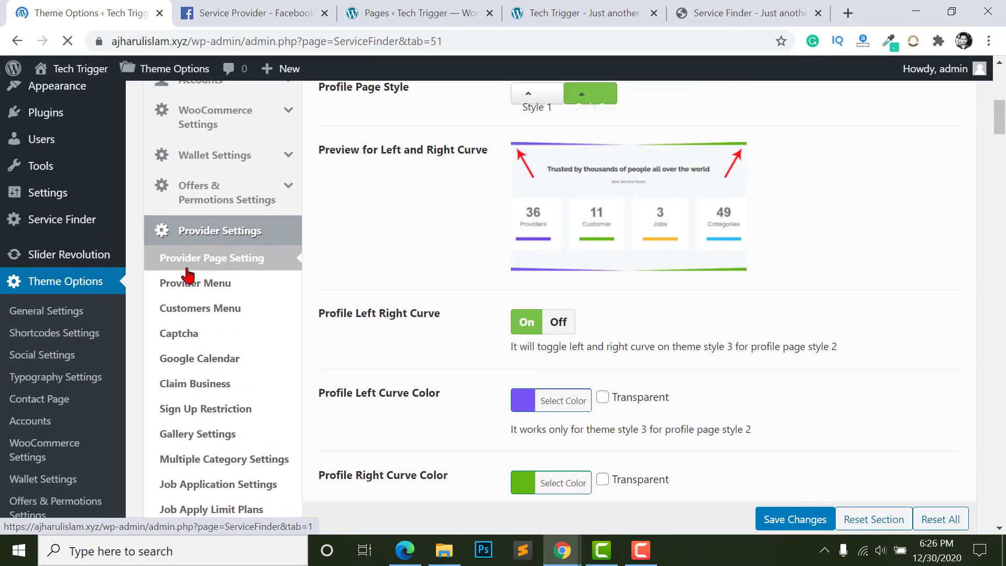
scroll(566, 261, down, 9)
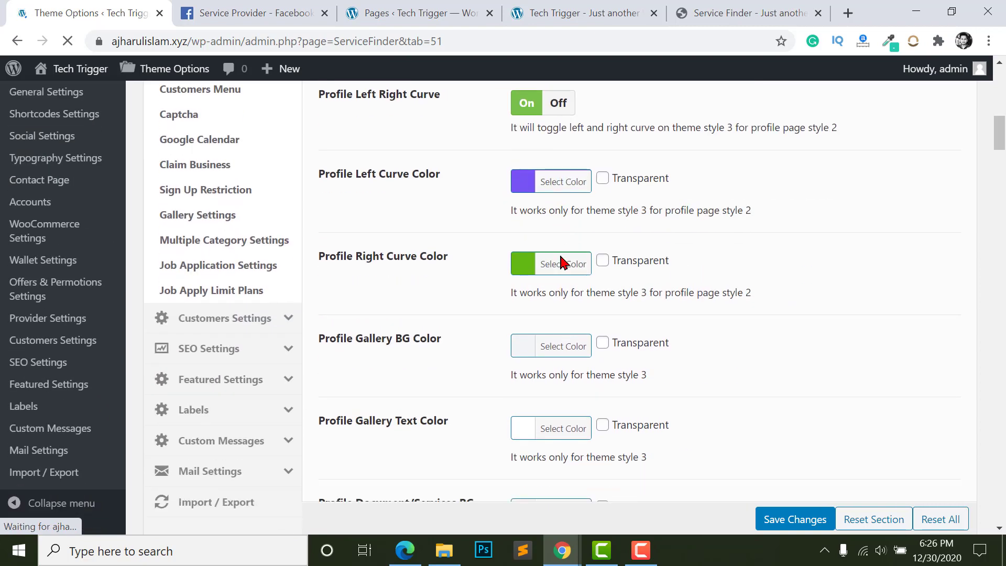
scroll(560, 261, down, 4)
scroll(561, 260, up, 2)
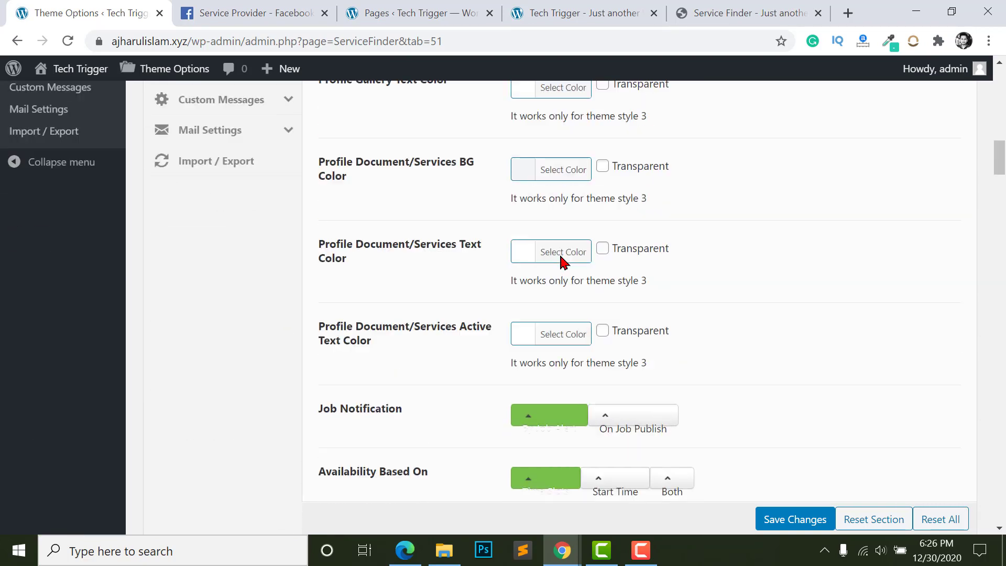
scroll(561, 262, down, 3)
scroll(561, 260, down, 2)
scroll(533, 168, down, 1)
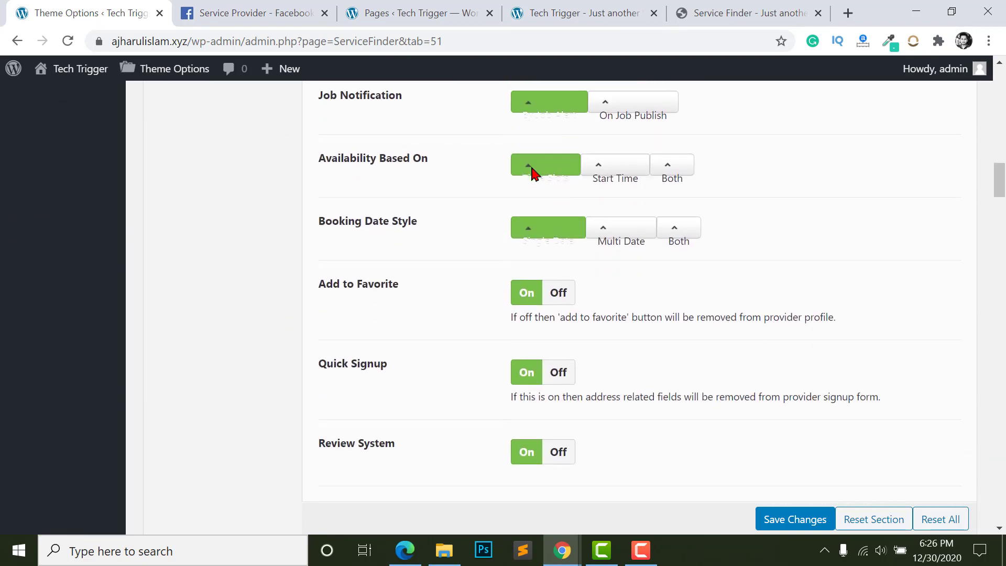
scroll(530, 182, down, 1)
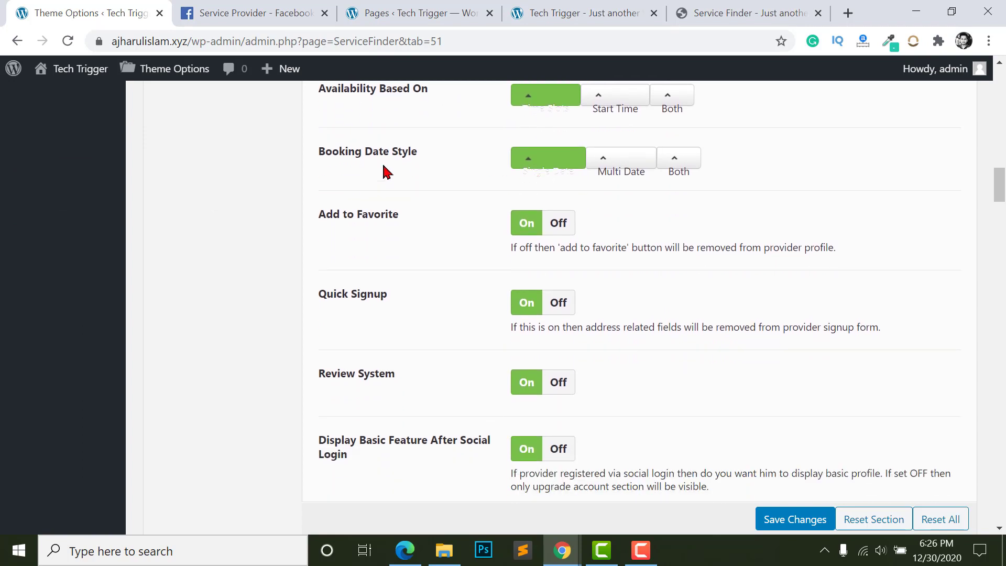
scroll(530, 186, down, 1)
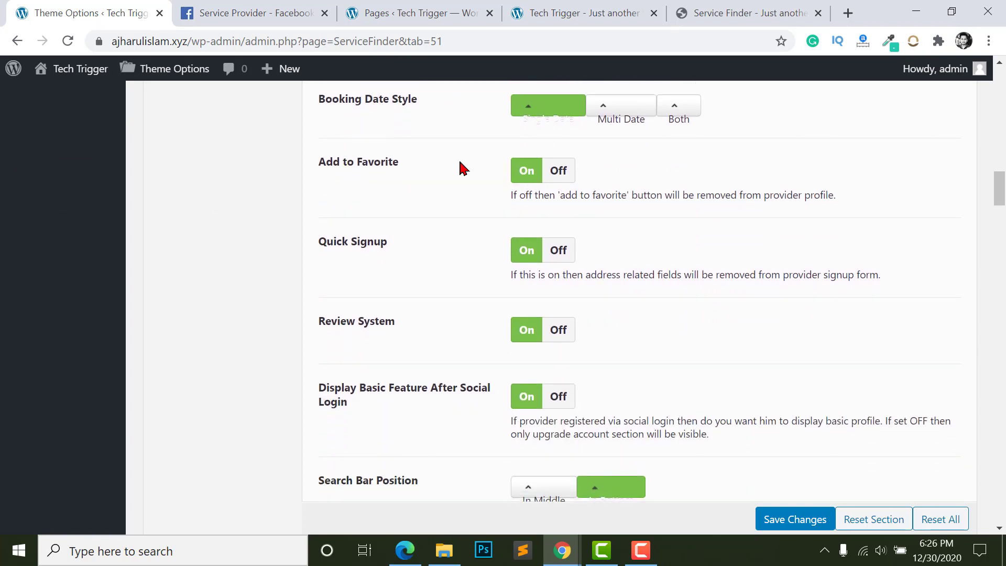
scroll(539, 165, down, 1)
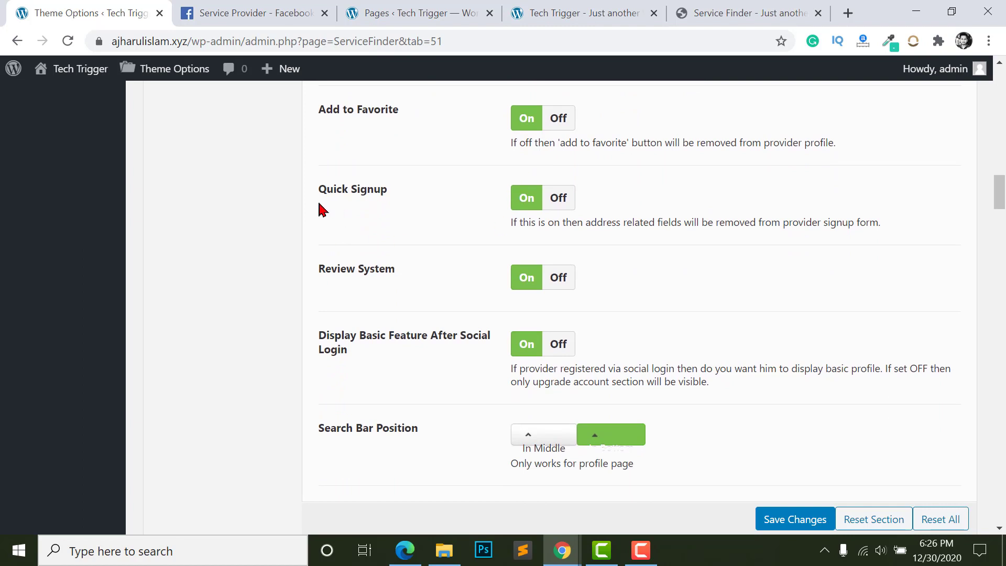
scroll(488, 194, down, 2)
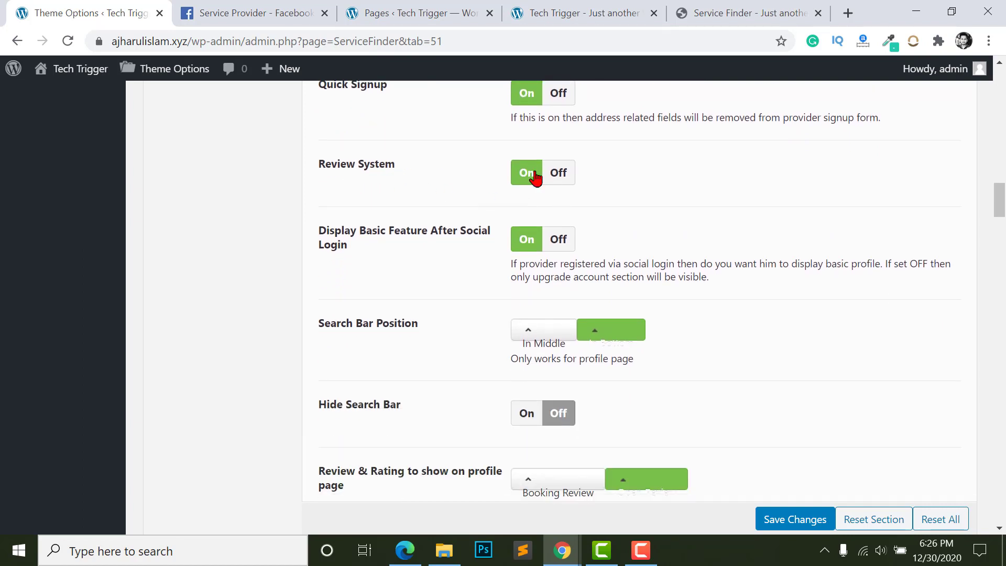
scroll(529, 176, down, 2)
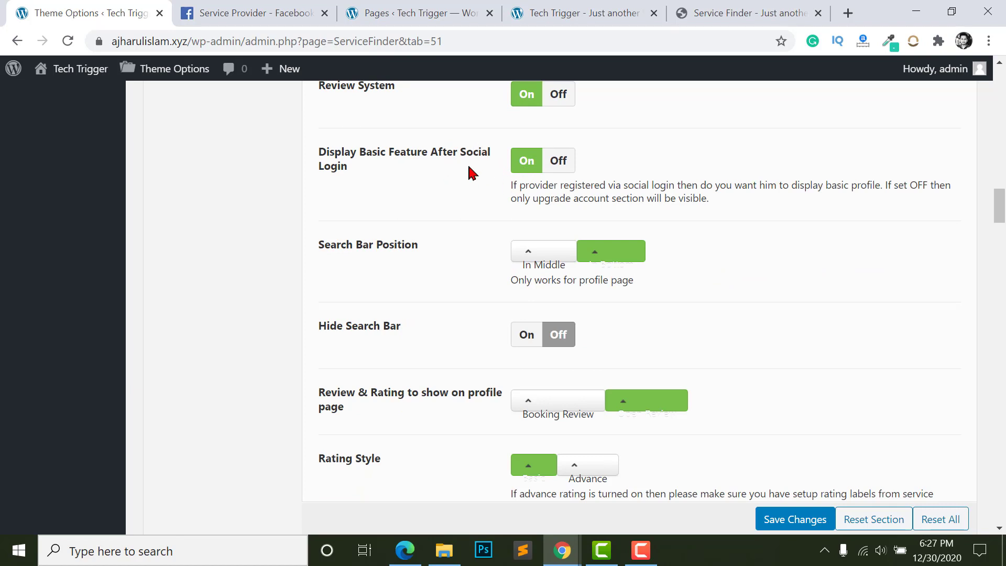
scroll(470, 173, down, 2)
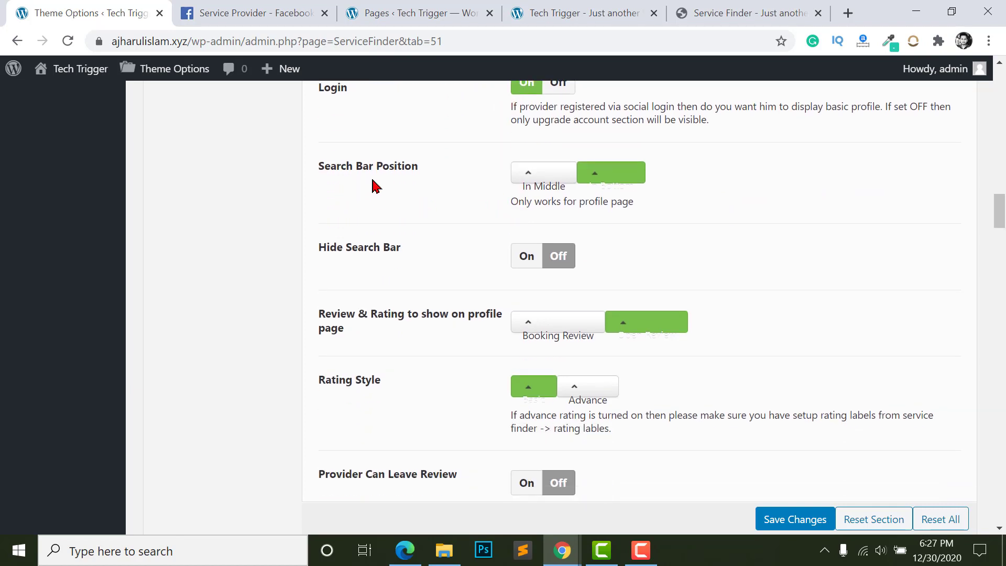
scroll(591, 196, down, 3)
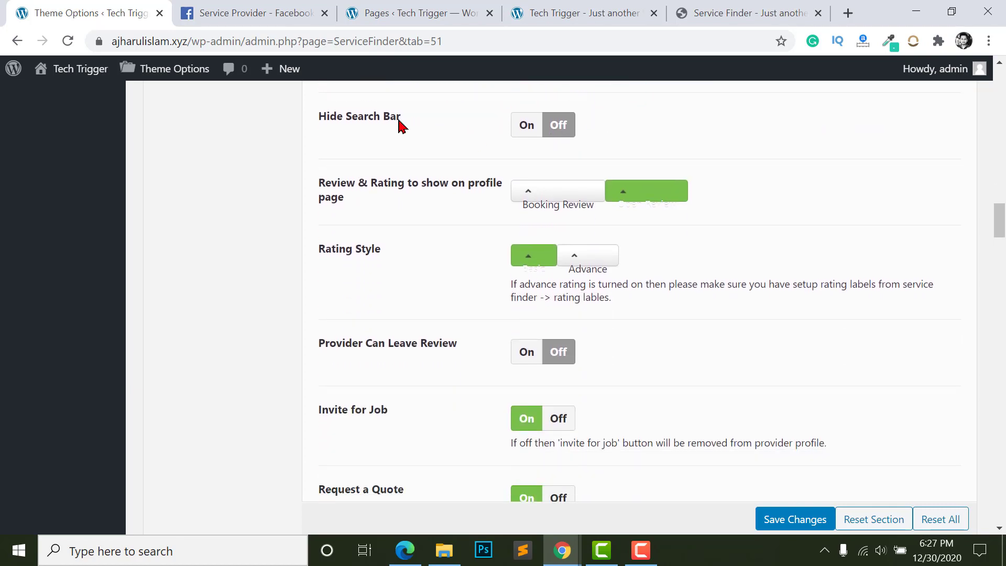
scroll(479, 173, up, 1)
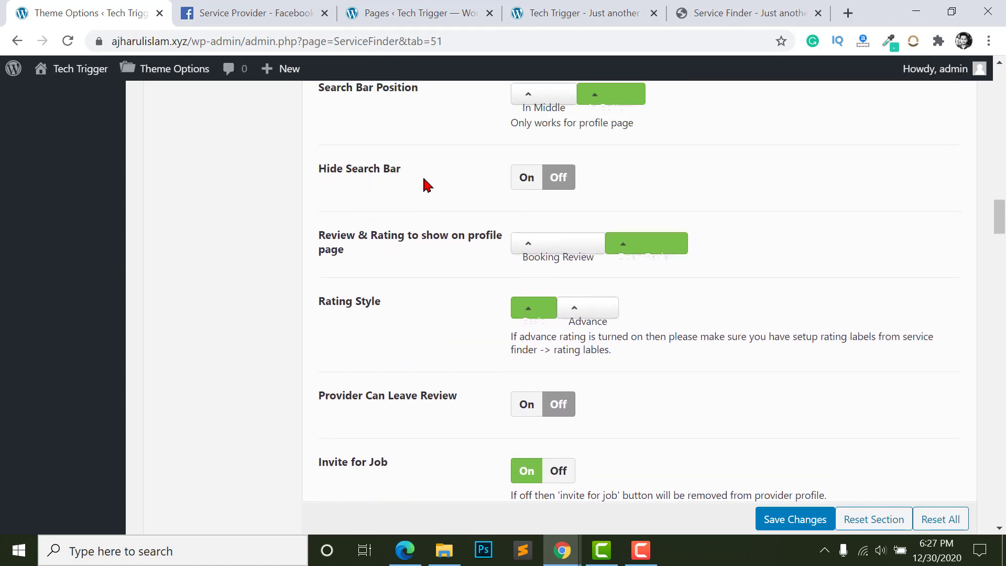
scroll(512, 224, down, 5)
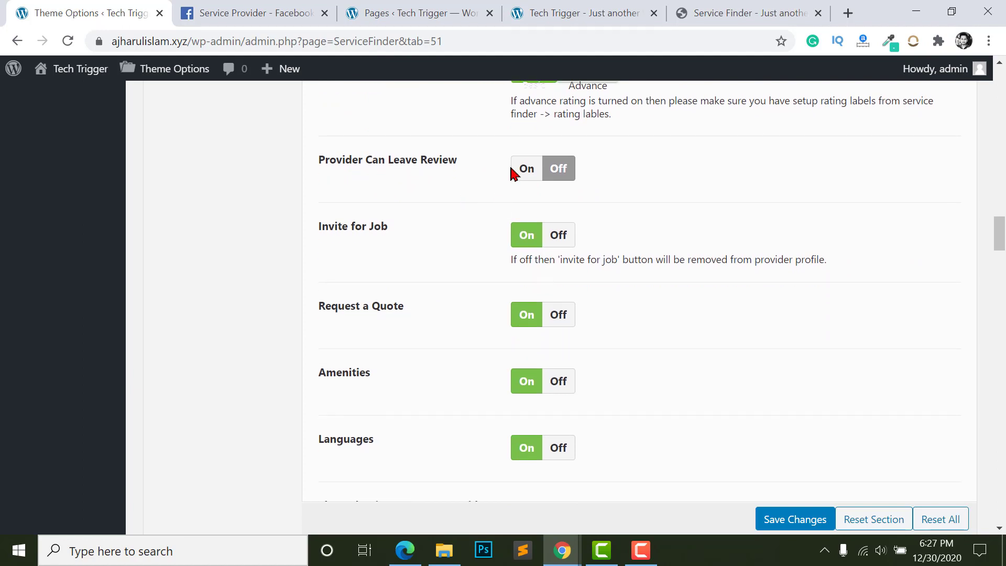
scroll(522, 192, down, 1)
scroll(472, 190, up, 1)
scroll(510, 184, down, 1)
scroll(561, 167, up, 1)
scroll(472, 230, down, 1)
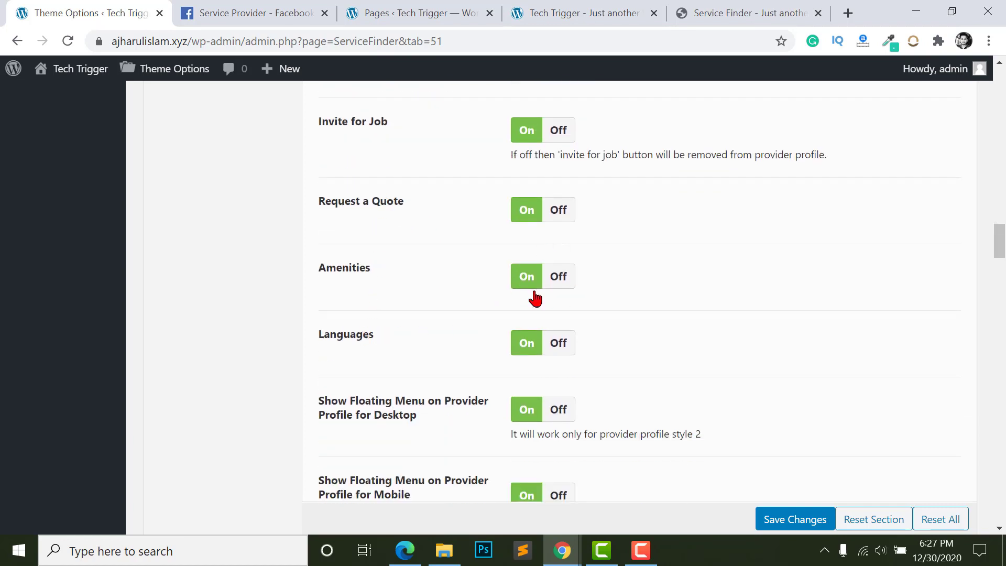
scroll(535, 297, down, 4)
scroll(565, 309, down, 2)
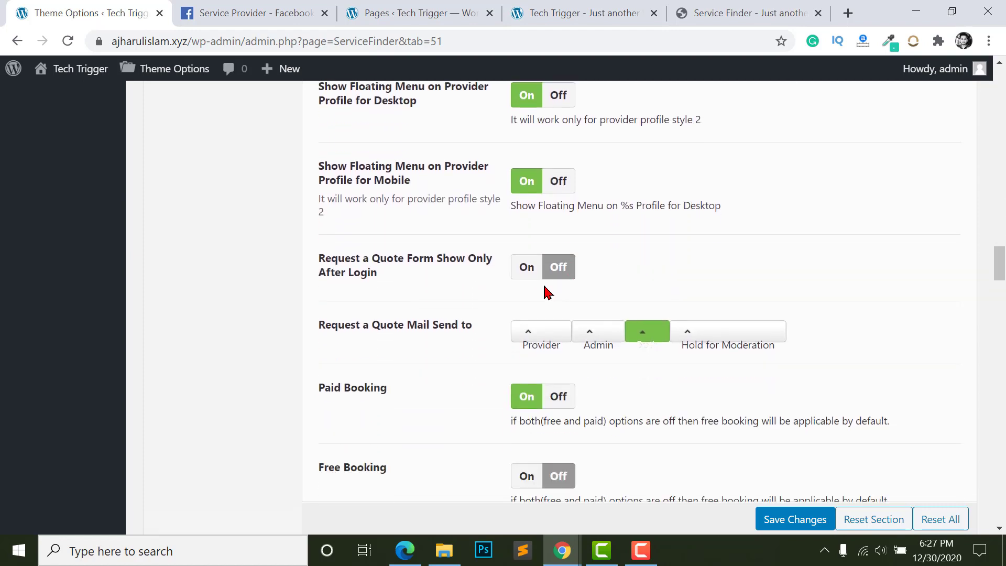
scroll(523, 315, down, 3)
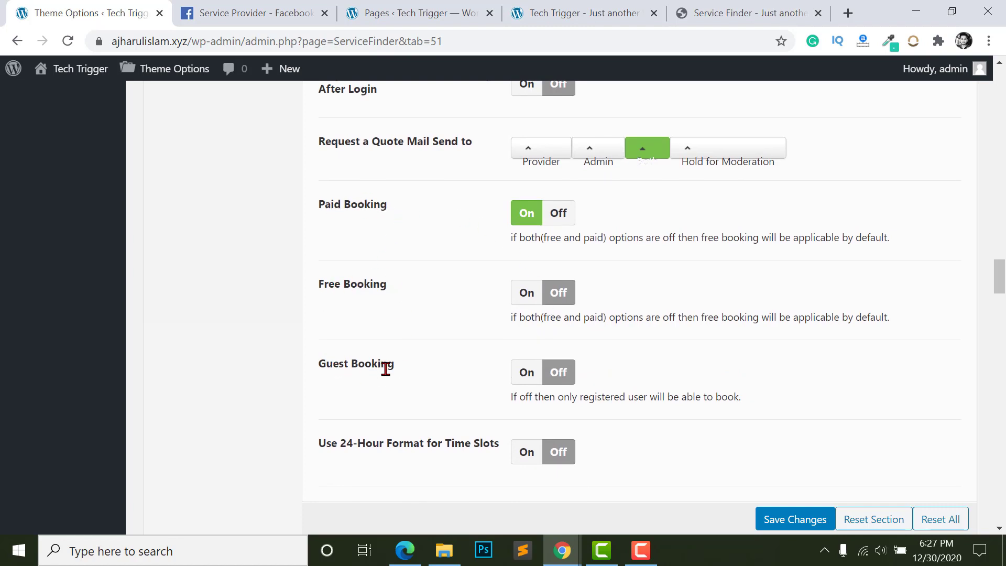
scroll(487, 343, up, 1)
scroll(343, 287, down, 1)
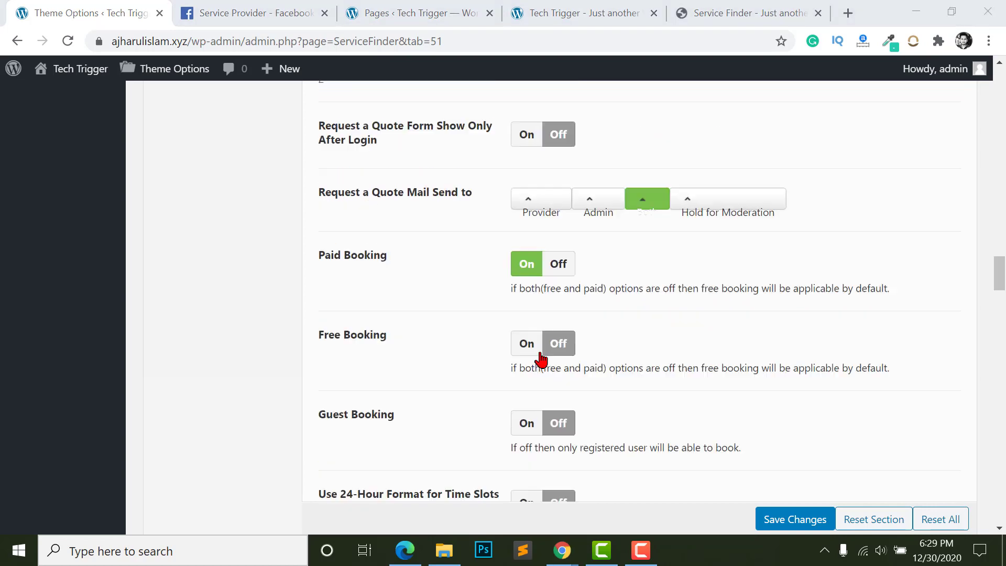
scroll(525, 315, down, 1)
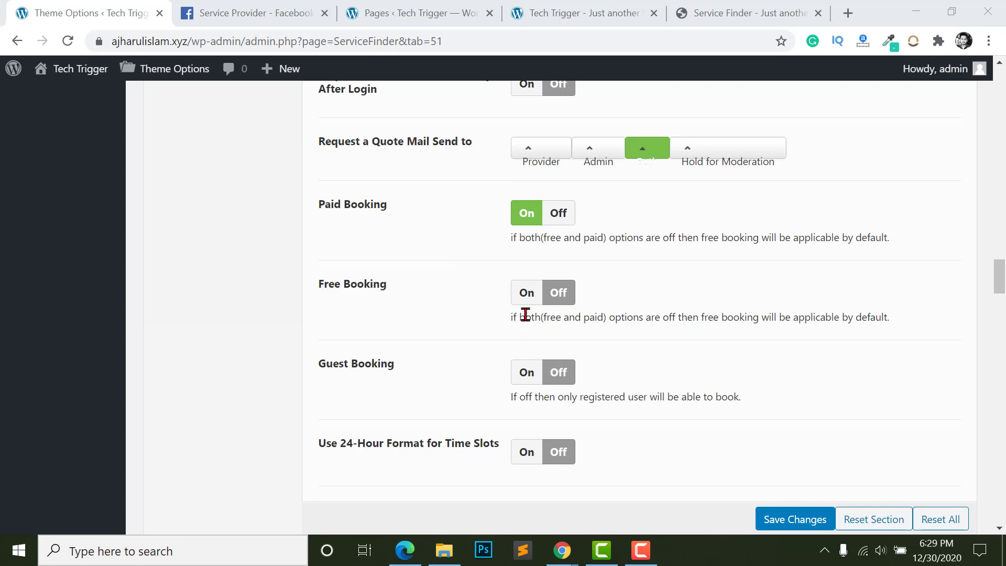
click(526, 294)
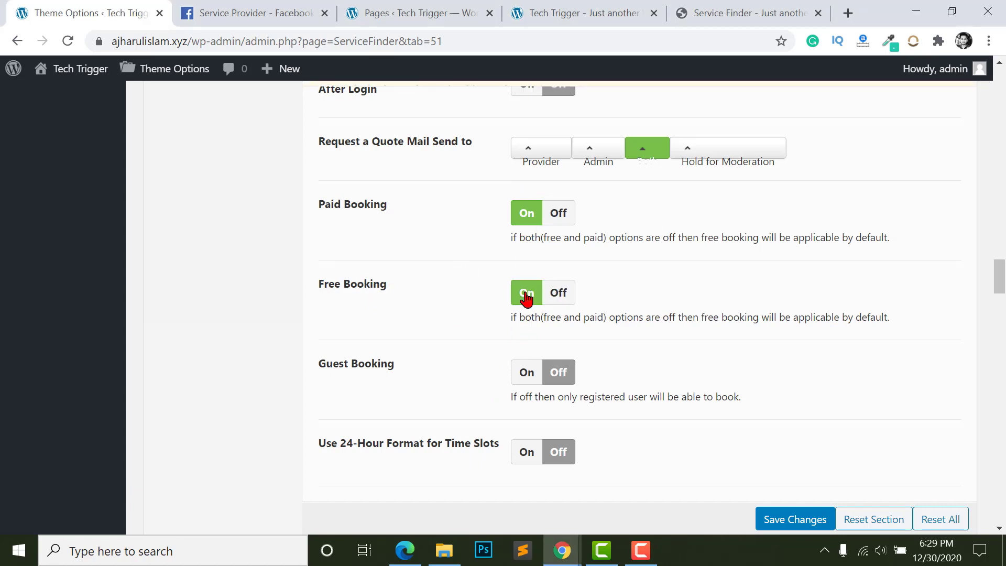
click(543, 372)
click(557, 373)
click(558, 306)
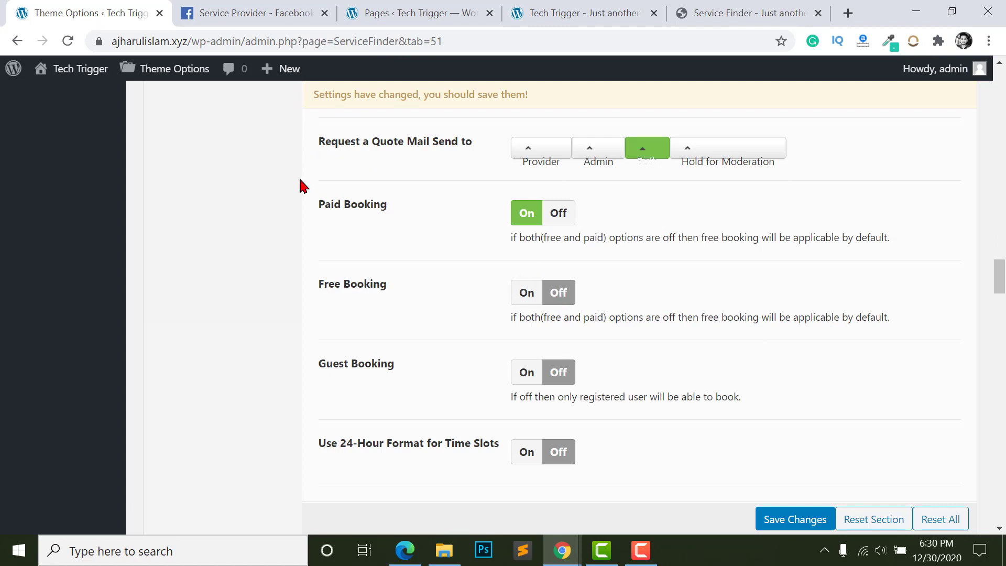
scroll(521, 234, up, 1)
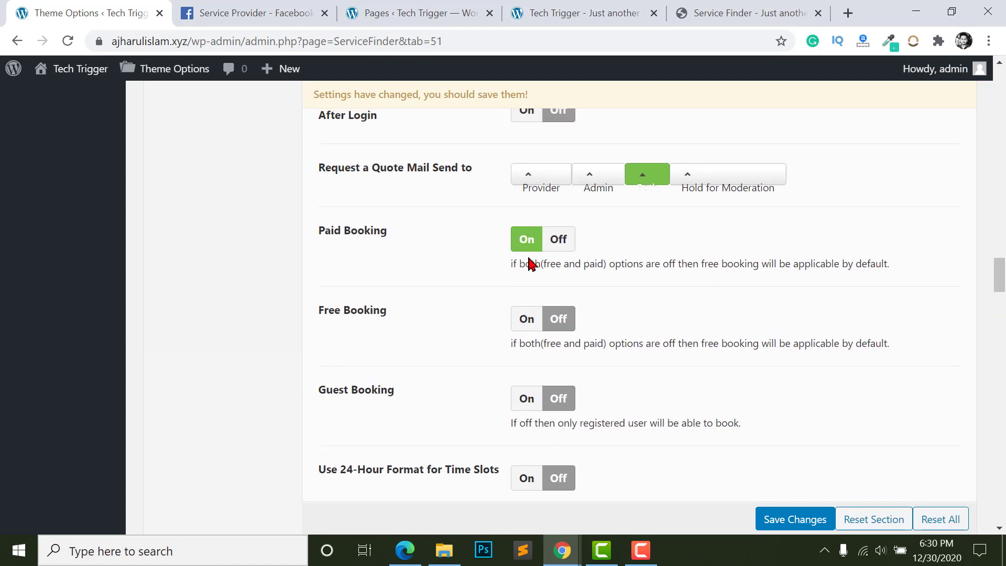
scroll(559, 266, up, 2)
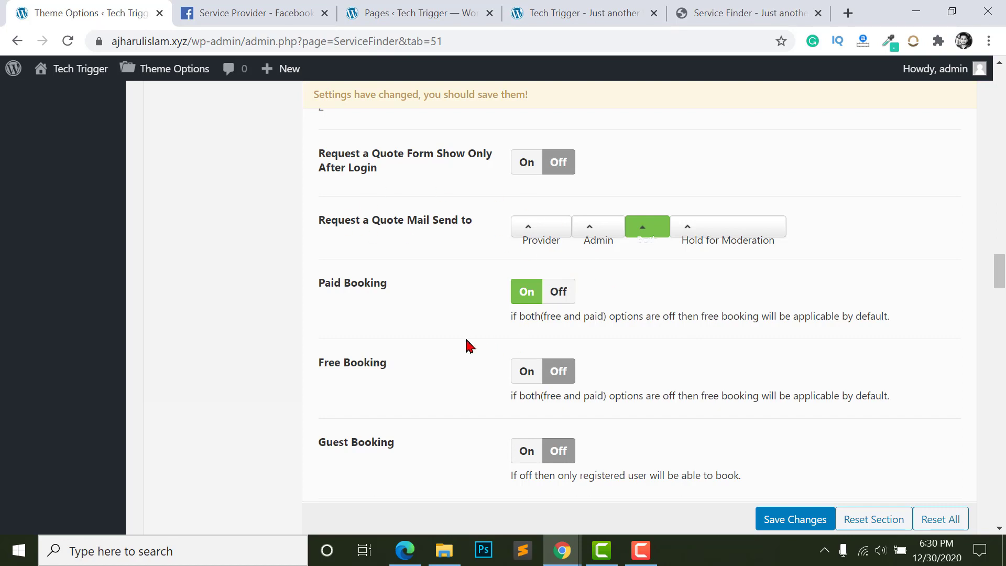
click(557, 293)
scroll(540, 301, down, 2)
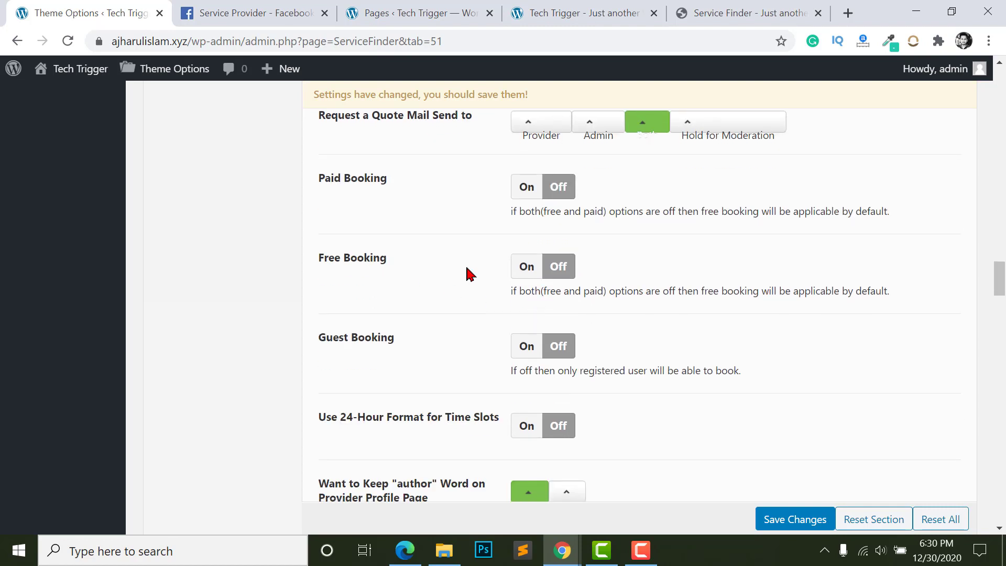
click(523, 269)
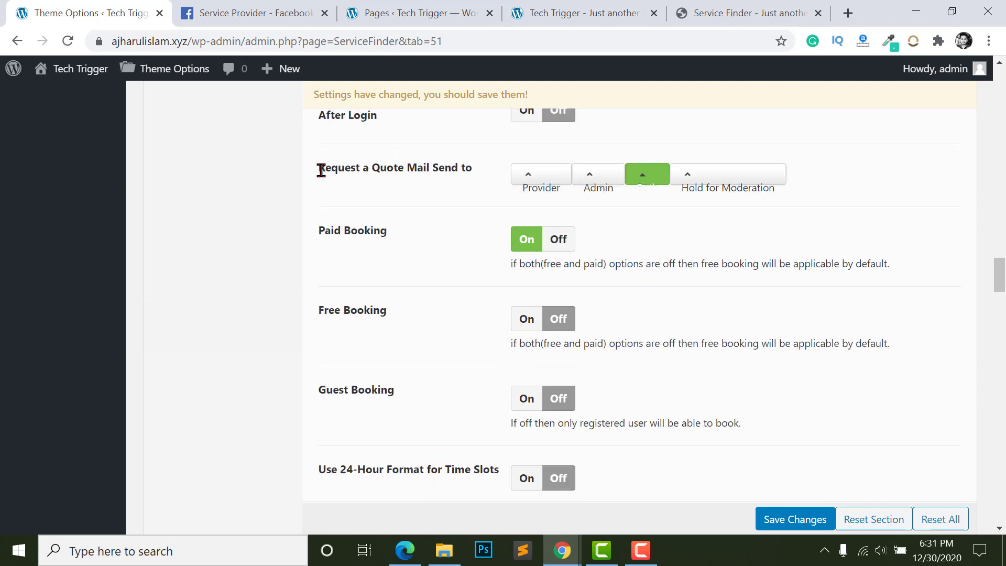
click(519, 174)
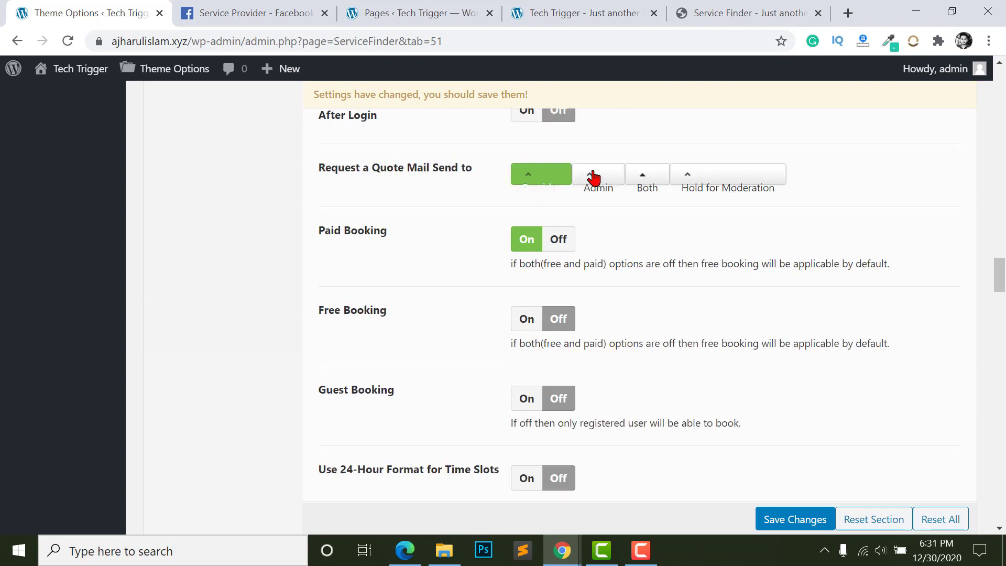
click(596, 178)
click(637, 183)
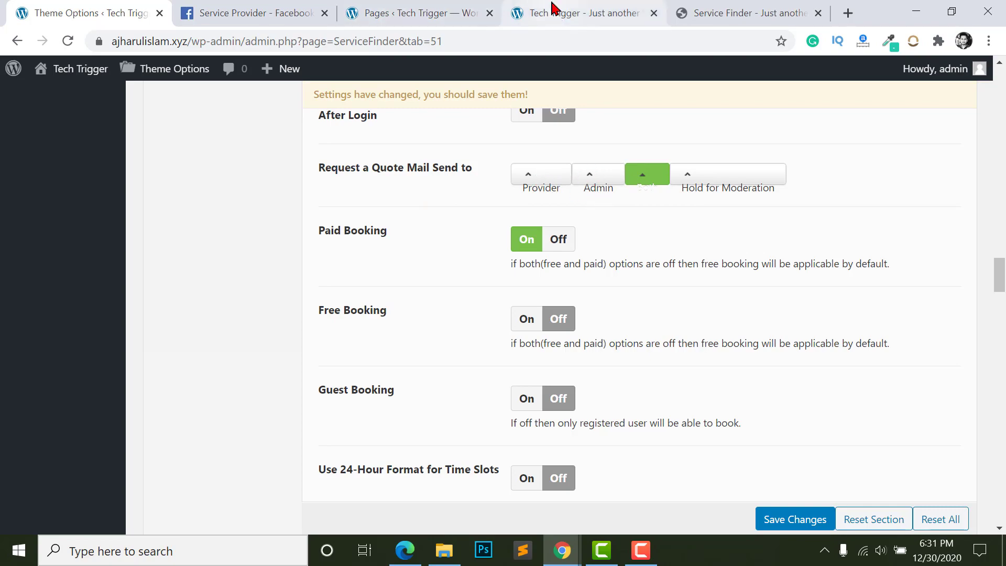
- Open the AGI Yoga Institute quote form, go through Name, Email, Phone and message, then cancel
click(692, 13)
scroll(550, 236, down, 10)
scroll(548, 246, down, 1)
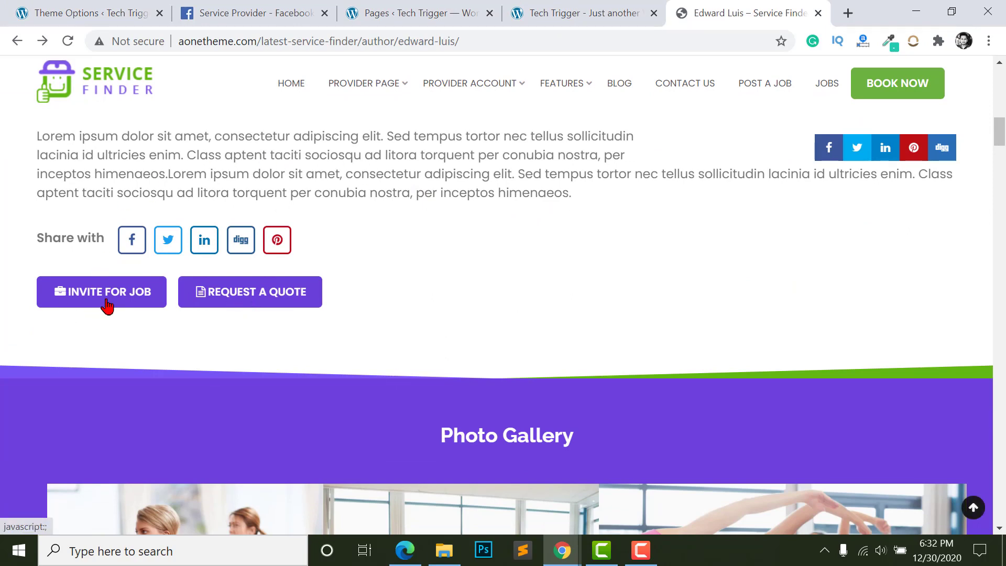
click(224, 297)
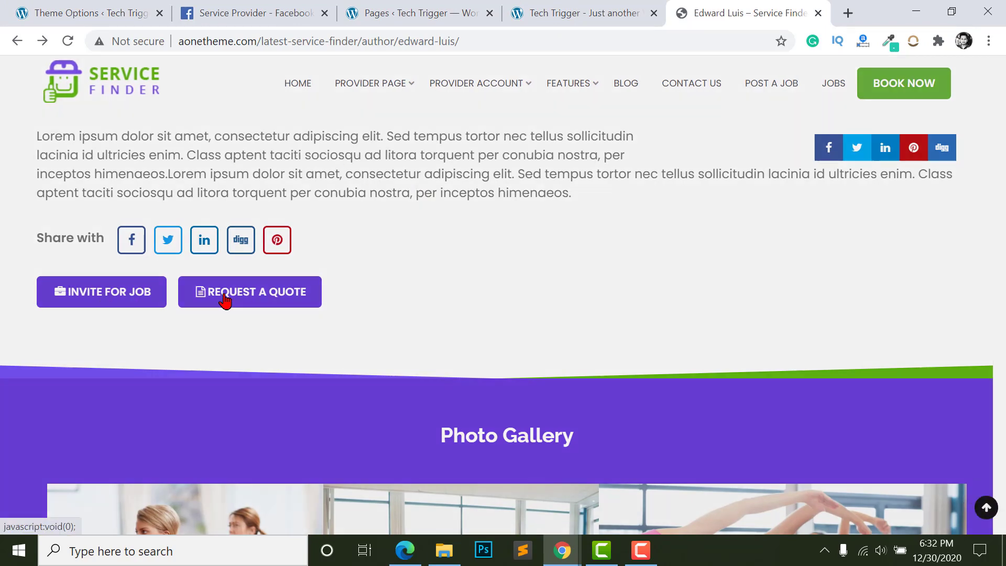
click(372, 183)
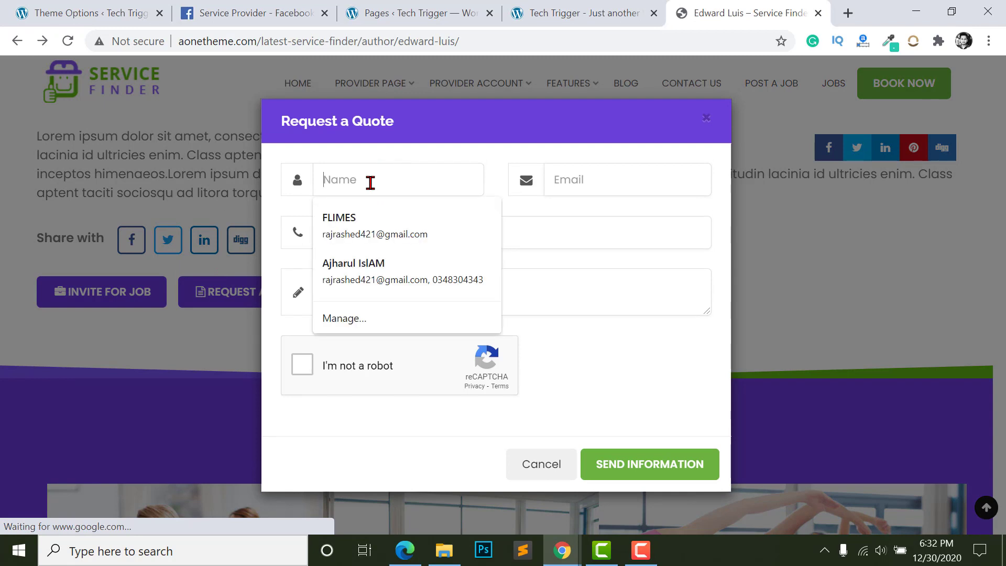
click(580, 184)
click(471, 233)
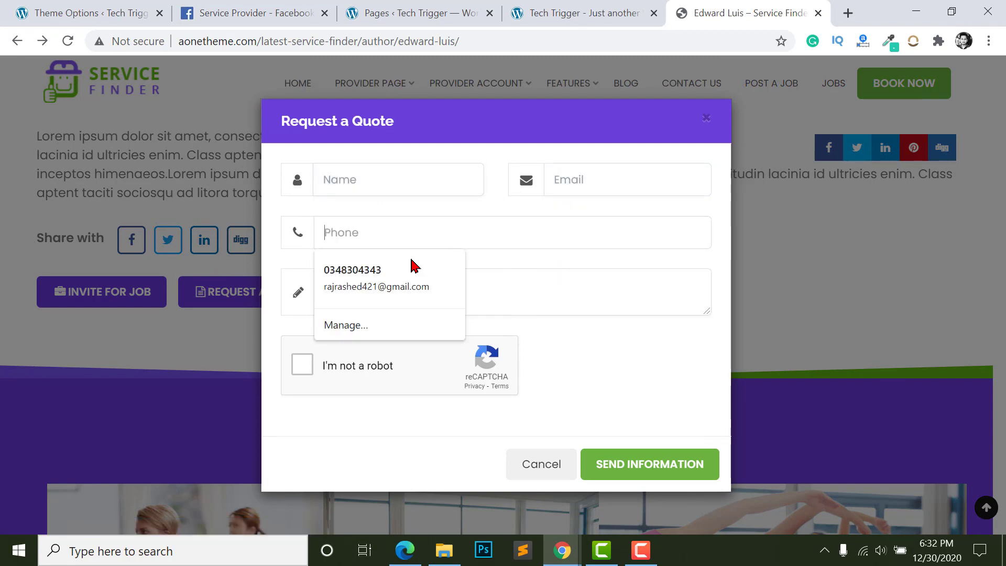
click(545, 285)
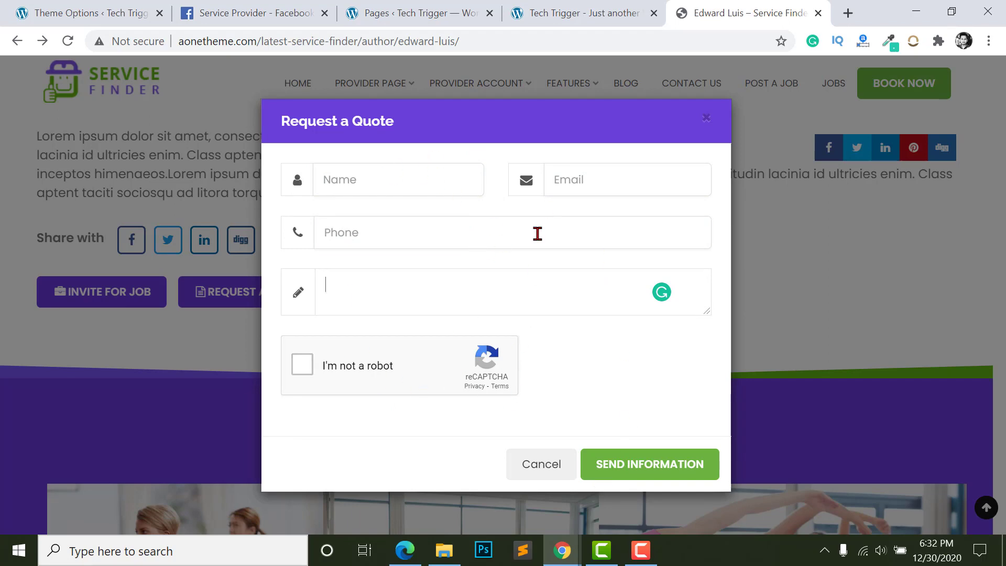
click(101, 379)
scroll(330, 309, up, 15)
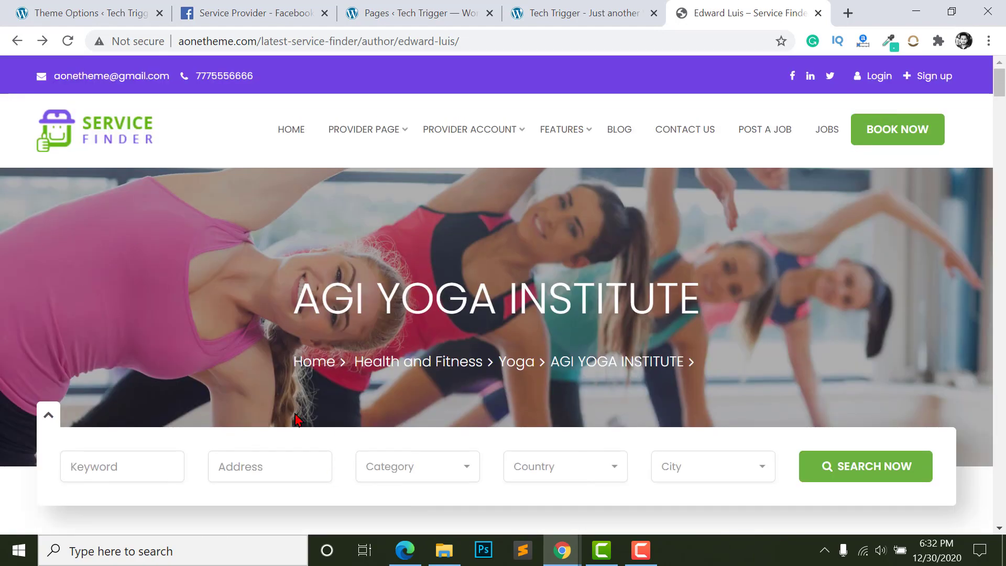
- Scroll Theme Options down to the word-replacement strings and inspect the Provider replacement field
click(90, 10)
scroll(444, 245, down, 1)
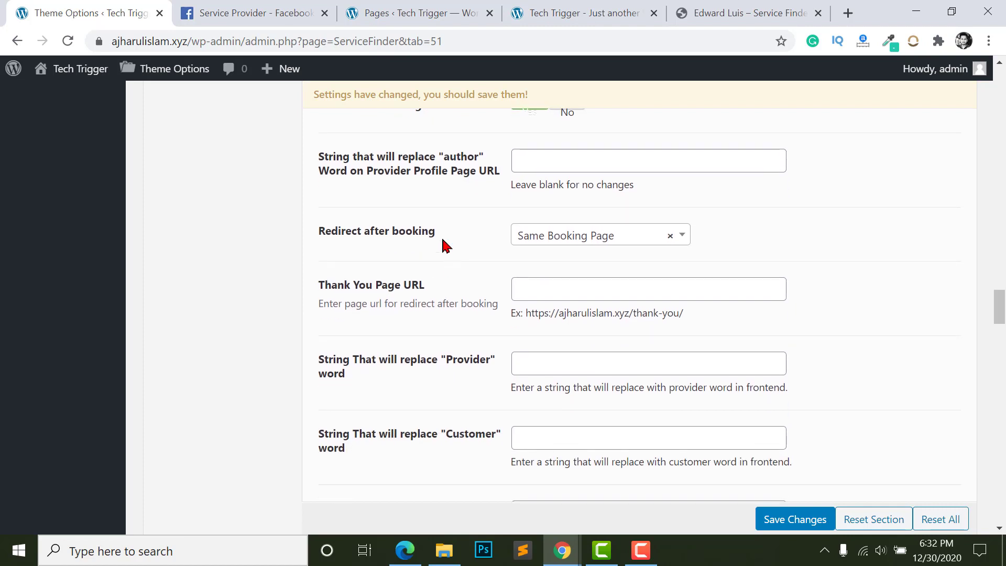
scroll(557, 263, down, 1)
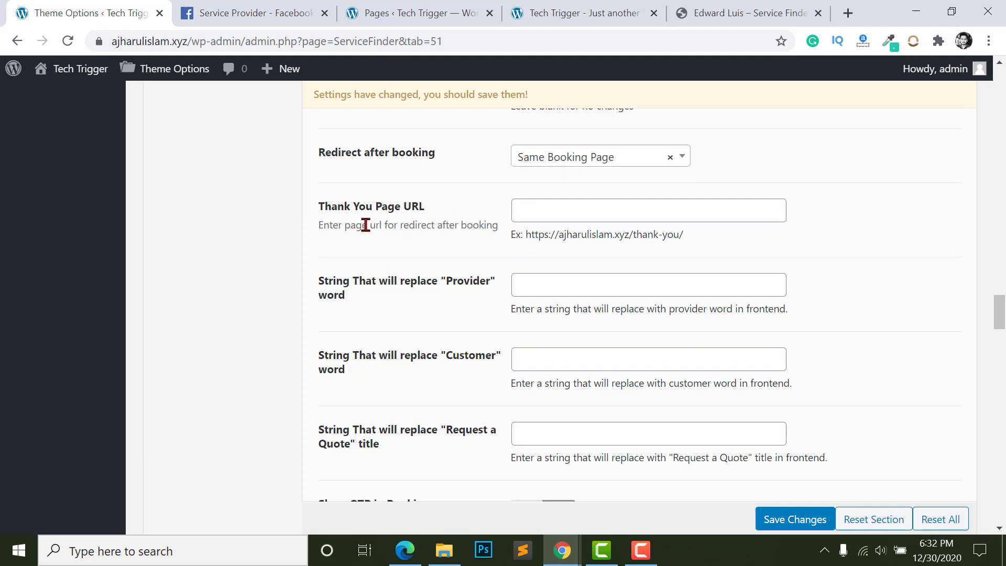
scroll(345, 208, down, 1)
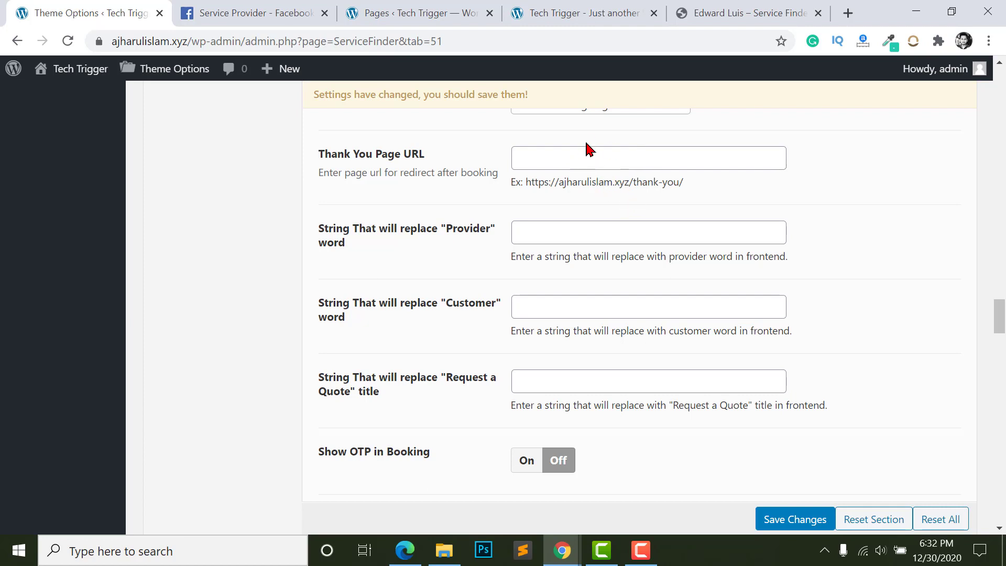
scroll(546, 281, down, 2)
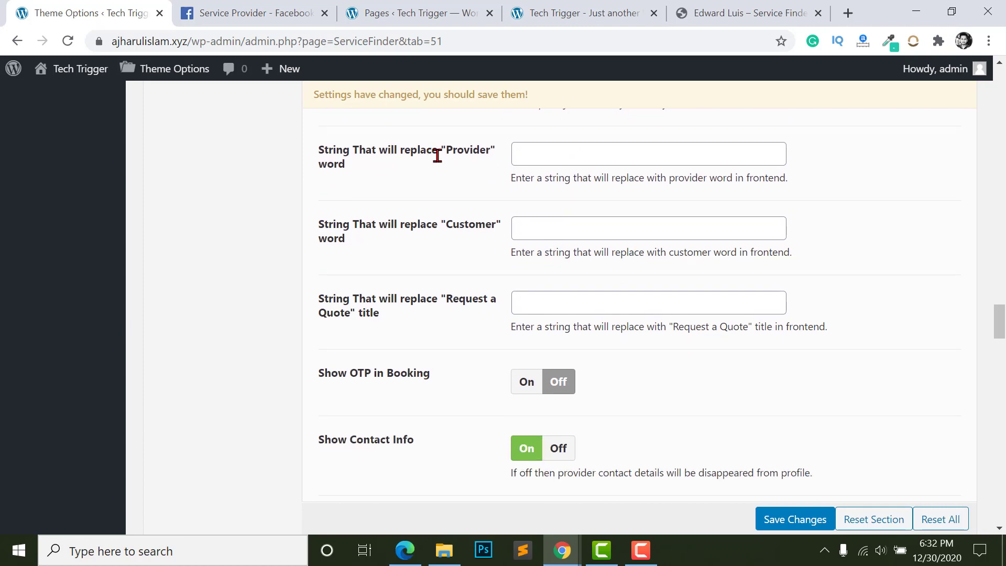
mouse_move(441, 151)
mouse_down()
mouse_move(481, 154)
mouse_move(443, 165)
mouse_move(448, 145)
mouse_up()
click(485, 152)
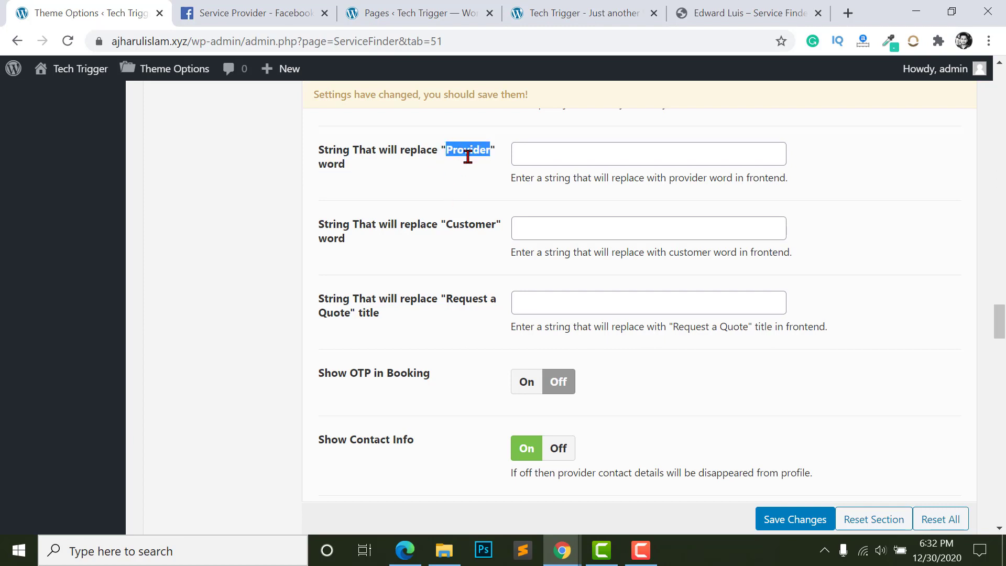
click(573, 156)
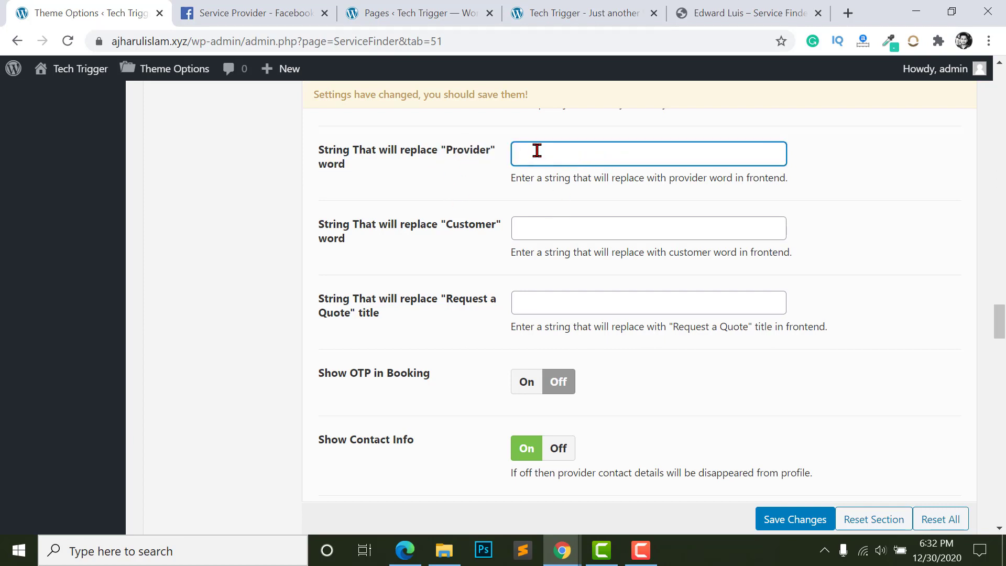
drag(446, 150, 495, 151)
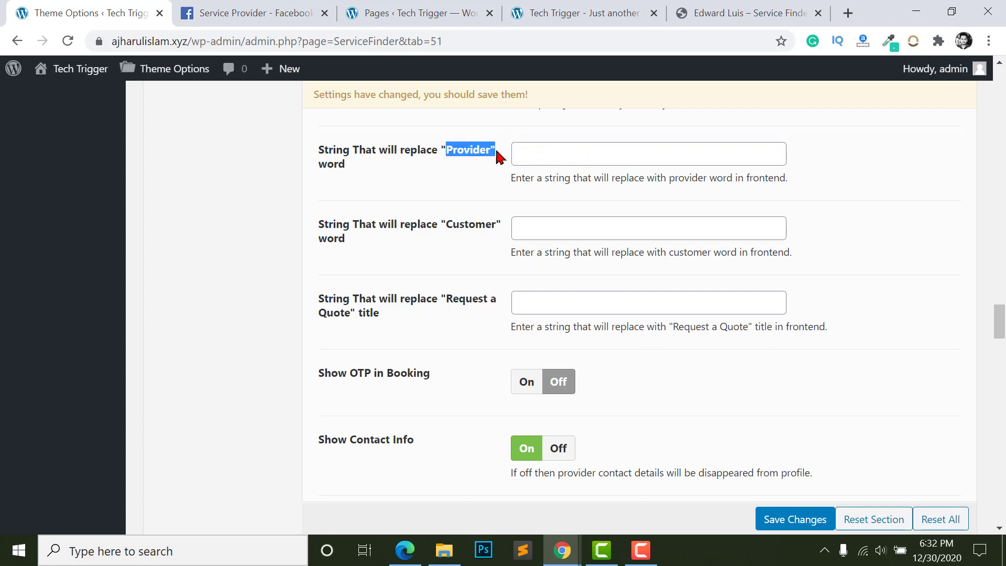
click(577, 158)
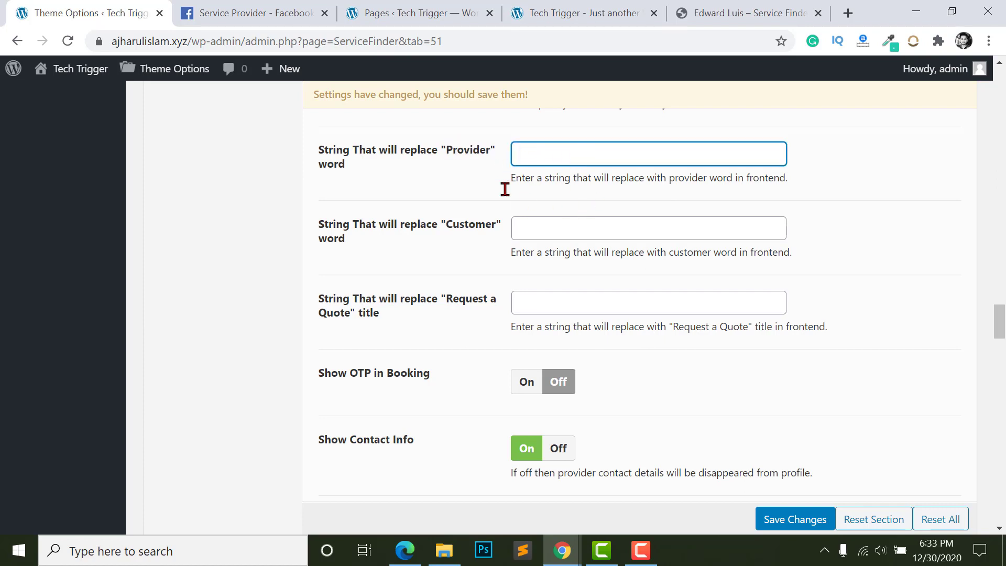
- Enter Buyer as the replacement for the word Customer
drag(447, 227, 497, 225)
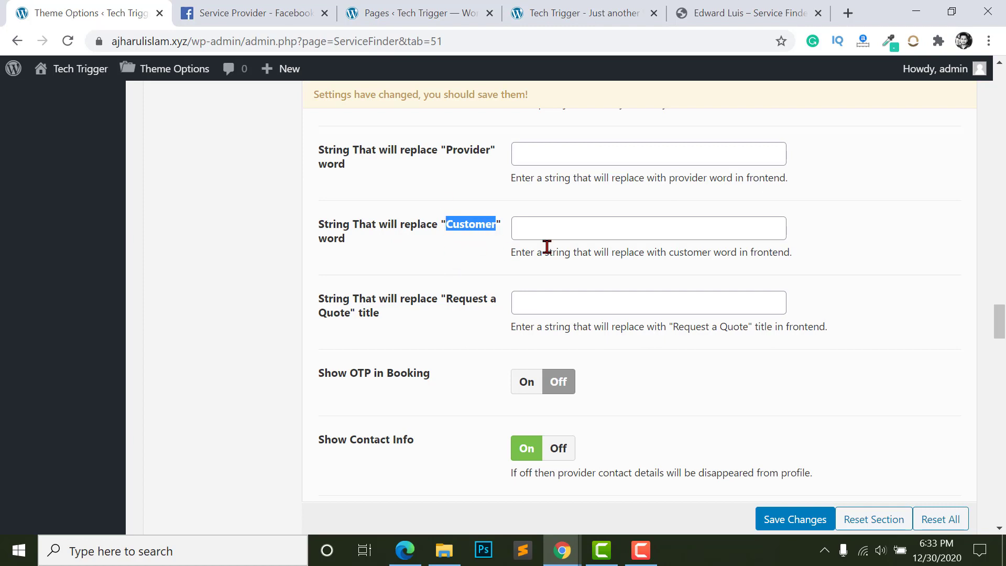
click(545, 229)
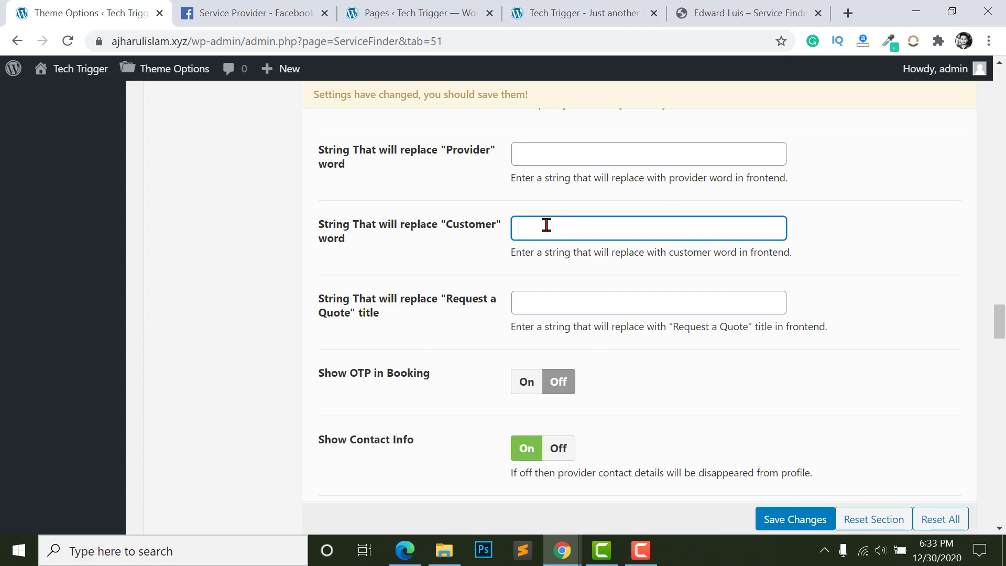
text(Buyer)
click(358, 267)
scroll(358, 266, down, 1)
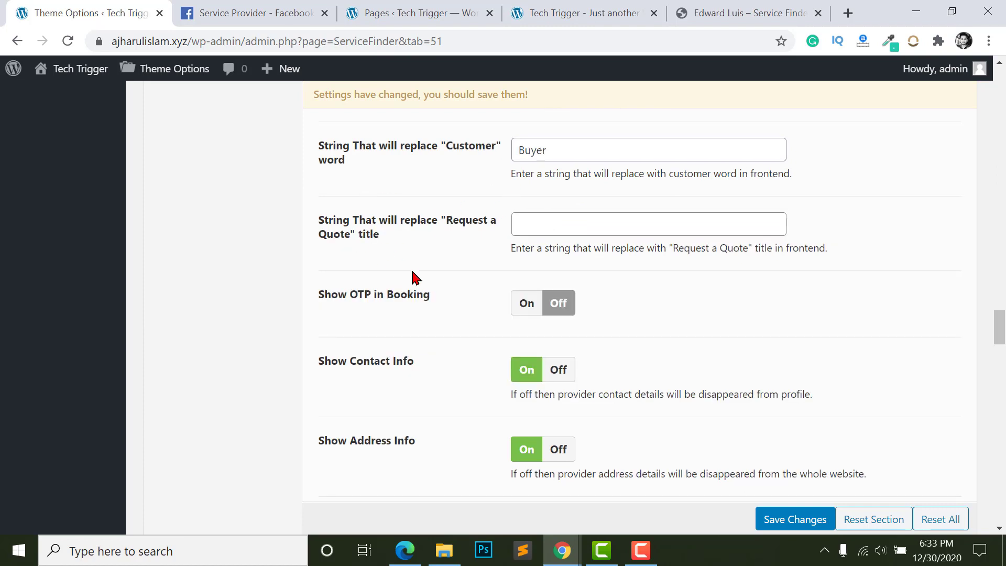
scroll(422, 267, down, 1)
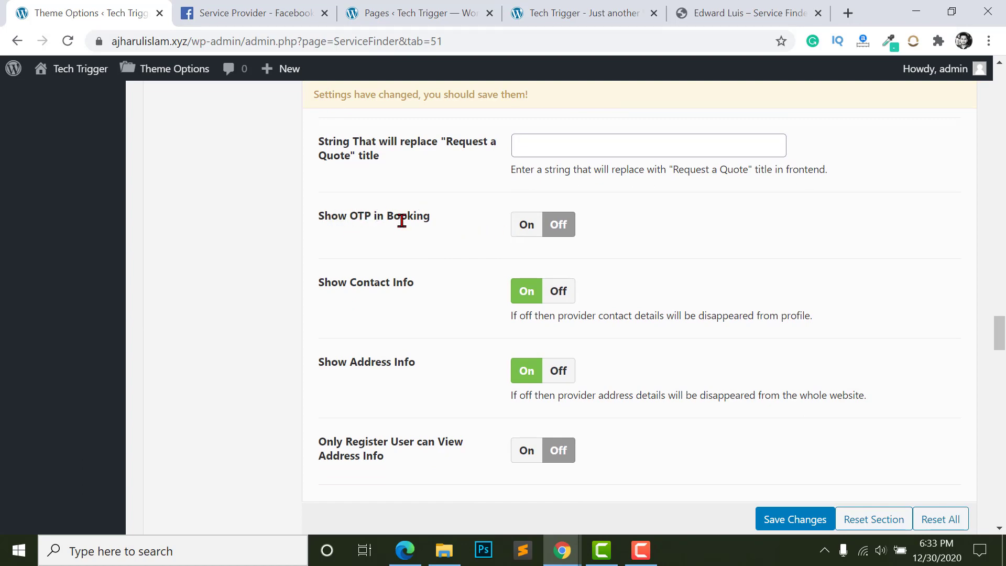
click(405, 551)
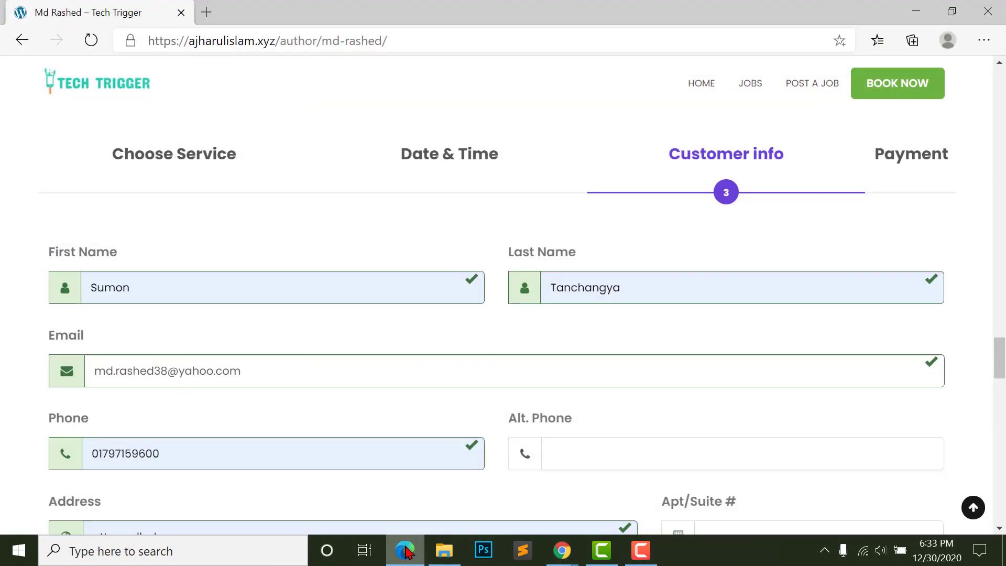
scroll(517, 339, down, 2)
scroll(465, 312, up, 2)
scroll(227, 332, down, 2)
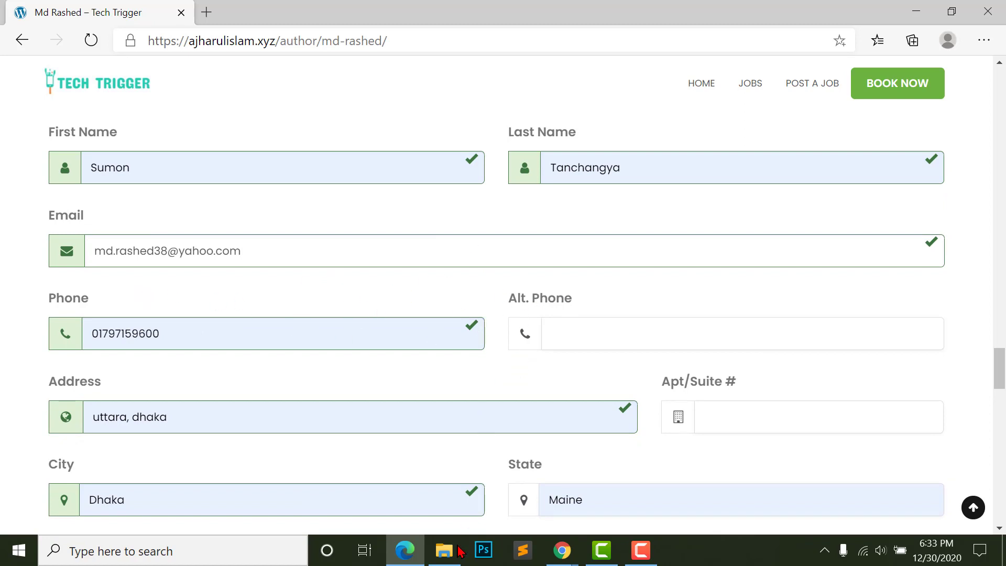
click(405, 550)
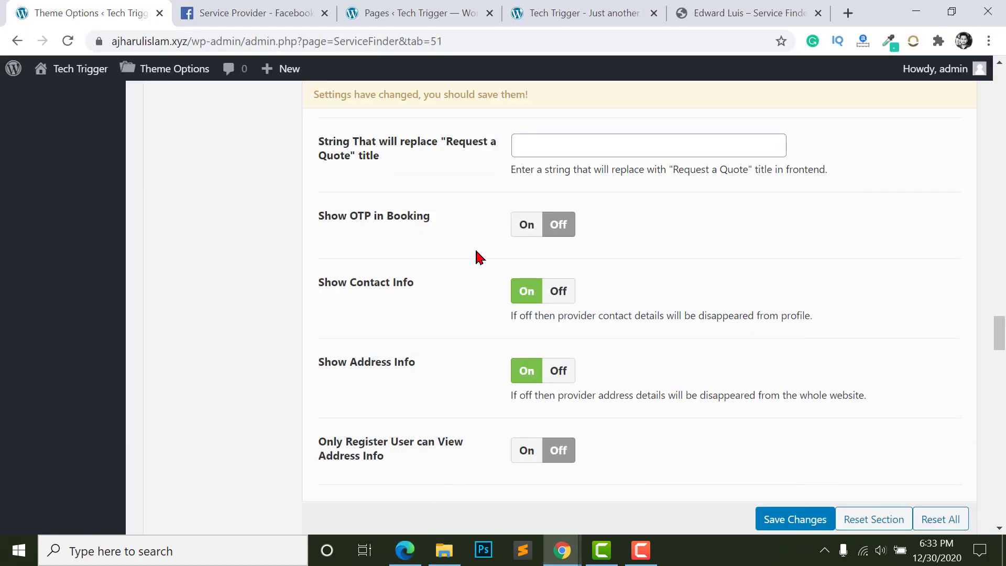
- Switch Show OTP in Booking to On in the theme options
click(525, 226)
scroll(565, 420, down, 6)
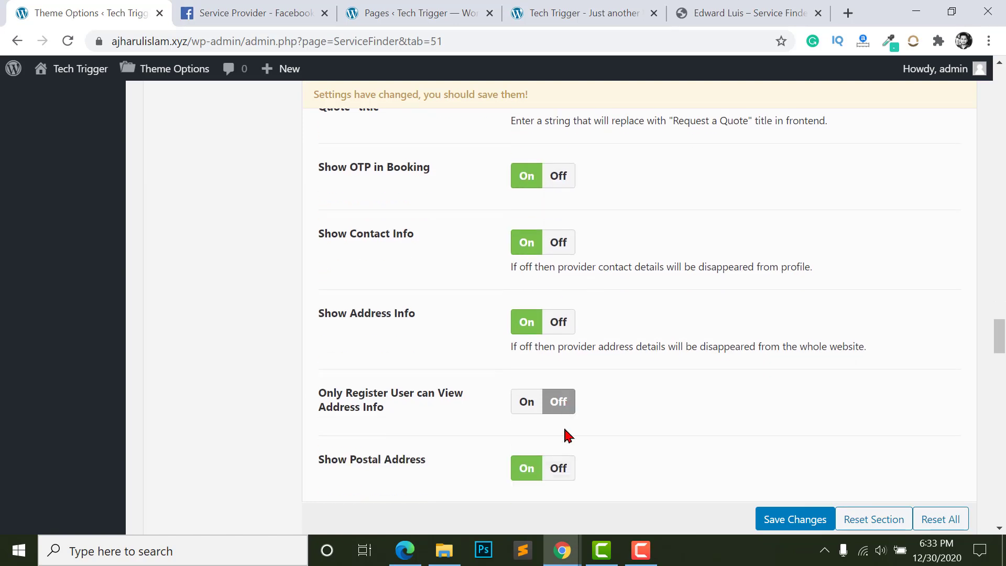
scroll(510, 210, up, 1)
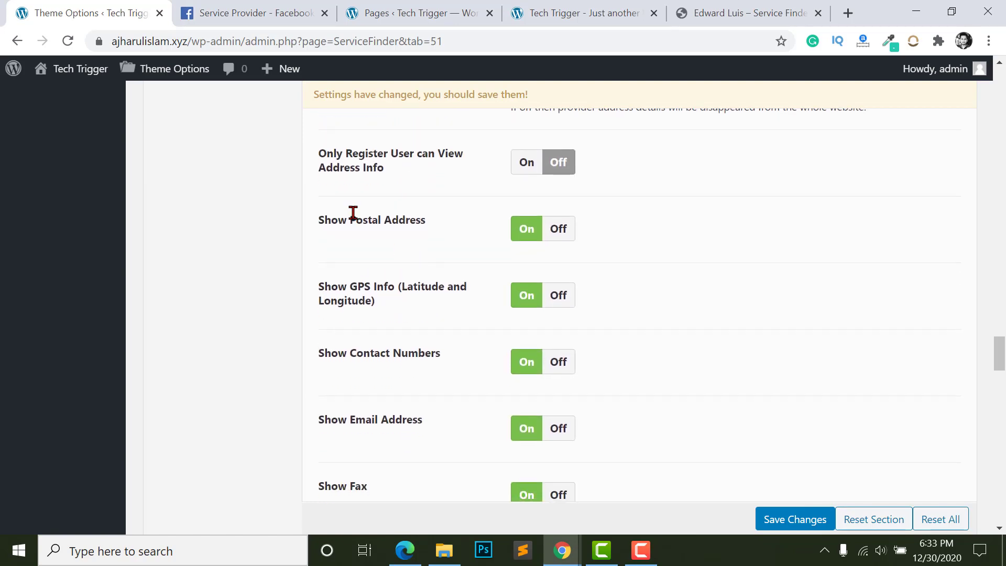
scroll(519, 255, down, 4)
scroll(519, 255, down, 2)
scroll(530, 360, up, 3)
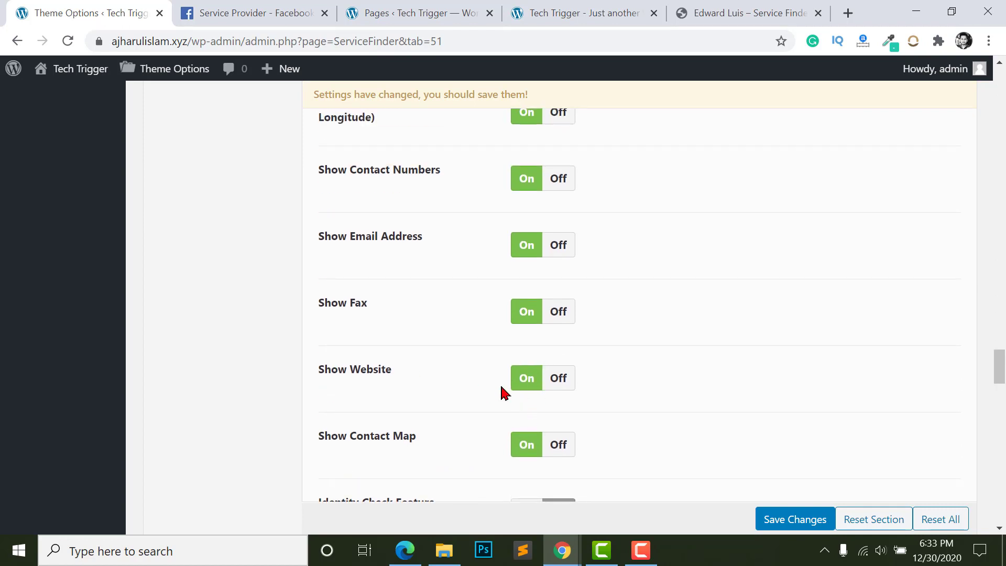
scroll(502, 392, up, 3)
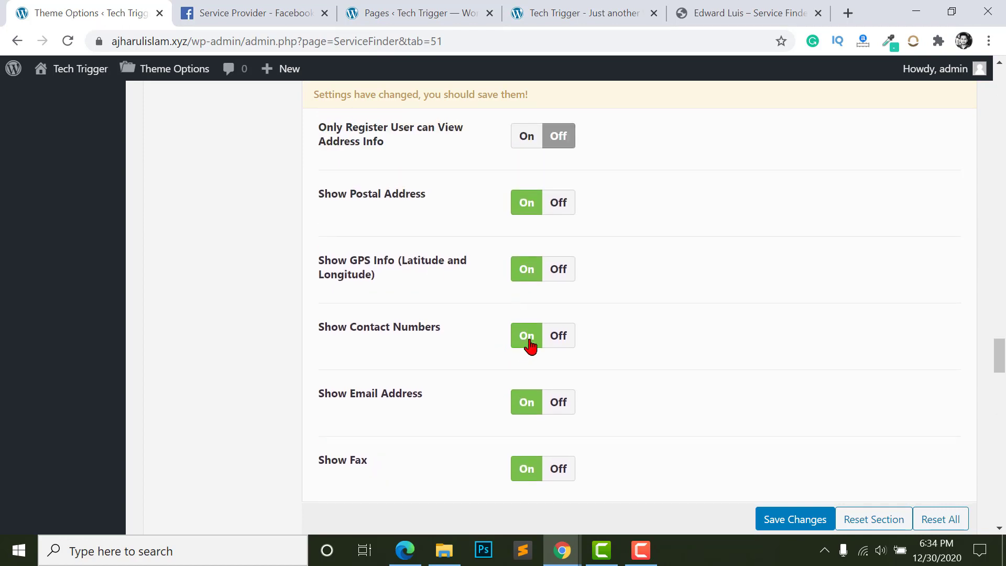
scroll(527, 346, up, 3)
scroll(524, 349, down, 8)
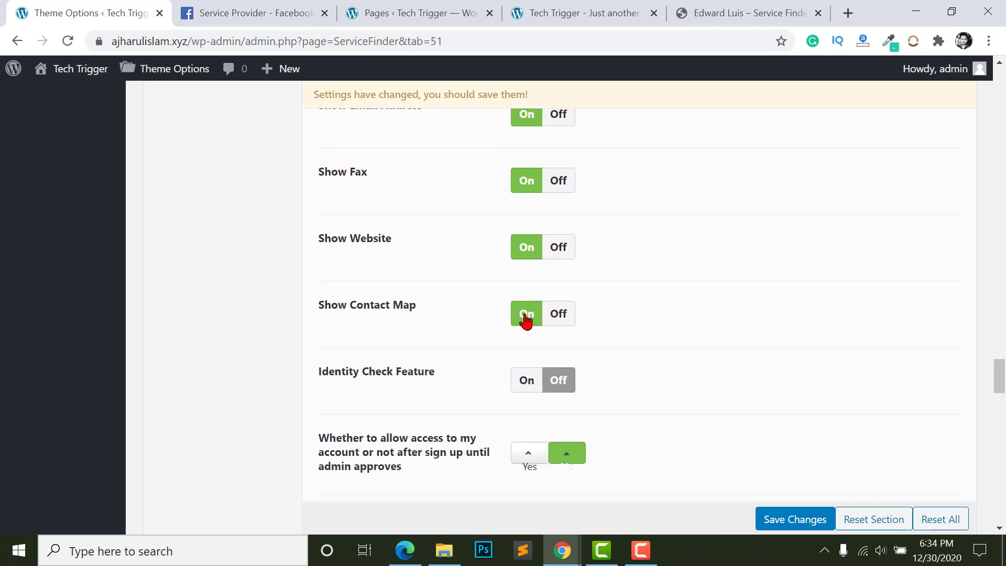
- Compare the demo provider's contact details with the settings, then return to Theme Options
key(ctrl+shift+Tab)
scroll(478, 411, down, 10)
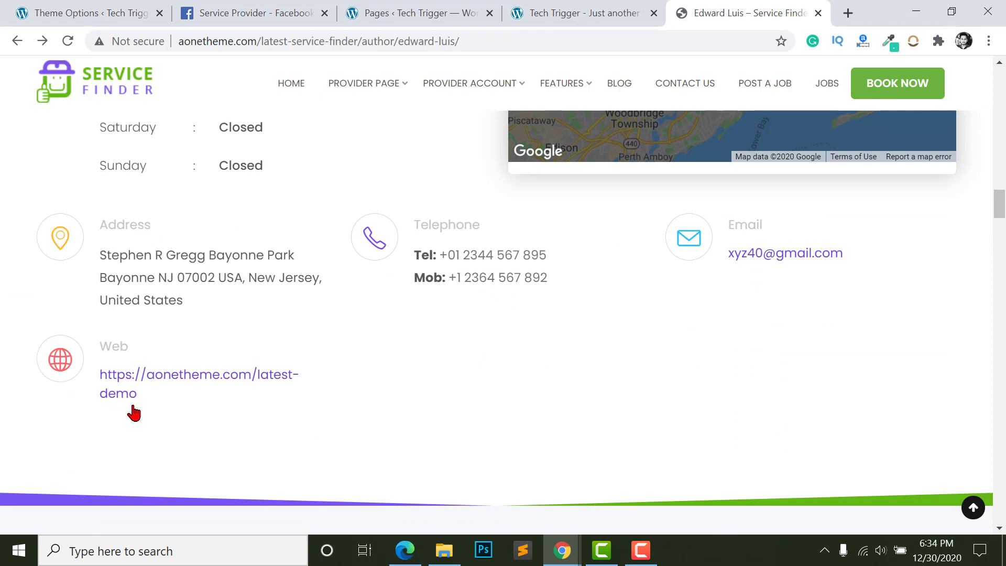
click(146, 10)
scroll(525, 230, down, 3)
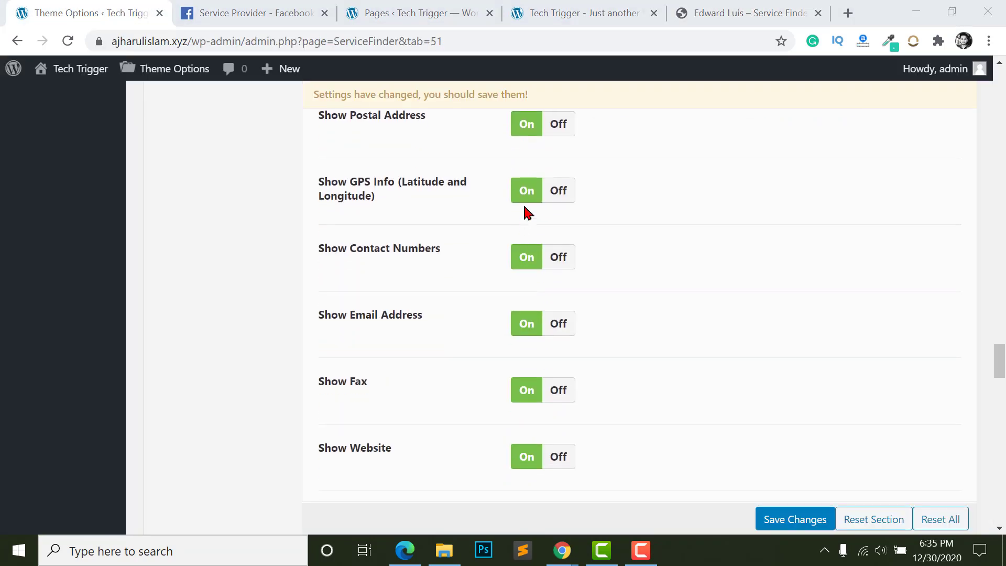
scroll(527, 212, down, 2)
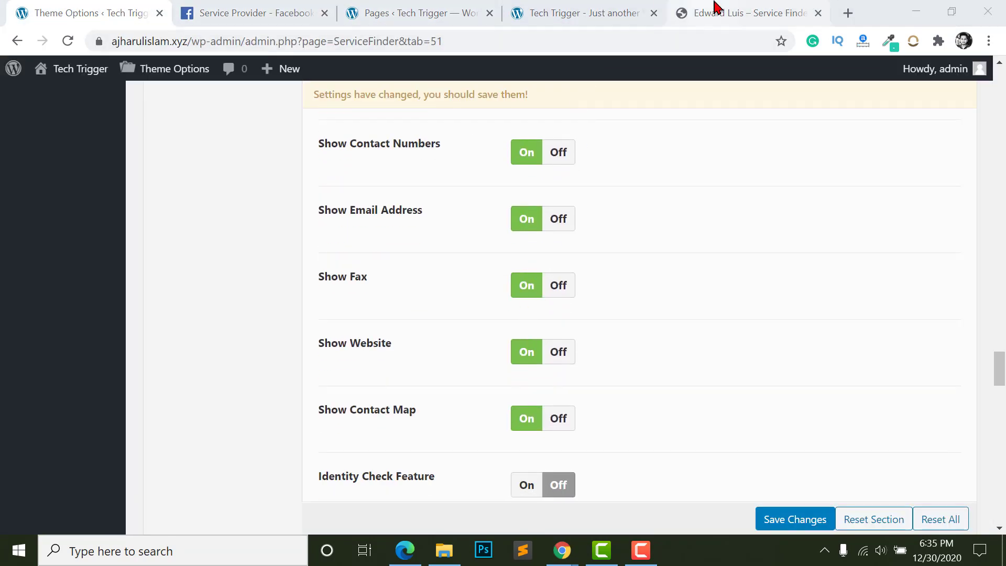
click(715, 10)
scroll(213, 228, up, 3)
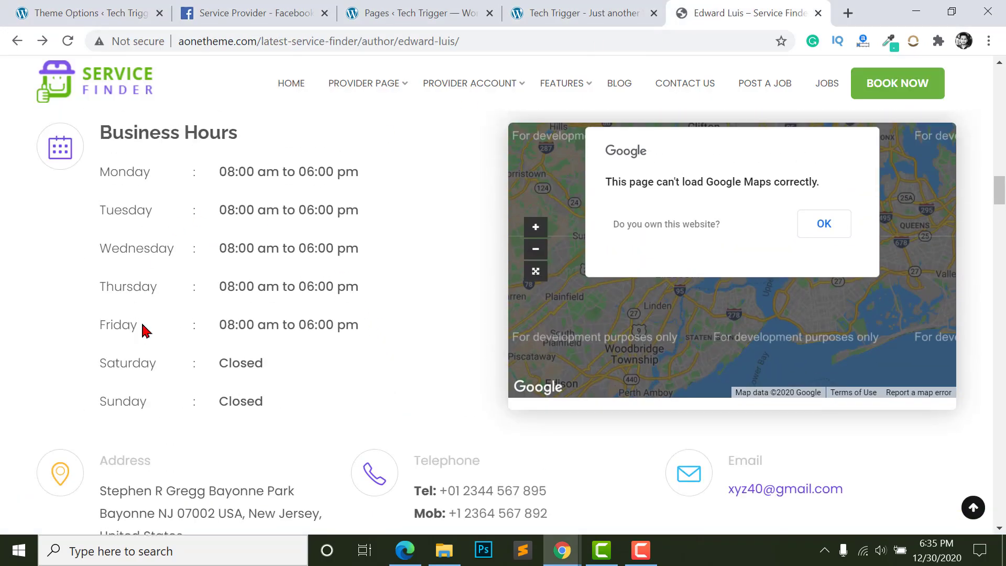
scroll(144, 328, down, 3)
scroll(374, 259, up, 1)
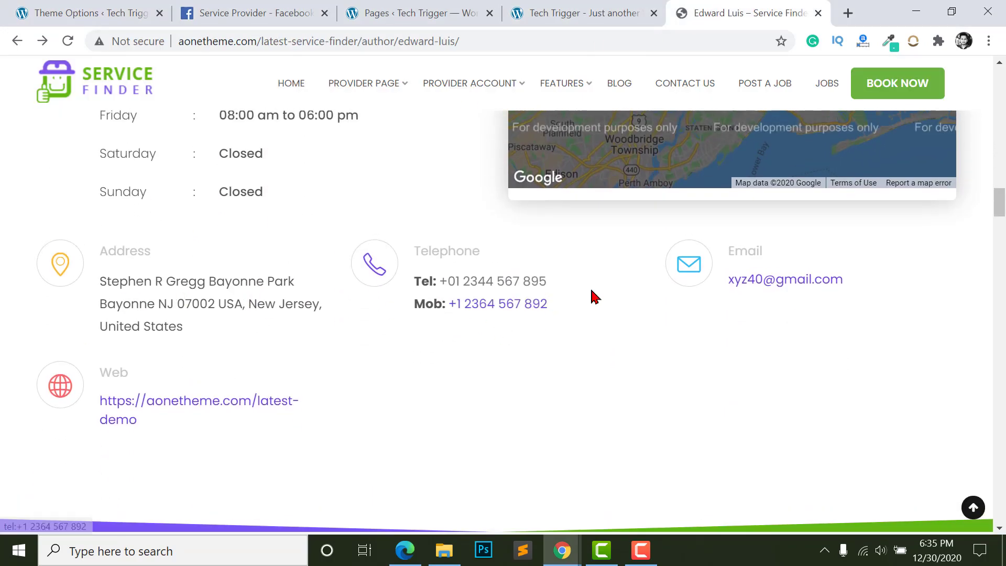
click(275, 8)
click(75, 9)
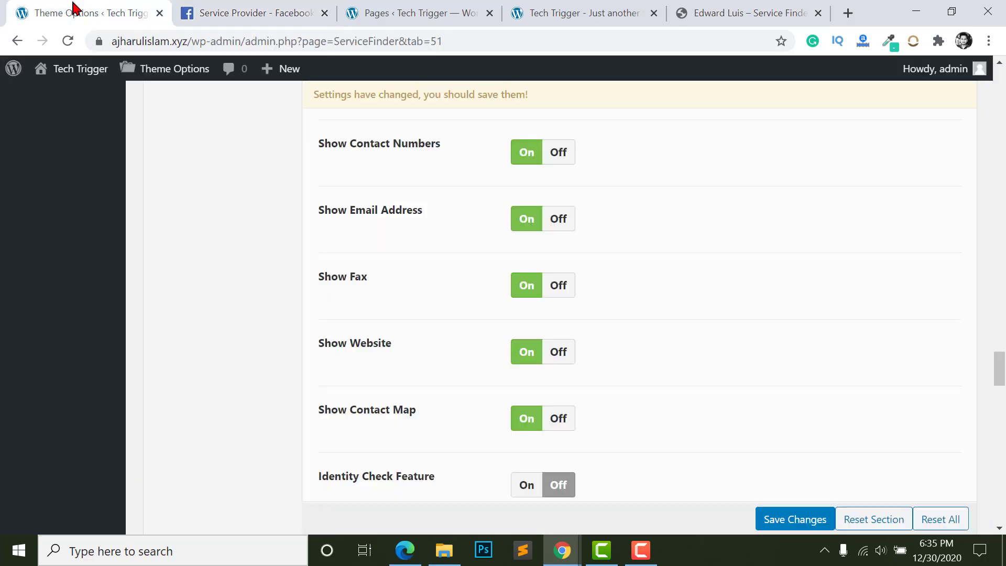
- Save the updated Service Finder theme options using Save Changes at the page bottom
scroll(513, 346, down, 6)
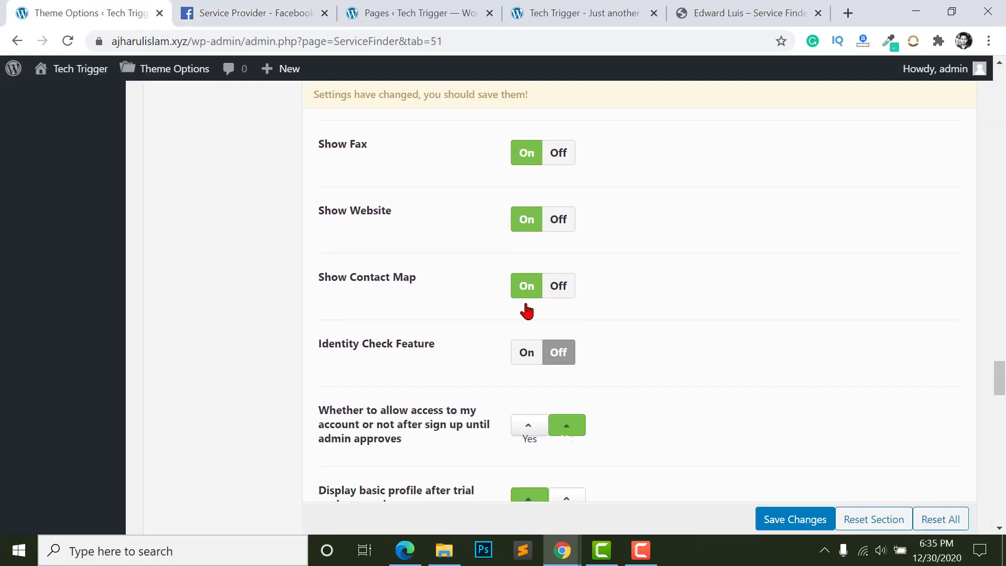
scroll(524, 286, down, 15)
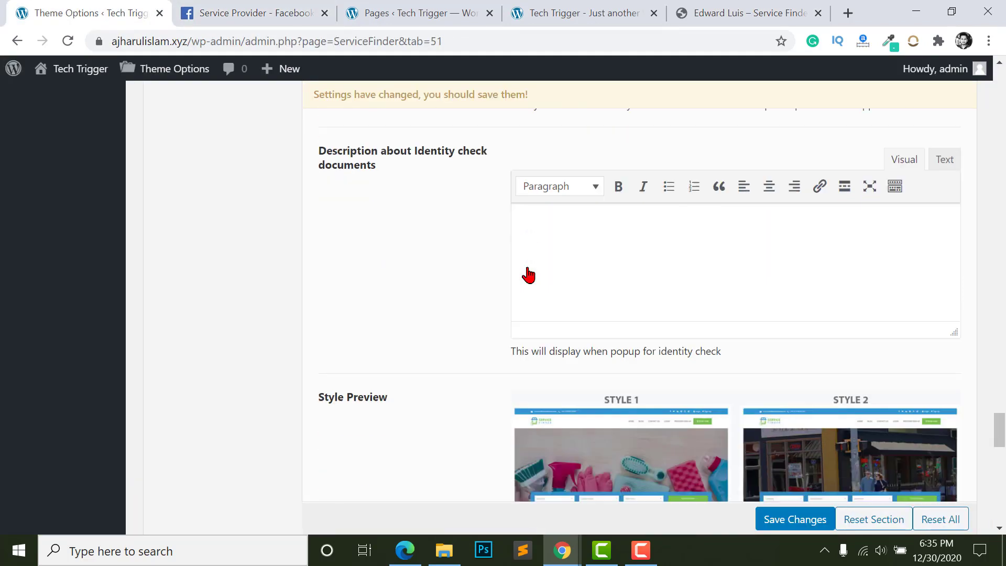
scroll(527, 293, up, 1)
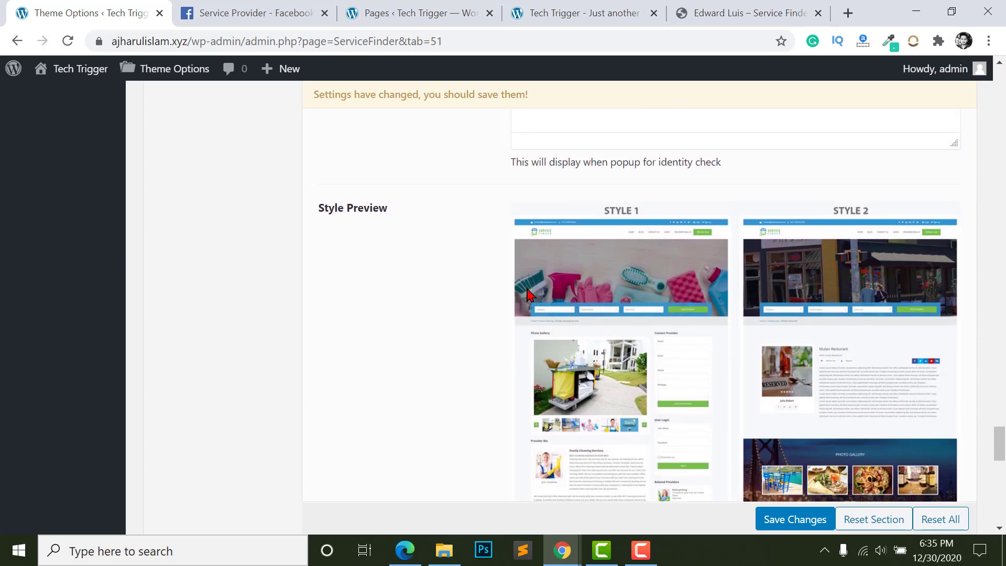
scroll(419, 236, down, 2)
scroll(316, 189, up, 1)
scroll(659, 266, down, 4)
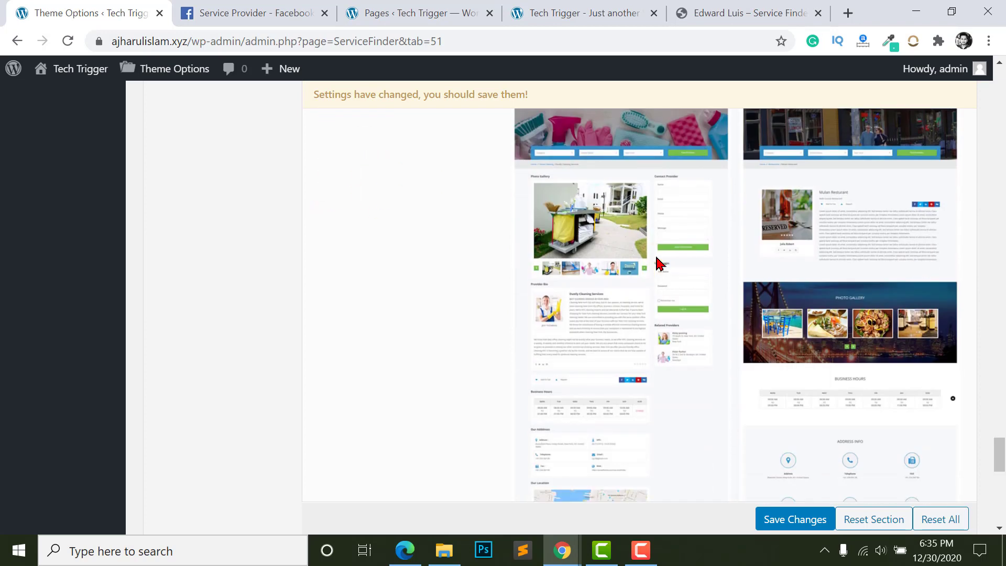
scroll(664, 333, down, 8)
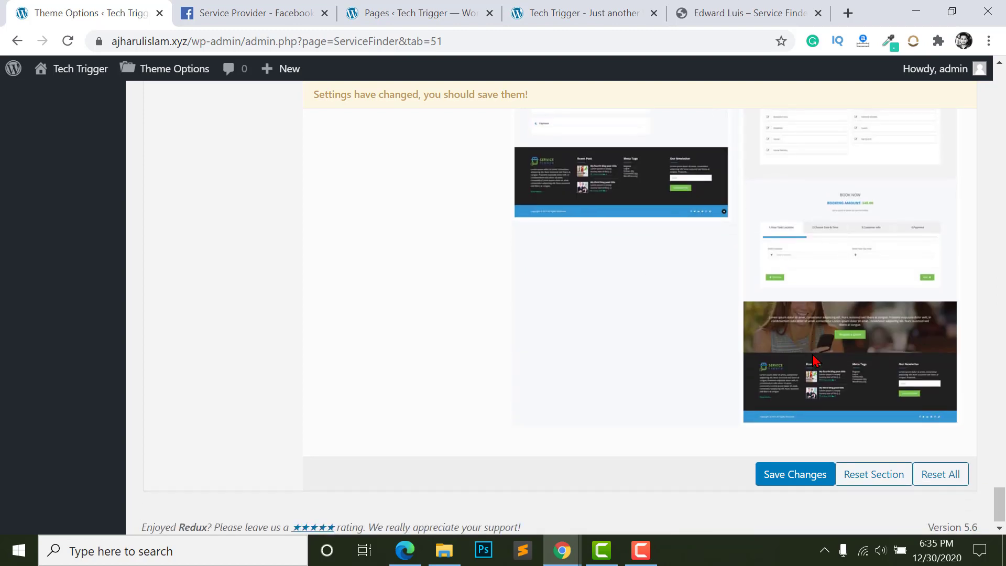
scroll(818, 358, up, 10)
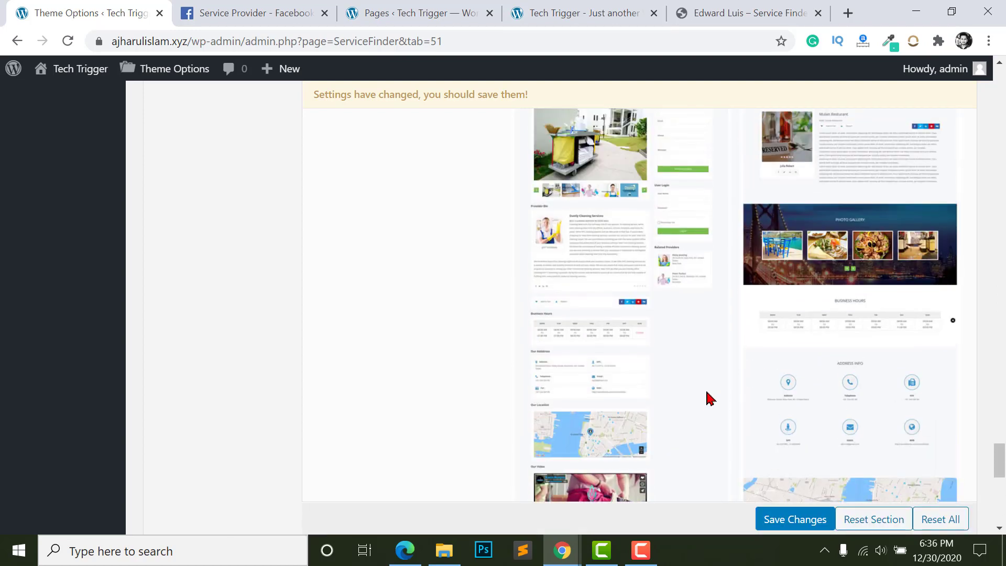
scroll(649, 352, up, 3)
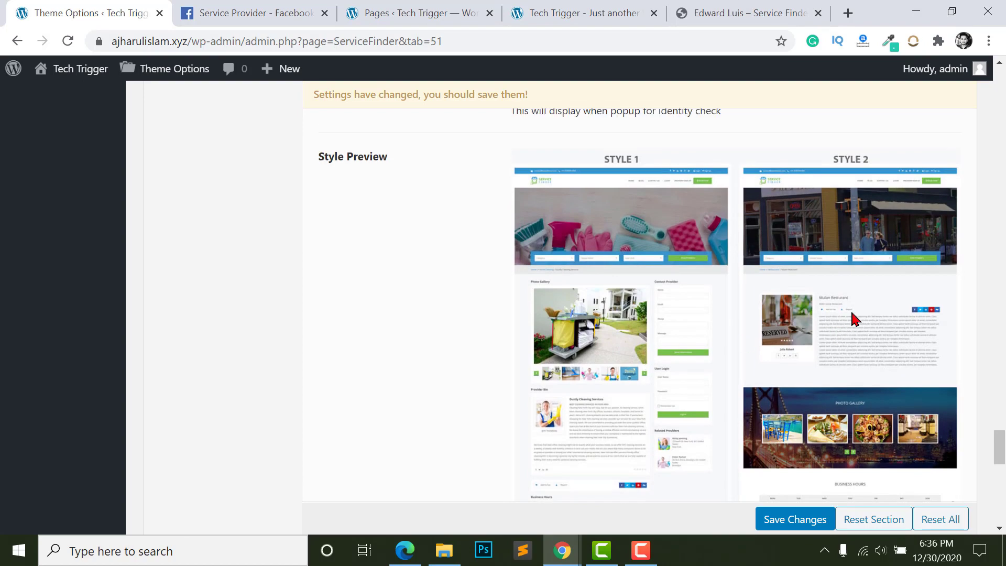
scroll(852, 319, down, 2)
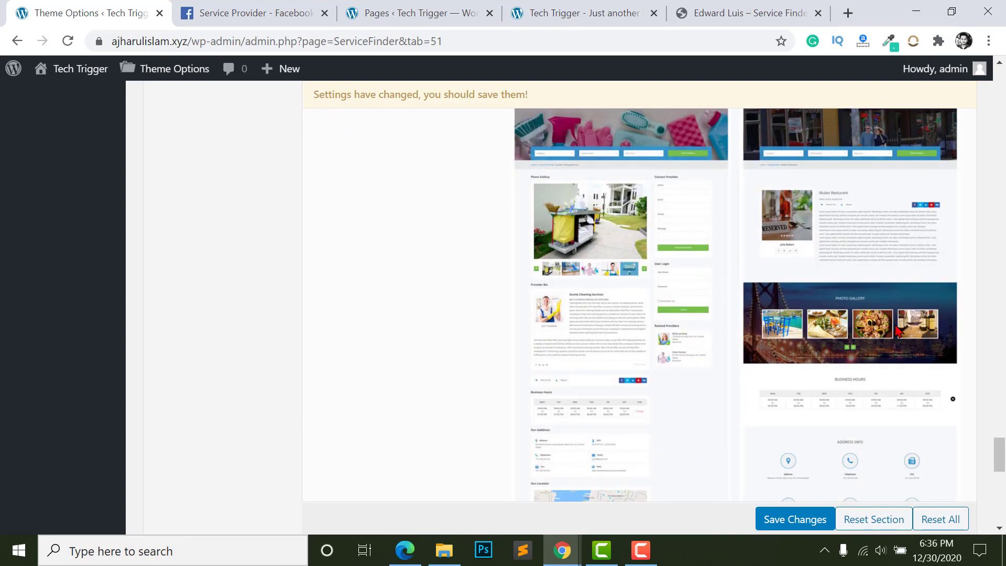
scroll(897, 330, down, 3)
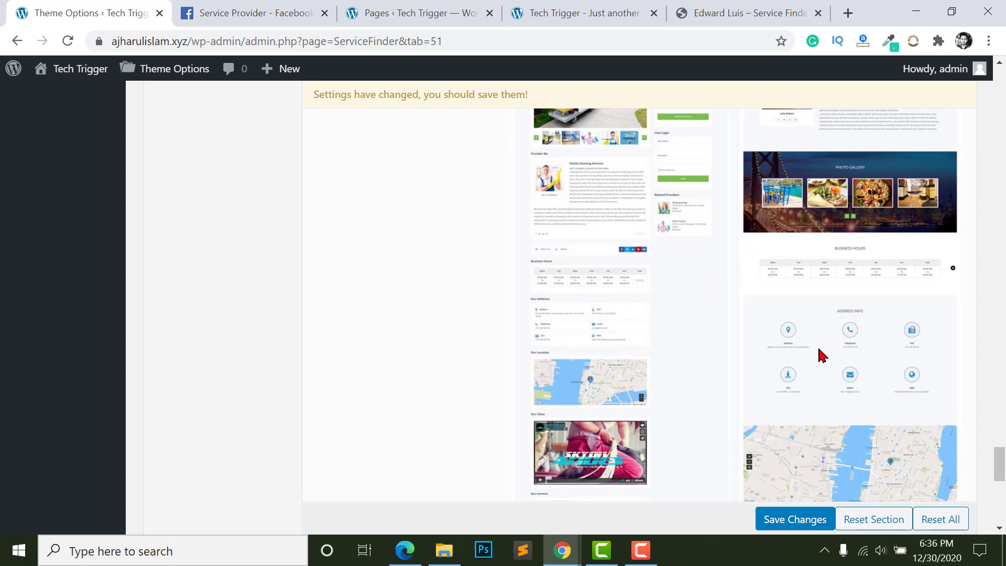
scroll(775, 386, down, 3)
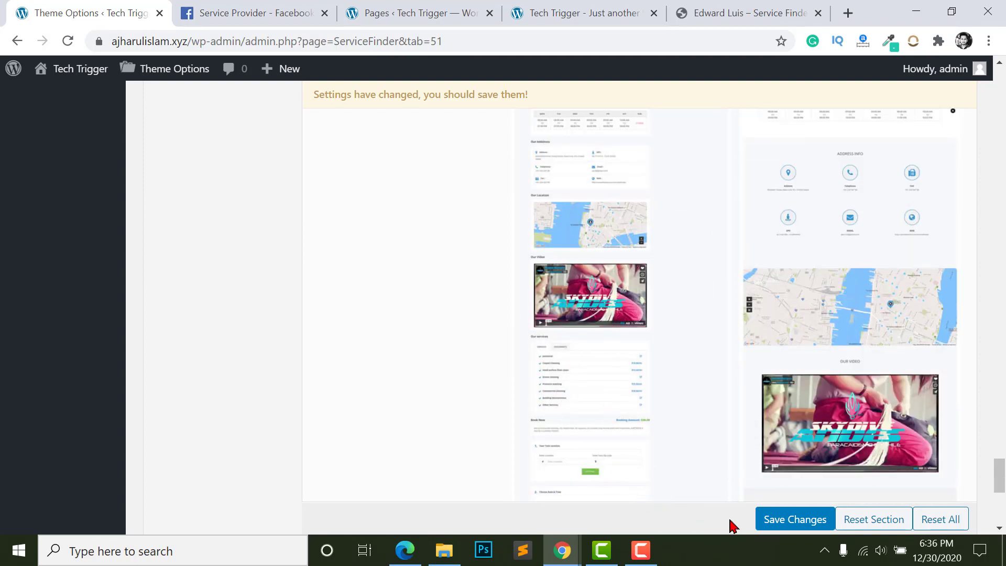
click(764, 520)
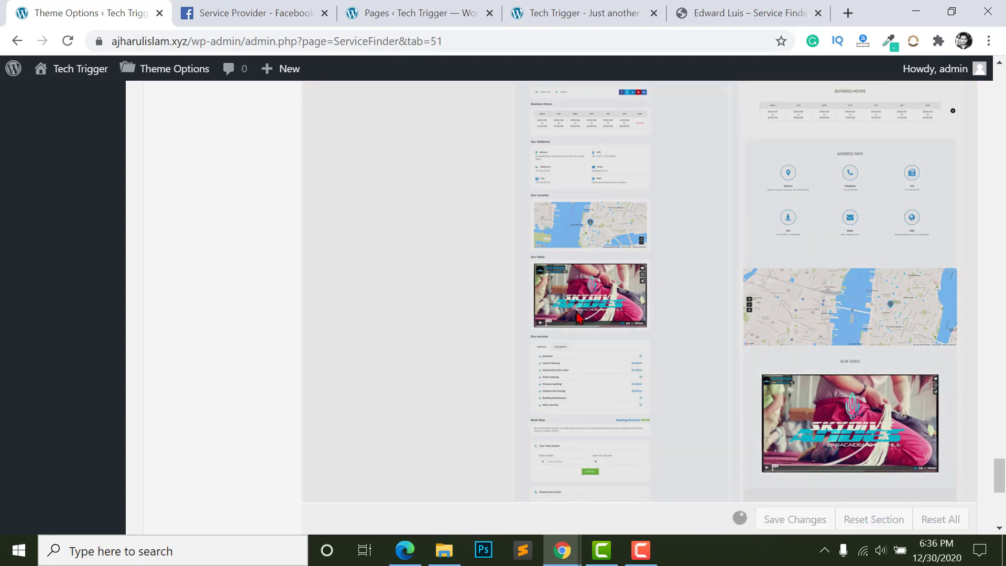
click(405, 550)
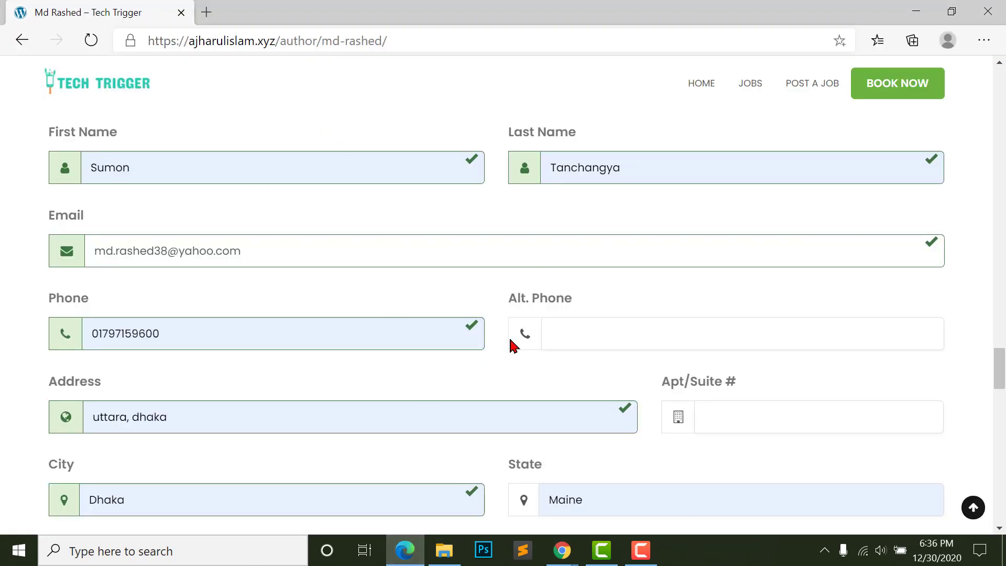
- Reload the Tech Trigger booking page and check the new One Time Password field beside Email
scroll(805, 317, down, 8)
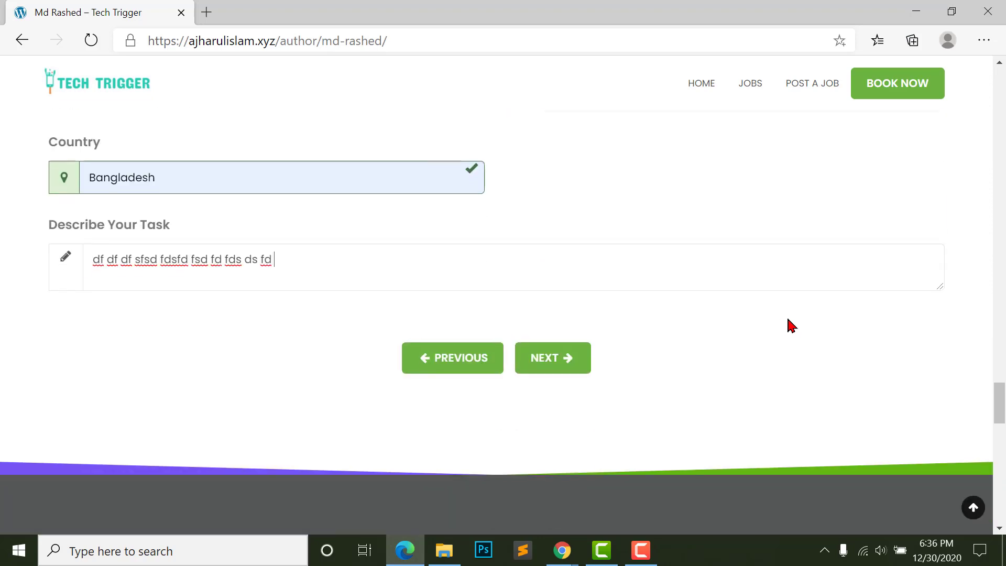
scroll(244, 117, up, 3)
scroll(245, 118, up, 2)
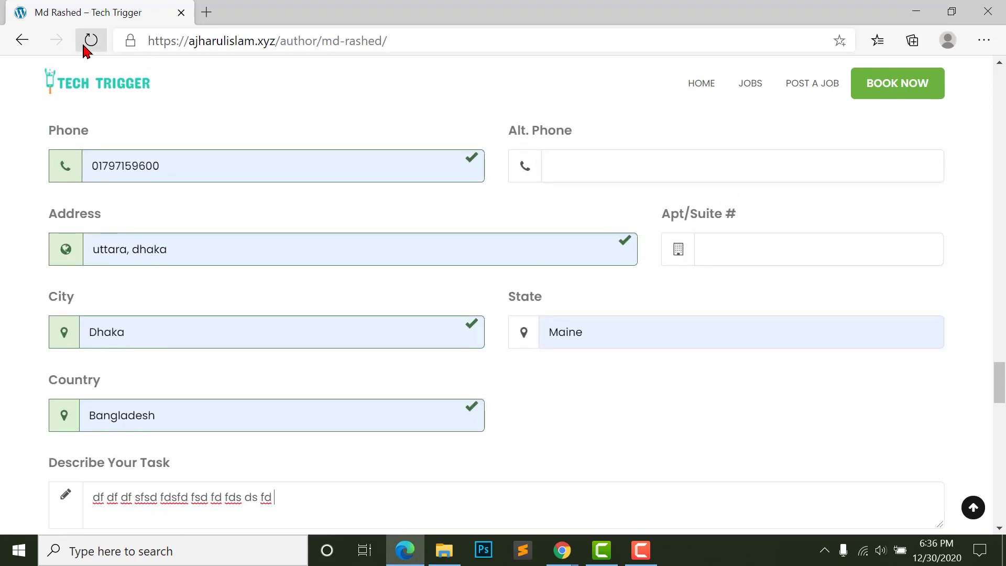
click(90, 41)
scroll(224, 246, up, 2)
scroll(207, 180, up, 2)
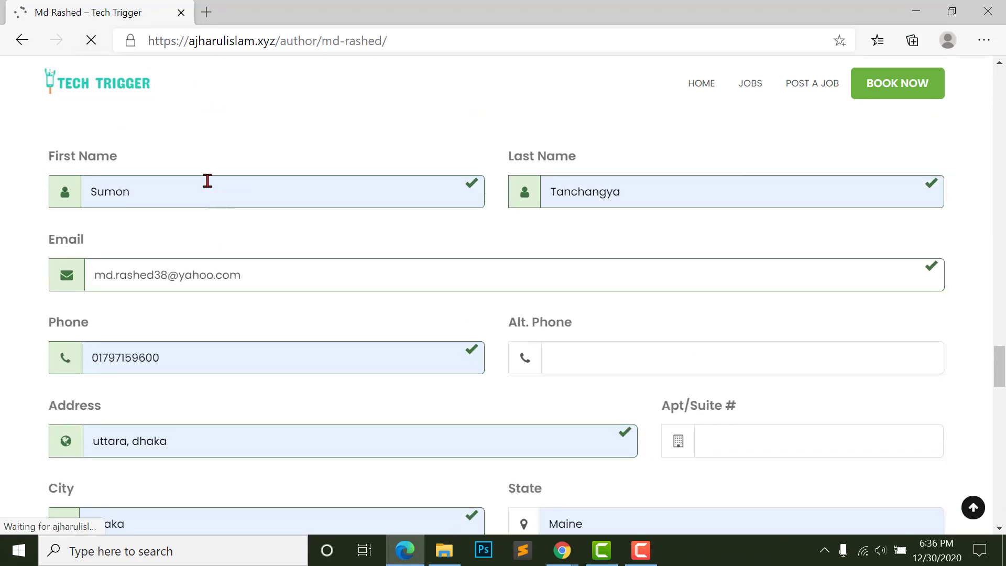
scroll(575, 304, up, 2)
scroll(573, 290, down, 2)
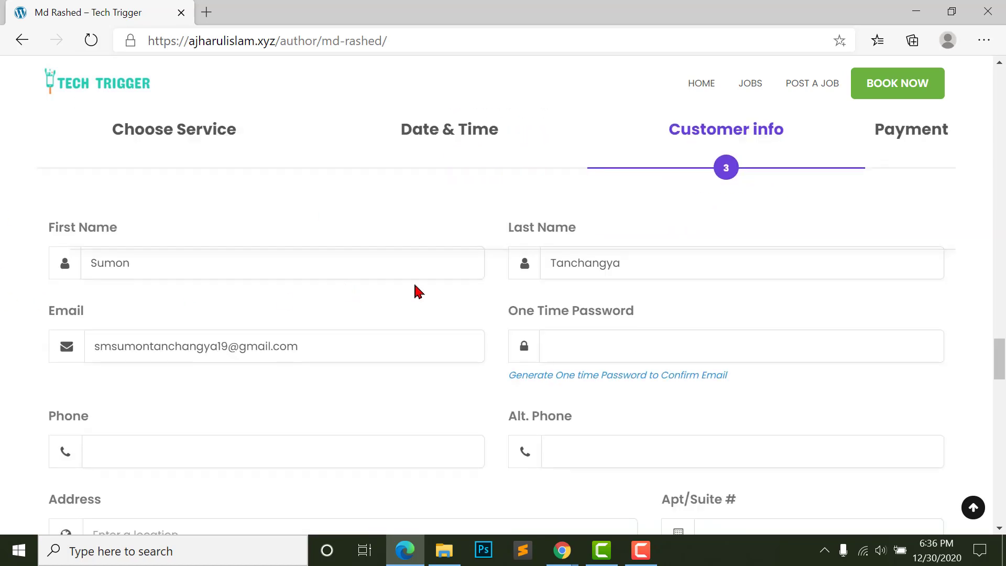
scroll(562, 325, down, 1)
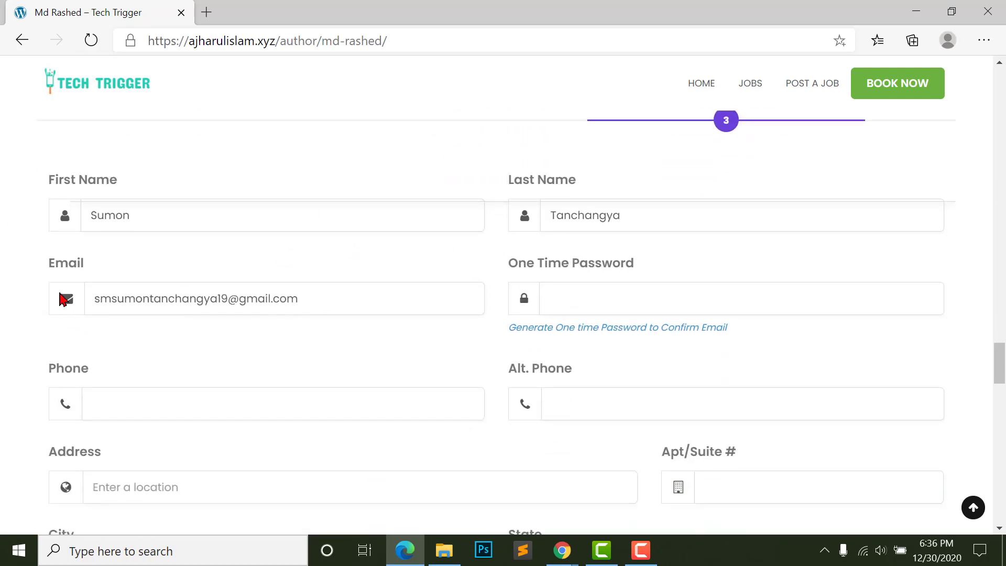
click(160, 301)
click(561, 300)
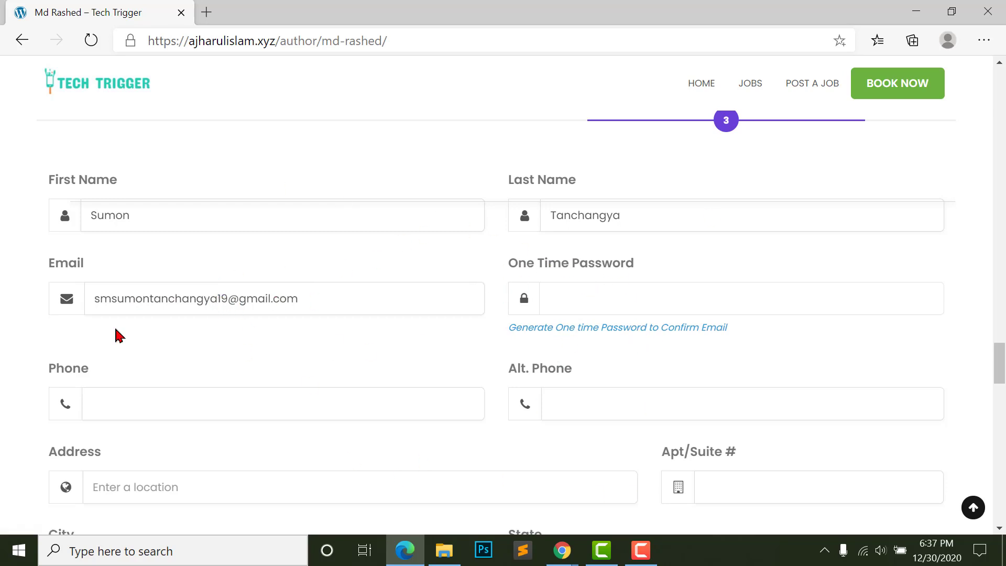
- Replace the booking email with a saved address and verify it with the one-time password
double_click(135, 310)
key(ctrl+a)
key(ctrl+v)
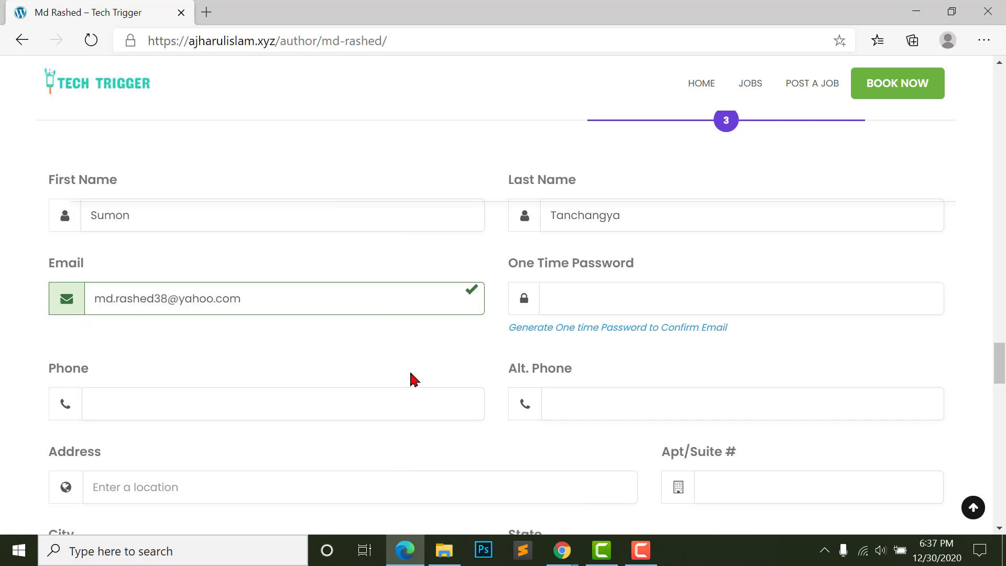
click(597, 332)
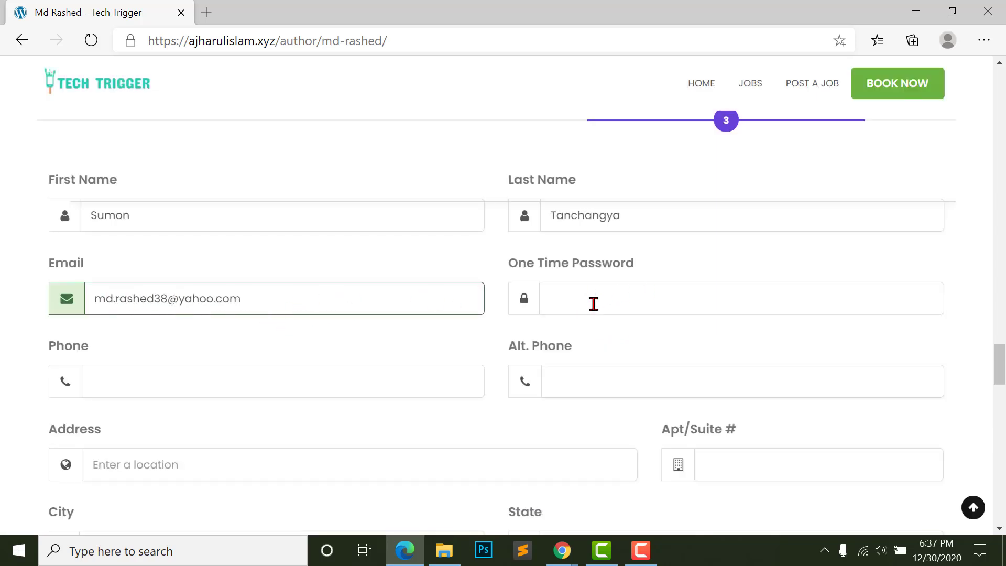
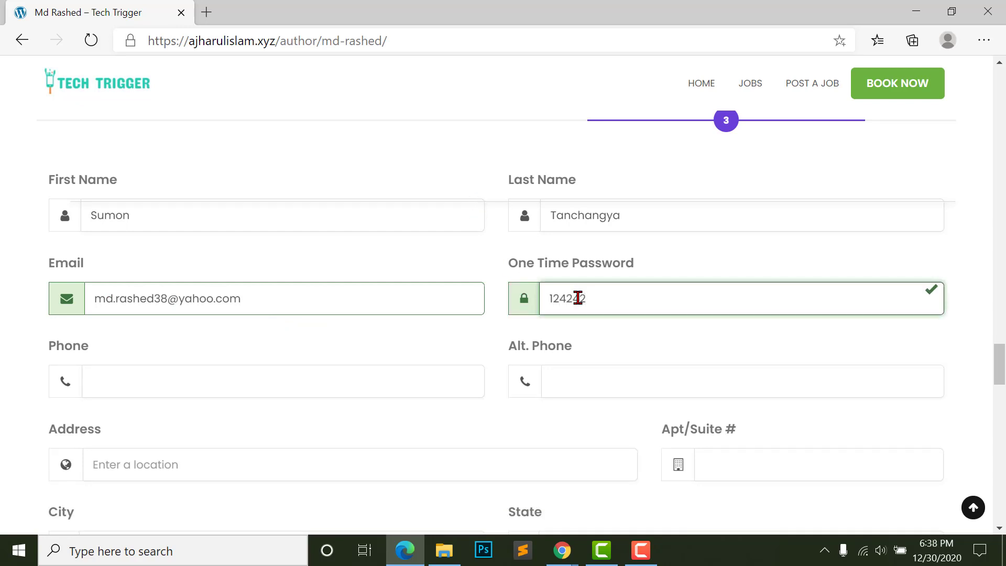
- Autofill phone and address, add a placeholder task description, and continue to the next step
click(122, 411)
scroll(131, 310, down, 3)
scroll(637, 360, down, 5)
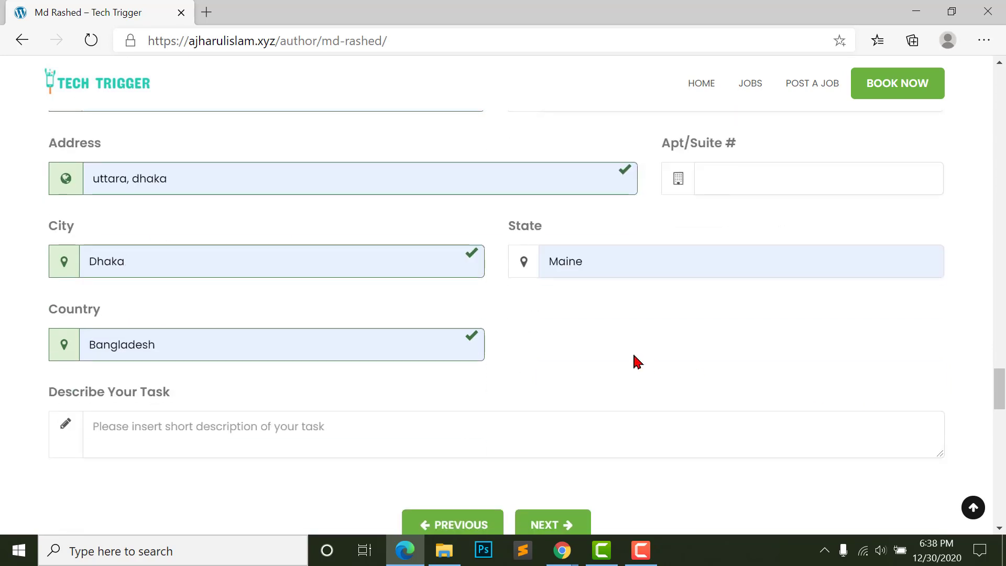
scroll(325, 315, down, 2)
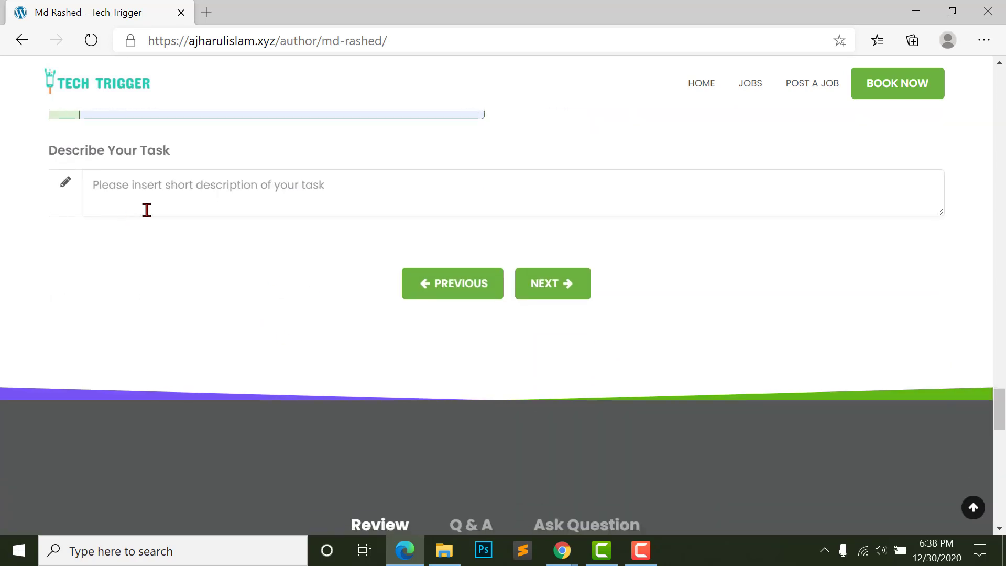
click(215, 193)
text(ff dfdsfds fdsf dsf dsfds fds fd)
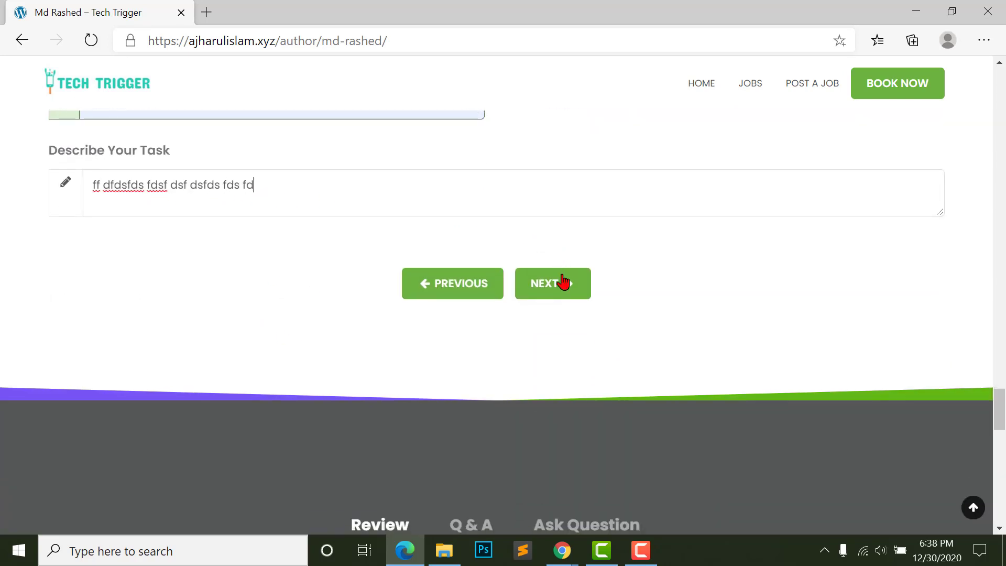
click(563, 283)
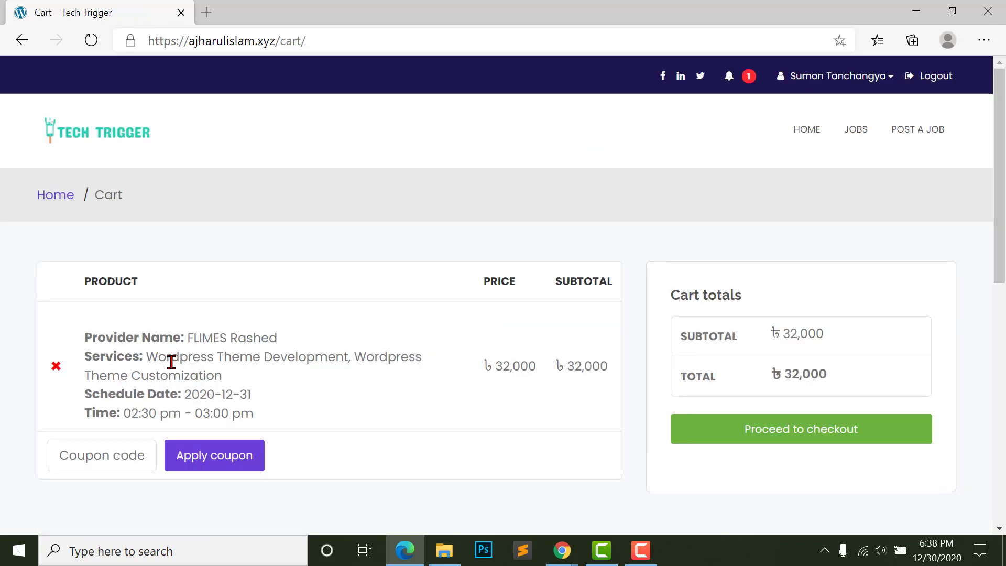
- Review the ৳32,000 Wordpress theme booking in the cart and go to checkout
scroll(158, 415, down, 2)
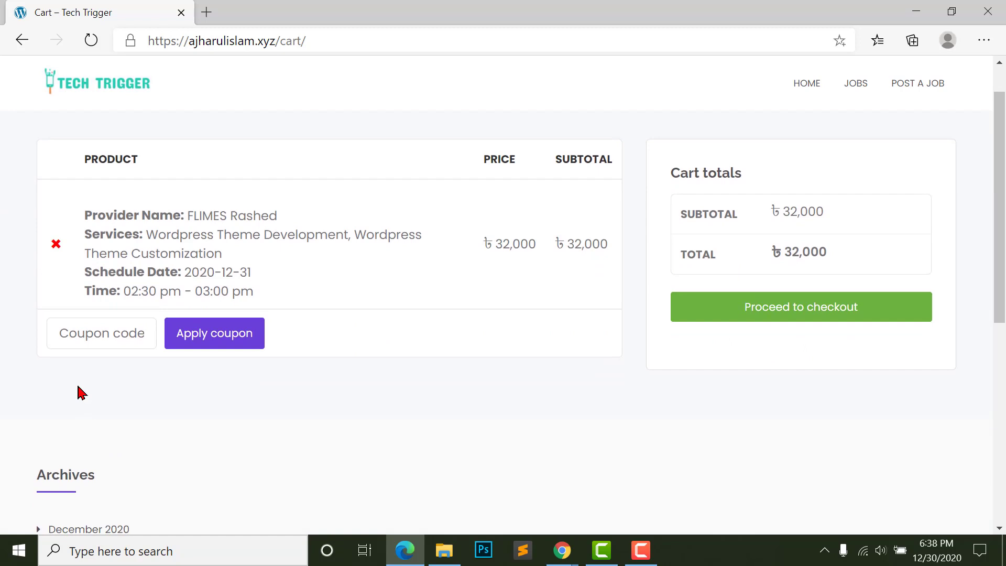
click(84, 342)
scroll(550, 265, up, 2)
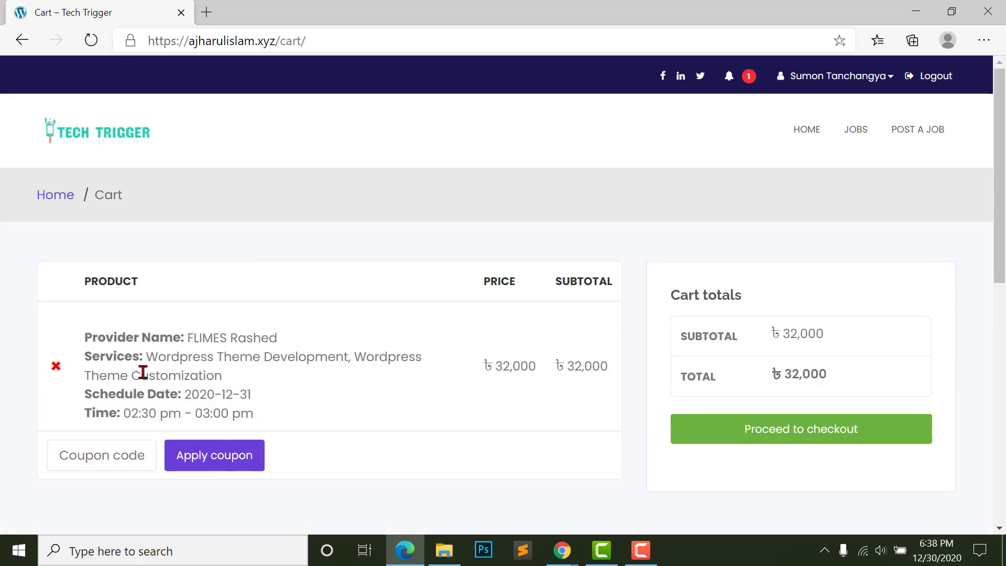
drag(791, 378, 860, 375)
click(852, 377)
click(736, 435)
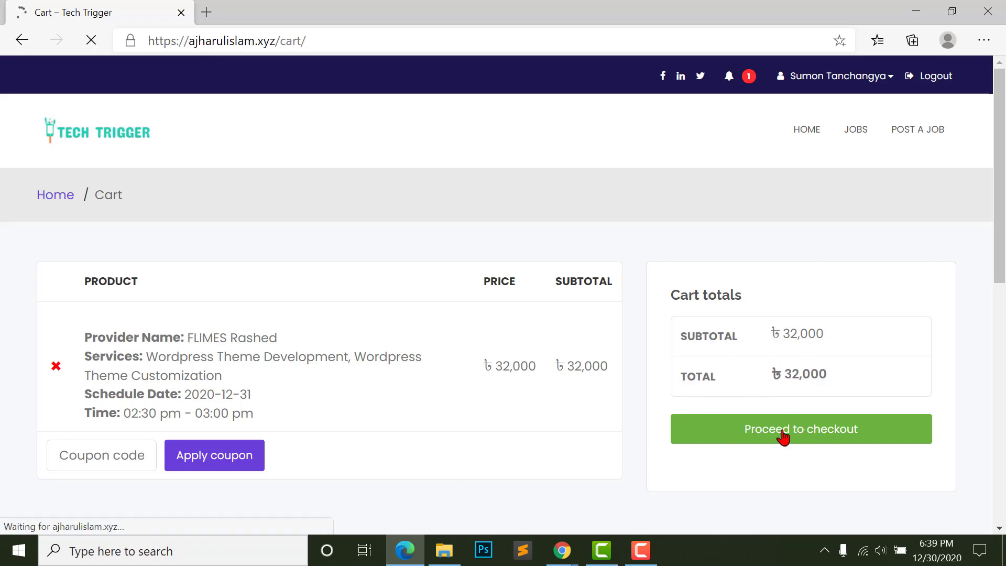
- Autofill the billing details and choose the saved bKash payment number
scroll(543, 376, down, 1)
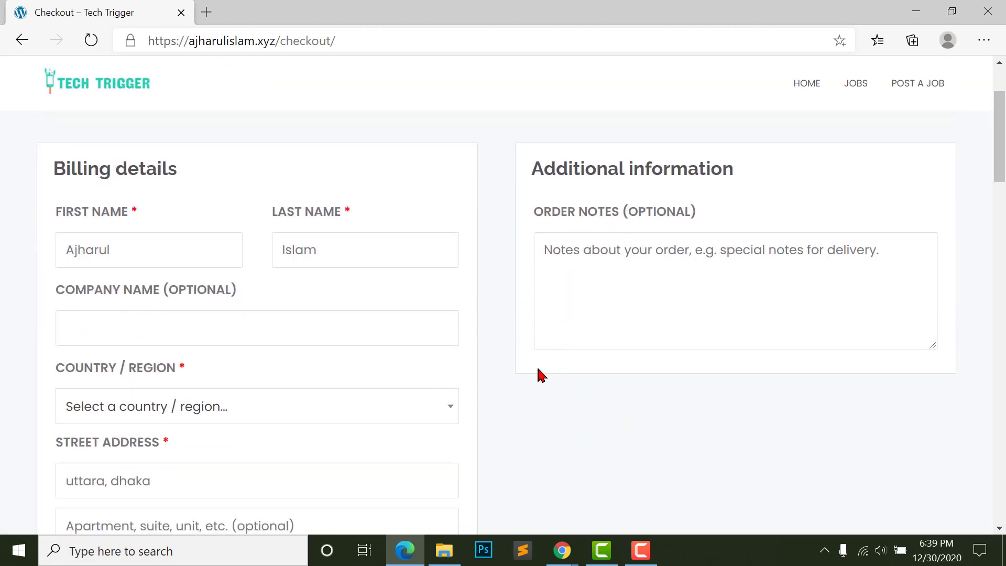
scroll(431, 316, up, 1)
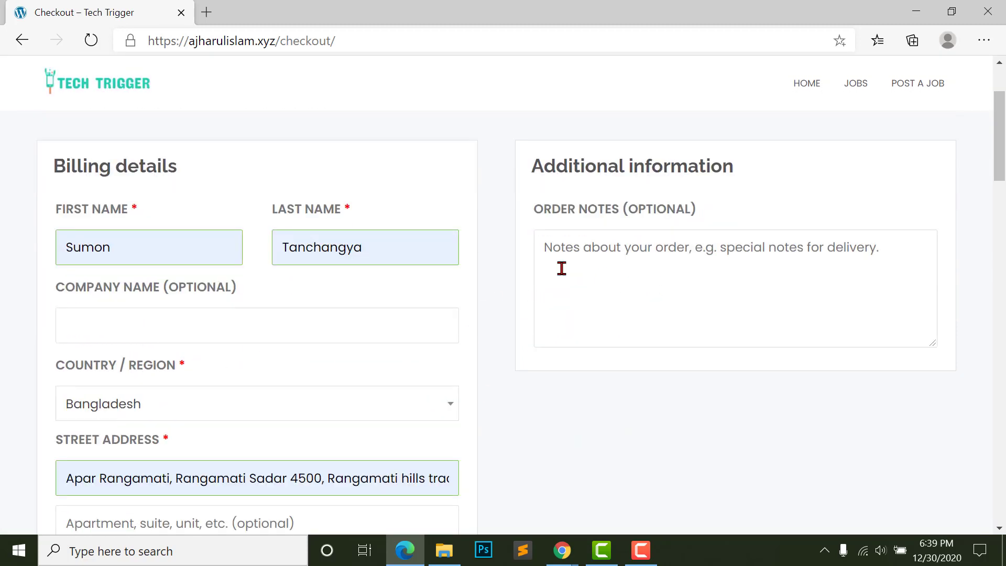
scroll(324, 256, down, 1)
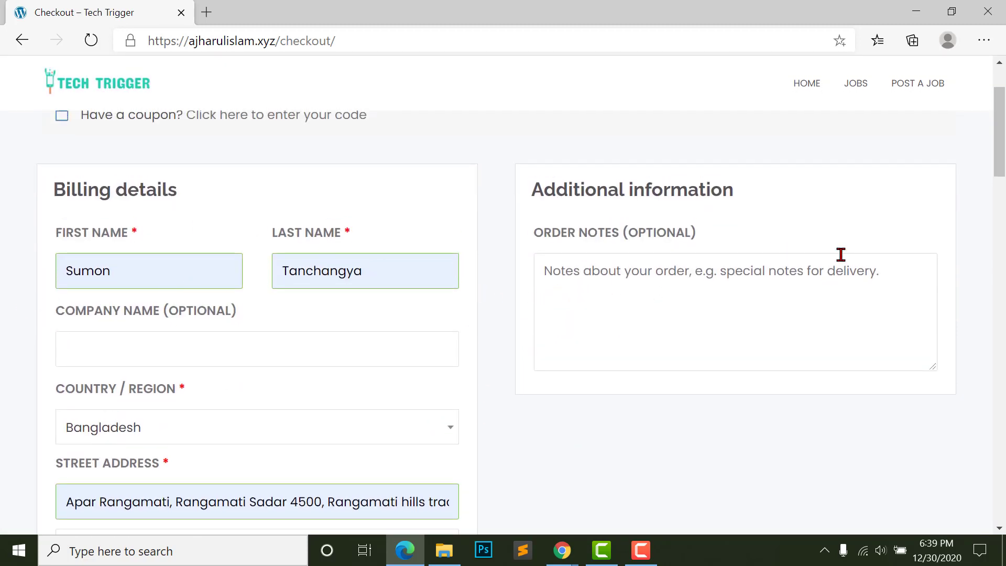
drag(1000, 168, 1000, 369)
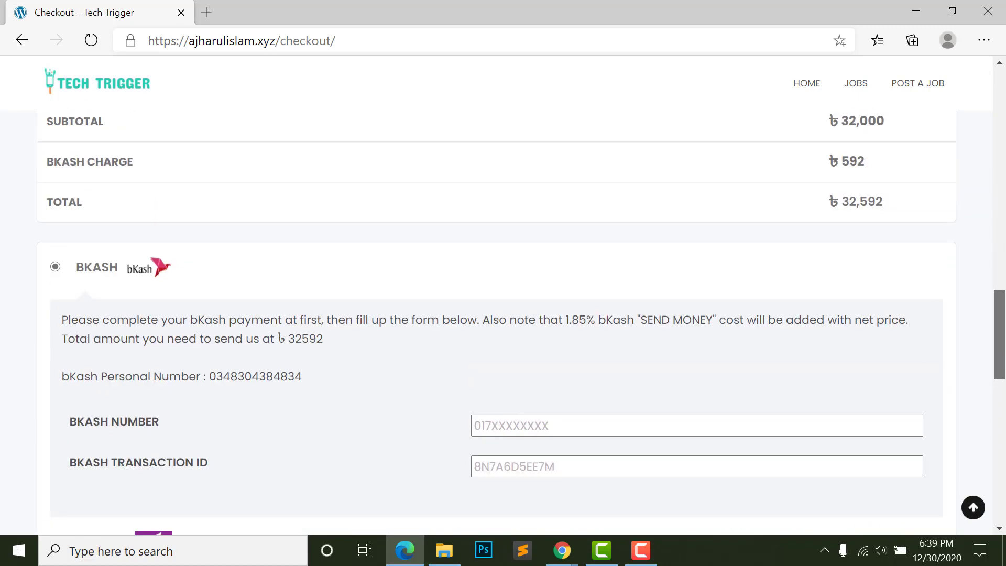
scroll(303, 299, down, 1)
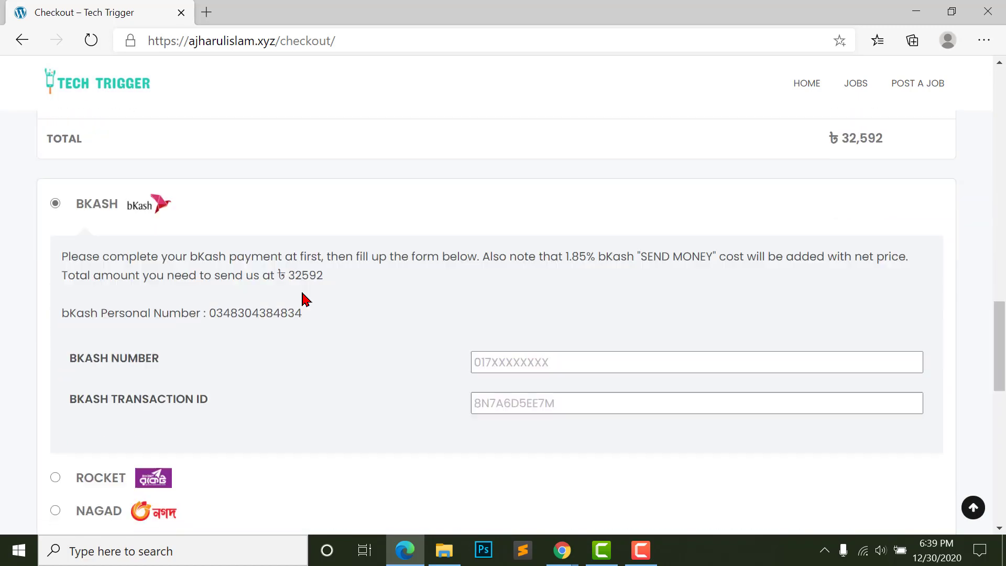
click(508, 366)
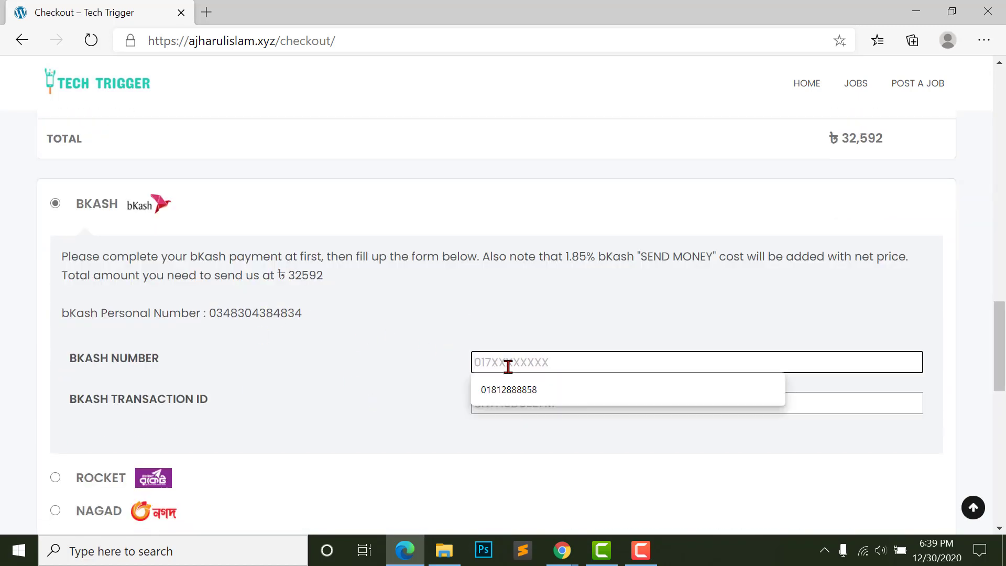
click(509, 389)
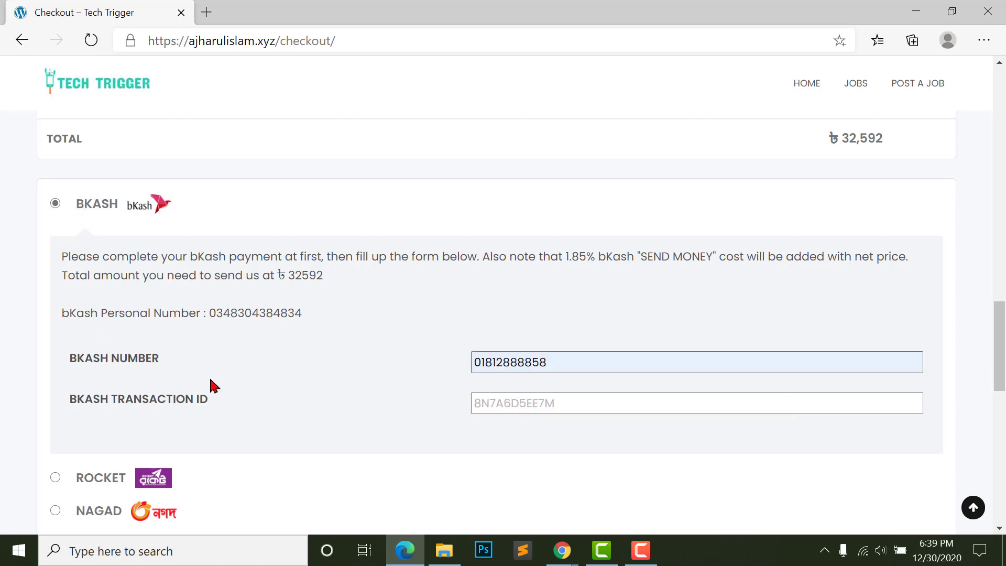
- Enter the bKash transaction ID and place the order
scroll(236, 404, down, 3)
scroll(151, 403, up, 4)
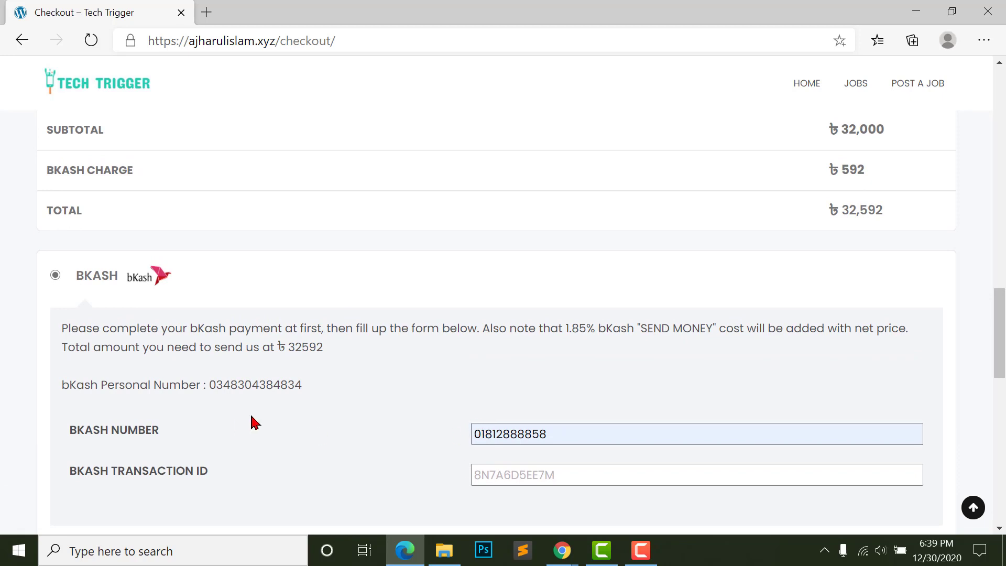
scroll(558, 380, down, 2)
click(558, 380)
text(FDFDSFDSFDSFD)
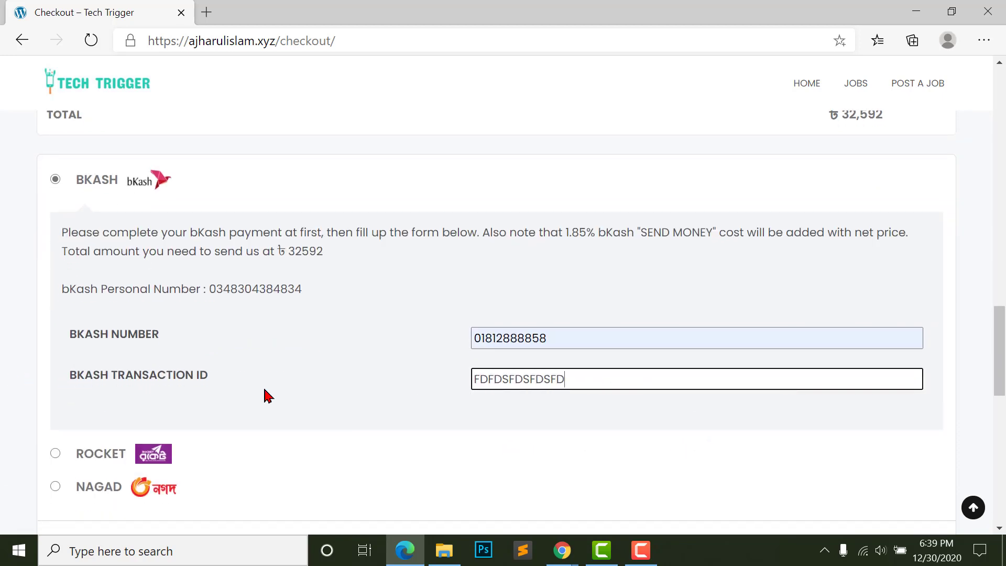
click(308, 402)
scroll(546, 438, down, 5)
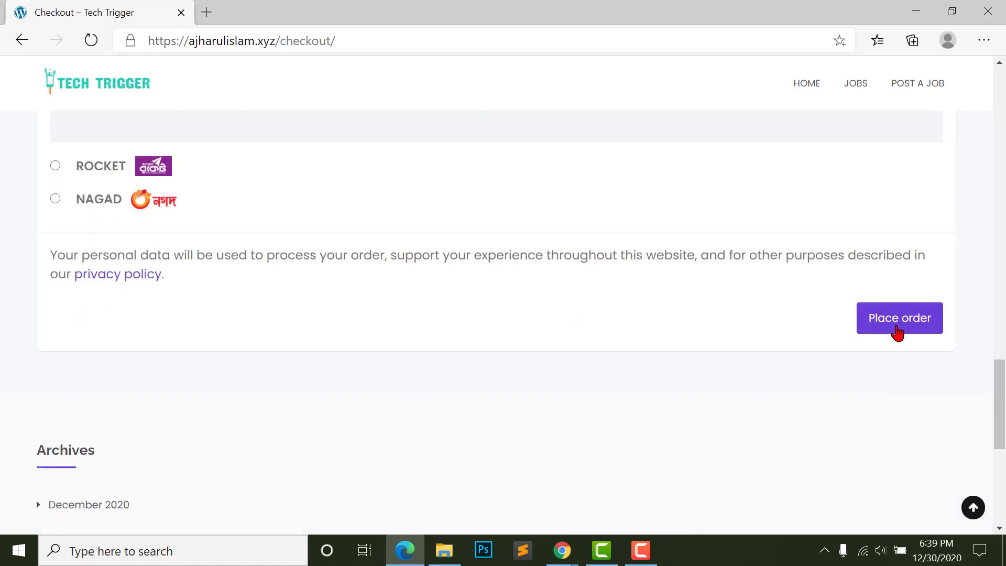
click(897, 330)
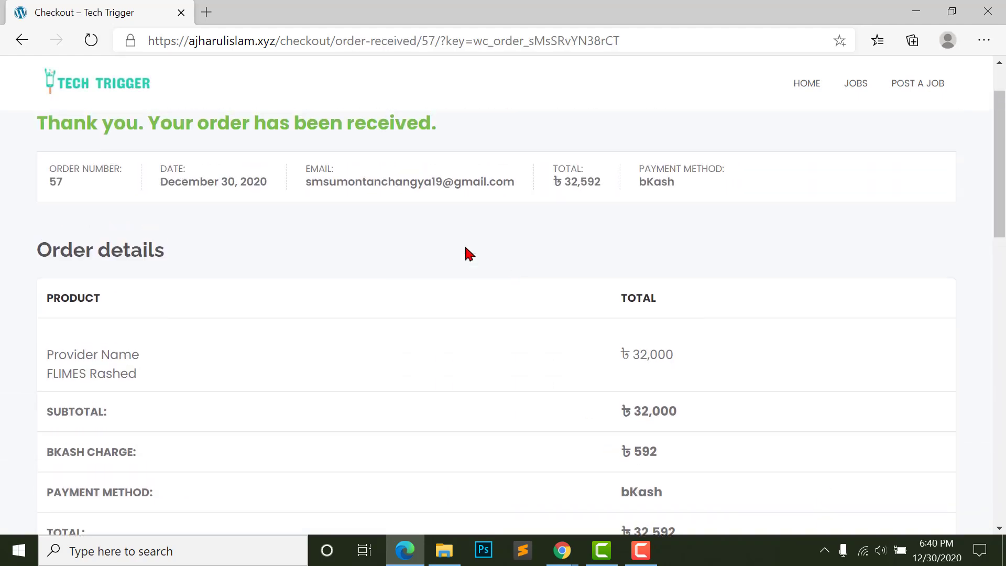
- Review the order confirmation, then open account Bookings showing the pending ৳32,000 booking
scroll(510, 276, down, 5)
scroll(610, 248, down, 6)
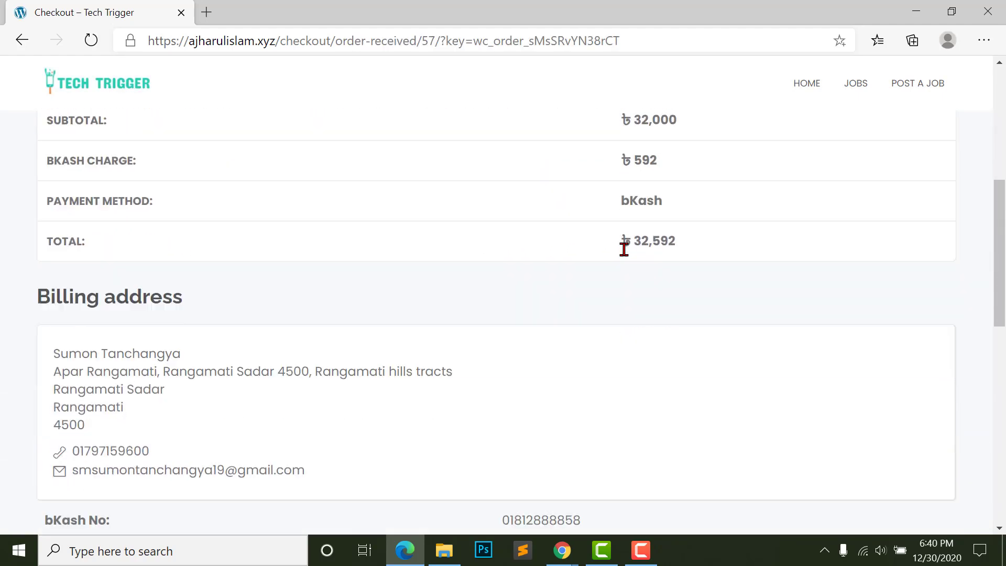
scroll(268, 315, up, 5)
scroll(251, 321, up, 10)
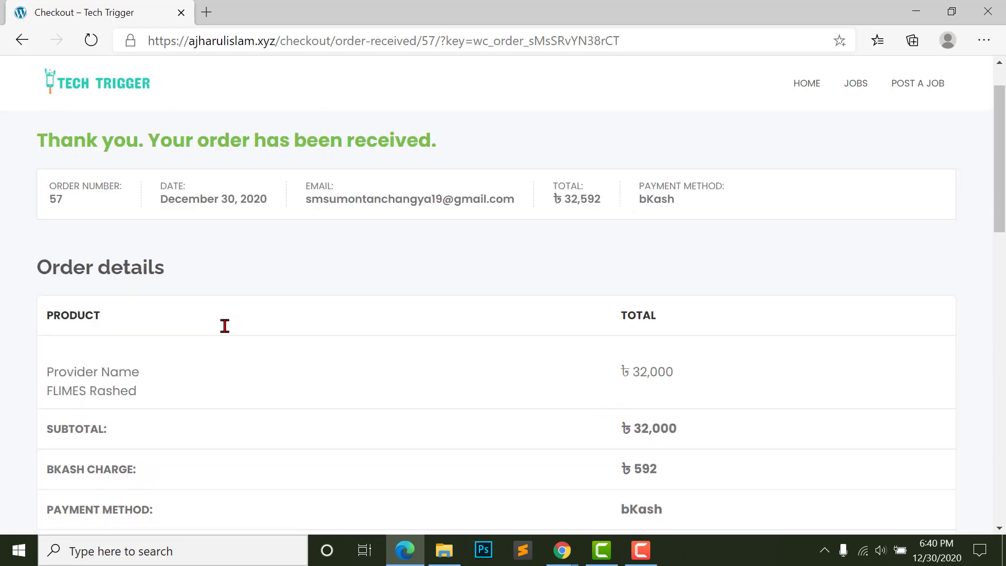
click(838, 76)
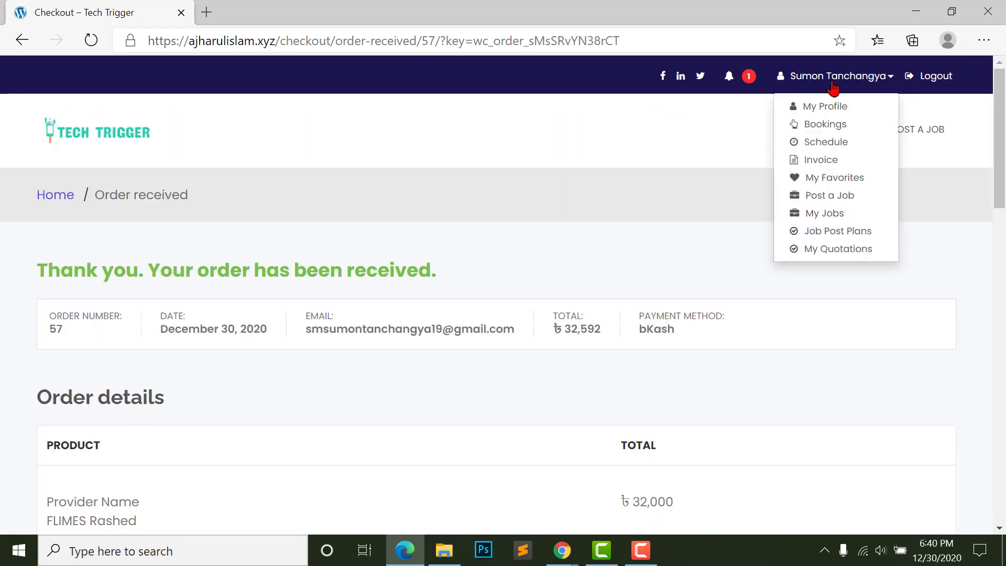
click(807, 124)
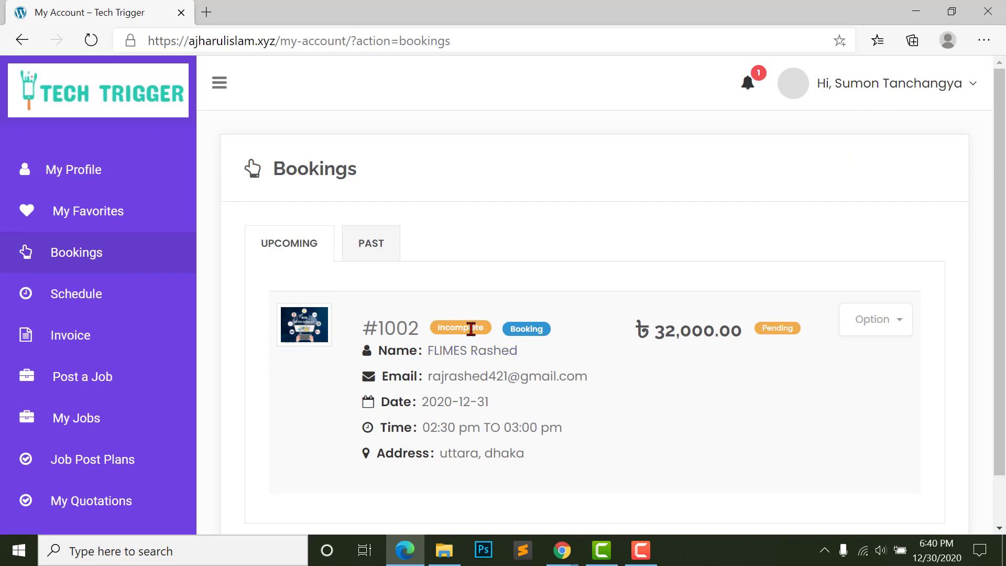
scroll(575, 420, down, 1)
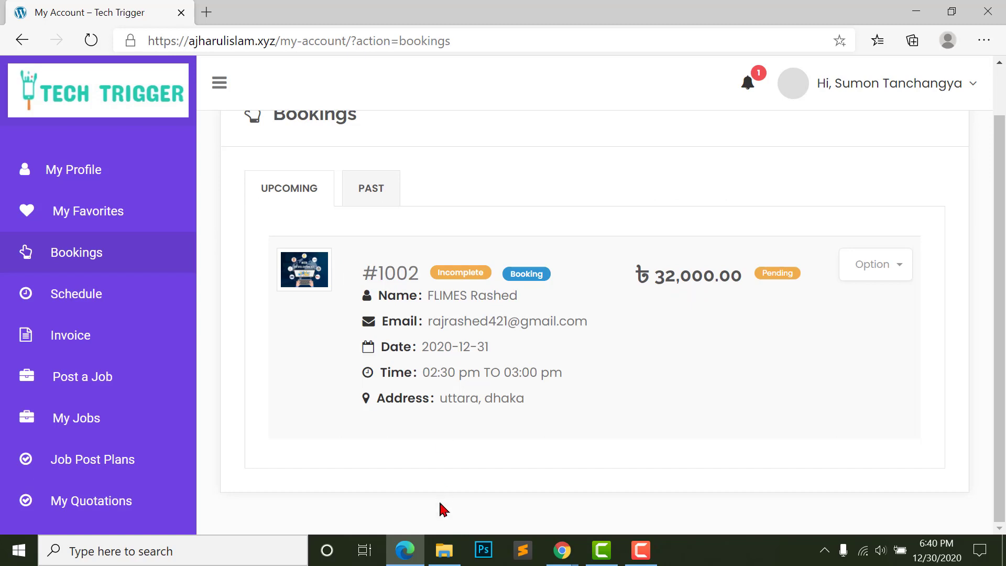
- In WordPress admin, open the on-hold order from WooCommerce Orders
mouse_move(562, 551)
click(477, 466)
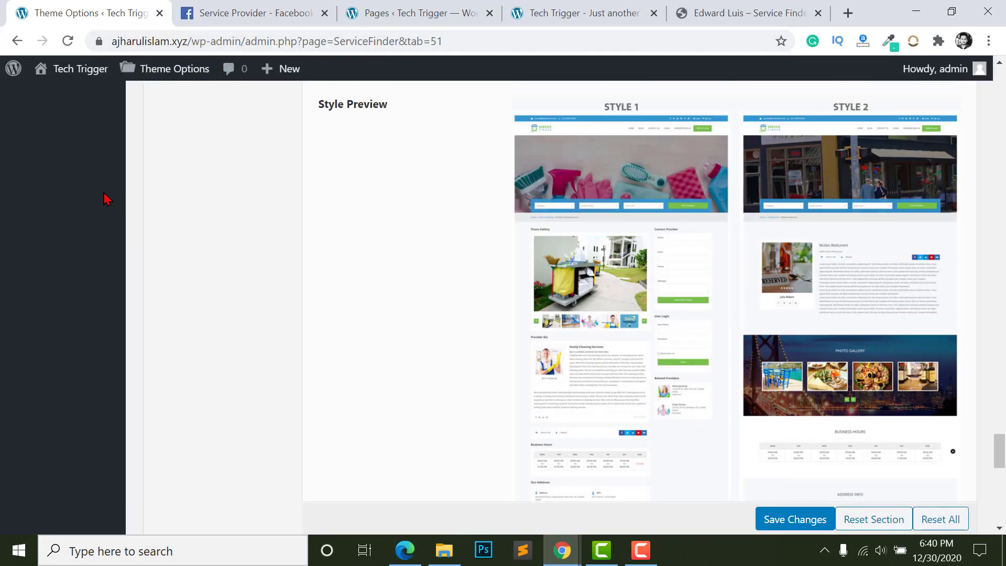
scroll(348, 211, up, 5)
drag(996, 411, 995, 90)
mouse_move(112, 274)
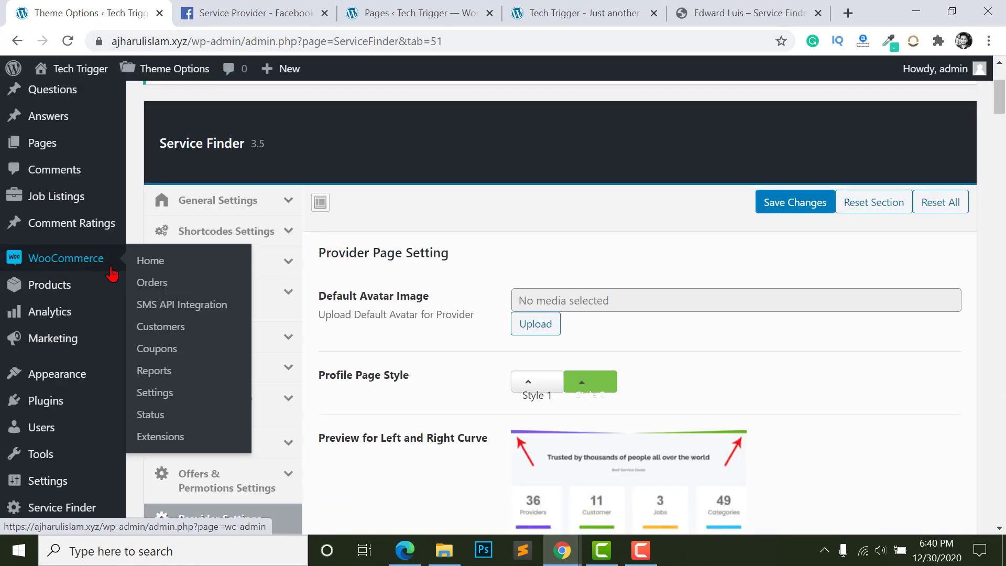
click(150, 285)
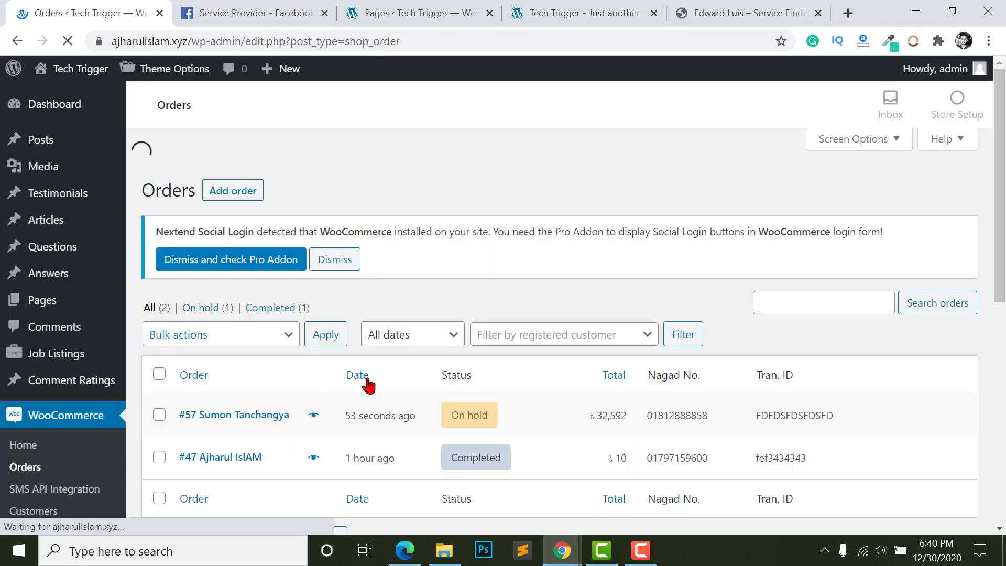
scroll(369, 385, down, 3)
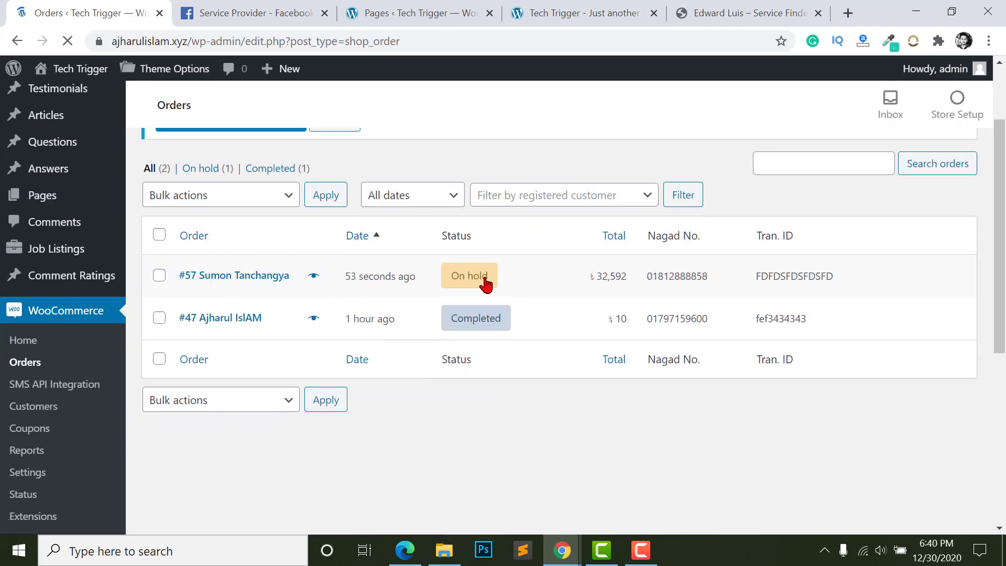
click(229, 283)
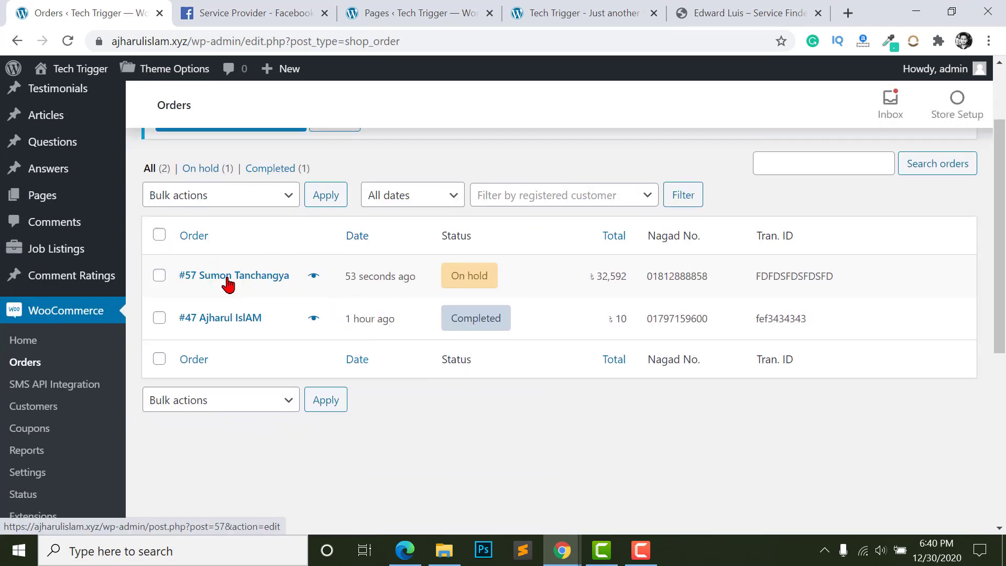
- Check the provider name listed on the order's package item
scroll(253, 414, down, 10)
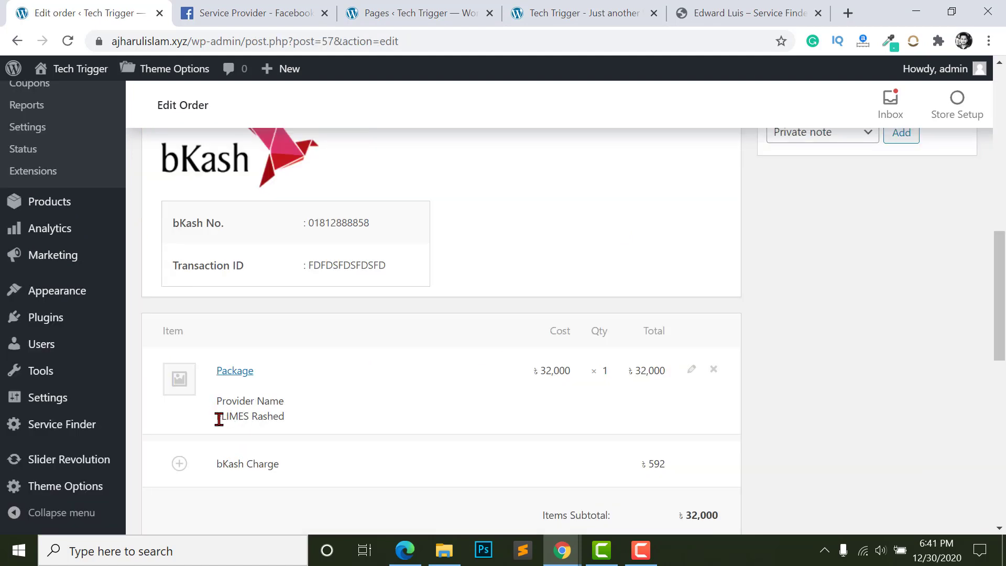
drag(218, 419, 291, 429)
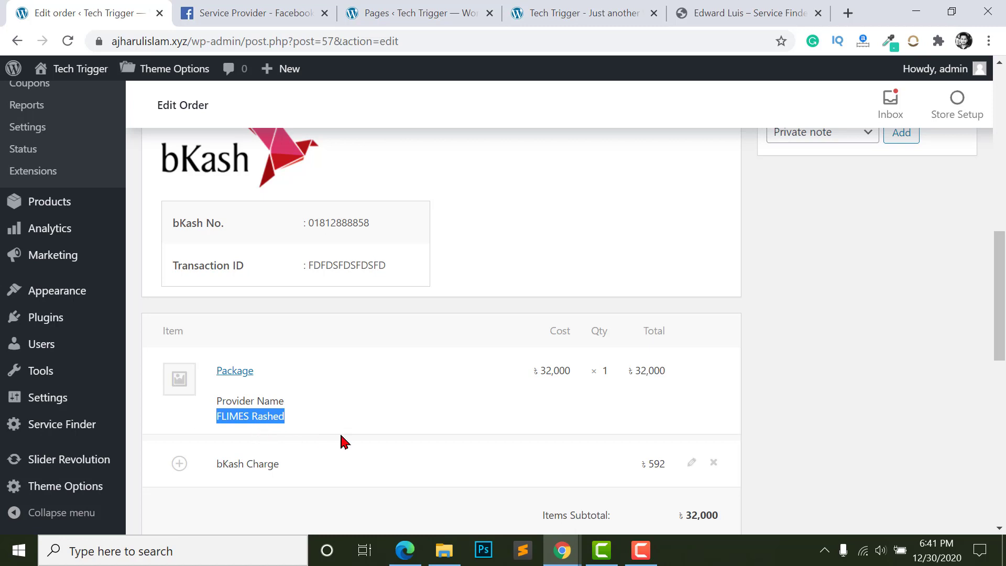
scroll(640, 393, up, 1)
drag(542, 425, 652, 424)
click(654, 423)
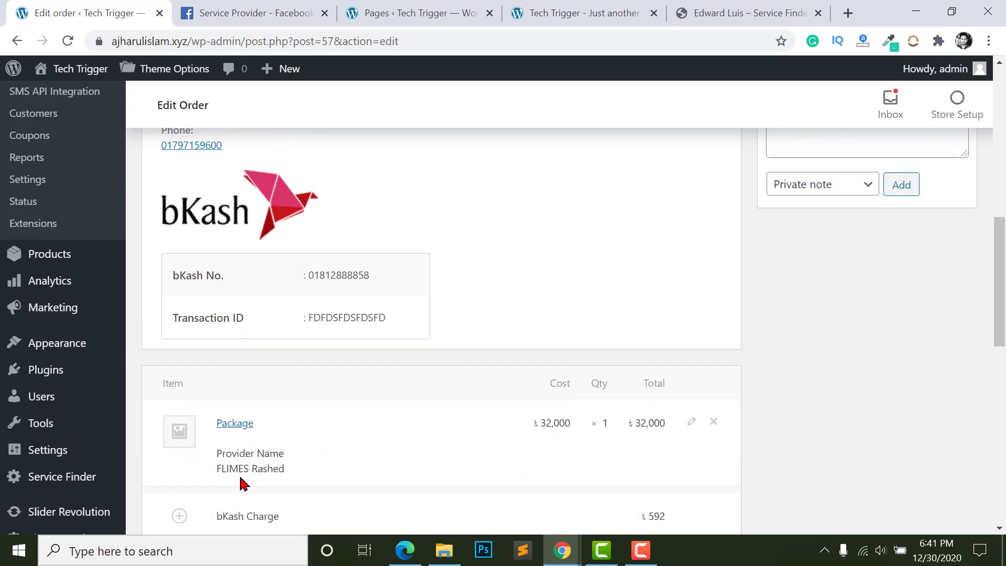
scroll(391, 464, up, 5)
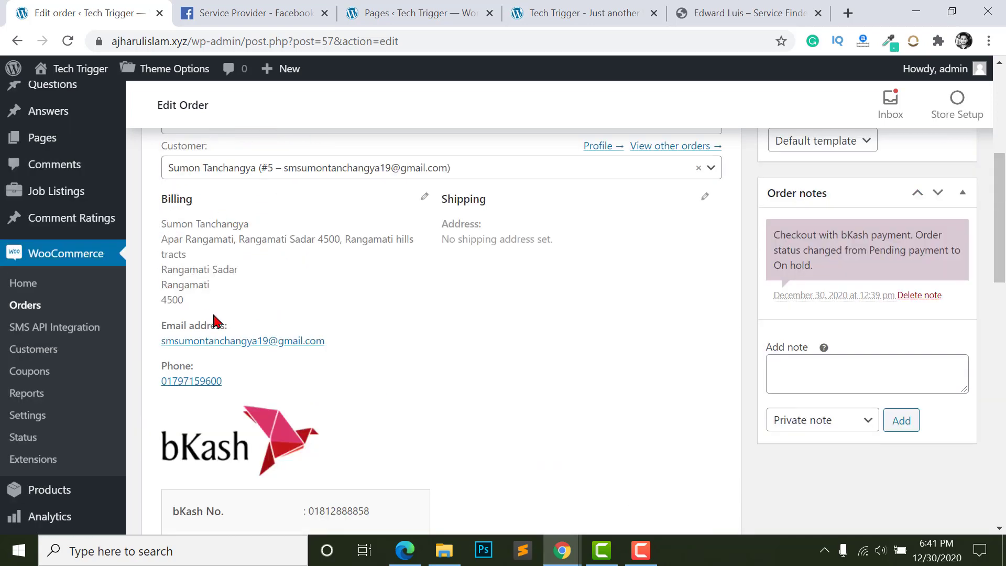
scroll(226, 267, down, 8)
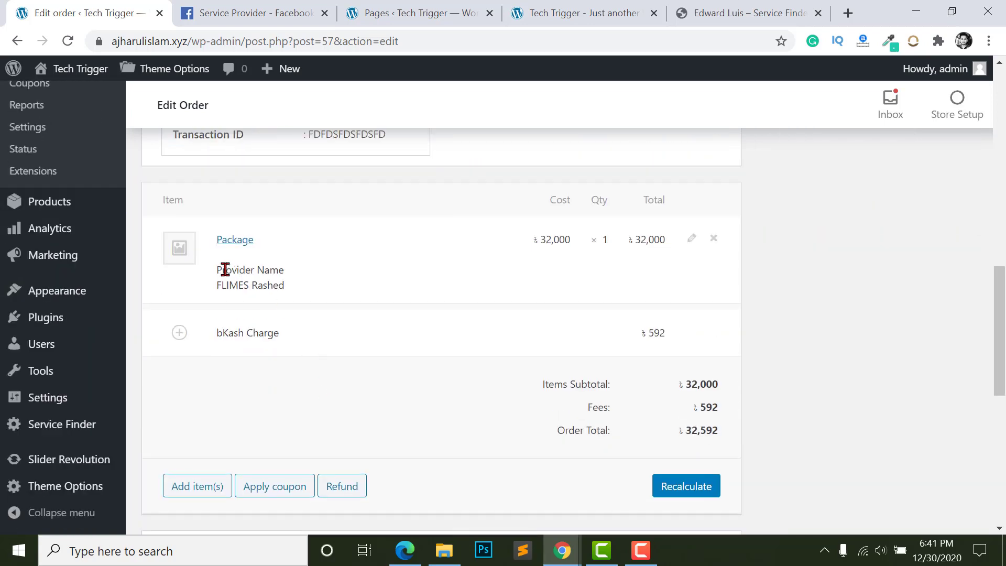
drag(217, 271, 297, 286)
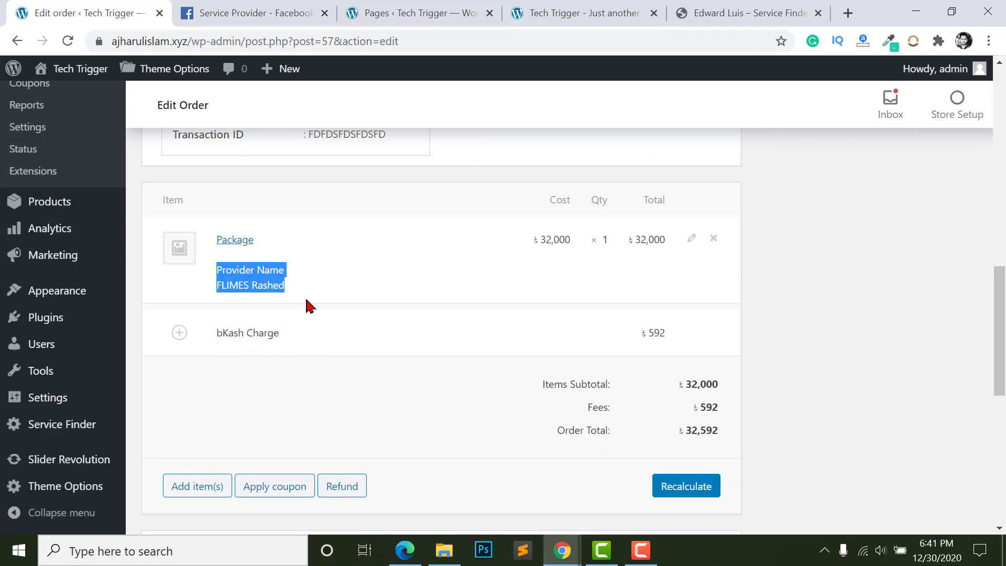
click(237, 290)
- Review the bKash payment number and transaction ID, then expand the order Status list
scroll(449, 377, up, 4)
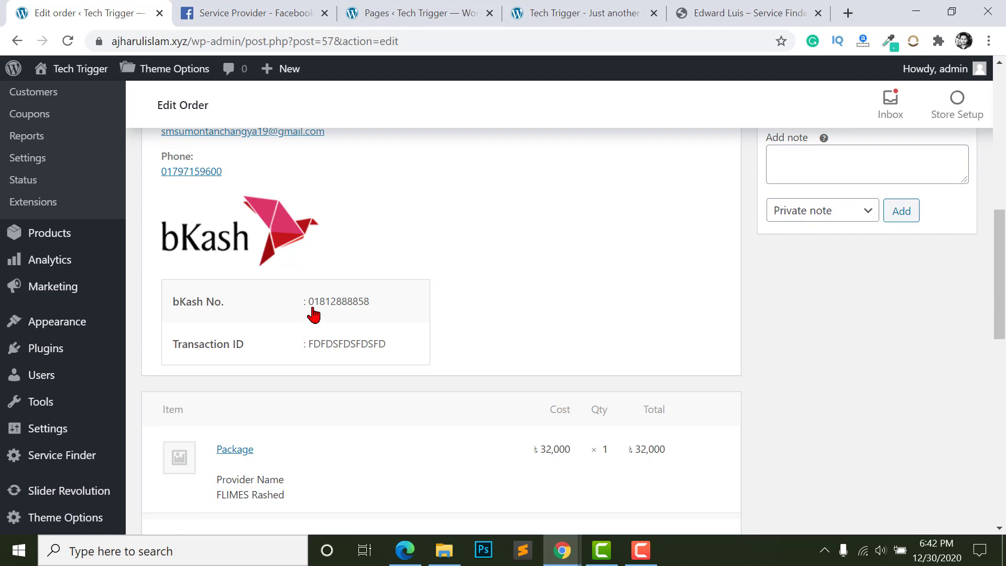
double_click(346, 308)
click(377, 313)
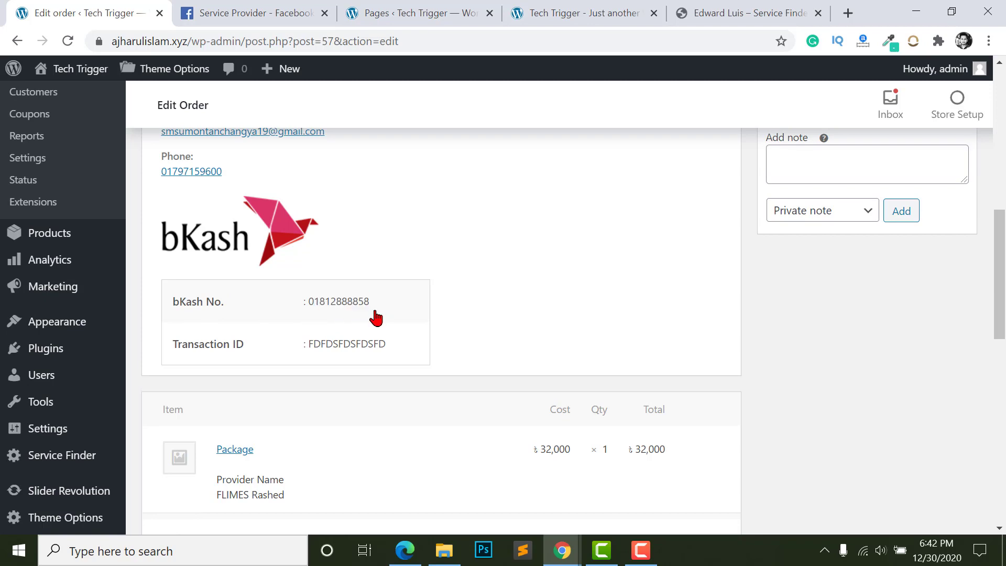
double_click(315, 347)
click(377, 348)
scroll(535, 369, up, 6)
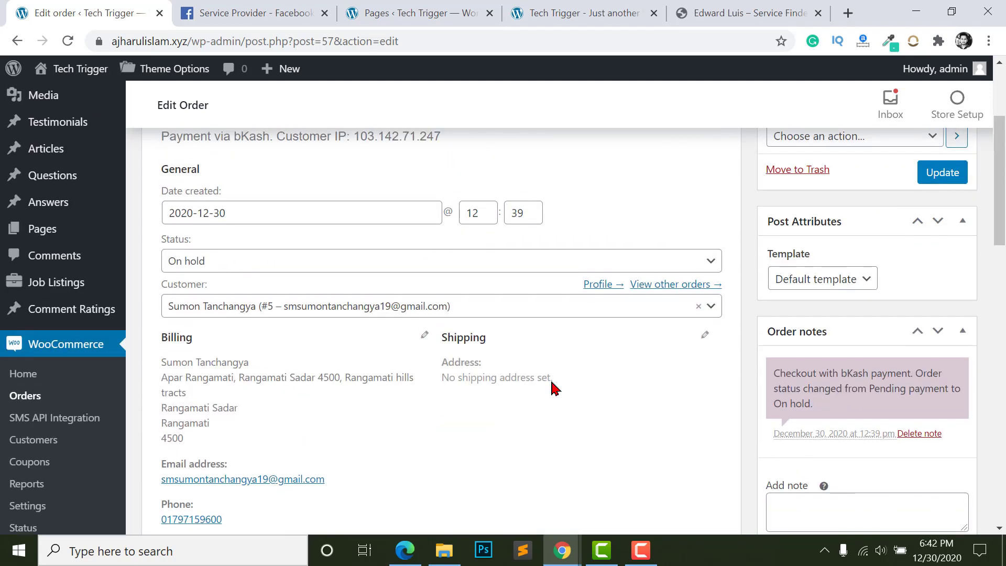
scroll(555, 388, up, 3)
click(260, 418)
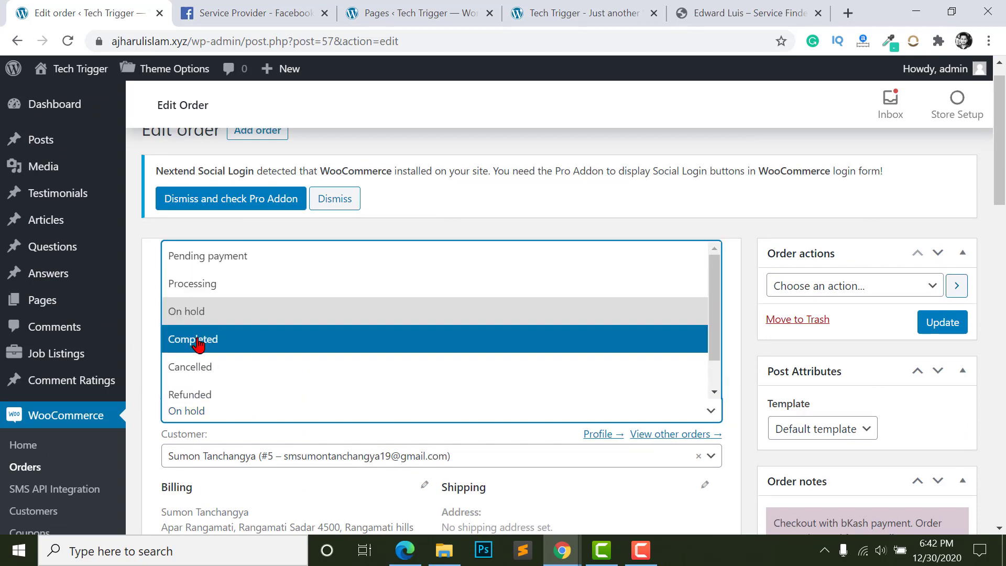
- Set order #57 to Completed, save it, and return to the customer's Bookings page
click(198, 342)
click(942, 324)
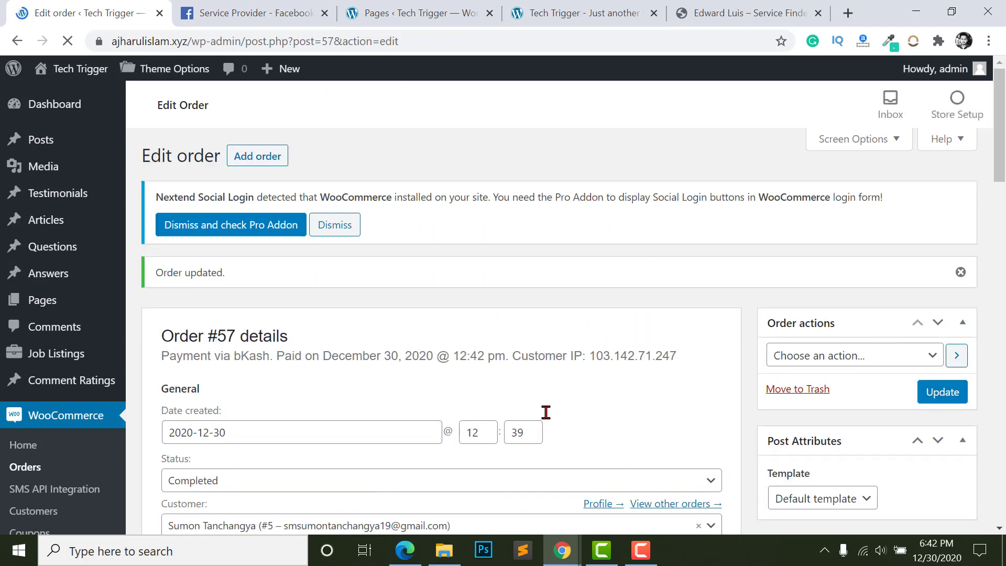
click(405, 551)
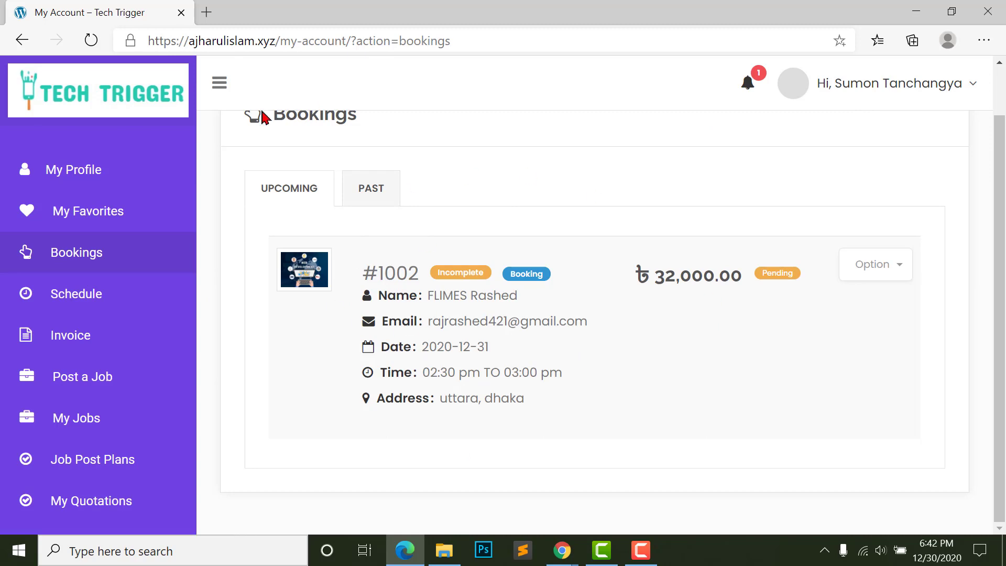
- View the ৳32,000 booking's payment popover, still Pending via Softtech_bkash, then return to the order editor
scroll(339, 307, up, 1)
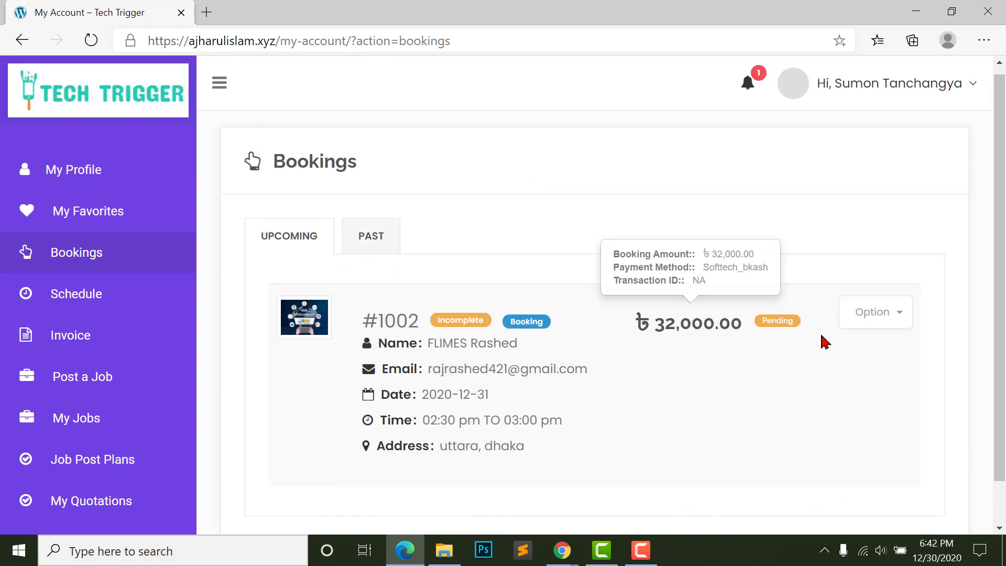
mouse_move(676, 336)
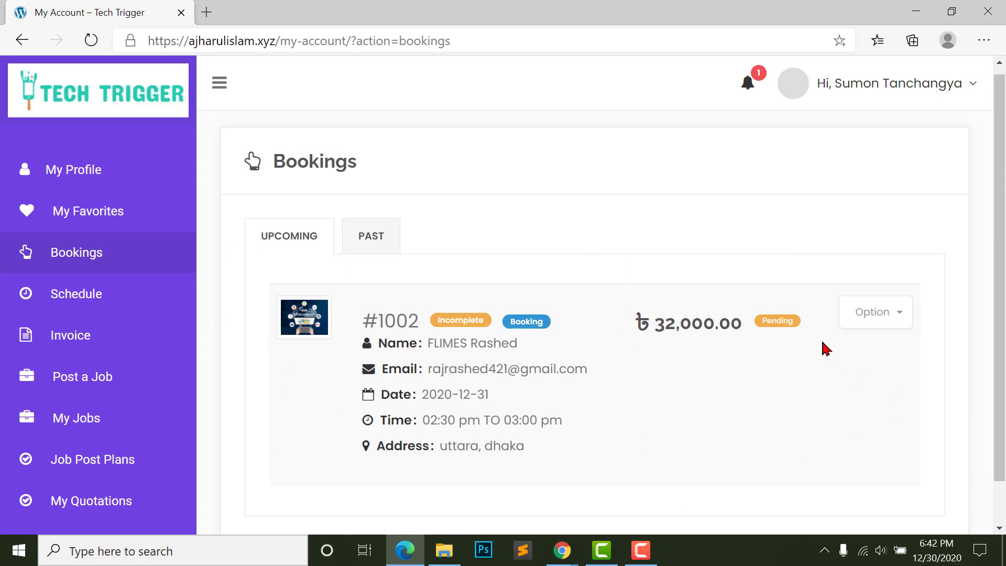
mouse_move(744, 326)
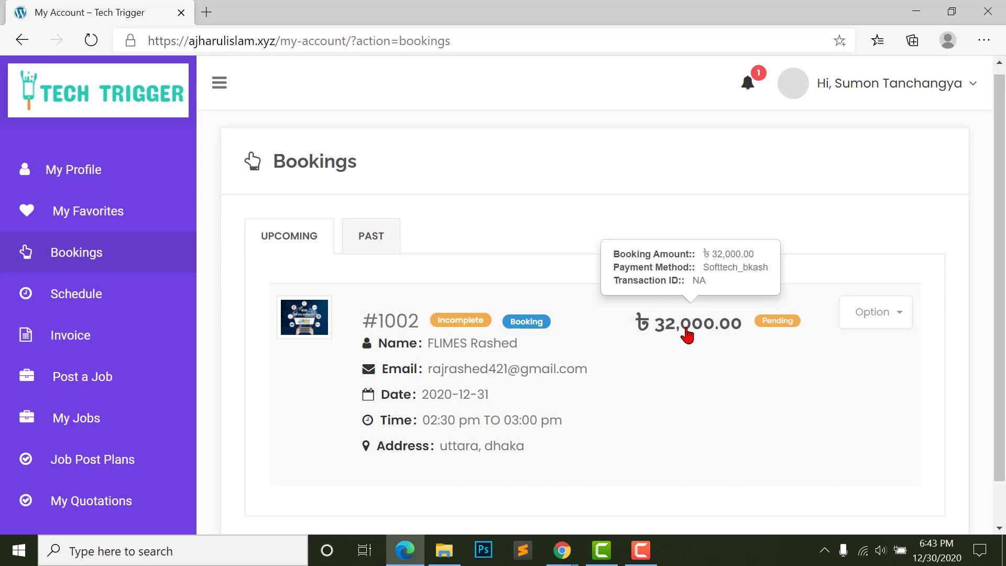
key(alt+Tab)
- Confirm order #57 is Completed with full totals, then go back to the Bookings page
scroll(524, 285, down, 5)
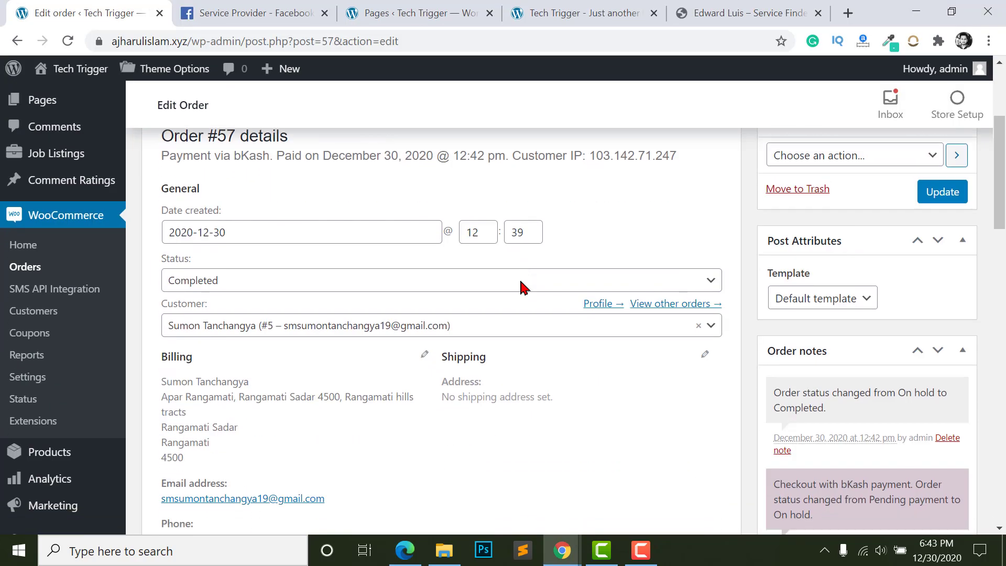
scroll(190, 250, down, 4)
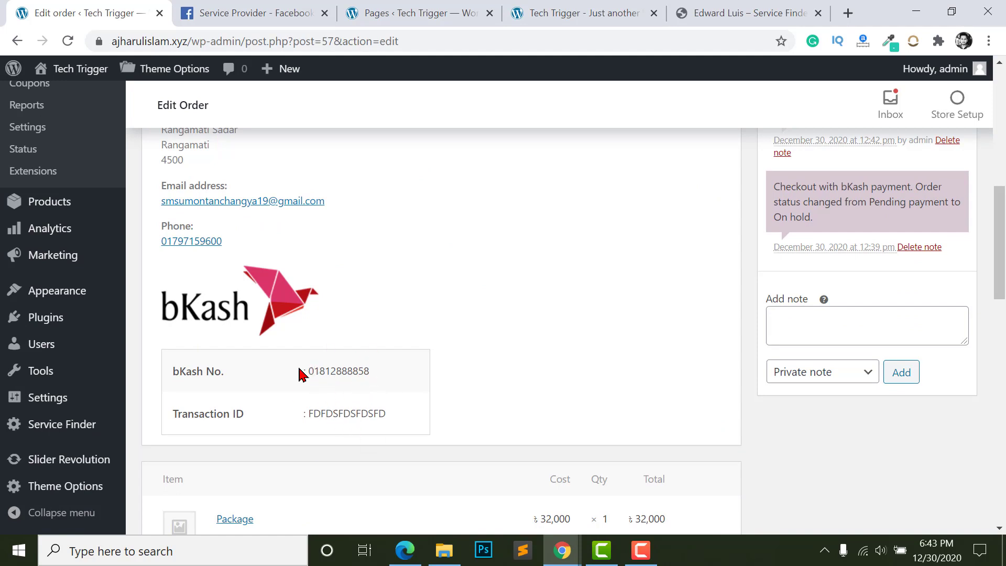
scroll(460, 375, down, 5)
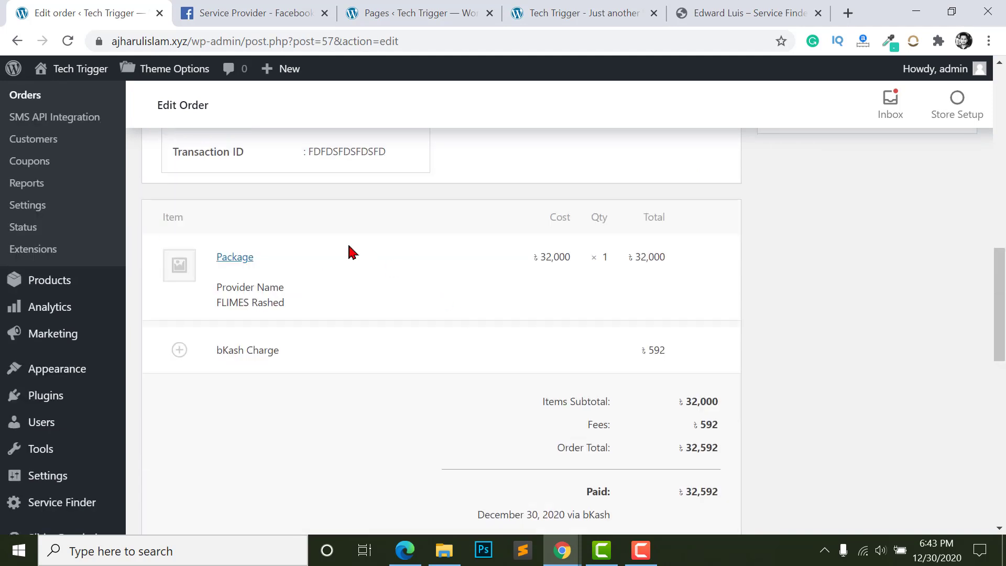
drag(219, 305, 362, 315)
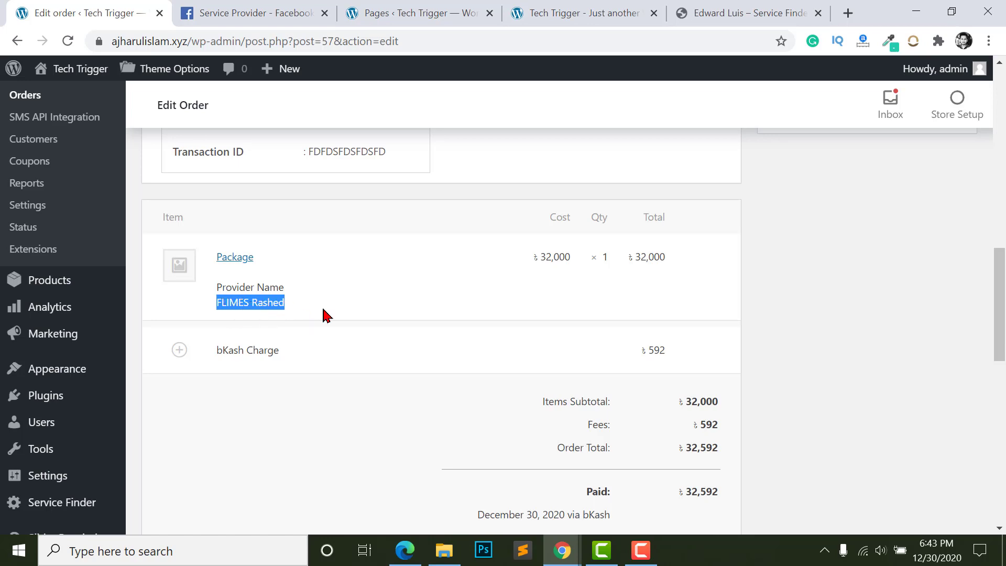
scroll(555, 411, down, 1)
scroll(685, 407, up, 10)
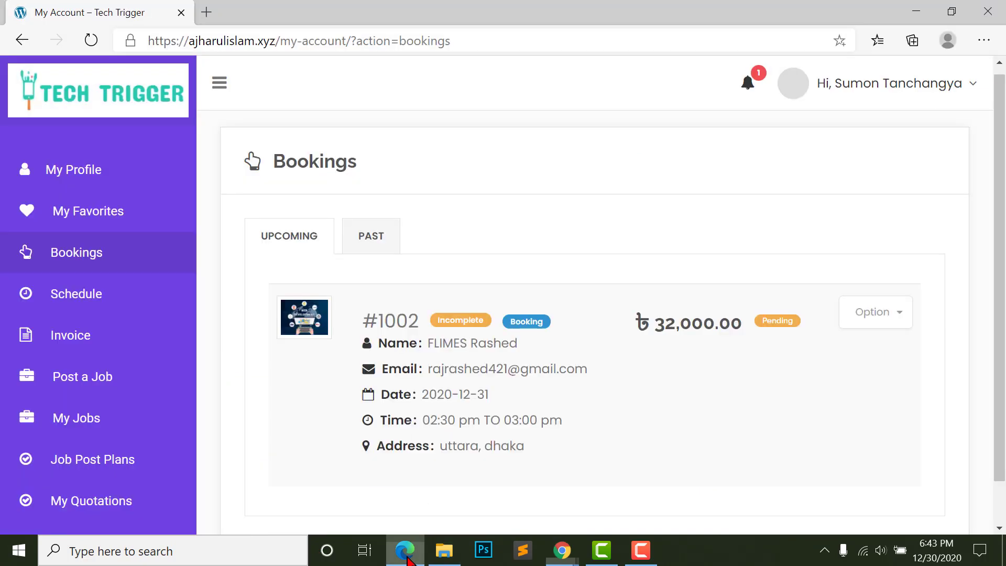
click(406, 559)
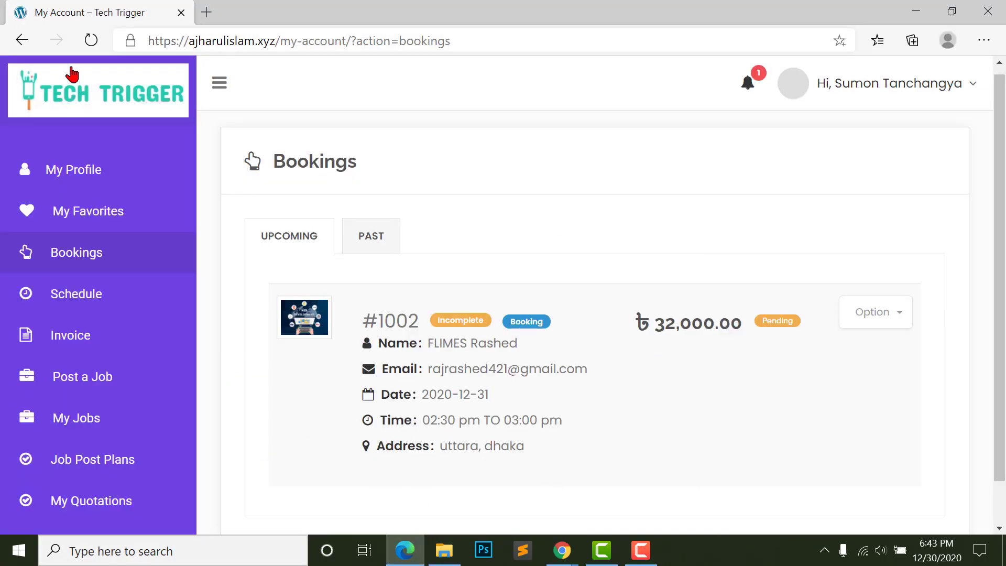
- Reload the Bookings page and confirm booking #1002 now shows Paid
click(91, 41)
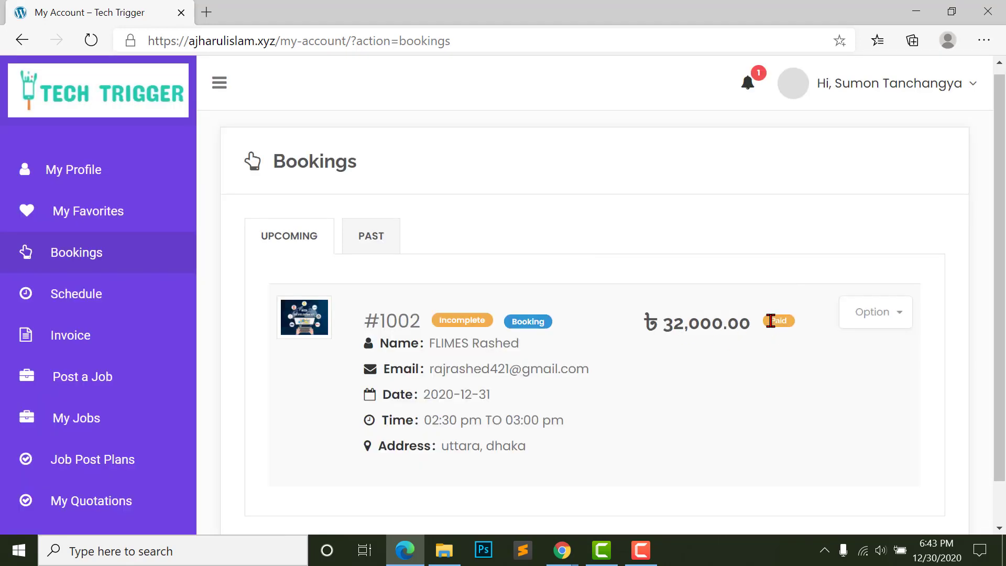
drag(771, 321, 806, 332)
click(779, 327)
mouse_move(647, 322)
- Bring the provider's account window forward and reload its dashboard
mouse_move(562, 550)
click(659, 485)
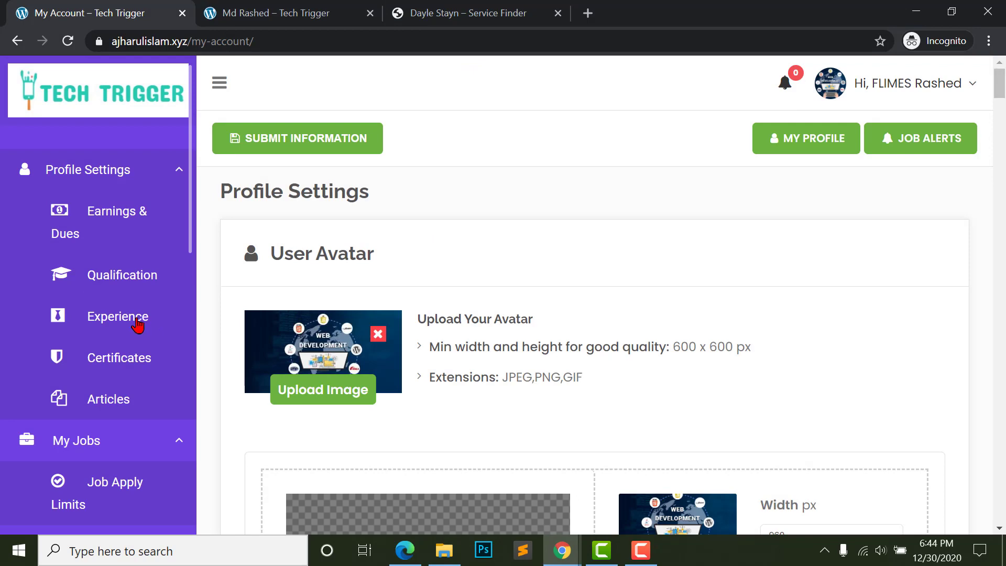
scroll(131, 341, down, 2)
scroll(128, 360, down, 3)
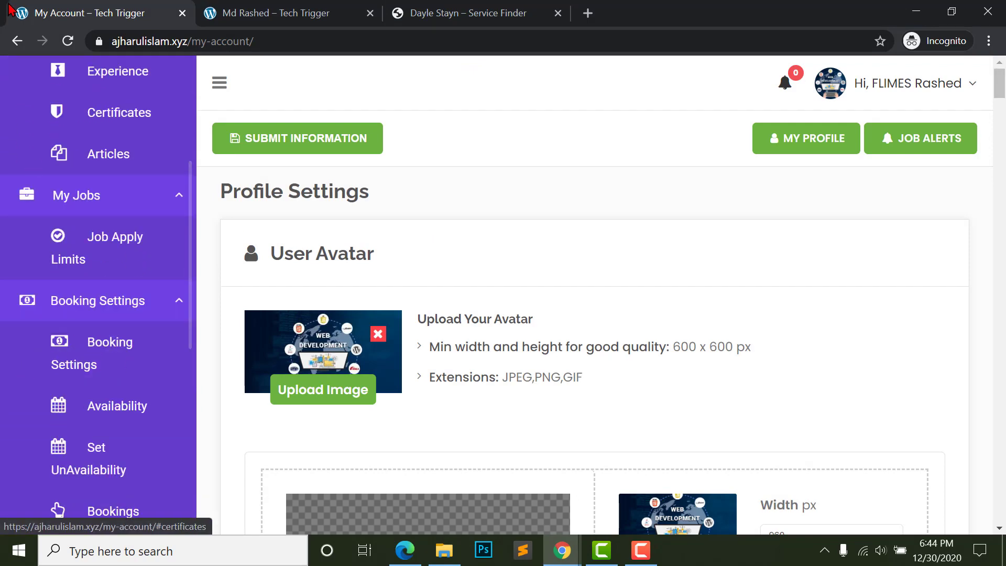
click(134, 47)
key(Return)
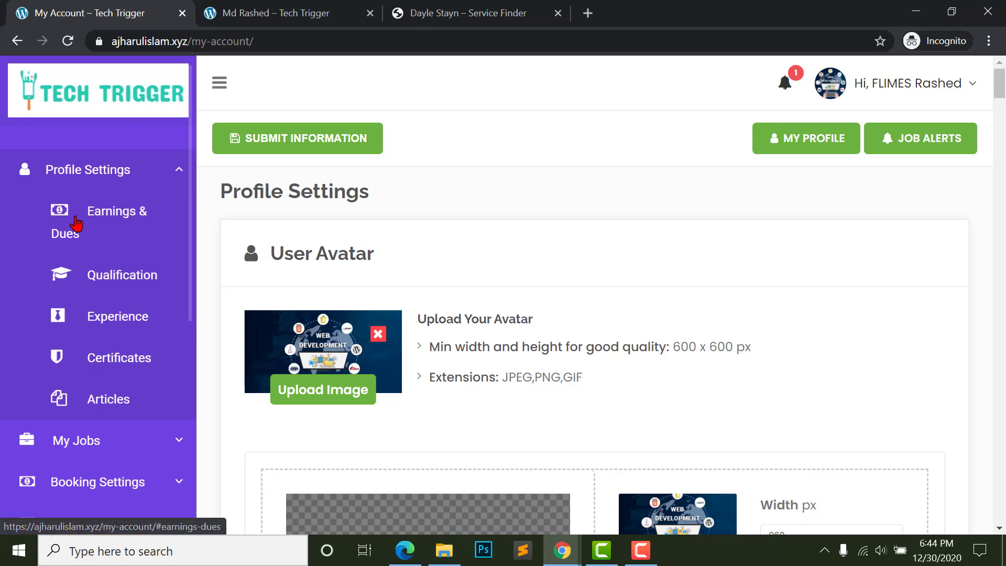
- Open Earnings & Dues and check Total Earnings ৳0.00 and Total Dues ৳25,600.00
click(77, 224)
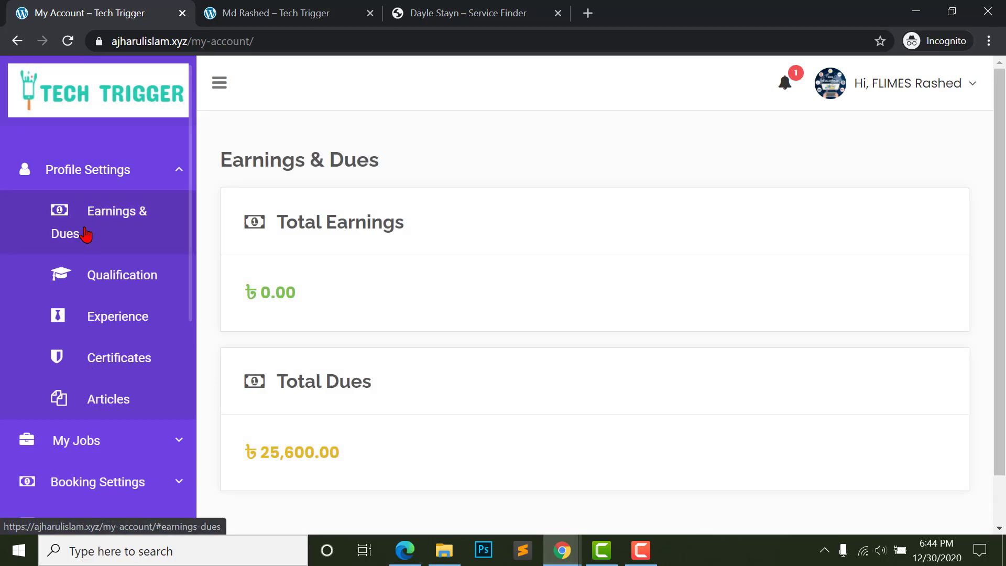
scroll(281, 344, down, 1)
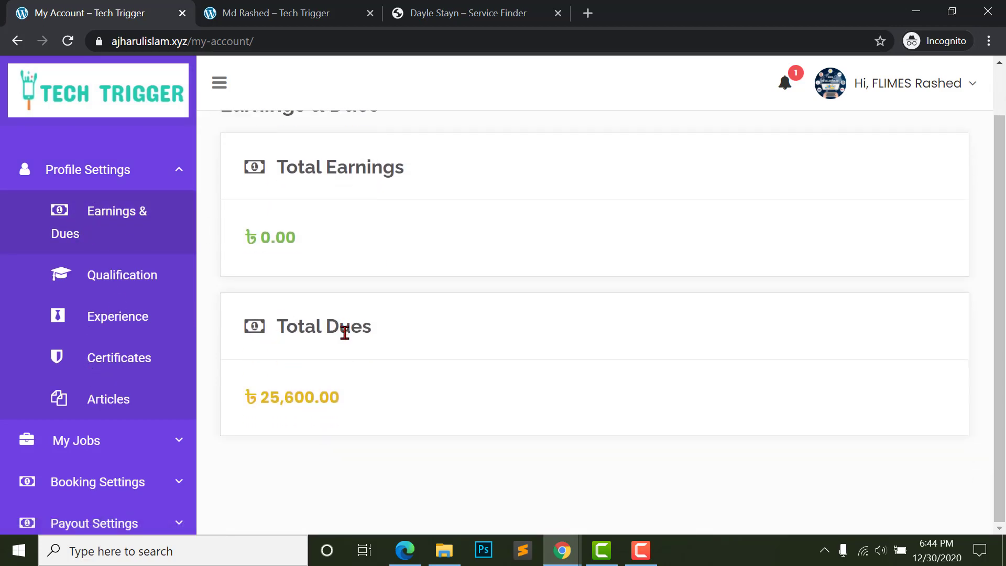
drag(243, 397, 338, 402)
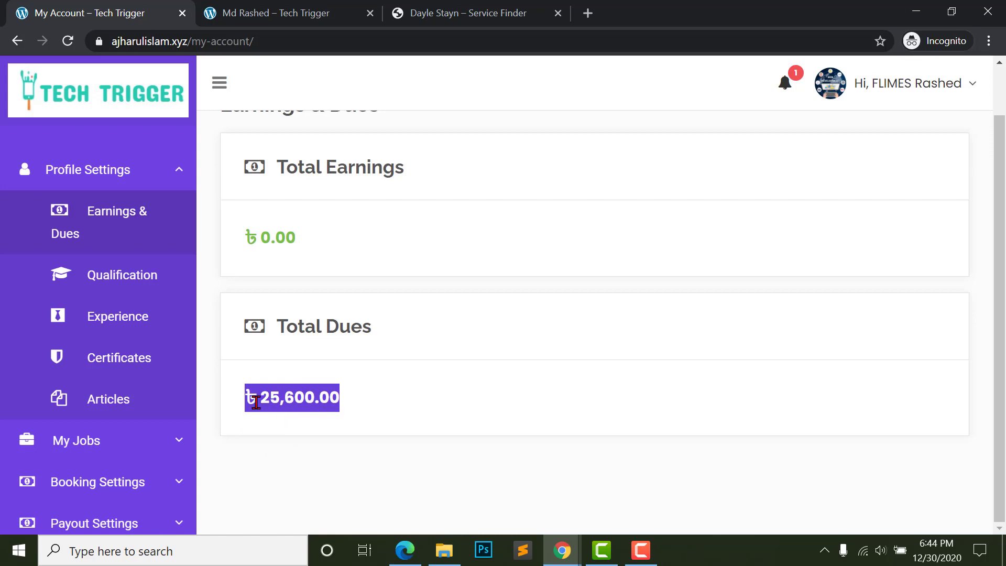
scroll(299, 406, up, 1)
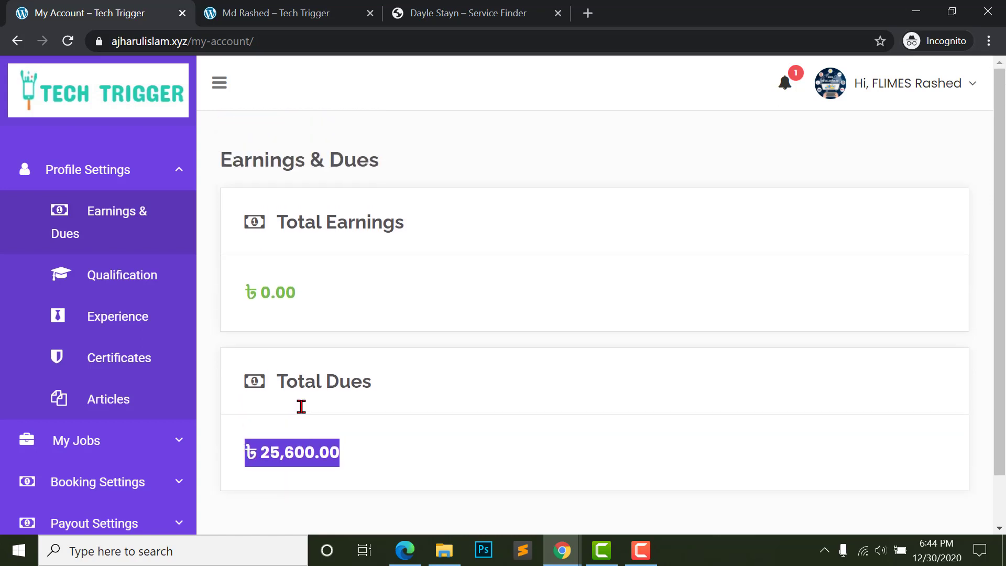
scroll(301, 410, down, 1)
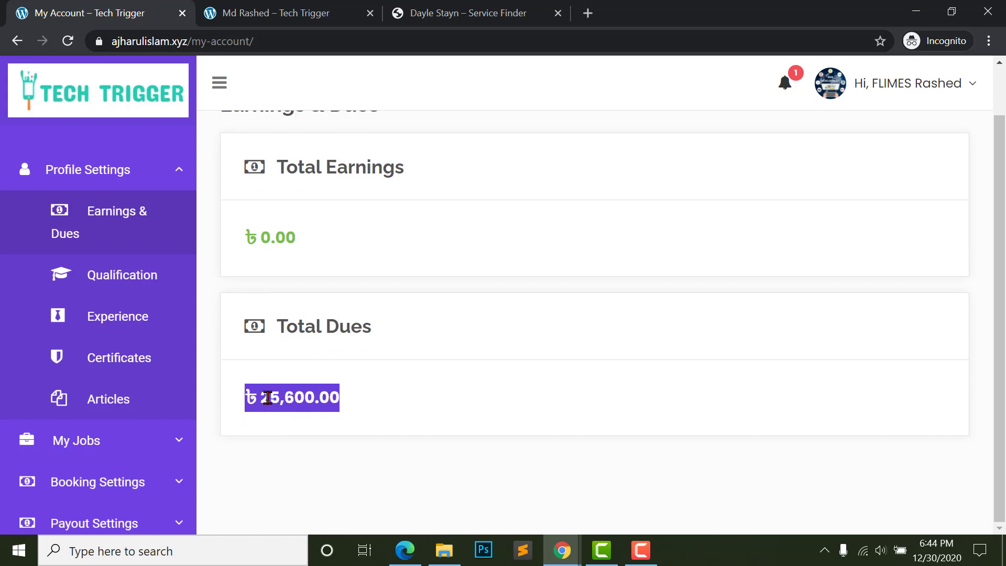
click(267, 398)
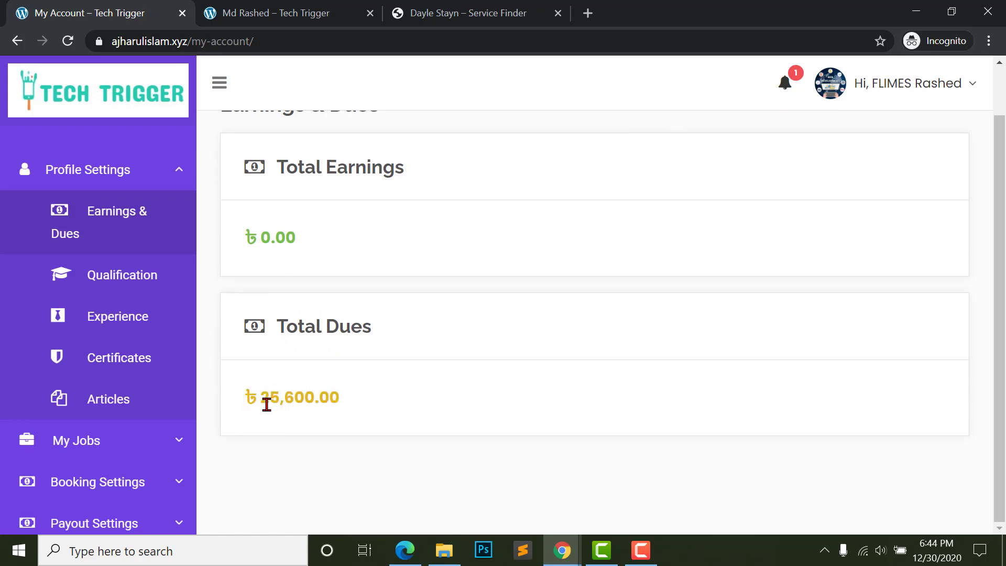
drag(266, 404, 385, 396)
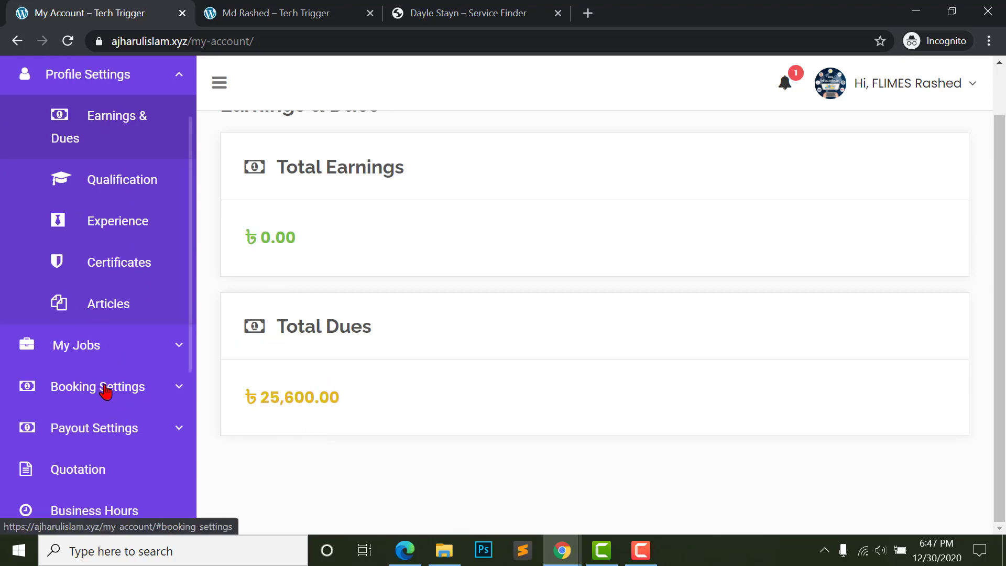
- Open the provider's Booking Settings and expand its submenu
click(105, 391)
click(179, 387)
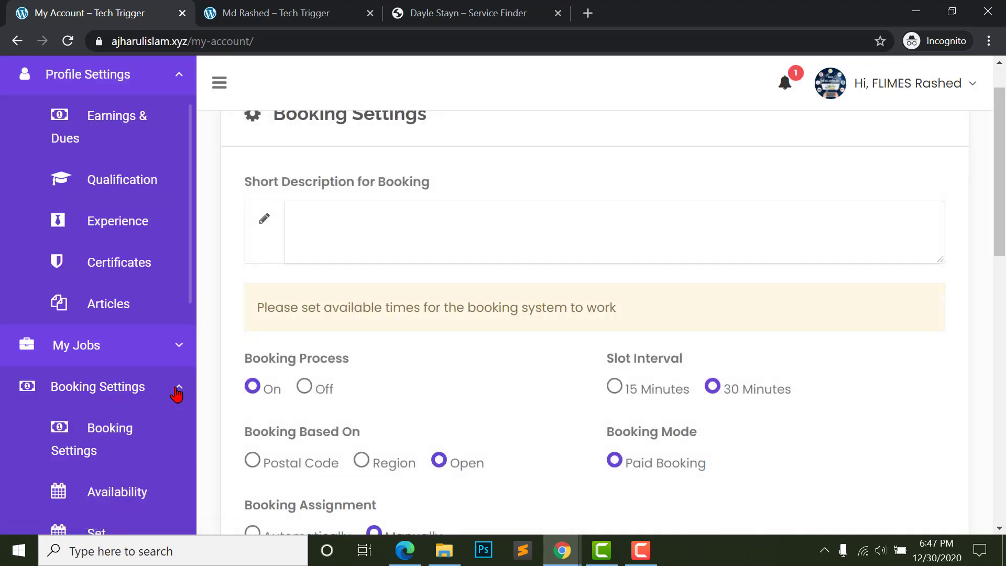
scroll(180, 387, down, 1)
scroll(414, 312, down, 2)
scroll(415, 317, up, 3)
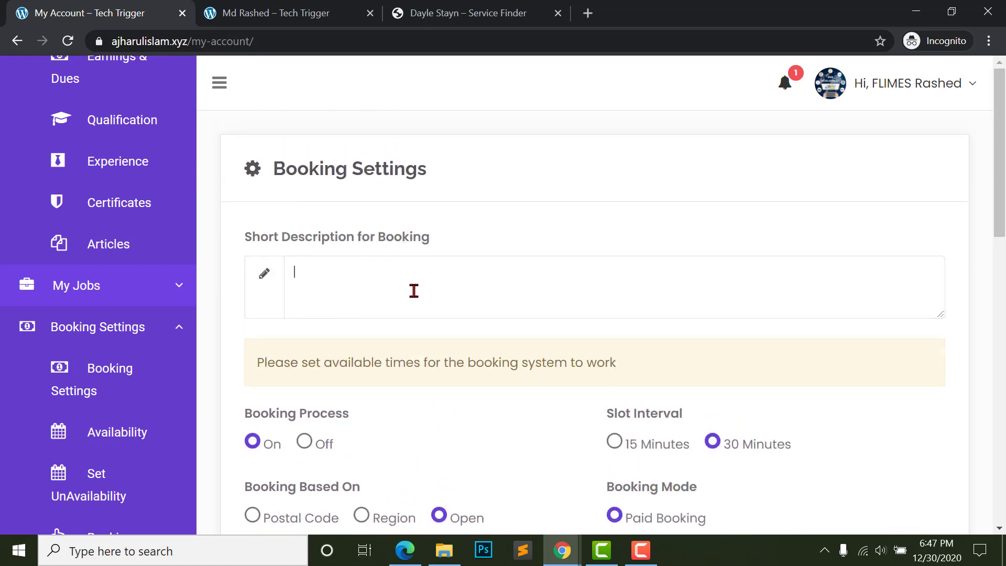
- Scroll down to the Bank Account Details section with its empty holder, IBAN, Swift and bank fields
scroll(414, 291, down, 2)
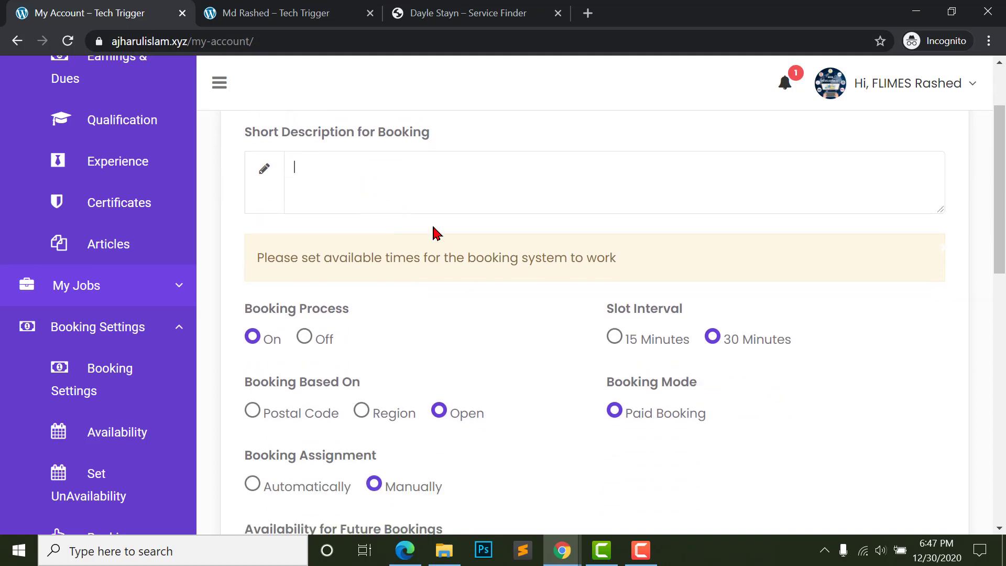
scroll(373, 253, down, 2)
scroll(423, 285, down, 6)
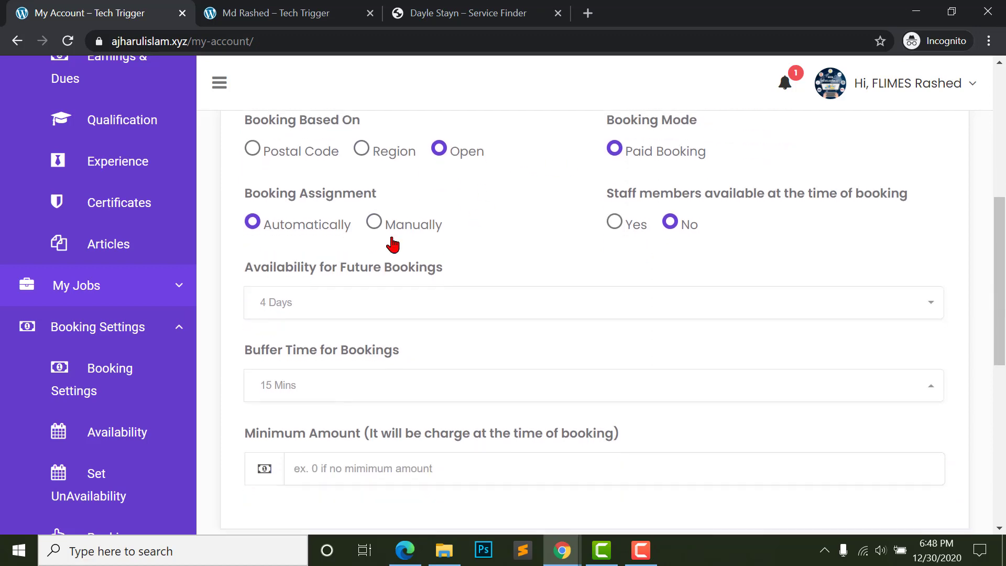
scroll(387, 279, down, 4)
scroll(385, 272, up, 3)
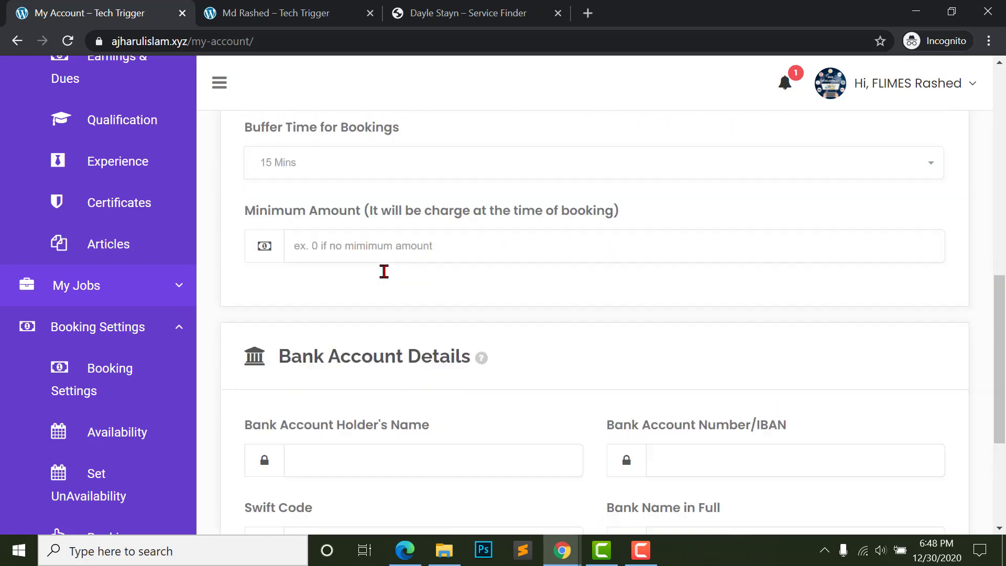
scroll(314, 199, down, 5)
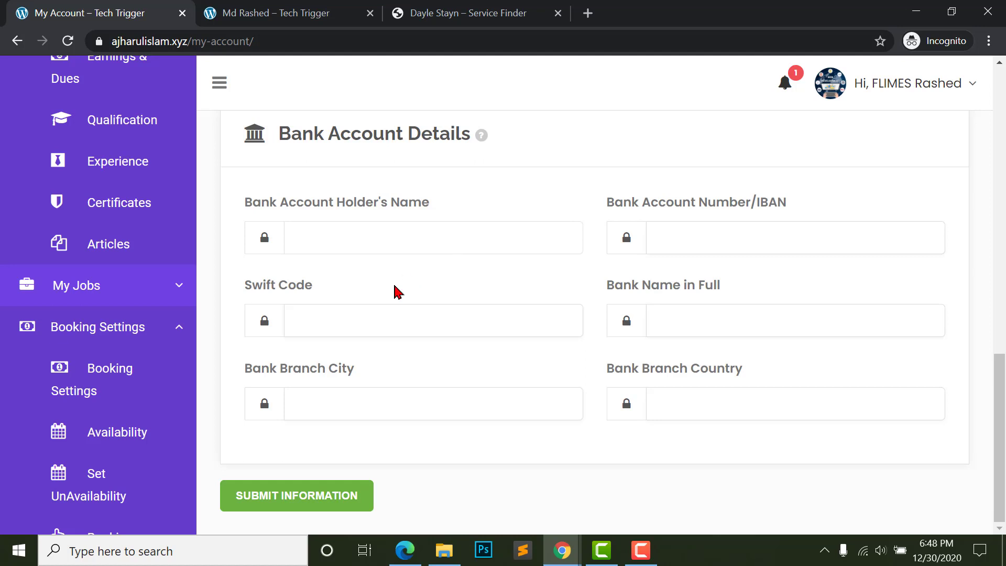
scroll(320, 202, up, 1)
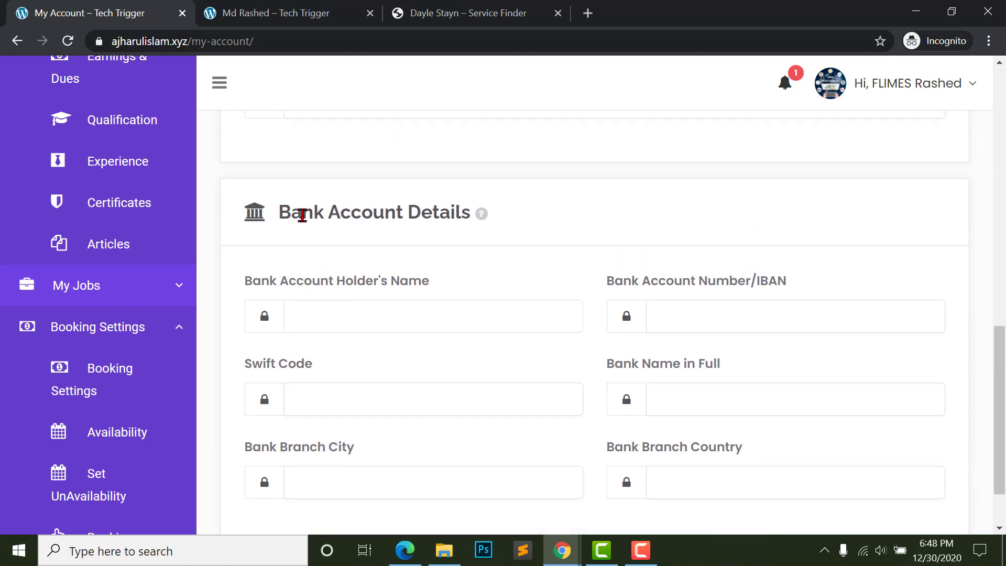
drag(293, 215, 452, 218)
click(455, 218)
scroll(341, 377, down, 1)
click(344, 310)
scroll(78, 413, down, 2)
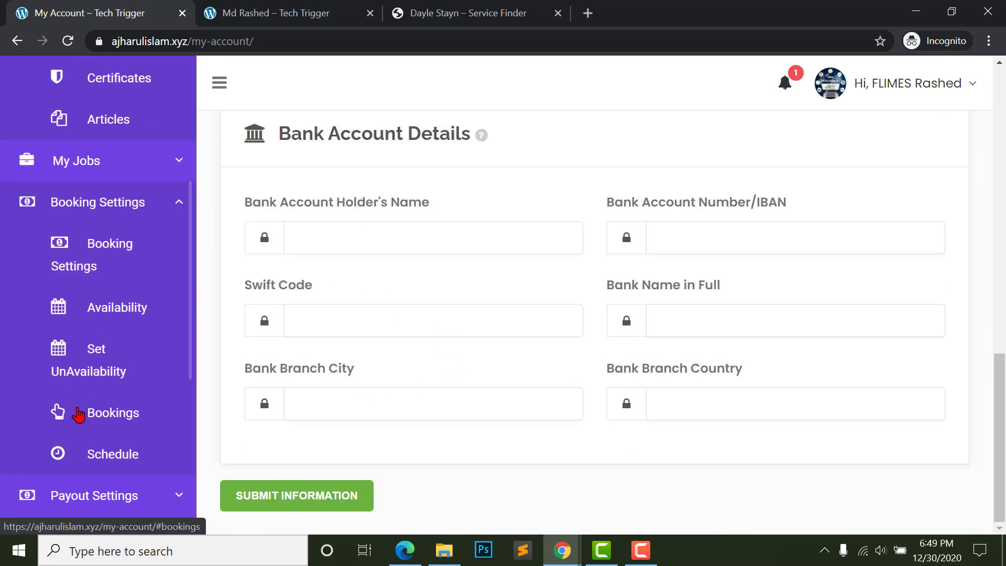
- Open the provider's Bookings list and view booking #1002's full details
click(97, 420)
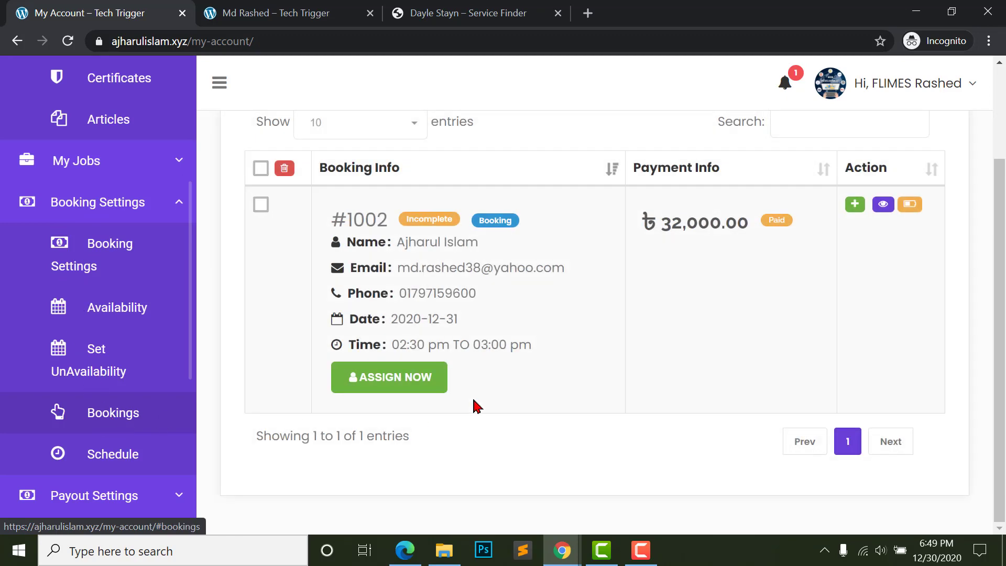
scroll(650, 272, up, 2)
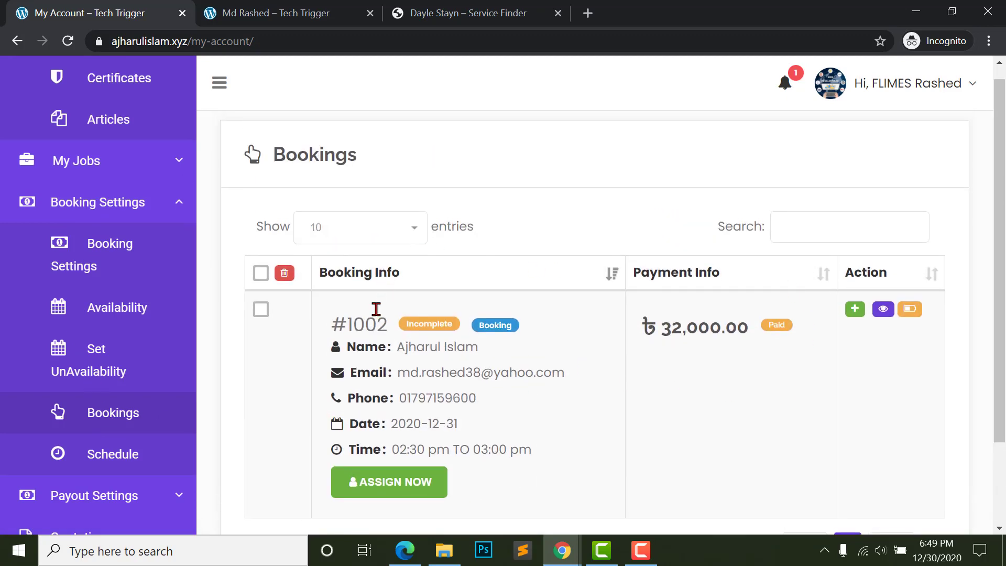
scroll(376, 313, down, 2)
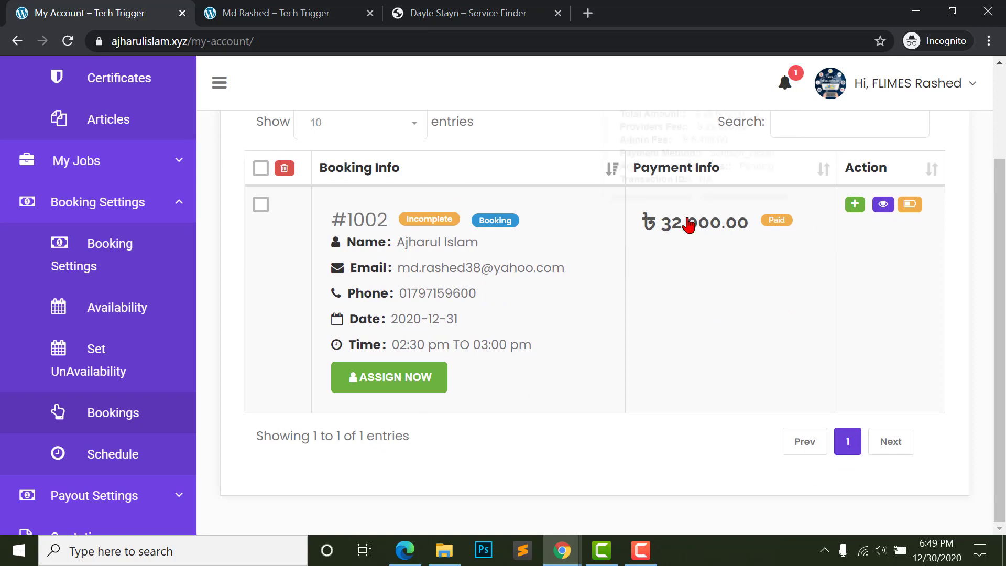
mouse_move(672, 235)
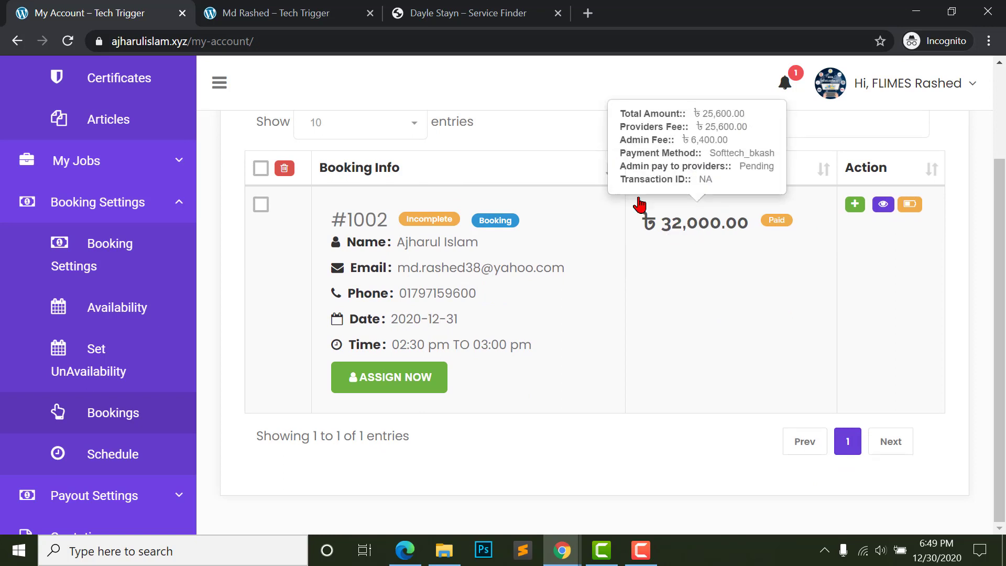
click(884, 204)
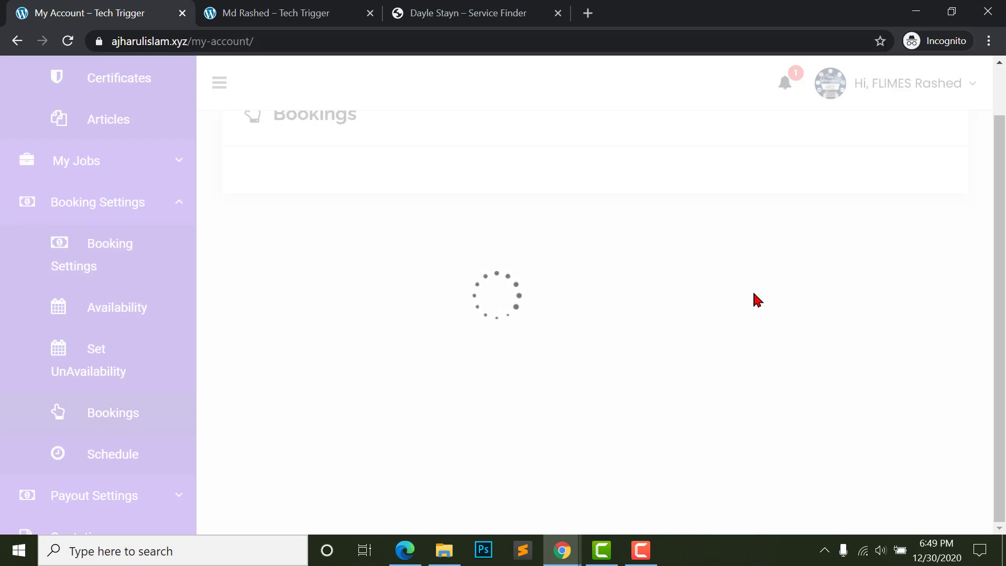
- Review the booking's Incomplete status and its payment type and status rows
scroll(577, 362, down, 5)
scroll(603, 325, up, 3)
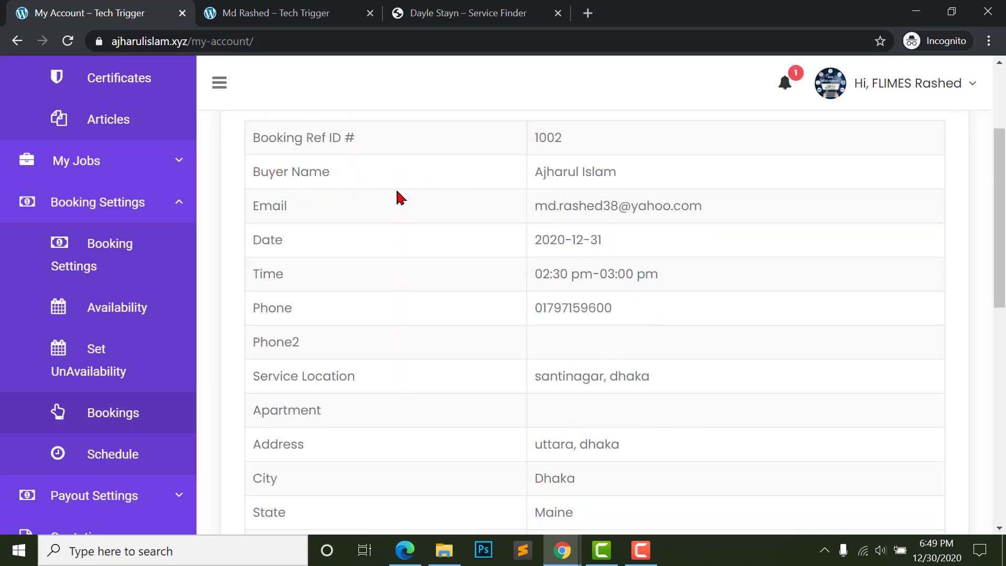
scroll(330, 192, down, 1)
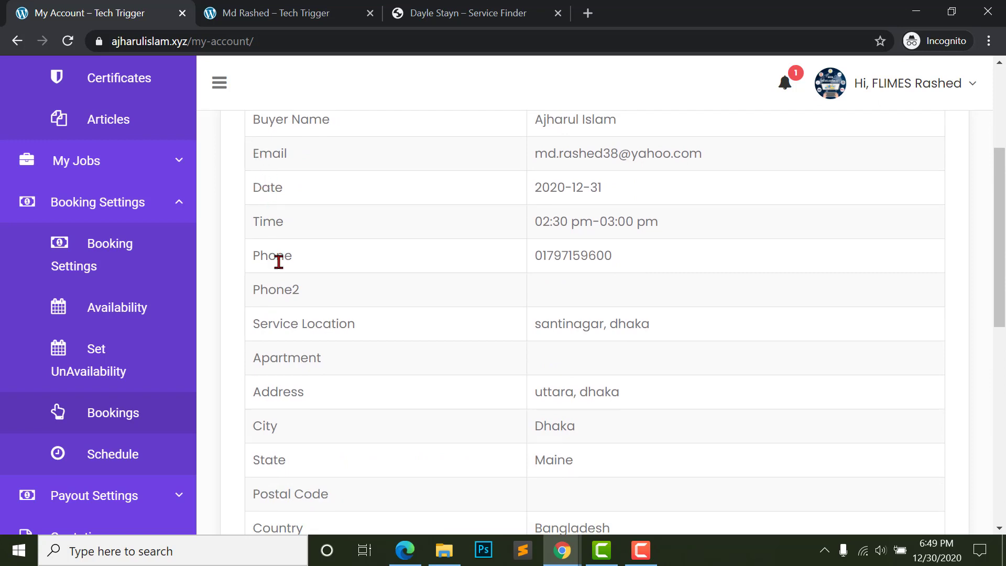
scroll(304, 278, down, 3)
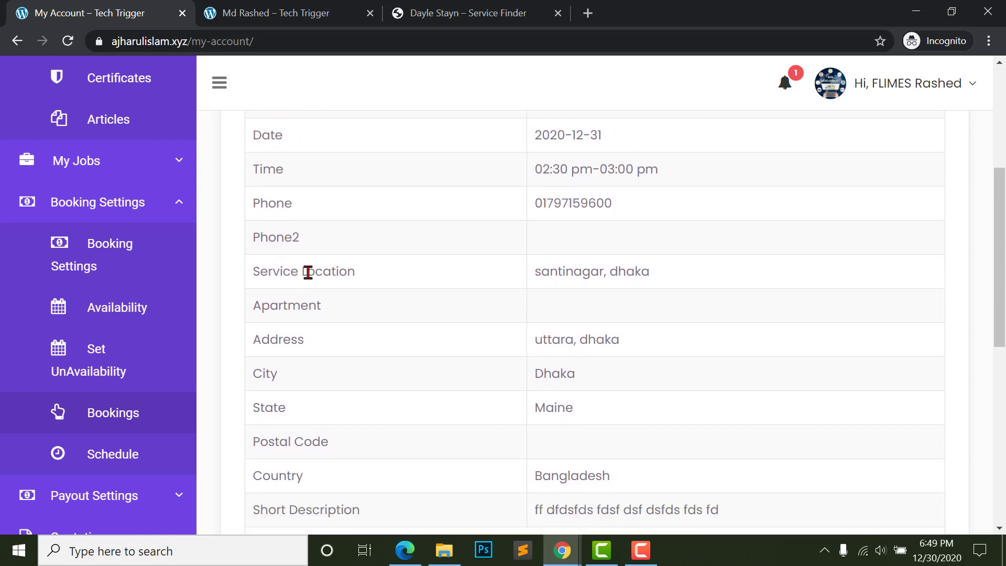
scroll(320, 299, down, 5)
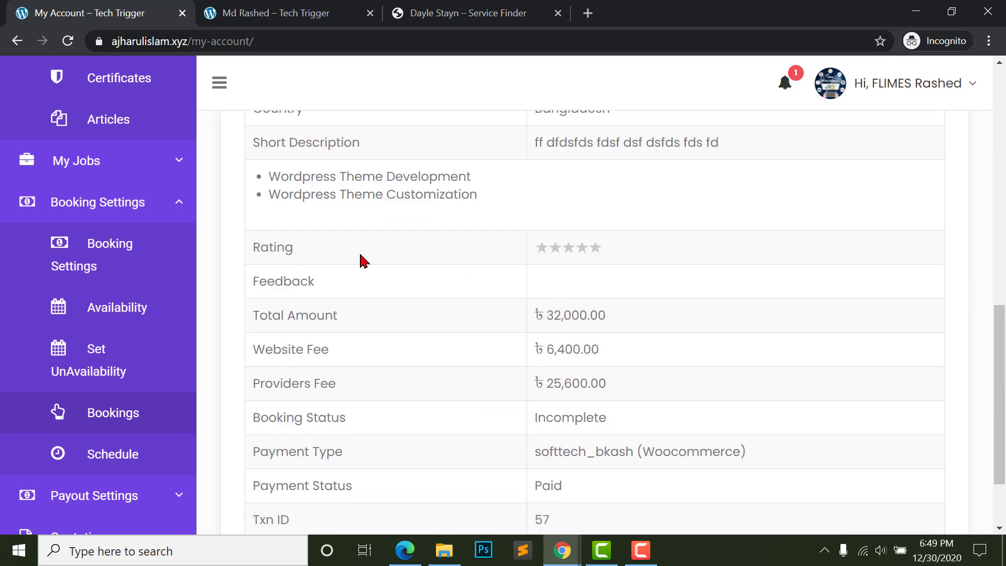
scroll(307, 176, down, 2)
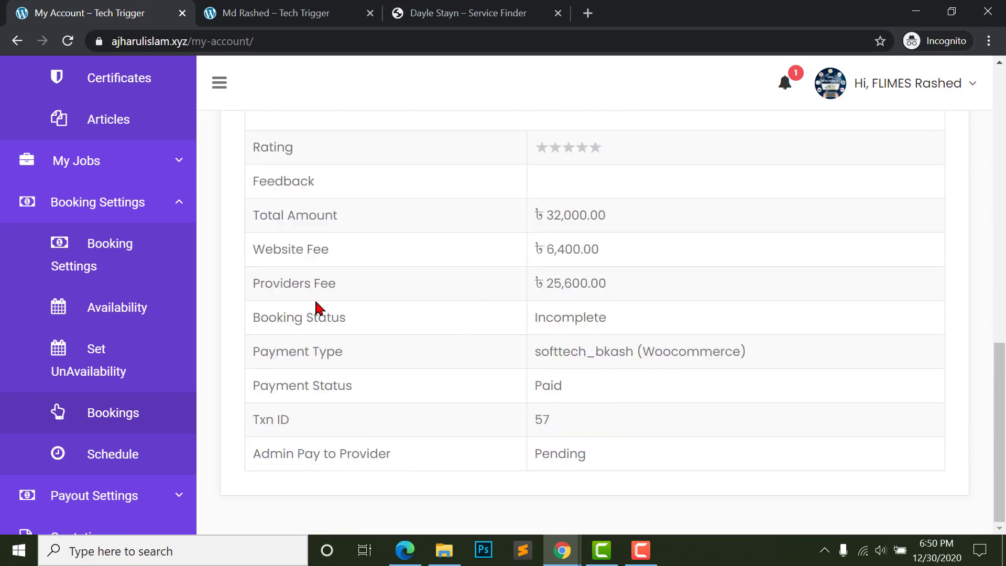
drag(247, 333, 393, 337)
click(549, 324)
drag(523, 328, 726, 332)
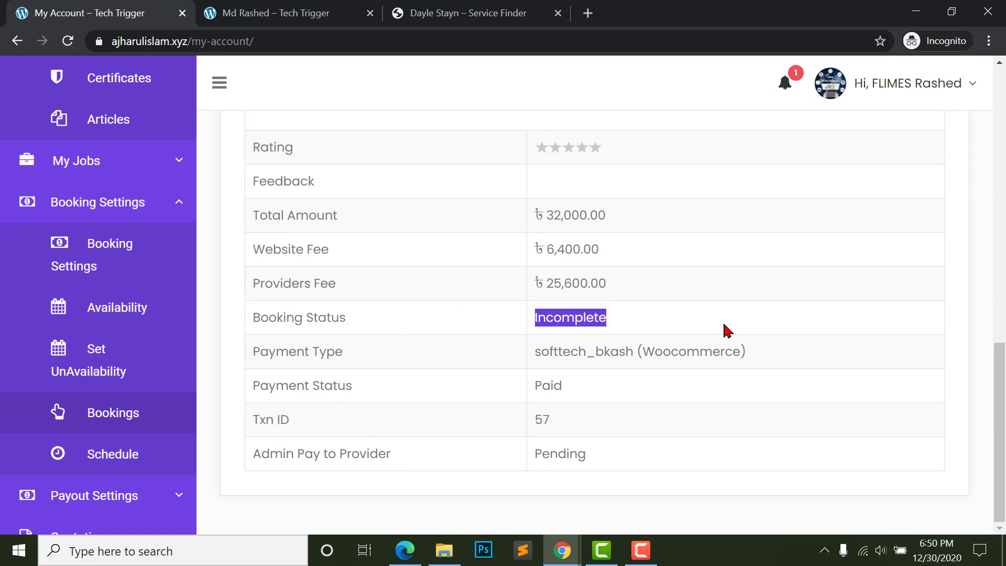
click(661, 346)
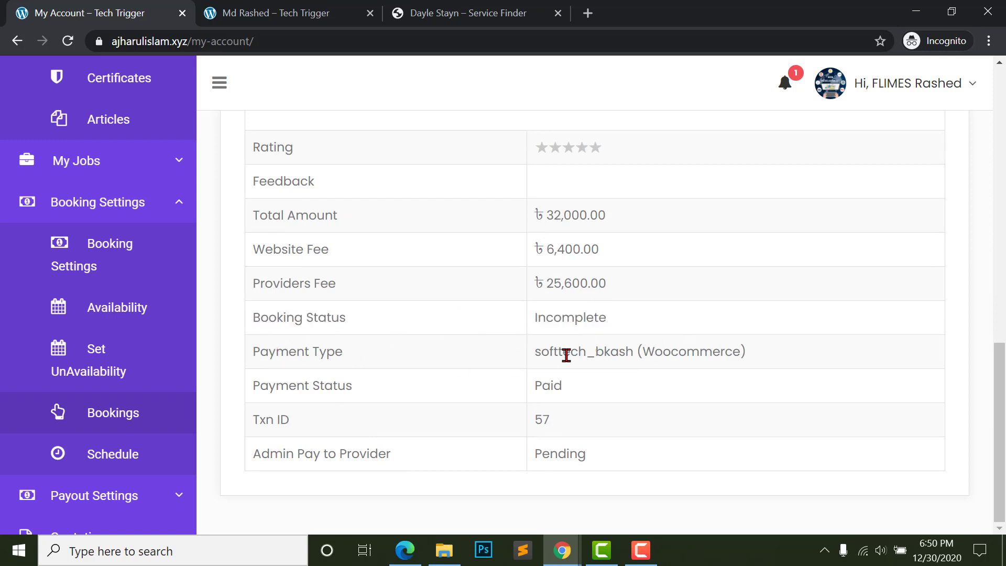
drag(564, 353, 753, 377)
click(735, 378)
- Check the Paid payment status and the Pending Admin Pay to Provider payout
drag(254, 385, 339, 386)
click(427, 396)
drag(542, 385, 590, 388)
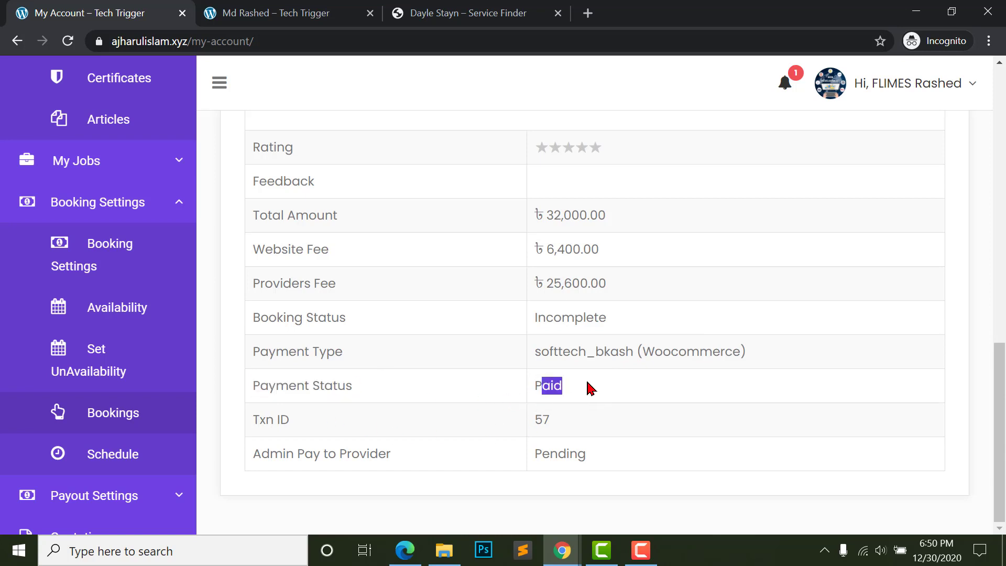
click(264, 443)
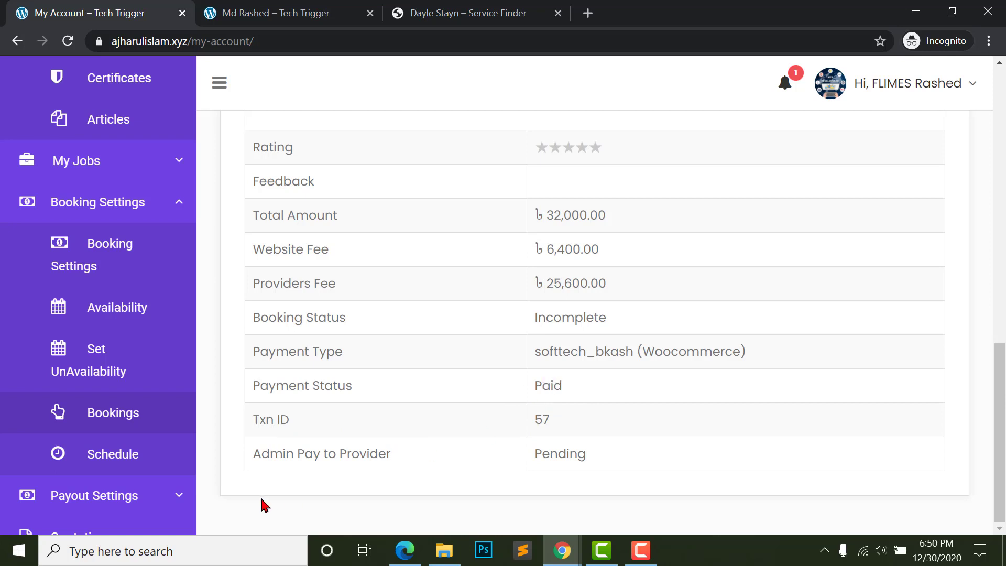
drag(264, 464, 413, 456)
drag(549, 455, 663, 459)
drag(257, 456, 477, 461)
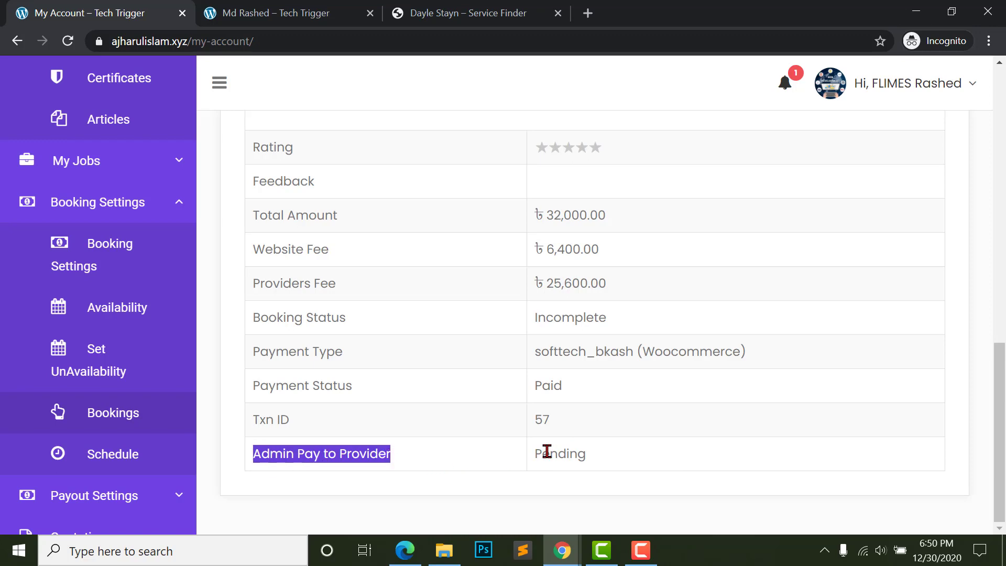
drag(536, 454, 632, 457)
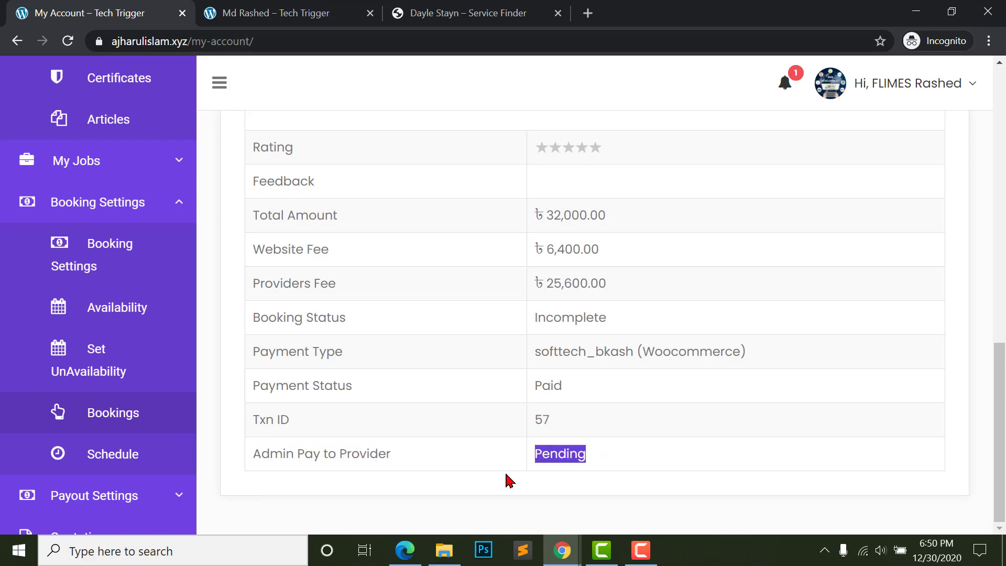
- Mark booking #1002 as complete and confirm with OK
scroll(577, 454, up, 15)
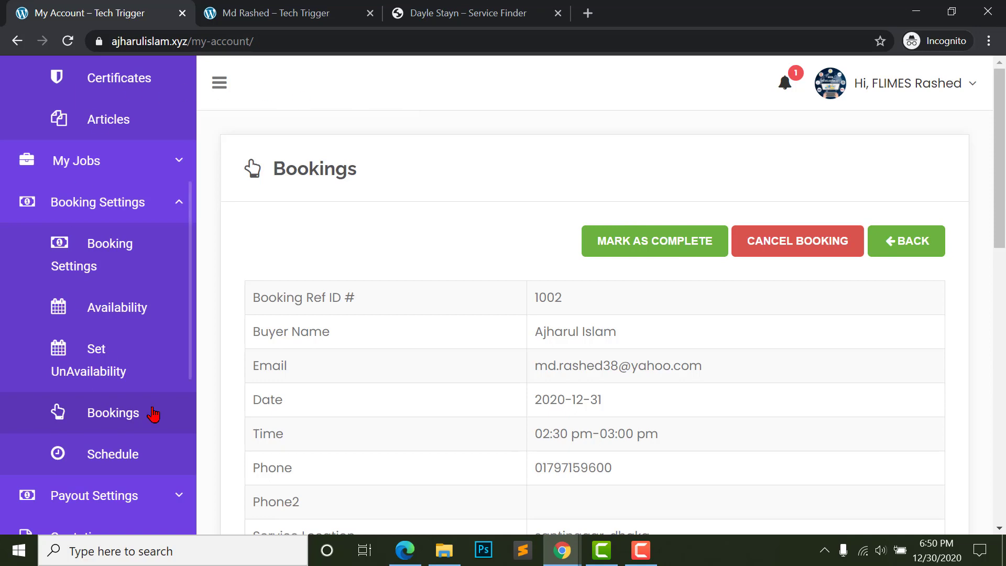
click(633, 252)
click(696, 172)
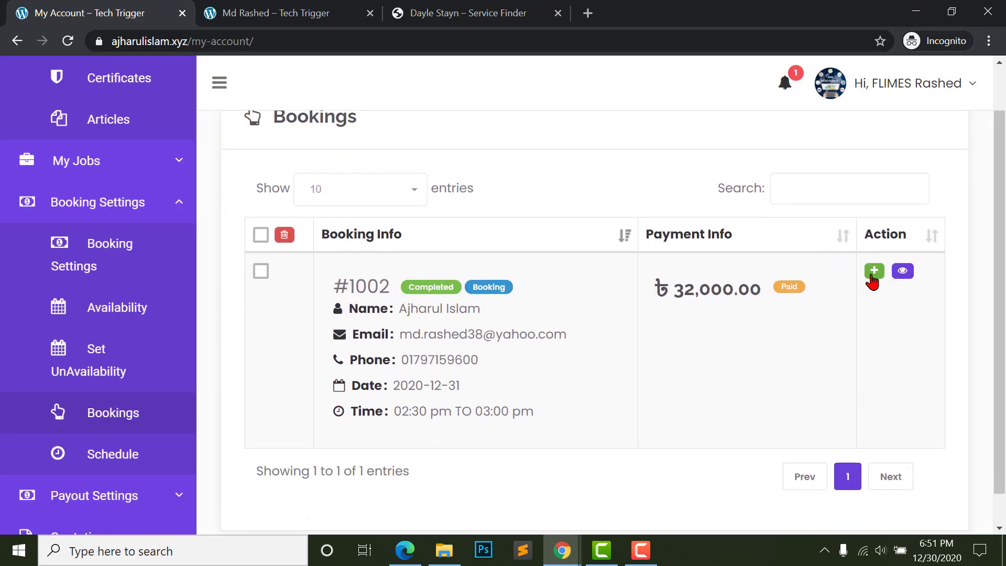
- Start a new invoice for booking #1002 with a generated reference and due date 2021/01/01
click(874, 271)
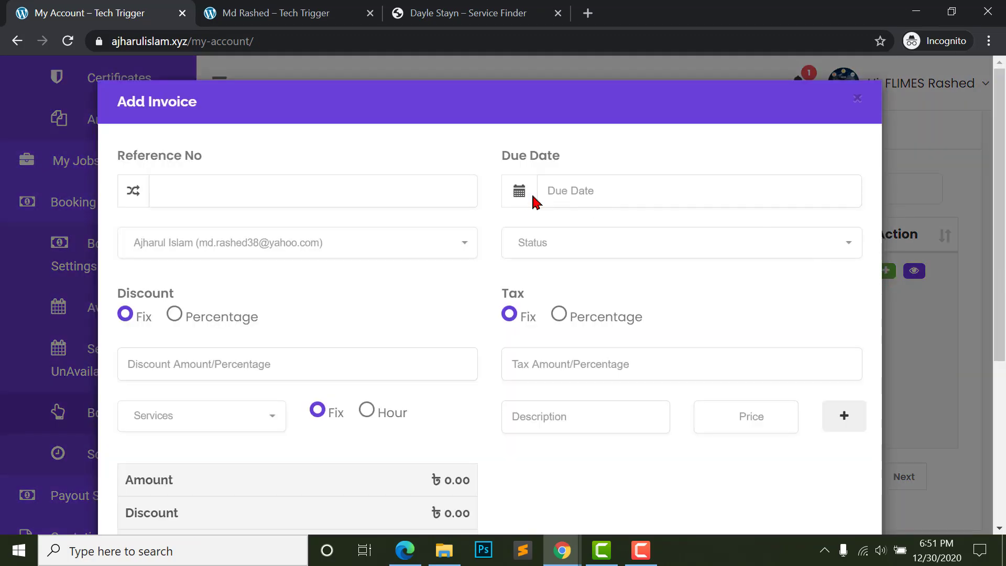
drag(122, 97, 209, 109)
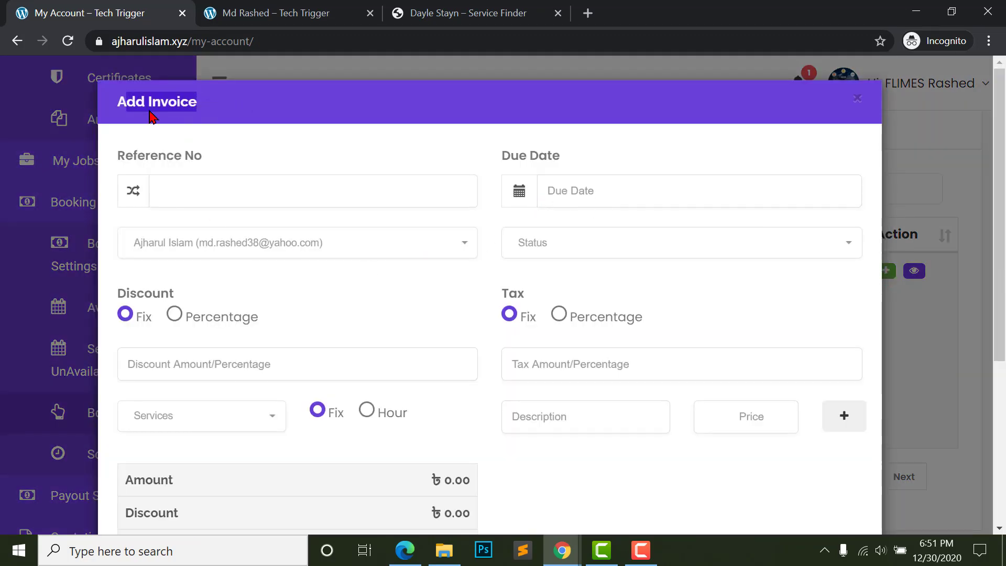
click(189, 194)
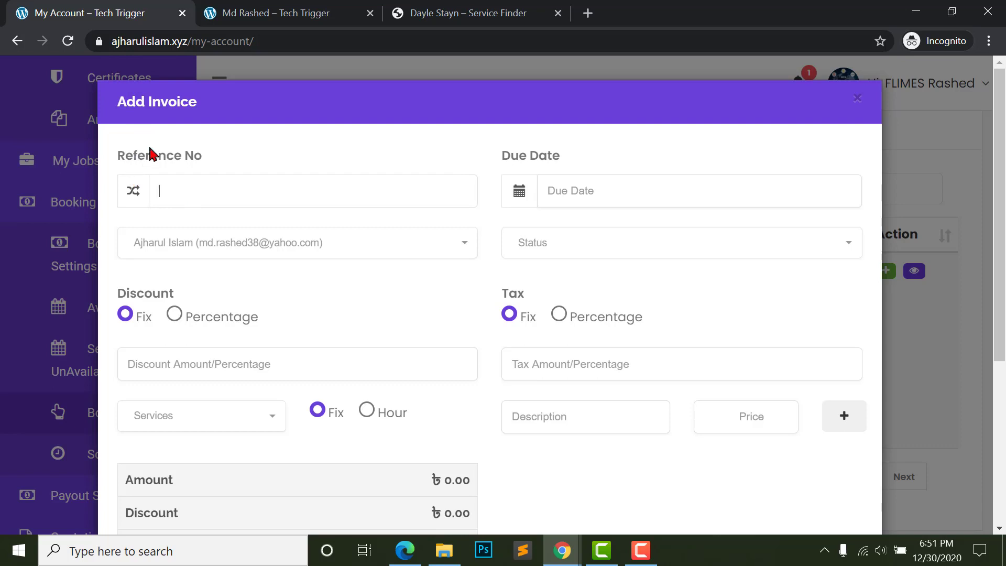
click(134, 193)
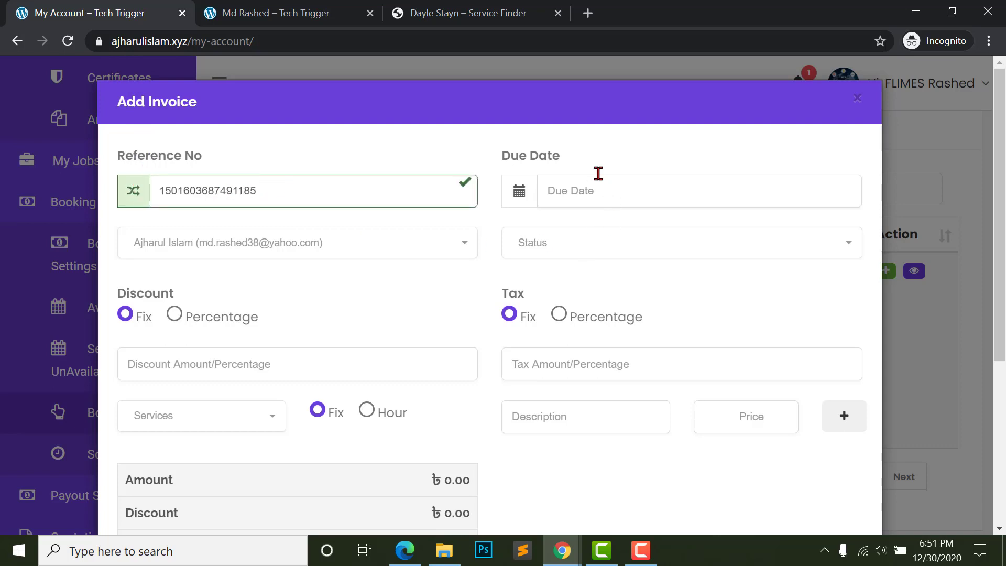
click(588, 193)
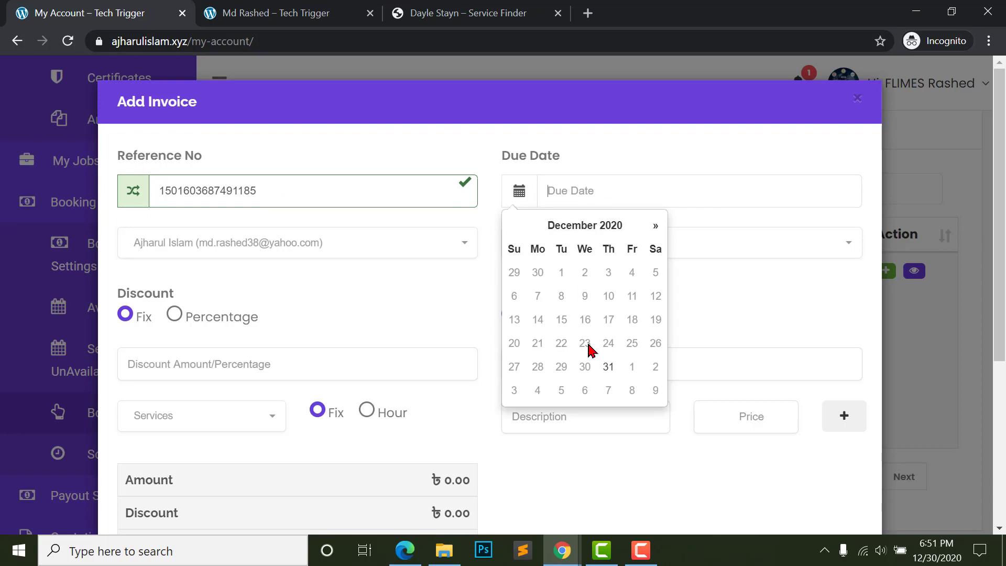
click(634, 370)
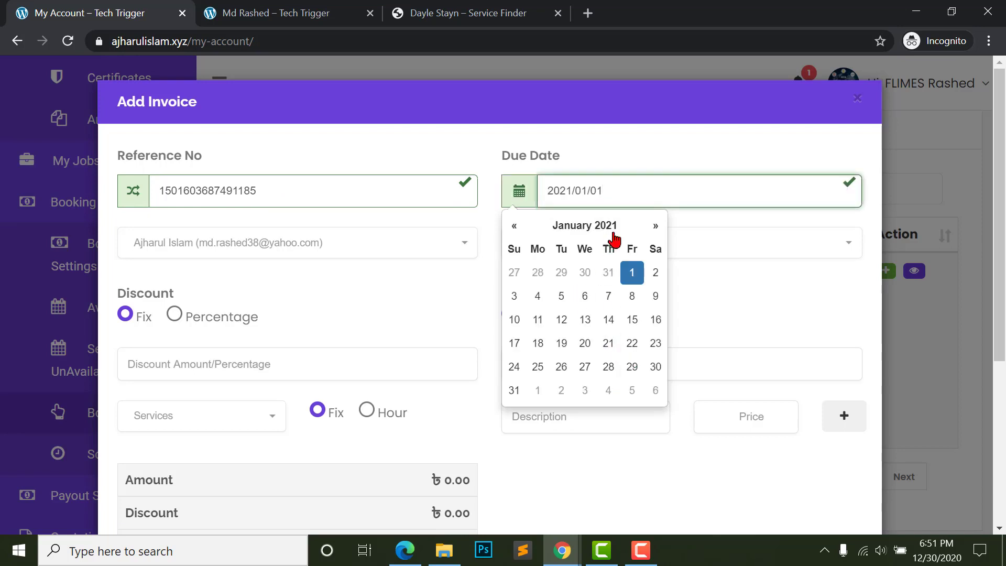
click(702, 285)
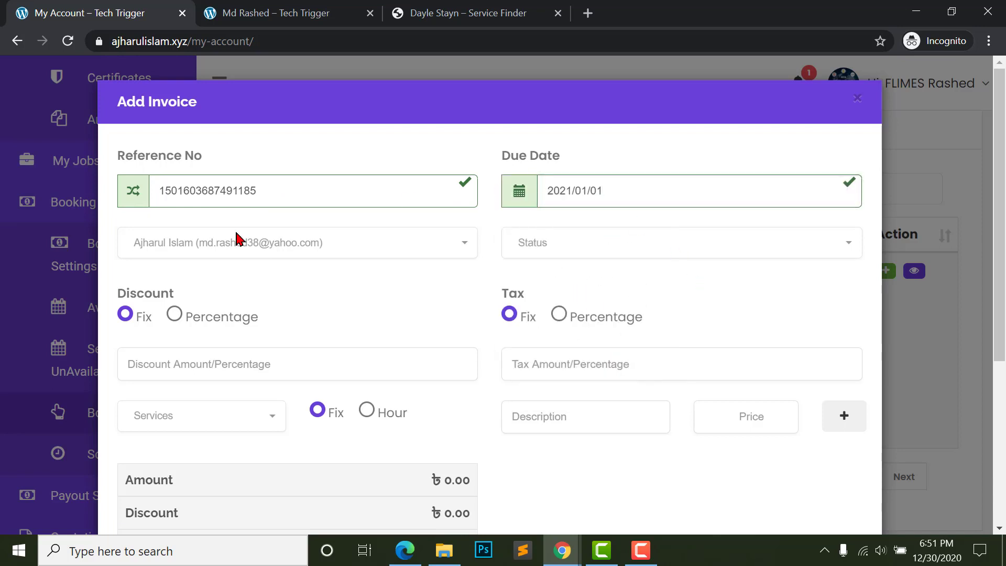
- Set status Paid, service Wordpress Theme Customization, description 'gfgfgfgfg', and submit the invoice
click(572, 253)
click(550, 313)
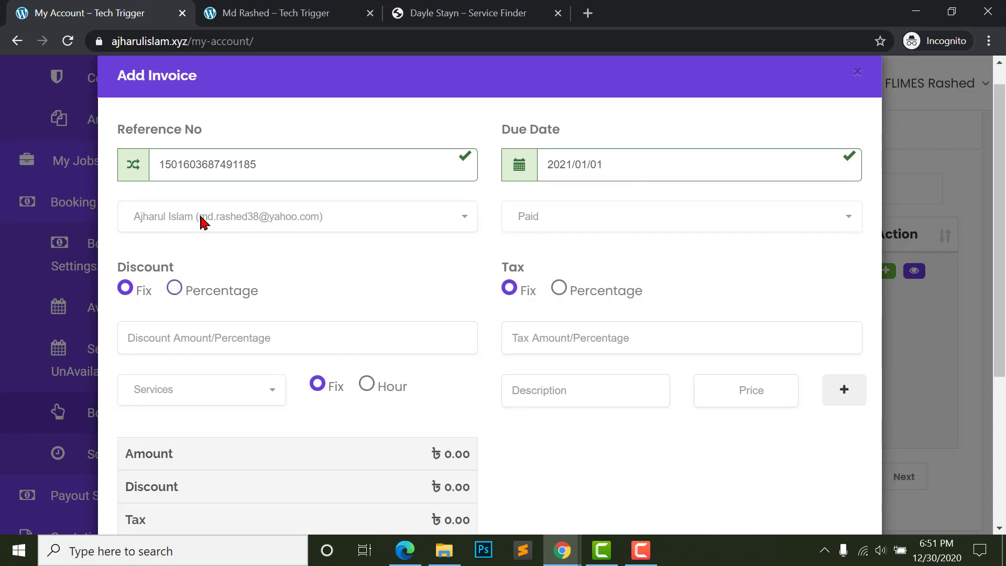
scroll(199, 233, down, 1)
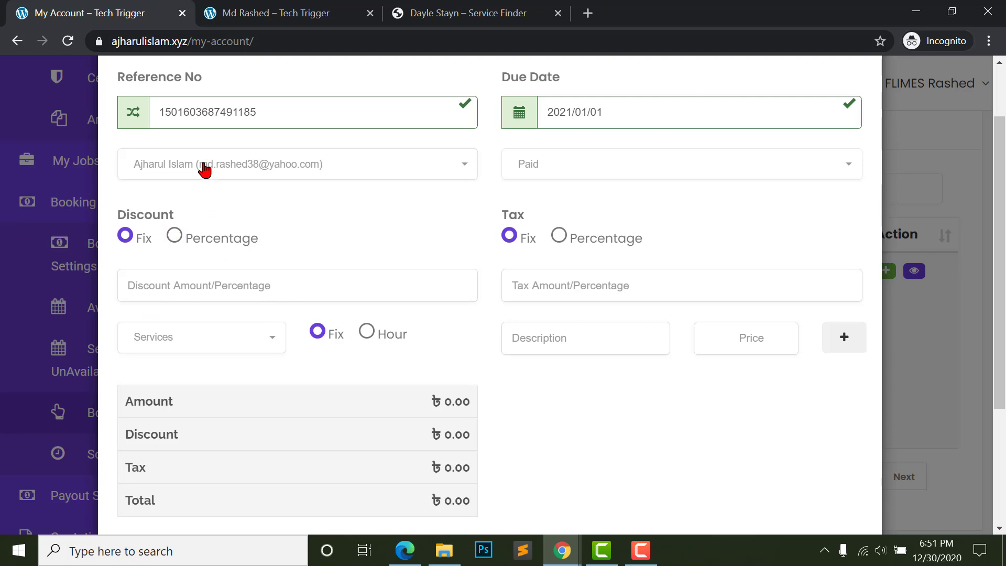
scroll(575, 288, down, 2)
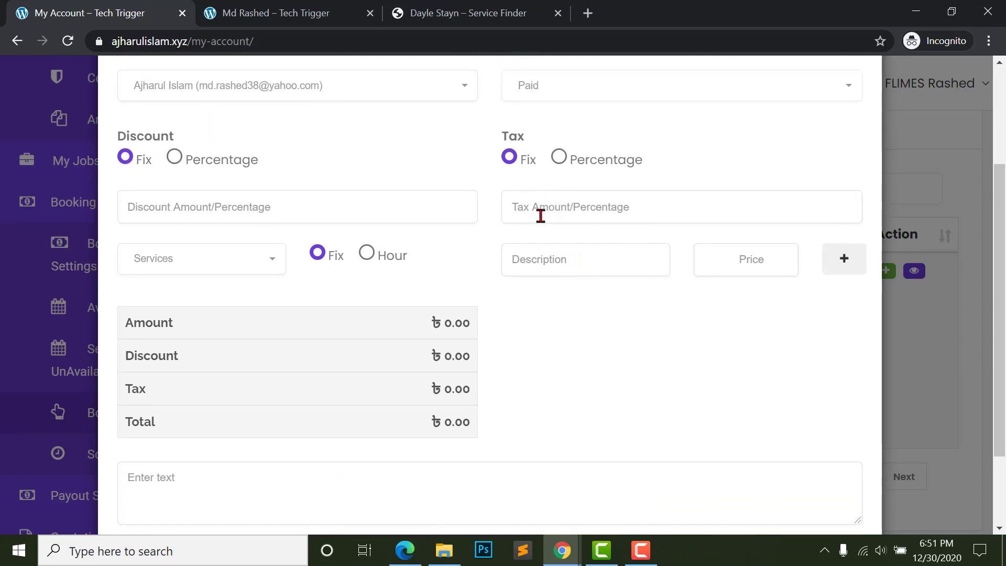
click(187, 256)
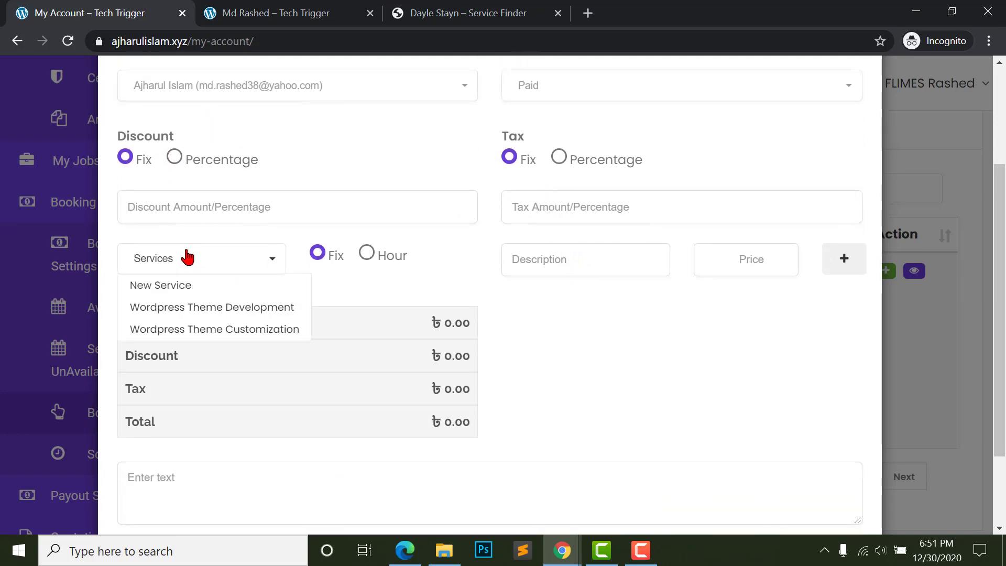
click(196, 328)
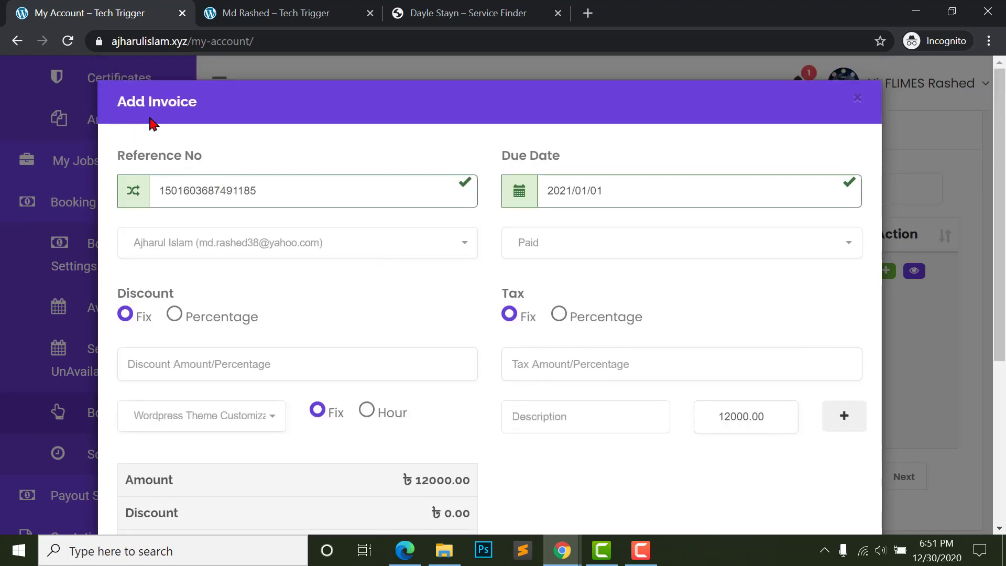
text(gf)
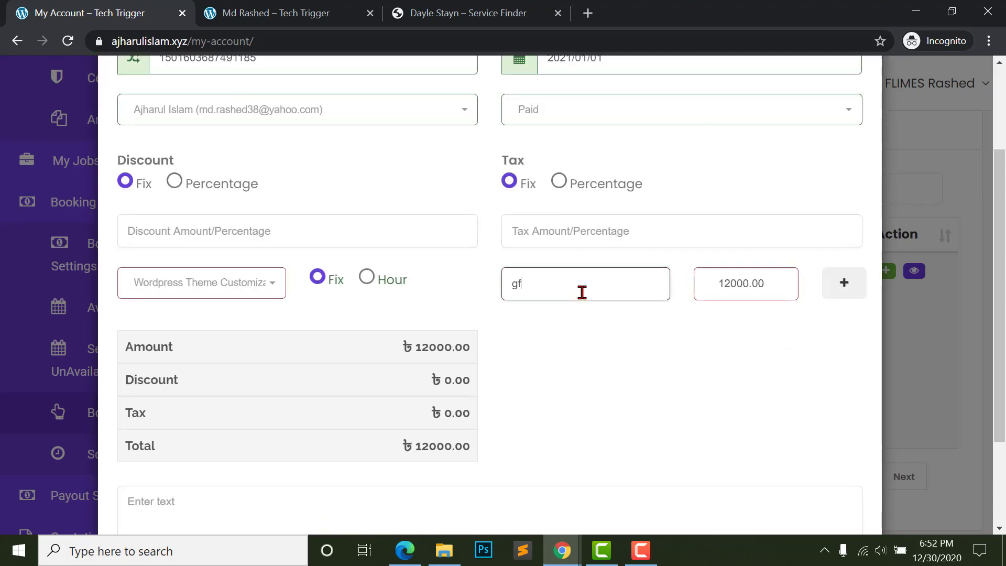
text(gfgfgfg)
scroll(561, 309, down, 3)
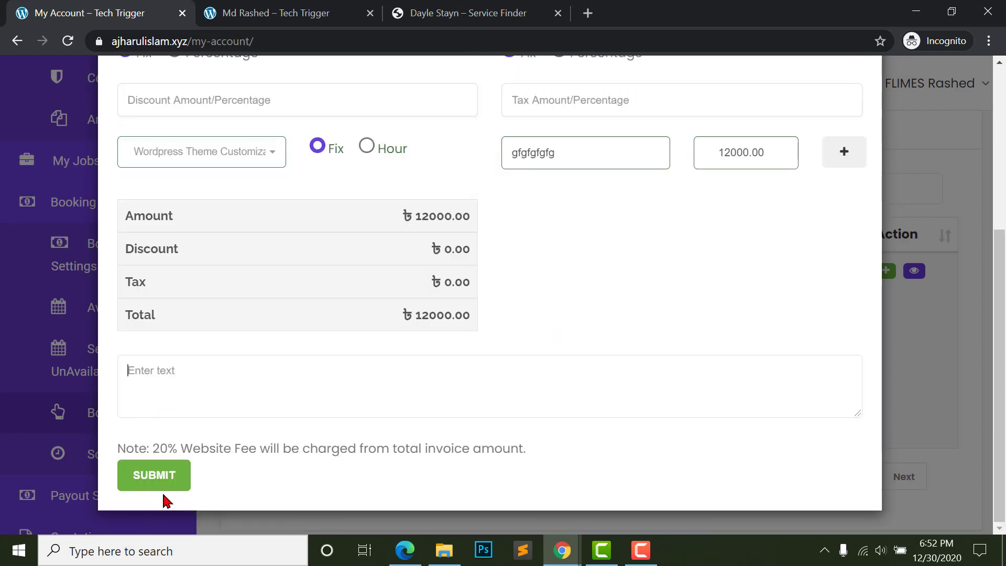
click(166, 480)
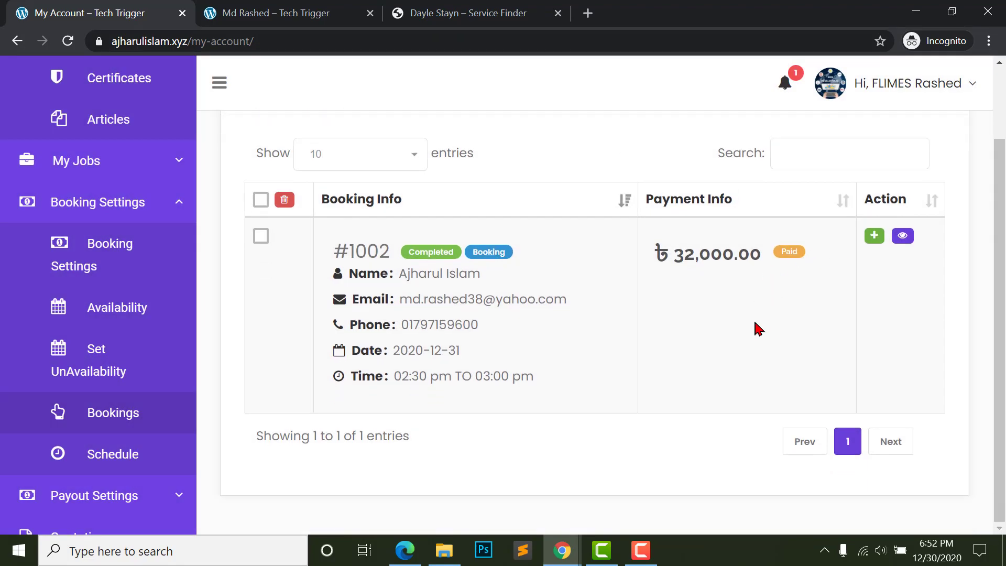
- Open the provider's Invoice list
scroll(101, 400, down, 3)
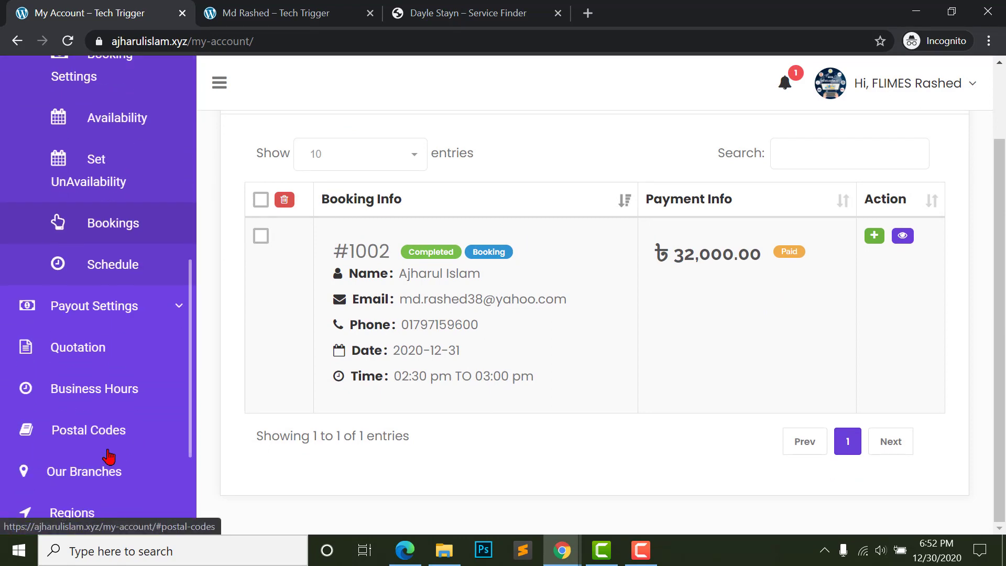
scroll(105, 456, down, 3)
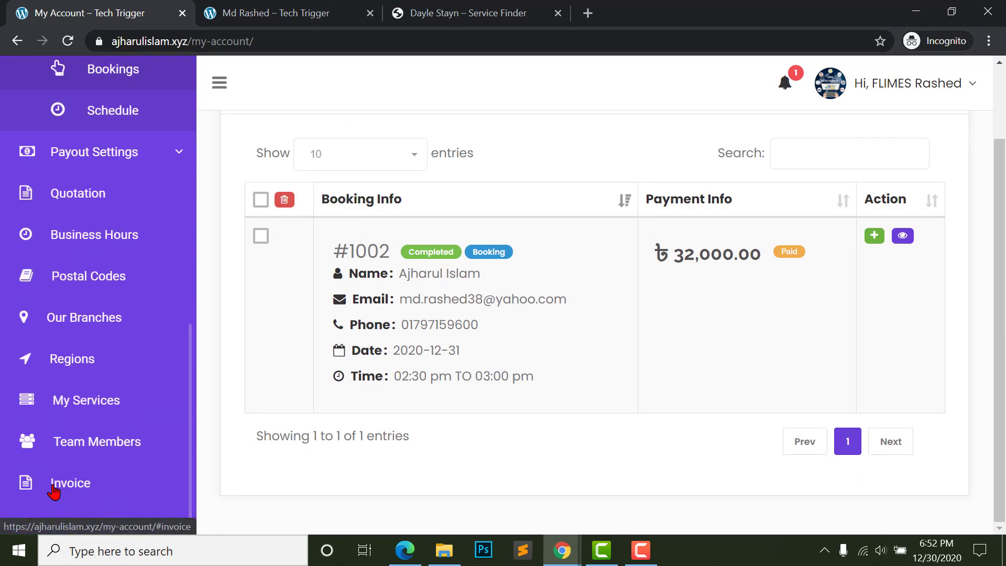
click(54, 491)
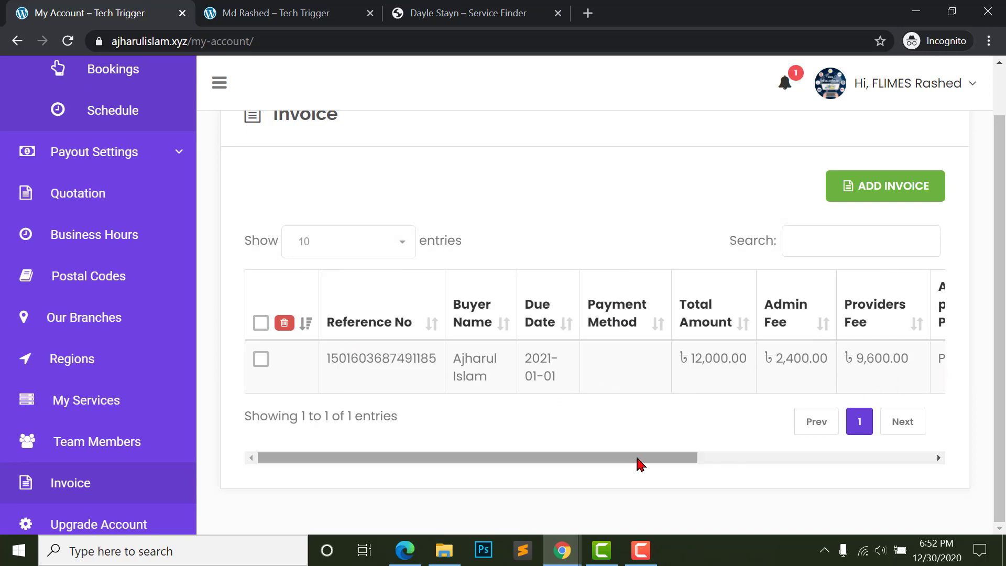
drag(638, 461, 914, 483)
- View the new invoice's details and 12,000.00 grand total, then switch to the customer's window
click(890, 361)
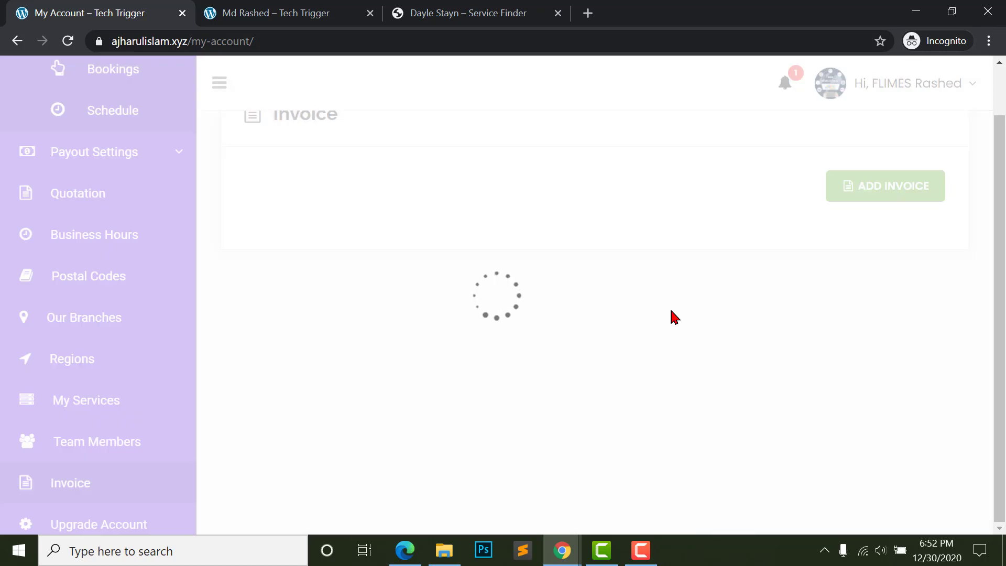
scroll(524, 377, down, 3)
scroll(492, 401, down, 9)
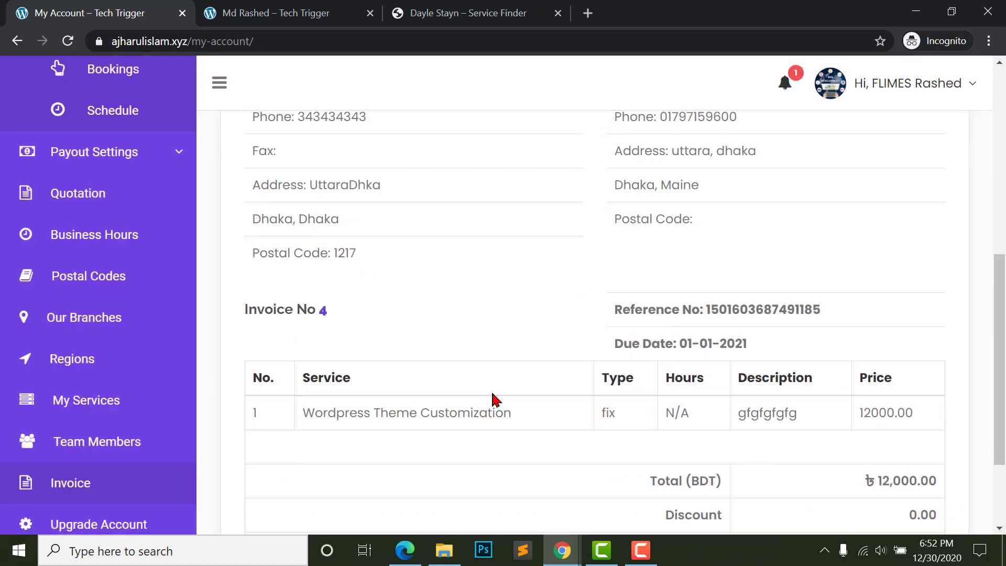
scroll(492, 400, up, 5)
scroll(498, 398, down, 3)
scroll(503, 394, down, 3)
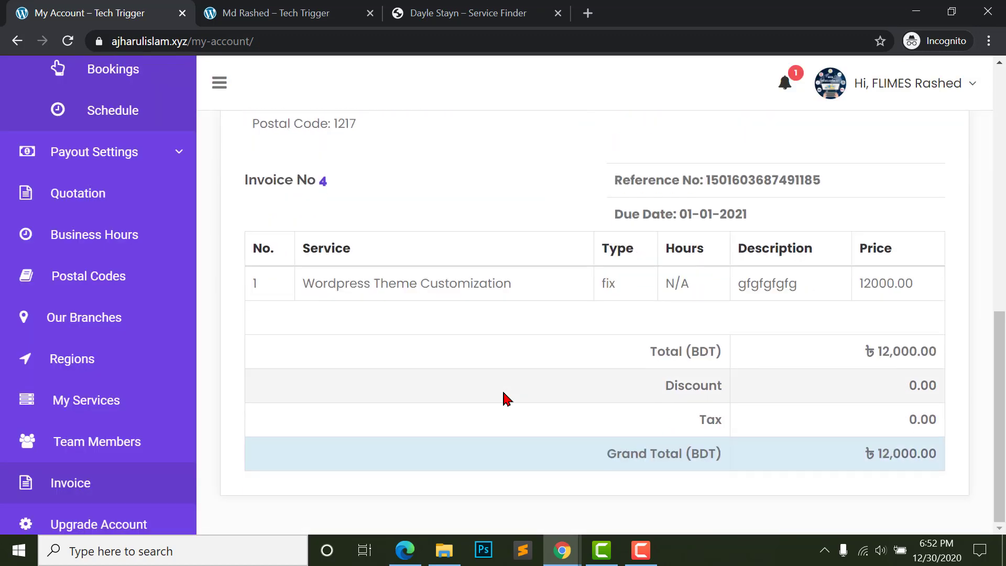
key(alt+Tab)
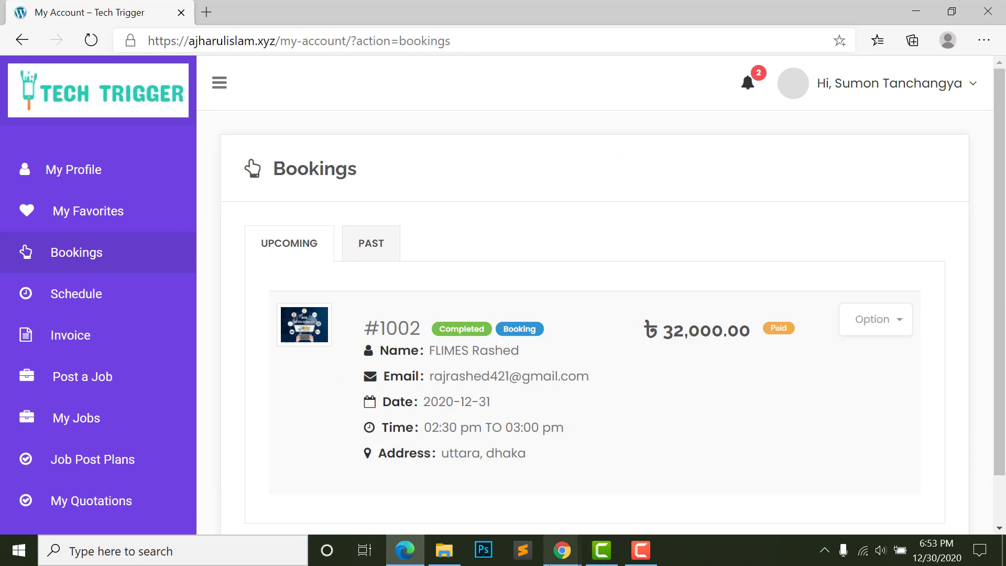
- Return to the provider's incognito window and expand Payout Settings
mouse_move(576, 550)
click(629, 491)
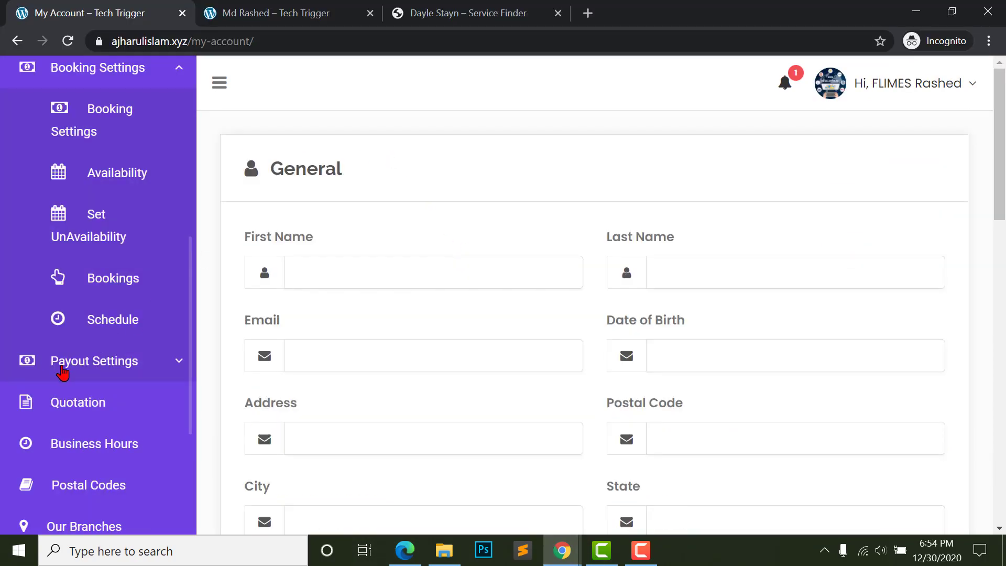
click(175, 367)
scroll(150, 391, up, 1)
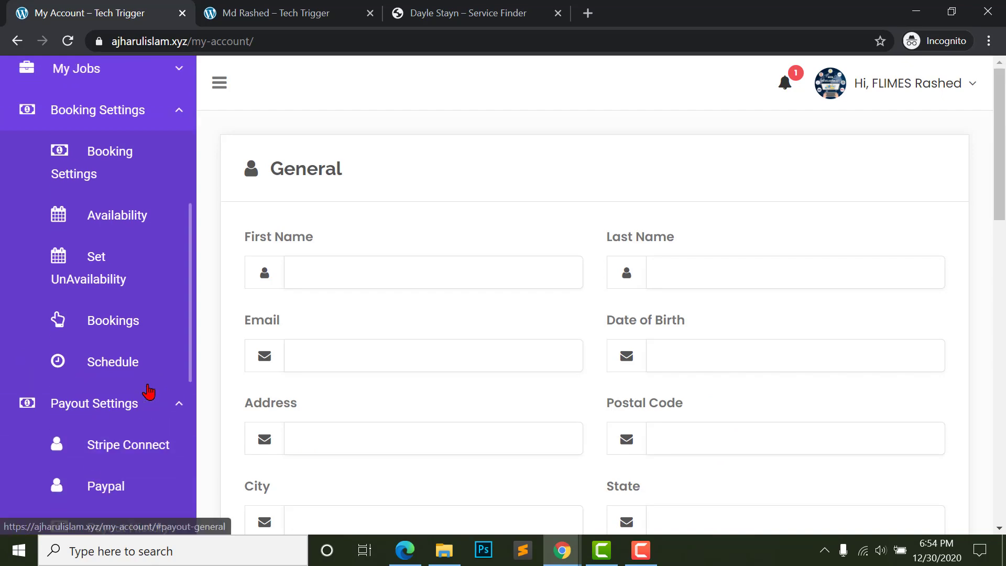
scroll(81, 430, down, 1)
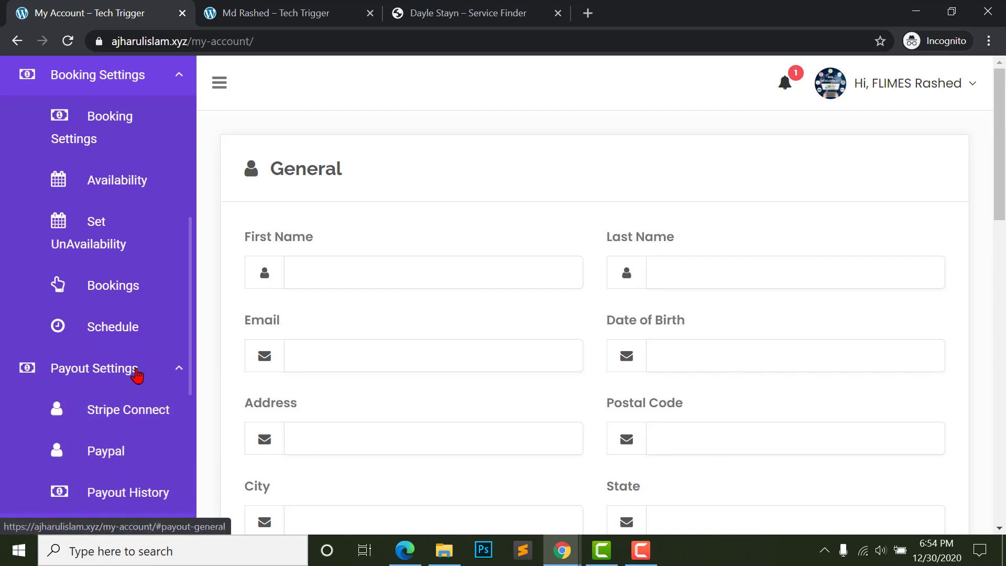
scroll(122, 417, down, 1)
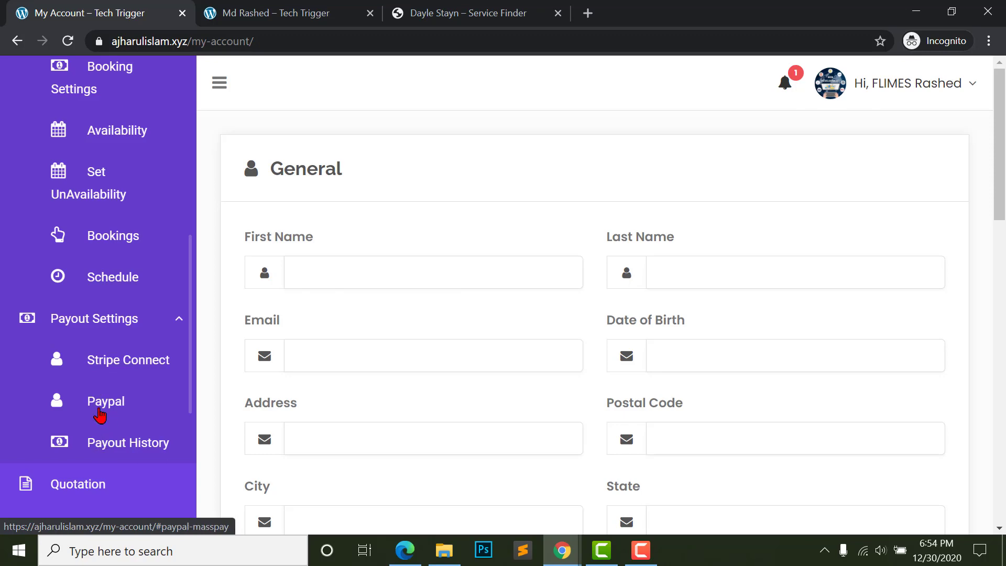
- Look over Stripe Connect, then show Earnings & Dues with 0.00 earnings and 25,600.00 dues
click(102, 368)
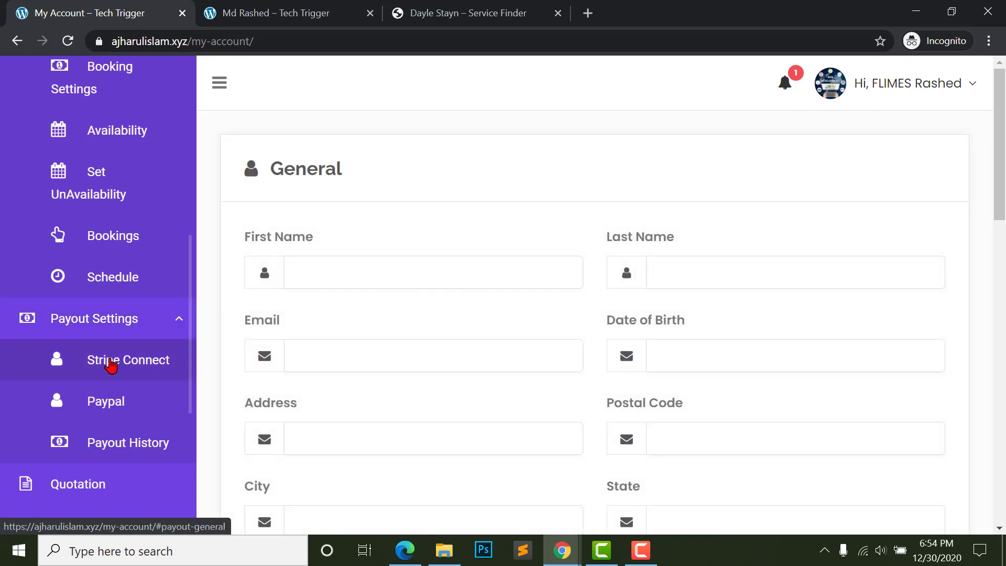
scroll(472, 249, down, 10)
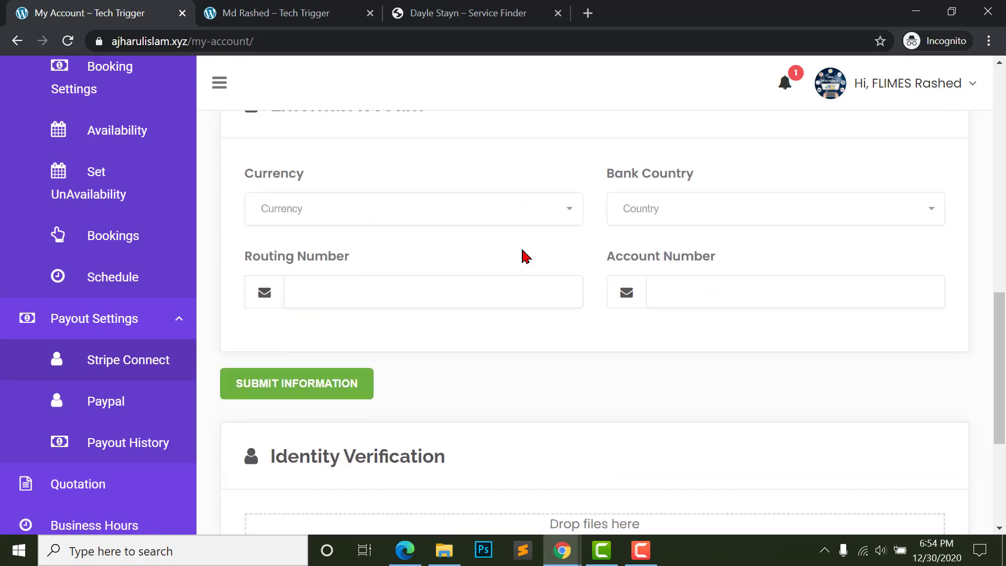
scroll(227, 289, up, 2)
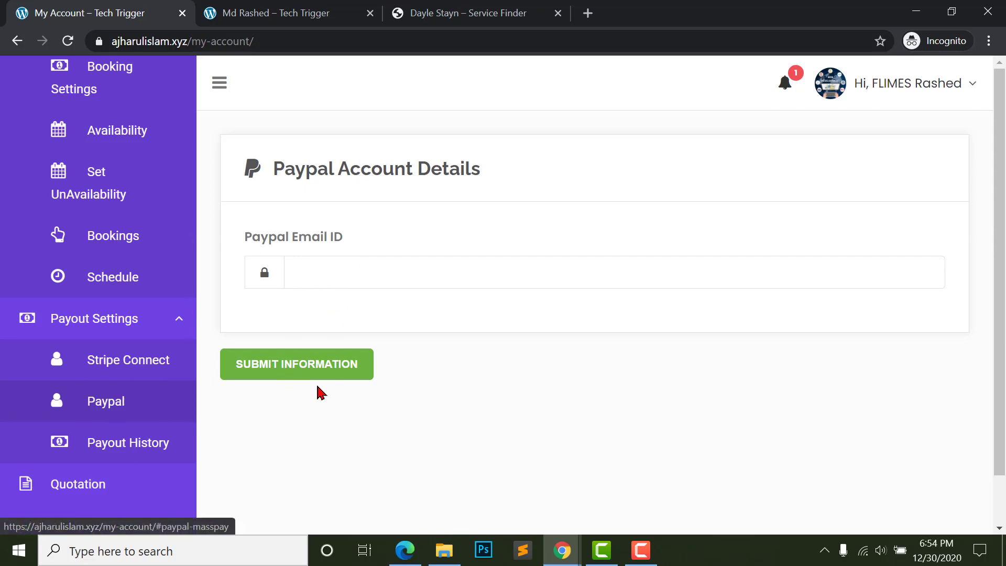
scroll(84, 112, up, 8)
scroll(82, 105, up, 1)
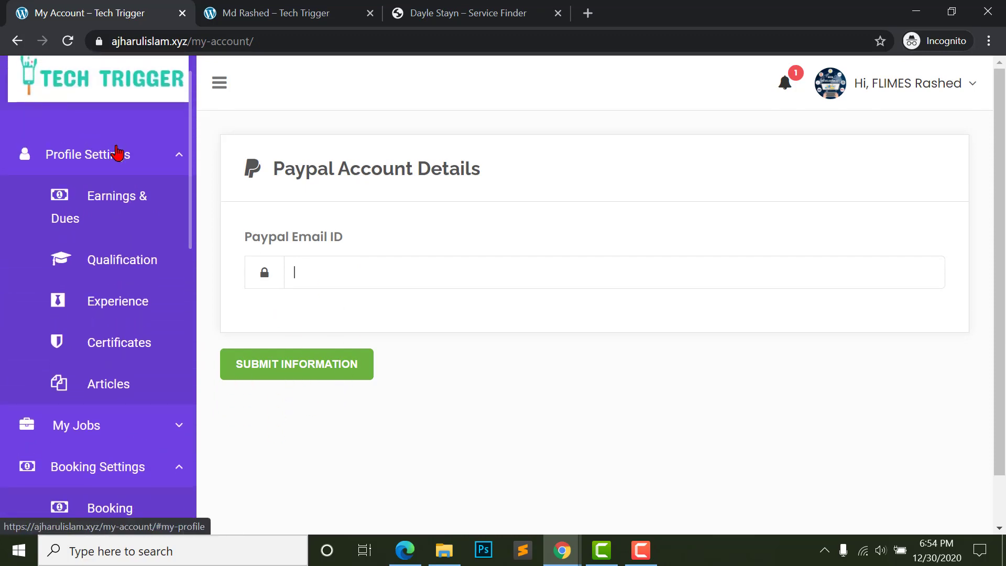
click(105, 208)
scroll(483, 376, down, 1)
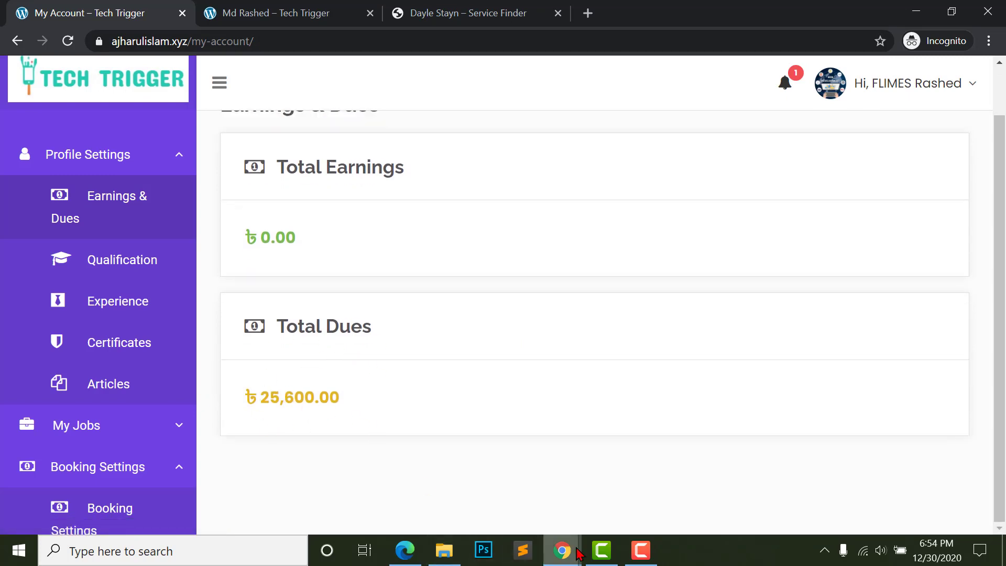
- Open the admin Service Finder Bookings list and inspect booking 1002's provider and amount help details
mouse_move(568, 553)
click(454, 484)
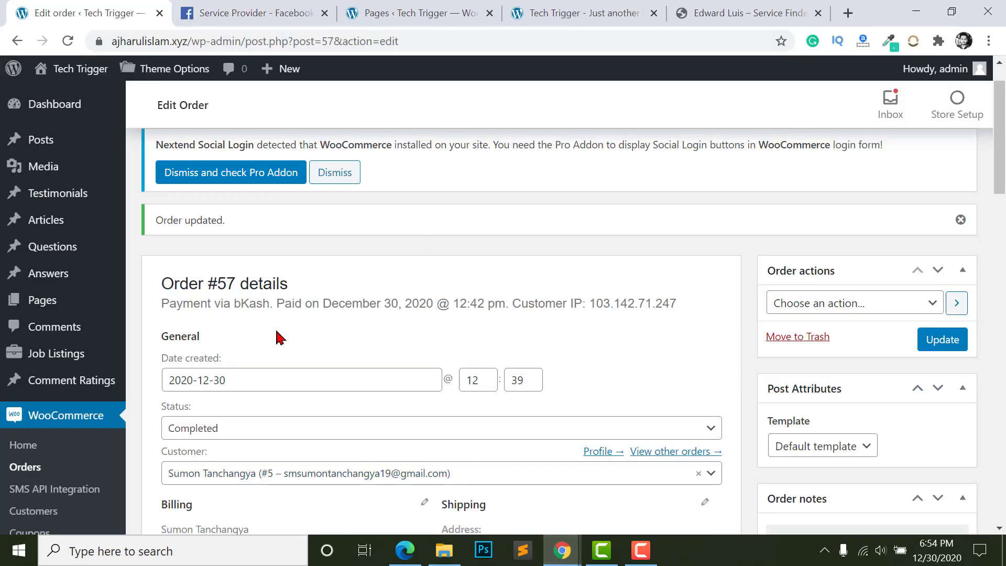
scroll(44, 367, down, 2)
scroll(43, 385, down, 6)
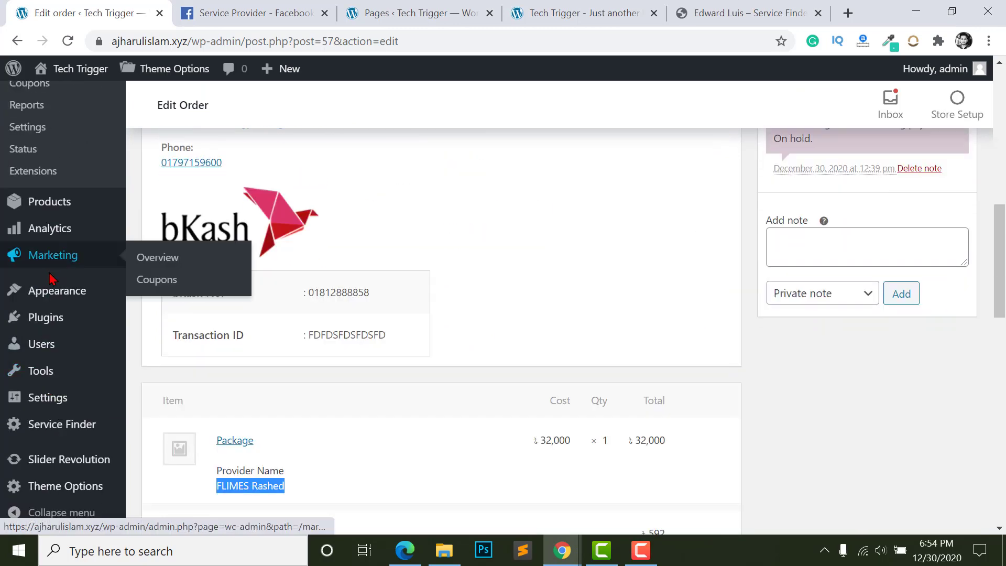
mouse_move(50, 424)
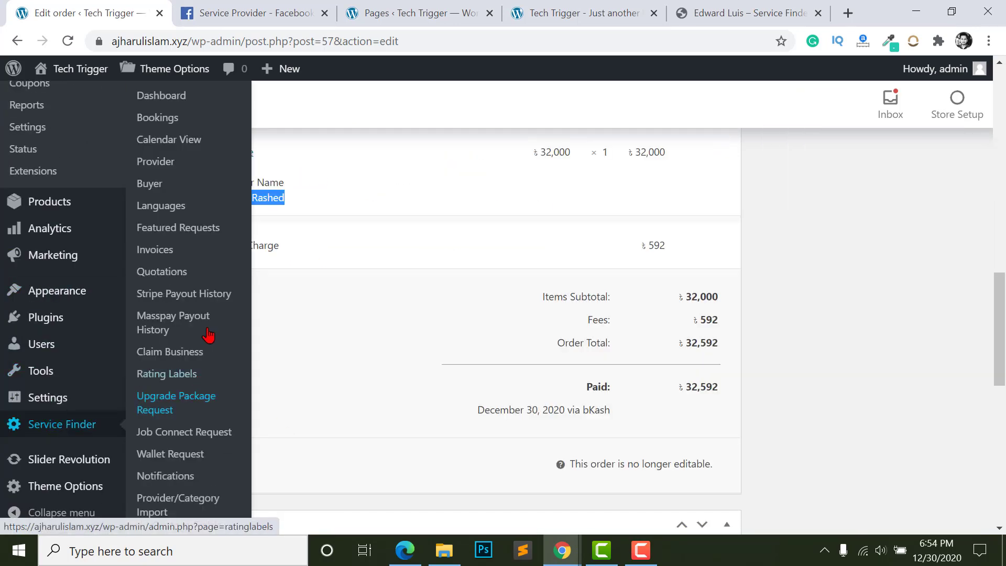
scroll(189, 284, up, 1)
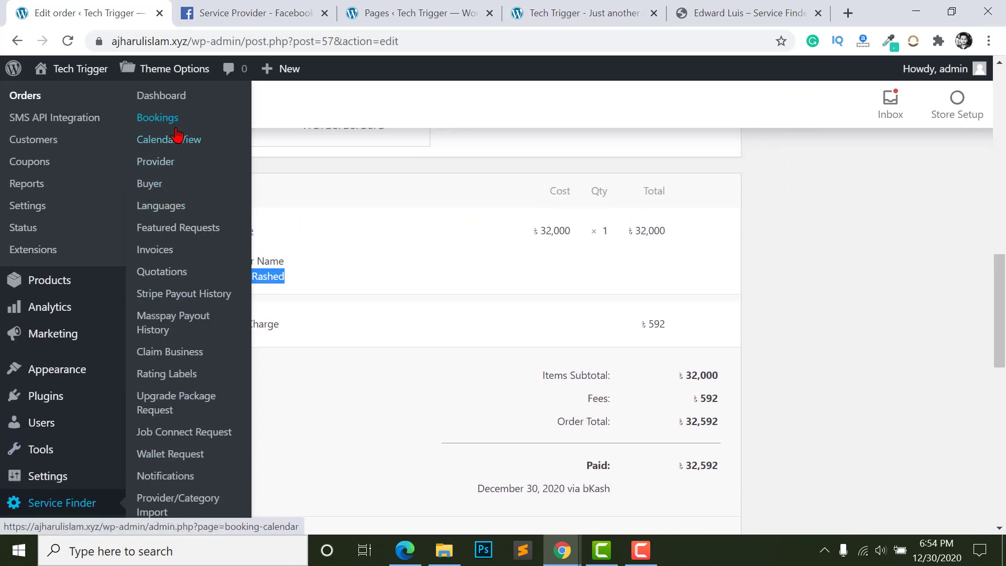
click(152, 118)
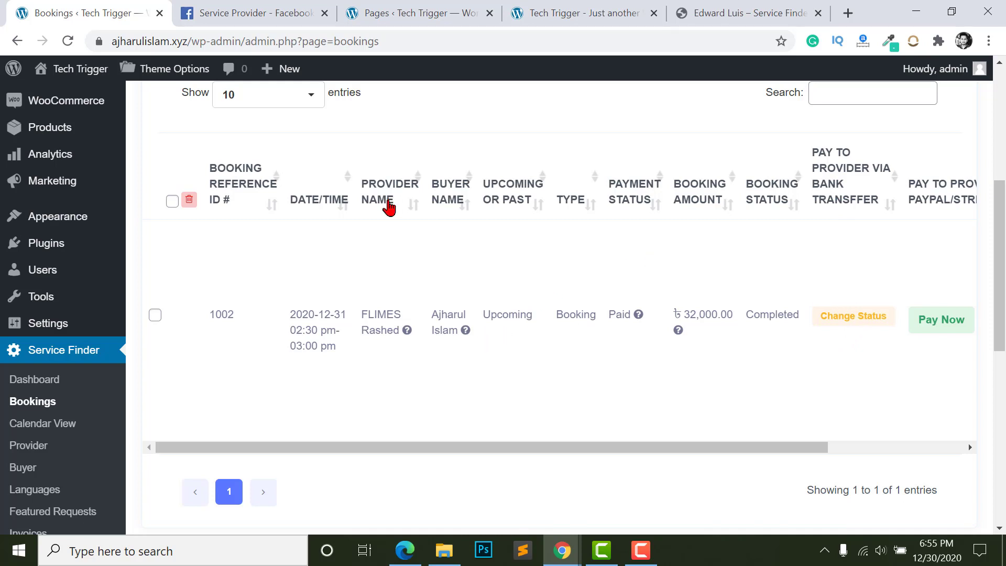
mouse_move(408, 336)
mouse_move(679, 338)
- Change booking 1002's Pay to Provider via Bank Transfer status to Paid and confirm
click(836, 325)
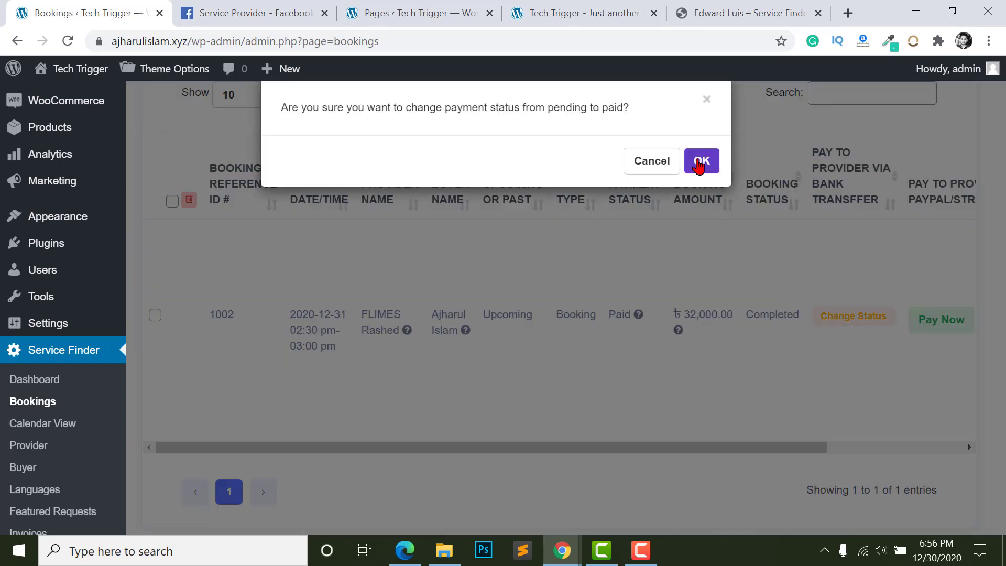
click(699, 166)
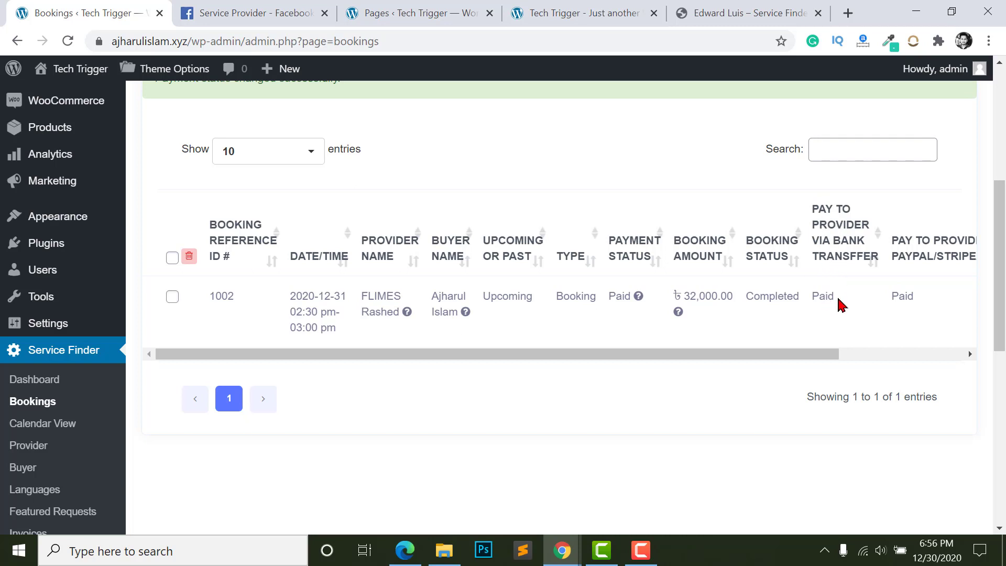
drag(826, 356, 919, 361)
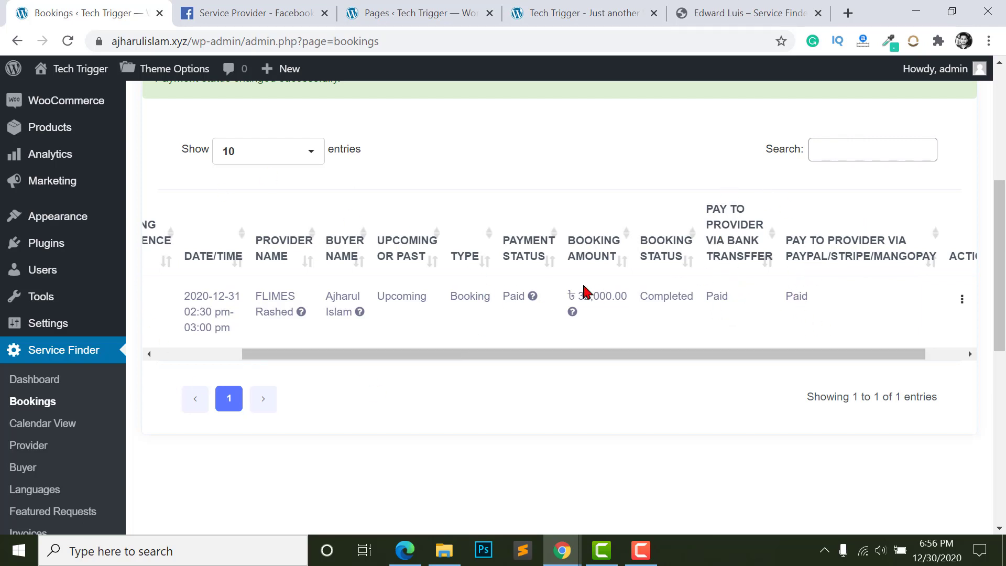
- Reload the provider's account and open Earnings & Dues
click(556, 550)
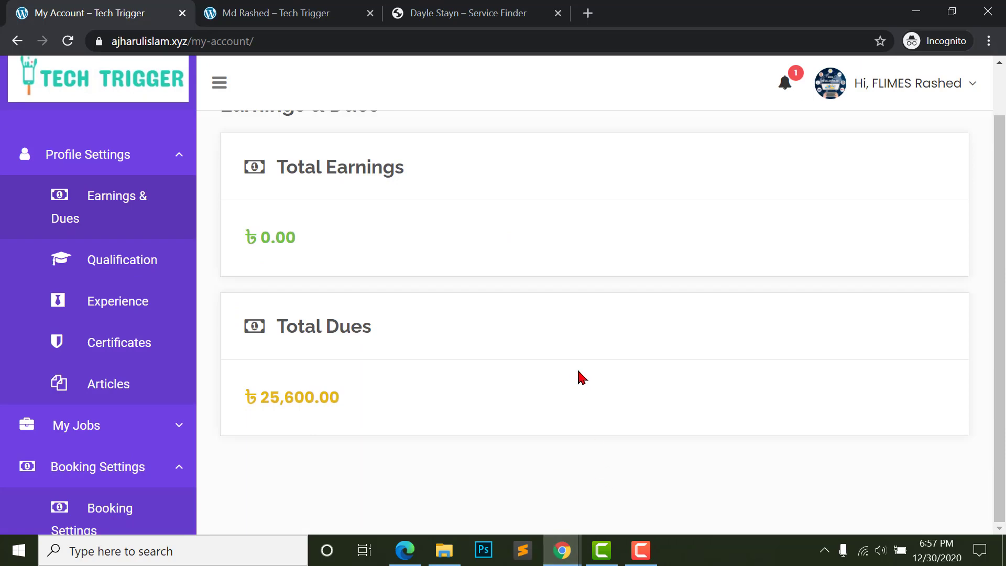
scroll(583, 397, up, 1)
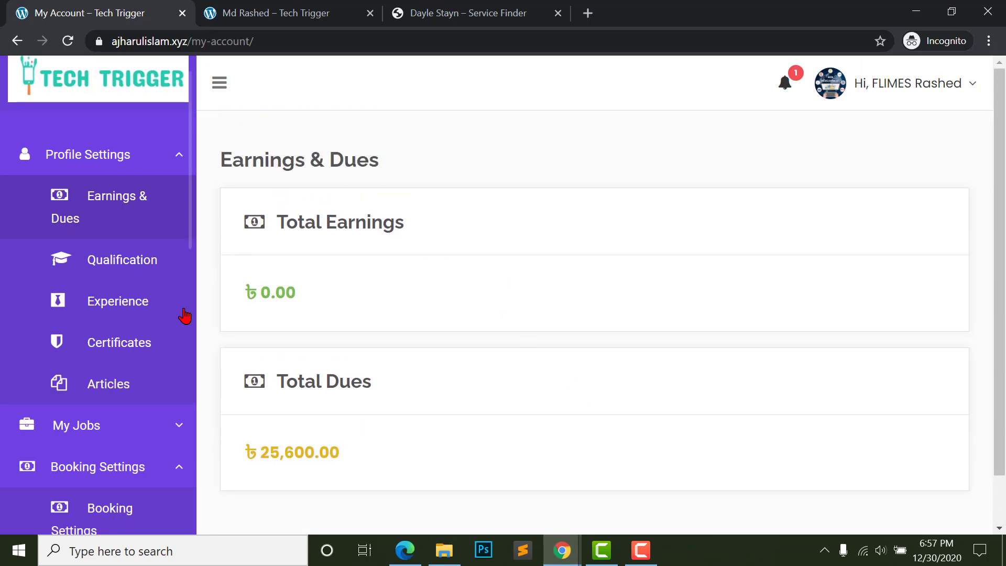
click(67, 41)
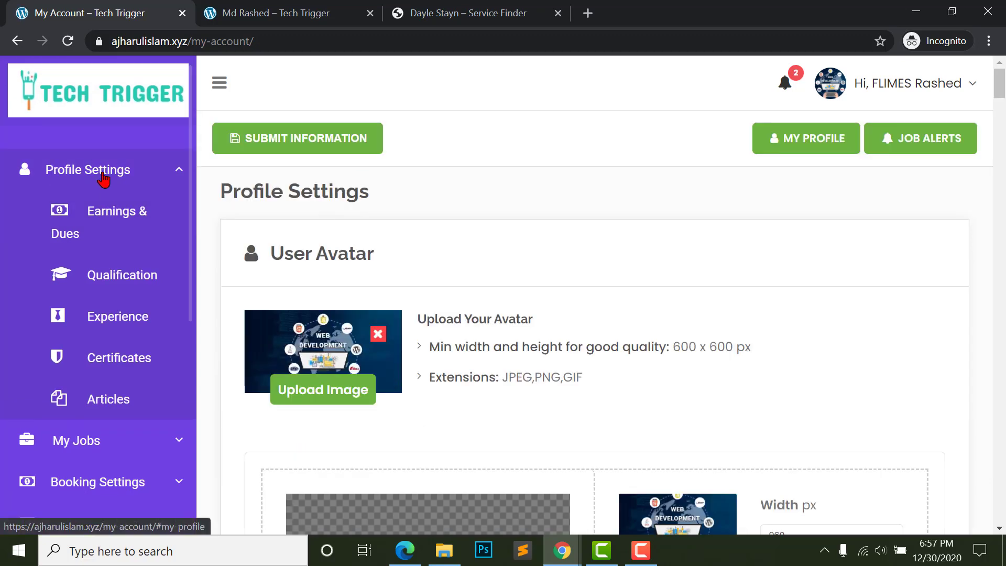
click(97, 217)
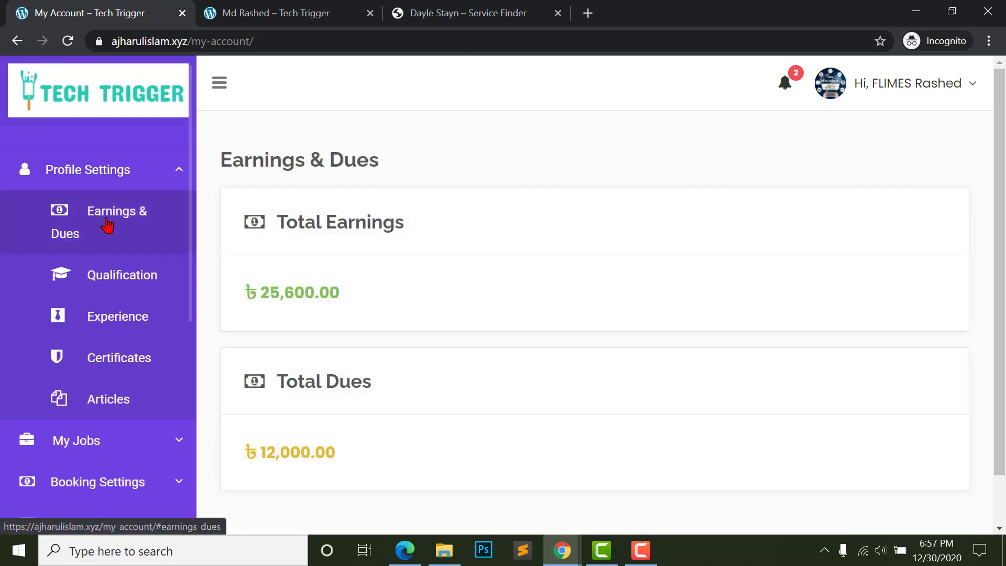
scroll(404, 278, down, 1)
scroll(315, 293, up, 1)
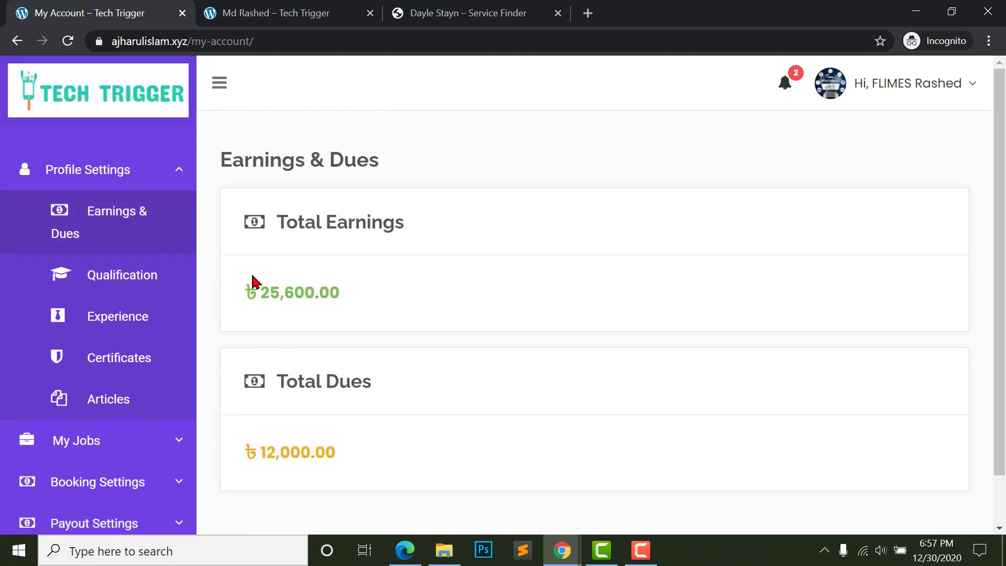
- Check total earnings 25,600.00 and total dues 12,000.00, then view the latest notifications
drag(261, 293, 358, 304)
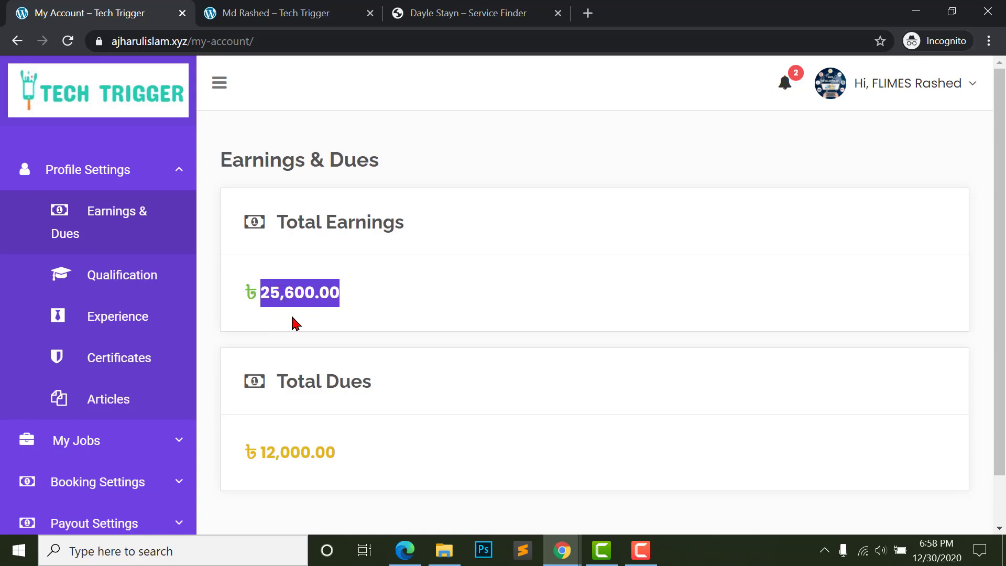
scroll(359, 465, down, 1)
click(276, 397)
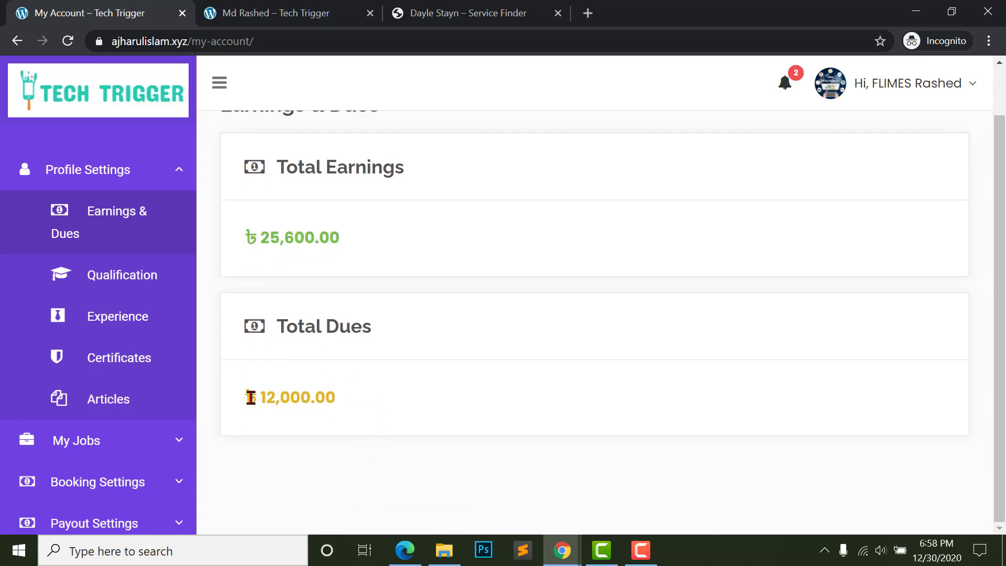
drag(251, 397, 409, 420)
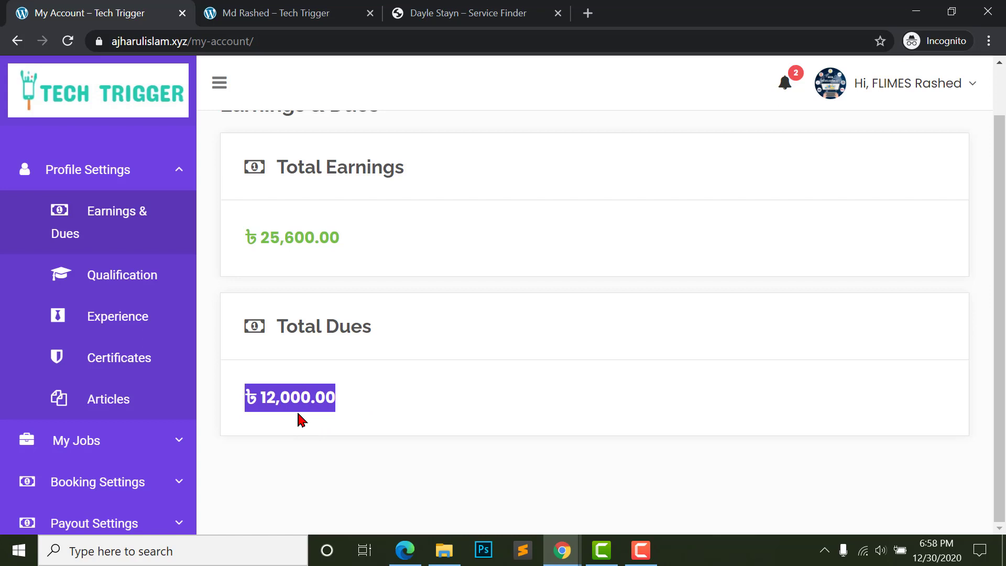
click(293, 394)
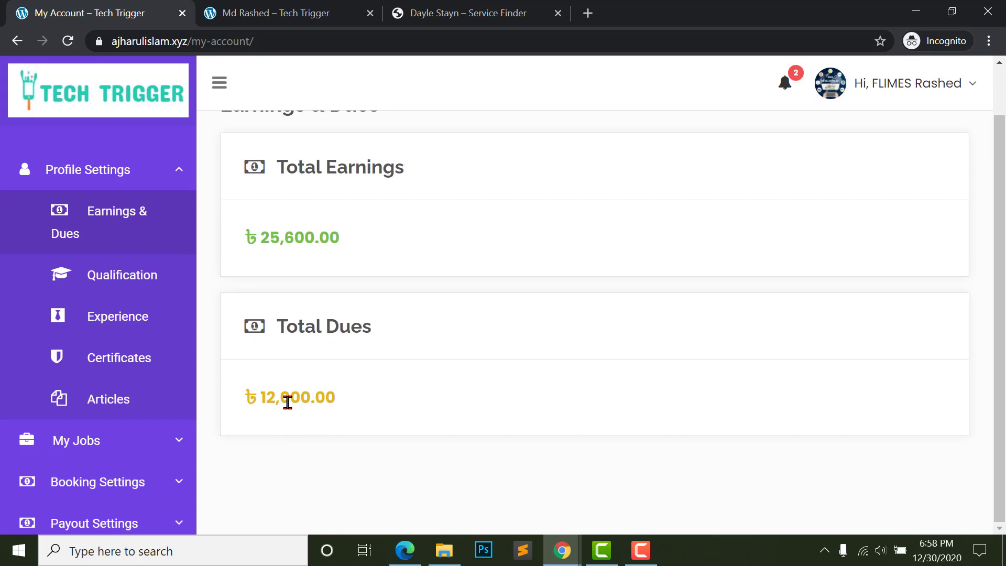
scroll(303, 400, up, 1)
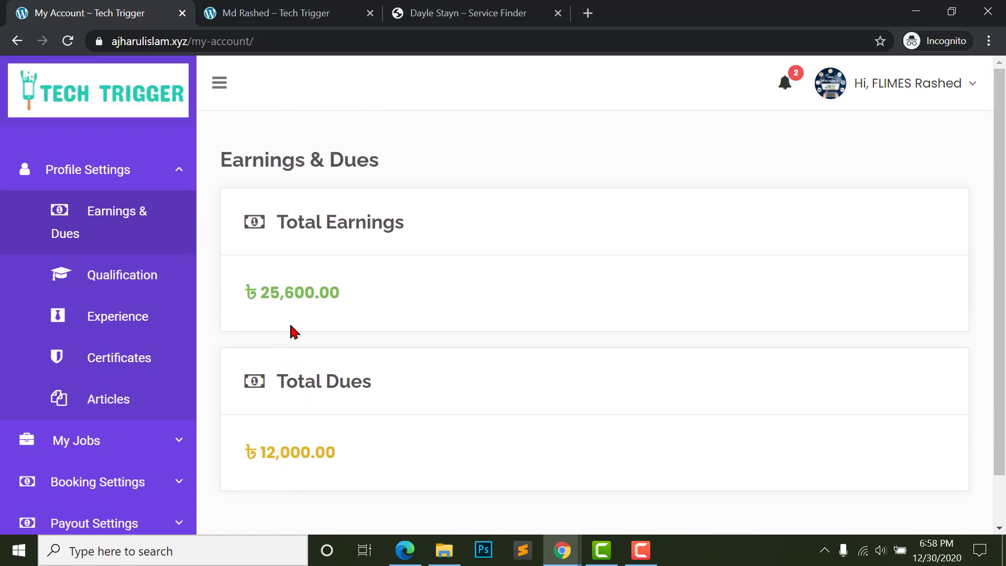
click(785, 87)
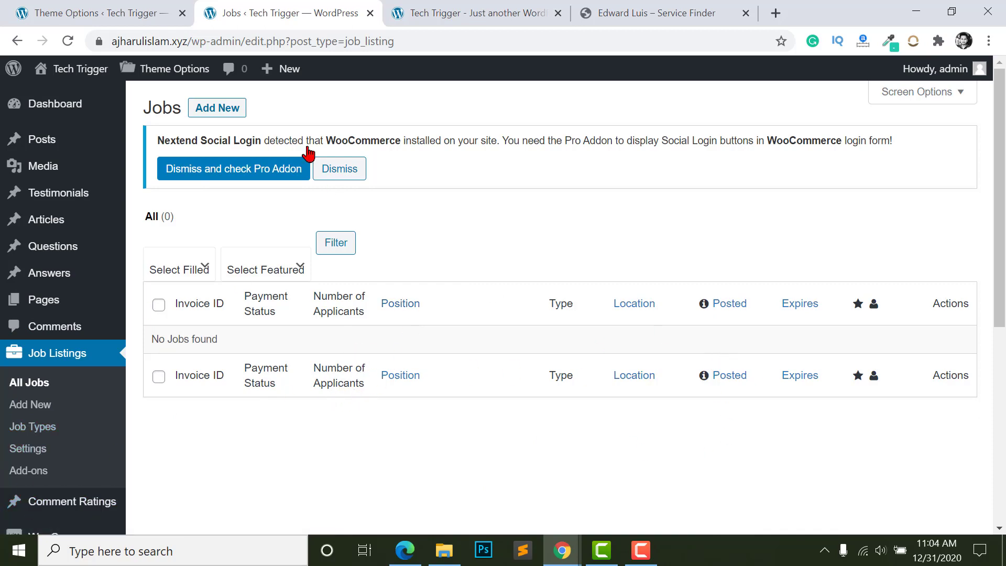
- Bring up the customer's Bookings page showing #1002 Completed and Paid, then go to Post a Job
click(388, 563)
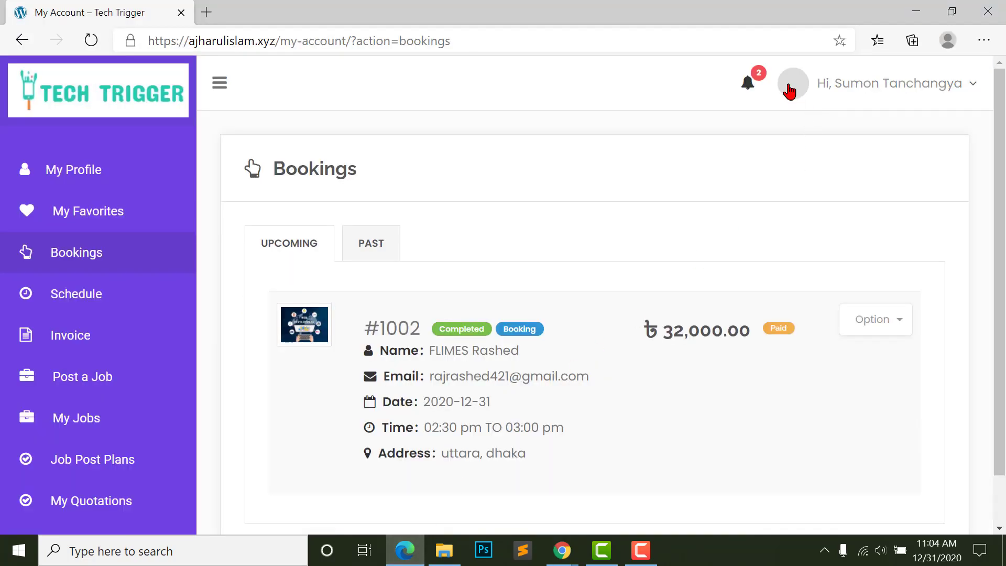
scroll(34, 275, down, 1)
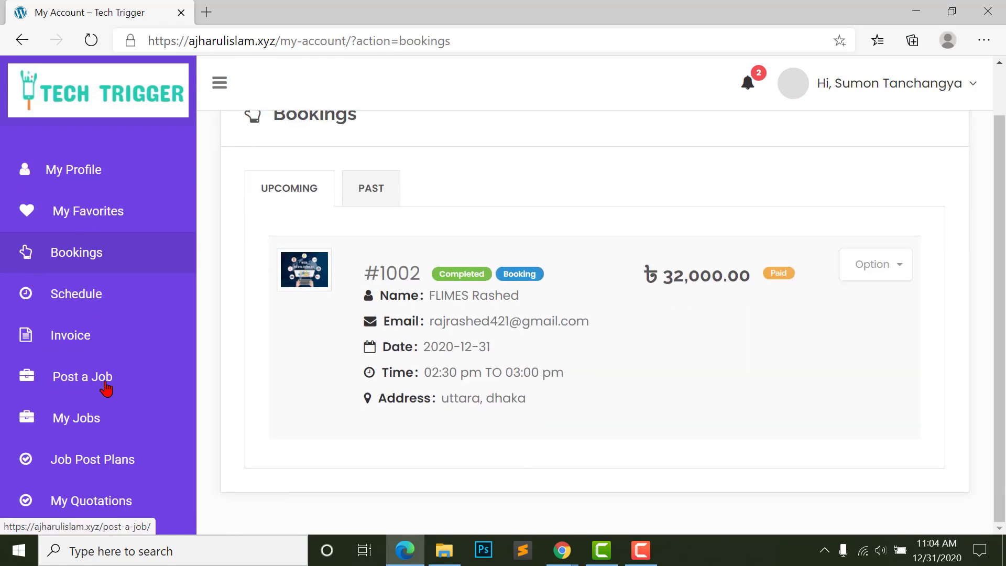
click(54, 376)
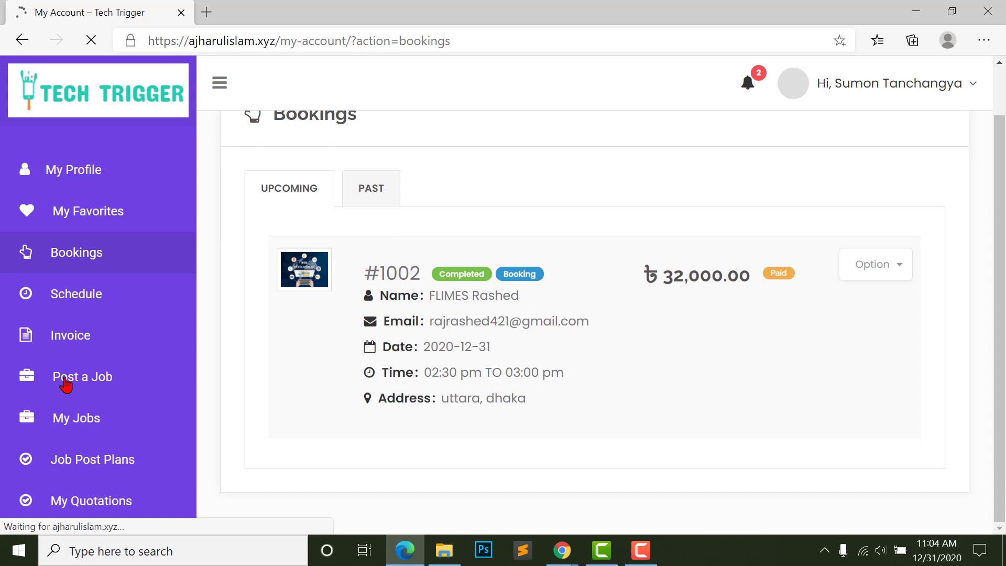
- Paste the job title and job location into the Post a Job form
scroll(135, 265, down, 2)
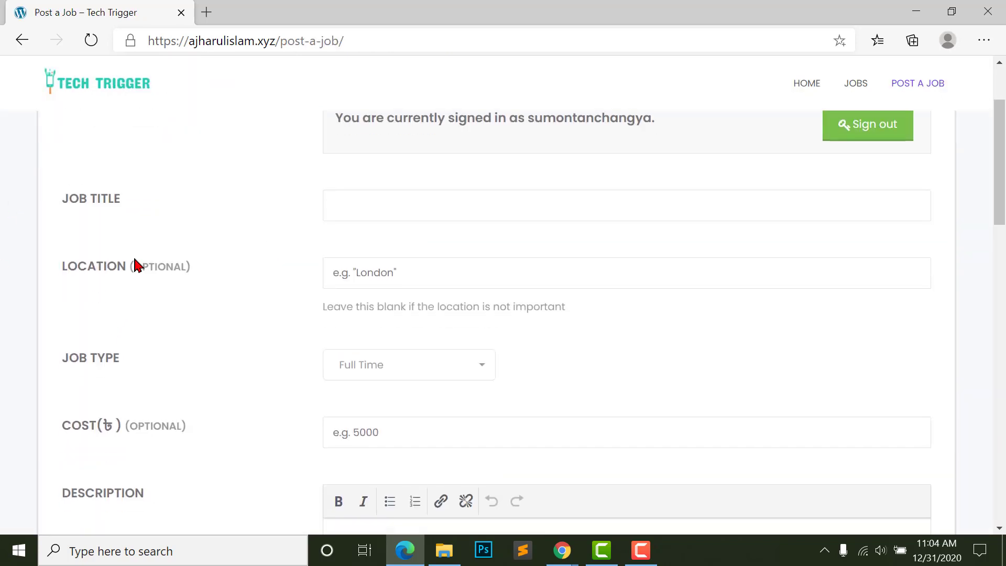
click(379, 212)
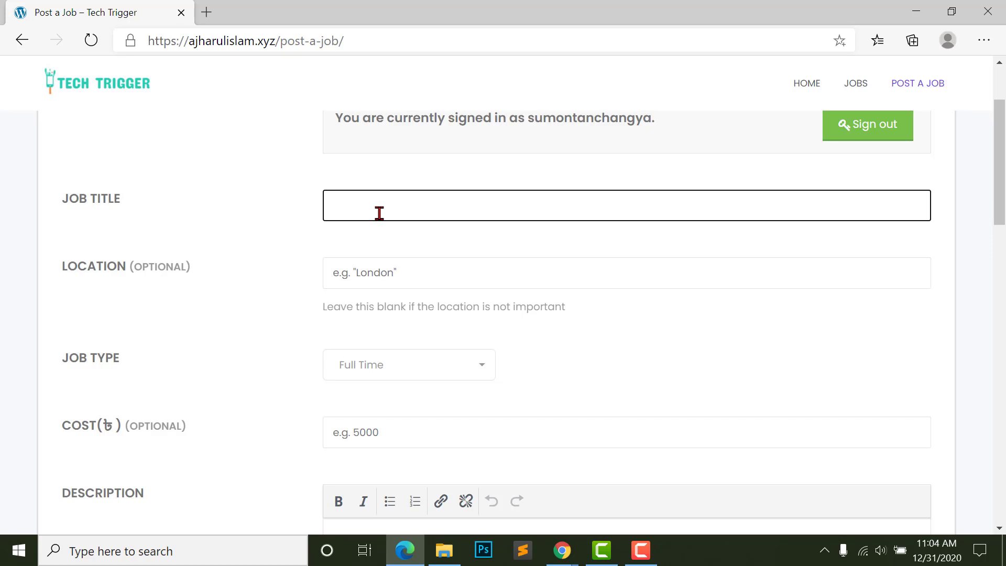
text(Looking for web wordpress expert to install website)
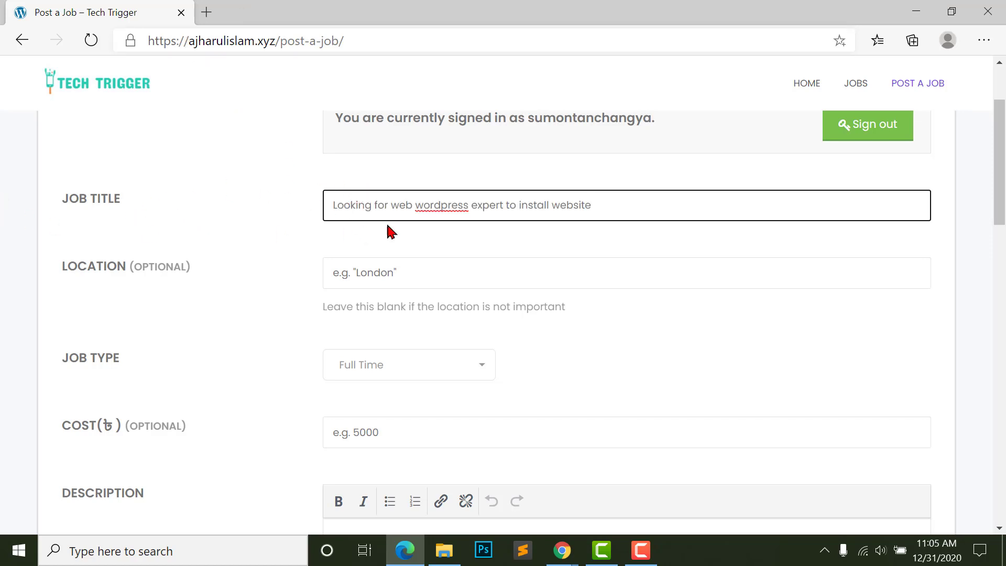
click(546, 210)
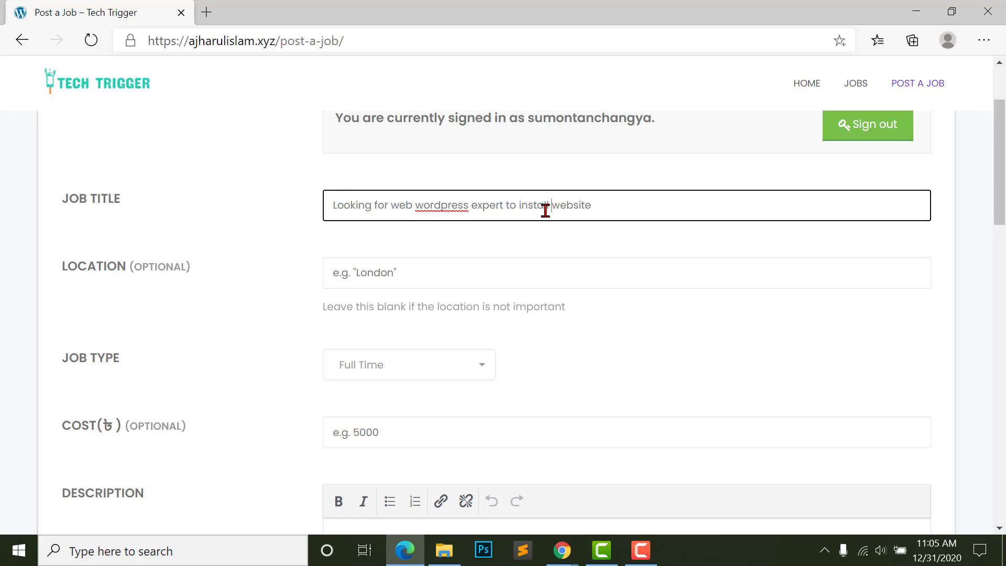
click(374, 272)
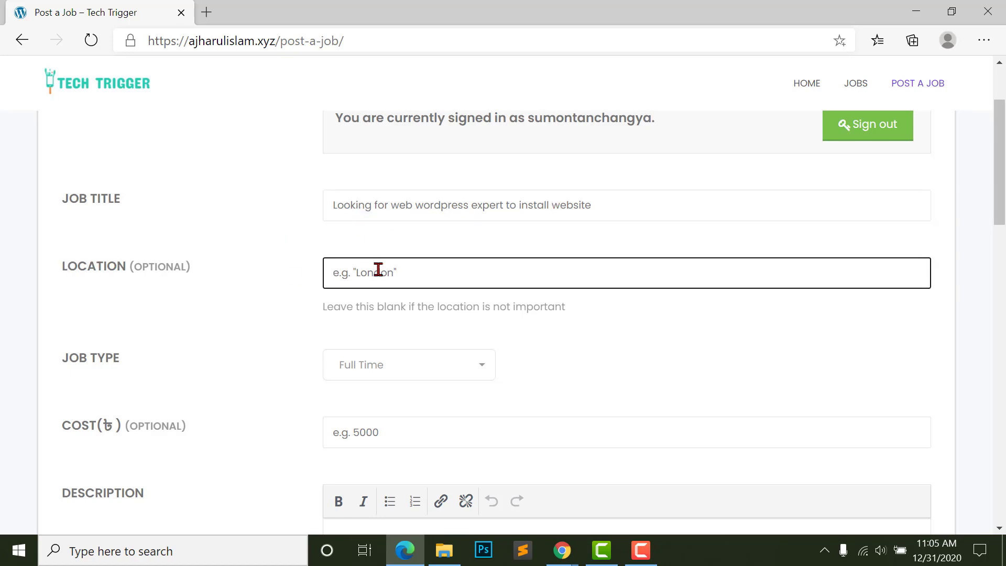
text(Dhaka, bangladesh)
- Set the job type to Freelance and the job cost to 6000
scroll(357, 257, down, 3)
click(337, 244)
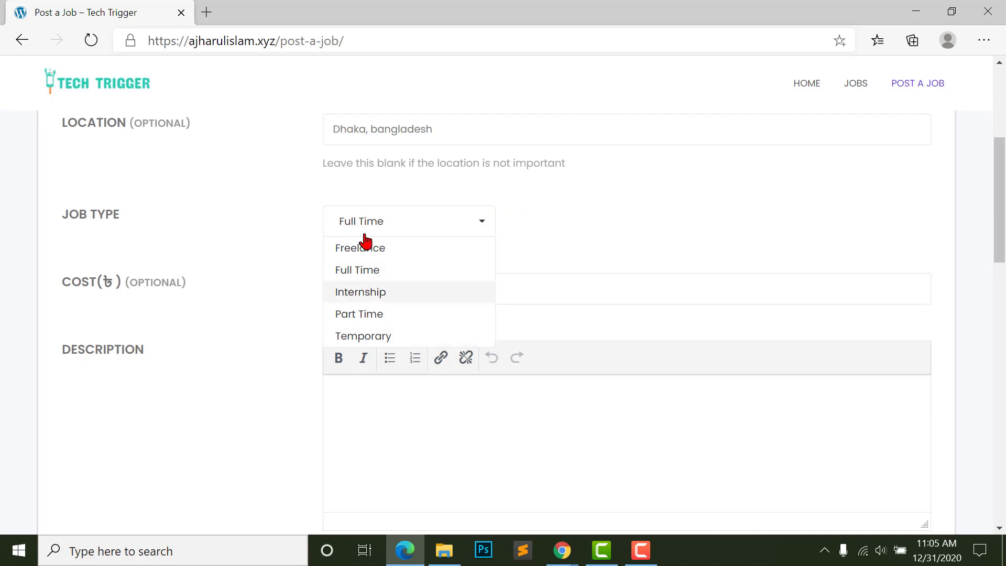
click(371, 261)
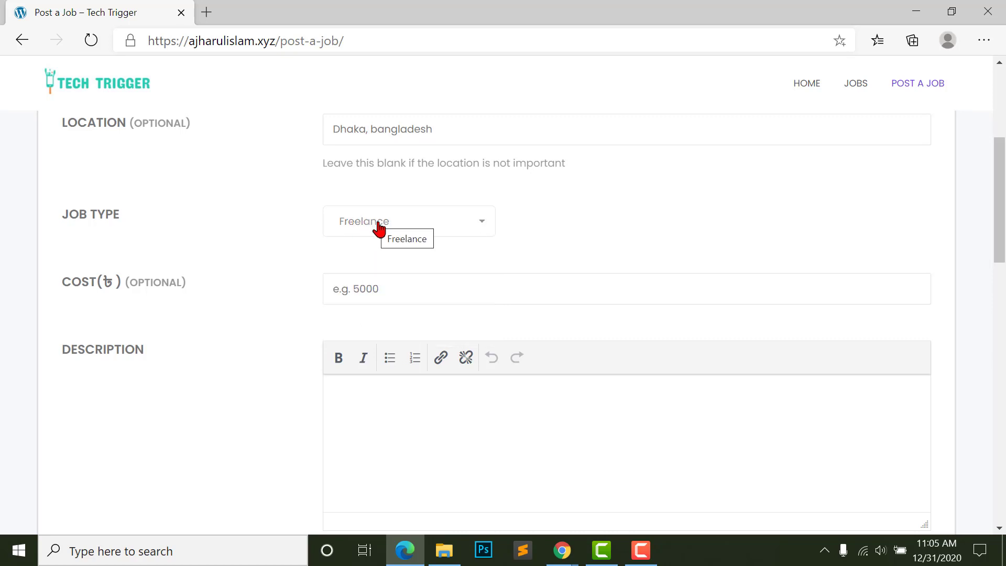
scroll(377, 247, down, 1)
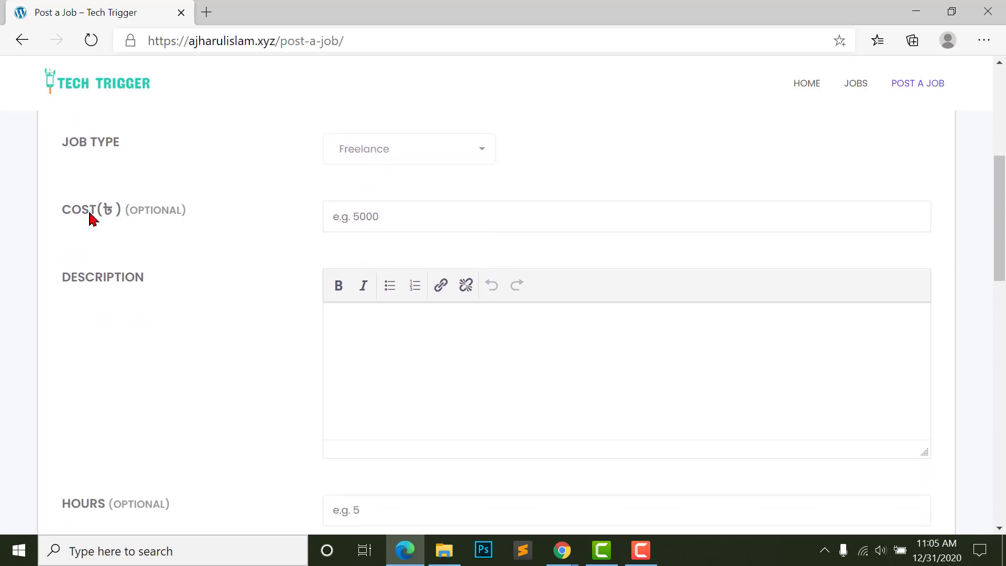
click(378, 215)
text(6000)
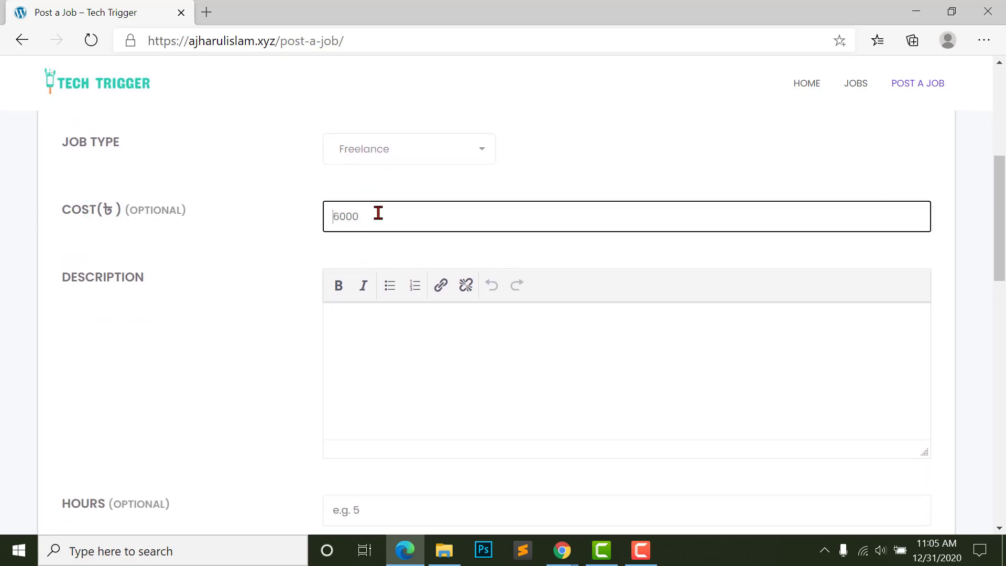
- Enter the job description 'DFLDF dfdlfe of efoj ls fjdl fds ds'
click(440, 374)
scroll(419, 272, down, 1)
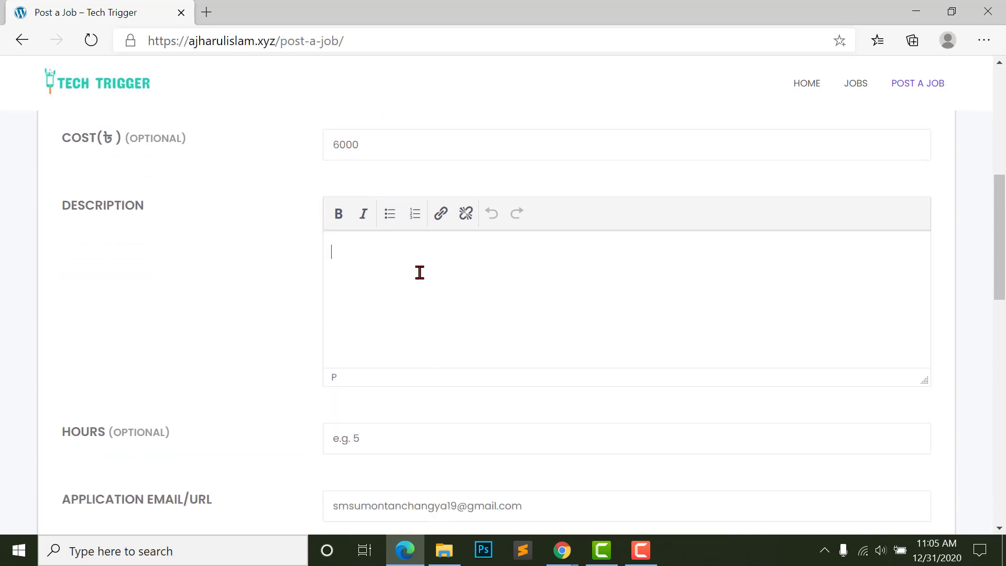
scroll(419, 271, down, 2)
scroll(419, 272, up, 1)
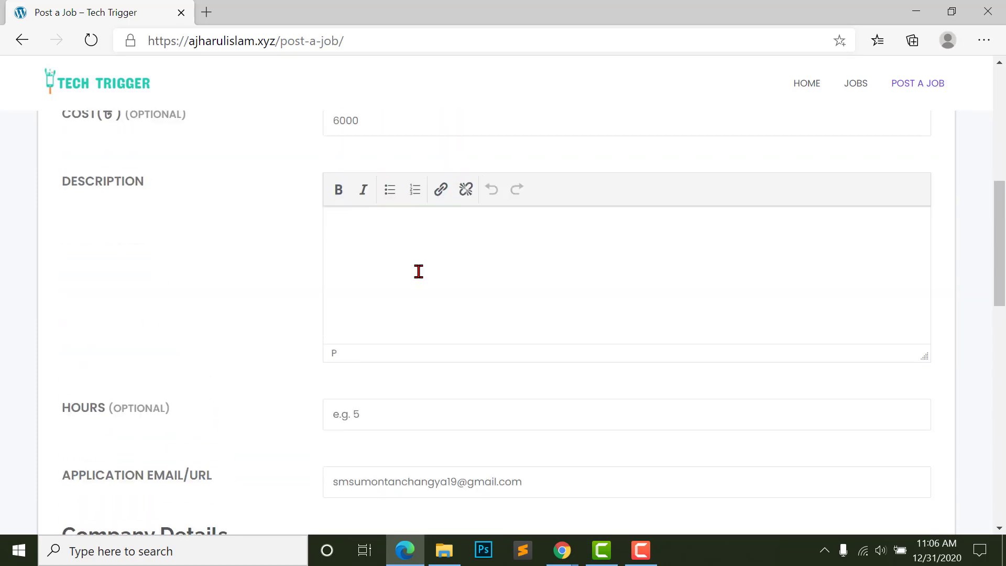
text(DFLDF dfdlfe of efoj ls fjdl)
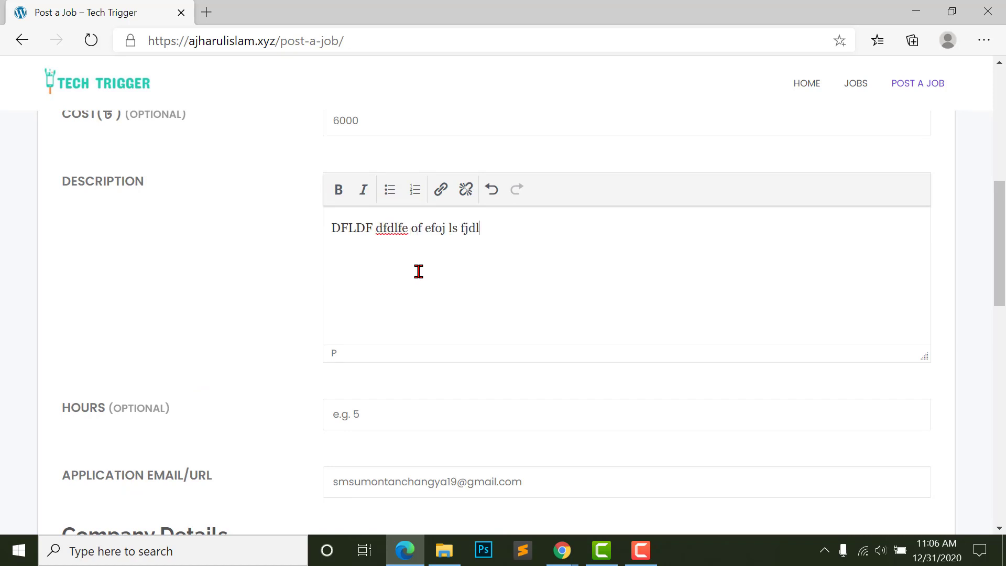
text( fds ds)
- Move past the optional hours and application email fields, dismissing autofill suggestions
scroll(66, 300, down, 2)
click(411, 296)
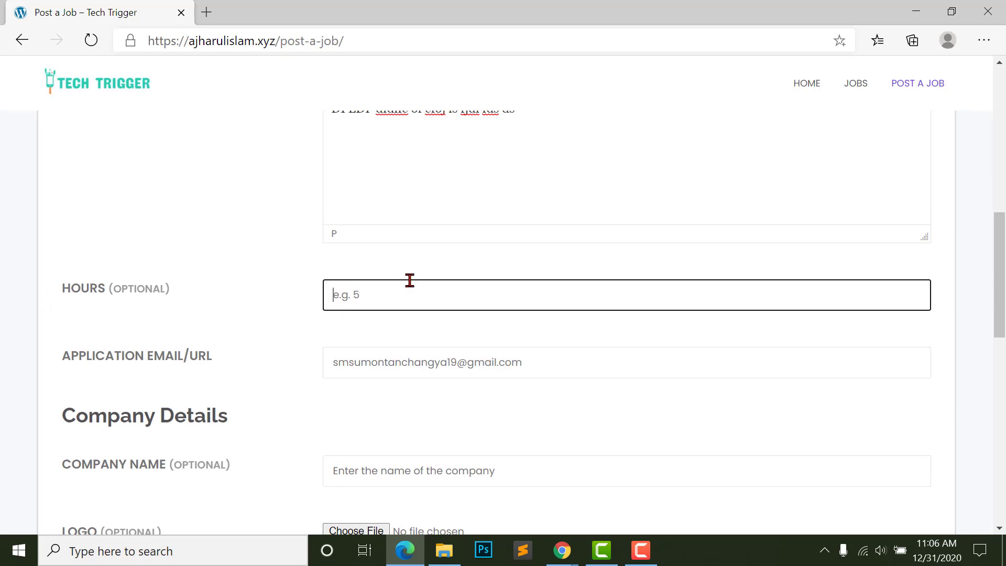
scroll(259, 351, down, 2)
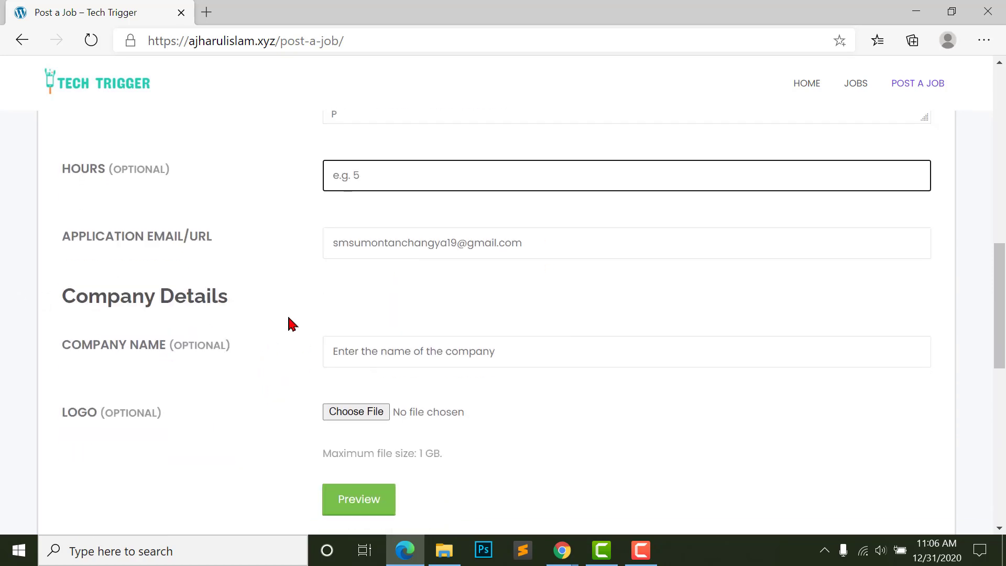
click(193, 236)
click(513, 244)
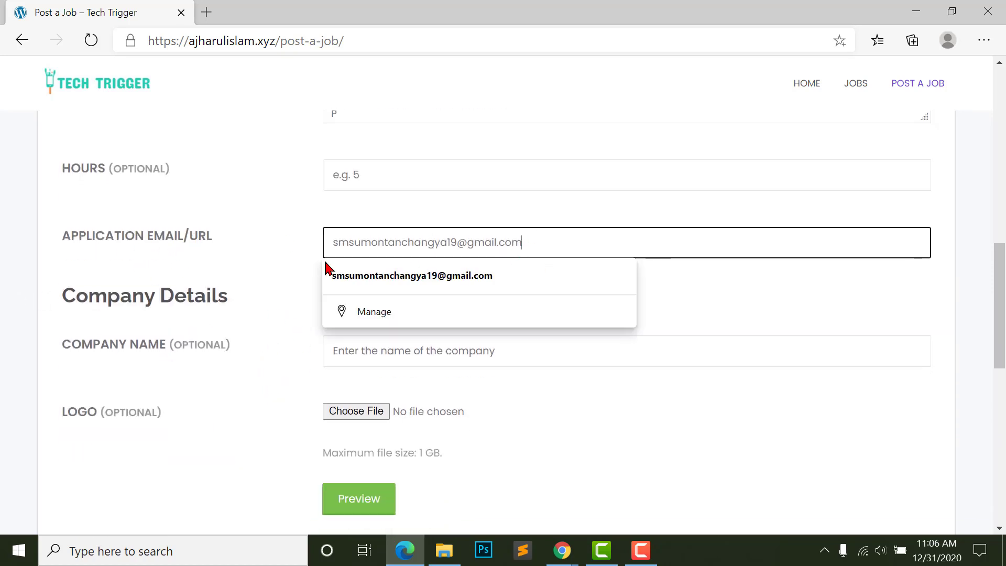
click(218, 265)
scroll(266, 314, down, 2)
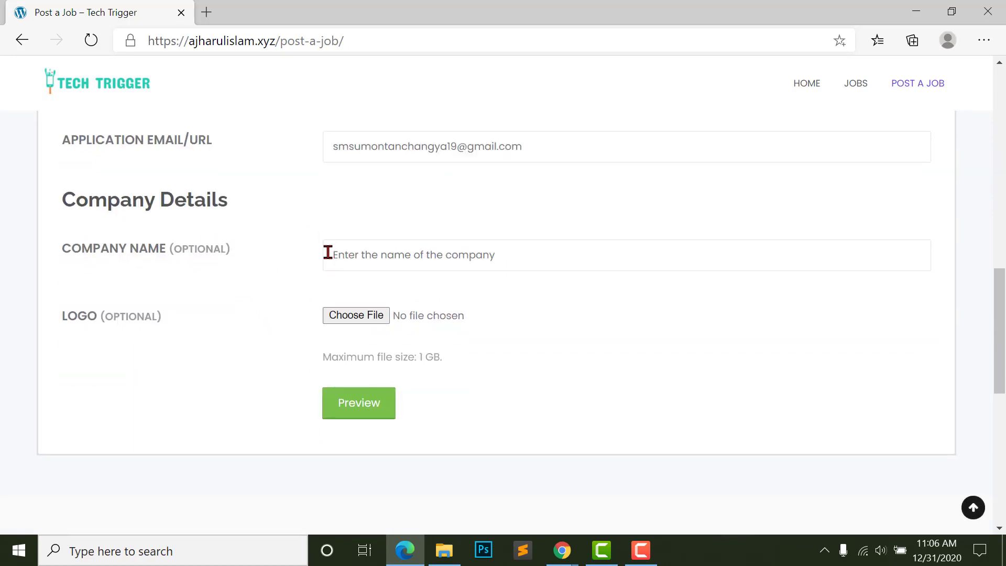
- Enter 'WP MEthods' as the company name
click(386, 255)
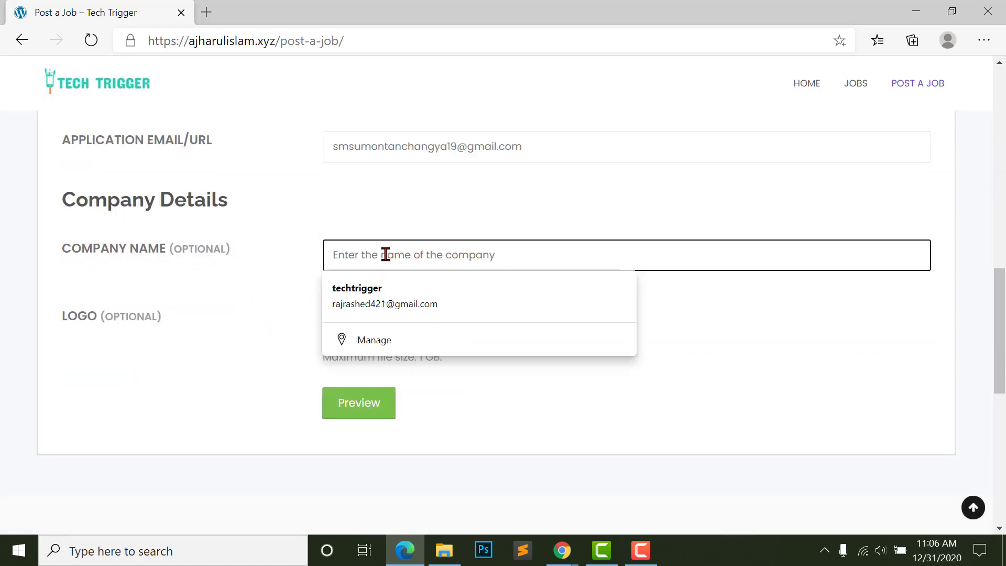
click(219, 259)
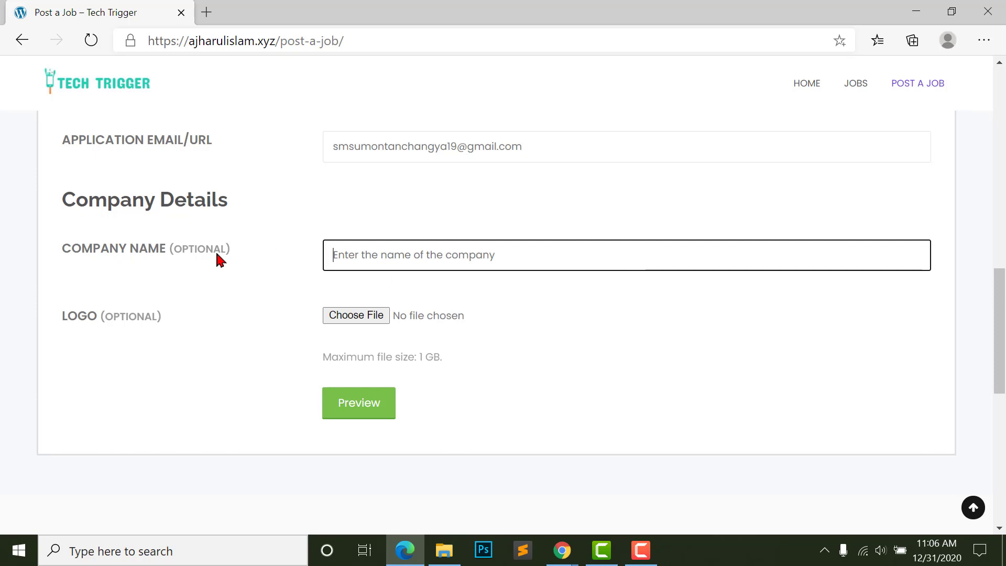
click(338, 254)
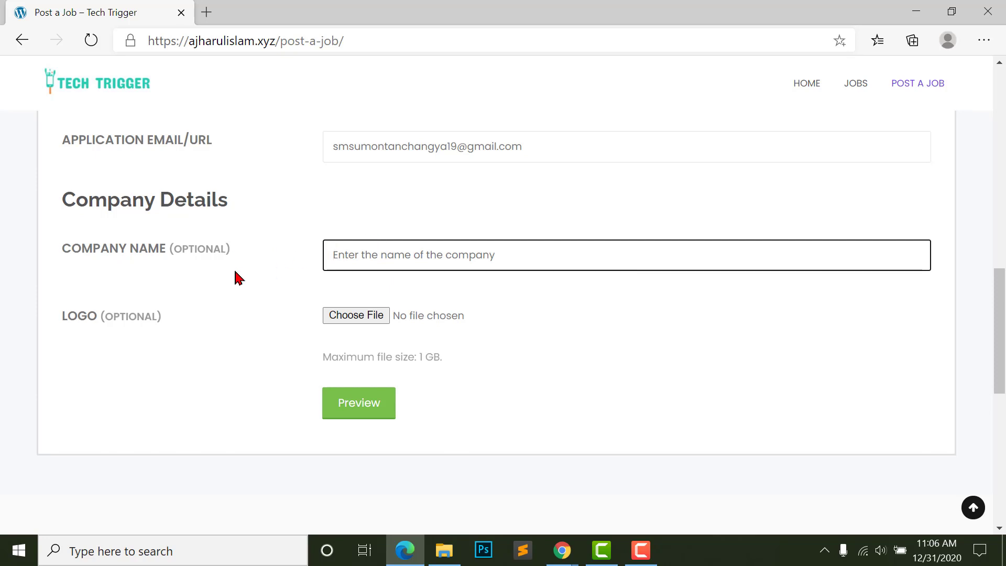
text(Te)
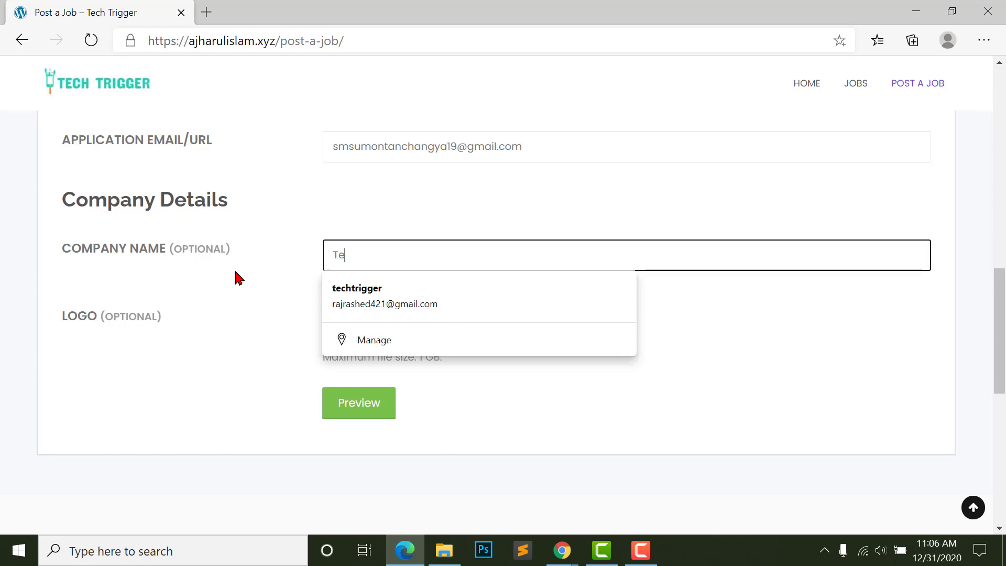
key(BackSpace)
key(BackSpace)
text(WP MEthods)
- Upload the DJI logo from Downloads as the company logo and preview the listing
click(422, 316)
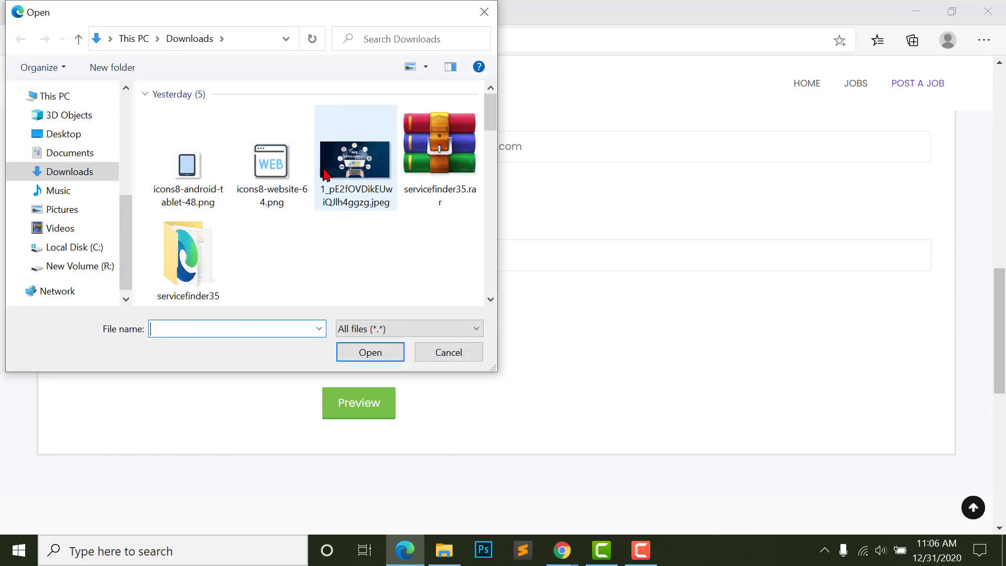
scroll(236, 196, down, 3)
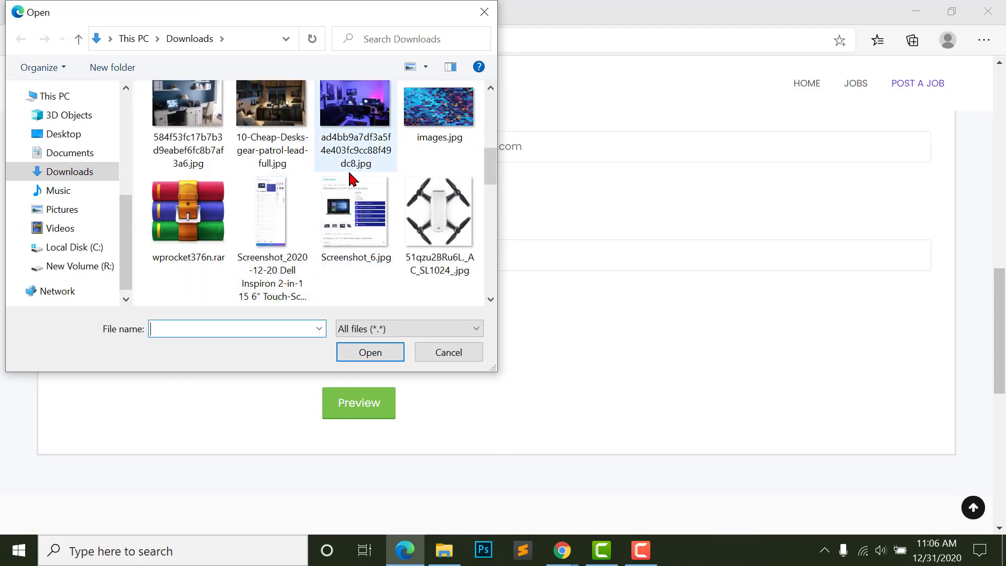
scroll(350, 178, down, 3)
double_click(344, 197)
scroll(323, 377, down, 5)
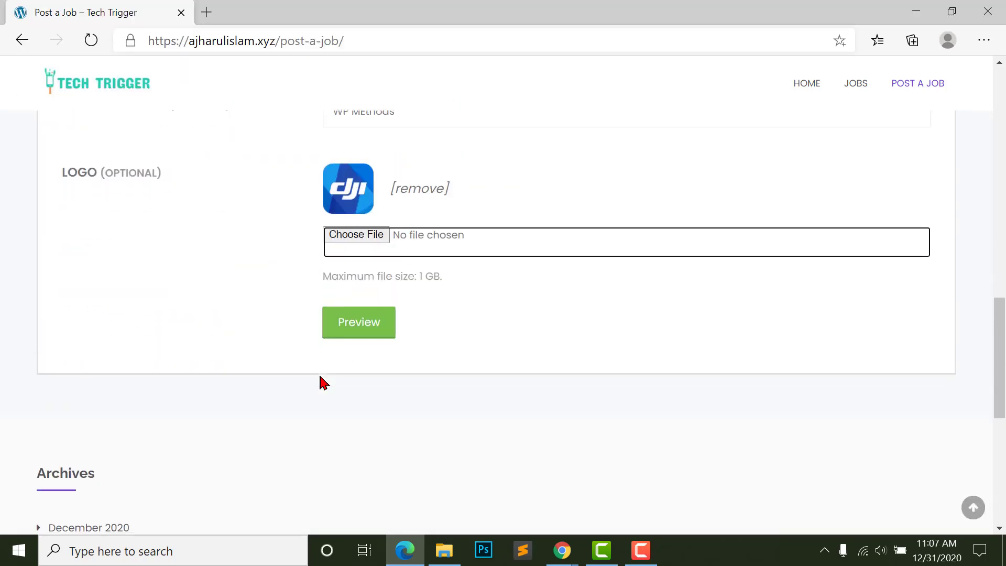
click(326, 327)
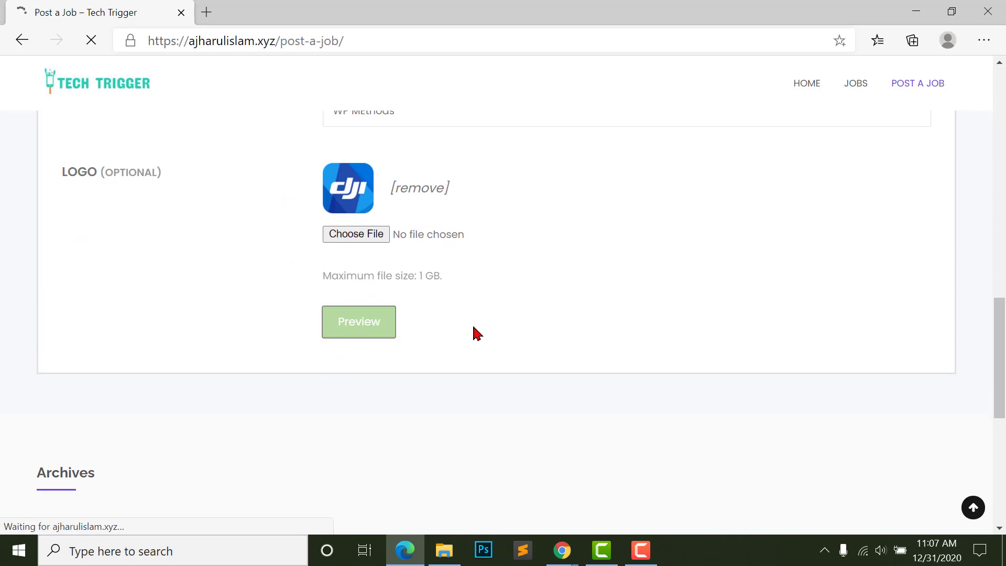
- Review the job preview and submit the listing, reaching the job-submitted confirmation
scroll(572, 314, down, 8)
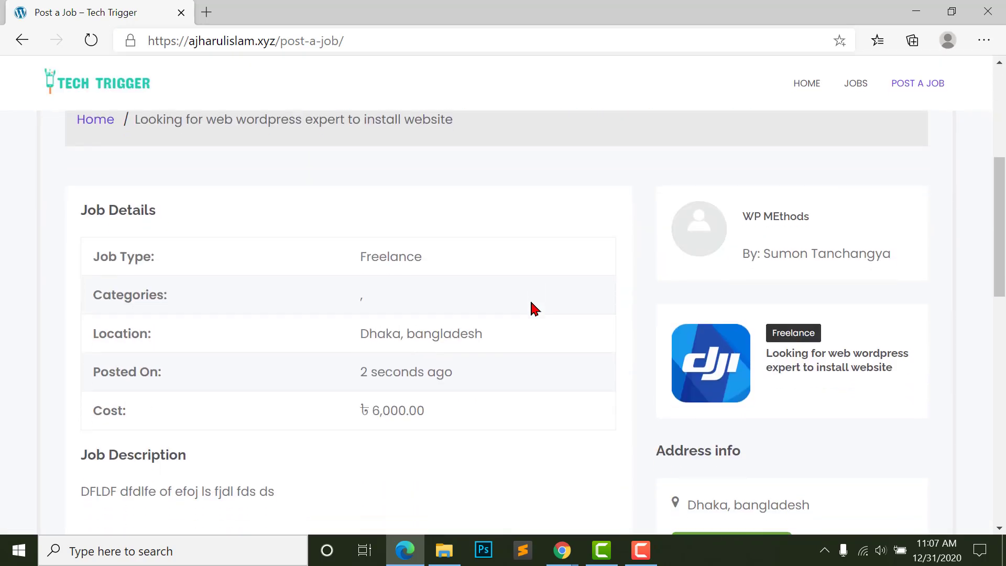
scroll(117, 339, down, 2)
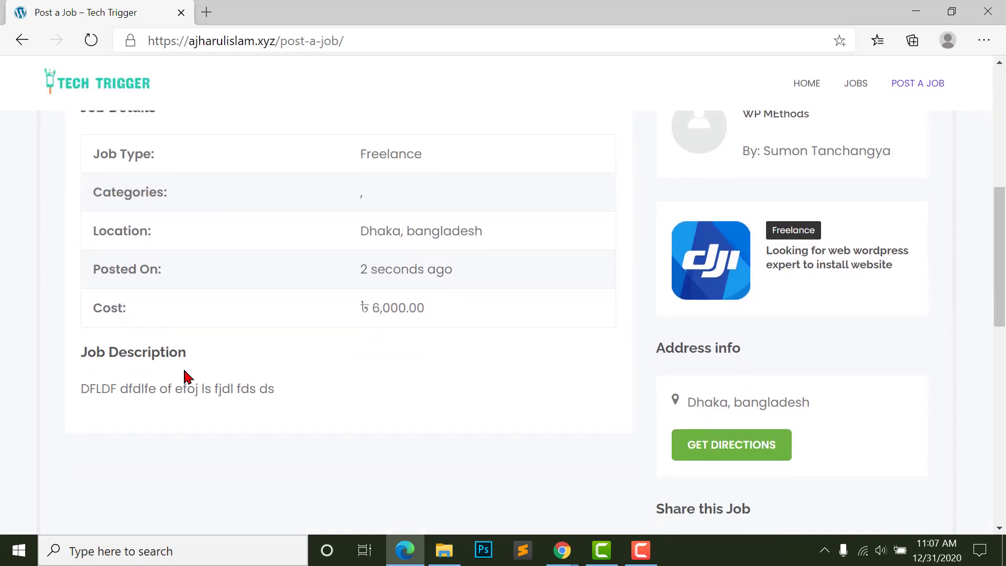
scroll(710, 360, up, 4)
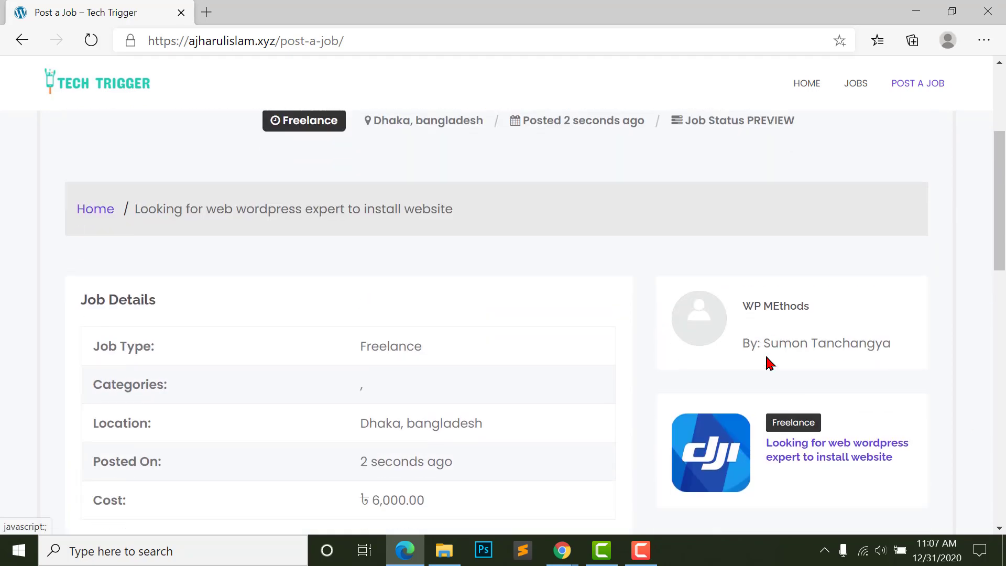
scroll(775, 375, down, 1)
scroll(744, 292, up, 2)
scroll(743, 291, up, 2)
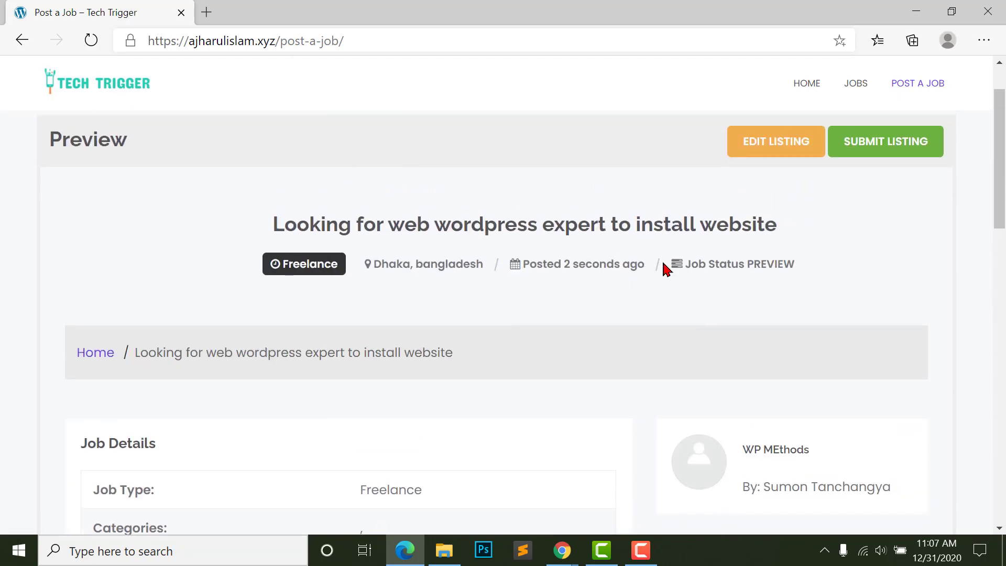
scroll(666, 269, up, 3)
click(906, 292)
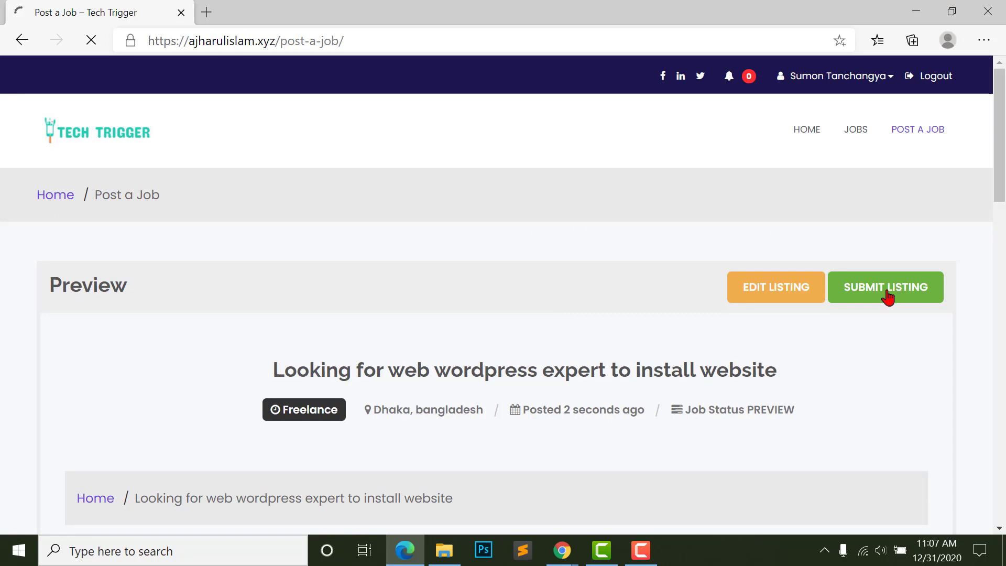
drag(36, 273, 231, 278)
click(231, 278)
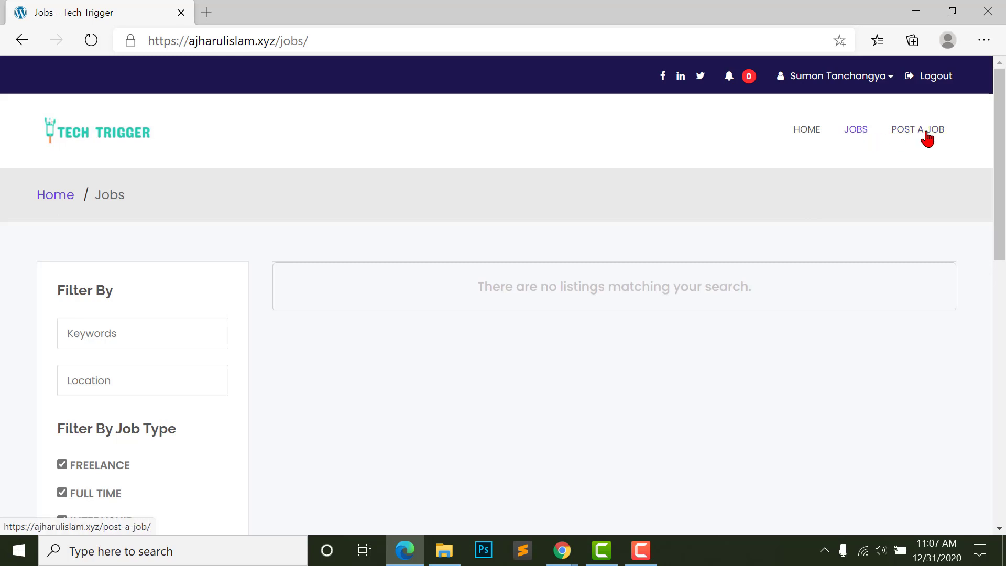
- Approve the pending Freelance job in the admin's All Jobs list, then return to the Jobs page
scroll(526, 225, down, 3)
scroll(436, 180, up, 3)
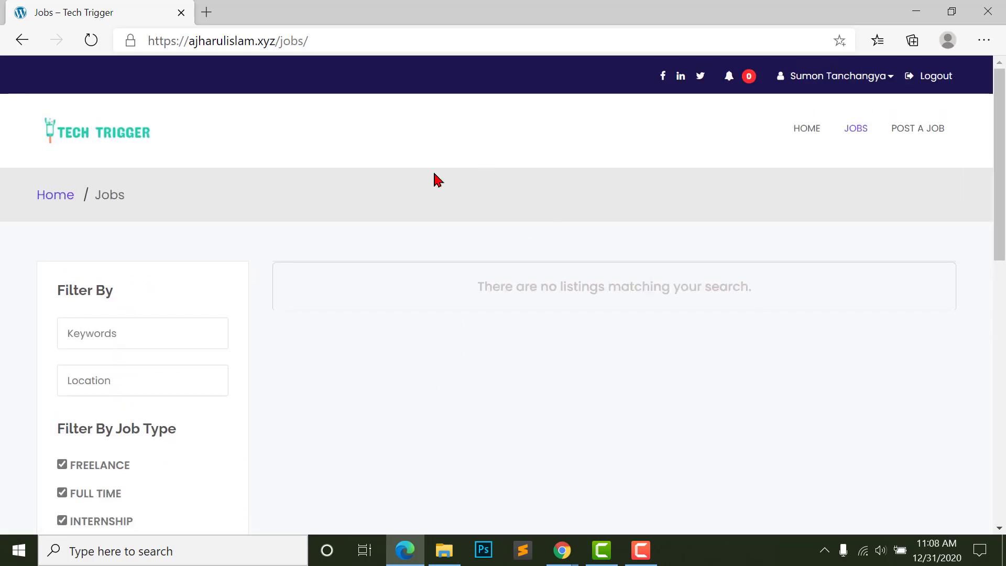
click(562, 550)
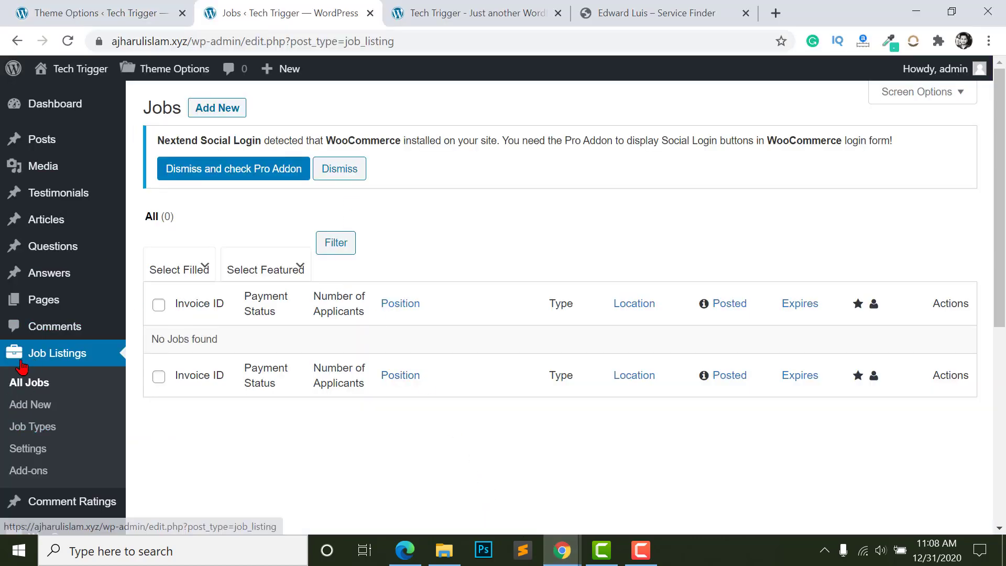
click(24, 388)
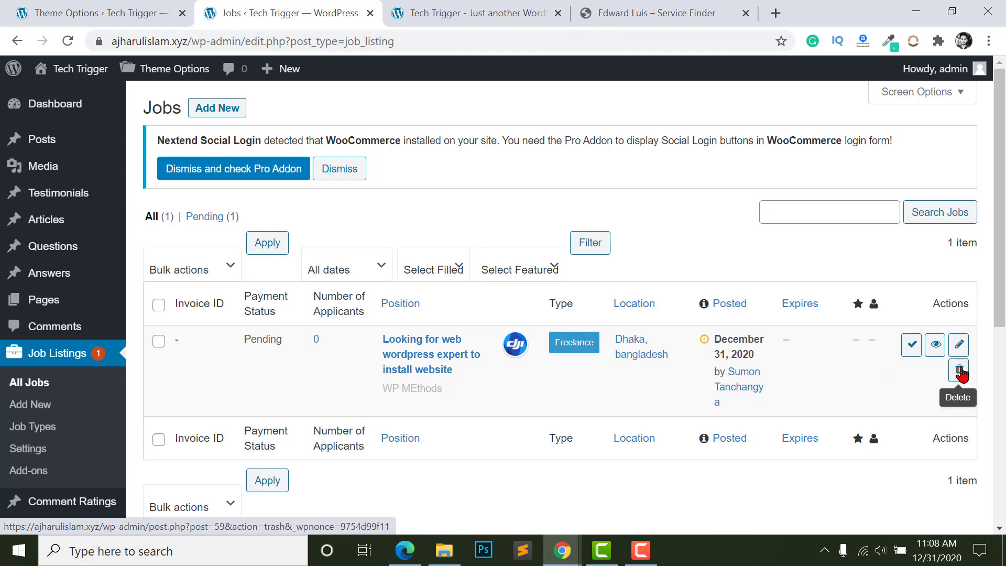
click(915, 350)
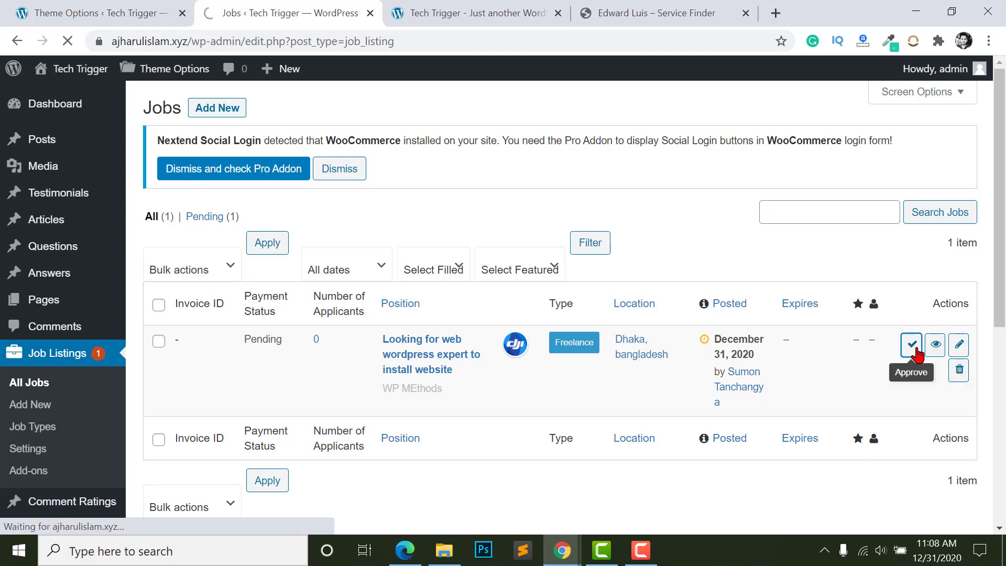
key(ctrl+Tab)
key(alt+Tab)
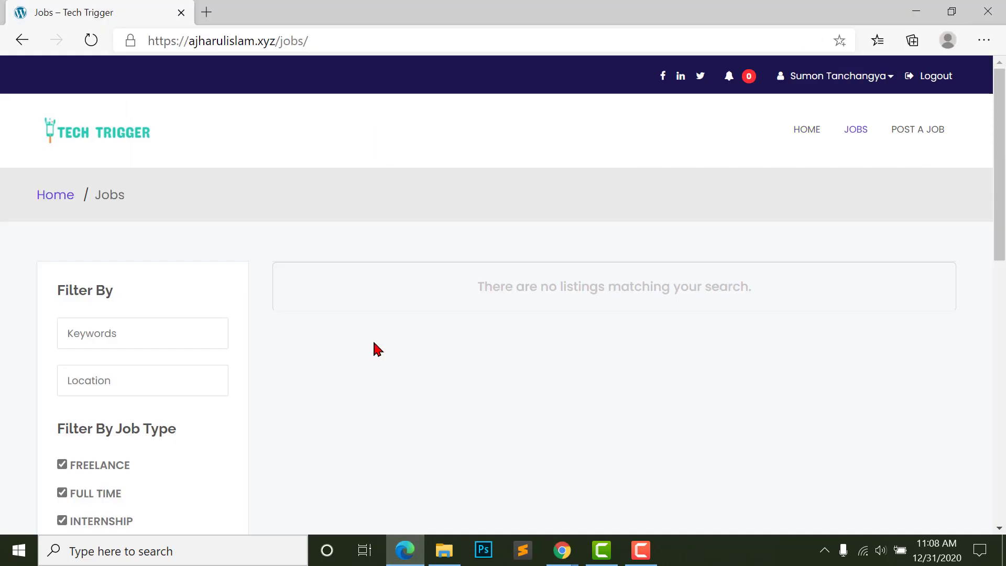
- Reload the Jobs page, then go home and open the featured provider's profile
click(90, 41)
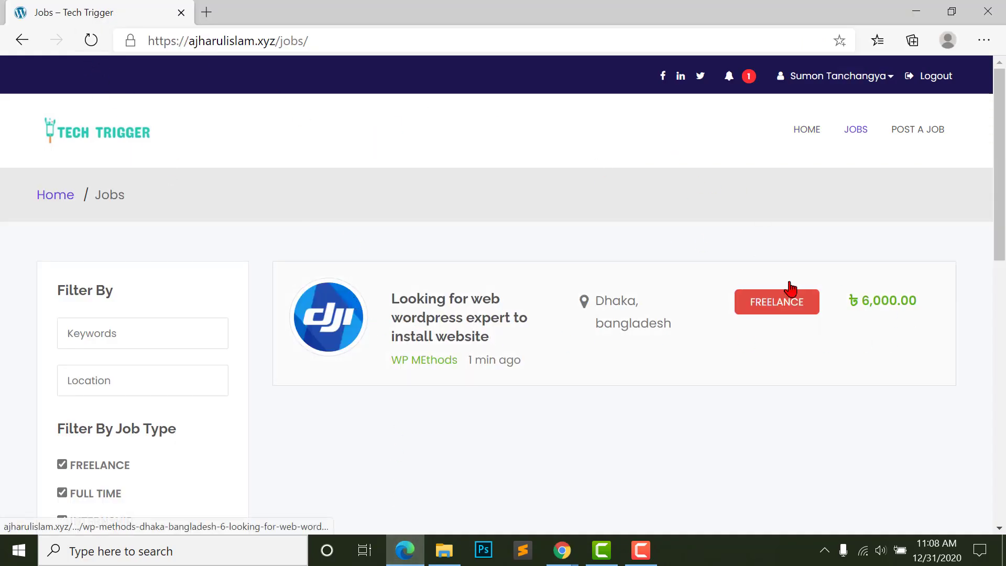
scroll(502, 330, down, 7)
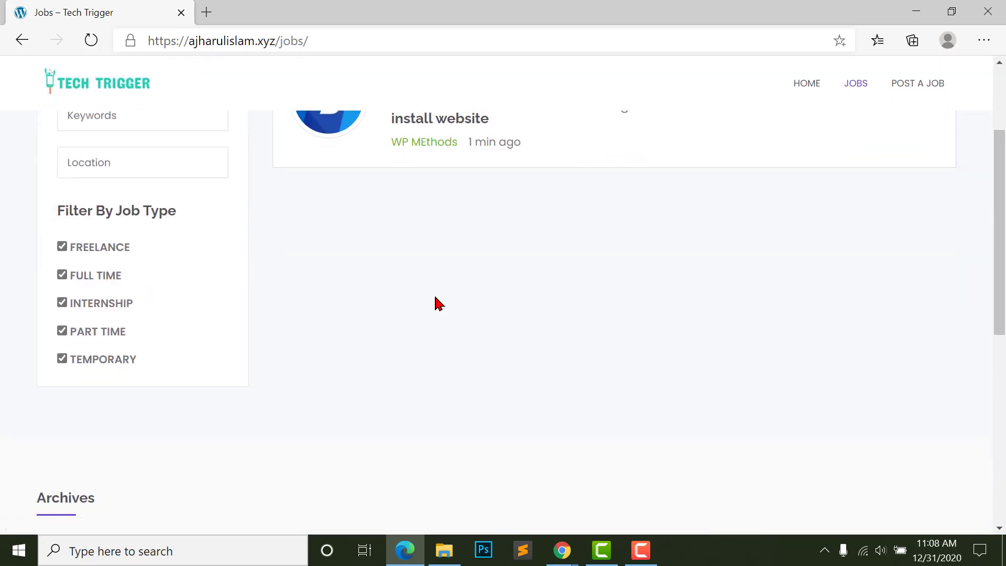
scroll(456, 404, up, 3)
scroll(396, 255, up, 2)
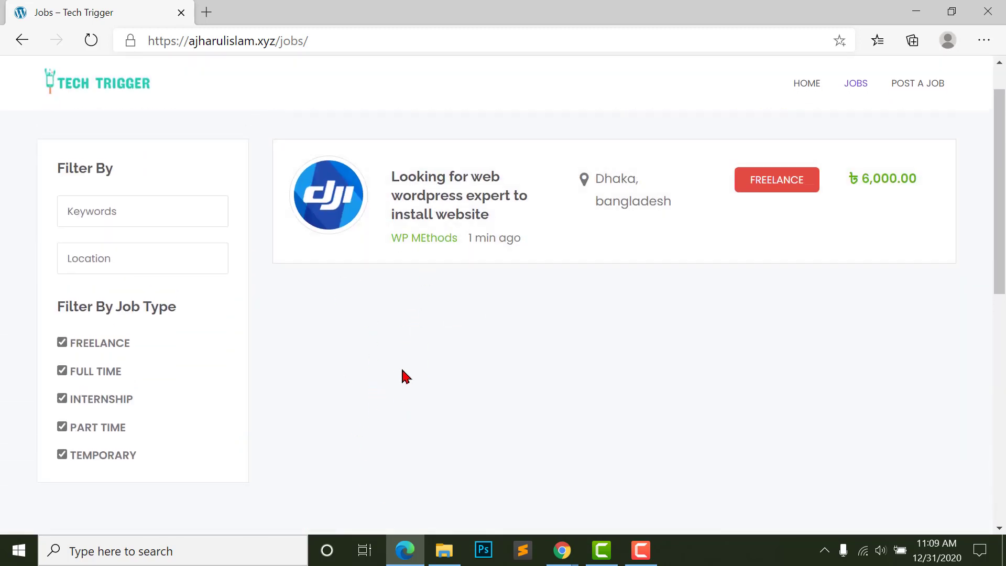
scroll(414, 393, up, 2)
click(58, 194)
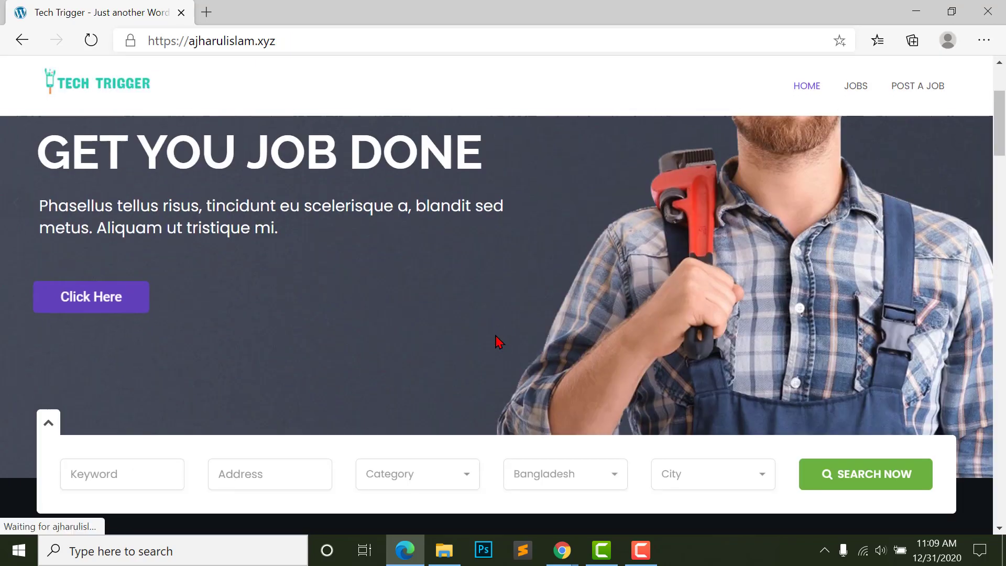
scroll(499, 342, down, 15)
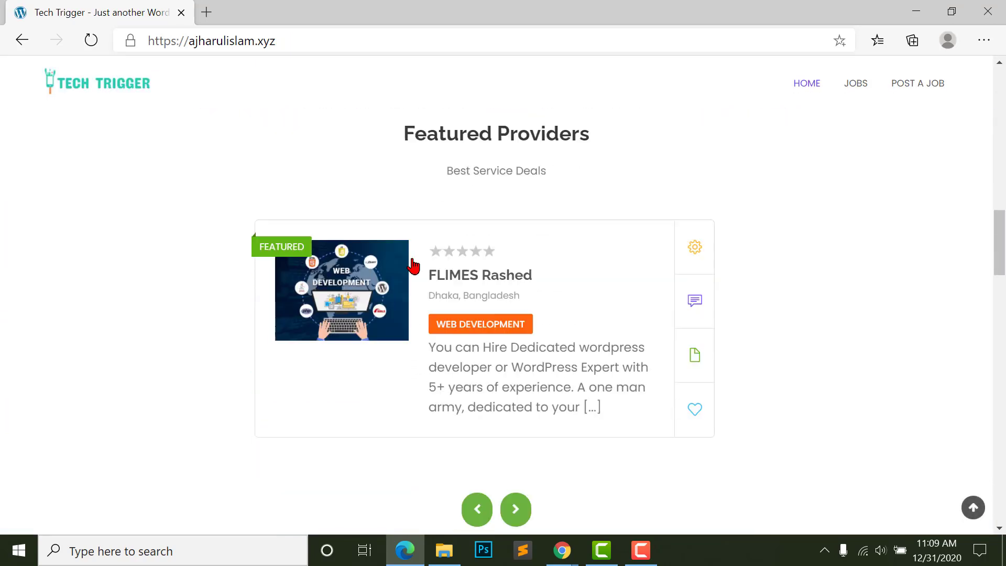
scroll(414, 266, down, 1)
click(348, 230)
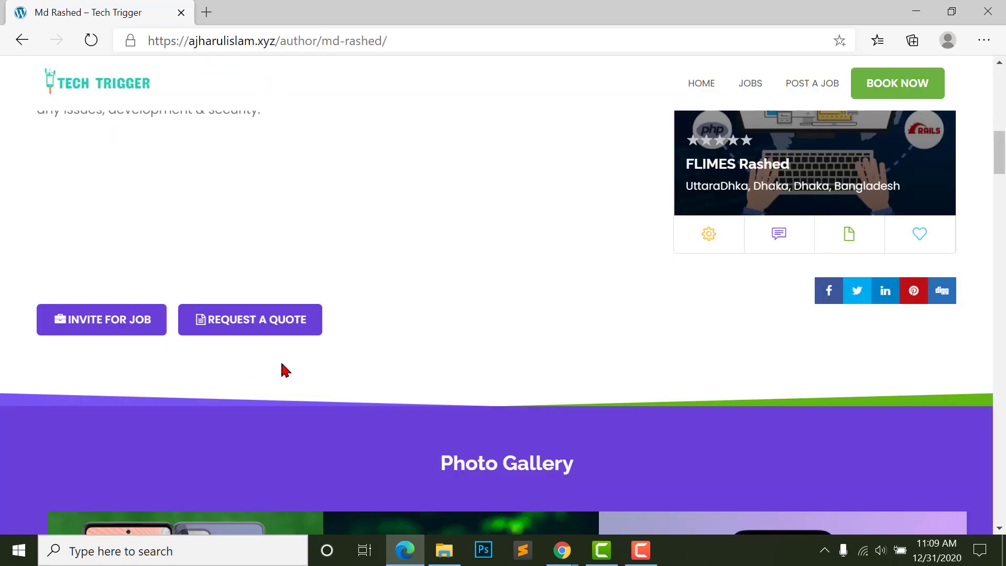
- Invite the provider to the web WordPress expert job and send the invitation
click(98, 329)
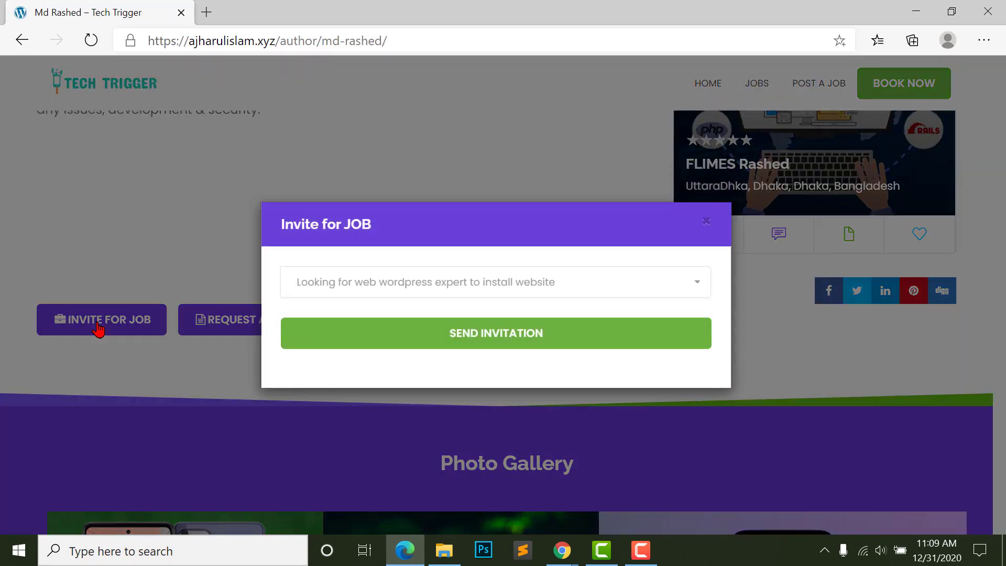
click(577, 285)
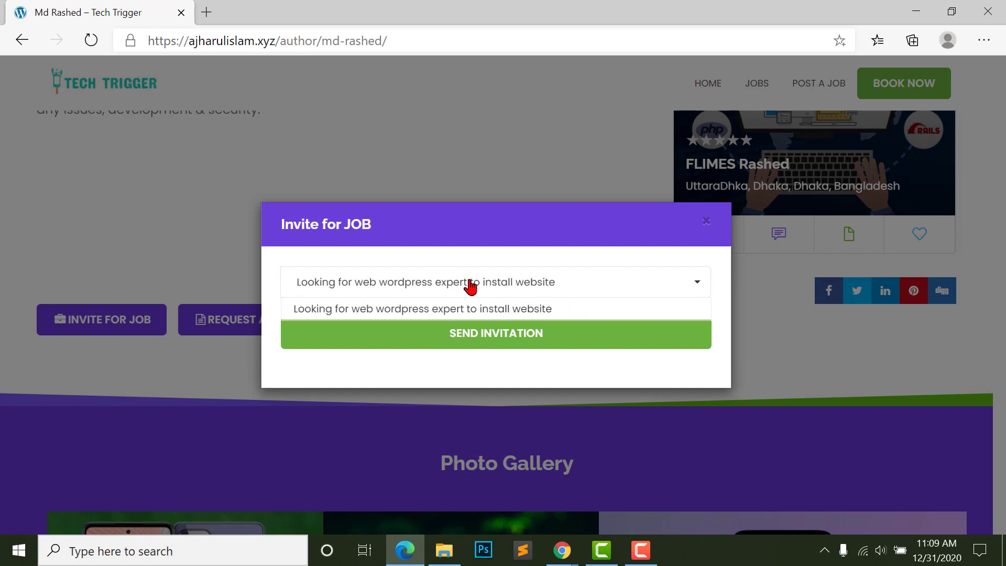
click(340, 310)
click(367, 287)
click(398, 308)
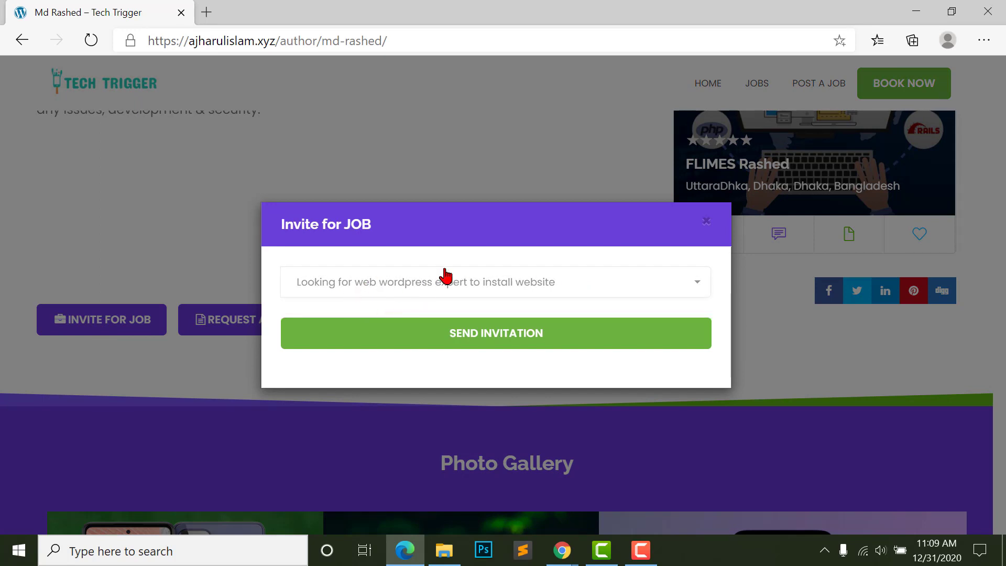
click(440, 279)
click(413, 312)
click(528, 341)
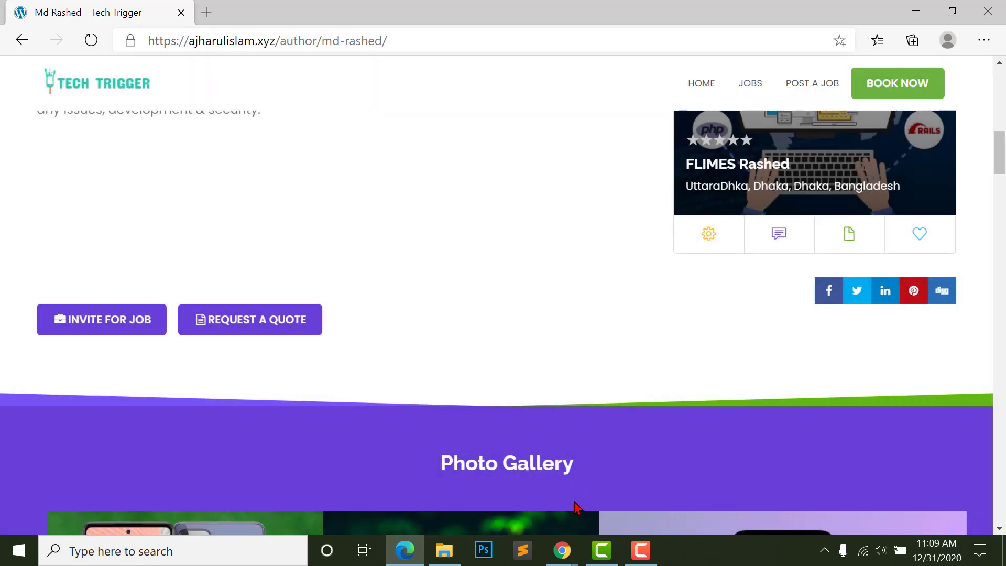
- As the provider, open the web WordPress expert listing from the site's Jobs list
mouse_move(563, 561)
click(652, 465)
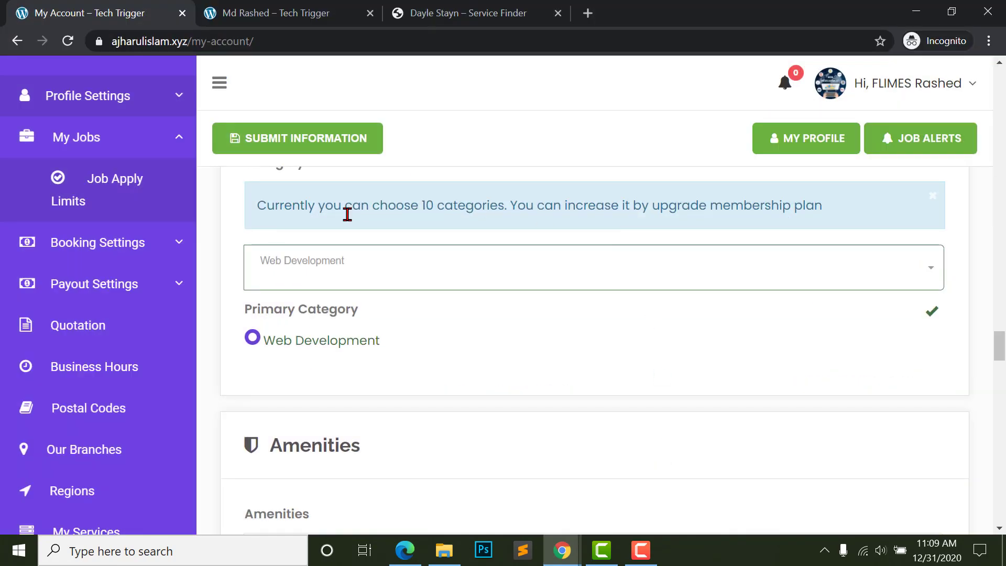
scroll(386, 116, up, 3)
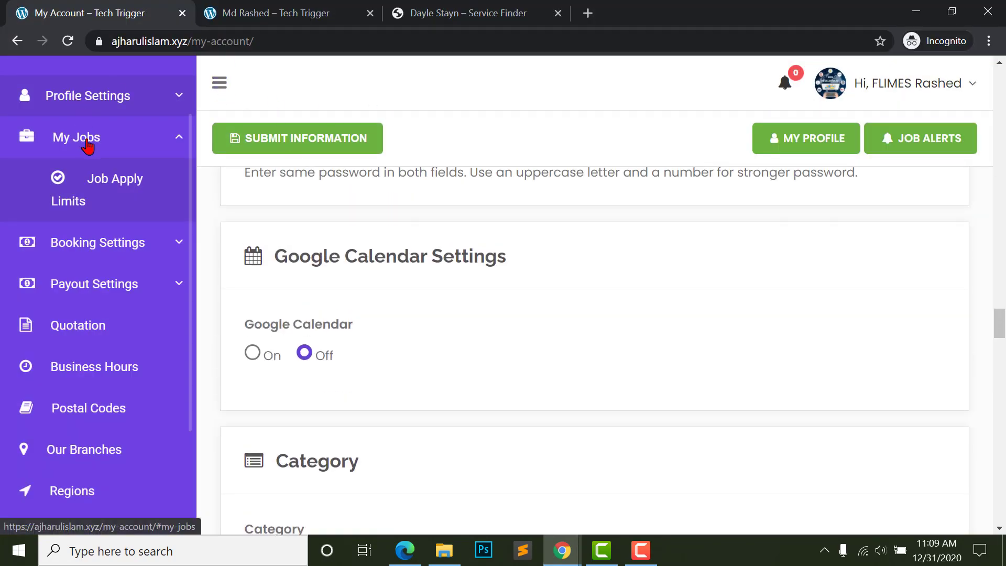
scroll(84, 104, up, 1)
click(79, 74)
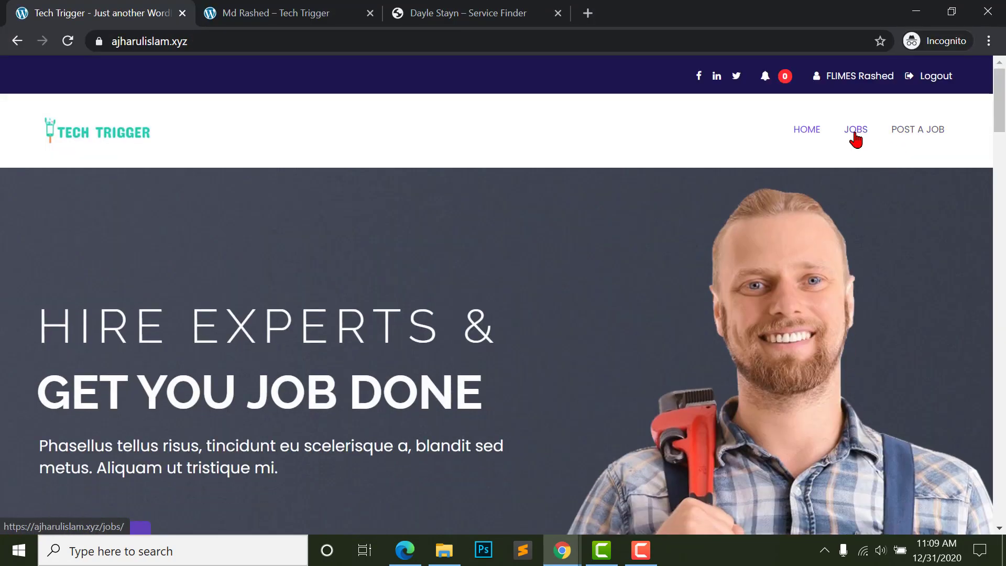
click(856, 138)
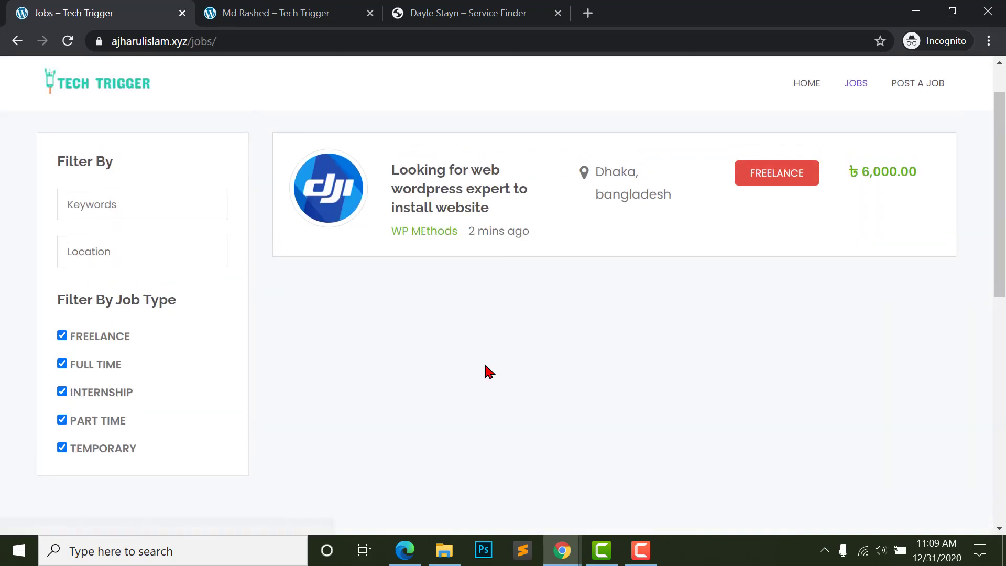
click(406, 319)
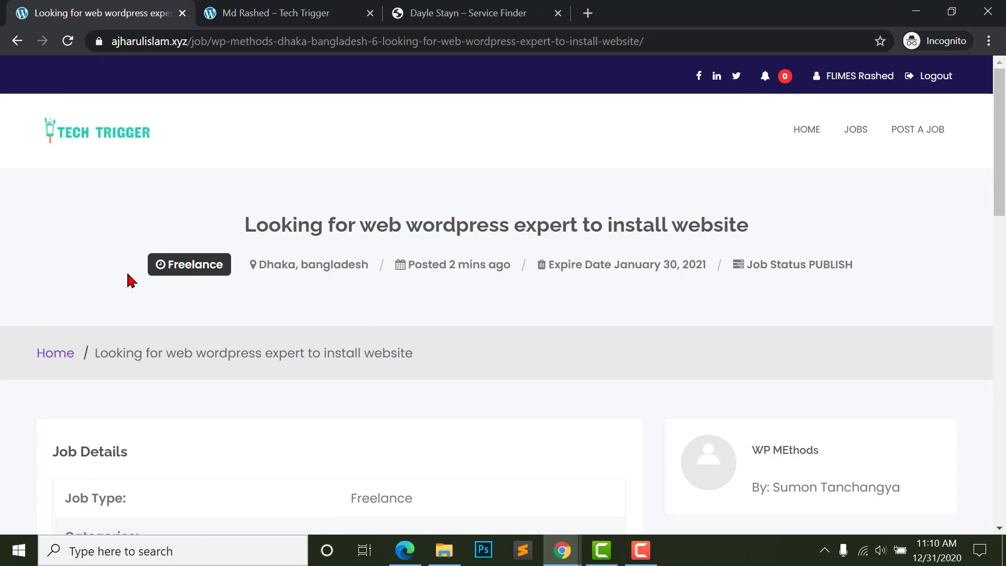
scroll(674, 326, down, 9)
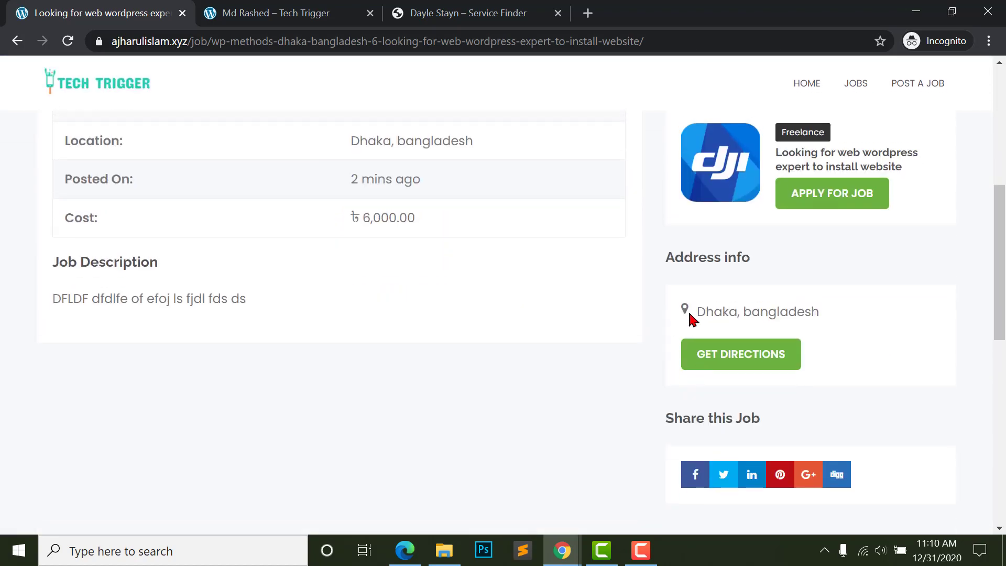
scroll(839, 325, up, 3)
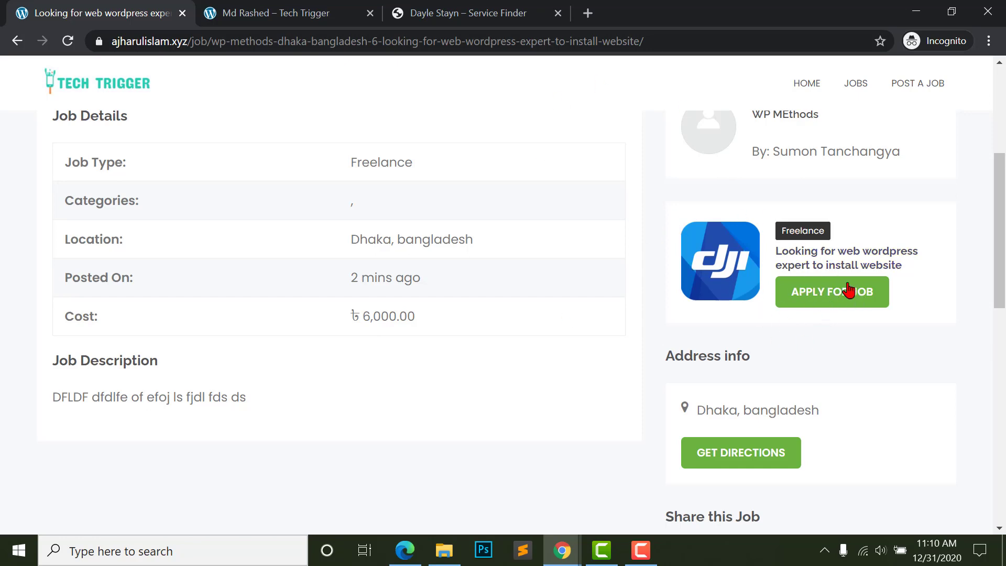
scroll(800, 317, down, 1)
scroll(576, 294, up, 1)
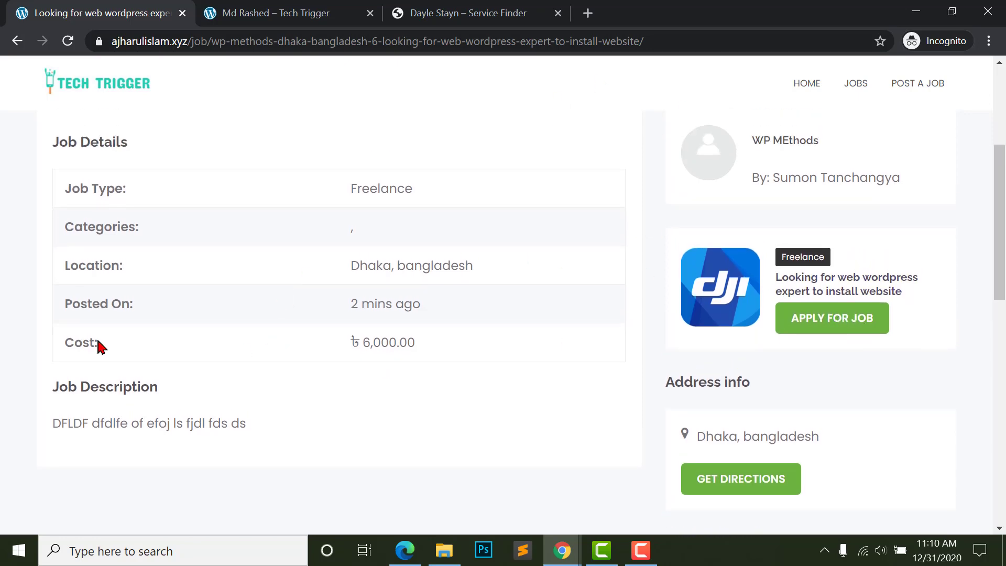
- Apply with a proposed cost of 5000 and a short description, then open the account dashboard
click(811, 332)
click(366, 242)
text(5000)
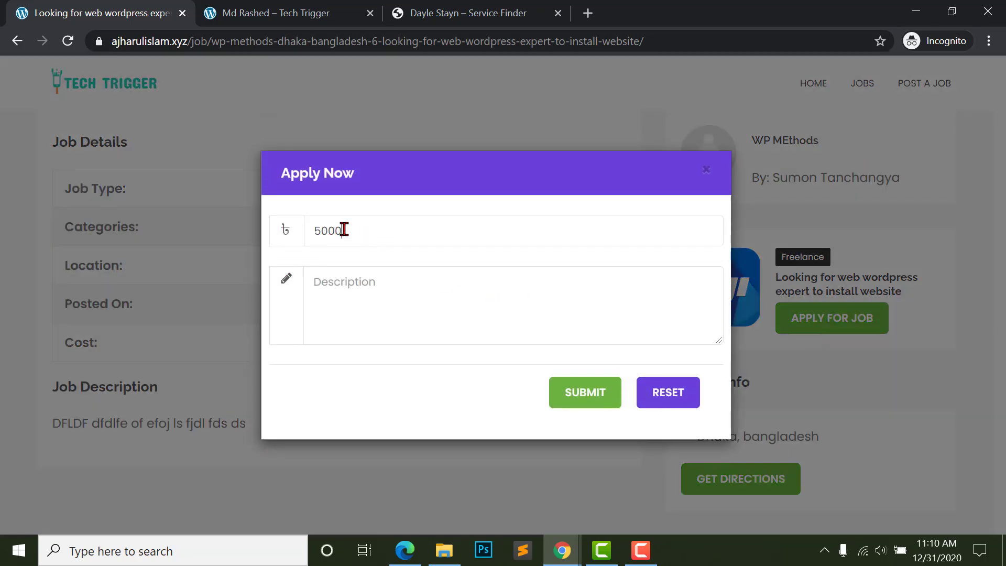
click(468, 338)
text(dfdfsfsdfdsfdf)
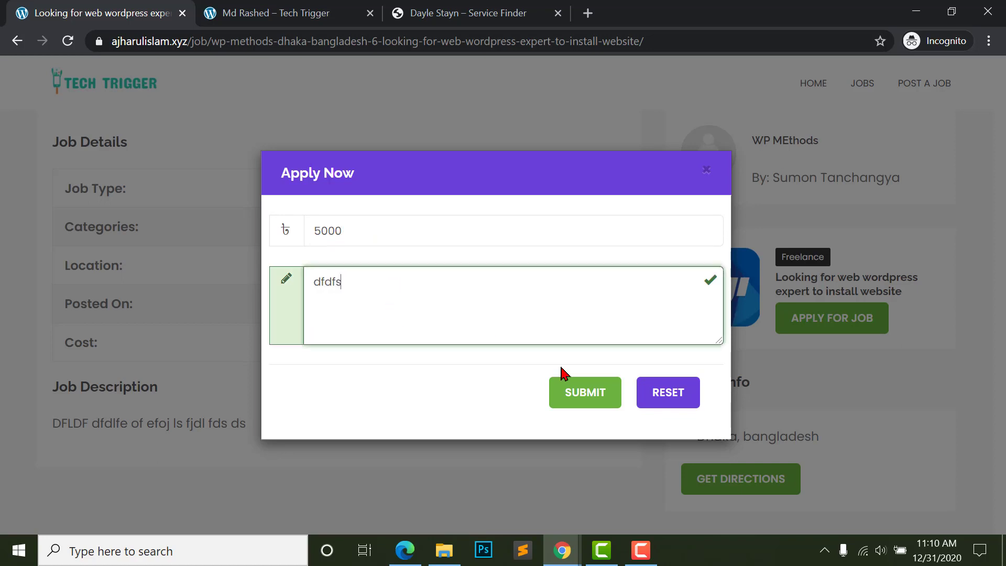
click(587, 398)
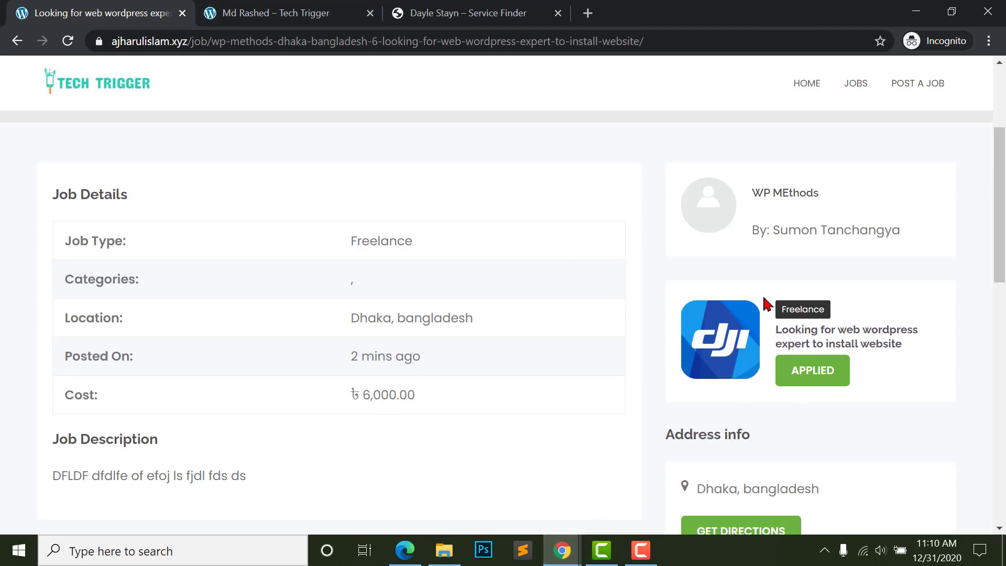
scroll(766, 303, up, 5)
click(846, 83)
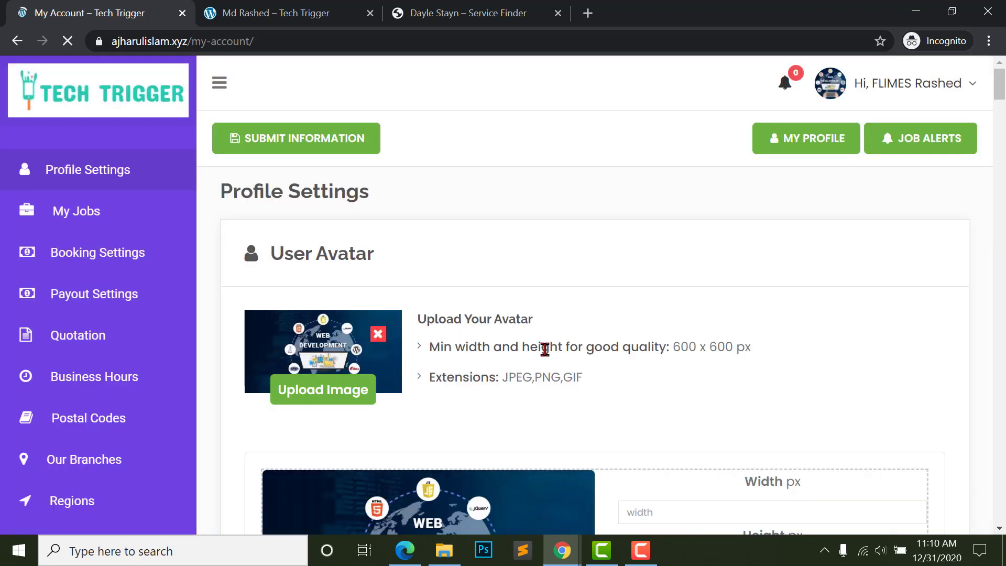
- Check the provider's My Jobs list showing the WordPress expert job as Applied
scroll(544, 348, down, 2)
click(64, 214)
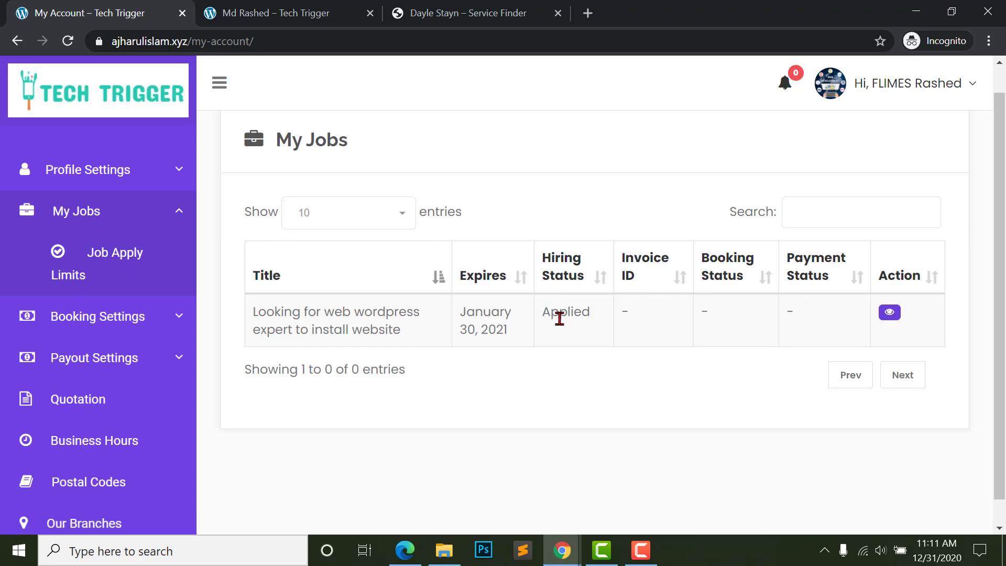
double_click(546, 311)
click(598, 322)
click(336, 322)
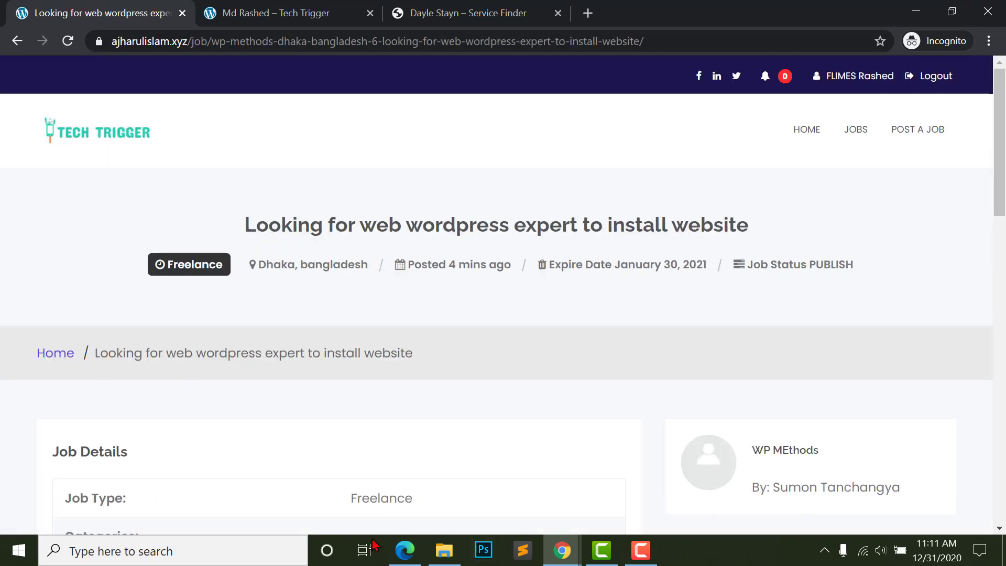
- In the customer's browser, open My Jobs to see the WordPress expert listing with 1 applicant
click(405, 550)
scroll(629, 262, up, 10)
mouse_move(841, 78)
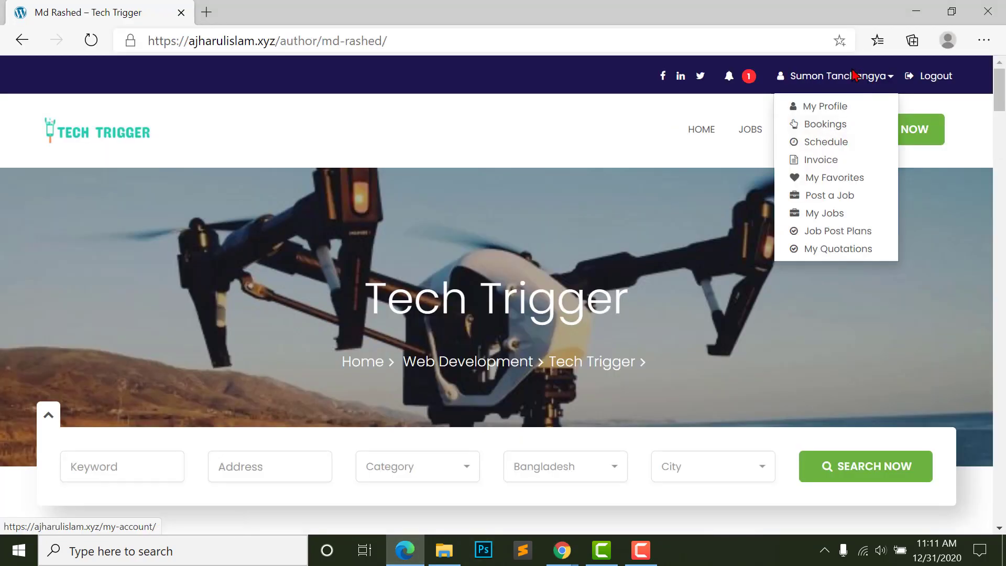
click(823, 216)
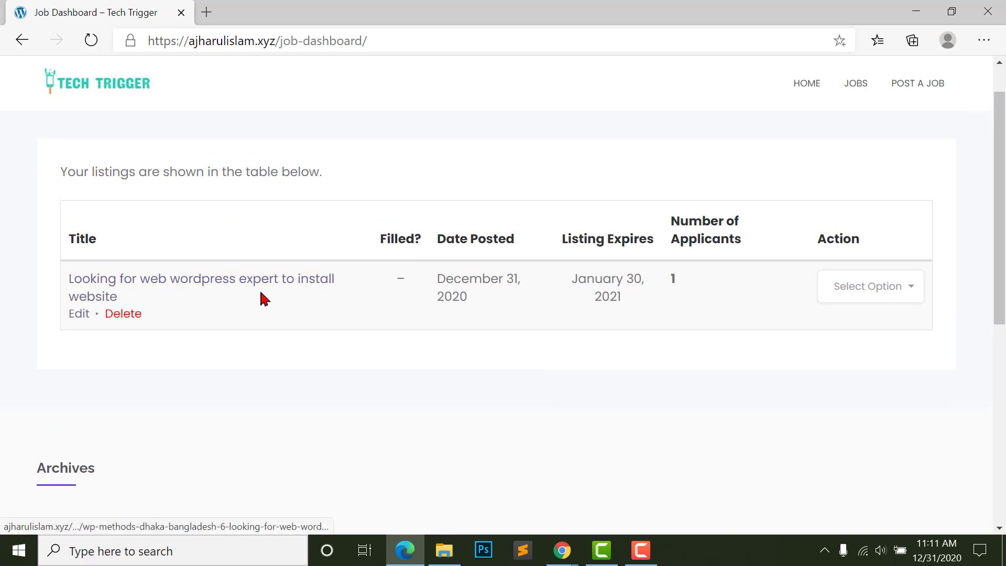
scroll(156, 180, up, 3)
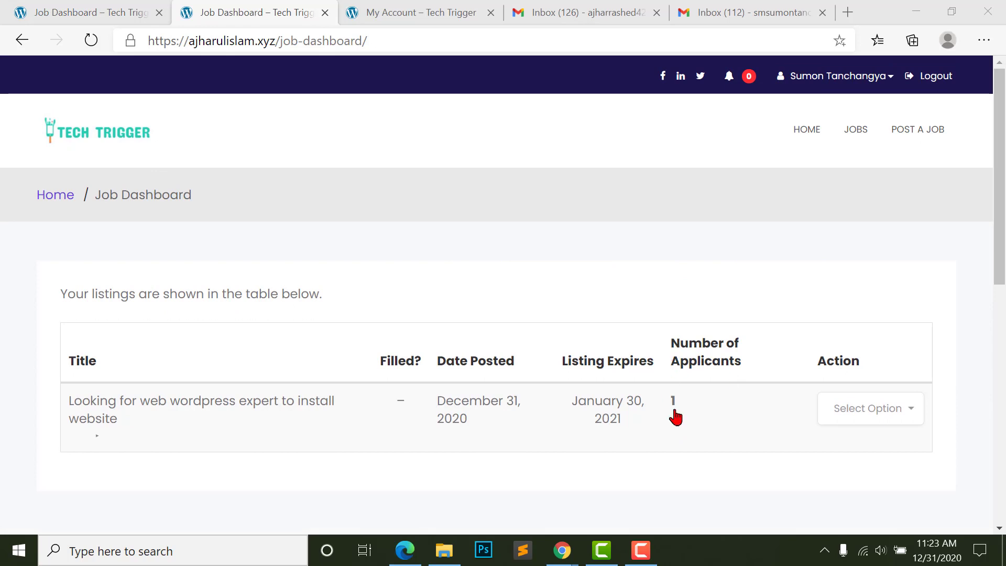
click(704, 371)
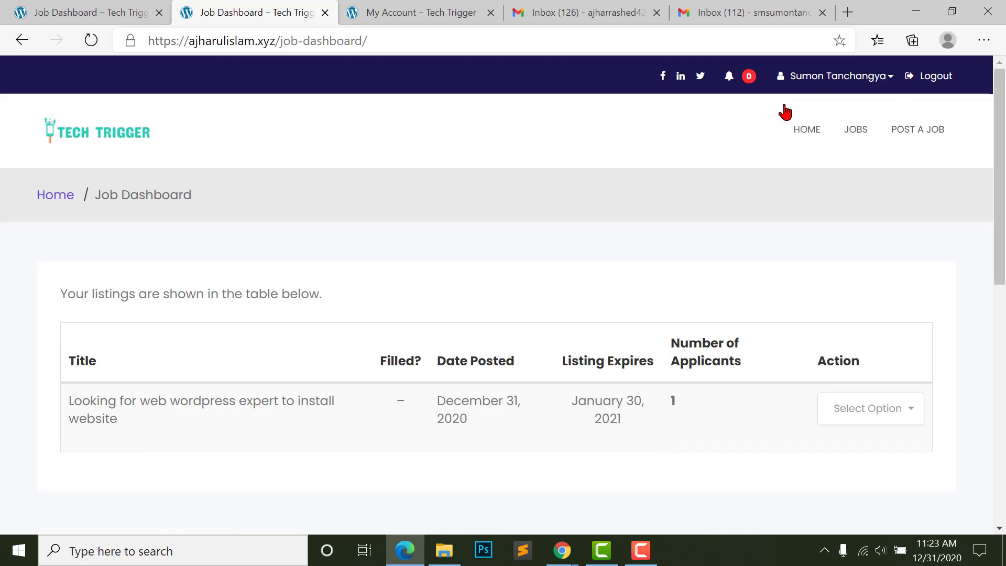
mouse_move(834, 88)
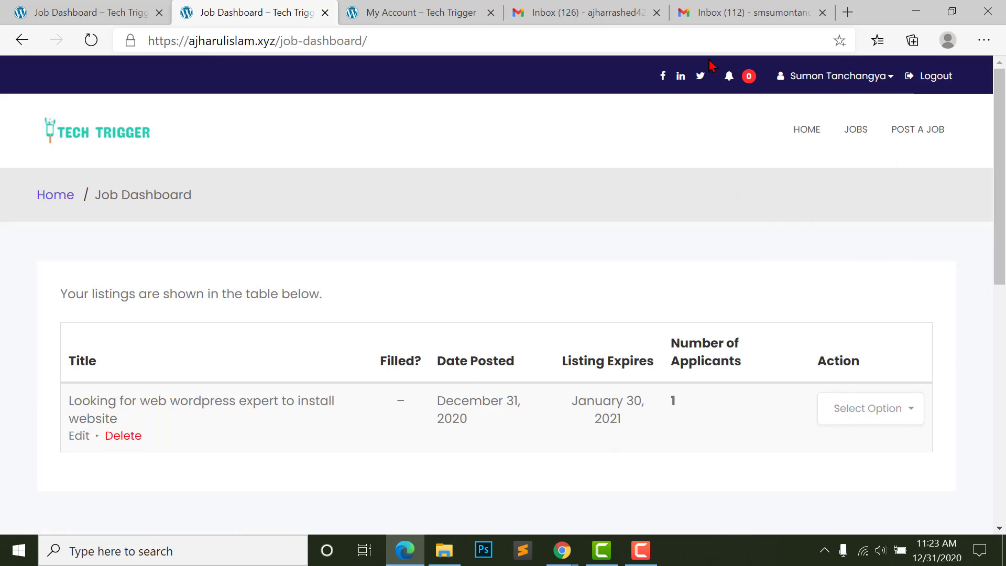
- Read the Job Application email showing the ৳5,000.00 cost, then switch back to the Job Dashboard
click(730, 10)
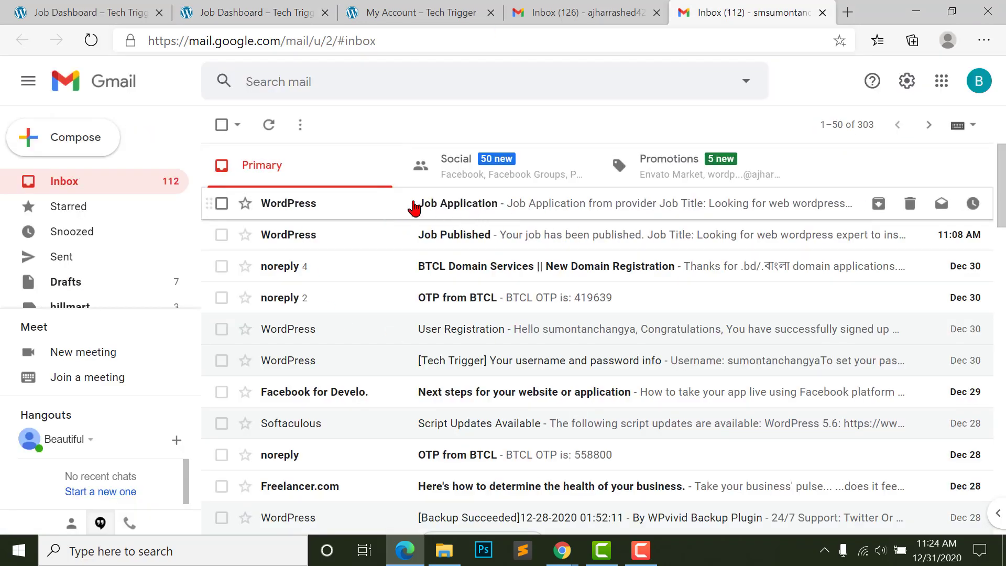
click(355, 207)
scroll(483, 265, down, 1)
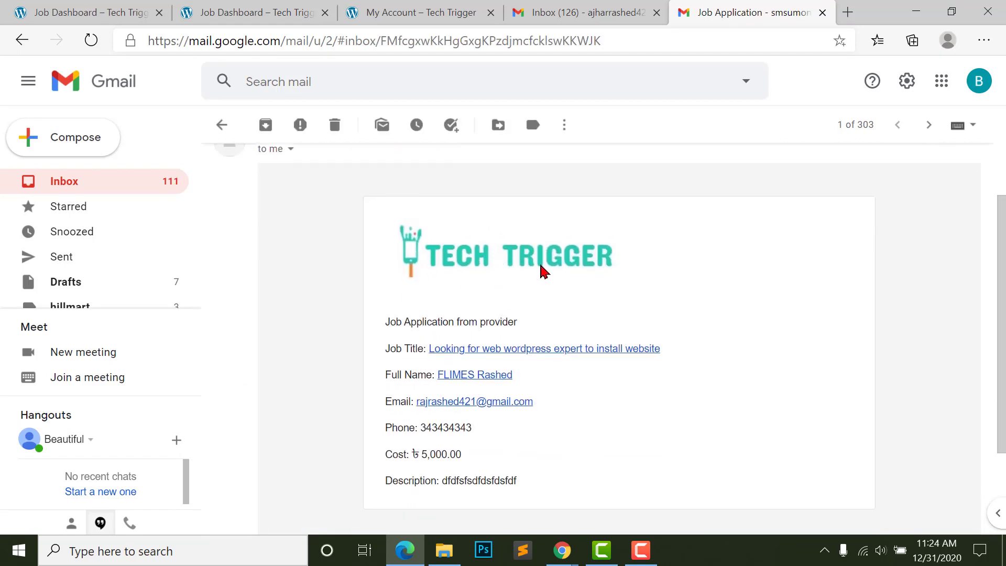
scroll(535, 304, down, 1)
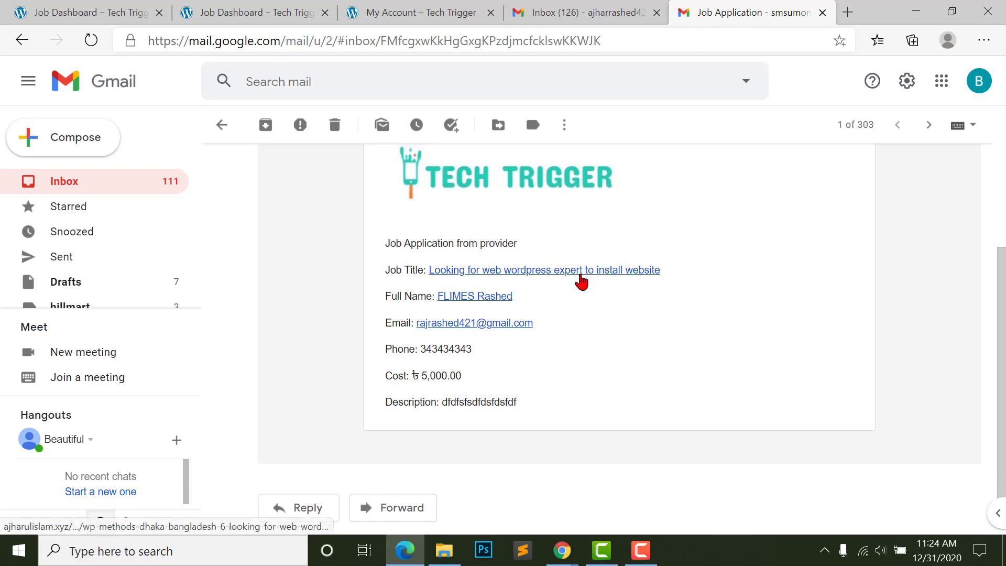
scroll(448, 262, down, 1)
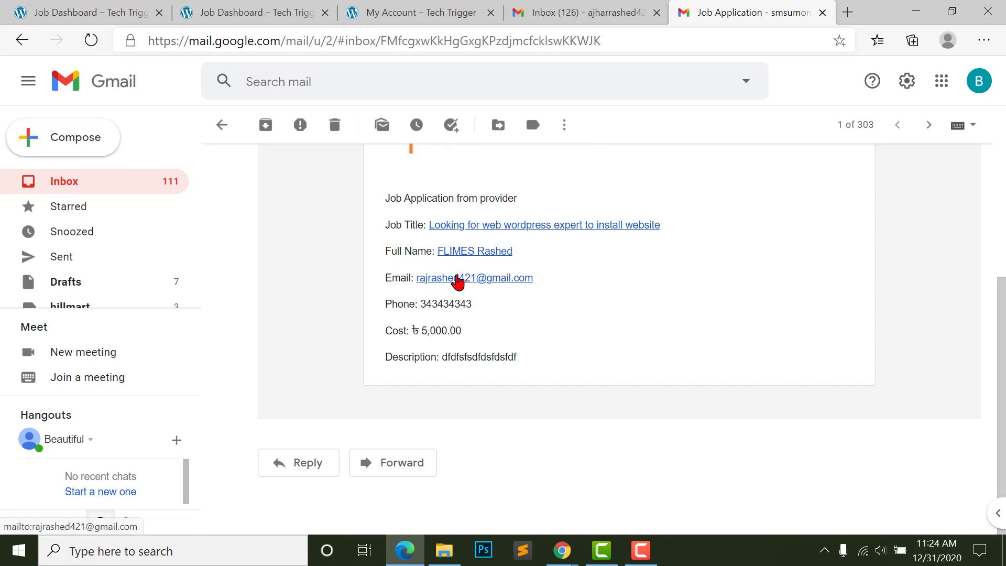
scroll(485, 317, up, 1)
drag(412, 389, 452, 389)
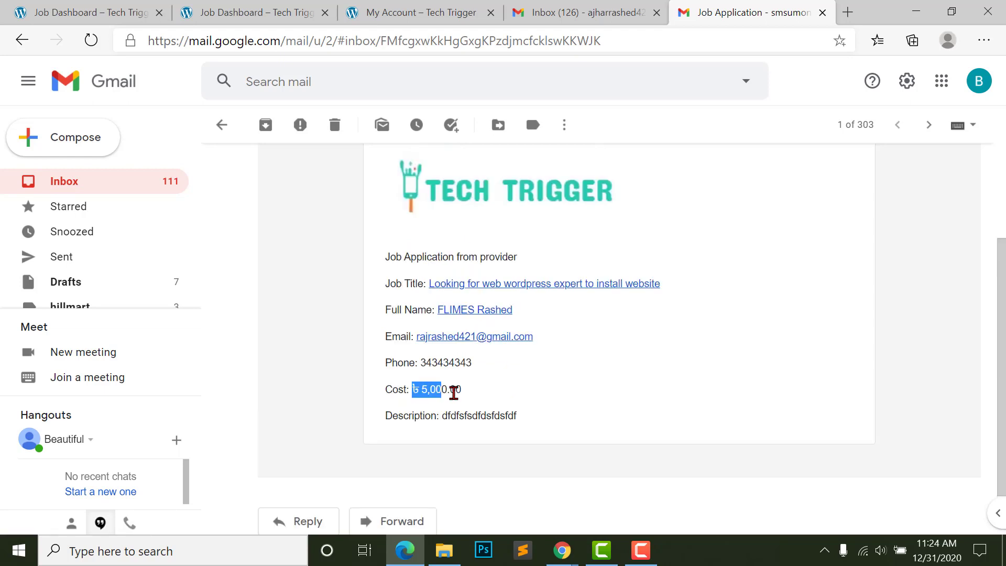
click(431, 393)
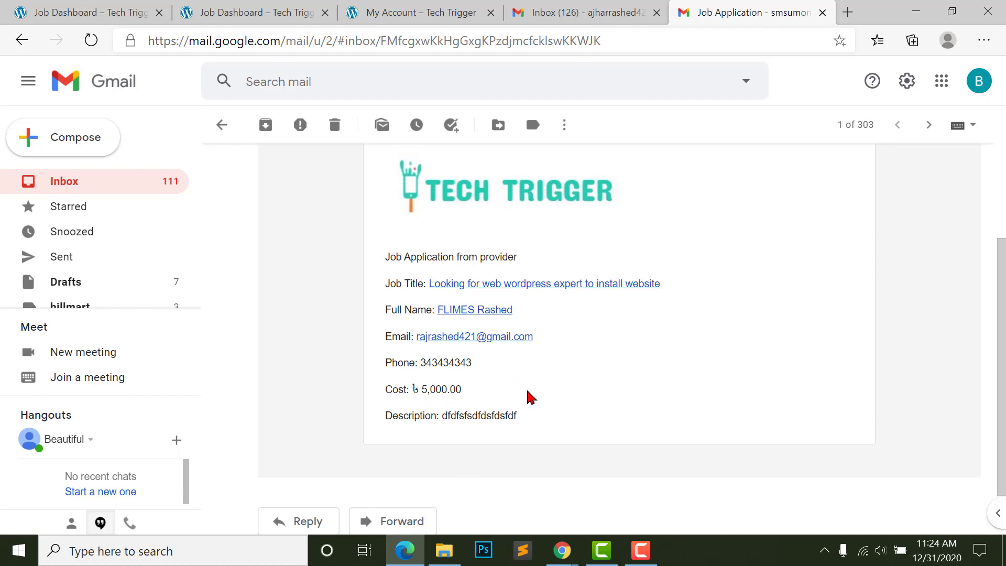
scroll(620, 423, up, 3)
scroll(620, 418, down, 3)
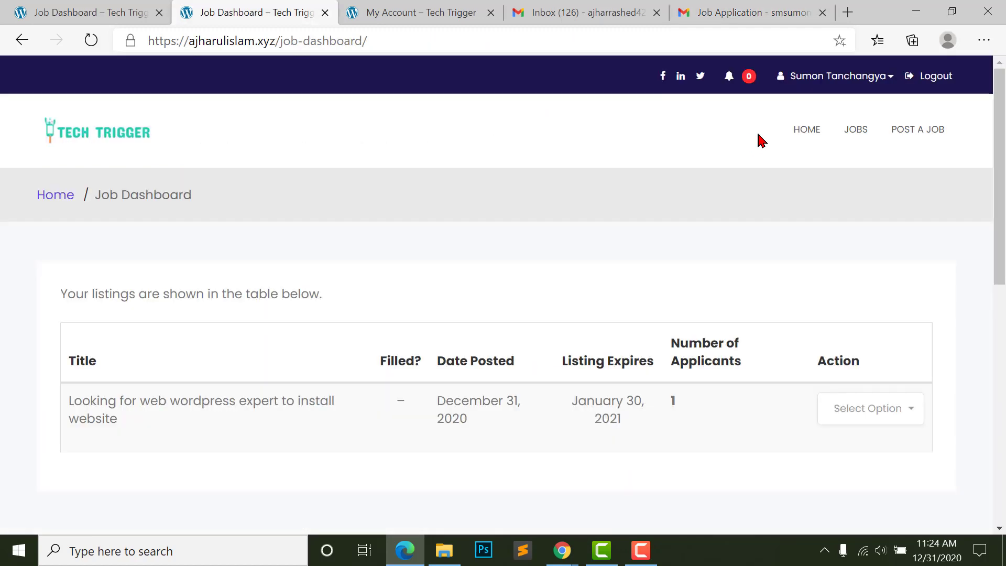
key(ctrl+2)
mouse_move(831, 79)
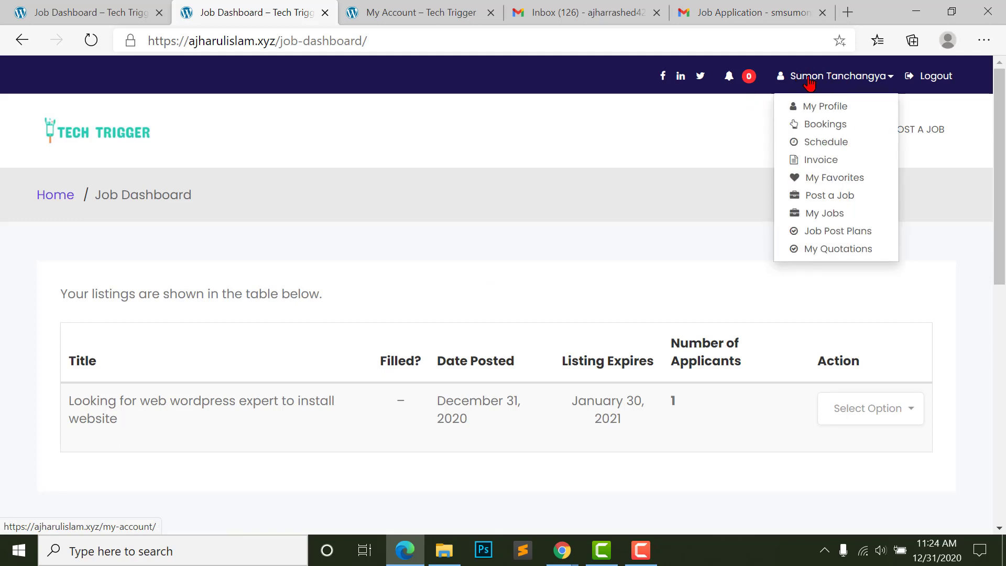
- Choose Post a Job from the user menu, reaching the no-connects upgrade prompt
click(841, 201)
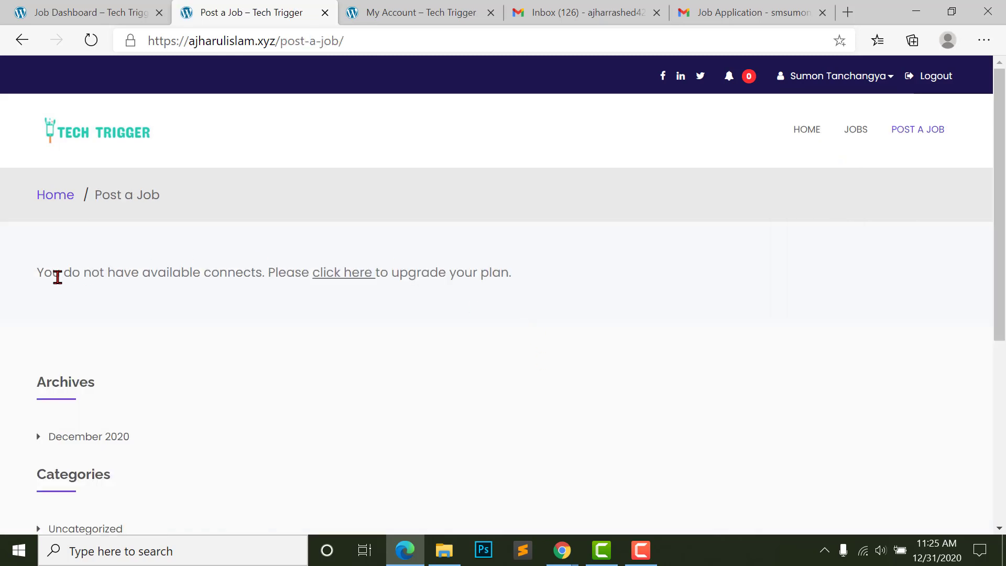
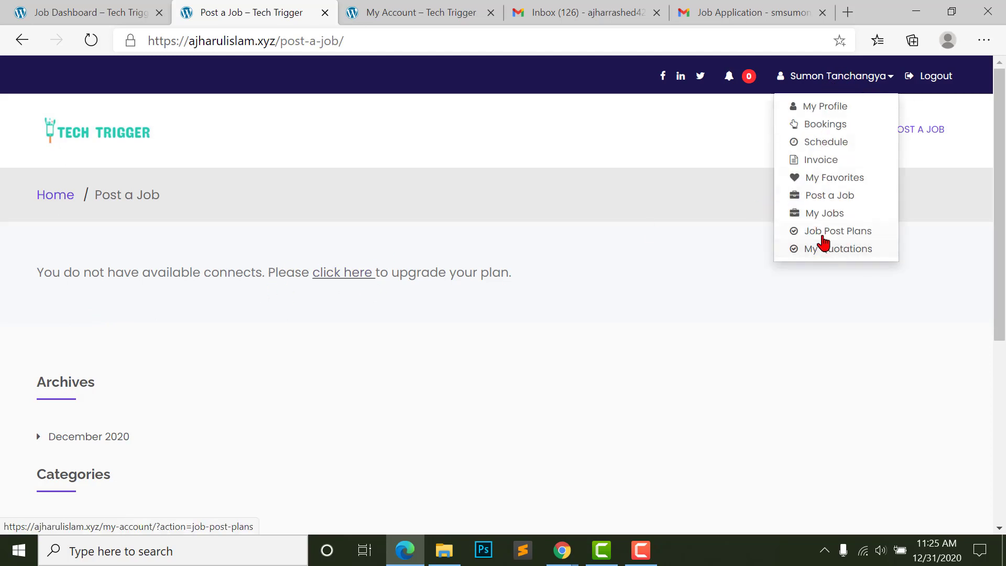
- Open Job Post Plans and review the Bronze ৳10.00, Silver ৳15.00 and Gold ৳20.00 plans and limits
click(837, 232)
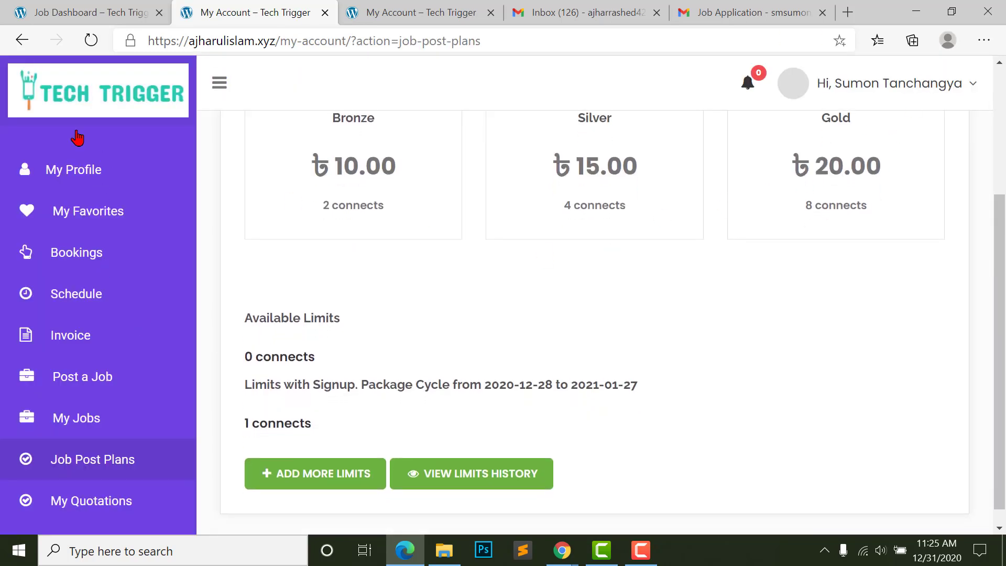
scroll(609, 366, up, 2)
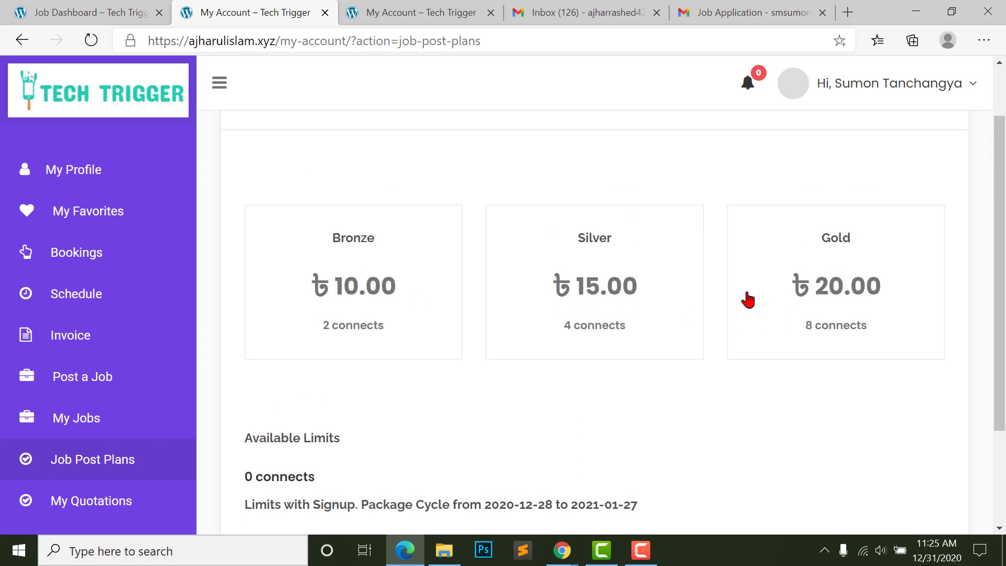
scroll(750, 297, down, 1)
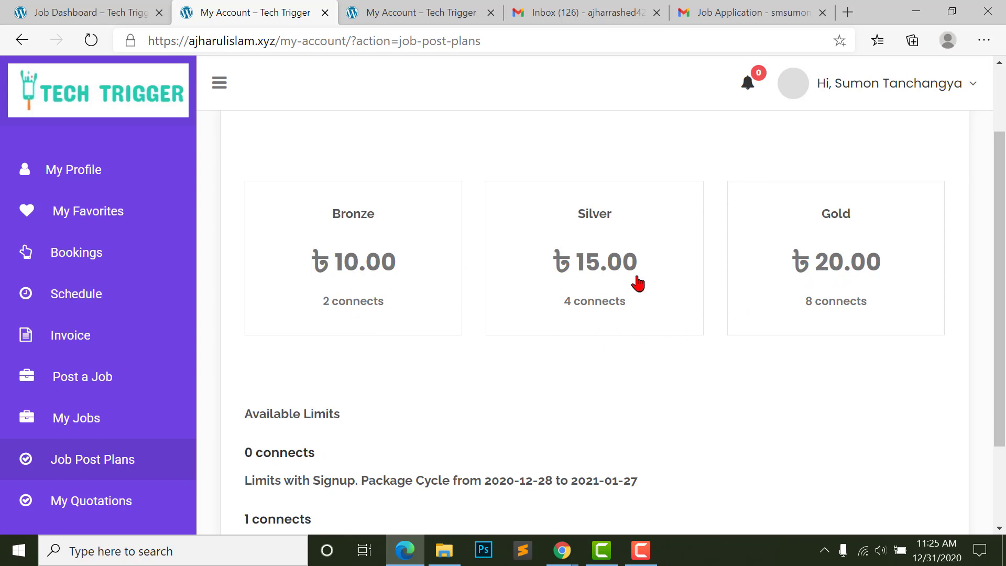
scroll(483, 346, down, 2)
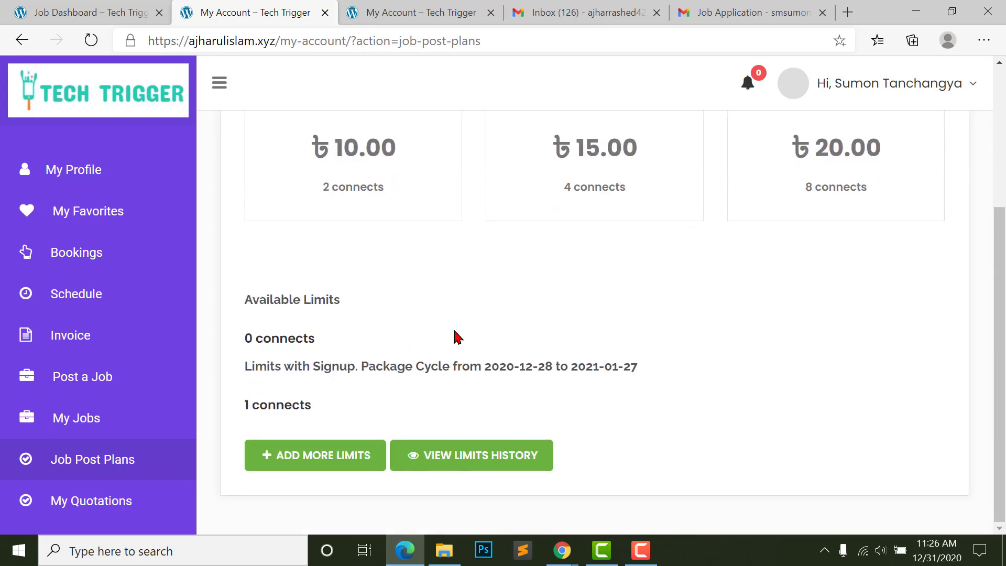
scroll(462, 335, up, 2)
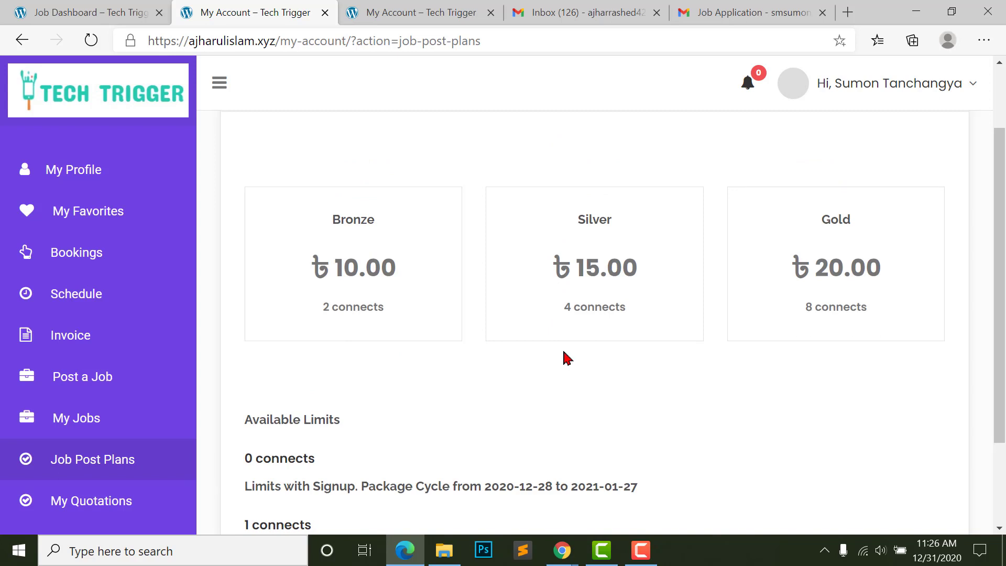
scroll(442, 307, down, 1)
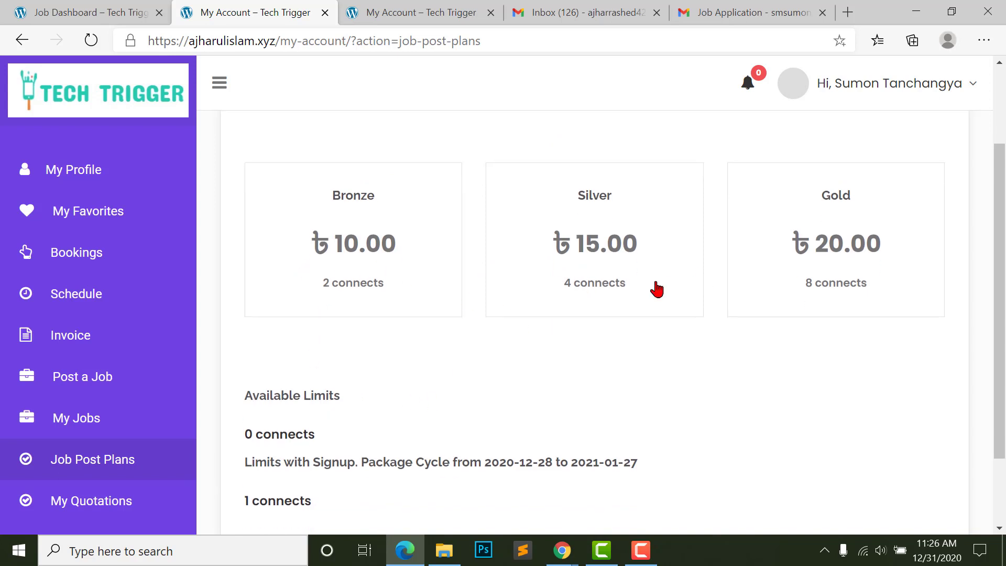
scroll(529, 391, up, 2)
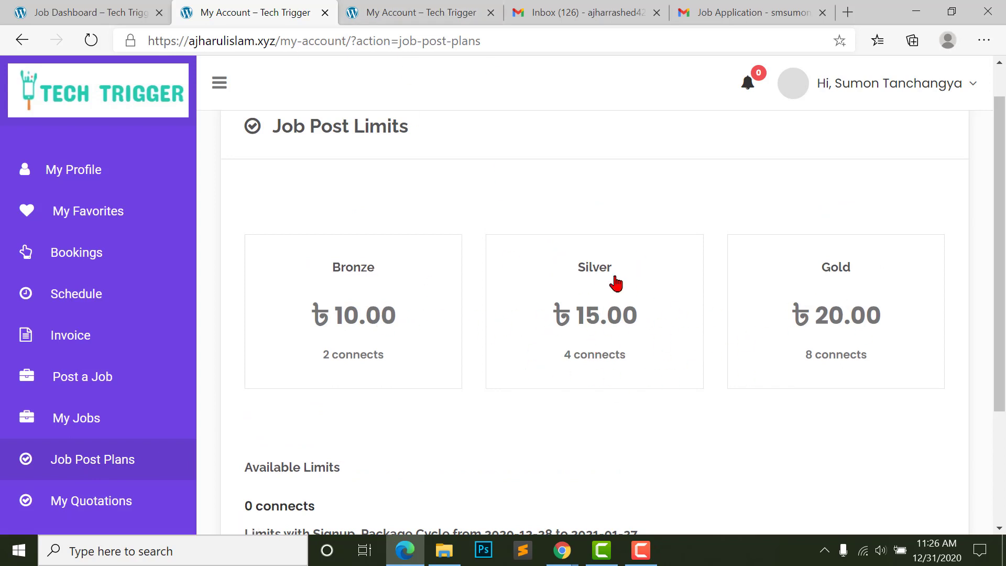
scroll(276, 407, down, 3)
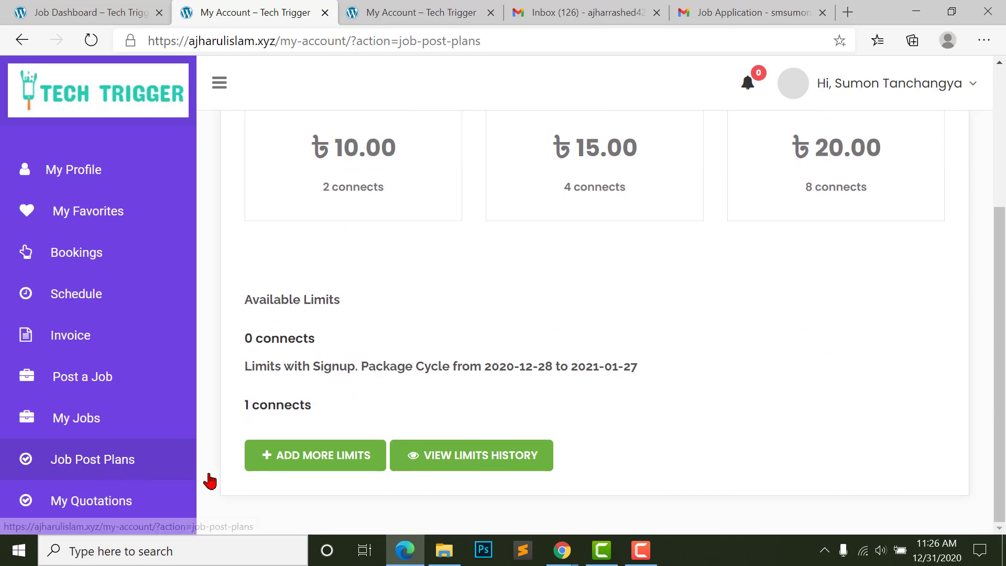
scroll(310, 267, up, 2)
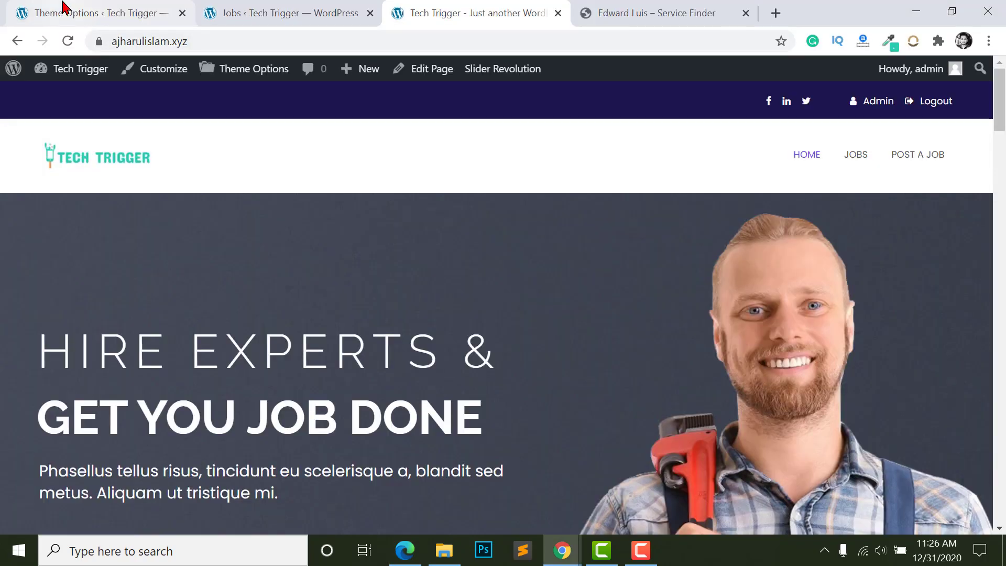
- In the admin Theme Options, view Buyer Settings' Job Post Plans: paid posting, monthly period, limit 1
click(61, 12)
scroll(61, 332, down, 6)
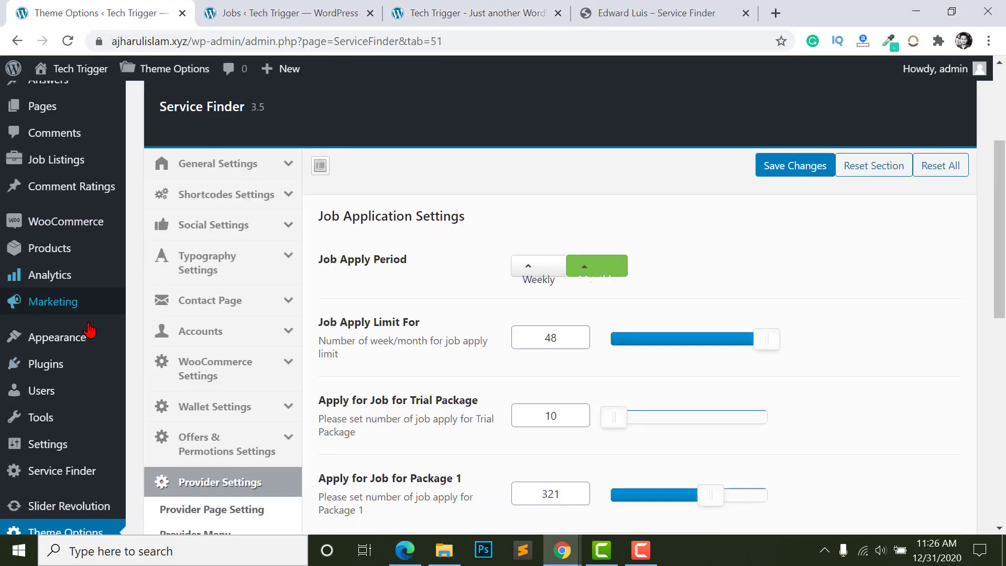
scroll(63, 336, down, 2)
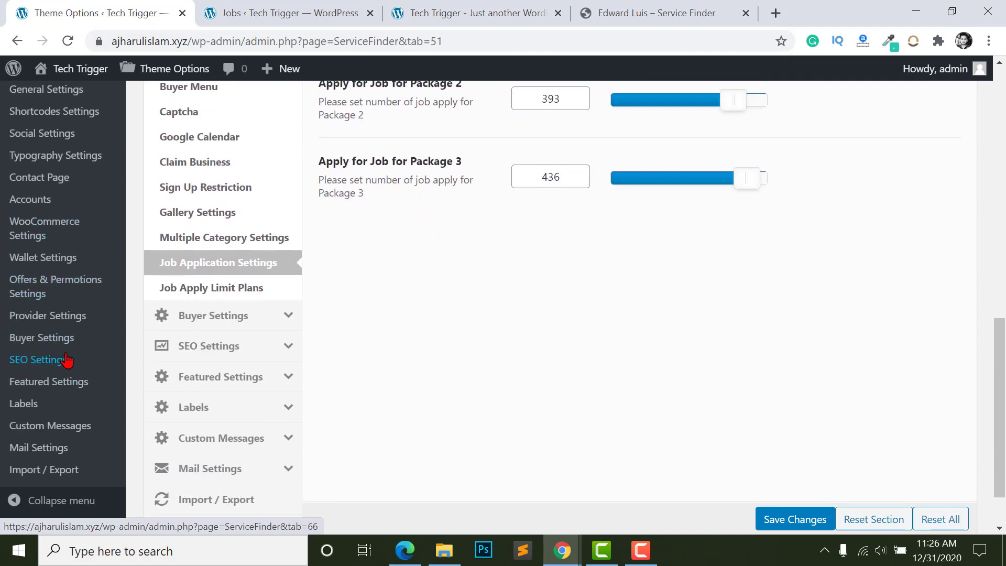
click(38, 342)
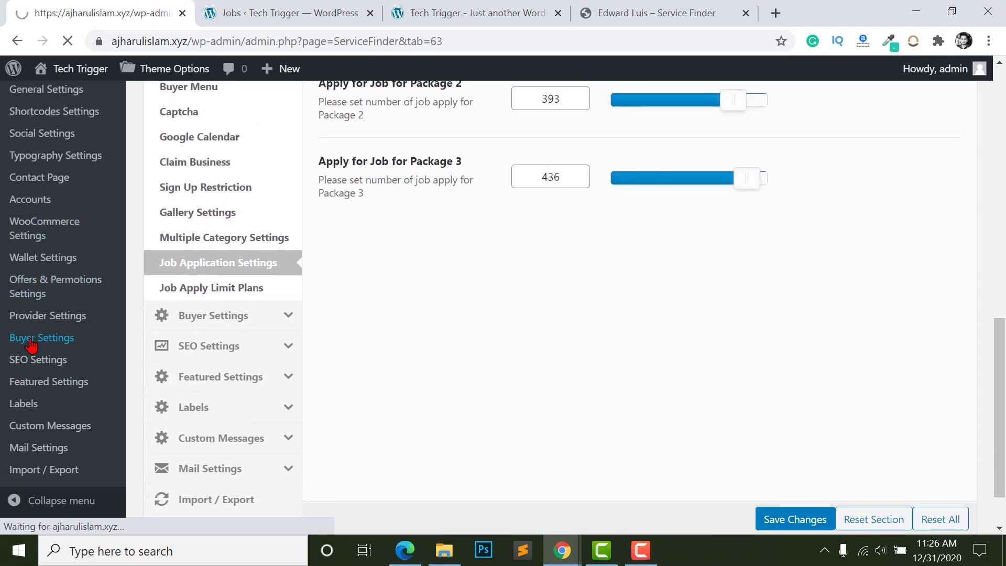
scroll(488, 420, down, 5)
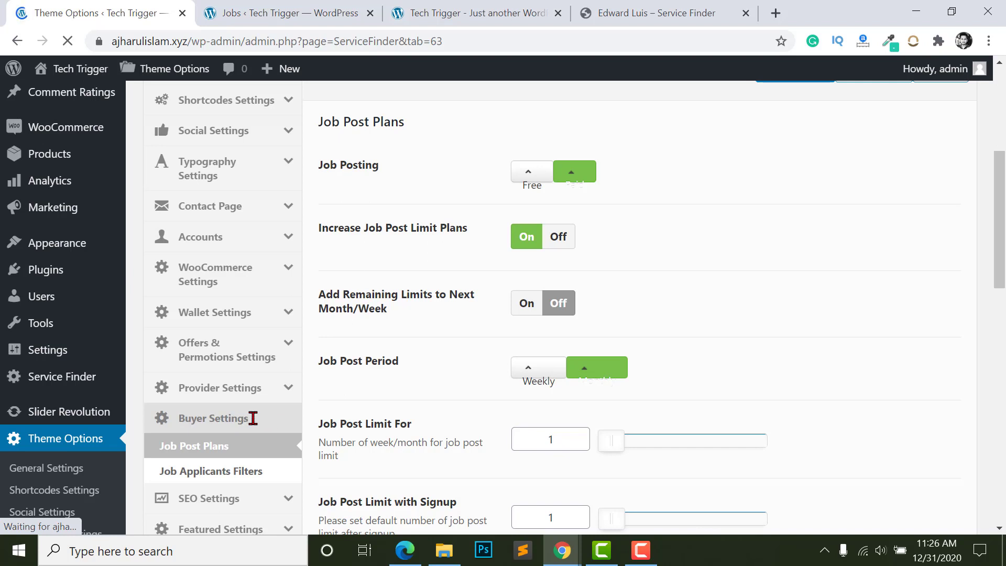
scroll(438, 225, up, 2)
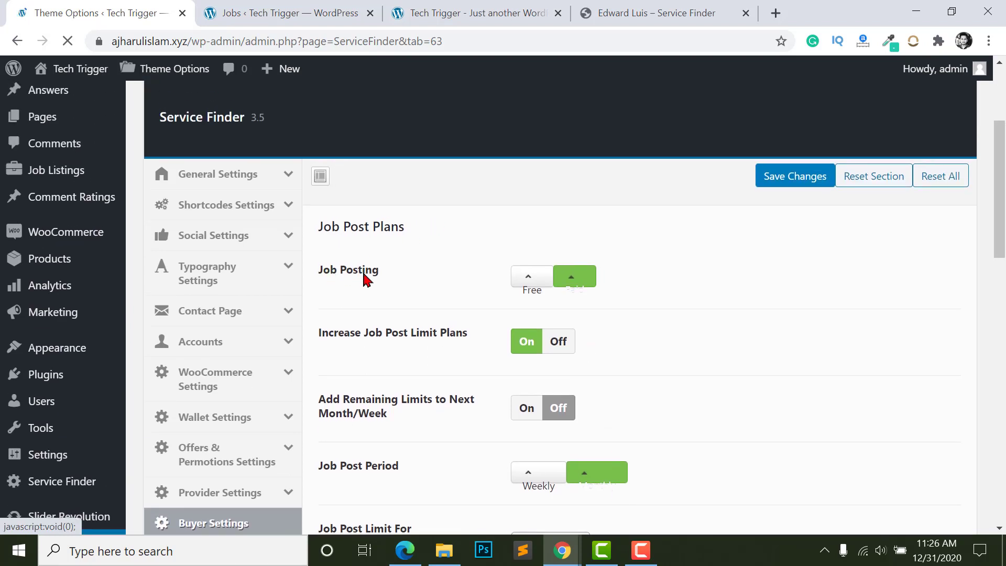
scroll(543, 278, down, 2)
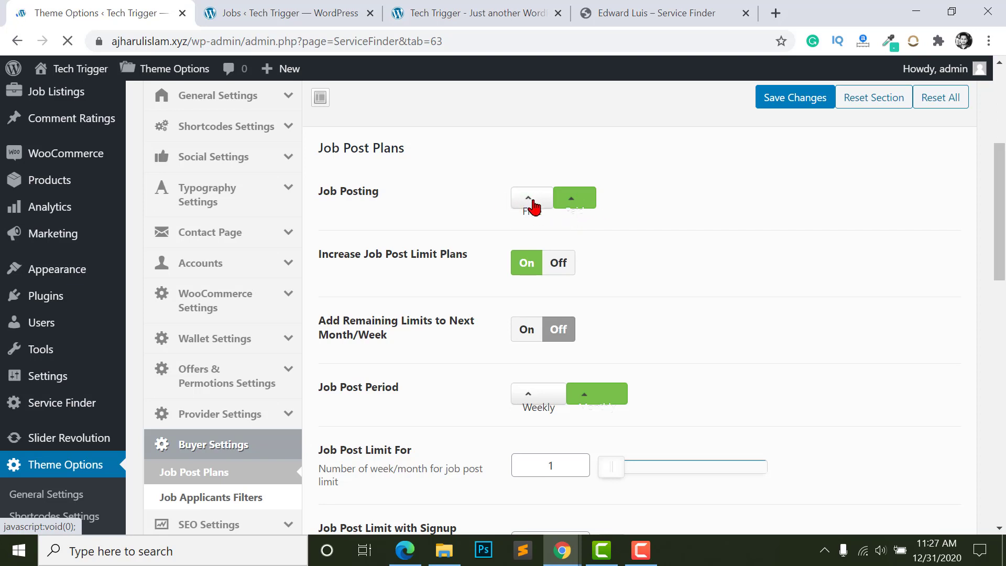
scroll(598, 328, down, 4)
scroll(598, 328, up, 2)
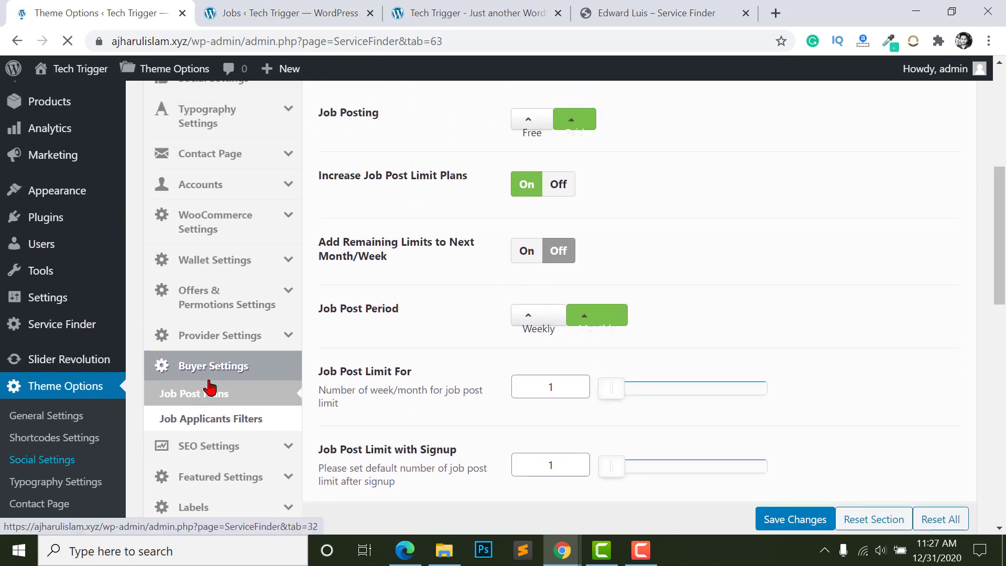
scroll(602, 254, up, 2)
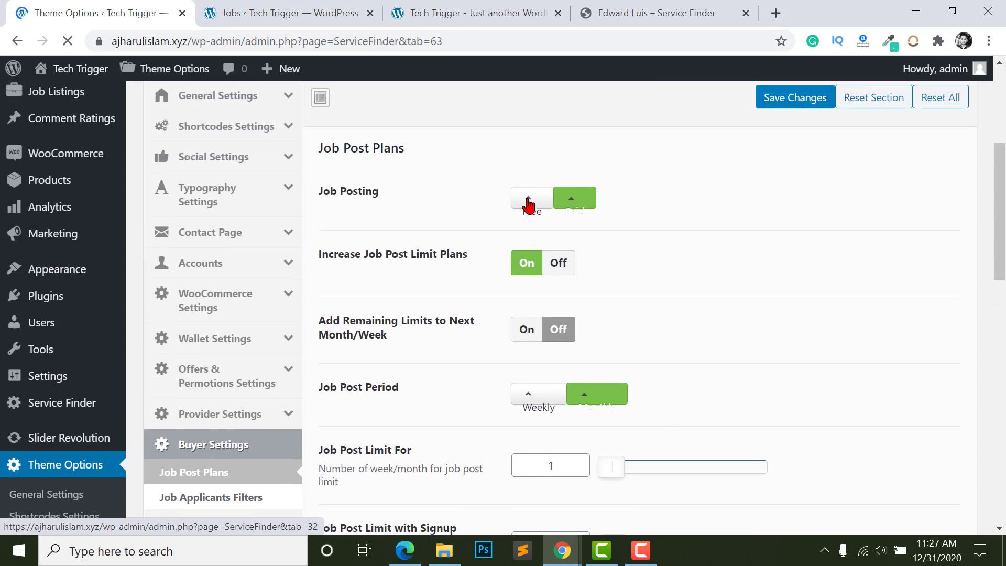
- Try switching job posting to Free, then set it back to Paid
click(528, 201)
scroll(498, 252, down, 2)
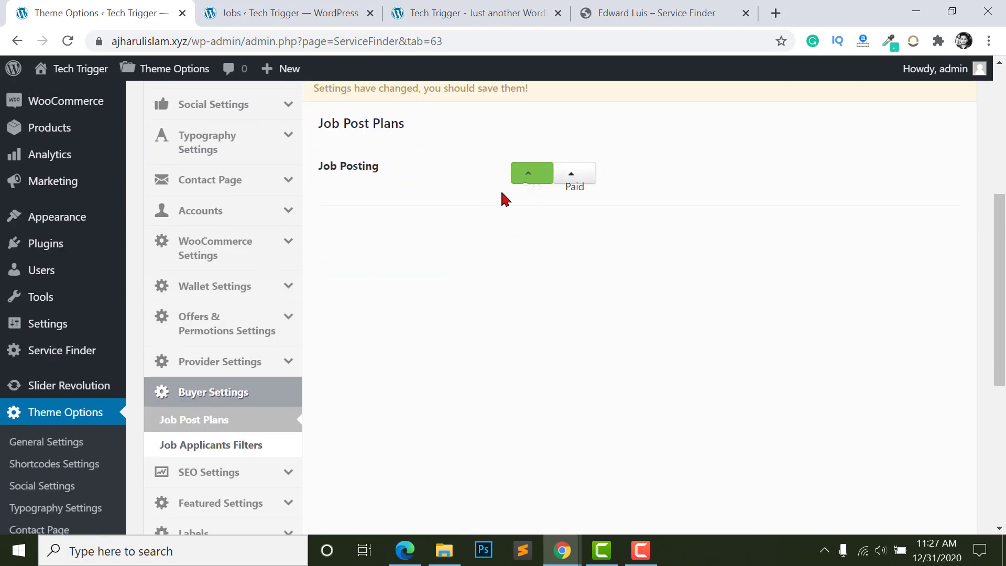
scroll(461, 274, down, 3)
scroll(493, 329, up, 5)
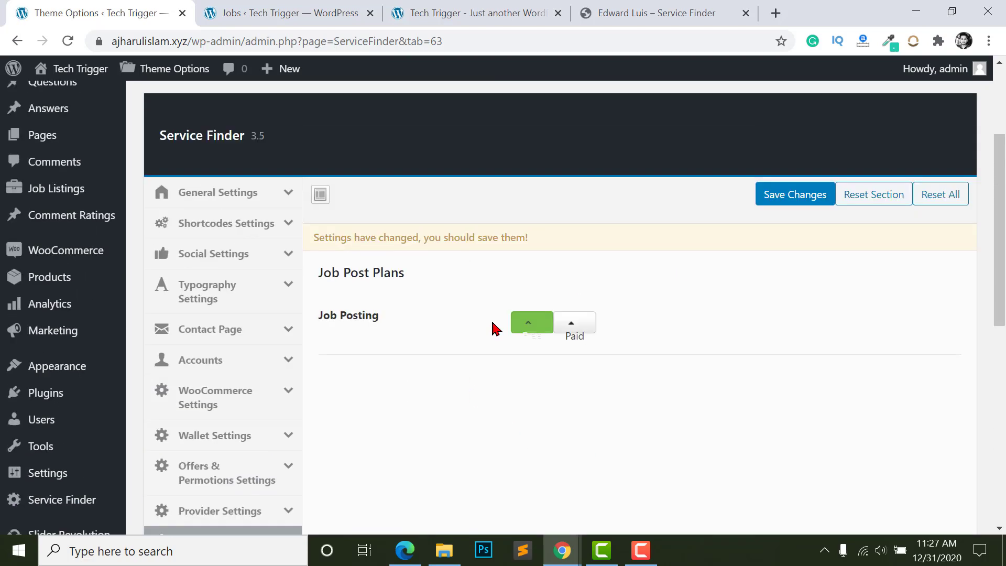
click(574, 329)
scroll(602, 337, down, 2)
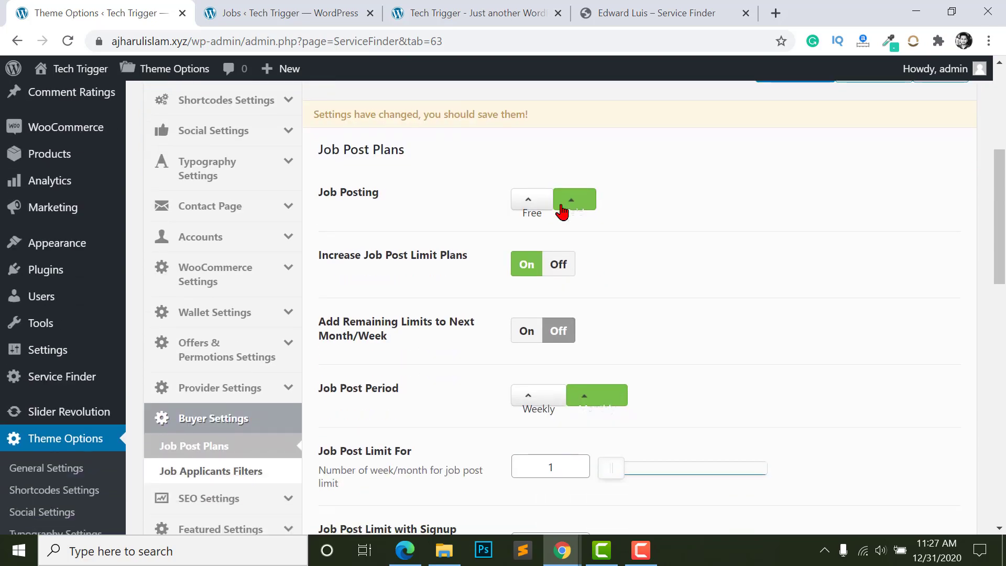
scroll(577, 230, down, 4)
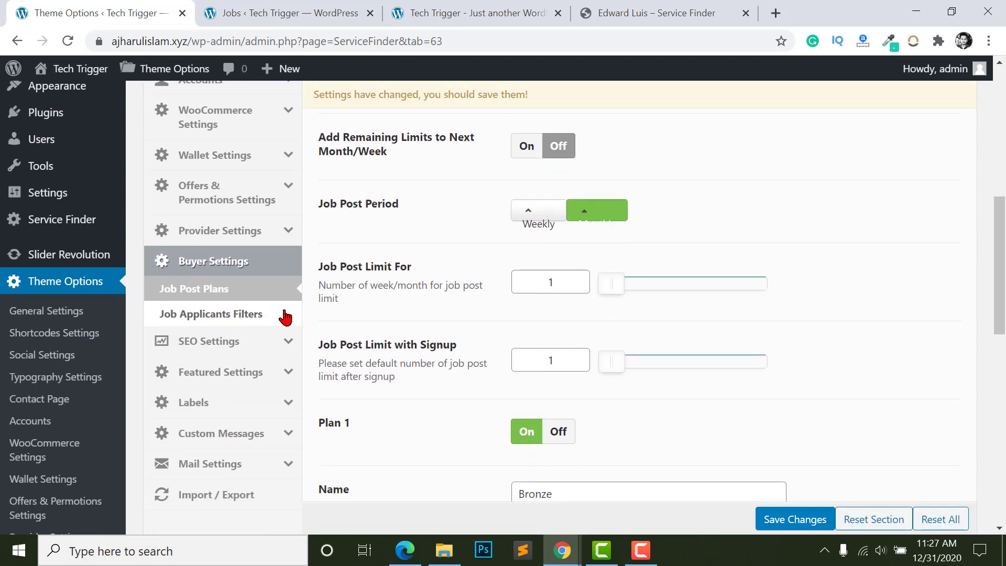
scroll(493, 325, up, 2)
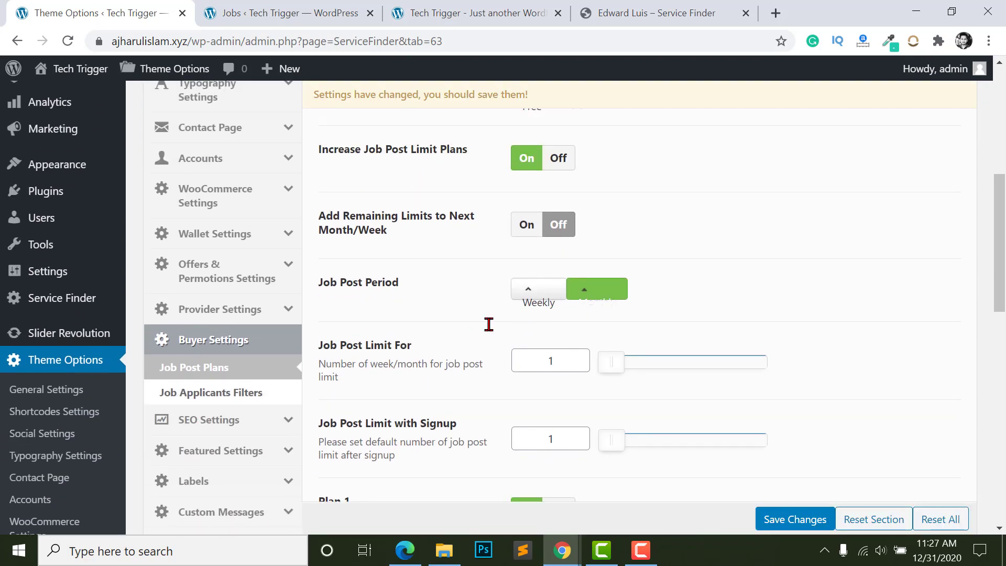
scroll(589, 346, up, 2)
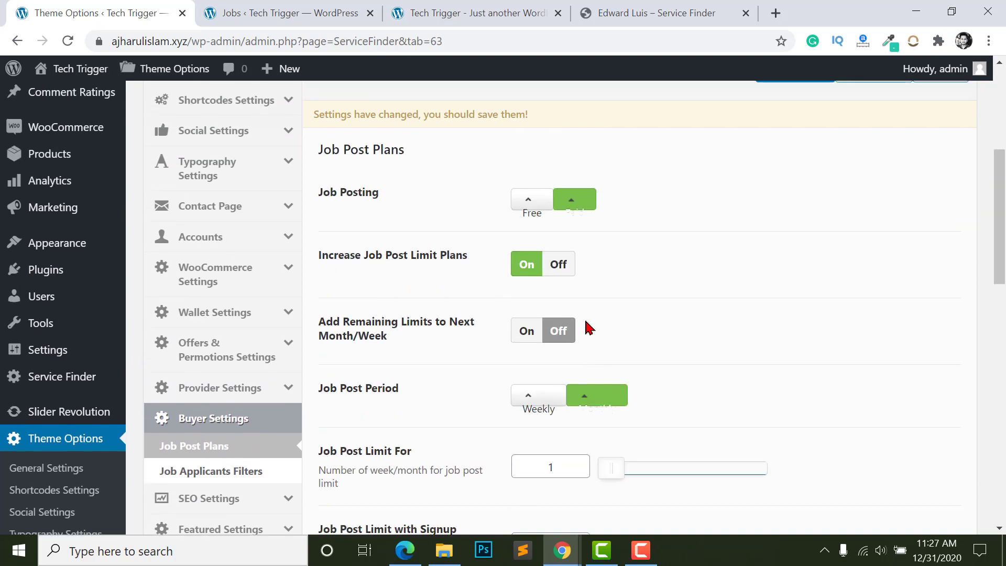
scroll(523, 193, down, 3)
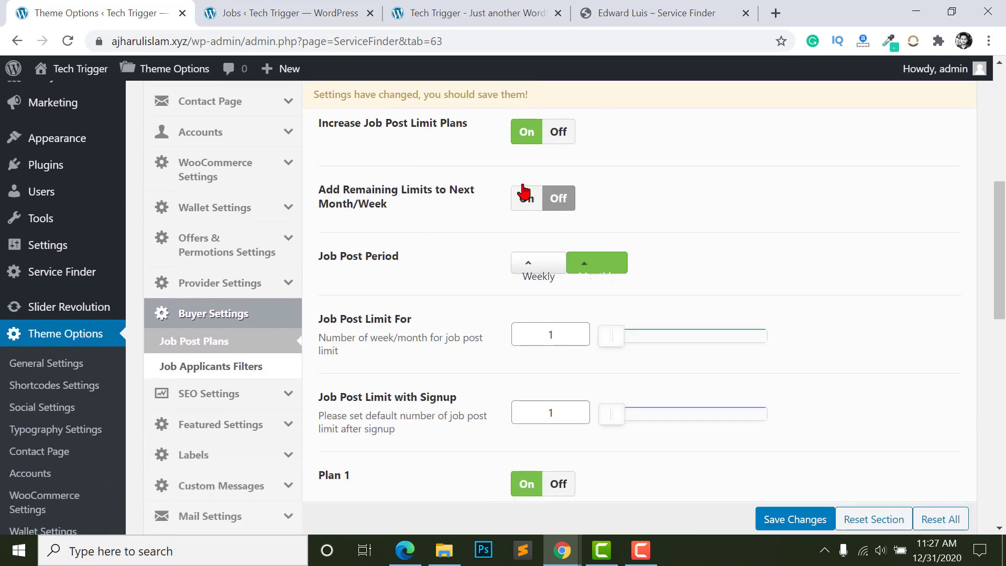
scroll(367, 270, down, 3)
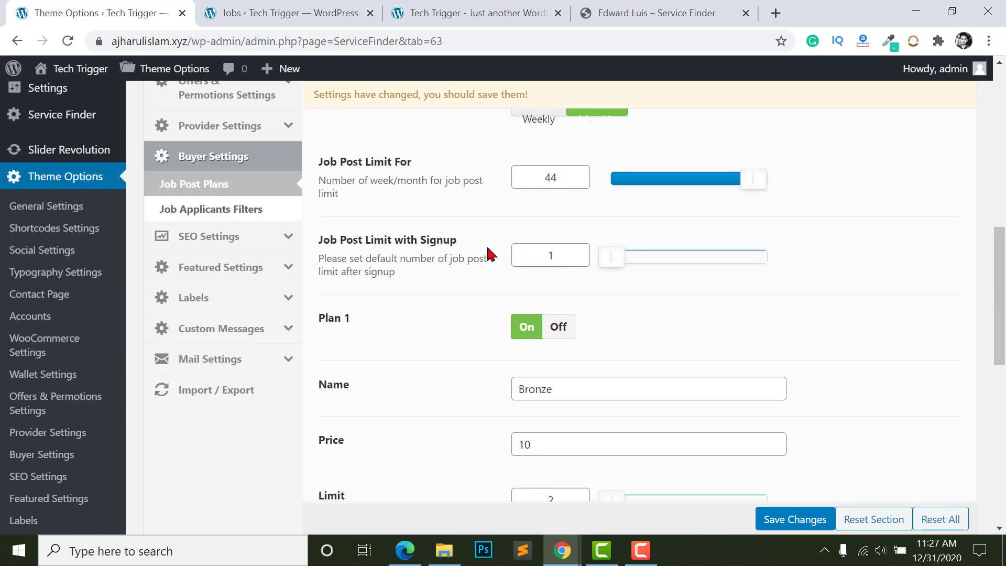
- Raise the signup job post limit to 387 and the Bronze plan limit to 3183
drag(627, 264, 741, 257)
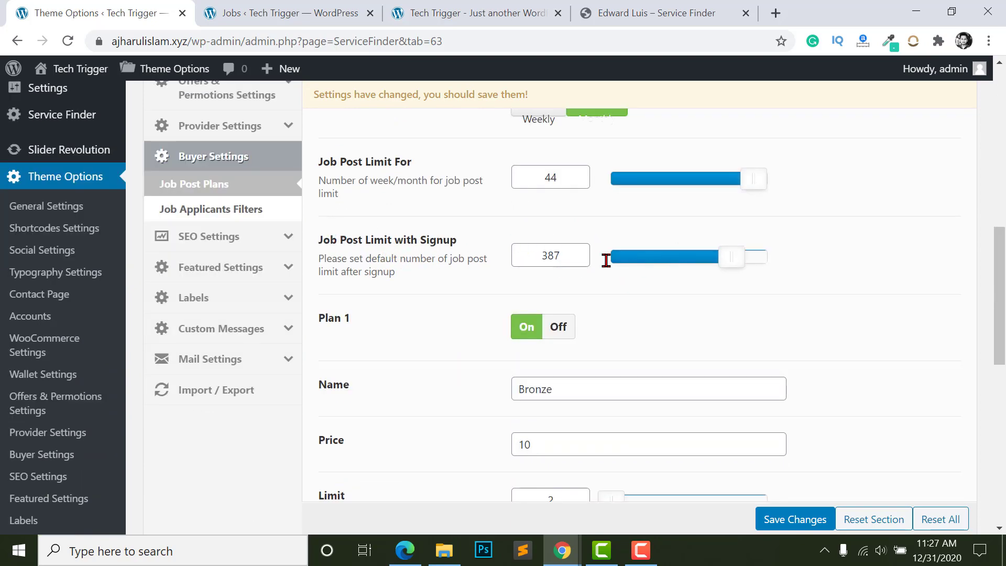
scroll(608, 278, down, 3)
scroll(371, 222, up, 1)
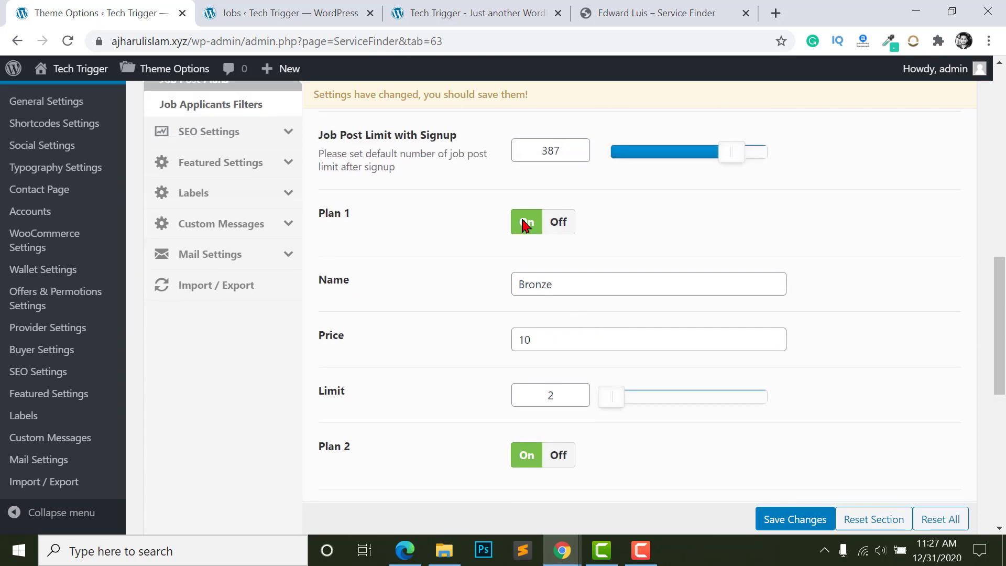
scroll(457, 242, down, 1)
click(538, 236)
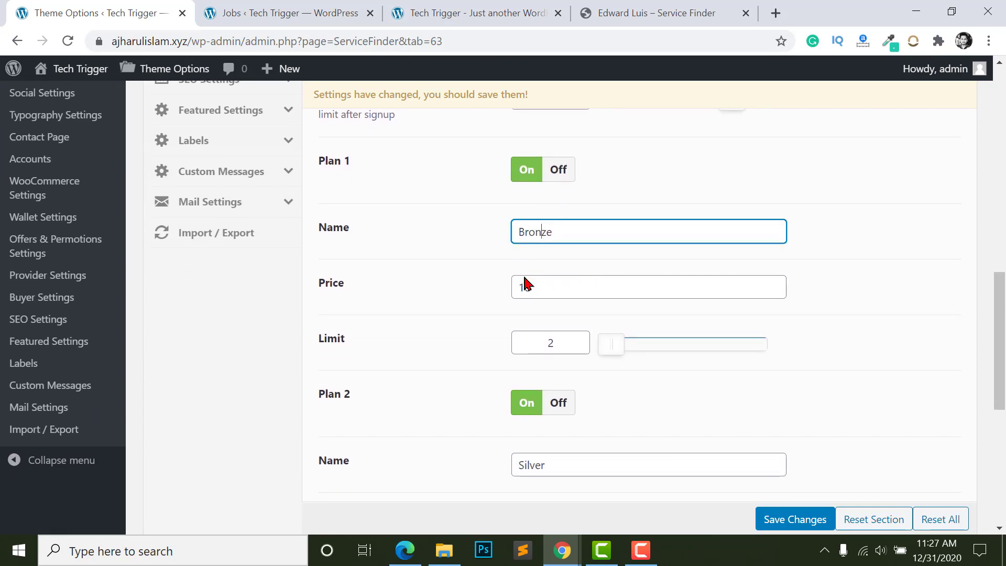
click(521, 287)
scroll(601, 276, down, 2)
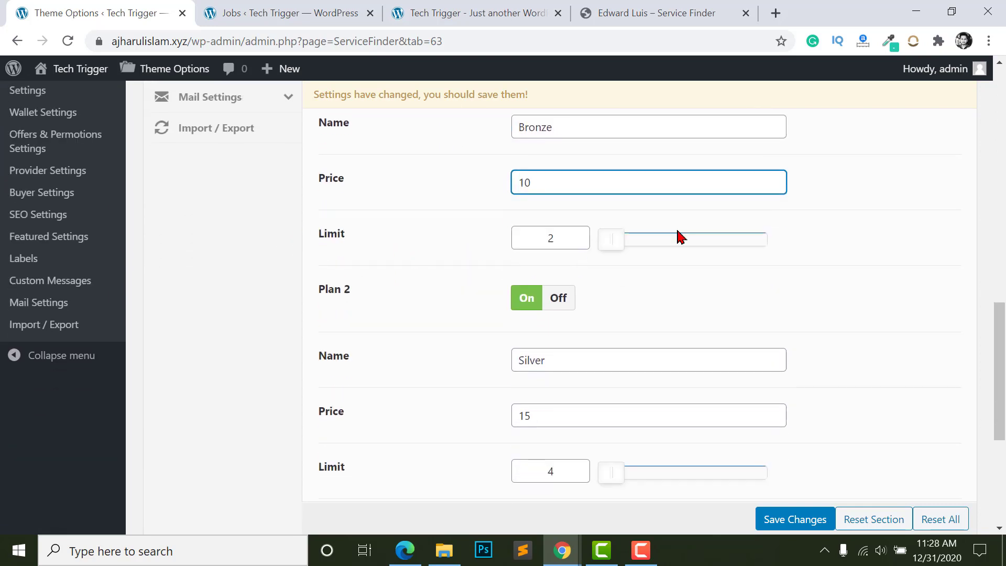
drag(612, 240, 706, 240)
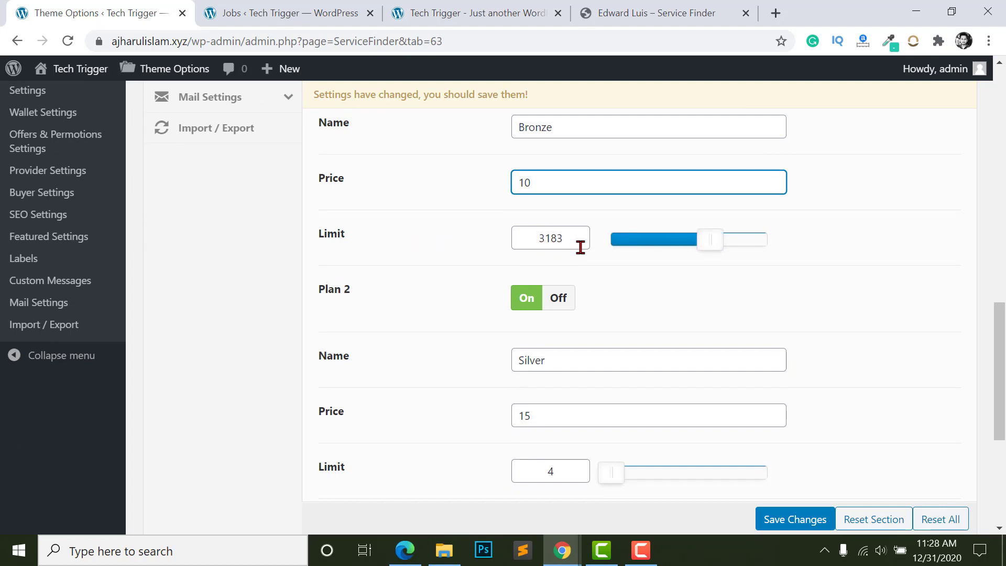
scroll(601, 267, down, 2)
scroll(551, 286, down, 3)
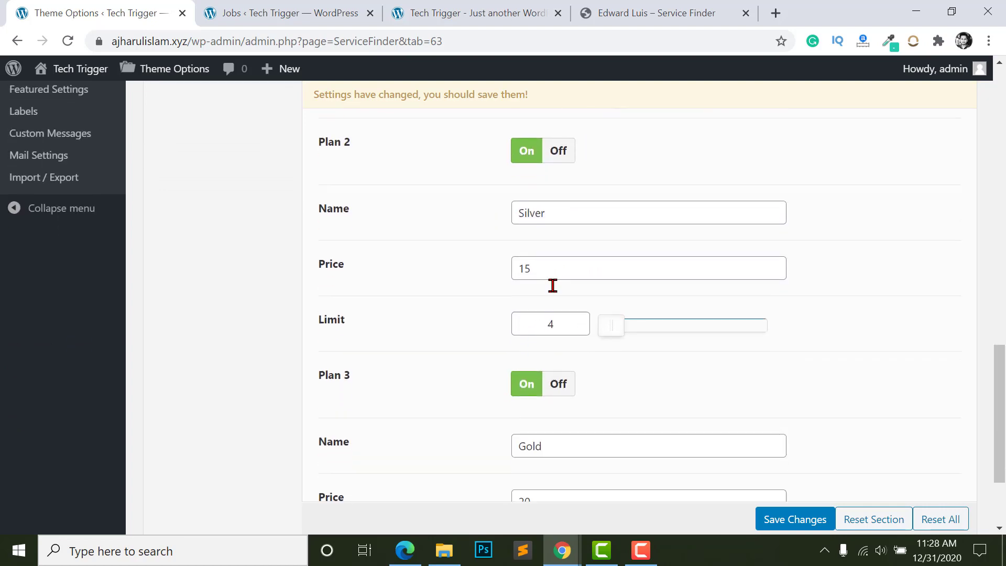
scroll(627, 328, up, 8)
scroll(529, 296, up, 10)
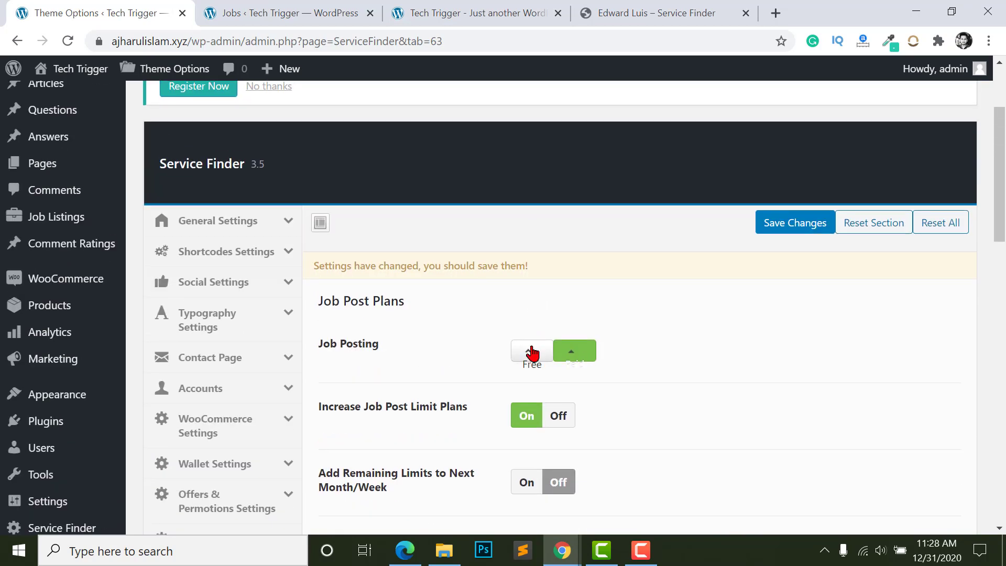
- Switch job posting to Free and save the settings
click(532, 353)
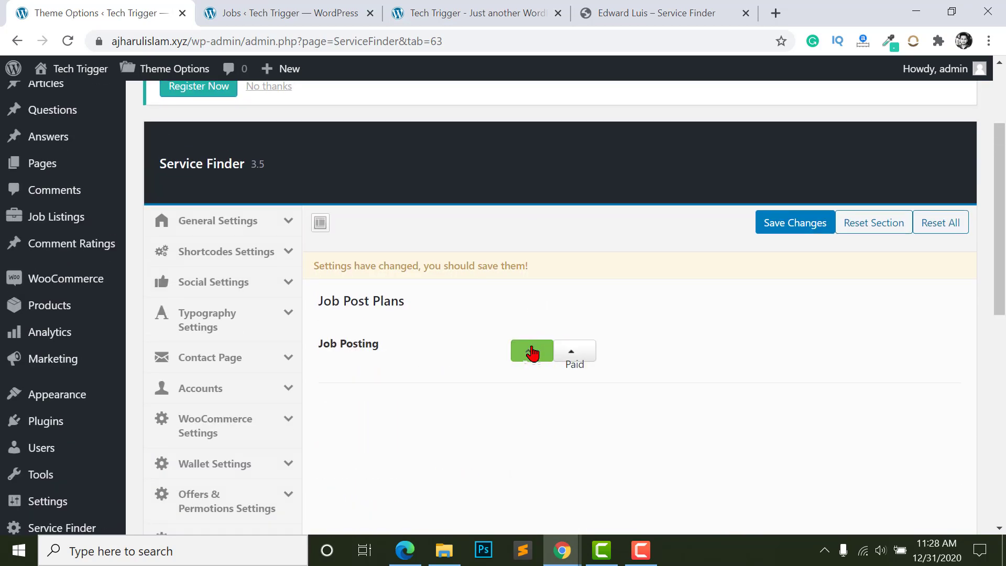
scroll(532, 353, down, 2)
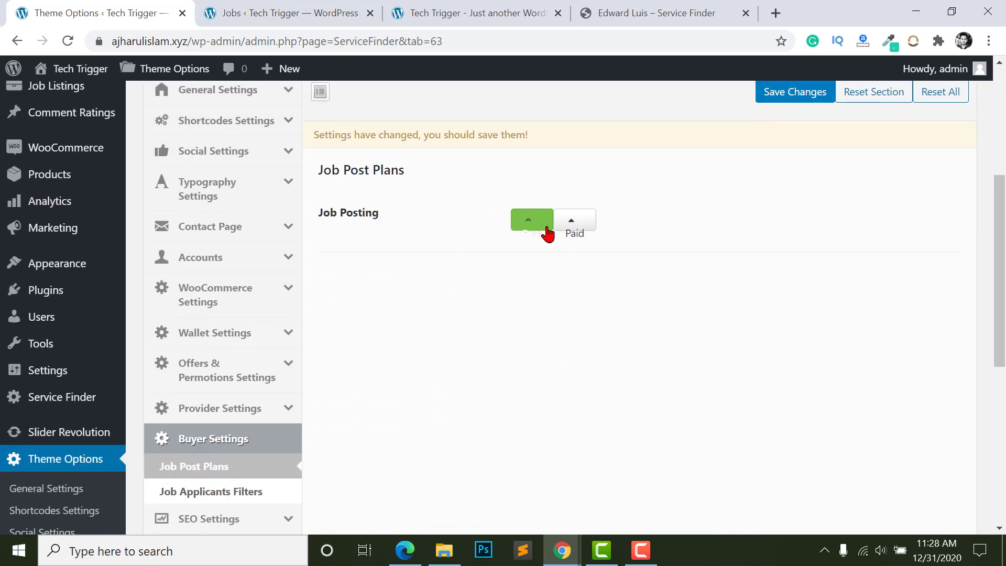
scroll(755, 433, down, 6)
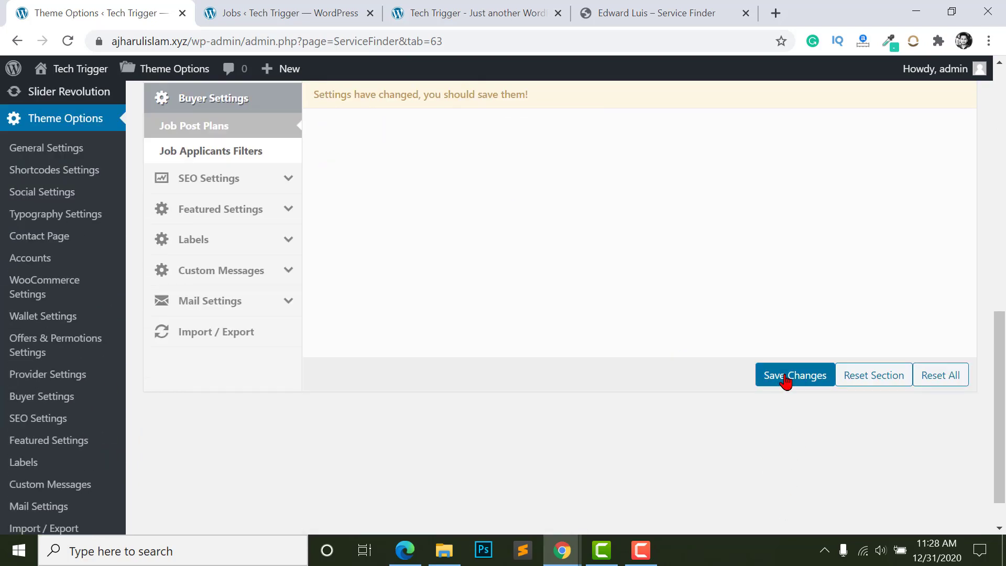
click(786, 380)
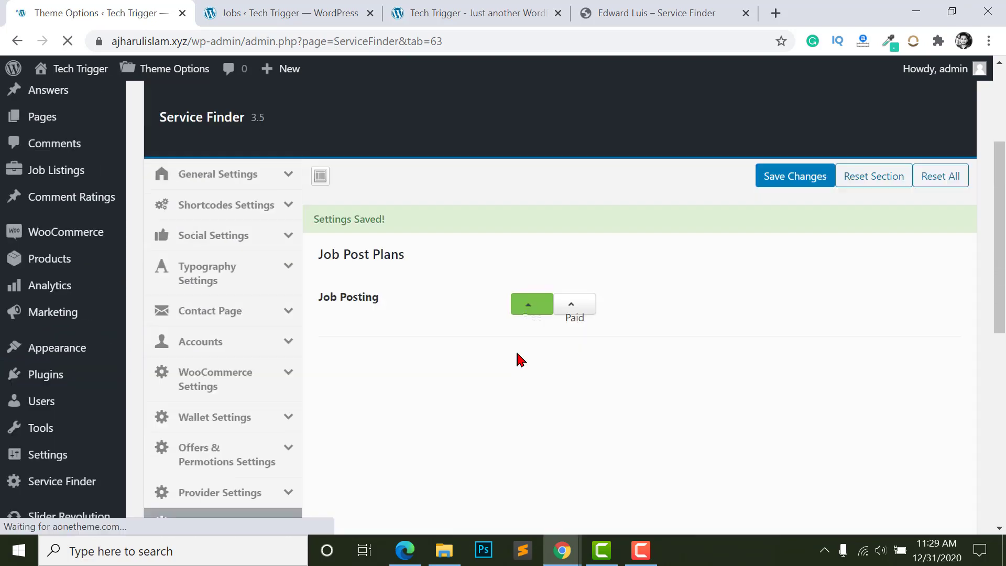
- From the customer's My Account page, open the Post a Job form and scroll through its fields
click(404, 550)
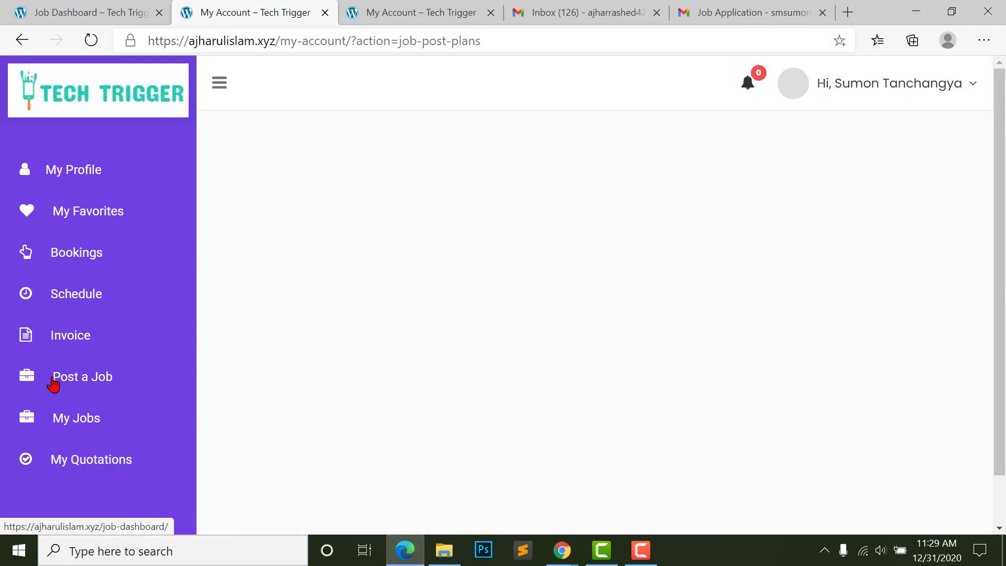
click(76, 374)
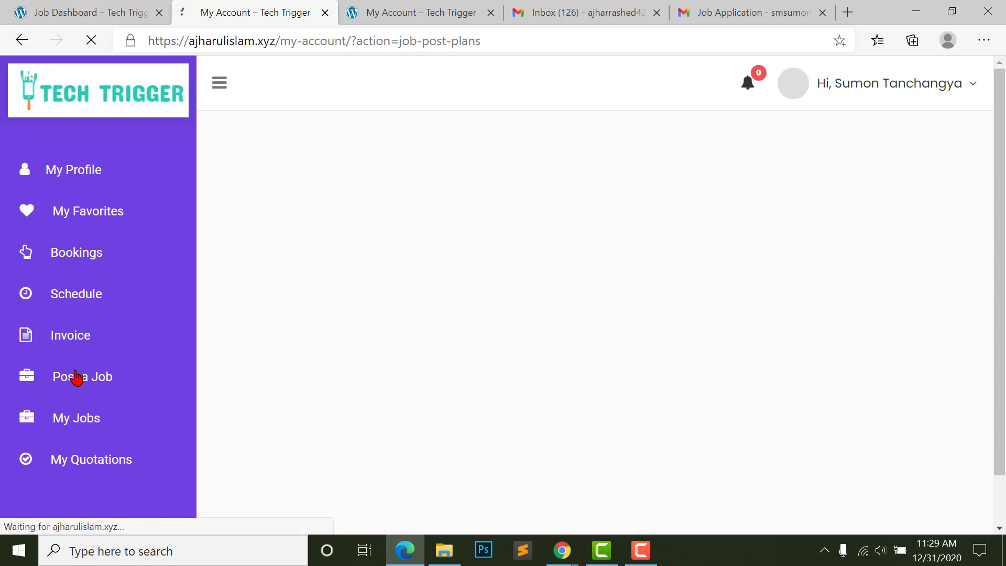
scroll(540, 369, down, 4)
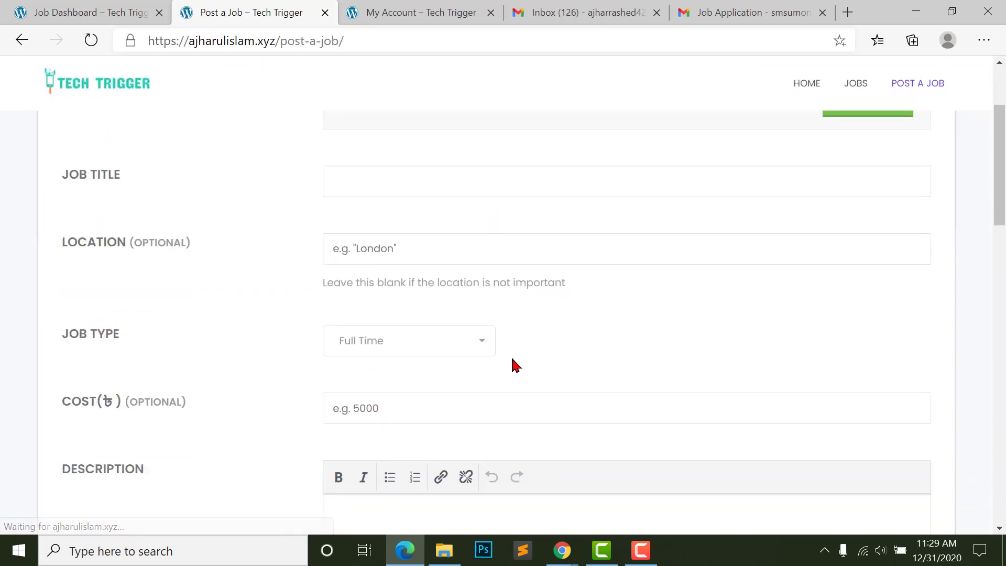
scroll(514, 364, up, 4)
scroll(519, 367, down, 10)
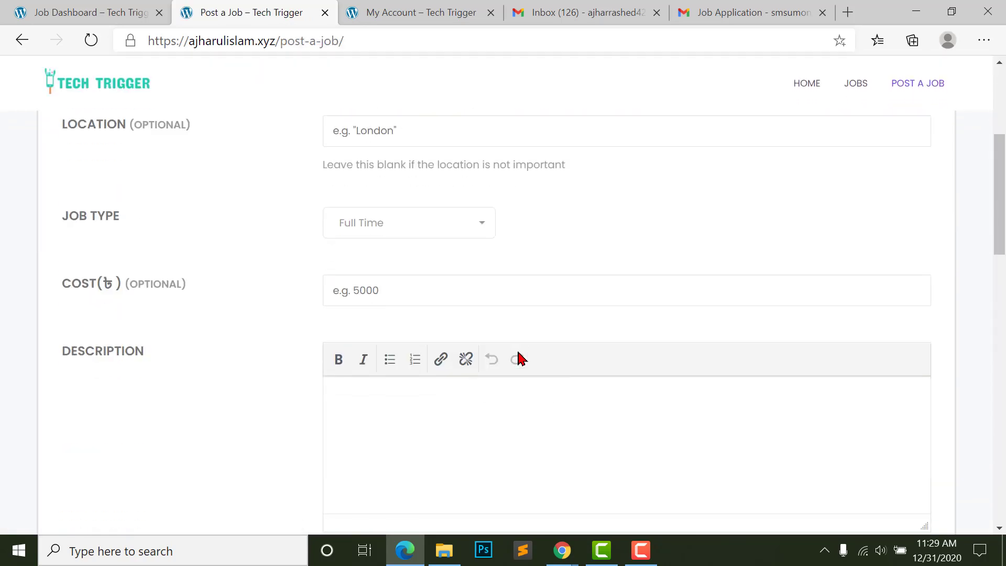
scroll(483, 352, down, 3)
scroll(476, 337, up, 14)
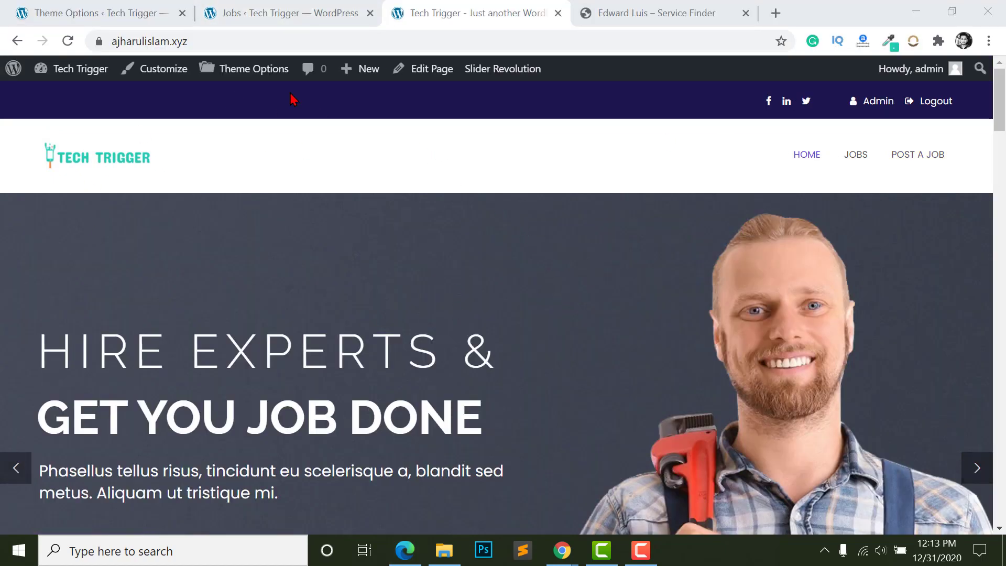
- Return to the WordPress admin and open the All Pages list
click(266, 8)
click(52, 7)
scroll(49, 265, down, 3)
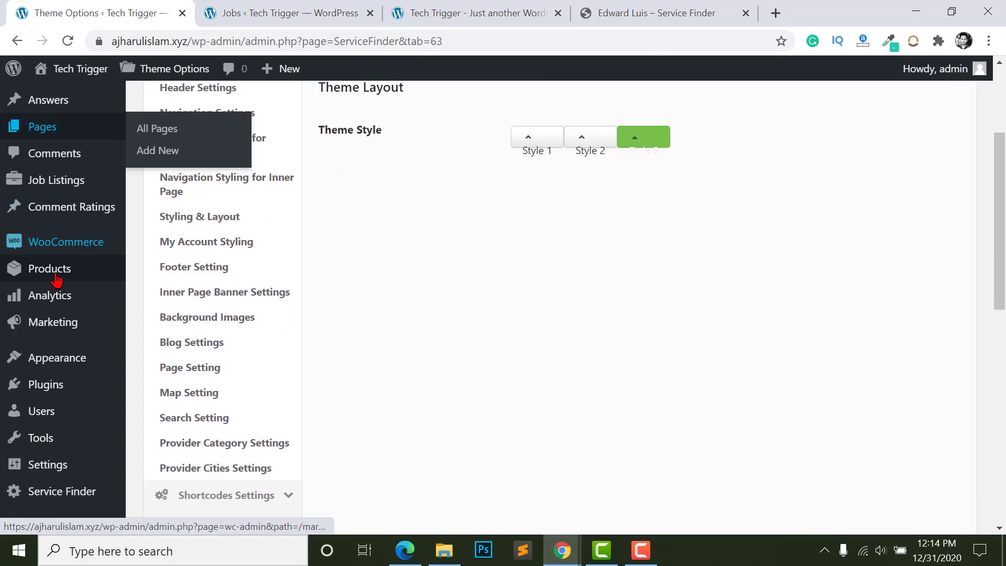
scroll(51, 270, up, 3)
mouse_move(79, 310)
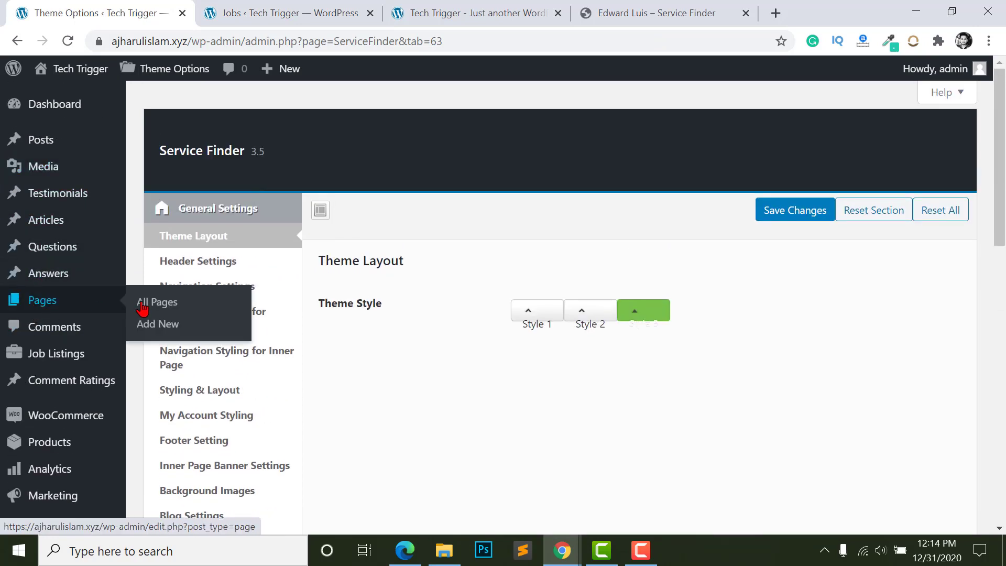
click(176, 304)
- Open Add New Page in new tabs and title the new page 'Blog'
right_click(198, 111)
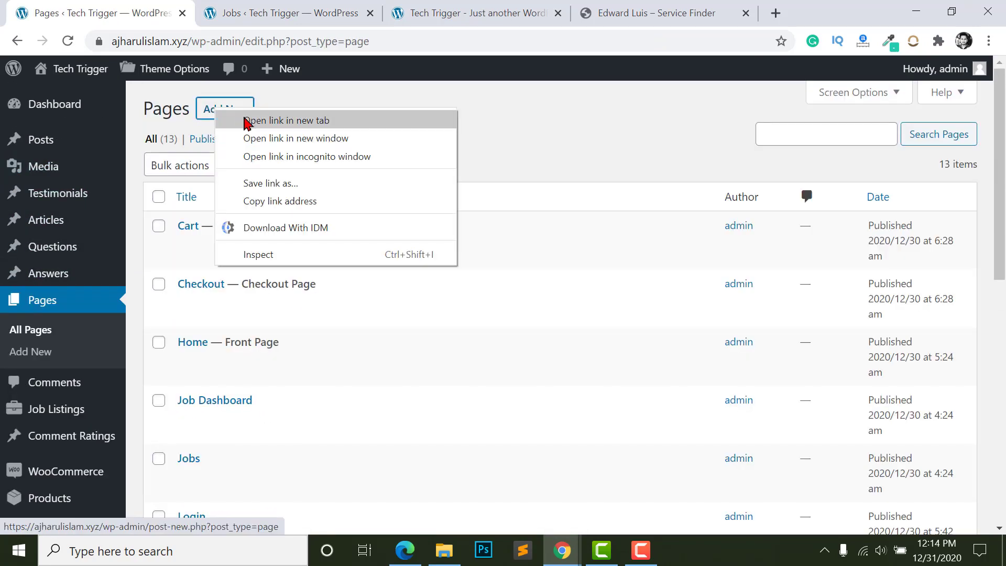
click(210, 124)
right_click(230, 118)
click(273, 124)
click(315, 13)
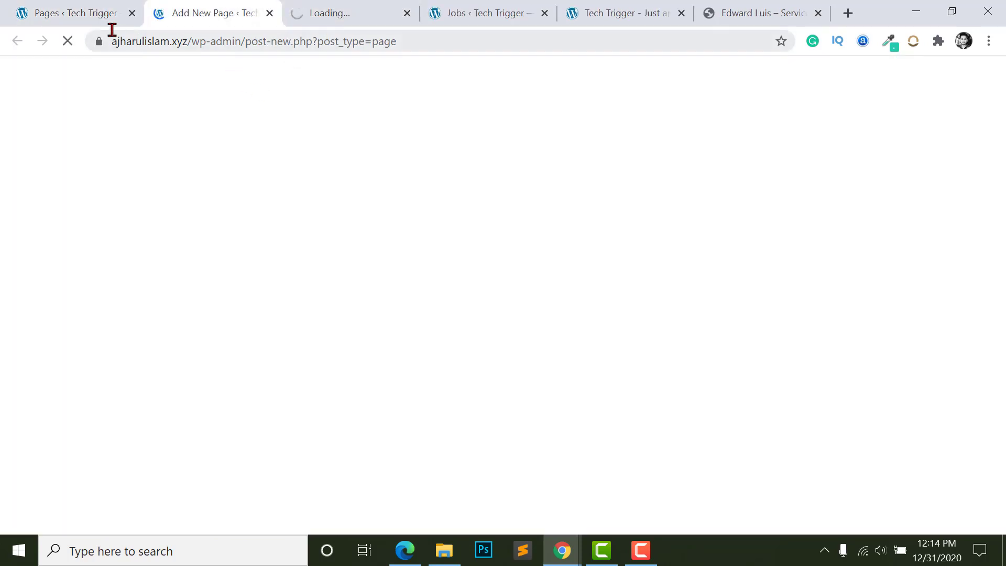
click(78, 13)
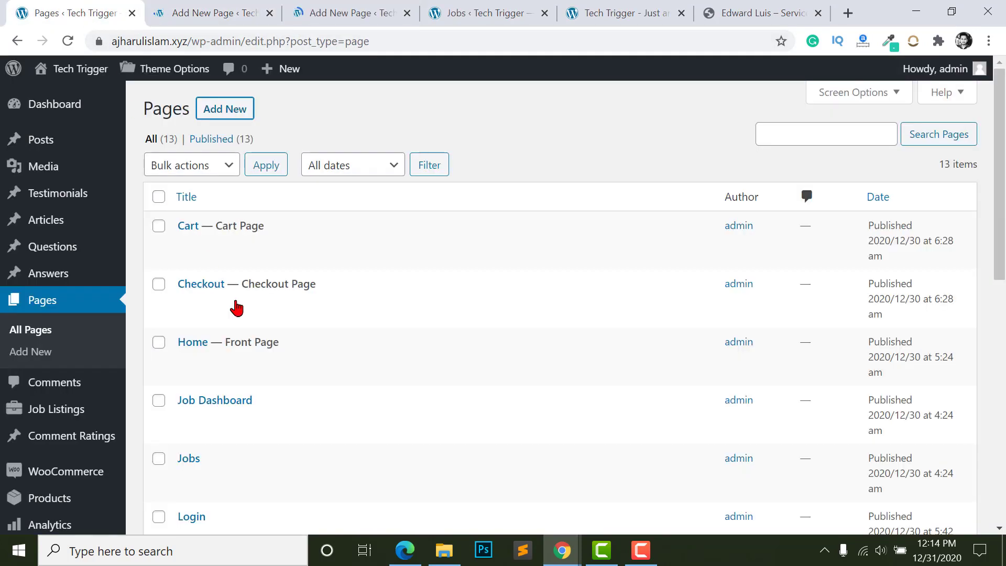
click(253, 7)
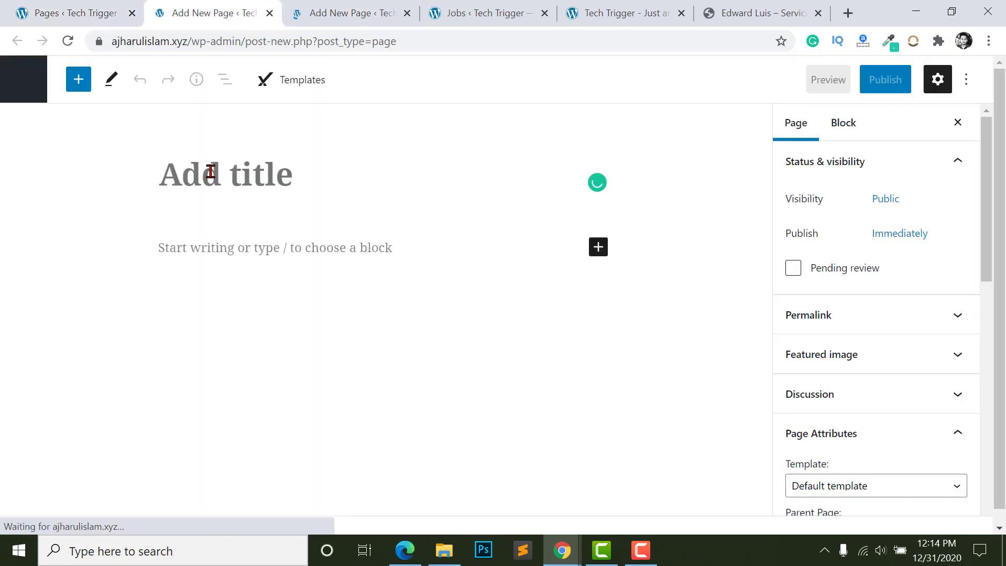
text(Blog)
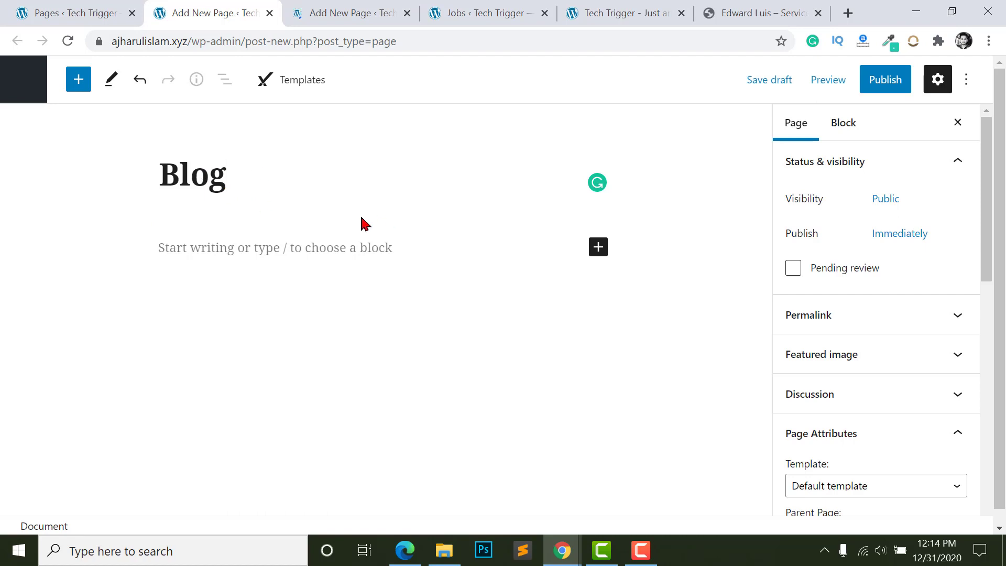
- Publish the Blog page at /blog/ and return to the Pages list
click(884, 82)
click(856, 80)
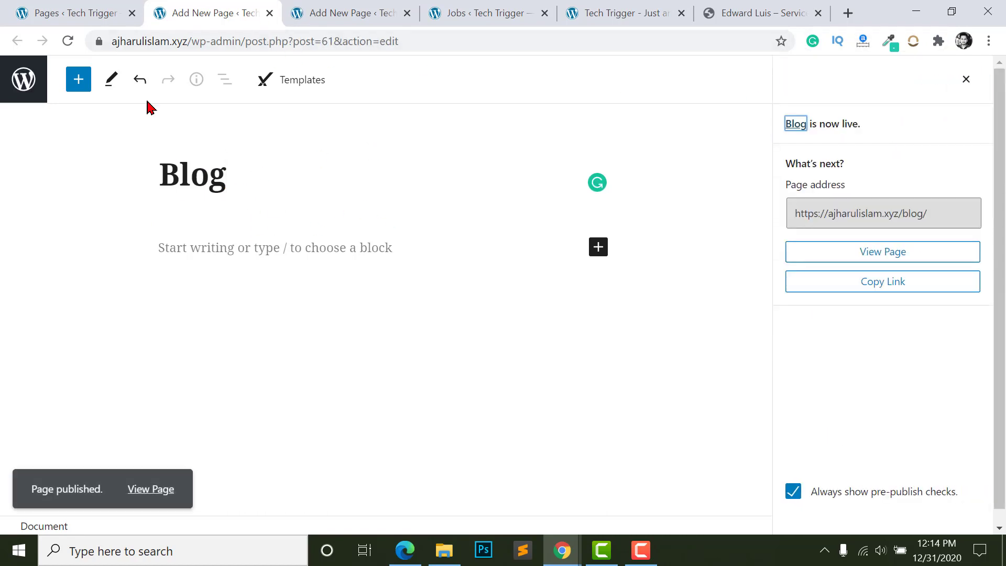
click(62, 14)
scroll(31, 435, down, 6)
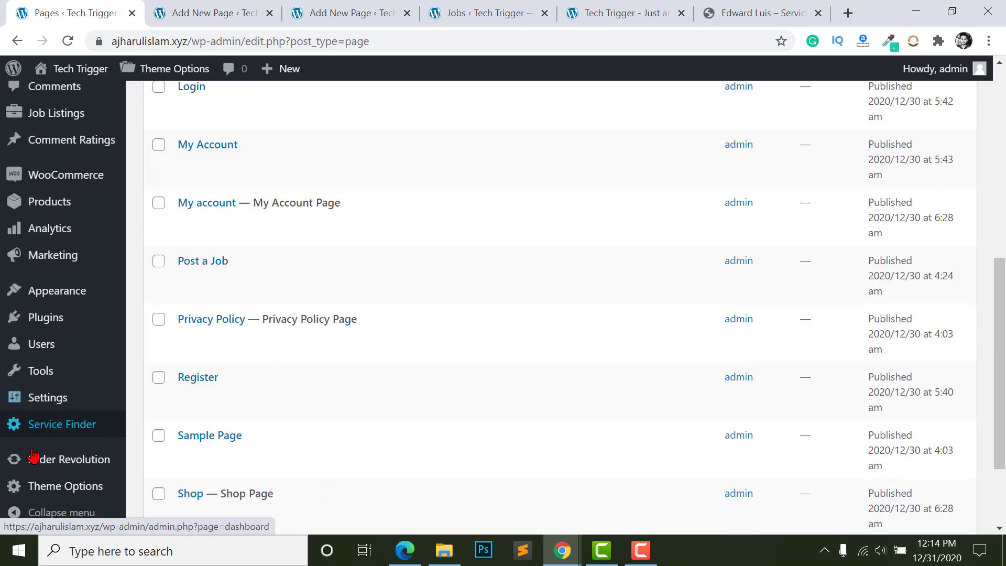
scroll(33, 446, down, 2)
- In Reading Settings, keep Home as the static homepage, set Posts page to Blog, and save
mouse_move(45, 403)
click(152, 302)
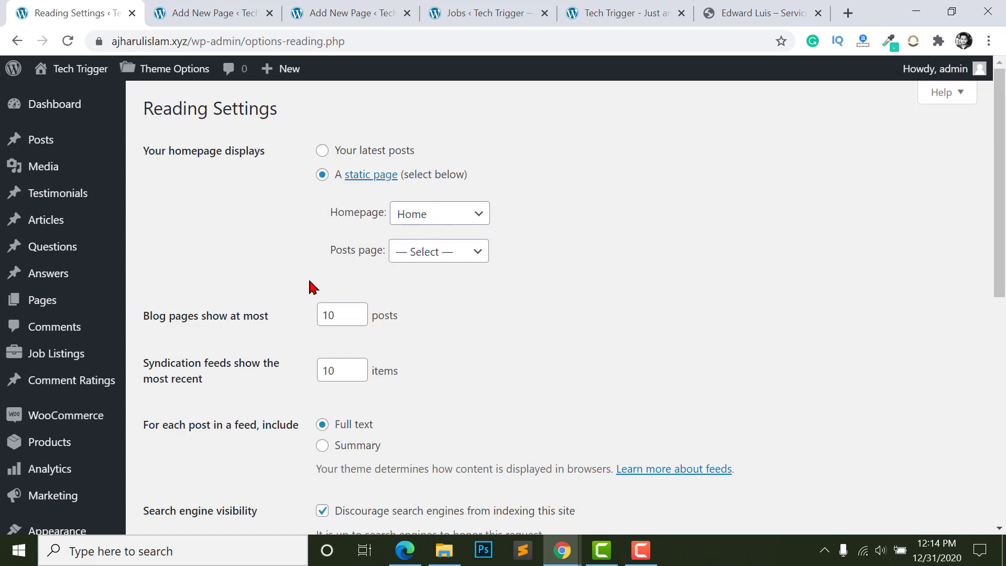
click(404, 256)
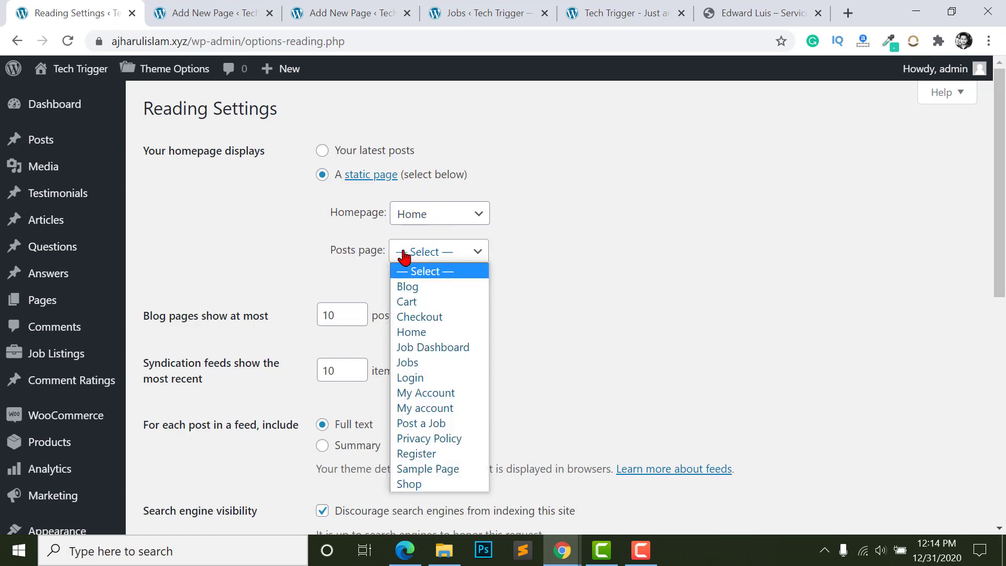
click(408, 286)
scroll(258, 396, down, 5)
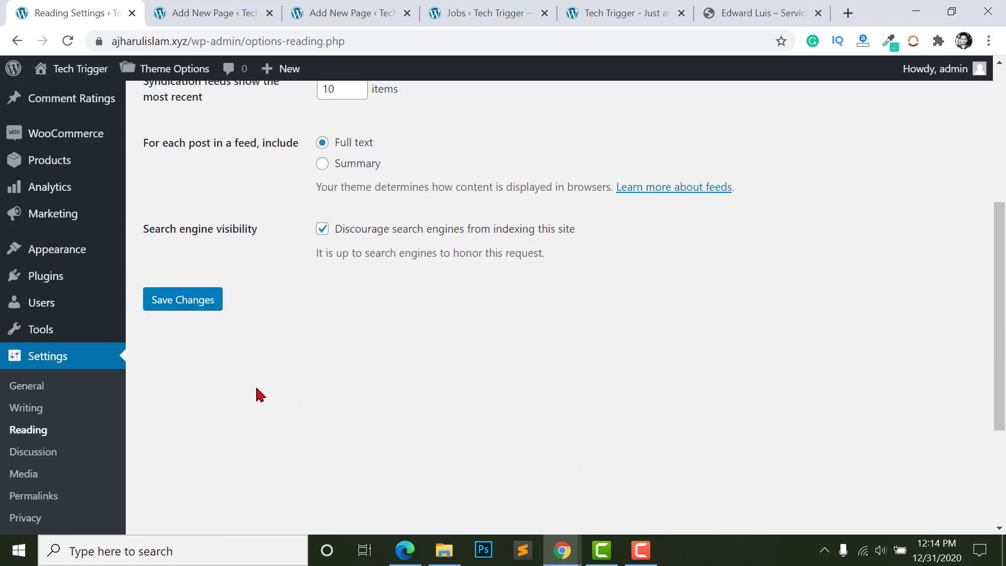
scroll(211, 234, up, 2)
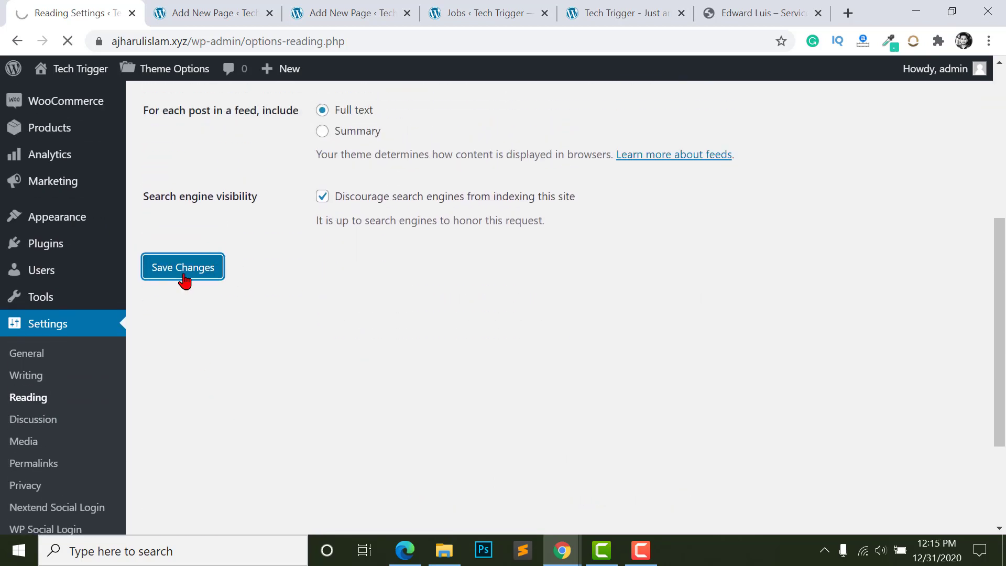
click(182, 273)
mouse_move(35, 147)
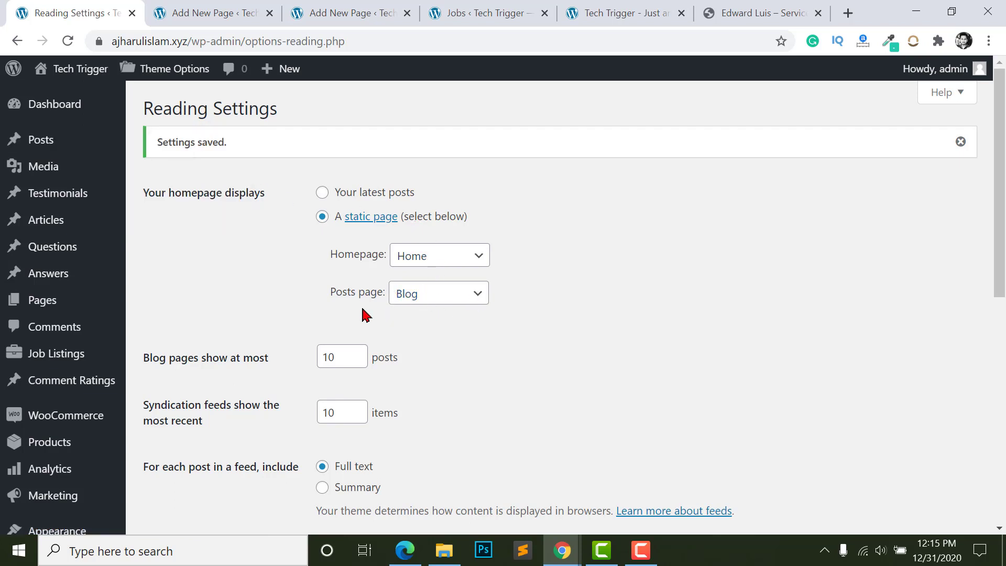
click(200, 13)
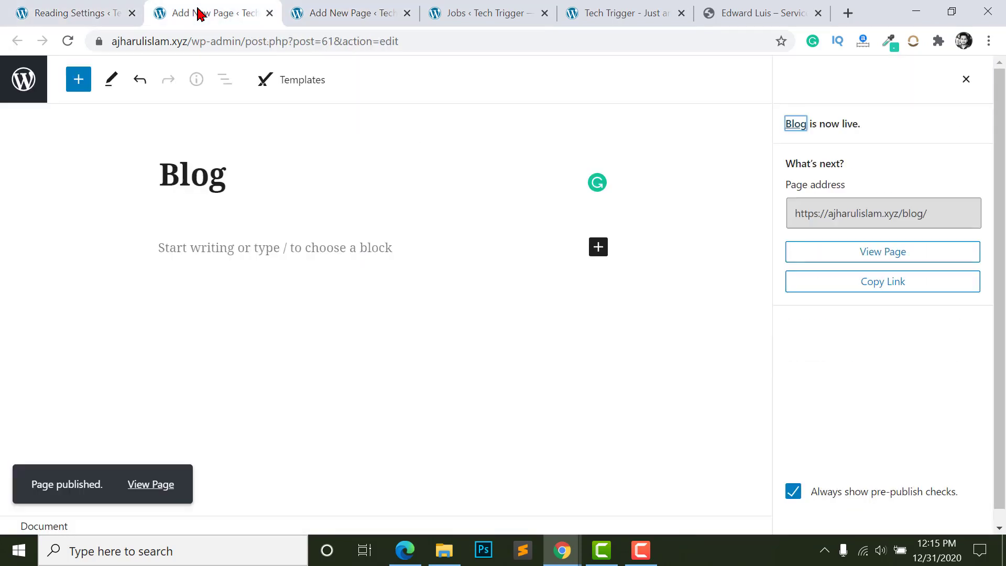
- Close the Blog editor and title the new page 'Contact Us'
click(269, 13)
click(221, 167)
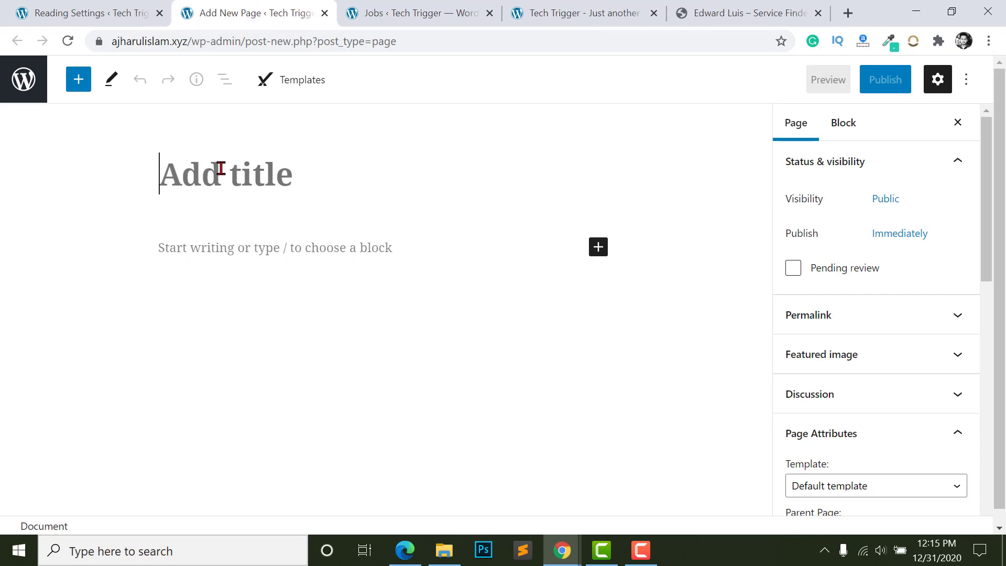
text(Con)
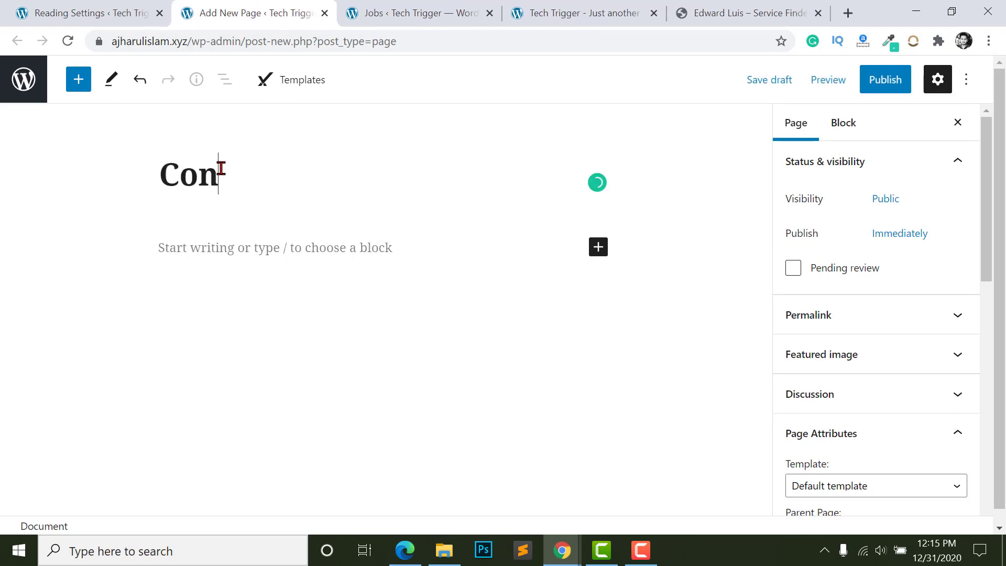
key(BackSpace)
key(BackSpace)
key(BackSpace)
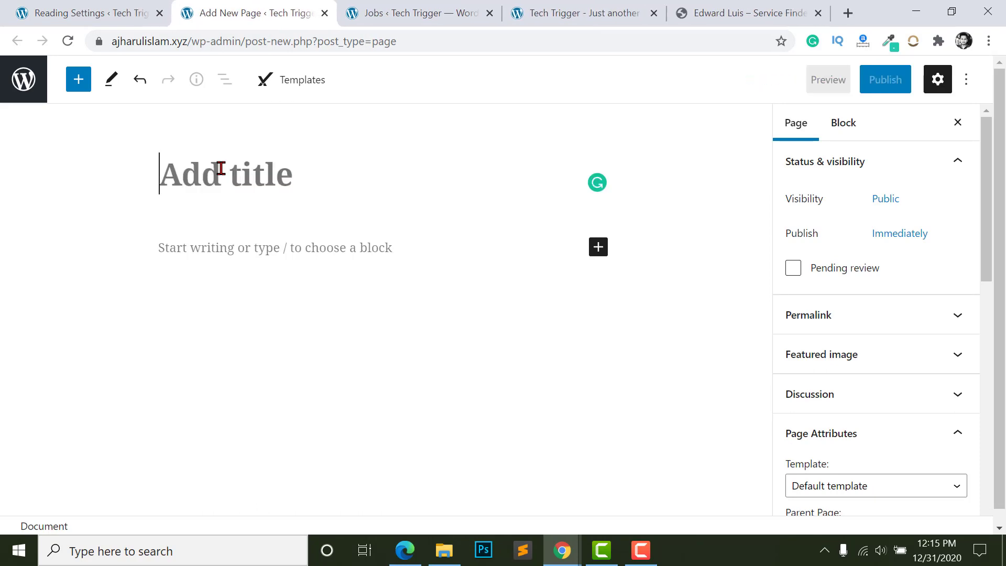
text(Contact)
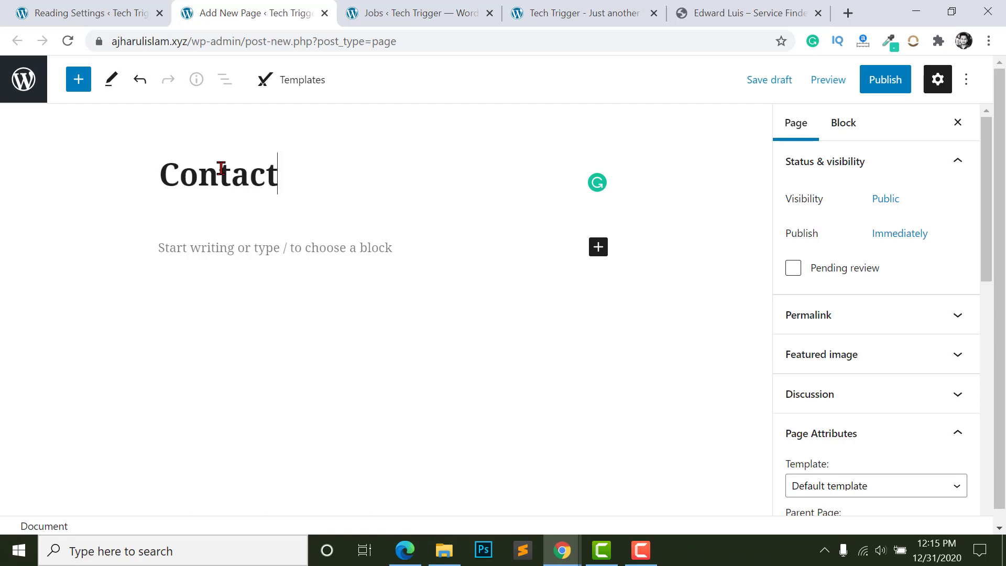
text( Us)
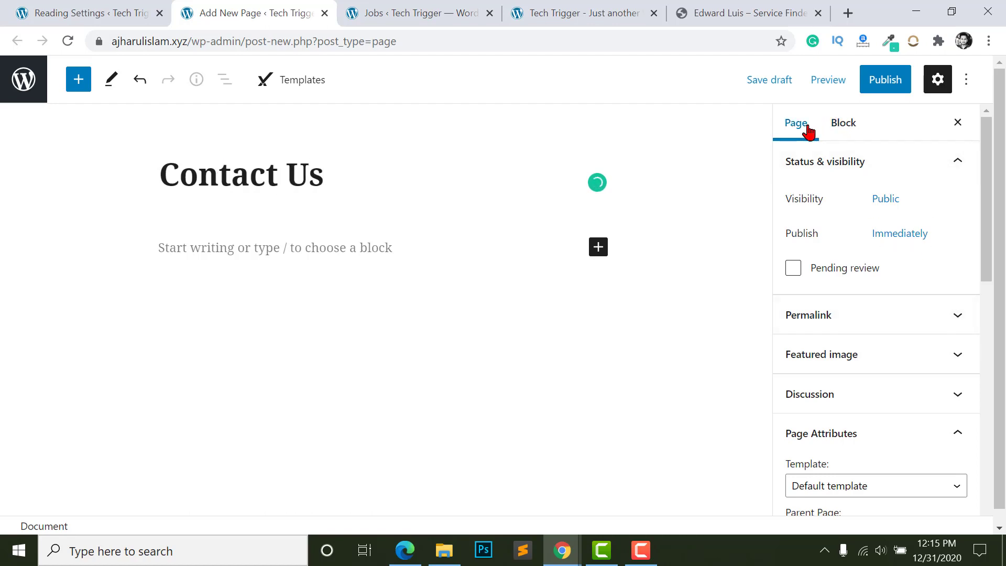
- Apply the Contact Us - Version 3 page template
click(807, 130)
scroll(793, 254, down, 3)
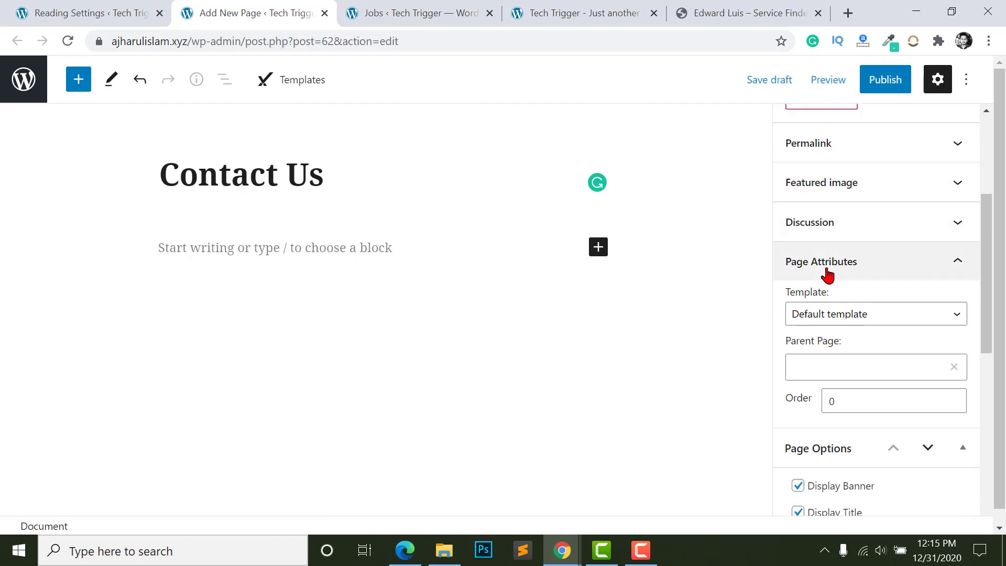
click(827, 311)
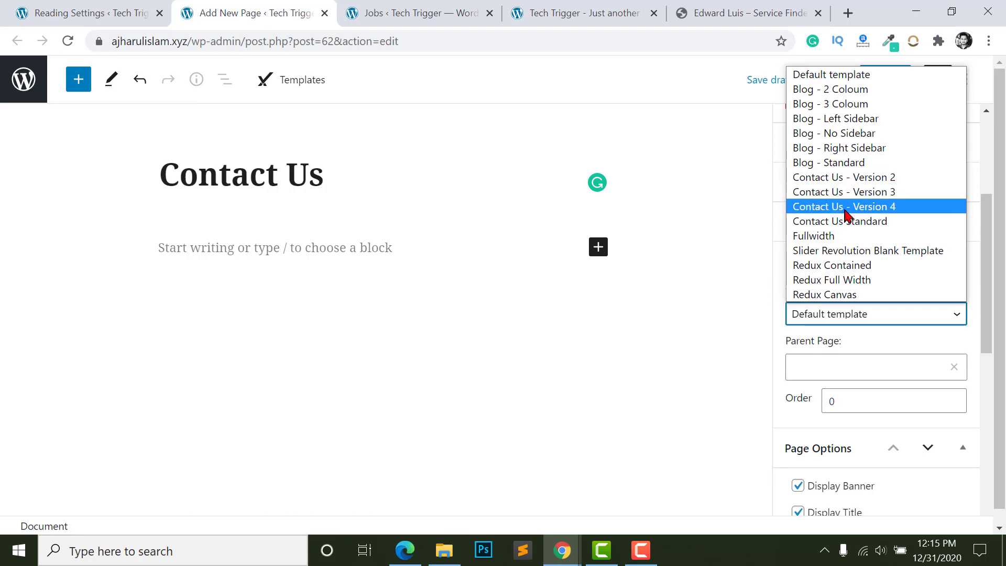
click(856, 193)
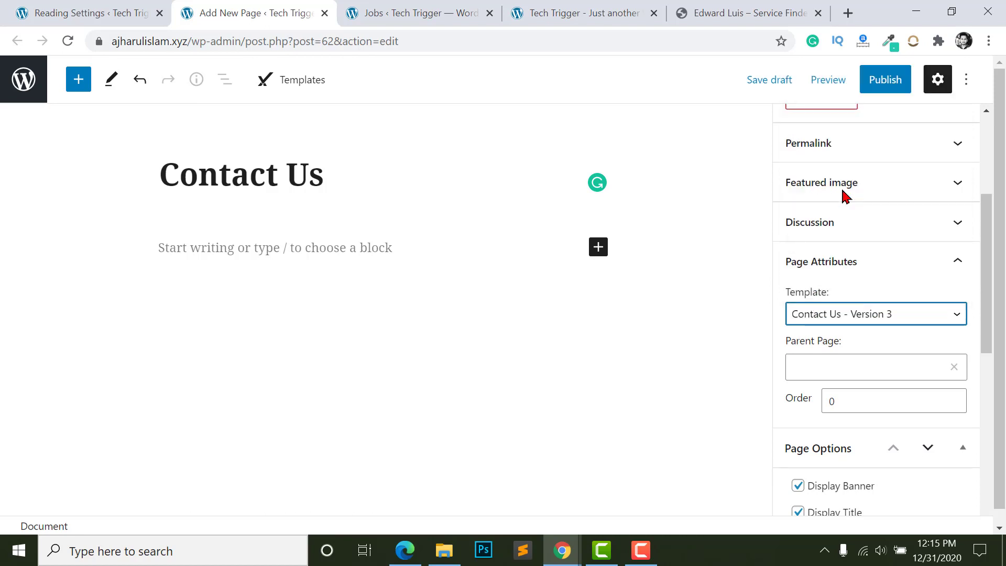
click(857, 315)
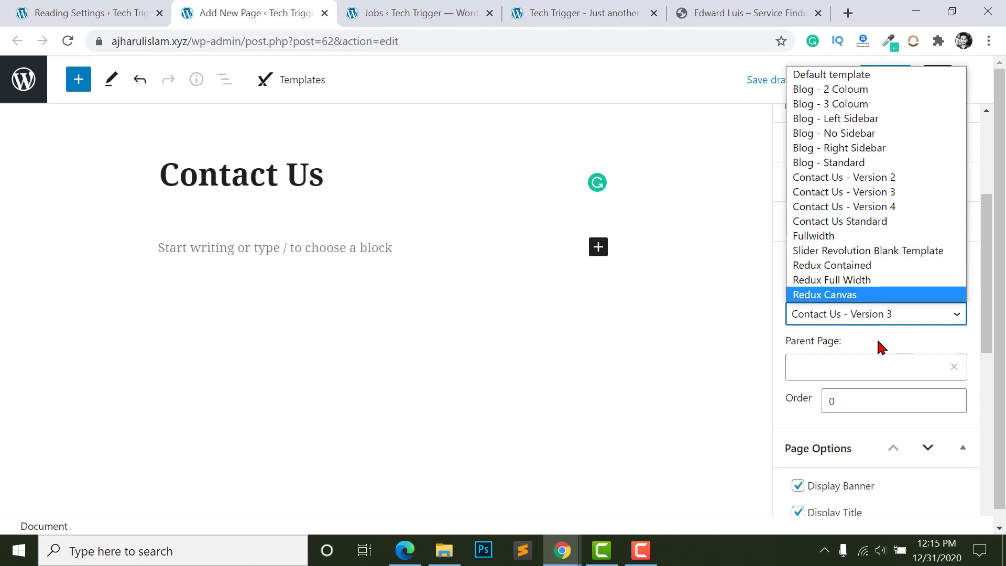
click(872, 318)
scroll(870, 367, down, 2)
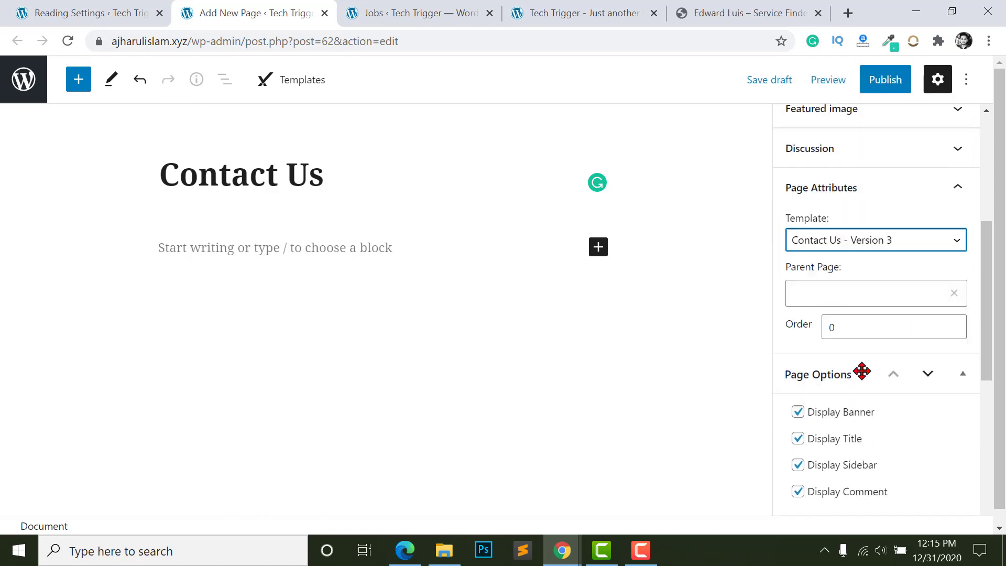
scroll(859, 362, up, 5)
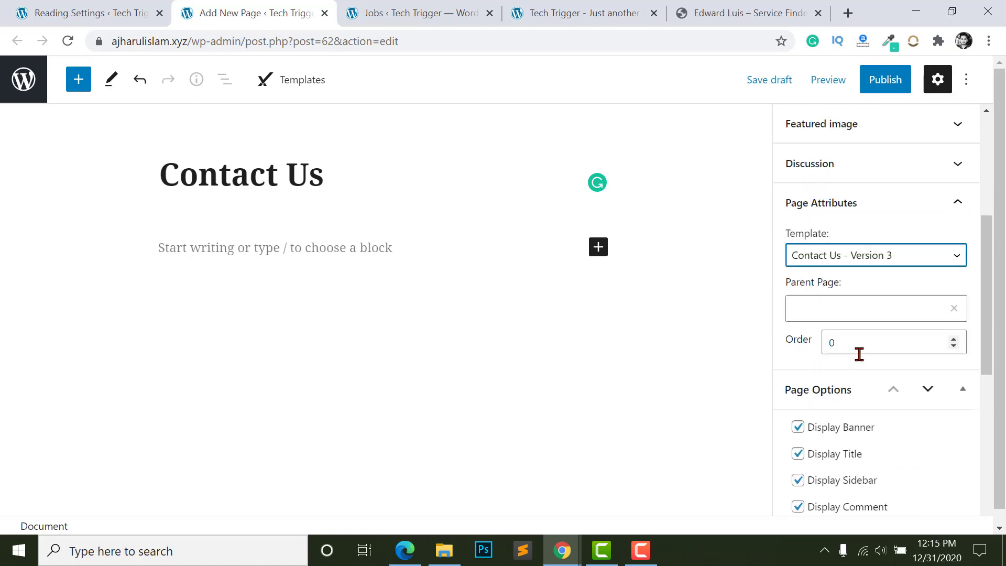
- Publish the Contact Us page and open the live page in a new tab
click(875, 88)
click(861, 86)
right_click(157, 487)
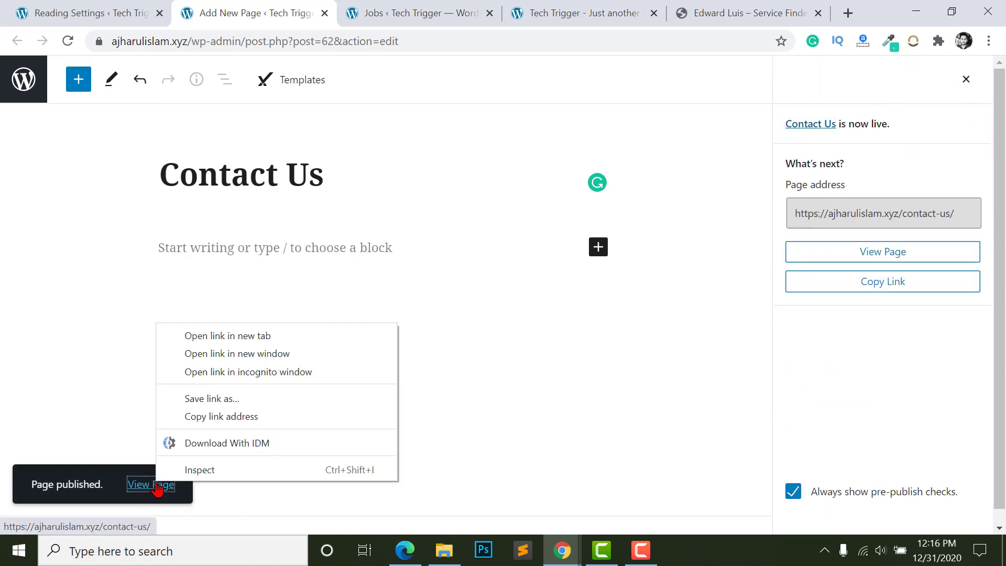
click(231, 336)
- Look over the live Contact Us form and Contact Info, then return to the Reading Settings tab
click(337, 11)
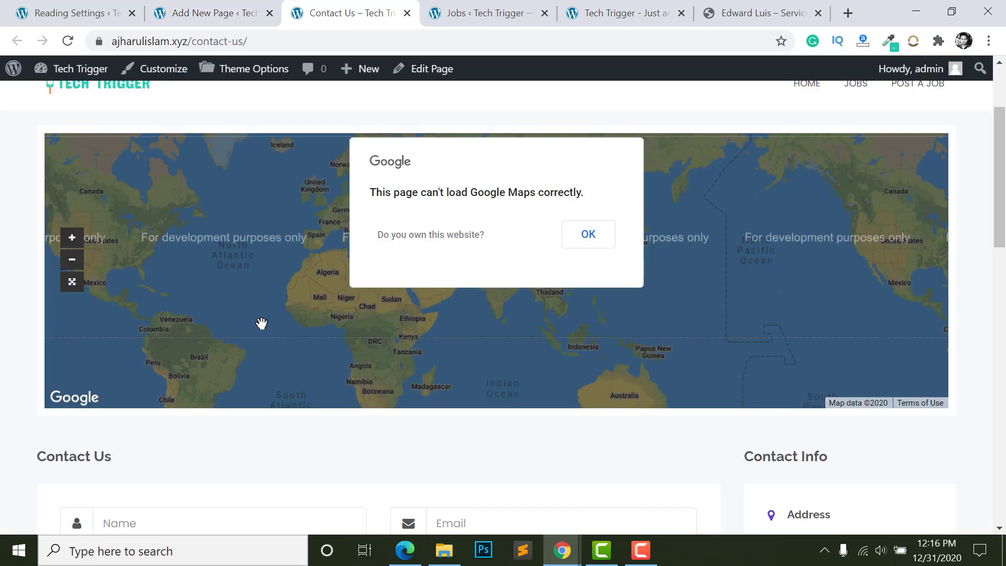
scroll(39, 322, down, 3)
scroll(21, 236, down, 2)
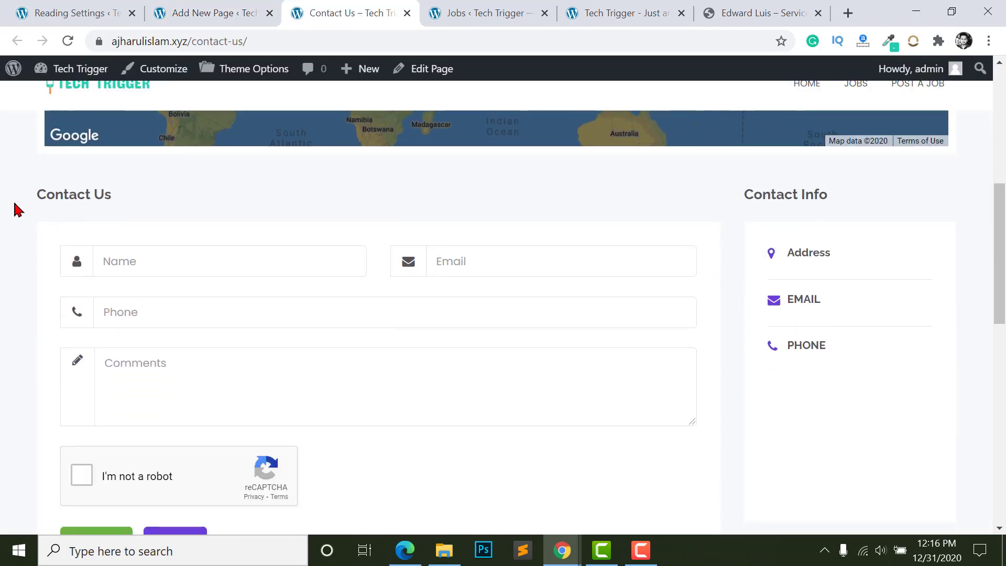
click(146, 267)
click(456, 286)
scroll(162, 328, down, 1)
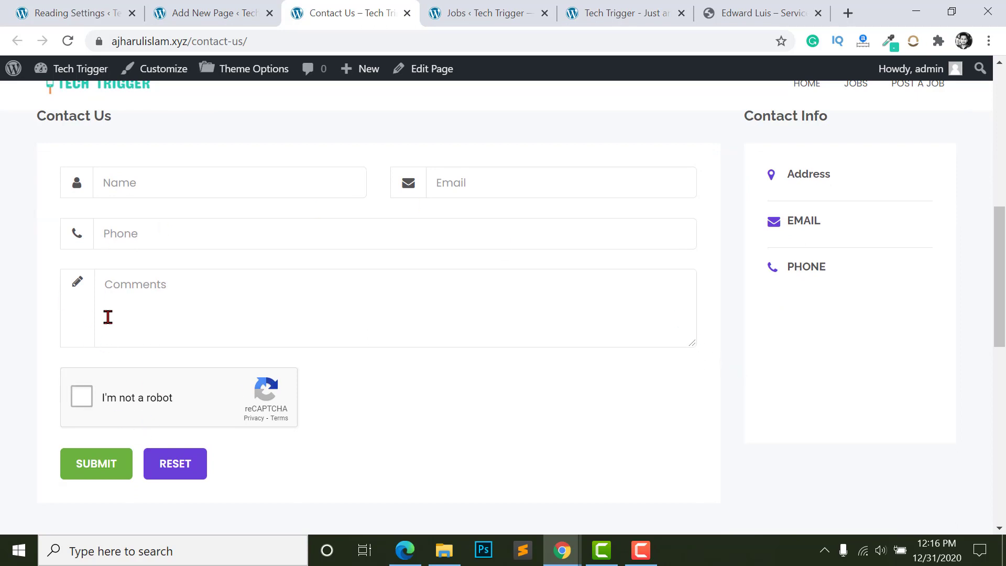
scroll(393, 290, up, 2)
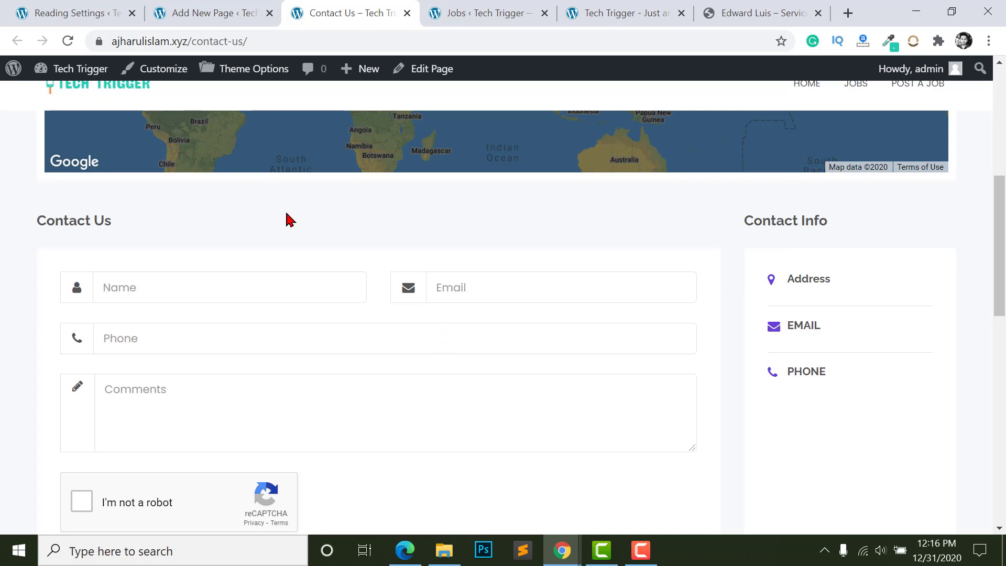
key(ctrl+1)
- In Theme Options > Contact Page, try the contact templates and pick the fourth one
mouse_move(46, 497)
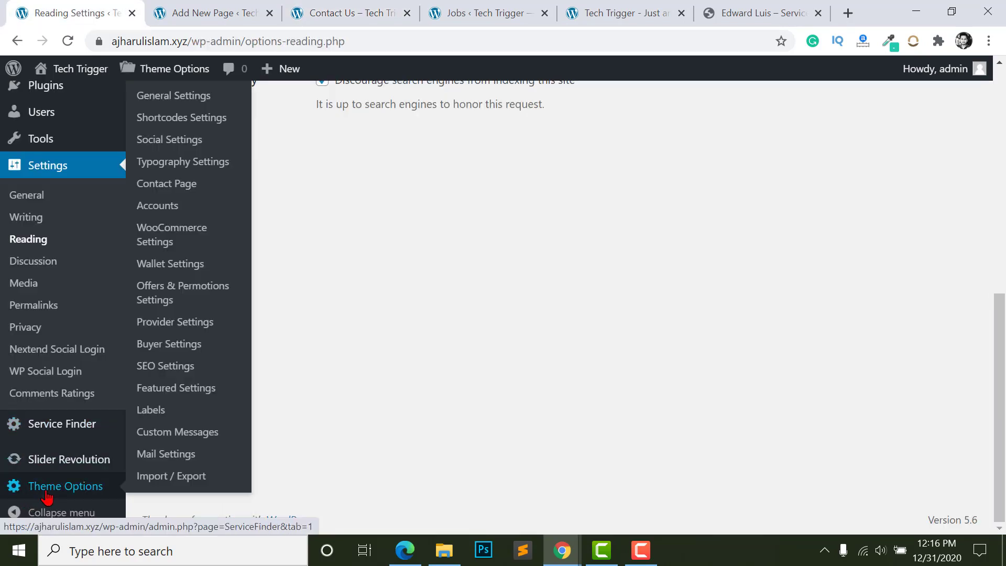
scroll(162, 287, up, 1)
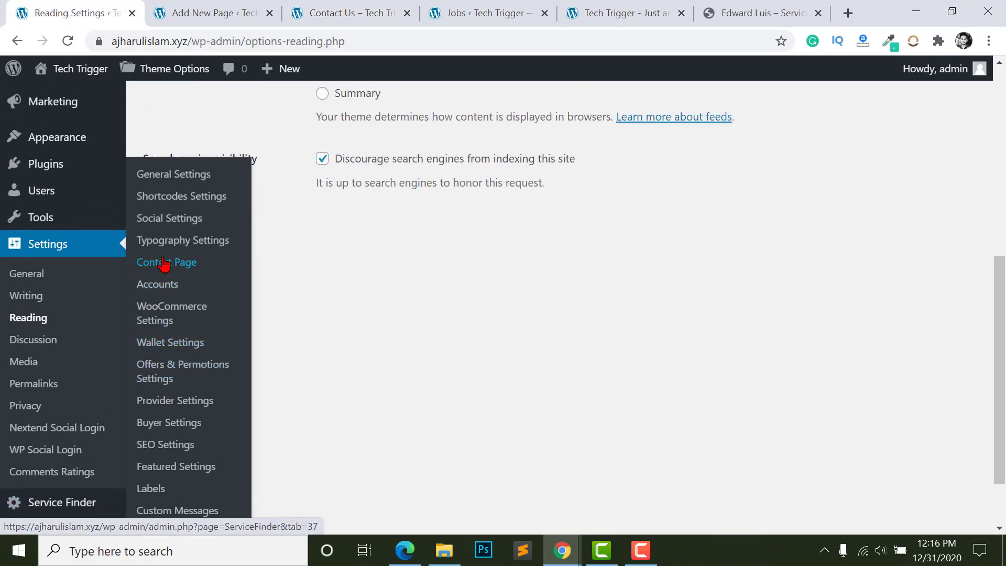
click(171, 198)
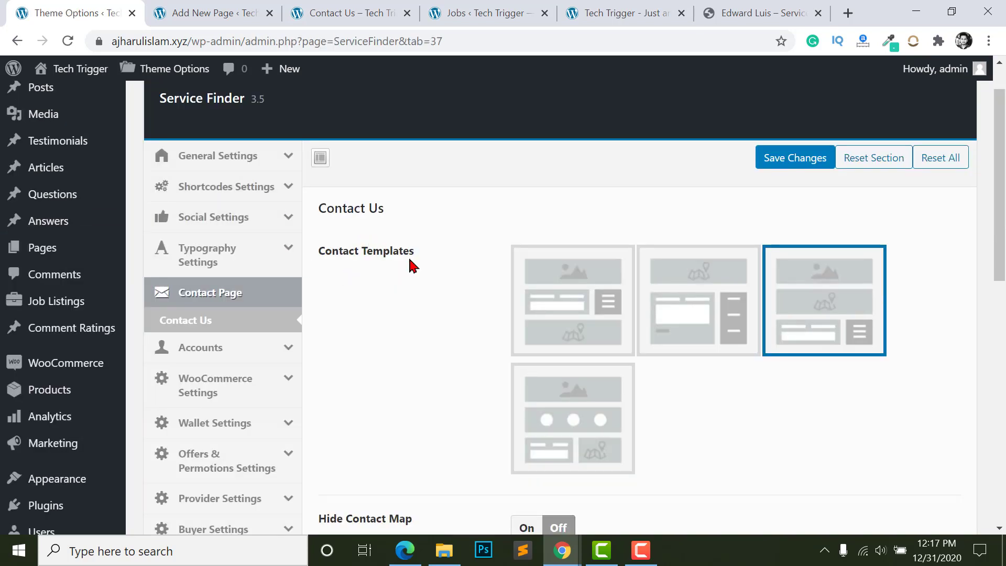
click(712, 319)
click(619, 331)
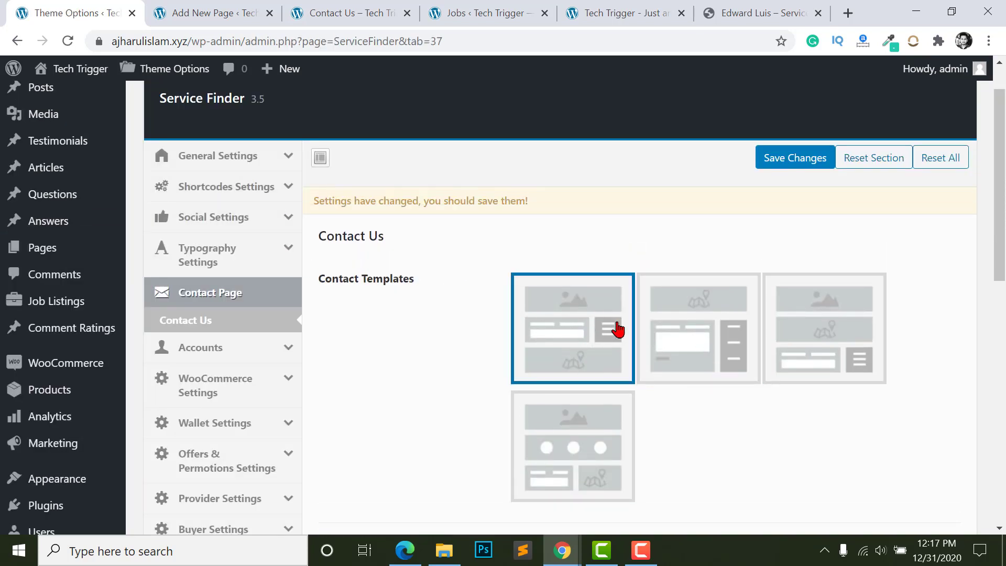
click(699, 338)
click(872, 354)
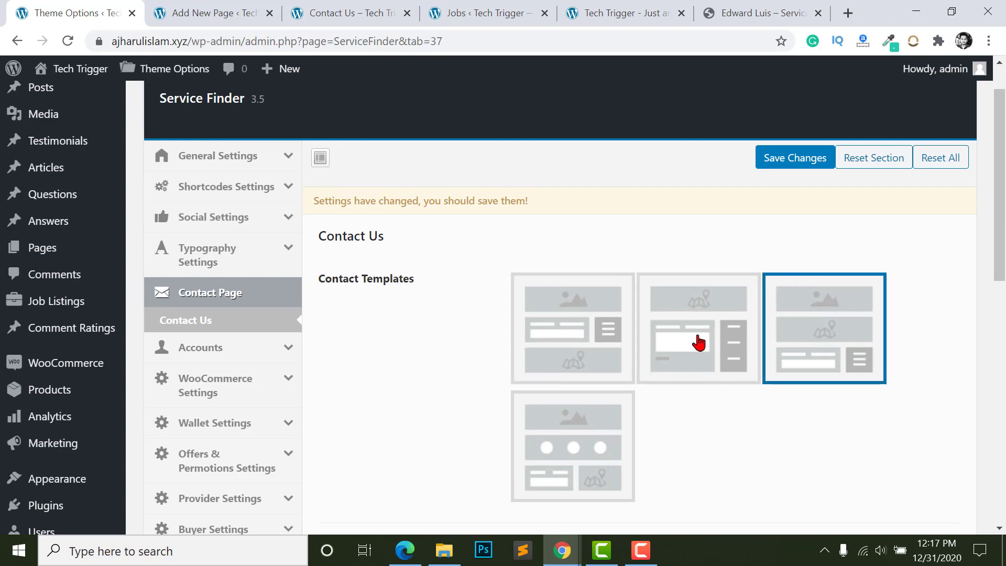
click(699, 341)
click(573, 339)
click(573, 454)
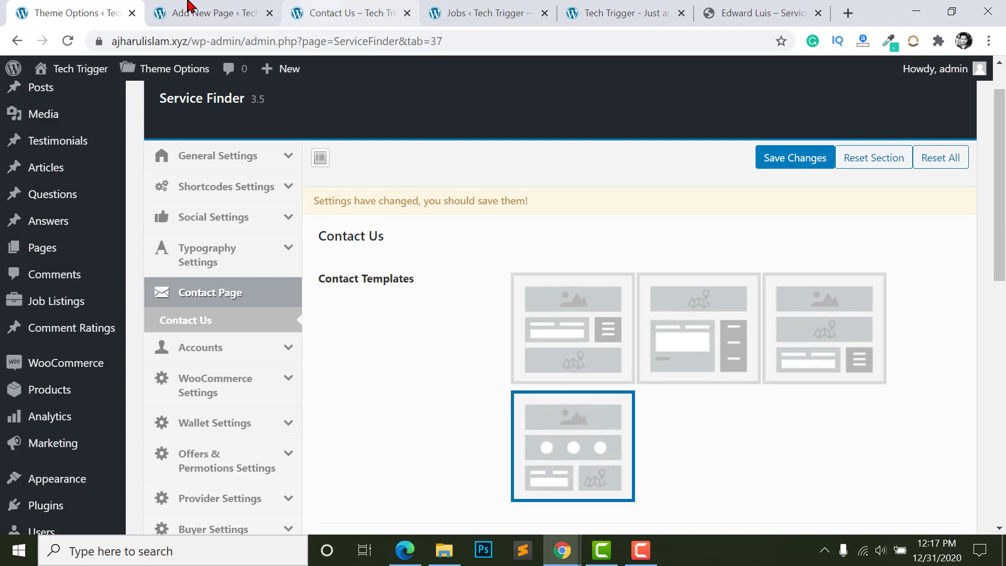
- Compare the chosen contact template against the live Contact Us page
click(194, 12)
click(351, 14)
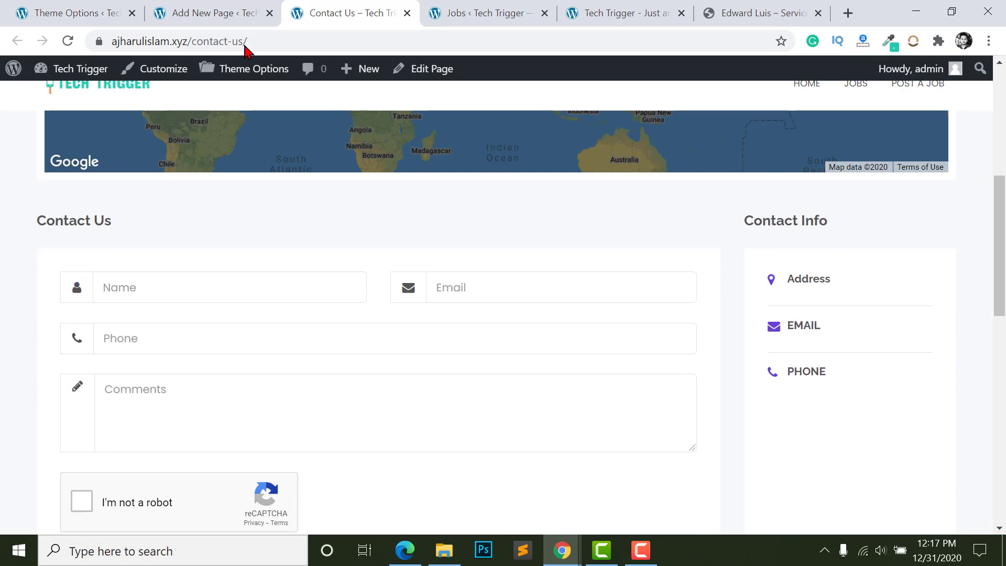
click(73, 12)
scroll(544, 202, down, 5)
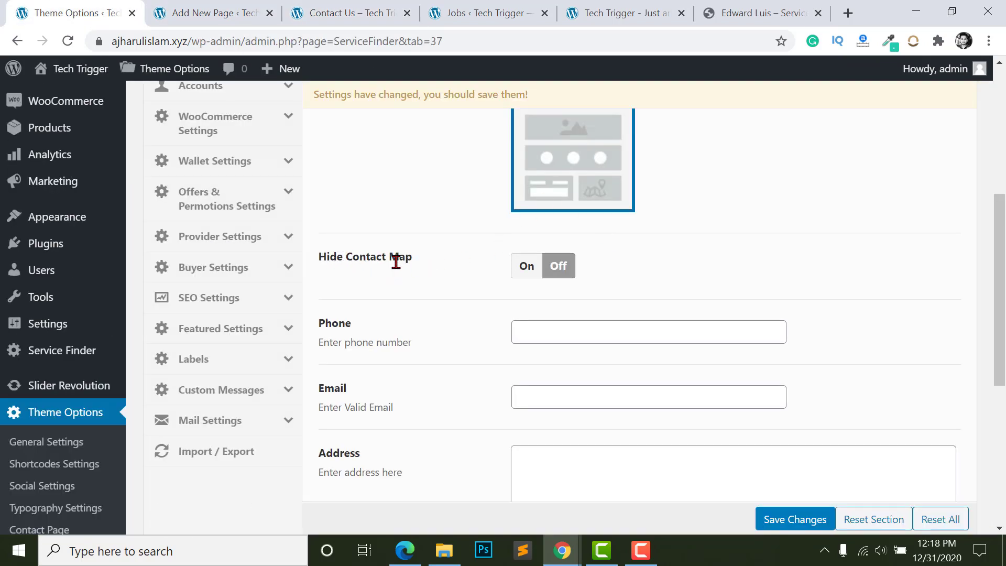
click(360, 12)
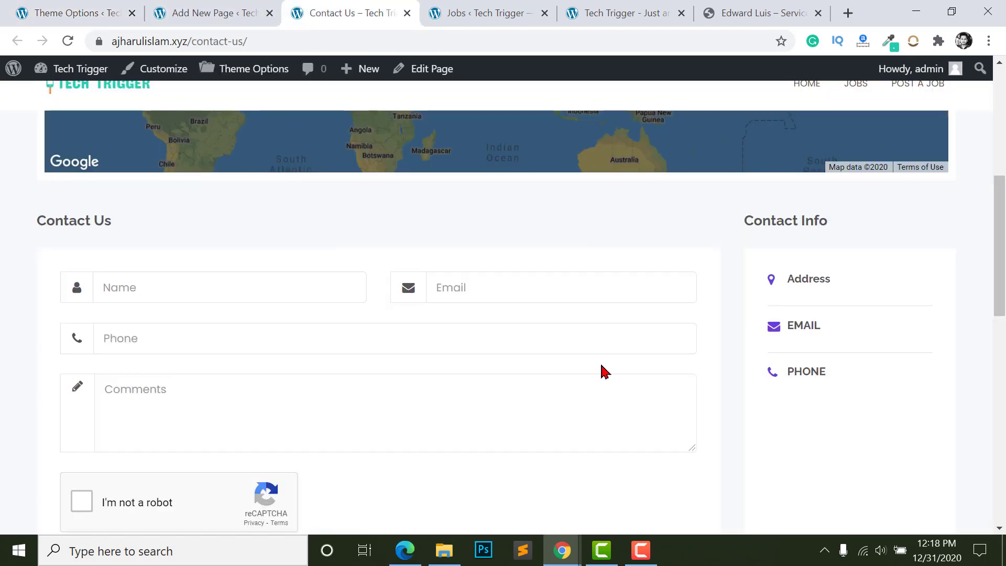
scroll(776, 386, up, 2)
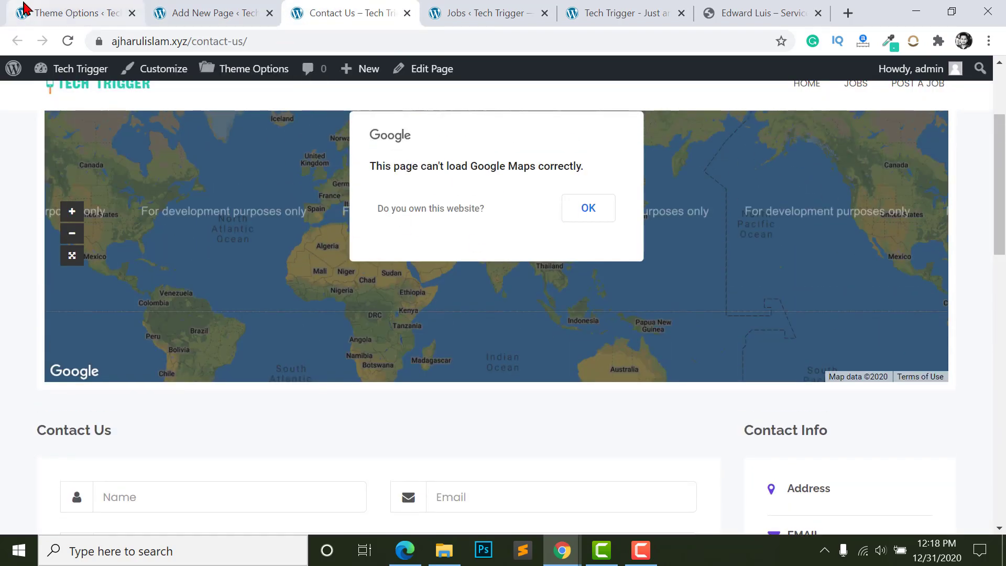
click(74, 13)
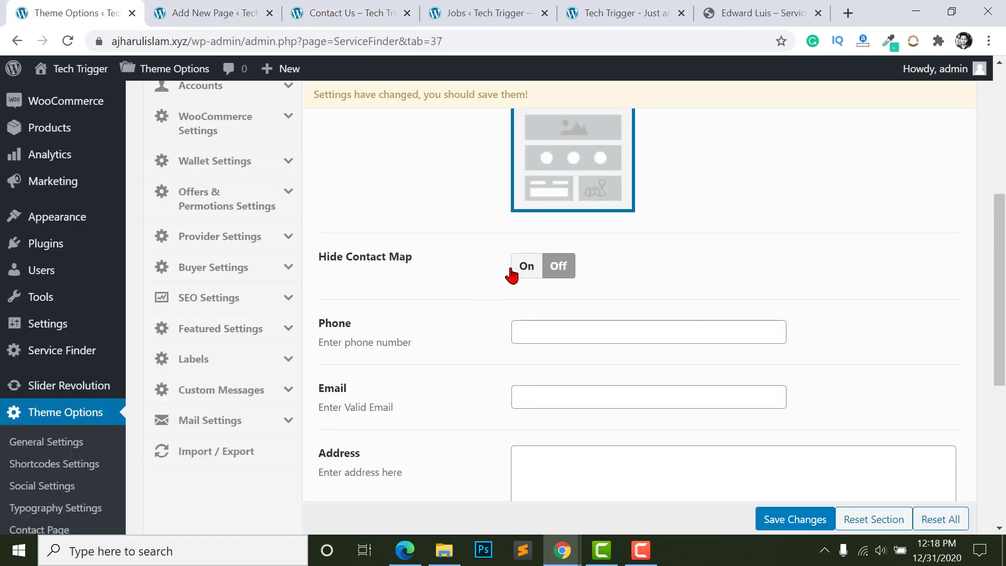
scroll(553, 348, down, 2)
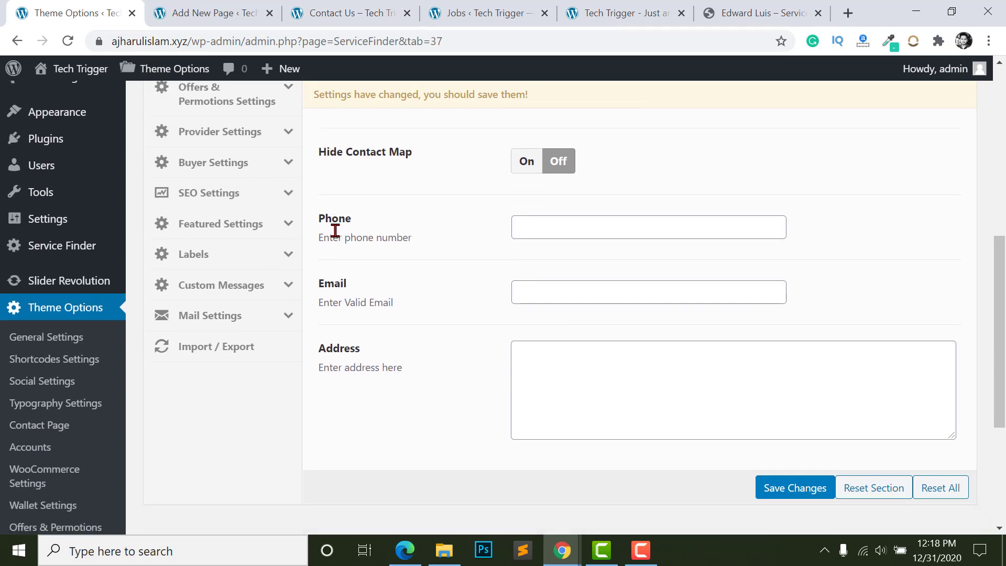
- Enter the contact phone number, paste the contact e-mail and address, and save the Contact Page settings
click(586, 227)
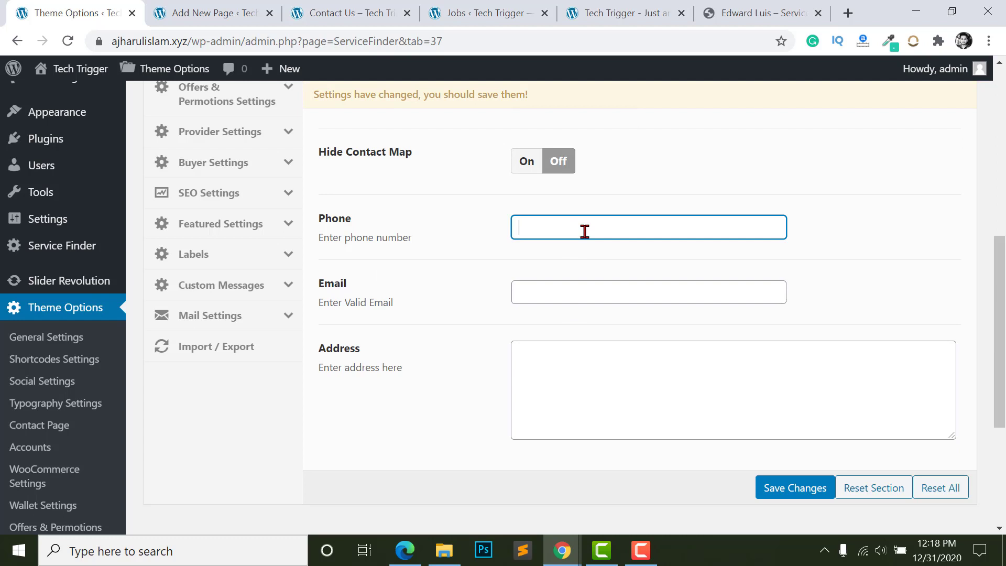
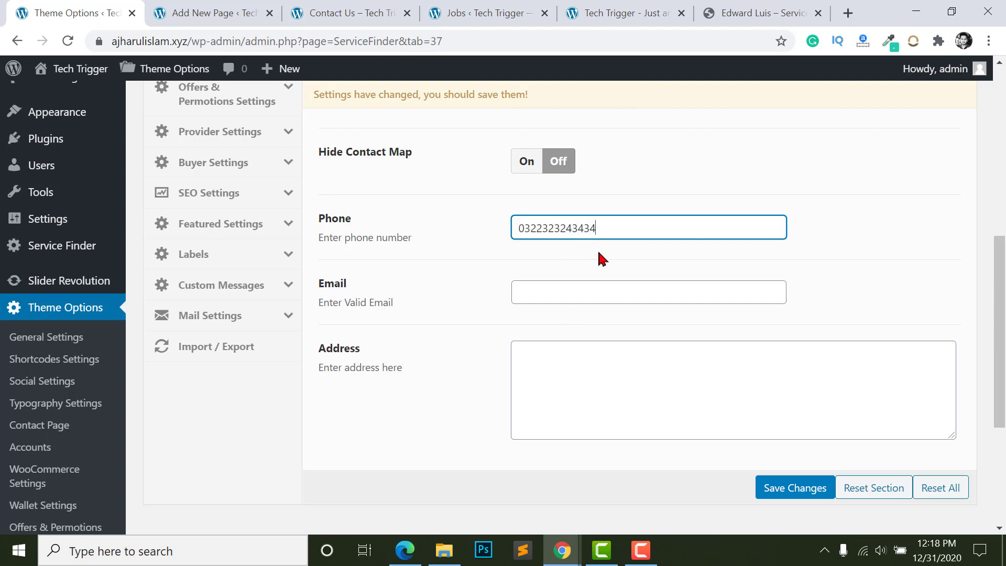
click(586, 294)
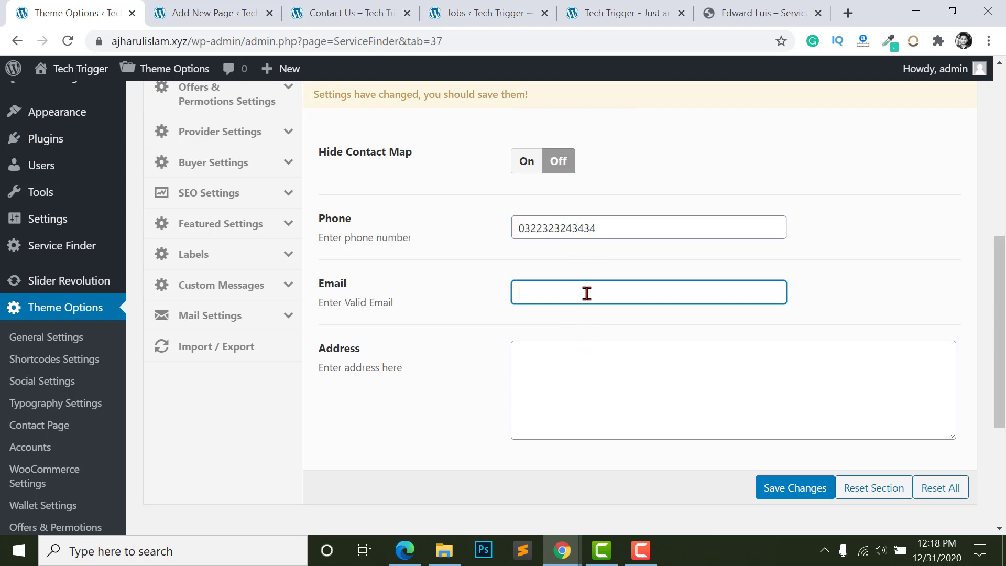
key(ctrl+v)
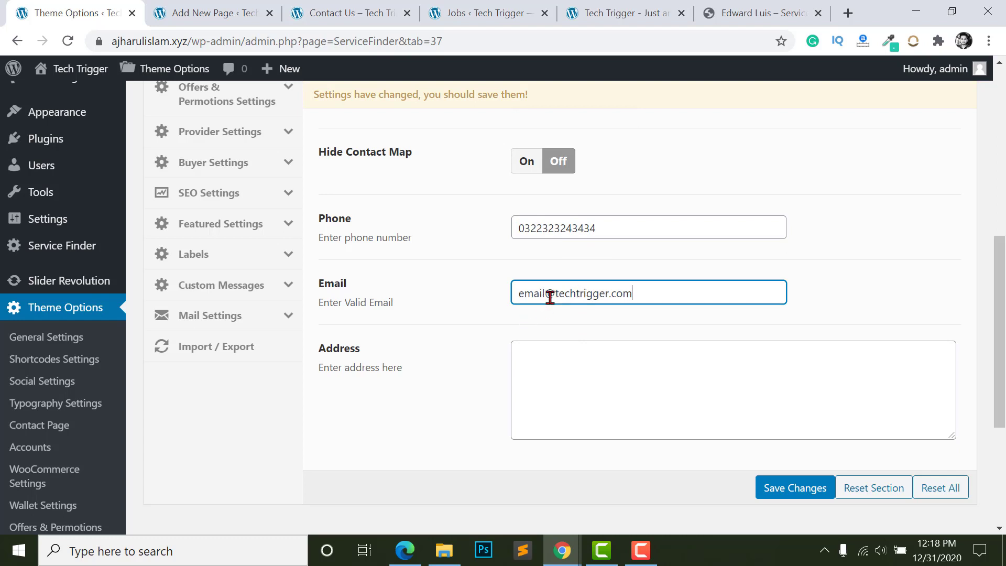
click(580, 409)
scroll(579, 403, down, 2)
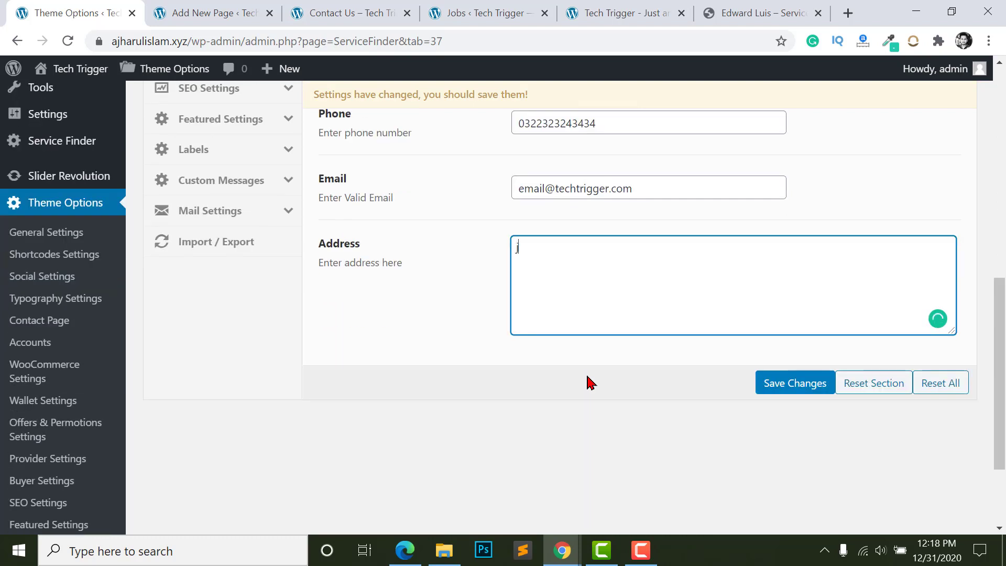
text(Santinagar, Dhaka)
scroll(469, 188, up, 2)
click(779, 481)
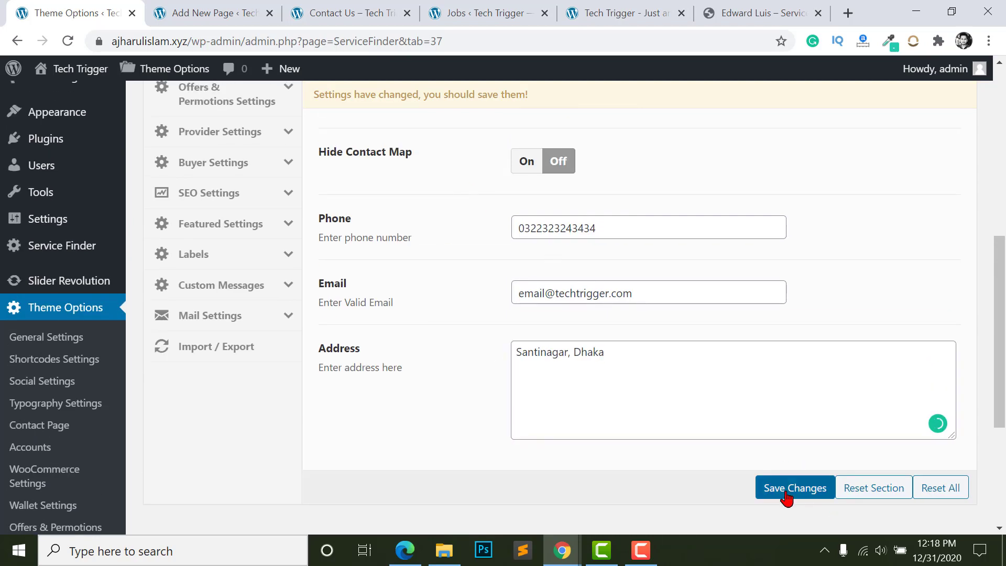
scroll(519, 288, up, 4)
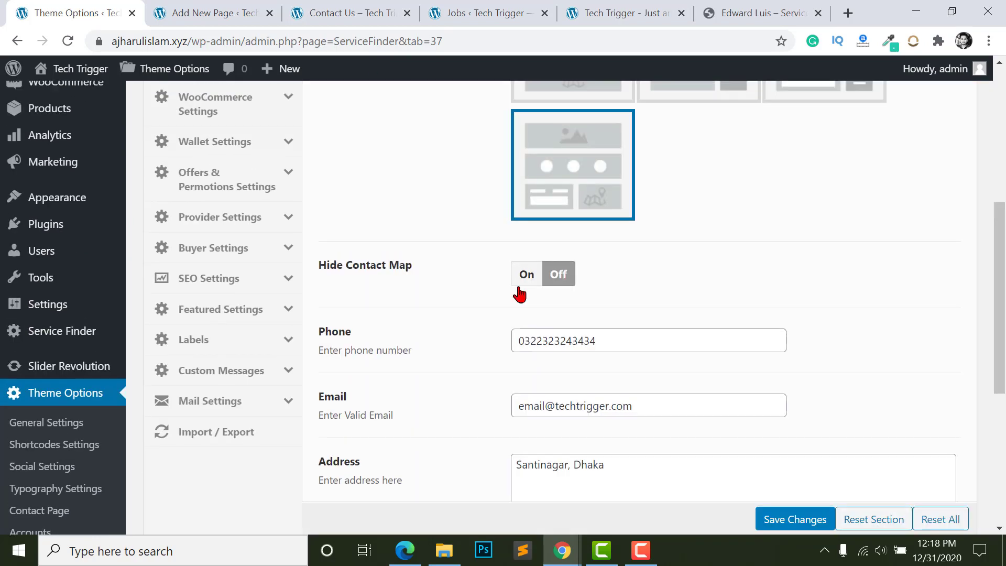
click(325, 13)
- Reload the Contact Us page and scroll through its Contact Info, form and Our Location sections
click(65, 41)
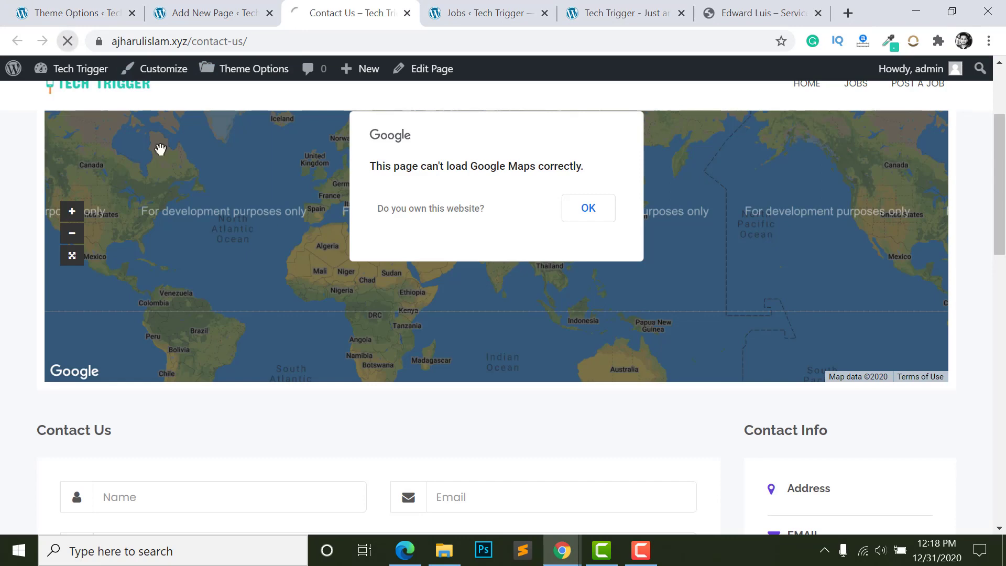
scroll(144, 226, down, 3)
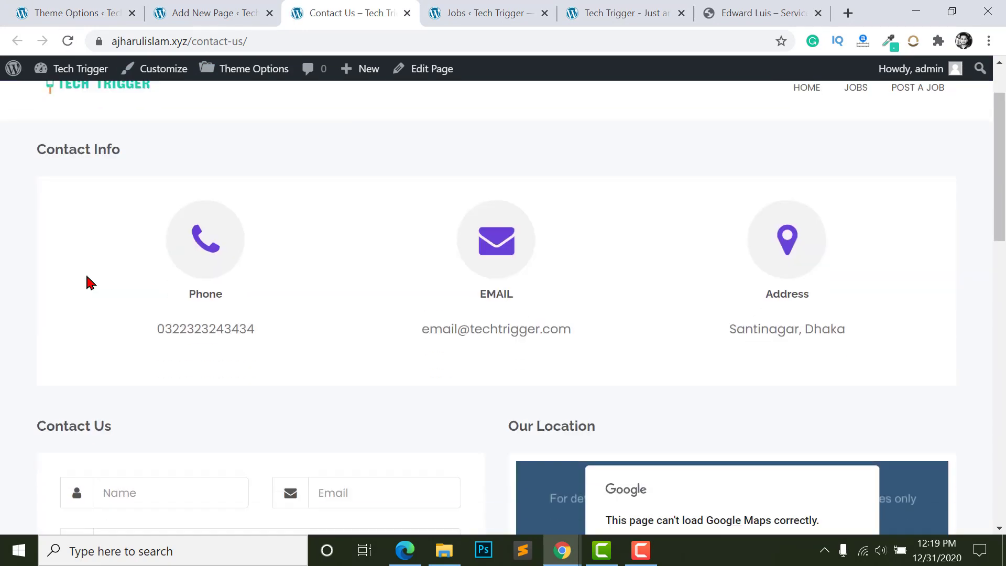
scroll(144, 367, down, 3)
scroll(144, 367, down, 8)
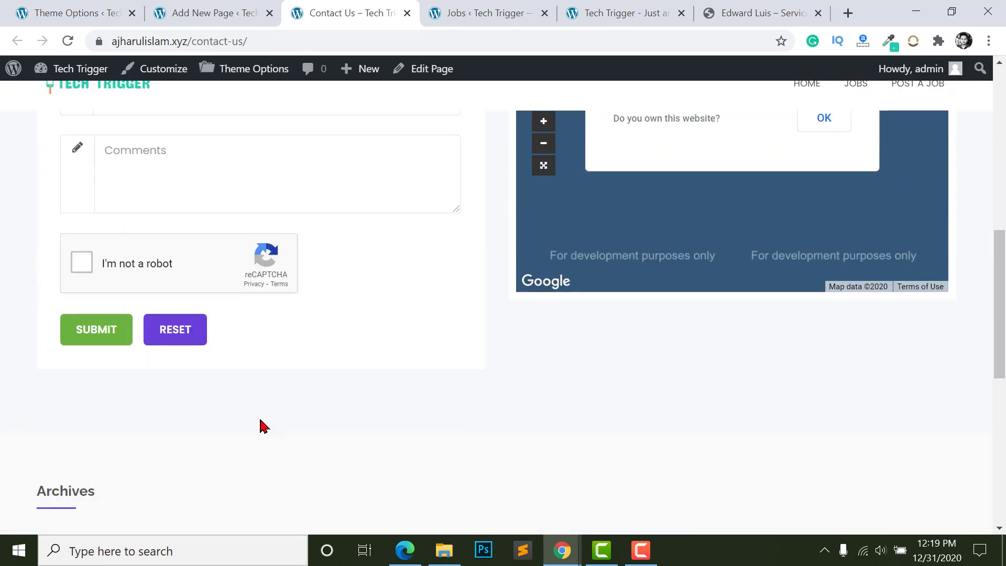
scroll(298, 270, up, 1)
scroll(298, 293, up, 12)
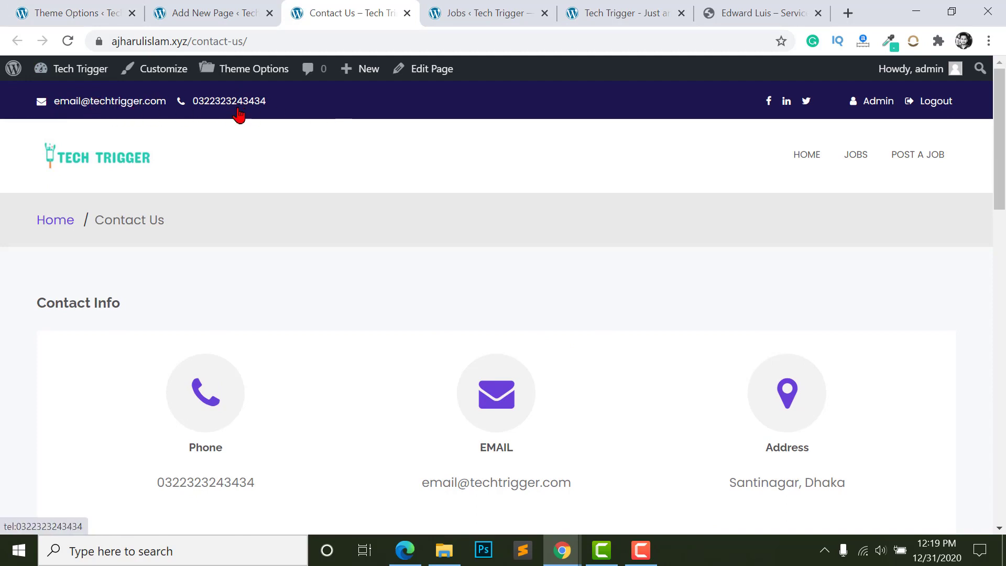
scroll(511, 326, down, 9)
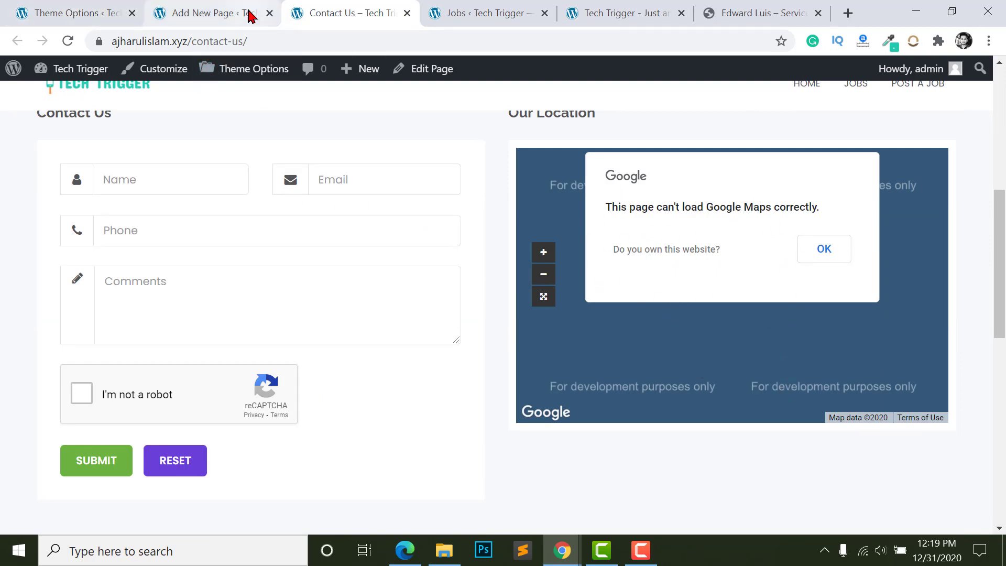
- Open the Map Setting form under Theme Options General Settings
click(68, 12)
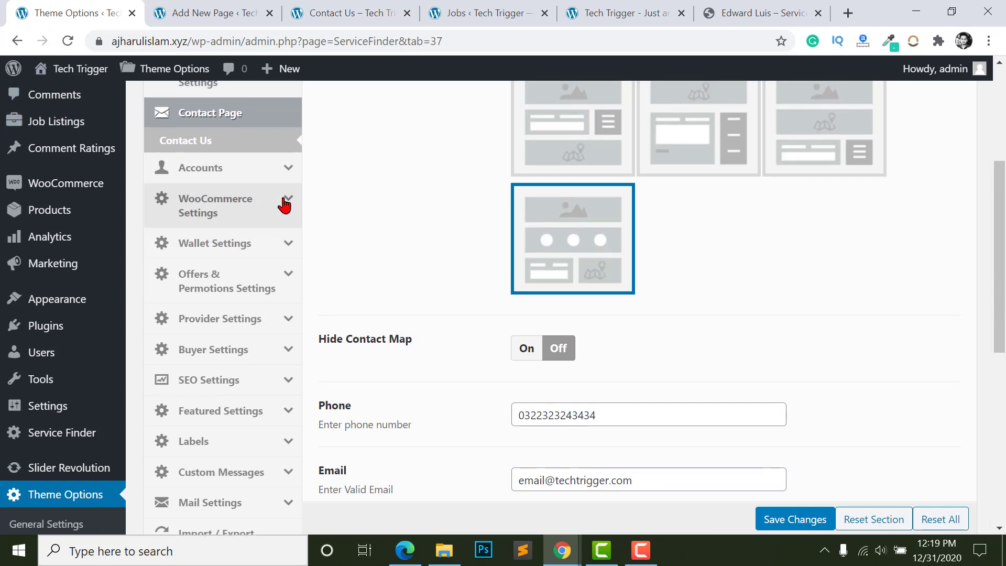
scroll(283, 204, up, 5)
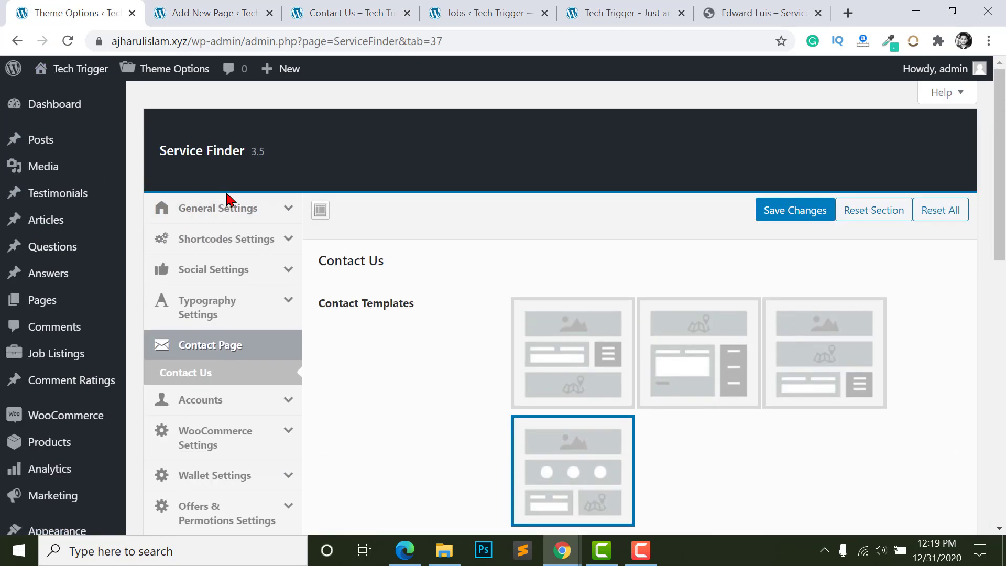
click(290, 211)
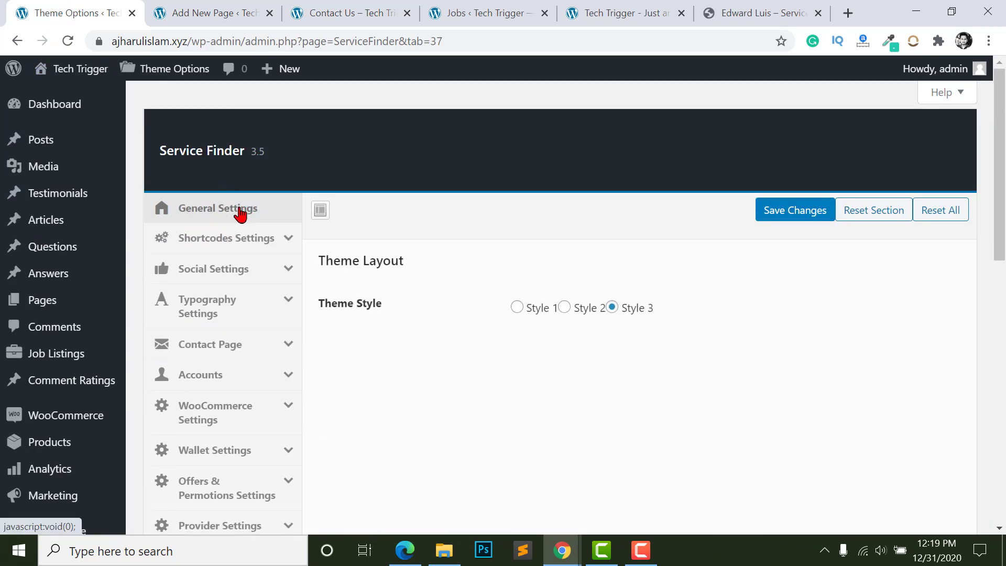
scroll(211, 427, down, 3)
click(190, 417)
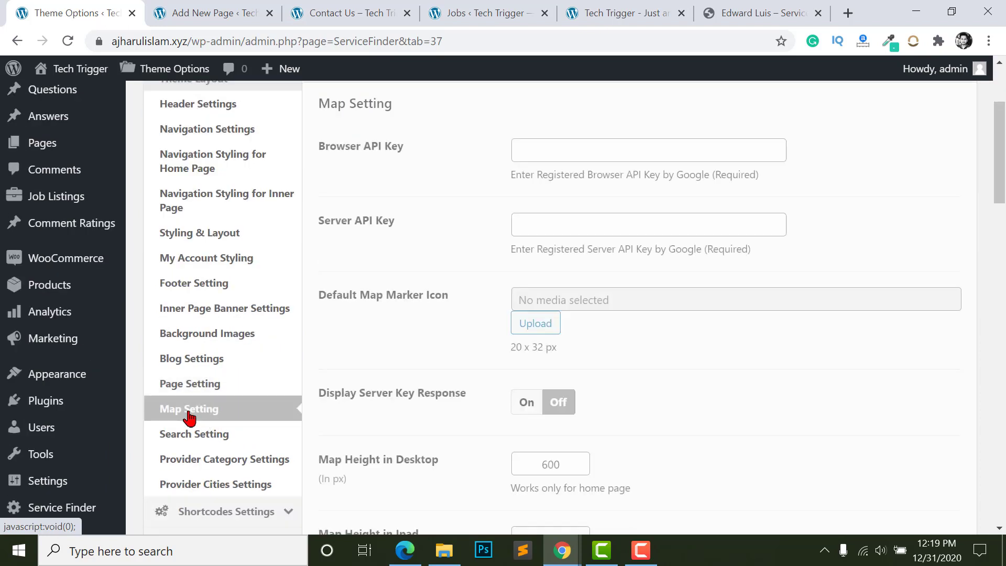
scroll(603, 285, up, 1)
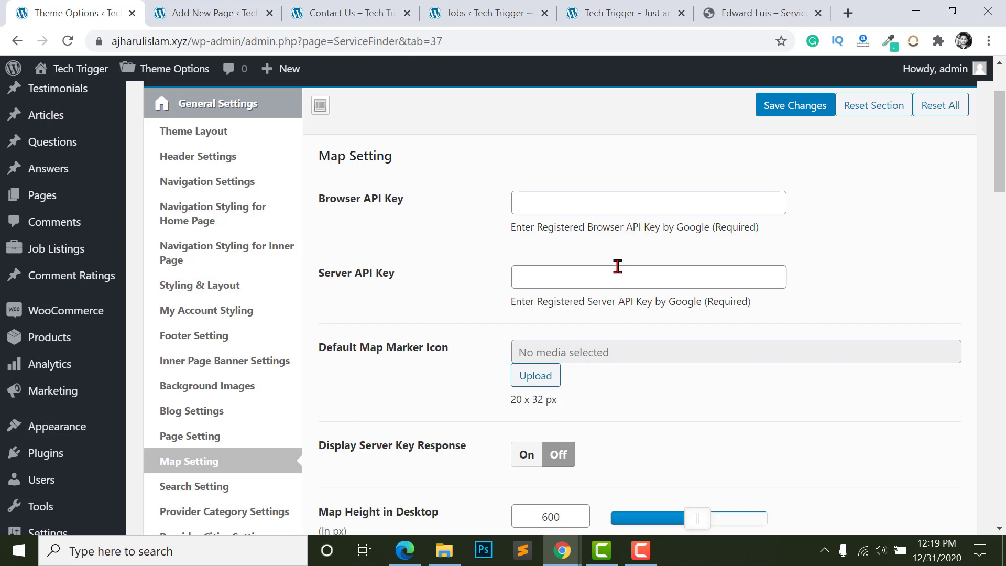
scroll(618, 267, down, 3)
scroll(321, 222, up, 1)
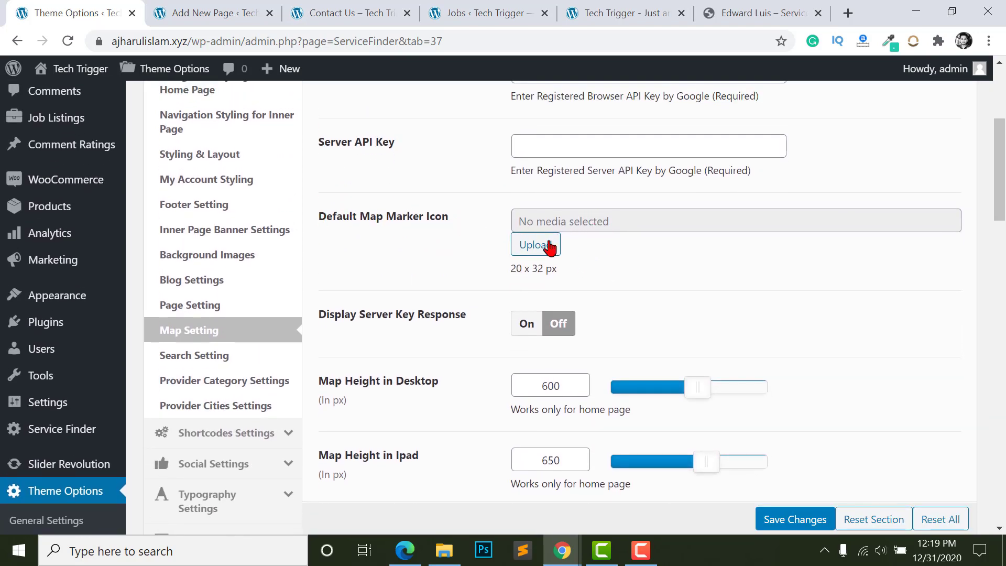
scroll(550, 272, down, 7)
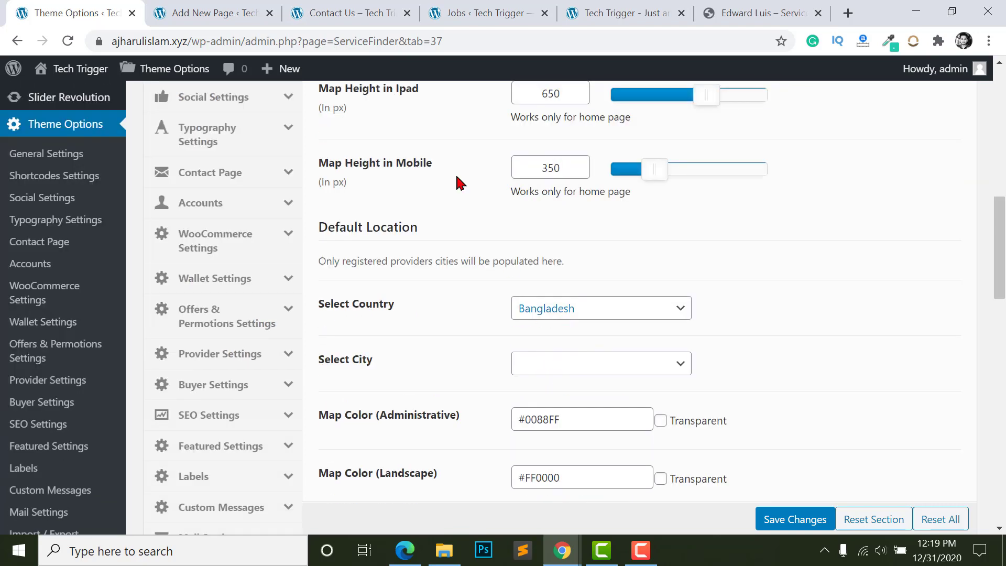
scroll(398, 239, down, 1)
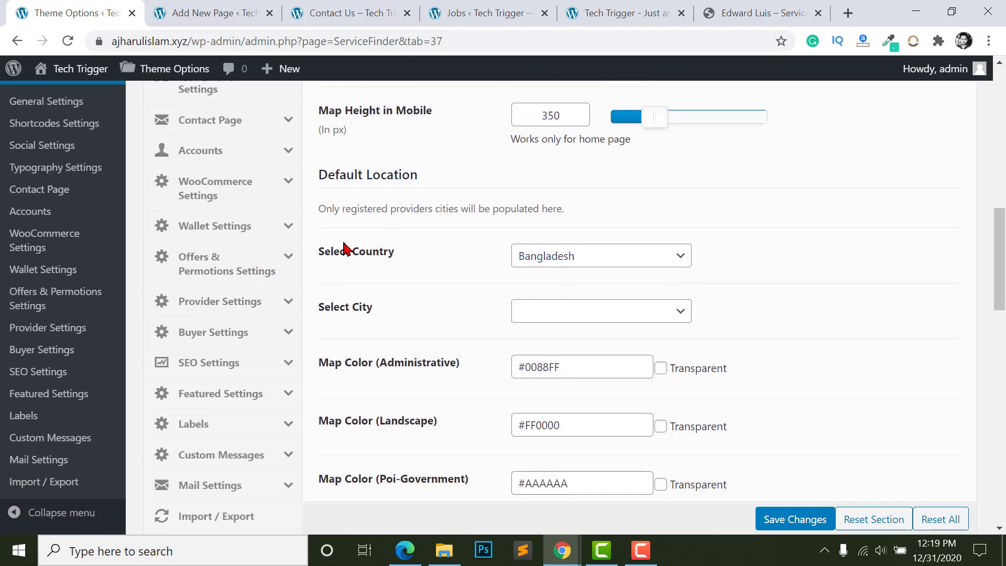
scroll(526, 262, down, 1)
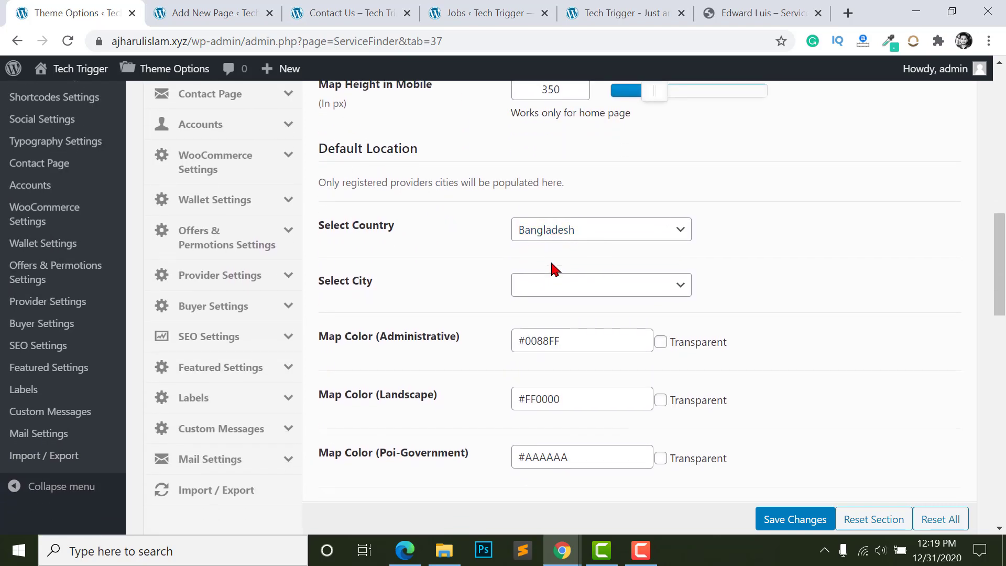
scroll(336, 215, down, 2)
- Choose Dhaka as the default map city and select the Browser API Key field
click(558, 185)
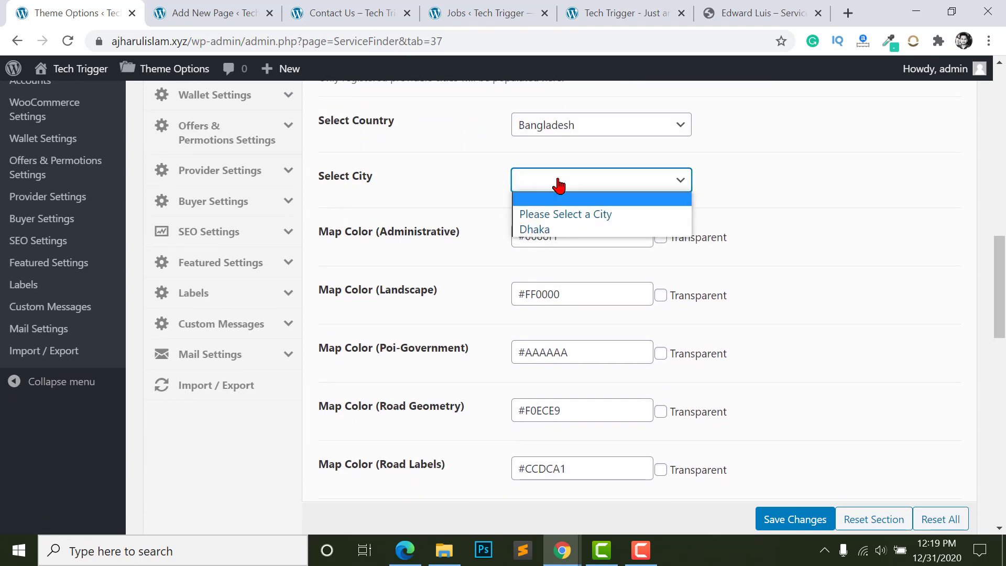
click(544, 229)
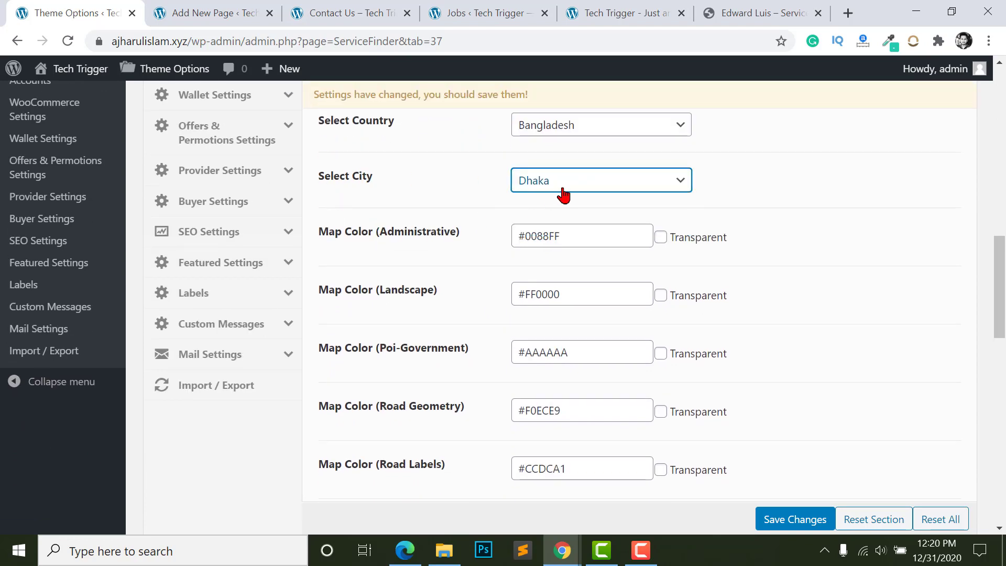
scroll(544, 223, down, 15)
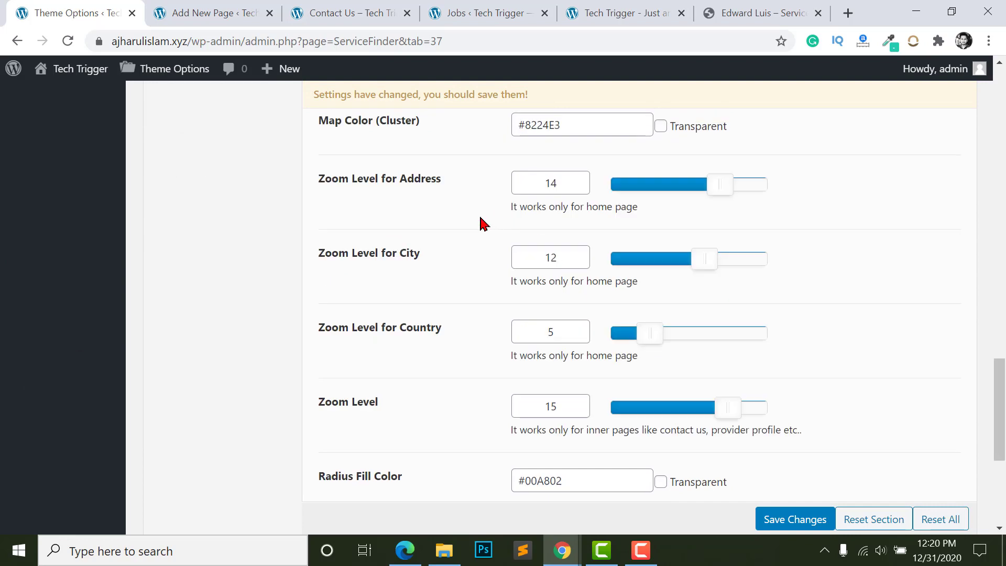
scroll(579, 288, up, 18)
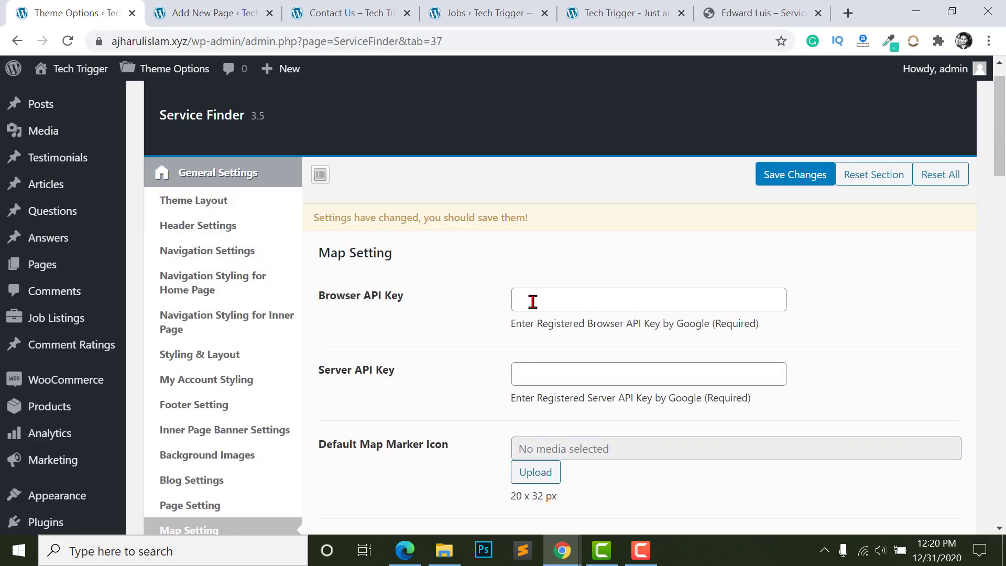
scroll(533, 301, down, 1)
click(556, 225)
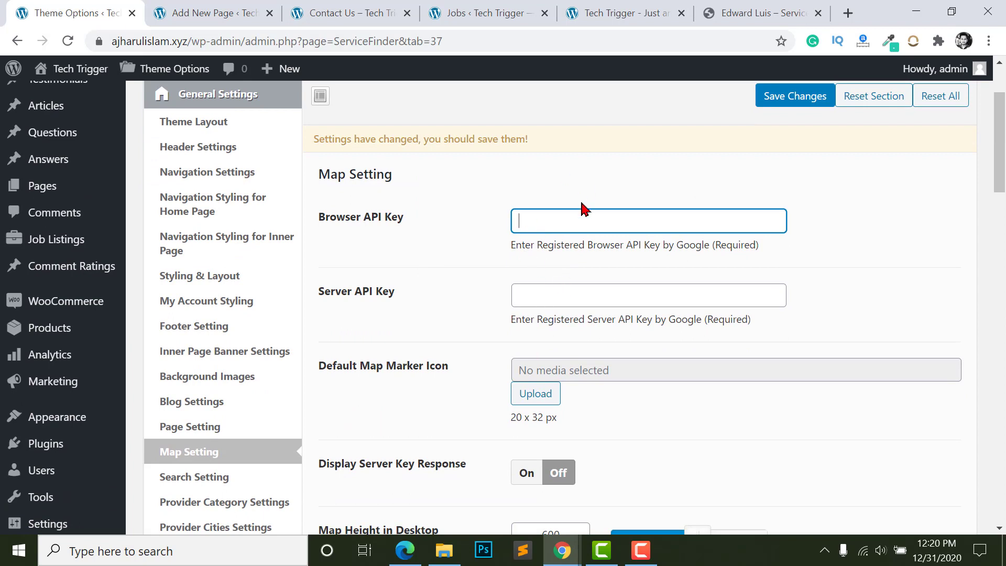
click(624, 12)
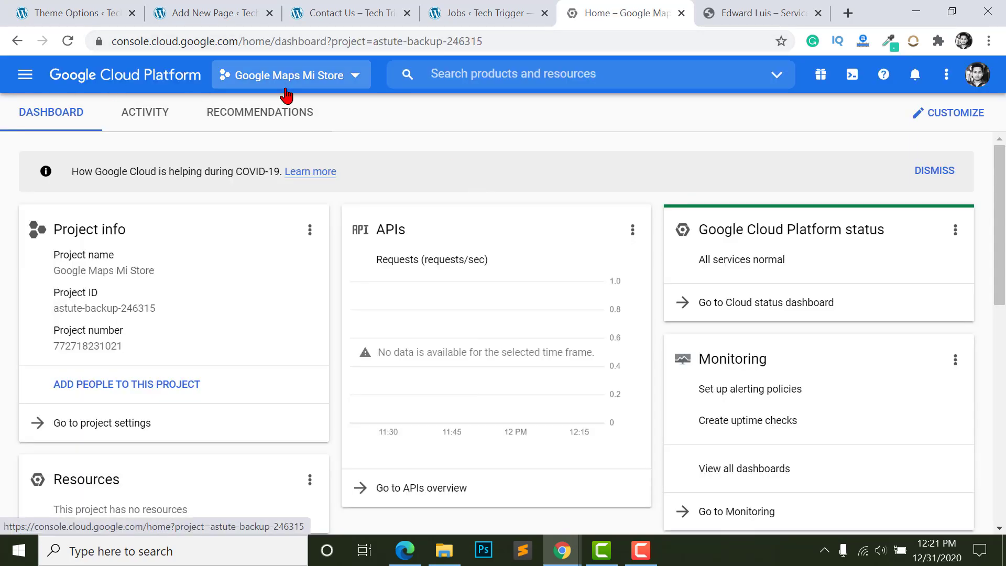
- Create the 'Service Finder' project (ID service-finder-300306) and select it in the project picker
click(265, 77)
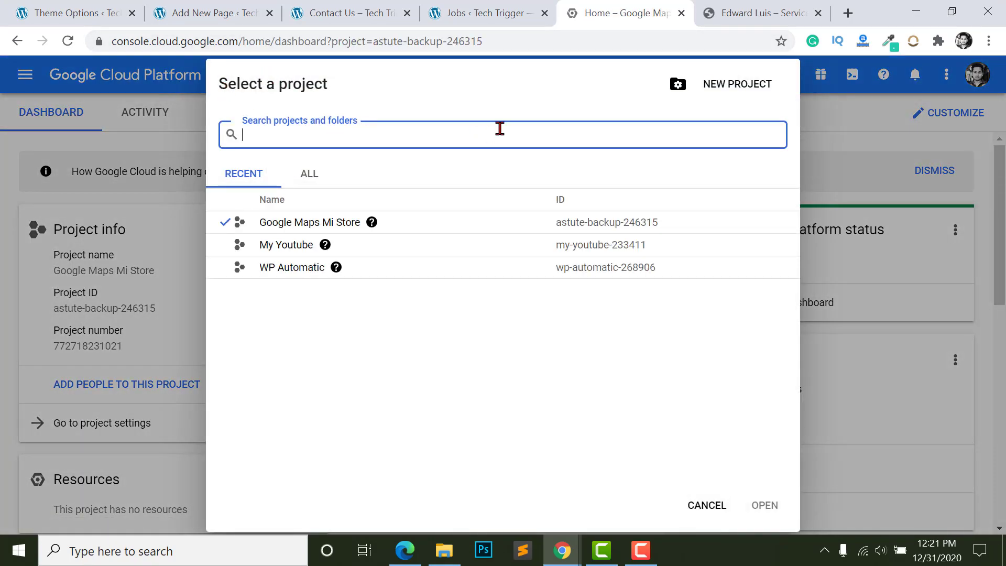
click(733, 83)
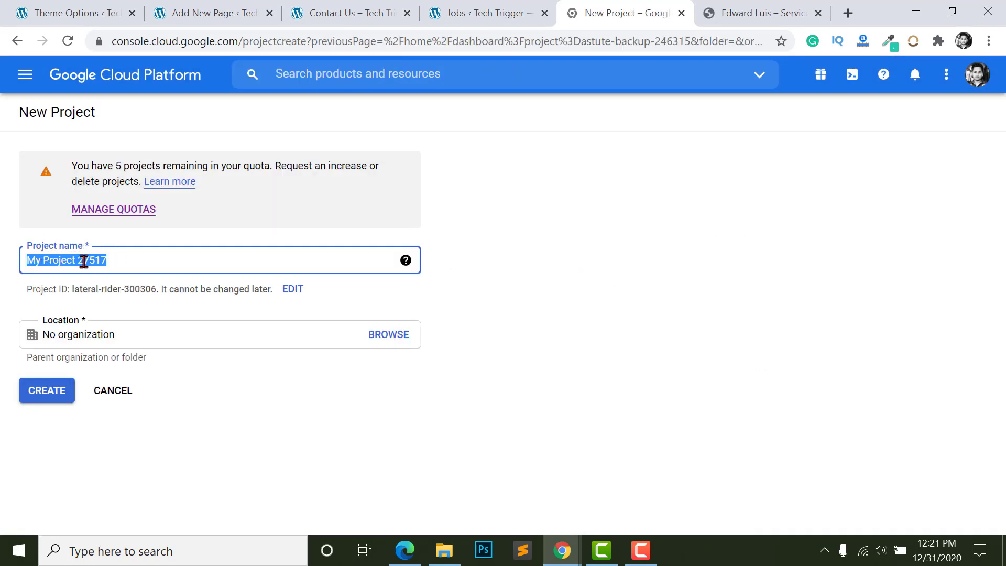
text(Service Finder)
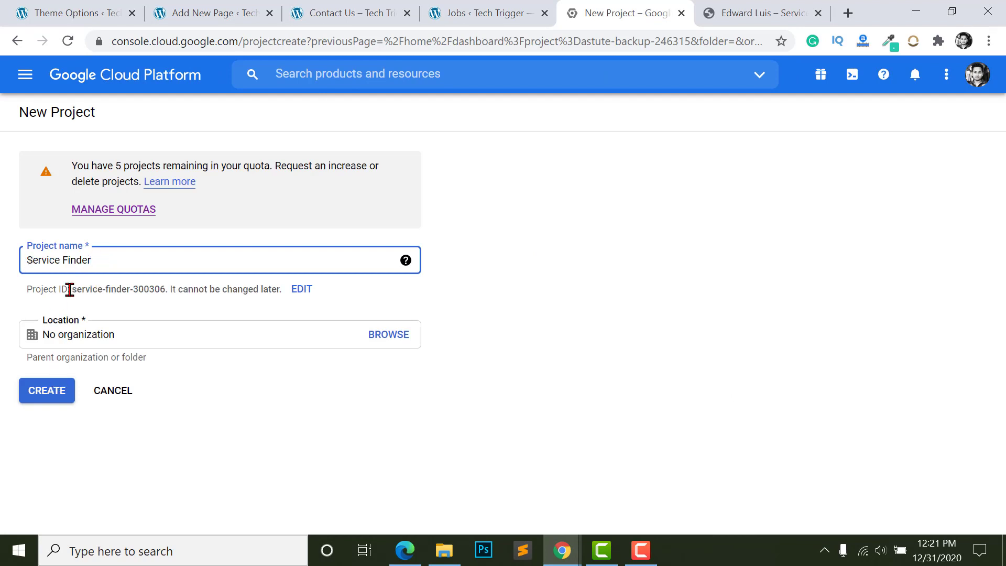
click(56, 390)
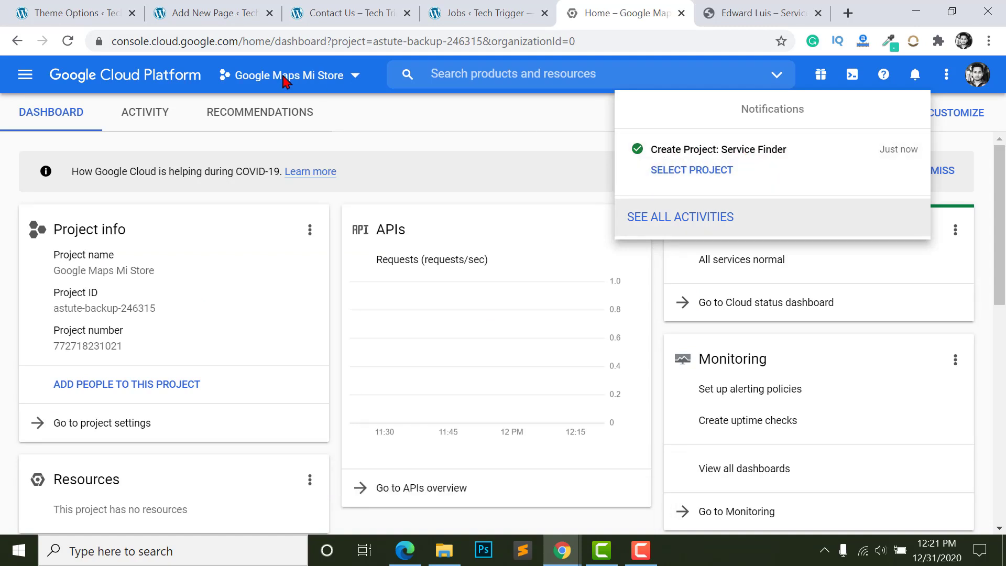
click(310, 81)
click(314, 83)
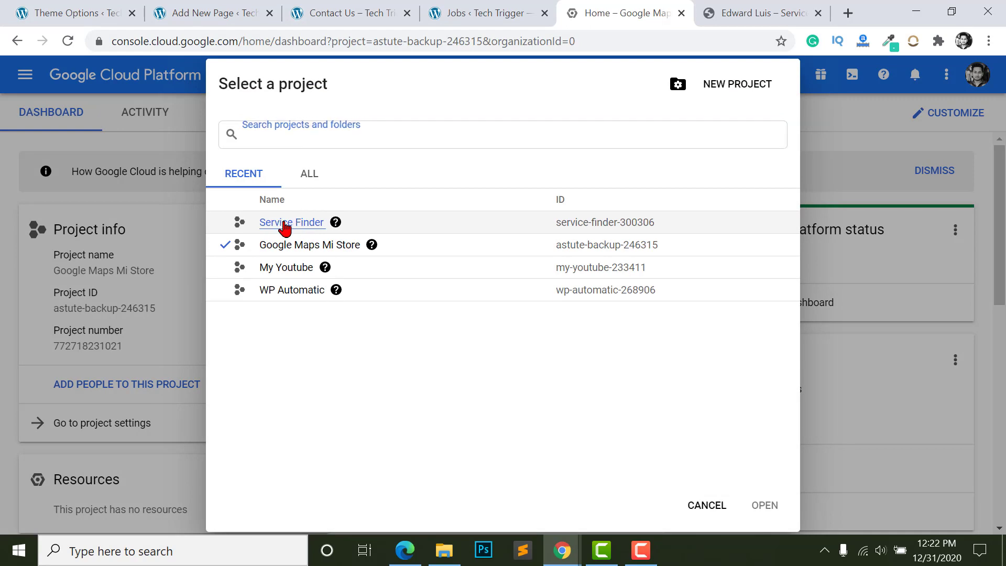
click(284, 225)
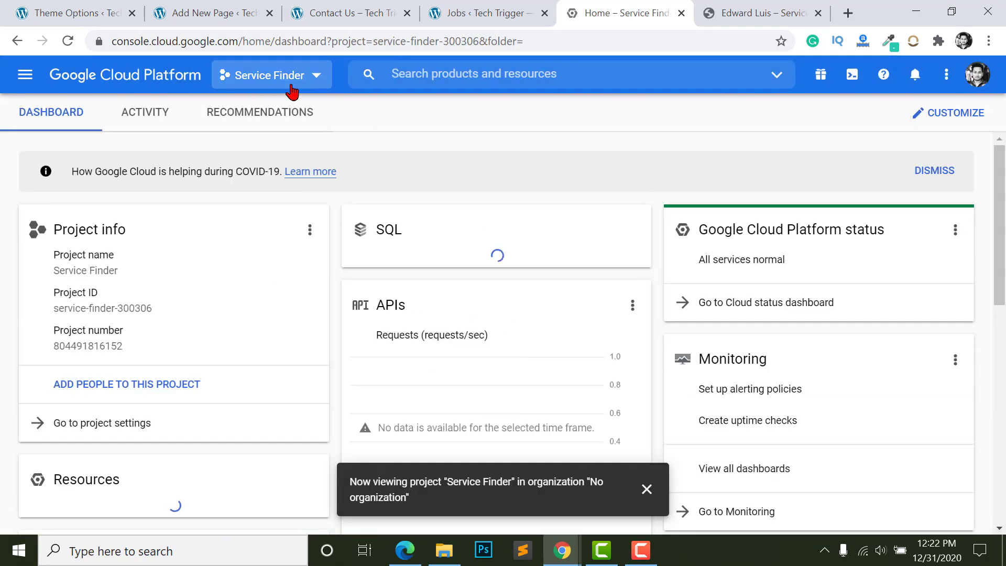
- Browse all 17 Maps APIs in the API library and open several, including Geocoding, in new tabs
click(30, 76)
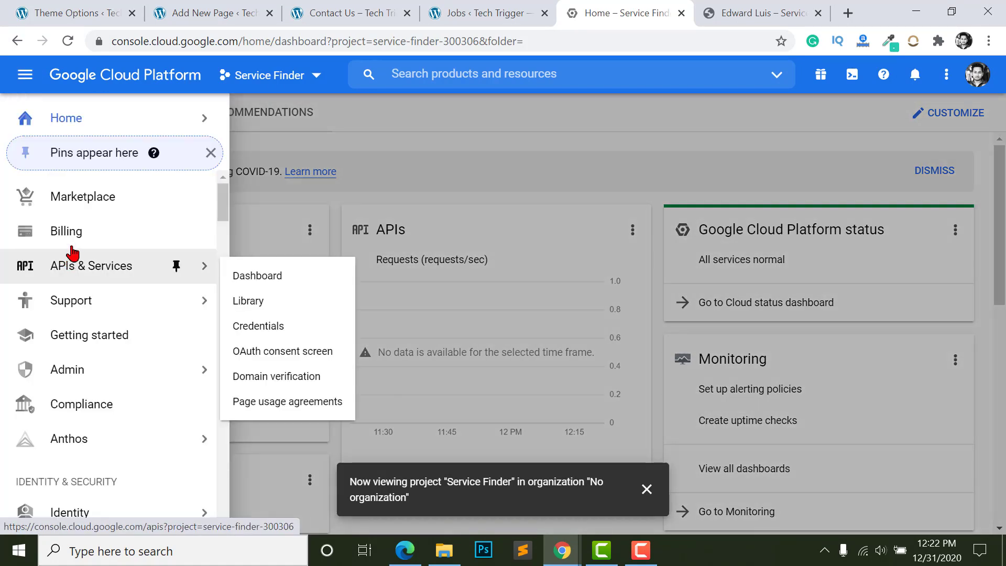
mouse_move(63, 268)
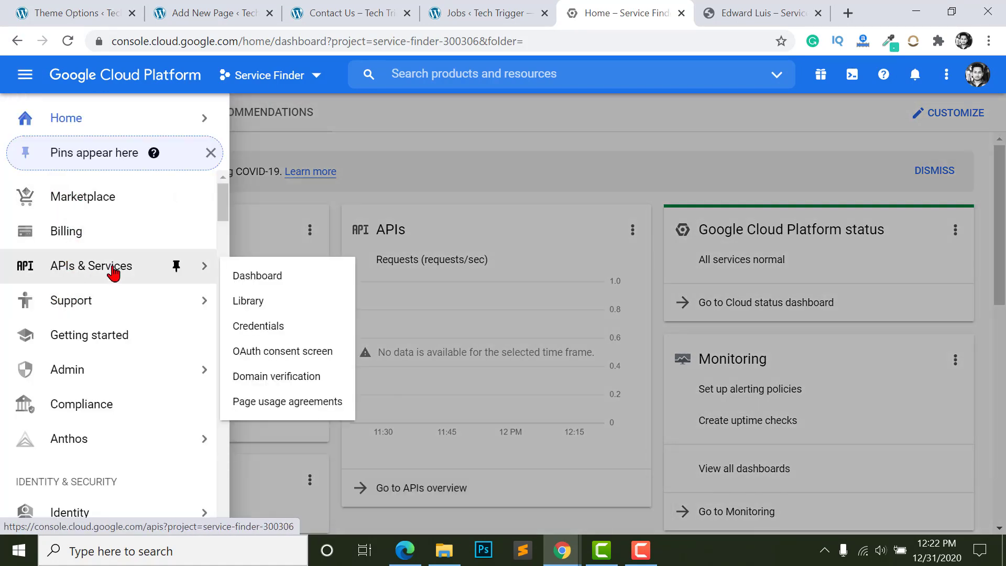
click(249, 305)
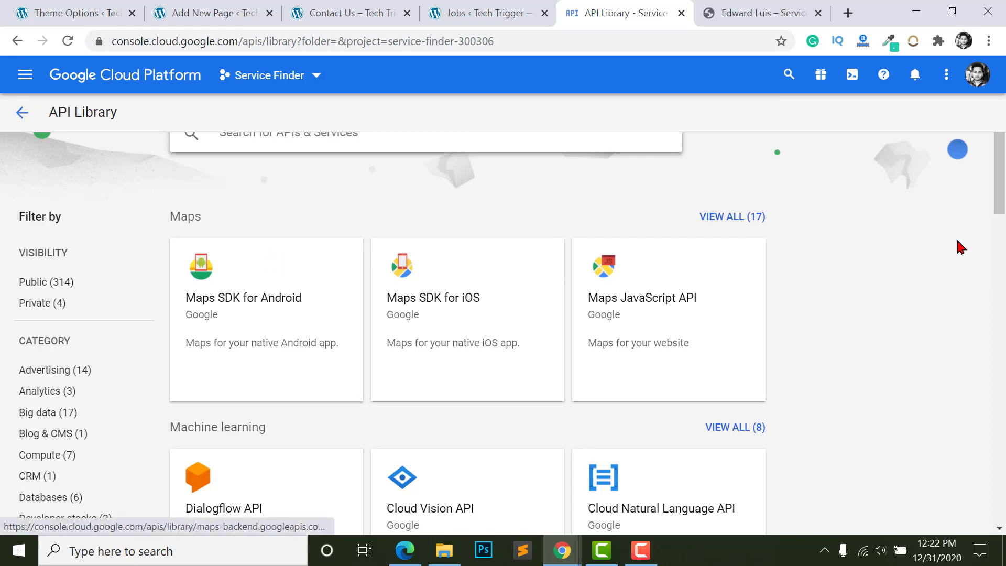
click(726, 220)
middle_click(496, 233)
right_click(634, 247)
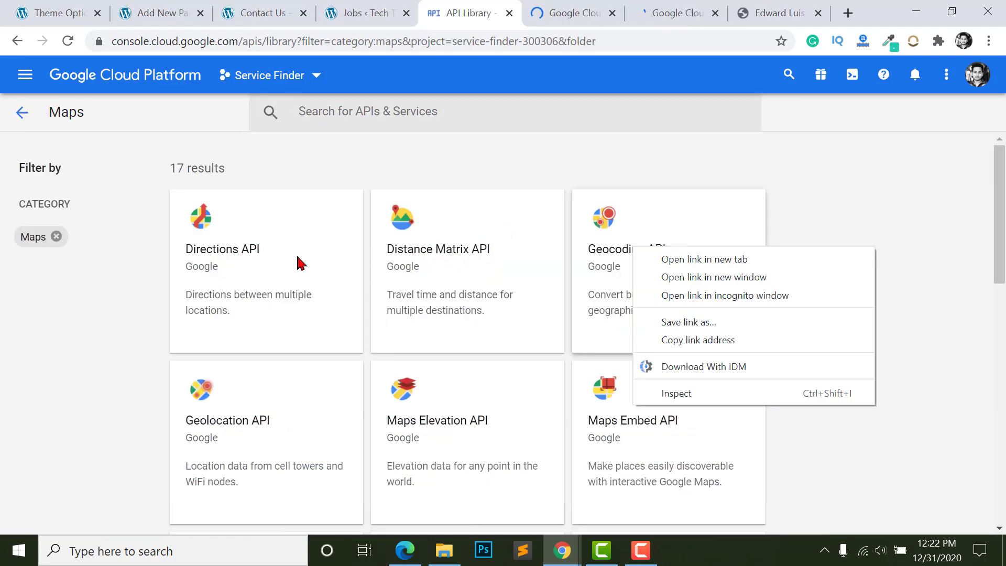
right_click(214, 266)
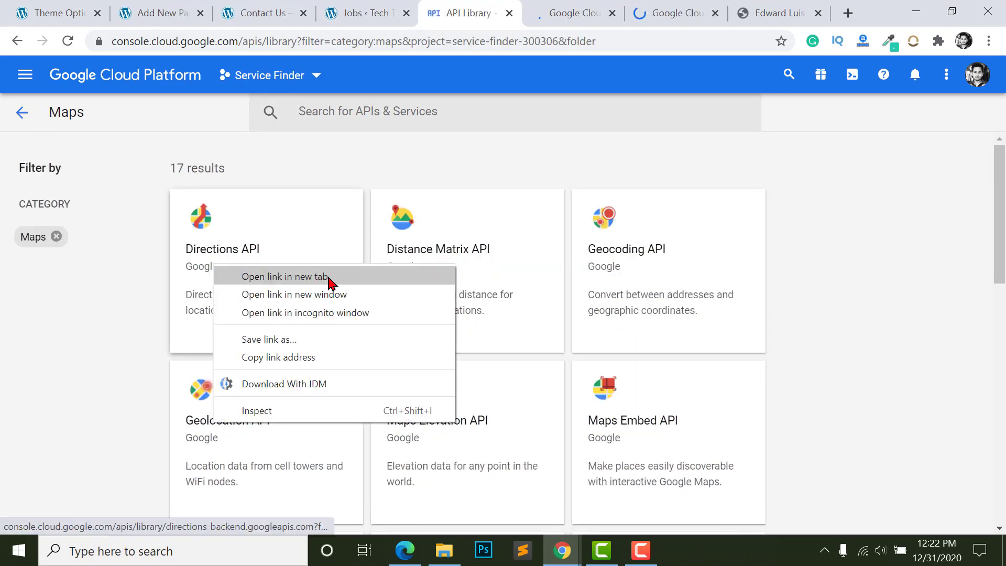
right_click(652, 255)
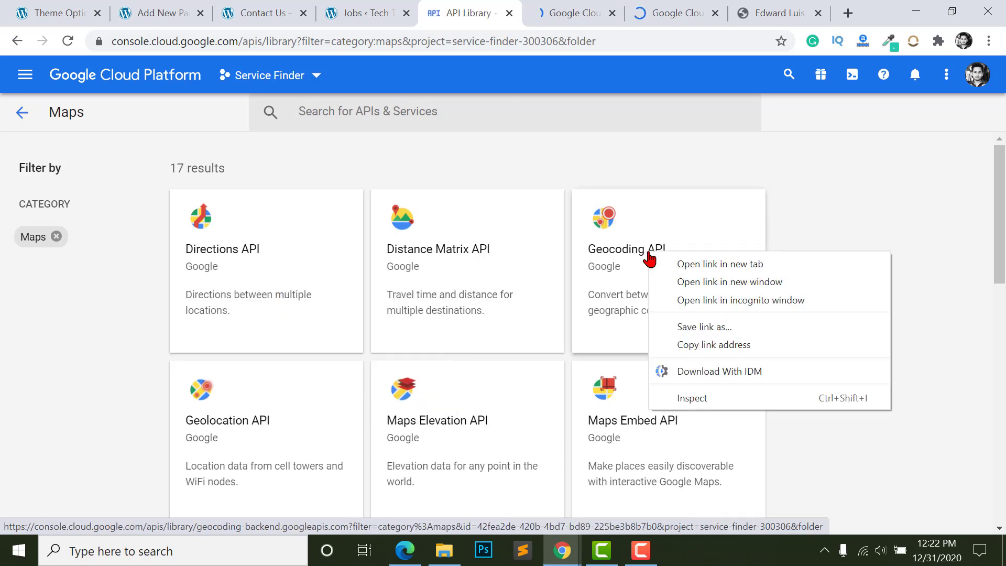
click(769, 273)
- Close the Maps Embed and Maps JavaScript metrics tabs and return to the APIs dashboard
key(ctrl+Tab)
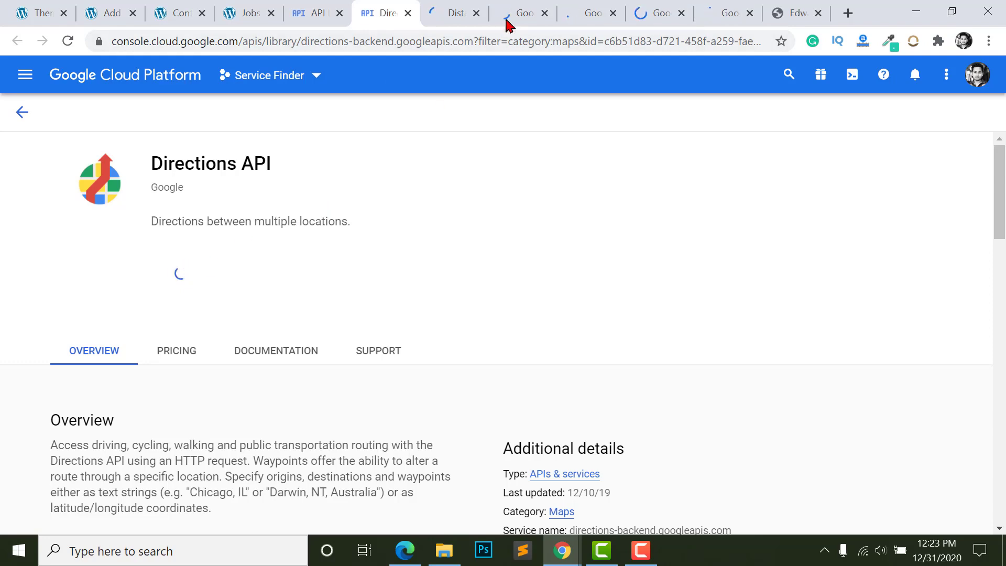
click(443, 12)
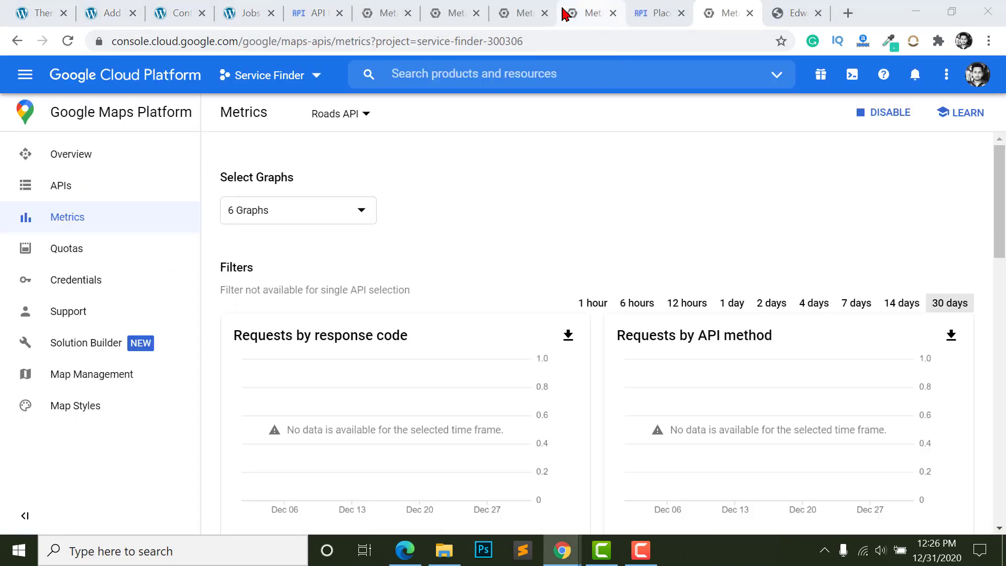
click(520, 12)
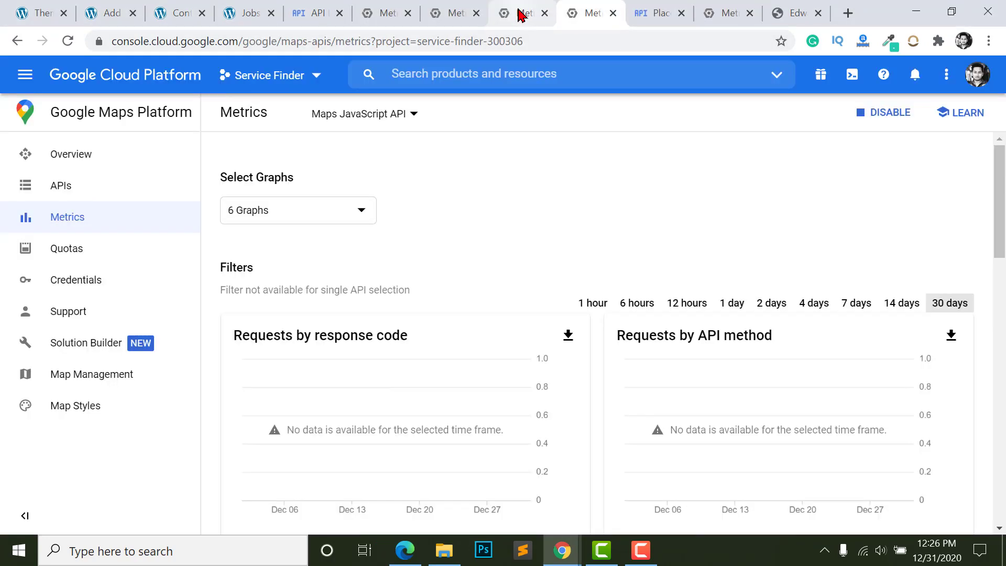
click(520, 12)
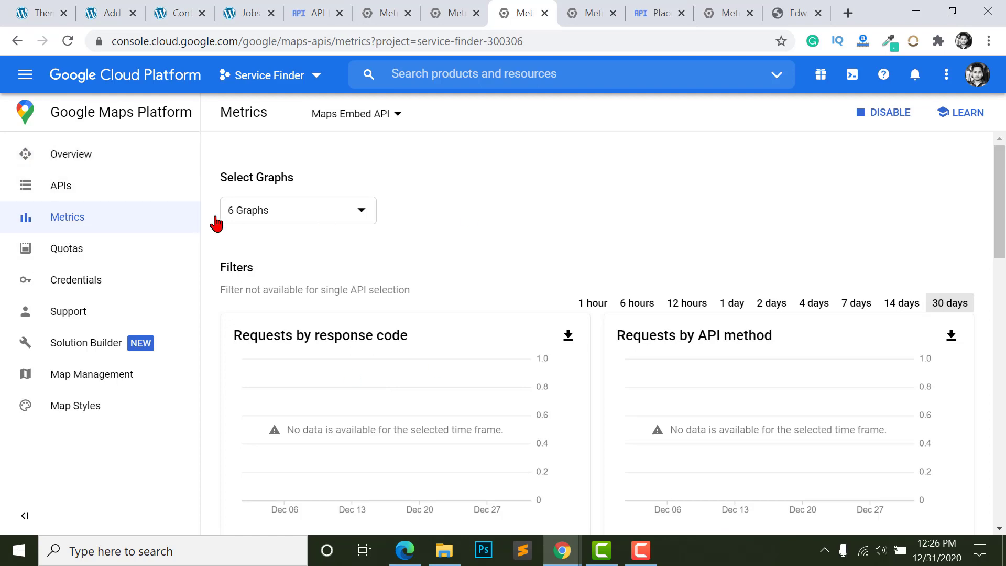
click(477, 13)
click(477, 13)
click(477, 13)
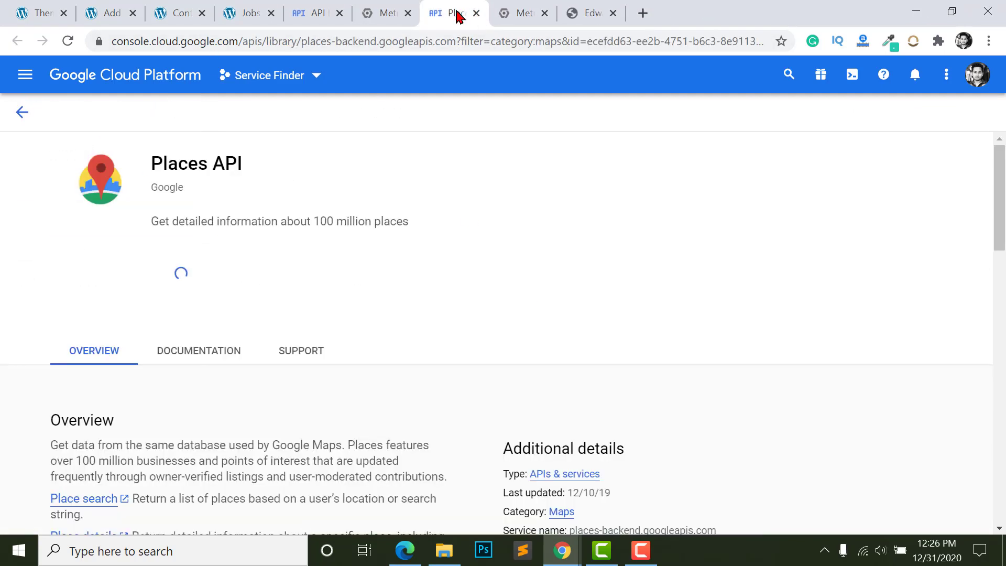
click(23, 115)
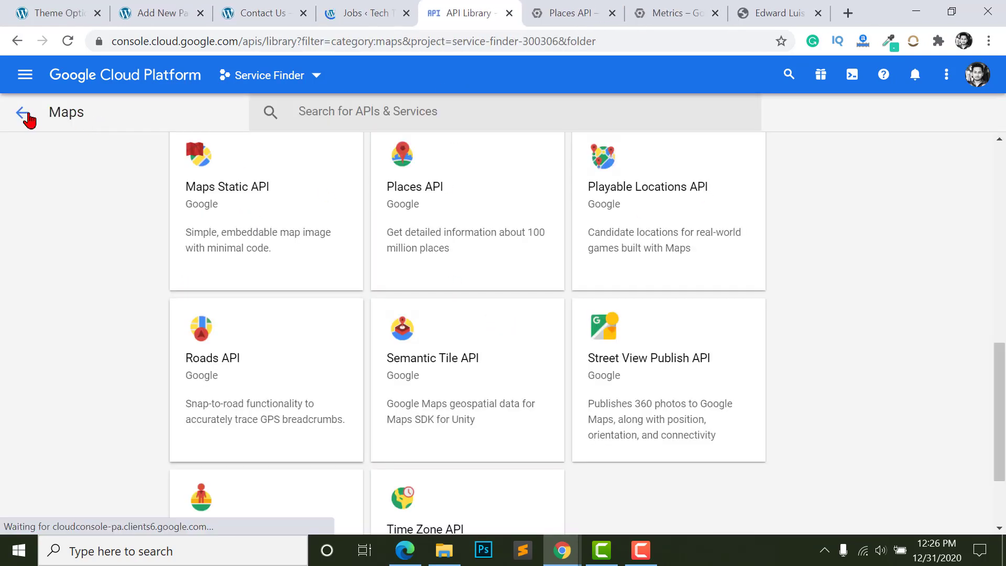
click(29, 119)
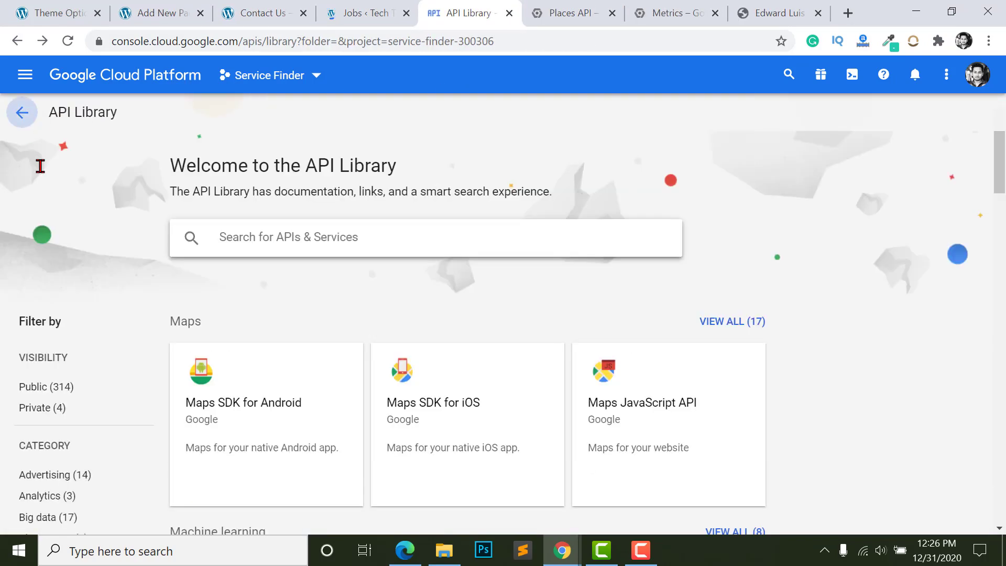
click(22, 112)
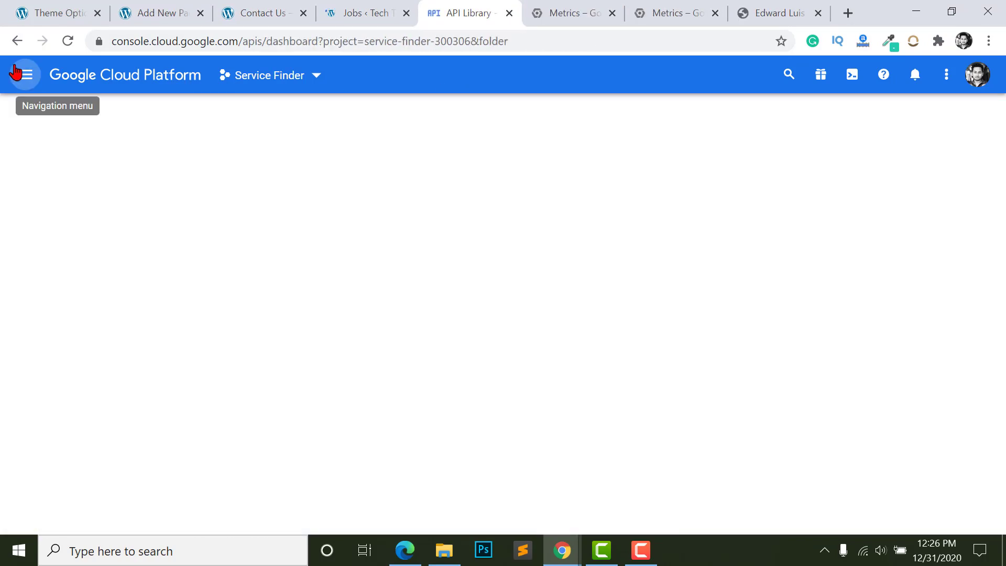
- Create a new API key under APIs & Services Credentials, copy it, and paste it as the Browser API Key
click(25, 78)
mouse_move(189, 266)
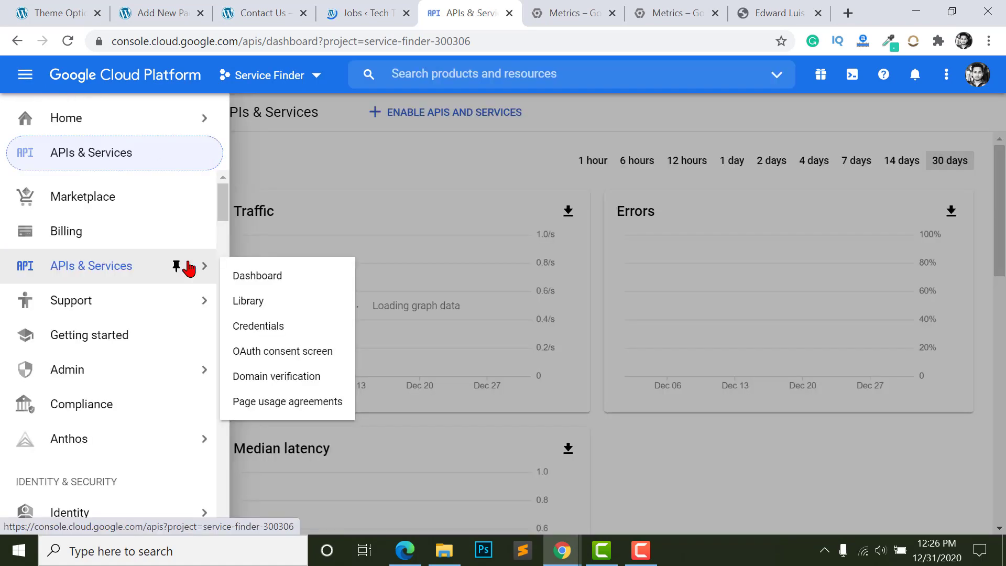
click(256, 329)
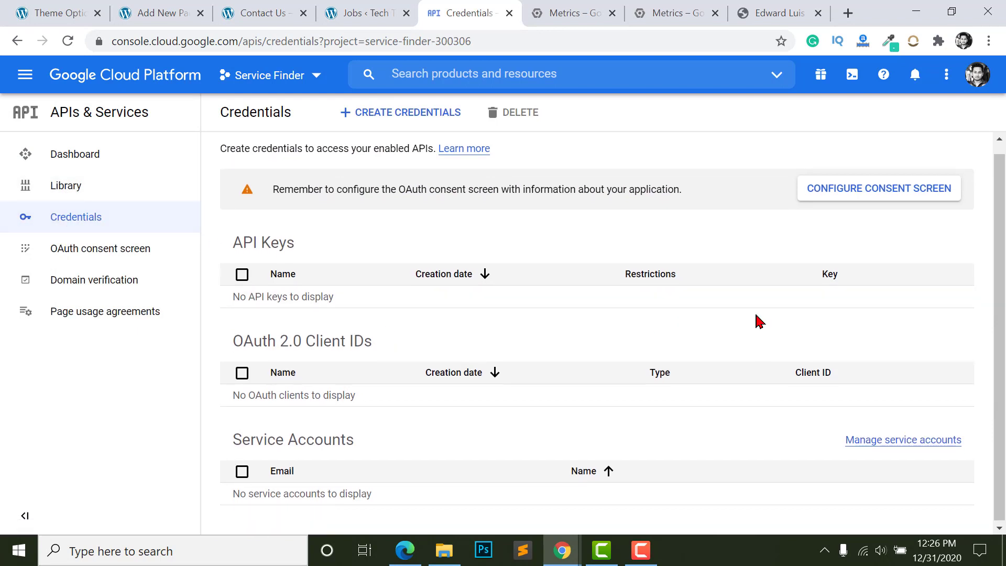
click(375, 123)
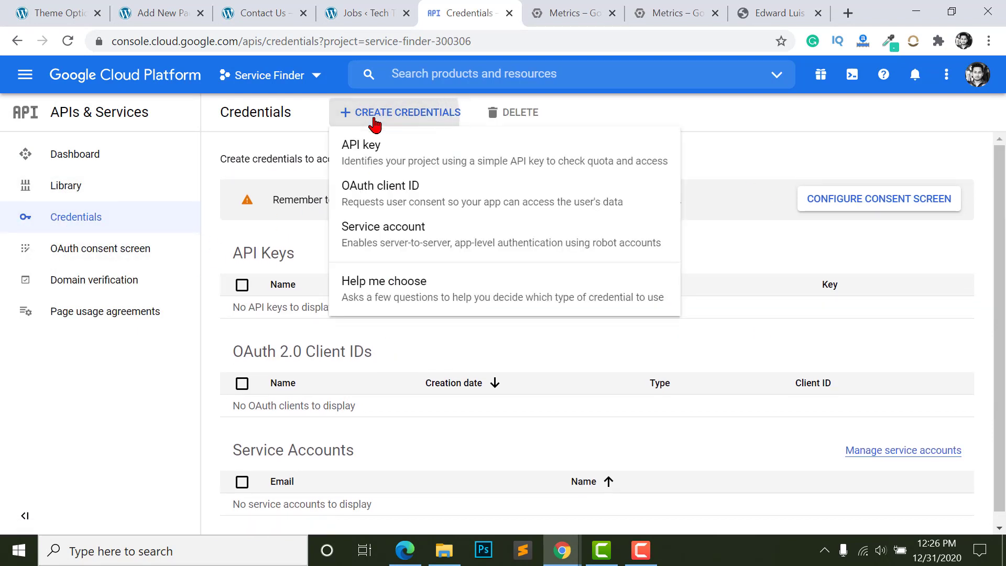
click(414, 160)
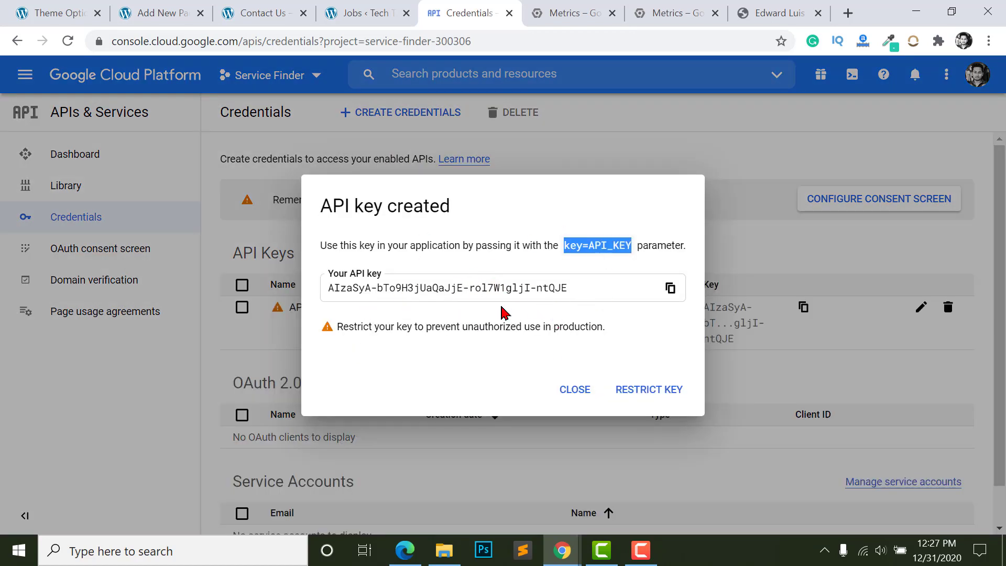
click(671, 290)
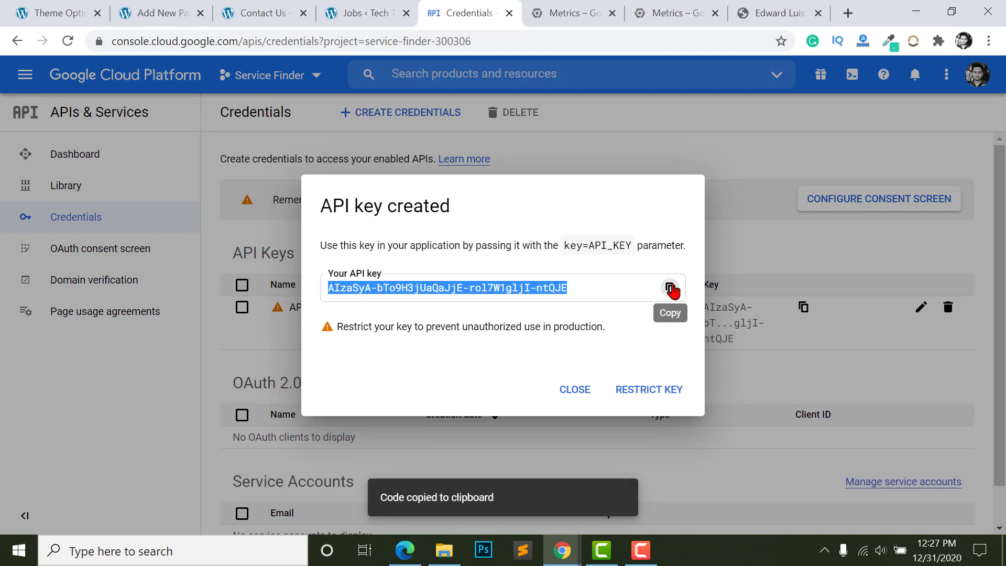
click(575, 392)
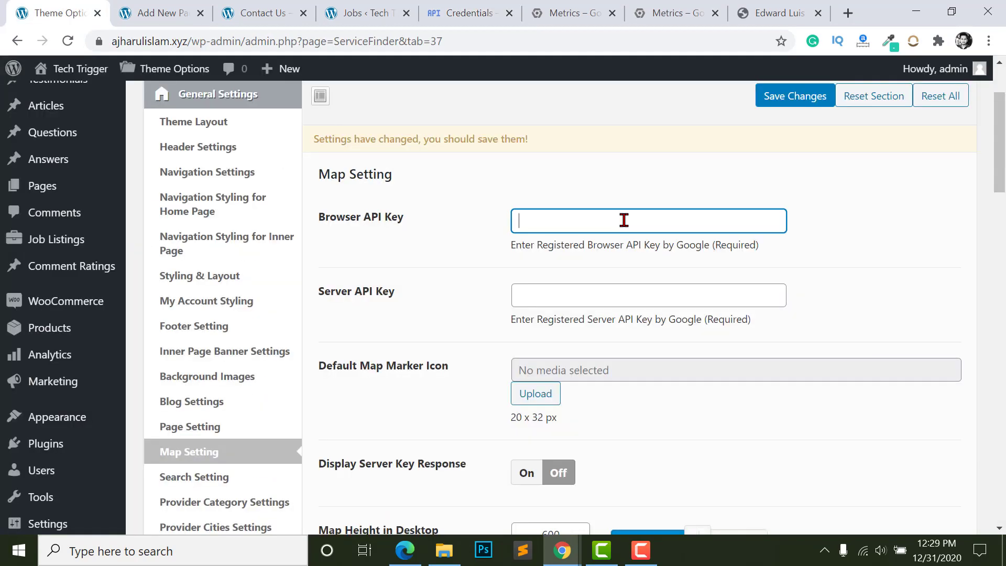
key(ctrl+v)
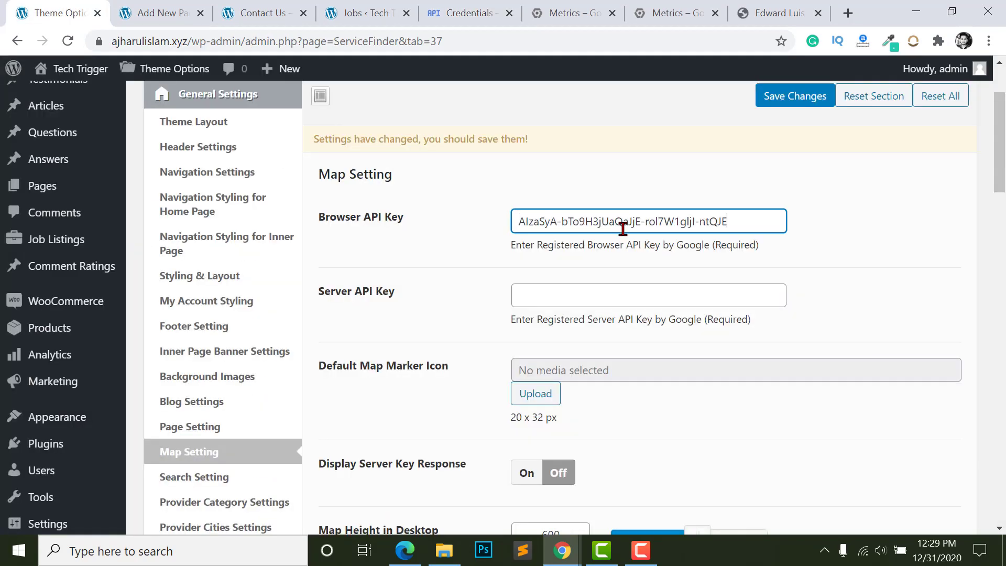
- Paste the same key as the Server API Key, save the map settings, and reload Contact Us
click(568, 290)
key(ctrl+v)
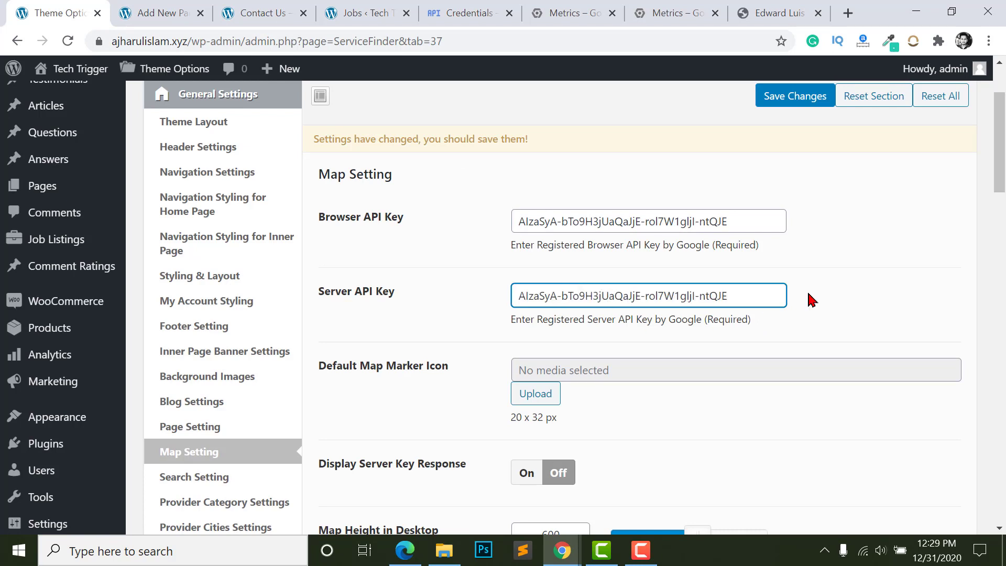
click(813, 300)
click(795, 102)
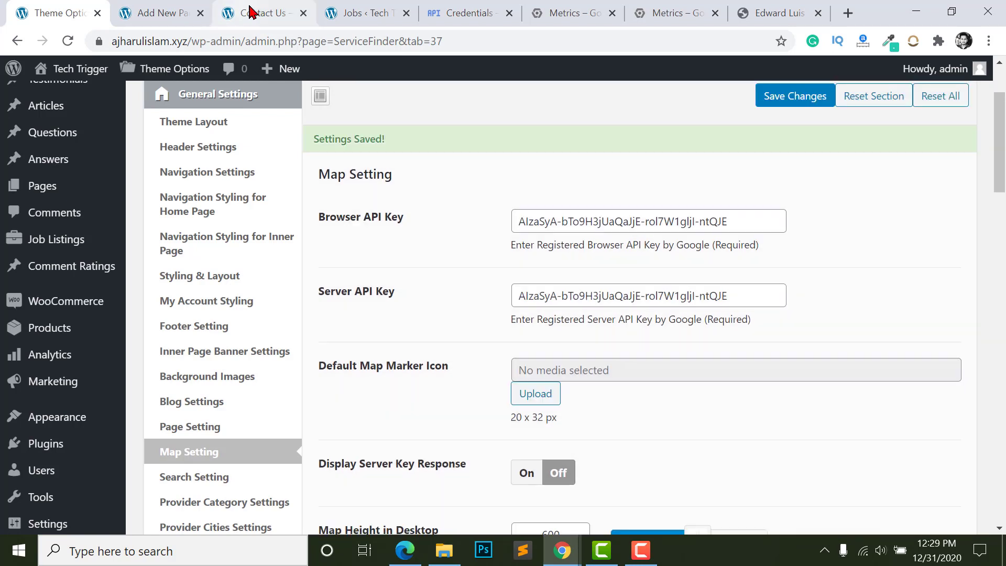
click(251, 11)
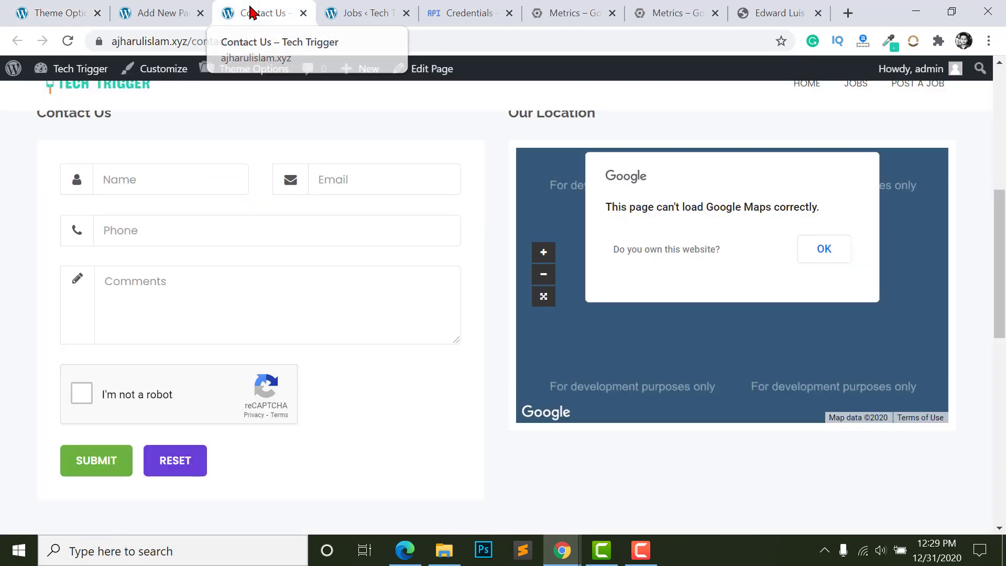
click(68, 41)
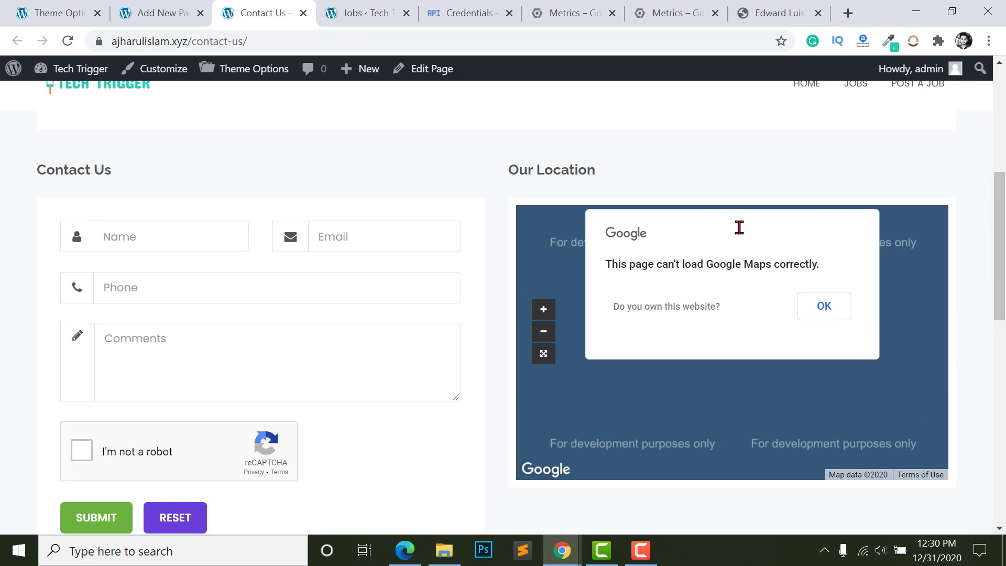
- Open the Service Finder project's Billing page in the Cloud Console
click(484, 14)
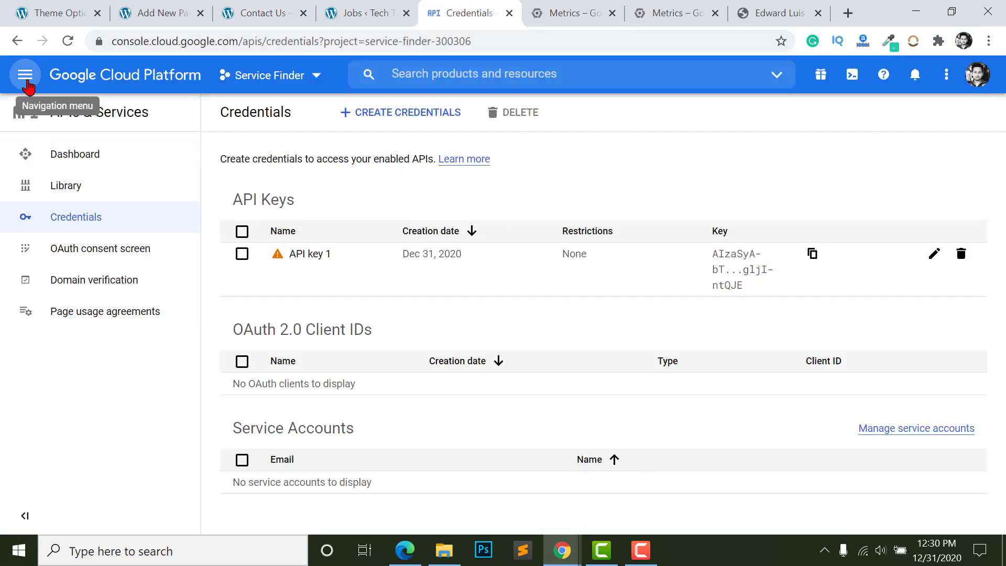
click(26, 81)
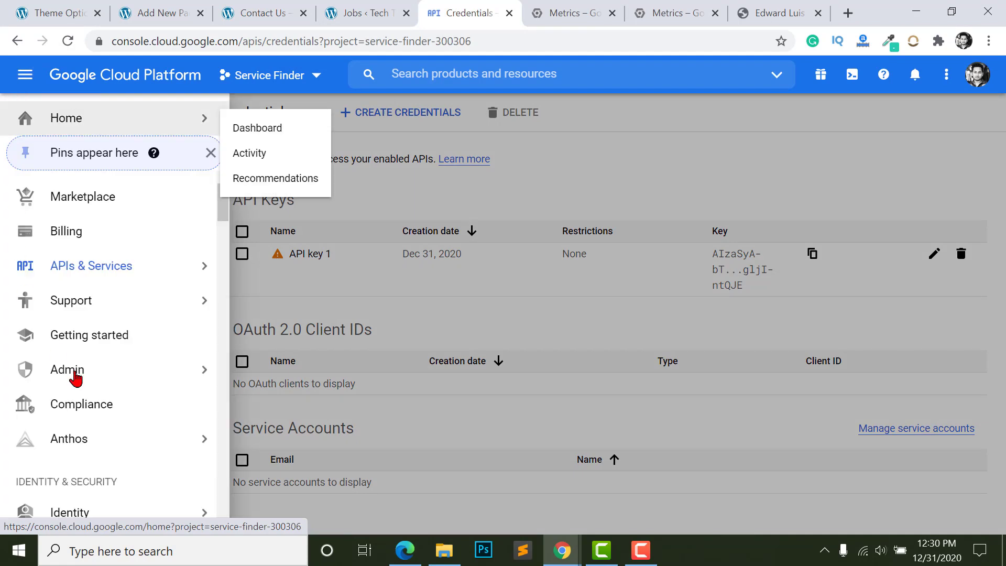
click(110, 236)
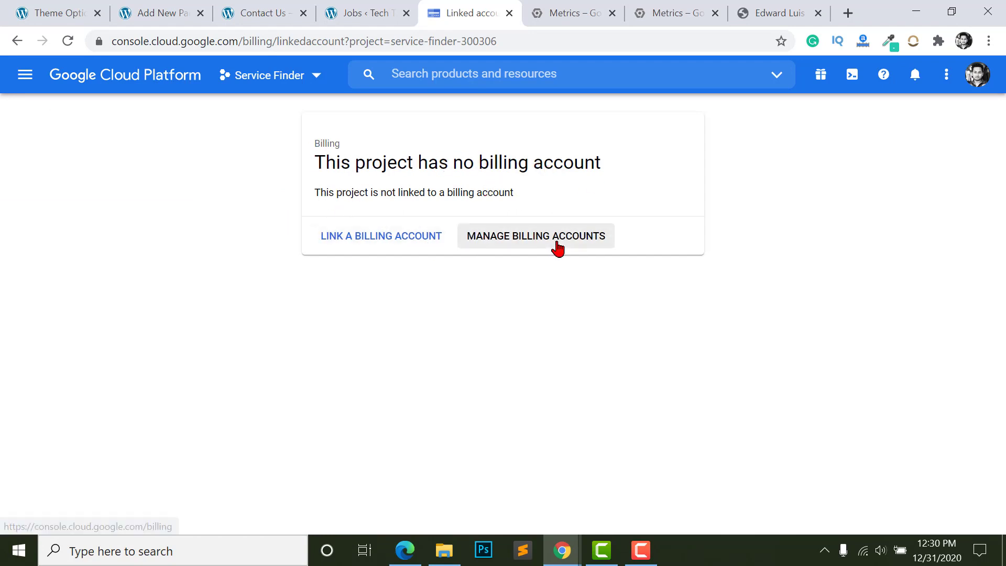
- Link a billing account by accepting the free-trial terms, entering card details and starting the free trial
click(360, 245)
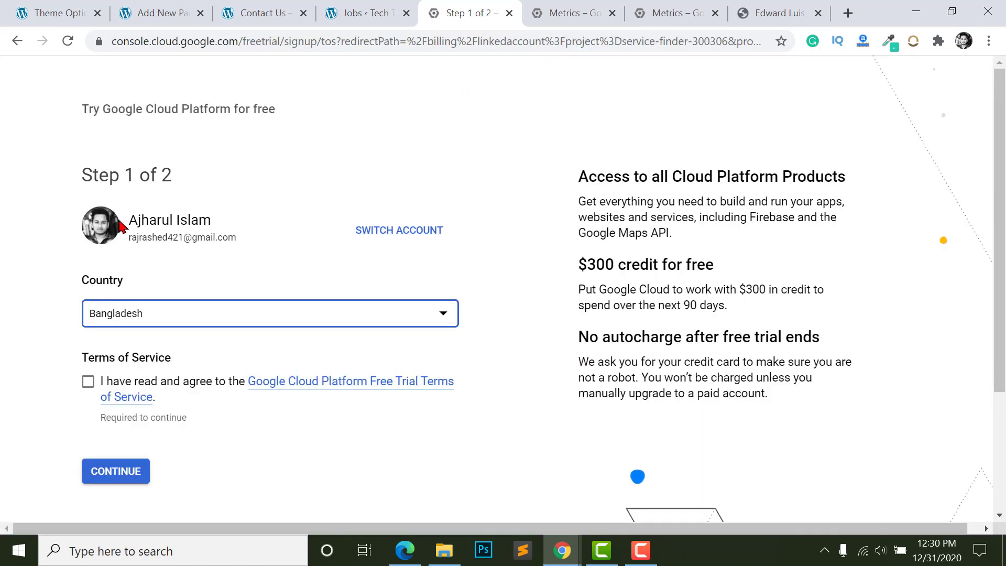
scroll(79, 362, down, 1)
click(88, 356)
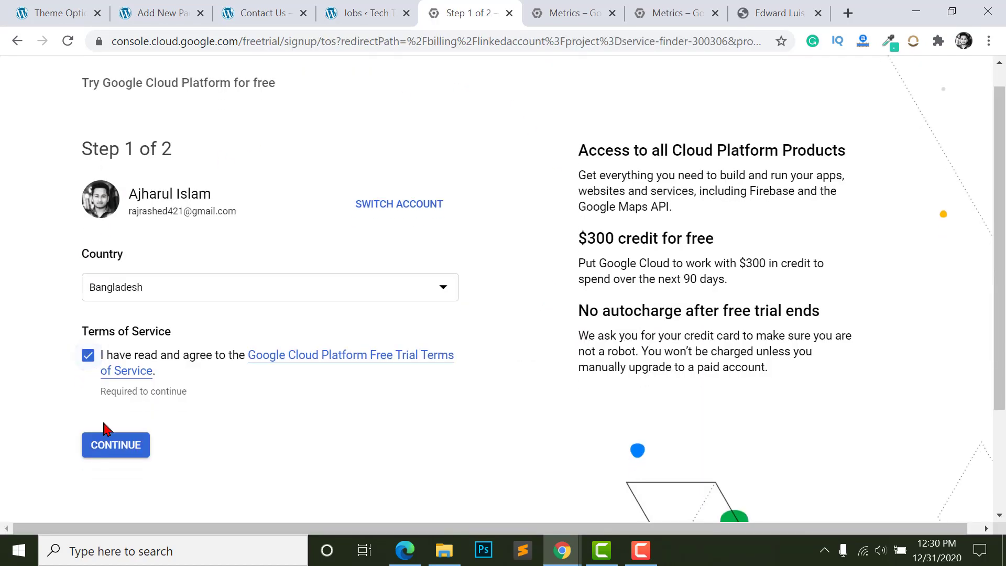
click(109, 454)
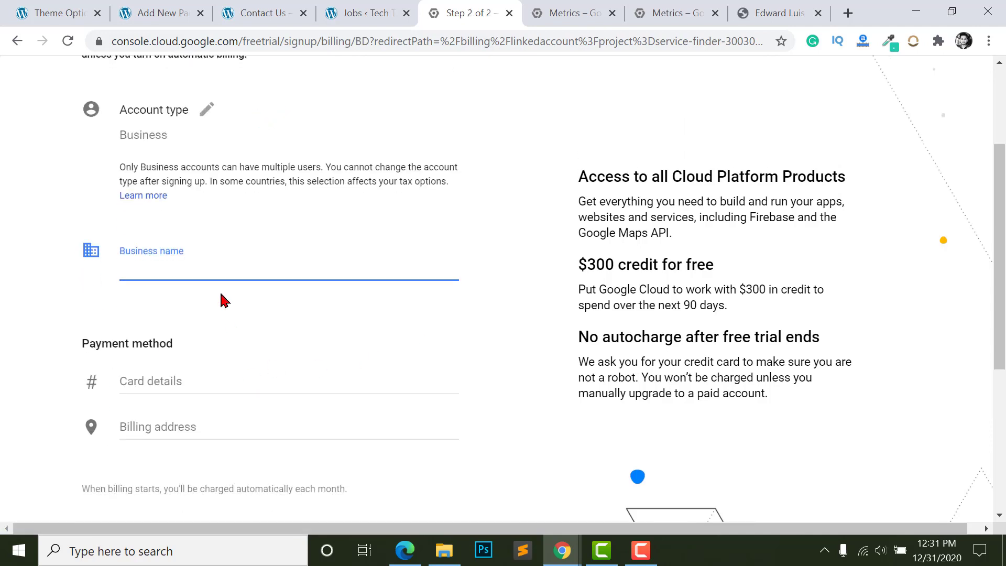
scroll(146, 343, down, 2)
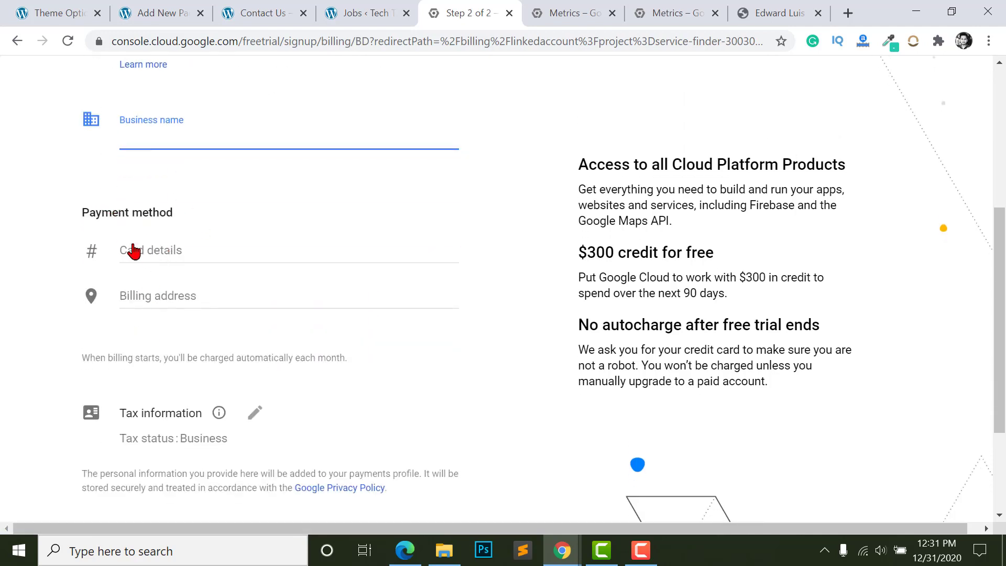
click(175, 256)
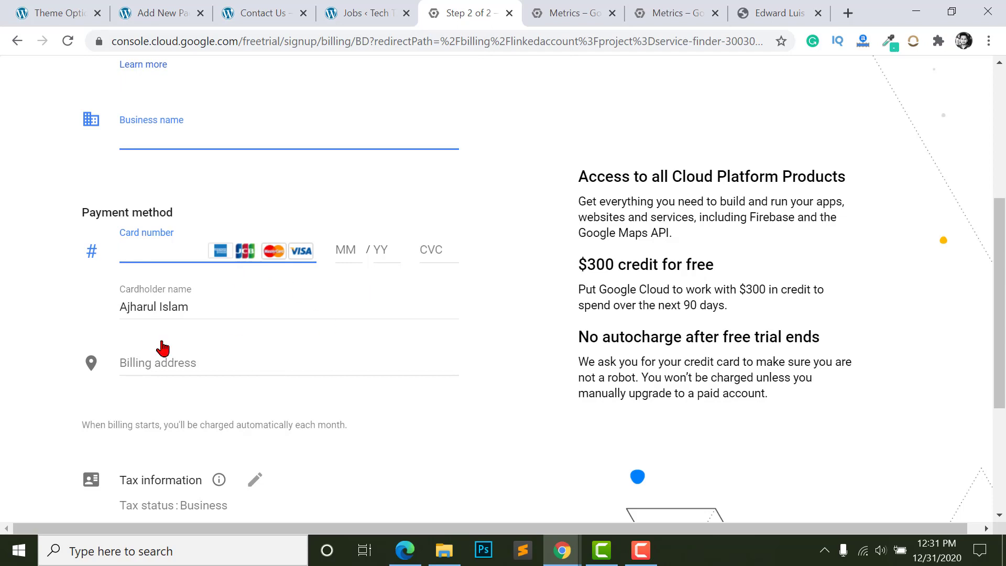
scroll(209, 350, down, 5)
click(180, 400)
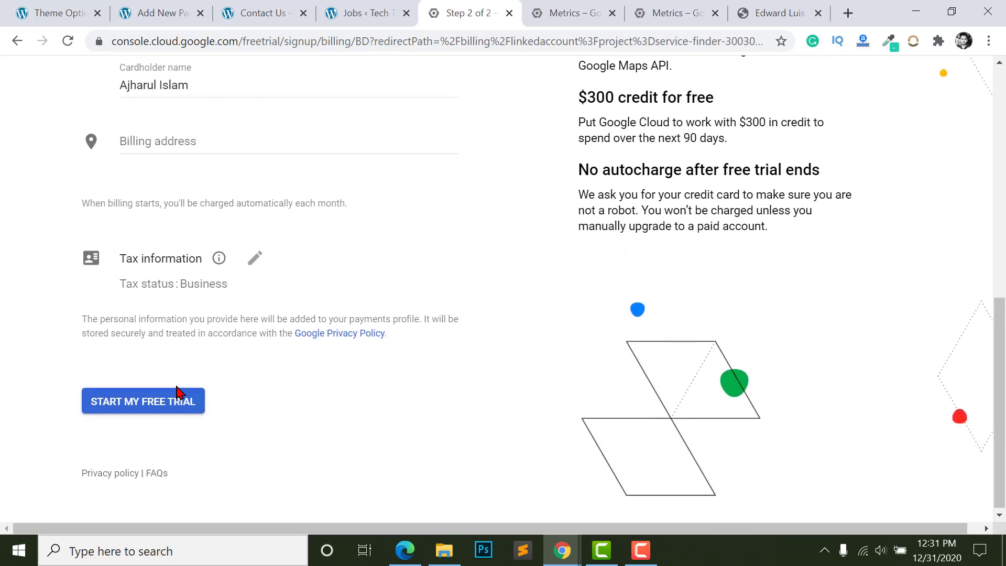
click(335, 10)
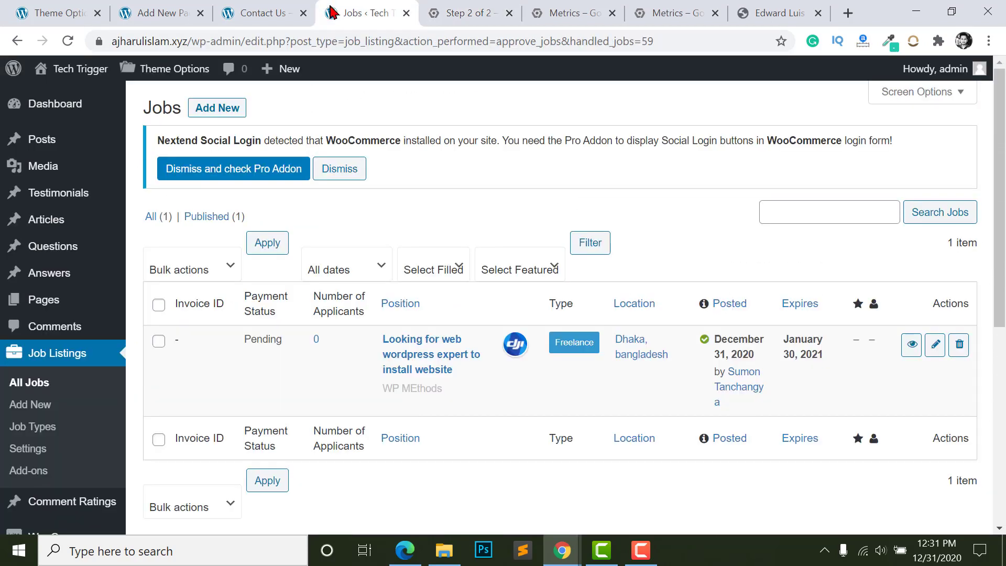
- Close the billing signup tab and go back to the Map Setting page showing both API keys
click(265, 7)
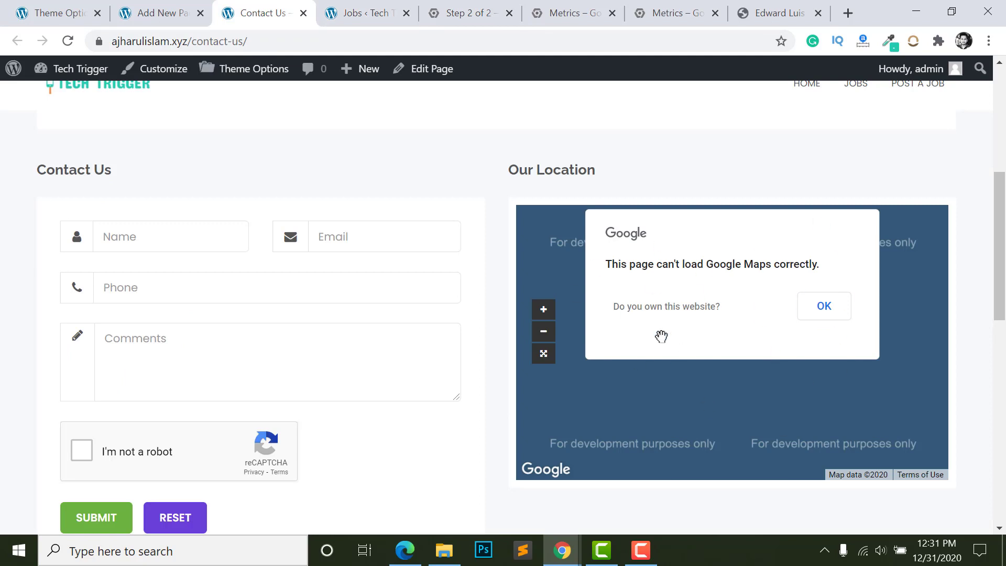
key(ctrl+5)
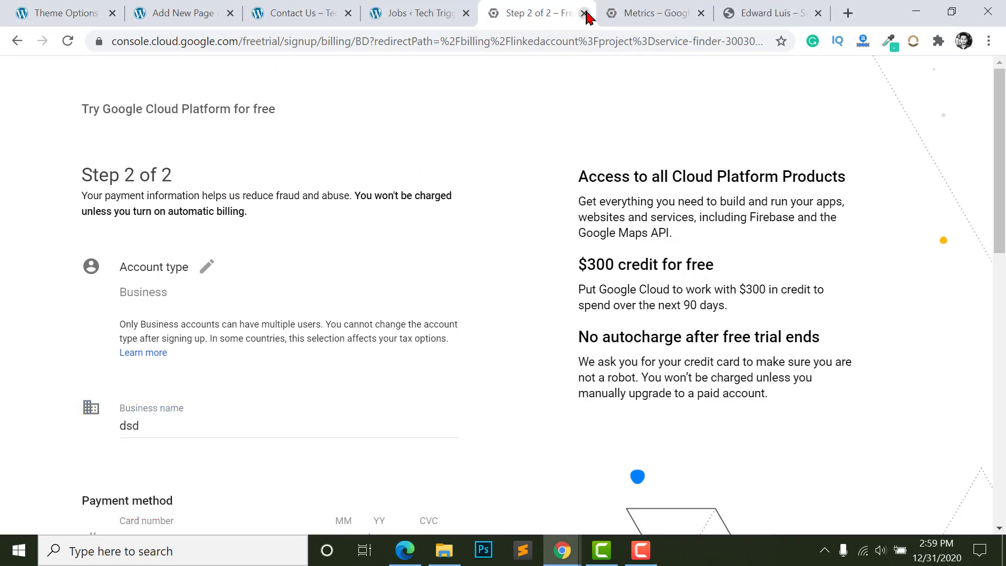
click(584, 13)
click(293, 13)
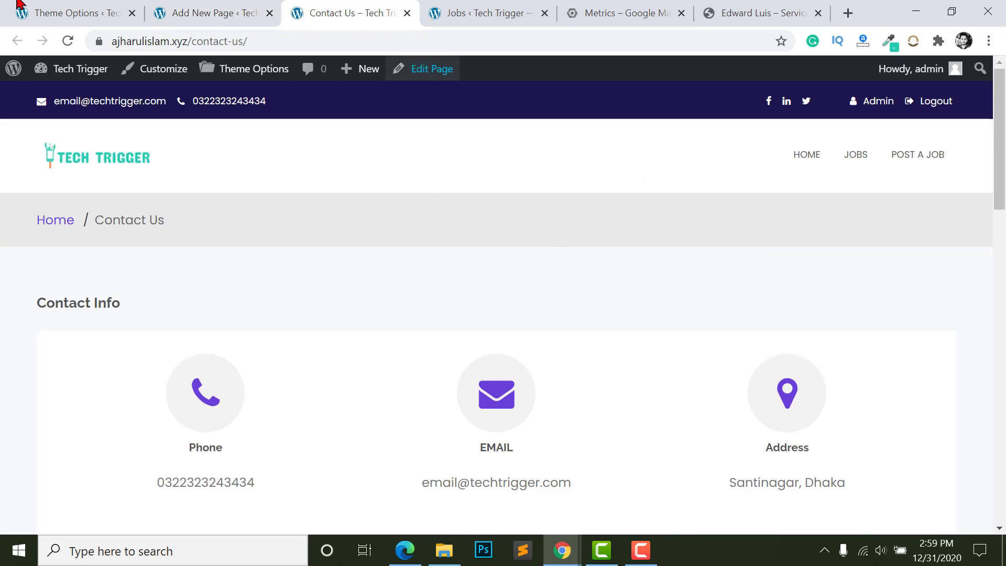
click(80, 13)
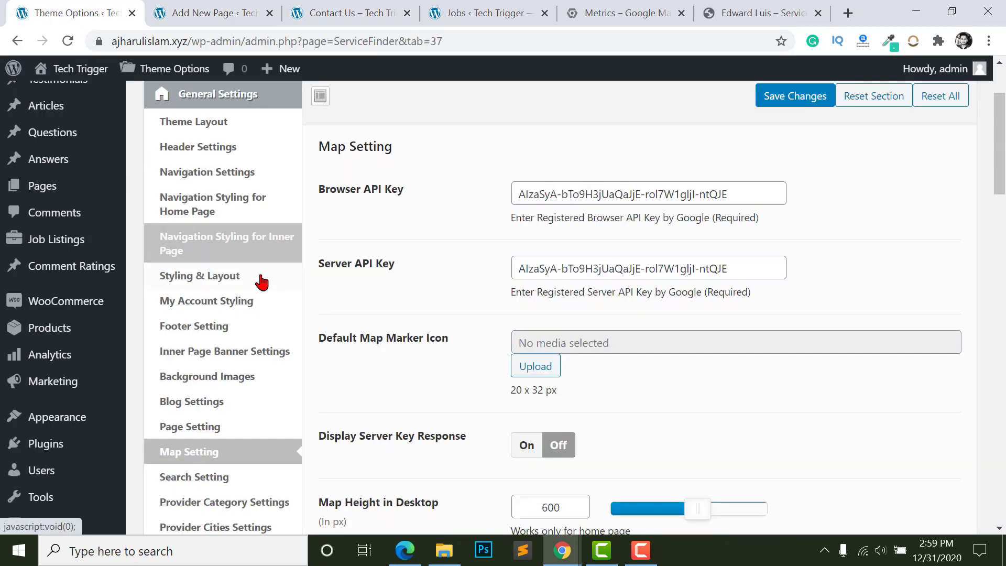
scroll(262, 262, up, 3)
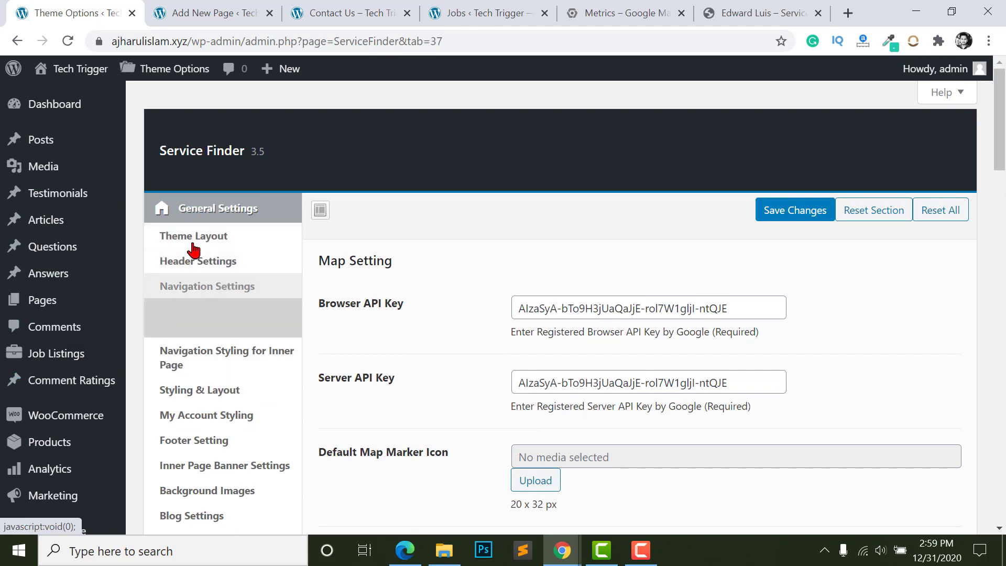
scroll(204, 348, down, 1)
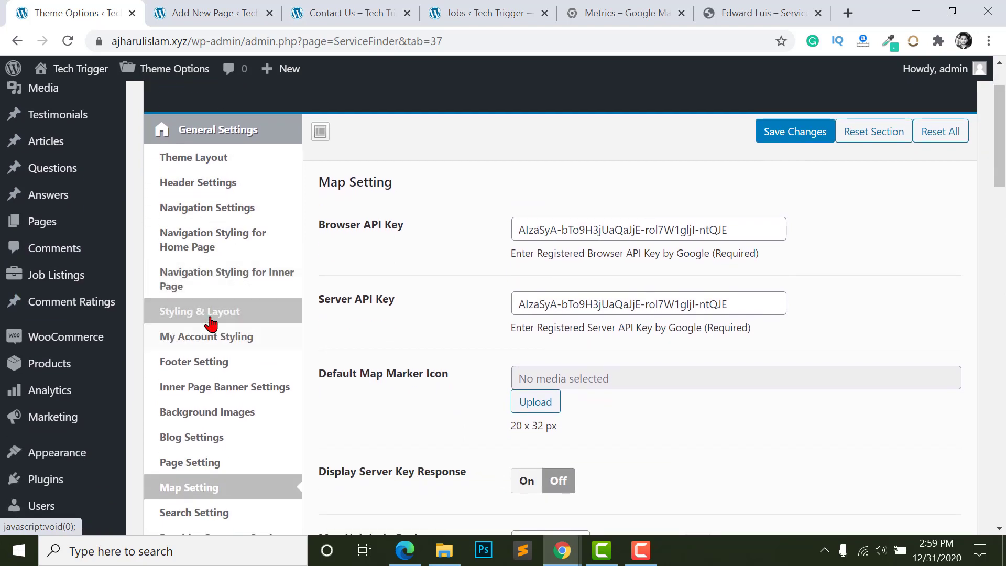
- In Styling & Layout, set the Theme Primary colour to navy #1a165b
click(210, 323)
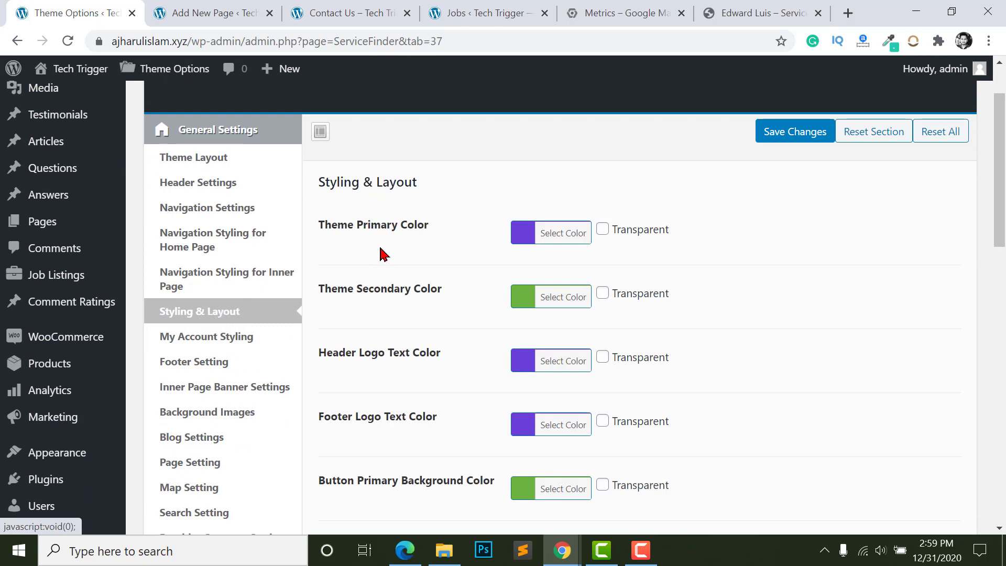
scroll(381, 254, down, 1)
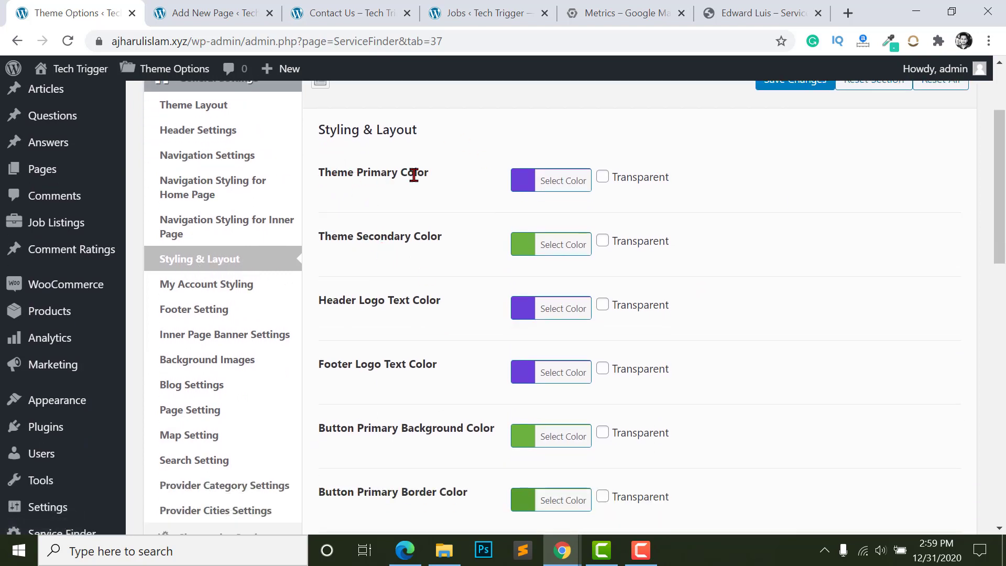
click(526, 187)
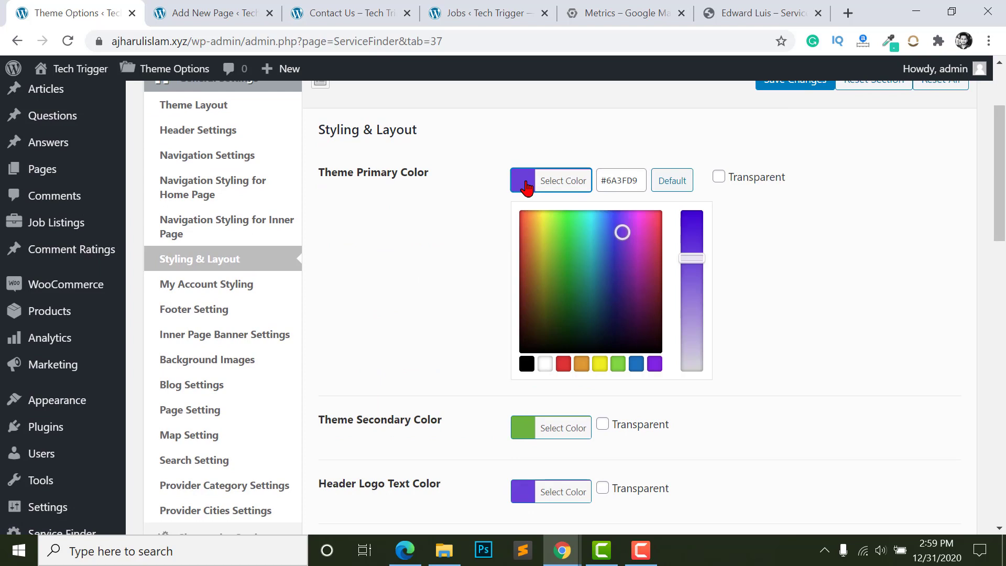
click(613, 287)
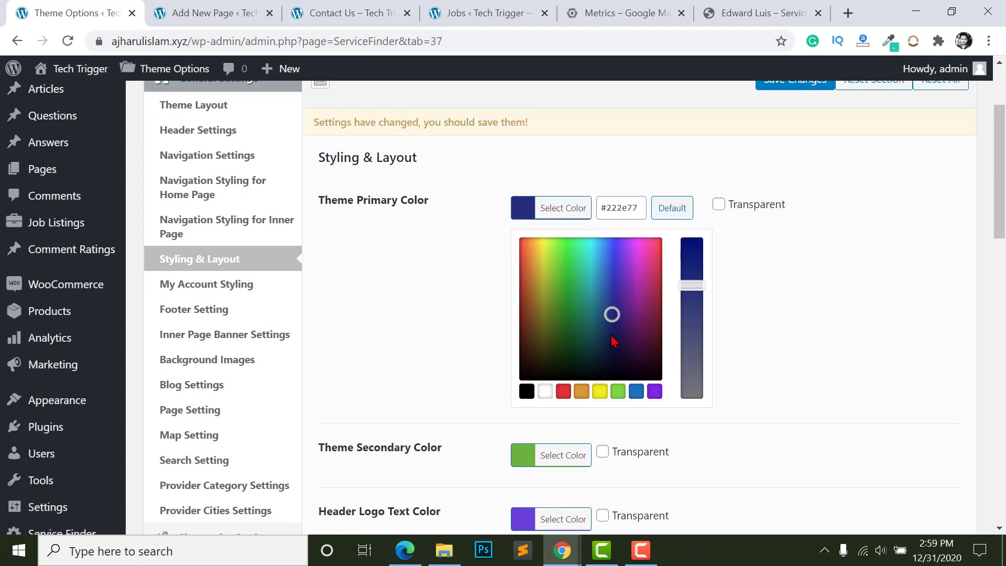
mouse_move(612, 342)
mouse_down()
mouse_move(607, 333)
mouse_move(616, 329)
mouse_up()
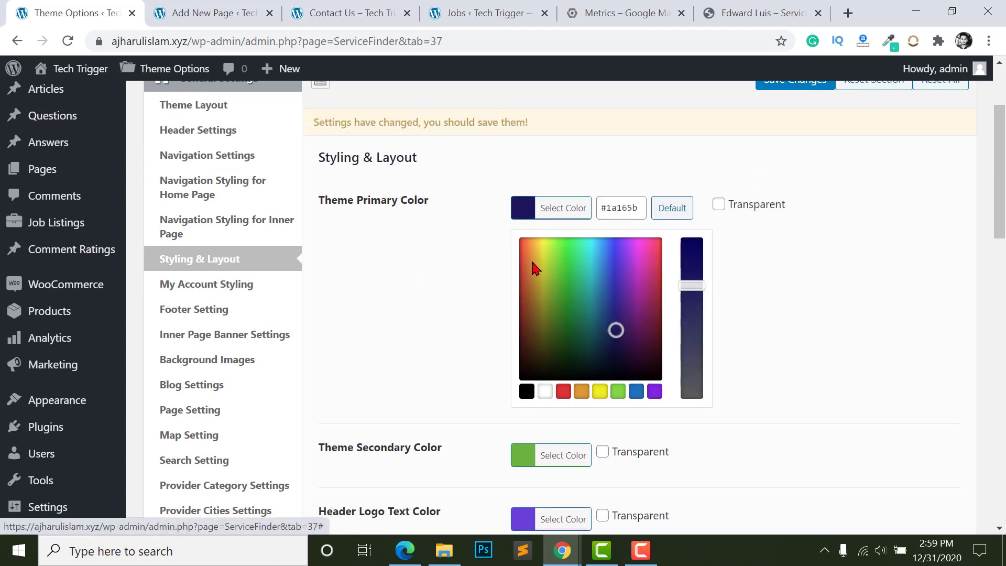
double_click(604, 203)
key(ctrl+c)
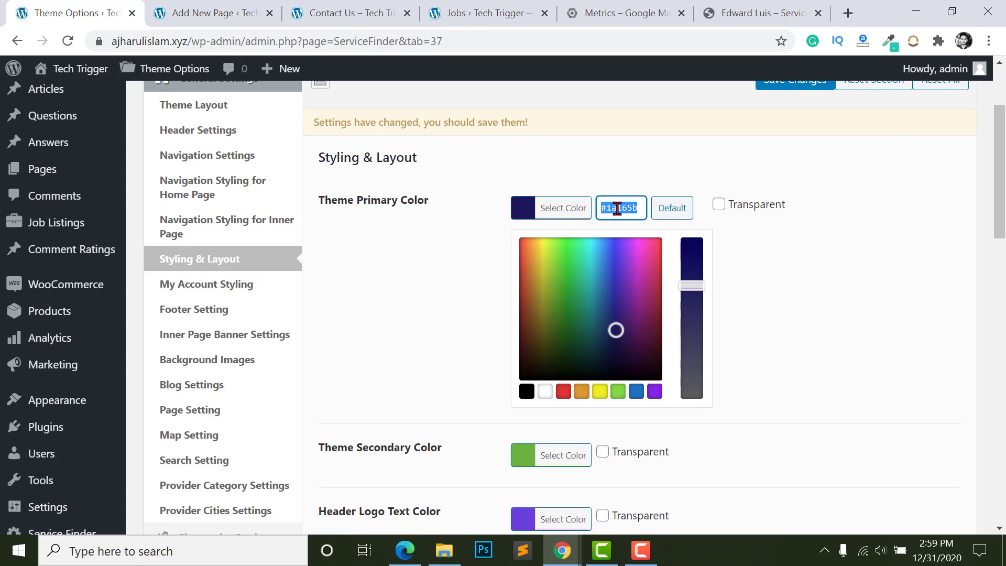
click(410, 288)
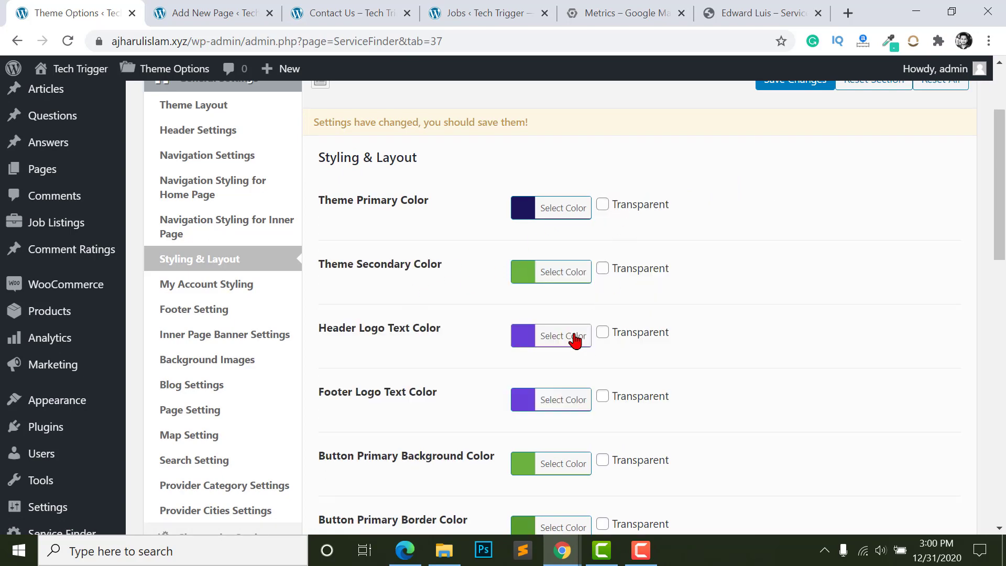
- Paste navy #1a165b into the Header and Footer Logo Text colours
click(575, 341)
double_click(616, 336)
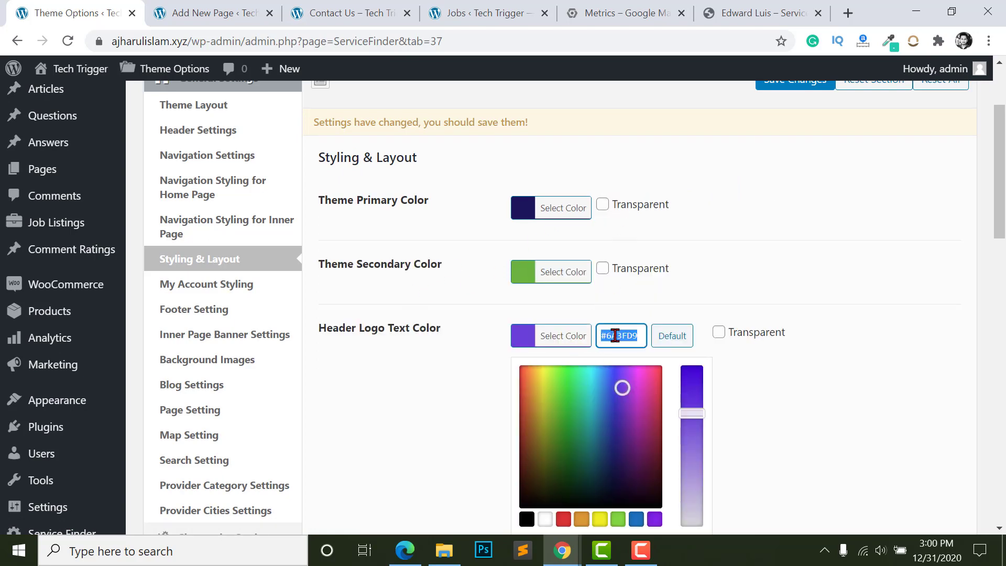
key(ctrl+v)
scroll(597, 327, down, 3)
click(564, 241)
double_click(618, 246)
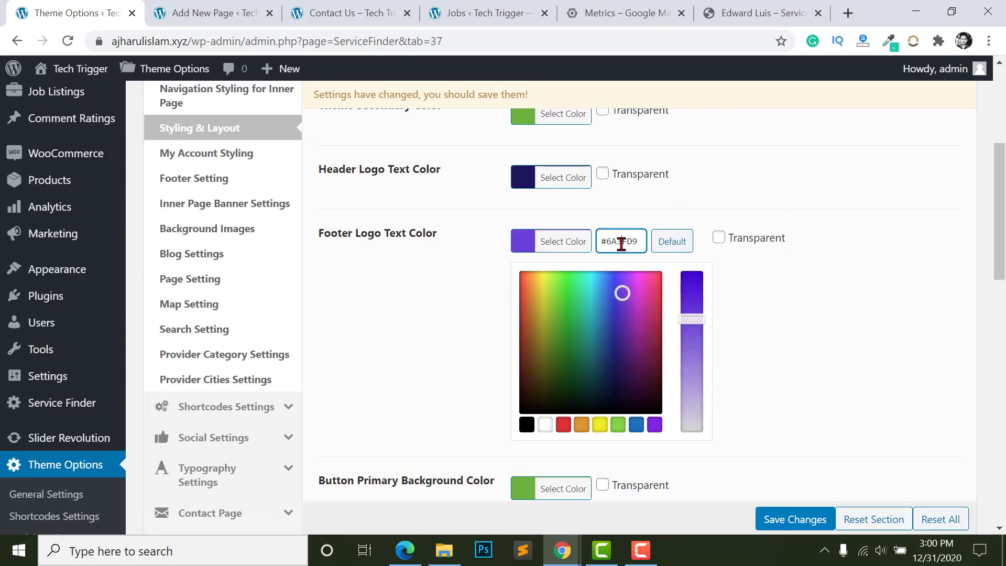
key(ctrl+v)
click(438, 328)
- Look through the button primary hover and button secondary background colour pickers
scroll(533, 252, down, 1)
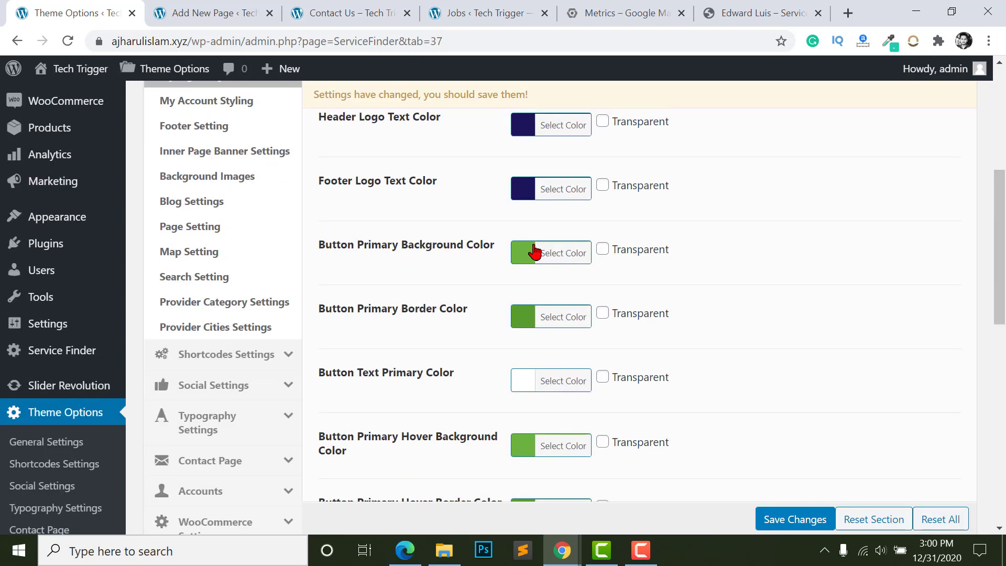
scroll(378, 257, down, 2)
scroll(500, 269, down, 2)
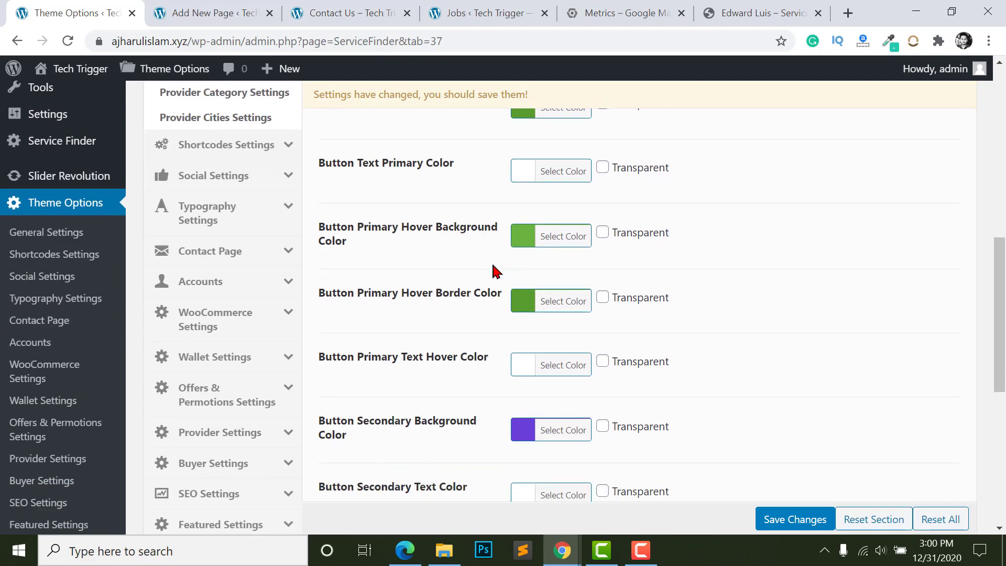
click(526, 251)
click(459, 254)
scroll(500, 304, down, 2)
click(523, 330)
scroll(339, 390, down, 6)
scroll(499, 377, up, 18)
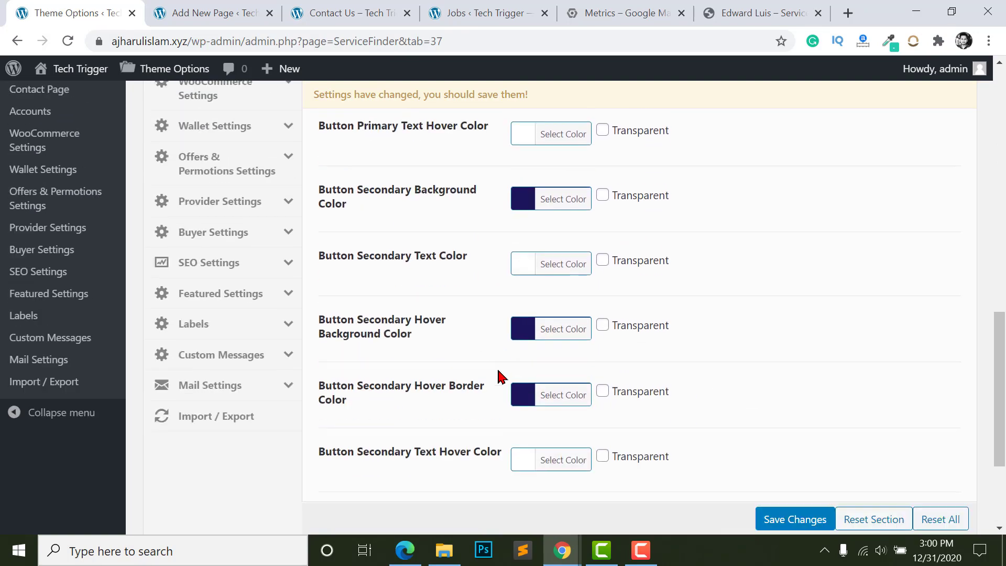
scroll(550, 320, up, 3)
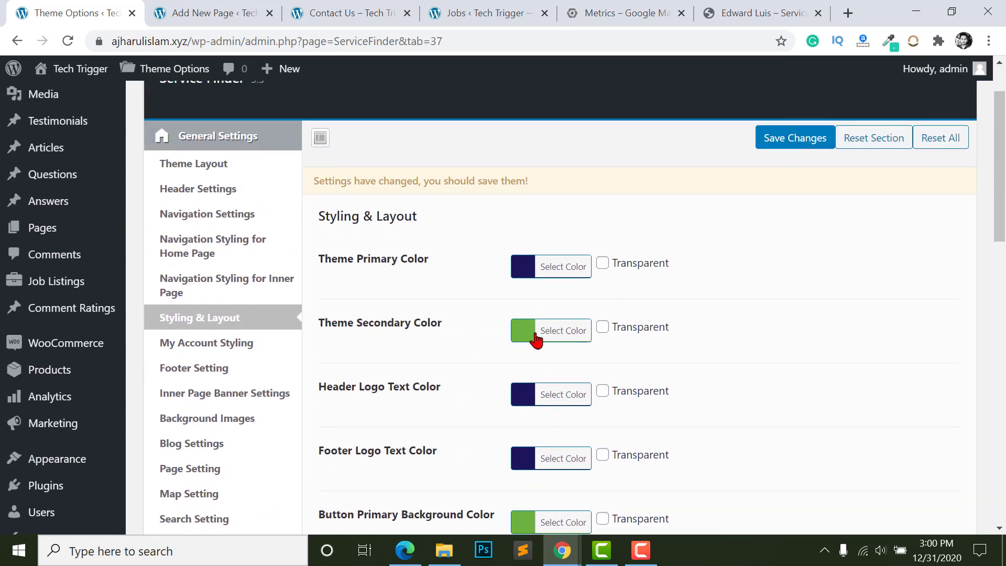
- Change the Theme Secondary colour from green to blue #4252bc
click(524, 332)
scroll(524, 332, down, 1)
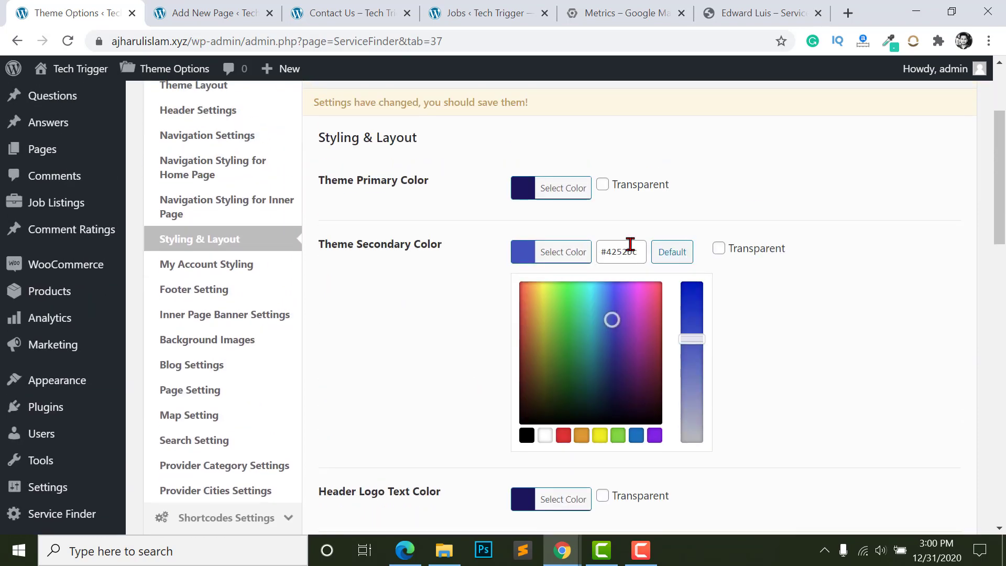
click(623, 243)
triple_click(620, 244)
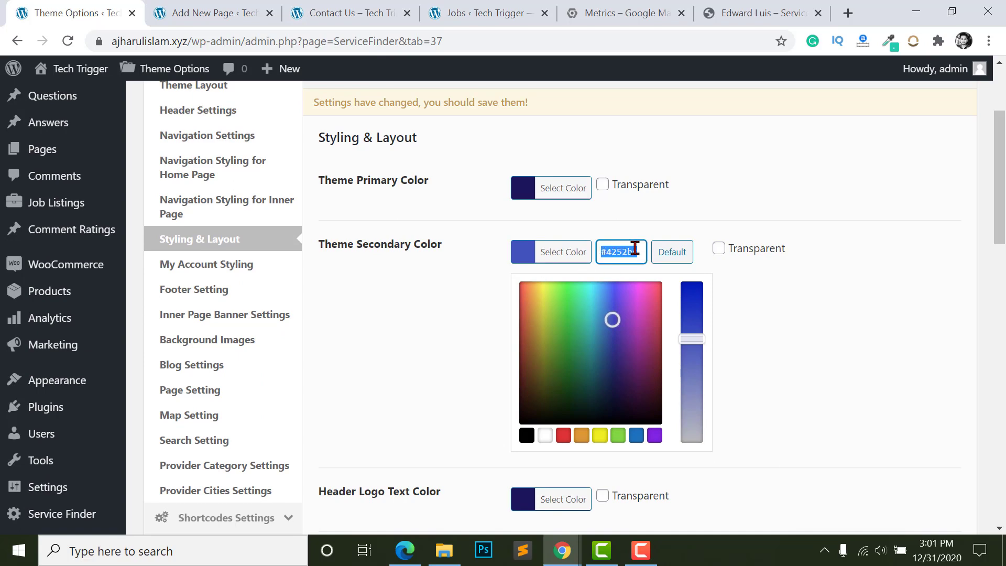
click(433, 273)
scroll(535, 308, down, 4)
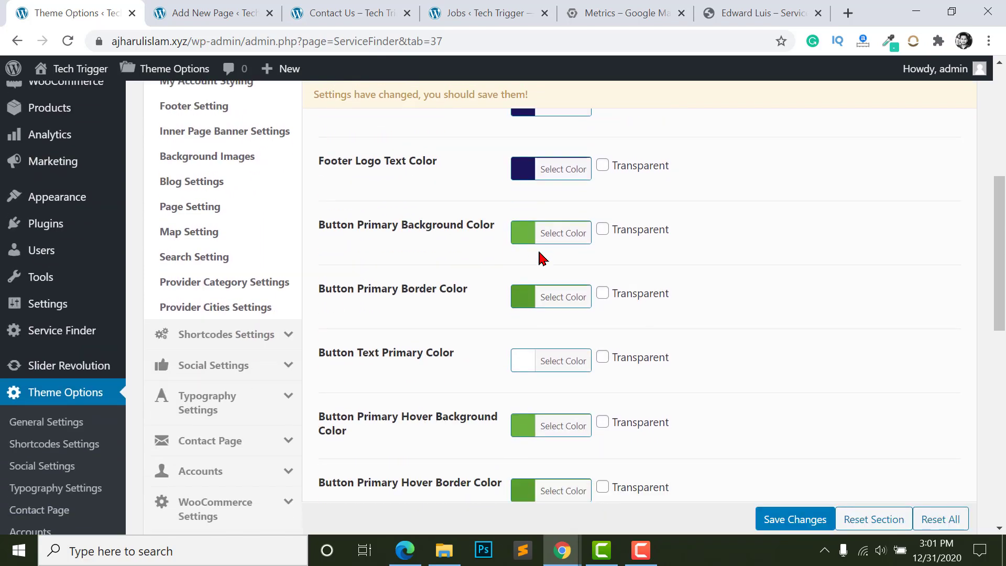
click(523, 243)
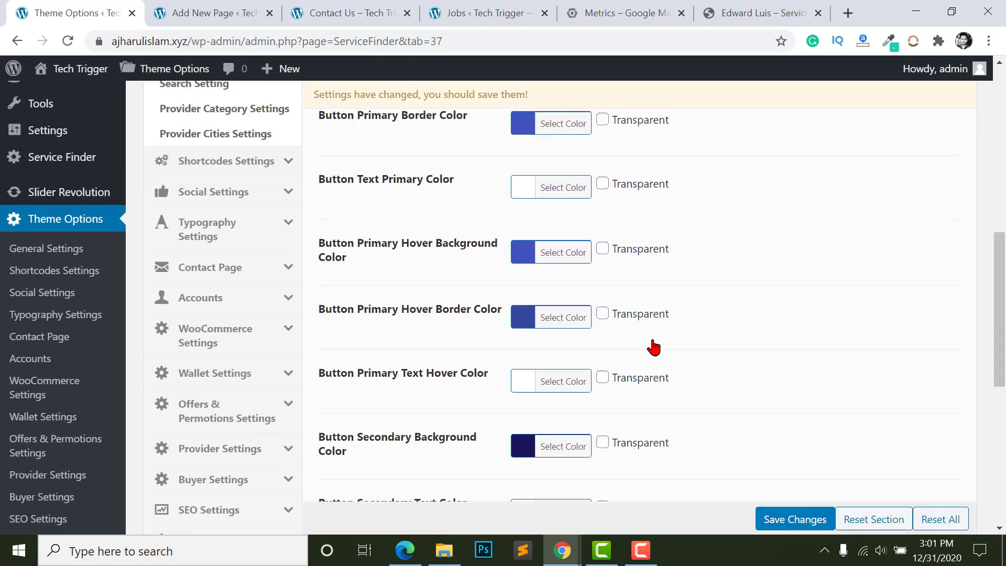
scroll(564, 257, up, 6)
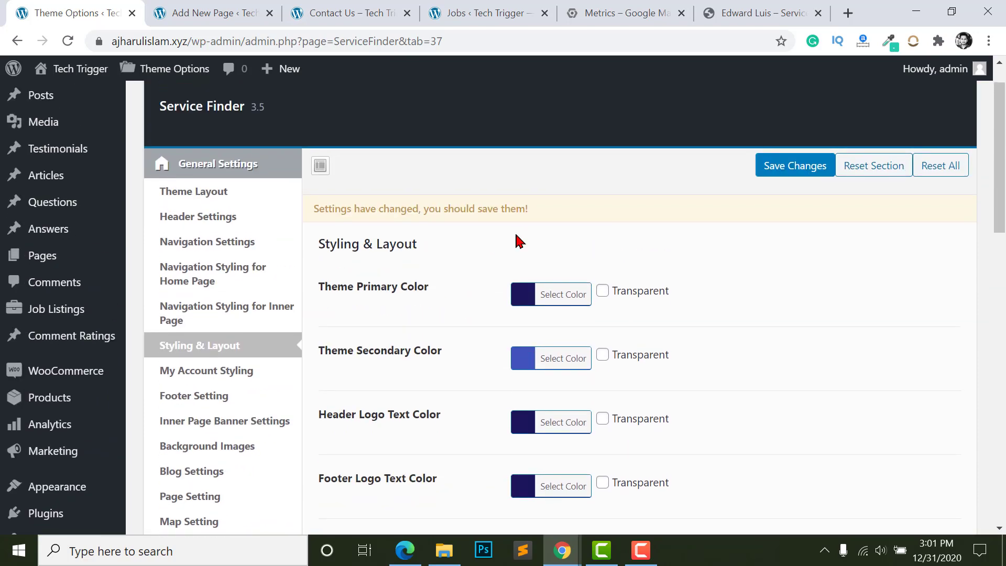
scroll(519, 241, down, 2)
scroll(502, 255, down, 1)
scroll(195, 341, up, 3)
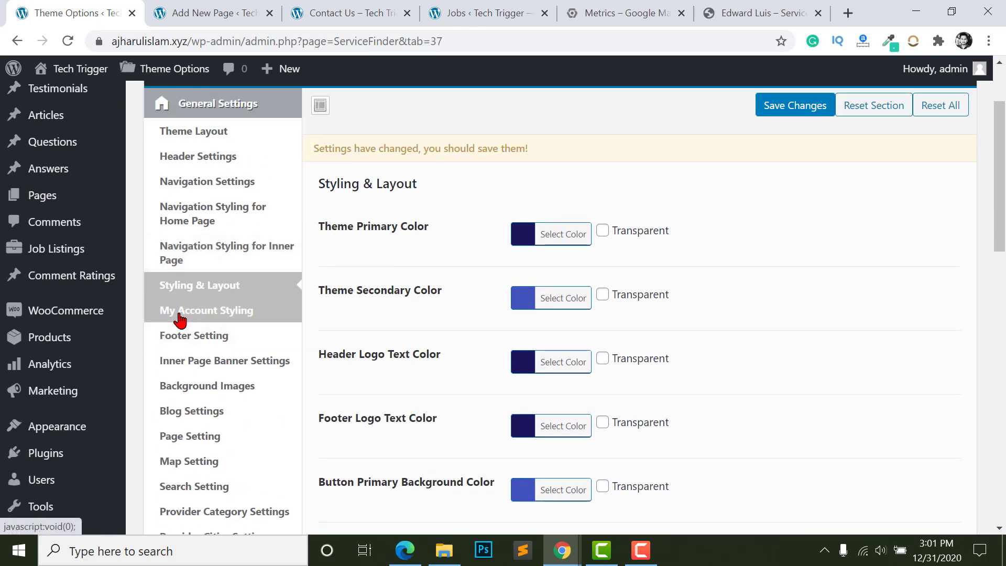
- Set the My Account left menu background to #1a165b and preview it in the incognito window
click(207, 315)
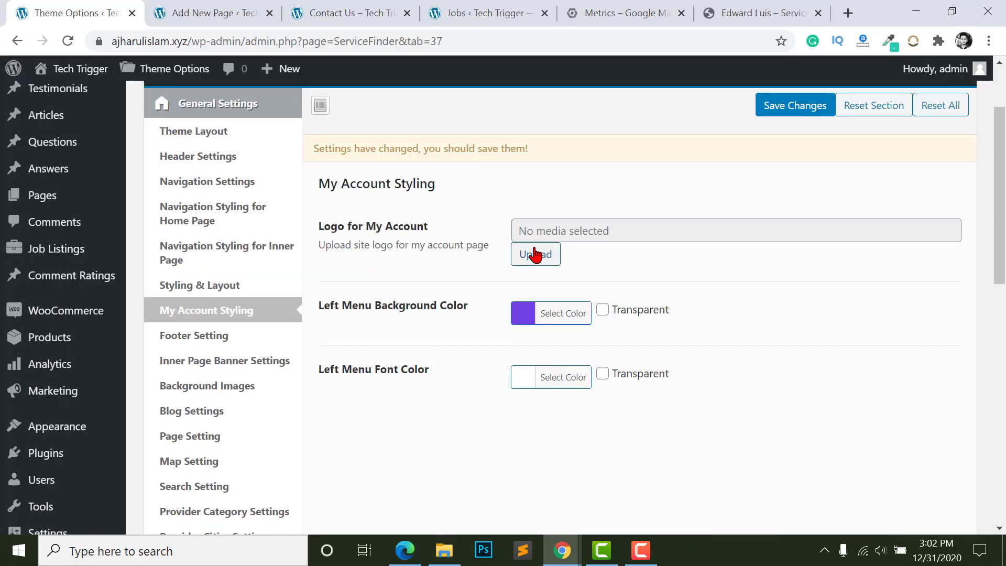
scroll(503, 352, down, 1)
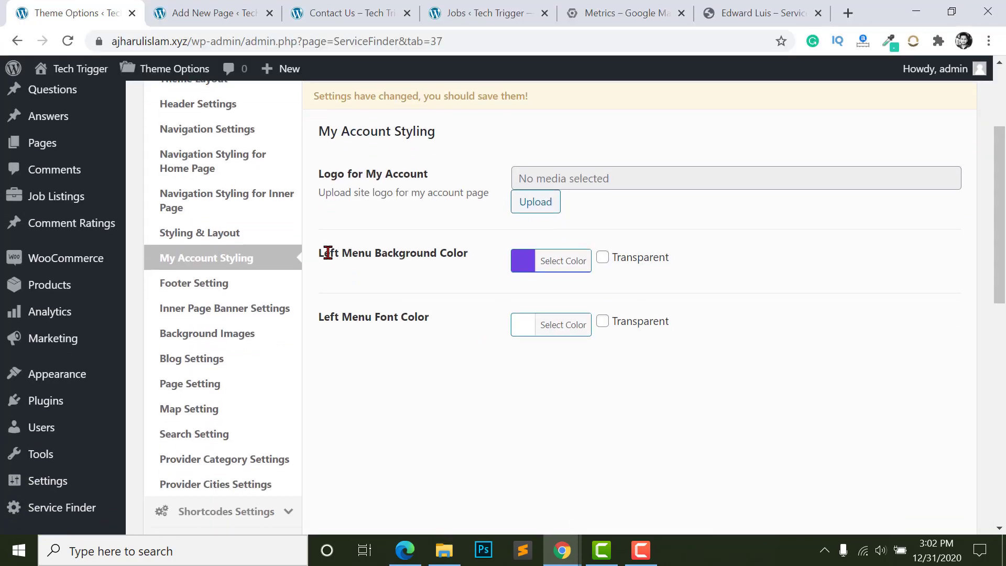
click(531, 267)
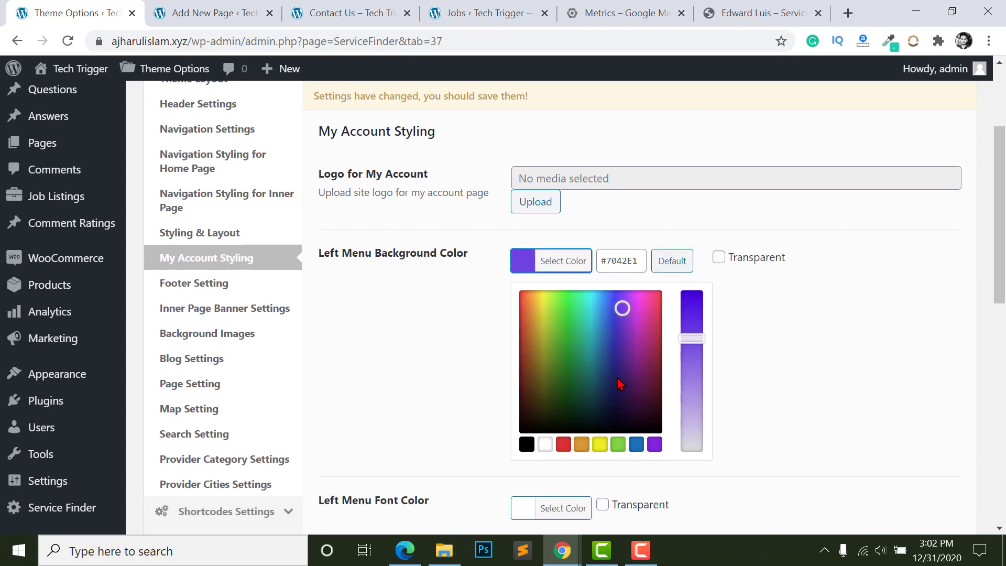
double_click(622, 265)
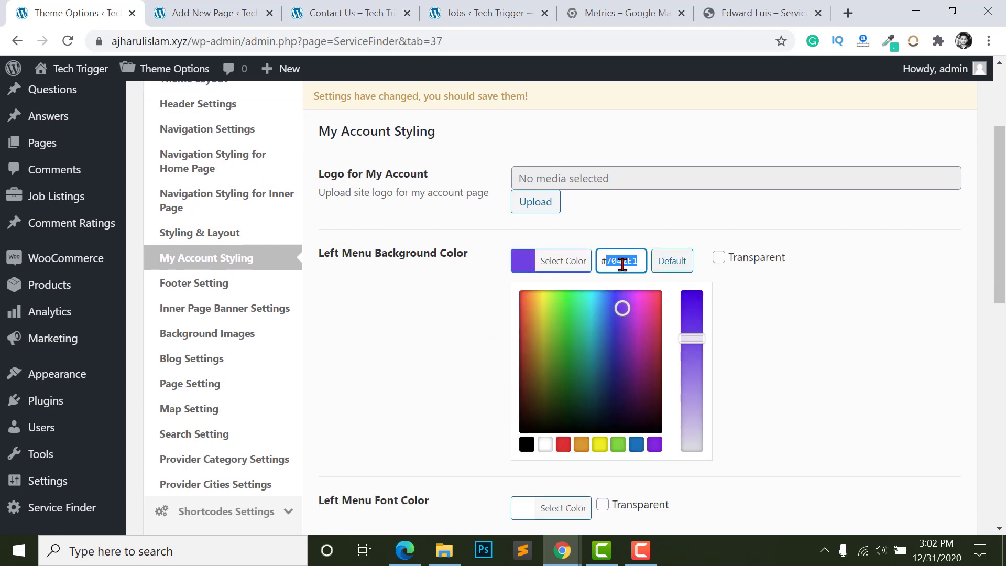
text(#27276a)
click(455, 327)
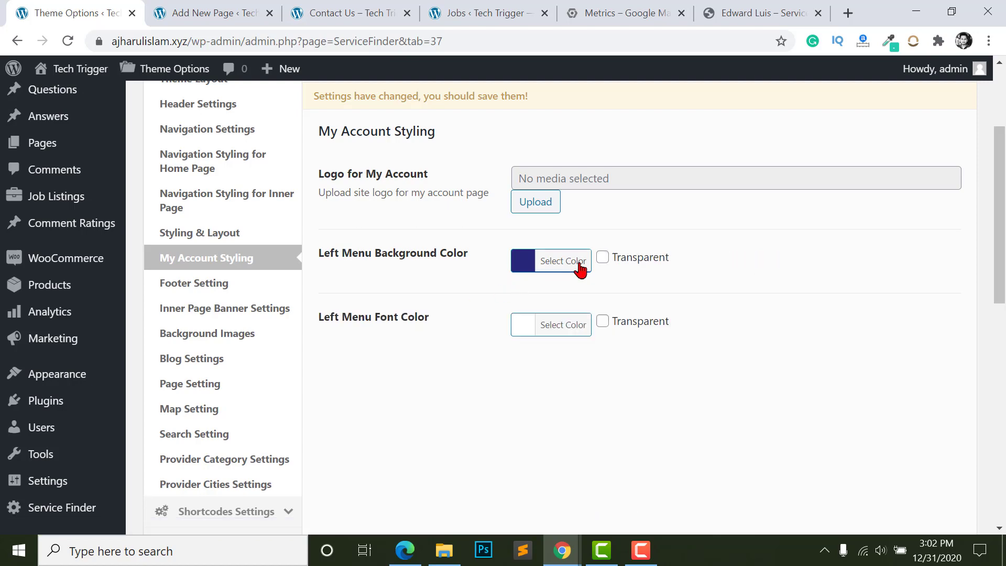
key(alt+Tab)
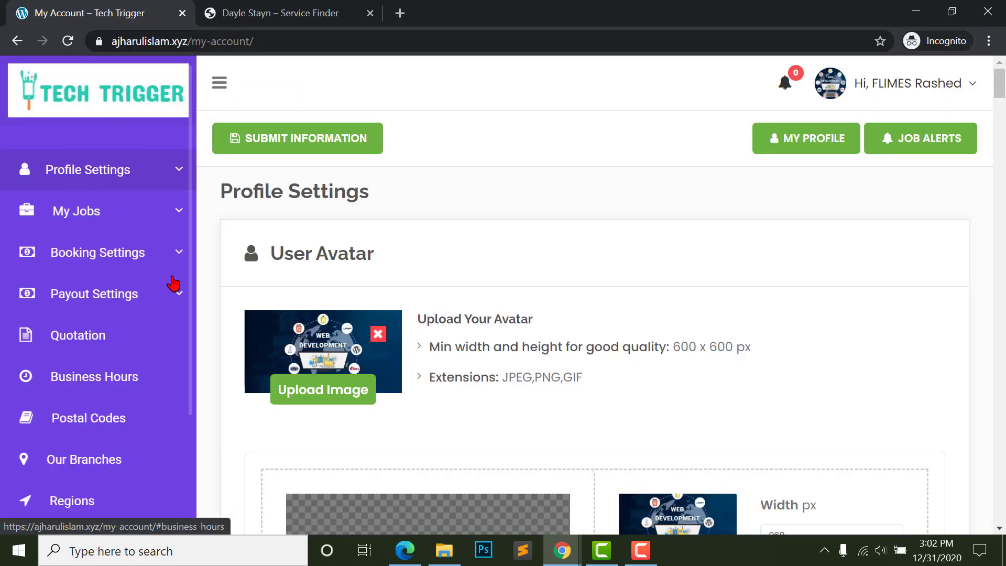
key(alt+Tab)
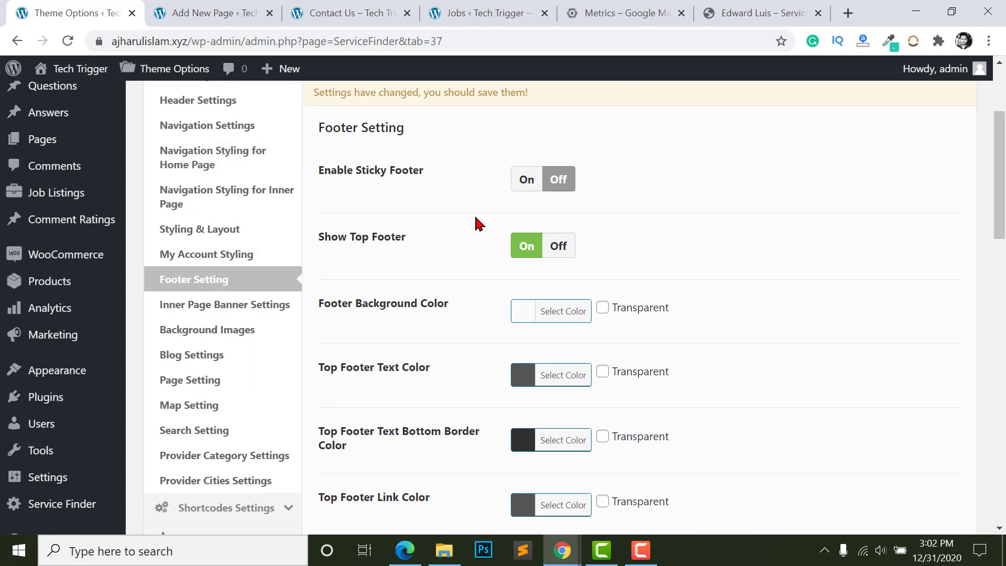
- Try the sticky footer toggle, leave it off, and check the Contact Us page footer
scroll(482, 210, down, 2)
scroll(488, 195, up, 2)
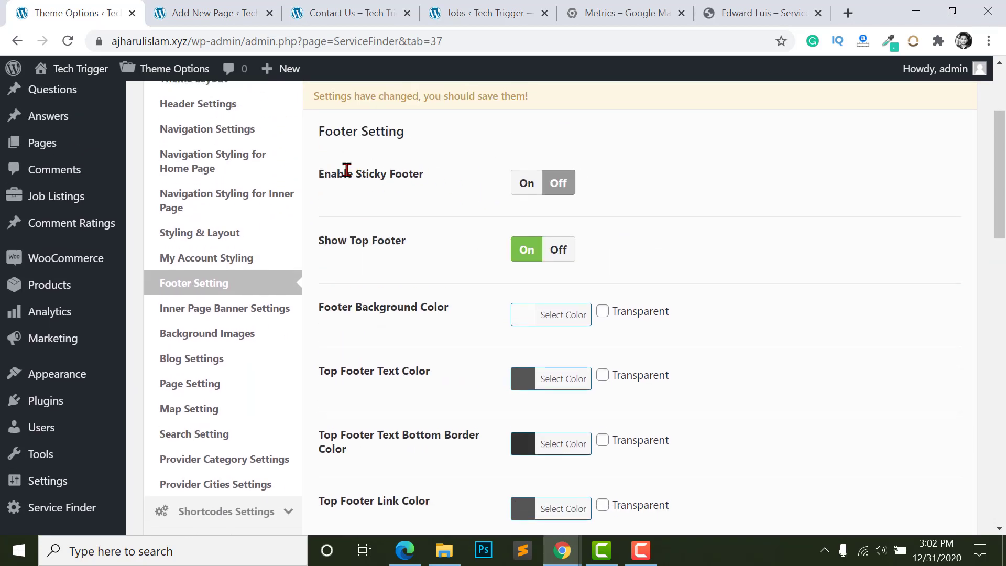
click(526, 190)
click(558, 194)
scroll(482, 254, down, 2)
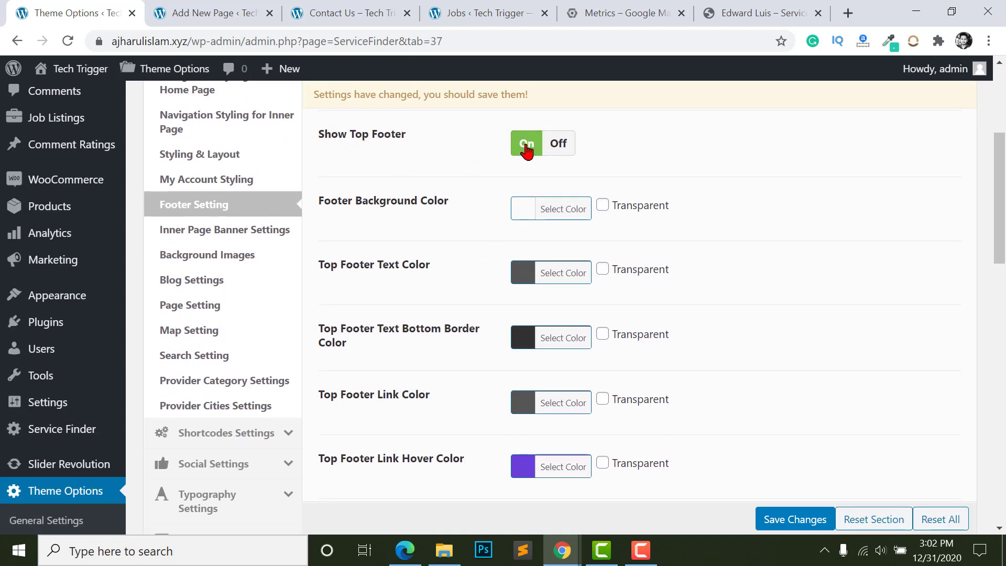
click(341, 12)
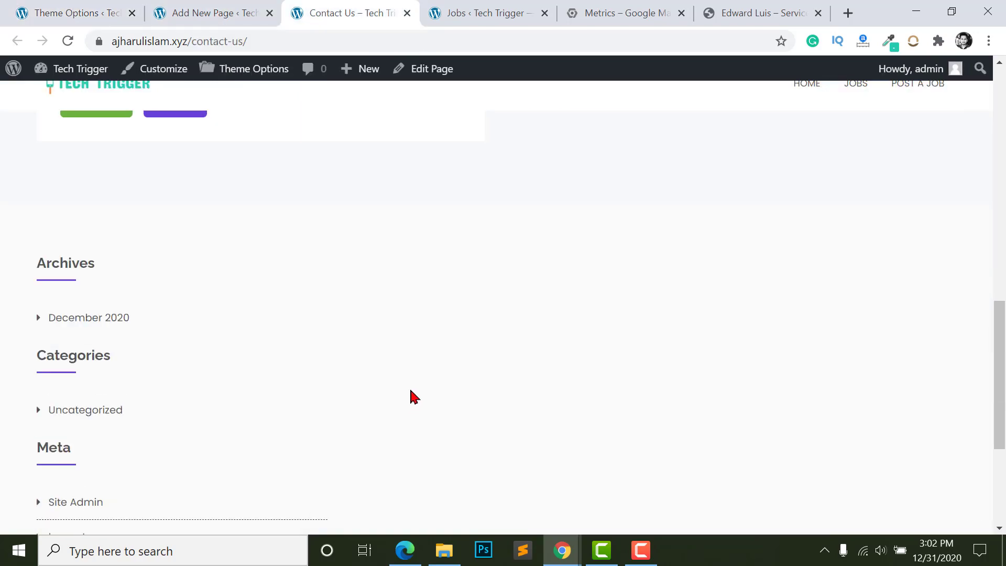
scroll(287, 227, down, 5)
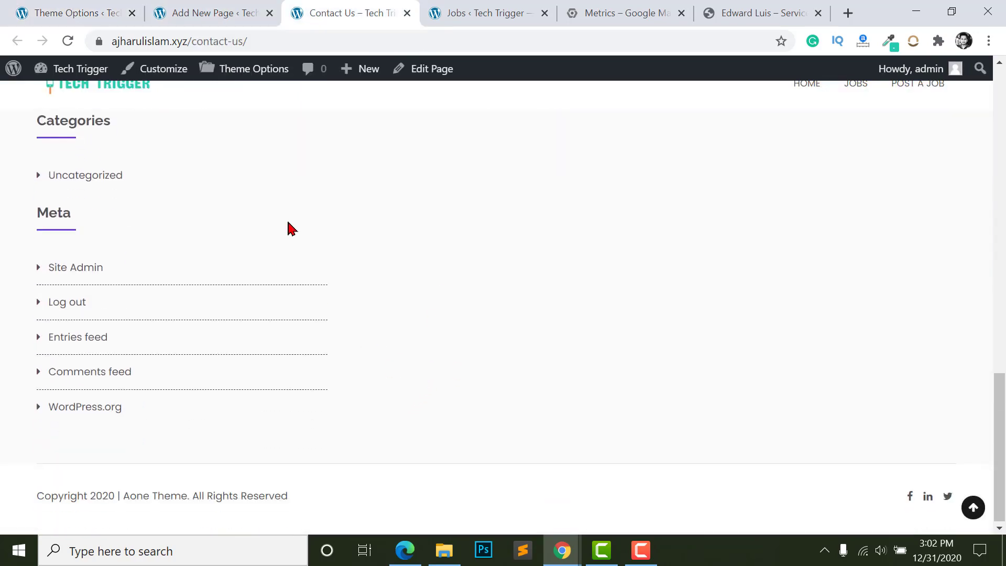
click(207, 11)
click(85, 10)
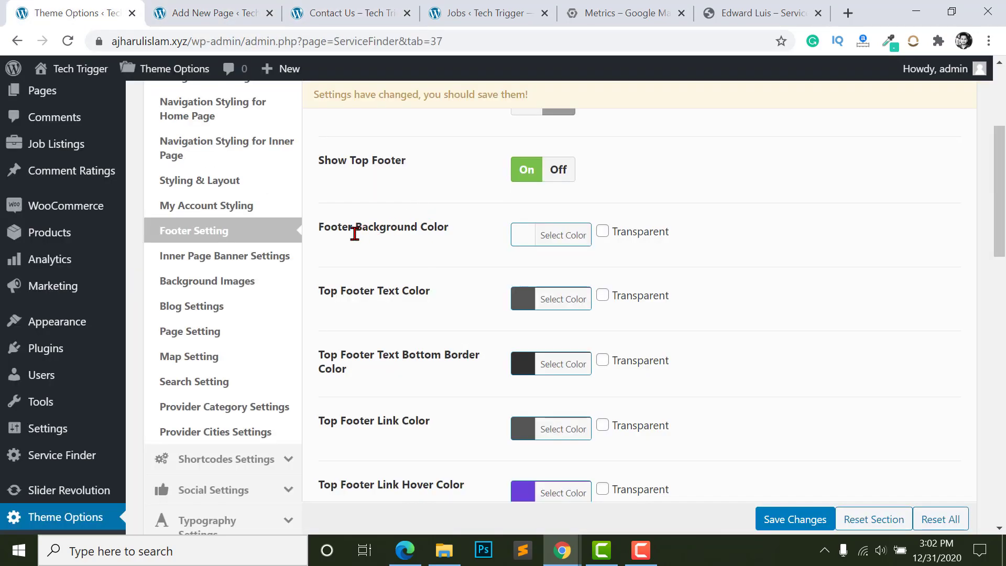
- Darken the footer background to near black and set the top footer text to white
click(515, 236)
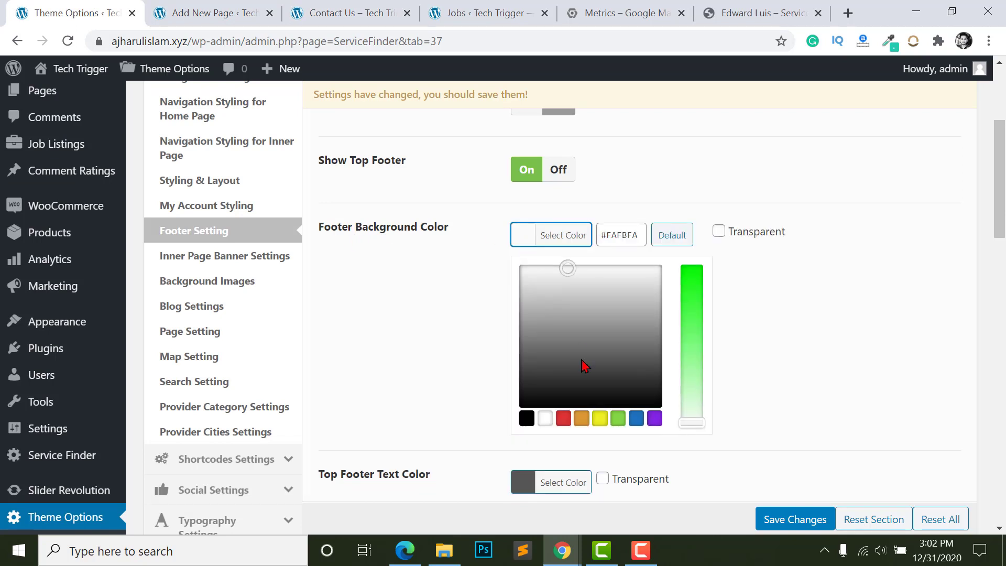
drag(645, 362, 618, 390)
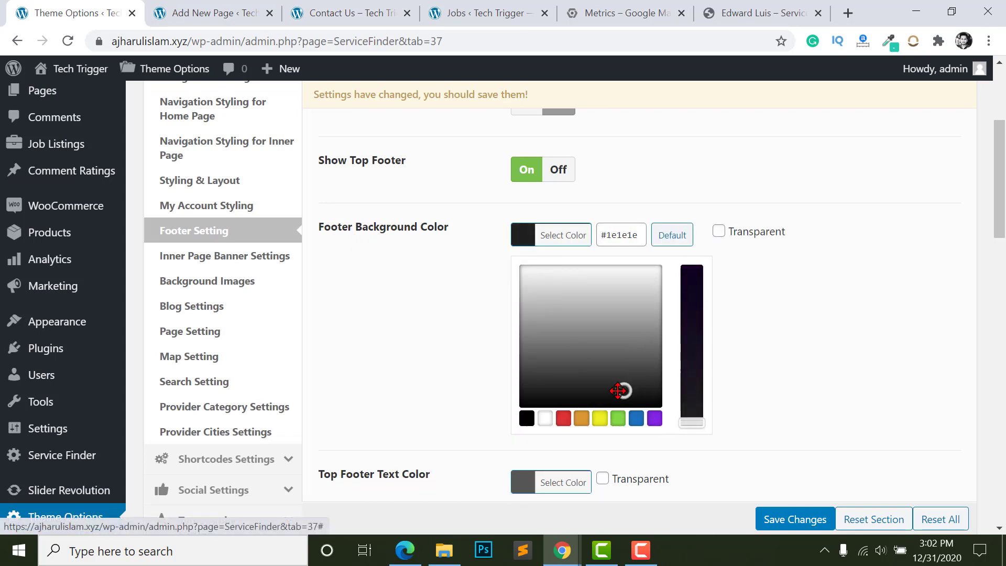
click(431, 278)
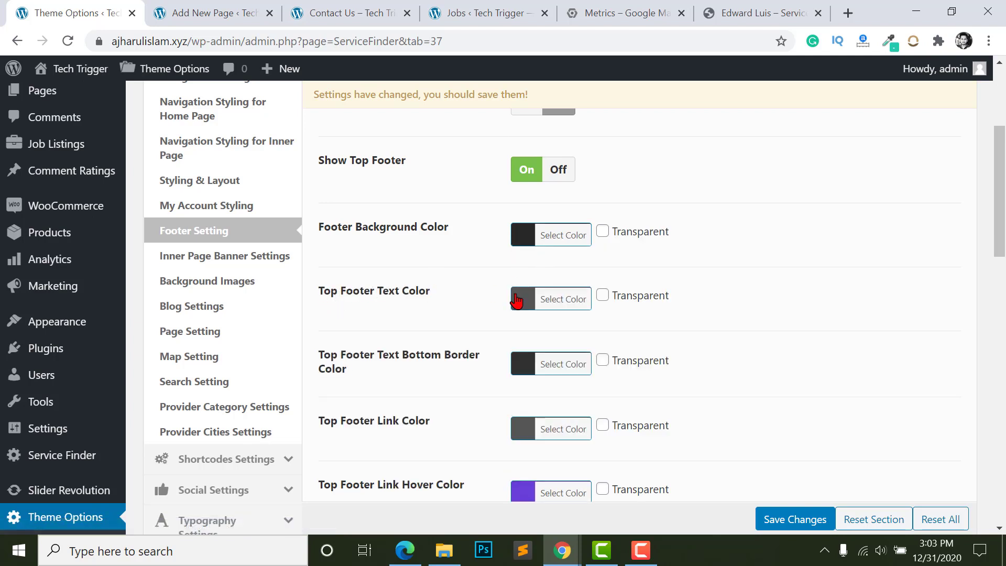
click(519, 302)
click(519, 328)
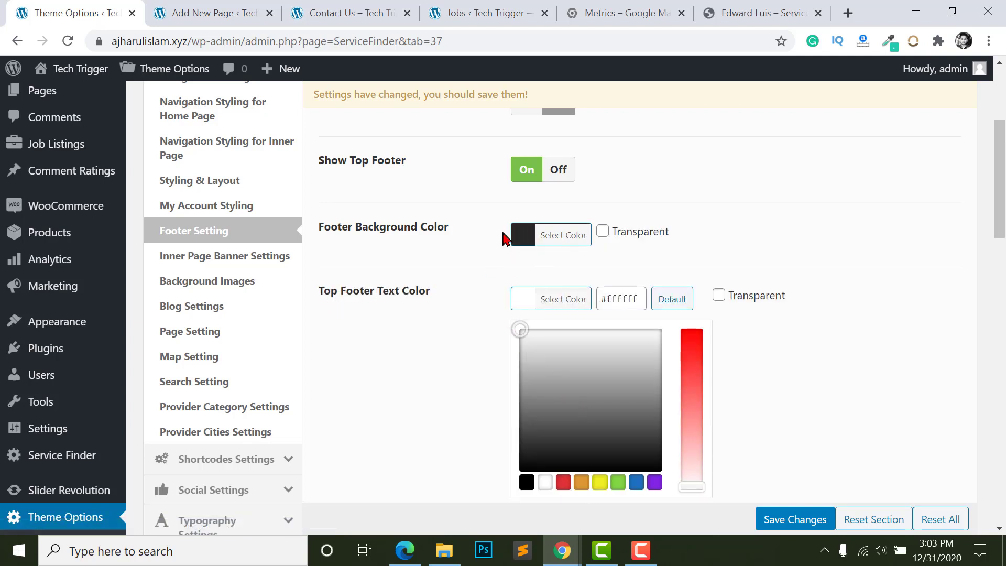
click(464, 278)
- Give the top footer border a grey colour
scroll(488, 283, down, 2)
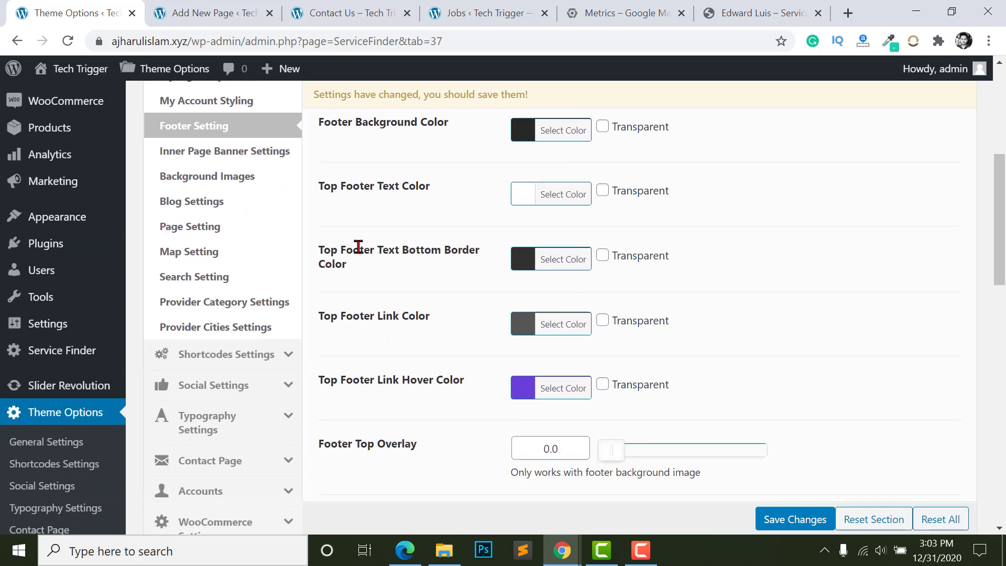
click(530, 261)
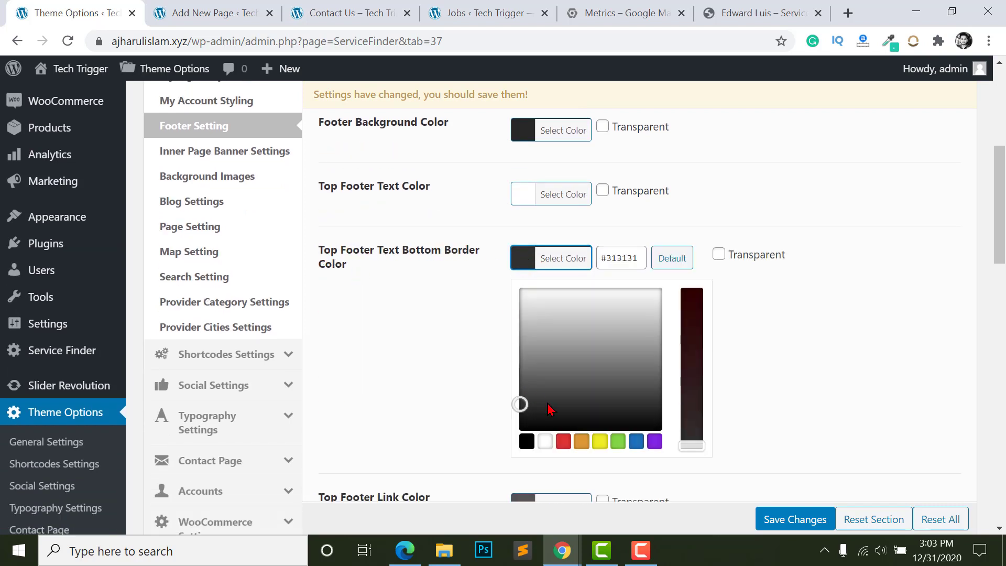
click(577, 358)
drag(575, 353, 575, 375)
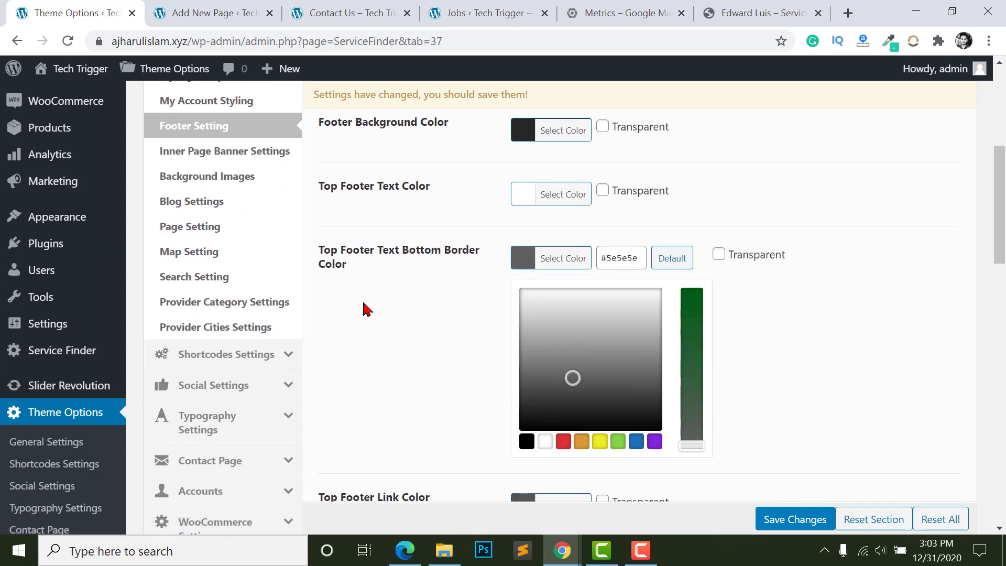
click(372, 307)
- Make the top footer links near white with a light grey hover colour
scroll(388, 306, down, 1)
scroll(392, 305, down, 1)
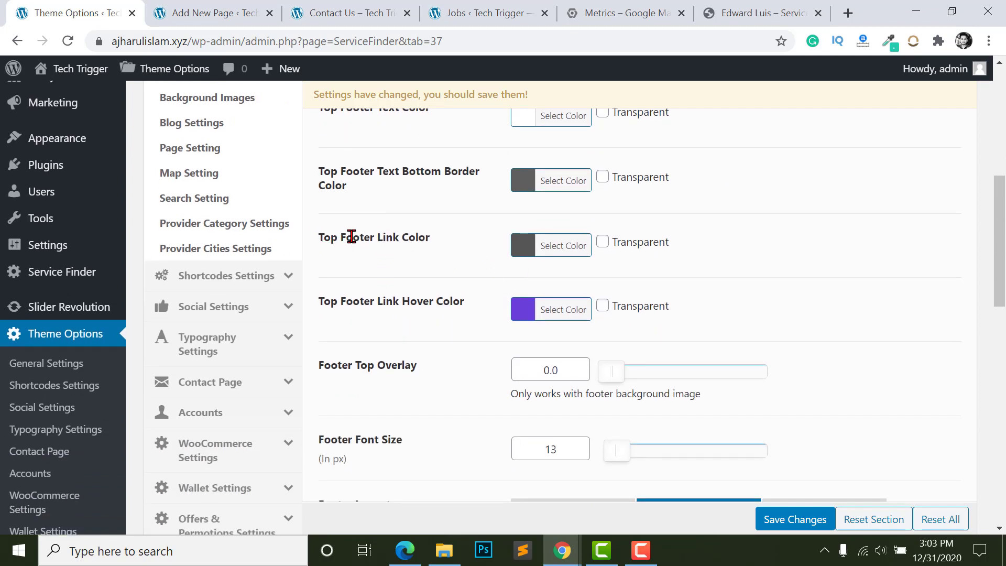
click(522, 251)
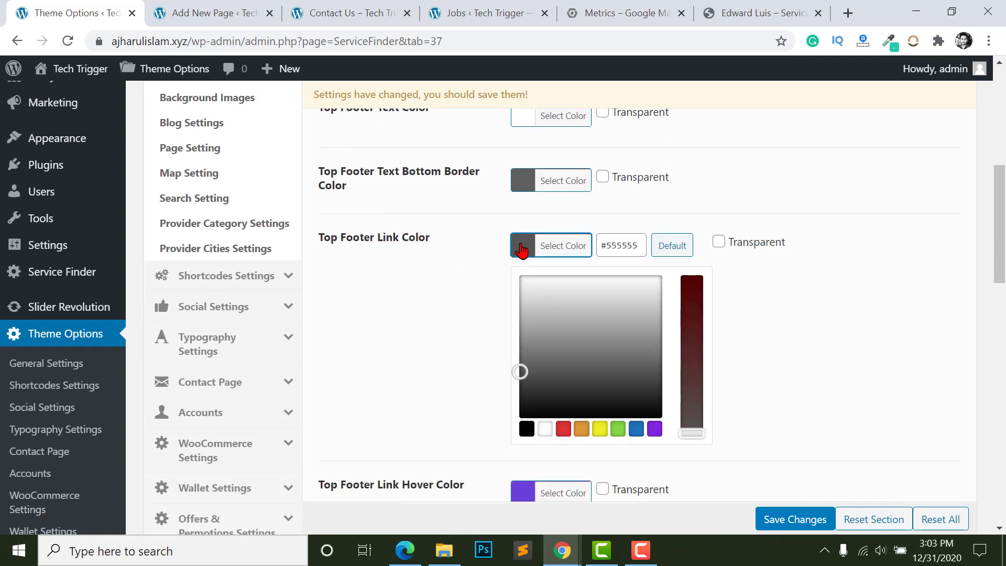
drag(531, 340, 523, 281)
click(398, 294)
scroll(315, 227, down, 1)
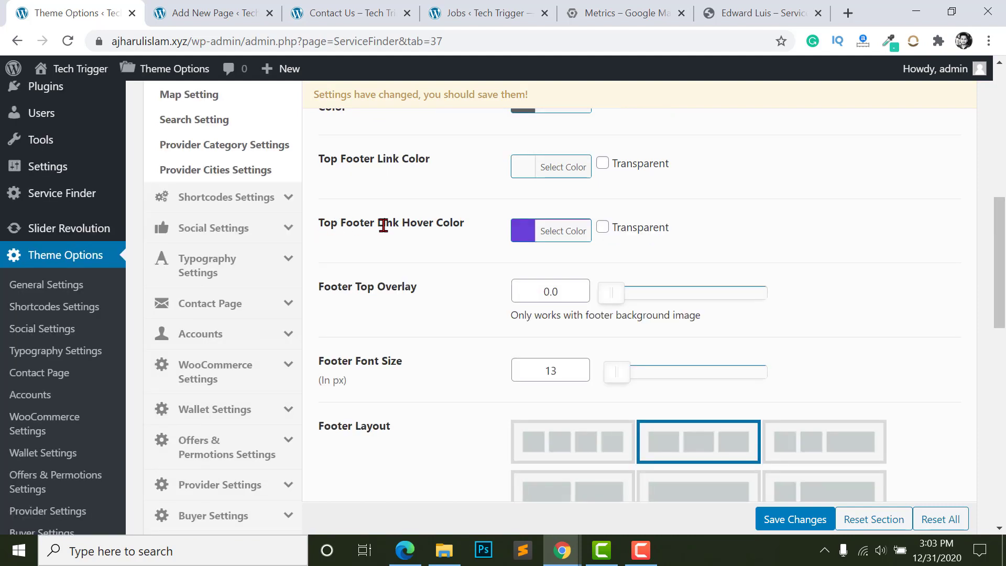
click(511, 239)
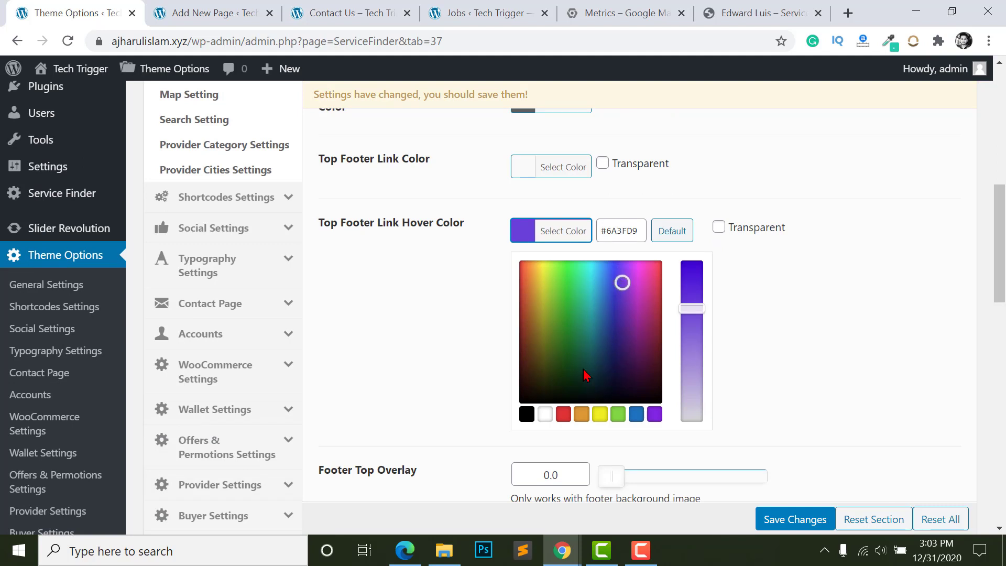
click(545, 414)
click(537, 288)
scroll(530, 265, down, 2)
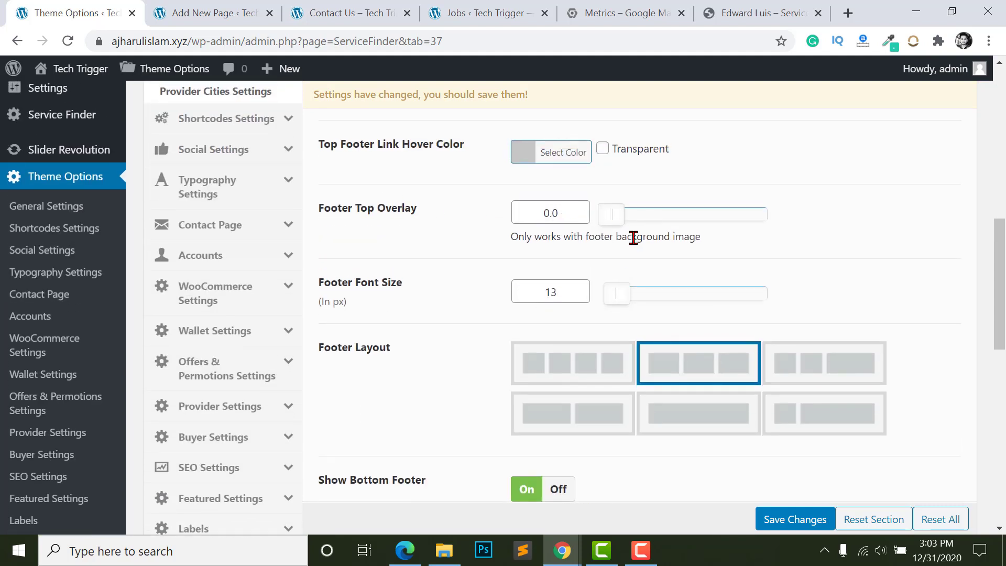
scroll(460, 252, down, 2)
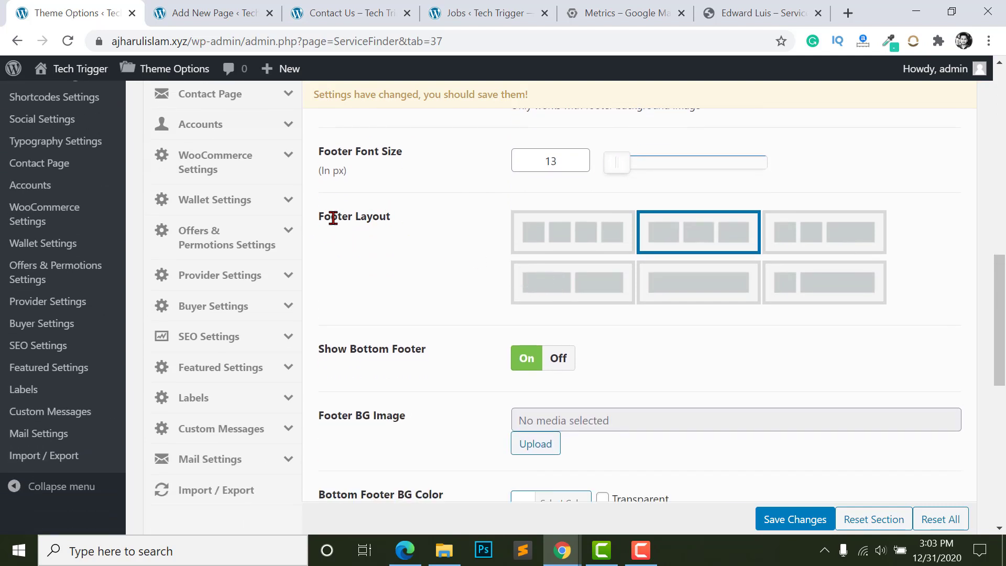
- Choose the three equal columns footer layout and compare against the Contact Us footer
click(579, 243)
click(660, 233)
click(786, 238)
click(704, 243)
click(369, 10)
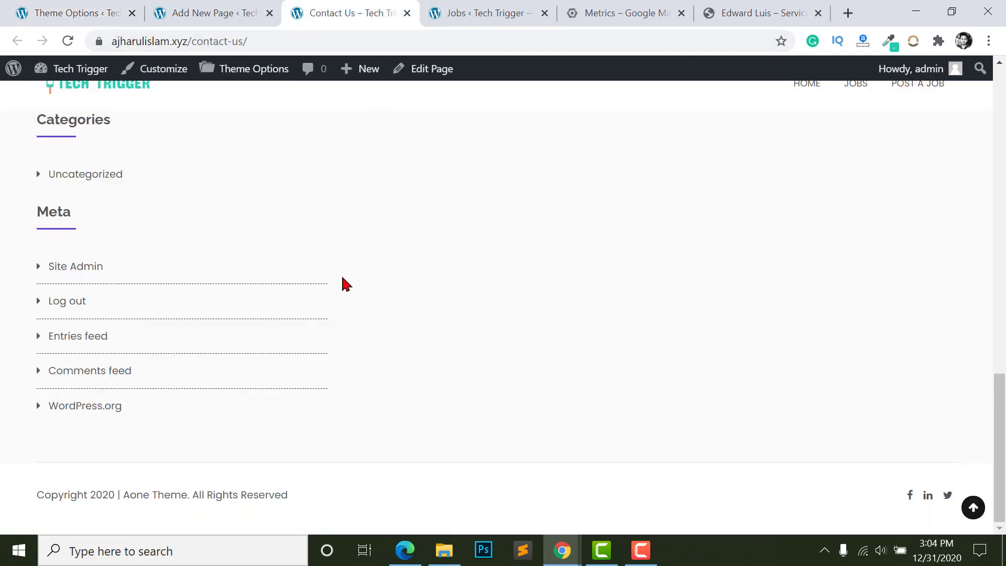
scroll(425, 284, up, 2)
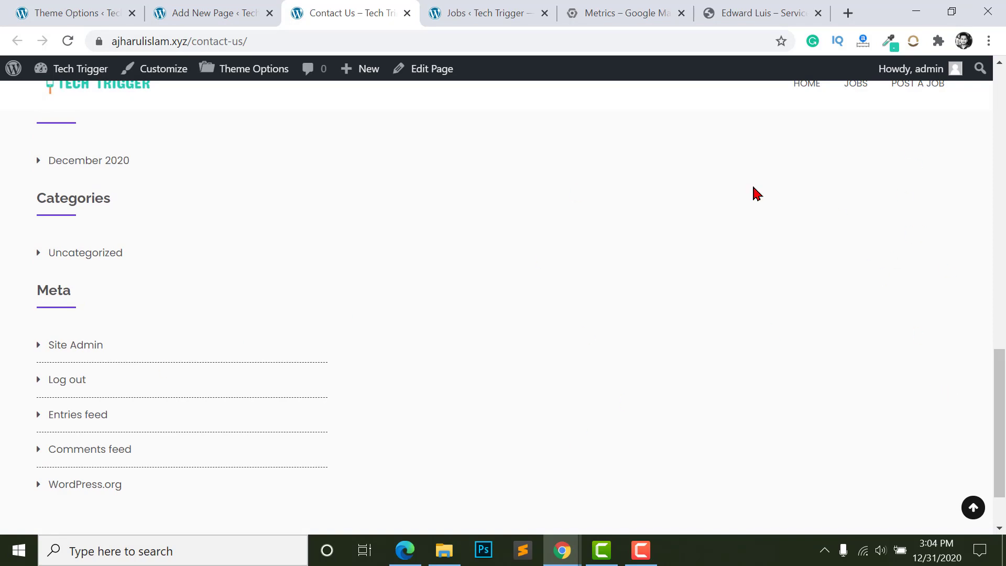
click(92, 9)
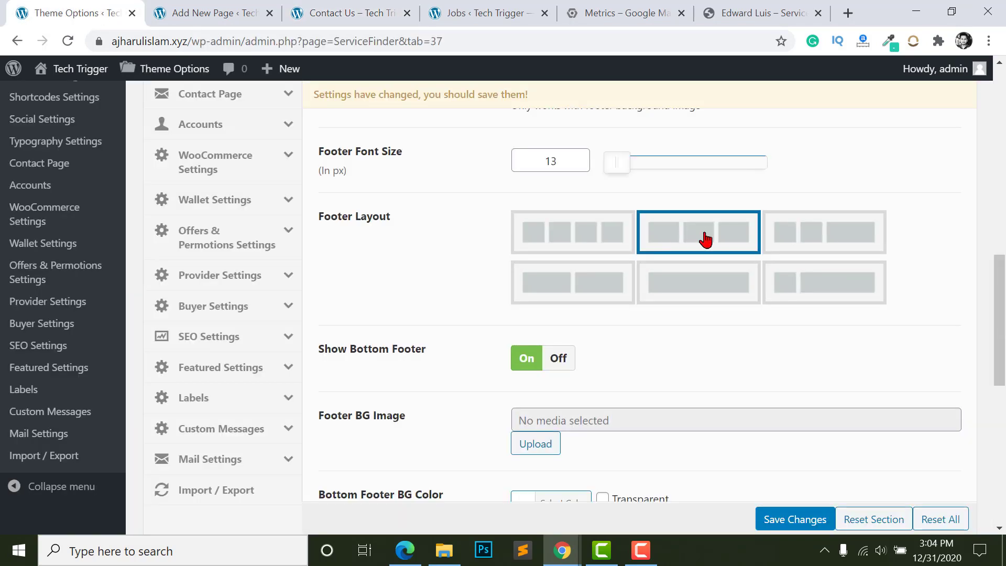
scroll(636, 312, down, 4)
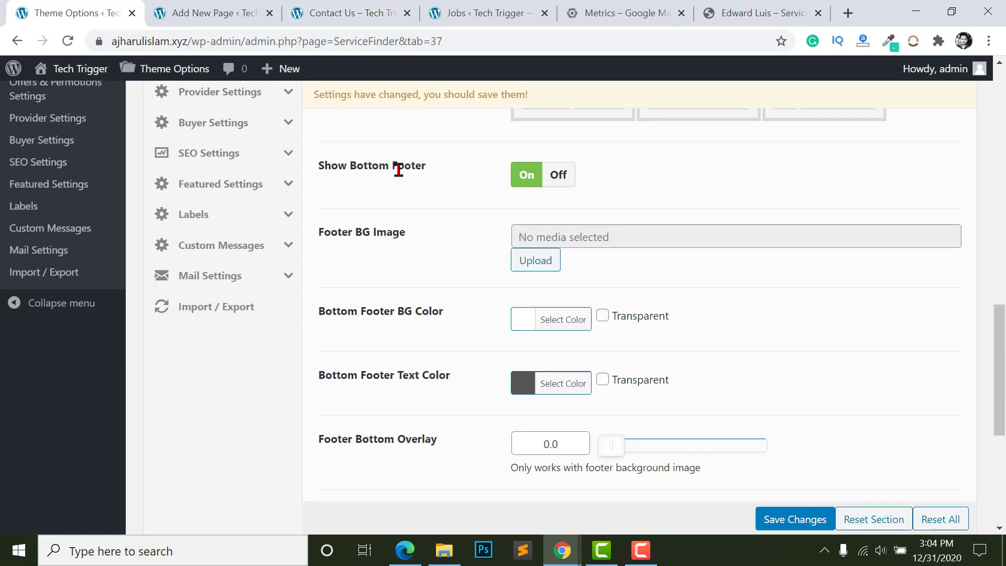
click(325, 10)
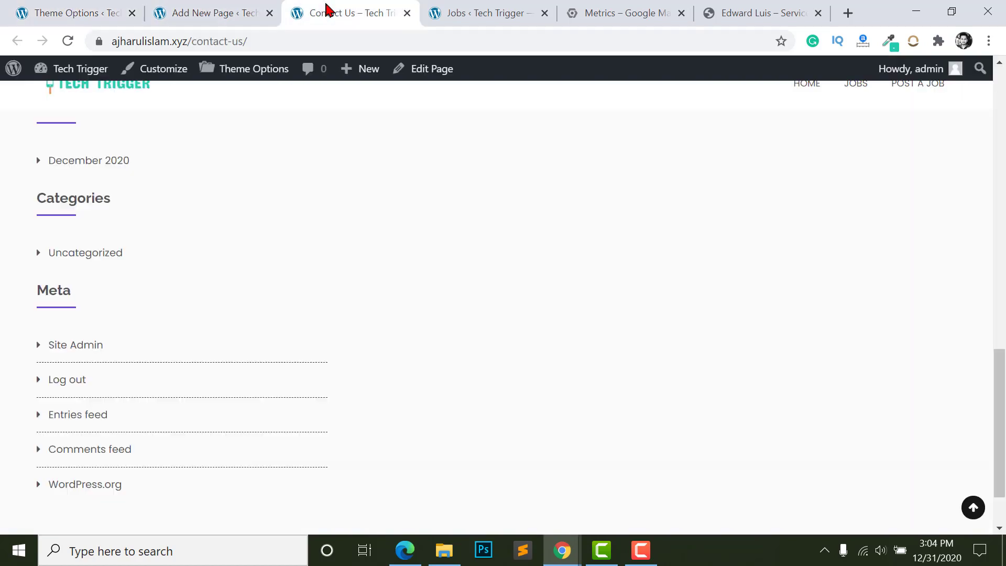
scroll(288, 427, down, 3)
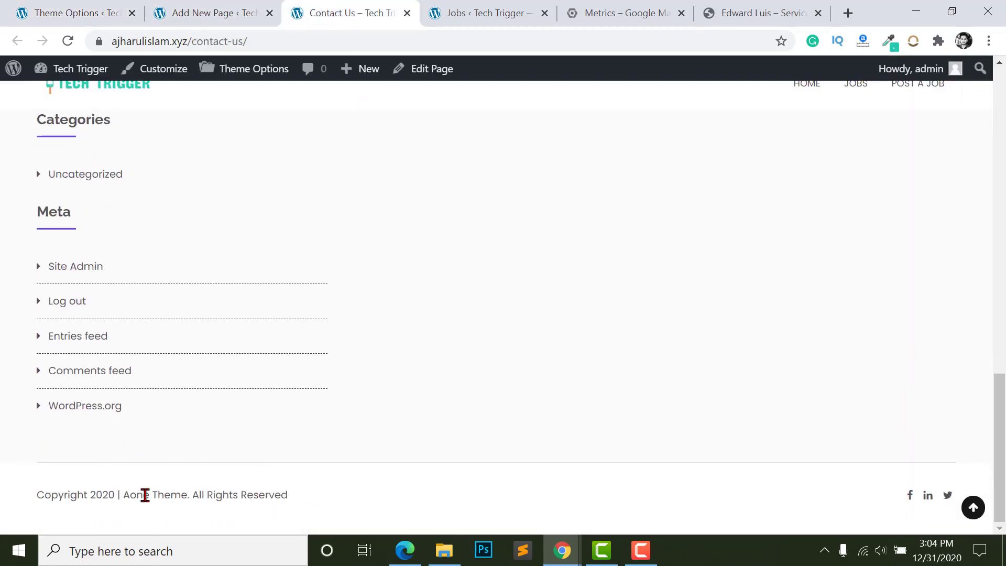
click(78, 11)
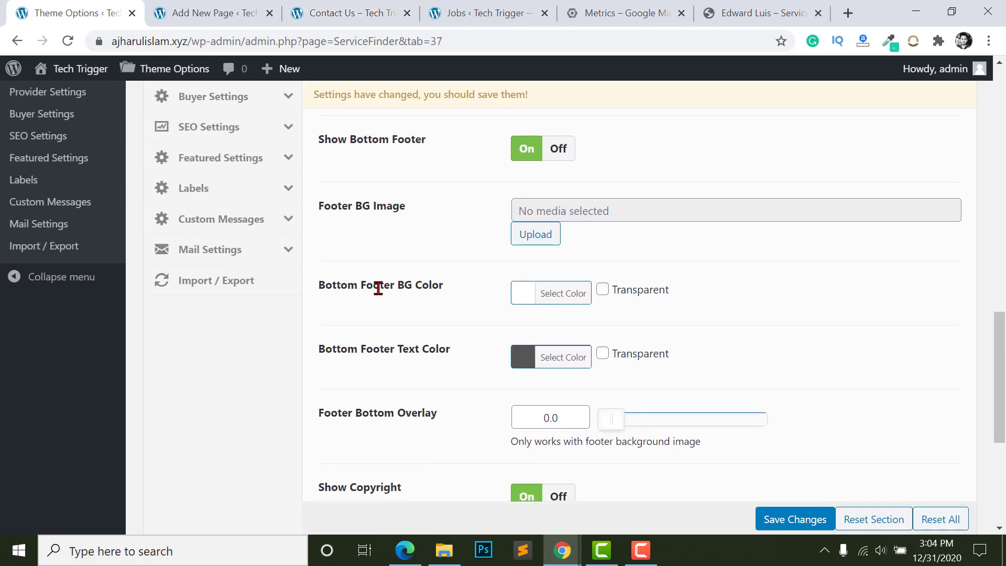
- Set the bottom footer background to #0a0a0a and its text colour to #ffffff
click(521, 300)
click(530, 457)
click(524, 459)
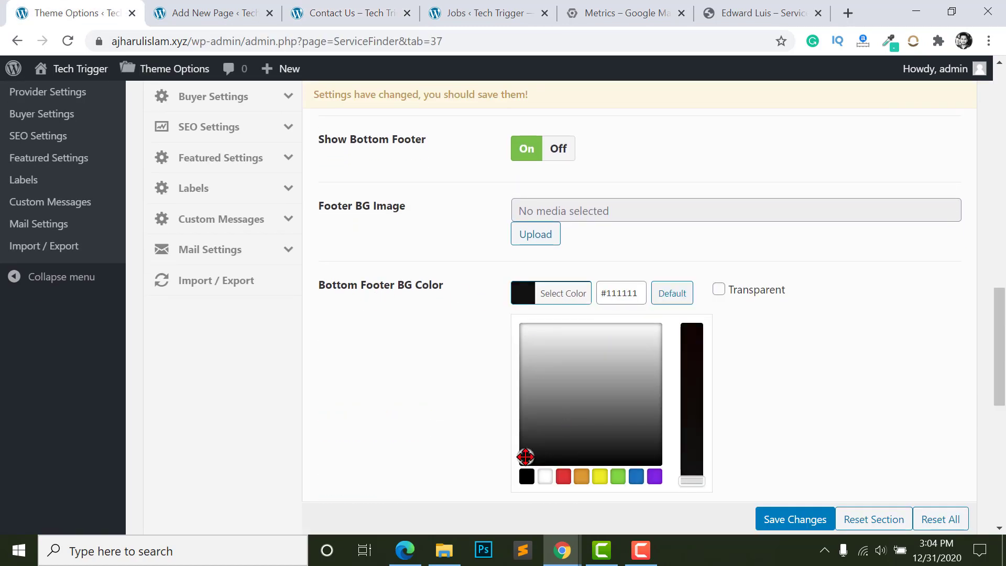
click(460, 370)
scroll(462, 367, down, 1)
click(522, 312)
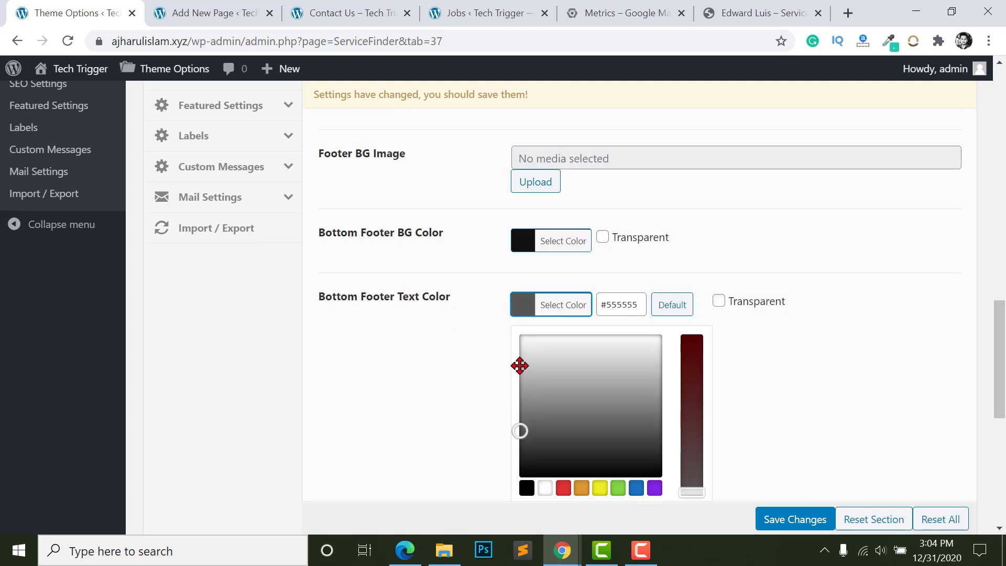
click(514, 336)
click(447, 330)
- Change the copyright to 'Copyright 2021 | Tech Trigger', save, and reload Contact Us
scroll(382, 215, down, 3)
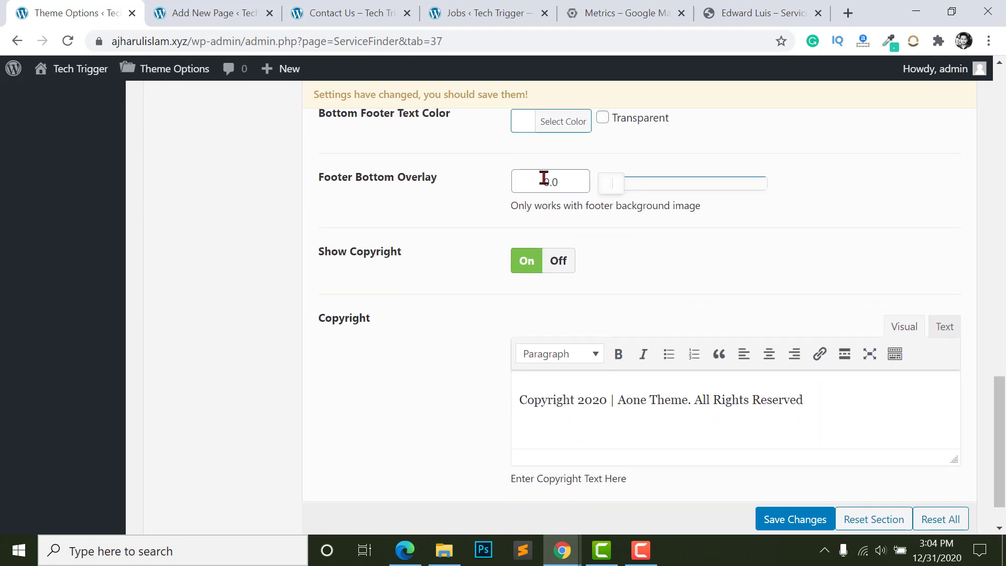
scroll(557, 245, down, 1)
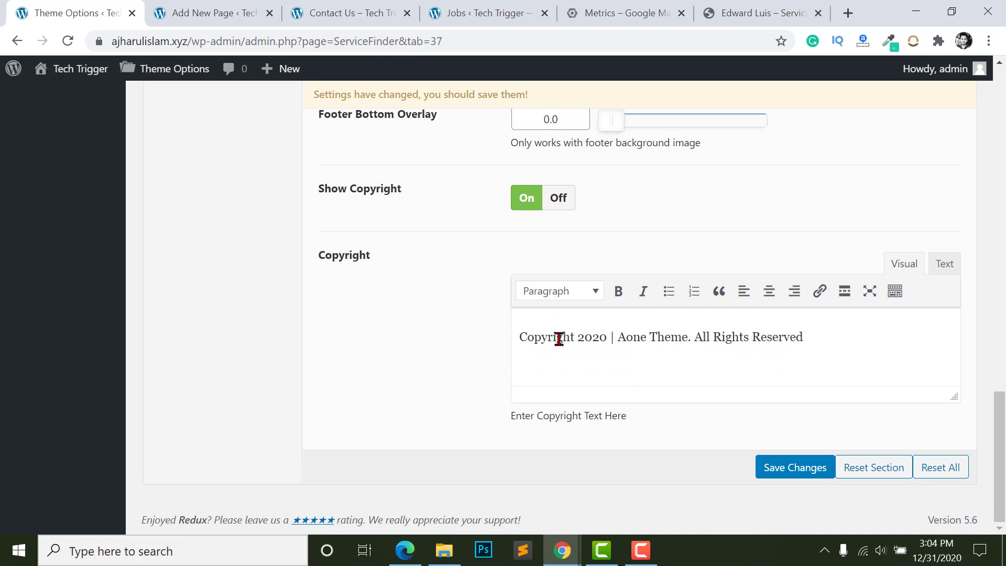
click(625, 338)
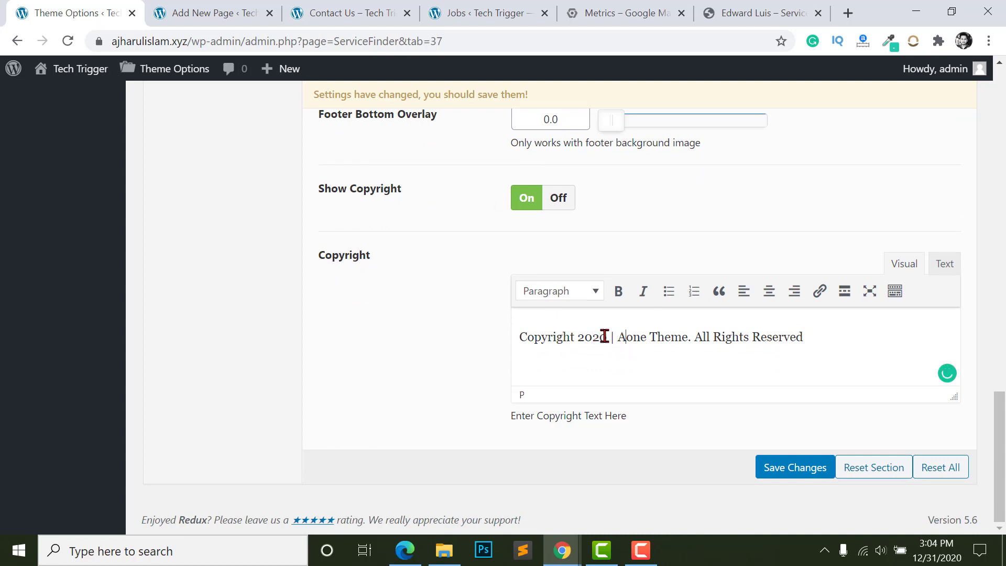
double_click(604, 336)
text(2021)
drag(618, 337, 690, 337)
text(Tech Trigger)
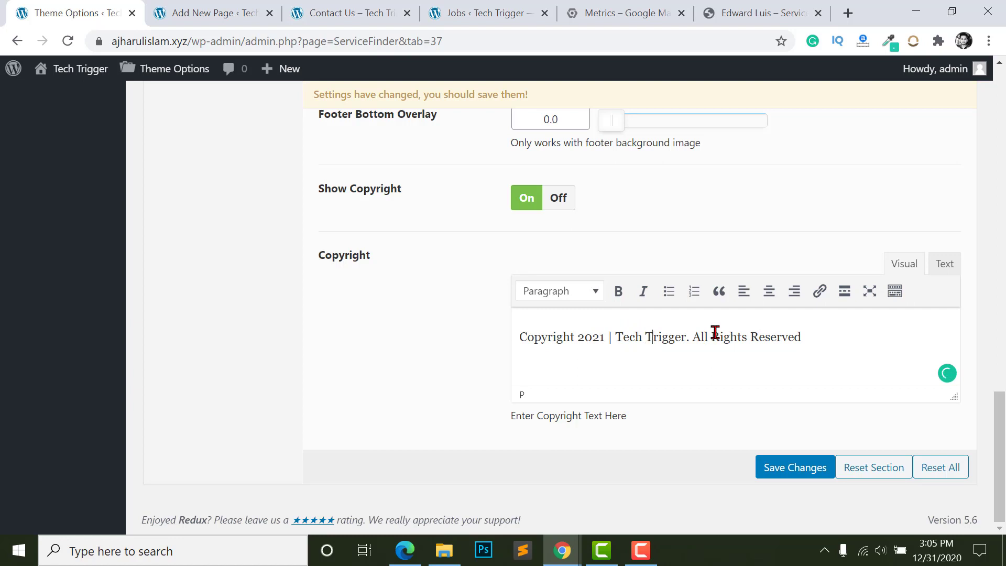
click(776, 470)
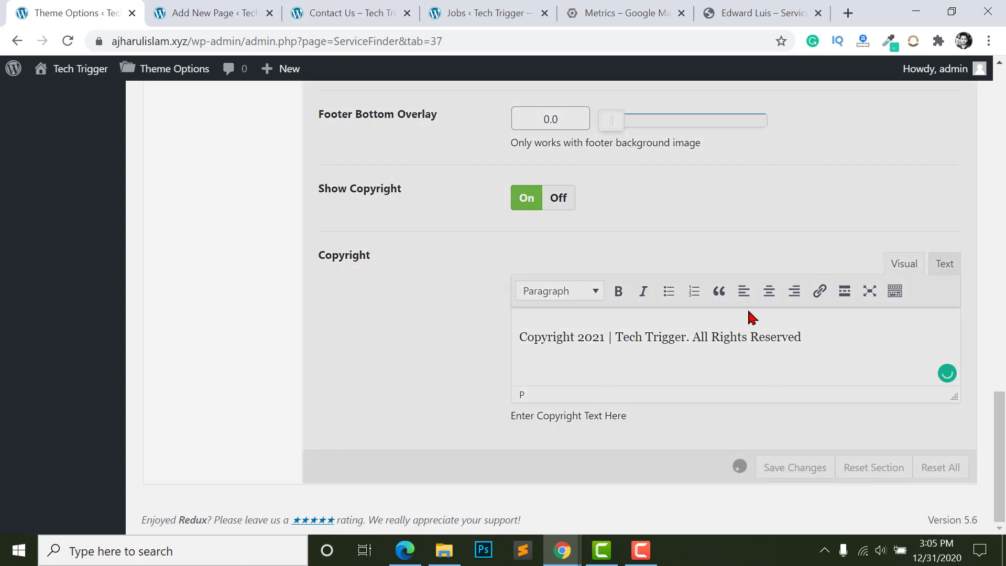
click(346, 12)
click(67, 41)
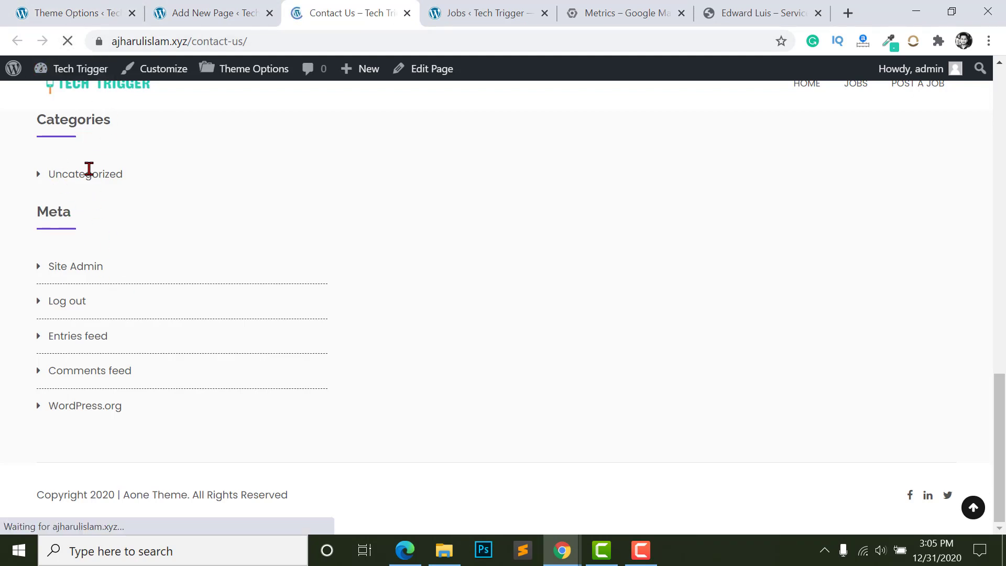
- Inspect the Contact Us page's dark footer and 2021 Tech Trigger copyright, then return to Footer Setting
scroll(526, 314, up, 2)
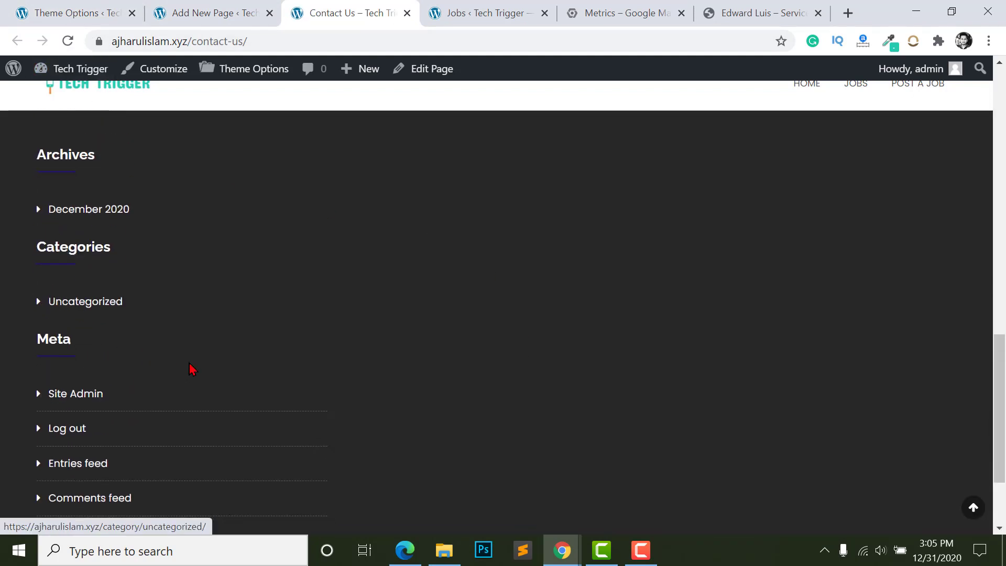
scroll(192, 369, down, 2)
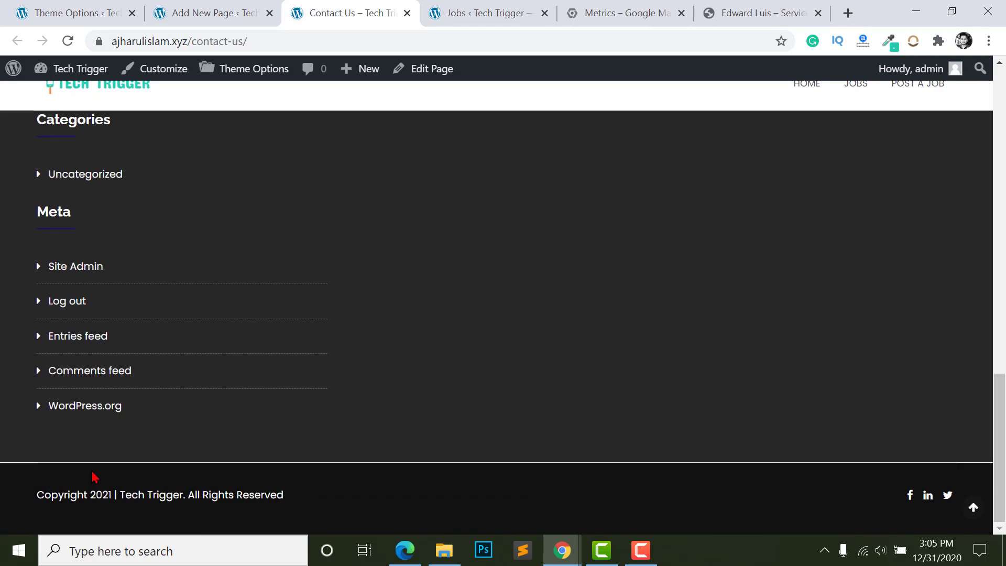
scroll(113, 180, up, 1)
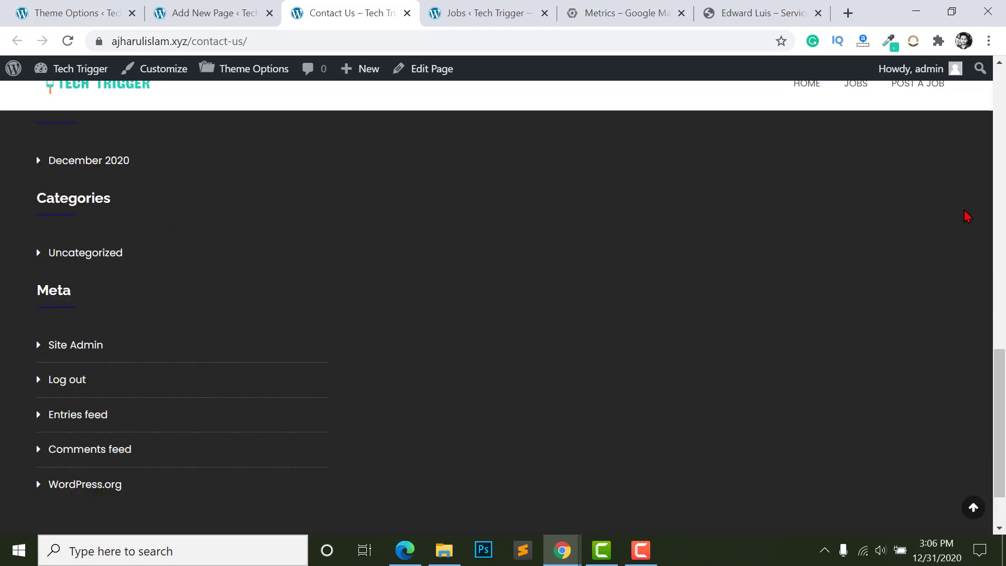
click(76, 17)
scroll(162, 332, up, 10)
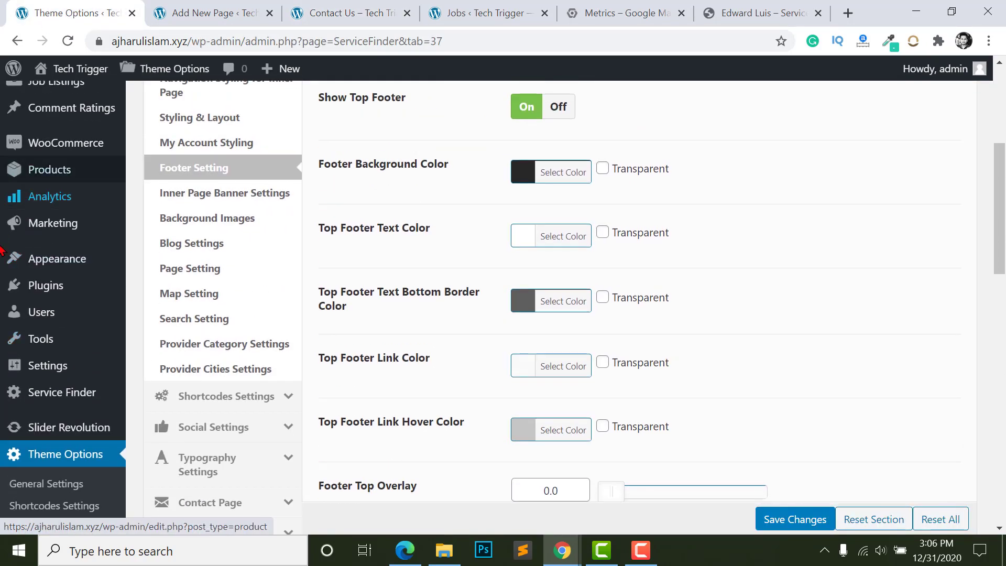
- Open the Widgets screen in a new tab and expand the Footer 1 area
mouse_move(15, 262)
right_click(155, 306)
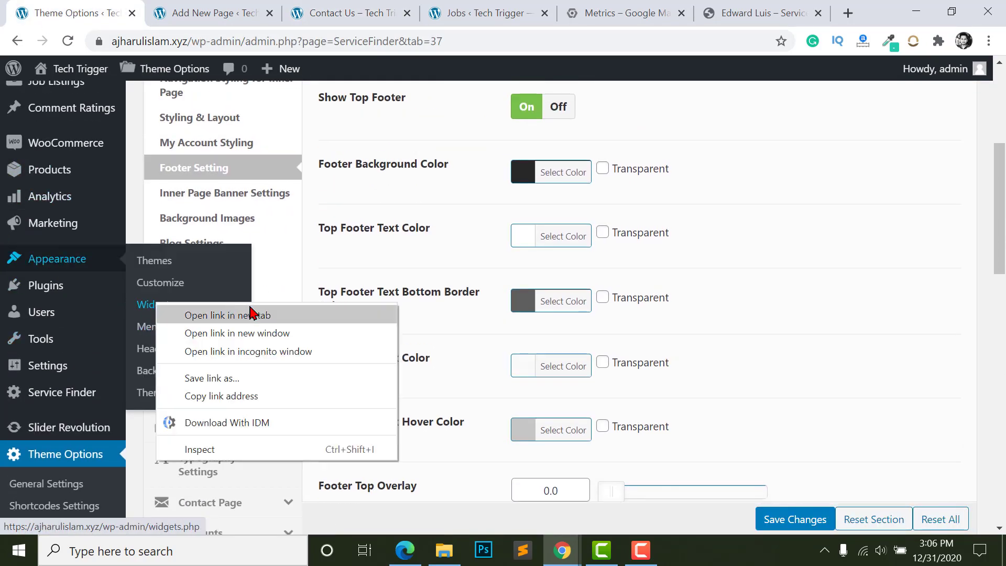
click(251, 314)
click(175, 13)
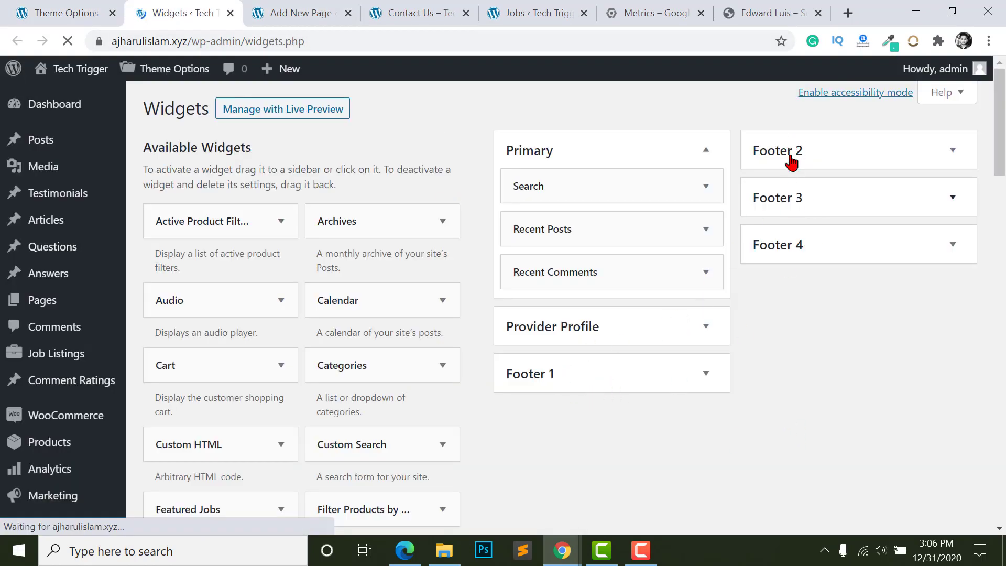
click(702, 377)
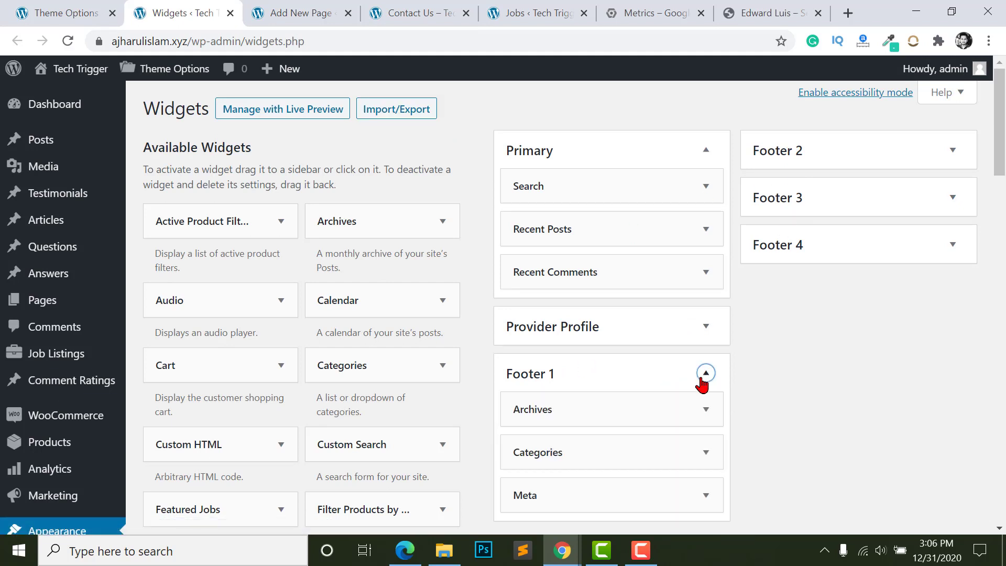
click(704, 379)
click(703, 378)
scroll(708, 341, down, 3)
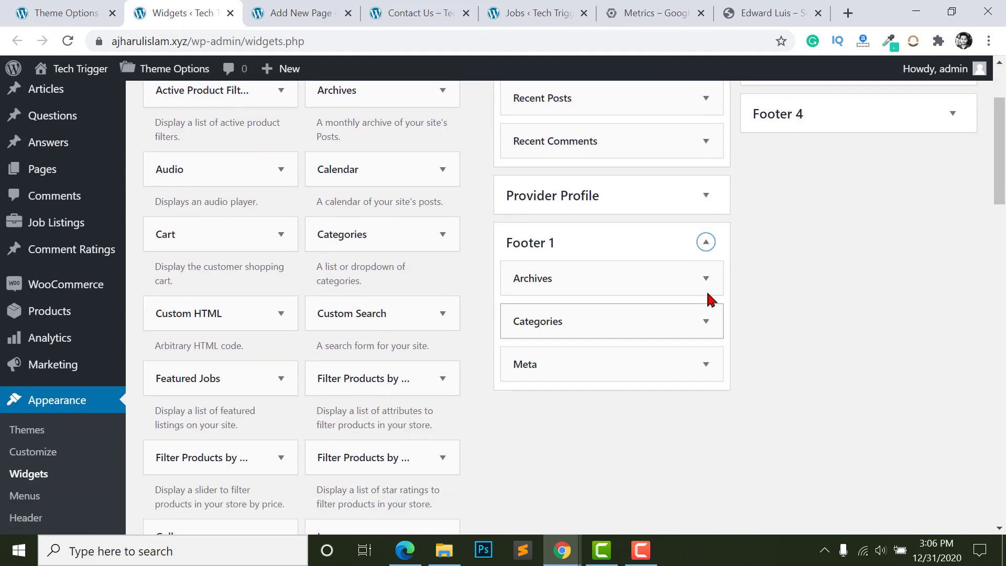
- Delete the Archives and Meta widgets from Footer 1
click(705, 280)
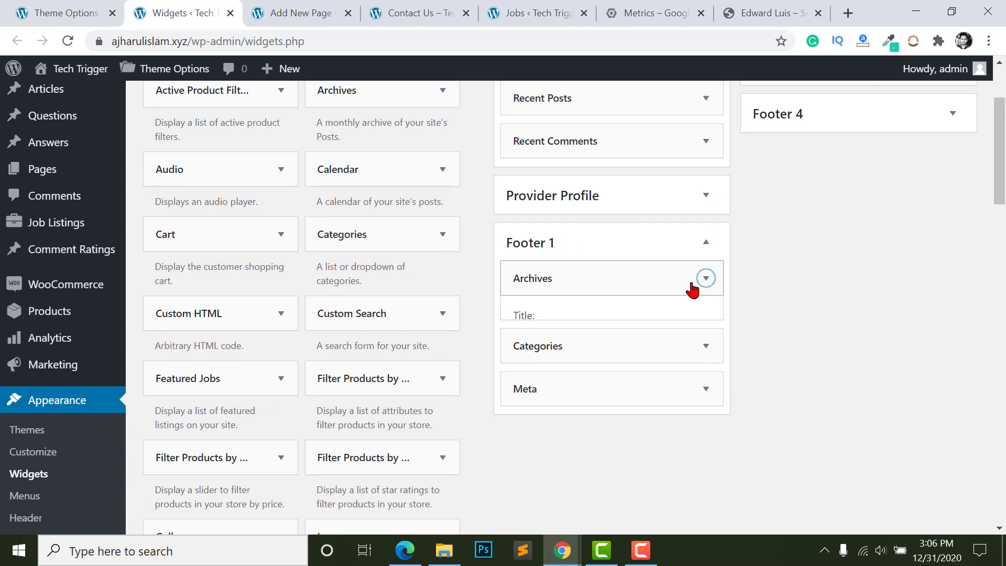
scroll(602, 309, down, 3)
click(527, 278)
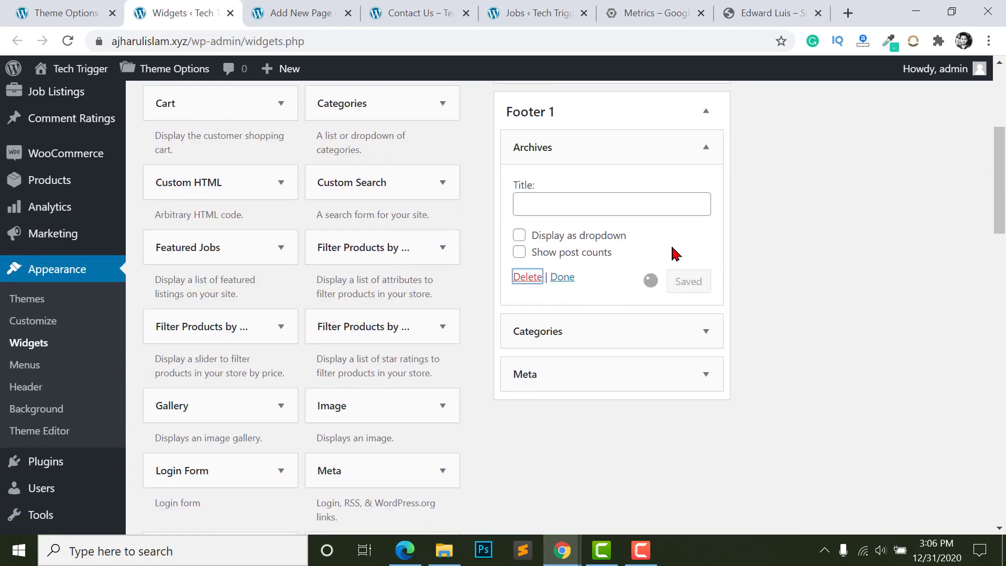
click(710, 189)
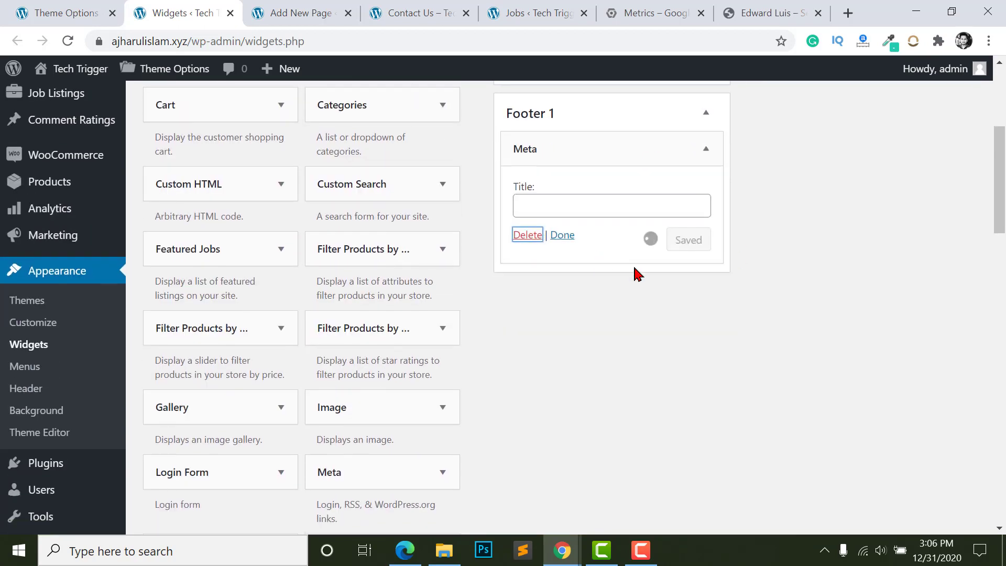
click(528, 233)
scroll(576, 278, up, 2)
scroll(333, 270, up, 1)
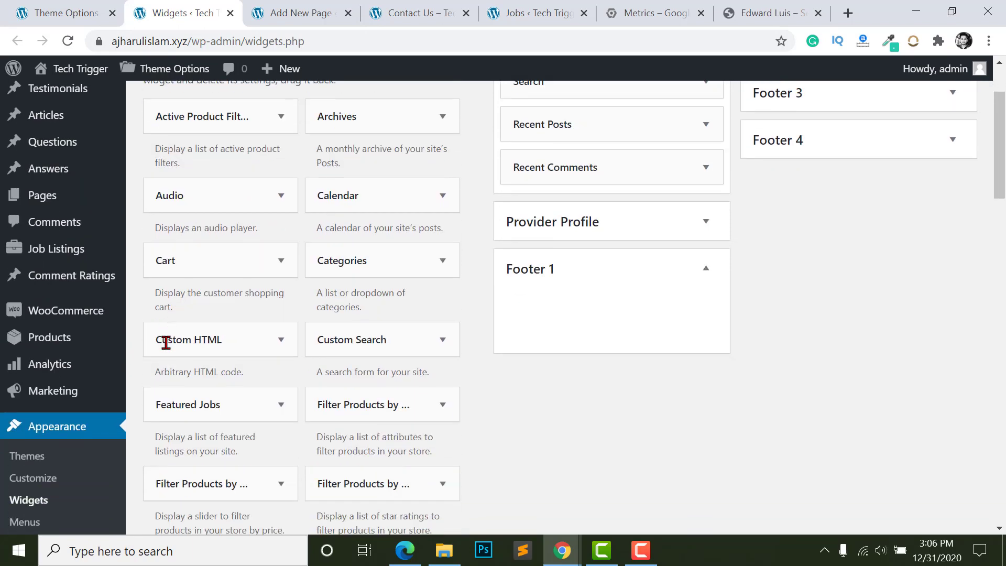
- Add a Custom HTML widget titled About Us with pasted Lorem Ipsum text and save it
drag(216, 344, 595, 312)
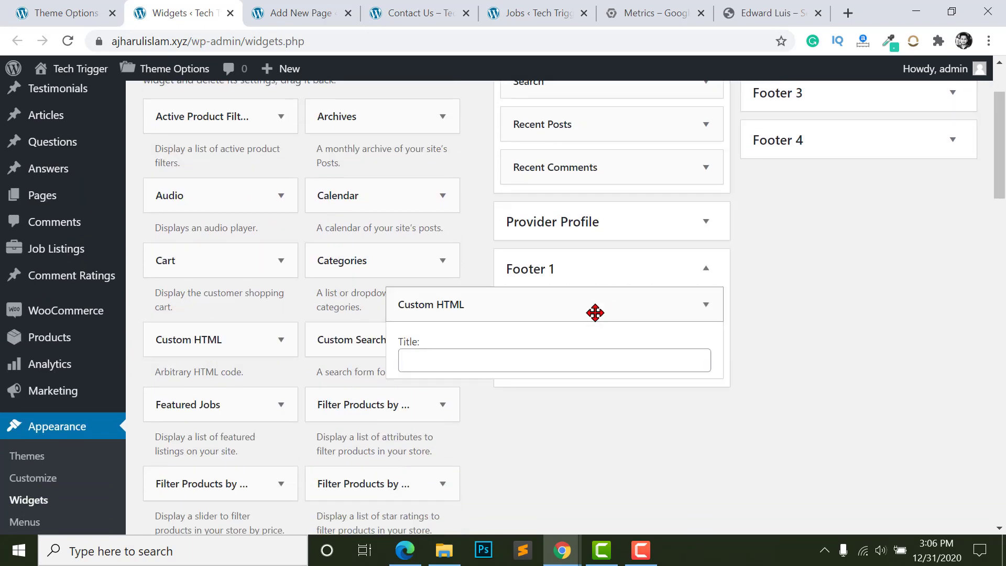
scroll(521, 310, down, 3)
click(481, 223)
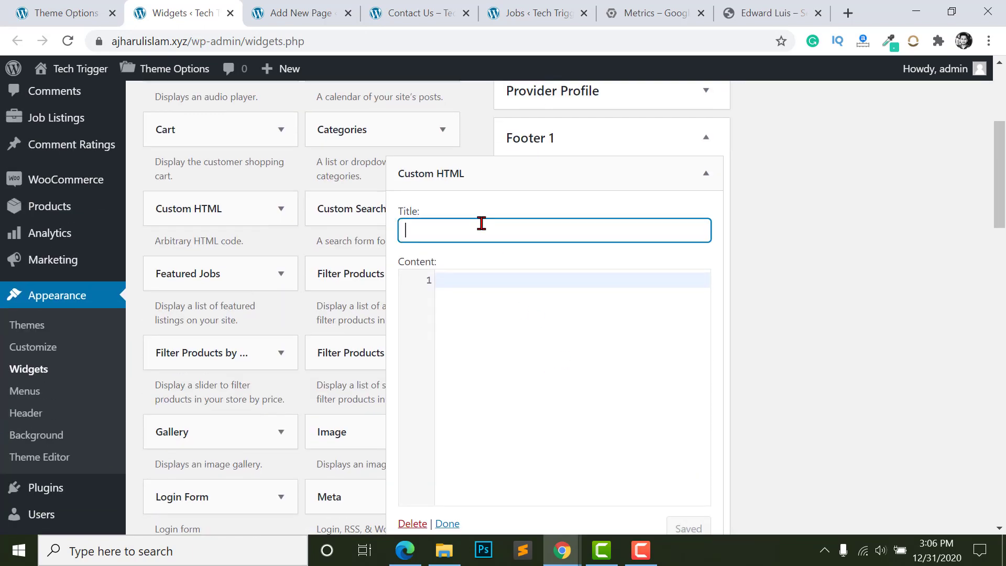
text(About Us)
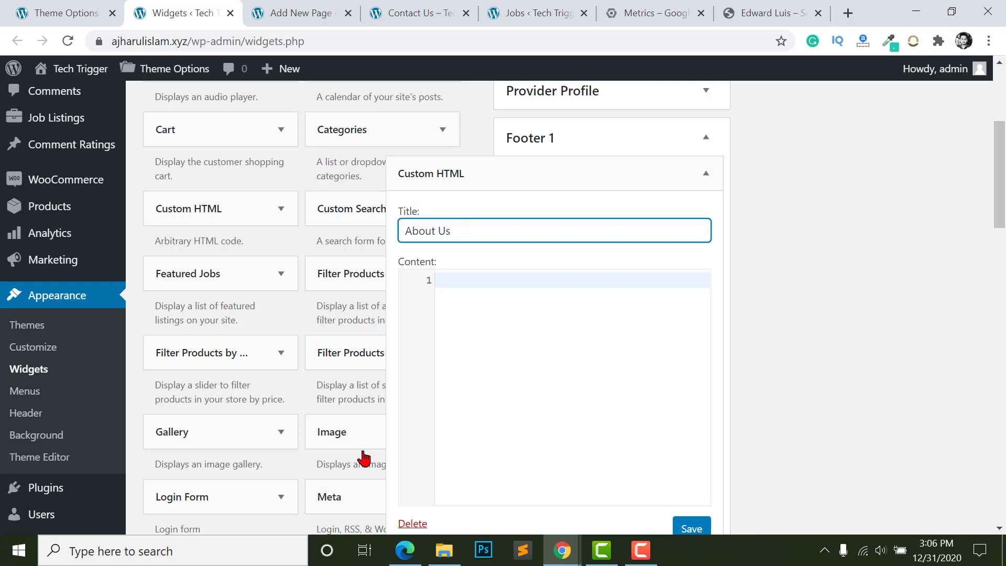
click(501, 409)
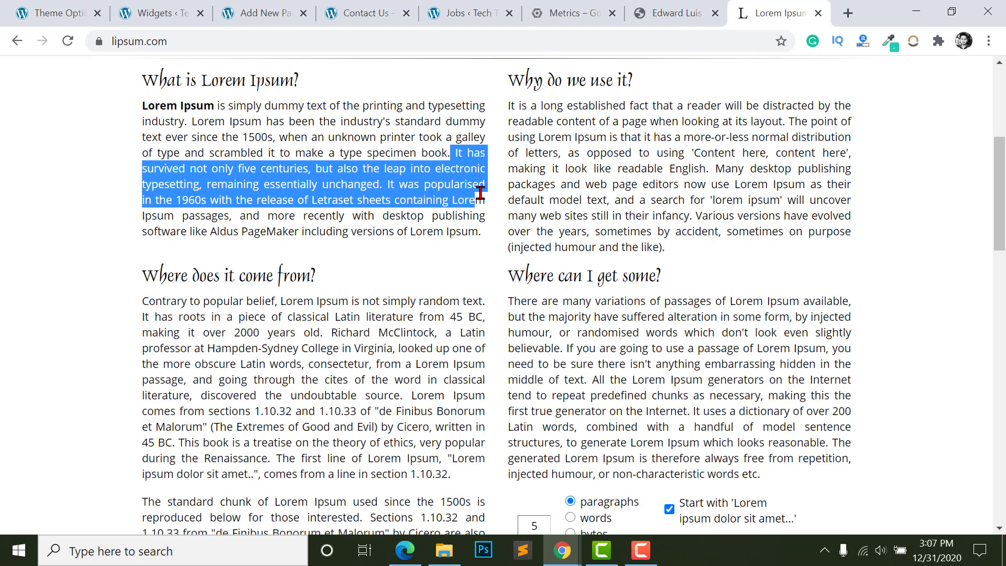
click(155, 13)
text(It has survived not only five centuries, but also the leap into electronic typesetting, remaining essentially unchanged. It was popularised in the 1960s with the release of Letraset sheets containing Lore)
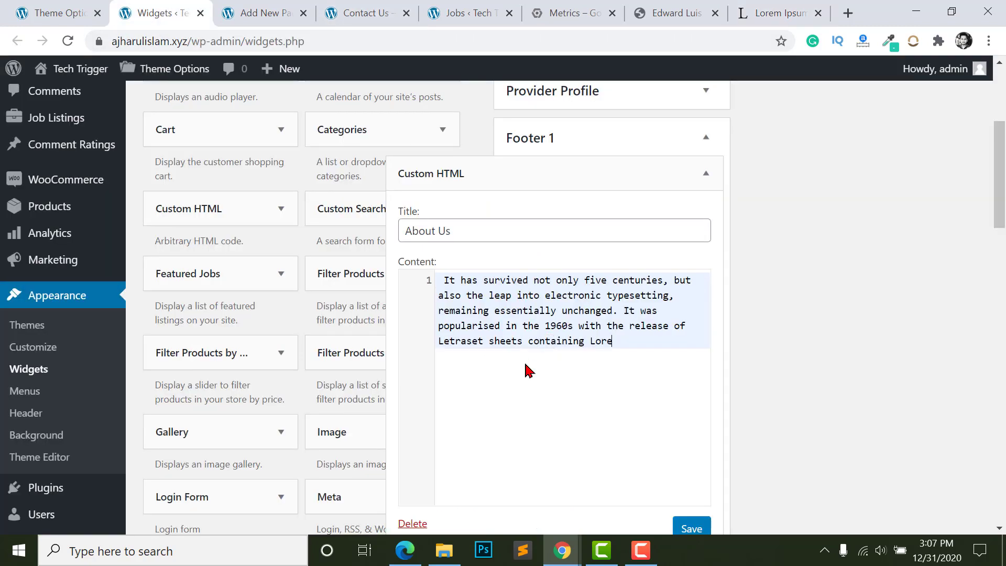
scroll(528, 371, down, 1)
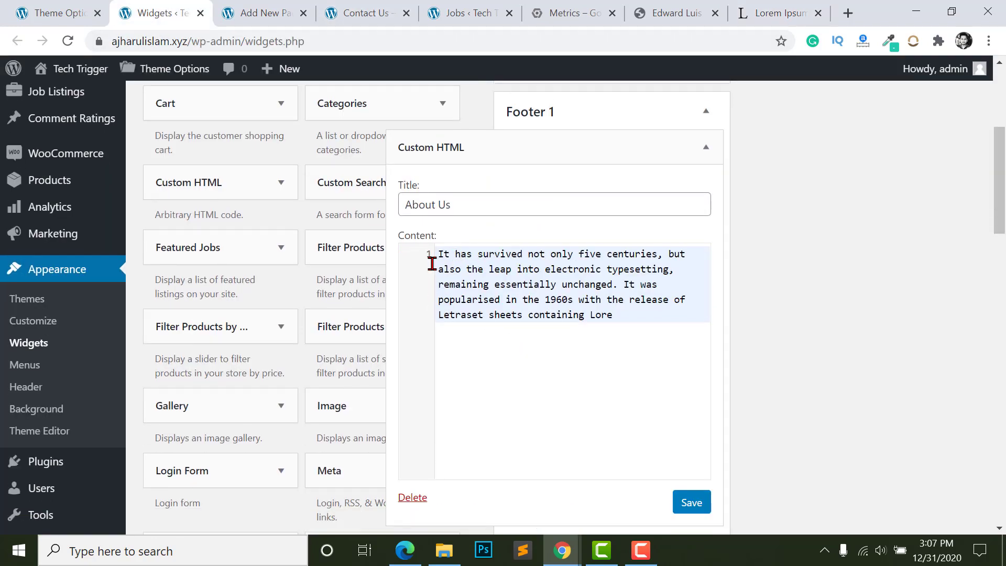
click(683, 500)
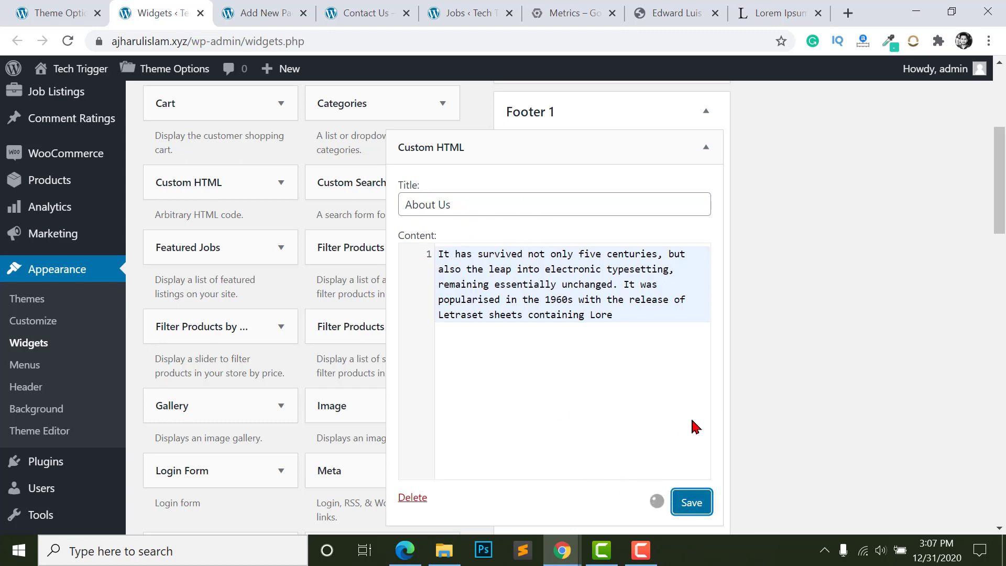
- Collapse the About Us widget, expand Footer 2, and open the Menus page in a new tab
scroll(701, 164, up, 1)
click(446, 446)
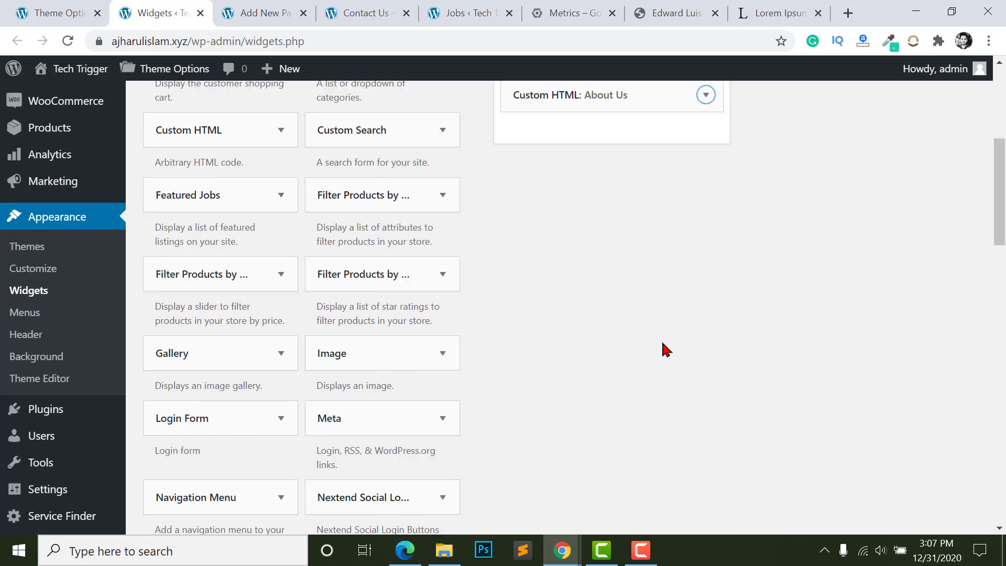
scroll(629, 236, up, 1)
scroll(569, 258, up, 4)
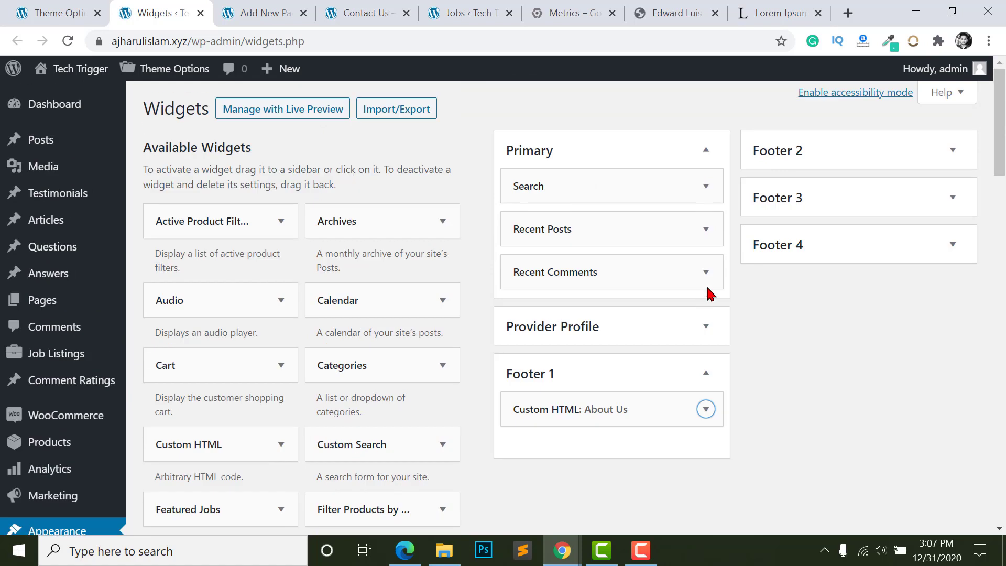
click(803, 159)
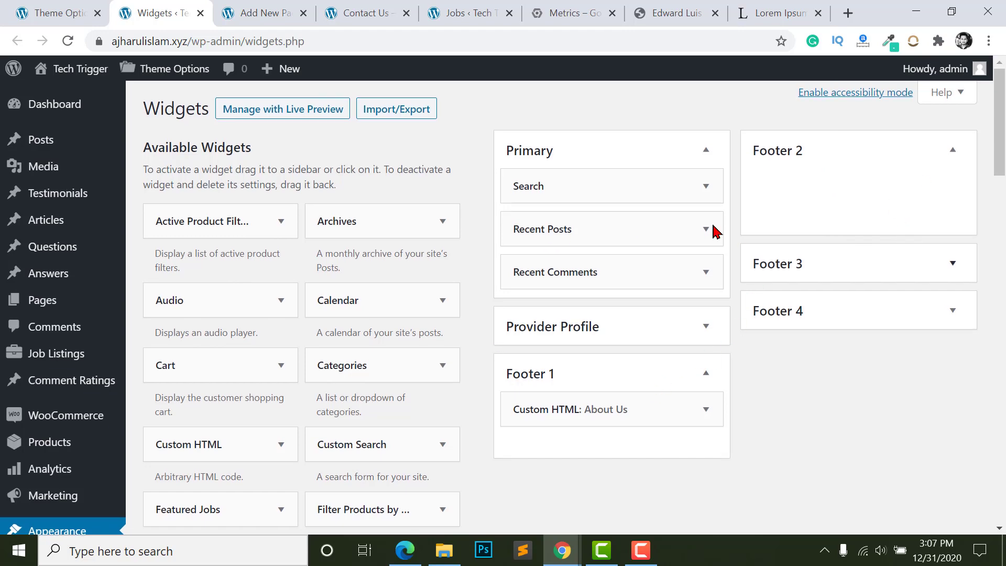
scroll(21, 361, down, 5)
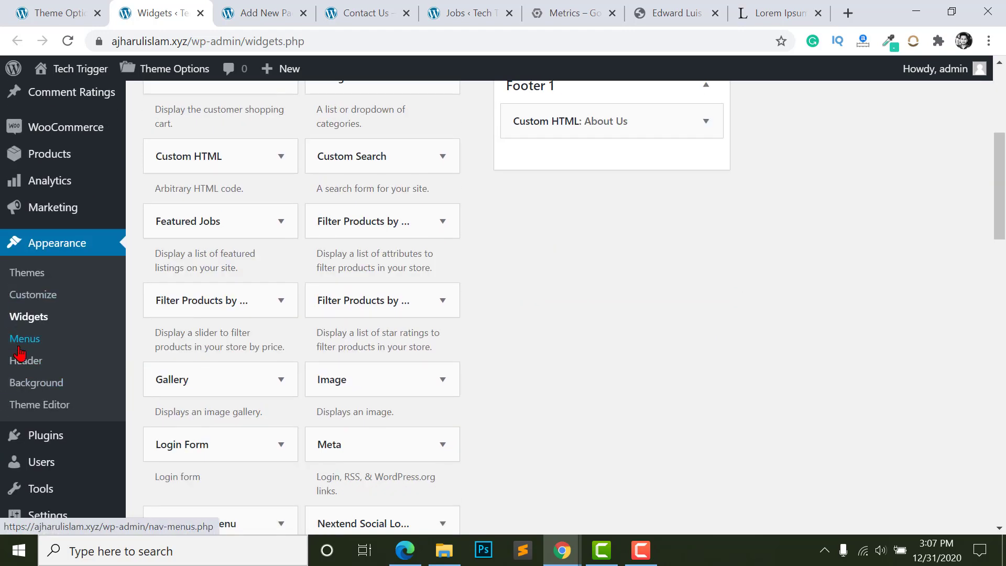
right_click(20, 342)
click(79, 348)
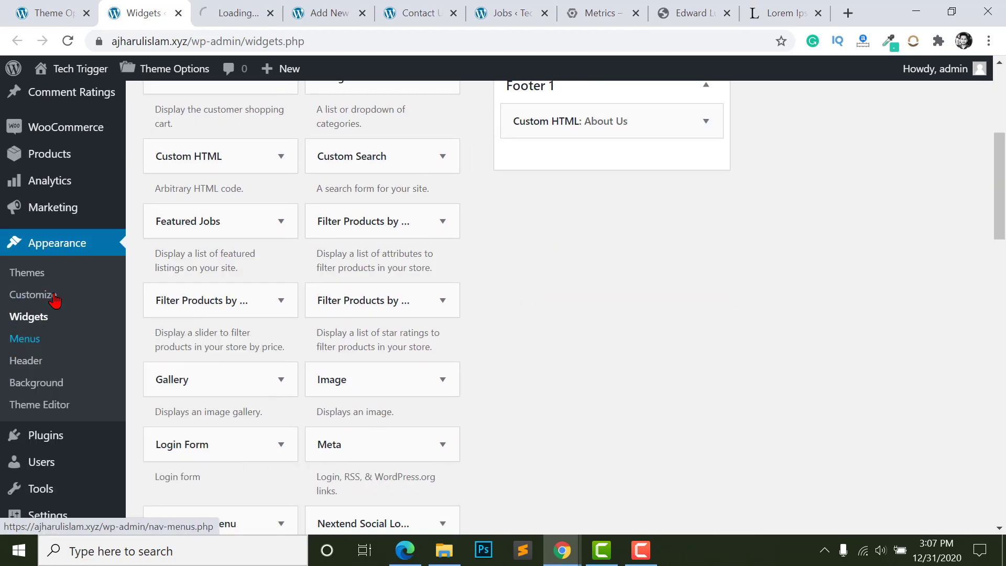
- Create a new menu named Important Links and list all available pages
click(226, 12)
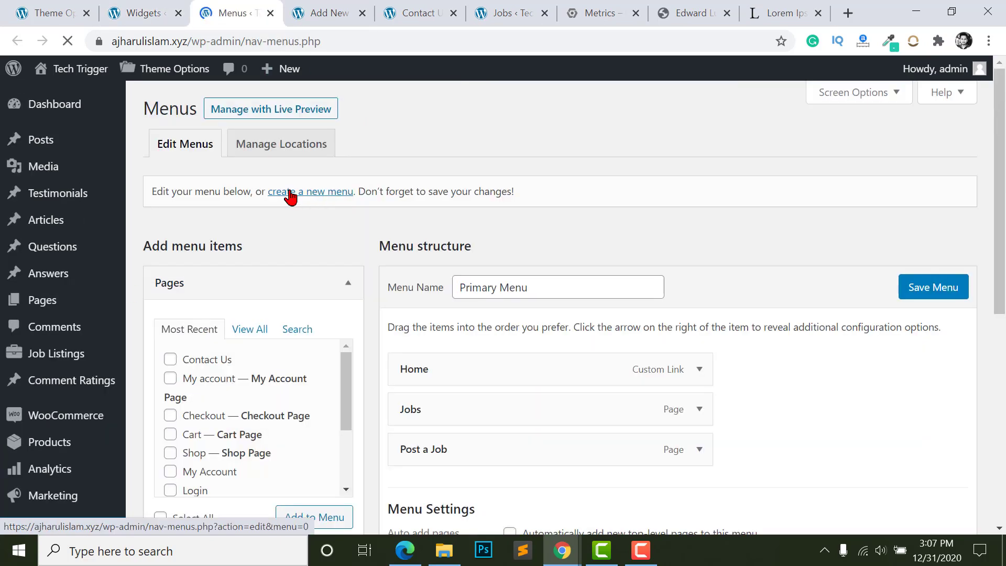
click(298, 197)
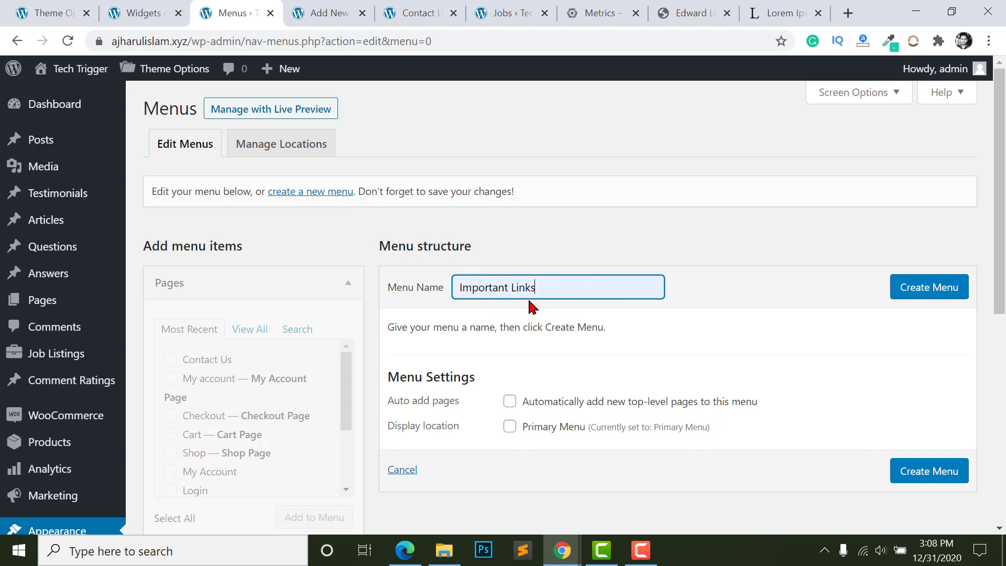
click(935, 286)
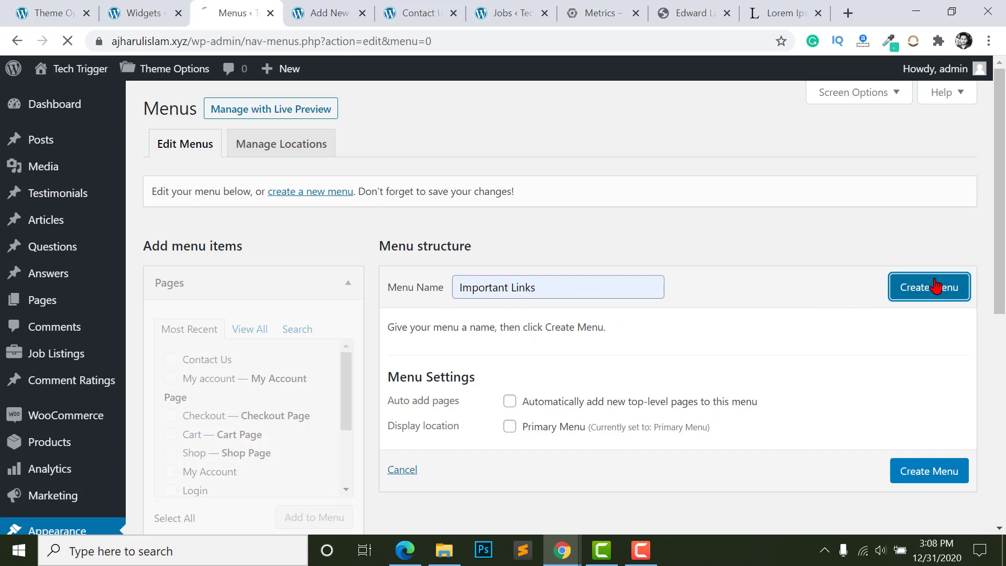
click(246, 339)
scroll(244, 339, down, 3)
scroll(187, 286, down, 2)
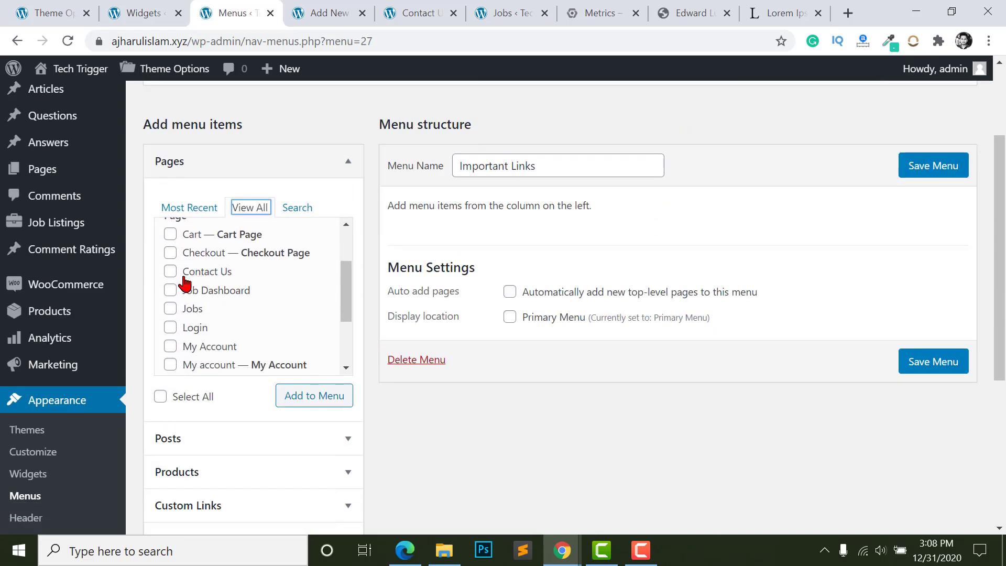
scroll(187, 285, down, 1)
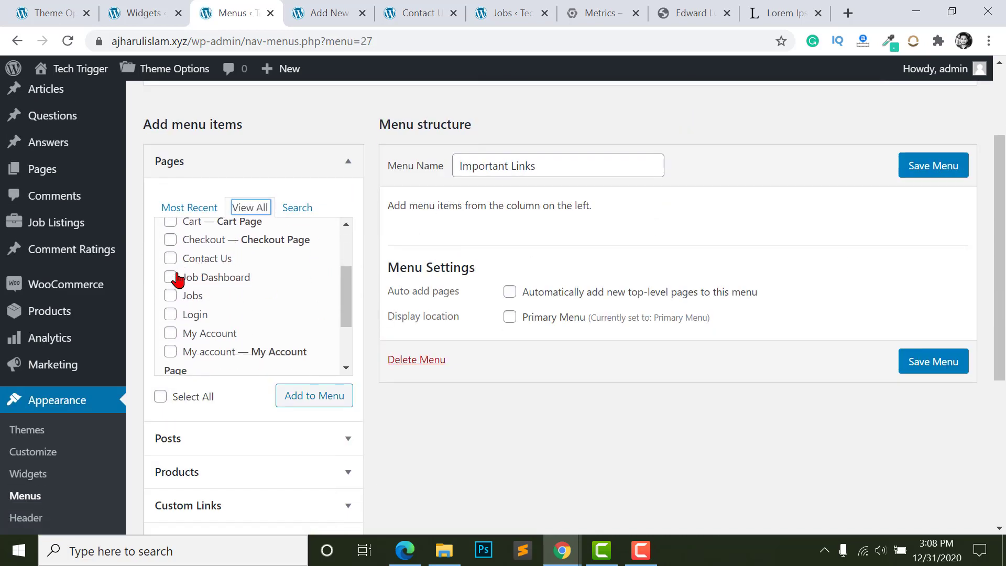
- Add Contact Us, Privacy Policy, Job Dashboard, Post a Job and Blog to the menu
click(171, 244)
scroll(176, 288, up, 1)
scroll(172, 273, up, 2)
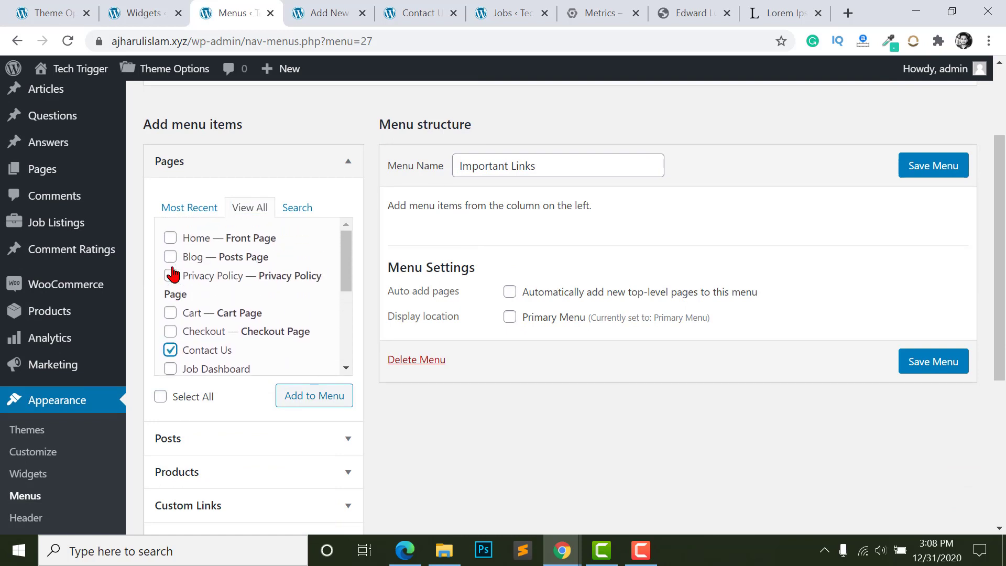
scroll(172, 286, down, 3)
click(171, 294)
scroll(174, 336, down, 1)
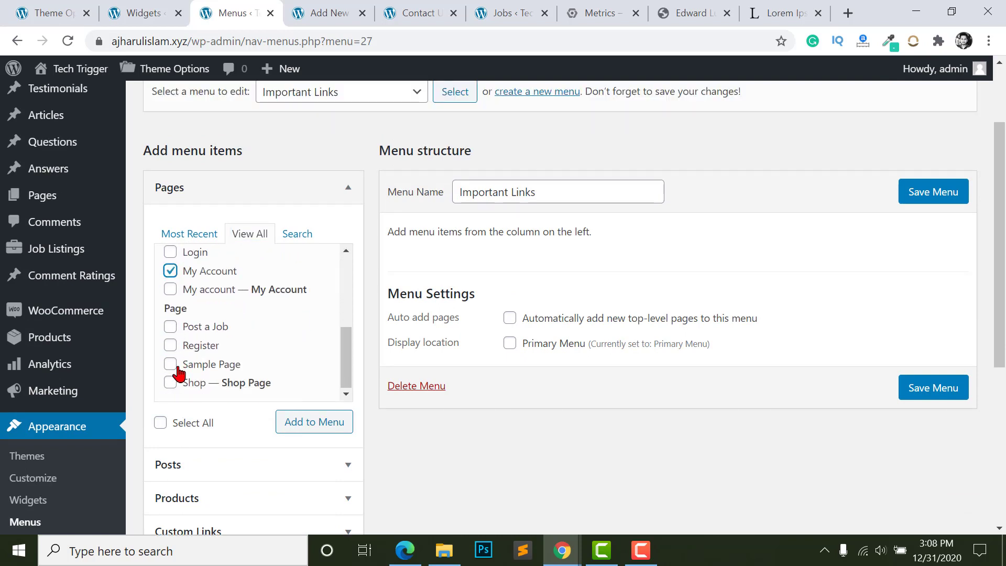
click(171, 326)
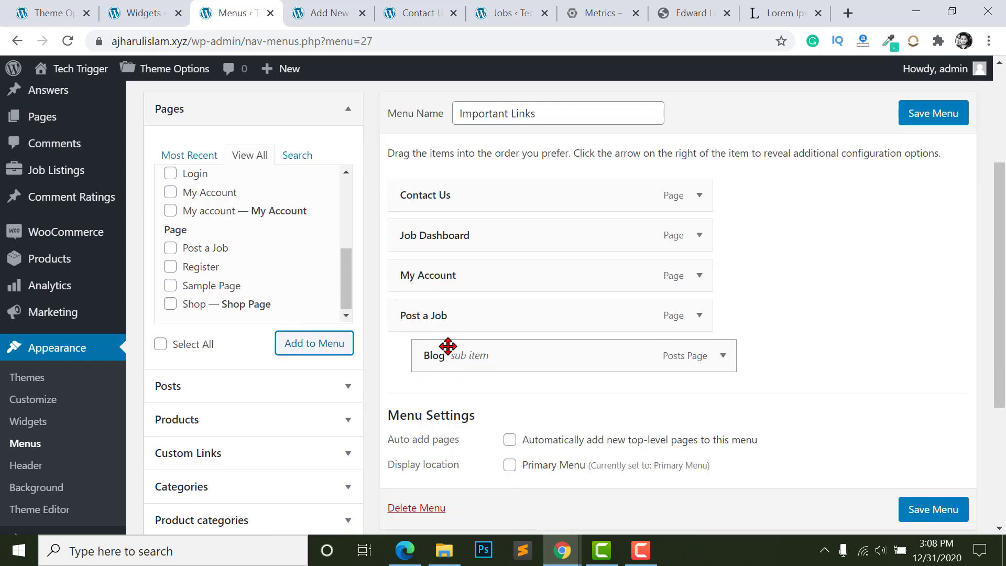
drag(447, 348, 417, 365)
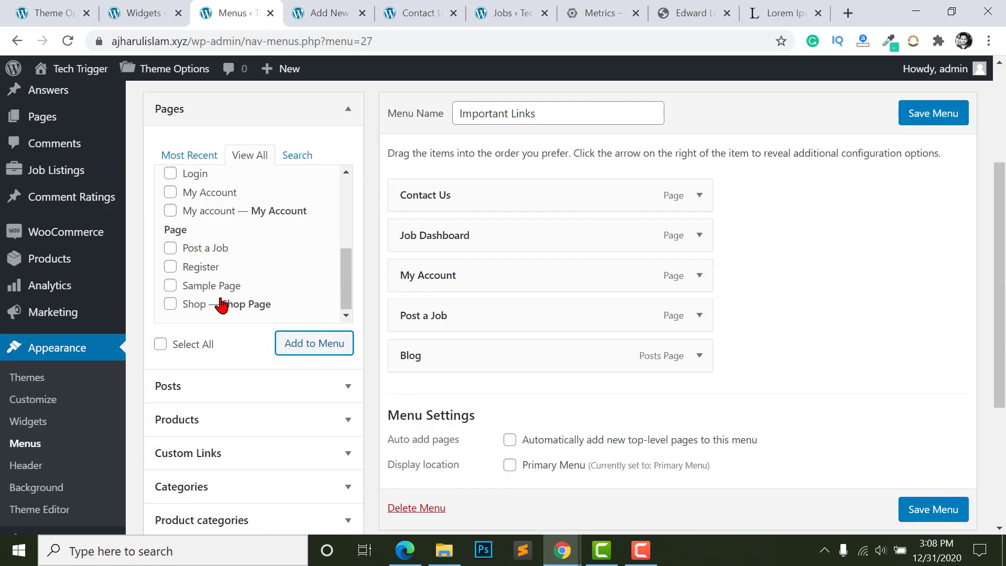
- Save the Important Links menu and return to the Widgets screen
scroll(221, 231, up, 3)
scroll(221, 220, up, 3)
scroll(202, 241, down, 3)
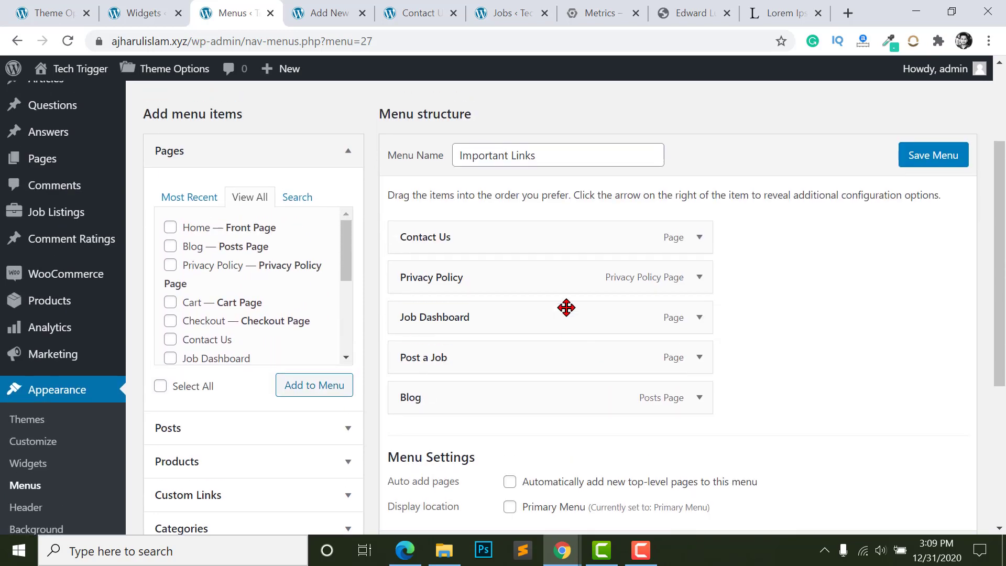
scroll(483, 253, up, 1)
scroll(576, 388, down, 3)
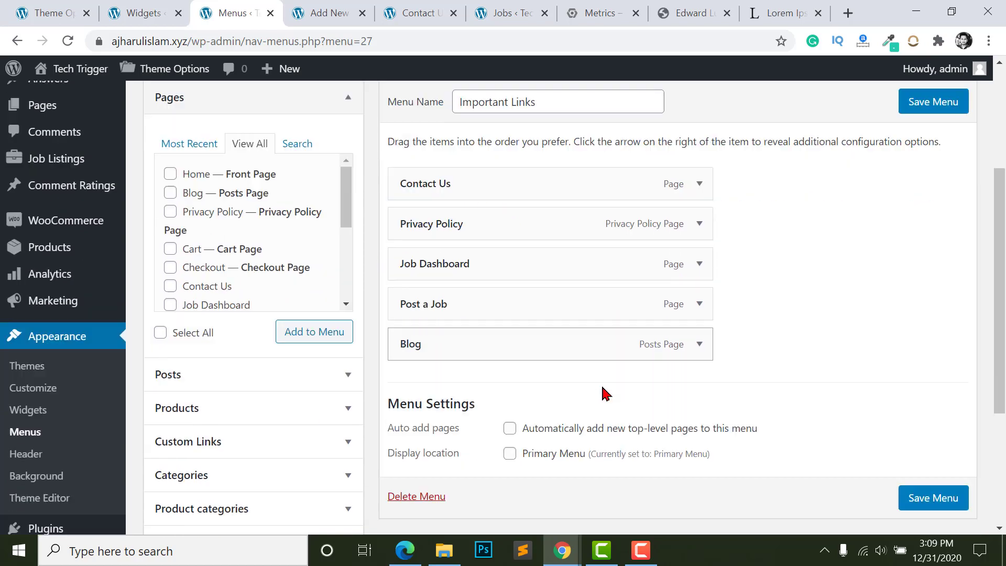
click(915, 438)
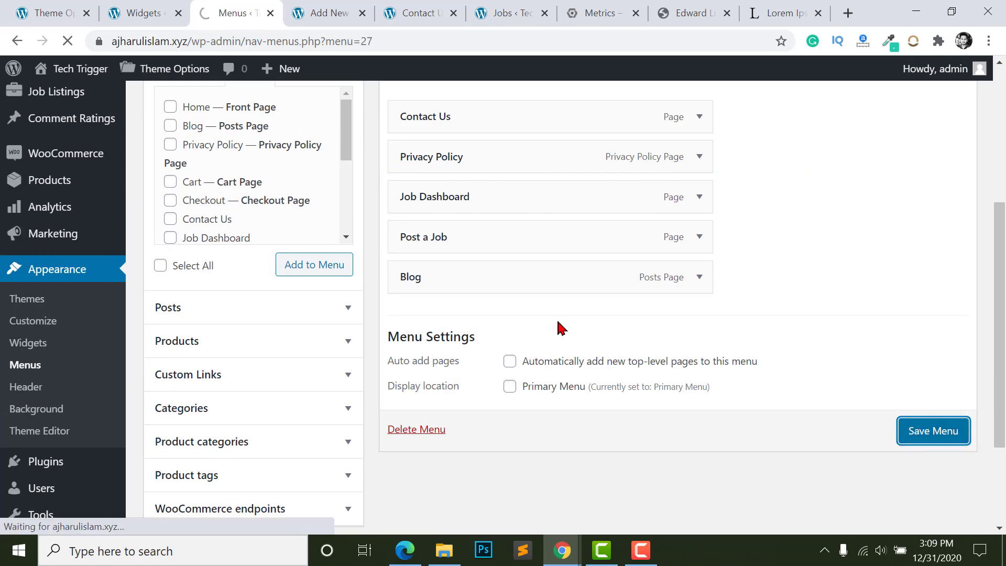
click(146, 11)
scroll(405, 202, up, 1)
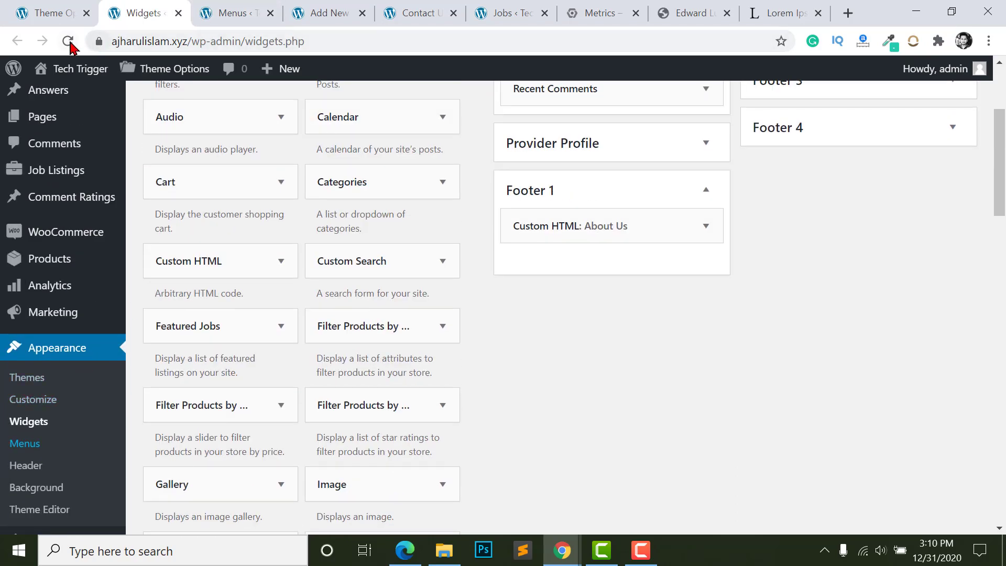
- Reload the widgets page and add a Navigation Menu widget to Footer 2
click(68, 41)
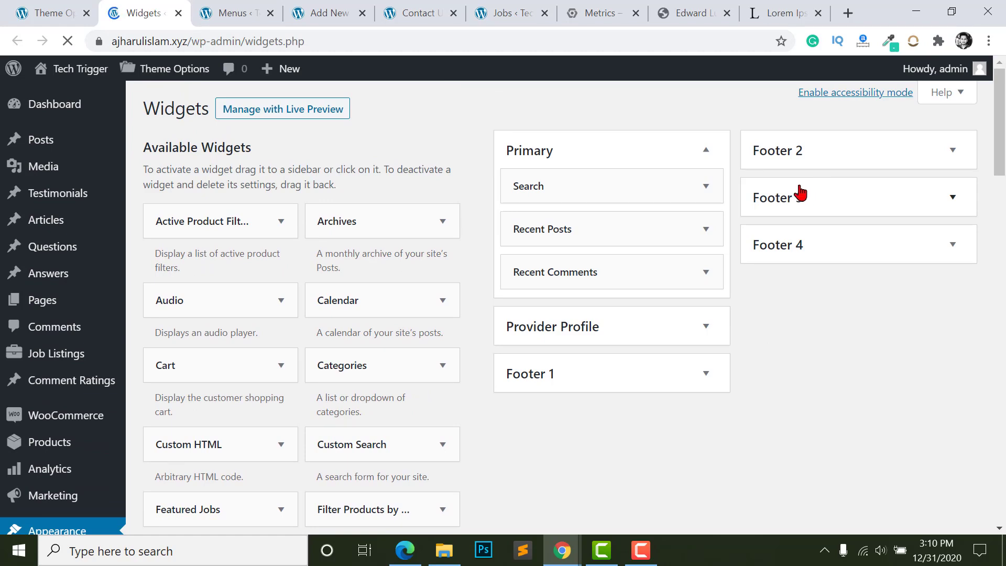
scroll(231, 348, down, 10)
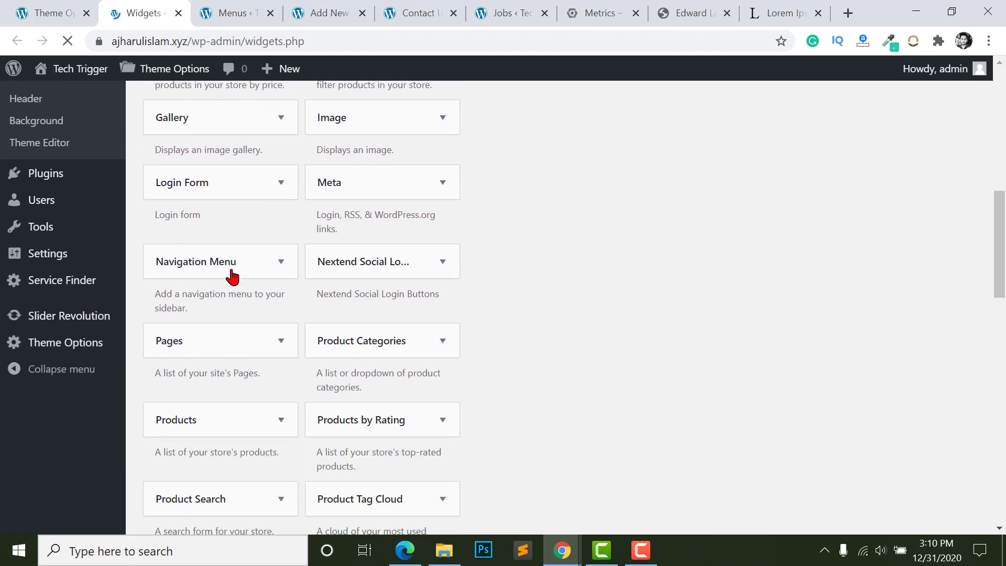
click(232, 276)
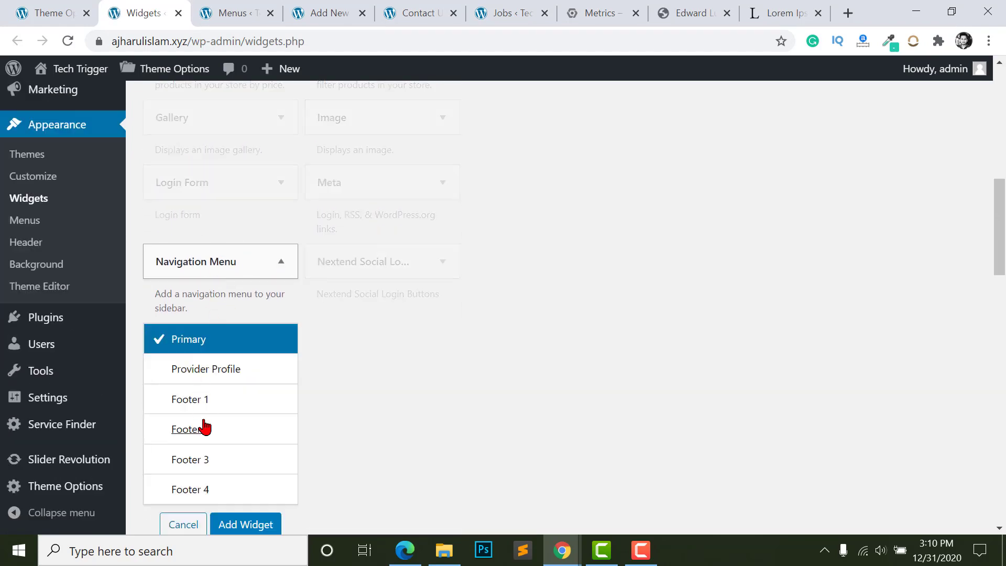
click(198, 435)
scroll(175, 442, down, 2)
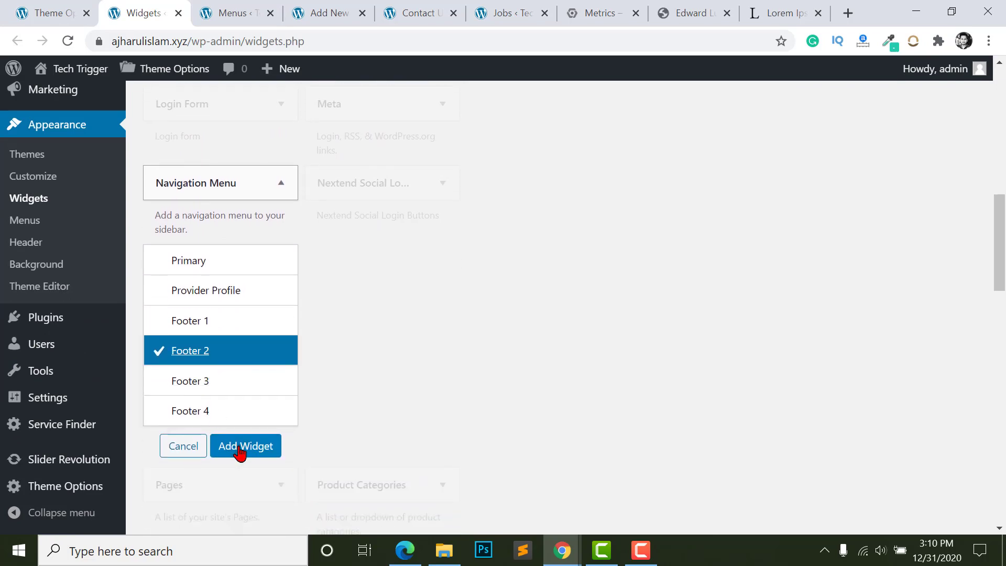
click(241, 450)
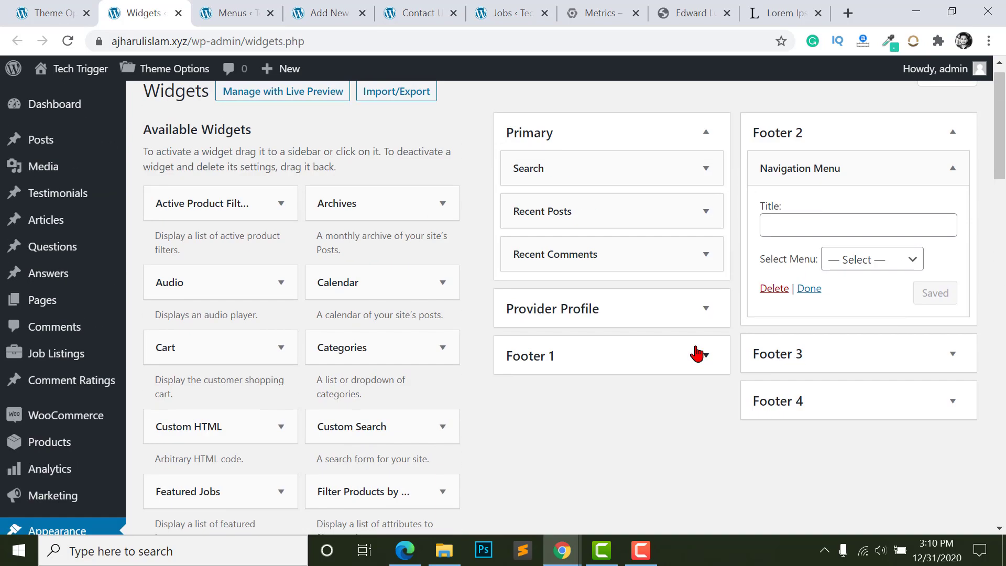
- Title the widget 'Important Links', select the Important Links menu, save, and reload the Contact Us page
click(819, 251)
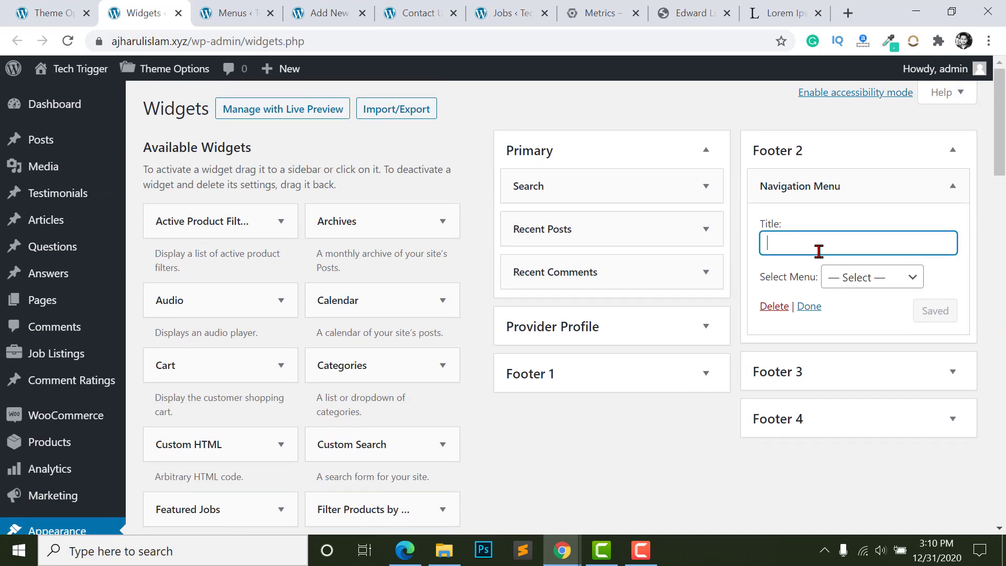
text(Important Links)
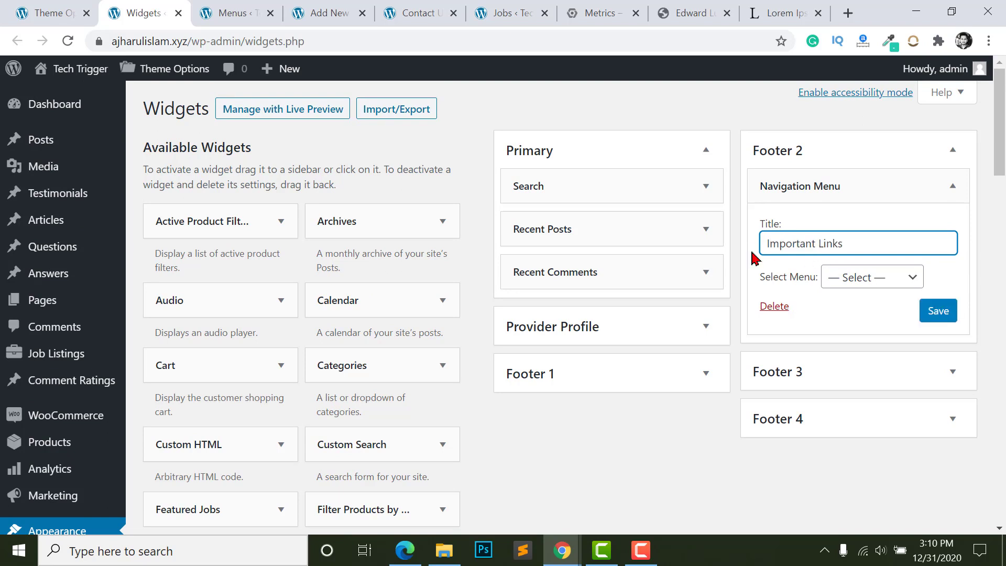
click(865, 282)
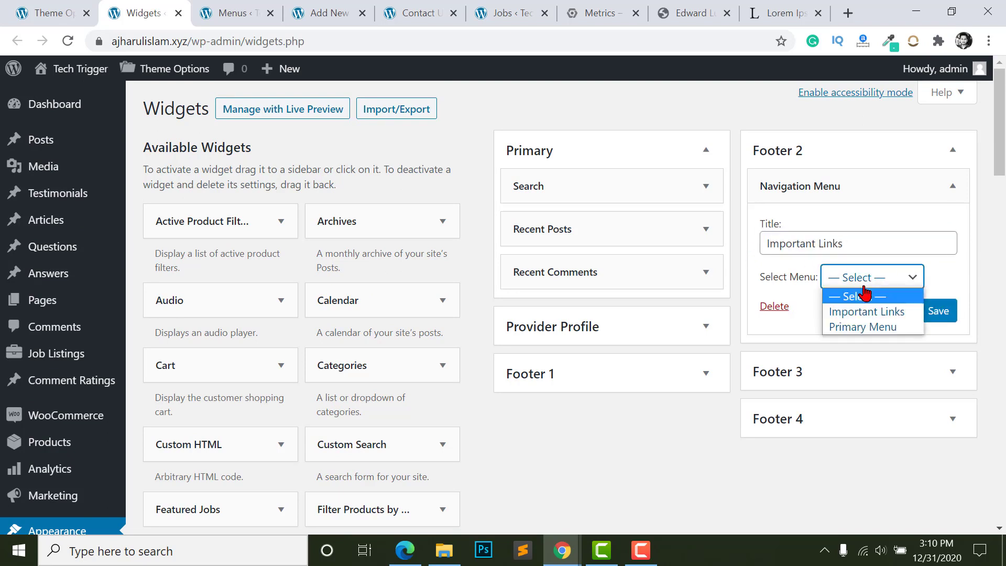
click(862, 314)
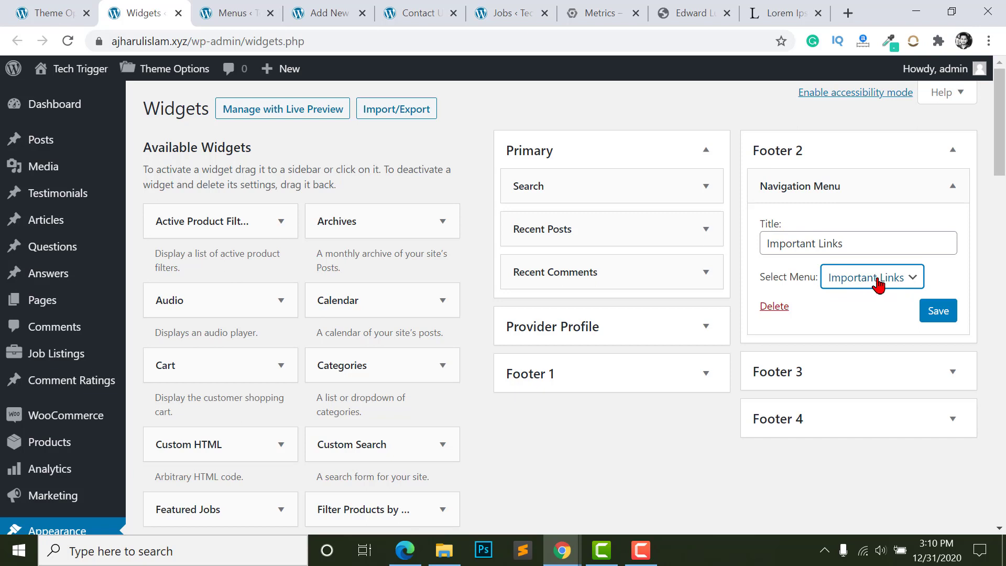
click(941, 310)
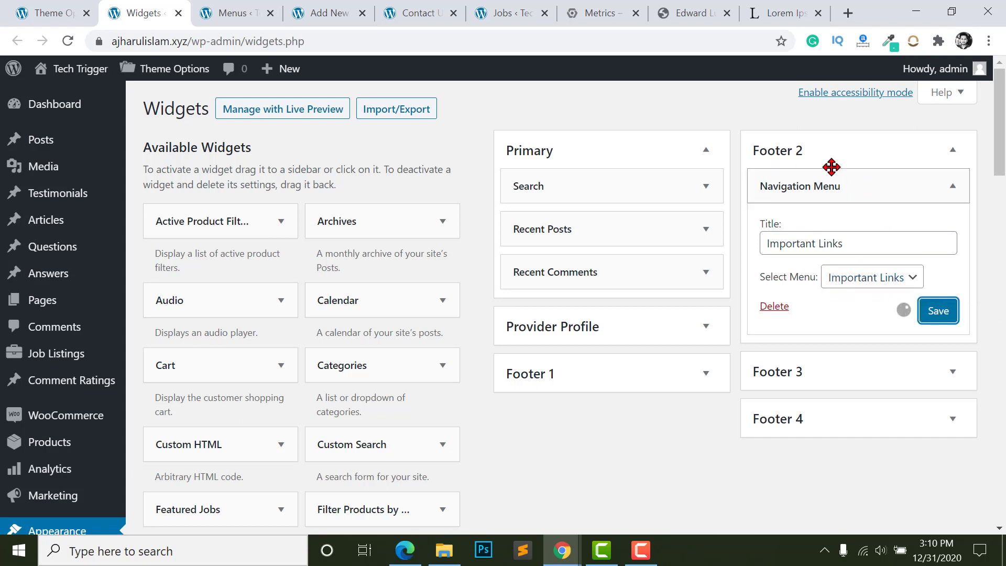
click(419, 13)
key(F5)
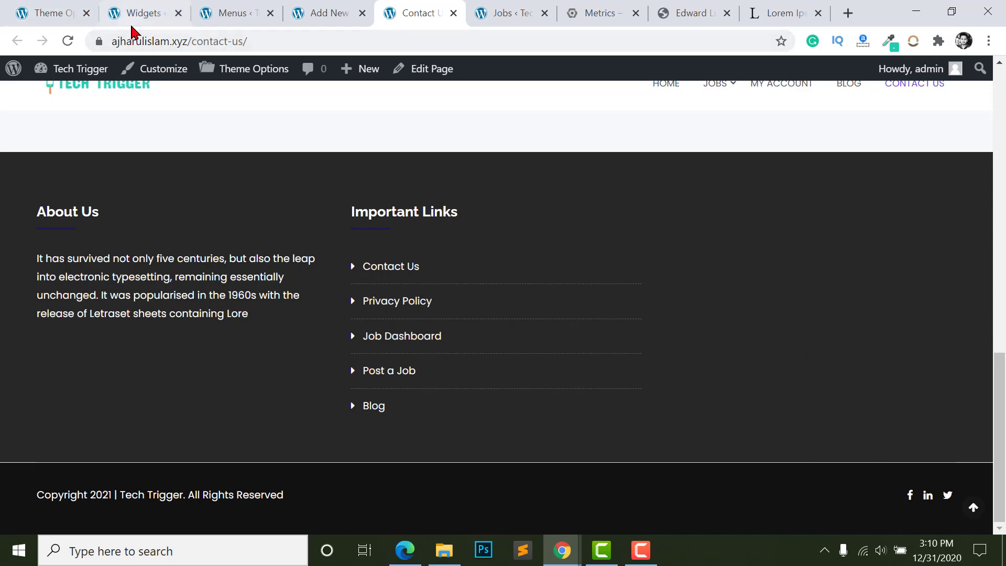
- Add a Calendar widget to Footer 3 and save it with the title 'Clander'
click(131, 16)
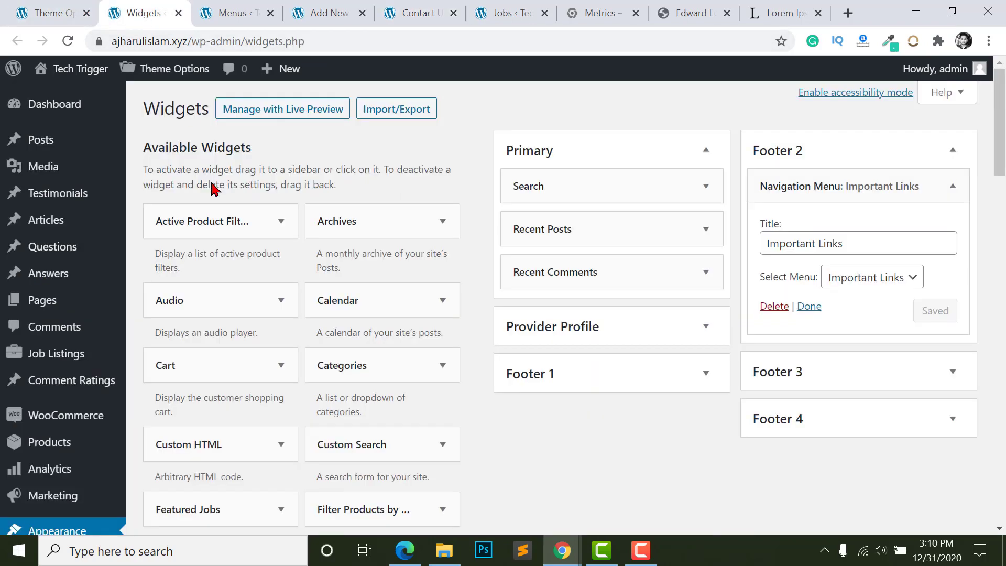
click(814, 374)
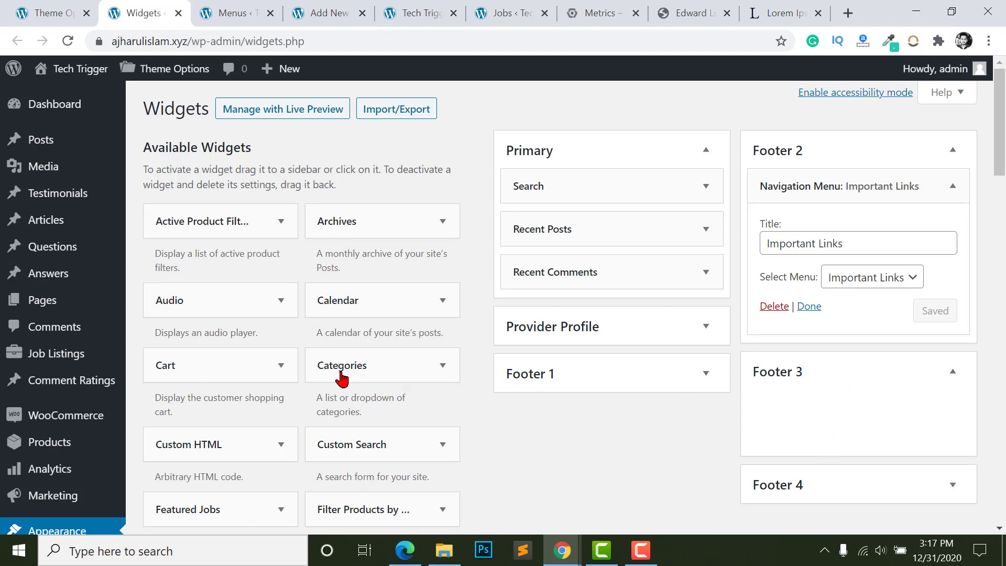
drag(328, 302, 821, 421)
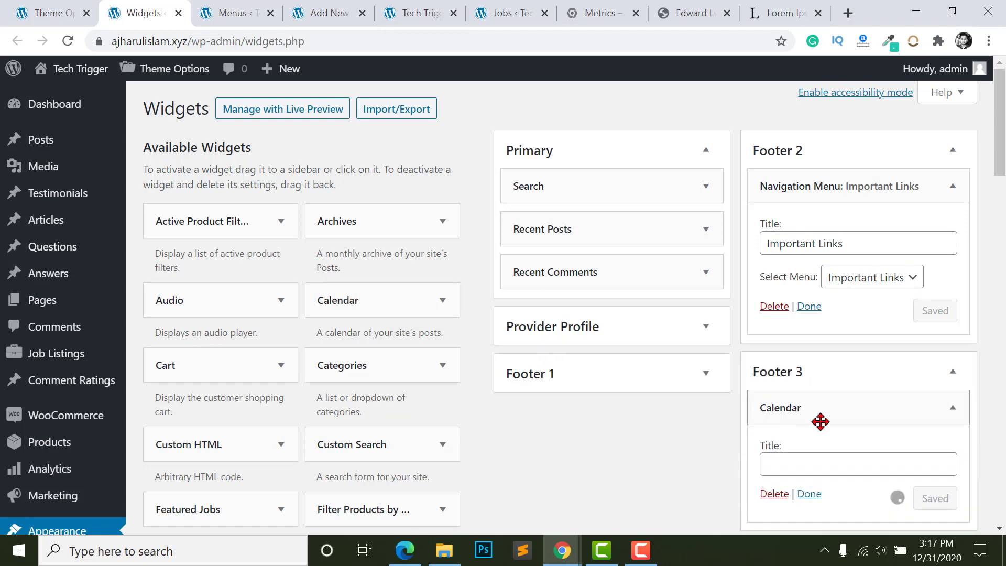
scroll(820, 422, down, 3)
text(Clander)
key(Return)
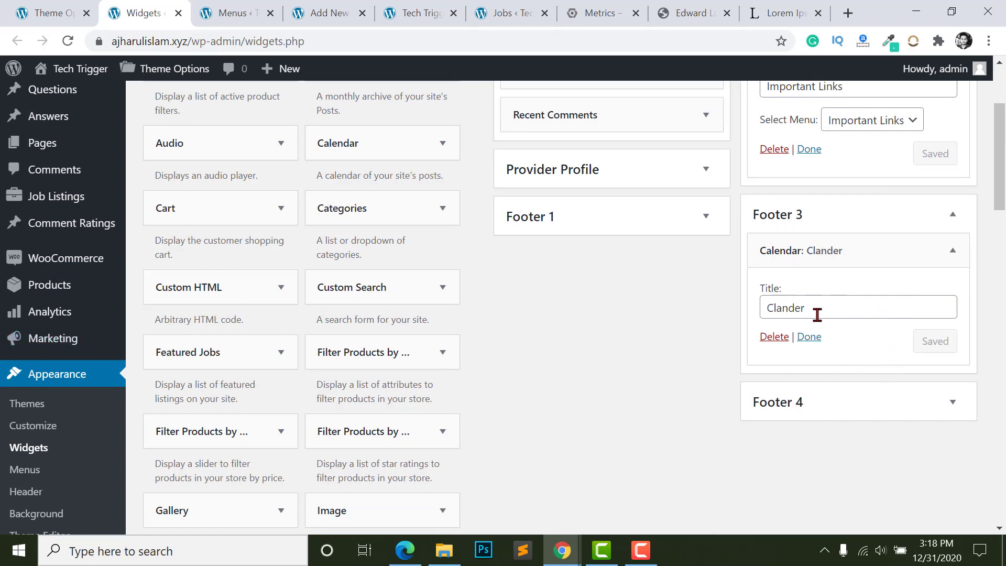
- Reload the front-end home page to show the calendar, then return to the theme's footer settings
click(321, 9)
click(433, 7)
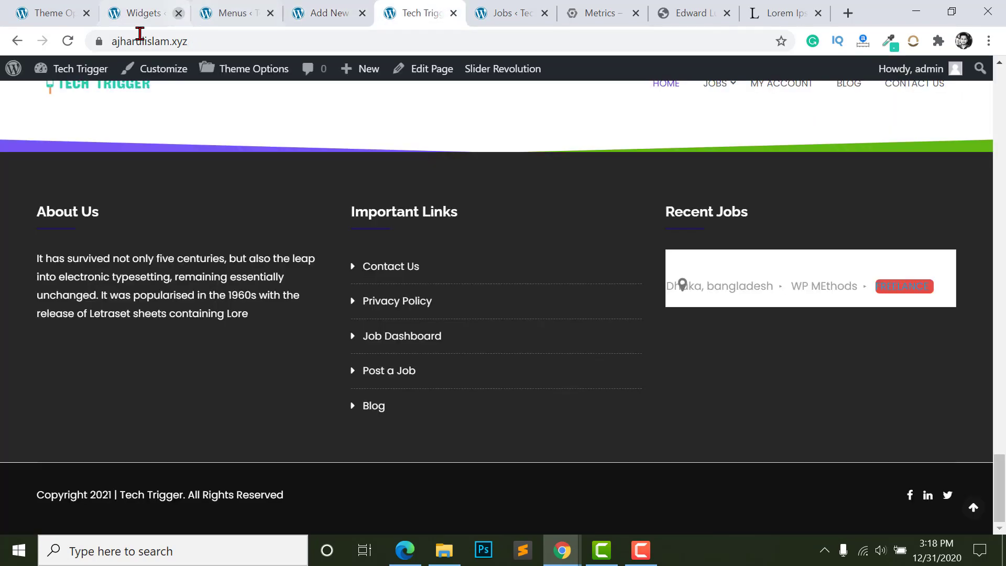
click(67, 40)
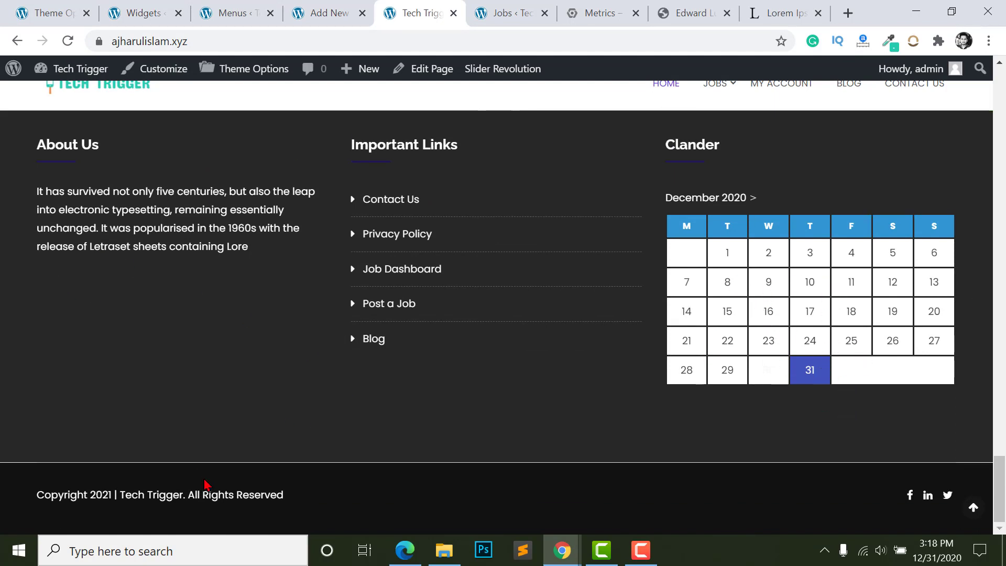
key(ctrl+1)
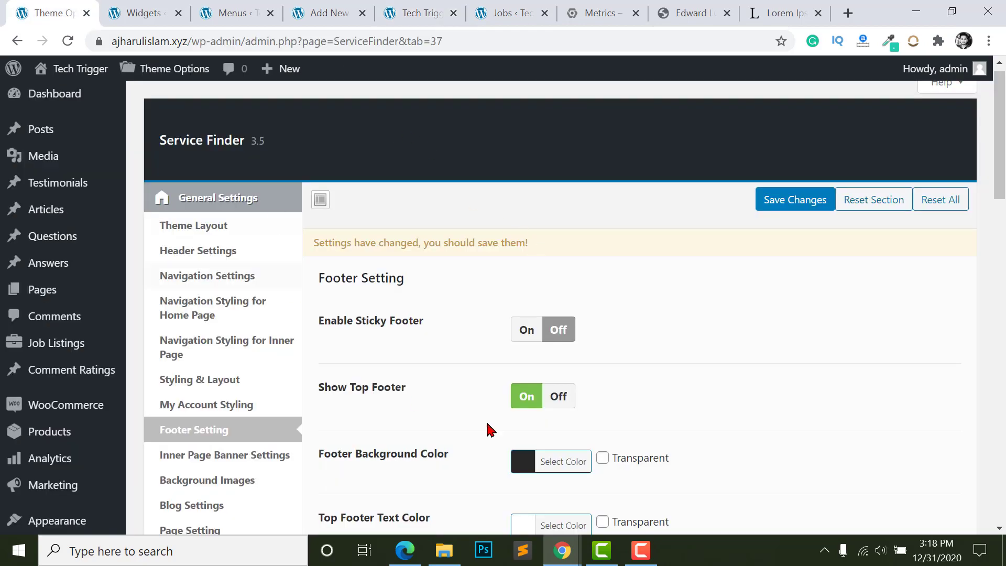
- Open Inner Page Banner Settings and highlight the contact banner's recommended image size
scroll(488, 430, down, 2)
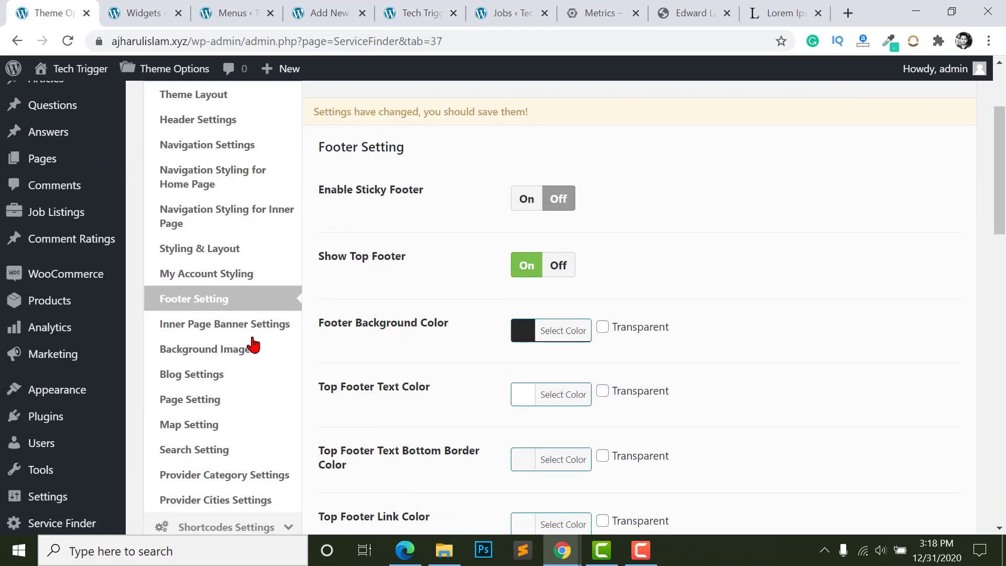
click(192, 332)
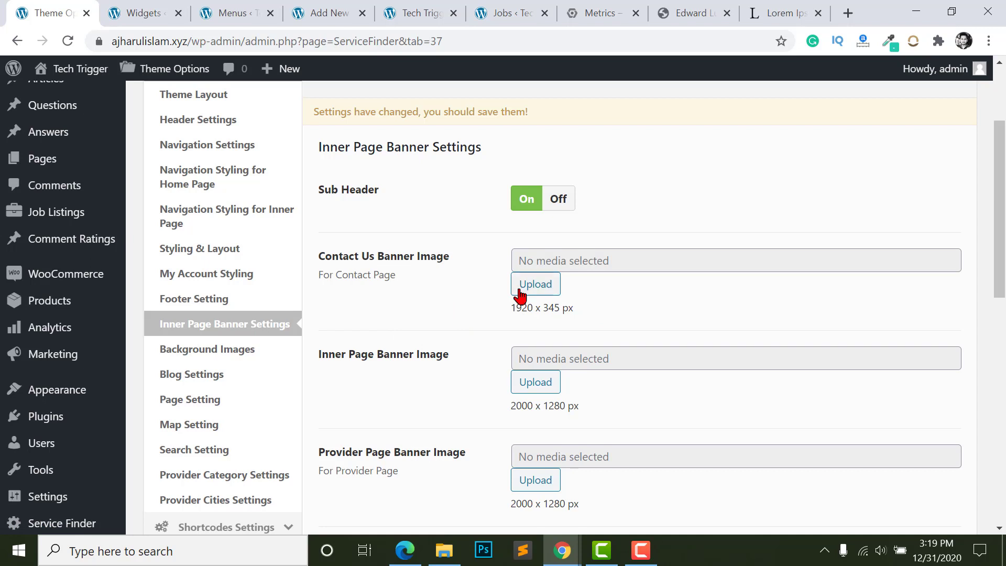
scroll(513, 292, down, 3)
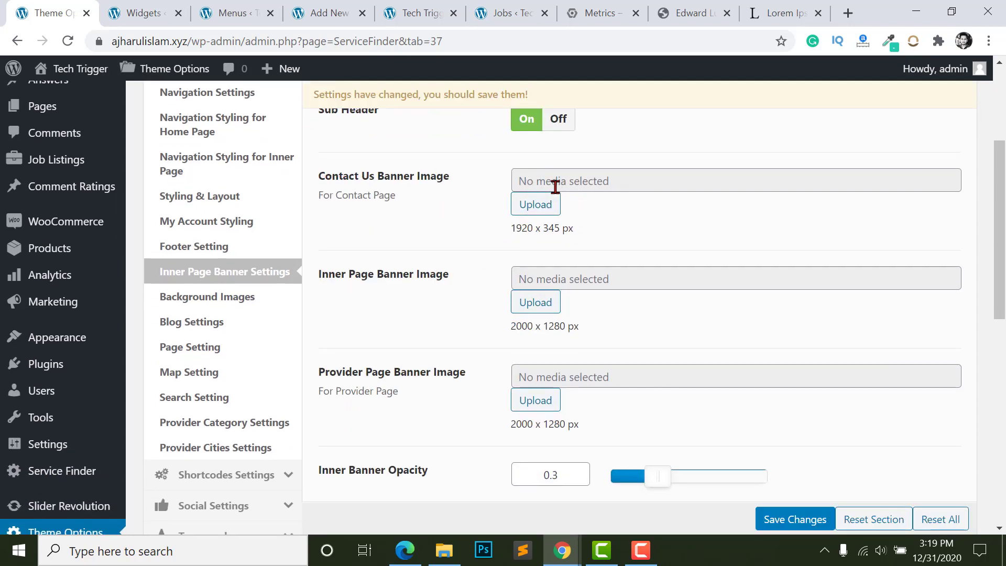
drag(510, 229, 608, 236)
scroll(607, 241, down, 3)
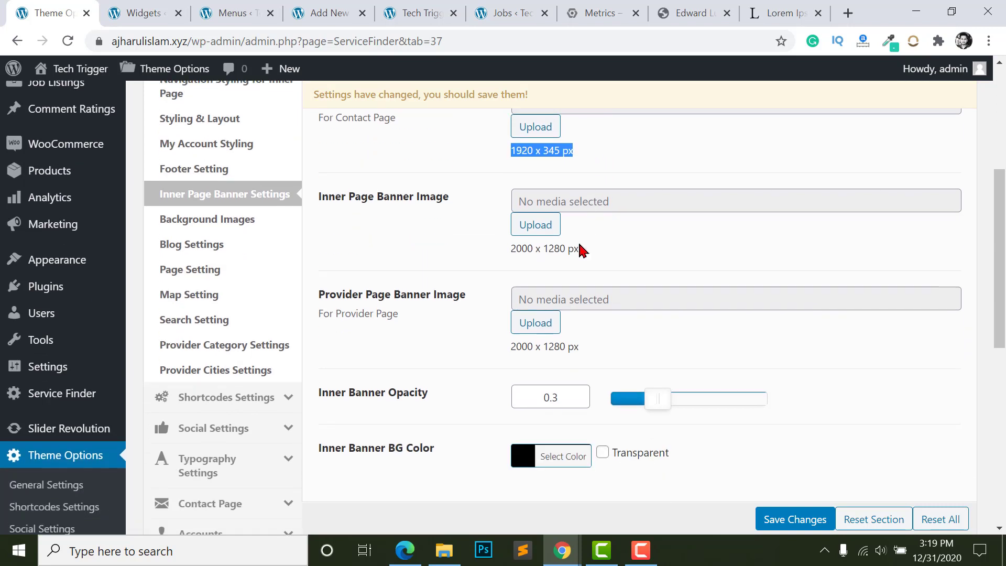
click(473, 250)
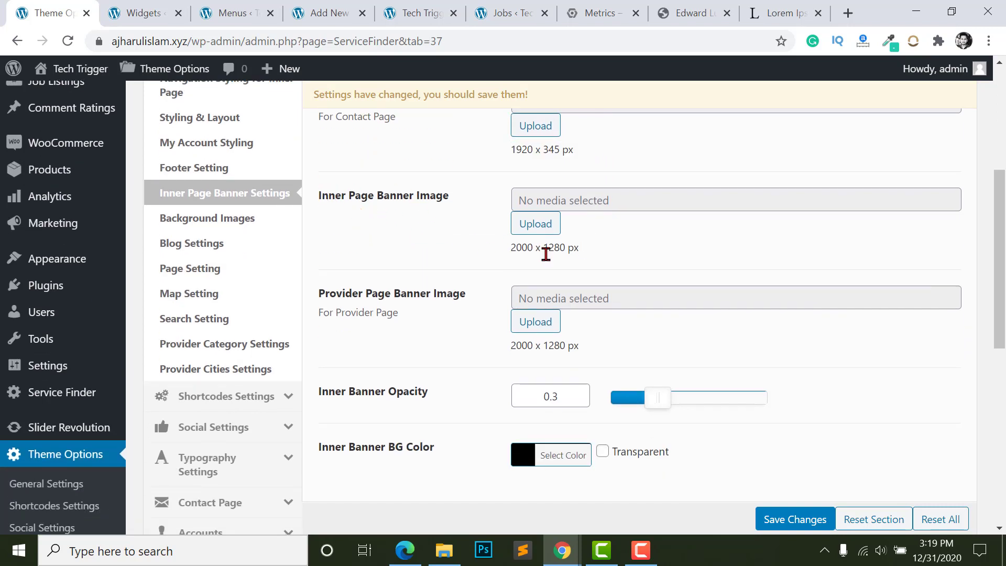
- Highlight the inner page banner image details and the Provider Page Banner Image label
drag(506, 261, 575, 247)
click(592, 257)
scroll(433, 268, down, 1)
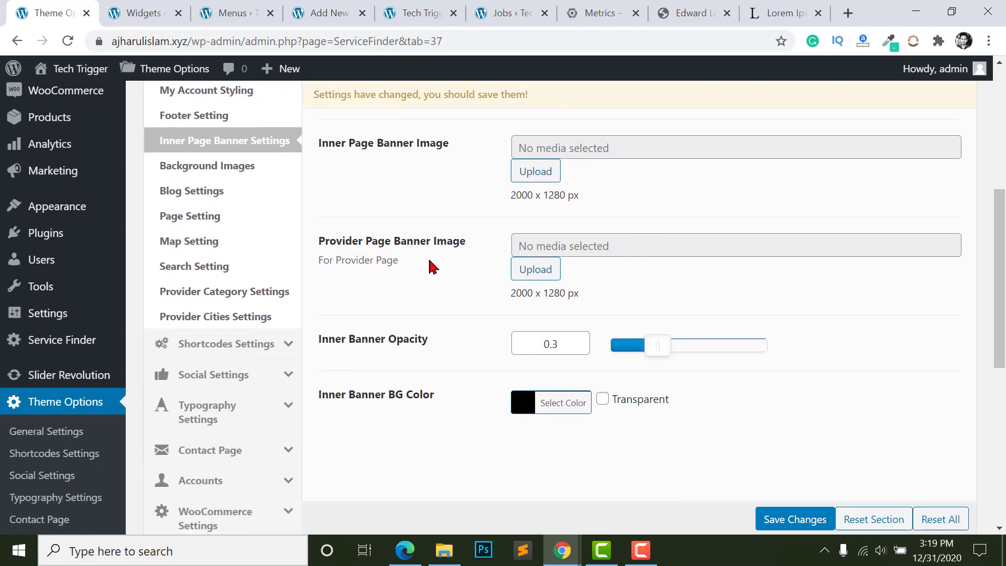
drag(321, 240, 470, 247)
click(454, 242)
- Open Background Images settings and compare the curve divider on the live home page
click(246, 162)
scroll(472, 210, down, 1)
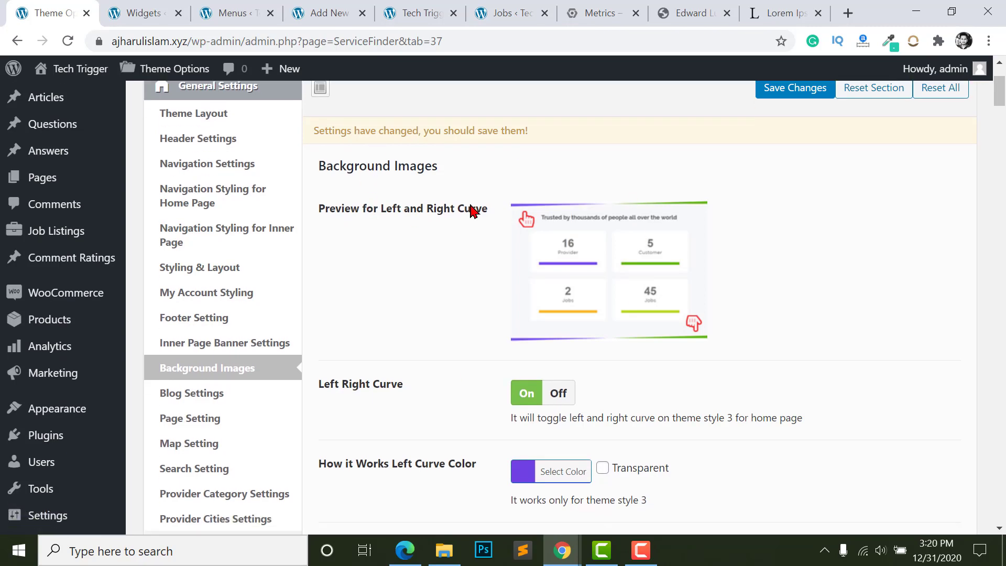
scroll(472, 210, down, 3)
scroll(594, 232, up, 2)
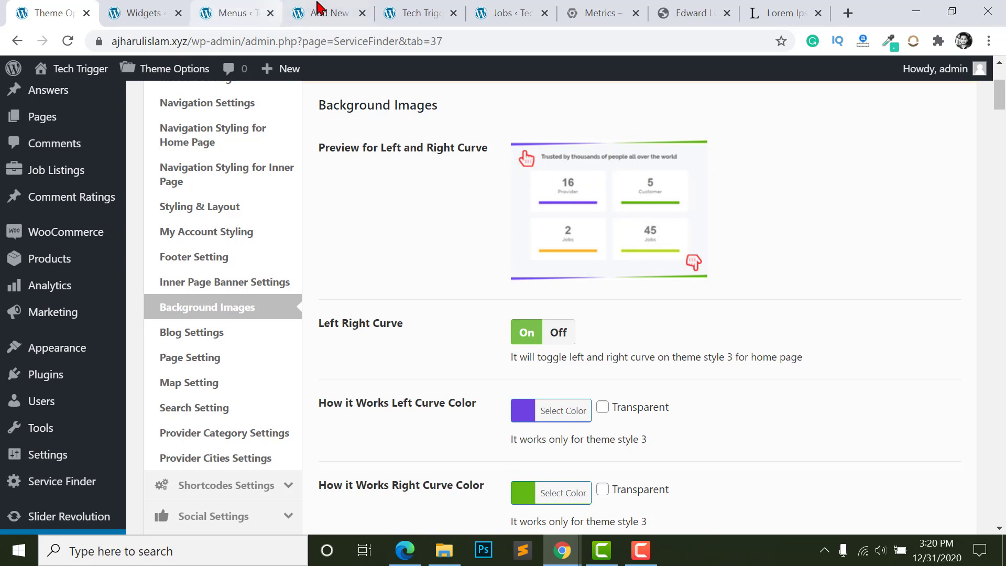
click(420, 13)
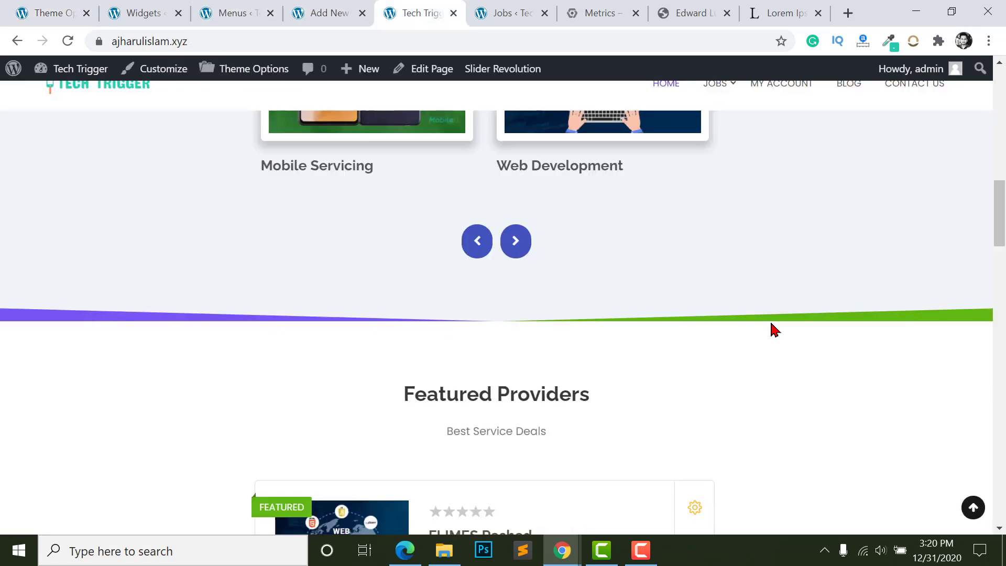
click(144, 12)
click(226, 11)
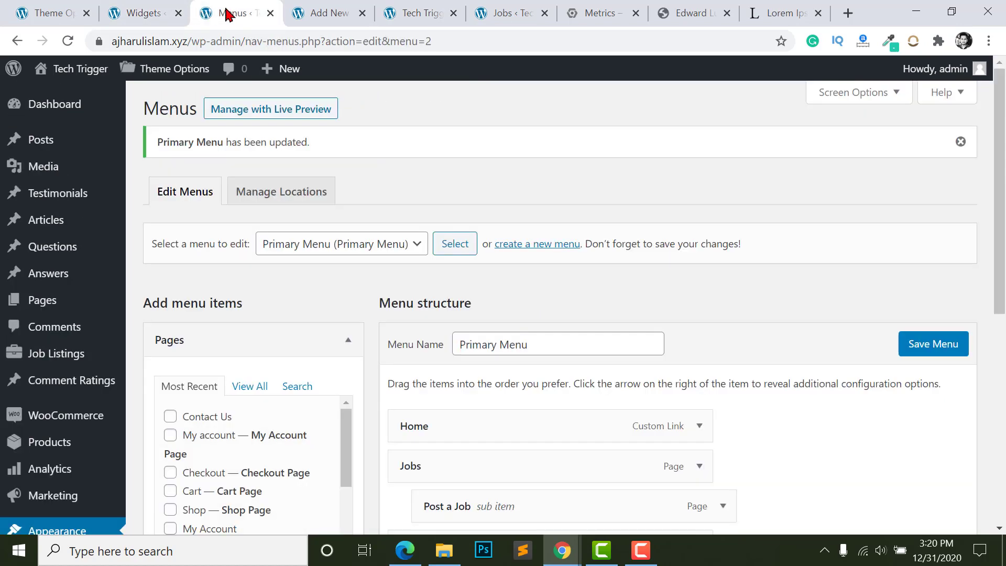
click(50, 12)
scroll(512, 357, down, 3)
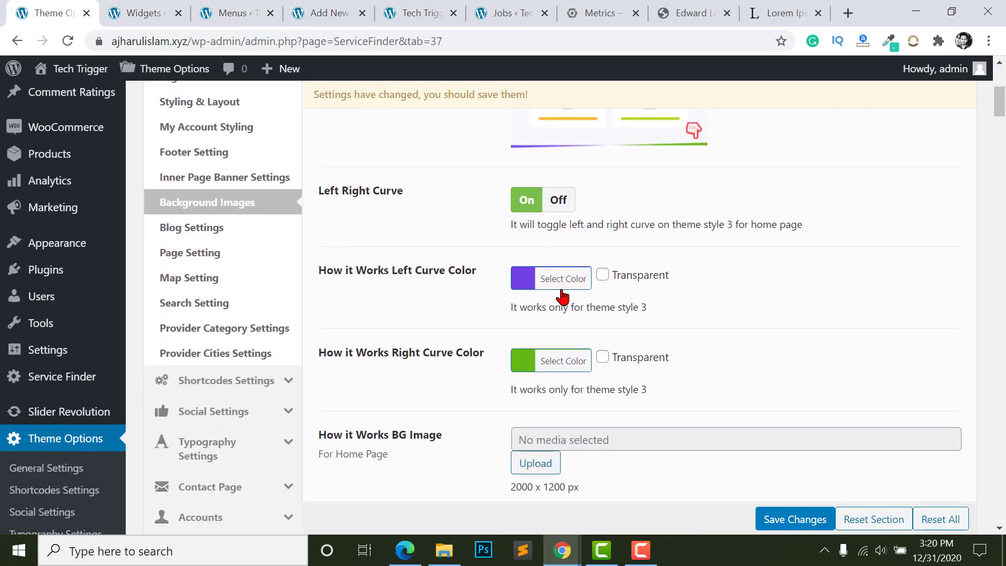
- Darken the How it Works left curve purple and set the right curve to orange-red #ea4a19
click(523, 279)
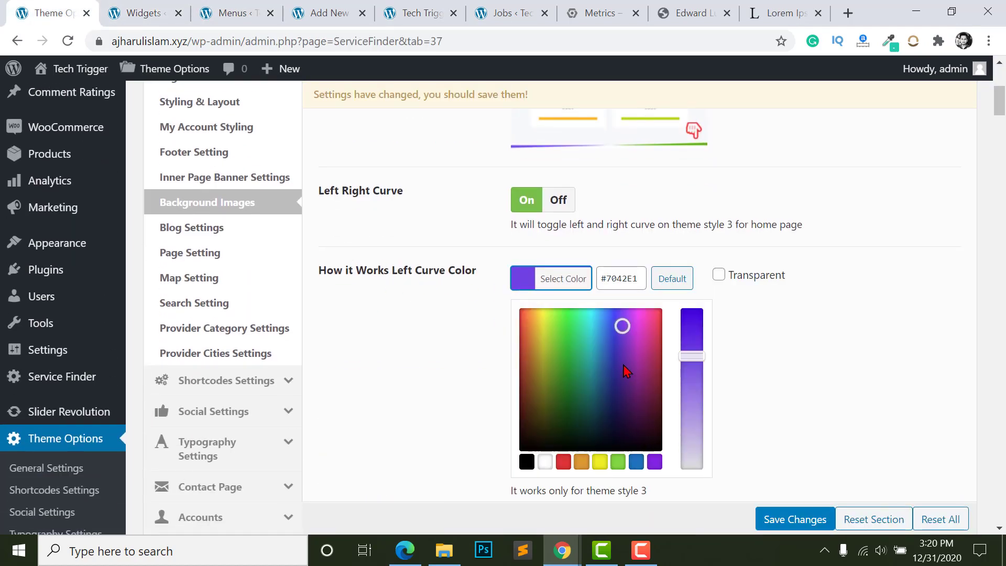
drag(627, 370, 623, 387)
click(474, 354)
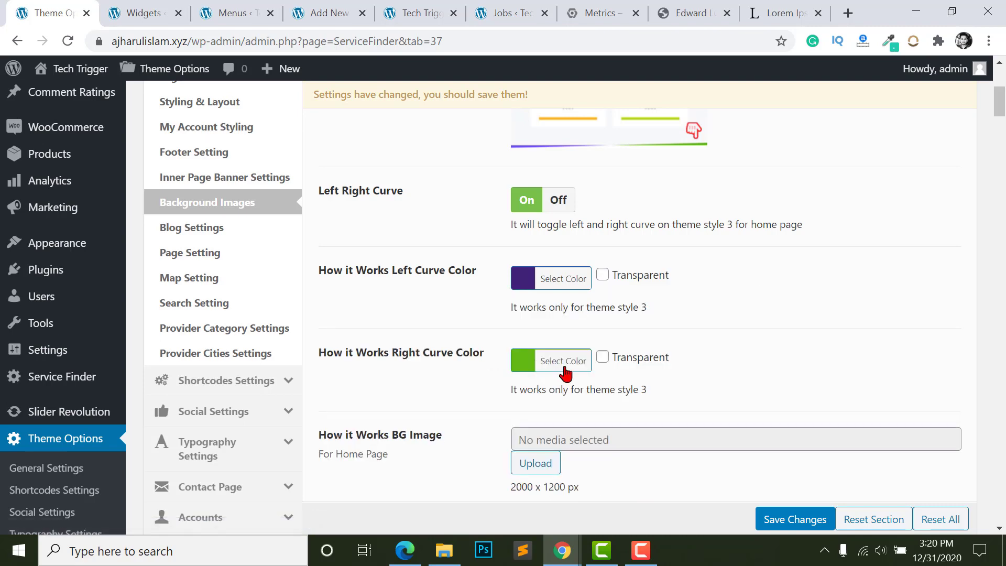
click(523, 376)
drag(540, 416, 526, 403)
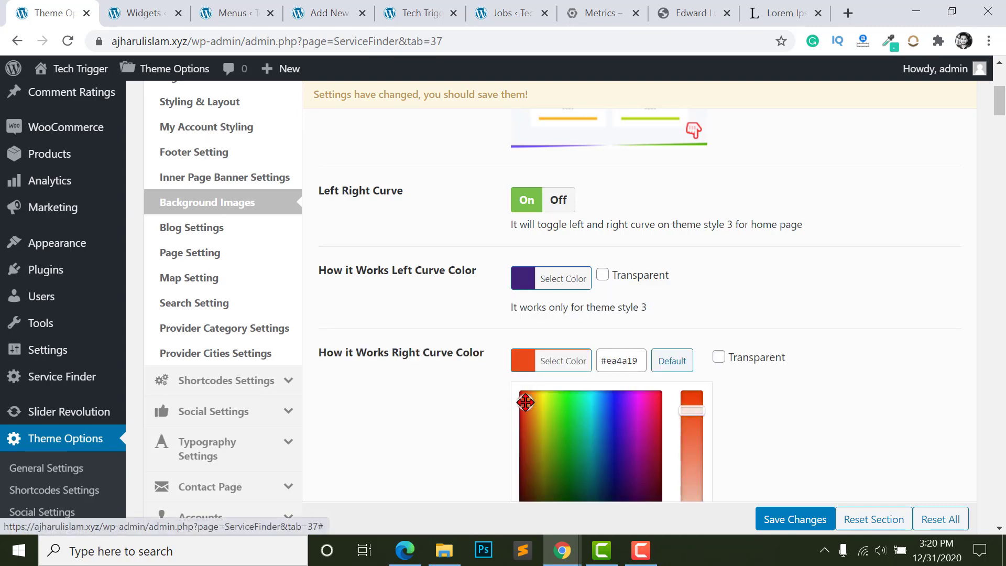
click(435, 293)
scroll(432, 262, down, 4)
scroll(340, 241, up, 1)
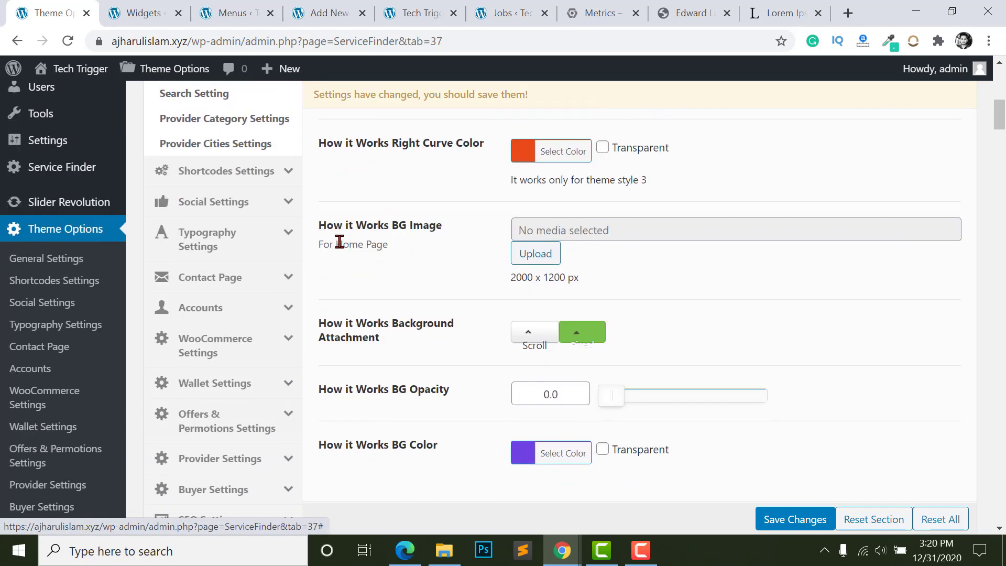
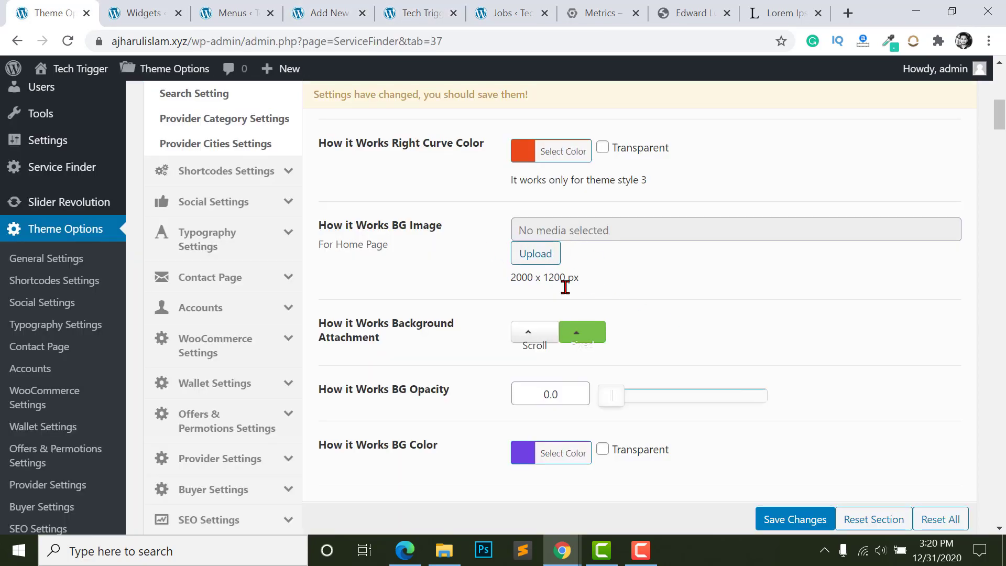
- Check the Our Packages section on the live site, then return to the theme options
scroll(370, 183, down, 5)
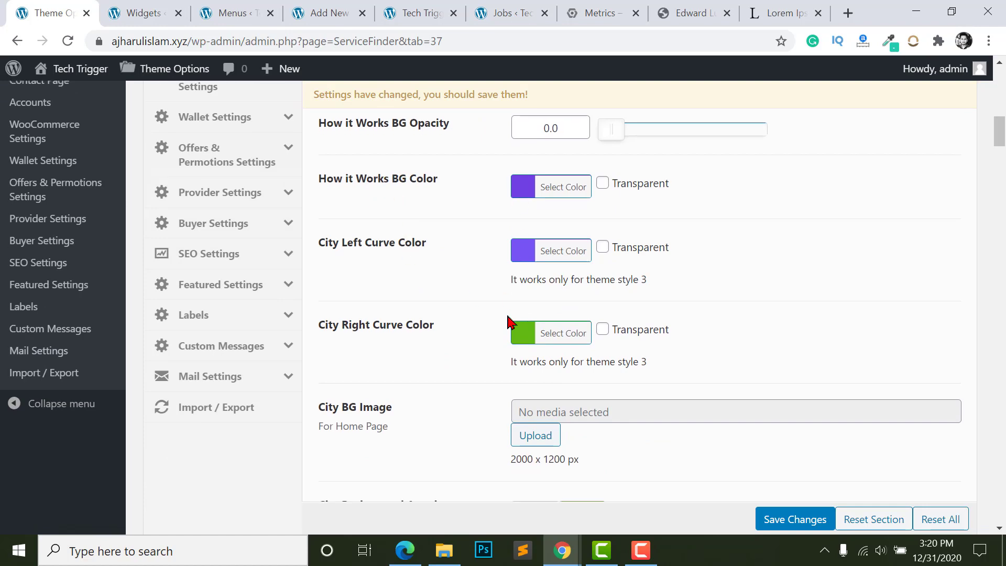
scroll(521, 333, down, 3)
scroll(535, 282, up, 3)
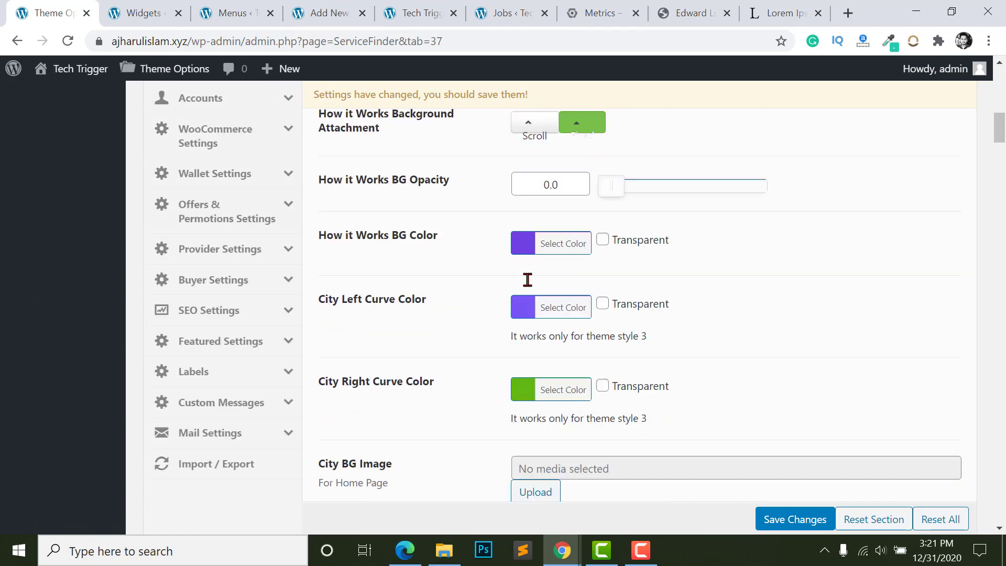
scroll(527, 279, down, 9)
scroll(503, 281, down, 5)
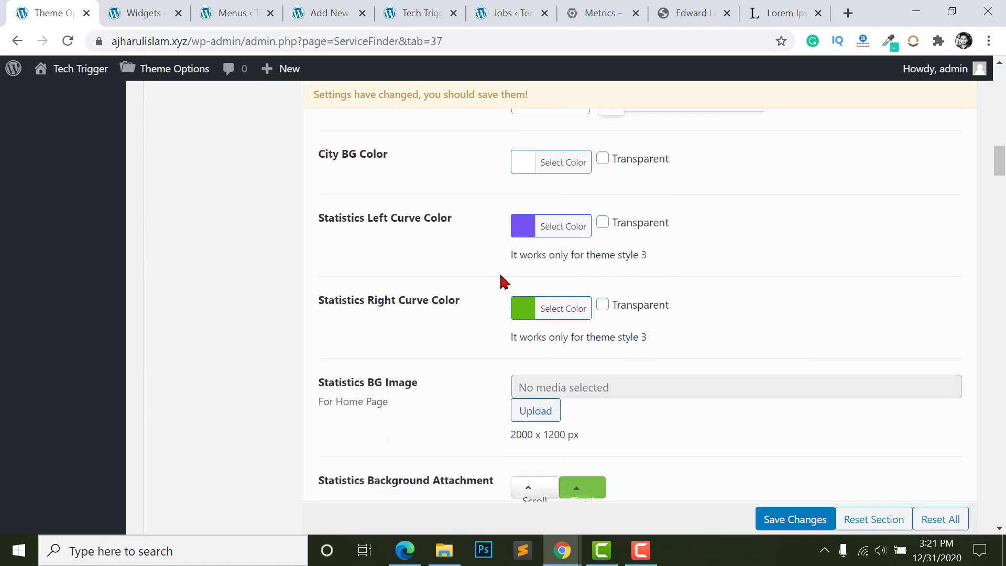
scroll(529, 291, down, 4)
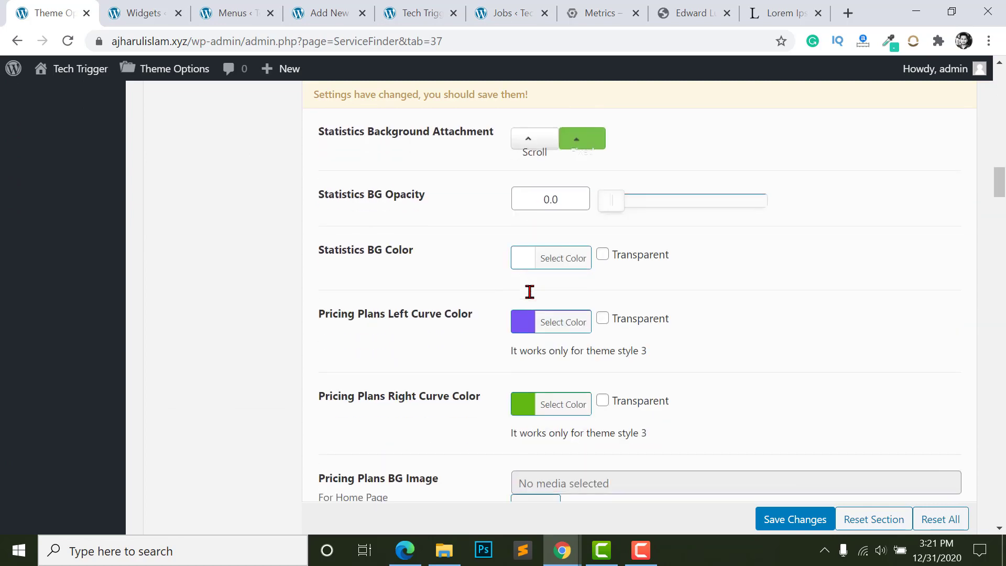
scroll(535, 303, down, 7)
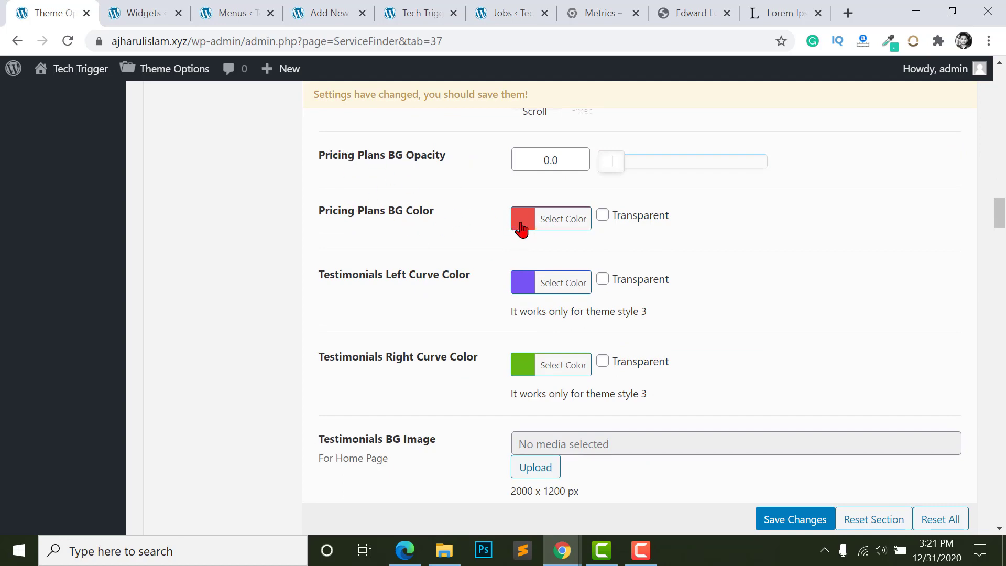
key(ctrl+5)
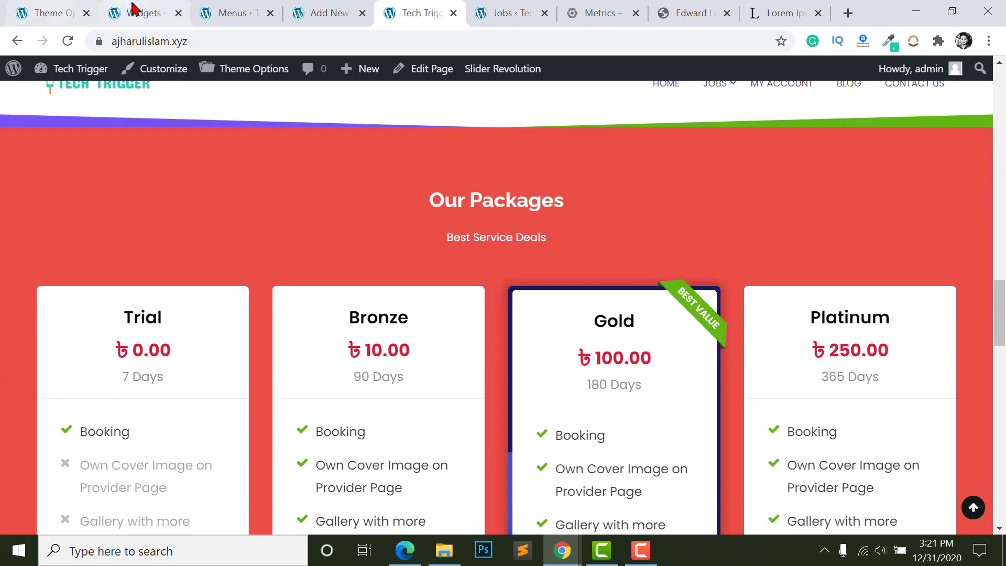
click(132, 13)
click(42, 13)
- Scroll the Theme Options sidebar and open the Blog Settings section
scroll(571, 194, up, 1)
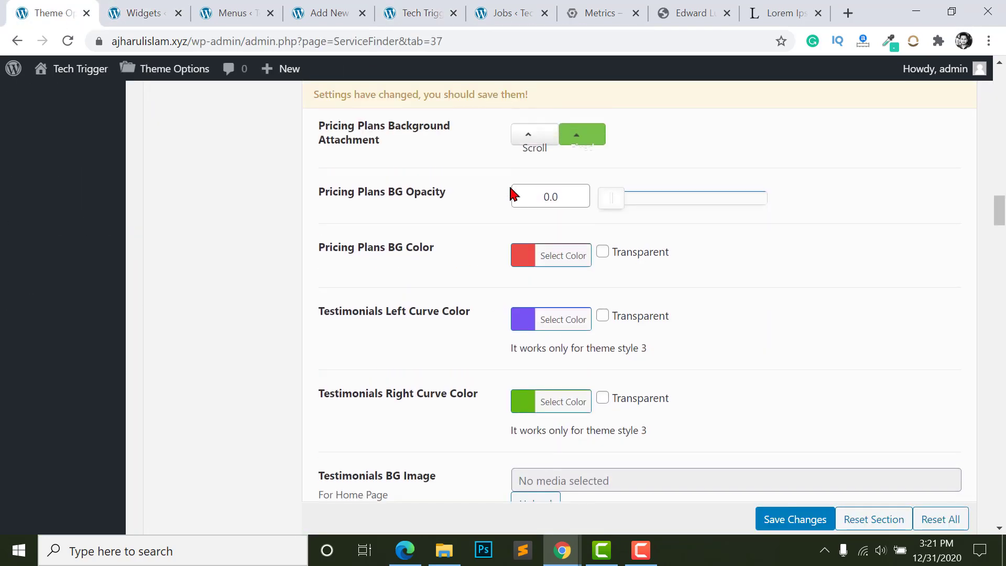
scroll(514, 322, down, 2)
scroll(572, 320, down, 15)
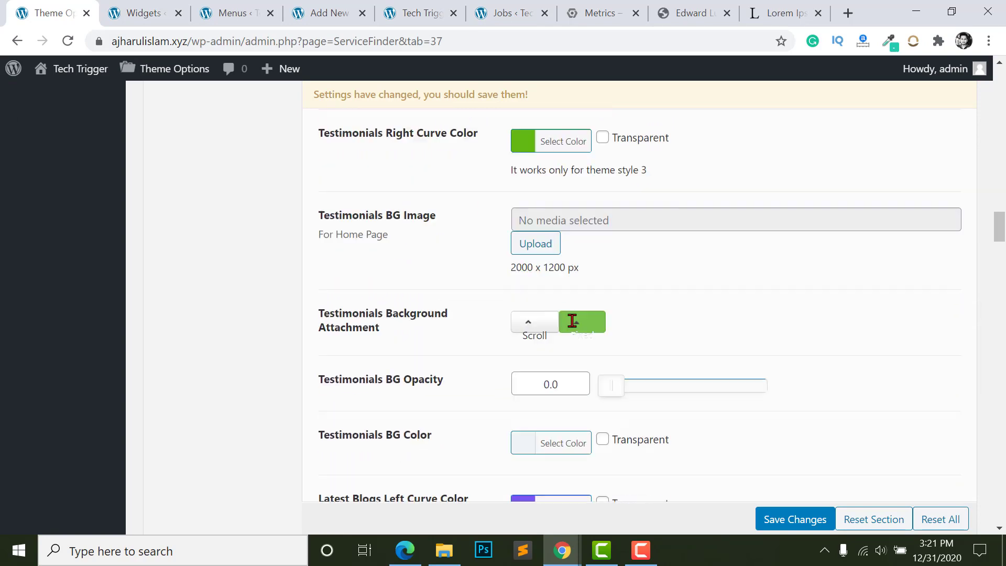
scroll(499, 266, up, 3)
scroll(500, 265, down, 15)
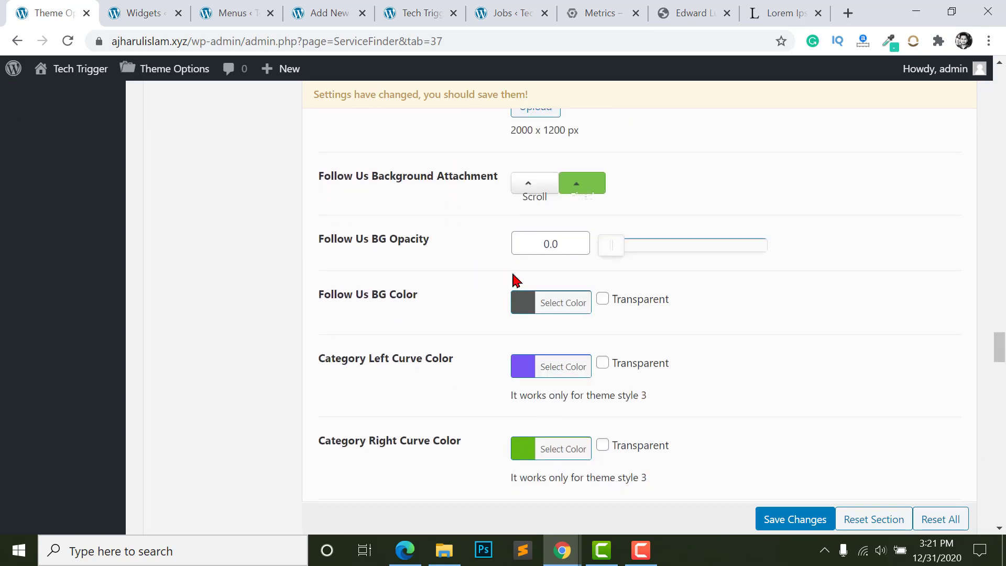
scroll(544, 252, down, 4)
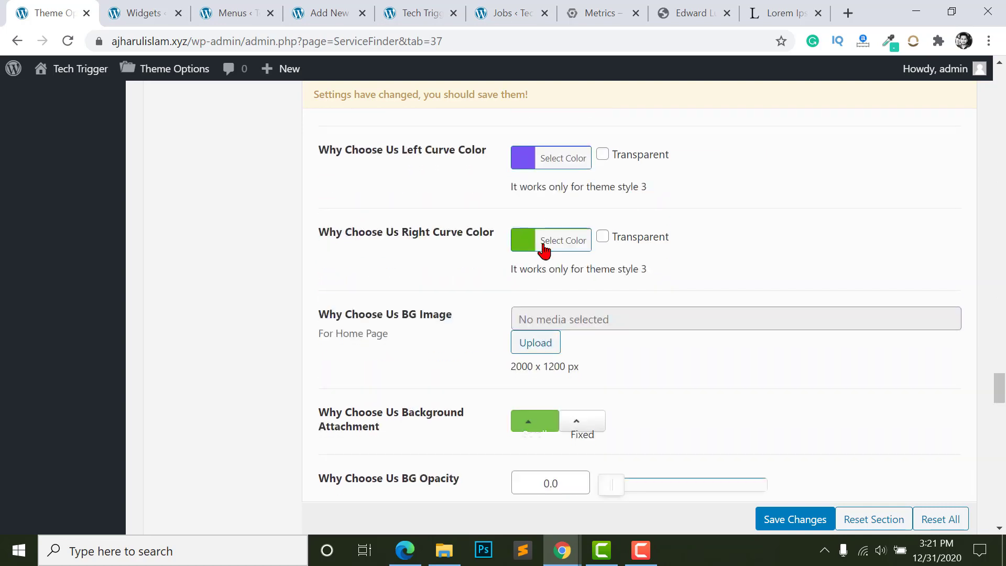
scroll(954, 416, down, 5)
drag(1000, 412, 1000, 100)
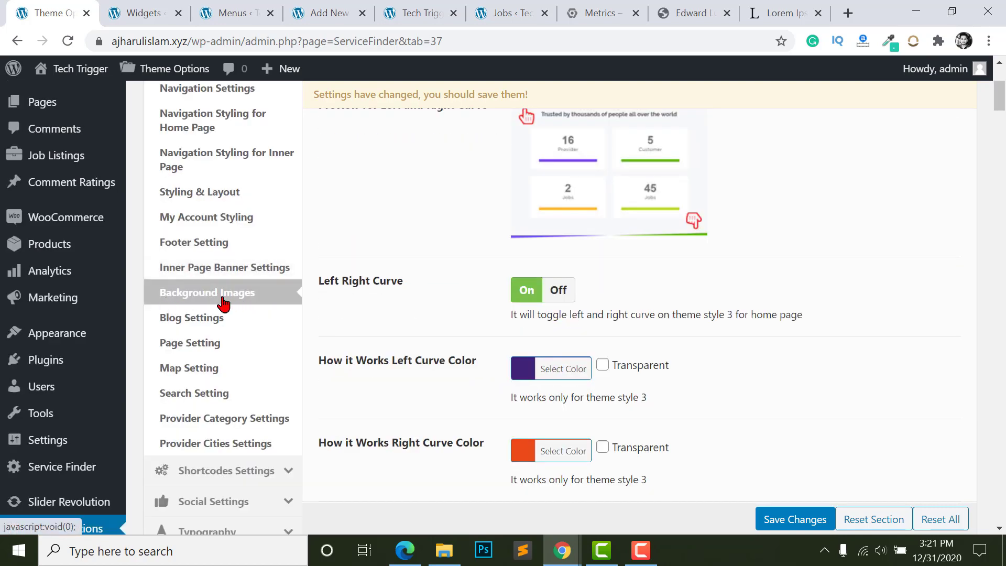
click(190, 320)
scroll(641, 386, up, 4)
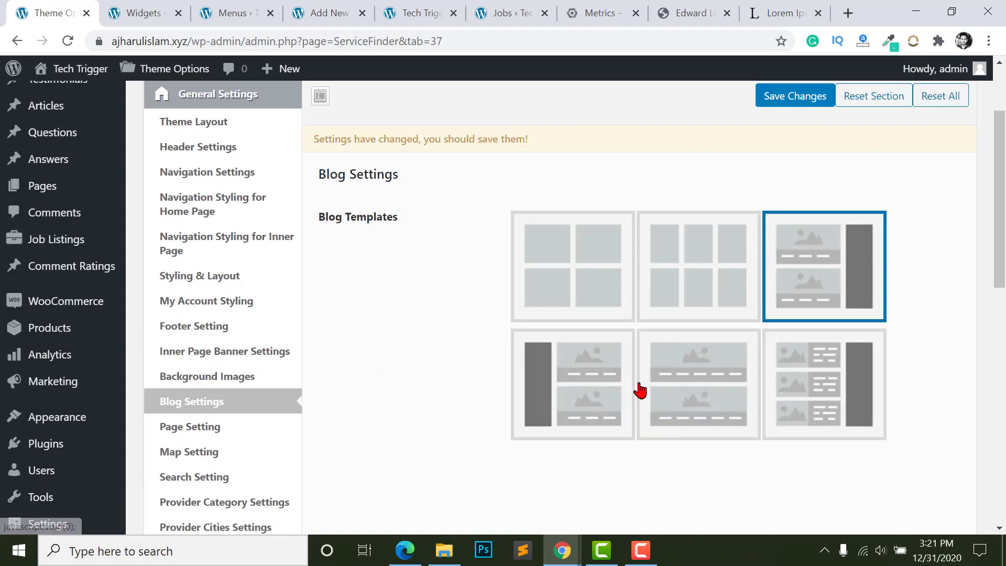
scroll(625, 373, down, 3)
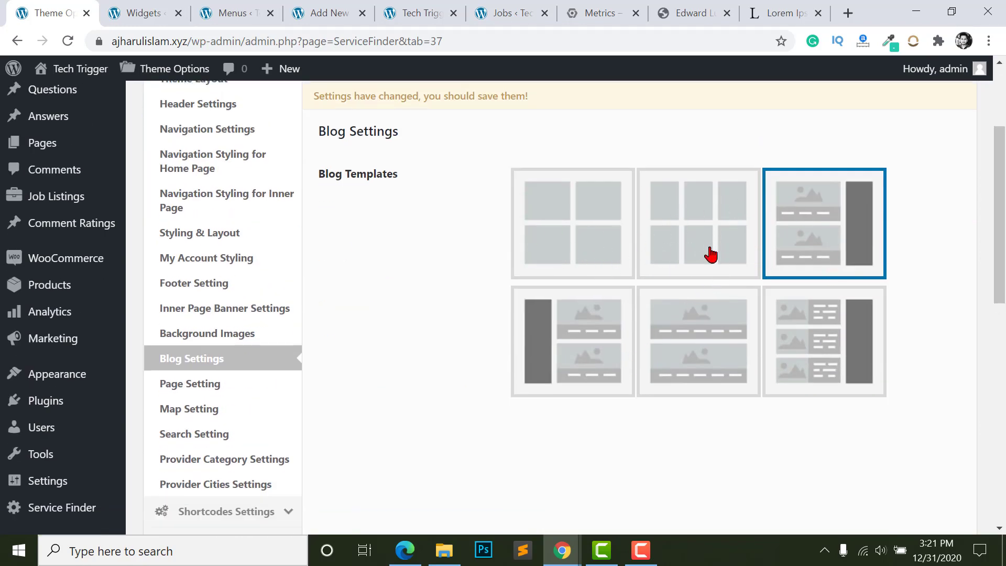
scroll(514, 323, down, 2)
- In Page Setting, switch Page Sidebar On and then back Off
click(195, 280)
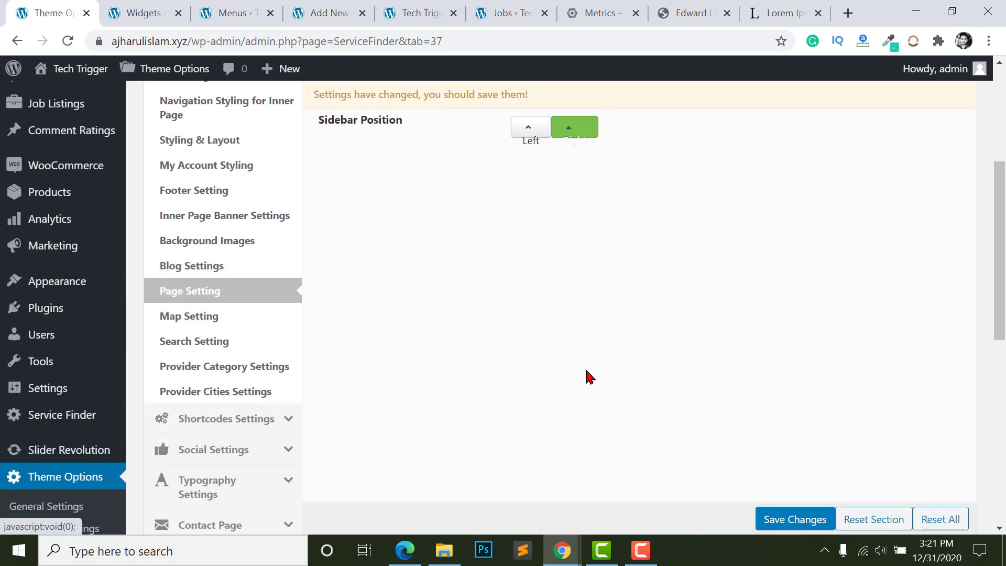
scroll(434, 294, up, 3)
scroll(355, 175, down, 2)
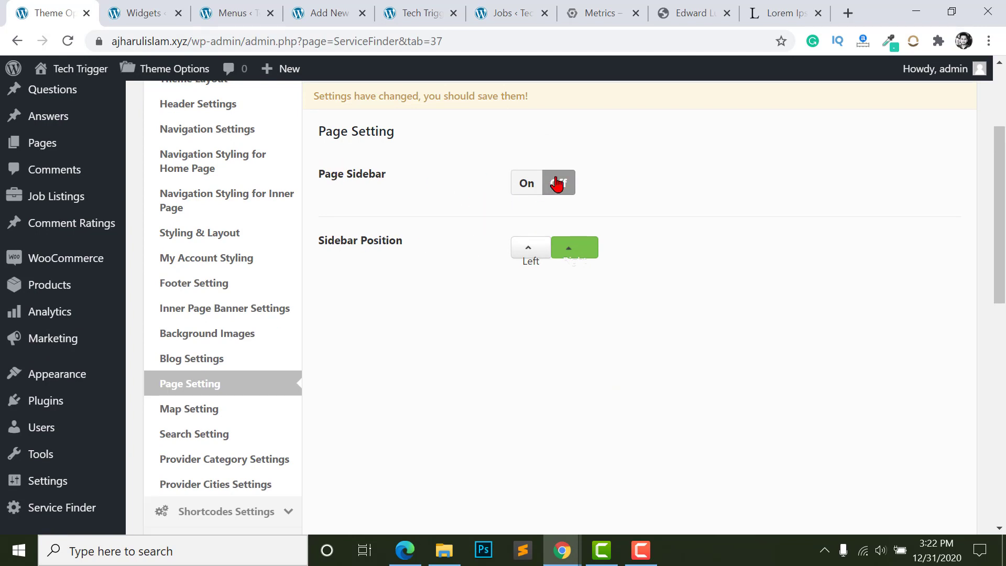
click(527, 186)
click(561, 185)
scroll(548, 262, down, 4)
scroll(506, 213, up, 3)
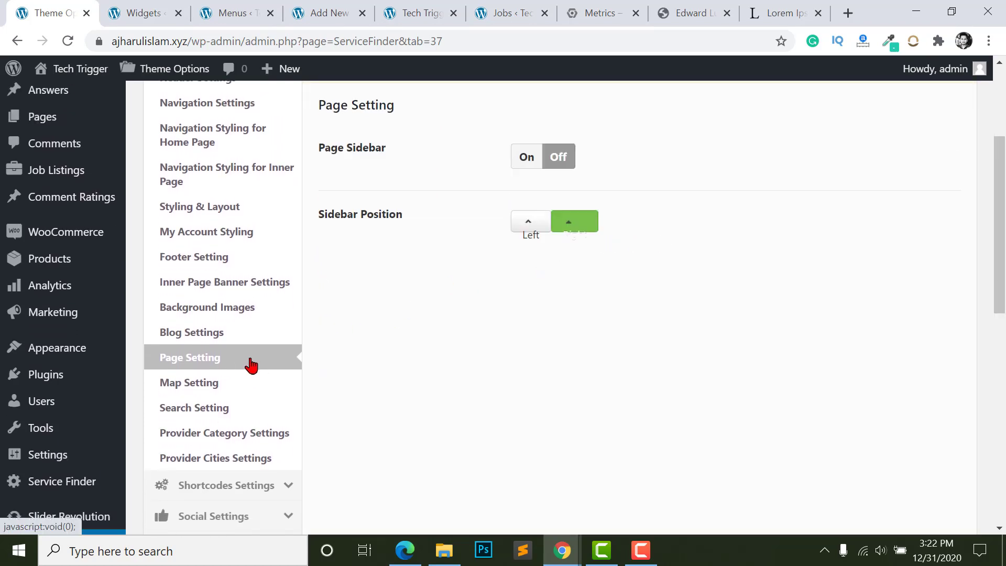
scroll(447, 198, up, 2)
scroll(218, 353, down, 3)
- Open Map Setting, then the Search Setting section showing Style 1 and In Bottom
click(188, 361)
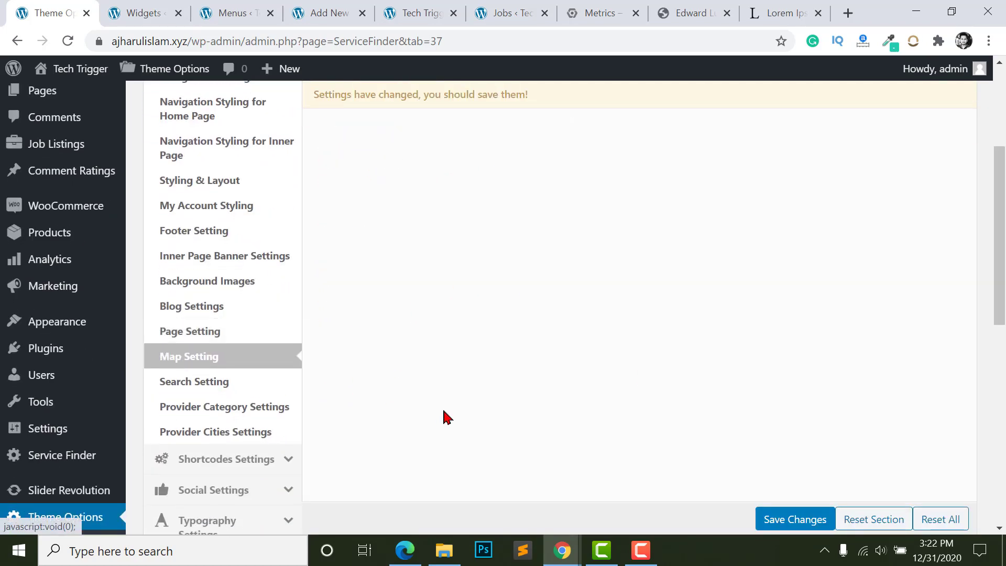
scroll(288, 314, down, 3)
click(185, 415)
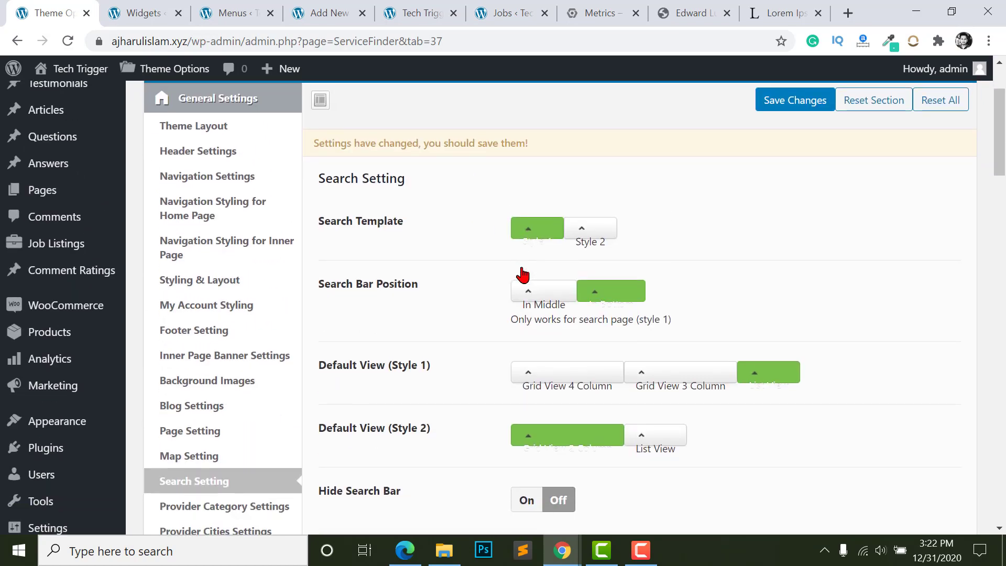
- Scroll down to Search Fields and switch the Address field Off
scroll(335, 206, down, 1)
scroll(331, 196, down, 2)
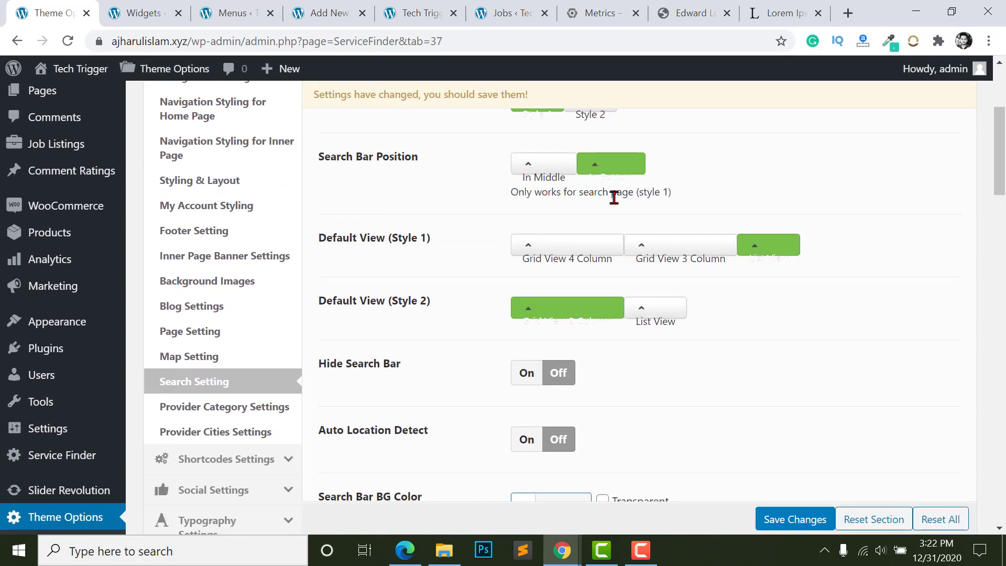
scroll(525, 249, down, 1)
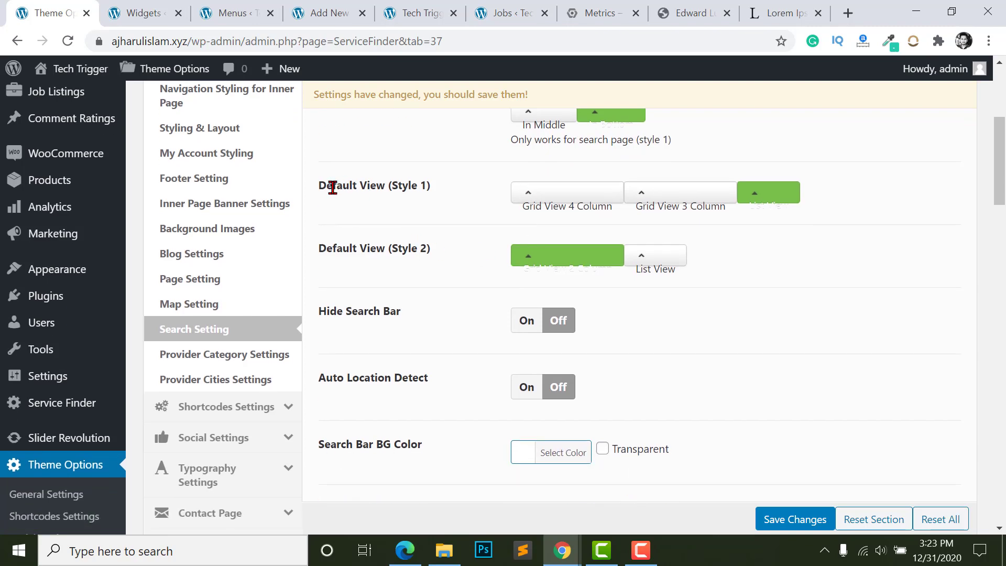
scroll(656, 204, down, 2)
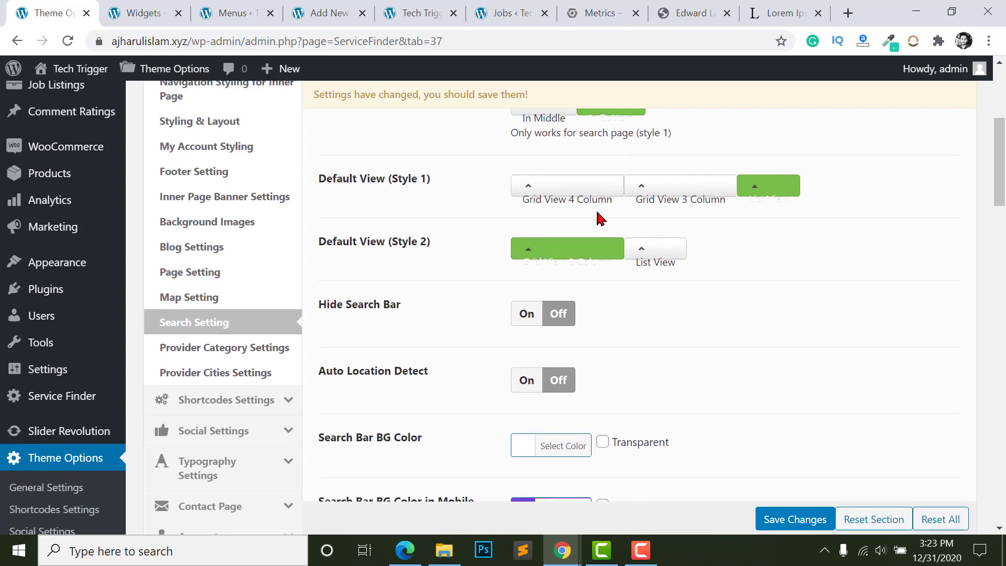
scroll(540, 256, down, 8)
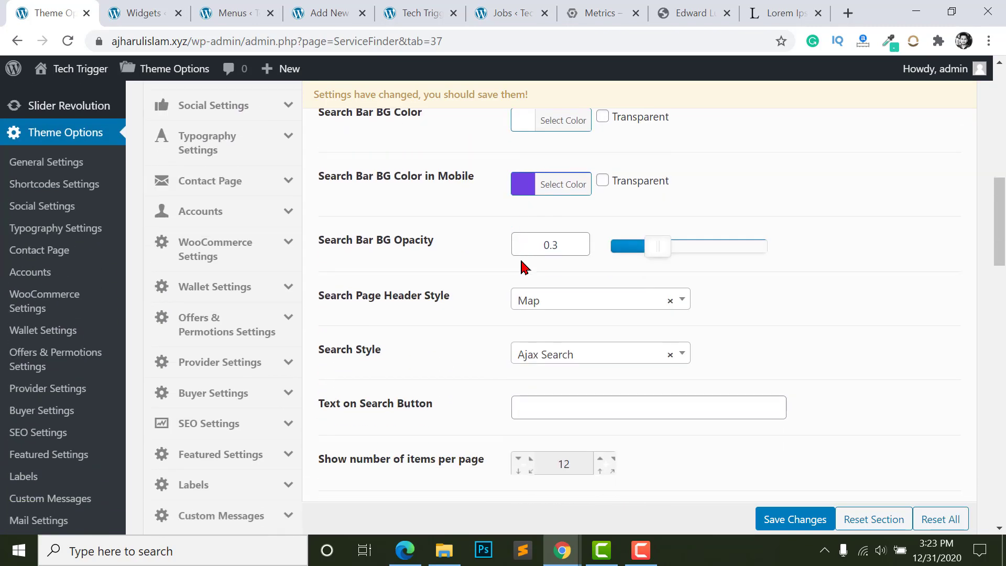
scroll(527, 290, down, 5)
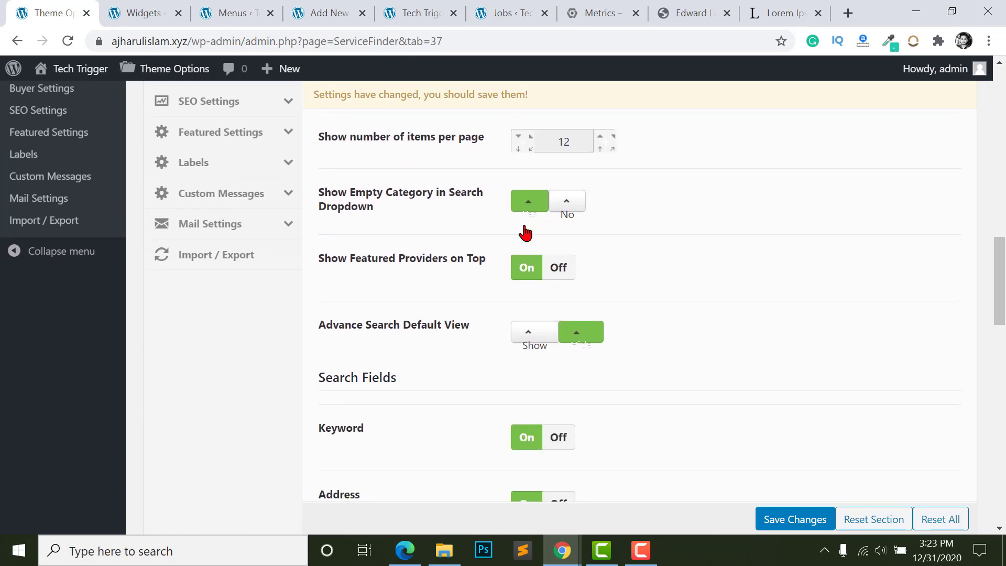
scroll(503, 317, down, 3)
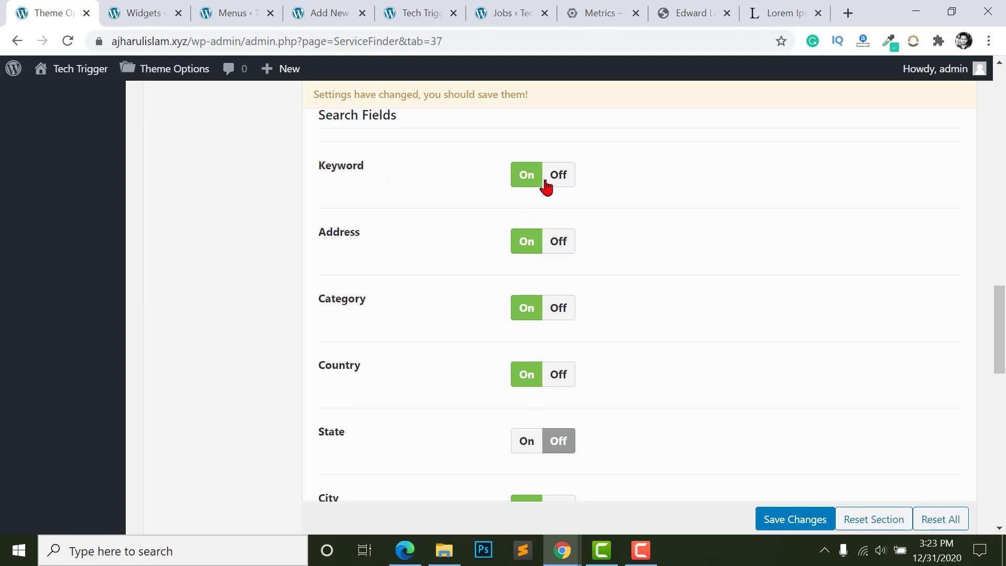
click(558, 242)
- Check the live homepage search bar and the Widgets page, then return to Search Fields
click(449, 6)
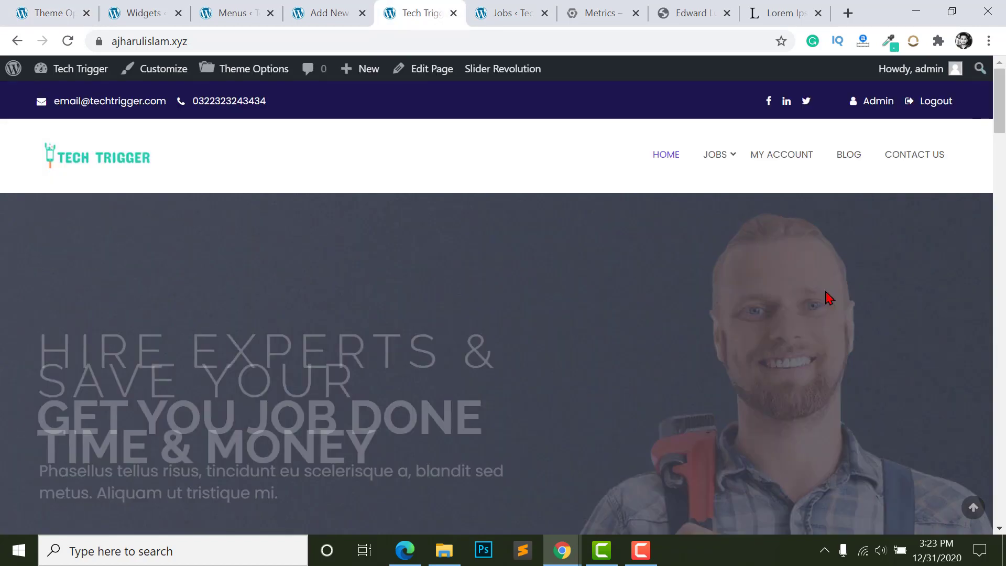
scroll(577, 262, down, 6)
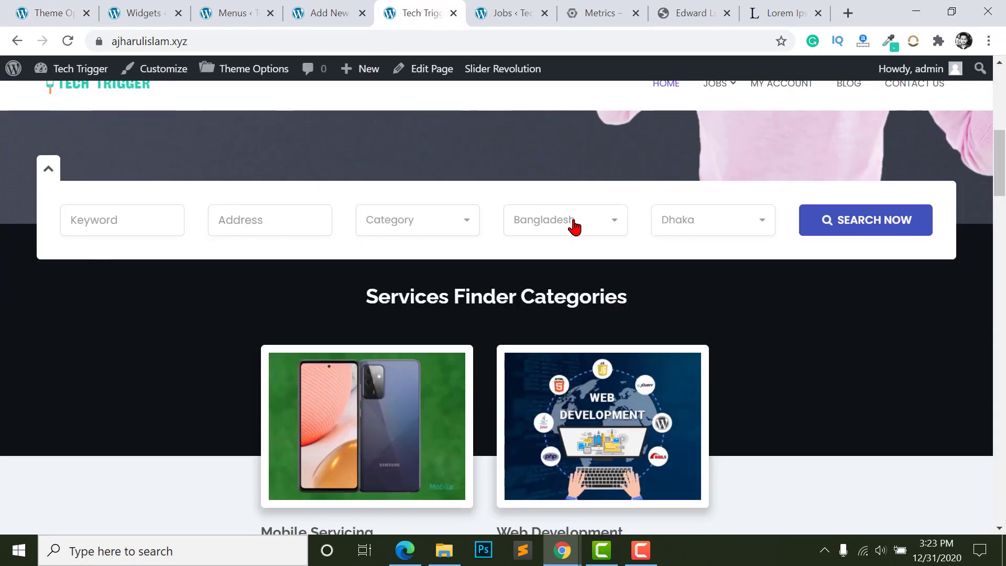
click(135, 10)
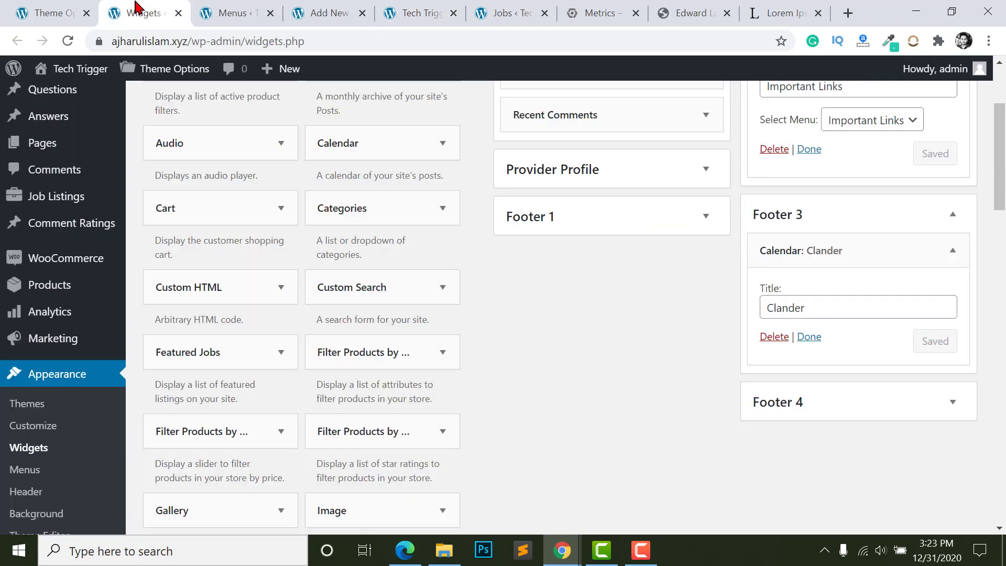
click(50, 13)
- Keep the Address field Off and switch the Keyword search field Off
scroll(570, 378, up, 2)
click(519, 325)
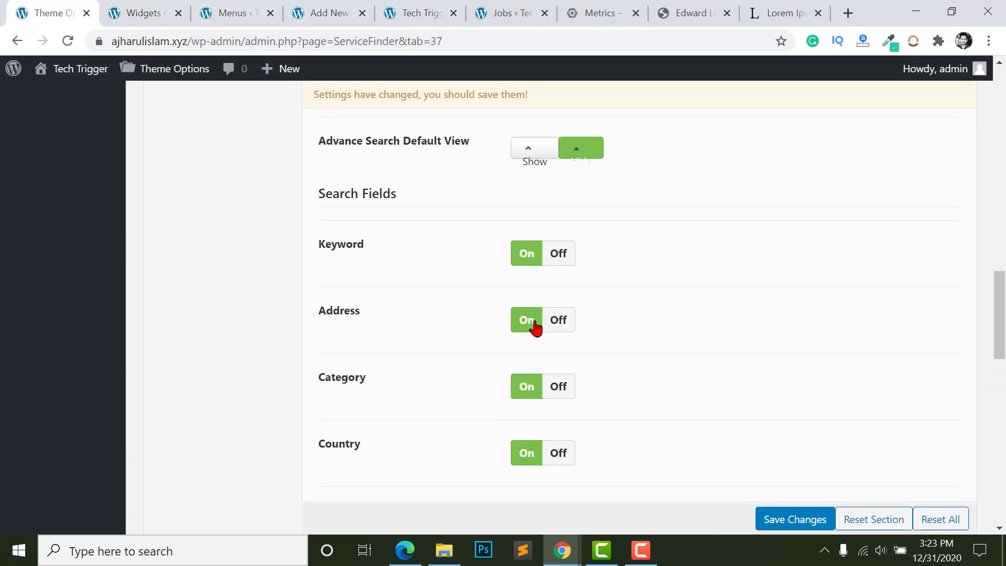
click(534, 324)
click(550, 254)
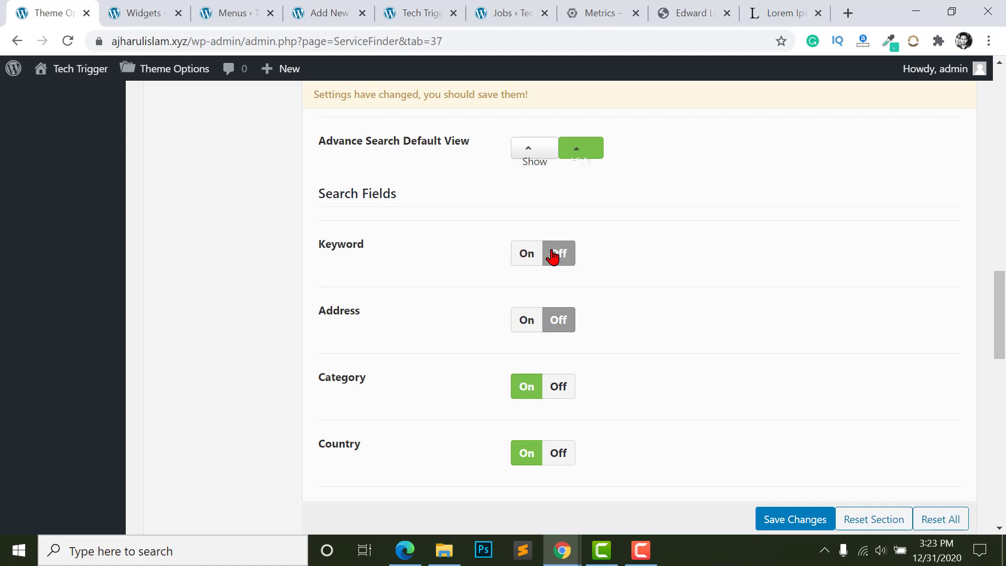
scroll(556, 294, up, 2)
scroll(514, 288, down, 7)
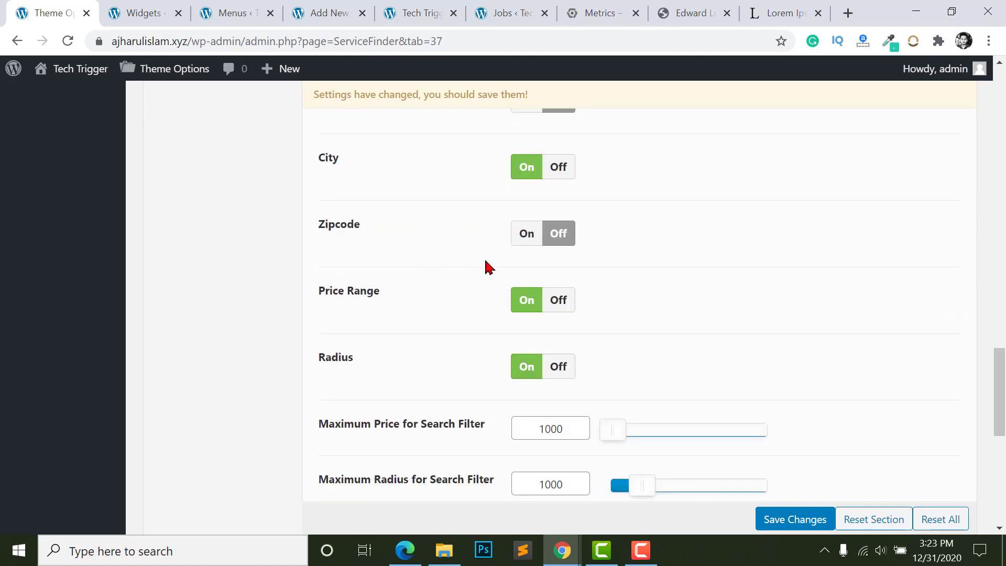
scroll(524, 236, down, 2)
scroll(519, 199, up, 1)
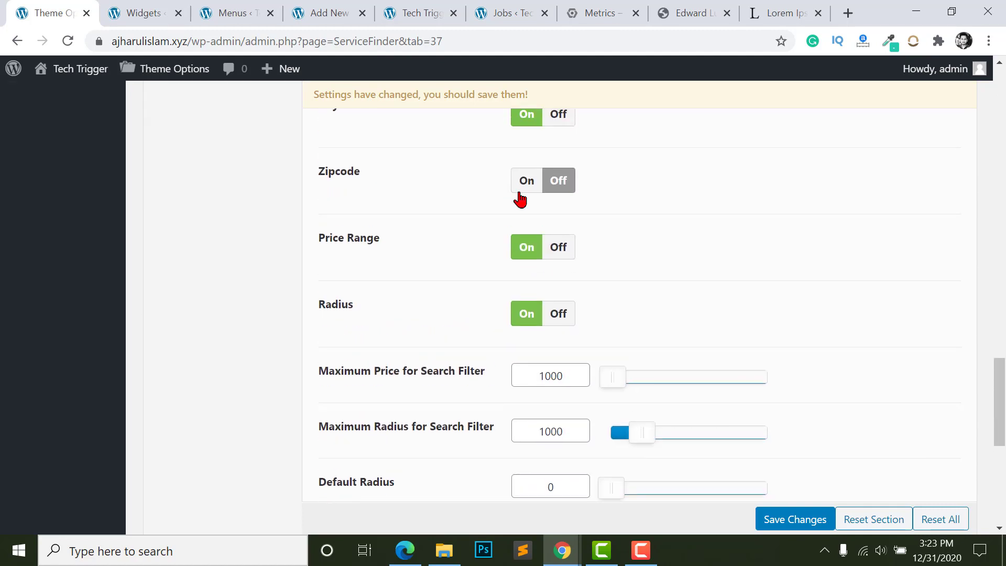
scroll(556, 347, down, 2)
scroll(557, 347, down, 5)
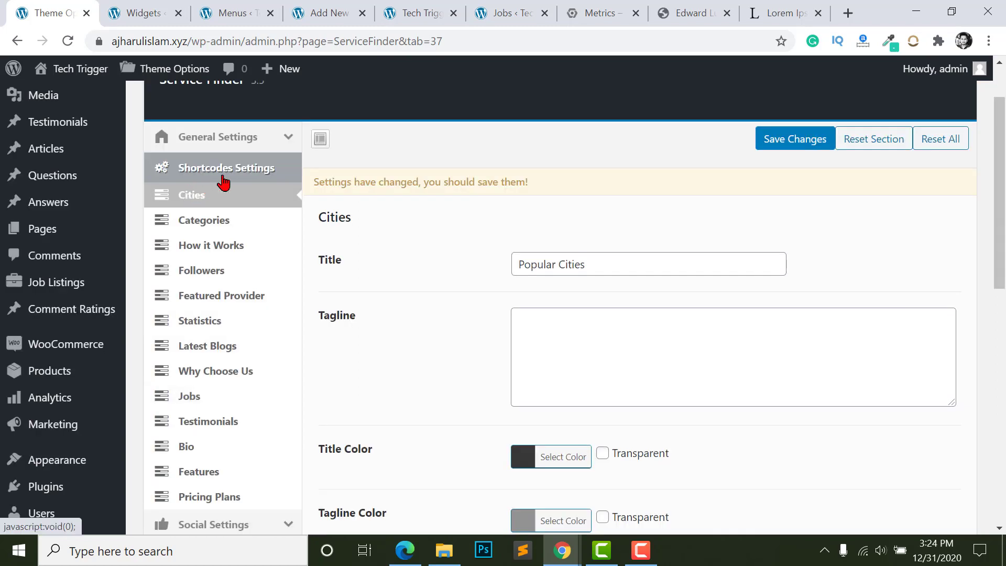
- Inspect the Social Media URL fields, selecting the Facebook URL text
scroll(187, 330, down, 10)
scroll(206, 273, up, 6)
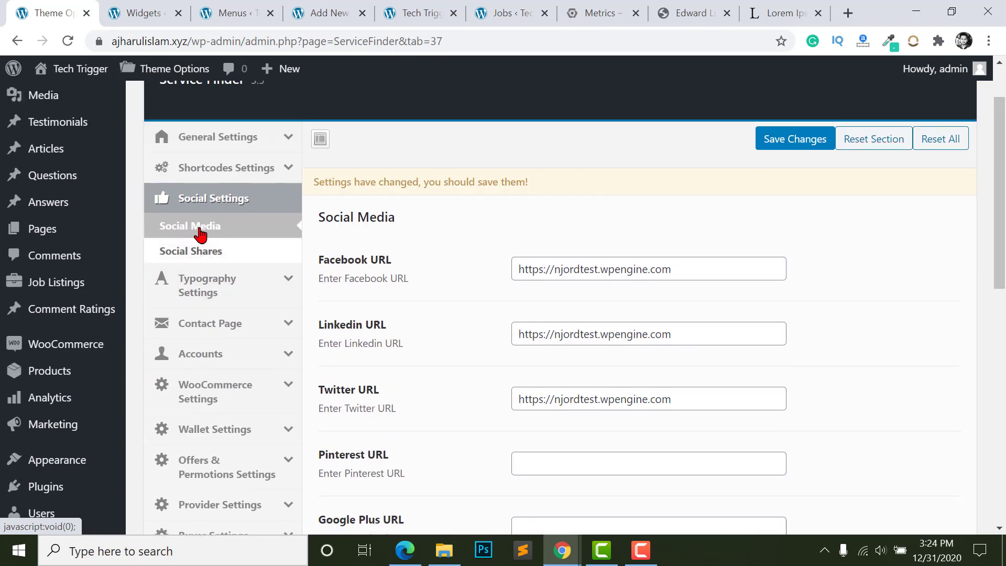
click(614, 268)
drag(747, 261, 464, 263)
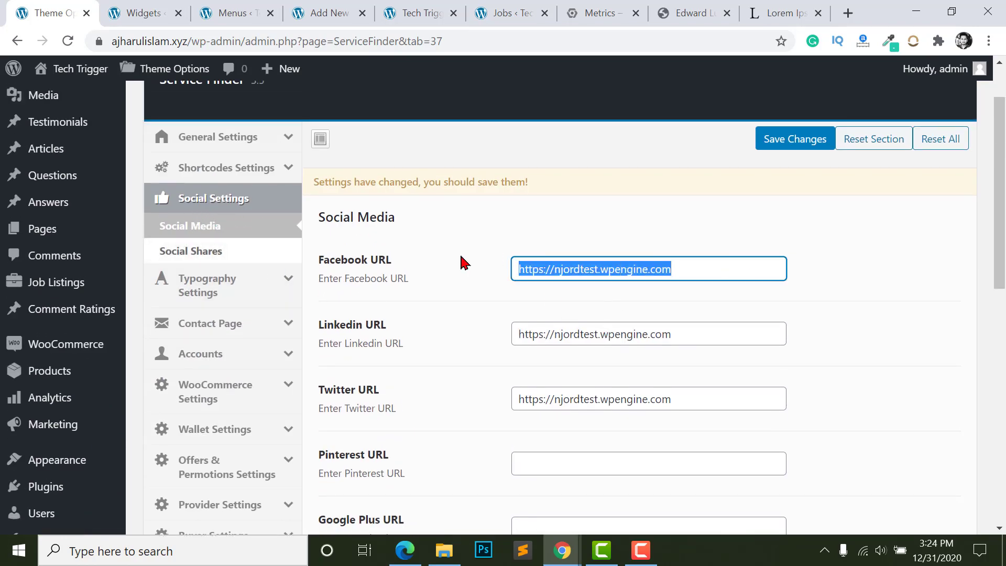
drag(714, 332, 360, 325)
scroll(632, 343, down, 3)
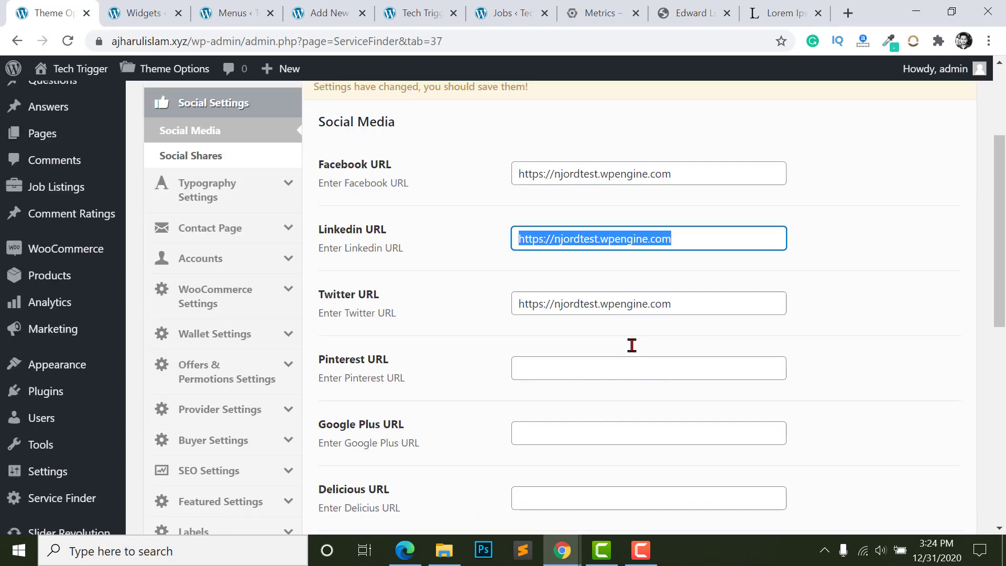
drag(649, 240, 563, 240)
scroll(545, 272, down, 2)
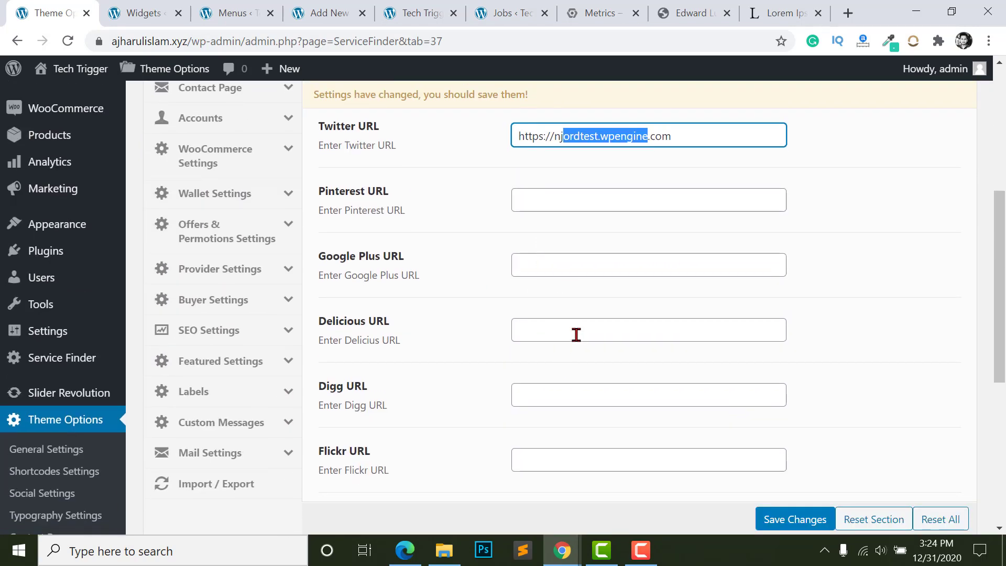
scroll(557, 285, up, 5)
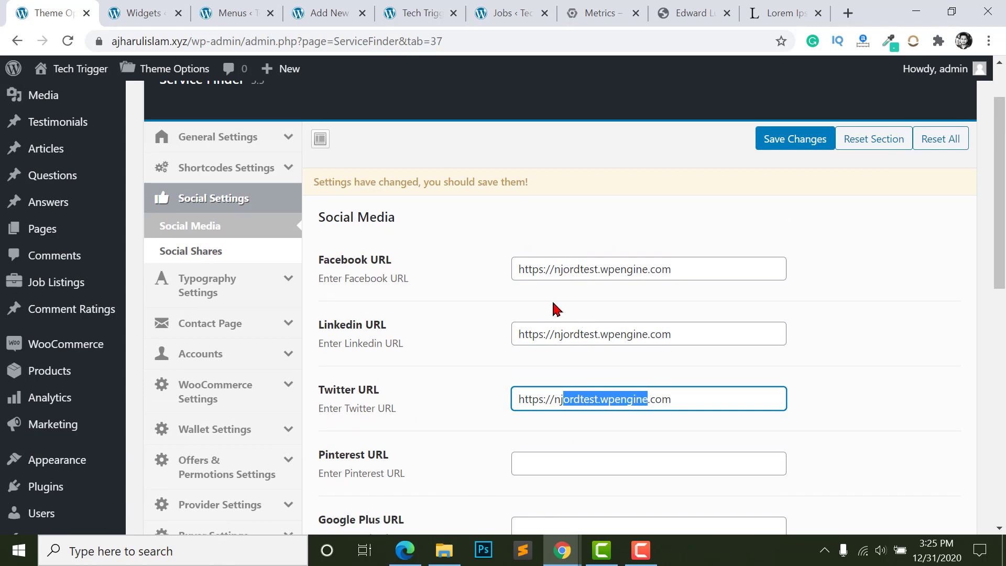
- Compare against the live Tech Trigger homepage footer, then return to theme options
click(416, 13)
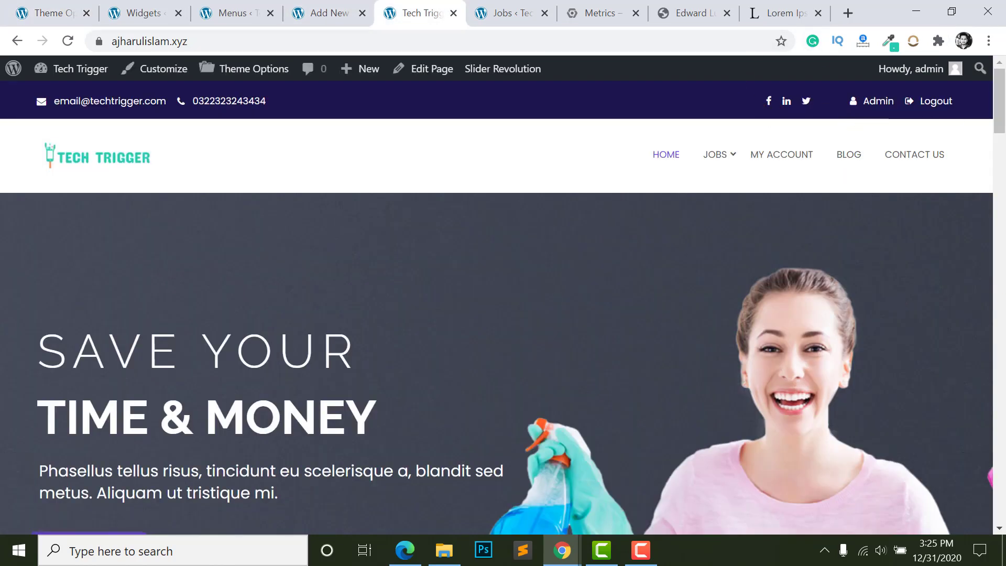
drag(1000, 99, 926, 516)
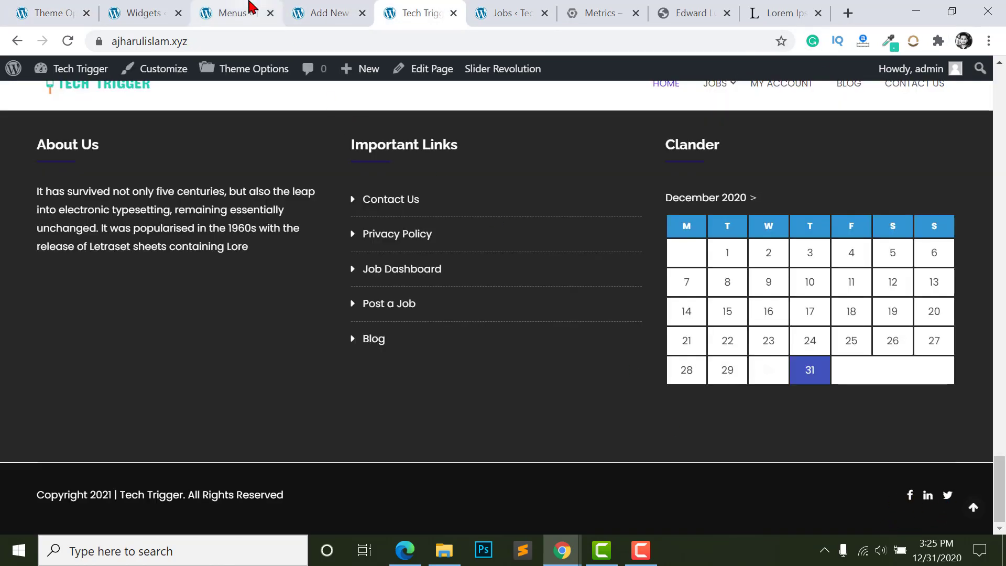
click(49, 13)
- Scroll past Social Shares and open Typography Settings
scroll(236, 287, up, 1)
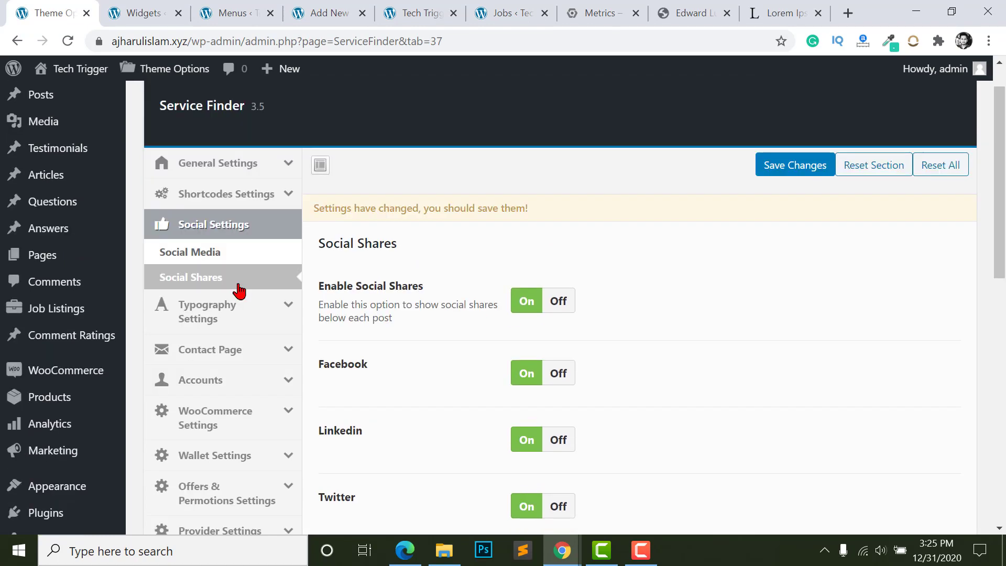
scroll(499, 317, down, 3)
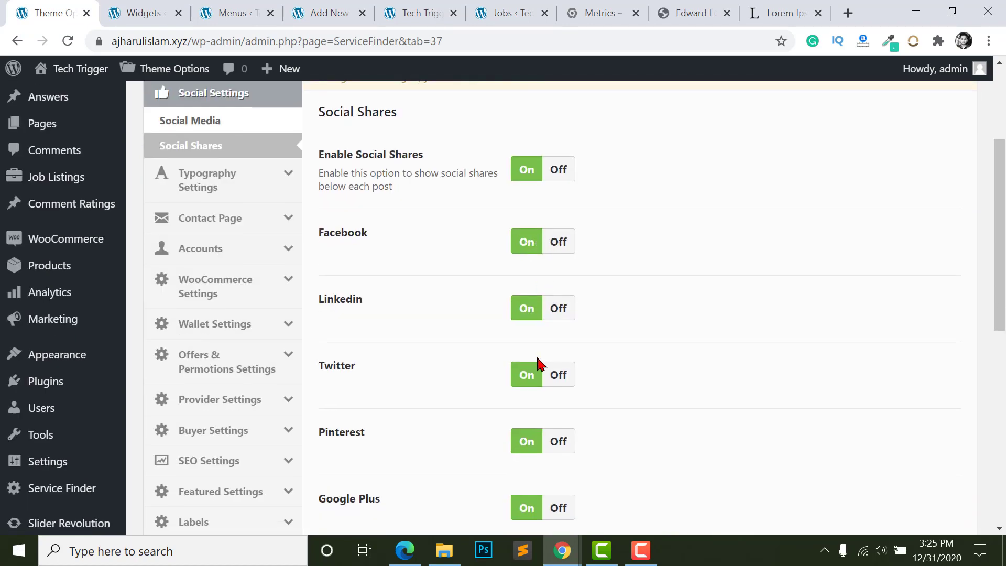
scroll(540, 366, down, 3)
scroll(530, 384, up, 1)
click(207, 103)
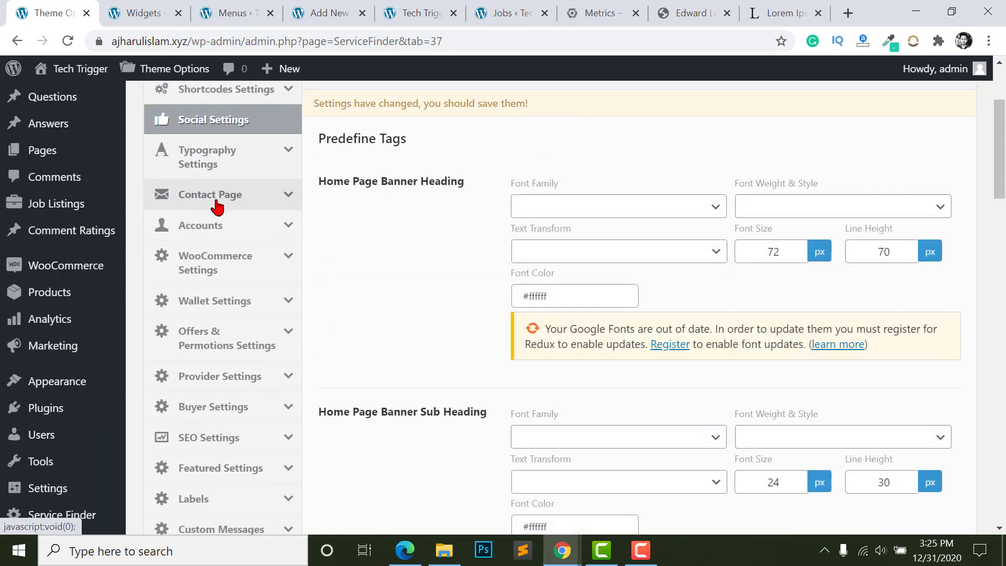
- Show Predefine Tags and scroll through the banner and heading font sizes
click(202, 163)
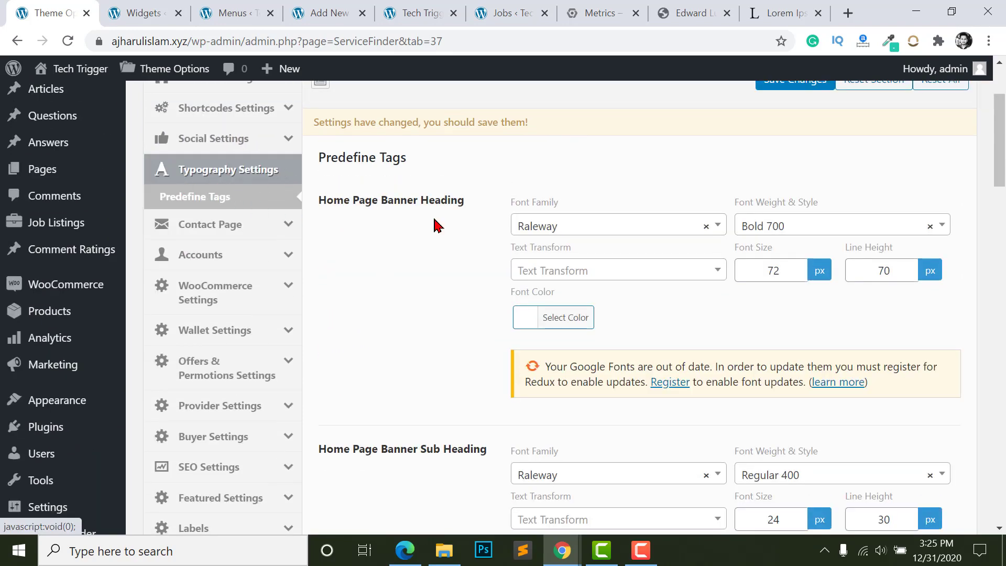
scroll(644, 294, down, 1)
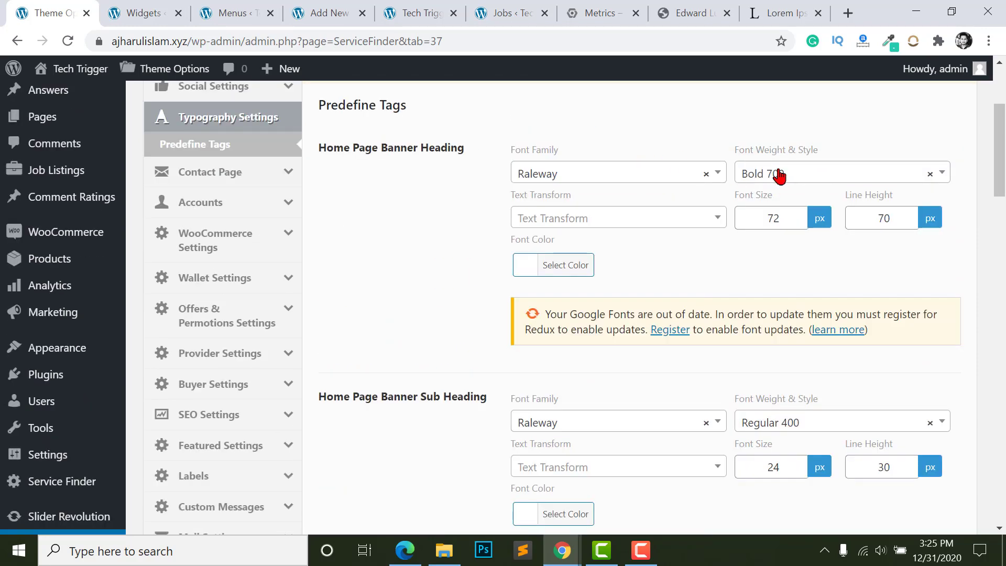
scroll(562, 217, down, 10)
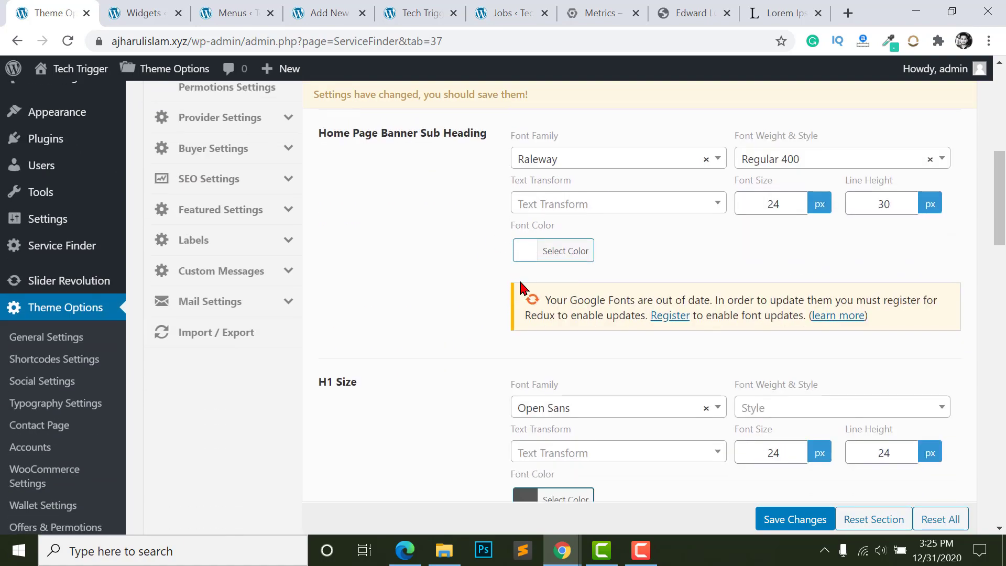
scroll(566, 312, down, 10)
scroll(427, 261, up, 3)
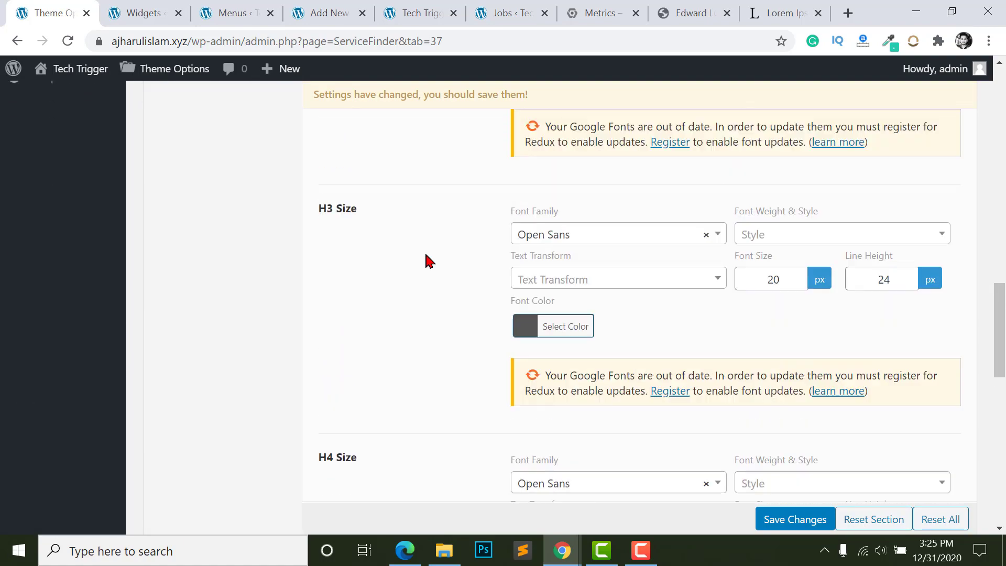
scroll(354, 227, up, 4)
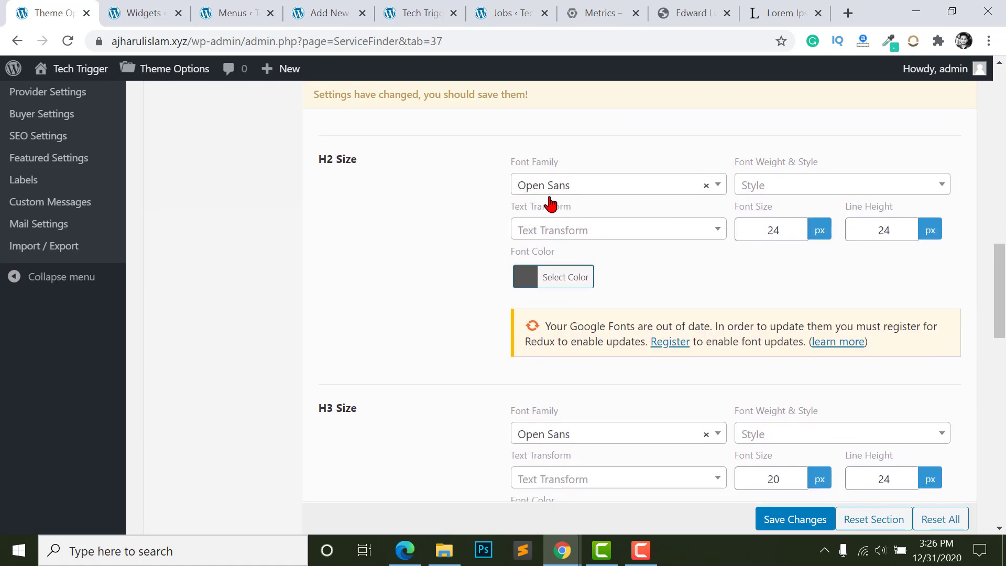
- Open the H2 Font Family list, close it unchanged, and go to Contact Page settings
click(575, 188)
scroll(574, 289, down, 5)
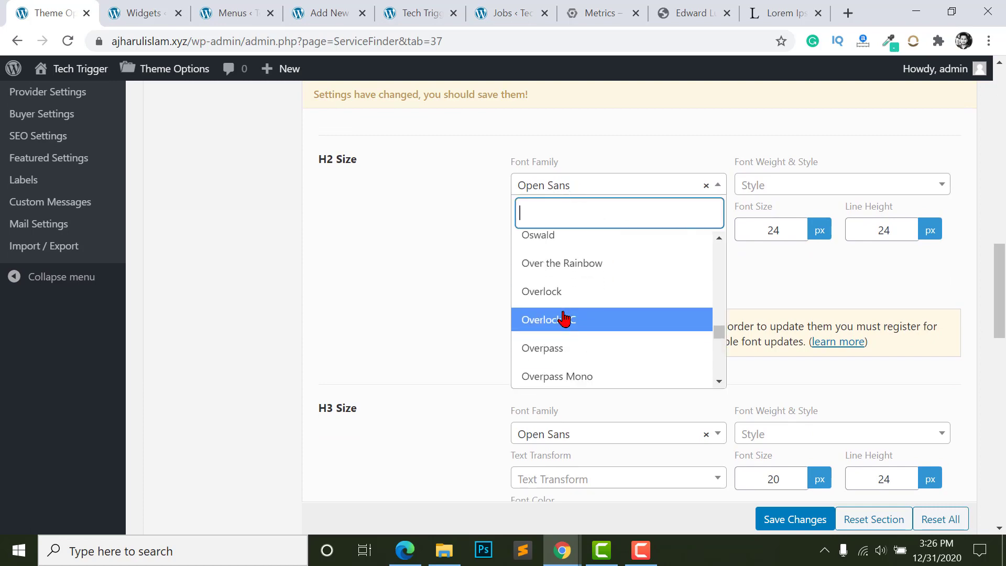
click(429, 277)
scroll(220, 330, up, 10)
click(220, 327)
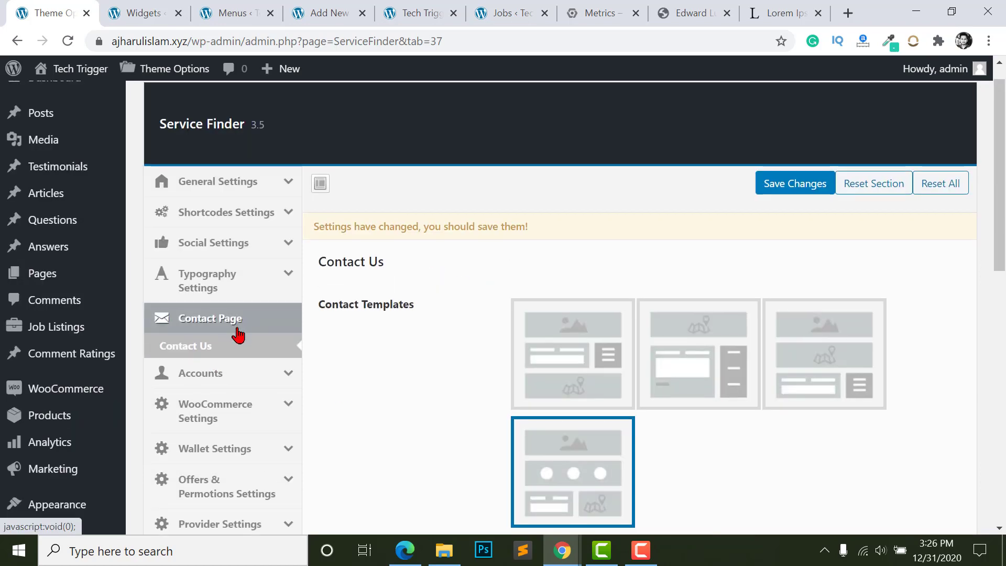
- Browse Account Payment, Payout and WooCommerce settings, ending on Wallet Settings
scroll(234, 332, down, 3)
click(181, 244)
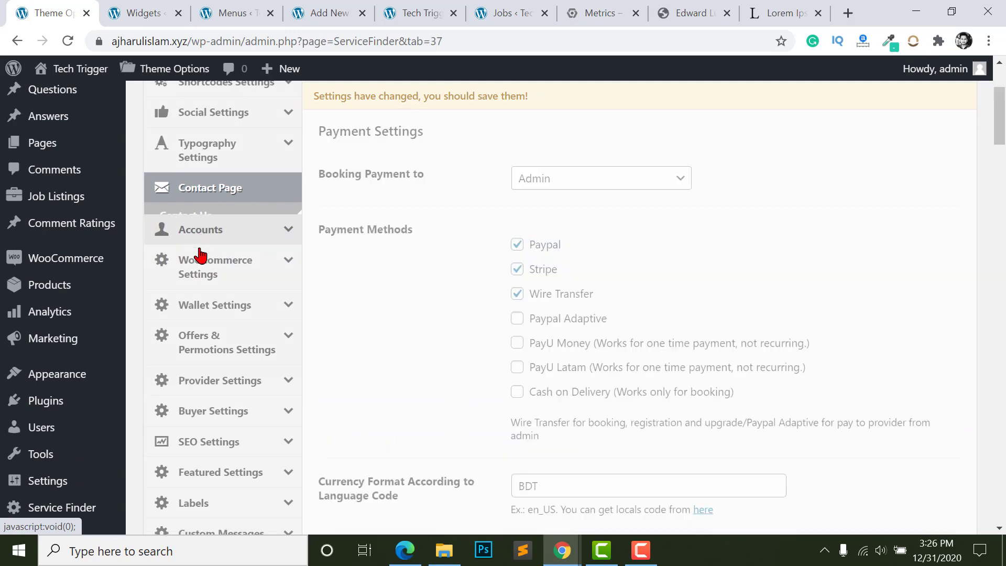
click(197, 271)
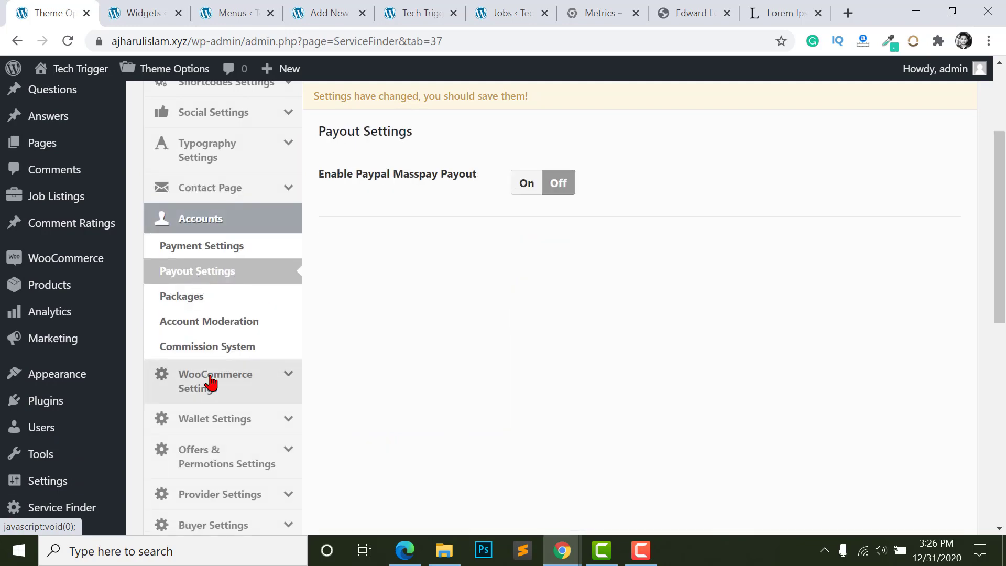
click(209, 381)
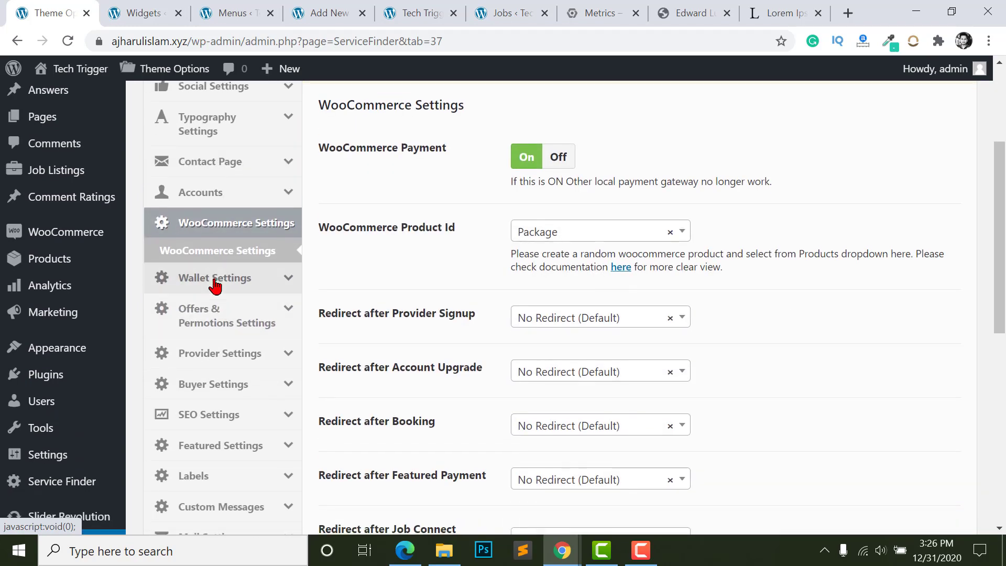
click(213, 281)
scroll(399, 325, up, 1)
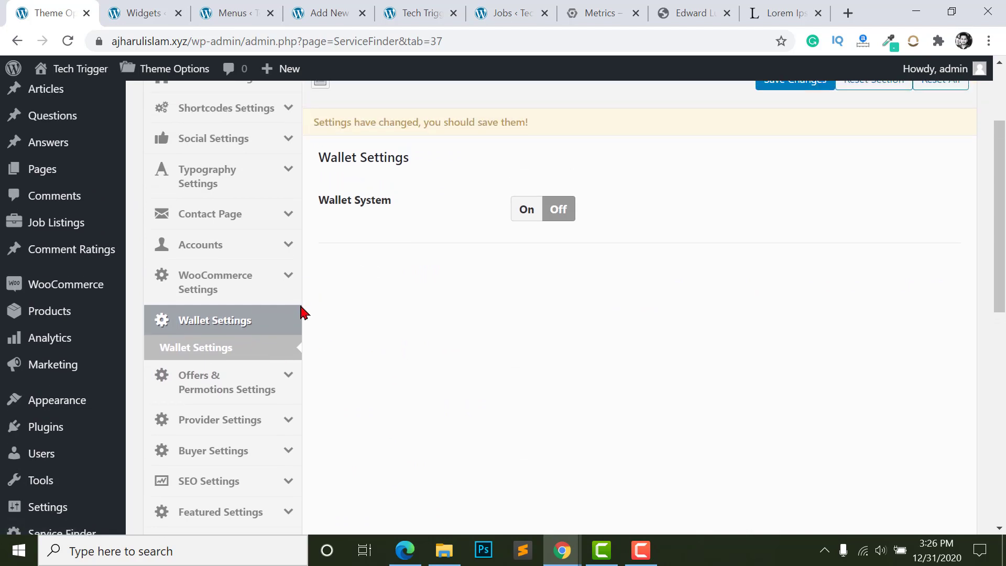
scroll(229, 360, up, 1)
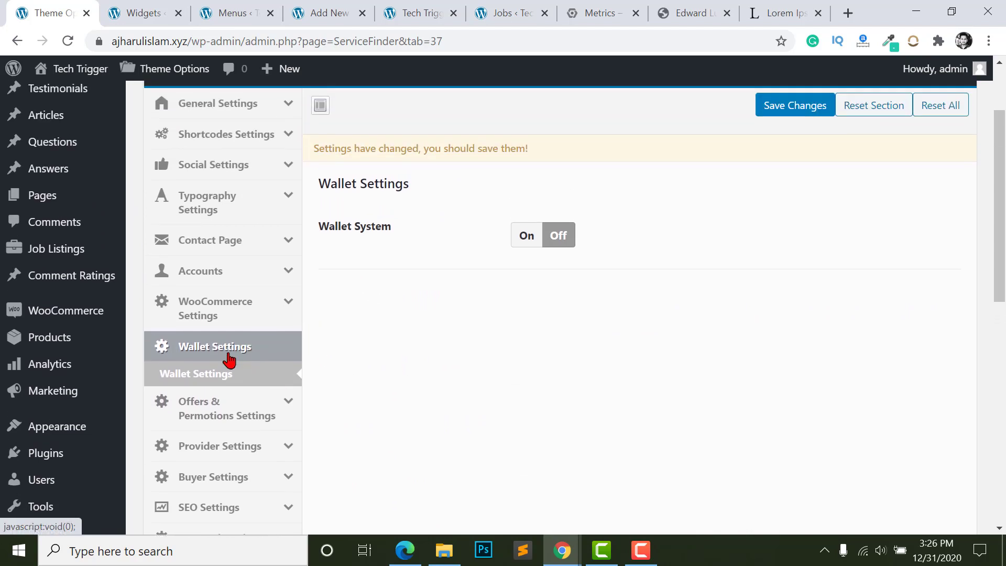
- Turn the Wallet System On and fill in the minimum and maximum top-up amounts
click(525, 239)
scroll(524, 273, down, 1)
click(524, 273)
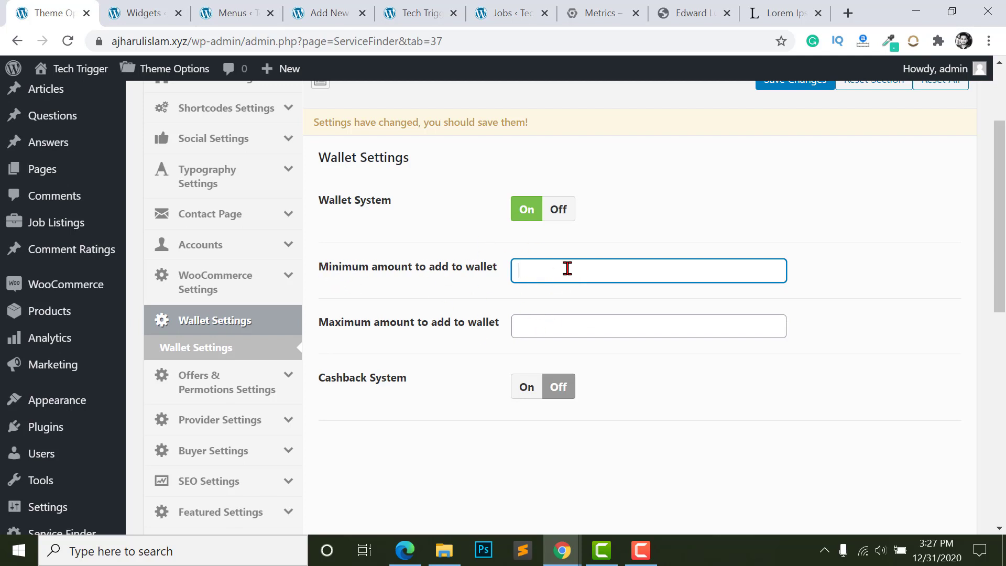
click(528, 328)
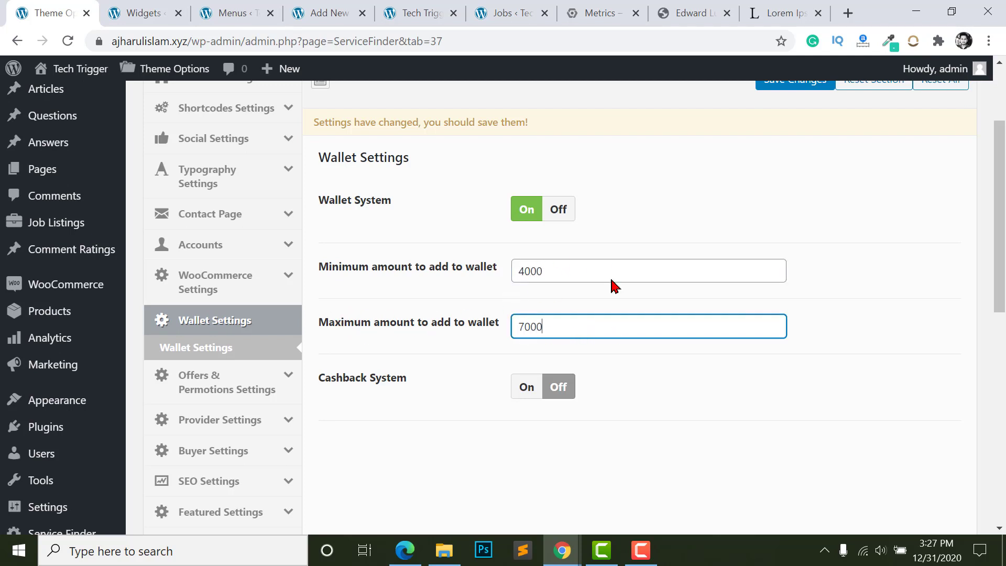
- Enable Cashback, enter a cashback amount, then switch the Wallet System back Off
click(527, 388)
scroll(527, 388, down, 3)
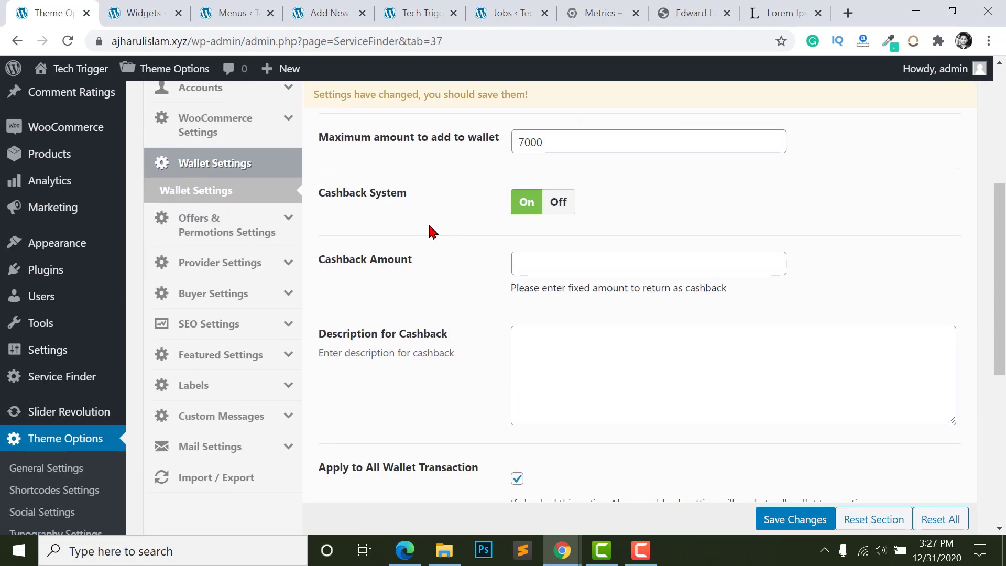
click(547, 264)
scroll(580, 352, down, 1)
scroll(557, 313, up, 5)
click(554, 235)
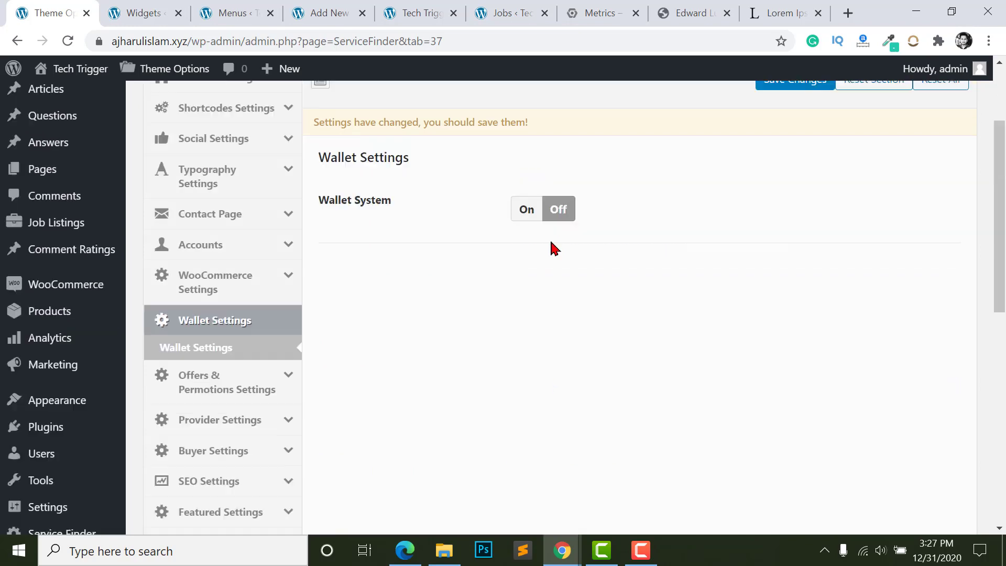
scroll(527, 310, down, 2)
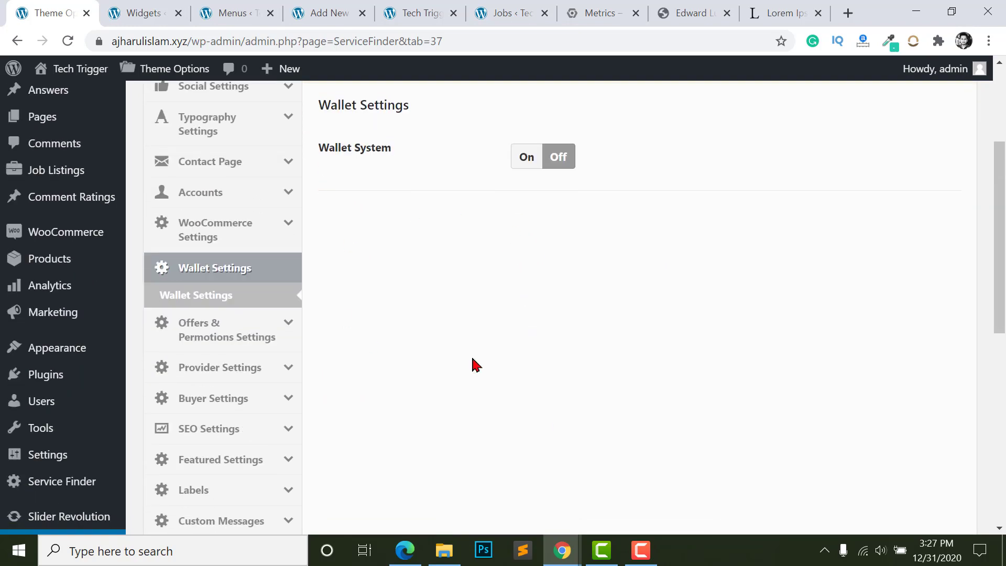
- Open Offers & Permotions Settings and look over its options
click(225, 326)
scroll(389, 312, up, 2)
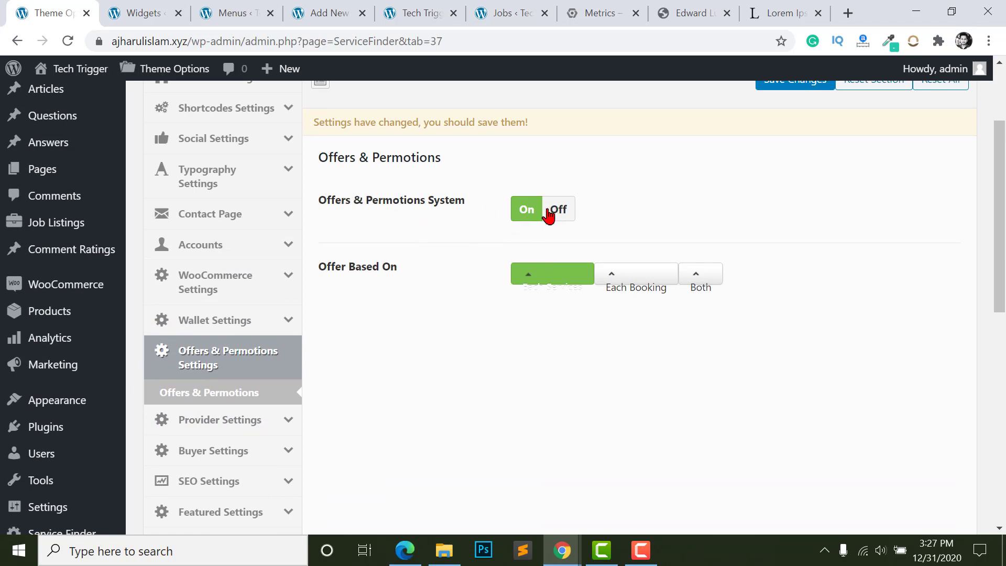
scroll(519, 216, down, 1)
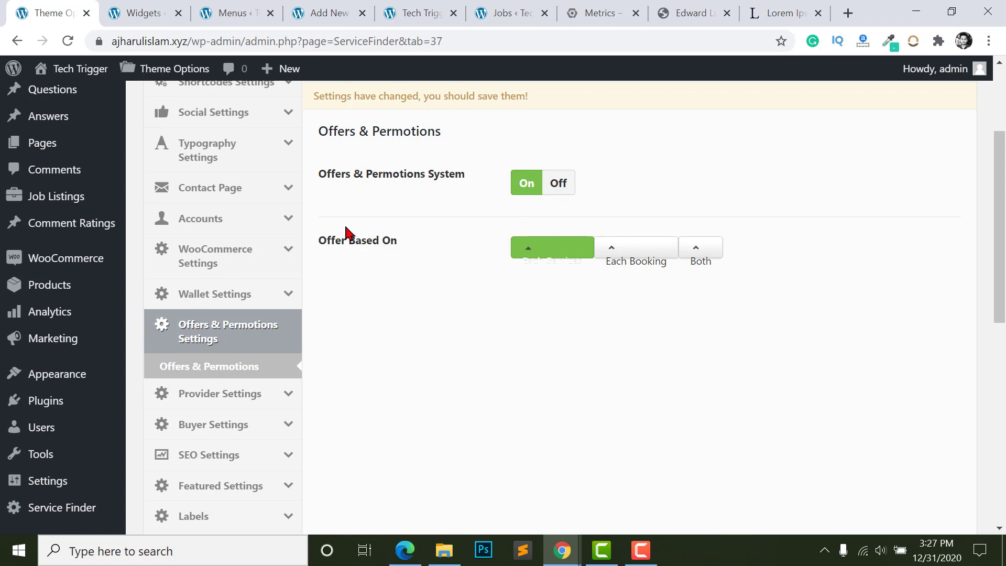
drag(511, 260, 516, 280)
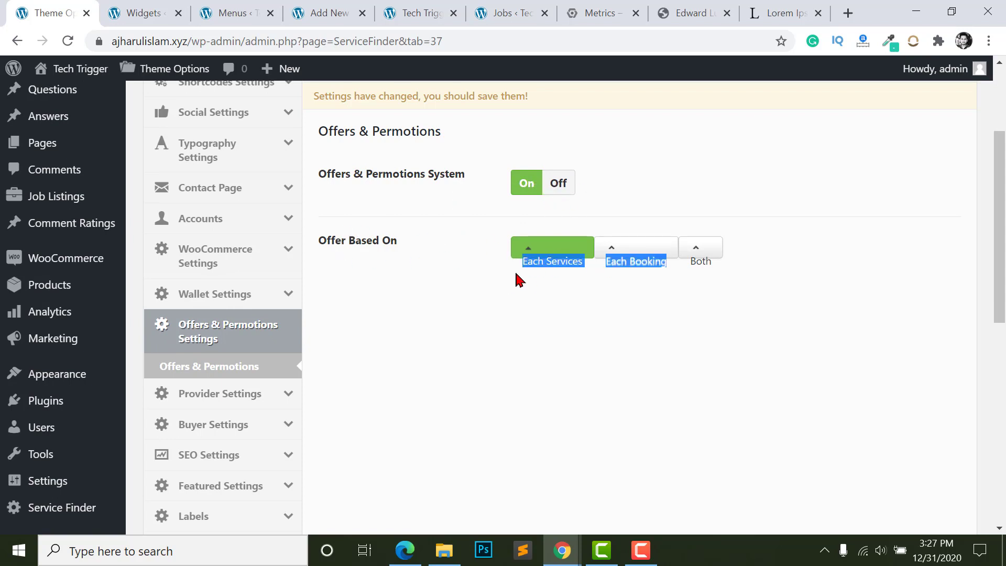
click(585, 298)
drag(606, 263, 667, 268)
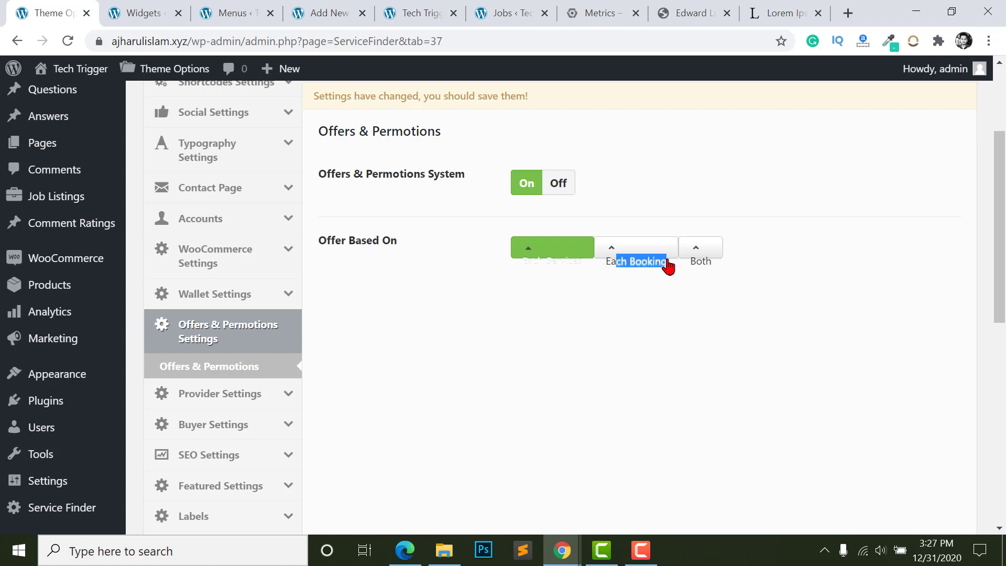
click(646, 283)
- Switch Offer Based On to Both, then back to Each Services, and go to Provider Settings
click(706, 251)
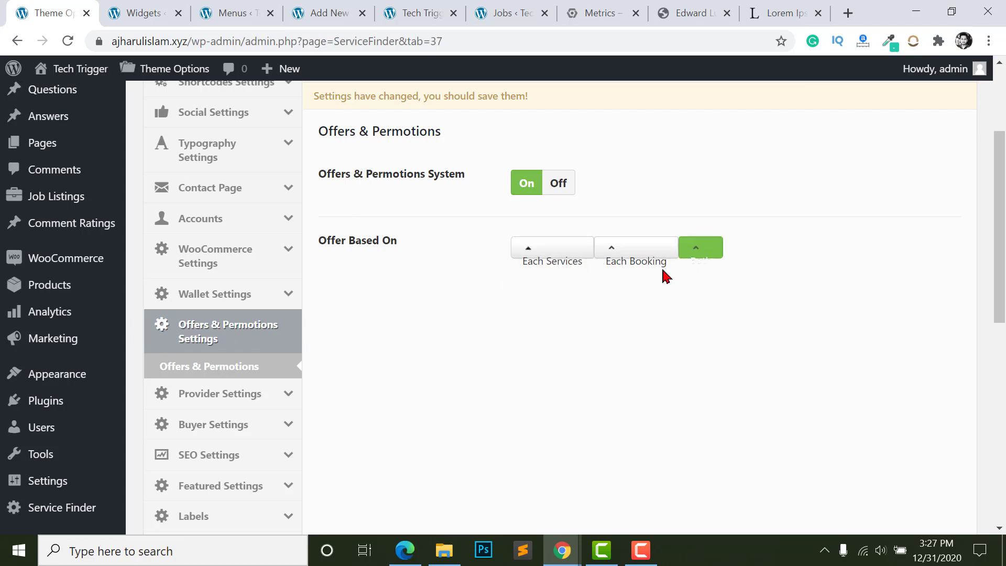
click(543, 262)
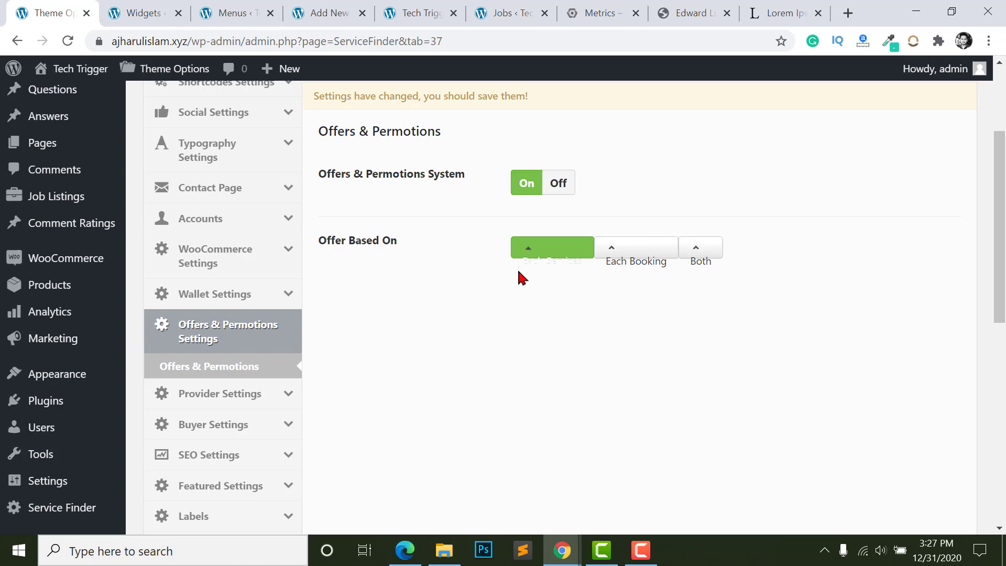
scroll(393, 286, down, 2)
click(265, 289)
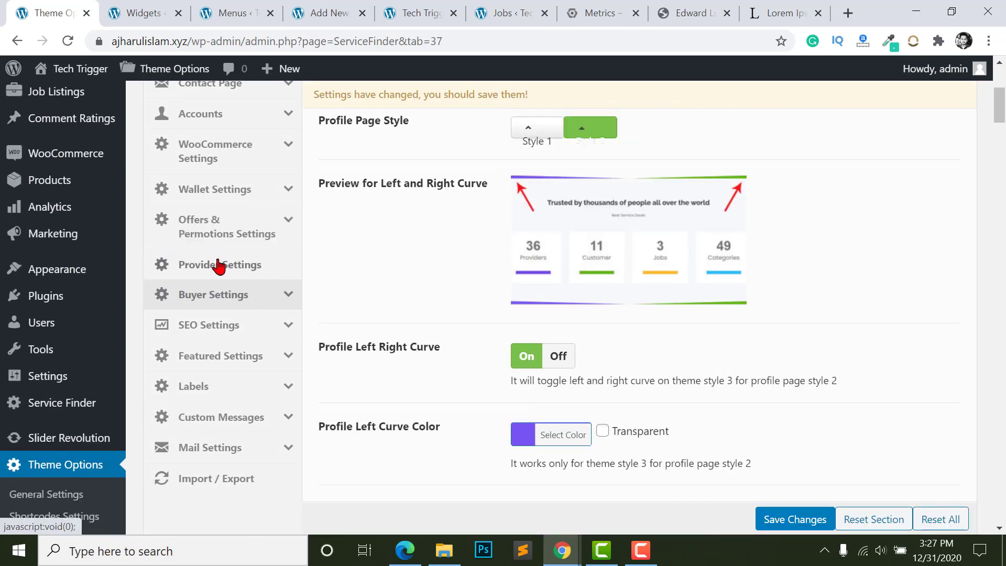
- Open Google Calendar settings and look at the client ID and client secret fields
scroll(242, 309, down, 3)
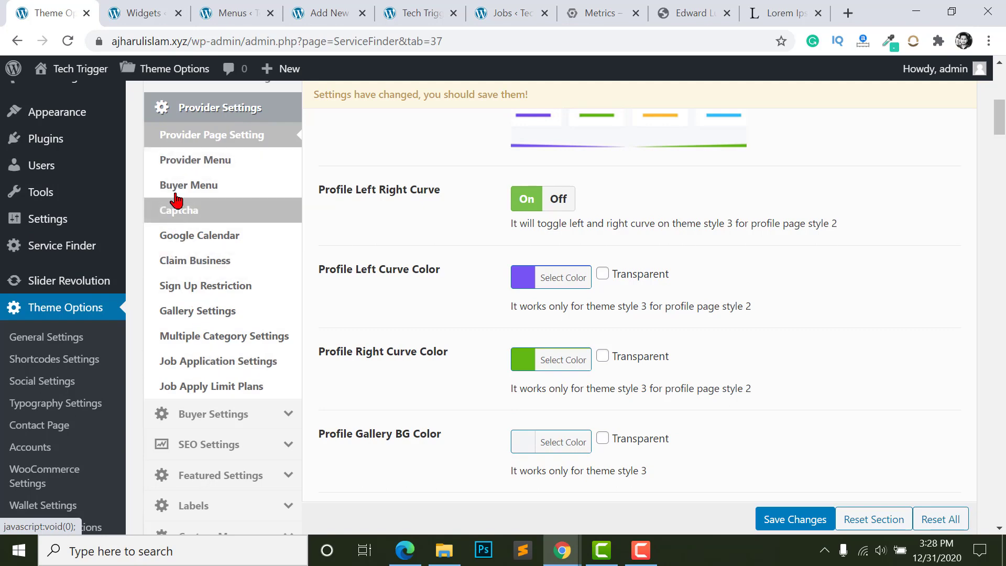
click(198, 237)
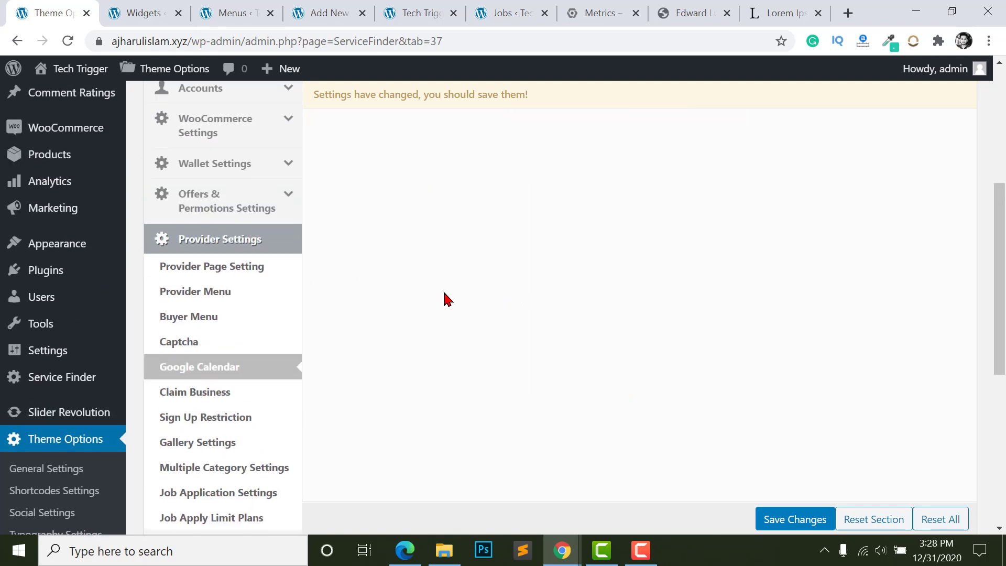
click(332, 275)
scroll(420, 294, down, 2)
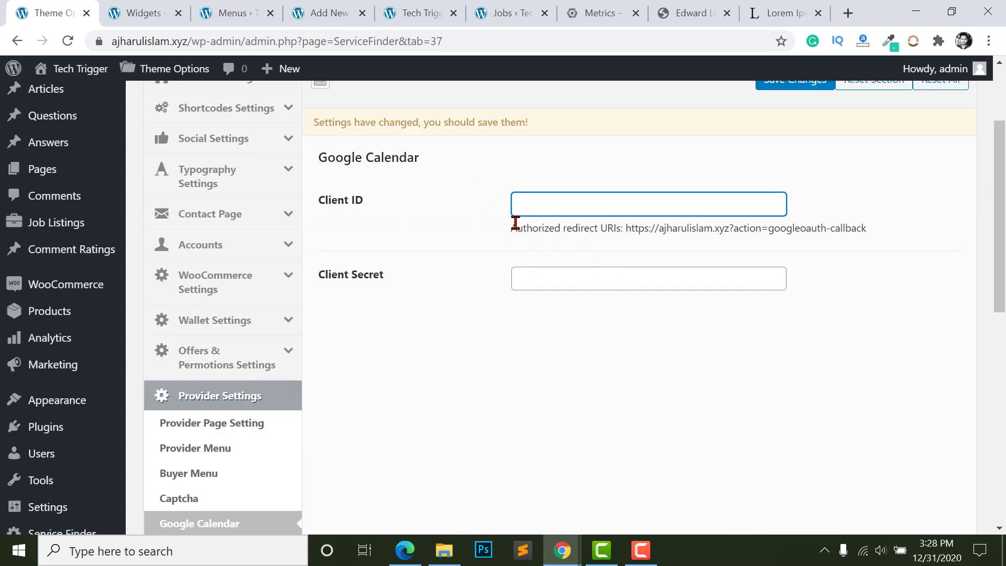
click(596, 283)
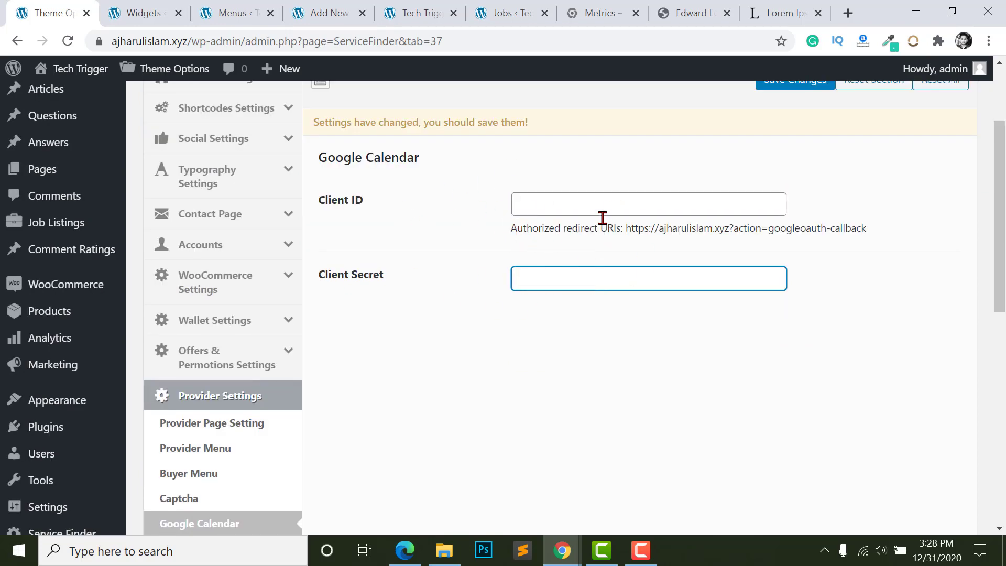
scroll(438, 353, down, 3)
- Open Provider SEO and check the empty meta title, keywords and description fields
click(202, 260)
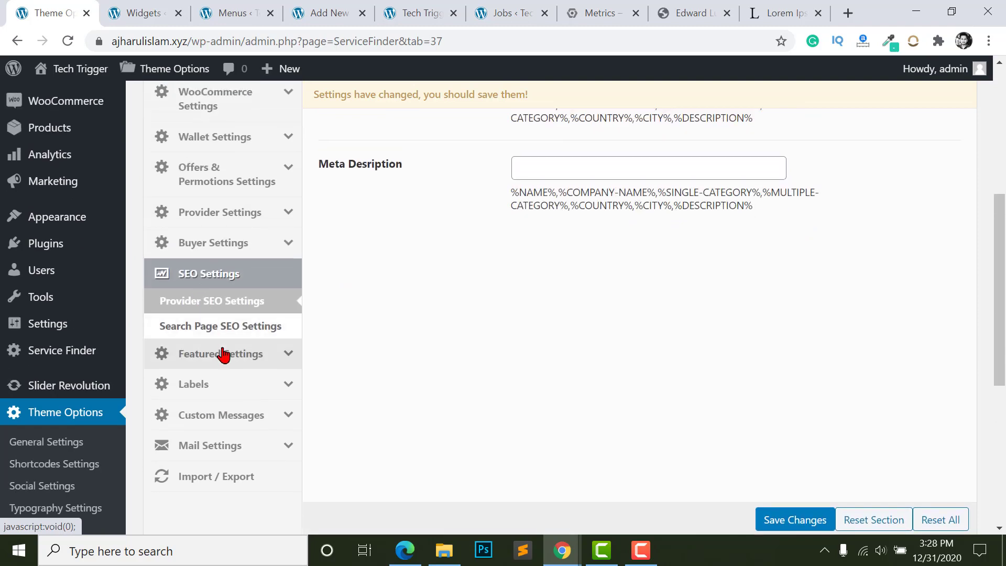
scroll(507, 371, up, 6)
click(565, 310)
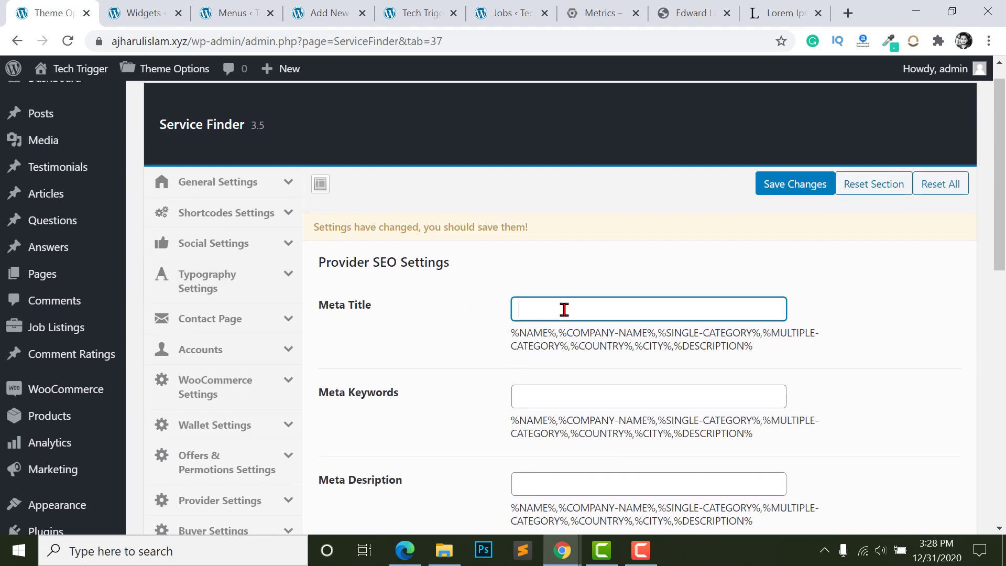
scroll(524, 348, down, 3)
click(540, 272)
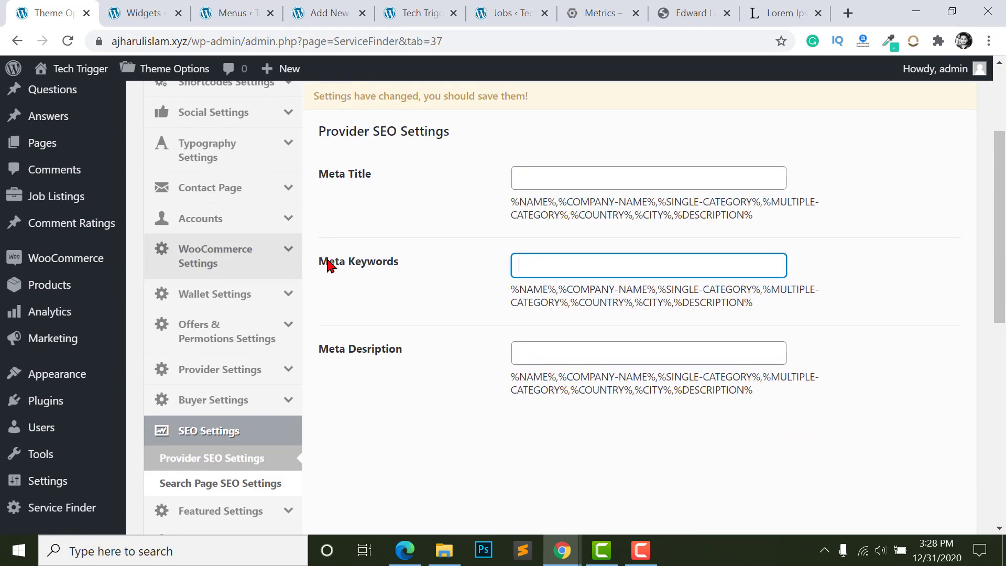
scroll(335, 300, down, 2)
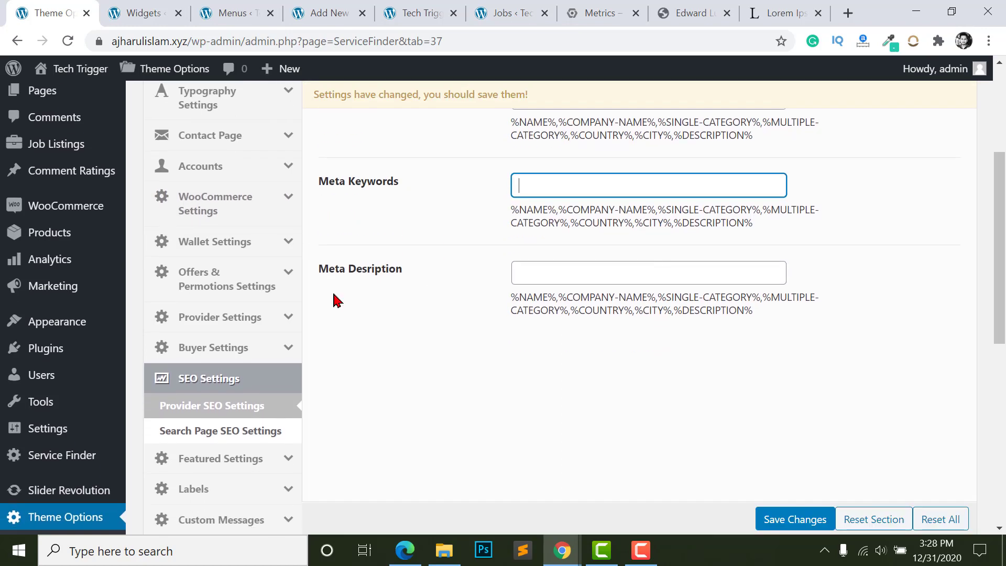
click(622, 278)
- Review Search Page SEO Settings, then open Featured Settings
click(220, 430)
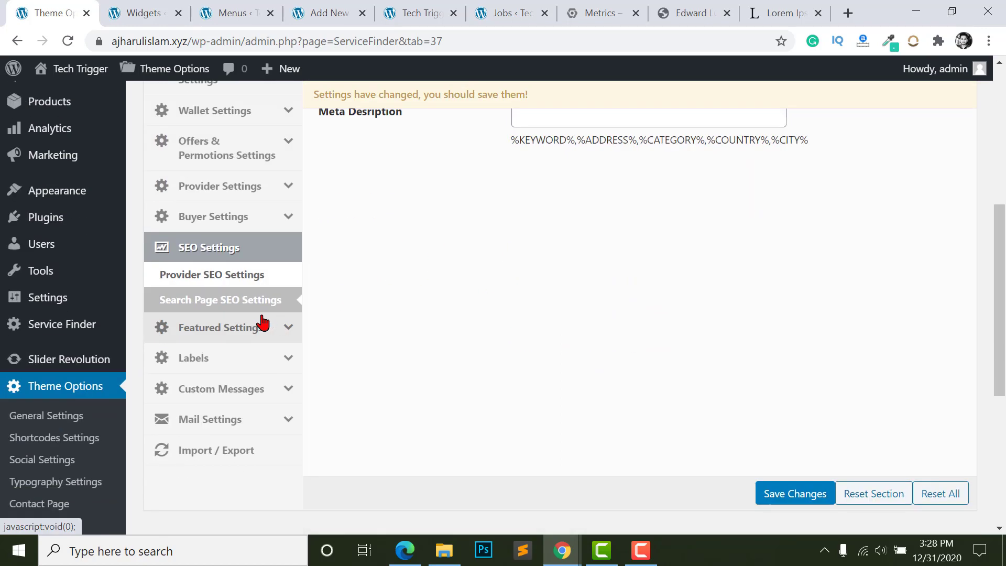
scroll(391, 352, up, 6)
scroll(533, 273, down, 3)
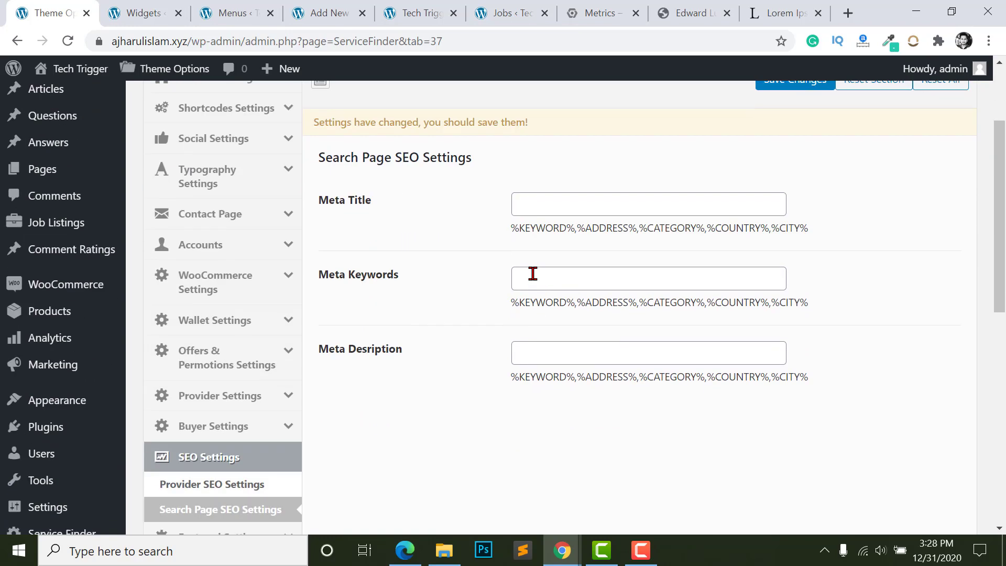
scroll(416, 353, down, 5)
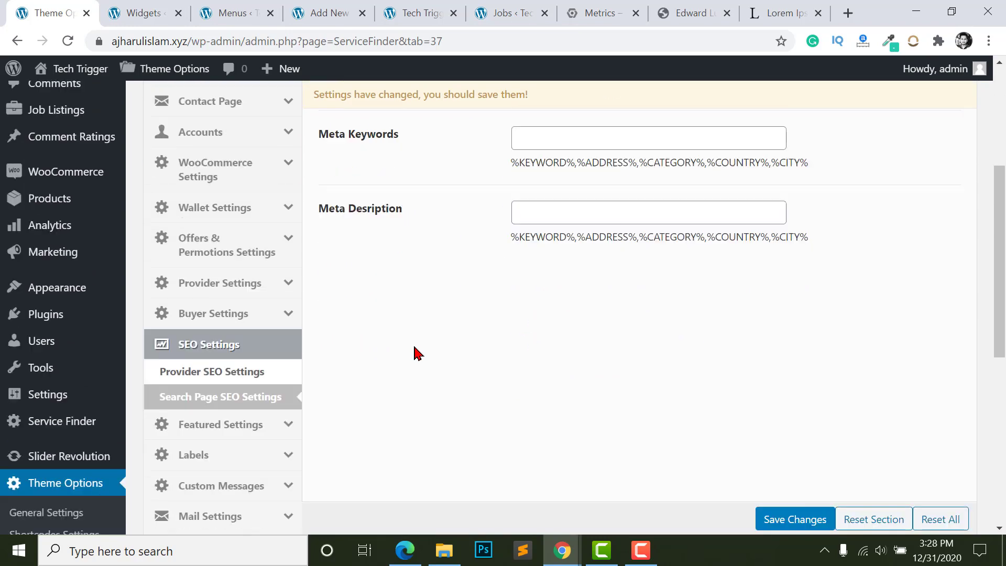
click(229, 354)
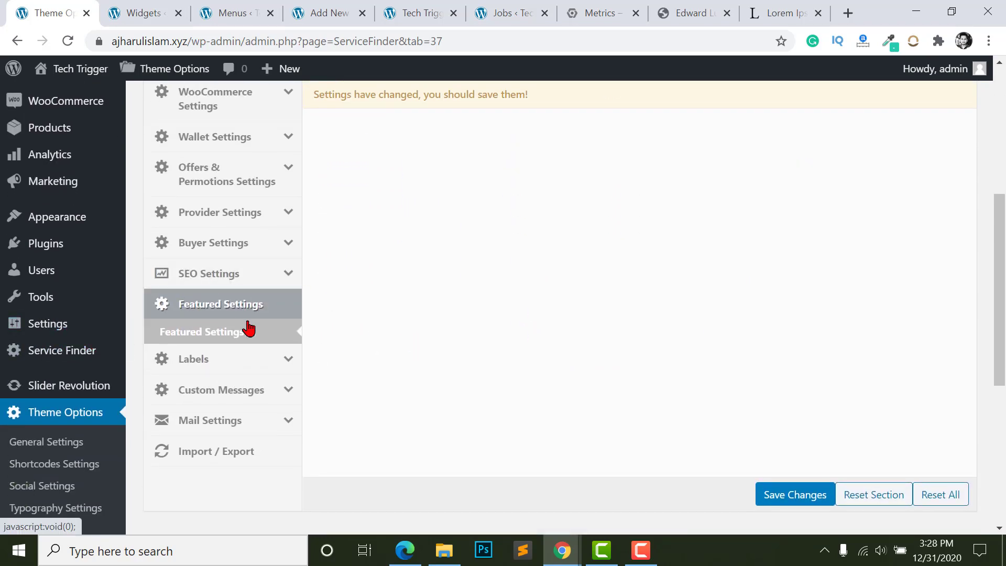
- Check the Days for Feature dropdown's 30 to 365 range, leaving it at 30
scroll(370, 216, up, 4)
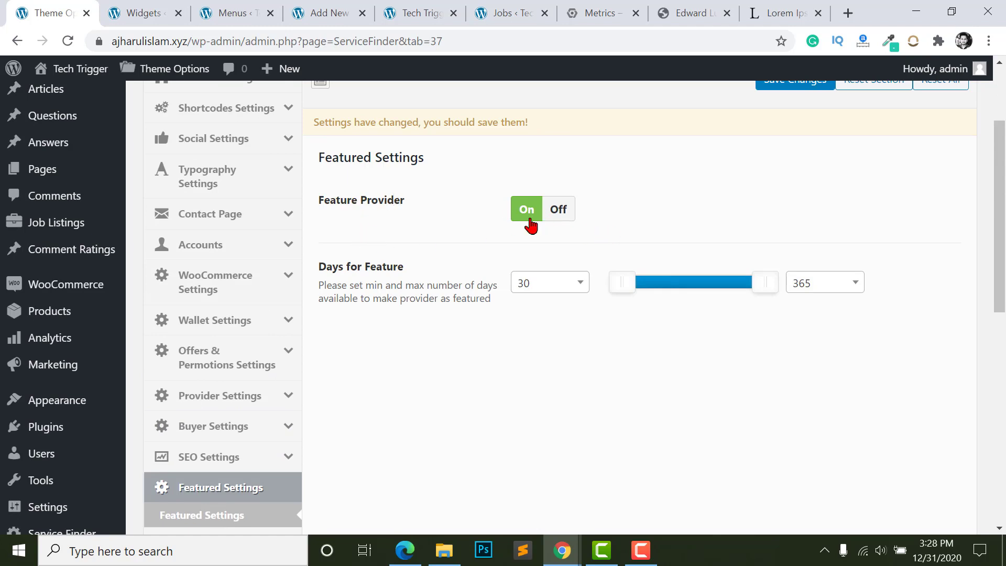
scroll(483, 315, down, 2)
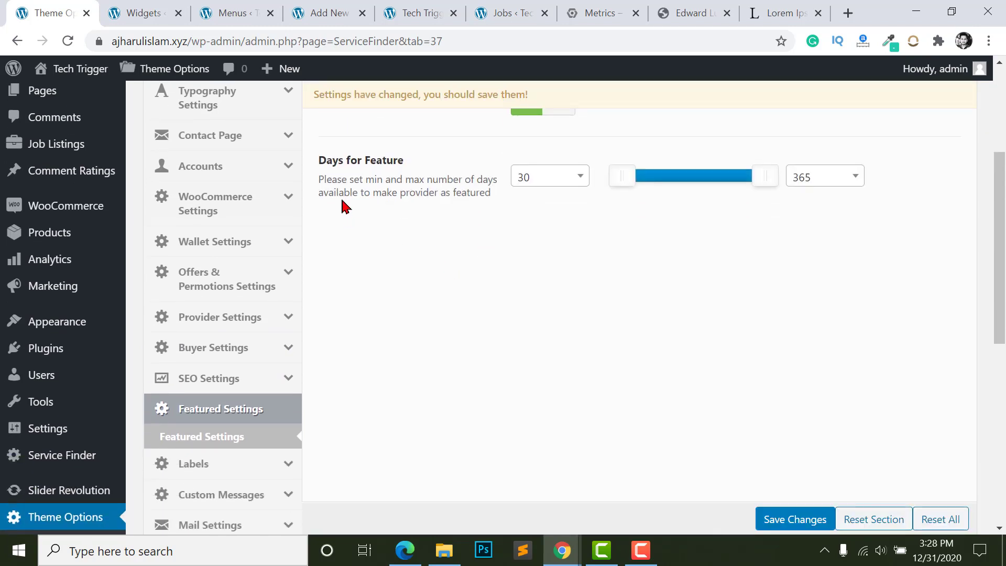
click(538, 184)
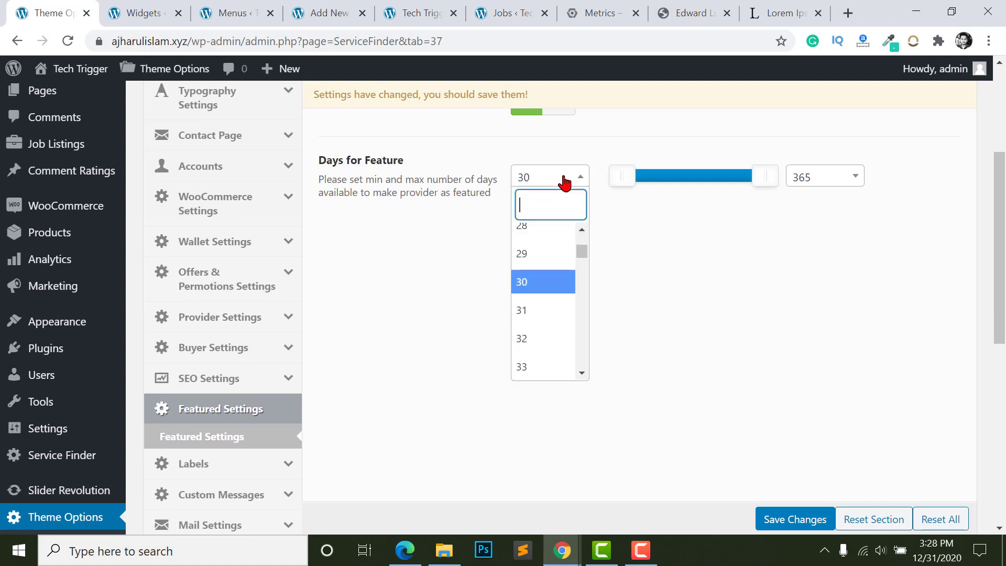
scroll(532, 283, up, 10)
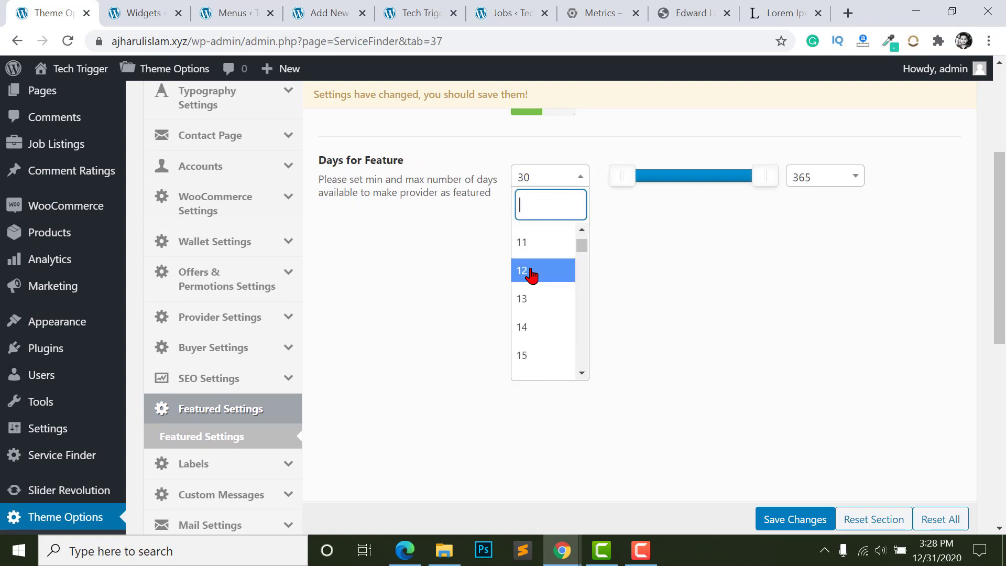
scroll(532, 273, up, 3)
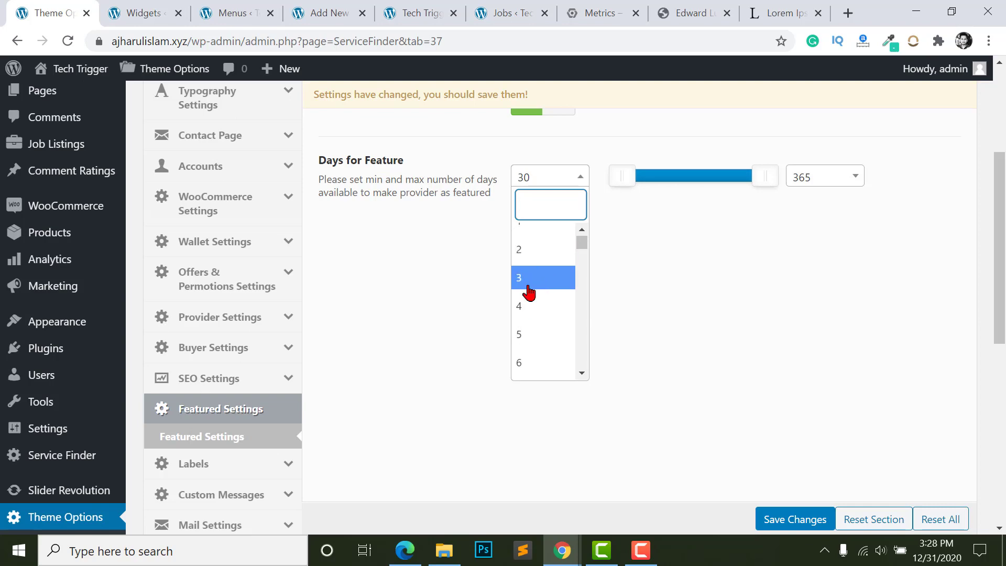
click(719, 270)
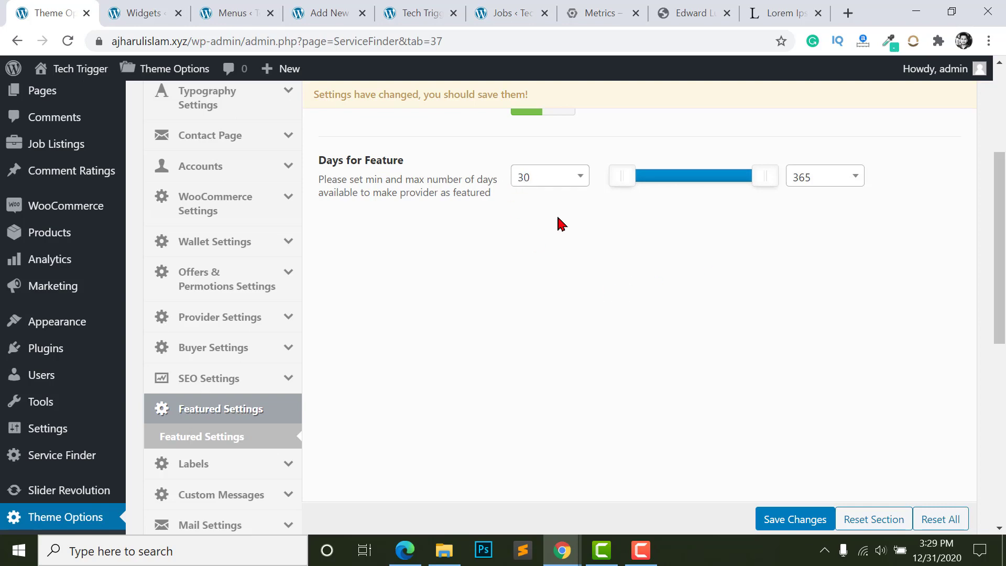
scroll(561, 219, up, 2)
- View the Featured Providers section on the live Tech Trigger homepage
key(ctrl+5)
scroll(876, 230, down, 10)
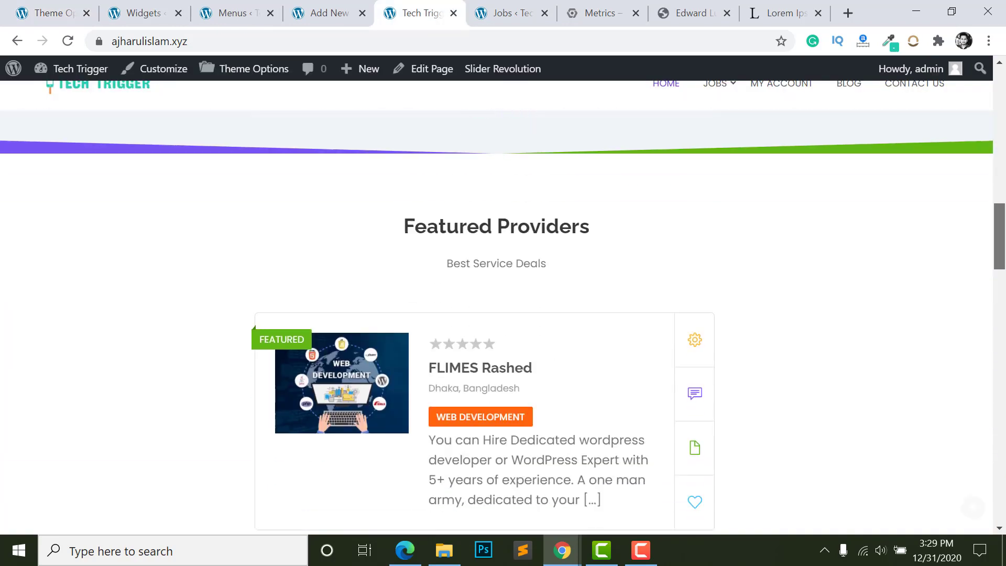
scroll(573, 194, up, 2)
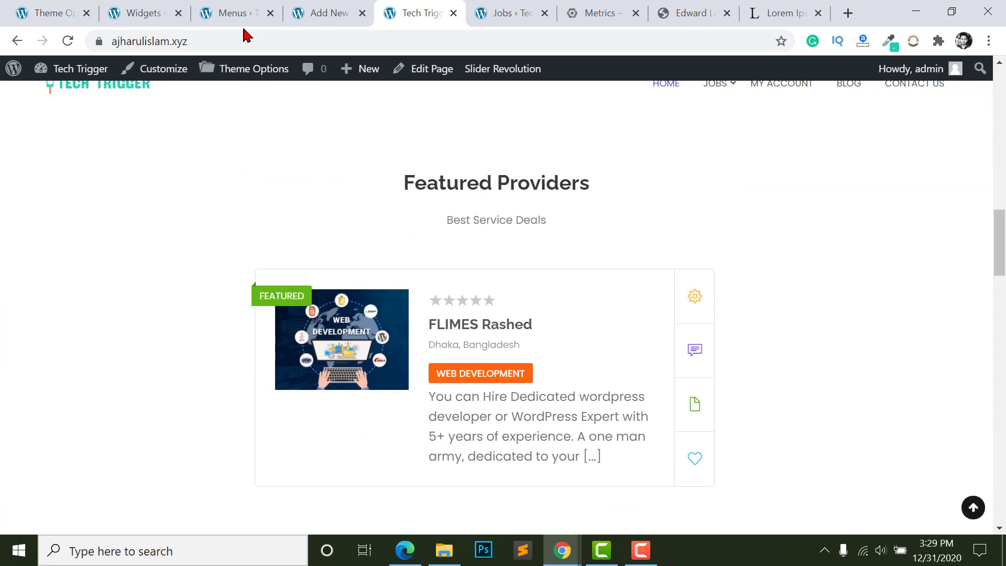
click(231, 14)
- Back in Theme Options, inspect the Profile Settings label under provider Labels
click(50, 13)
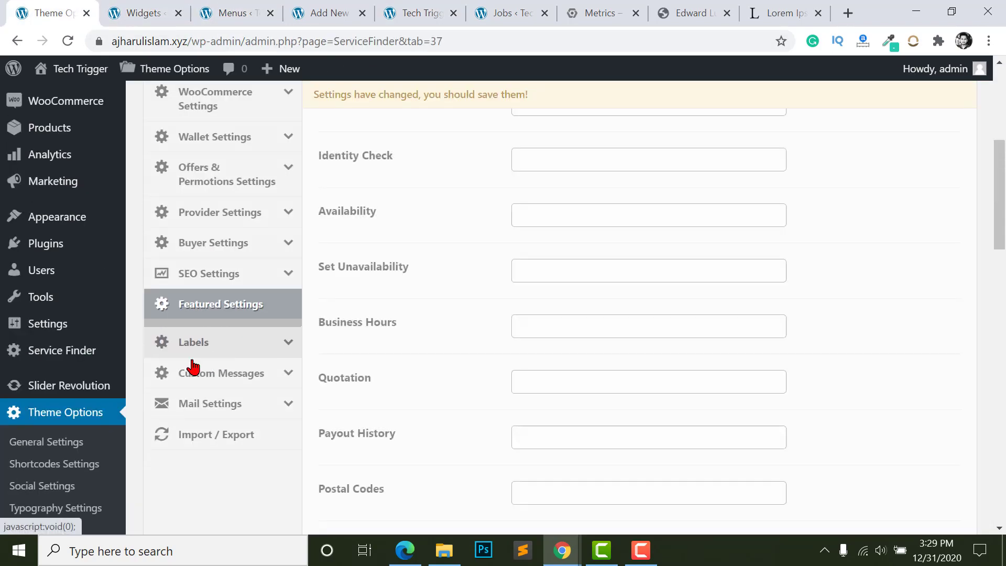
click(195, 350)
scroll(519, 277, up, 4)
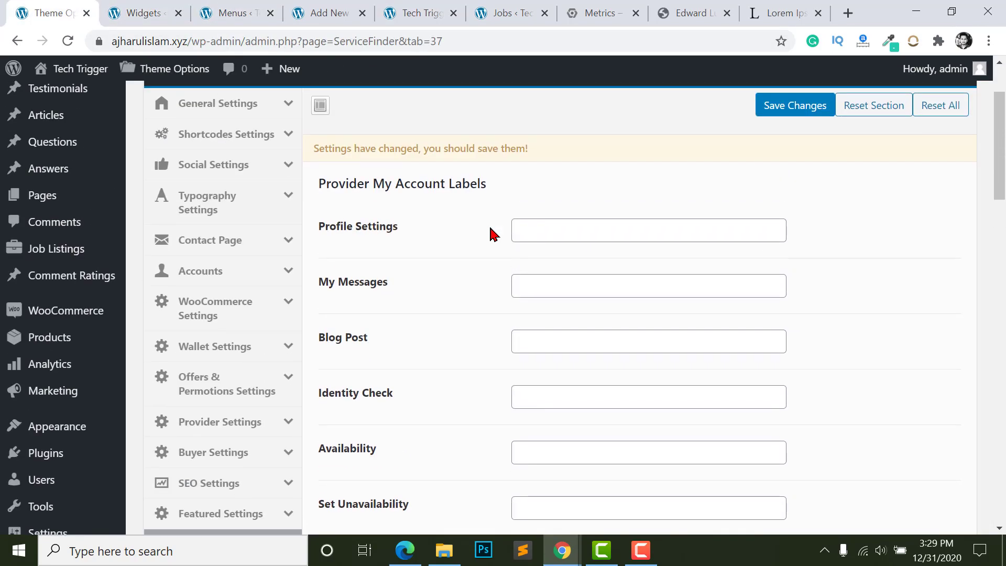
scroll(492, 234, up, 1)
scroll(577, 203, down, 2)
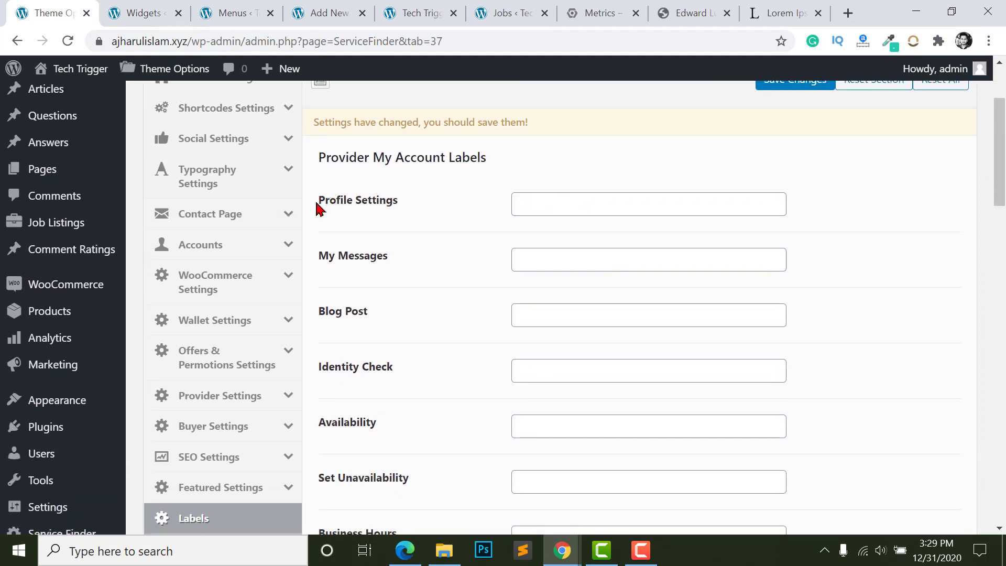
drag(318, 209, 461, 216)
click(418, 216)
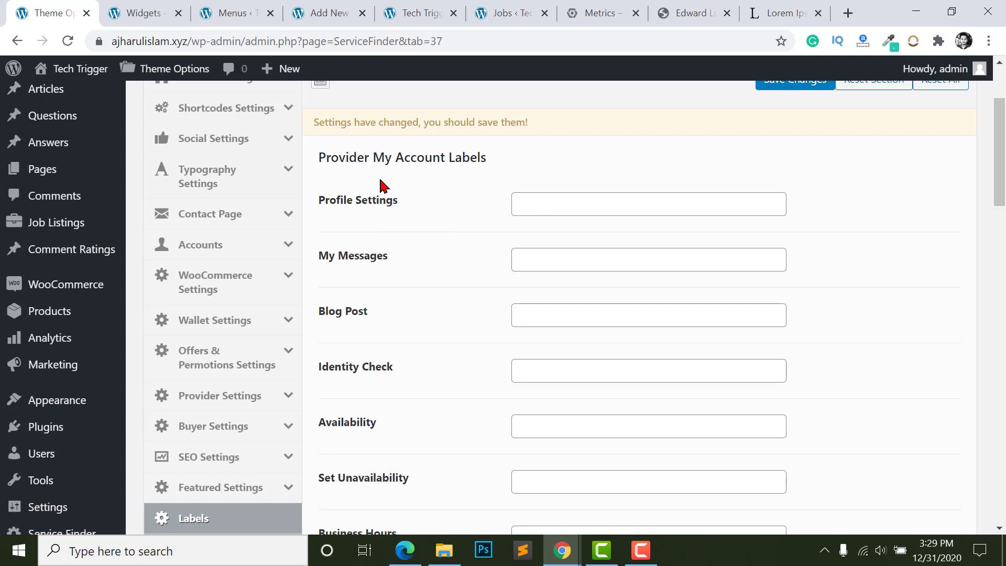
click(578, 202)
scroll(426, 218, down, 2)
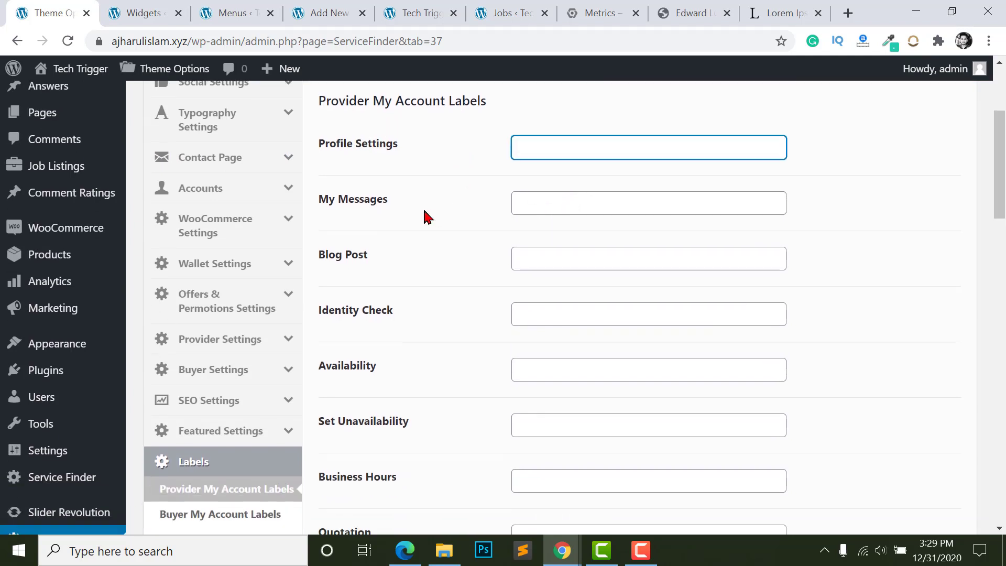
- Check the My Messages label, then browse the Buyer My Account and Provider Public Profile labels
click(581, 158)
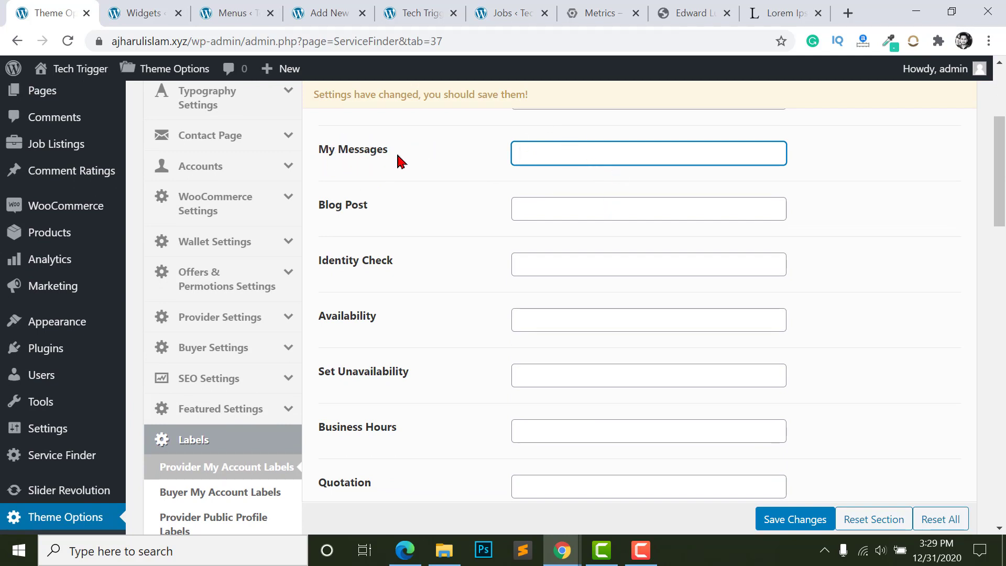
scroll(514, 286, down, 14)
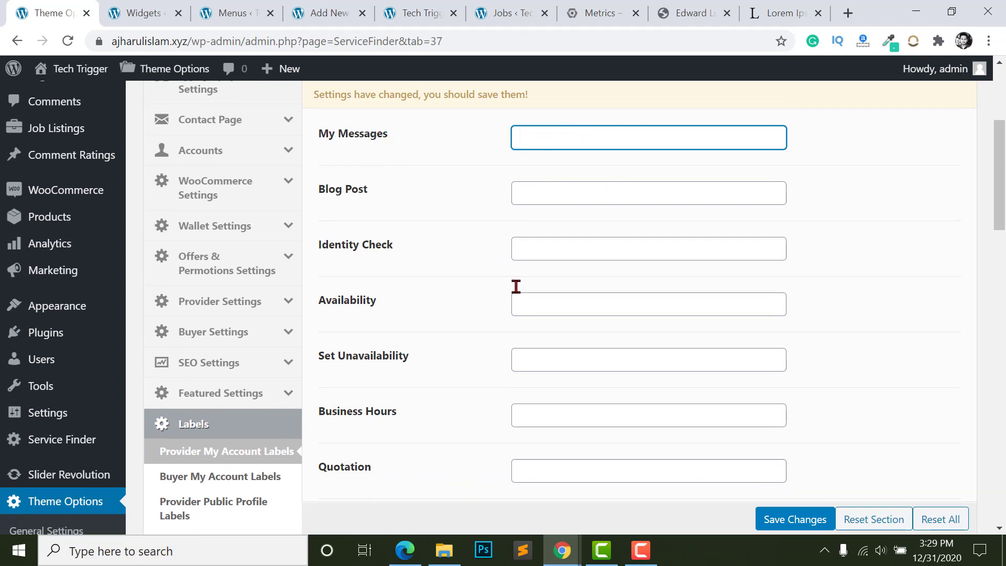
scroll(514, 335, up, 6)
scroll(521, 250, down, 1)
scroll(545, 355, down, 2)
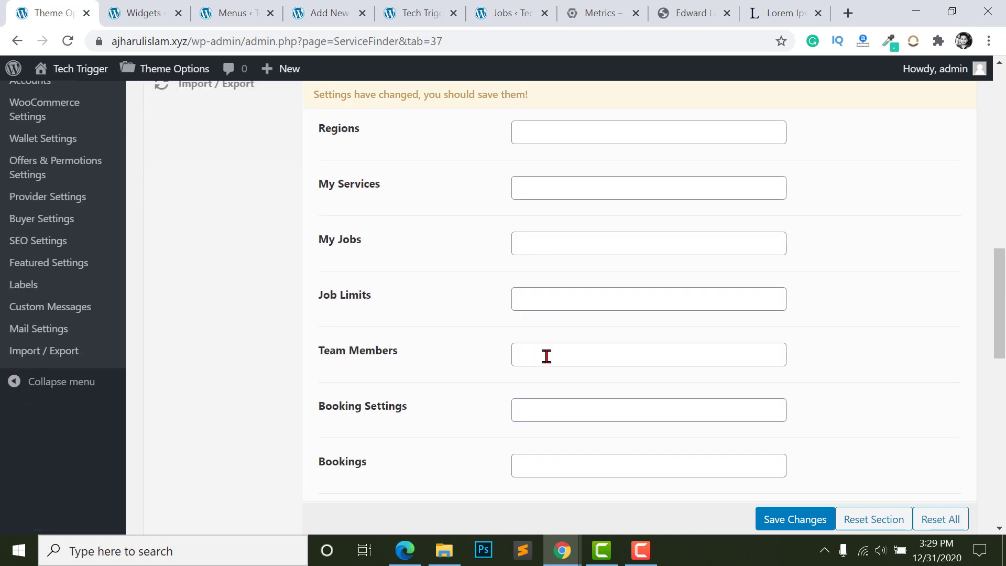
scroll(476, 337, up, 12)
click(197, 286)
click(197, 286)
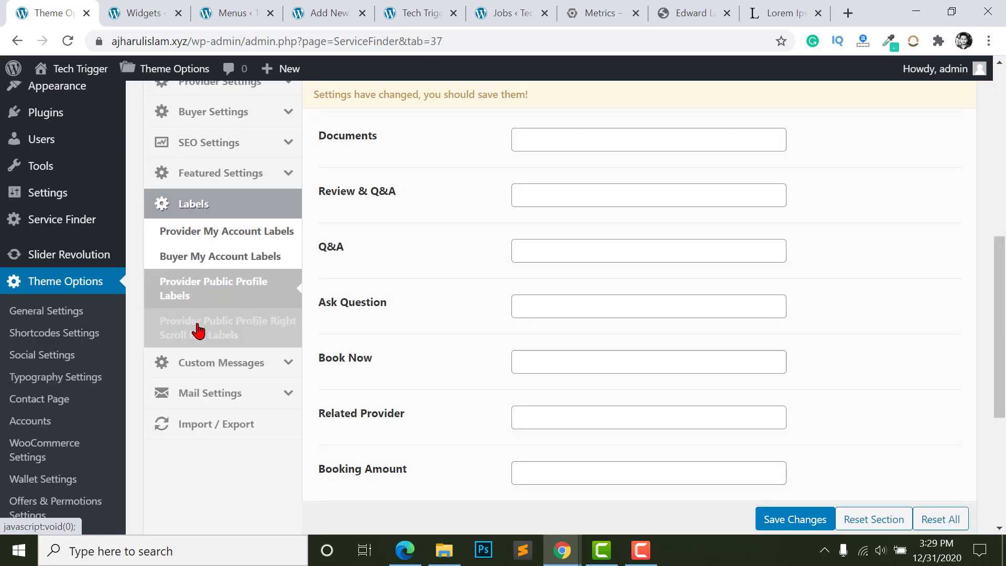
click(198, 327)
click(194, 257)
click(202, 288)
click(205, 320)
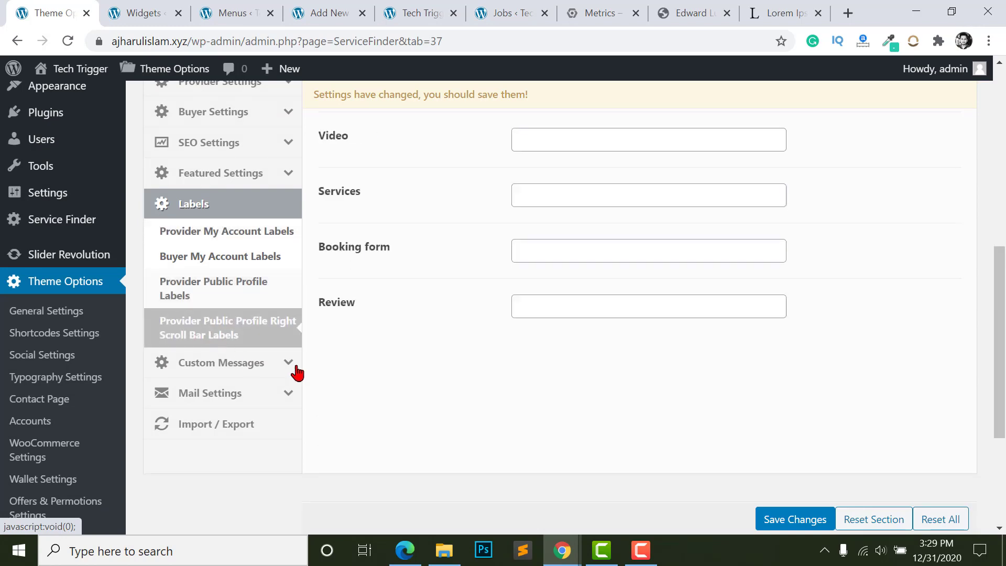
- Inspect the About info label in Right Scroll Bar Labels, then move to Custom Messages
scroll(422, 351, up, 8)
scroll(378, 246, down, 1)
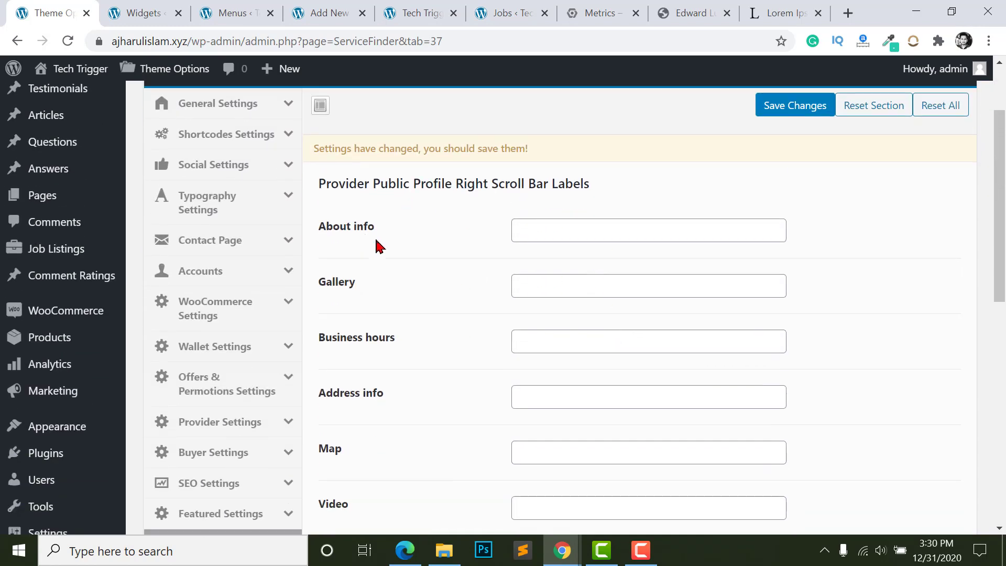
triple_click(345, 226)
click(346, 226)
click(550, 230)
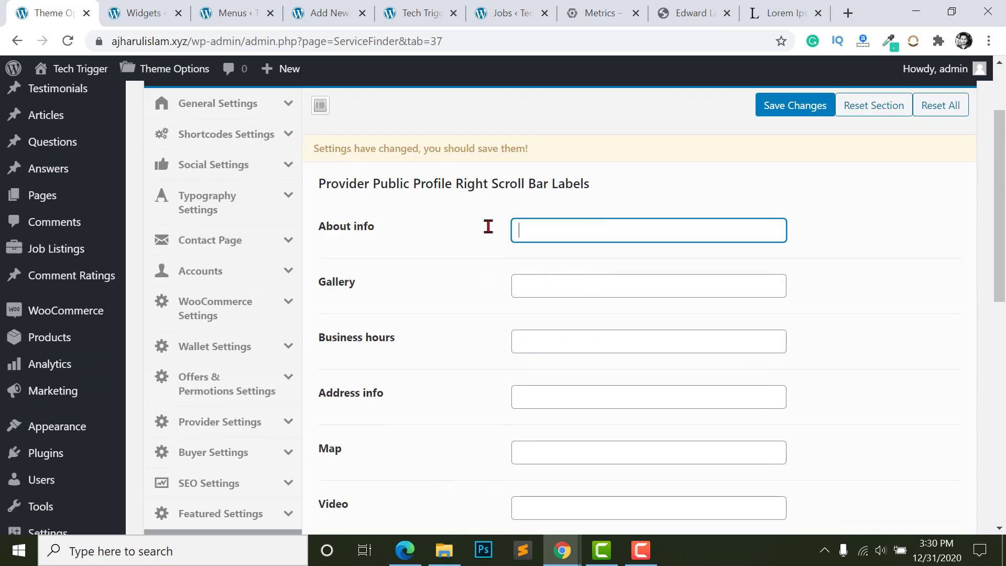
click(461, 261)
scroll(188, 168, down, 6)
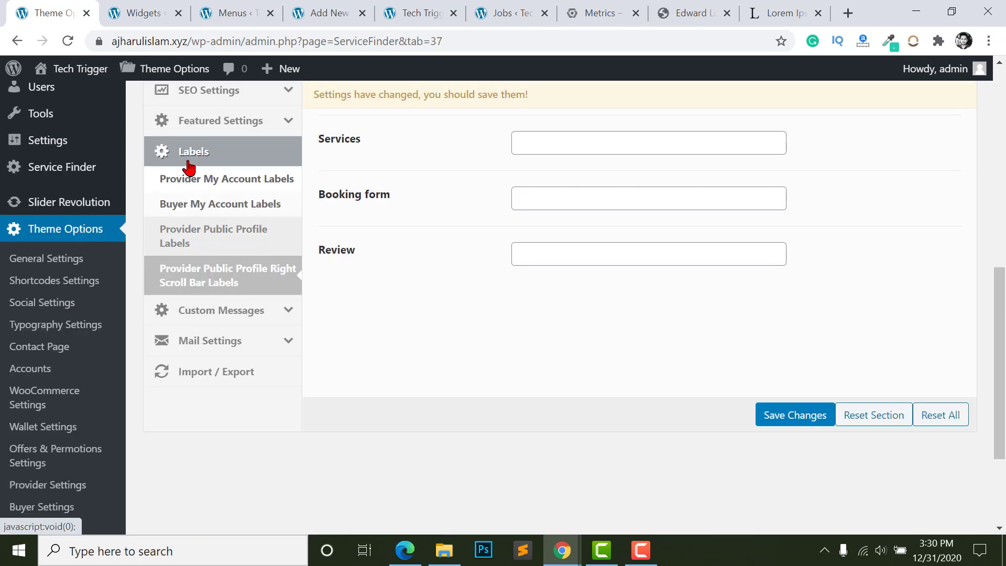
click(262, 309)
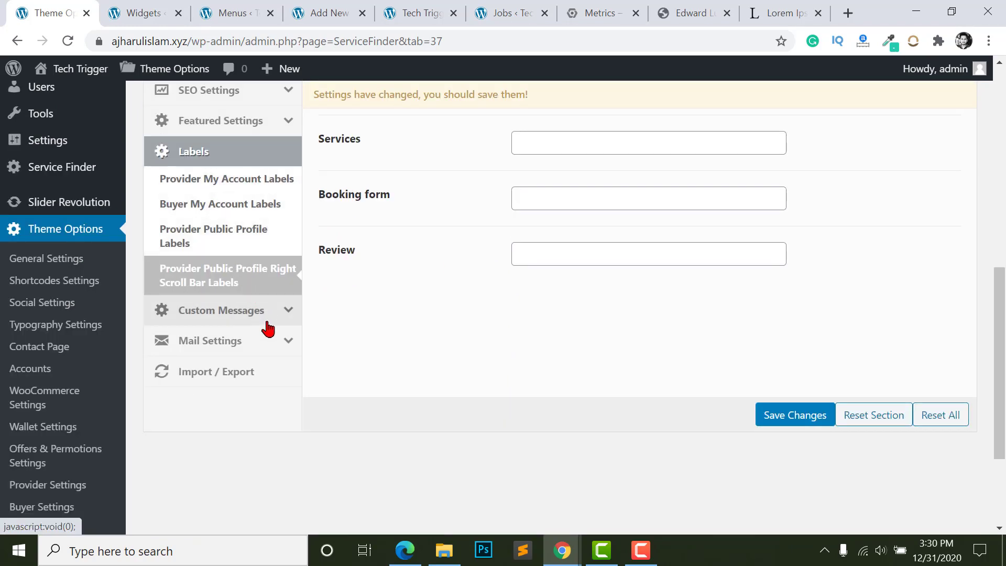
scroll(360, 299, up, 8)
- Review the Login Successfull and other custom message fields, then show the From Name/Email mail settings
scroll(346, 225, down, 1)
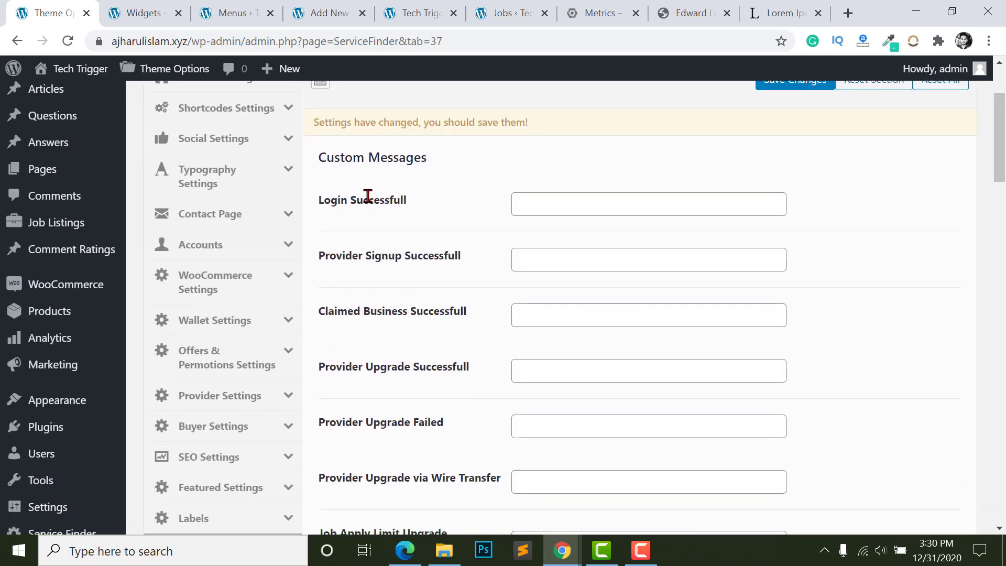
click(555, 204)
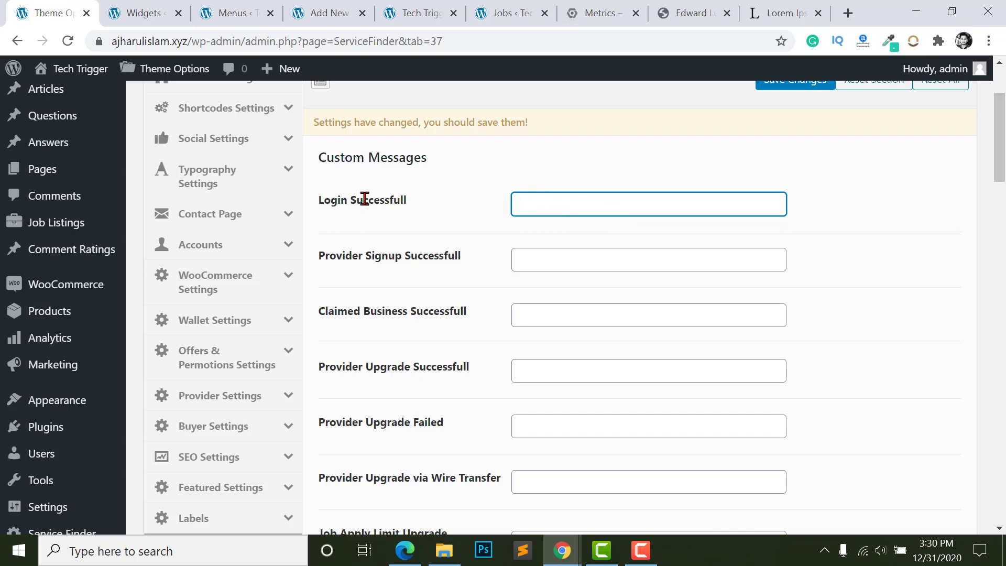
scroll(557, 230, down, 2)
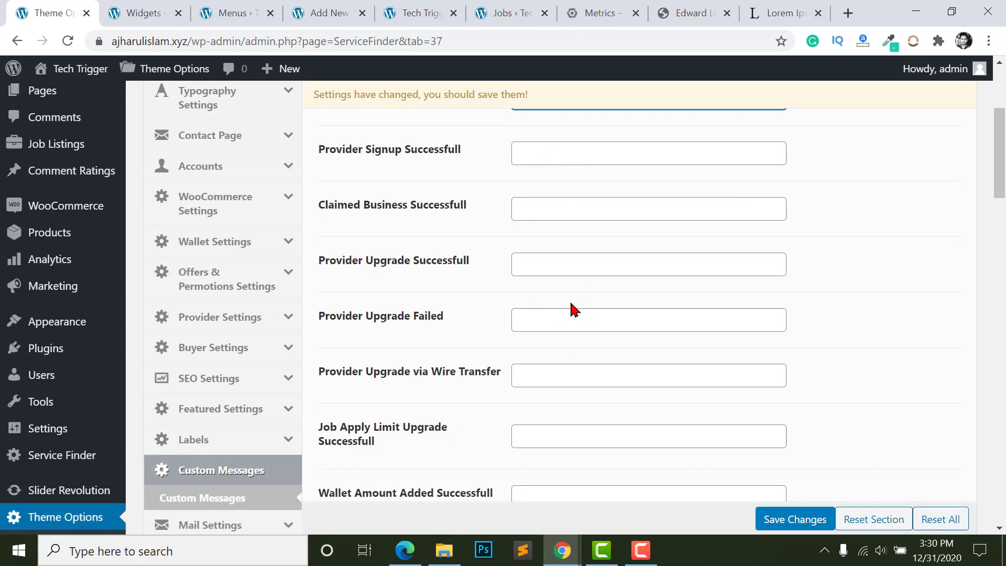
scroll(575, 310, down, 5)
click(209, 244)
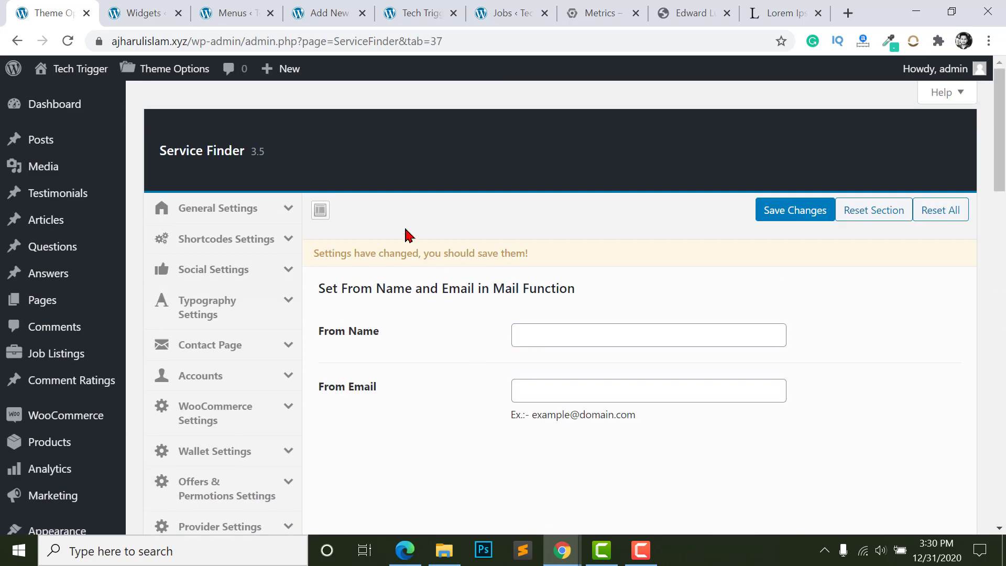
- Set the mail From Name to 'Tech Trigger' and enter the sender e-mail address
scroll(387, 346, down, 1)
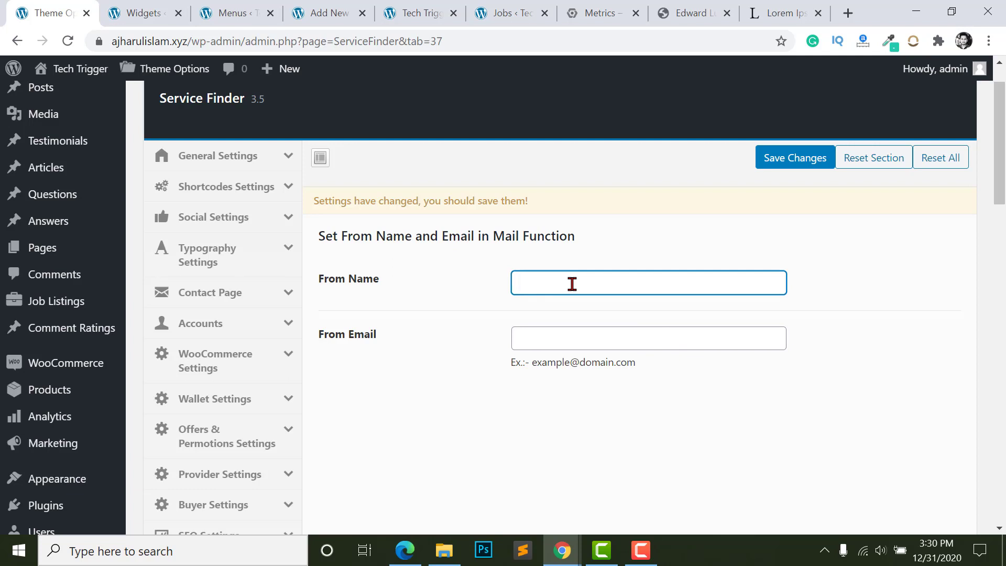
text(Trigger)
click(358, 333)
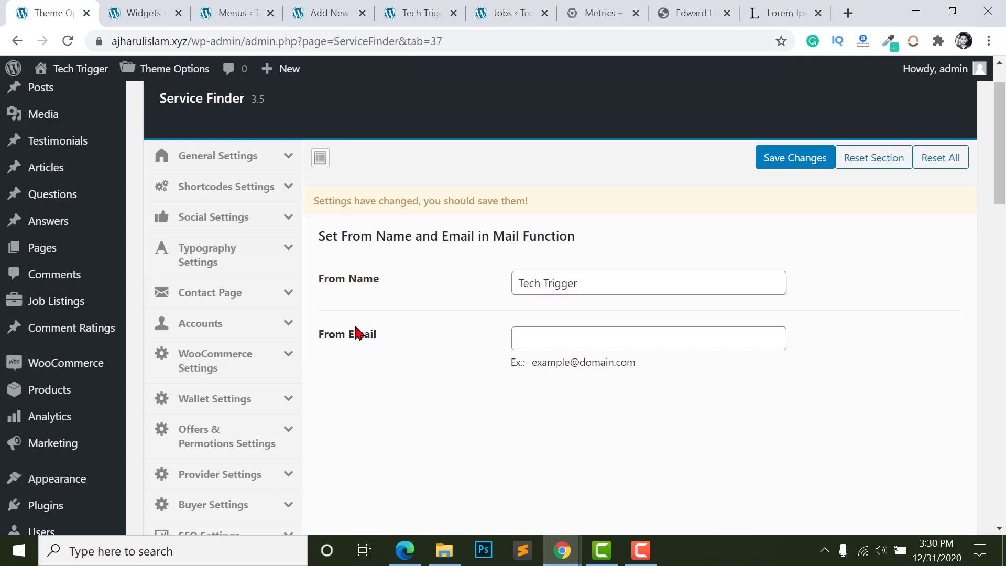
click(546, 335)
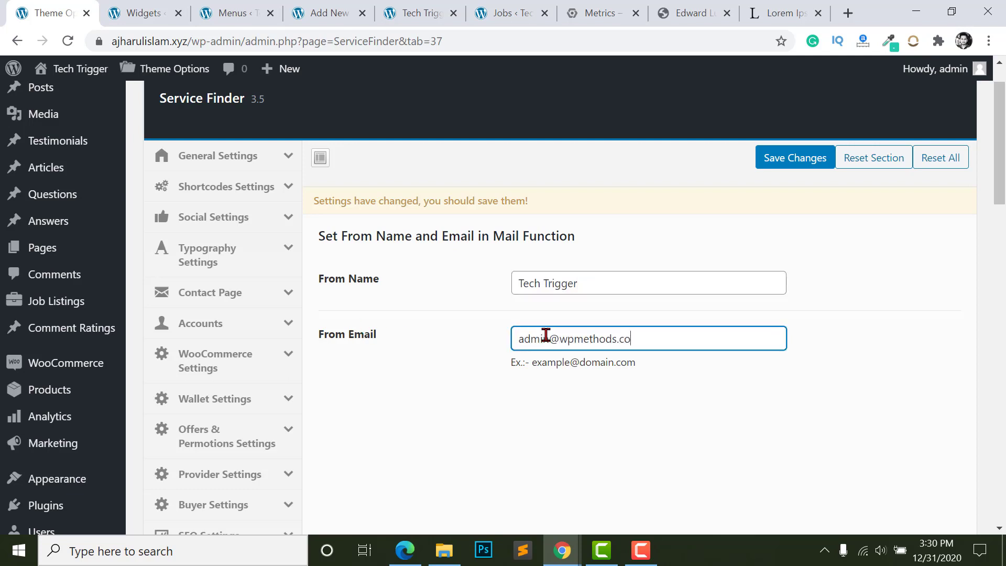
scroll(574, 447, down, 8)
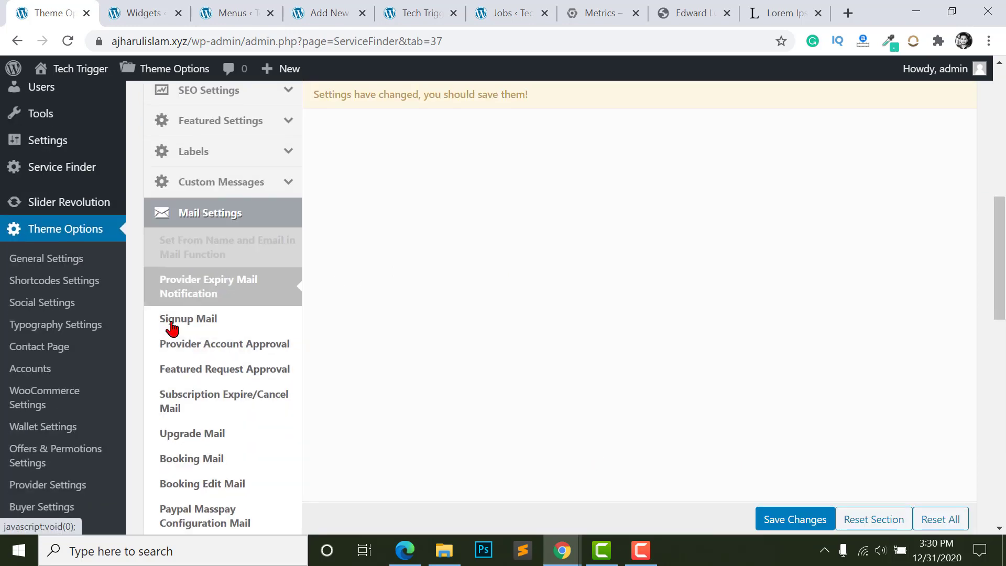
- Review the Provider Account Approval and Featured Request Approval mail settings
click(209, 357)
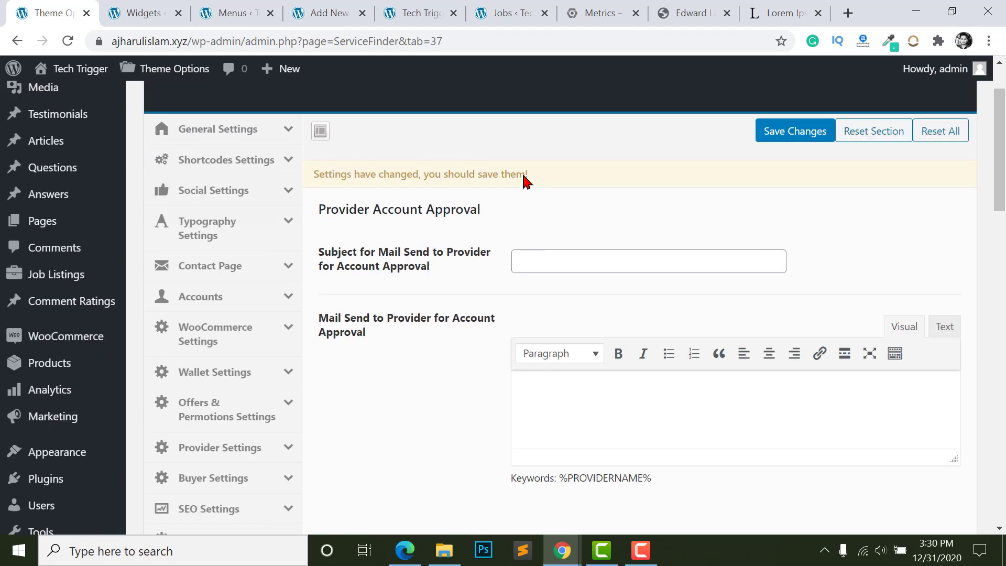
scroll(566, 285, down, 4)
click(285, 462)
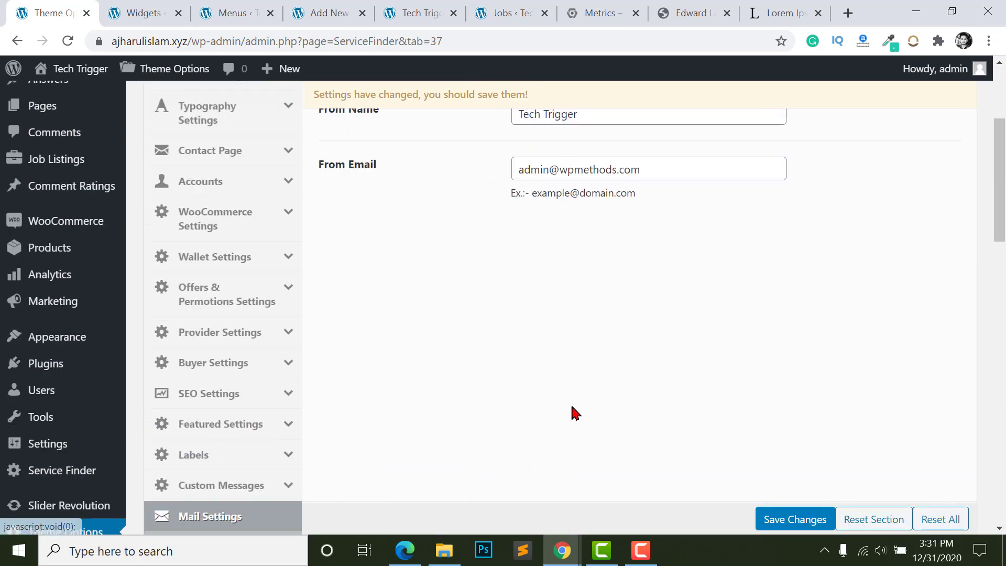
scroll(512, 378, down, 3)
scroll(265, 391, down, 4)
scroll(283, 400, down, 4)
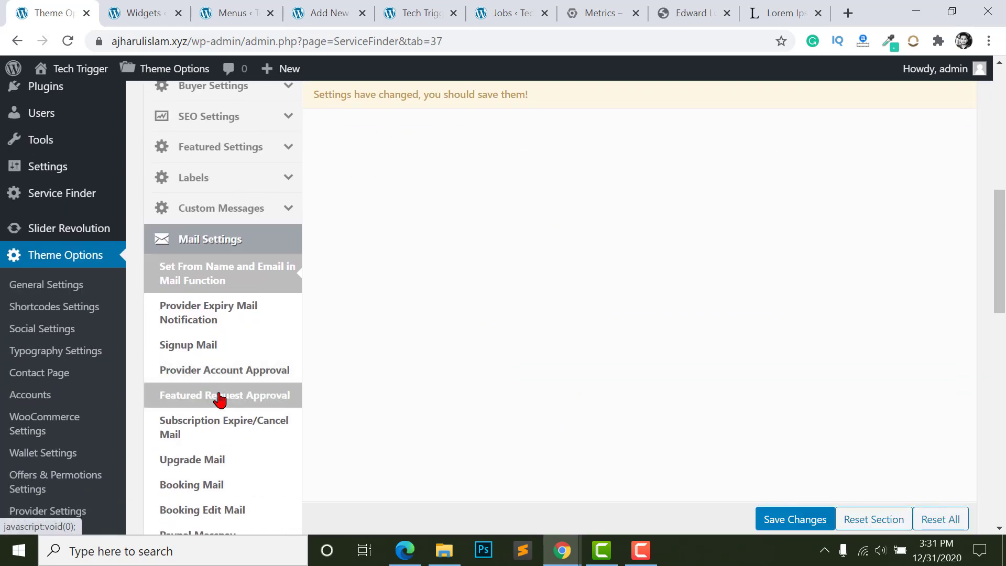
click(283, 400)
scroll(209, 297, down, 2)
- Browse the Subscription Expire/Cancel, Booking, Booking Edit and Paypal Masspay mail templates, then return to sender settings
click(210, 321)
click(194, 380)
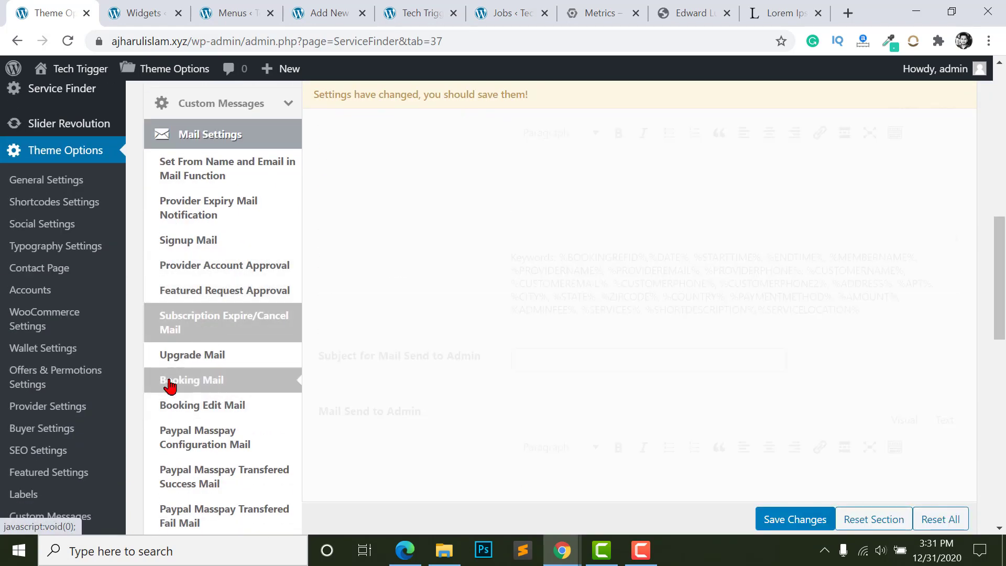
scroll(210, 382, down, 1)
scroll(621, 342, up, 3)
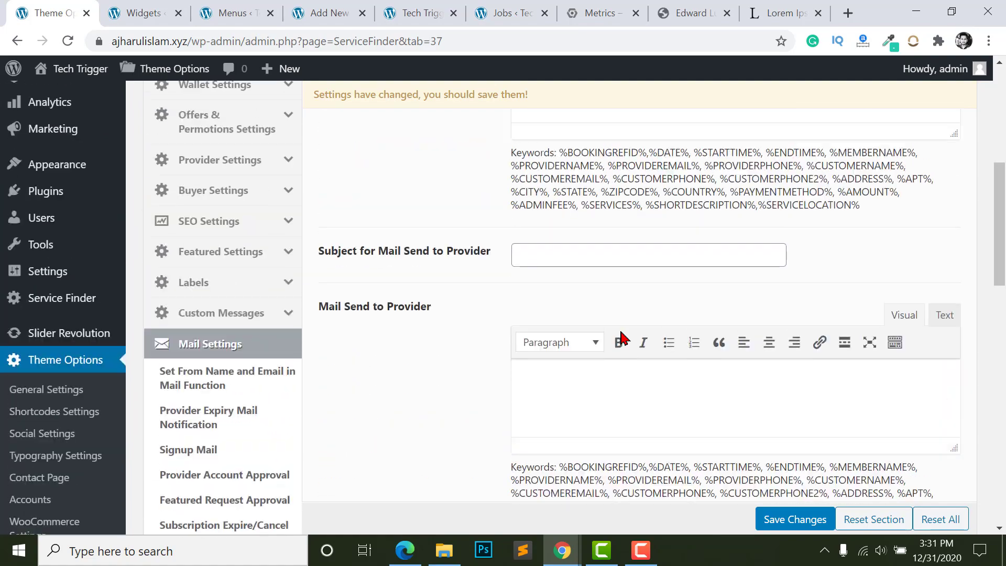
scroll(254, 396, down, 3)
click(172, 400)
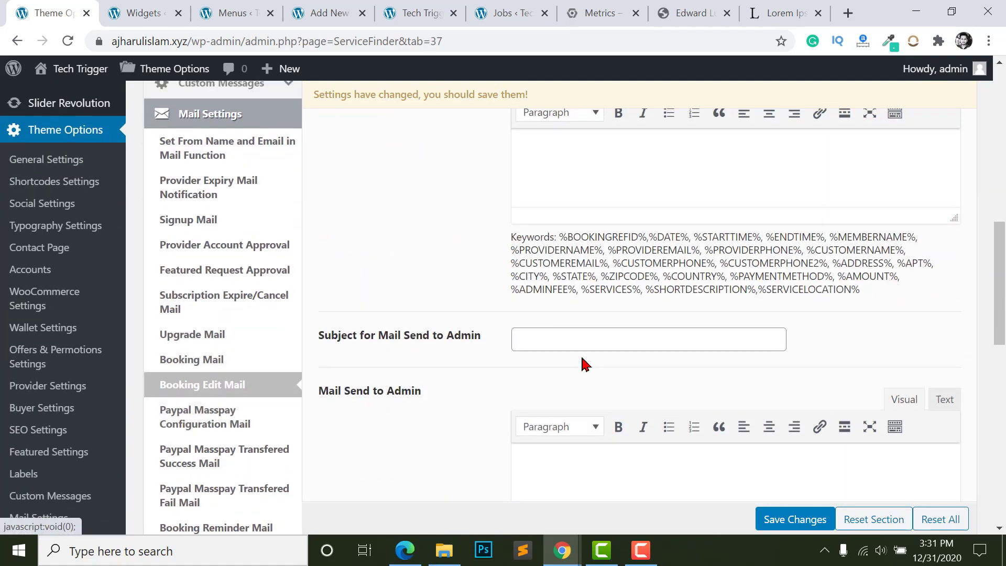
scroll(636, 343, up, 10)
scroll(549, 333, down, 15)
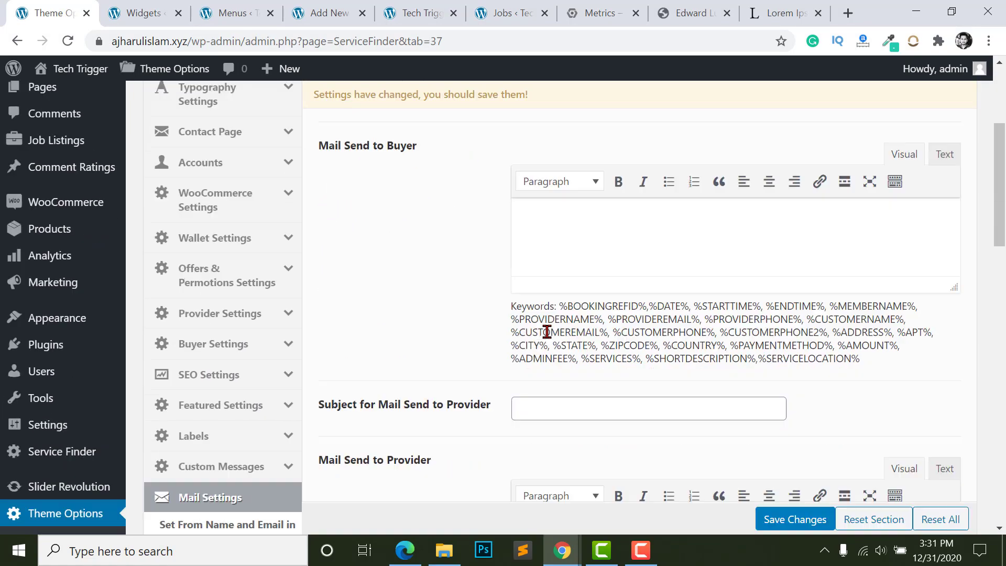
click(233, 348)
scroll(666, 209, up, 6)
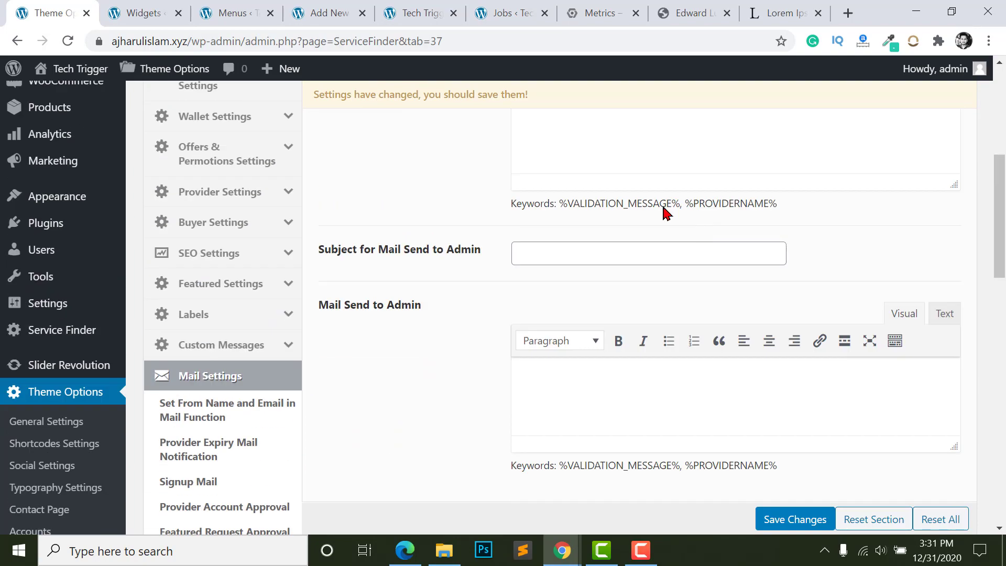
scroll(247, 321, down, 3)
click(231, 317)
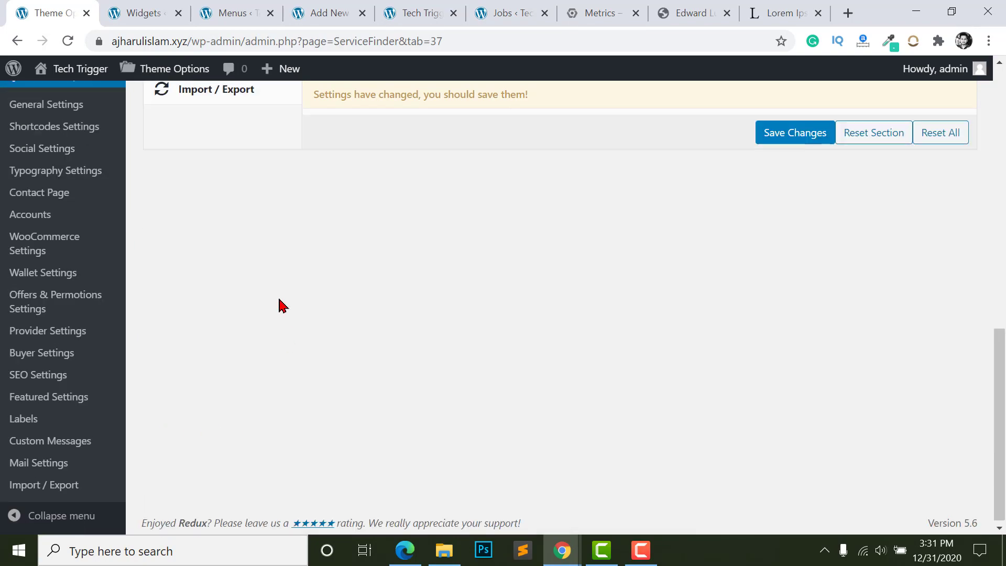
scroll(280, 303, up, 10)
- Expand General Settings and look over the Theme Layout and Theme Style options
scroll(459, 350, up, 1)
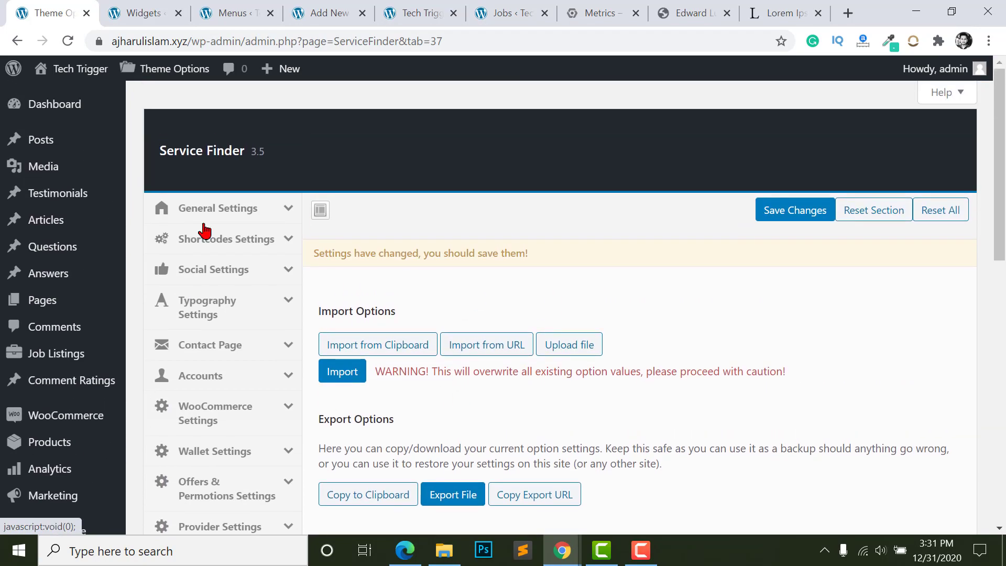
click(236, 210)
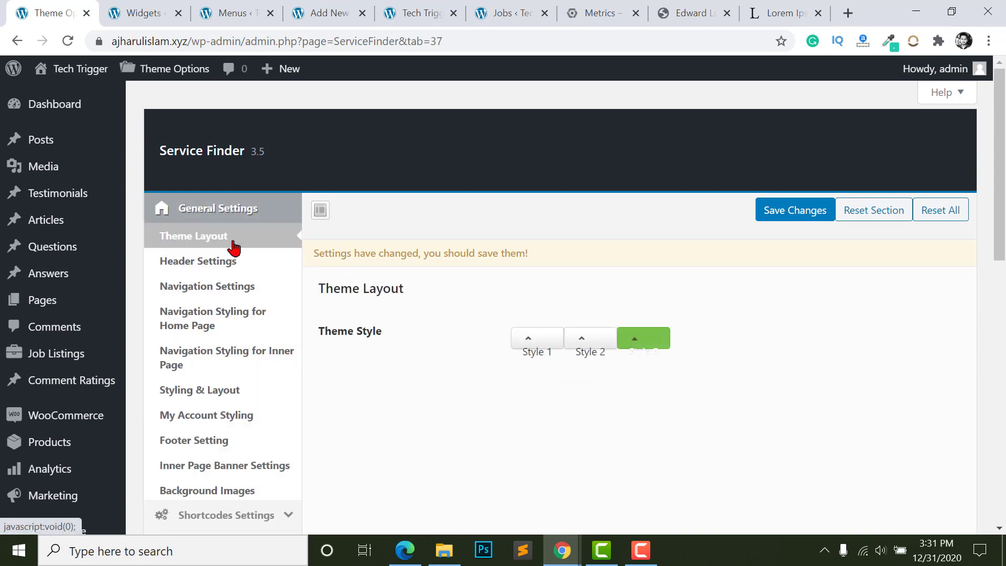
scroll(186, 240, down, 1)
scroll(186, 345, down, 1)
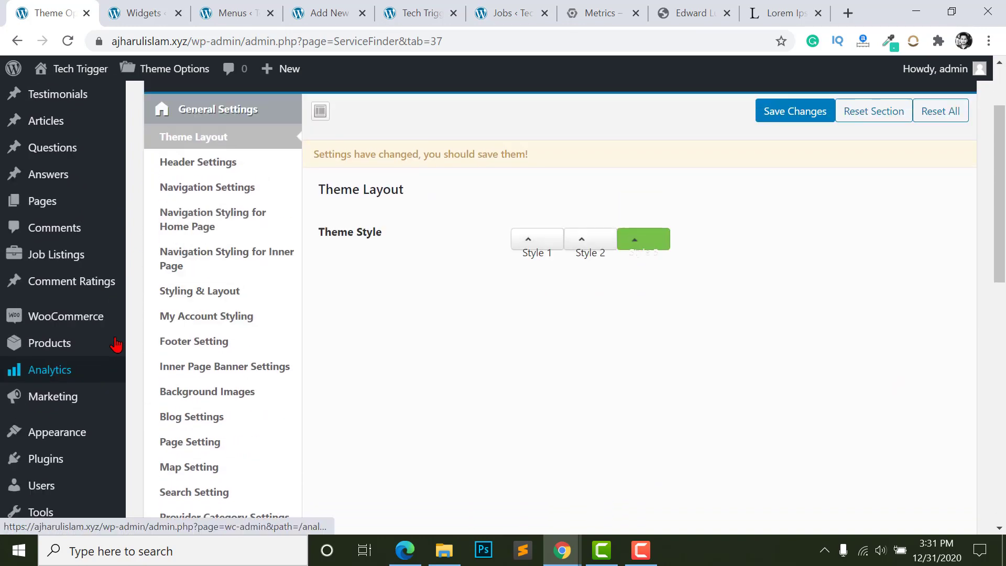
scroll(79, 273, up, 2)
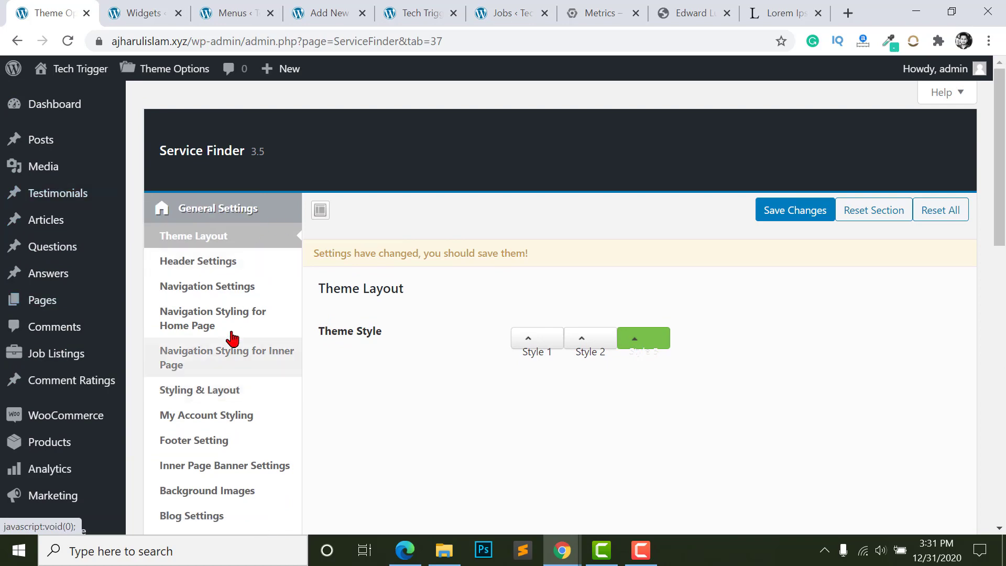
scroll(231, 337, down, 10)
scroll(35, 304, up, 3)
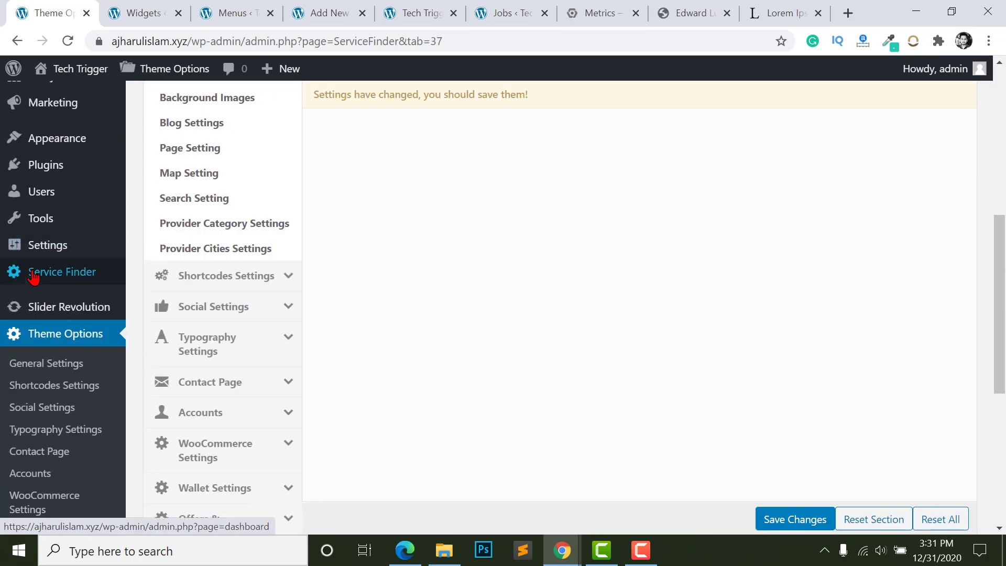
mouse_move(31, 273)
scroll(198, 260, up, 2)
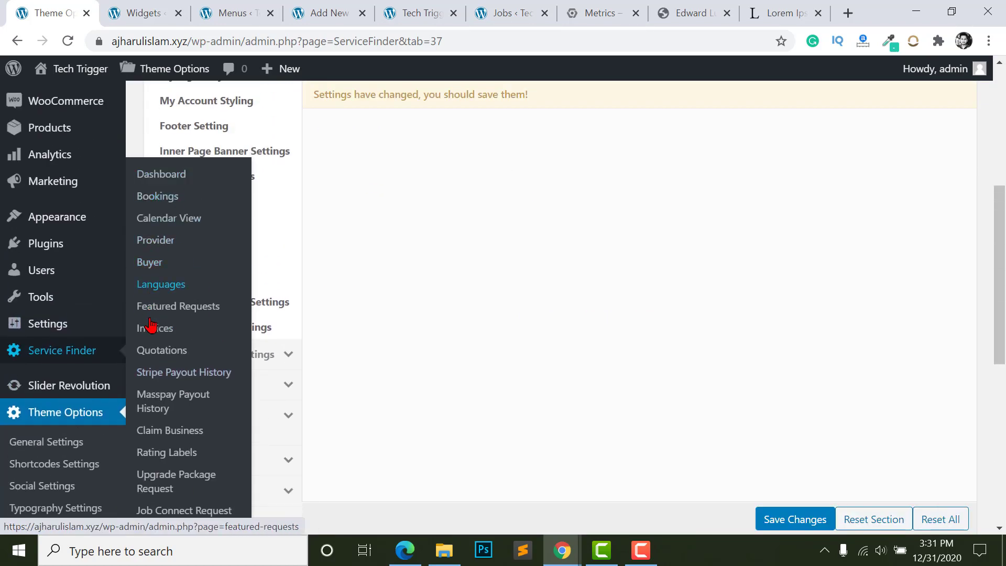
scroll(152, 346, down, 1)
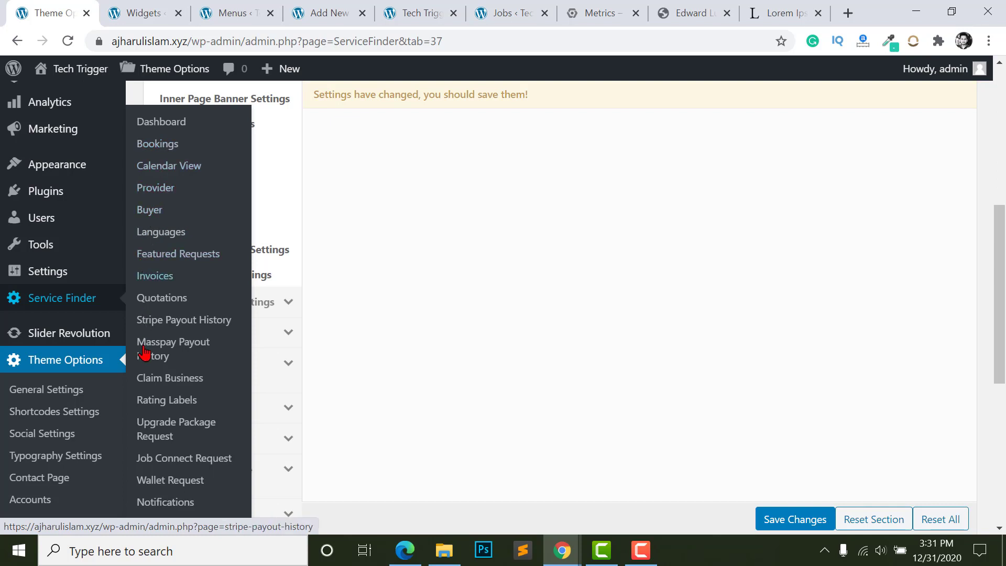
scroll(144, 353, down, 5)
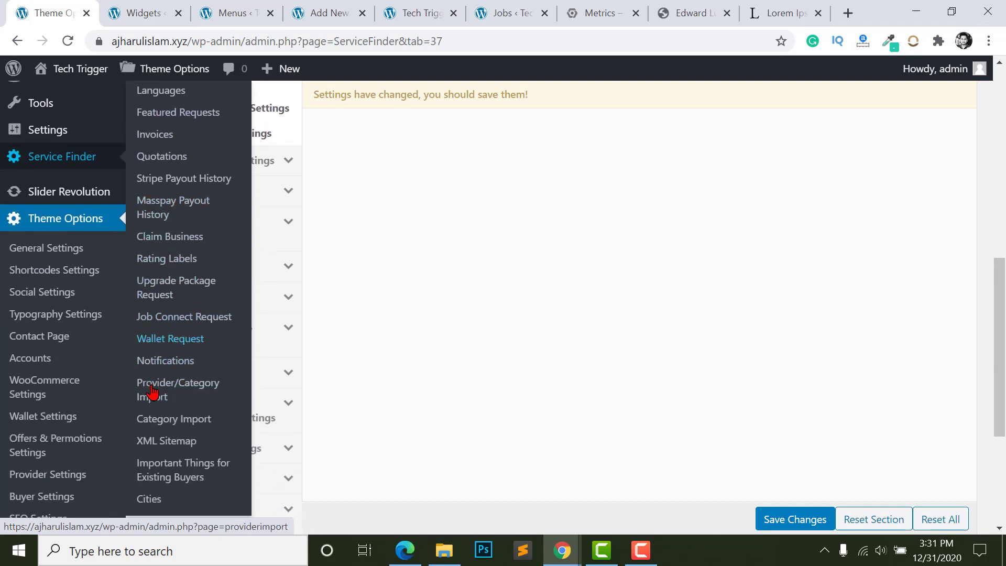
scroll(152, 392, down, 2)
scroll(150, 367, up, 2)
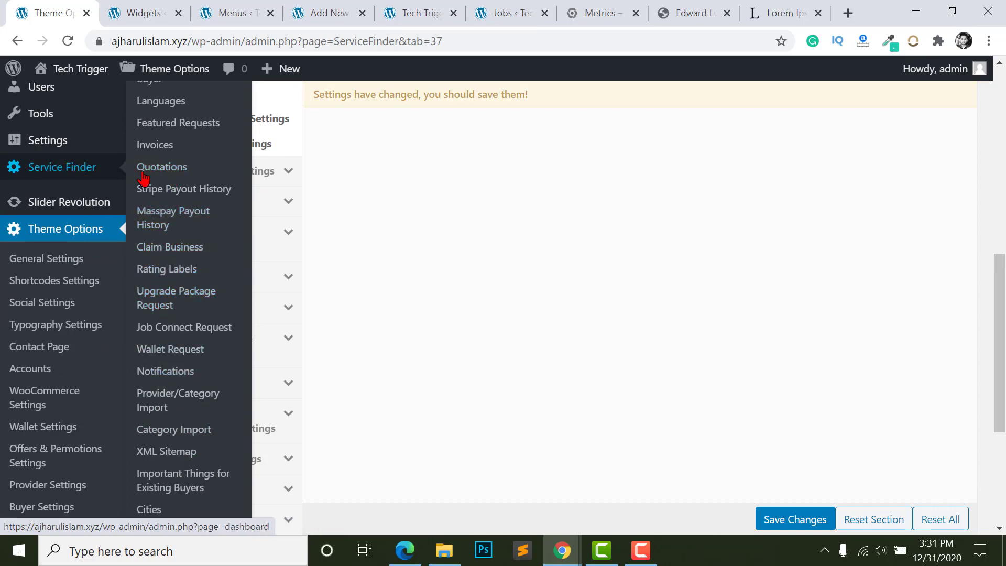
- Switch to the live Tech Trigger homepage and scroll from the hero banner down to the footer
key(ctrl+5)
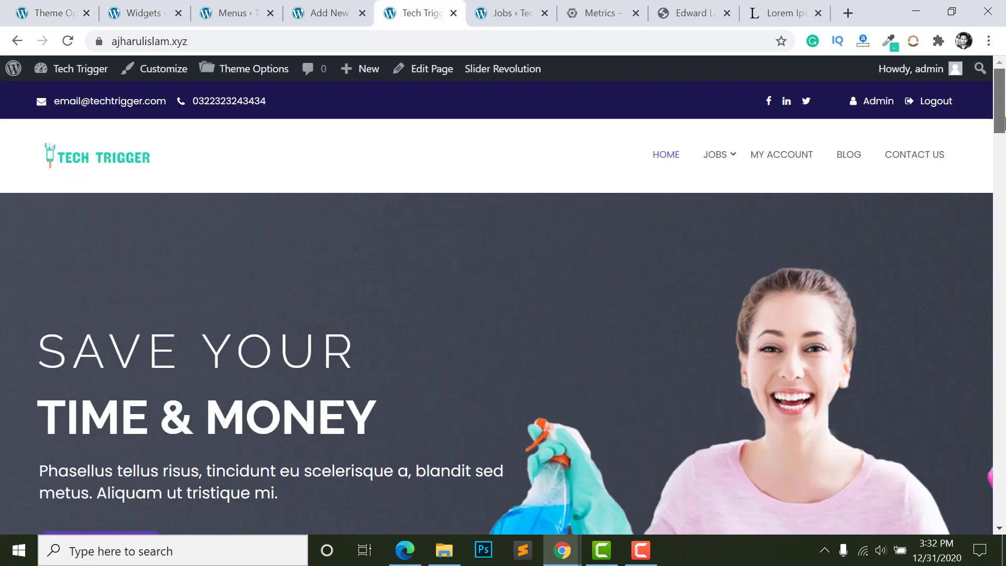
drag(1005, 121, 1004, 495)
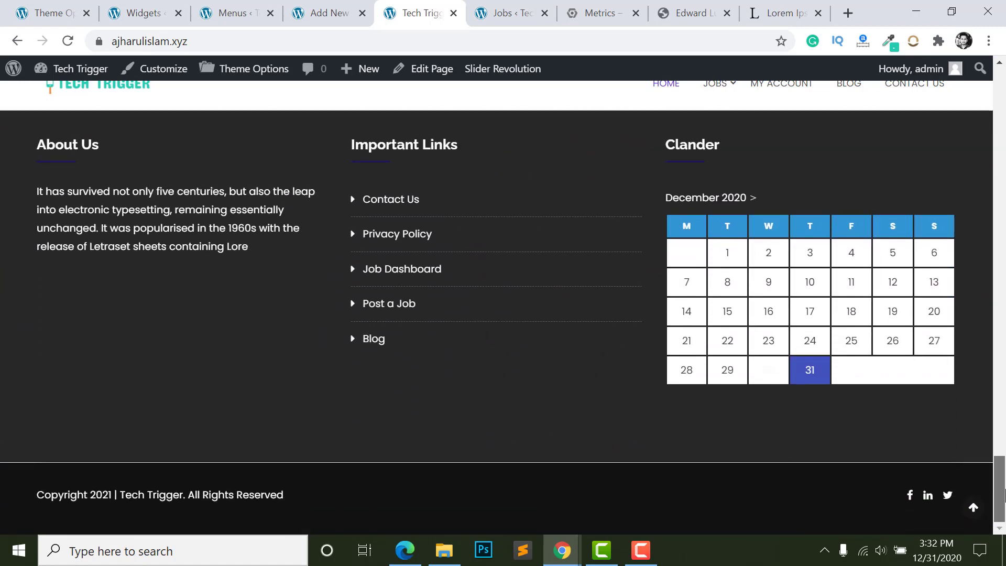